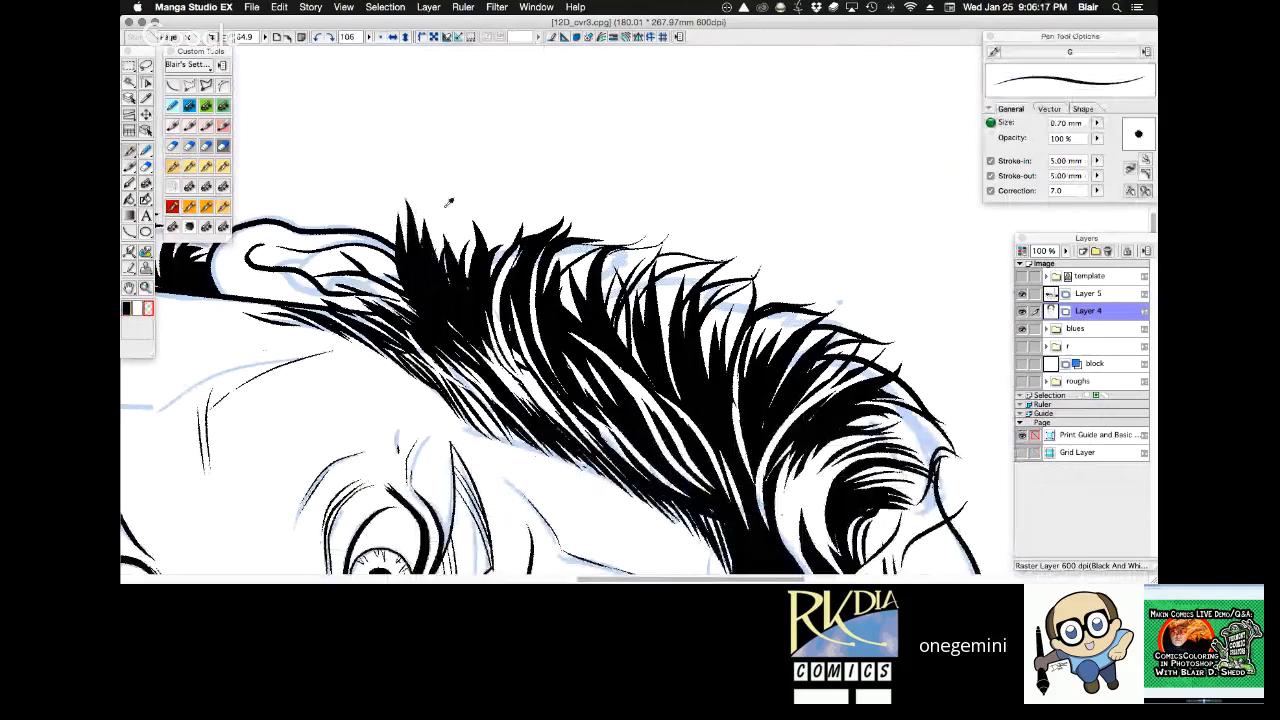
Ink extra spiky strands along the top of the hair and carve thin highlights into the black mass below them with transparent colour.
key(c)
mouse_move(432, 215)
mouse_down()
mouse_move(456, 299)
mouse_move(461, 205)
mouse_up()
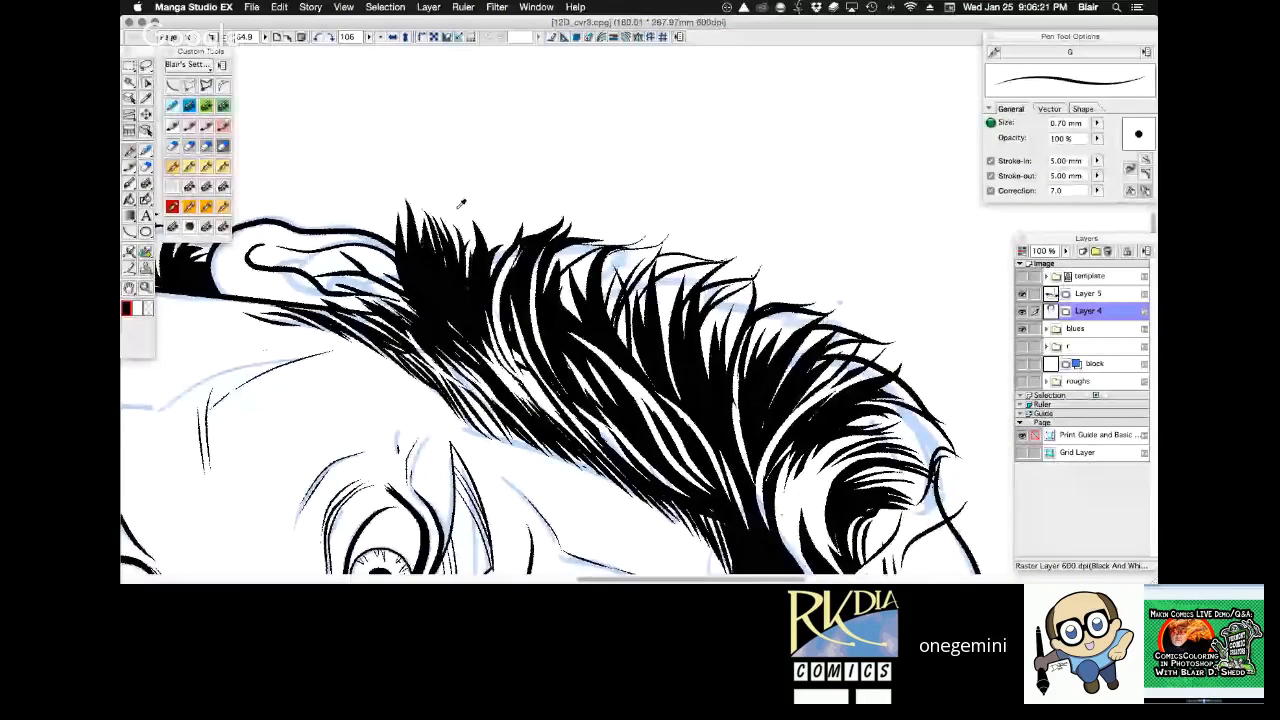
key(c)
drag(468, 345, 446, 304)
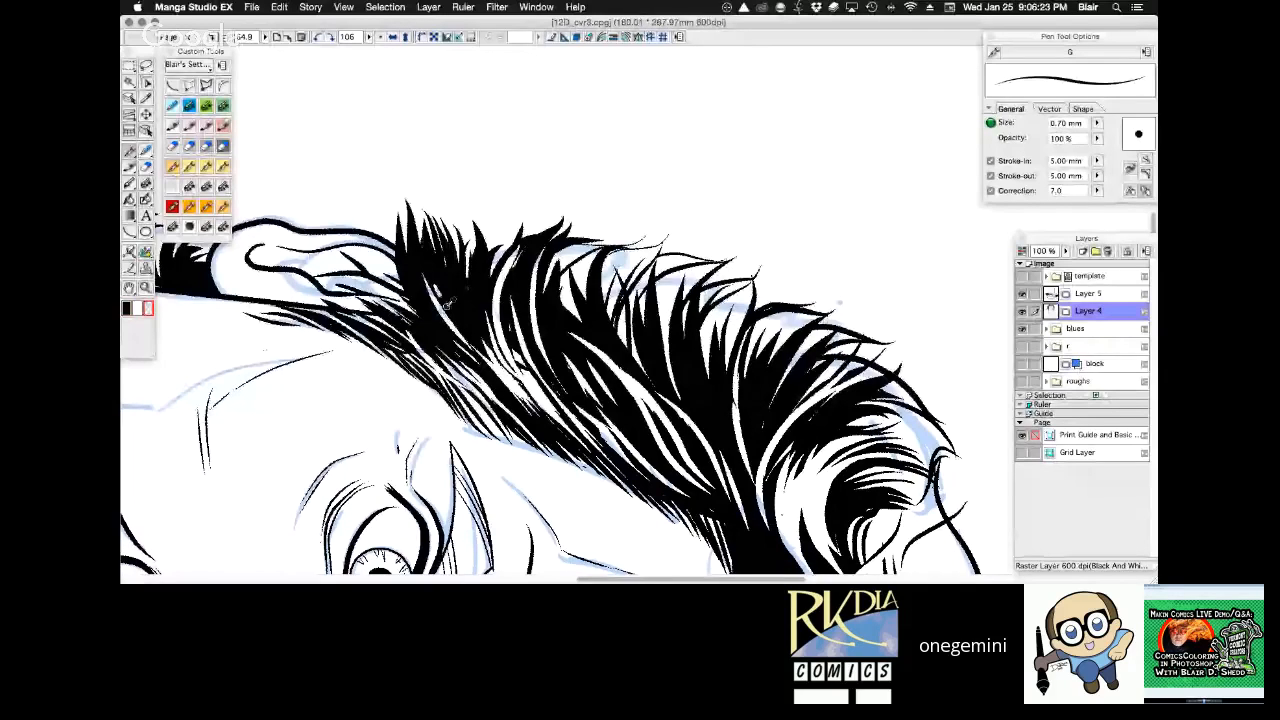
drag(496, 372, 436, 288)
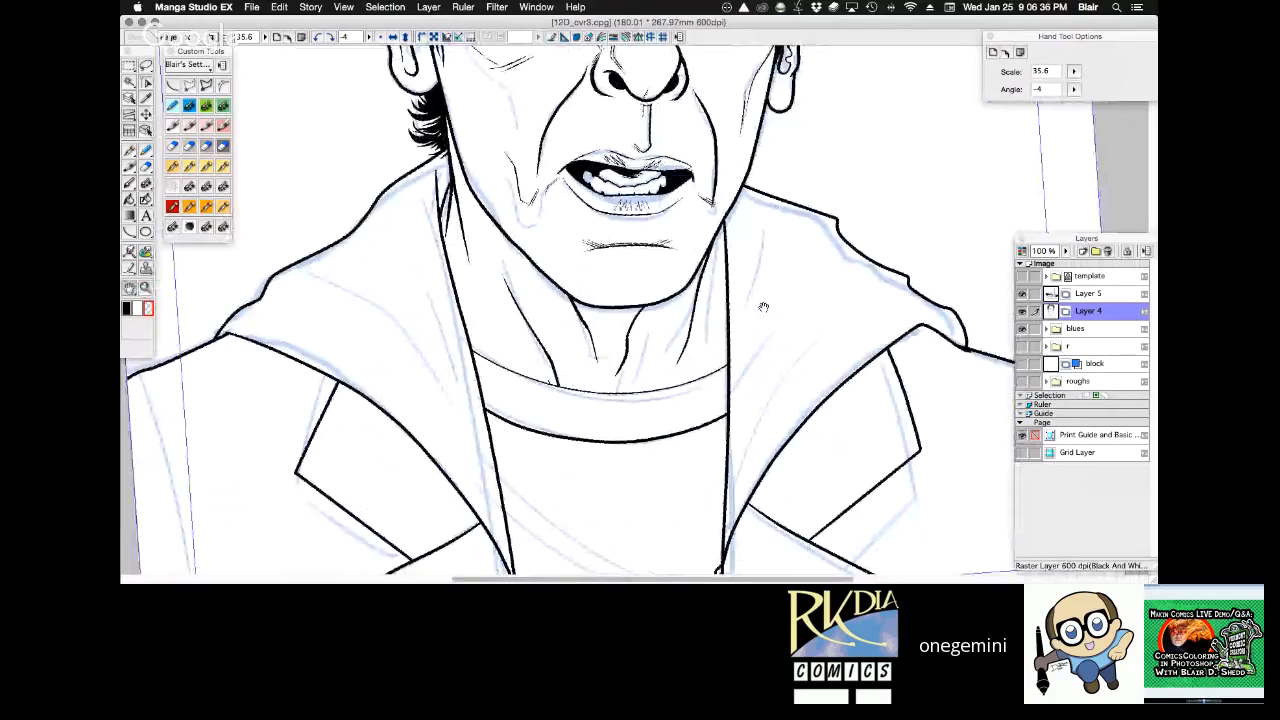
Try to ink the edge of the sideburn beside the ear on the left side of the face with the 0.70 mm G pen.
key(super+0)
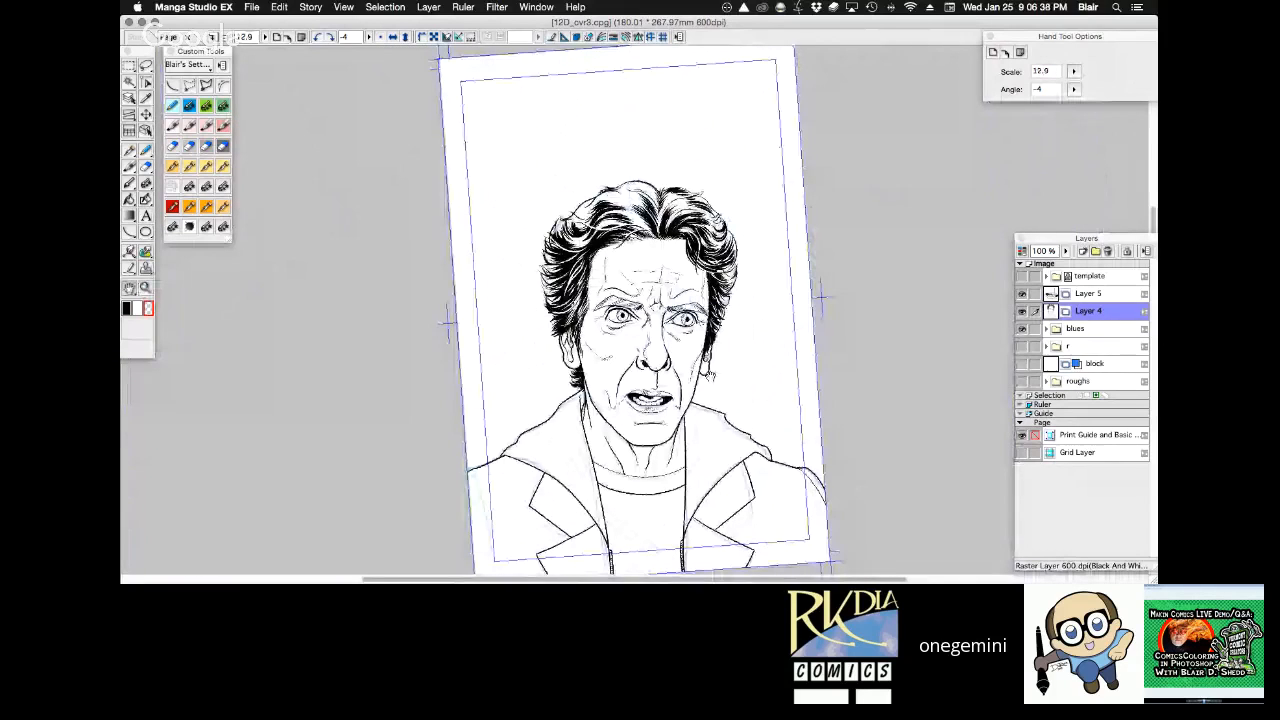
click(383, 37)
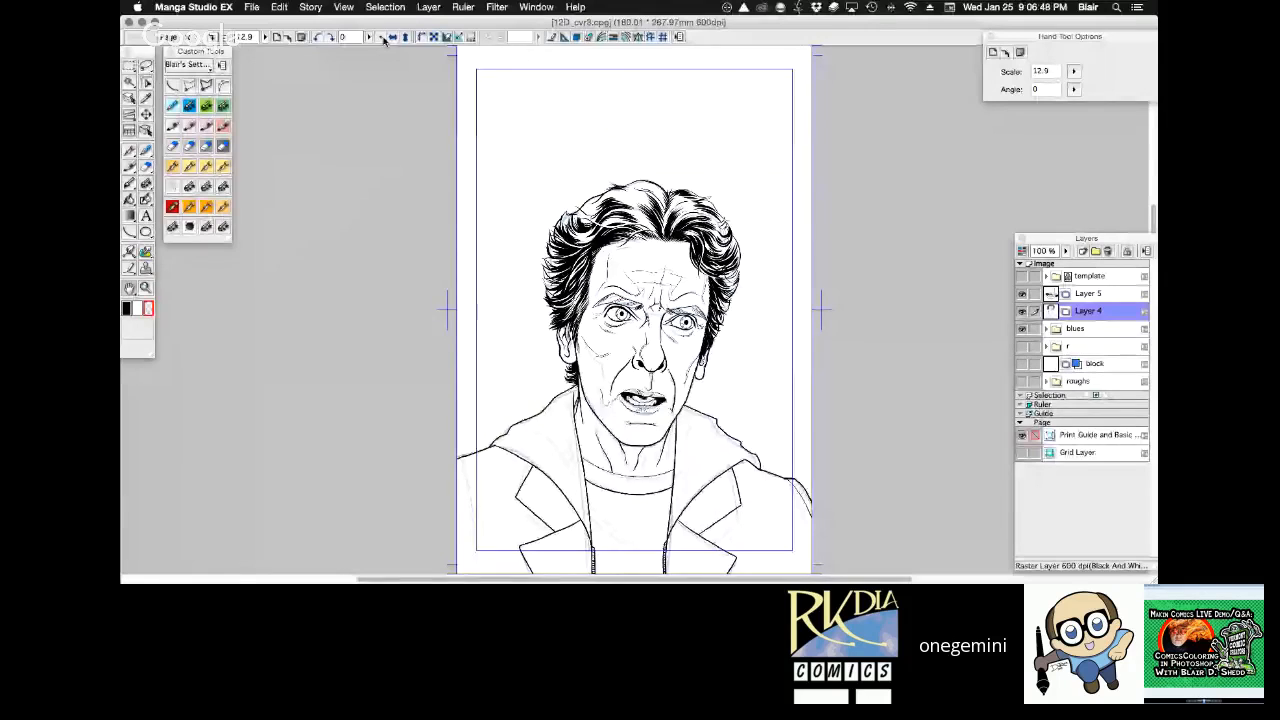
drag(576, 222, 748, 444)
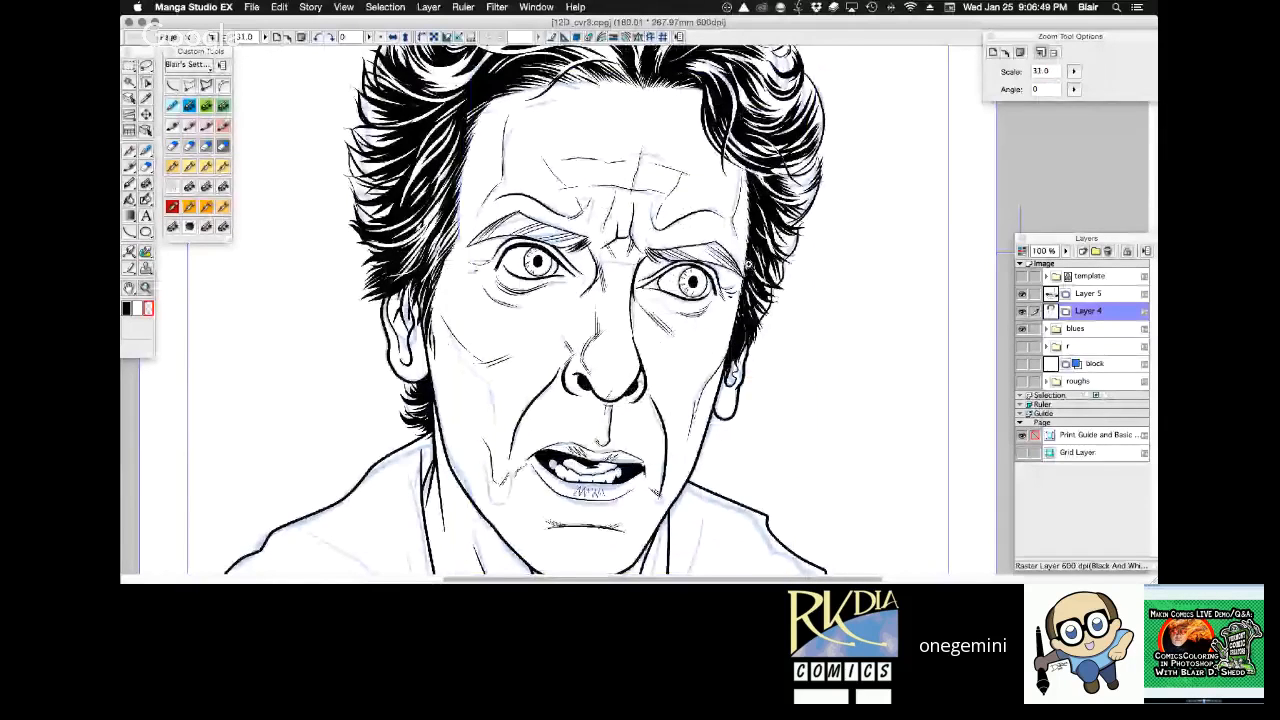
click(694, 304)
key(p)
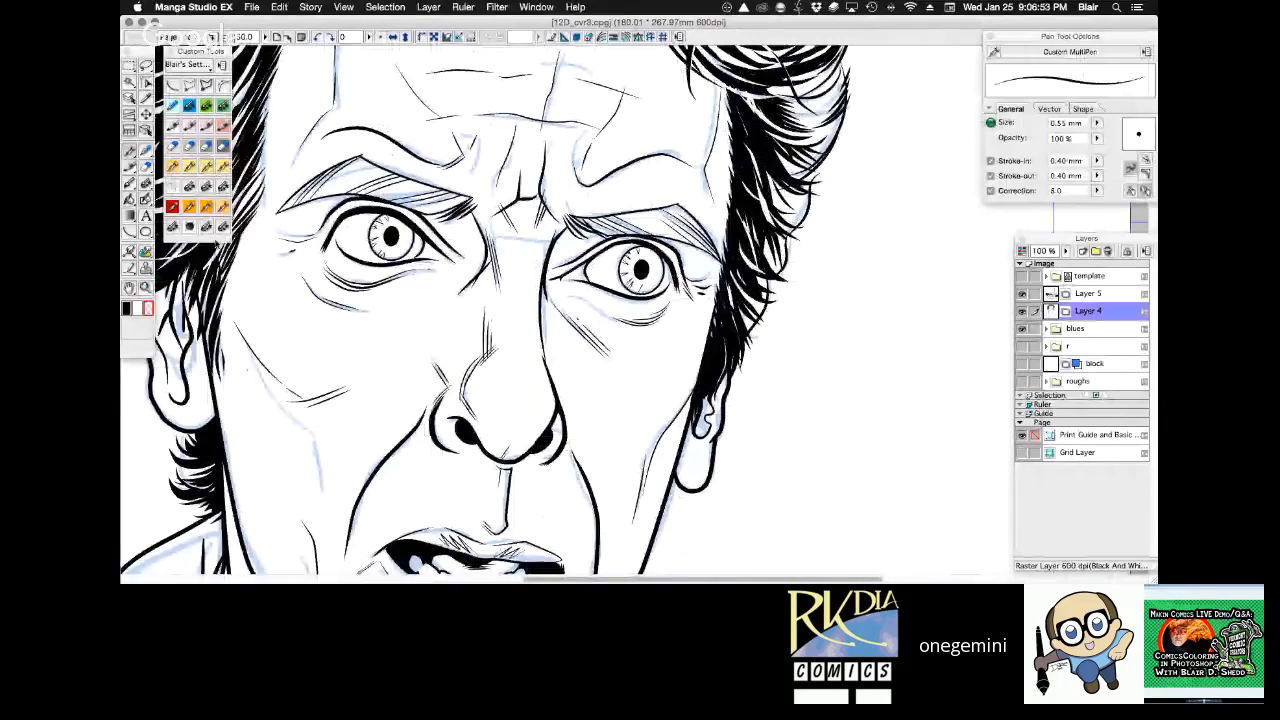
key(e)
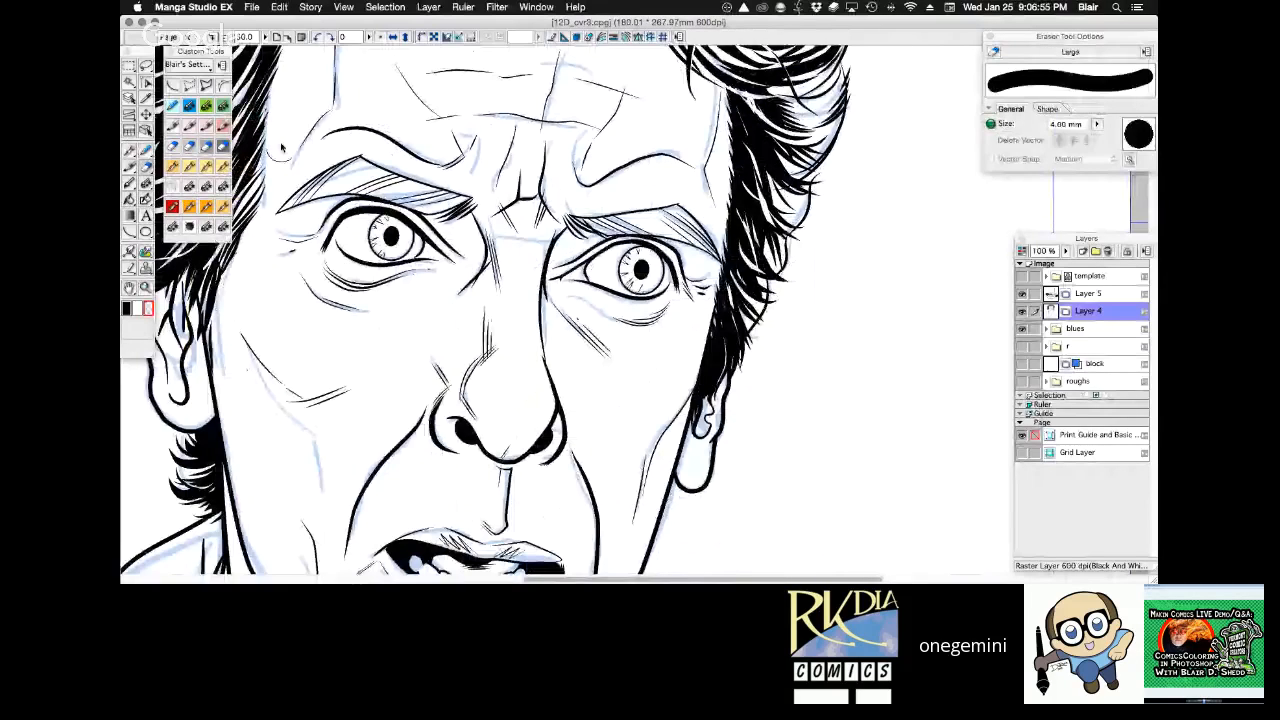
key(p)
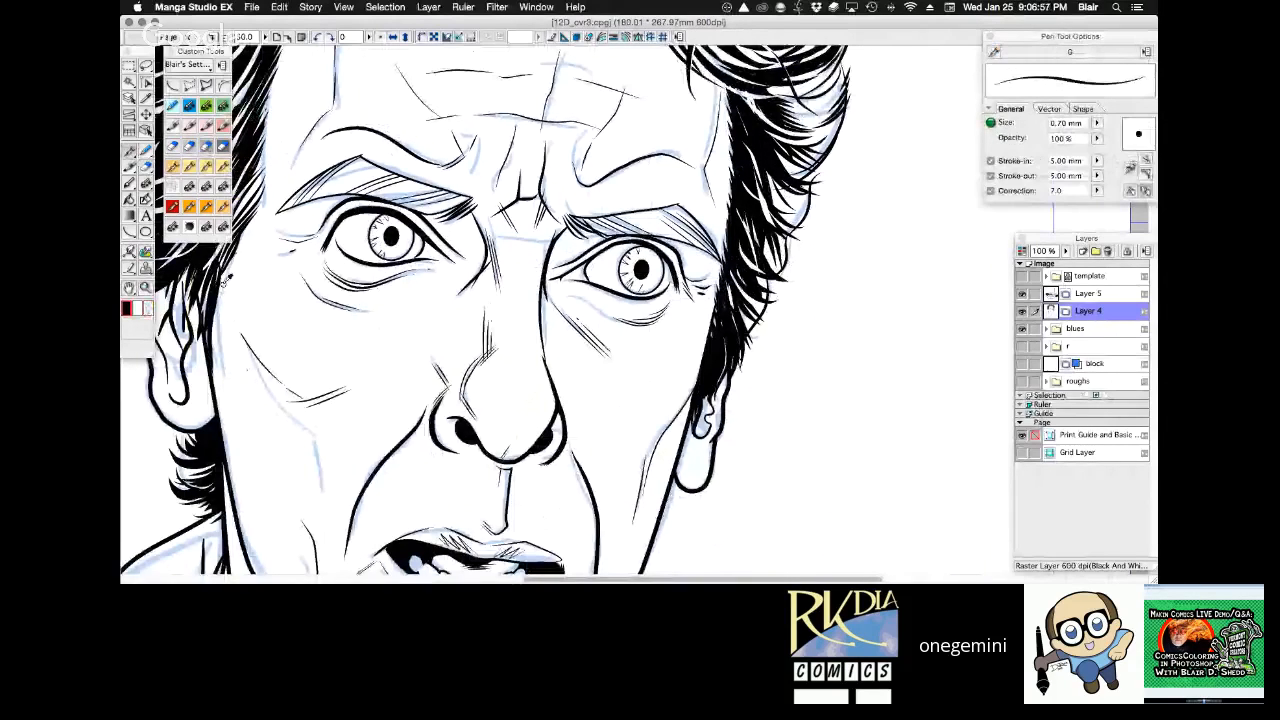
drag(222, 285, 212, 406)
key(super+z)
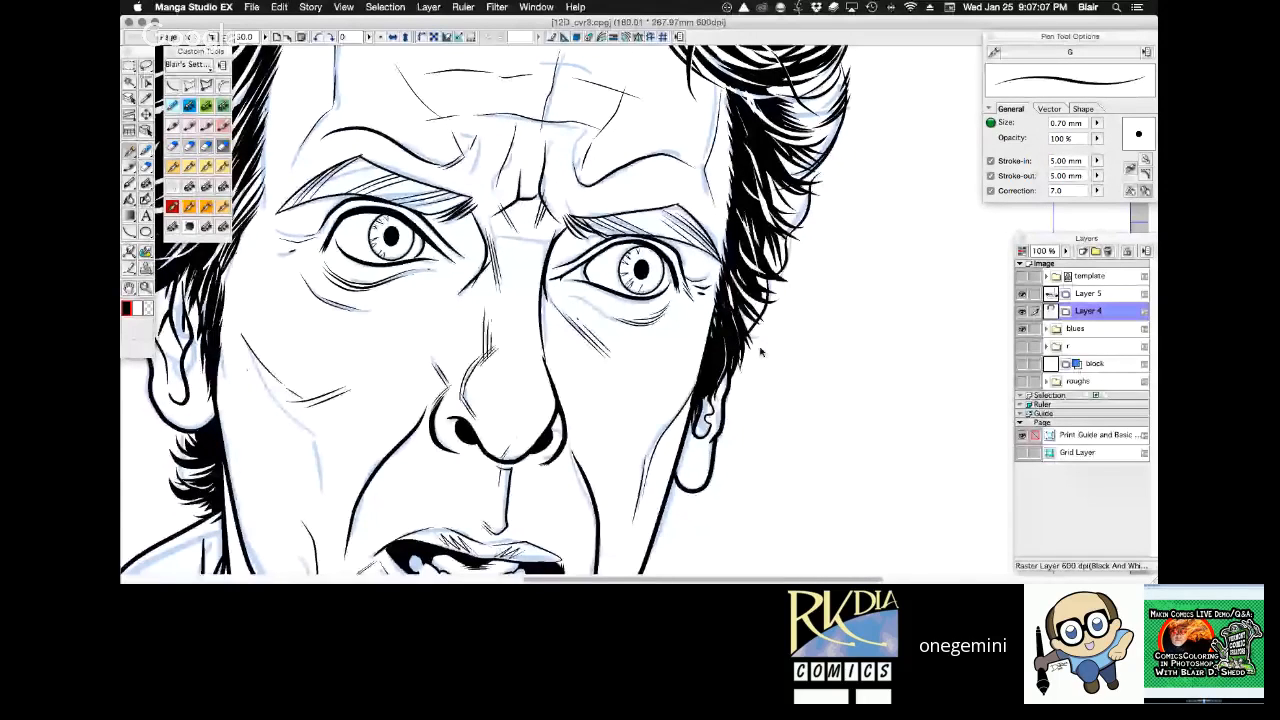
Ink the sideburn edge by the ear on the right side of the face with the 0.70 mm G pen, and refine it with transparent colour.
drag(760, 351, 785, 310)
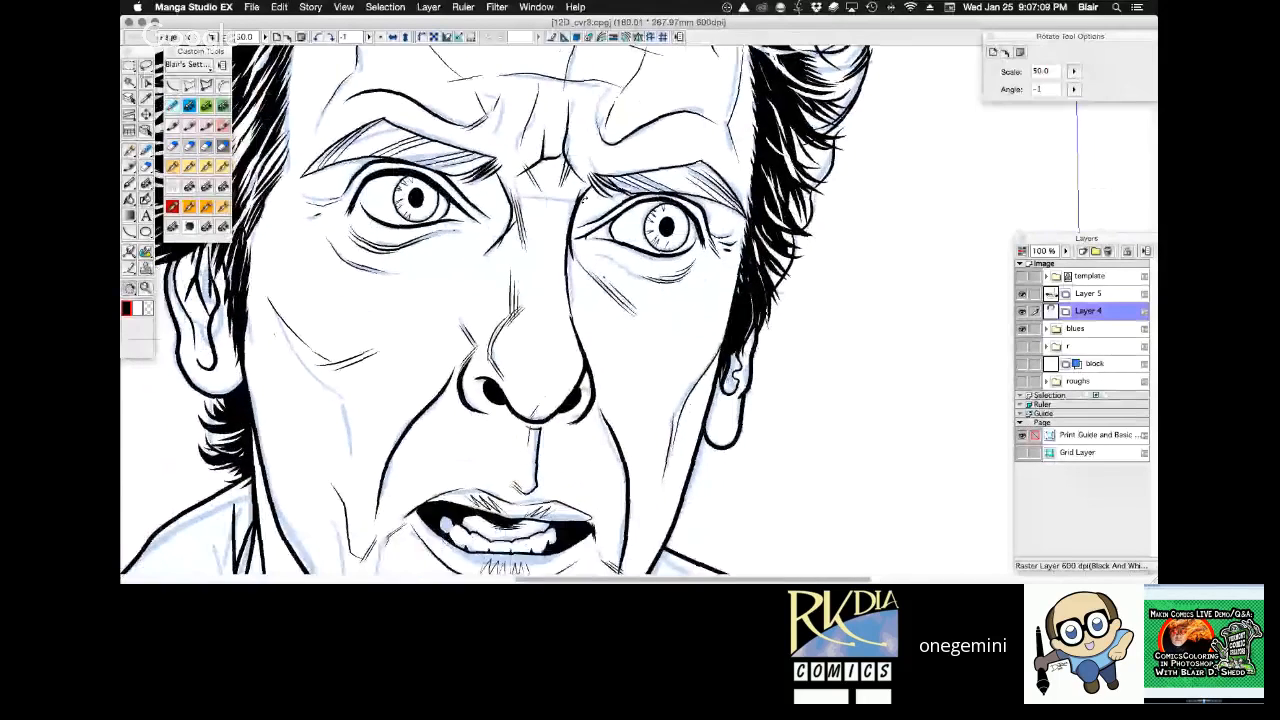
key(p)
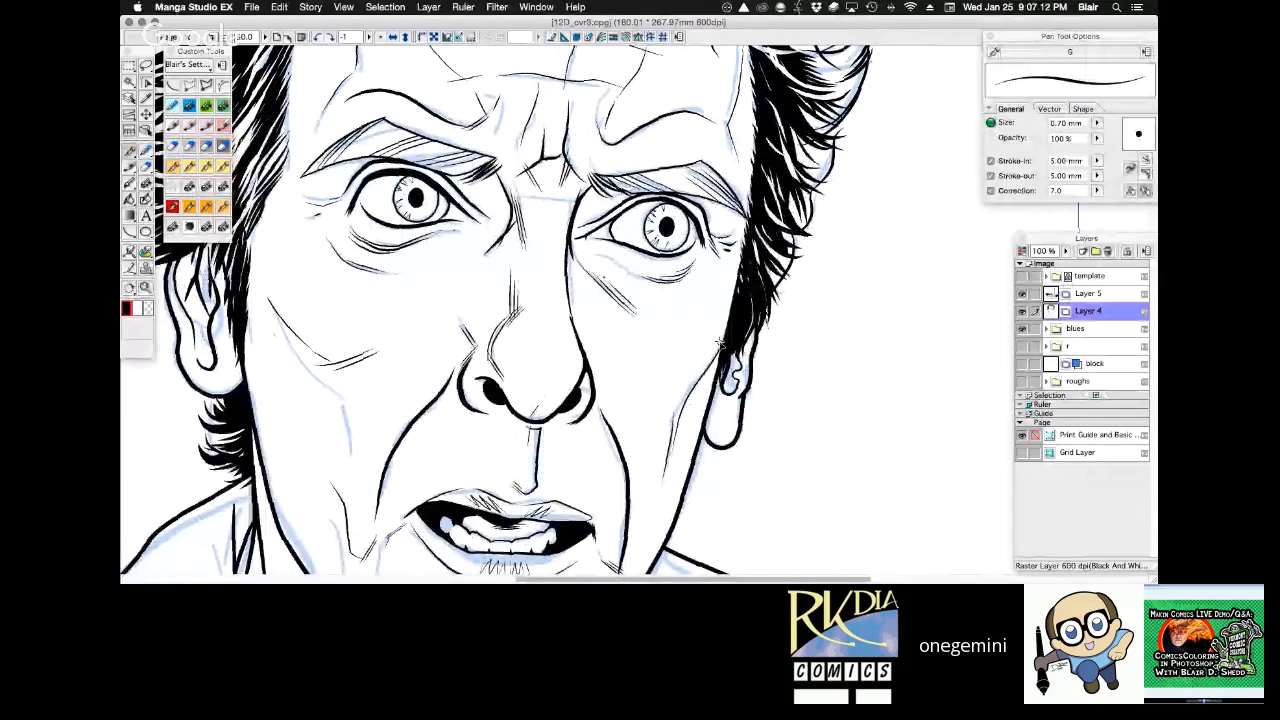
drag(721, 360, 713, 400)
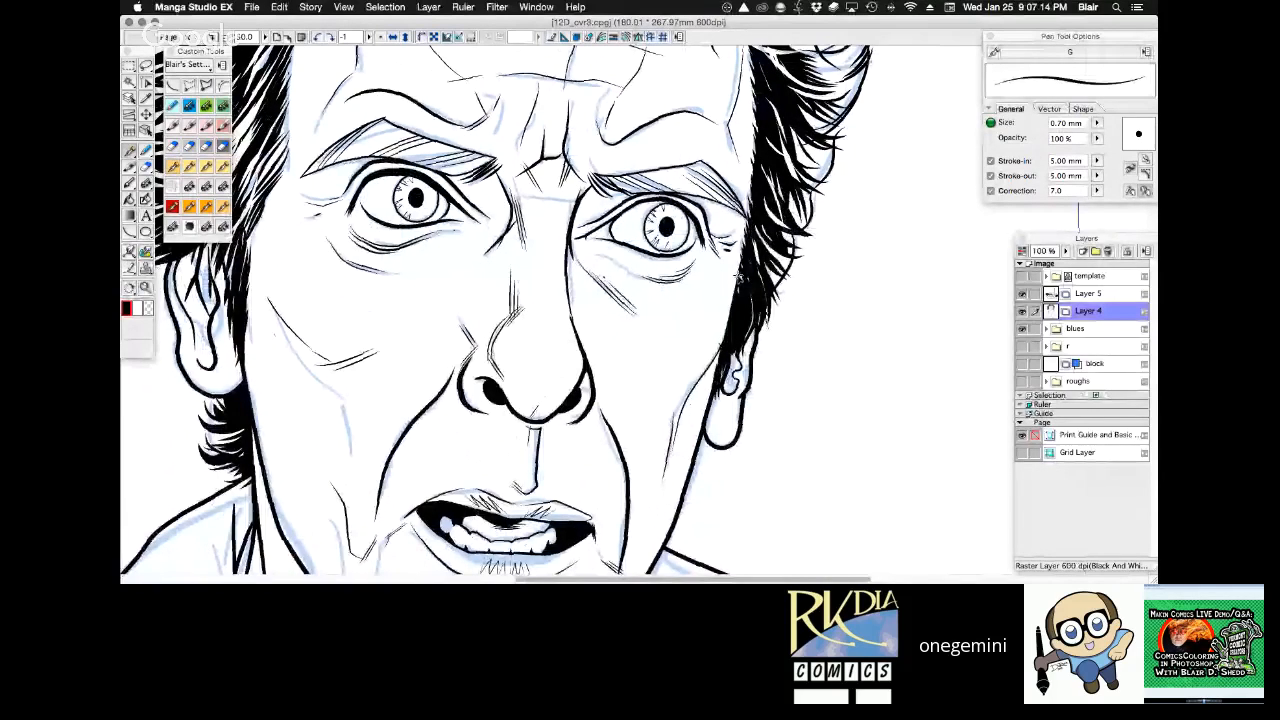
key(c)
drag(718, 346, 731, 320)
key(c)
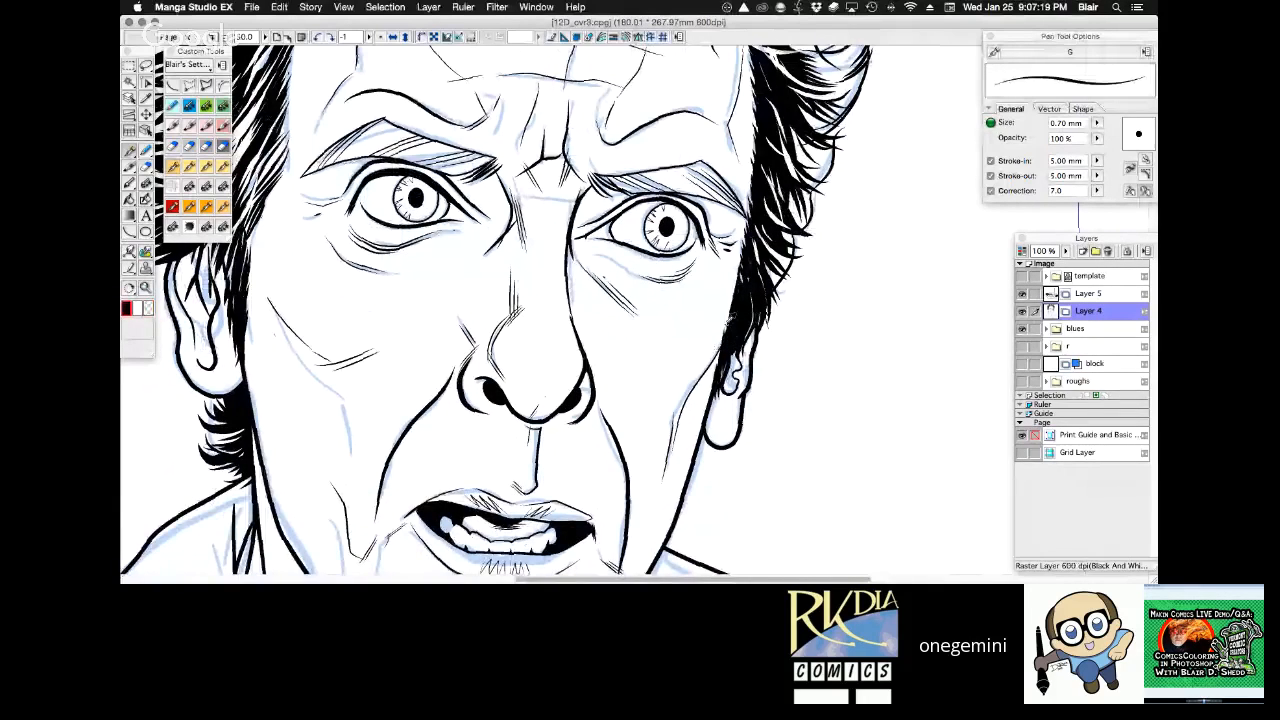
Examine the line work of the whole page upright and the face and eyes at several magnifications.
key(r)
drag(742, 126, 729, 120)
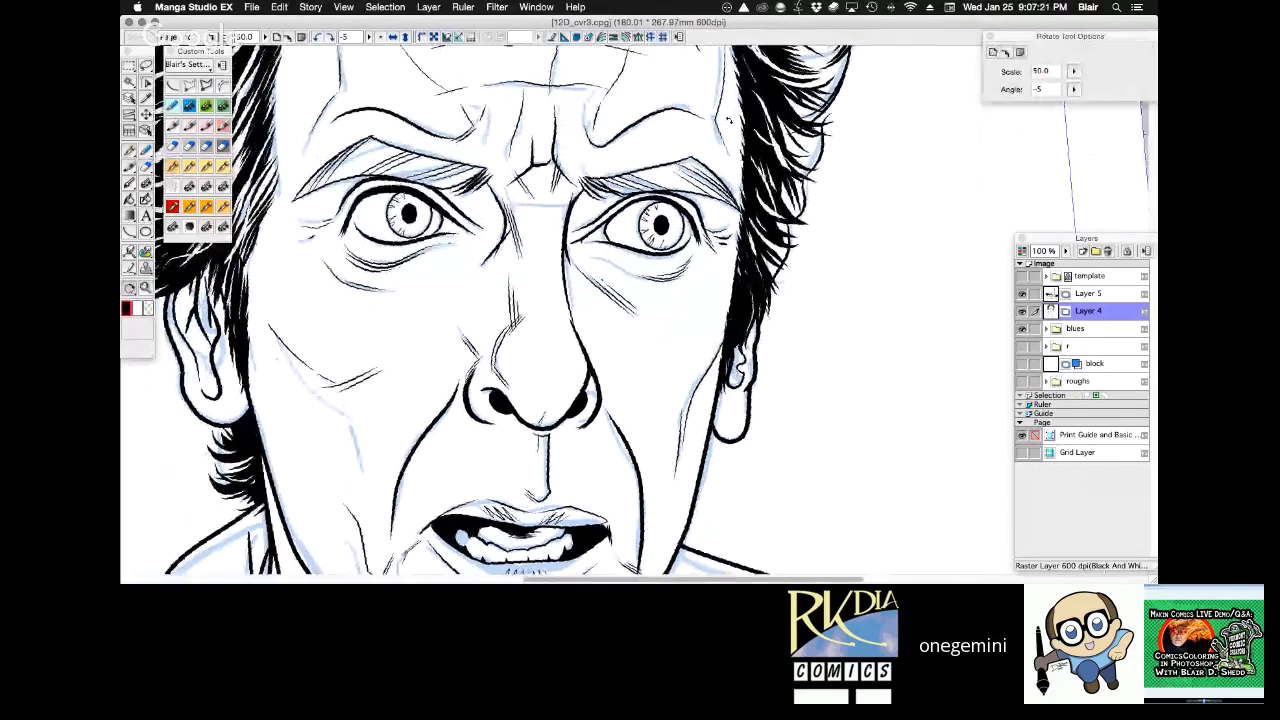
click(382, 37)
key(super+0)
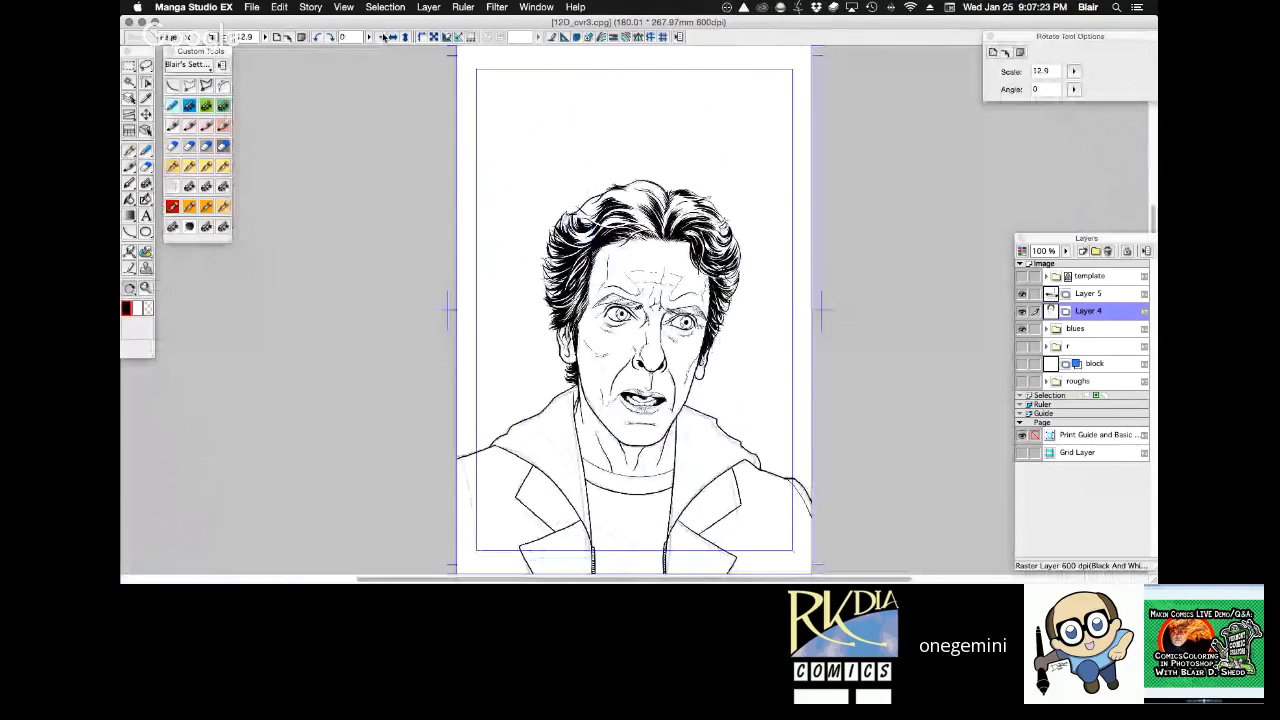
key(slash)
click(674, 321)
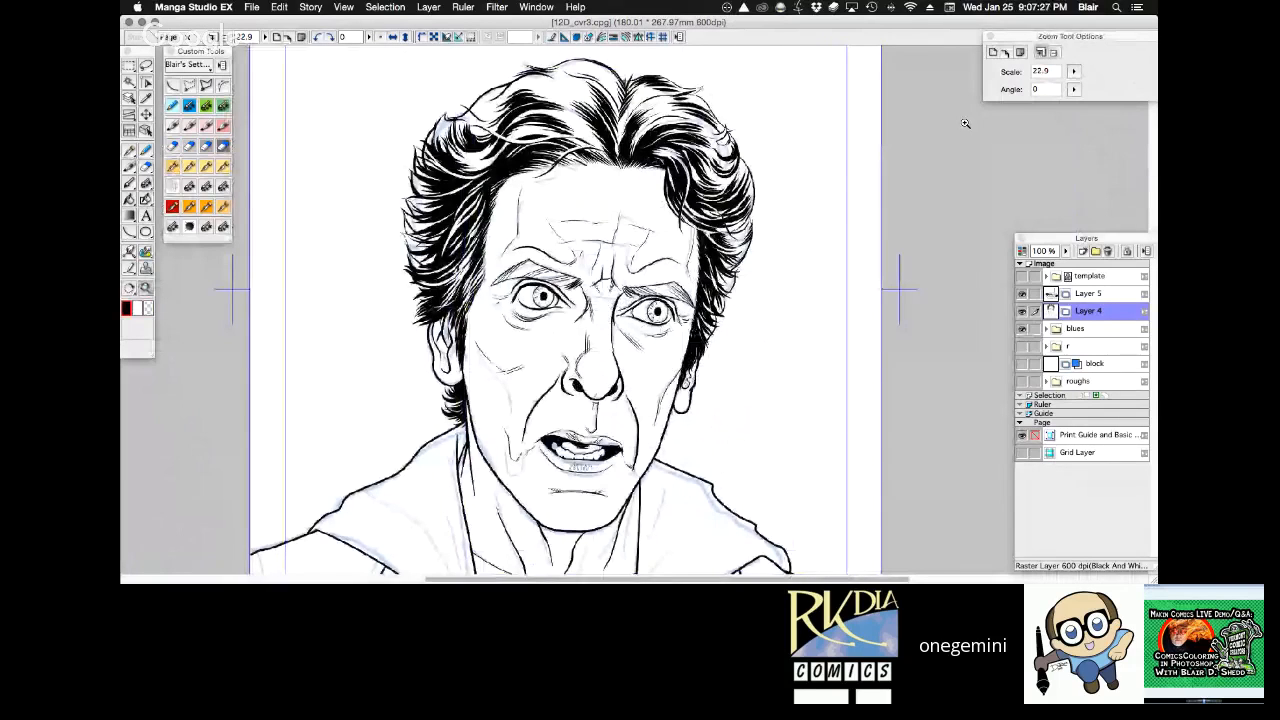
click(650, 191)
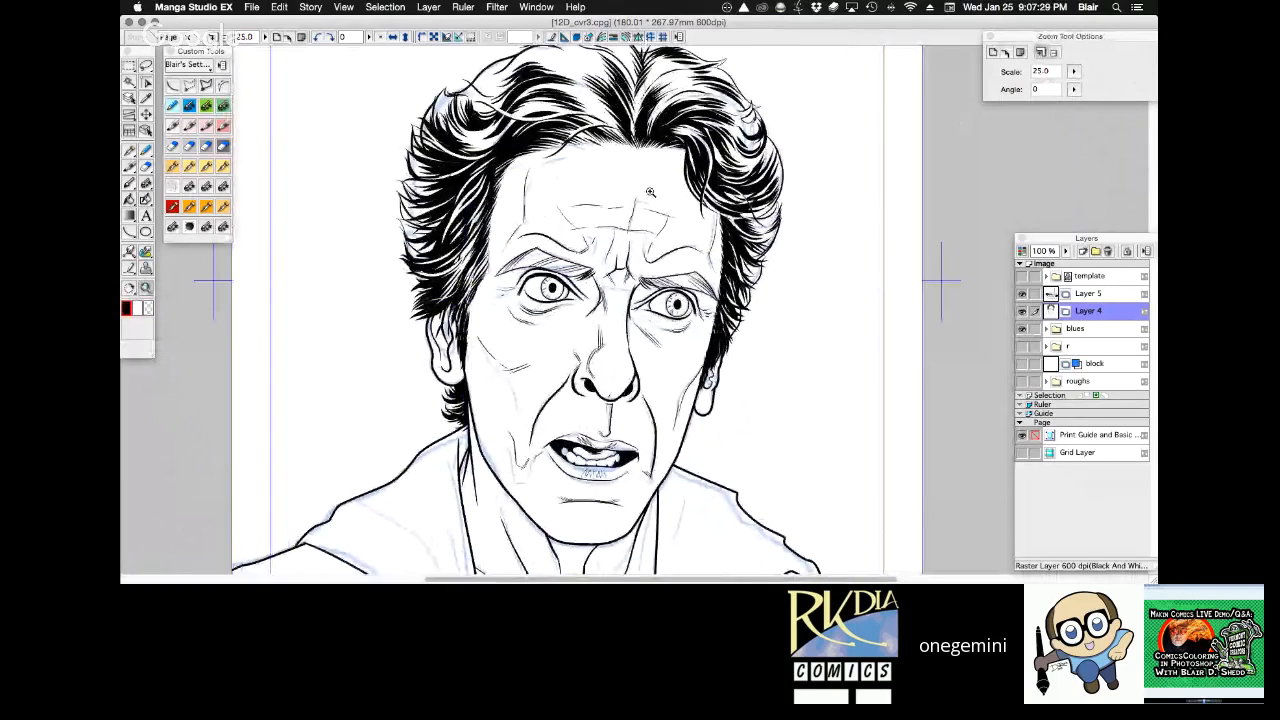
click(650, 191)
key(minus)
key(space)
mouse_move(804, 400)
mouse_down()
mouse_move(804, 287)
mouse_move(756, 328)
mouse_move(805, 238)
mouse_up()
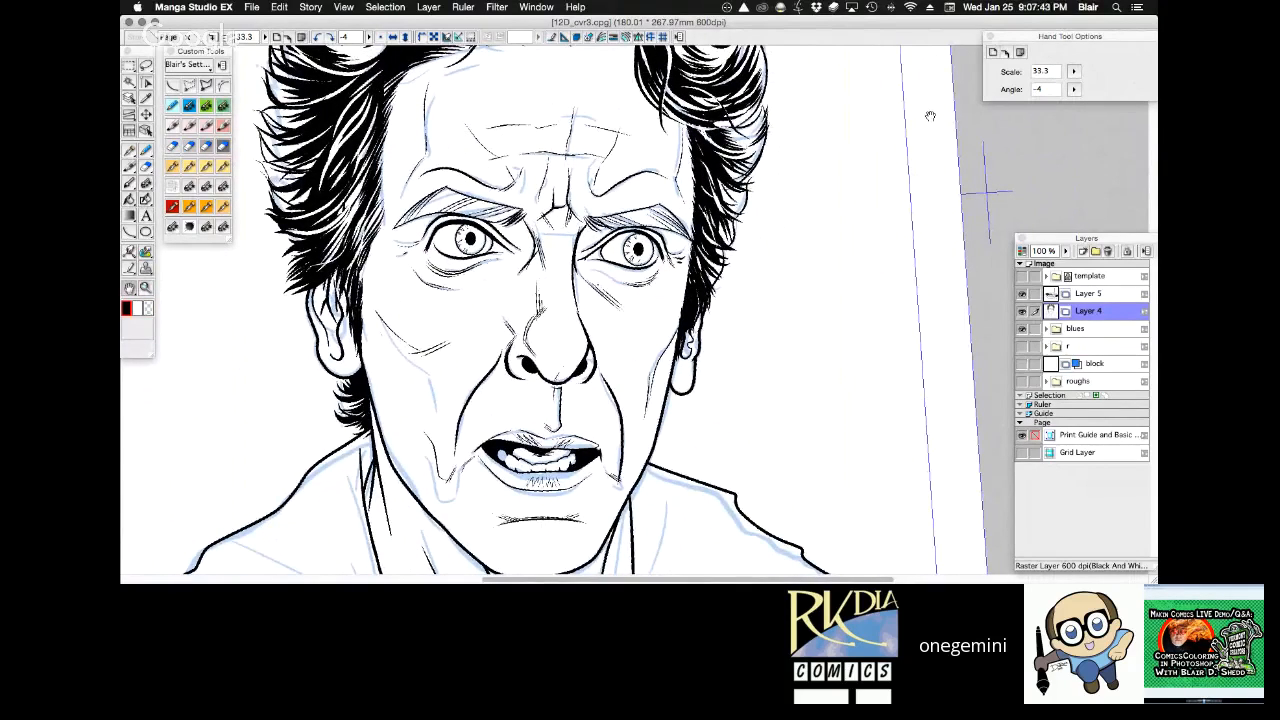
key(slash)
click(610, 274)
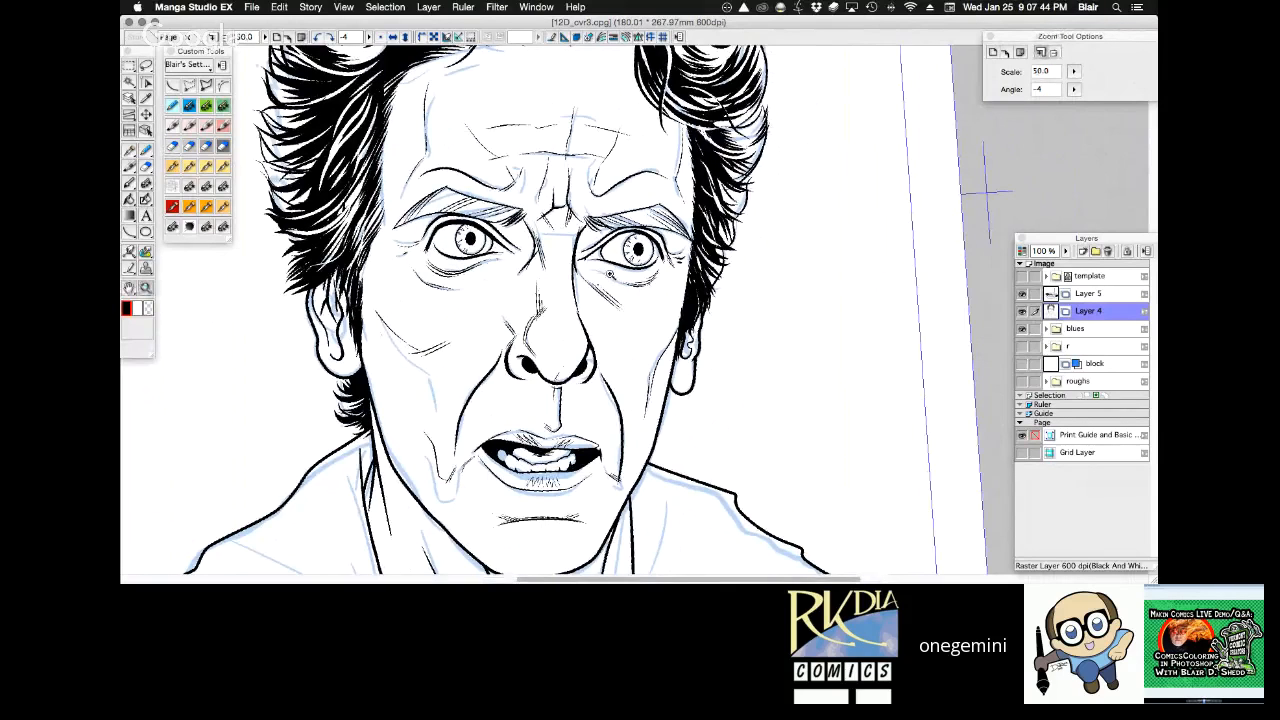
click(612, 268)
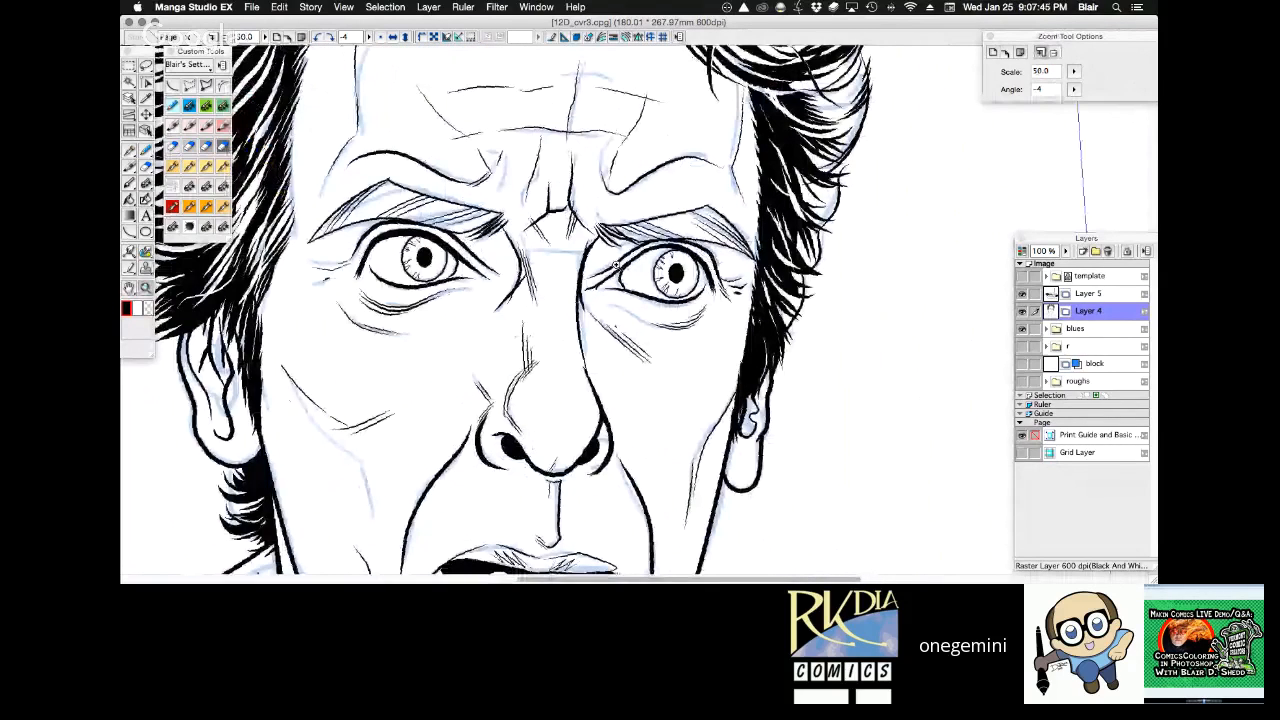
click(615, 264)
Choose the Frenden - Nib - Stiff pen at 0.30 mm as the inking tool.
key(p)
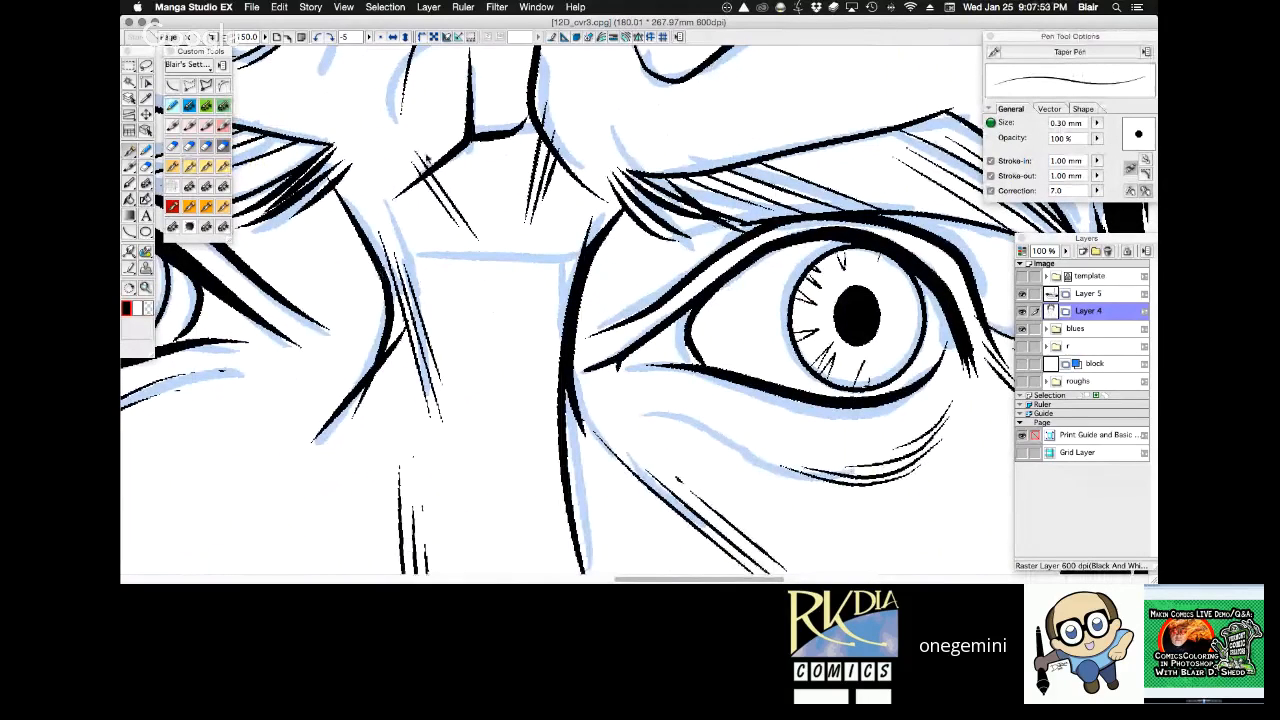
click(191, 207)
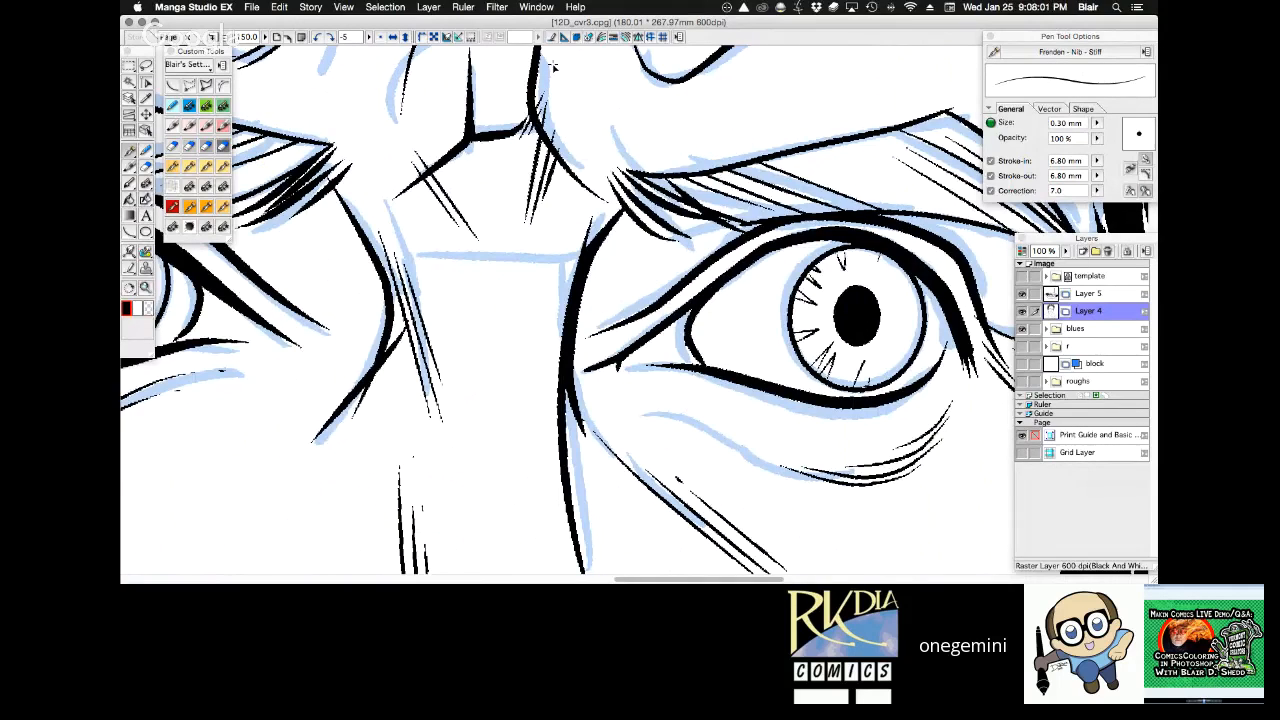
key(super+0)
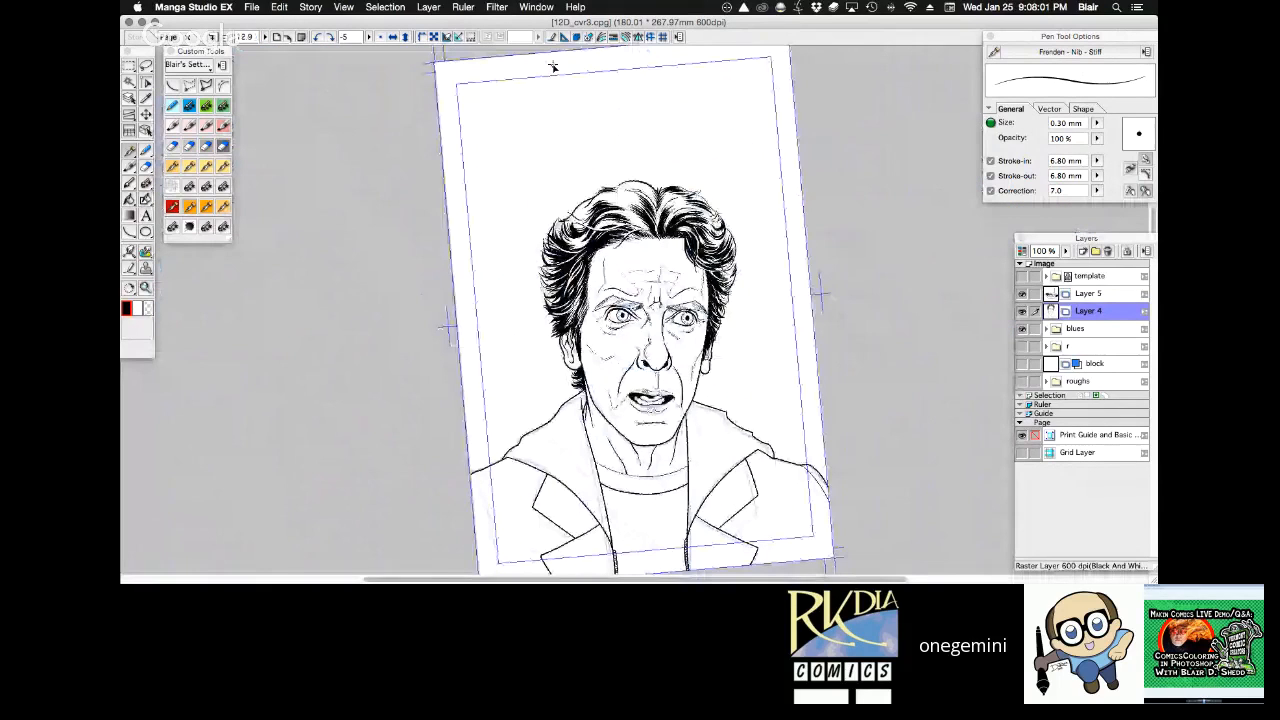
drag(574, 224, 746, 448)
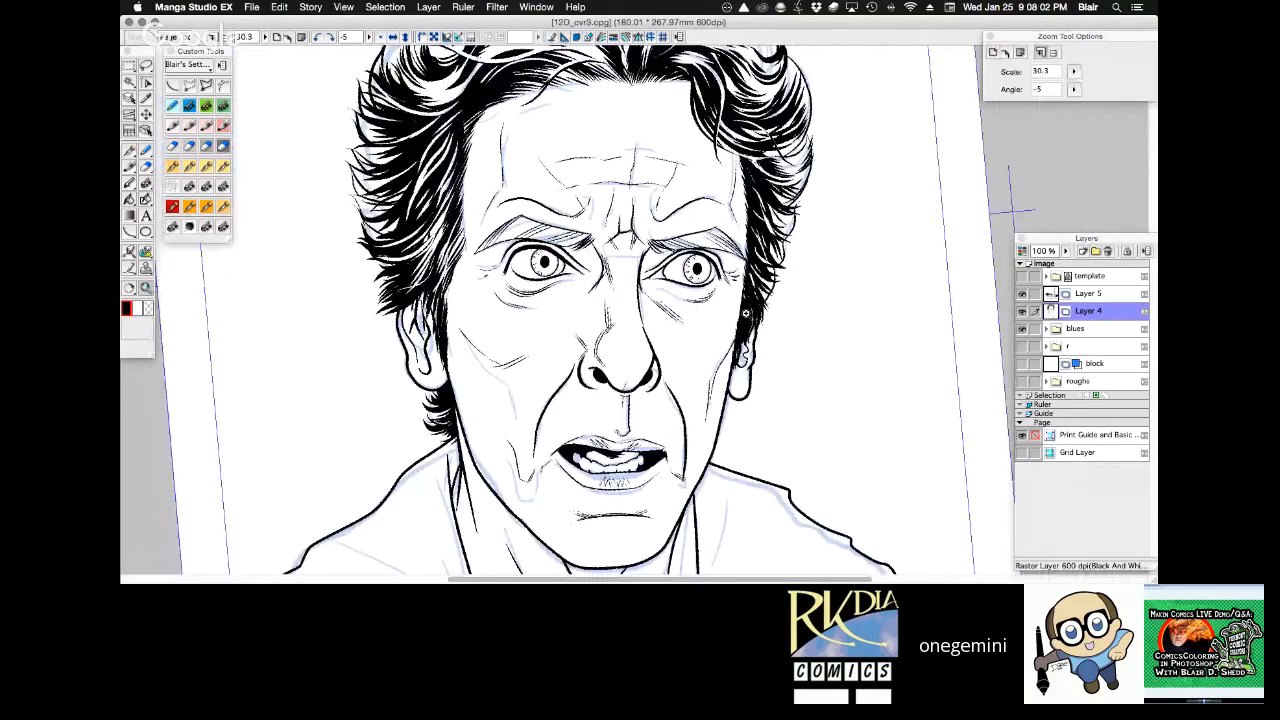
drag(1010, 210, 987, 155)
Merge the existing inks into Layer 4 and add a new empty layer above it, with the blues folder shown.
click(1056, 296)
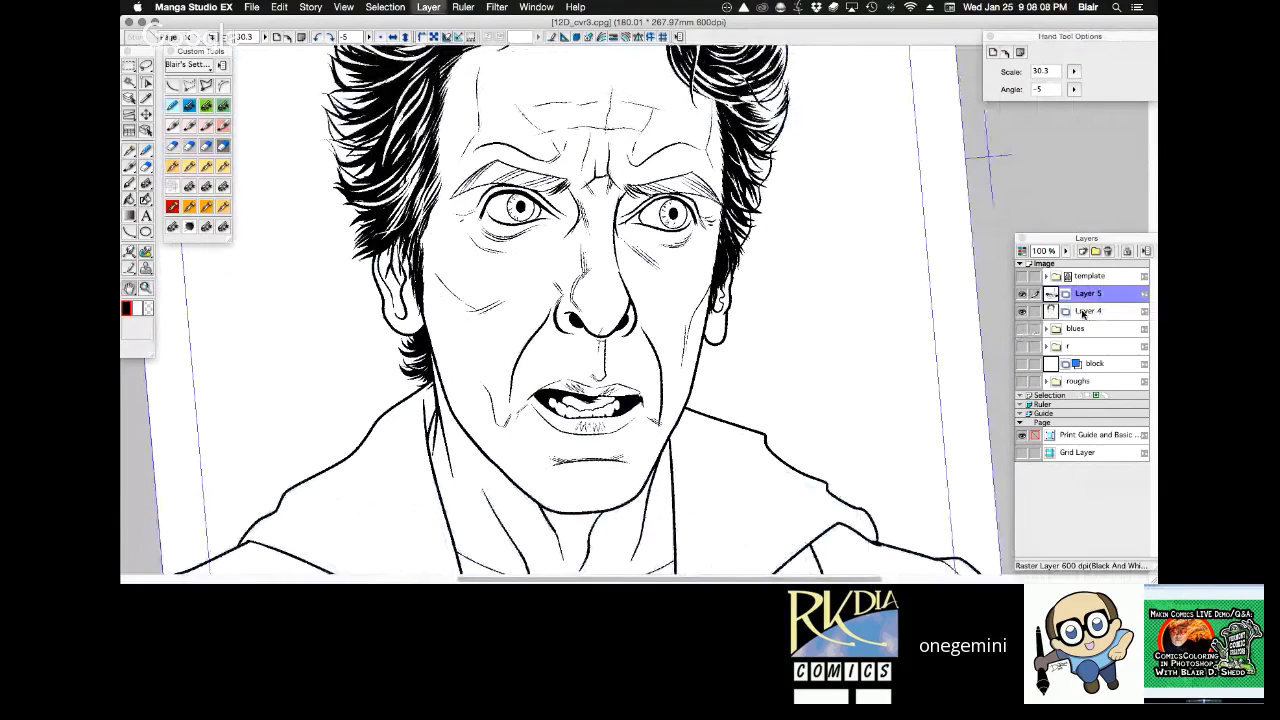
click(1025, 329)
click(1021, 311)
key(super+shift+n)
Hatch fine shading strokes down the side of the neck inside the collar with the 0.30 mm Frenden nib, and save the file.
key(z)
alt+click(690, 338)
alt+click(690, 338)
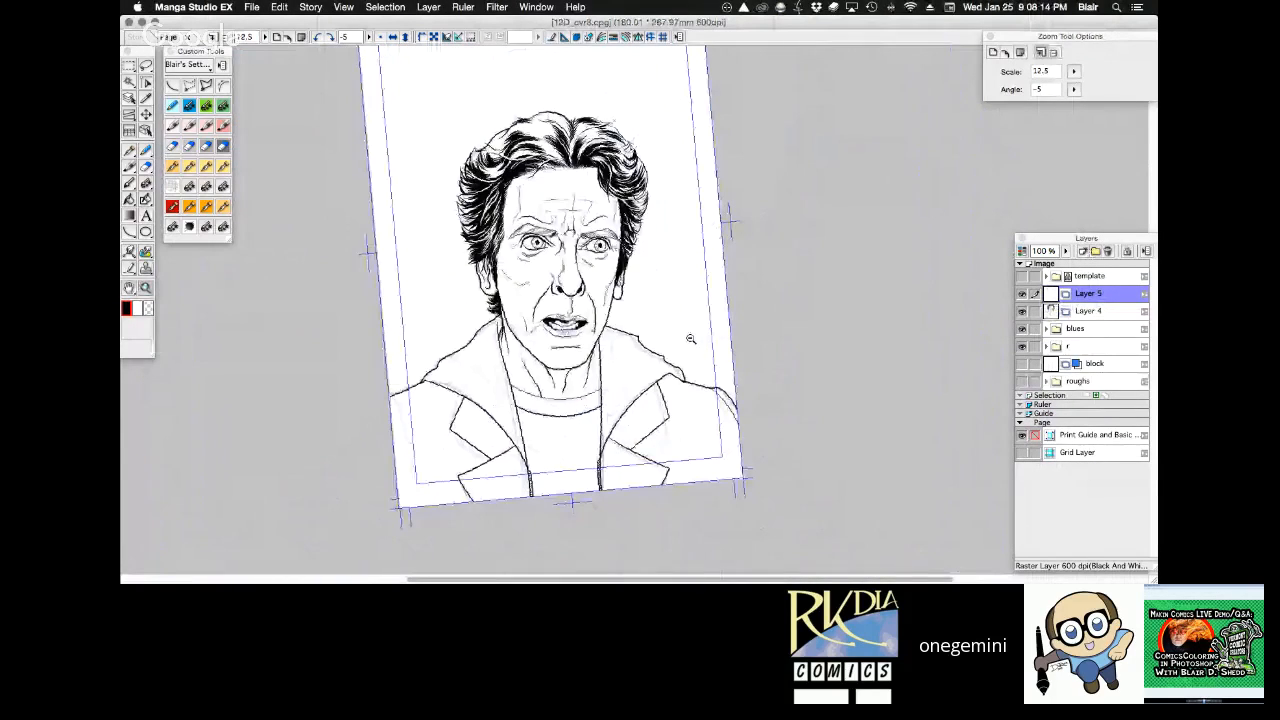
alt+click(688, 338)
click(535, 213)
click(535, 213)
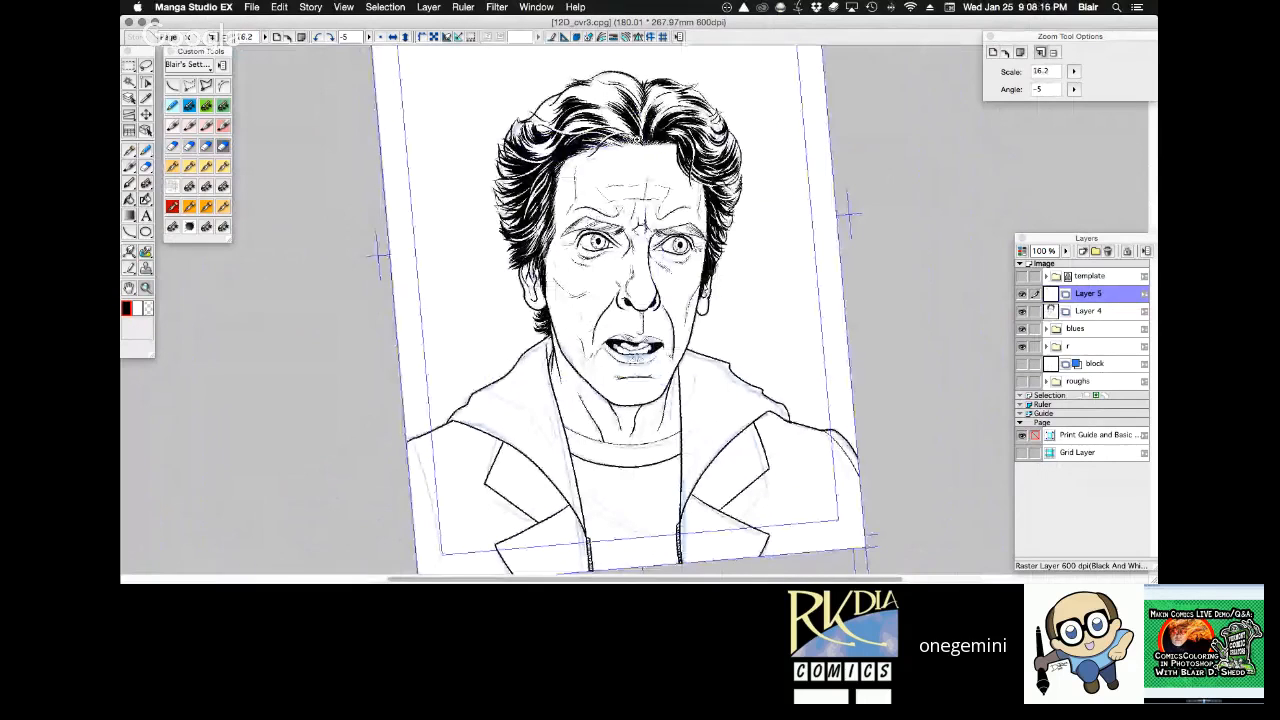
click(648, 372)
click(648, 372)
key(space)
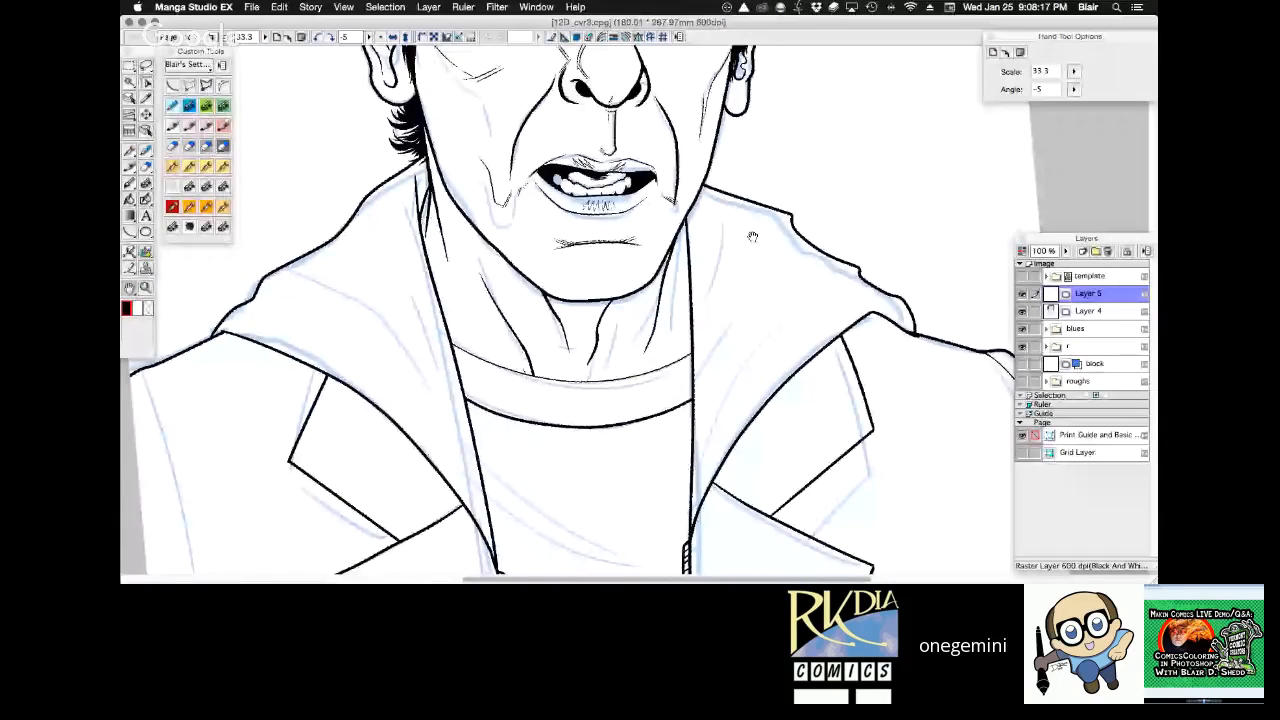
drag(735, 329, 620, 174)
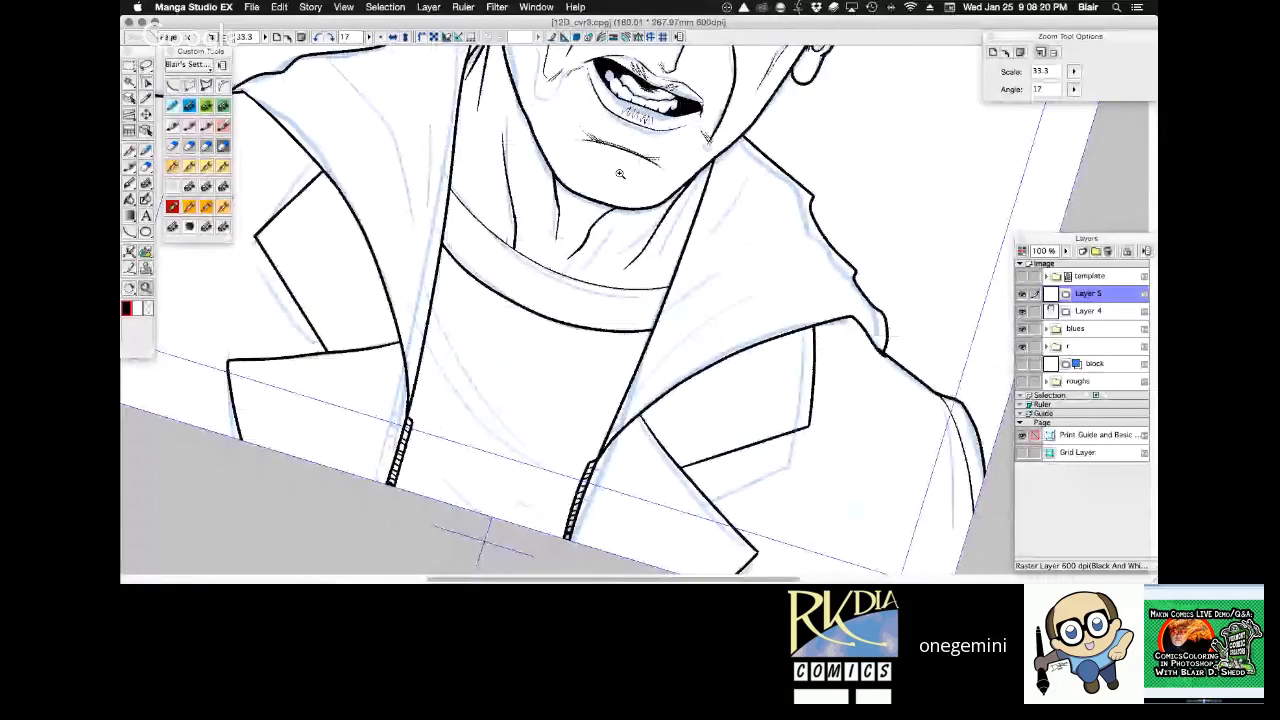
click(620, 178)
click(620, 178)
drag(380, 256, 387, 352)
drag(374, 292, 390, 368)
mouse_move(388, 322)
mouse_down()
mouse_move(370, 392)
mouse_move(381, 428)
mouse_up()
drag(368, 384, 388, 431)
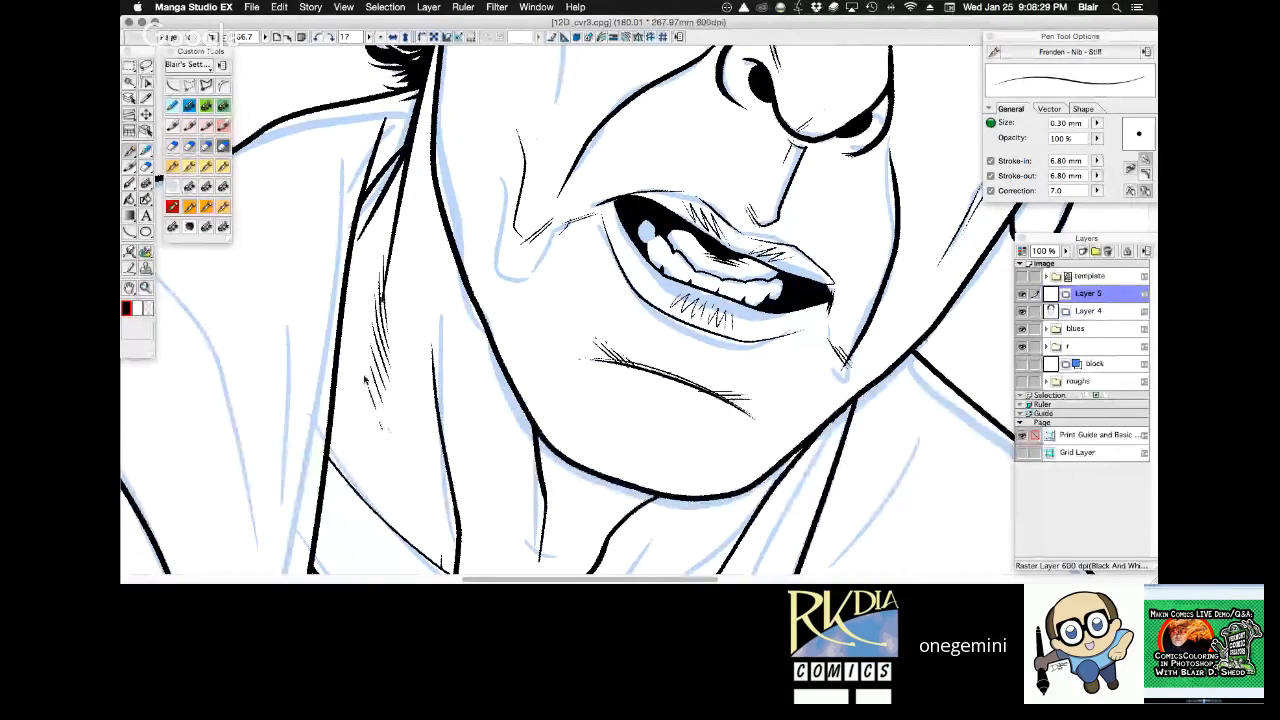
drag(366, 356, 380, 402)
drag(369, 328, 388, 388)
drag(374, 298, 395, 396)
drag(376, 254, 378, 245)
key(super+s)
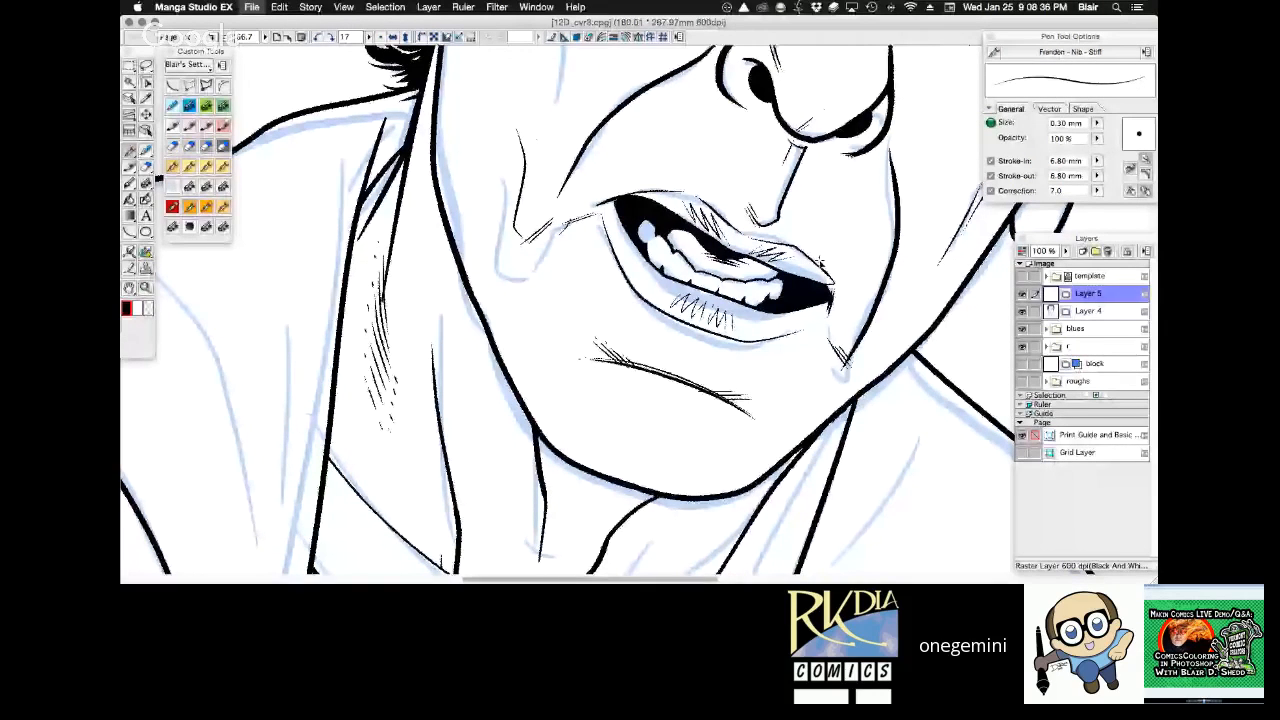
drag(818, 262, 821, 160)
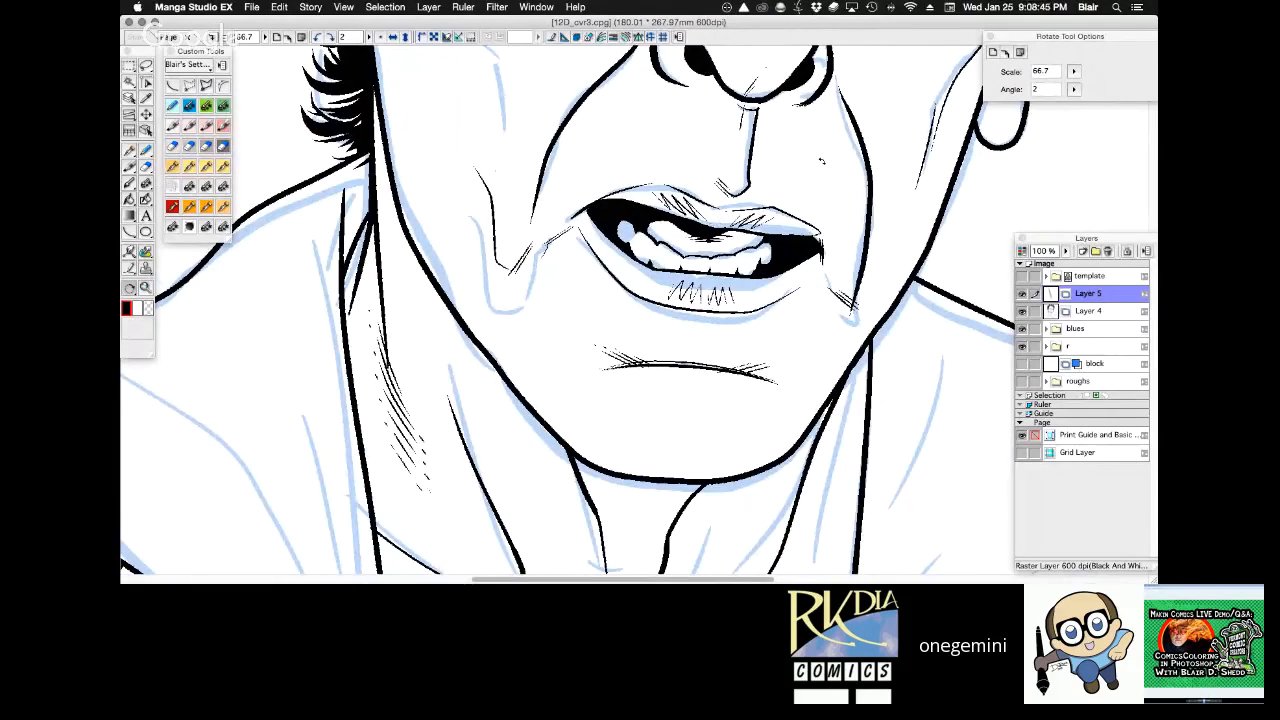
click(187, 205)
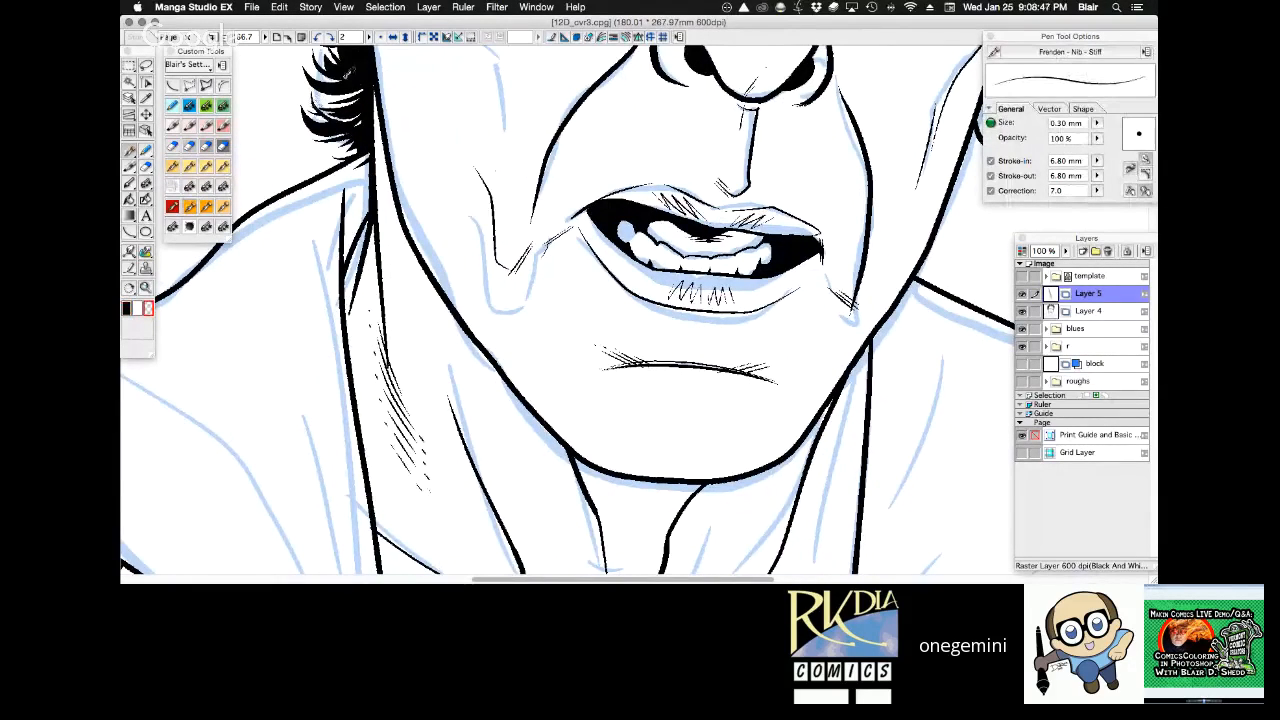
click(1092, 312)
click(130, 310)
key(super+z)
key(space)
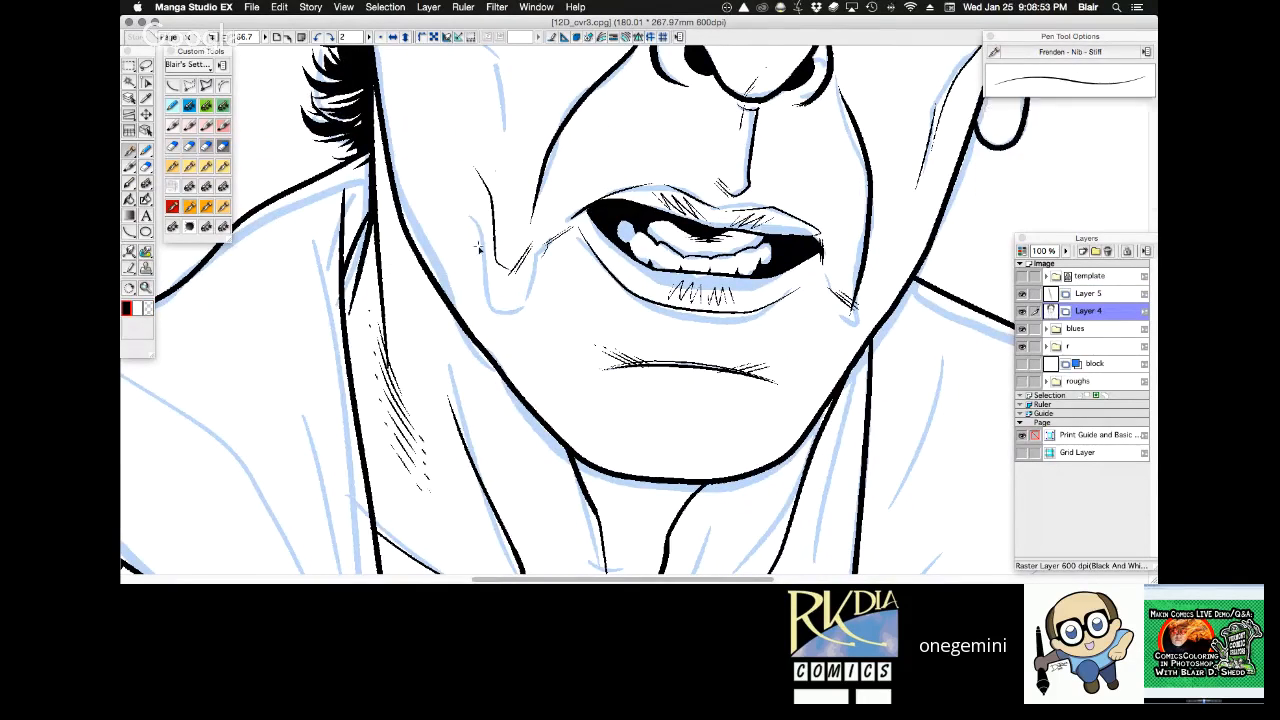
key(w)
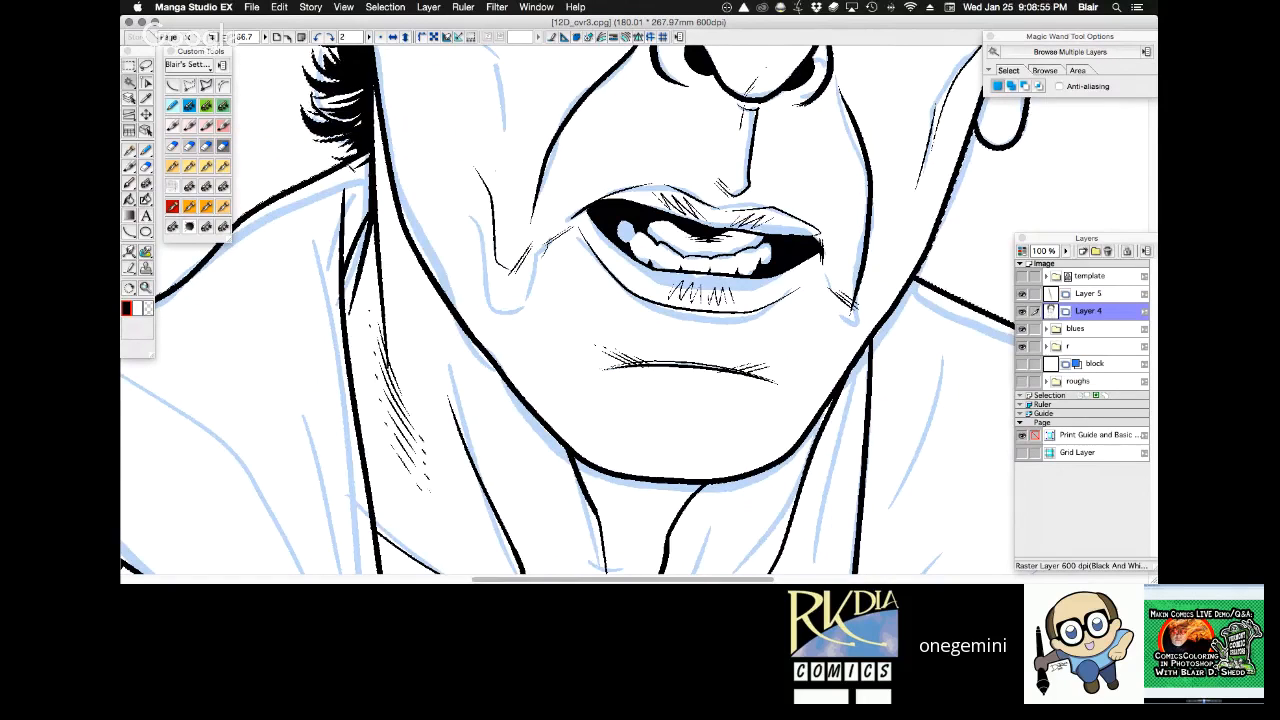
click(1115, 296)
key(super+0)
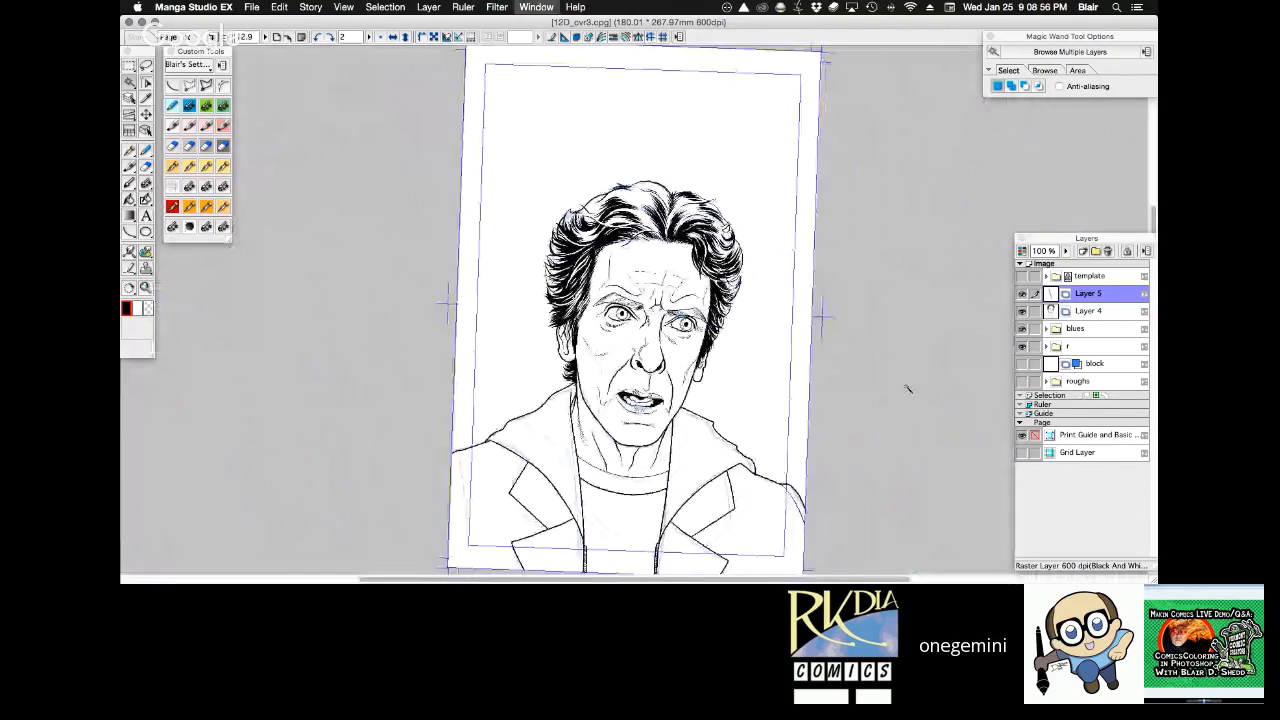
Try a shading stroke along the underside of the jaw with the G pen at 0.70 mm.
drag(455, 302, 820, 515)
drag(814, 361, 326, 438)
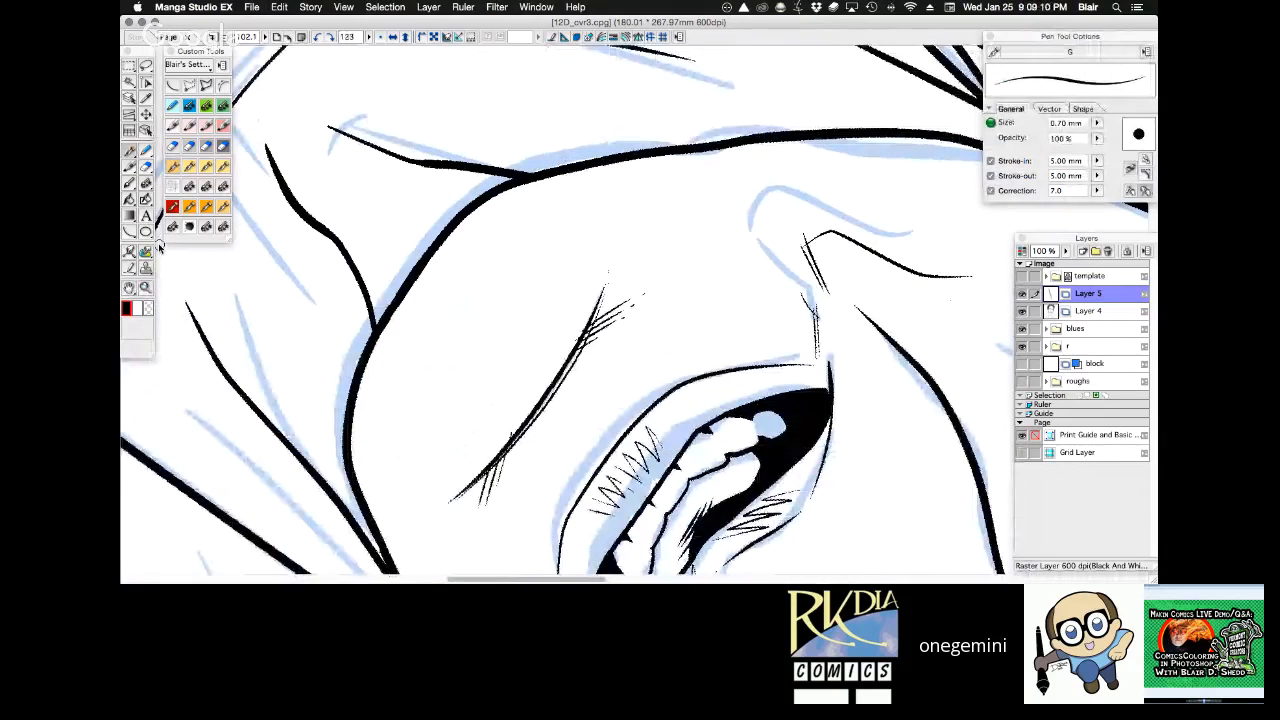
click(1098, 124)
click(1114, 125)
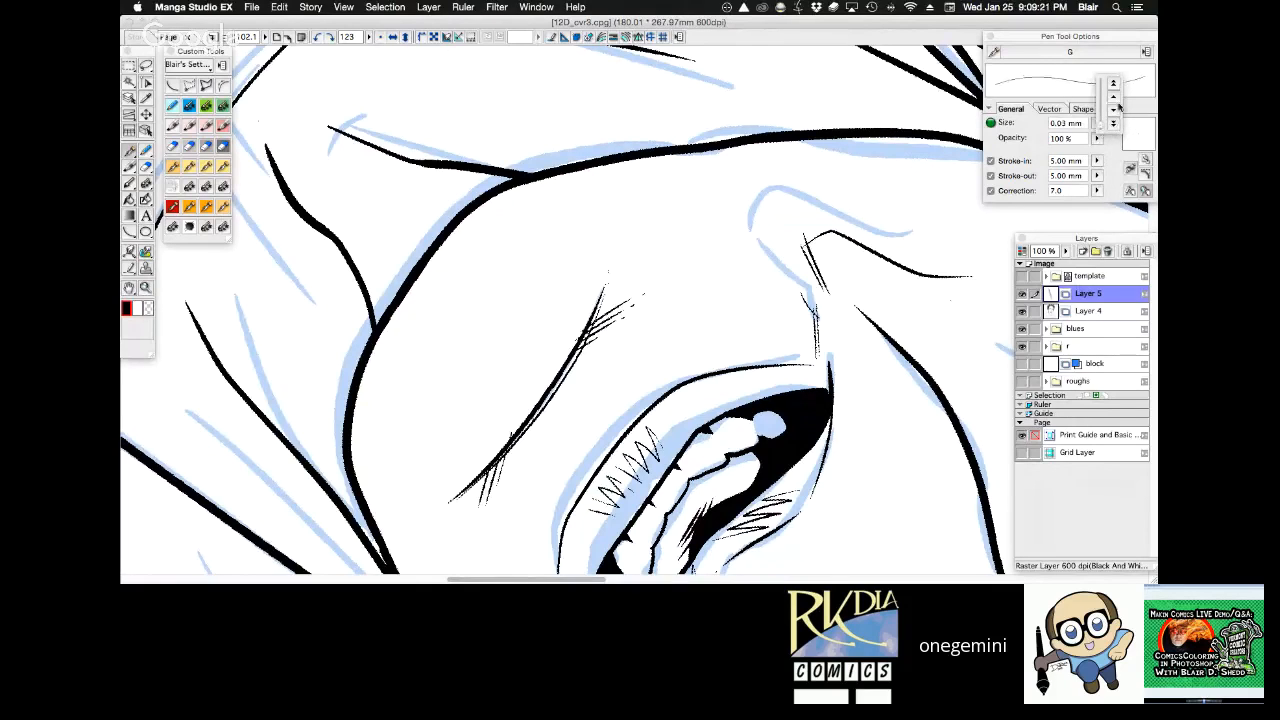
drag(1111, 101, 1111, 103)
drag(374, 321, 443, 214)
key(super+z)
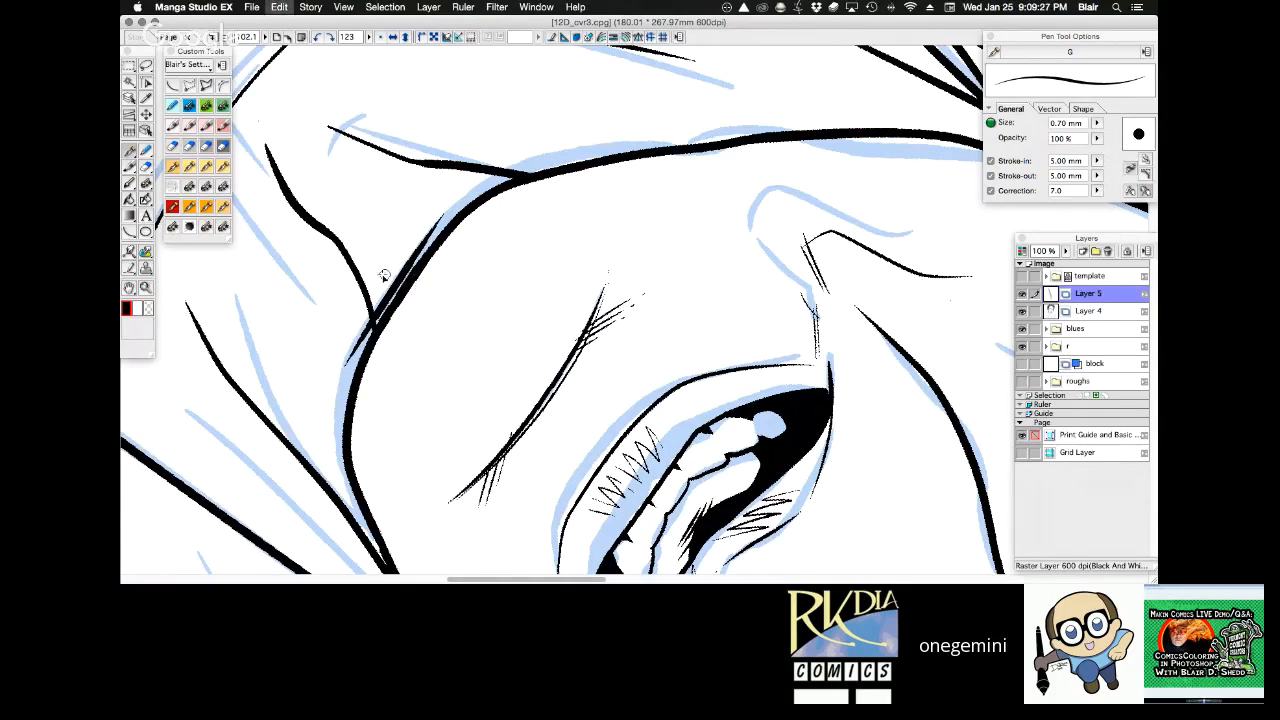
Reduce the G pen to 0.40 mm and hatch several long parallel strokes along the underside of the jaw onto the neck.
click(1097, 125)
click(1111, 120)
click(1111, 120)
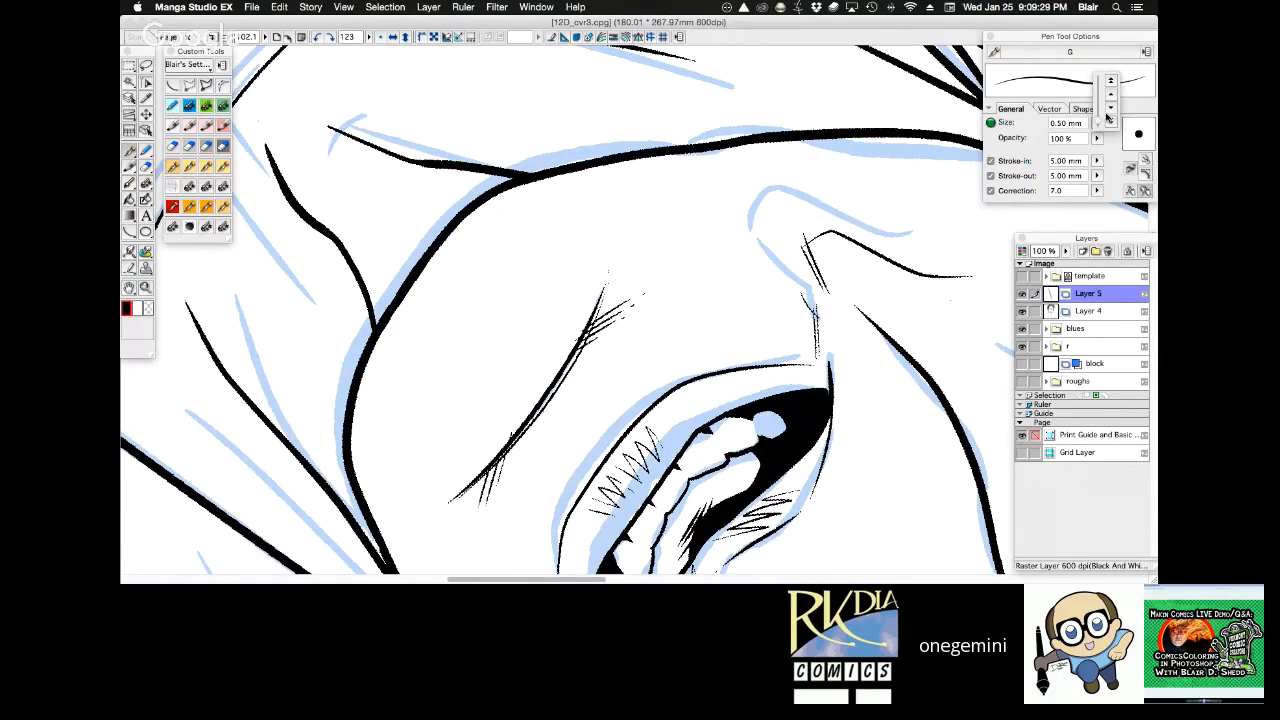
click(1111, 120)
mouse_move(370, 333)
mouse_down()
mouse_move(423, 243)
mouse_move(491, 178)
mouse_up()
key(super+z)
drag(370, 325, 548, 136)
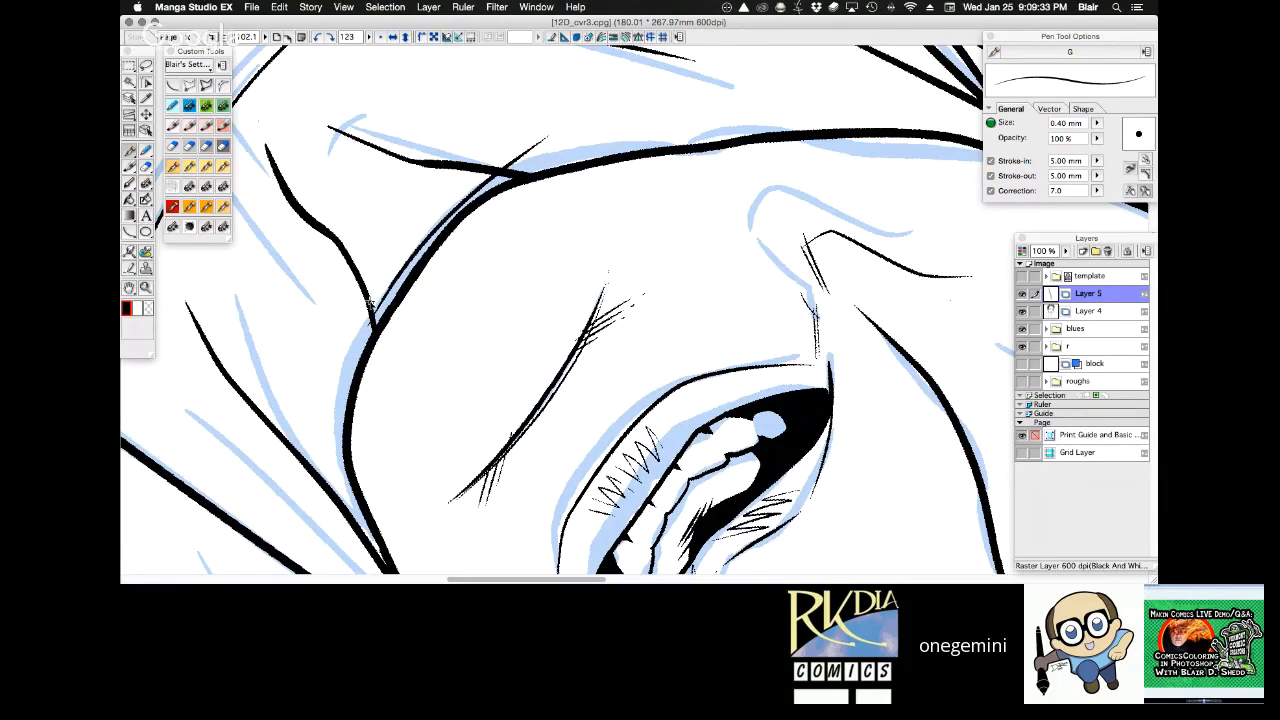
mouse_move(370, 305)
mouse_down()
mouse_move(511, 151)
mouse_move(602, 102)
mouse_up()
mouse_move(405, 240)
mouse_down()
mouse_move(486, 163)
mouse_move(590, 96)
mouse_up()
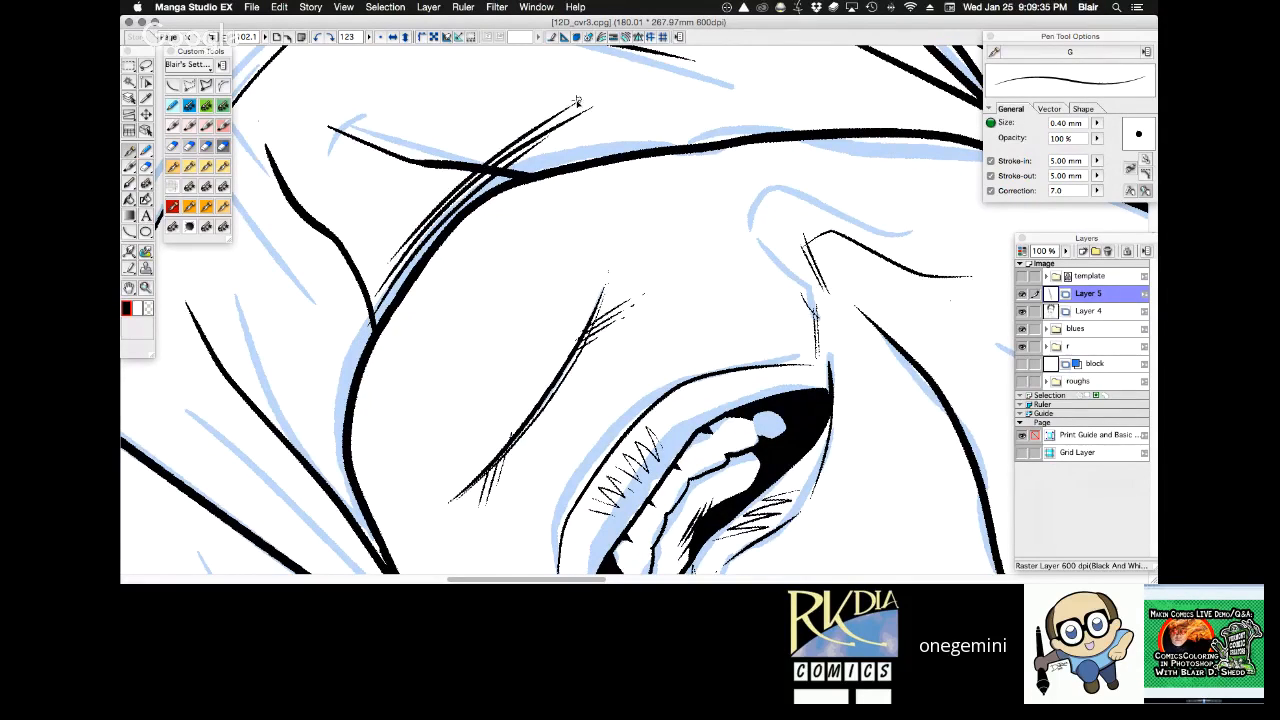
Feather the ends of the jaw shadow up the neck in fine strokes with the Frenden - Nib - Stiff pen at 0.30 mm.
key(r)
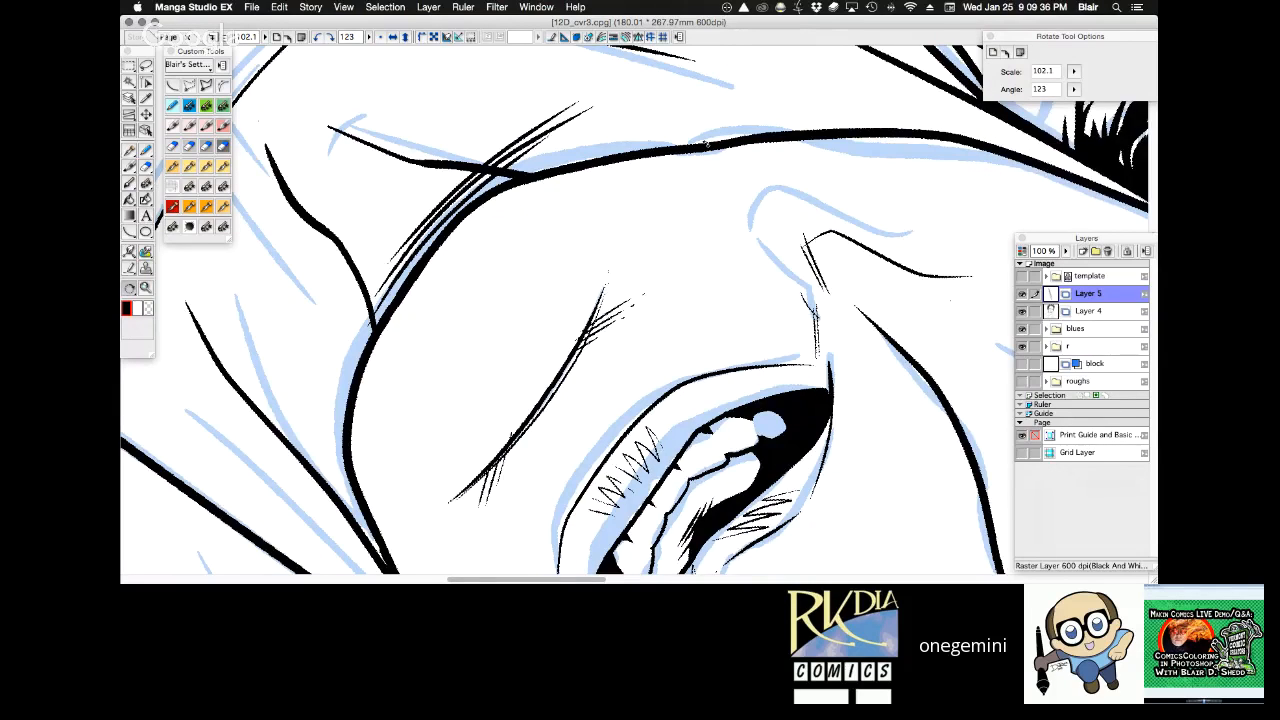
drag(706, 145, 524, 113)
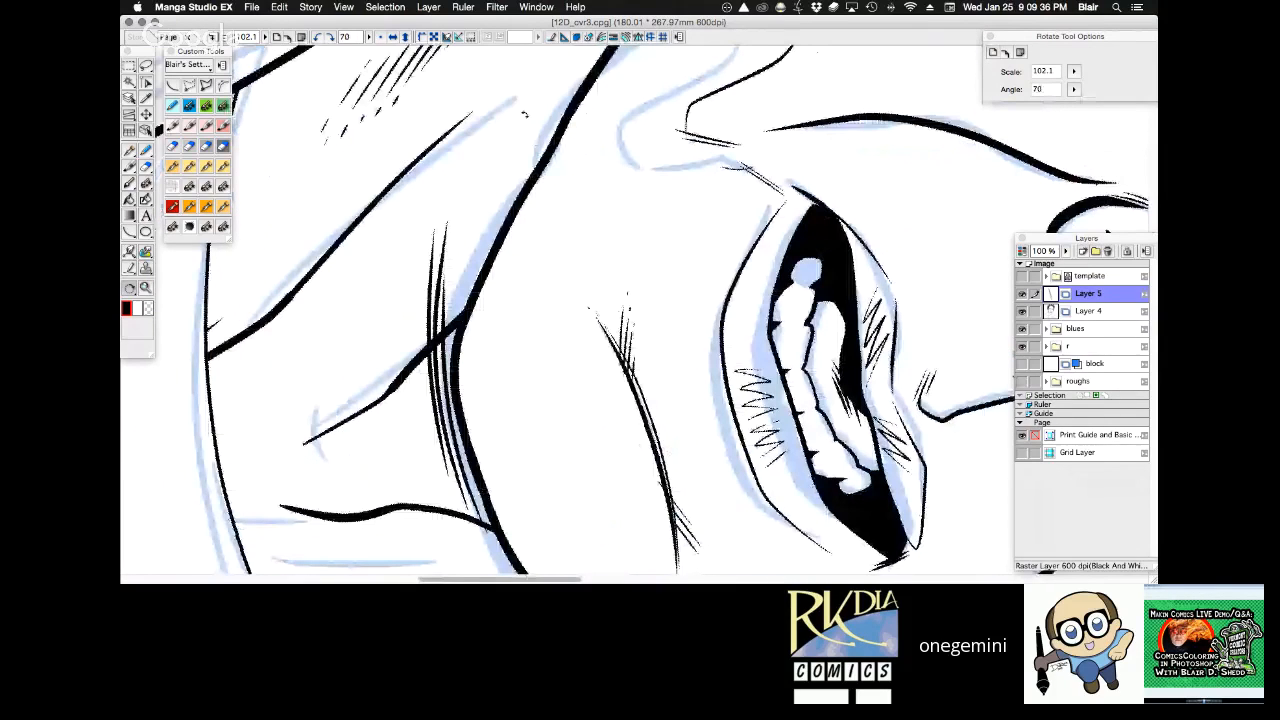
drag(524, 114, 504, 127)
key(super+space)
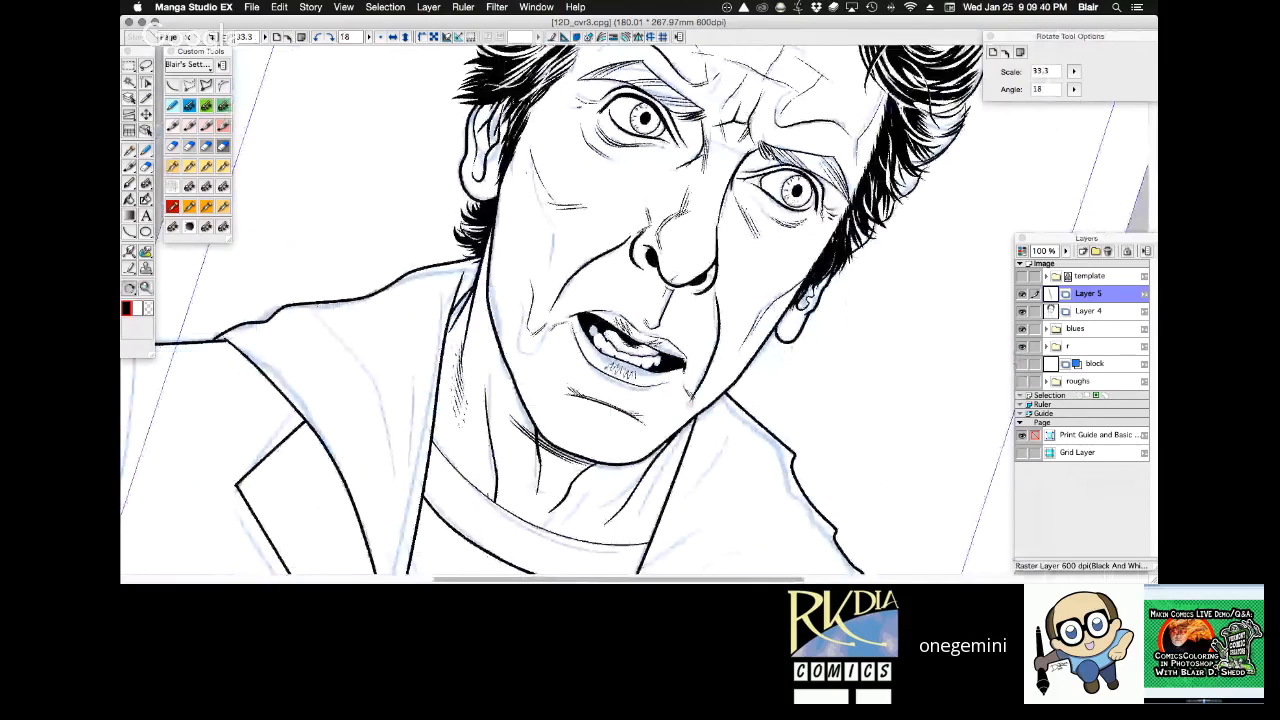
drag(484, 332, 632, 428)
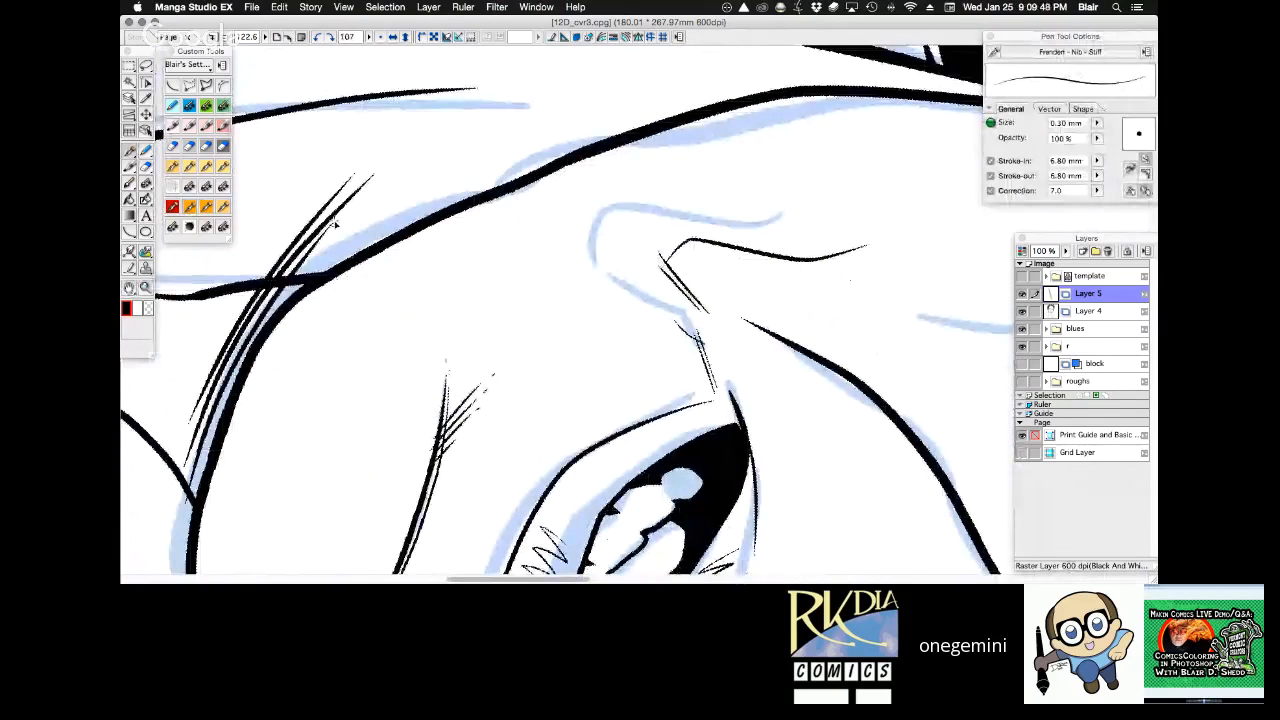
mouse_move(366, 168)
mouse_down()
mouse_move(406, 138)
mouse_move(466, 123)
mouse_up()
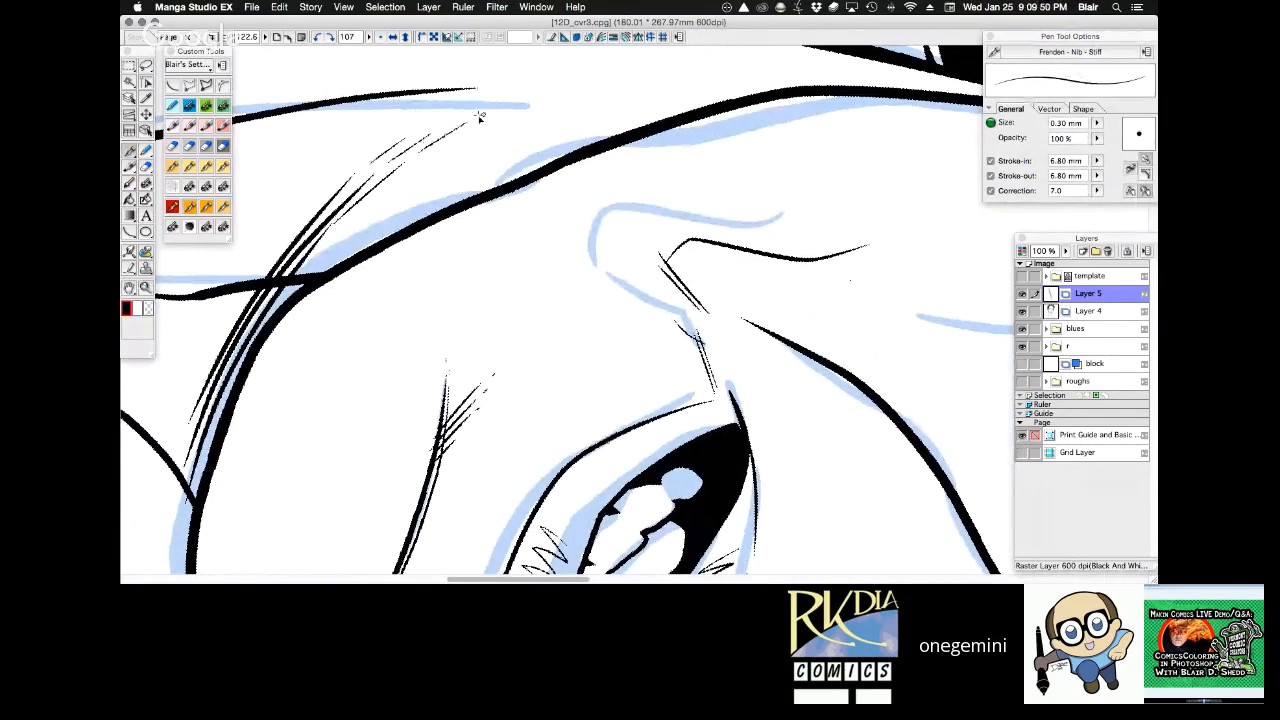
mouse_move(258, 334)
mouse_down()
mouse_move(402, 180)
mouse_move(470, 140)
mouse_up()
drag(508, 122, 528, 106)
mouse_move(316, 272)
mouse_down()
mouse_move(458, 164)
mouse_move(412, 208)
mouse_move(490, 162)
mouse_up()
key(r)
drag(688, 122, 634, 79)
key(p)
drag(312, 230, 323, 252)
Extend the fine shadow hatching under the chin past the central neck tendon, tapering it with short broken strokes.
key(alt+space)
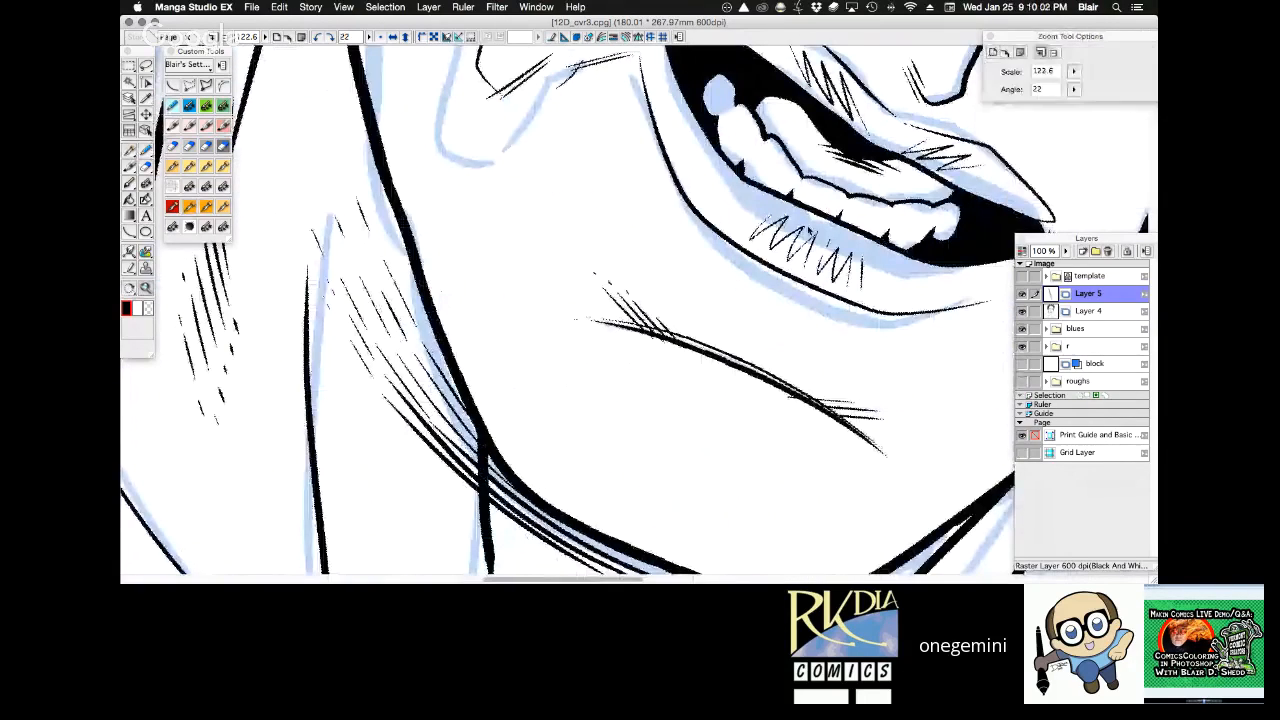
click(688, 354)
click(699, 315)
key(shift+space)
drag(822, 284, 543, 332)
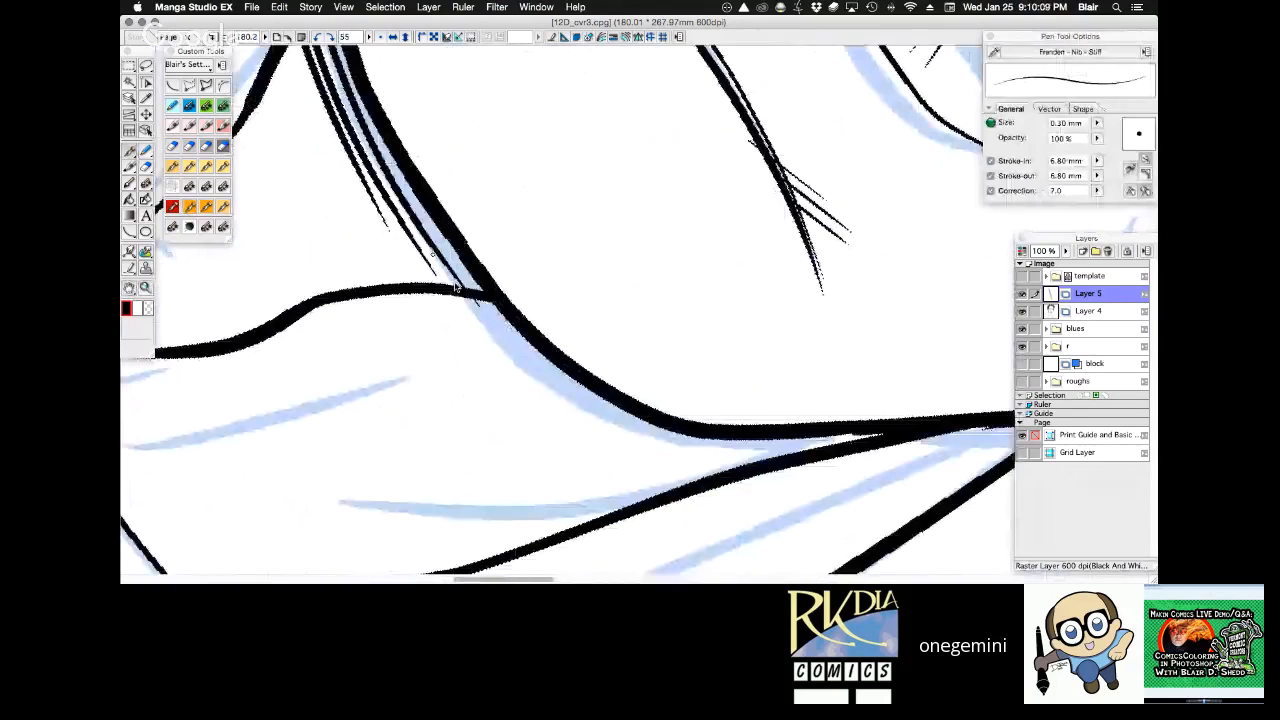
drag(392, 243, 506, 355)
drag(488, 330, 576, 402)
drag(499, 359, 538, 398)
drag(460, 337, 488, 366)
Hatch short parallel strokes with the 0.30 mm nib on the upper neck behind the jaw, from below the ear down to the collar.
key(super+alt+space)
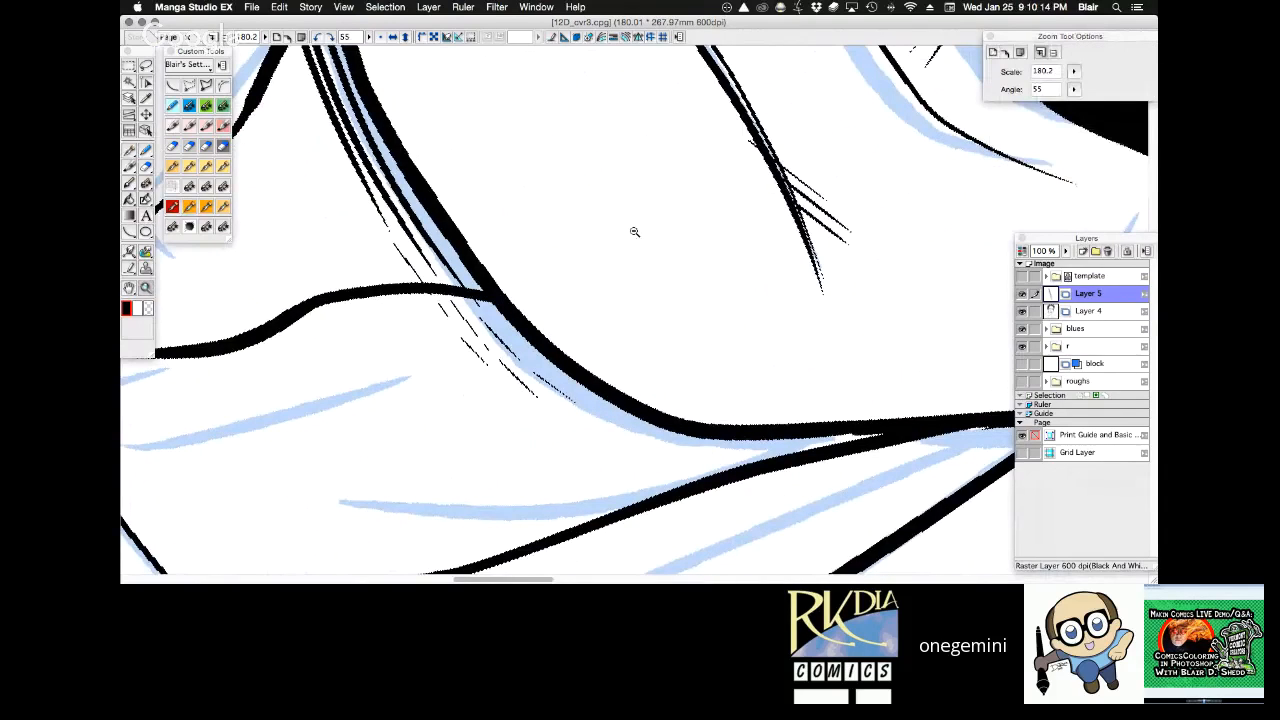
alt+super+click(634, 231)
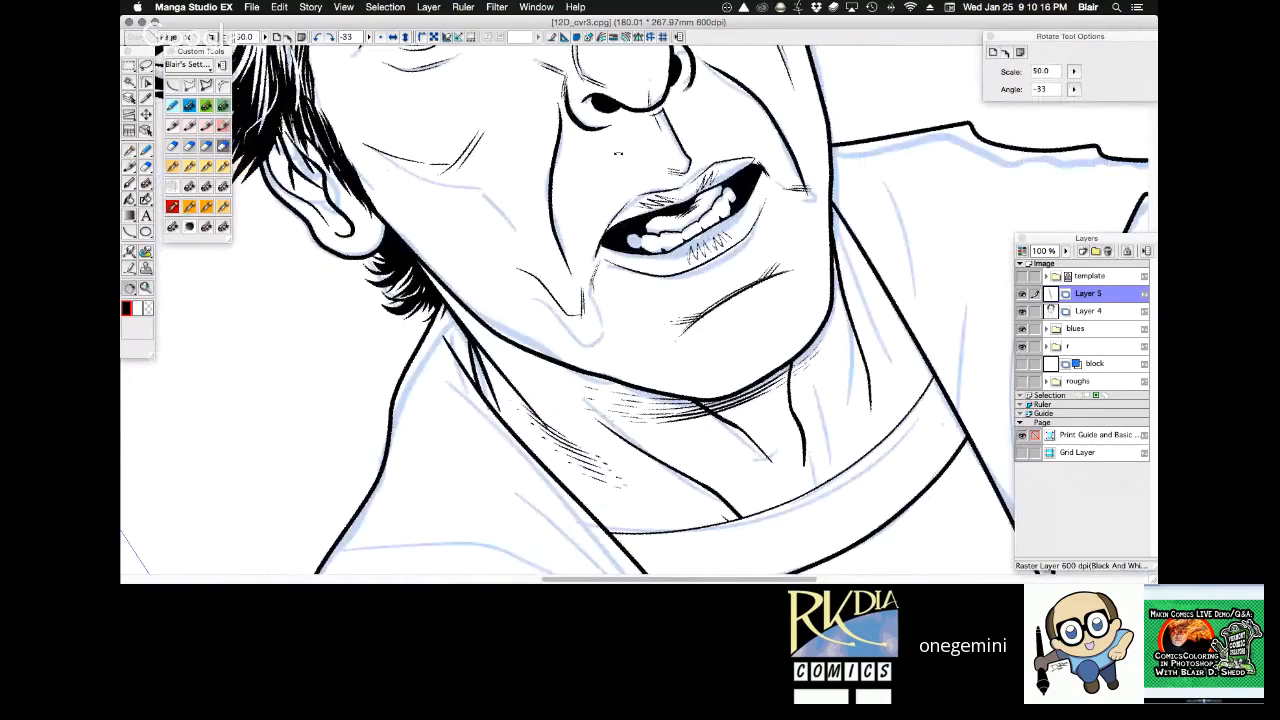
drag(618, 153, 659, 306)
super+click(655, 209)
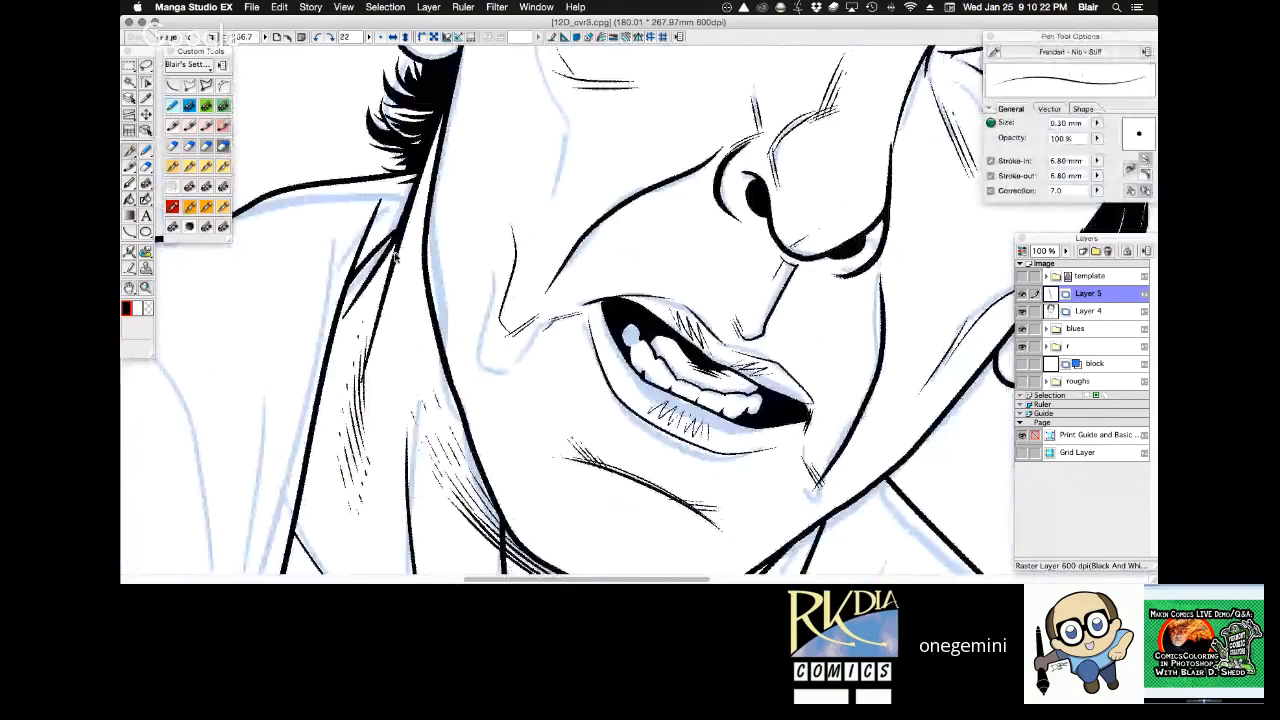
drag(397, 257, 412, 325)
drag(401, 238, 418, 299)
drag(405, 225, 422, 286)
mouse_move(410, 217)
mouse_down()
mouse_move(425, 268)
mouse_move(423, 235)
mouse_up()
mouse_move(417, 188)
mouse_down()
mouse_move(427, 236)
mouse_move(430, 226)
mouse_up()
drag(425, 160, 431, 184)
drag(412, 334, 419, 354)
mouse_move(416, 328)
mouse_down()
mouse_move(424, 350)
mouse_move(427, 337)
mouse_up()
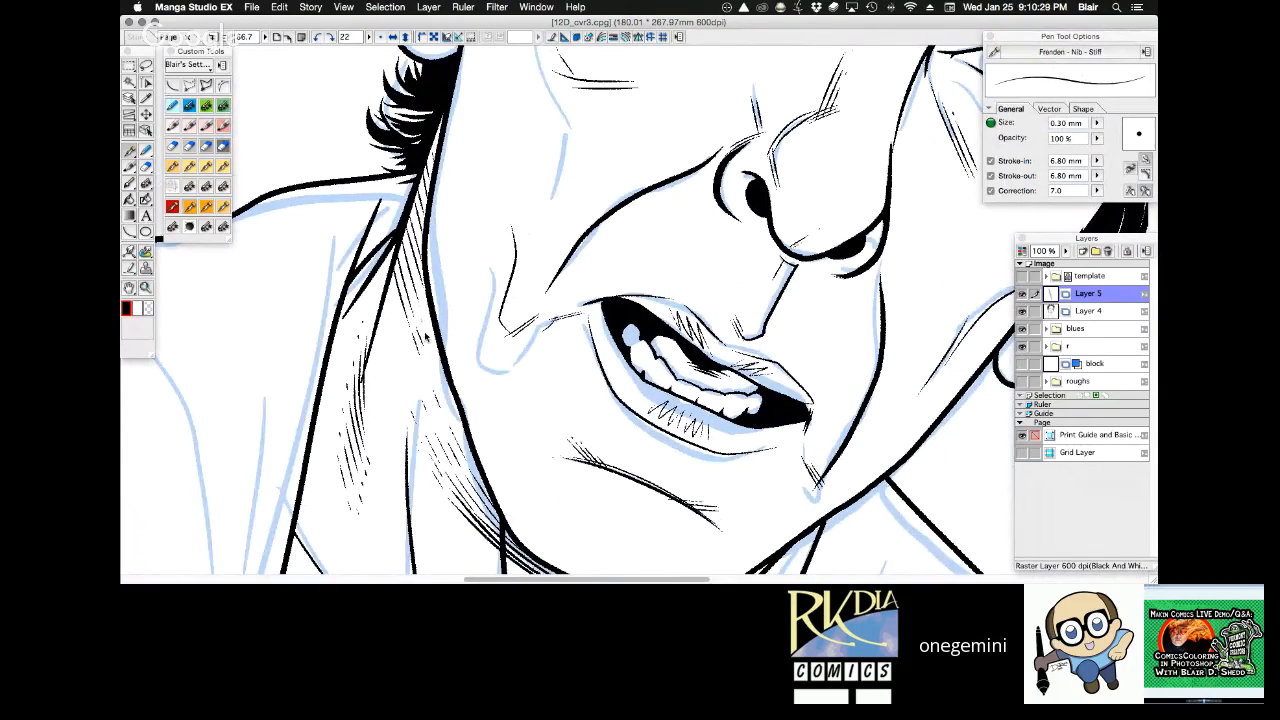
drag(390, 253, 403, 332)
drag(382, 276, 395, 342)
Examine the neck and jaw shading close up and against the whole page.
key(r)
drag(819, 150, 755, 100)
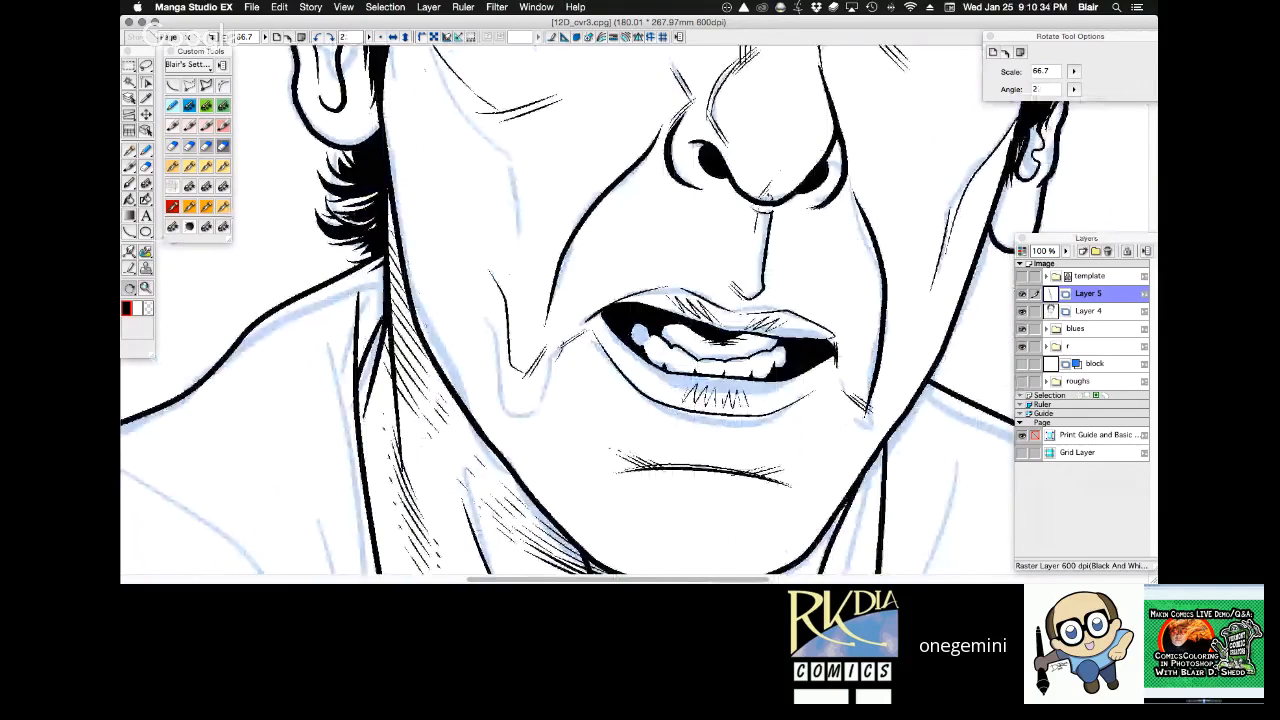
drag(832, 330, 742, 180)
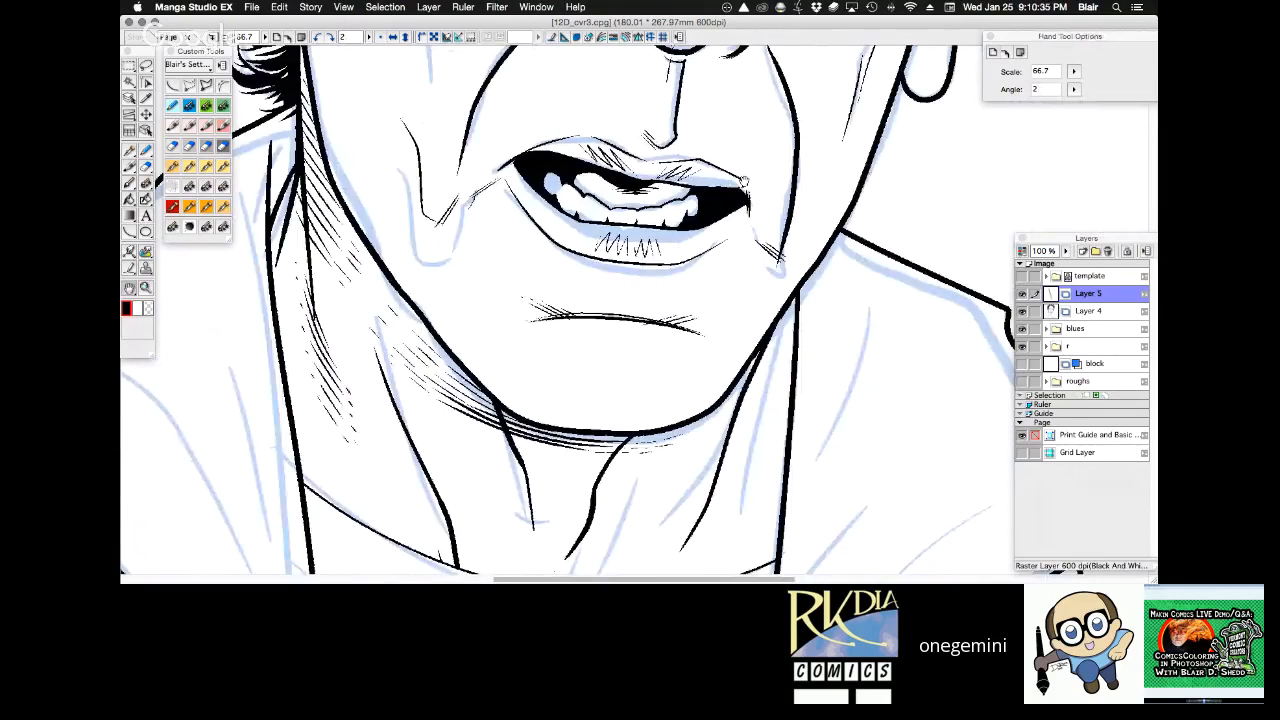
alt+click(640, 288)
alt+click(640, 288)
alt+click(640, 288)
alt+click(640, 288)
alt+click(640, 288)
drag(791, 219, 781, 203)
drag(781, 203, 713, 232)
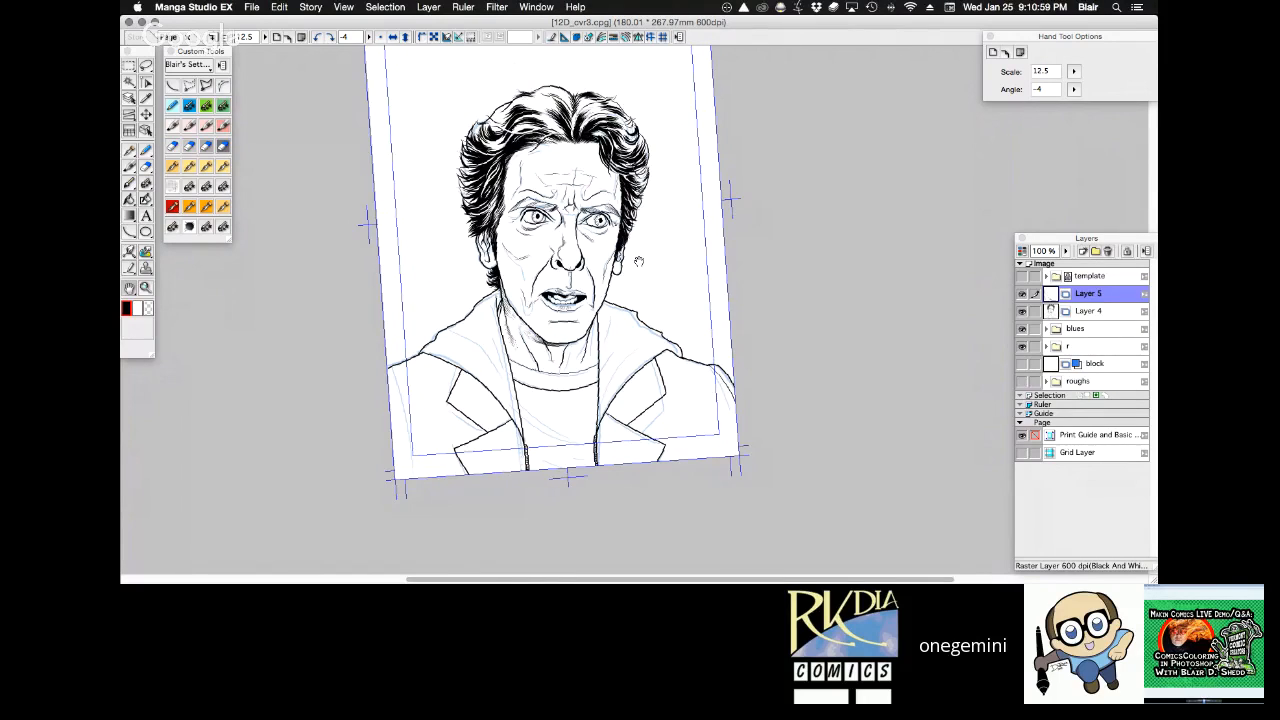
Hatch fine strokes at the base of the neck just above the shirt neckline with the Frenden - Nib - Stiff pen.
key(super+space)
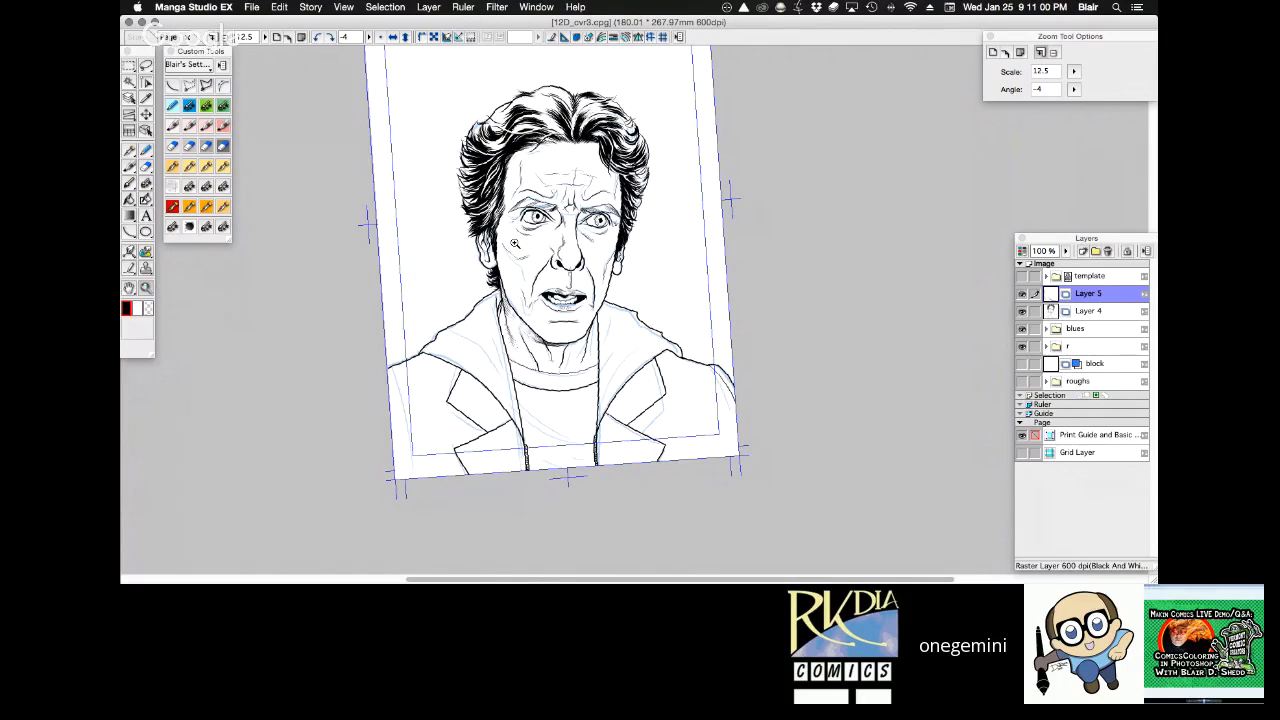
drag(514, 243, 616, 200)
key(p)
drag(276, 293, 282, 241)
key(super+z)
key(super+z)
click(189, 207)
drag(277, 290, 291, 188)
Continue the fine hatching along the shirt neckline around the bases of the remaining neck tendons.
key(r)
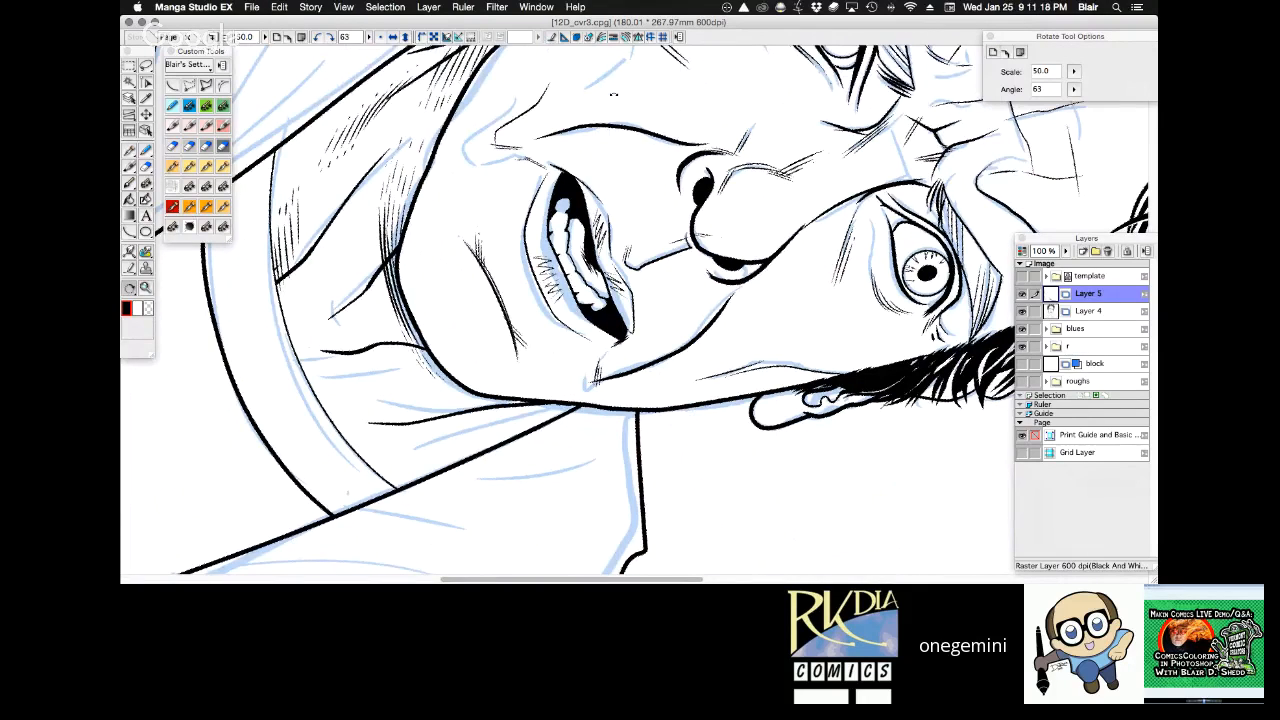
drag(614, 94, 543, 108)
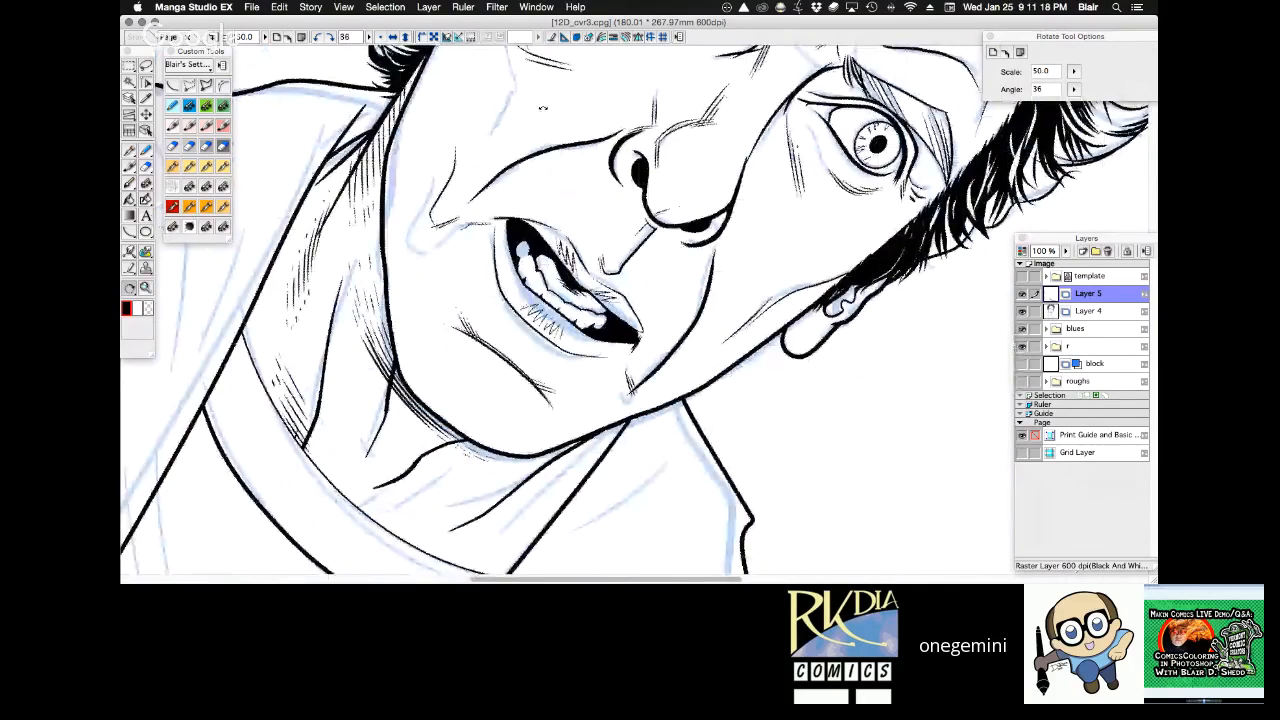
mouse_move(543, 108)
mouse_down()
mouse_move(550, 200)
mouse_move(577, 221)
mouse_move(303, 268)
mouse_move(302, 282)
mouse_move(302, 256)
mouse_move(312, 283)
mouse_up()
key(shift+space)
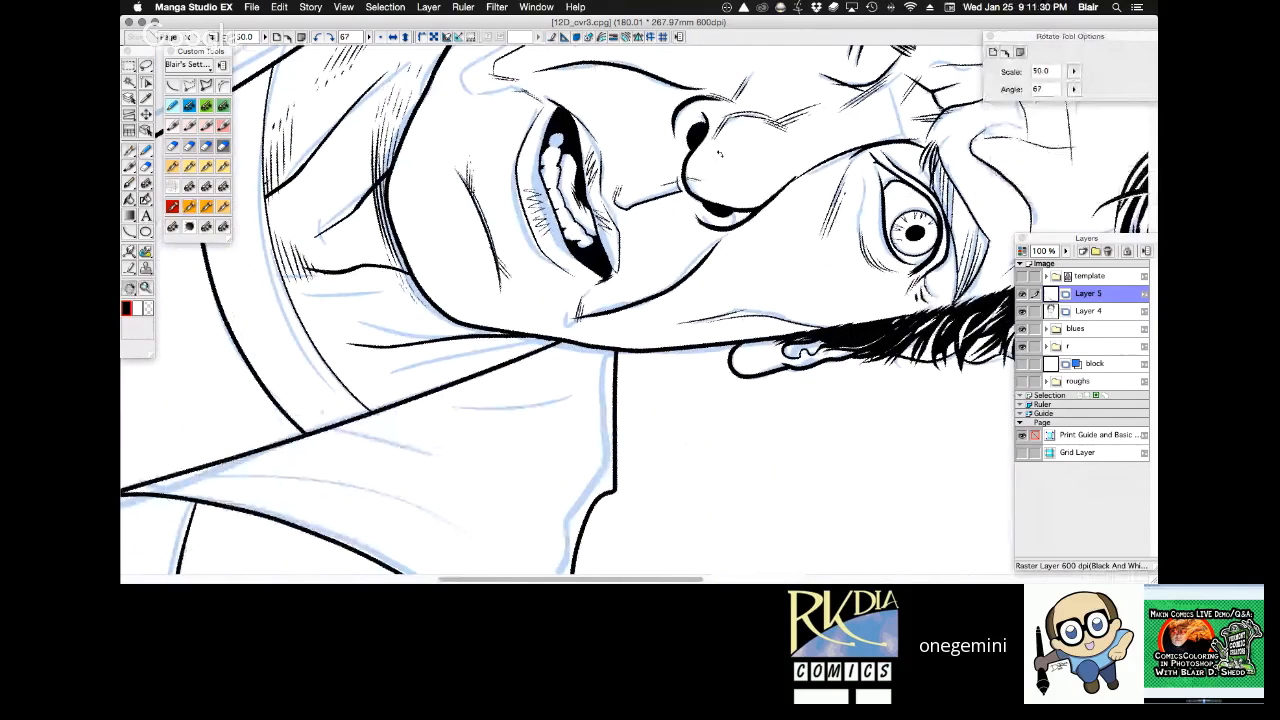
drag(718, 153, 635, 161)
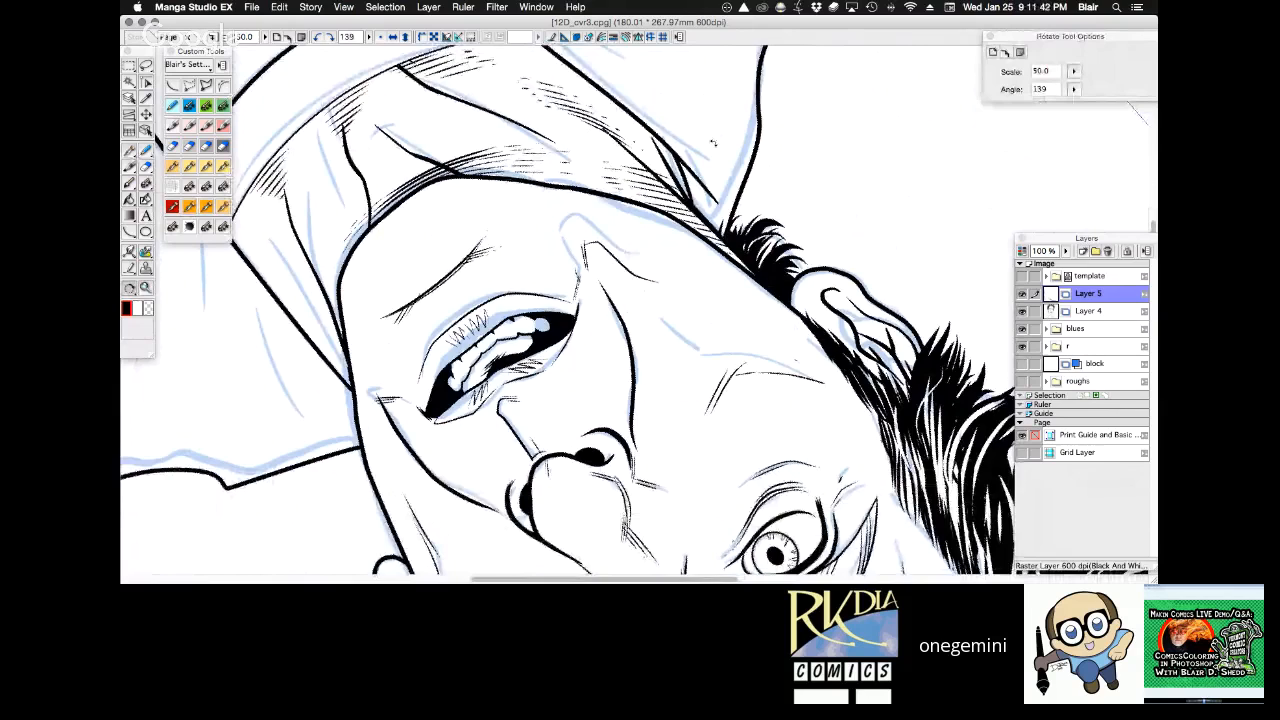
drag(713, 143, 552, 121)
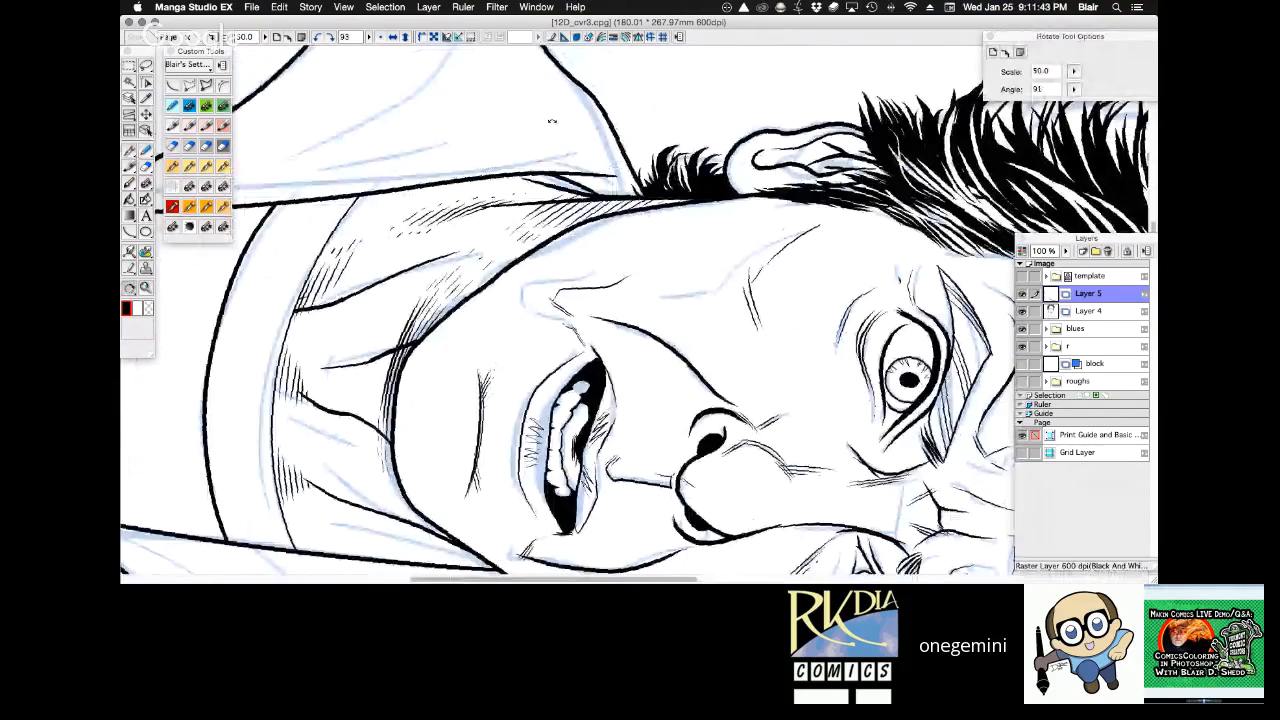
Examine the shaded face, neck and coat upright at portrait and full-page magnification.
key(ctrl+0)
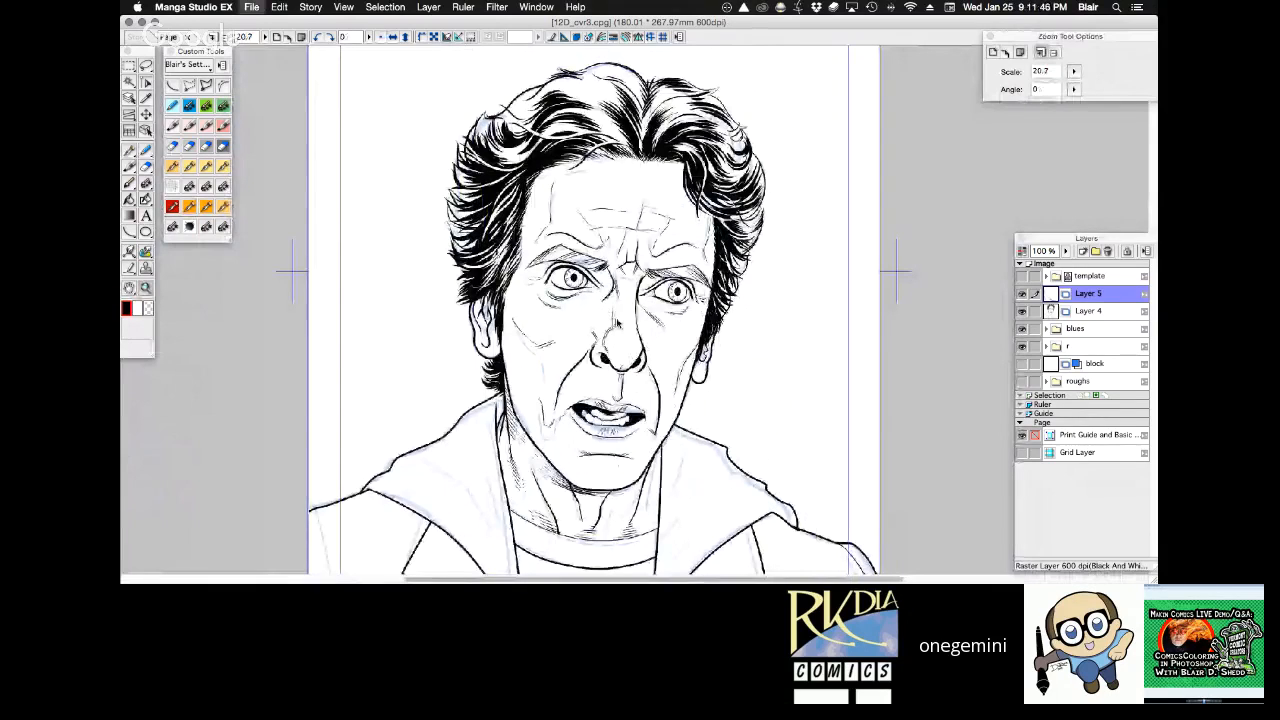
drag(617, 323, 574, 265)
key(r)
drag(730, 230, 706, 155)
key(h)
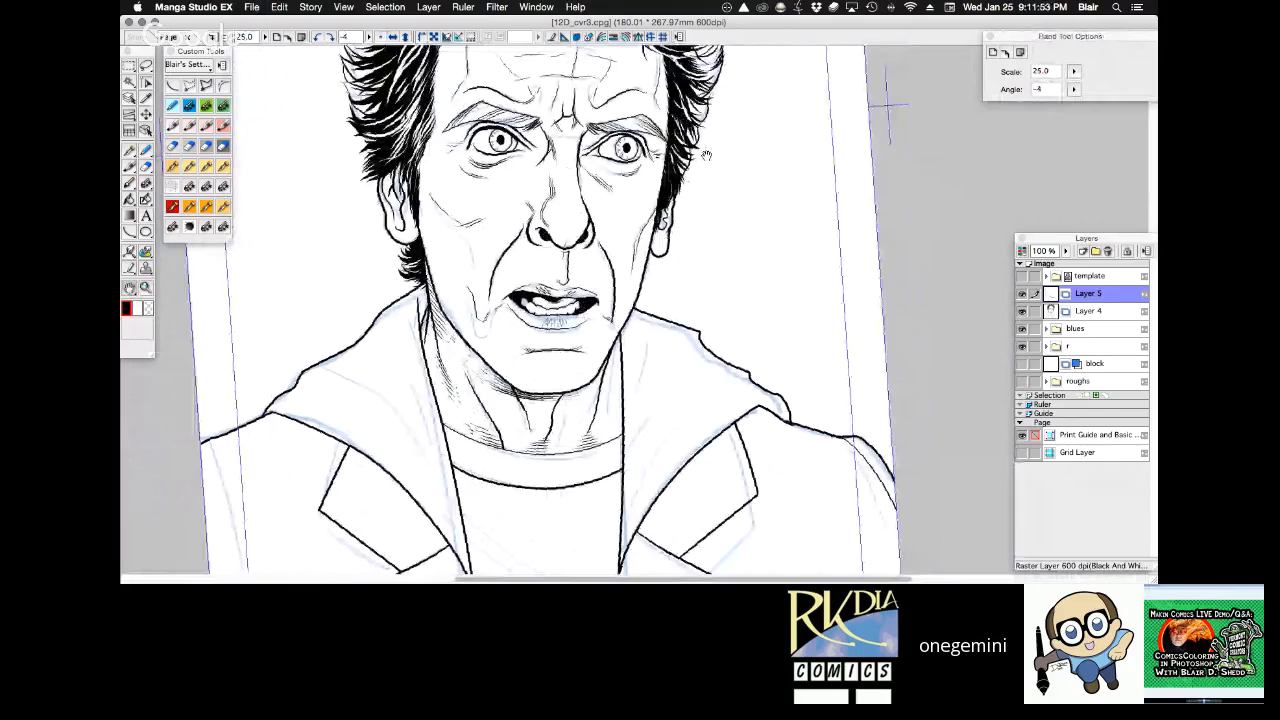
drag(714, 240, 595, 83)
key(r)
Show the template folder over the artwork and hide Layer 5 and Layer 4.
click(1022, 276)
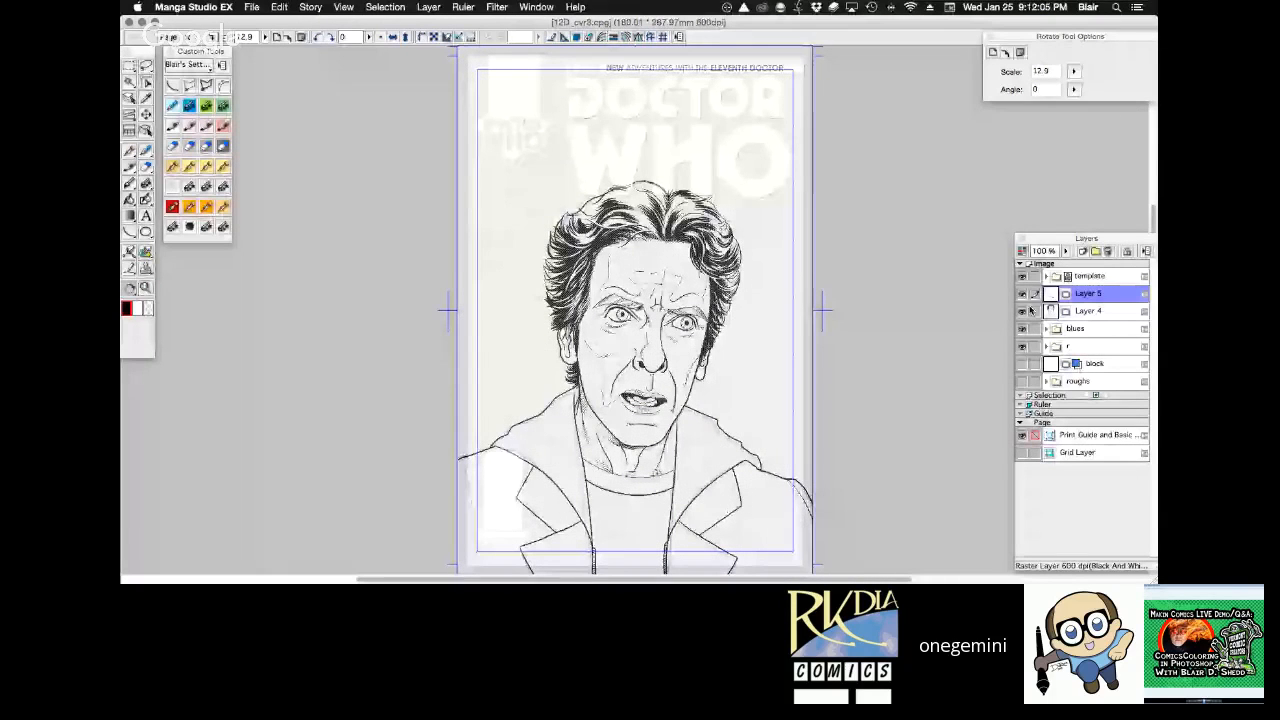
click(1022, 295)
click(1023, 312)
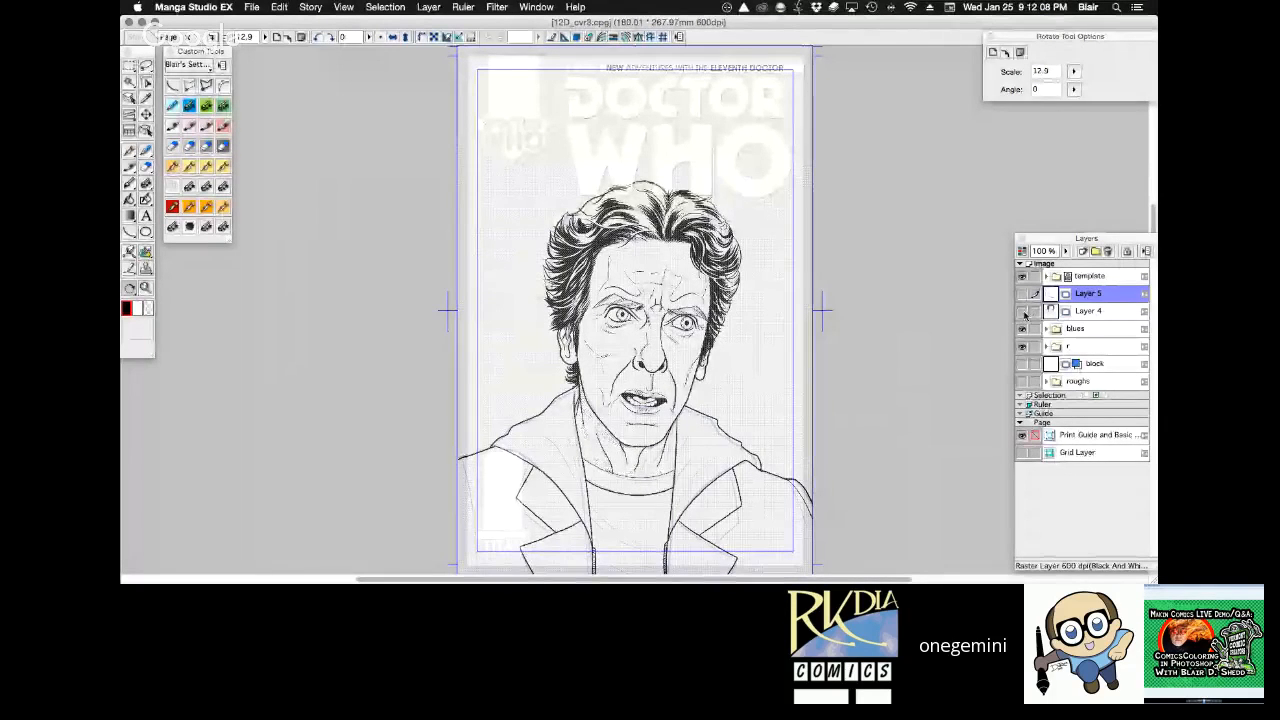
Compare the rough sketch with the blue-line portrait under the template by swapping the blues and roughs folders, ending on the blues.
click(1022, 328)
click(1022, 381)
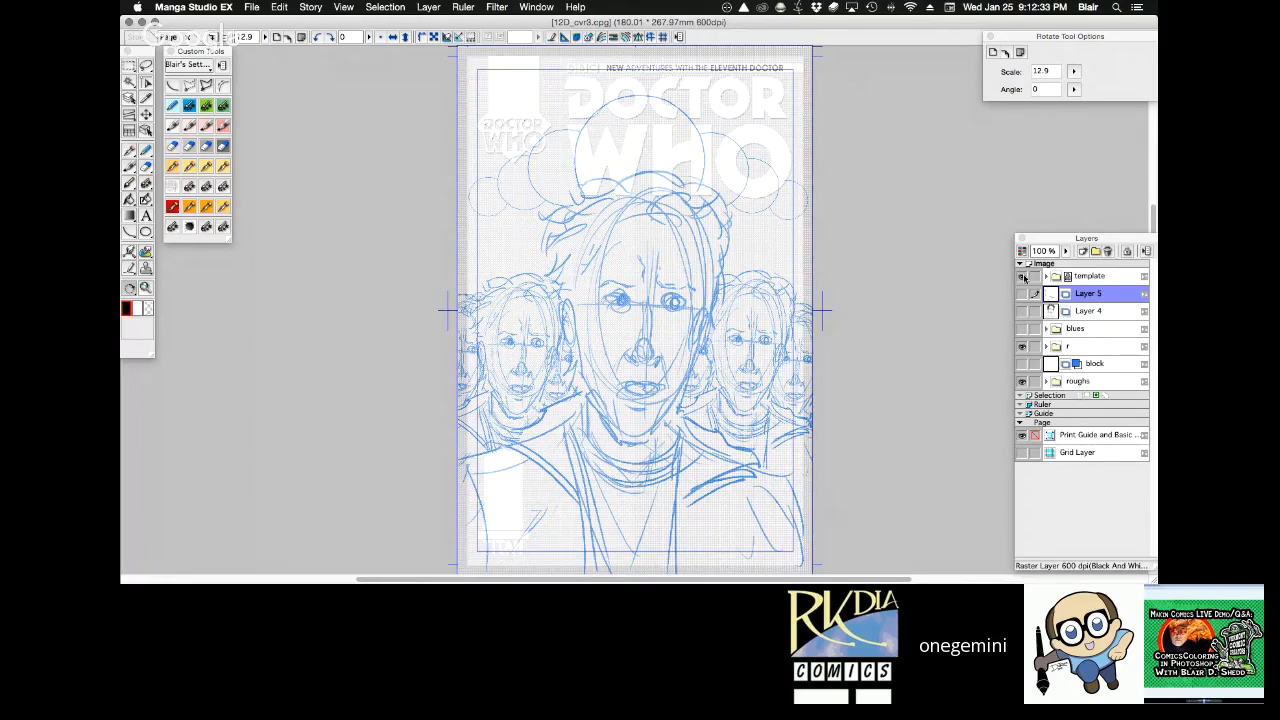
click(1021, 381)
click(1022, 330)
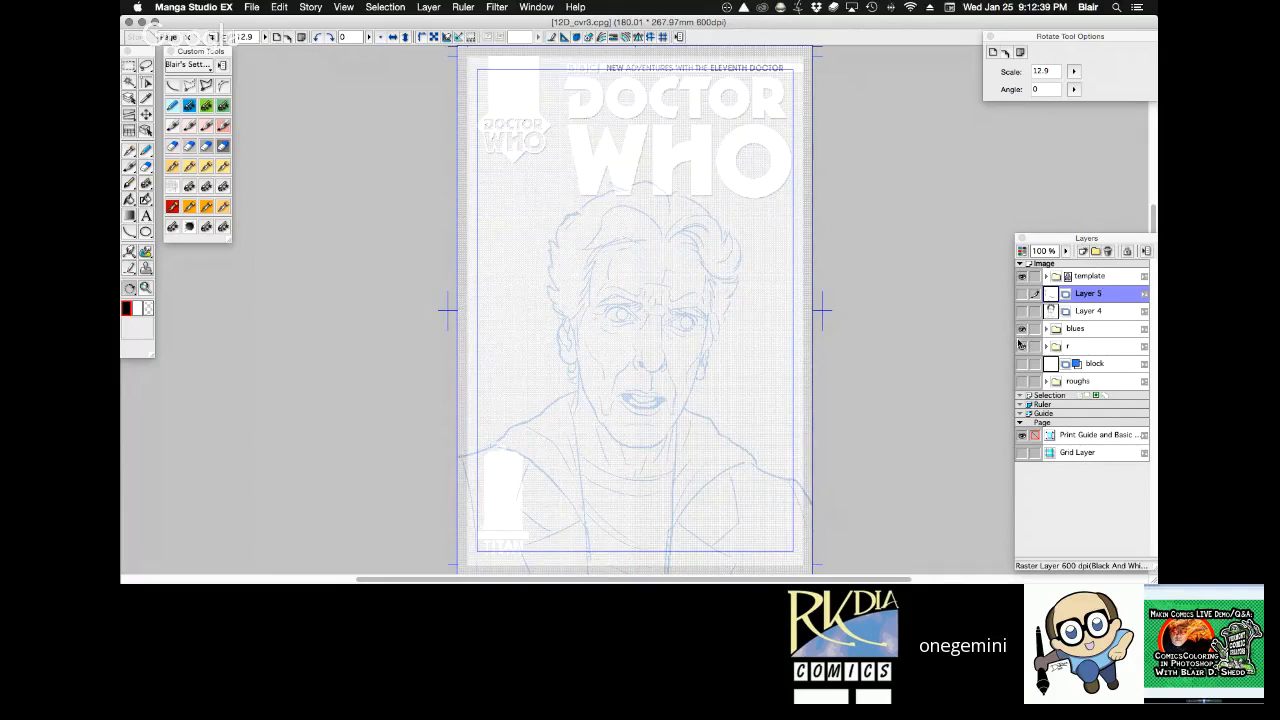
click(1022, 345)
Show the inked Layer 4 and Layer 5 over the blues, check them against the template, and leave the template folder hidden.
click(1022, 277)
key(super+space)
click(716, 390)
key(space)
drag(706, 390, 795, 390)
key(super+0)
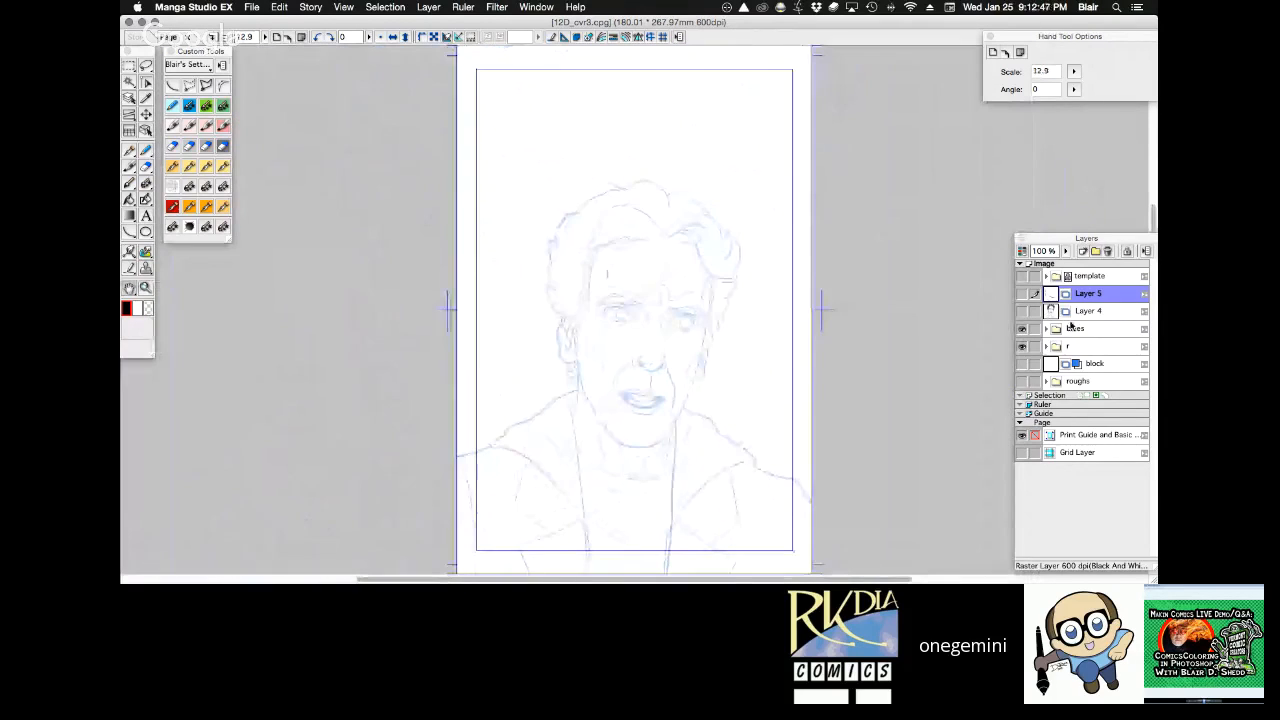
click(1021, 311)
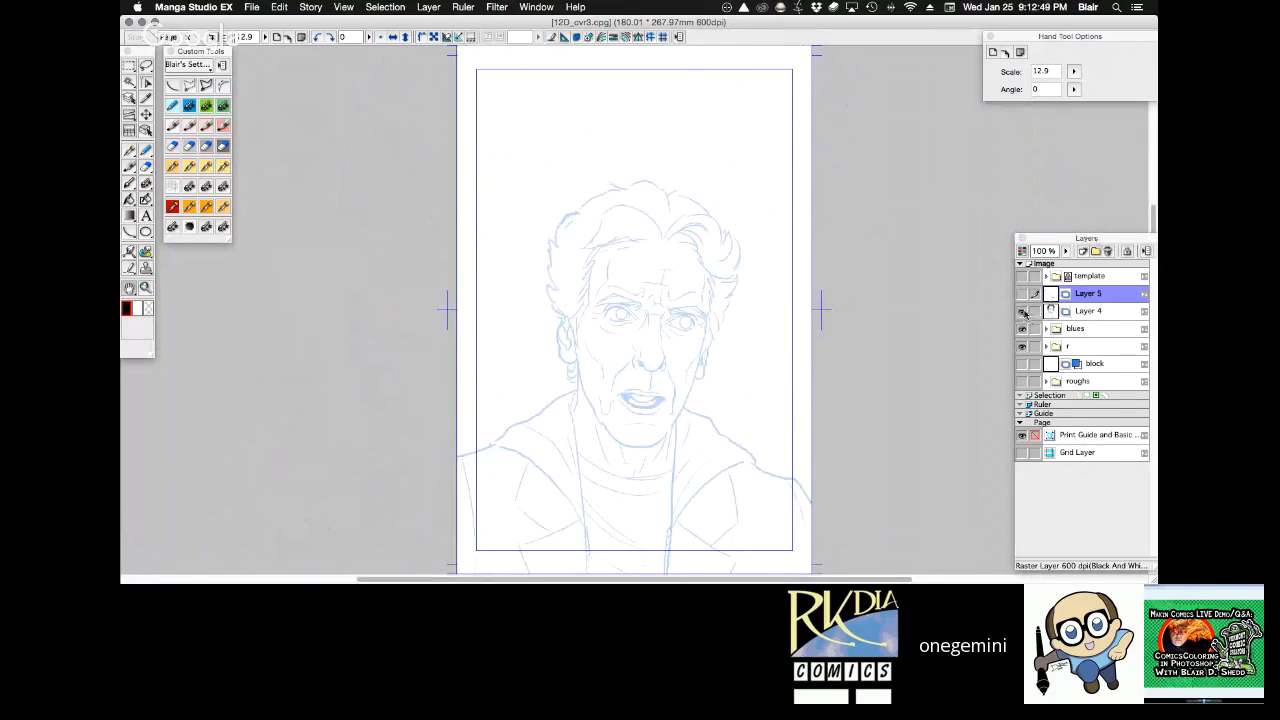
click(1021, 276)
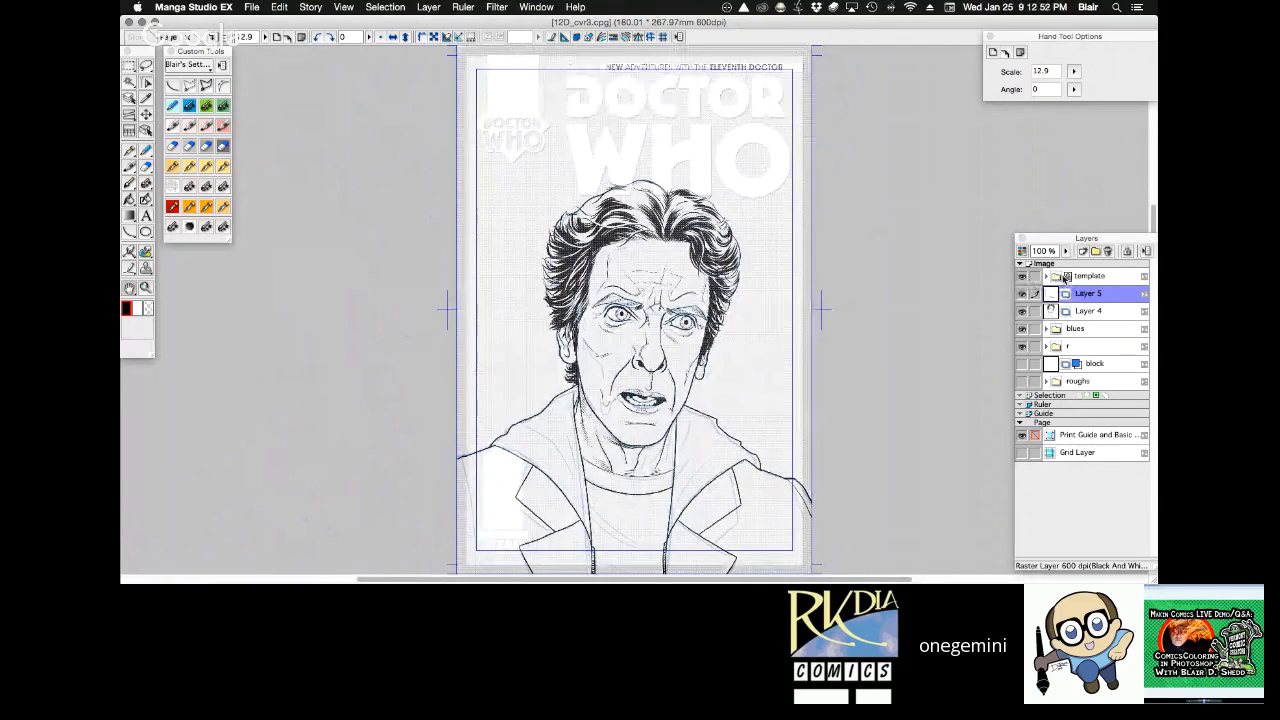
click(1021, 276)
Choose the Frenden - Brush - Analog Sable pen and merge Layer 5 down into Layer 4.
drag(560, 184, 678, 397)
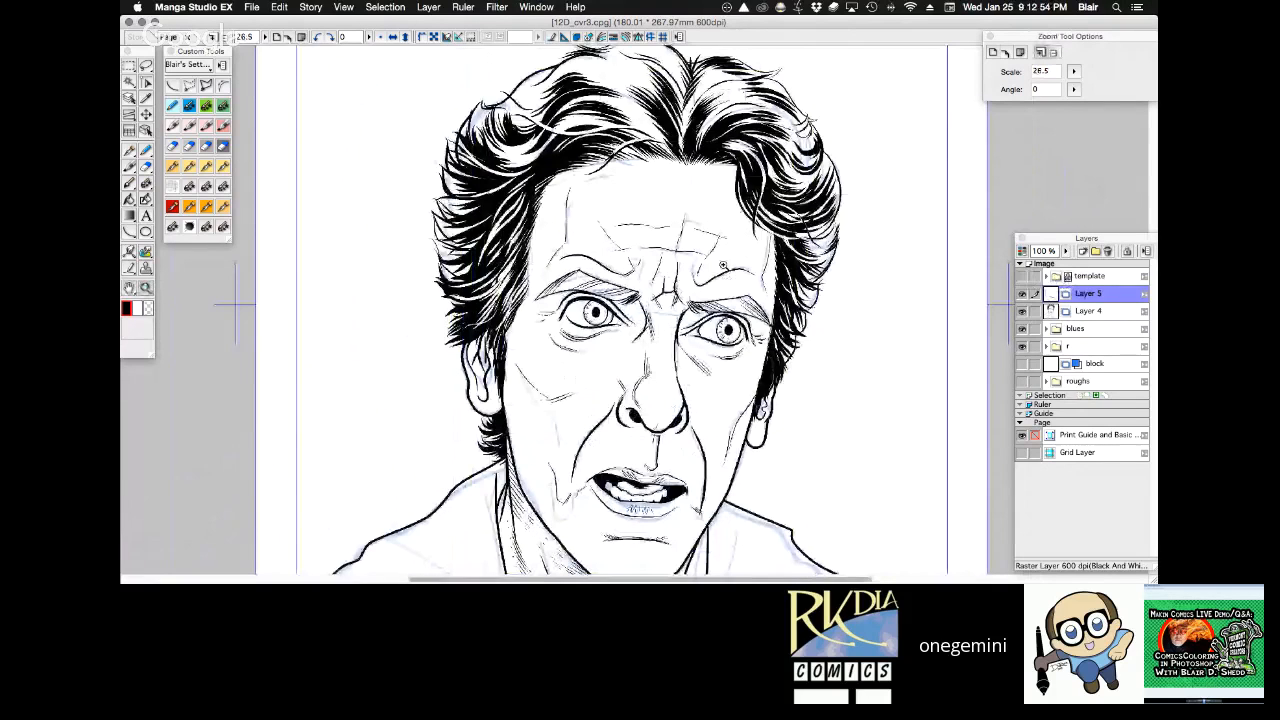
click(723, 265)
key(r)
drag(790, 372, 802, 311)
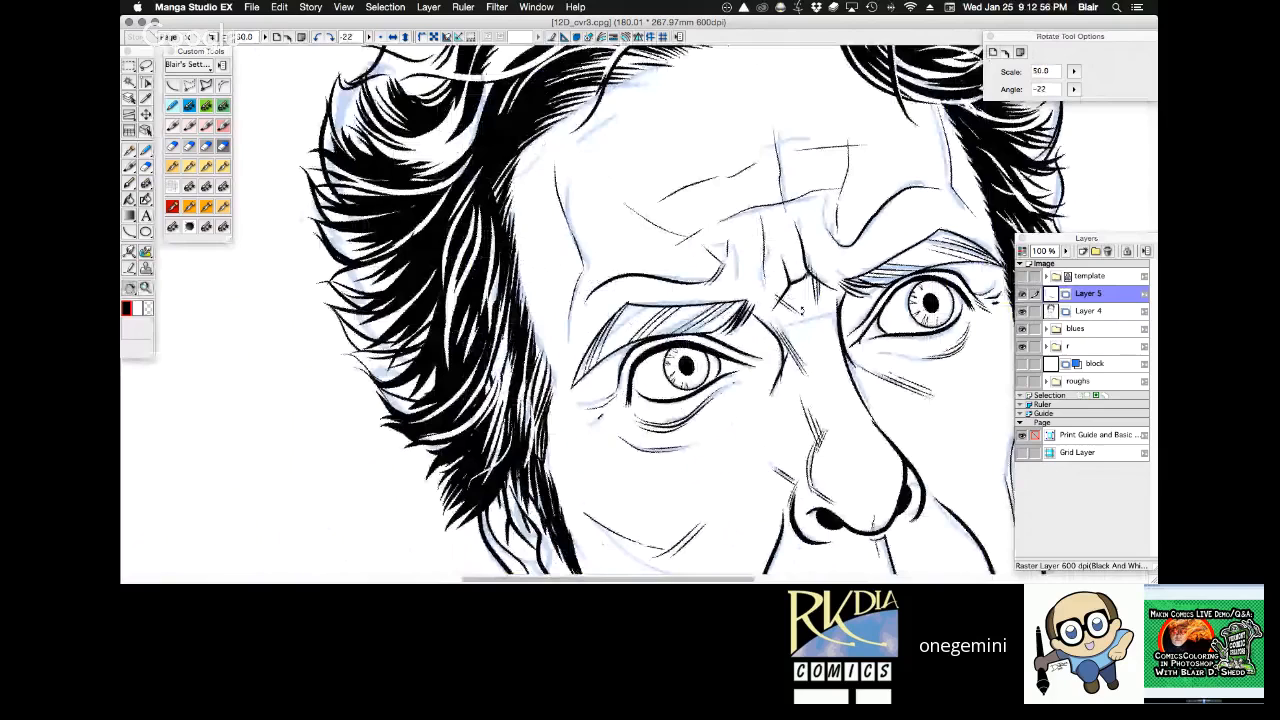
drag(801, 311, 827, 295)
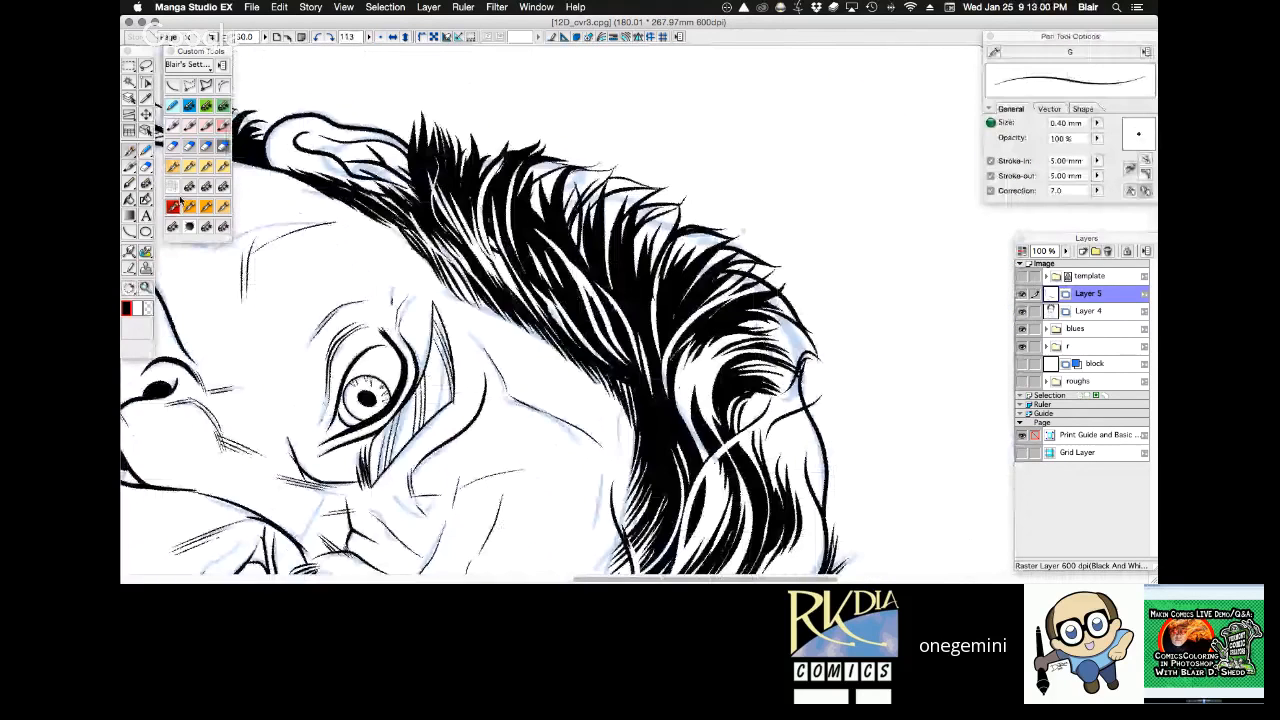
click(179, 203)
click(1099, 311)
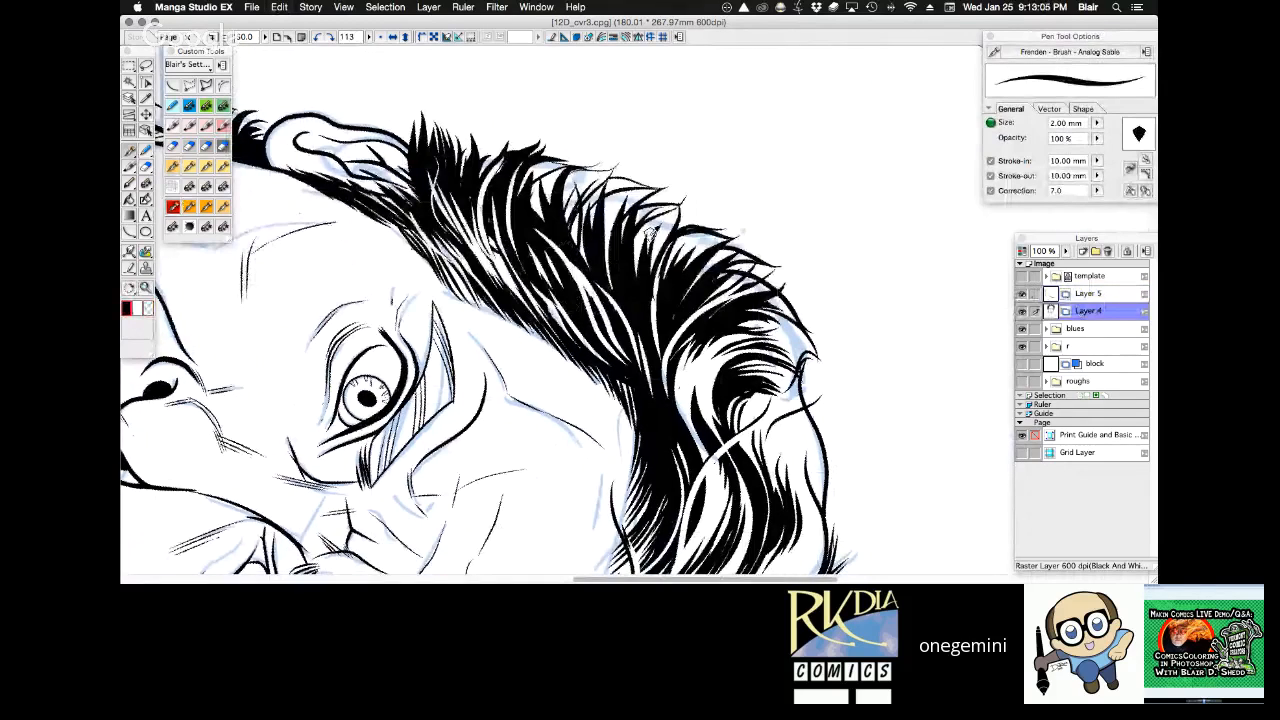
click(1068, 292)
key(super+e)
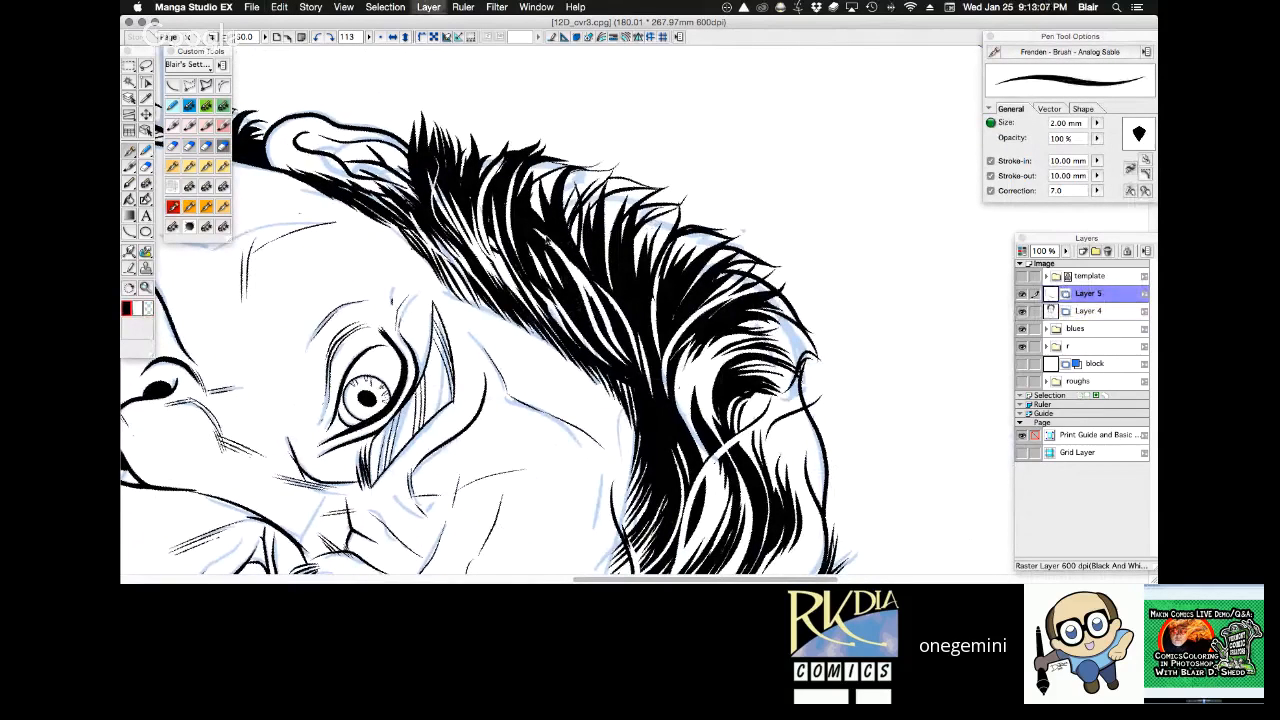
Brush extra tapered black strokes into the dark hair locks above the ear on Layer 4.
drag(565, 253, 586, 302)
drag(700, 343, 690, 402)
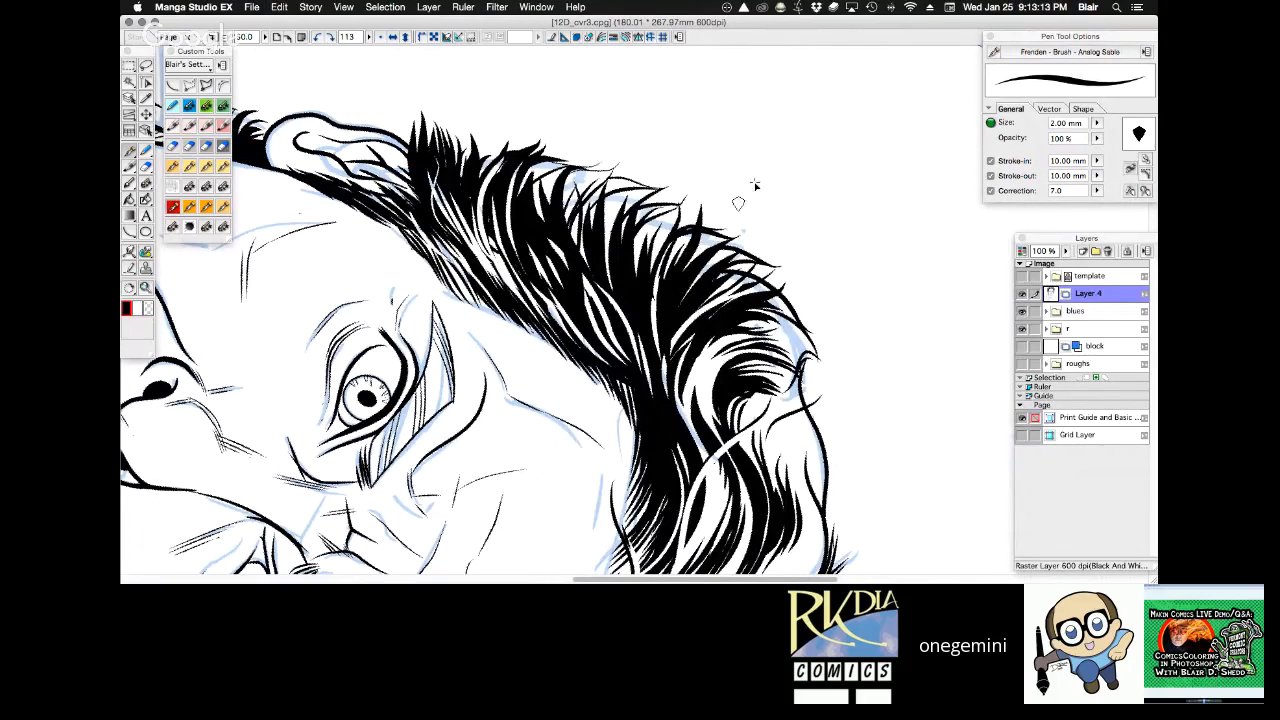
key(r)
drag(866, 168, 838, 200)
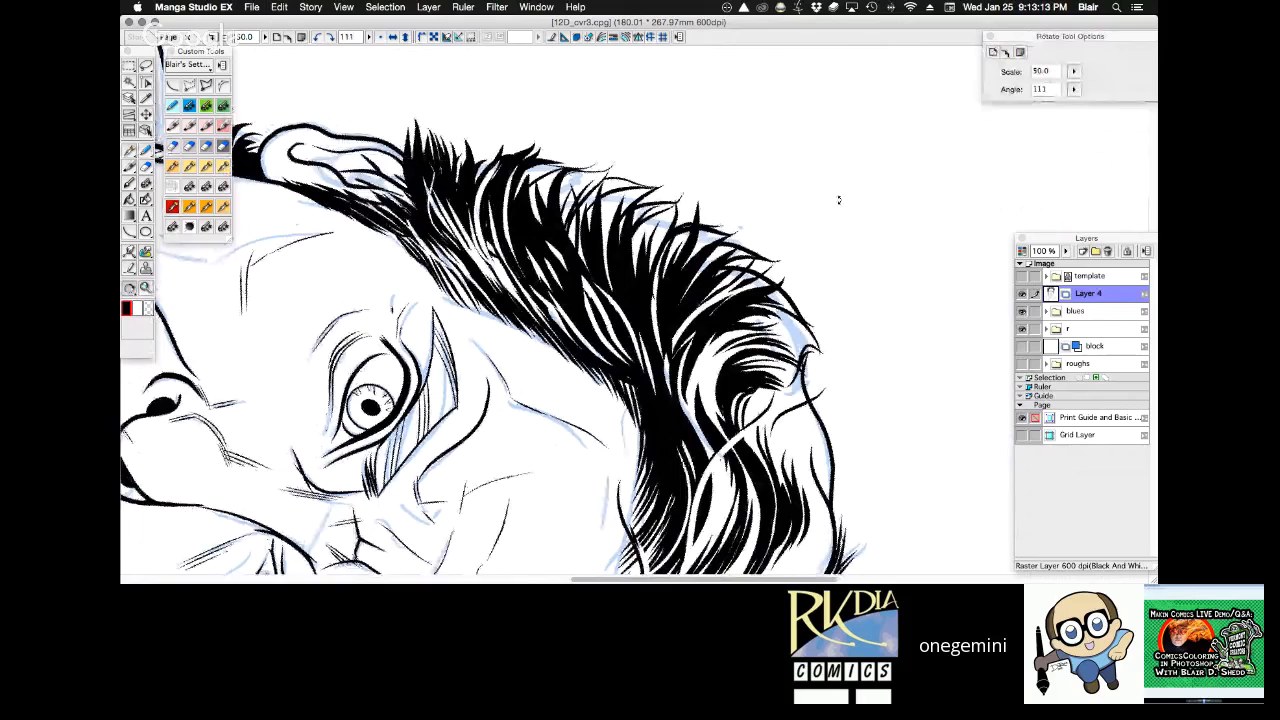
drag(838, 200, 836, 234)
Hide the blues folder and add a new raster layer above Layer 4.
alt+click(702, 378)
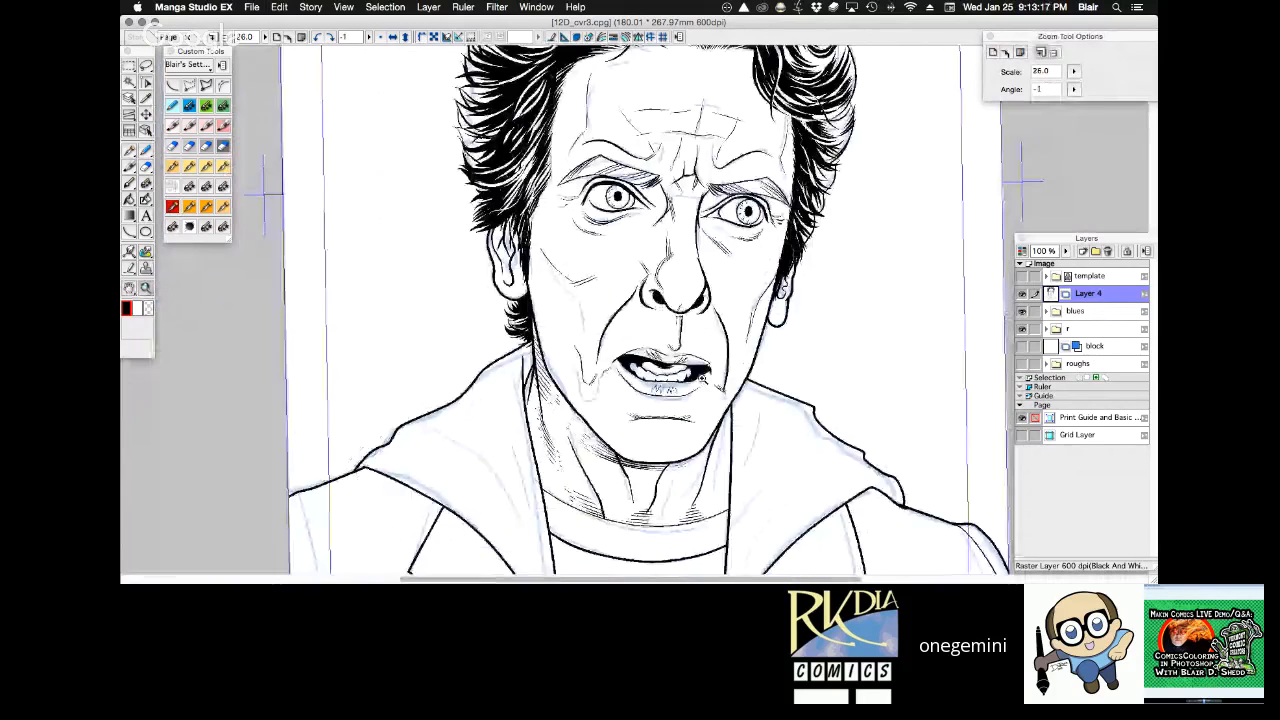
click(702, 378)
drag(743, 232, 729, 297)
drag(729, 297, 729, 301)
click(1022, 311)
drag(794, 397, 792, 546)
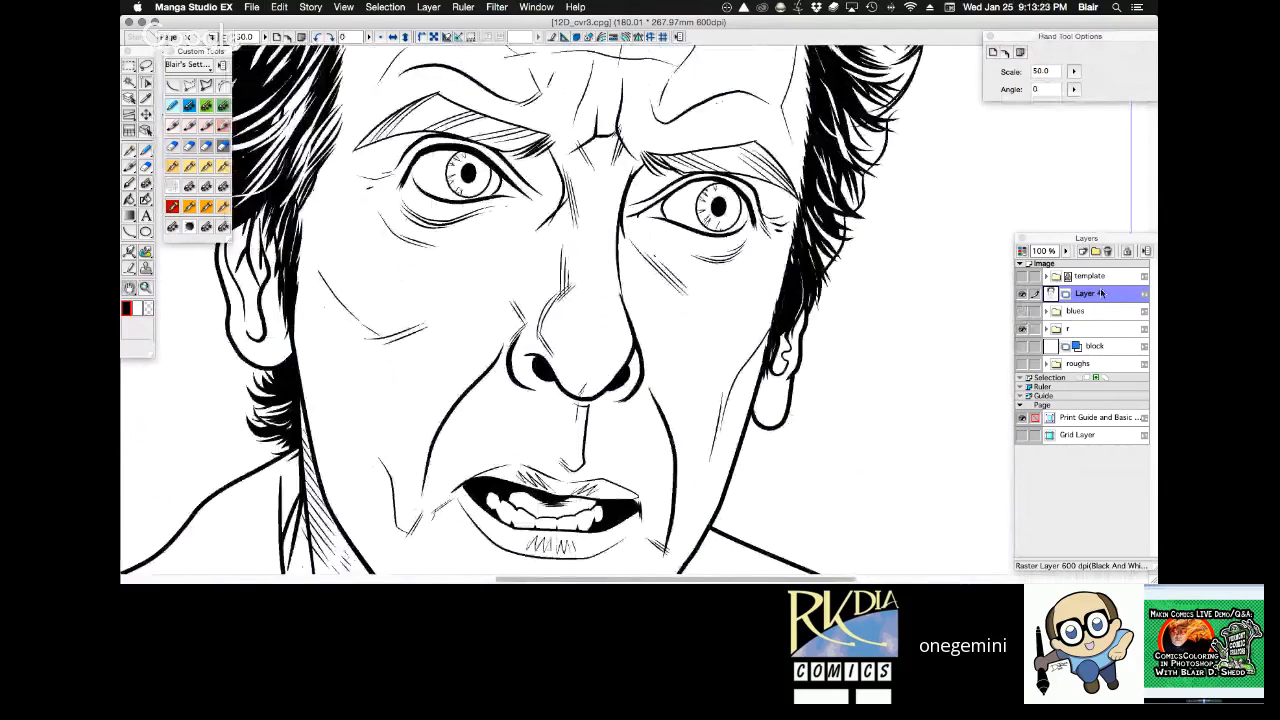
click(1082, 251)
key(Return)
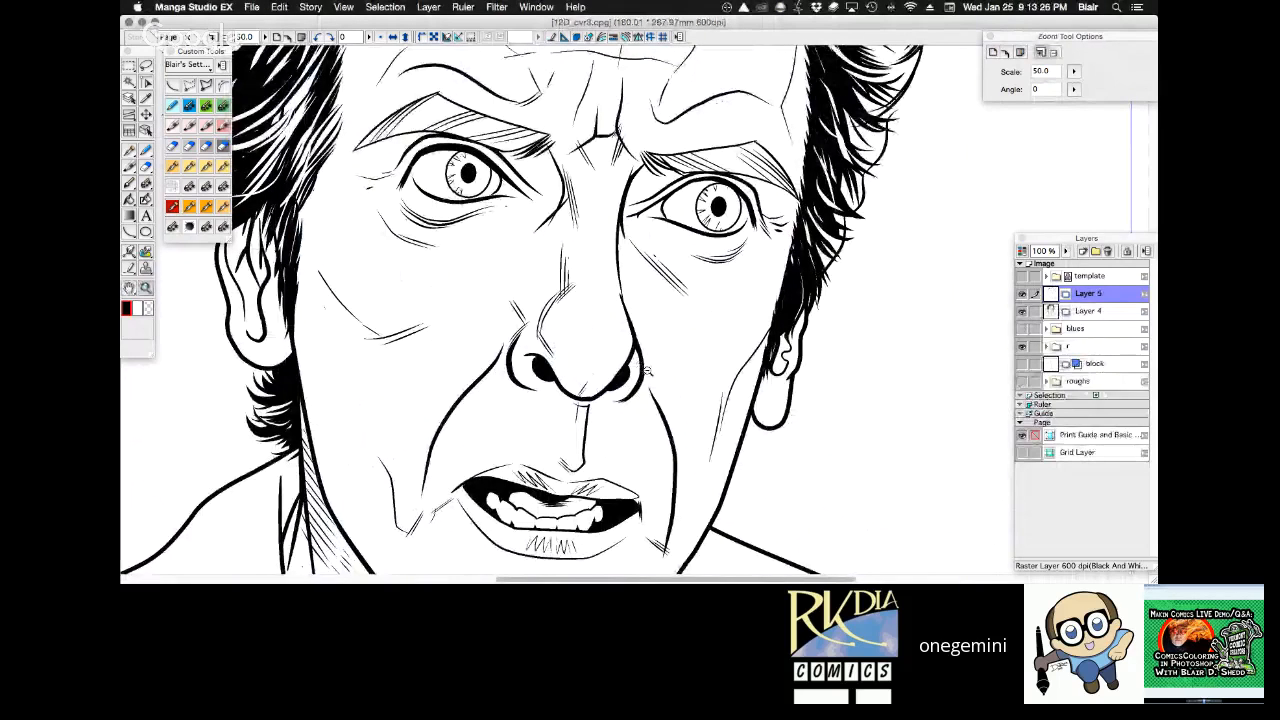
Hatch the neck beside the hood edge with the Frenden - Nib - Stiff pen and clean off the strokes overshooting that edge.
alt+click(647, 369)
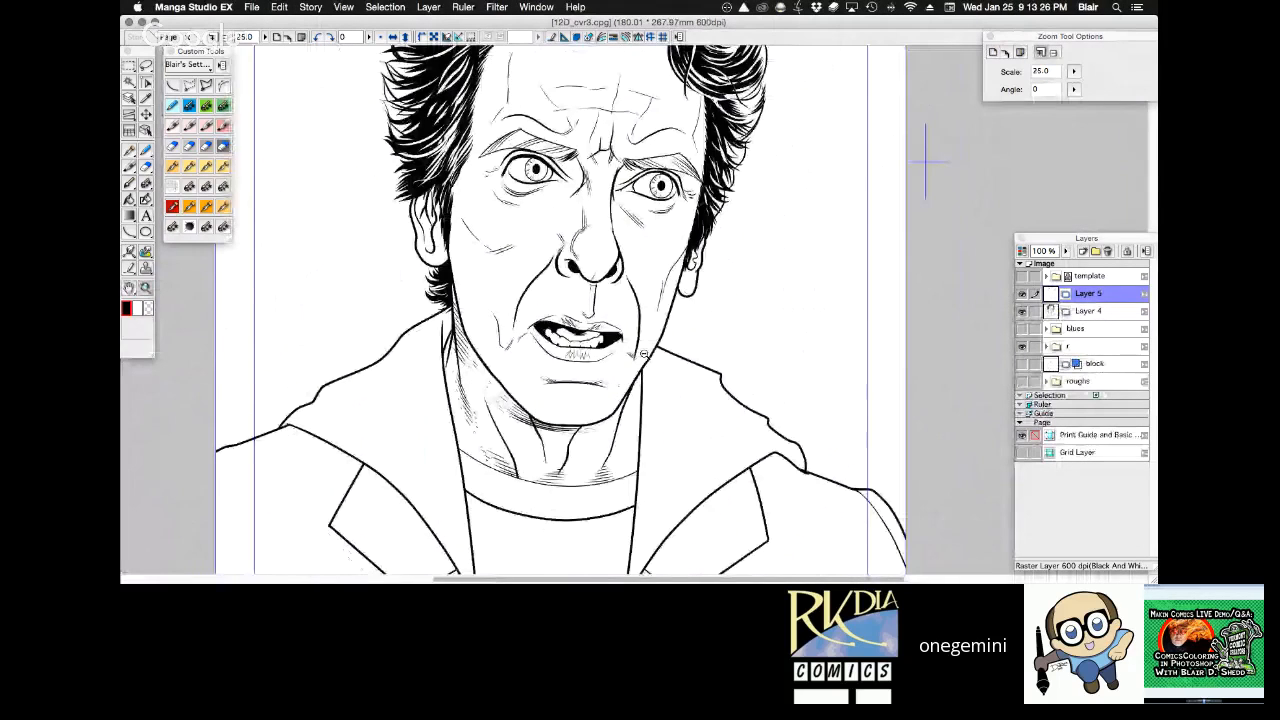
key(r)
drag(643, 354, 712, 249)
super+drag(418, 528, 720, 407)
click(187, 208)
drag(660, 231, 686, 156)
drag(656, 246, 679, 209)
mouse_move(648, 279)
mouse_down()
mouse_move(679, 232)
mouse_move(686, 262)
mouse_up()
mouse_move(664, 306)
mouse_down()
mouse_move(683, 284)
mouse_move(685, 308)
mouse_up()
mouse_move(659, 353)
mouse_down()
mouse_move(657, 319)
mouse_move(633, 327)
mouse_move(651, 262)
mouse_up()
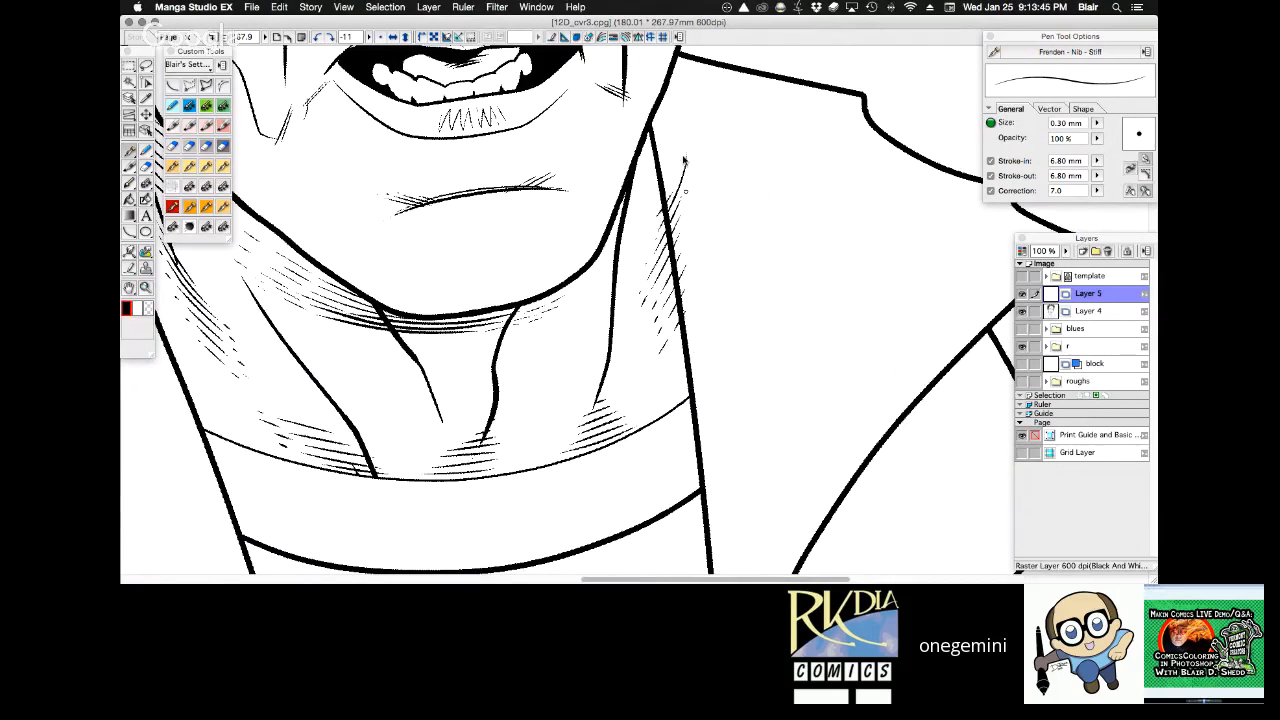
key(e)
key(space)
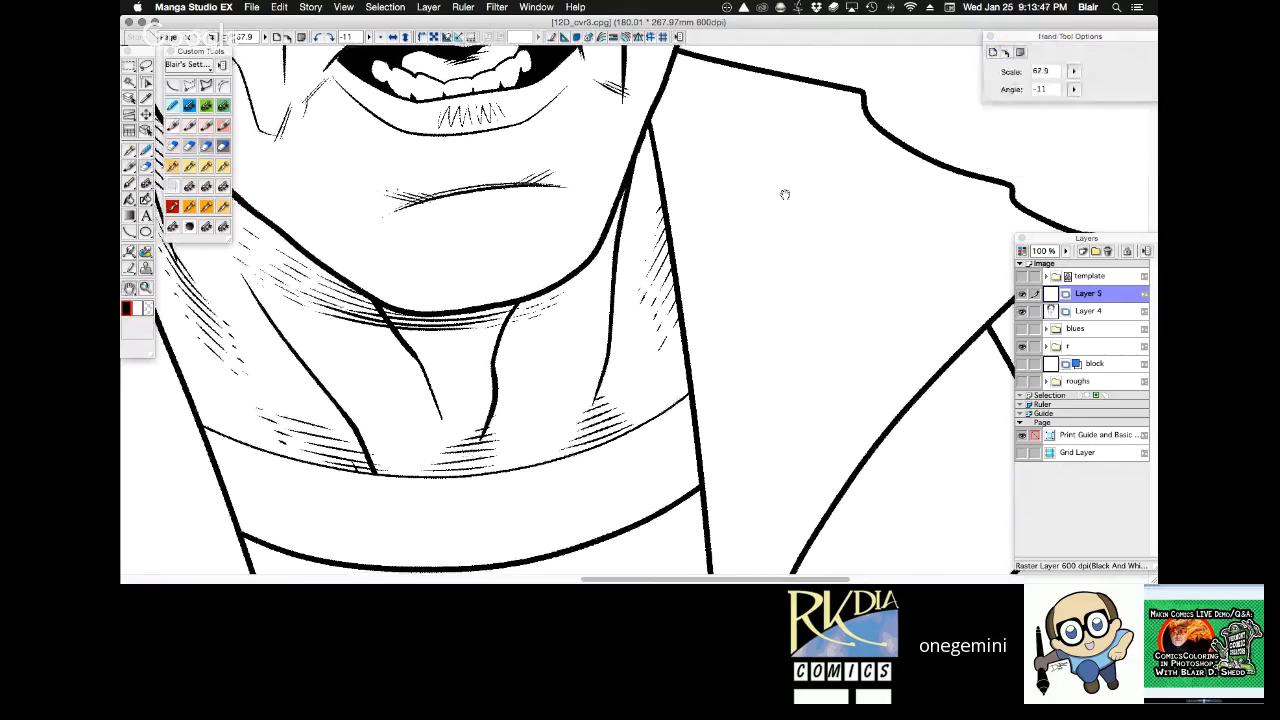
Hatch the narrow area between the outer neck tendon and the hood edge, just under the jaw.
mouse_move(785, 194)
mouse_down()
mouse_move(776, 294)
mouse_move(806, 214)
mouse_up()
drag(455, 338, 470, 382)
mouse_move(468, 350)
mouse_down()
mouse_move(492, 404)
mouse_move(521, 420)
mouse_up()
key(e)
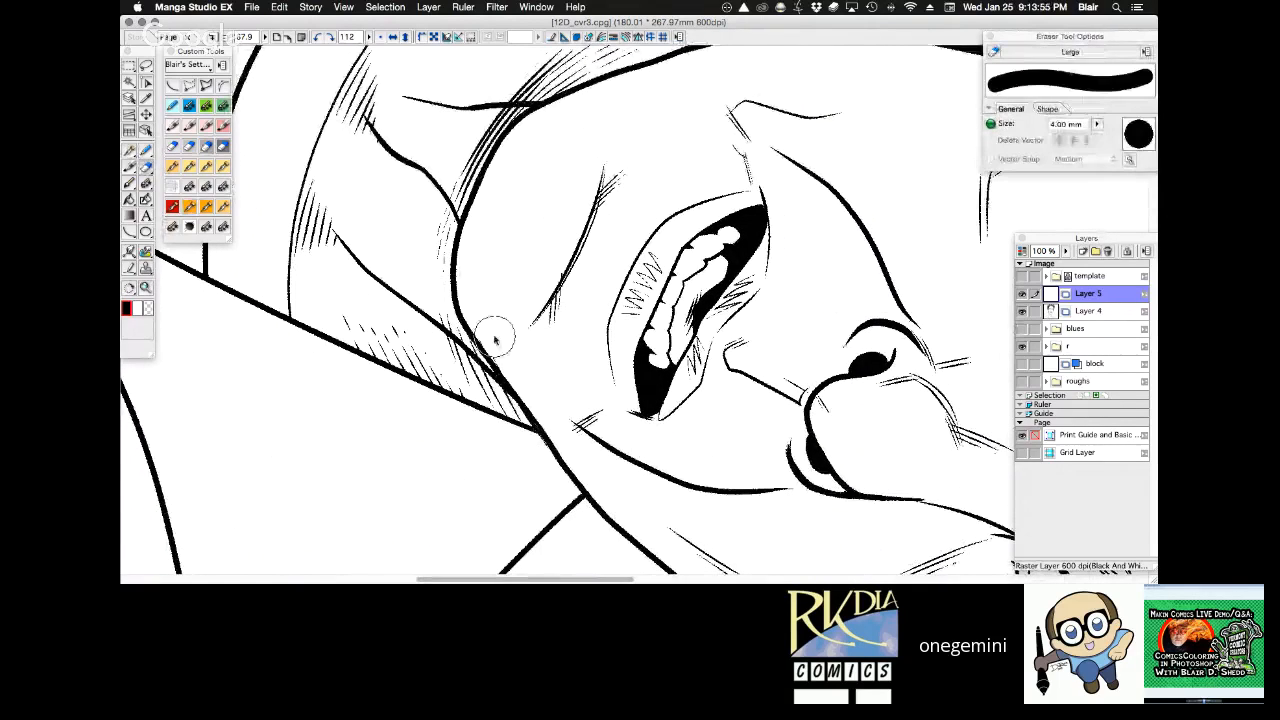
key(r)
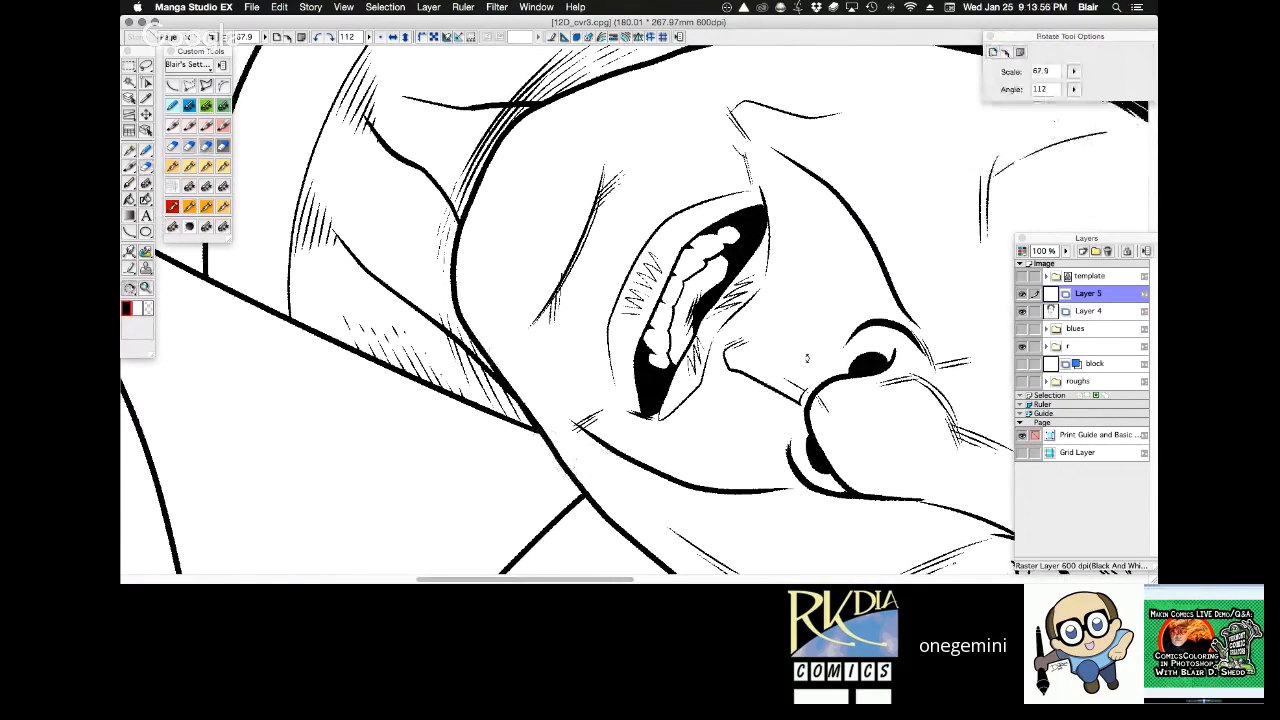
drag(807, 357, 698, 175)
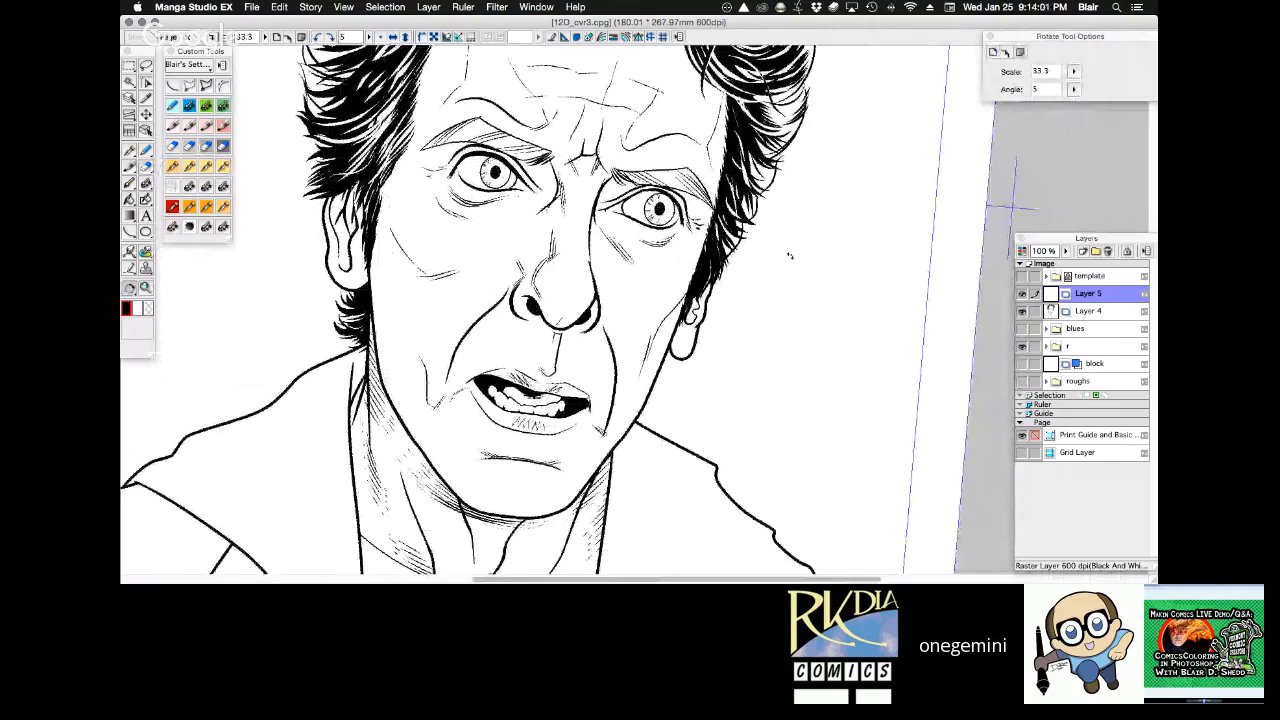
drag(790, 256, 658, 387)
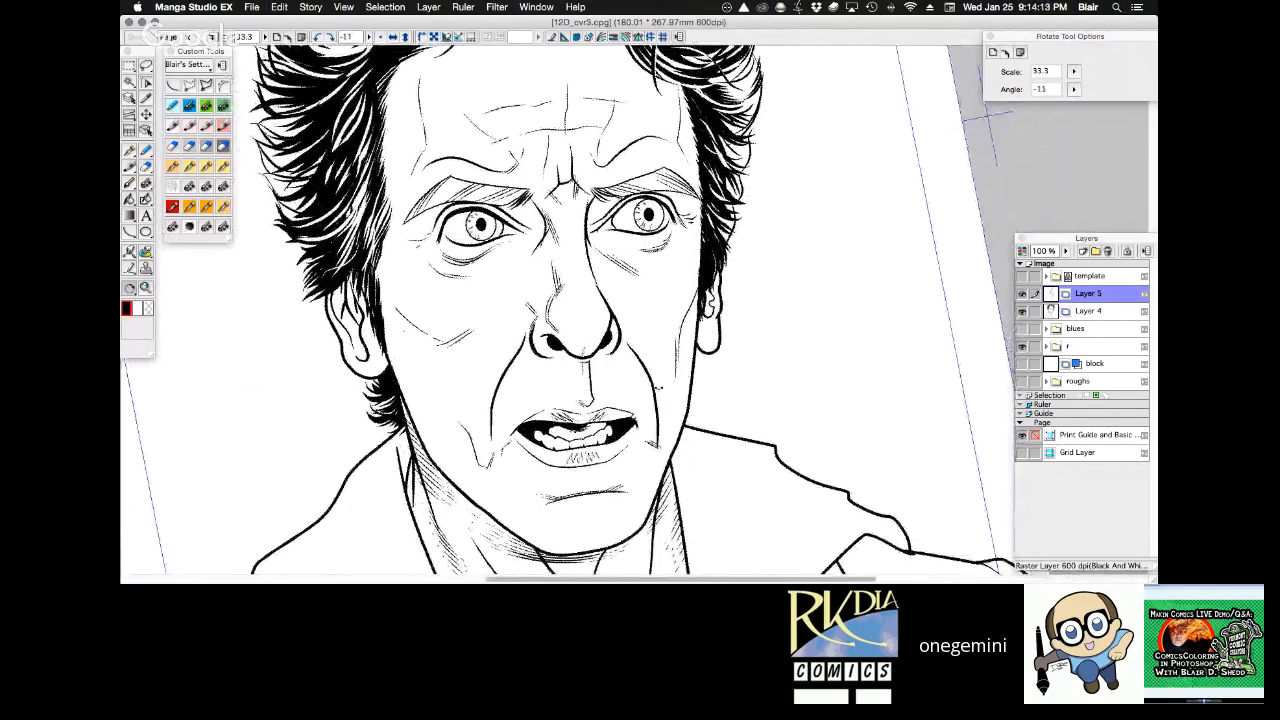
Lasso the mouth, nudge it slightly upward on Layer 4, and clear the selection.
click(646, 392)
key(l)
mouse_move(348, 370)
mouse_down()
mouse_move(509, 438)
mouse_move(630, 377)
mouse_move(644, 341)
mouse_move(617, 278)
mouse_move(536, 307)
mouse_move(434, 284)
mouse_up()
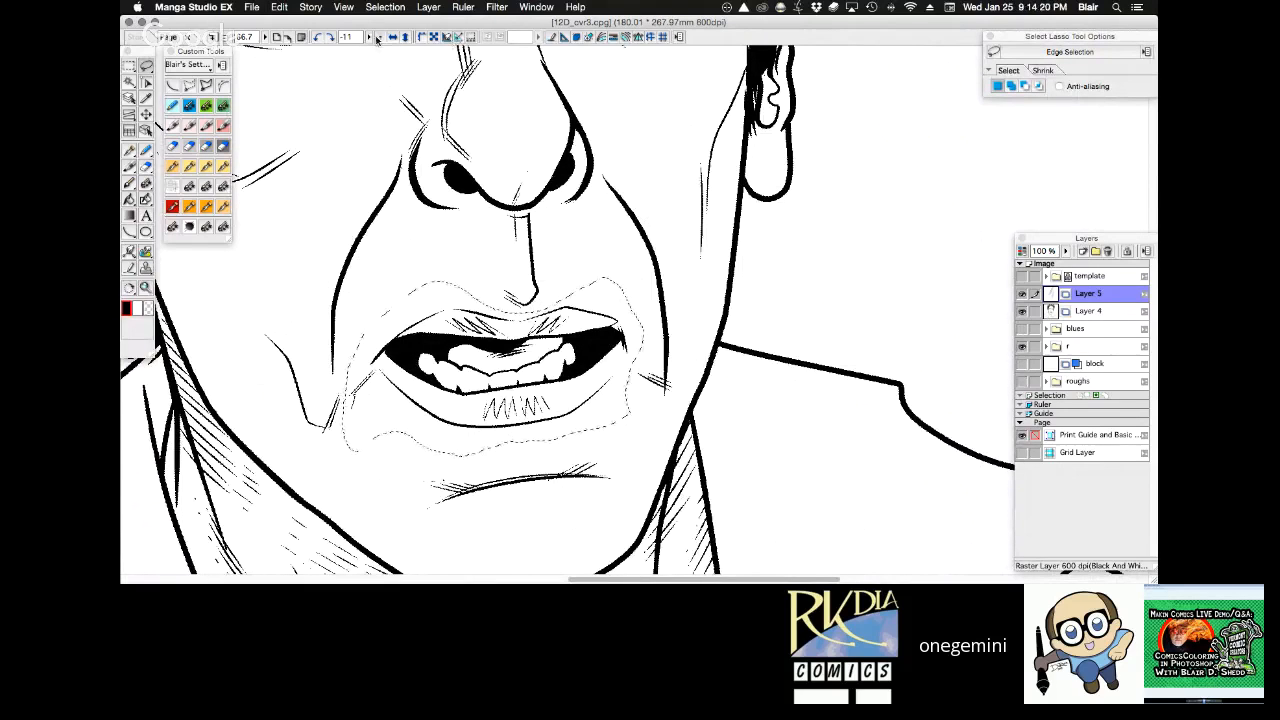
click(378, 37)
key(k)
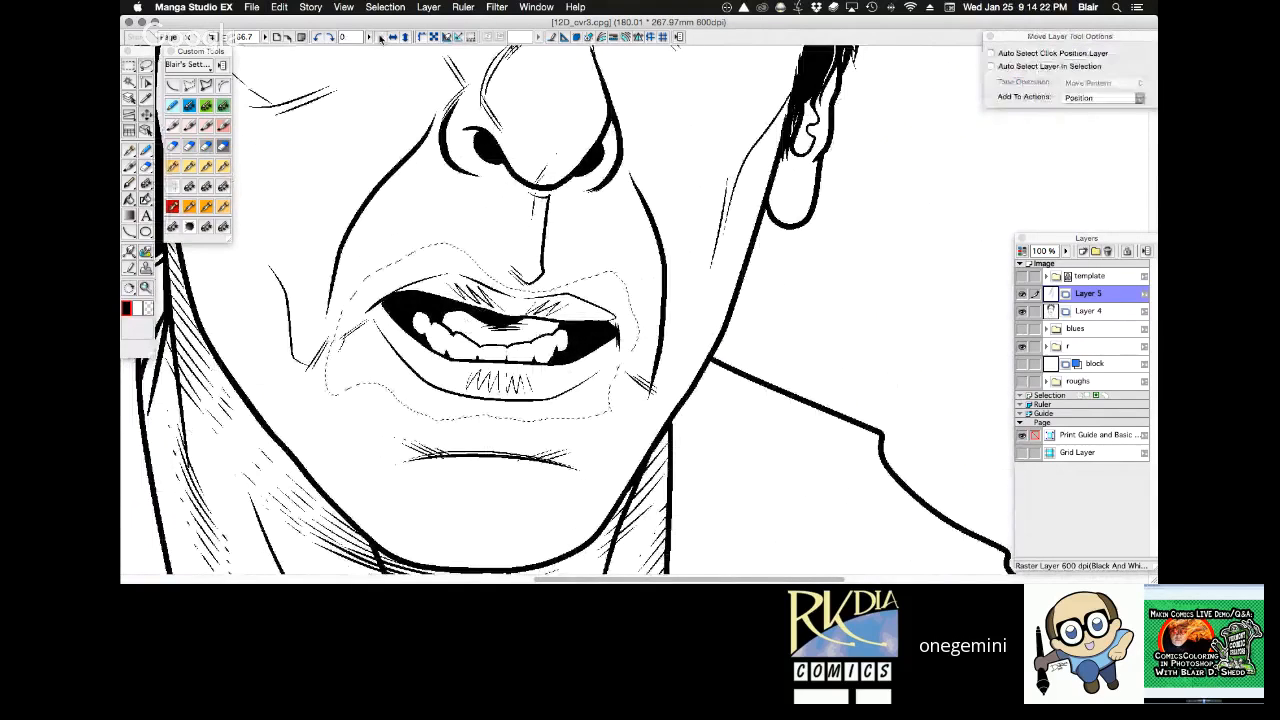
click(1089, 312)
key(Up)
key(Up)
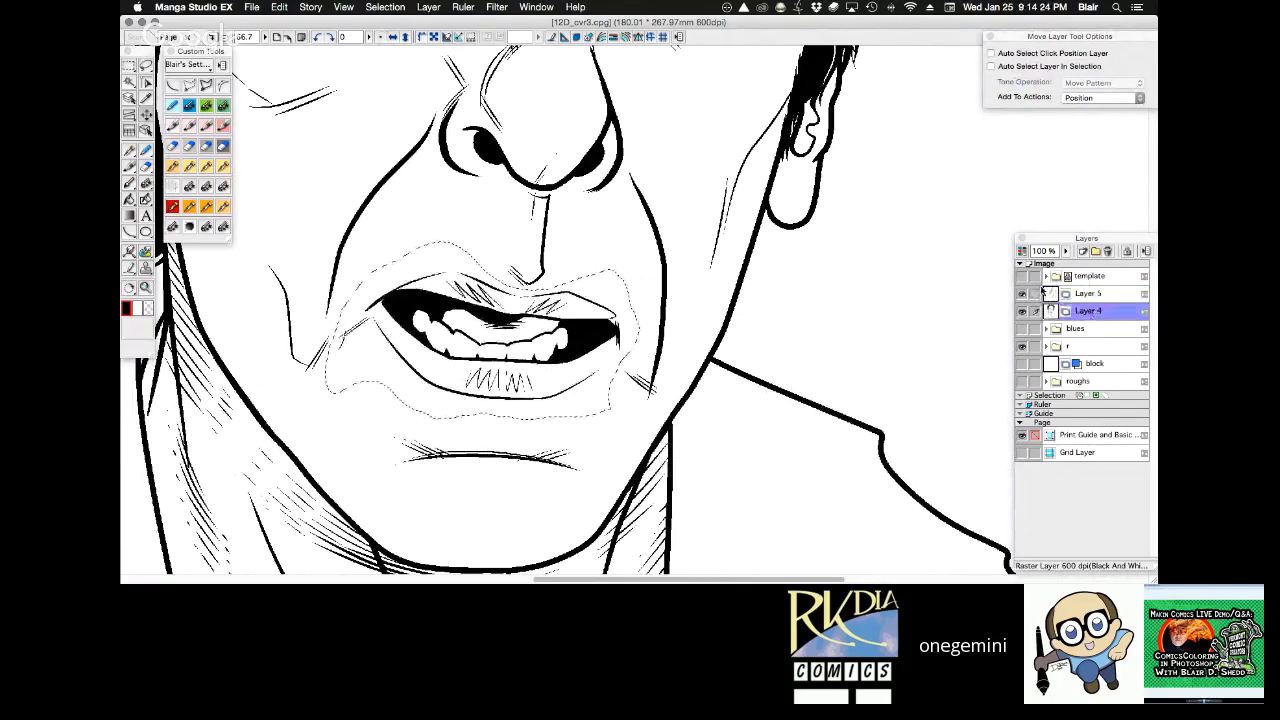
key(super+d)
Ink fine strokes along the underside of the lower lip with the Frenden - Nib - Stiff pen, redoing them until they fit.
key(r)
drag(815, 344, 721, 362)
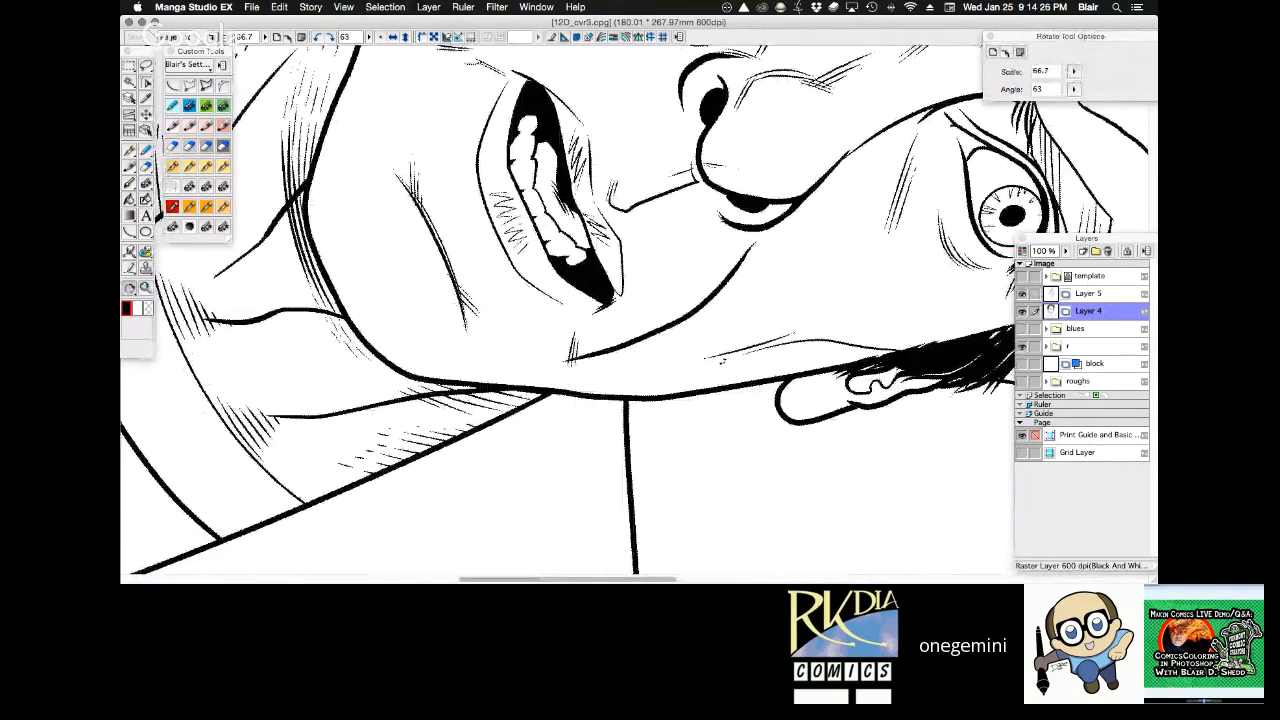
key(super+plus)
key(p)
drag(400, 144, 440, 261)
key(super+z)
mouse_move(400, 144)
mouse_down()
mouse_move(459, 297)
mouse_move(407, 184)
mouse_move(441, 274)
mouse_up()
key(super+z)
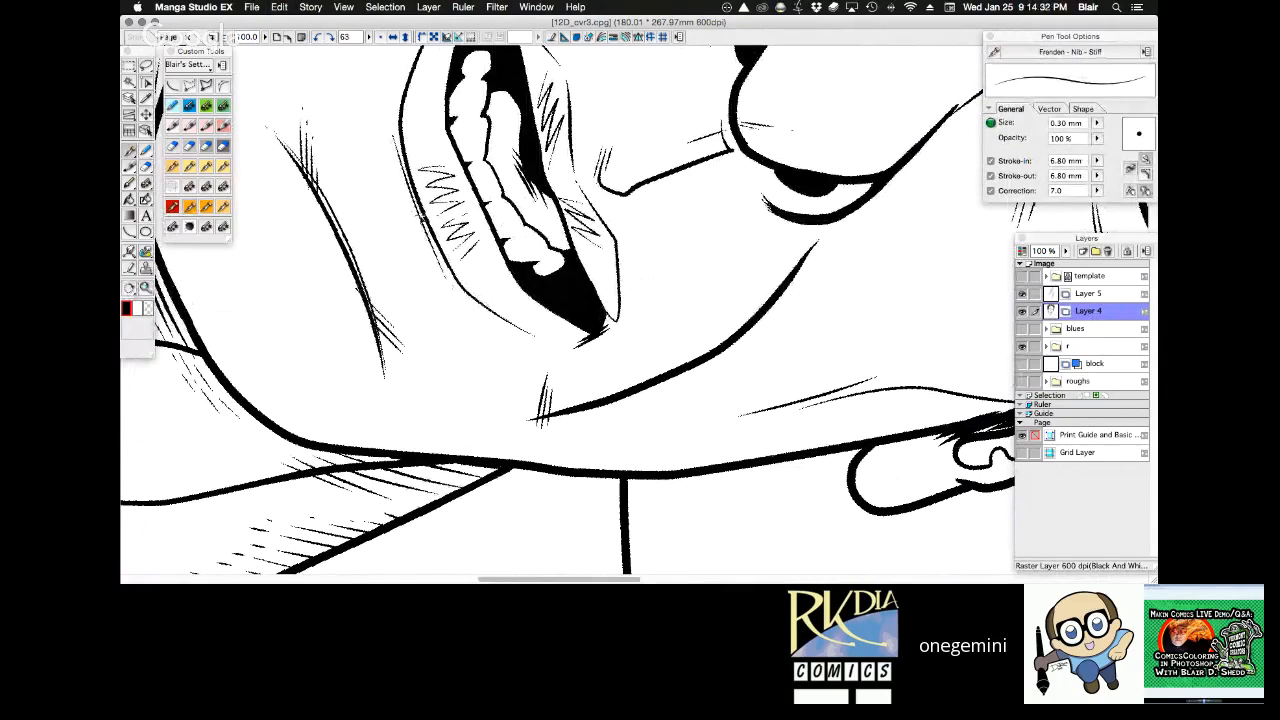
drag(396, 154, 434, 263)
key(super+z)
drag(394, 162, 432, 259)
Examine the adjusted mouth, the face, the neck hatching and the coat at close-up, full-page and portrait magnification.
key(r)
drag(528, 158, 437, 143)
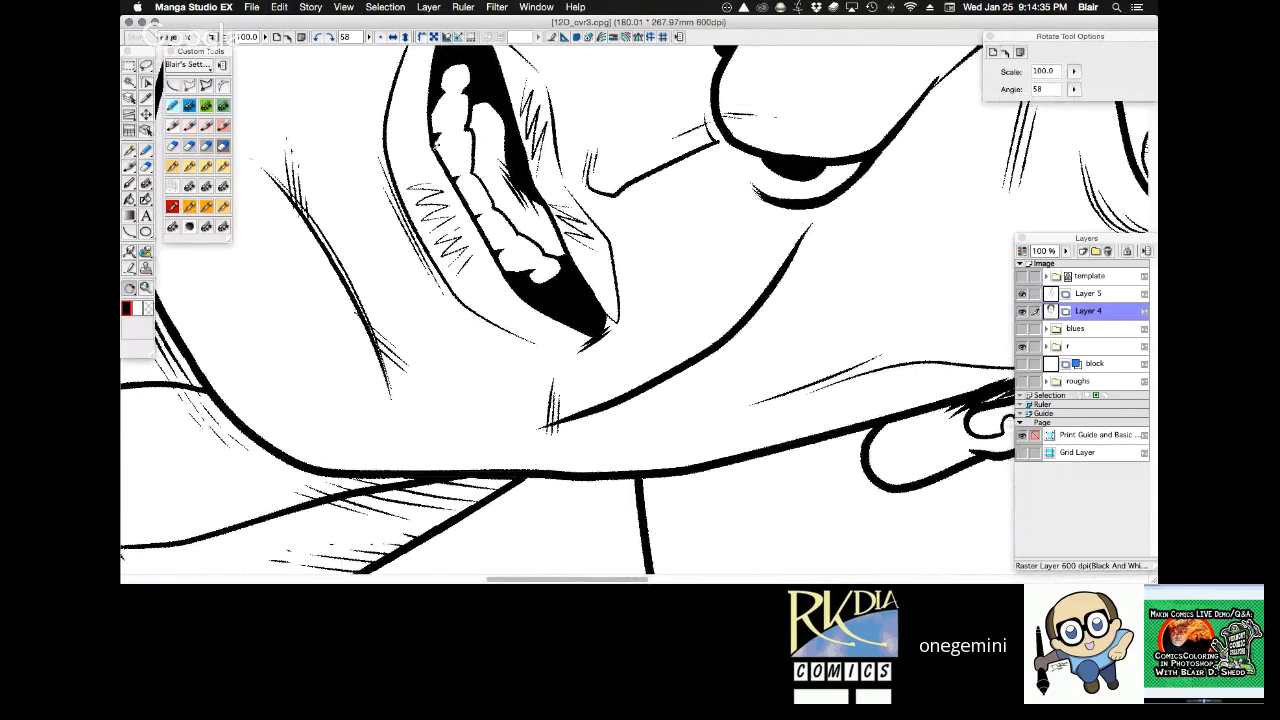
double_click(464, 161)
key(space)
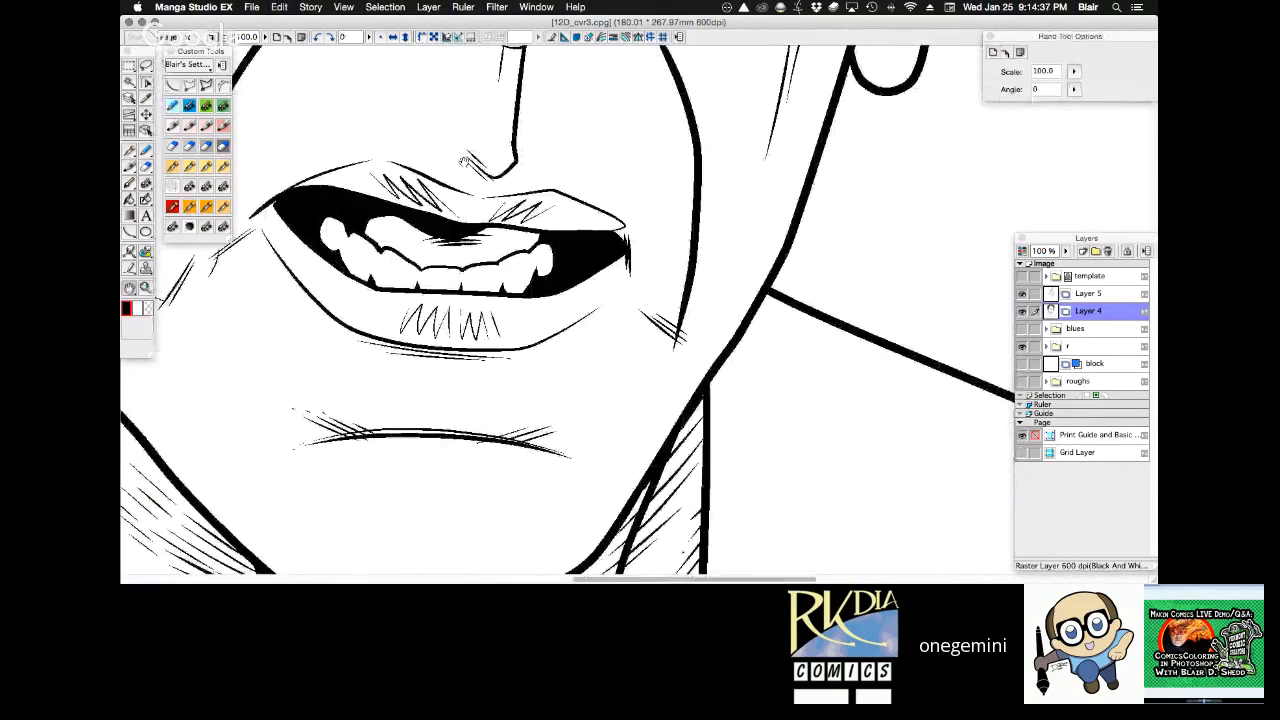
key(super+0)
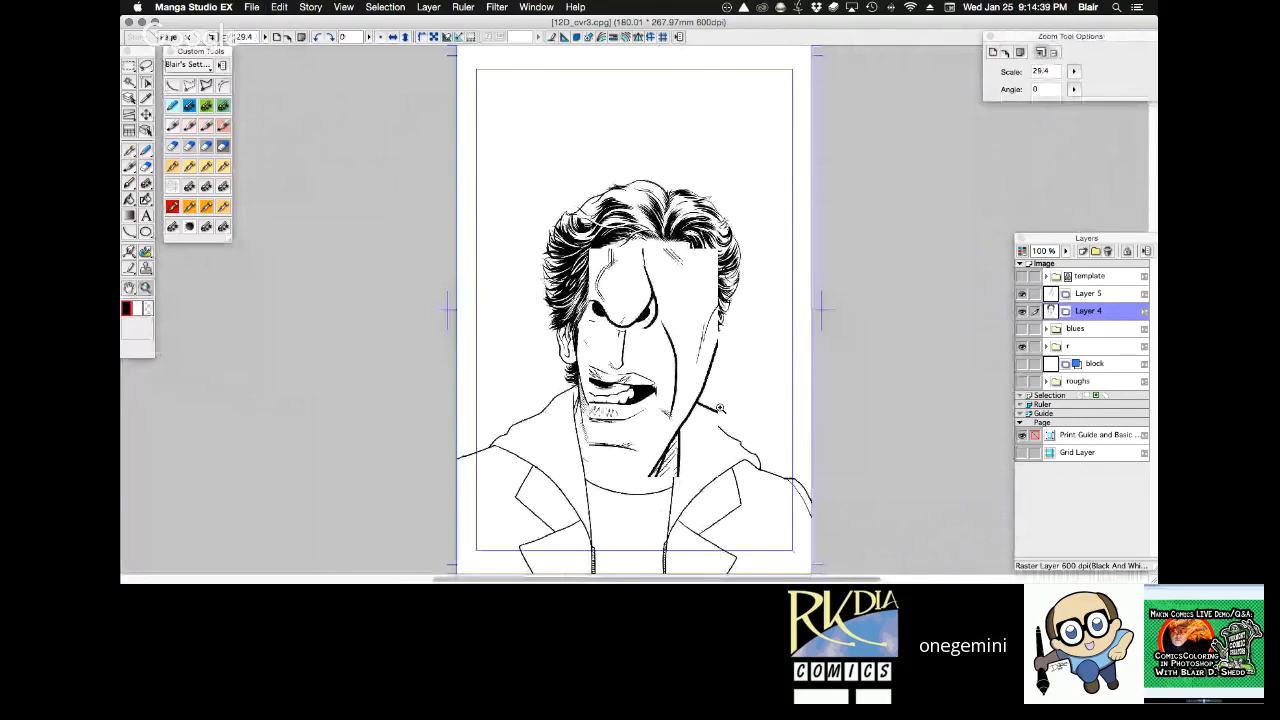
click(720, 408)
key(space)
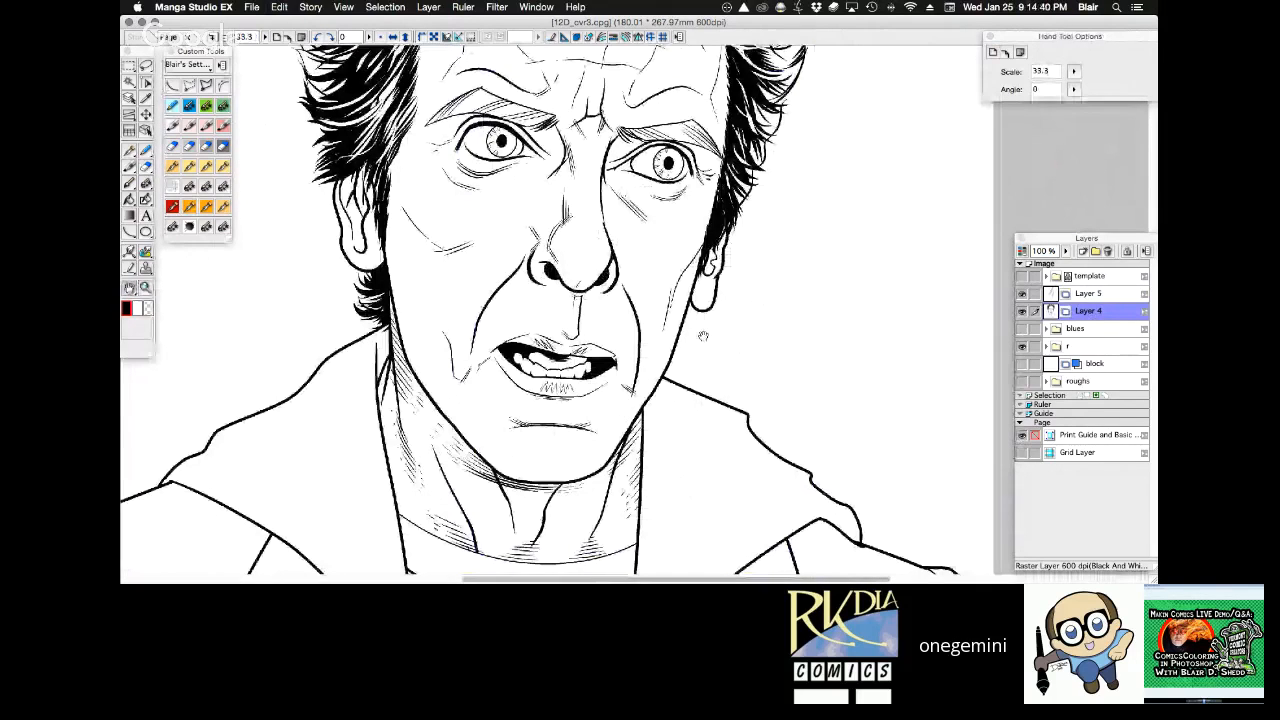
key(shift+space)
drag(573, 60, 549, 20)
drag(750, 245, 752, 163)
drag(752, 163, 726, 202)
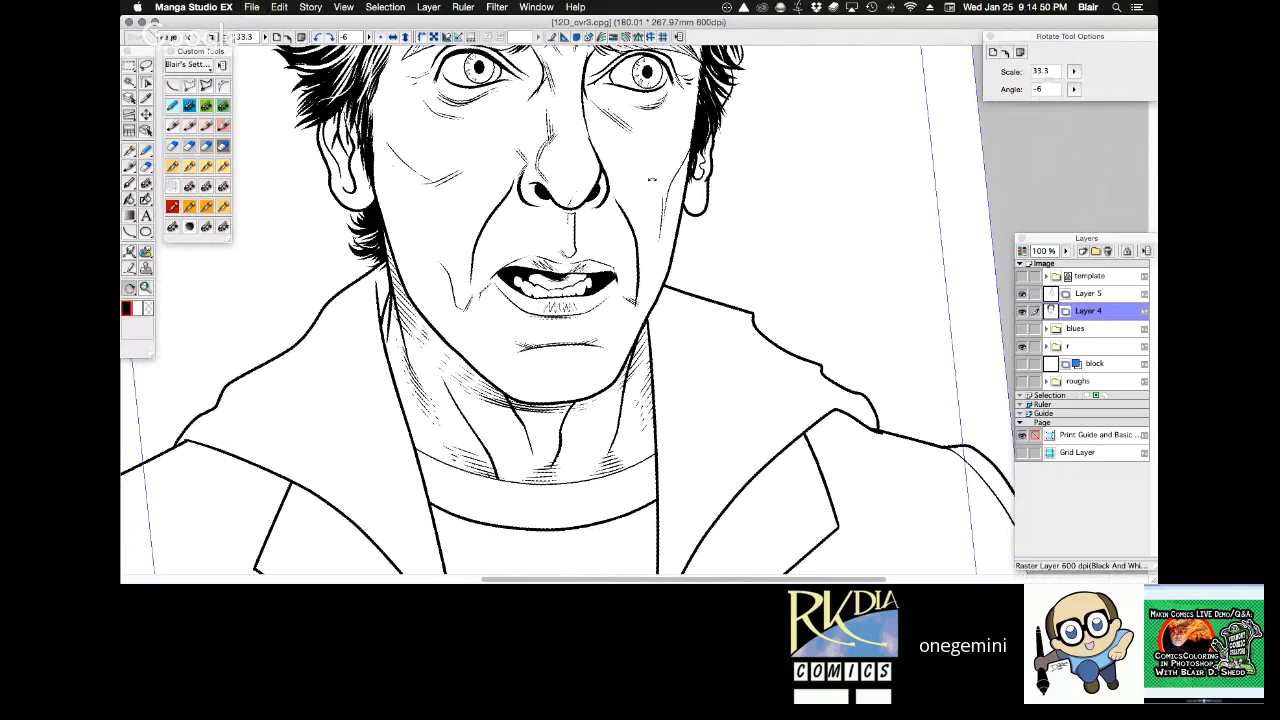
key(space)
drag(706, 240, 730, 186)
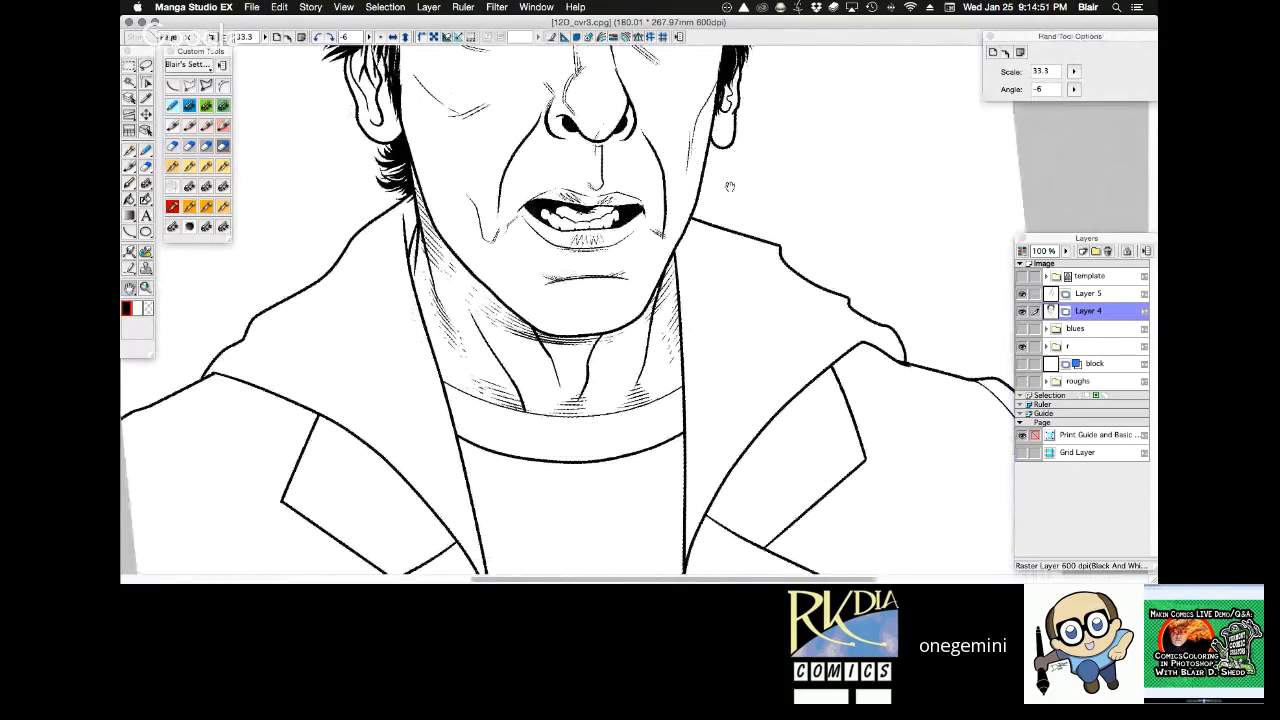
drag(751, 331, 745, 234)
Draw a looping test stroke in the blank area beside the ear with the Custom MultiPen at 0.55 mm, with Correction turned off.
key(shift+space)
key(space)
drag(745, 234, 774, 319)
key(super+space)
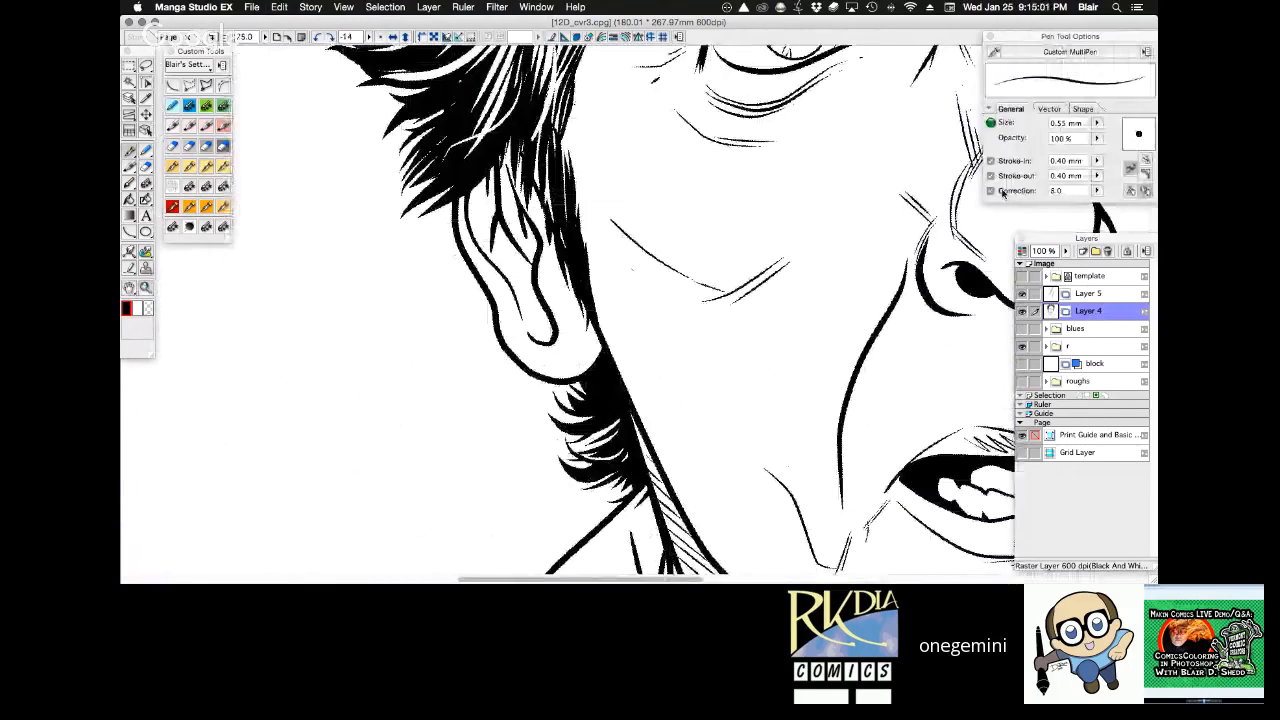
drag(262, 312, 403, 453)
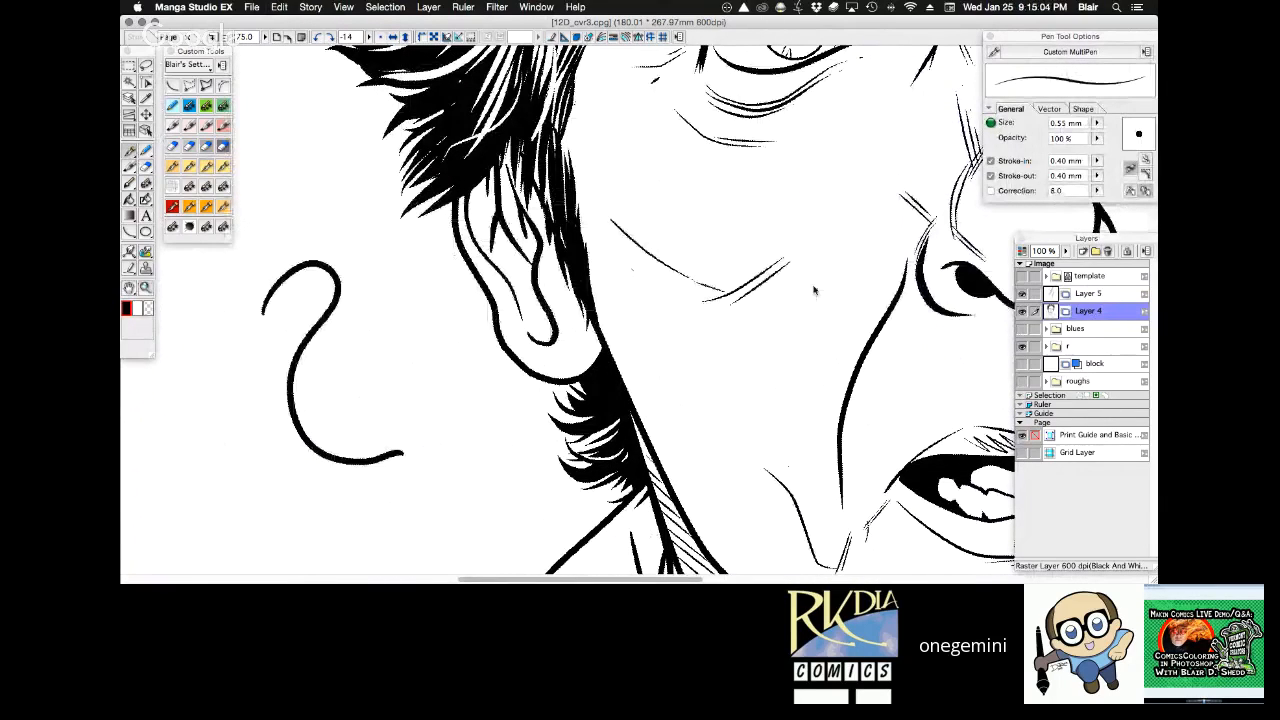
Draw several curved test strokes in the blank area beside the ear with the Custom MultiPen at 0.55 mm and Correction at 8.0.
mouse_move(305, 210)
mouse_down()
mouse_move(358, 215)
mouse_move(463, 430)
mouse_up()
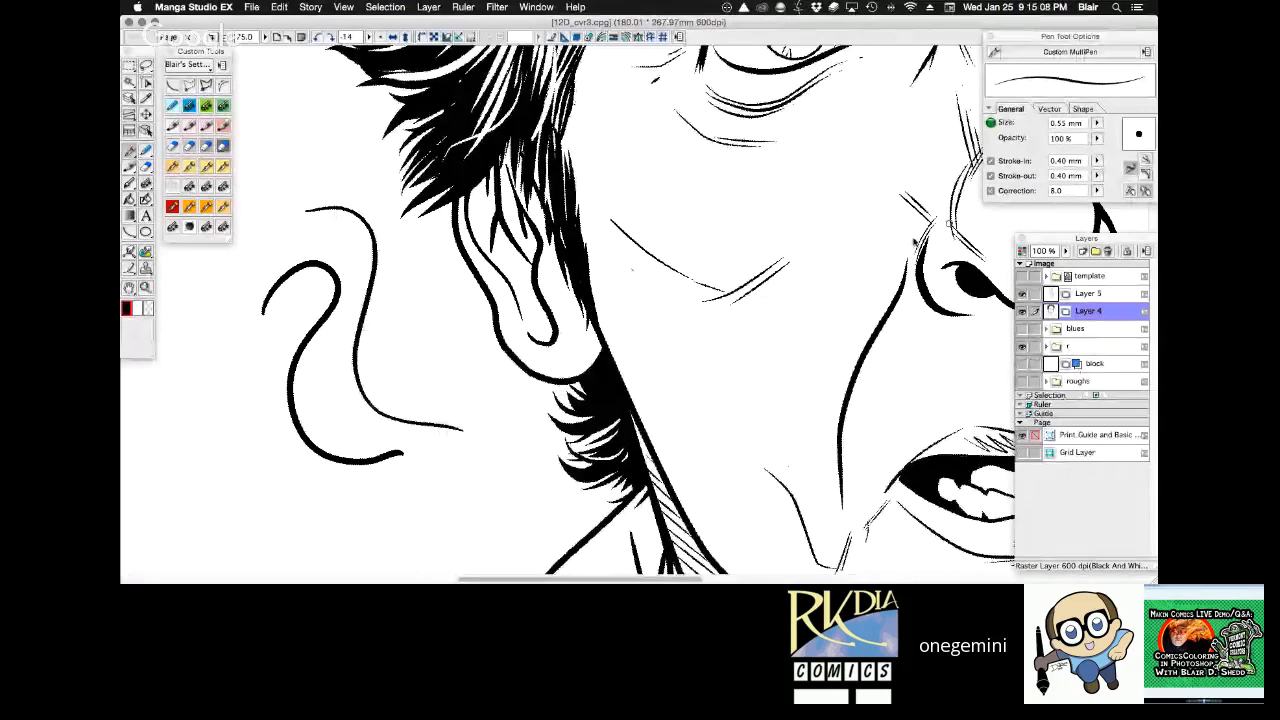
drag(166, 378, 316, 505)
mouse_move(266, 172)
mouse_down()
mouse_move(303, 129)
mouse_move(327, 225)
mouse_up()
drag(404, 249, 449, 442)
drag(448, 359, 432, 530)
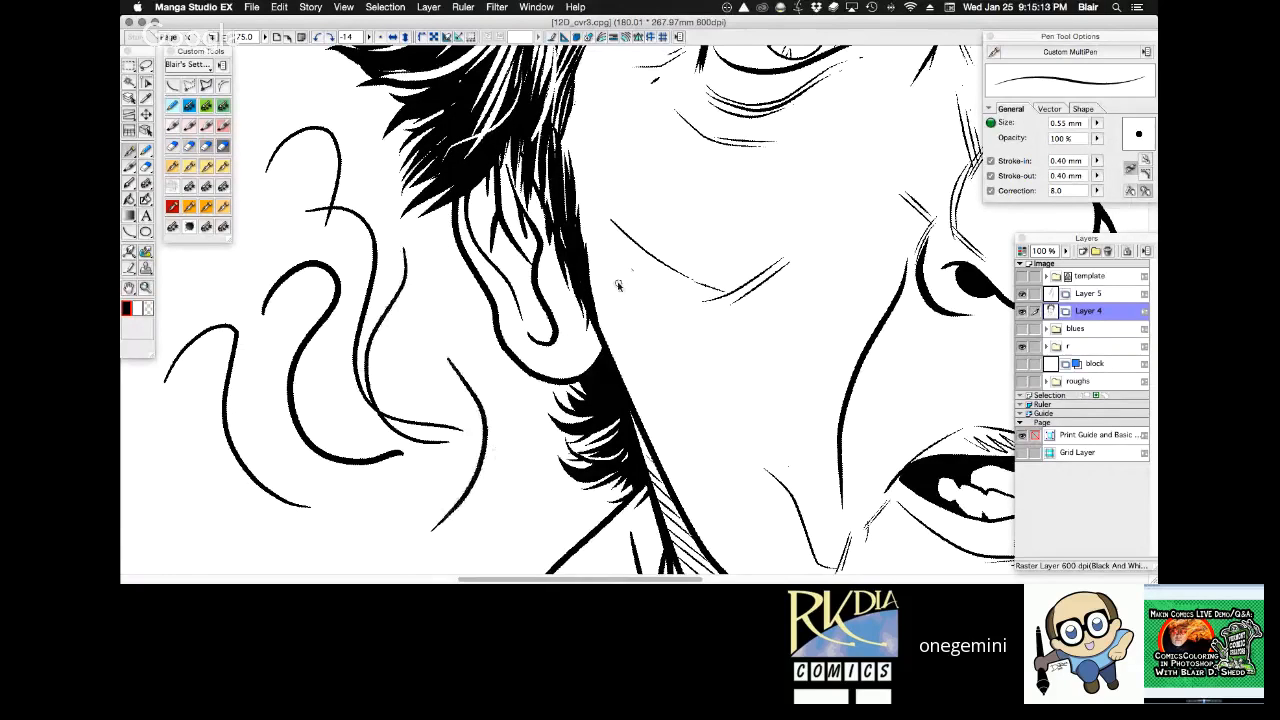
Raise the pen's Correction to 20.0 and test it with repeated short and curved strokes beside the ear, undoing most of them.
drag(1097, 191, 1098, 129)
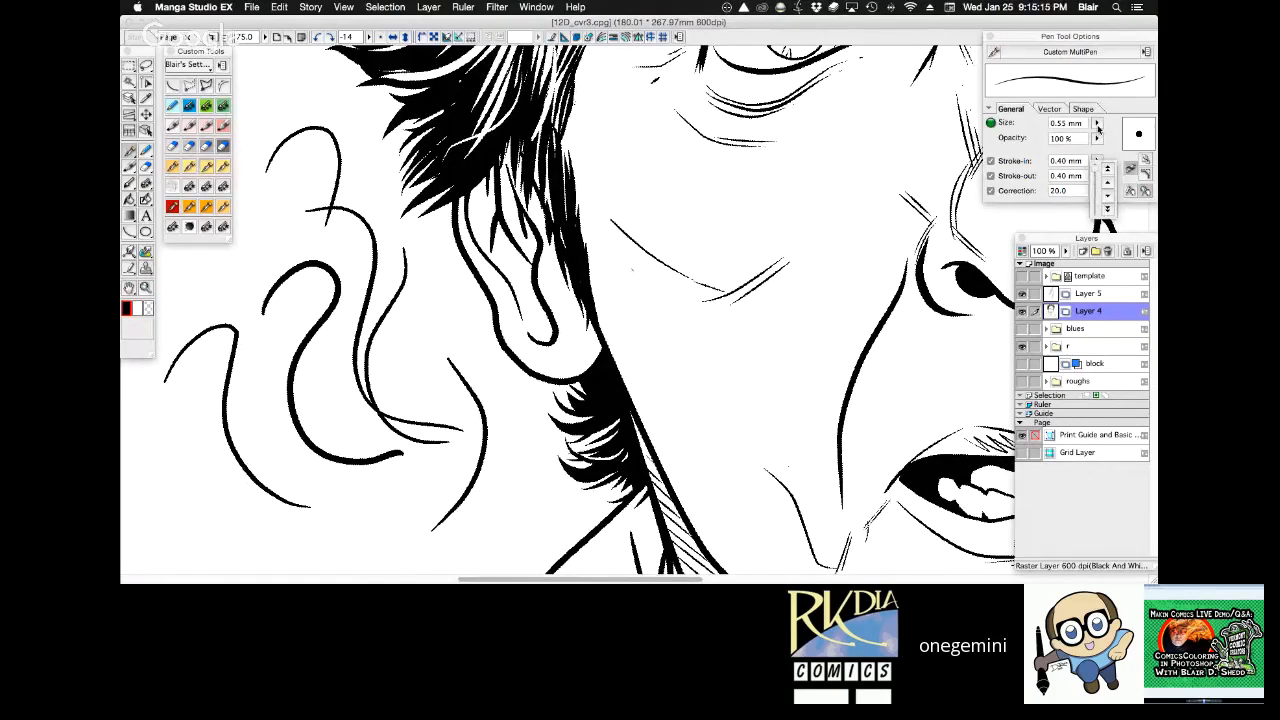
key(Tab)
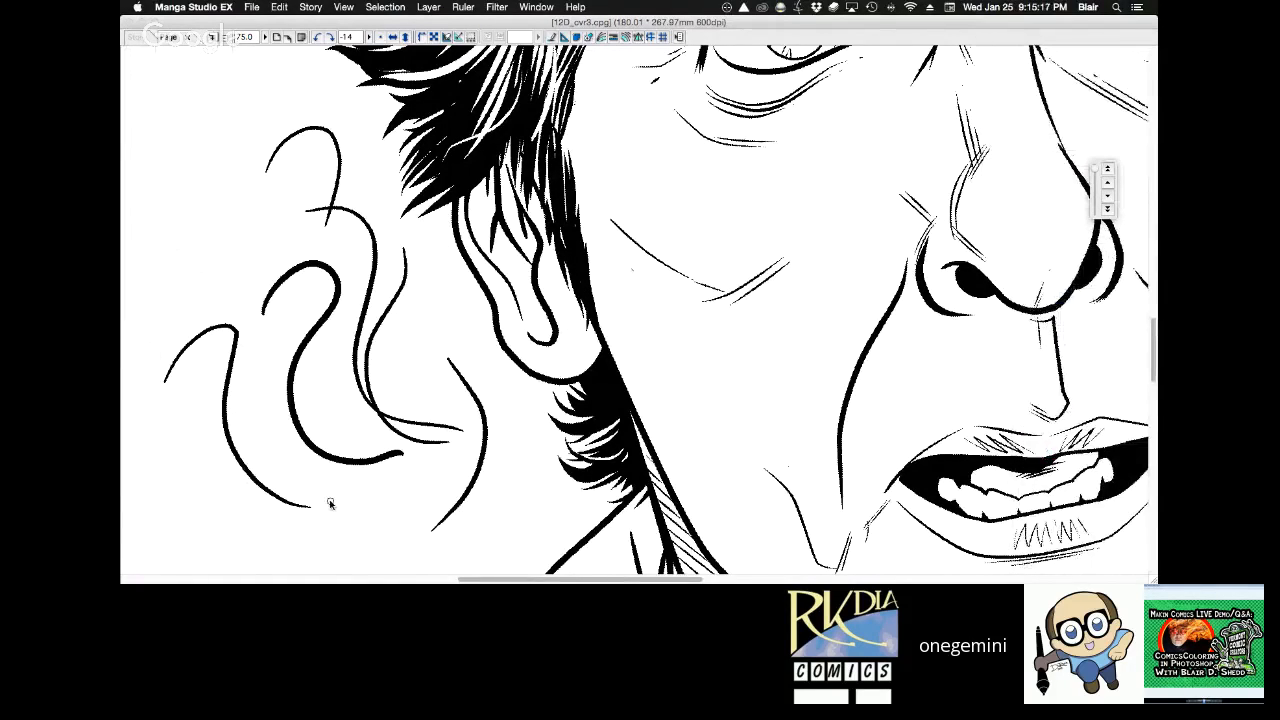
drag(271, 265, 318, 254)
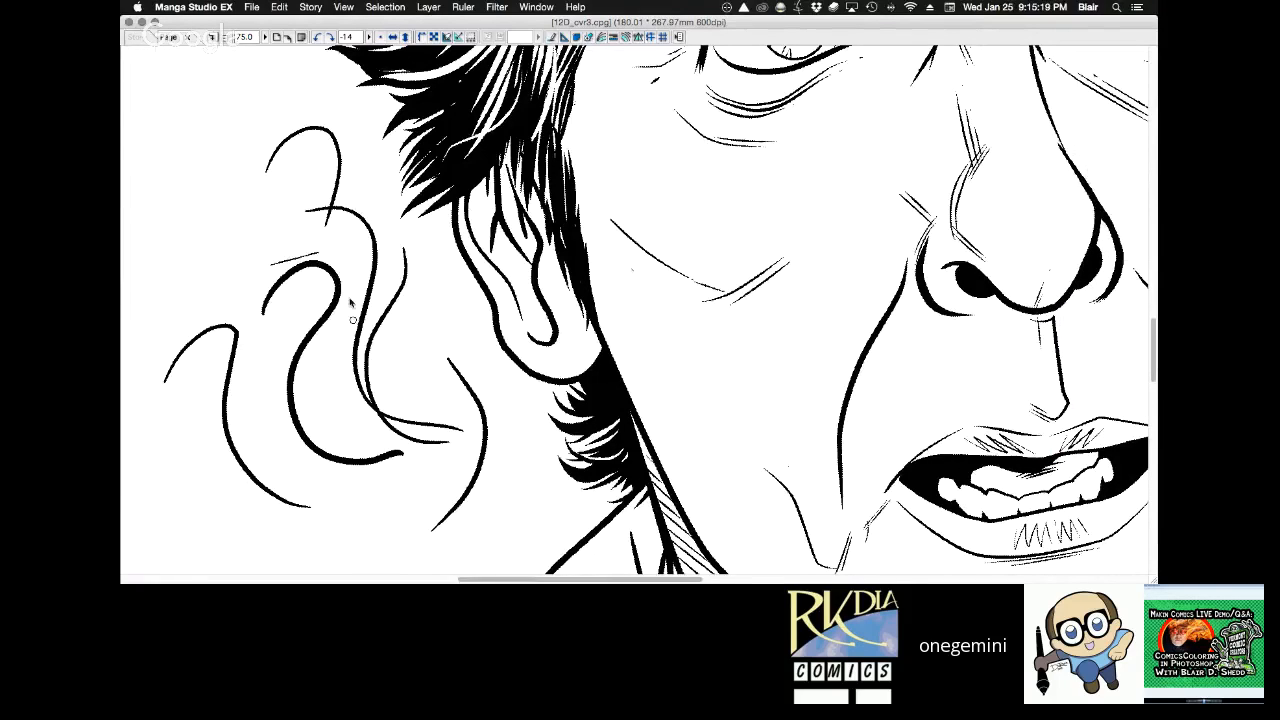
mouse_move(210, 199)
mouse_down()
mouse_move(220, 335)
mouse_move(298, 352)
mouse_up()
key(super+z)
mouse_move(188, 215)
mouse_down()
mouse_move(234, 372)
mouse_move(288, 396)
mouse_up()
key(super+z)
drag(198, 222, 278, 358)
key(super+z)
mouse_move(198, 237)
mouse_down()
mouse_move(232, 348)
mouse_move(286, 365)
mouse_move(193, 250)
mouse_up()
key(super+z)
drag(225, 205, 298, 348)
Set the Custom MultiPen's Correction to 8.0.
key(F7)
click(1097, 191)
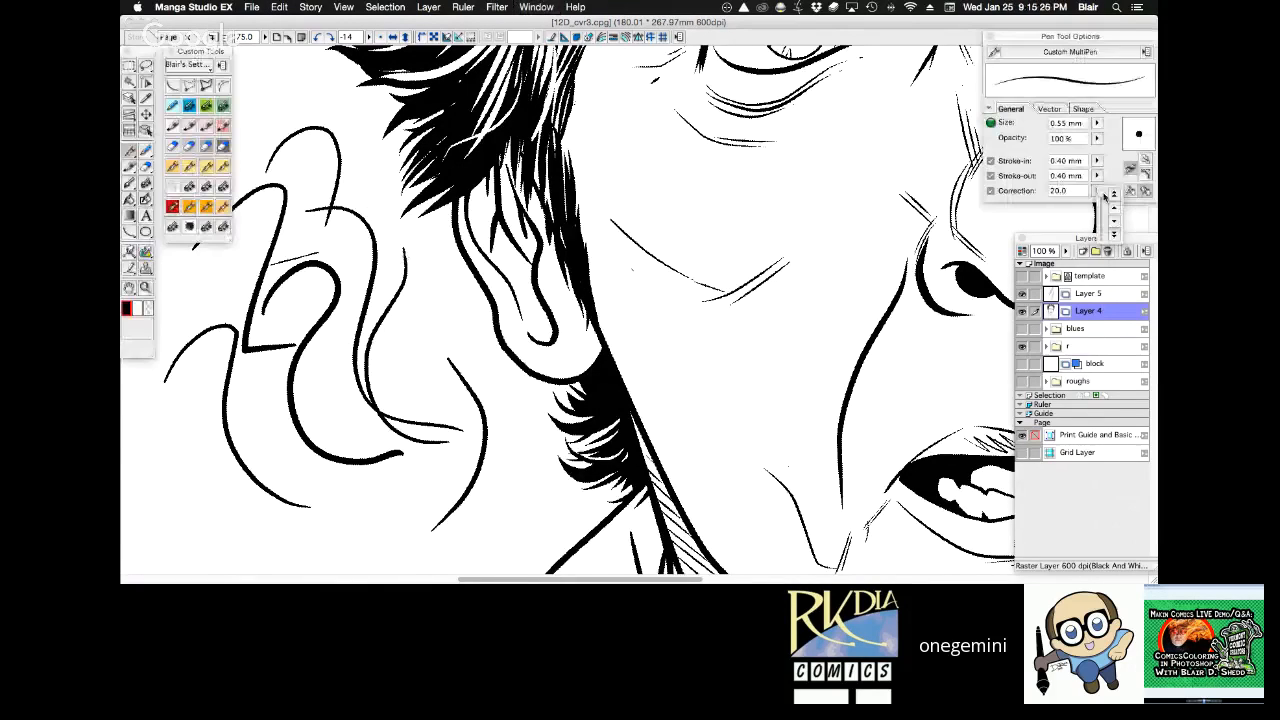
drag(1123, 237, 1116, 243)
click(1113, 195)
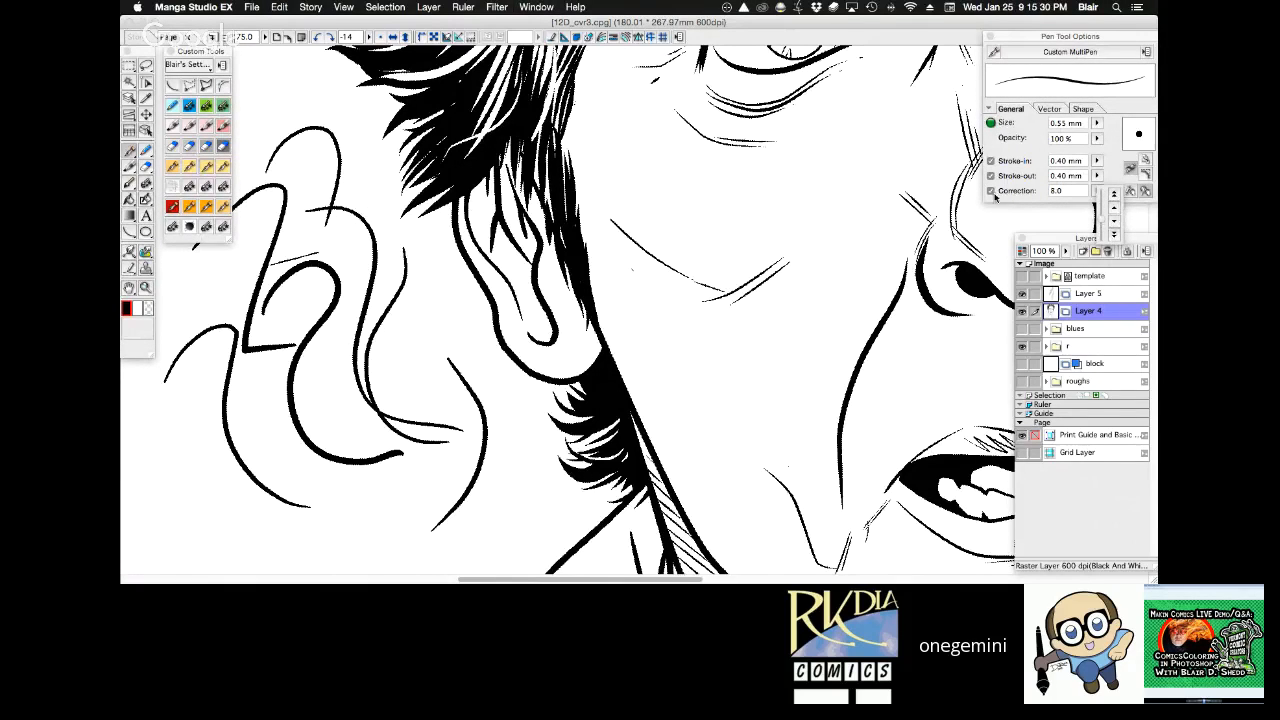
click(486, 402)
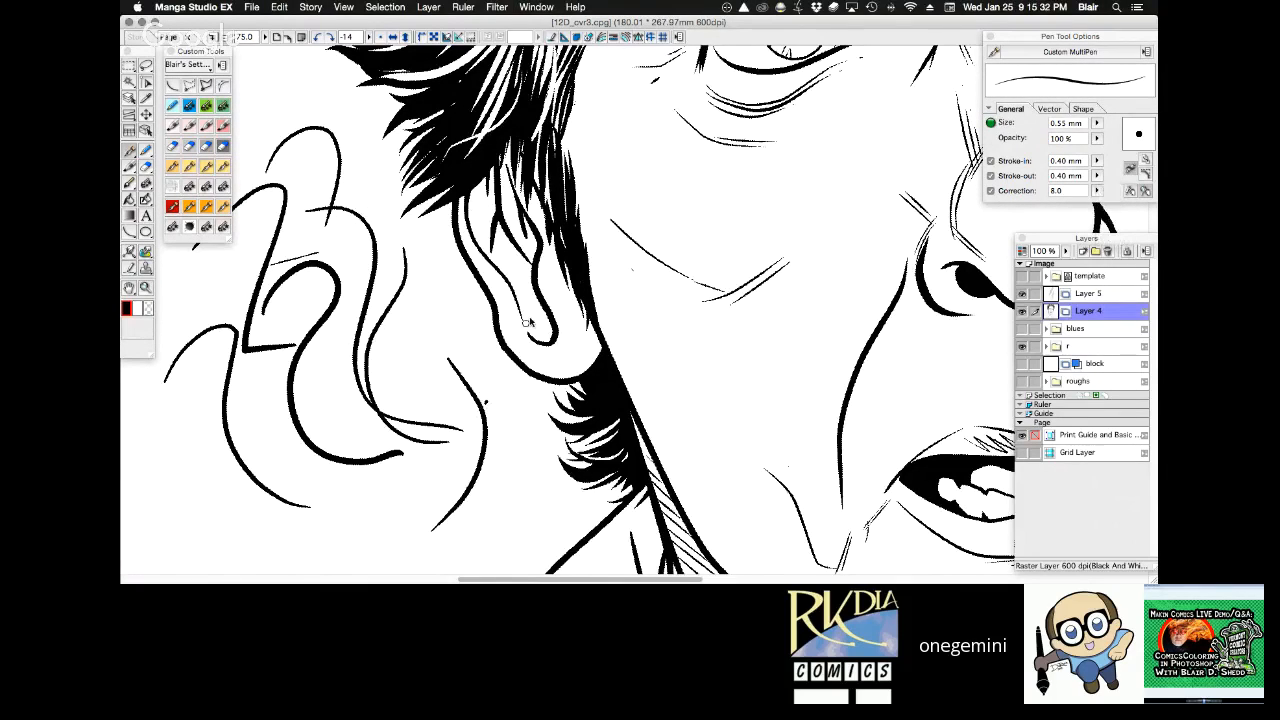
Lasso all the test strokes beside the ear, delete them, and clear the selection.
key(Tab)
mouse_move(522, 510)
mouse_down()
mouse_move(405, 224)
mouse_move(214, 143)
mouse_move(157, 443)
mouse_move(457, 530)
mouse_up()
key(Delete)
key(super+d)
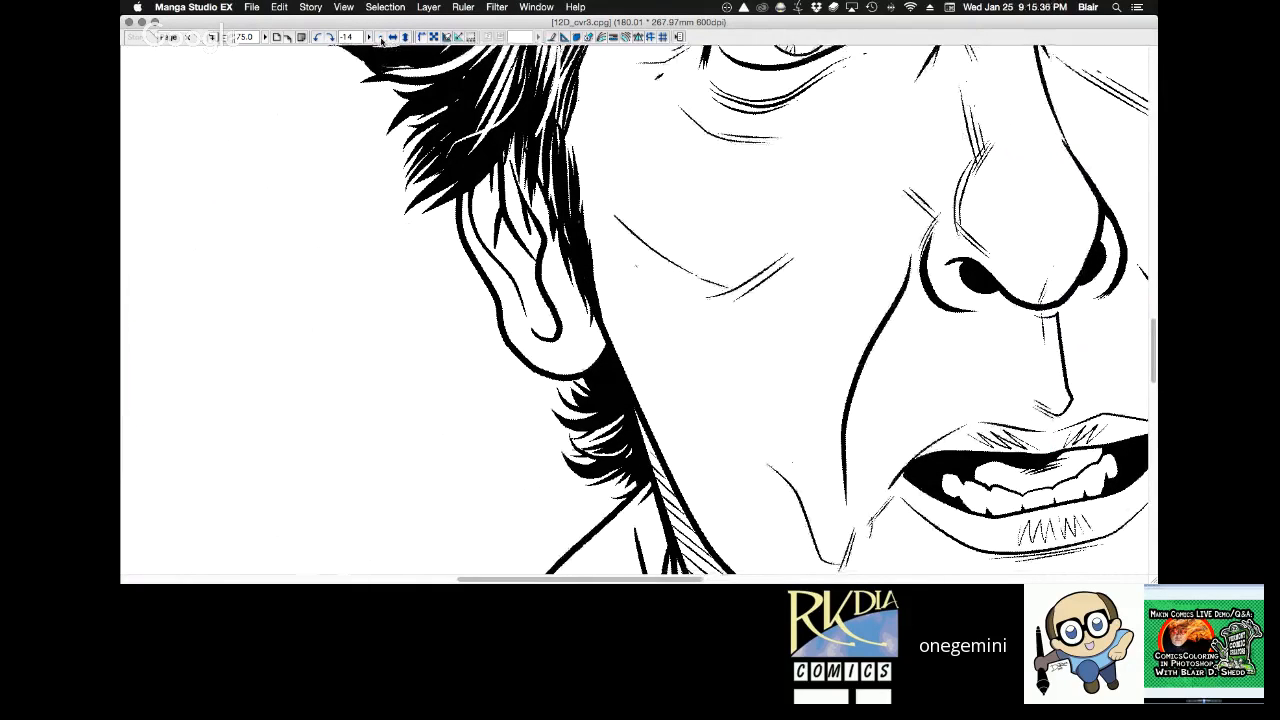
Ink short hatching strokes at the upper end of the cheek line near the ear.
click(381, 38)
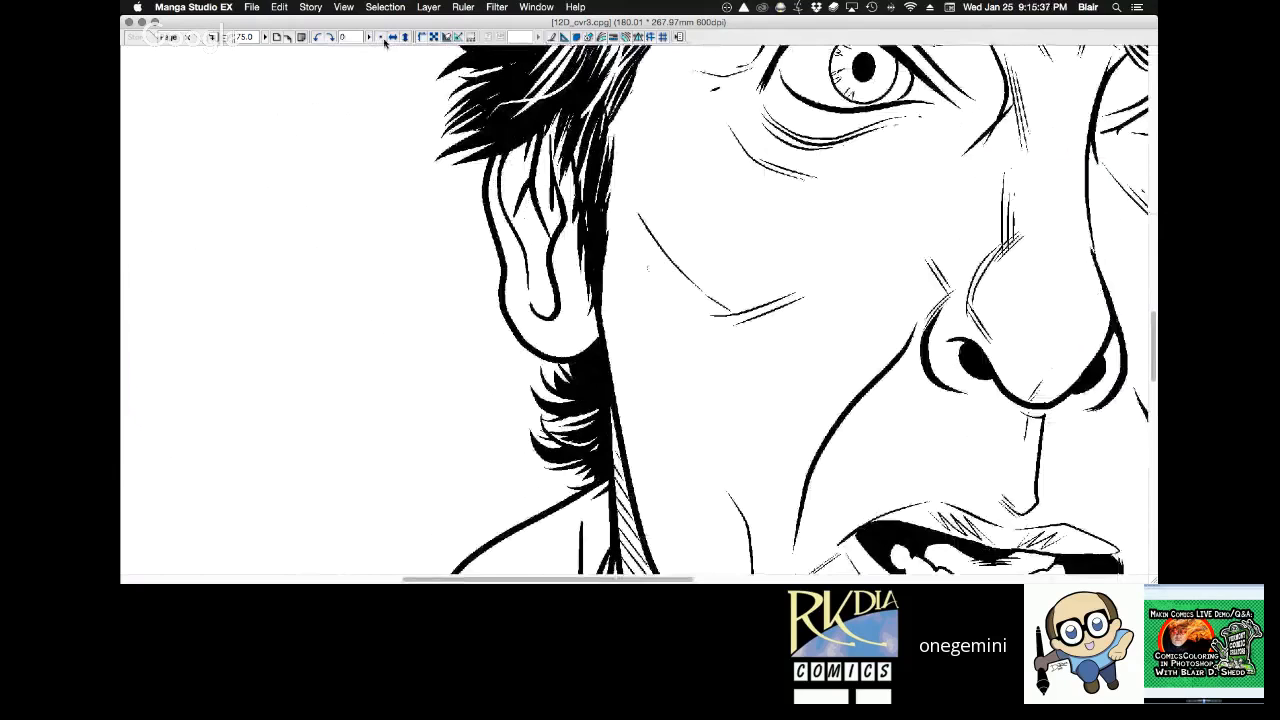
click(652, 322)
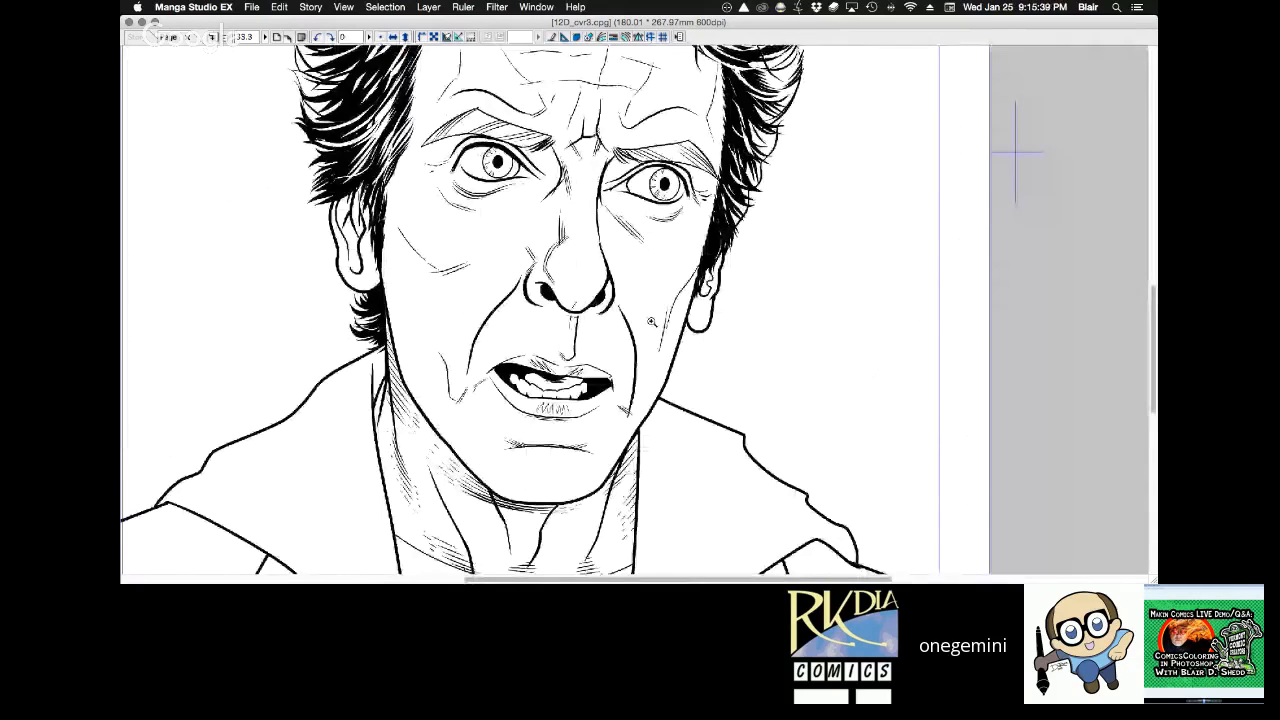
click(651, 322)
drag(564, 194, 562, 222)
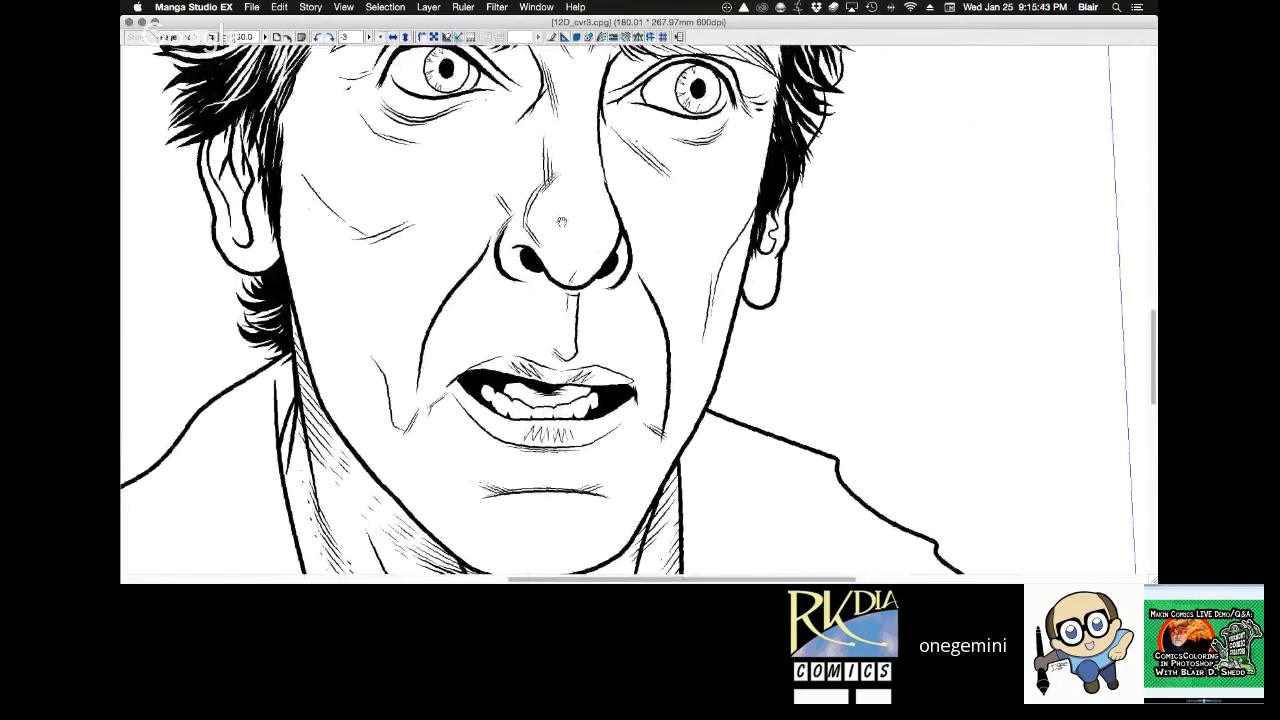
click(478, 222)
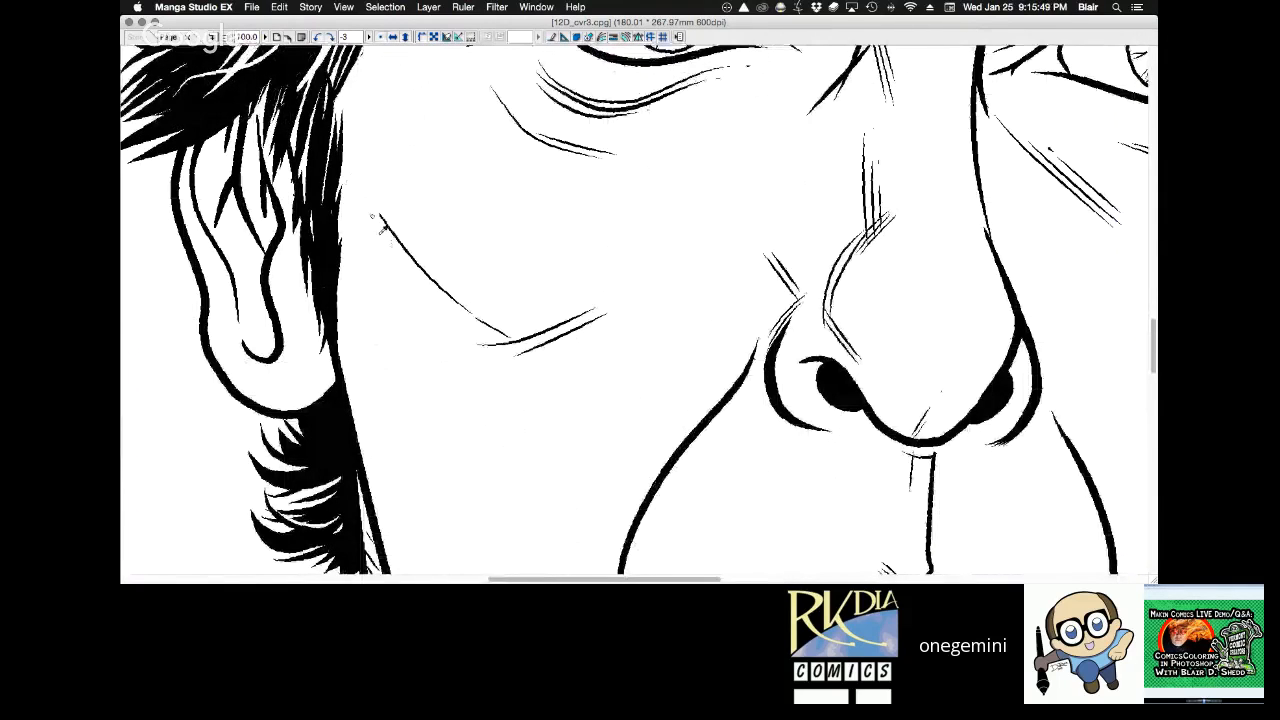
drag(367, 196, 410, 278)
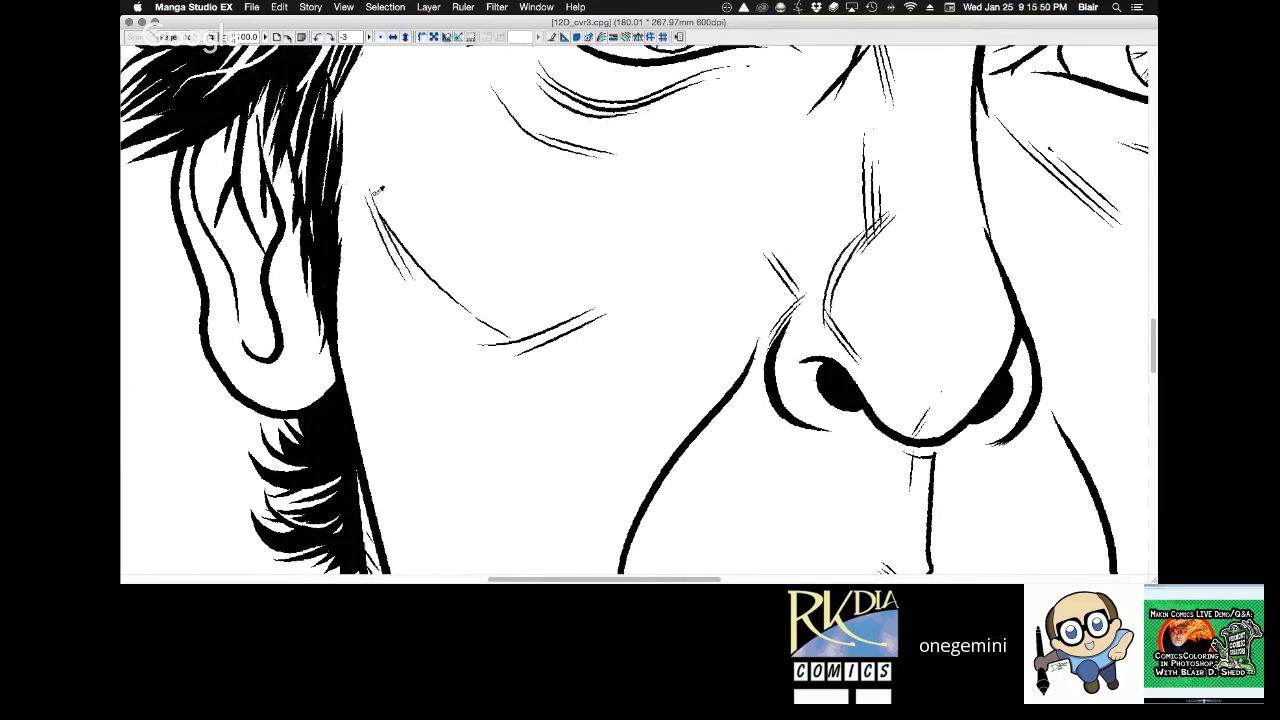
Lasso the chin crease below the lower lip, nudge it slightly up and to the right, and clear the selection.
click(846, 280)
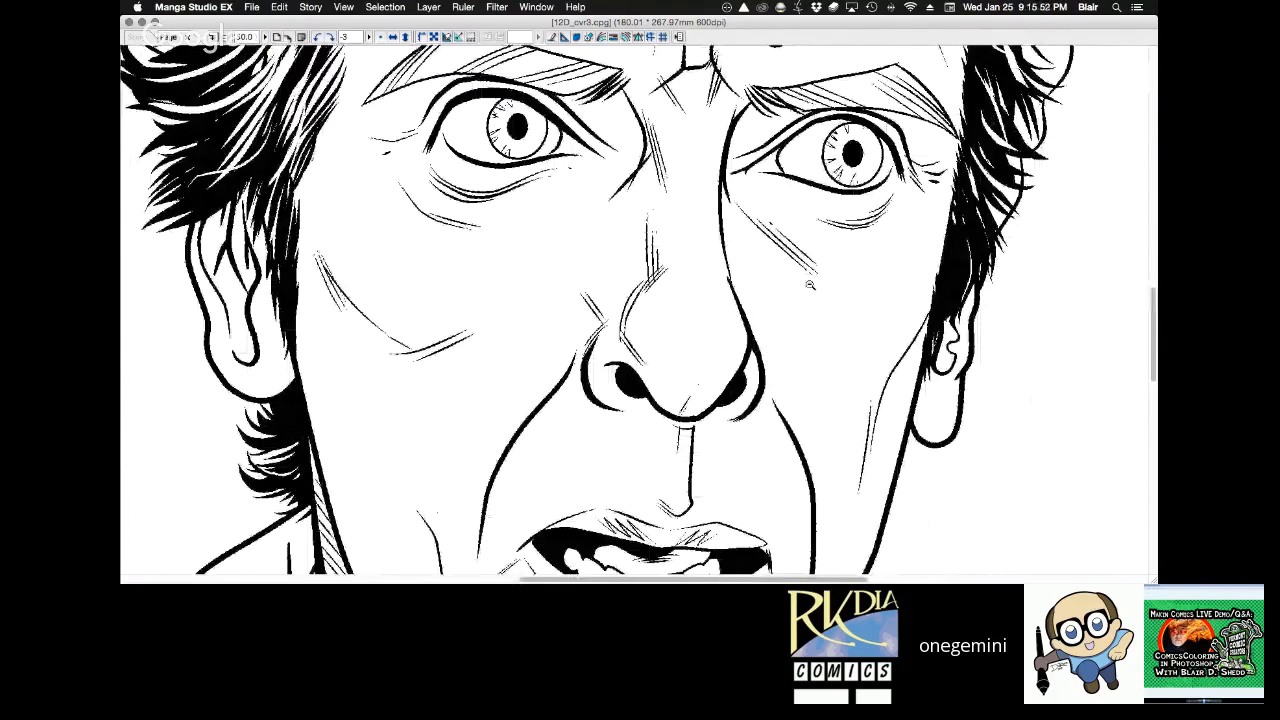
click(810, 285)
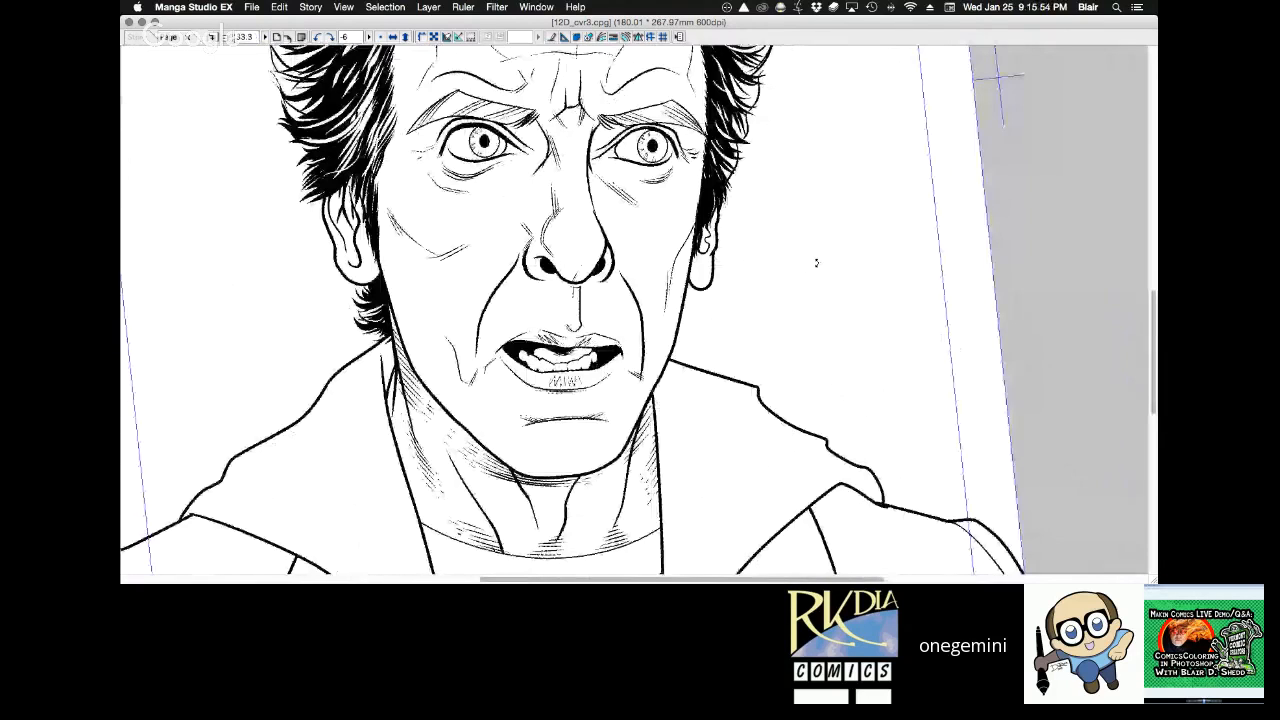
drag(816, 263, 812, 250)
drag(586, 449, 590, 450)
key(k)
drag(710, 312, 716, 306)
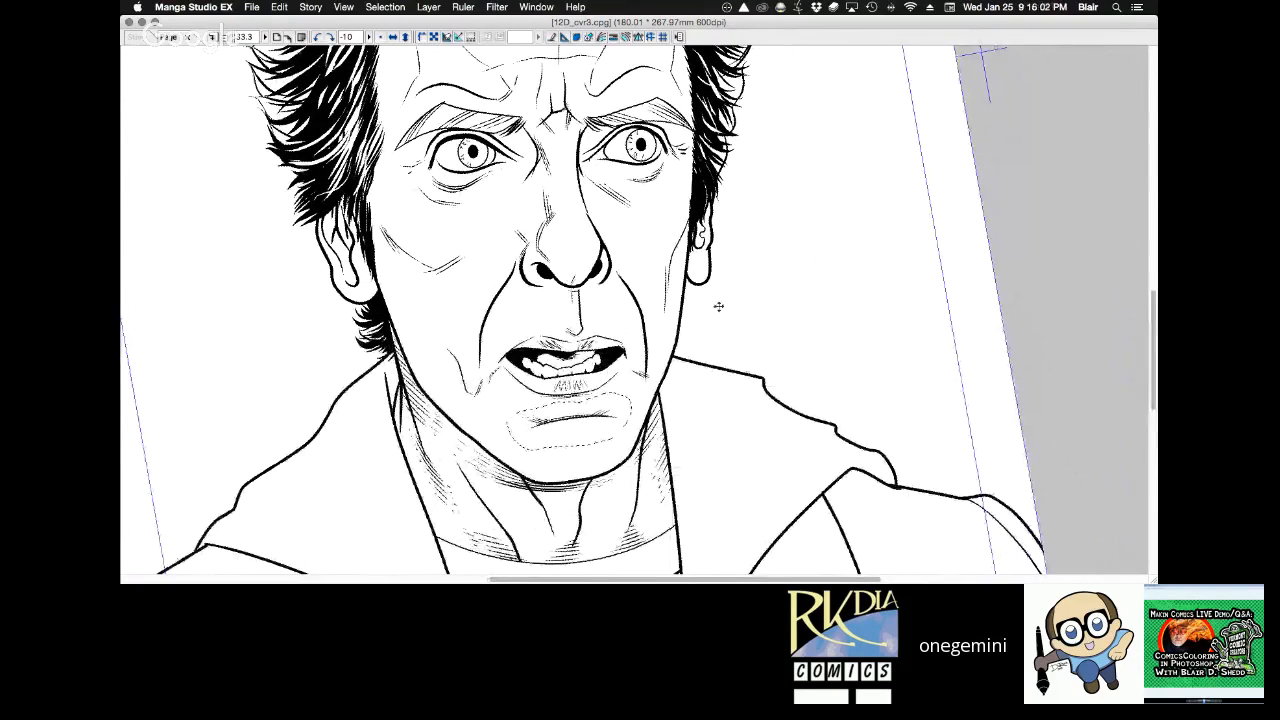
key(super+d)
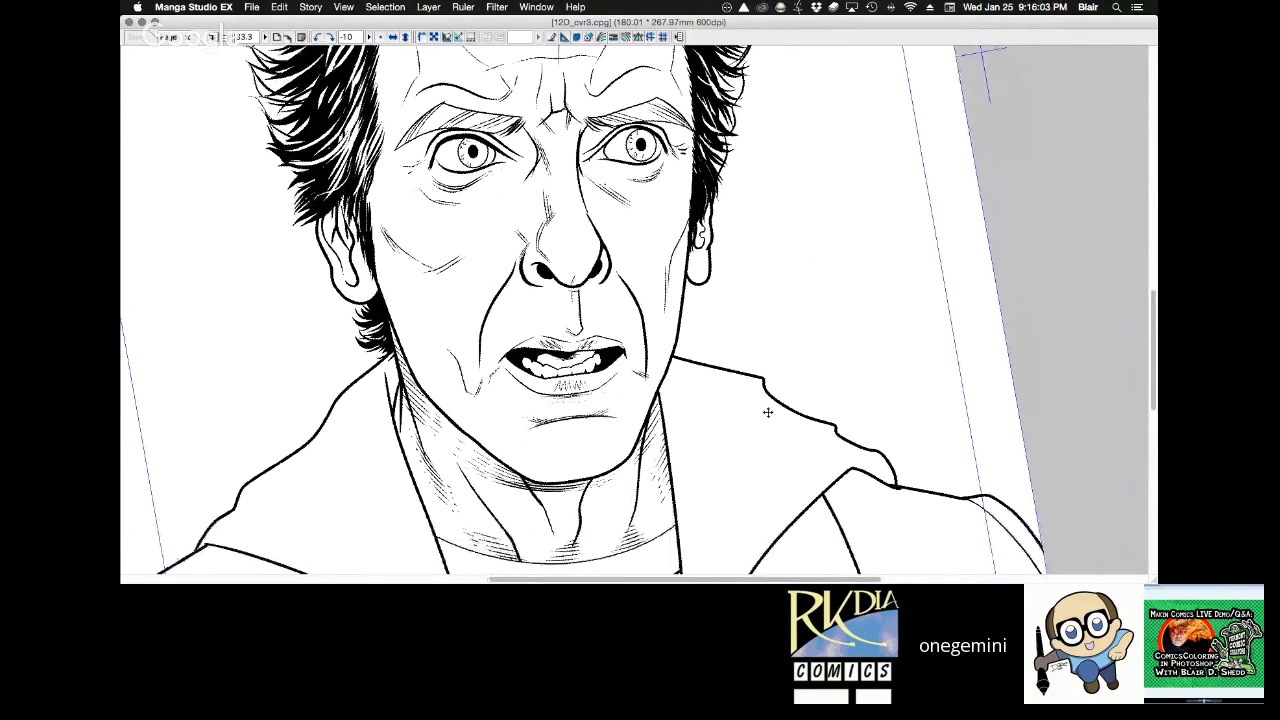
Draw crossing test strokes beside the ear with the Thin pencil at 1.00 mm and inspect their dot pattern at up to 800% magnification.
scroll(752, 370, up, 3)
scroll(752, 370, up, 1)
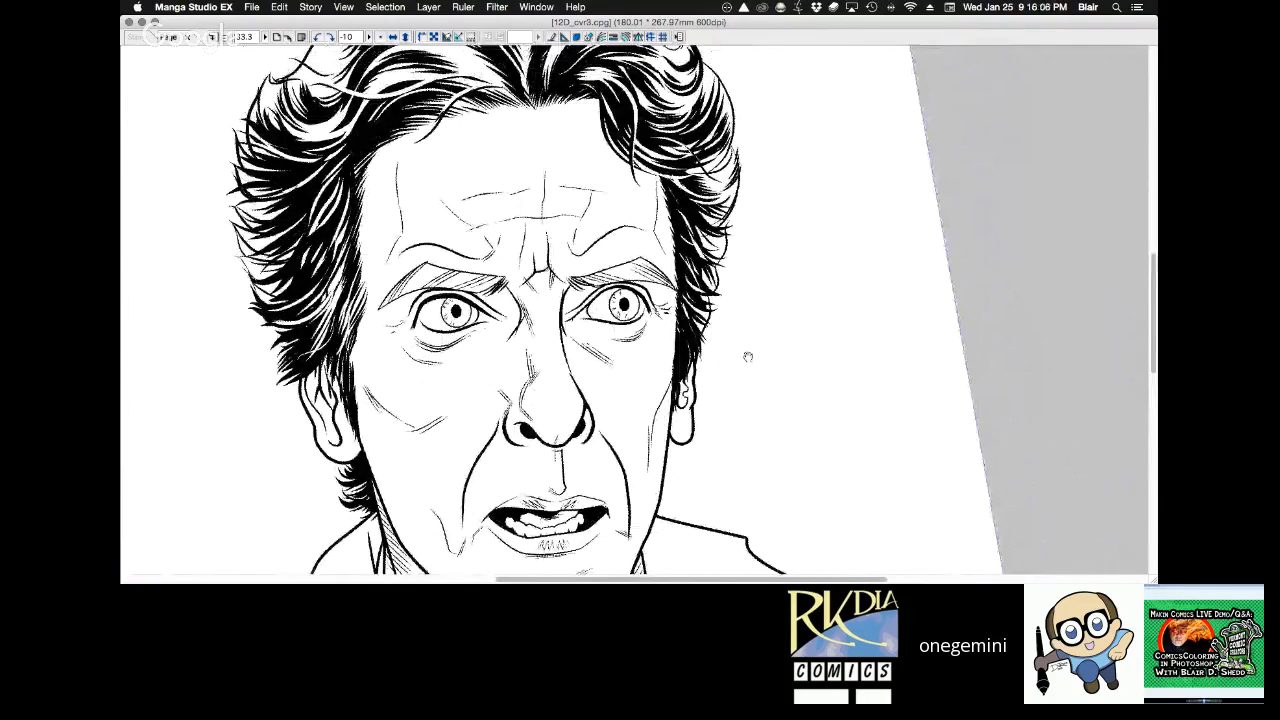
key(Tab)
scroll(748, 357, up, 2)
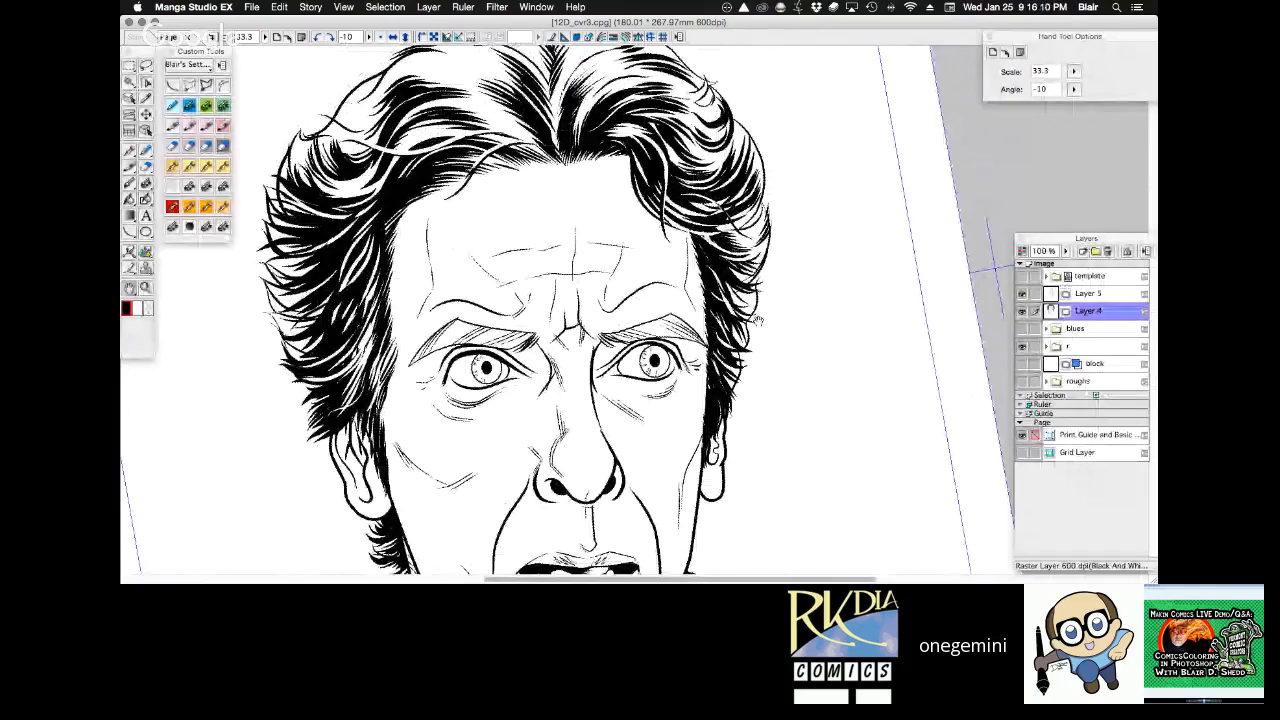
key(p)
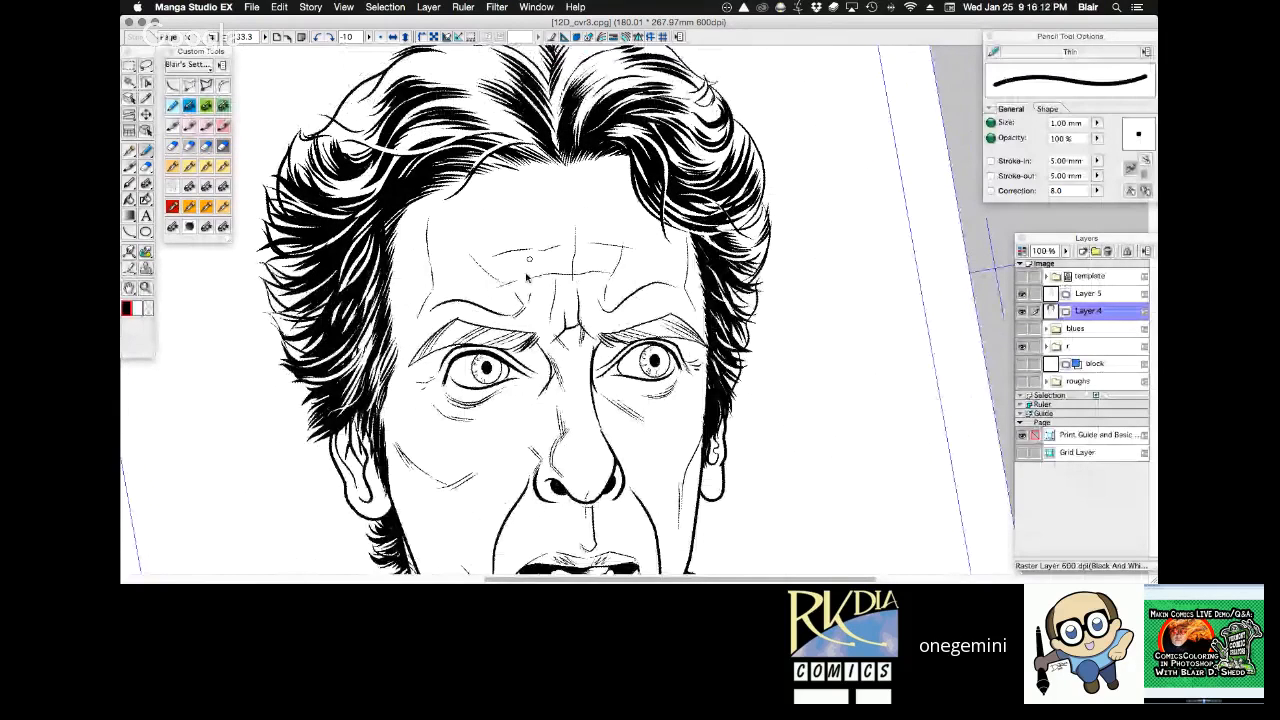
key(z)
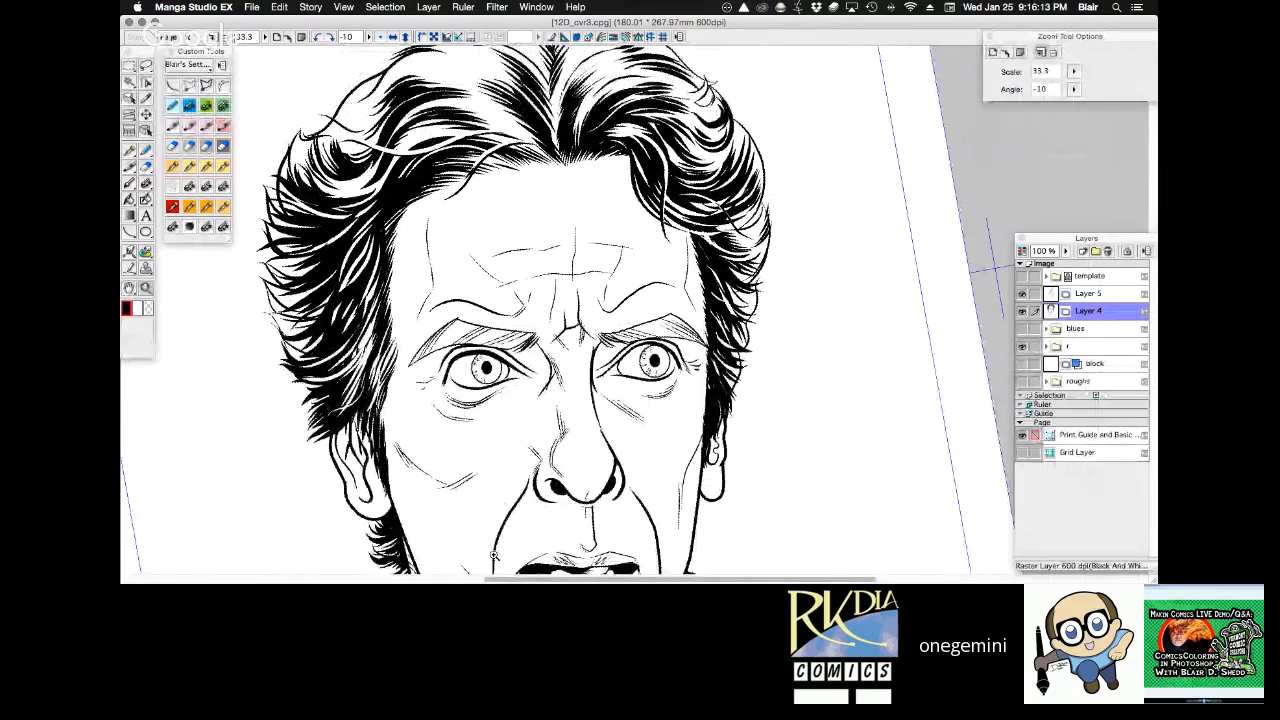
drag(494, 556, 296, 345)
key(p)
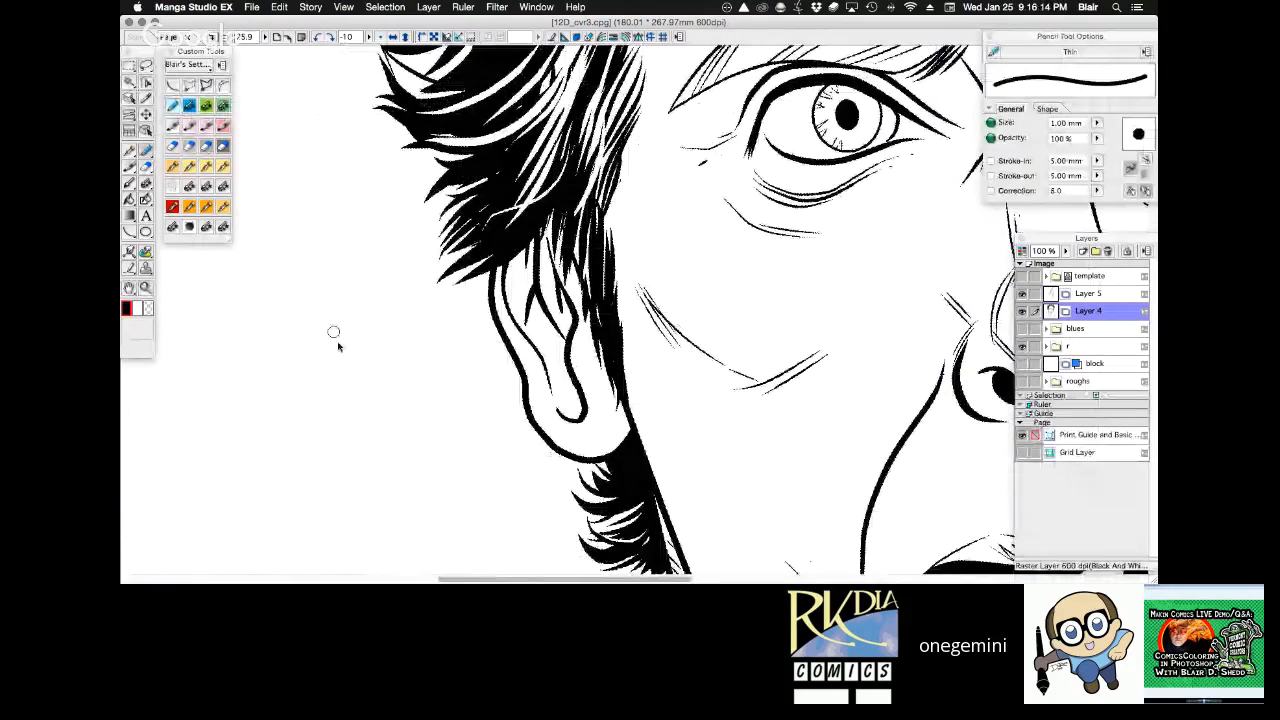
drag(314, 482, 416, 299)
drag(326, 474, 406, 328)
drag(340, 472, 409, 347)
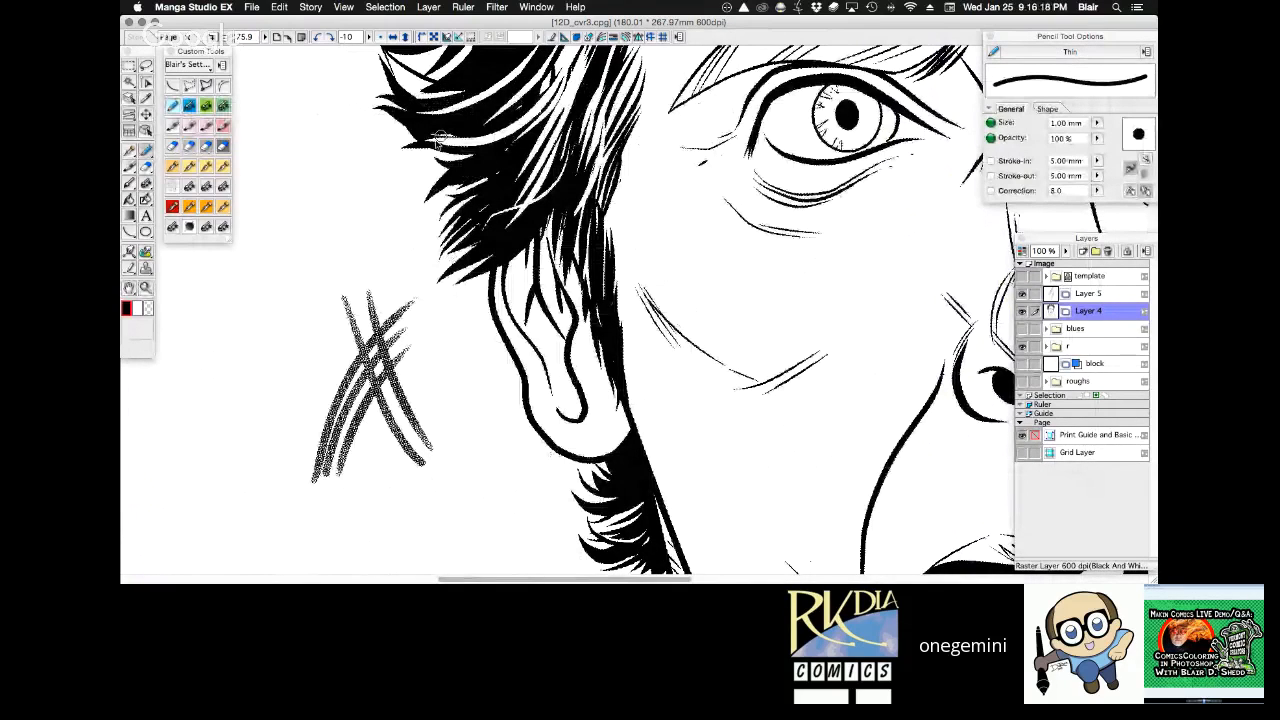
key(super+space)
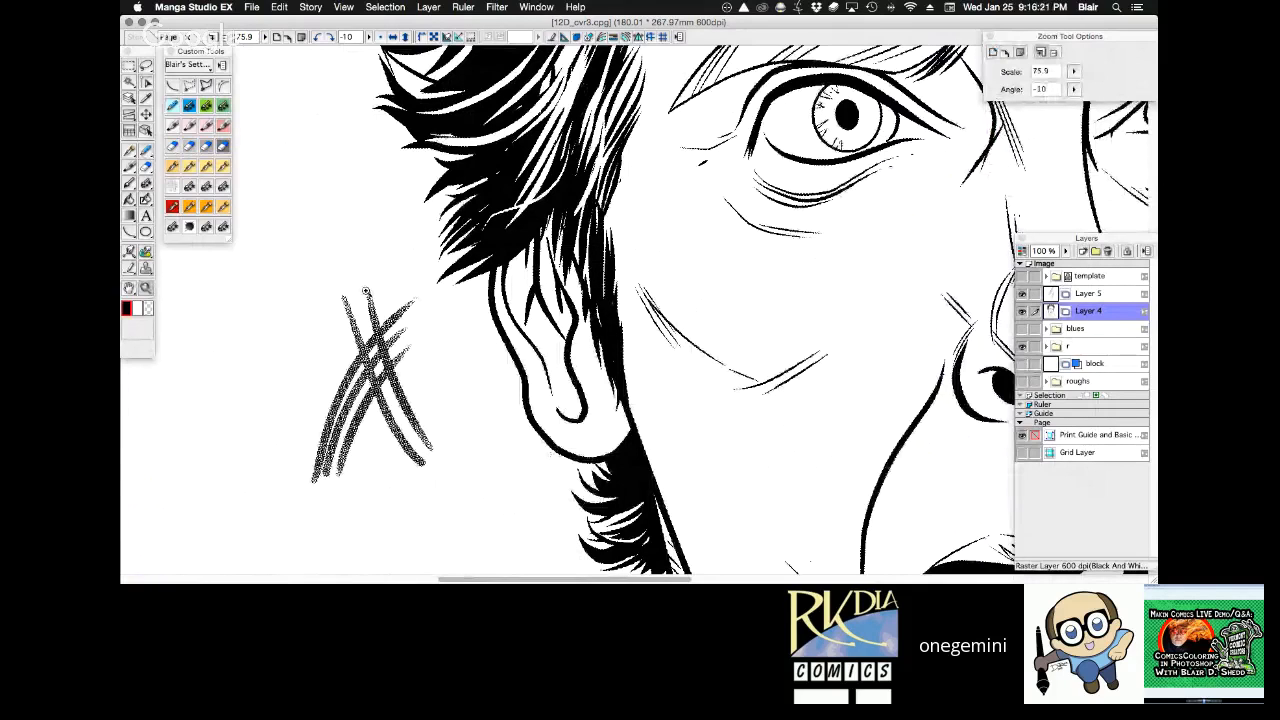
drag(366, 291, 394, 342)
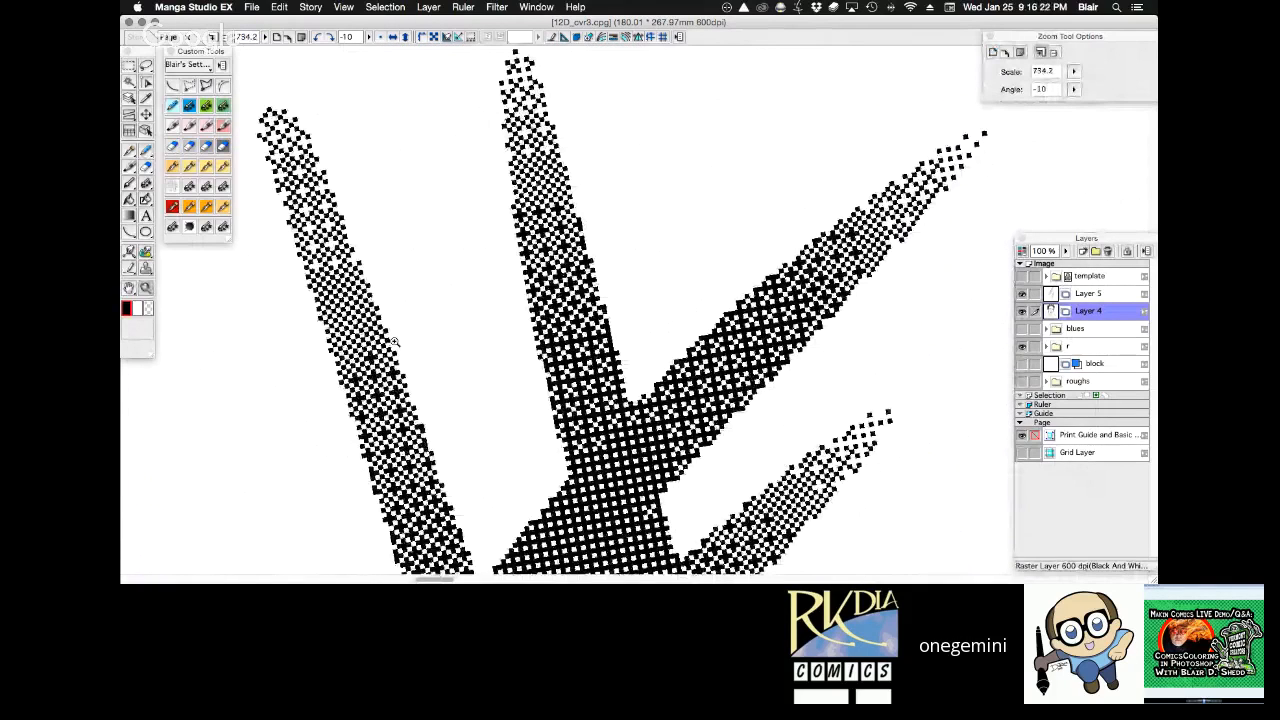
click(394, 342)
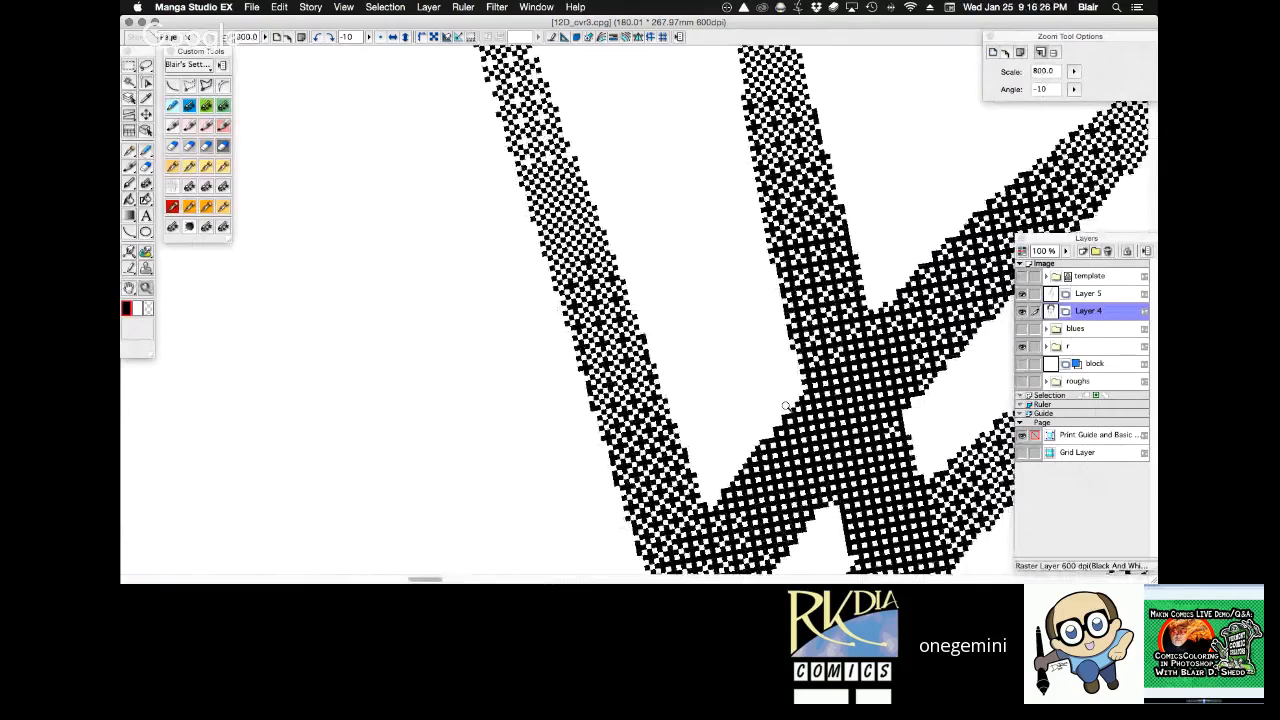
key(super+0)
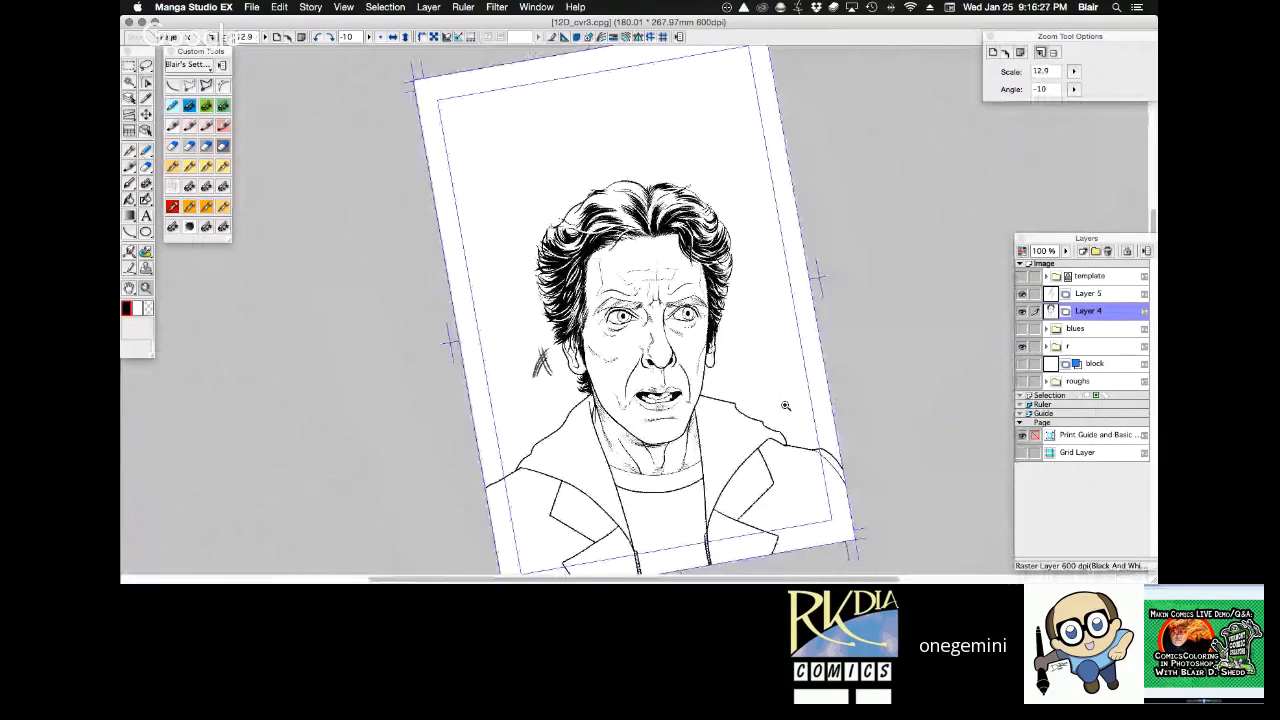
Lasso the pencil test strokes beside the ear, delete them, and clear the selection.
drag(520, 275, 686, 440)
key(l)
drag(358, 265, 352, 290)
key(Delete)
drag(447, 264, 453, 244)
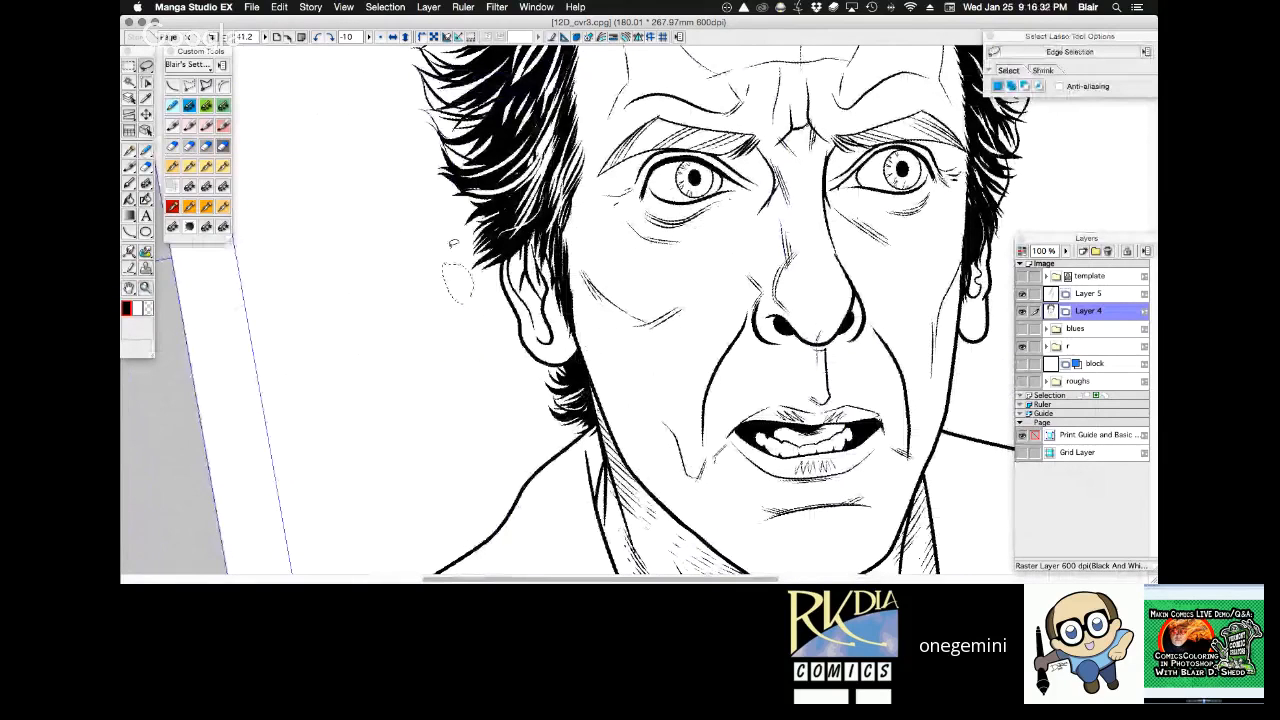
key(super+d)
Try to scale down the Layer 4 portrait artwork with a transform.
key(space)
drag(1012, 167, 799, 240)
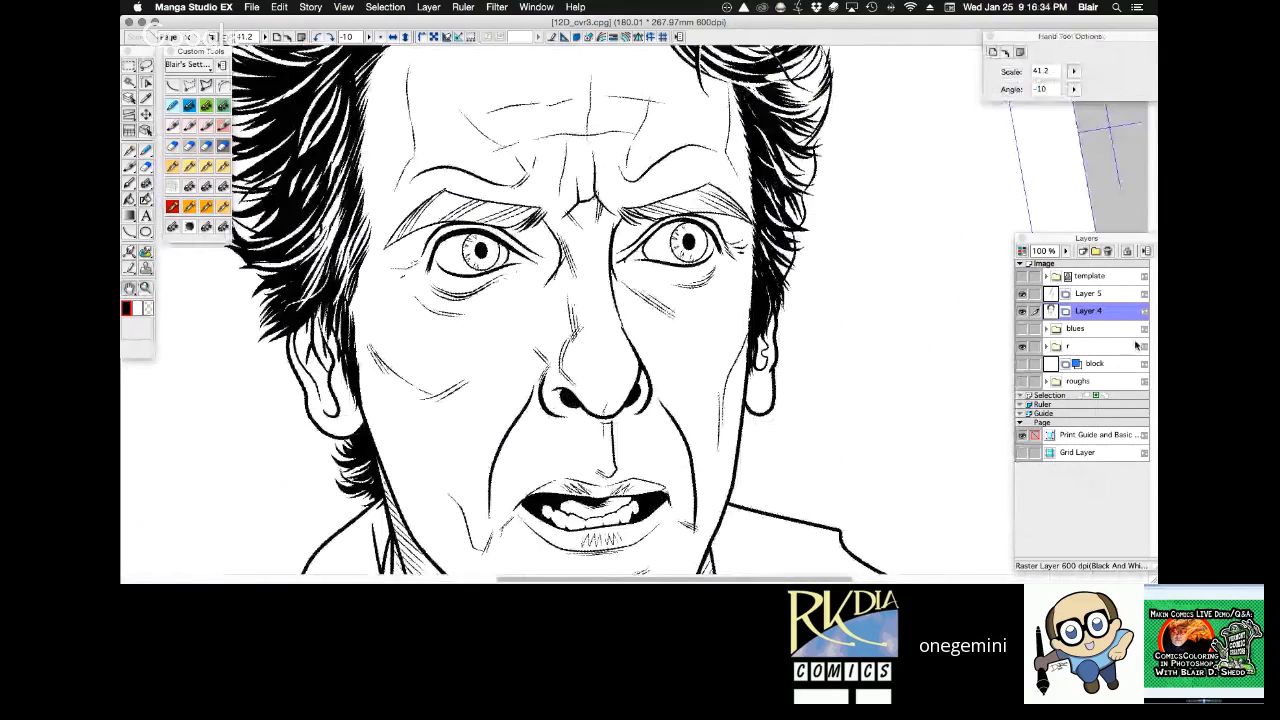
drag(888, 290, 888, 290)
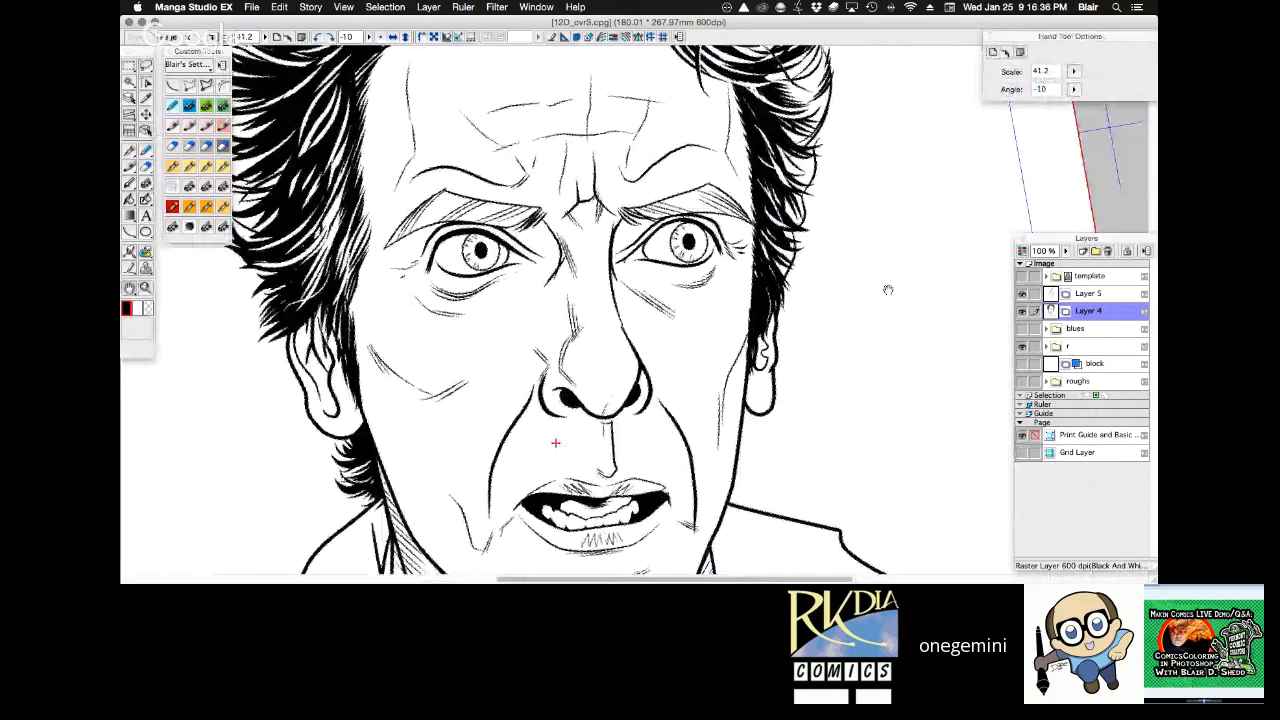
drag(1118, 344, 780, 403)
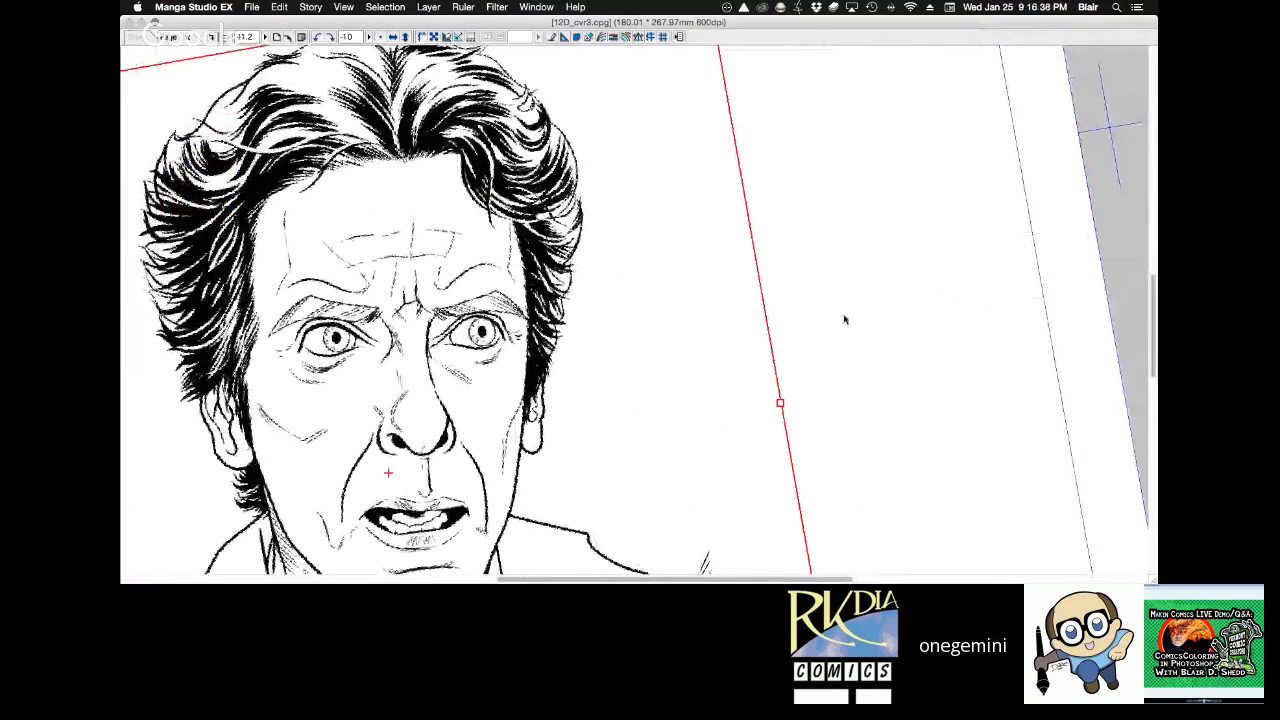
key(Return)
Examine the pixel edges of the side hair at about 627% magnification, then the face at 100%.
drag(533, 304, 567, 338)
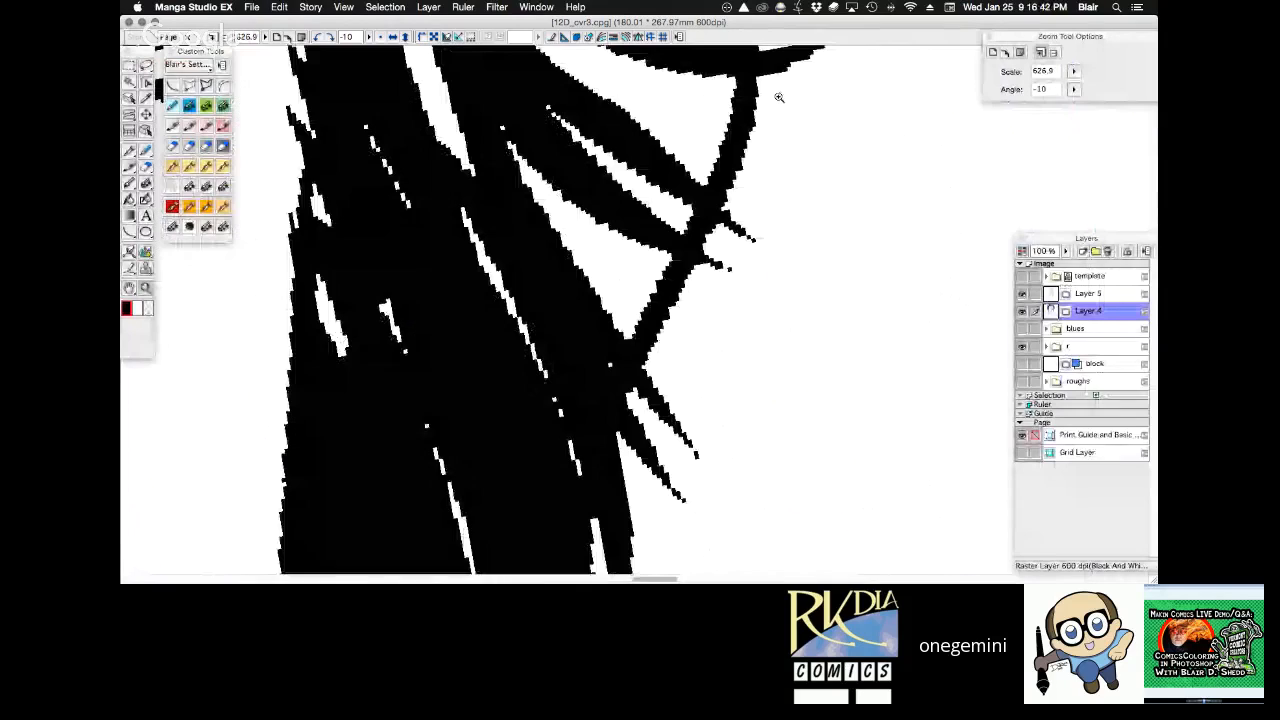
key(super+alt+0)
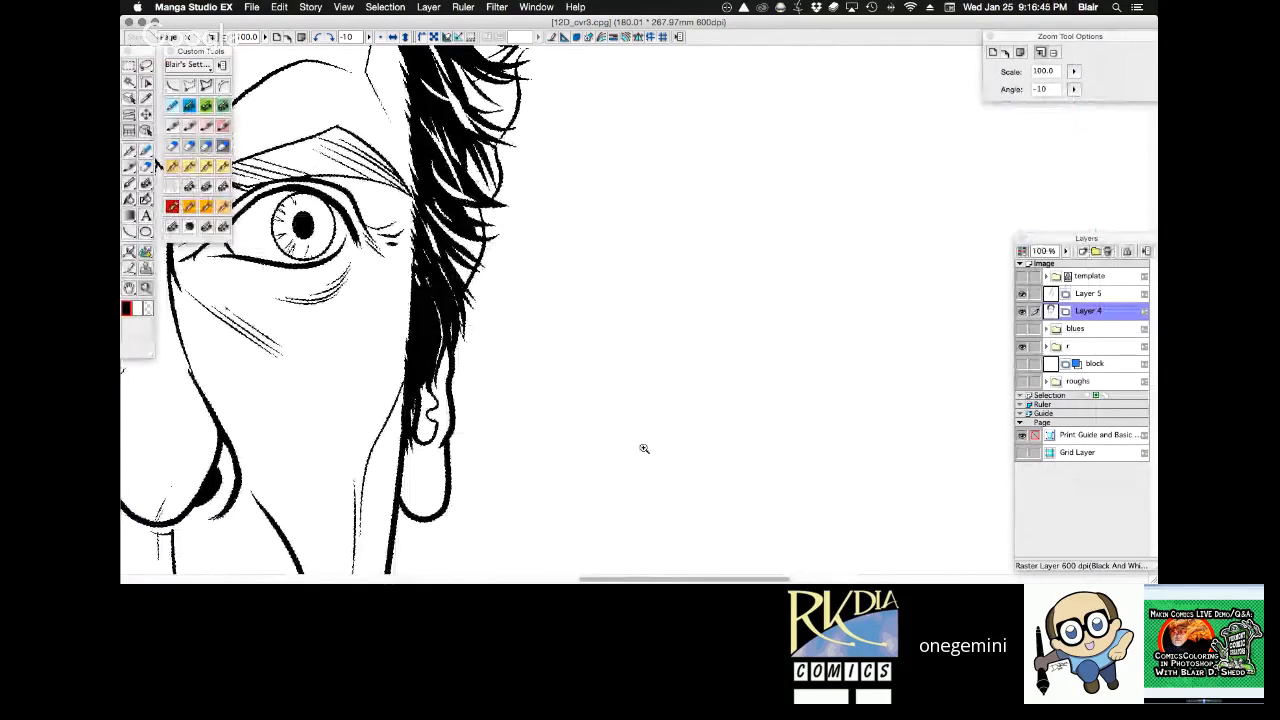
key(super+alt+0)
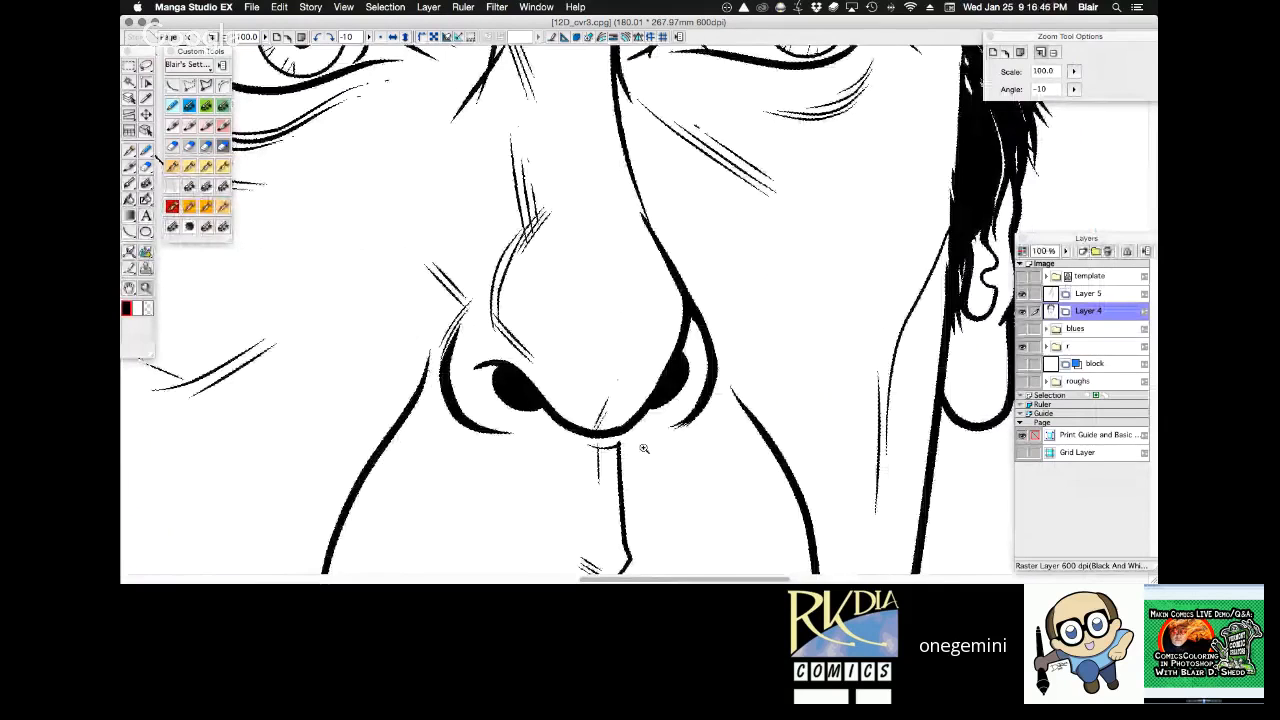
Merge Layer 5 down into Layer 4 so the portrait line art sits on one layer.
key(super+0)
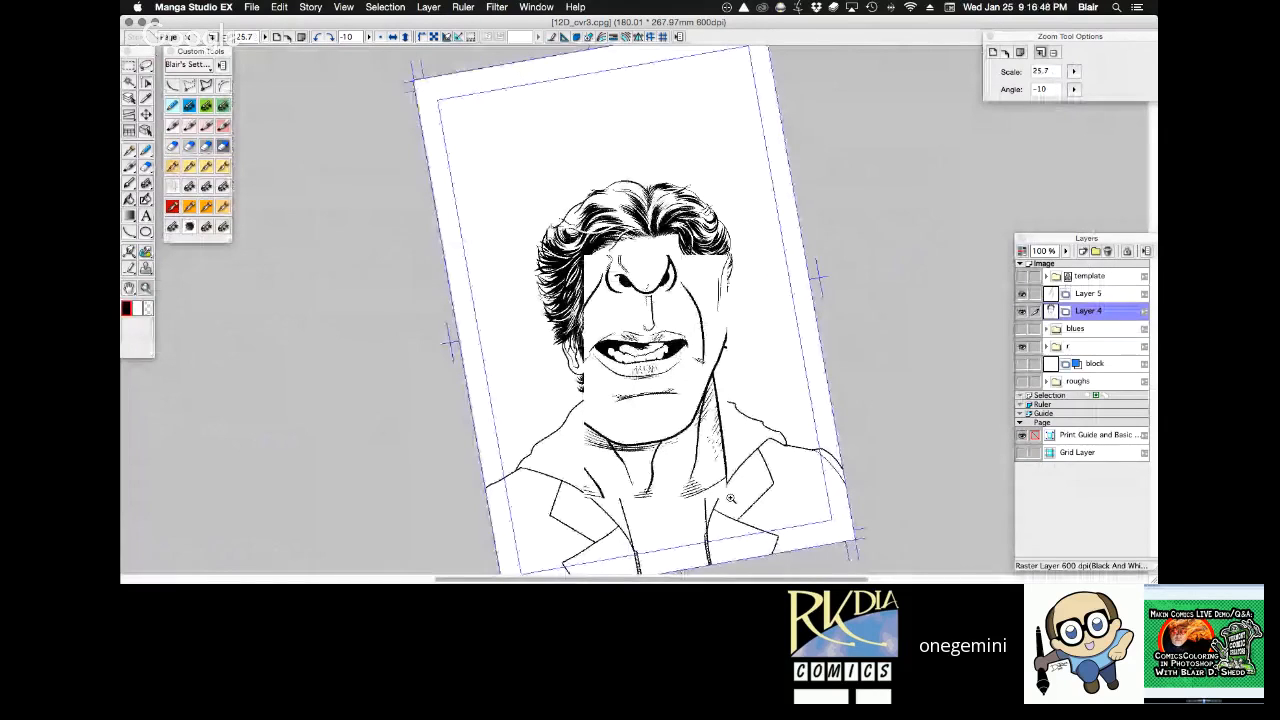
key(r)
drag(884, 368, 888, 327)
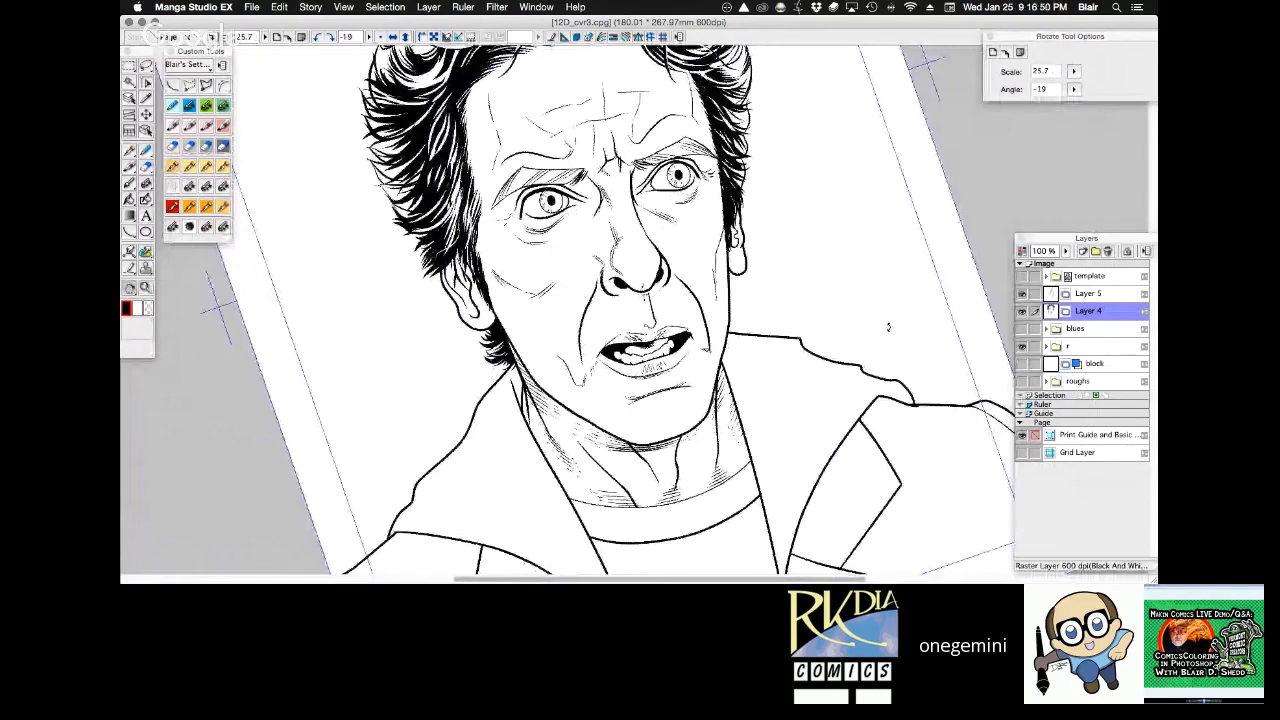
double_click(890, 301)
drag(890, 301, 889, 279)
key(space)
drag(824, 456, 800, 401)
key(shift+space)
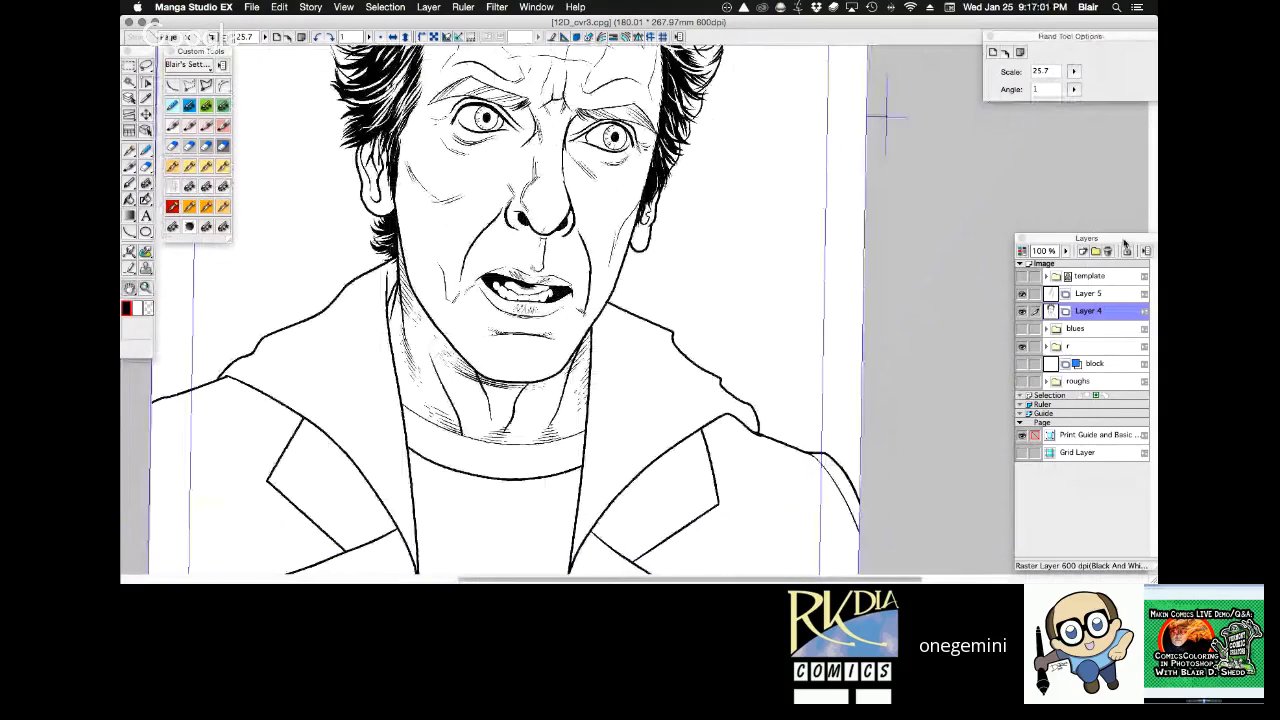
key(alt+bracketright)
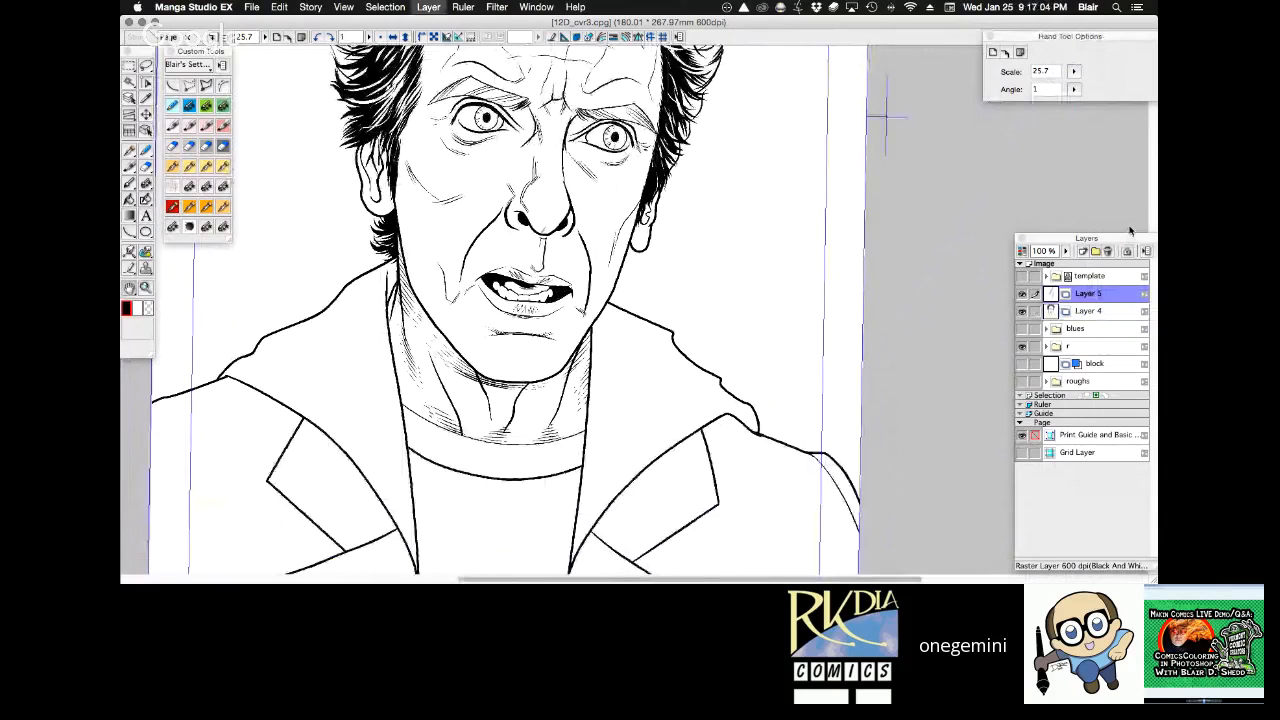
key(super+e)
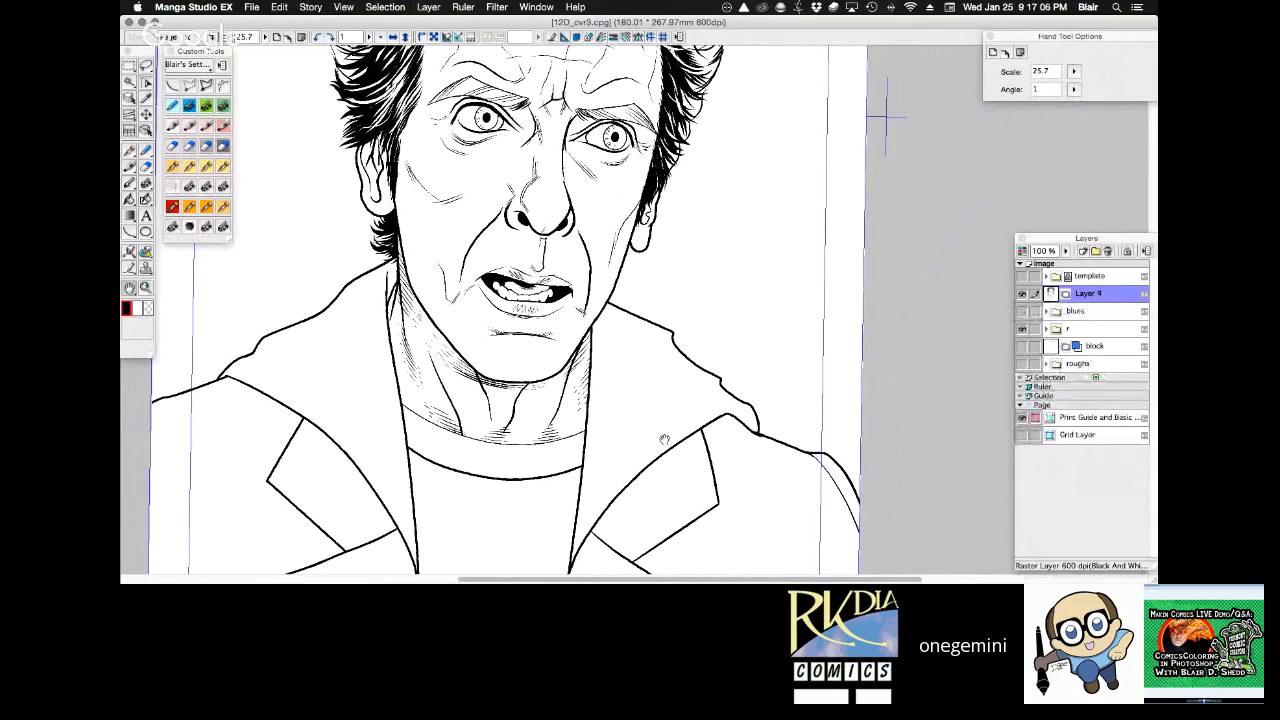
Add fine hatching inside the left jawline and beside the left eye's outer corner with the Frenden - Nib - Stiff pen at 0.30 mm.
drag(446, 220, 327, 394)
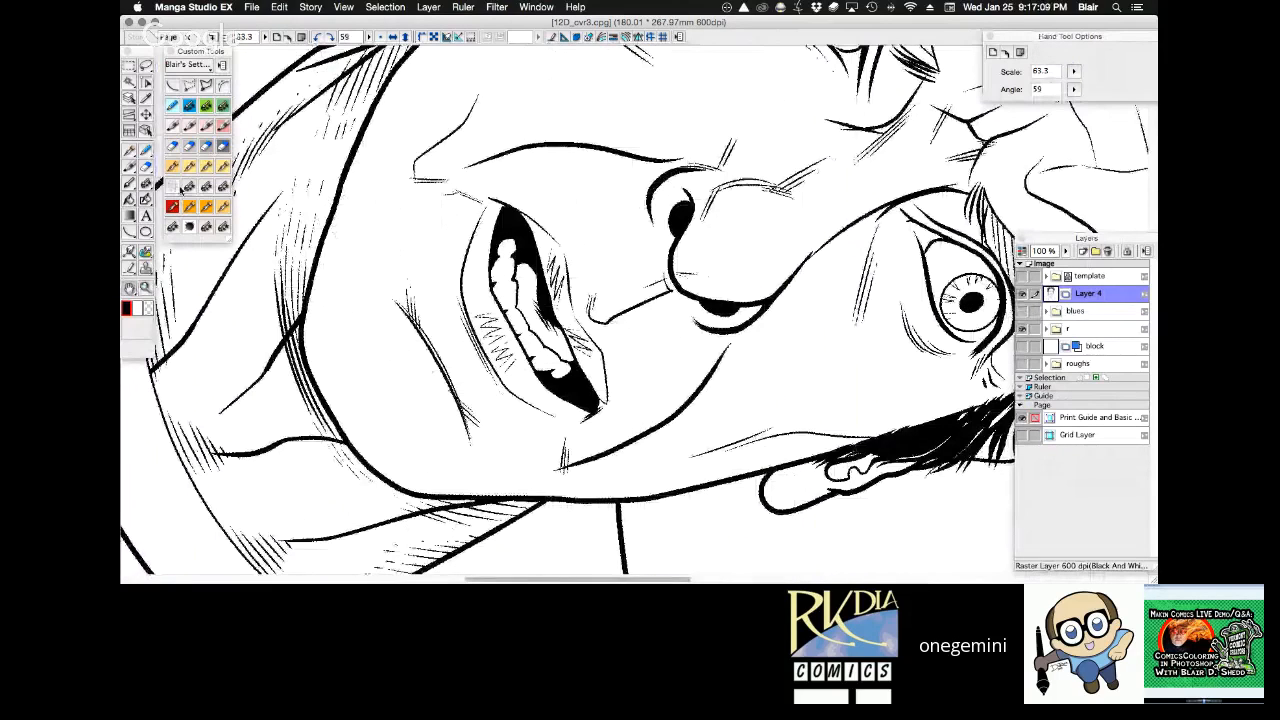
click(174, 168)
drag(316, 272, 367, 206)
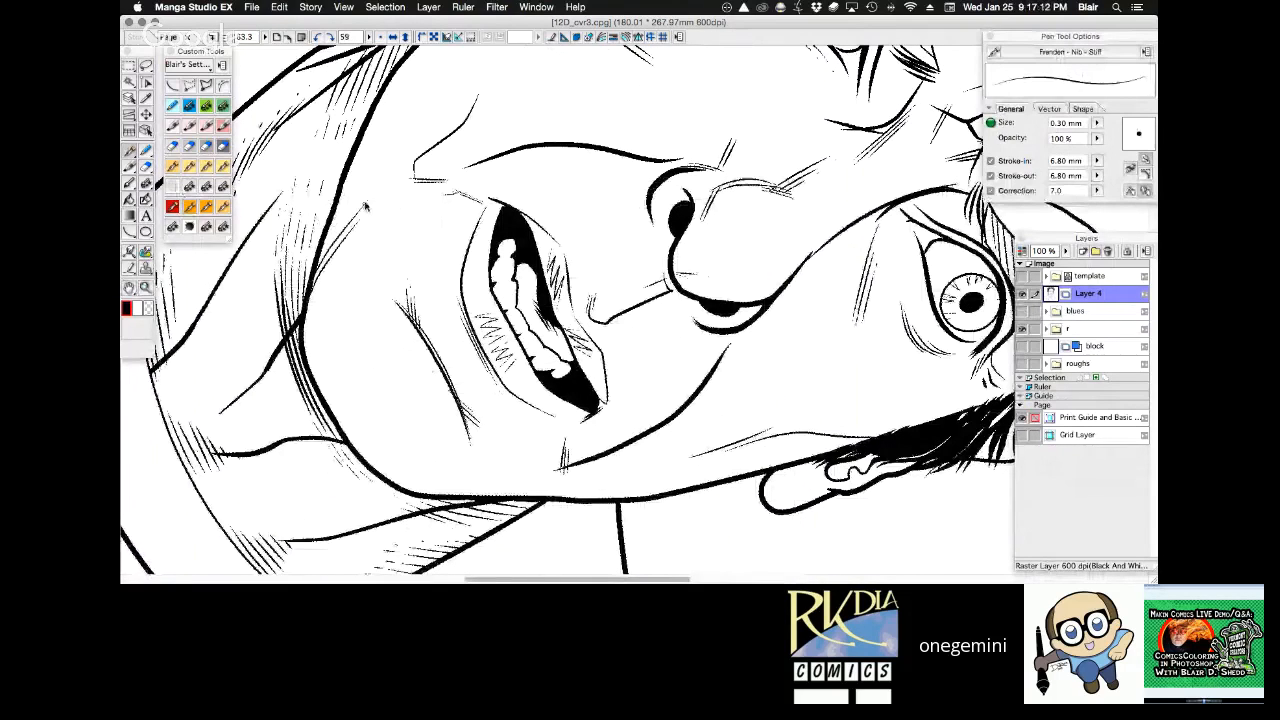
mouse_move(314, 276)
mouse_down()
mouse_move(348, 217)
mouse_move(380, 201)
mouse_up()
drag(655, 125, 477, 220)
drag(677, 237, 668, 183)
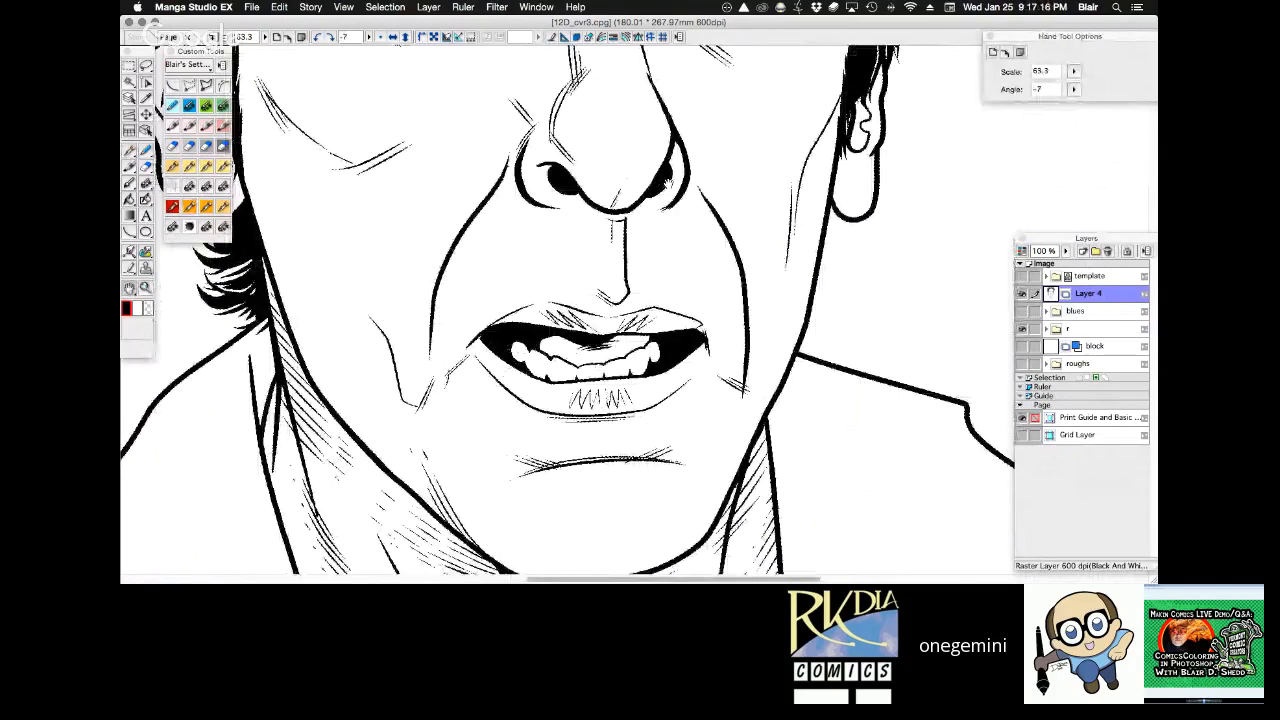
drag(621, 76, 666, 281)
drag(354, 184, 323, 207)
Select the shirt area with the magic wand and ink thick black shadows along both inner coat edges with the Custom MultiPen.
key(super+space)
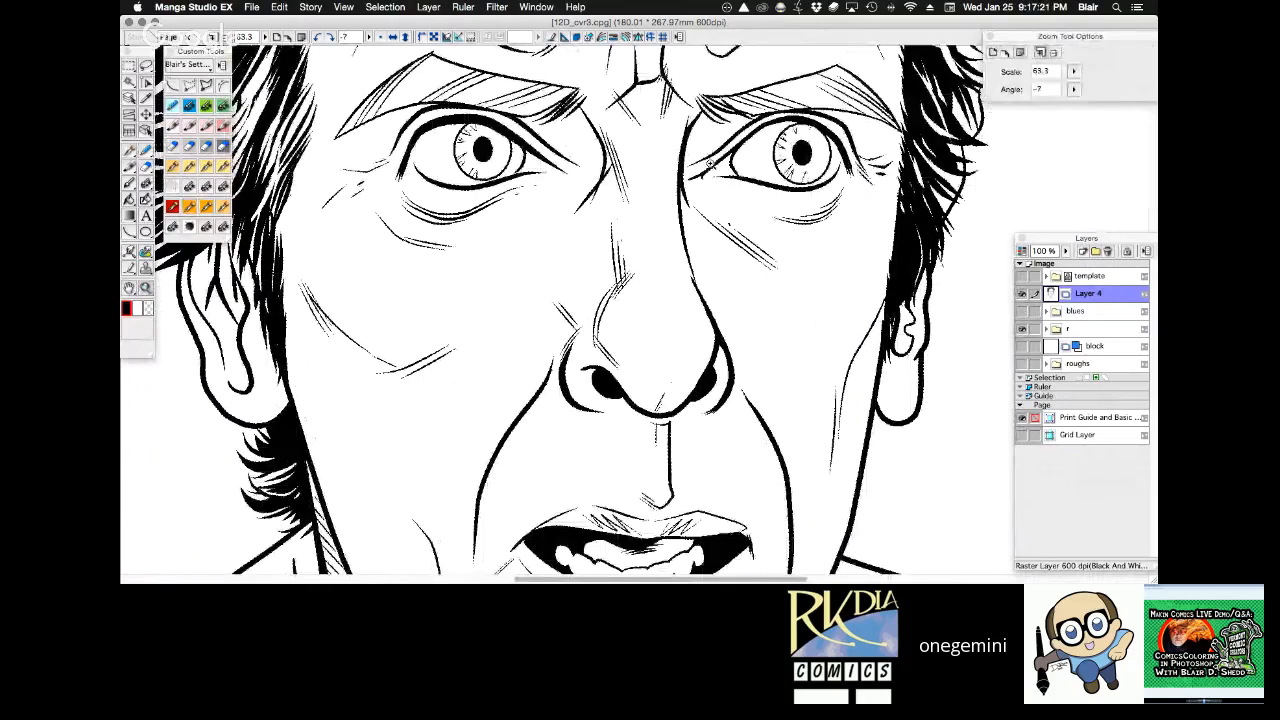
alt+click(643, 322)
alt+click(643, 322)
drag(781, 548, 713, 265)
click(440, 405)
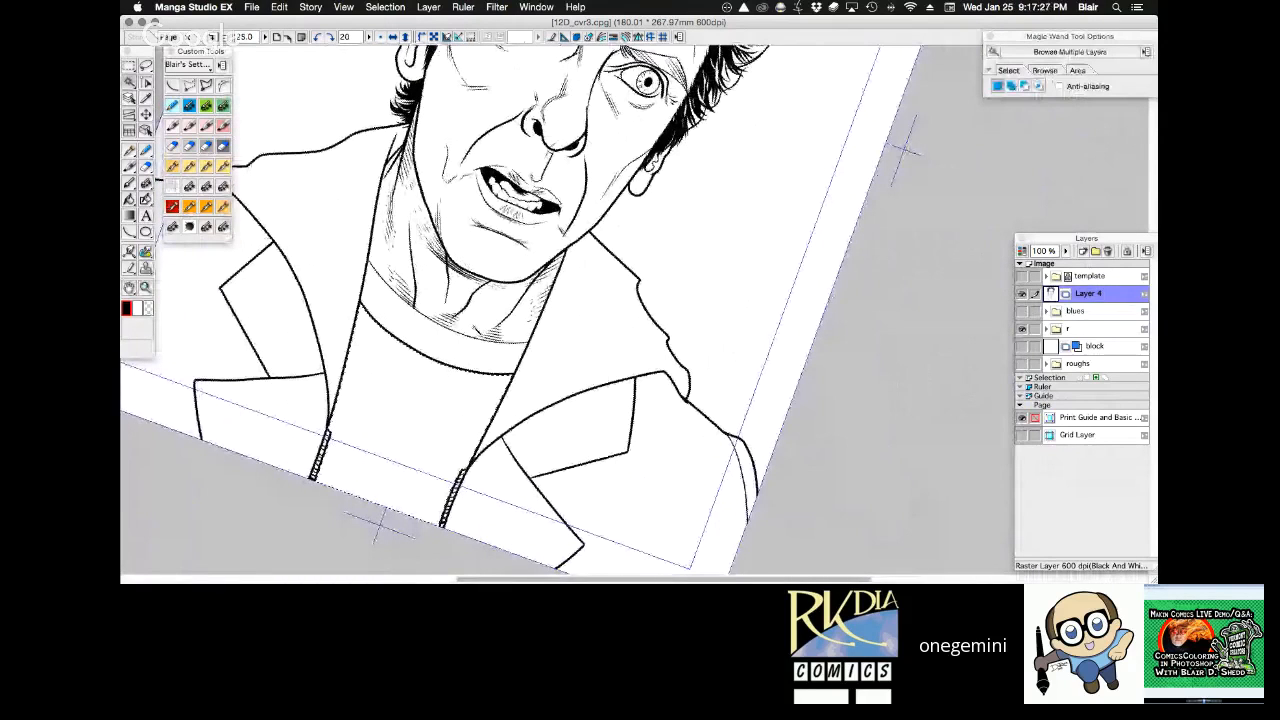
click(223, 167)
drag(525, 346, 436, 527)
drag(368, 270, 254, 577)
key(super+d)
Cut thin gaps through the coat shadows at both ends of the collar band line in transparent colour, and clear the selection.
key(shift+space)
mouse_move(791, 240)
mouse_down()
mouse_move(775, 195)
mouse_move(341, 328)
mouse_move(613, 472)
mouse_up()
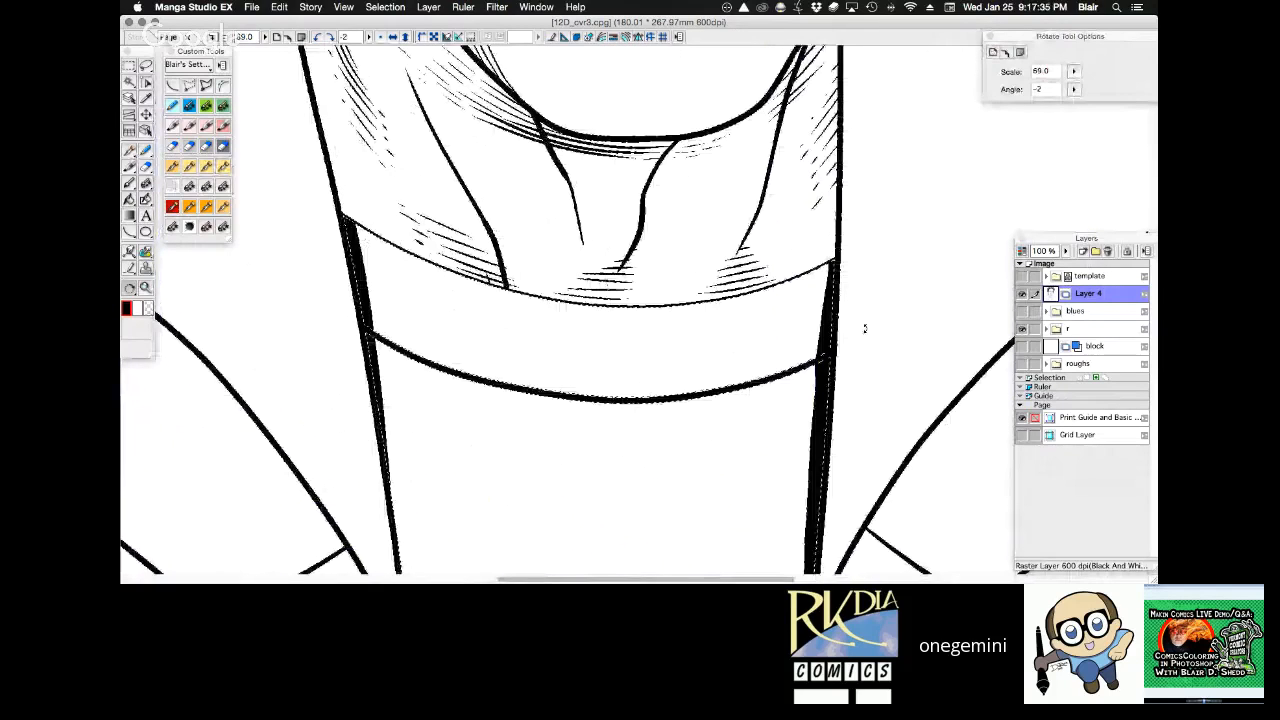
drag(865, 328, 745, 265)
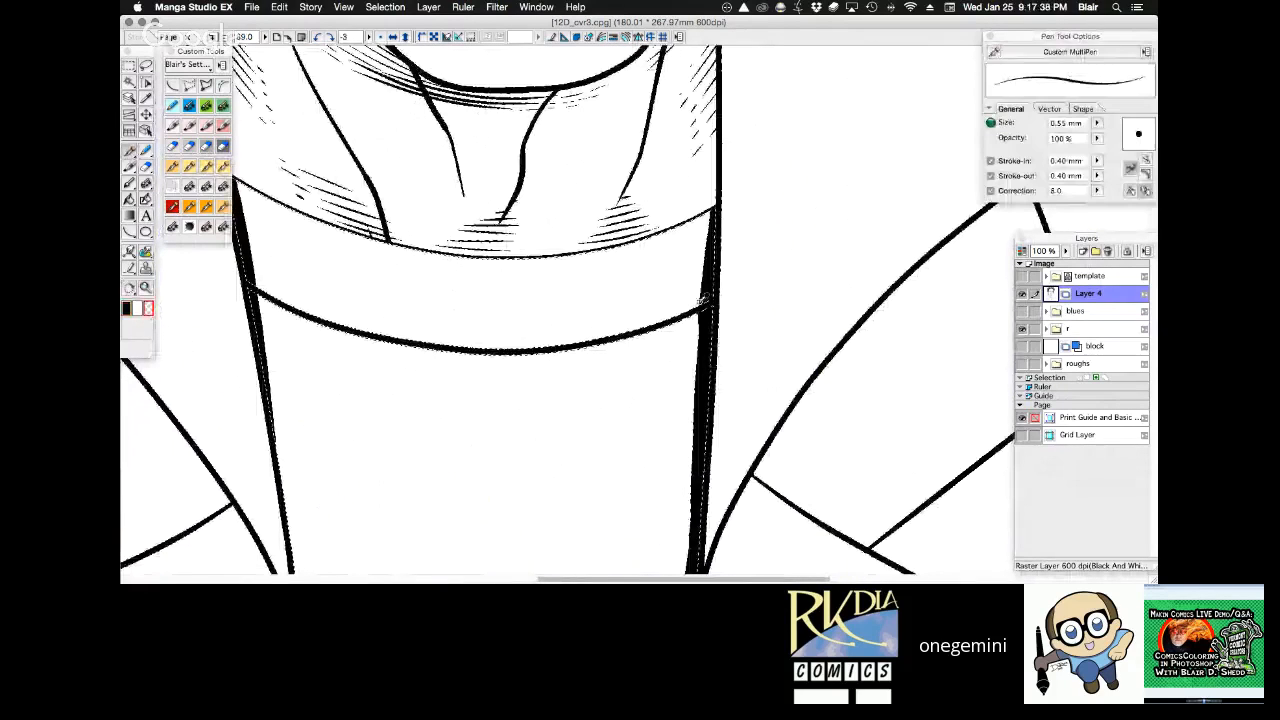
drag(259, 291, 244, 276)
key(super+d)
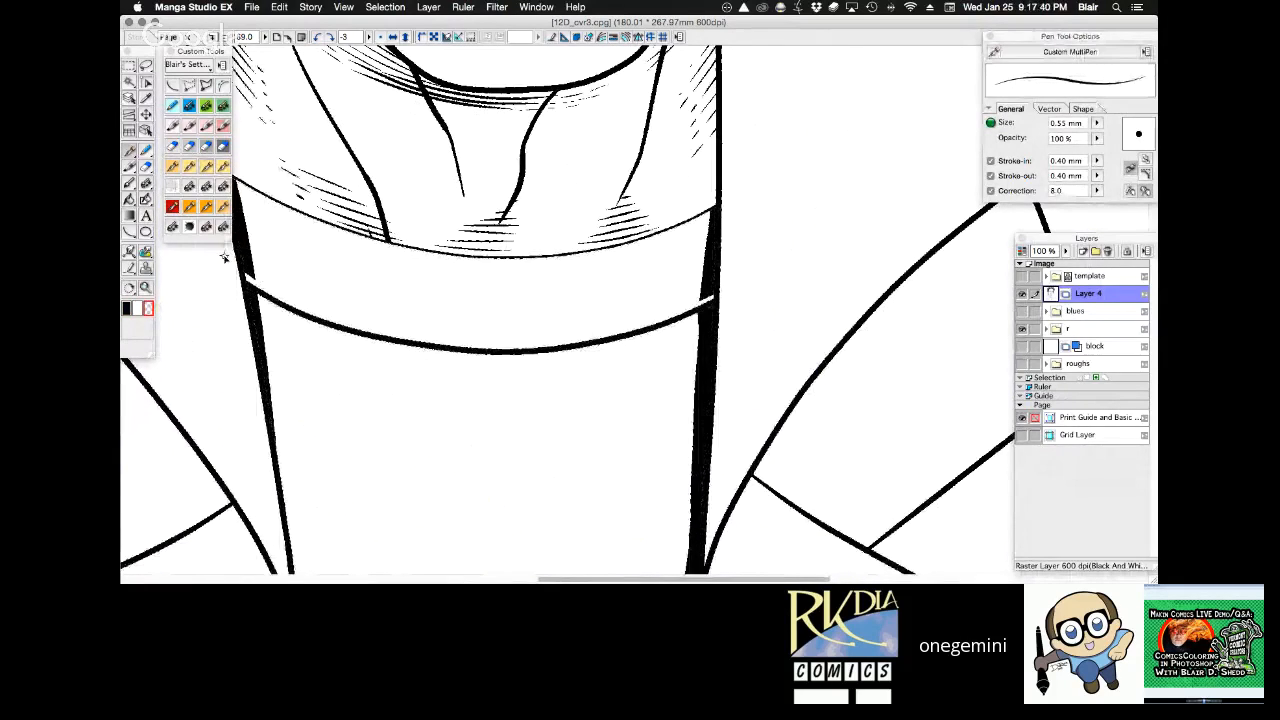
Thicken the ends of the shirt's neckline at the base of the neck with black pen strokes.
alt+super+click(622, 382)
alt+super+click(634, 355)
drag(793, 212, 814, 352)
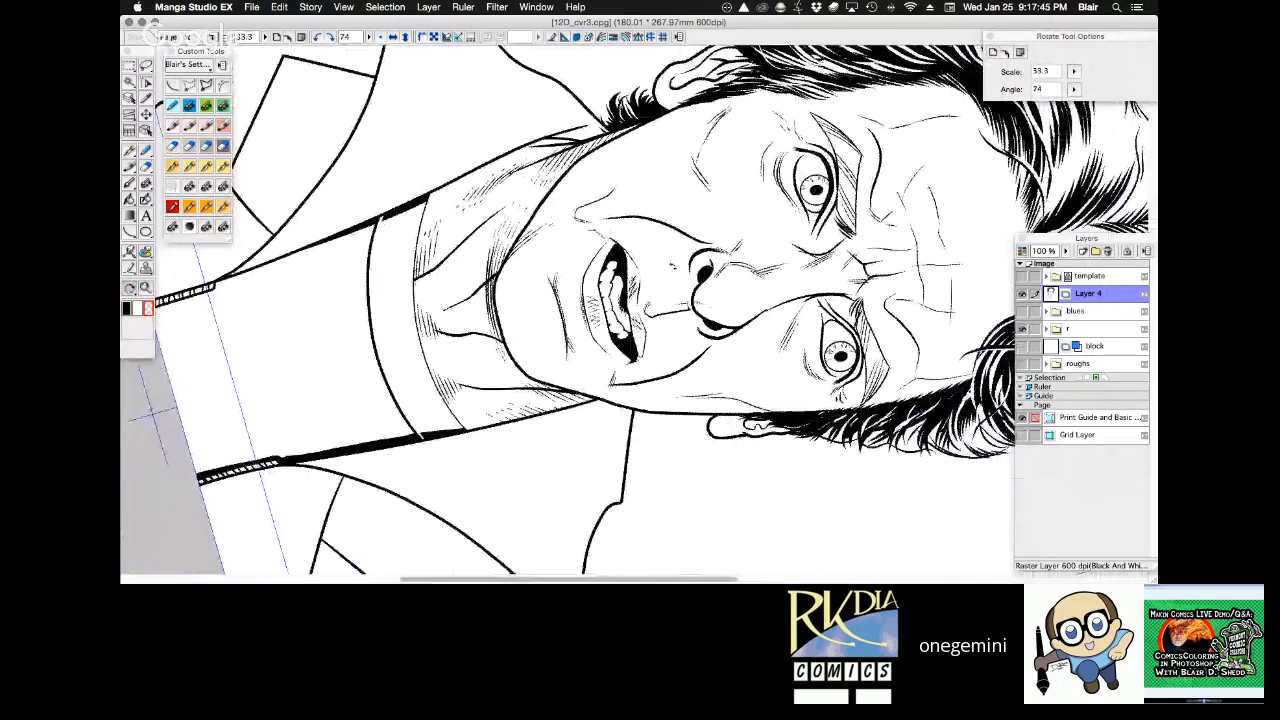
super+click(537, 328)
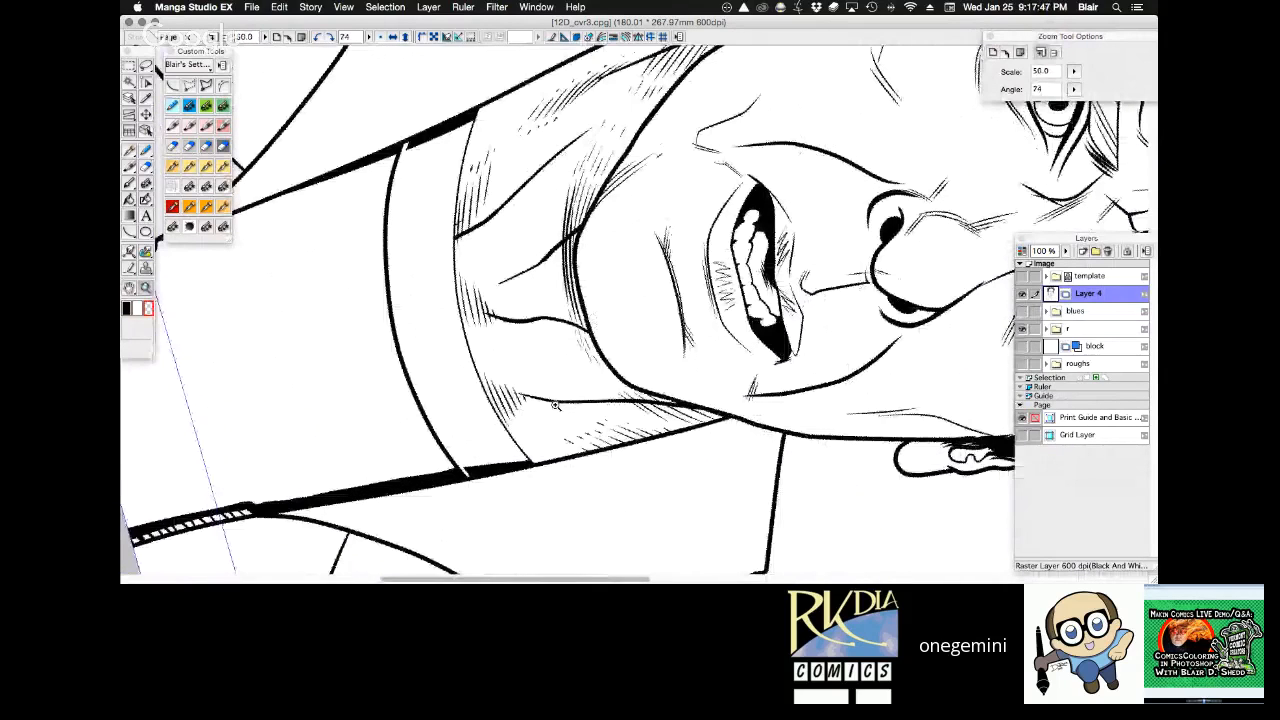
key(p)
key(c)
mouse_move(488, 103)
mouse_down()
mouse_move(459, 190)
mouse_move(457, 270)
mouse_move(502, 429)
mouse_move(538, 464)
mouse_up()
Try to ink a black bottom corner and two curved stripe lines across the selected shirt area.
key(space)
drag(663, 245, 761, 210)
key(w)
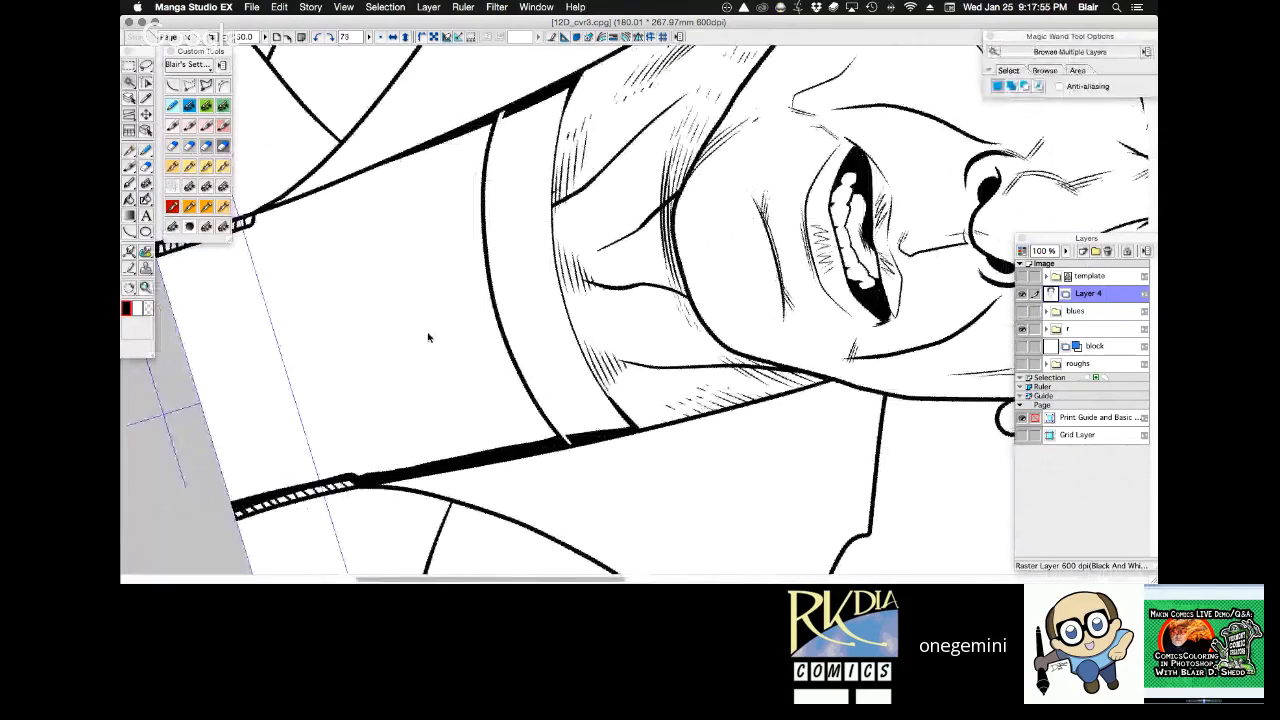
key(Tab)
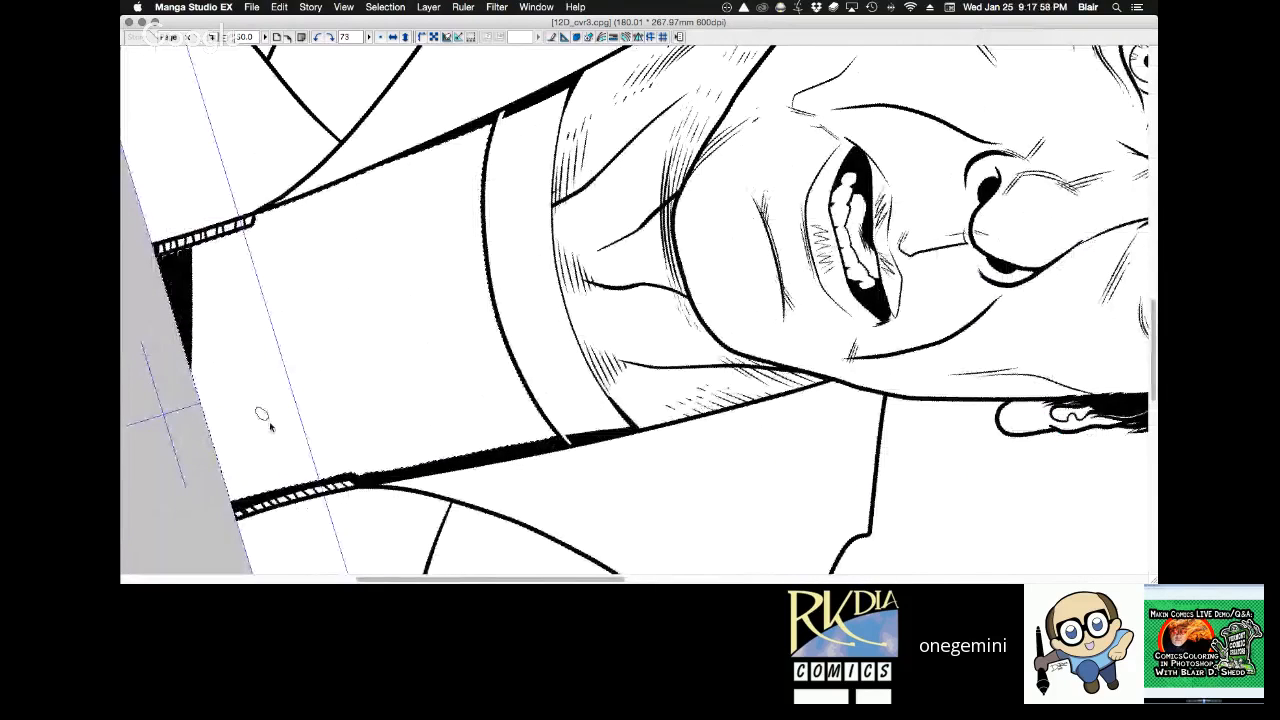
mouse_move(251, 494)
mouse_down()
mouse_move(290, 200)
mouse_move(356, 474)
mouse_up()
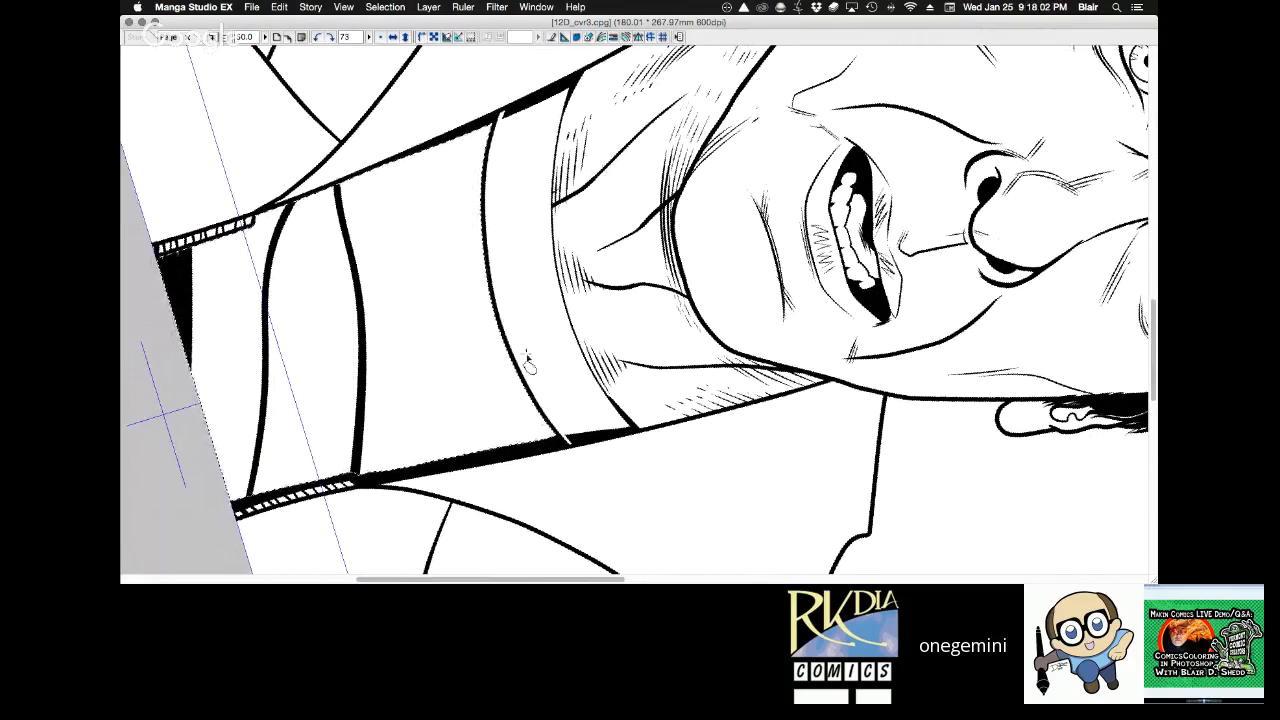
click(380, 37)
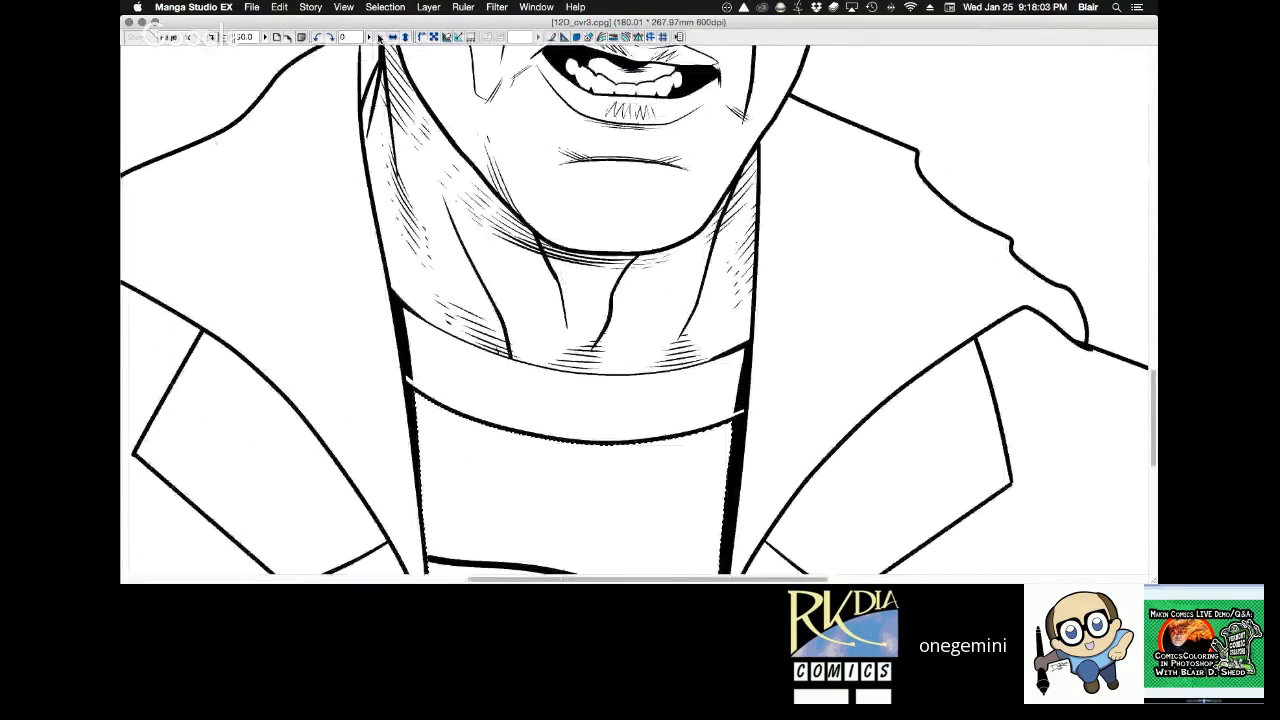
Fit the whole page in view, clear the shirt selection, and save the file.
key(super+0)
drag(763, 377, 674, 288)
key(super+d)
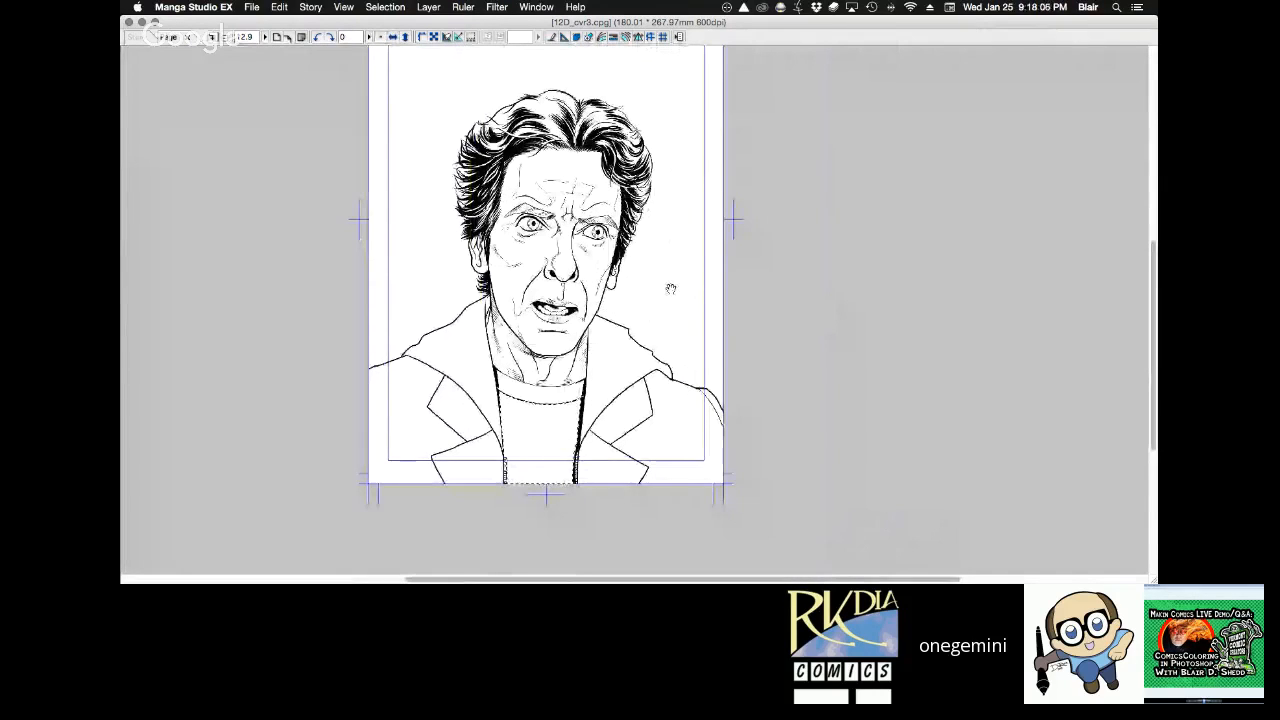
key(super+s)
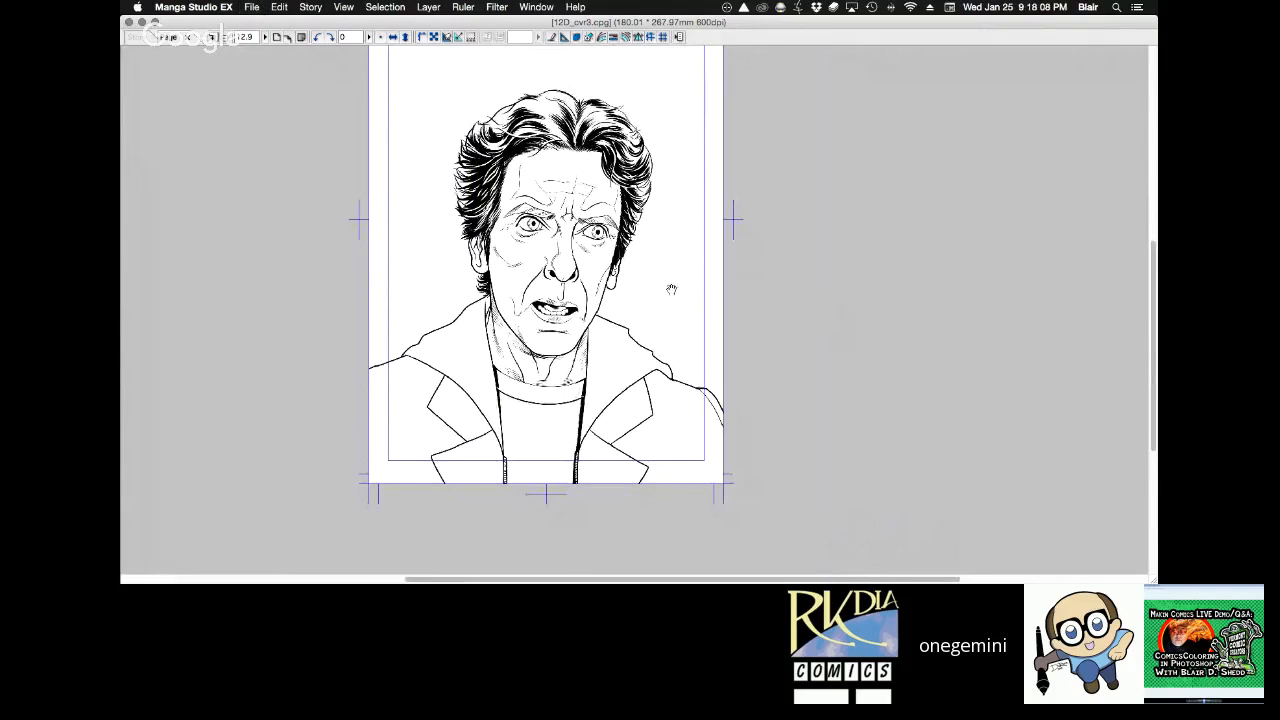
Reselect the shirt below the collar, hatch its bottom-left corner in black, and ink long curved strokes across its middle as a stripe.
drag(498, 366, 760, 140)
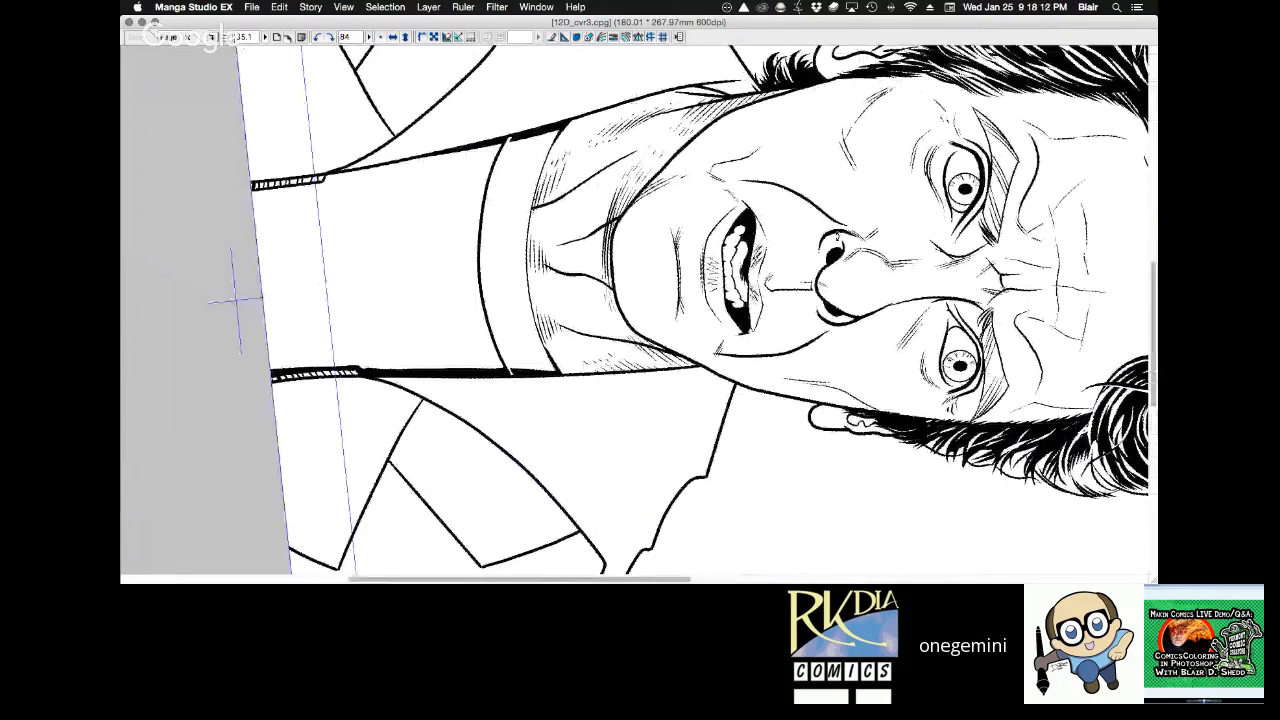
key(Tab)
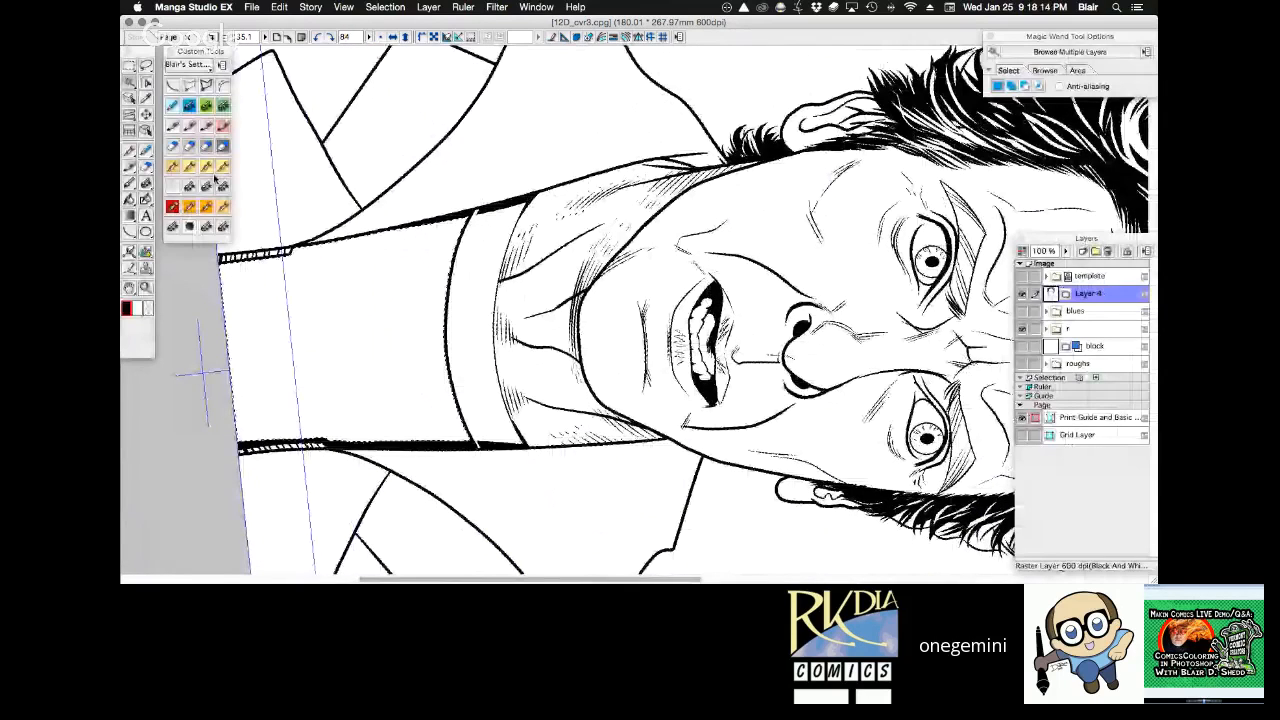
key(Tab)
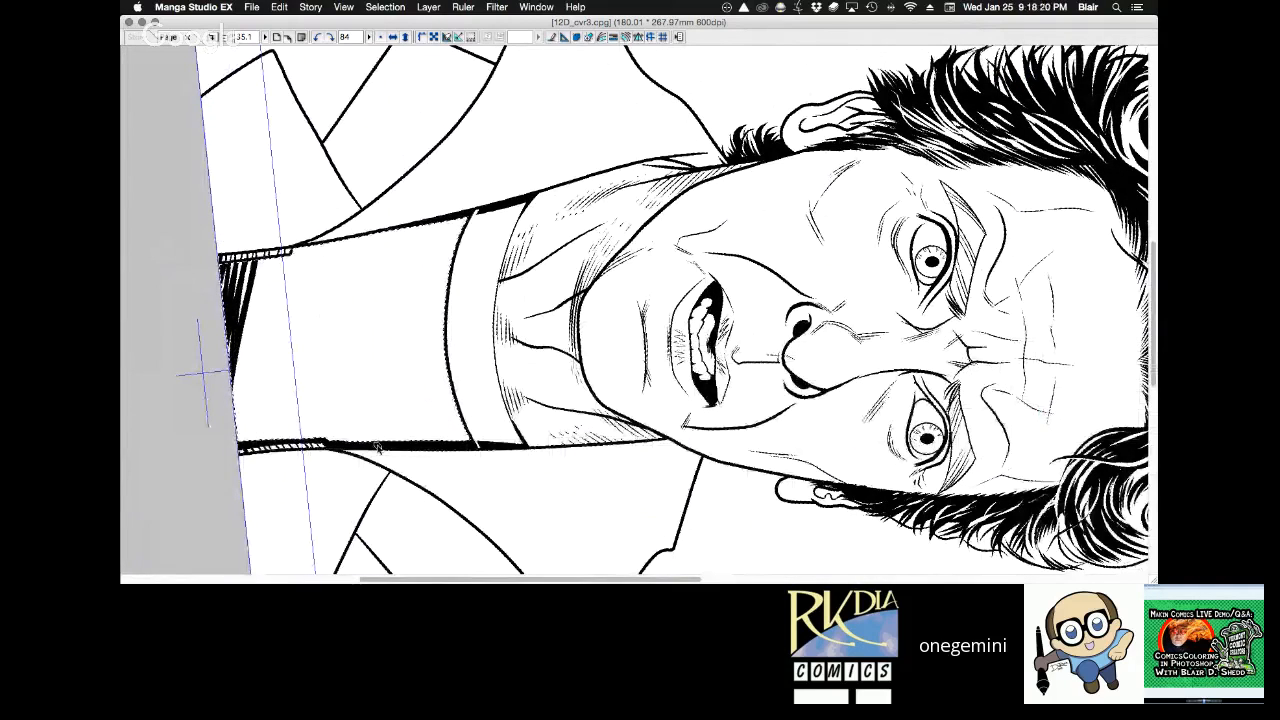
drag(308, 246, 370, 438)
mouse_move(312, 246)
mouse_down()
mouse_move(366, 418)
mouse_move(386, 440)
mouse_up()
mouse_move(318, 246)
mouse_down()
mouse_move(377, 413)
mouse_move(317, 214)
mouse_move(380, 389)
mouse_move(410, 440)
mouse_up()
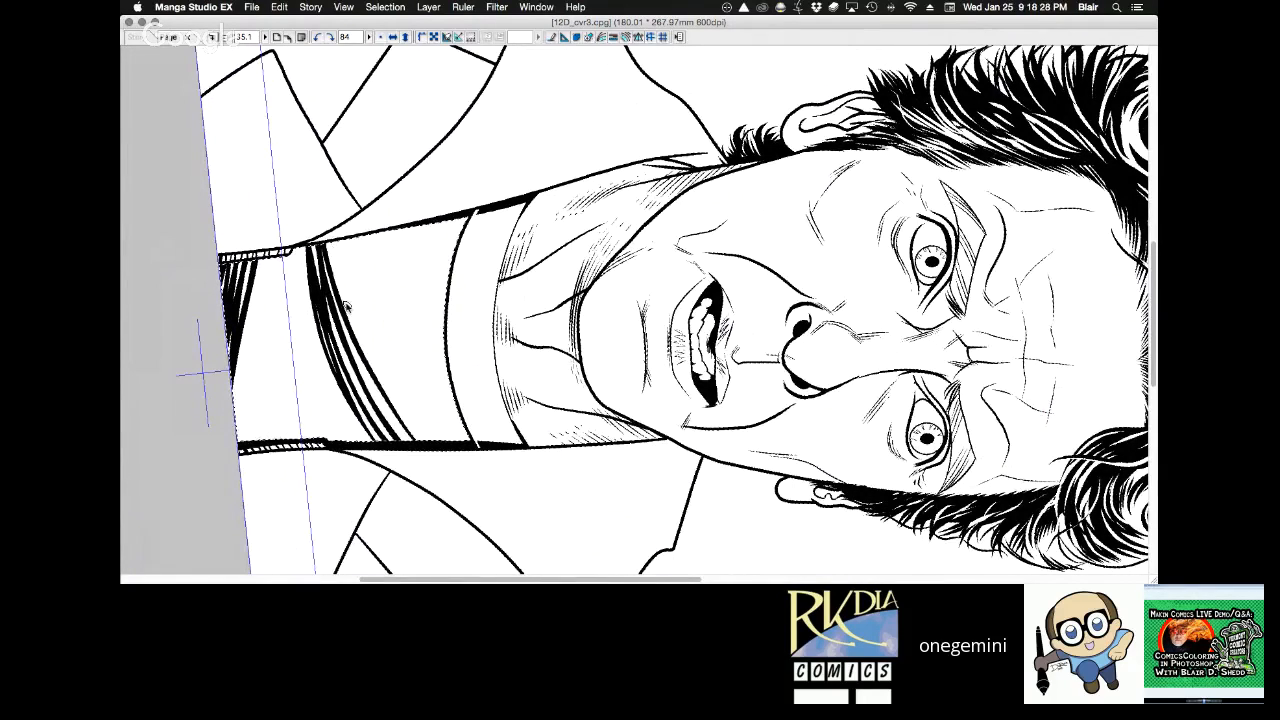
Undo the last two stripe strokes and fill in the shirt's middle stripe with denser curved strokes.
mouse_move(377, 368)
mouse_down()
mouse_move(335, 257)
mouse_move(406, 427)
mouse_up()
key(super+z)
key(super+z)
mouse_move(326, 244)
mouse_down()
mouse_move(412, 442)
mouse_move(370, 406)
mouse_move(386, 440)
mouse_up()
drag(312, 244, 363, 403)
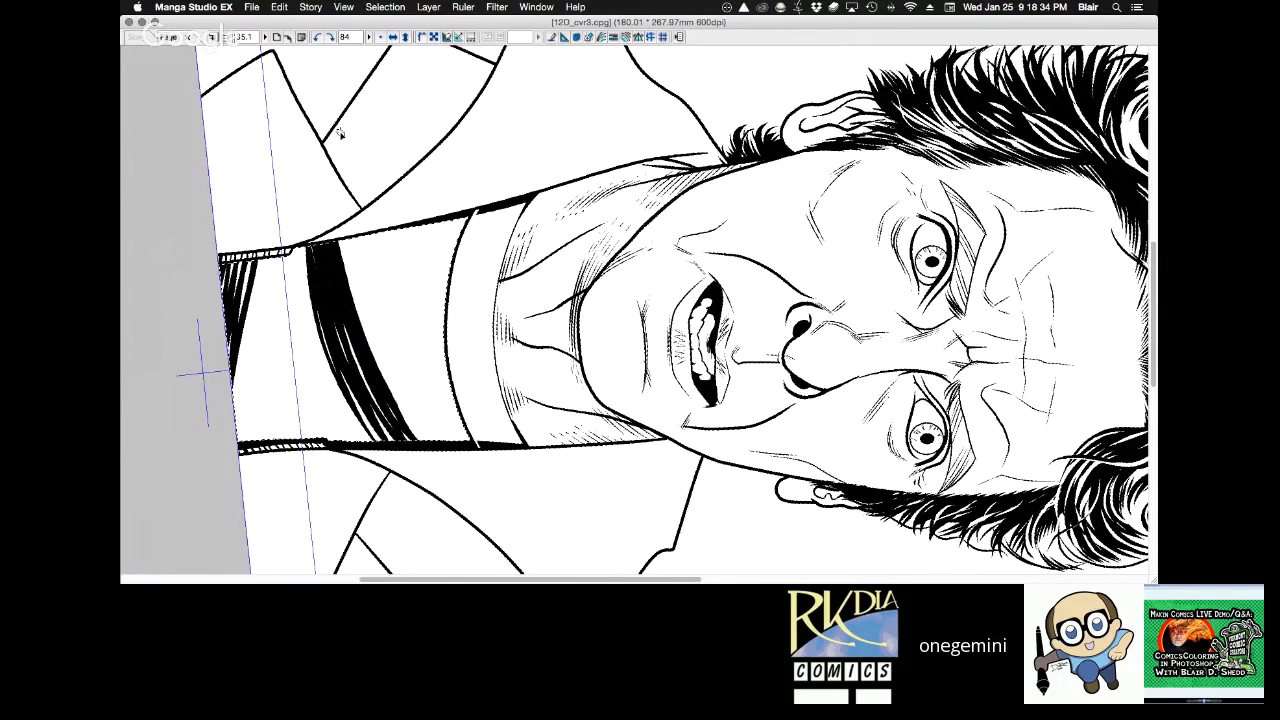
Ink a tapered black stripe at the shirt's lower right, running inward from the zipper.
drag(602, 230, 526, 167)
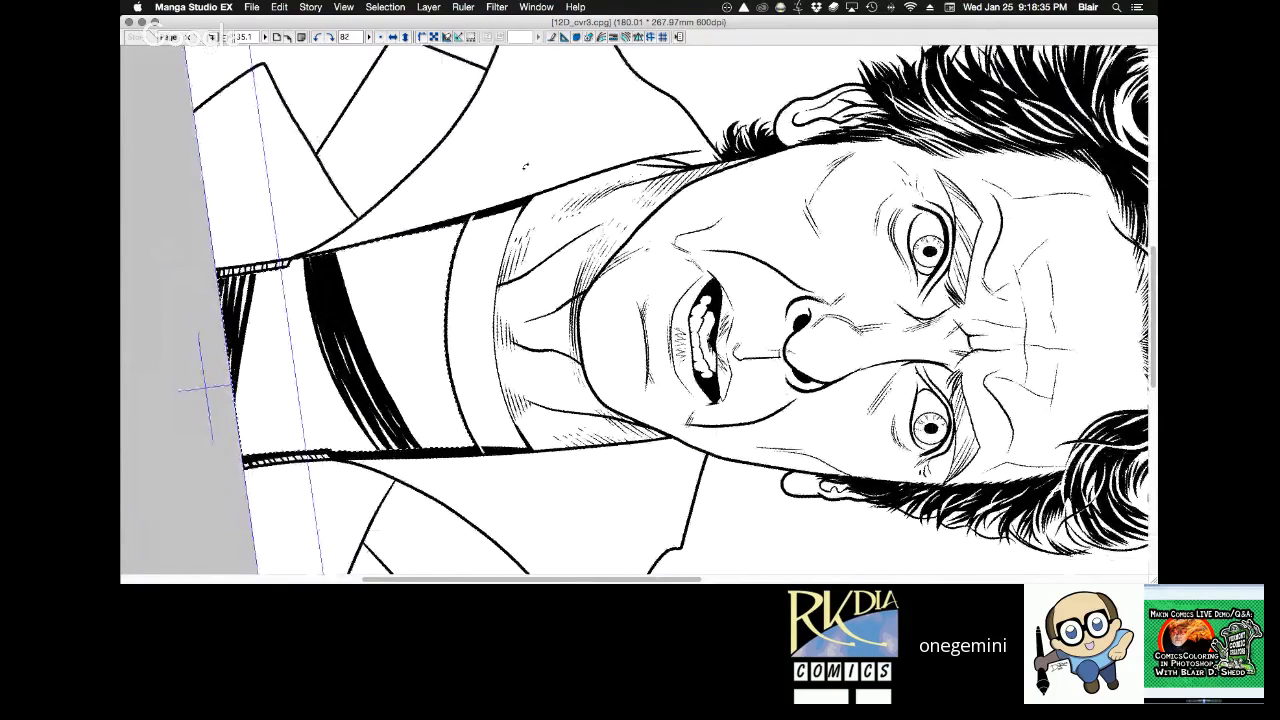
drag(525, 166, 665, 180)
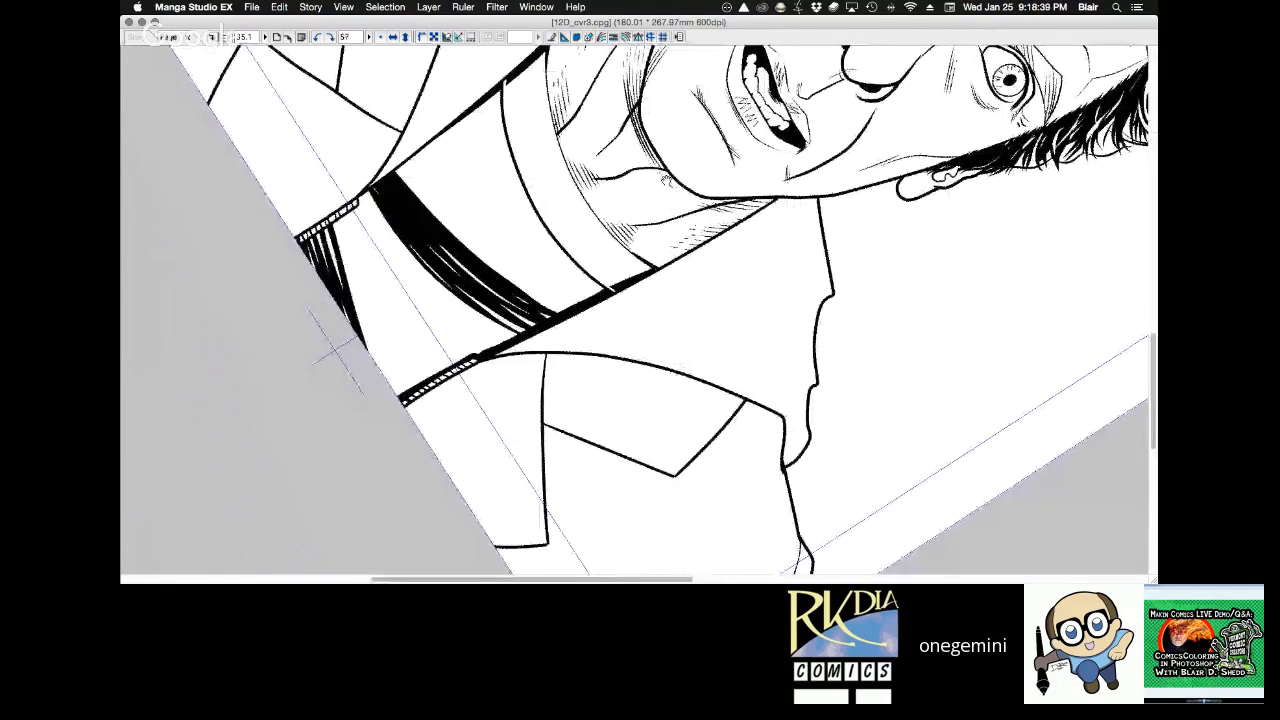
key(Tab)
key(Tab)
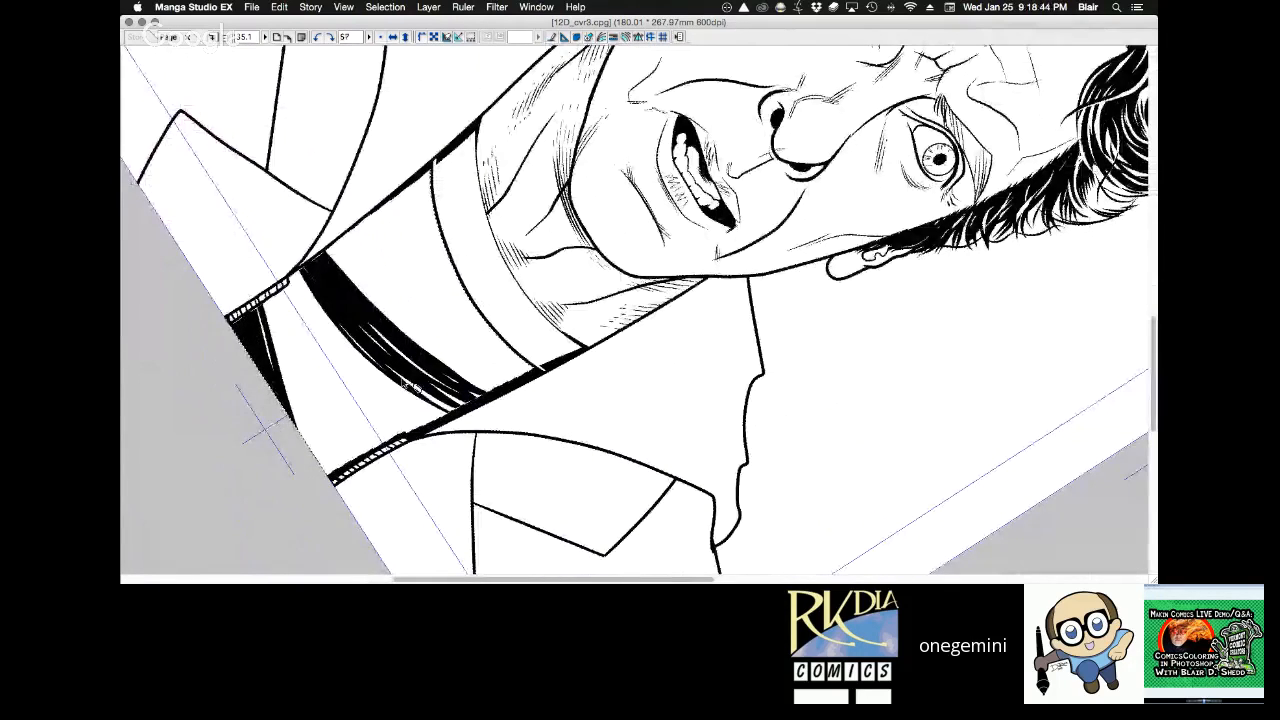
drag(305, 350, 364, 456)
drag(307, 354, 373, 450)
drag(335, 402, 376, 448)
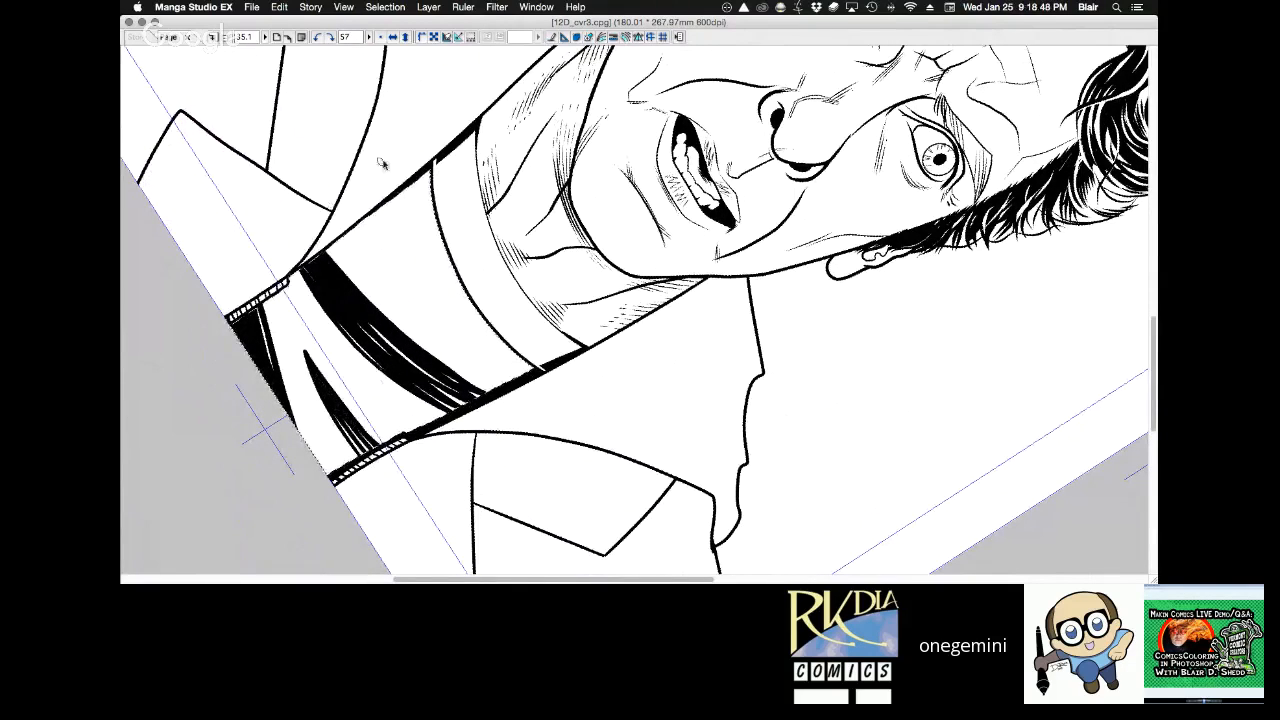
Ink a short tapered black stripe just below the collar band on the shirt's left side.
drag(404, 190, 436, 281)
drag(436, 281, 425, 172)
drag(434, 274, 418, 178)
drag(428, 252, 413, 180)
Ink thin tapered strokes along the edge of the black patch in the shirt's bottom-left corner.
key(minus)
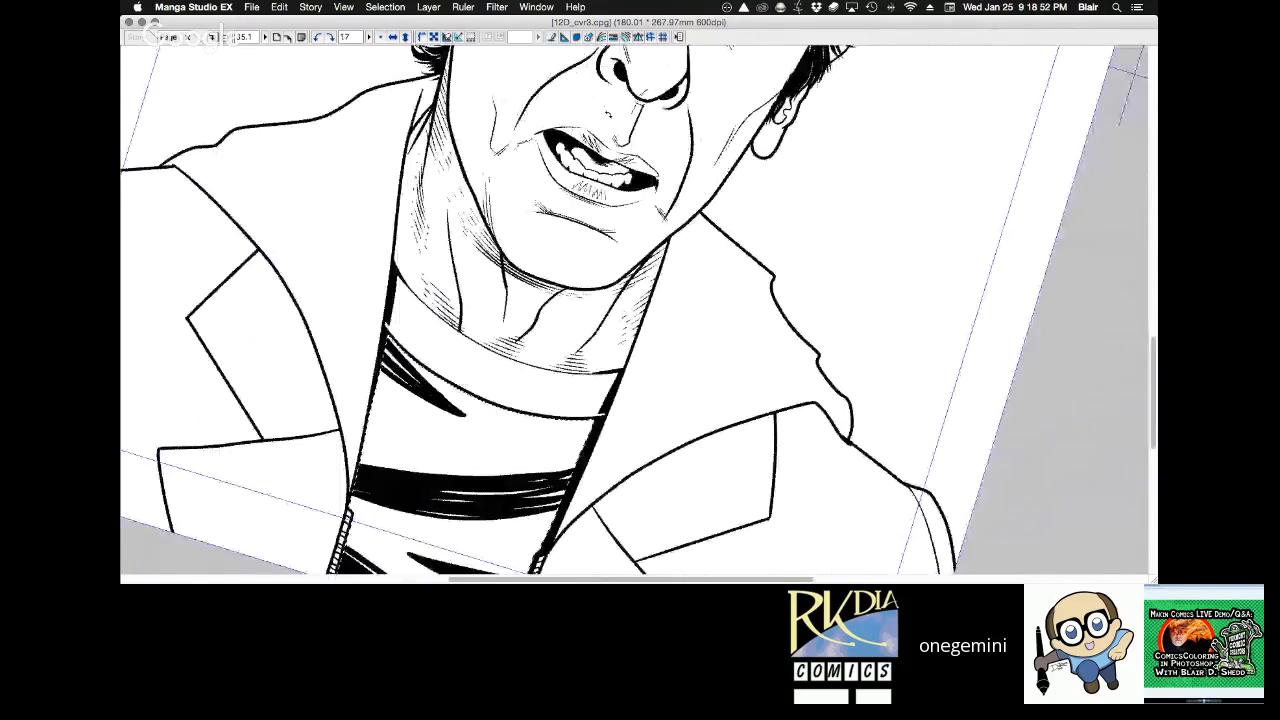
key(super+minus)
key(super+minus)
key(super+minus)
drag(633, 103, 740, 238)
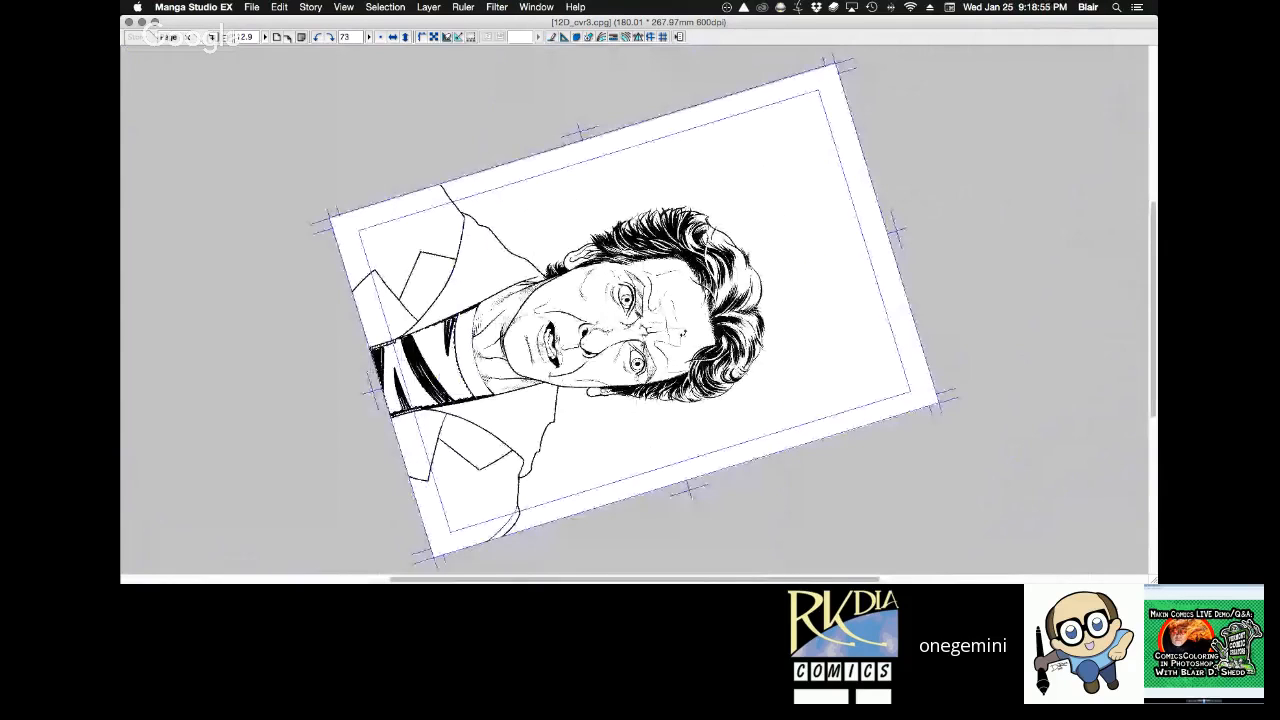
drag(350, 411, 537, 314)
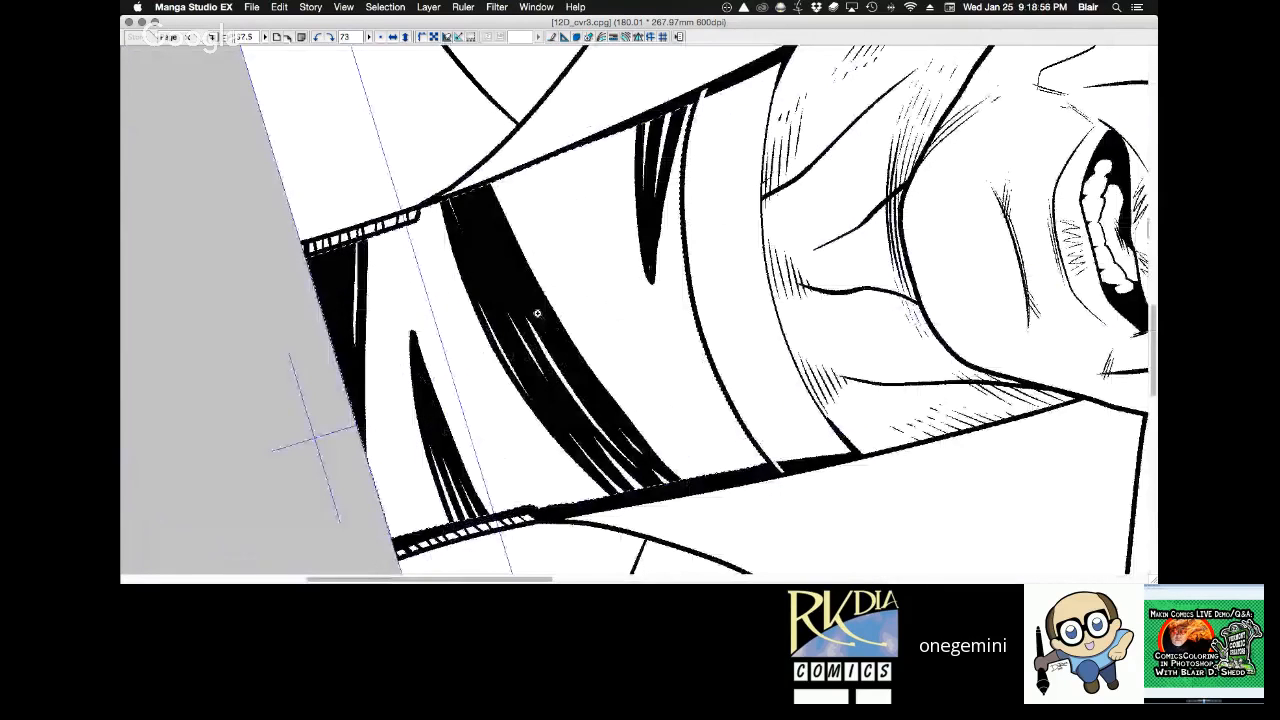
click(546, 220)
drag(546, 220, 654, 182)
key(Tab)
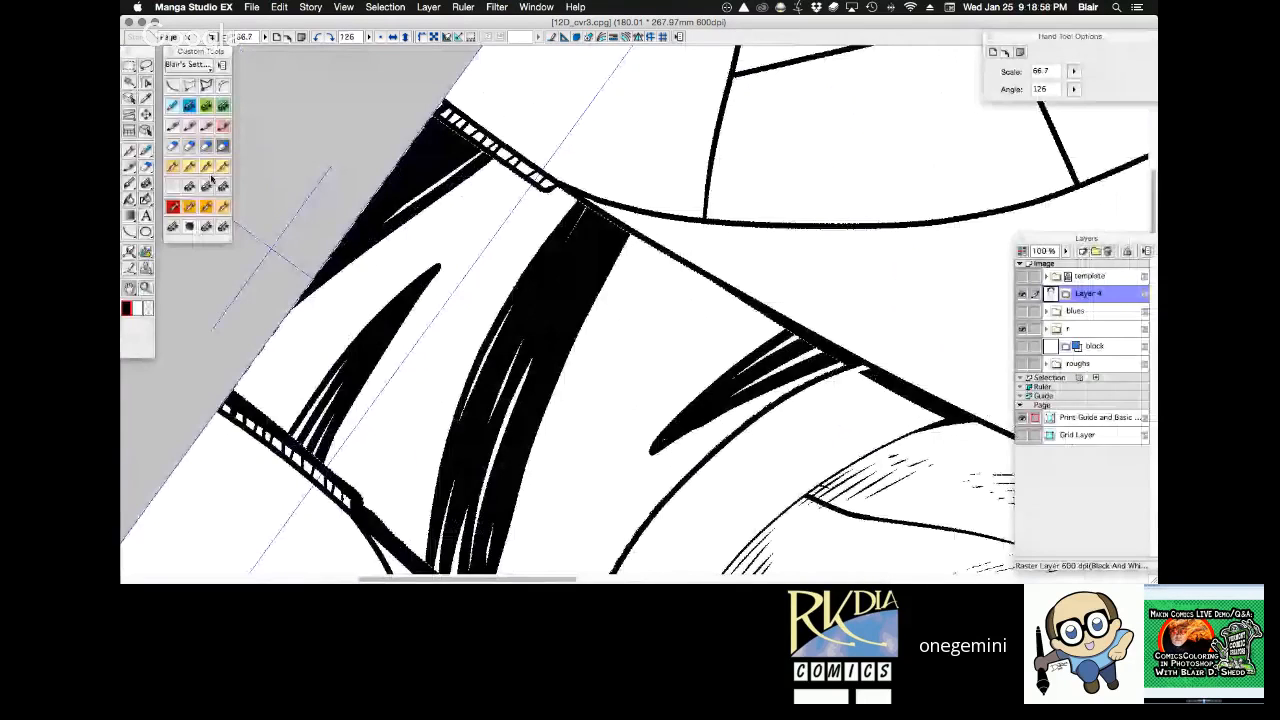
key(Tab)
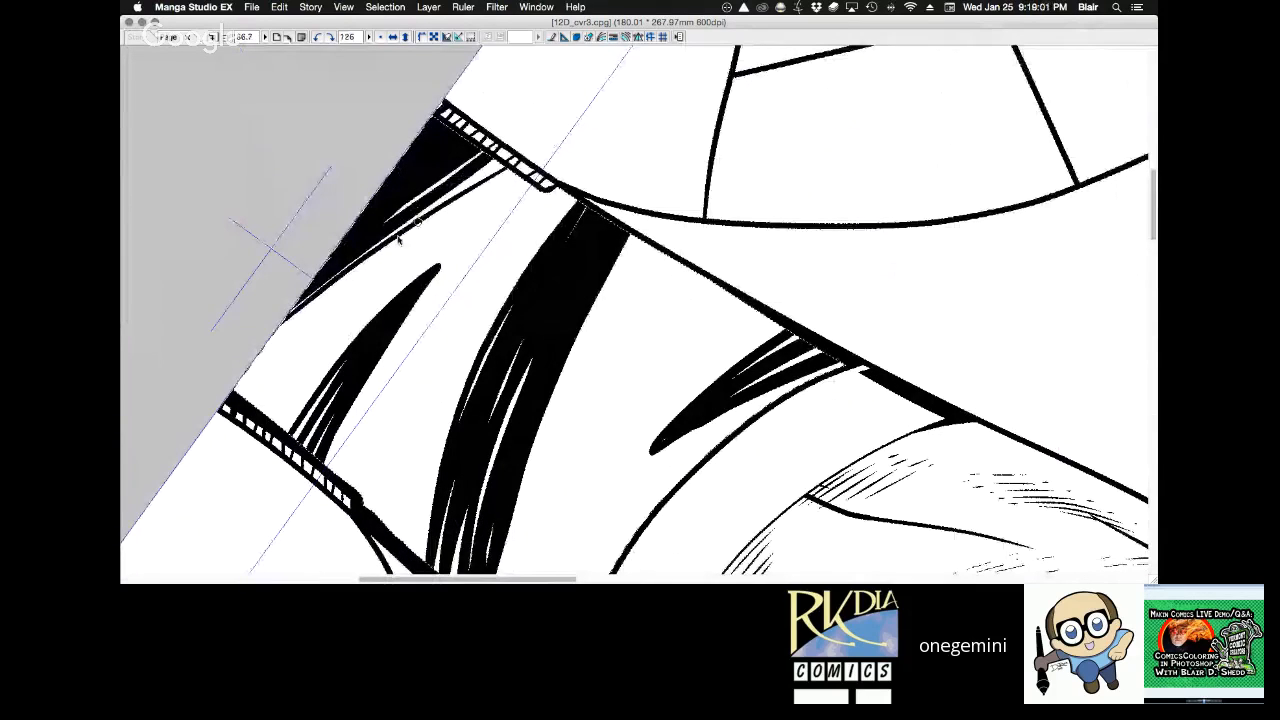
key(Tab)
key(Tab)
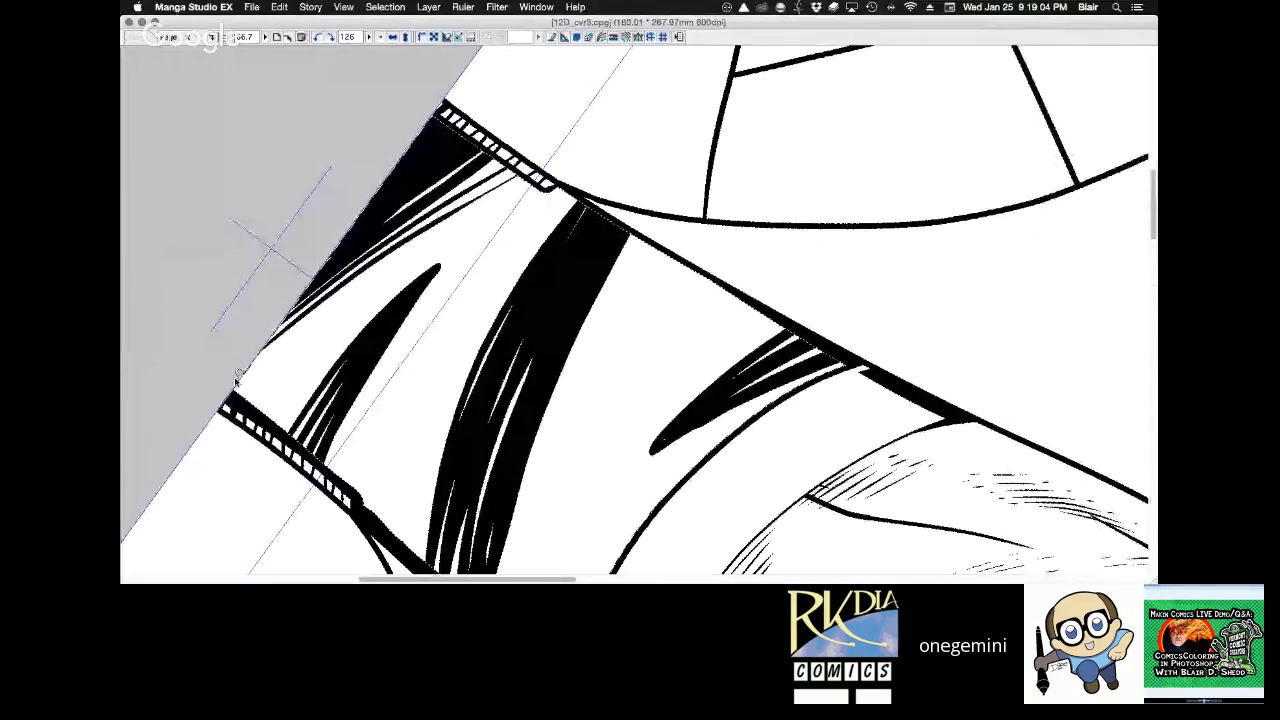
key(Tab)
key(Tab)
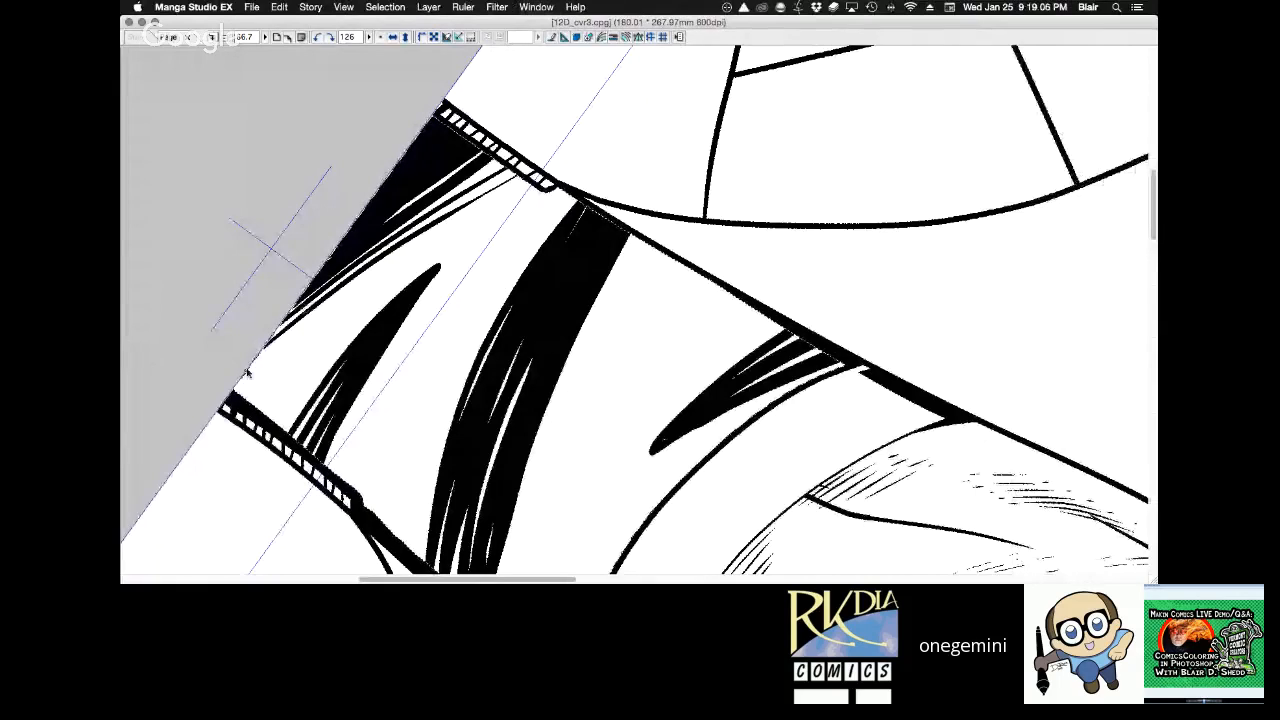
Rework the last stroke and hatch long lines across the shirt's bottom between the black corner patch and the opposite zipper.
key(super+z)
drag(257, 357, 526, 176)
drag(236, 387, 478, 213)
key(super+z)
drag(235, 387, 532, 180)
mouse_move(436, 270)
mouse_down()
mouse_move(541, 186)
mouse_move(366, 349)
mouse_up()
key(super+z)
drag(538, 186, 345, 341)
key(super+z)
Blend the lower-right shirt stripe into the hatching with long strokes running toward the left zipper.
mouse_move(506, 205)
mouse_down()
mouse_move(385, 300)
mouse_move(273, 423)
mouse_up()
drag(417, 266, 261, 414)
drag(381, 291, 253, 409)
key(super+z)
drag(394, 279, 251, 407)
key(super+z)
Feather the lower edge of the shirt's middle stripe with thin curved strokes and clear the selection.
mouse_move(593, 245)
mouse_down()
mouse_move(760, 137)
mouse_move(503, 321)
mouse_up()
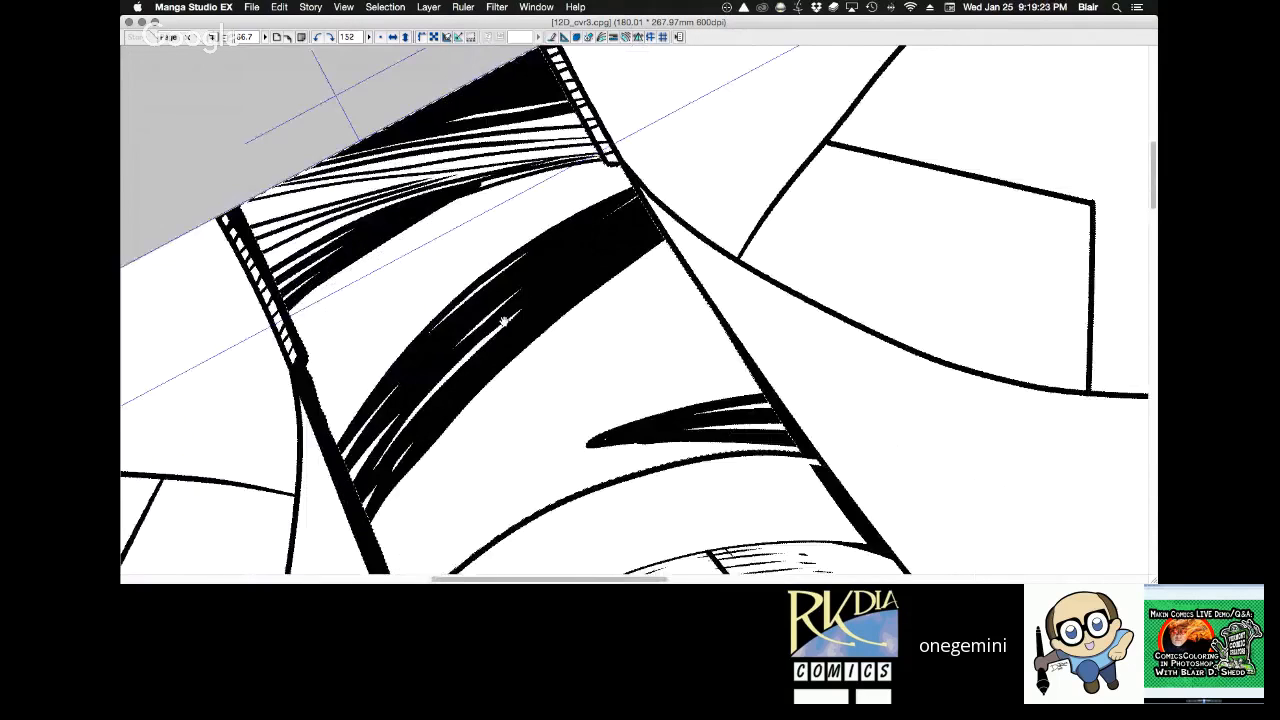
drag(336, 444, 686, 134)
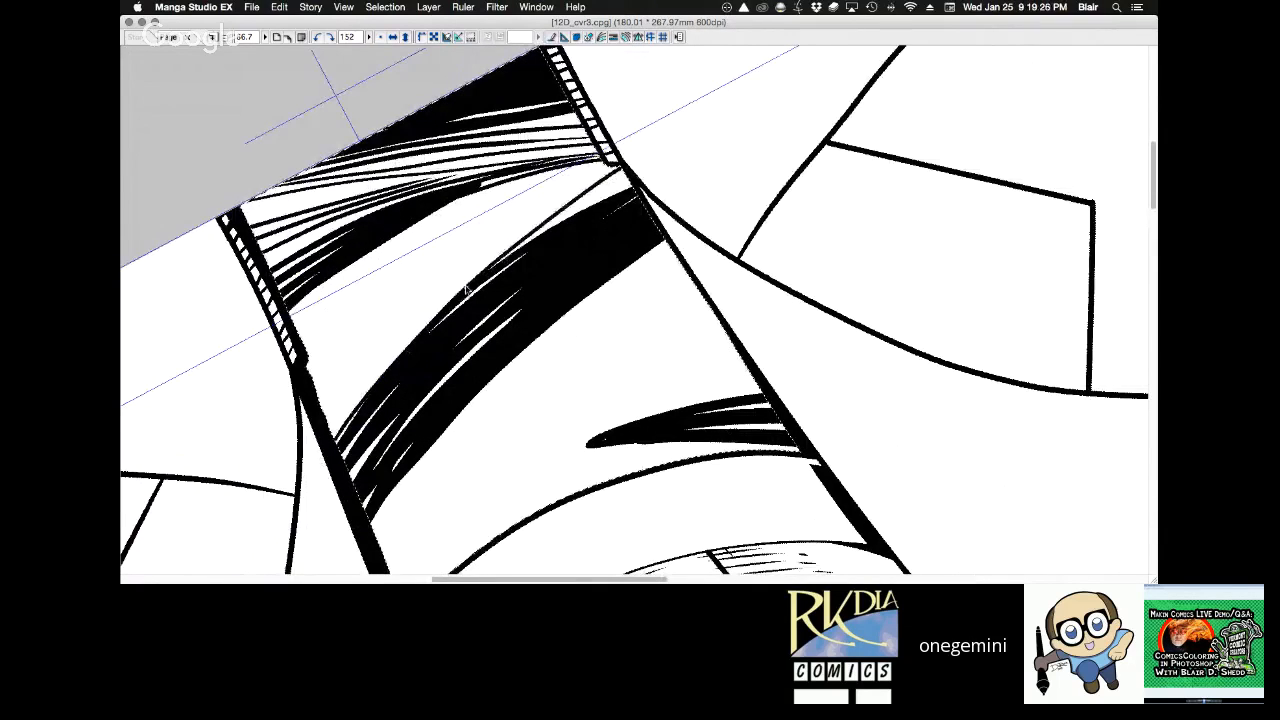
drag(504, 268, 654, 163)
key(super+z)
drag(514, 251, 670, 146)
drag(542, 234, 671, 146)
drag(540, 235, 669, 156)
drag(568, 219, 672, 157)
drag(330, 426, 614, 160)
mouse_move(332, 402)
mouse_down()
mouse_move(466, 265)
mouse_move(604, 155)
mouse_up()
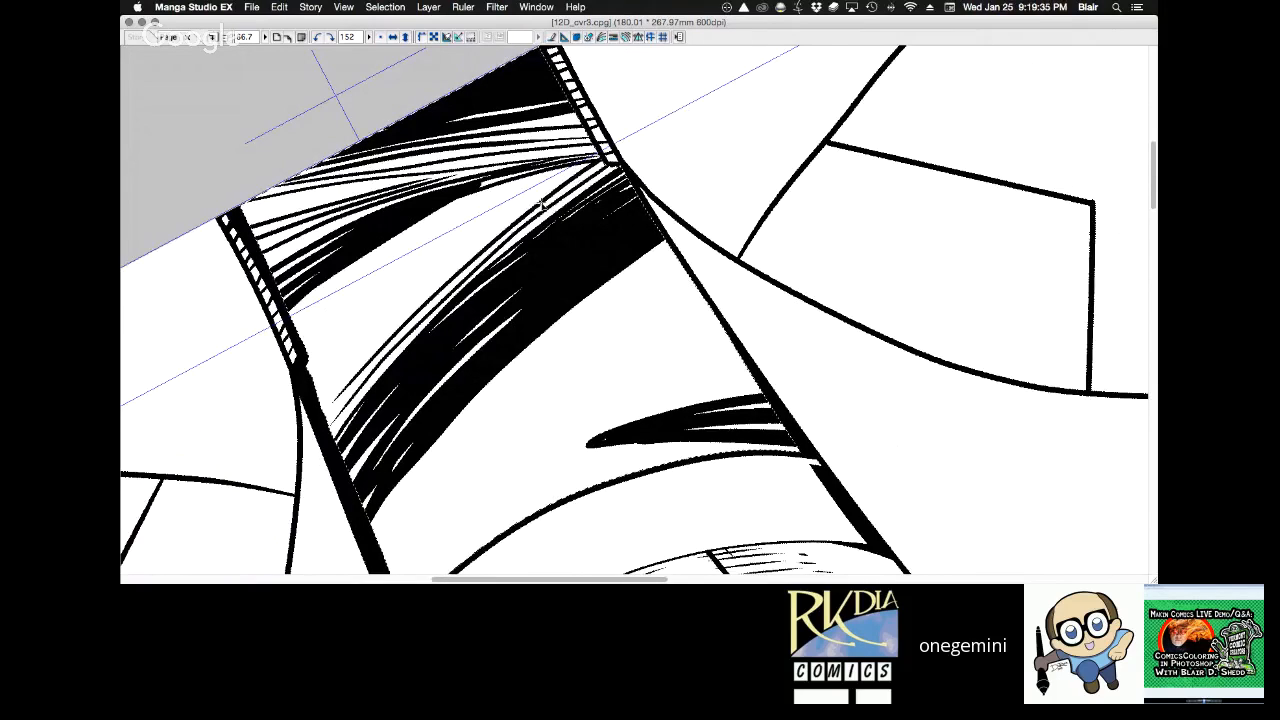
key(super+d)
Try two thin strokes from the lower-right stripe toward the right zipper, and undo them.
drag(733, 127, 690, 109)
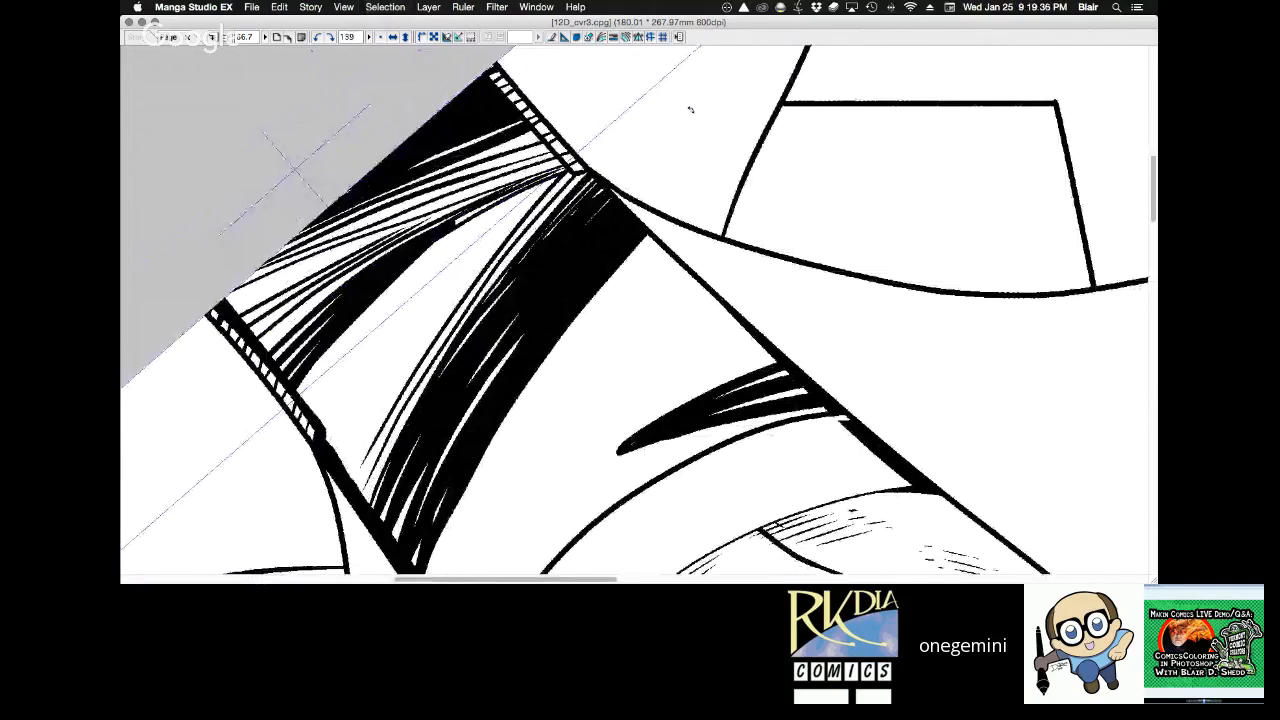
drag(690, 110, 560, 357)
key(Tab)
key(Tab)
drag(400, 312, 460, 500)
drag(414, 349, 476, 508)
key(Tab)
key(super+z)
key(super+z)
Hatch the gap between the lower-right and middle stripes with thin 0.40 mm G pen strokes, and clear the selection.
drag(395, 298, 463, 504)
drag(397, 260, 477, 502)
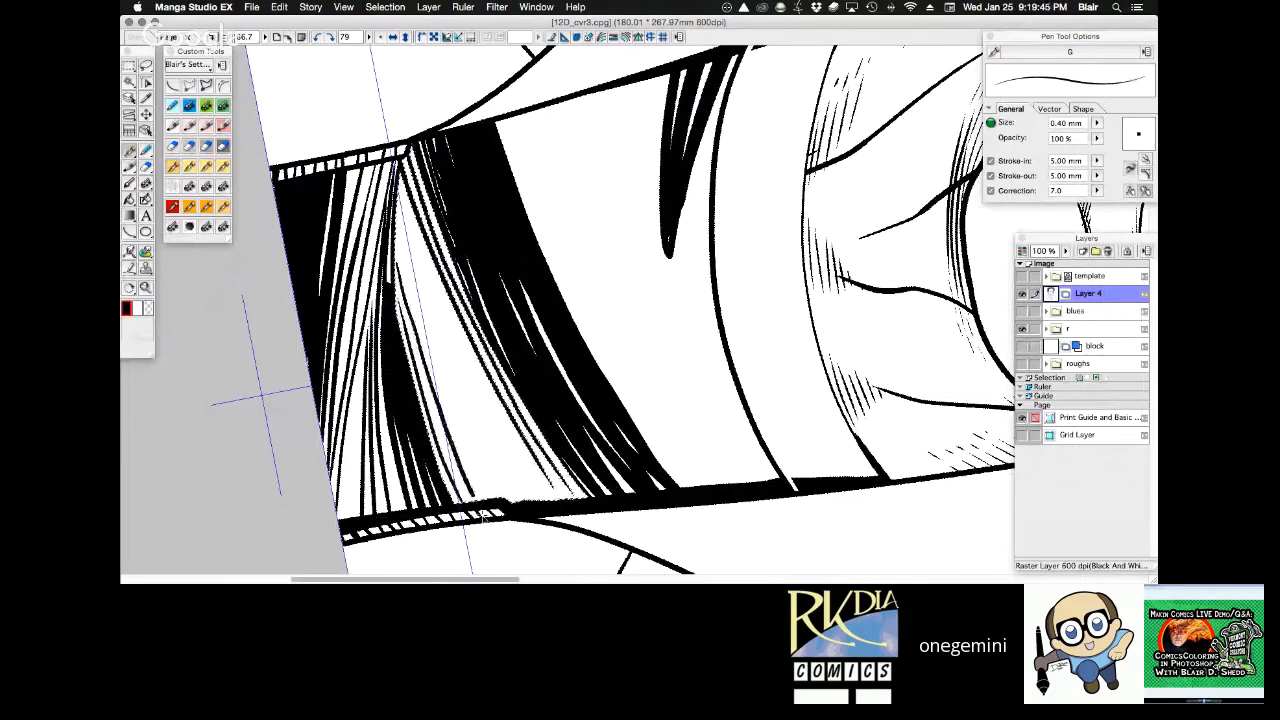
mouse_move(406, 277)
mouse_down()
mouse_move(469, 466)
mouse_move(486, 502)
mouse_move(465, 415)
mouse_move(504, 500)
mouse_up()
drag(444, 288, 520, 504)
drag(456, 312, 533, 502)
drag(484, 380, 548, 501)
drag(517, 437, 577, 522)
key(super+d)
Straighten the page and examine the shirt's stripes and hatching at full-page size and close up.
key(r)
drag(661, 399, 942, 135)
key(super+0)
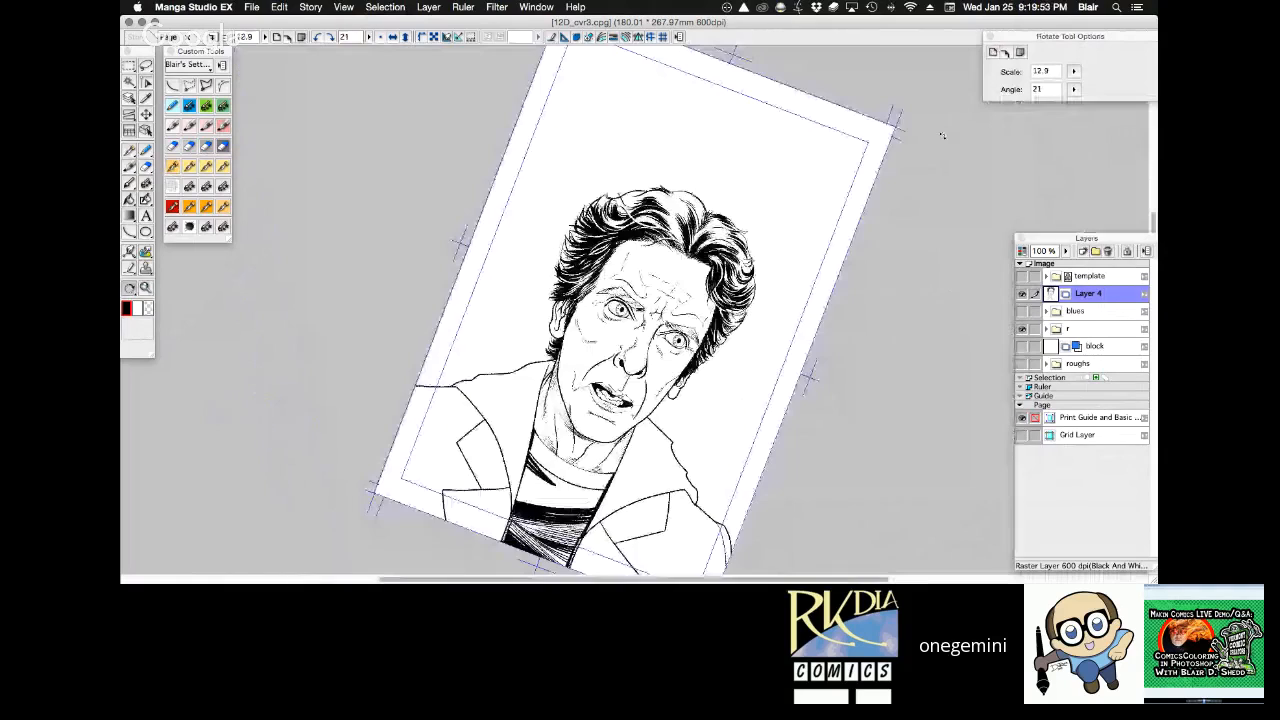
drag(505, 405, 695, 542)
drag(868, 310, 865, 244)
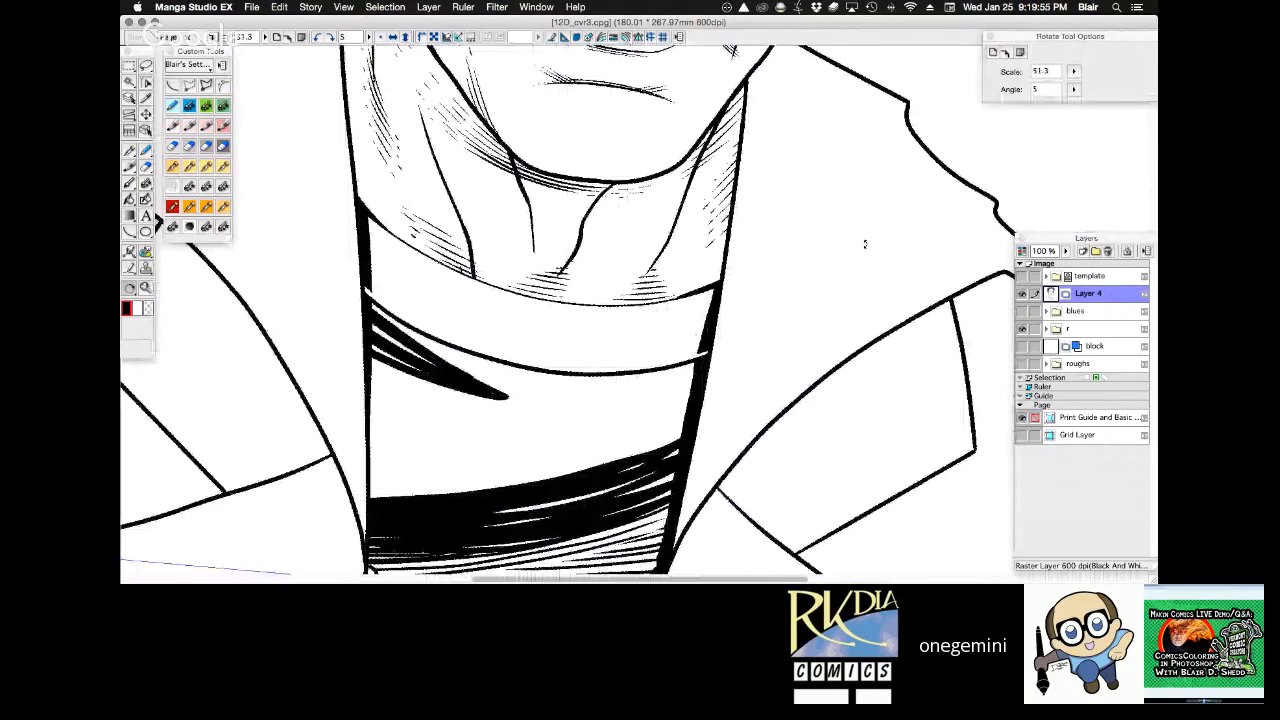
key(super+0)
drag(773, 422, 728, 298)
drag(784, 286, 783, 273)
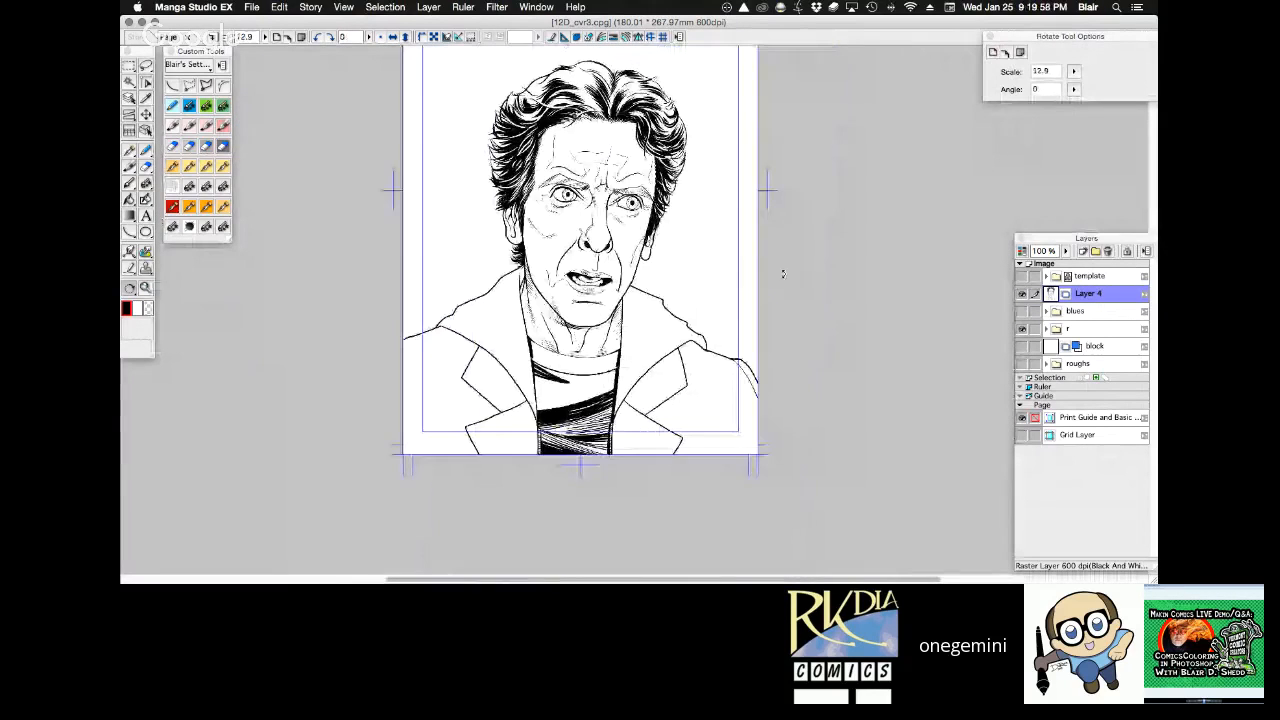
key(z)
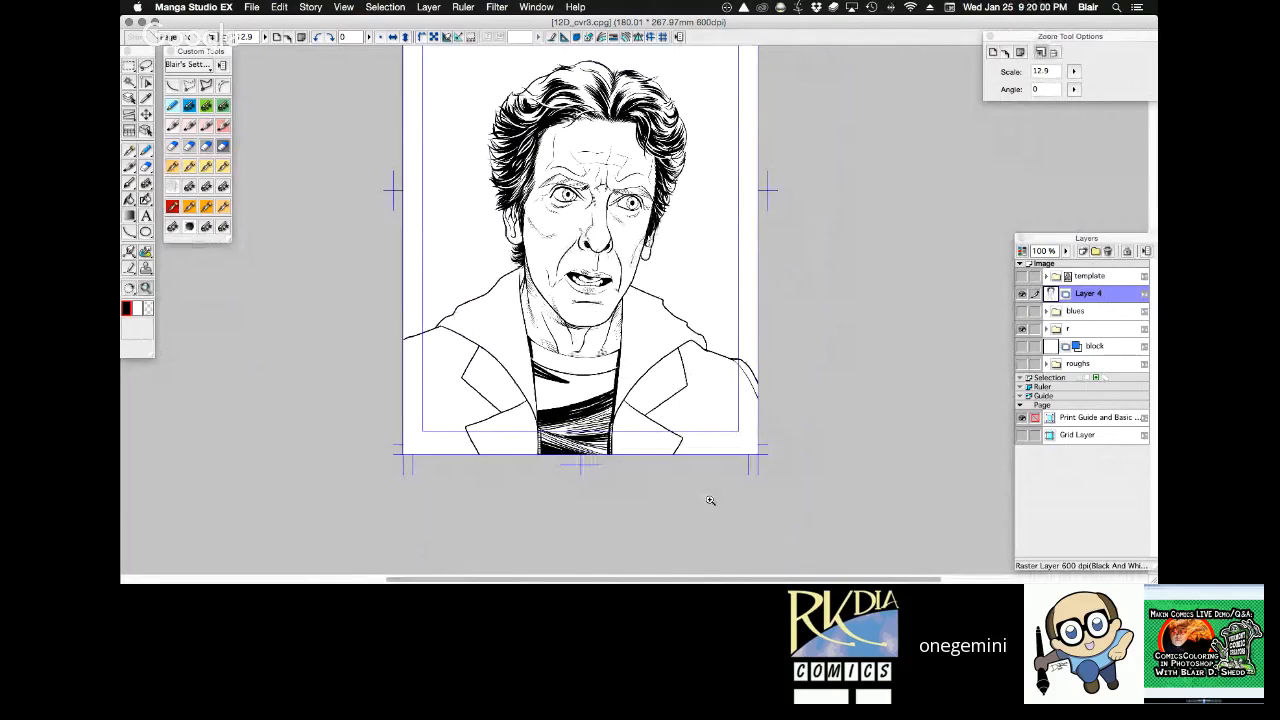
drag(710, 500, 509, 308)
key(h)
drag(678, 286, 665, 320)
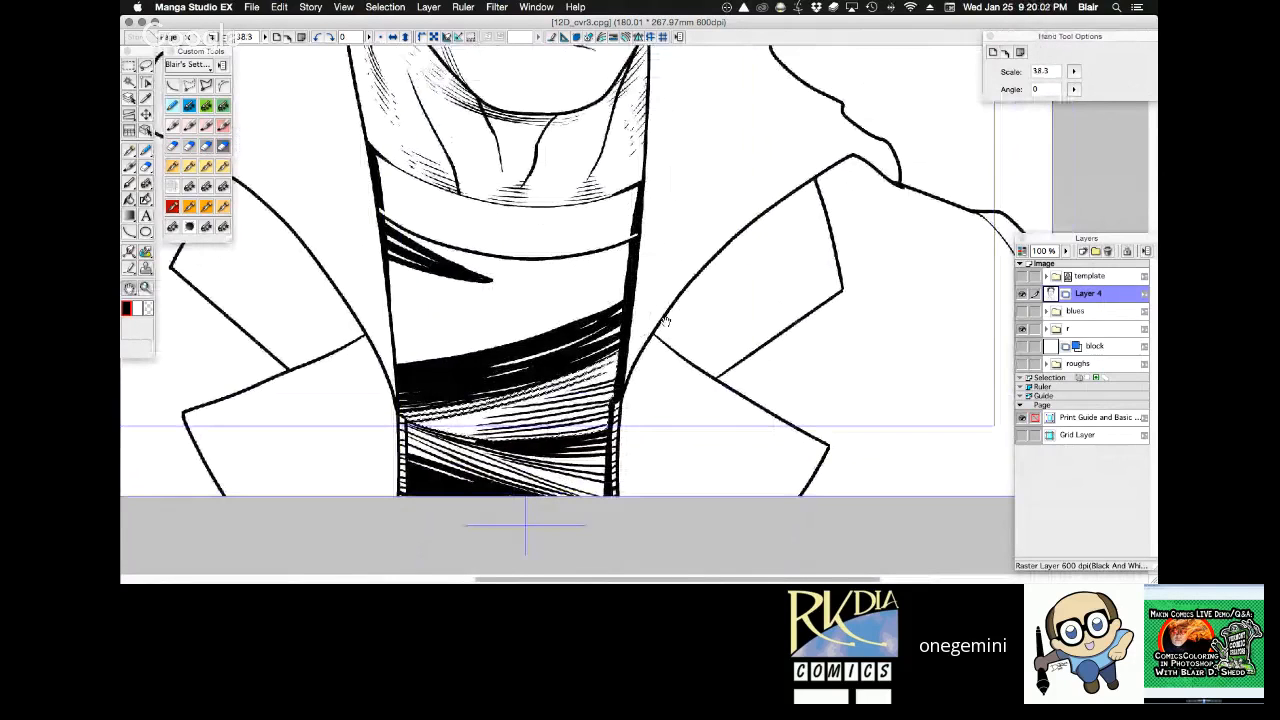
Undo all the stripes and hatching on the shirt, back to the blank area below the collar band.
key(super+z)
key(super+z)
key(super+z)
key(super+z)
key(super+z)
key(super+z)
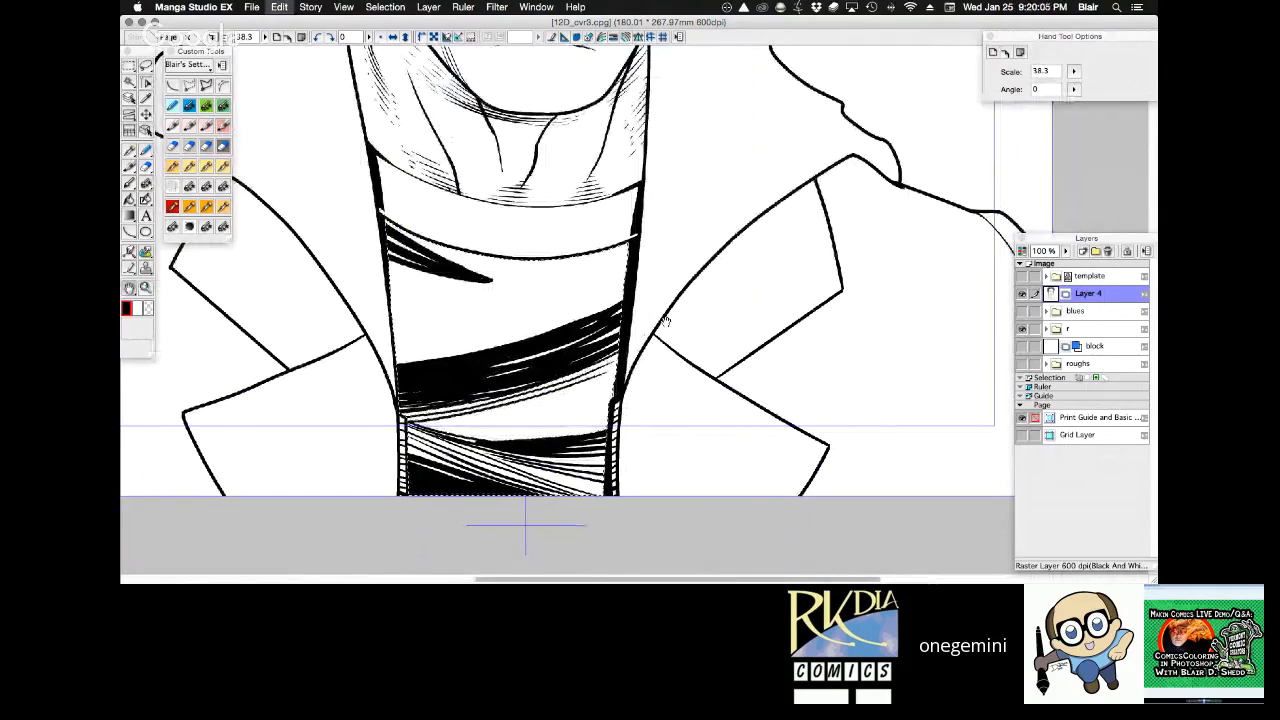
key(super+z)
key(super+z)
key(super+z)
key(super+z)
key(super+z)
key(super+z)
key(super+z)
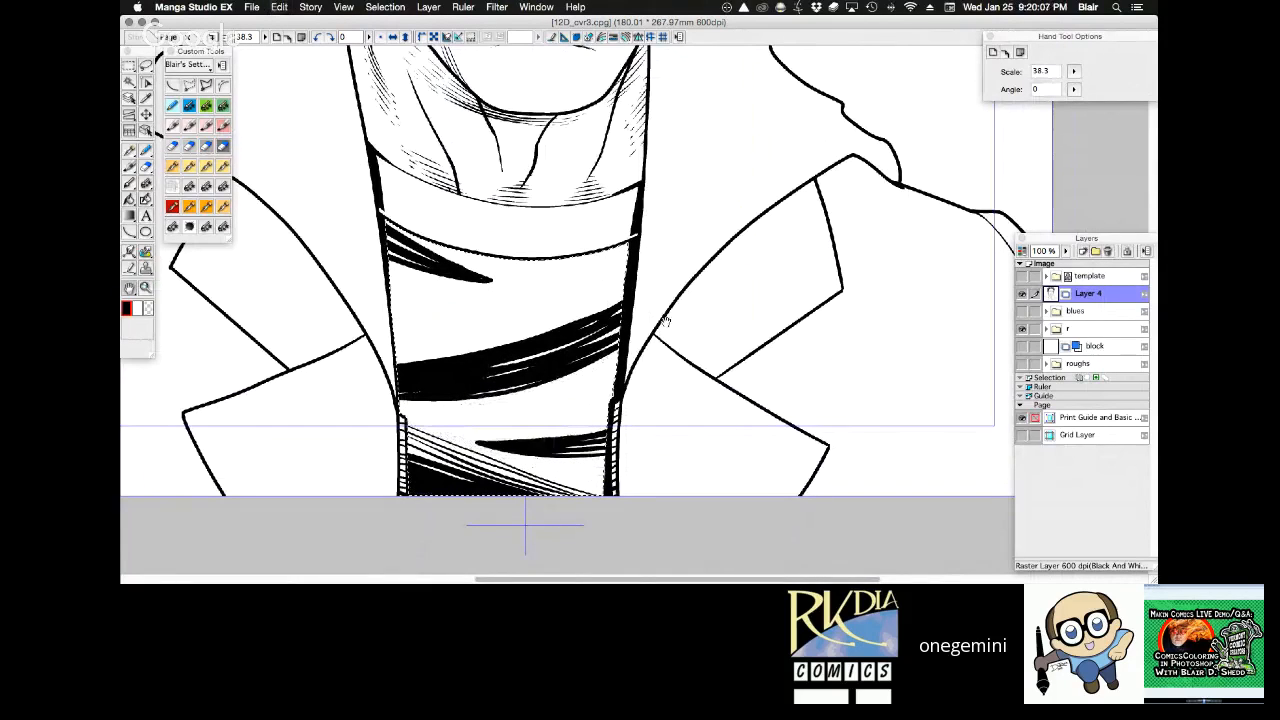
key(super+z)
key(super+z)
key(super+z)
key(super+z)
key(super+z)
key(super+z)
key(super+z)
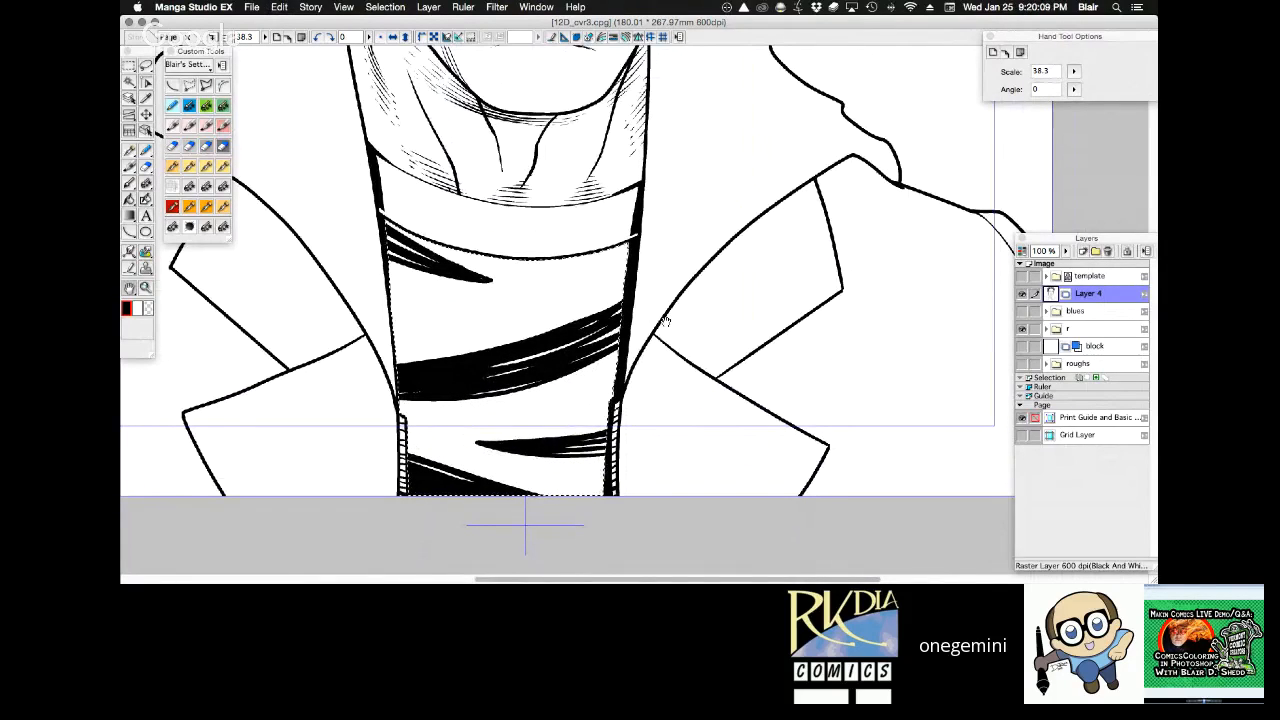
key(super+z)
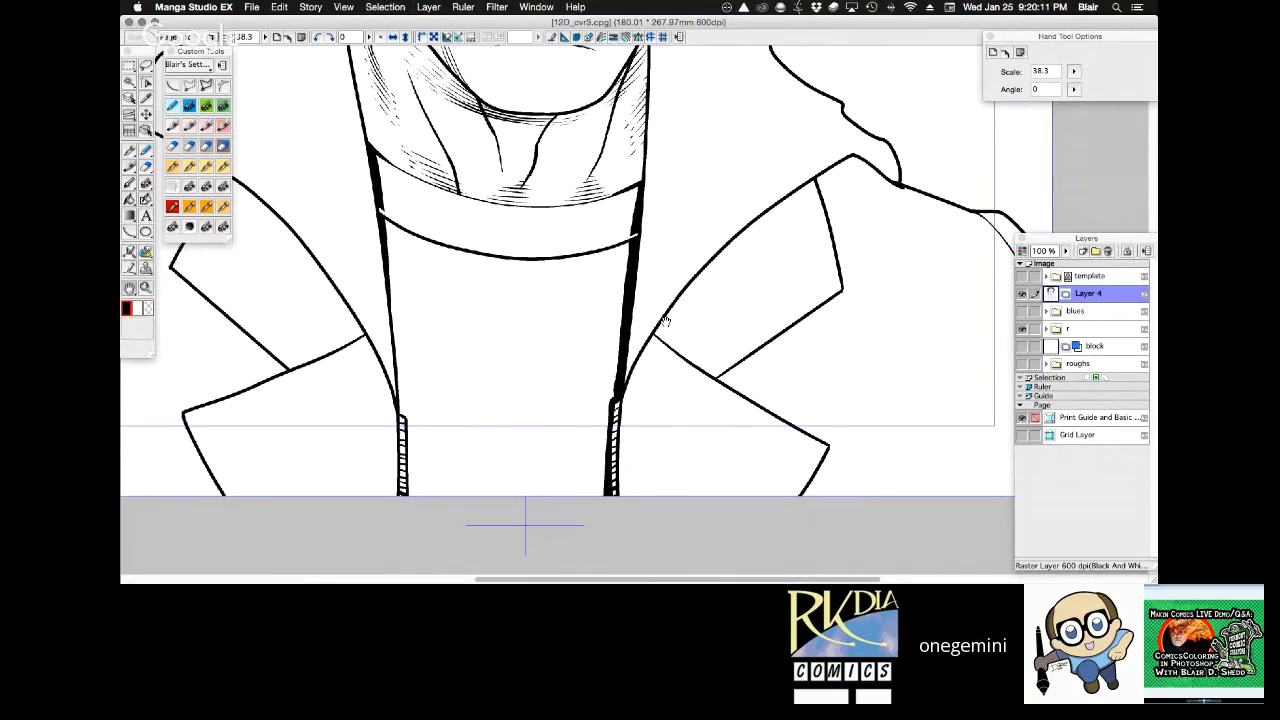
Select the shirt below the collar band and ink a black shadow inside the left zipper with the 2.00 mm Dave Gibbons pen.
key(w)
click(556, 423)
click(223, 167)
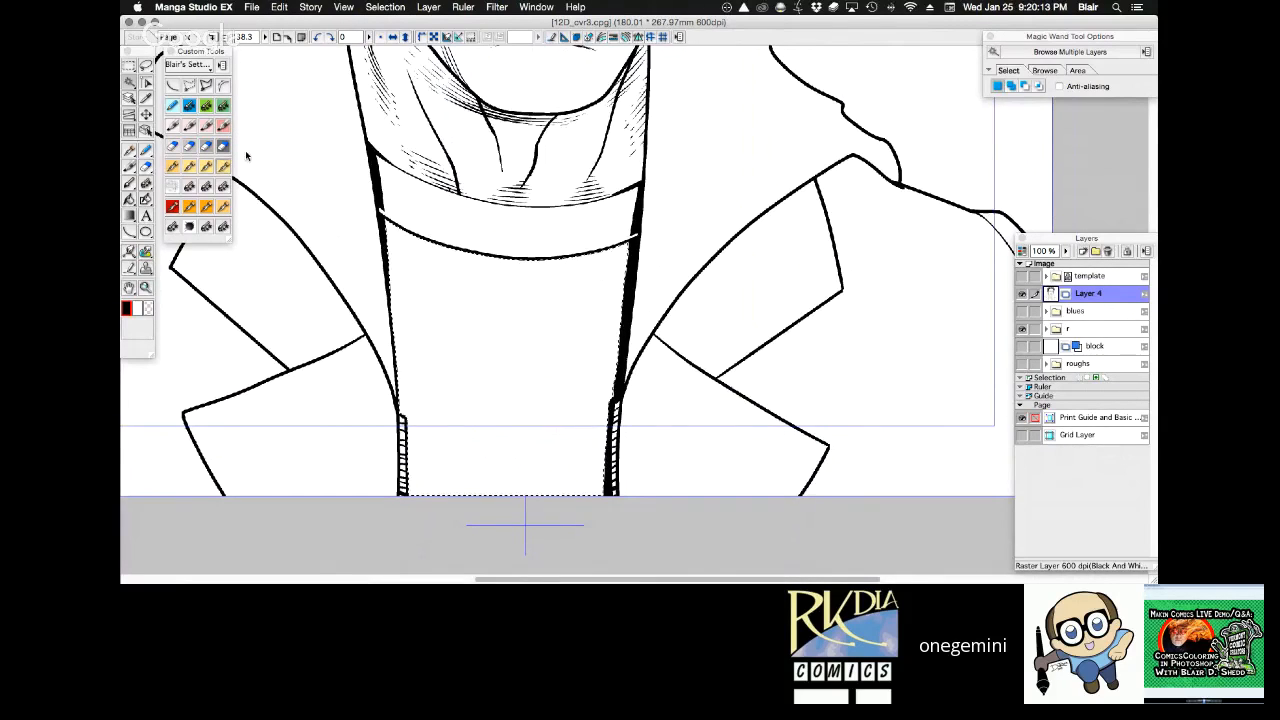
key(super+z)
drag(406, 422, 404, 543)
drag(410, 427, 412, 531)
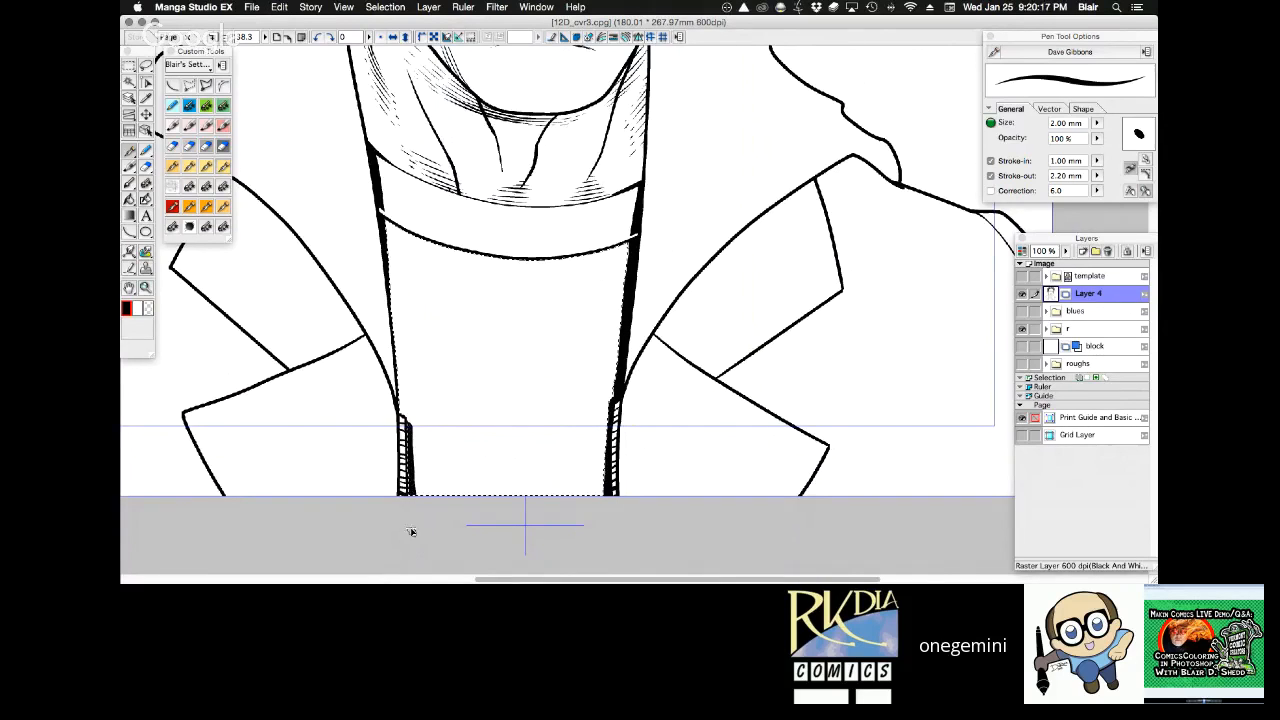
Thicken the coat's left opening edge from the collar band down to the zipper, redoing the stroke as needed, and deselect.
drag(379, 214, 400, 416)
key(super+z)
drag(377, 216, 402, 420)
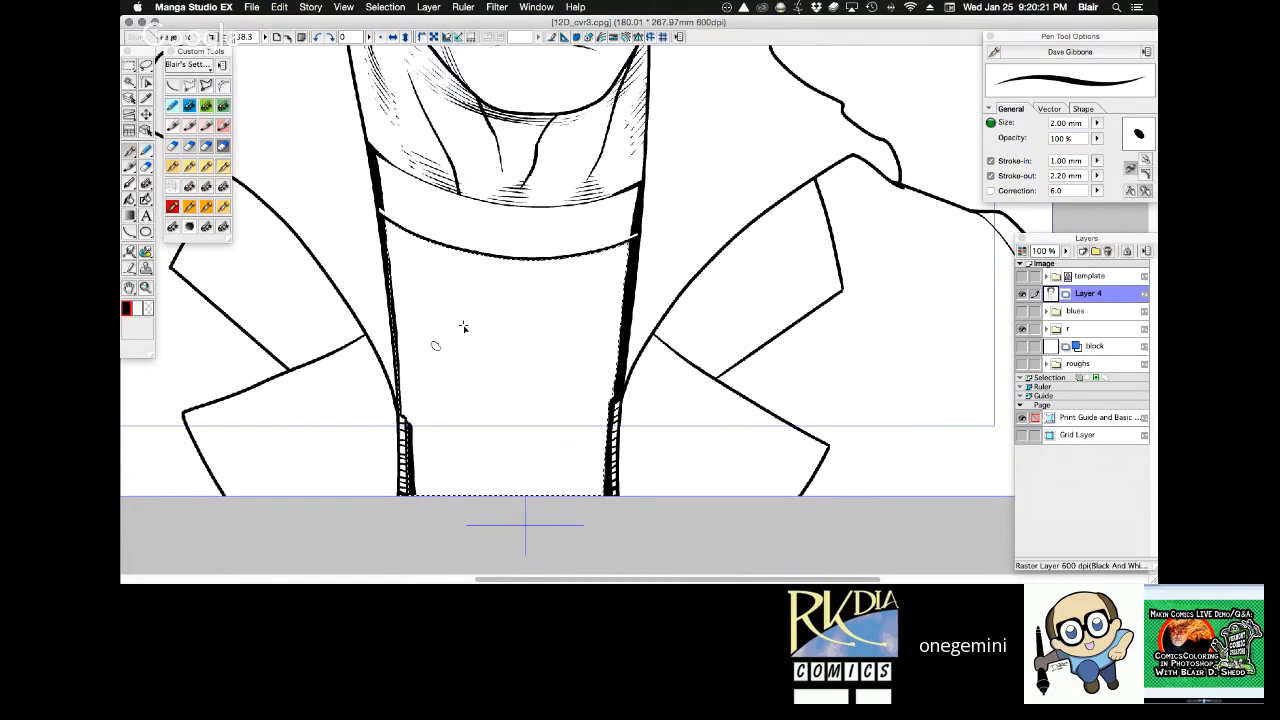
key(super+z)
mouse_move(378, 218)
mouse_down()
mouse_move(403, 425)
mouse_move(390, 298)
mouse_move(402, 416)
mouse_up()
key(super+z)
key(super+d)
Add a new raster layer directly above Layer 4.
key(space)
mouse_move(800, 341)
mouse_down()
mouse_move(786, 389)
mouse_move(840, 318)
mouse_move(806, 207)
mouse_move(756, 486)
mouse_move(888, 290)
mouse_move(837, 271)
mouse_up()
key(shift+space)
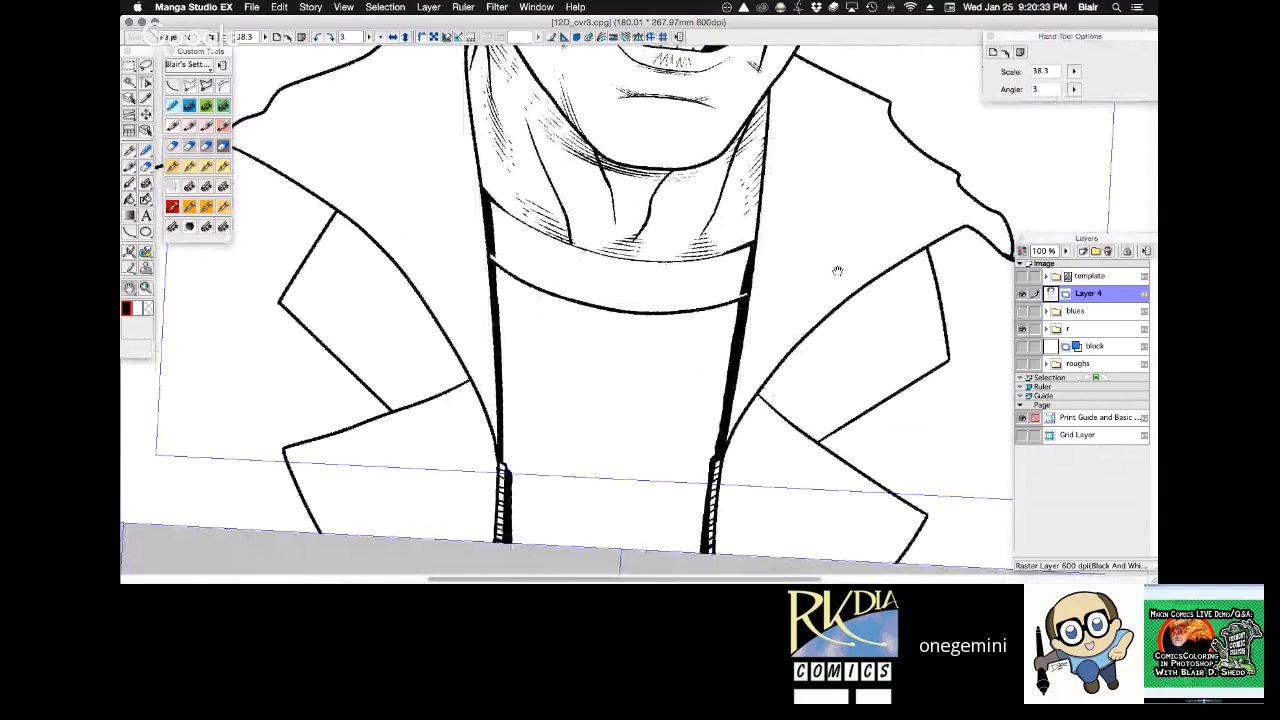
key(super+0)
click(1083, 251)
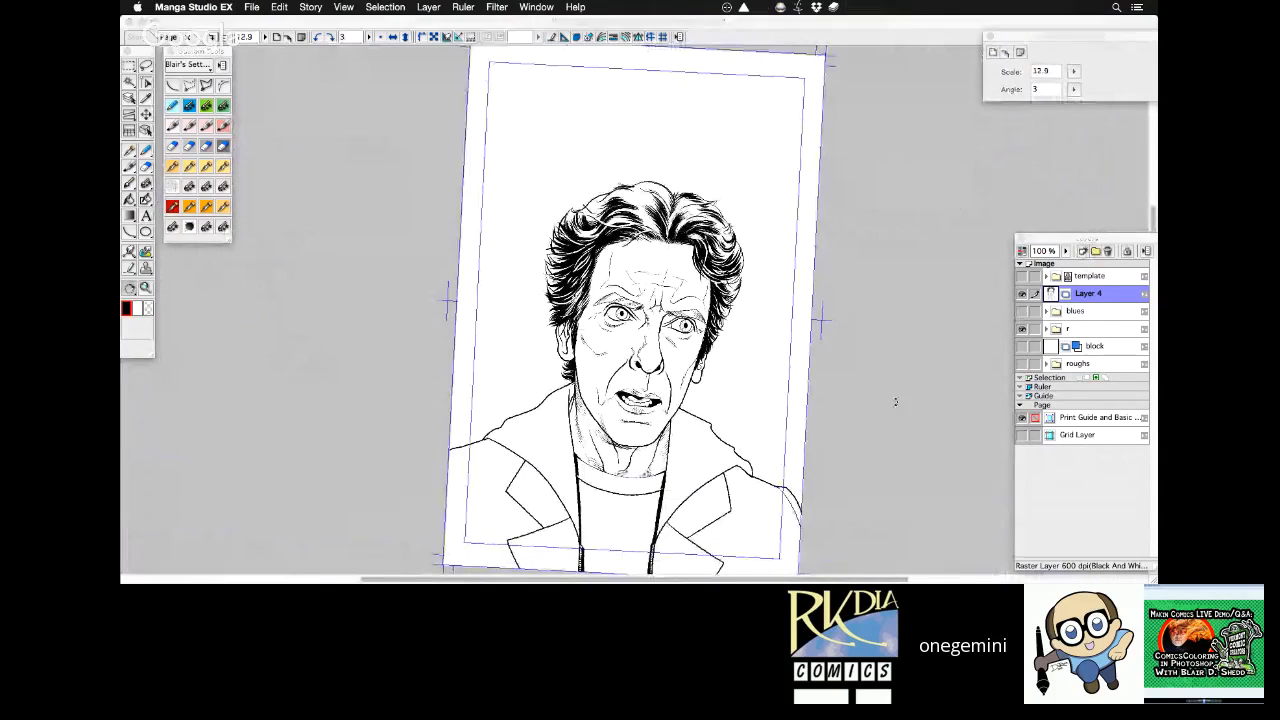
click(894, 400)
Ink the first long tapered strokes from the shirt's bottom edge across the left zipper with the 1.00 mm Analog Sable brush.
key(super+space)
drag(624, 424, 730, 580)
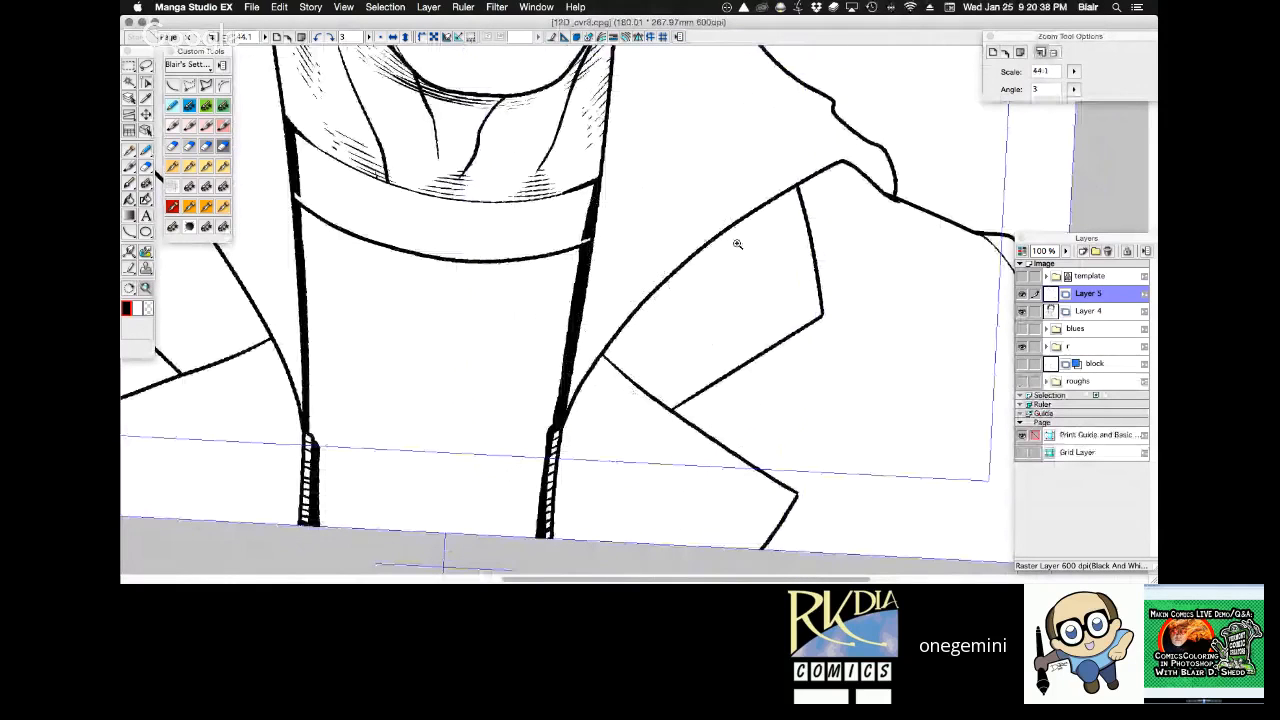
drag(737, 244, 809, 337)
key(space)
drag(617, 434, 748, 108)
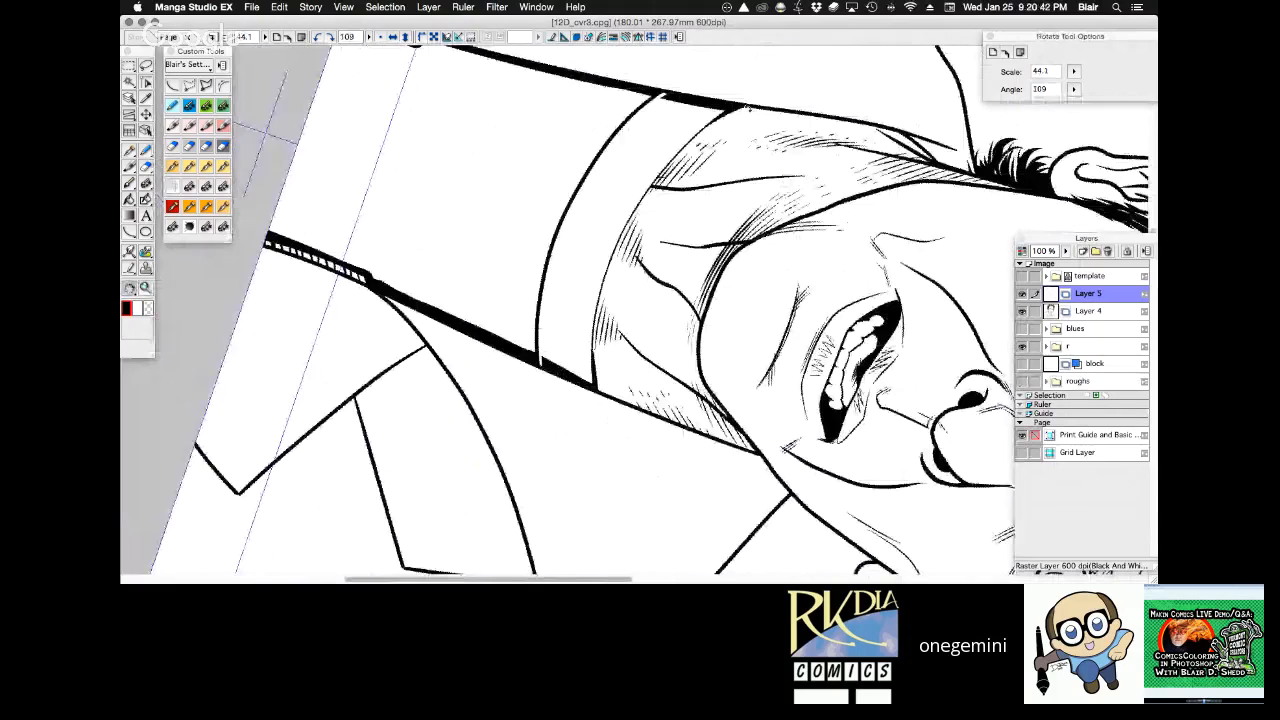
key(space)
mouse_move(348, 163)
mouse_down()
mouse_move(221, 357)
mouse_move(438, 110)
mouse_up()
key(Tab)
drag(178, 384, 338, 190)
key(super+z)
drag(172, 380, 396, 124)
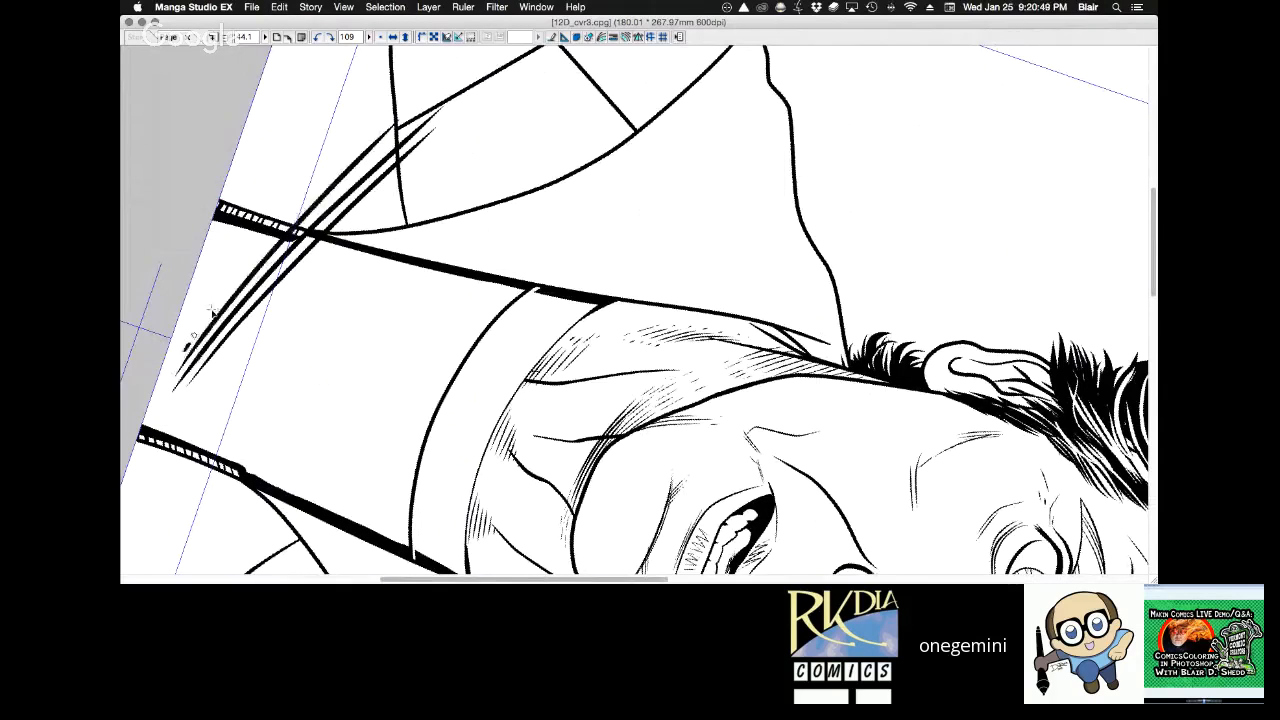
Add progressively shorter tapered strokes beside the long ones, toward the shirt's bottom-left corner.
drag(182, 352, 348, 156)
drag(188, 336, 365, 130)
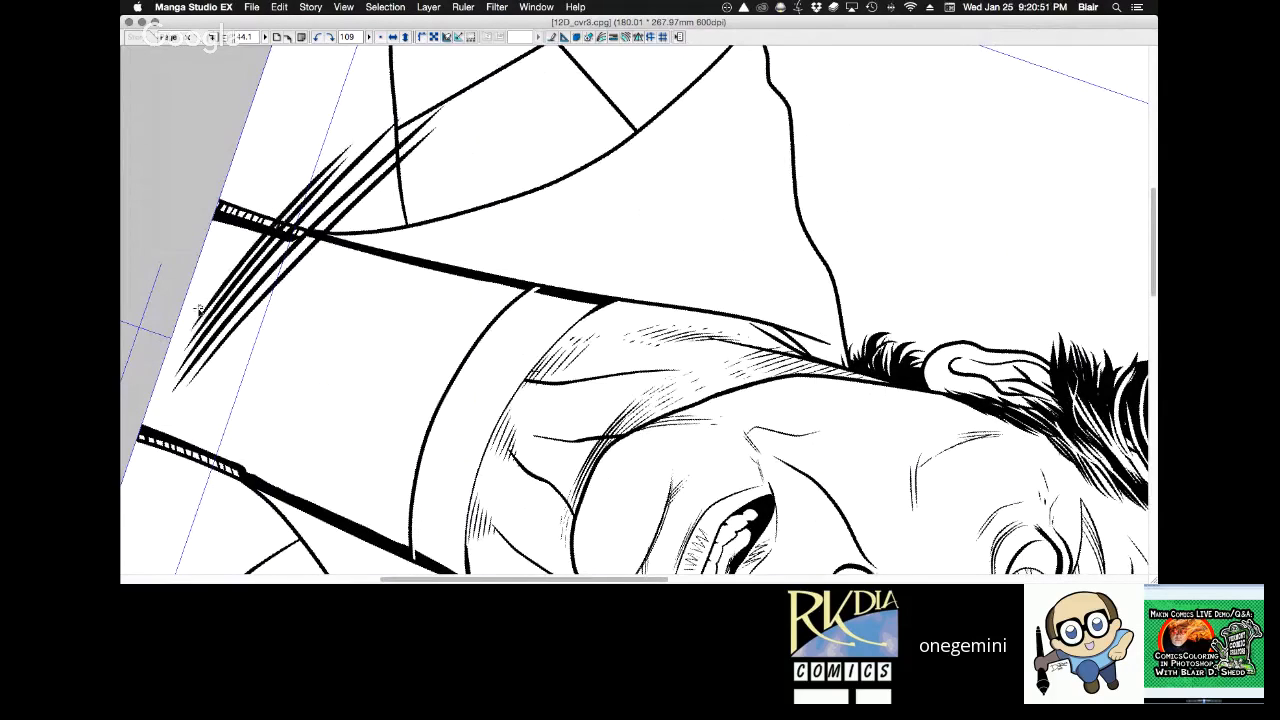
drag(199, 309, 355, 128)
key(super+z)
drag(197, 314, 306, 171)
drag(203, 289, 286, 182)
Ink short tapered strokes along the shirt's bottom edge toward the right zipper with the 0.40 mm G pen.
key(Tab)
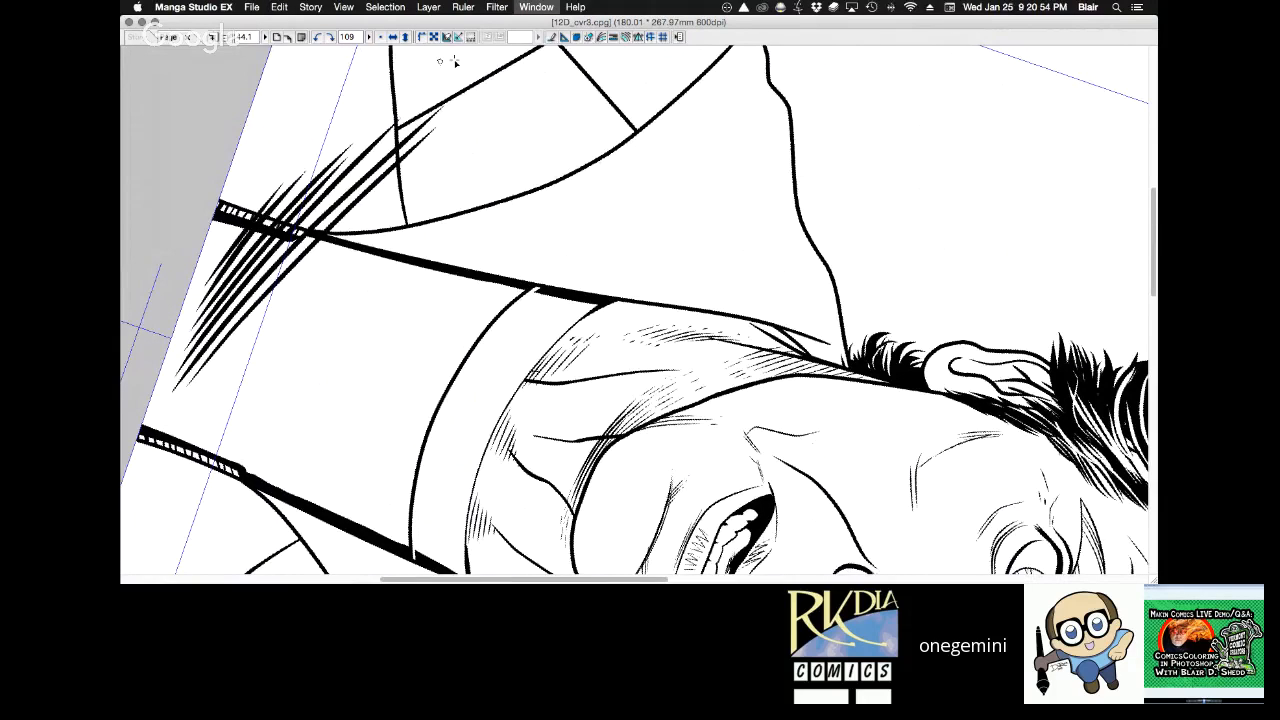
key(Tab)
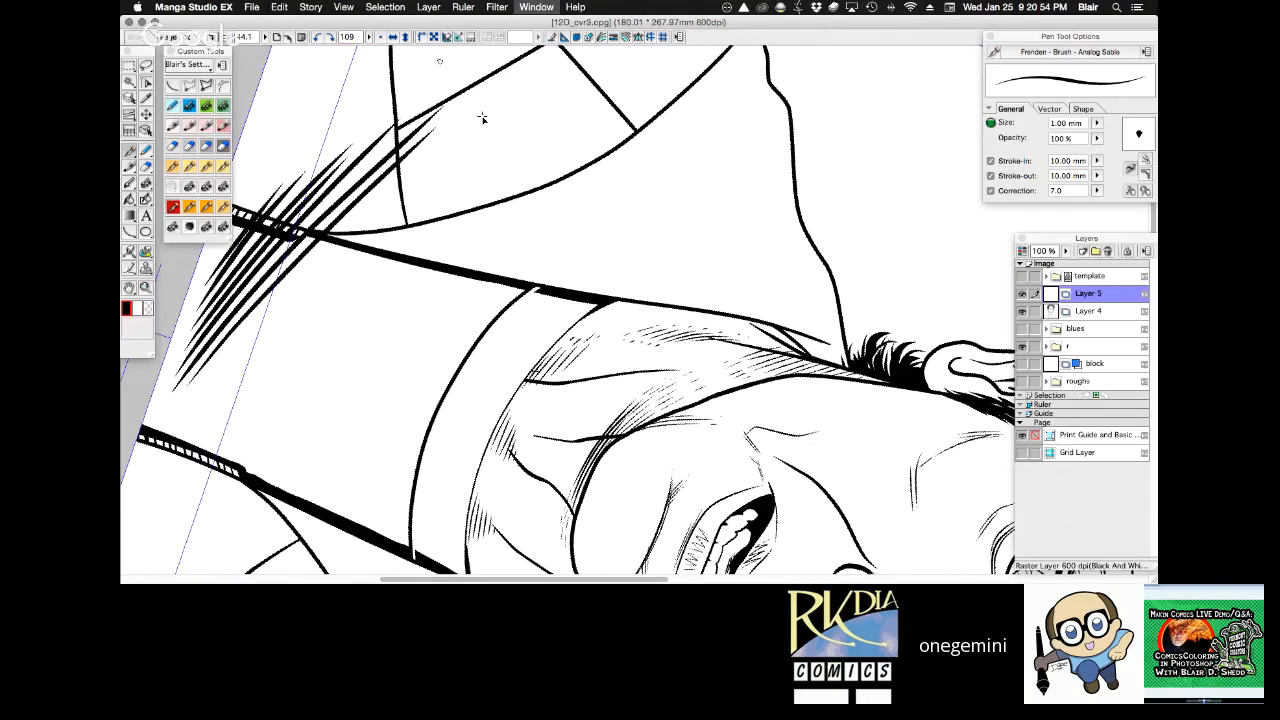
key(super+plus)
drag(482, 118, 708, 67)
mouse_move(350, 351)
mouse_down()
mouse_move(283, 447)
mouse_move(299, 392)
mouse_up()
drag(344, 318, 313, 357)
drag(353, 292, 321, 331)
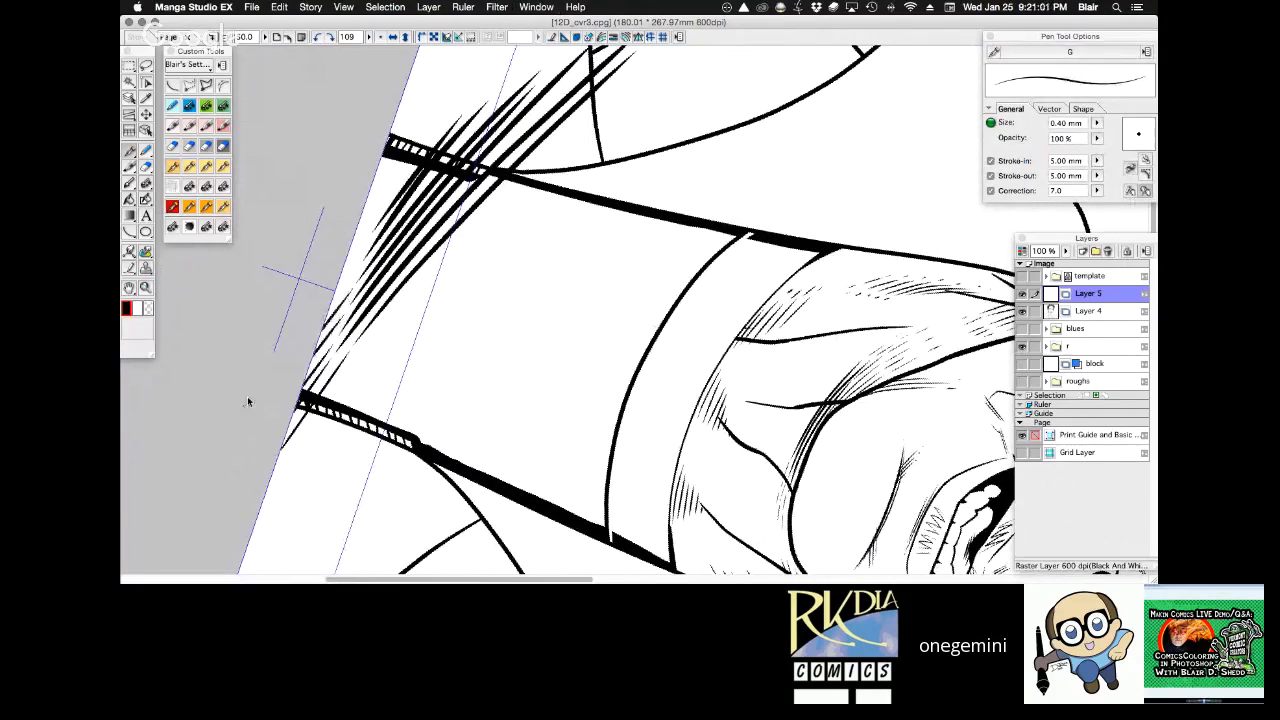
drag(364, 270, 333, 304)
drag(372, 242, 340, 280)
Fill the shirt's bottom-left corner with fine tapered strokes crossing the left zipper, redoing the ones that miss.
drag(371, 226, 463, 108)
key(super+z)
drag(357, 243, 462, 96)
key(super+z)
drag(352, 248, 466, 94)
drag(365, 213, 460, 94)
key(super+z)
drag(358, 222, 448, 96)
drag(369, 193, 453, 71)
Trim the bottom strokes on Layer 5 that overrun the shirt, using a Magic Wand selection made on Layer 4.
key(r)
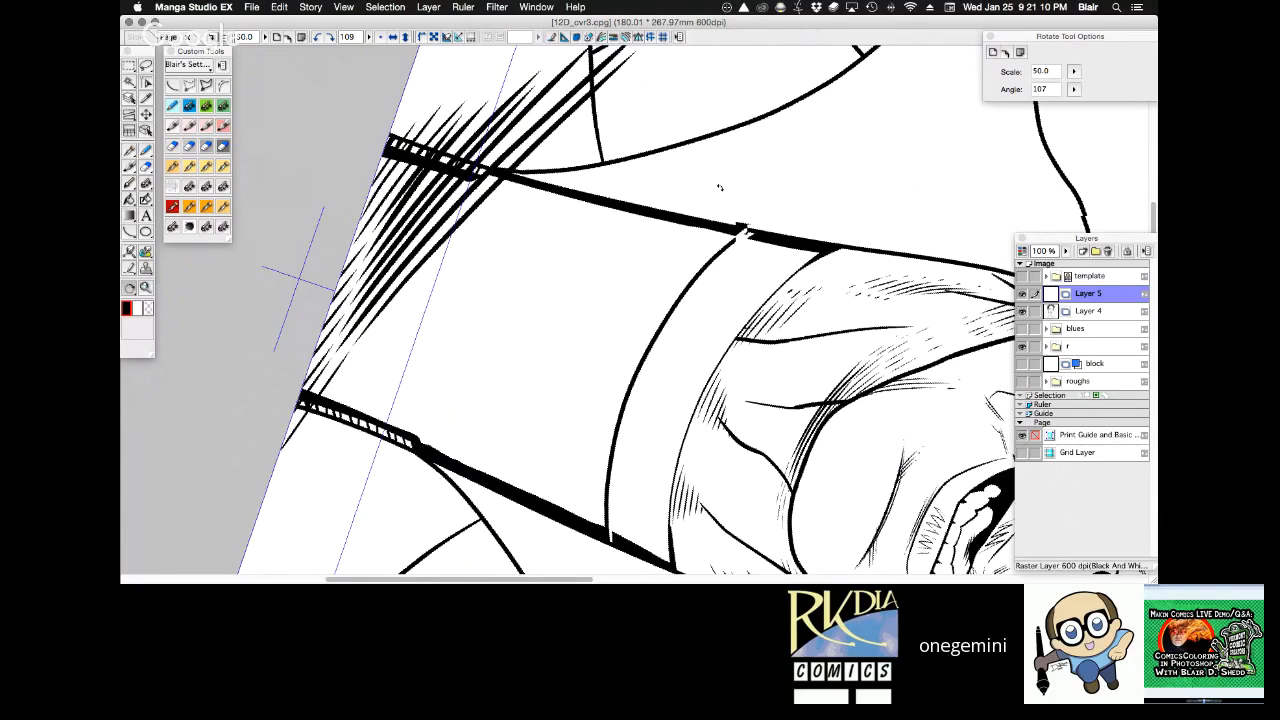
drag(719, 187, 694, 206)
click(1088, 311)
key(w)
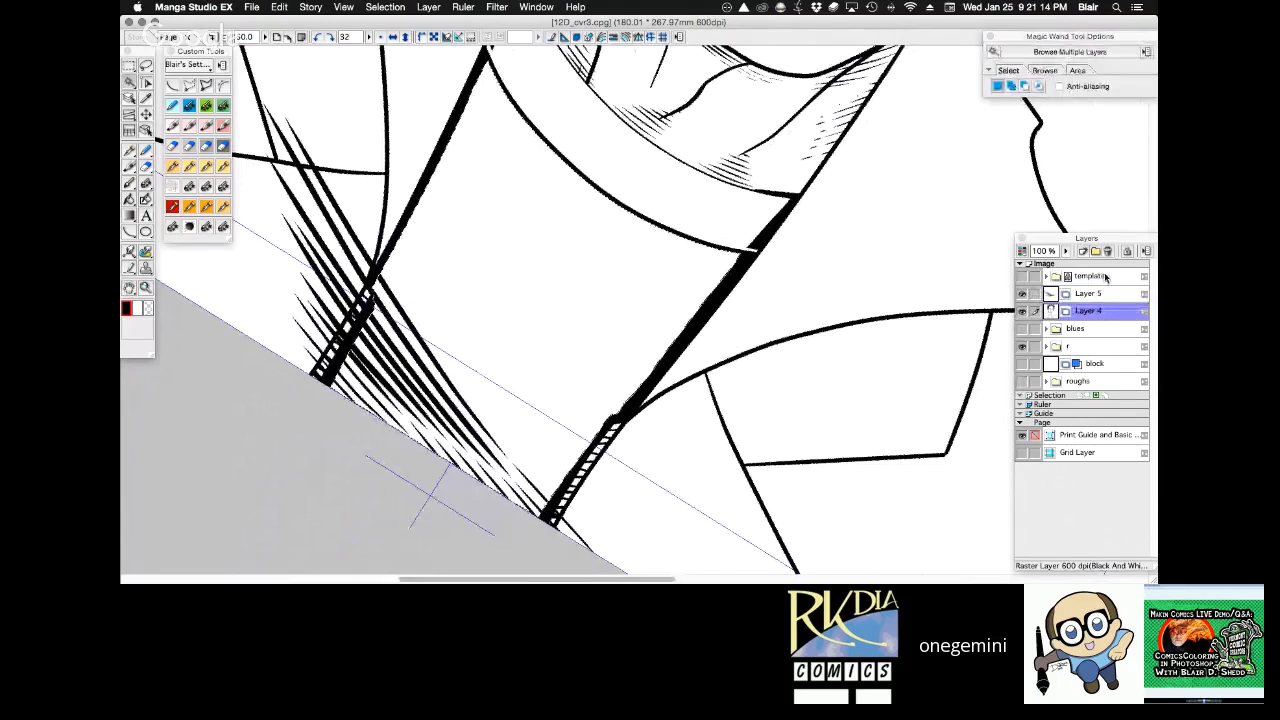
click(1087, 293)
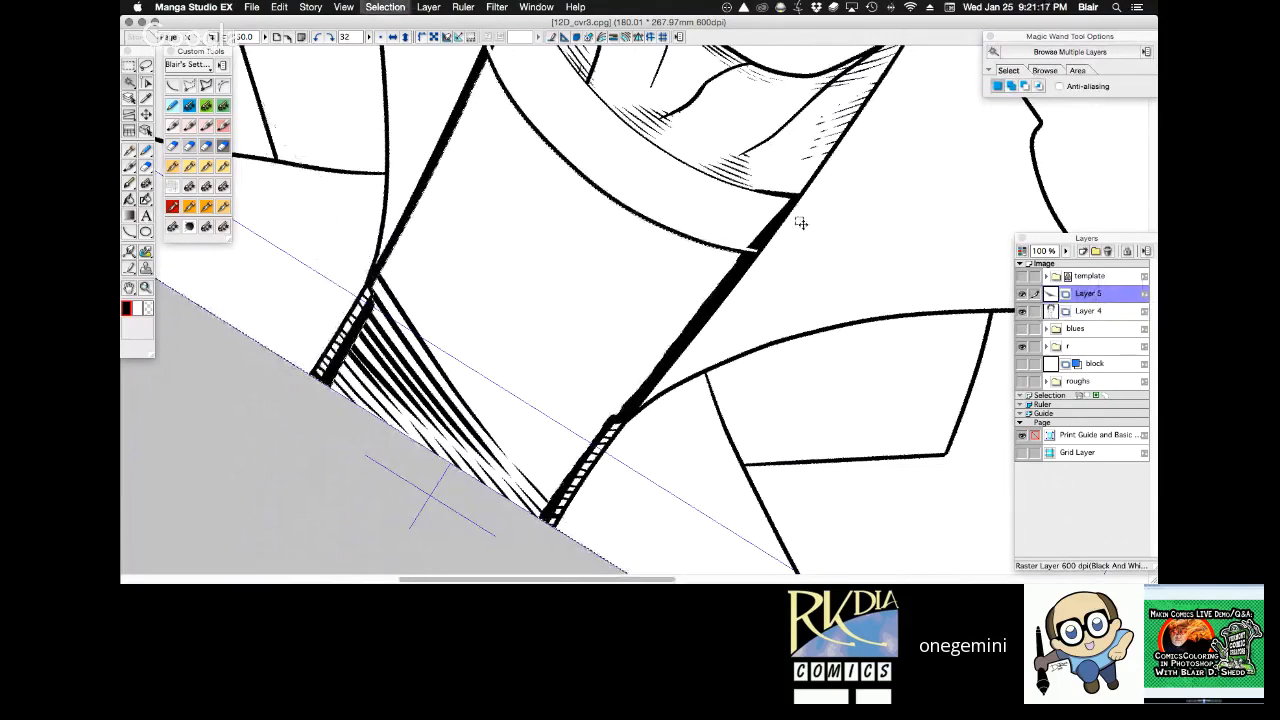
Ink fine diagonal strokes across the shirt's lower middle over the right zipper with the 0.40 mm G pen, redoing the misplaced ones.
key(space)
mouse_move(783, 318)
mouse_down()
mouse_move(760, 360)
mouse_move(729, 286)
mouse_up()
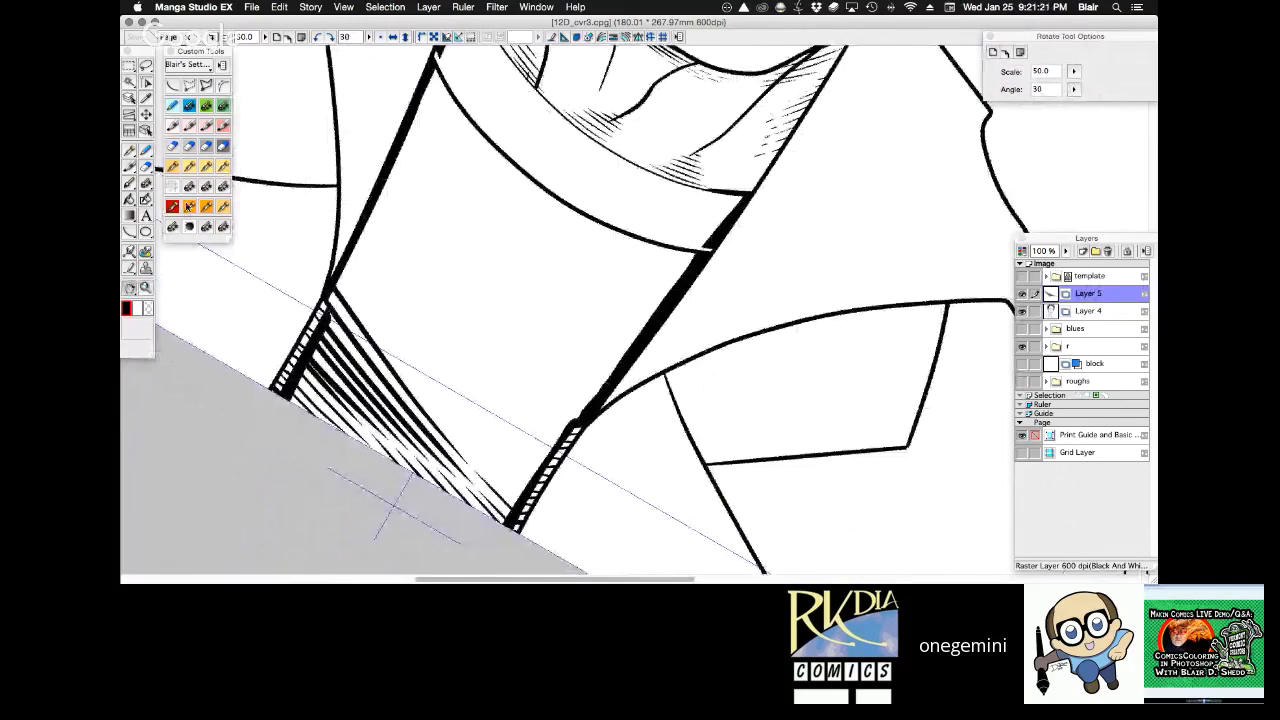
click(172, 165)
drag(416, 205, 535, 475)
key(super+z)
drag(424, 240, 562, 520)
key(super+z)
drag(432, 250, 574, 535)
drag(456, 280, 578, 505)
drag(480, 334, 588, 514)
drag(478, 304, 598, 516)
drag(498, 320, 596, 480)
drag(568, 384, 622, 475)
Ink long parallel diagonal strokes from beyond the shirt's upper left edge, just below the collar, toward the middle.
key(shift+space)
mouse_move(634, 138)
mouse_down()
mouse_move(782, 180)
mouse_move(828, 268)
mouse_up()
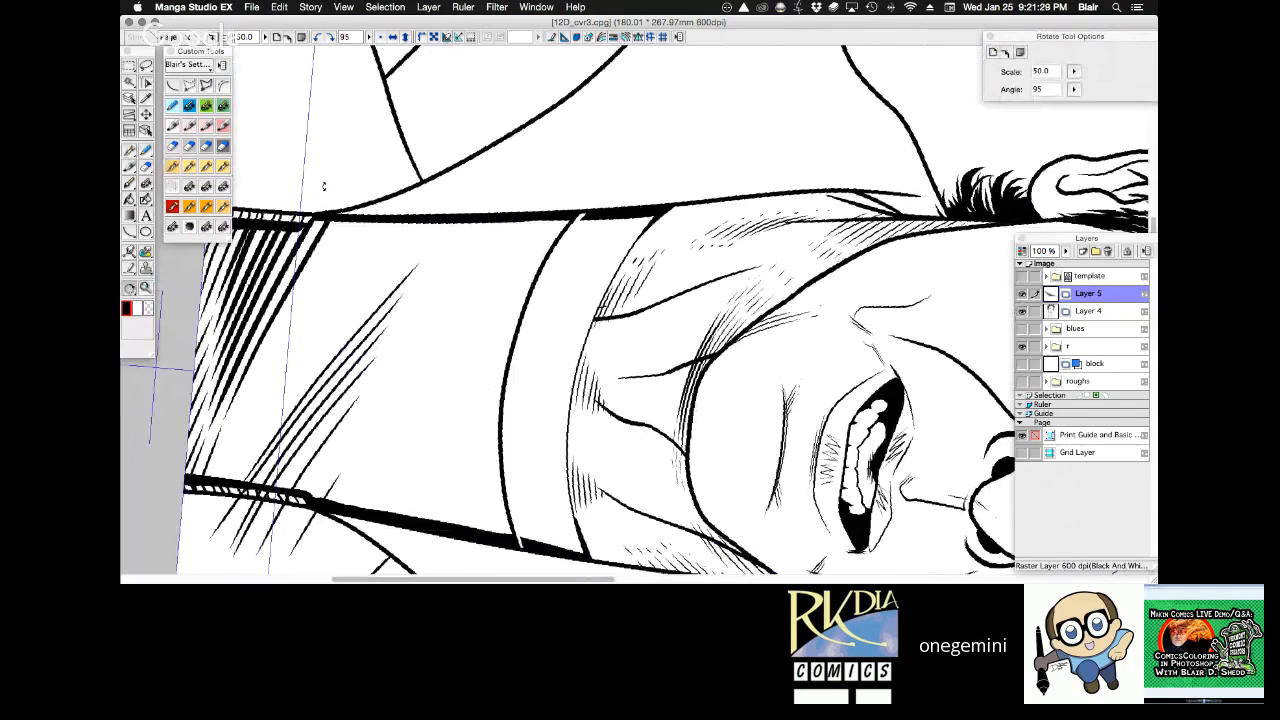
mouse_move(430, 254)
mouse_down()
mouse_move(532, 160)
mouse_move(418, 290)
mouse_up()
drag(618, 119, 412, 306)
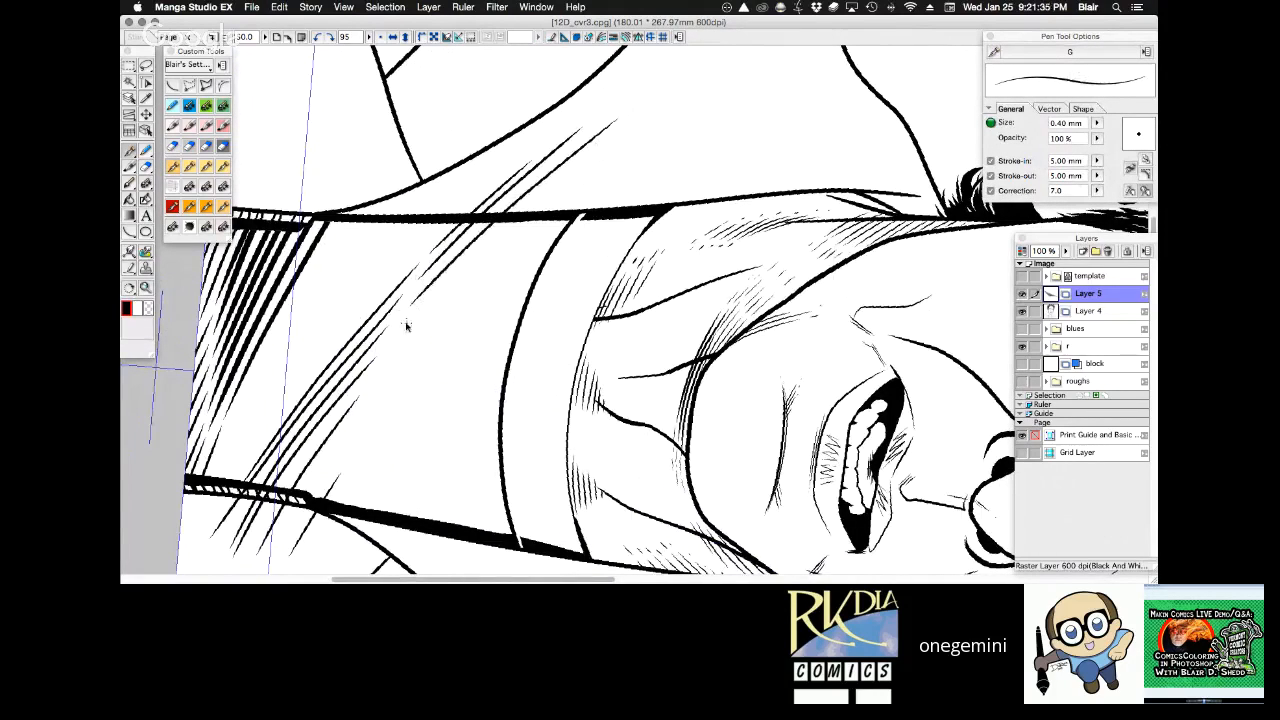
drag(608, 134, 404, 334)
drag(660, 112, 436, 308)
drag(491, 271, 656, 132)
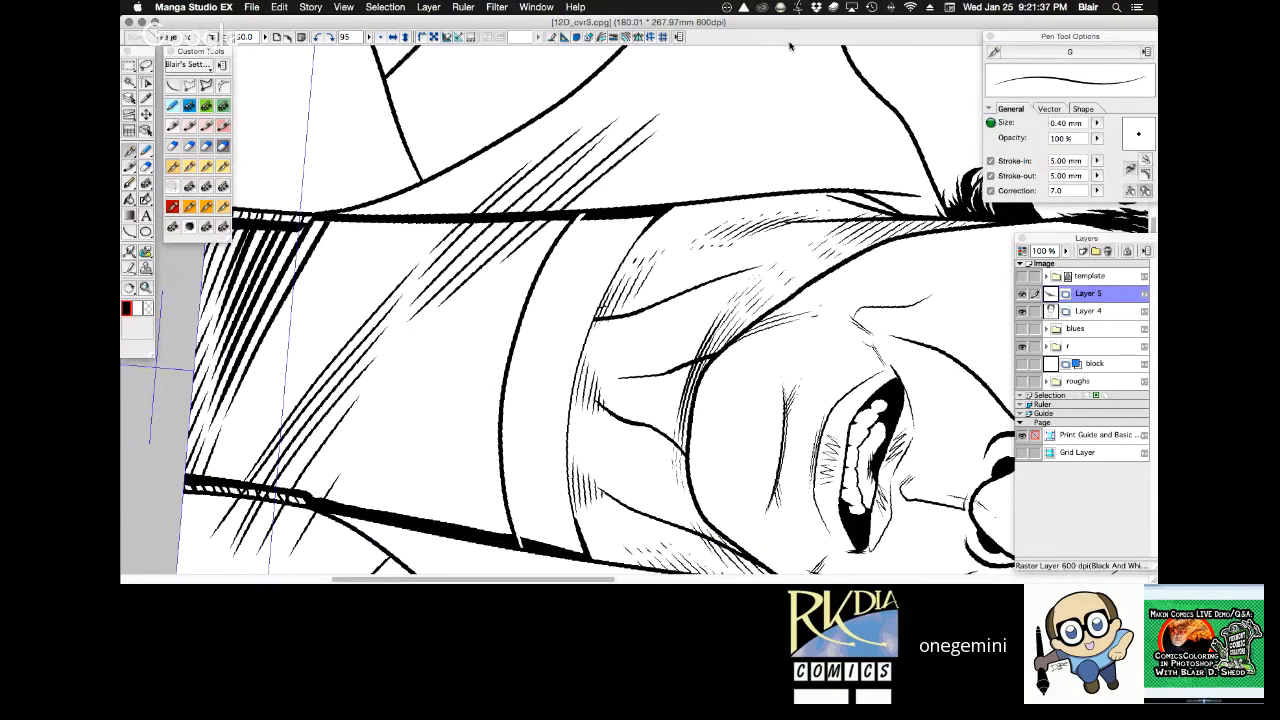
Select the shirt area on Layer 4, clear the diagonal strokes overrunning the shirt on Layer 5, and deselect.
key(r)
mouse_move(789, 49)
mouse_down()
mouse_move(813, 89)
mouse_move(763, 57)
mouse_up()
click(1083, 311)
key(w)
click(465, 400)
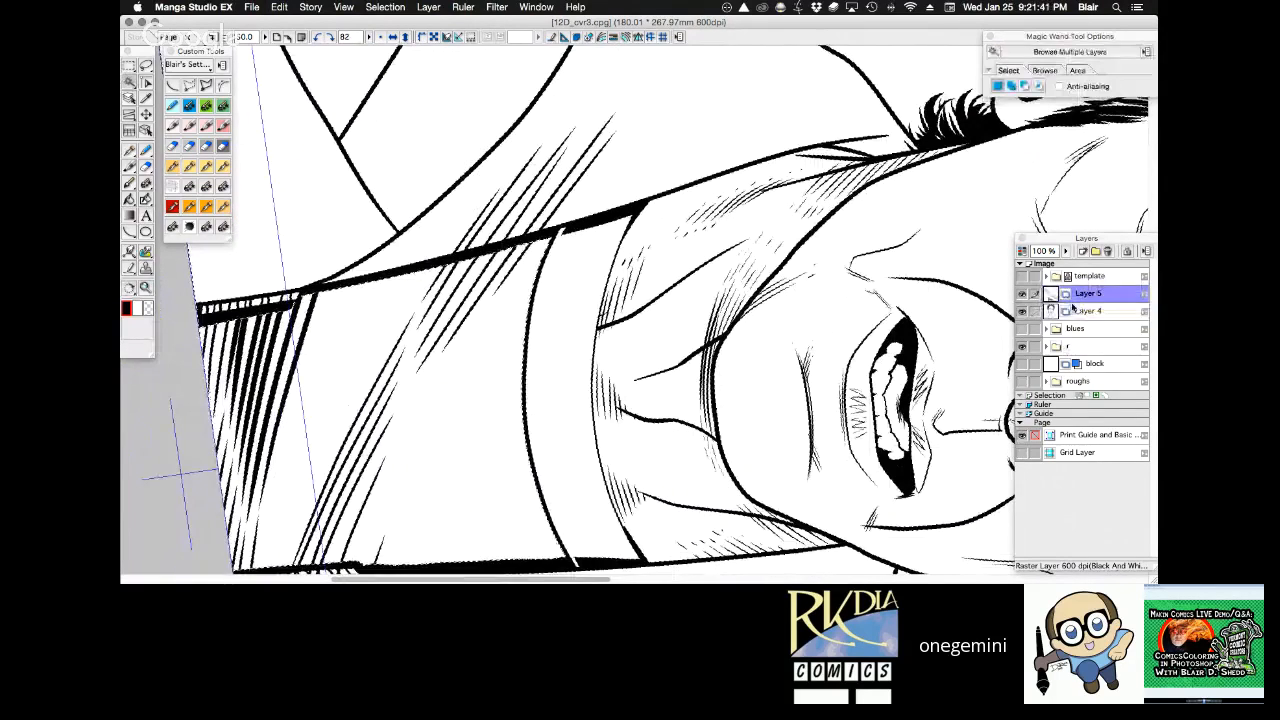
click(1076, 297)
key(Delete)
key(super+d)
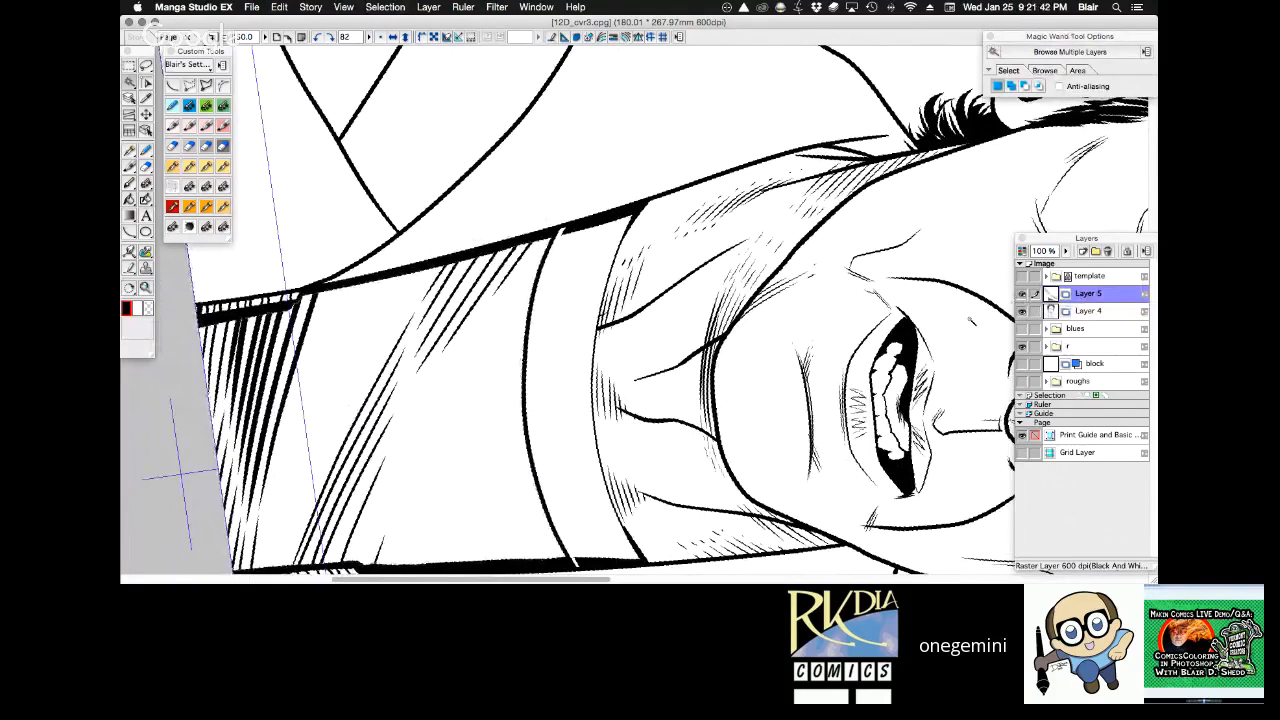
Check the shirt's hatching at full-page and close-up size, and save the file.
key(r)
drag(894, 354, 887, 331)
key(super+minus)
key(super+minus)
drag(806, 363, 775, 275)
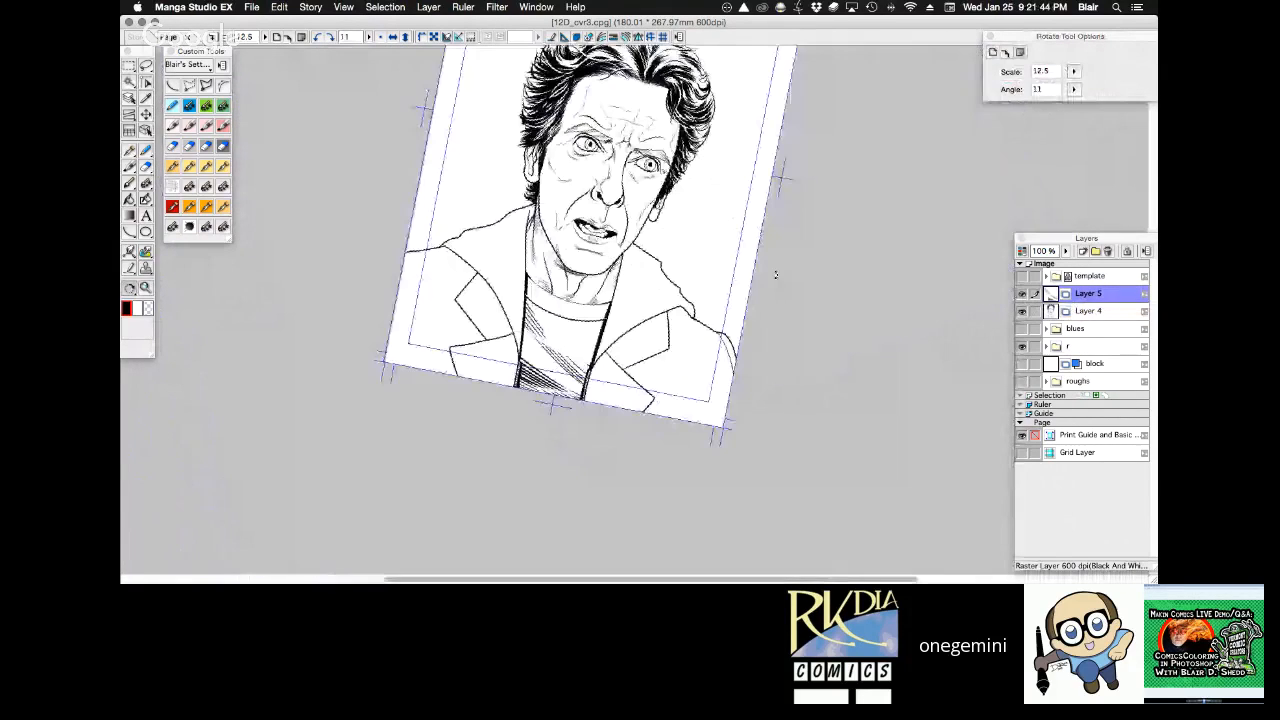
key(z)
drag(546, 257, 659, 420)
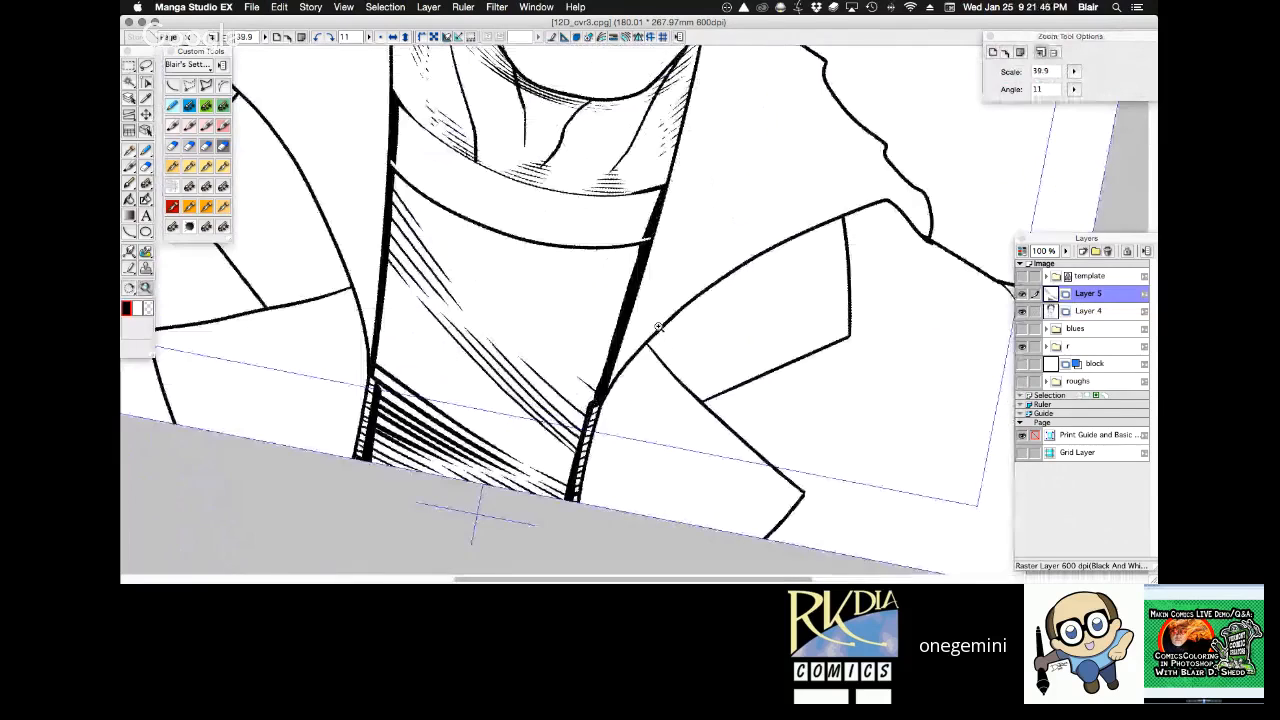
key(h)
drag(722, 138, 726, 201)
key(super+s)
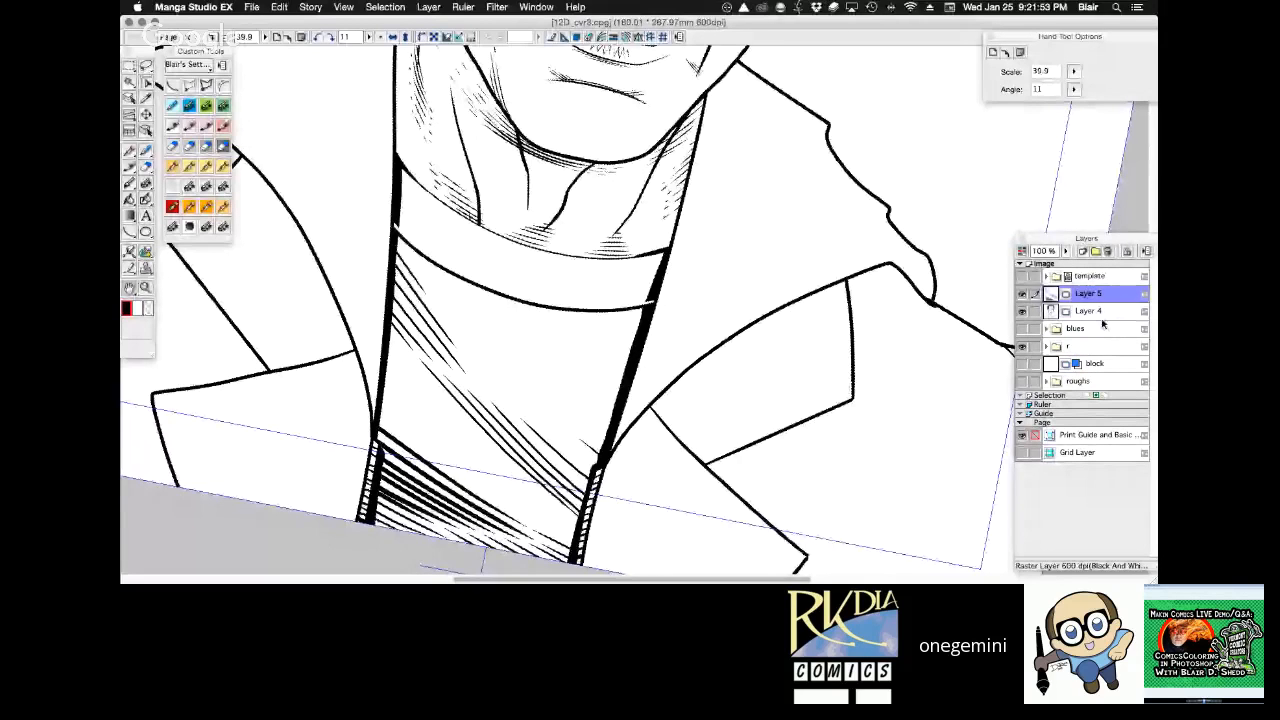
Hide and show Layer 5 to compare the upright portrait and the shirt close-up with and without the new shading.
click(1060, 311)
click(1021, 293)
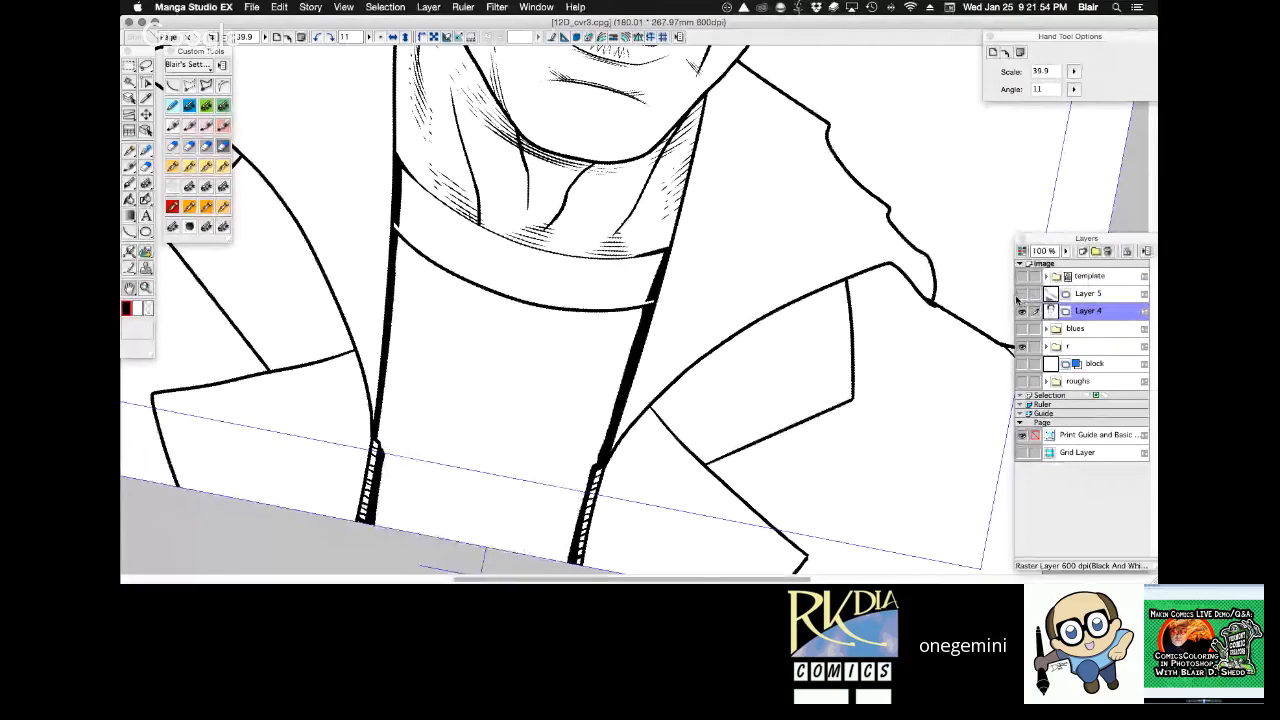
click(382, 38)
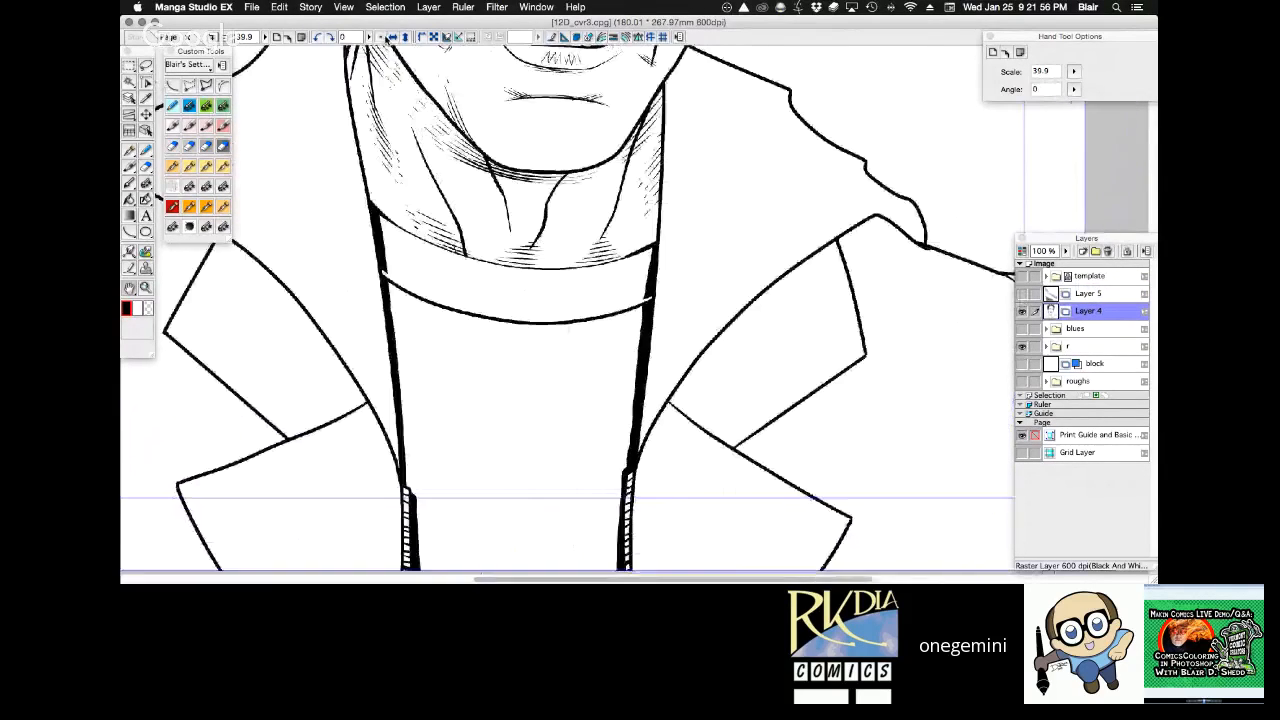
key(super+0)
click(1021, 293)
click(1100, 294)
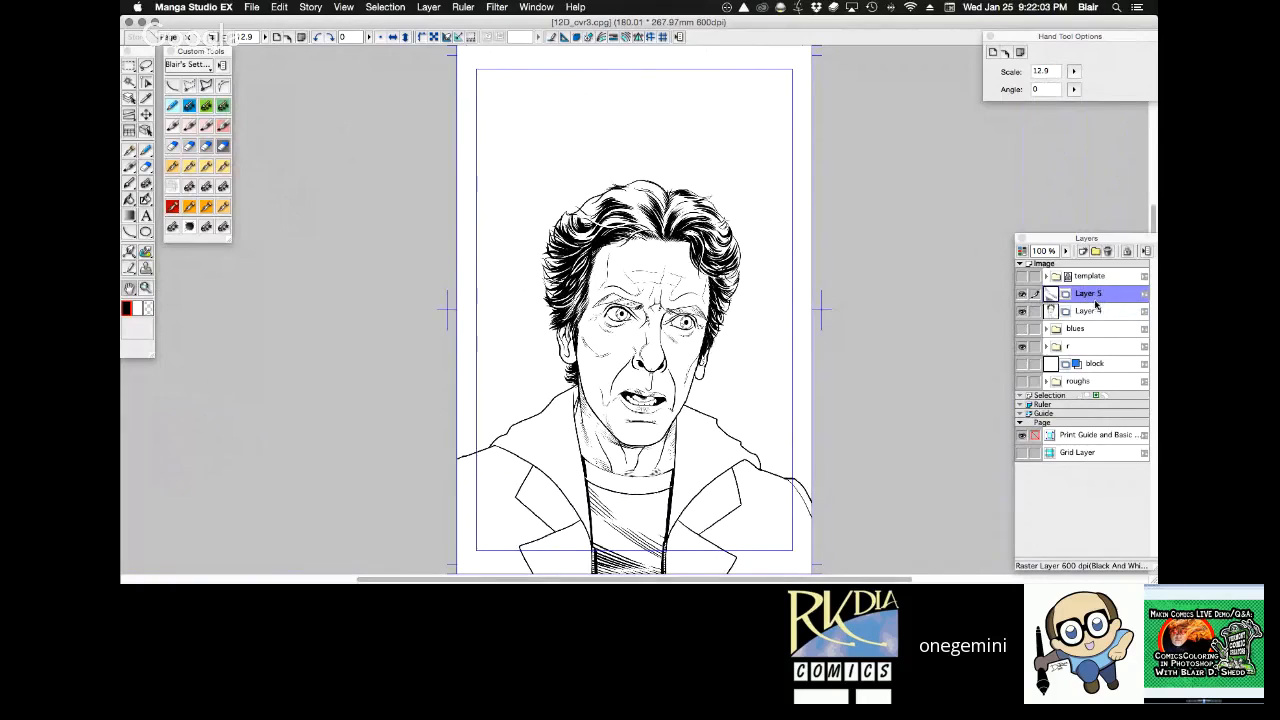
click(1022, 295)
click(1022, 295)
click(146, 288)
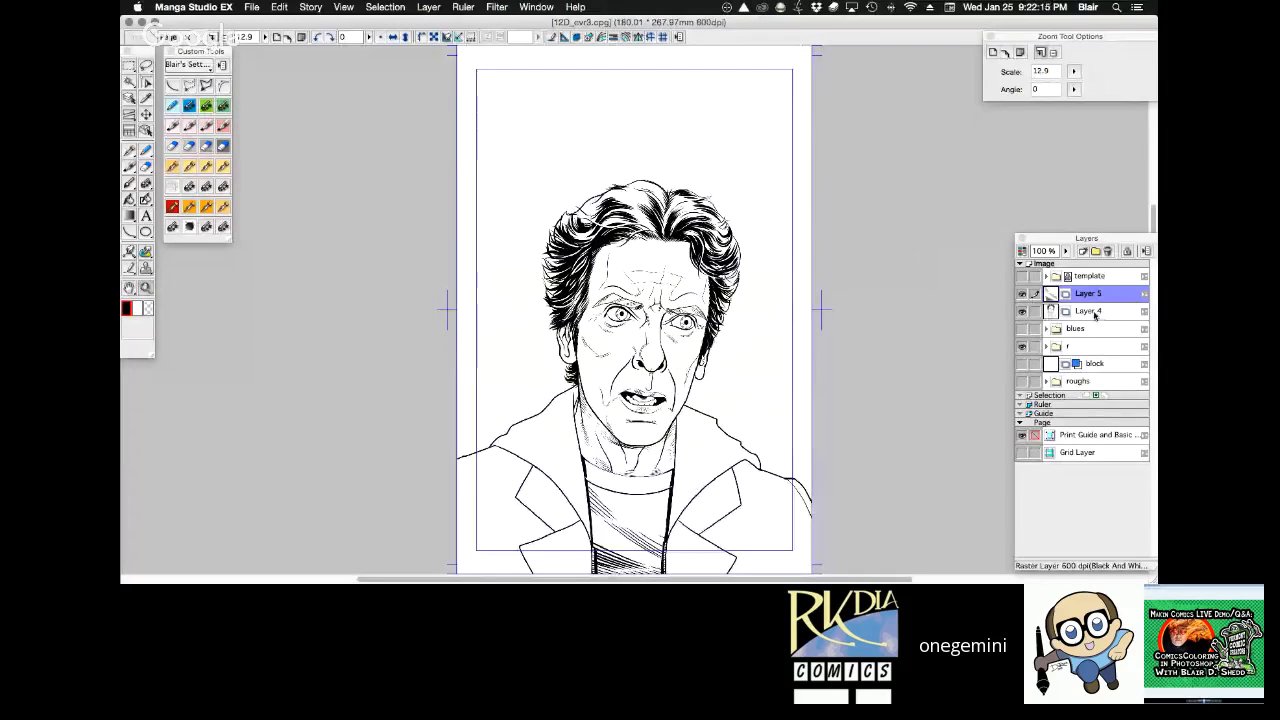
click(649, 491)
click(649, 491)
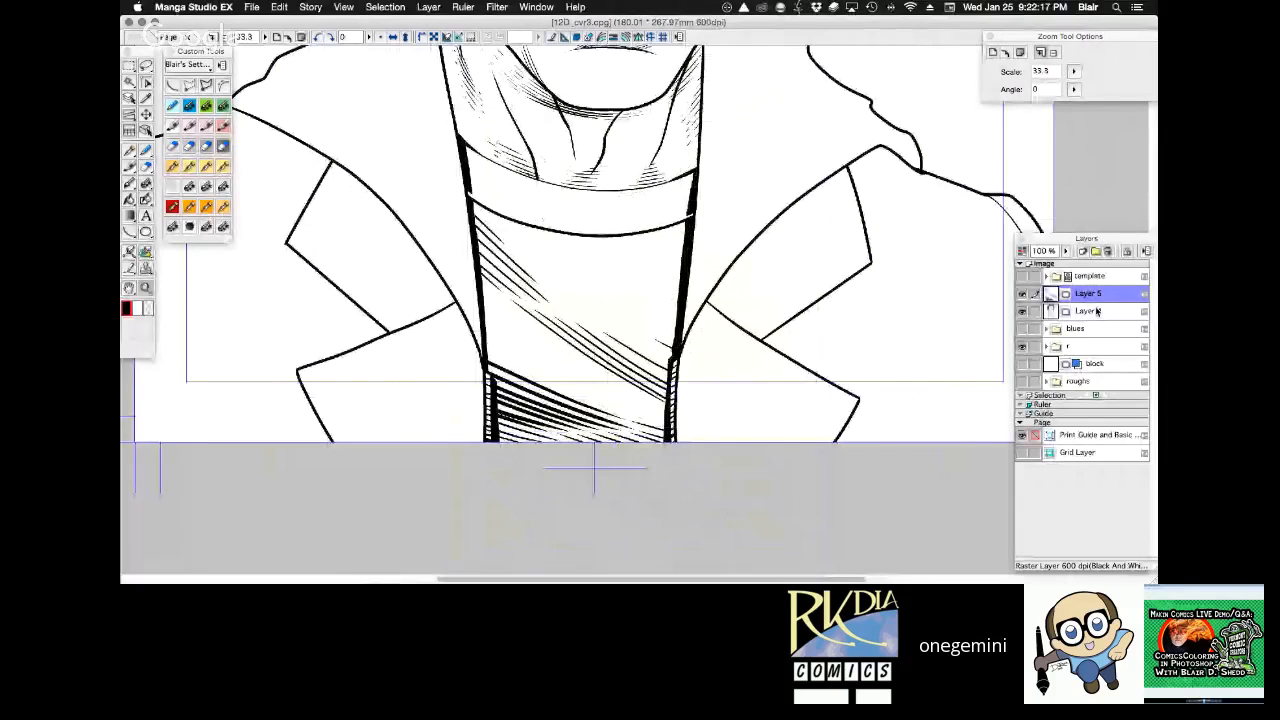
mouse_move(922, 248)
mouse_down()
mouse_move(929, 316)
mouse_move(840, 518)
mouse_up()
click(1023, 294)
click(1023, 294)
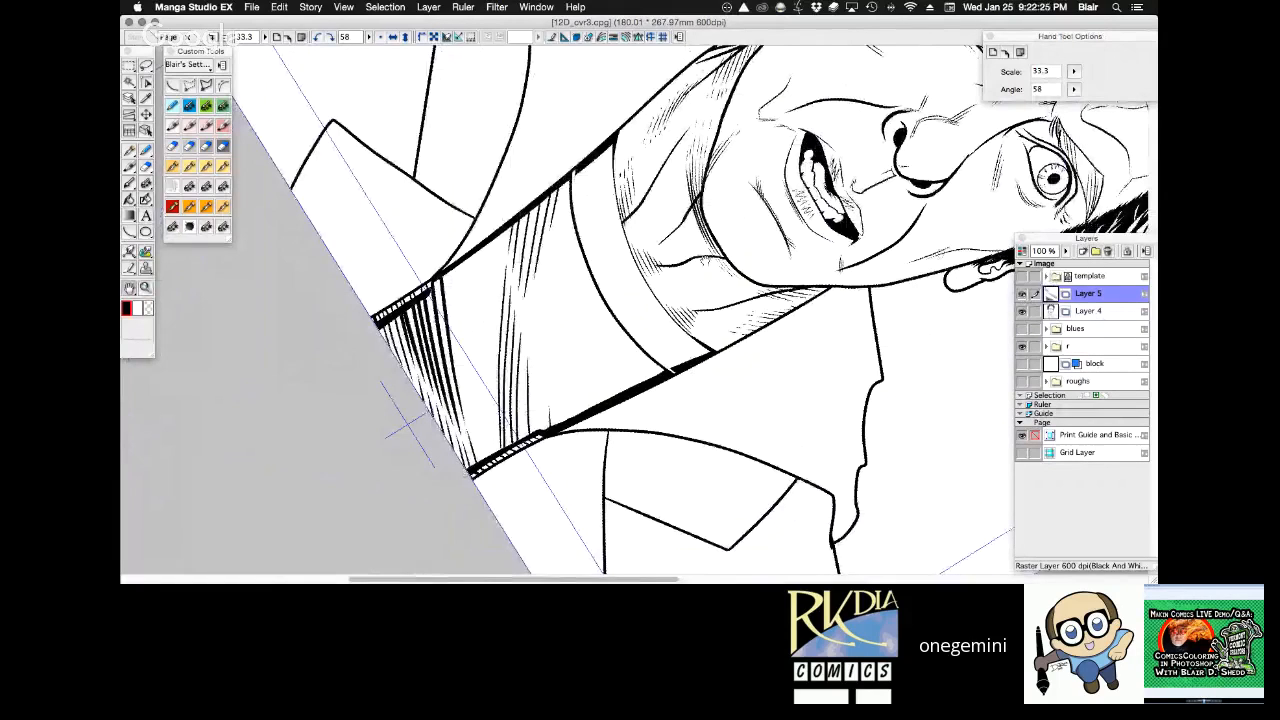
Try inking short tapered strokes across the right end of the shirt's collar band with the 0.40 mm G pen.
drag(788, 289, 789, 292)
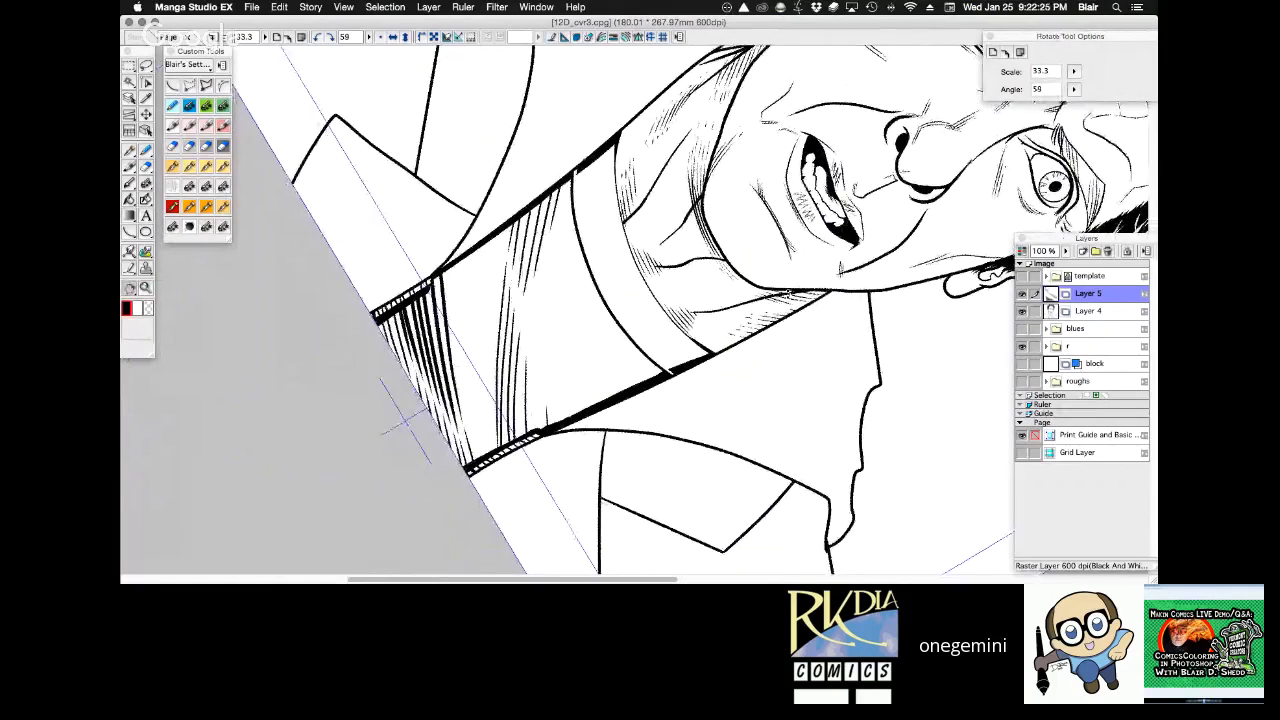
drag(405, 420, 255, 375)
key(w)
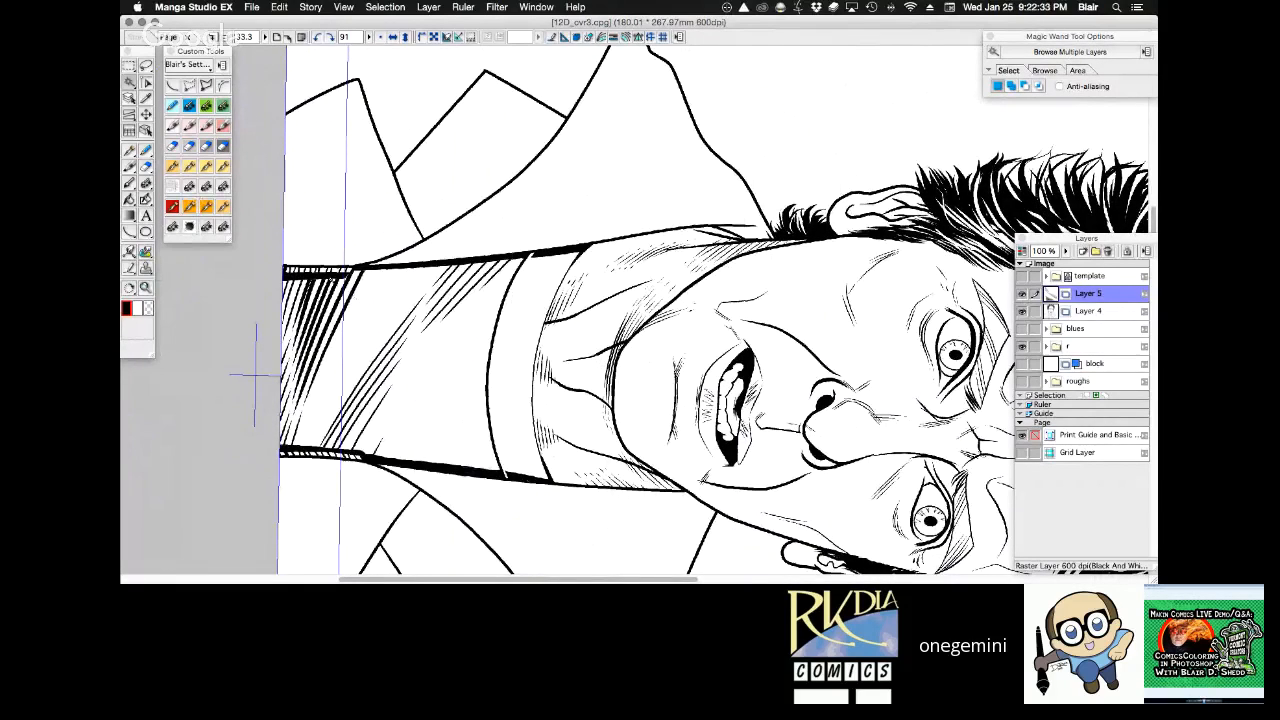
click(187, 168)
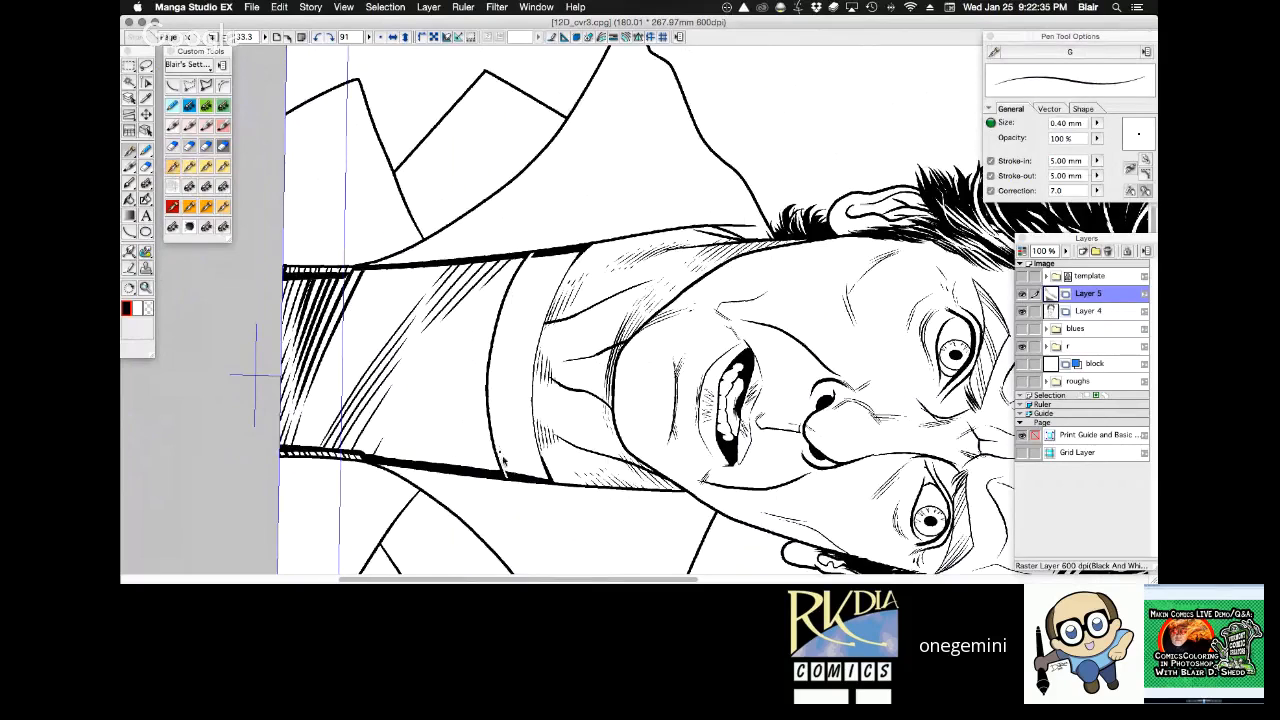
drag(525, 481, 545, 520)
drag(505, 425, 548, 507)
key(super+z)
key(super+z)
key(super+z)
mouse_move(503, 440)
mouse_down()
mouse_move(518, 474)
mouse_move(503, 431)
mouse_up()
mouse_move(528, 479)
mouse_down()
mouse_move(510, 430)
mouse_move(552, 529)
mouse_up()
key(super+z)
key(super+z)
key(super+z)
key(super+z)
drag(496, 398, 556, 532)
drag(508, 415, 560, 529)
drag(518, 427, 564, 523)
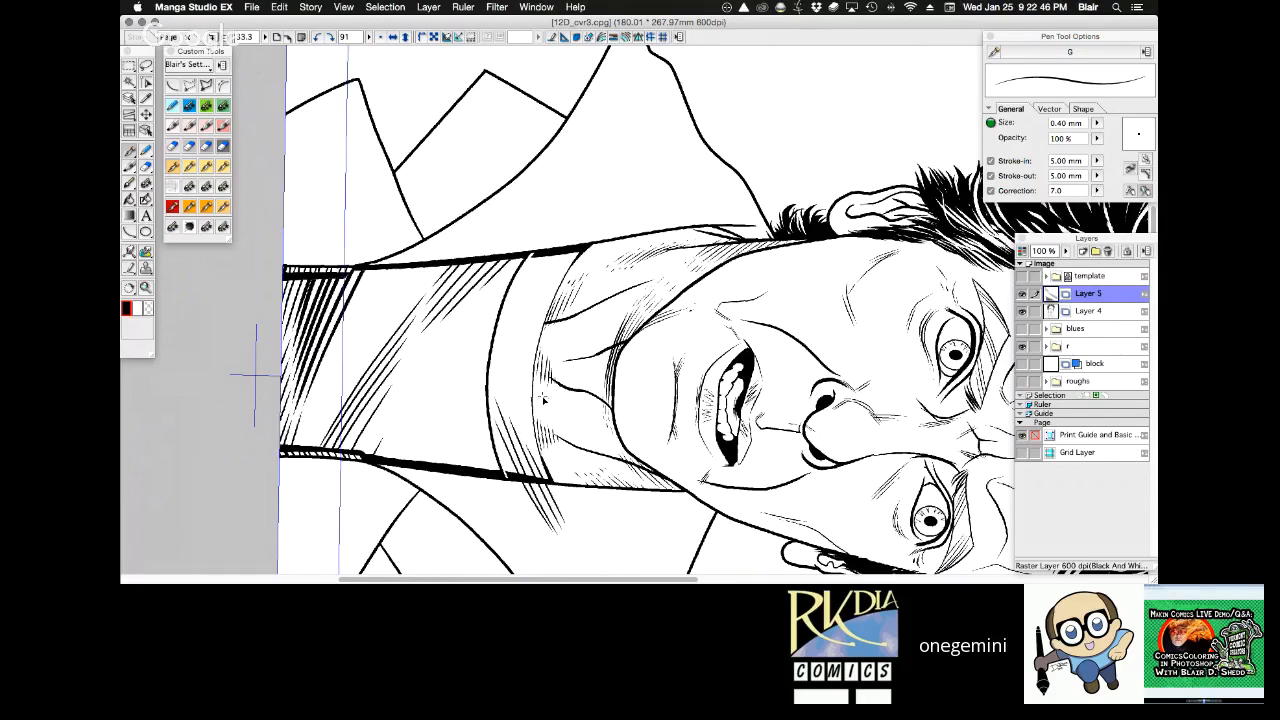
Trim the collar band's strokes on Layer 5 outside the band, using a Magic Wand selection made on Layer 4.
click(1098, 313)
key(w)
key(super+a)
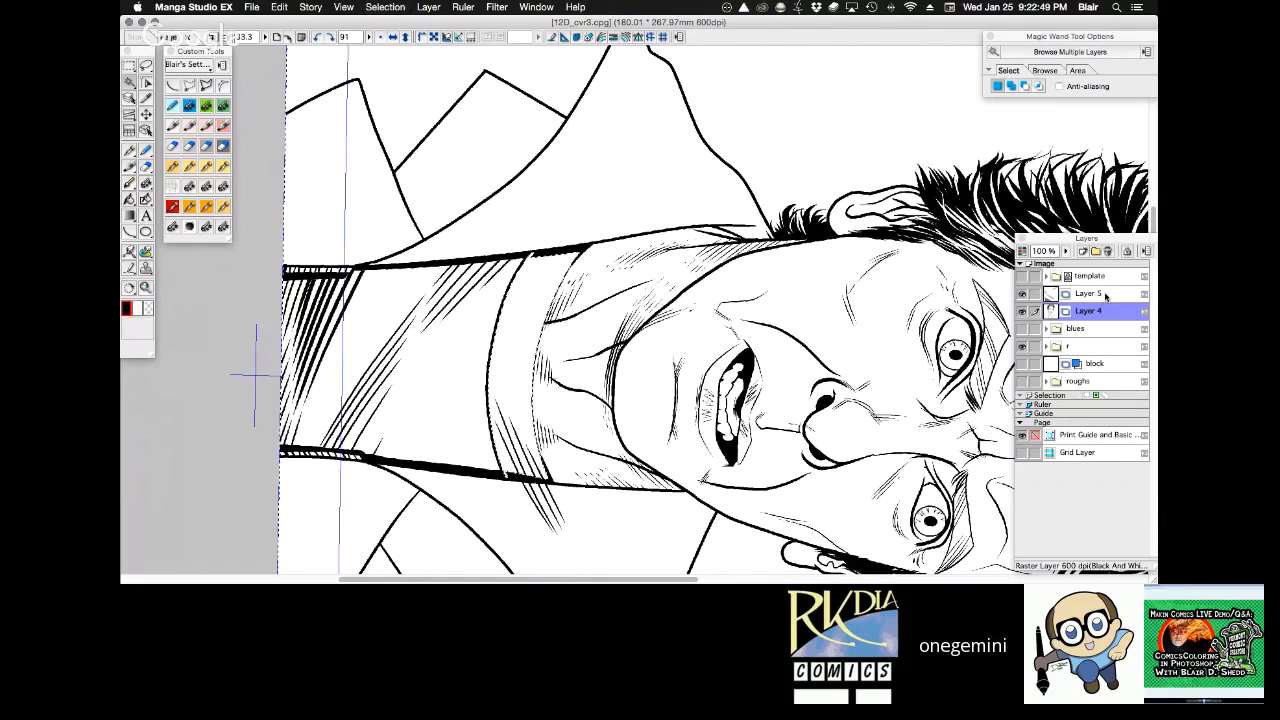
click(1105, 294)
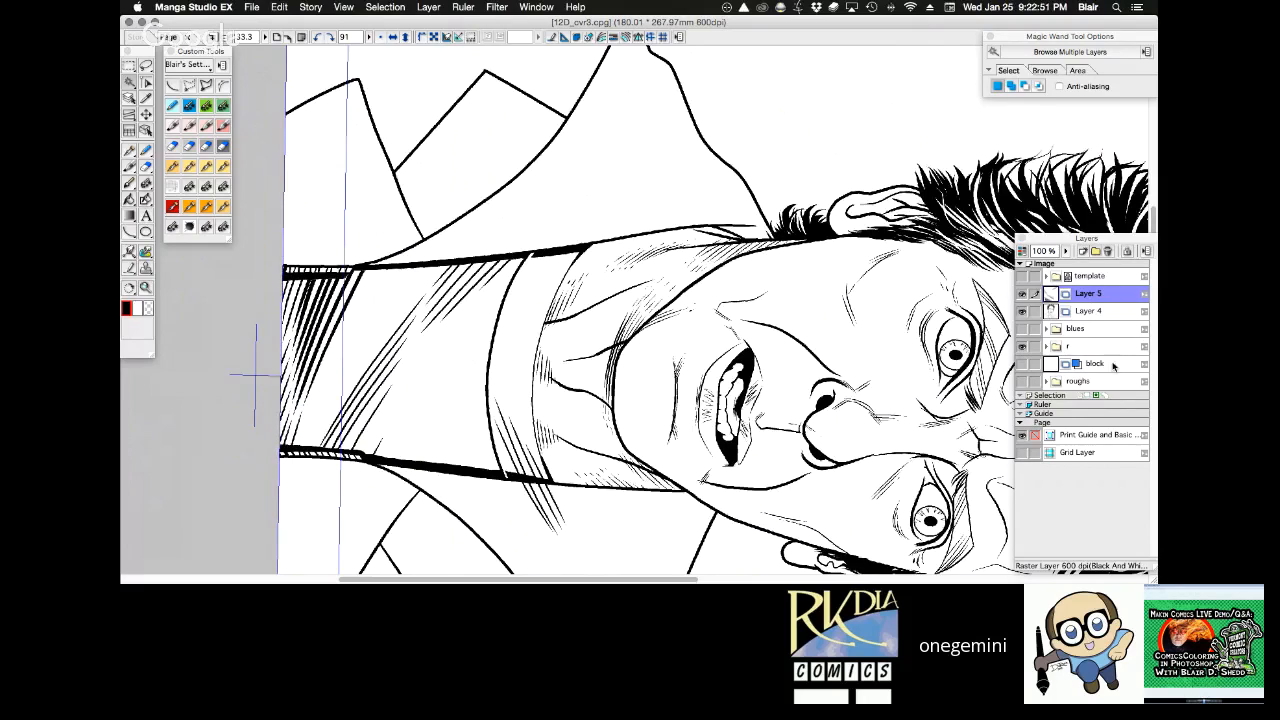
click(1100, 312)
click(1108, 295)
key(Delete)
key(r)
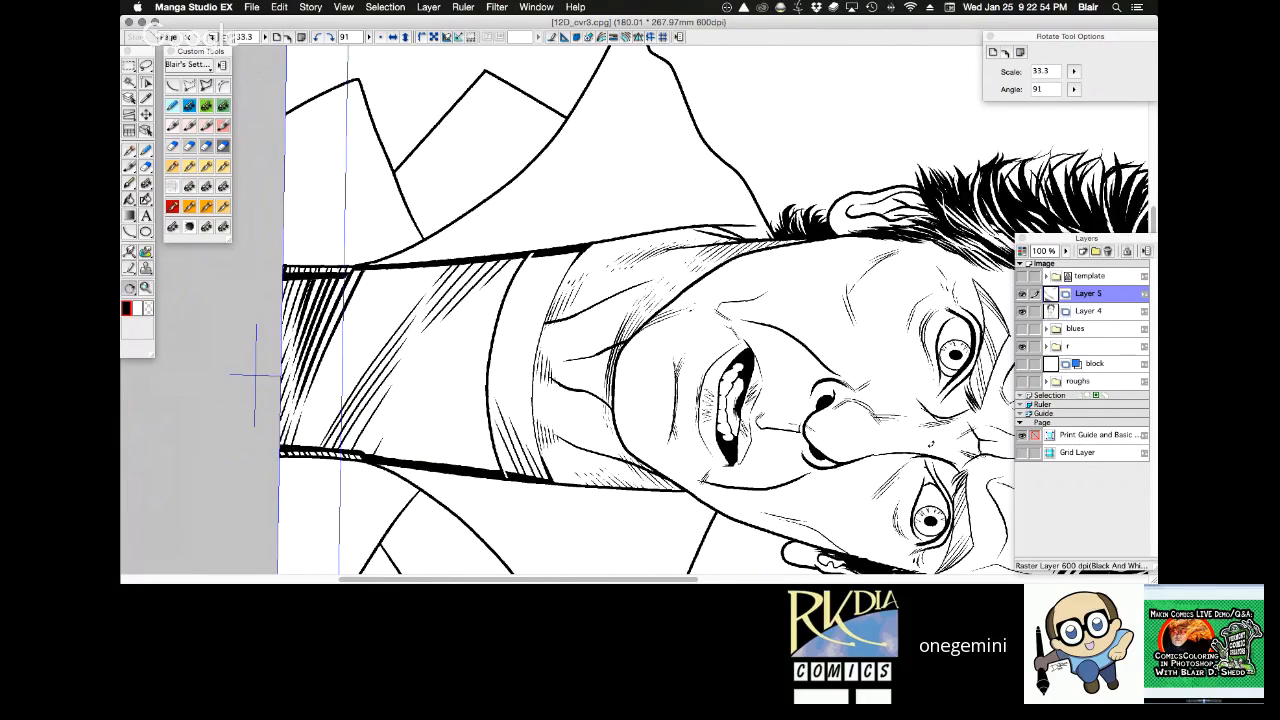
drag(255, 375, 822, 370)
key(super+d)
key(r)
mouse_move(871, 333)
mouse_down()
mouse_move(909, 382)
mouse_move(297, 500)
mouse_up()
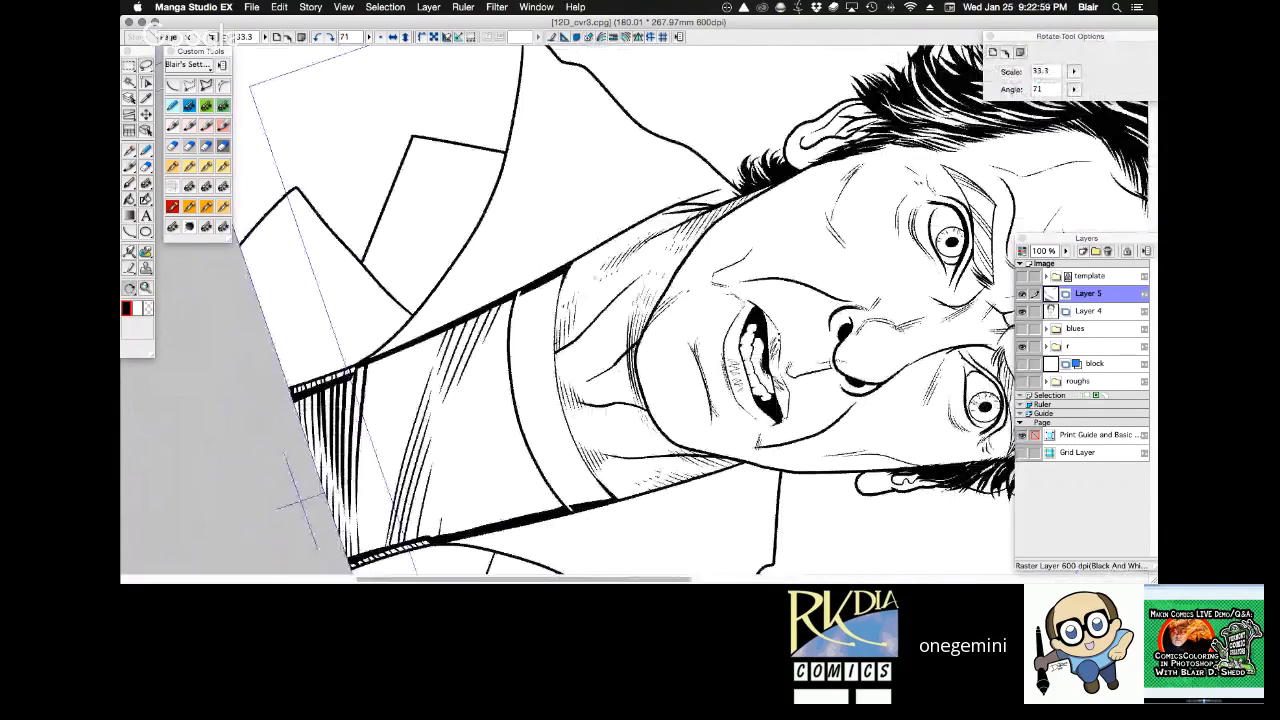
Add short broken strokes to the shirt's middle and upper left hatching with the 0.30 mm Frenden - Nib - Stiff pen.
drag(731, 520, 620, 530)
super+click(531, 260)
super+click(531, 260)
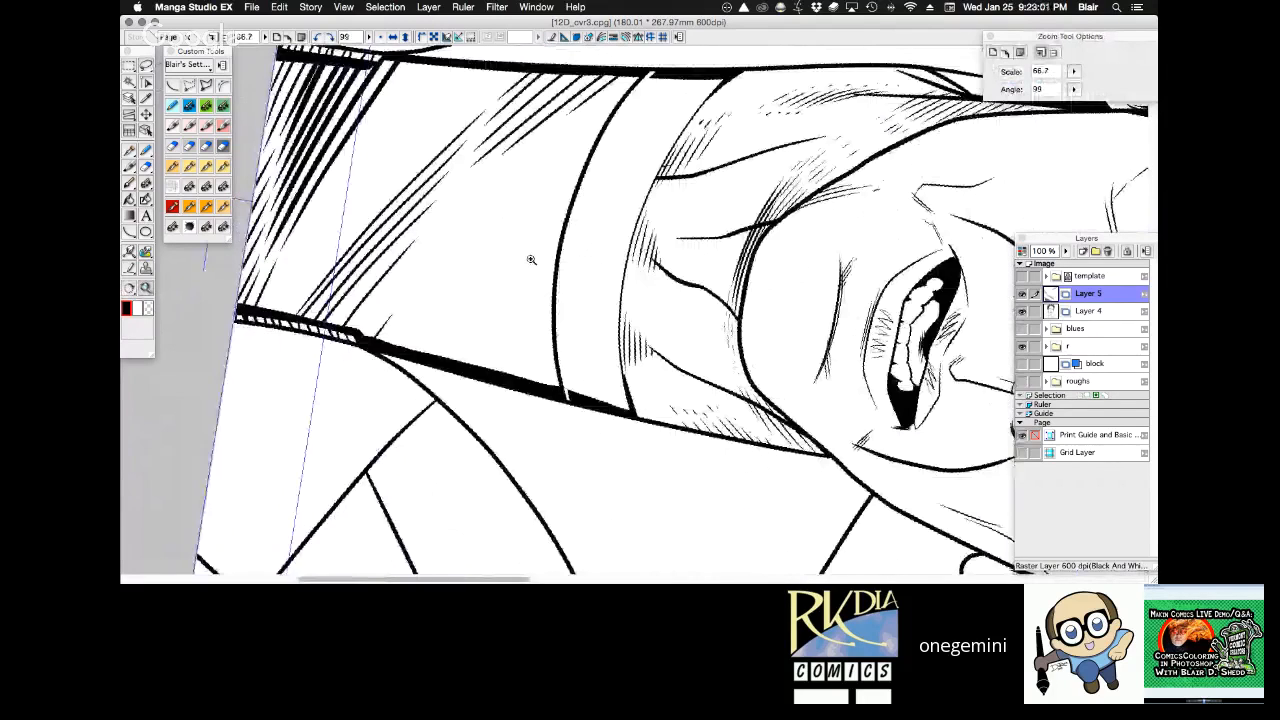
super+click(531, 260)
key(p)
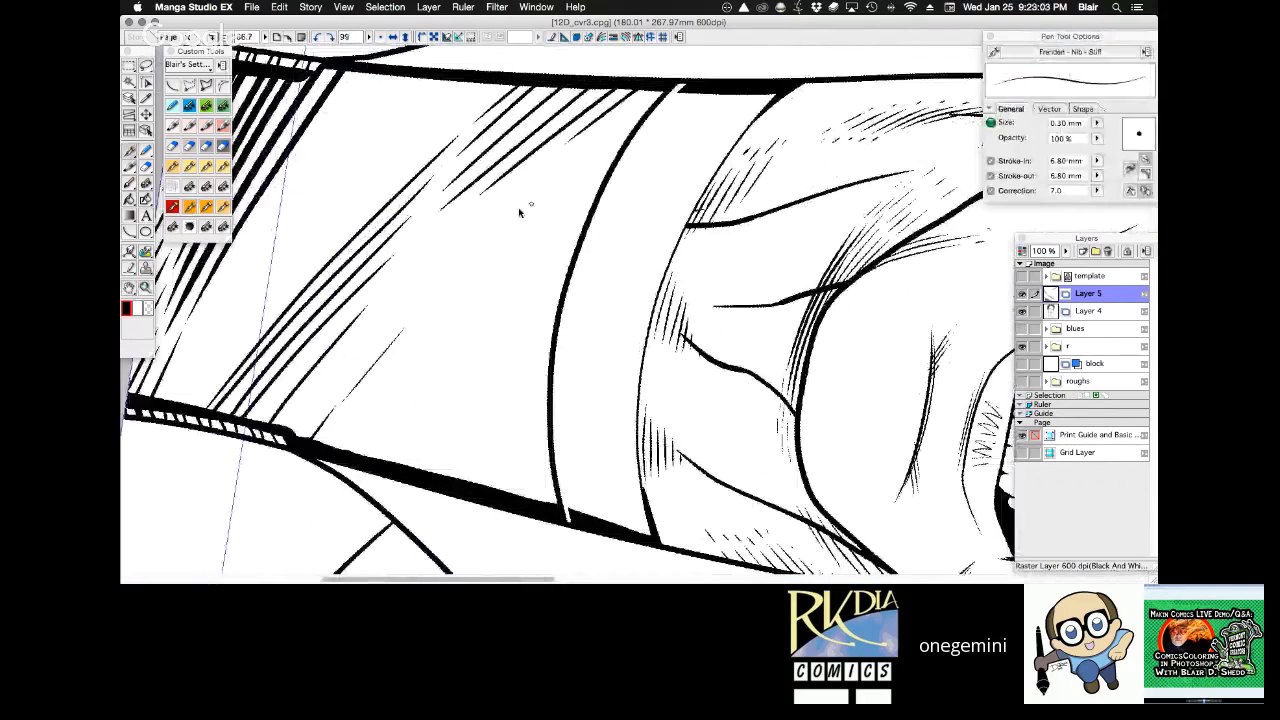
drag(411, 260, 377, 295)
drag(451, 274, 413, 314)
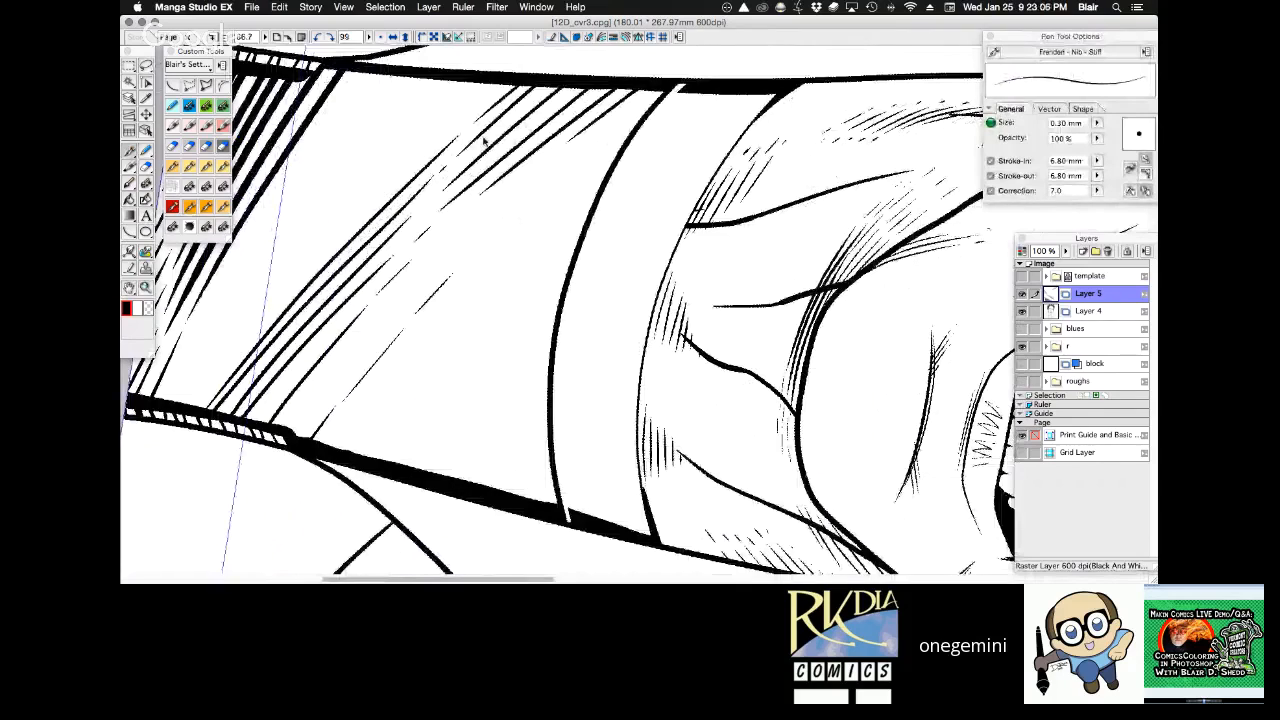
drag(475, 125, 453, 145)
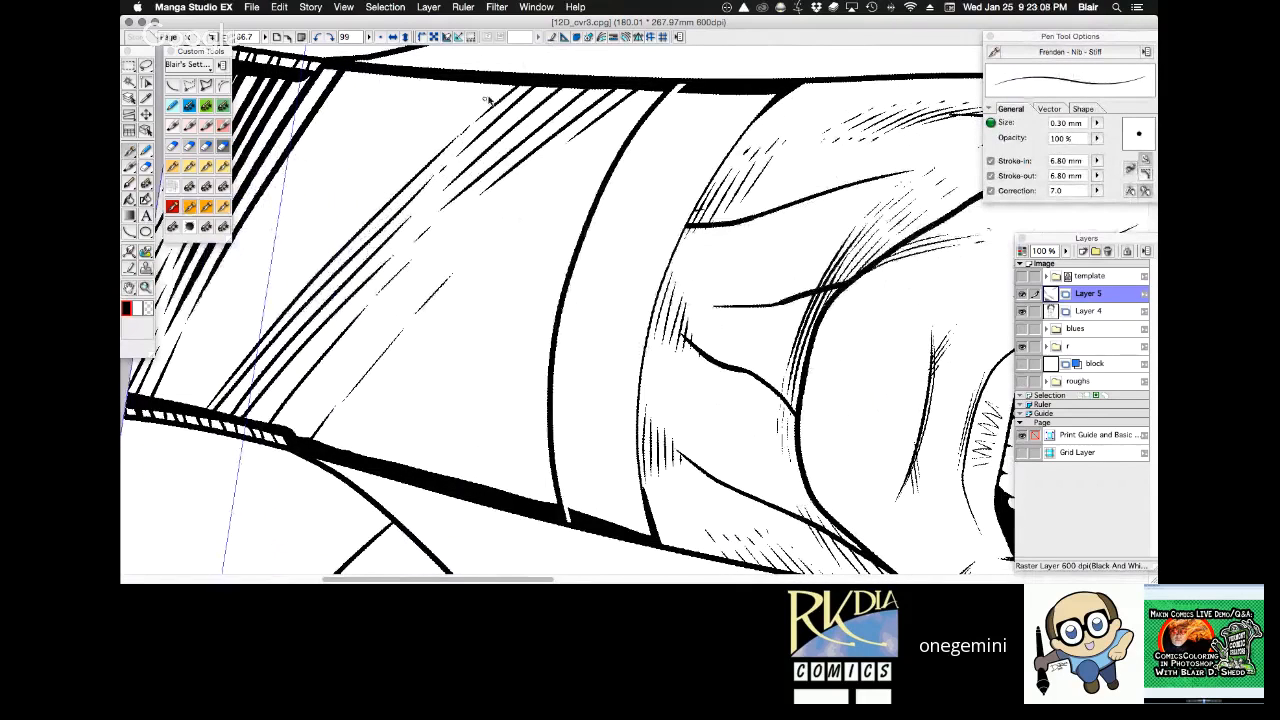
drag(523, 63, 428, 149)
Ink fine parallel strokes beside the diagonal hatching down across the right zipper, redoing the first one.
mouse_move(163, 445)
mouse_down()
mouse_move(371, 223)
mouse_move(247, 334)
mouse_move(333, 246)
mouse_up()
key(super+z)
drag(320, 247, 142, 444)
drag(222, 331, 122, 458)
drag(230, 324, 264, 284)
drag(199, 346, 160, 398)
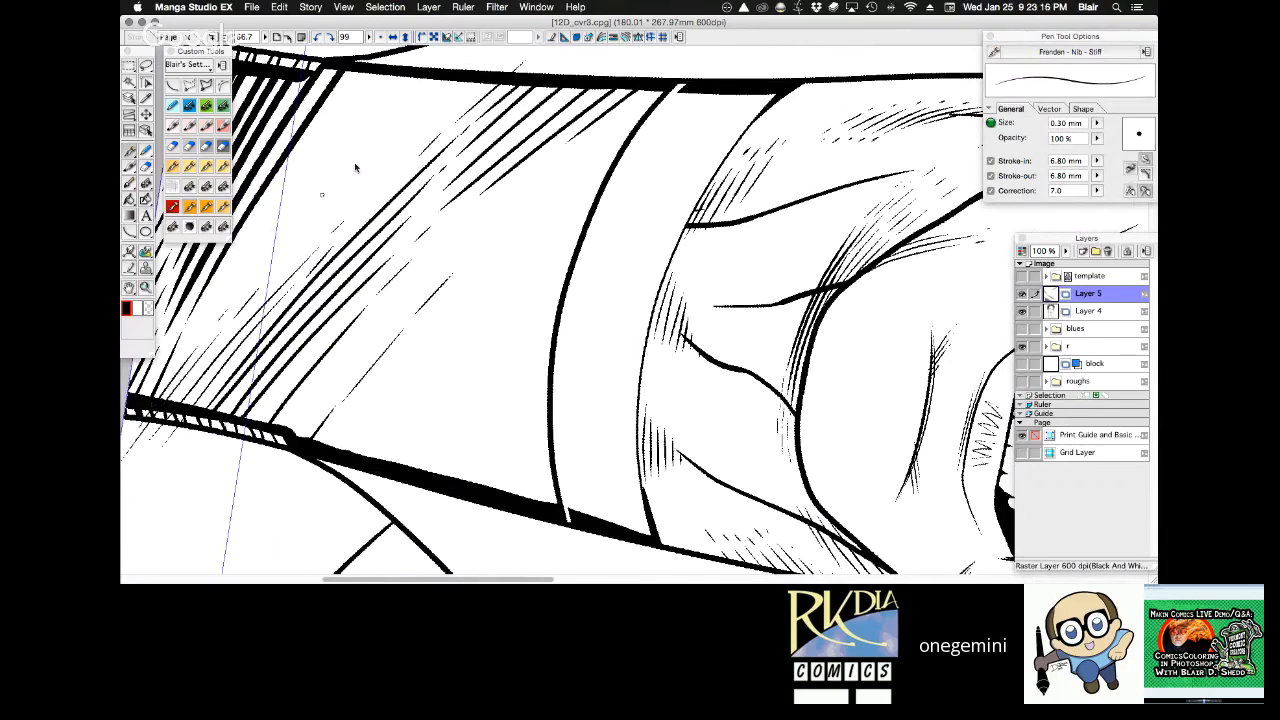
Trim the fine strokes on Layer 5 that overrun the shirt and its zippers, using a Magic Wand selection made on Layer 4.
click(1106, 314)
key(w)
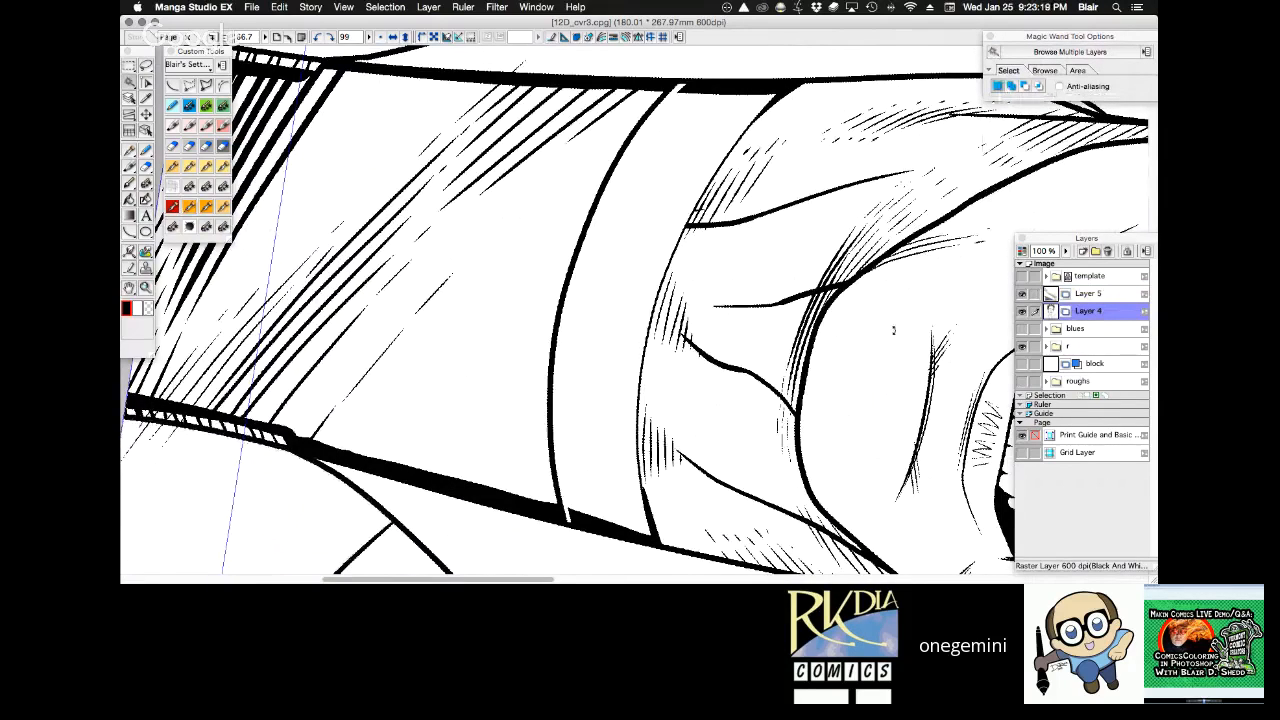
drag(893, 330, 697, 383)
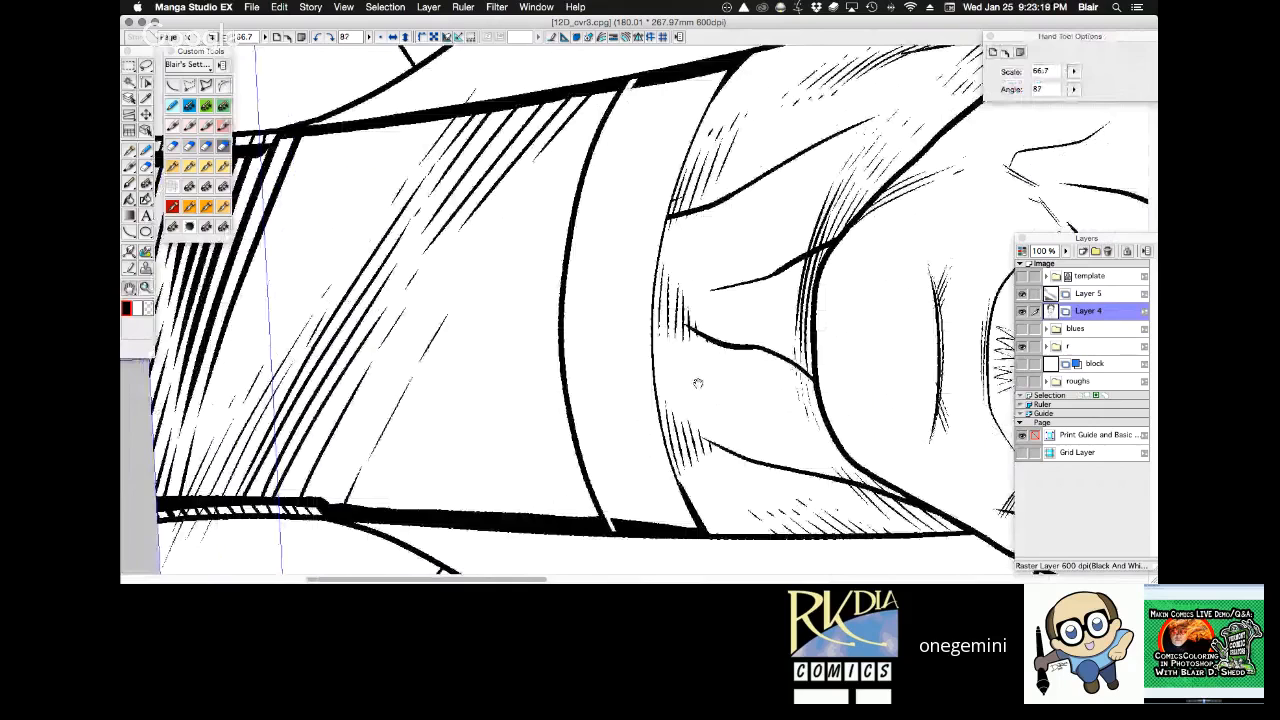
click(1106, 295)
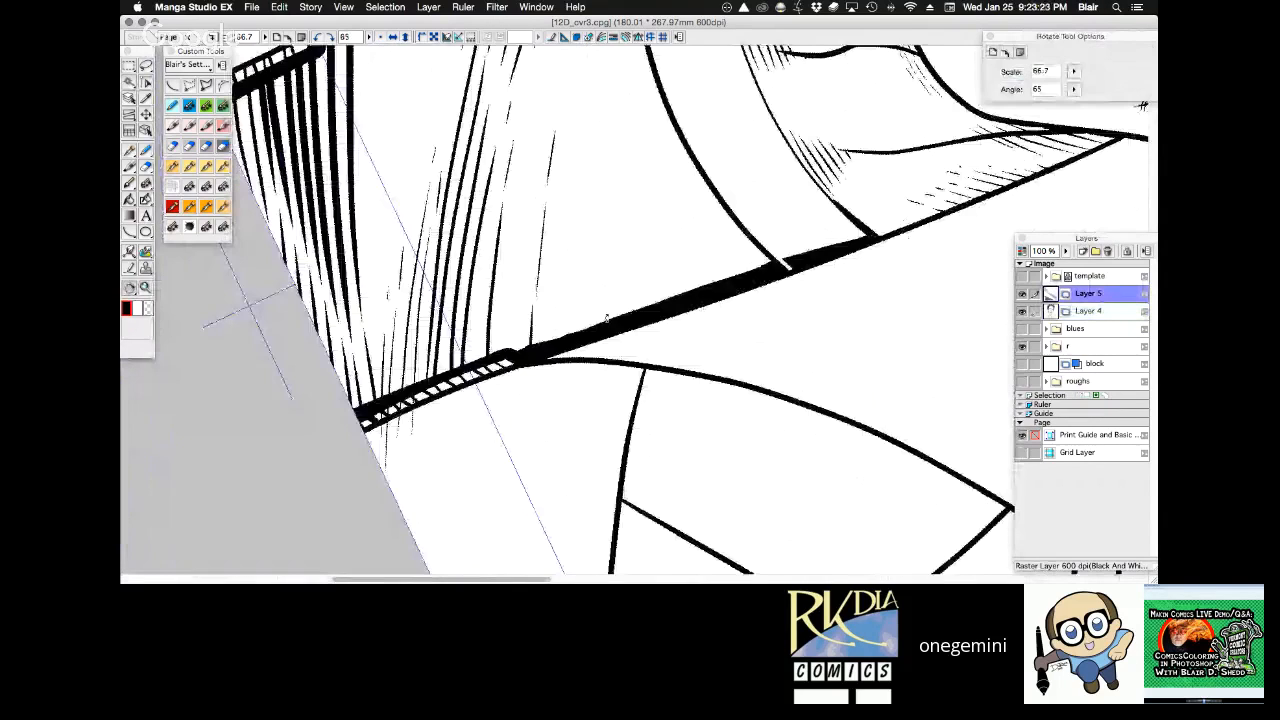
key(e)
key(shift+space)
mouse_move(884, 245)
mouse_down()
mouse_move(709, 186)
mouse_move(717, 174)
mouse_move(740, 190)
mouse_up()
key(d)
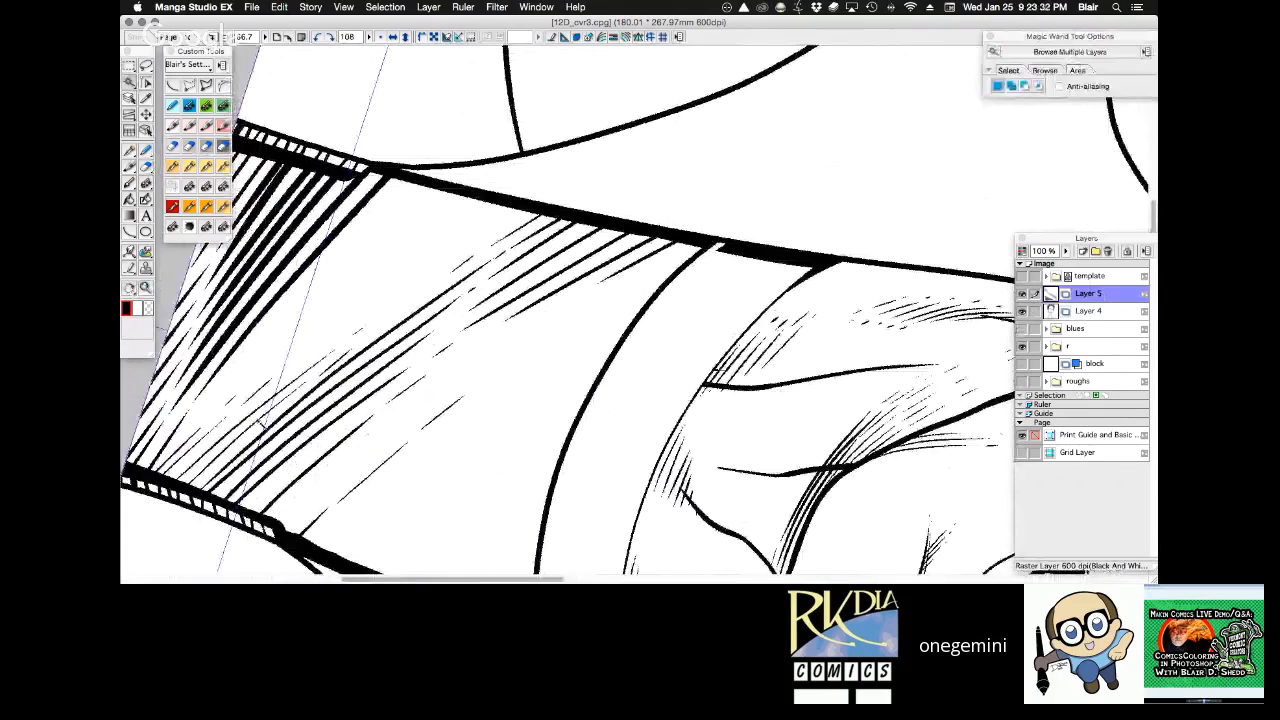
Select the shirt area and ink a long tapered stroke from the left zipper with the 0.40 mm G pen on Layer 4, redoing early attempts.
click(266, 423)
key(p)
mouse_move(238, 364)
mouse_down()
mouse_move(414, 186)
mouse_move(301, 316)
mouse_move(464, 188)
mouse_up()
key(super+z)
key(super+z)
drag(232, 366, 328, 270)
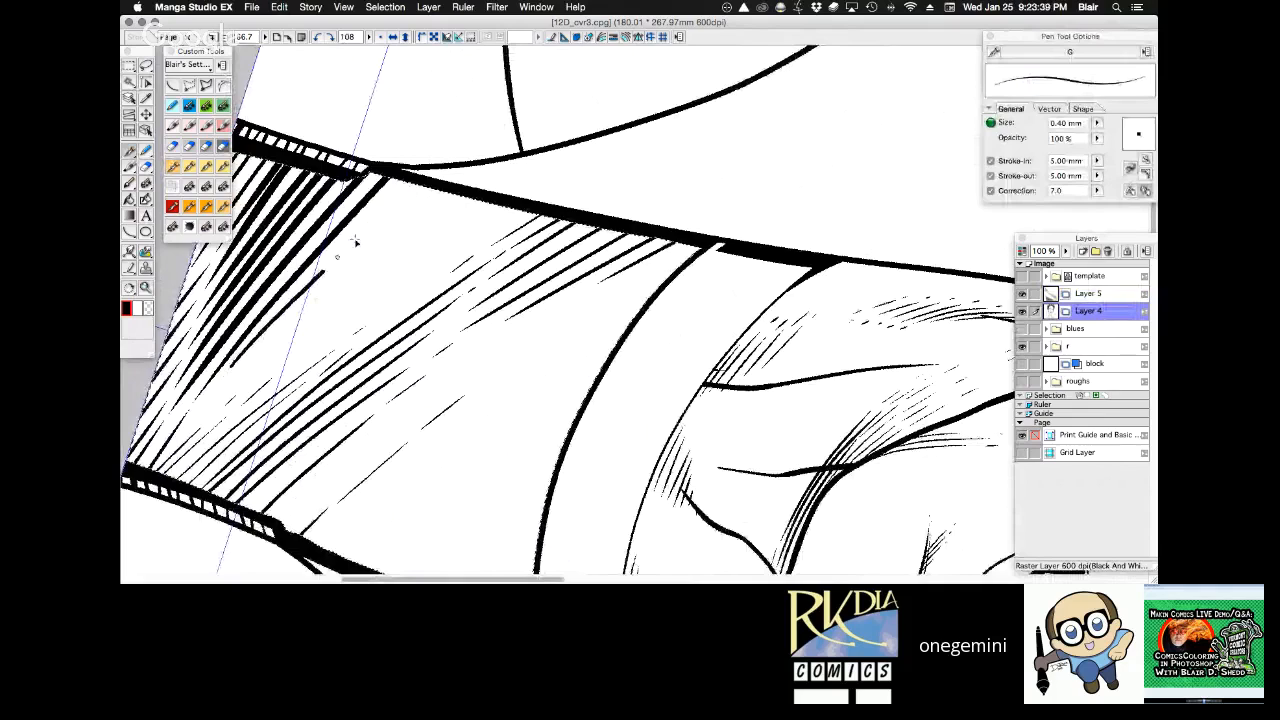
Ink two progressively shorter tapered strokes beside the long one at the left zipper, redoing the first, and switch to the Frenden - Nib - Stiff pen.
key(super+z)
drag(234, 363, 411, 183)
drag(280, 327, 434, 186)
key(super+z)
drag(274, 330, 429, 187)
key(super+z)
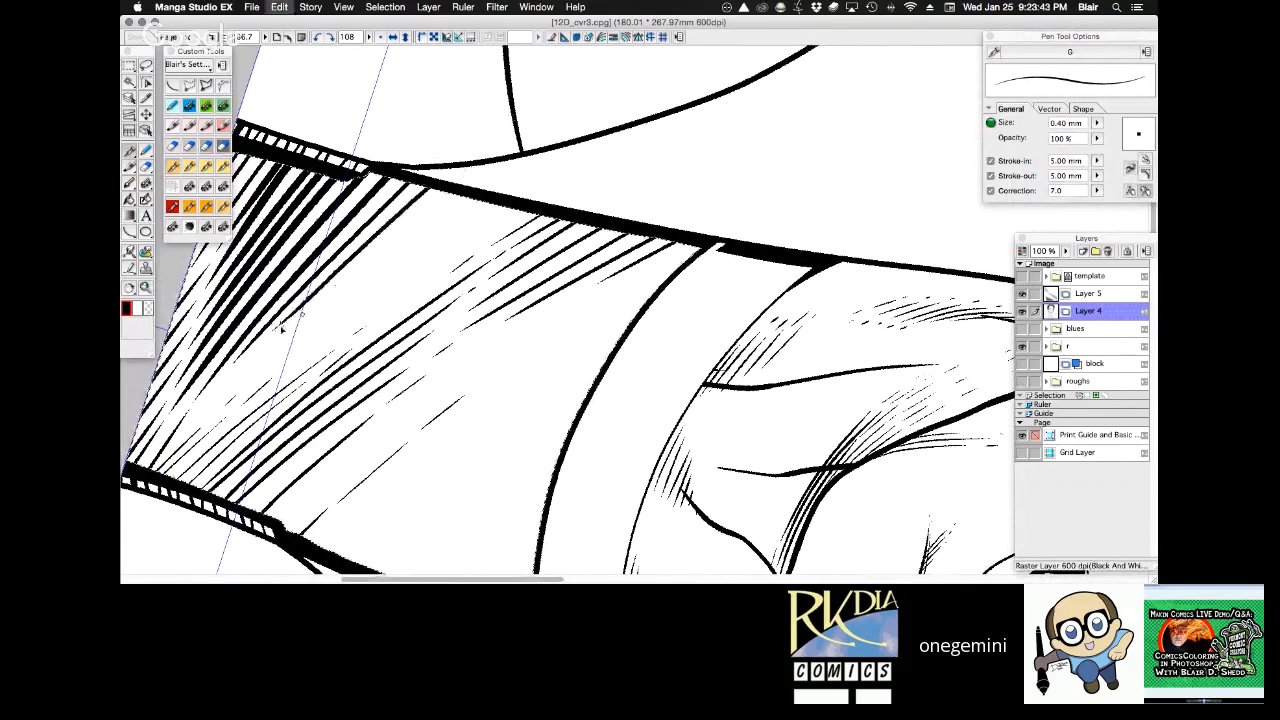
drag(284, 326, 430, 188)
drag(369, 258, 442, 189)
click(190, 207)
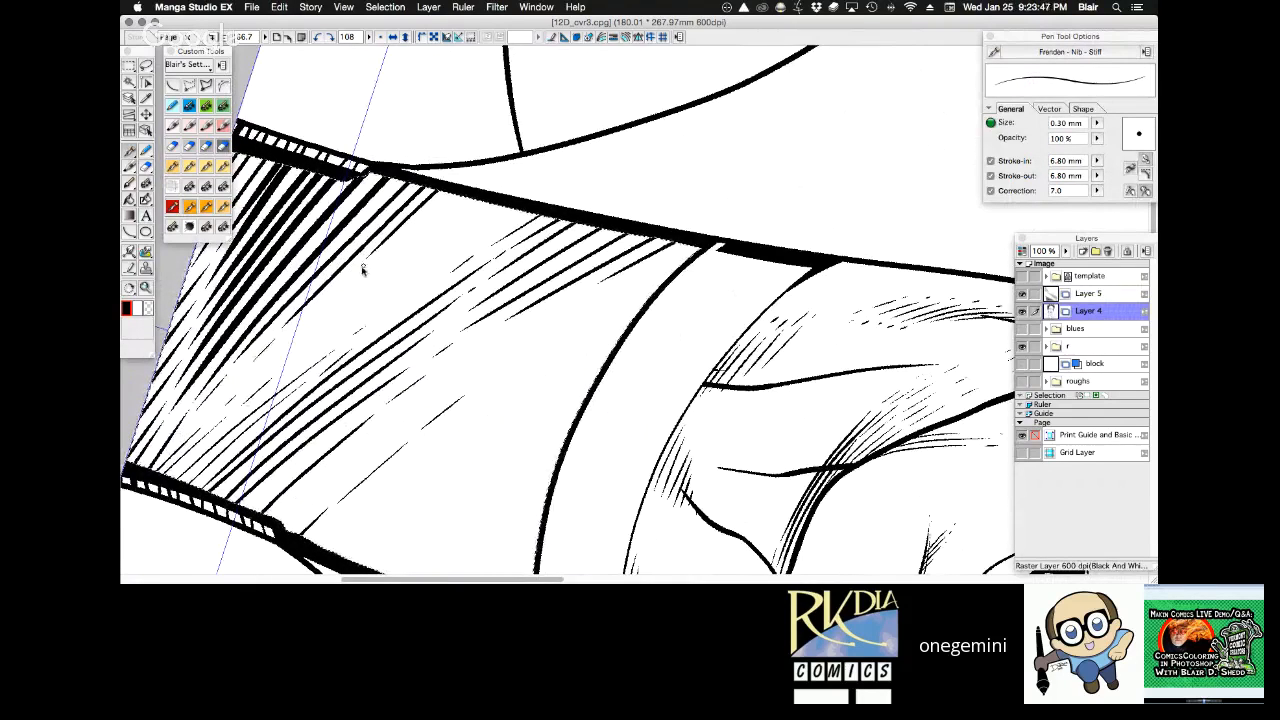
Merge Layer 5 into Layer 4 and create a new raster layer named Layer 5 above it.
key(r)
drag(791, 268, 779, 228)
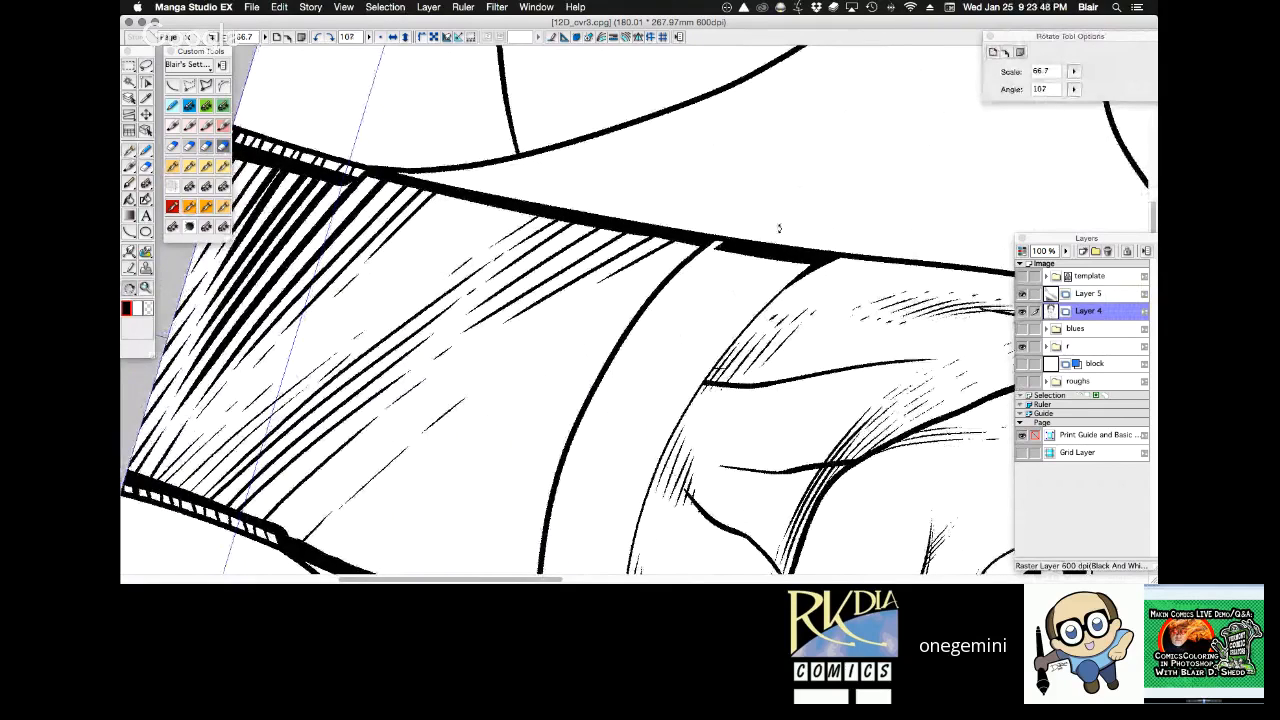
drag(779, 228, 807, 259)
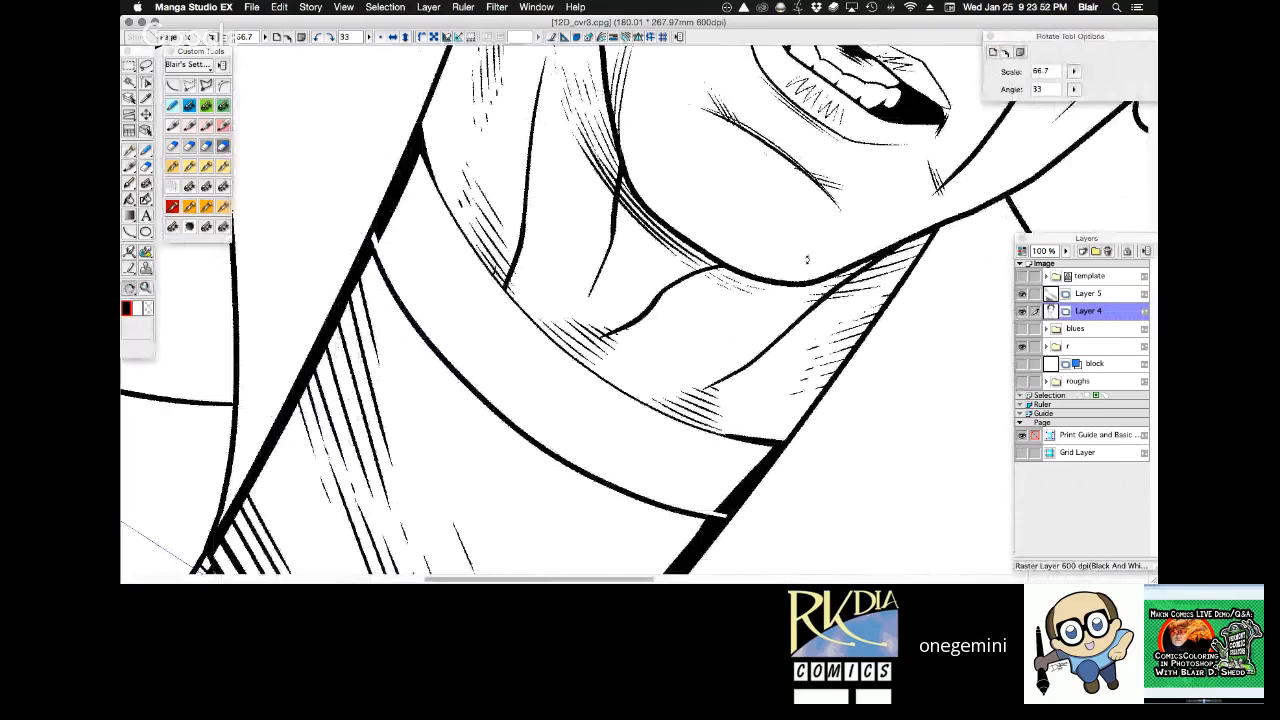
click(1088, 293)
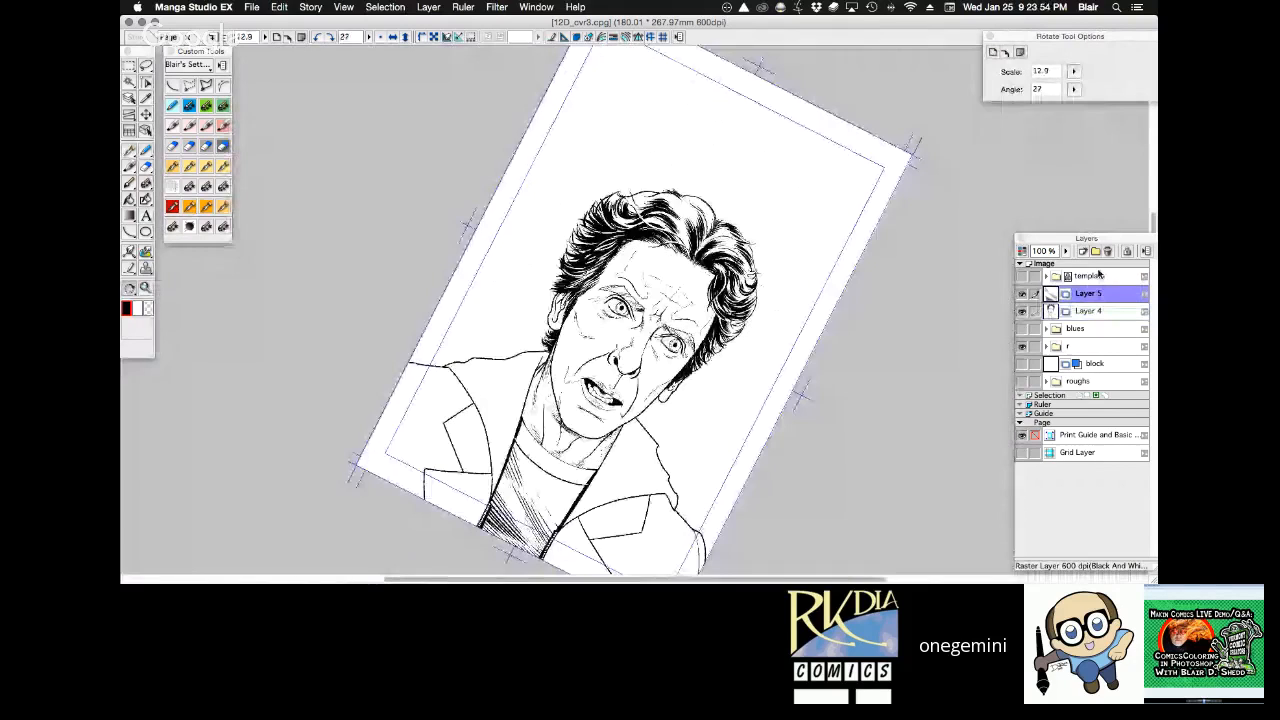
key(super+e)
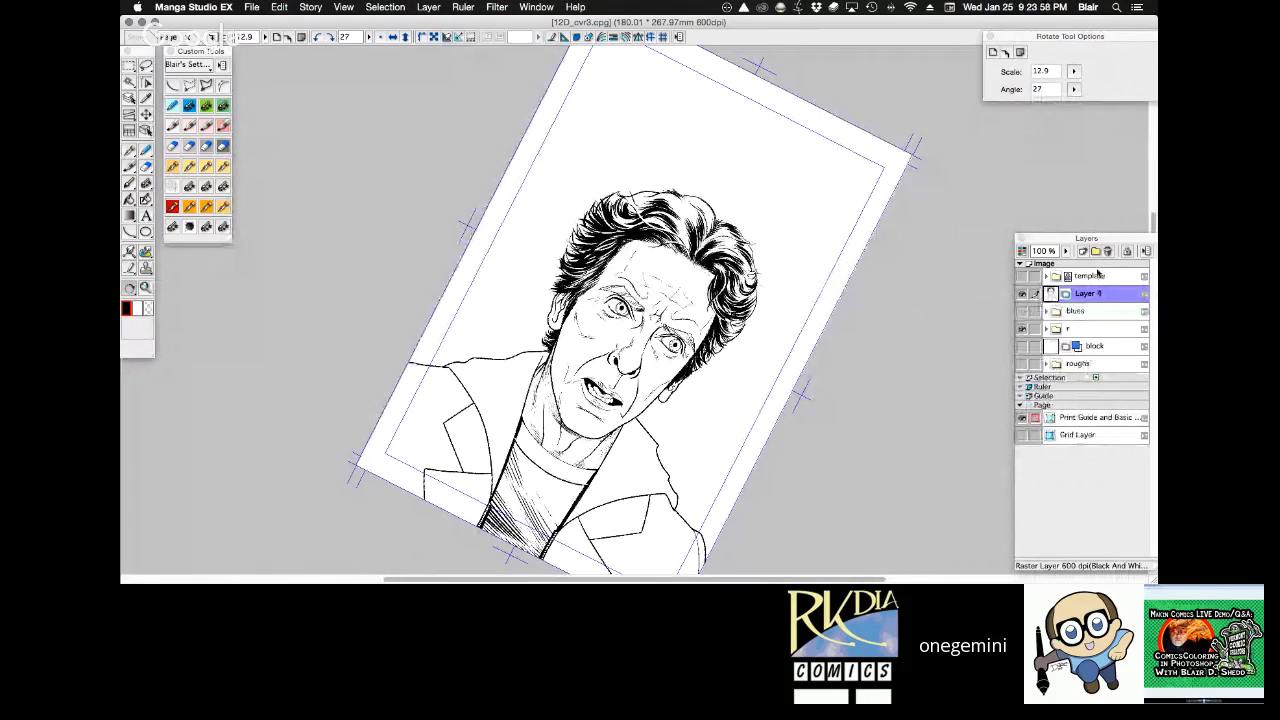
key(super+Tab)
key(Return)
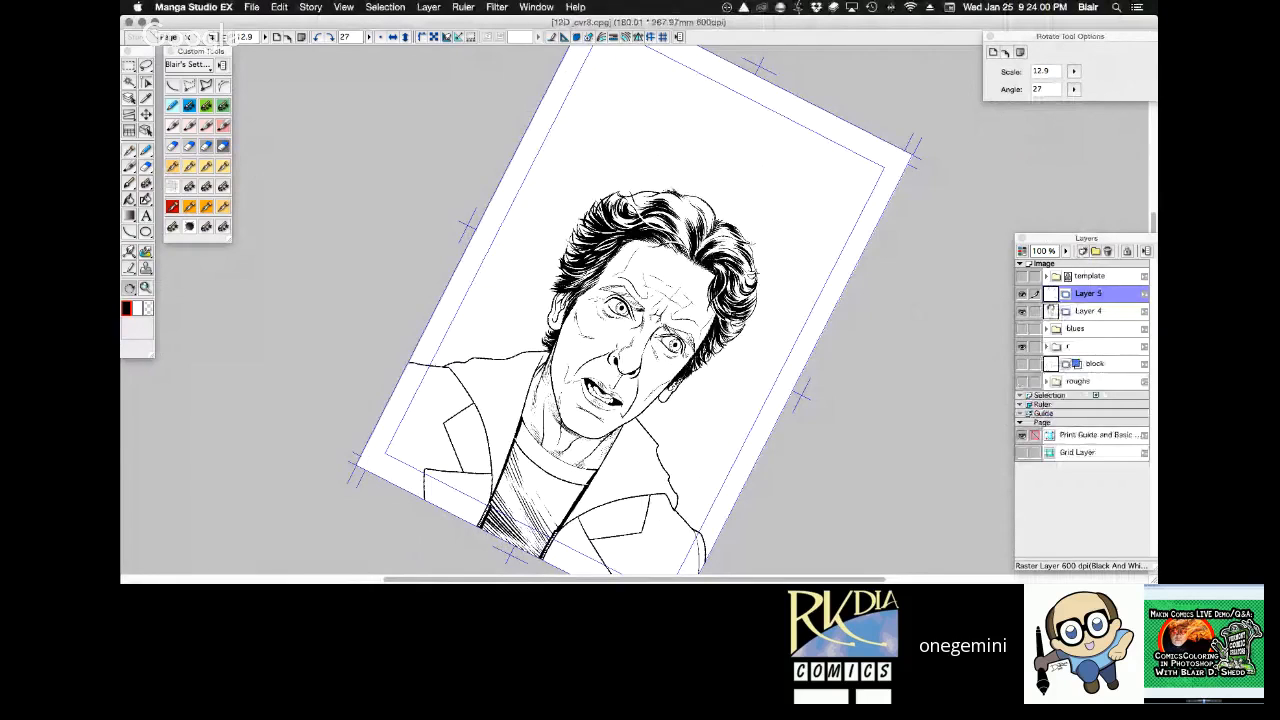
Ink parallel diagonal strokes on Layer 5 from under the collar band to the right zipper with the 0.40 mm G pen, redoing one.
key(super+space)
click(651, 397)
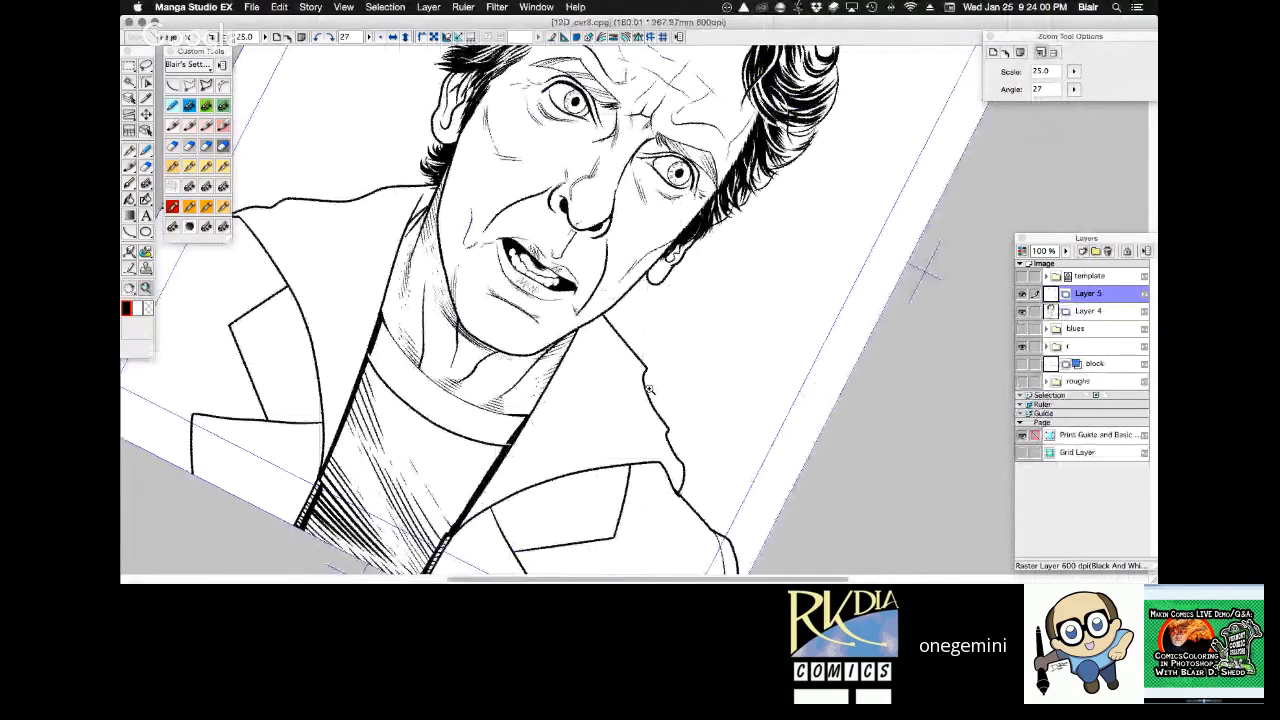
click(486, 275)
key(shift+space)
drag(528, 210, 751, 162)
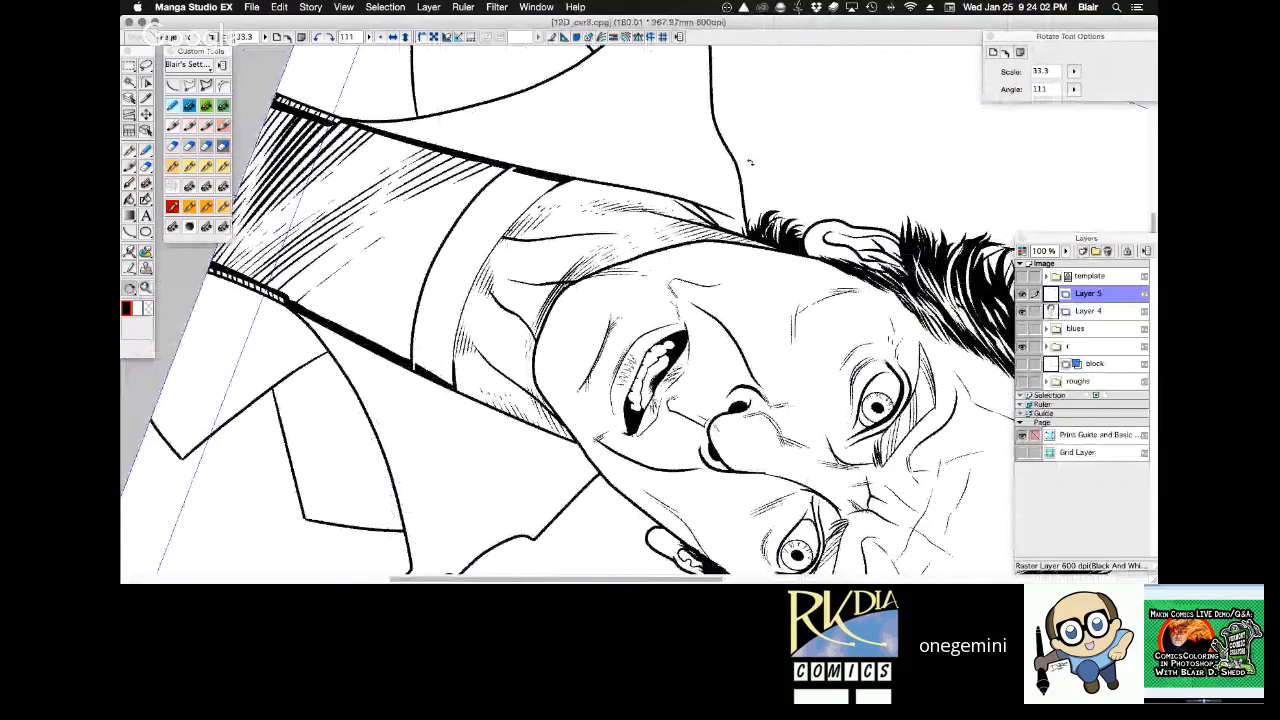
drag(751, 162, 732, 149)
key(super+space)
click(588, 337)
click(191, 206)
drag(273, 364, 261, 394)
mouse_move(355, 248)
mouse_down()
mouse_move(266, 378)
mouse_move(408, 202)
mouse_up()
drag(316, 330, 444, 174)
key(super+z)
drag(330, 318, 458, 162)
drag(354, 296, 478, 142)
drag(394, 258, 462, 188)
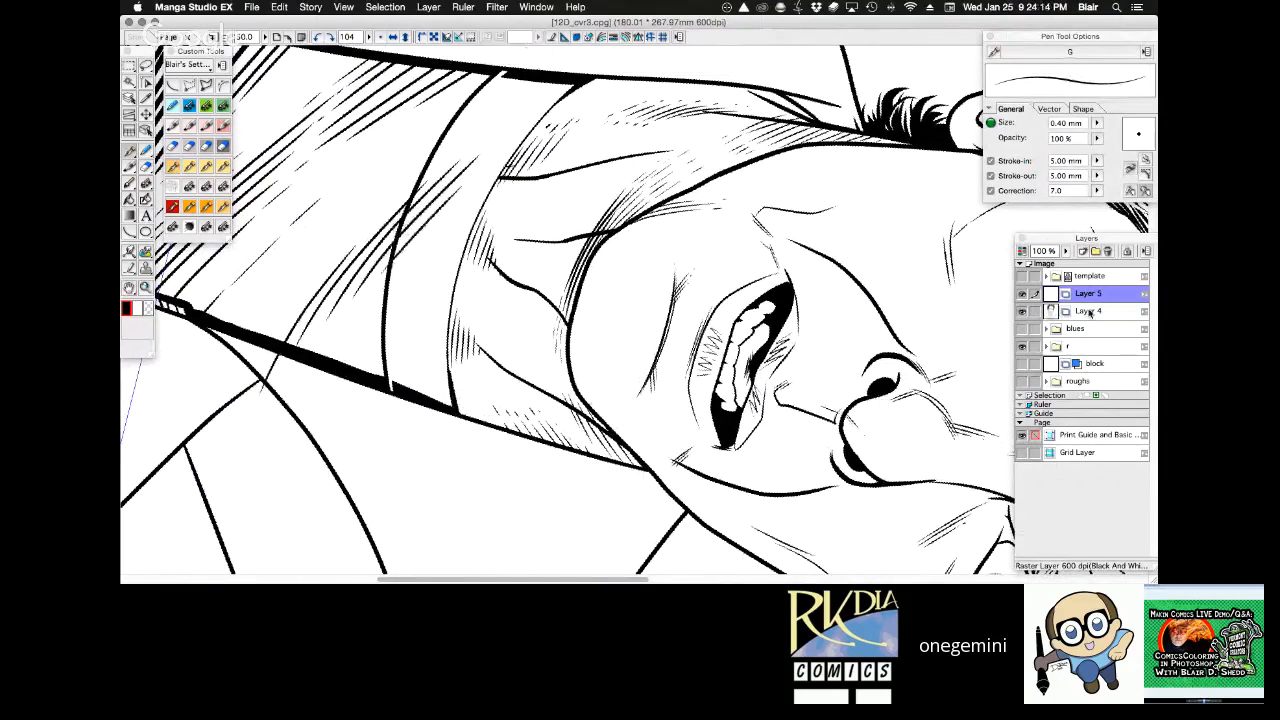
Erase the new strokes on Layer 5 where they overrun the collar band and right zipper, using a Magic Wand selection made on Layer 4.
click(1090, 312)
key(w)
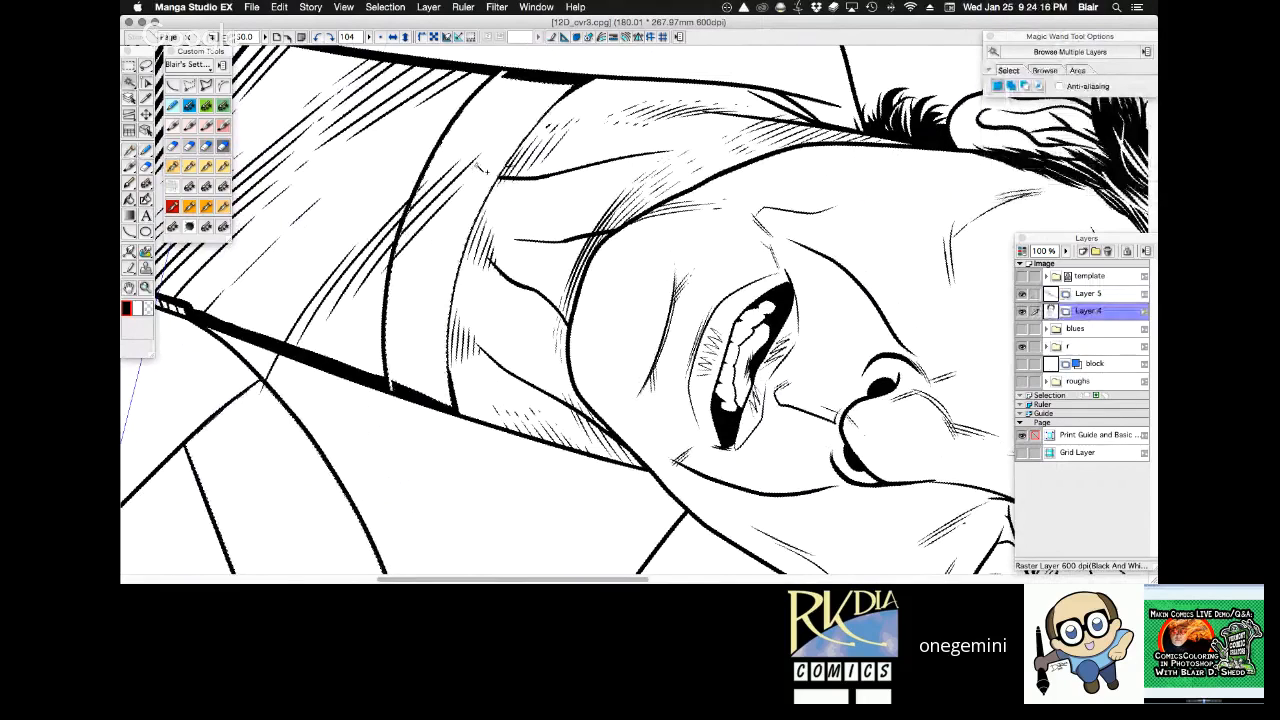
click(1100, 292)
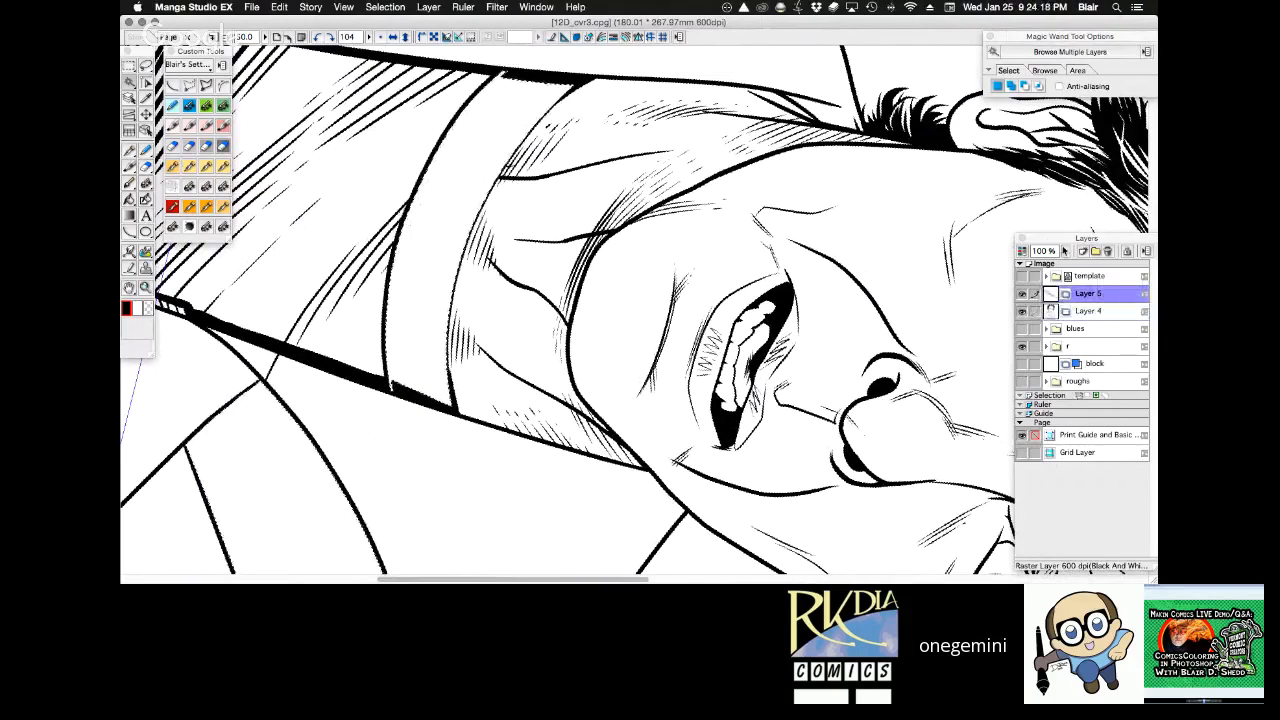
key(e)
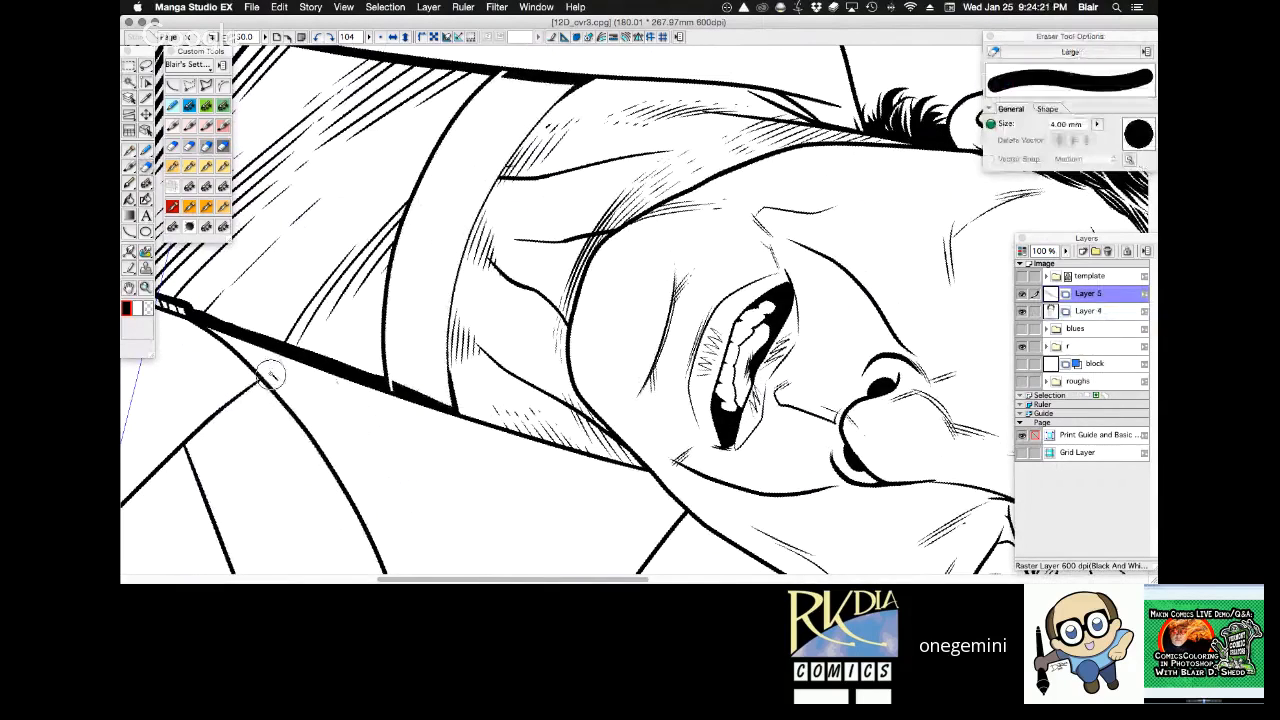
Add short fine strokes around the upper right shirt hatching with the 0.30 mm Frenden - Nib - Stiff pen, undoing one stroke.
click(176, 167)
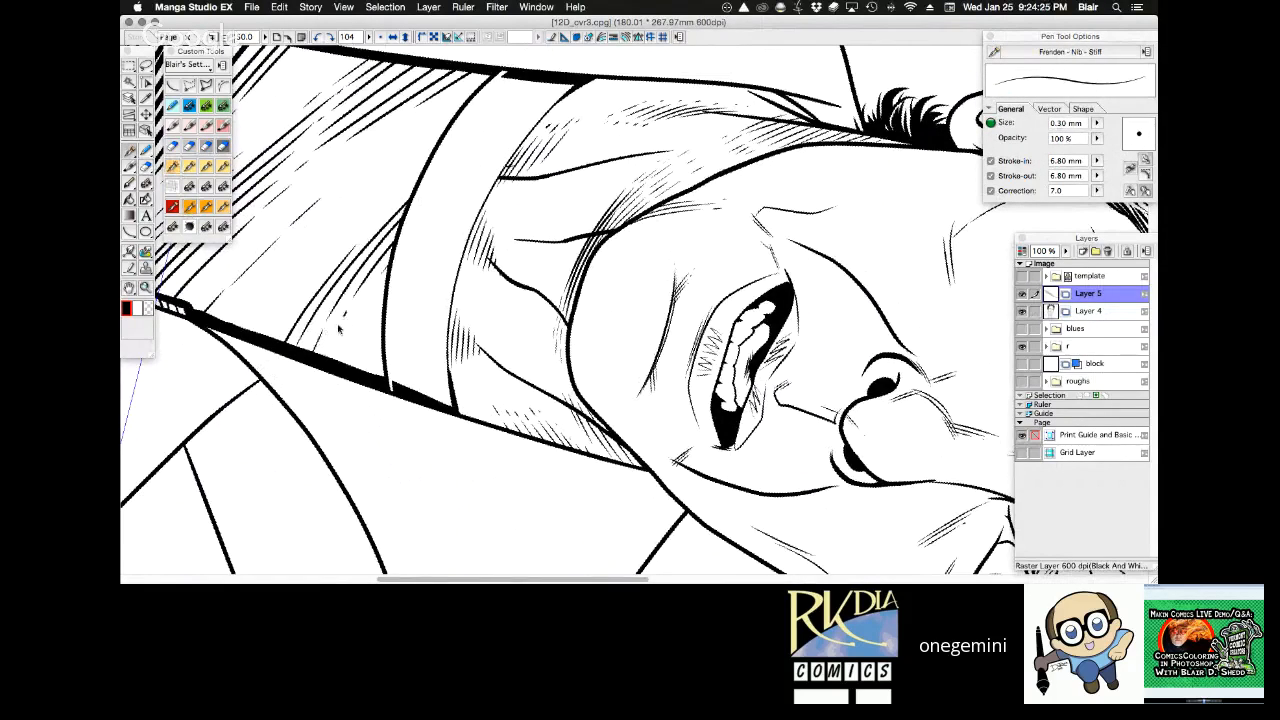
drag(380, 282, 360, 312)
key(super+z)
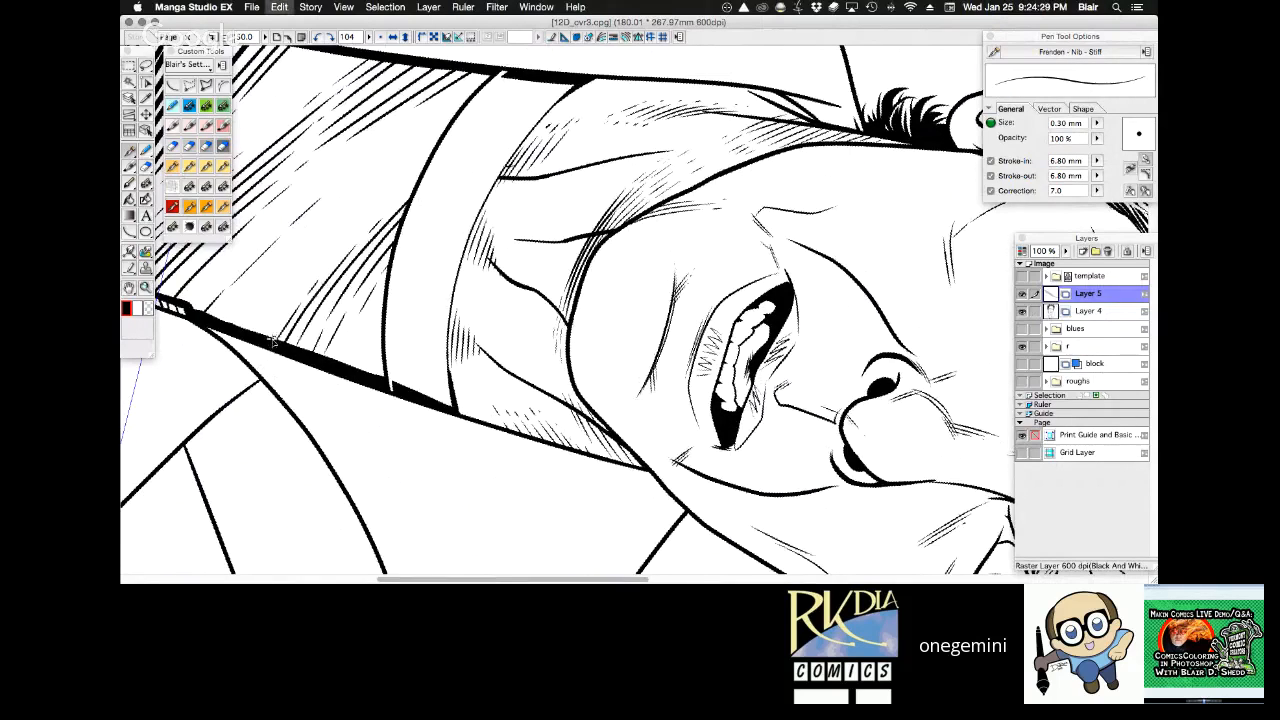
drag(274, 341, 309, 285)
drag(262, 340, 276, 316)
Ink short fine diagonal strokes just beneath the collar band at the shirt's upper left.
key(r)
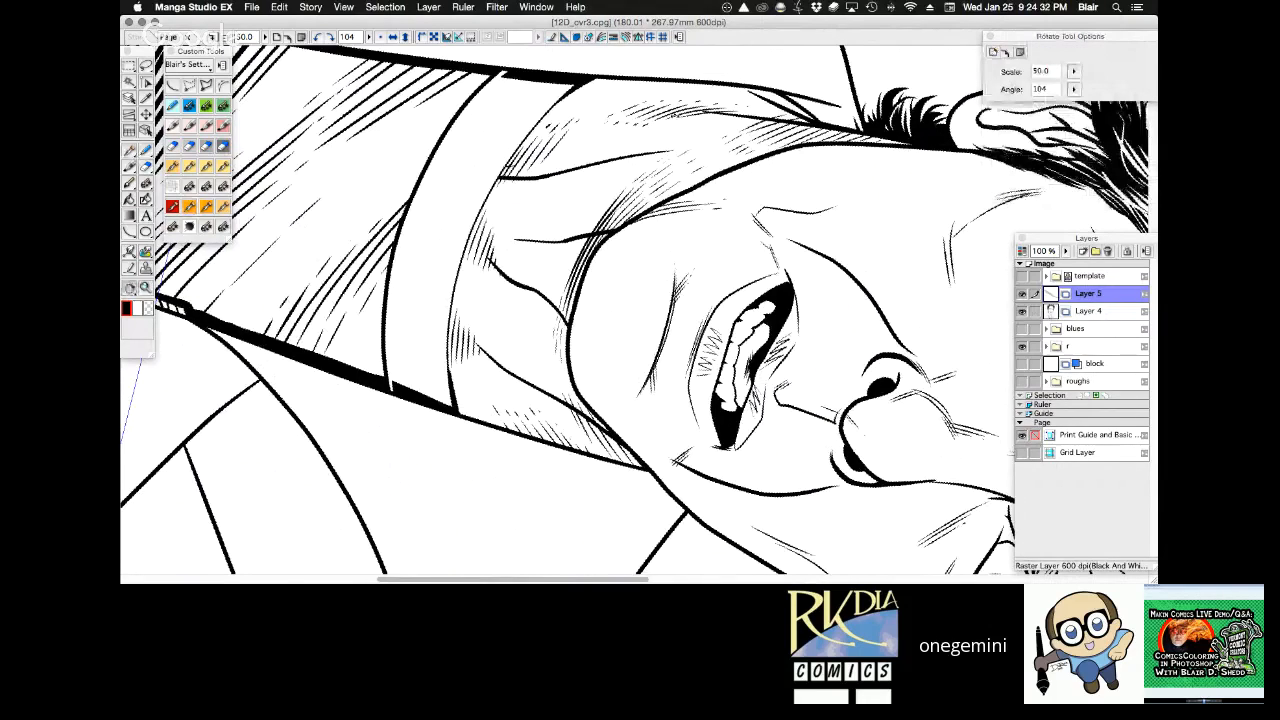
mouse_move(640, 118)
mouse_down()
mouse_move(504, 173)
mouse_move(658, 176)
mouse_move(628, 174)
mouse_up()
drag(299, 329, 355, 412)
drag(322, 346, 372, 406)
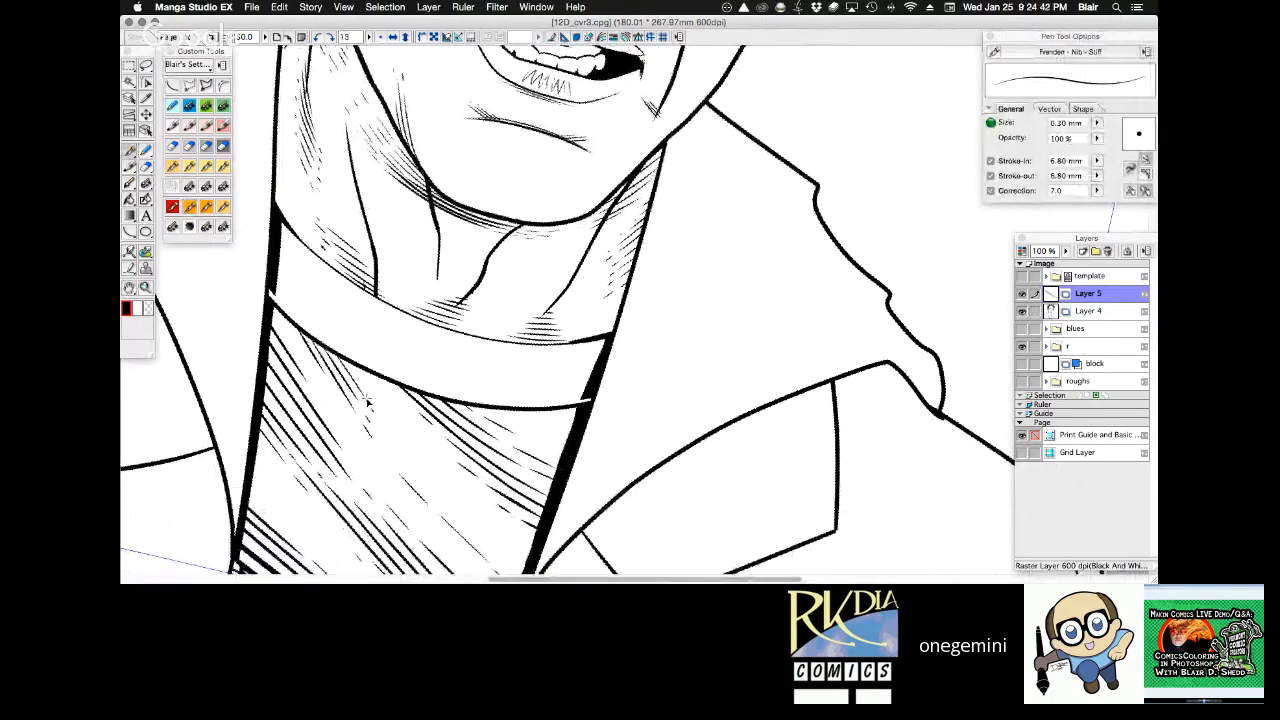
Merge Layer 5 with its under-collar hatching down into Layer 4.
key(super+space)
alt+super+click(599, 309)
alt+super+click(599, 309)
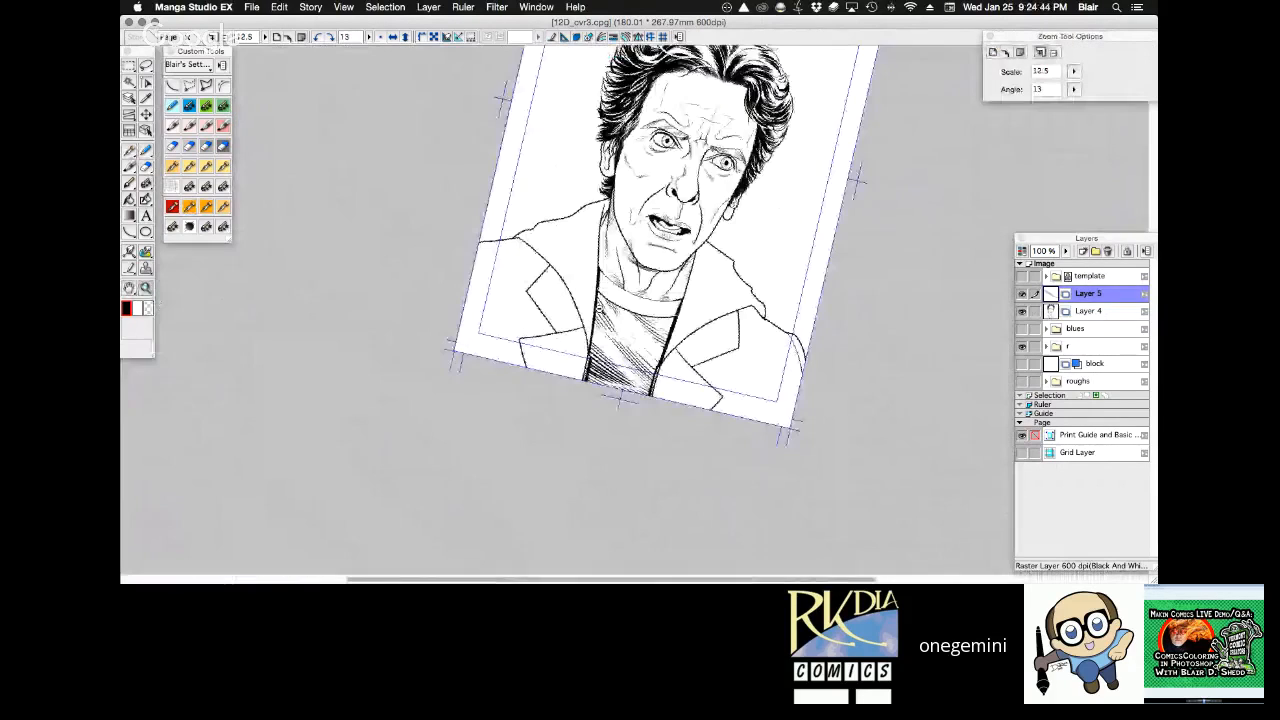
drag(600, 310, 514, 428)
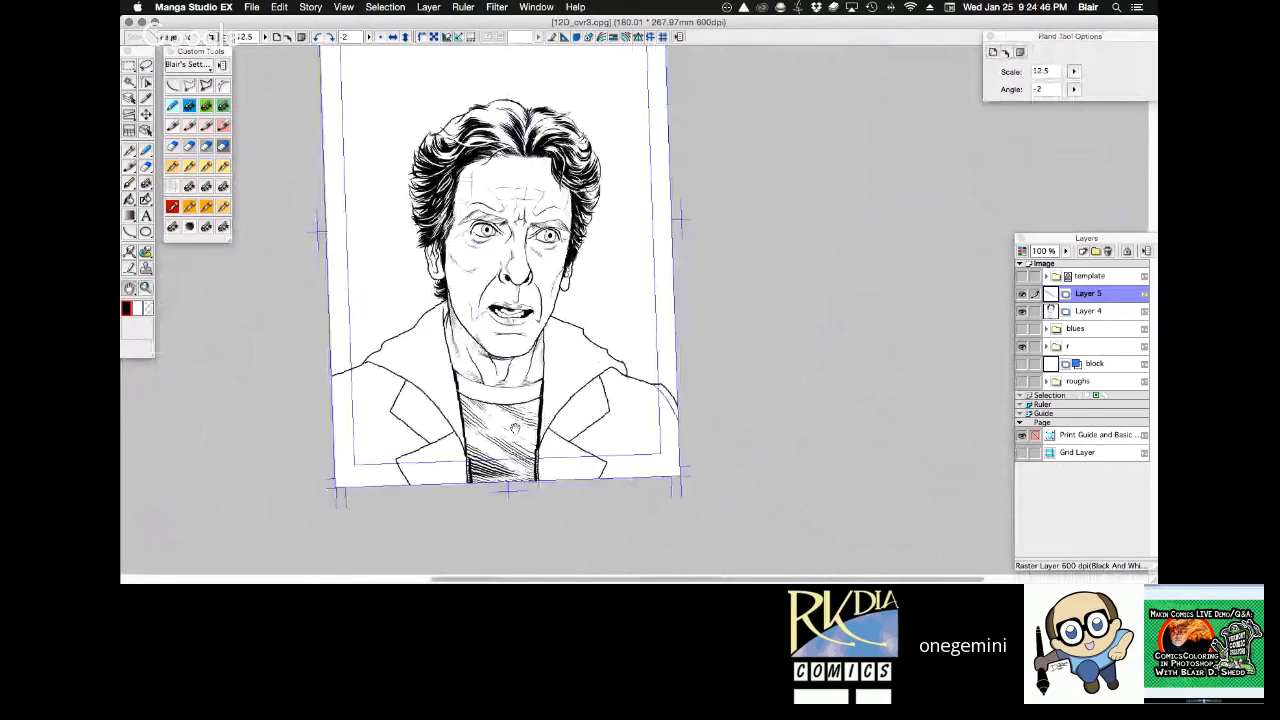
drag(460, 312, 606, 458)
key(super+e)
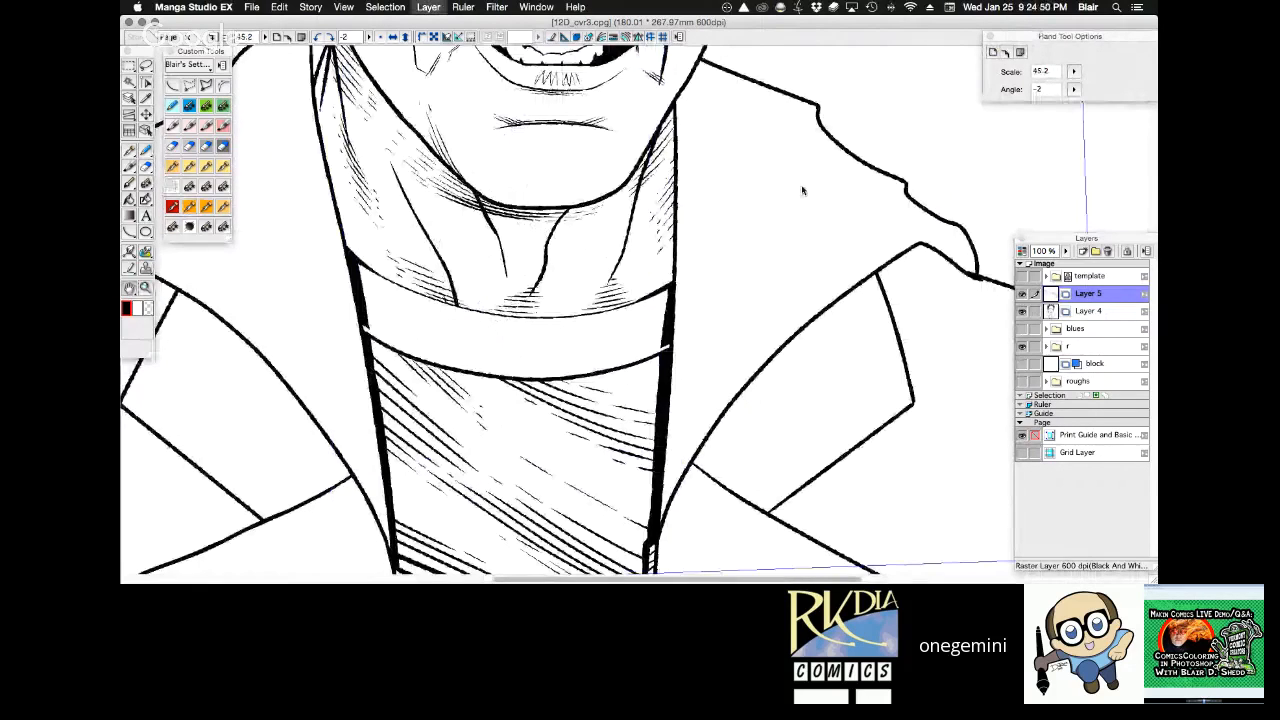
mouse_move(743, 406)
mouse_down()
mouse_move(555, 358)
mouse_move(635, 348)
mouse_move(656, 395)
mouse_up()
drag(650, 346, 670, 405)
drag(667, 345, 688, 398)
drag(680, 348, 705, 398)
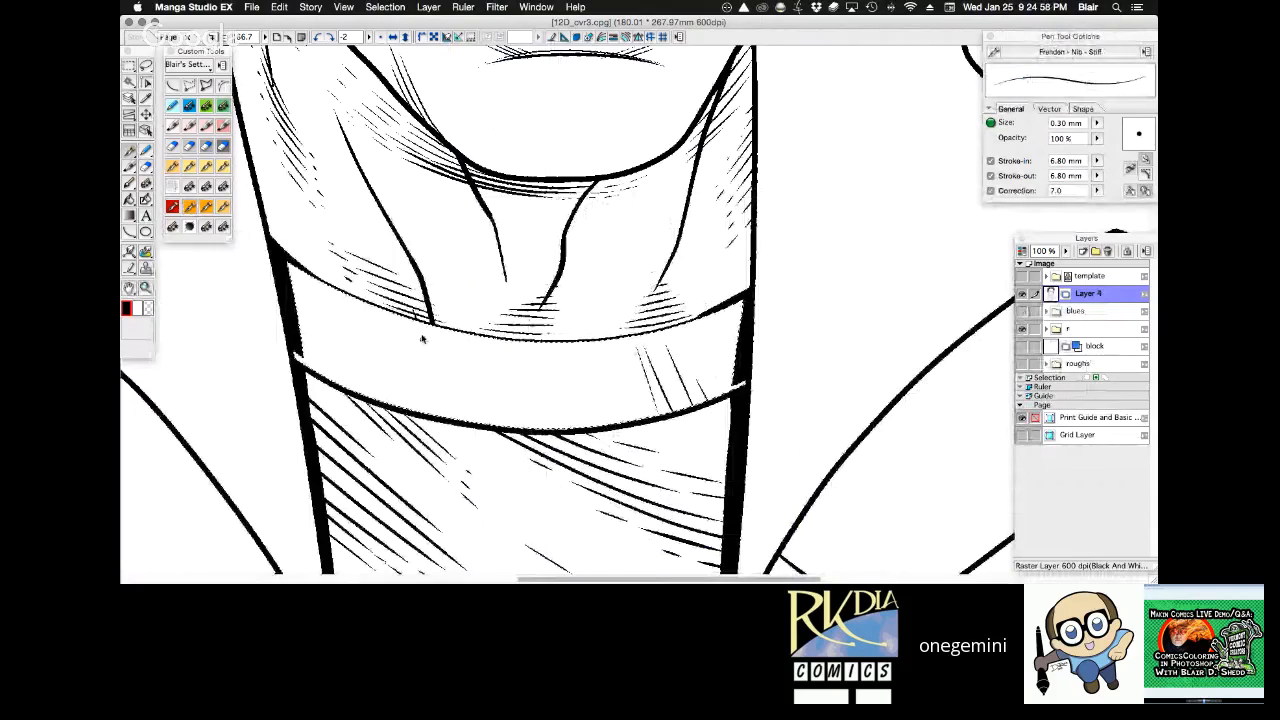
drag(418, 346, 424, 400)
drag(430, 347, 431, 414)
key(super+z)
key(super+z)
key(super+z)
key(super+z)
key(super+z)
key(super+z)
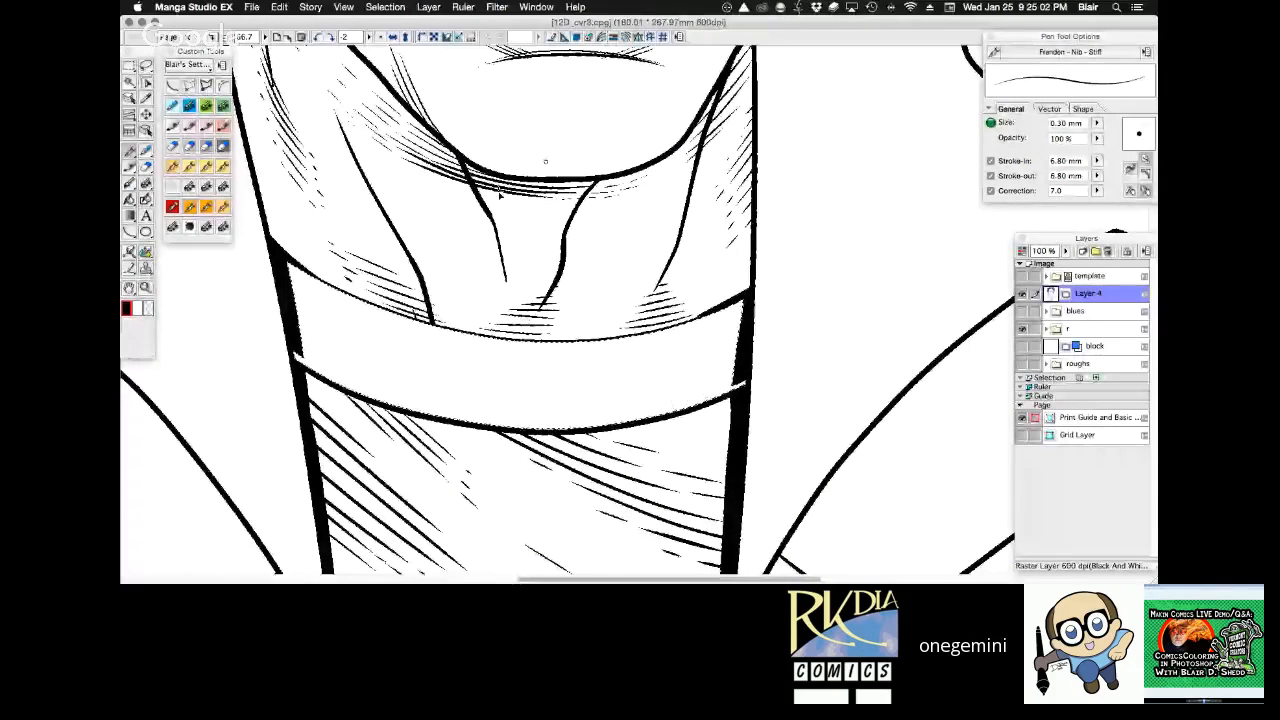
Ink fine, nearly vertical ribbing strokes at both ends of the collar band with the 0.30 mm Frenden - Nib - Stiff pen.
drag(308, 288, 302, 330)
drag(321, 294, 308, 357)
drag(340, 296, 331, 345)
drag(349, 333, 332, 374)
drag(355, 313, 355, 385)
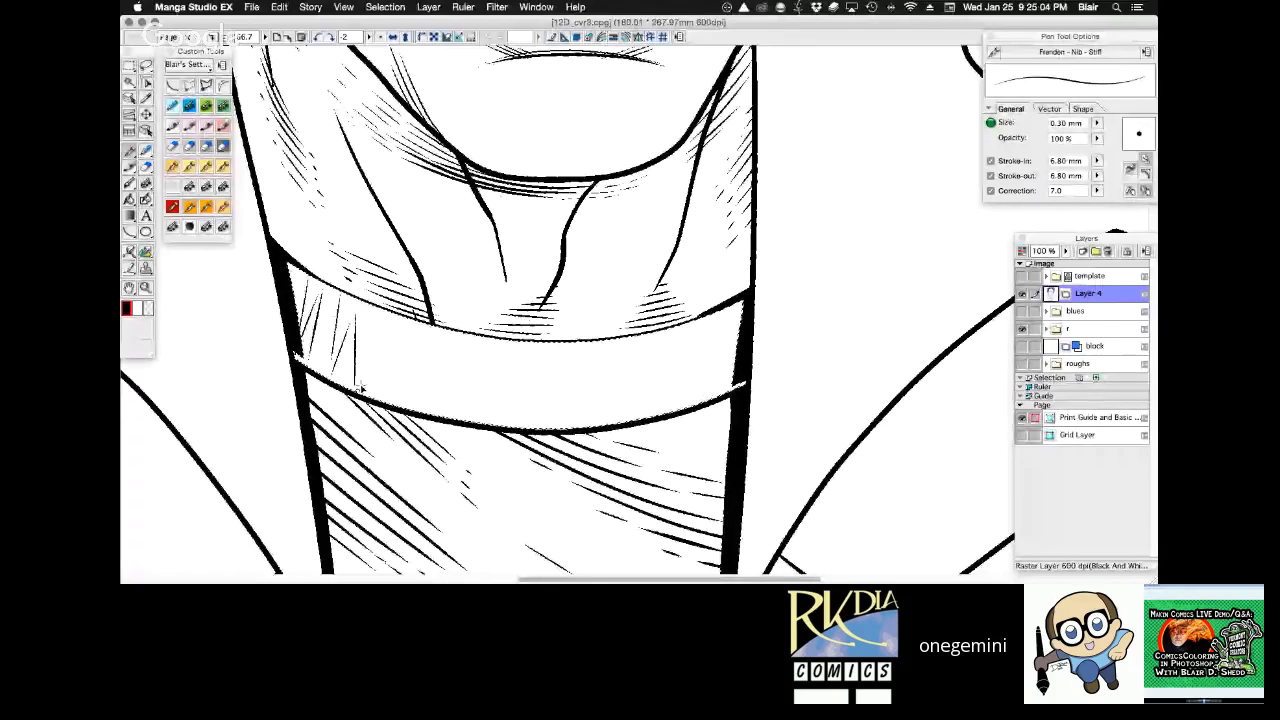
drag(725, 306, 712, 362)
drag(712, 326, 696, 405)
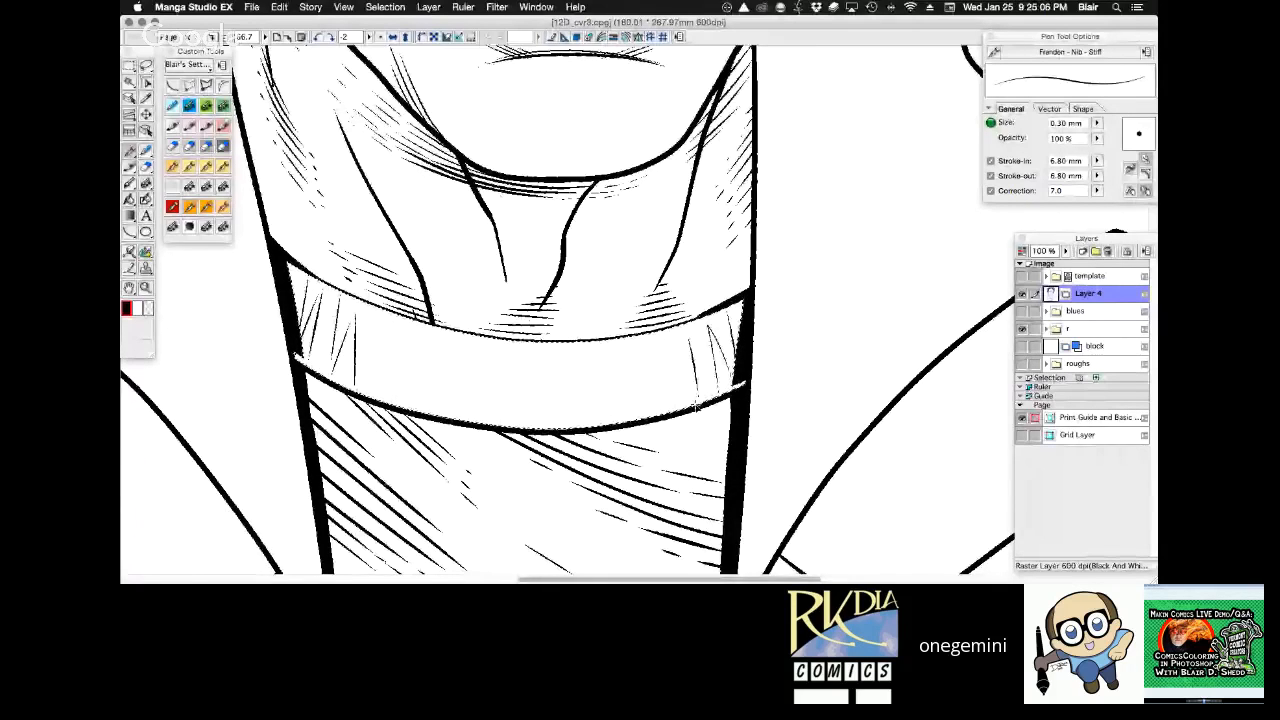
drag(376, 319, 372, 398)
drag(392, 330, 396, 382)
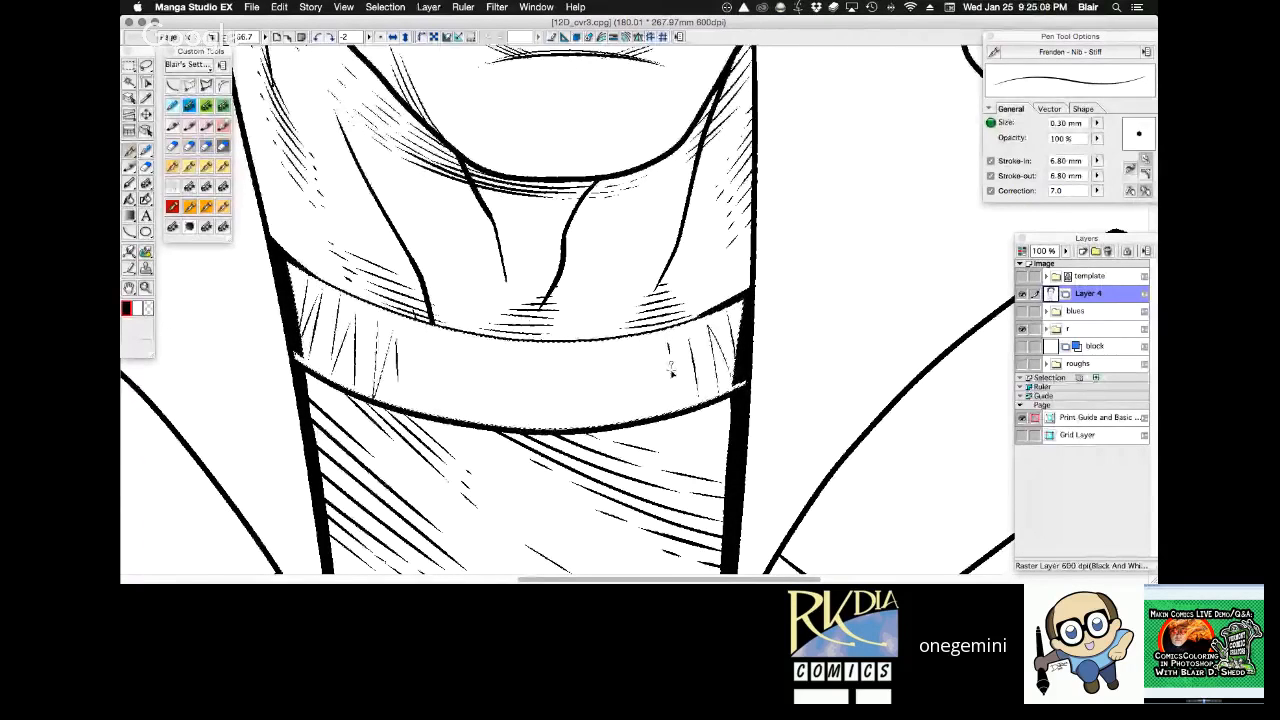
Continue the collar band's fine vertical ribbing from both ends toward the middle, leaving the centre open.
drag(668, 345, 672, 405)
drag(657, 346, 663, 400)
drag(424, 340, 427, 408)
drag(437, 342, 440, 402)
drag(630, 351, 631, 414)
drag(458, 362, 462, 413)
drag(468, 359, 467, 403)
mouse_move(474, 360)
mouse_down()
mouse_move(479, 405)
mouse_move(491, 393)
mouse_up()
drag(597, 359, 587, 401)
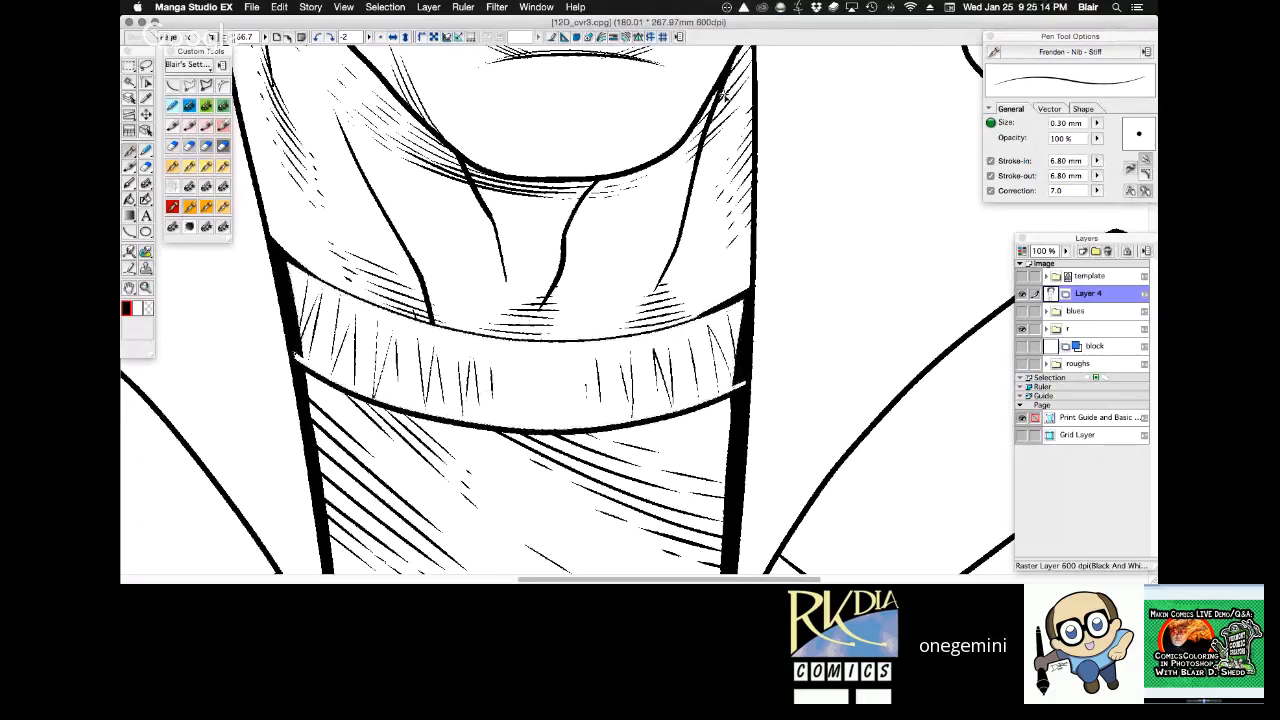
Shade the narrow gap between neck and coat below the hair with dark 0.55 mm Custom MultiPen strokes, redoing the first attempt.
key(super+0)
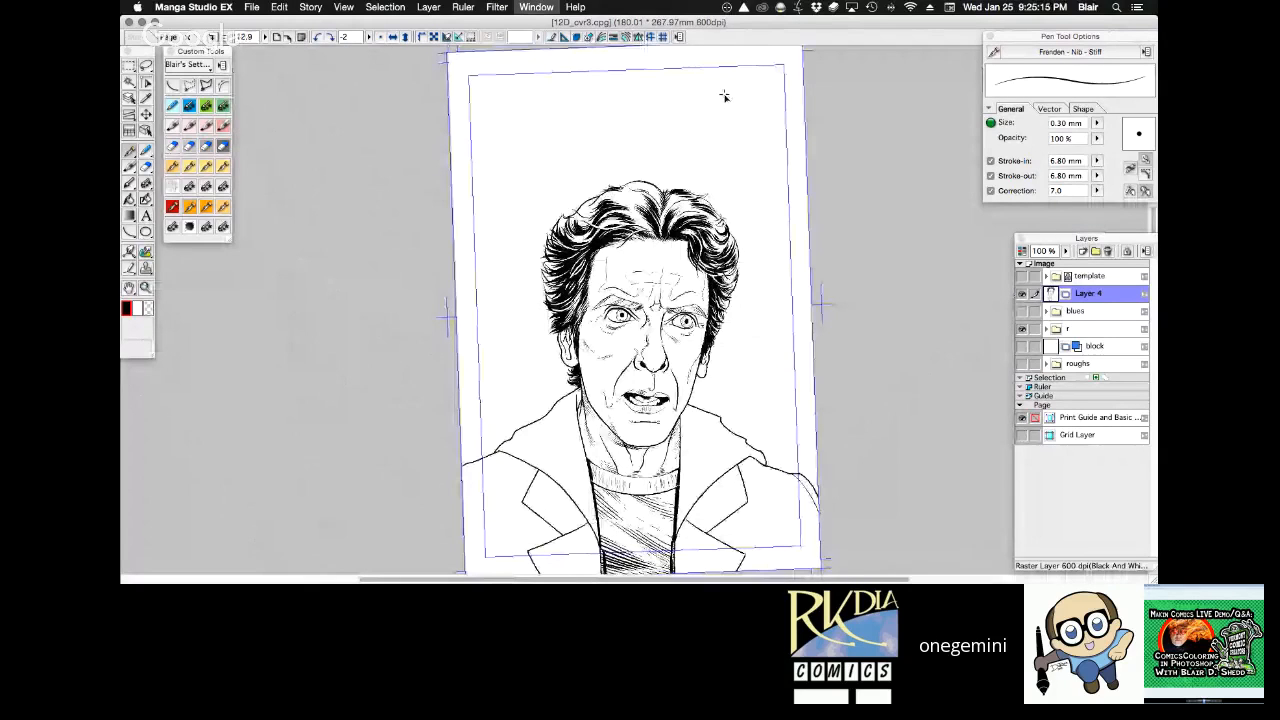
key(super+plus)
drag(808, 534, 809, 221)
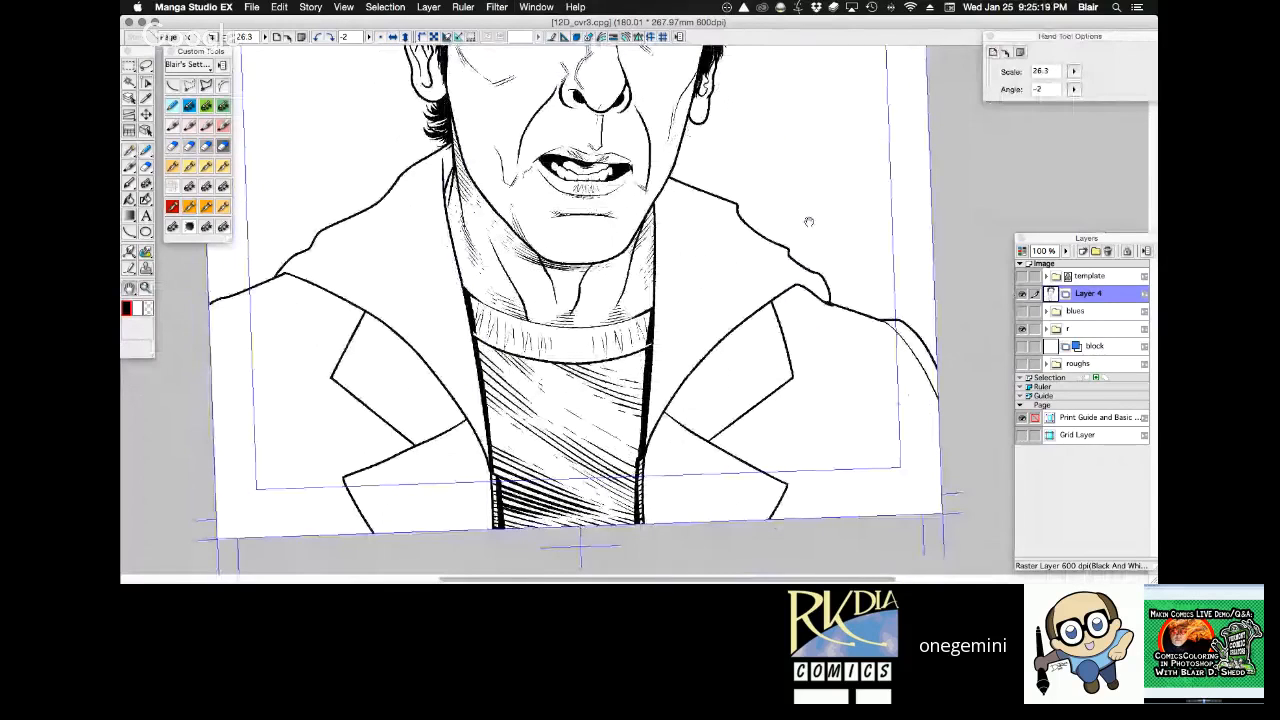
super+click(644, 250)
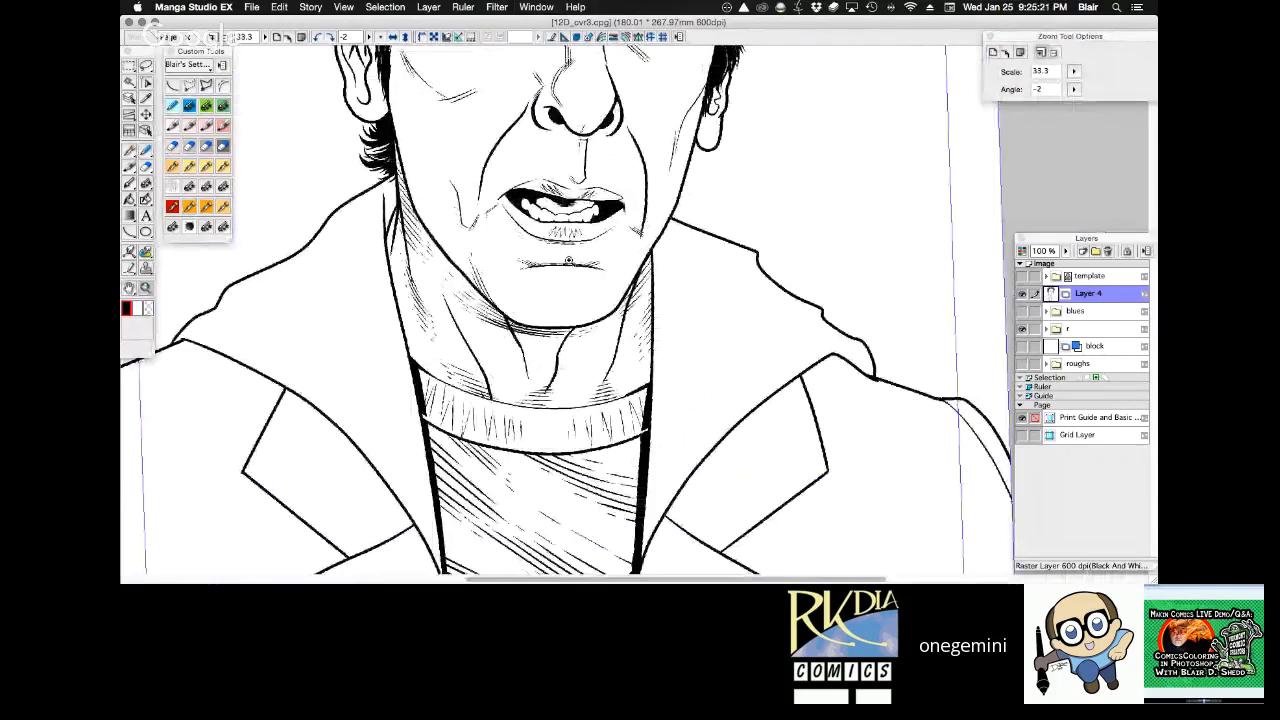
click(568, 260)
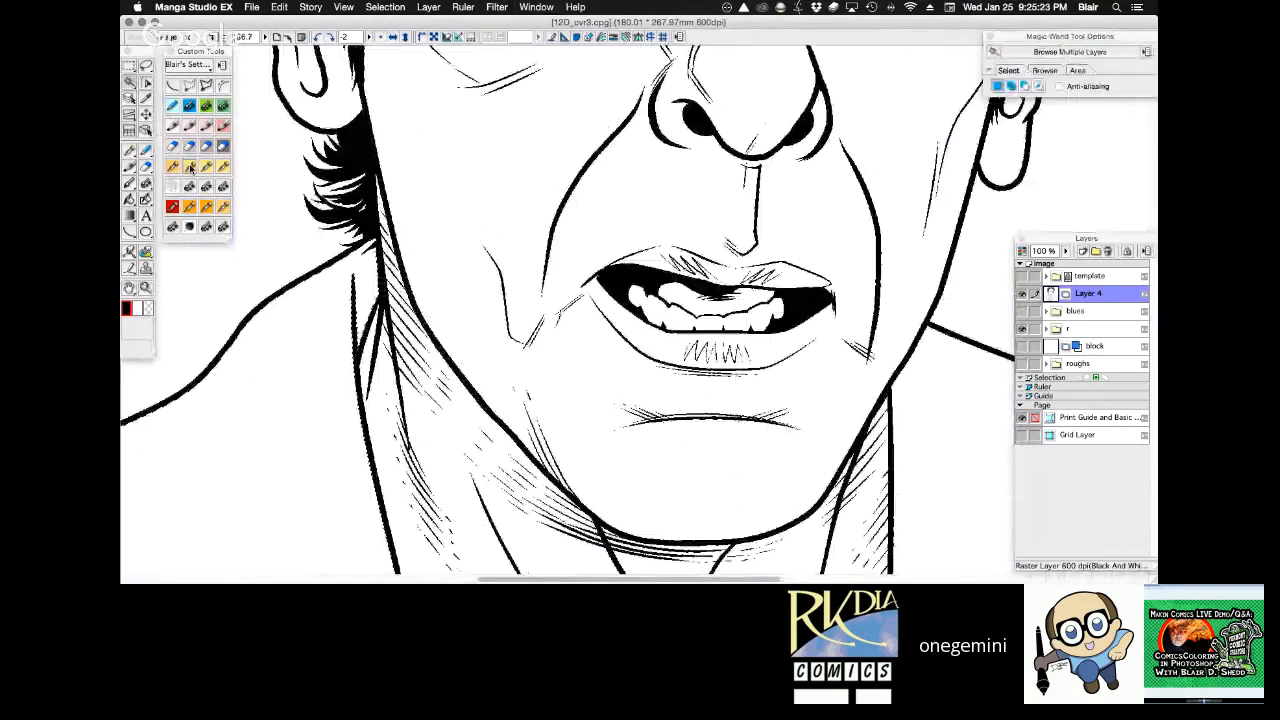
key(p)
key(g)
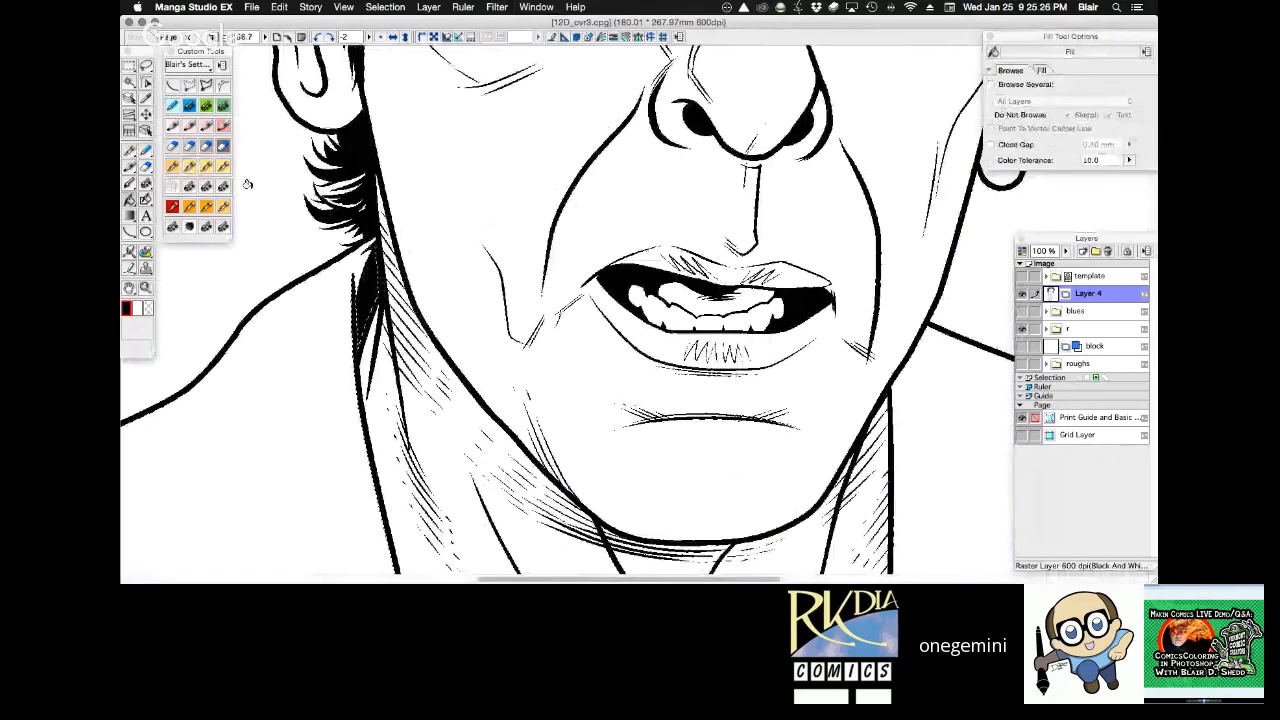
key(p)
key(w)
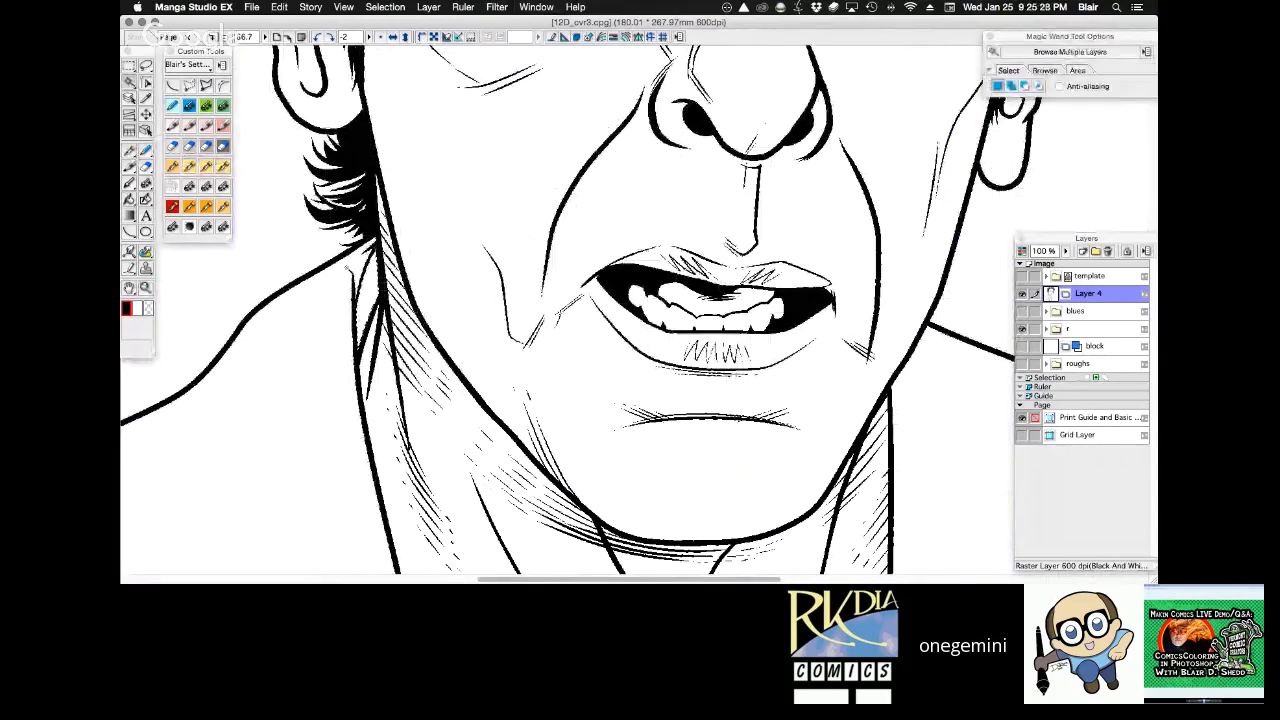
key(p)
drag(378, 248, 360, 346)
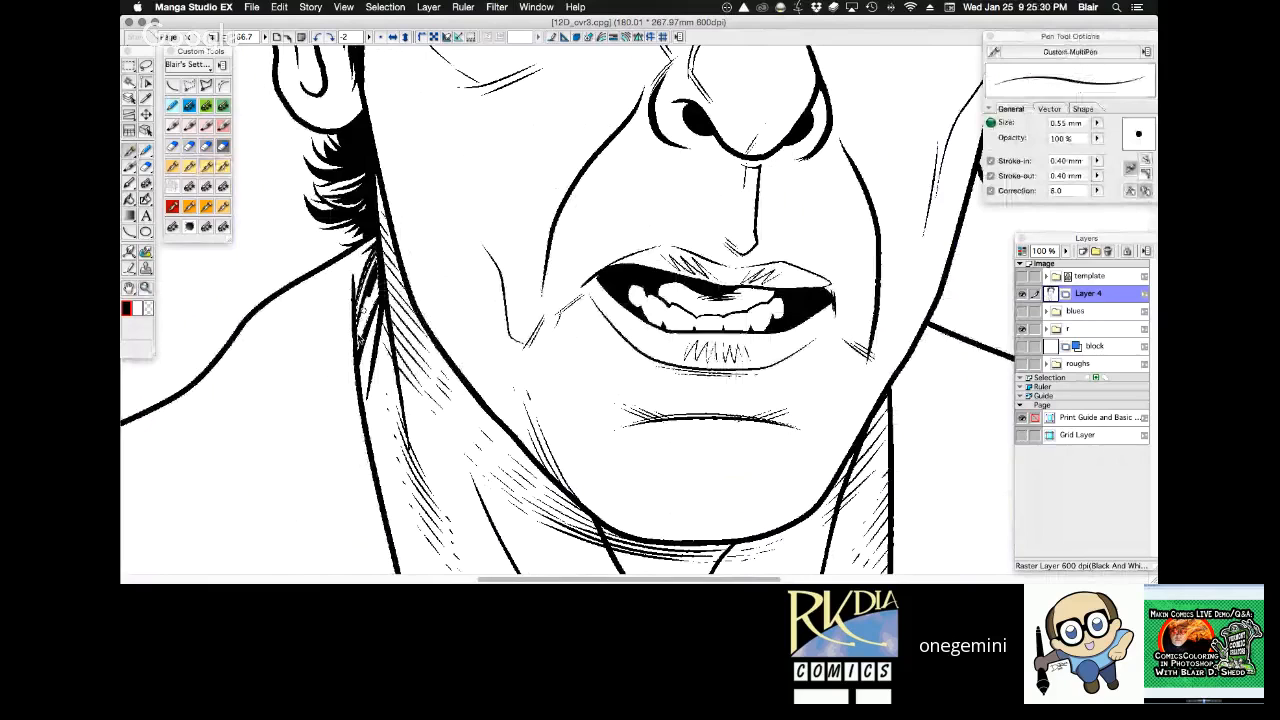
drag(384, 254, 352, 356)
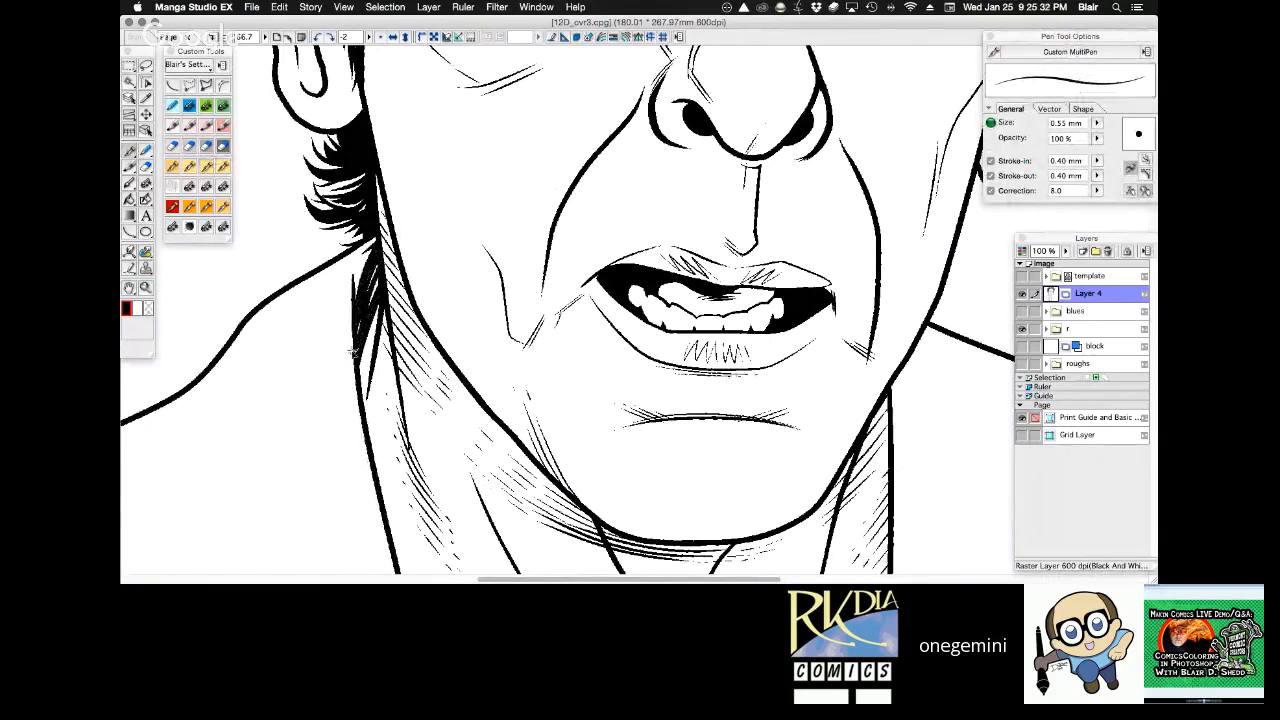
key(/)
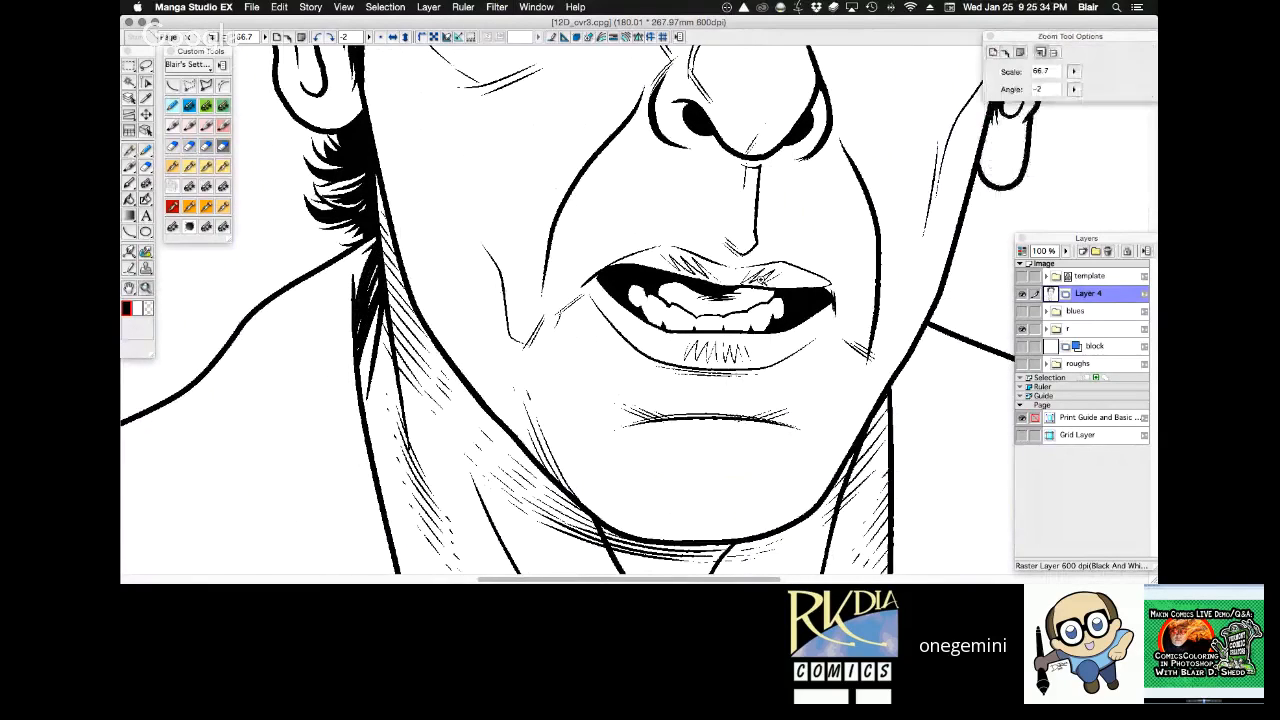
Review the inked head, neck and coat together at 25% scale with the canvas angle at 2.
alt+click(739, 326)
alt+click(738, 325)
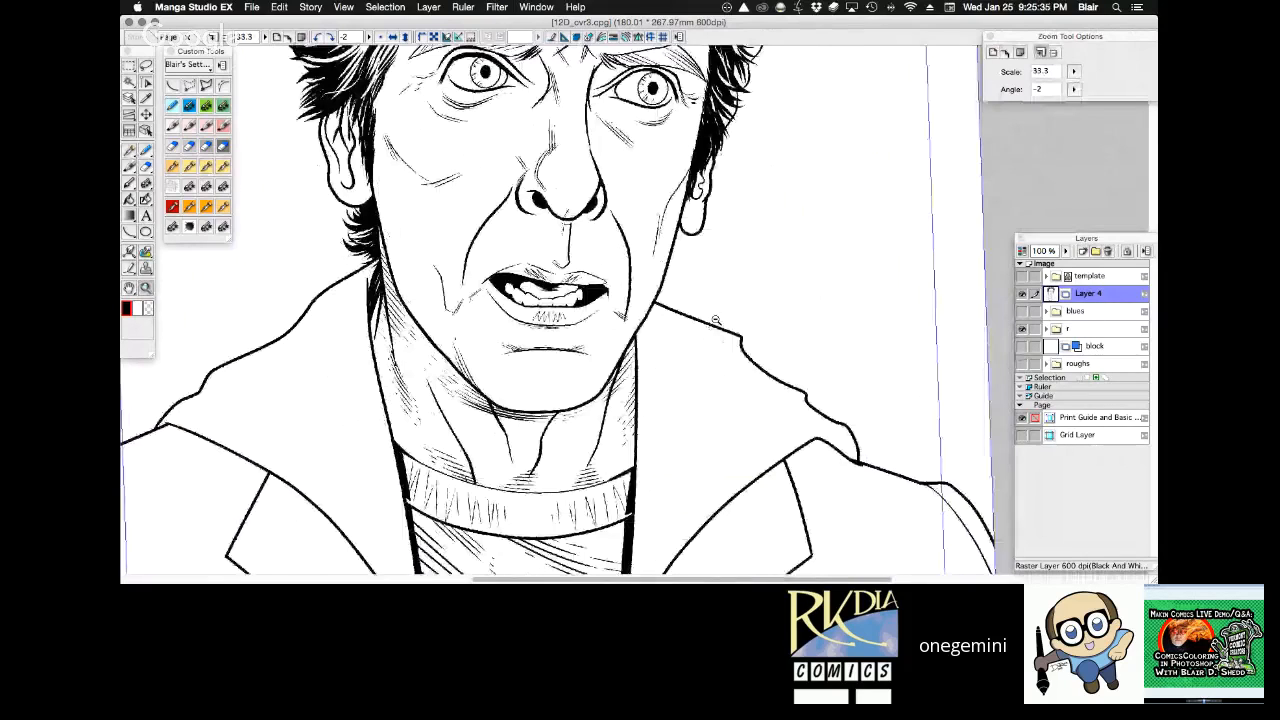
alt+click(716, 320)
key(r)
drag(716, 320, 618, 438)
key(space)
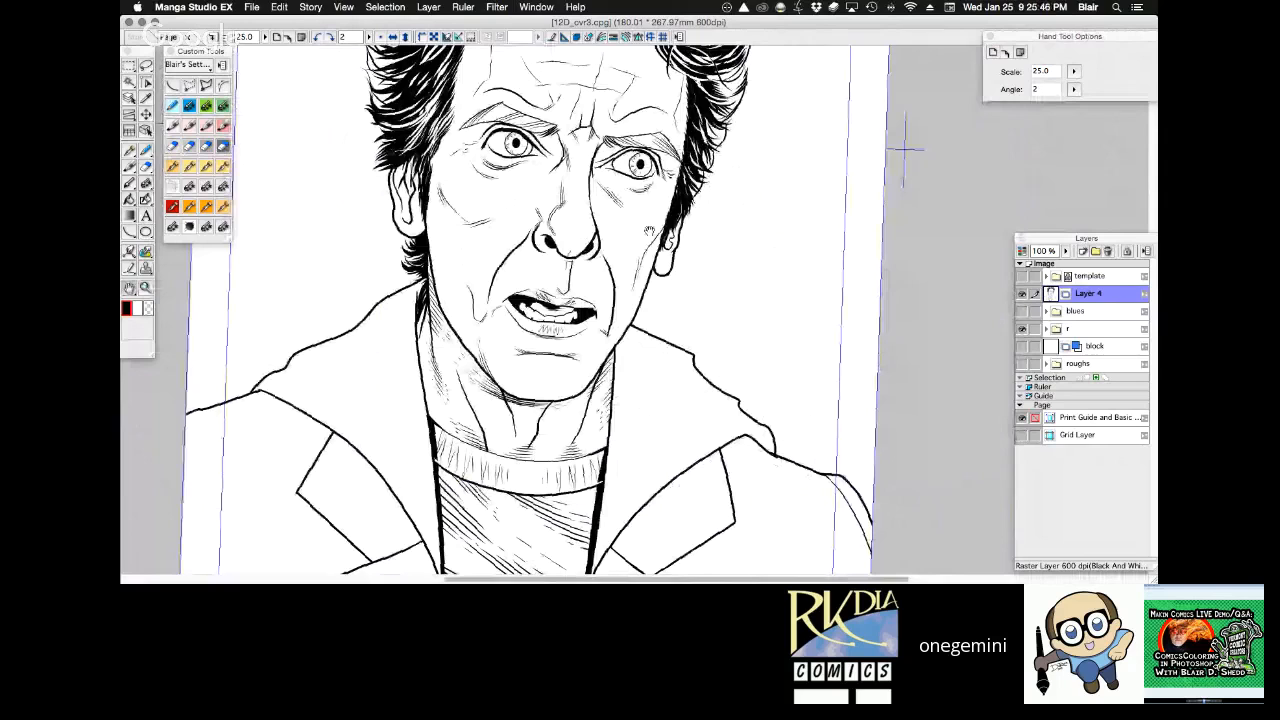
key(F11)
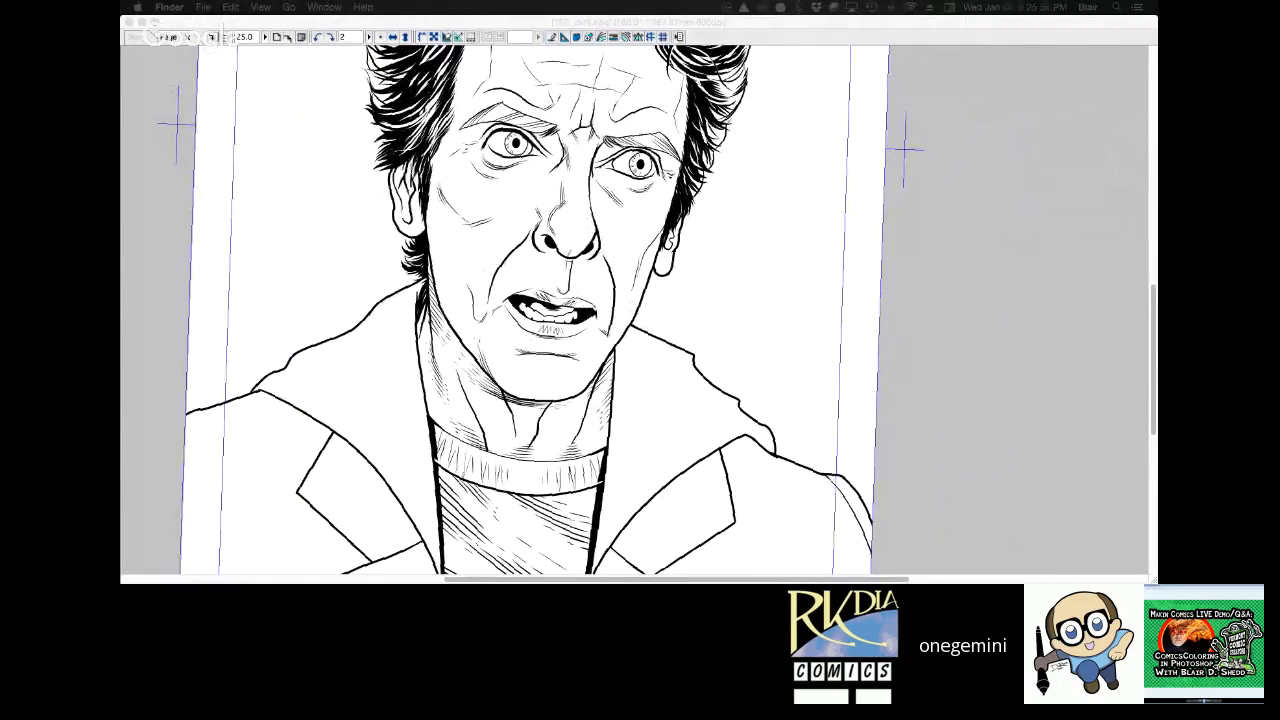
key(ctrl+Up)
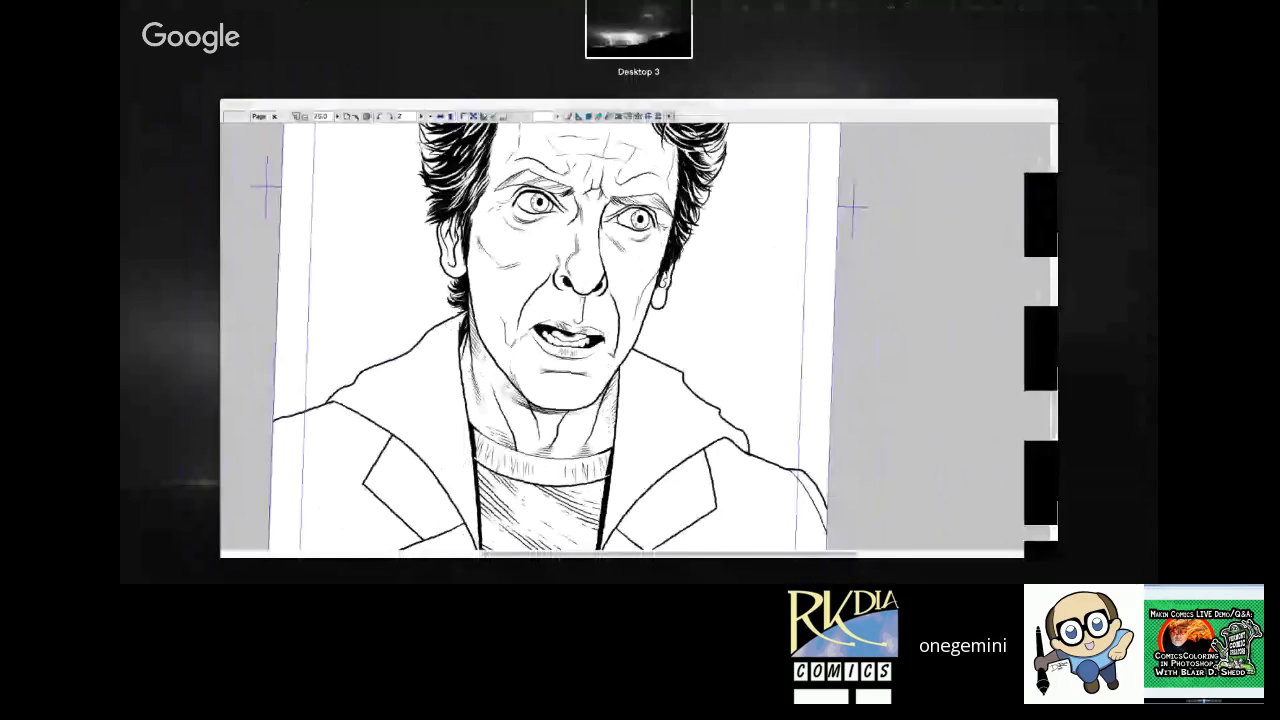
key(ctrl+Up)
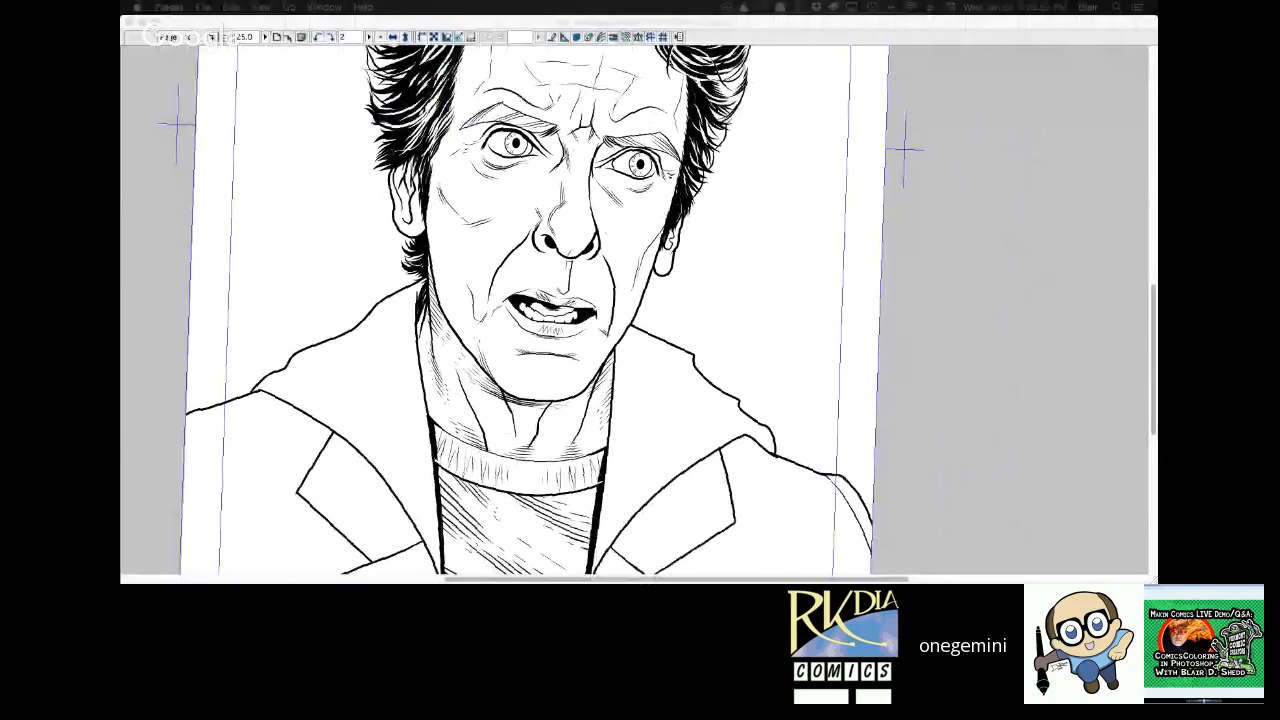
click(786, 306)
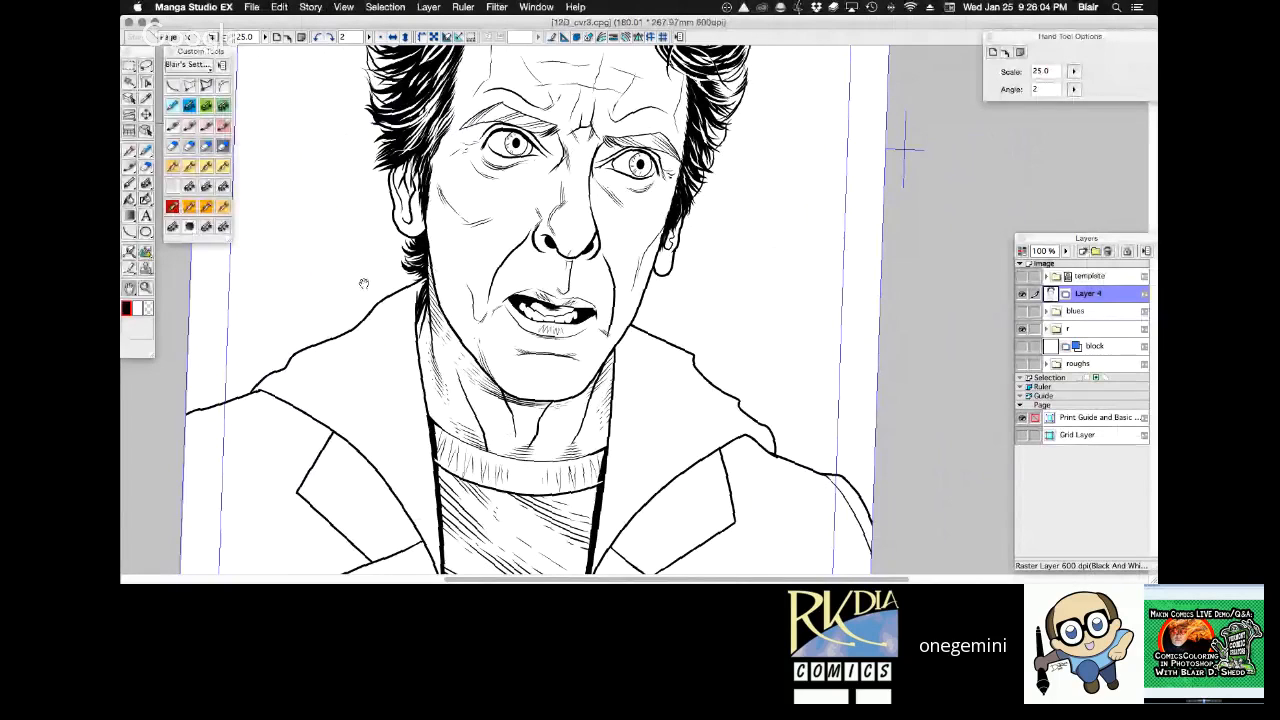
Switch to the desktop with the reference photos and shrink the Google Hangouts browser window to make room for them.
key(super+Tab)
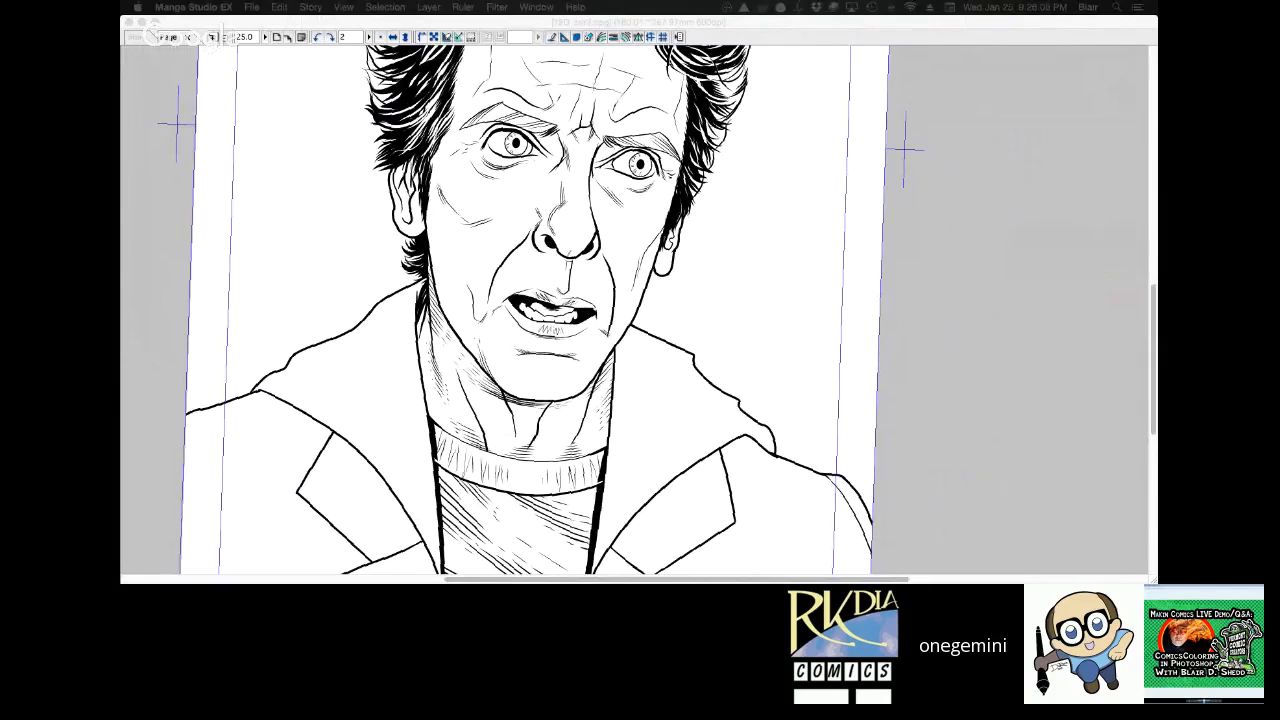
key(F11)
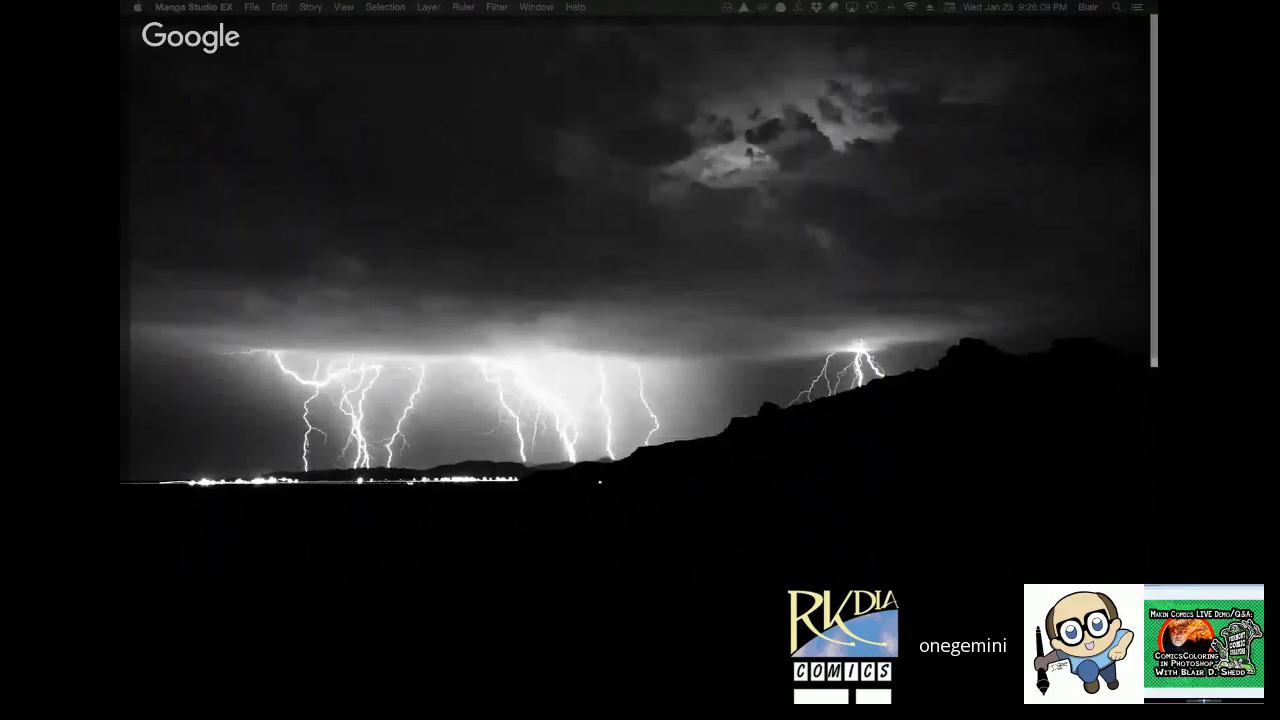
key(F11)
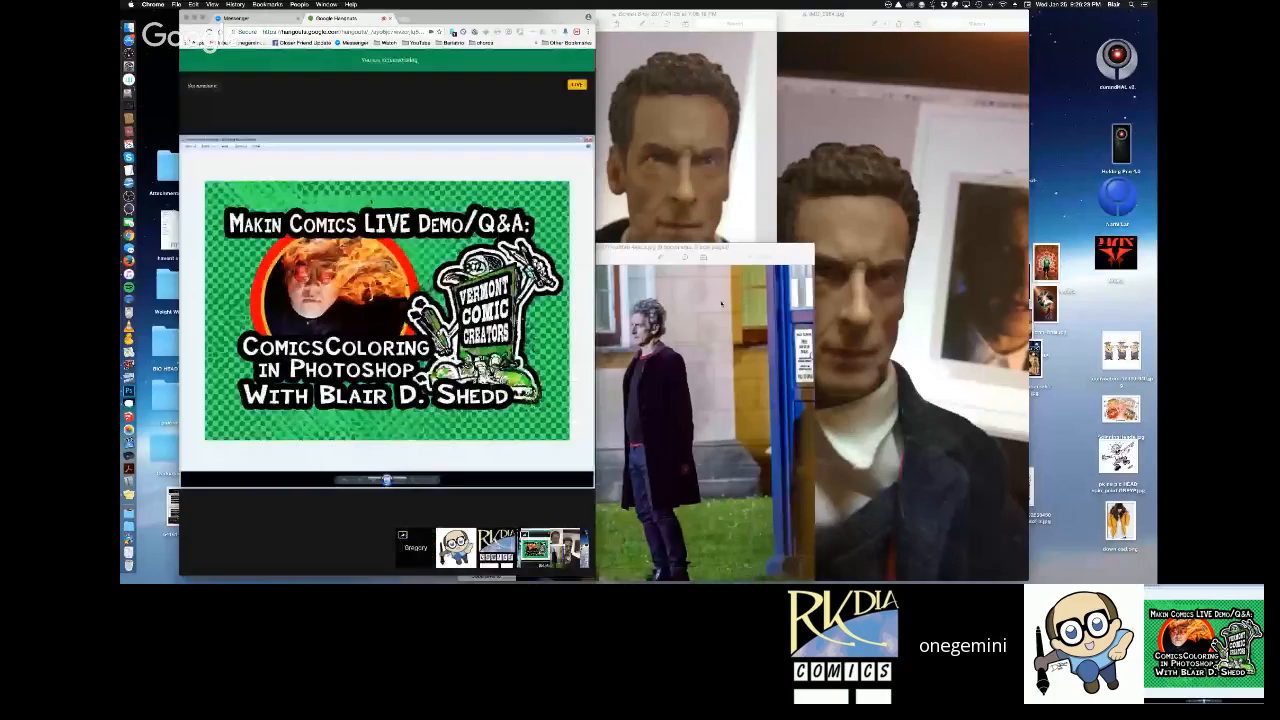
drag(758, 255, 754, 255)
click(540, 215)
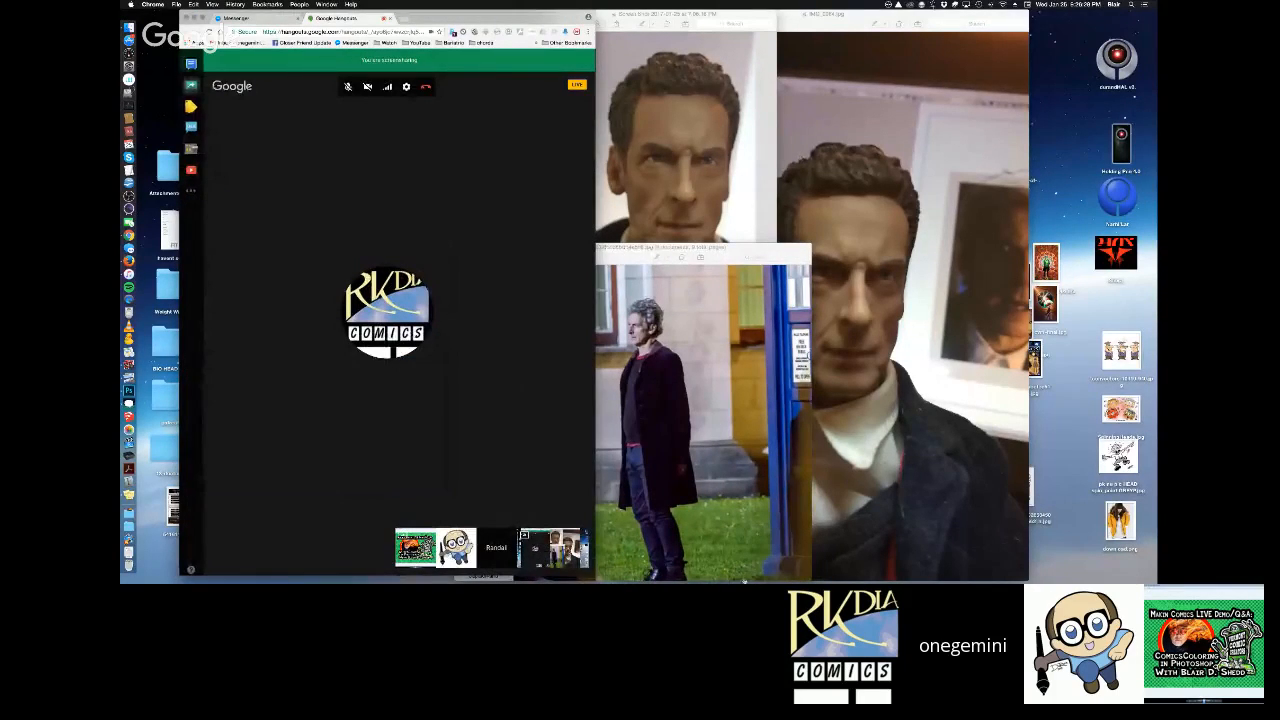
drag(598, 576, 458, 265)
Bring the two action-figure reference photos to the front and move the smaller one beside the larger figure's head.
click(640, 190)
click(825, 120)
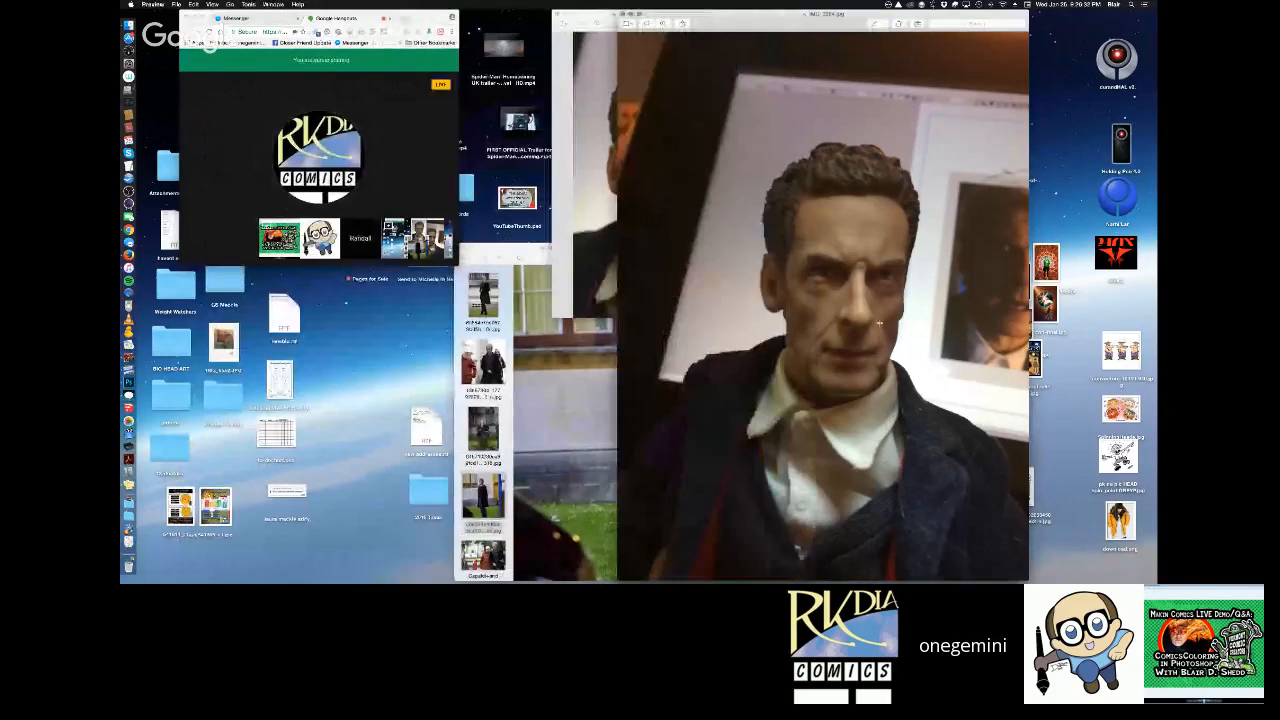
drag(597, 14, 546, 12)
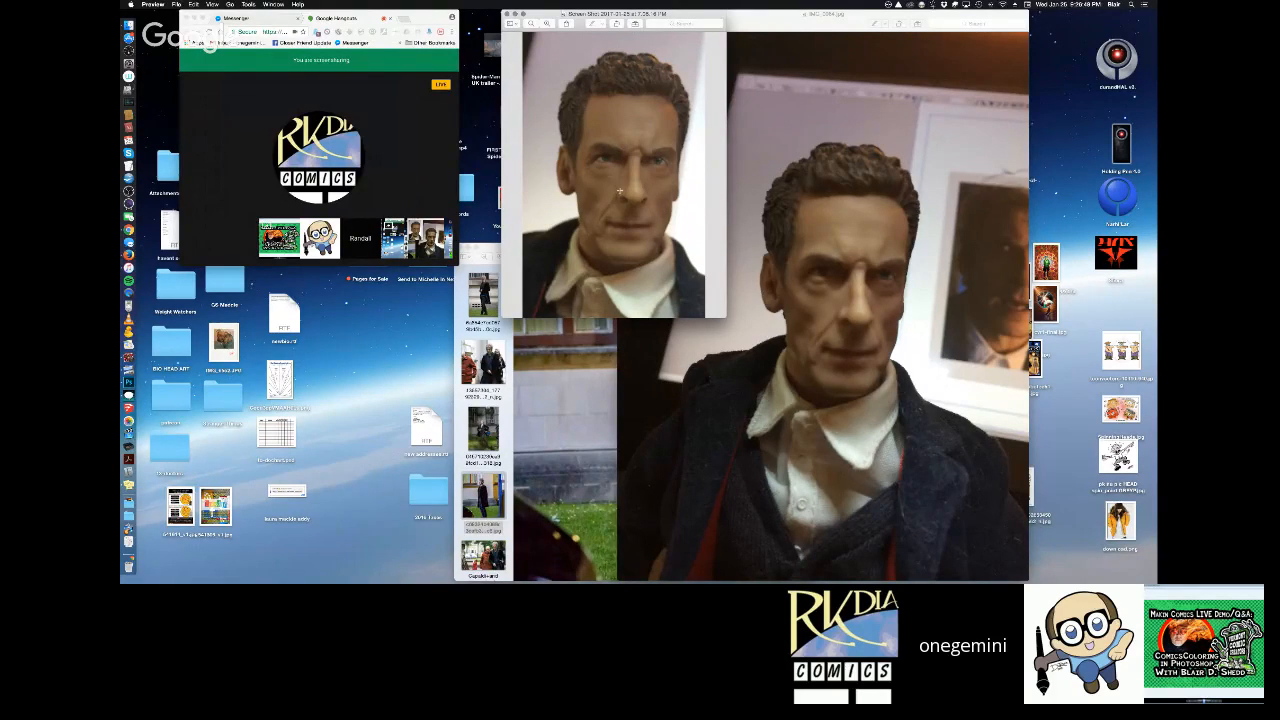
Open the Face Lighting reference folder from the desktop, go into its Regular subfolder and view the Lighting Angle 1 head chart.
key(F11)
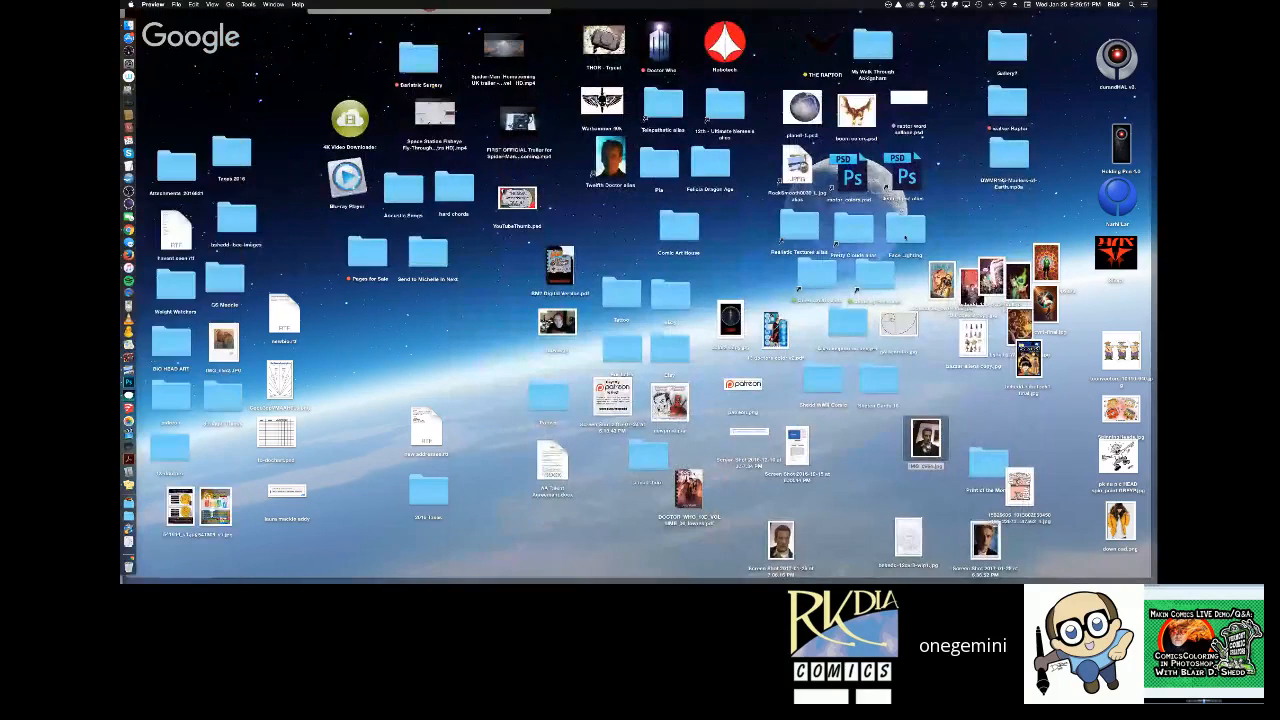
key(F11)
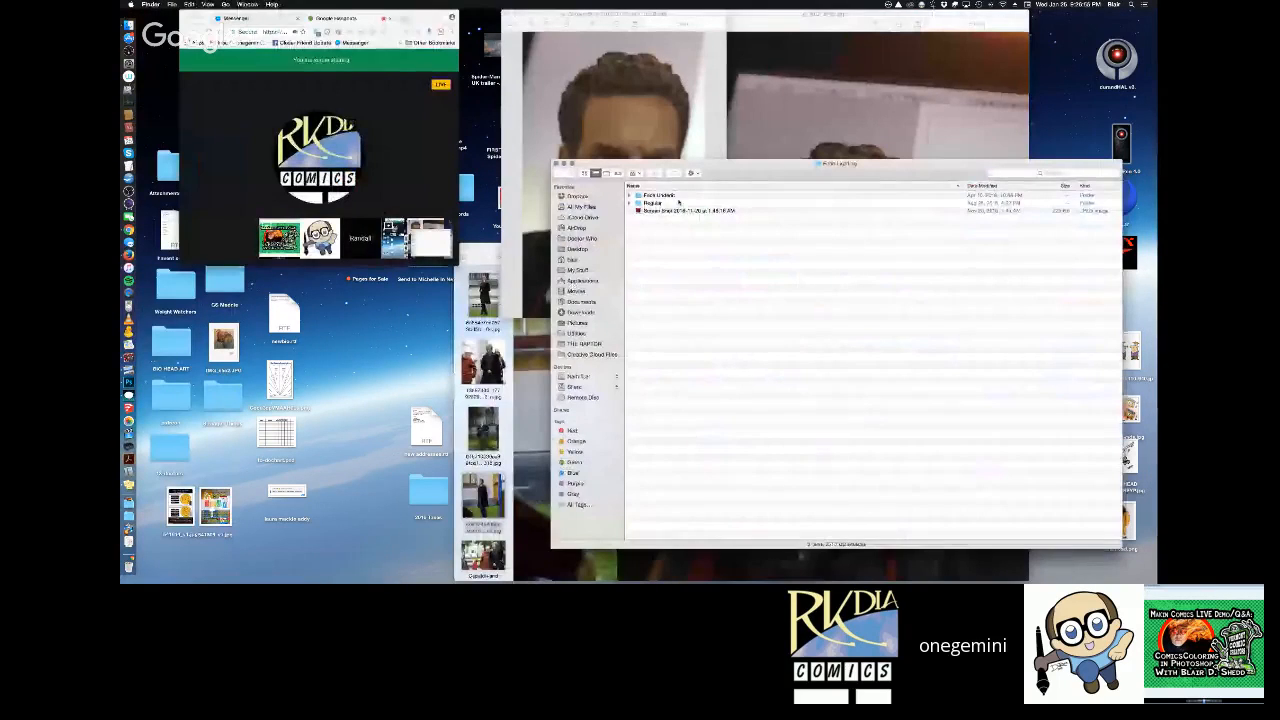
click(693, 202)
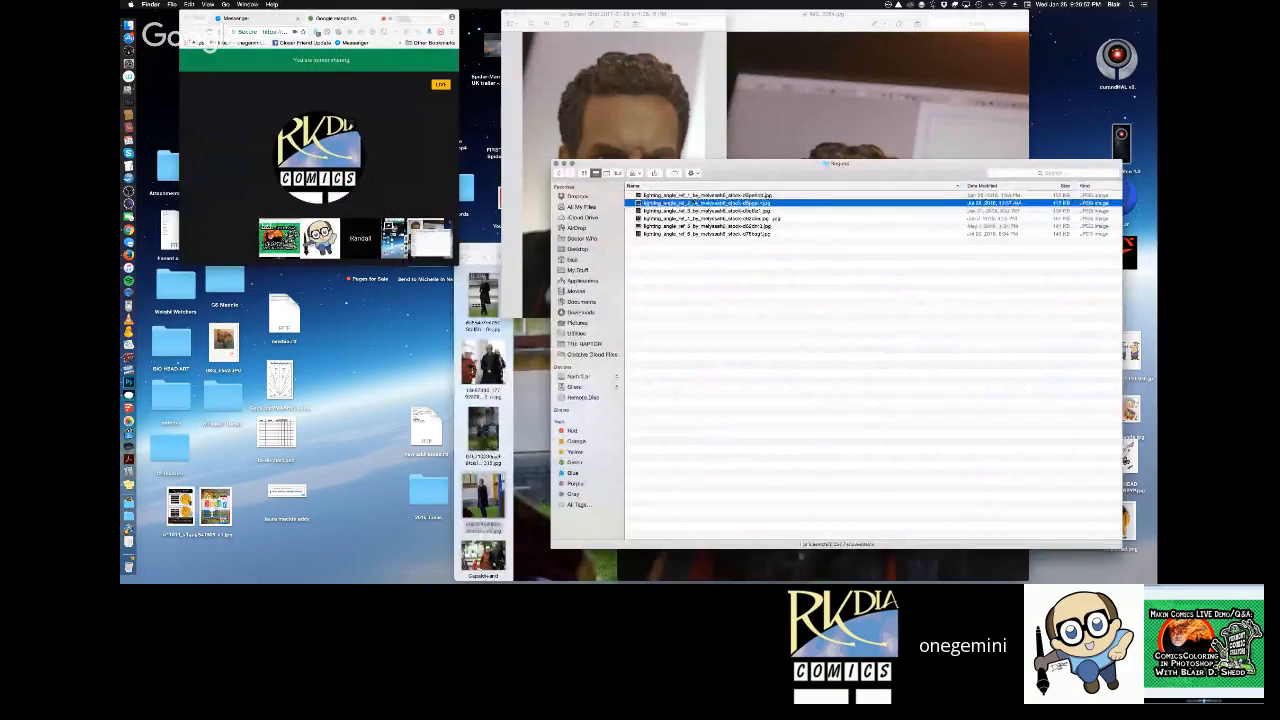
key(space)
key(space)
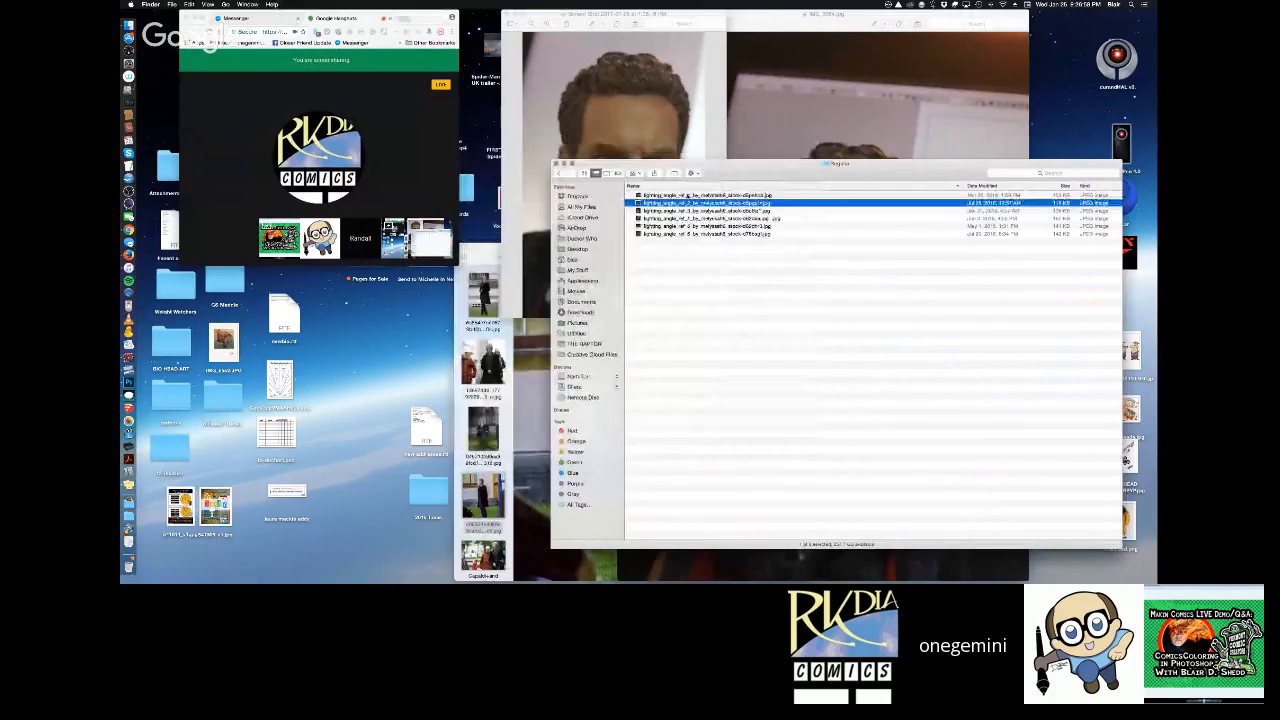
double_click(685, 194)
drag(403, 37, 788, 113)
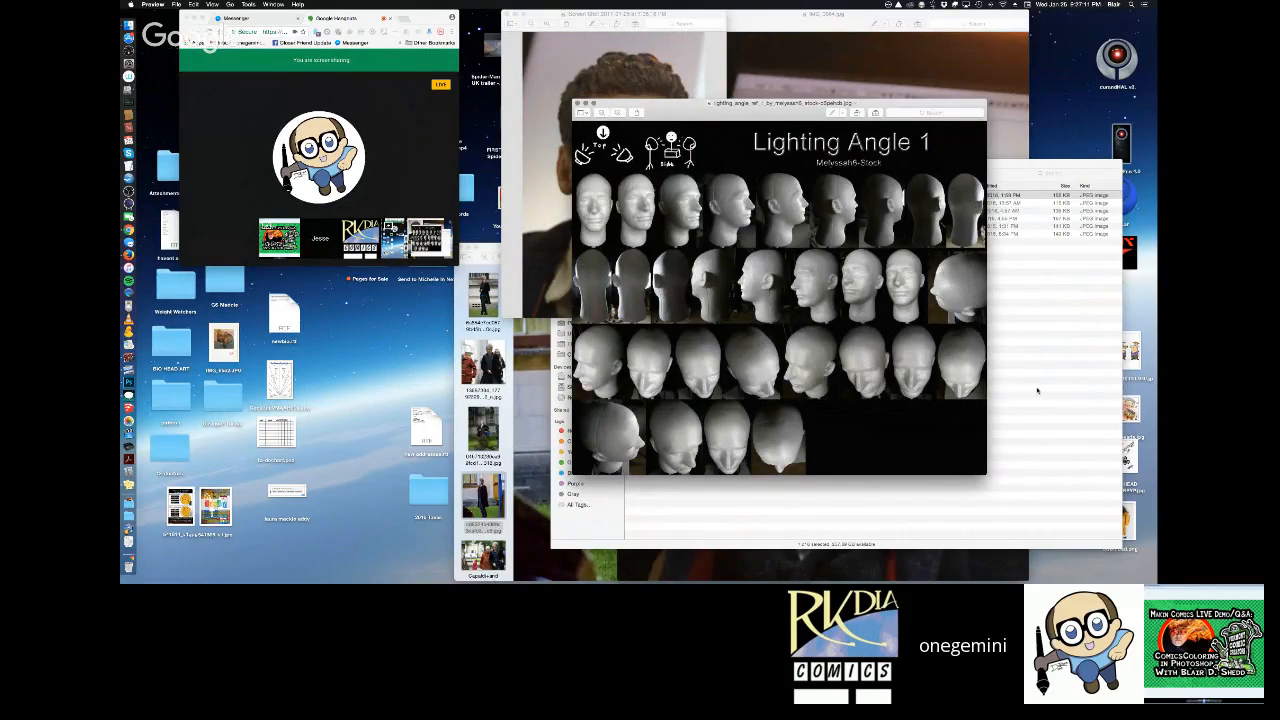
key(super+w)
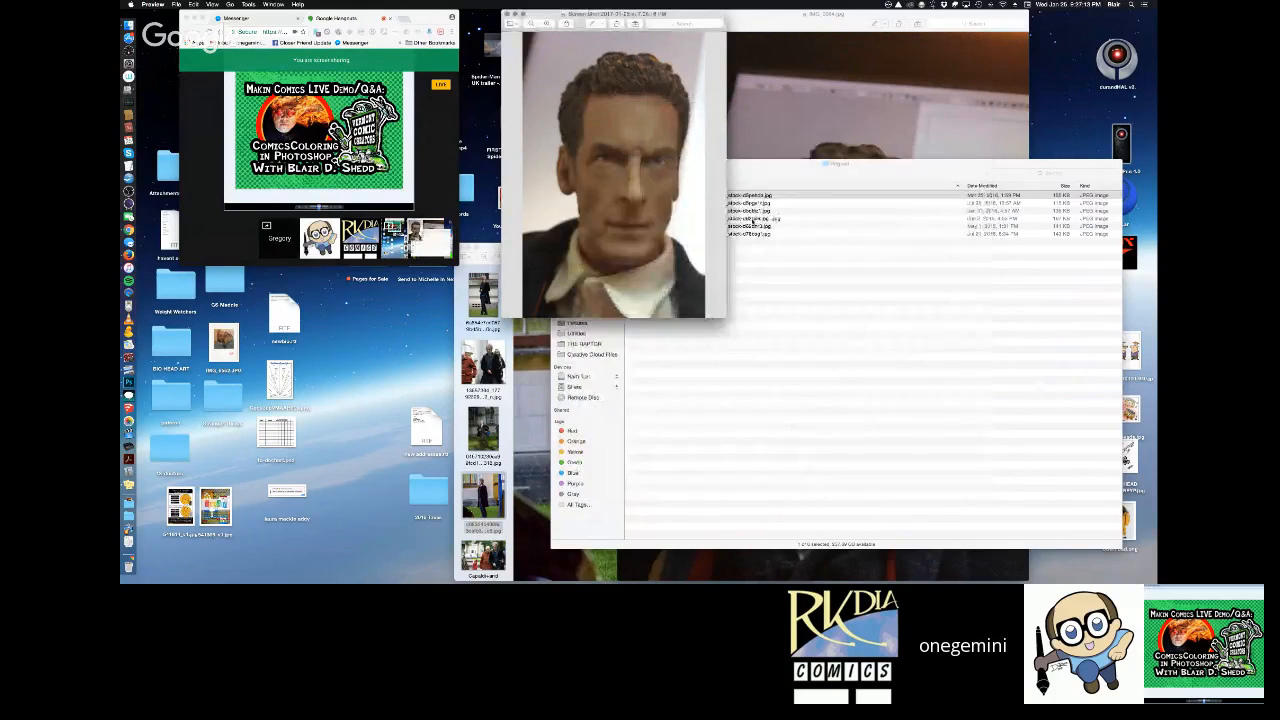
Preview the lighting angle head charts one after another, from the first file to the last.
click(761, 203)
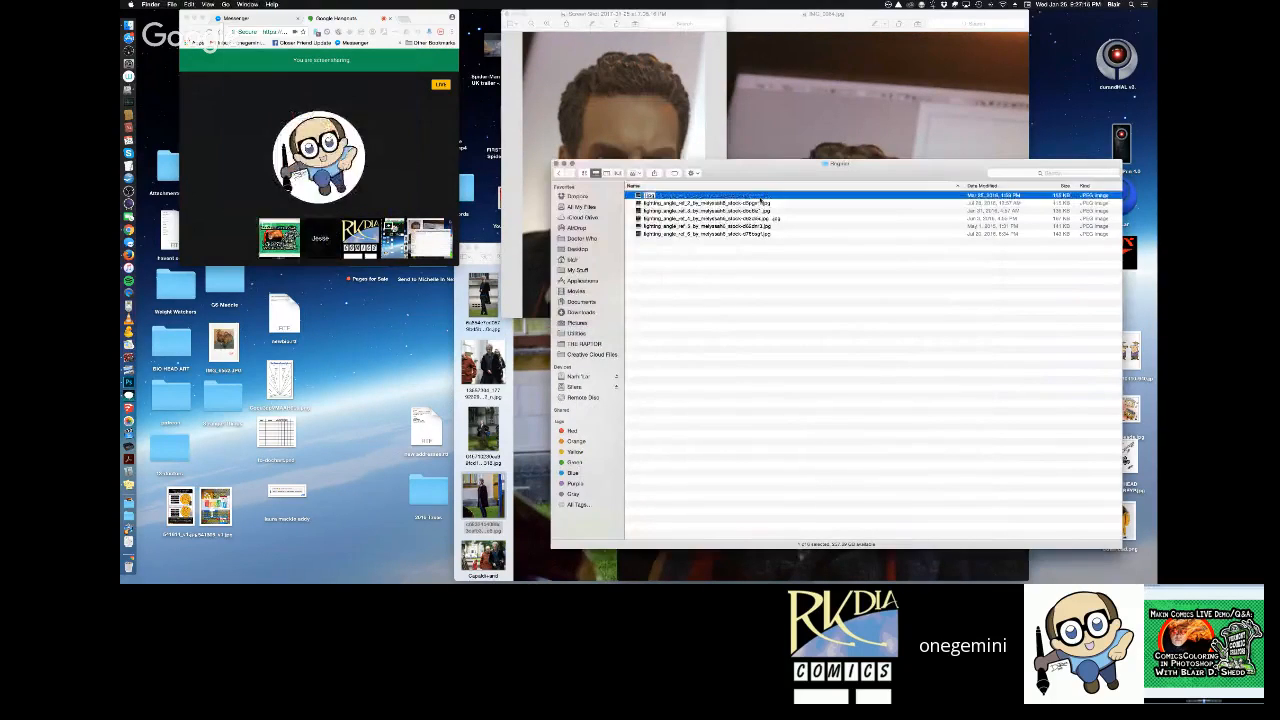
key(Escape)
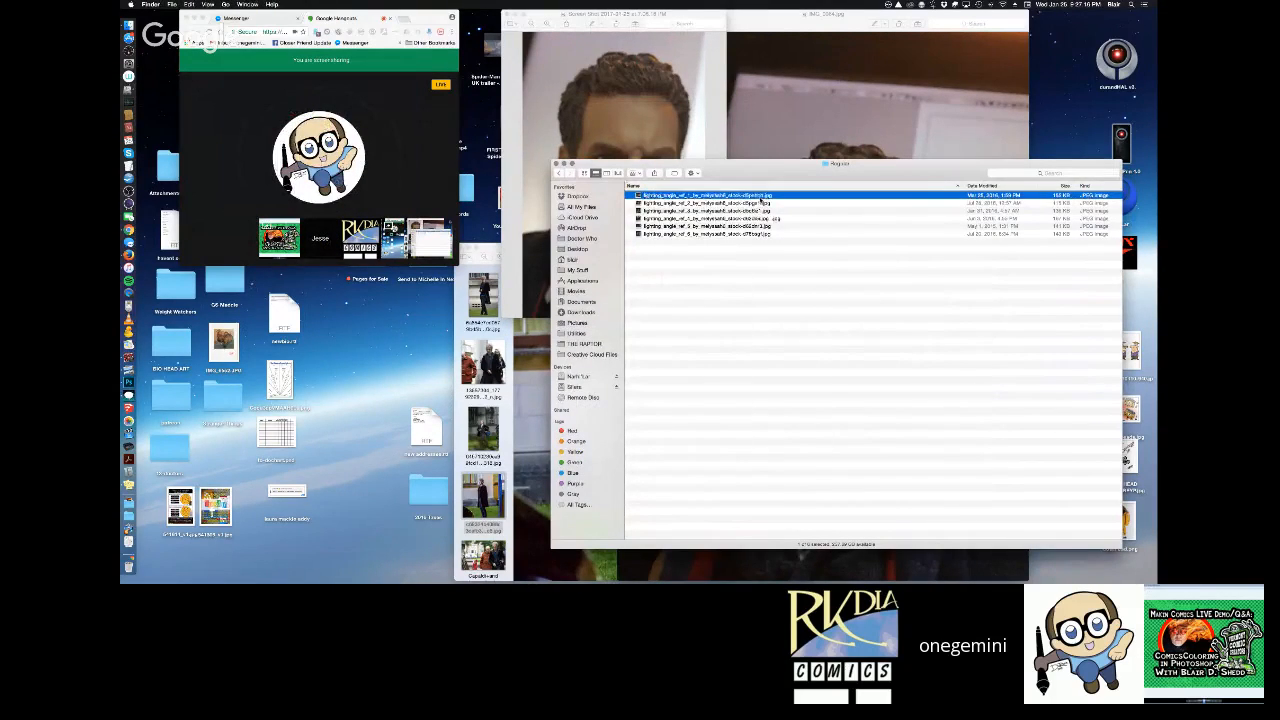
key(space)
key(Down)
key(Down)
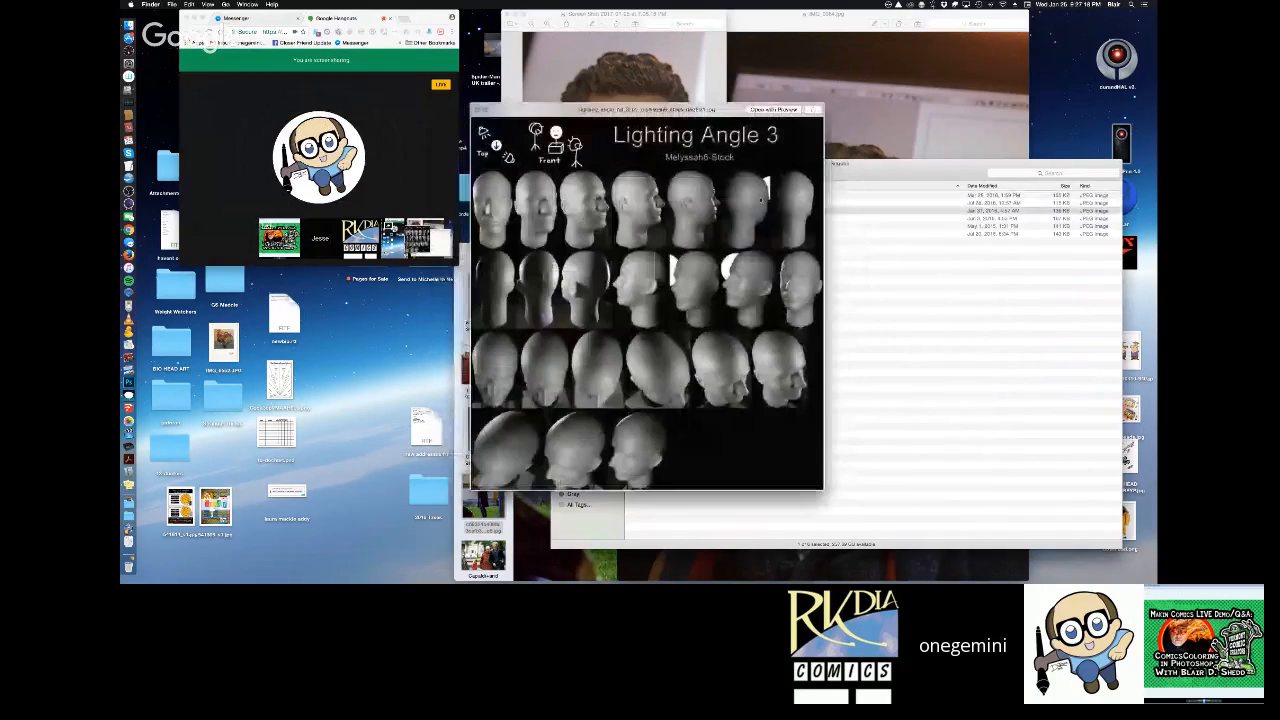
key(Down)
key(Down)
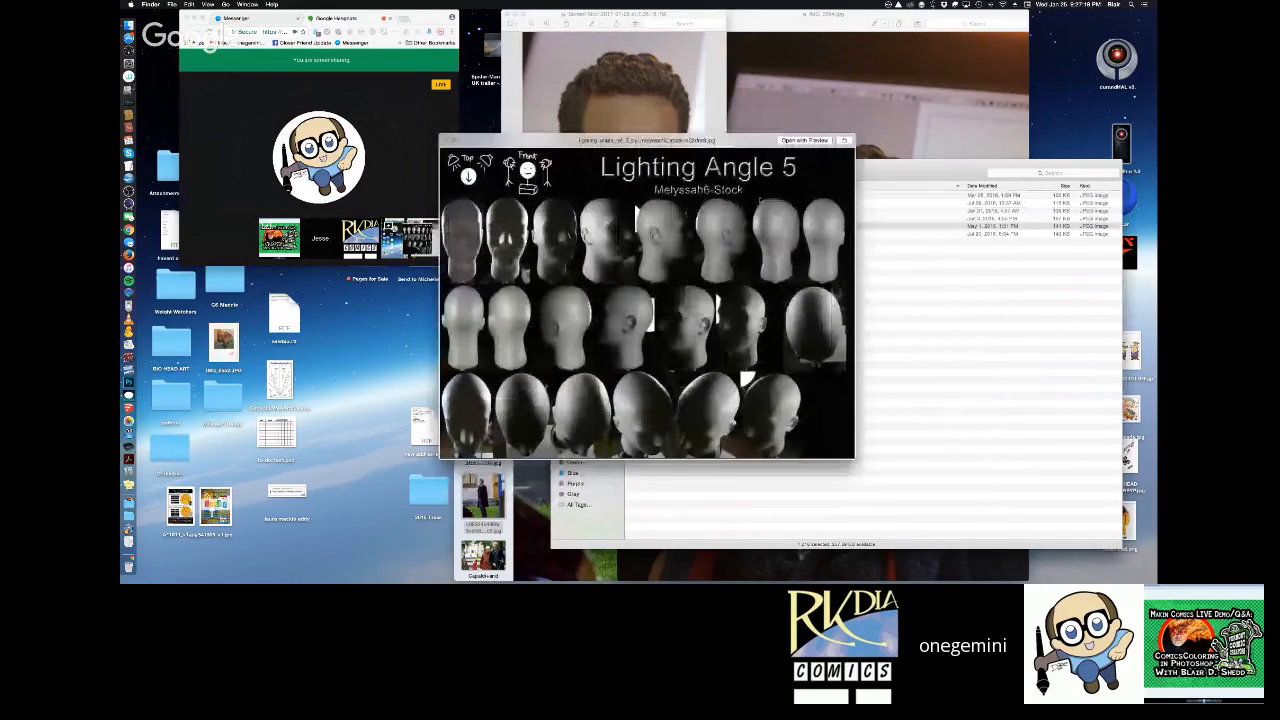
key(Down)
key(space)
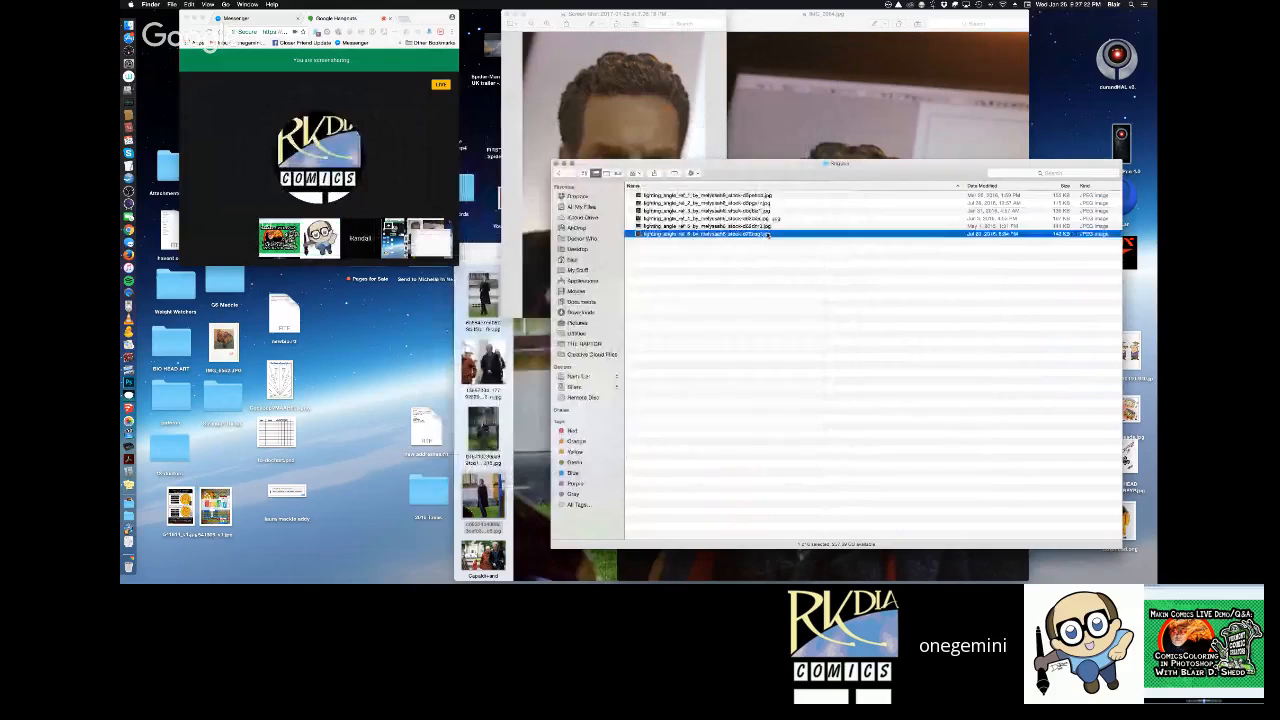
Close the lighting reference folder and make the Google Hangouts browser window shorter and slightly wider beside the action-figure photos.
key(super+w)
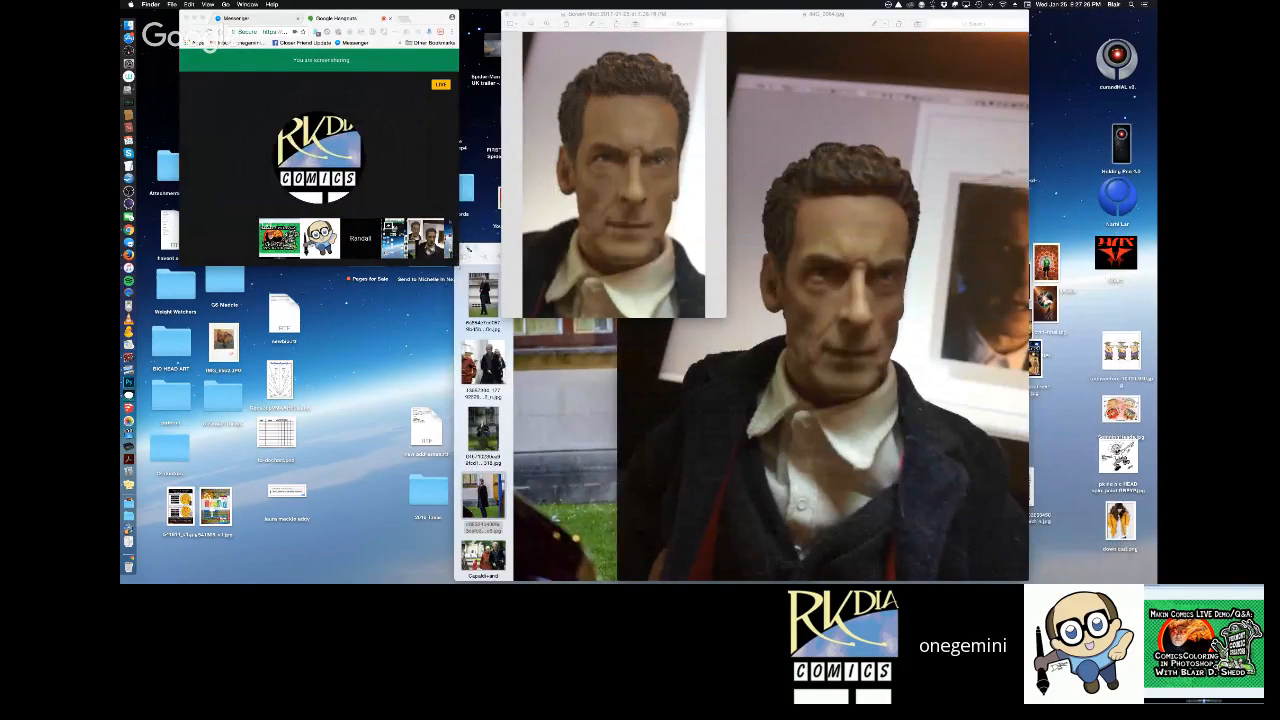
drag(459, 264, 480, 232)
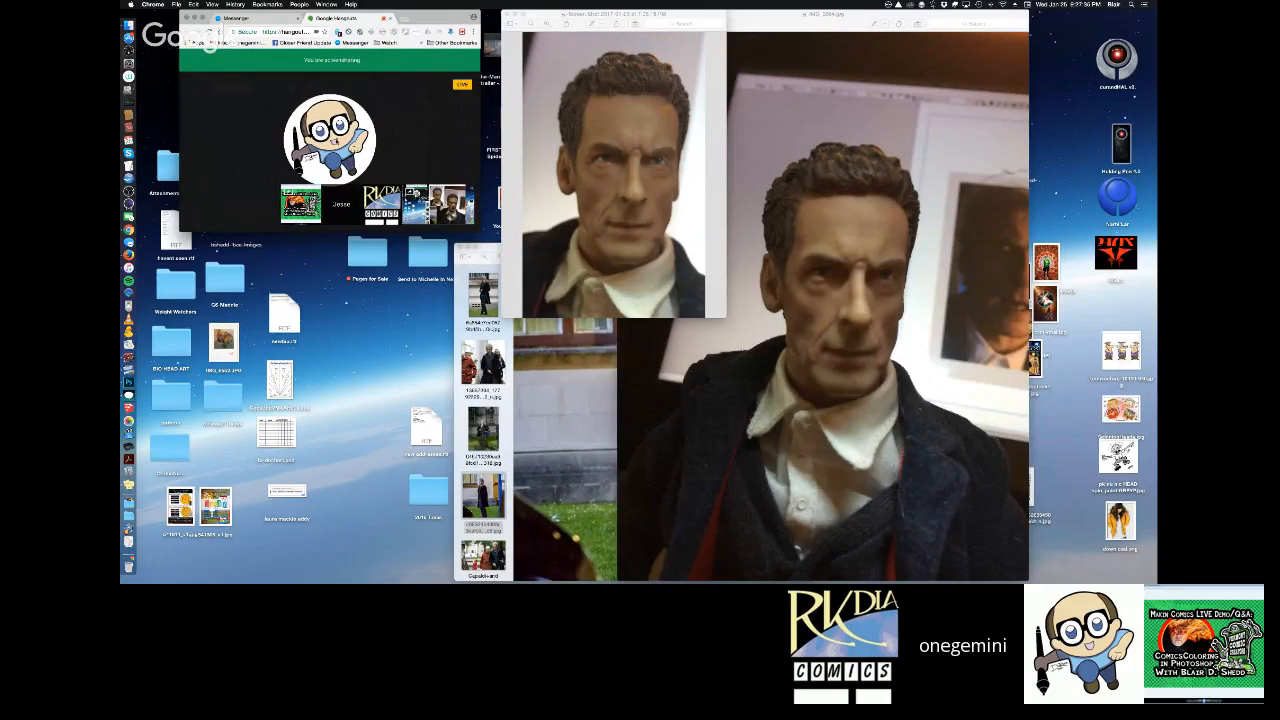
mouse_move(204, 107)
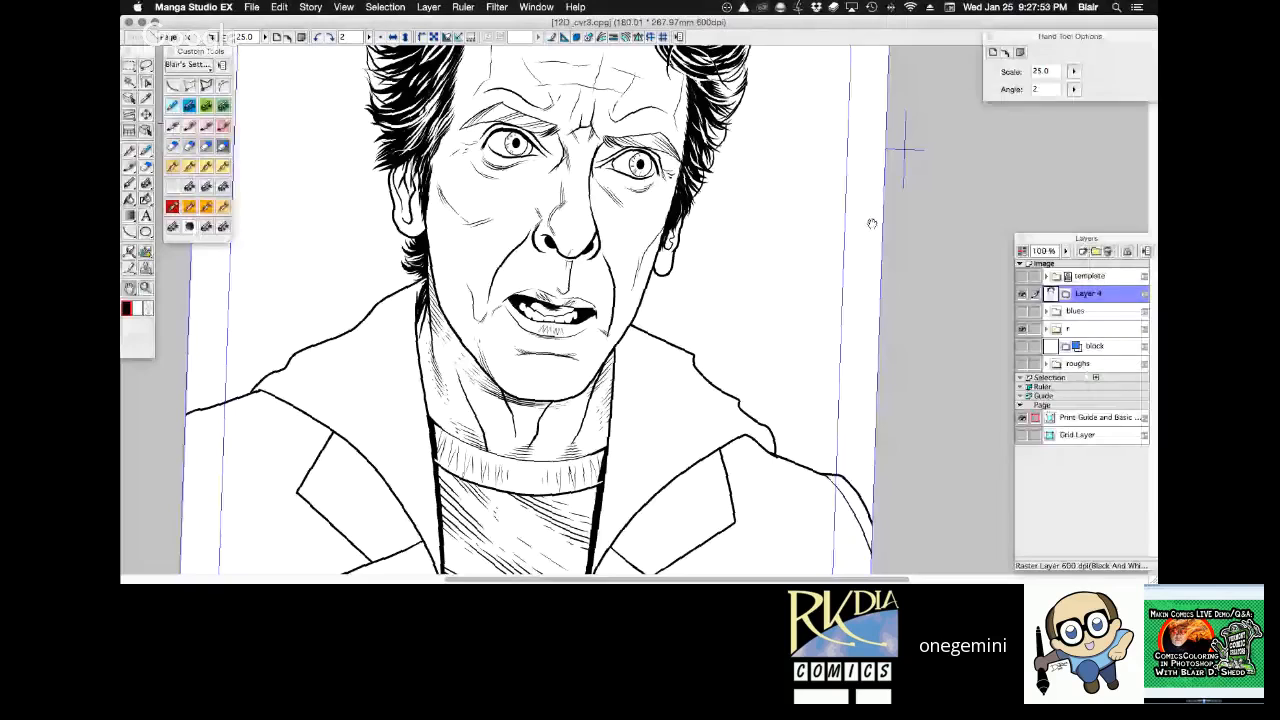
Switch to Manga Studio EX and select the empty coat area outside the lapels on the portrait's left side.
key(super+0)
drag(450, 476, 826, 318)
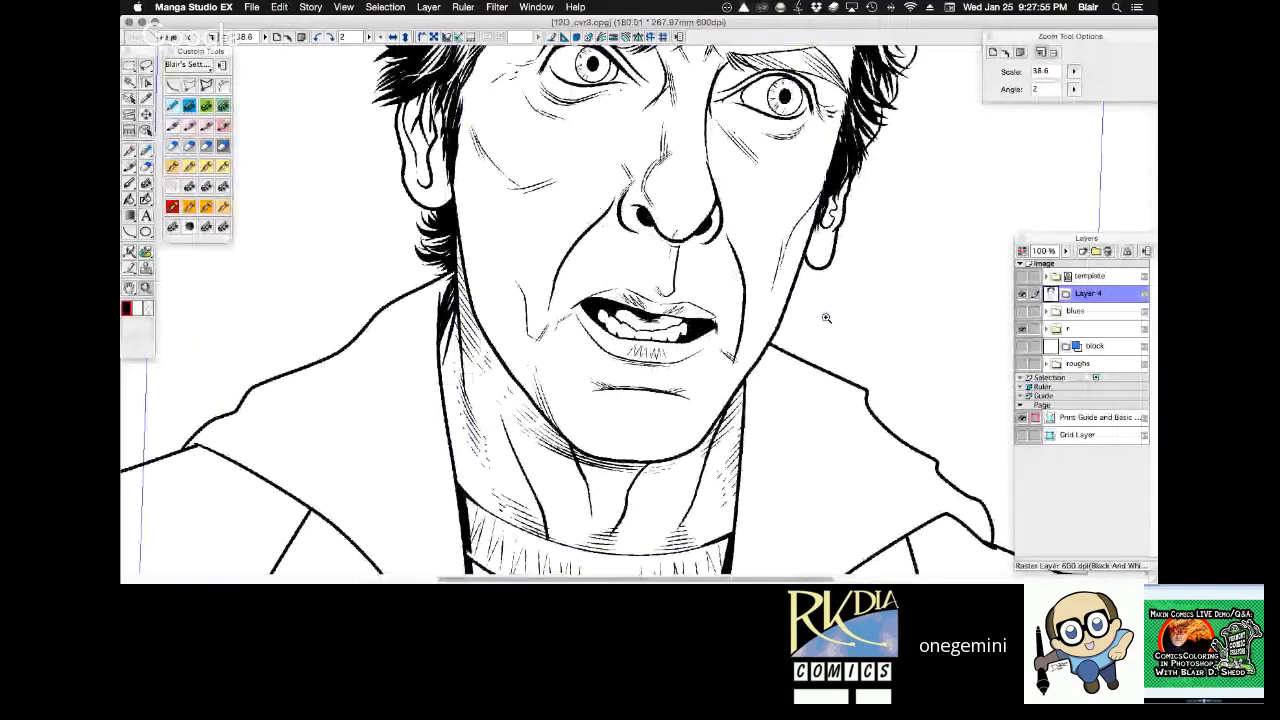
click(380, 38)
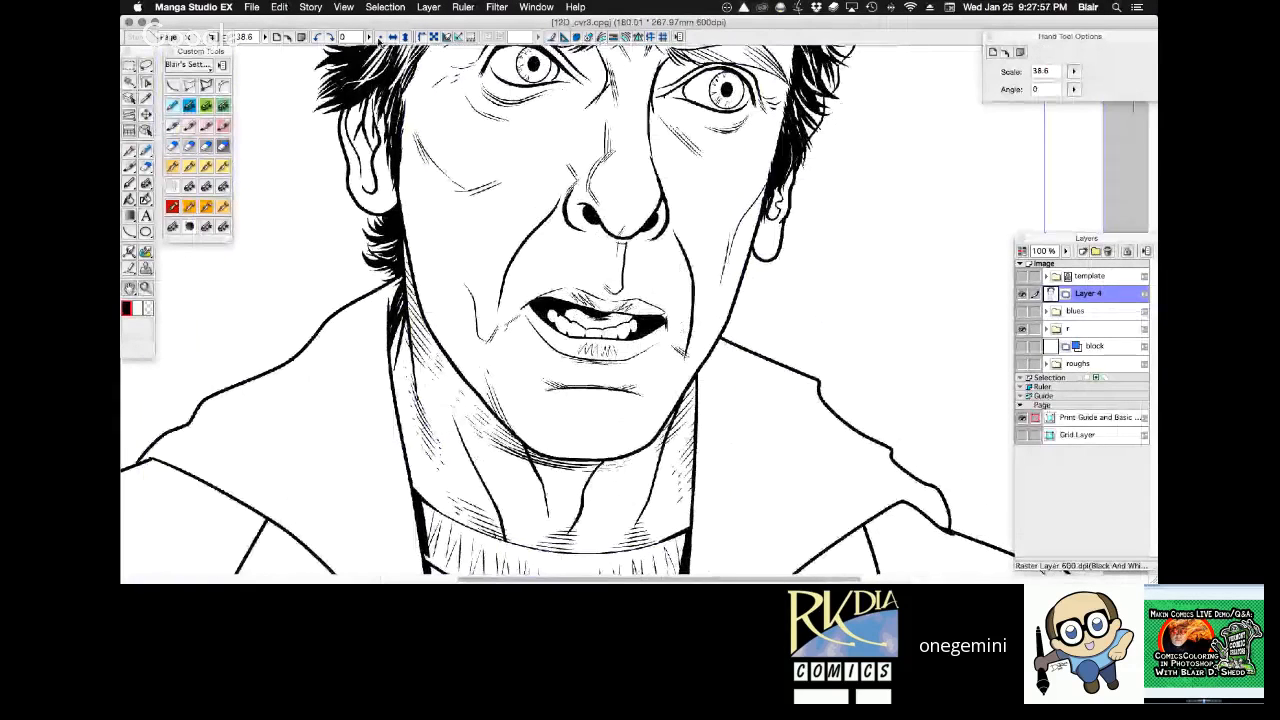
alt+click(671, 343)
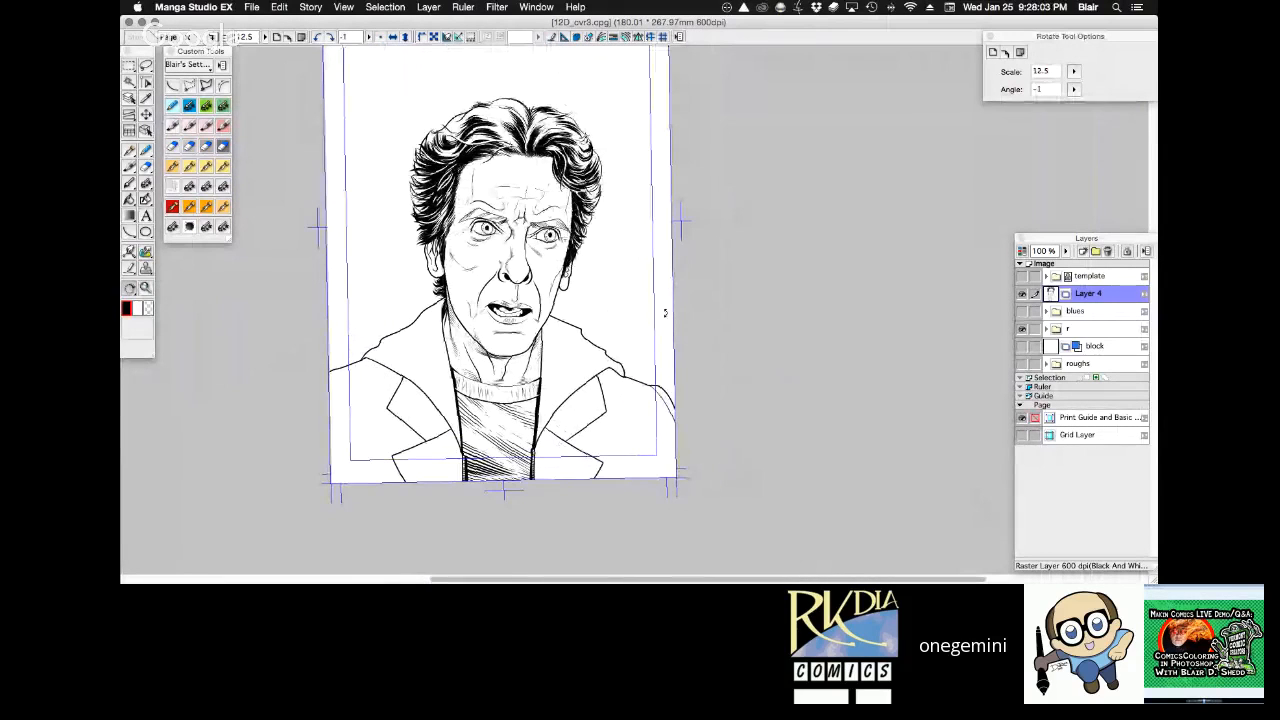
key(super+space)
drag(556, 449, 612, 451)
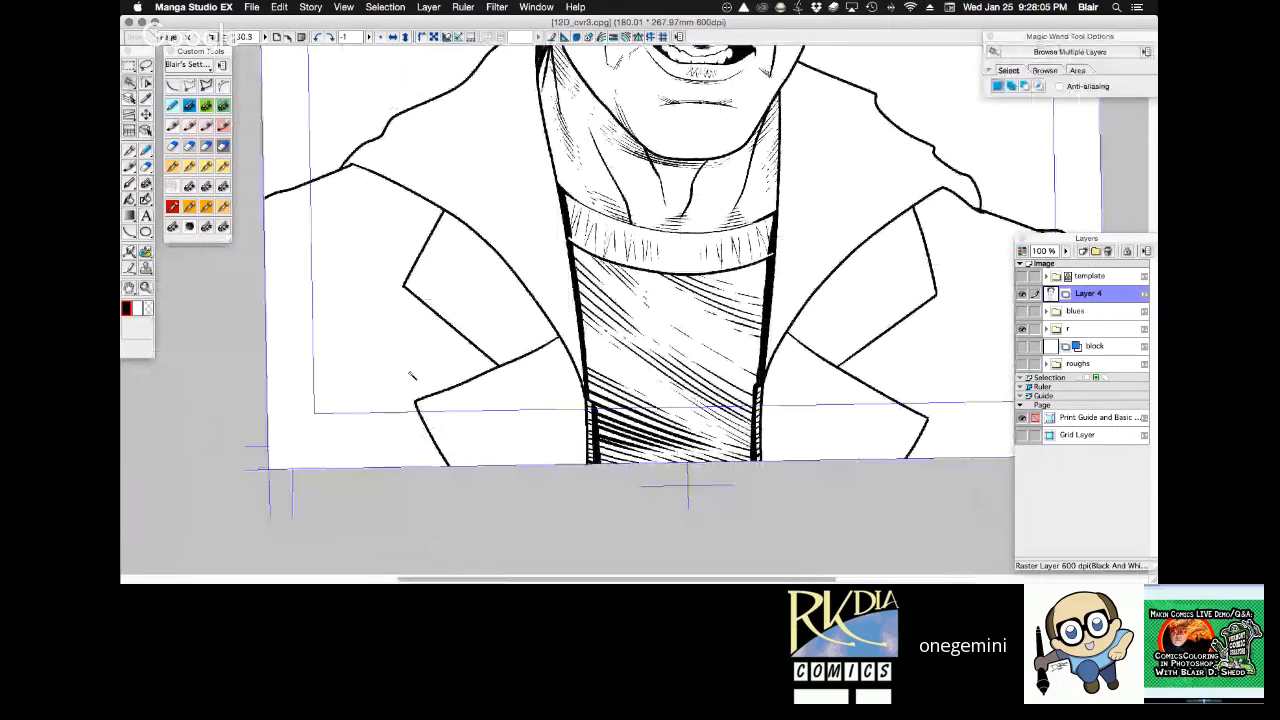
key(super+space)
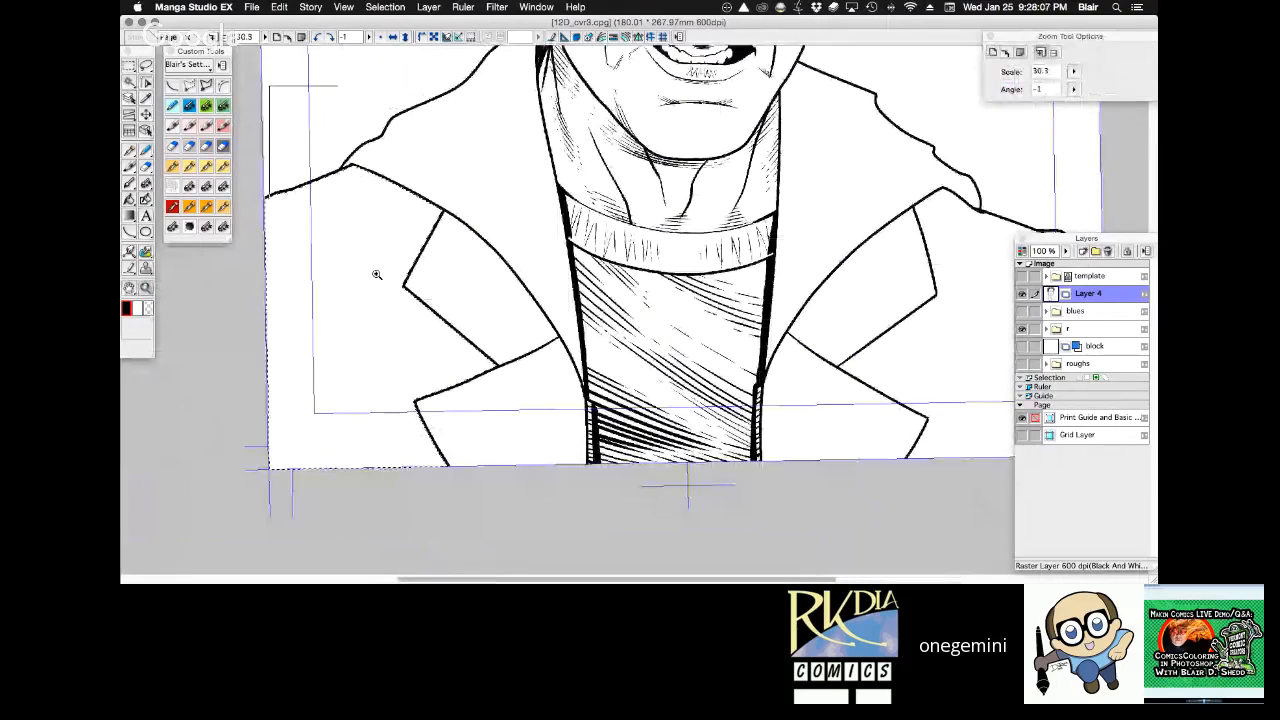
Ink an inner edge line and ragged shading strokes along the coat's left shoulder with the 1.00 mm Frenden Brush - Analog Sable.
click(377, 276)
mouse_move(536, 242)
mouse_down()
mouse_move(549, 206)
mouse_move(637, 172)
mouse_move(626, 181)
mouse_up()
key(e)
click(204, 169)
mouse_move(534, 236)
mouse_down()
mouse_move(524, 225)
mouse_move(483, 234)
mouse_move(555, 250)
mouse_up()
click(177, 210)
mouse_move(562, 205)
mouse_down()
mouse_move(495, 229)
mouse_move(503, 213)
mouse_move(508, 229)
mouse_move(504, 206)
mouse_move(517, 246)
mouse_up()
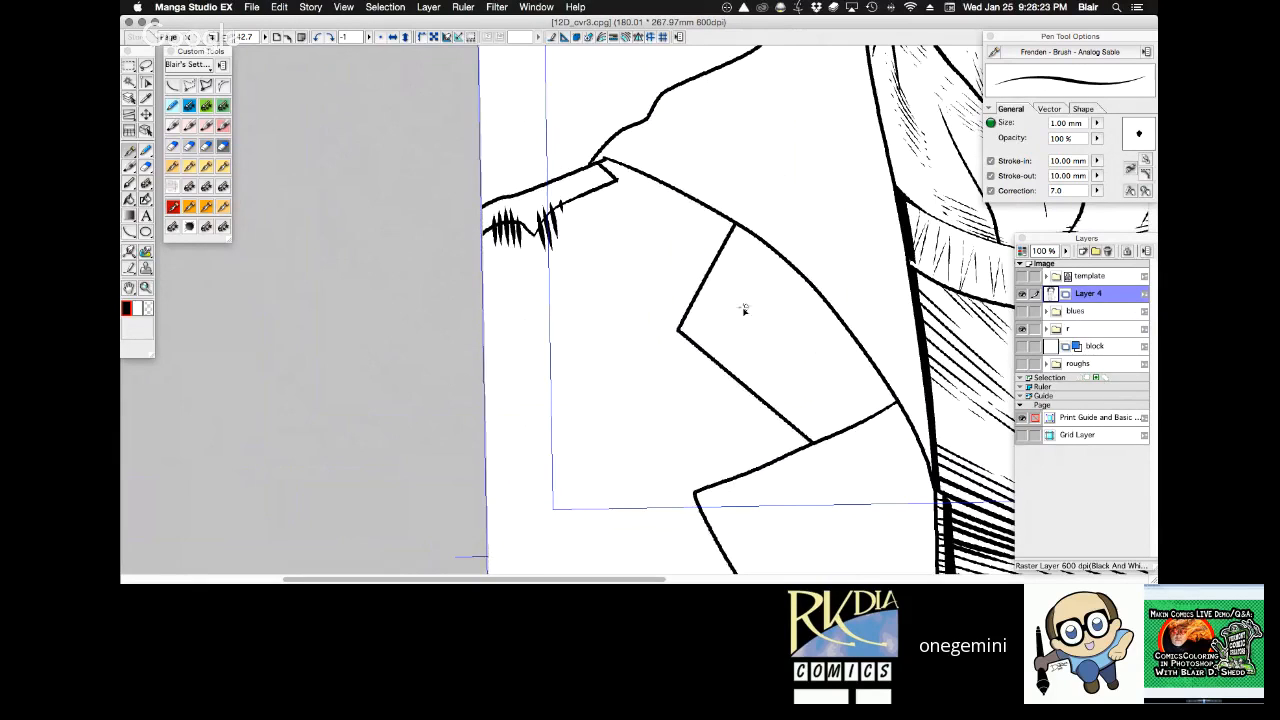
Black in the selected left coat area with broad 3.00 mm Dave Gibbons pen strokes, Correction off, leaving thin white highlight slivers.
key(z)
alt+click(683, 392)
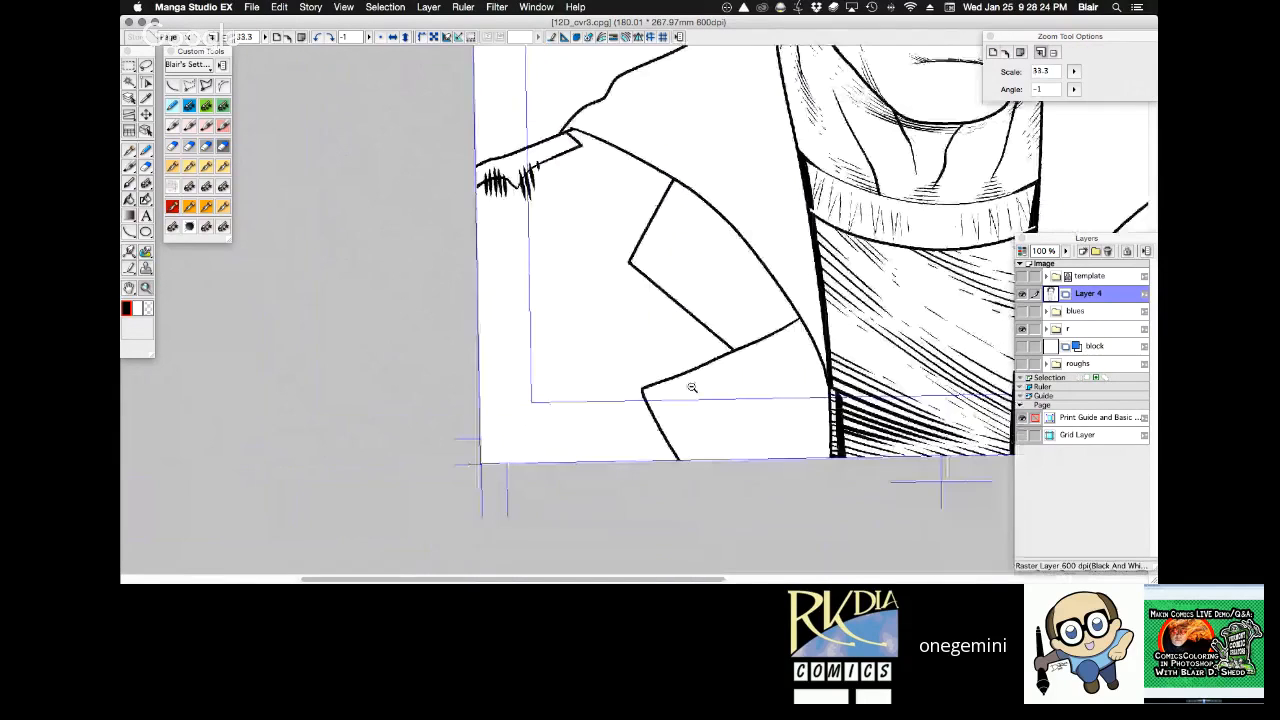
alt+click(692, 387)
key(r)
drag(840, 233, 620, 121)
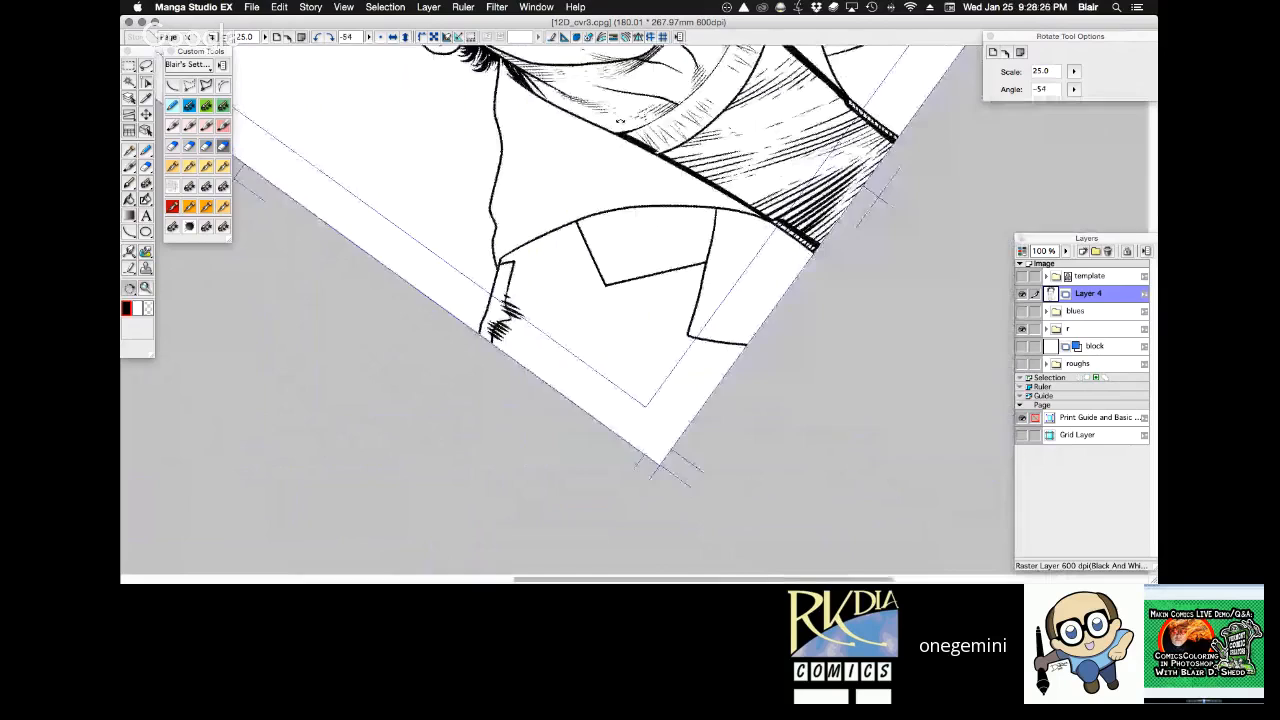
drag(795, 275, 723, 223)
key(p)
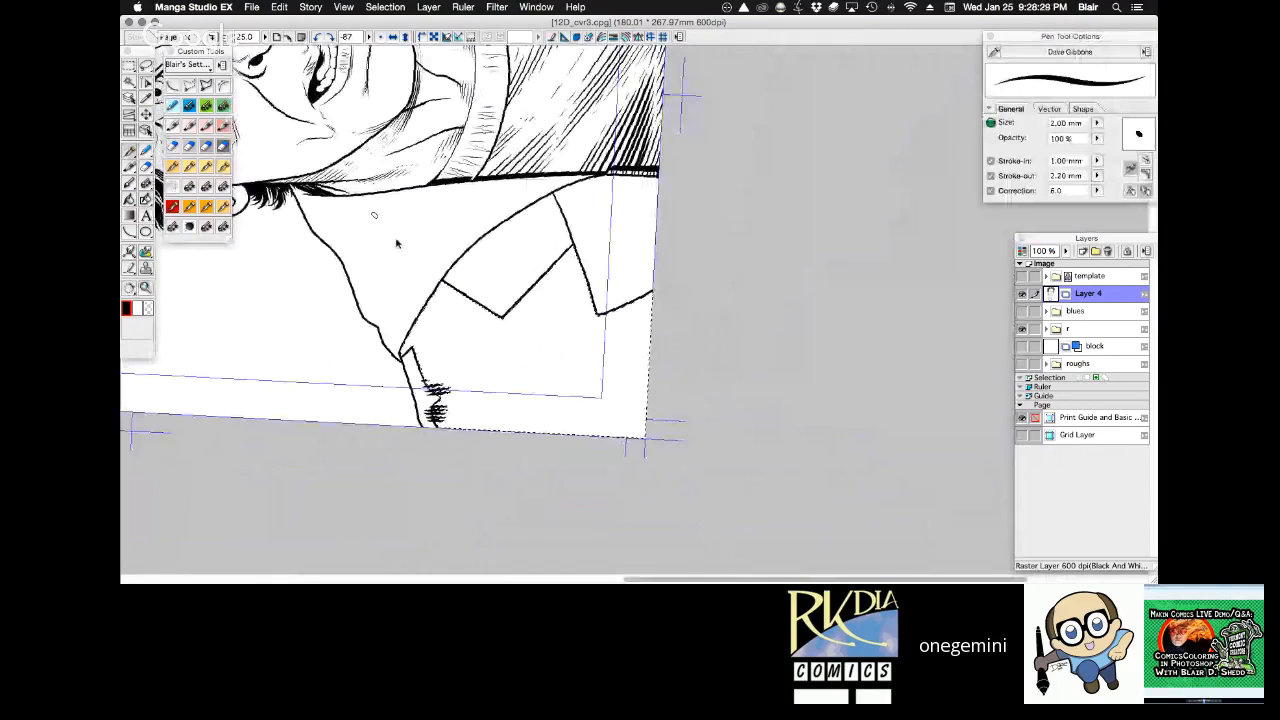
click(1097, 123)
click(1109, 88)
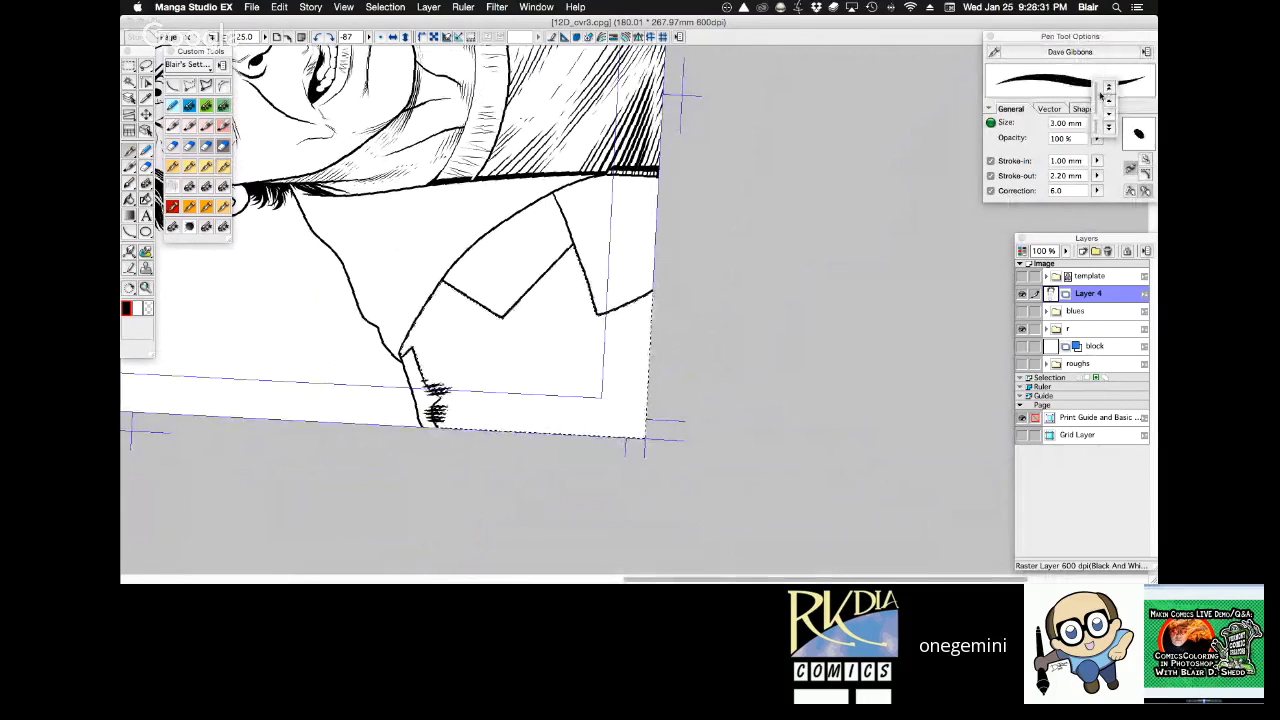
click(990, 190)
mouse_move(428, 298)
mouse_down()
mouse_move(452, 283)
mouse_move(405, 345)
mouse_up()
mouse_move(470, 300)
mouse_down()
mouse_move(410, 352)
mouse_move(420, 360)
mouse_up()
drag(580, 262, 425, 375)
mouse_move(650, 295)
mouse_down()
mouse_move(495, 368)
mouse_move(583, 324)
mouse_move(435, 420)
mouse_up()
mouse_move(645, 330)
mouse_down()
mouse_move(478, 430)
mouse_move(515, 434)
mouse_up()
drag(650, 375, 565, 436)
drag(648, 412, 612, 438)
drag(580, 305, 422, 403)
mouse_move(650, 275)
mouse_down()
mouse_move(432, 390)
mouse_move(428, 320)
mouse_move(418, 323)
mouse_up()
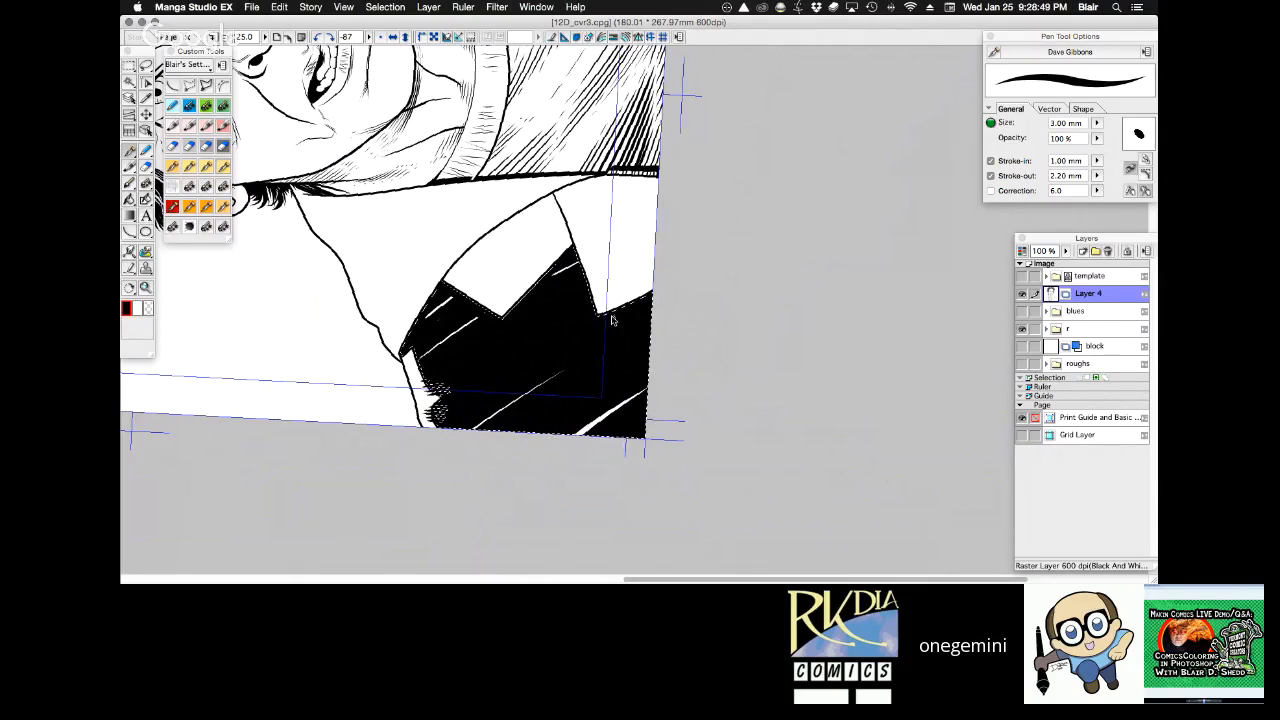
Draw a short fold line between the two outer edge lines of the right shoulder with the 0.30 mm Taper Pen, redoing the first attempt.
key(r)
drag(727, 125, 637, 482)
key(space)
drag(834, 234, 695, 308)
drag(763, 128, 684, 218)
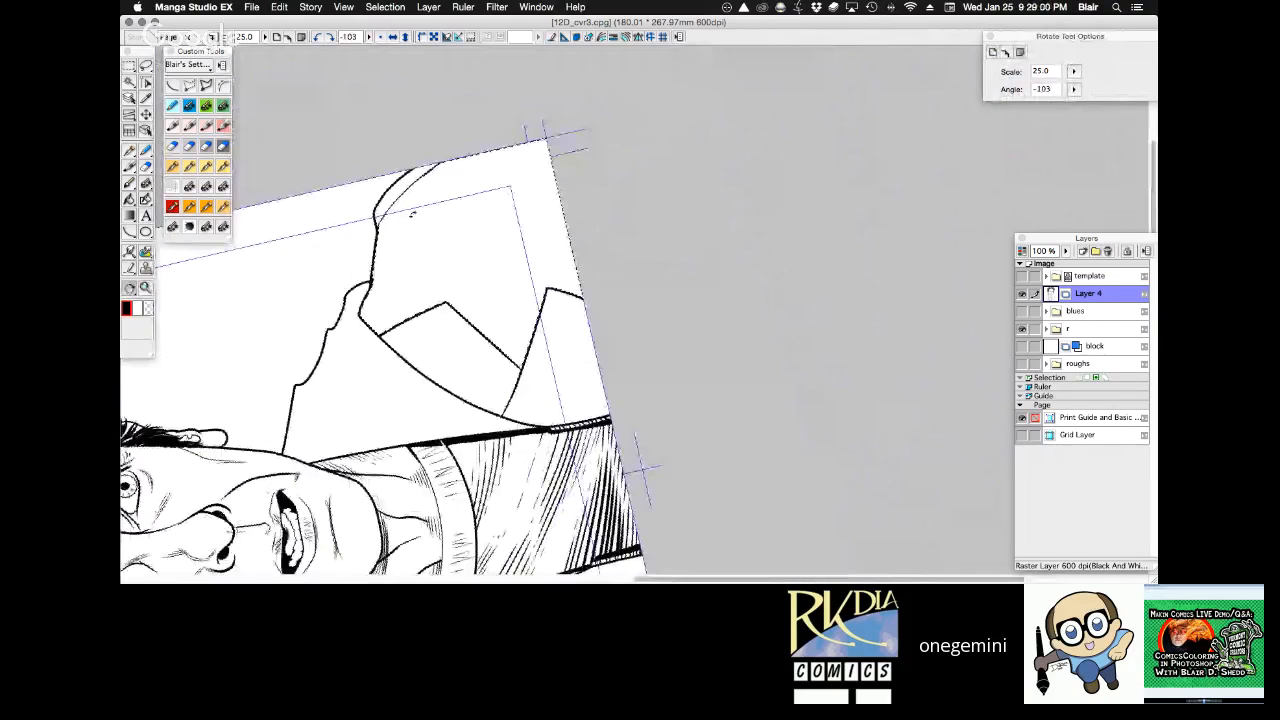
drag(411, 208, 483, 325)
drag(420, 267, 418, 385)
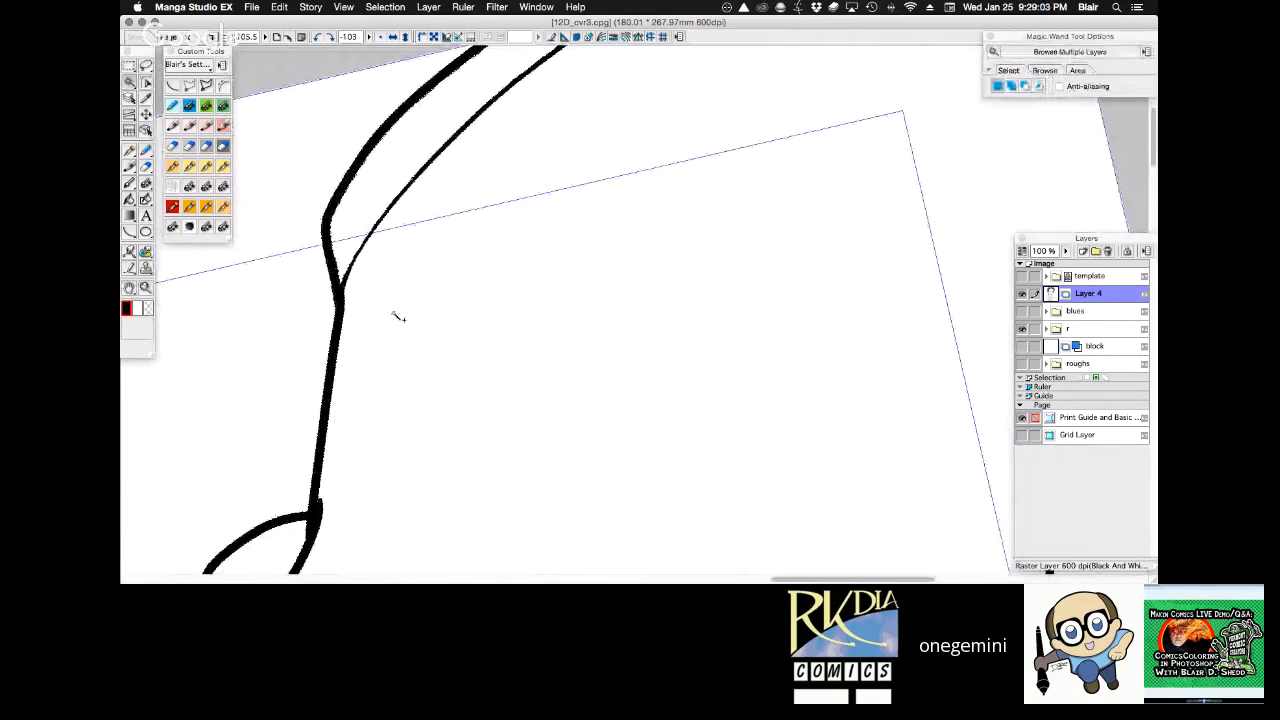
click(190, 166)
drag(434, 84, 369, 238)
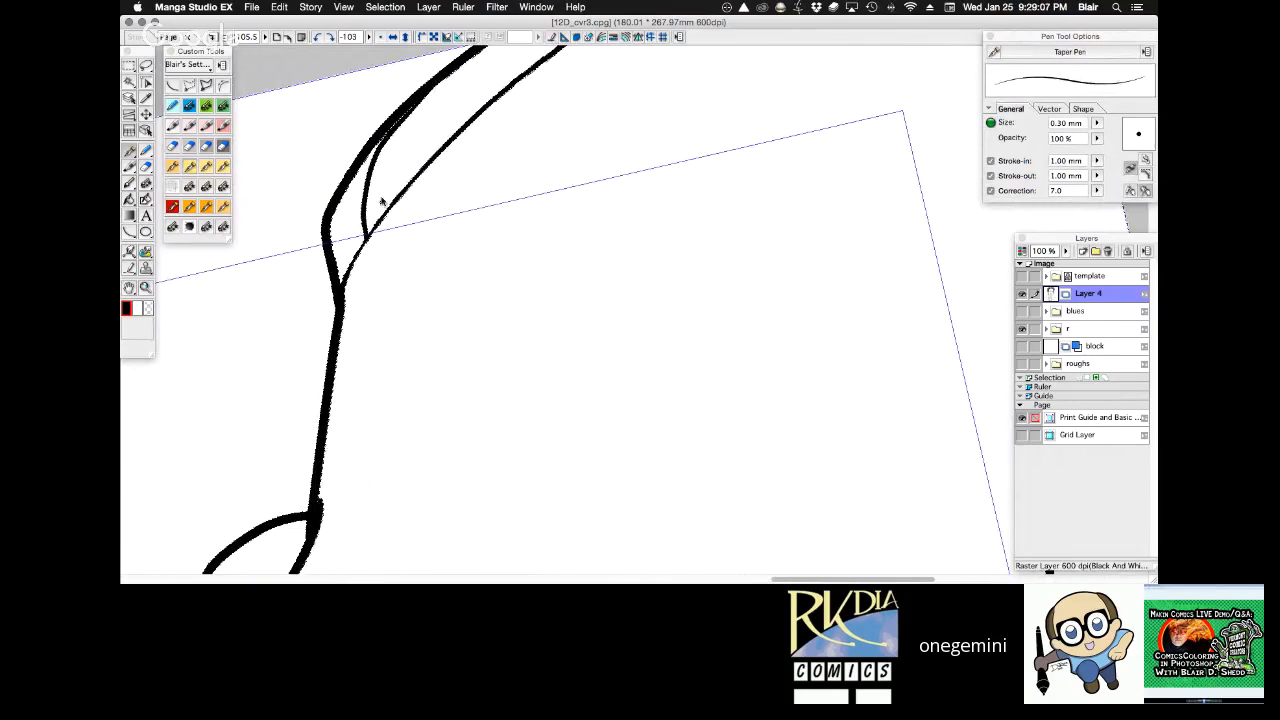
key(super+z)
mouse_move(411, 101)
mouse_down()
mouse_move(366, 165)
mouse_move(371, 235)
mouse_up()
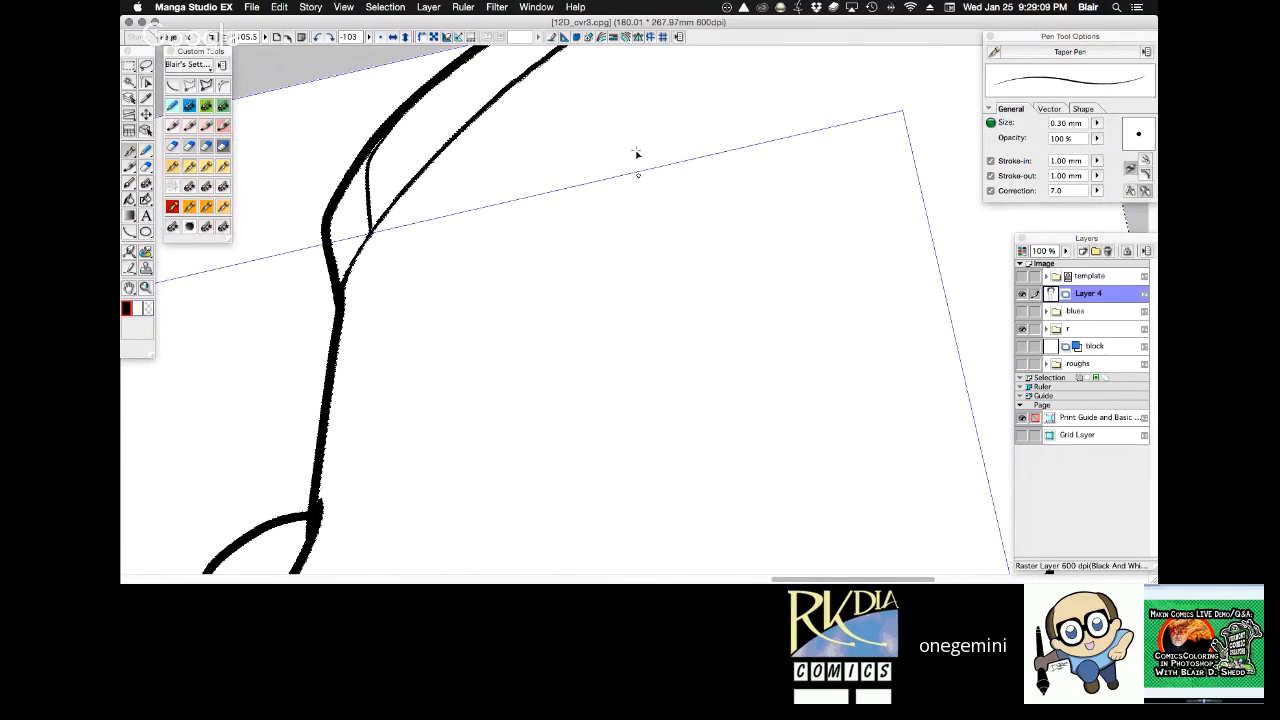
Draw a long curved line inside the right shoulder's outline, from the outer fold down to the collar, with the 0.30 mm Taper Pen.
key(alt+space)
right_click(630, 261)
alt+click(740, 165)
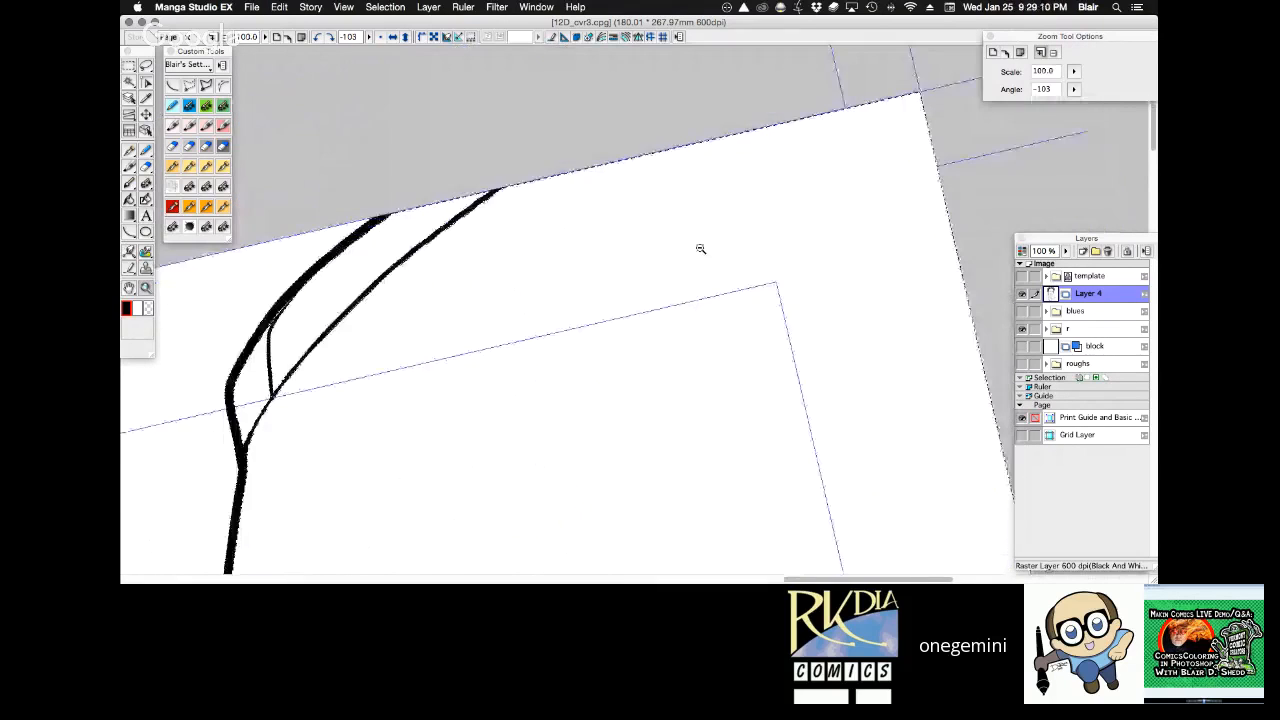
alt+click(696, 275)
key(space)
drag(500, 370, 800, 131)
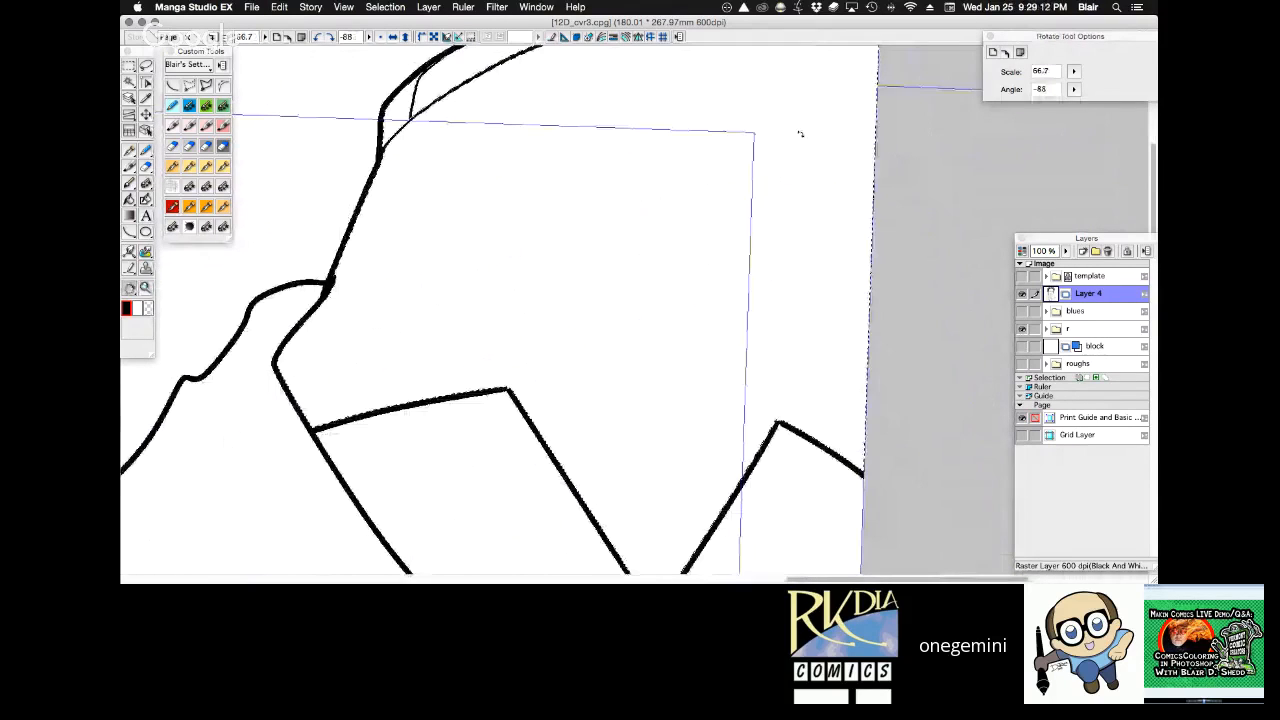
click(190, 167)
mouse_move(483, 73)
mouse_down()
mouse_move(430, 128)
mouse_move(350, 285)
mouse_move(329, 293)
mouse_up()
Clean up the junction of the right shoulder lines and collar using the 0.30 mm Taper Pen with transparent colour, restoring black.
key(r)
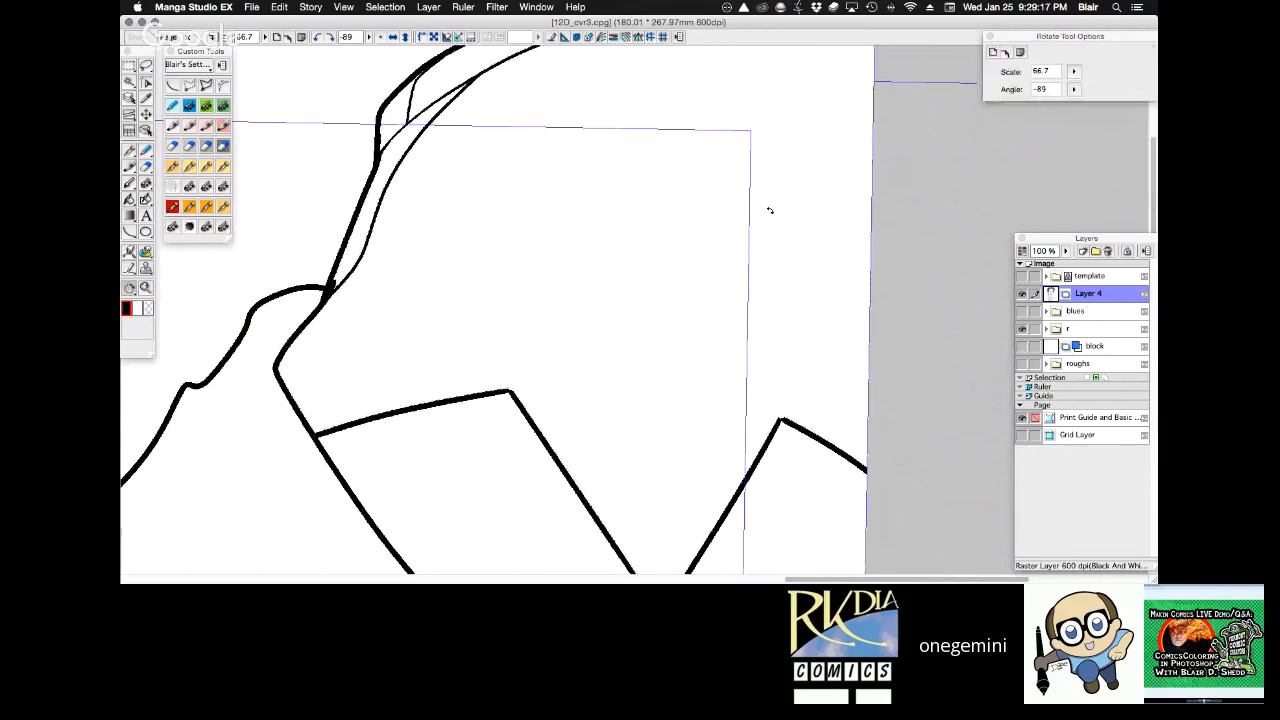
mouse_move(766, 209)
mouse_down()
mouse_move(828, 281)
mouse_move(714, 337)
mouse_move(716, 290)
mouse_up()
drag(640, 200, 674, 362)
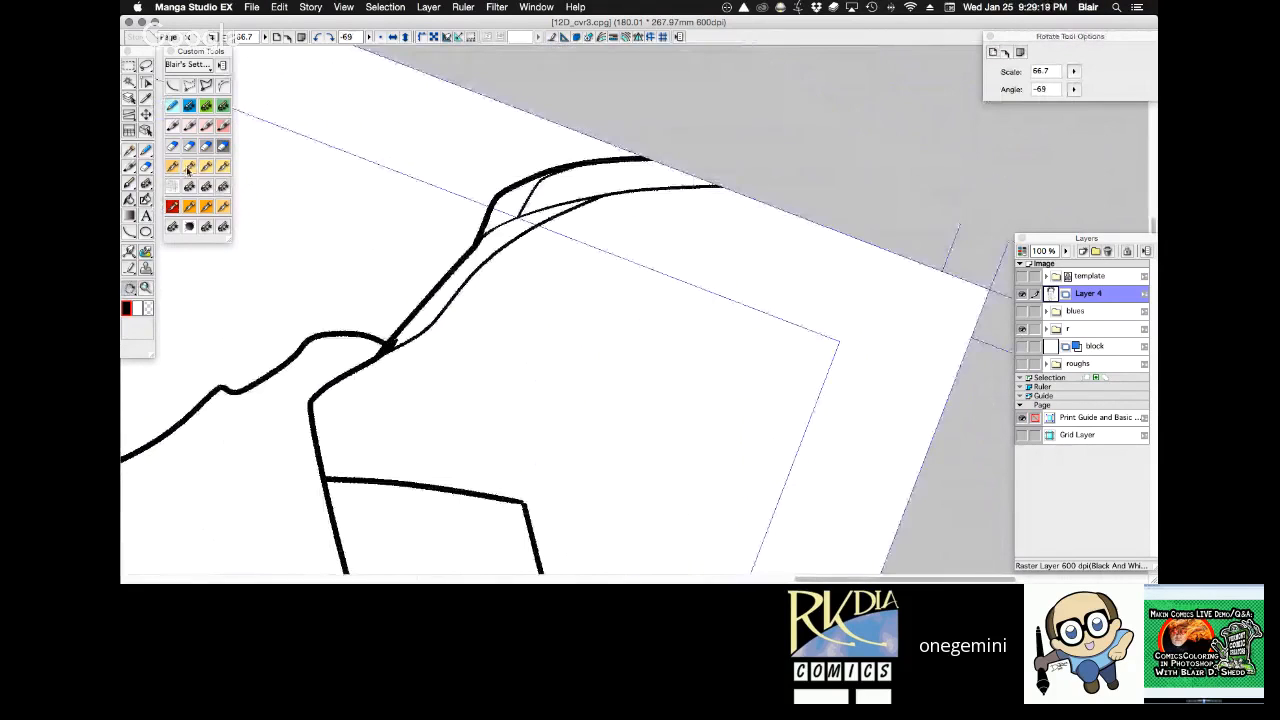
click(190, 168)
key(c)
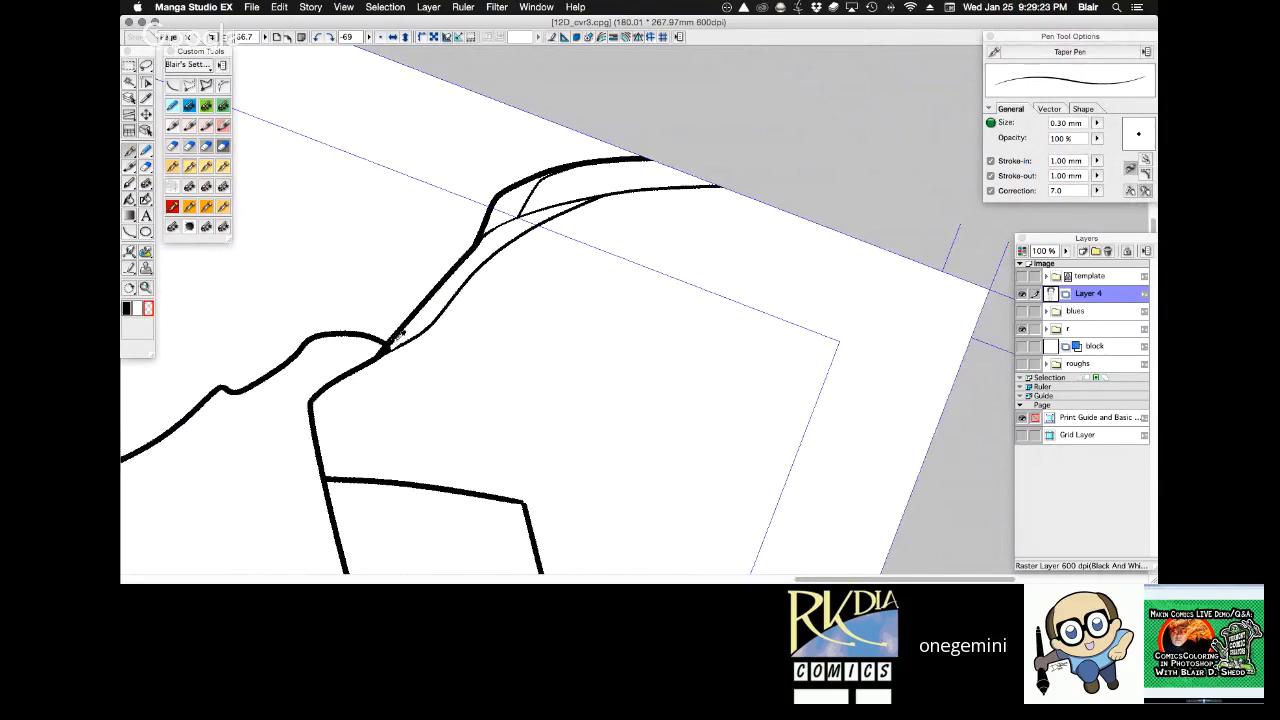
key(c)
key(r)
drag(624, 136, 551, 333)
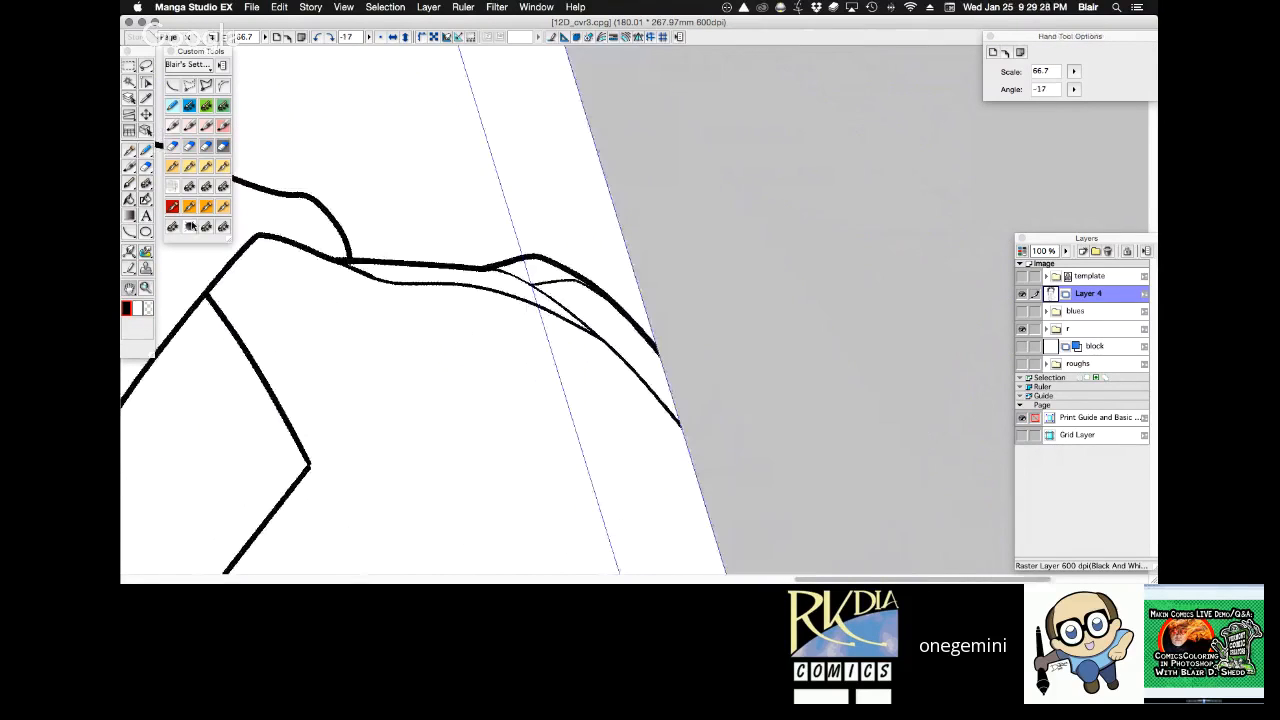
Add short feathered hatching strokes beneath the right shoulder's fold lines with the 1.00 mm Frenden Analog Sable brush.
key(p)
mouse_move(462, 274)
mouse_down()
mouse_move(482, 308)
mouse_move(506, 322)
mouse_move(488, 298)
mouse_move(530, 326)
mouse_up()
drag(534, 264, 560, 286)
drag(552, 268, 570, 290)
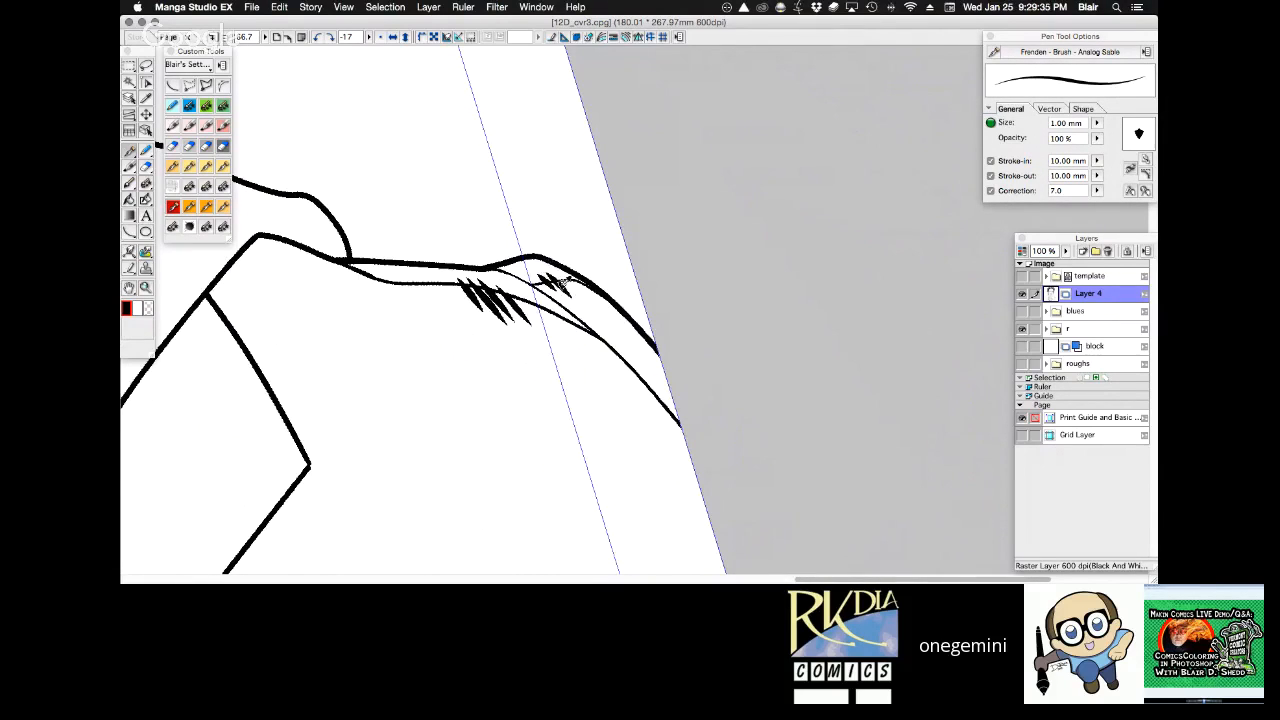
key(alt+space)
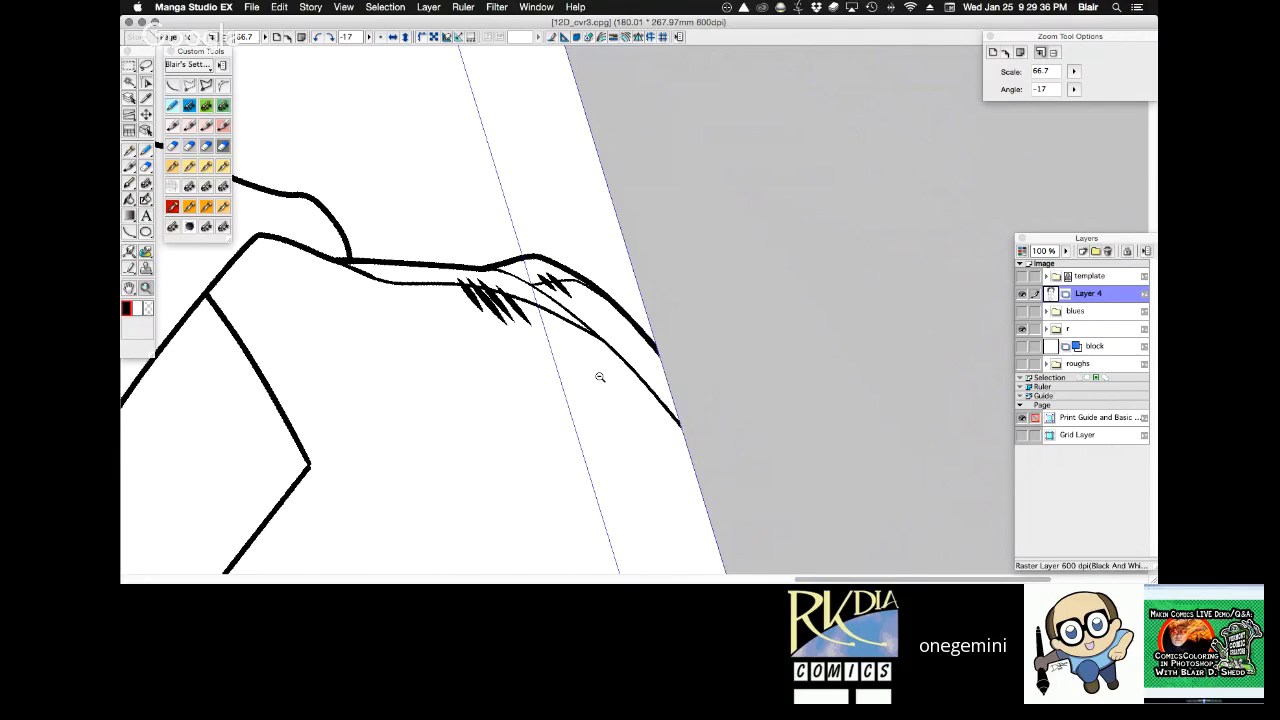
click(600, 376)
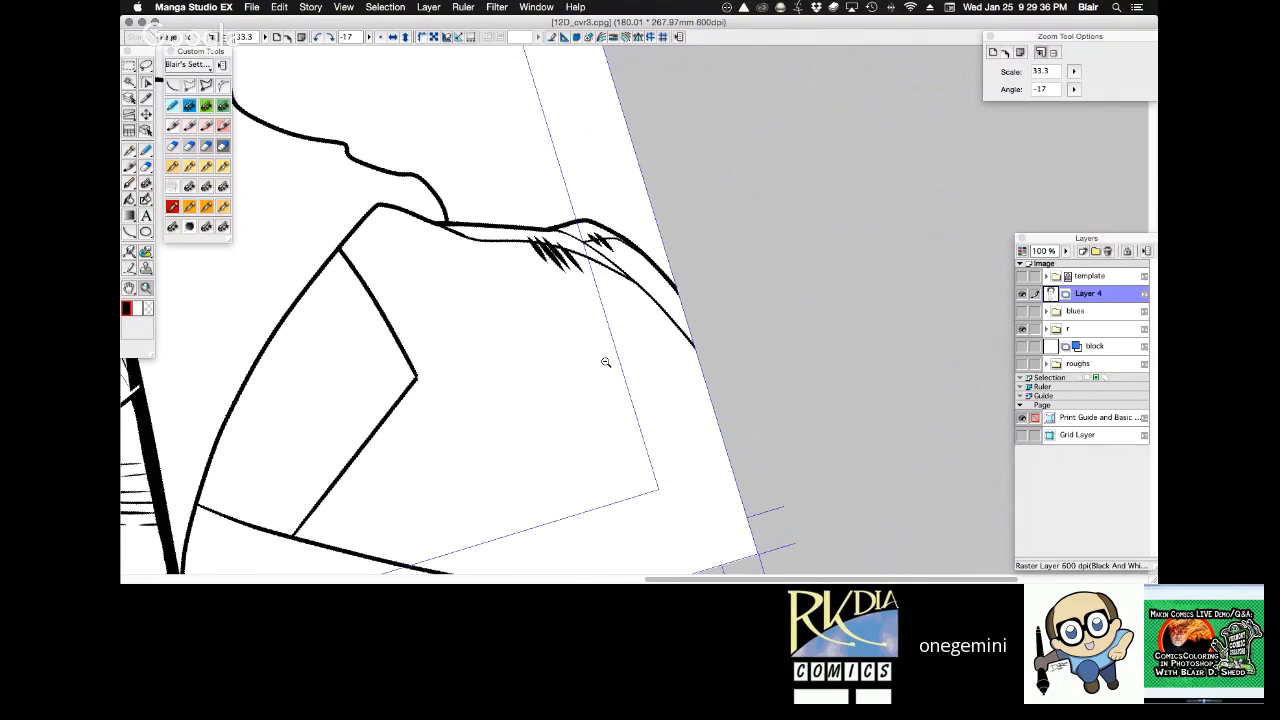
Show the whole page upright and overlay the template folder briefly to check the cover composition, hiding it again.
key(super+0)
click(381, 37)
click(1022, 276)
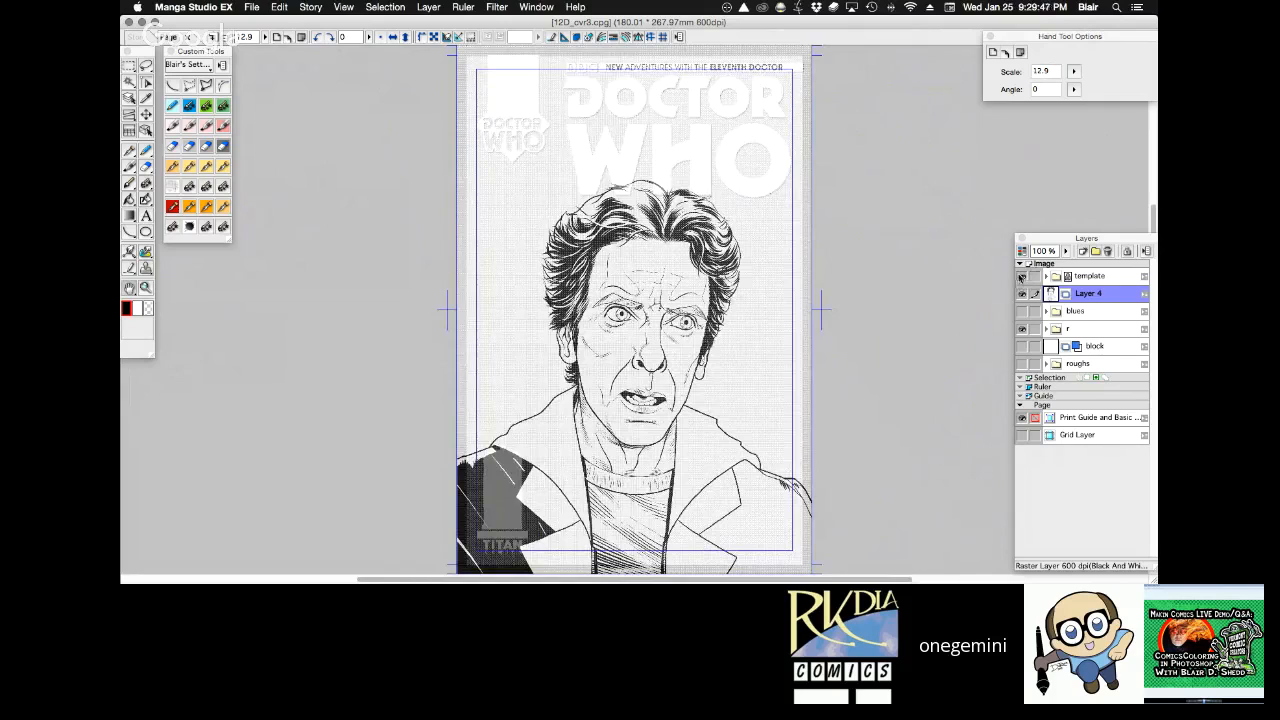
click(1021, 277)
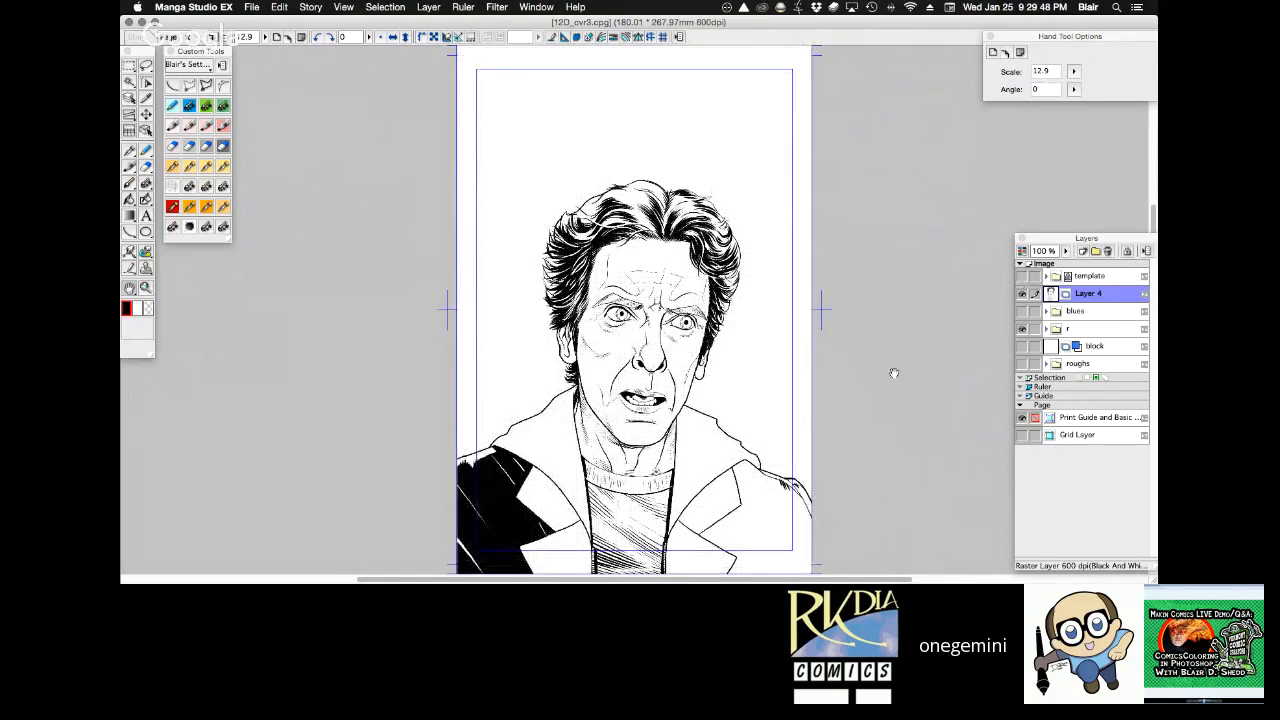
Select the right coat area with the Magic Wand and black in the outer shoulder fold with the 3.00 mm Dave Gibbons pen.
scroll(735, 357, down, 3)
scroll(735, 357, right, 2)
drag(735, 357, 722, 349)
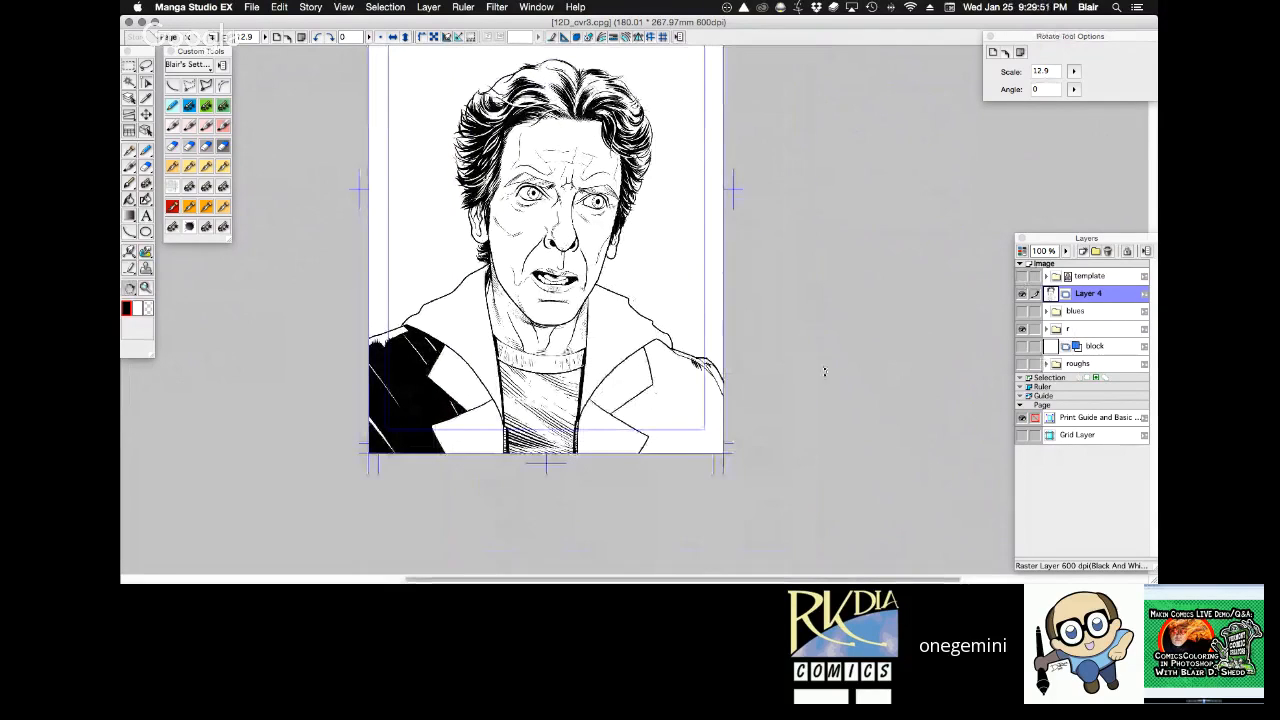
key(w)
click(703, 396)
key(r)
drag(843, 417, 738, 238)
super+click(730, 243)
super+click(666, 285)
key(space)
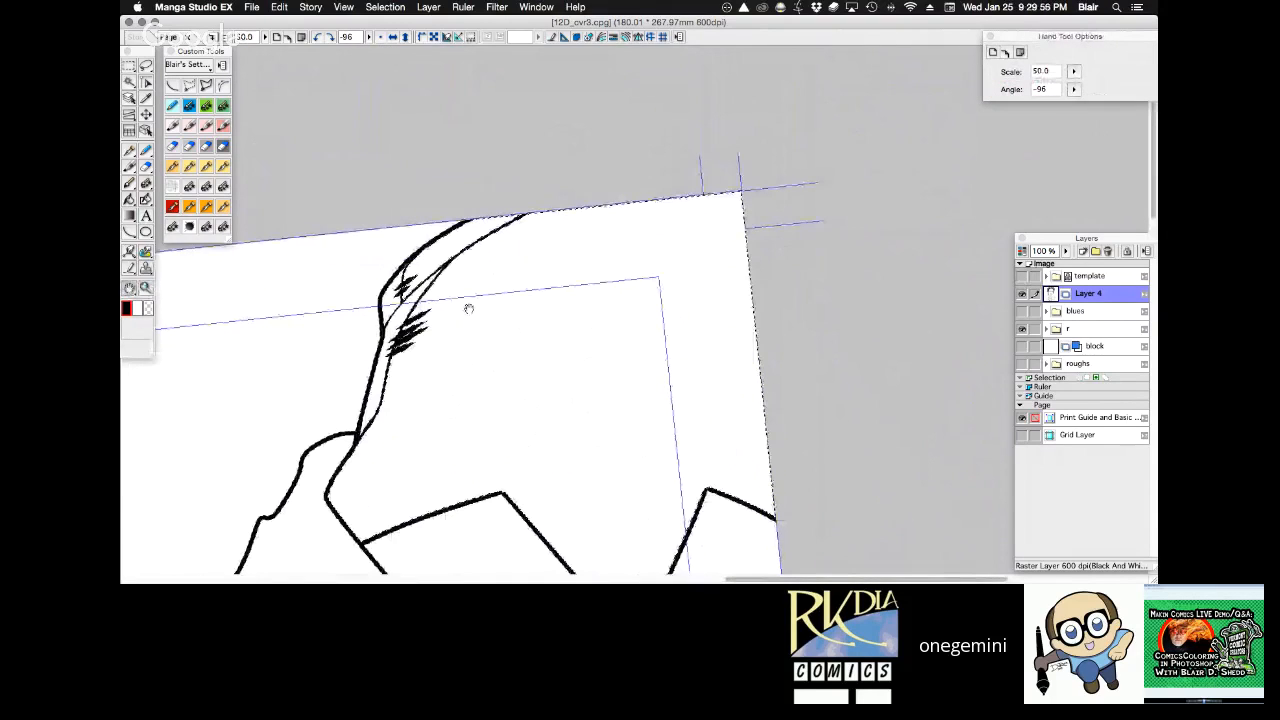
click(172, 207)
mouse_move(403, 283)
mouse_down()
mouse_move(468, 224)
mouse_move(408, 276)
mouse_move(538, 212)
mouse_up()
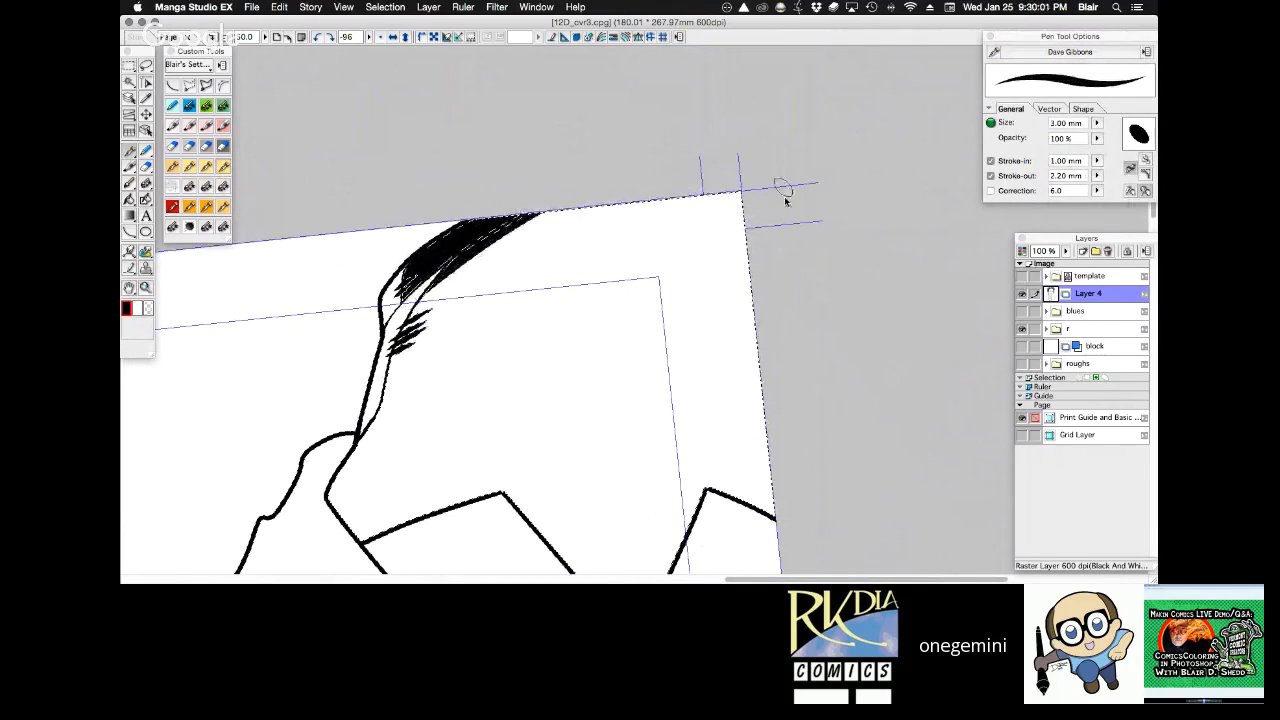
Black in the rest of the right coat area with broad 3.00 mm Dave Gibbons strokes, leaving tapered white highlights toward the page's lower edge.
key(r)
drag(800, 309, 788, 282)
key(space)
drag(721, 307, 626, 189)
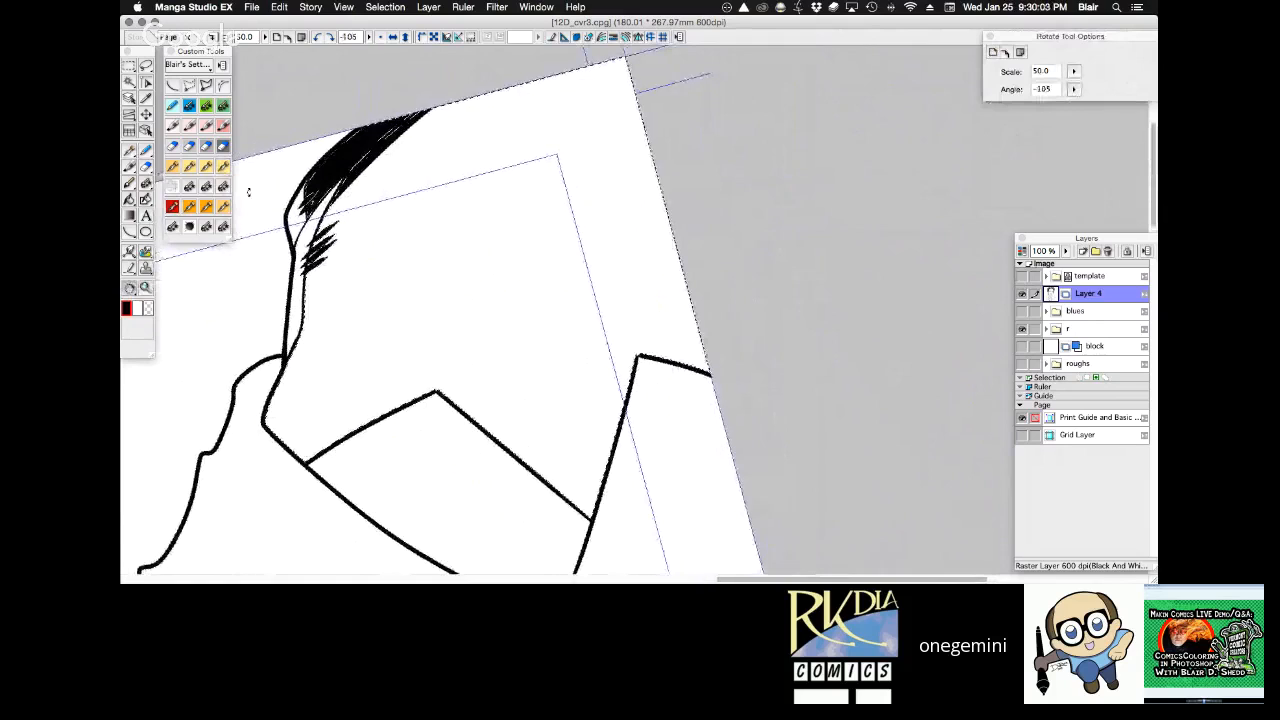
click(223, 167)
mouse_move(314, 258)
mouse_down()
mouse_move(384, 166)
mouse_move(604, 56)
mouse_move(640, 84)
mouse_up()
mouse_move(304, 288)
mouse_down()
mouse_move(648, 124)
mouse_move(650, 140)
mouse_up()
drag(304, 328, 660, 175)
mouse_move(290, 354)
mouse_down()
mouse_move(371, 286)
mouse_move(668, 194)
mouse_up()
mouse_move(274, 400)
mouse_down()
mouse_move(734, 209)
mouse_move(771, 214)
mouse_up()
drag(284, 440, 686, 264)
mouse_move(306, 458)
mouse_down()
mouse_move(464, 364)
mouse_move(702, 279)
mouse_up()
drag(420, 412, 712, 297)
drag(452, 428, 716, 330)
drag(482, 450, 730, 346)
mouse_move(502, 466)
mouse_down()
mouse_move(740, 376)
mouse_move(690, 412)
mouse_up()
mouse_move(546, 504)
mouse_down()
mouse_move(670, 450)
mouse_move(626, 500)
mouse_up()
drag(494, 422, 558, 496)
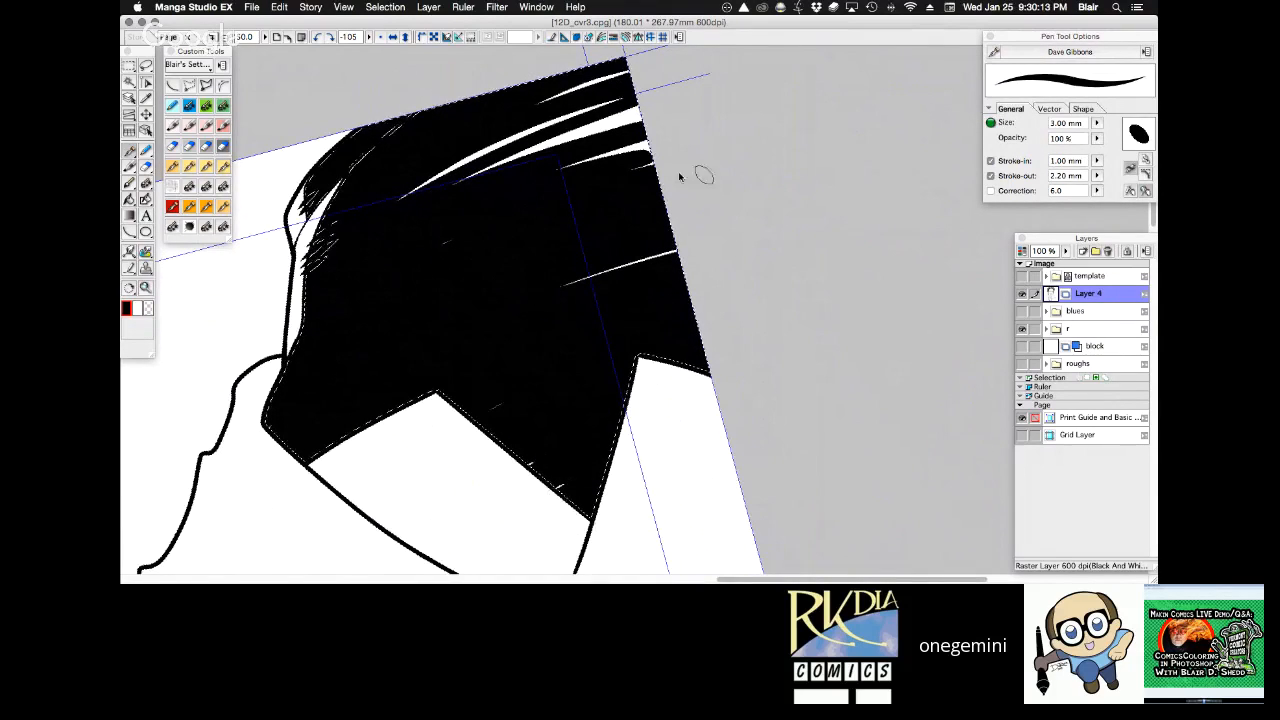
Select the lower right lapel with the Magic Wand and black it in with broad pen strokes, leaving thin white slivers.
key(r)
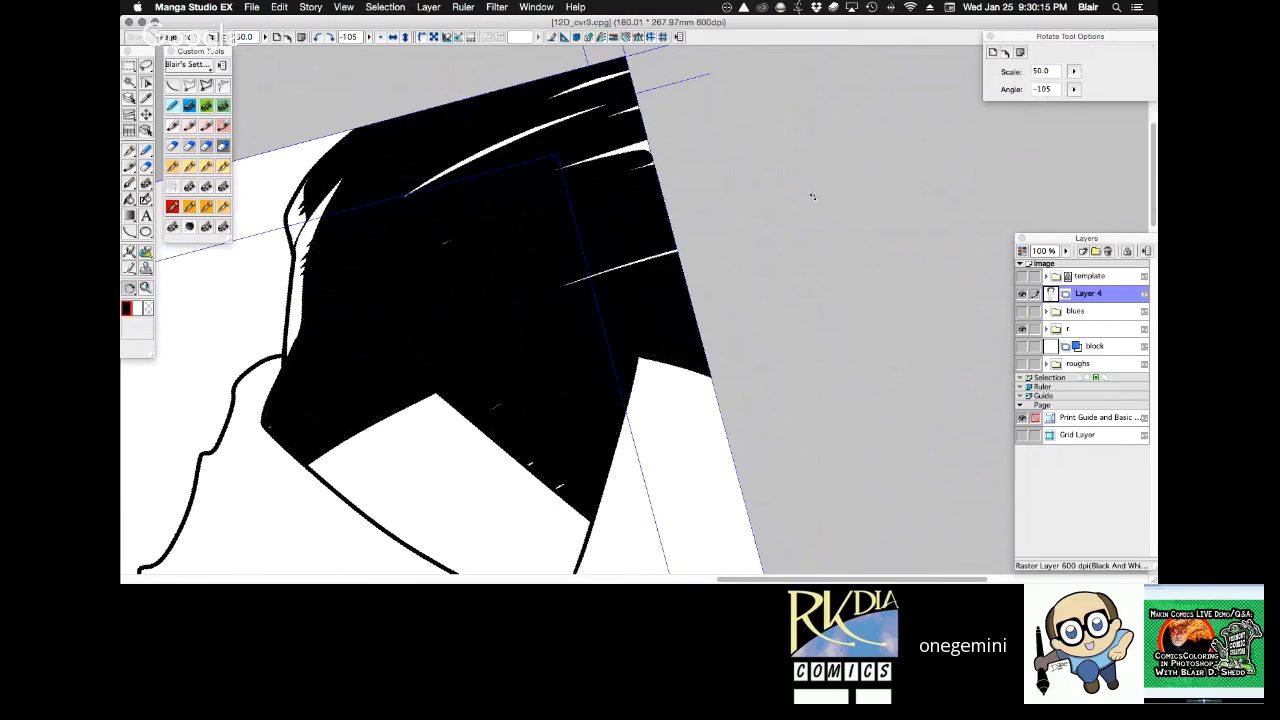
drag(812, 196, 700, 530)
alt+click(719, 197)
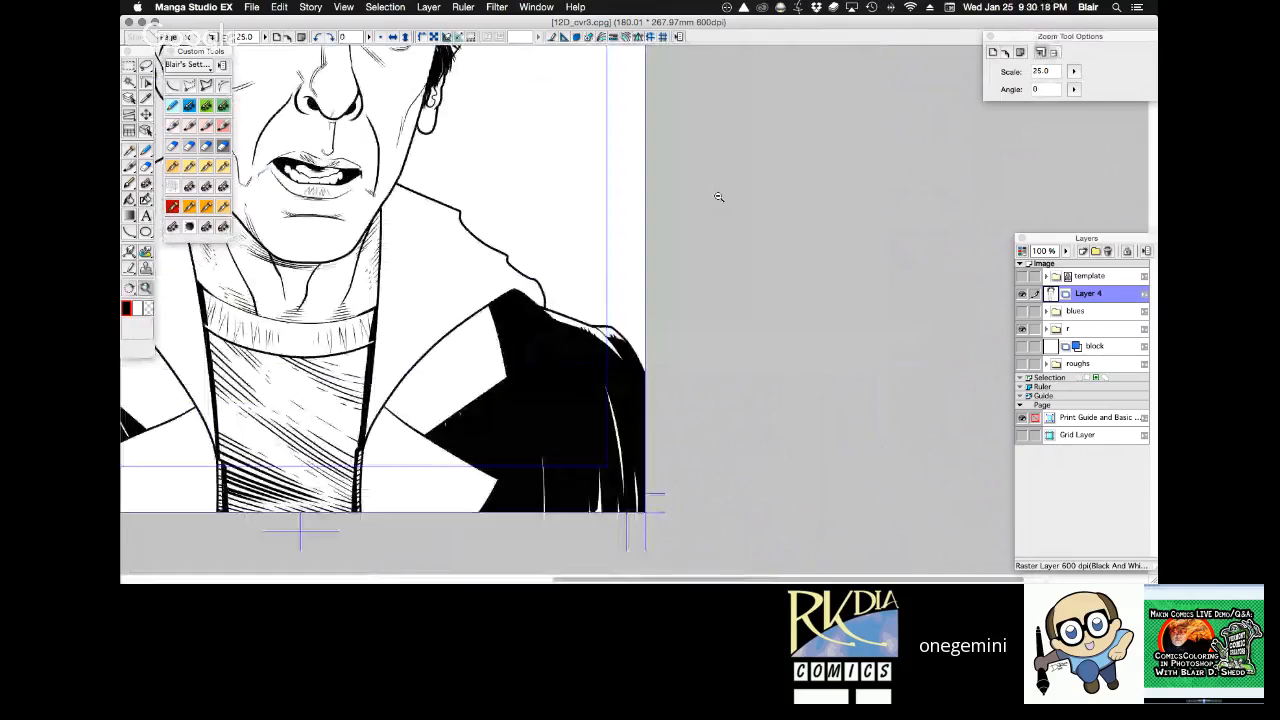
key(h)
drag(719, 197, 799, 211)
drag(683, 478, 662, 360)
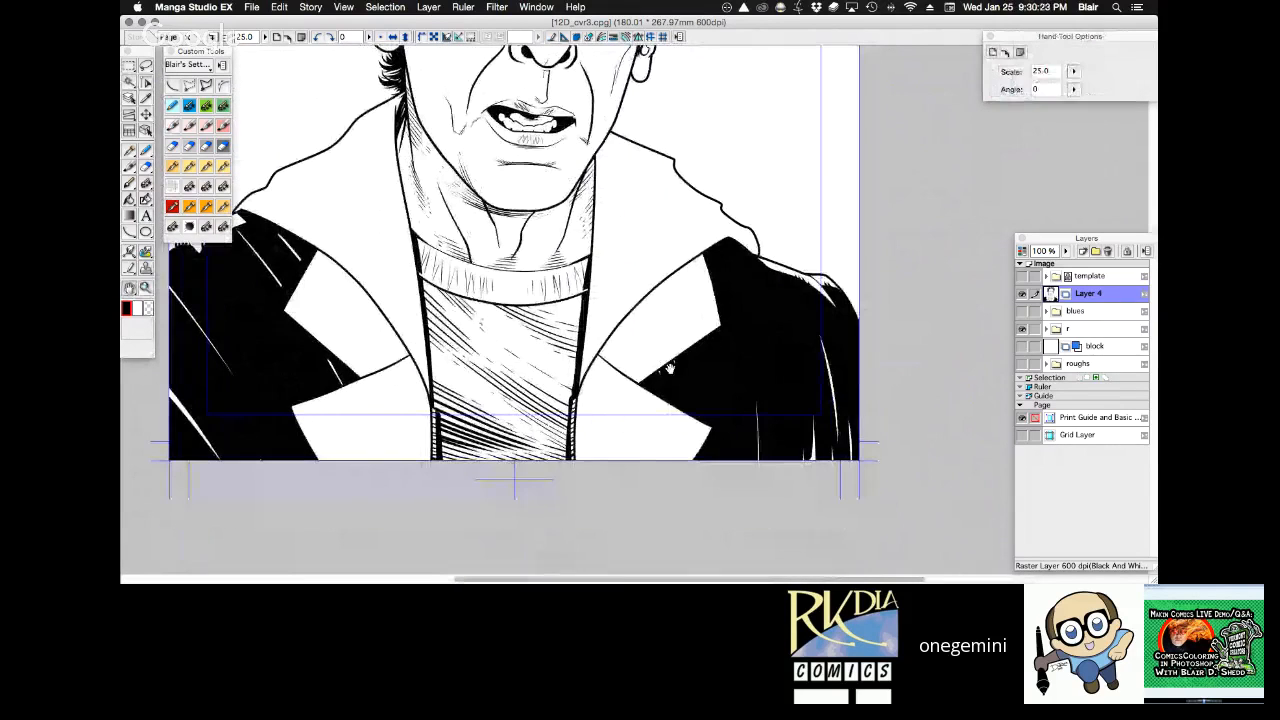
click(634, 450)
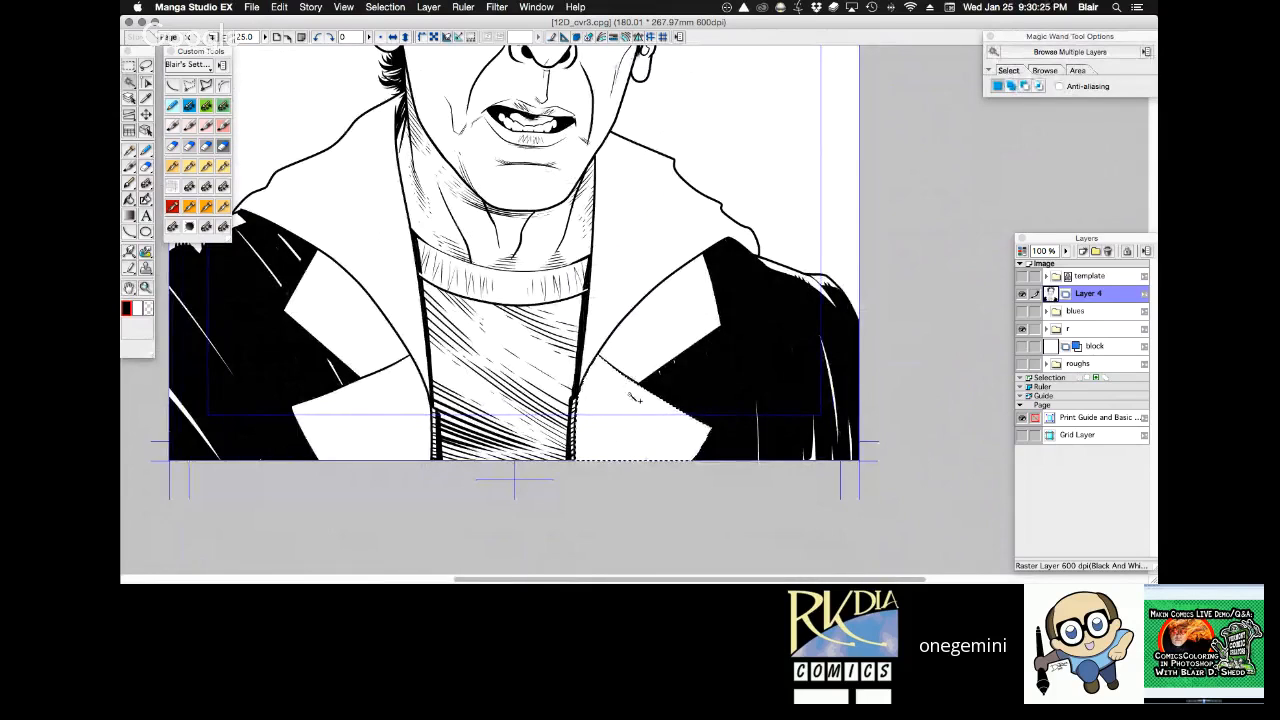
drag(704, 322, 405, 298)
ctrl+click(566, 310)
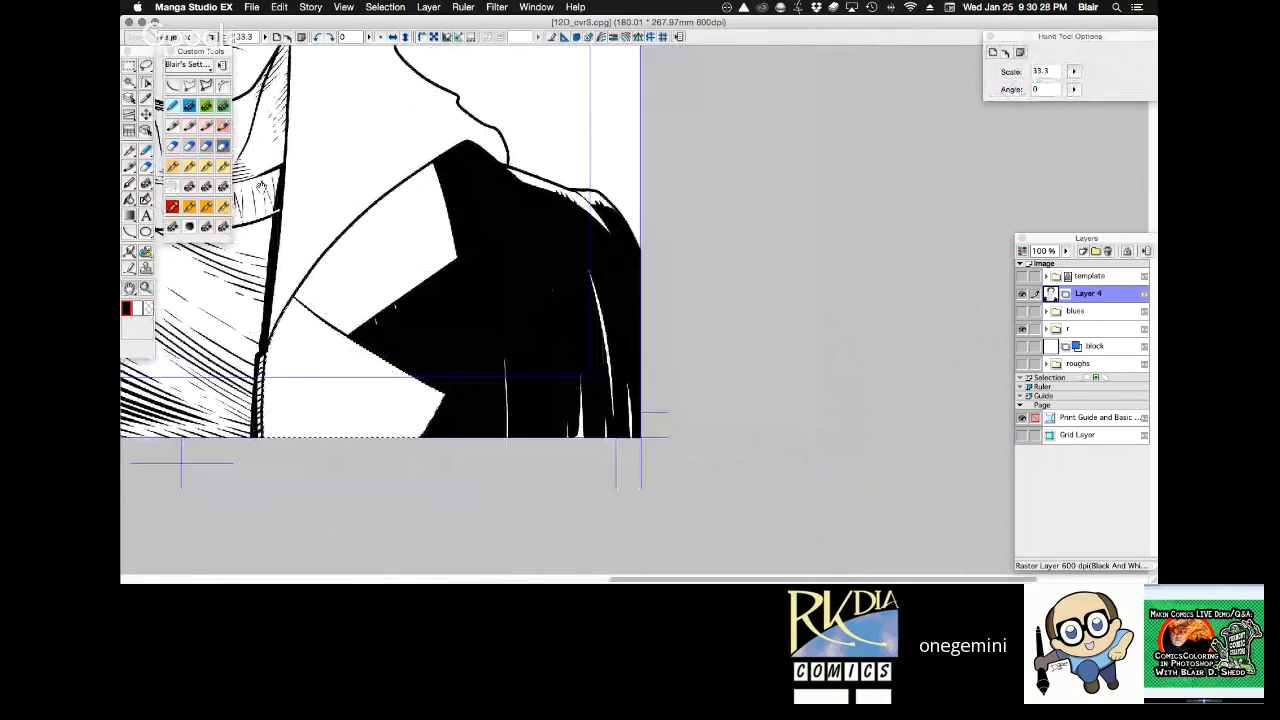
key(p)
mouse_move(315, 272)
mouse_down()
mouse_move(223, 491)
mouse_move(306, 380)
mouse_move(371, 329)
mouse_move(407, 358)
mouse_move(443, 362)
mouse_move(432, 428)
mouse_up()
Outline the lower right lapel's top and outer edges in white using the Custom MultiPen with transparent colour, and clear the selection.
key(r)
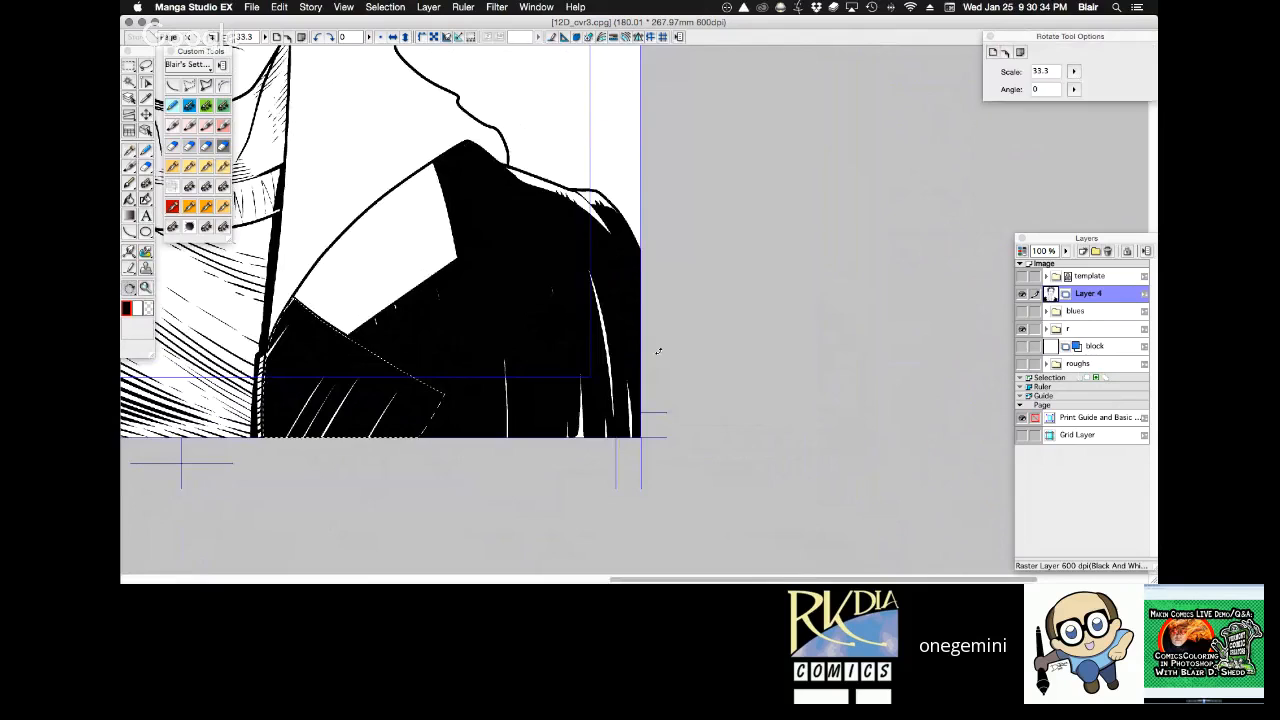
drag(658, 352, 672, 216)
key(space)
drag(834, 429, 536, 336)
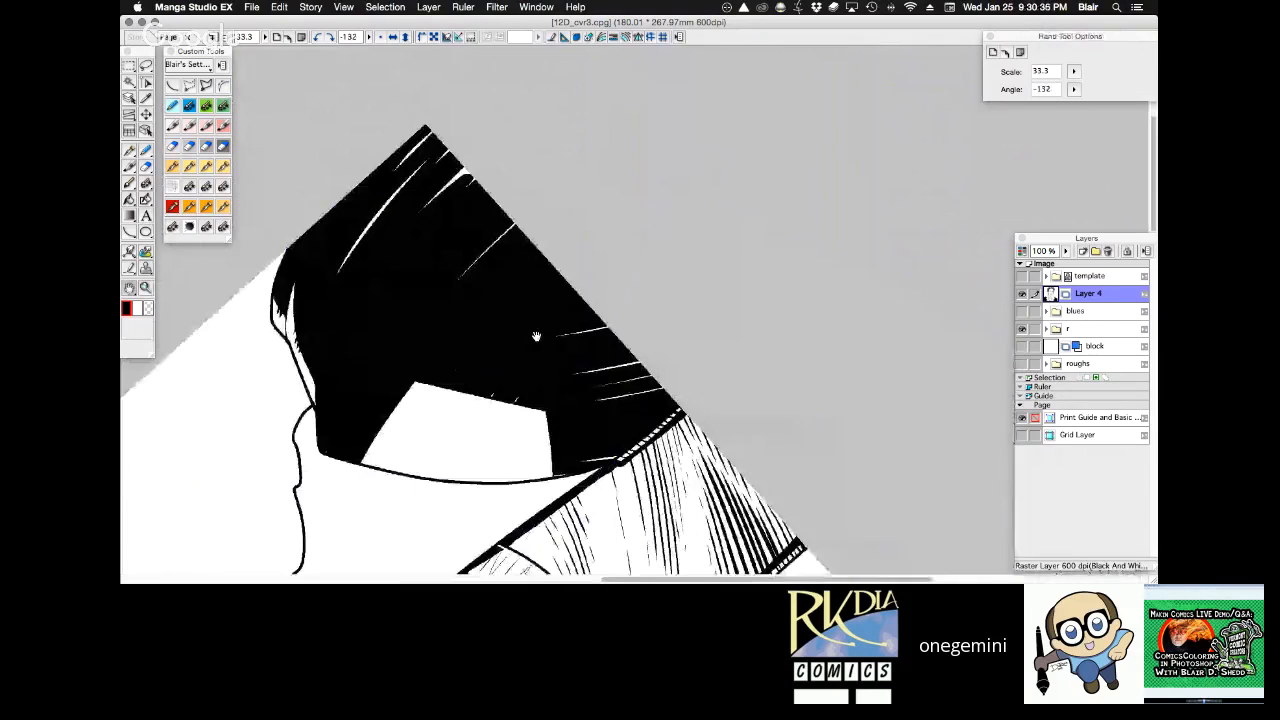
super+click(553, 275)
drag(553, 275, 571, 197)
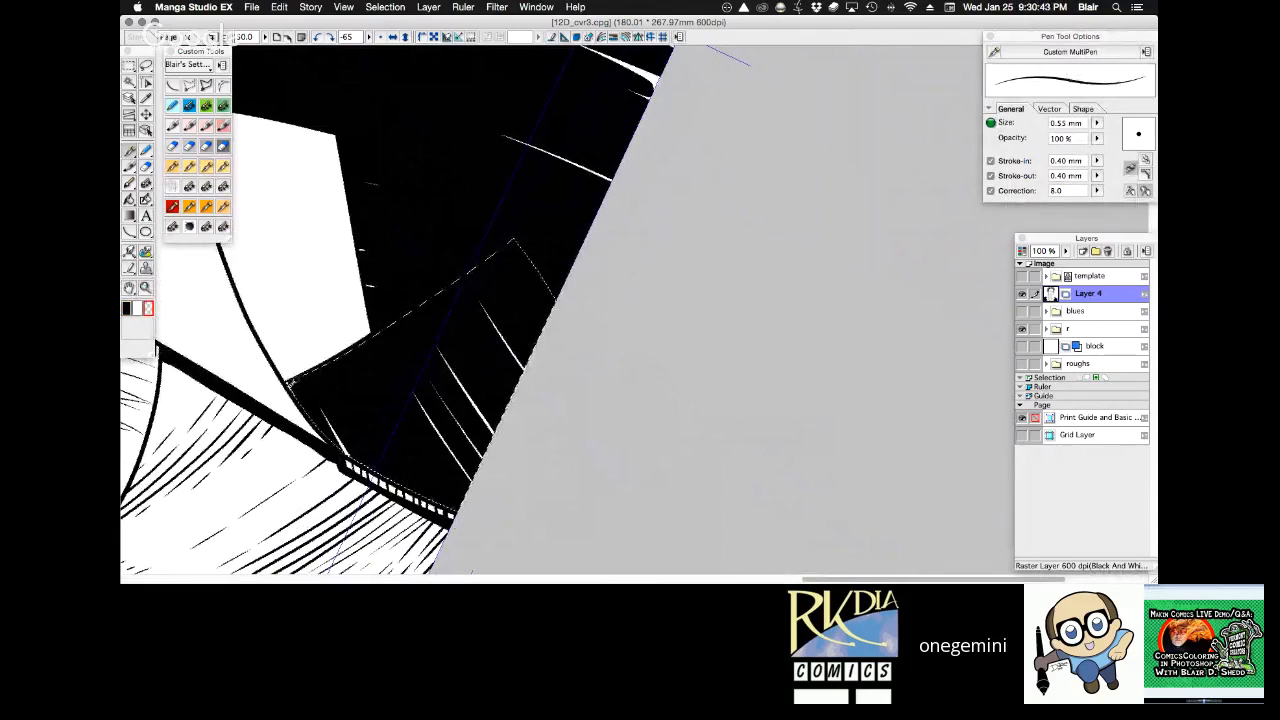
mouse_move(360, 340)
mouse_down()
mouse_move(523, 232)
mouse_move(578, 322)
mouse_up()
key(super+d)
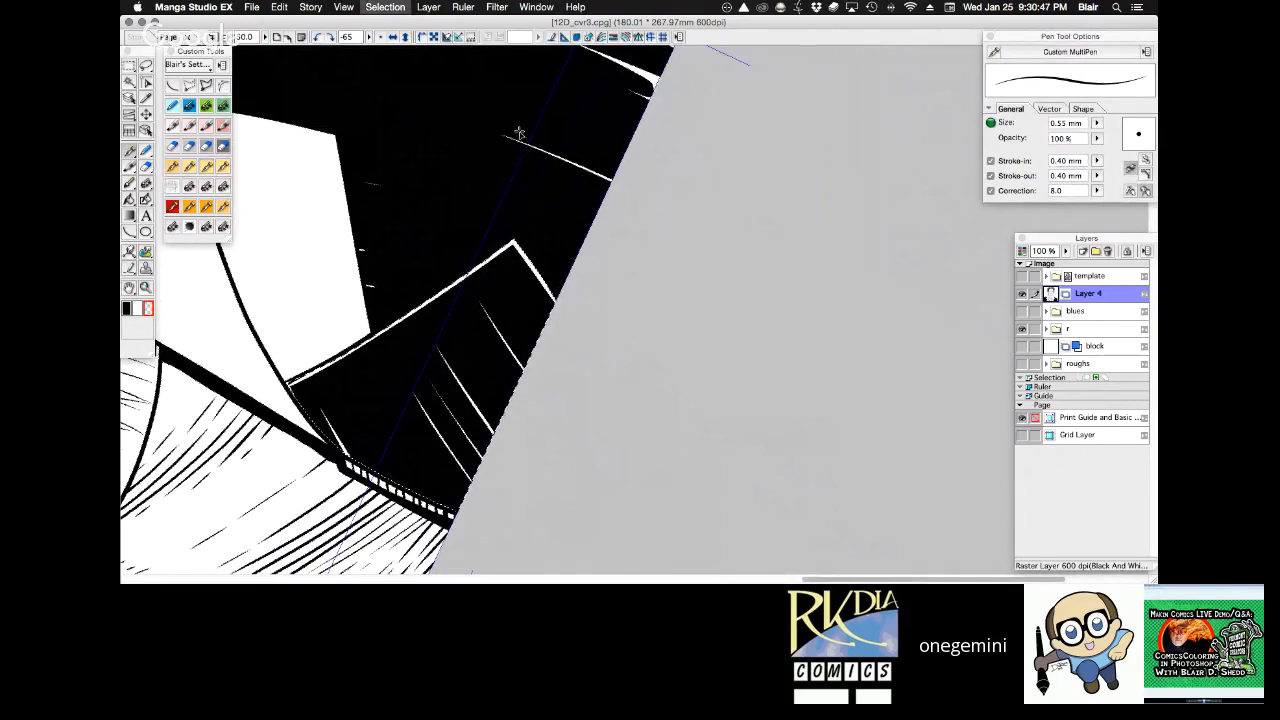
Examine the balance of blacks across the coat, collar and right lapel at several view angles.
key(shift+space)
drag(589, 87, 752, 165)
key(space)
drag(763, 250, 748, 420)
drag(645, 123, 662, 293)
key(super+space)
alt+click(662, 293)
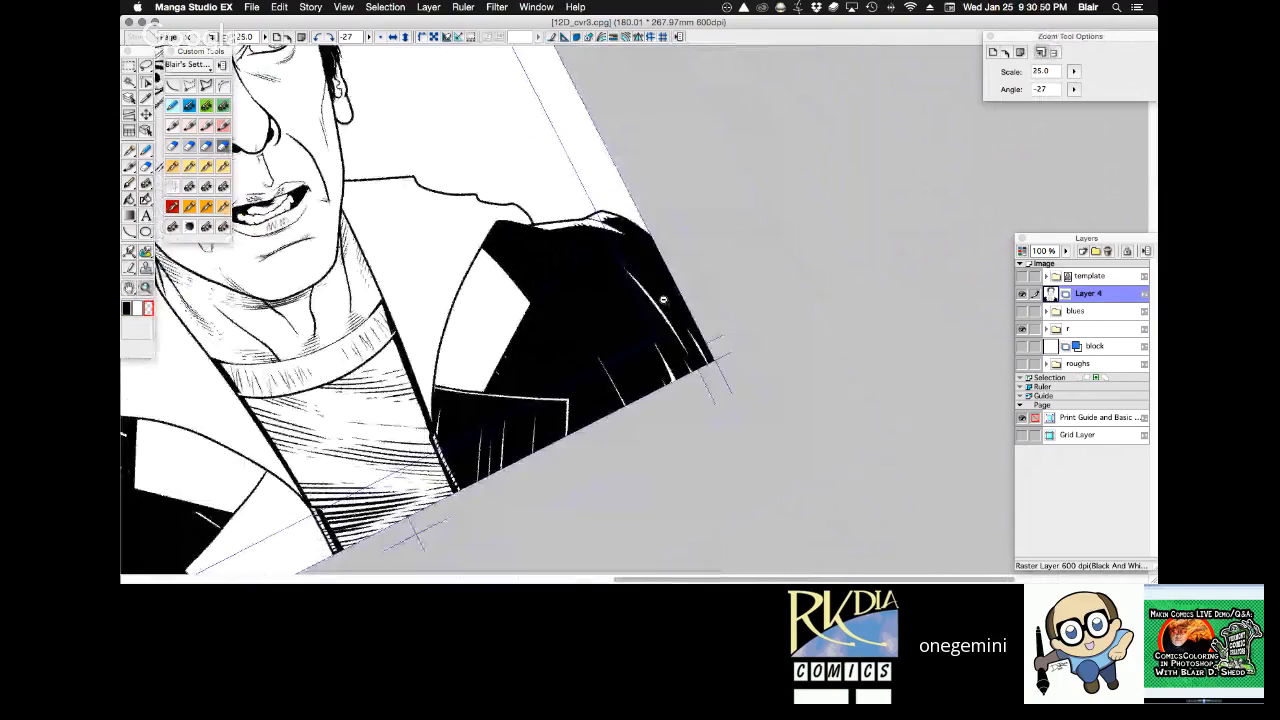
key(shift+space)
drag(610, 170, 750, 215)
key(space)
drag(750, 215, 785, 277)
key(shift+space)
key(space)
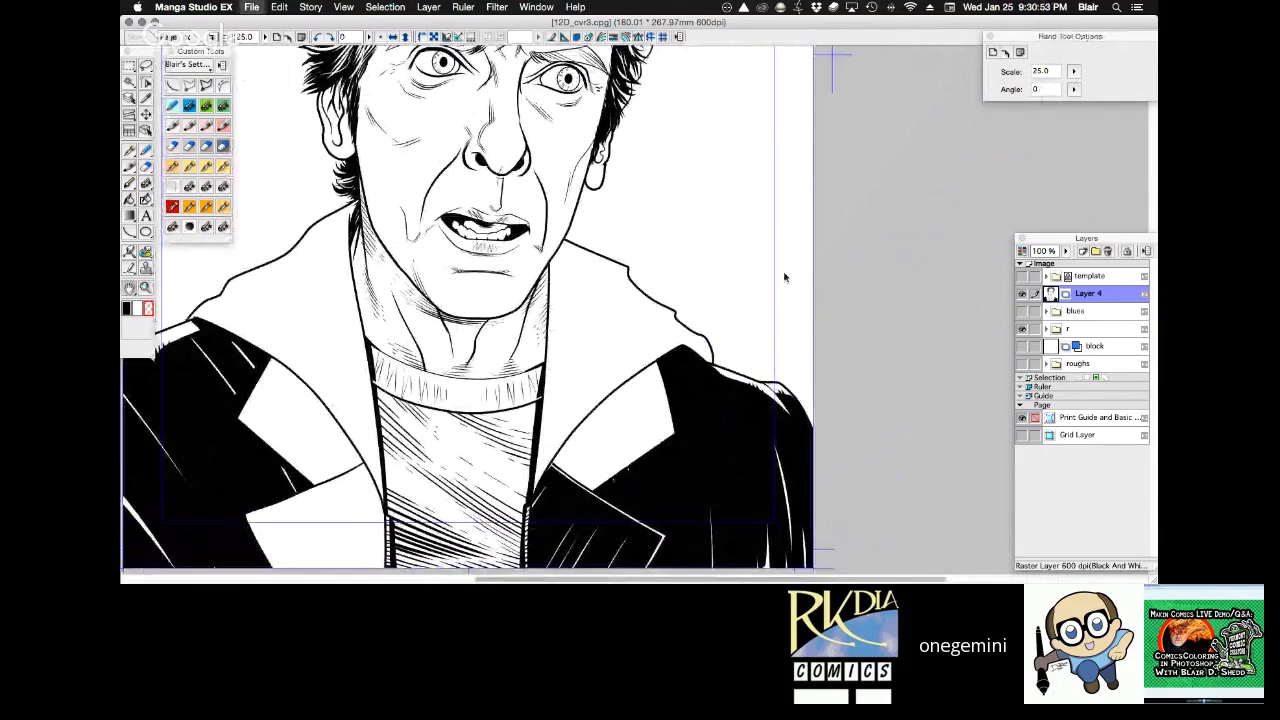
key(shift+space)
key(space)
drag(762, 412, 786, 277)
key(shift+space)
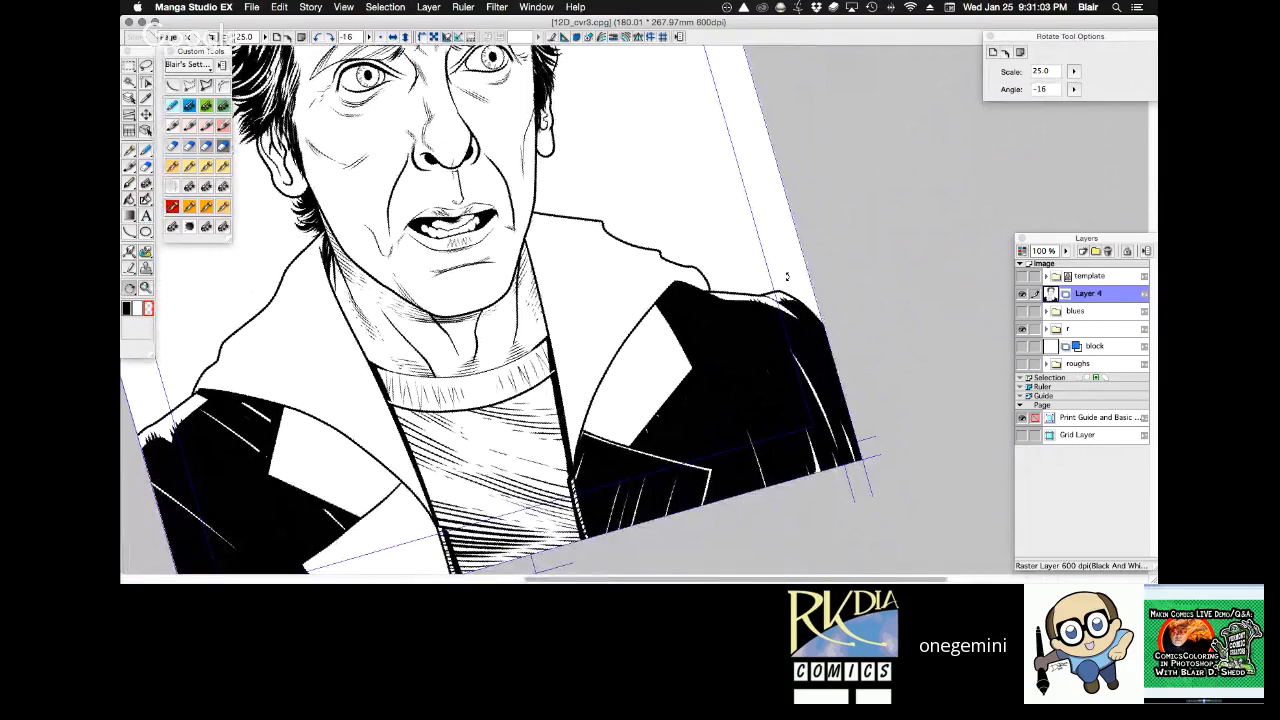
Black in the upper right lapel with broad pen strokes.
key(ctrl+space)
click(623, 385)
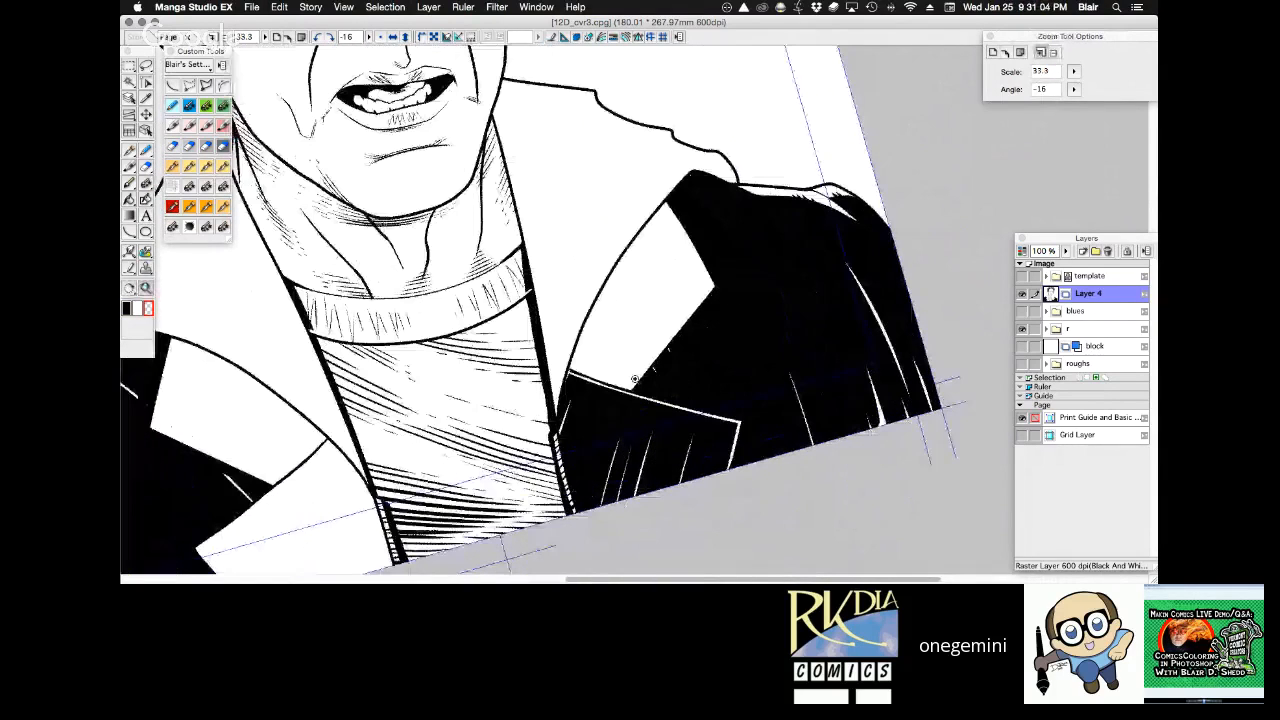
click(685, 276)
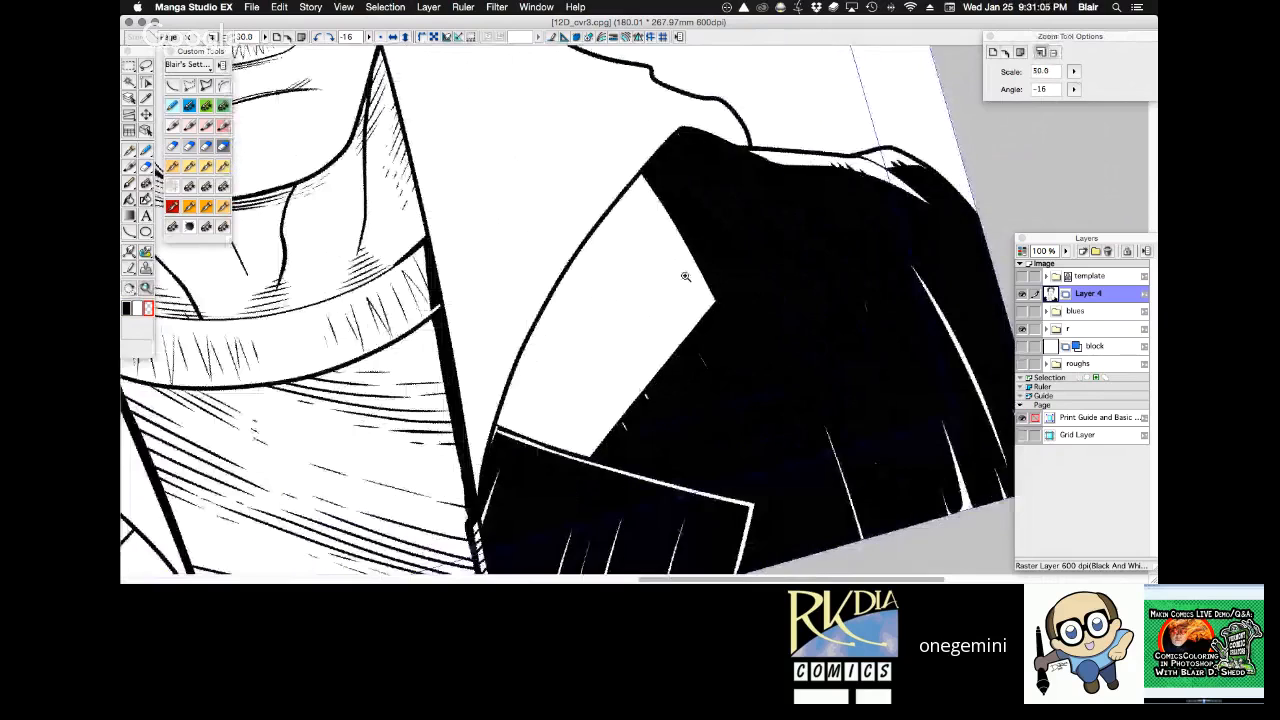
key(shift+space)
drag(685, 276, 677, 335)
key(shift+space)
drag(677, 335, 673, 338)
key(c)
click(225, 168)
mouse_move(374, 445)
mouse_down()
mouse_move(549, 223)
mouse_move(369, 517)
mouse_move(593, 234)
mouse_move(434, 468)
mouse_move(502, 457)
mouse_move(763, 206)
mouse_move(553, 151)
mouse_move(523, 173)
mouse_up()
Cut white accent strokes into the upper right lapel with transparent colour, redoing the first stroke, and clear the selection.
key(shift+space)
key(space)
drag(723, 310, 466, 257)
key(c)
mouse_move(338, 350)
mouse_down()
mouse_move(447, 270)
mouse_move(560, 331)
mouse_up()
key(super+z)
drag(457, 270, 546, 328)
key(super+d)
Try to flood the lower left lapel with the Fill tool.
drag(510, 195, 800, 241)
key(super+minus)
key(super+minus)
scroll(841, 317, down, 3)
scroll(833, 318, right, 2)
key(r)
click(607, 426)
key(g)
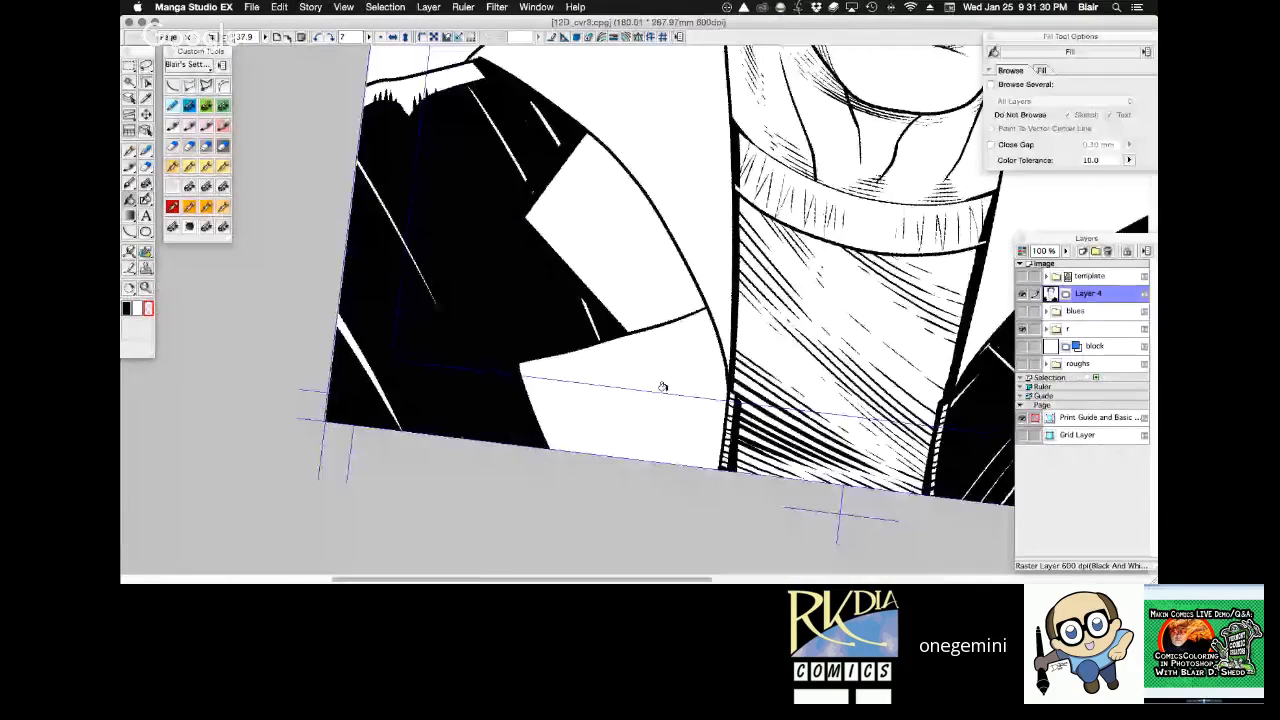
click(662, 387)
key(super+z)
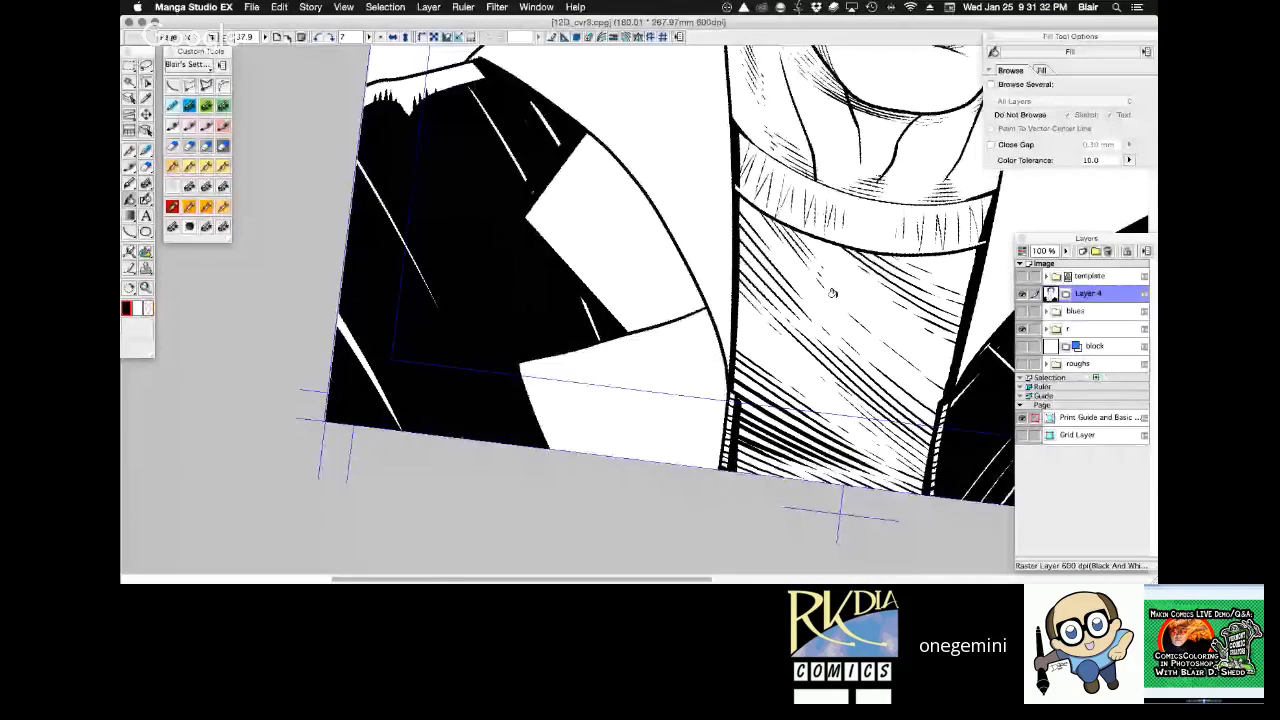
Black in the lower left lapel with broad 3.00 mm Dave Gibbons strokes, leaving thin white highlight slivers.
key(r)
drag(831, 293, 804, 282)
key(space)
drag(696, 459, 533, 419)
key(p)
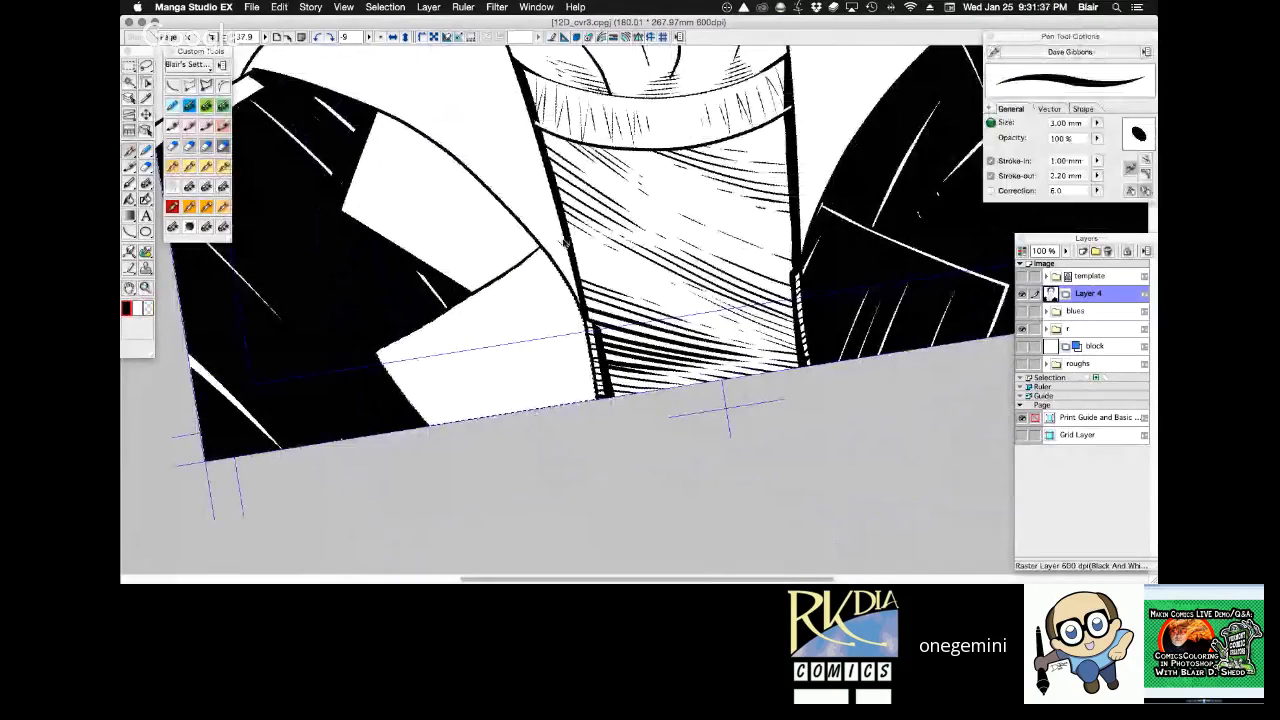
key(r)
drag(564, 241, 480, 277)
key(space)
drag(717, 274, 479, 157)
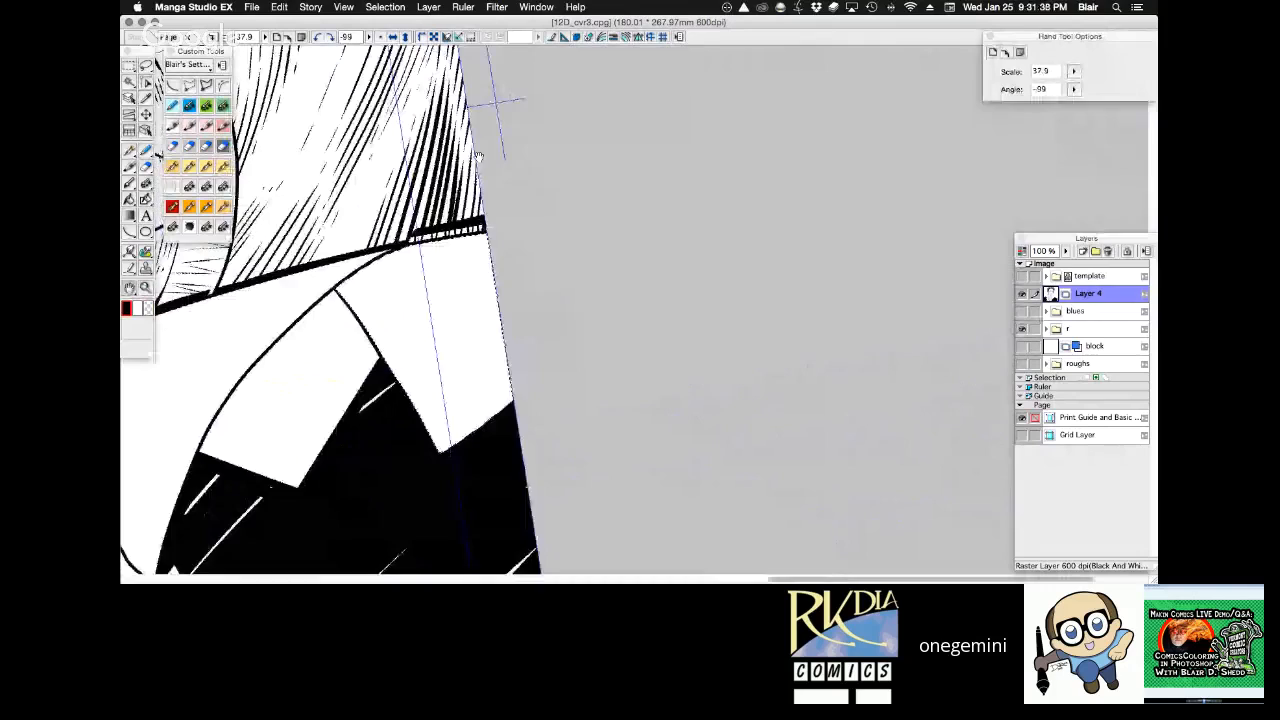
drag(328, 296, 430, 236)
mouse_move(330, 308)
mouse_down()
mouse_move(488, 216)
mouse_move(496, 228)
mouse_up()
drag(338, 326, 504, 240)
drag(345, 350, 510, 252)
mouse_move(352, 366)
mouse_down()
mouse_move(518, 264)
mouse_move(508, 276)
mouse_up()
drag(384, 382, 512, 290)
drag(394, 404, 516, 312)
mouse_move(406, 418)
mouse_down()
mouse_move(518, 334)
mouse_move(522, 350)
mouse_up()
mouse_move(424, 446)
mouse_down()
mouse_move(526, 368)
mouse_move(530, 382)
mouse_up()
Outline the lower left lapel's top and outer edges in white with transparent colour, and clear the selection.
key(shift+space)
drag(692, 183, 800, 240)
key(space)
mouse_move(726, 217)
mouse_down()
mouse_move(620, 365)
mouse_move(548, 429)
mouse_up()
key(shift+space)
drag(548, 429, 540, 422)
key(c)
drag(408, 216, 356, 270)
mouse_move(408, 216)
mouse_down()
mouse_move(286, 341)
mouse_move(351, 429)
mouse_up()
key(super+d)
Select the white upper left lapel with the Magic Wand.
key(shift+space)
drag(547, 119, 646, 490)
drag(646, 490, 497, 452)
key(w)
click(391, 231)
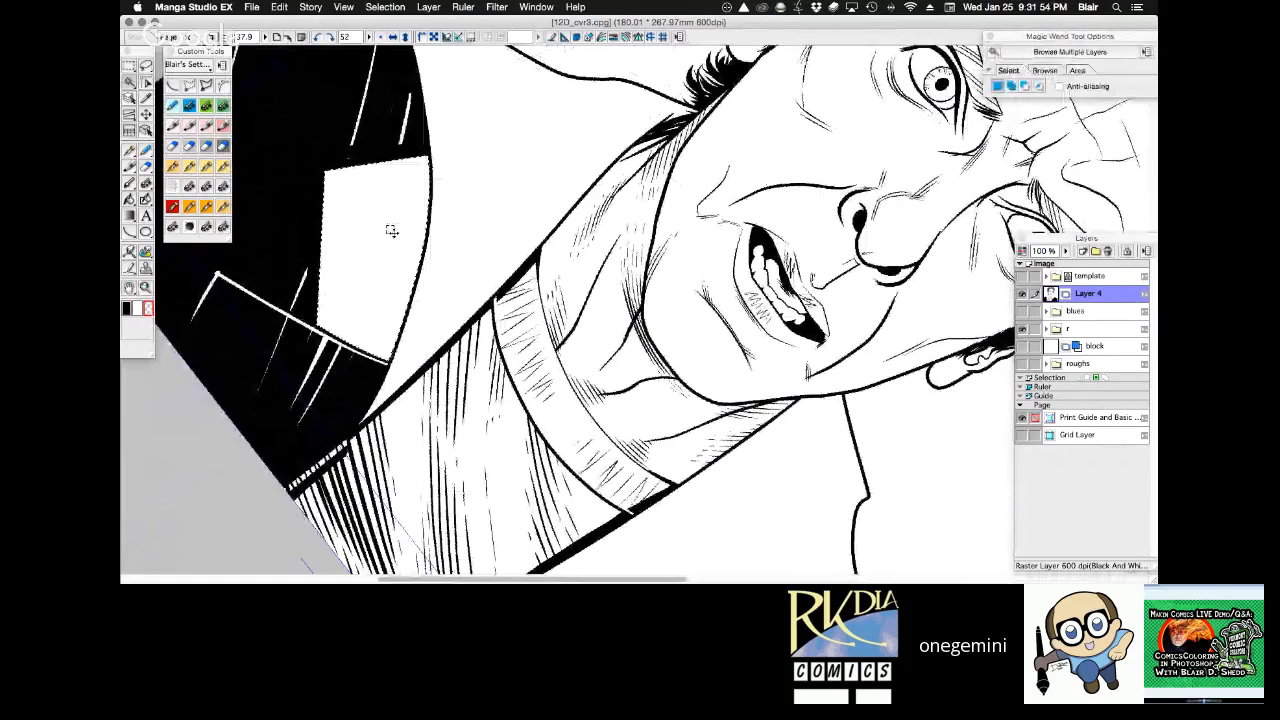
Try blacking in the selected upper left lapel with 3.00 mm Dave Gibbons strokes running down toward the lower lapel.
key(shift+space)
drag(391, 231, 420, 185)
drag(420, 185, 357, 277)
key(p)
mouse_move(358, 205)
mouse_down()
mouse_move(298, 384)
mouse_move(284, 372)
mouse_move(357, 193)
mouse_move(292, 380)
mouse_up()
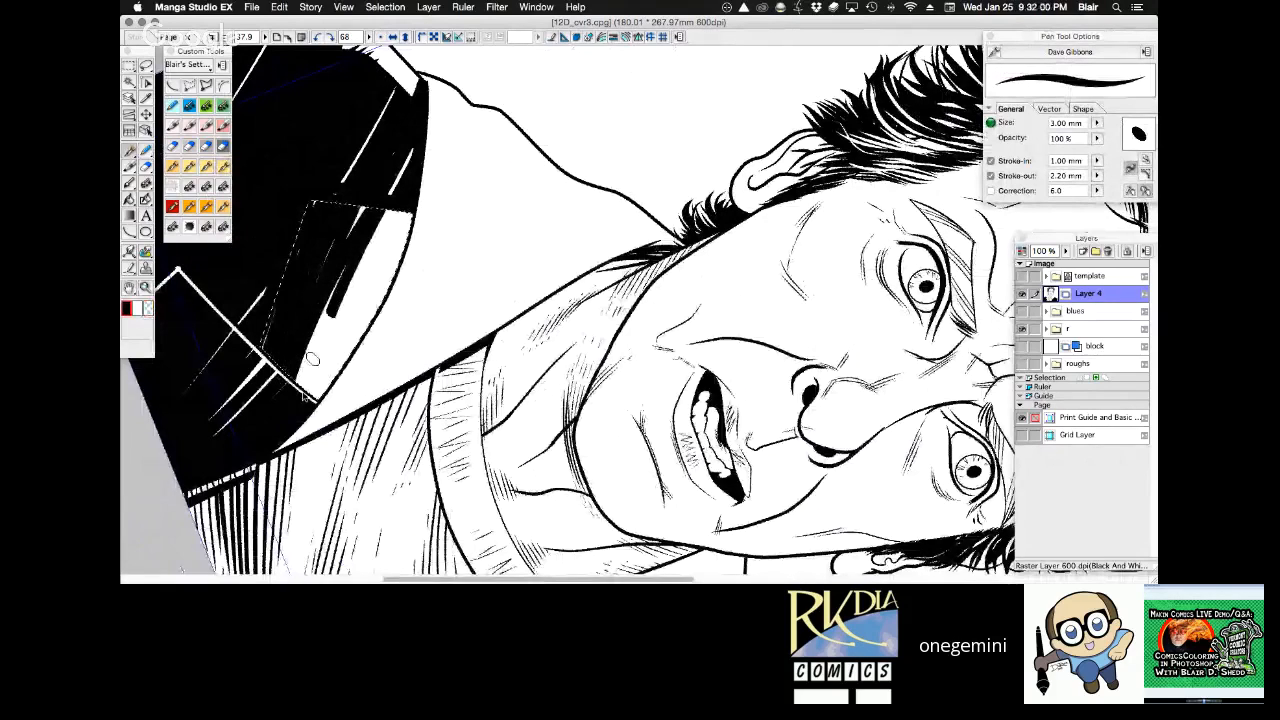
drag(412, 210, 298, 402)
drag(414, 214, 332, 382)
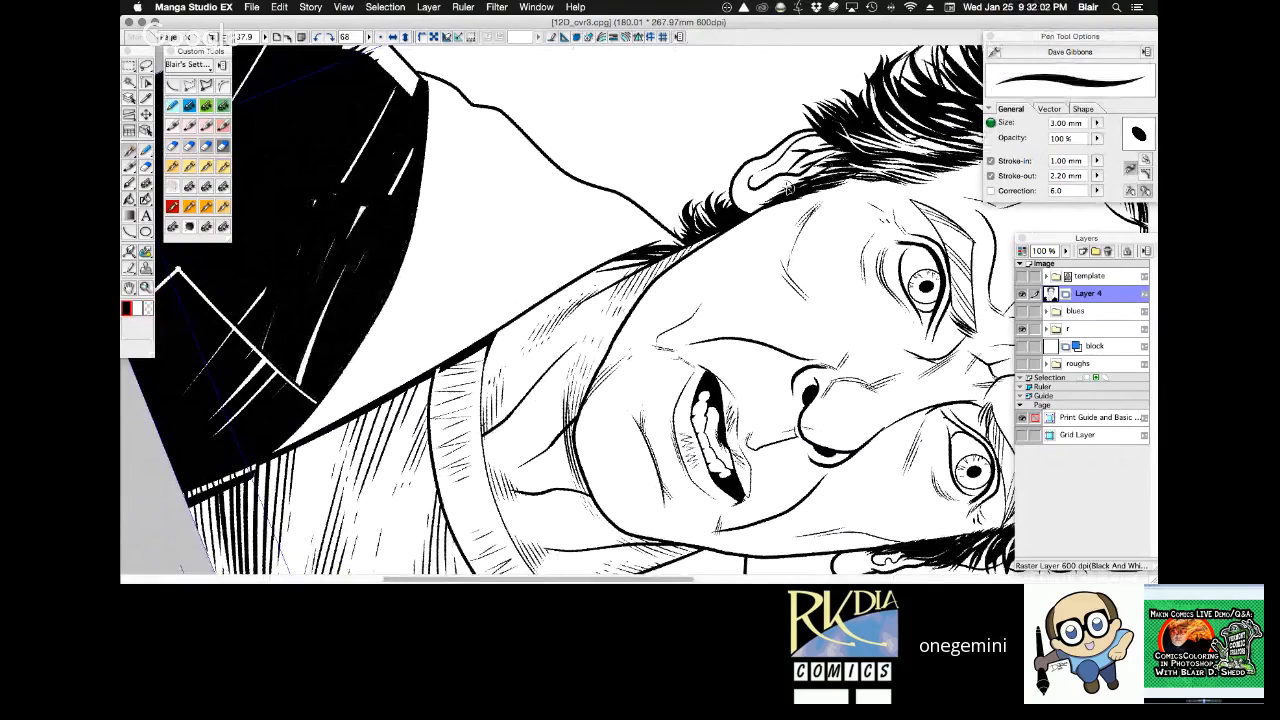
Redo the upper left lapel's black with long 3.00 mm Dave Gibbons strokes, leaving a few tapered white highlights inside the selection.
key(super+space)
alt+super+click(727, 400)
alt+super+click(731, 385)
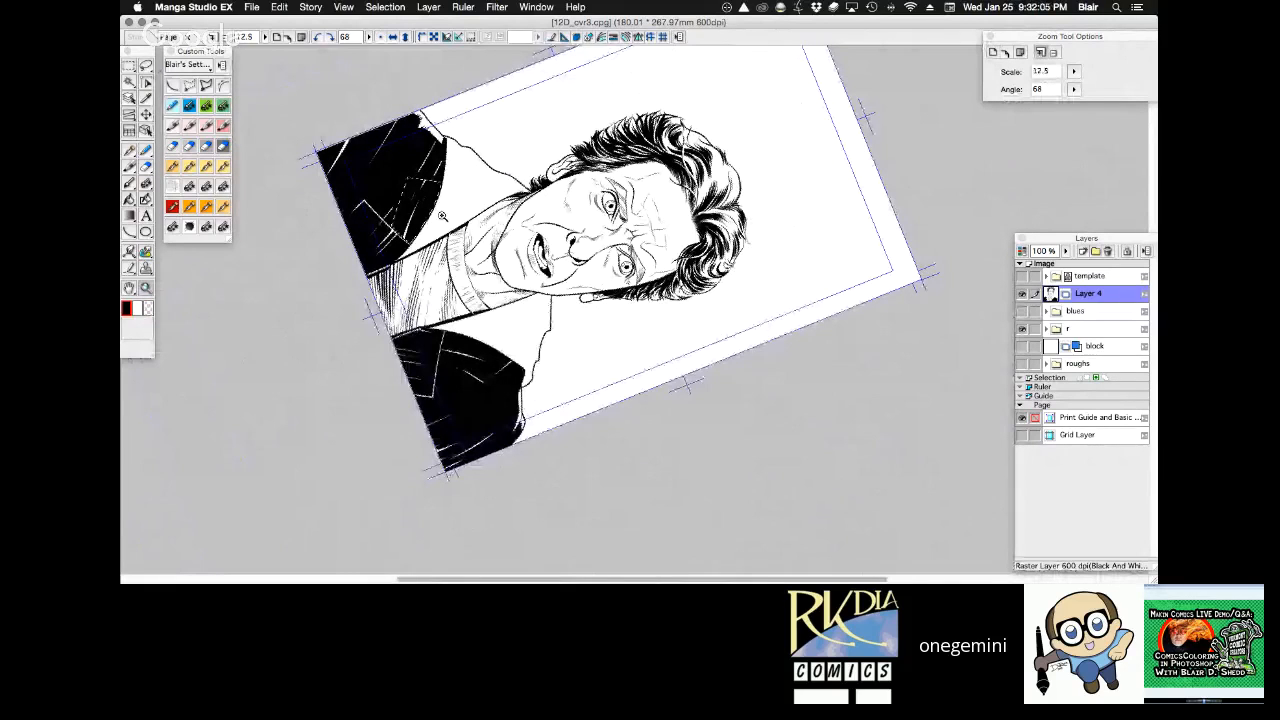
drag(442, 216, 566, 263)
key(shift+space)
drag(723, 274, 225, 170)
click(225, 168)
mouse_move(338, 320)
mouse_down()
mouse_move(484, 222)
mouse_move(614, 178)
mouse_up()
mouse_move(364, 350)
mouse_down()
mouse_move(546, 234)
mouse_move(622, 204)
mouse_up()
drag(388, 376, 650, 208)
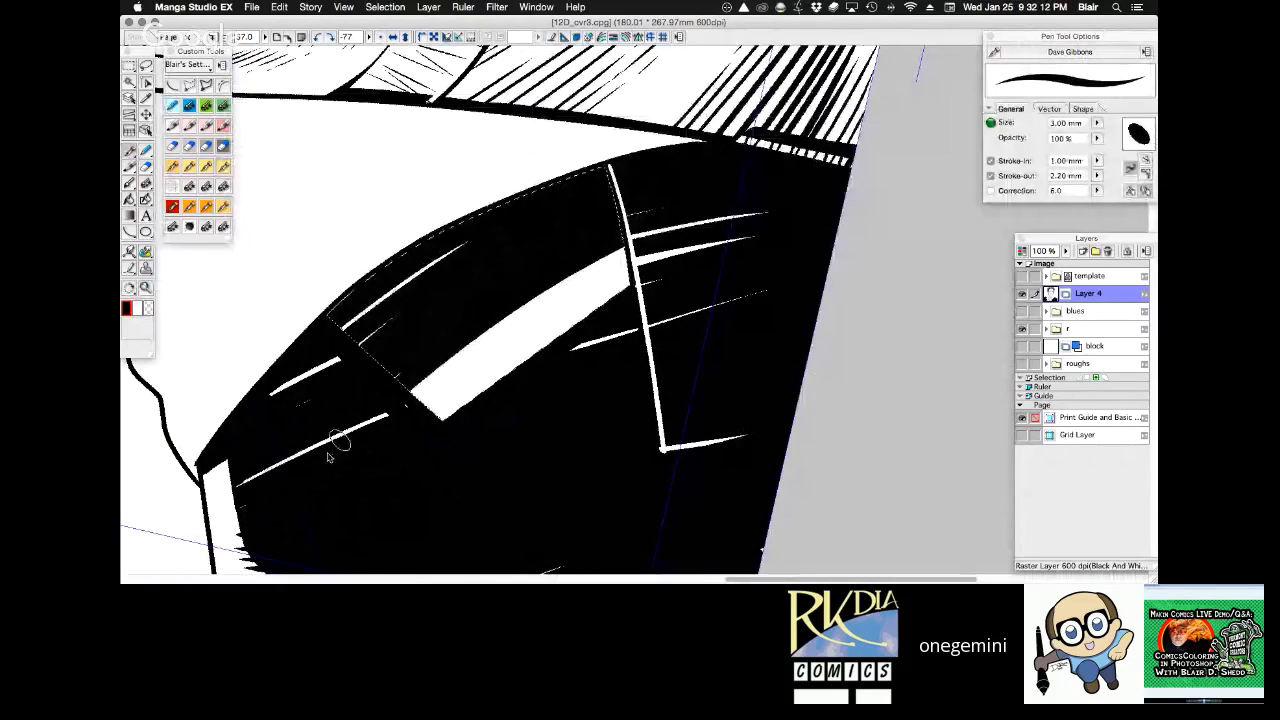
drag(340, 441, 671, 263)
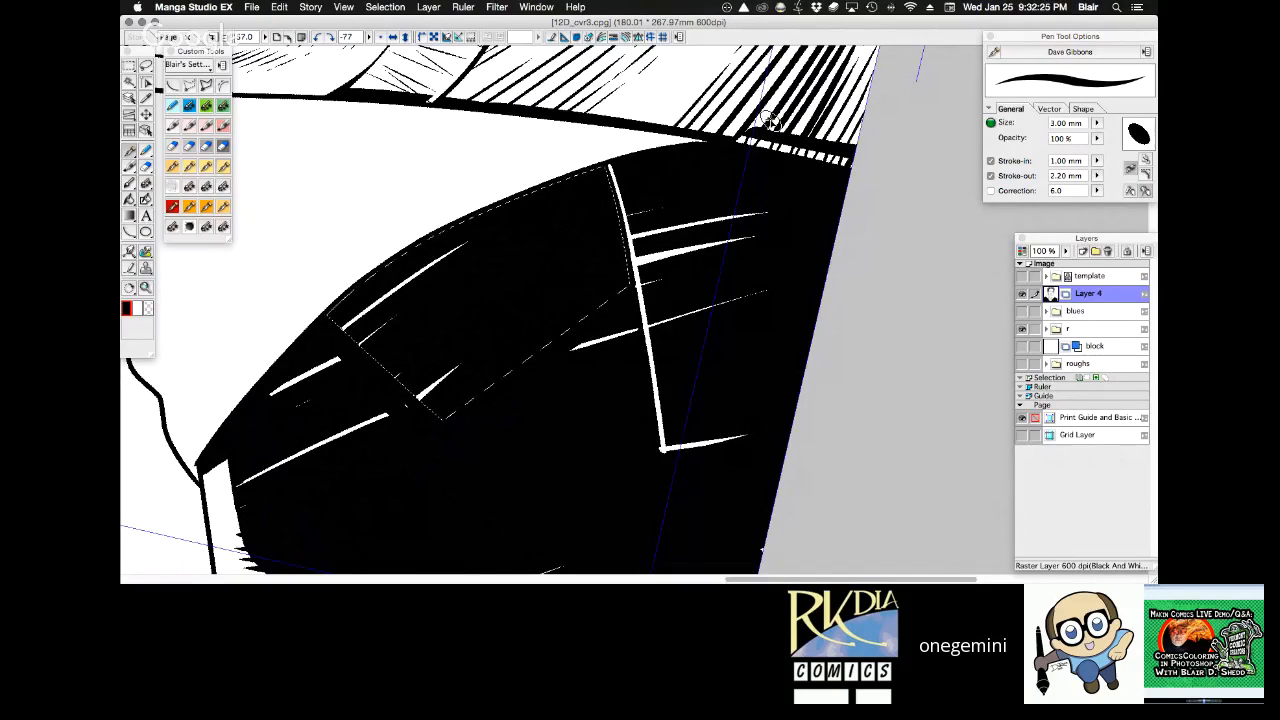
Outline the upper left lapel's top and outer edges in white with the 0.55 mm Custom MultiPen in transparent colour, and clear the selection.
key(r)
drag(728, 132, 816, 218)
key(space)
key(c)
drag(385, 132, 421, 298)
key(shift+space)
drag(524, 96, 727, 132)
key(space)
drag(727, 132, 561, 267)
key(super+z)
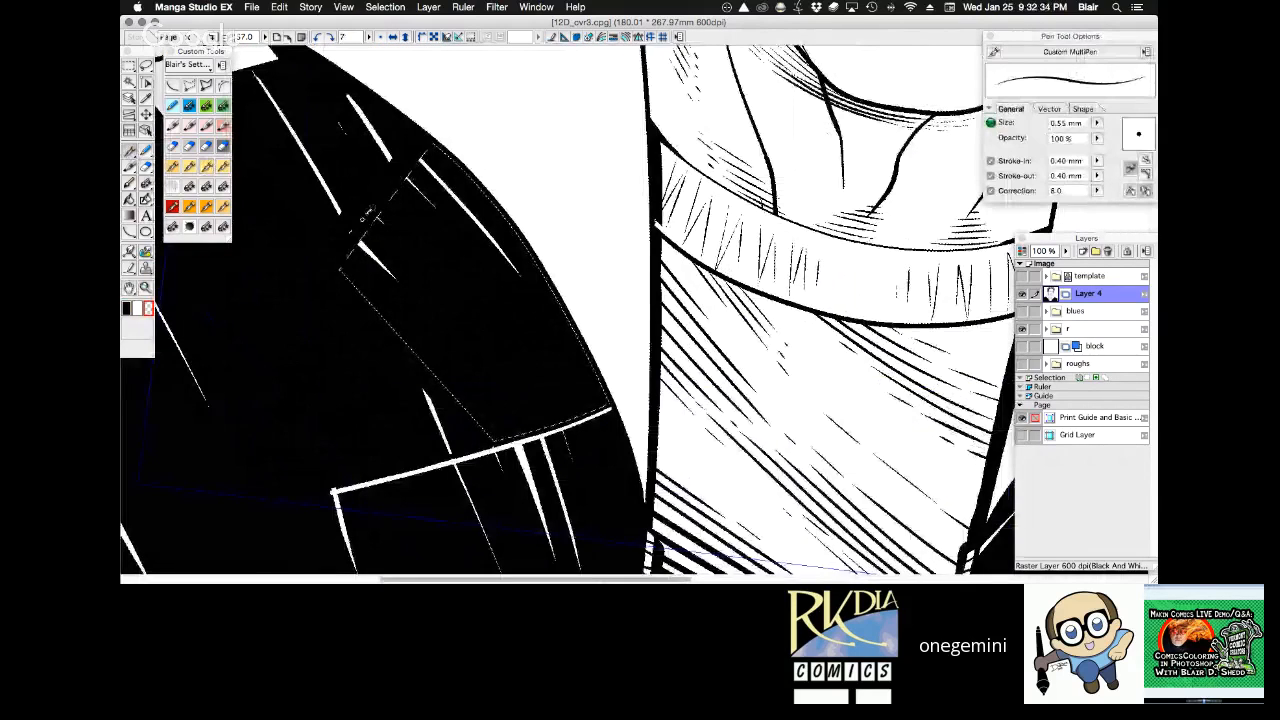
mouse_move(429, 151)
mouse_down()
mouse_move(341, 269)
mouse_move(486, 430)
mouse_up()
key(super+z)
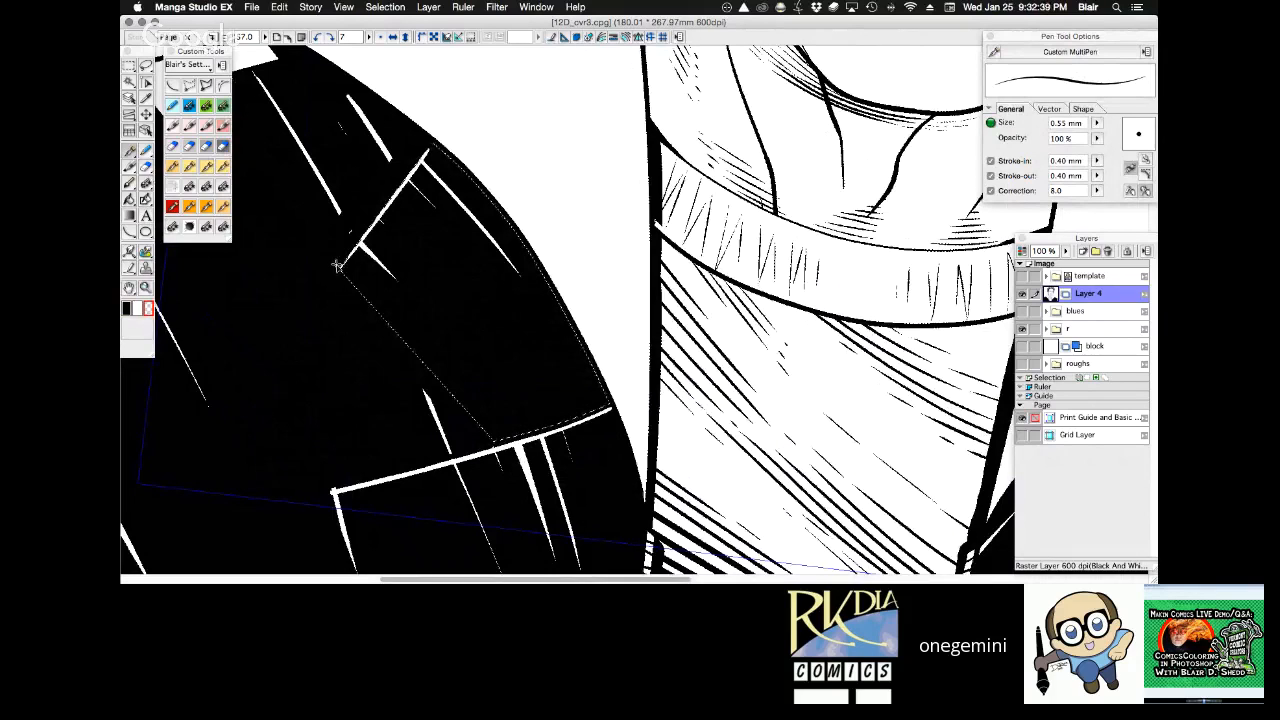
drag(341, 268, 386, 320)
key(super+z)
drag(341, 268, 495, 440)
key(super+d)
Feather the border between the left shoulder's white highlight and the black coat with fine tapered 0.40 mm G pen strokes.
key(shift+space)
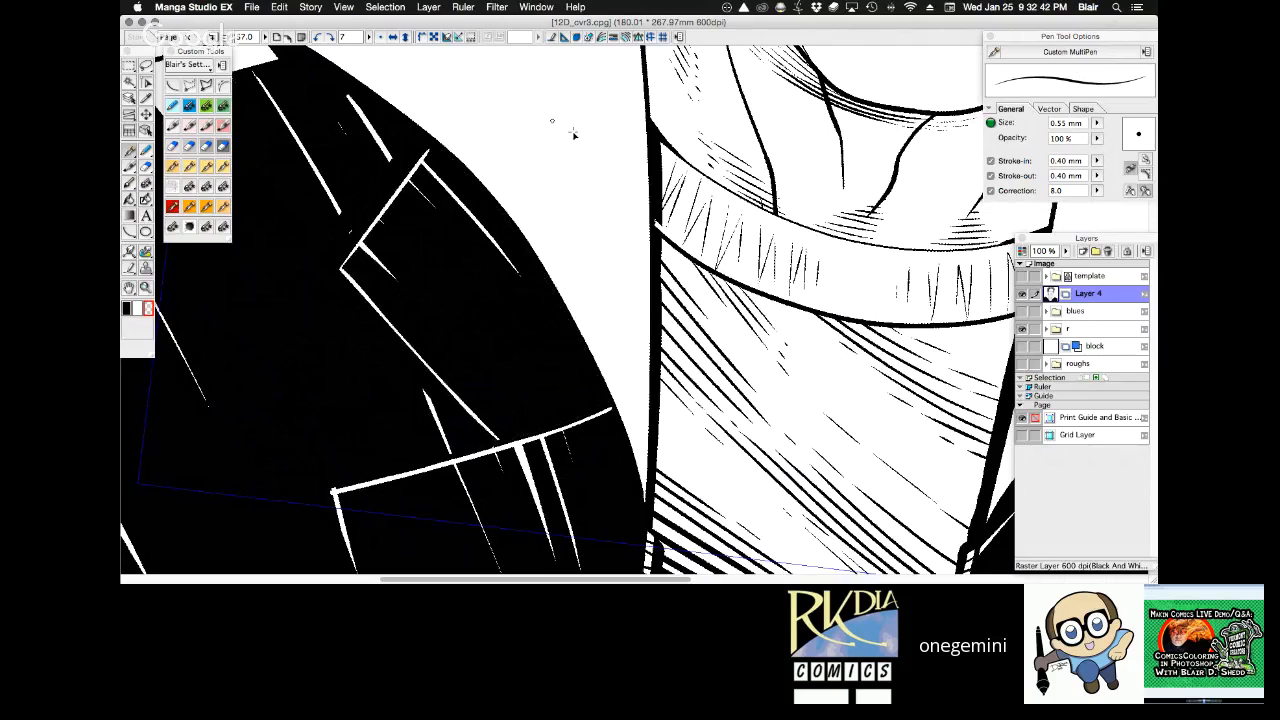
drag(655, 98, 667, 99)
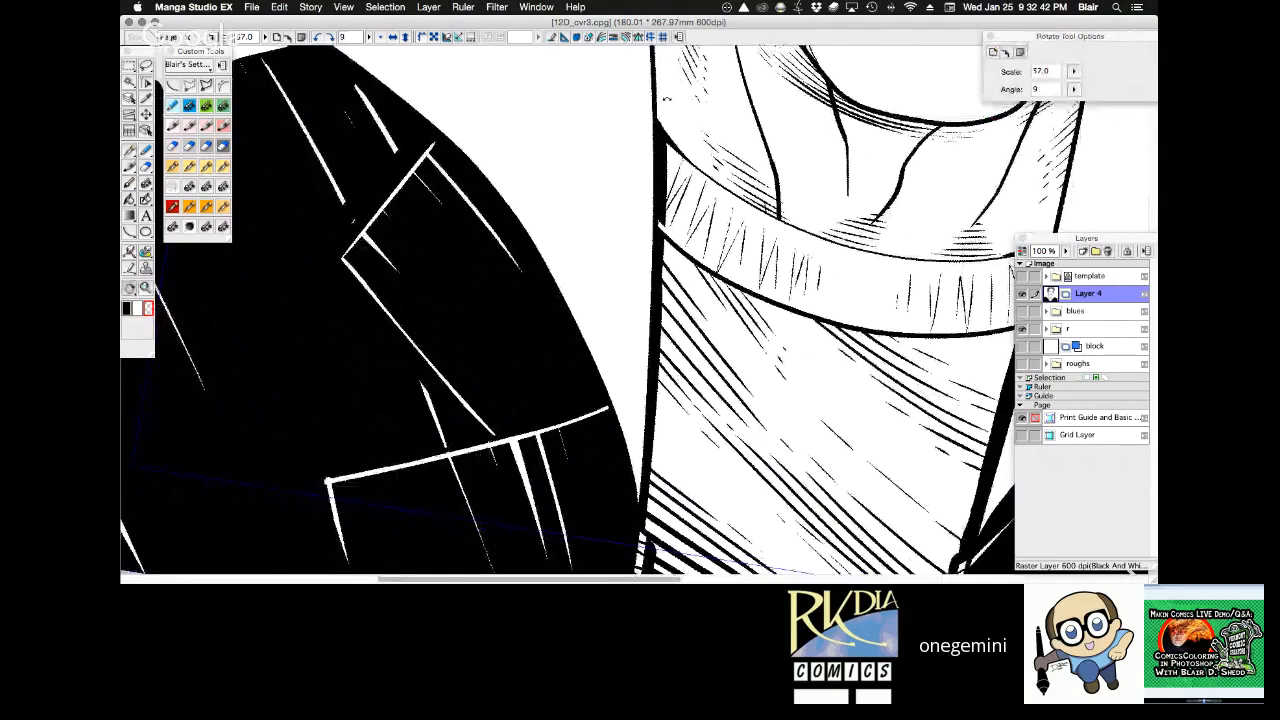
drag(667, 99, 782, 154)
key(alt+space)
click(665, 230)
click(665, 230)
key(shift+space)
drag(838, 362, 902, 97)
key(super+space)
drag(230, 307, 395, 465)
click(560, 262)
key(shift+space)
mouse_move(678, 272)
mouse_down()
mouse_move(744, 184)
mouse_move(680, 277)
mouse_up()
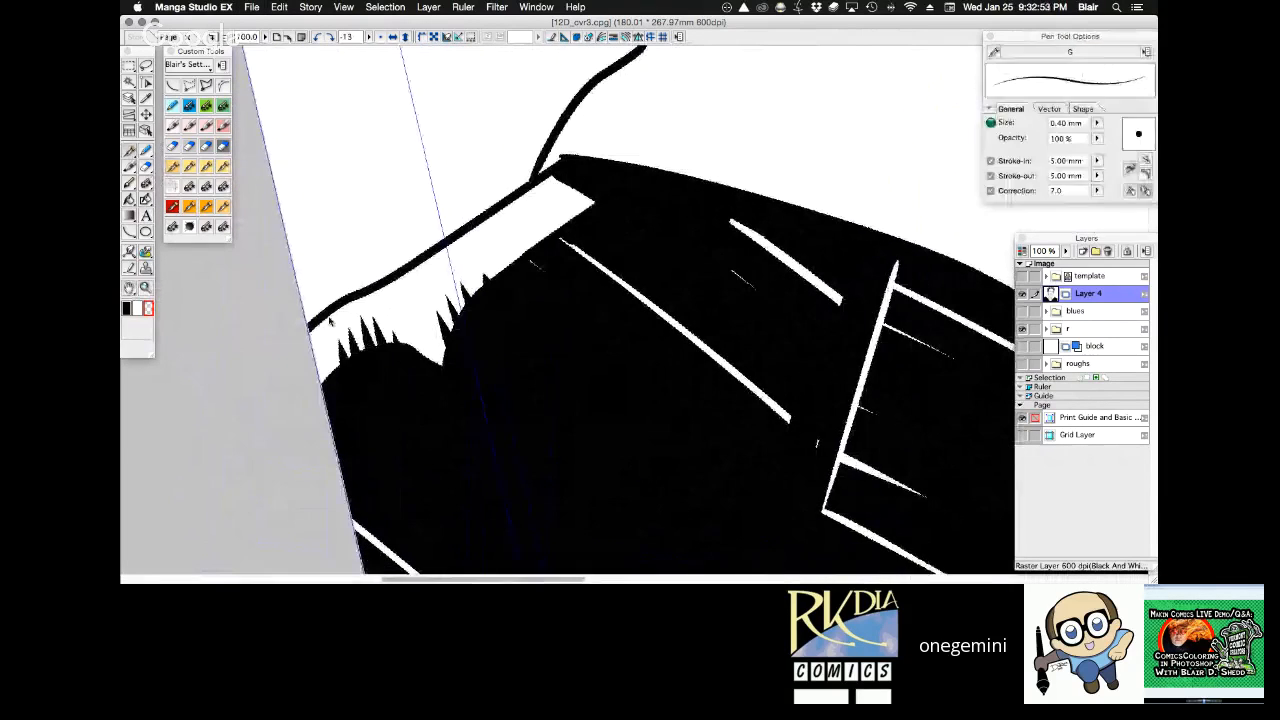
mouse_move(311, 338)
mouse_down()
mouse_move(327, 380)
mouse_move(339, 362)
mouse_up()
drag(328, 318, 361, 362)
mouse_move(342, 307)
mouse_down()
mouse_move(379, 380)
mouse_move(367, 336)
mouse_up()
mouse_move(366, 303)
mouse_down()
mouse_move(394, 321)
mouse_move(386, 307)
mouse_move(424, 364)
mouse_move(398, 310)
mouse_move(426, 355)
mouse_up()
mouse_move(434, 284)
mouse_down()
mouse_move(440, 330)
mouse_move(448, 310)
mouse_up()
mouse_move(458, 262)
mouse_down()
mouse_move(468, 296)
mouse_move(498, 272)
mouse_up()
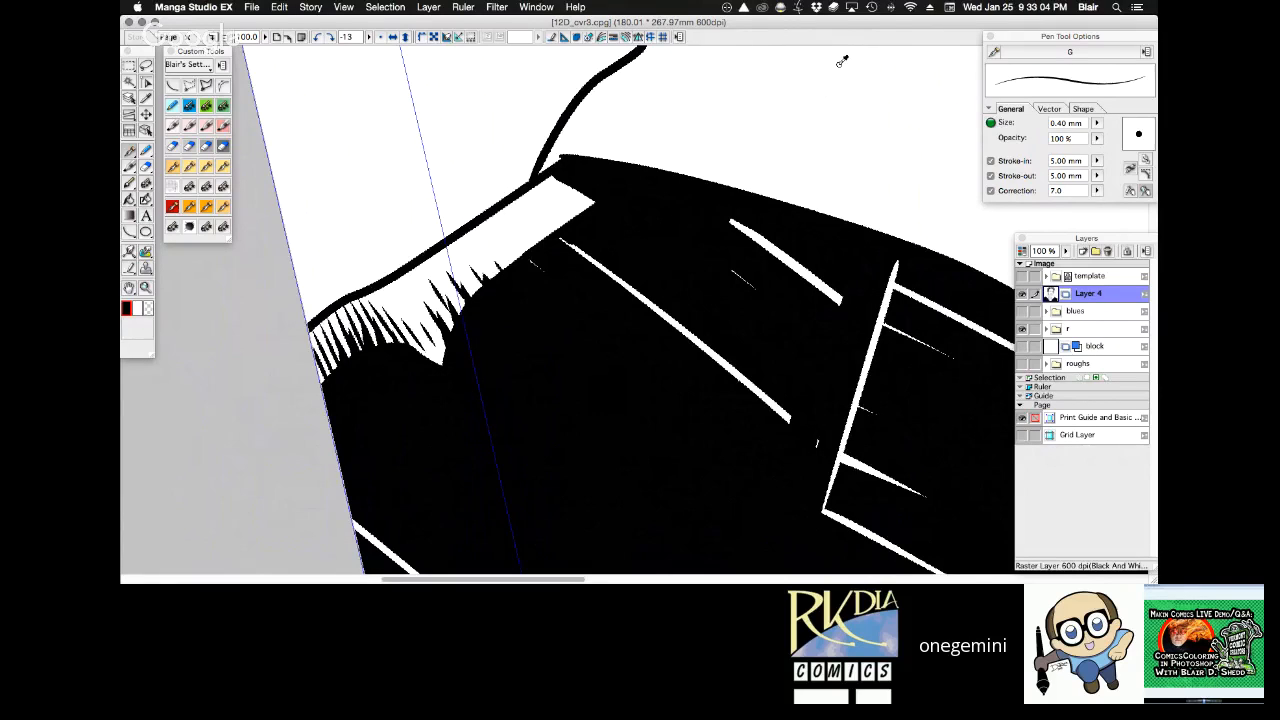
Feather the white highlights along the top of the right shoulder with short black 0.40 mm G pen strokes.
key(super+0)
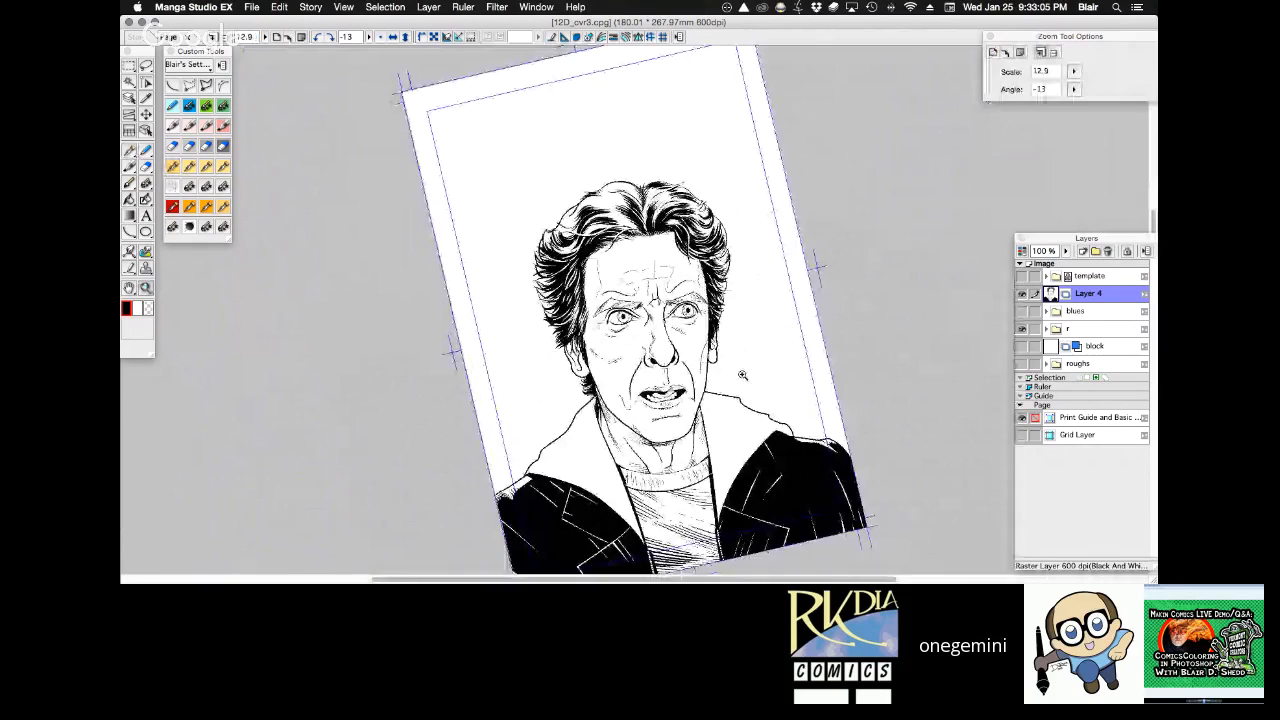
click(742, 375)
click(742, 375)
click(742, 375)
click(769, 298)
drag(671, 201, 698, 214)
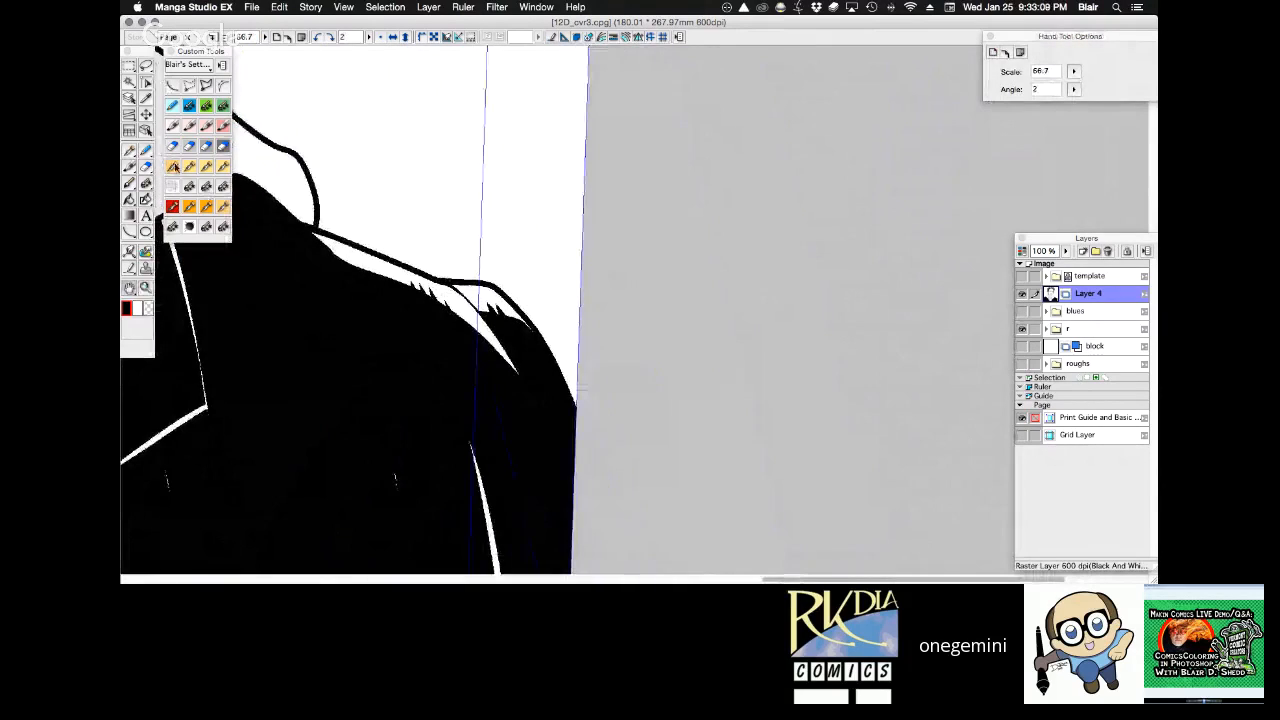
click(195, 209)
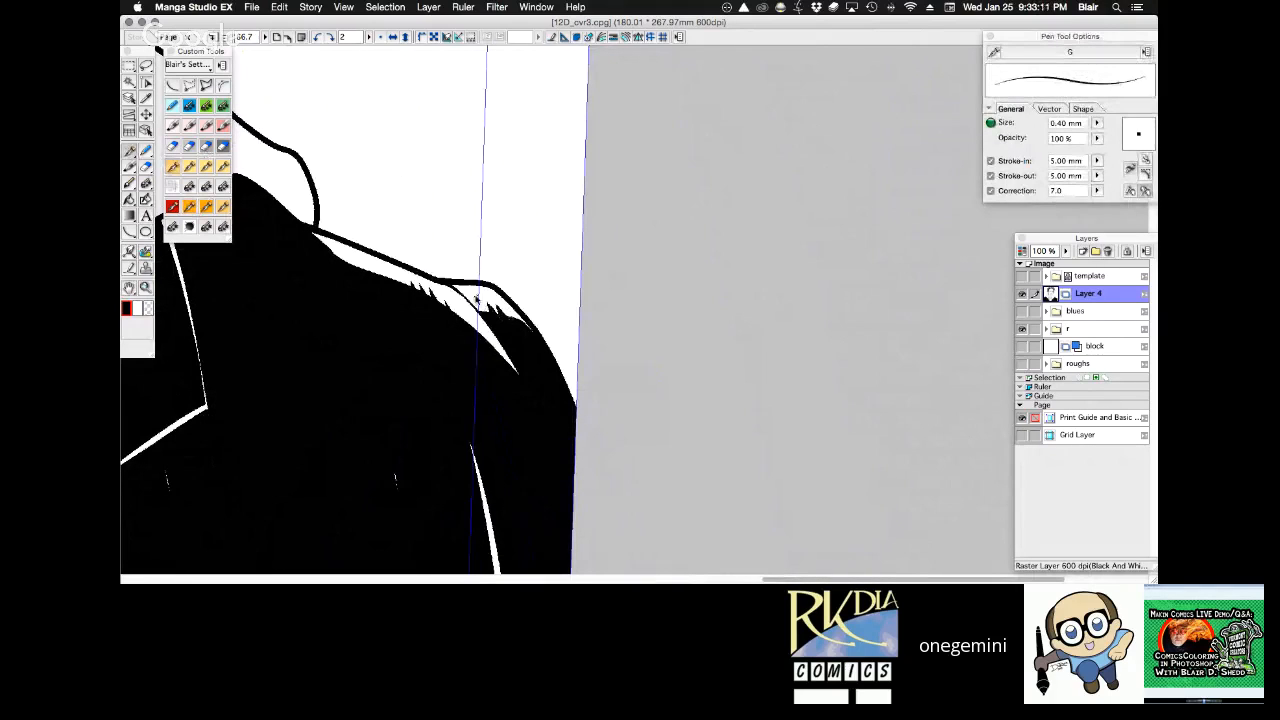
drag(487, 297, 524, 330)
drag(406, 280, 460, 314)
Reset the canvas rotation to 0 and save the drawing.
key(alt+space)
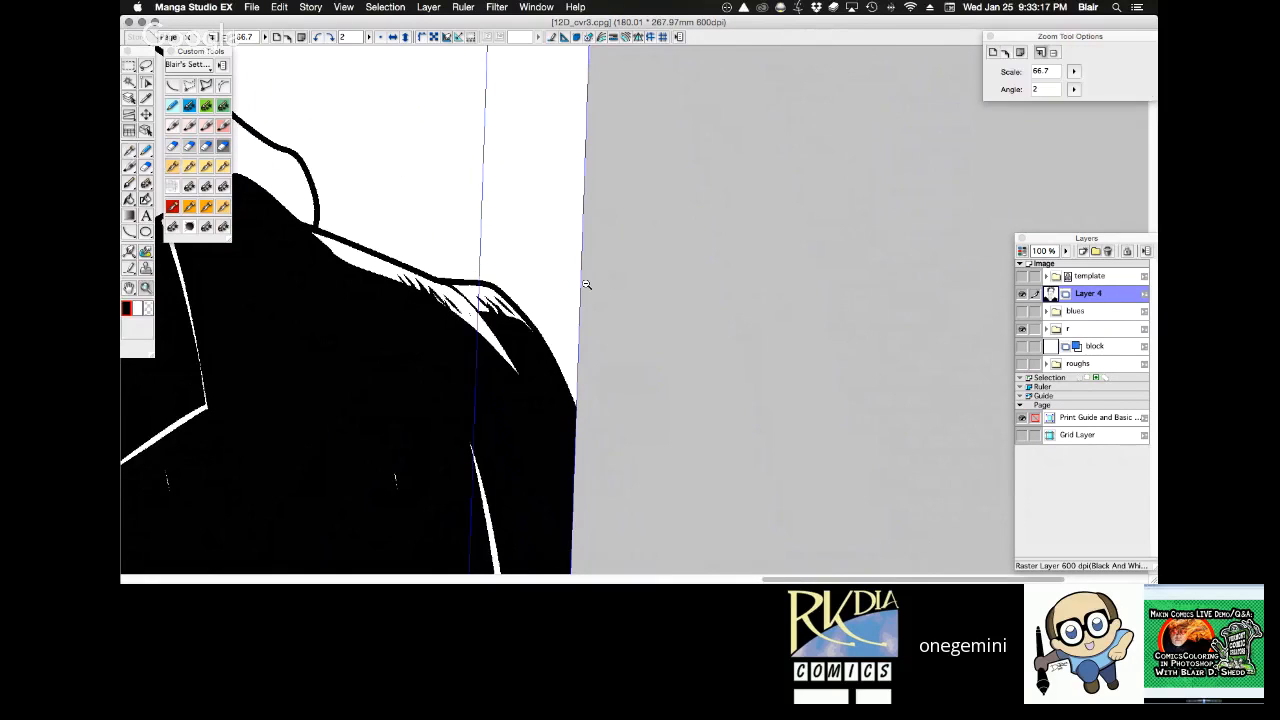
alt+click(586, 285)
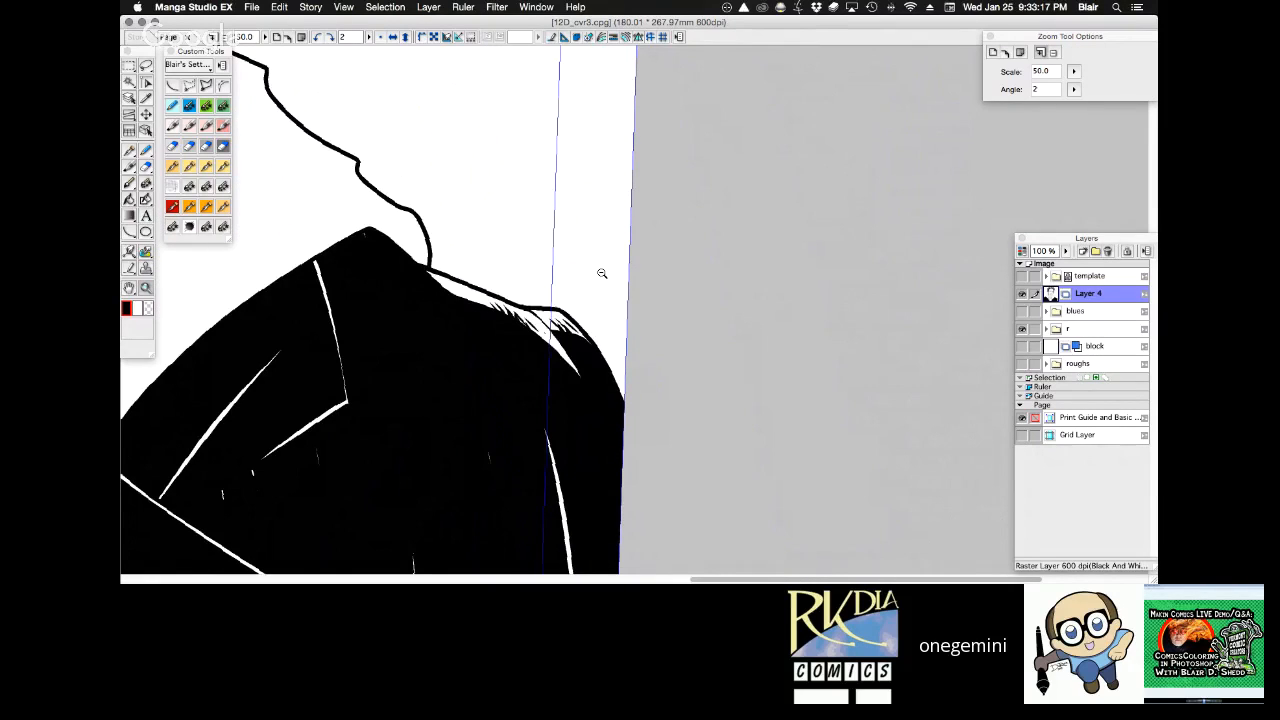
alt+click(602, 273)
alt+click(602, 273)
alt+click(602, 273)
alt+click(602, 273)
click(390, 39)
click(390, 39)
click(381, 38)
key(space)
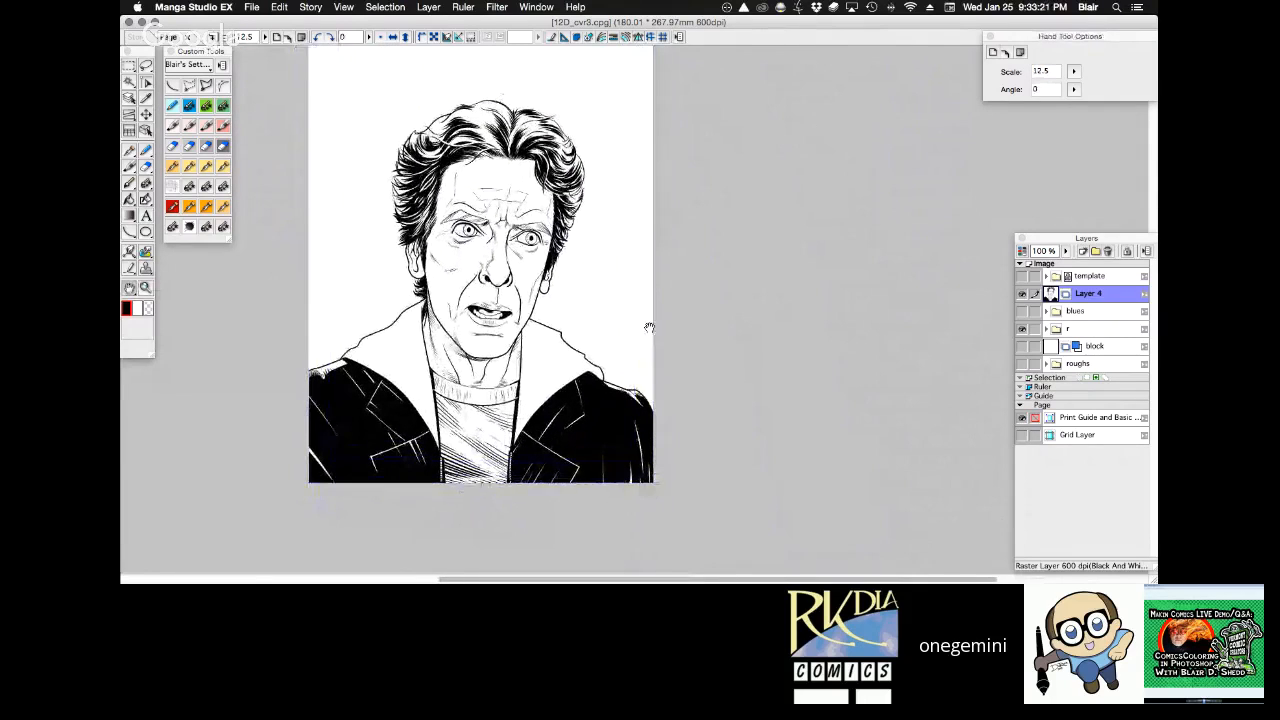
drag(649, 327, 647, 345)
key(super+s)
key(Tab)
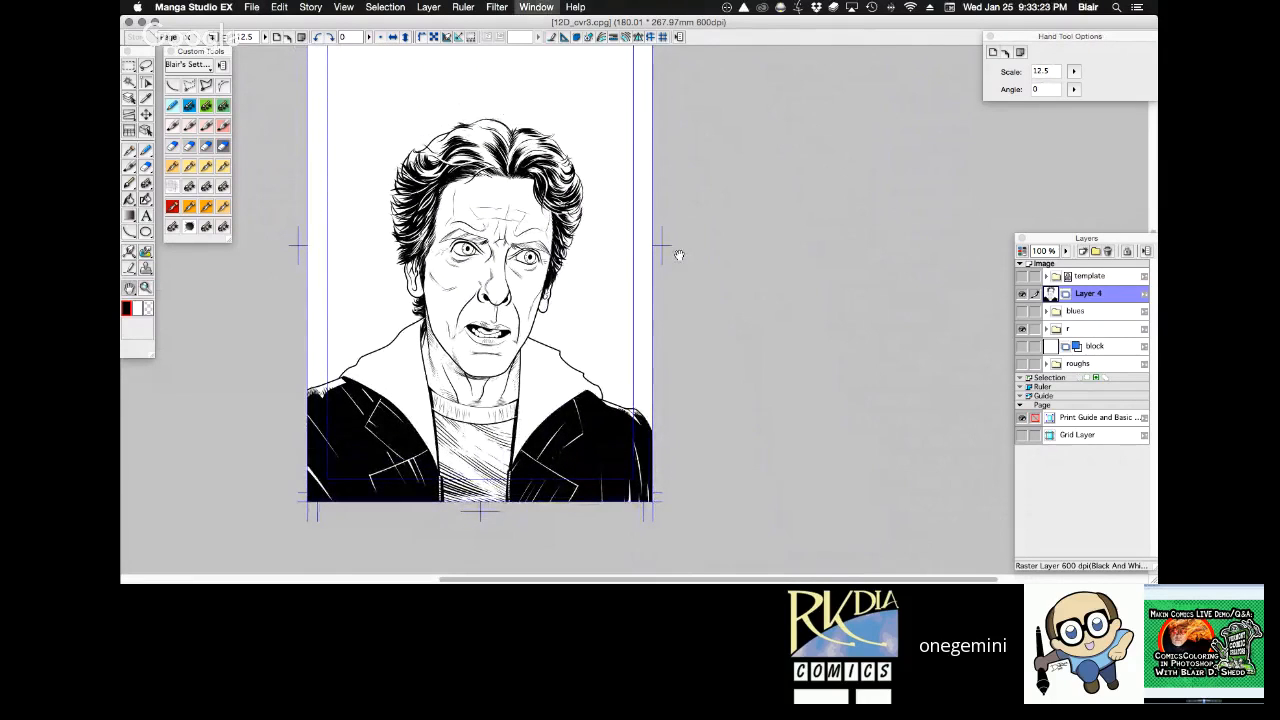
key(super+0)
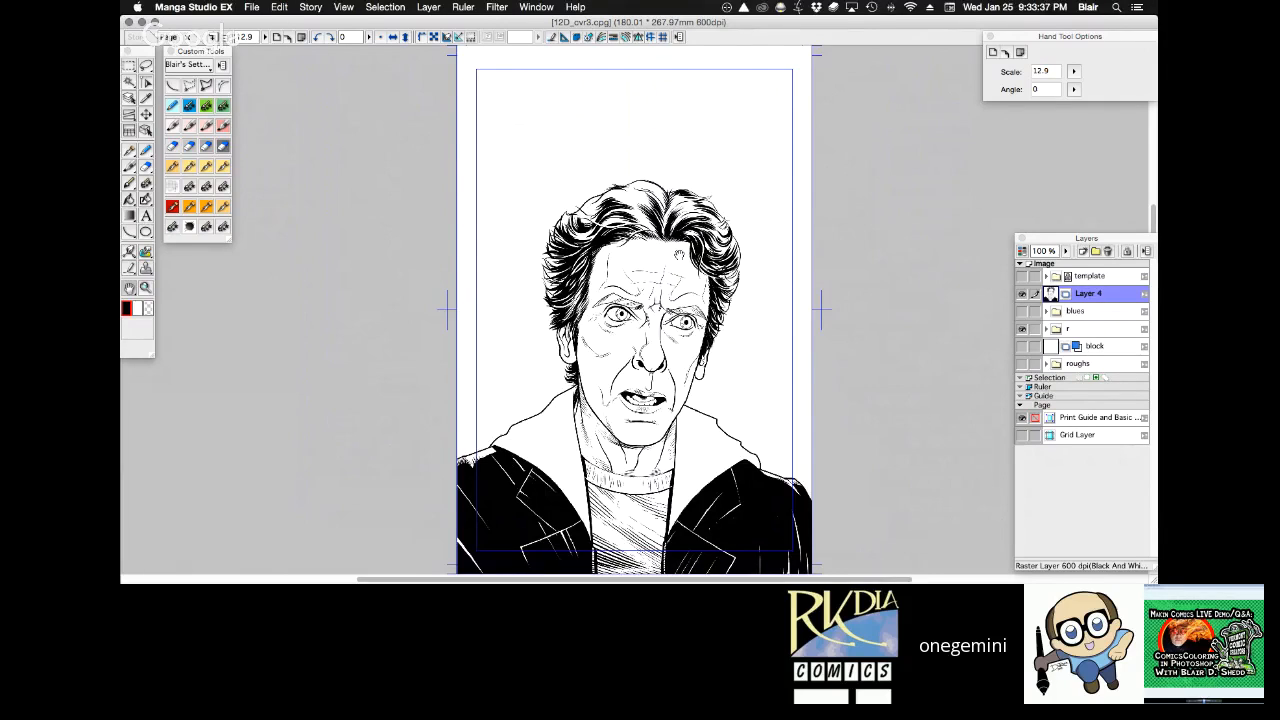
Show and expand the blues layer folder, and add a new raster layer above its Layer 4 copy.
key(super+space)
drag(529, 346, 757, 518)
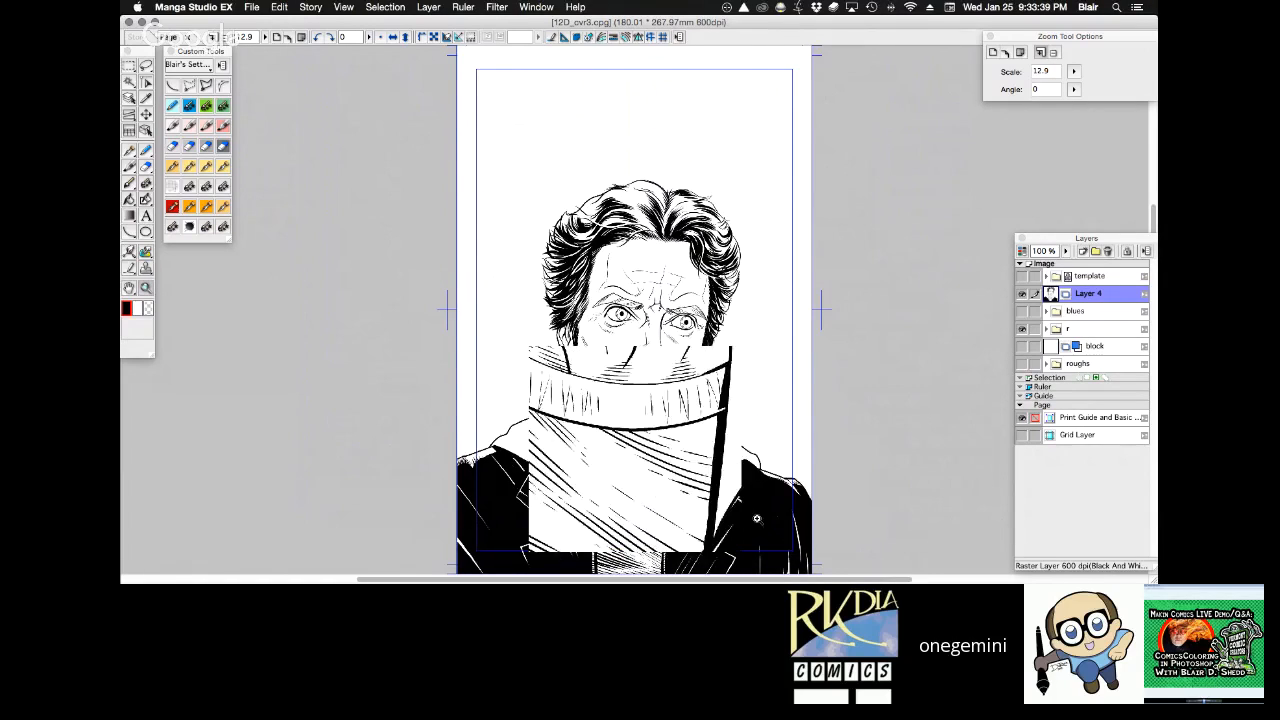
key(shift+space)
mouse_move(858, 364)
mouse_down()
mouse_move(857, 353)
mouse_move(858, 364)
mouse_up()
key(space)
drag(988, 324, 806, 311)
click(1023, 311)
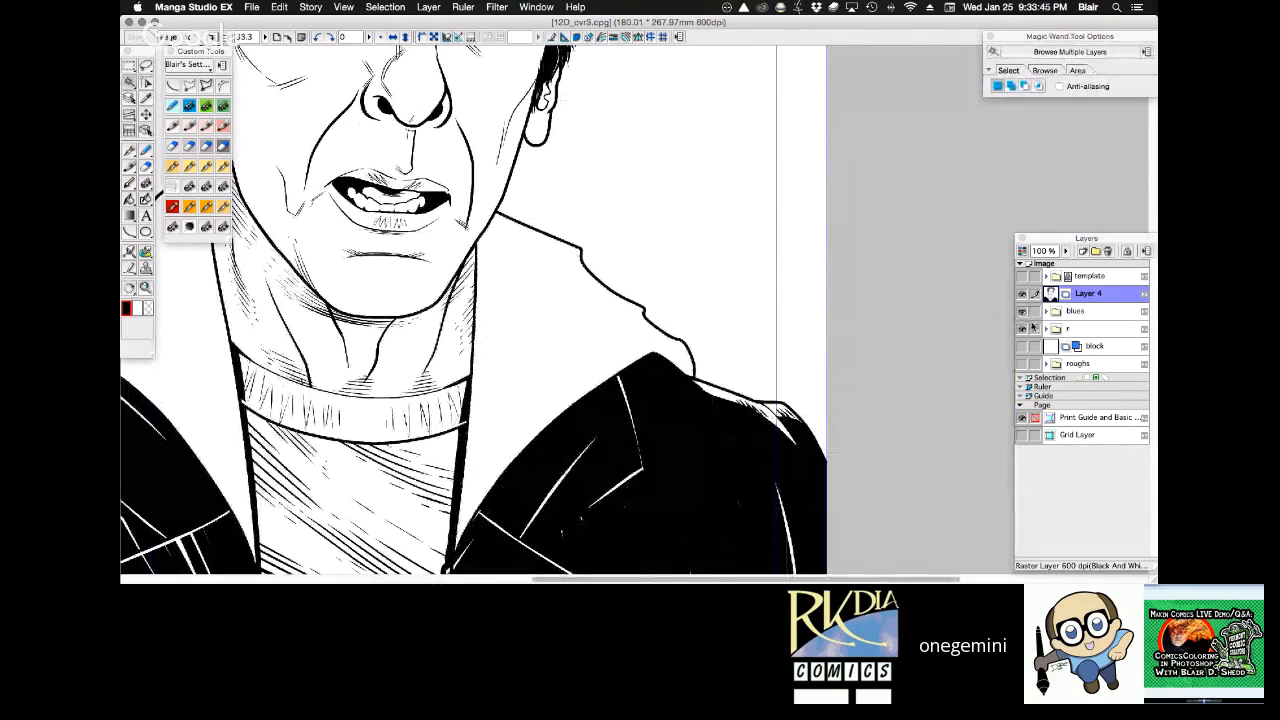
click(1052, 311)
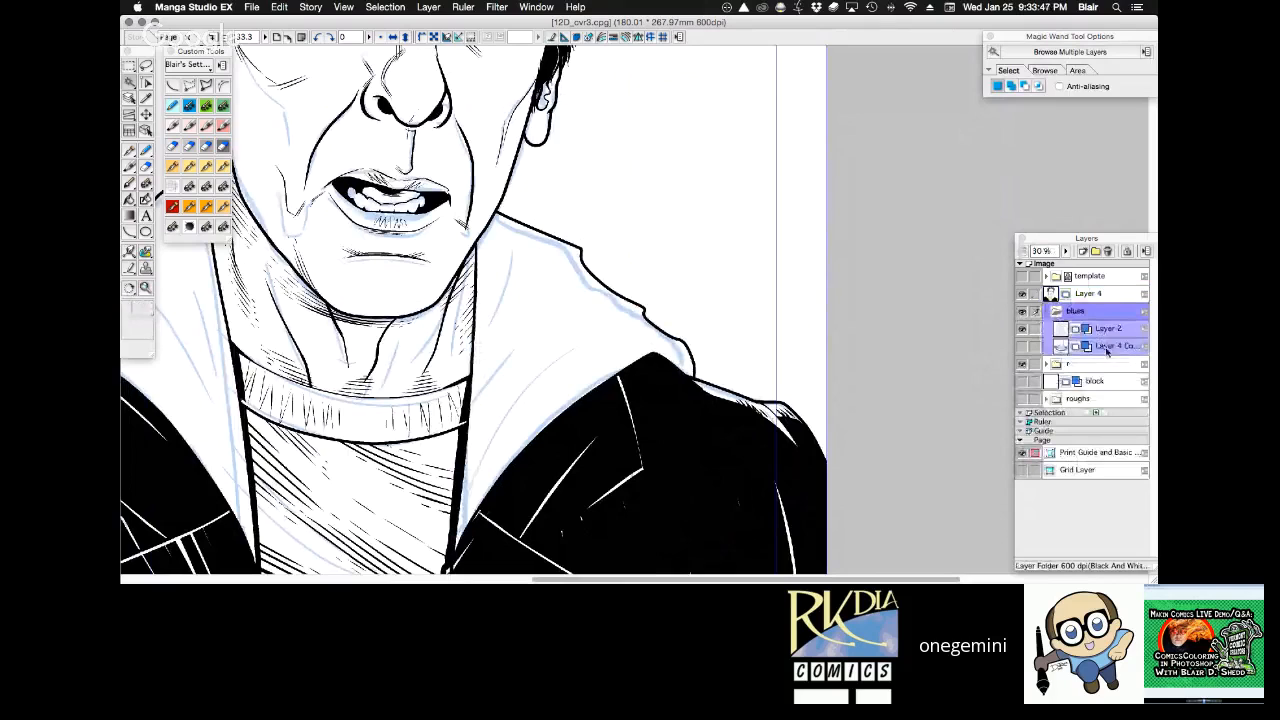
click(1107, 350)
click(1082, 251)
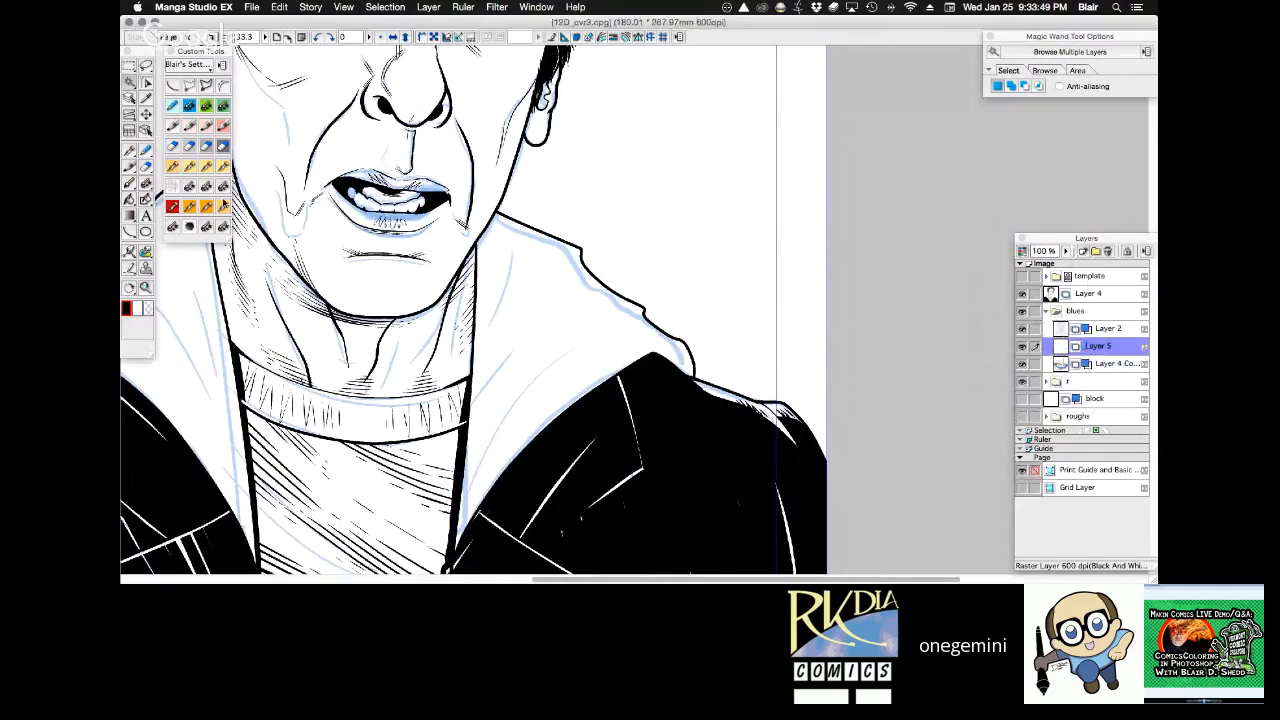
Choose the Blueline Pencil pattern brush and hide the two older sketch layers in the blues folder.
click(173, 105)
key(Tab)
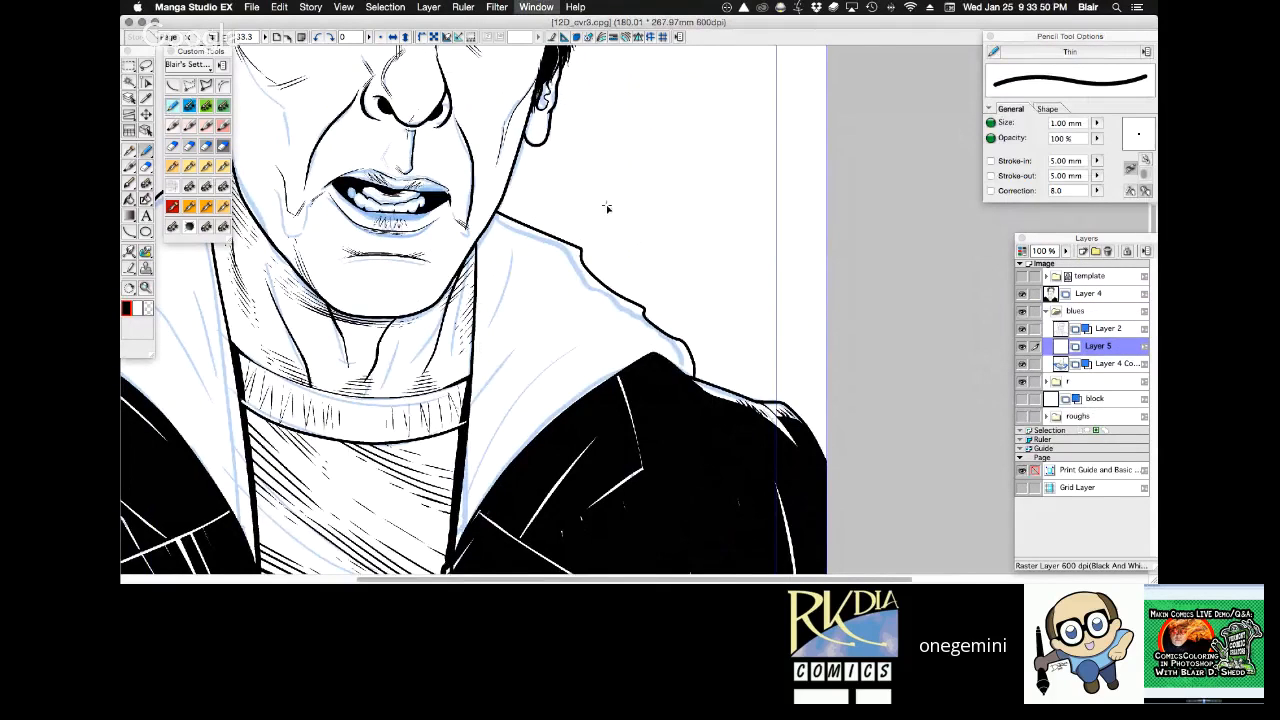
click(190, 105)
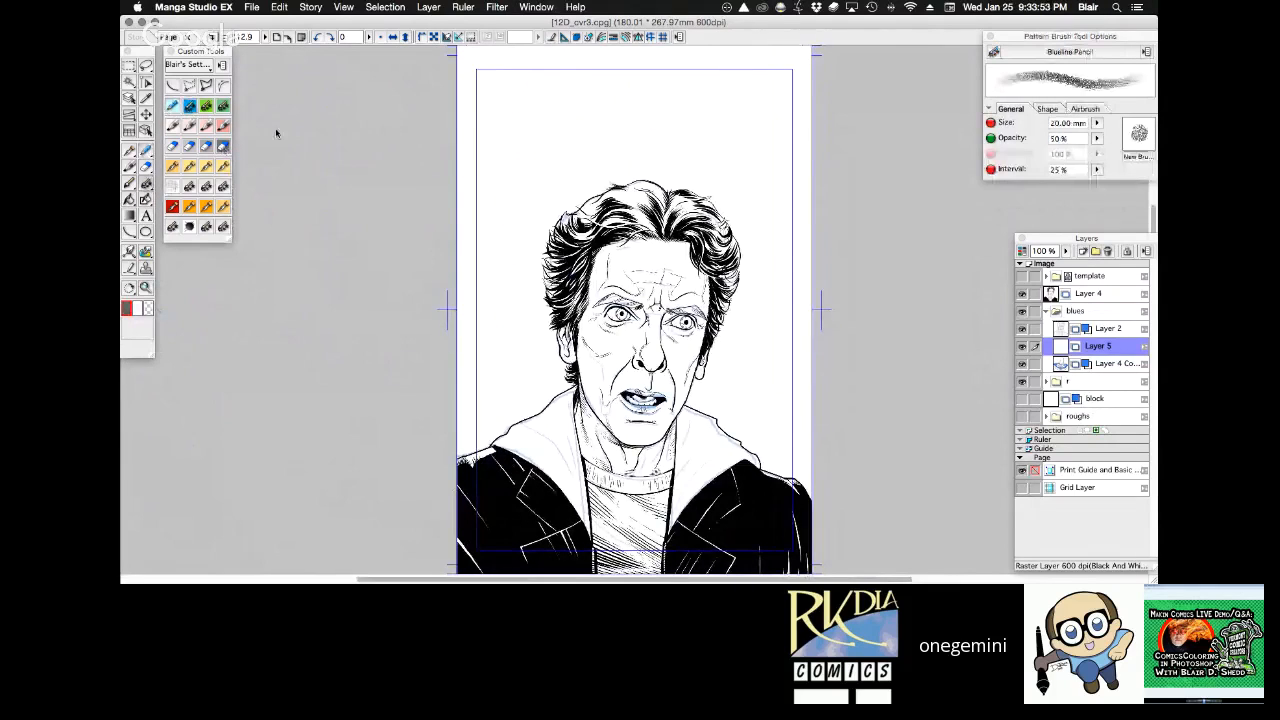
key(super+space)
super+click(720, 430)
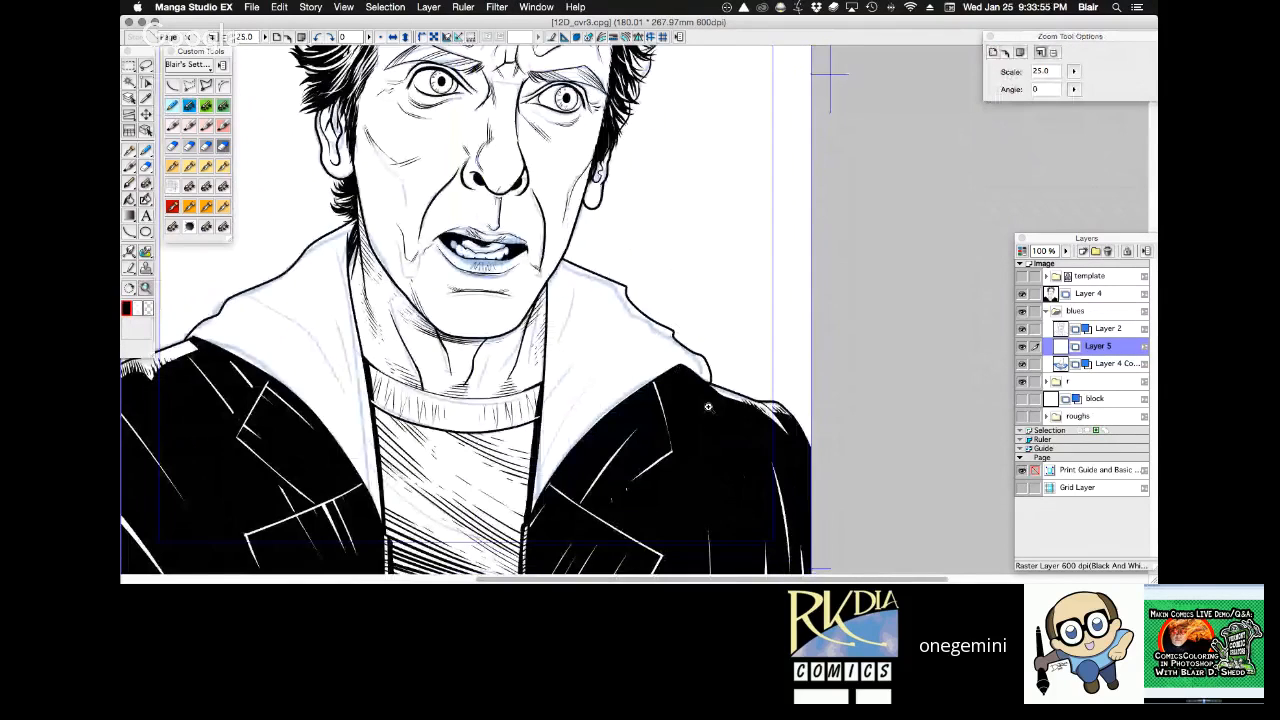
super+click(708, 406)
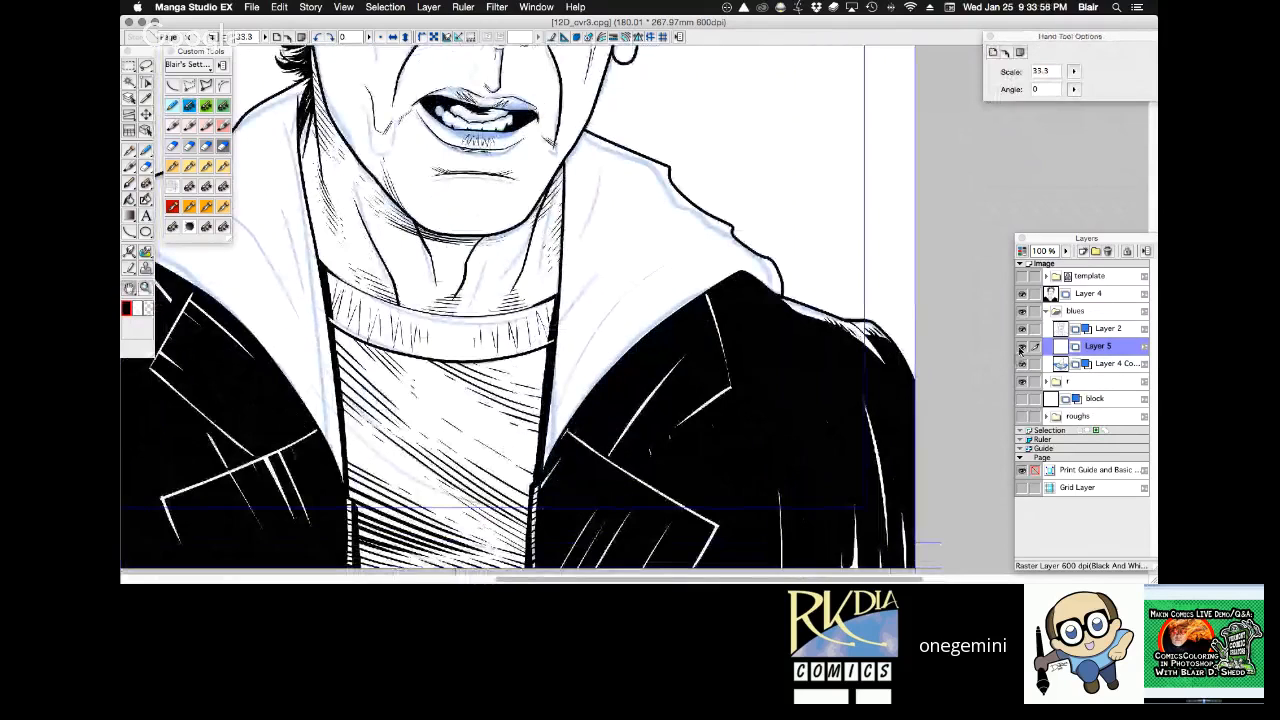
key(super+space)
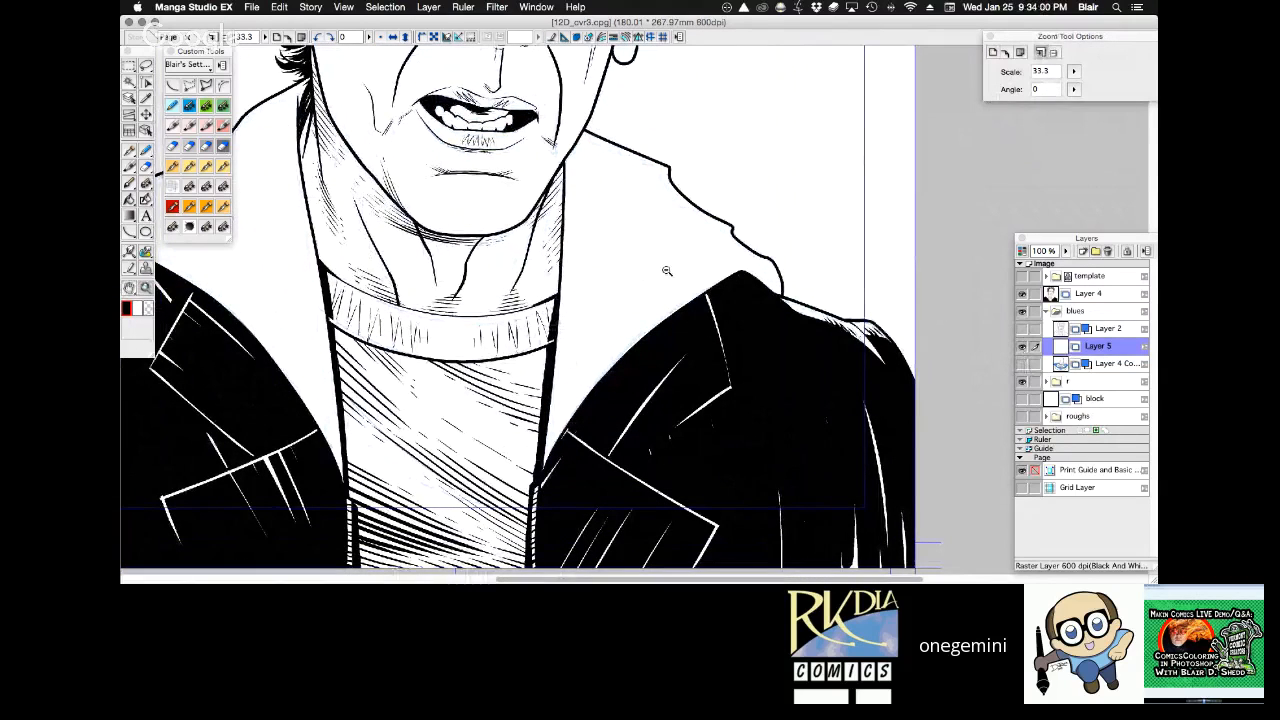
alt+super+click(676, 277)
drag(677, 277, 697, 313)
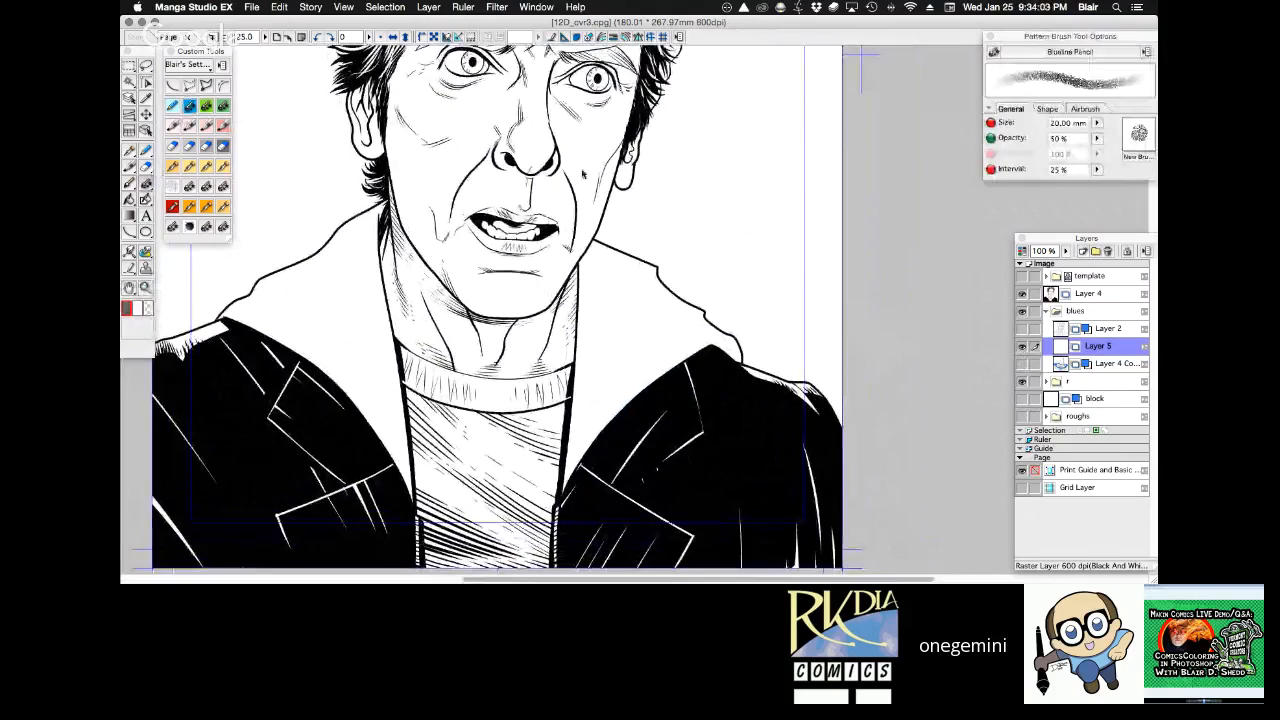
Display the new layer in blue and rough in fold shading on the right side of the hood with the Blueline Pencil at 10.00 mm.
click(1097, 123)
drag(1106, 133, 1111, 136)
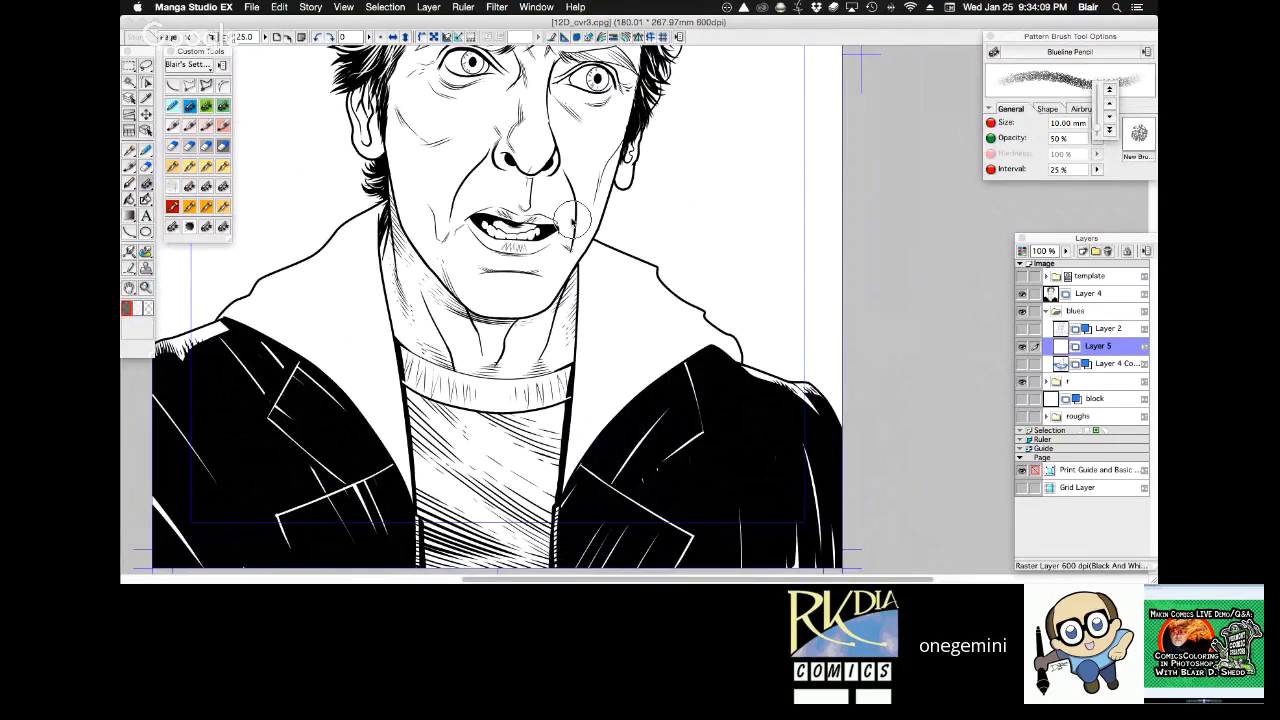
drag(575, 235, 553, 408)
key(super+z)
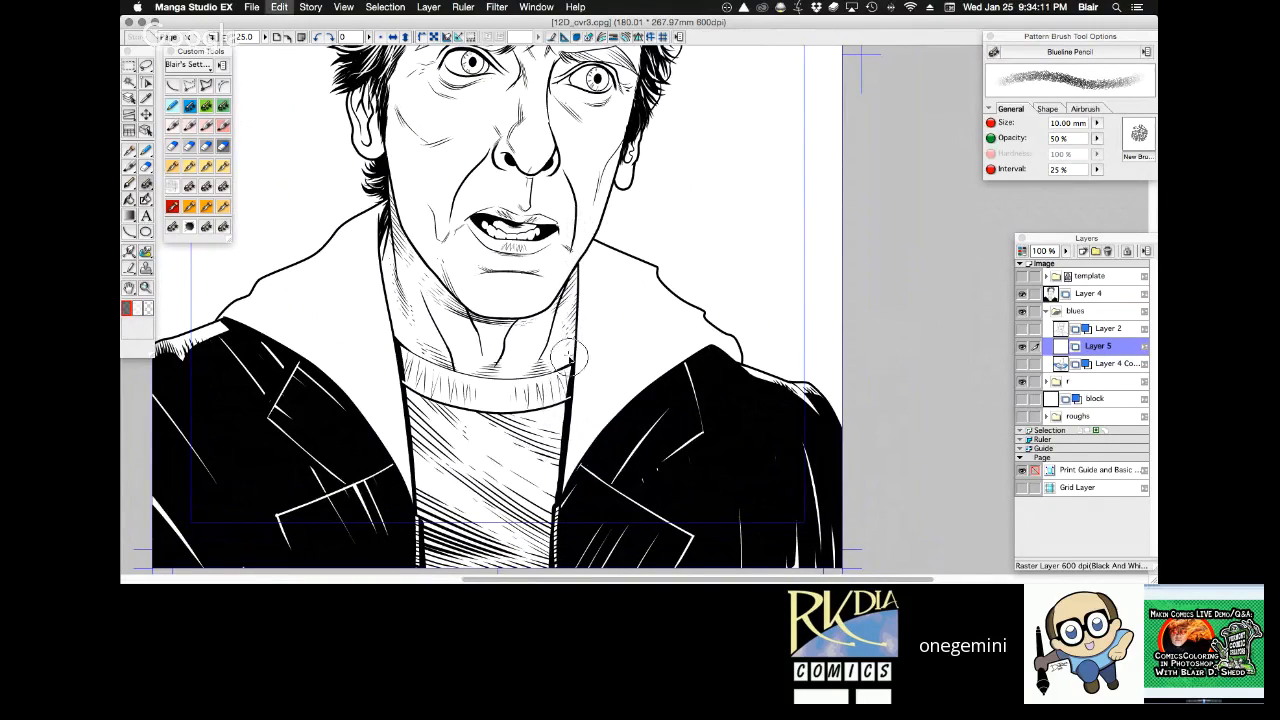
key(super+b)
drag(581, 212, 556, 390)
mouse_move(1109, 350)
mouse_down()
mouse_move(1108, 332)
mouse_move(1106, 366)
mouse_up()
mouse_move(633, 283)
mouse_down()
mouse_move(594, 404)
mouse_move(622, 284)
mouse_move(547, 480)
mouse_move(594, 393)
mouse_move(664, 324)
mouse_move(537, 527)
mouse_move(674, 318)
mouse_up()
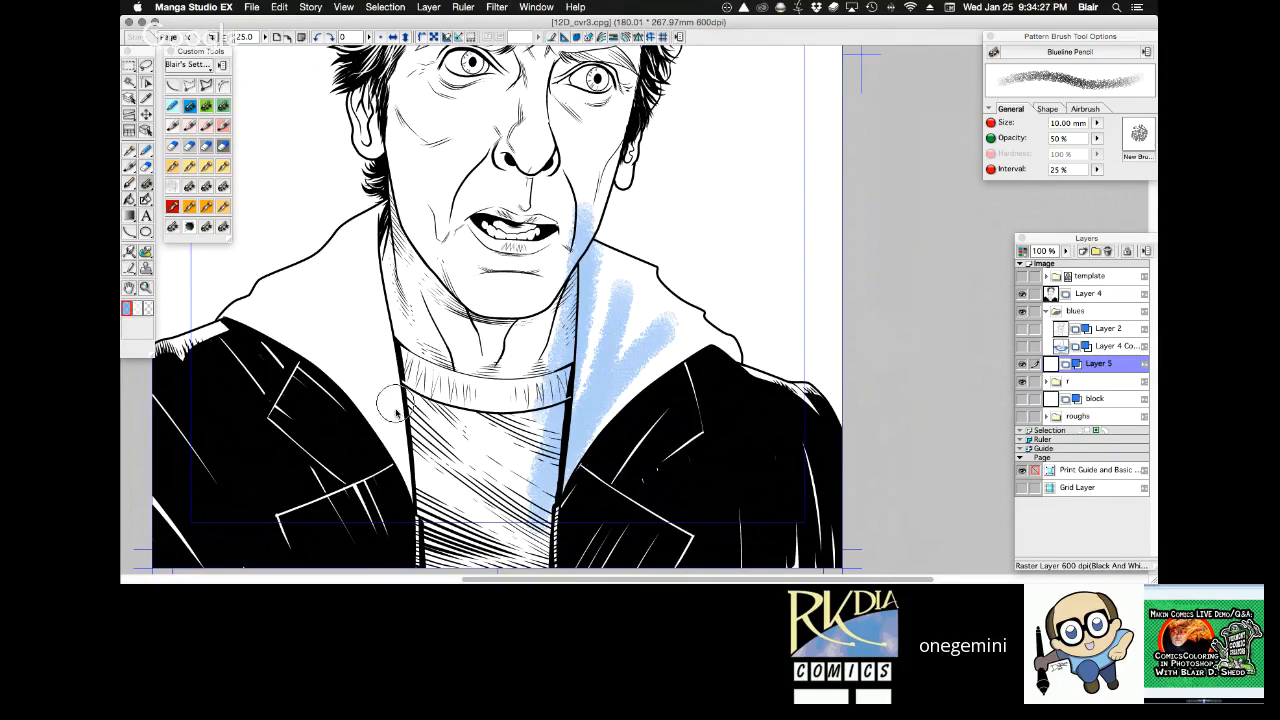
Rough in matching blue fold shading fanning across the left side of the hood with the 10.00 mm Blueline Pencil, undoing unwanted strokes.
drag(271, 289, 400, 438)
key(super+z)
mouse_move(306, 323)
mouse_down()
mouse_move(363, 283)
mouse_move(355, 252)
mouse_move(417, 416)
mouse_up()
drag(383, 229, 420, 416)
key(super+z)
key(super+z)
key(super+z)
drag(377, 233, 404, 402)
drag(326, 286, 385, 445)
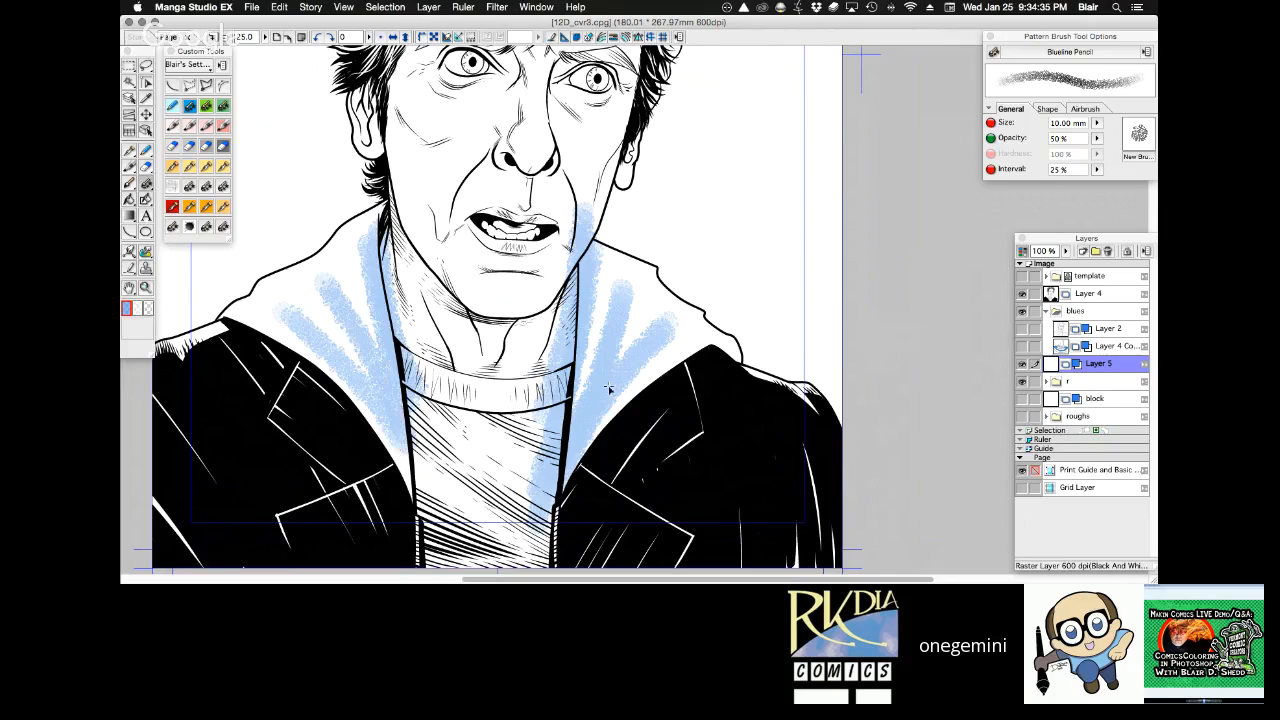
Move the blue shading layer to the top of the blues folder, and collapse the folder and adjust its opacity.
key(space)
mouse_move(768, 364)
mouse_down()
mouse_move(817, 313)
mouse_move(788, 357)
mouse_up()
key(space)
drag(1098, 363, 1098, 326)
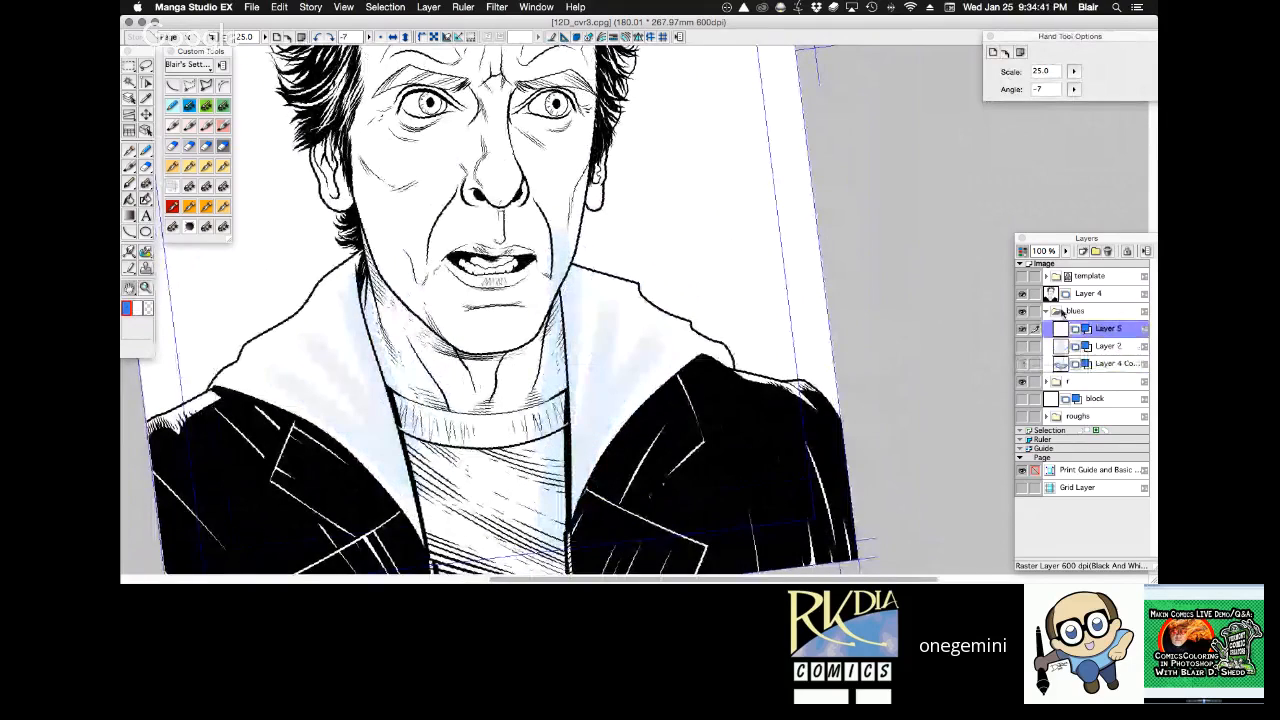
click(1045, 312)
drag(1067, 251, 1079, 237)
Add a new raster layer directly above Layer 4 for the hood inks.
click(1102, 295)
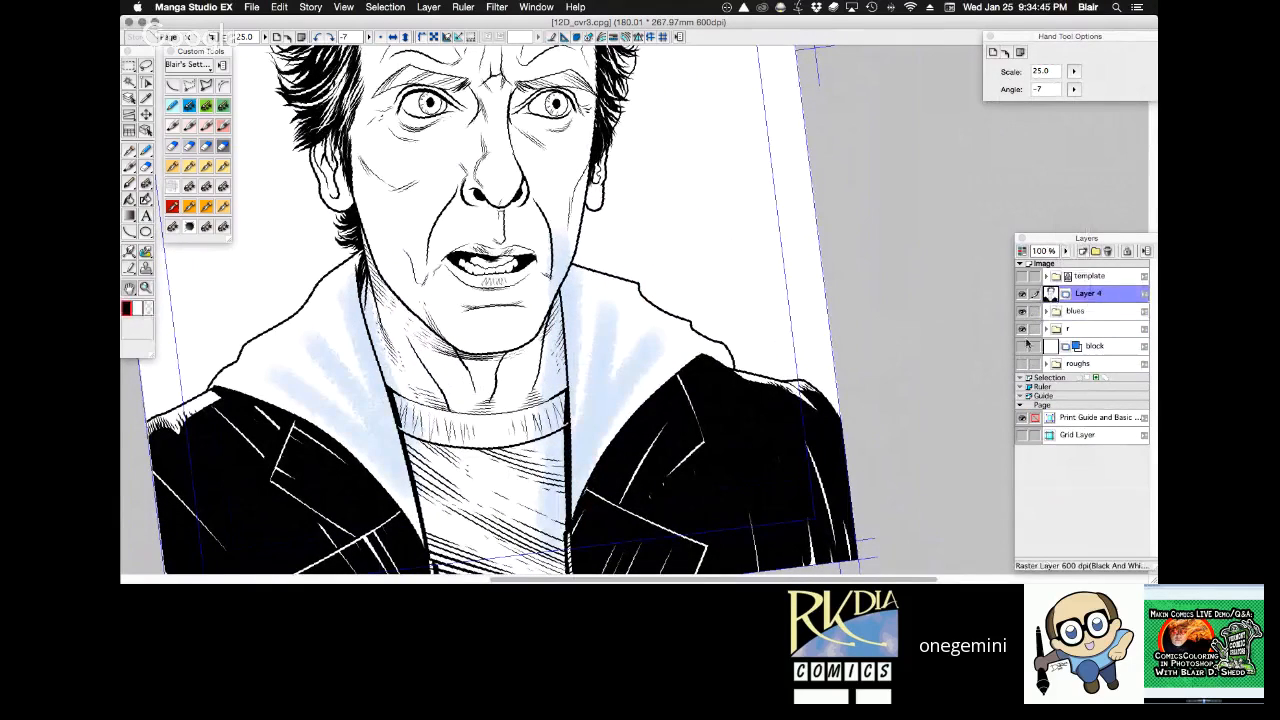
click(1082, 251)
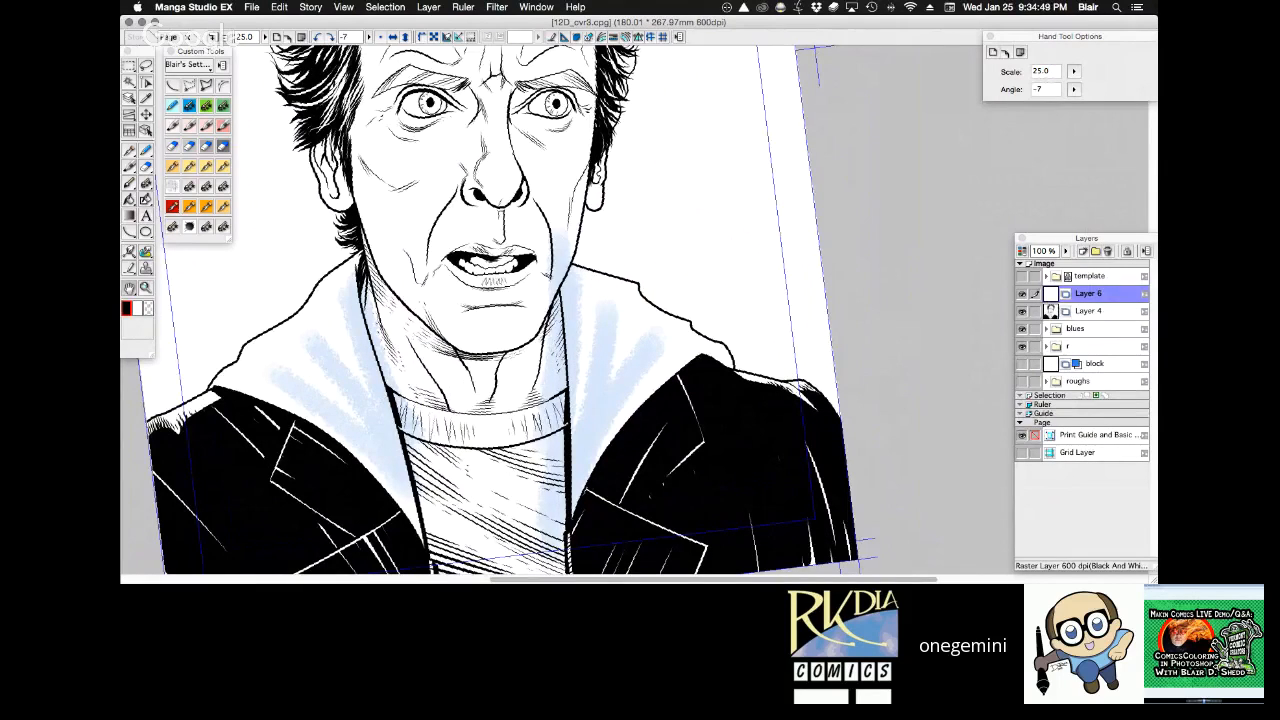
key(Tab)
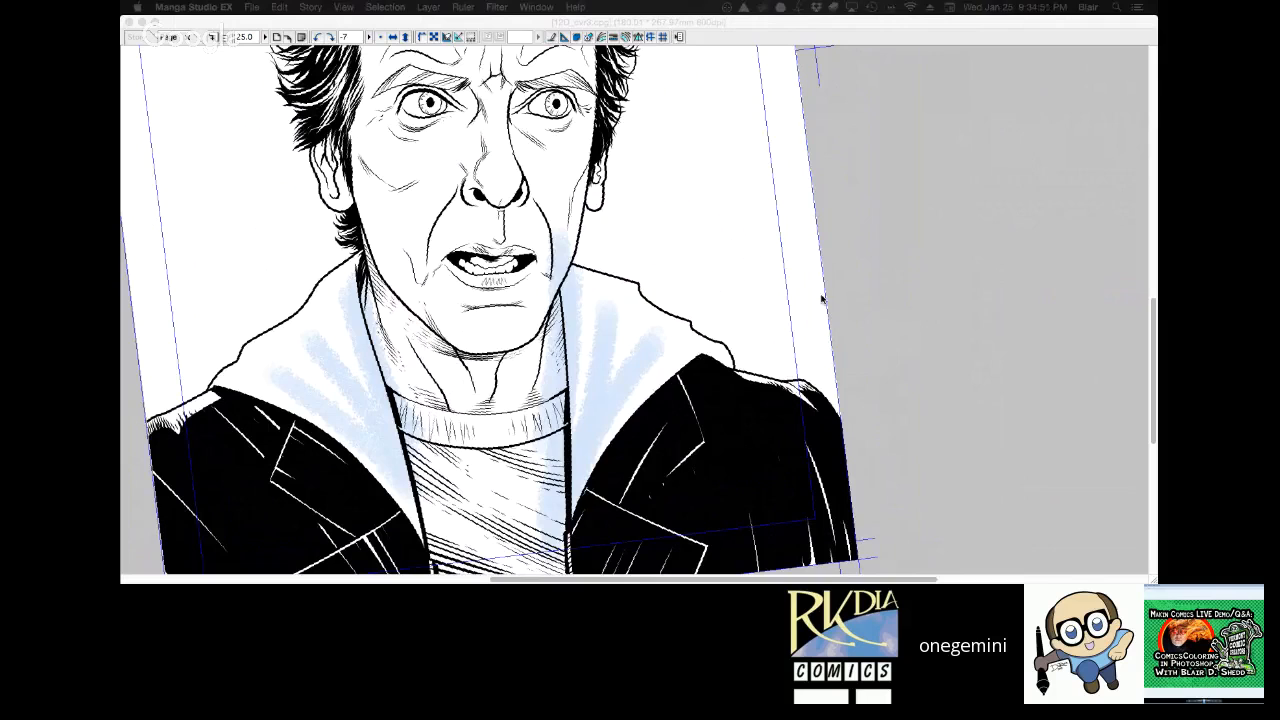
key(Tab)
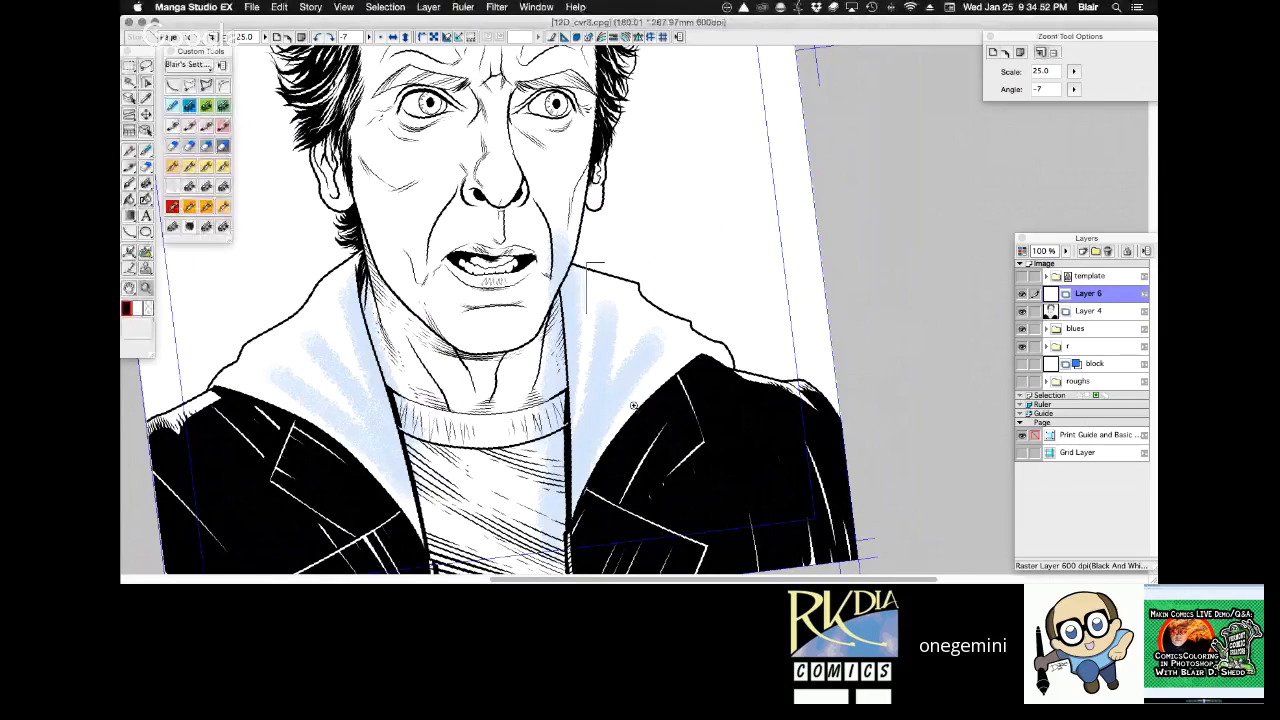
Ink the middle fold on the right side of the hood with curved strokes using the 0.40 mm G pen.
drag(633, 405, 771, 190)
key(r)
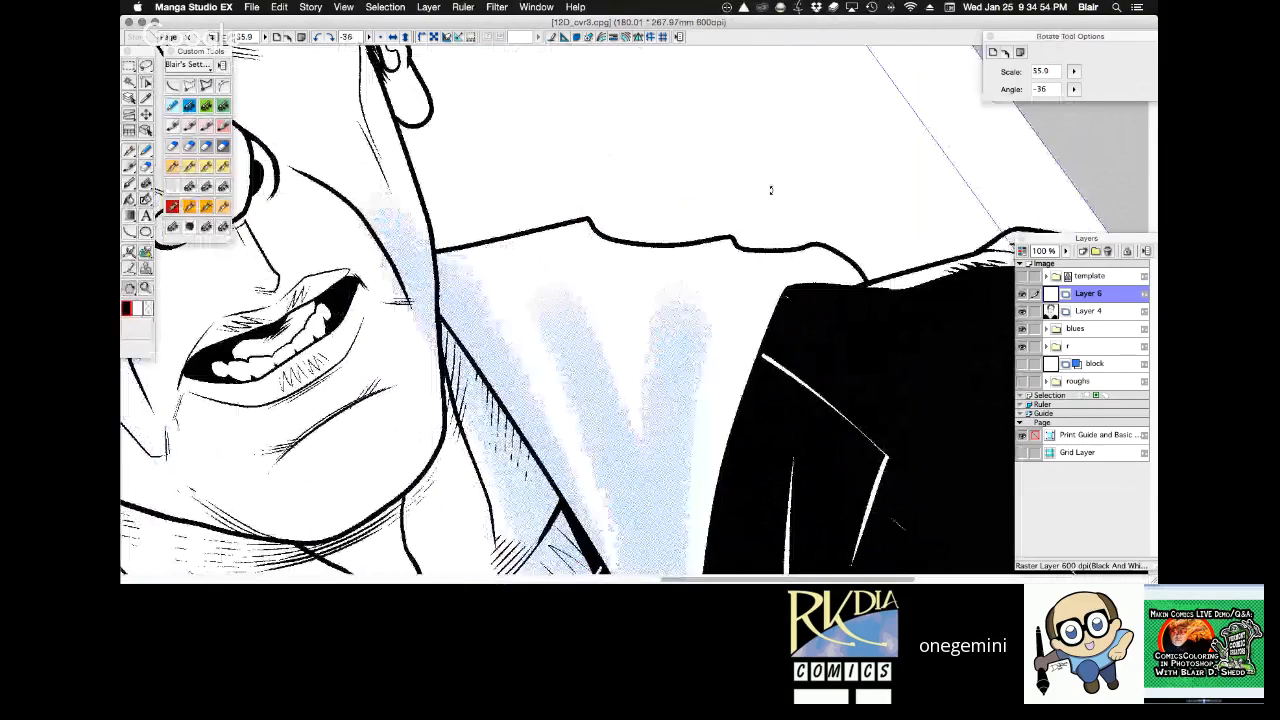
drag(771, 190, 476, 238)
key(p)
mouse_move(400, 318)
mouse_down()
mouse_move(330, 409)
mouse_move(397, 327)
mouse_up()
key(super+z)
drag(333, 420, 480, 262)
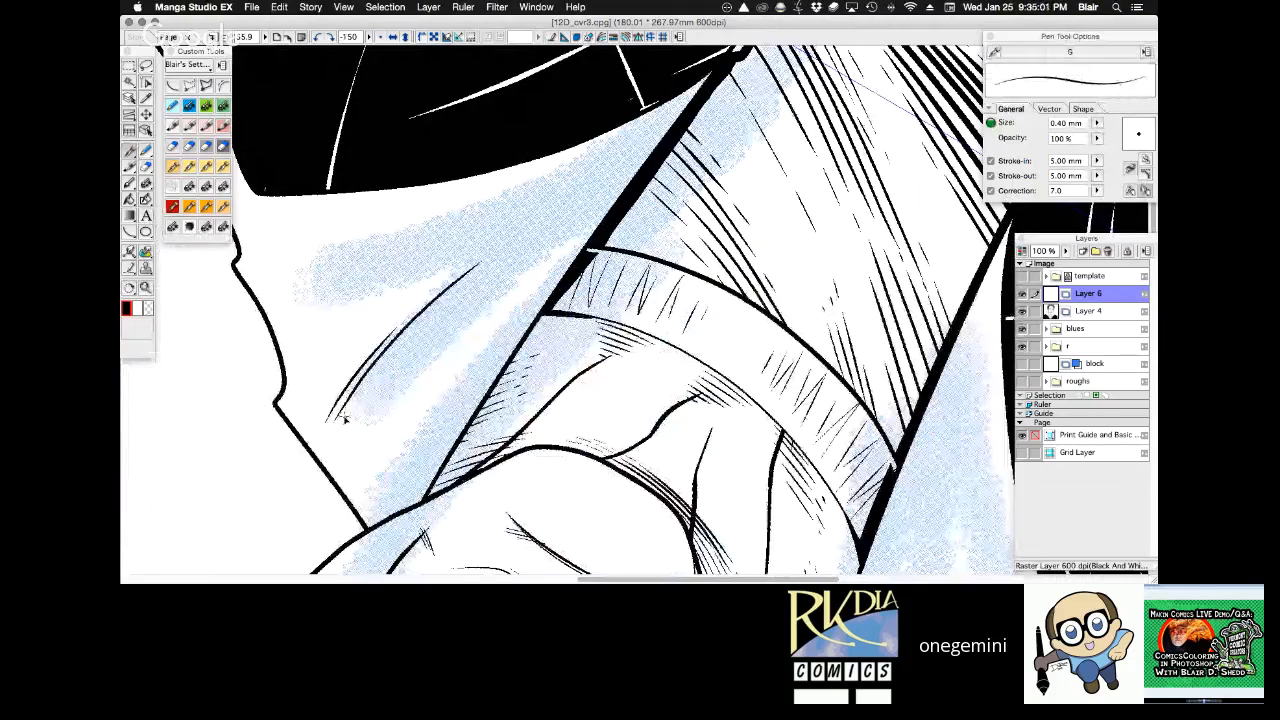
drag(344, 420, 635, 180)
drag(390, 368, 519, 254)
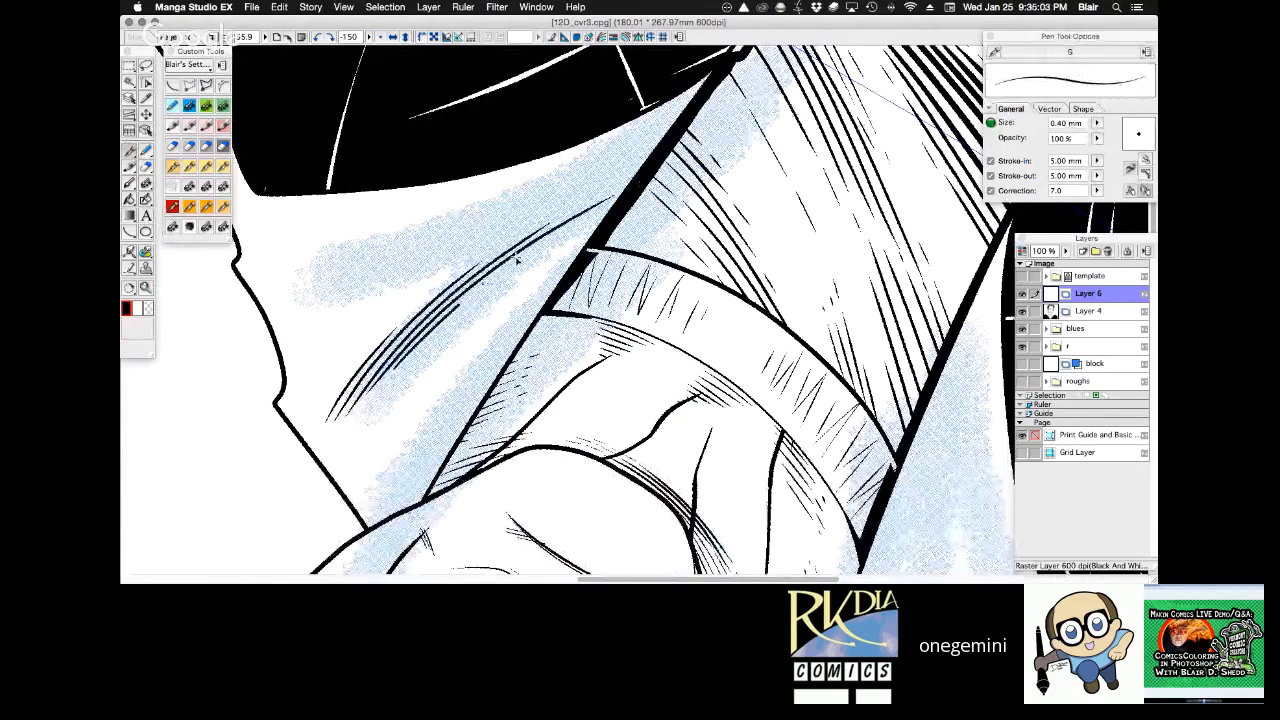
drag(390, 368, 612, 200)
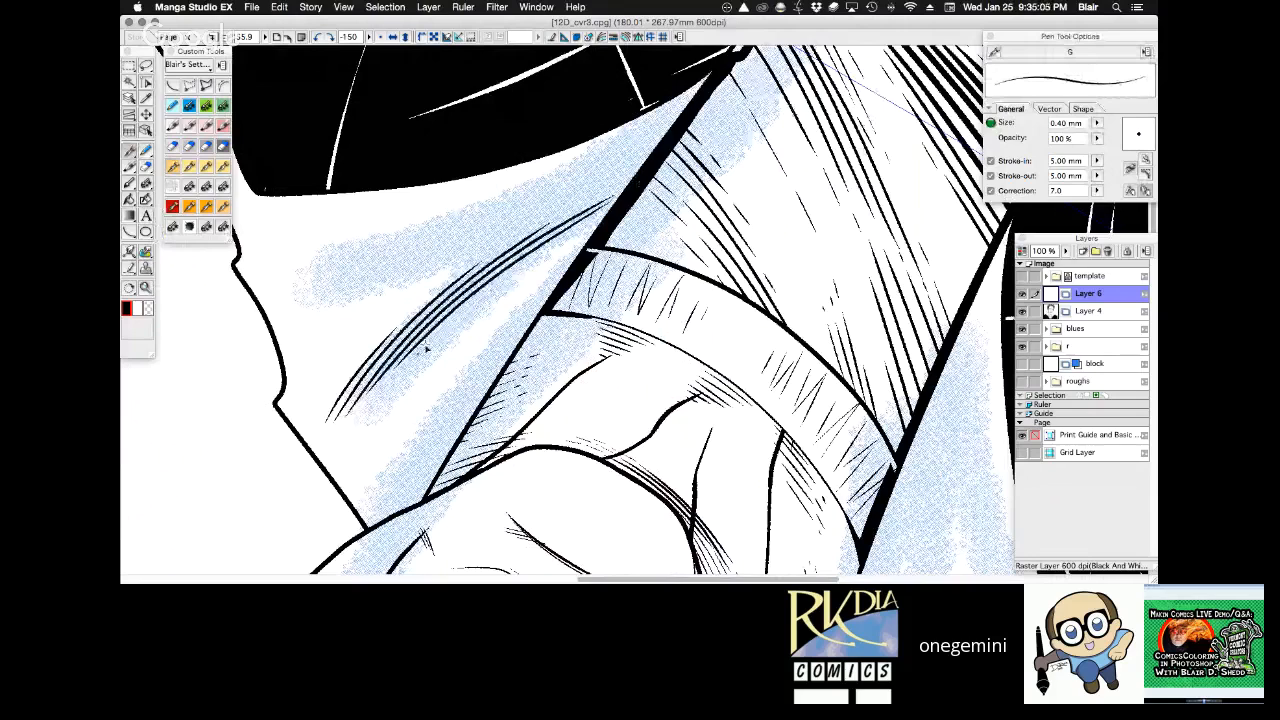
drag(410, 352, 608, 204)
drag(470, 320, 596, 228)
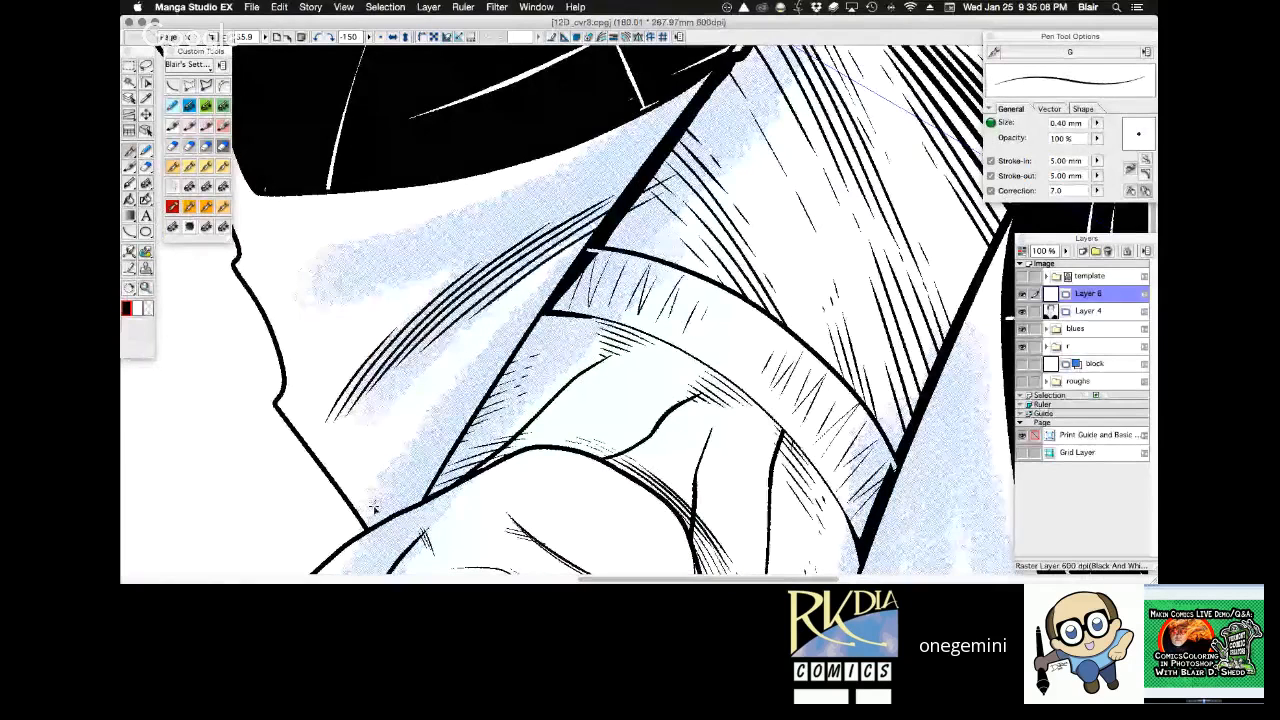
Ink the hood fold beside the neck opening on the right side with tapering curved strokes from the 0.40 mm pen.
drag(372, 512, 462, 356)
drag(402, 488, 476, 354)
drag(418, 468, 536, 298)
drag(438, 442, 562, 275)
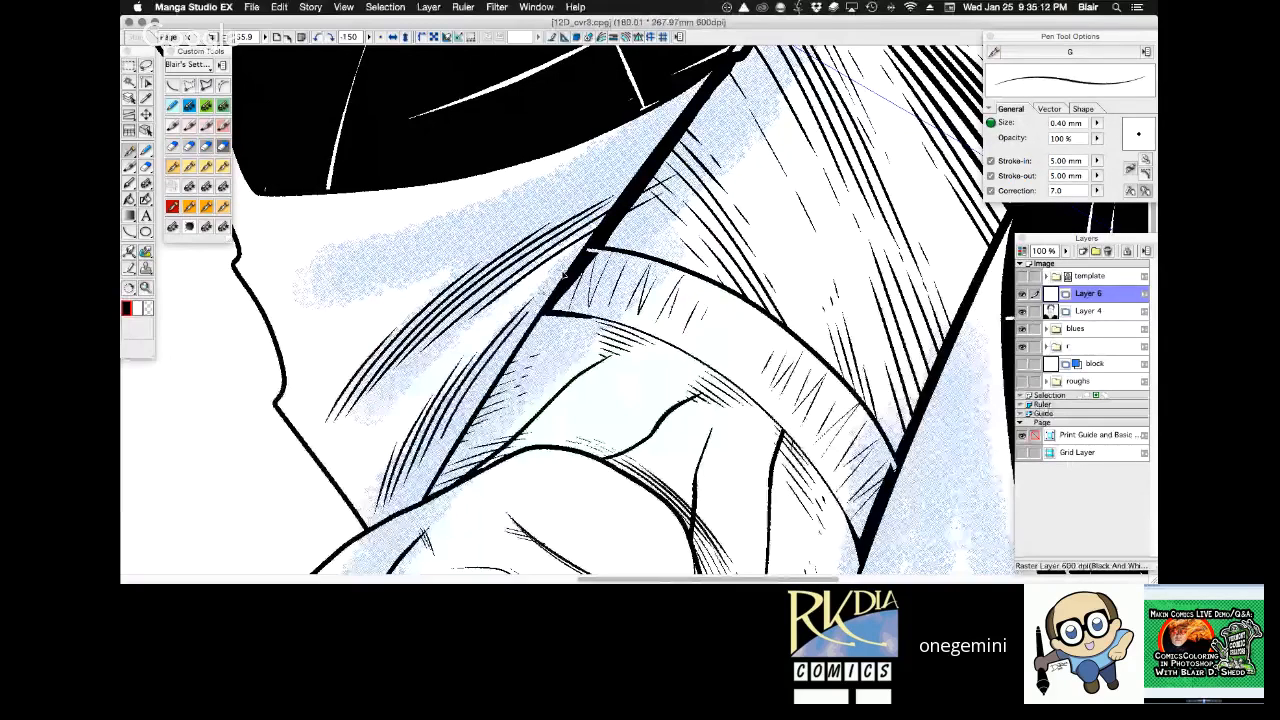
drag(436, 442, 554, 284)
drag(480, 400, 536, 316)
Ink the outer fold along the right coat collar with long tapering strokes over the blue guide, undoing the unwanted first strokes.
mouse_move(298, 316)
mouse_down()
mouse_move(378, 232)
mouse_move(338, 277)
mouse_move(420, 217)
mouse_up()
key(super+z)
key(super+z)
key(super+z)
mouse_move(294, 310)
mouse_down()
mouse_move(342, 241)
mouse_move(315, 293)
mouse_move(413, 218)
mouse_up()
drag(338, 293, 434, 214)
drag(366, 276, 462, 210)
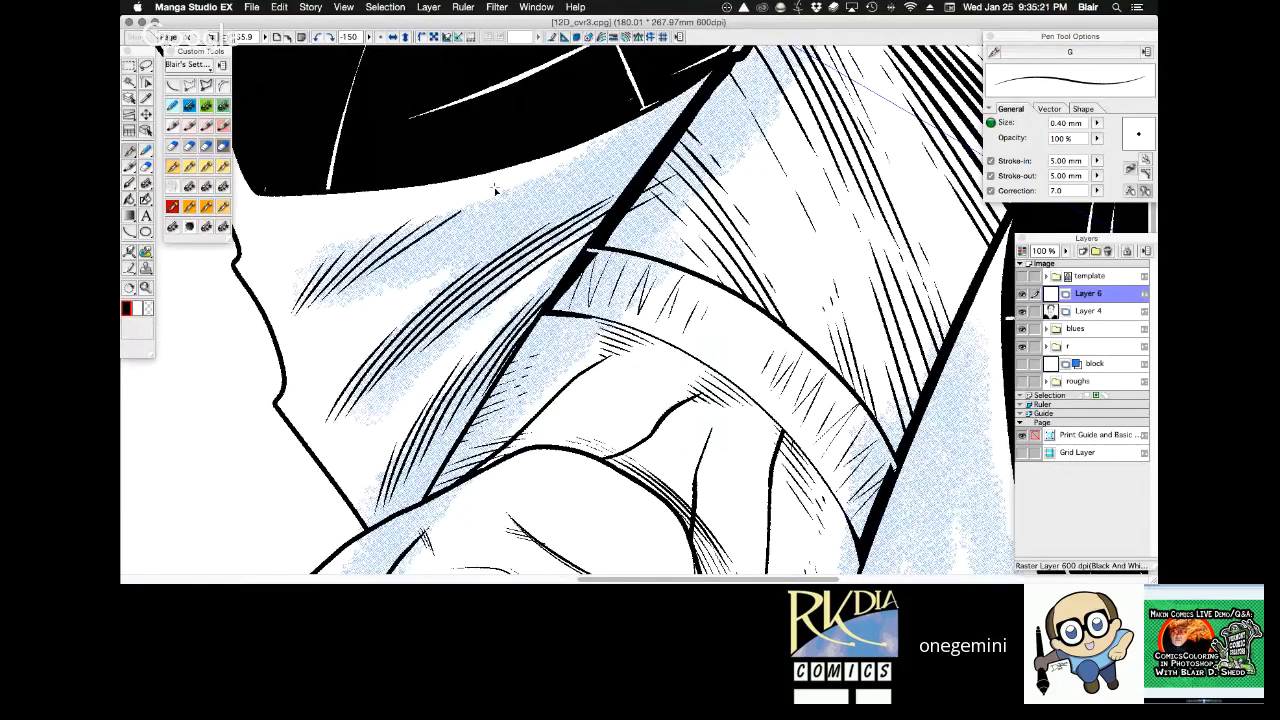
drag(396, 268, 556, 170)
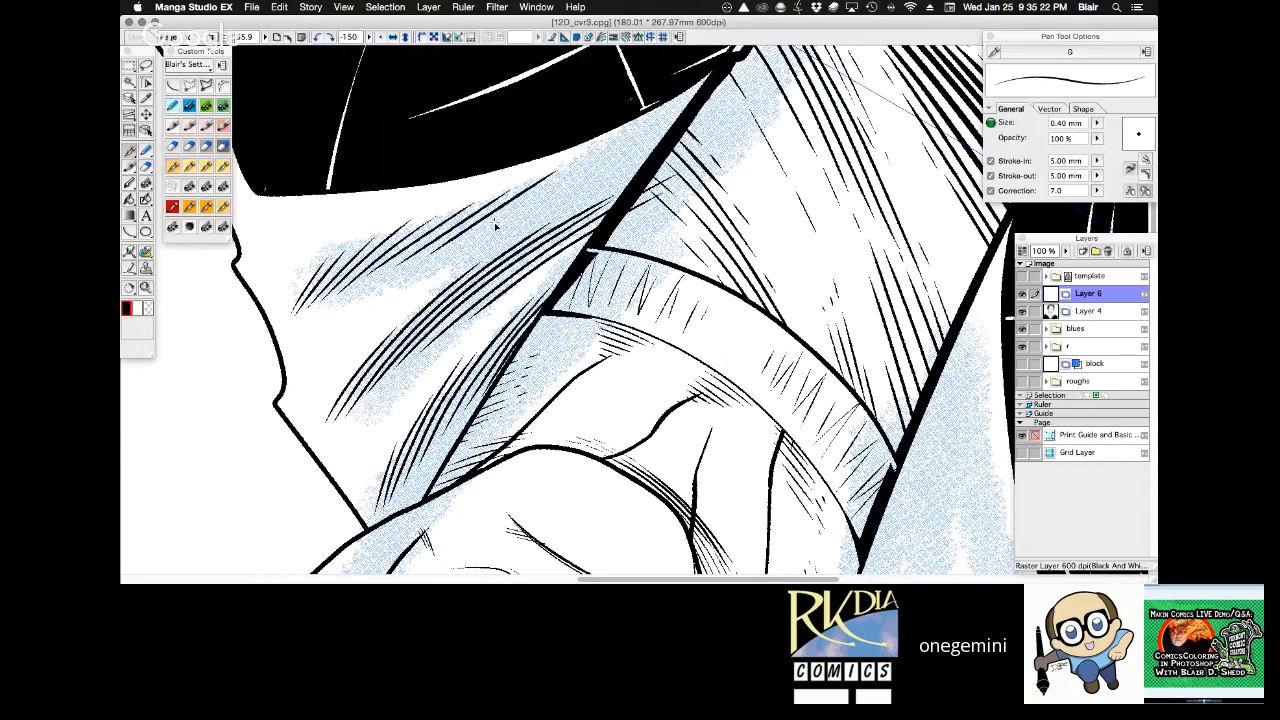
drag(460, 250, 665, 112)
drag(586, 196, 670, 122)
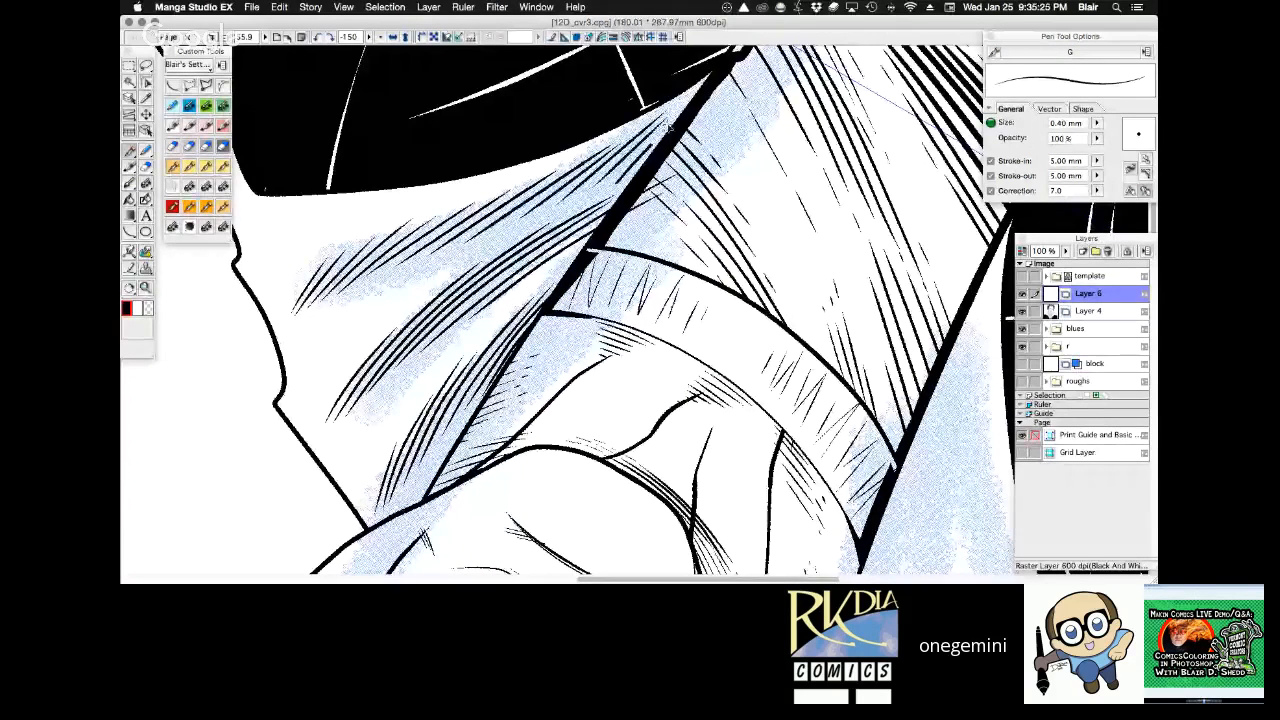
Add finer hatching strokes to the right hood fold beside the jaw with the Frenden Nib Stiff pen at 0.30 mm.
mouse_move(612, 194)
mouse_down()
mouse_move(690, 110)
mouse_move(870, 358)
mouse_move(513, 109)
mouse_move(442, 177)
mouse_up()
key(super+plus)
drag(777, 208, 634, 333)
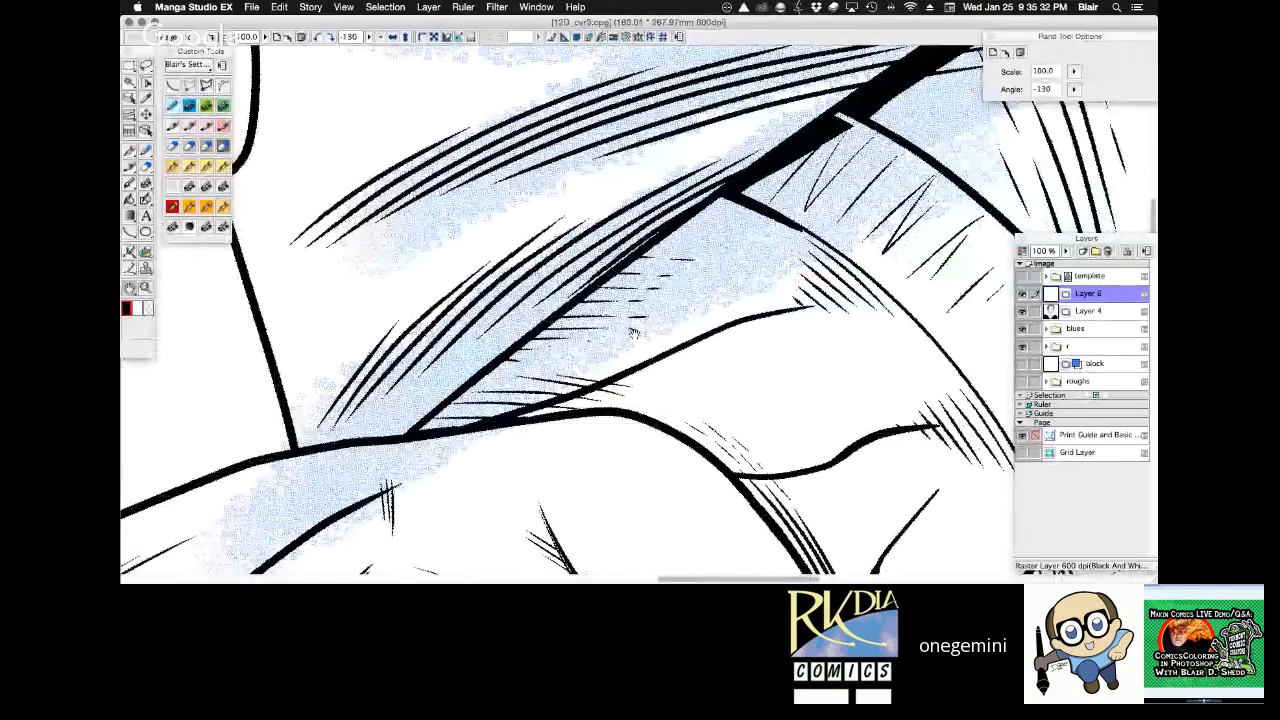
drag(634, 333, 598, 287)
drag(345, 446, 447, 299)
drag(360, 432, 493, 267)
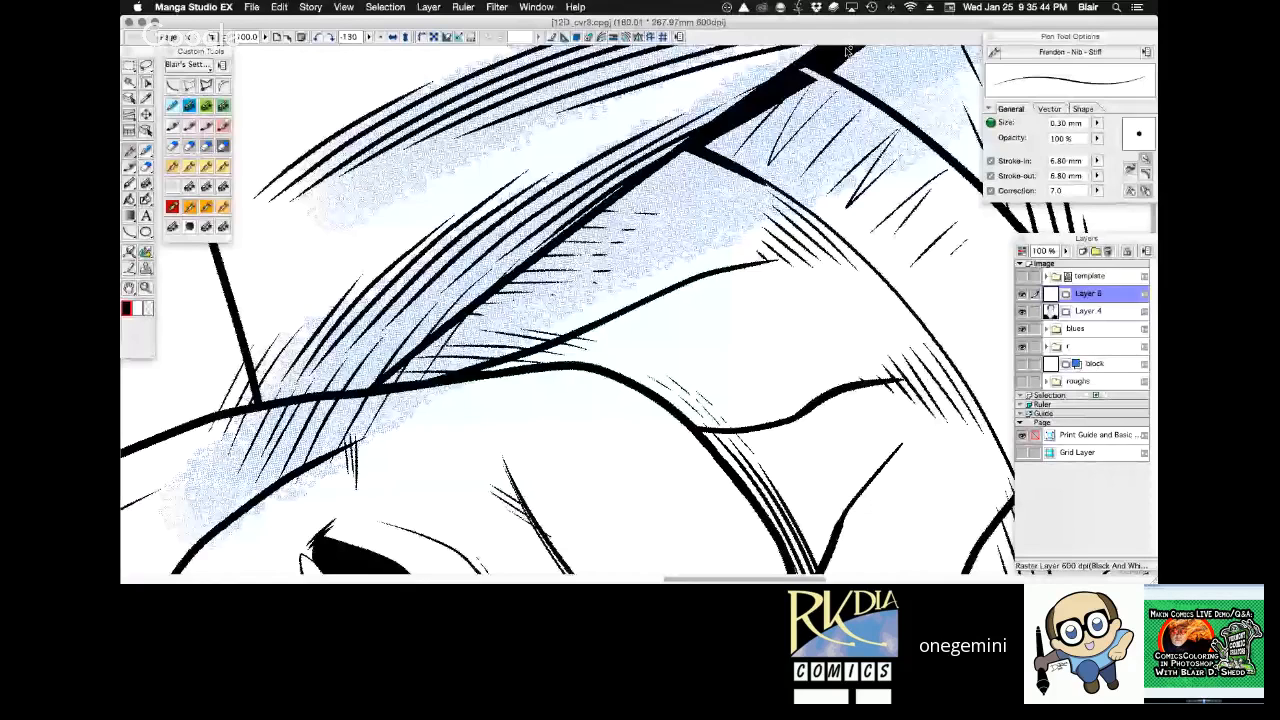
drag(790, 66, 700, 101)
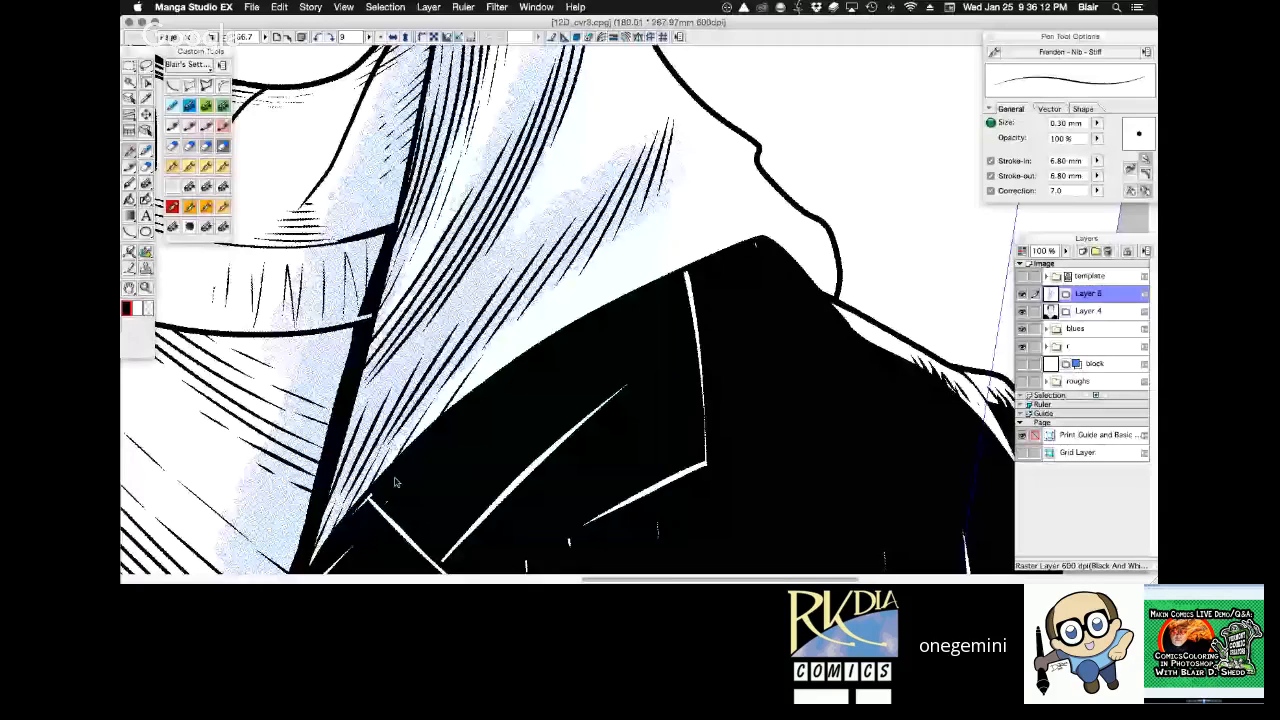
Extend the 0.30 mm hatching of the outer hood fold along the coat collar and erase stray ink at the collar edge.
drag(471, 391, 514, 331)
drag(497, 371, 546, 305)
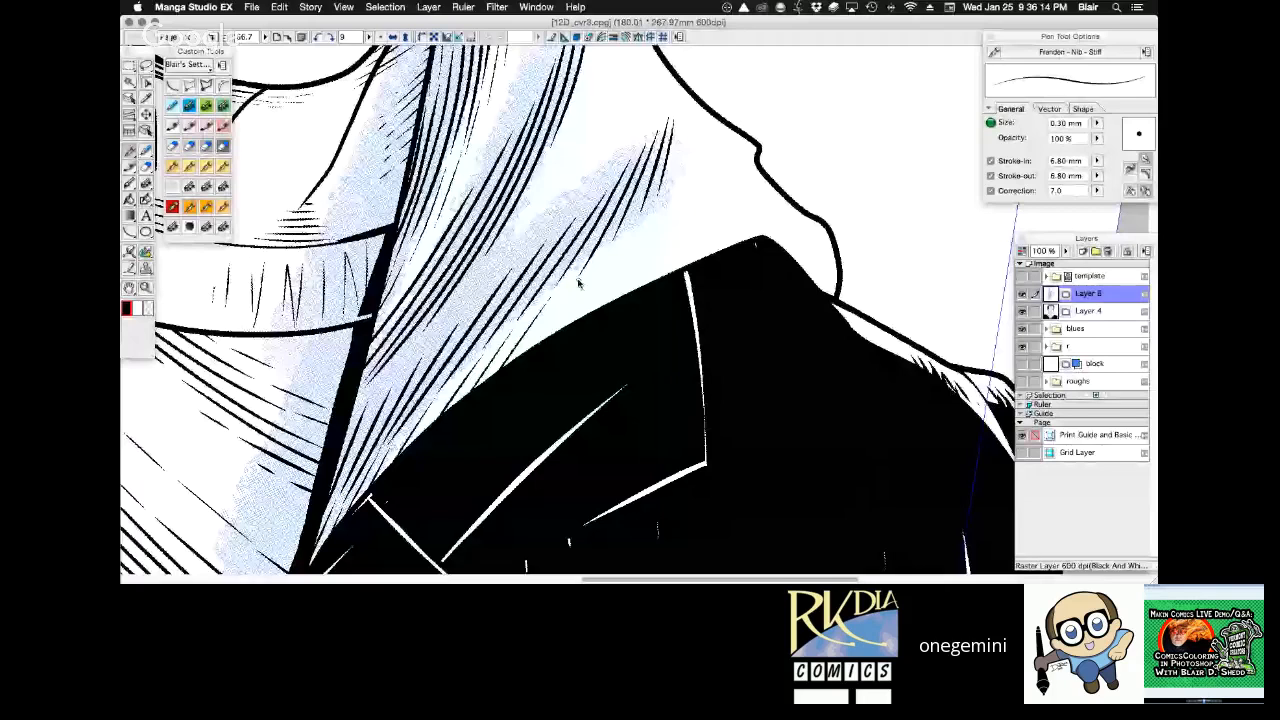
drag(526, 350, 608, 250)
drag(596, 308, 657, 198)
key(e)
mouse_move(507, 388)
mouse_down()
mouse_move(542, 322)
mouse_move(495, 352)
mouse_up()
Review the inked right hood folds against the whole portrait and examine the face and eyes up close.
key(r)
mouse_move(832, 218)
mouse_down()
mouse_move(839, 163)
mouse_move(726, 77)
mouse_up()
key(alt+space)
alt+click(623, 344)
alt+click(623, 344)
alt+click(623, 344)
drag(688, 237, 817, 359)
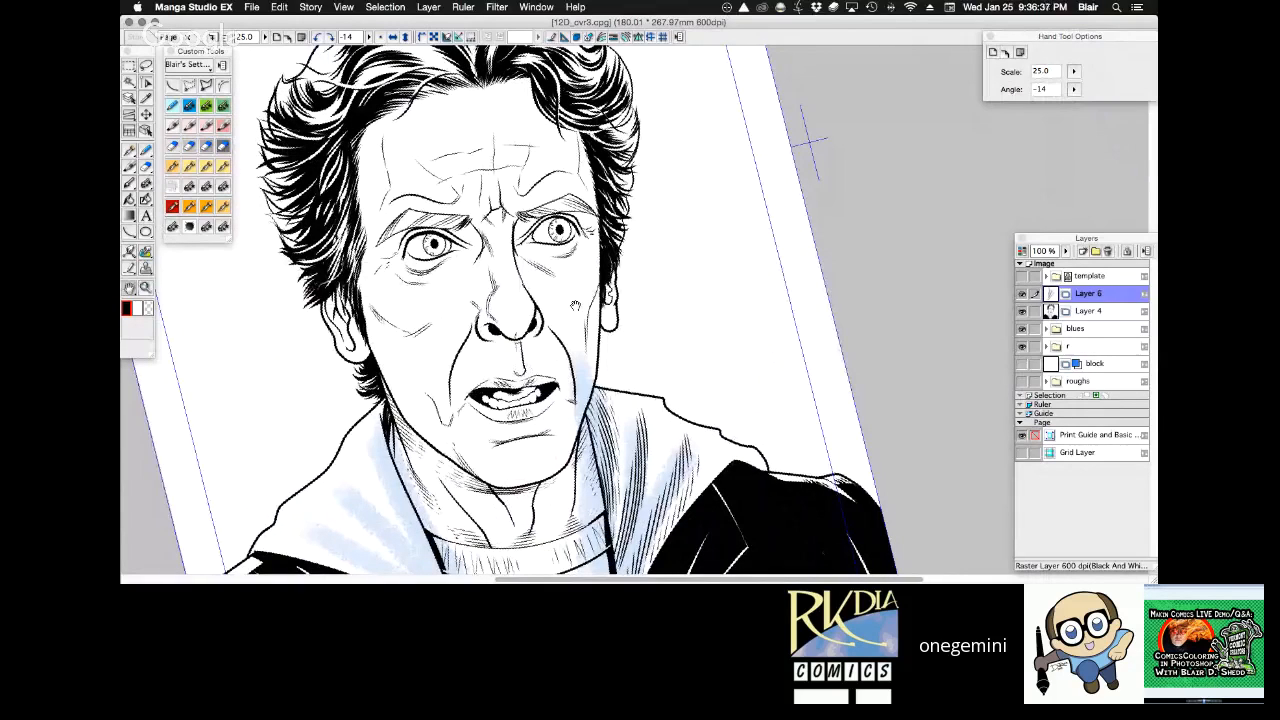
key(r)
drag(575, 305, 798, 243)
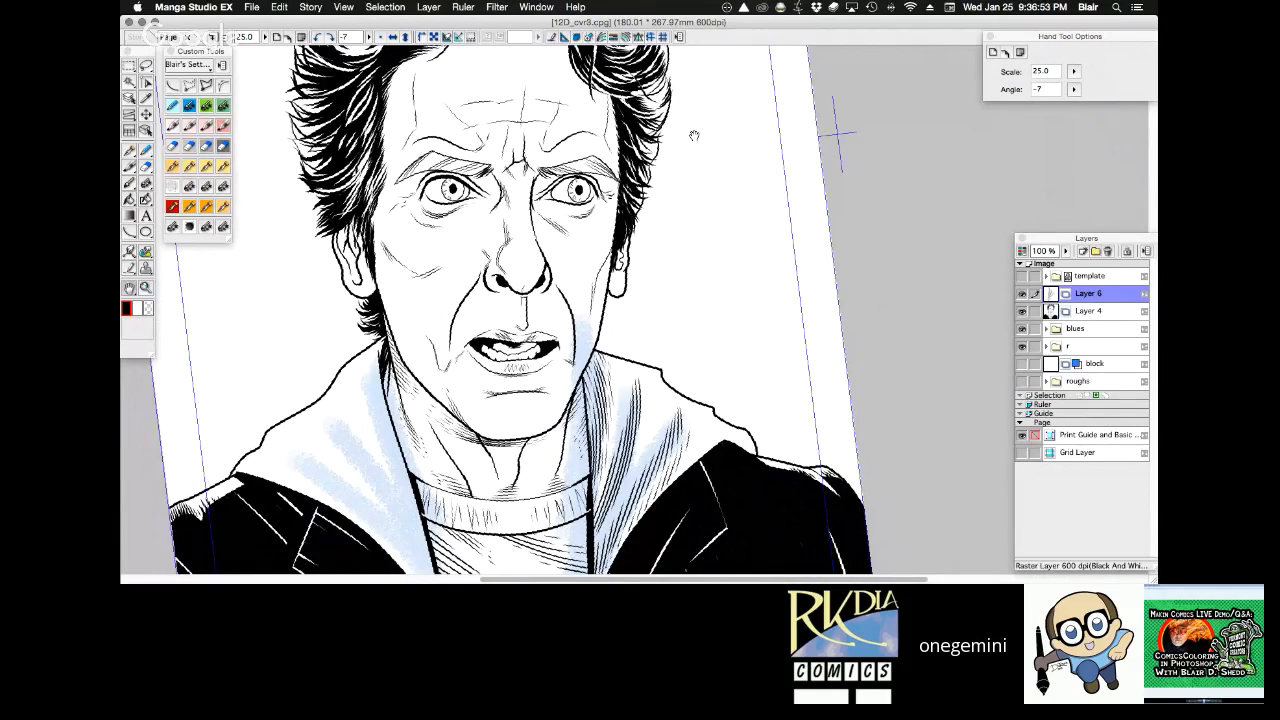
key(super+space)
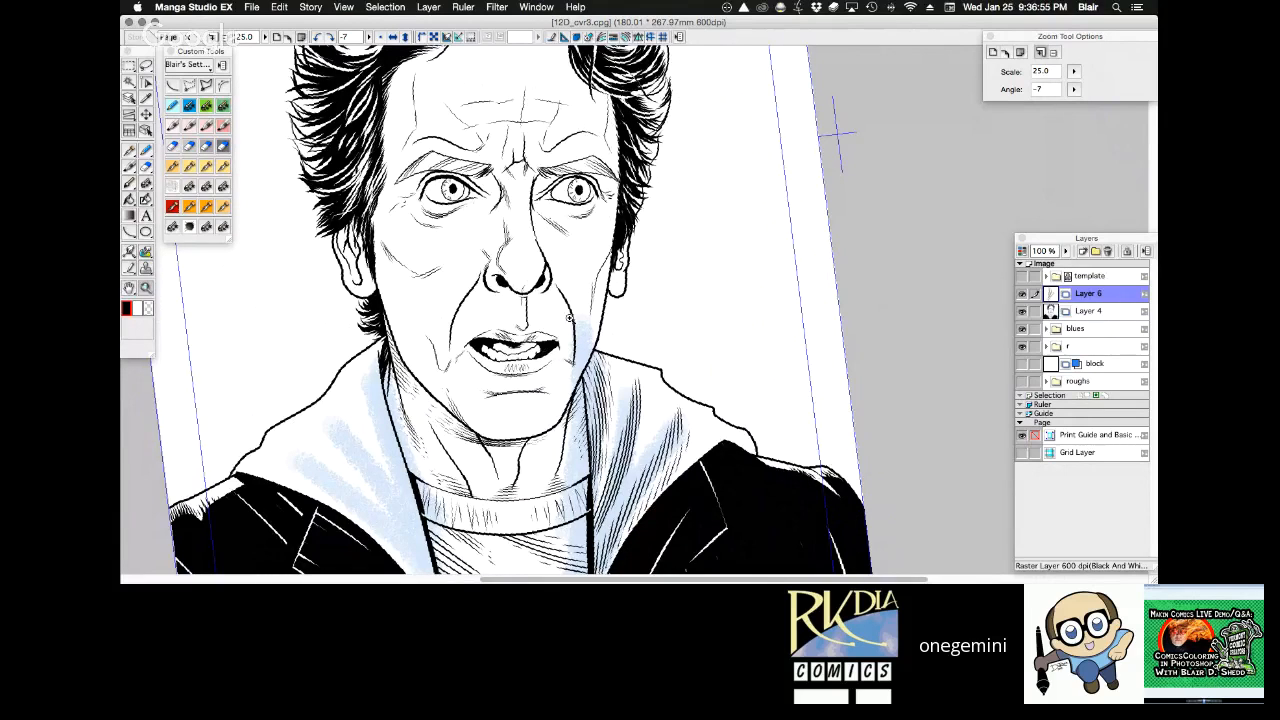
click(569, 317)
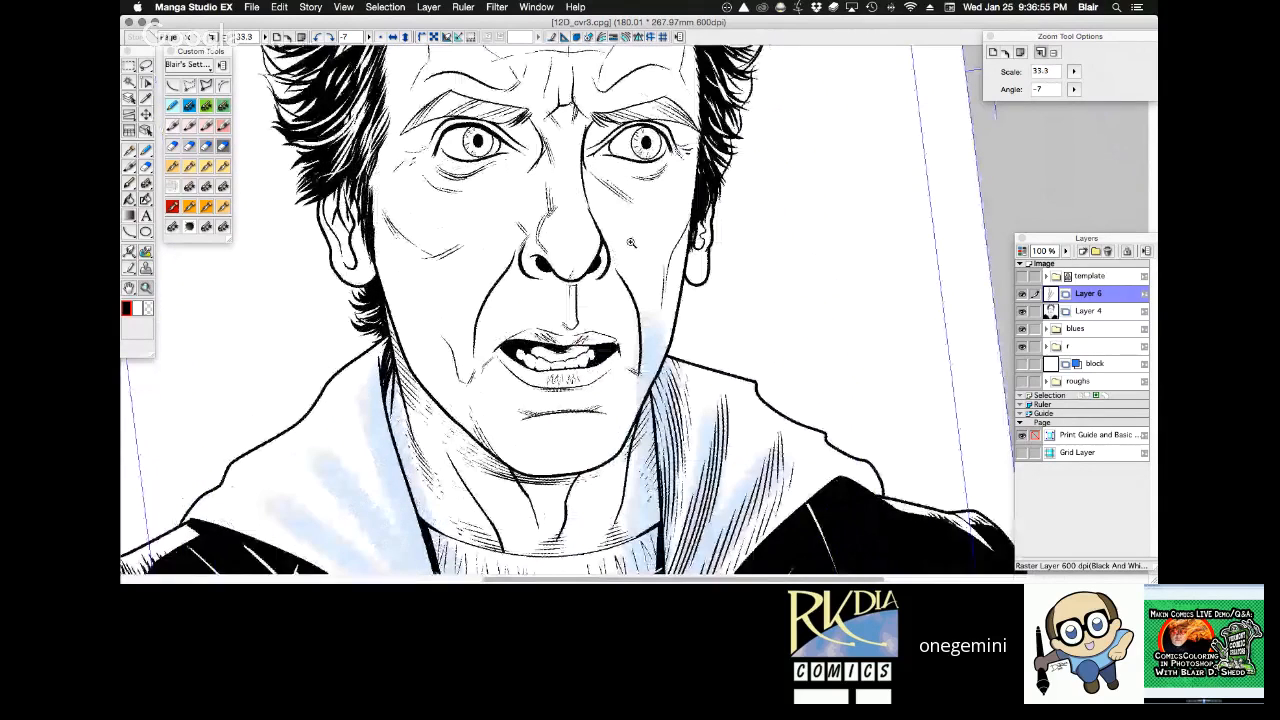
key(super+0)
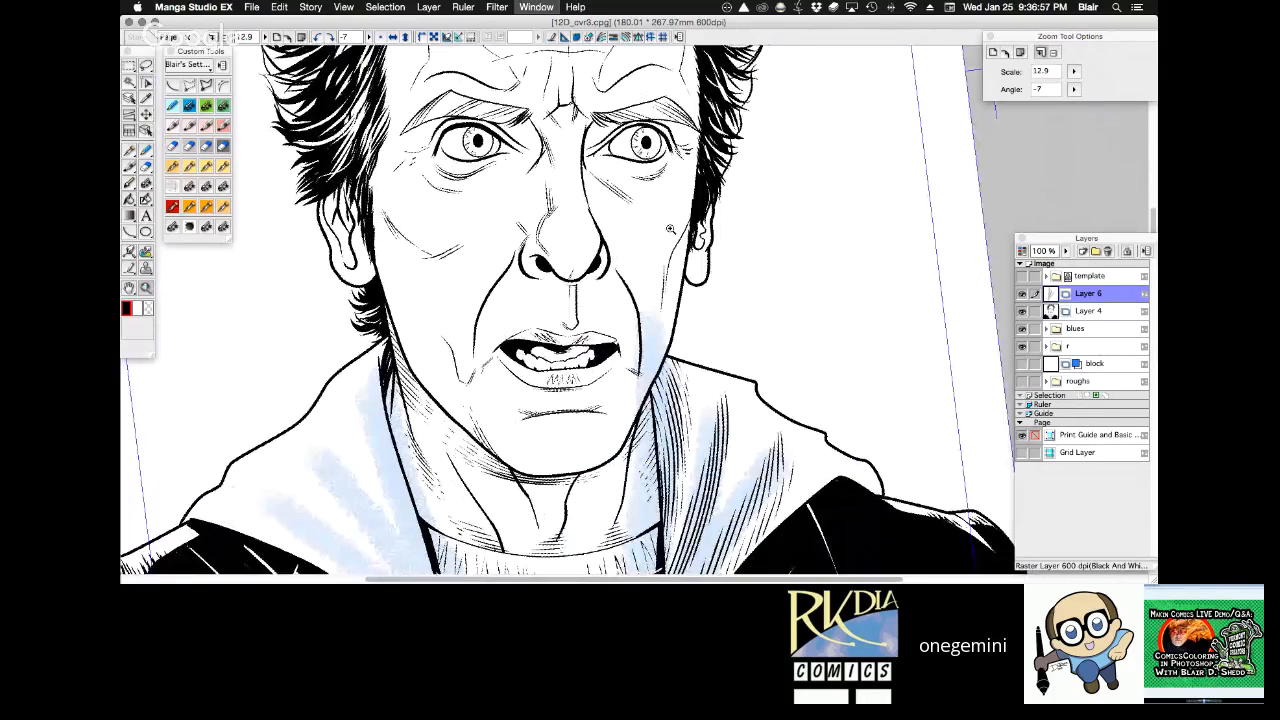
click(661, 269)
key(space)
drag(661, 269, 708, 272)
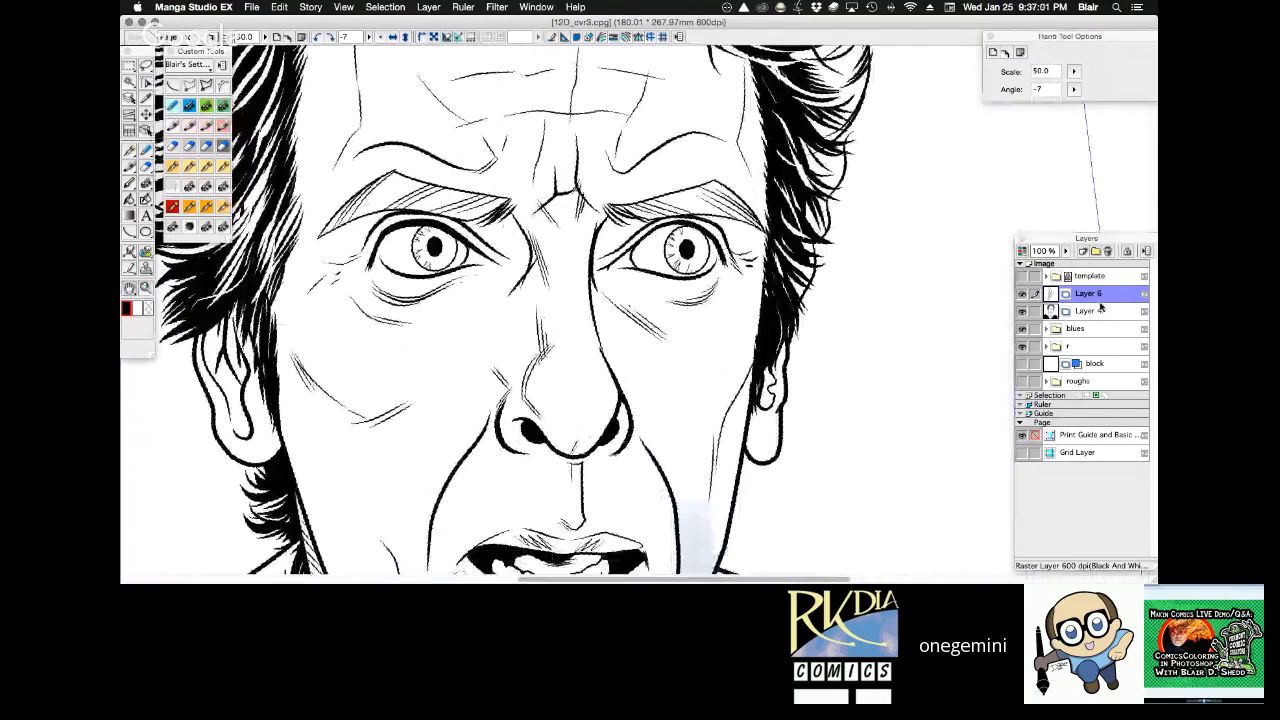
On Layer 4, lasso the left-hand eye and eyebrow, shift them slightly toward the nose, and clear the selection.
click(1100, 310)
key(m)
mouse_move(570, 278)
mouse_down()
mouse_move(451, 340)
mouse_move(313, 322)
mouse_move(311, 218)
mouse_move(373, 157)
mouse_move(481, 178)
mouse_move(568, 67)
mouse_move(491, 181)
mouse_move(520, 129)
mouse_move(371, 160)
mouse_up()
key(alt+space)
alt+click(681, 274)
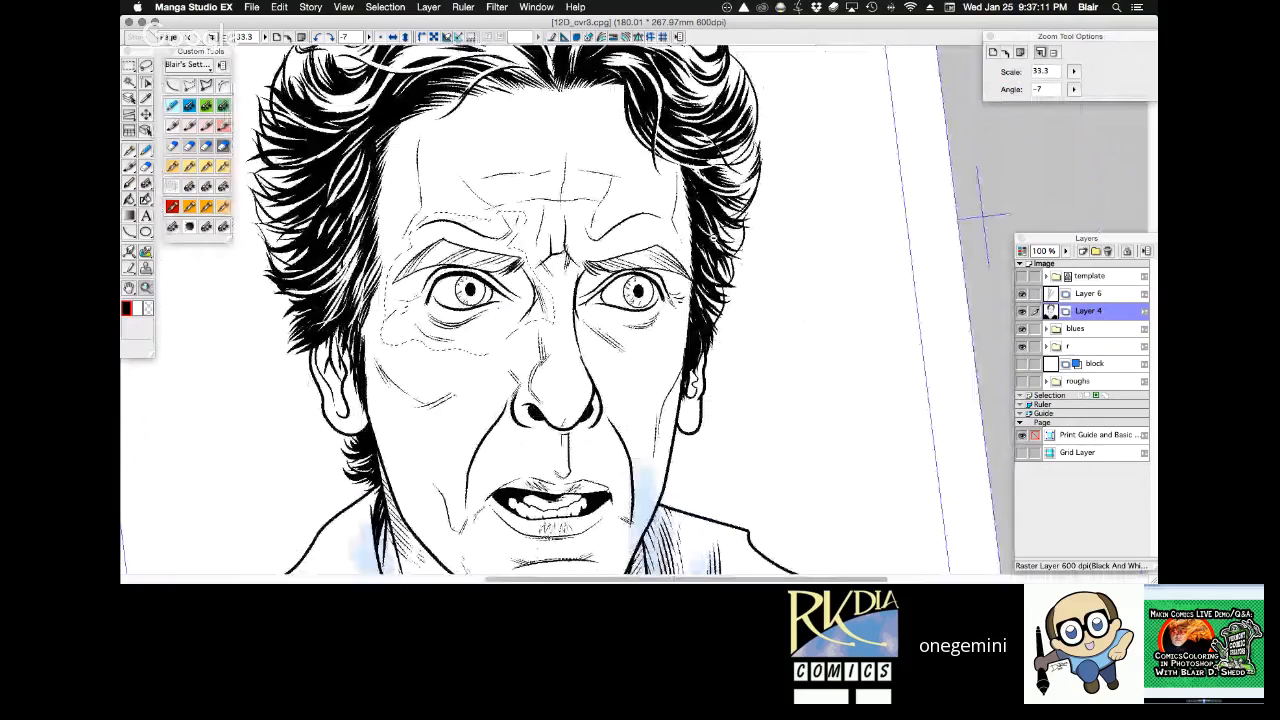
key(k)
drag(699, 211, 703, 210)
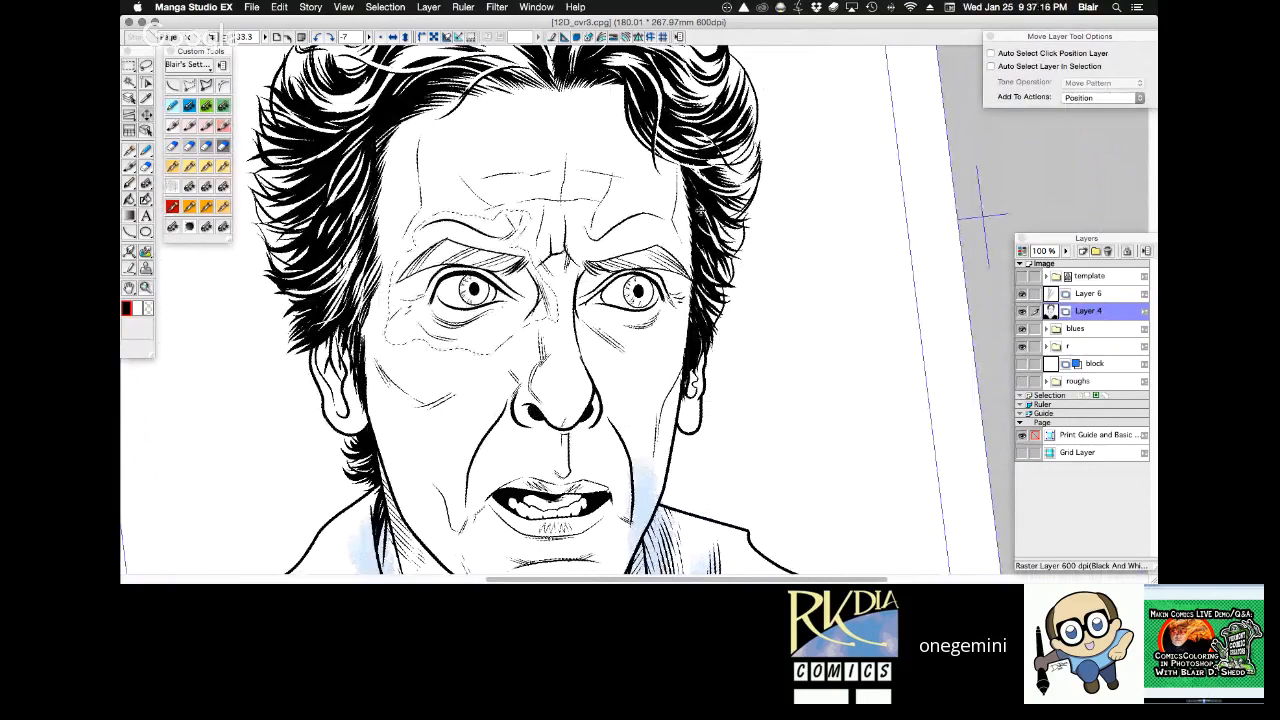
key(super+d)
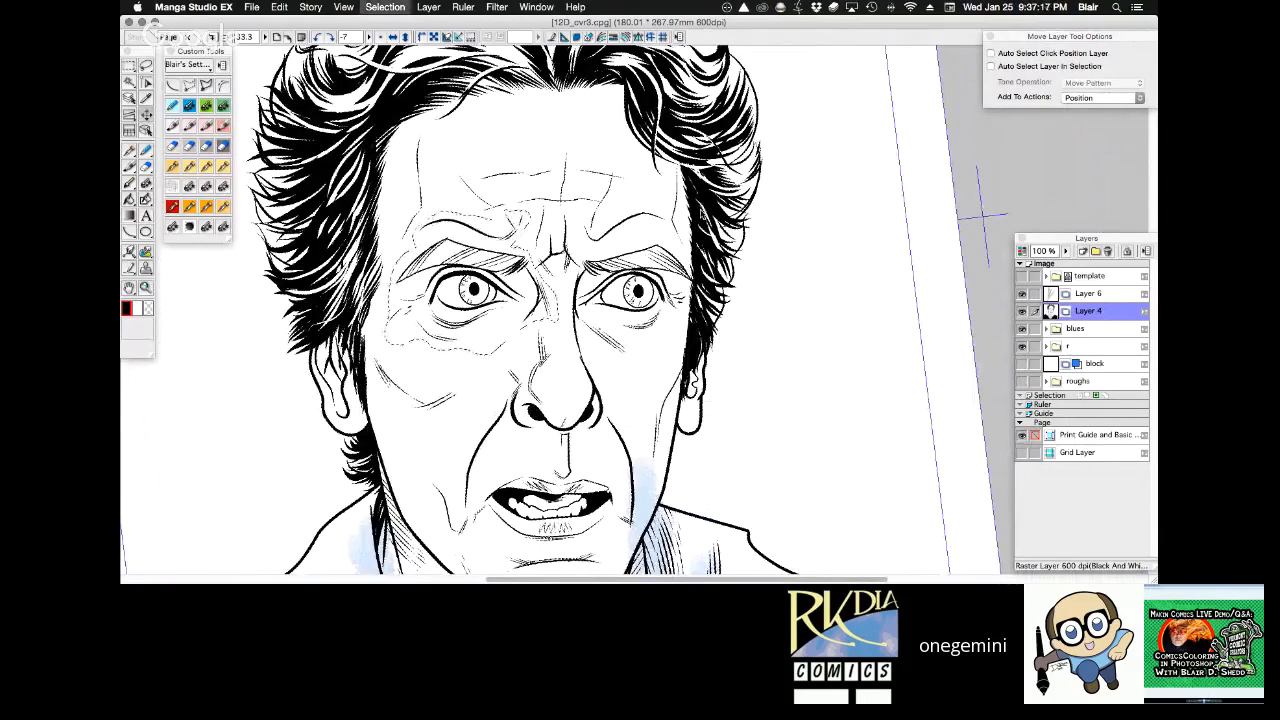
Examine the adjusted eye's placement in full-page, closer, mirrored, upright and tilted views of the portrait.
drag(717, 426, 678, 288)
key(super+0)
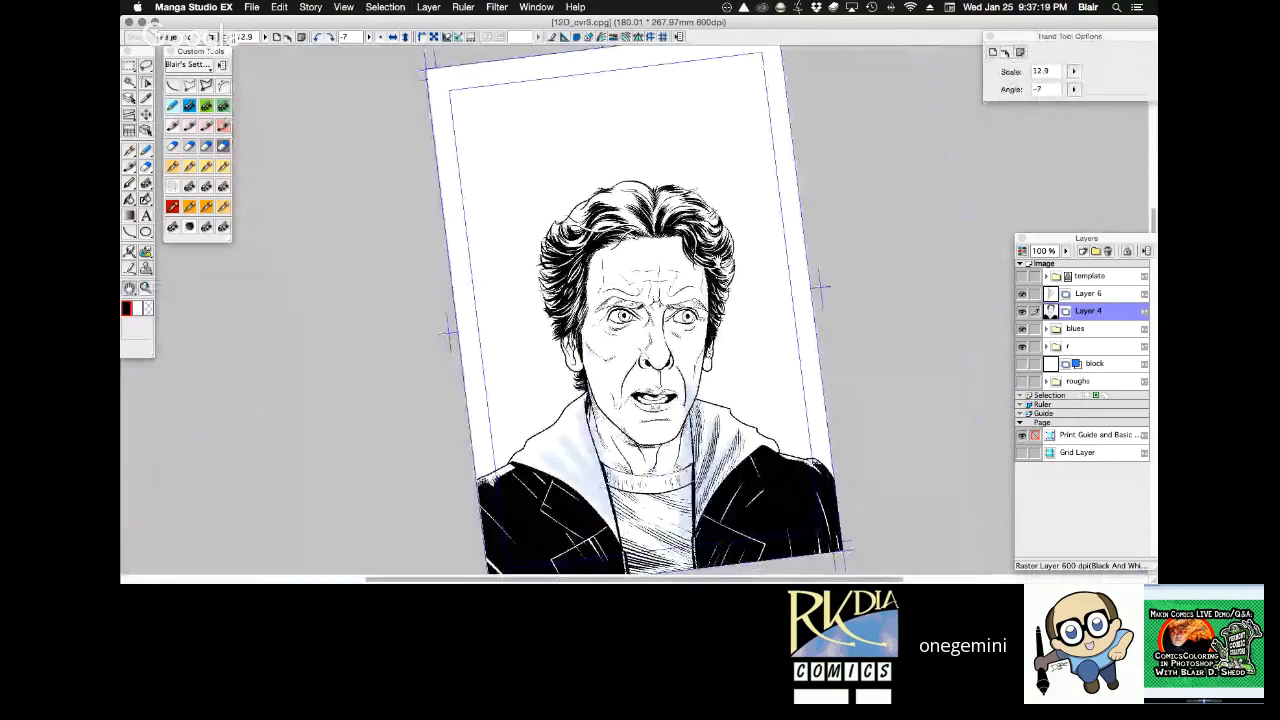
scroll(762, 290, up, 3)
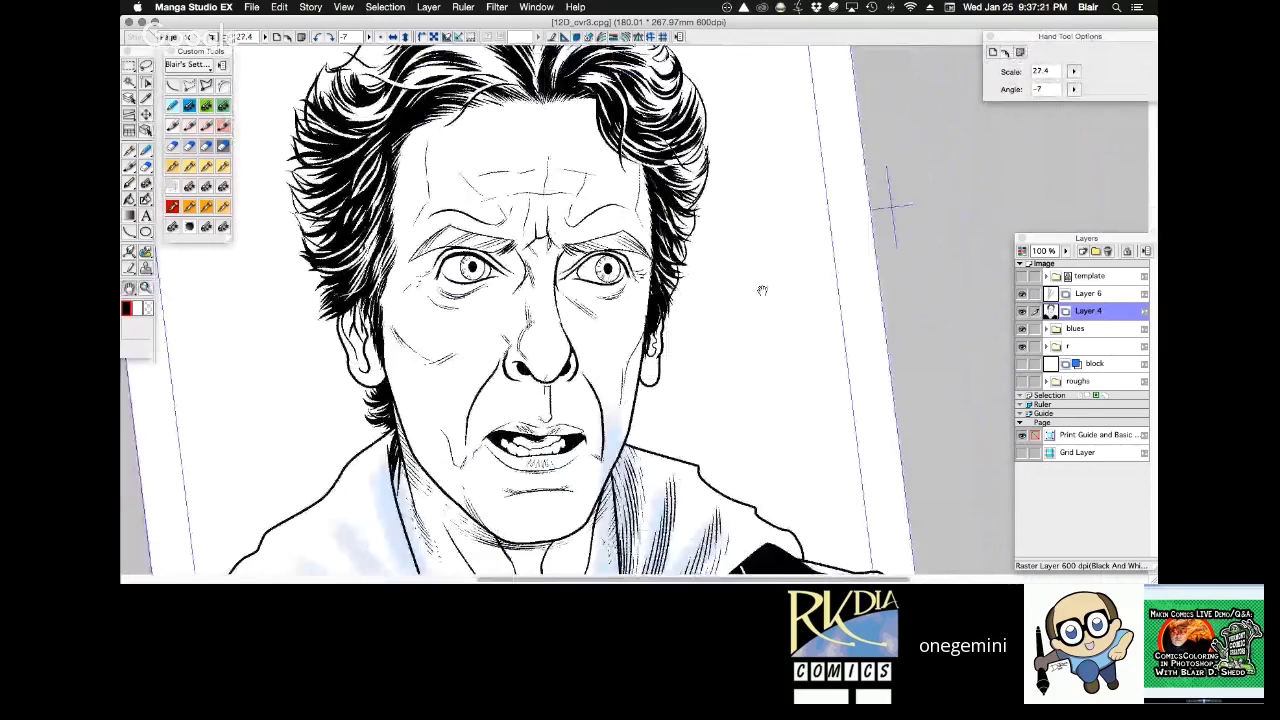
drag(762, 290, 746, 302)
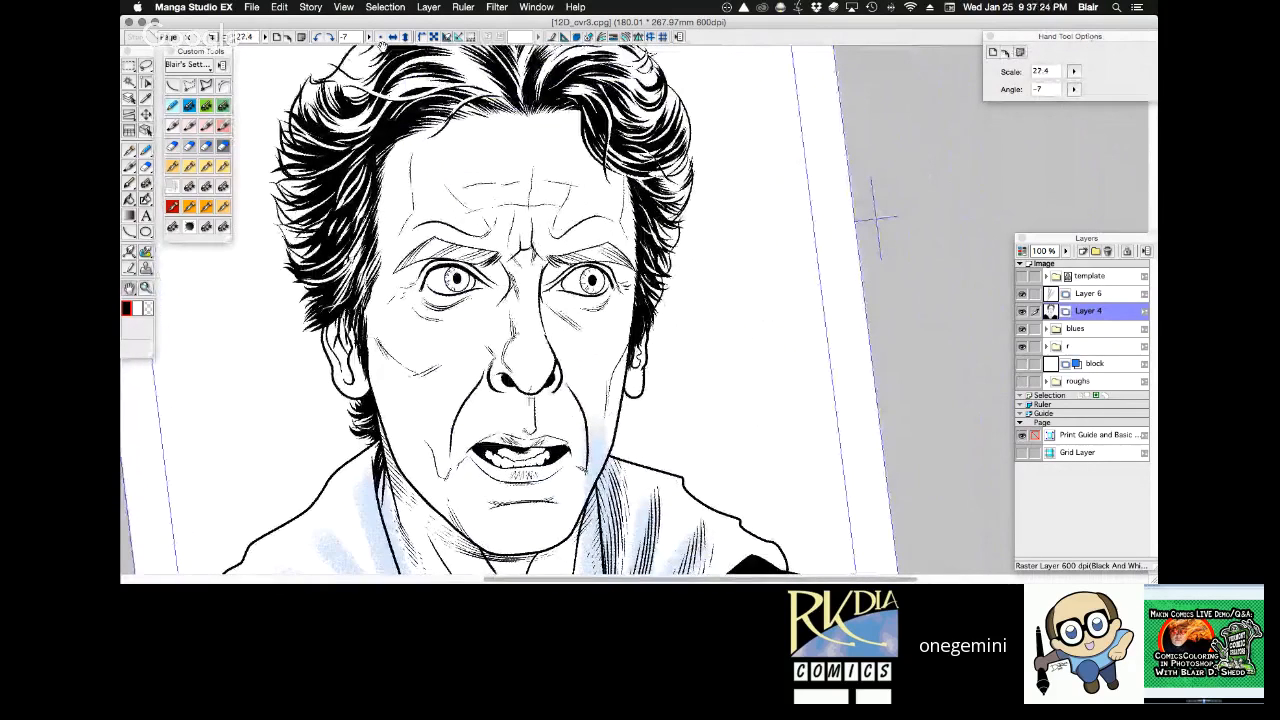
drag(458, 142, 415, 119)
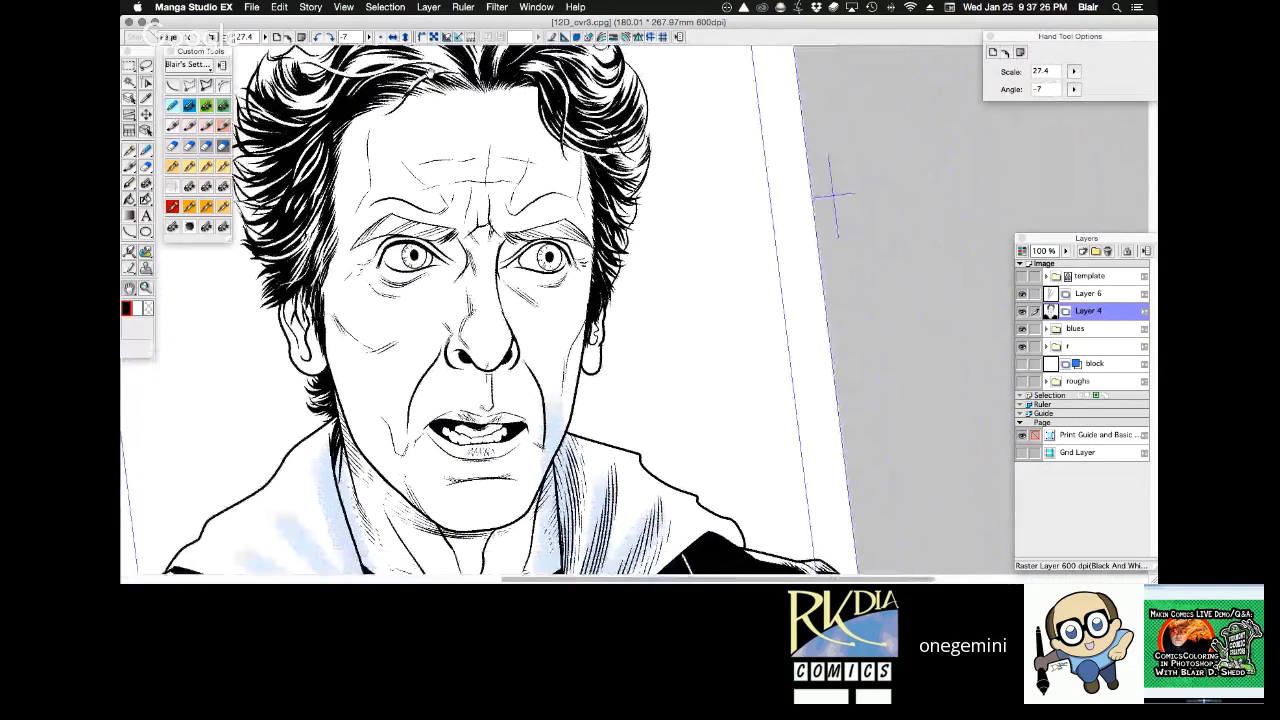
click(394, 37)
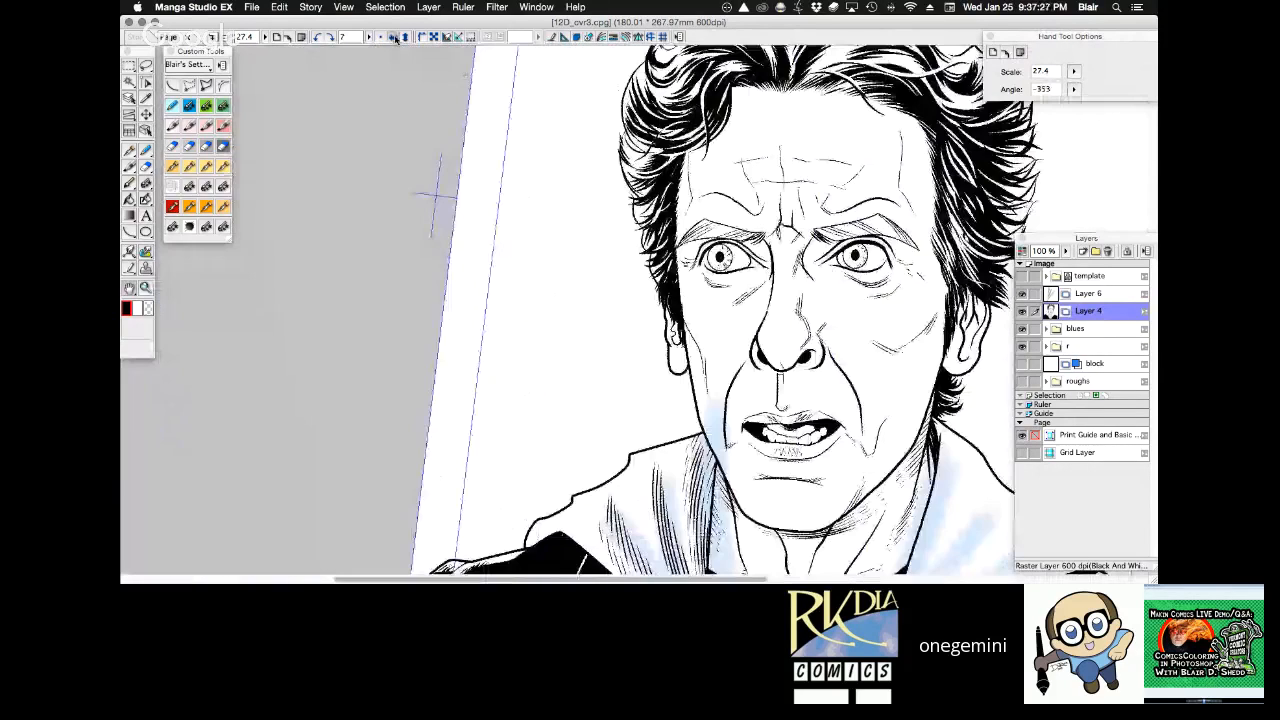
click(394, 37)
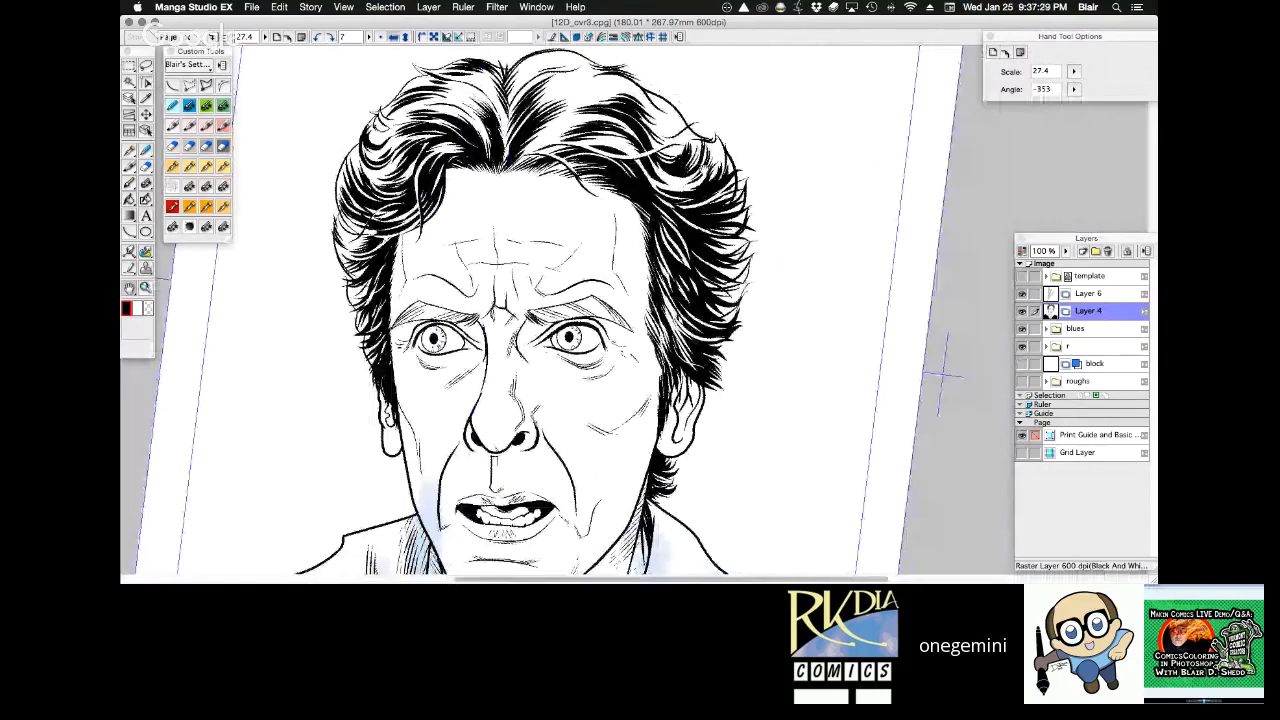
drag(940, 376, 925, 326)
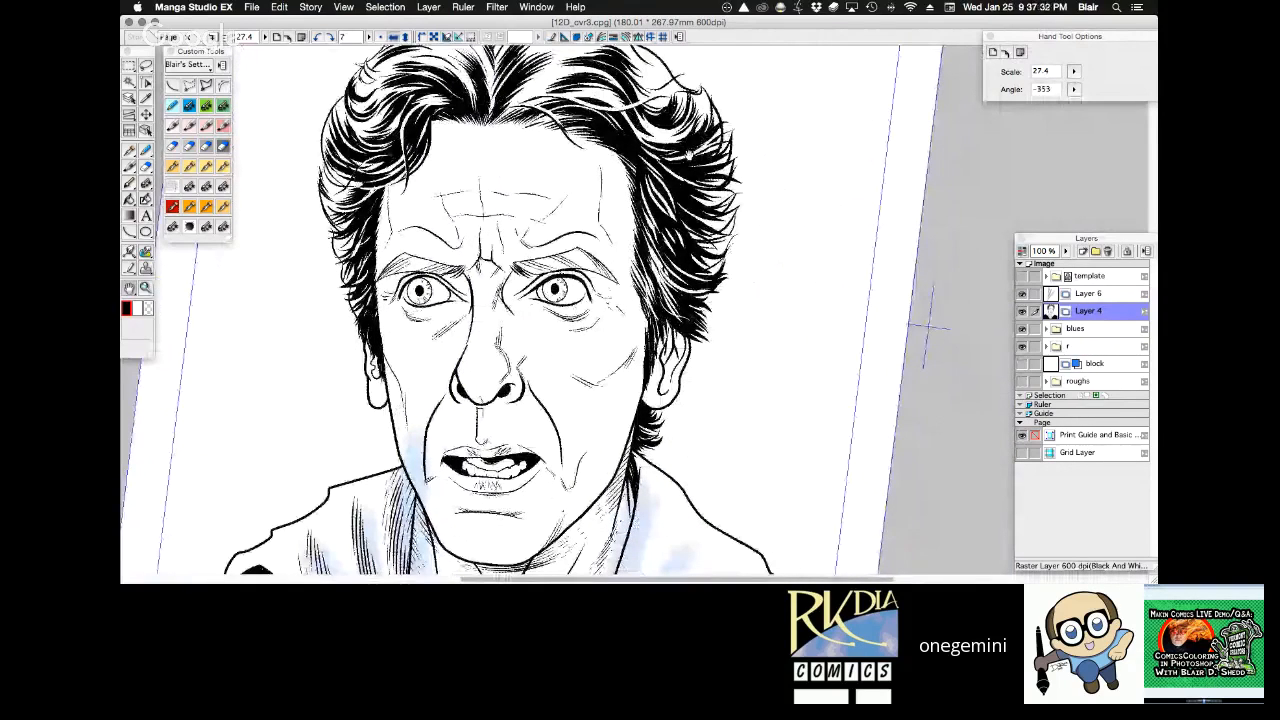
click(381, 37)
drag(700, 154, 502, 95)
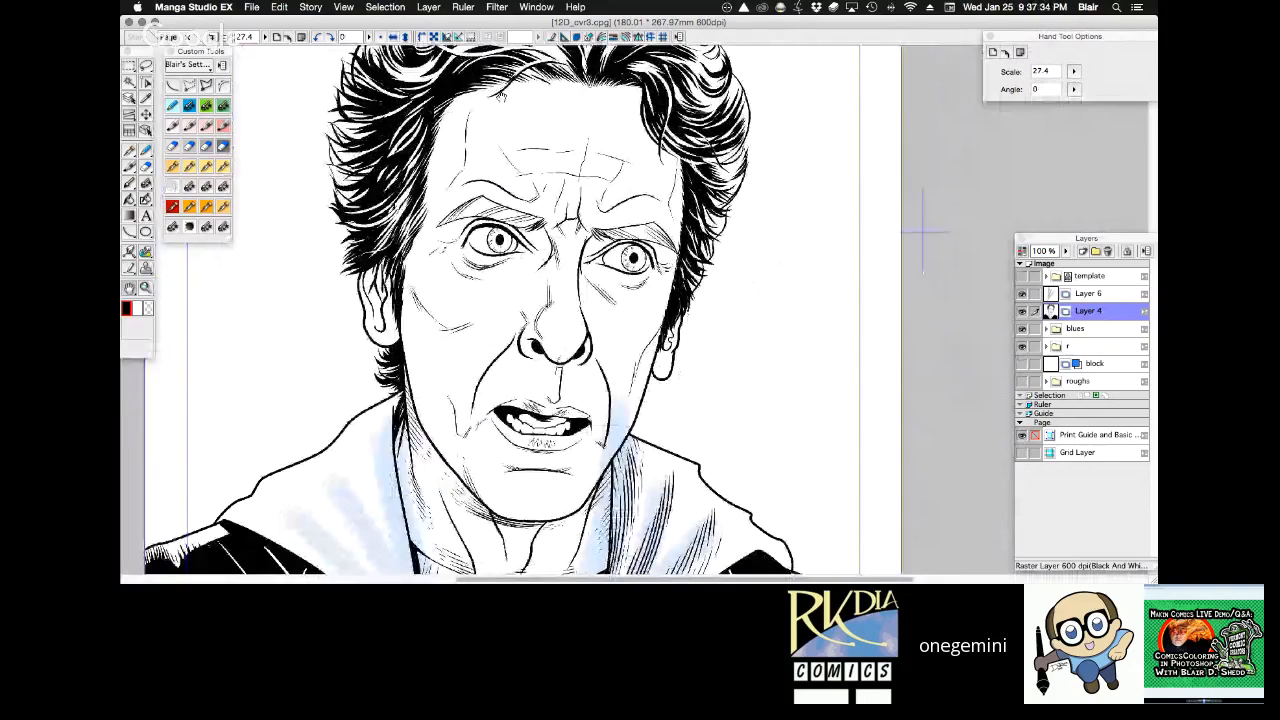
drag(922, 232, 866, 122)
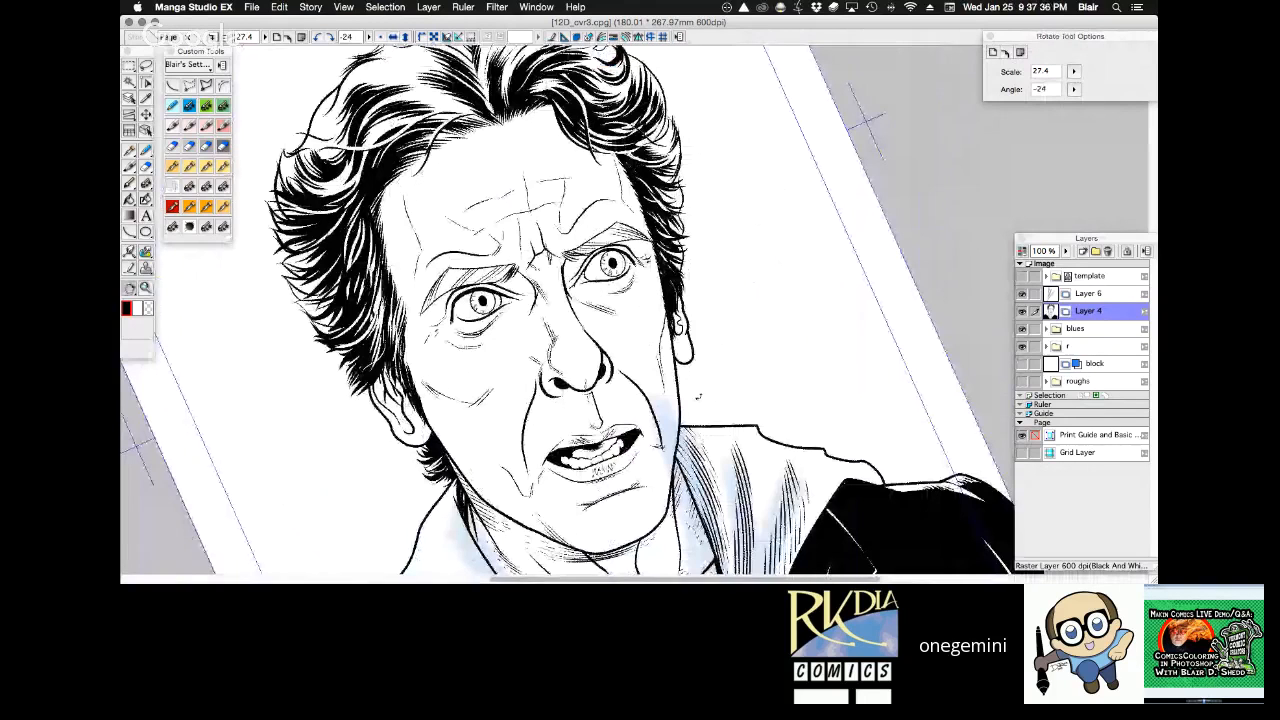
drag(698, 396, 706, 382)
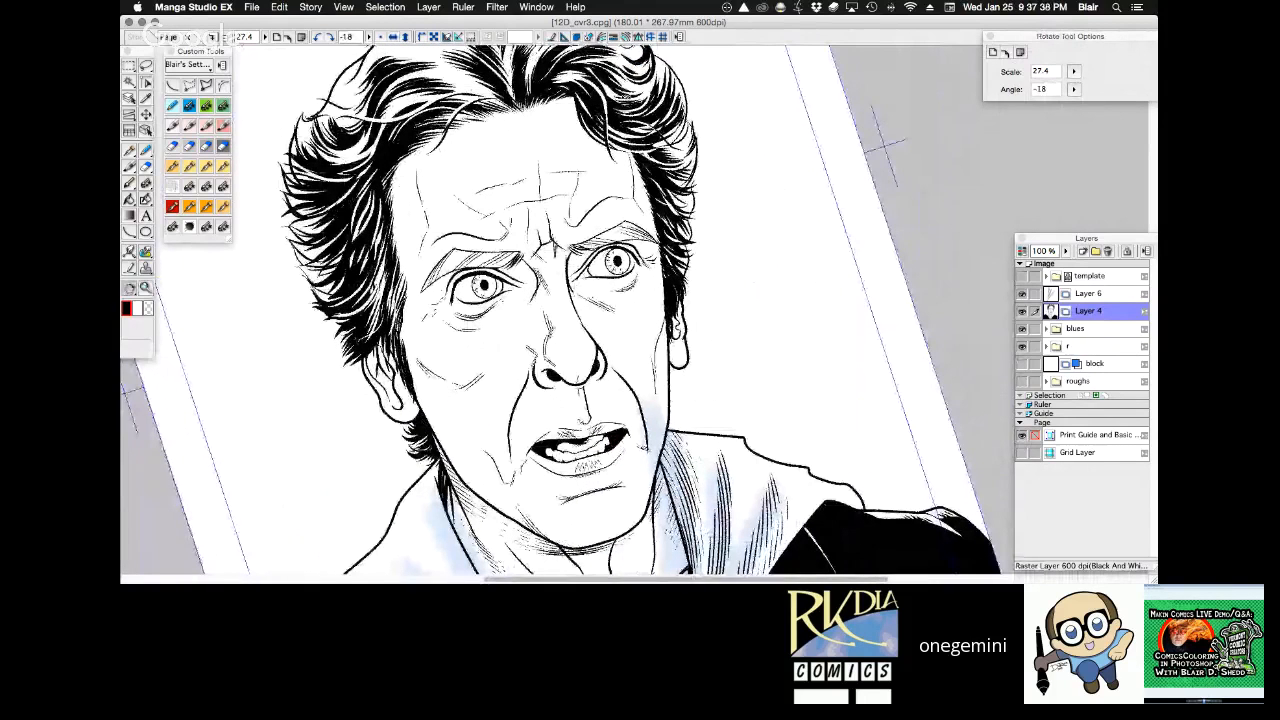
click(381, 37)
drag(651, 153, 620, 111)
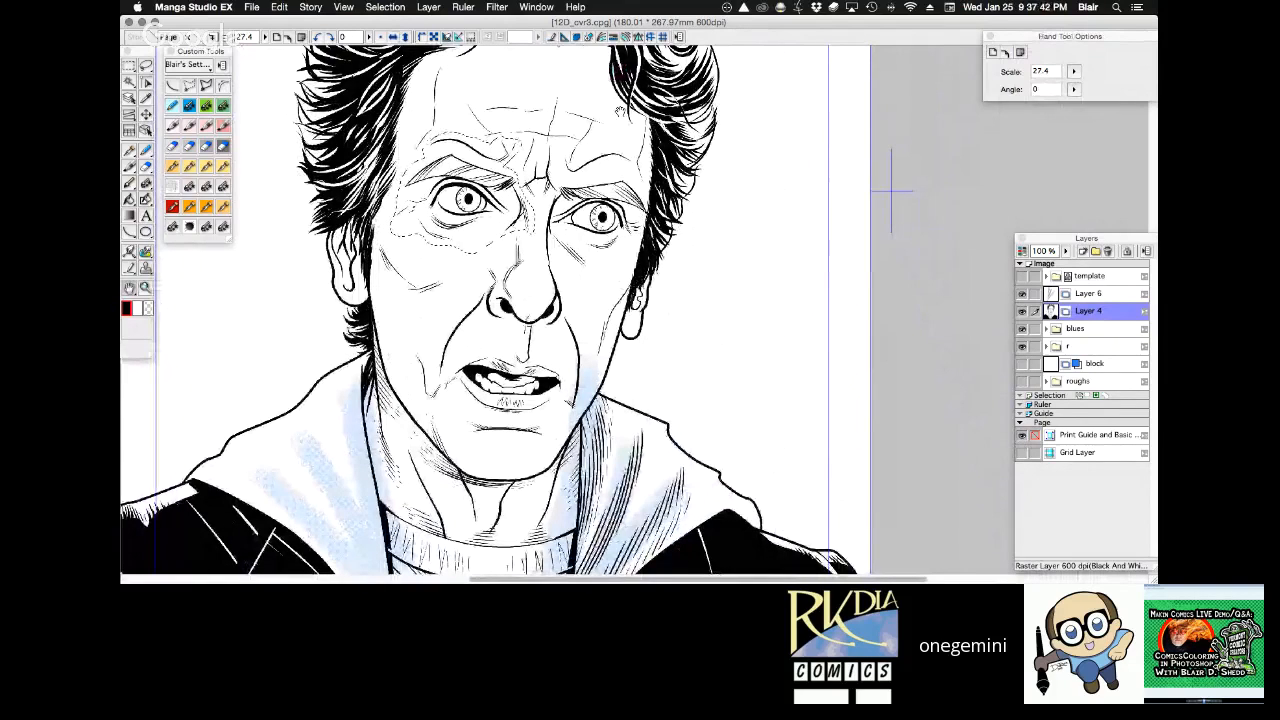
key(r)
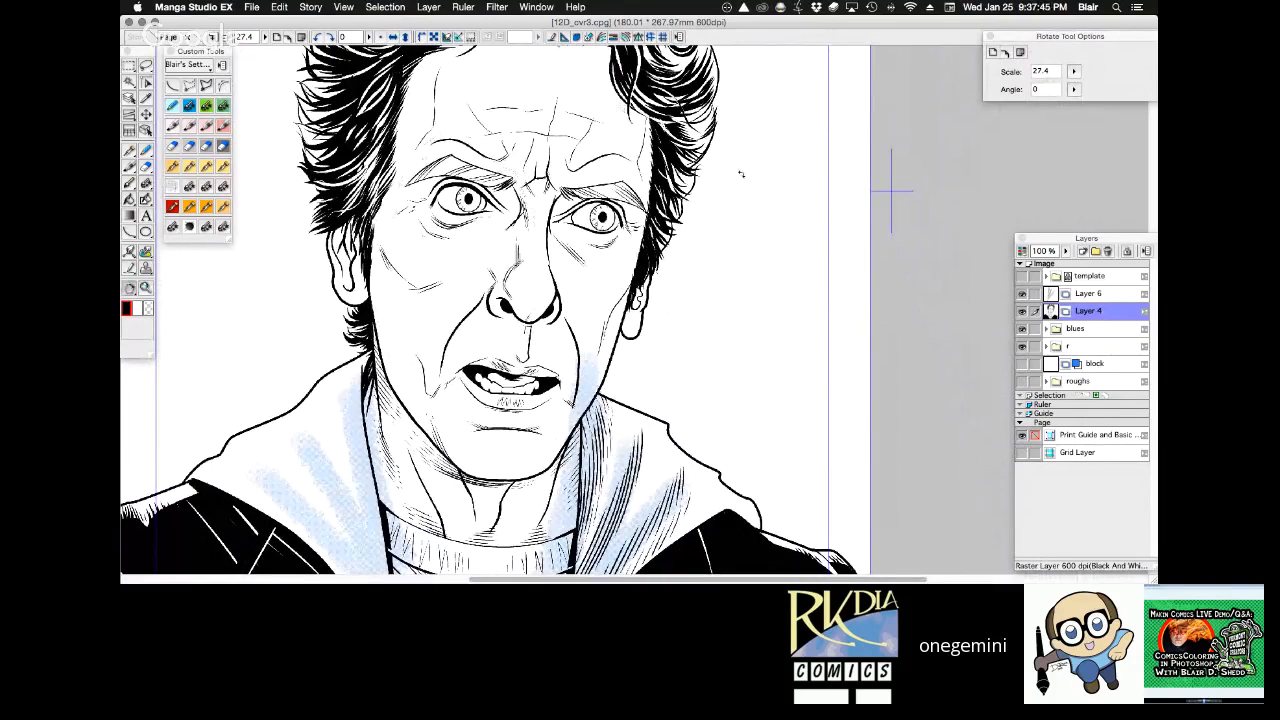
drag(741, 174, 678, 94)
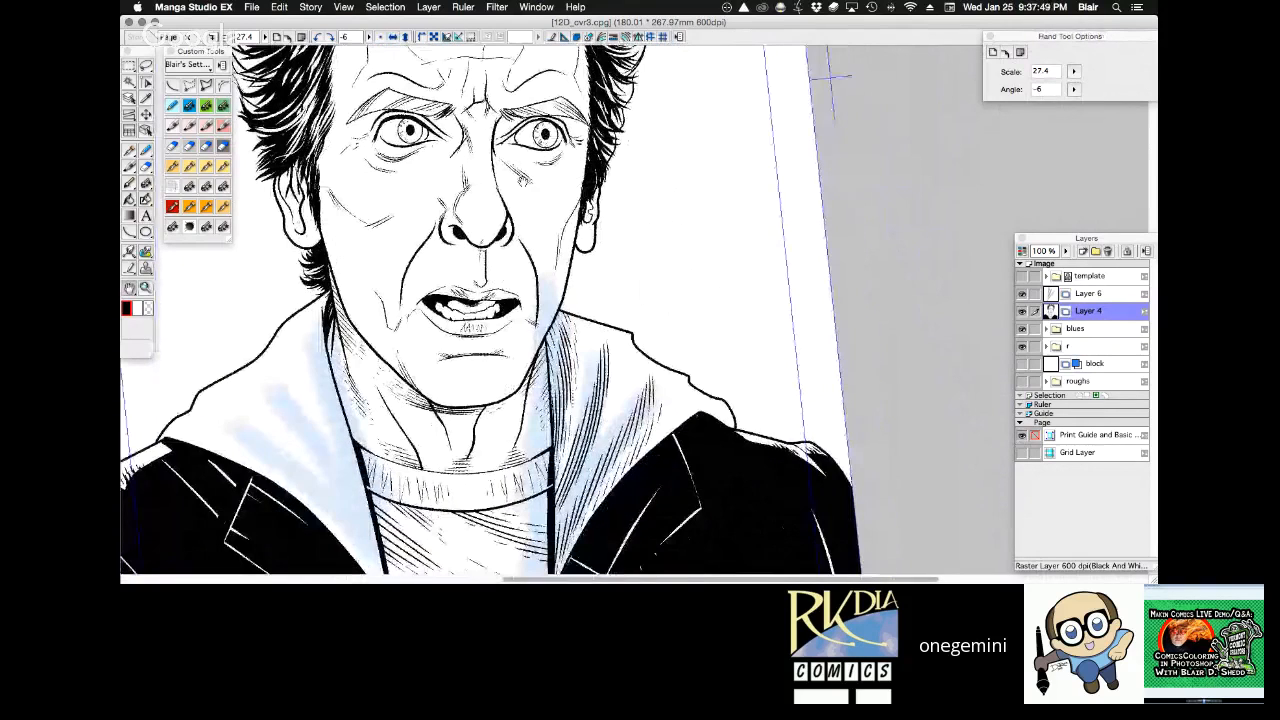
Fine-tune the position of the selected left-hand eye and eyebrow on Layer 4, and clear the selection.
alt+click(698, 327)
alt+click(698, 327)
alt+click(698, 327)
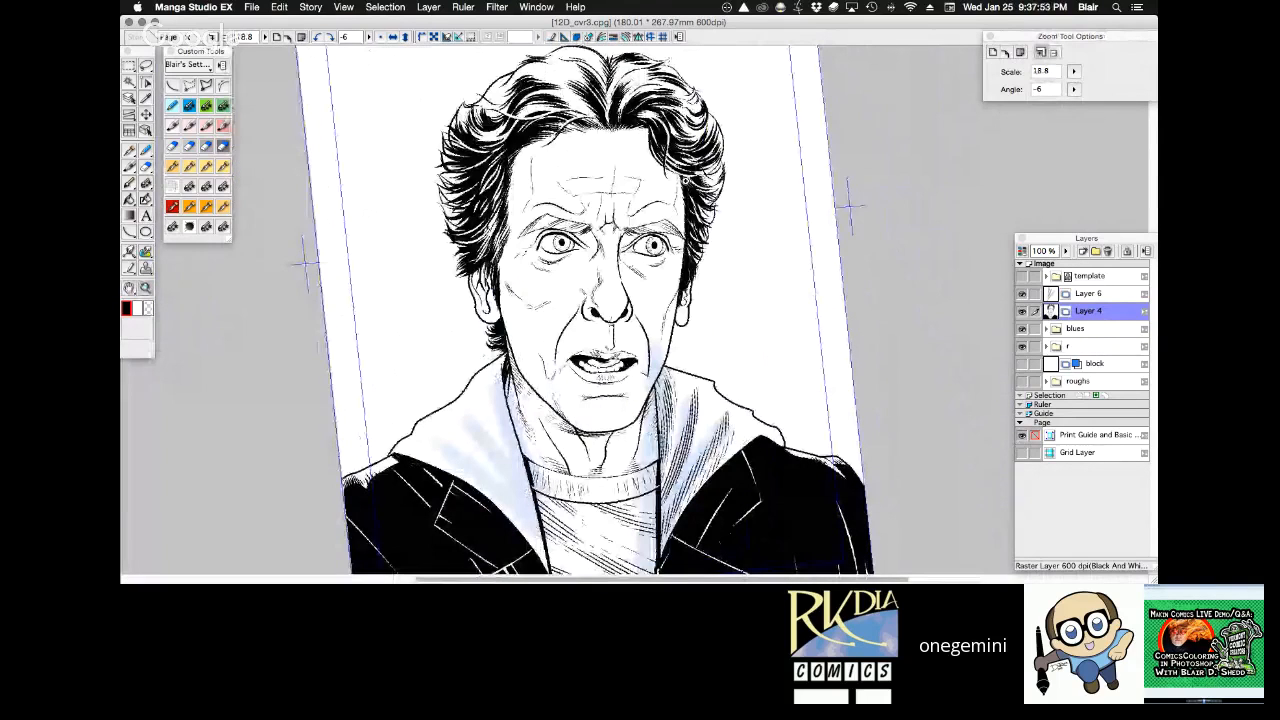
click(666, 217)
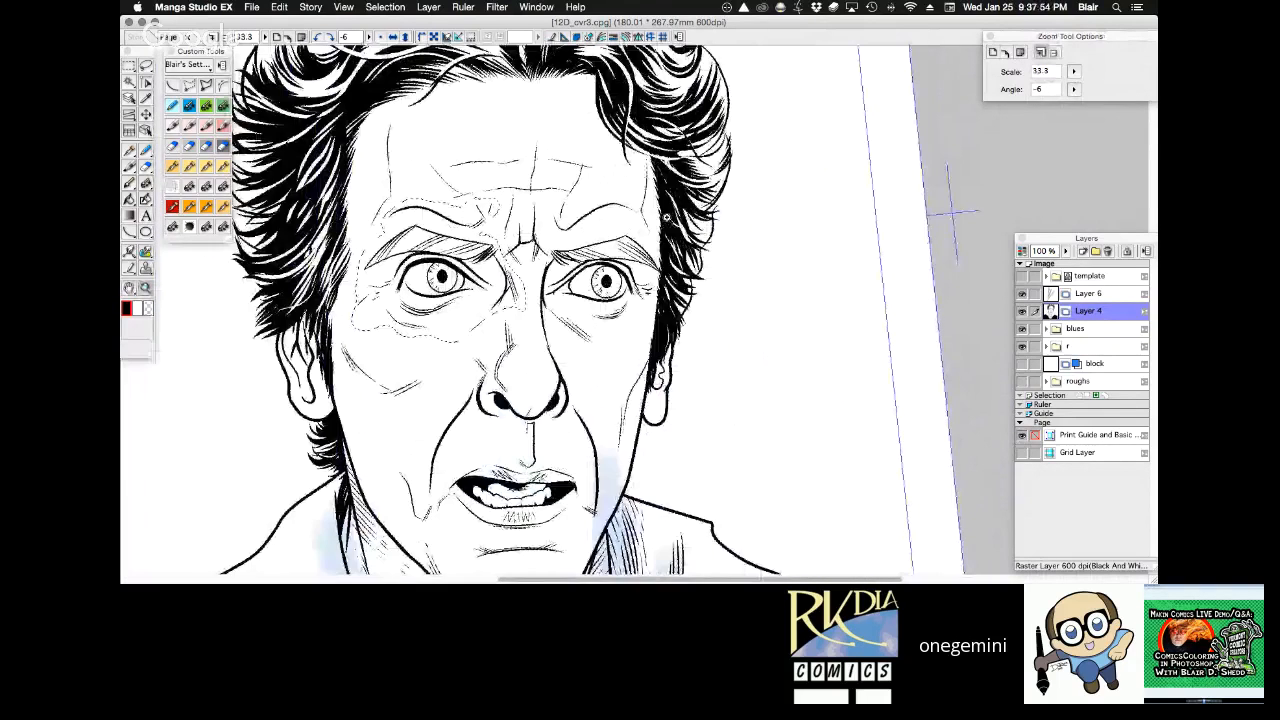
key(k)
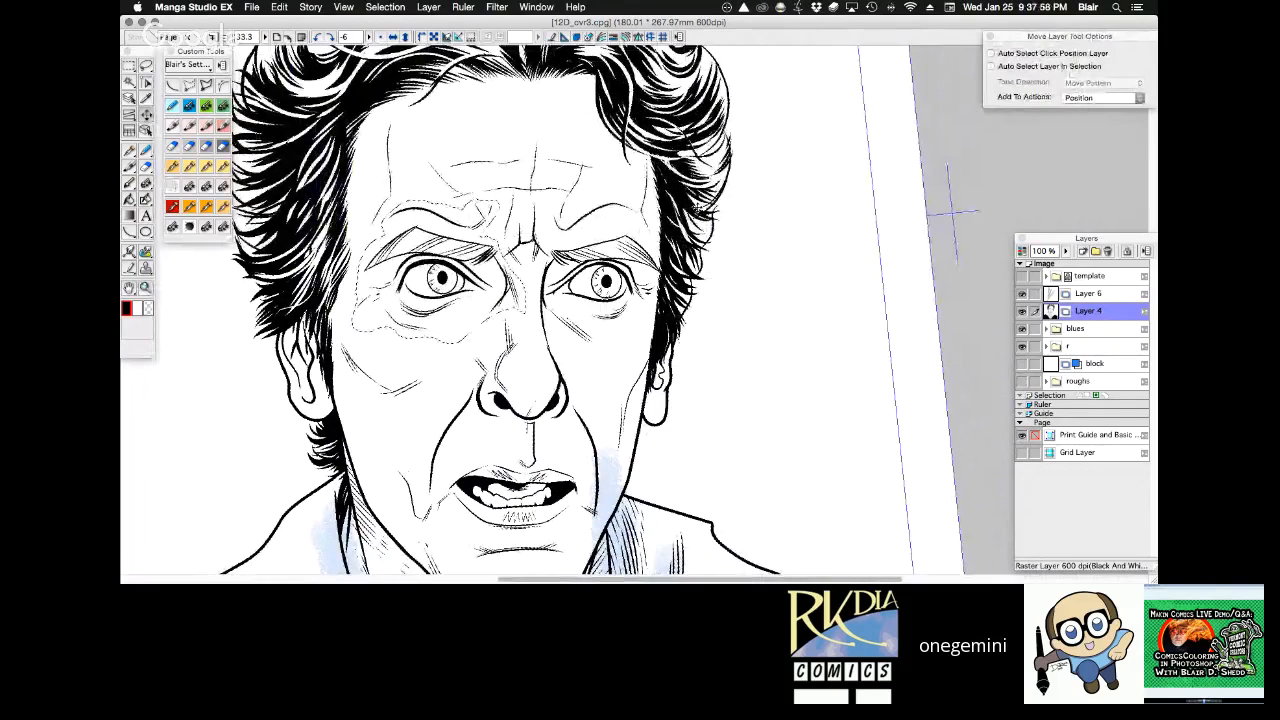
click(385, 7)
Examine the adjusted face and the inked hood in close, full-page and tilted views of the portrait.
key(space)
drag(652, 369, 688, 203)
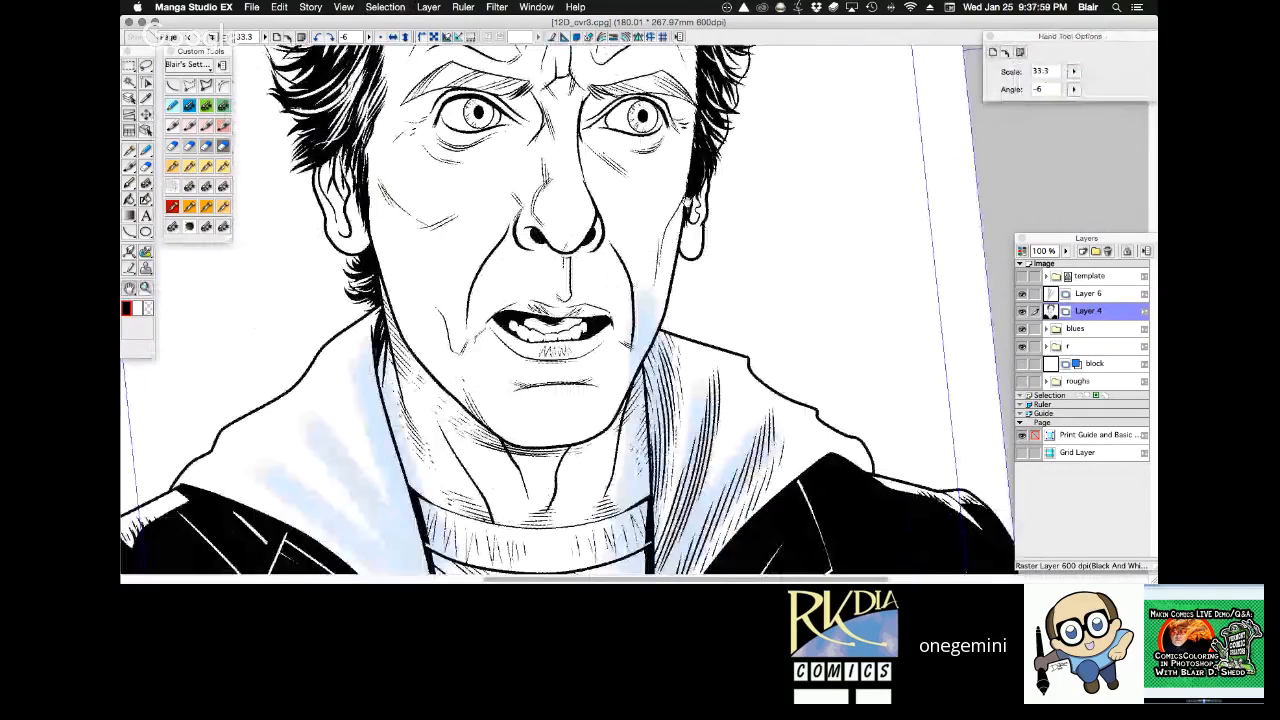
drag(803, 257, 872, 138)
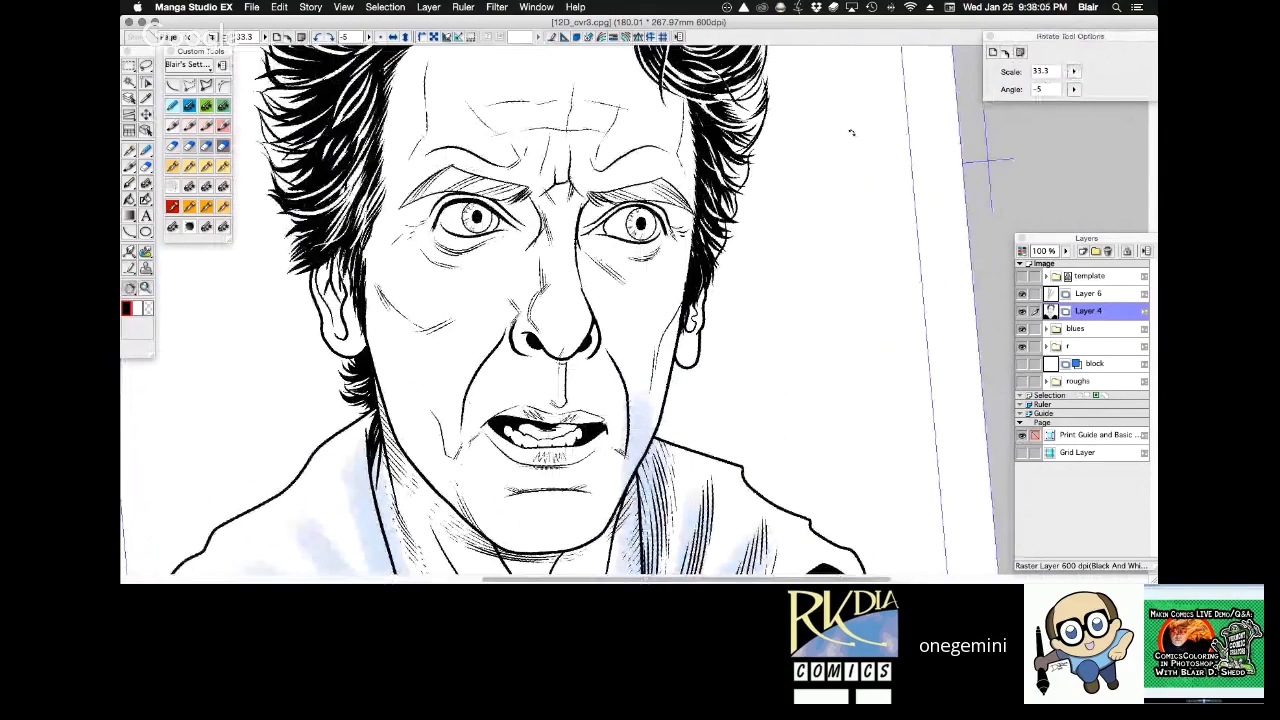
key(super+space)
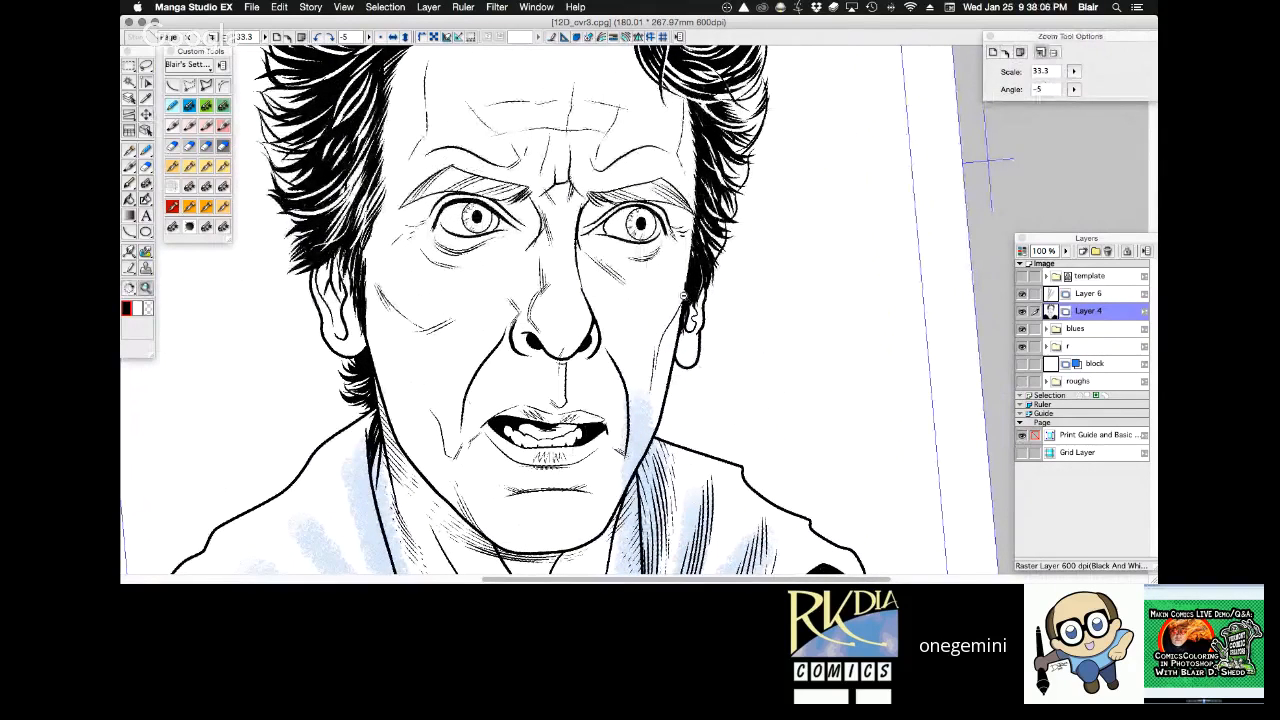
alt+click(690, 295)
alt+click(690, 295)
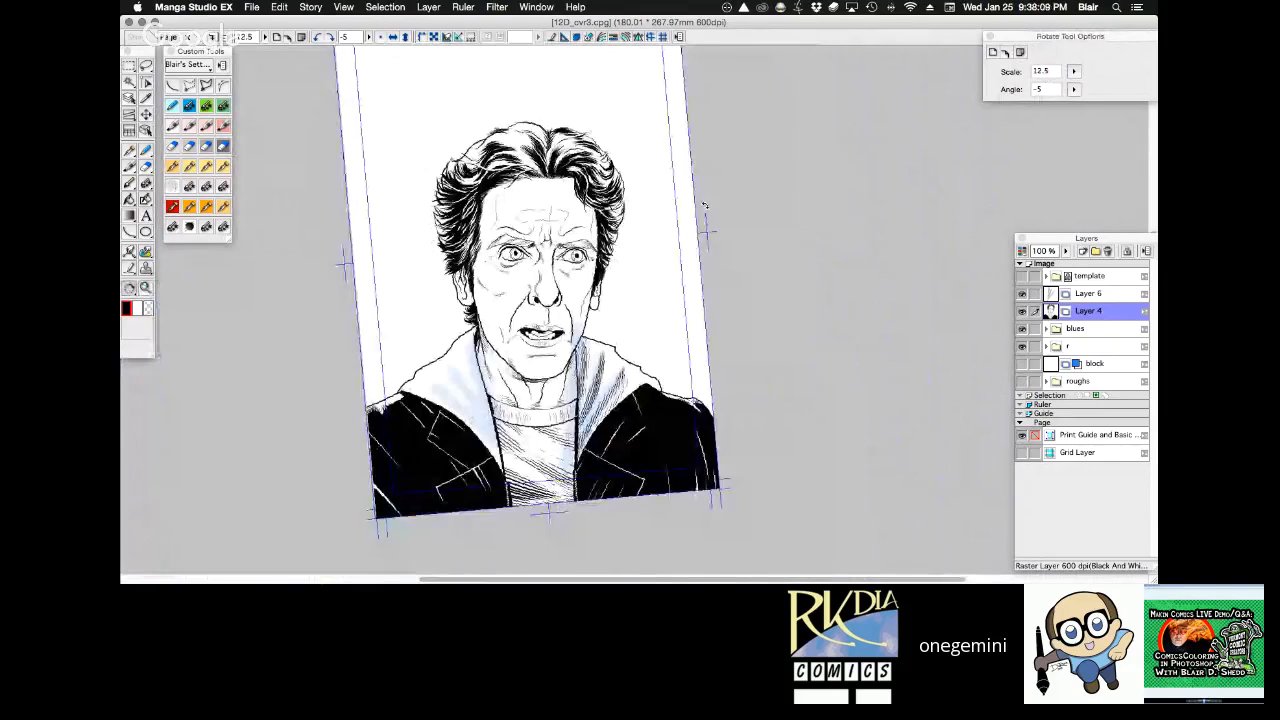
drag(602, 290, 670, 498)
key(r)
drag(676, 197, 720, 295)
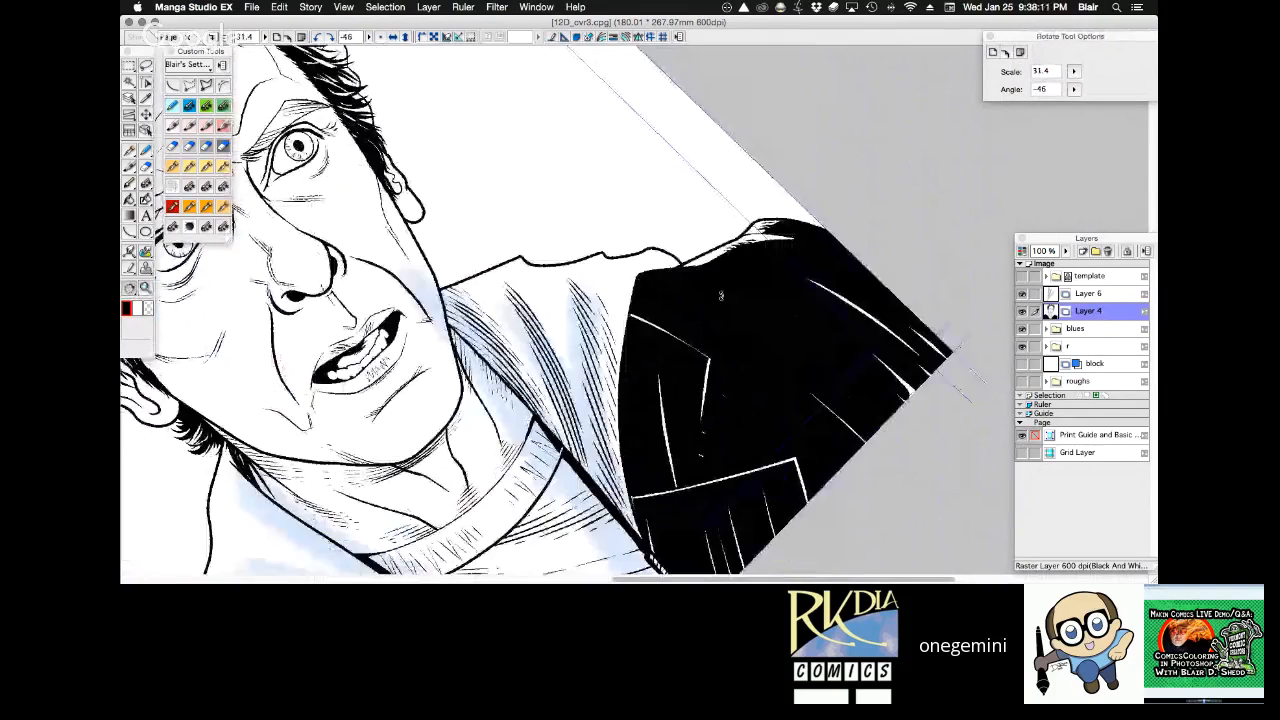
Merge Layer 6 down into Layer 4 and add a new raster layer above it.
click(1090, 294)
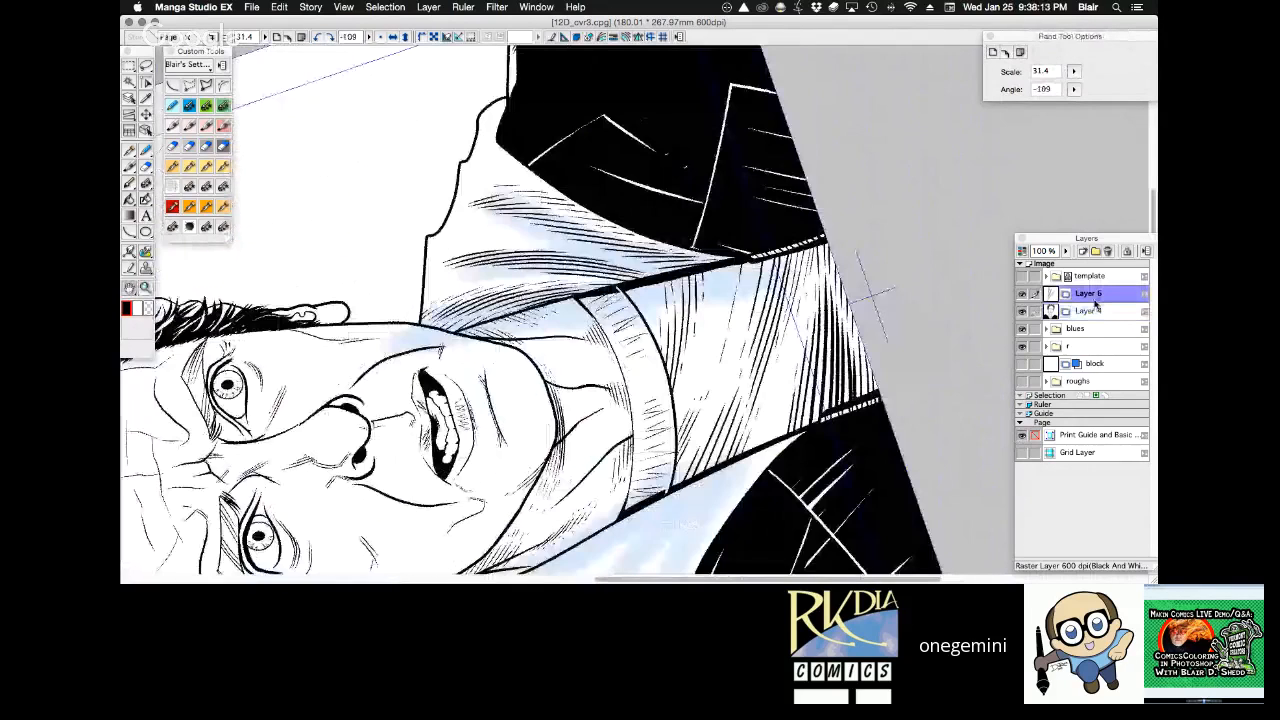
key(super+e)
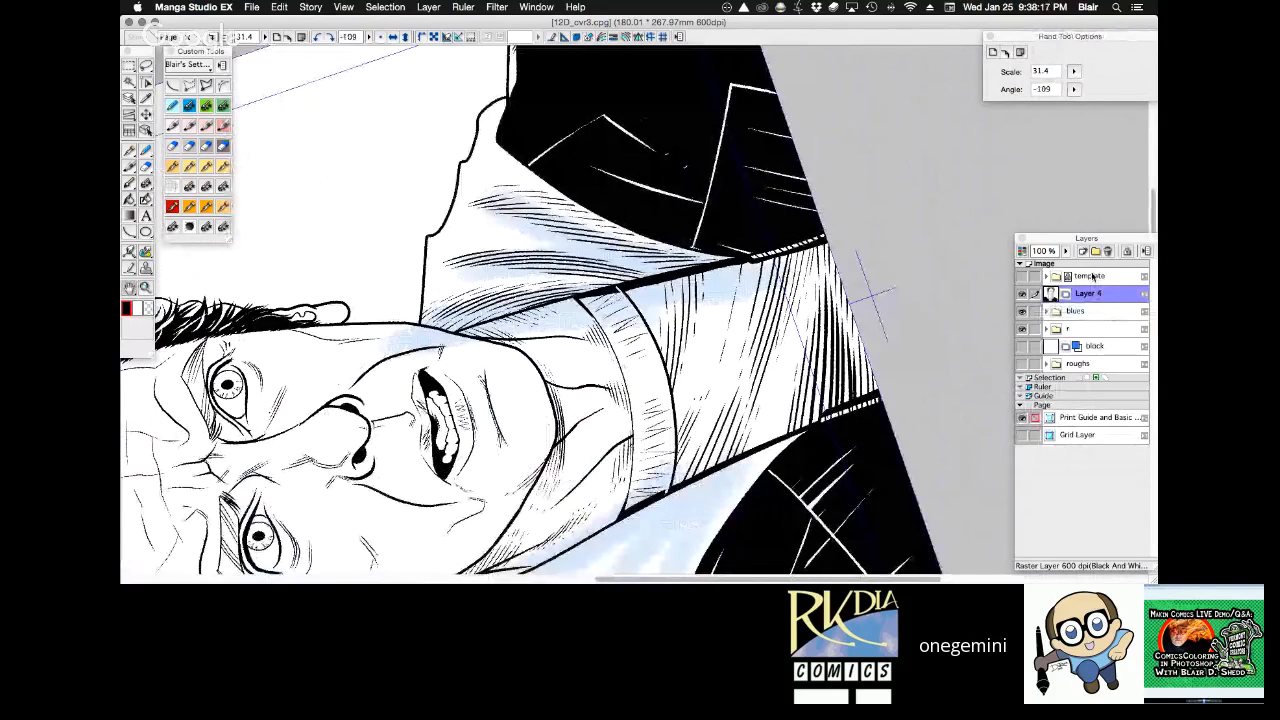
click(1087, 252)
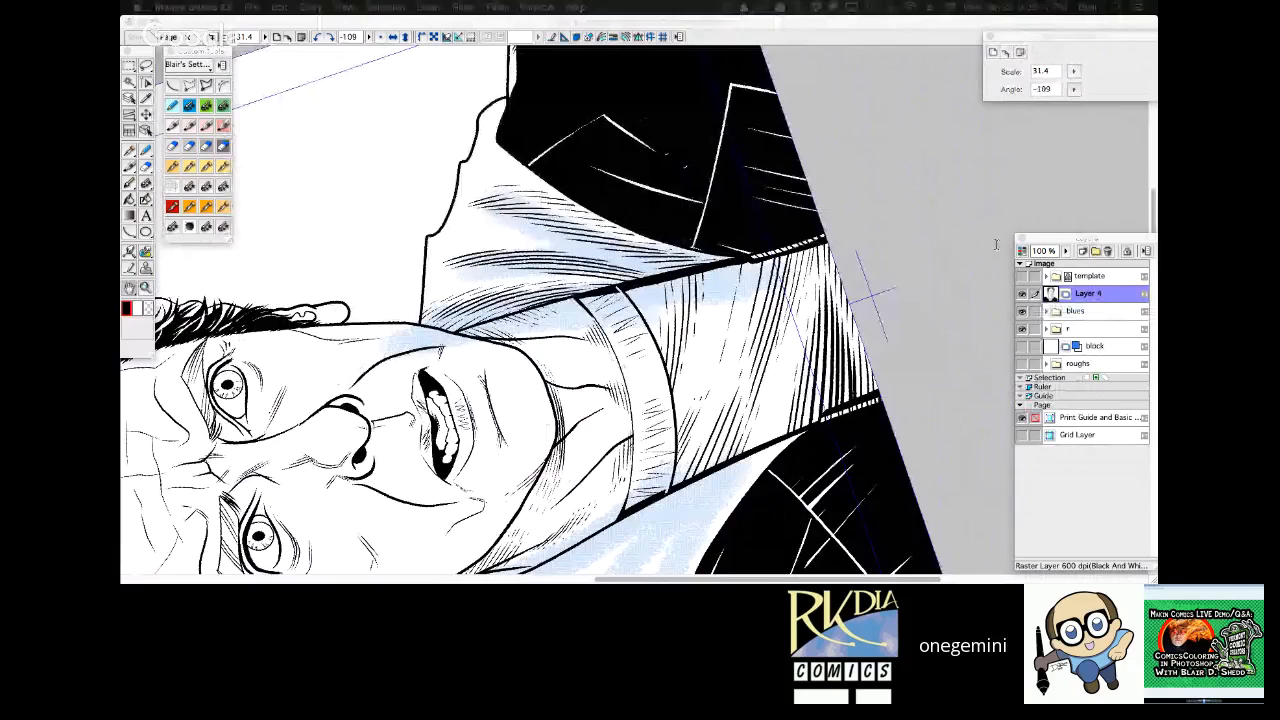
click(790, 261)
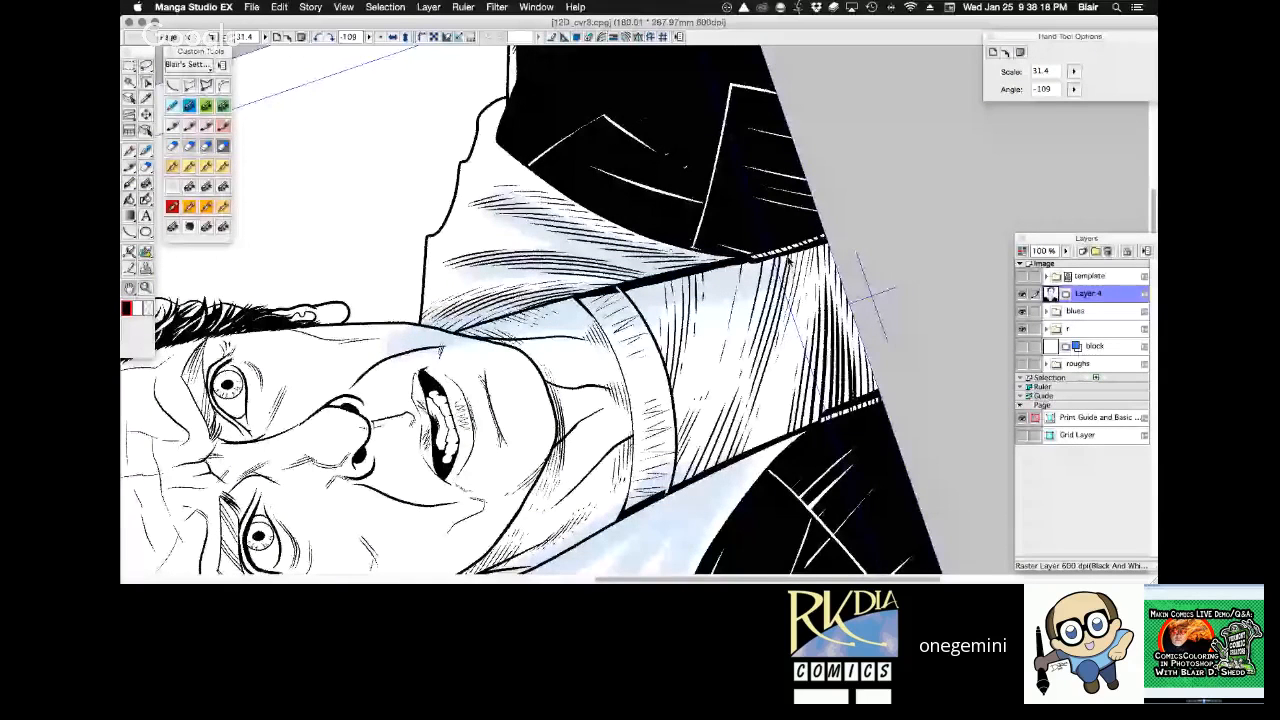
On Layer 4, clean up stray ink where the right-hand hood edge meets the jaw, using transparent colour and the 0.55 mm Custom MultiPen.
drag(790, 261, 787, 335)
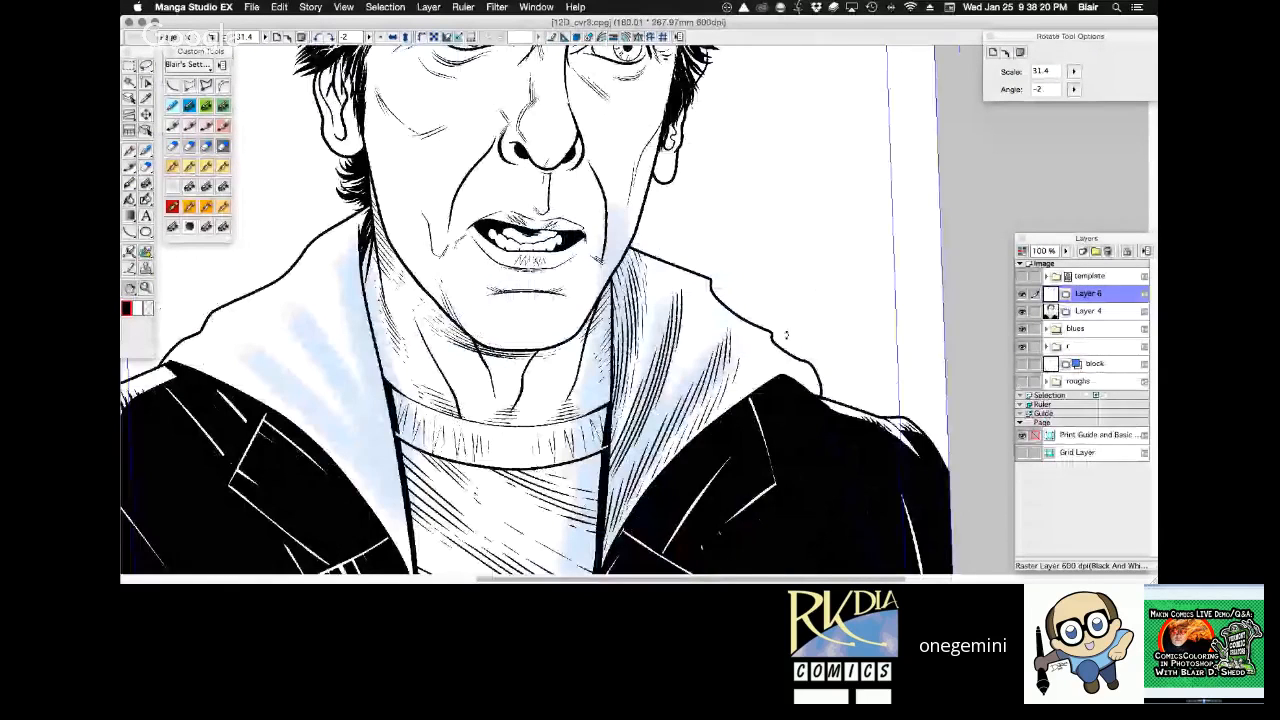
drag(457, 211, 667, 129)
click(206, 168)
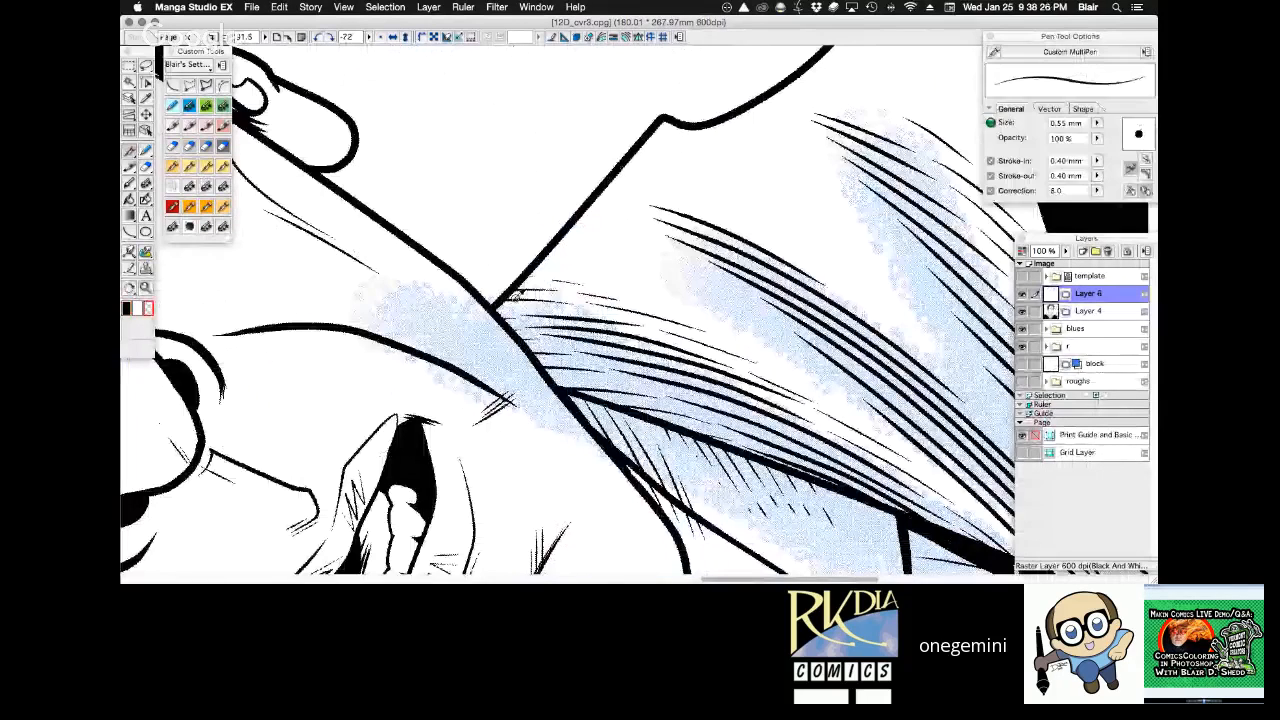
click(1088, 311)
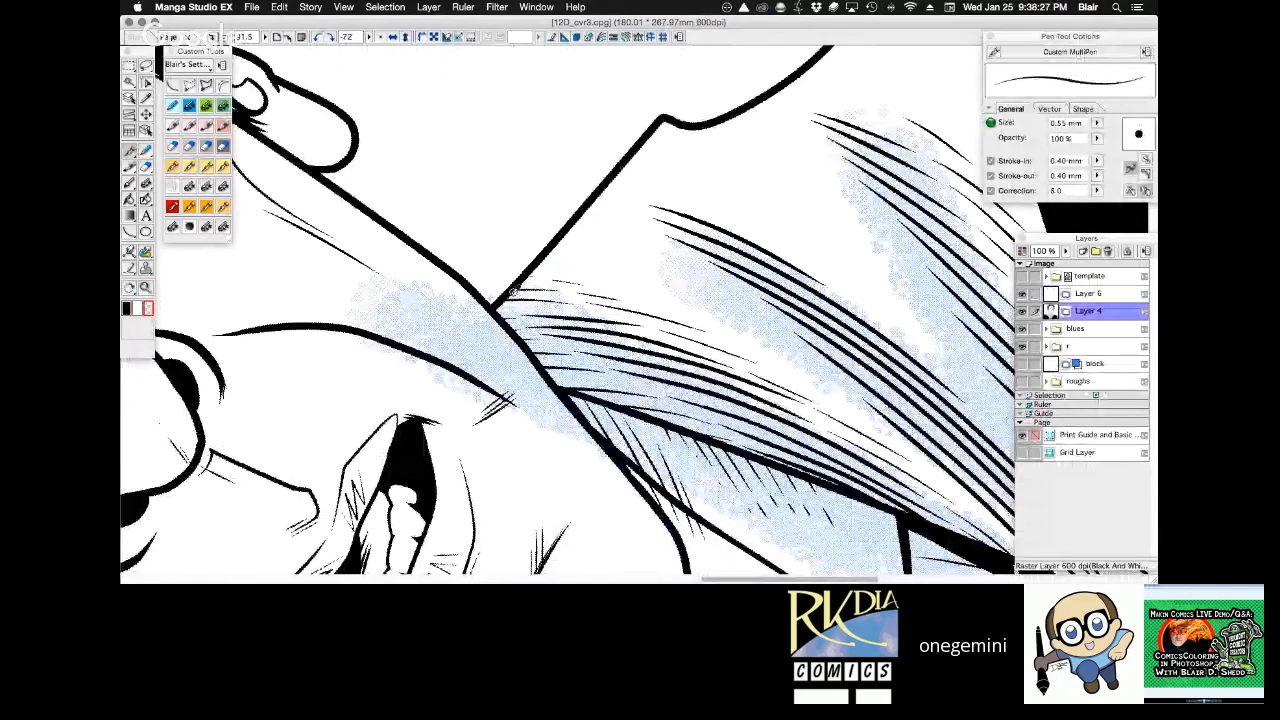
click(989, 108)
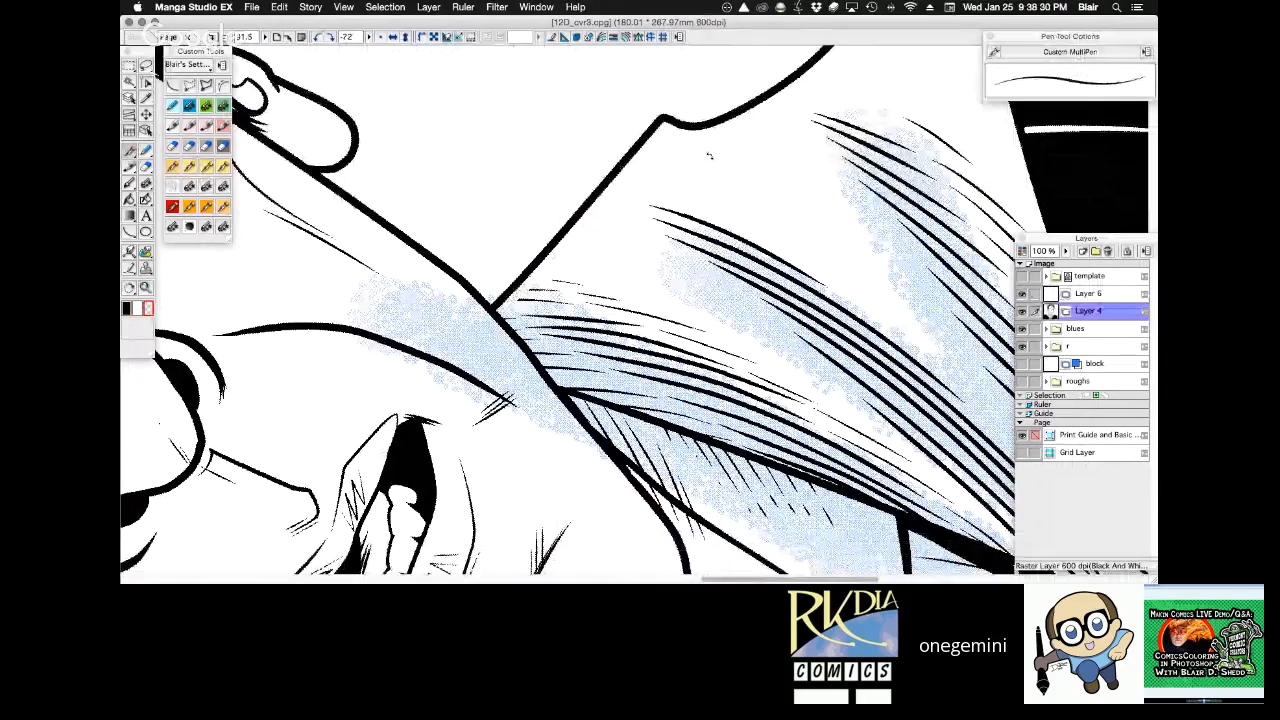
drag(709, 155, 882, 160)
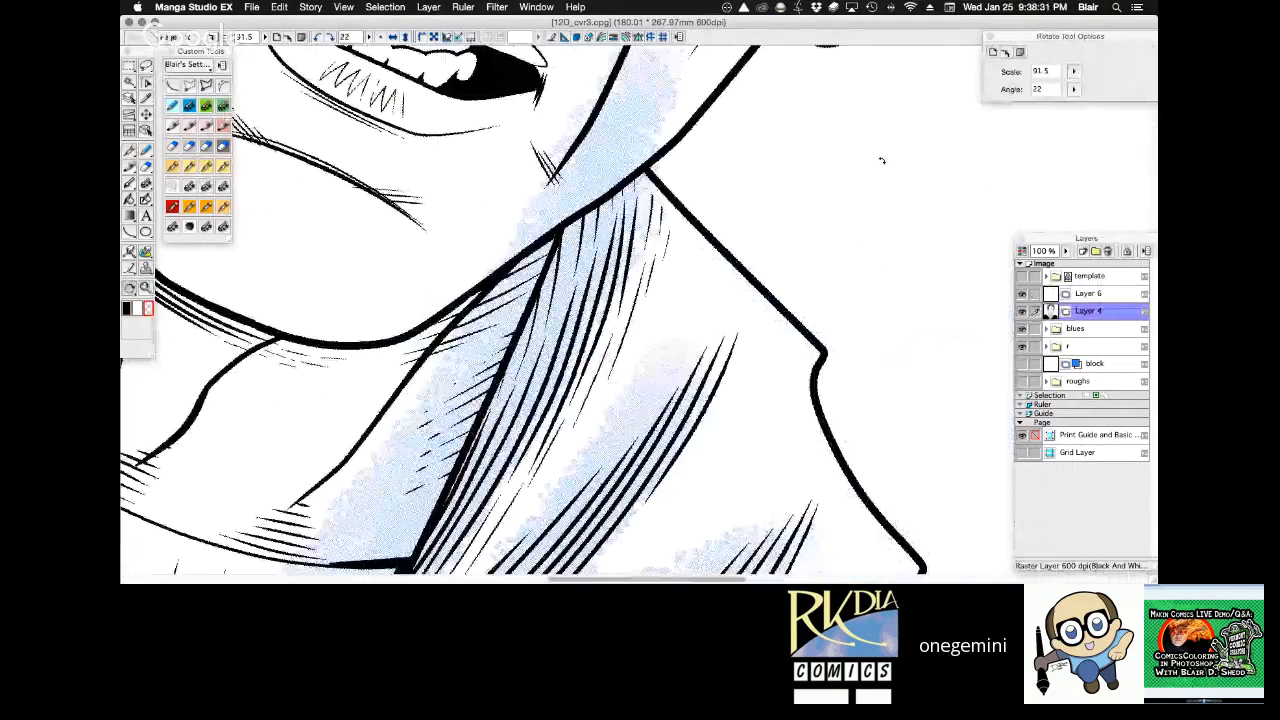
alt+super+click(652, 328)
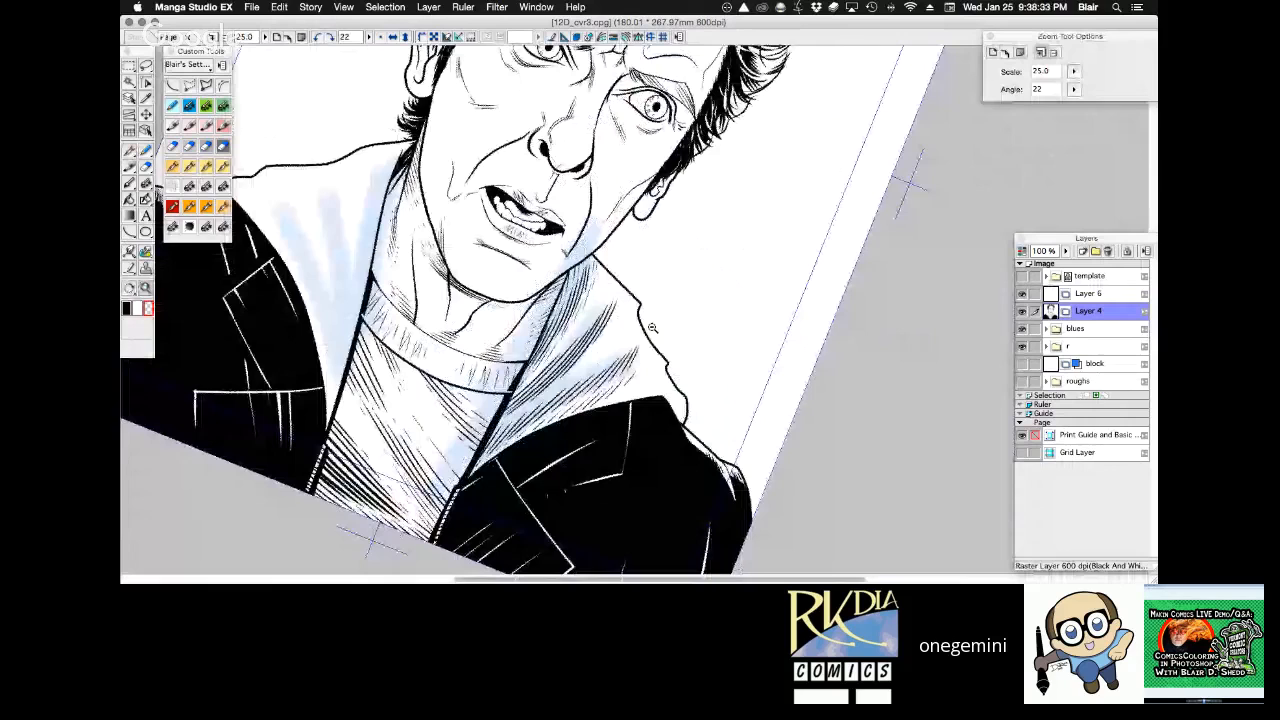
On Layer 6, hatch the left-hand hood's inner fold beside the neck with the 0.40 mm G pen, following the blue guide.
click(1088, 294)
drag(789, 178, 794, 139)
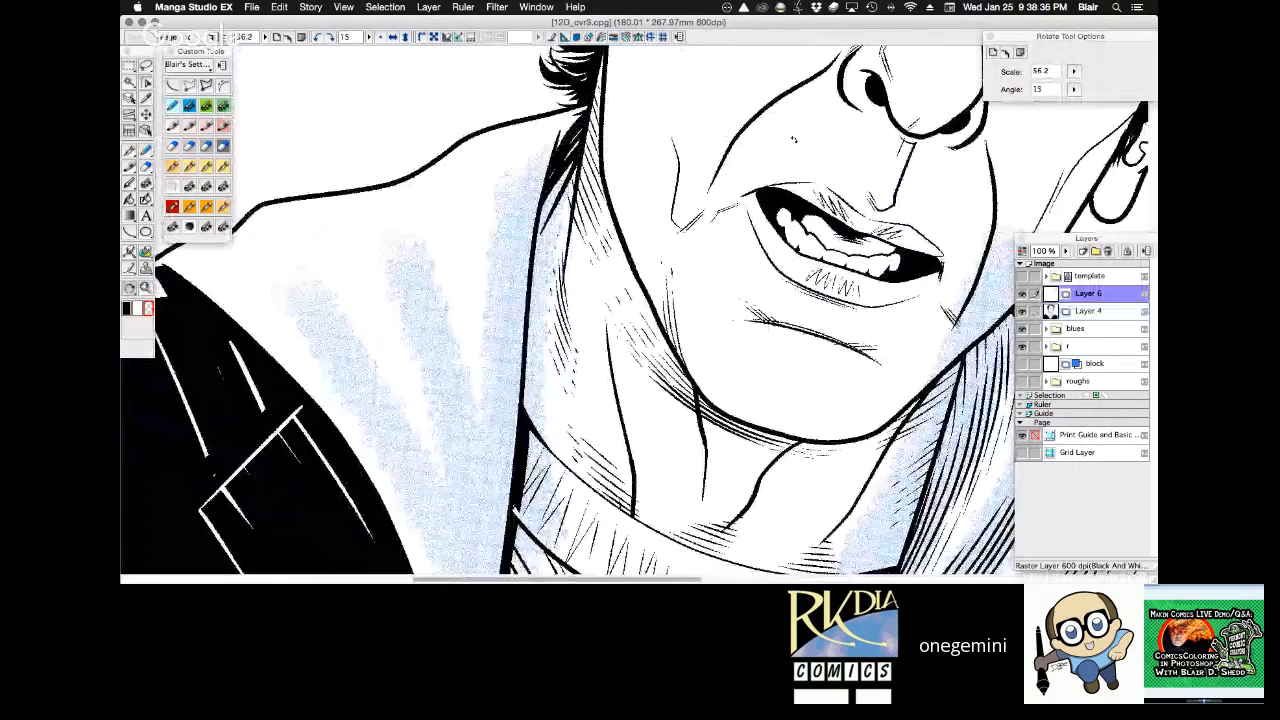
mouse_move(794, 139)
mouse_down()
mouse_move(856, 187)
mouse_move(833, 213)
mouse_move(858, 365)
mouse_move(846, 428)
mouse_up()
drag(514, 102, 453, 158)
drag(508, 111, 437, 187)
drag(496, 132, 424, 216)
drag(474, 166, 410, 264)
drag(450, 212, 394, 296)
drag(432, 252, 384, 336)
key(super+z)
drag(434, 250, 376, 340)
drag(416, 285, 350, 398)
drag(391, 344, 329, 453)
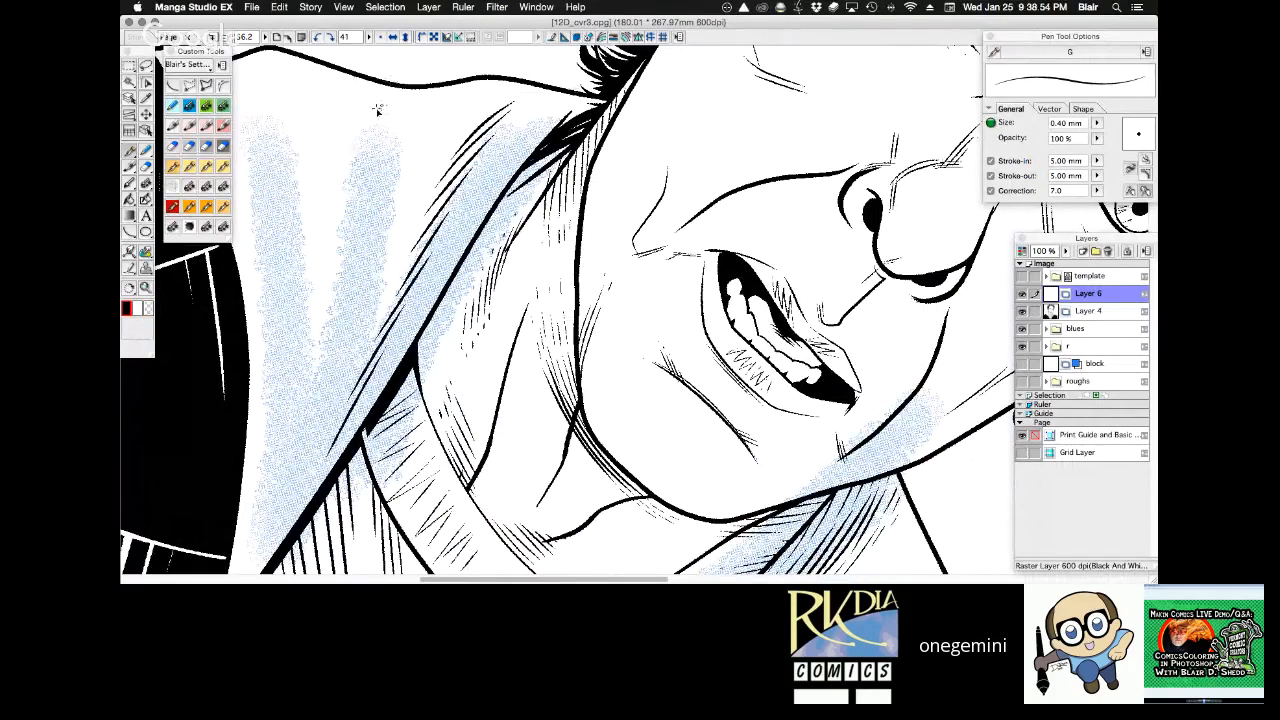
Hatch the left-hand hood's middle fold with tapered 0.40 mm G pen strokes running down its blue guide toward the sweater.
drag(376, 106, 350, 158)
drag(382, 114, 342, 204)
drag(382, 150, 338, 226)
drag(376, 174, 334, 256)
drag(376, 198, 326, 298)
drag(360, 250, 310, 354)
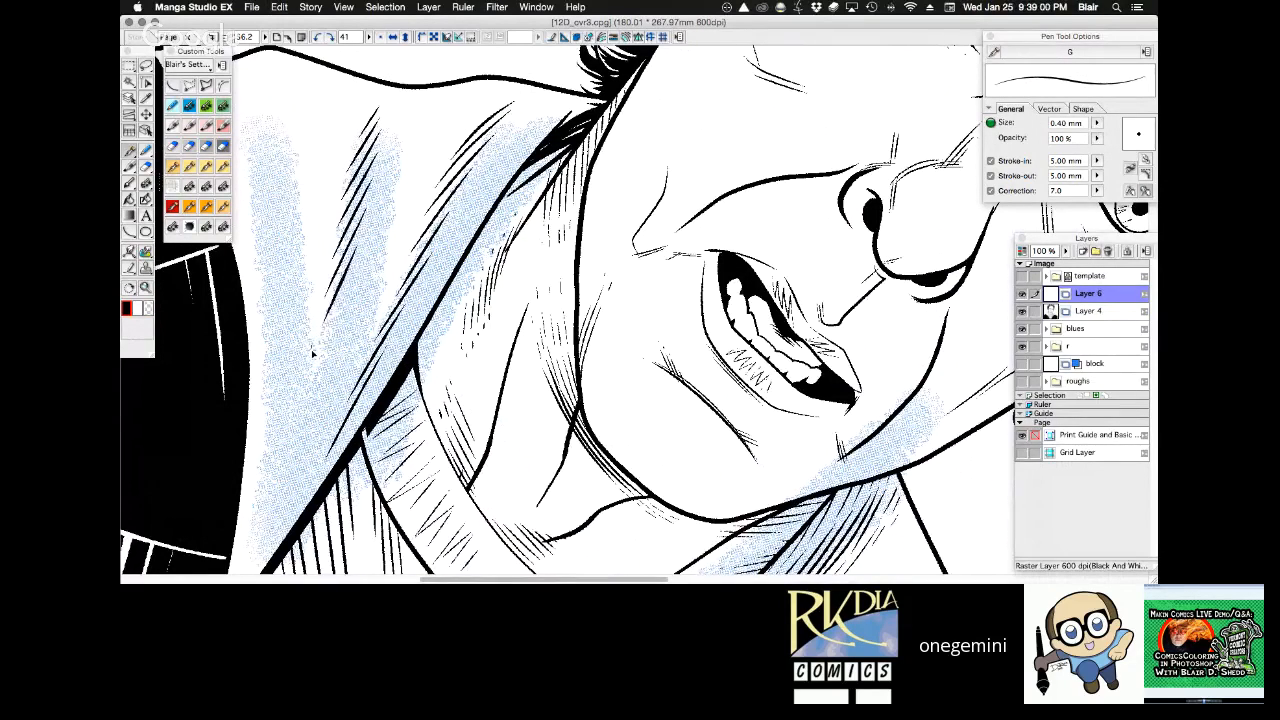
drag(356, 276, 316, 356)
drag(342, 314, 306, 398)
drag(342, 342, 300, 432)
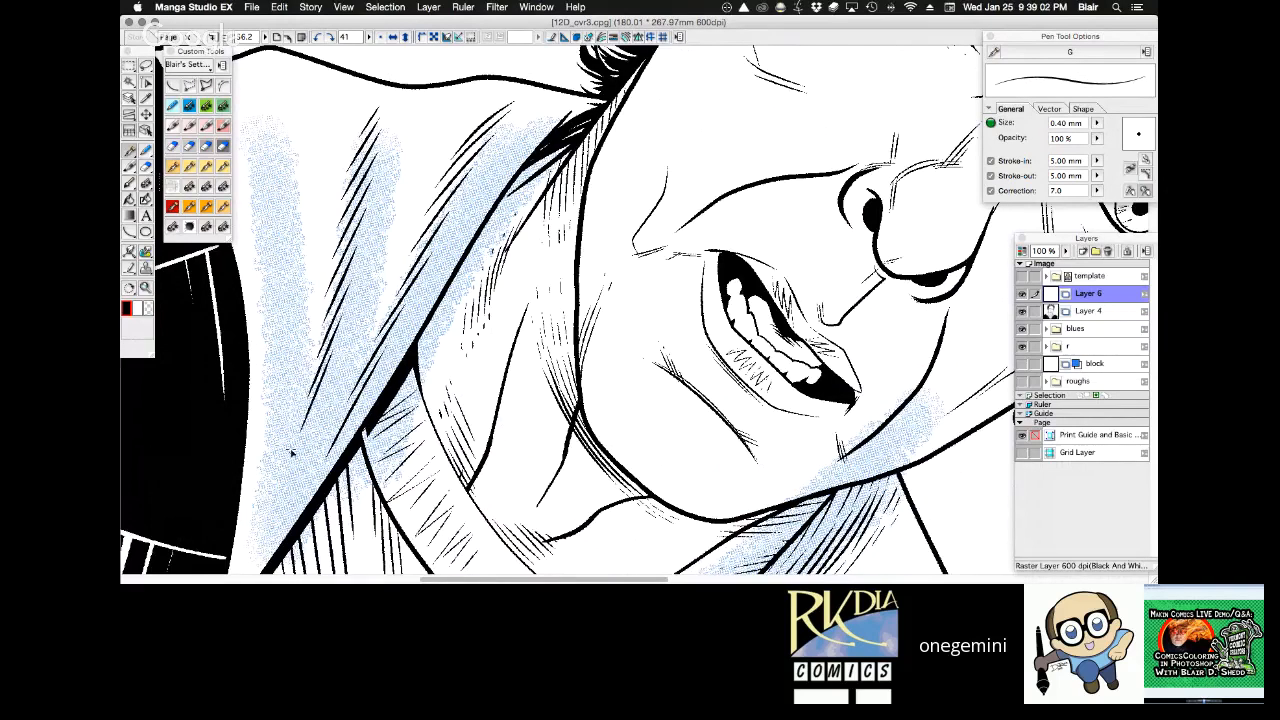
drag(323, 380, 297, 468)
drag(314, 412, 298, 496)
Hatch the left-hand hood's outer fold along the coat collar with 0.40 mm G pen strokes over the blue guide.
key(r)
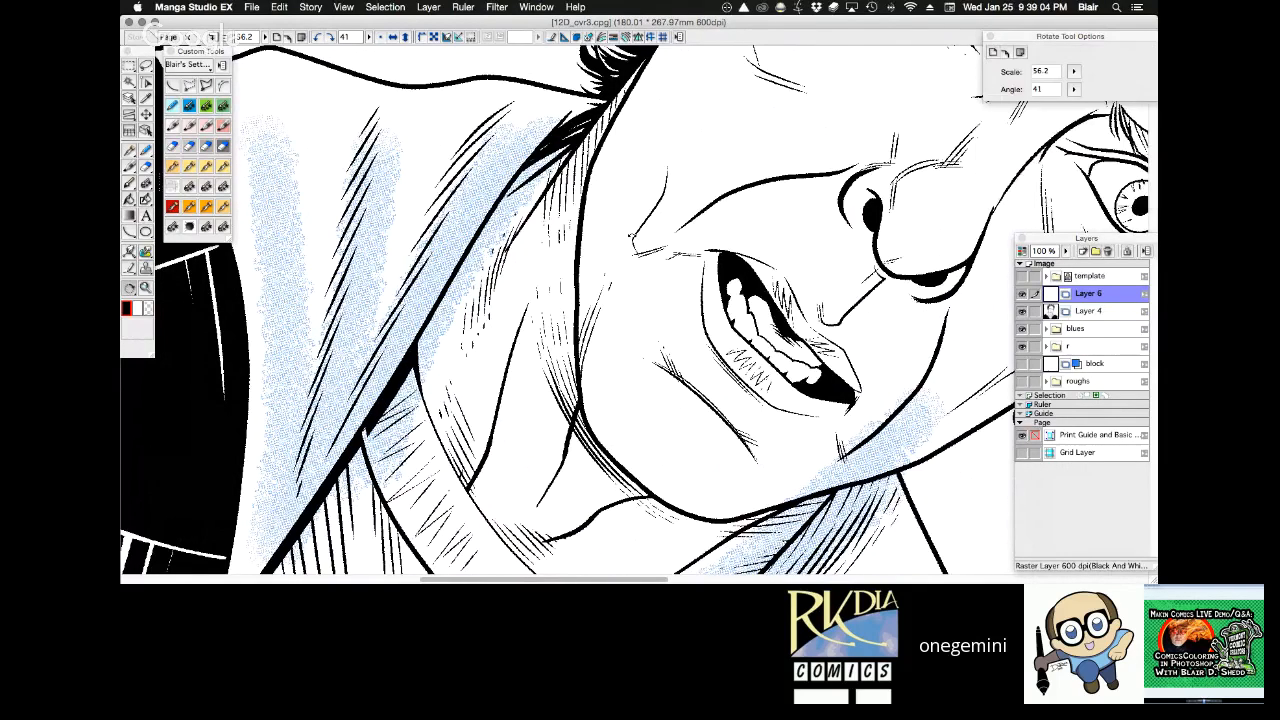
drag(752, 140, 610, 88)
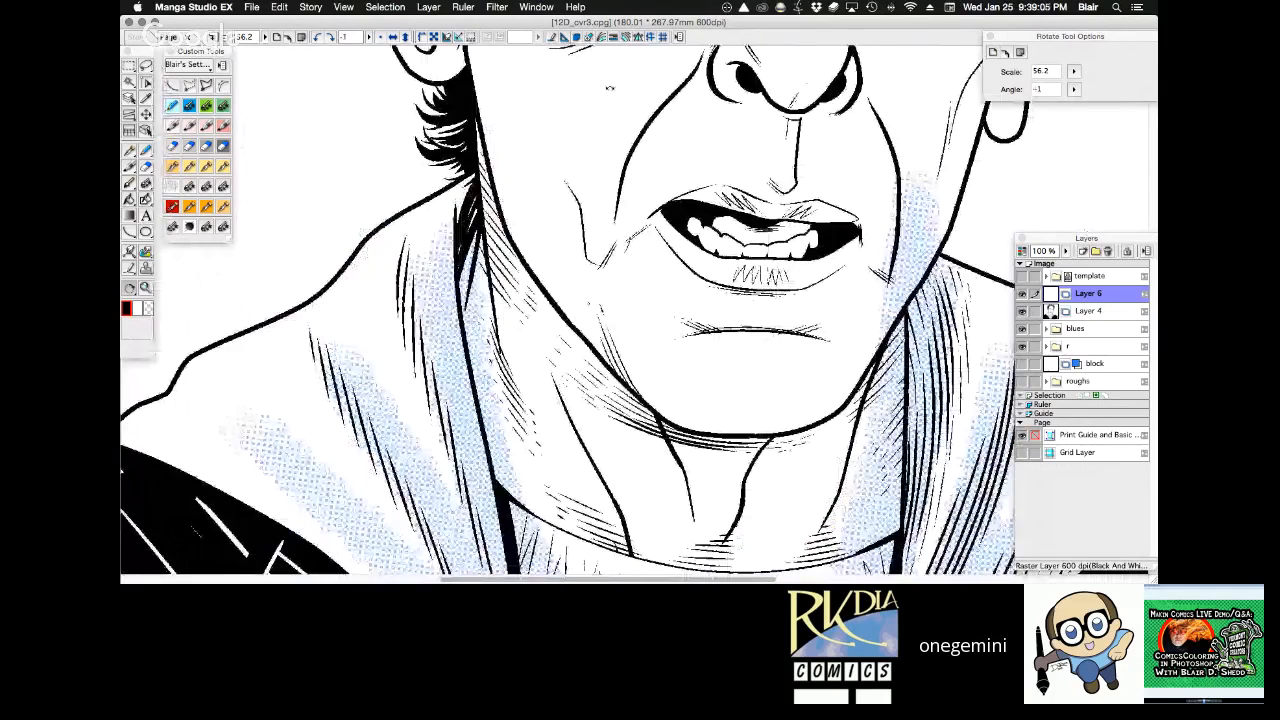
drag(610, 88, 768, 494)
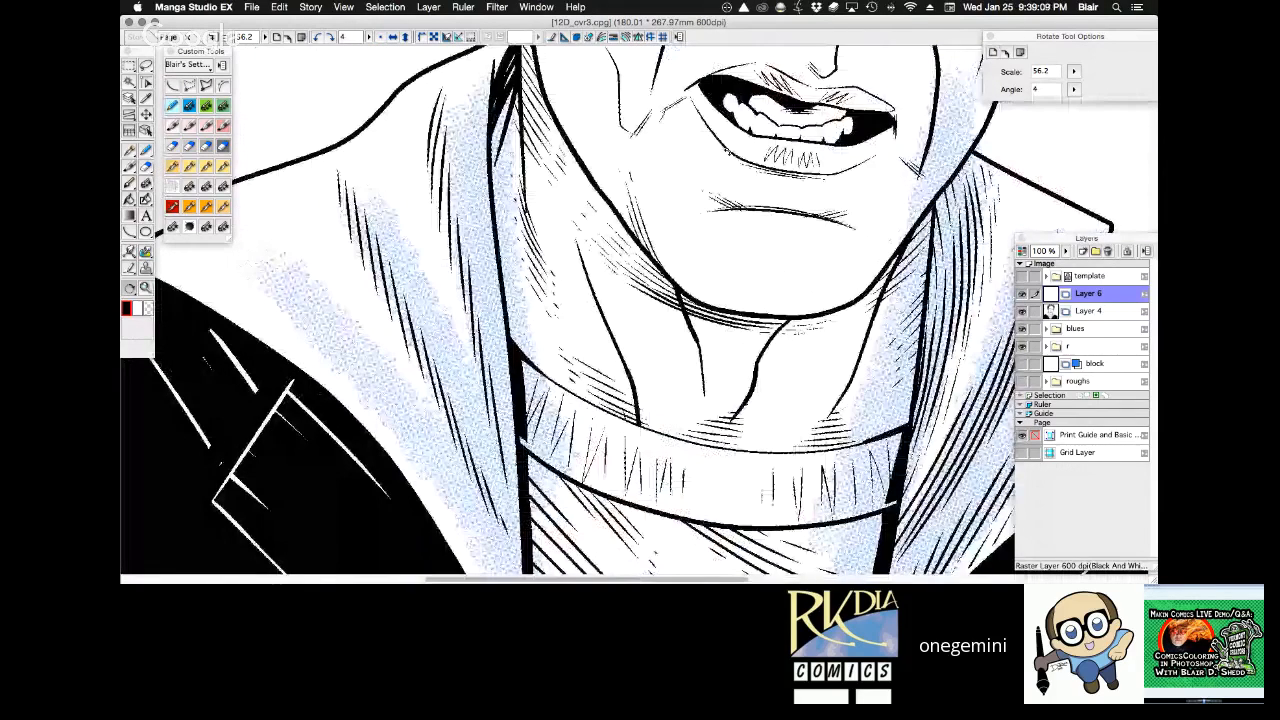
drag(884, 327, 875, 173)
drag(573, 132, 661, 170)
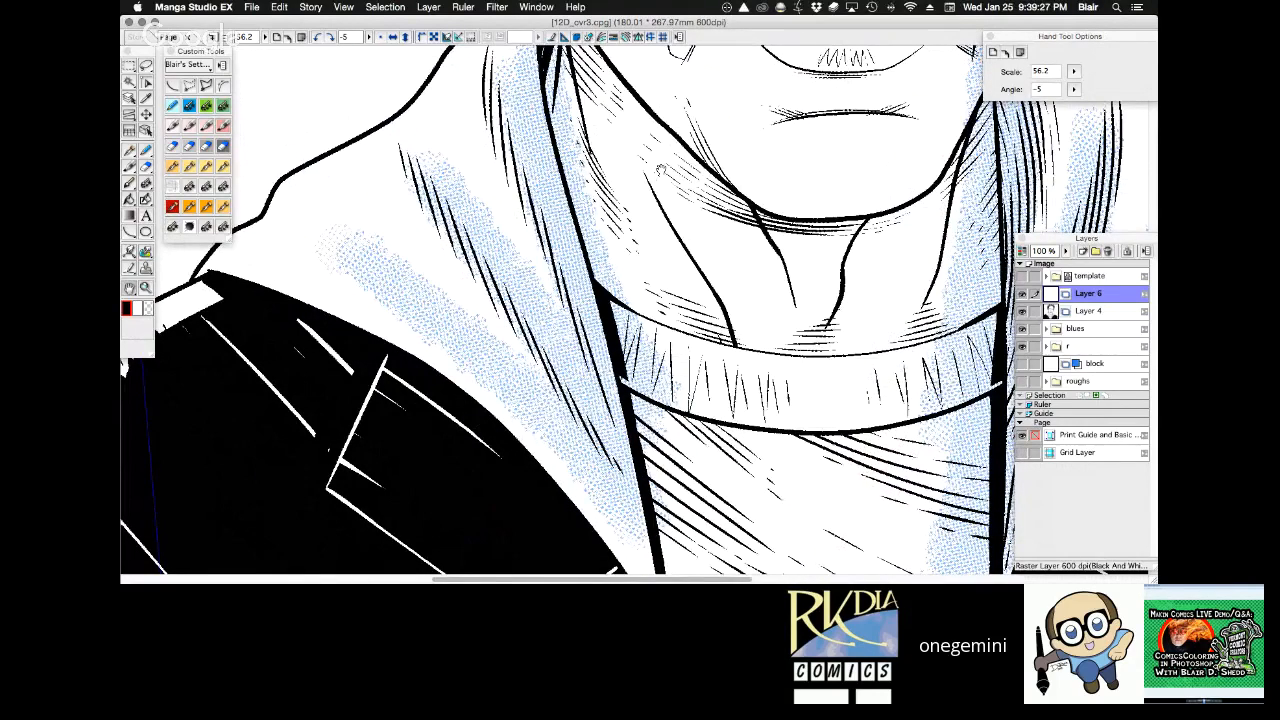
key(r)
drag(755, 158, 532, 151)
key(h)
drag(936, 383, 820, 217)
key(r)
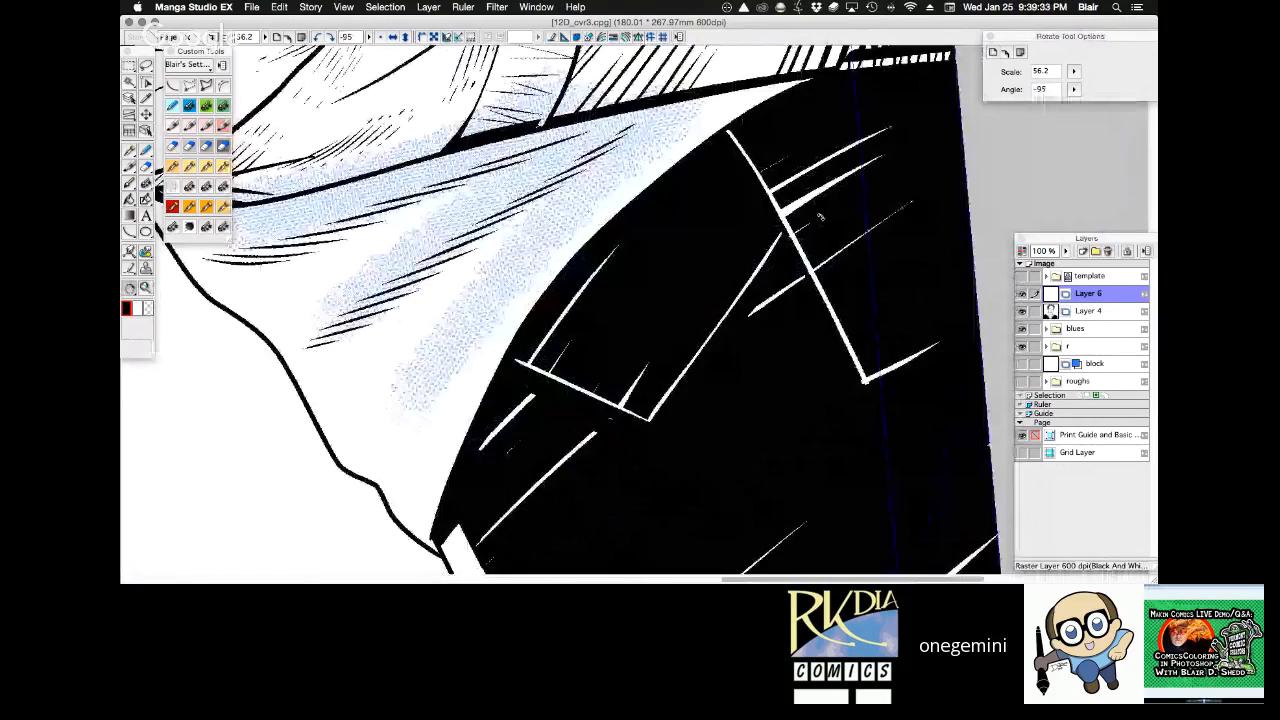
key(p)
drag(389, 445, 453, 352)
key(super+z)
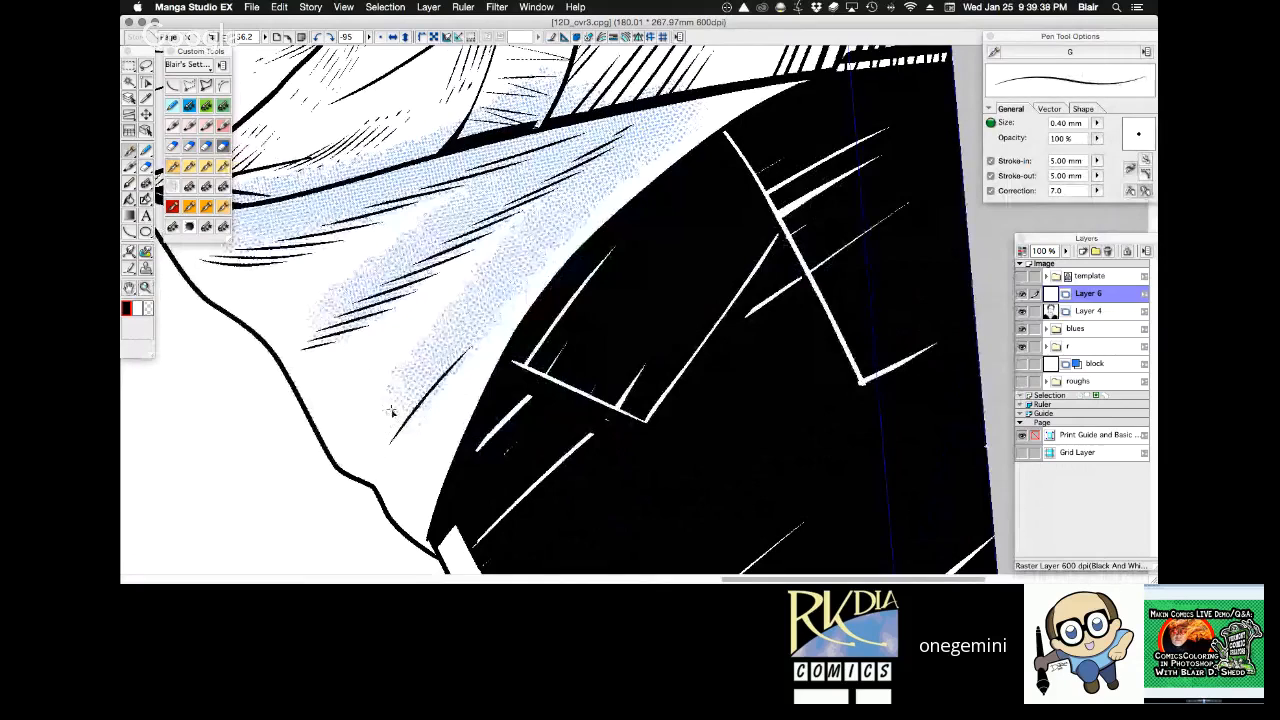
drag(392, 411, 520, 284)
drag(414, 356, 546, 256)
drag(458, 306, 604, 206)
drag(494, 260, 598, 196)
drag(500, 262, 630, 174)
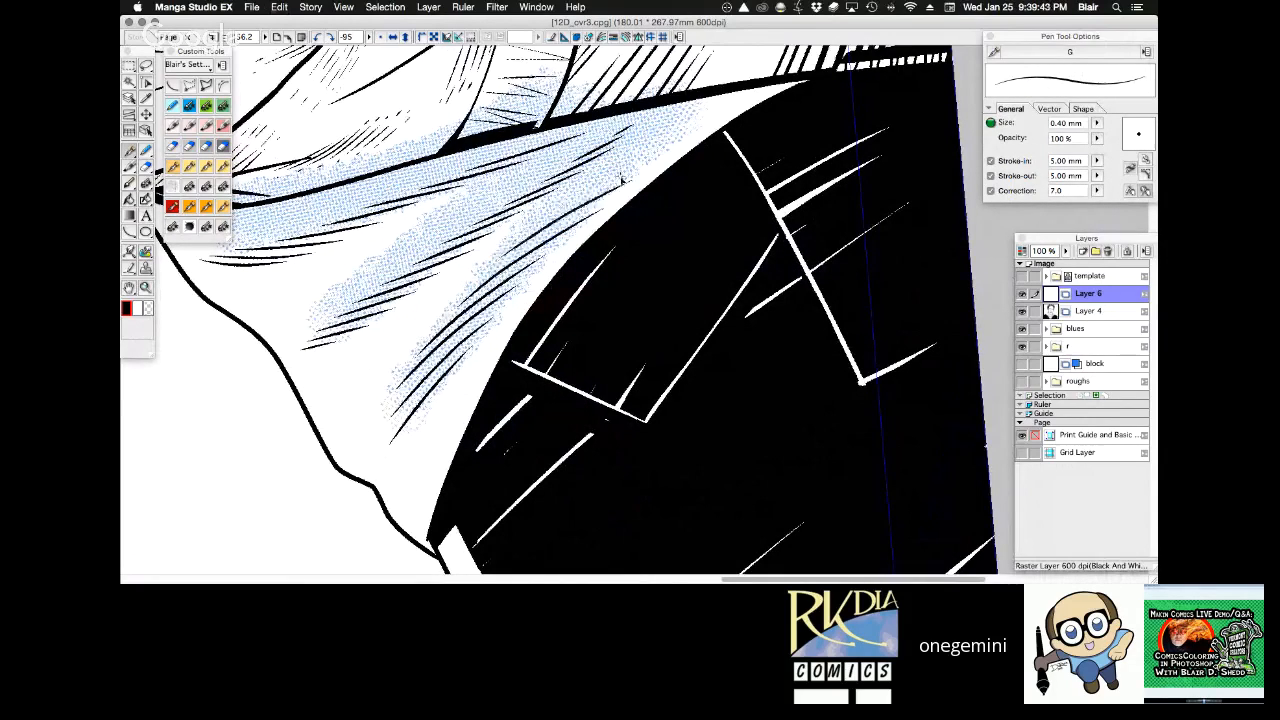
drag(528, 230, 672, 144)
mouse_move(584, 184)
mouse_down()
mouse_move(686, 134)
mouse_move(712, 106)
mouse_up()
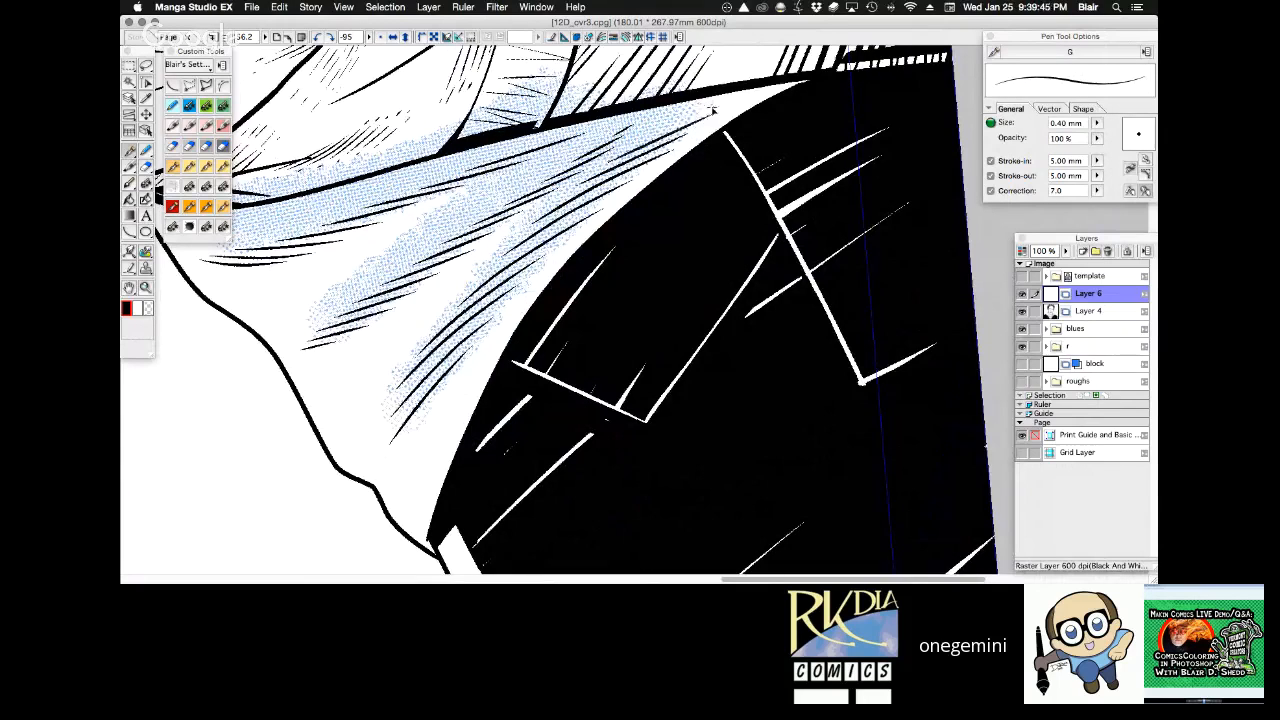
drag(648, 136, 733, 90)
Review the hatched left-hand hood folds against the right-hand hood and the rest of the portrait.
key(r)
drag(815, 50, 838, 137)
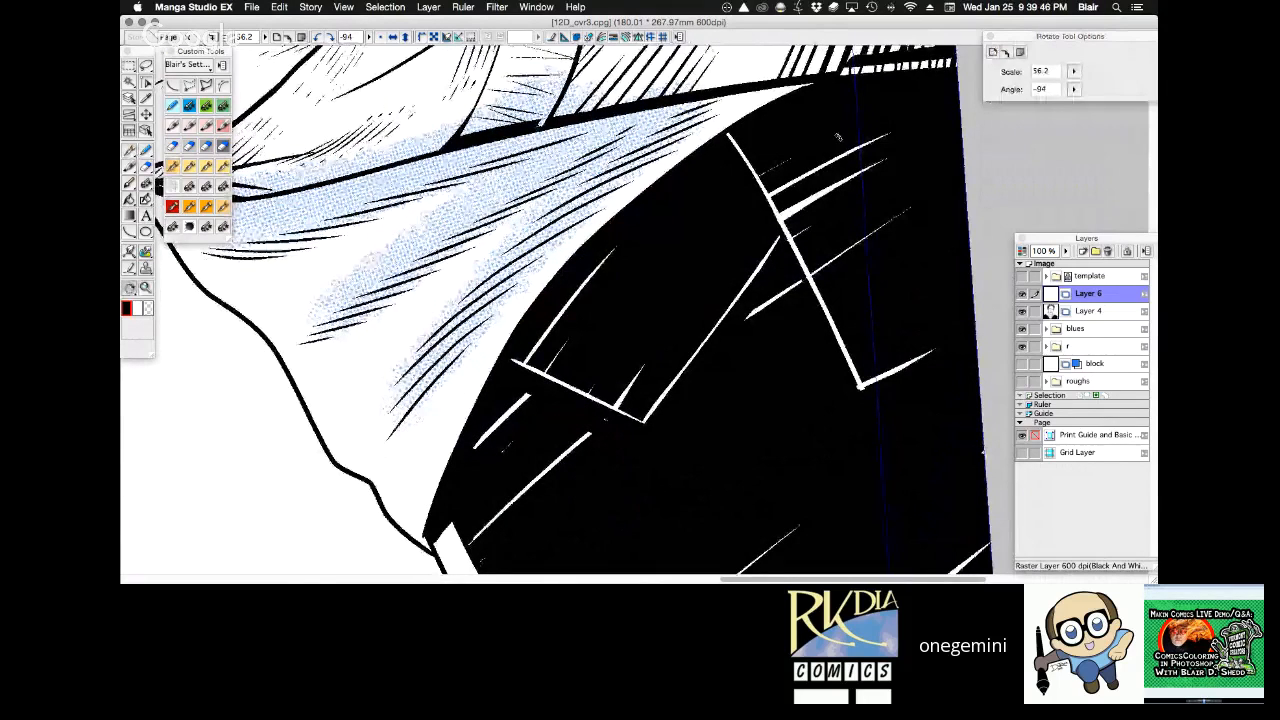
drag(838, 137, 882, 395)
alt+click(823, 187)
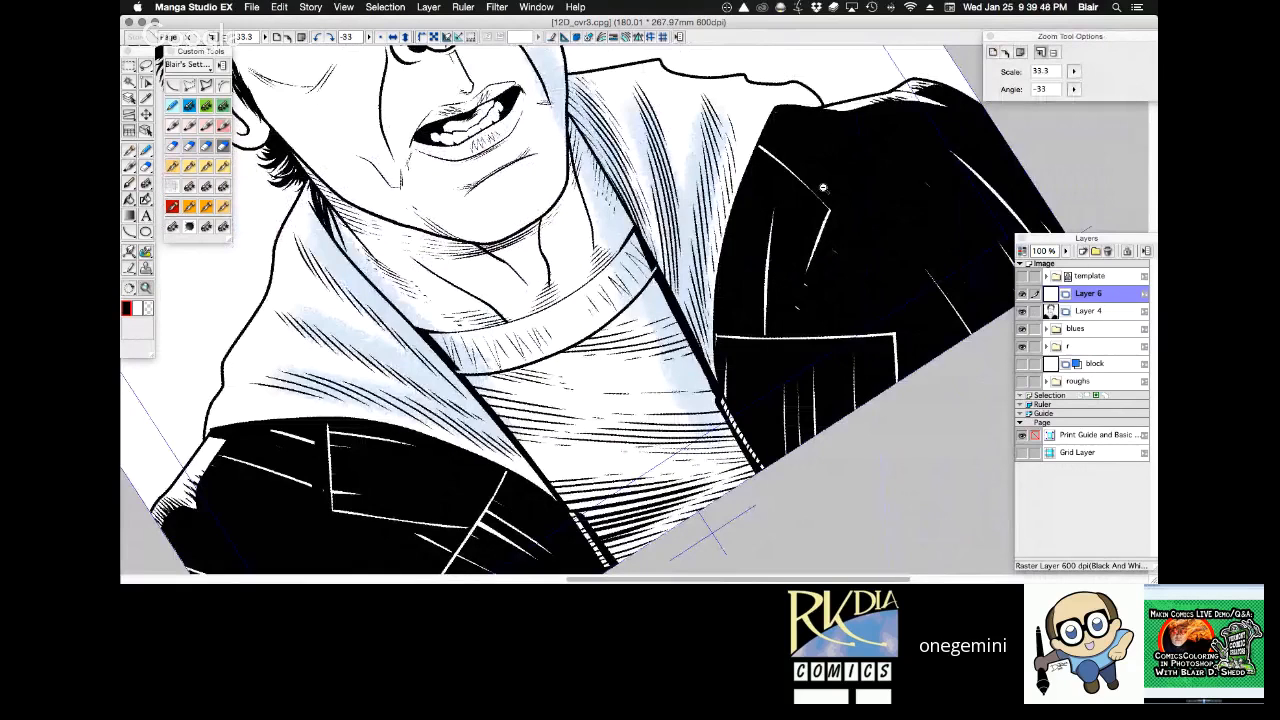
alt+click(823, 187)
key(r)
drag(760, 160, 796, 243)
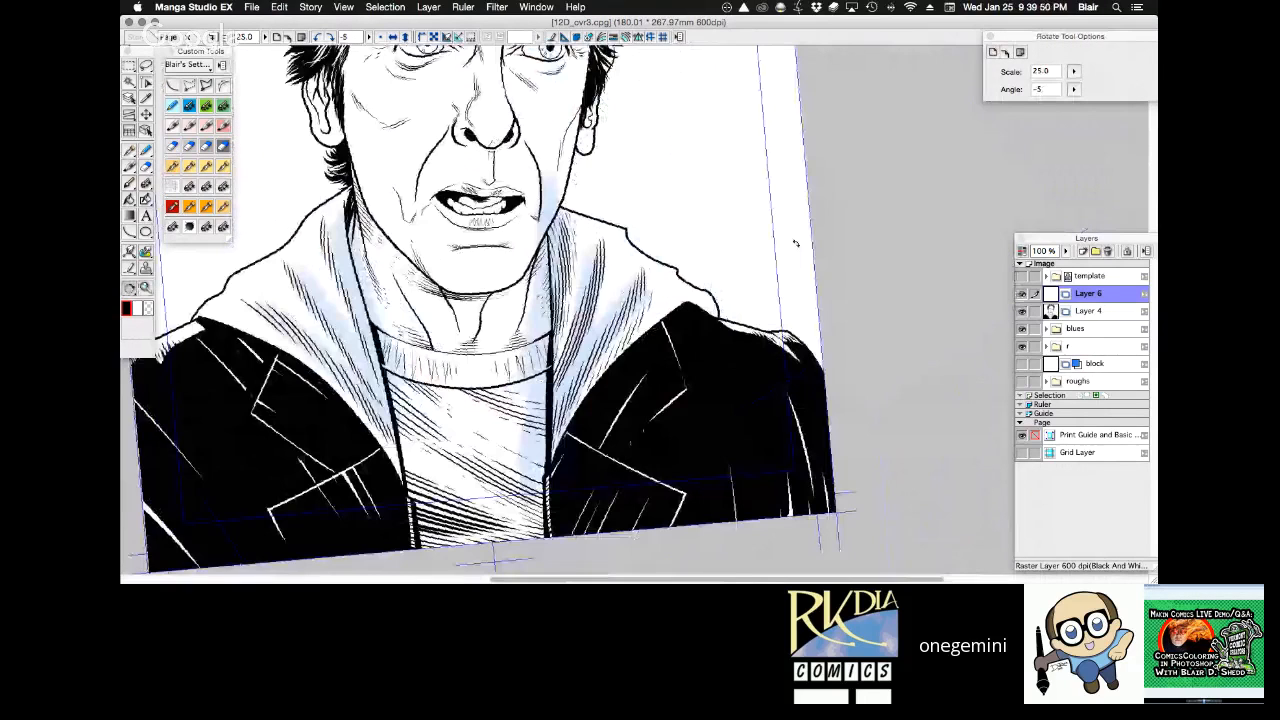
drag(796, 243, 779, 211)
Add fine 0.30 mm Frenden - Nib - Stiff pen hatching on Layer 6 where the left-hand hood's folds narrow beside the sweater.
drag(318, 286, 523, 546)
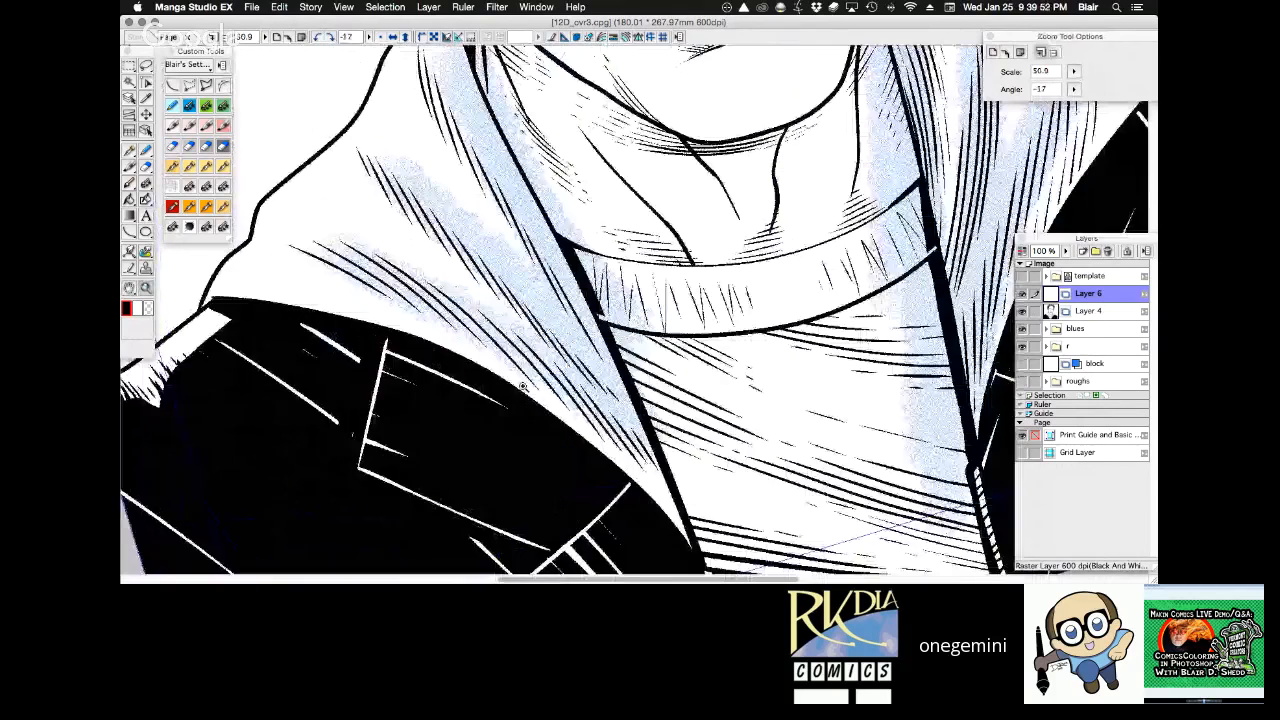
click(522, 386)
key(p)
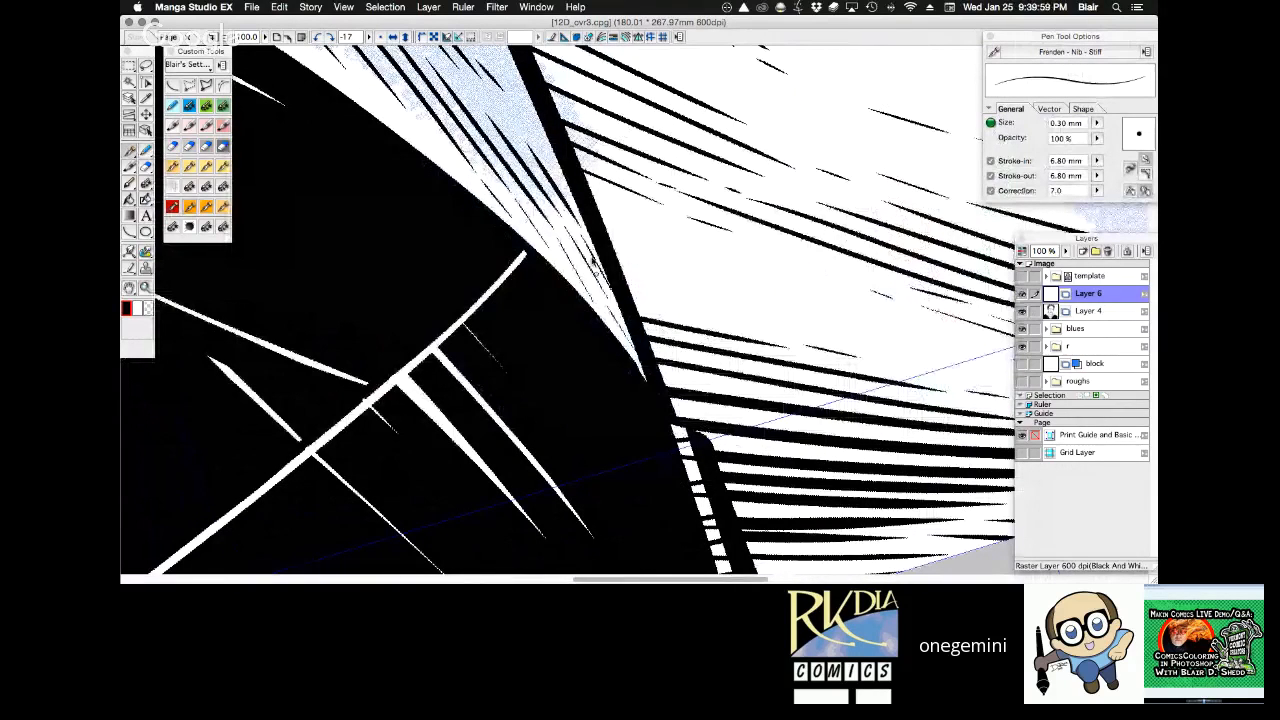
key(space)
drag(593, 261, 607, 306)
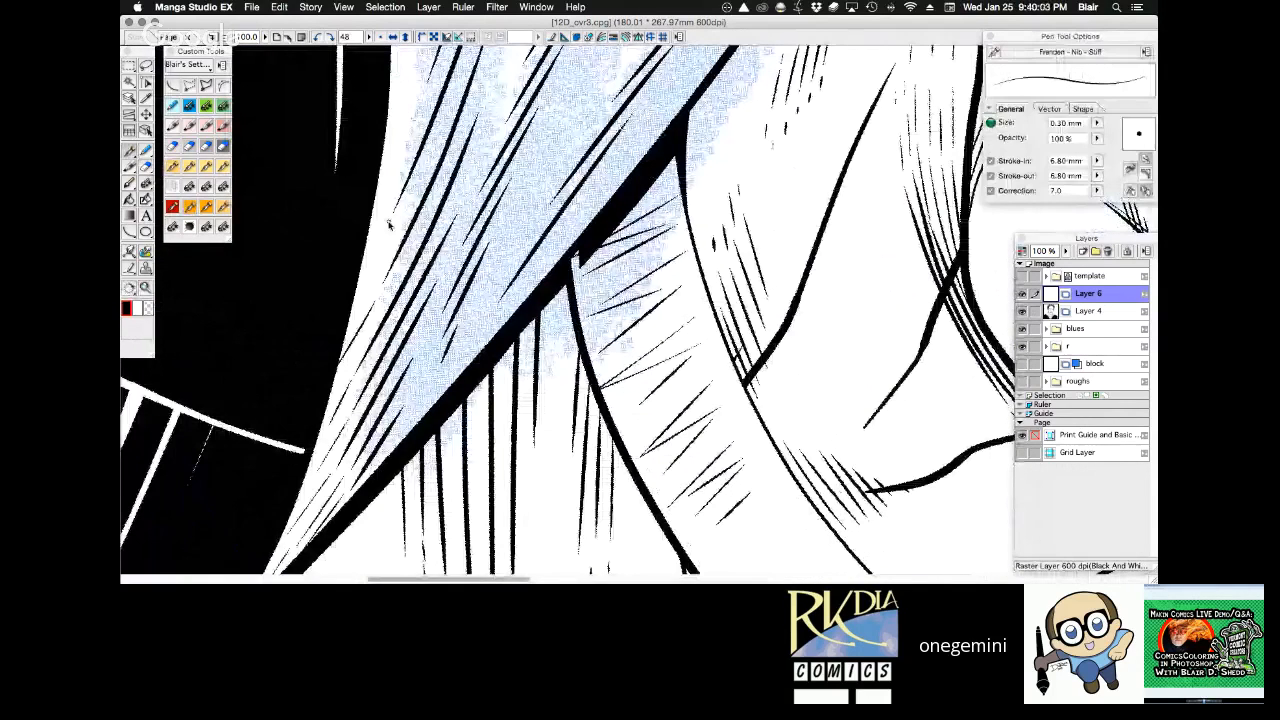
drag(390, 223, 366, 278)
drag(436, 373, 403, 434)
drag(440, 330, 426, 354)
drag(461, 249, 437, 291)
drag(475, 203, 461, 233)
drag(495, 307, 467, 353)
drag(545, 213, 496, 279)
drag(603, 116, 560, 168)
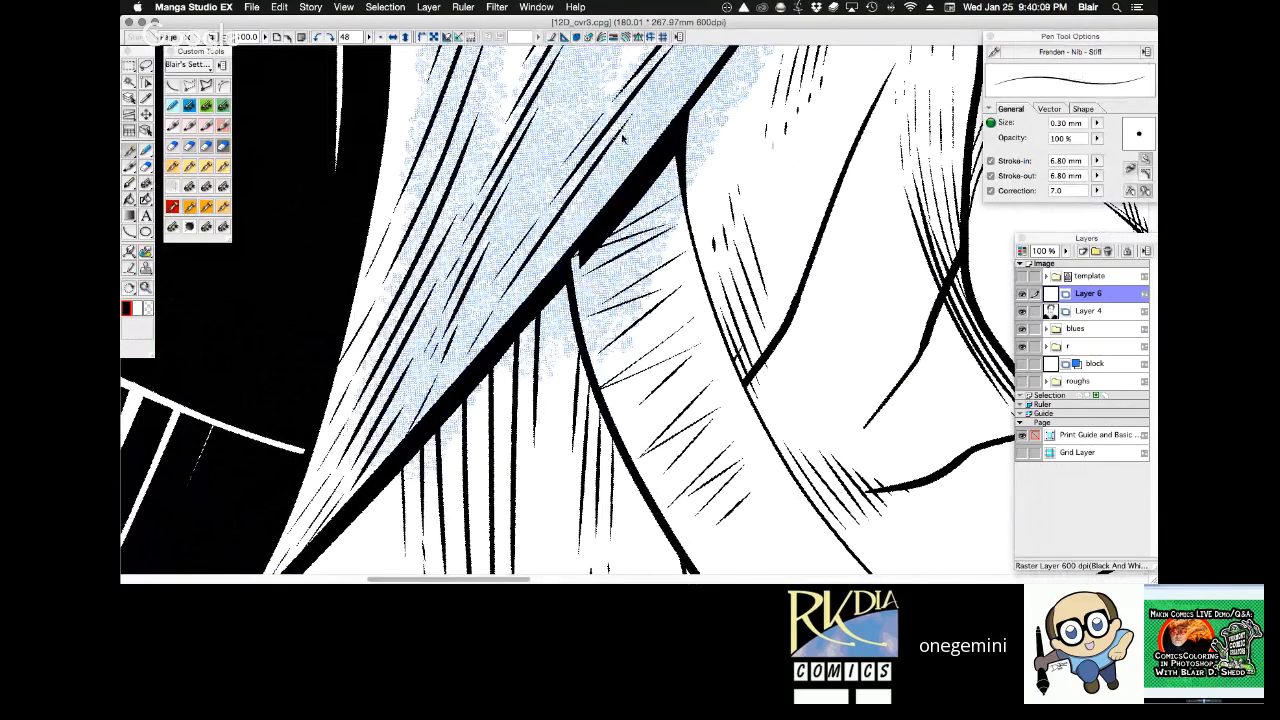
Continue the fine 0.30 mm hatching up the middle stretch of the left-hand hood's folds, filling between the heavier strokes.
key(space)
drag(571, 240, 443, 474)
drag(296, 322, 260, 386)
drag(524, 264, 452, 352)
drag(553, 198, 496, 258)
drag(384, 302, 351, 352)
drag(291, 264, 277, 298)
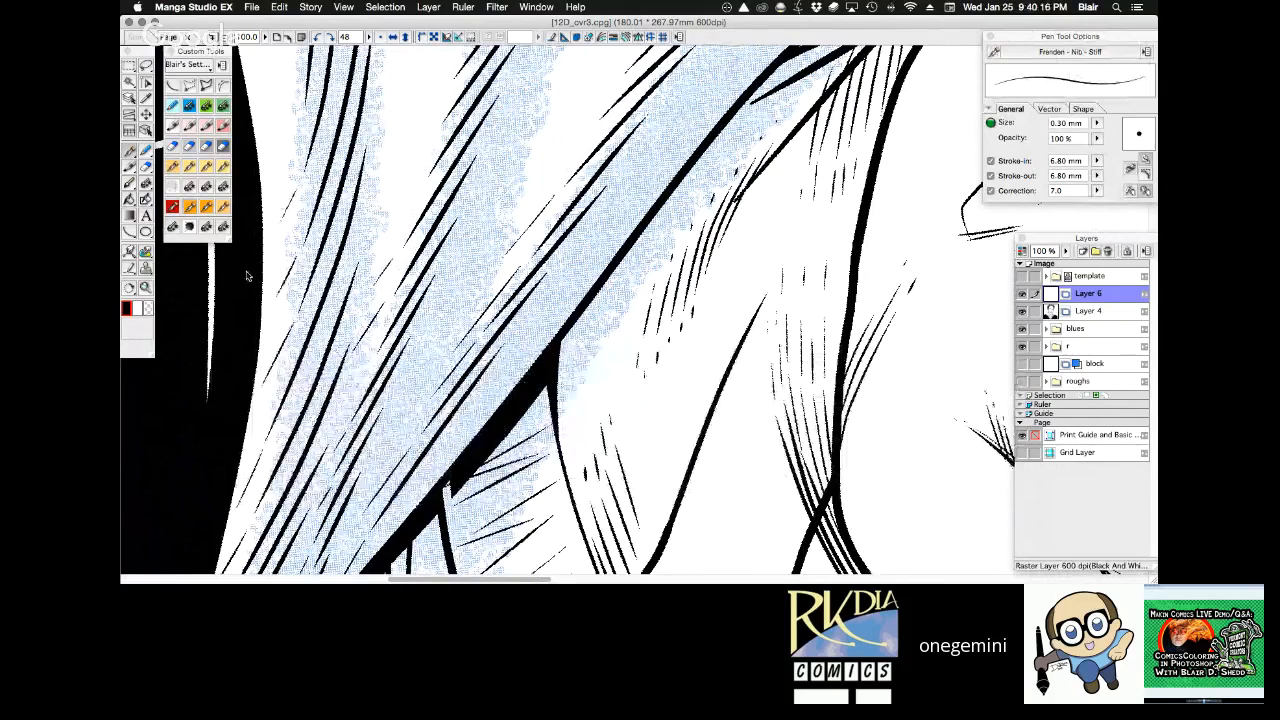
drag(586, 131, 542, 183)
Extend the hatching at the upper end of the left-hand hood's inner fold, below the hair, with fine tapered strokes.
mouse_move(543, 238)
mouse_down()
mouse_move(686, 128)
mouse_move(765, 228)
mouse_up()
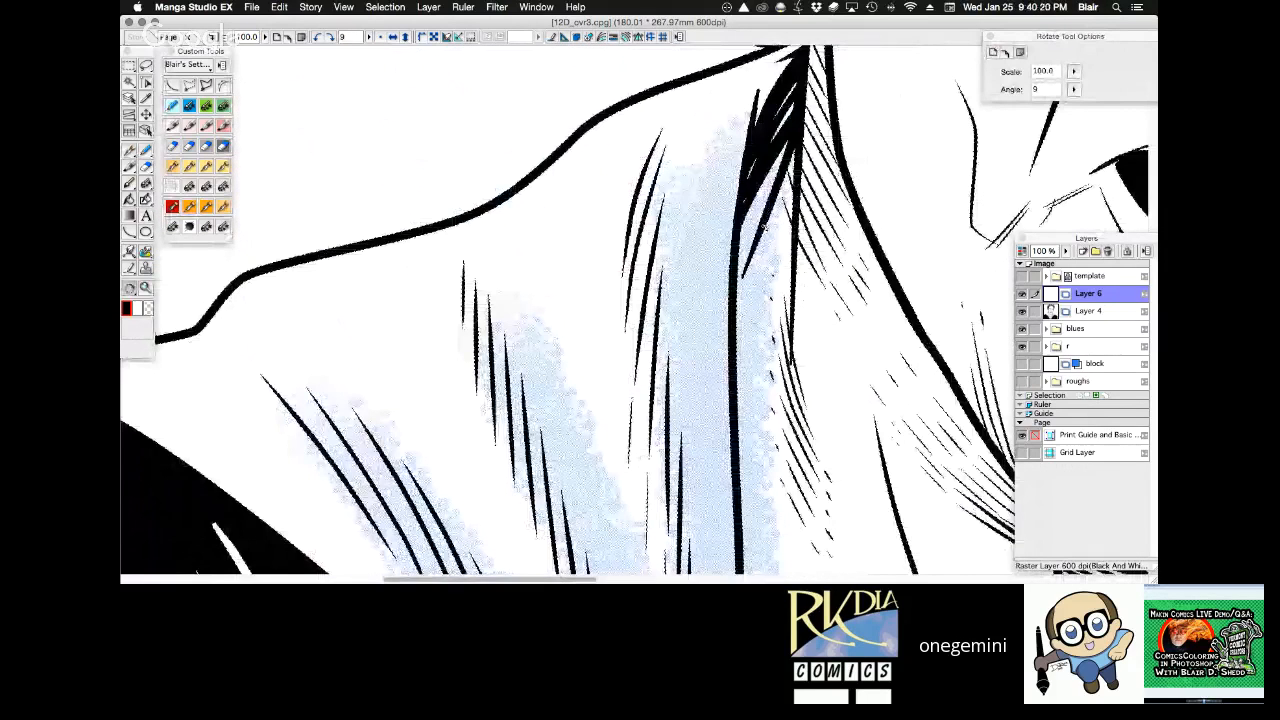
drag(644, 419, 614, 304)
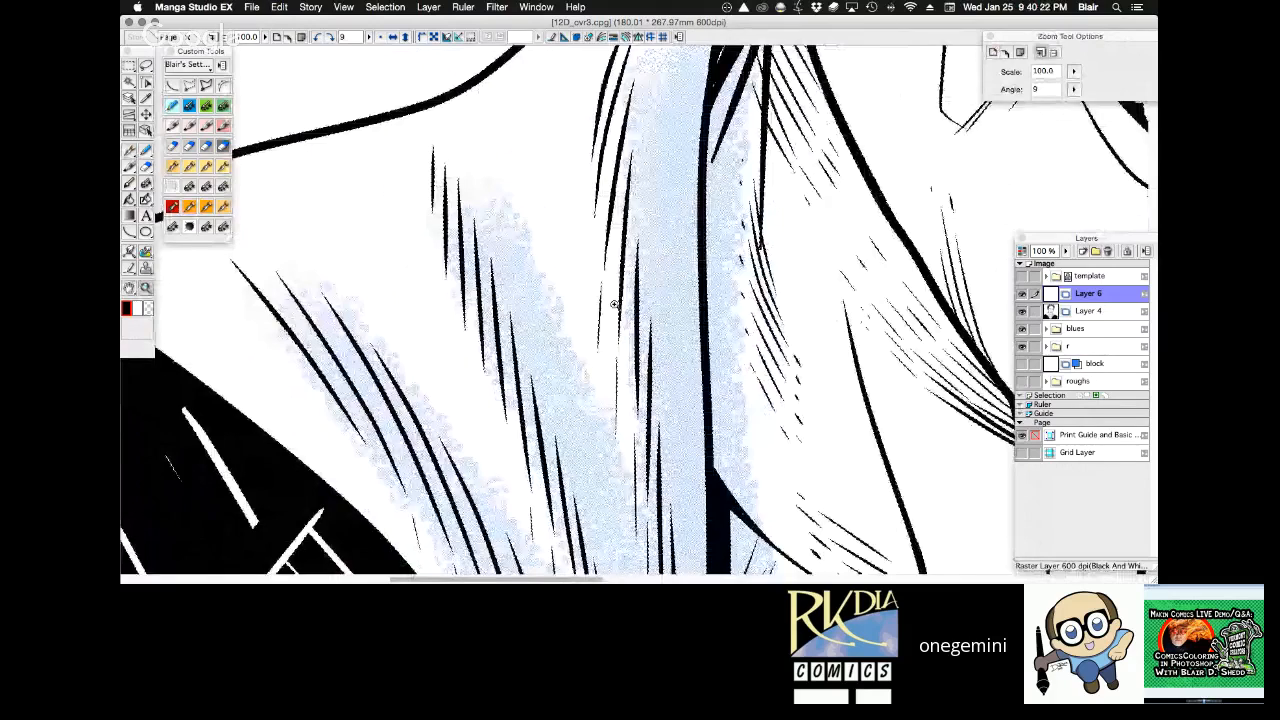
alt+click(614, 304)
drag(734, 153, 747, 162)
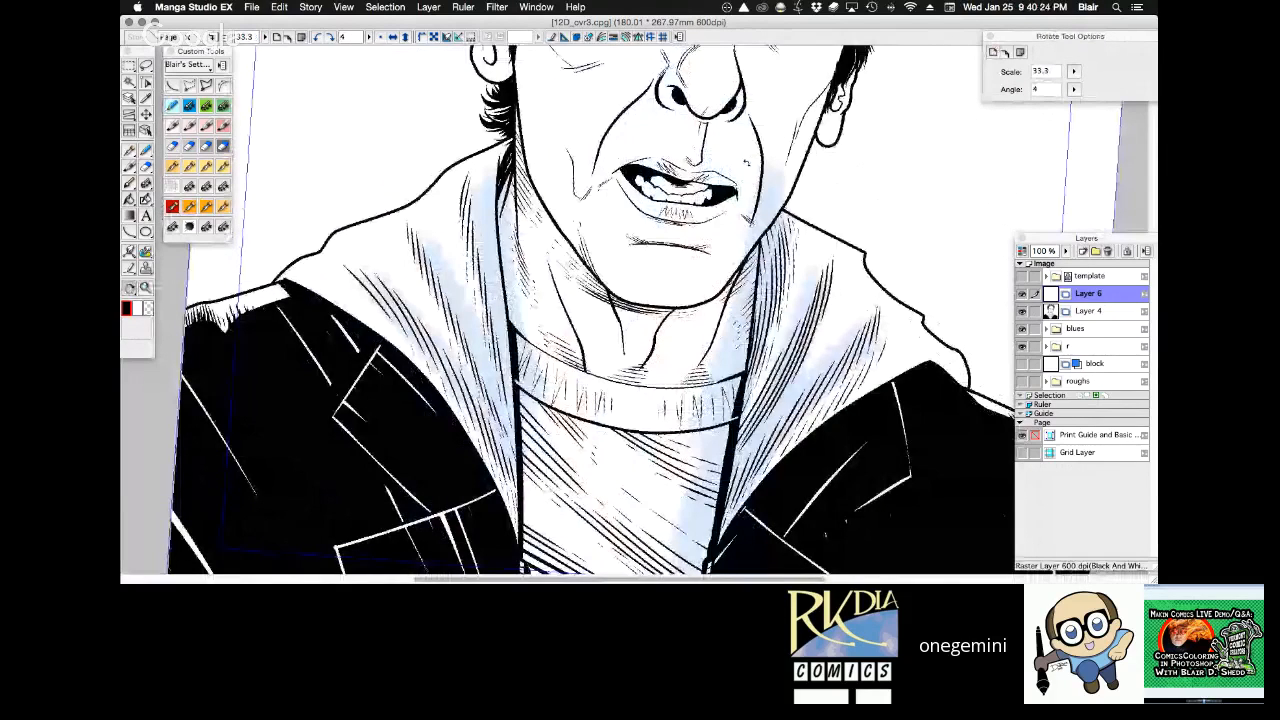
drag(450, 139, 626, 376)
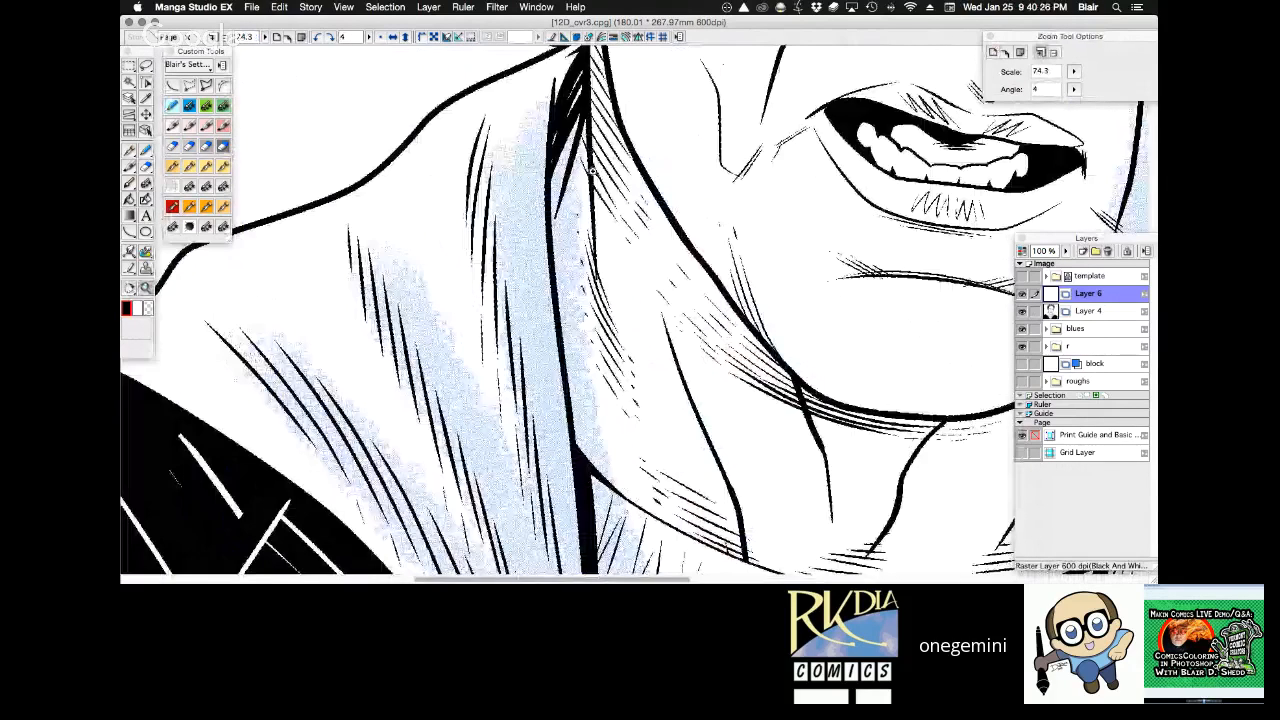
drag(592, 171, 514, 239)
drag(514, 239, 519, 230)
drag(422, 157, 391, 235)
key(super+z)
drag(405, 172, 388, 232)
mouse_move(446, 150)
mouse_down()
mouse_move(417, 195)
mouse_move(424, 328)
mouse_up()
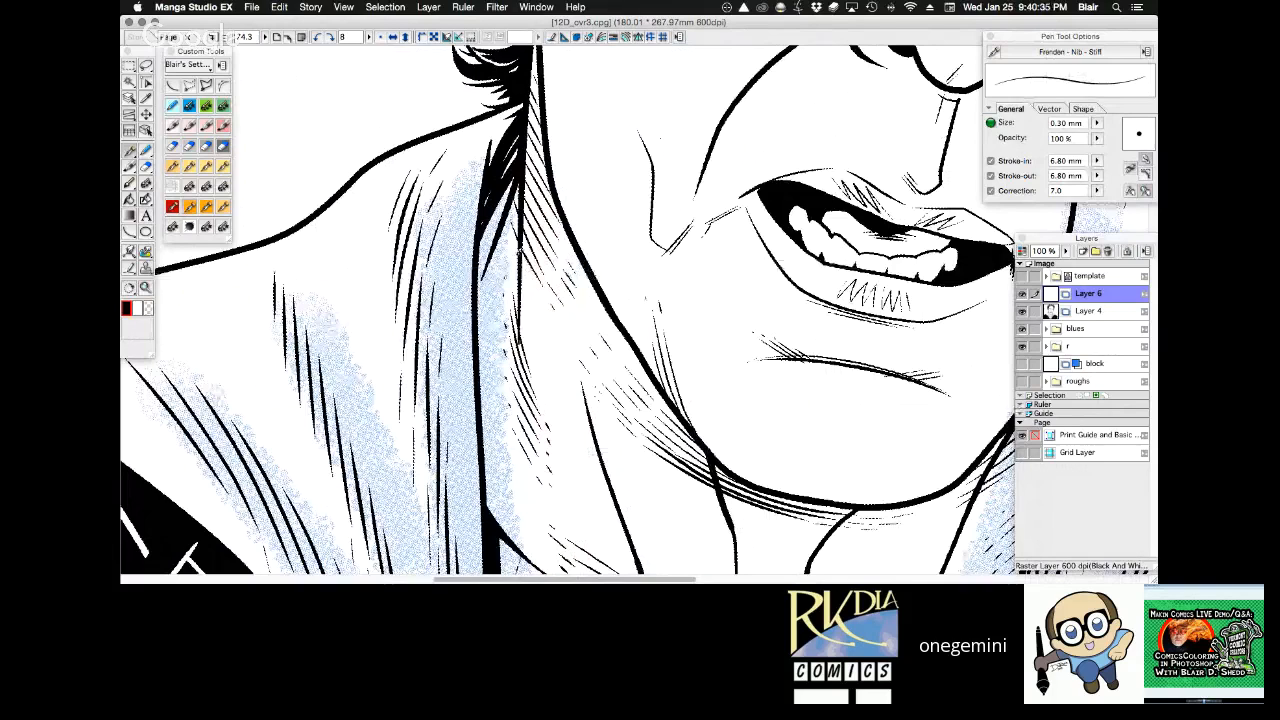
Add fine tapered strokes to the upper end of the left-hand hood's middle fold, along its blue guide.
drag(588, 150, 713, 140)
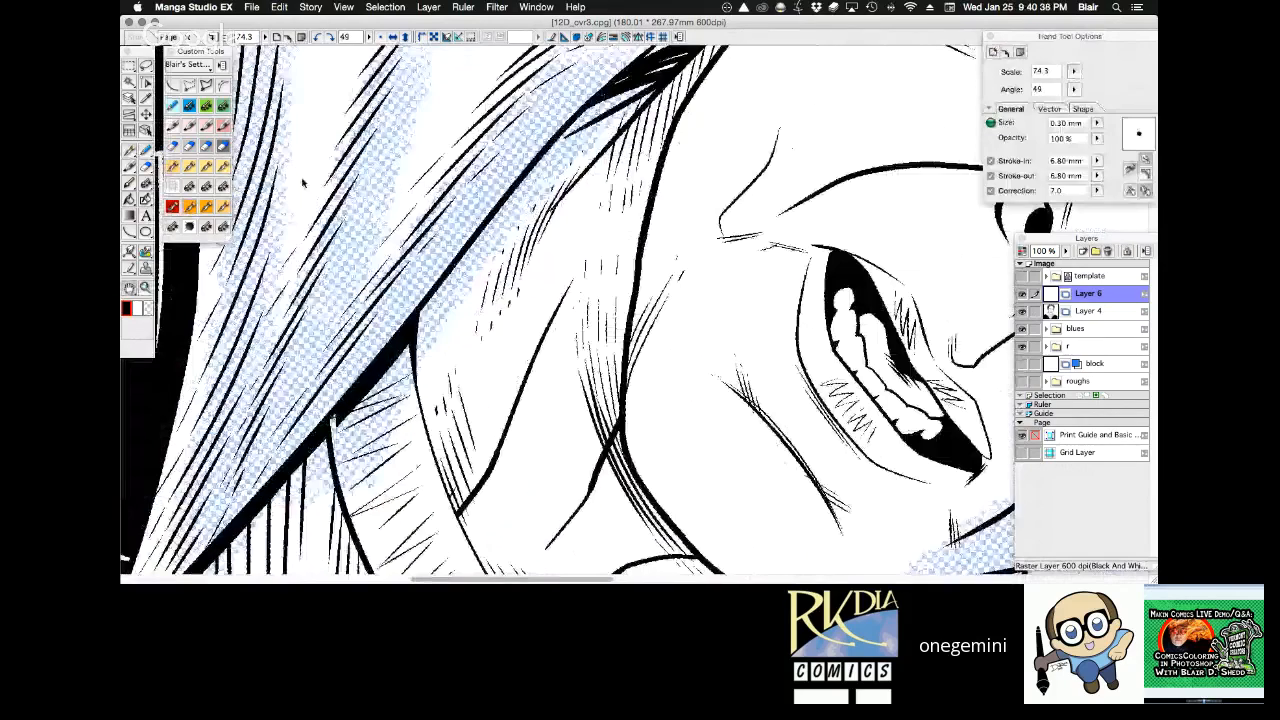
drag(384, 124, 412, 96)
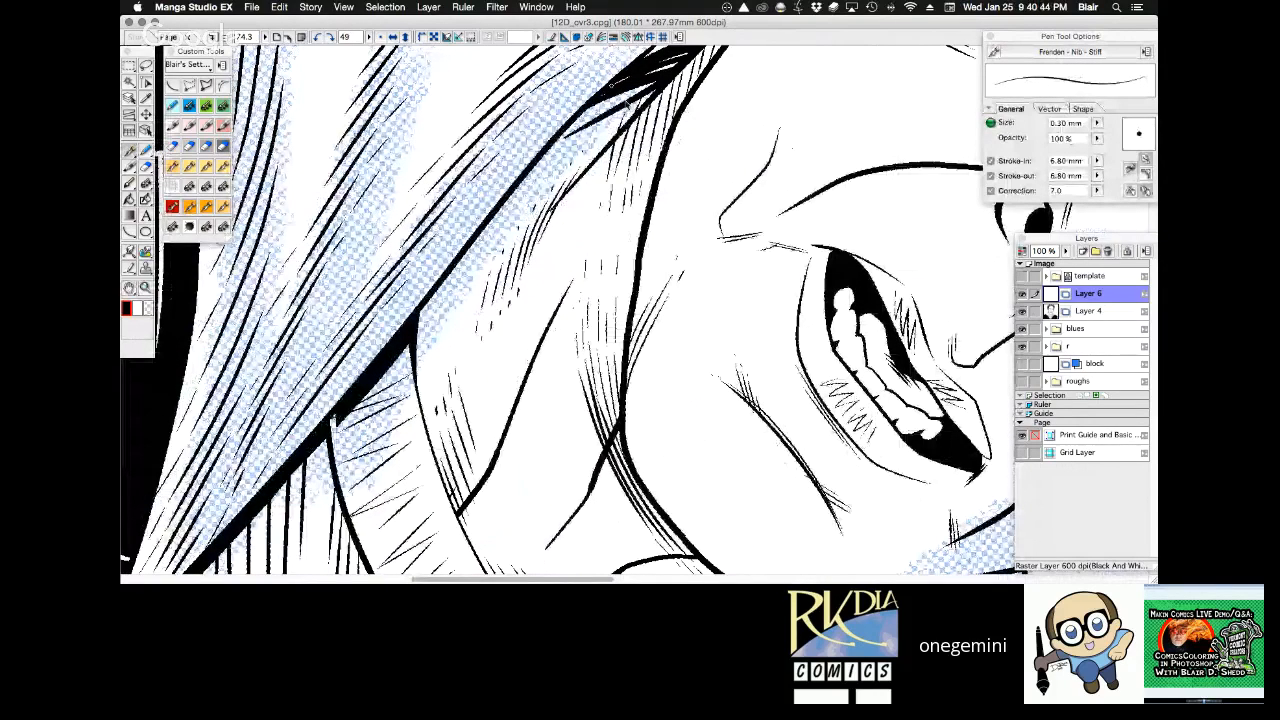
drag(627, 104, 472, 191)
drag(343, 293, 351, 325)
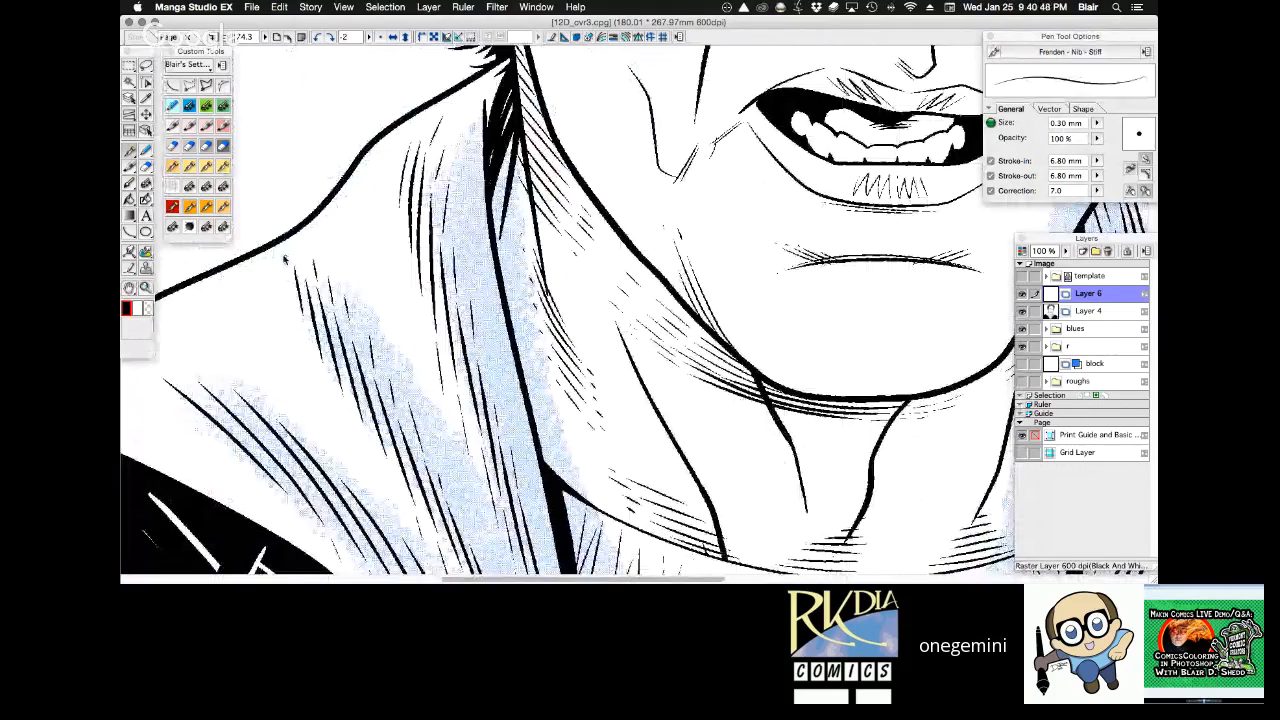
Hide the blues layer folder and check the inked portrait on the full page without its guides.
key(ctrl+space)
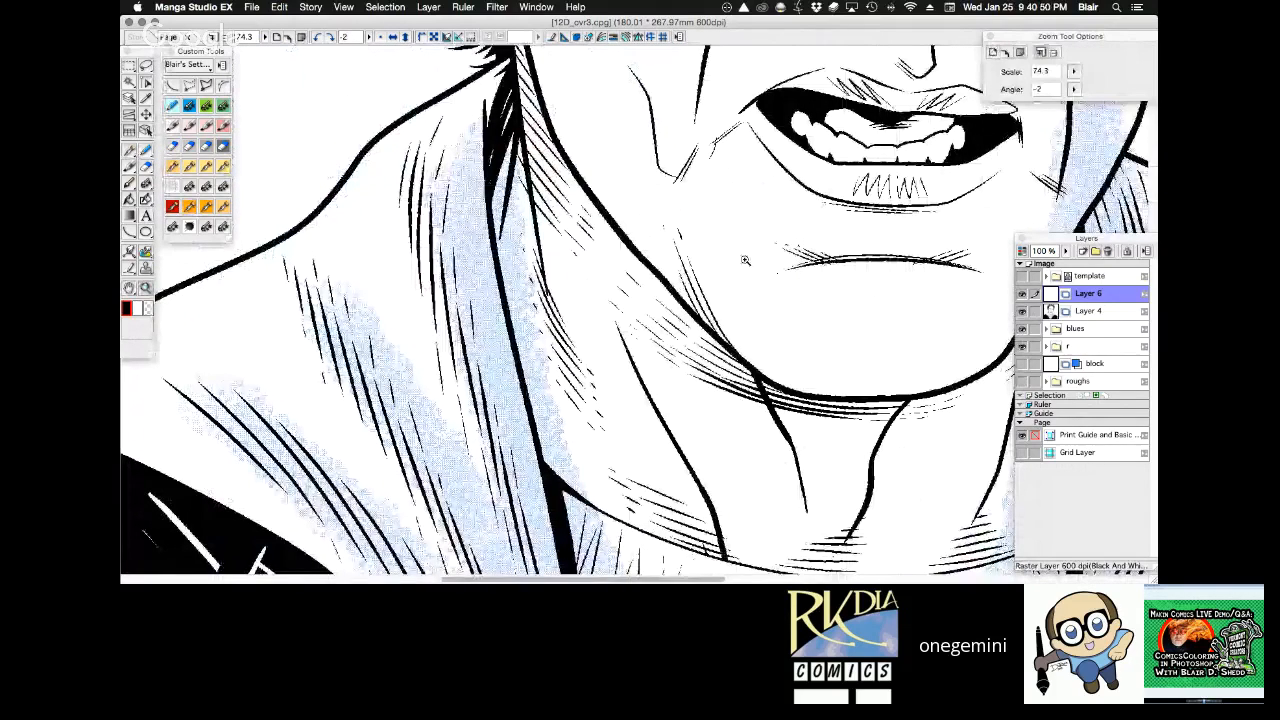
alt+click(745, 260)
alt+click(745, 260)
alt+click(745, 260)
key(shift+space)
drag(862, 271, 870, 205)
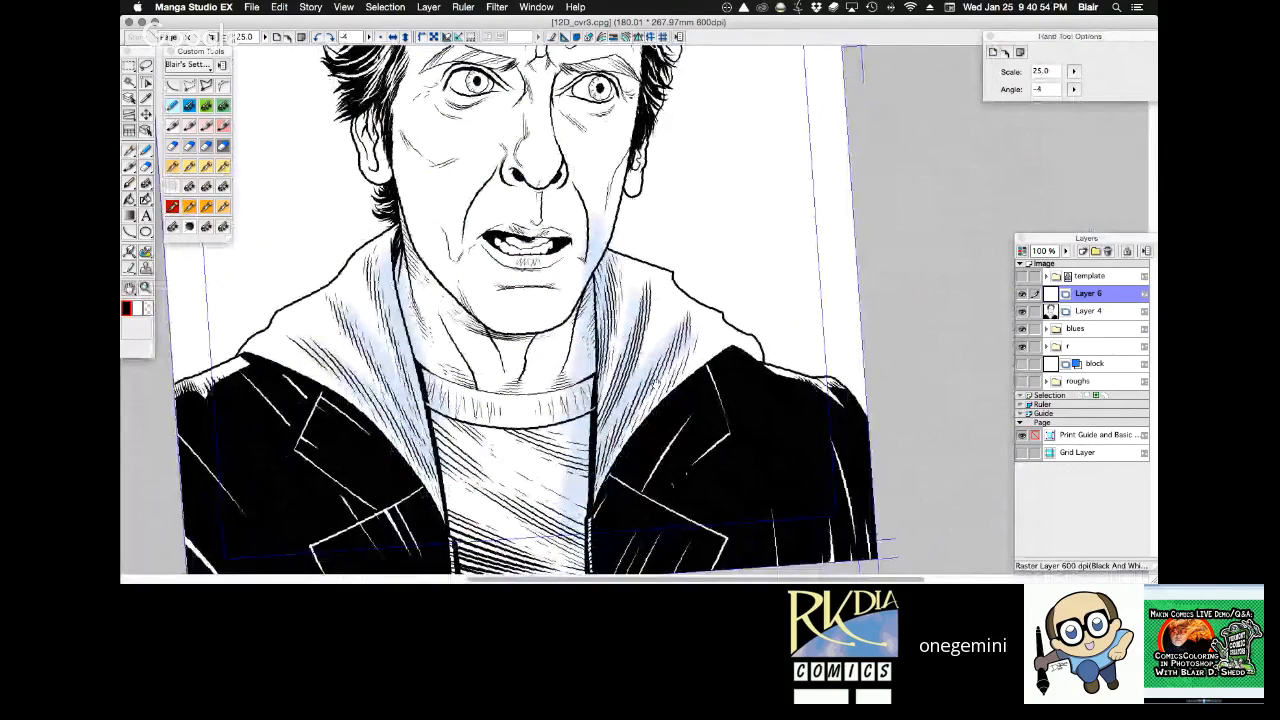
click(656, 382)
drag(690, 110, 731, 356)
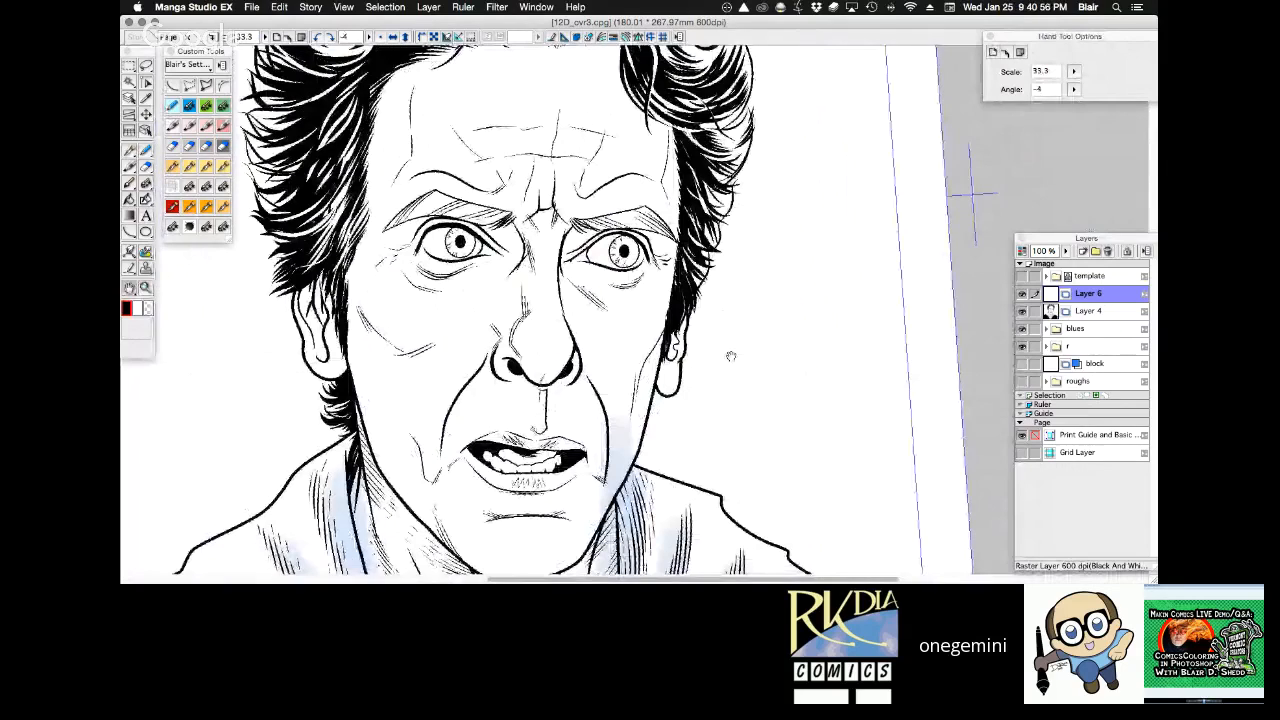
key(shift+space)
drag(767, 293, 768, 302)
drag(768, 302, 772, 276)
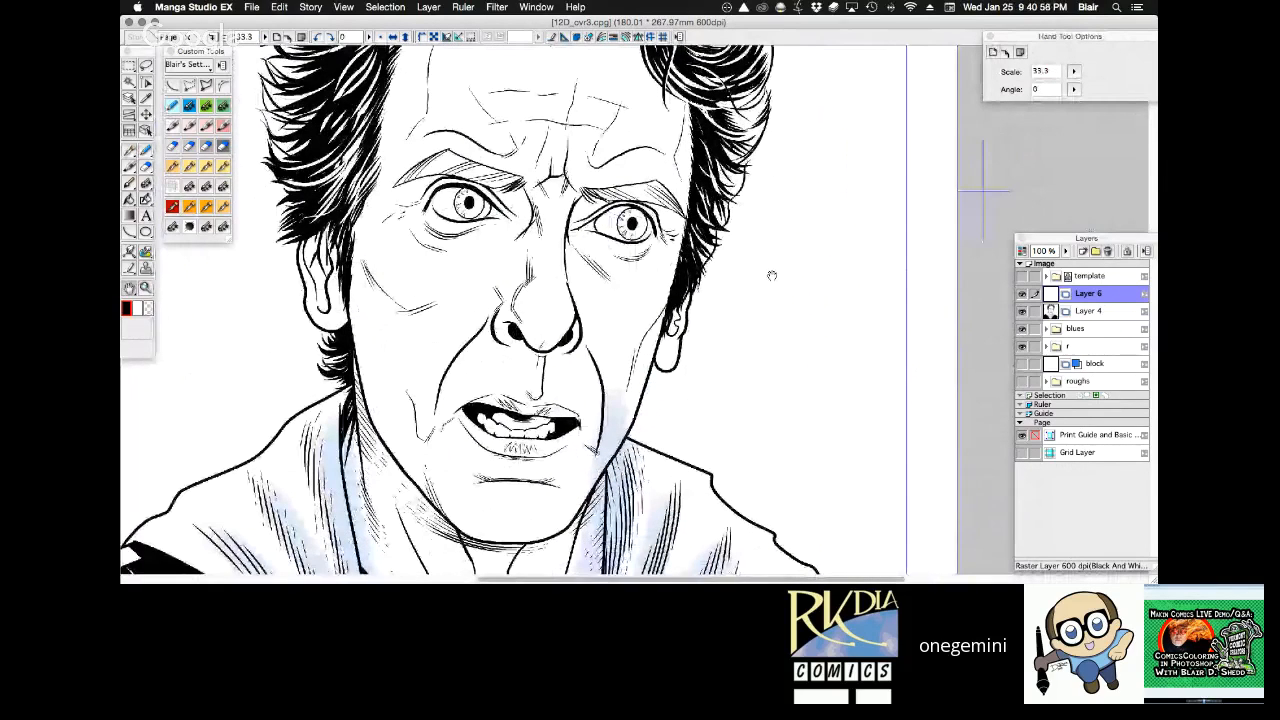
key(super+0)
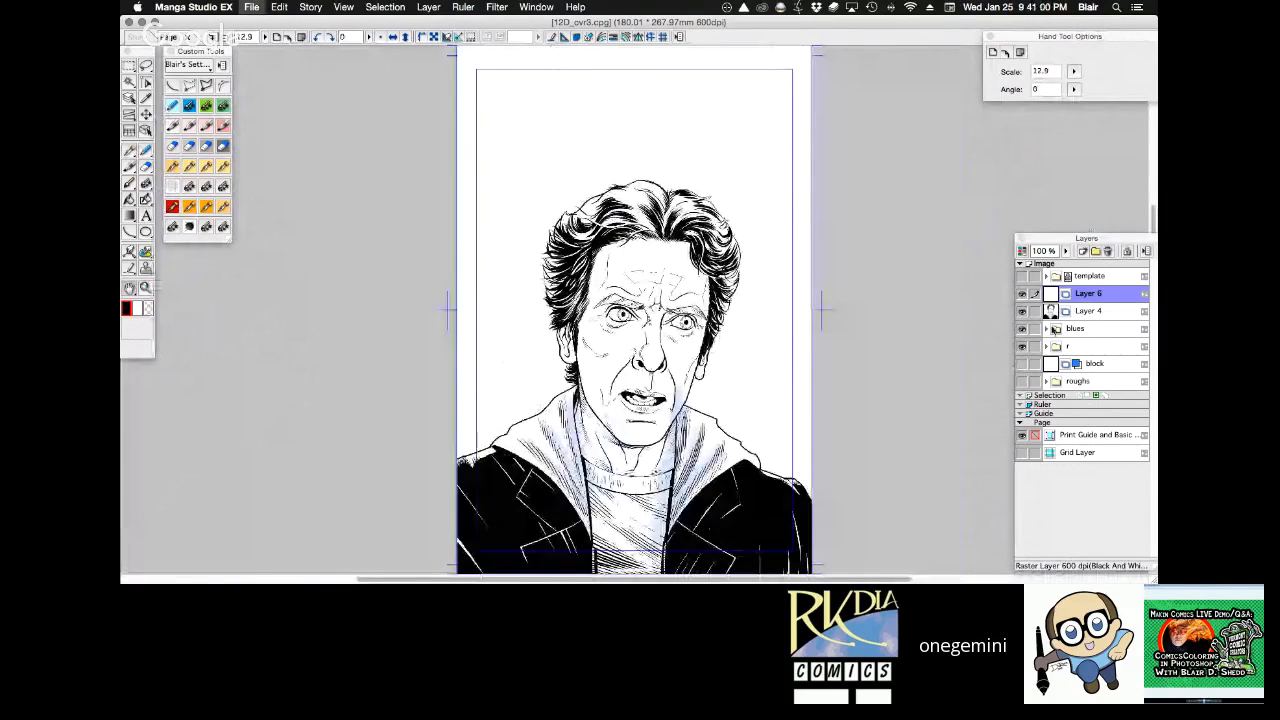
click(1022, 329)
drag(888, 429, 820, 361)
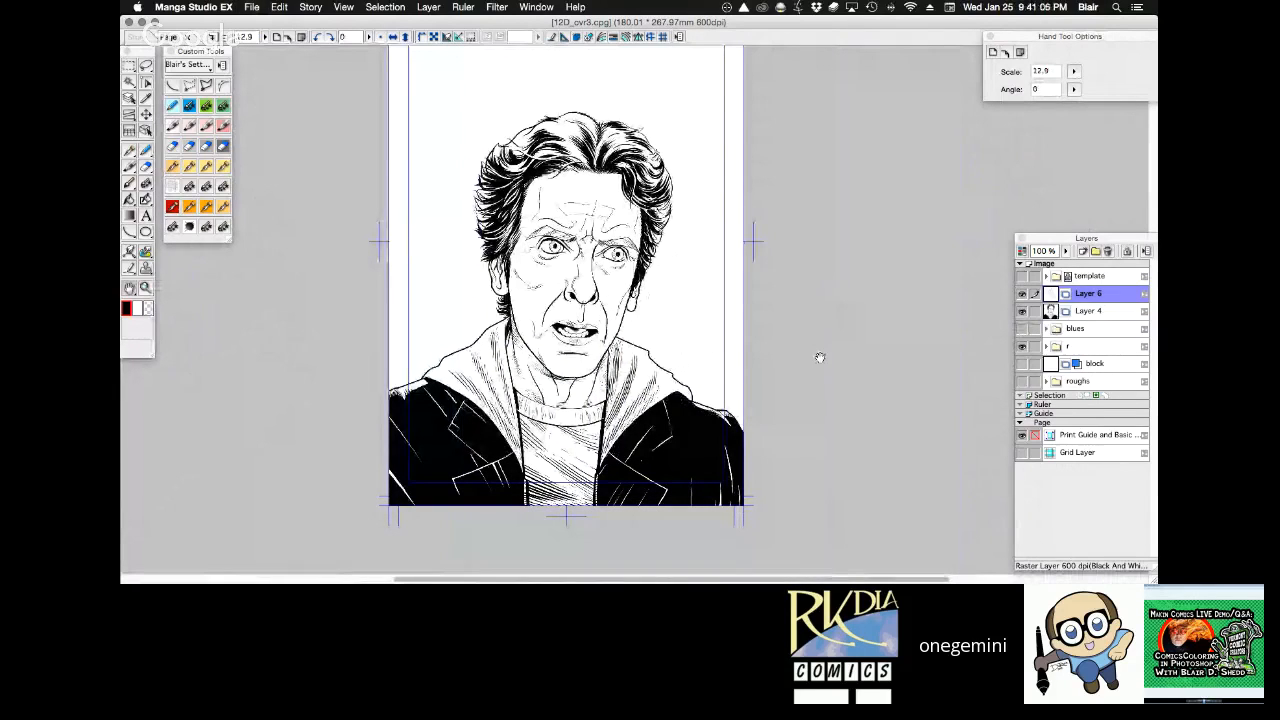
Examine the eyes, brows, forehead and nose up close and compare them with the full-page portrait.
key(super+space)
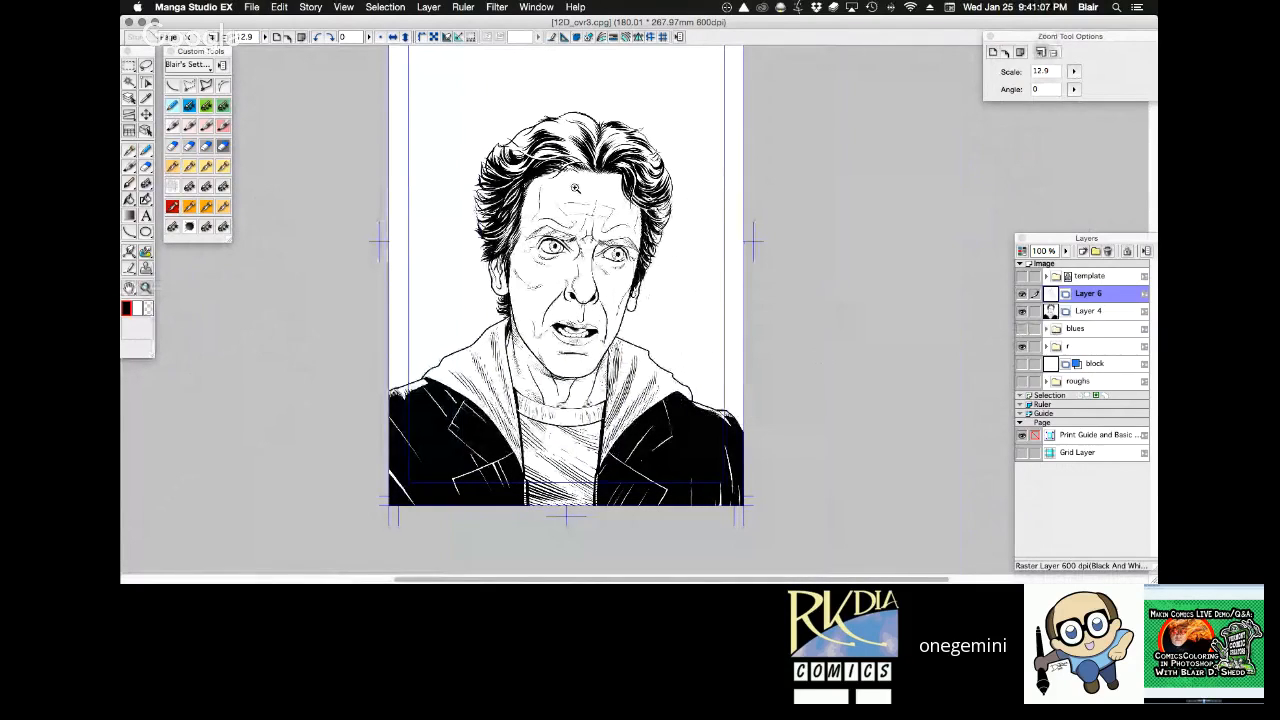
drag(575, 187, 673, 267)
key(shift+space)
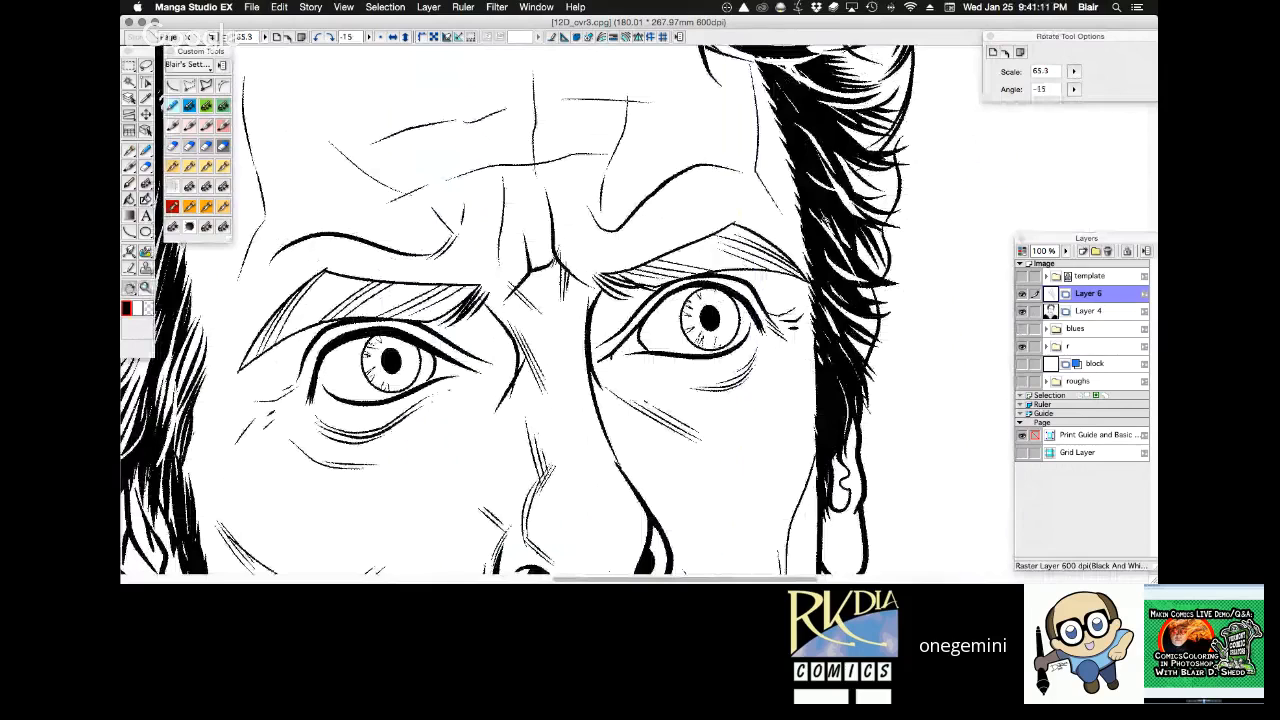
drag(553, 168, 653, 74)
key(shift+space)
drag(653, 74, 657, 74)
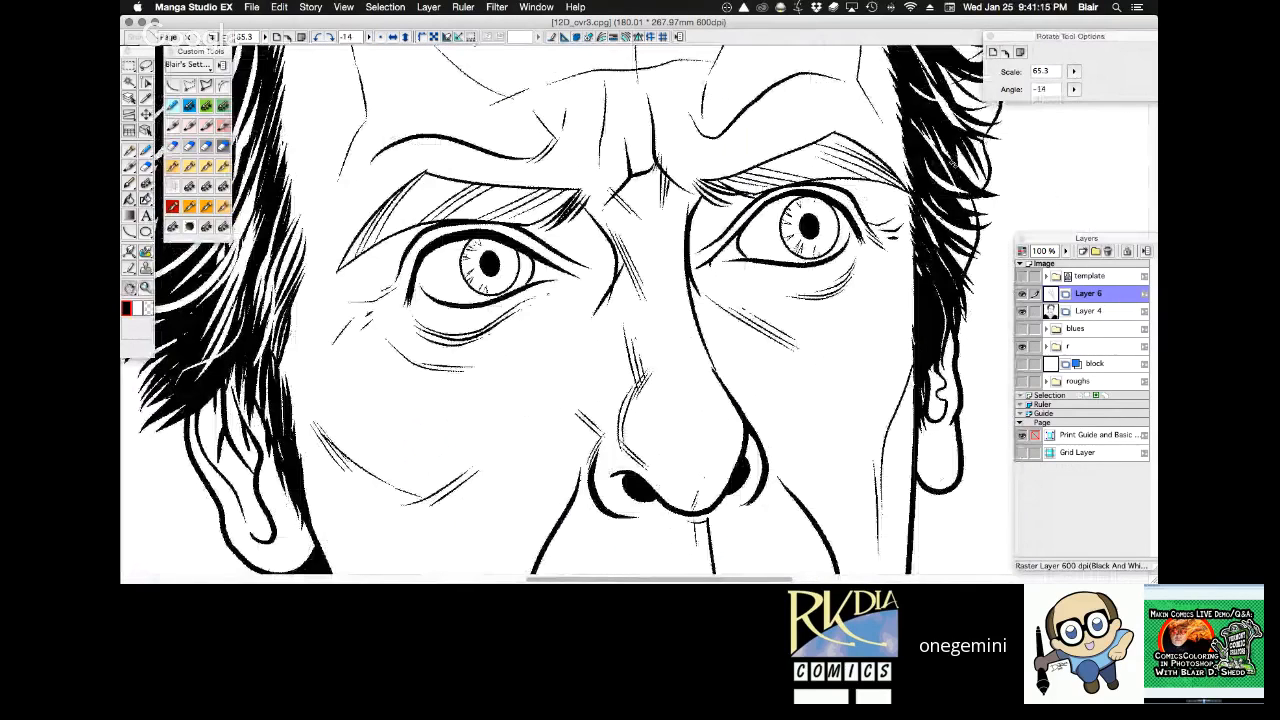
drag(475, 43, 522, 56)
drag(889, 214, 853, 228)
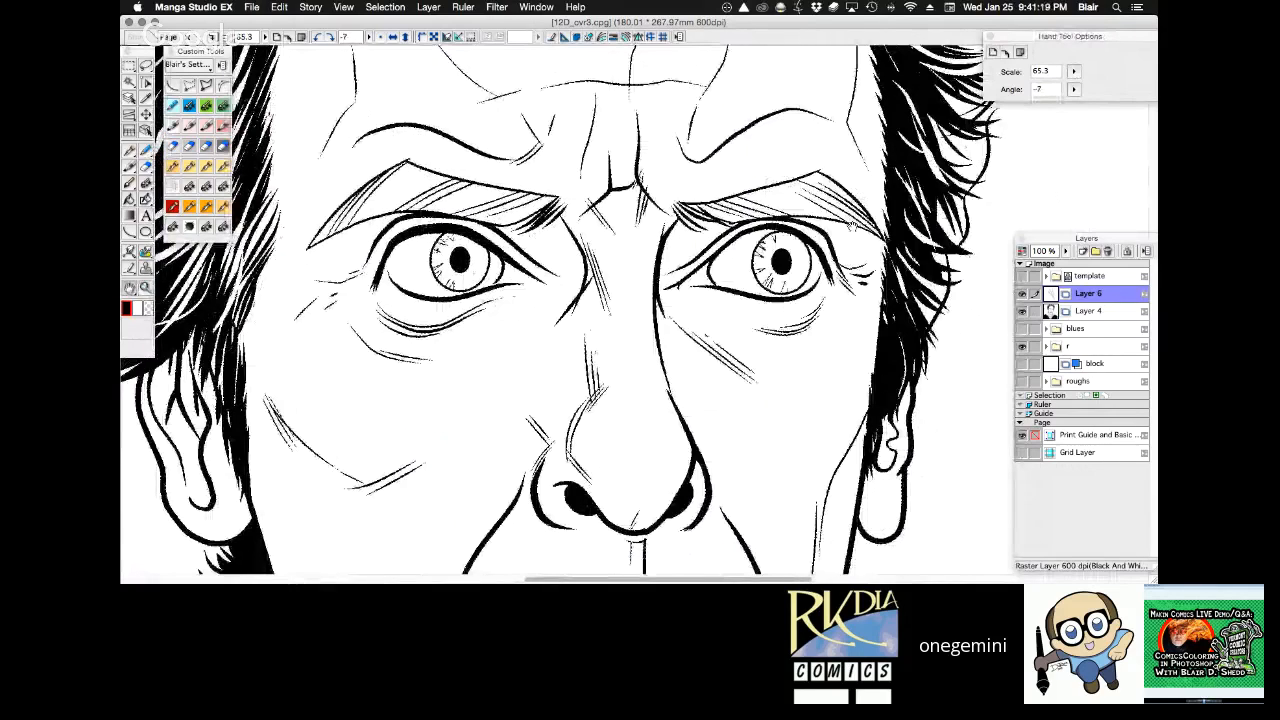
drag(819, 321, 779, 384)
key(super+space)
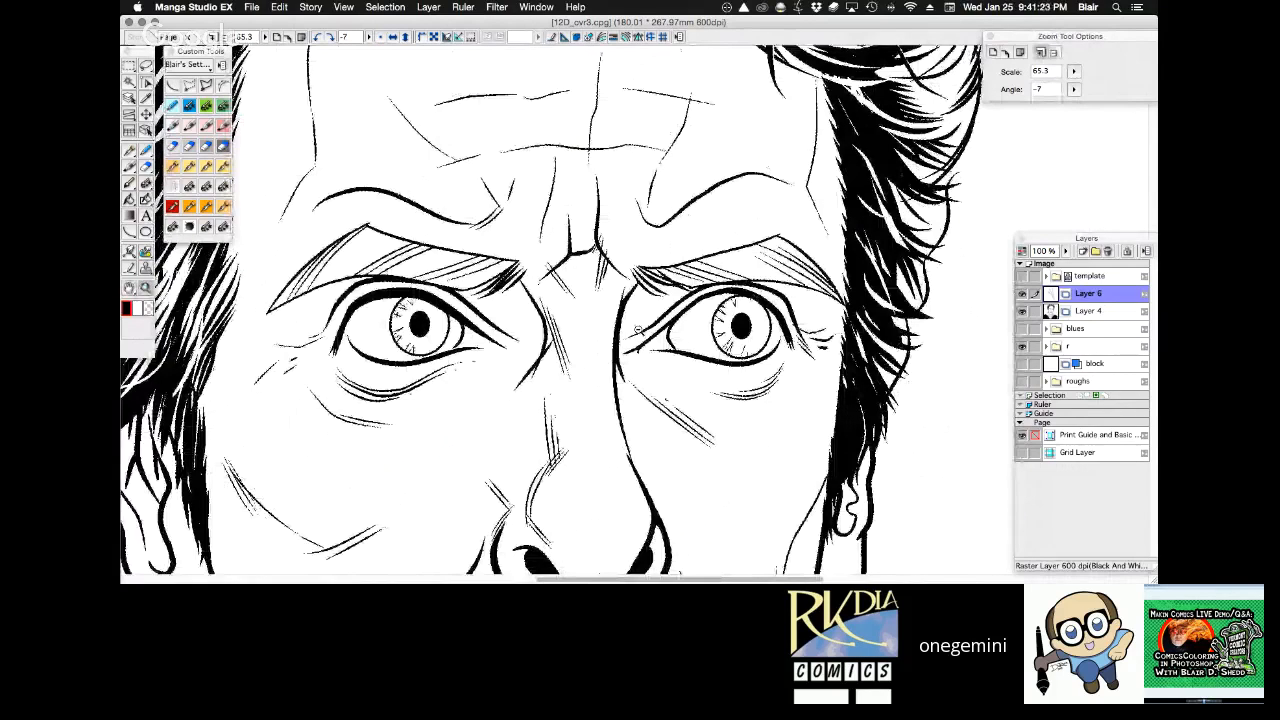
key(super+0)
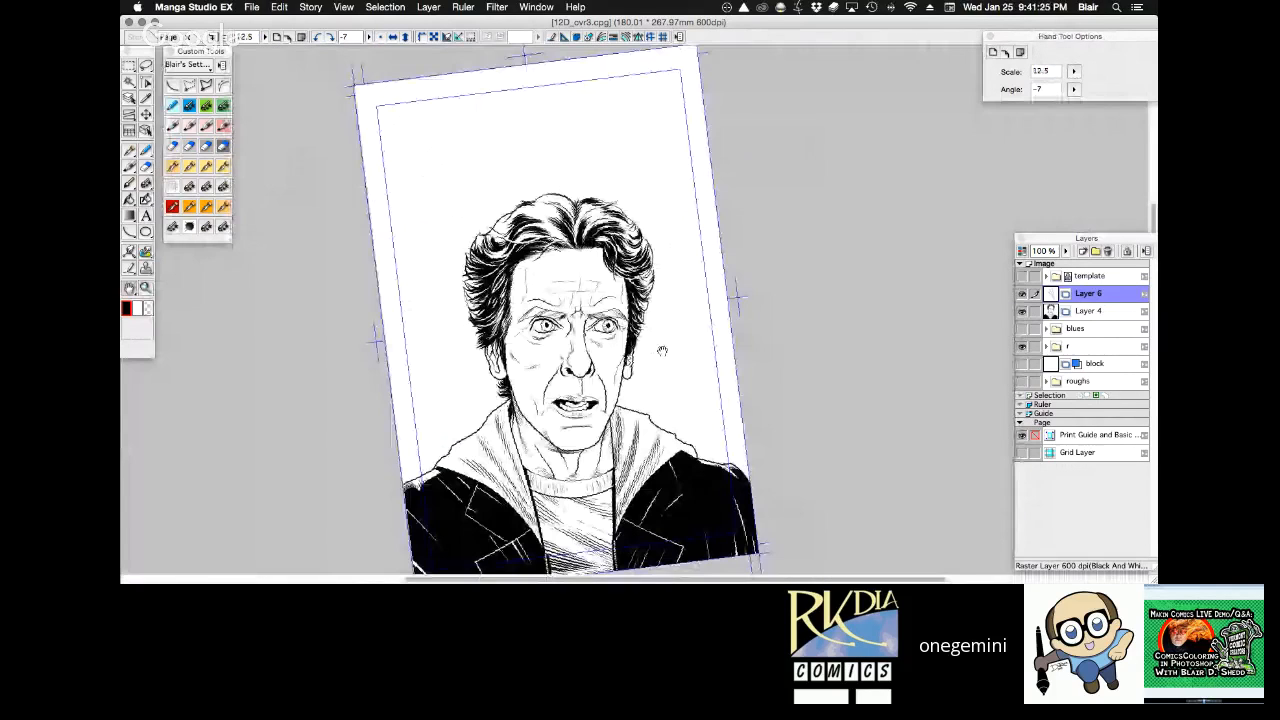
drag(662, 350, 691, 231)
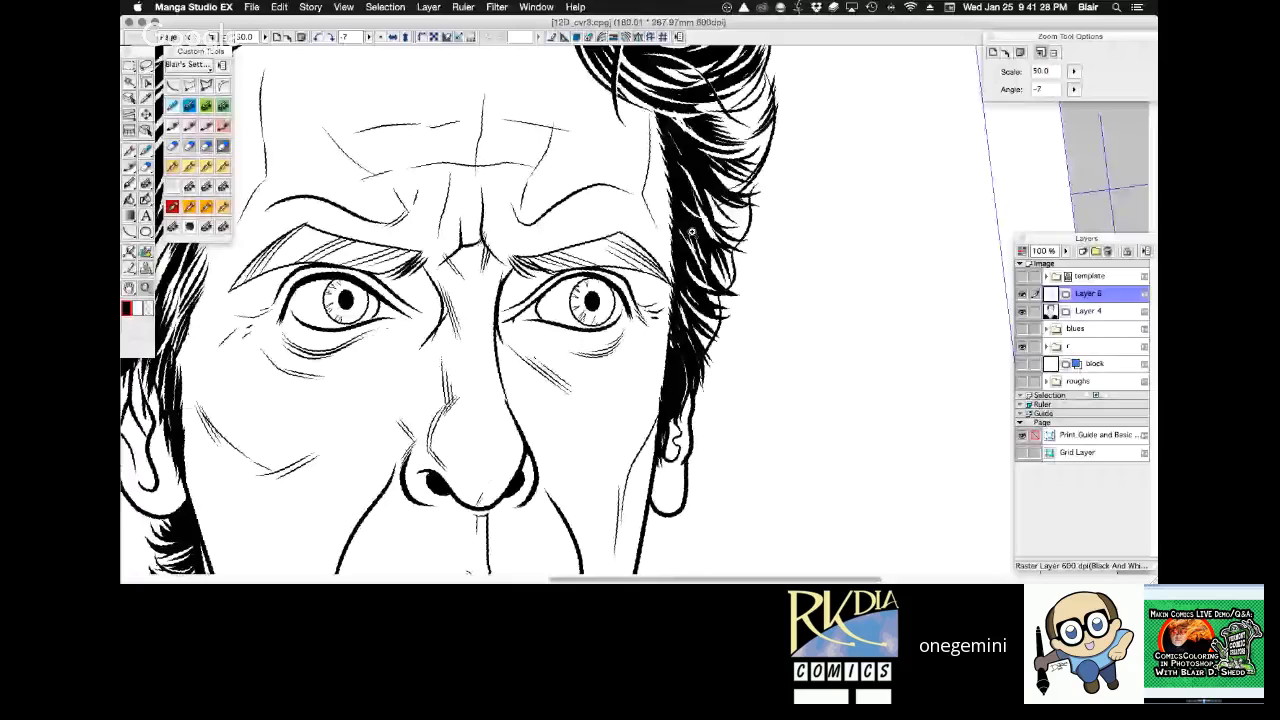
Try to reposition the lassoed left-hand eye and brow with Layer 4 active, and clear the selection.
mouse_move(432, 256)
mouse_down()
mouse_move(517, 261)
mouse_move(548, 346)
mouse_move(522, 262)
mouse_up()
key(l)
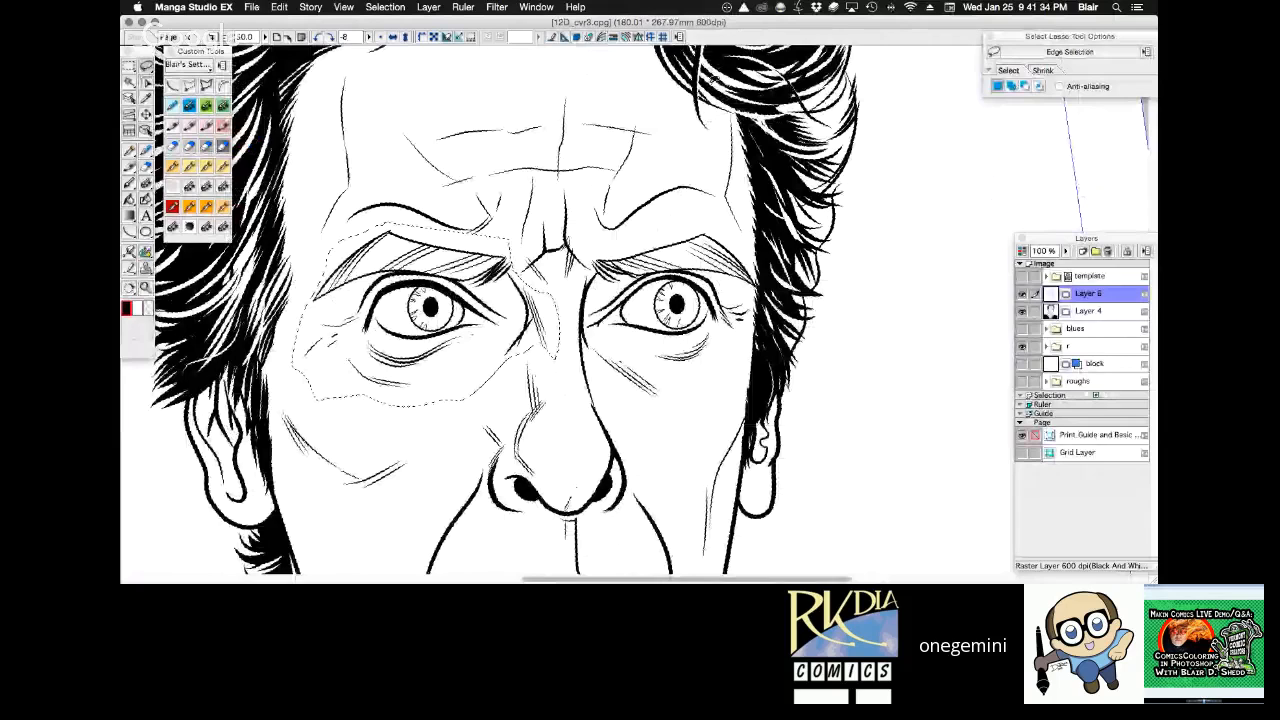
key(k)
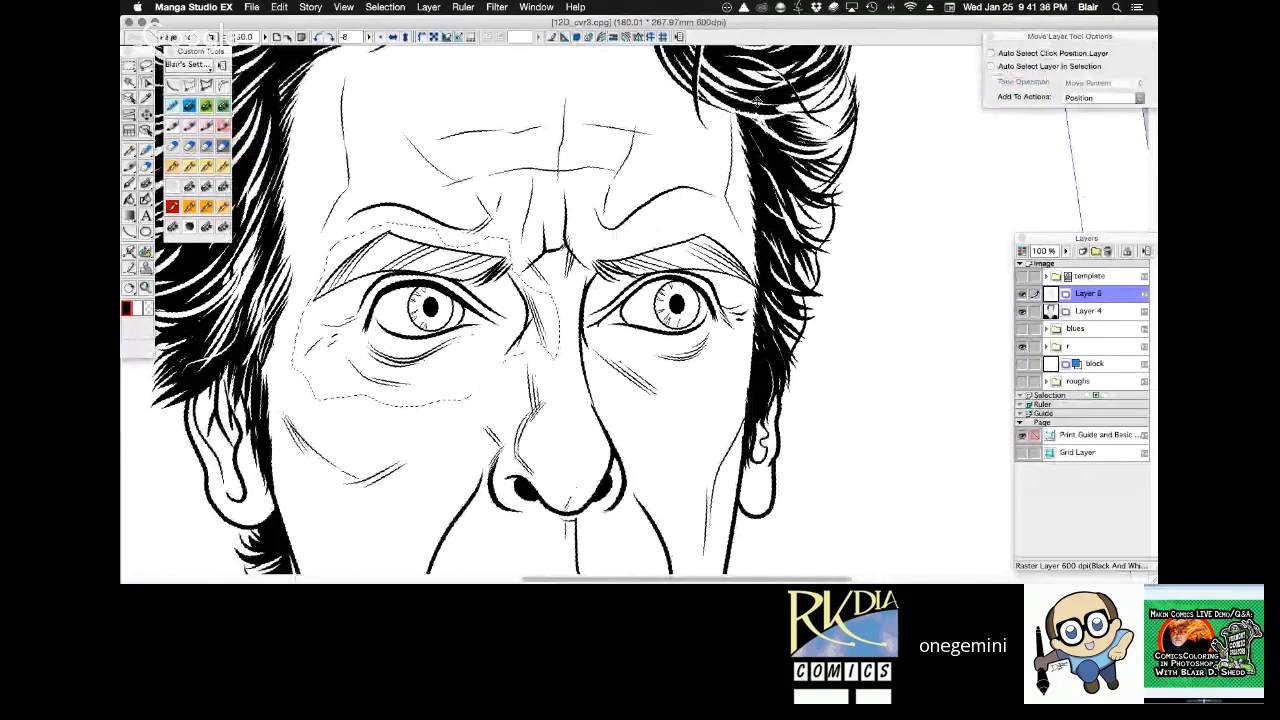
click(1080, 313)
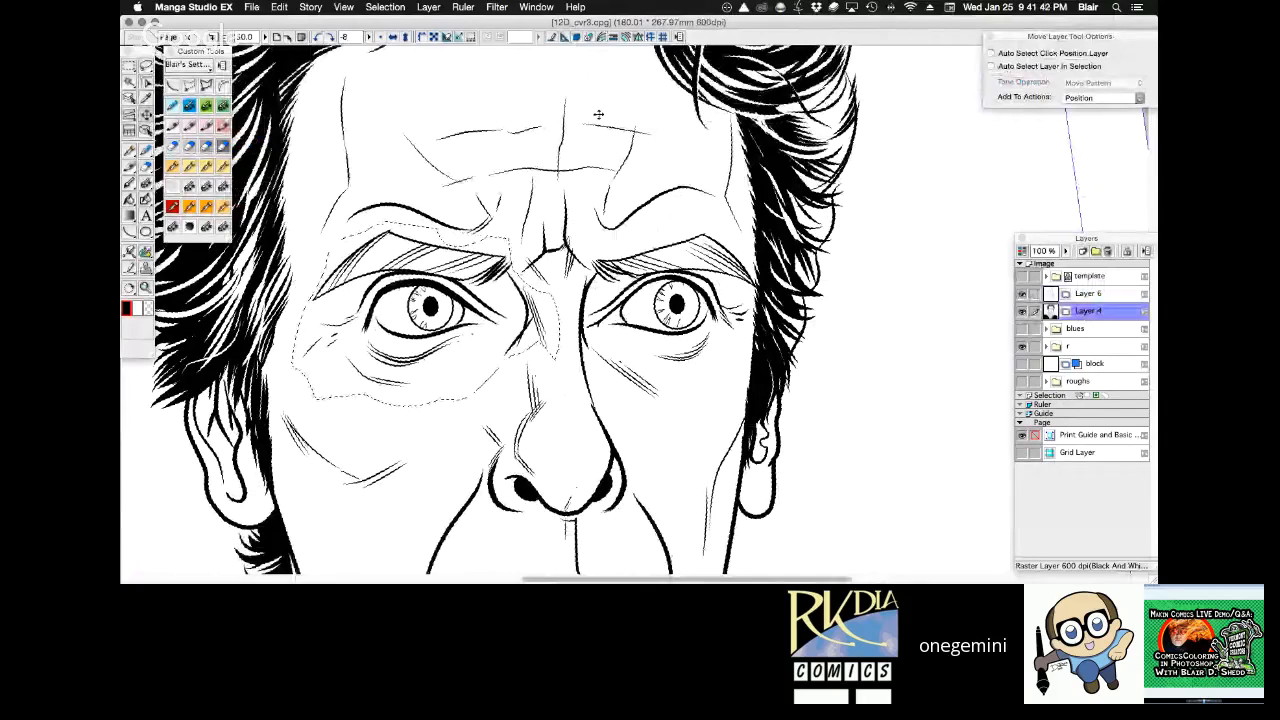
key(super+d)
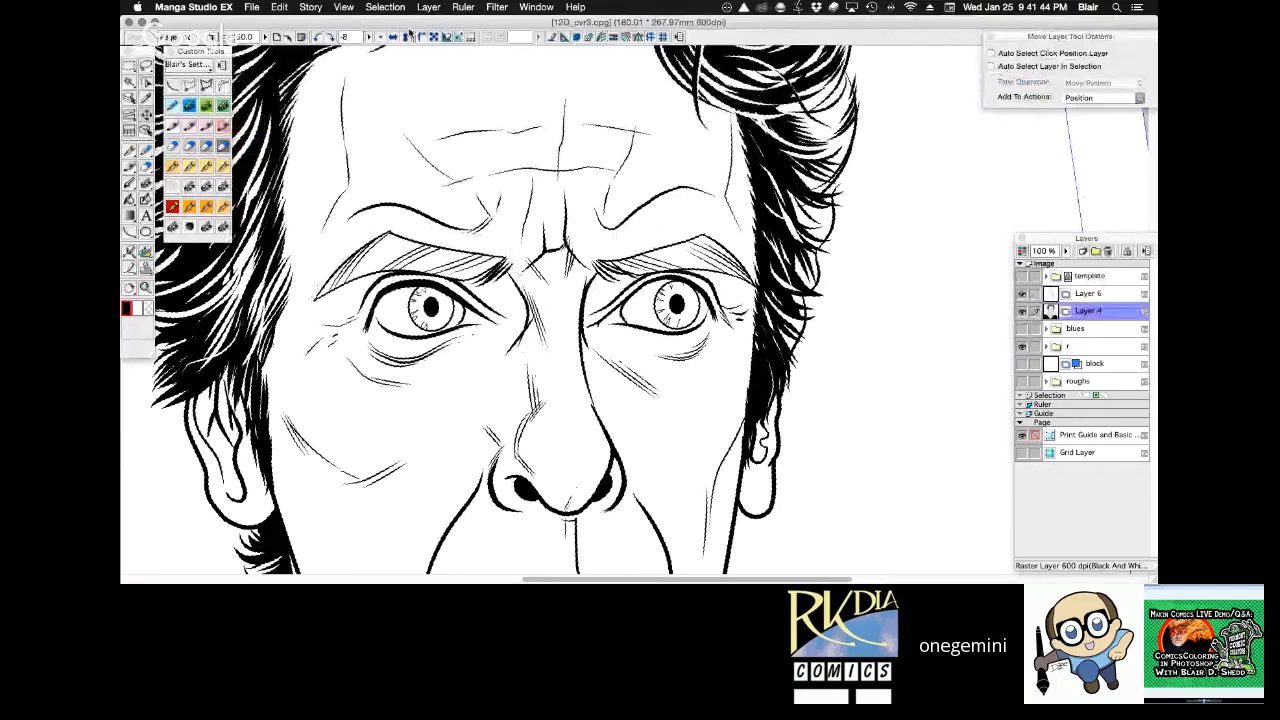
Straighten the page view and save the cover file.
click(409, 36)
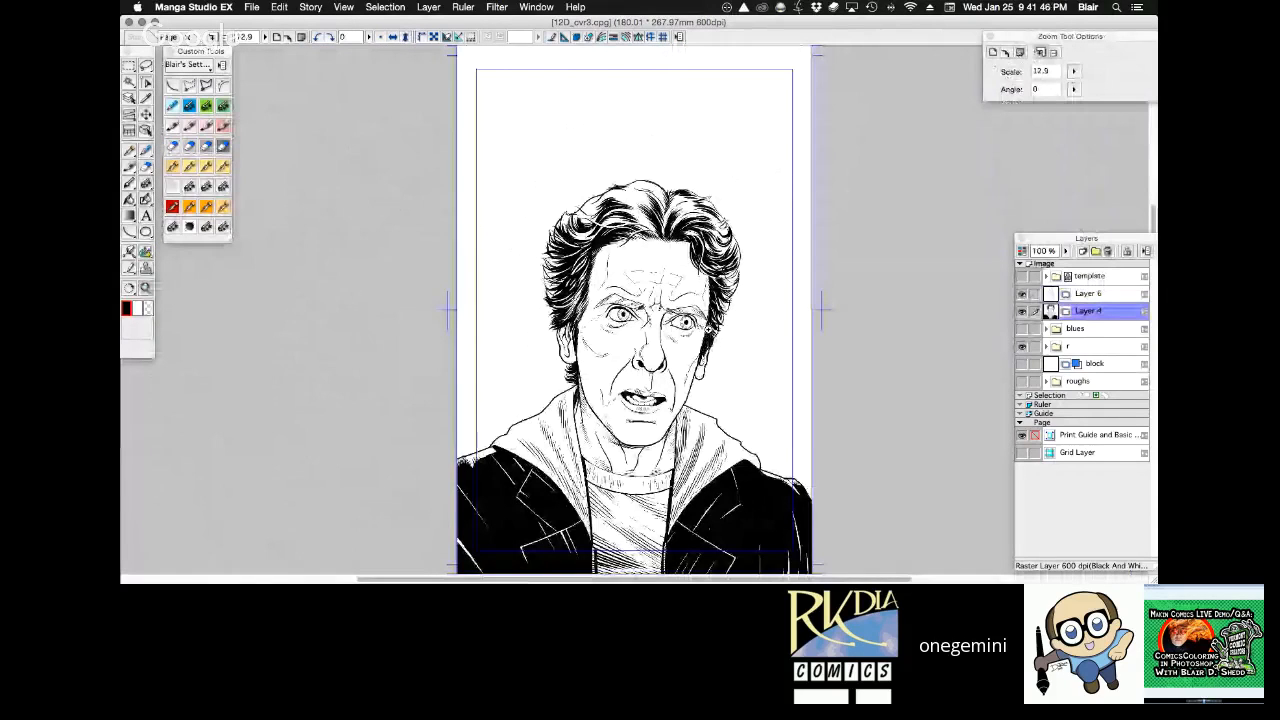
click(711, 328)
key(super+s)
drag(755, 393, 841, 285)
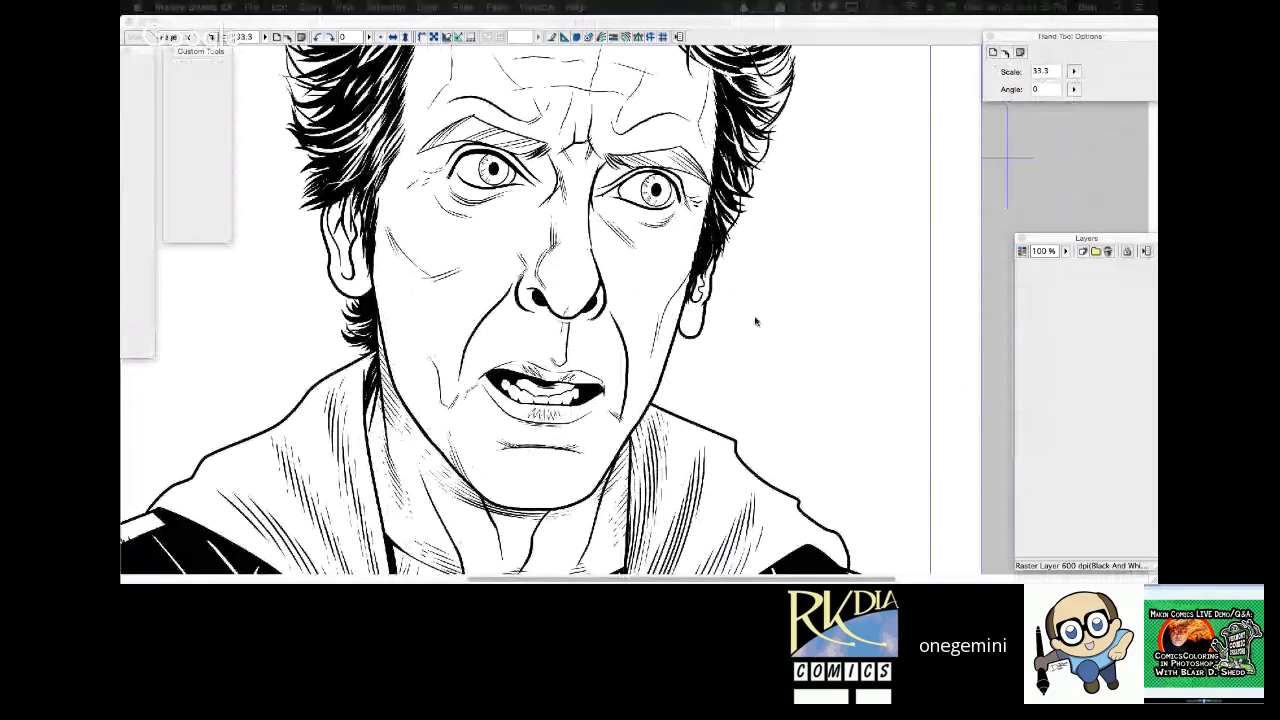
Redraw the short upward crease stroke on the left-hand cheek beside the mouth on Layer 4 with the 0.30 mm pen.
click(621, 338)
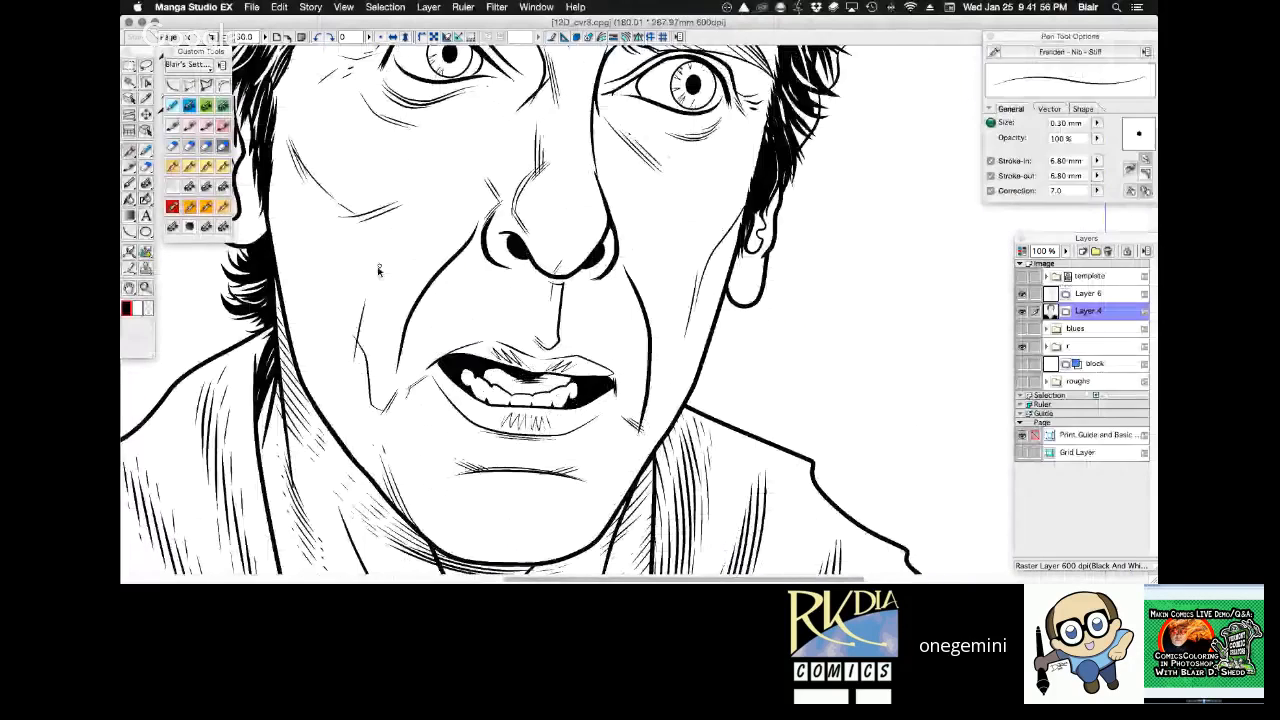
key(super+z)
drag(354, 350, 364, 299)
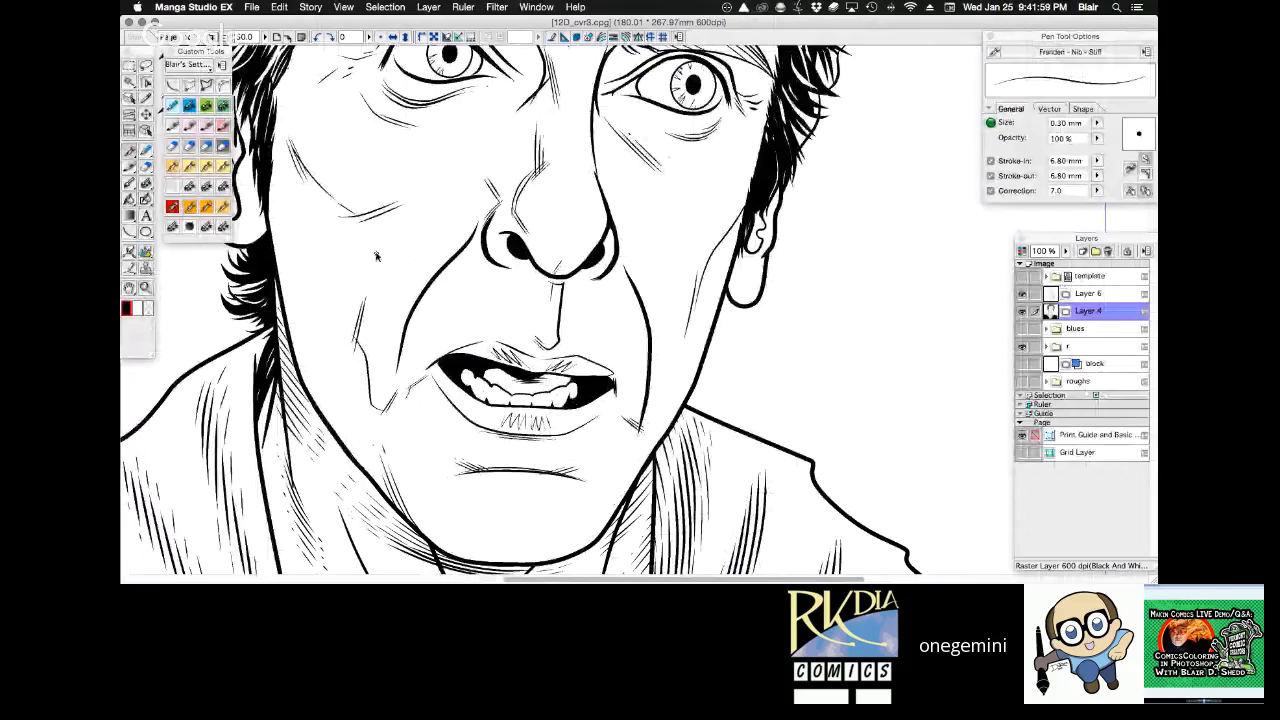
drag(813, 257, 845, 234)
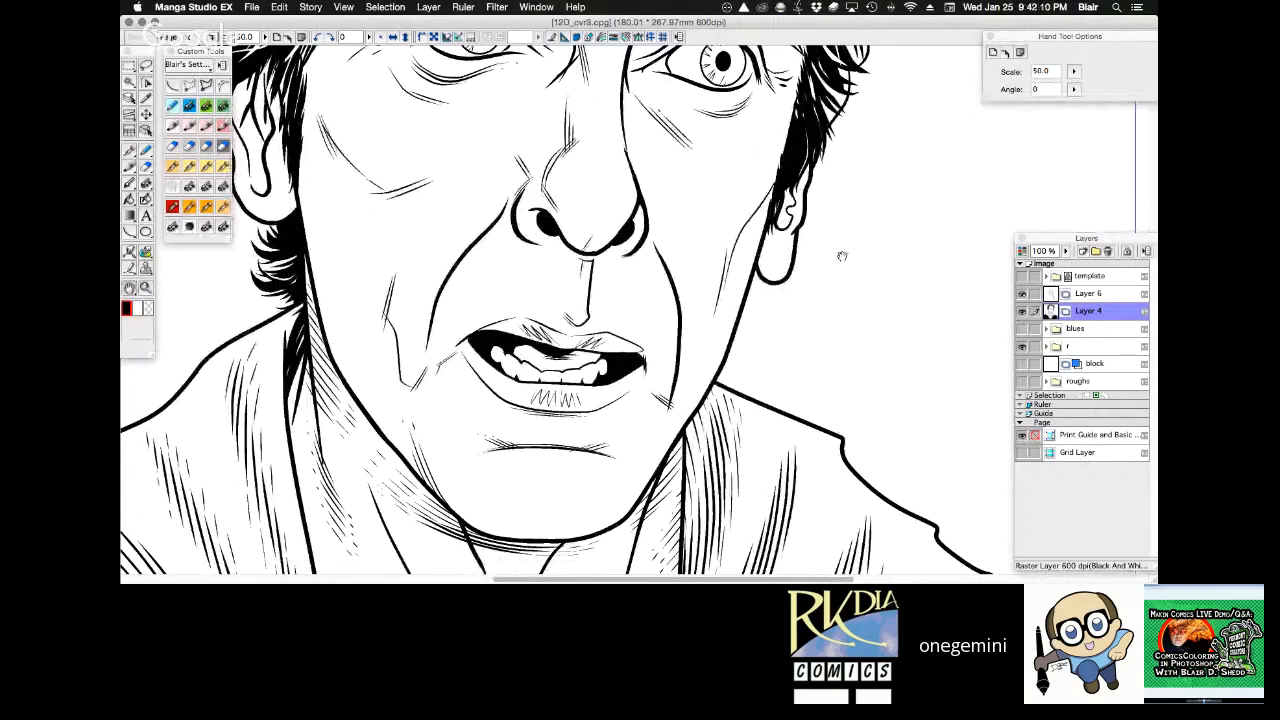
Select the blank background around the figure with the Magic Wand and convert the selection into a Quick Mask.
alt+click(676, 282)
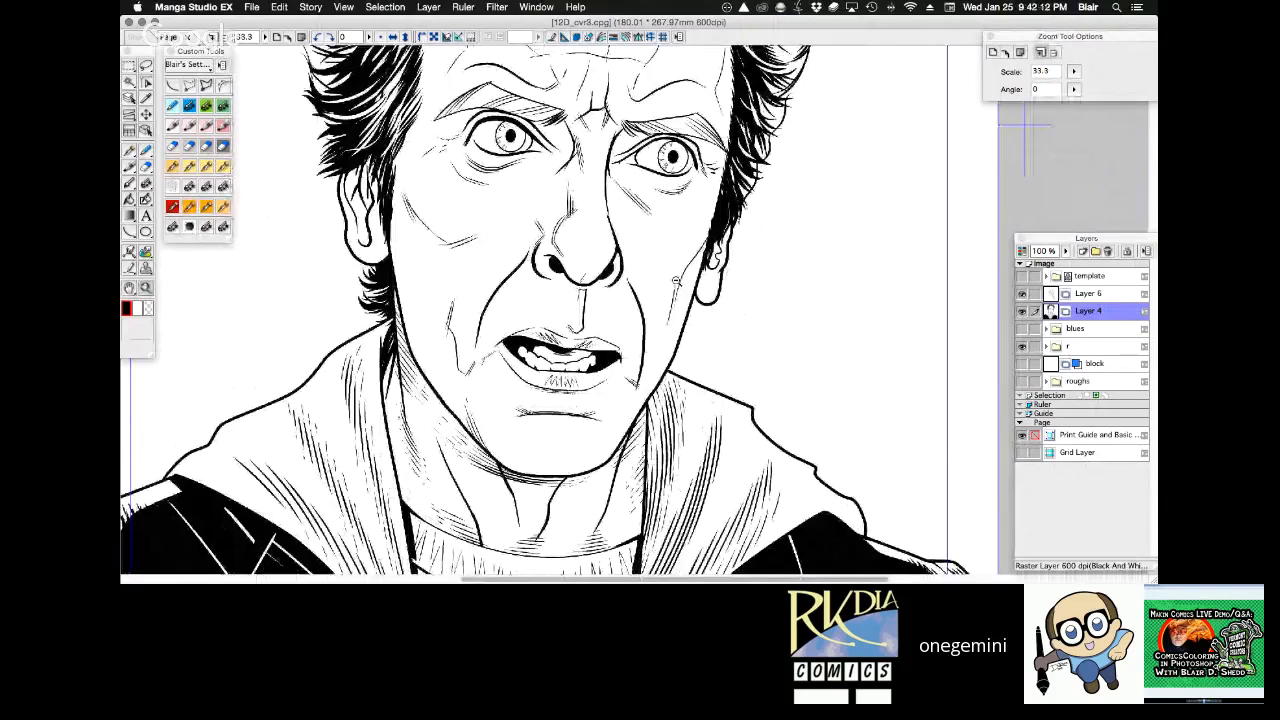
key(super+0)
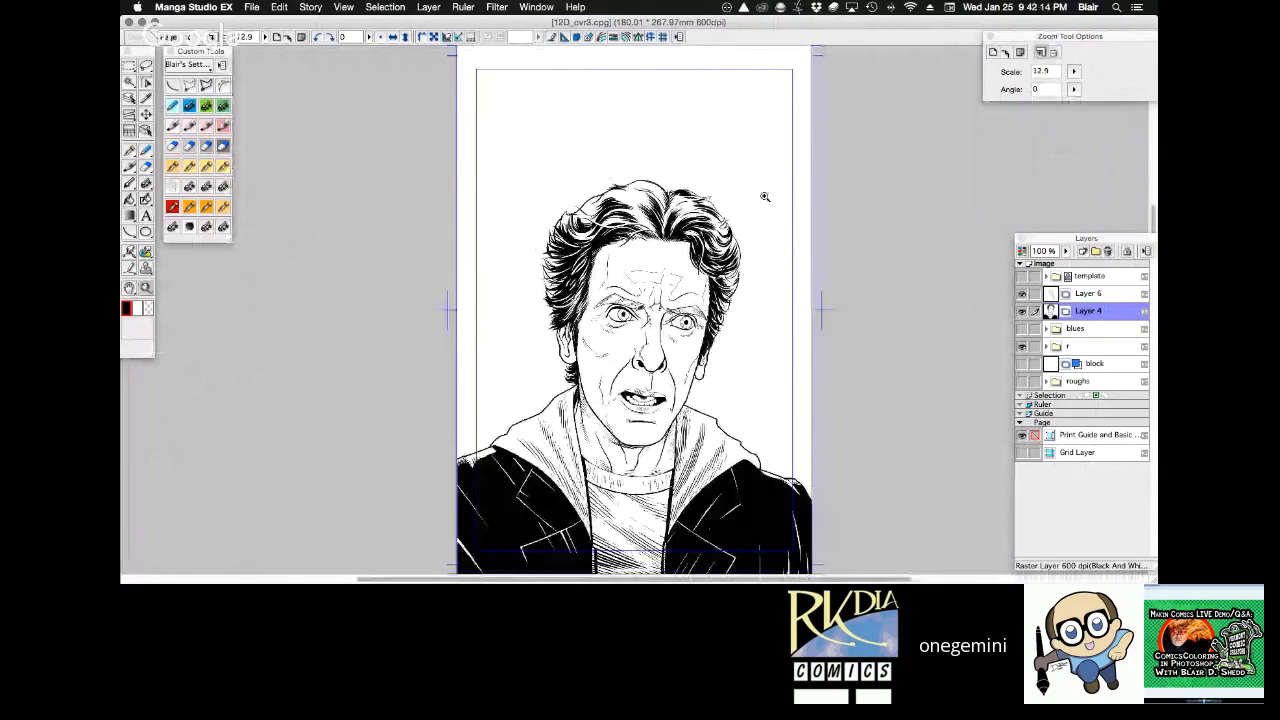
key(w)
click(765, 197)
key(super+m)
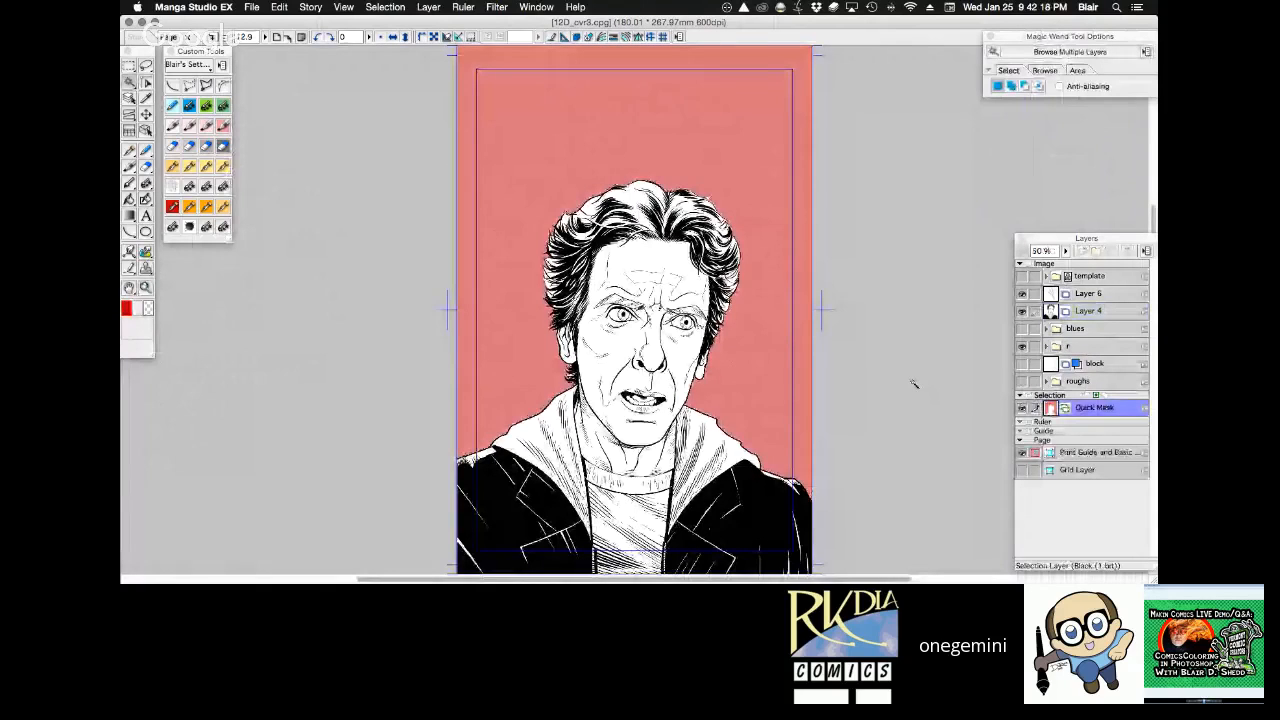
Paint the Quick Mask over the dark hair tips below and above the left-hand ear with the 0.55 mm pen.
key(super+space)
drag(553, 346, 621, 416)
click(558, 224)
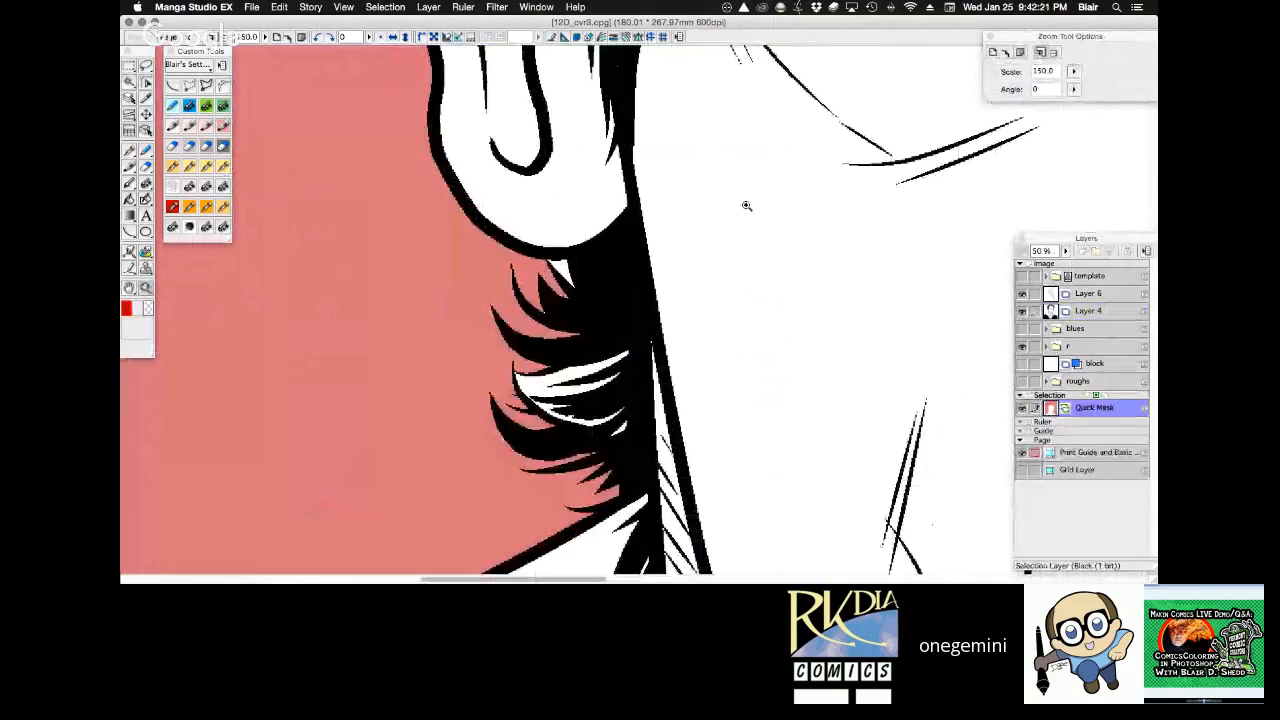
key(p)
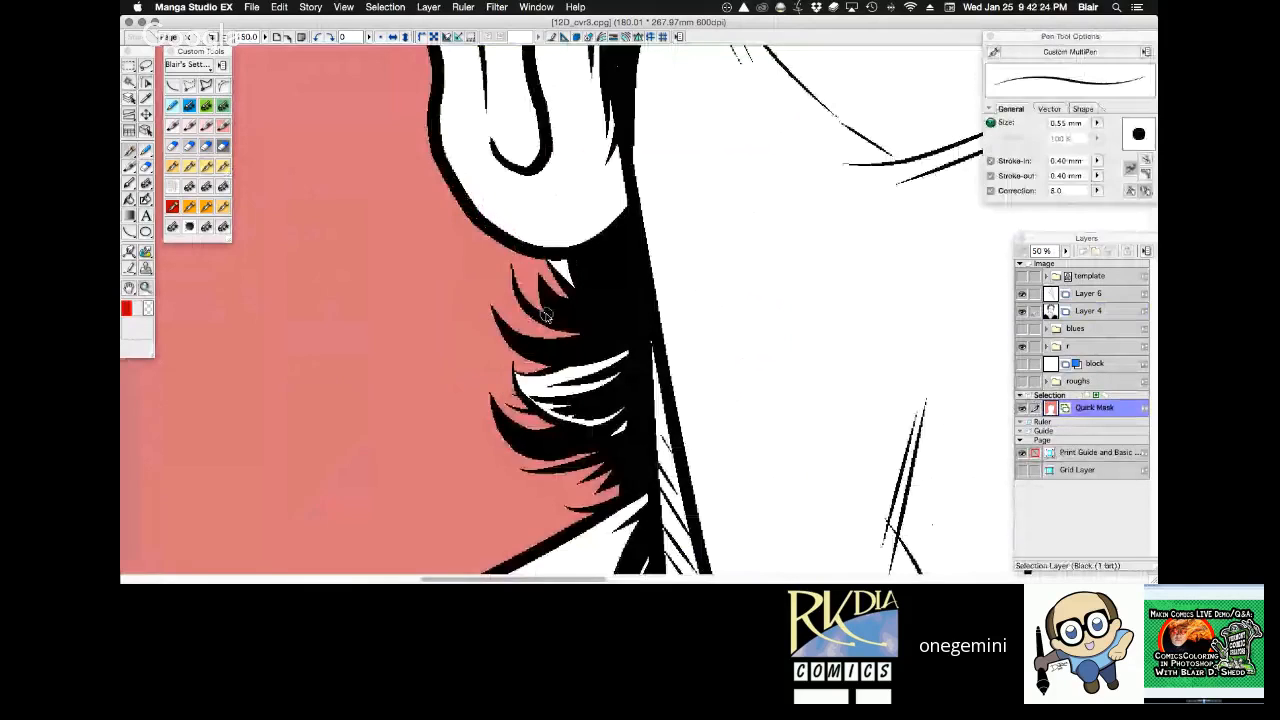
click(541, 314)
key(space)
drag(691, 233, 661, 387)
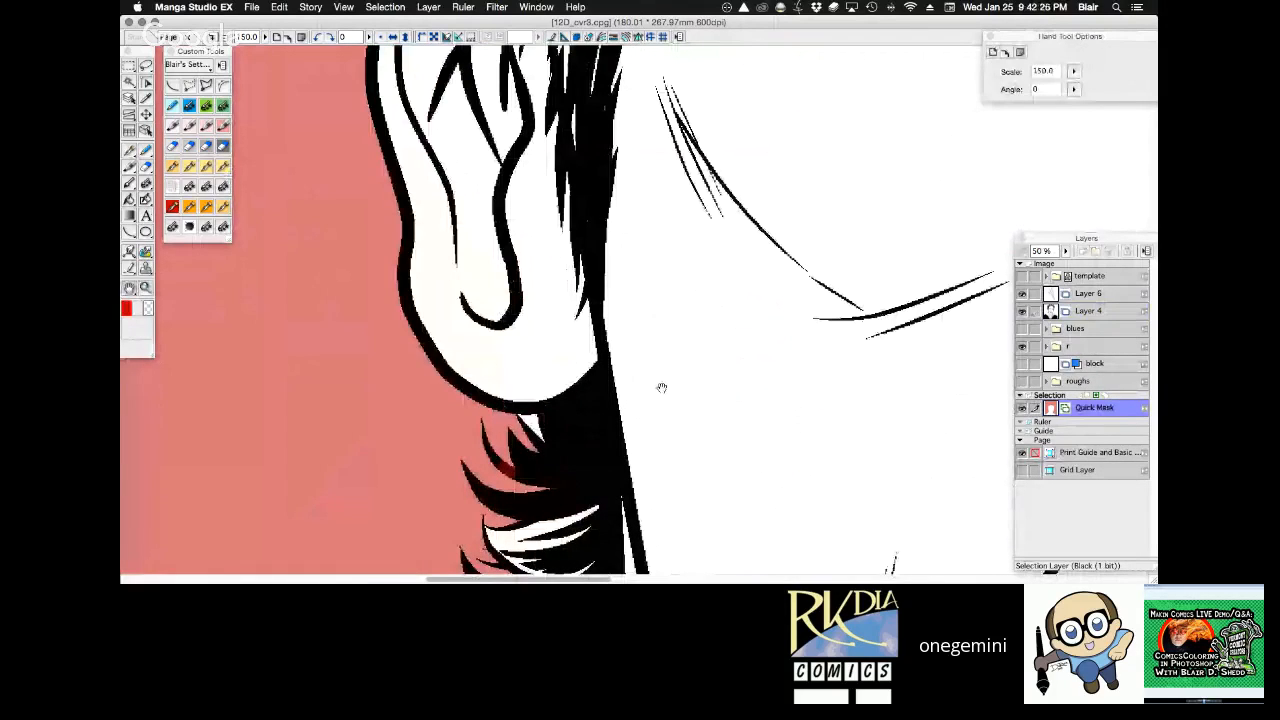
drag(661, 112, 651, 544)
drag(376, 405, 400, 302)
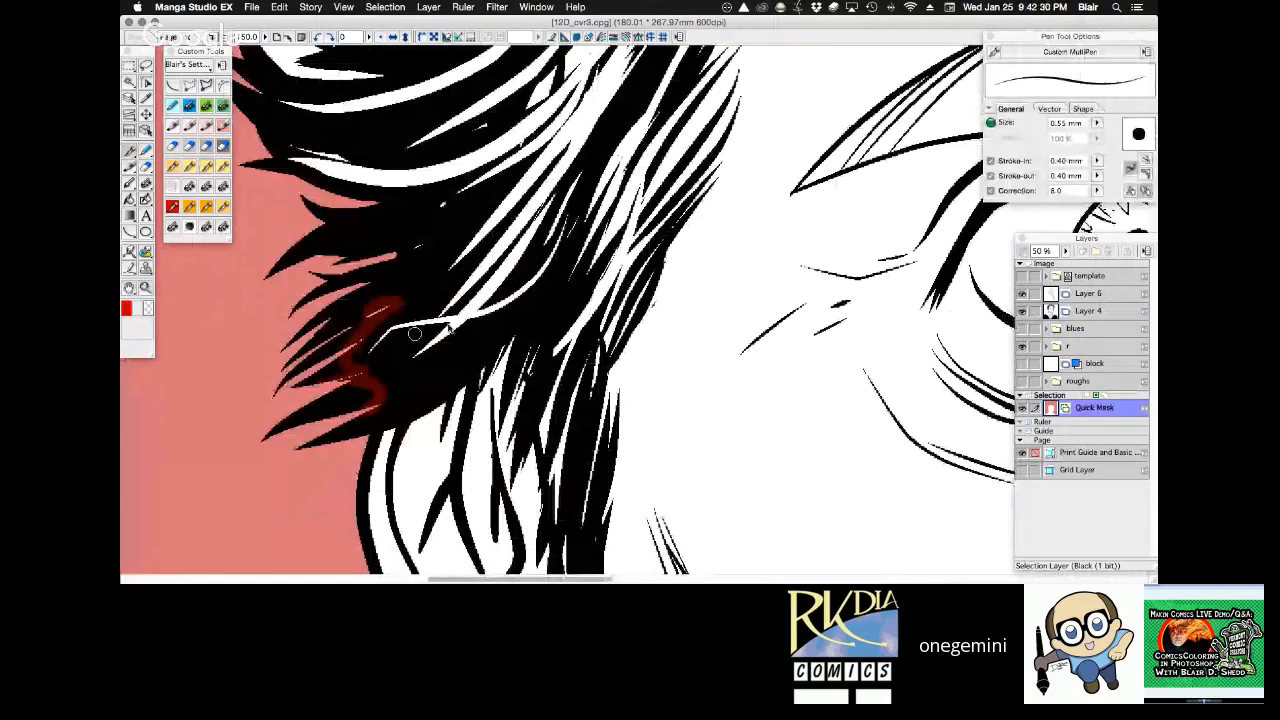
mouse_move(418, 247)
mouse_down()
mouse_move(345, 293)
mouse_move(384, 260)
mouse_move(458, 530)
mouse_up()
key(super+z)
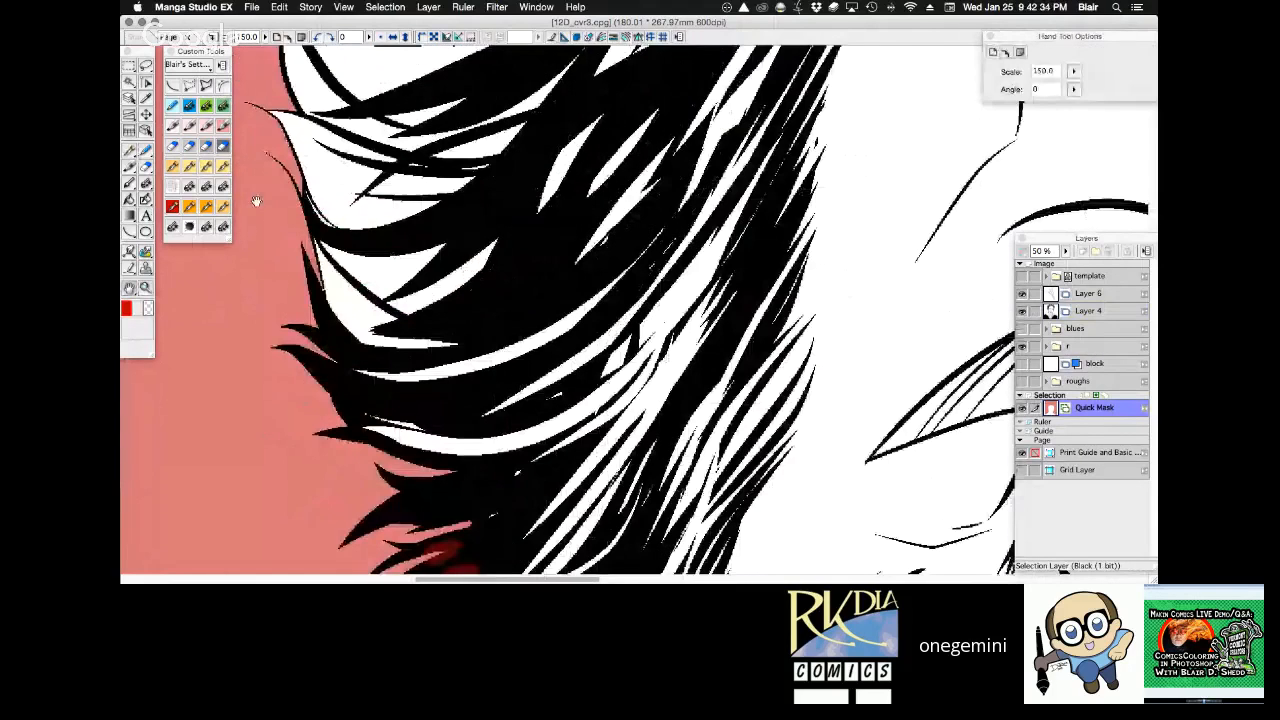
Extend the Quick Mask into the stray hair strands along the left-hand side and upper curl with the 0.55 mm pen.
drag(338, 361, 319, 347)
key(space)
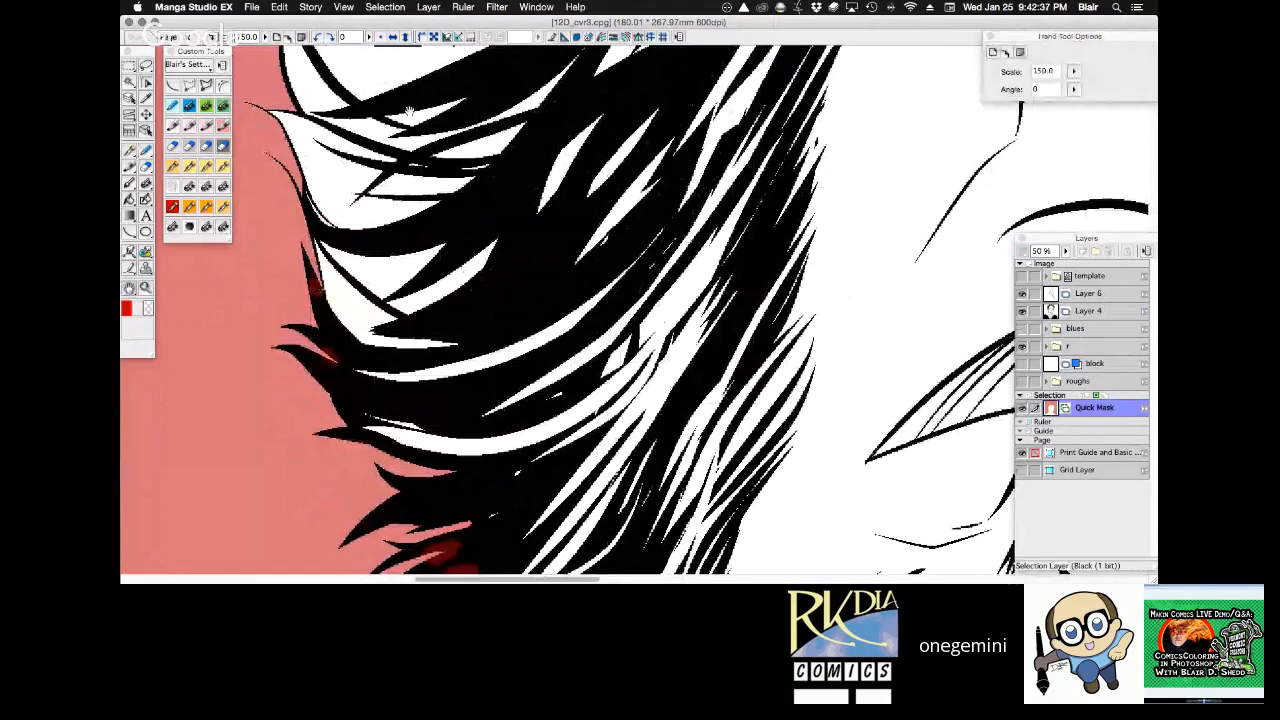
drag(409, 112, 406, 392)
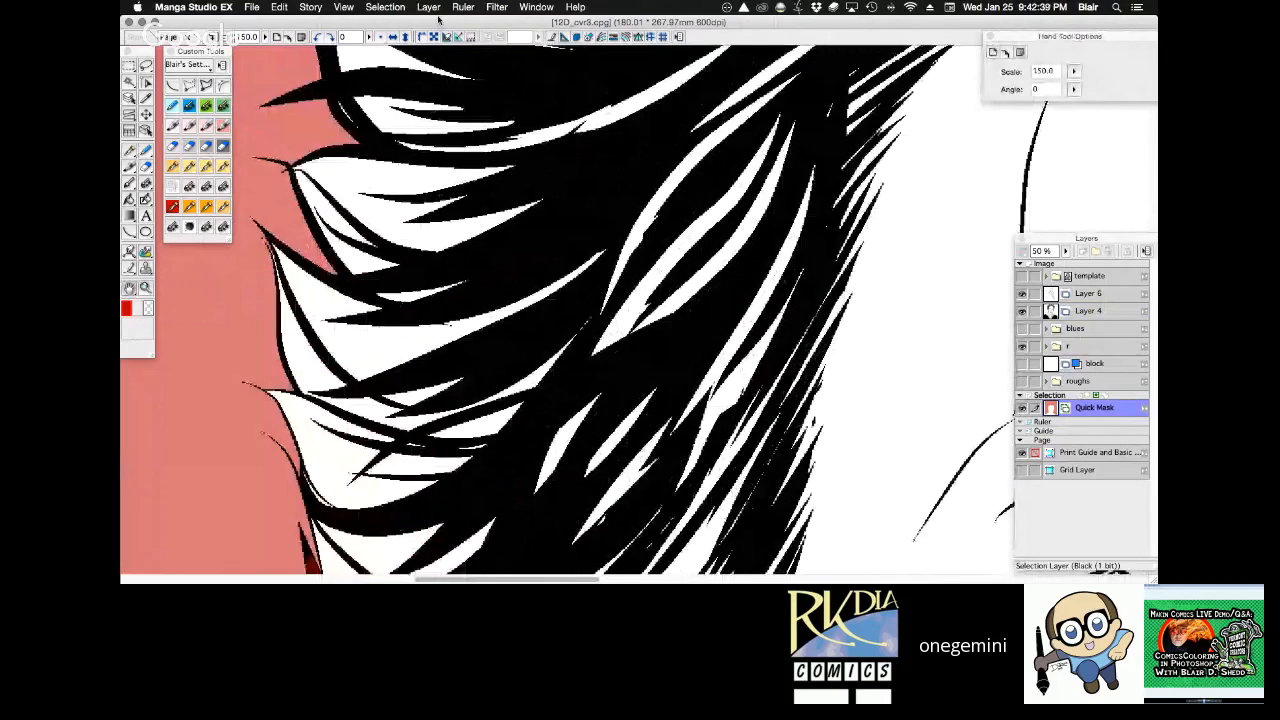
drag(457, 127, 445, 378)
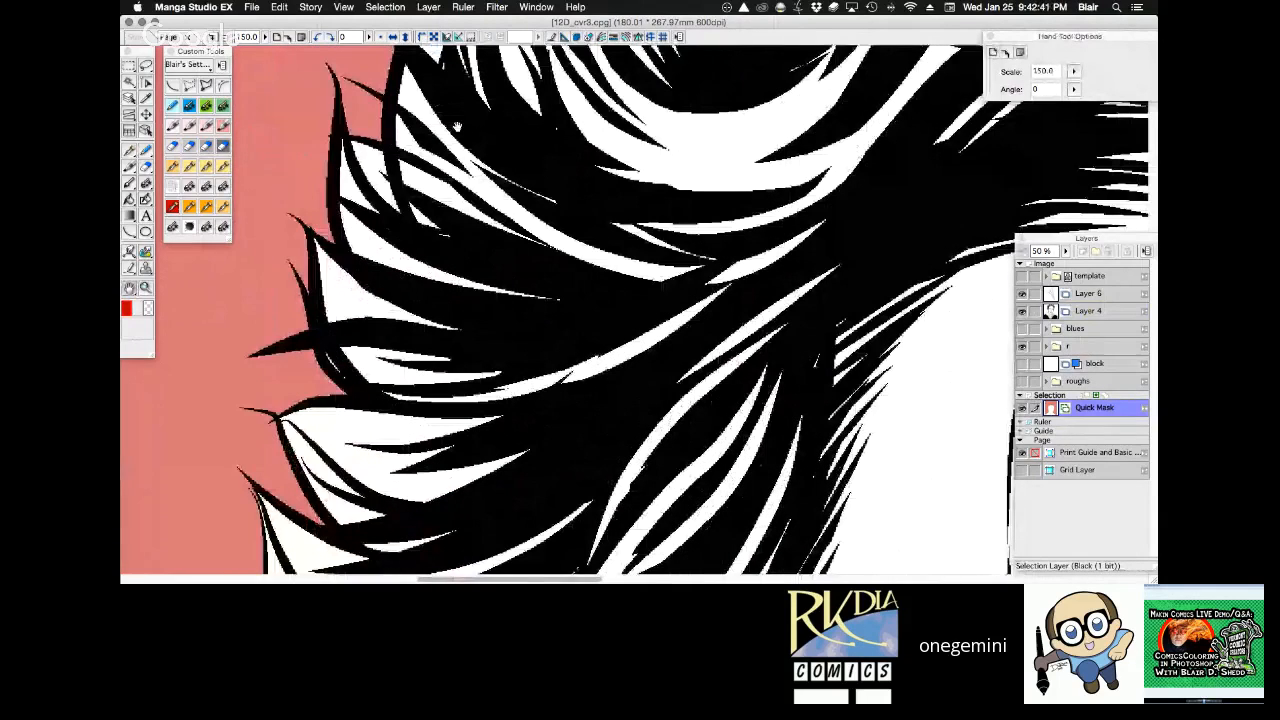
drag(457, 127, 308, 465)
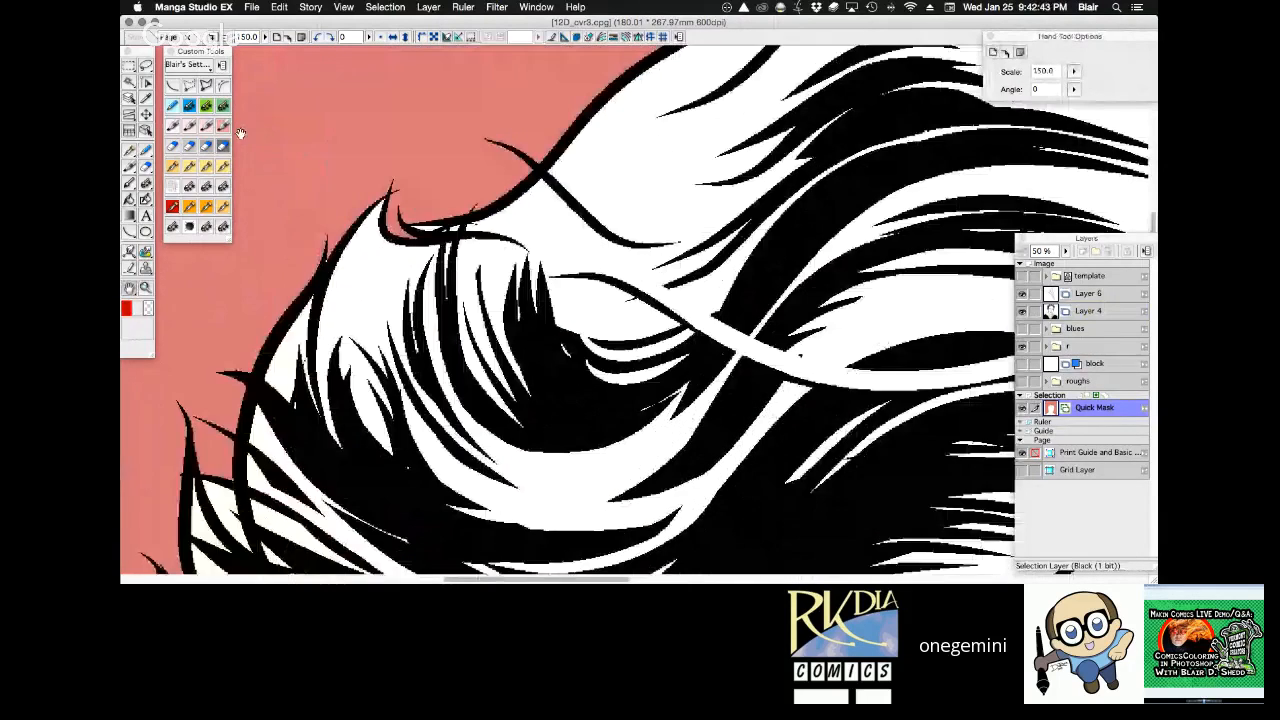
drag(324, 266, 327, 238)
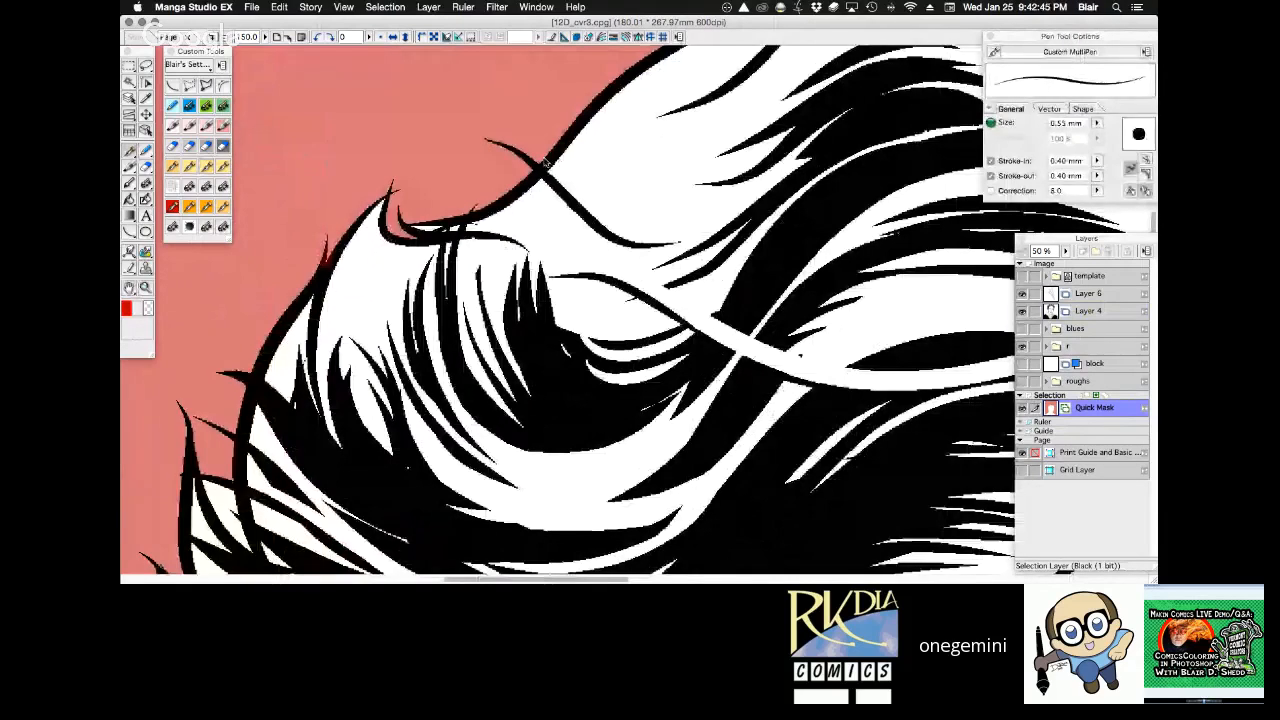
drag(545, 161, 471, 181)
drag(270, 301, 308, 303)
Touch up the Quick Mask around the loose strands at the crown with a different preset from the custom tools.
drag(659, 261, 120, 553)
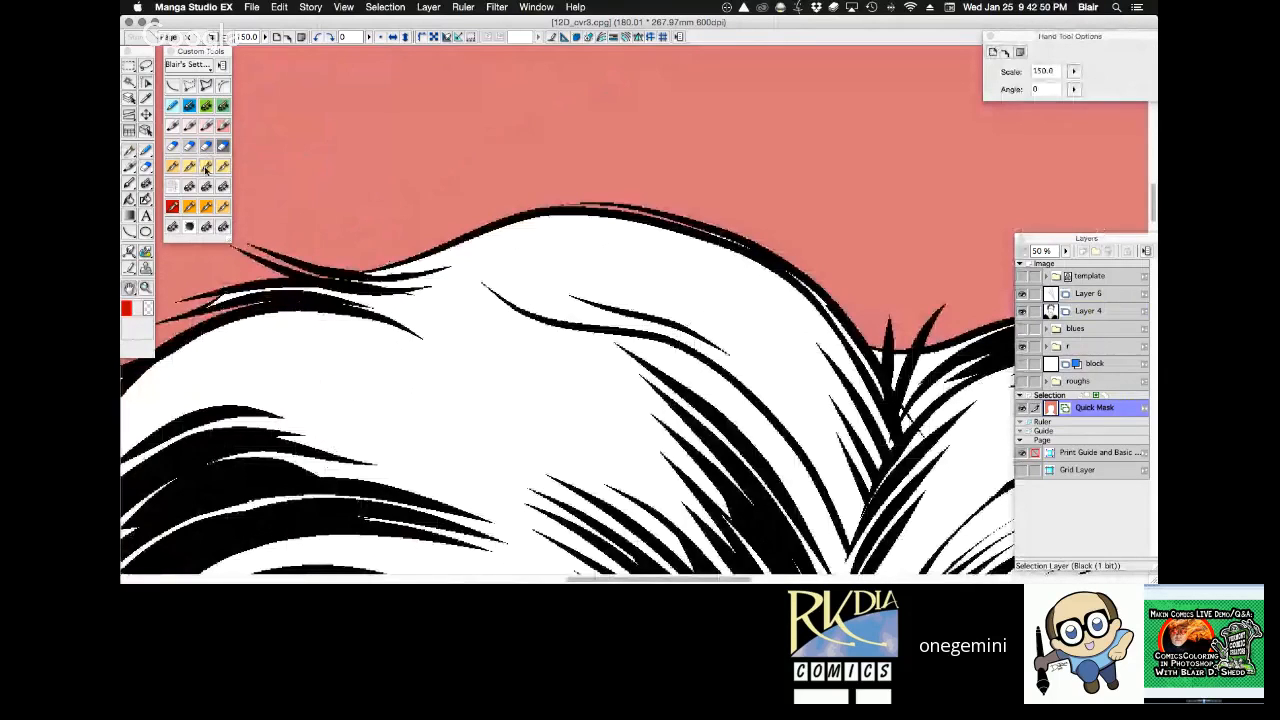
click(206, 168)
drag(348, 276, 332, 278)
drag(272, 300, 231, 314)
Examine the Quick Mask edge along the right-hand hair outline, ear and jaw.
drag(728, 394, 338, 175)
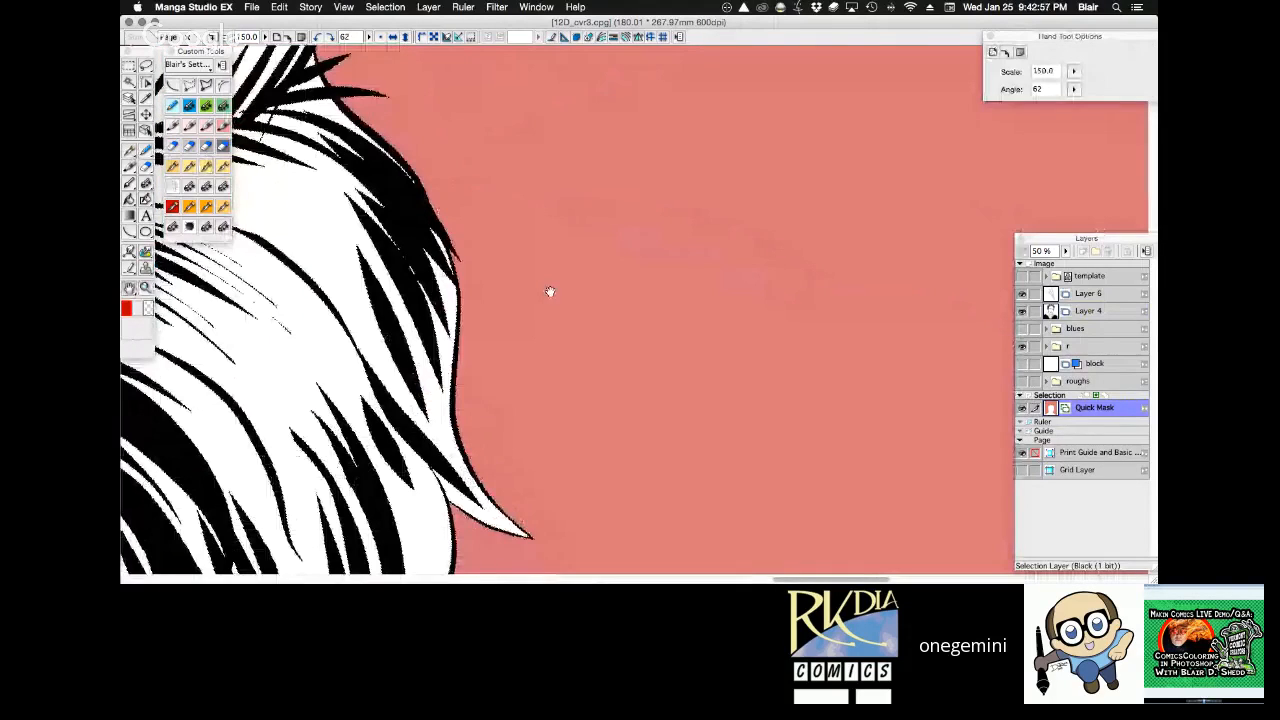
drag(549, 291, 401, 314)
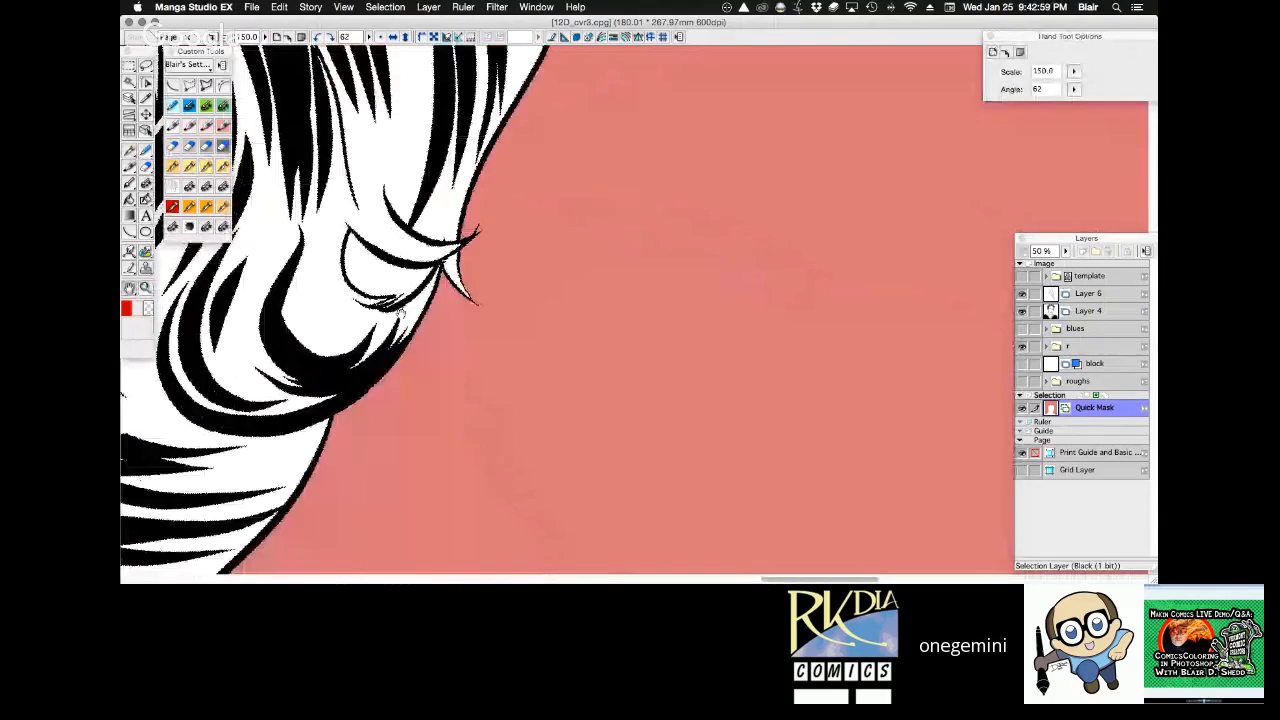
drag(389, 571, 559, 255)
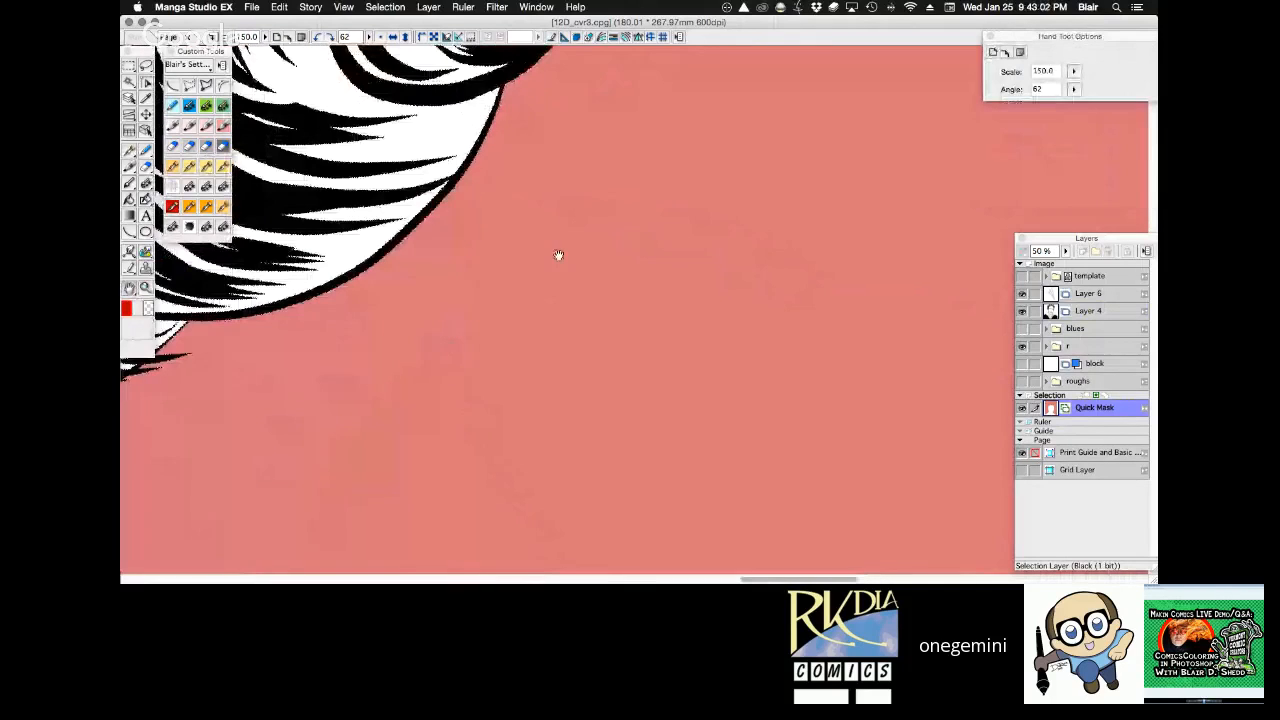
drag(240, 267, 636, 283)
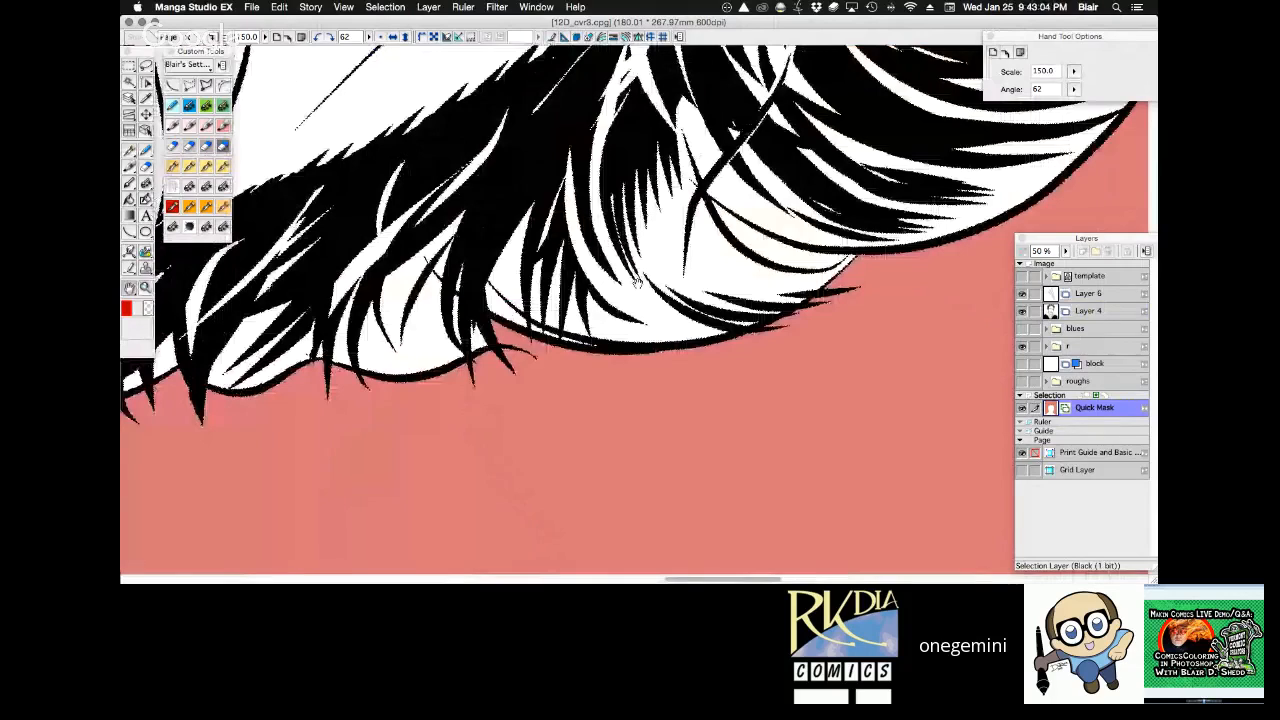
key(shift+space)
mouse_move(290, 285)
mouse_down()
mouse_move(845, 279)
mouse_move(764, 142)
mouse_up()
mouse_move(445, 300)
mouse_down()
mouse_move(422, 364)
mouse_move(526, 266)
mouse_move(474, 339)
mouse_move(457, 501)
mouse_up()
key(space)
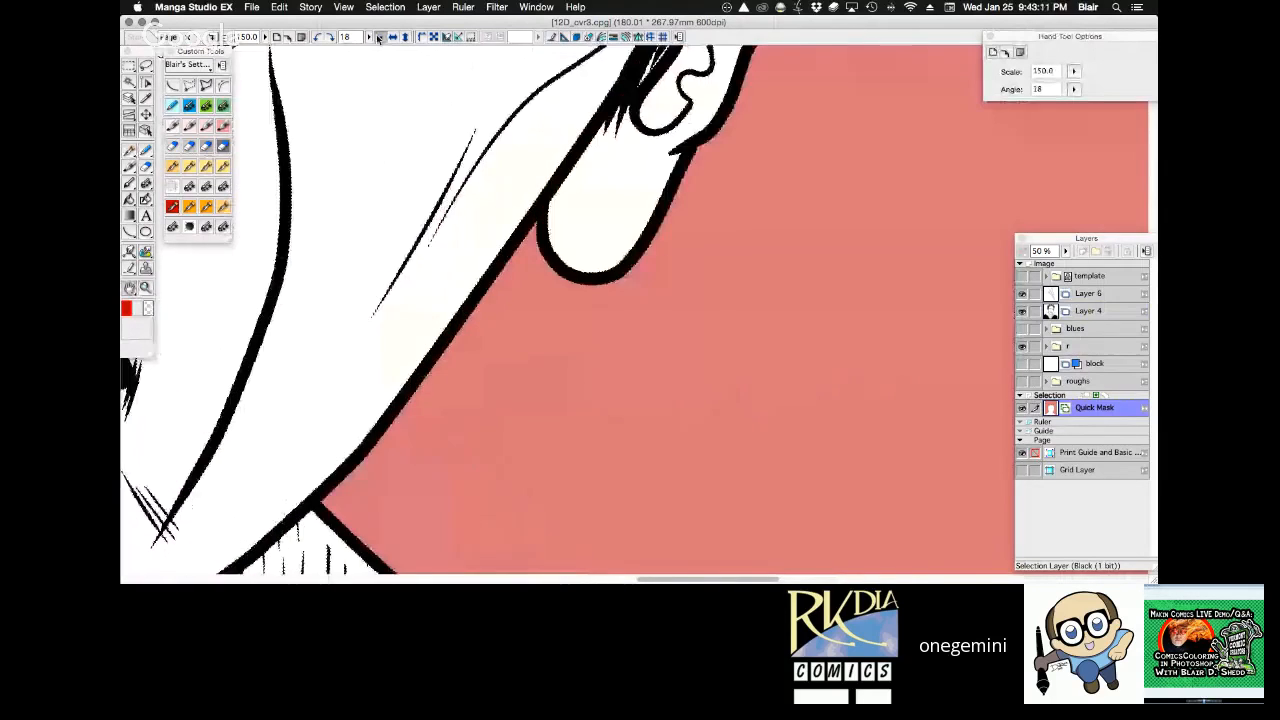
Turn the Quick Mask into an inverted selection of the figure and fill it with white on a new layer beneath Layer 4.
click(378, 37)
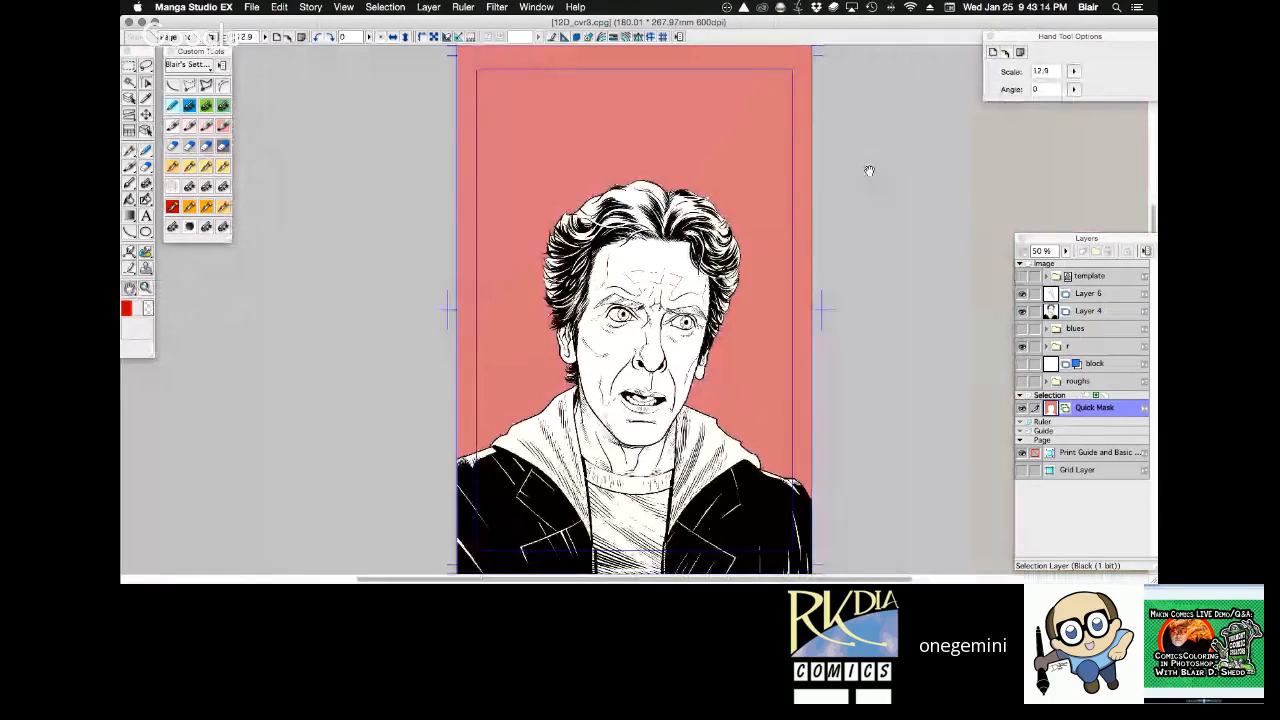
key(super+a)
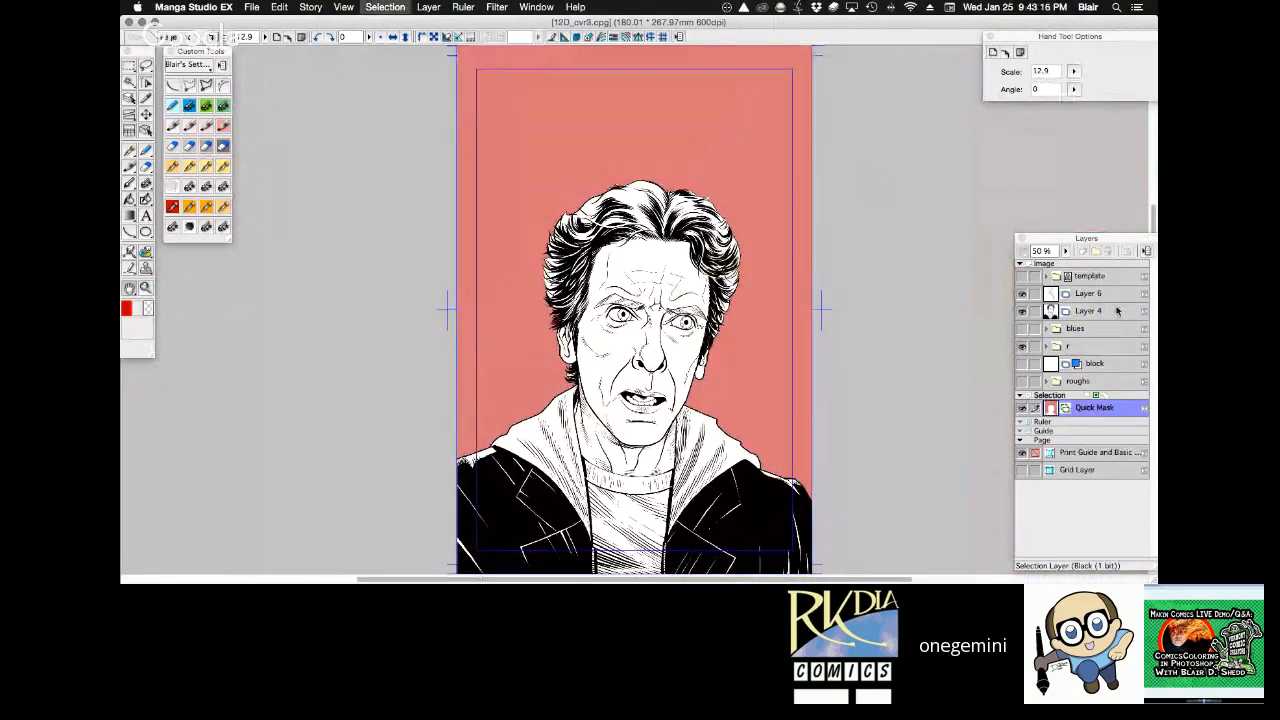
click(1086, 326)
click(1082, 252)
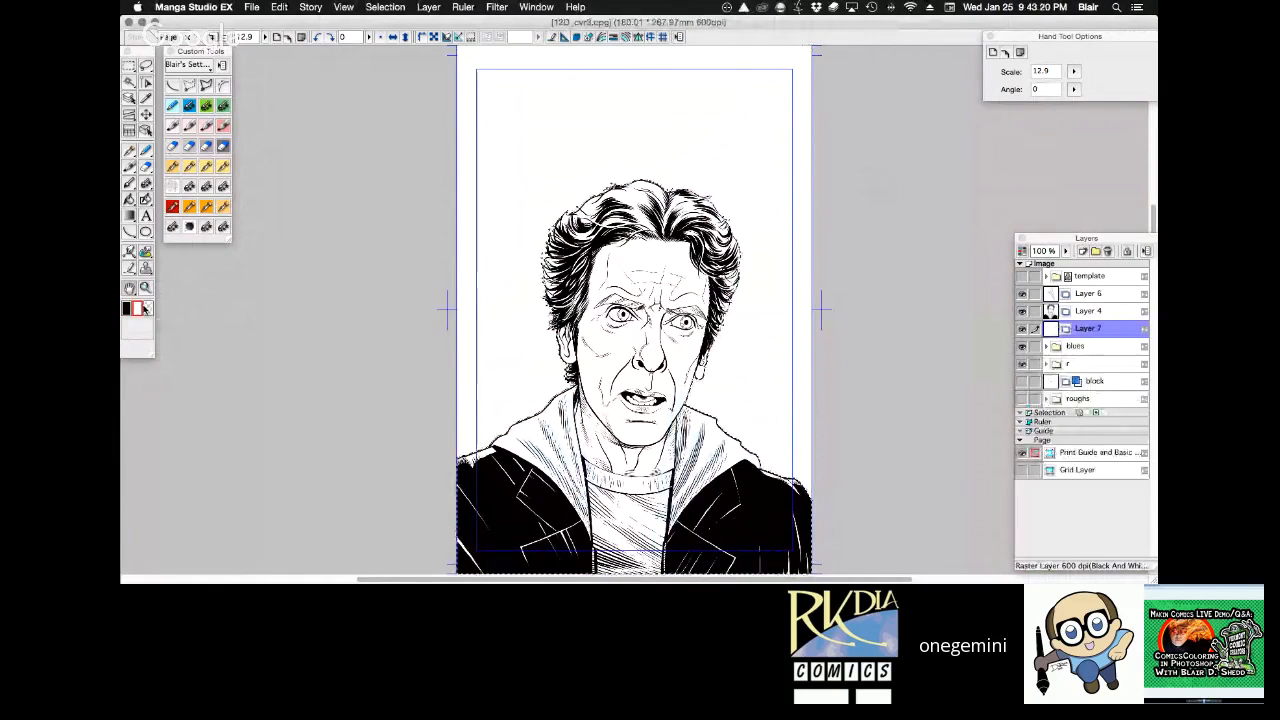
Merge Layer 6, Layer 4 and Layer 7 into a single layer.
click(1090, 310)
shift+click(1090, 294)
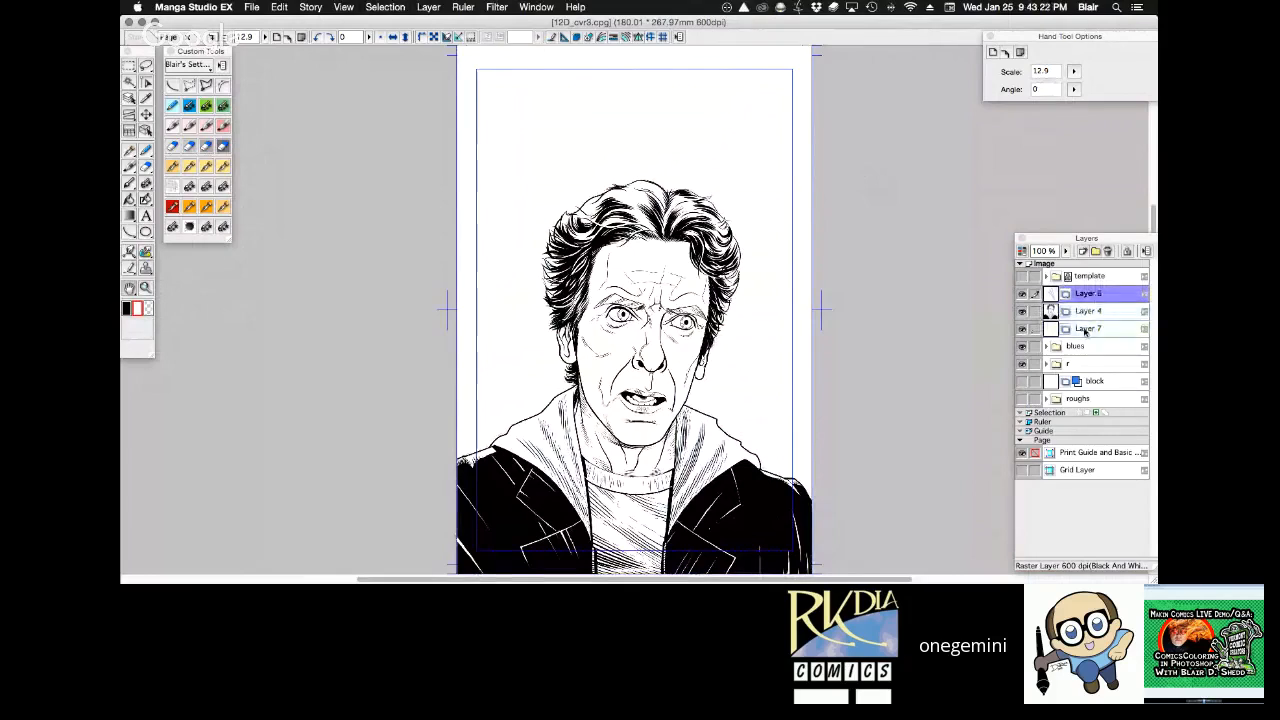
shift+click(1084, 329)
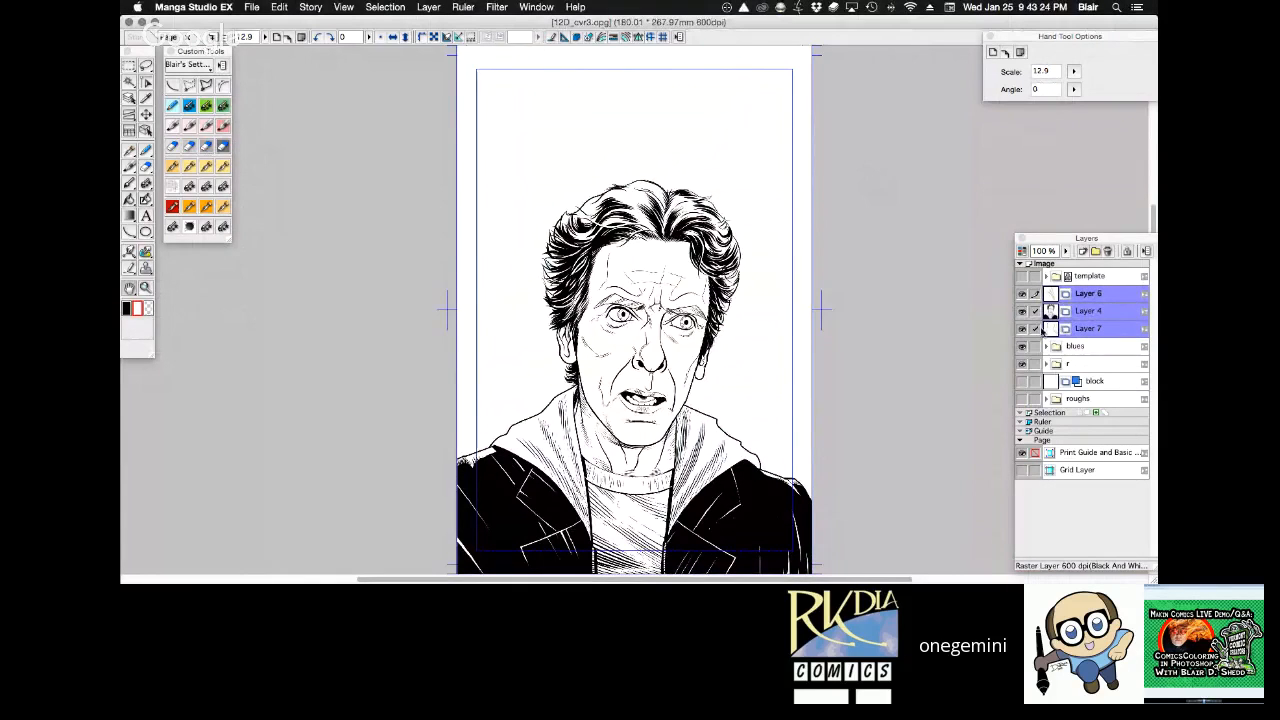
key(super+e)
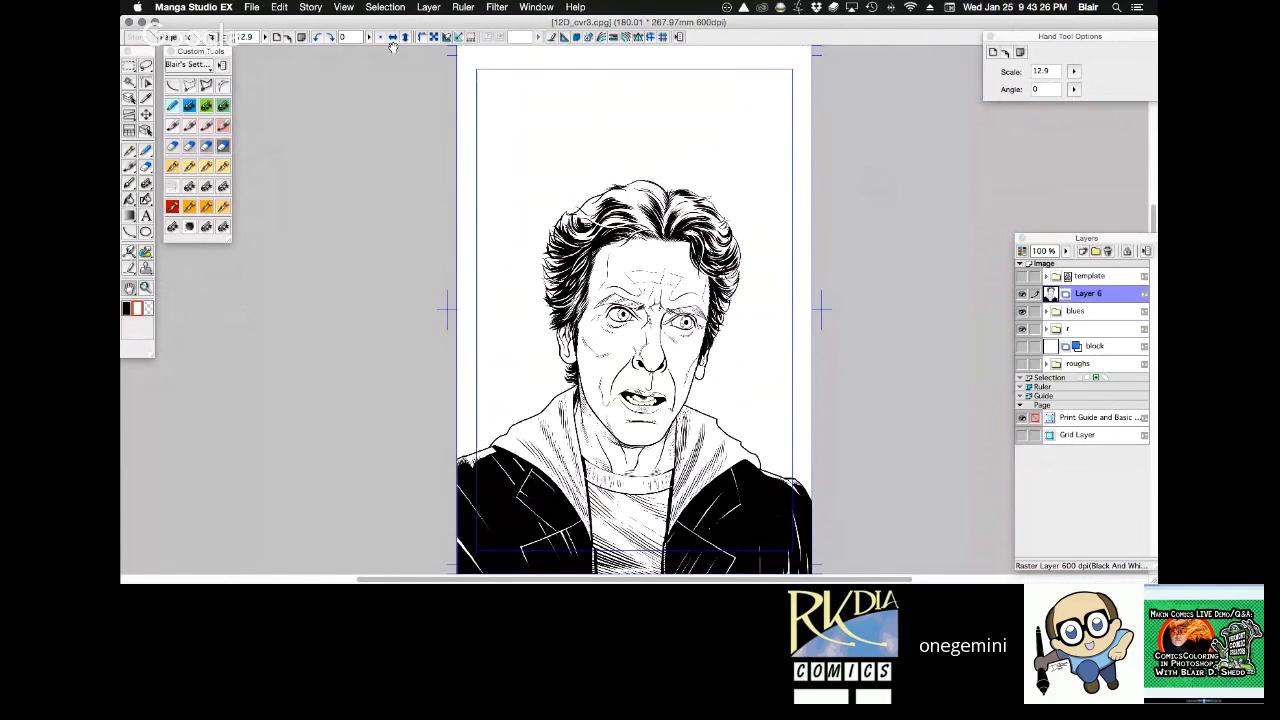
Check the portrait in a mirrored view and with the Doctor Who cover template shown over it.
click(393, 38)
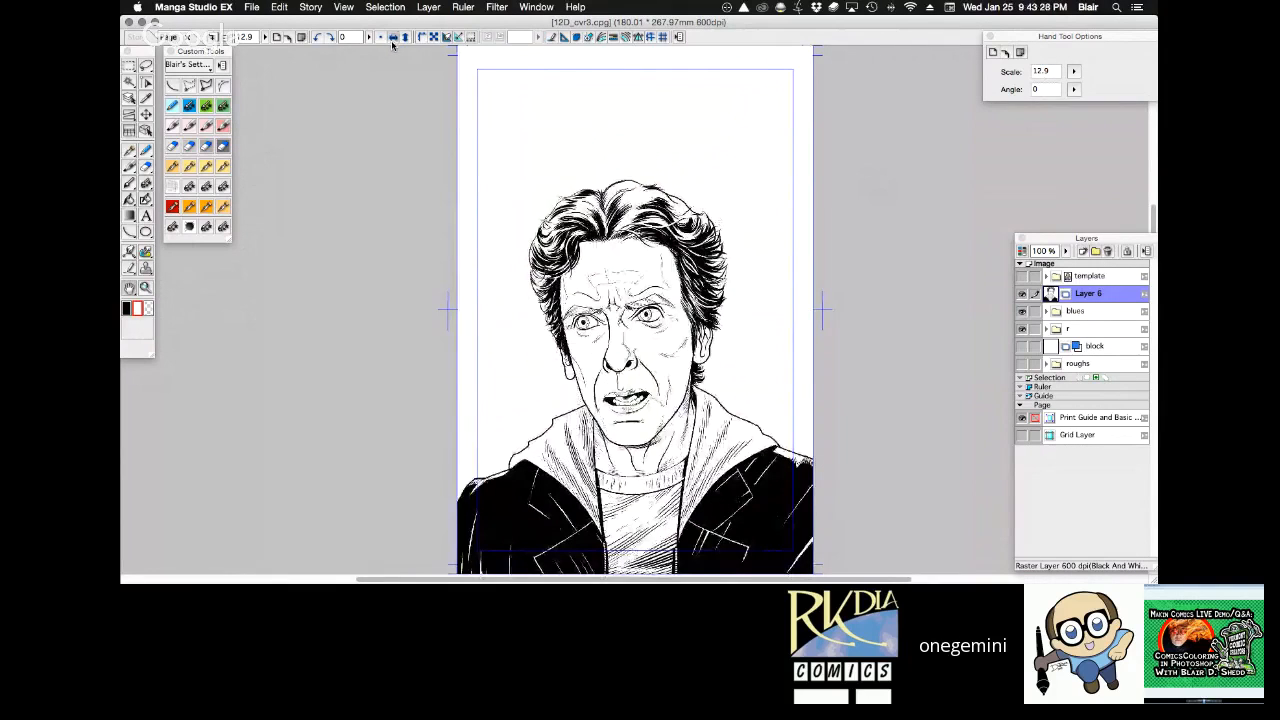
click(393, 39)
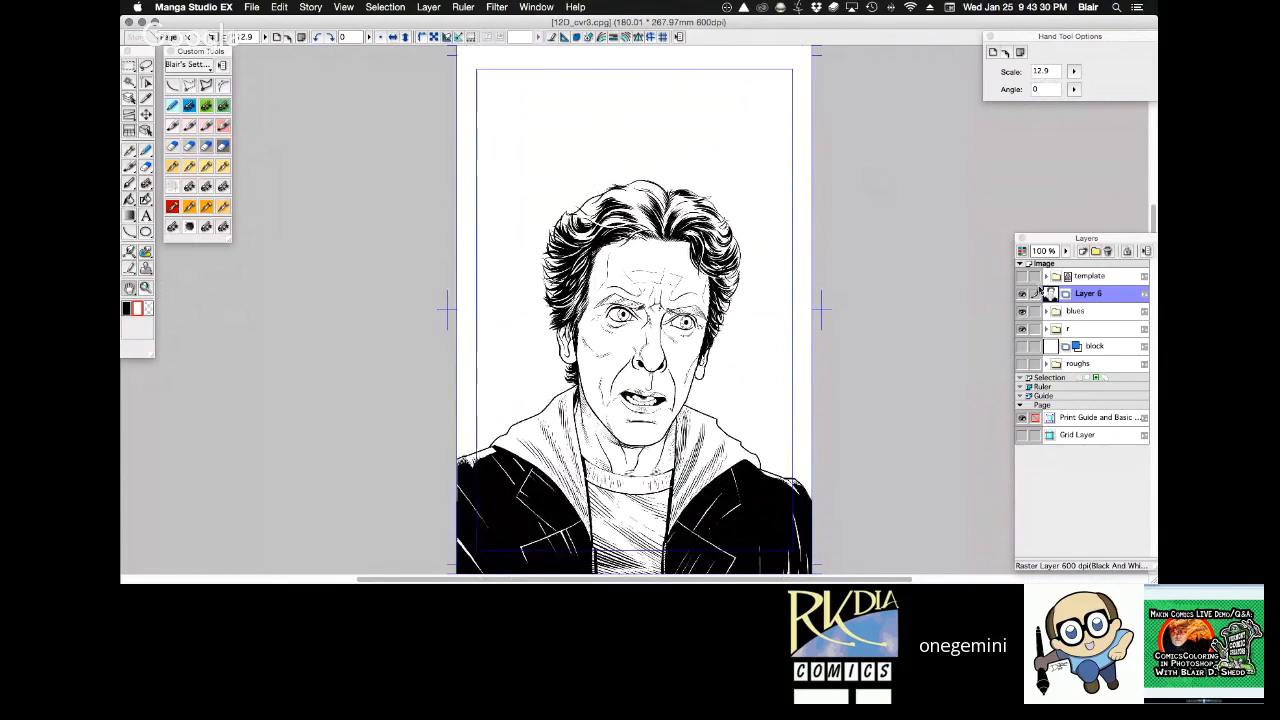
click(1021, 277)
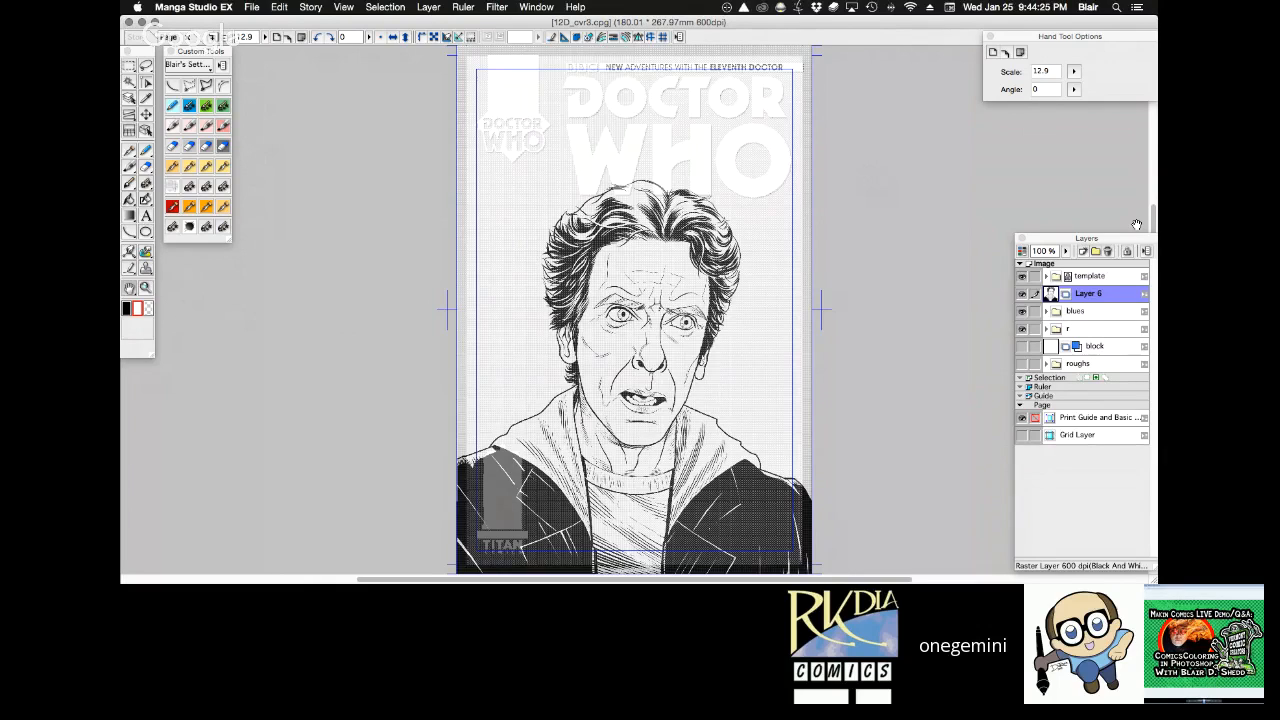
key(r)
drag(940, 357, 1028, 280)
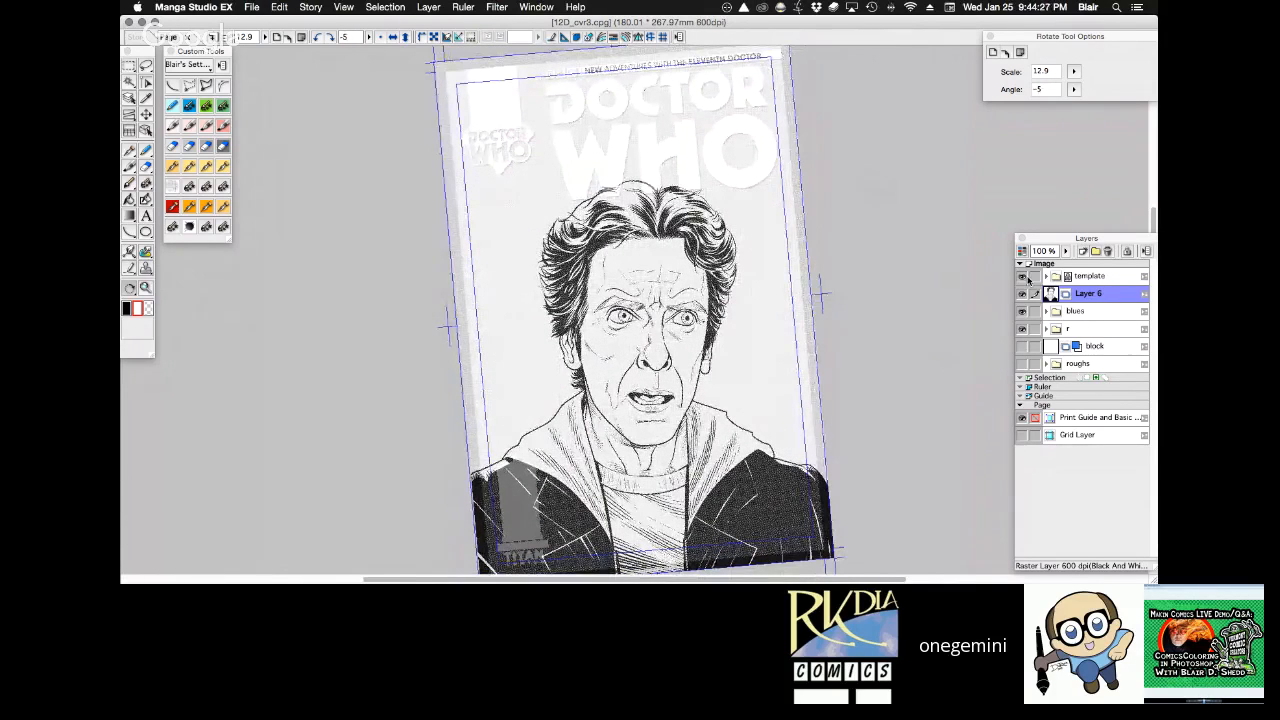
click(1023, 277)
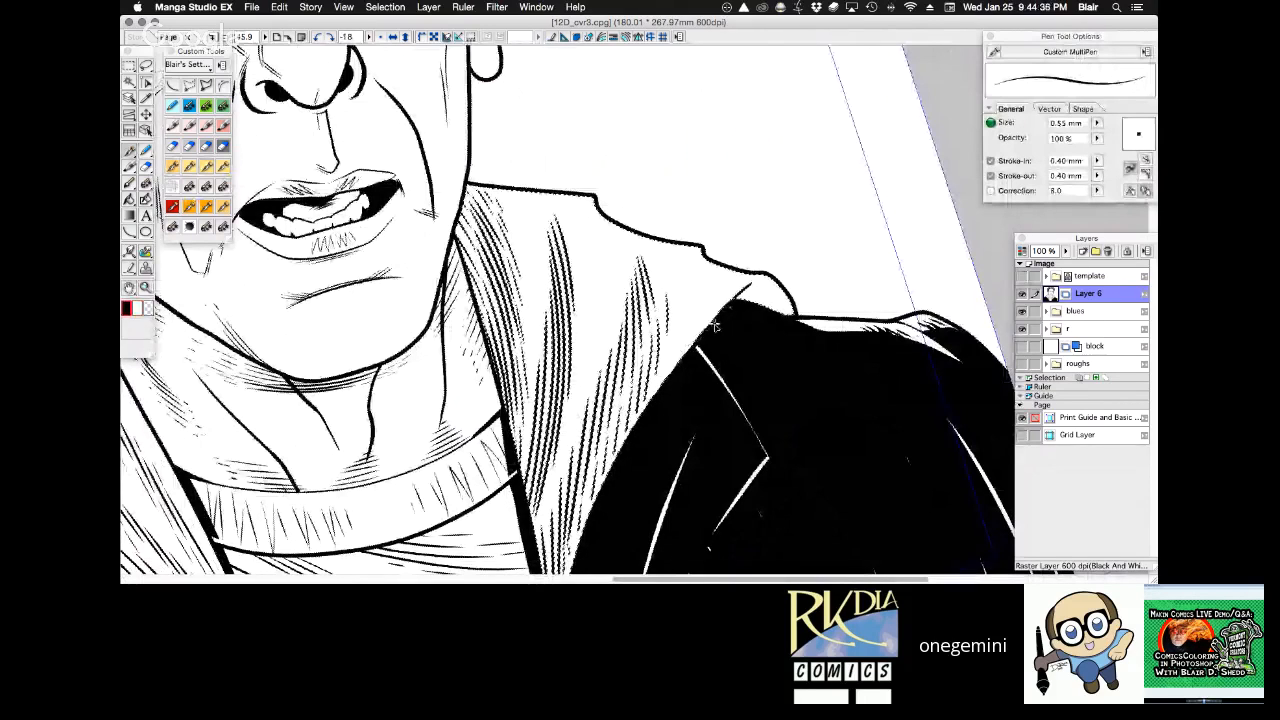
Ink a short crease stroke on Layer 6 where the hood meets the right-hand coat shoulder, using the 0.55 mm pen.
drag(739, 301, 761, 290)
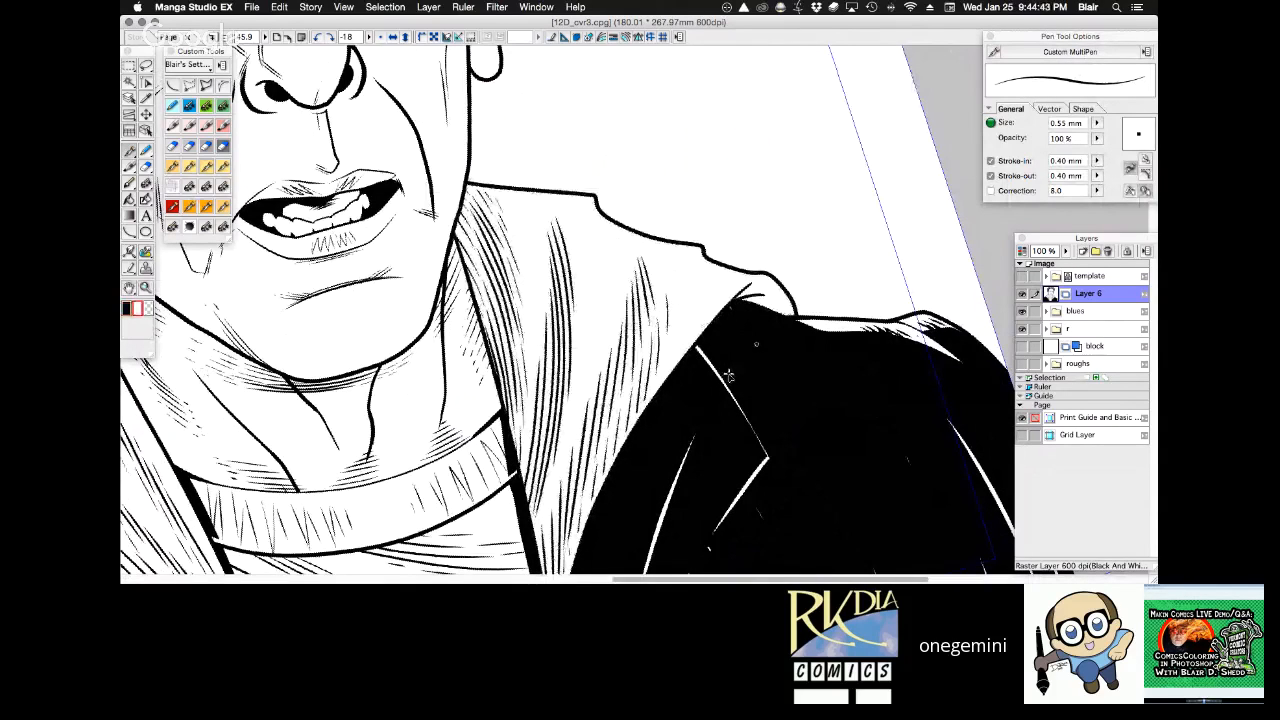
drag(450, 570, 750, 336)
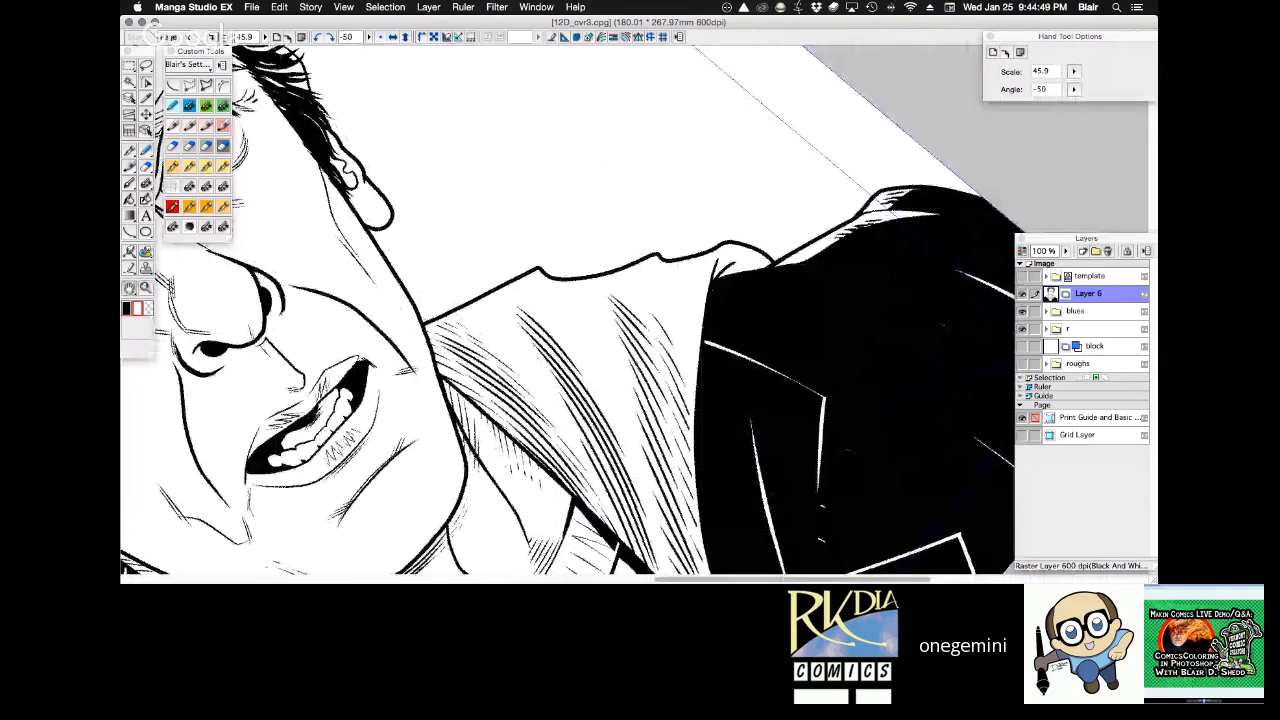
key(Tab)
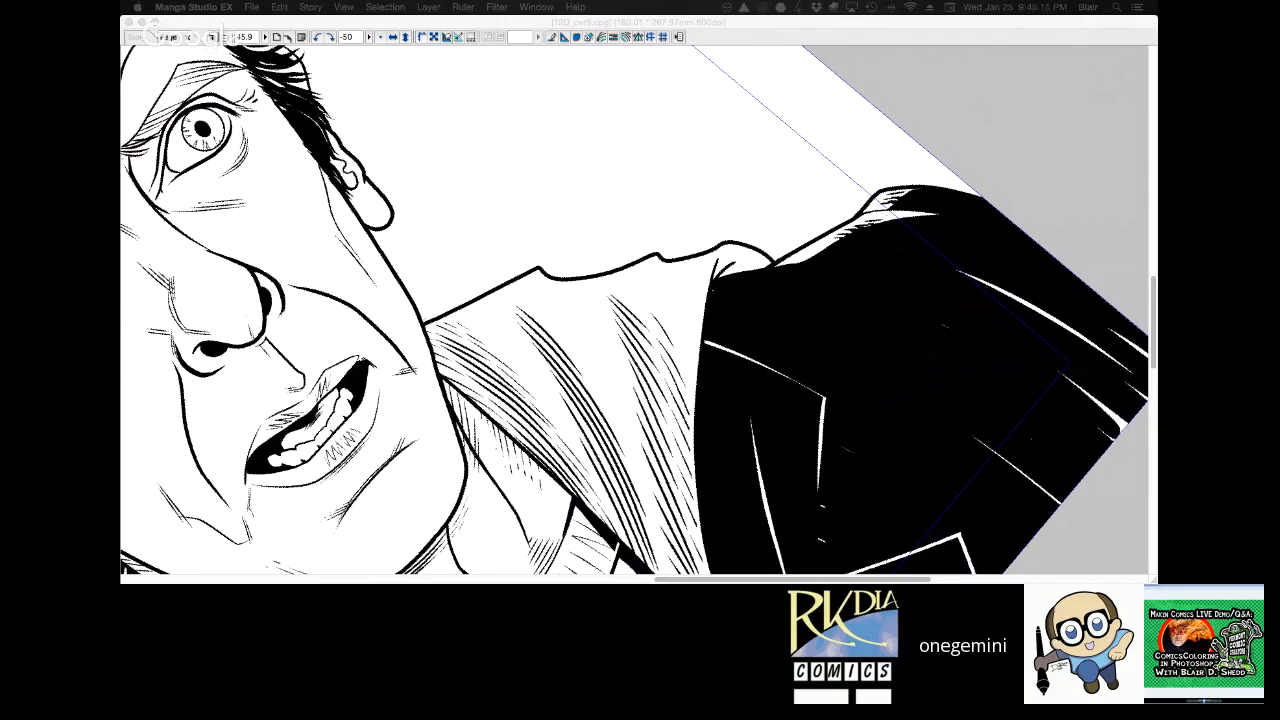
key(Tab)
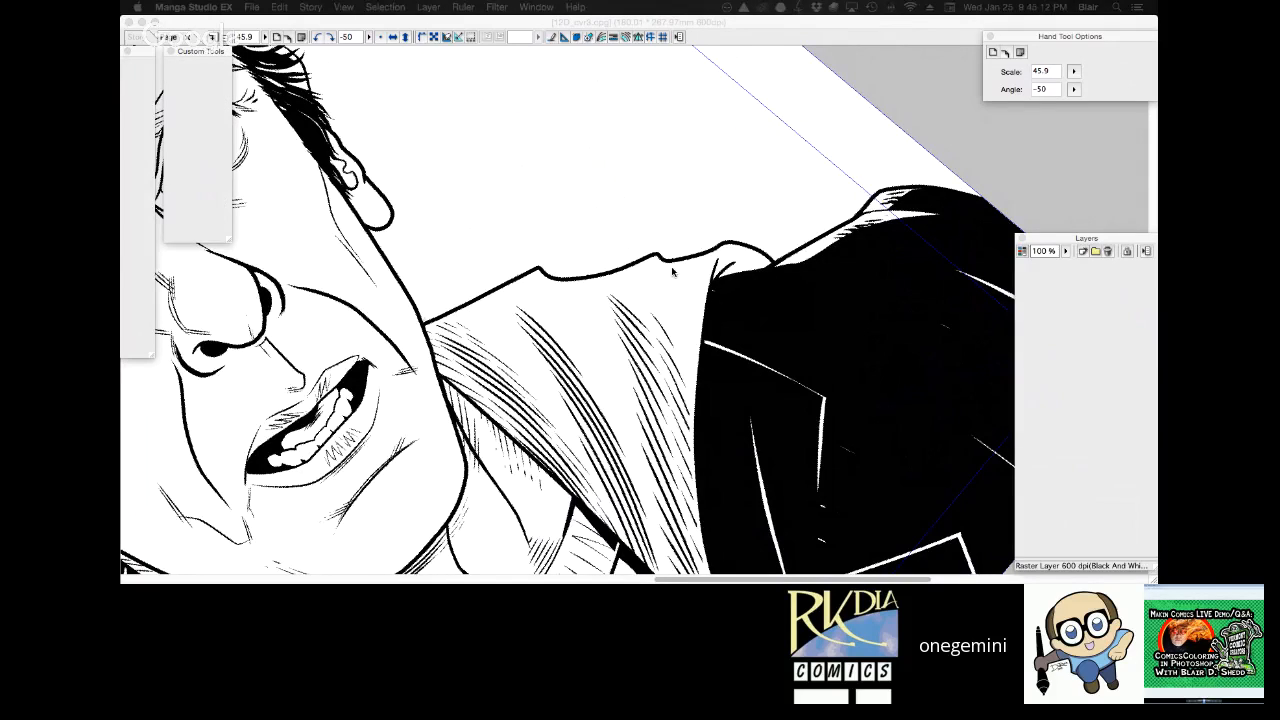
click(381, 37)
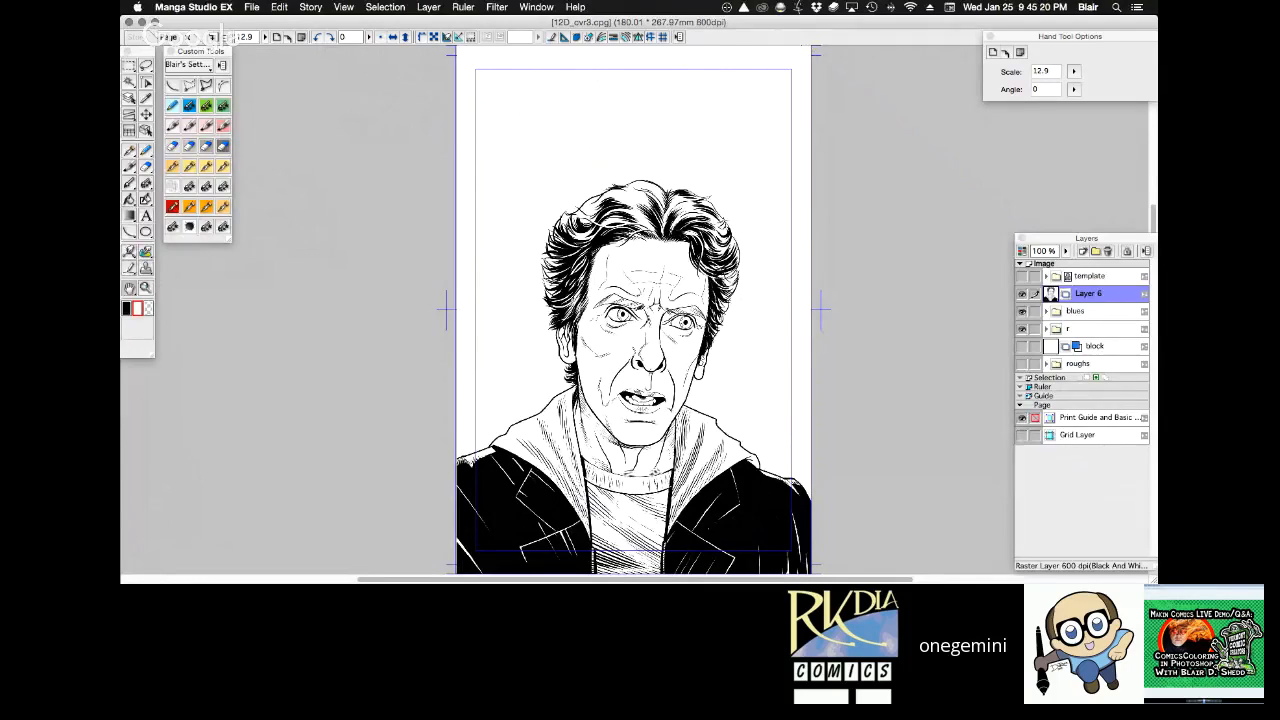
key(Tab)
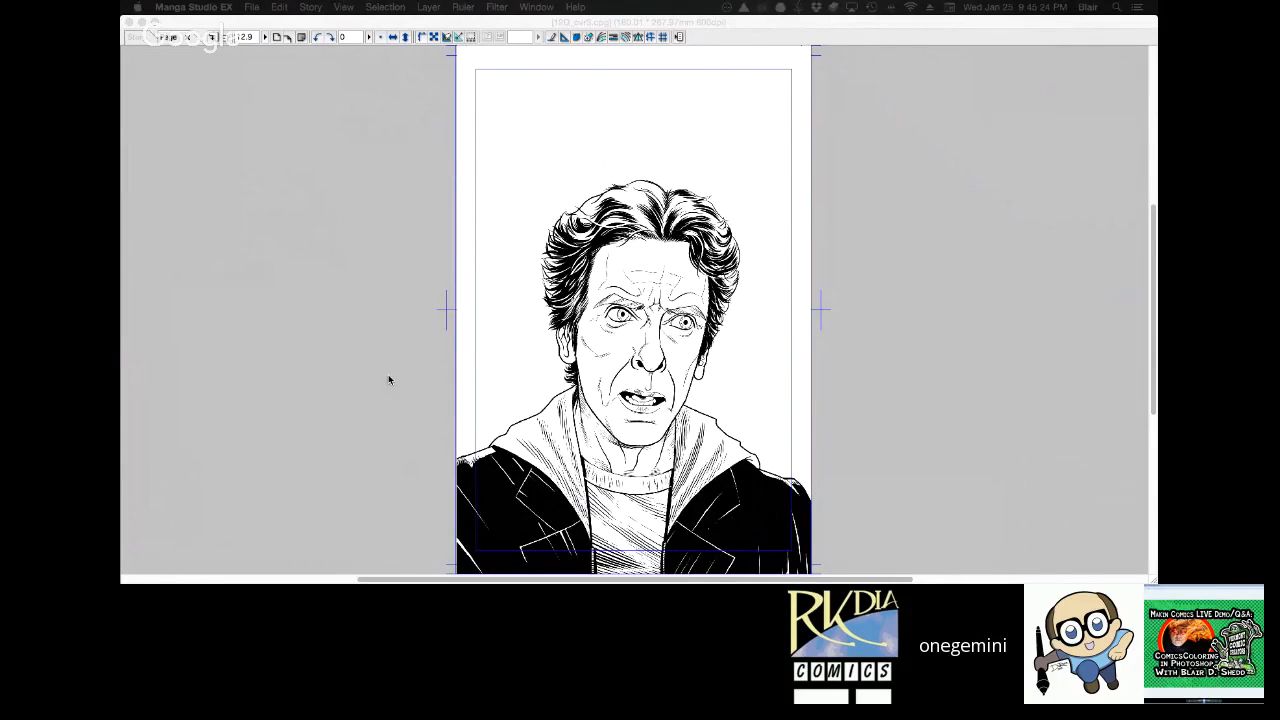
key(Tab)
mouse_move(401, 115)
mouse_down()
mouse_move(440, 310)
mouse_move(402, 115)
mouse_up()
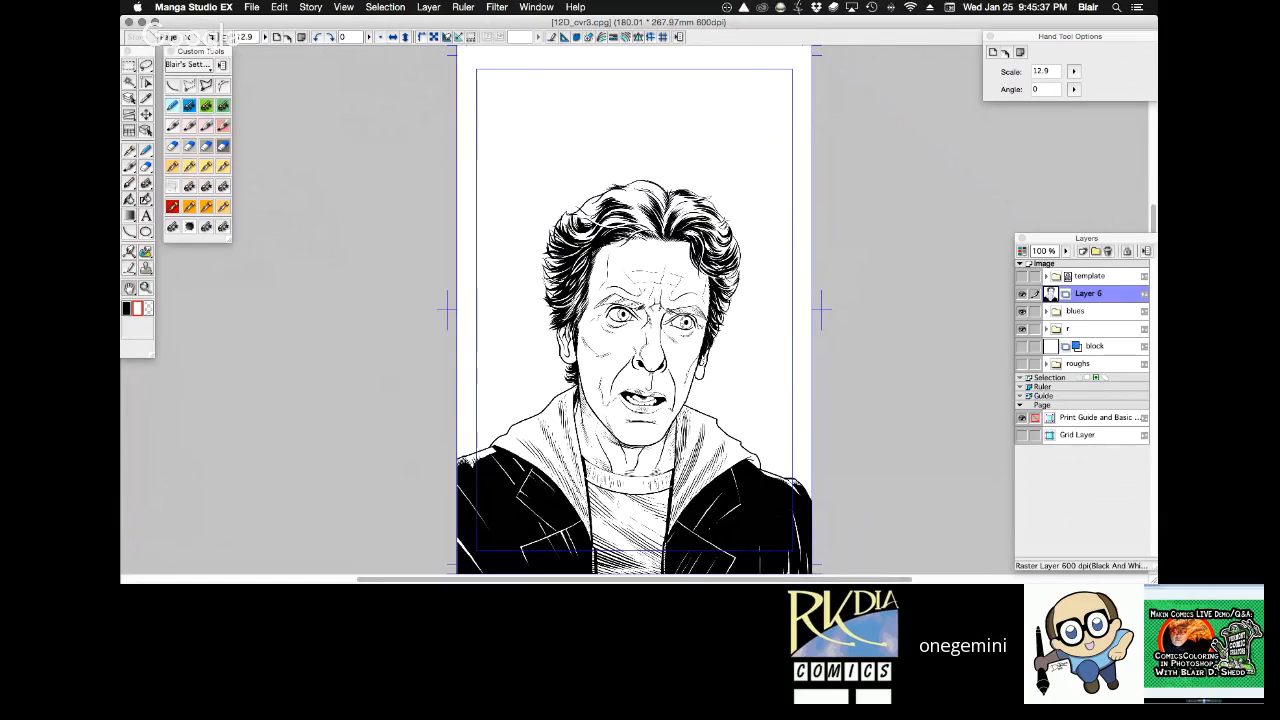
key(super+Tab)
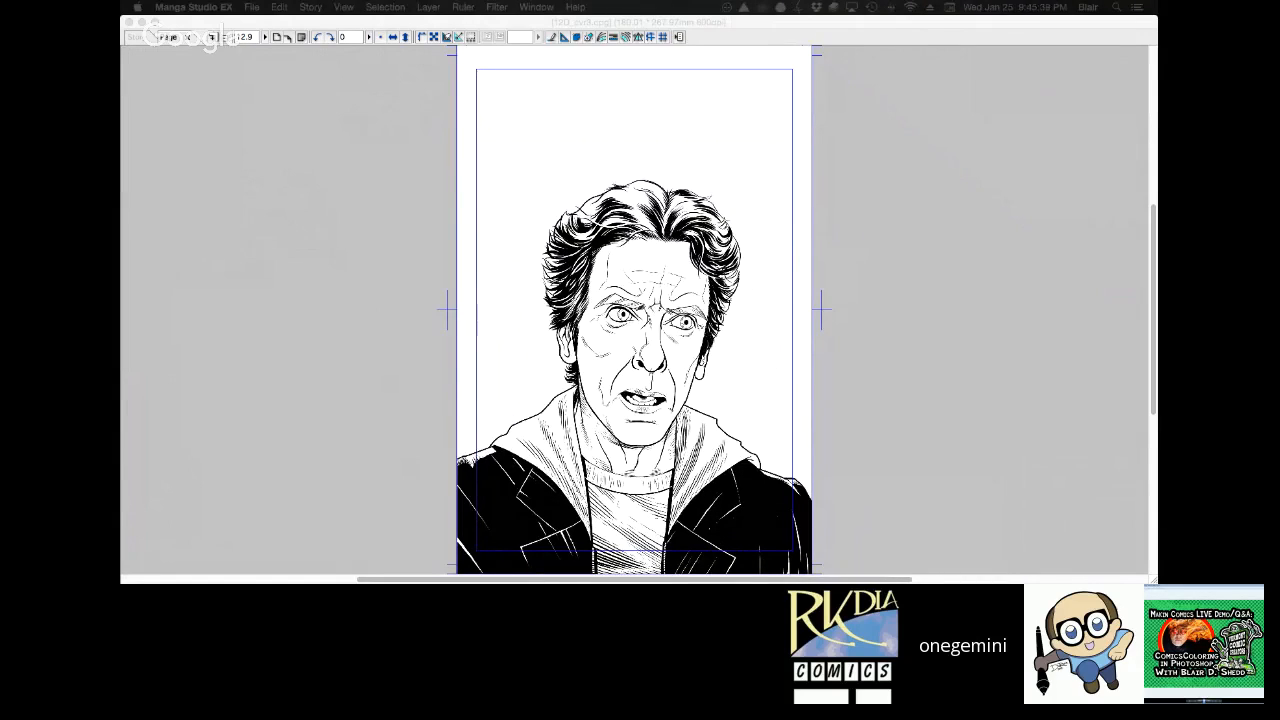
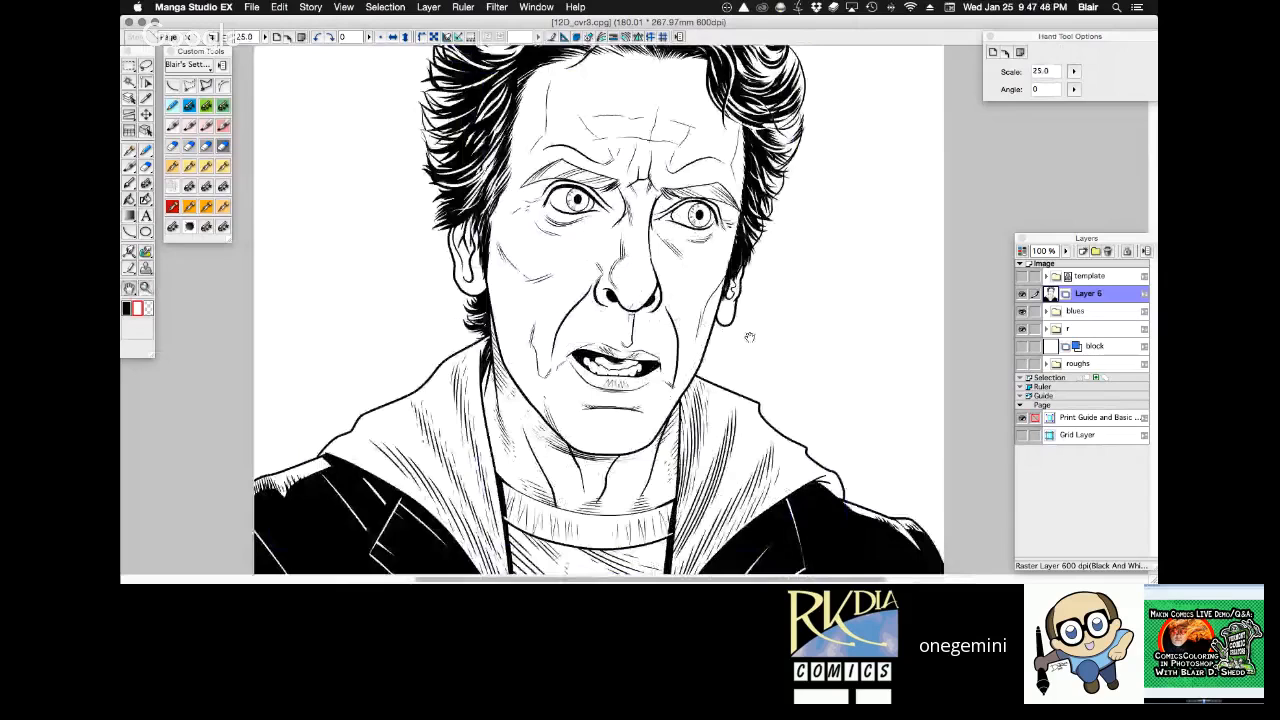
Reset the canvas rotation to 0 and show the Doctor Who cover template over the portrait.
mouse_move(750, 337)
mouse_down()
mouse_move(818, 283)
mouse_move(760, 327)
mouse_up()
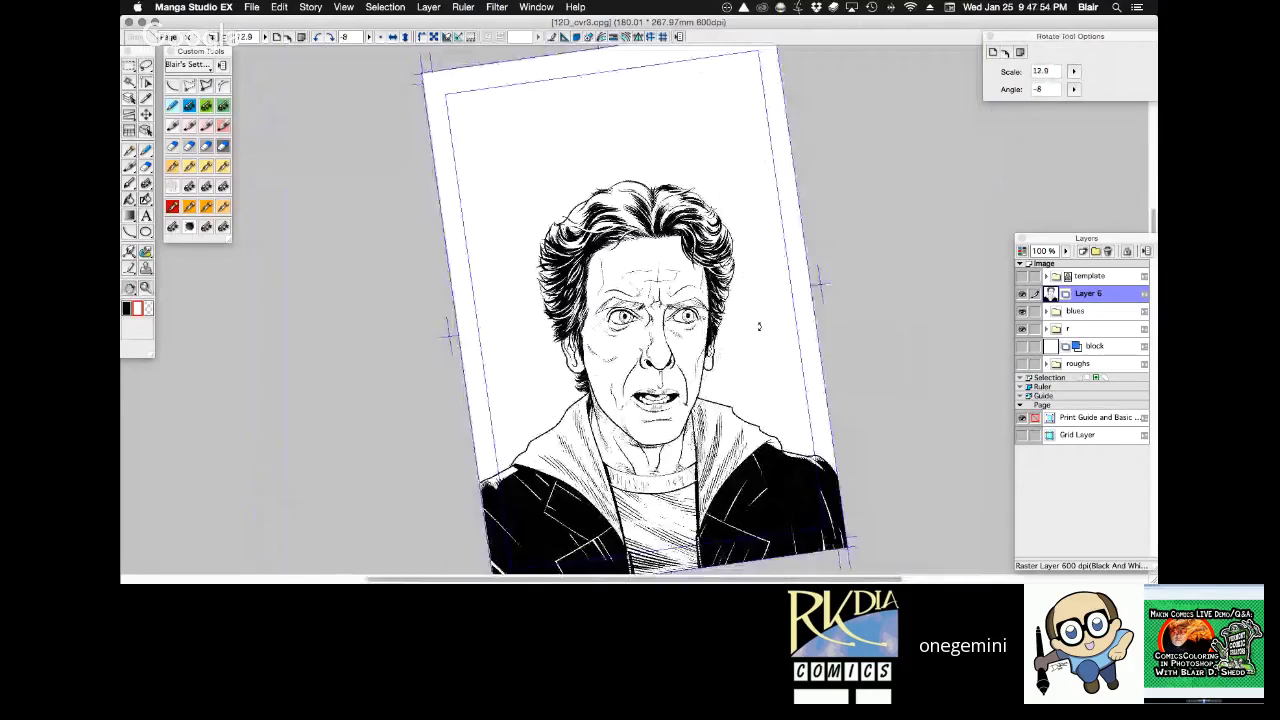
double_click(759, 327)
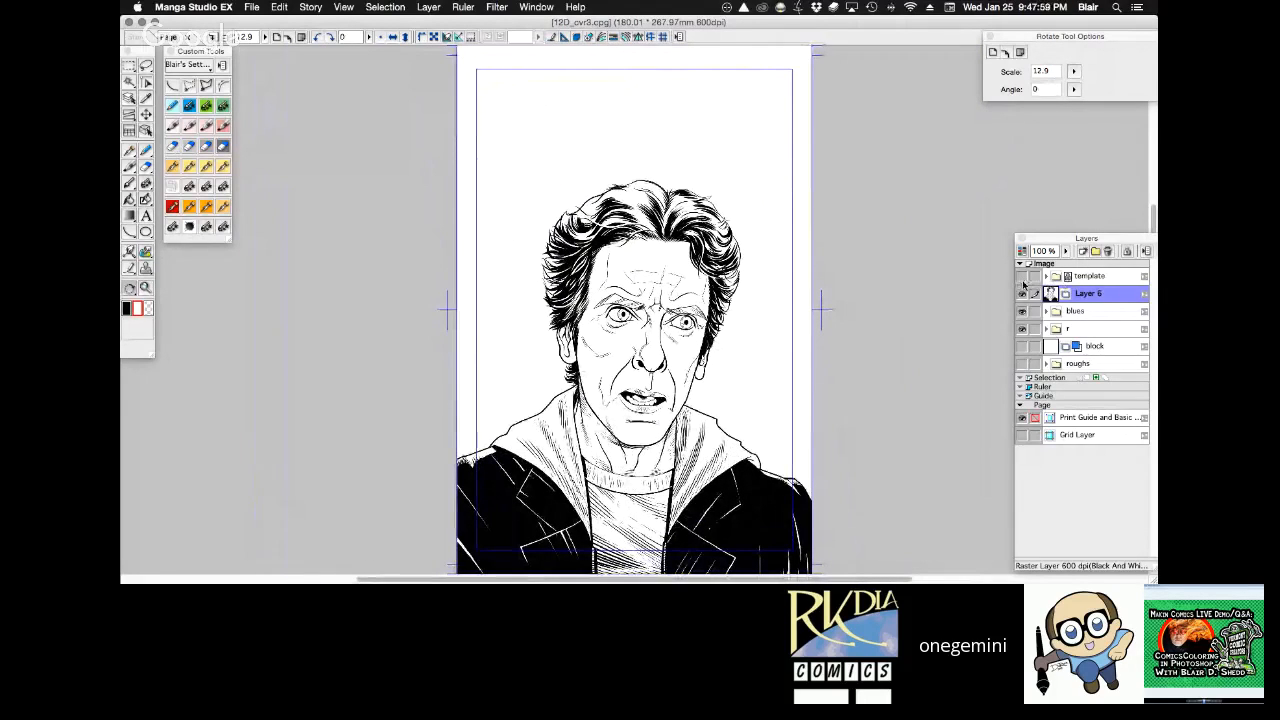
click(1021, 276)
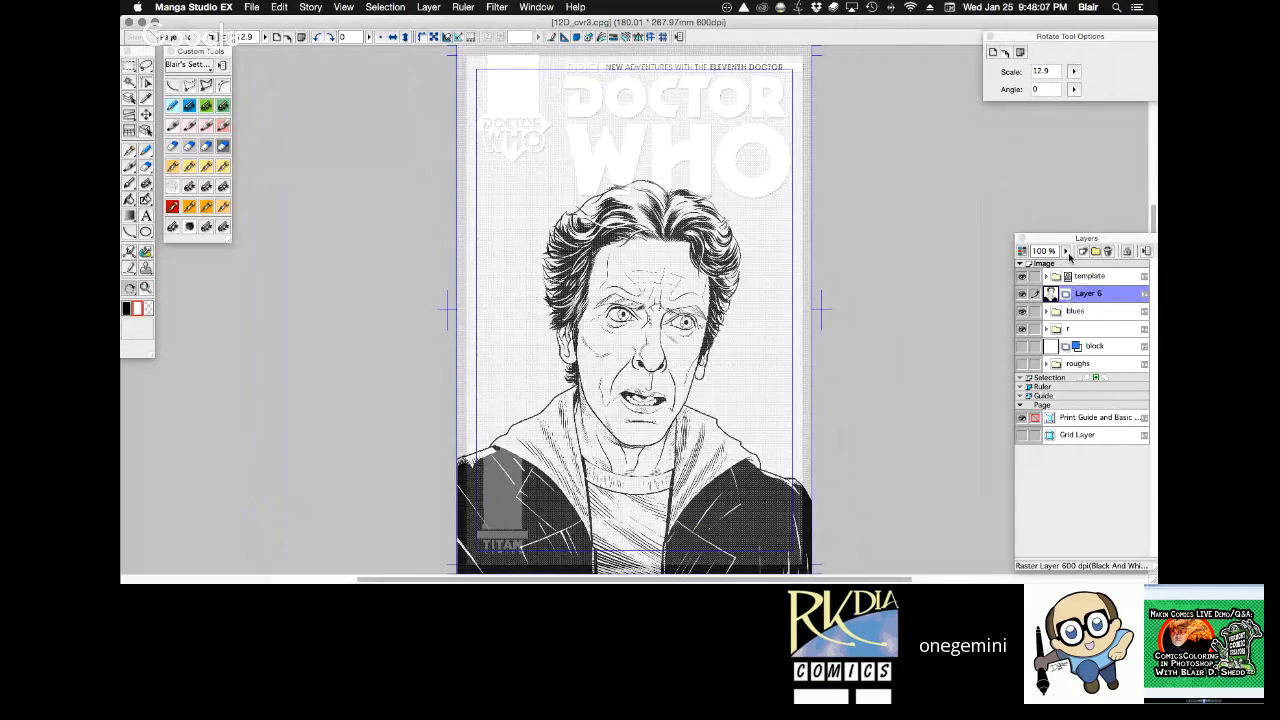
key(Tab)
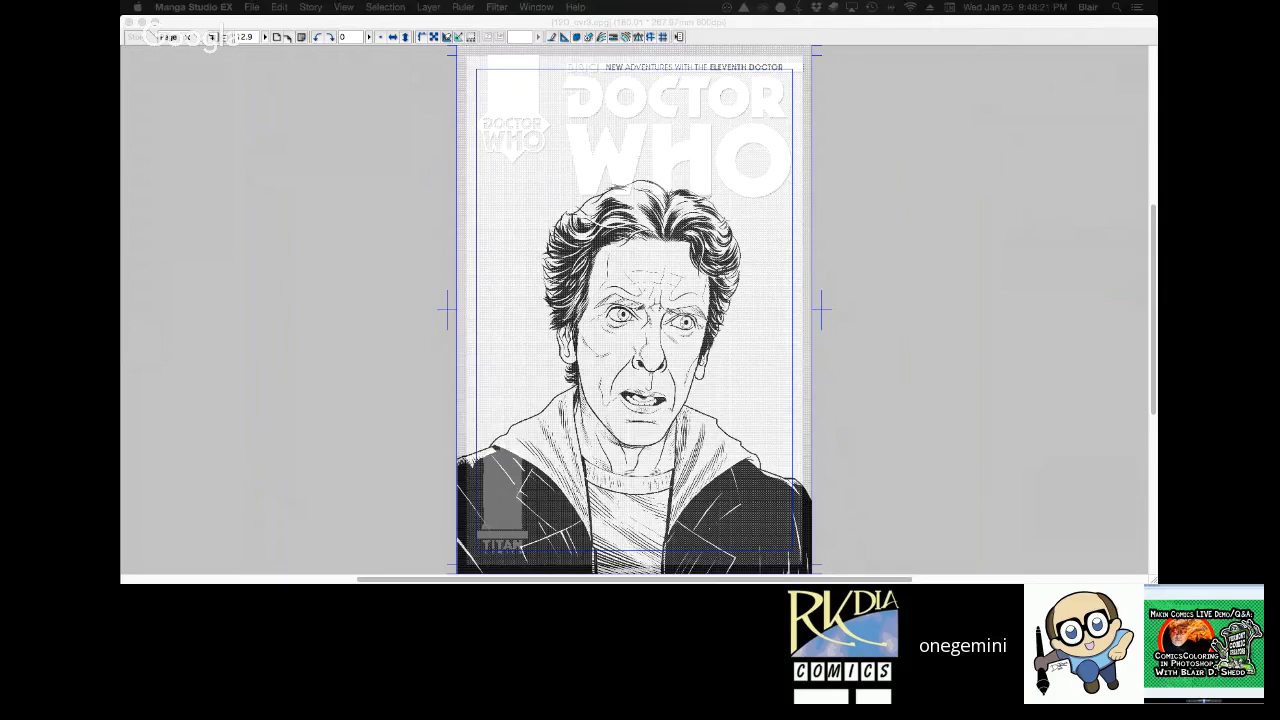
click(928, 310)
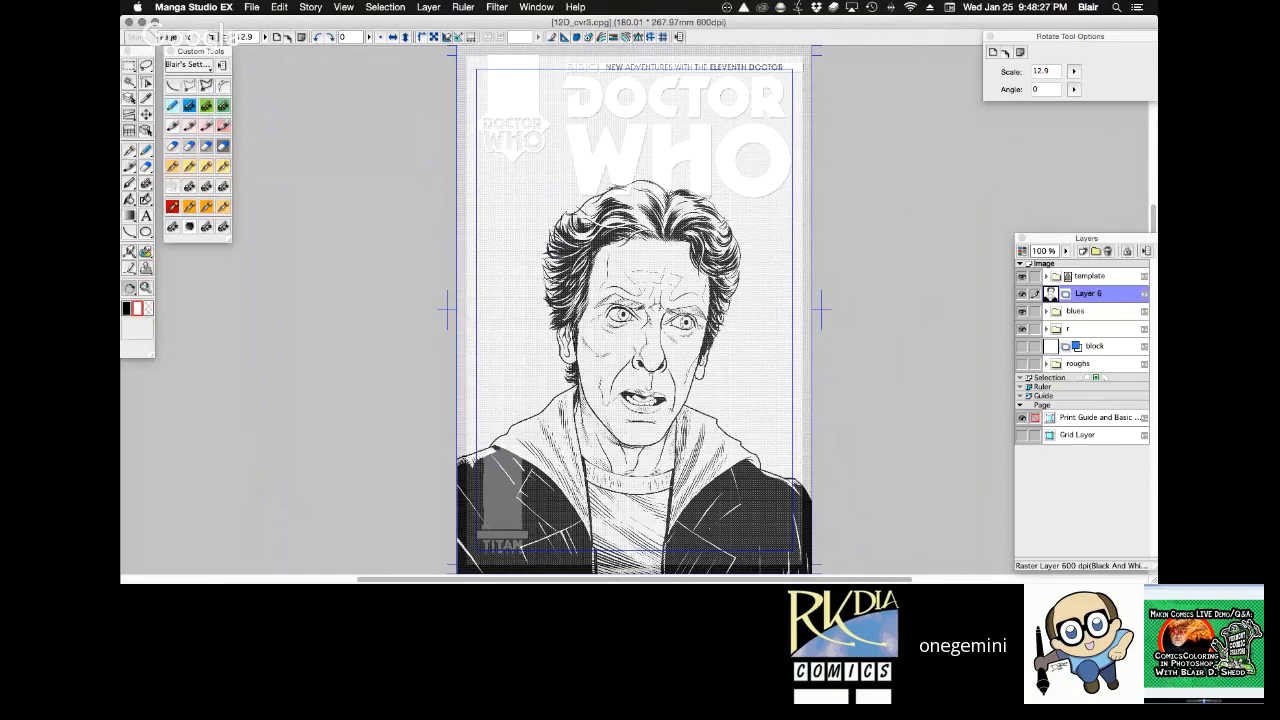
key(super+Tab)
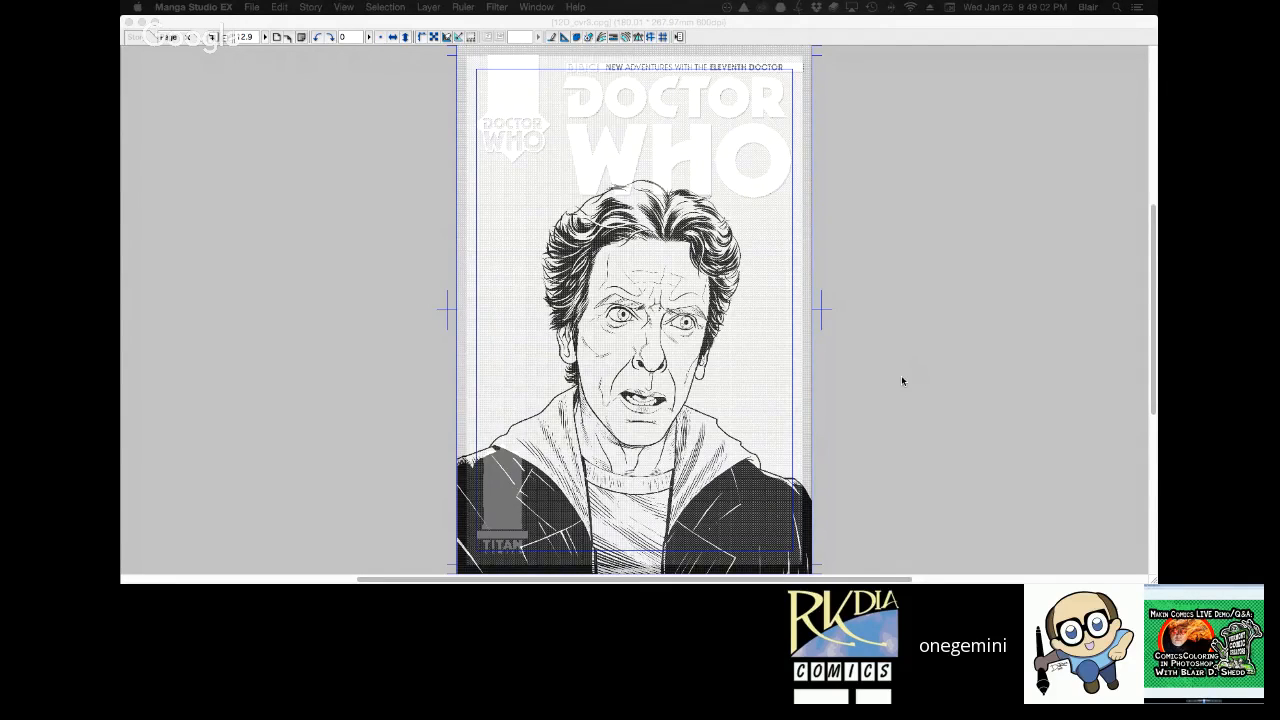
Export the page with its template and layers as colors.psd, and switch to Photoshop with the exported file open.
key(Tab)
click(252, 7)
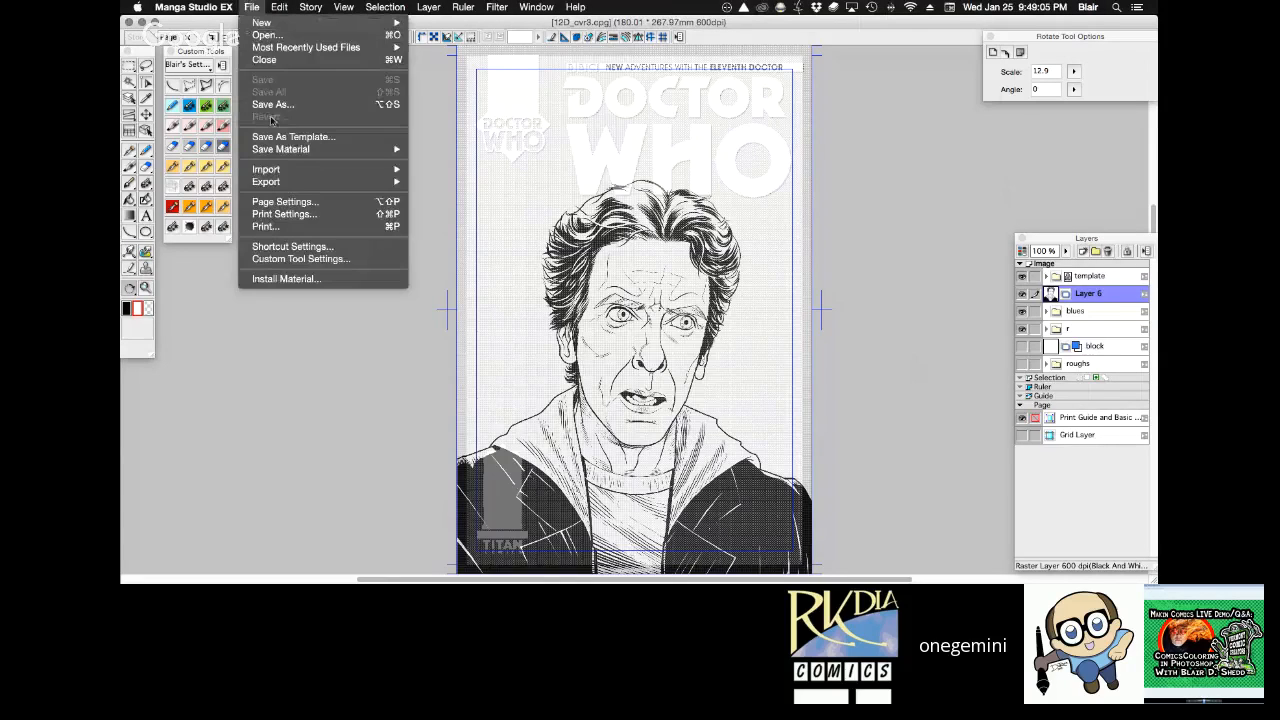
mouse_move(312, 184)
click(461, 187)
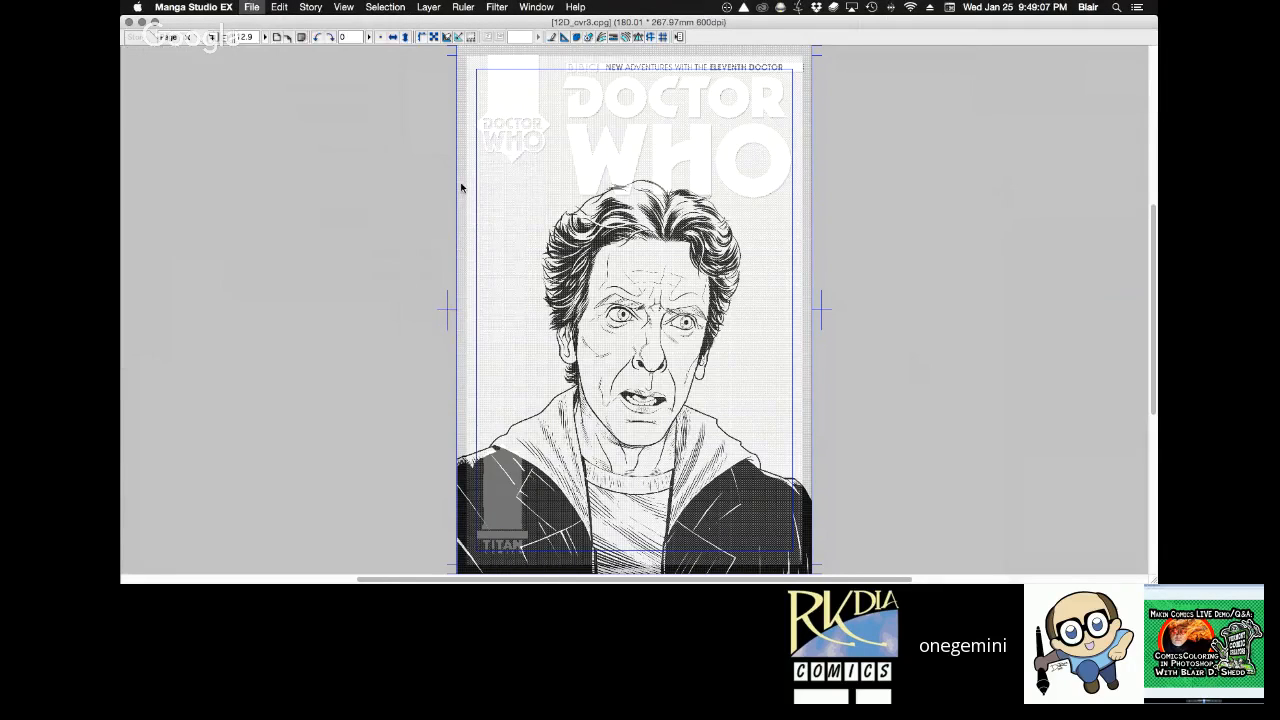
key(Return)
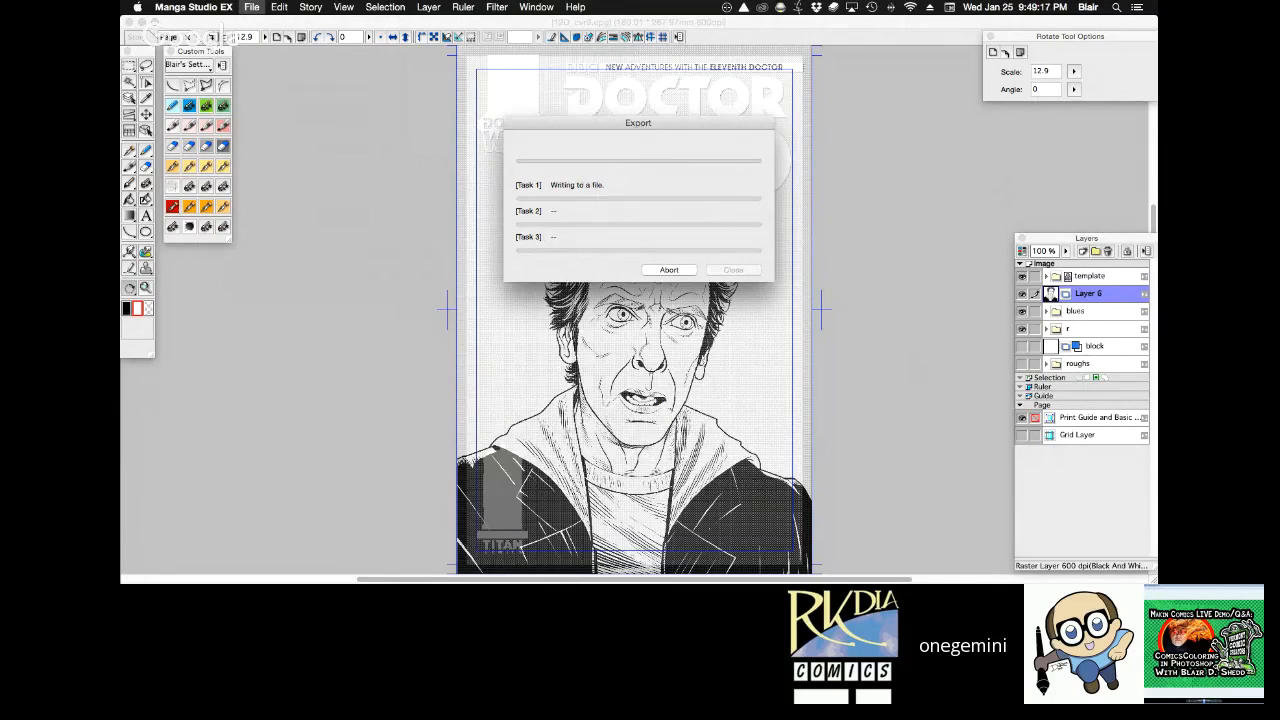
key(Return)
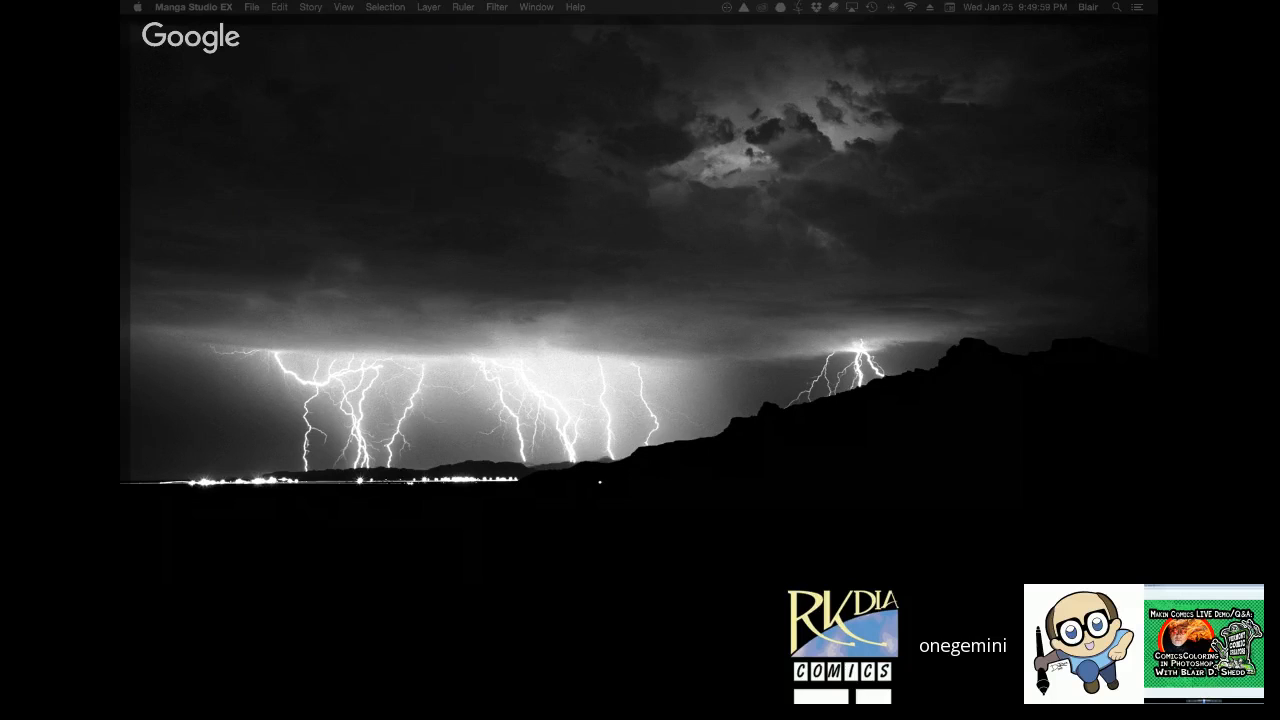
key(Return)
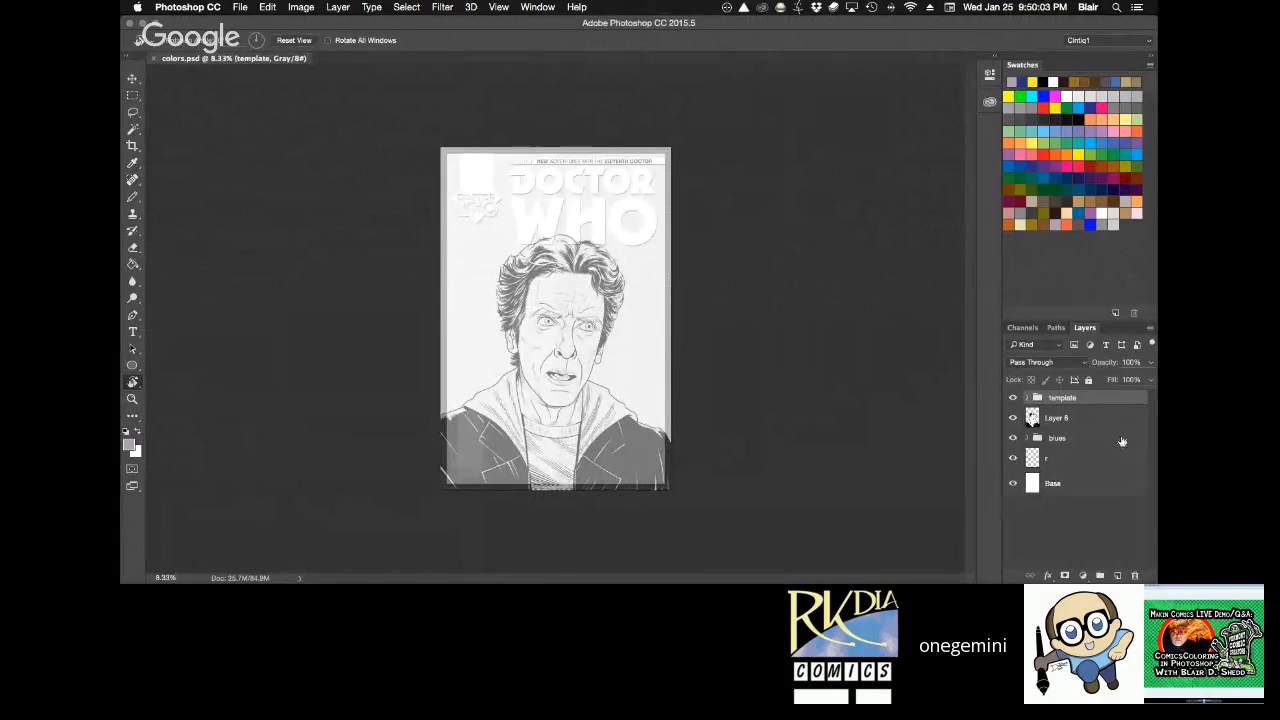
Delete the blues group and the r layer from colors.psd.
click(1120, 441)
shift+click(1111, 461)
drag(1118, 464, 1132, 577)
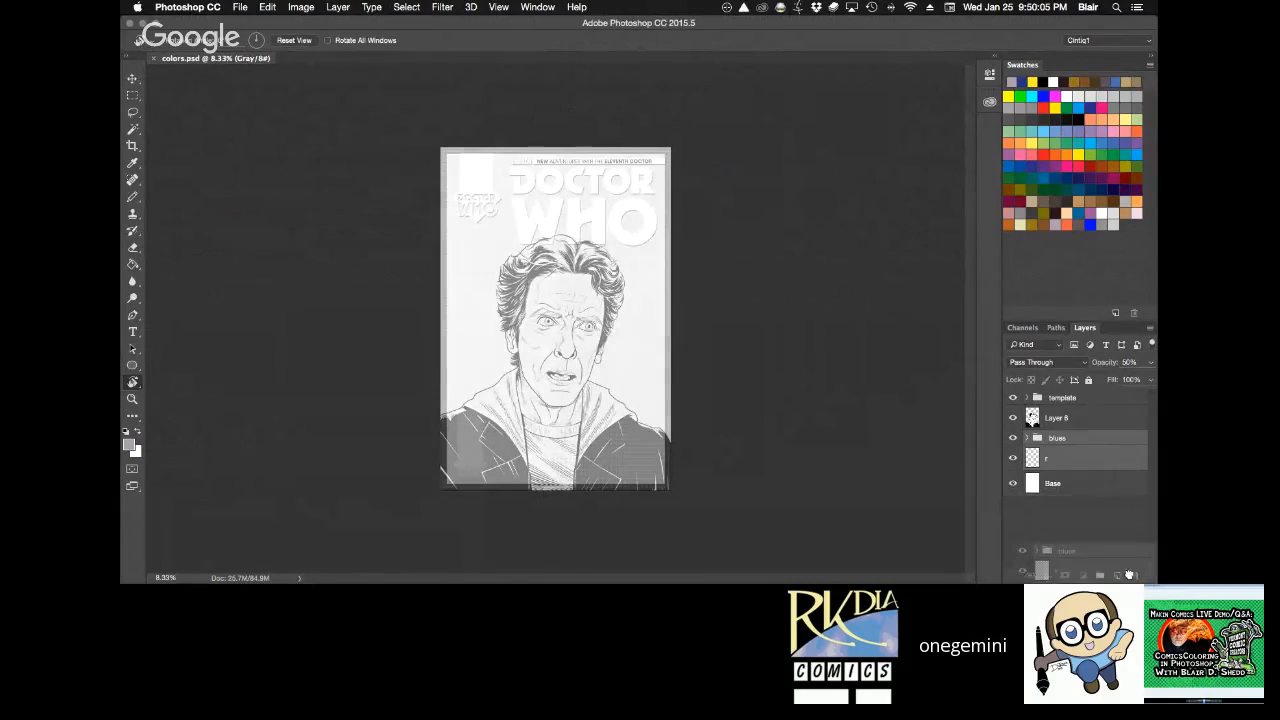
key(super+0)
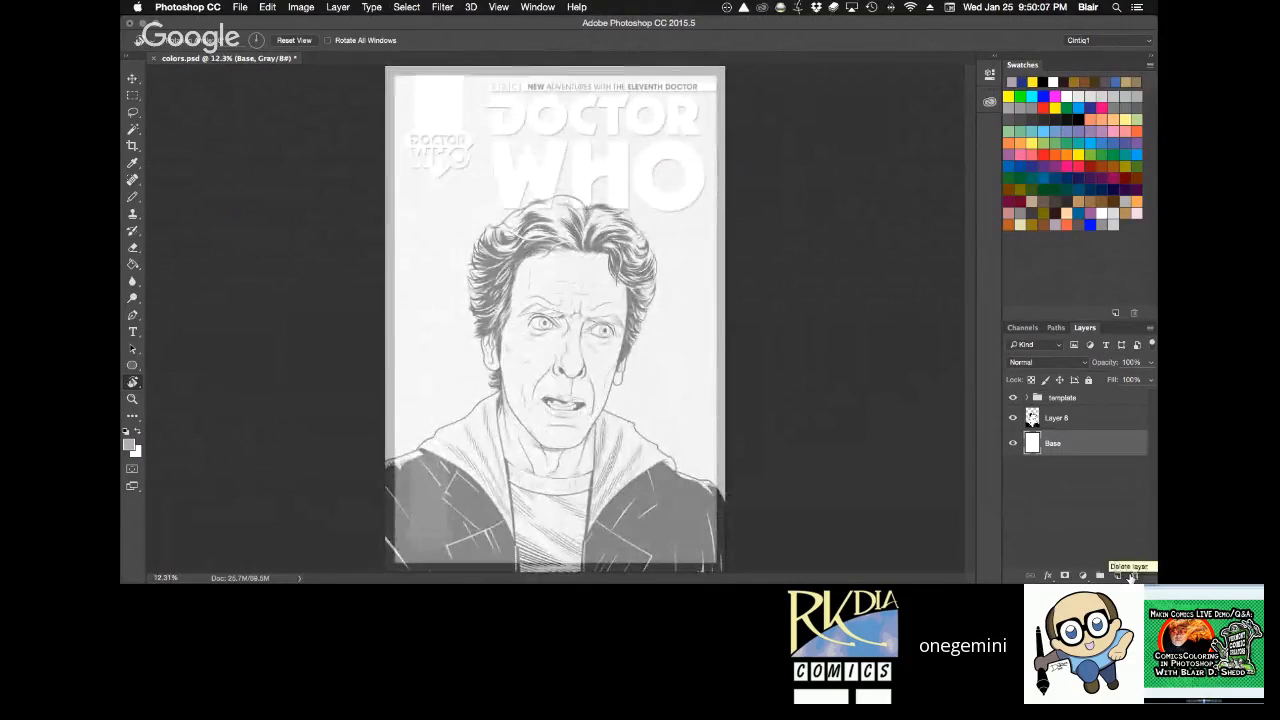
Hide and lock the template group, make the ink layer active and save the file.
click(1013, 399)
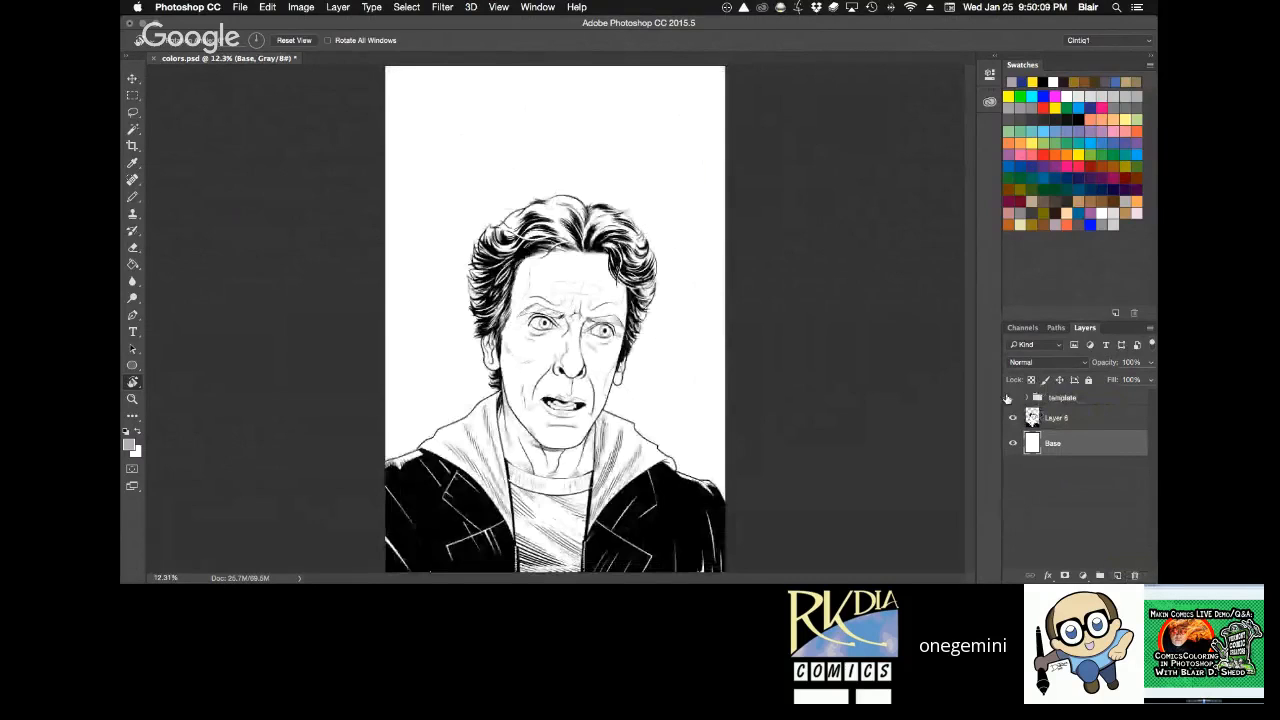
click(1013, 399)
click(1013, 398)
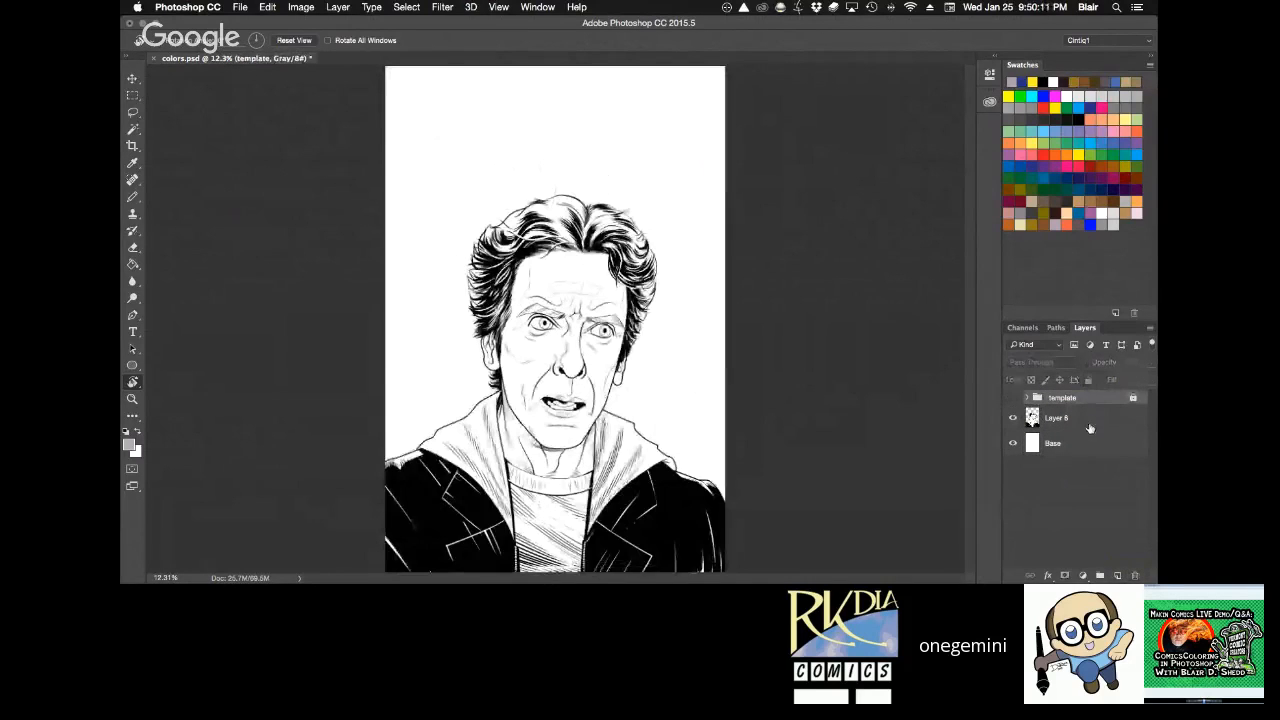
click(1086, 420)
key(super+s)
click(338, 6)
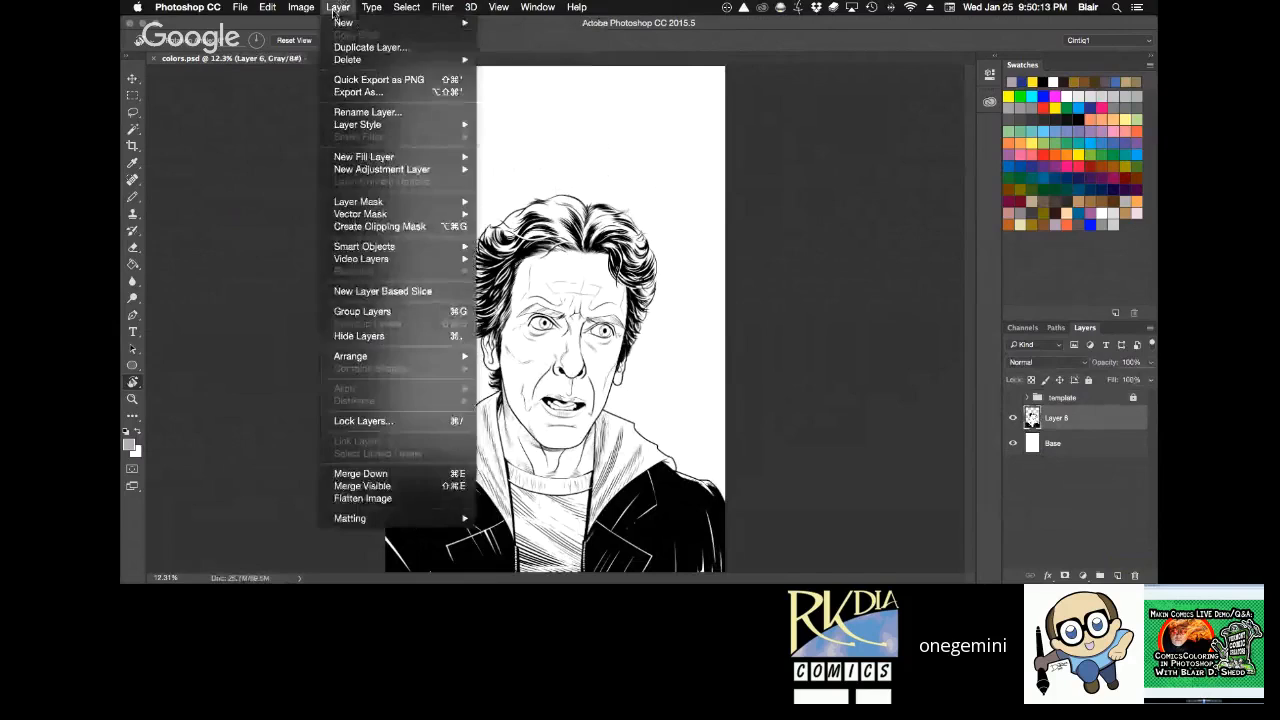
mouse_move(301, 6)
click(455, 76)
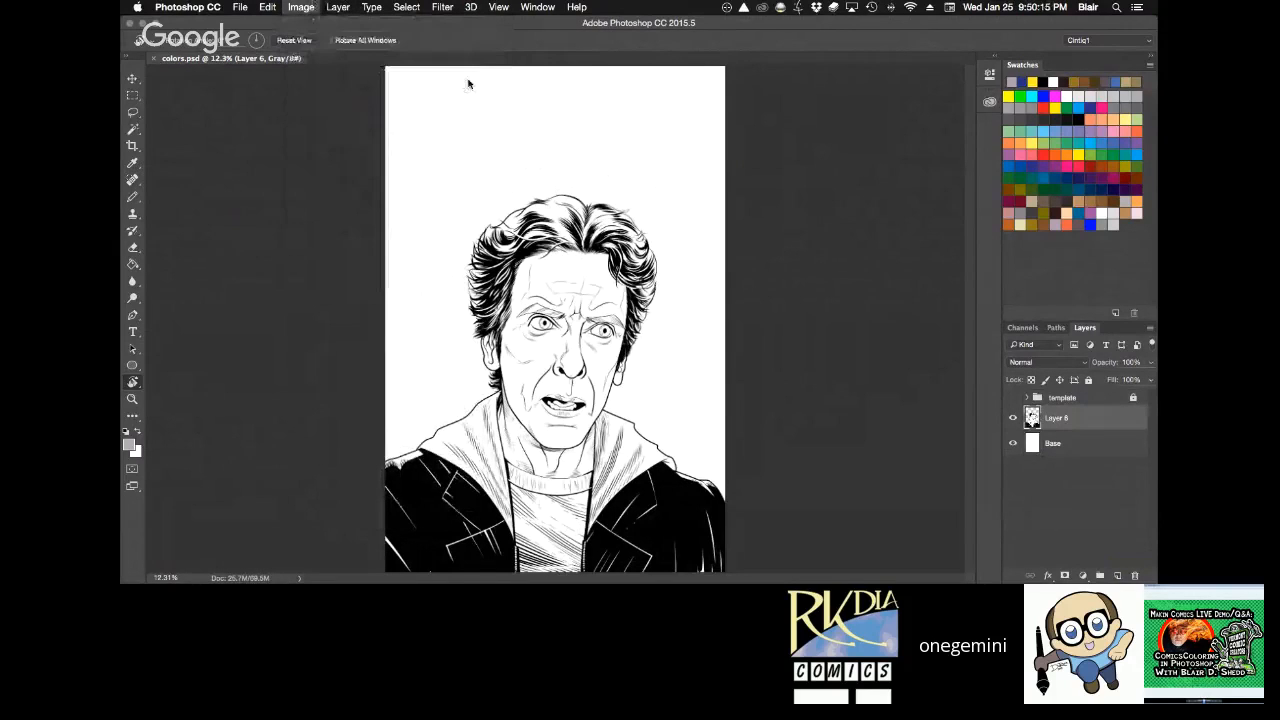
click(770, 257)
key(super+z)
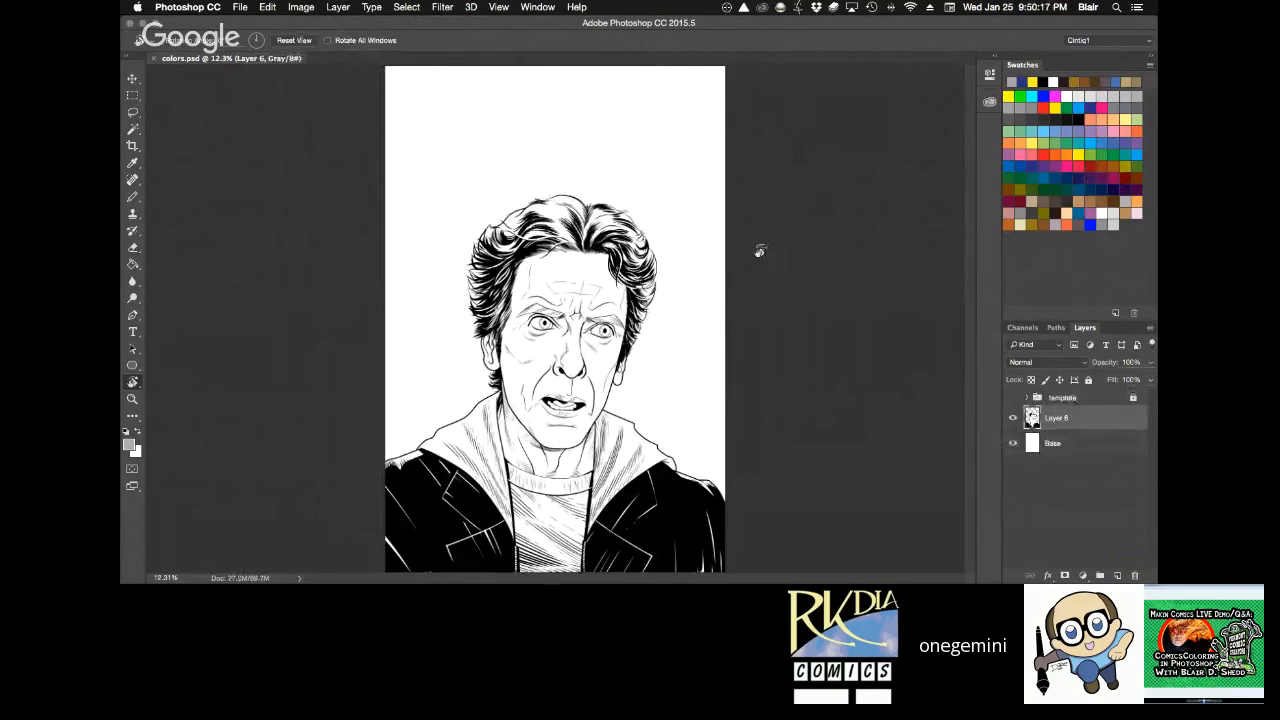
Convert the document from grayscale to RGB Color without merging its layers, and save it.
click(337, 7)
mouse_move(301, 6)
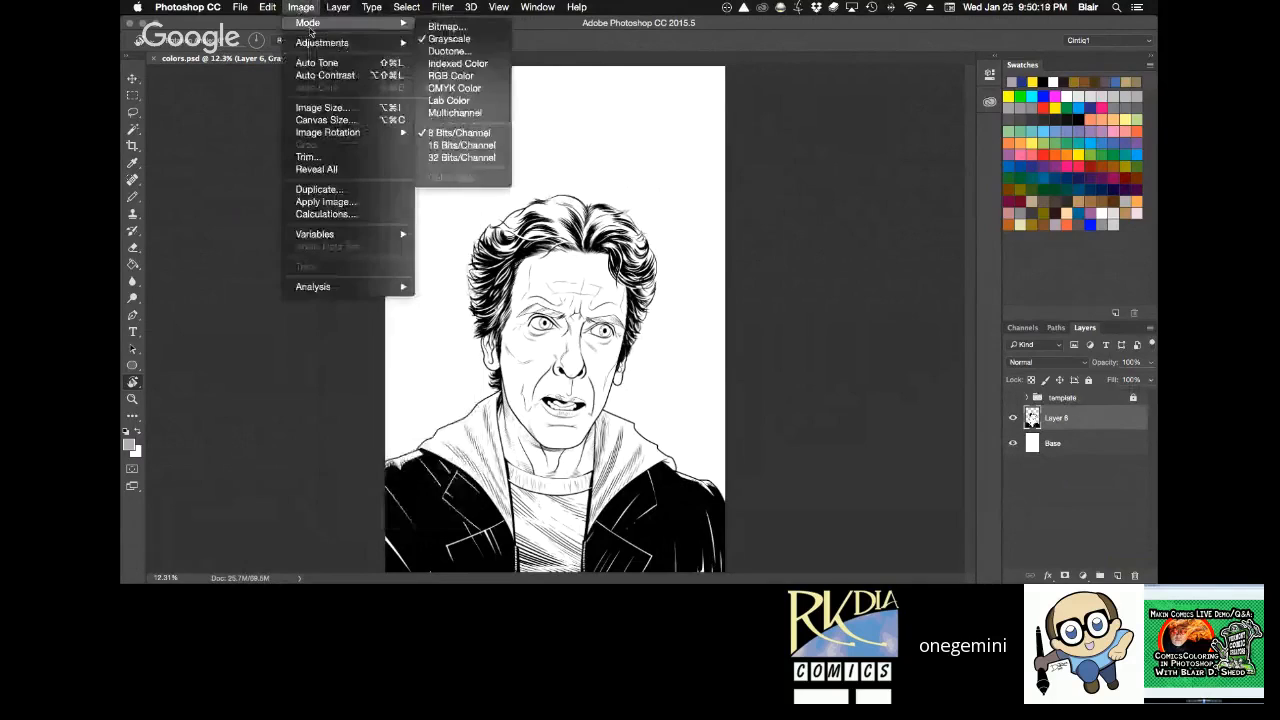
click(471, 76)
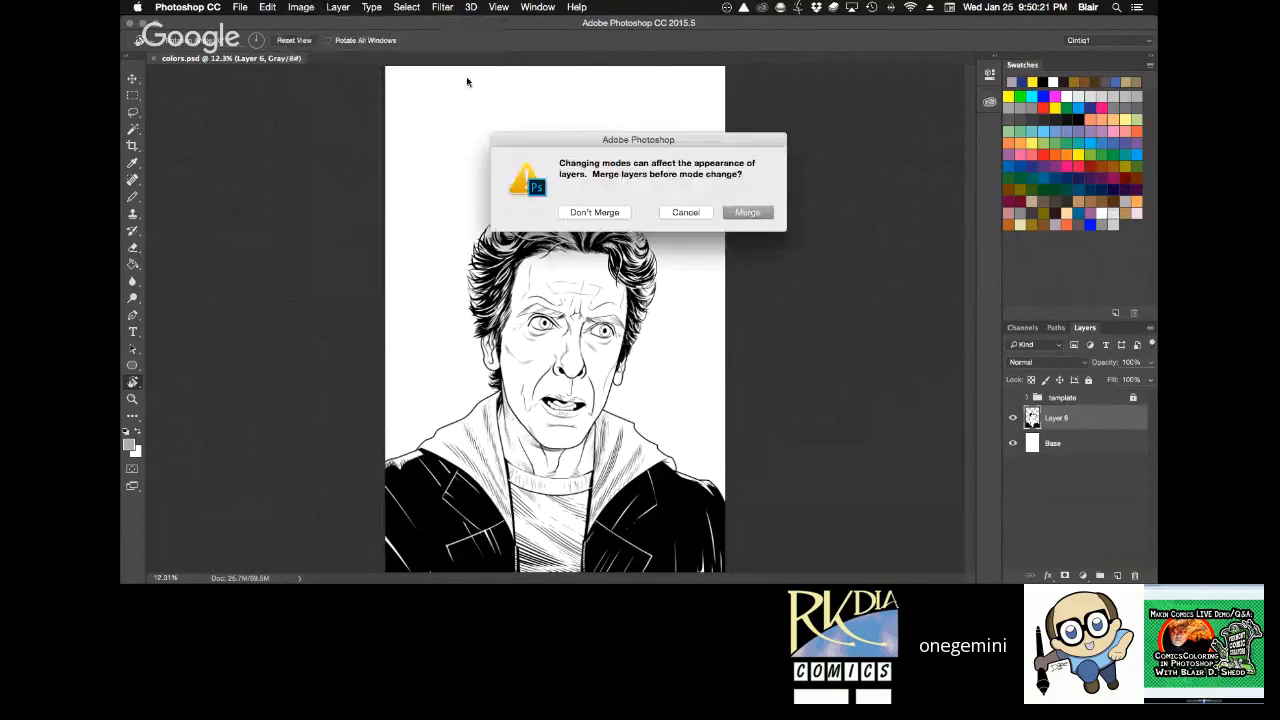
click(610, 212)
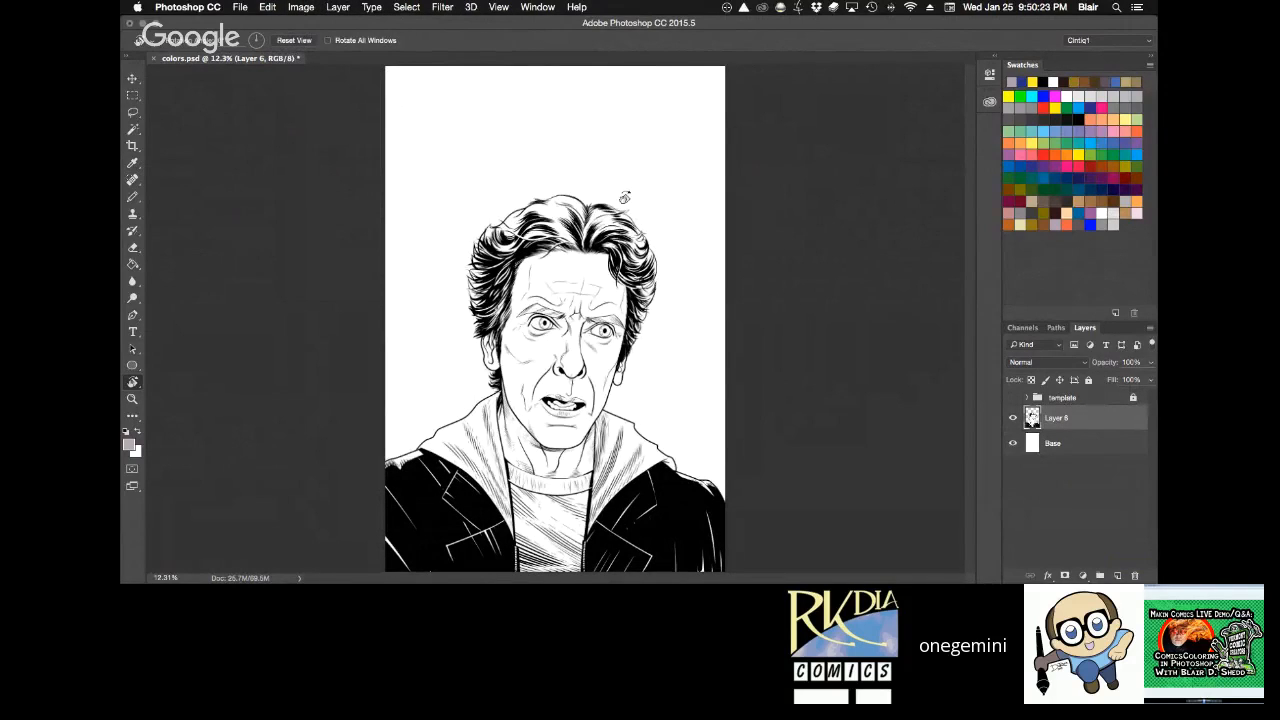
key(super+s)
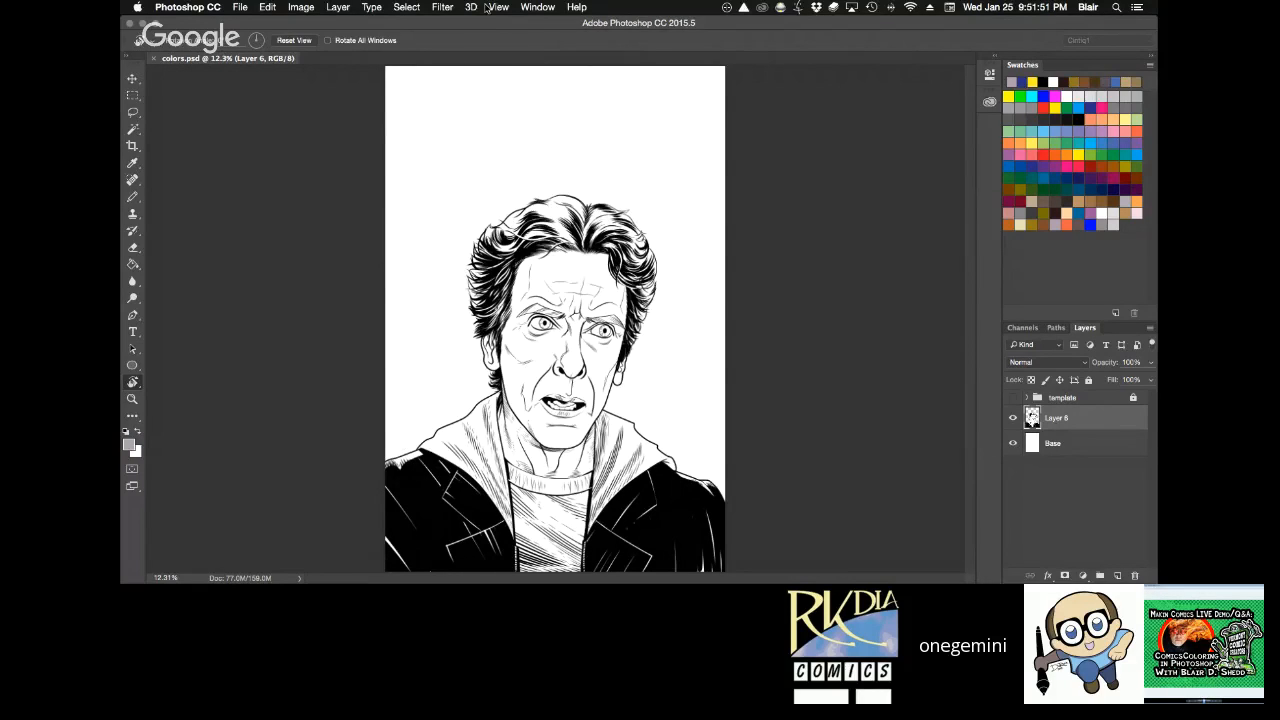
click(819, 311)
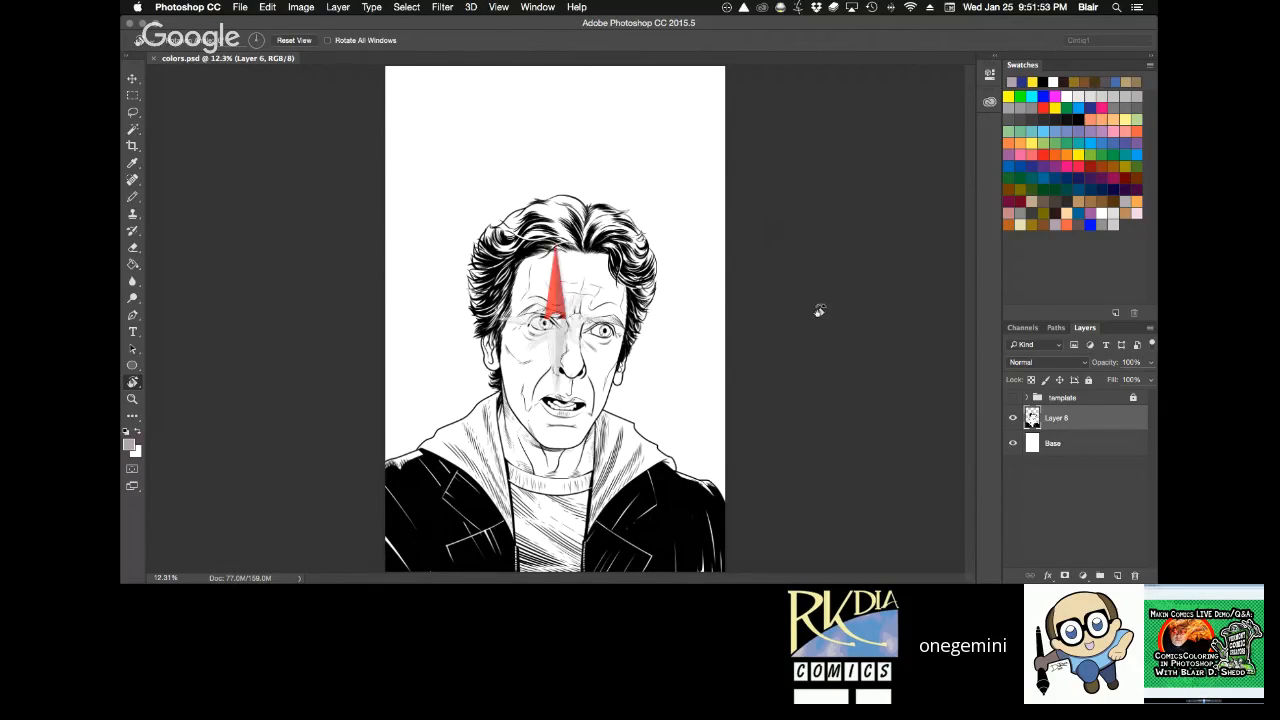
drag(819, 311, 815, 268)
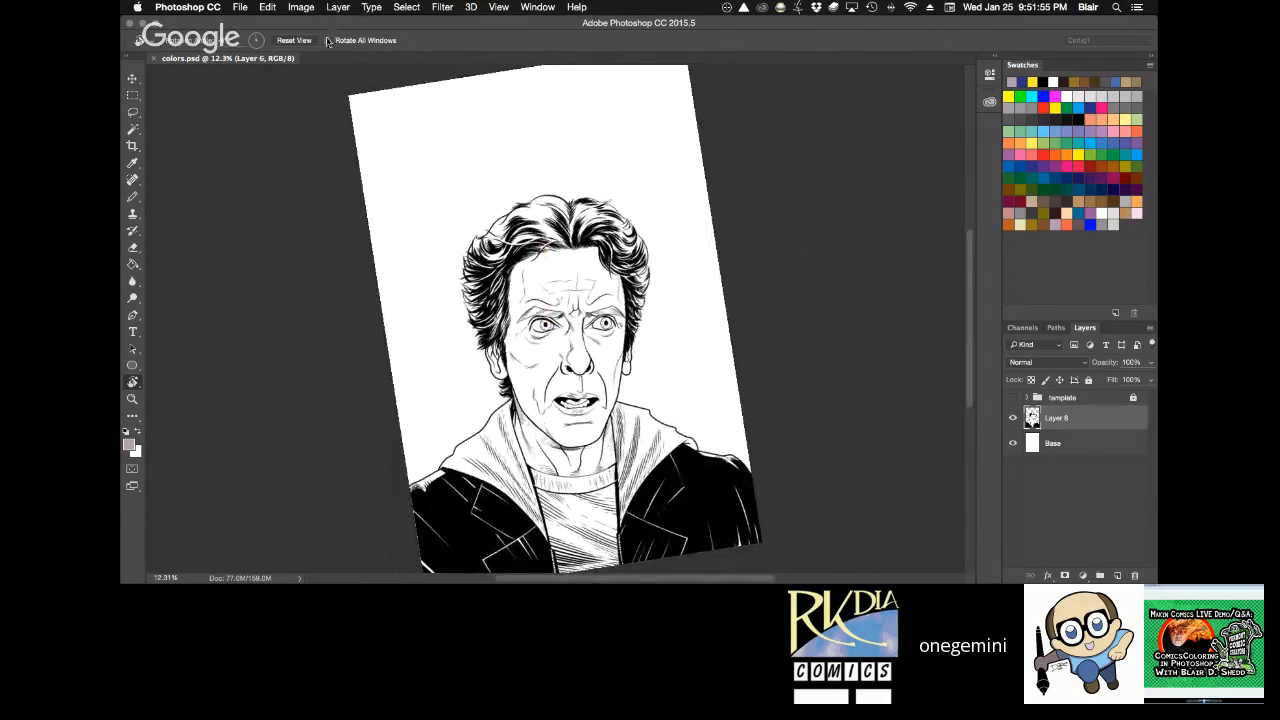
click(293, 41)
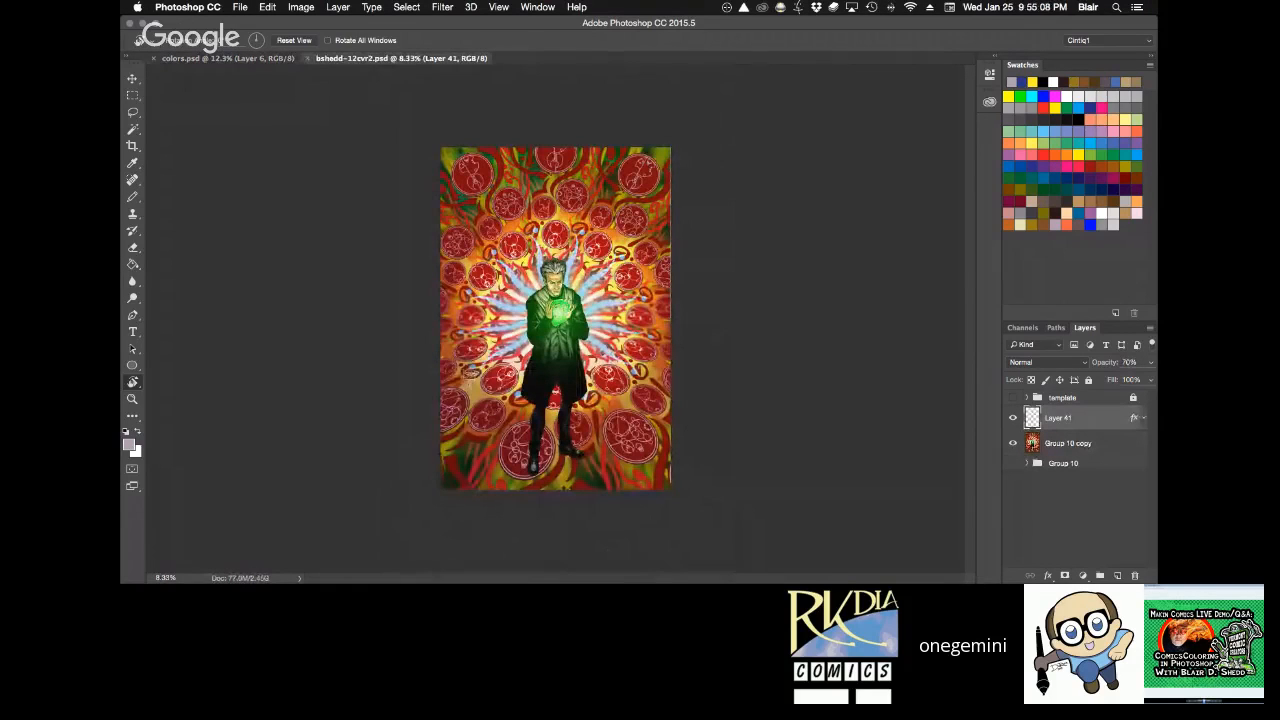
Compare Group 10 in bshedd-12cvr2.psd with the Group 10 copy and Layer 41 by switching their visibility.
key(super+0)
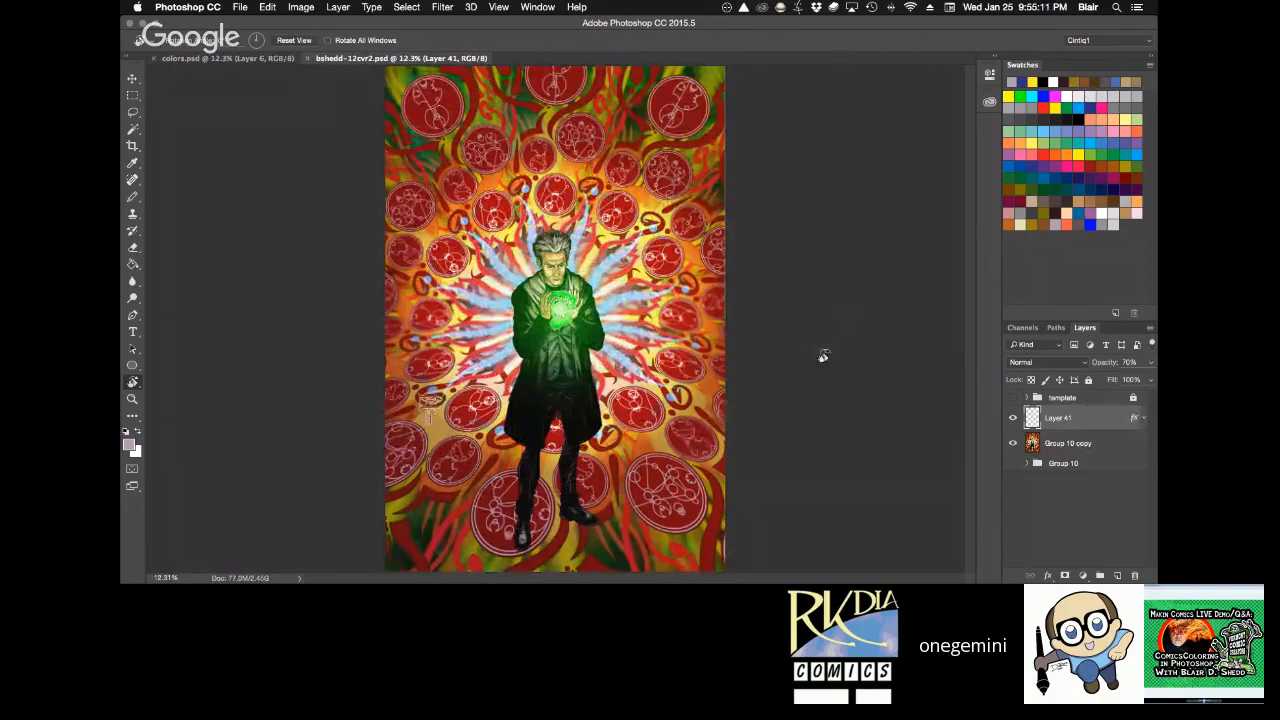
click(1013, 417)
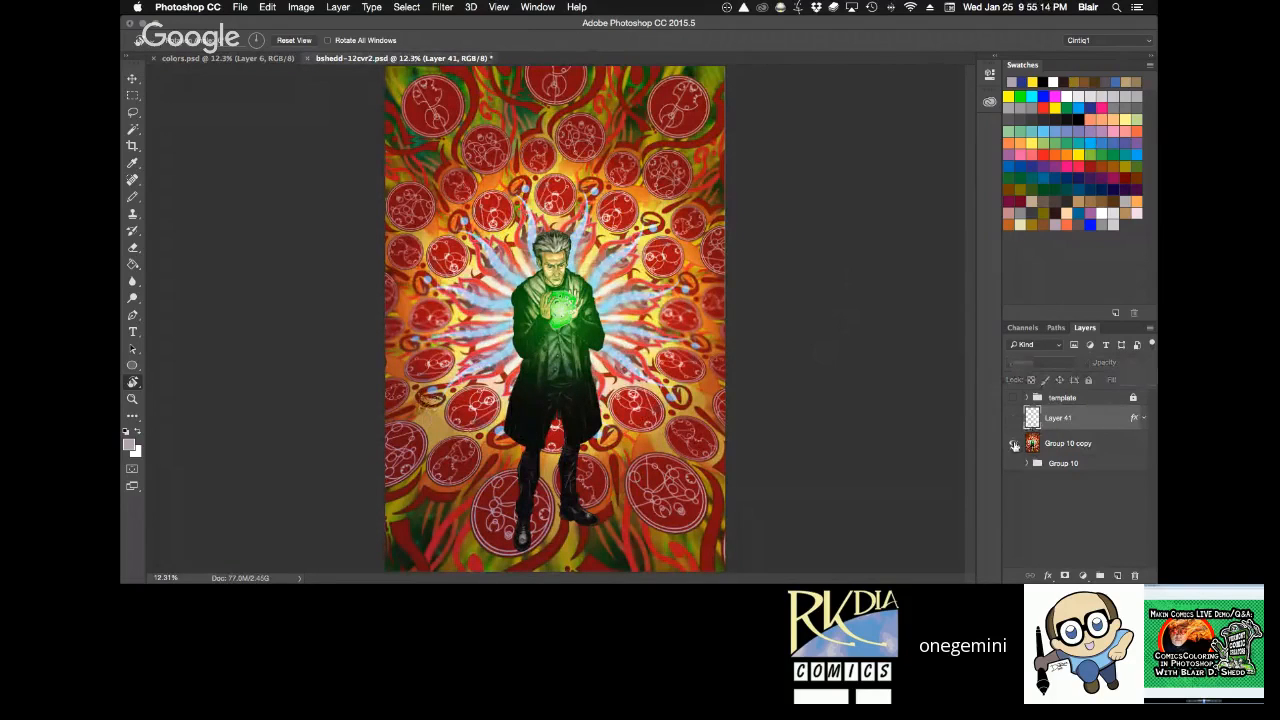
click(1013, 444)
click(1014, 463)
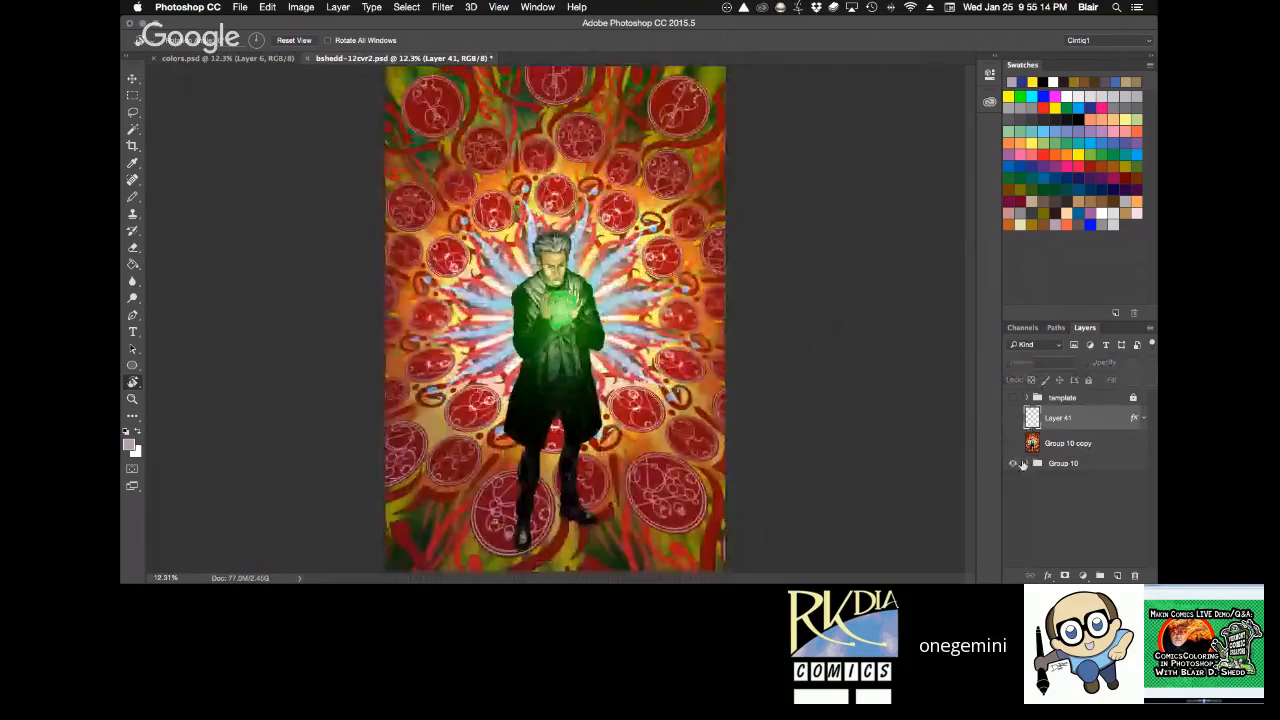
click(1013, 443)
click(1013, 419)
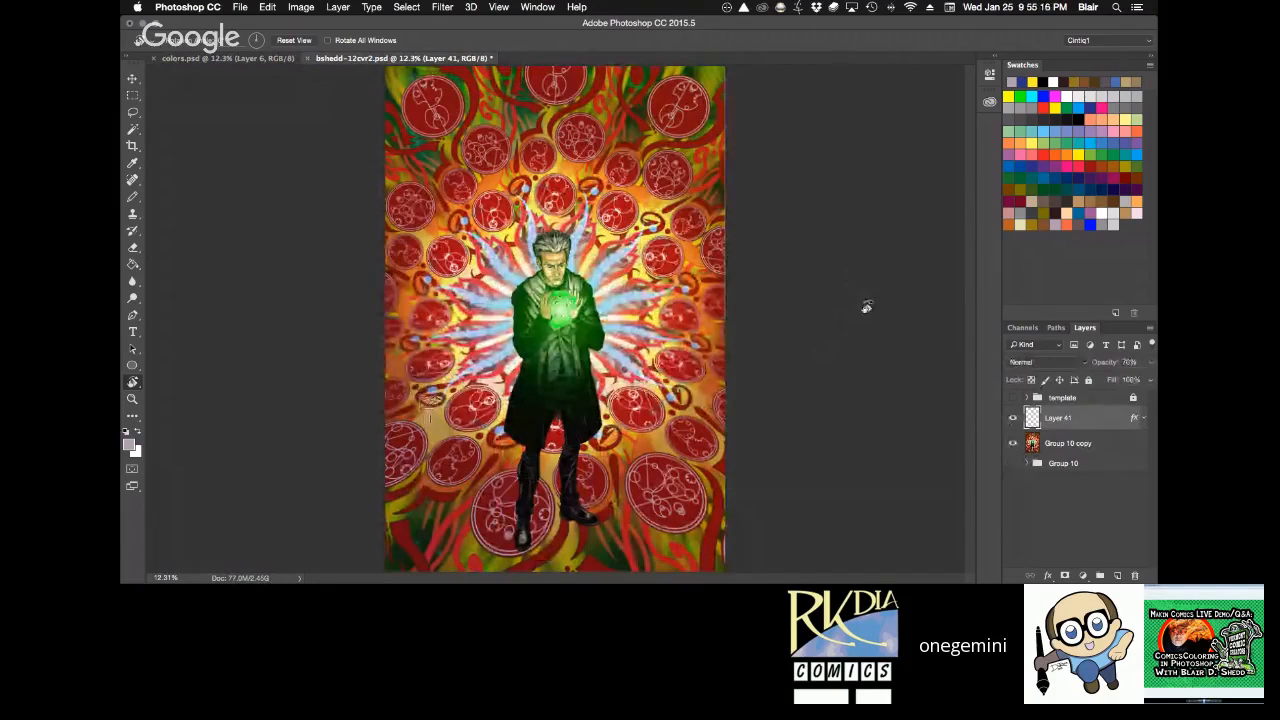
Examine the coloured figure's face at 100% zoom and check the document's image size without changing it.
key(z)
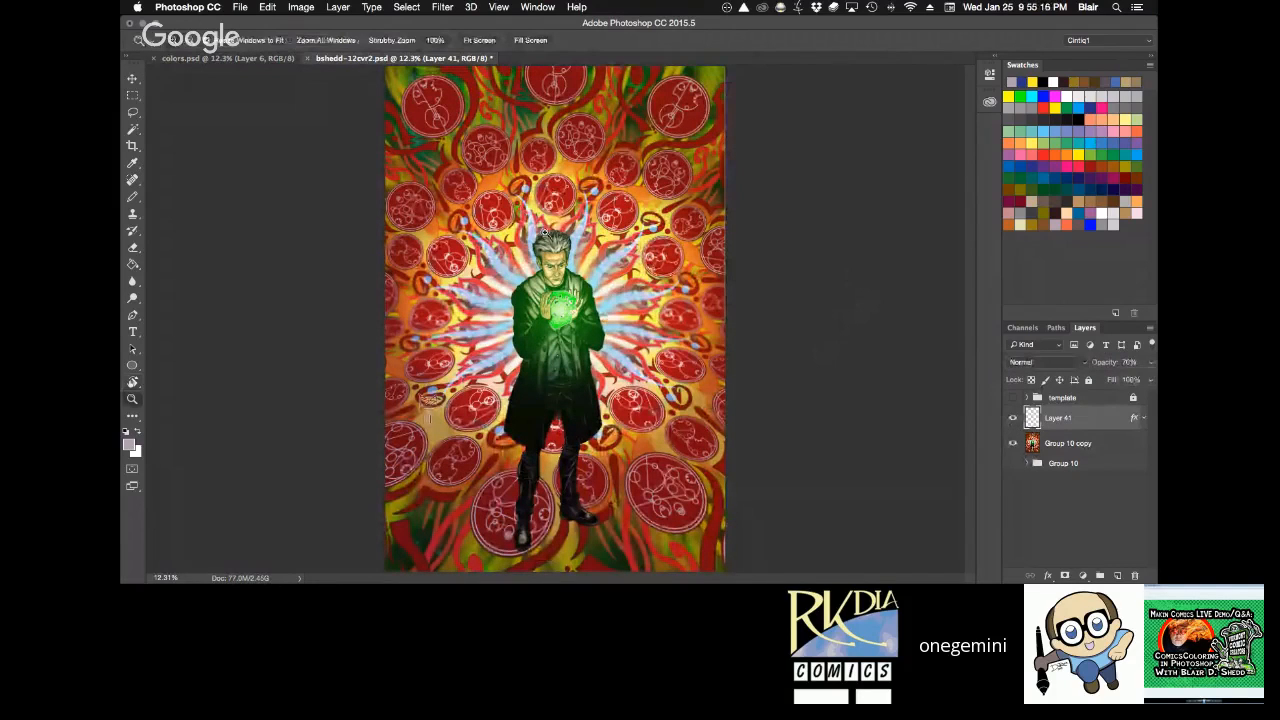
drag(545, 233, 588, 238)
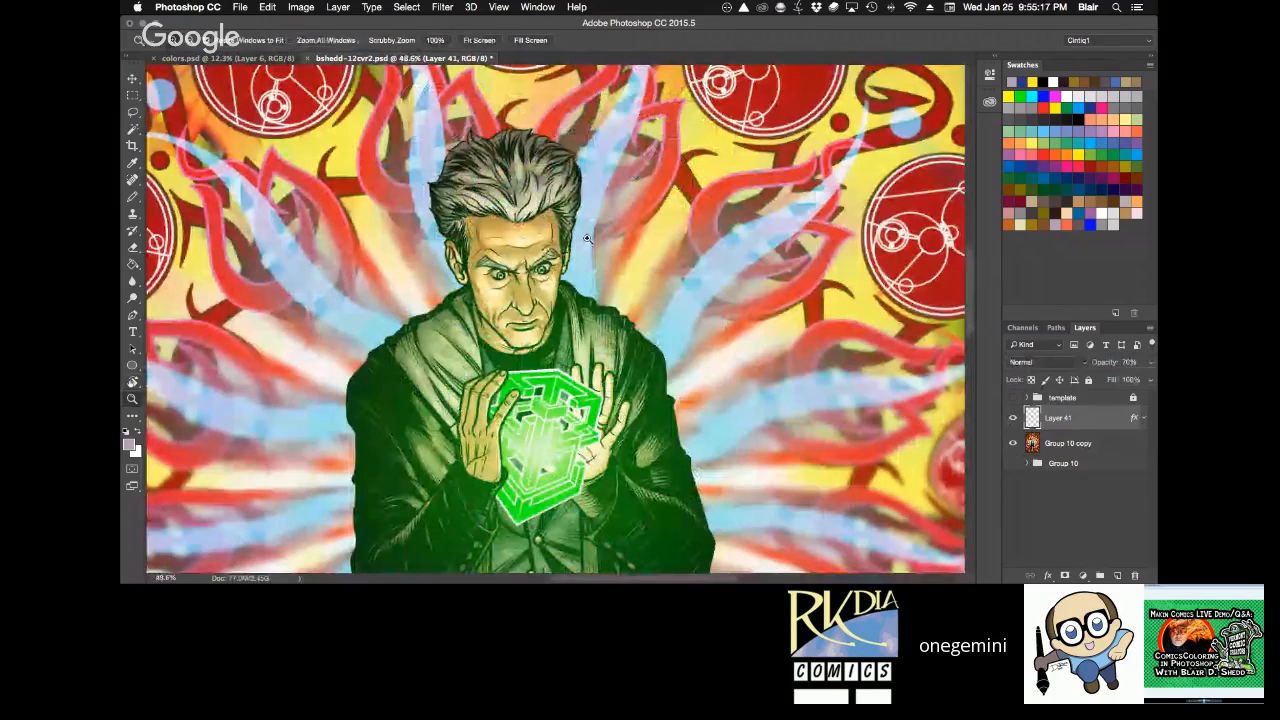
click(569, 294)
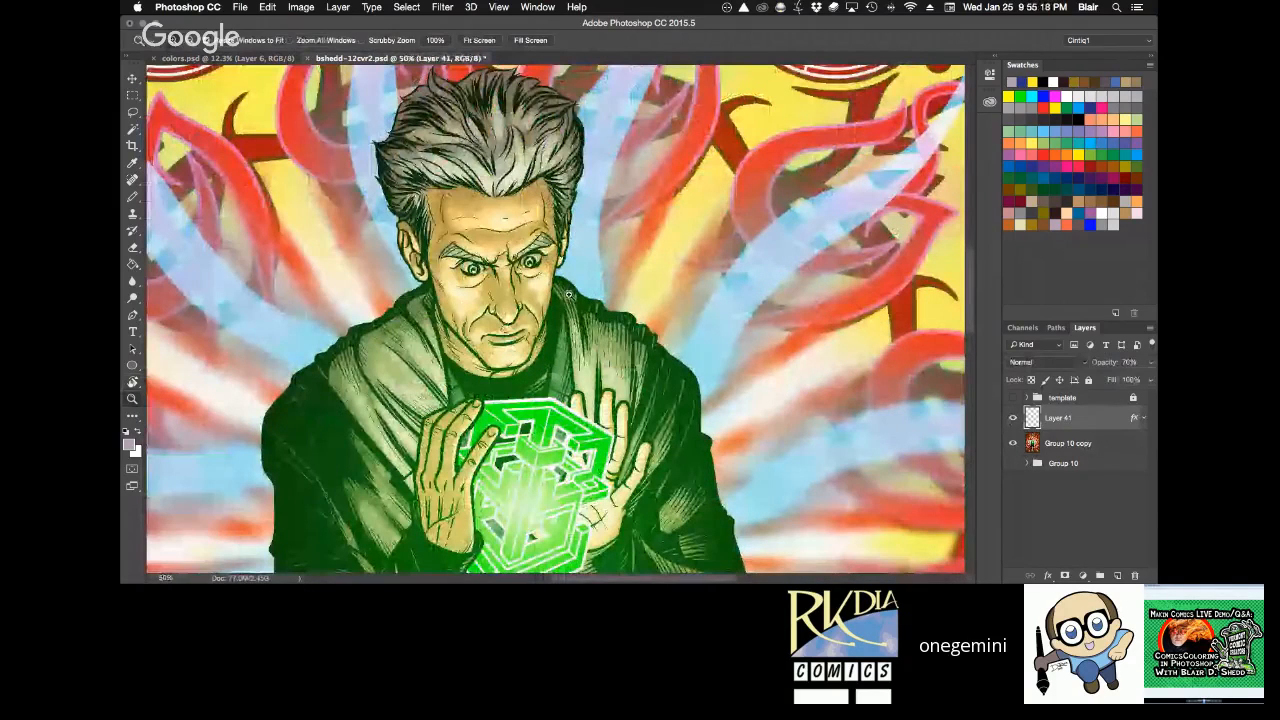
drag(569, 294, 622, 263)
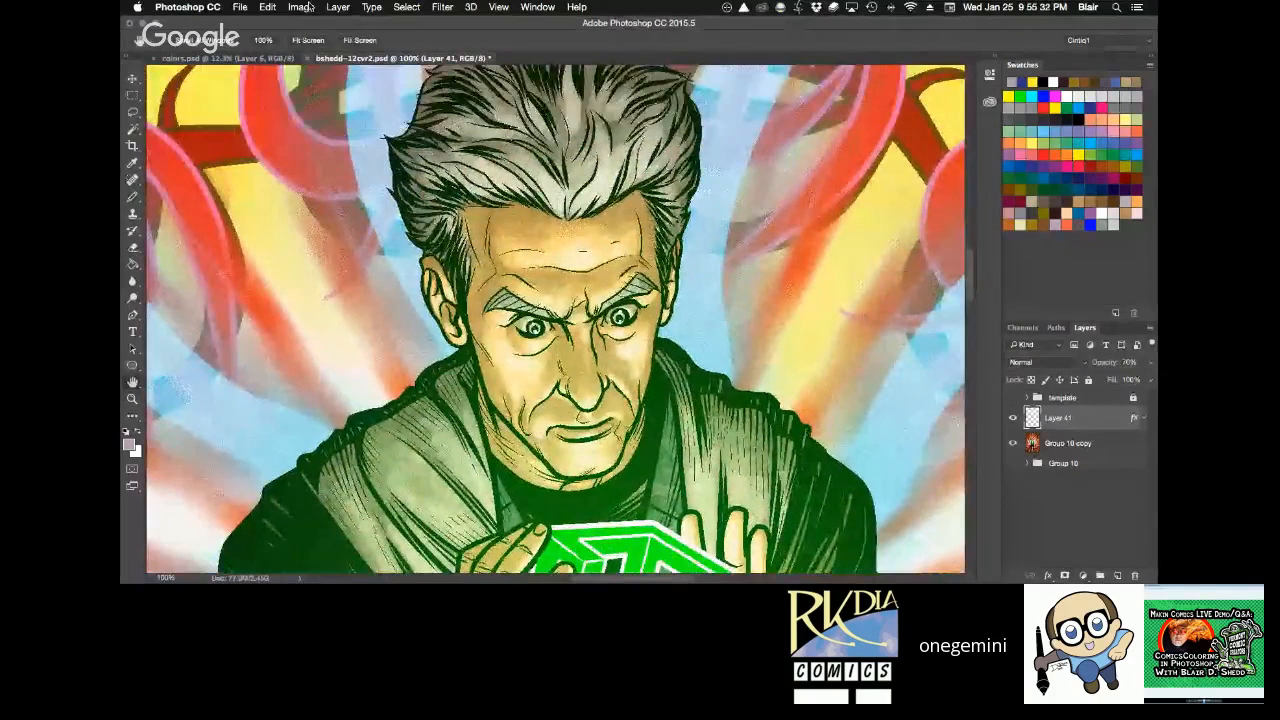
click(301, 7)
click(338, 107)
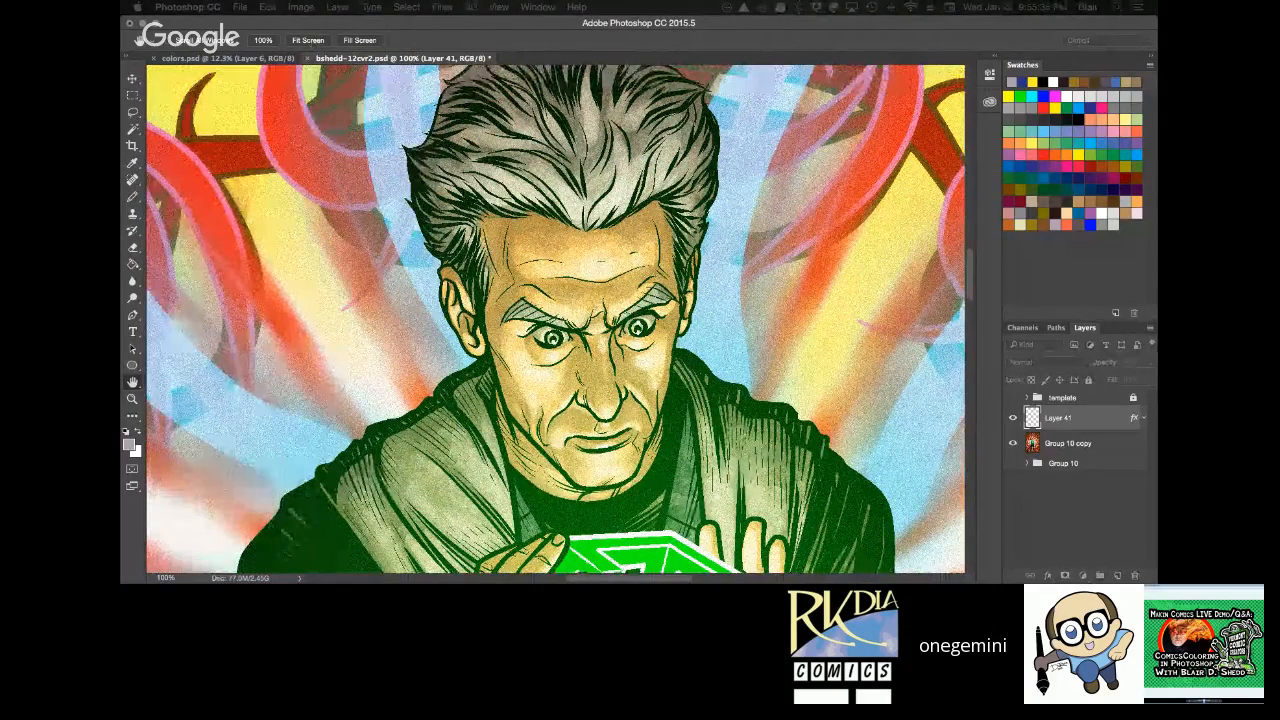
key(Escape)
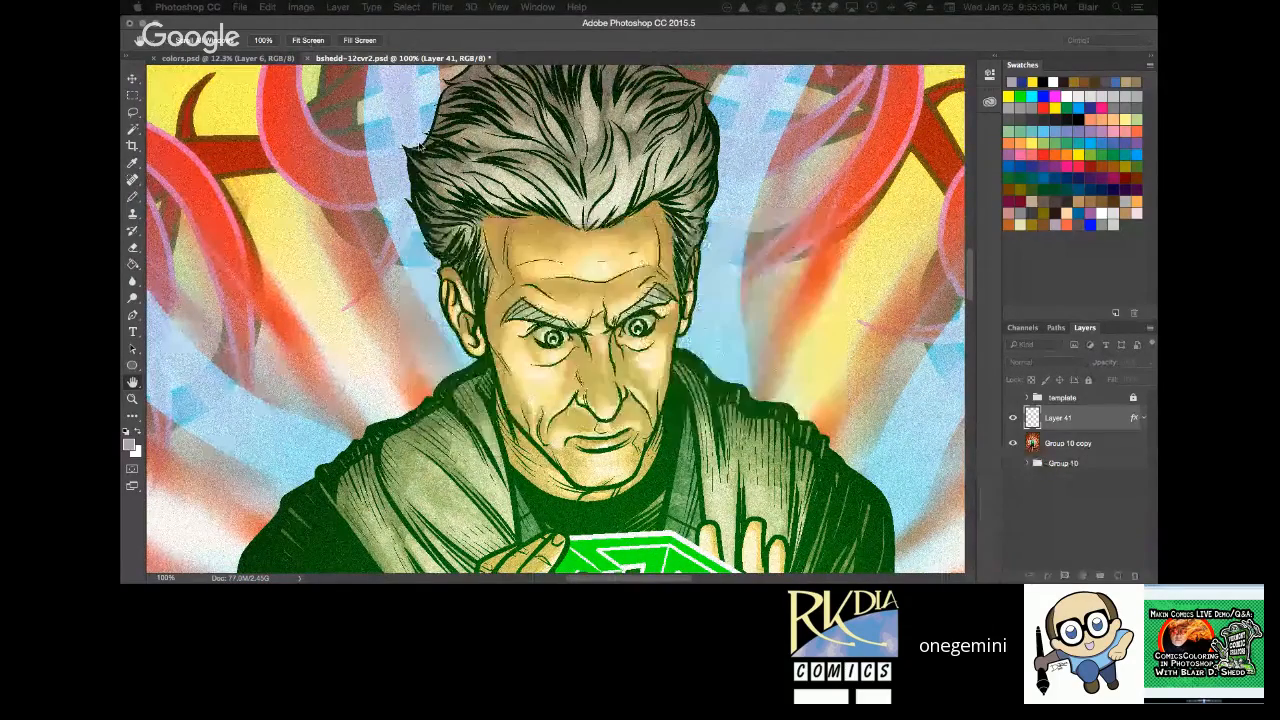
Check the cover's dimensions and resolution in the Image Size dialog and cancel it.
key(super+alt+i)
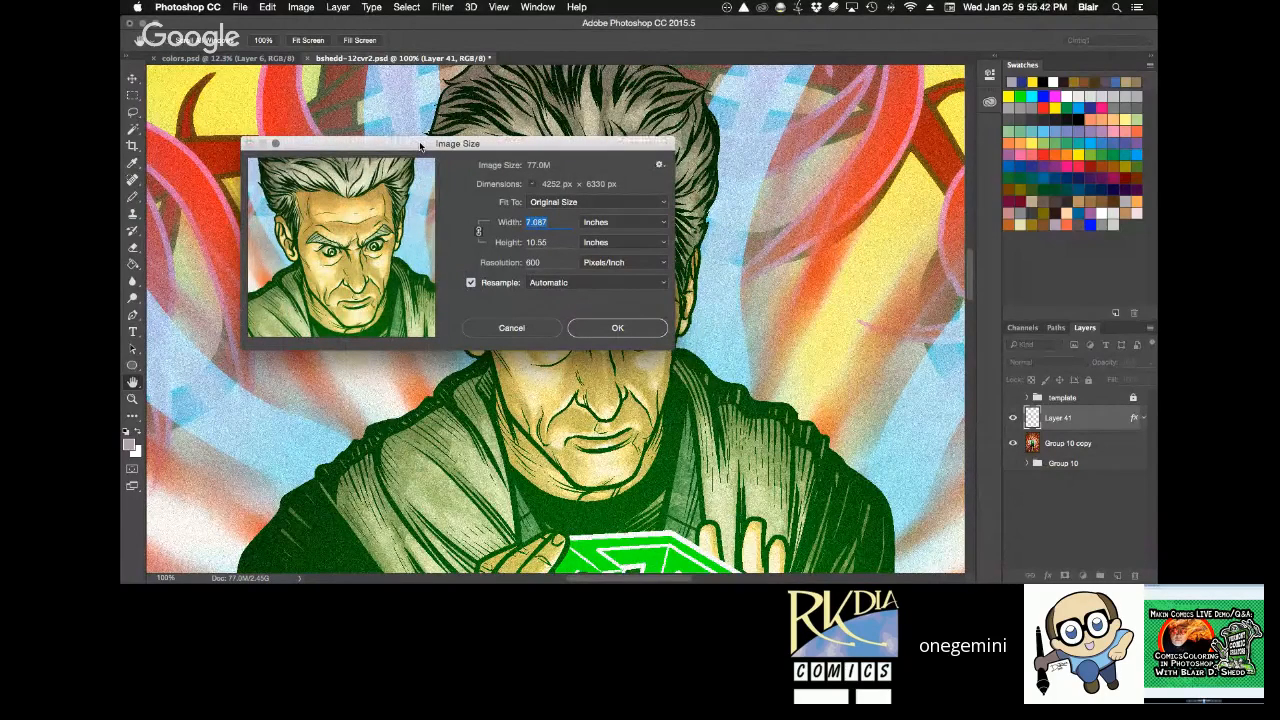
click(481, 328)
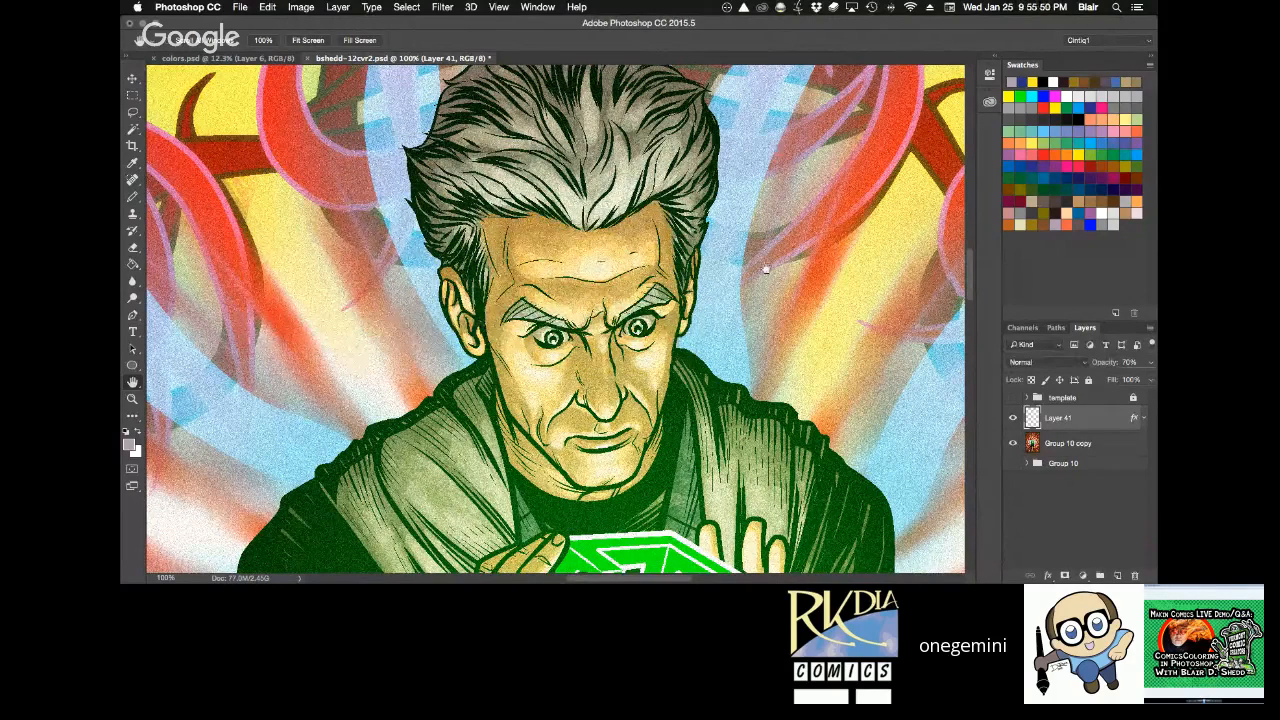
key(z)
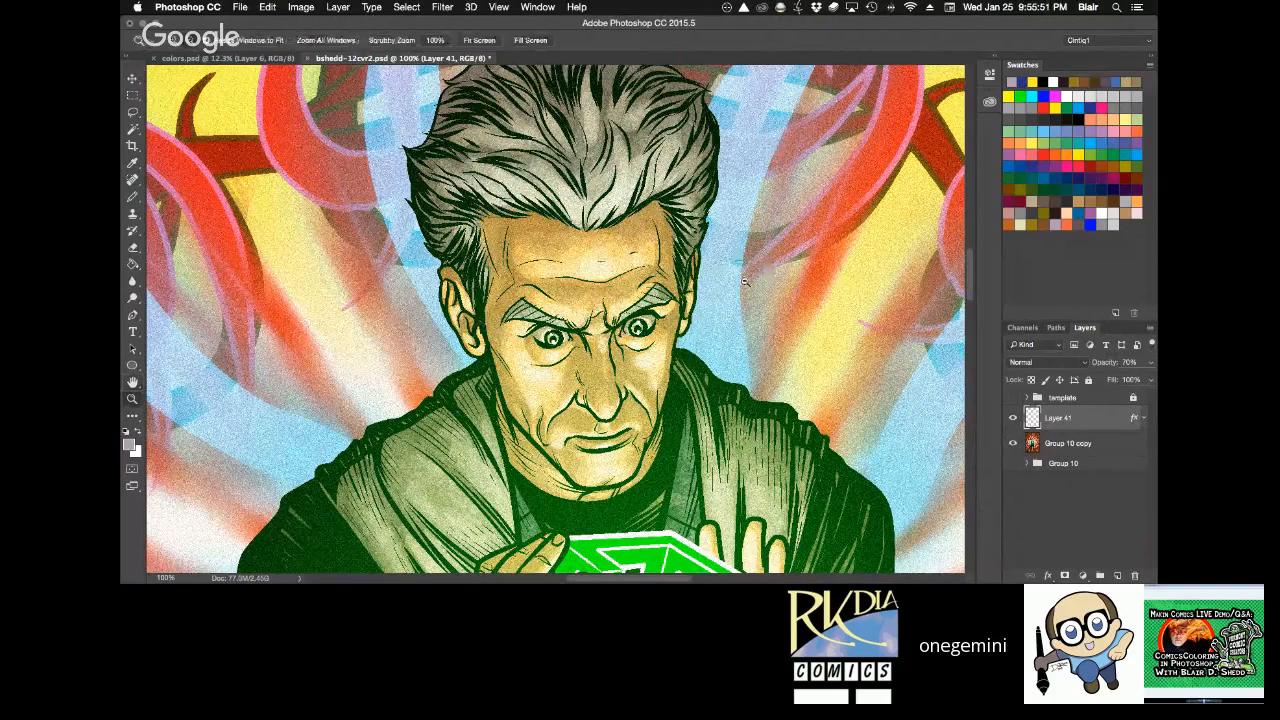
alt+click(745, 282)
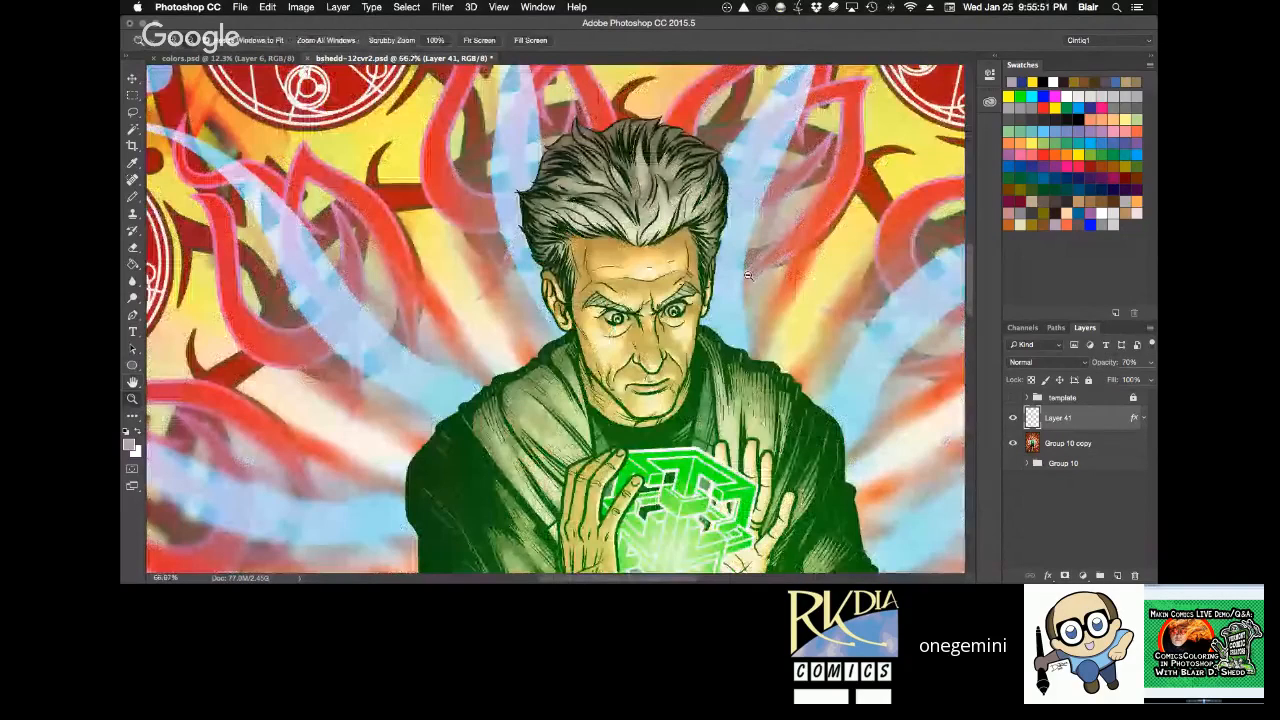
alt+click(747, 275)
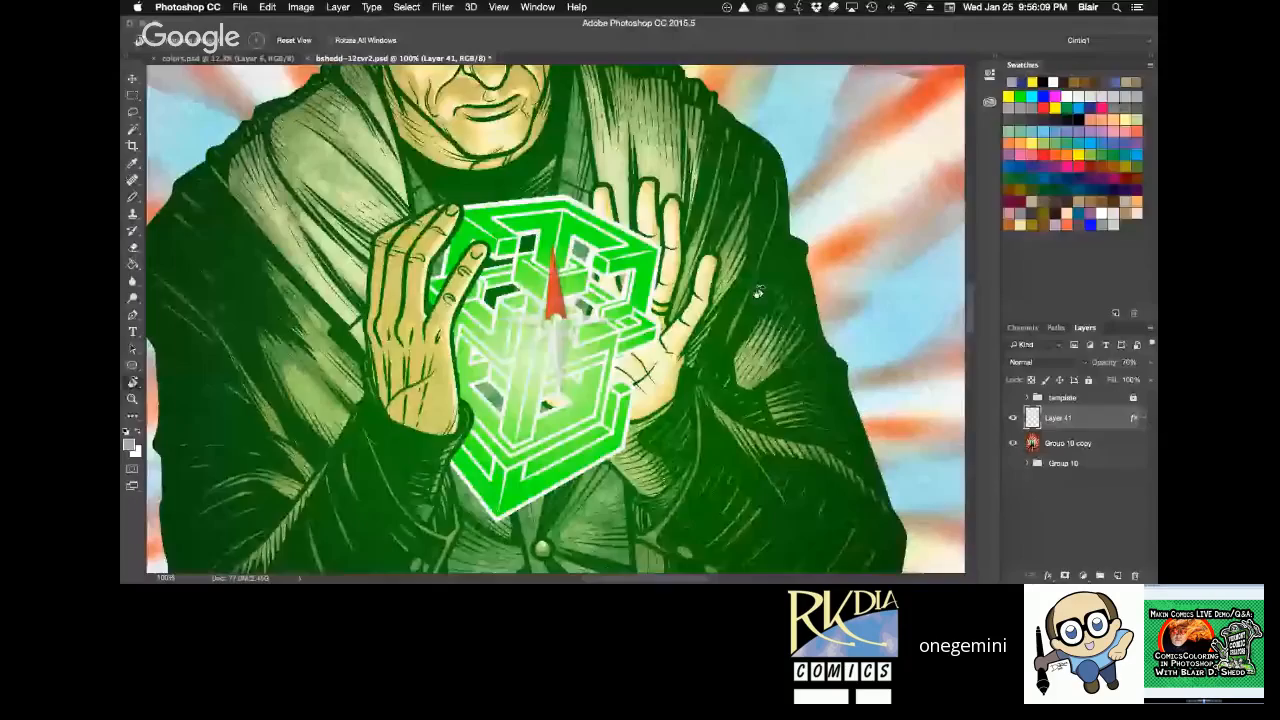
Examine the hands and glowing green cube at 100% zoom, rotating the canvas view and returning it to upright.
mouse_move(720, 480)
mouse_down()
mouse_move(724, 492)
mouse_move(729, 466)
mouse_up()
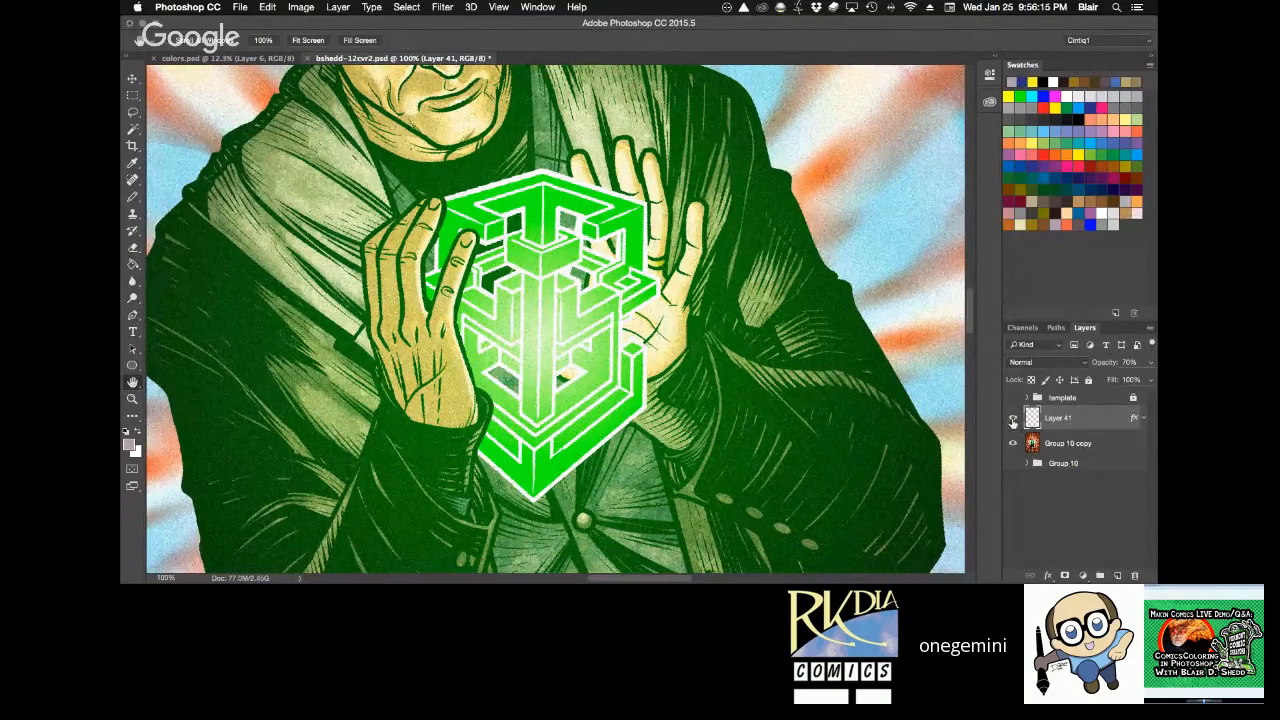
key(r)
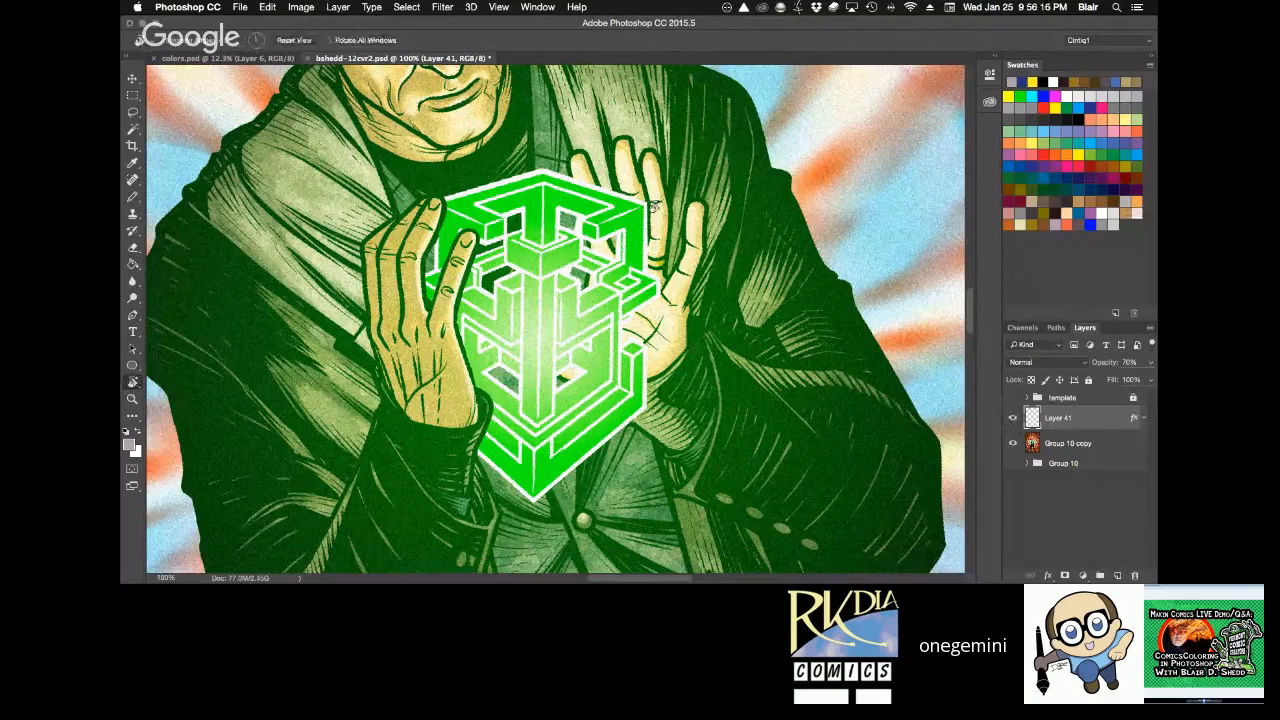
click(308, 43)
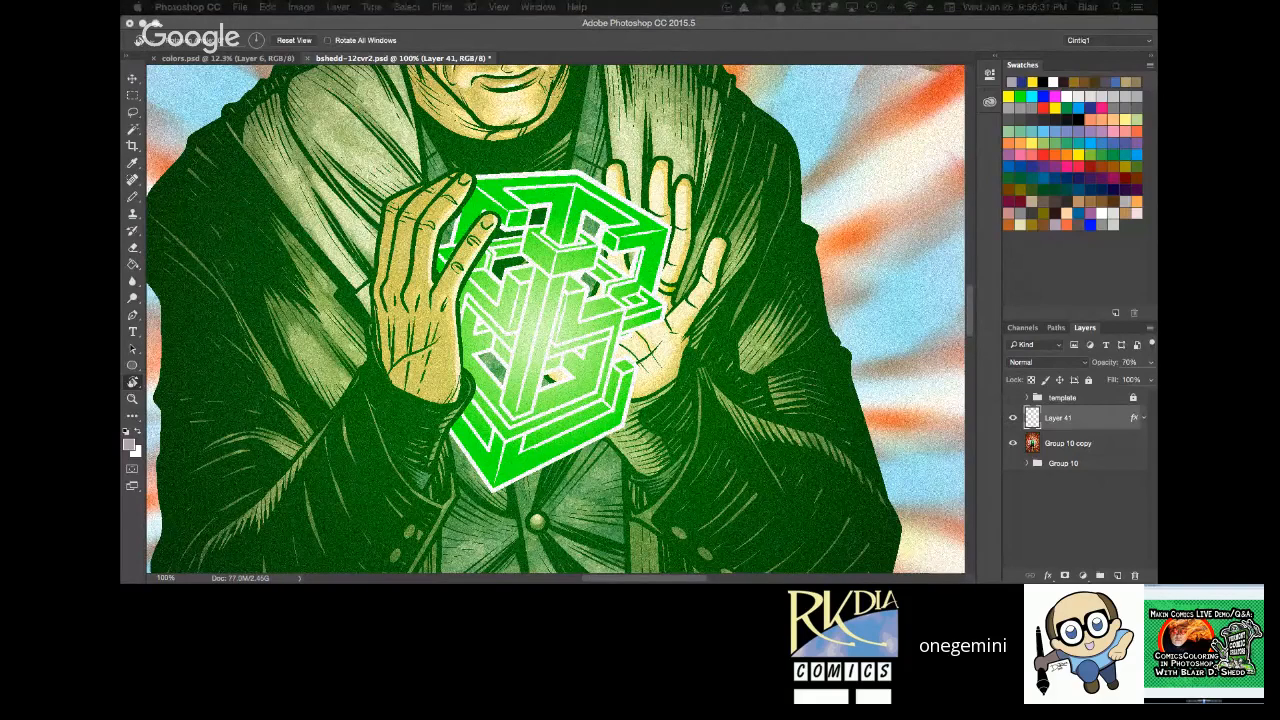
click(813, 308)
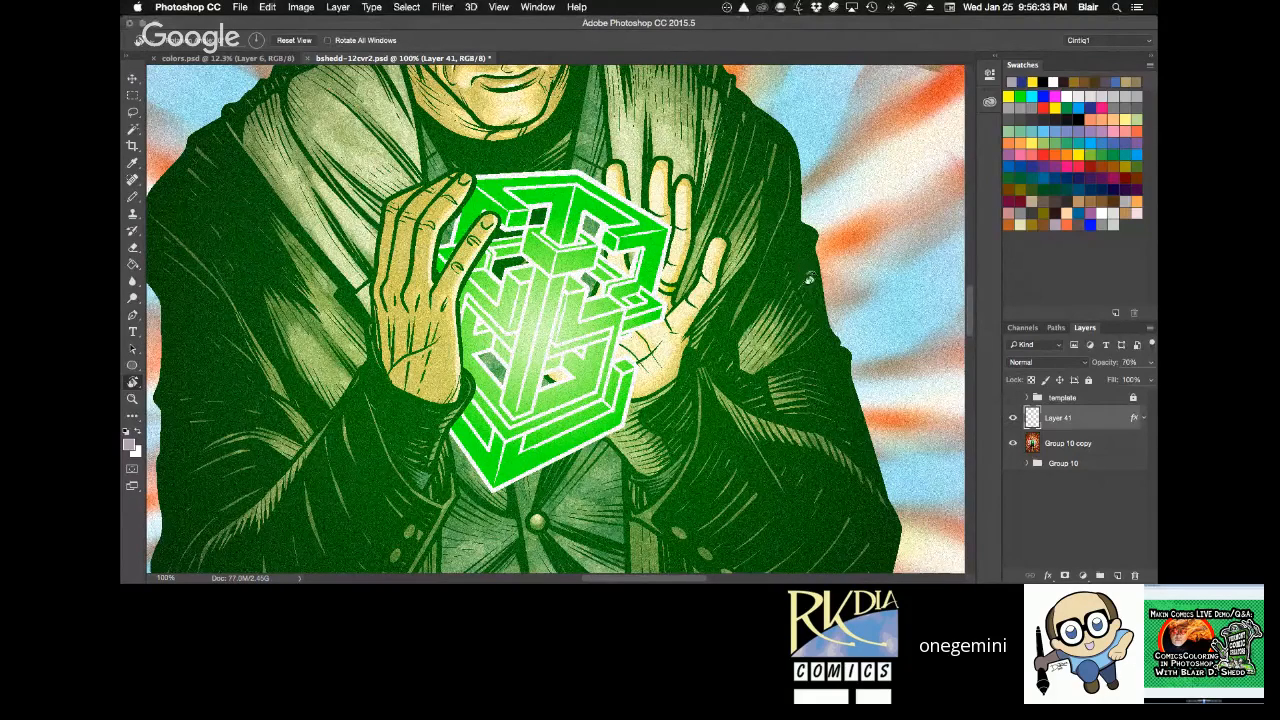
drag(810, 280, 787, 234)
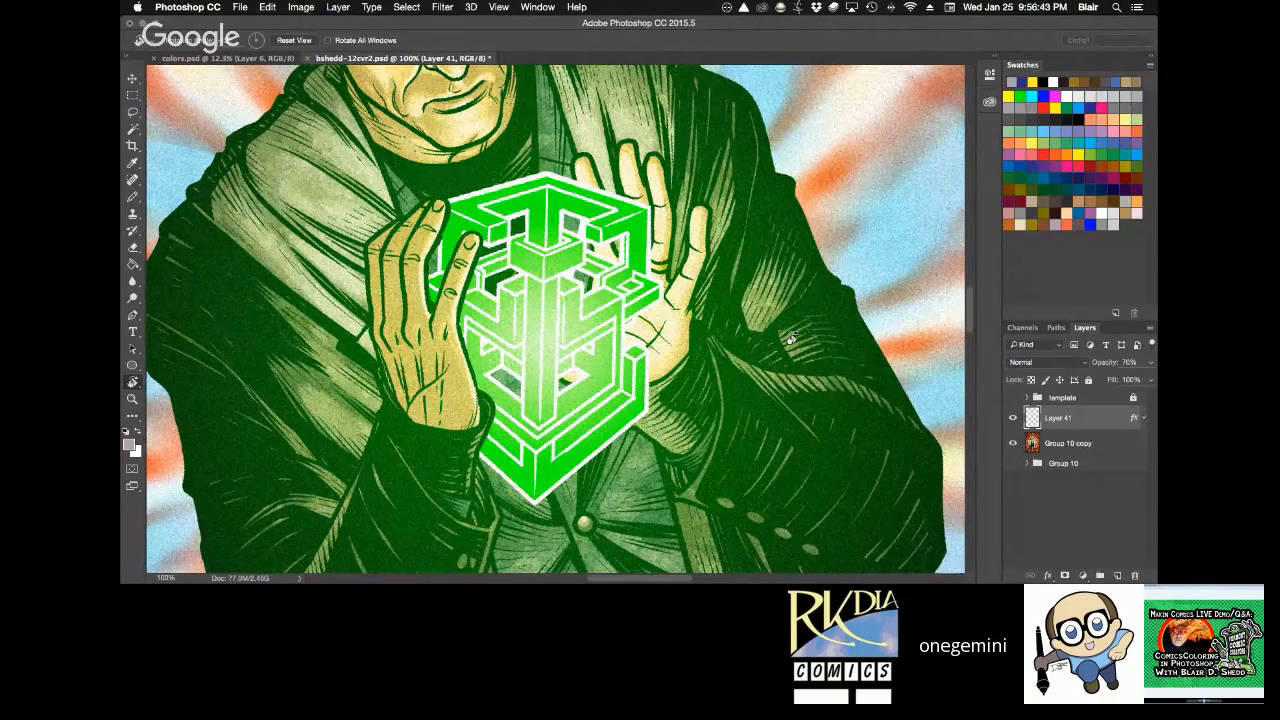
key(h)
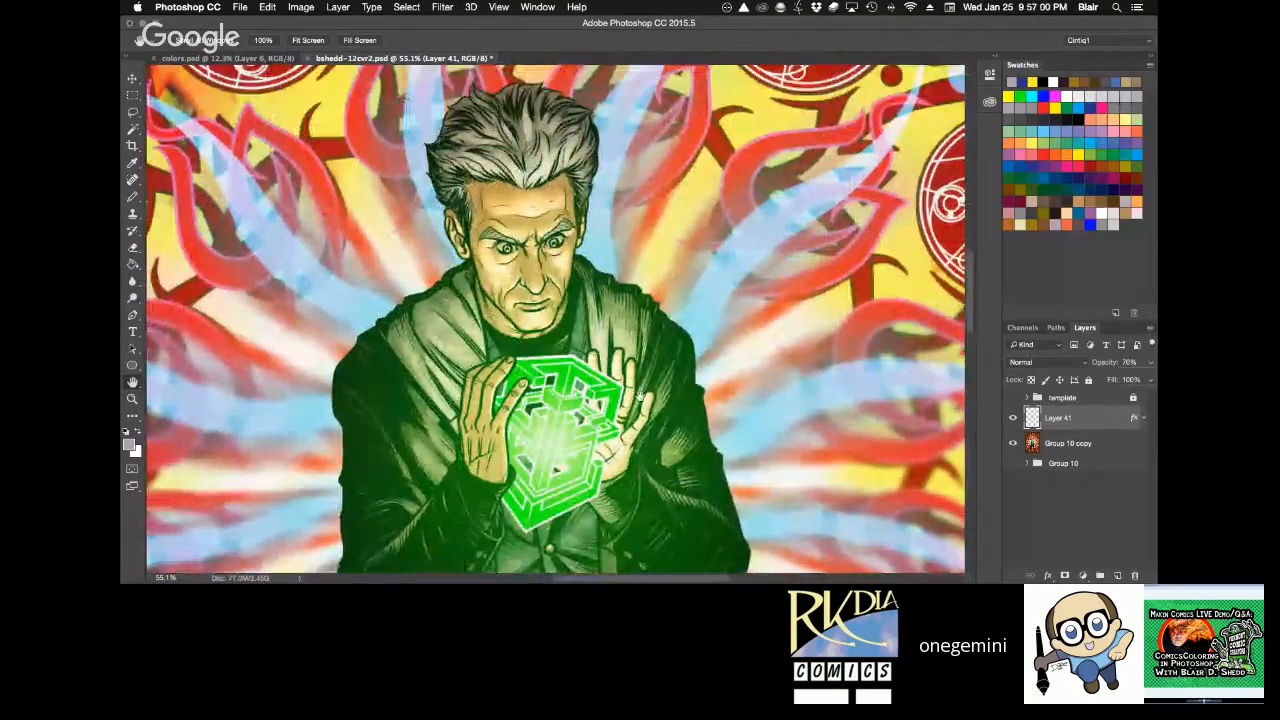
drag(641, 393, 702, 431)
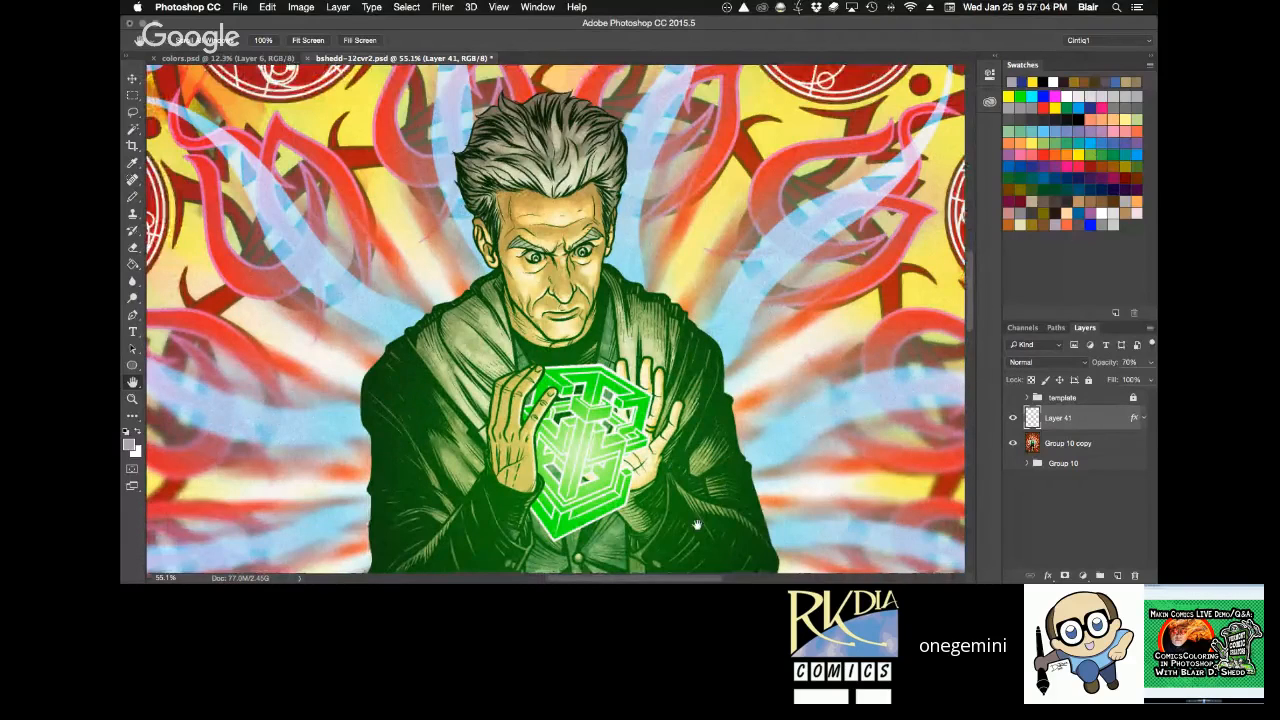
Compare the whole cover fitted on screen with the linework and colour of the figure's face at 100% zoom.
key(super+0)
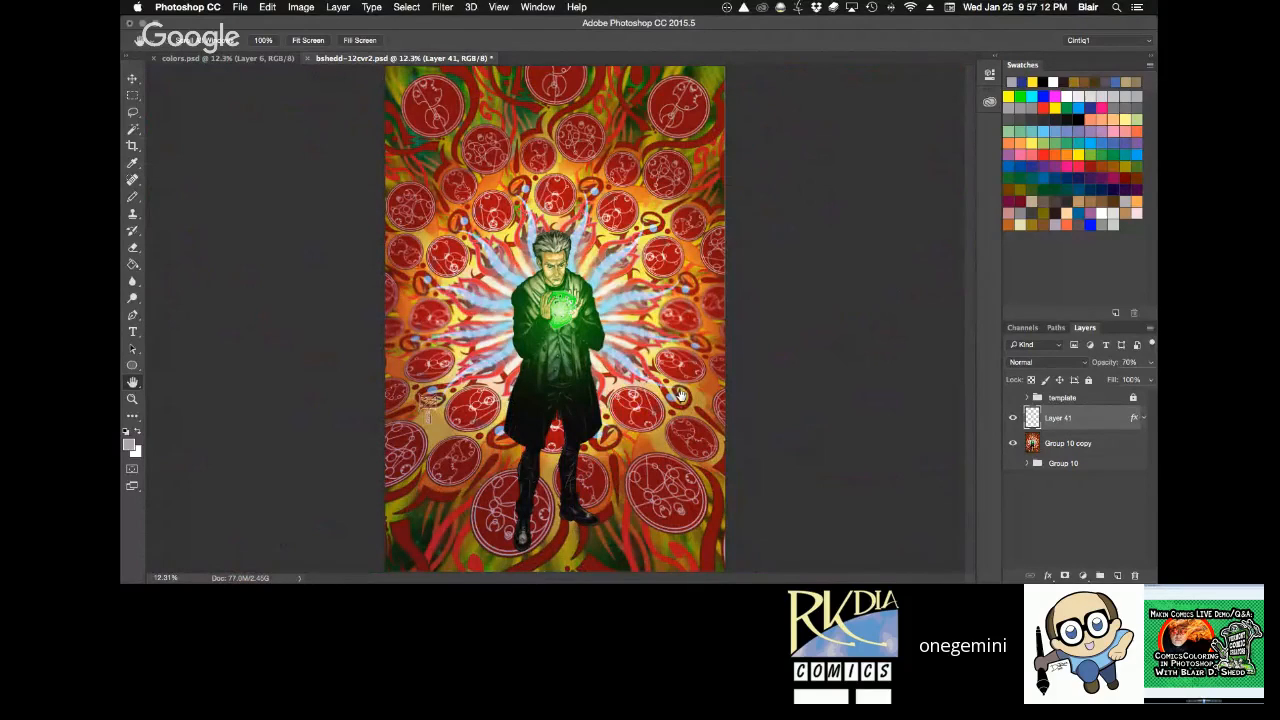
key(z)
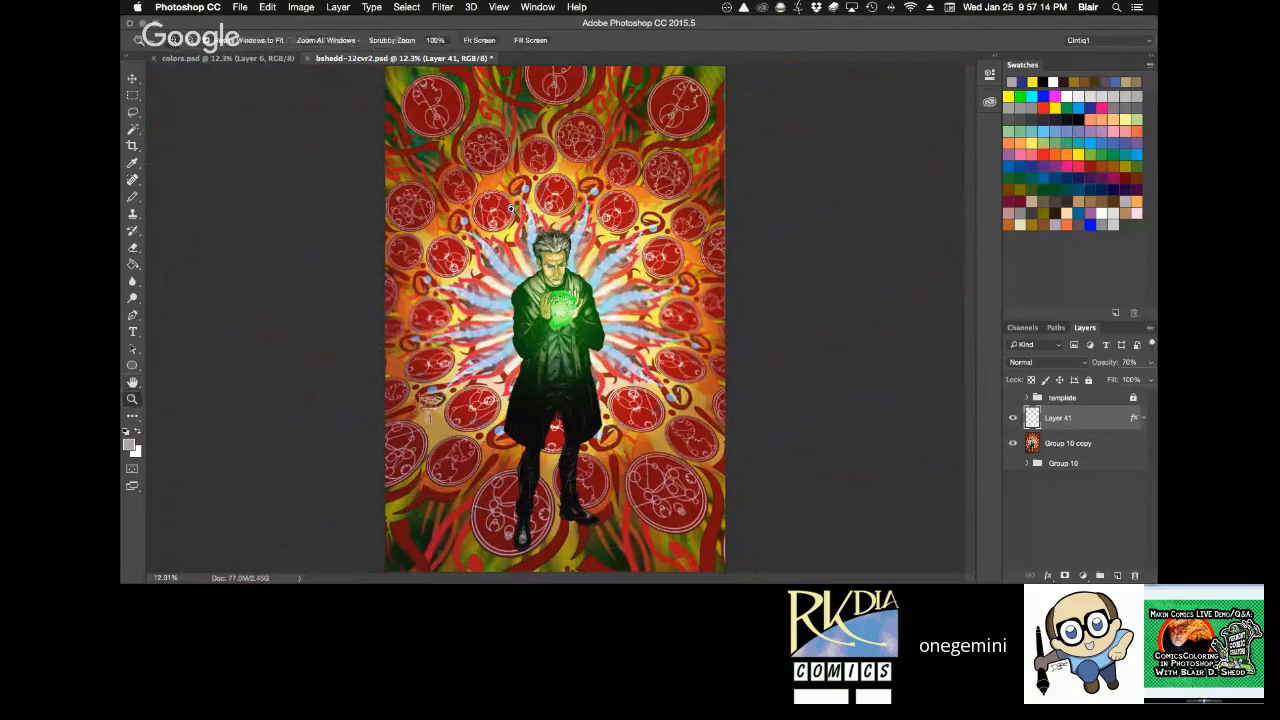
drag(512, 209, 606, 346)
click(604, 292)
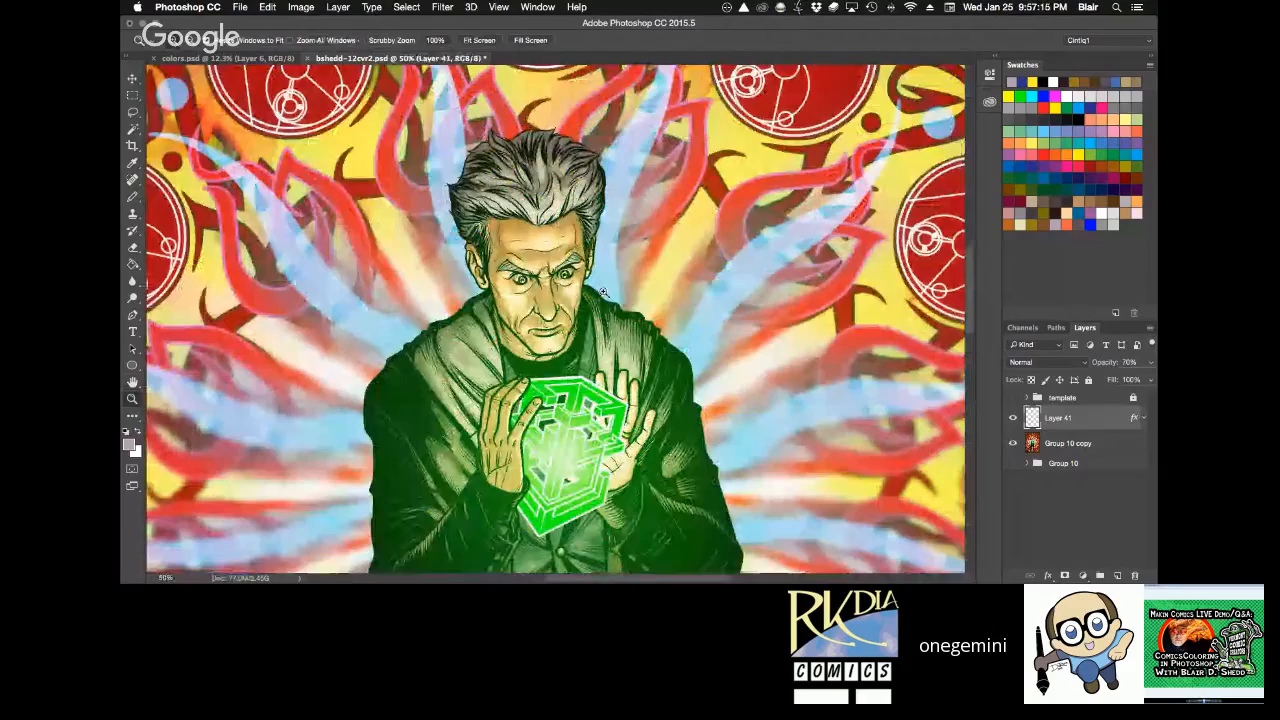
drag(604, 296, 704, 366)
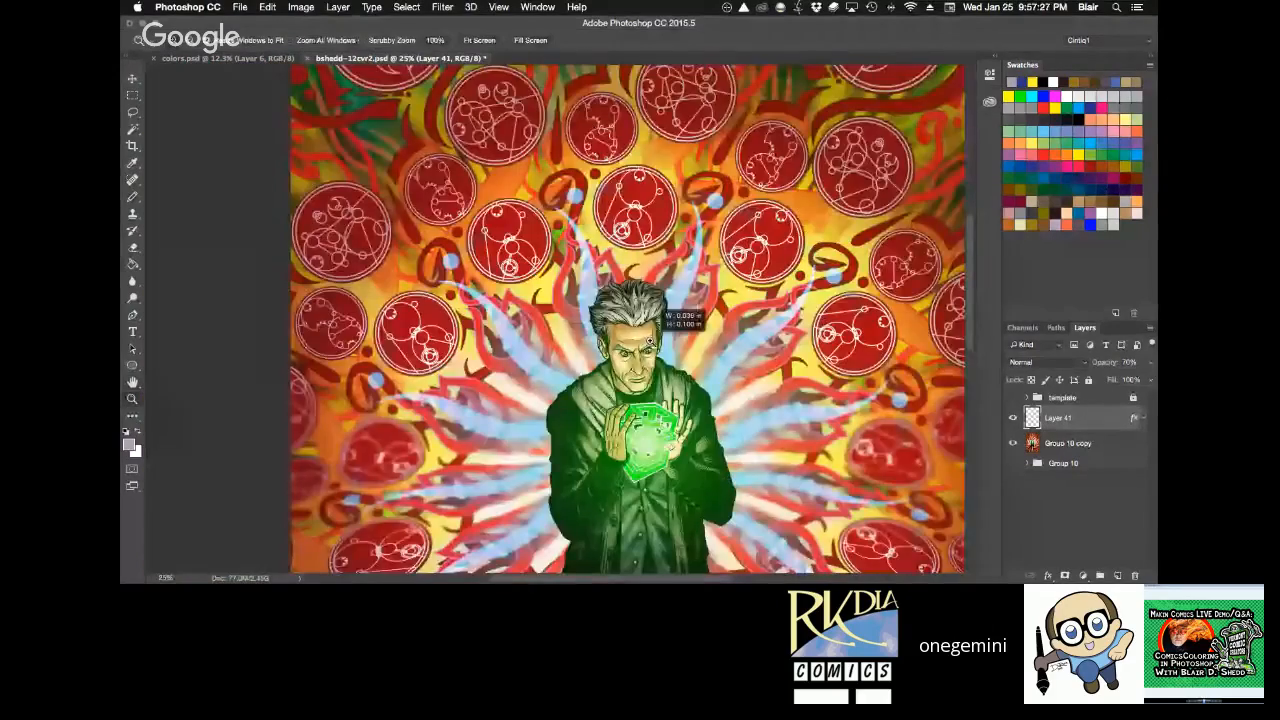
click(708, 340)
key(space)
drag(562, 381, 738, 358)
alt+click(737, 357)
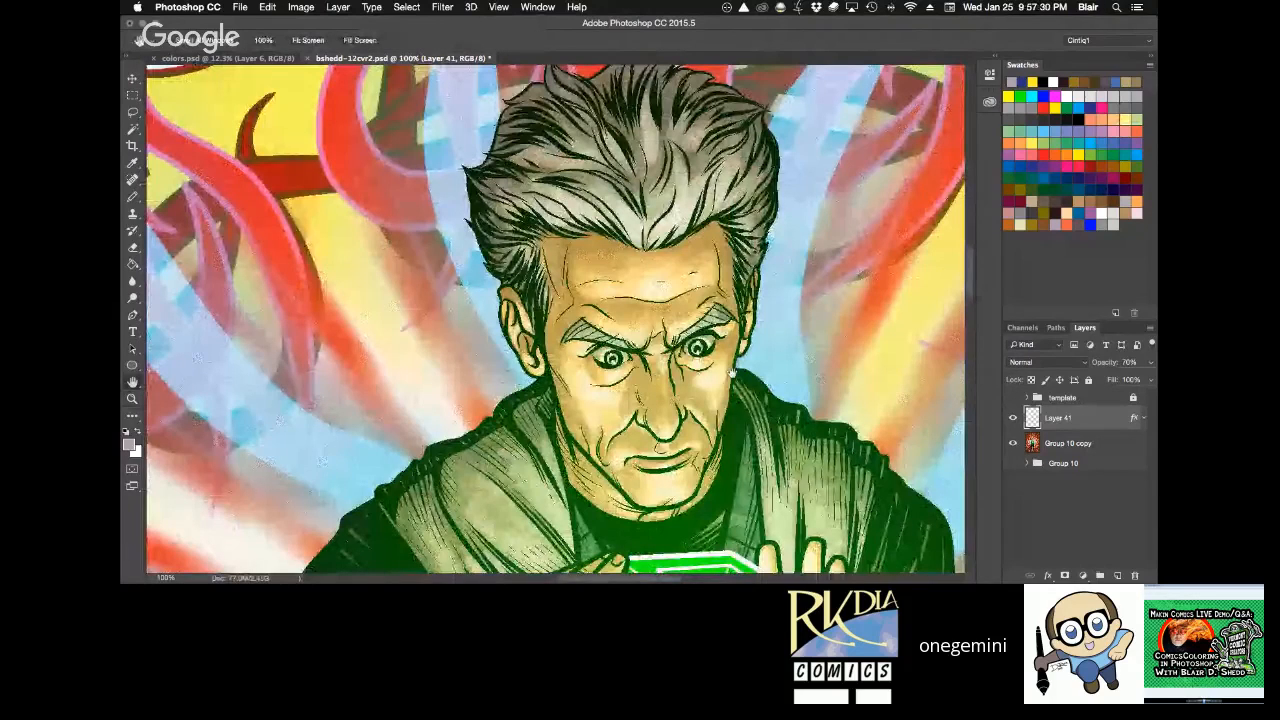
drag(732, 374, 664, 392)
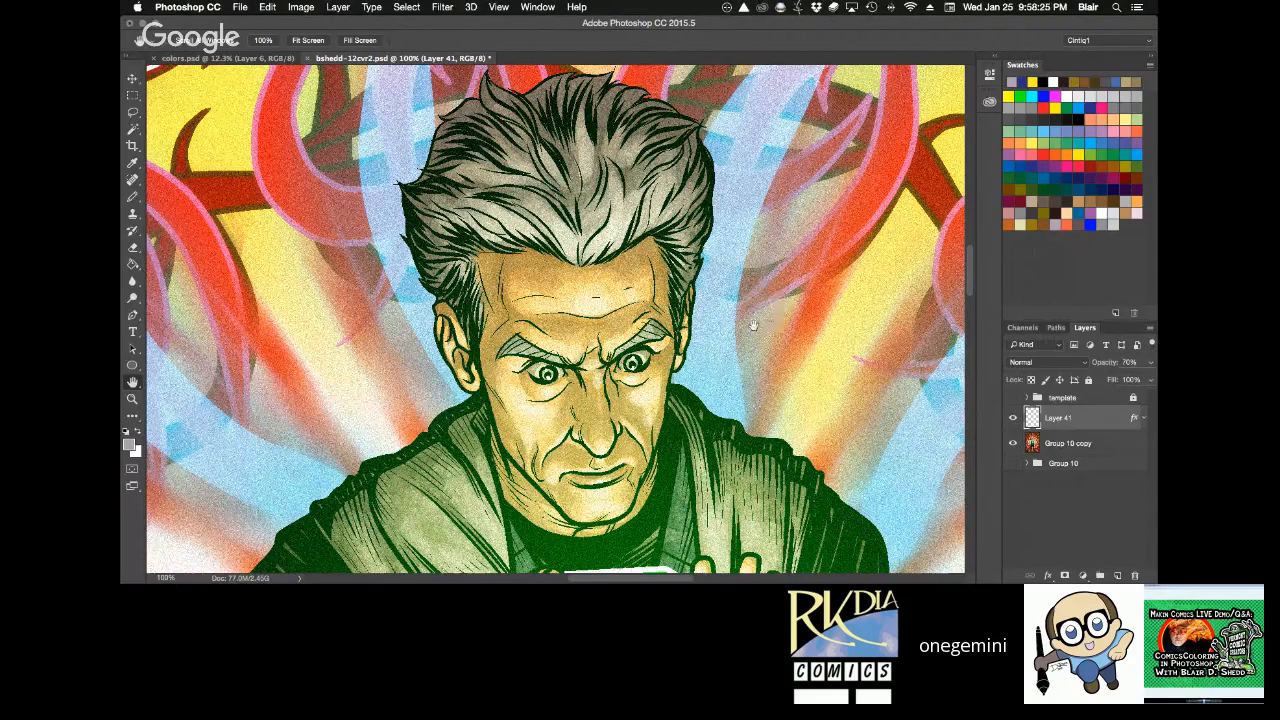
Try rotating the canvas view around the figure's head, restore it to upright and inspect the face at 100% zoom.
key(r)
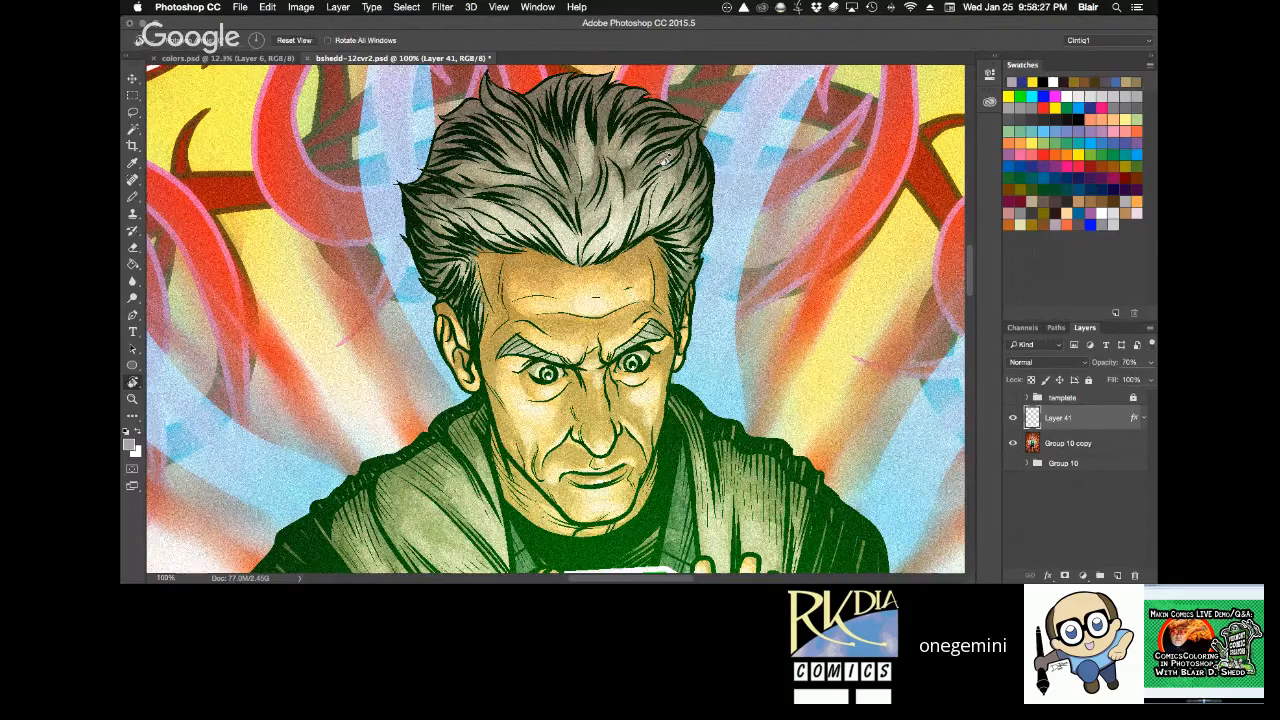
drag(665, 157, 476, 317)
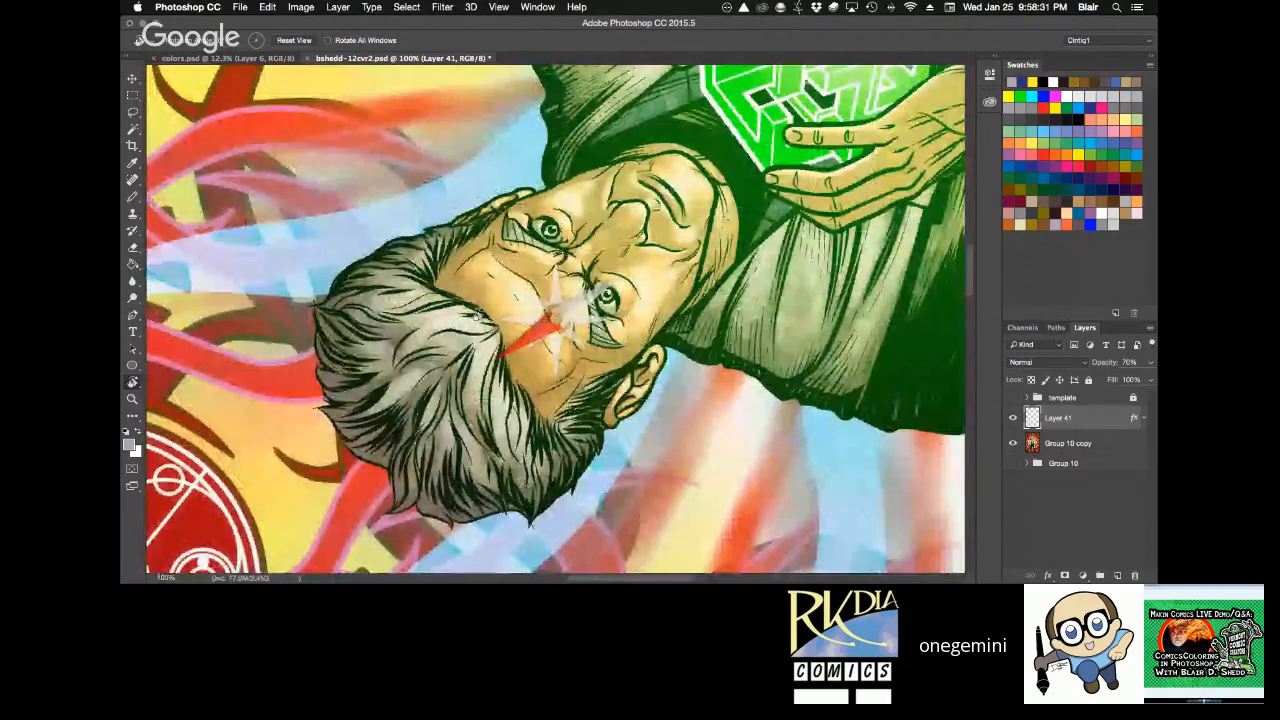
key(Escape)
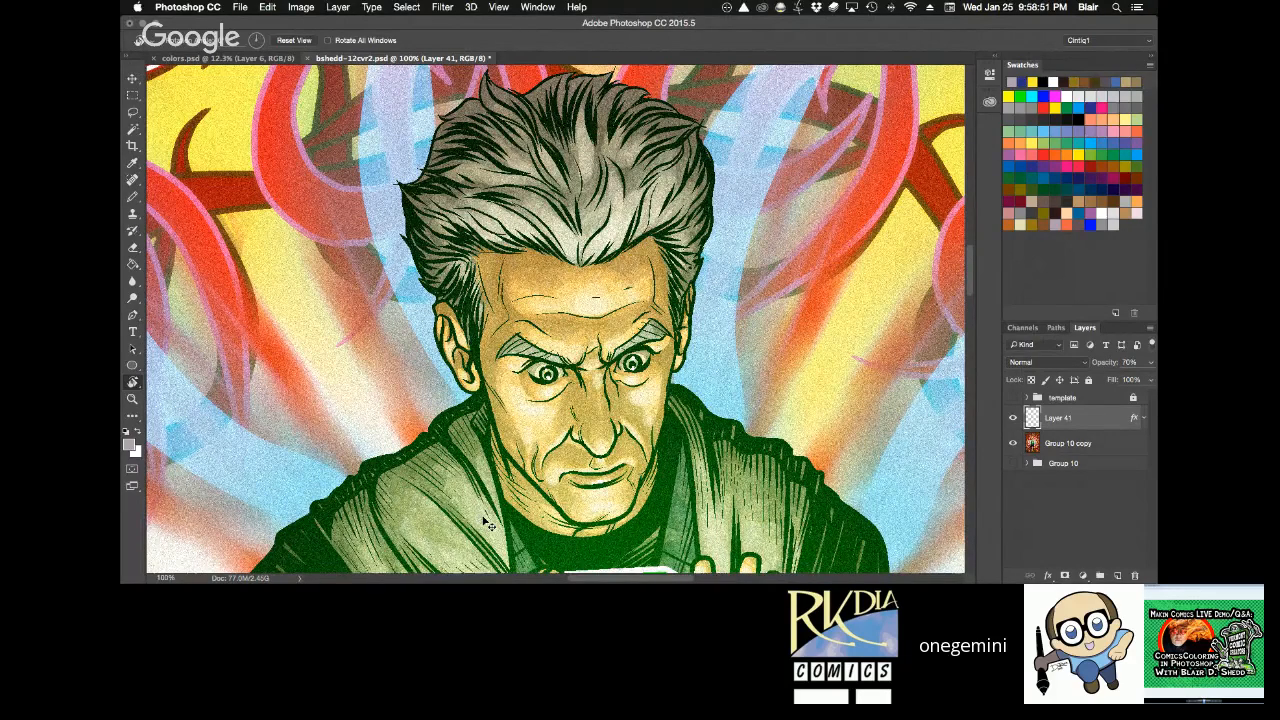
key(super+0)
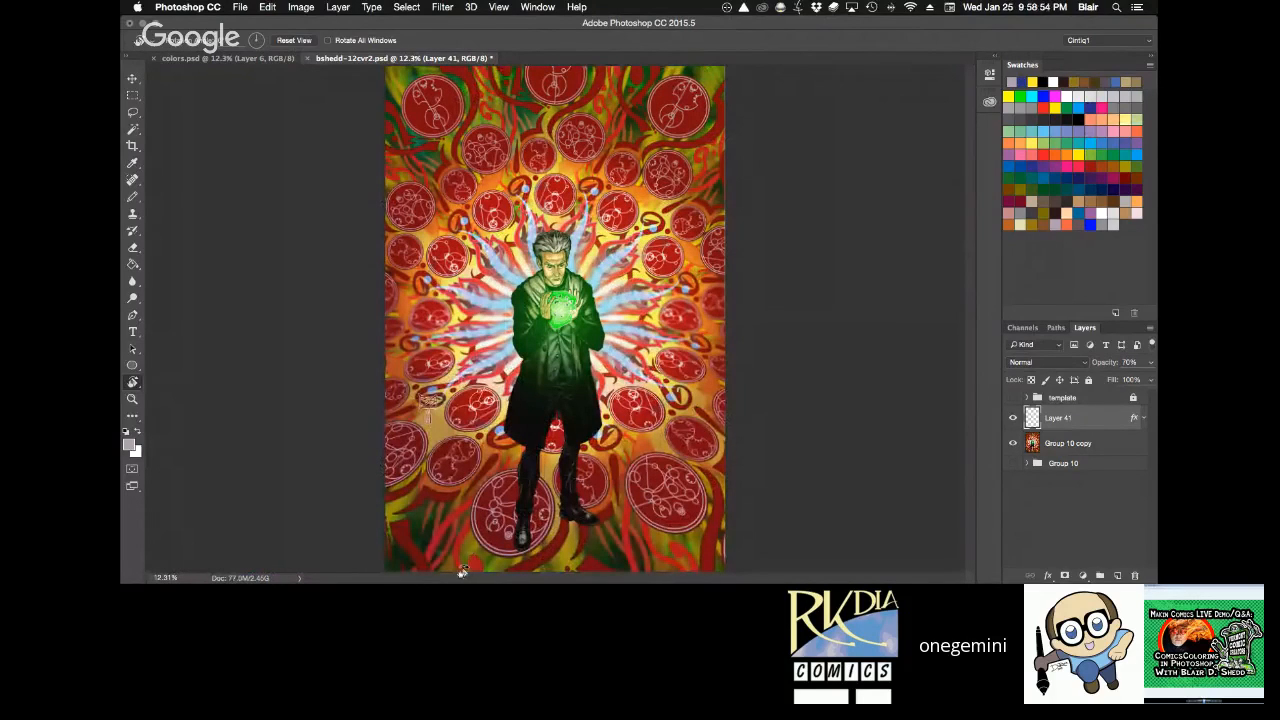
key(z)
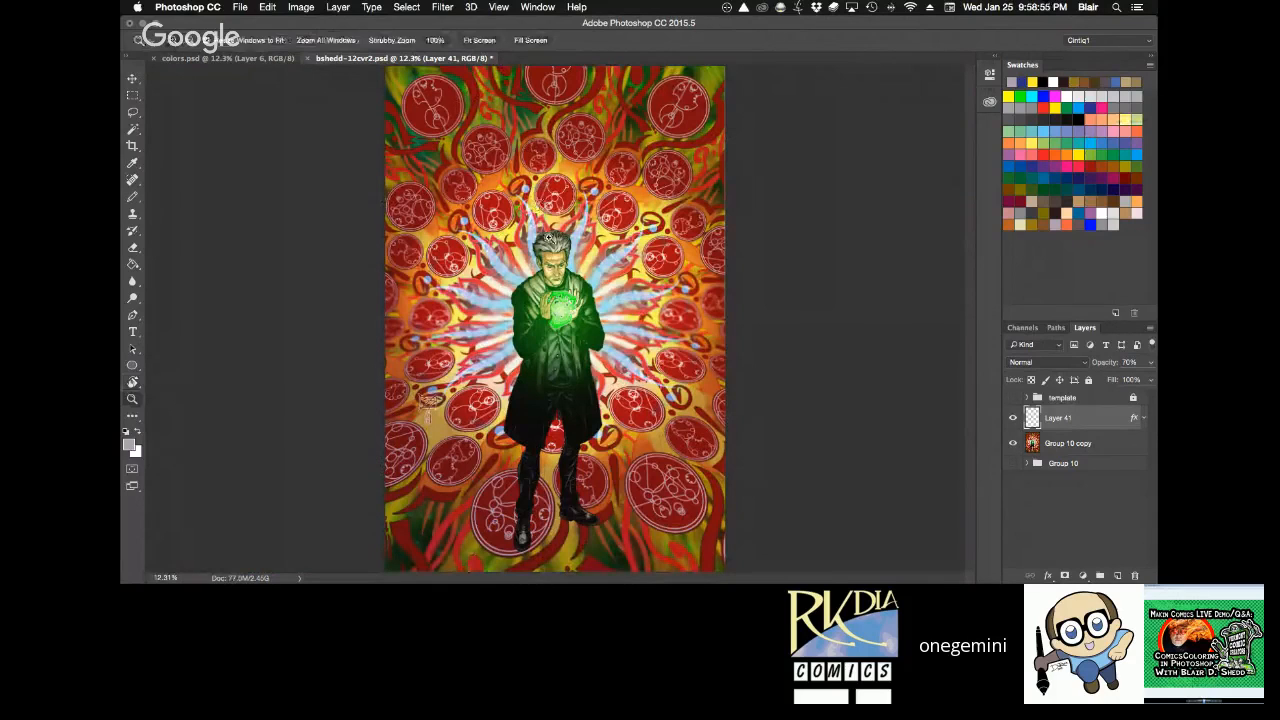
click(546, 245)
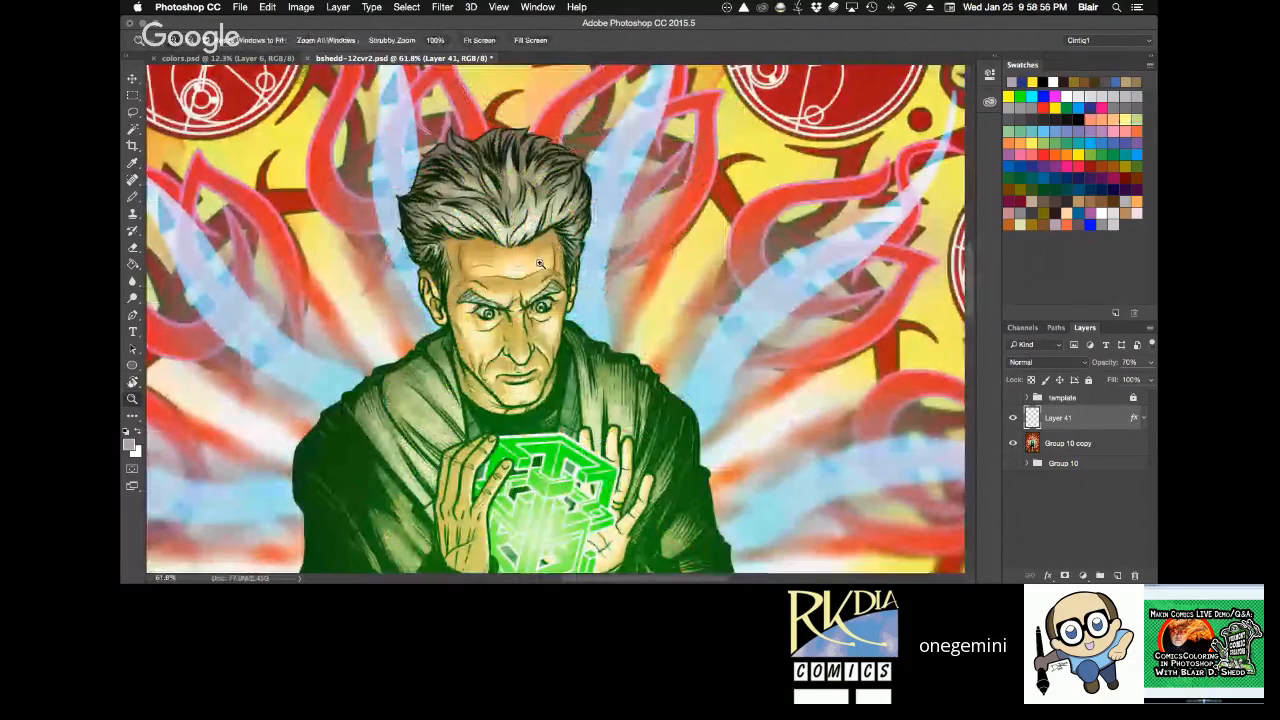
click(539, 263)
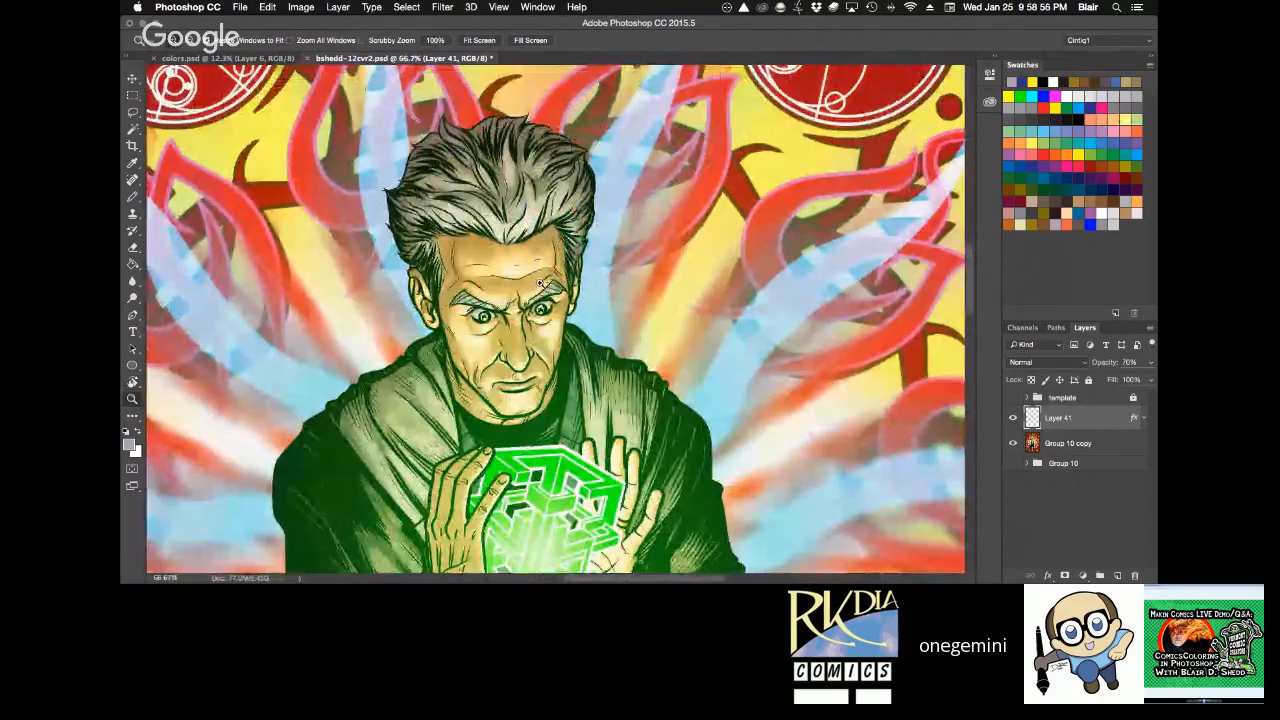
click(539, 283)
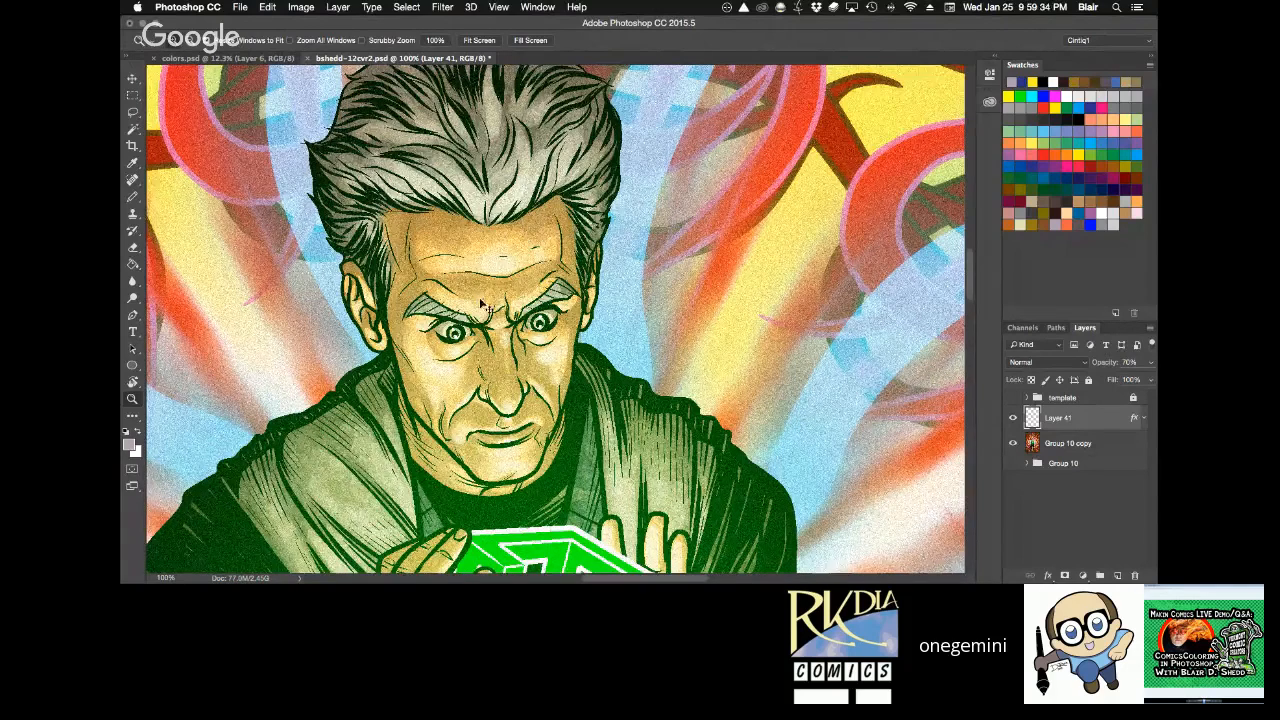
Close the reference cover bshedd-12cvr2.psd and return to the full page of colors.psd.
key(super+0)
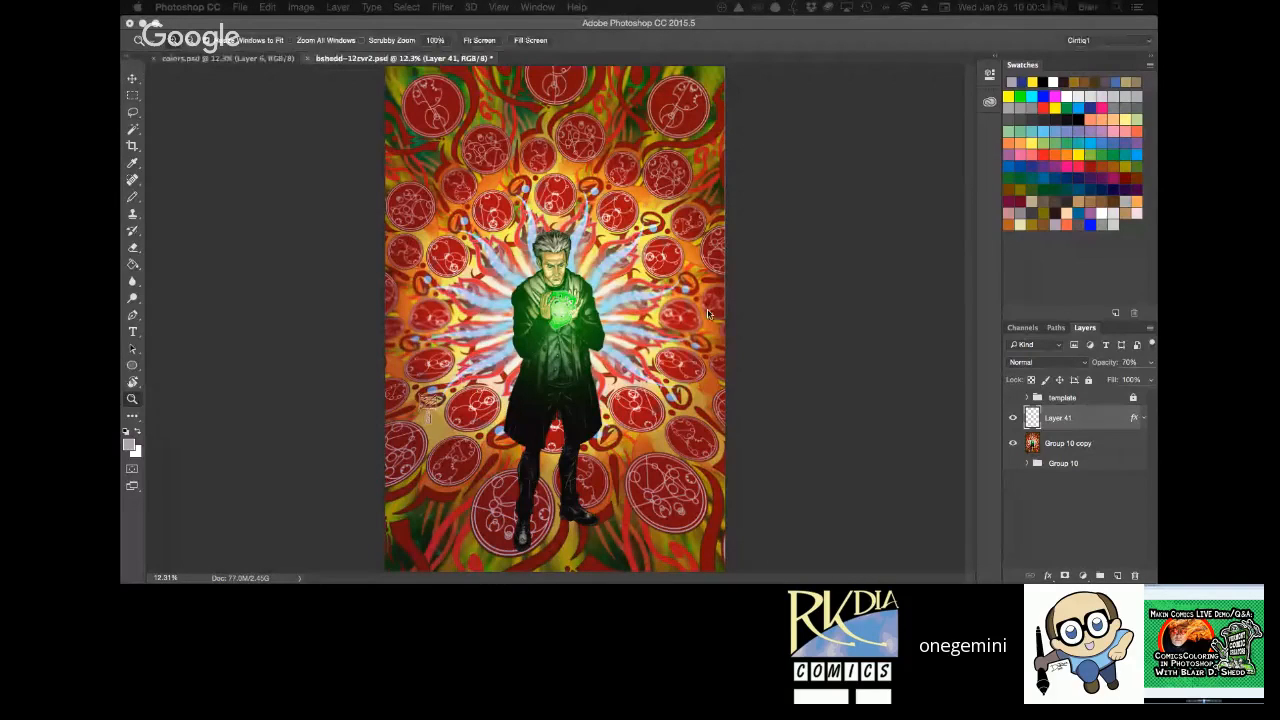
click(309, 59)
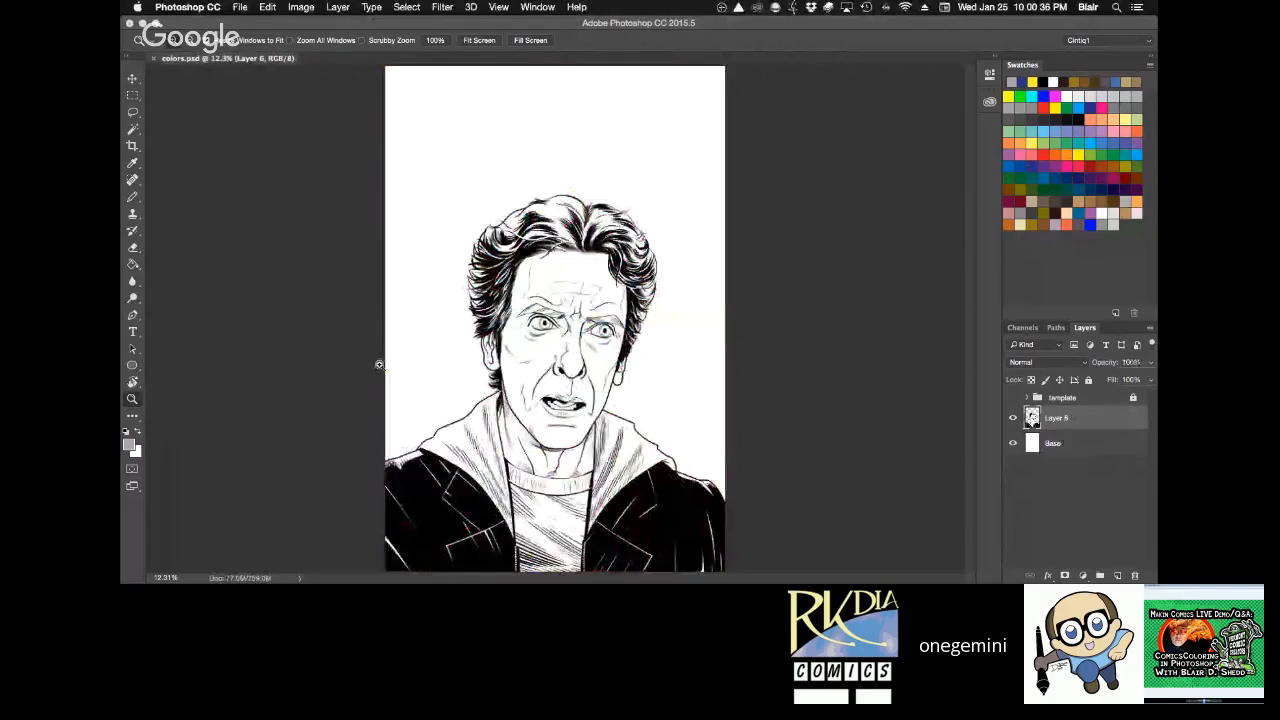
click(323, 329)
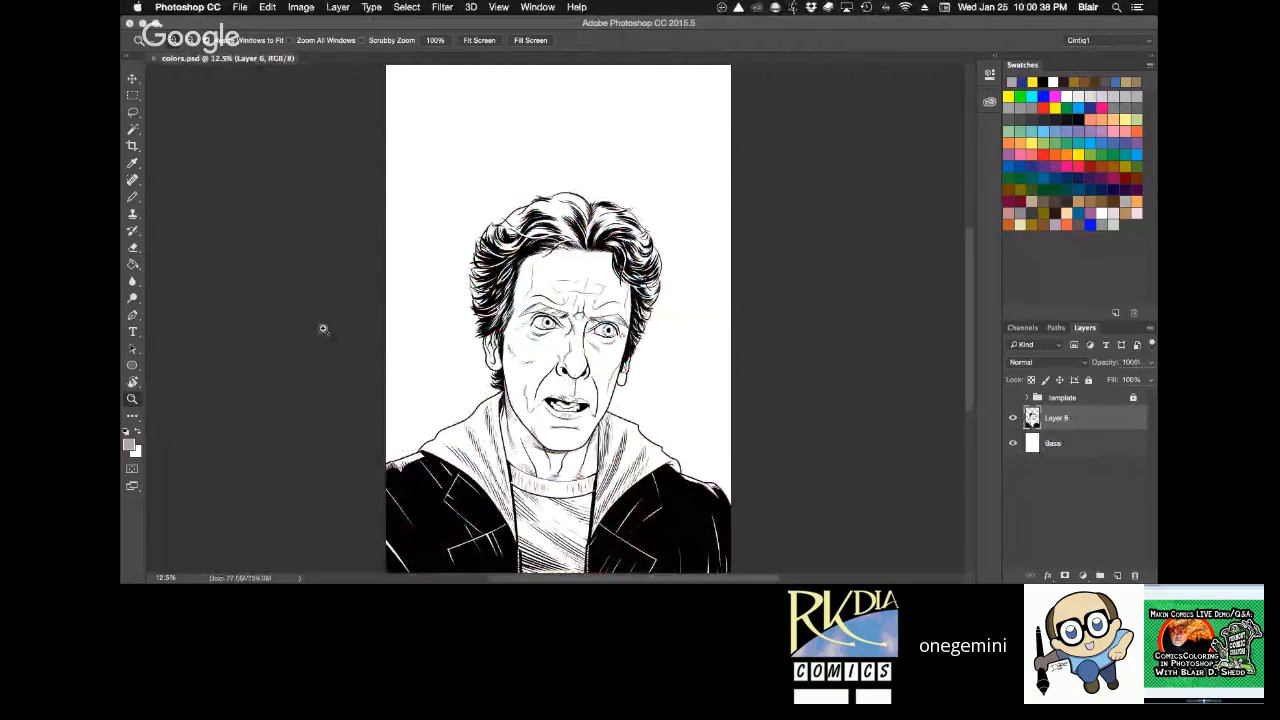
alt+click(323, 329)
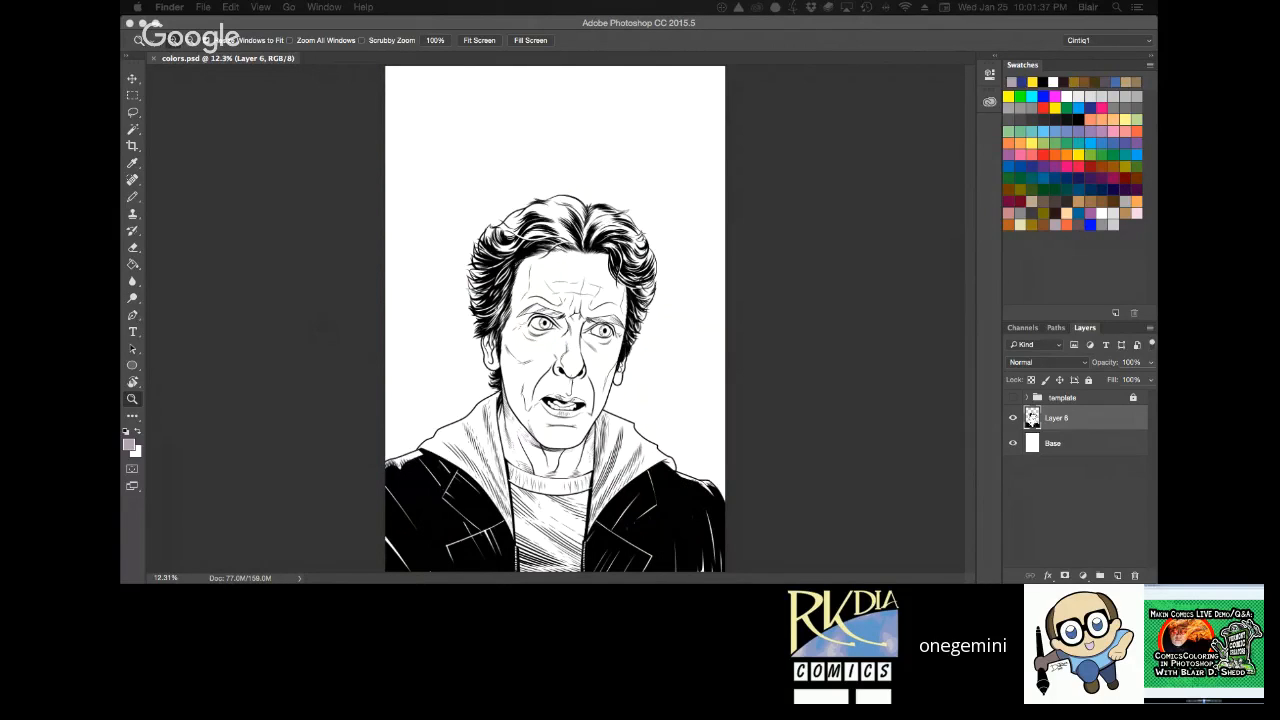
Bring up the rough cover sketch bshedd-12cvr3-wip1.jpg, review its composition and close it.
key(F11)
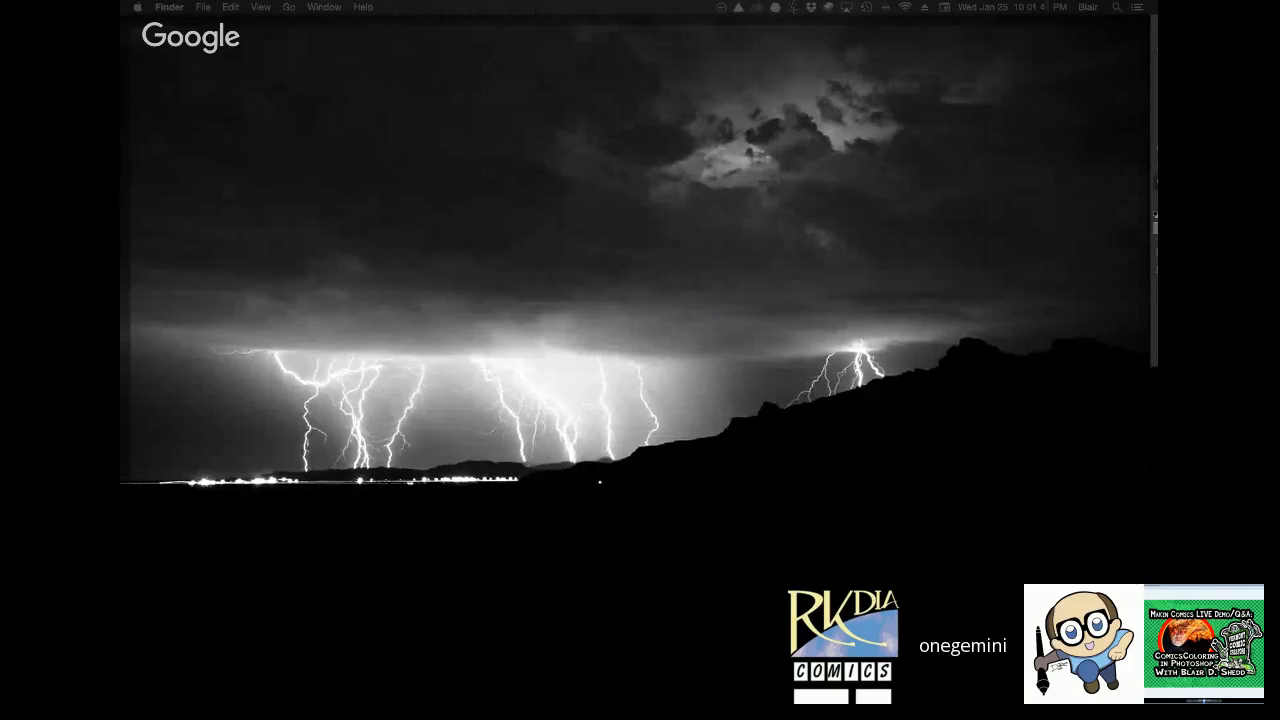
key(F11)
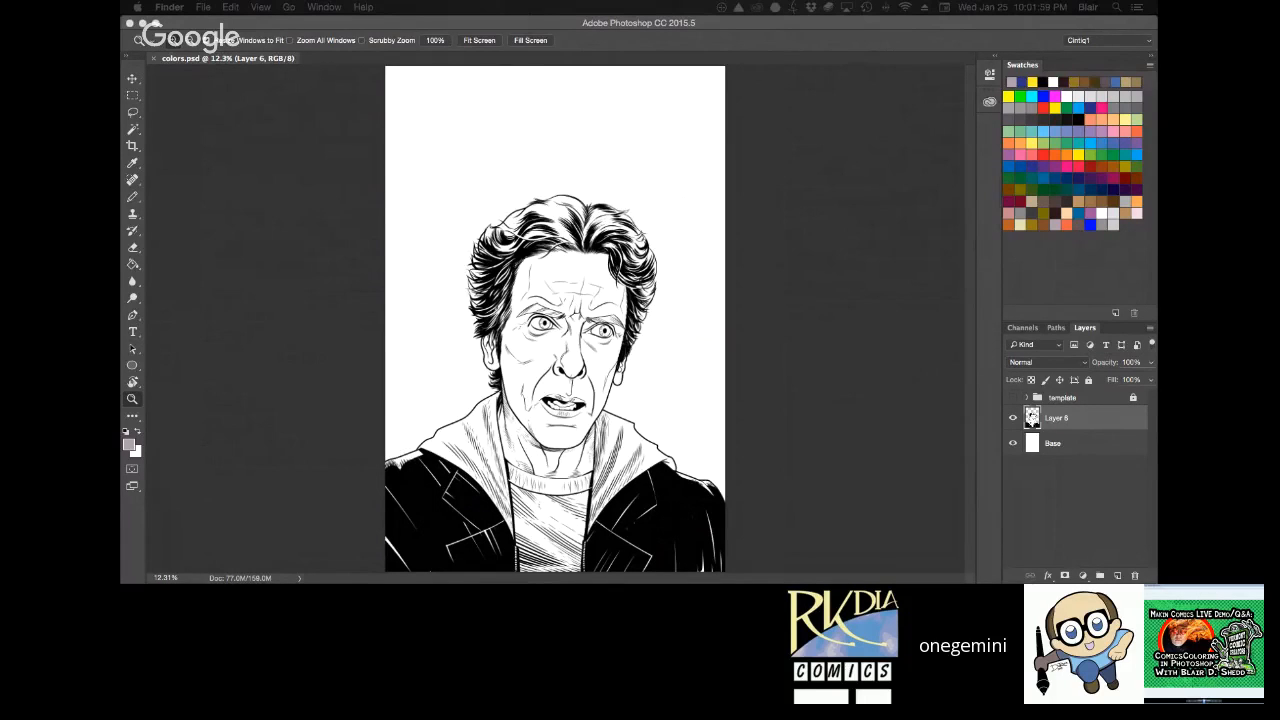
key(super+0)
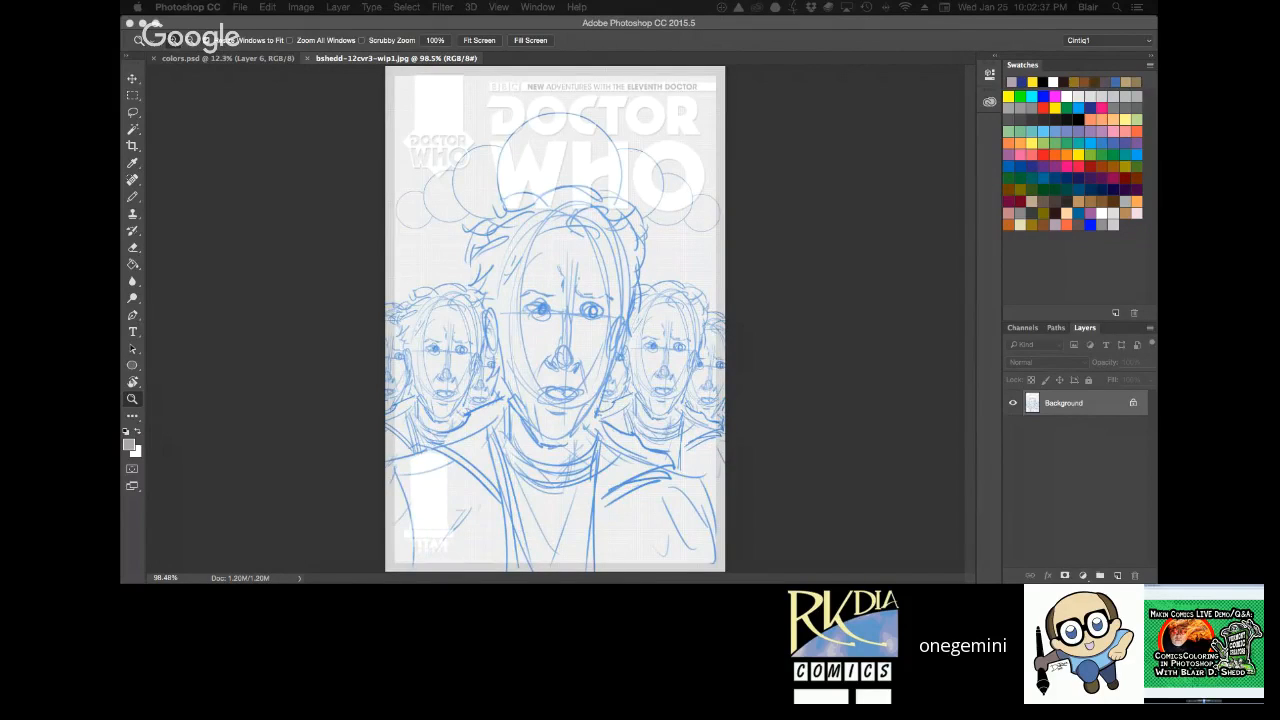
click(789, 326)
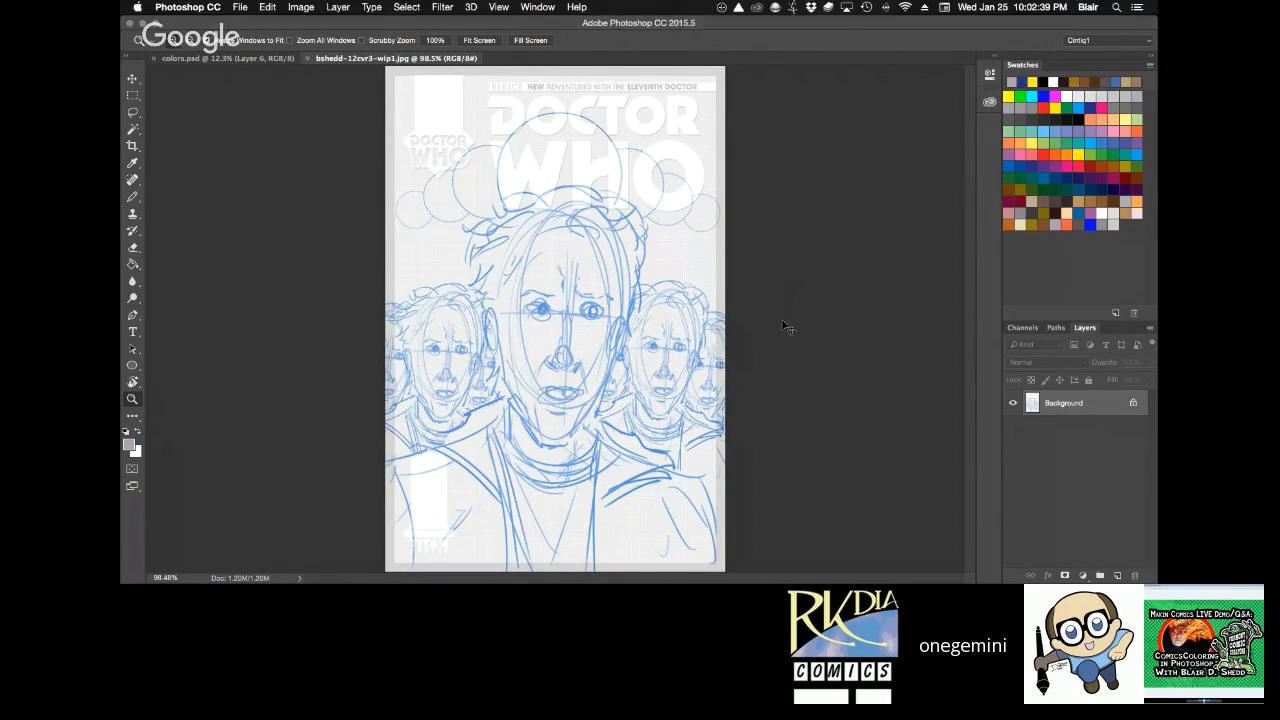
key(super+w)
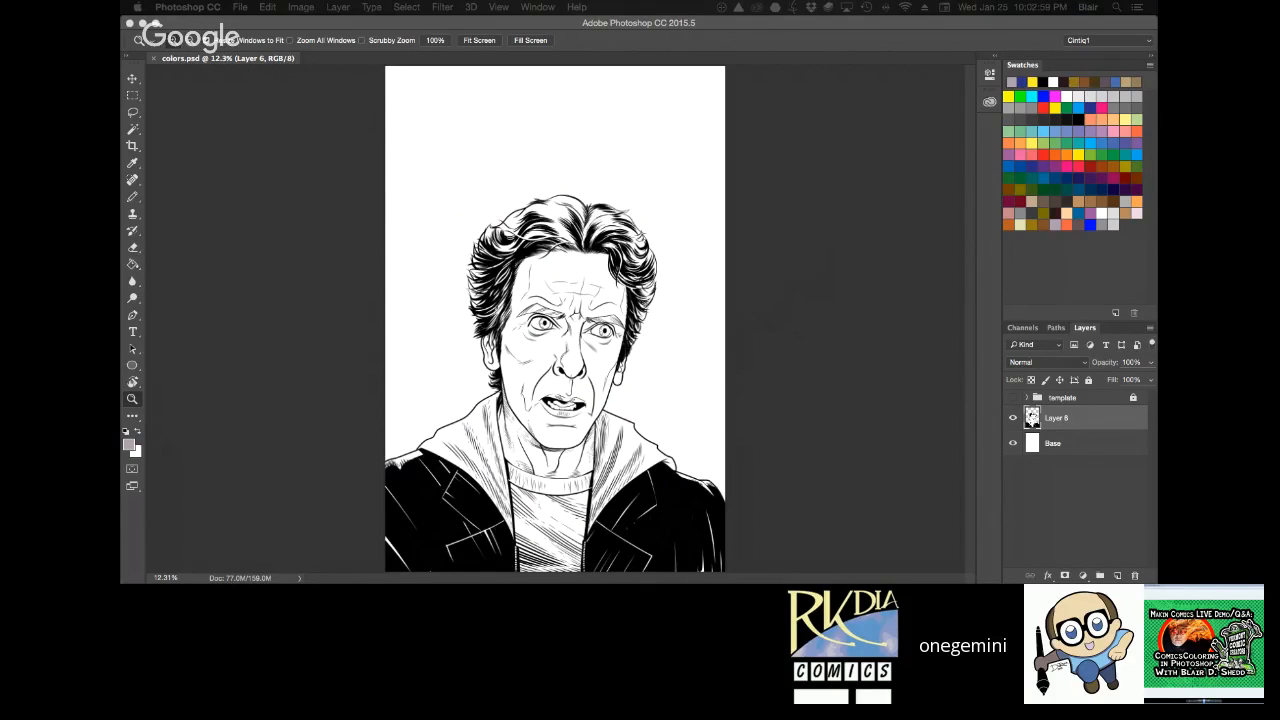
Bring up the reference DALEK AND TARDIS PANTONE REFS.jpg, review its agreed colours and close it.
key(ctrl+Up)
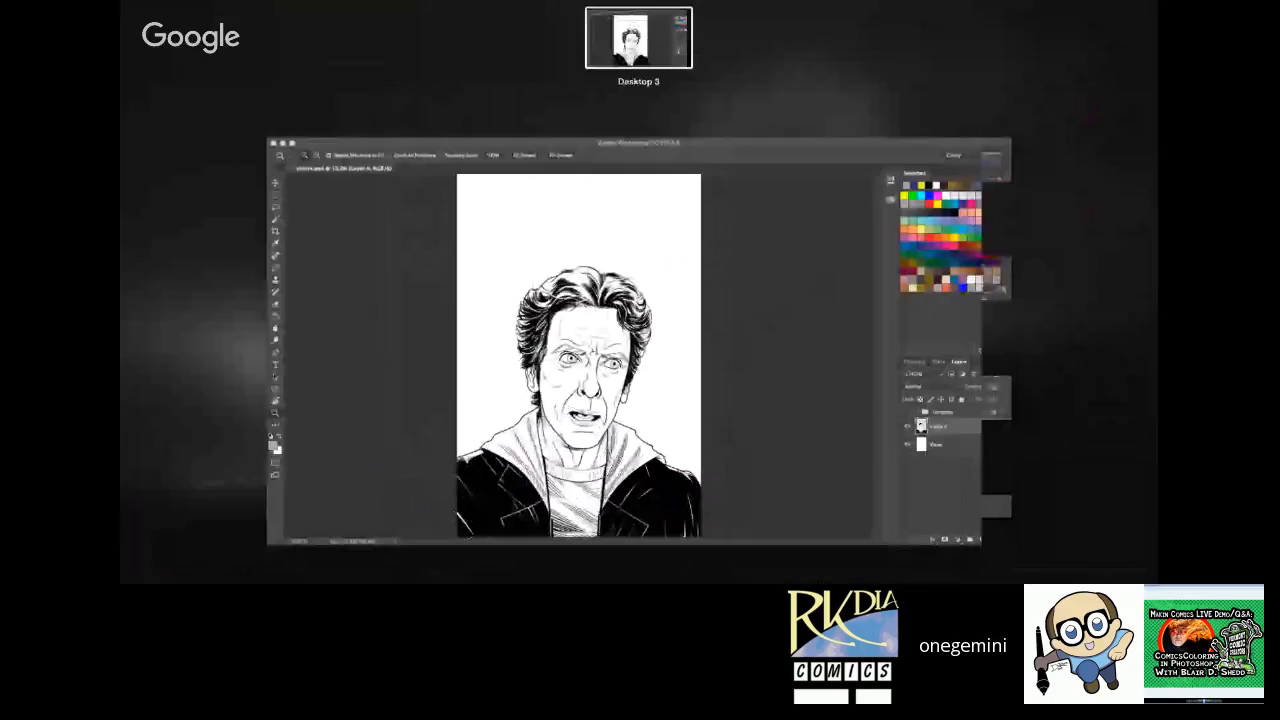
key(F11)
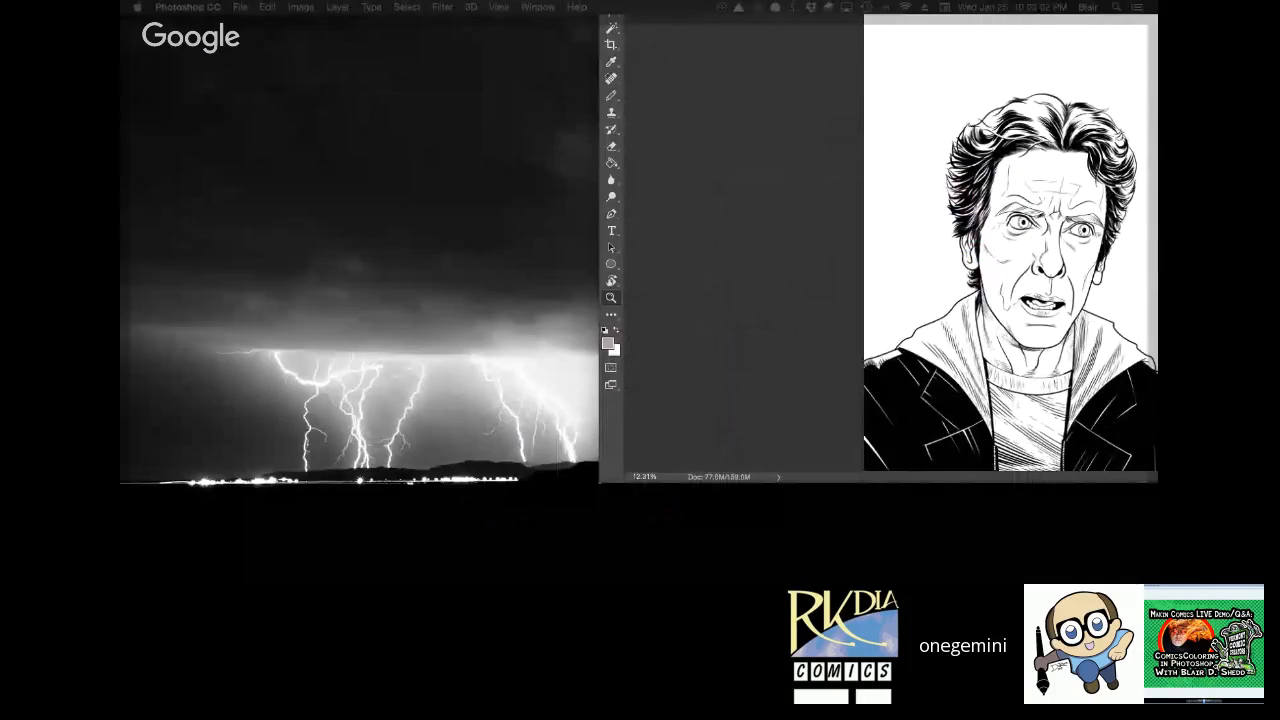
key(F11)
key(F11)
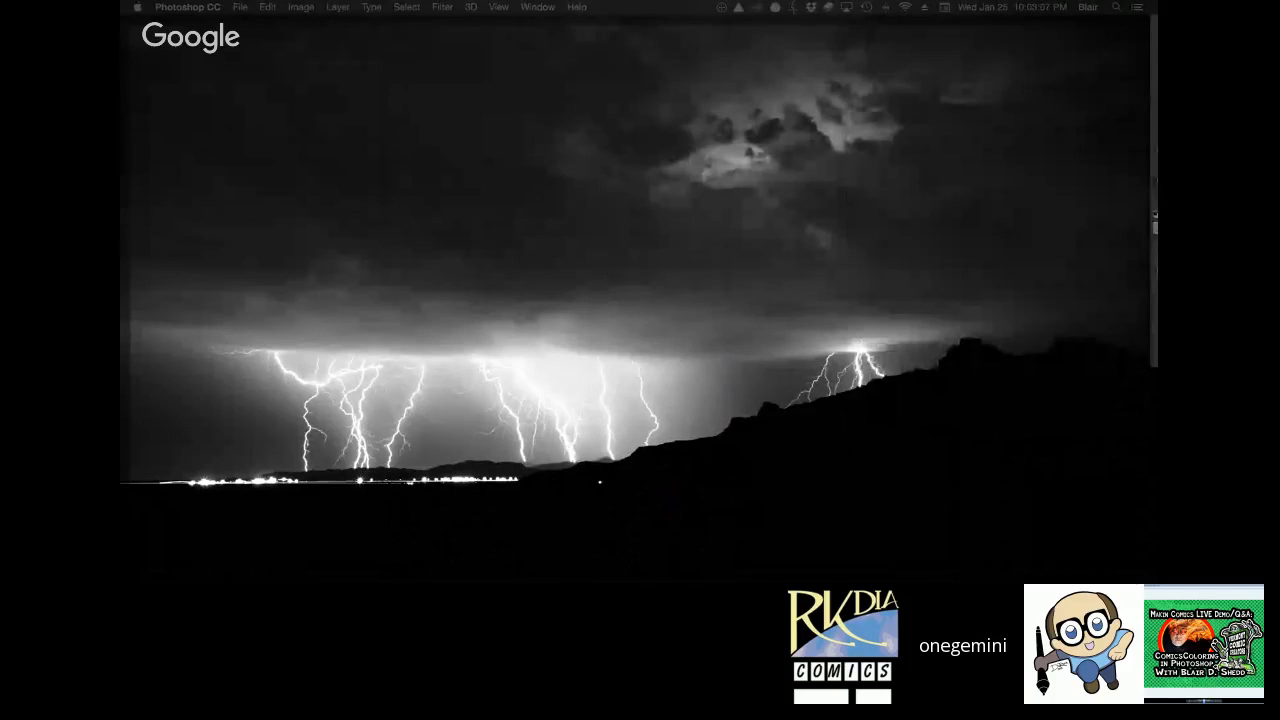
key(F11)
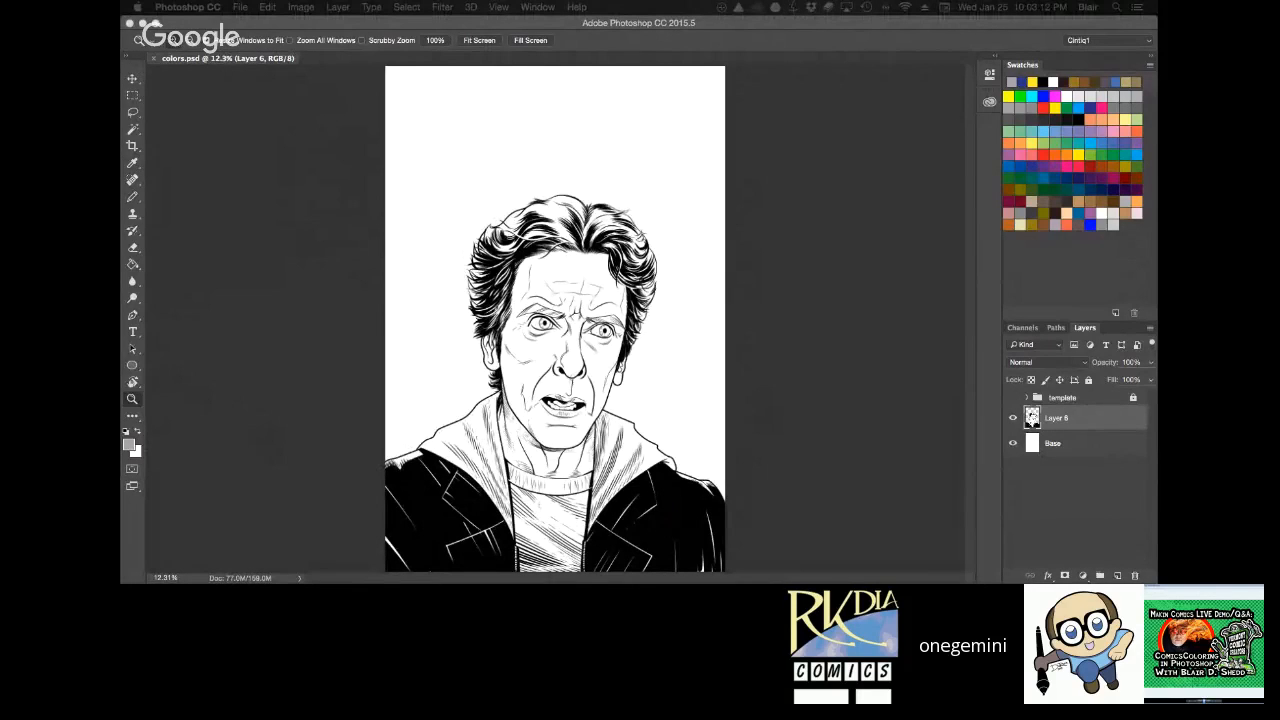
key(F11)
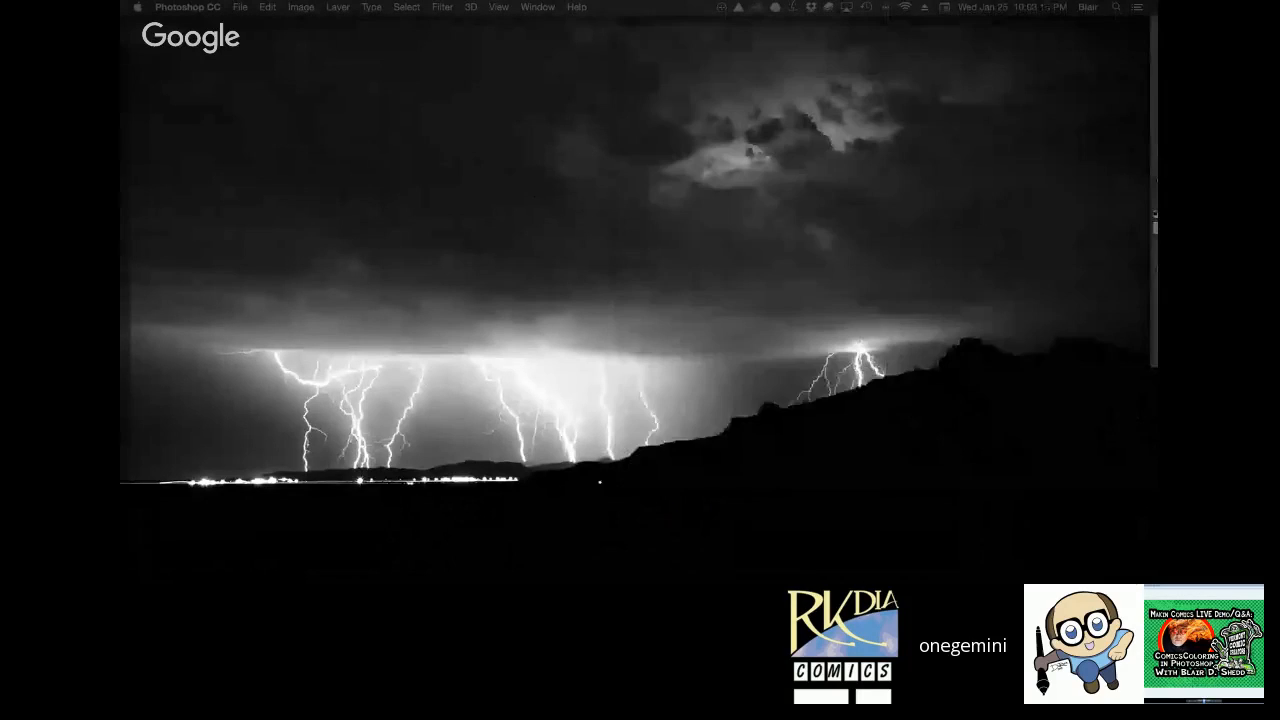
key(F11)
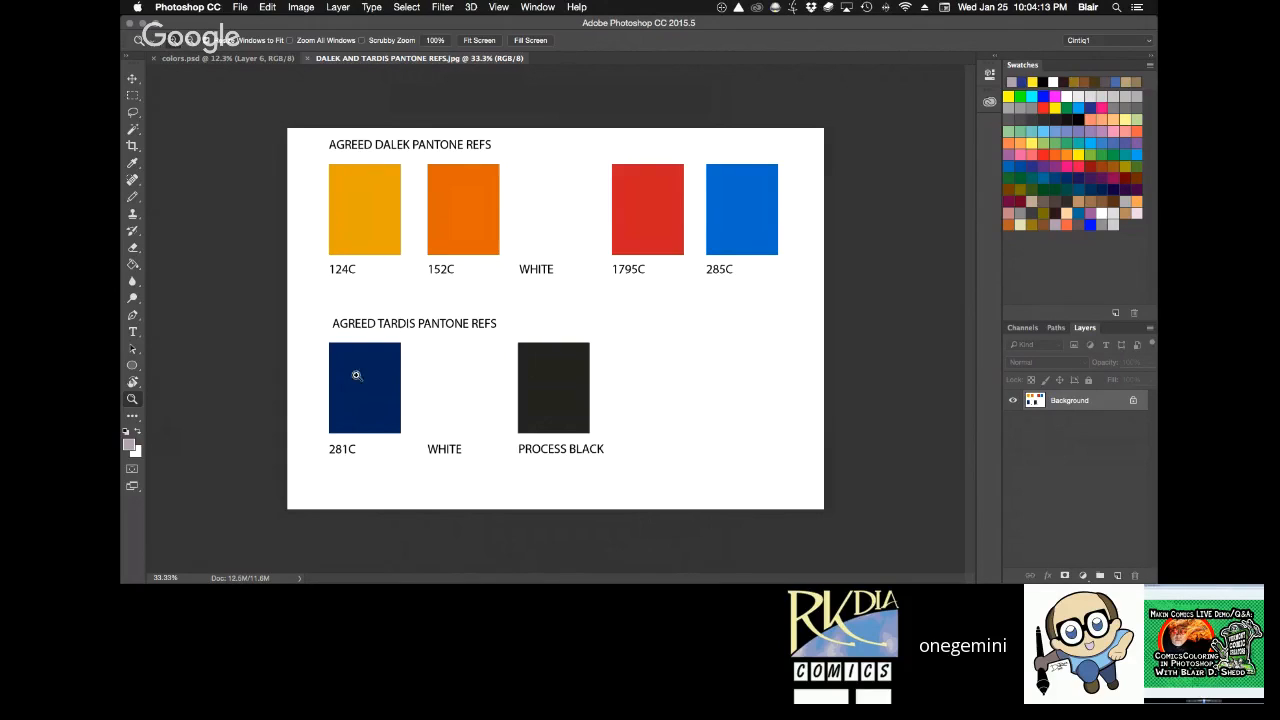
click(305, 60)
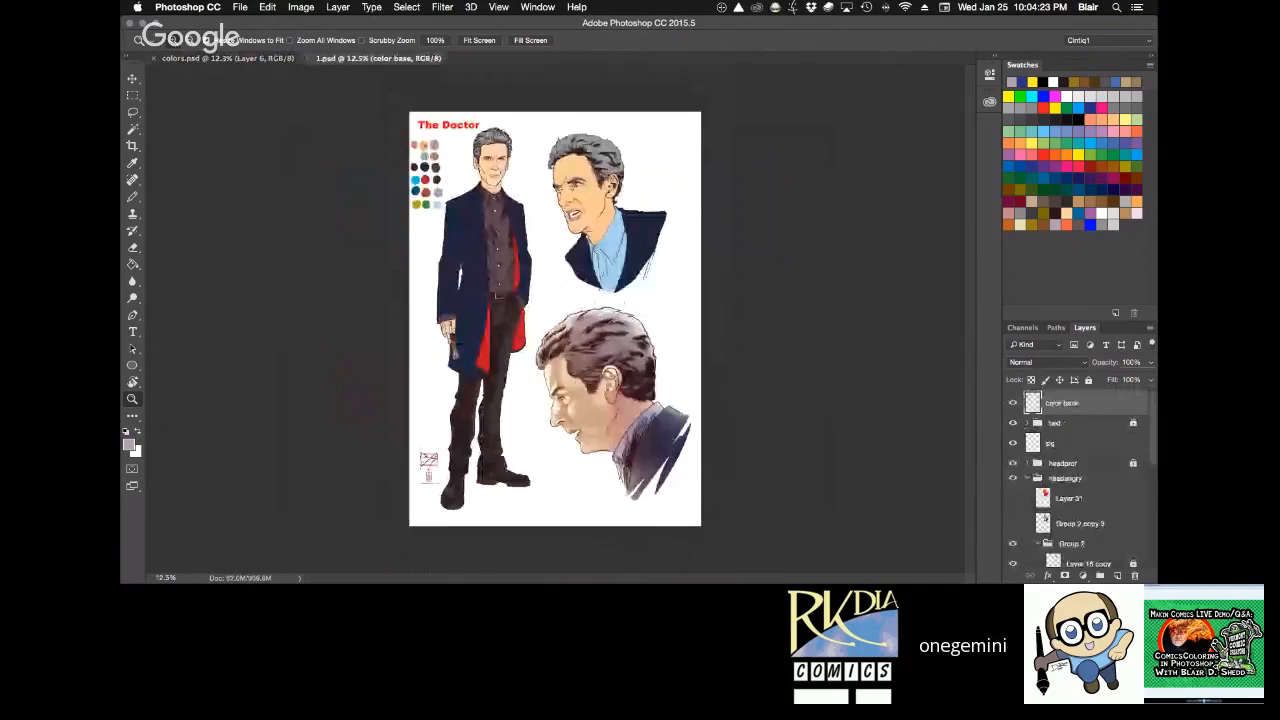
Examine The Doctor's colour swatches and coloured figures in 1.psd, both up close and as a full page.
key(super+0)
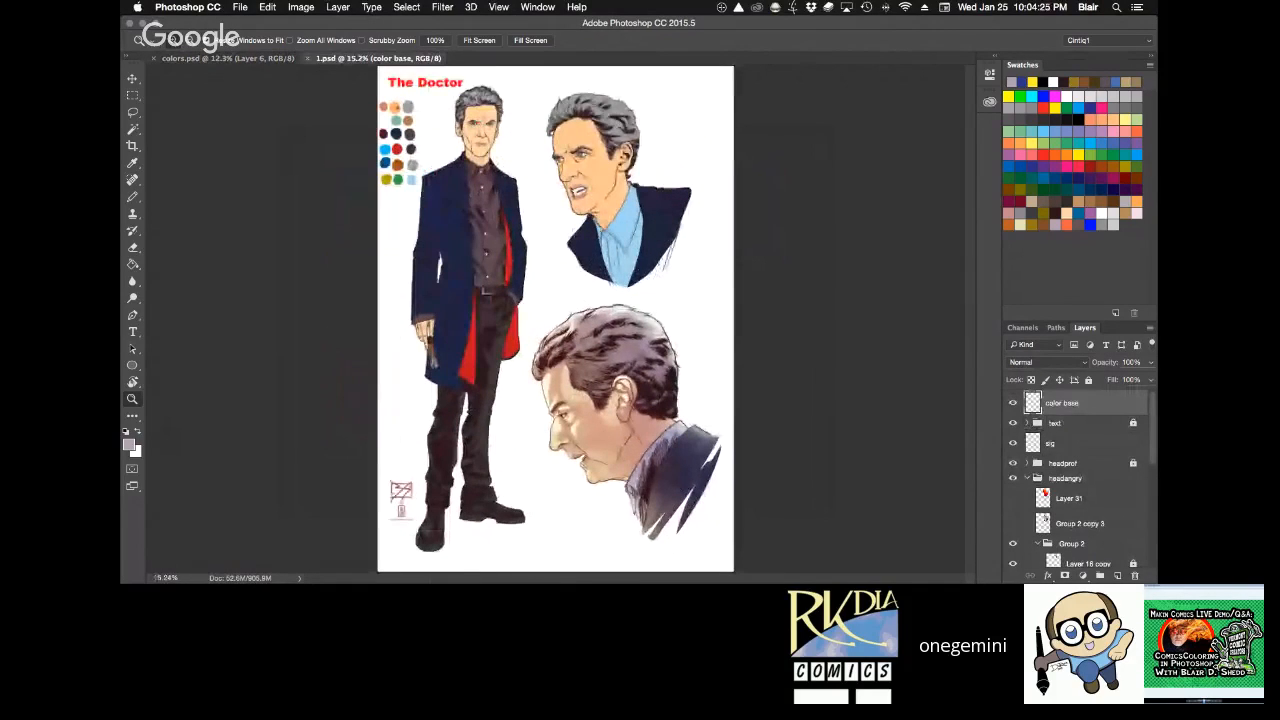
click(369, 90)
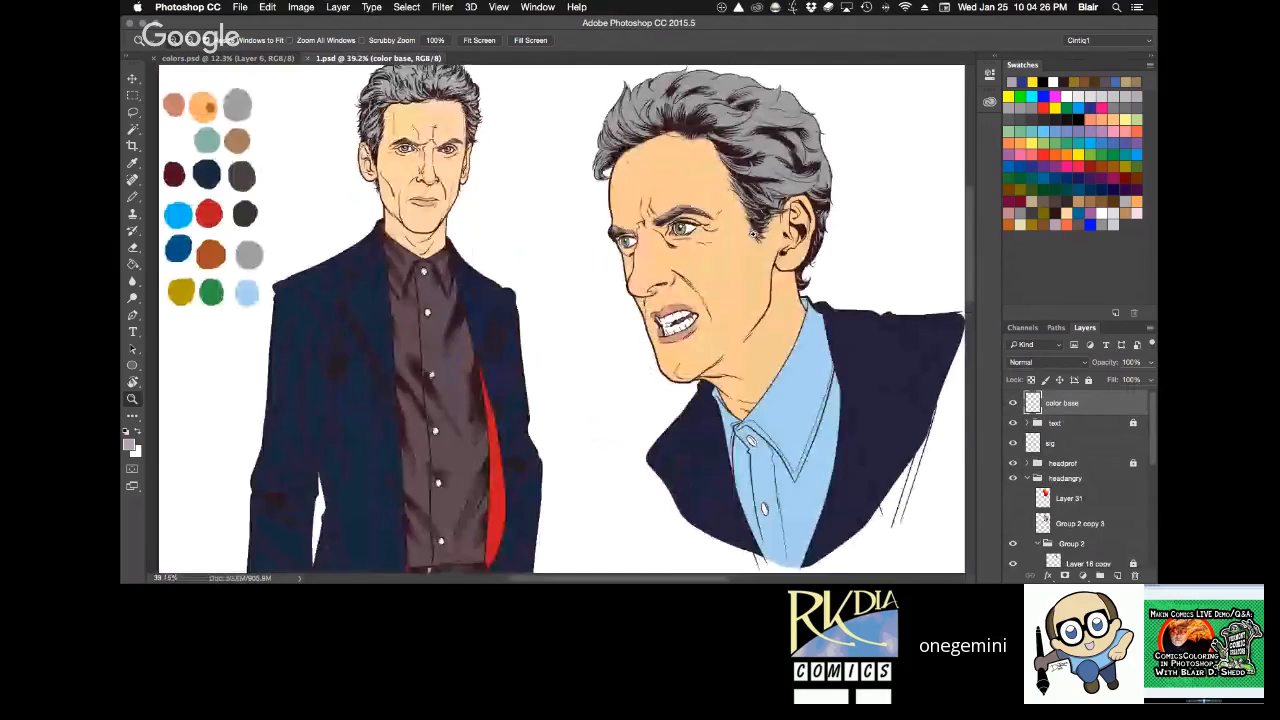
drag(146, 181, 186, 219)
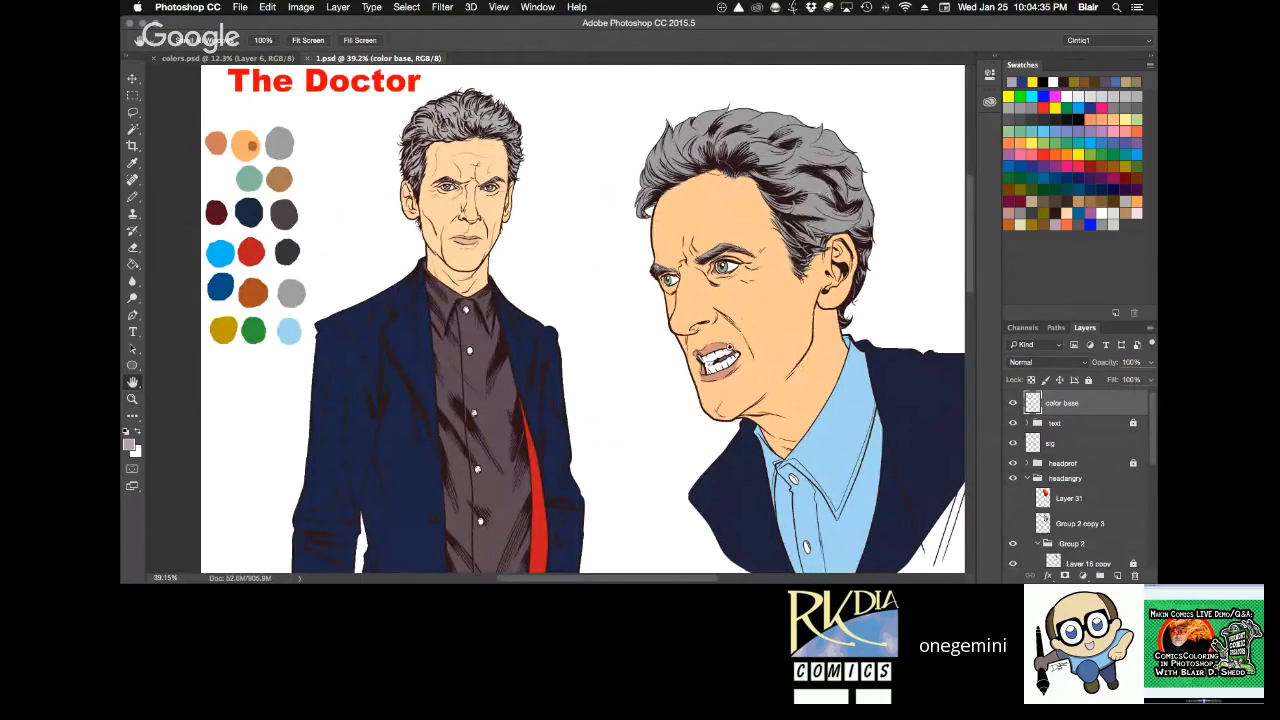
key(super+0)
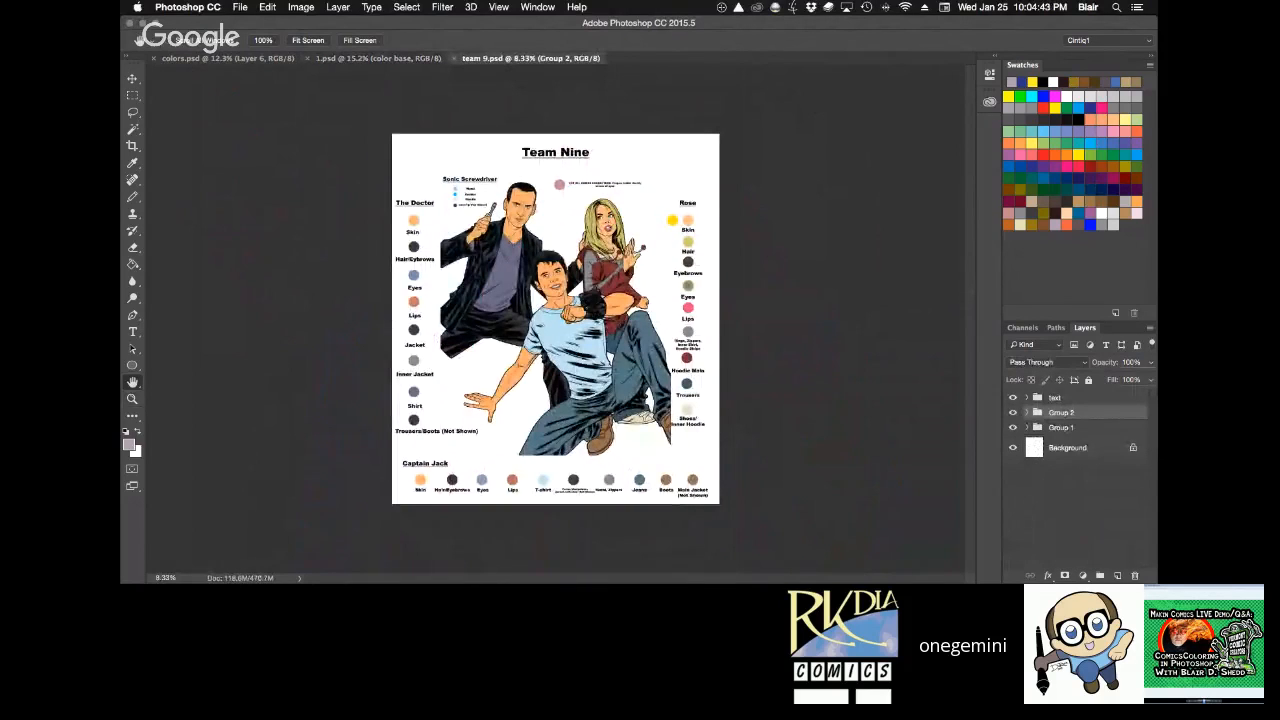
Examine the Team Nine colour guide in team 9.psd up close and compare its full page with 1.psd.
key(super+0)
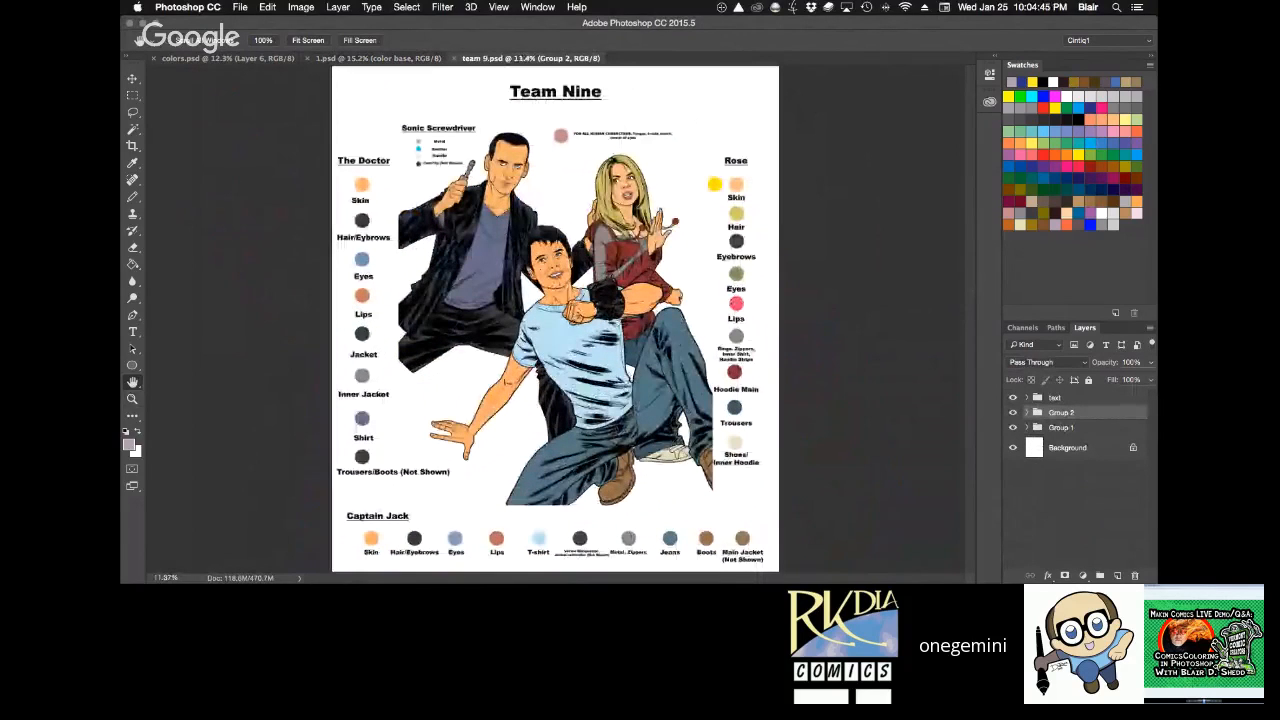
key(z)
drag(453, 130, 693, 353)
key(h)
key(z)
click(739, 199)
key(h)
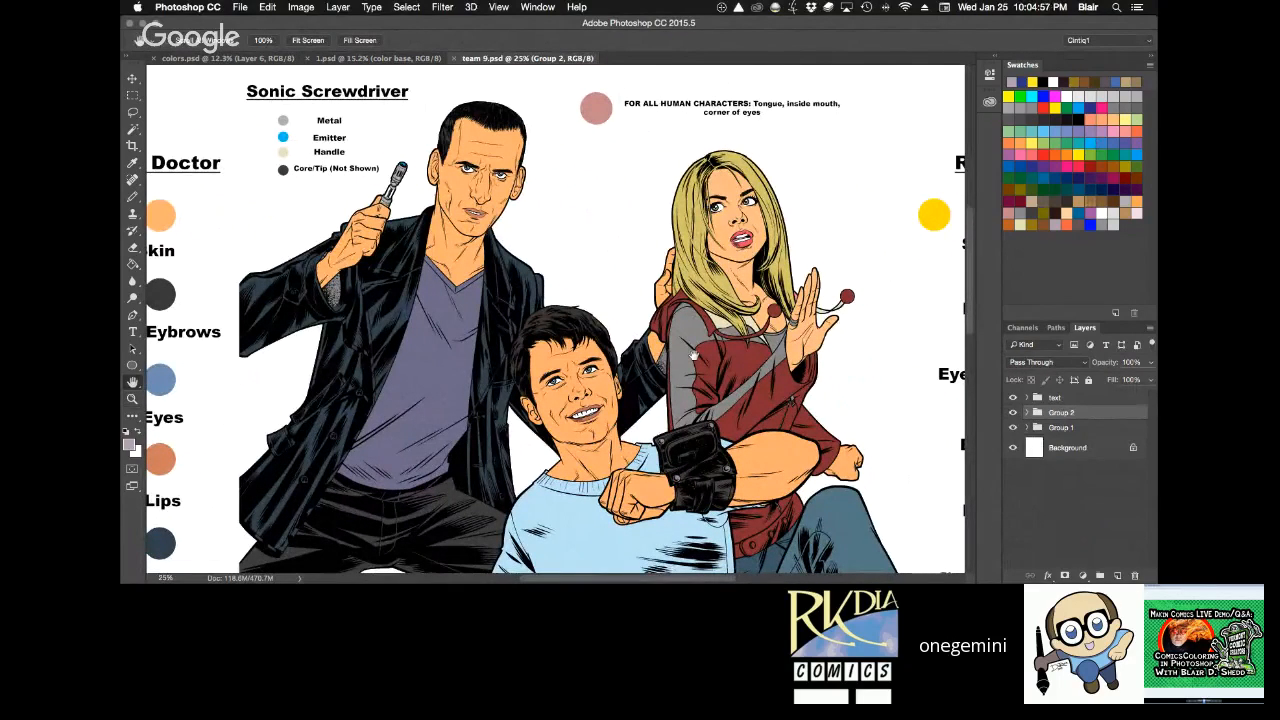
key(super+0)
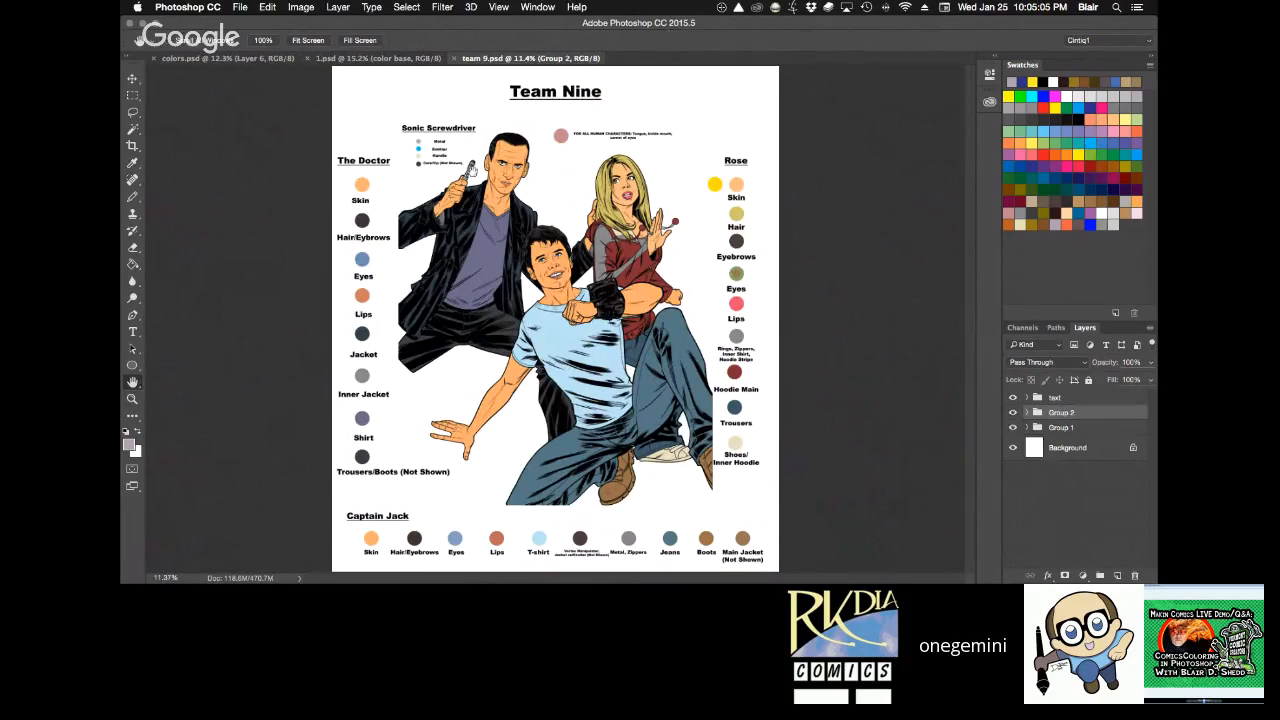
click(400, 60)
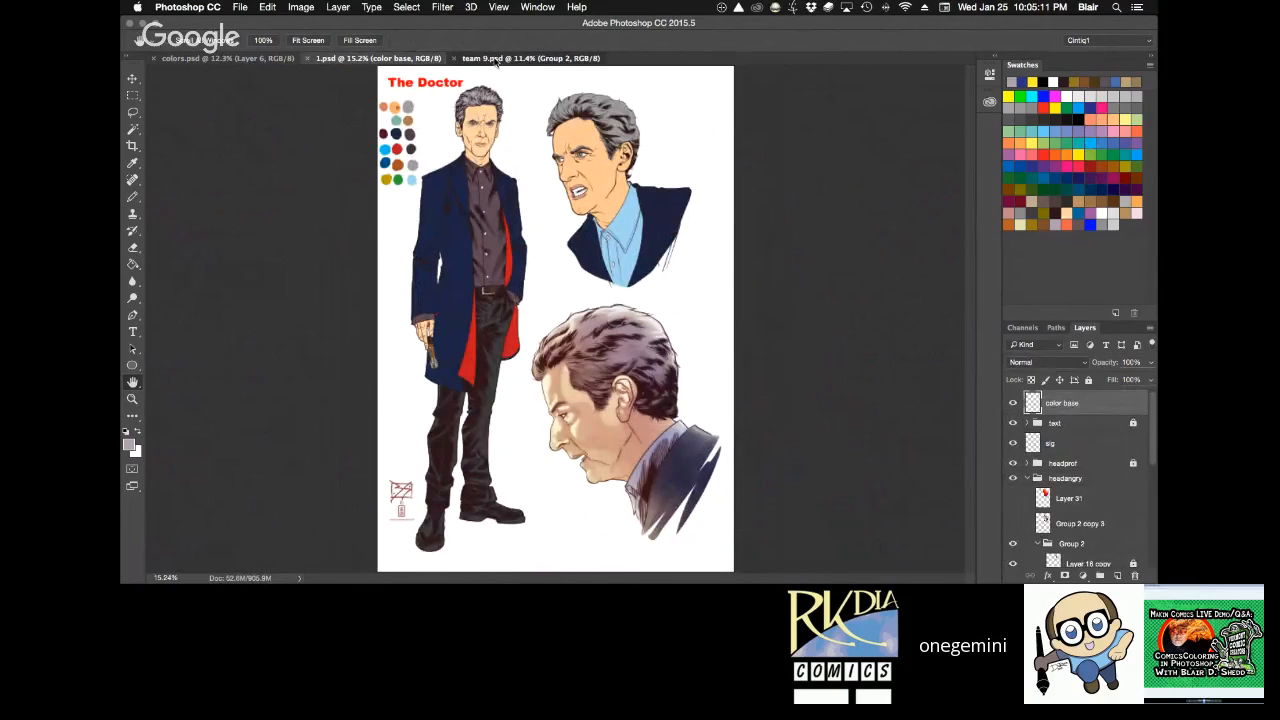
click(497, 59)
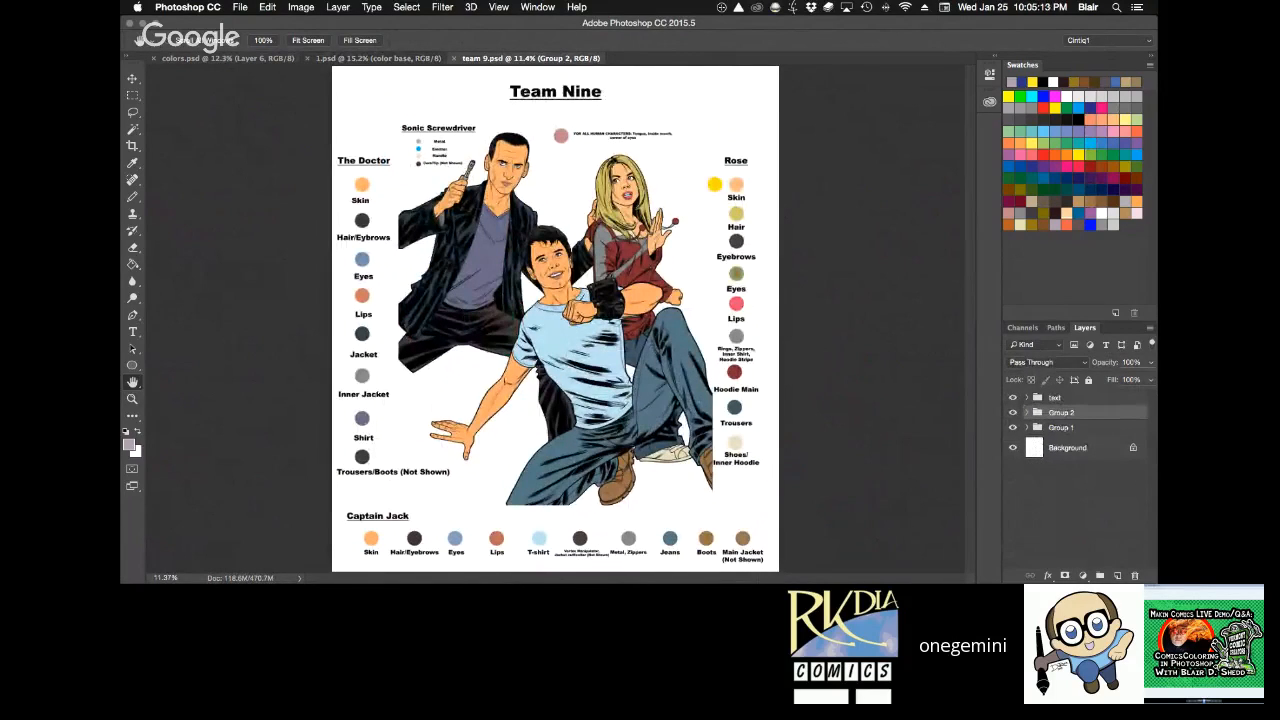
Bring up the rock texture RockSmooth0030_L.jpg, look it over and return to colors.psd.
key(F11)
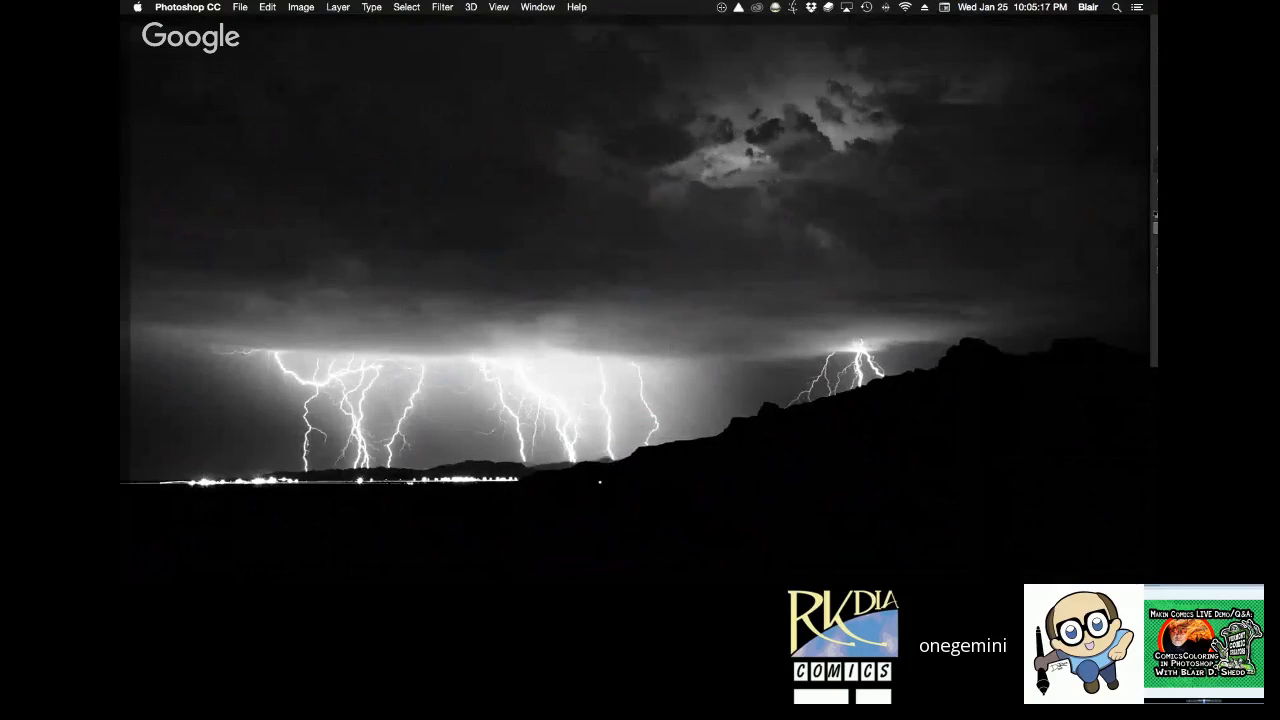
key(F11)
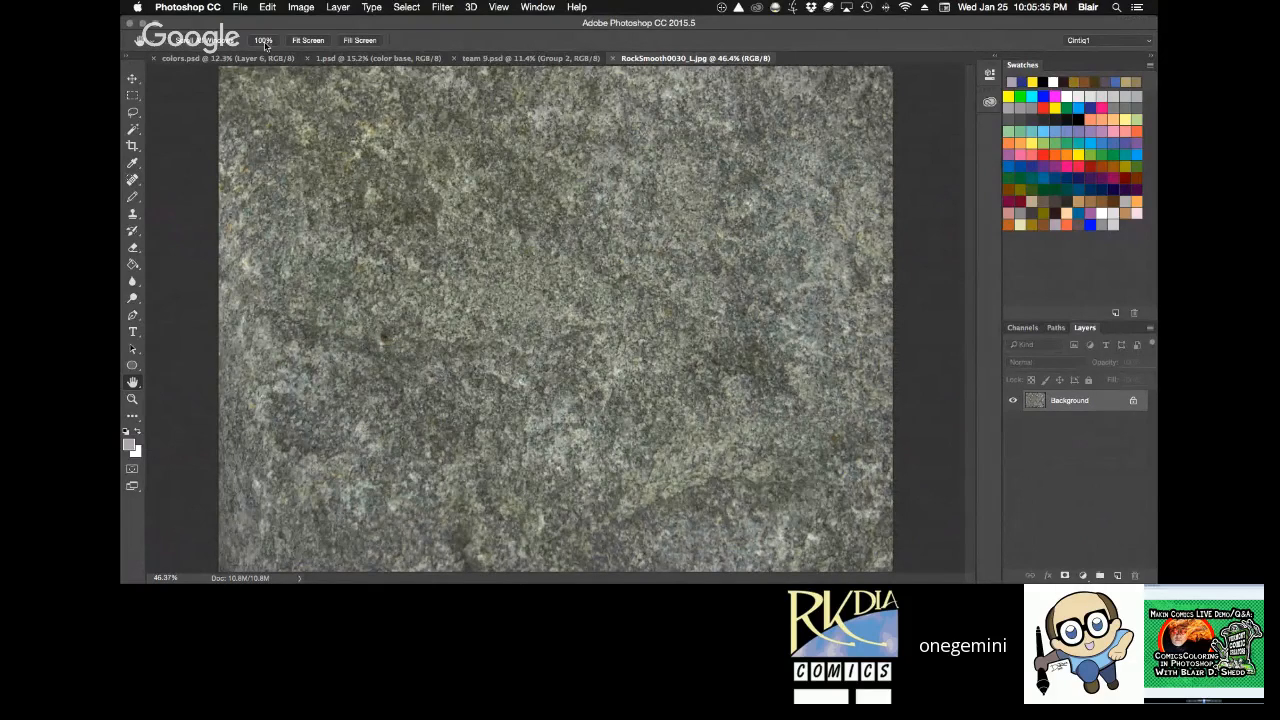
click(229, 58)
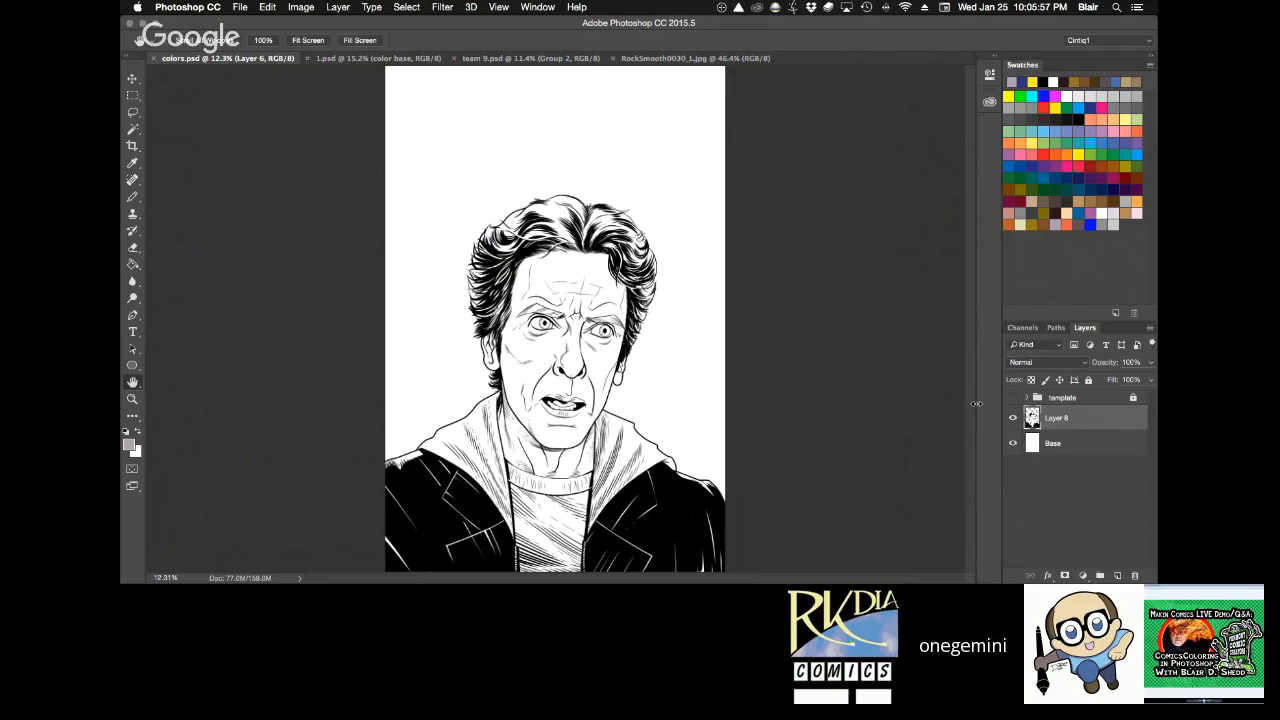
key(r)
drag(809, 409, 808, 401)
click(301, 42)
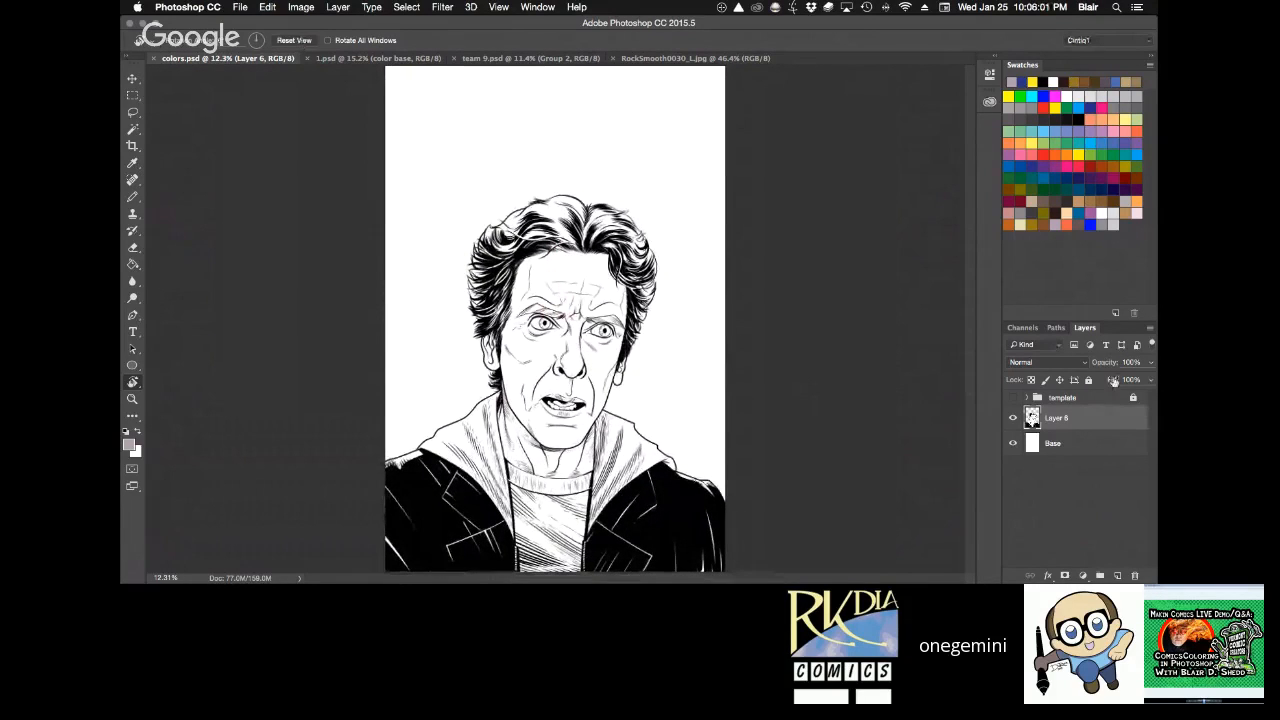
Load the inked figure on Layer 6 as a selection and ready the Paint Bucket with the default colours.
super+click(1032, 420)
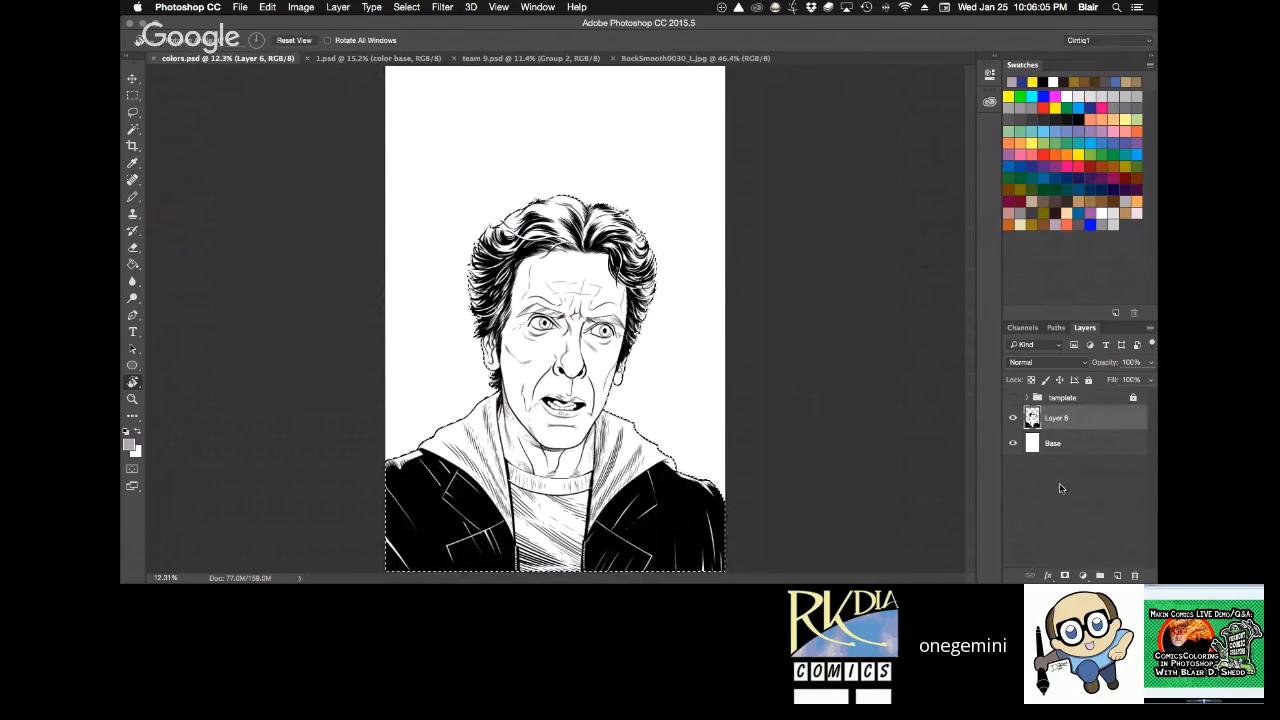
key(d)
click(133, 197)
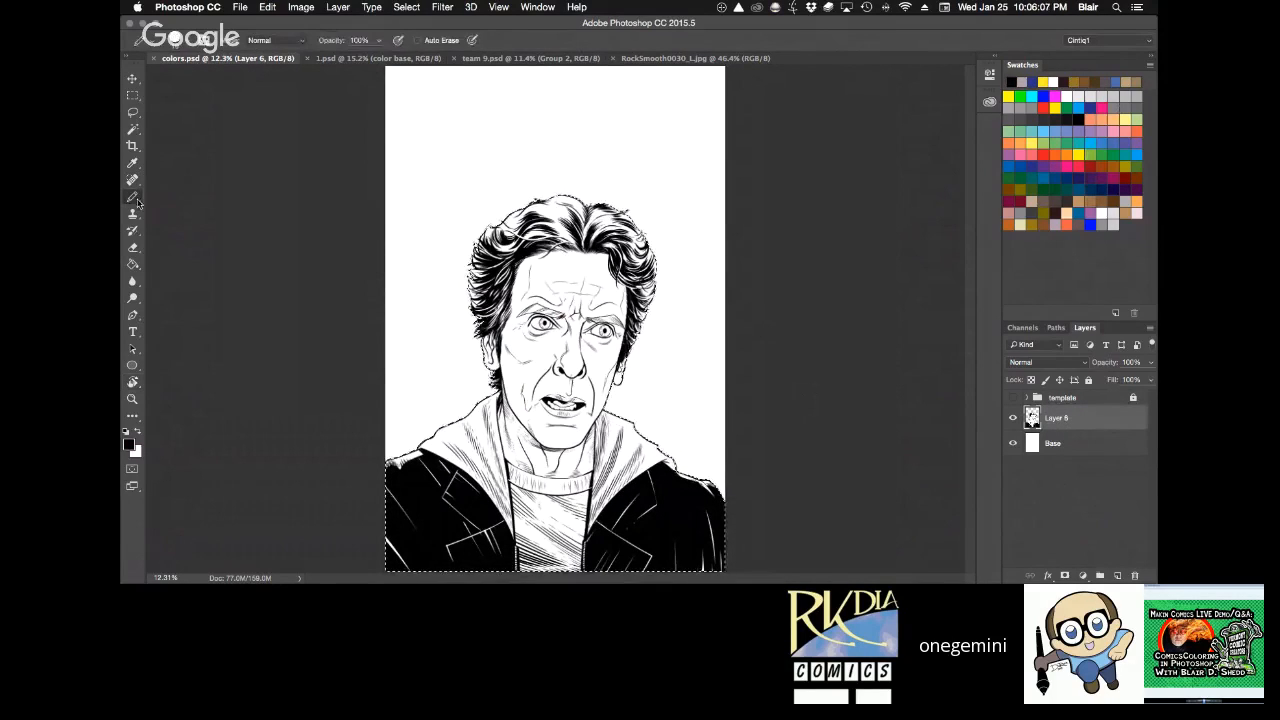
click(141, 263)
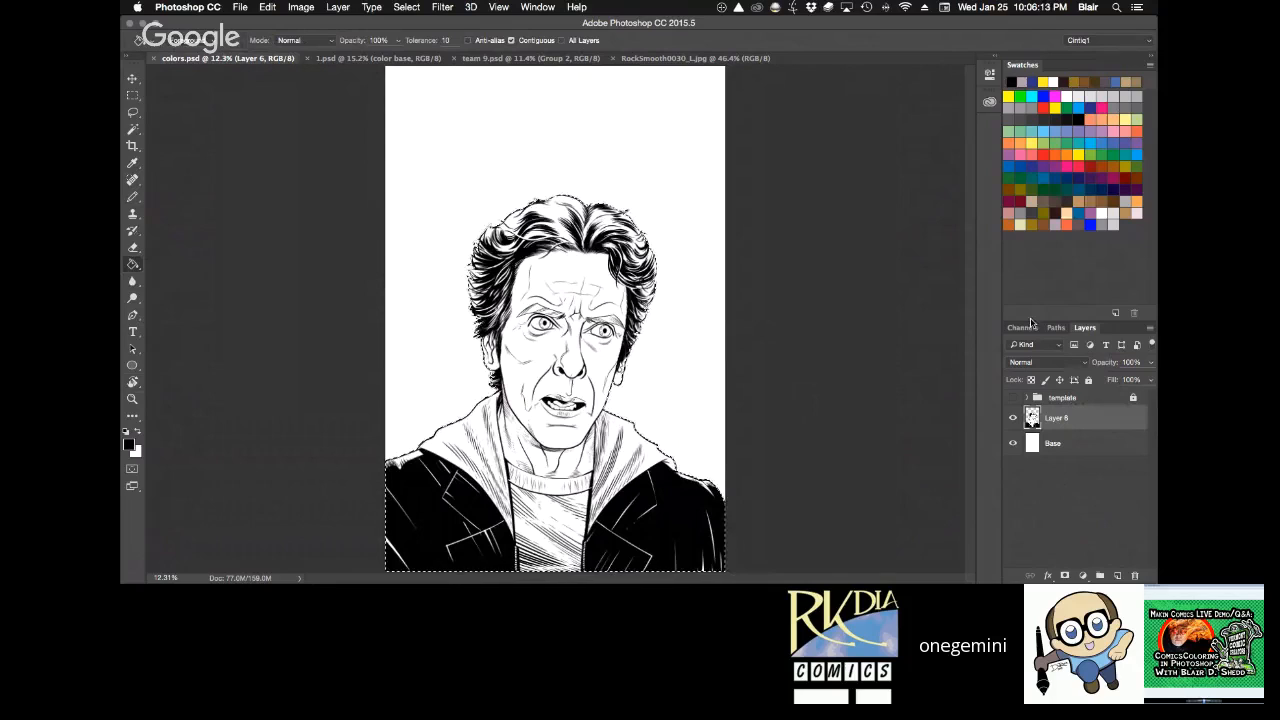
Add an empty layer above the inked figure, save the file and clear the selection.
click(1117, 577)
key(ctrl+s)
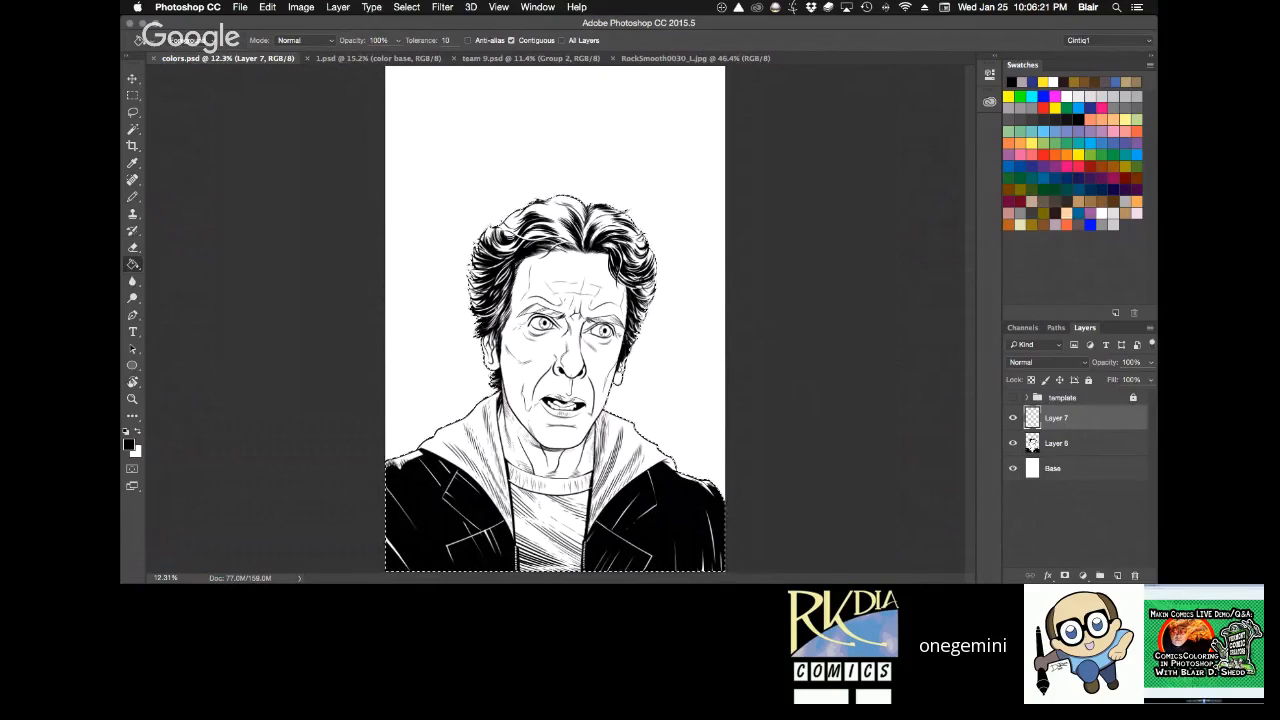
key(super+d)
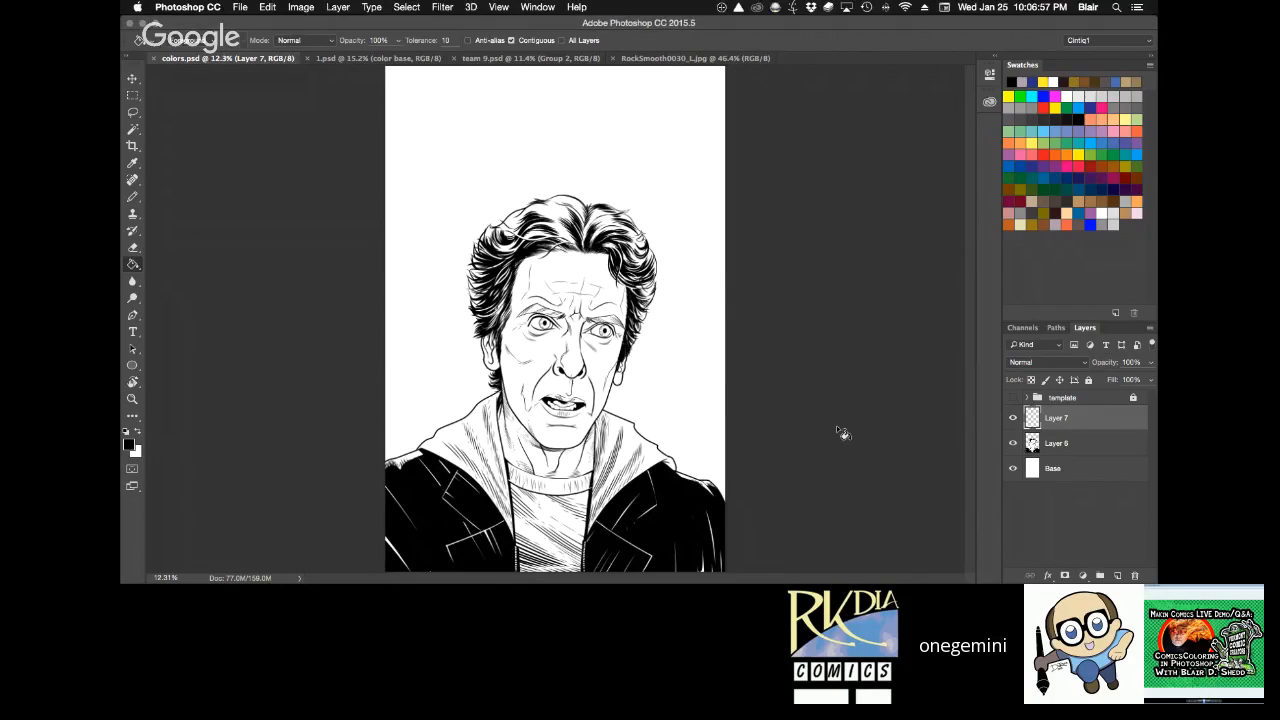
key(r)
drag(836, 425, 860, 389)
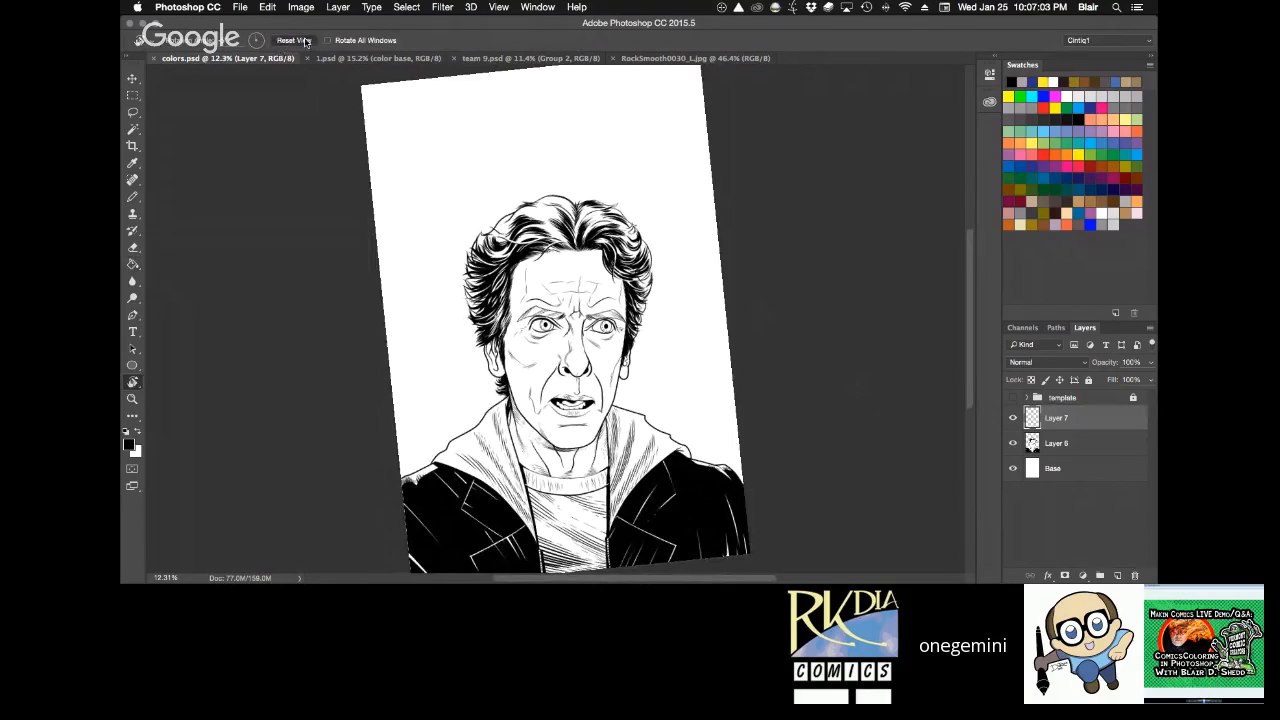
click(305, 41)
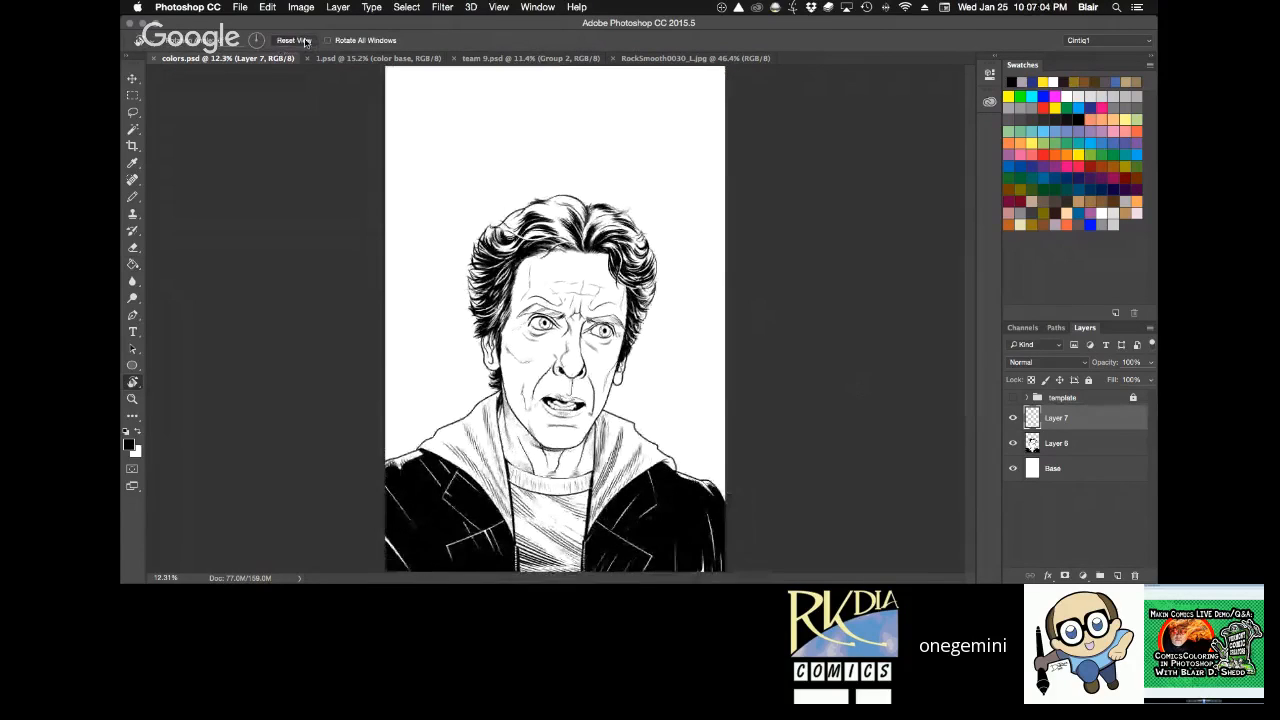
Load the figure's silhouette from Layer 6 as a selection, fill it with bright green on Layer 7 and inspect the hair edge.
super+click(1032, 445)
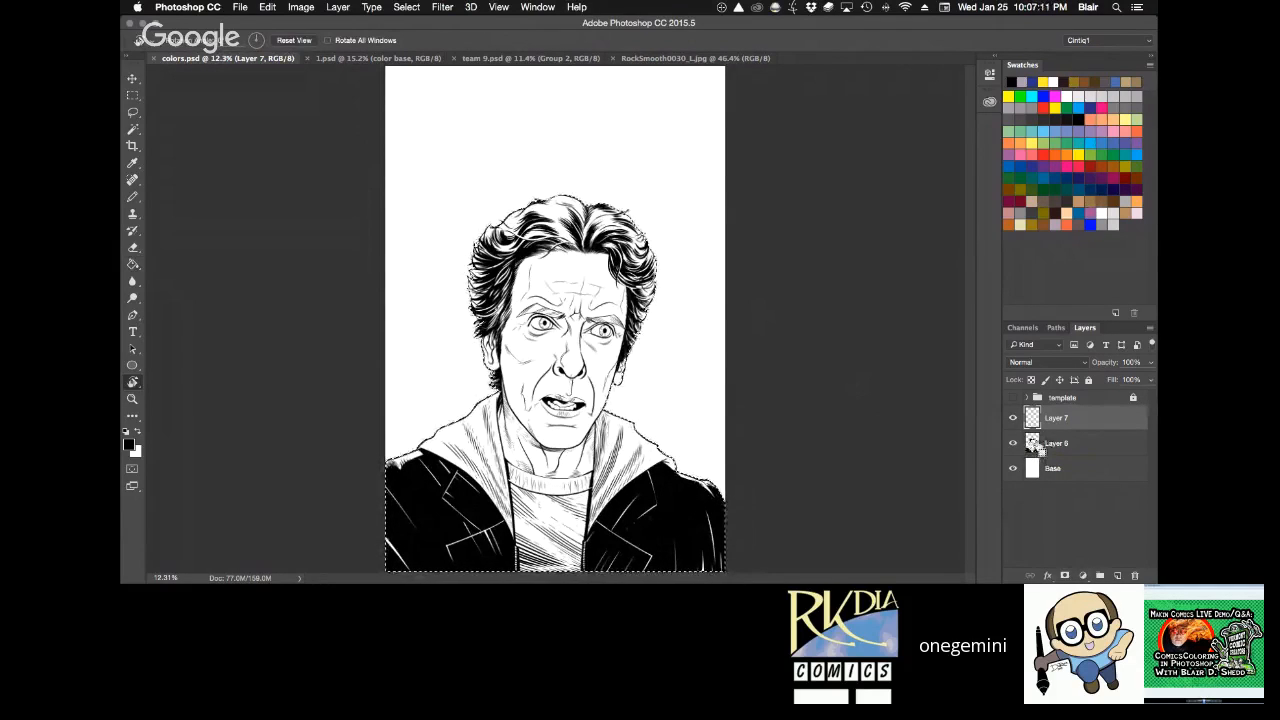
click(1077, 445)
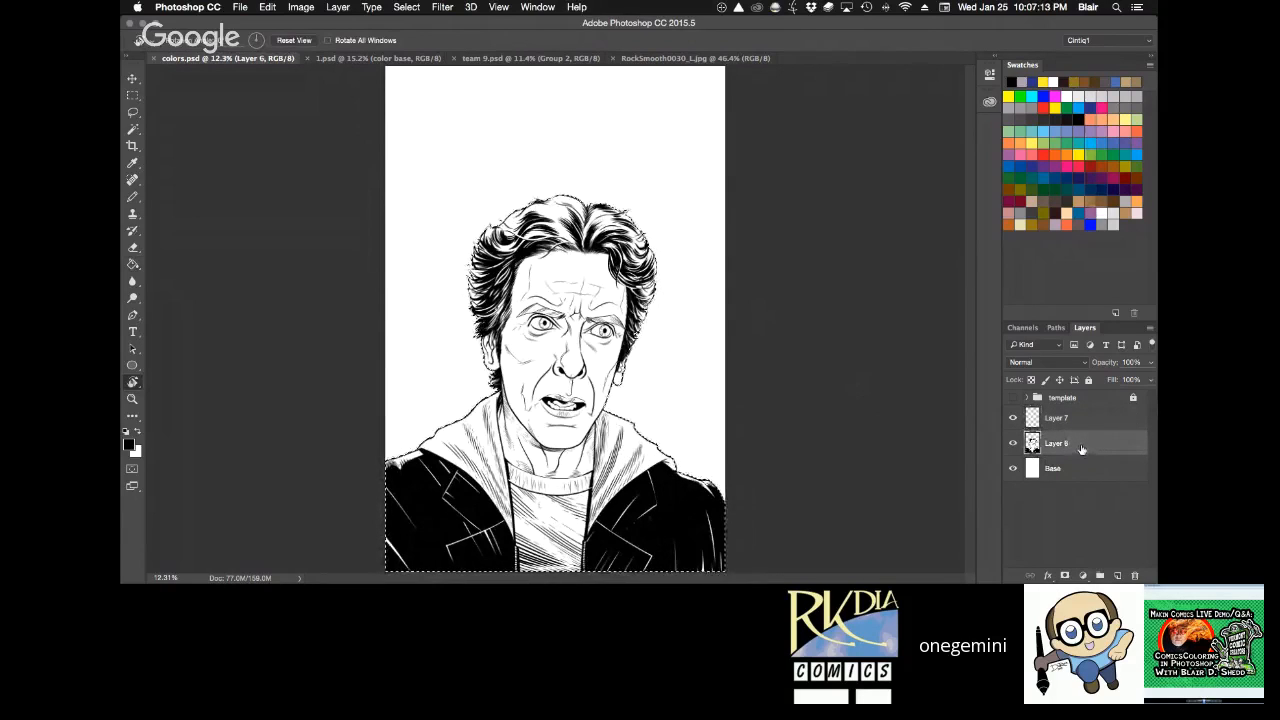
click(1083, 424)
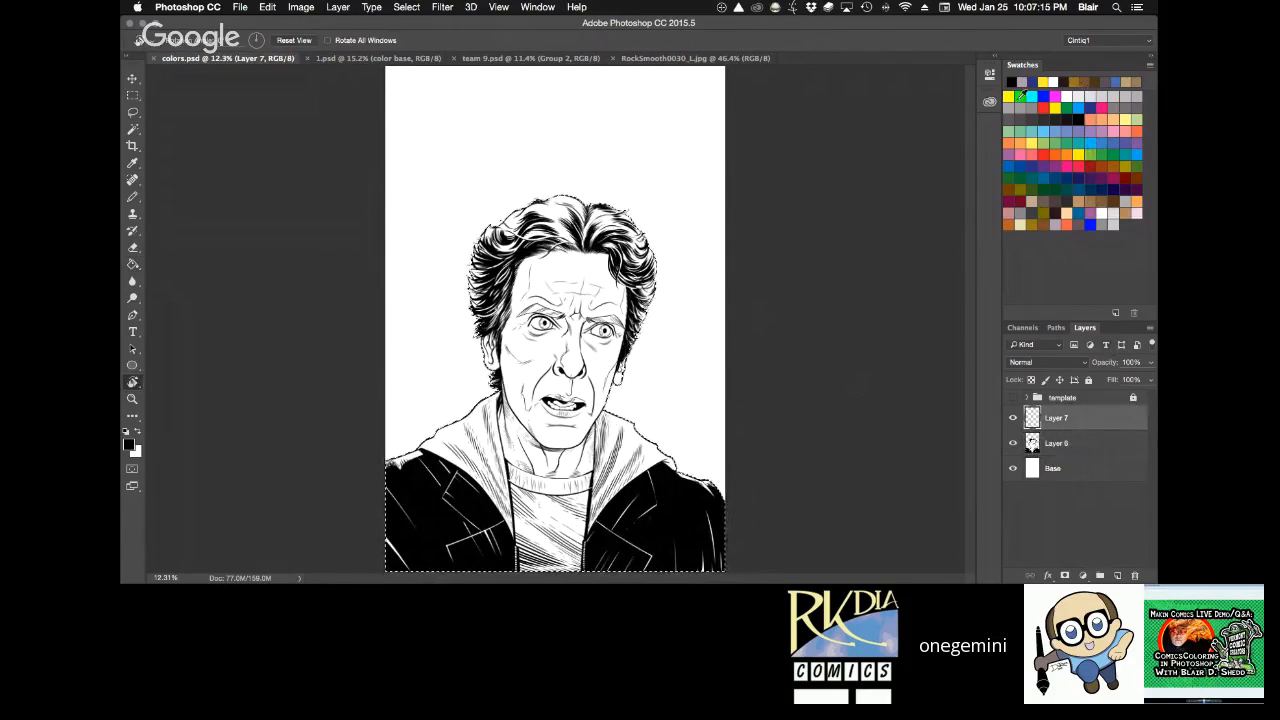
click(1019, 96)
key(g)
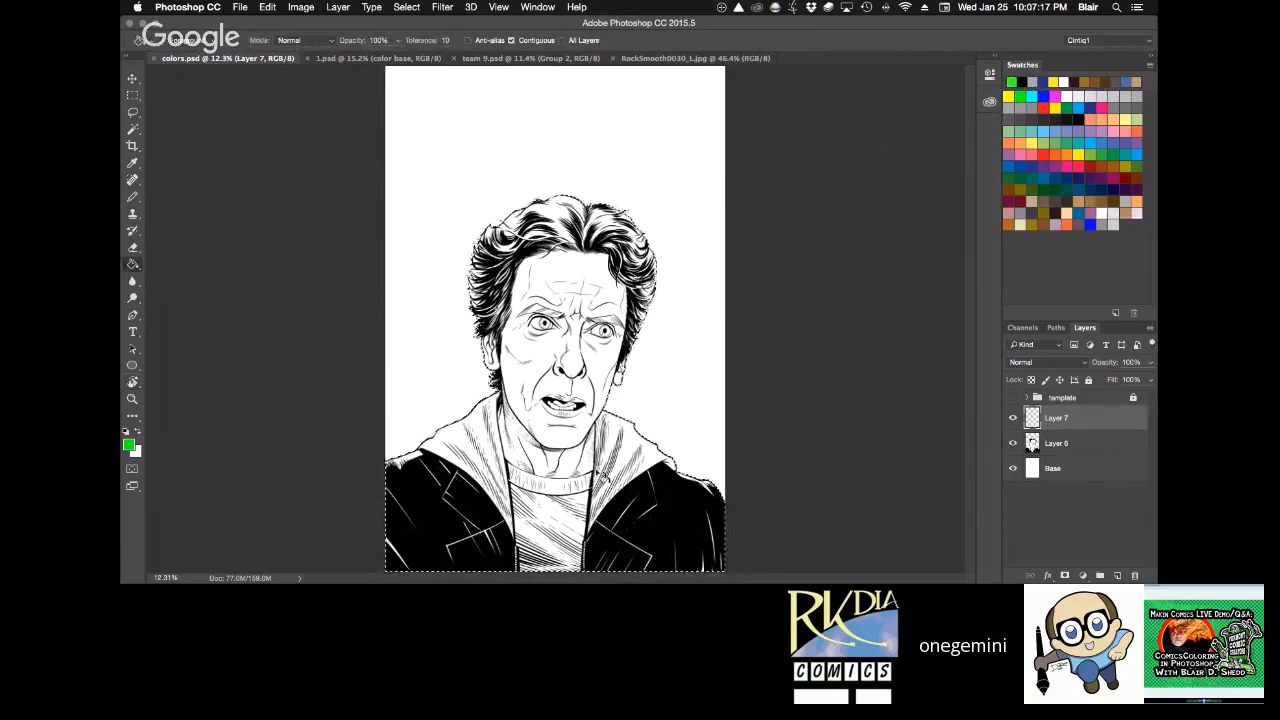
click(618, 556)
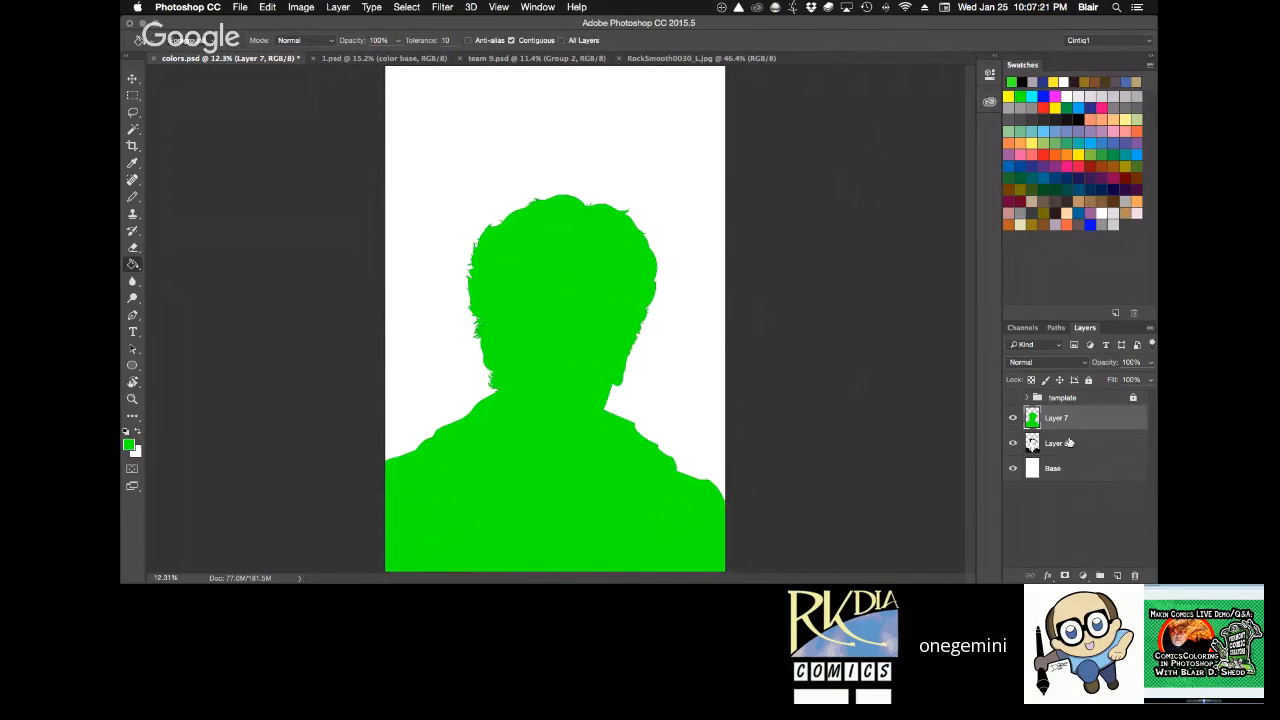
key(super+space)
drag(586, 280, 666, 369)
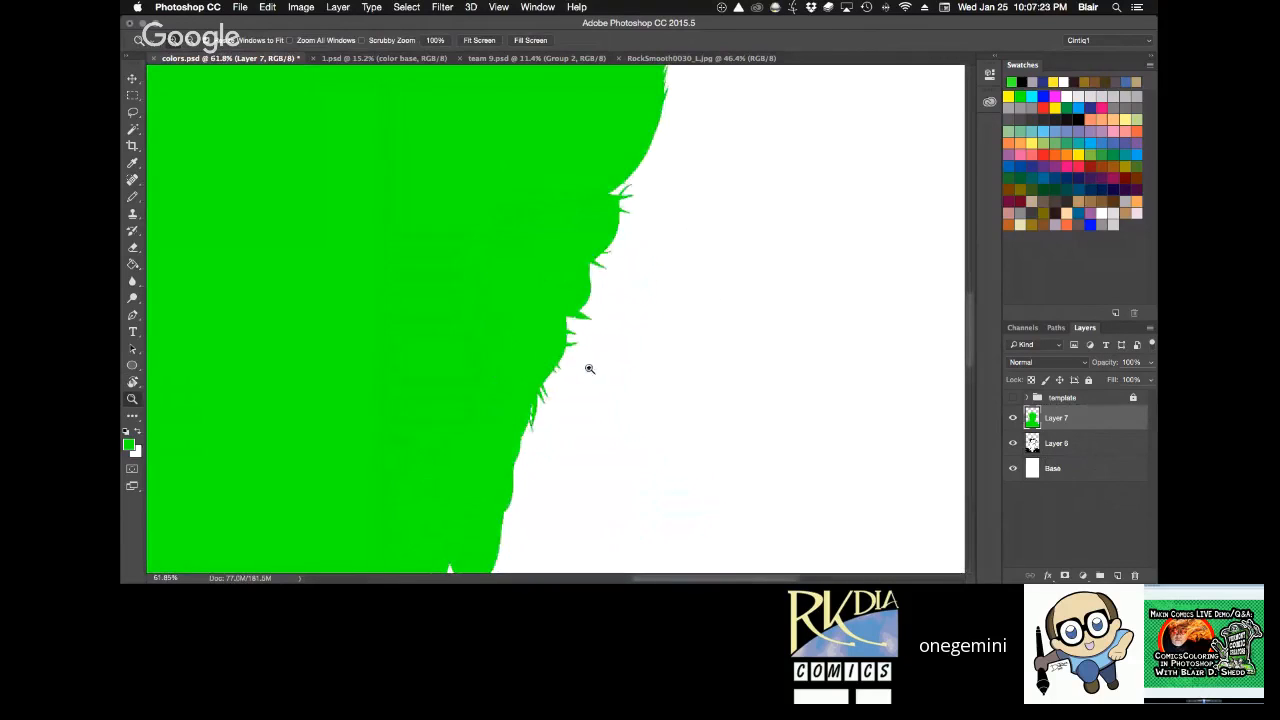
key(super+0)
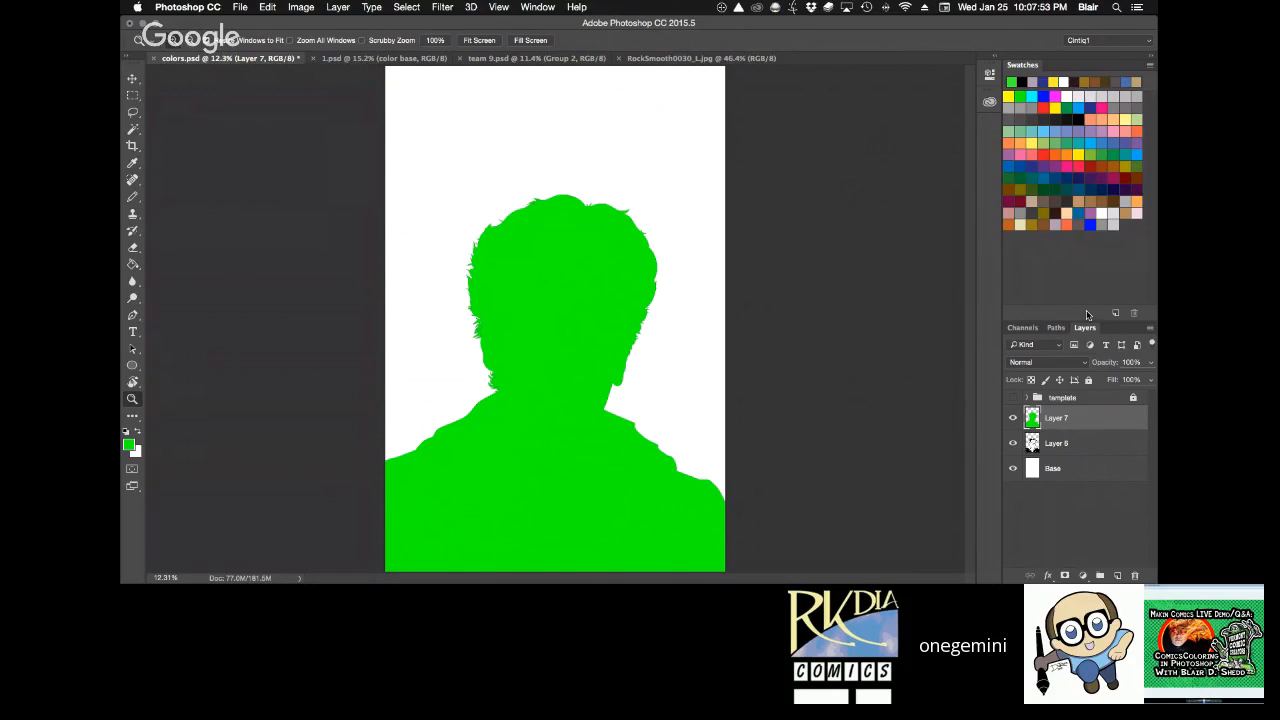
Lock the transparent pixels of the green silhouette on Layer 7, leaving the full lock off, and switch to the Pencil tool.
click(1031, 381)
click(1089, 380)
click(1089, 380)
click(132, 196)
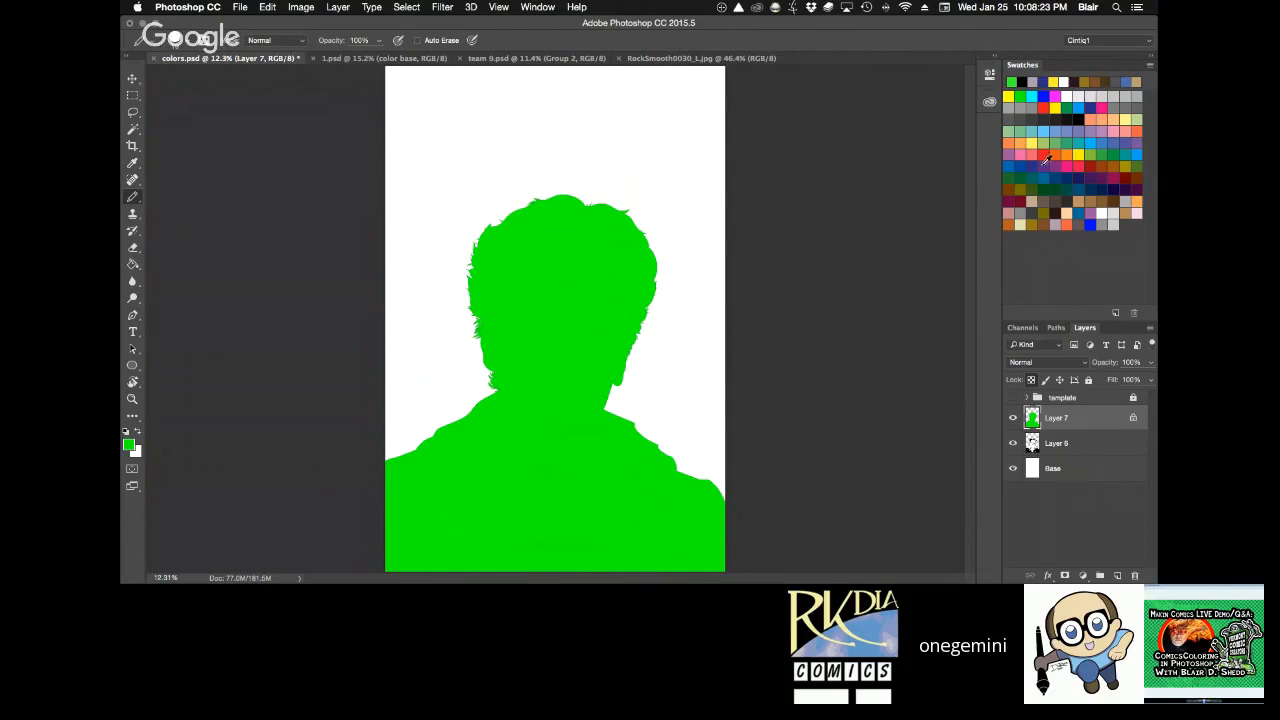
Test the transparency lock with red Pencil strokes across the green silhouette on Layer 7, and undo the strokes.
click(1044, 155)
drag(646, 244, 385, 548)
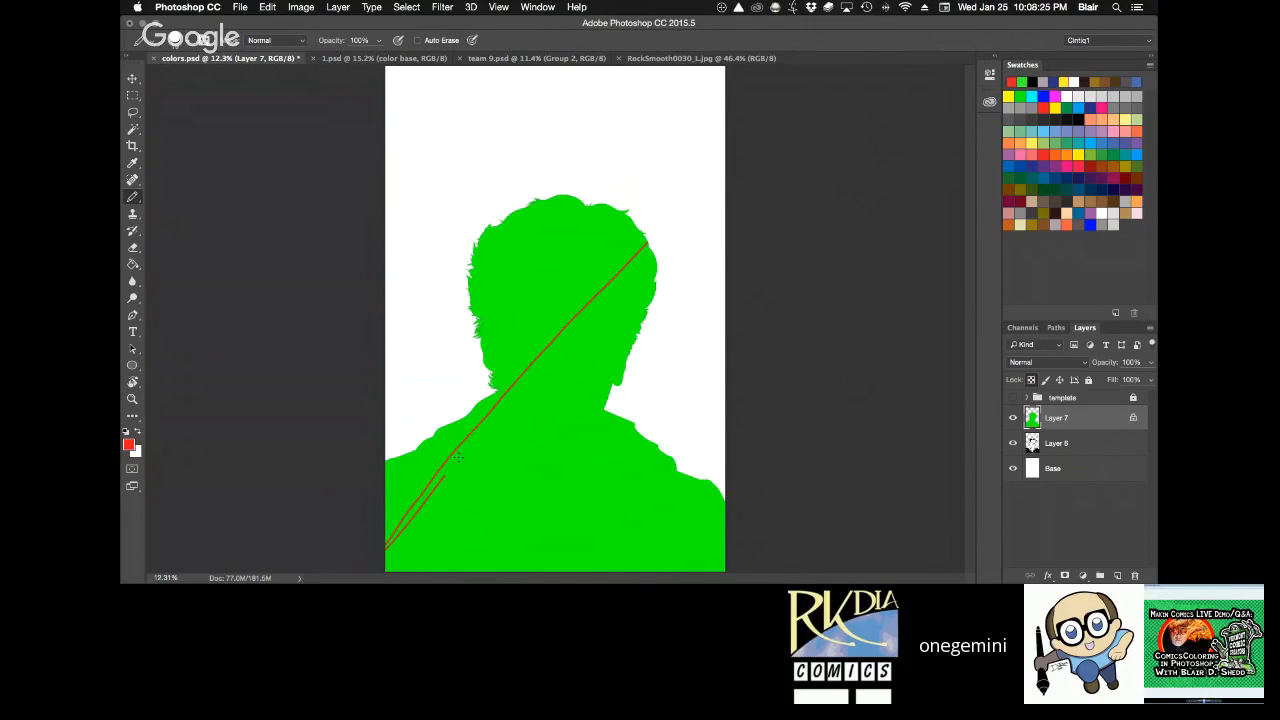
mouse_move(458, 457)
mouse_down()
mouse_move(637, 143)
mouse_move(694, 334)
mouse_move(662, 262)
mouse_move(393, 349)
mouse_up()
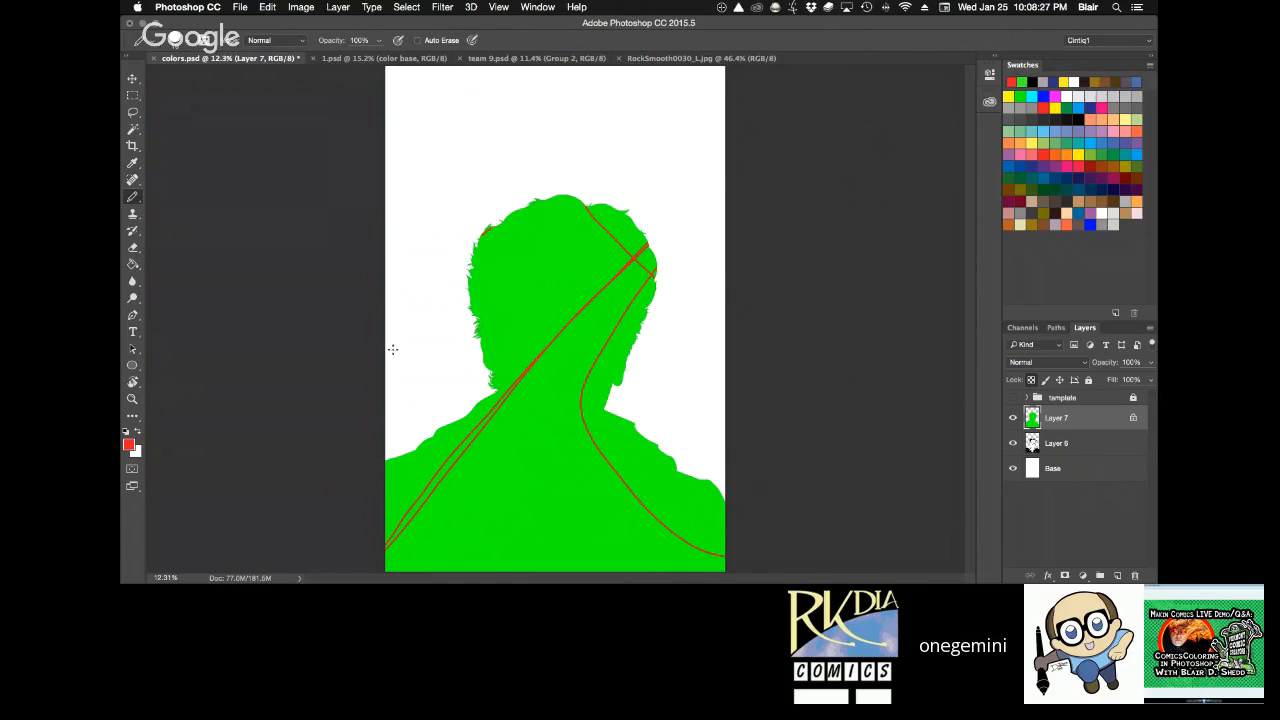
drag(447, 424, 629, 355)
key(super+z)
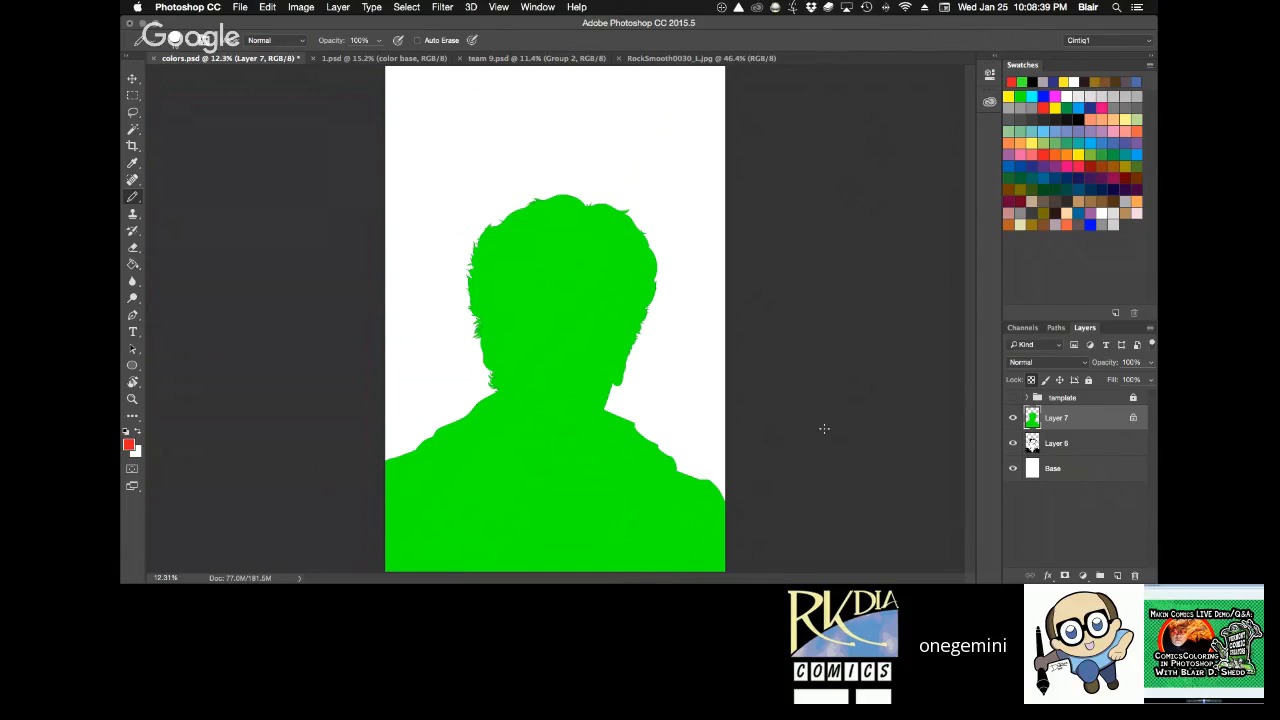
Move the inked Layer 6 above the green Layer 7 and toggle its visibility to compare inks and silhouette.
mouse_move(1066, 422)
mouse_down()
mouse_move(1066, 433)
mouse_move(1062, 418)
mouse_up()
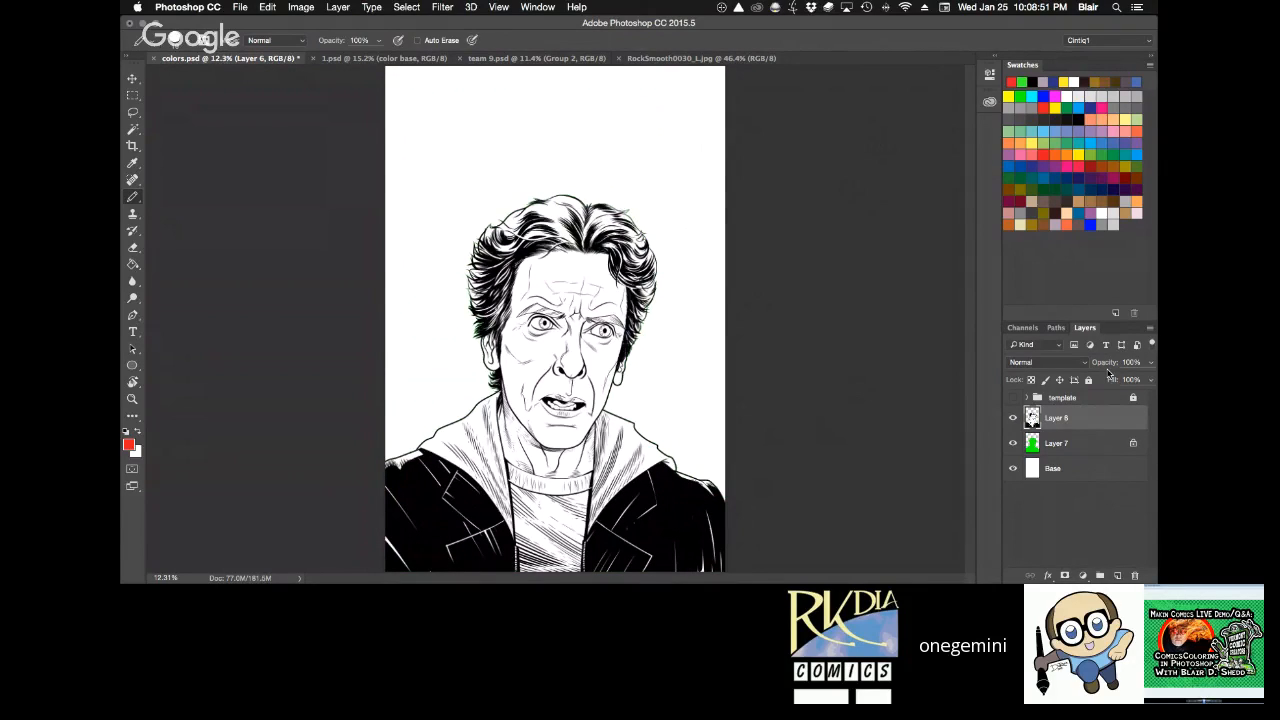
click(1012, 418)
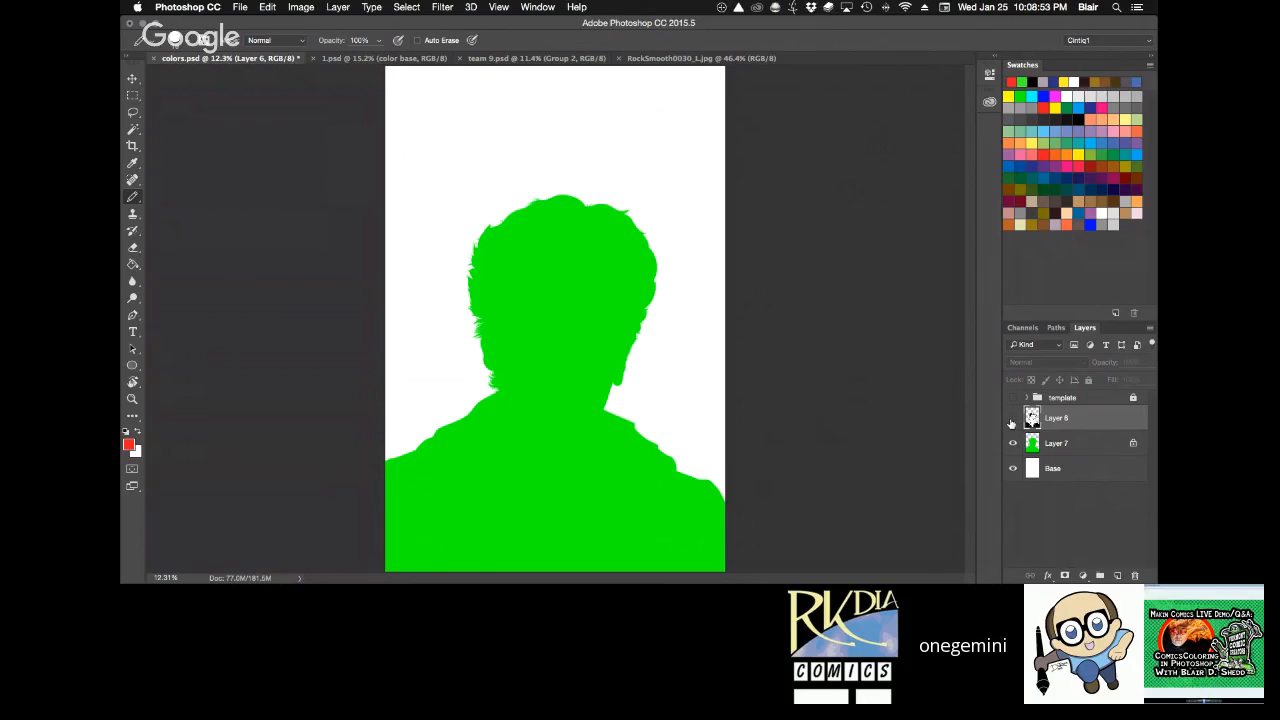
click(1012, 419)
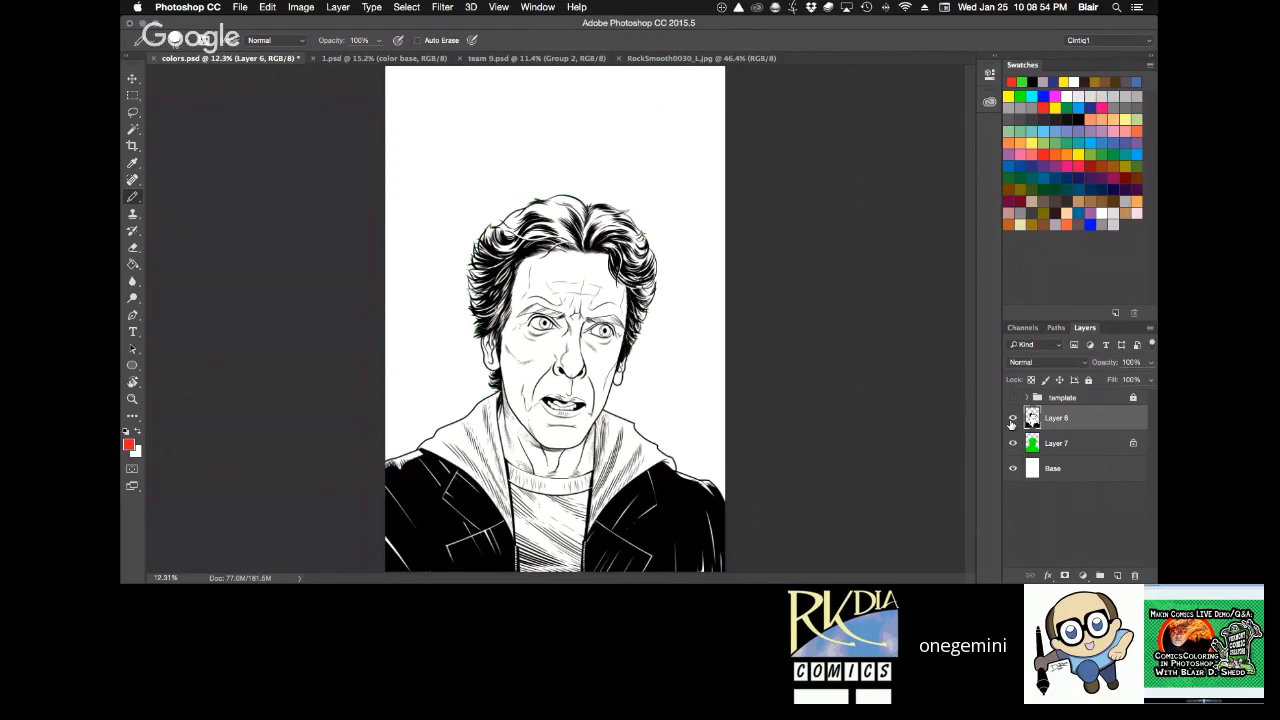
Group Layer 6 and Layer 7, name the group "dr" and toggle its visibility to check its contents.
shift+click(1070, 446)
key(super+g)
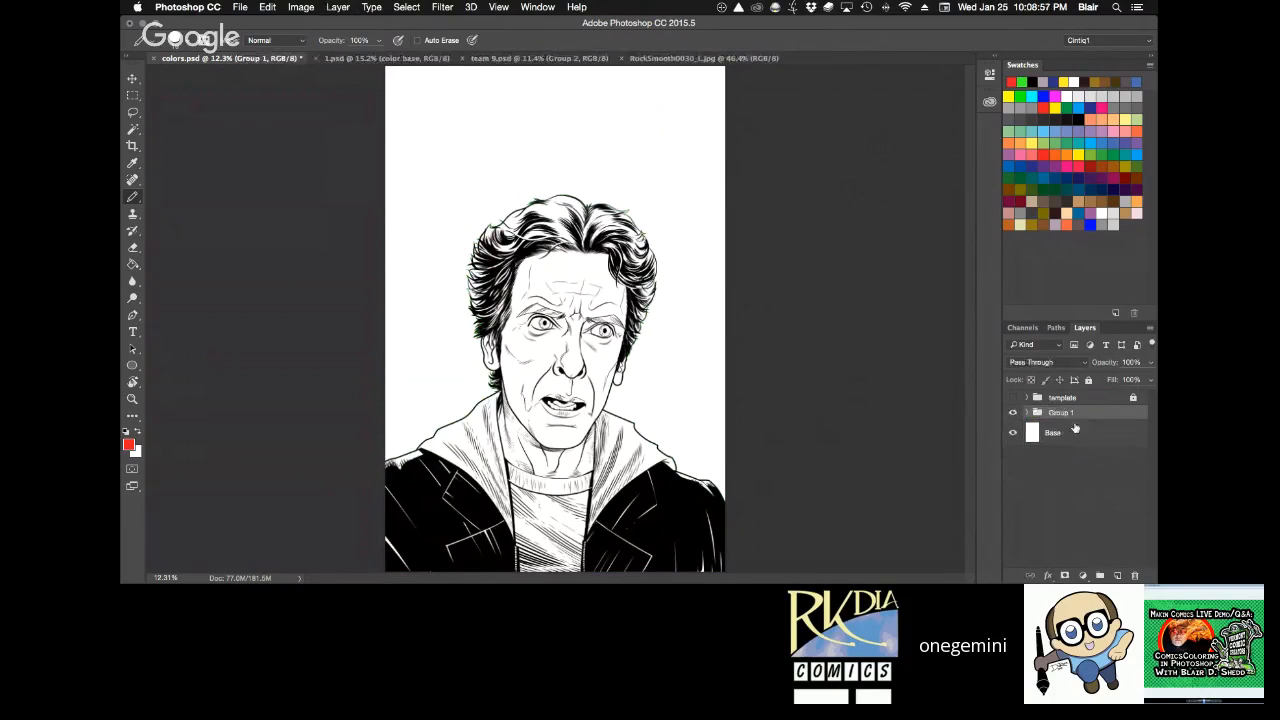
double_click(1062, 413)
text(dr)
key(Return)
click(1012, 414)
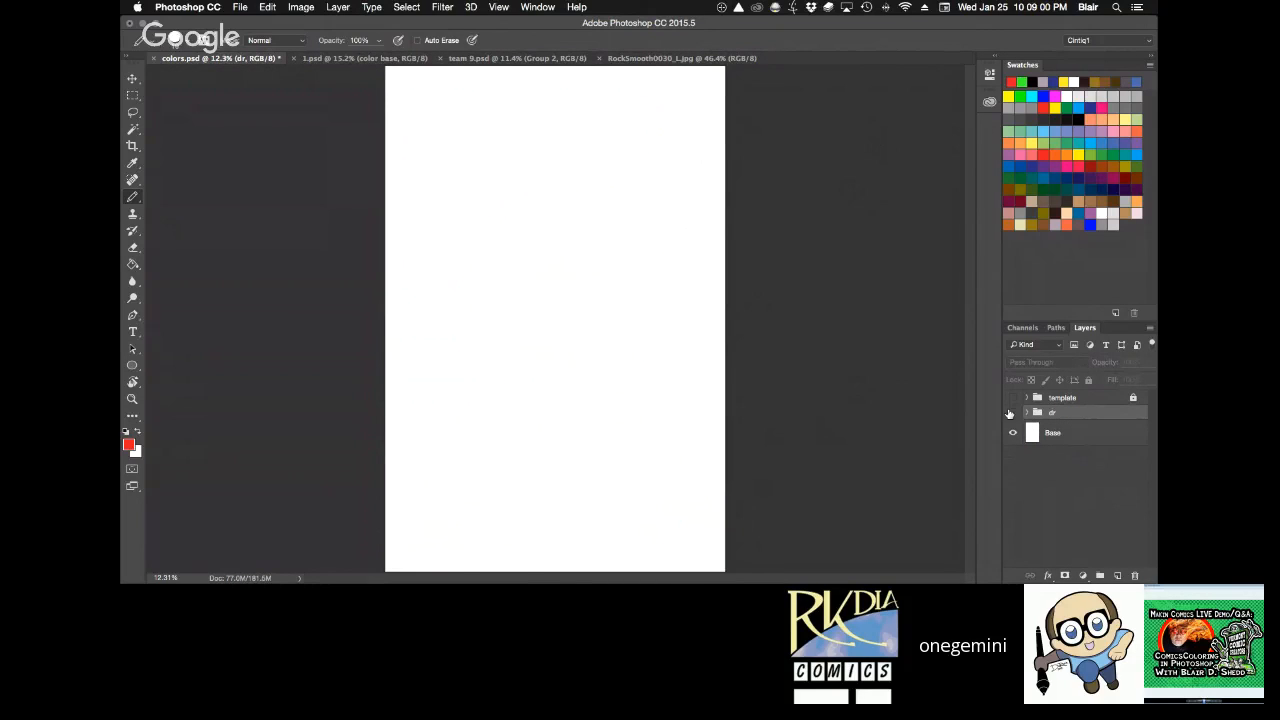
click(1011, 413)
Fill the Base layer with a medium grey swatch using the Paint Bucket and save the file.
click(1066, 434)
click(1032, 108)
key(g)
click(702, 420)
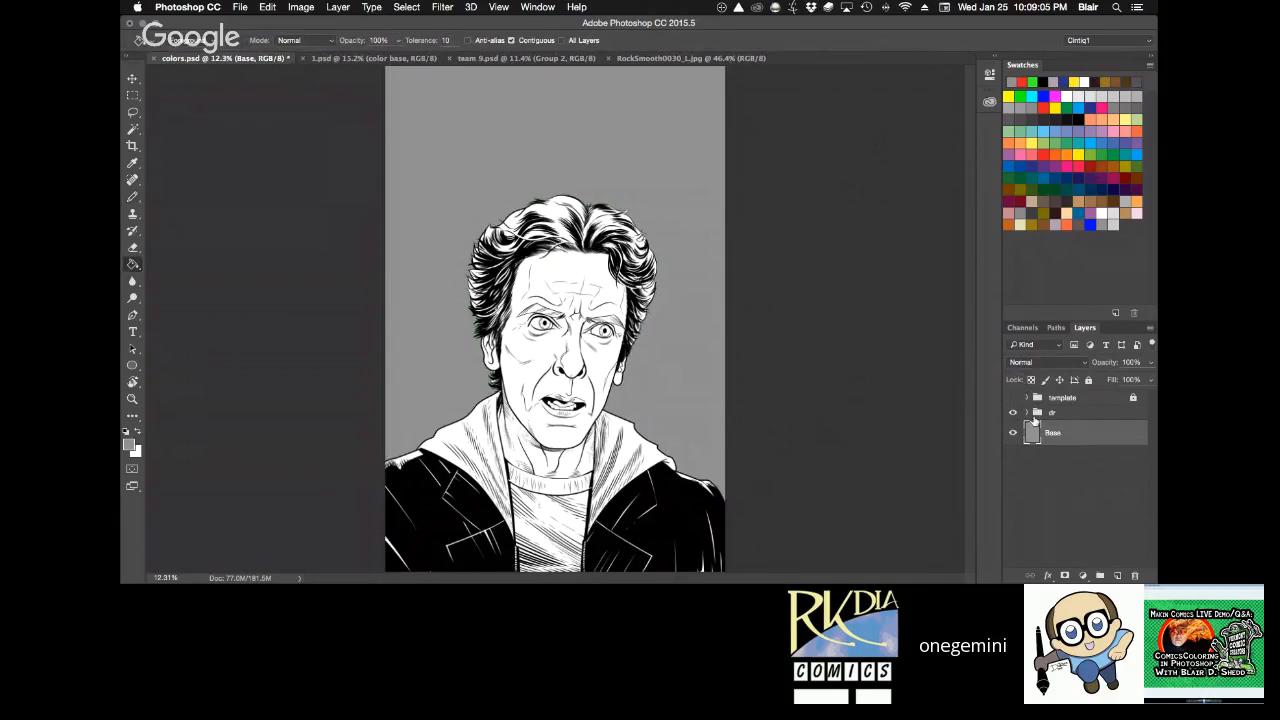
key(ctrl+s)
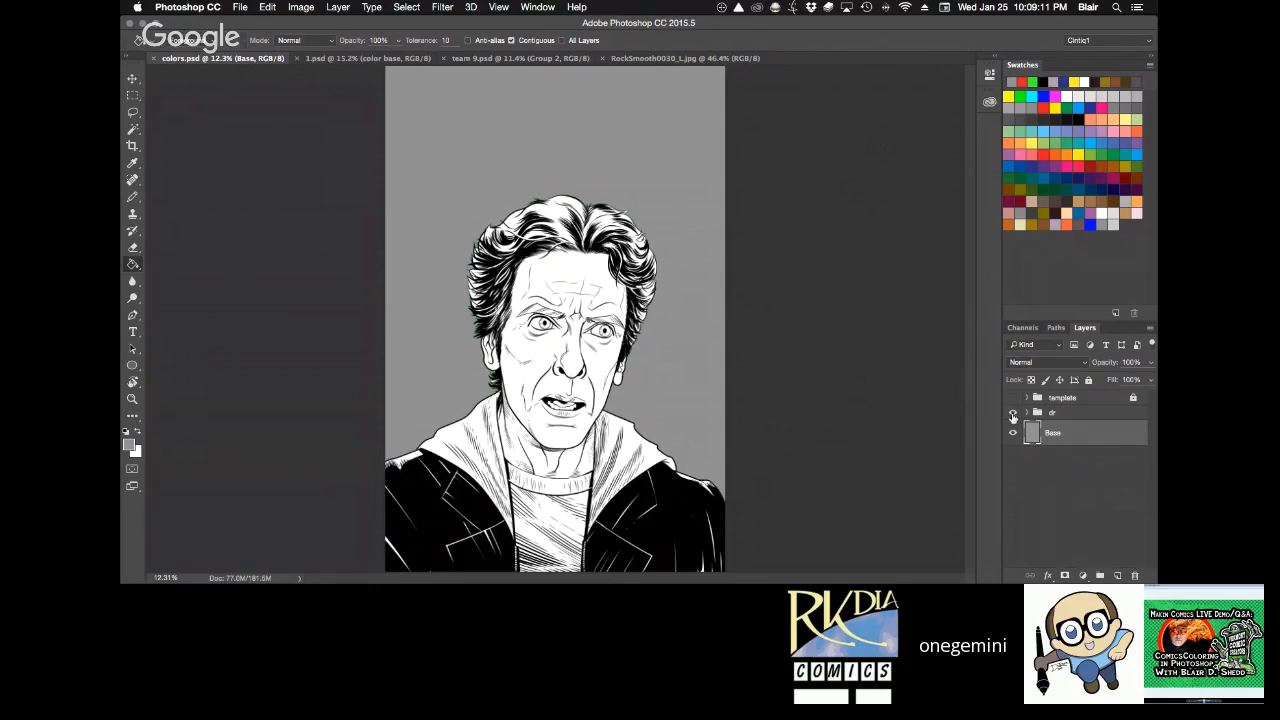
Check the contents of the dr group by toggling the visibility of the group, Layer 6 and Layer 7.
click(1012, 413)
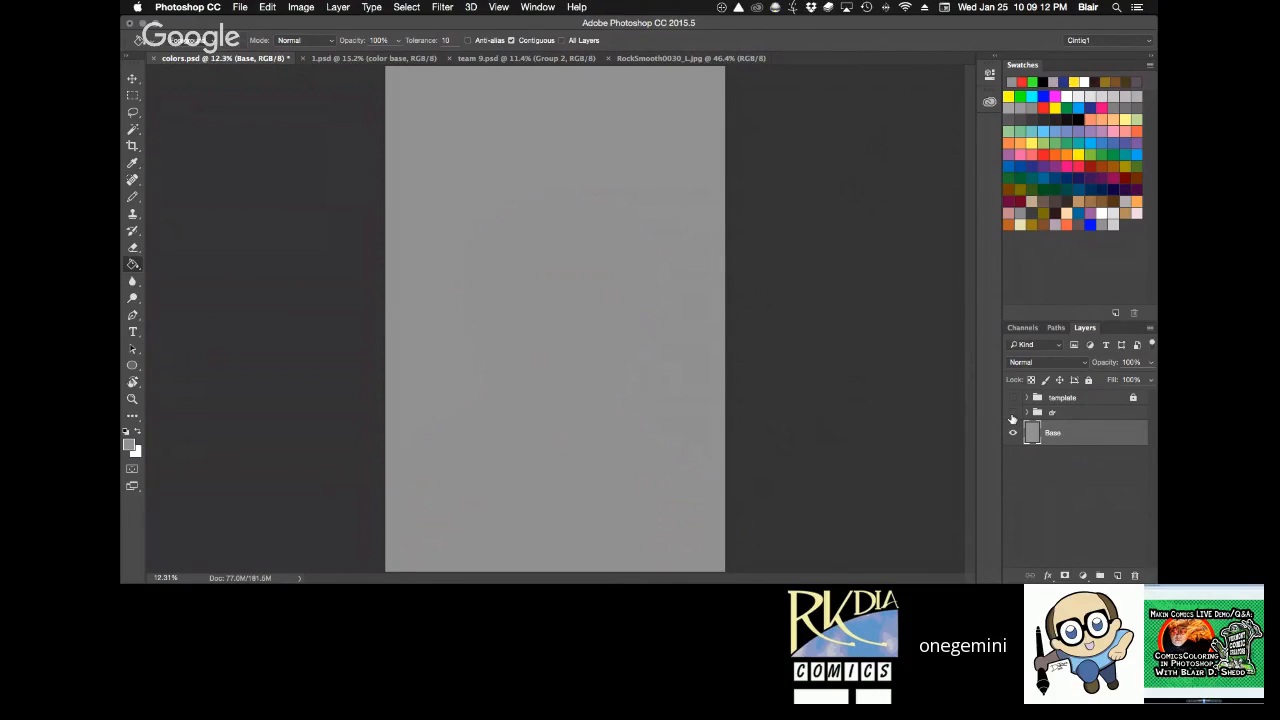
click(1012, 413)
click(1026, 413)
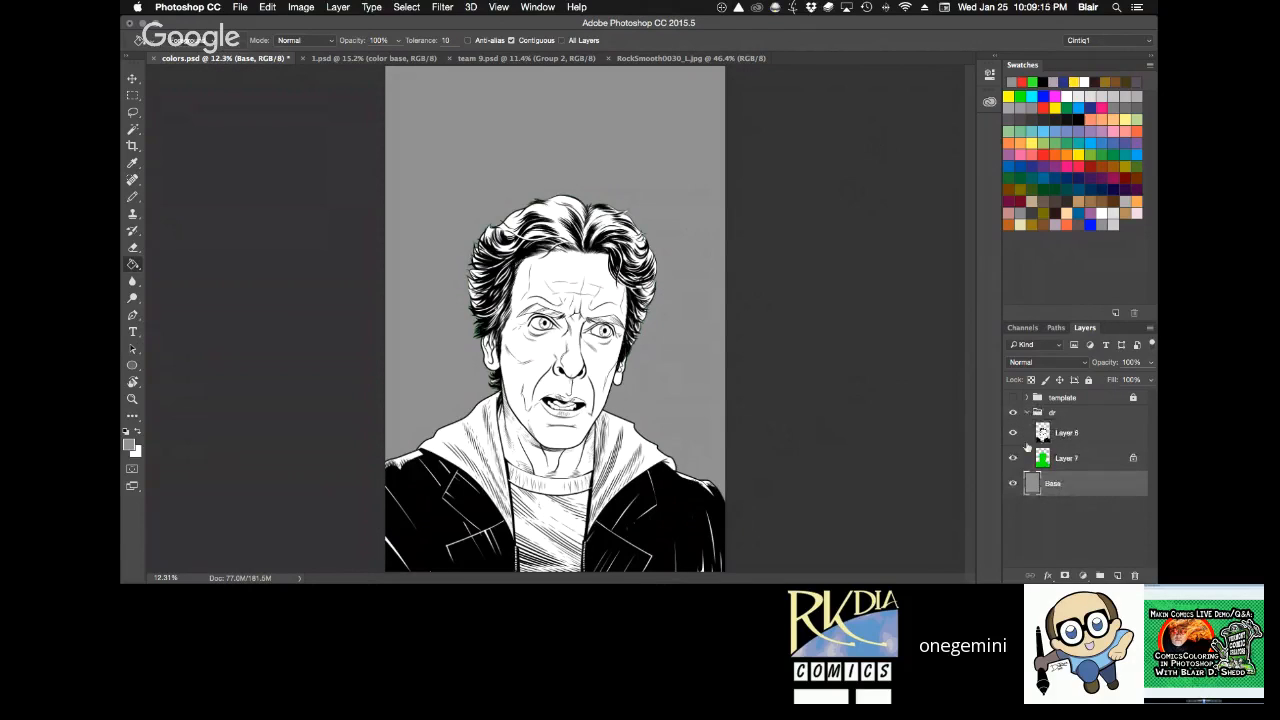
click(1013, 433)
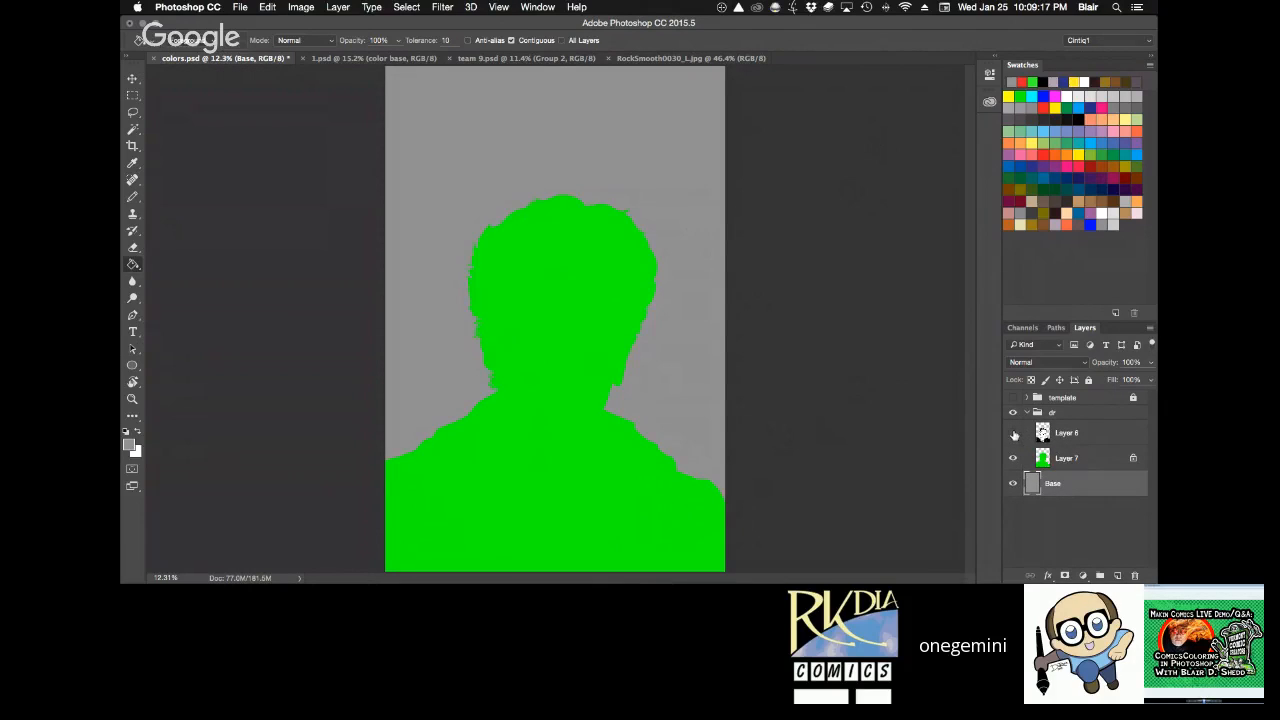
click(1013, 433)
click(1012, 458)
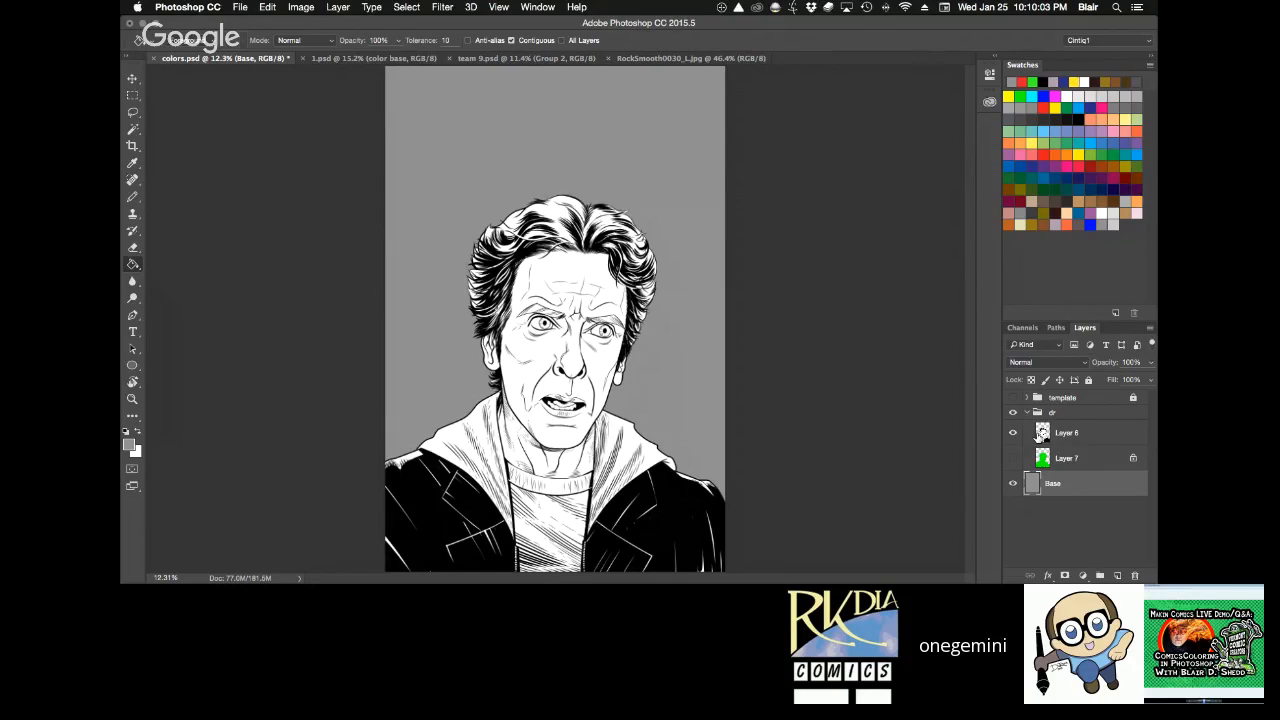
Examine the inked face close up at a tilted angle, and return to the upright full-page view.
key(r)
mouse_move(840, 309)
mouse_down()
mouse_move(840, 297)
mouse_move(826, 319)
mouse_up()
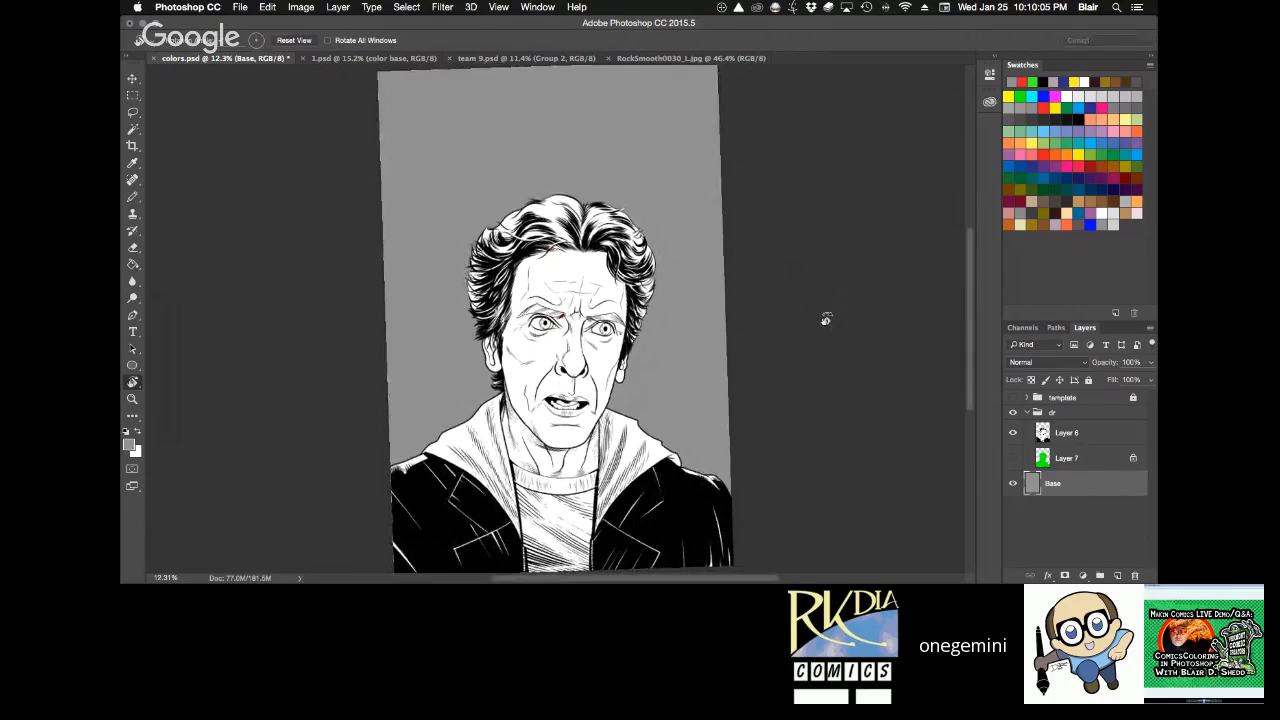
key(h)
drag(680, 397, 729, 380)
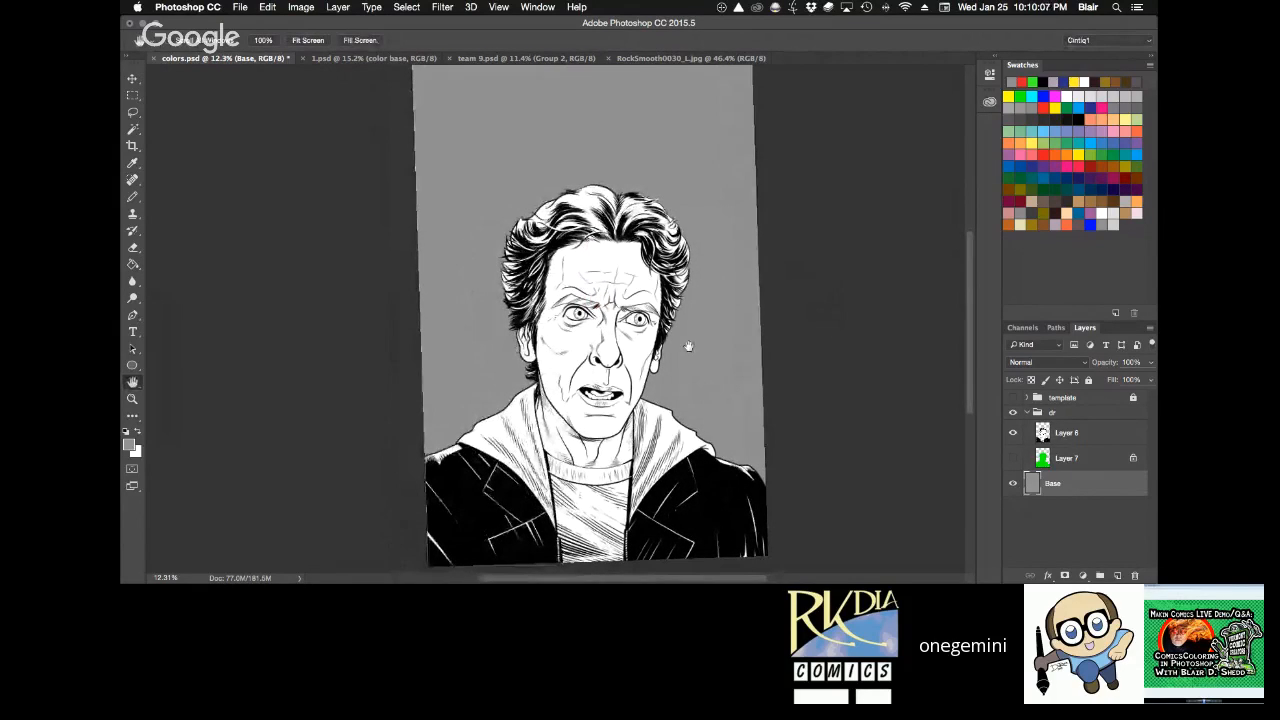
key(z)
drag(612, 336, 622, 334)
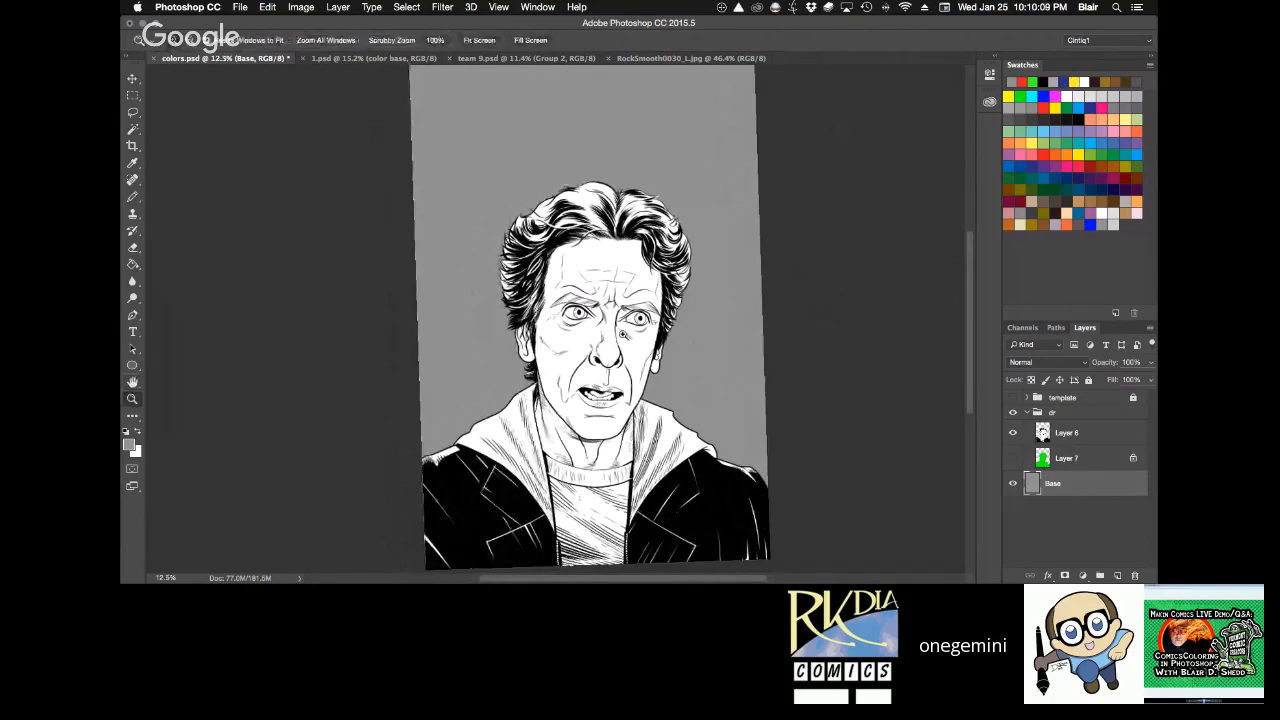
click(622, 334)
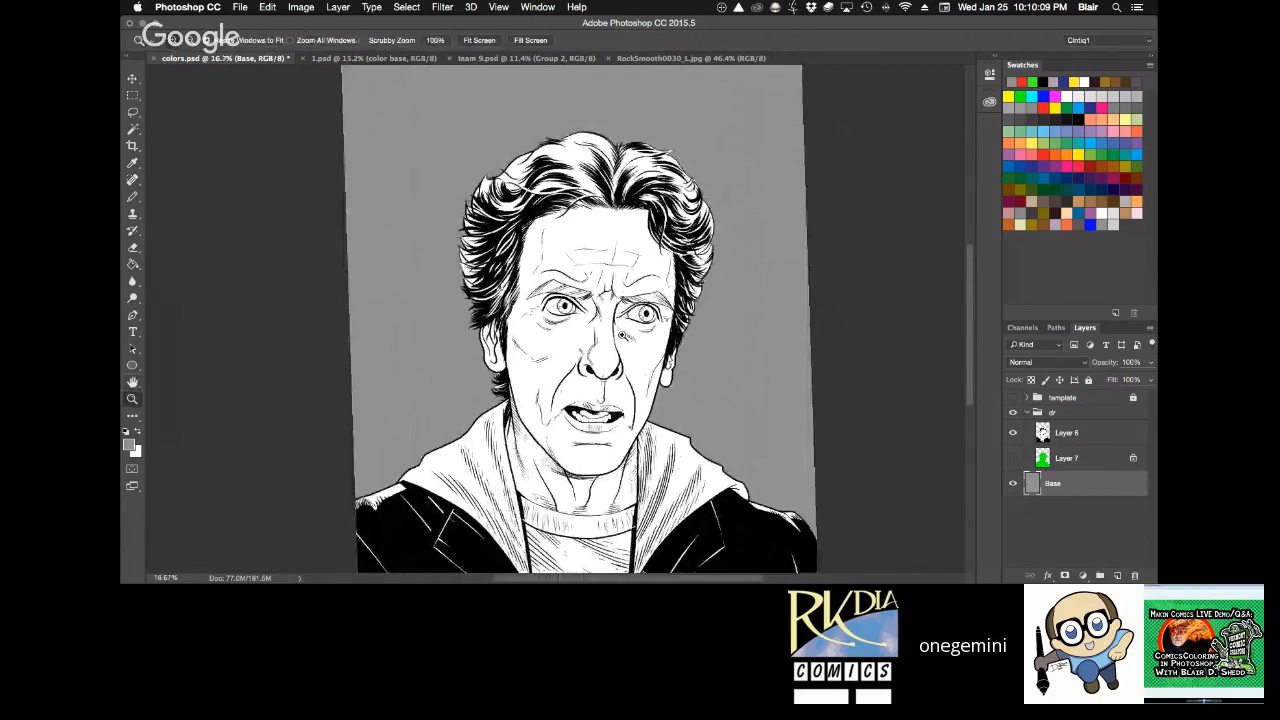
click(622, 334)
key(h)
key(r)
click(294, 40)
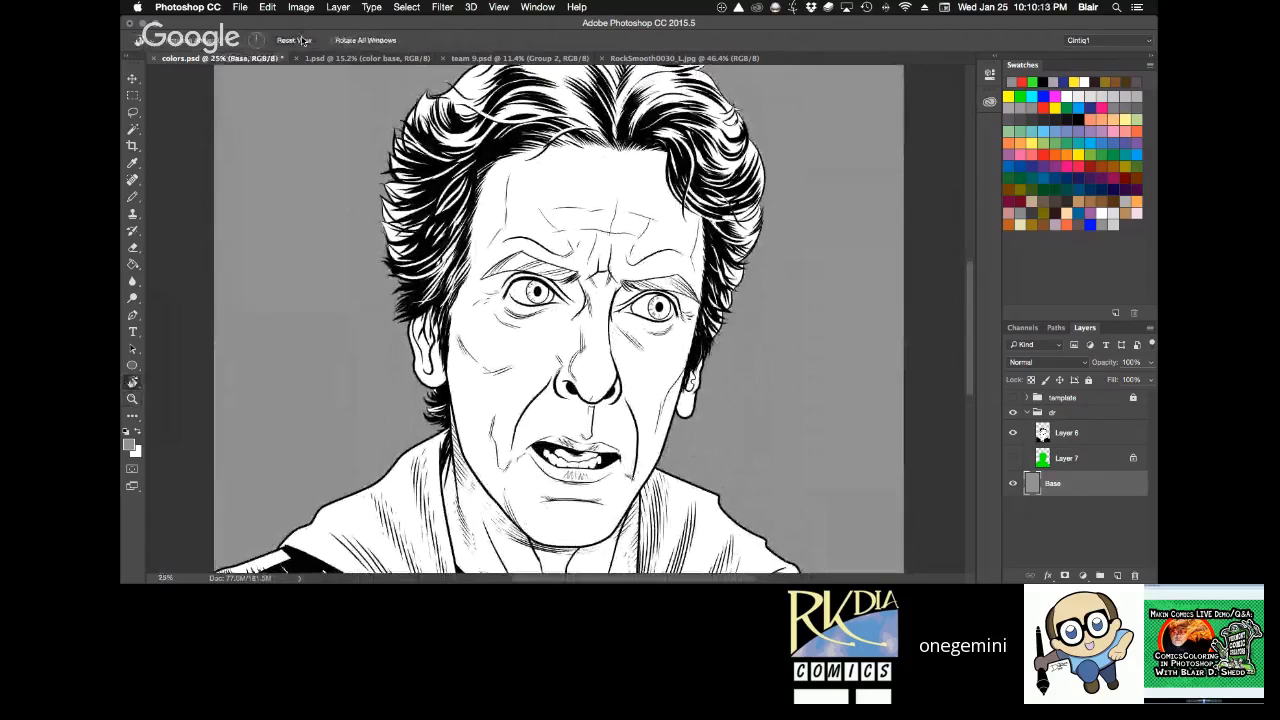
key(super+0)
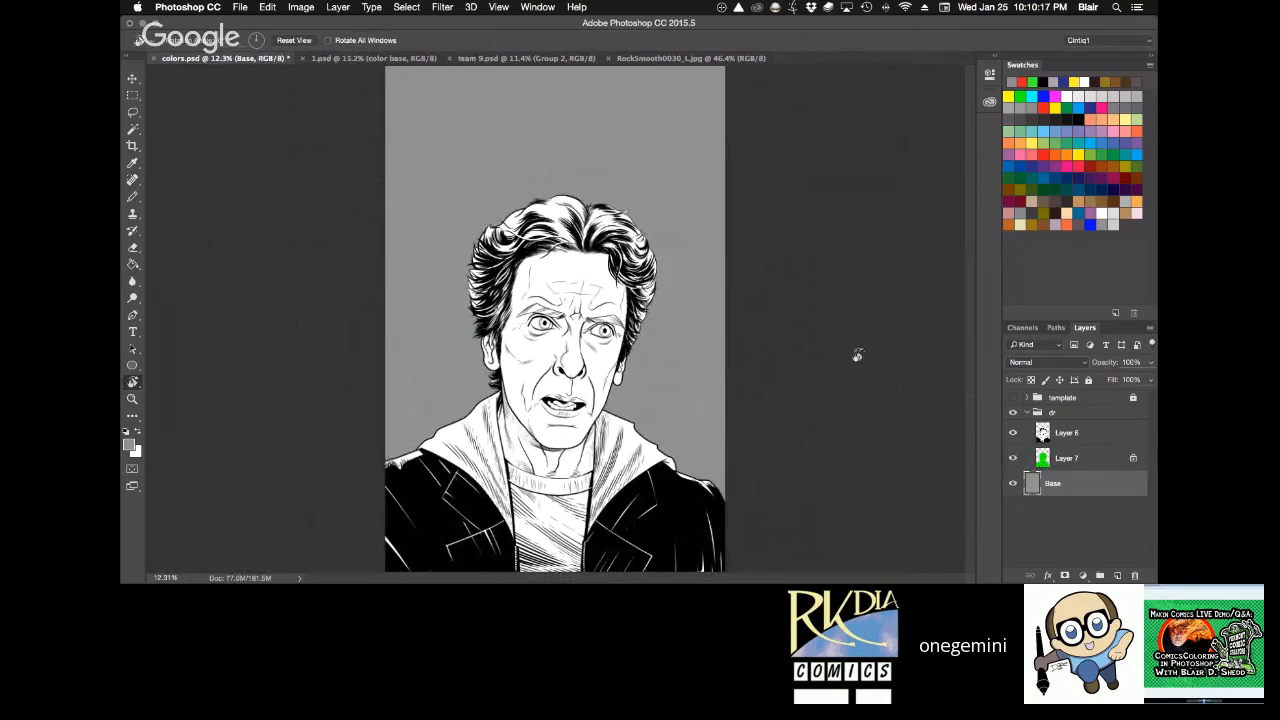
Select Layer 6 and examine the inked hair edge beside the eye, ending at the upright full-page view.
click(1073, 433)
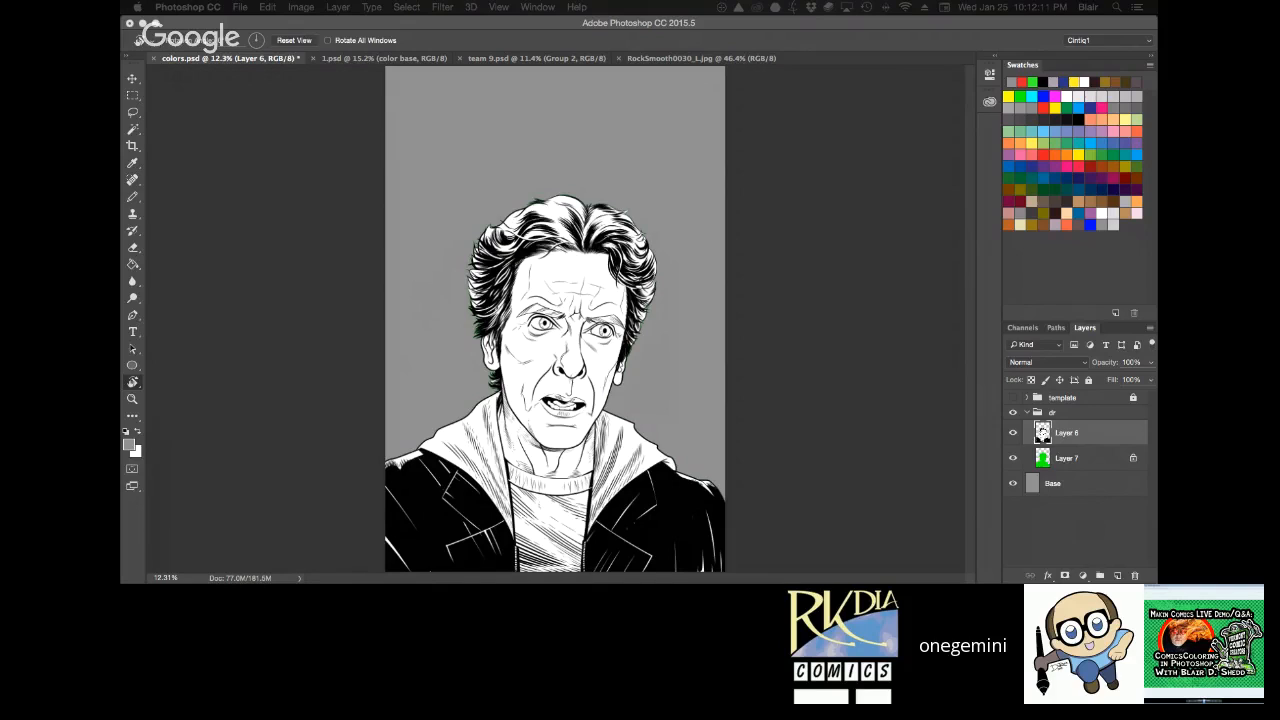
click(826, 387)
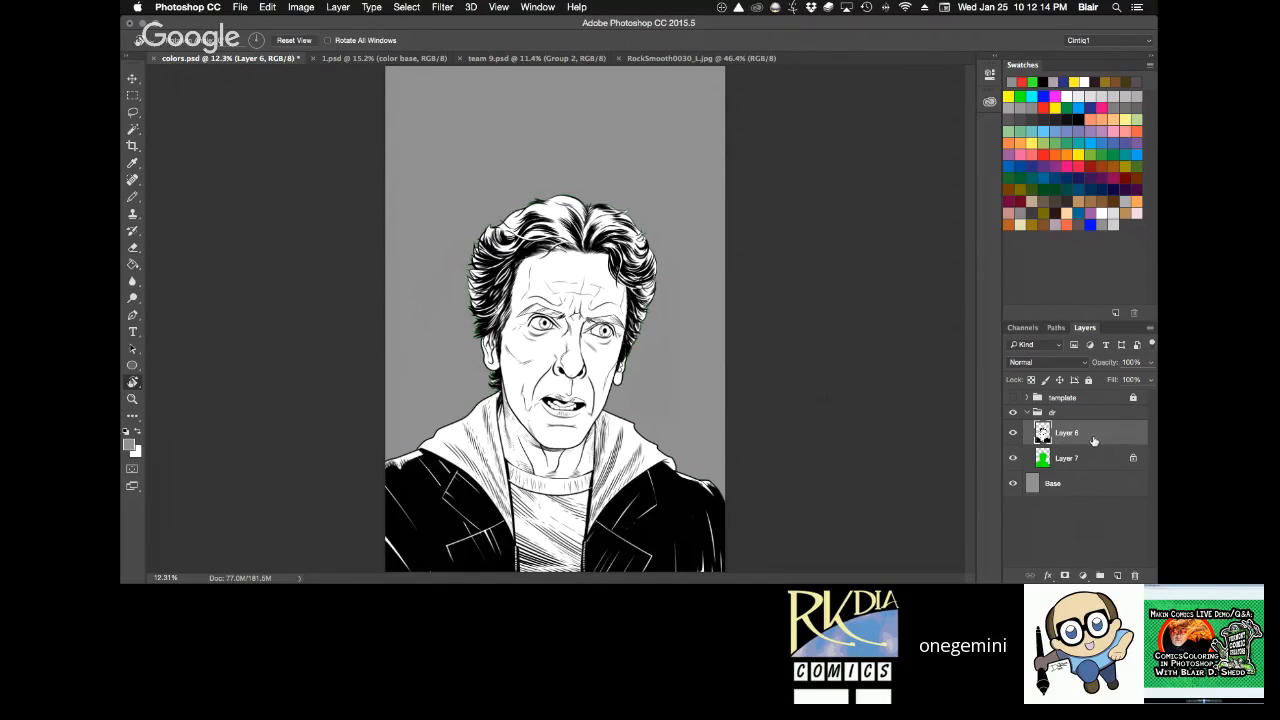
key(z)
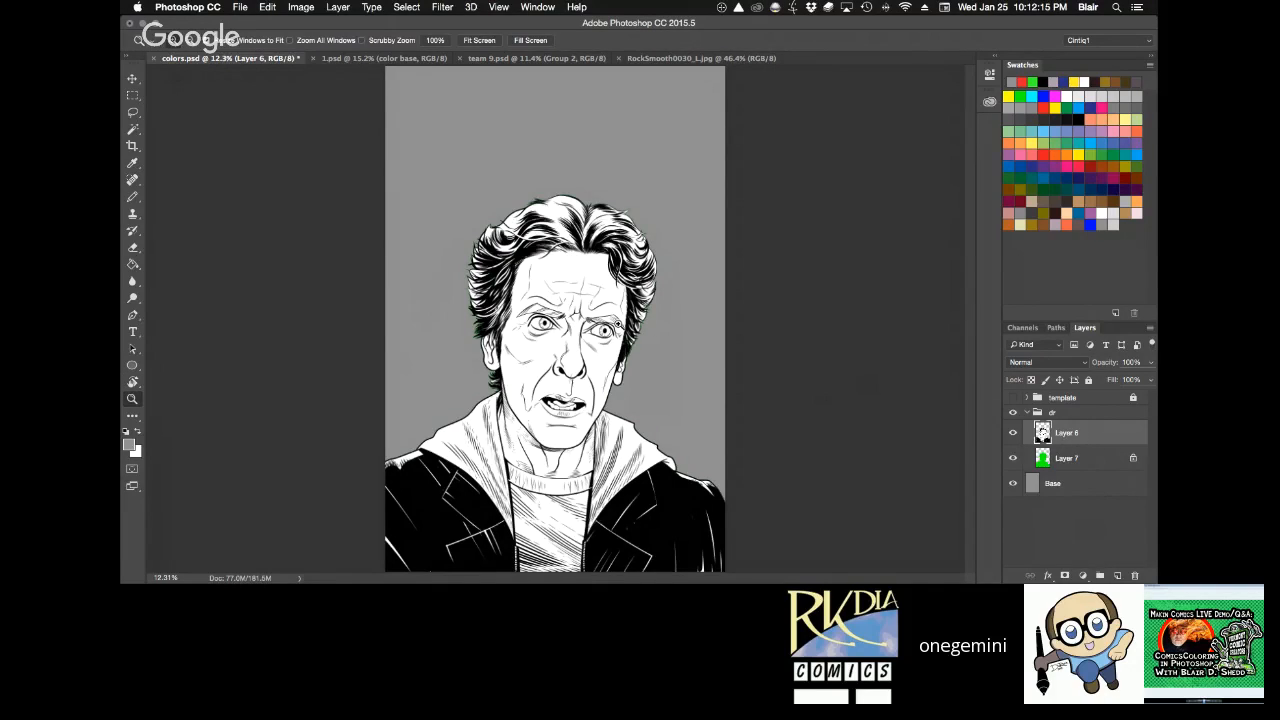
drag(618, 324, 690, 369)
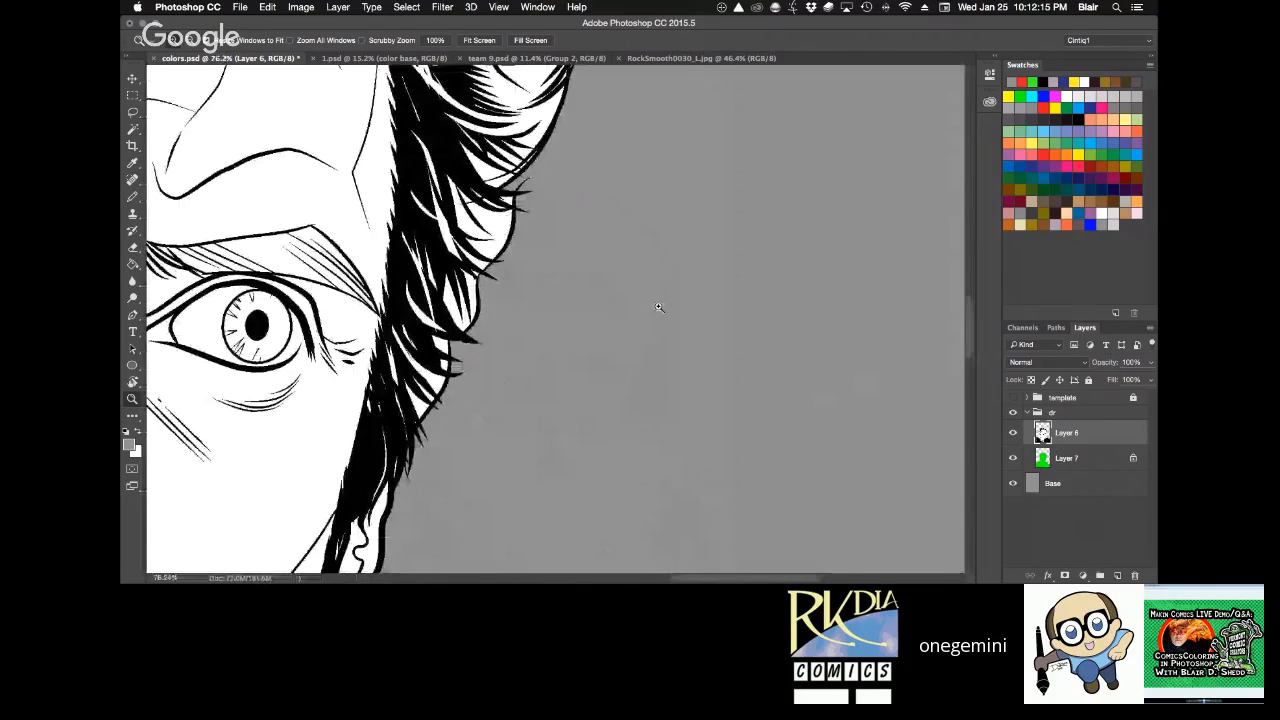
key(r)
drag(695, 260, 691, 246)
key(super+0)
click(312, 42)
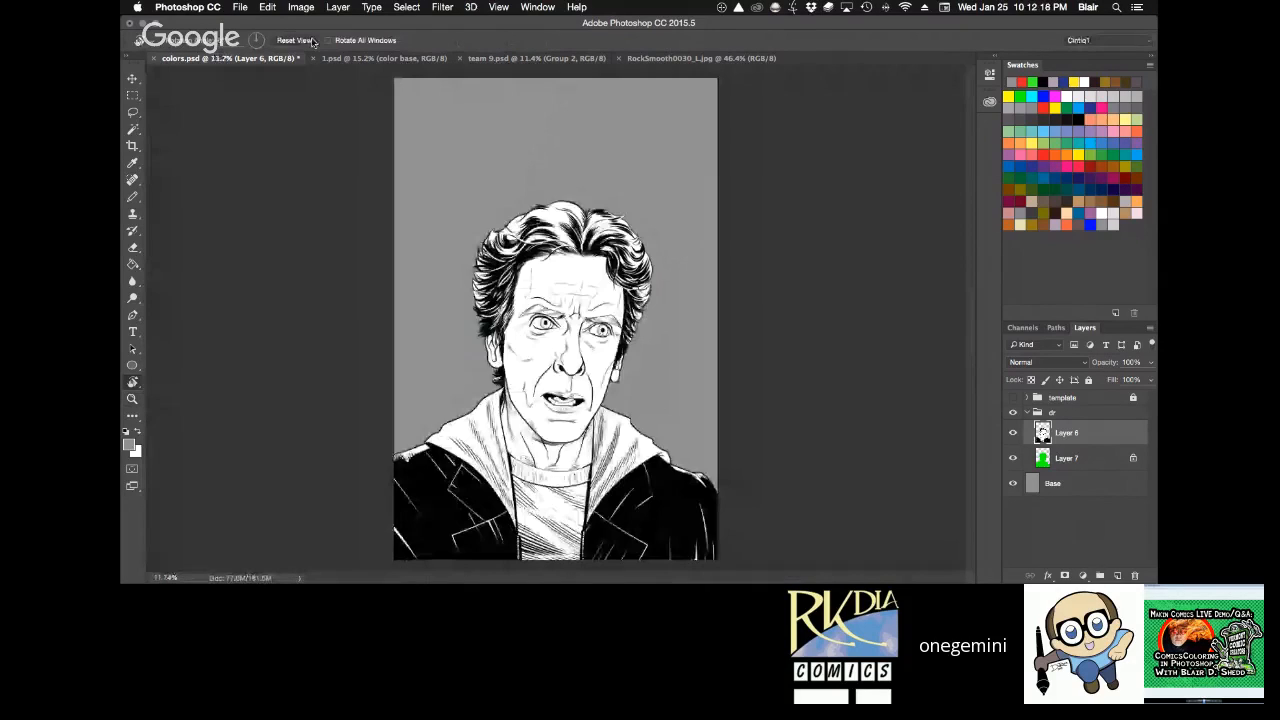
Examine the line work of the hair, forehead, eyes and mouth on Layer 6, and return to the full page.
key(z)
drag(427, 207, 751, 394)
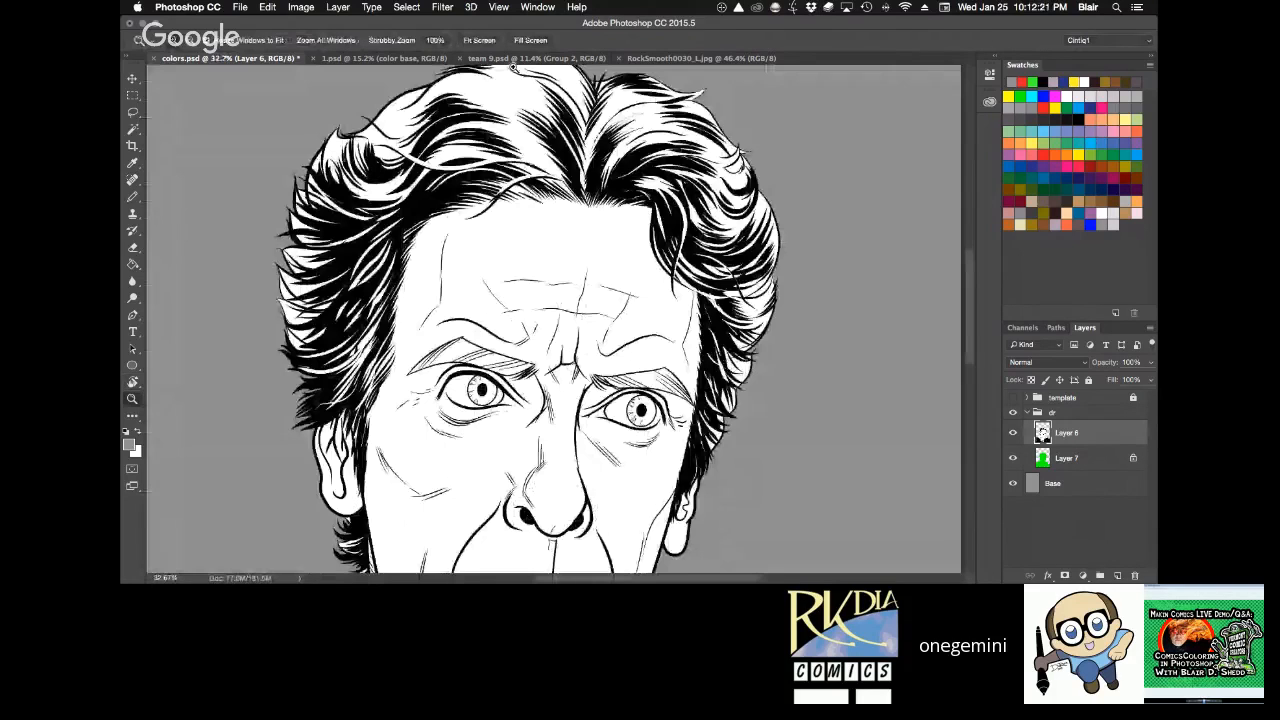
key(h)
drag(616, 236, 640, 269)
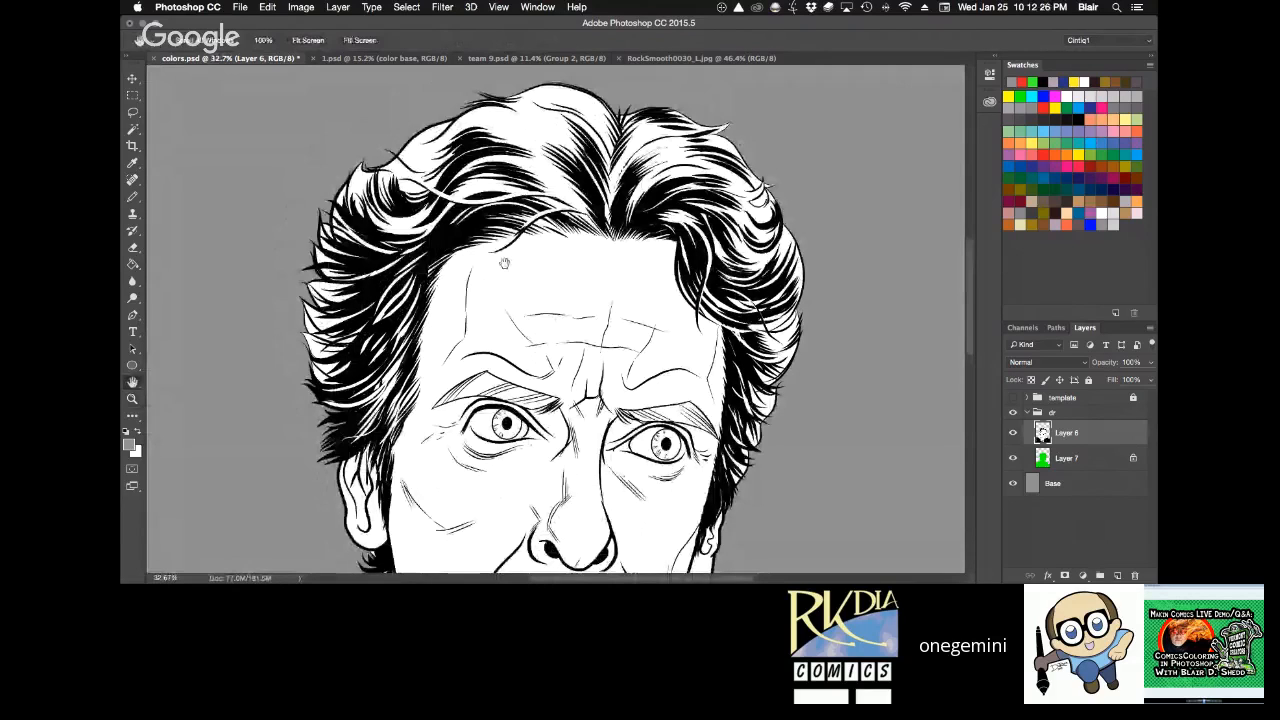
scroll(504, 263, down, 1)
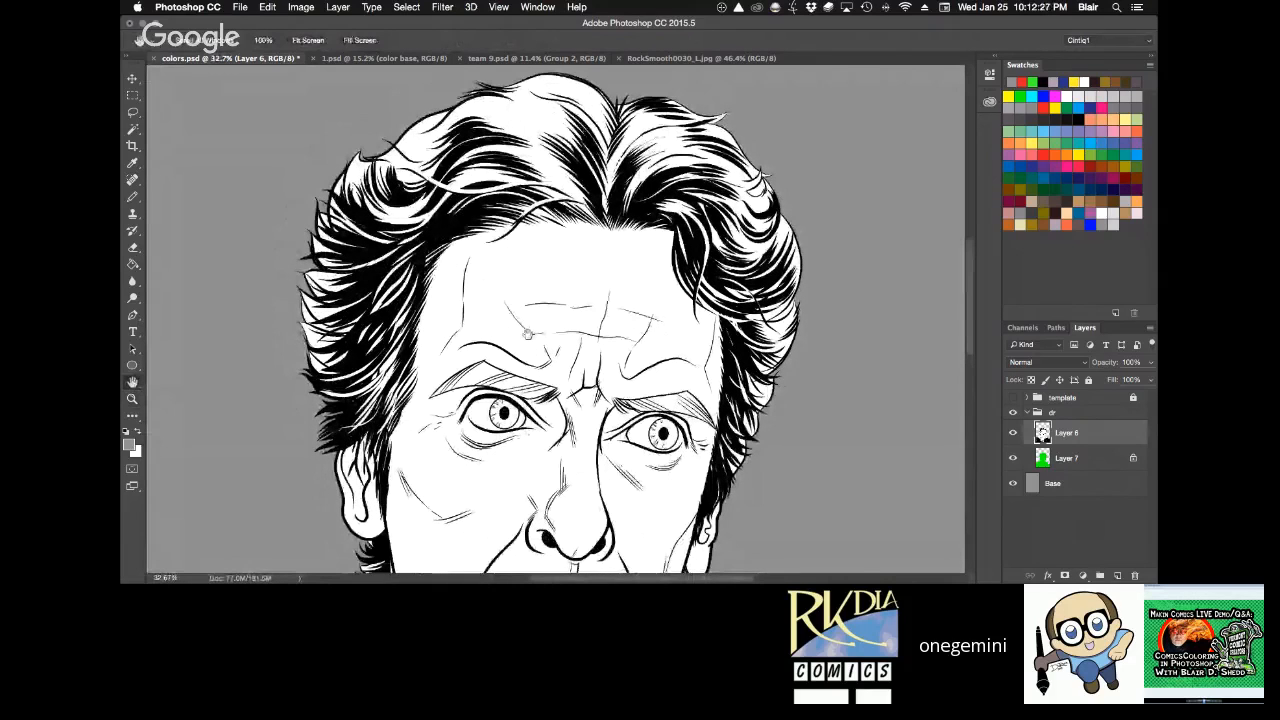
drag(527, 334, 565, 190)
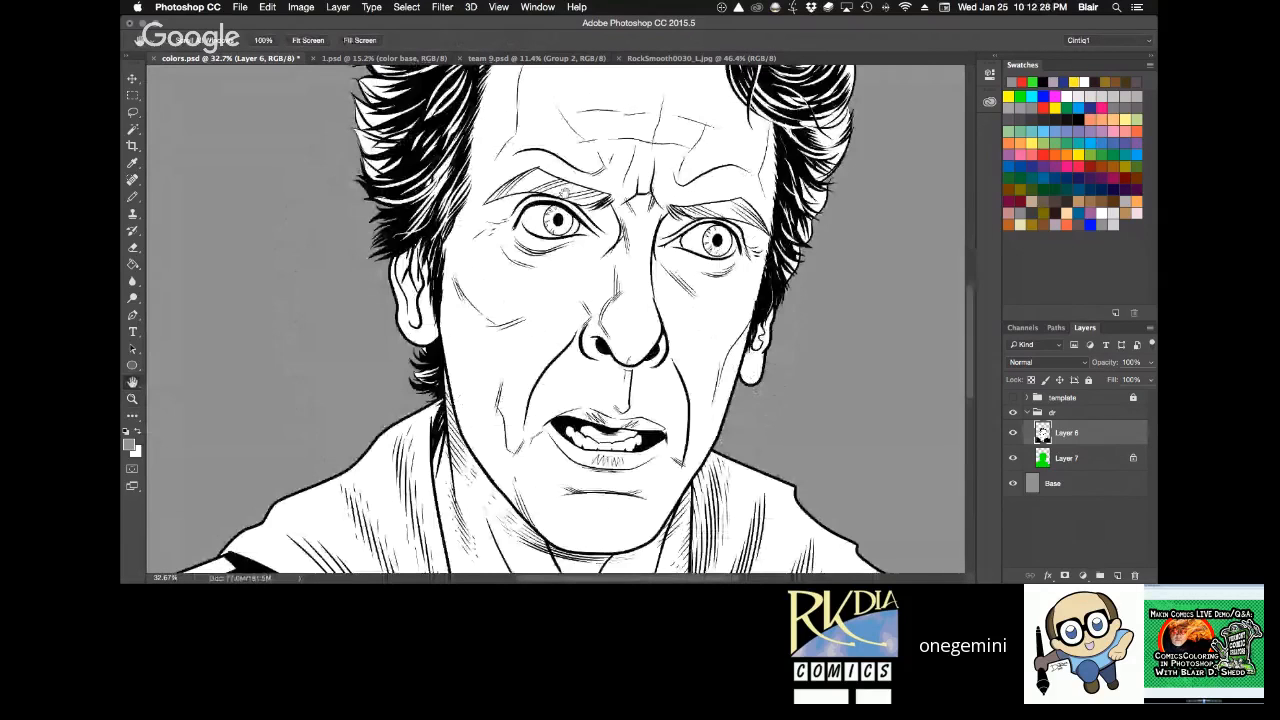
mouse_move(586, 380)
mouse_down()
mouse_move(486, 180)
mouse_move(511, 391)
mouse_up()
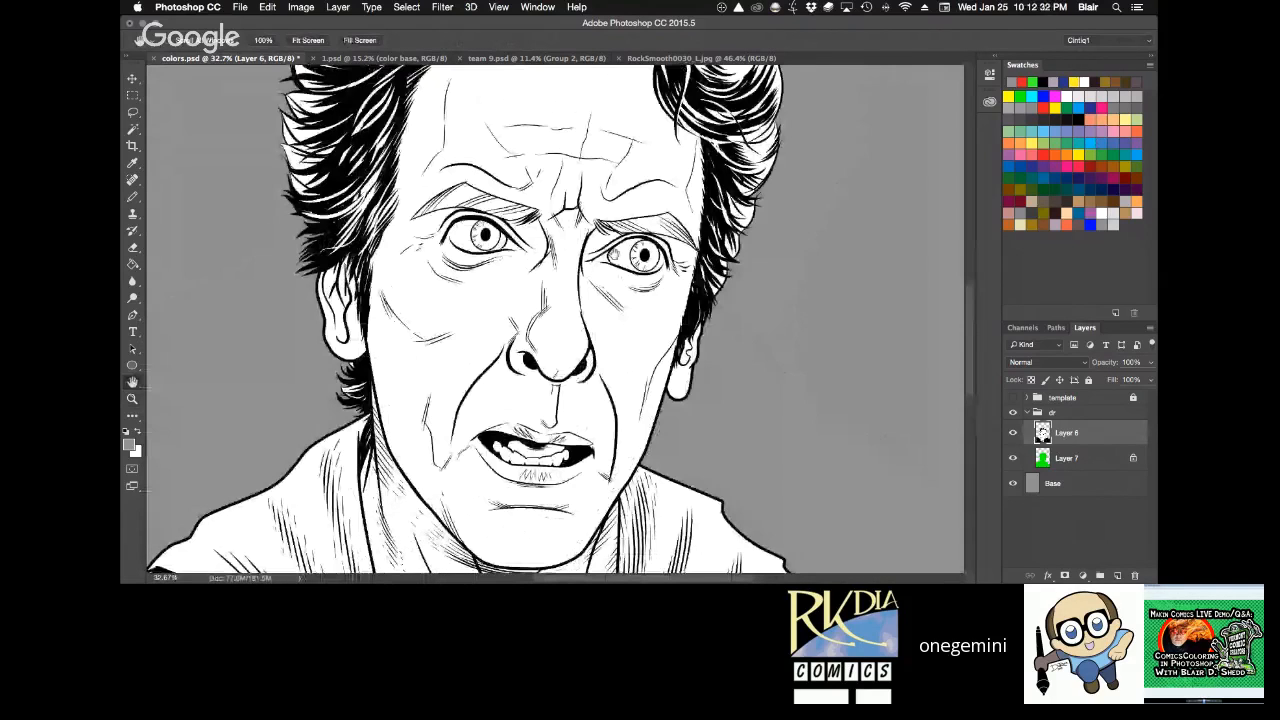
drag(614, 255, 582, 285)
key(super+0)
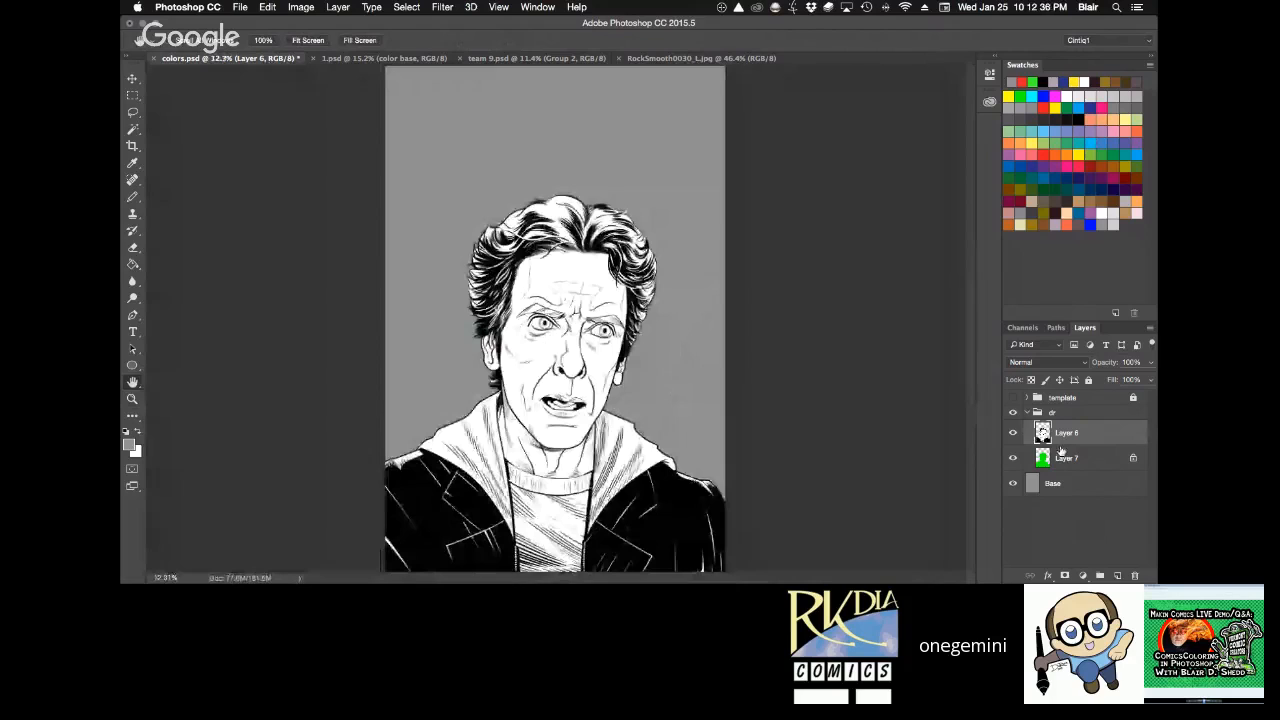
Try to shift the inks on Layer 6 with the Move tool and toggle the layer's visibility.
key(v)
drag(651, 517, 655, 565)
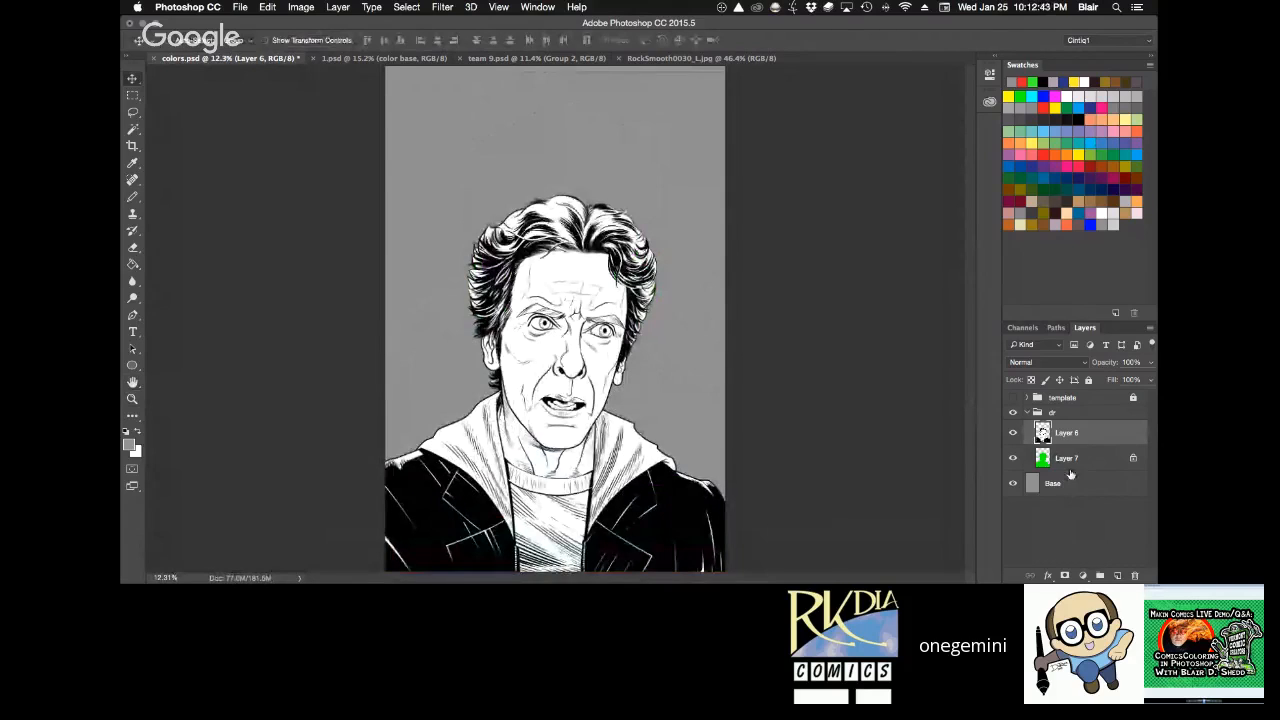
click(1011, 434)
click(1012, 433)
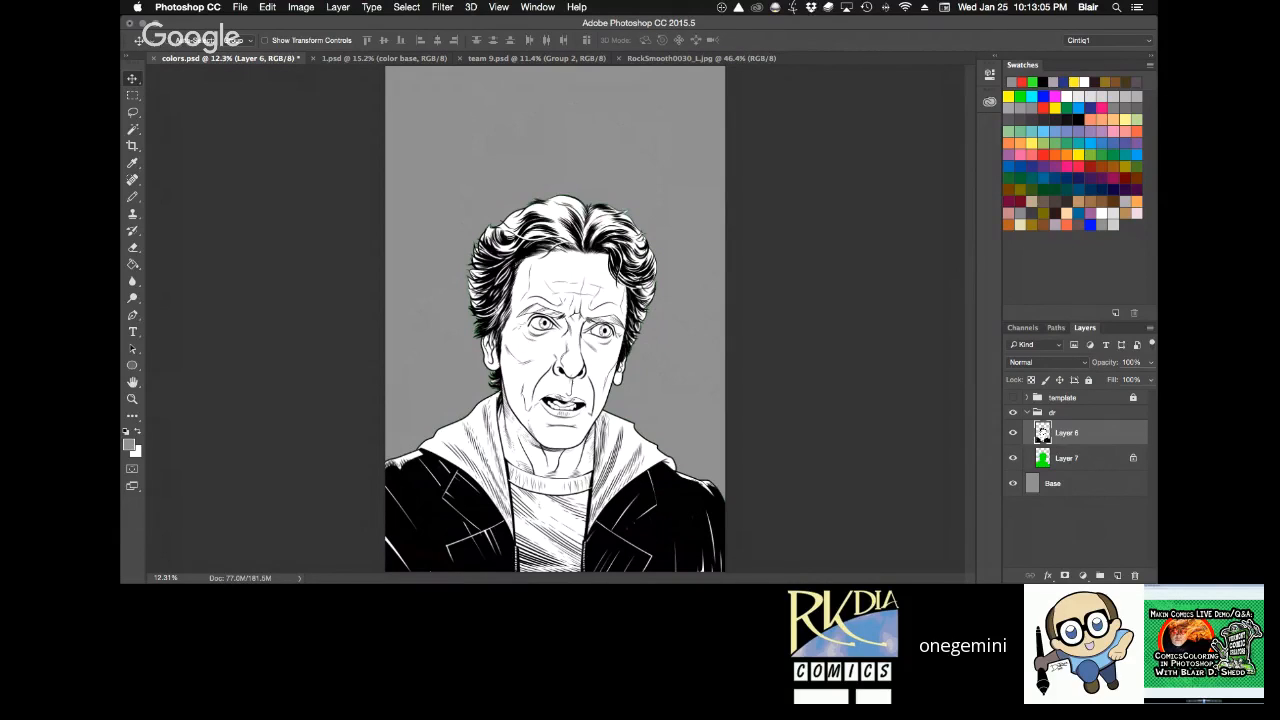
Strip the white from the inks on Layer 6, leaving only the black line art over the green silhouette.
key(super+z)
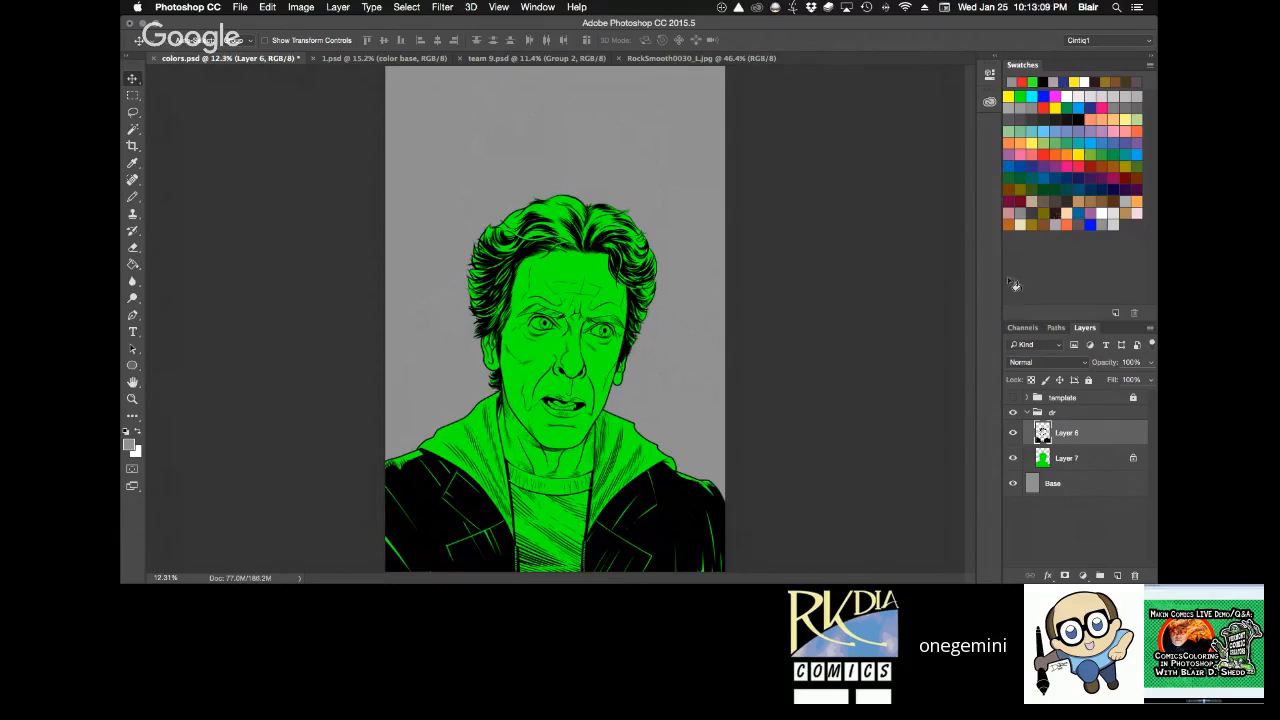
key(z)
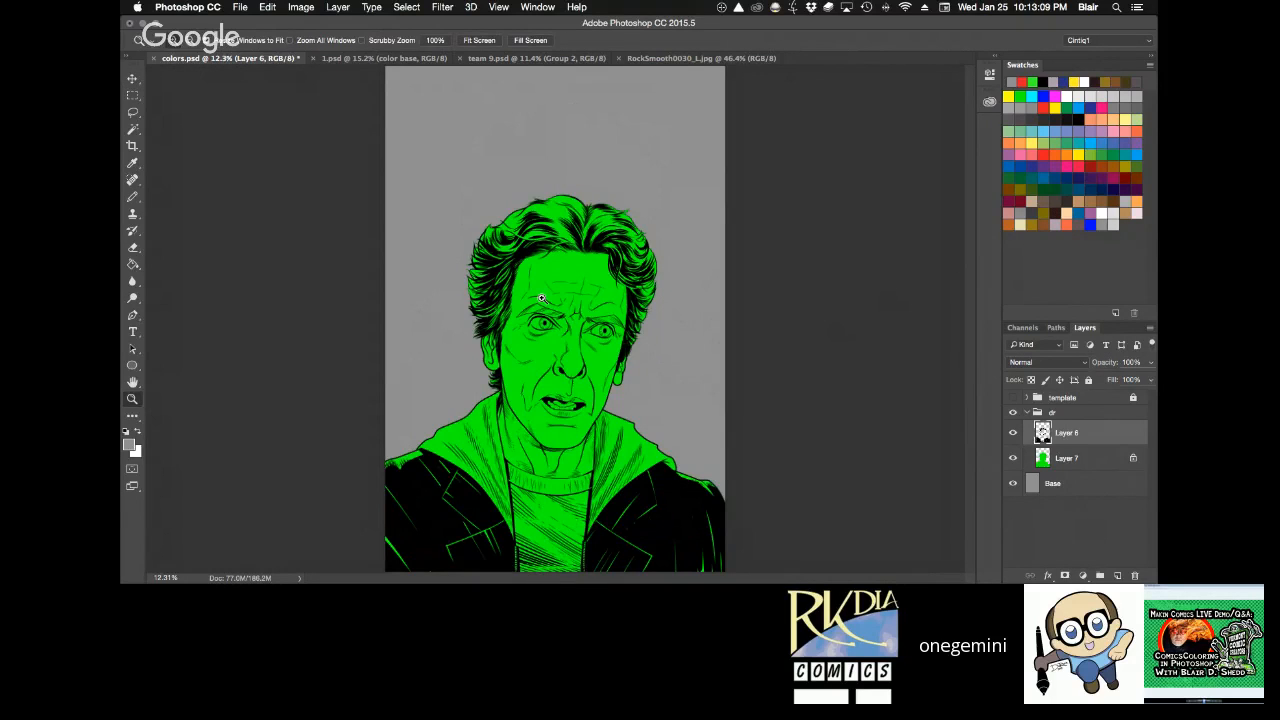
Inspect the inked face up close, return to the full page, and fully lock the line art on Layer 6.
drag(541, 298, 701, 332)
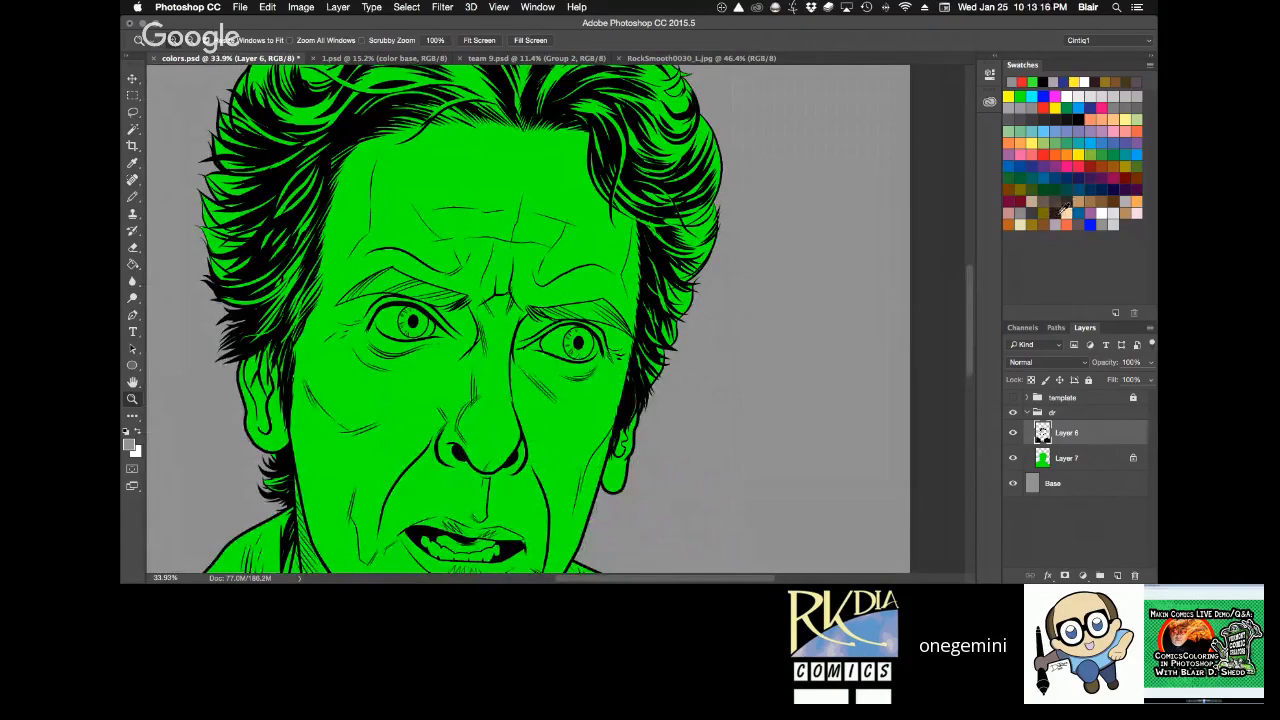
key(super+0)
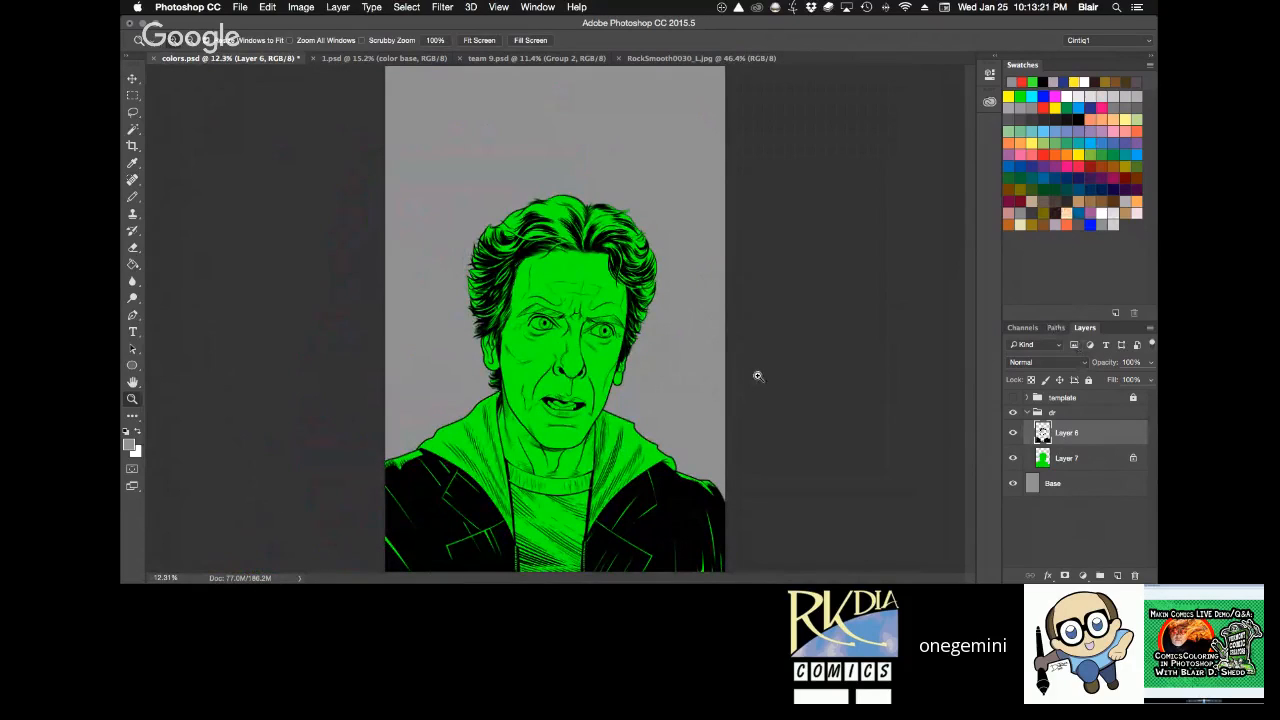
click(1089, 380)
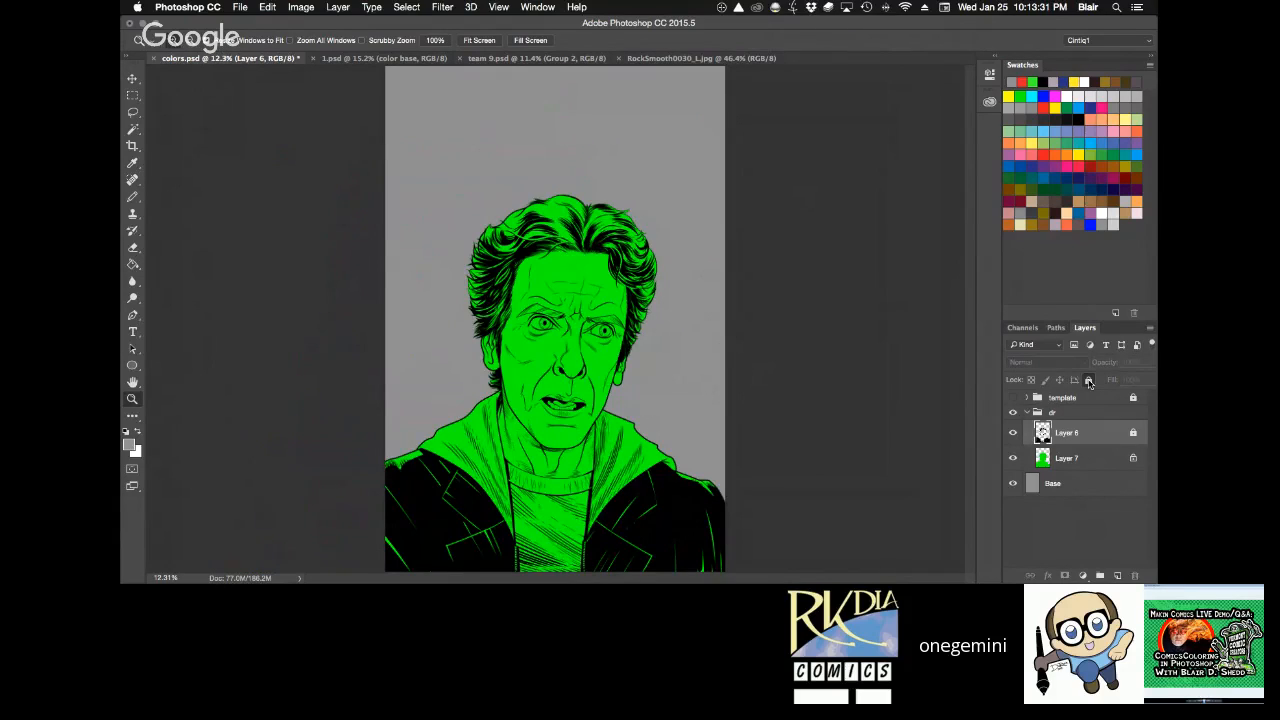
key(b)
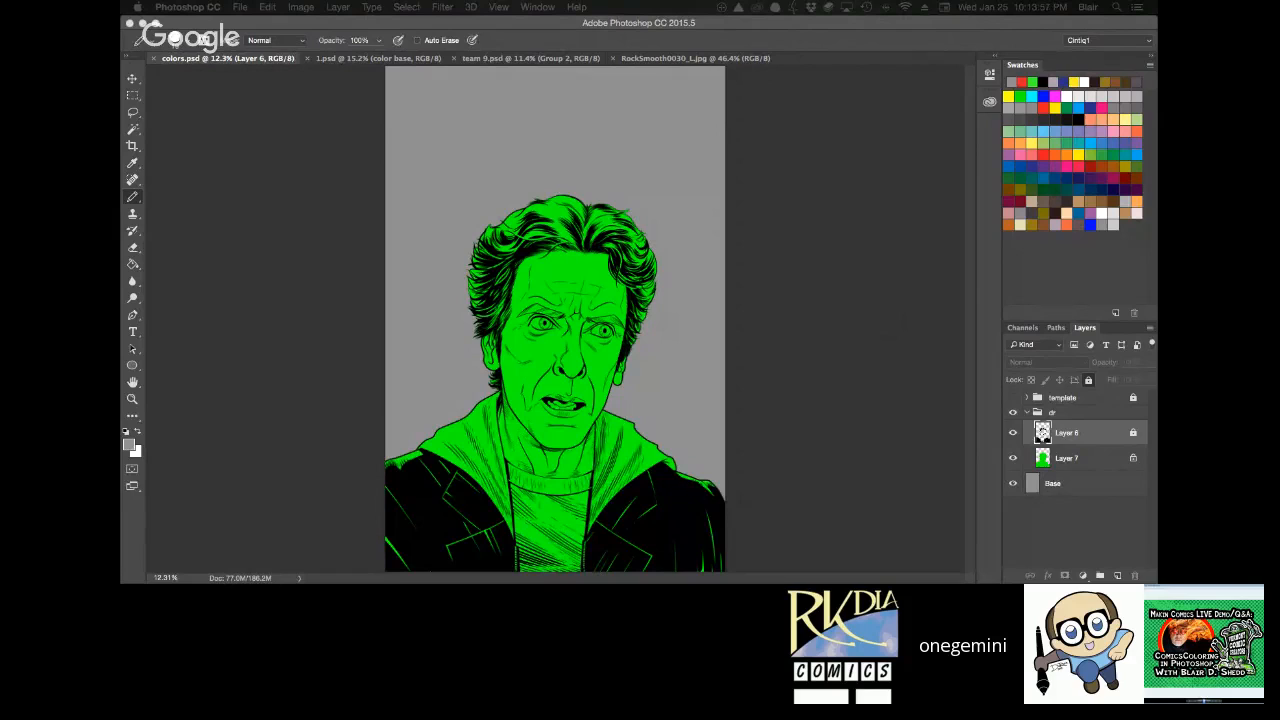
click(832, 356)
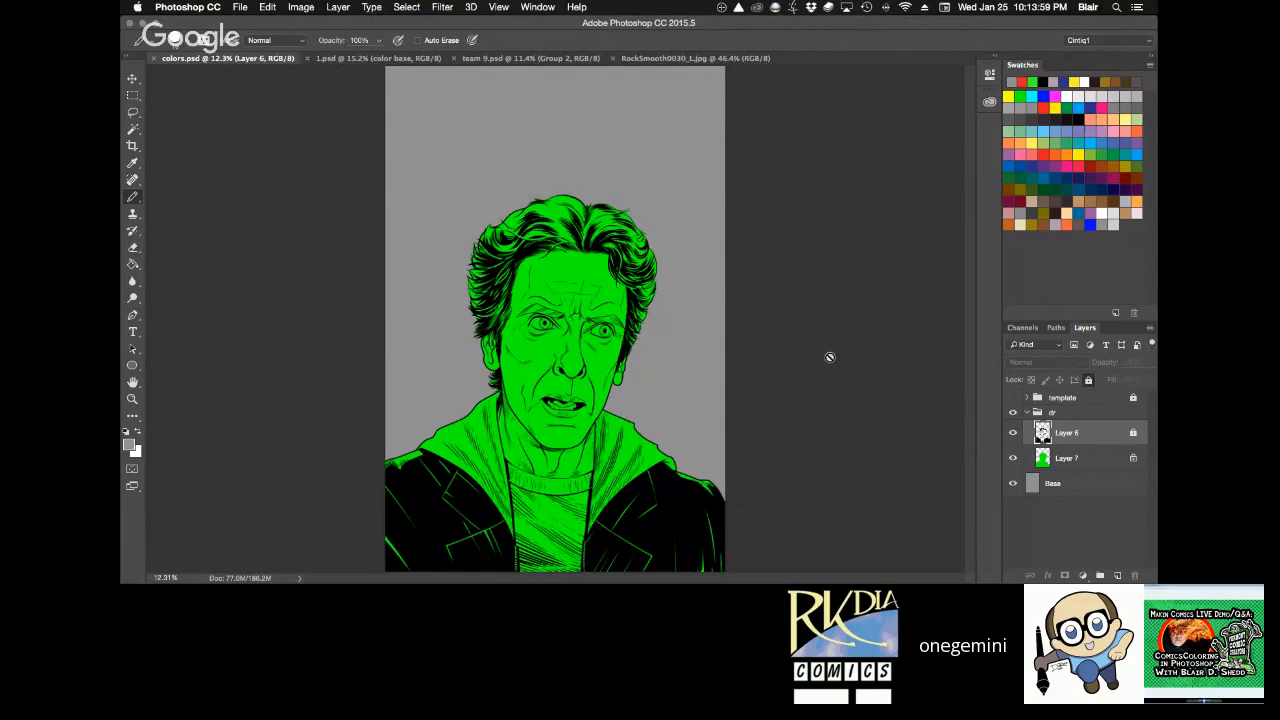
Select the flat silhouette on Layer 7 and look up the available BPelt filters, Flatten Pro and MultiFill, without applying either.
click(443, 8)
mouse_move(481, 6)
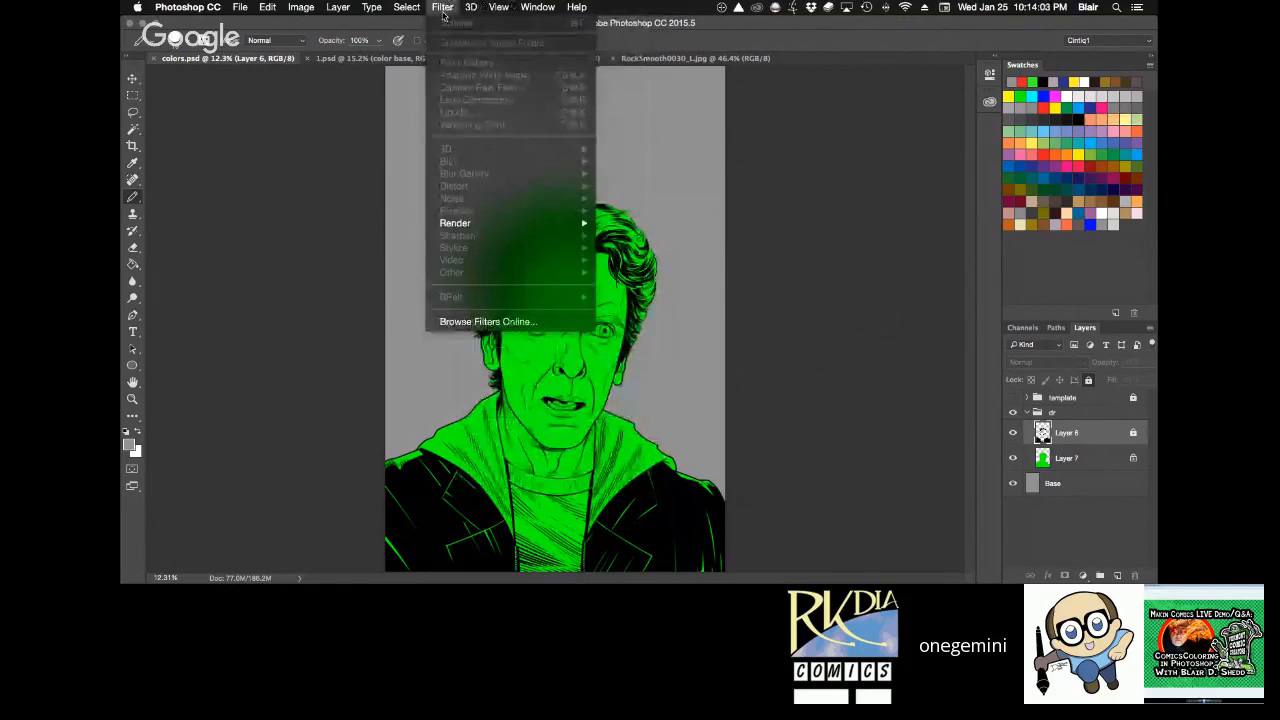
click(447, 7)
click(1092, 458)
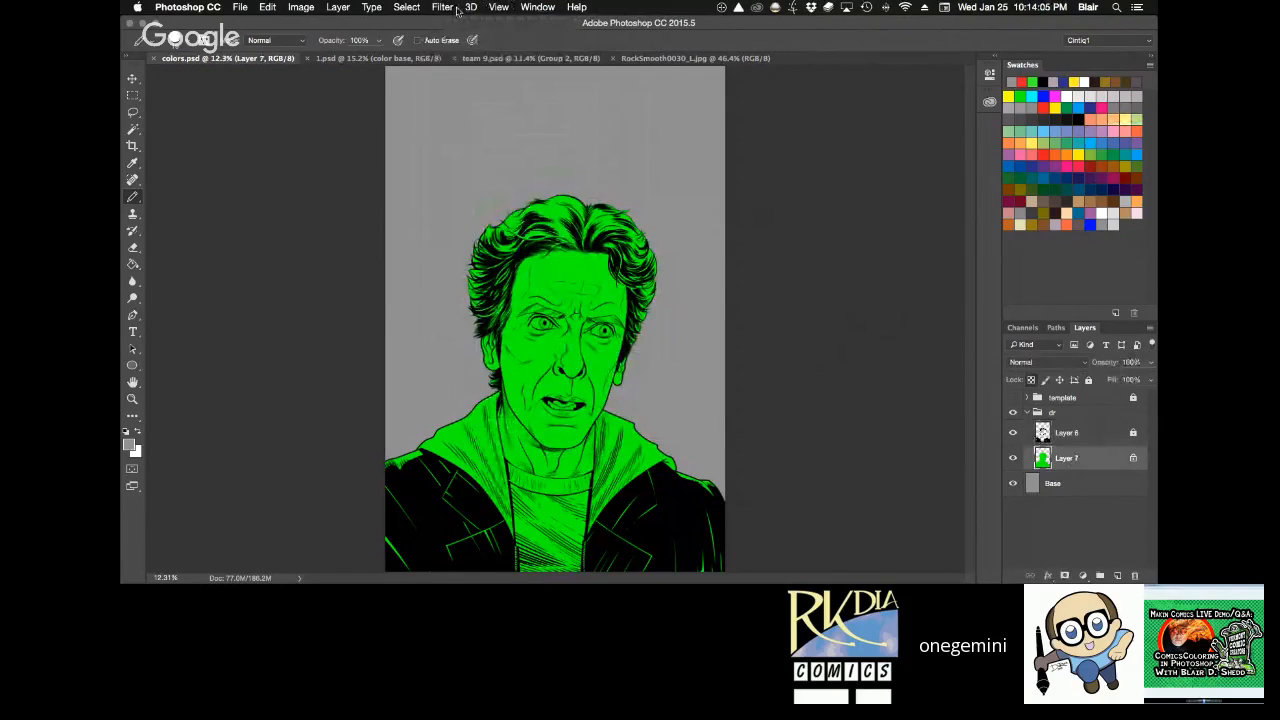
click(447, 8)
mouse_move(520, 297)
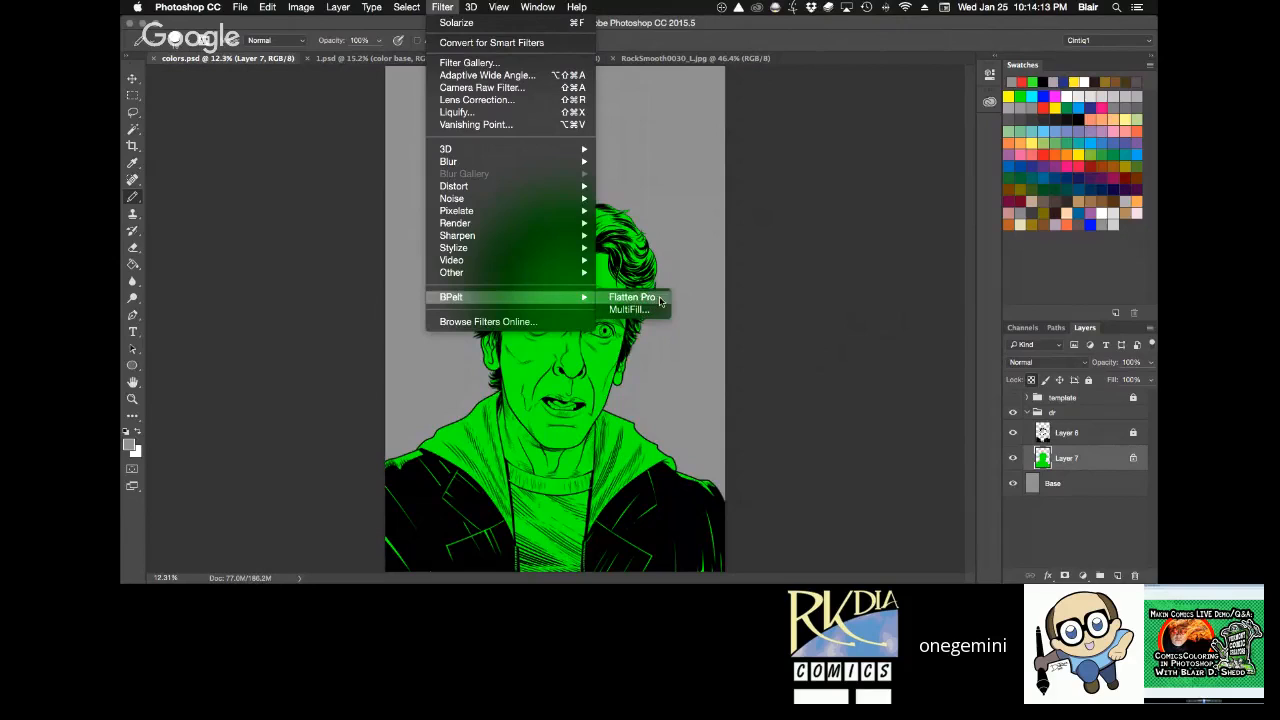
click(786, 255)
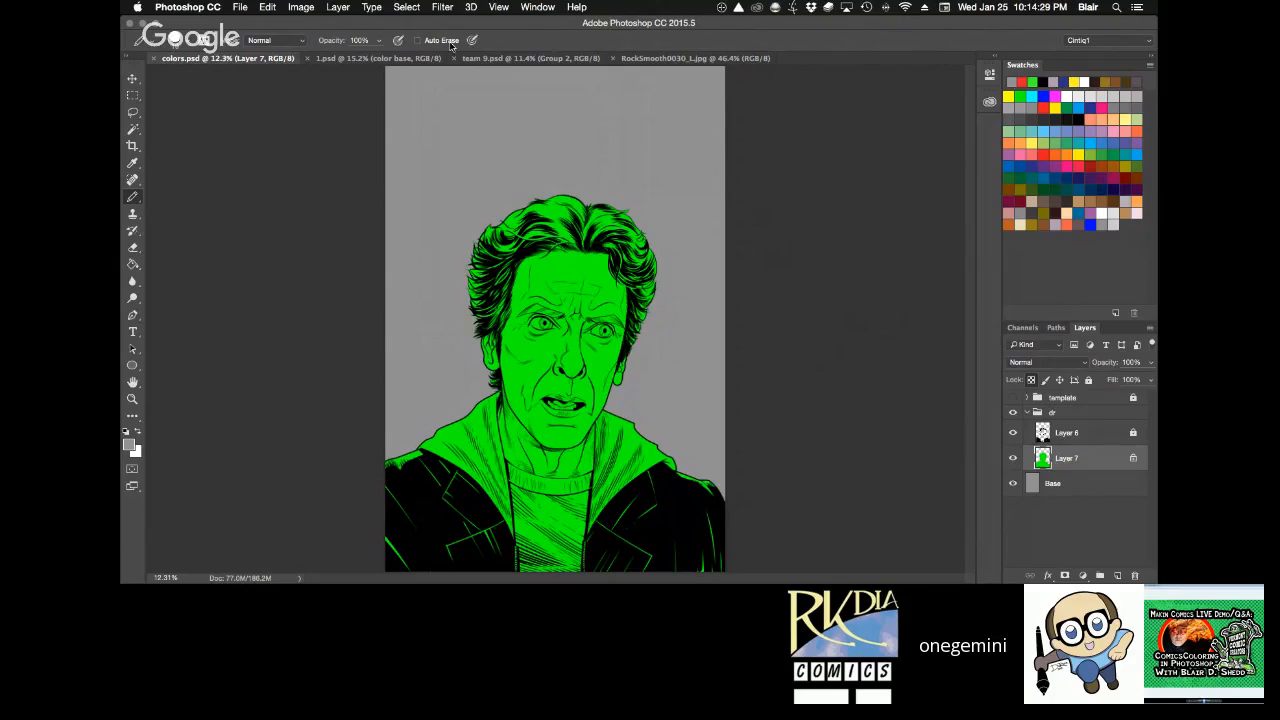
Sample Rose's peach skin colour from team 9.psd as the foreground colour and return to colors.psd.
click(384, 57)
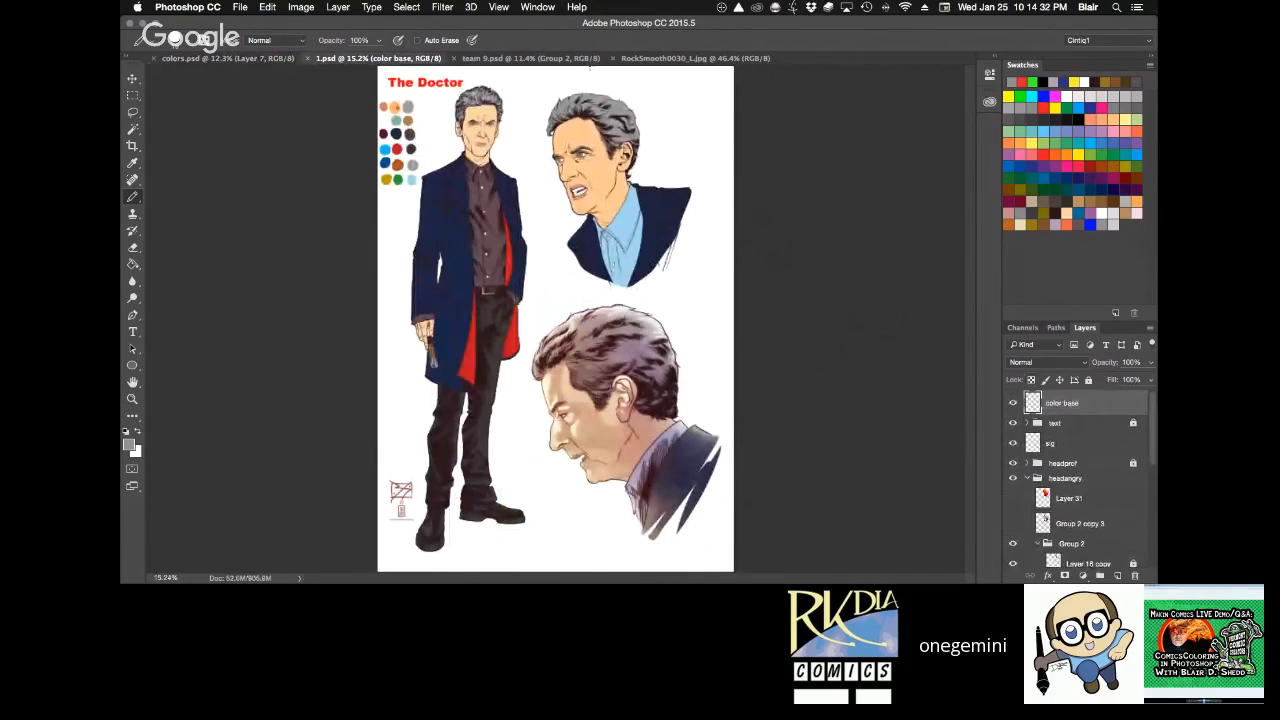
click(590, 60)
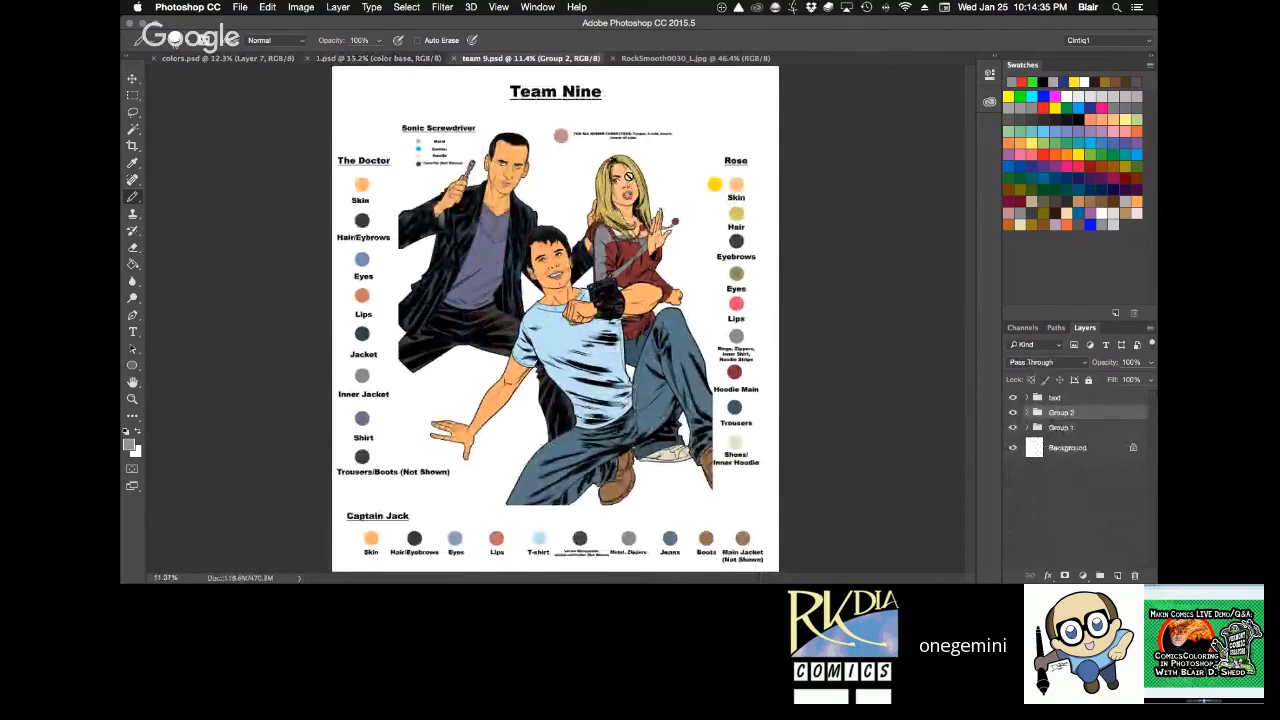
alt+click(640, 205)
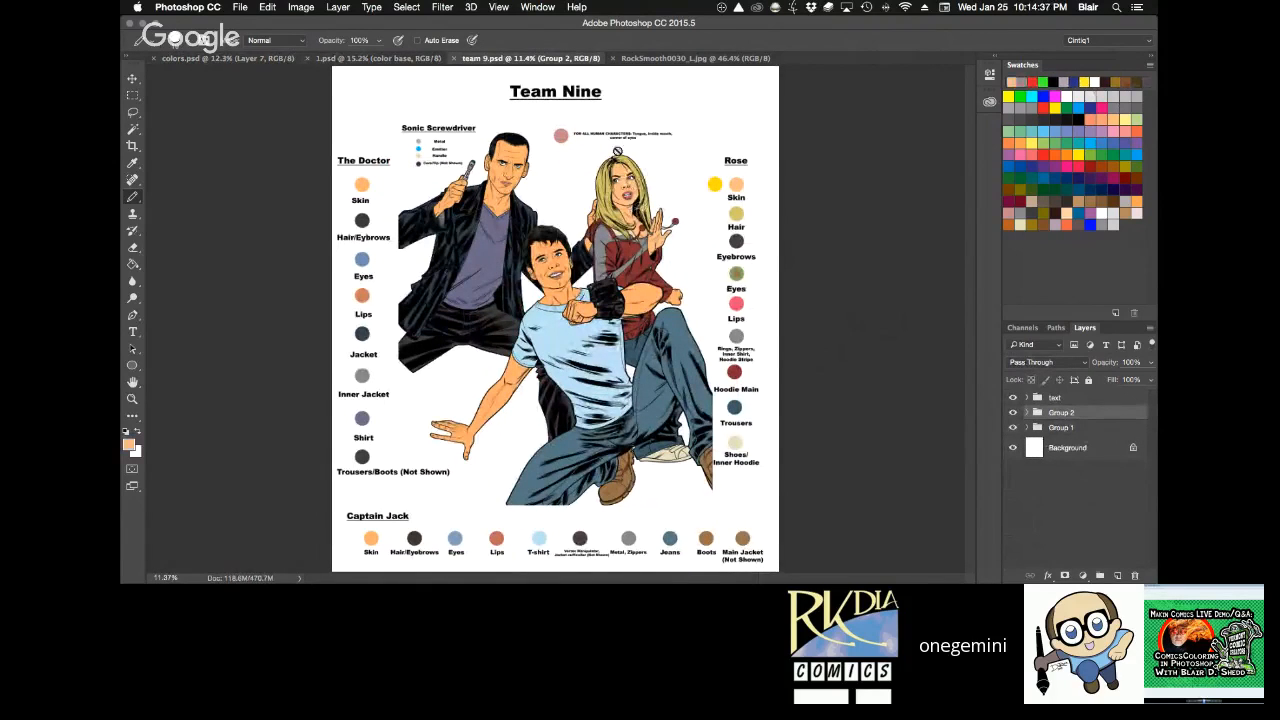
click(240, 60)
Compare the green flat silhouette with the inks around the face by toggling Layer 6's visibility, ending with Layer 7 selected.
key(z)
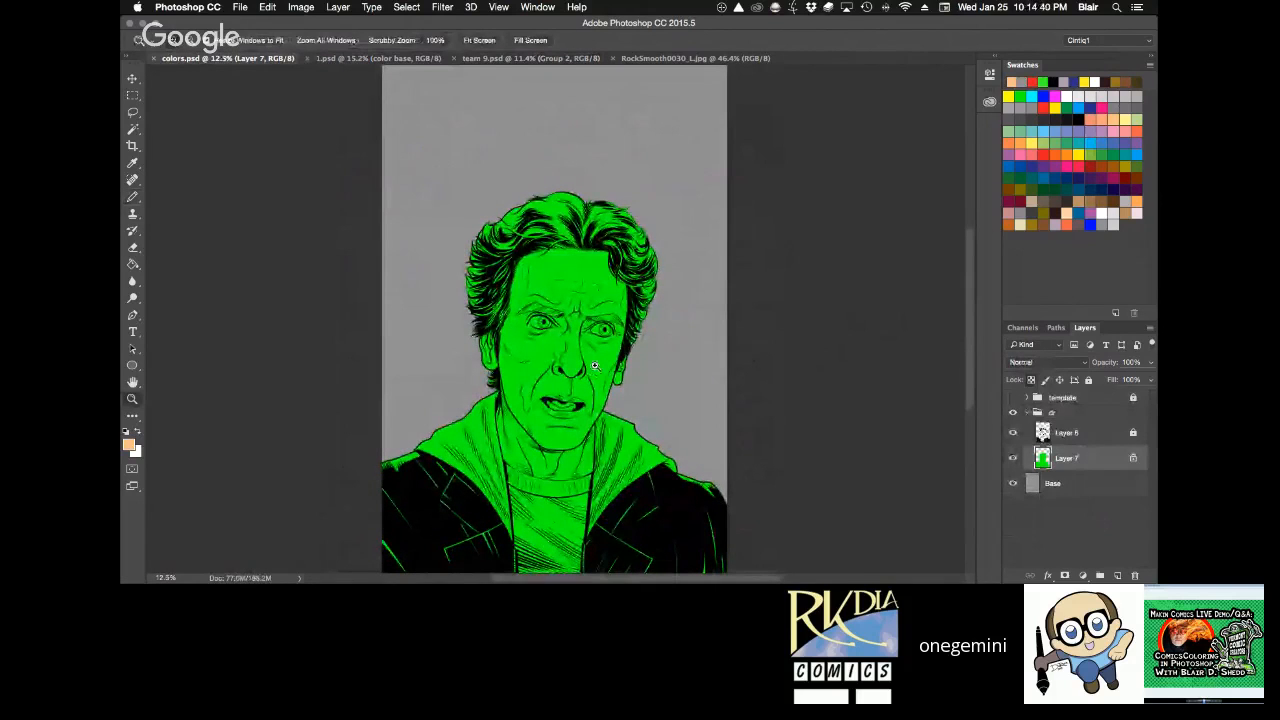
click(594, 367)
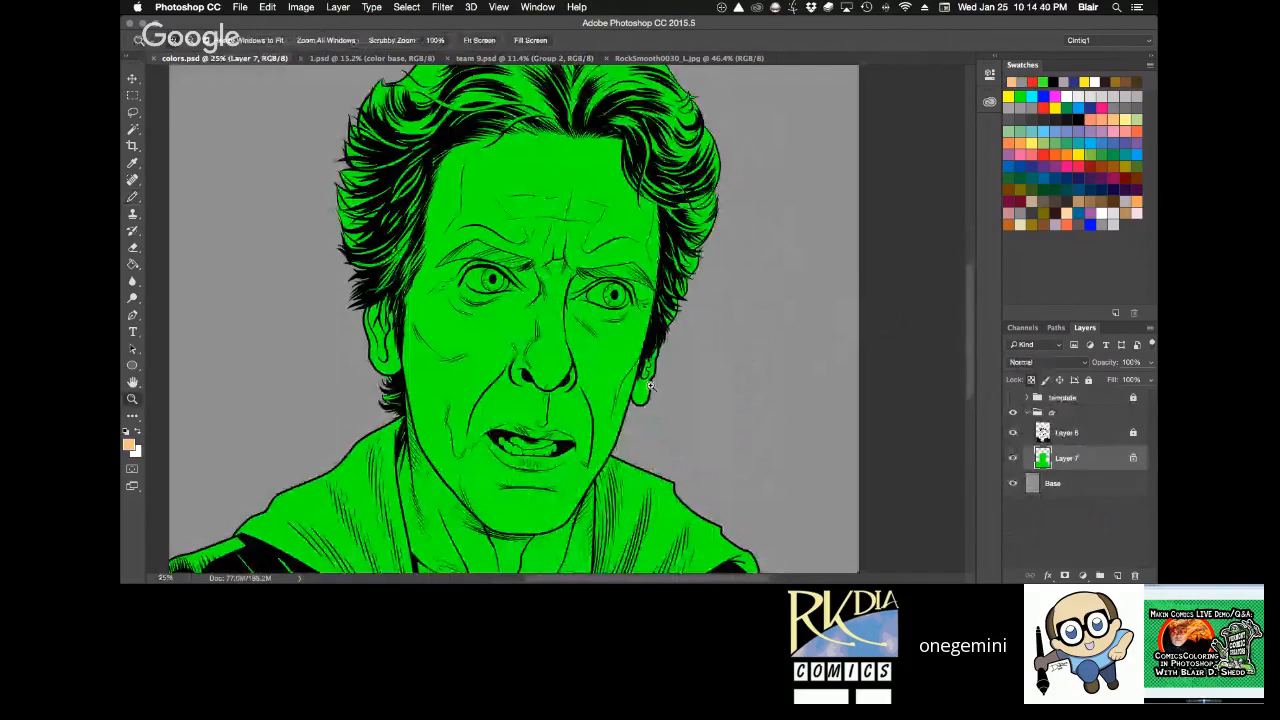
drag(723, 311, 737, 246)
key(l)
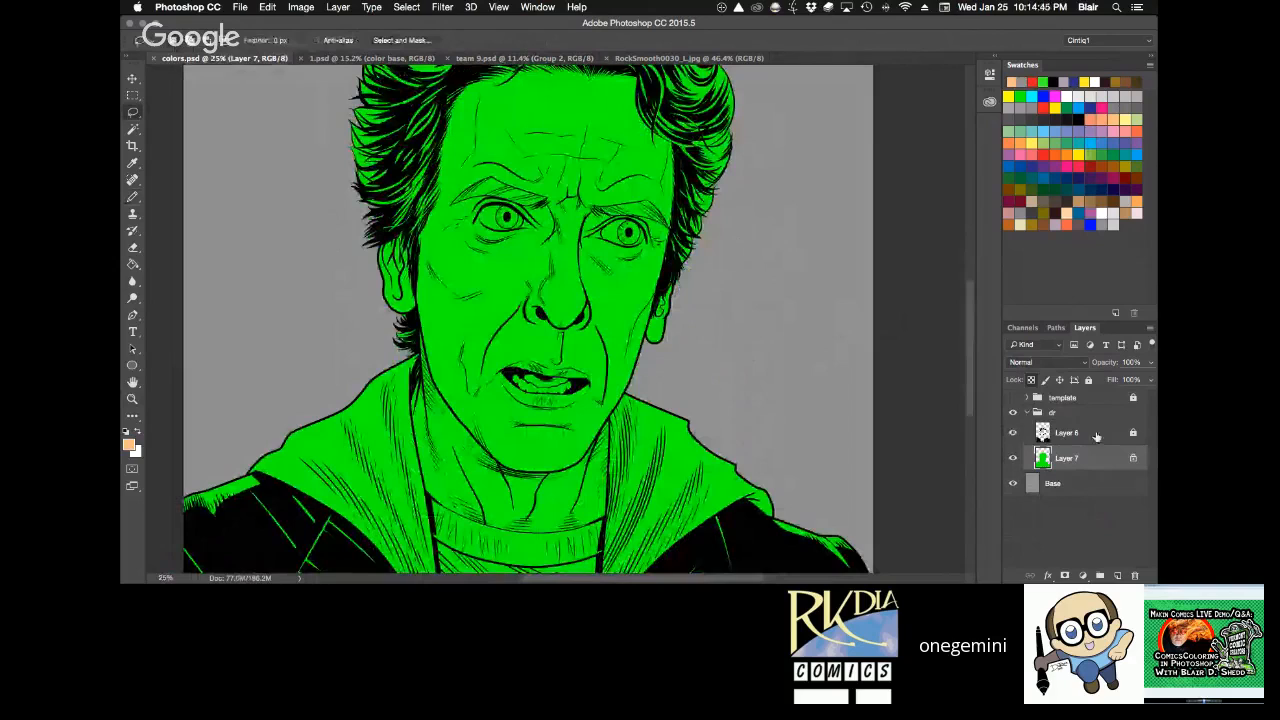
click(1070, 436)
click(1011, 433)
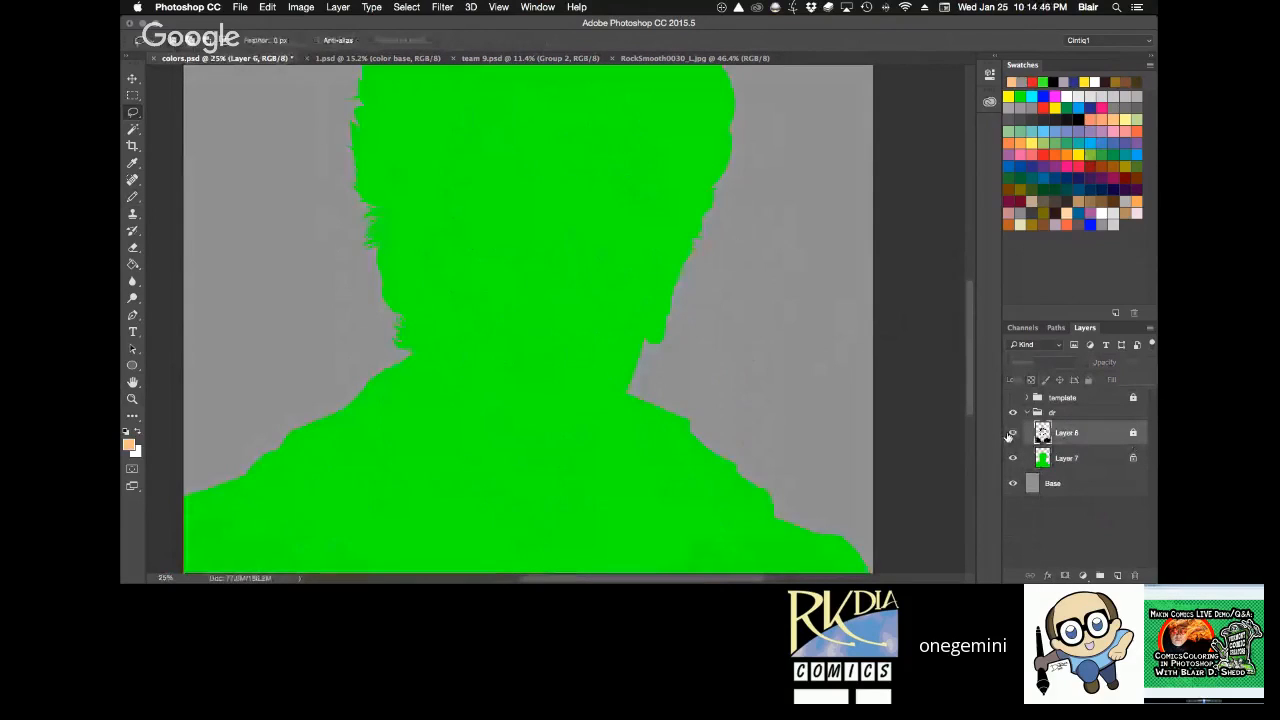
click(1011, 433)
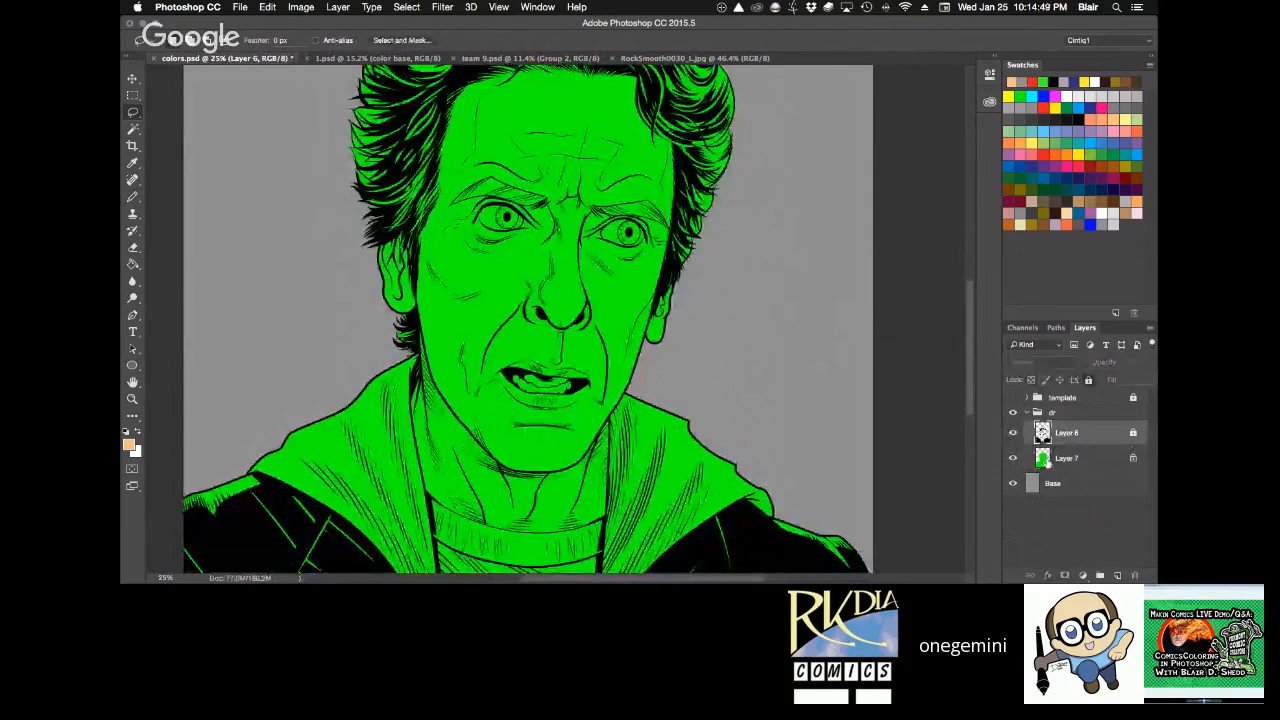
key(alt+bracketleft)
click(1011, 433)
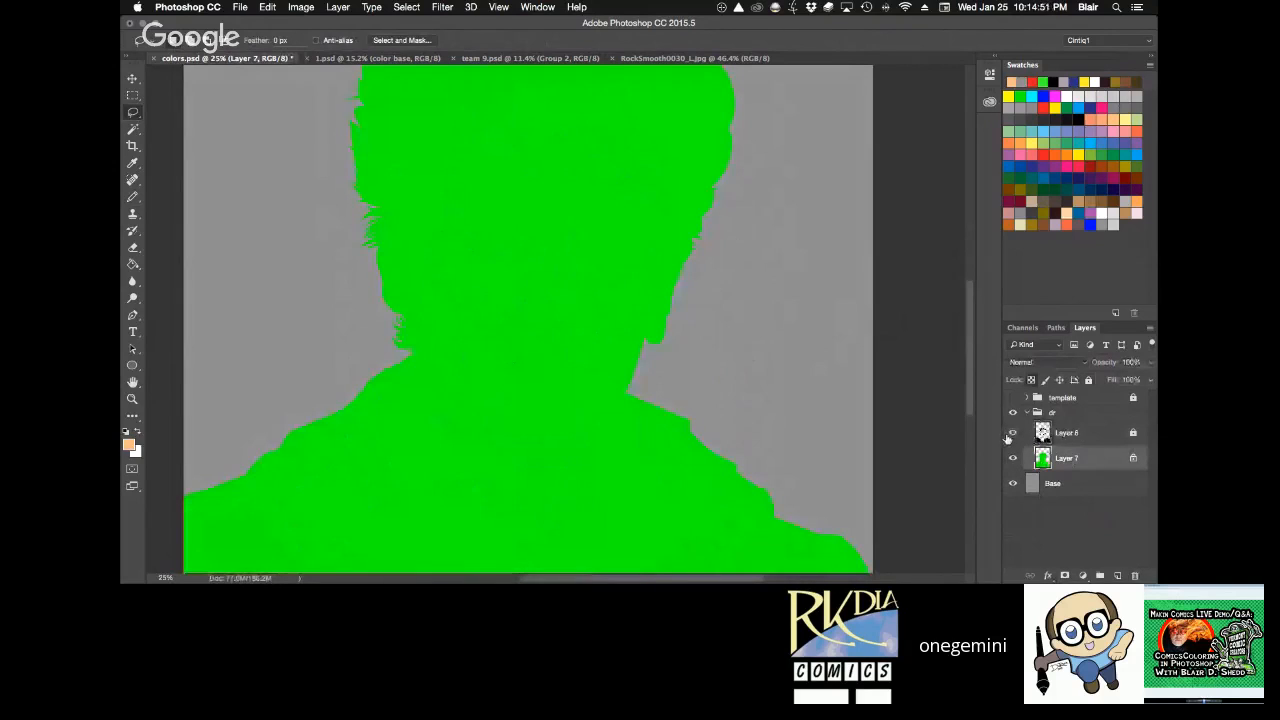
click(1011, 433)
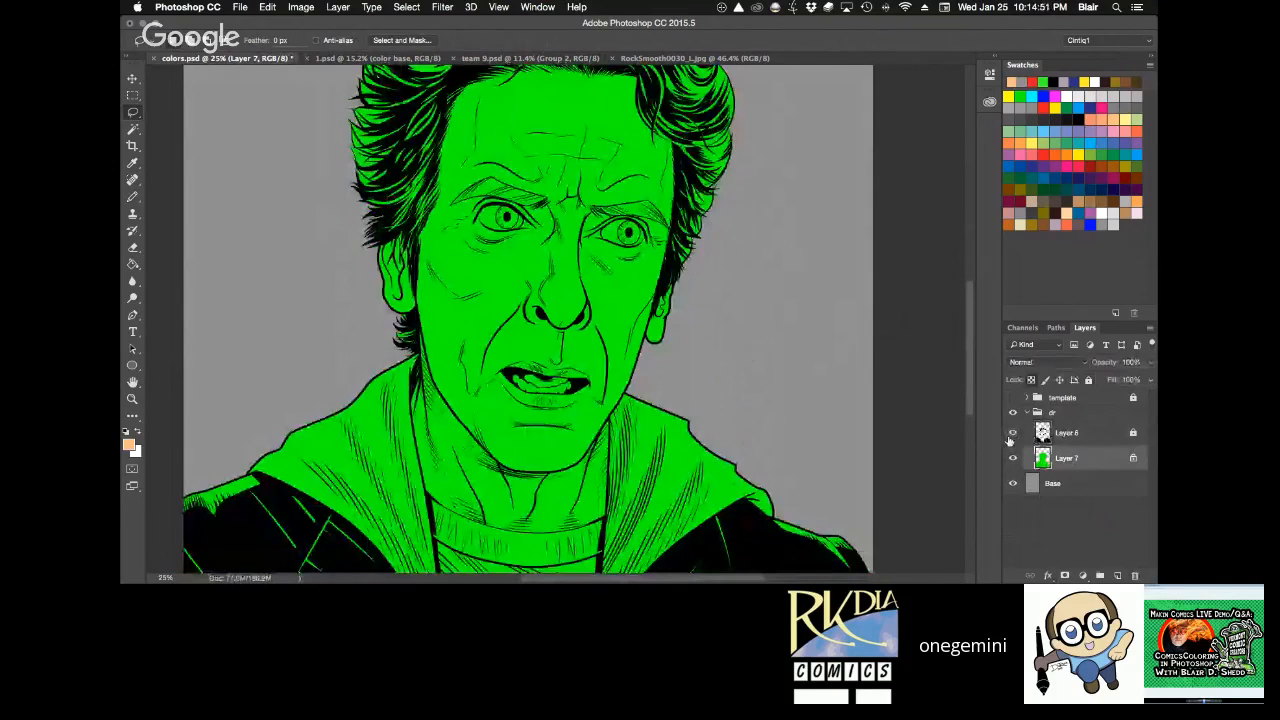
Lasso loosely around the face, ears and neck on Layer 7, fill the selection with the peach skin colour, and deselect.
key(b)
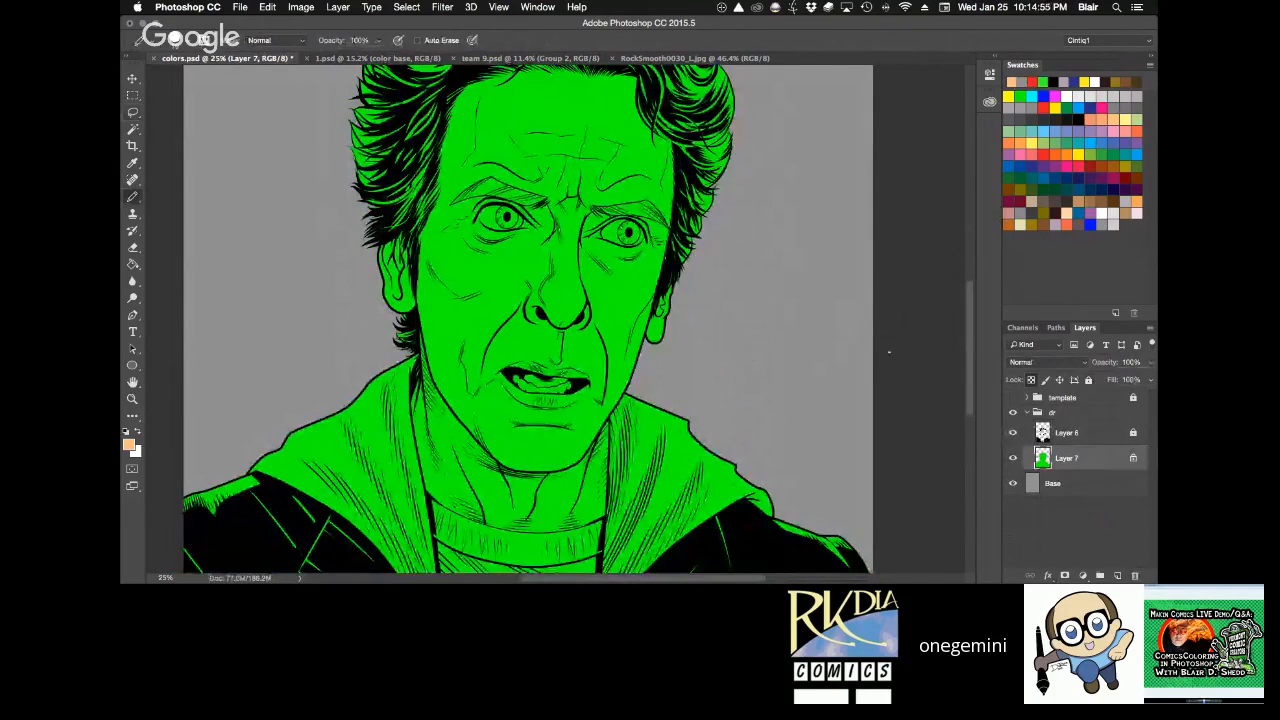
key(l)
mouse_move(376, 333)
mouse_down()
mouse_move(433, 518)
mouse_move(602, 546)
mouse_move(700, 285)
mouse_move(735, 68)
mouse_move(566, 52)
mouse_move(397, 120)
mouse_move(372, 330)
mouse_up()
key(space)
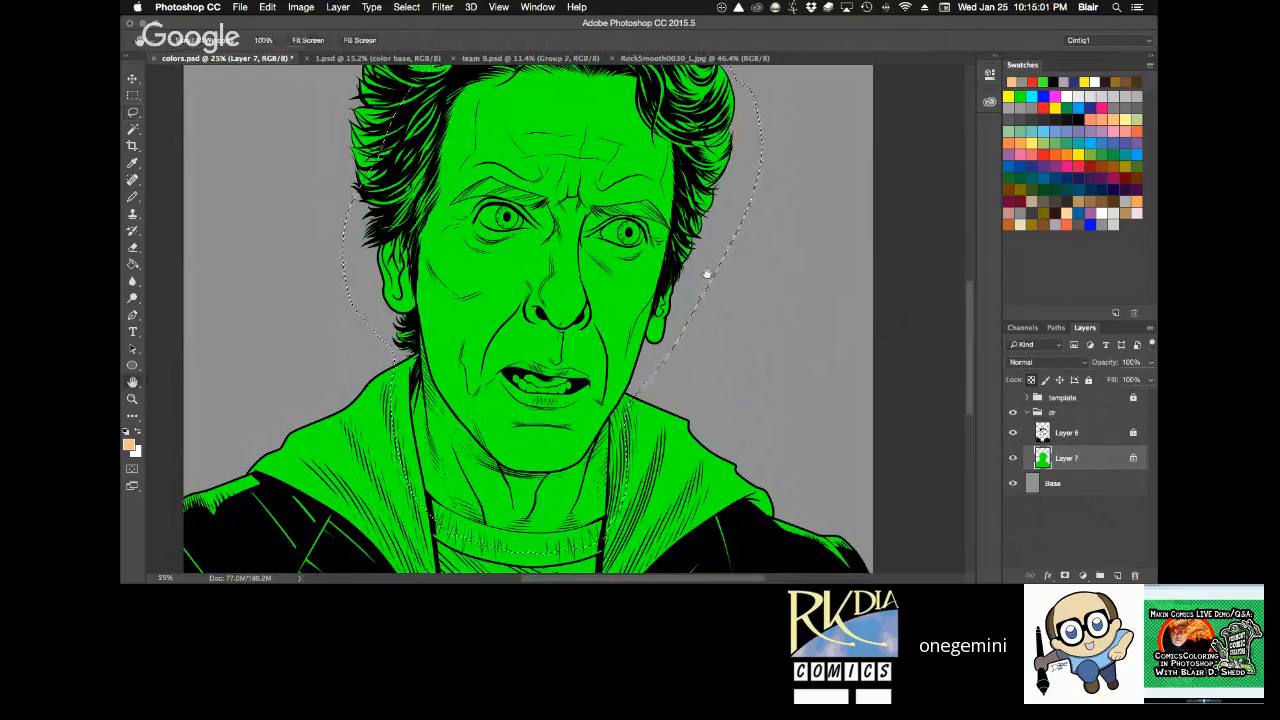
drag(707, 273, 691, 185)
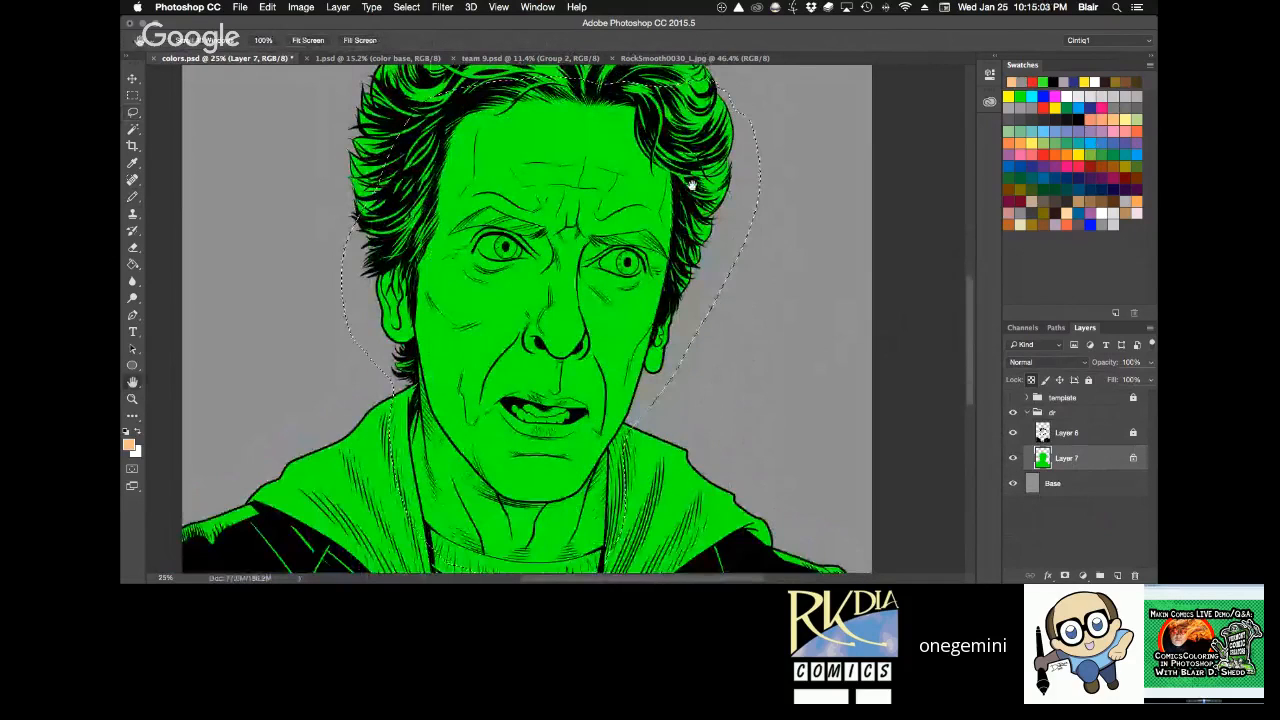
key(g)
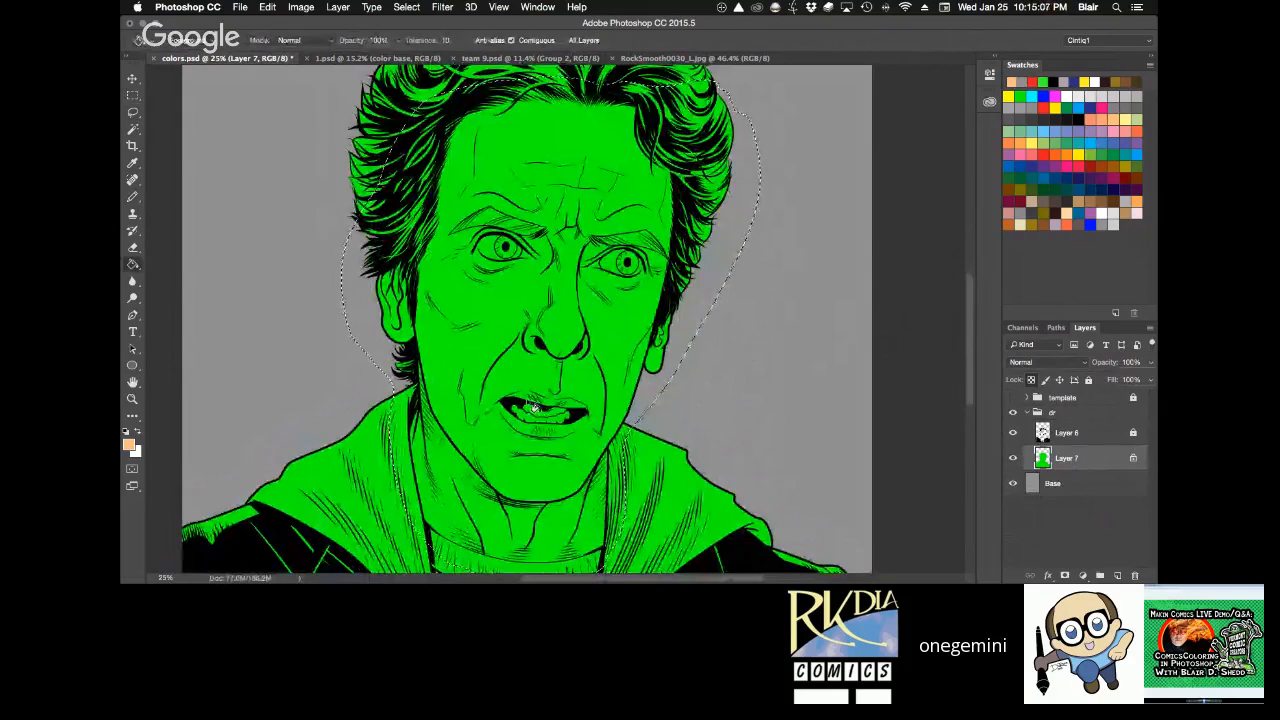
click(573, 291)
key(ctrl+d)
Hide the inks on Layer 6 to examine the flat skin shape across the full page, and show them again.
key(h)
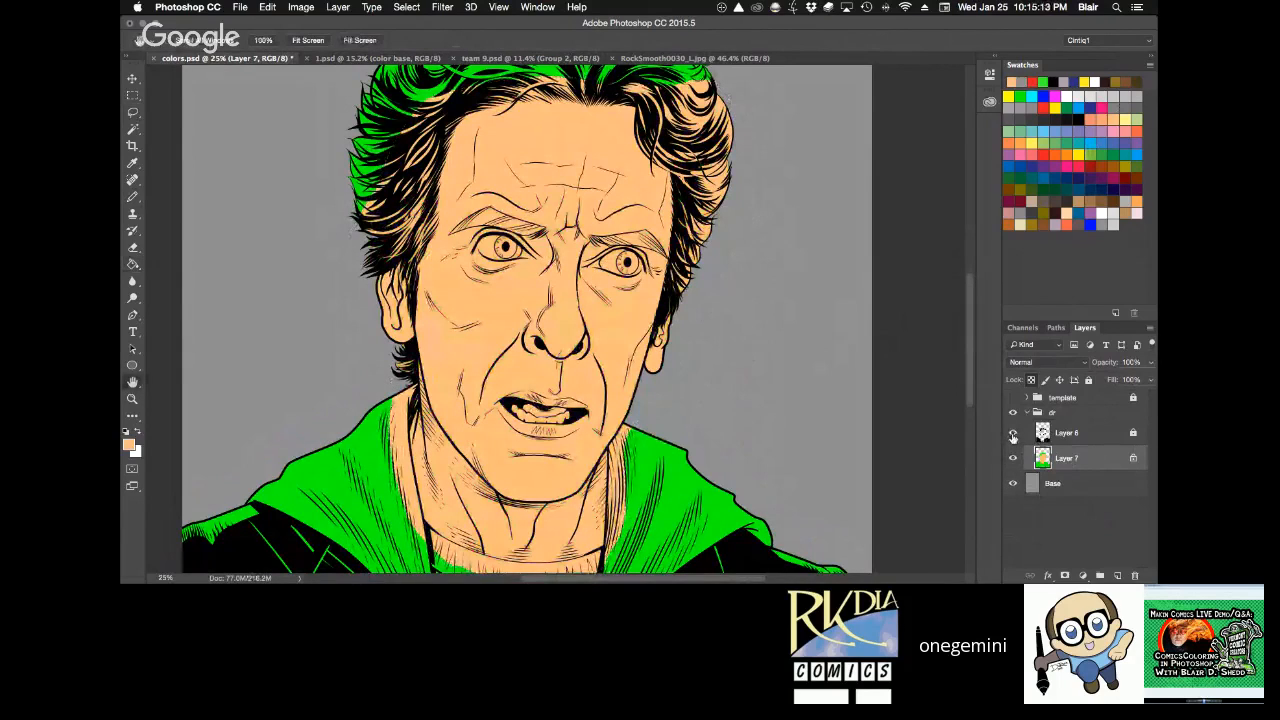
click(1012, 433)
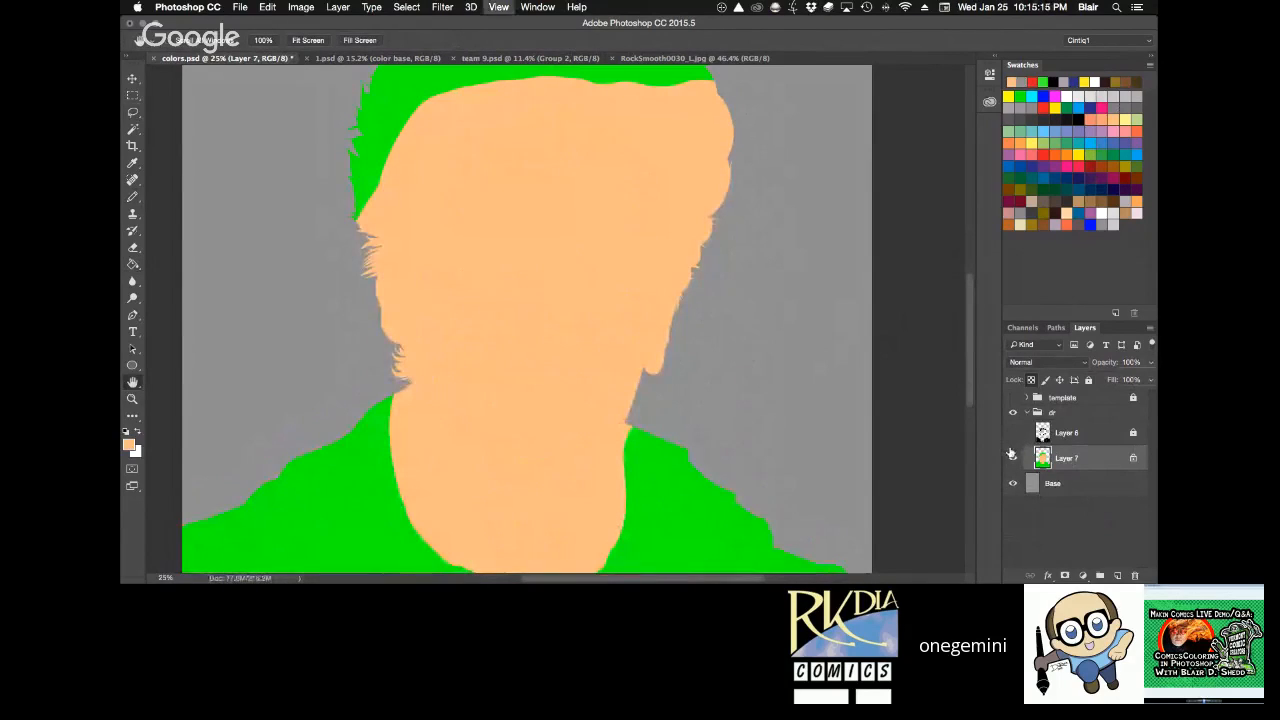
key(ctrl+0)
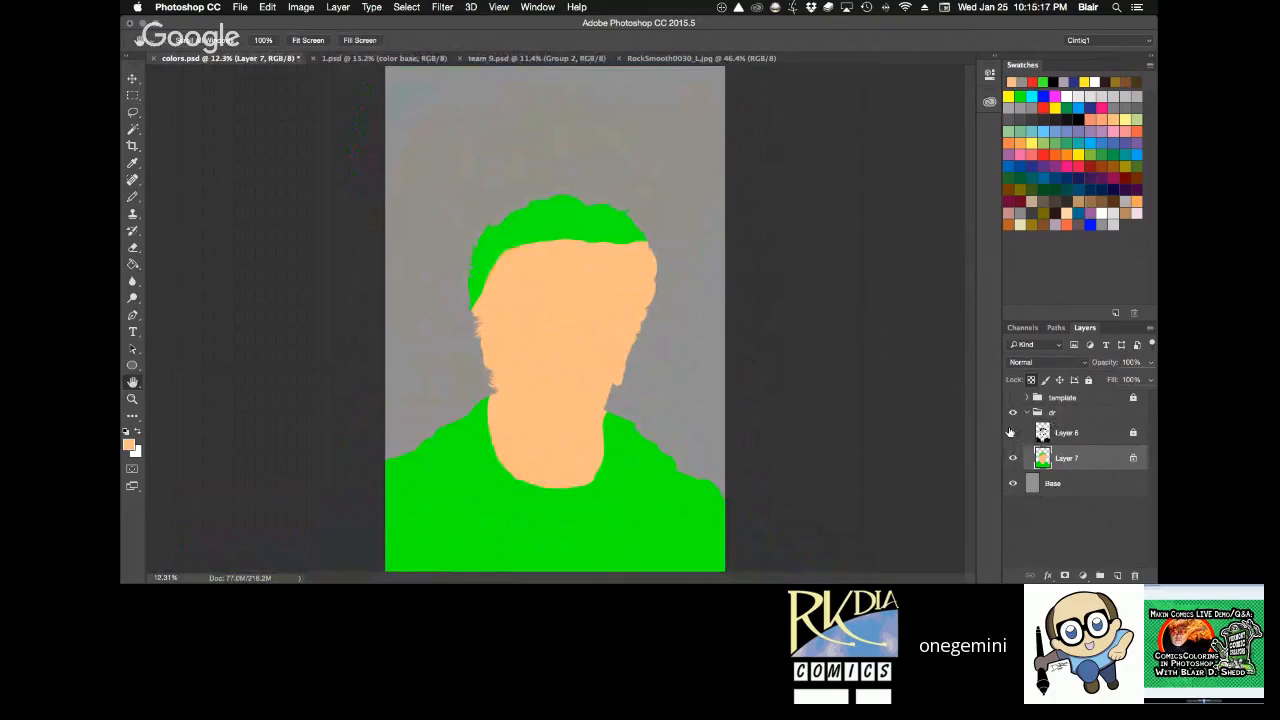
click(1012, 432)
Select the flat skin area on Layer 7 with the Magic Wand and clear the selection.
key(z)
drag(461, 231, 684, 477)
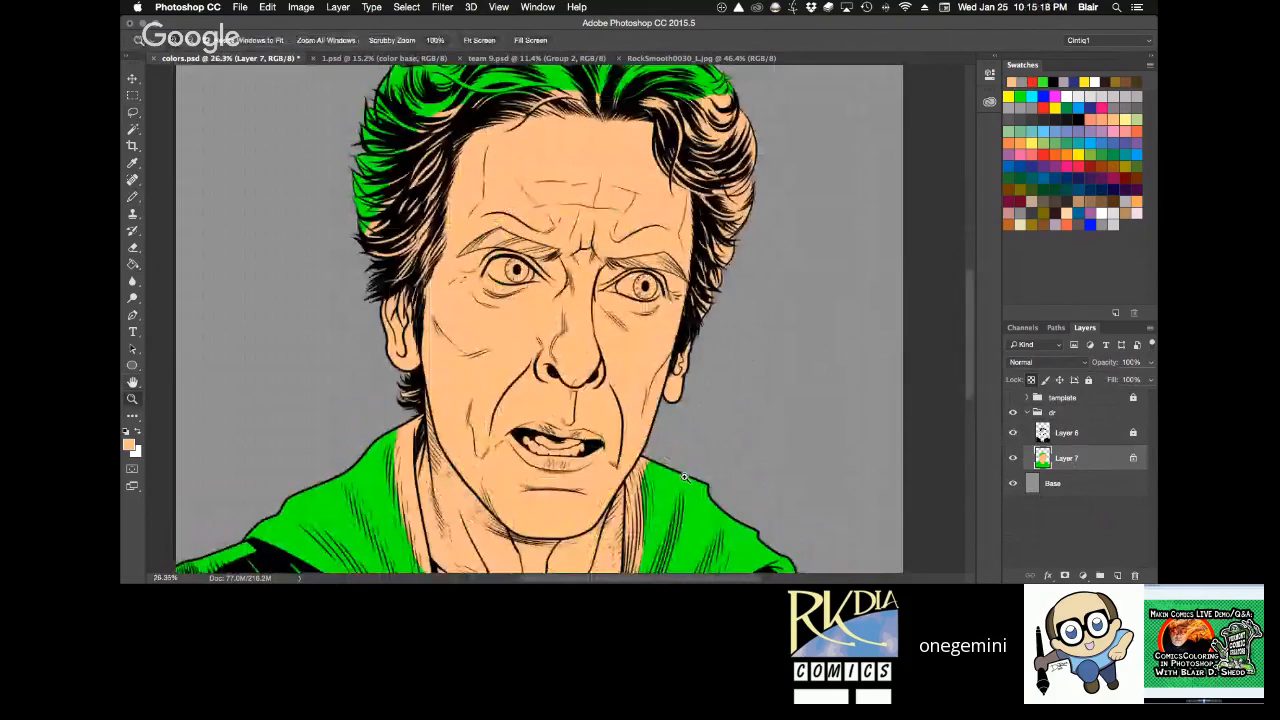
drag(653, 544, 686, 497)
key(w)
click(757, 191)
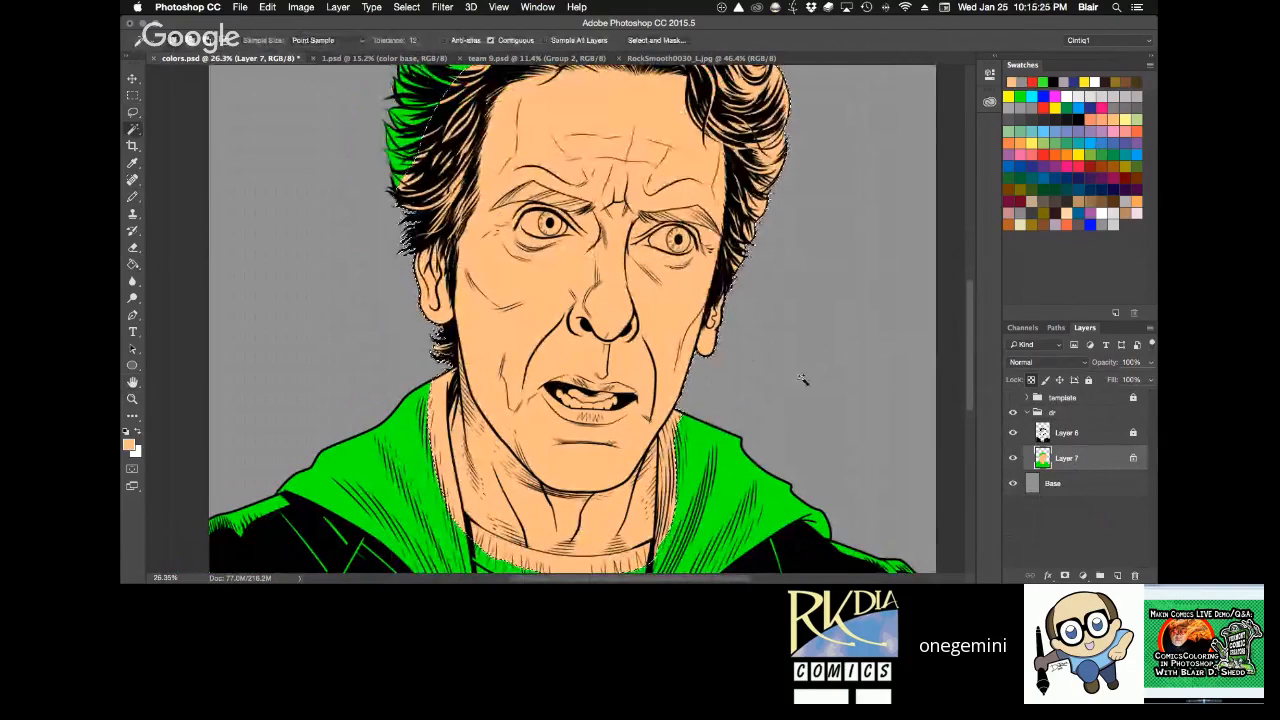
key(g)
key(w)
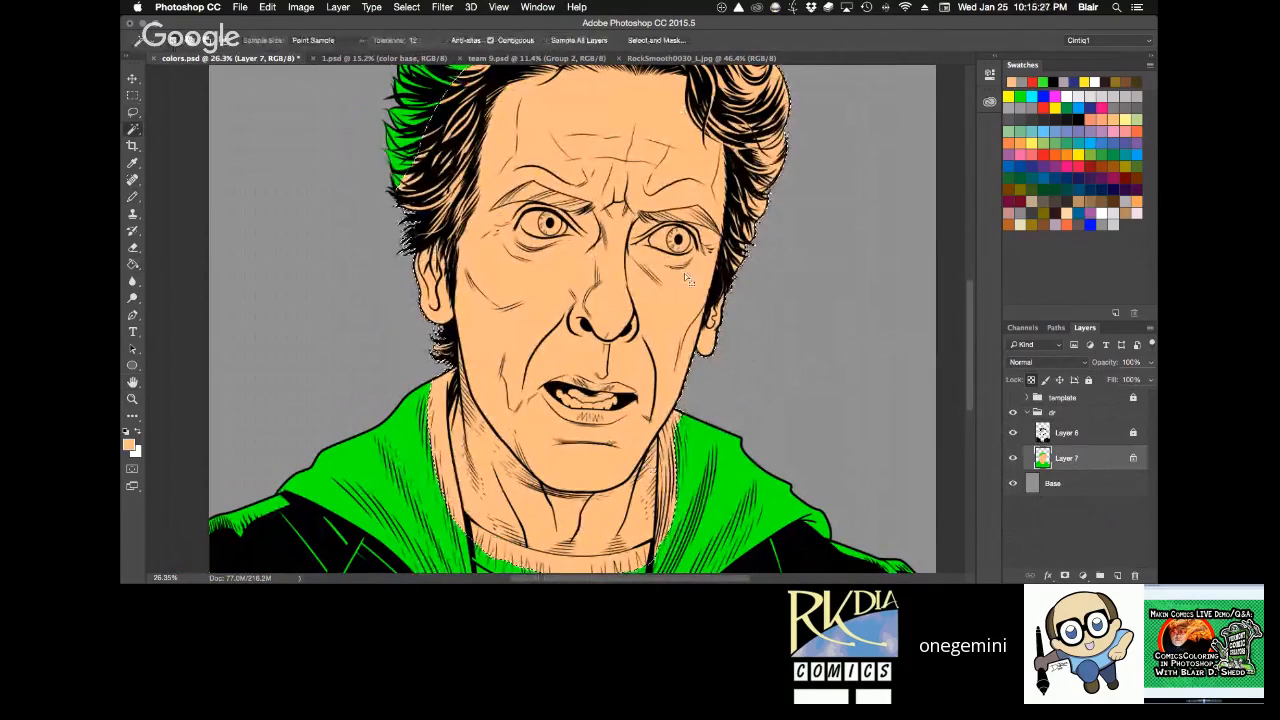
key(ctrl+d)
key(h)
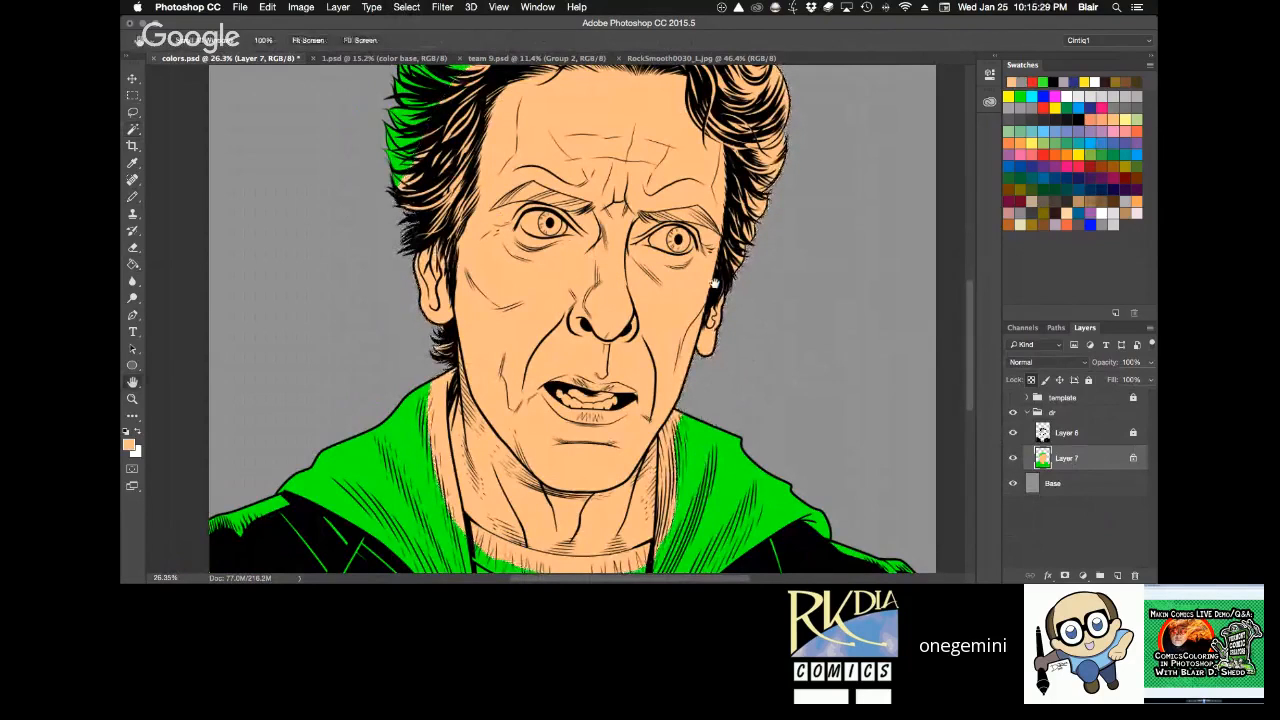
Examine the skin fill on the full page and up close around the hair, ear, cheek and mouth.
drag(714, 285, 817, 521)
key(w)
key(h)
key(ctrl+0)
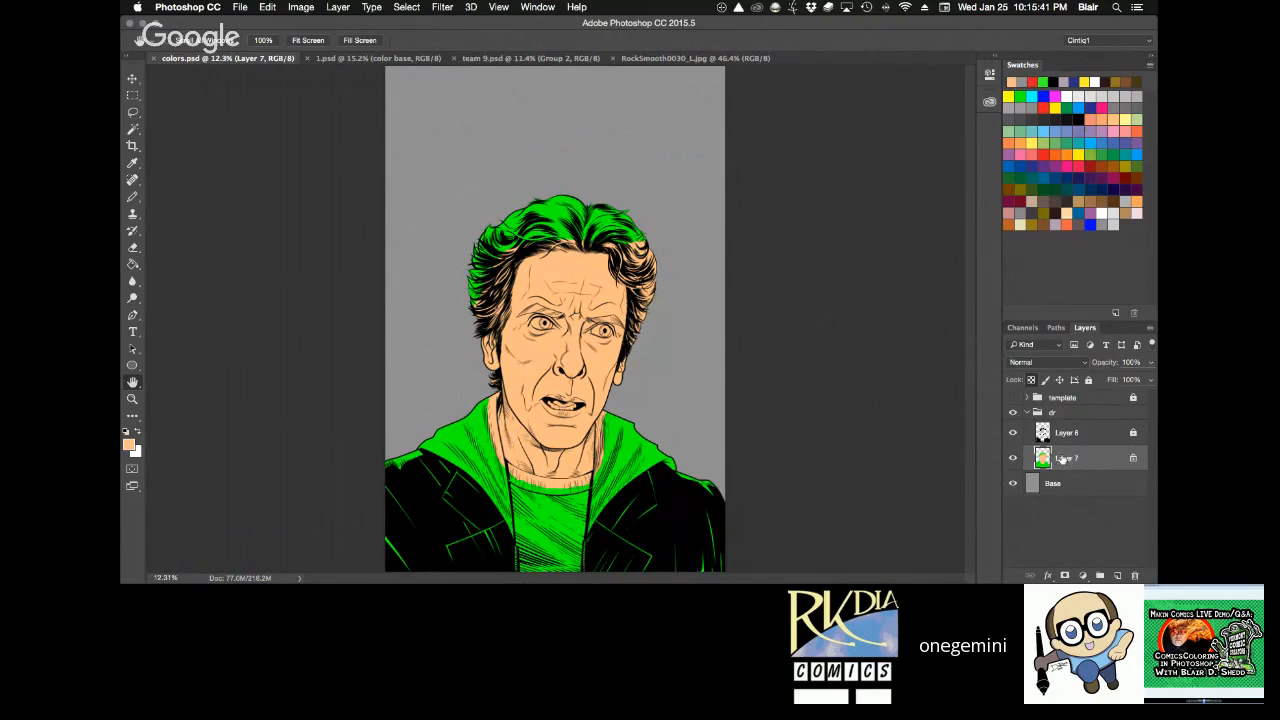
key(z)
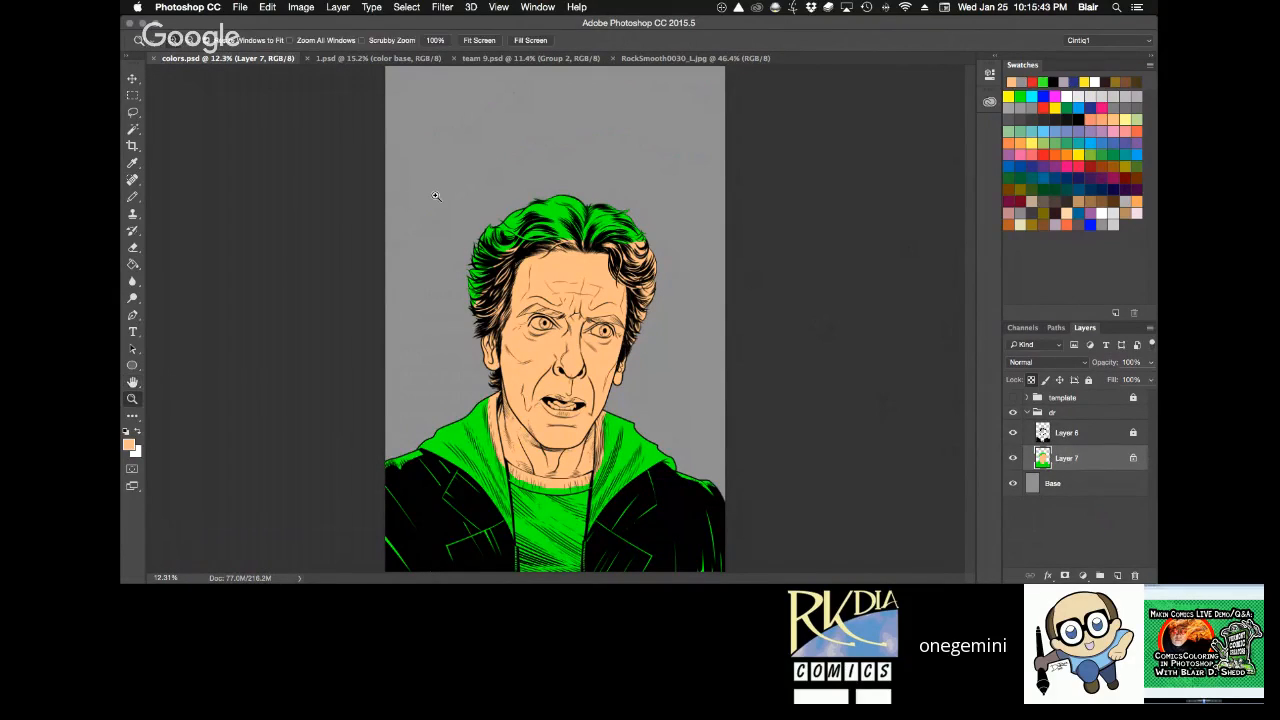
drag(435, 196, 748, 318)
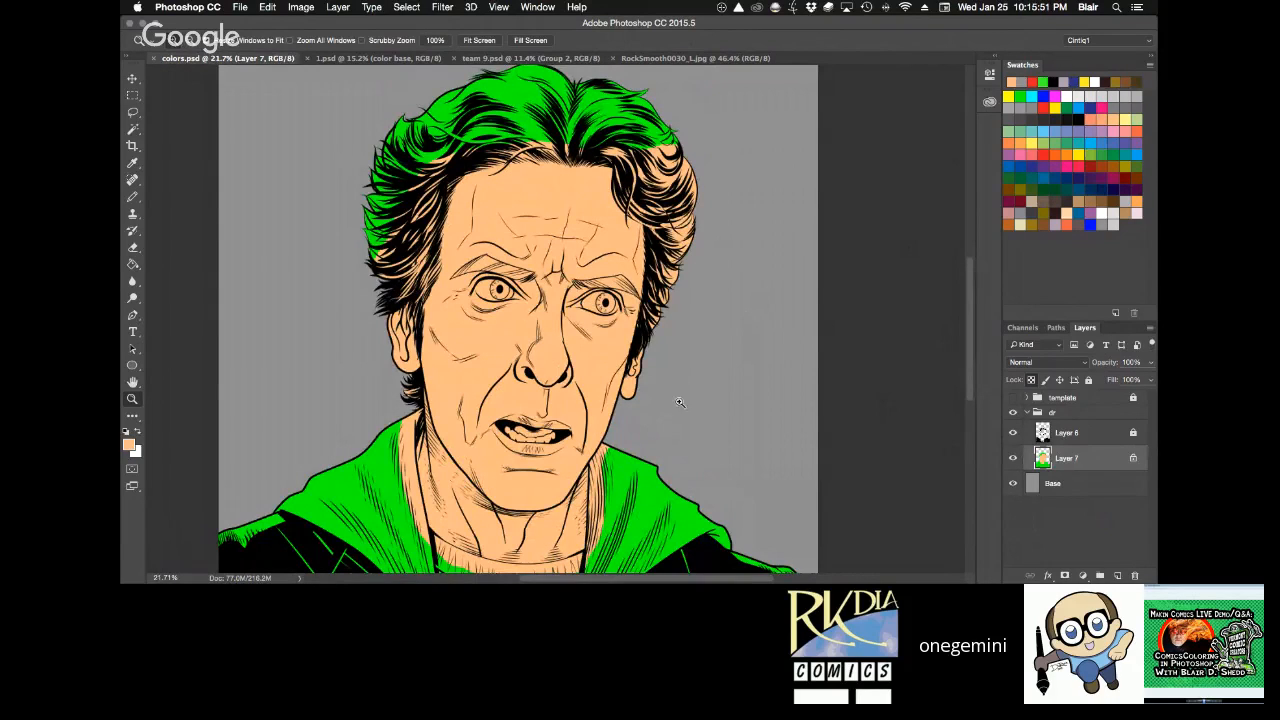
drag(375, 300, 544, 453)
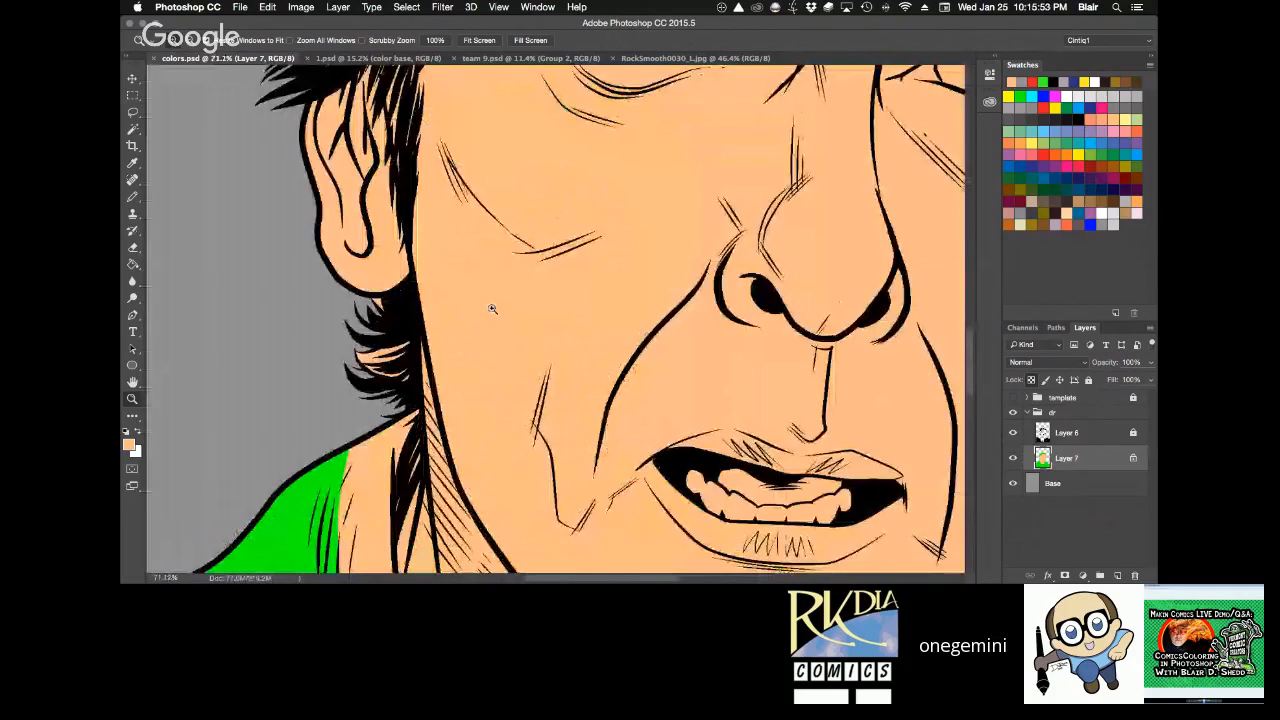
Take the light grey hair colour from the character guides and fill the lassoed hair tuft below the ear on Layer 7 with it.
key(h)
click(530, 58)
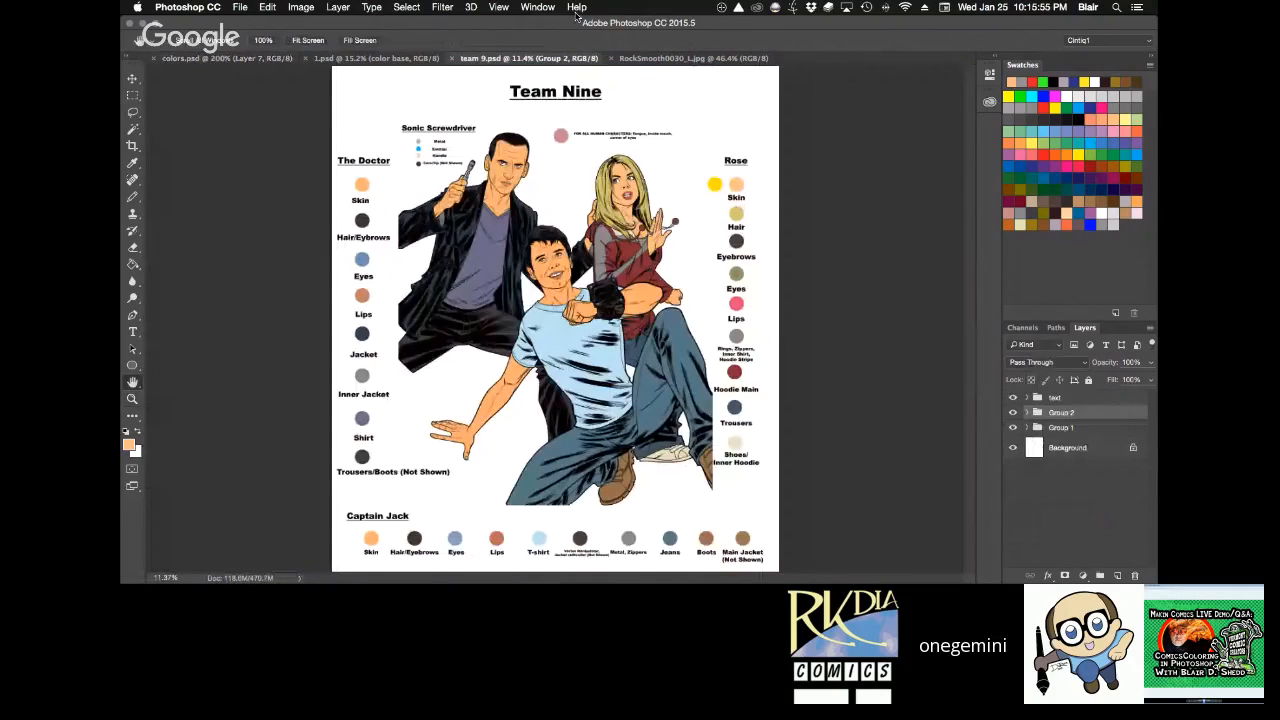
click(376, 58)
click(228, 58)
key(l)
mouse_move(323, 170)
mouse_down()
mouse_move(460, 220)
mouse_move(402, 486)
mouse_move(195, 247)
mouse_up()
key(g)
click(405, 332)
key(ctrl+d)
key(z)
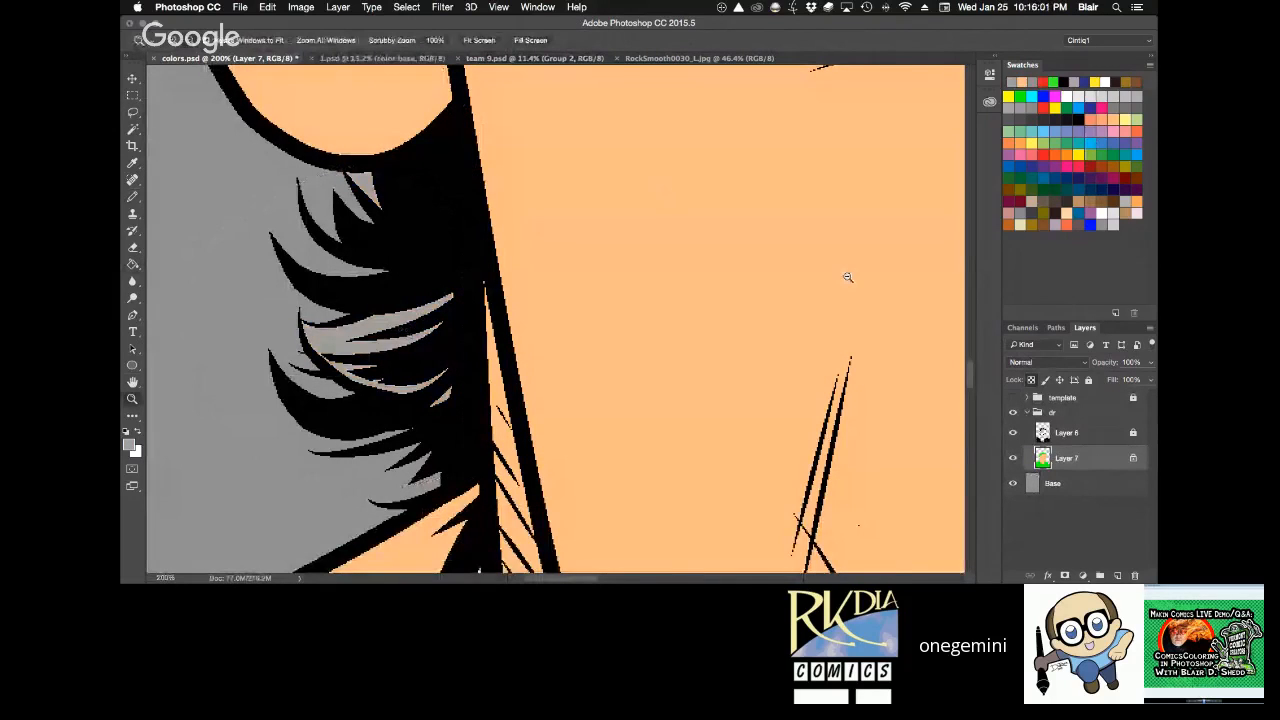
Fill the Base layer background with a dark grey swatch so the pale hair colour stands out.
alt+click(849, 274)
alt+click(853, 269)
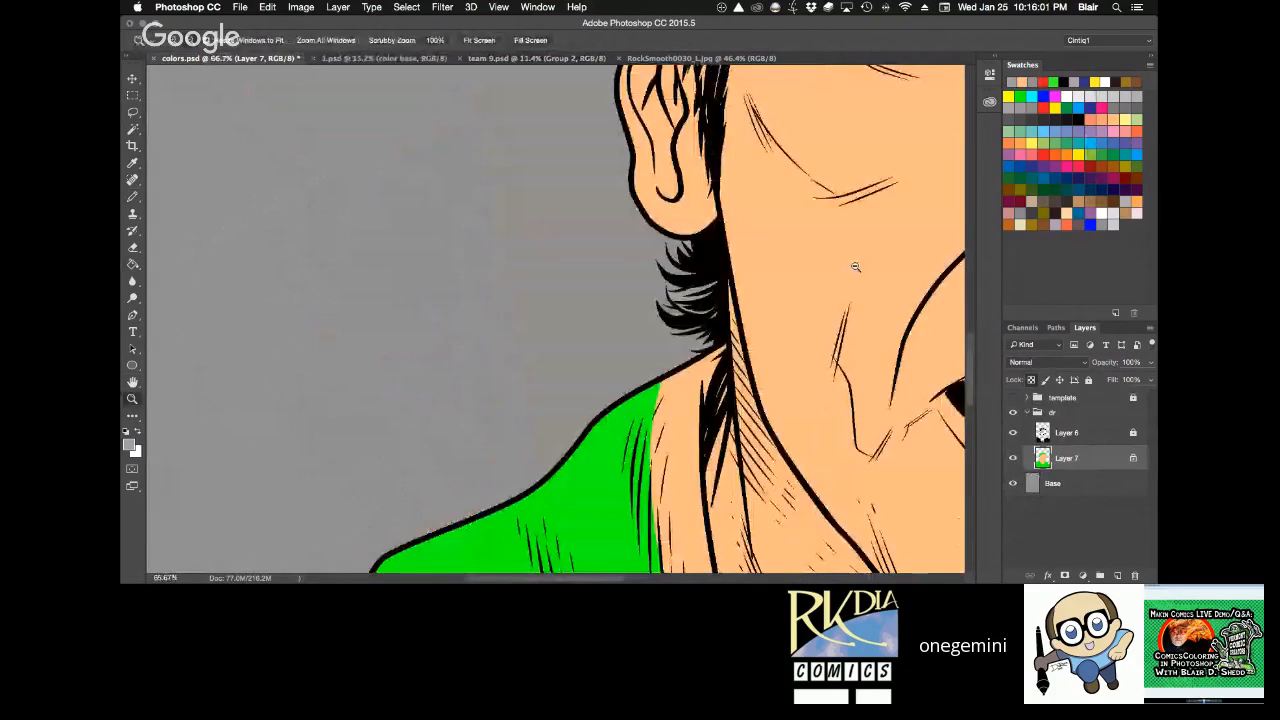
alt+click(855, 267)
click(1106, 486)
click(1032, 119)
key(g)
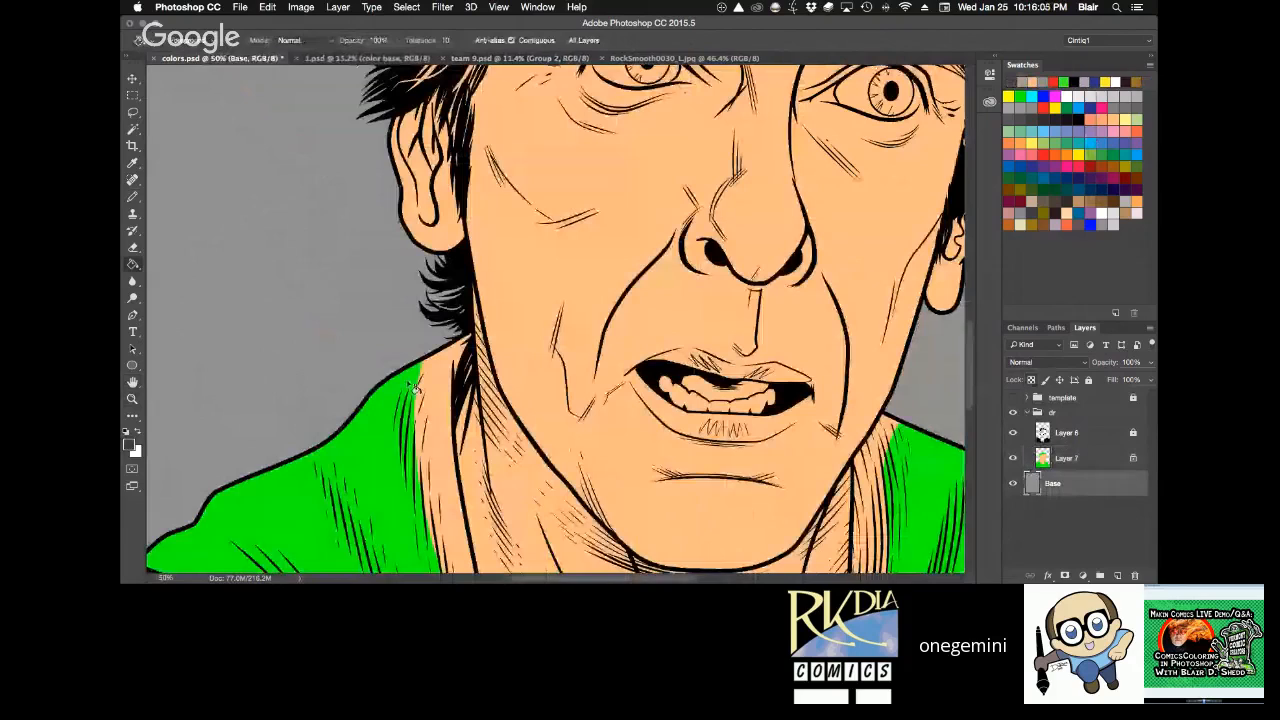
click(413, 388)
Lasso the sideburn hair around the top of the ear on Layer 7 and fill it with the light grey hair colour.
click(1075, 458)
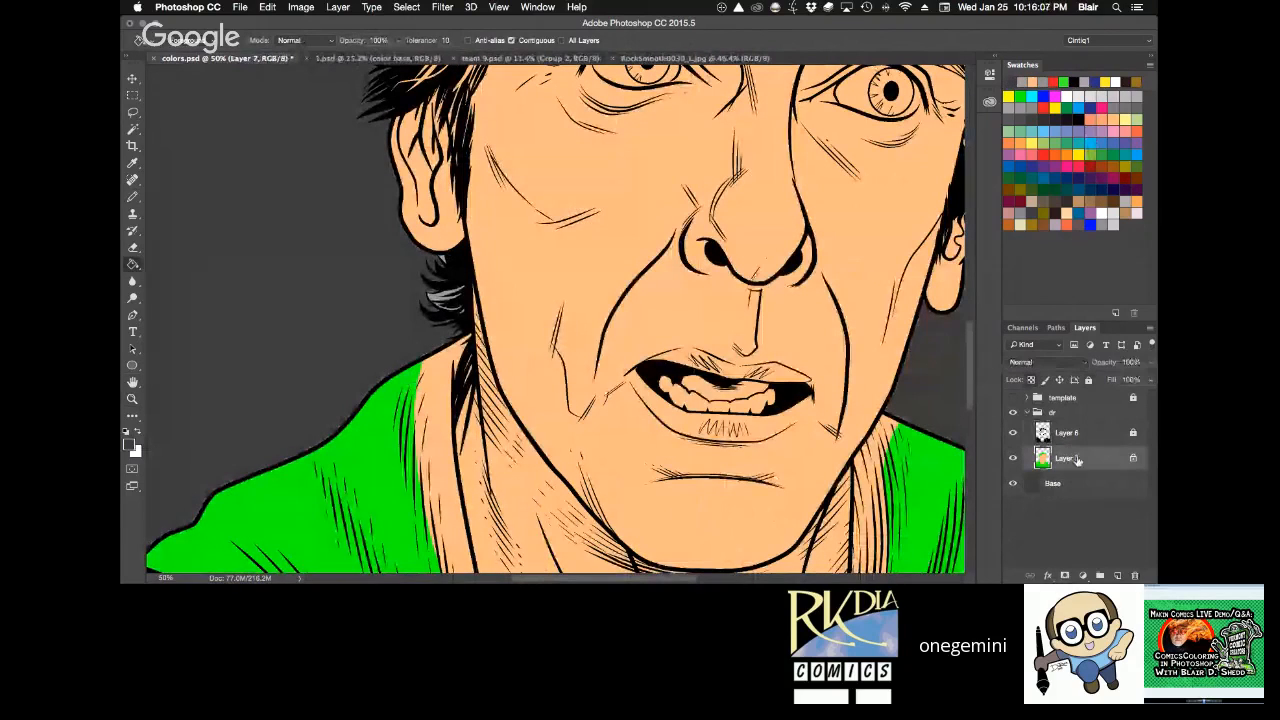
key(space)
drag(851, 259, 836, 364)
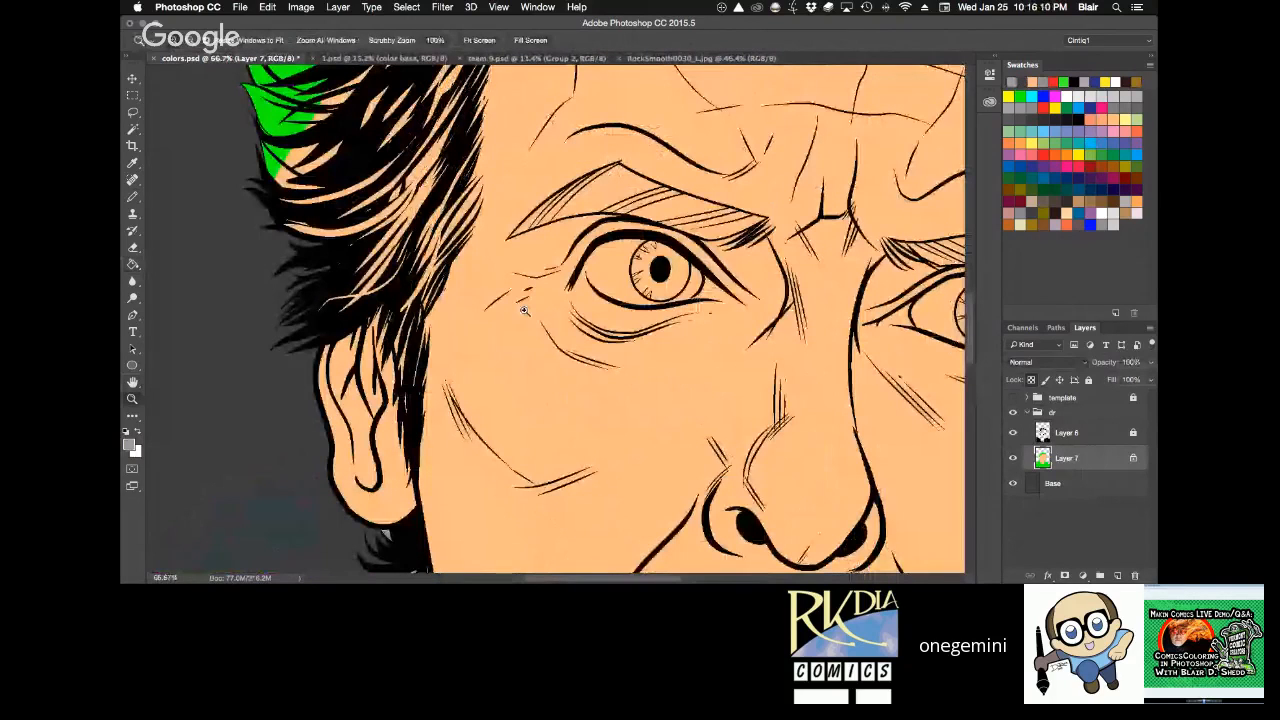
key(l)
mouse_move(373, 322)
mouse_down()
mouse_move(411, 440)
mouse_move(427, 335)
mouse_move(471, 235)
mouse_move(434, 142)
mouse_move(449, 449)
mouse_up()
key(g)
click(472, 215)
Lasso the side hair from the temple up beside the forehead, fill it with the light grey, and deselect.
key(l)
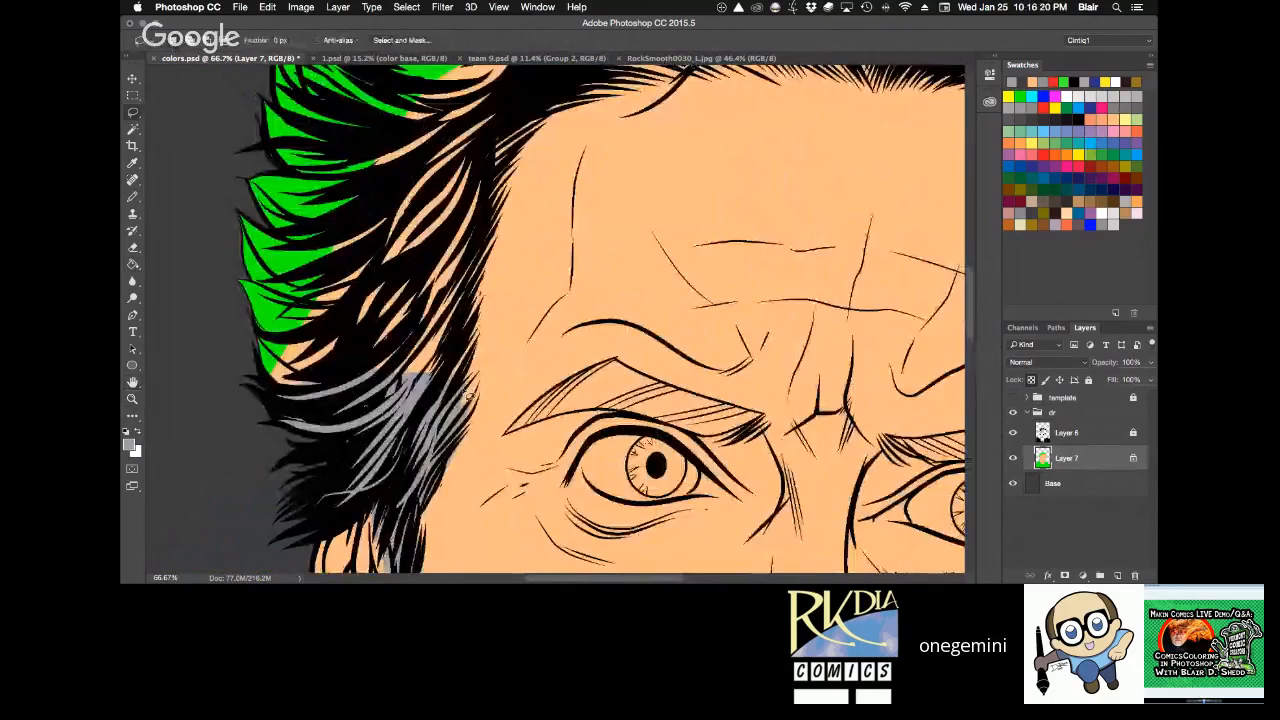
mouse_move(501, 190)
mouse_down()
mouse_move(514, 130)
mouse_move(240, 417)
mouse_move(462, 394)
mouse_up()
key(alt+BackSpace)
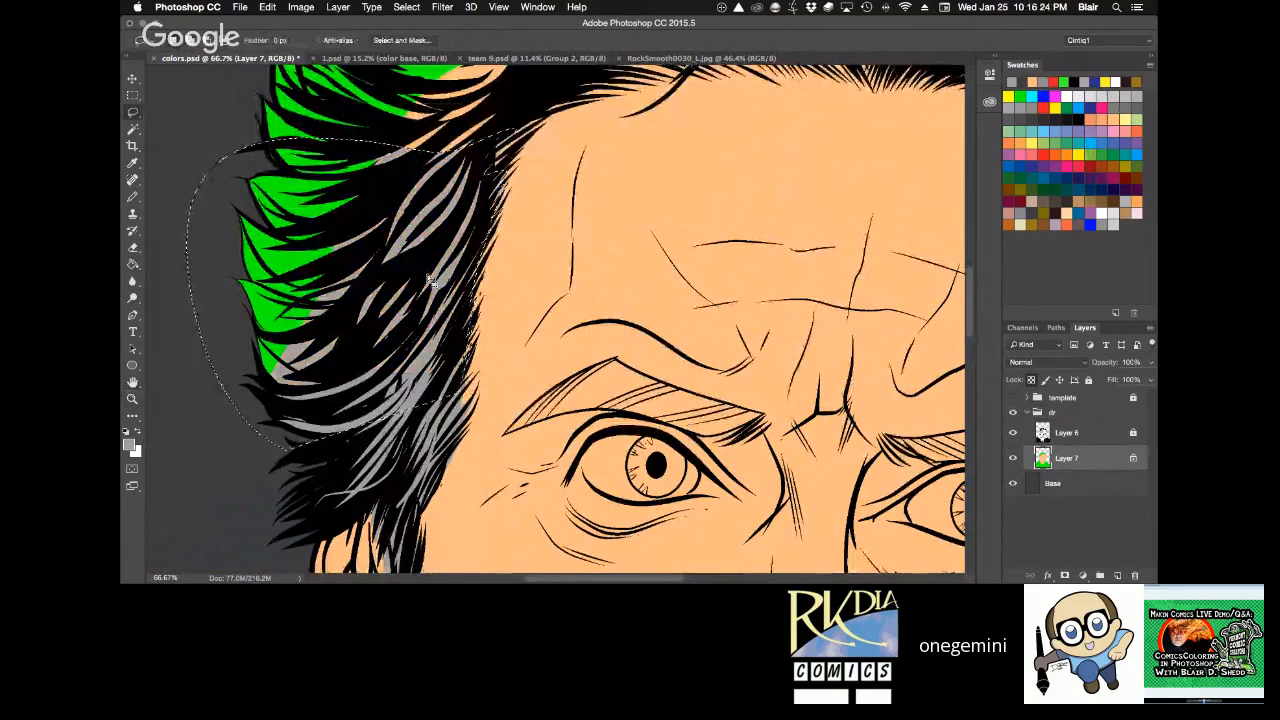
key(super+d)
Rotate and reposition the canvas to reach the unfilled hair above the temple.
mouse_move(663, 397)
mouse_down()
mouse_move(675, 378)
mouse_move(658, 312)
mouse_up()
key(l)
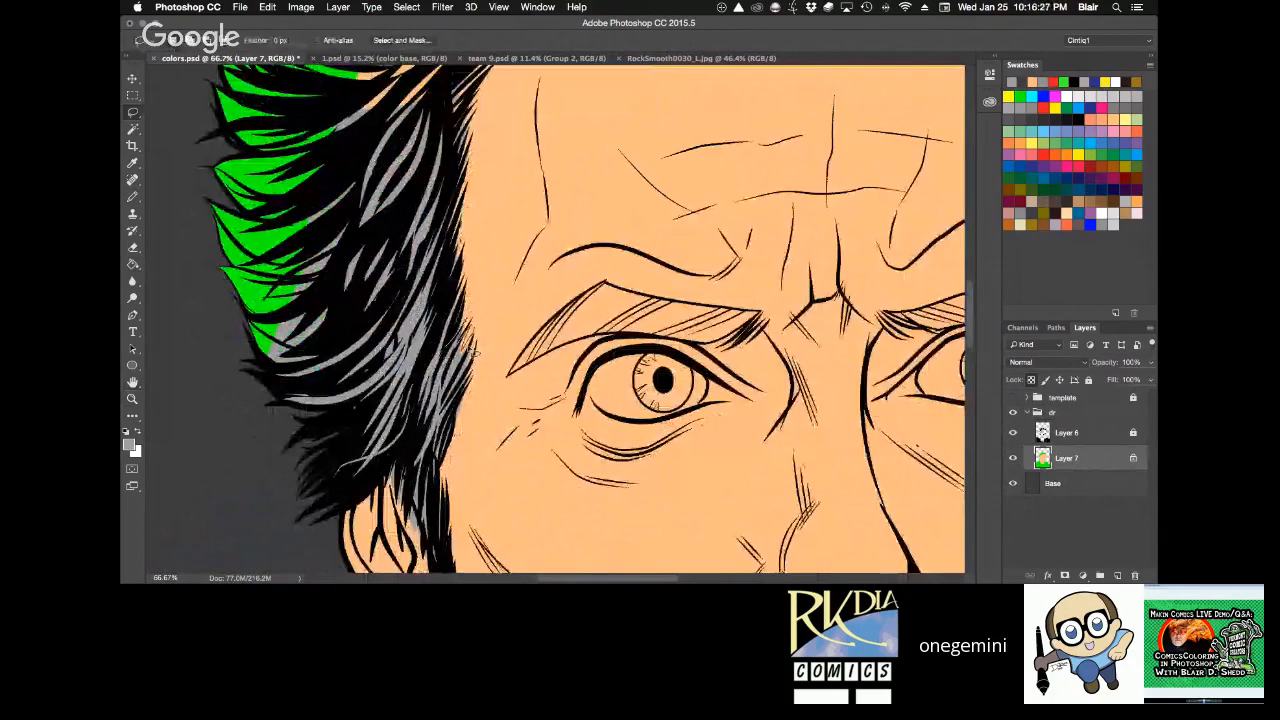
key(r)
drag(472, 352, 615, 232)
key(space)
drag(532, 160, 590, 295)
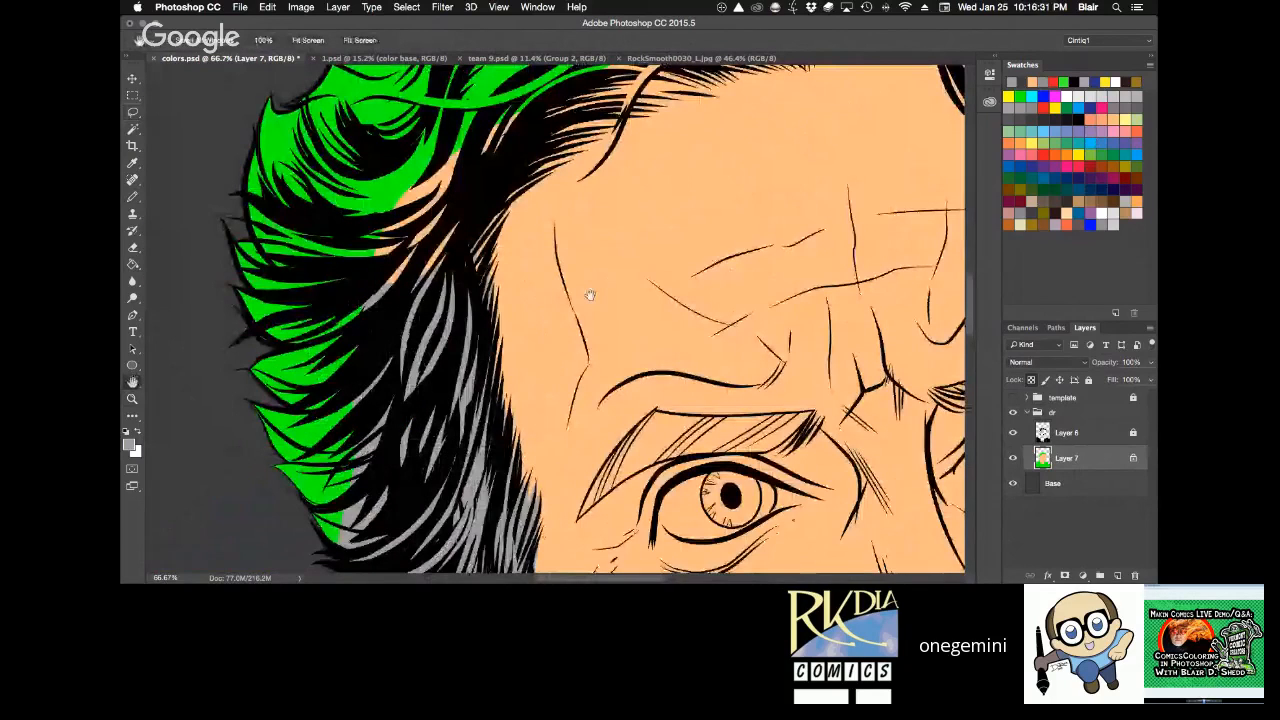
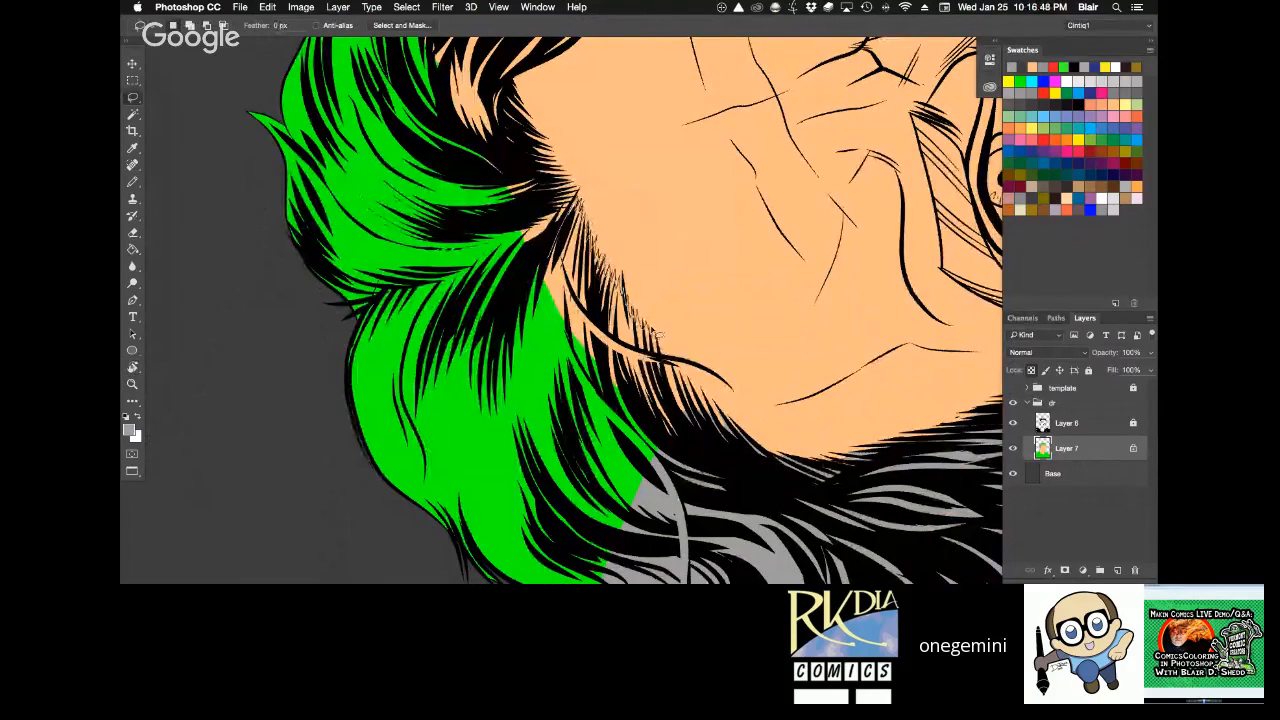
Lasso the unfilled hair along the temple hairline on Layer 7, fill it with the light grey hair colour, and deselect.
mouse_move(659, 335)
mouse_down()
mouse_move(720, 414)
mouse_move(577, 197)
mouse_up()
key(g)
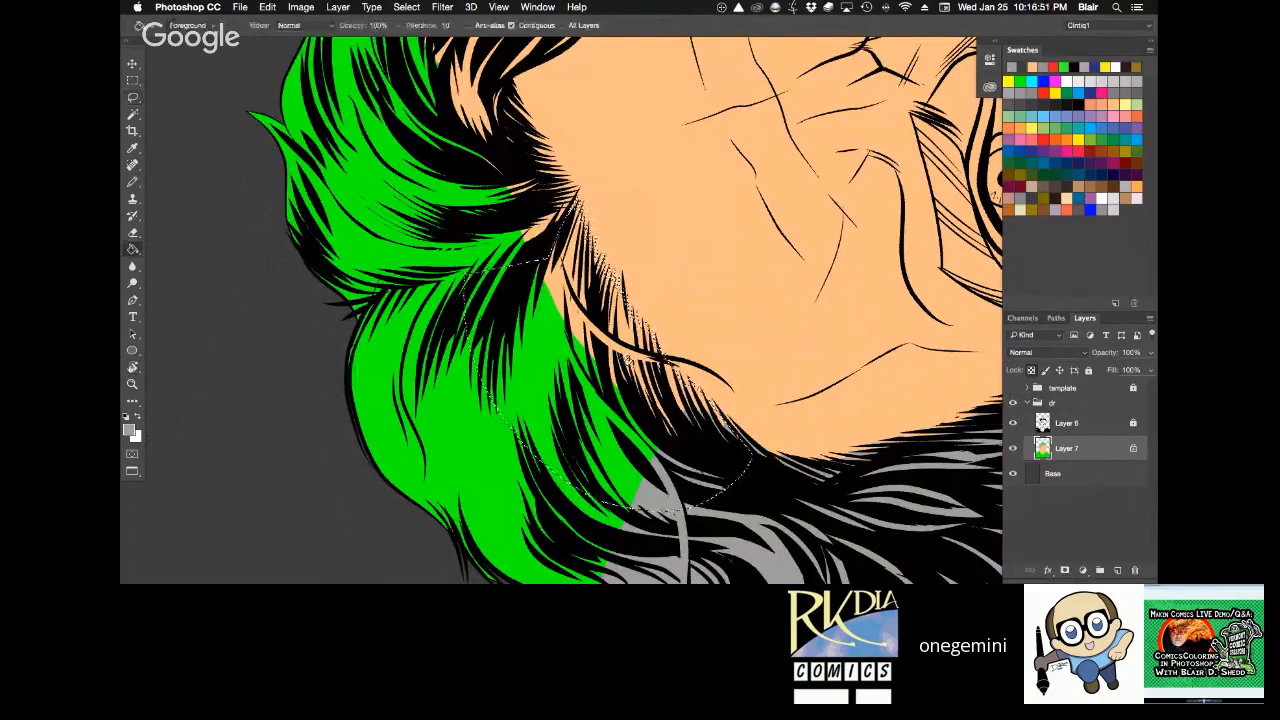
click(628, 356)
key(ctrl+d)
key(l)
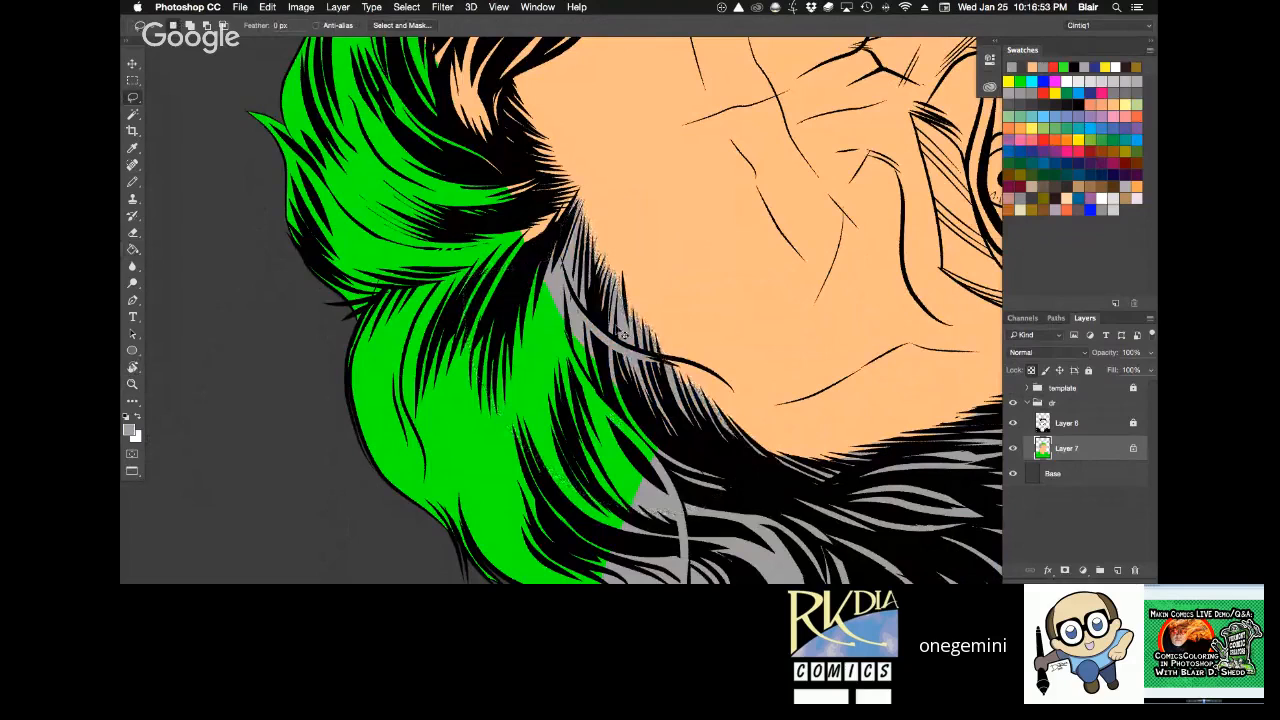
drag(624, 336, 577, 198)
key(g)
click(605, 271)
key(ctrl+d)
Lasso the small leftover skin-coloured strands where the hair parts above the forehead, fill them with light grey, and deselect.
key(r)
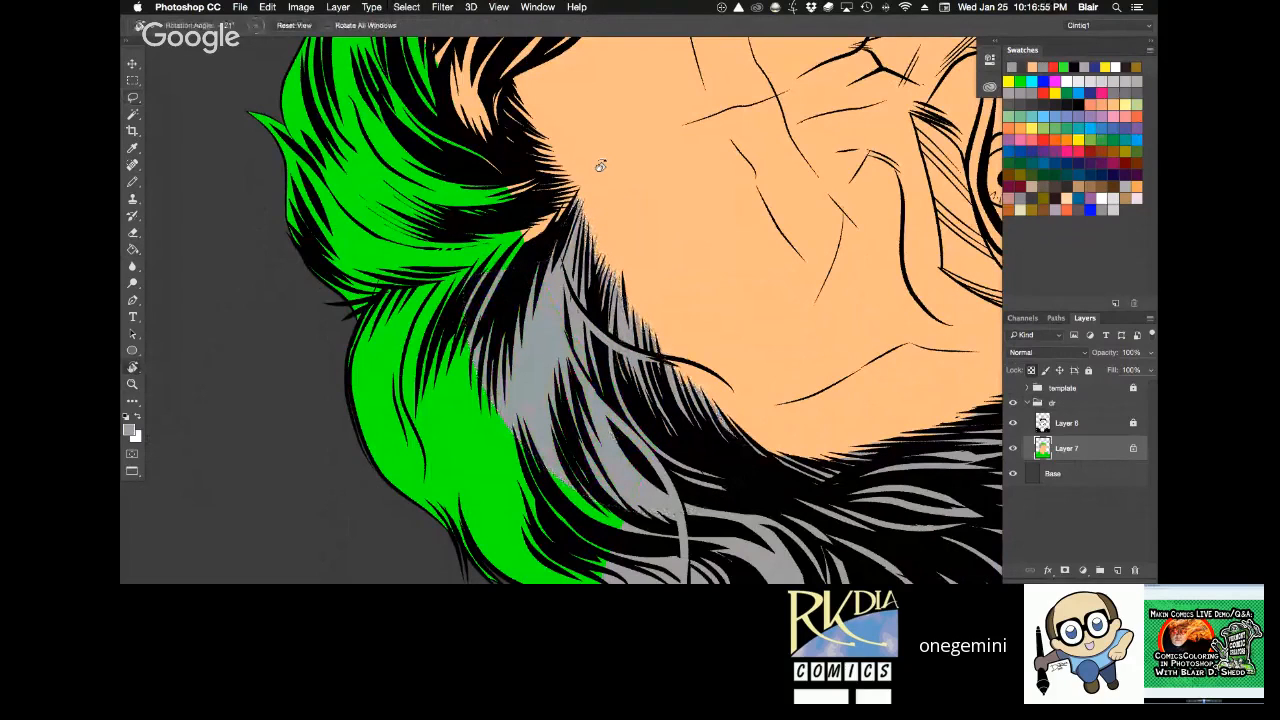
mouse_move(600, 165)
mouse_down()
mouse_move(822, 362)
mouse_move(600, 170)
mouse_up()
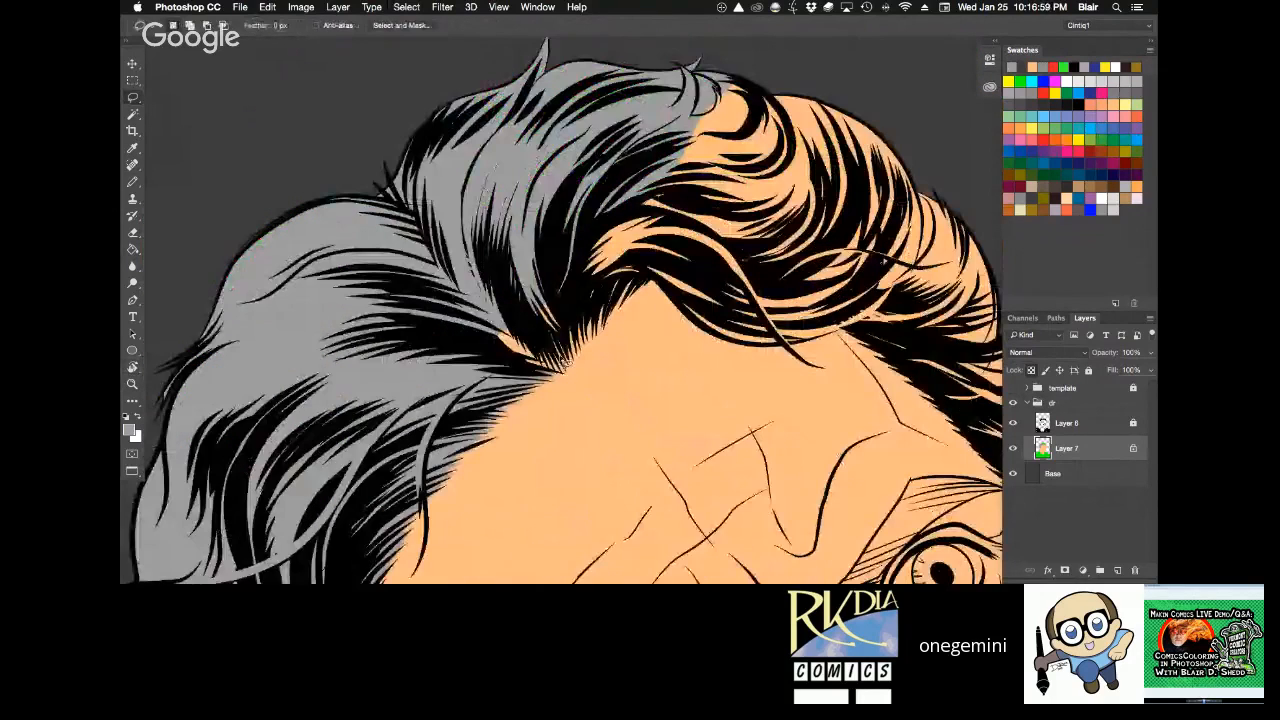
drag(556, 372, 566, 366)
key(g)
click(514, 345)
key(super+d)
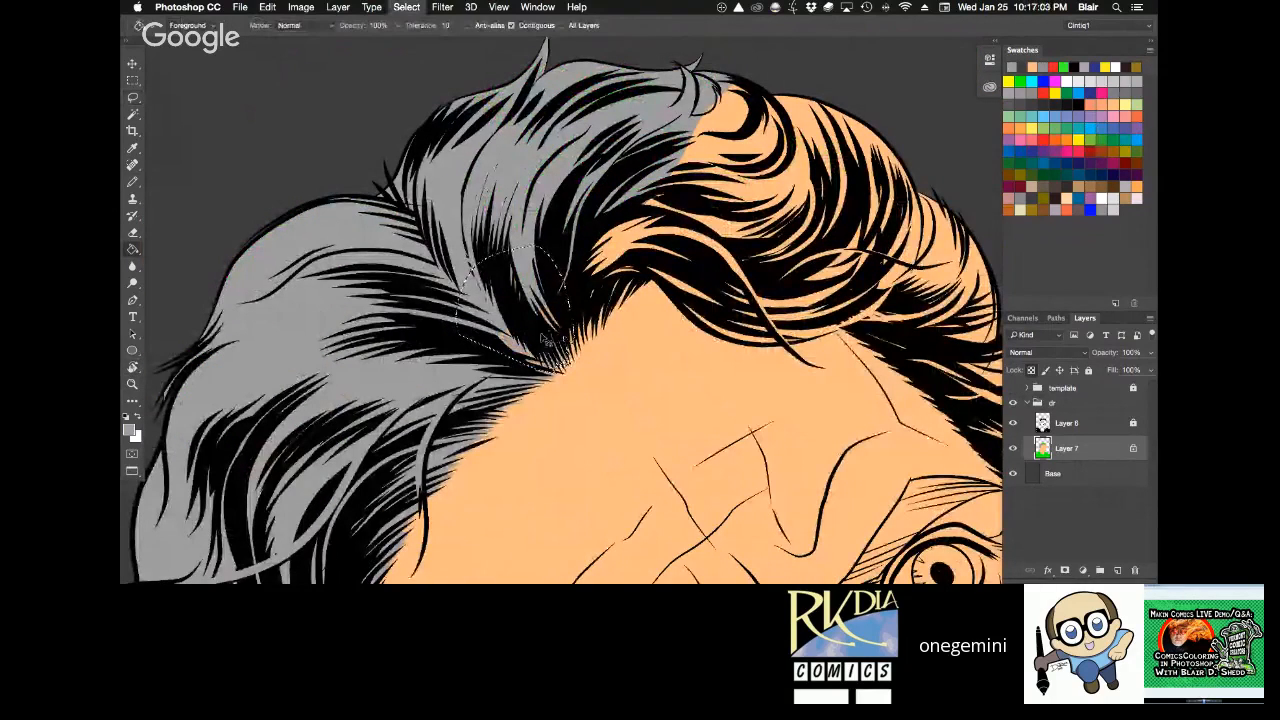
Lasso the hair swept up over the front of the forehead, fill it with the light grey, and deselect.
key(l)
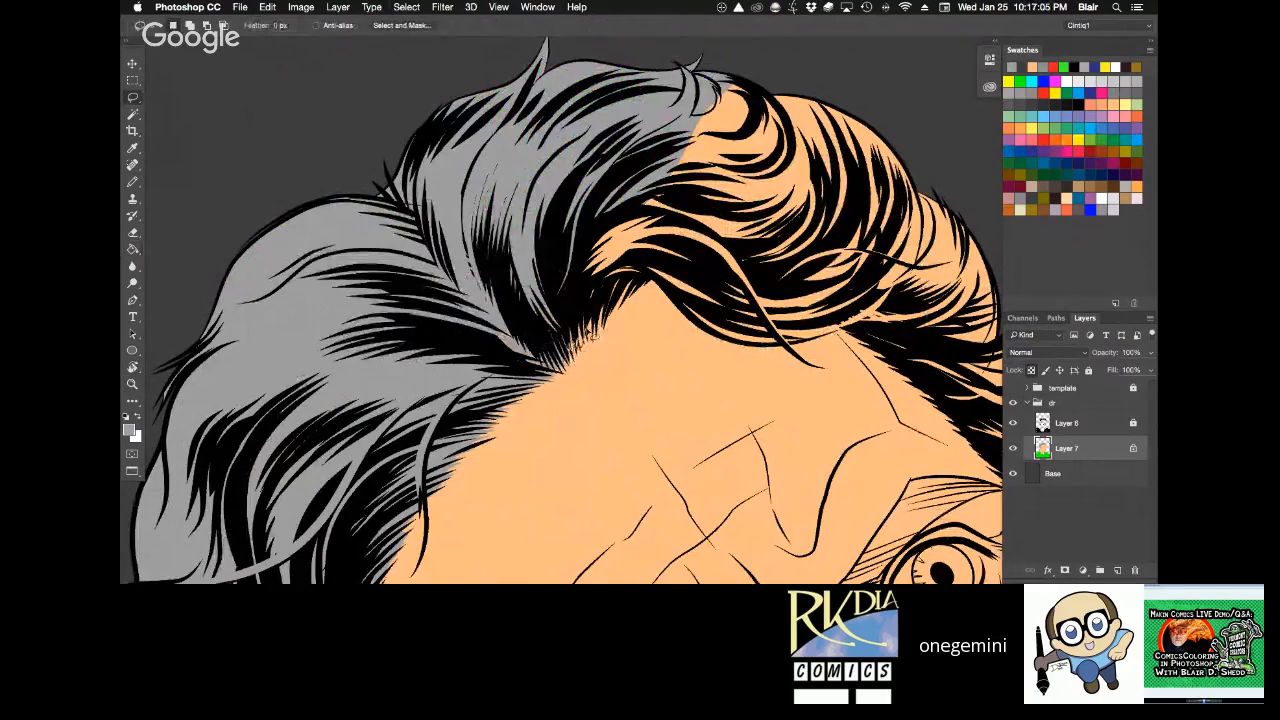
mouse_move(592, 337)
mouse_down()
mouse_move(733, 222)
mouse_move(562, 338)
mouse_up()
key(g)
click(745, 171)
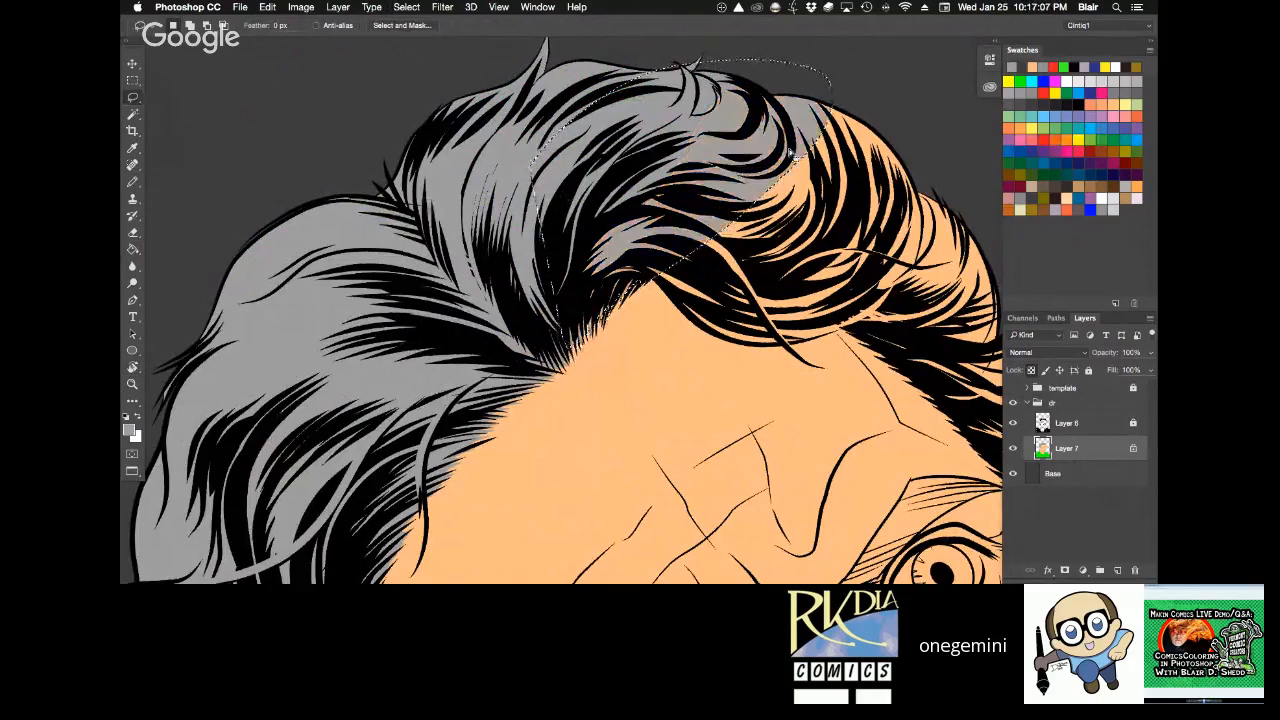
key(super+d)
Lasso the curled forelock and the crown hair beside it on the unfilled side, and fill them with light grey.
key(r)
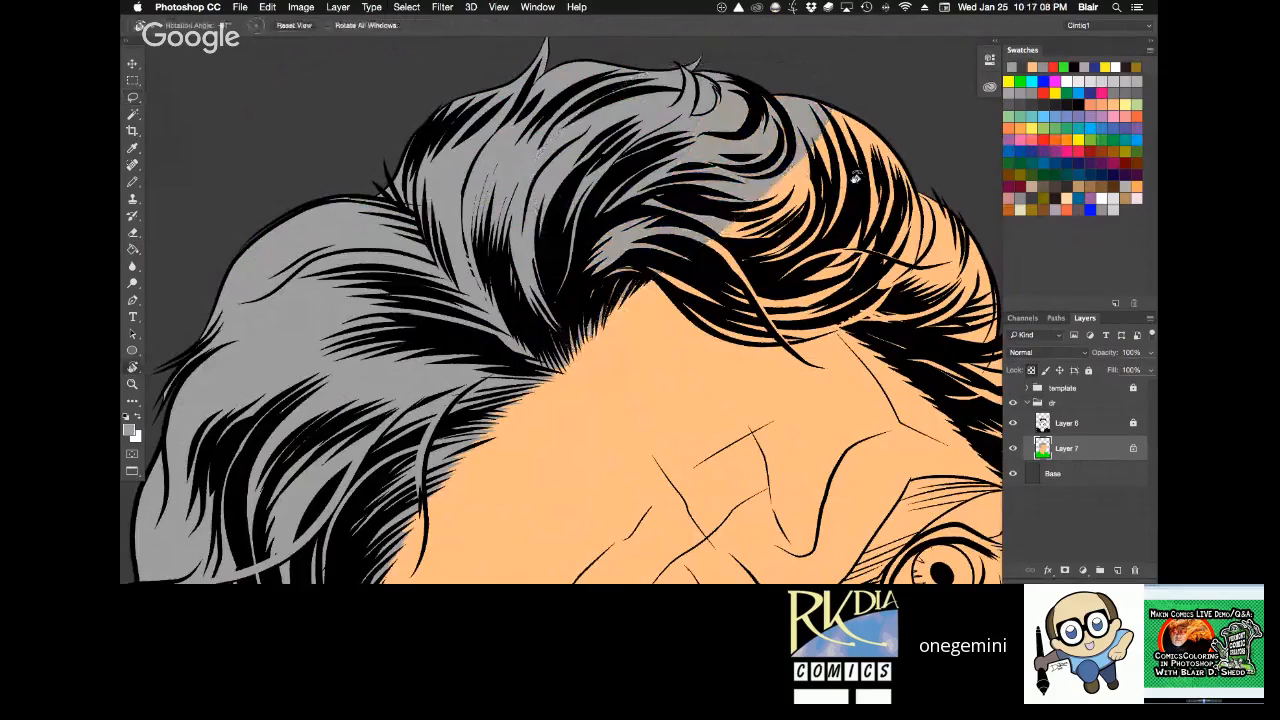
drag(855, 177, 818, 143)
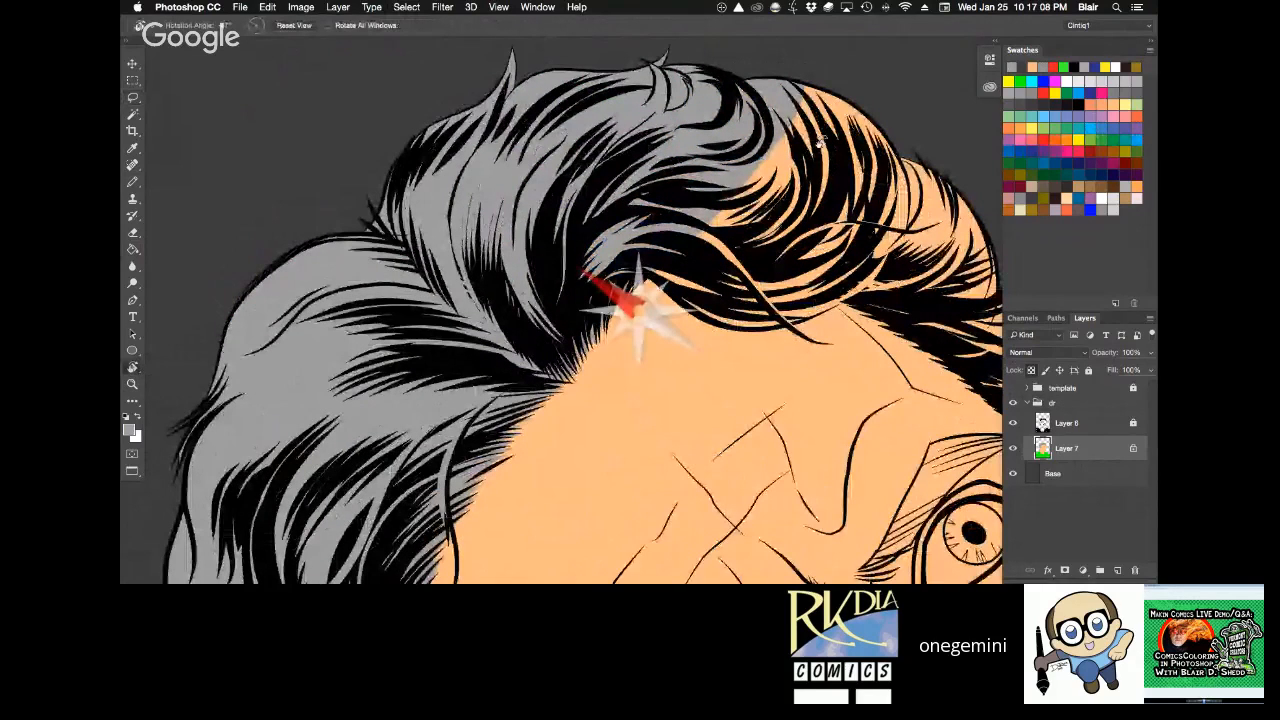
mouse_move(818, 143)
mouse_down()
mouse_move(803, 350)
mouse_move(648, 154)
mouse_up()
key(l)
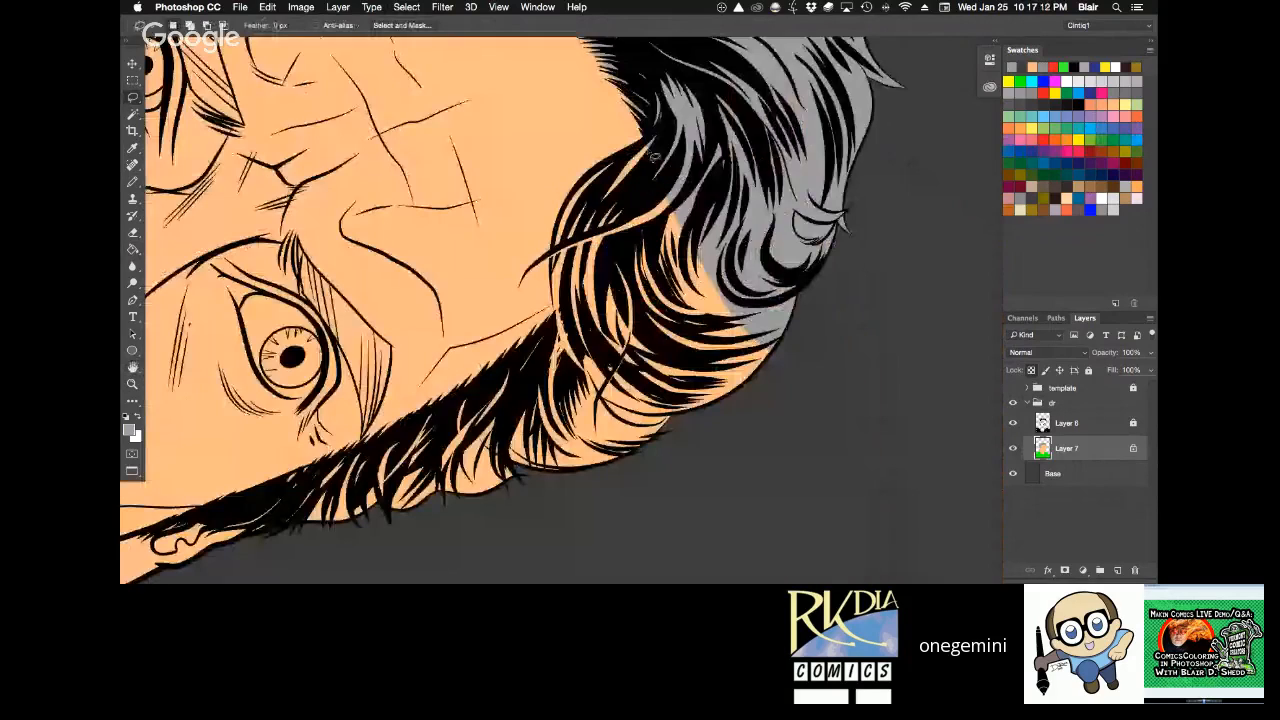
mouse_move(558, 300)
mouse_down()
mouse_move(874, 313)
mouse_move(801, 275)
mouse_move(711, 232)
mouse_up()
key(g)
click(800, 274)
Lasso the remaining side hair from the temple down toward the character's left ear, fill it with light grey, and deselect.
key(r)
key(space)
mouse_move(711, 232)
mouse_down()
mouse_move(715, 263)
mouse_move(826, 70)
mouse_up()
key(l)
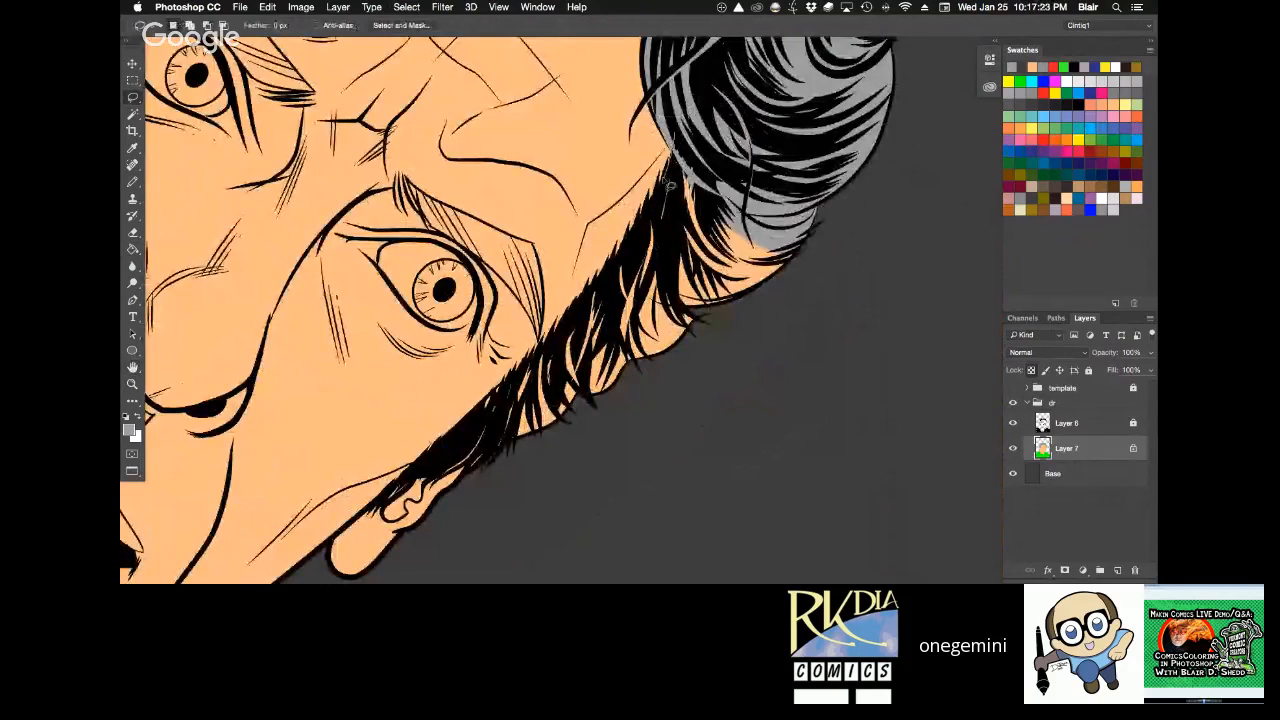
mouse_move(645, 228)
mouse_down()
mouse_move(445, 478)
mouse_move(872, 184)
mouse_up()
key(g)
click(690, 280)
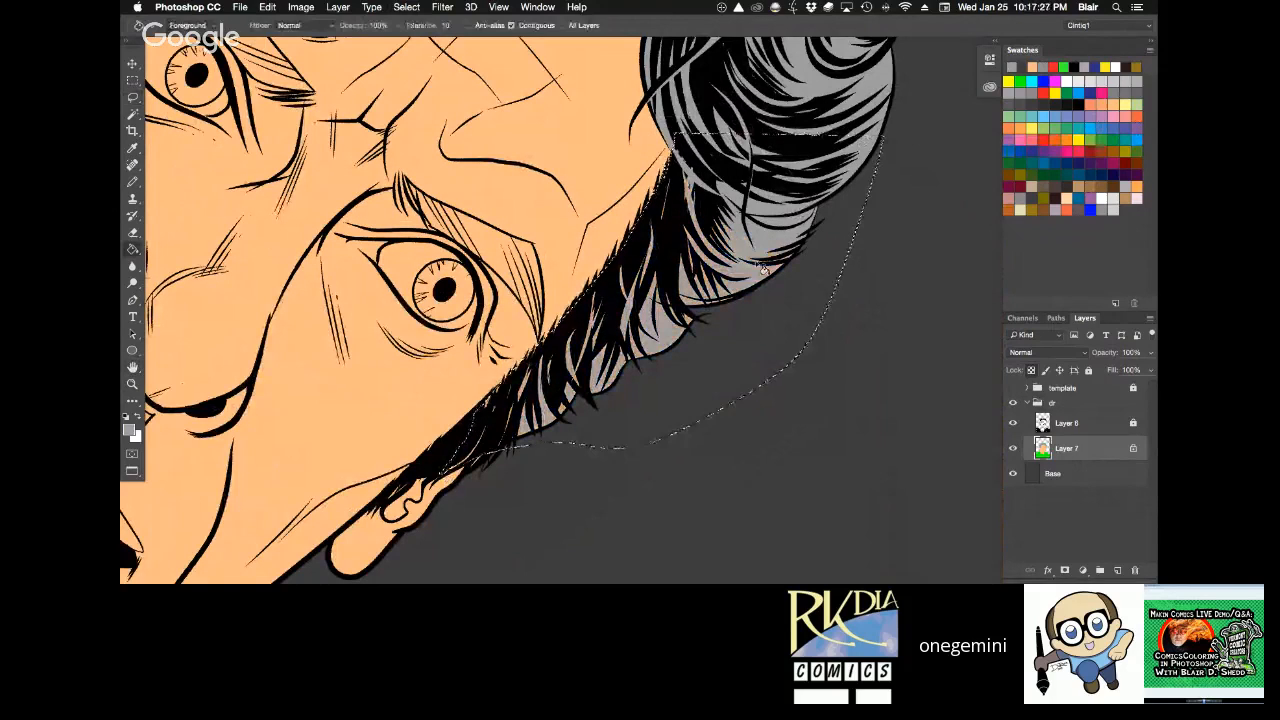
key(super+d)
Sample the skin colour and touch up the thin sliver just above the character's left ear with the Pencil tool.
key(z)
drag(428, 382, 605, 541)
key(r)
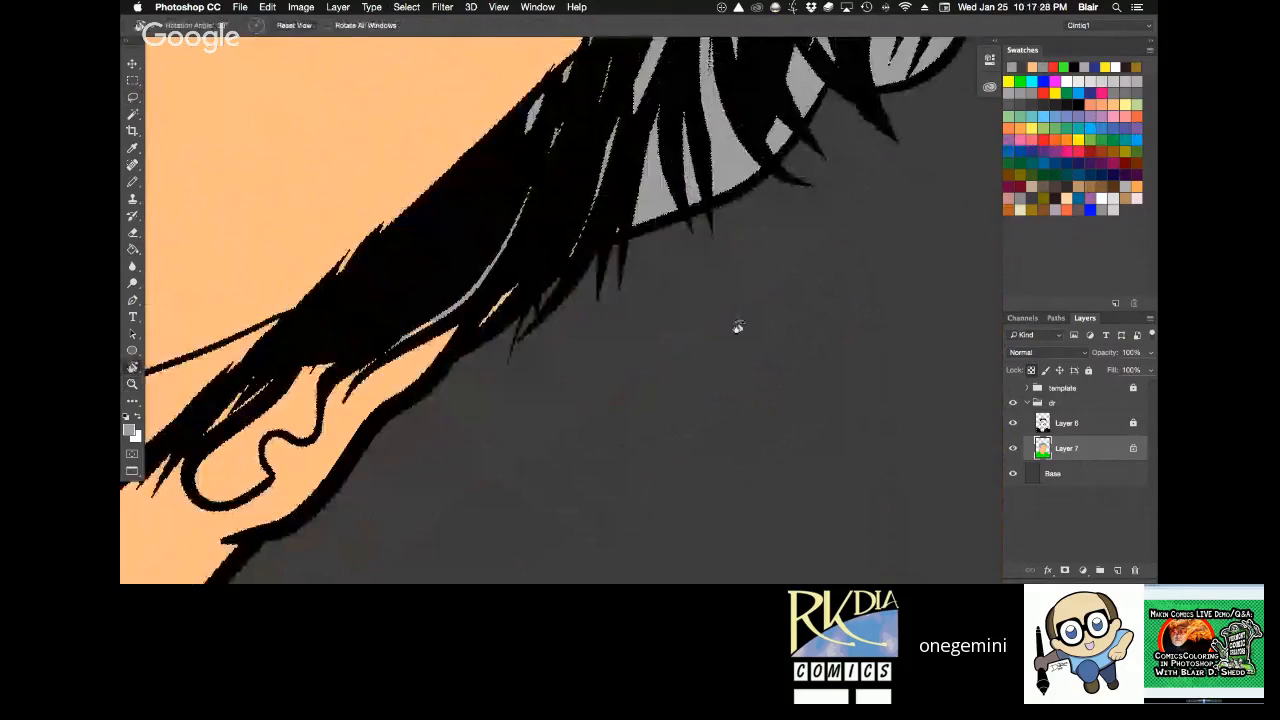
drag(738, 327, 737, 298)
key(b)
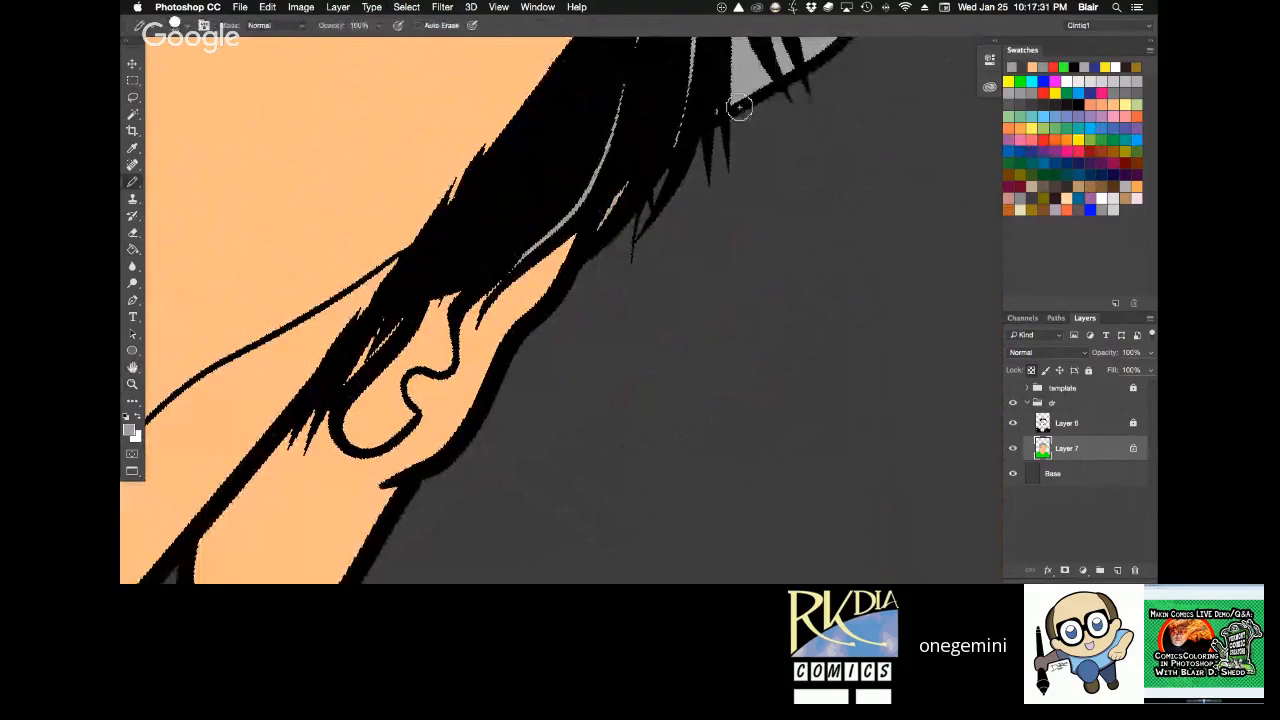
key(r)
mouse_move(823, 131)
mouse_down()
mouse_move(717, 57)
mouse_move(561, 207)
mouse_up()
key(b)
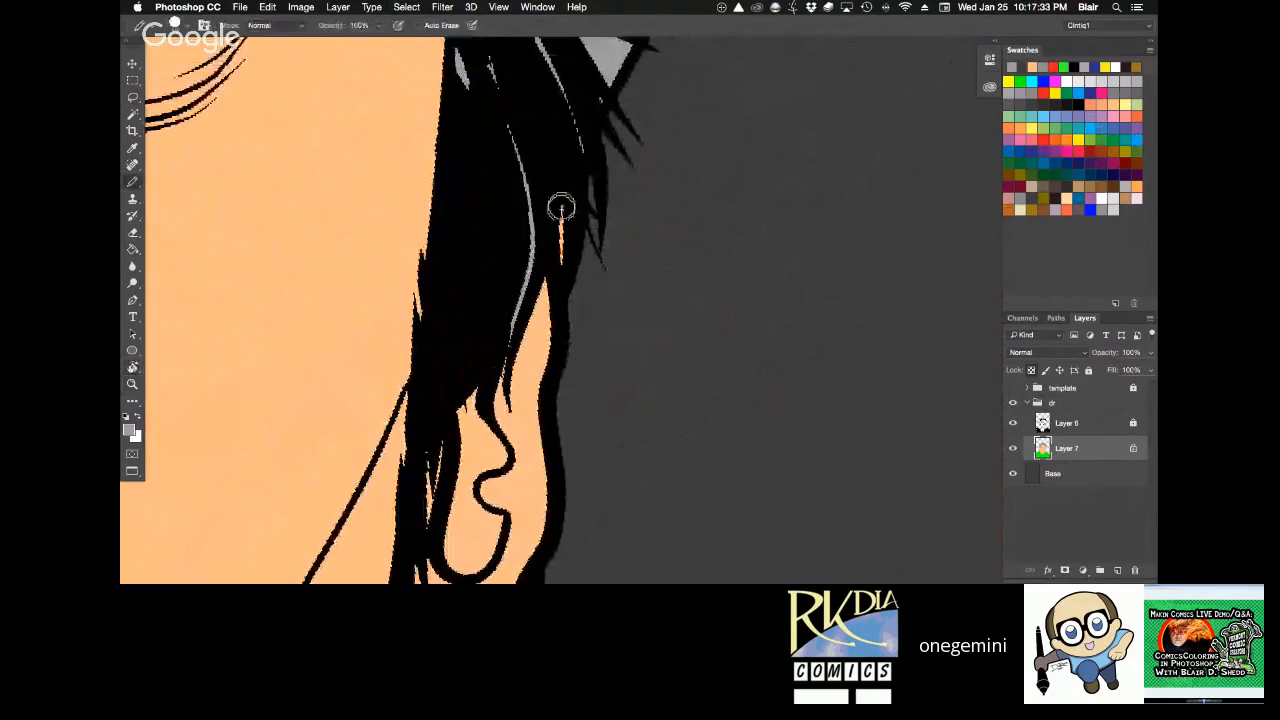
alt+click(561, 222)
click(561, 219)
Lasso the narrow strip of sideburn between the cheek and the ear and fill it with the sampled light grey hair colour.
key(z)
alt+click(651, 294)
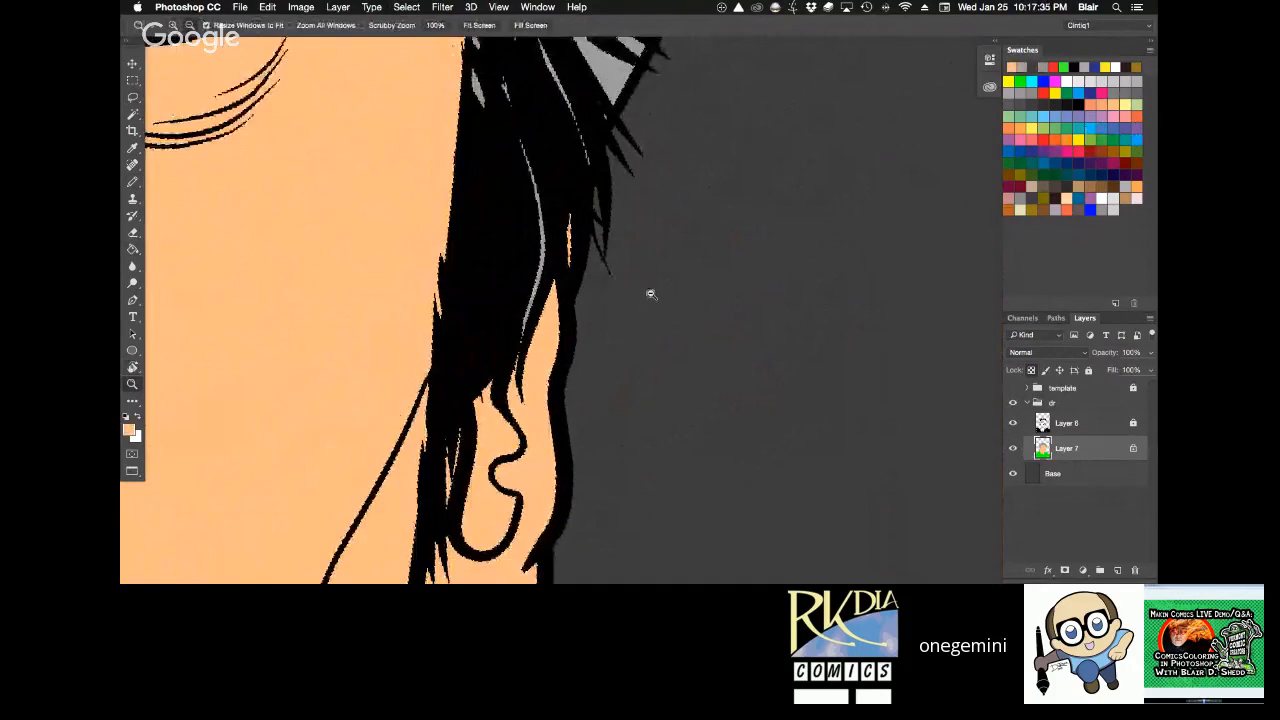
alt+click(693, 195)
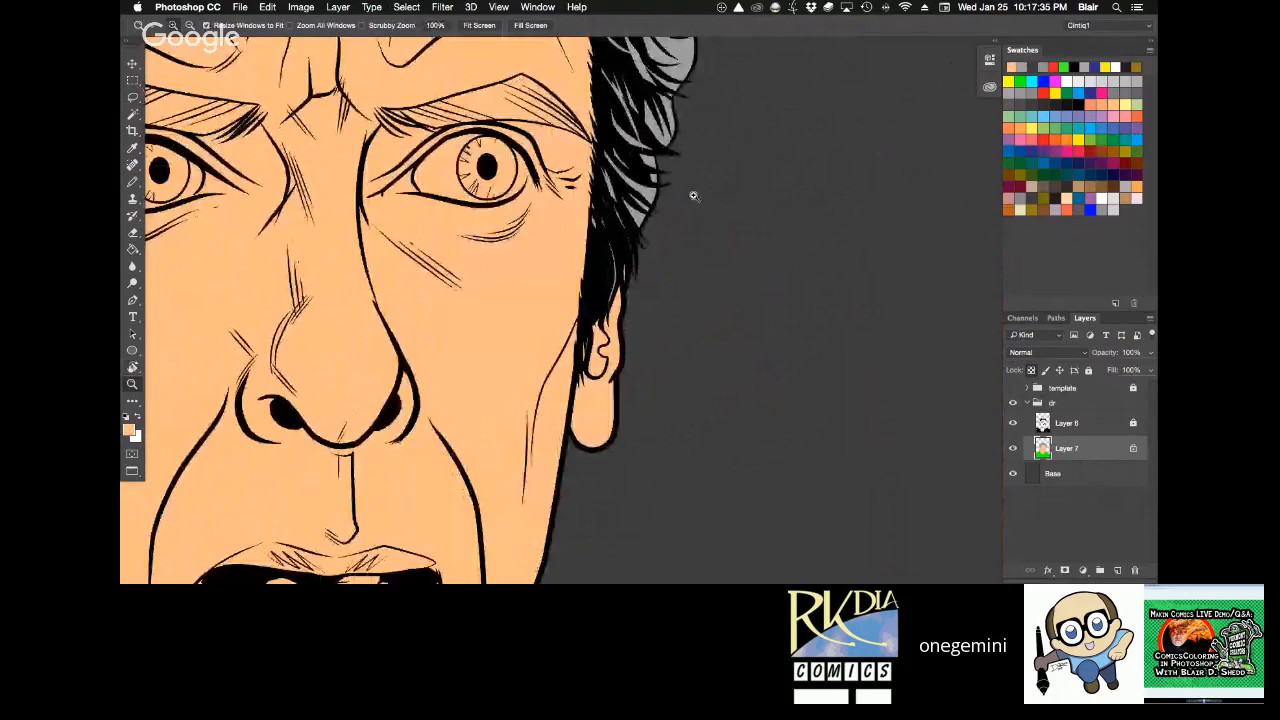
click(648, 255)
key(l)
mouse_move(536, 374)
mouse_down()
mouse_move(544, 272)
mouse_move(550, 360)
mouse_move(529, 370)
mouse_move(531, 352)
mouse_move(547, 354)
mouse_move(545, 385)
mouse_up()
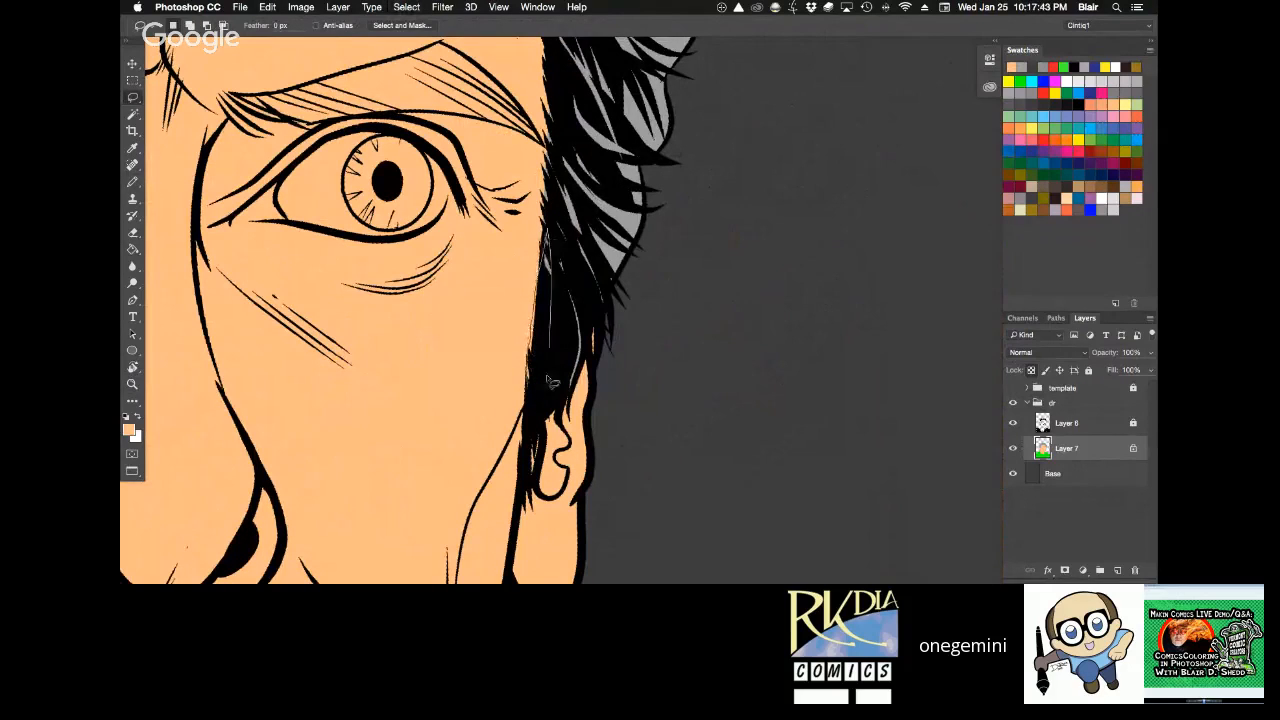
key(g)
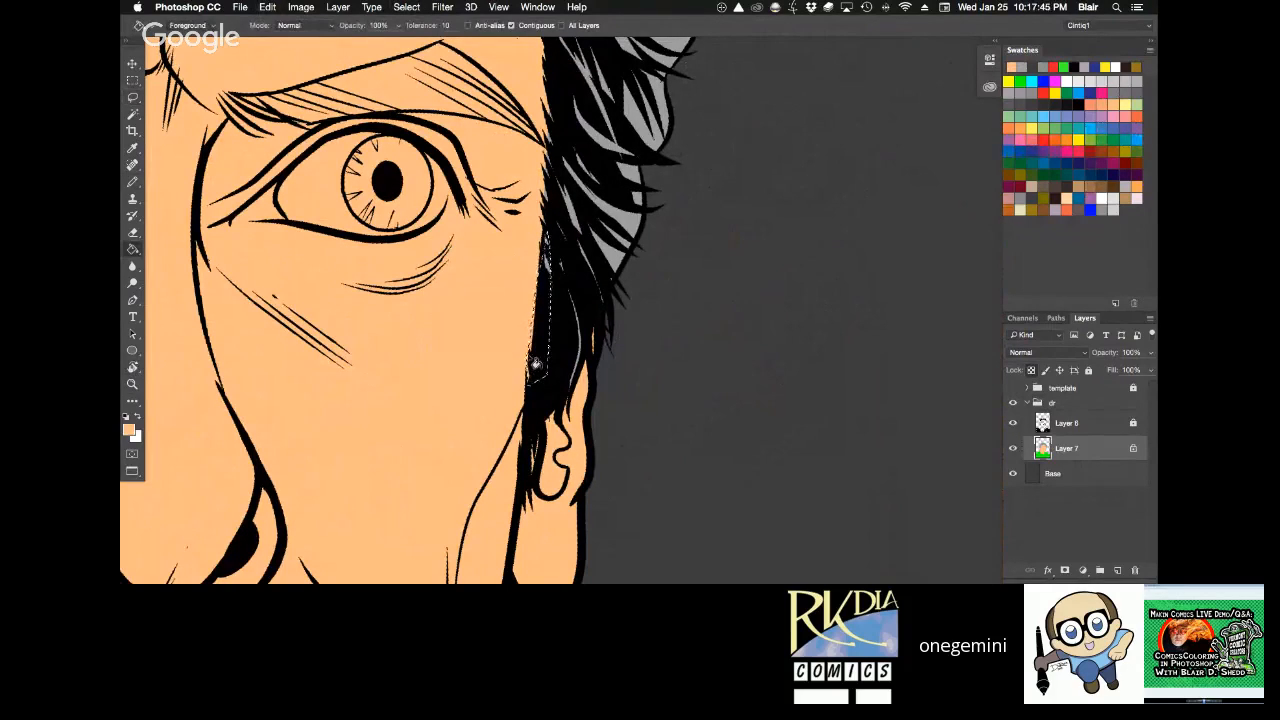
key(b)
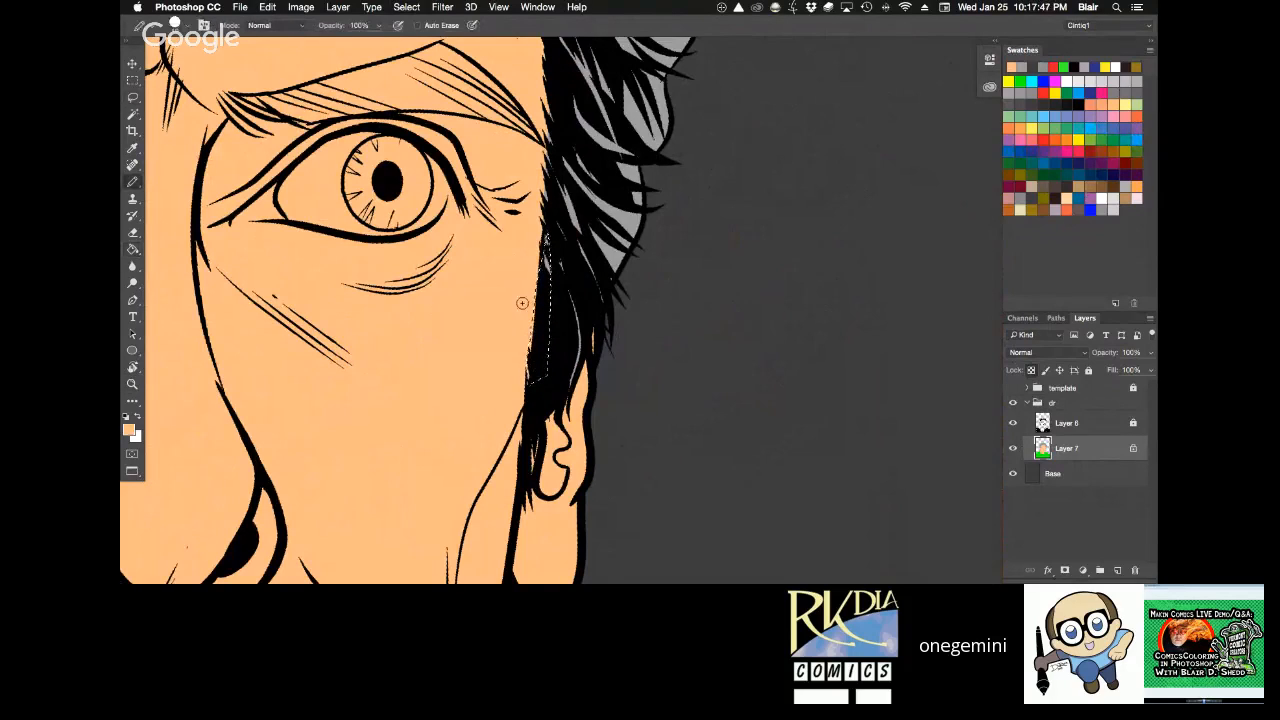
key(z)
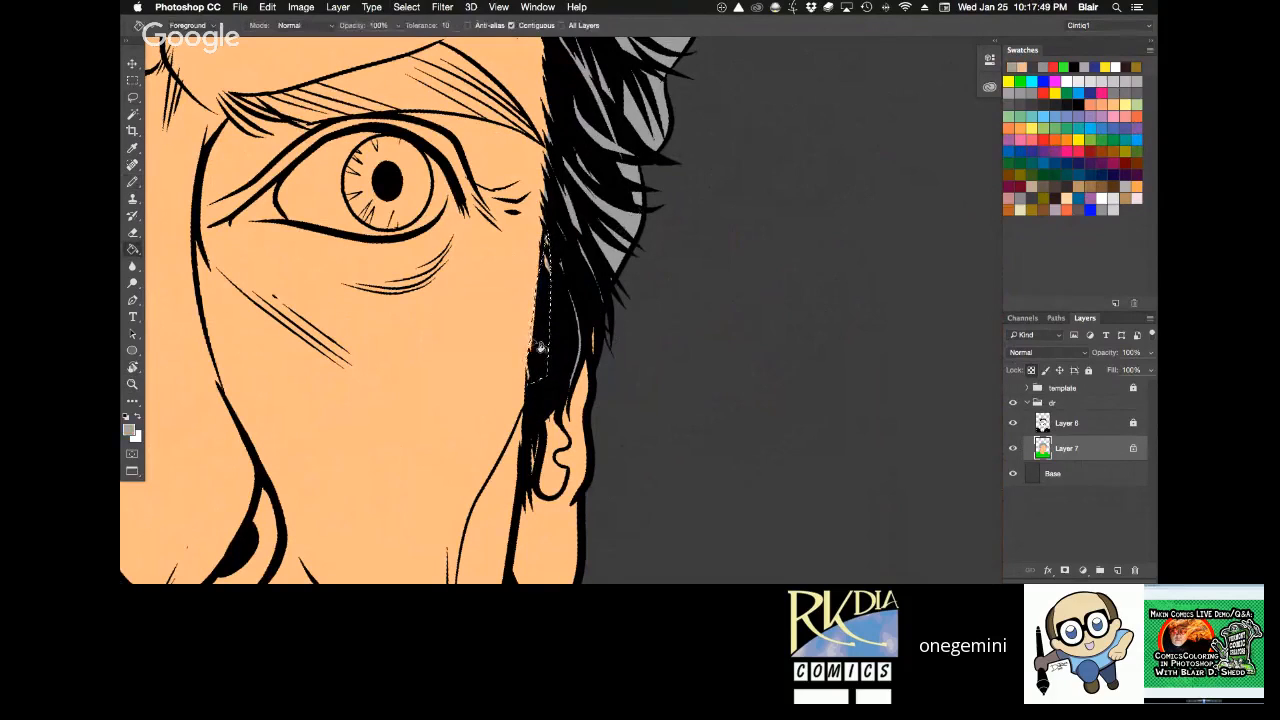
Hide the Layer 6 inks and fill the stray skin-coloured patch inside the hair above the forehead with light grey.
alt+click(692, 204)
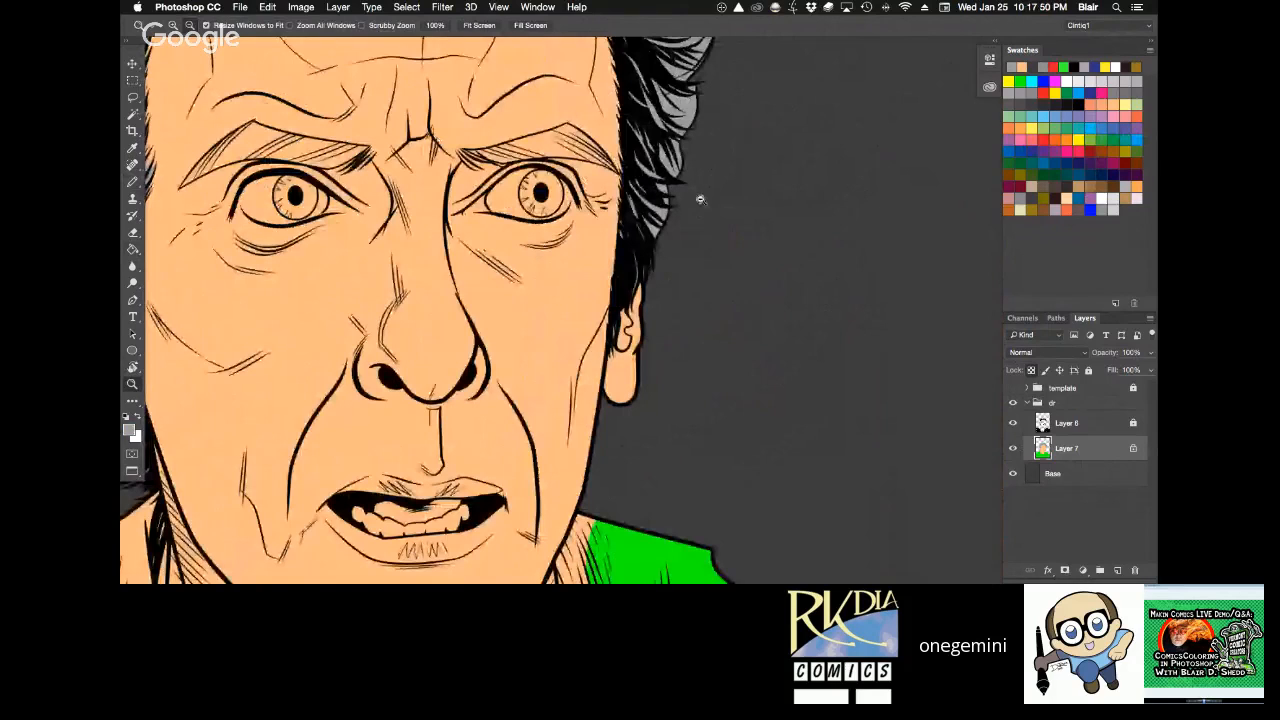
alt+click(700, 200)
key(h)
drag(716, 156, 694, 260)
click(1013, 423)
key(z)
drag(442, 64, 545, 134)
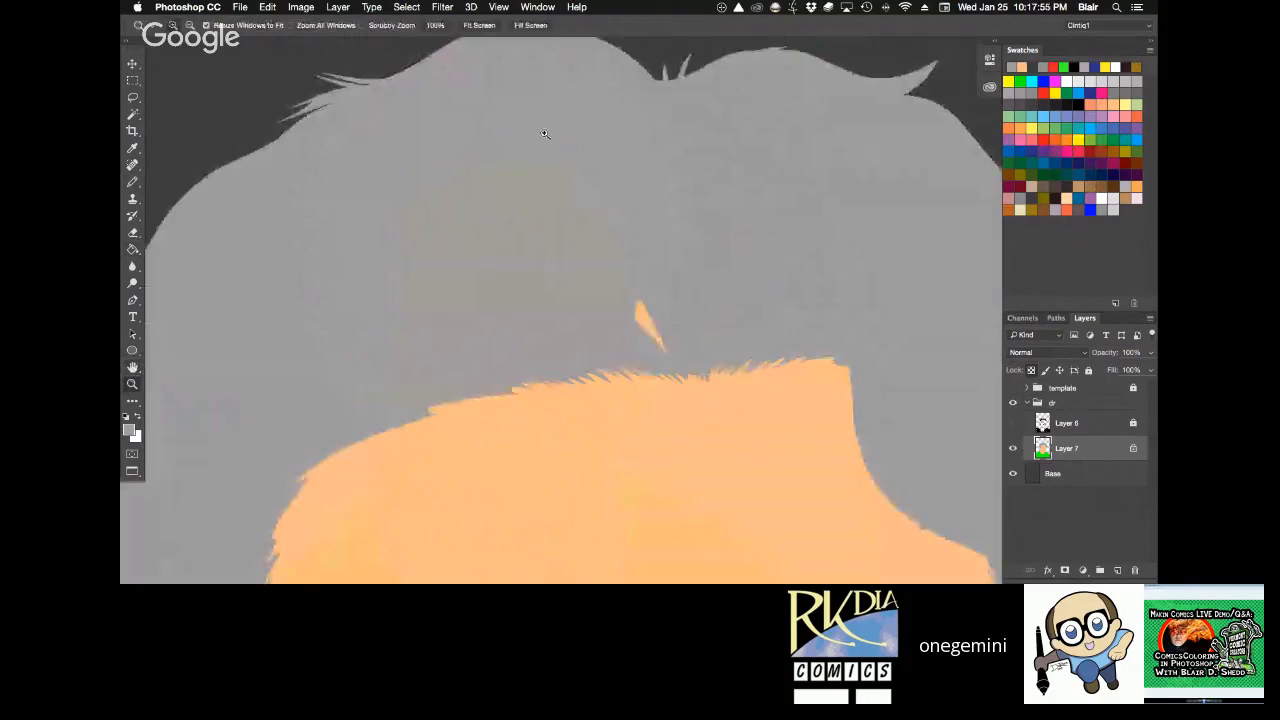
key(g)
click(638, 308)
Check the outer edge of the hair flats for missed spots and show the Layer 6 inks again.
key(space)
mouse_move(356, 345)
mouse_down()
mouse_move(389, 329)
mouse_move(520, 130)
mouse_up()
mouse_move(250, 430)
mouse_down()
mouse_move(389, 274)
mouse_move(392, 226)
mouse_up()
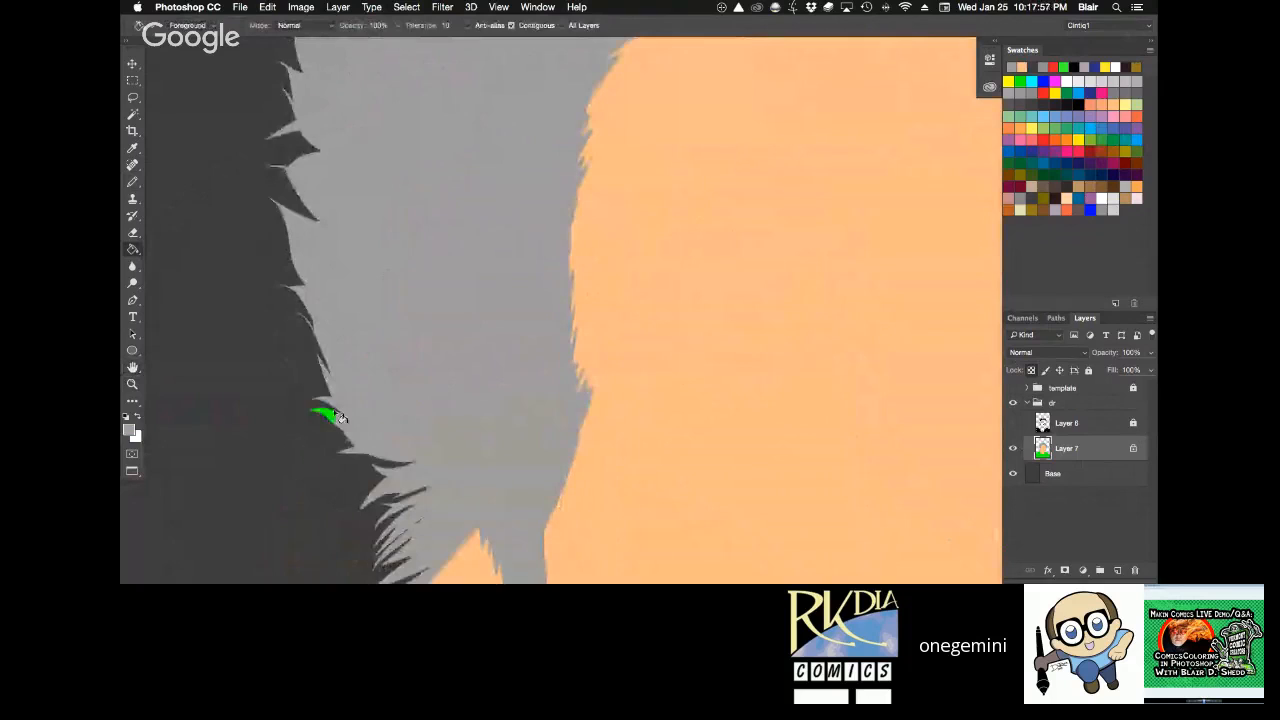
key(super+0)
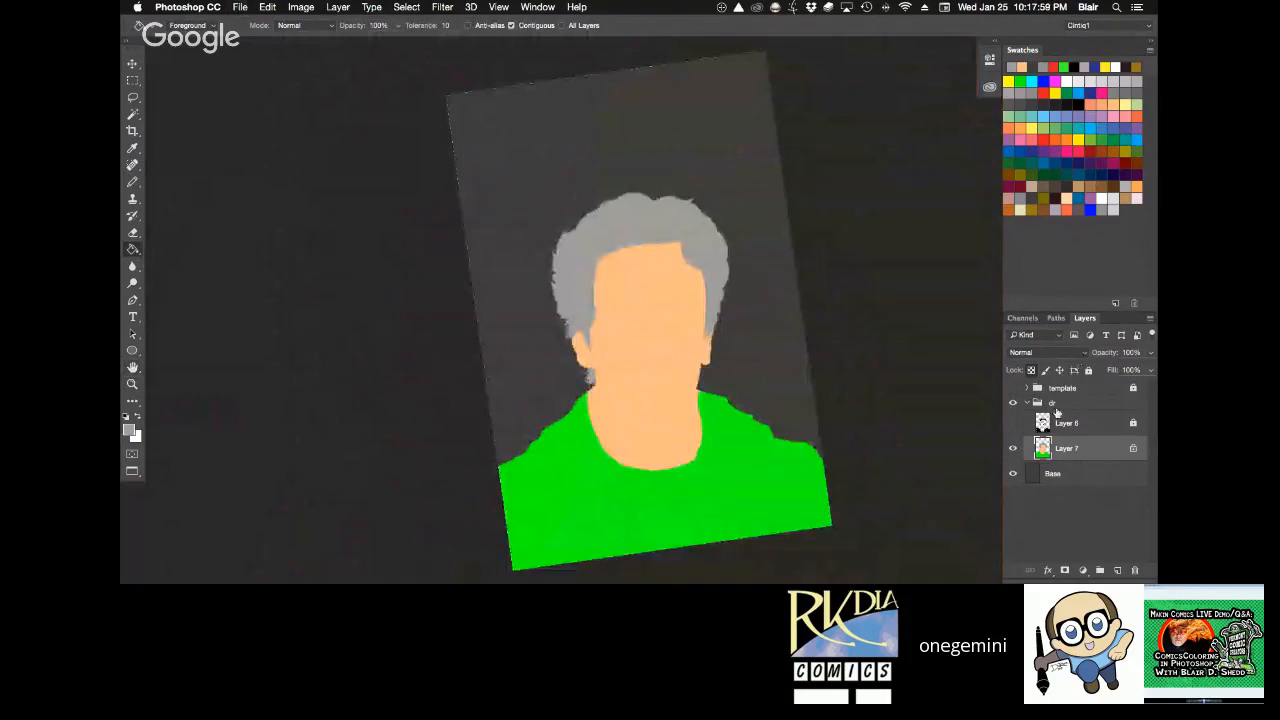
click(1013, 423)
Lasso the main shape of the eyebrow over the character's left eye and fill it with the light grey hair colour.
key(z)
drag(705, 388, 715, 410)
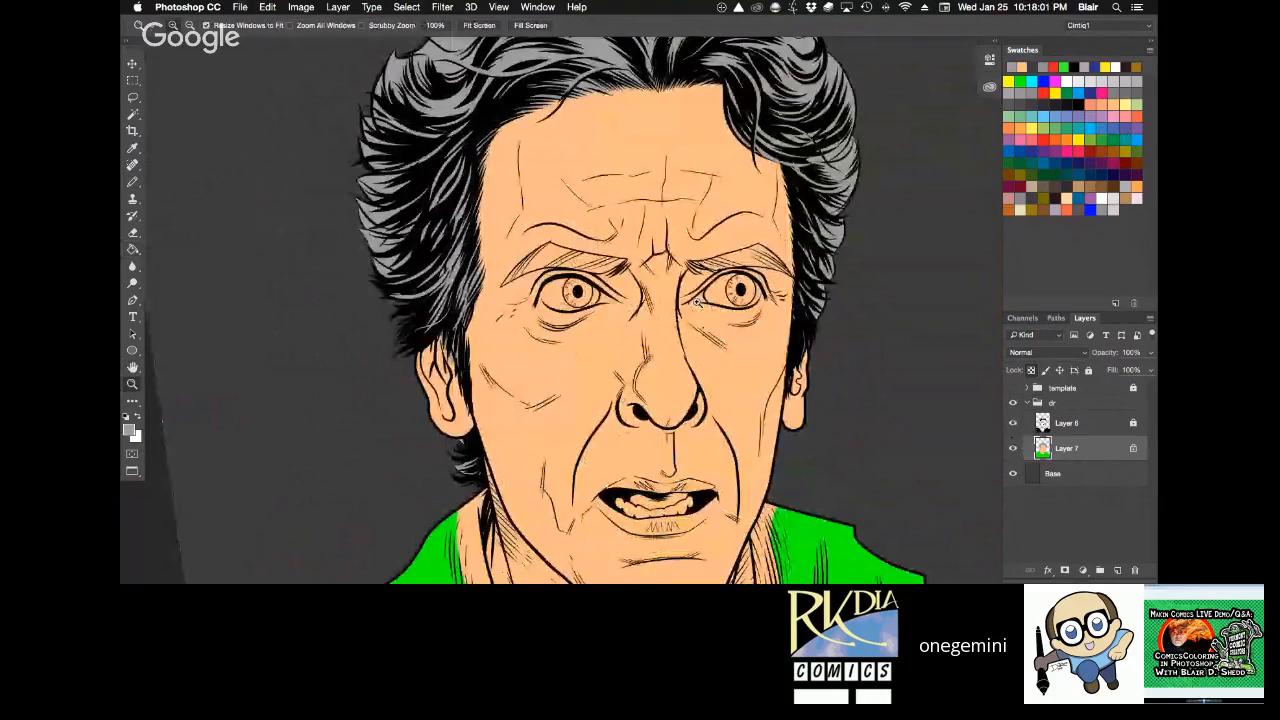
drag(697, 302, 665, 407)
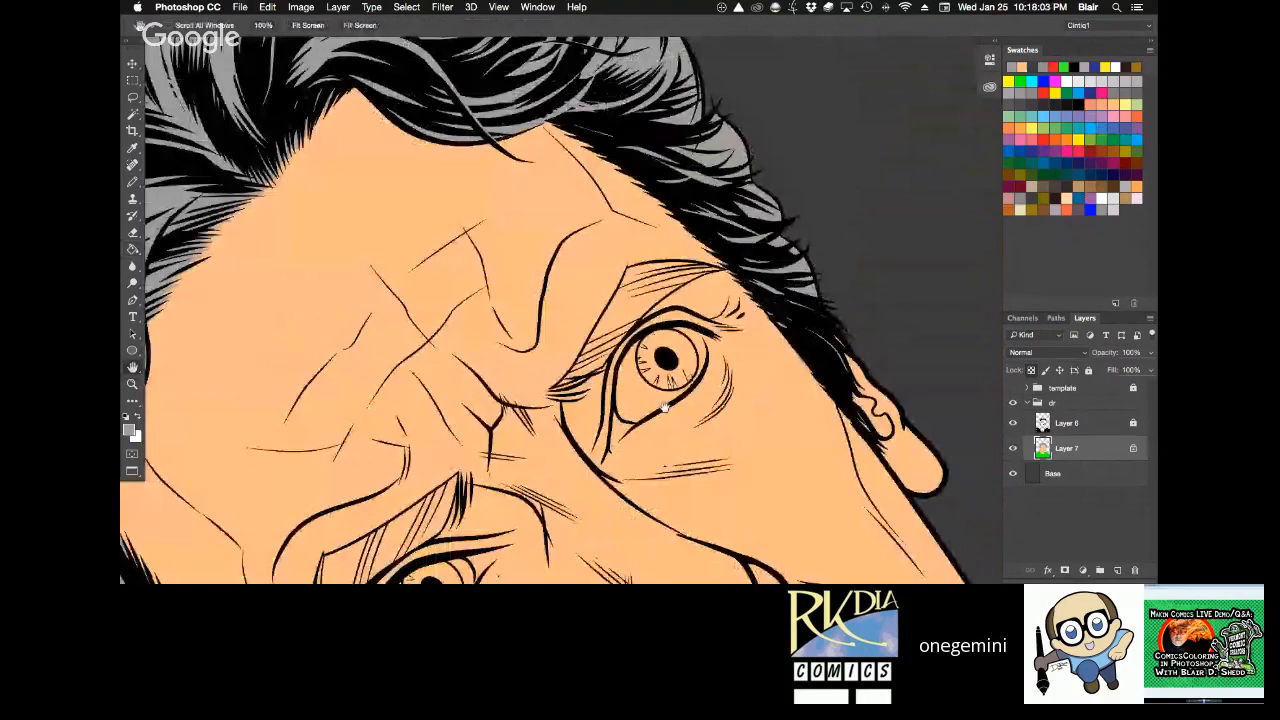
scroll(665, 407, up, 3)
key(l)
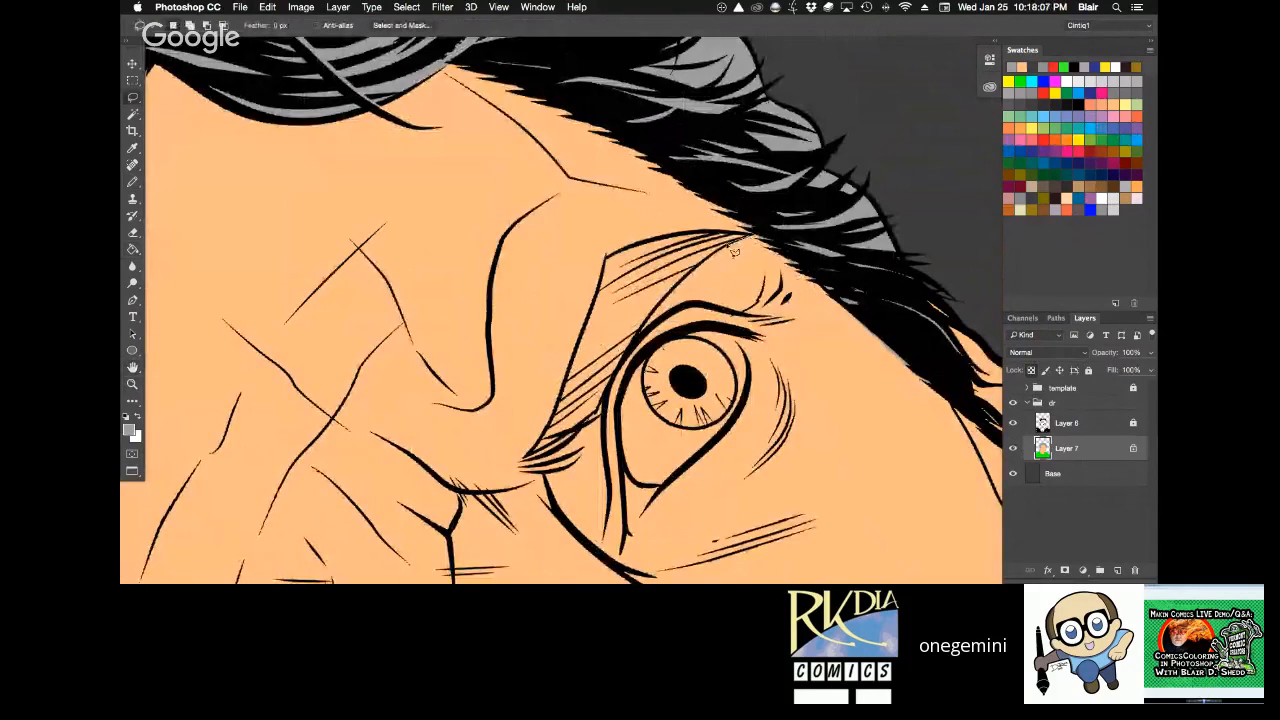
mouse_move(731, 249)
mouse_down()
mouse_move(649, 326)
mouse_move(587, 436)
mouse_move(529, 460)
mouse_move(555, 430)
mouse_move(613, 265)
mouse_move(672, 238)
mouse_move(758, 241)
mouse_up()
key(alt+BackSpace)
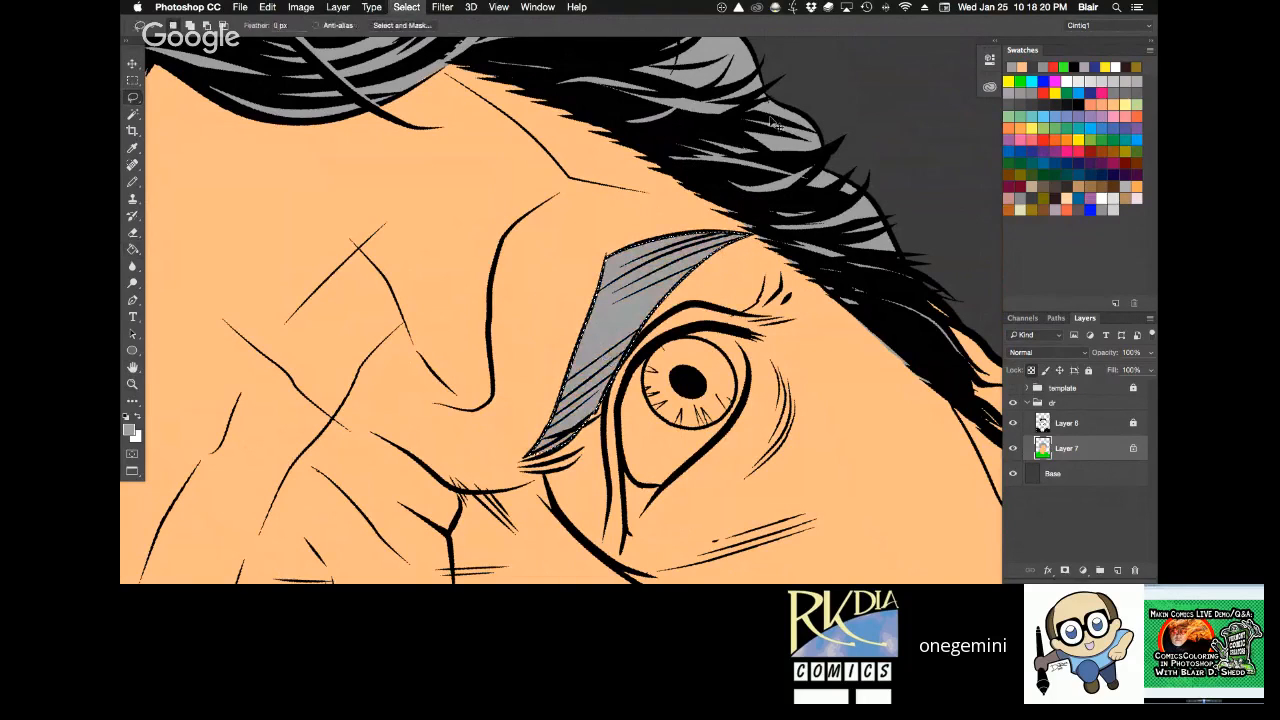
Lasso the loose strands at the inner end of the left eyebrow, fill them with light grey, and deselect.
key(r)
mouse_move(772, 122)
mouse_down()
mouse_move(880, 240)
mouse_move(832, 262)
mouse_move(836, 290)
mouse_up()
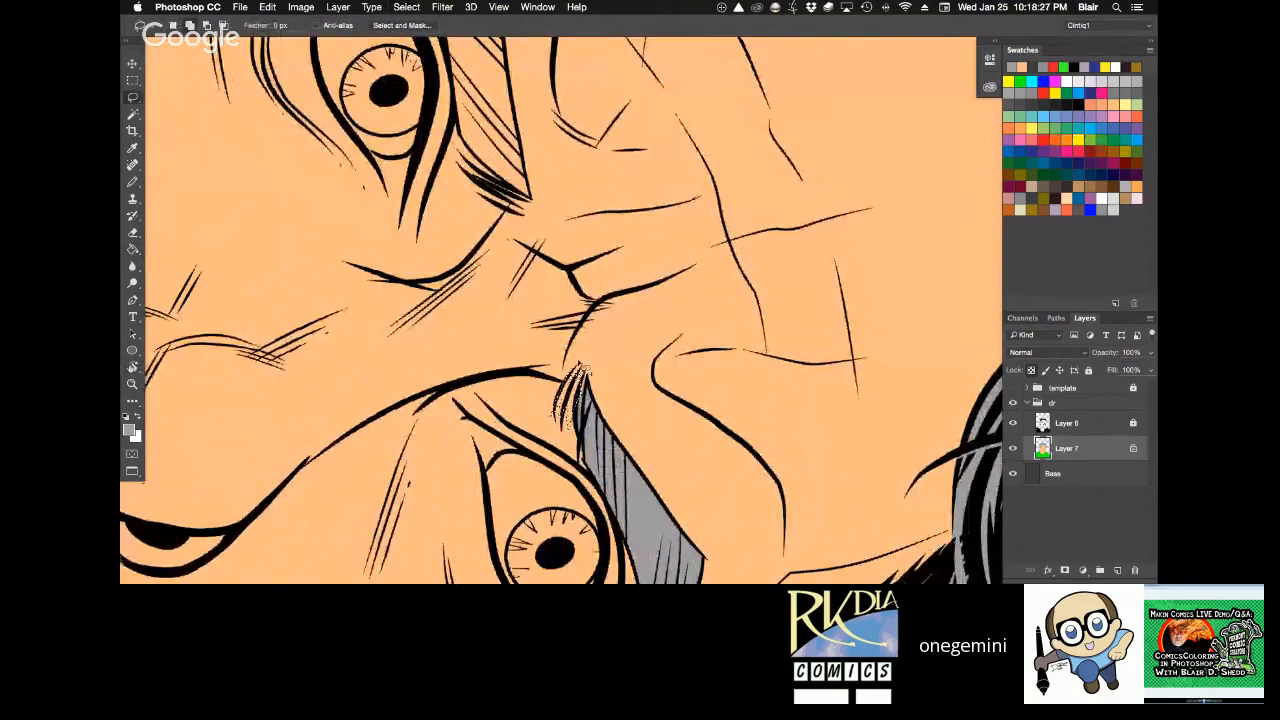
key(g)
click(574, 403)
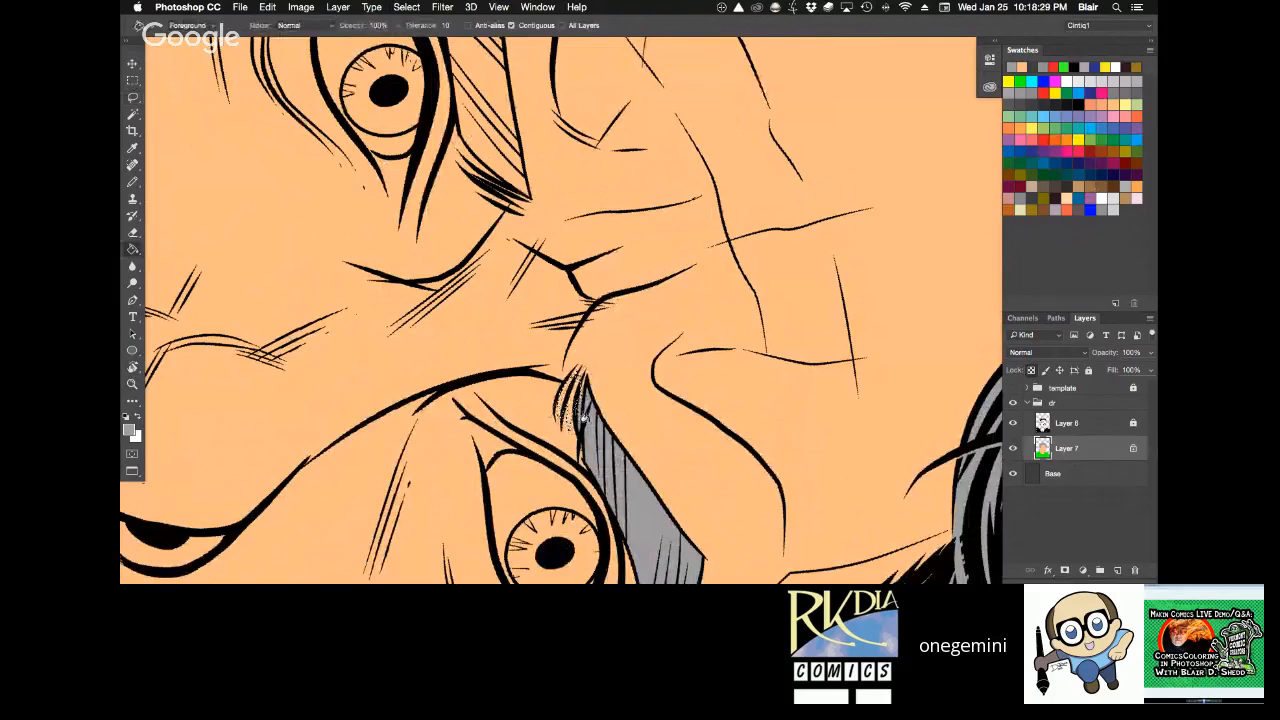
key(super+d)
Lasso the main shape of the eyebrow over the character's right eye and fill it with the light grey.
key(r)
drag(782, 249, 546, 201)
key(space)
drag(570, 448, 670, 227)
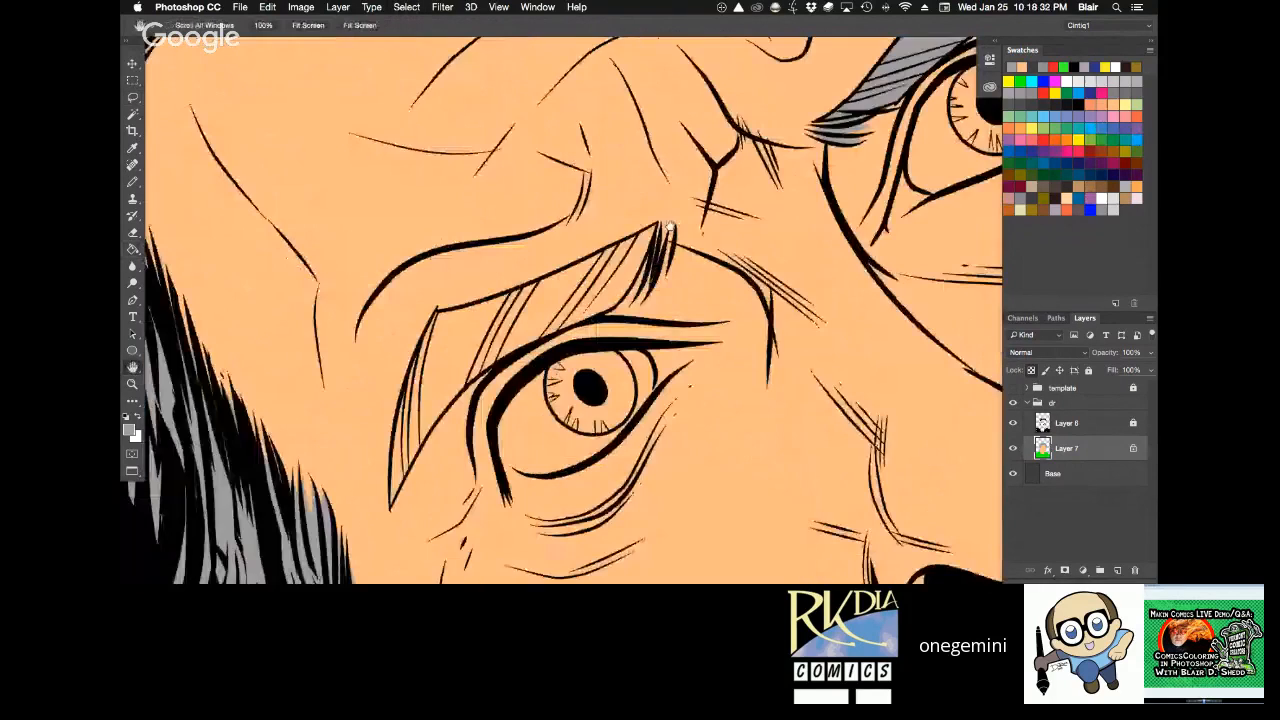
key(l)
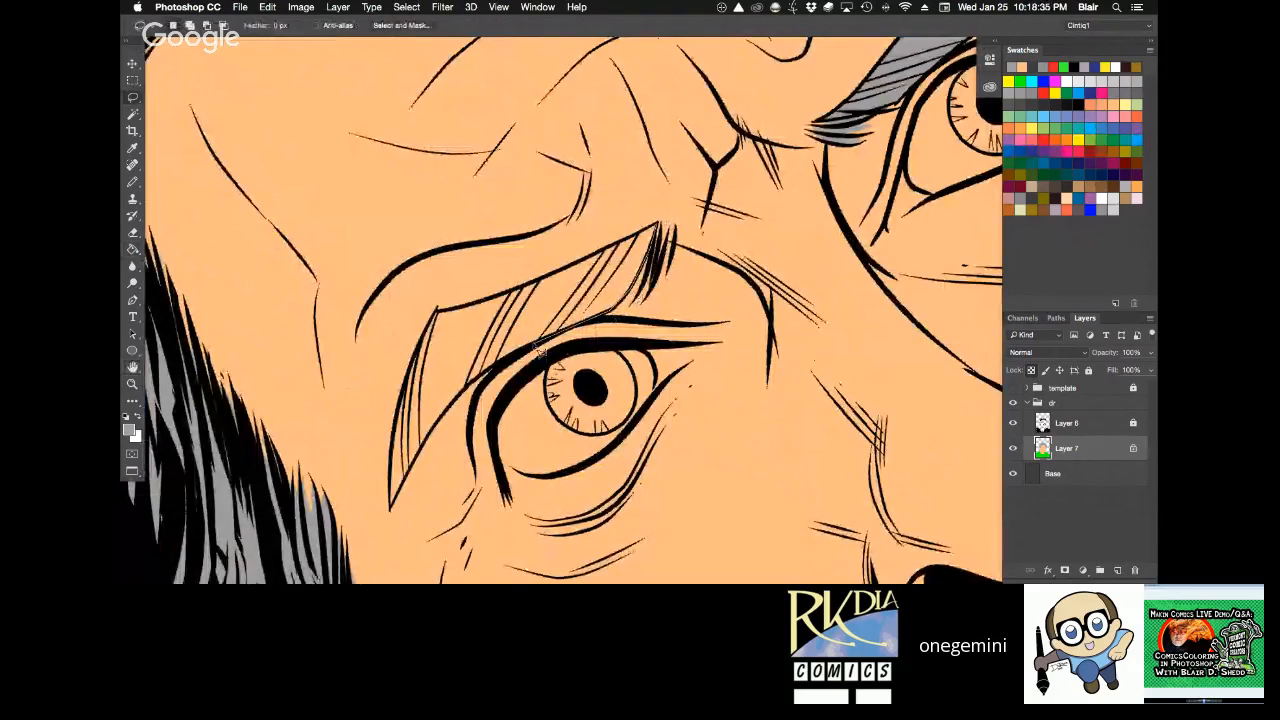
mouse_move(487, 376)
mouse_down()
mouse_move(395, 515)
mouse_move(411, 378)
mouse_move(443, 320)
mouse_move(665, 230)
mouse_move(652, 241)
mouse_move(843, 210)
mouse_up()
key(alt+BackSpace)
key(r)
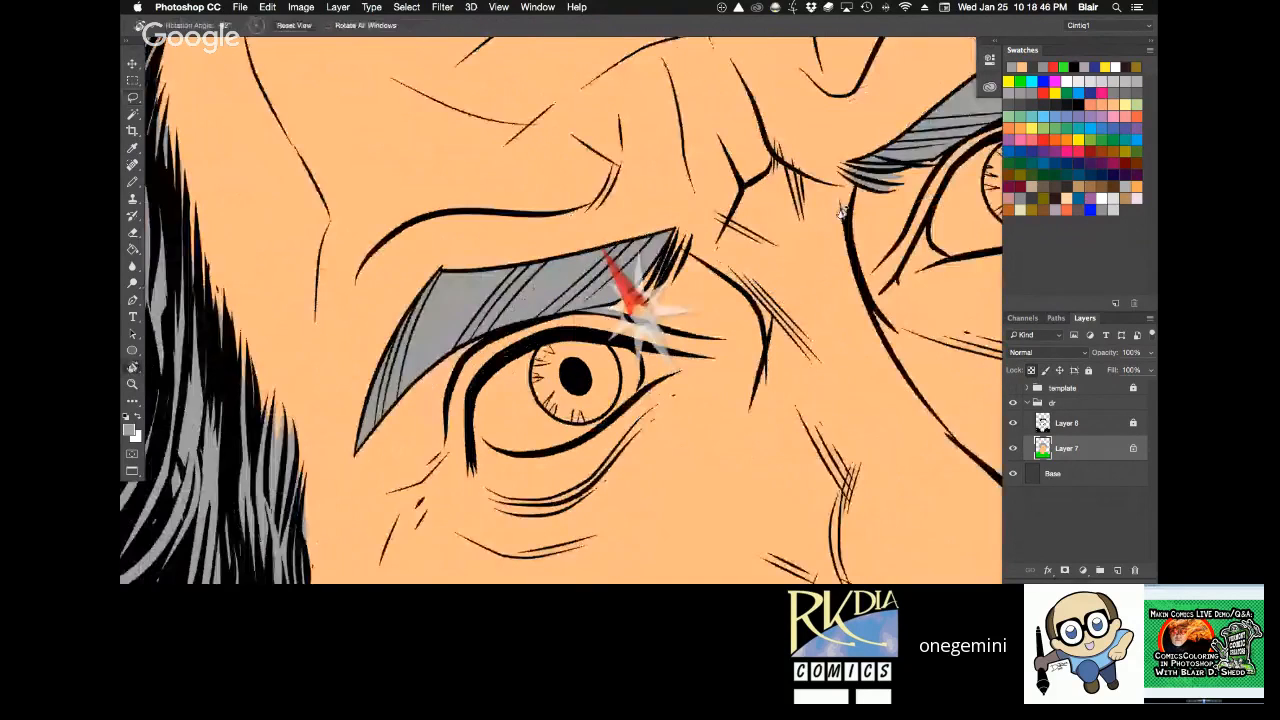
key(z)
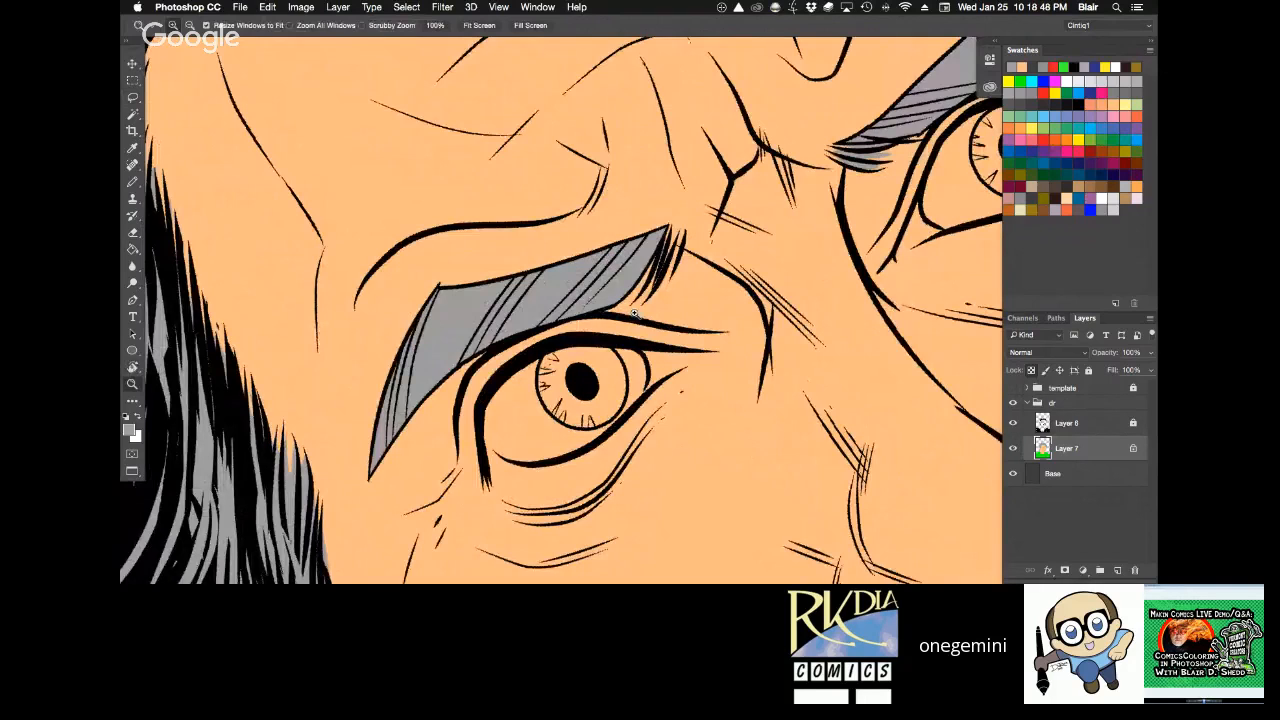
click(634, 314)
key(b)
key(space)
drag(579, 218, 597, 240)
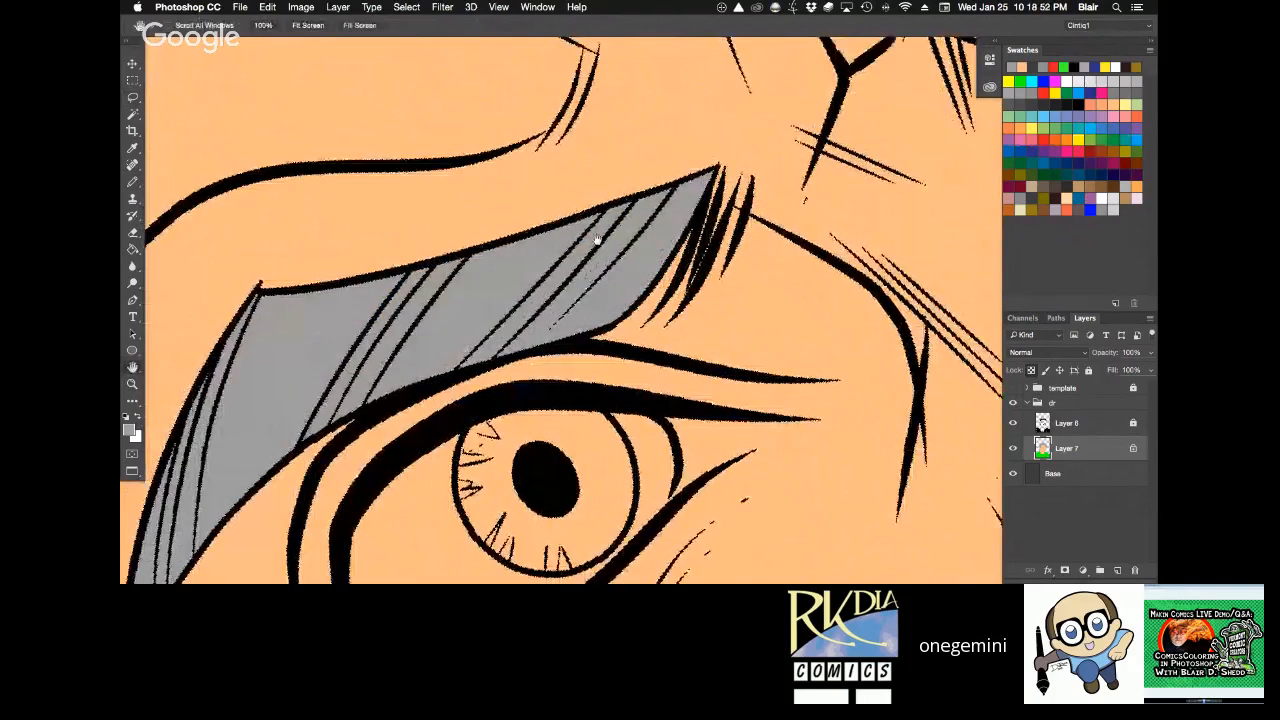
key(l)
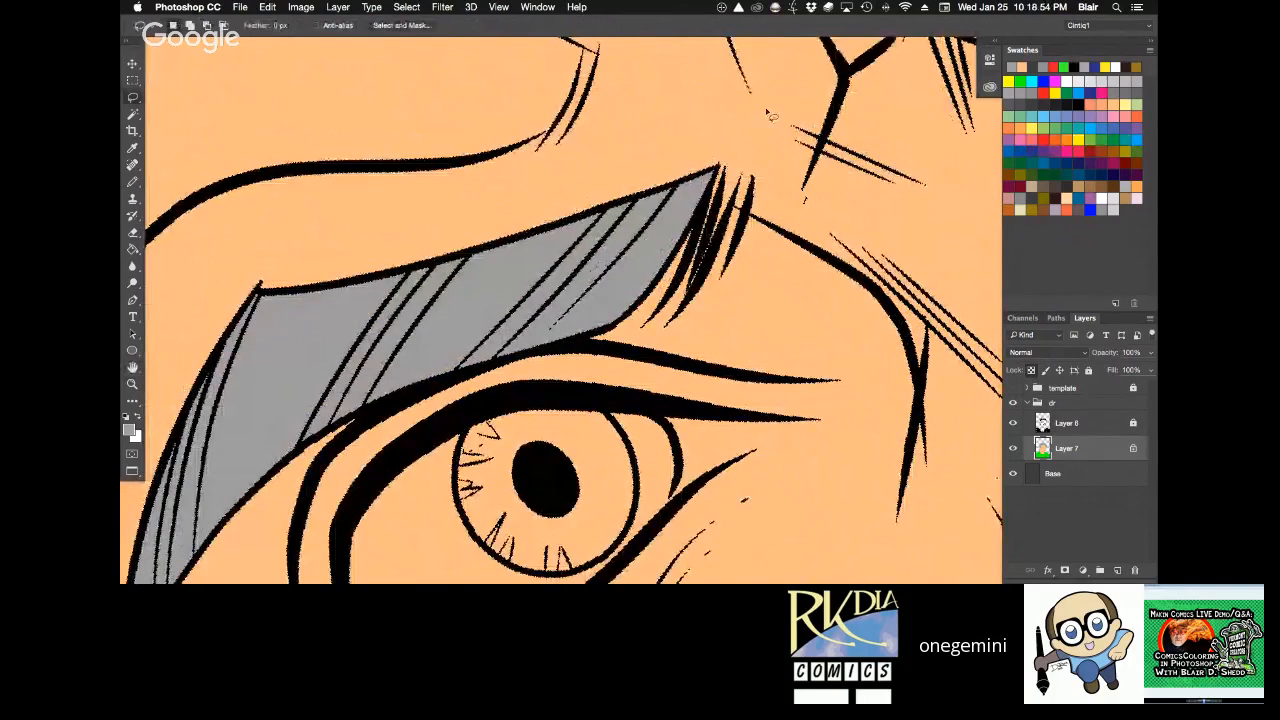
mouse_move(795, 127)
mouse_down()
mouse_move(833, 352)
mouse_move(905, 572)
mouse_move(932, 365)
mouse_move(863, 322)
mouse_move(942, 265)
mouse_move(890, 250)
mouse_move(946, 203)
mouse_move(846, 214)
mouse_move(930, 124)
mouse_move(877, 140)
mouse_move(845, 82)
mouse_move(705, 73)
mouse_move(798, 123)
mouse_up()
click(825, 453)
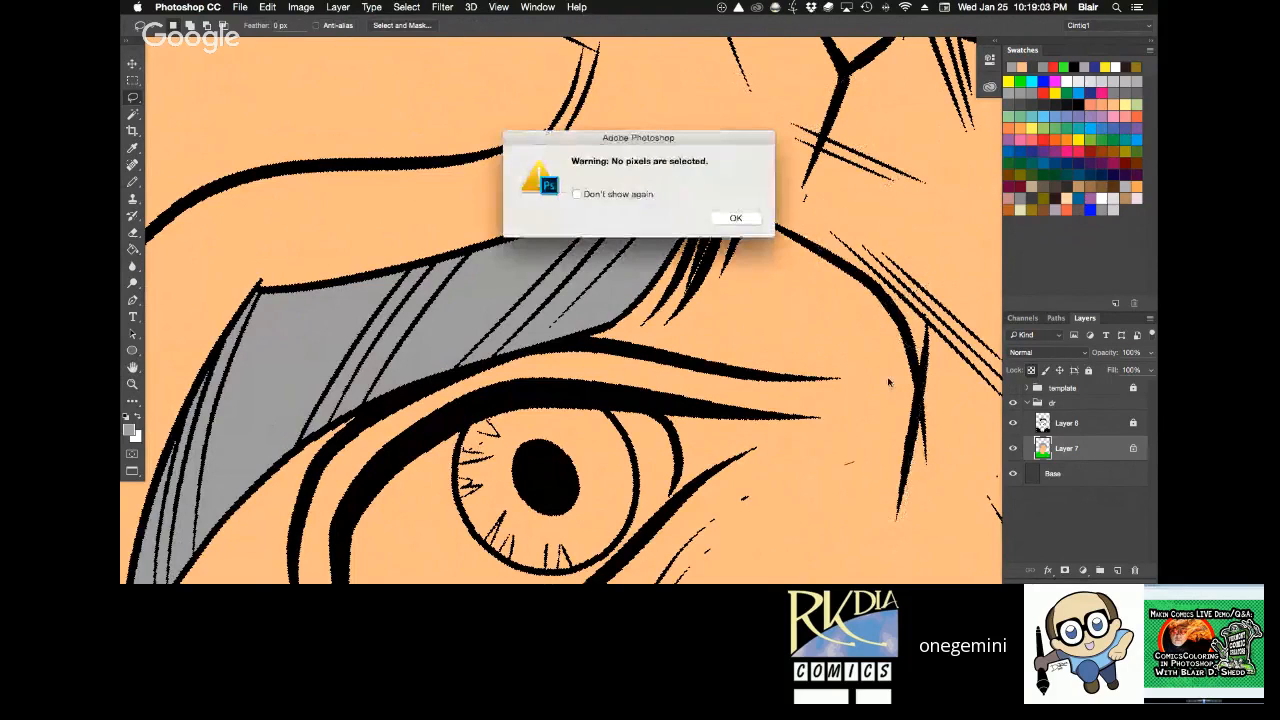
key(Return)
Choose the pale cream swatch as the foreground colour for the eyes.
key(z)
alt+click(872, 328)
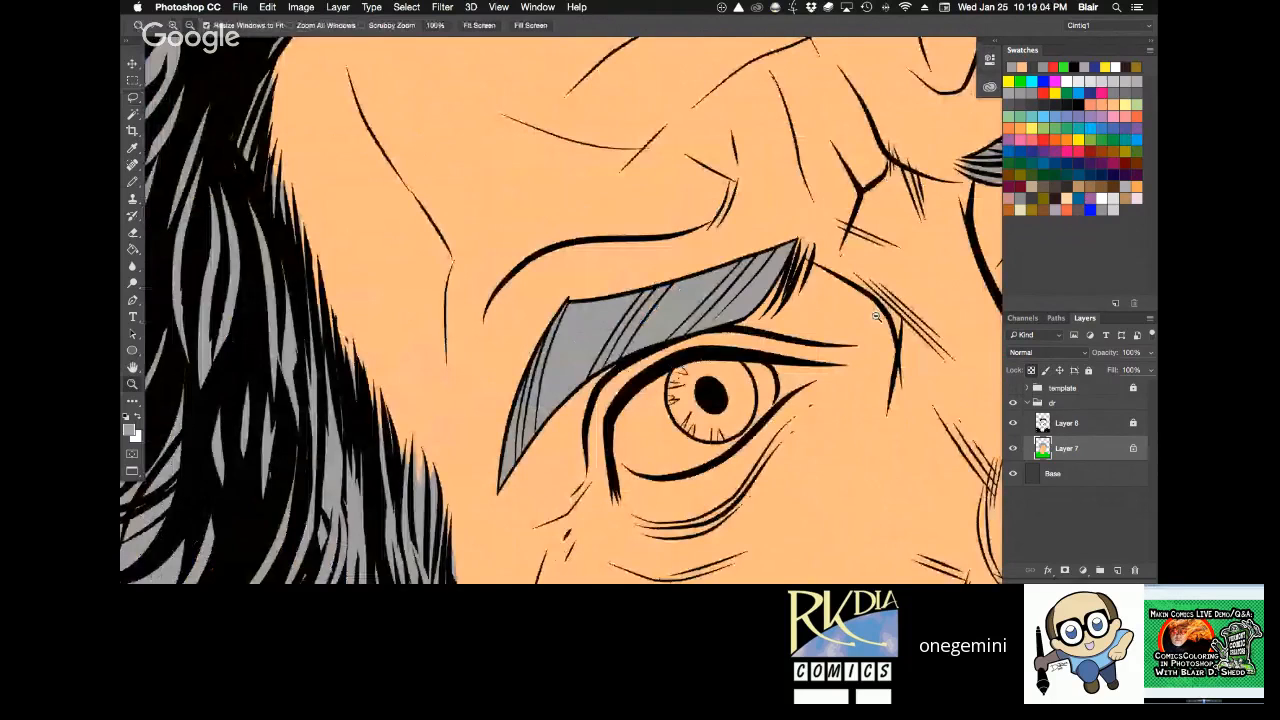
alt+click(876, 316)
drag(826, 334, 845, 497)
click(1020, 210)
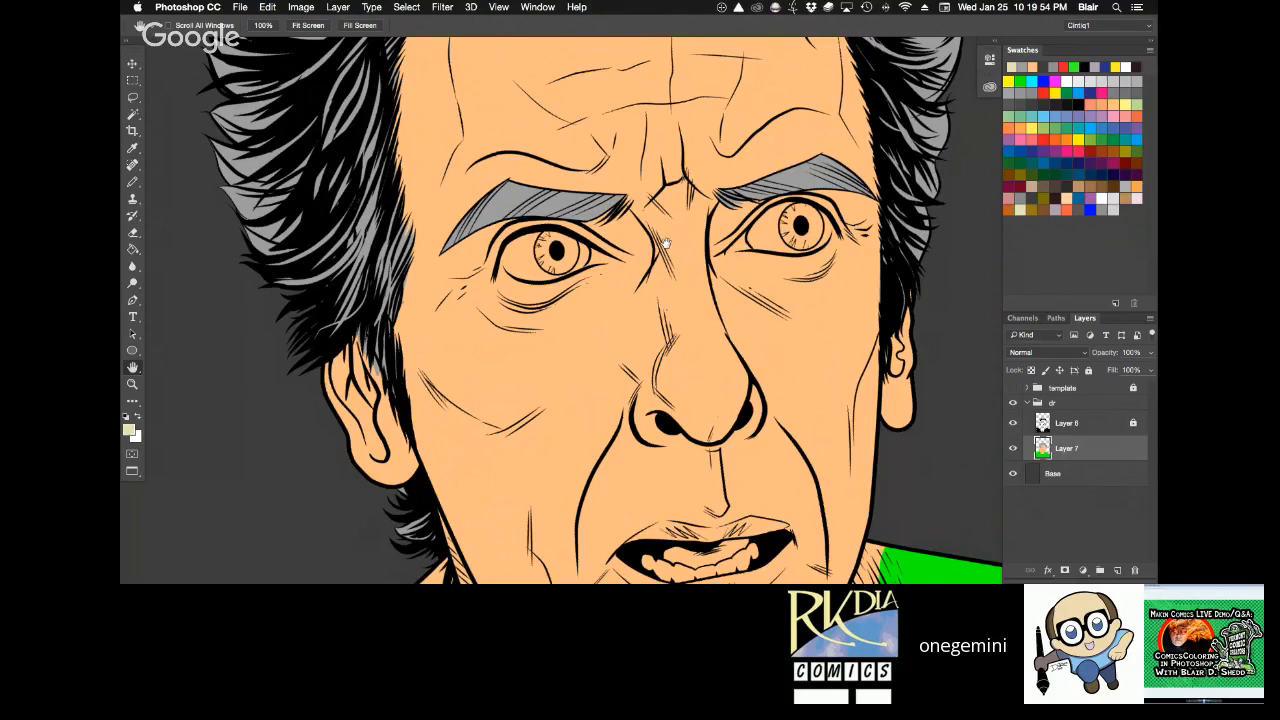
Lasso the loose strands at the inner end of the eyebrow over the character's right eye.
scroll(666, 250, up, 5)
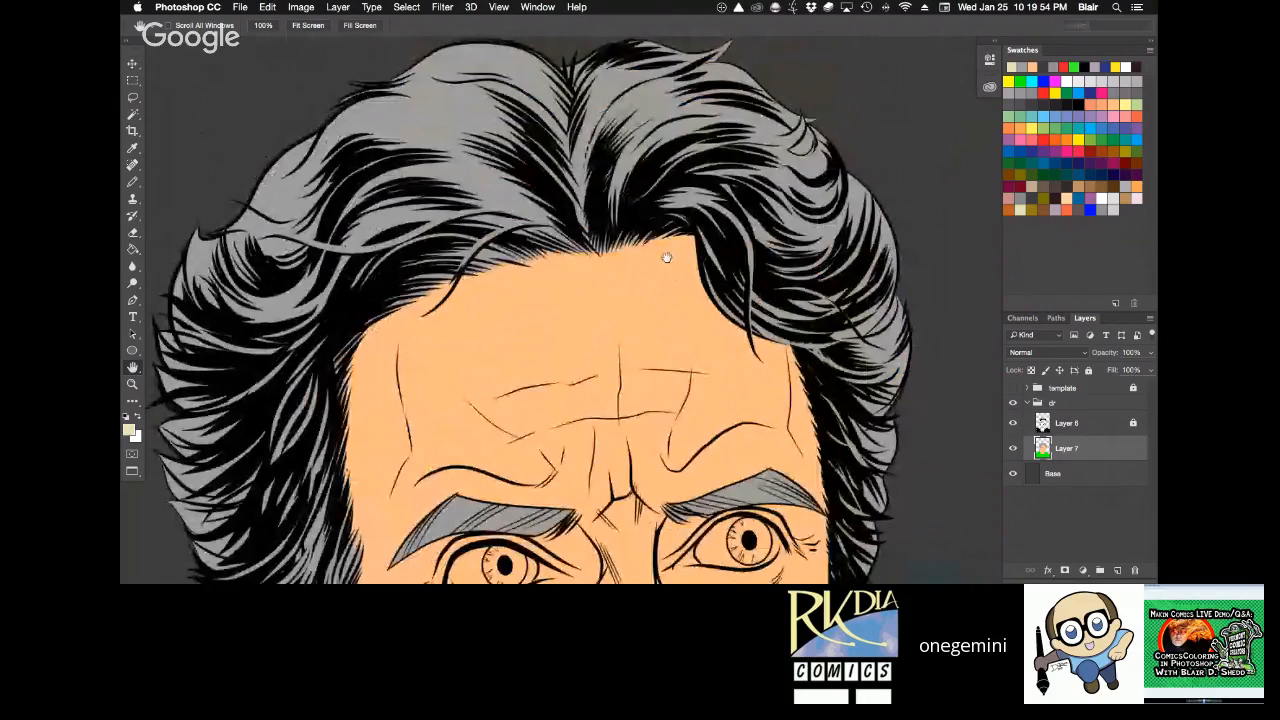
key(super+plus)
drag(608, 449, 592, 233)
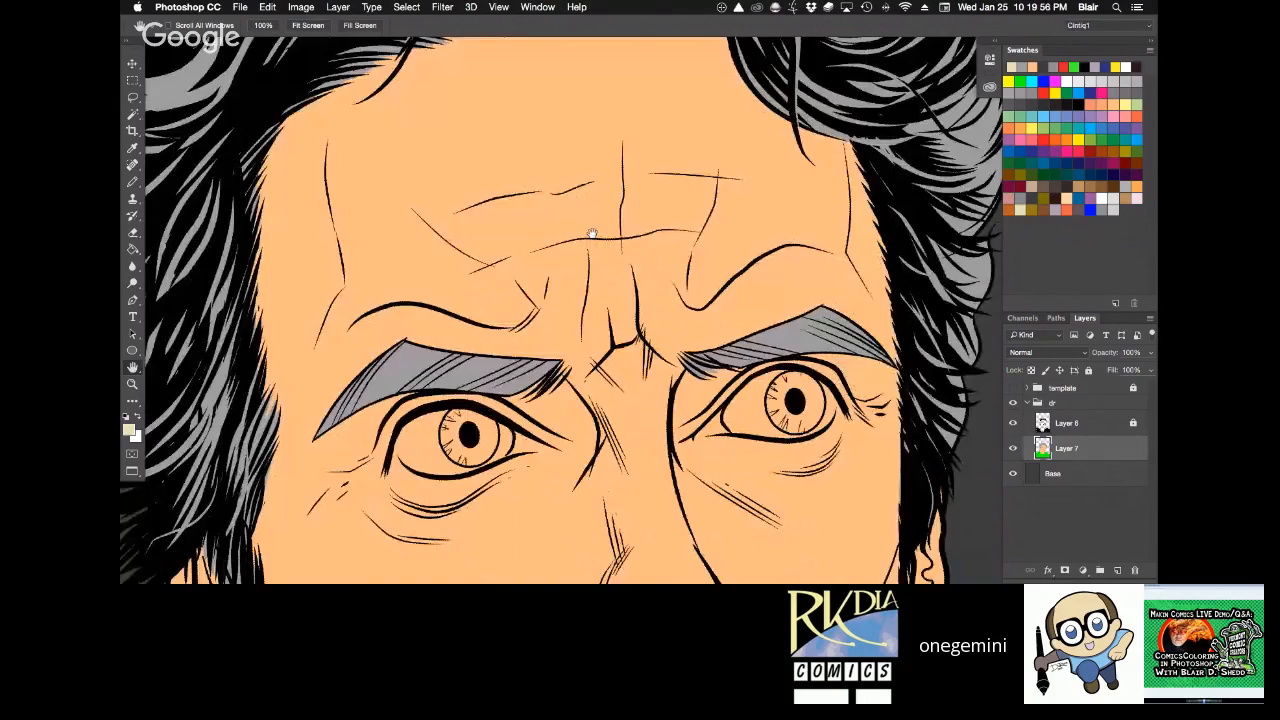
mouse_move(488, 460)
mouse_down()
mouse_move(616, 274)
mouse_move(570, 338)
mouse_move(494, 394)
mouse_move(598, 300)
mouse_up()
key(l)
Try filling the selected eyebrow strands with pale cream, and undo back to the active selection.
key(alt+BackSpace)
key(super+d)
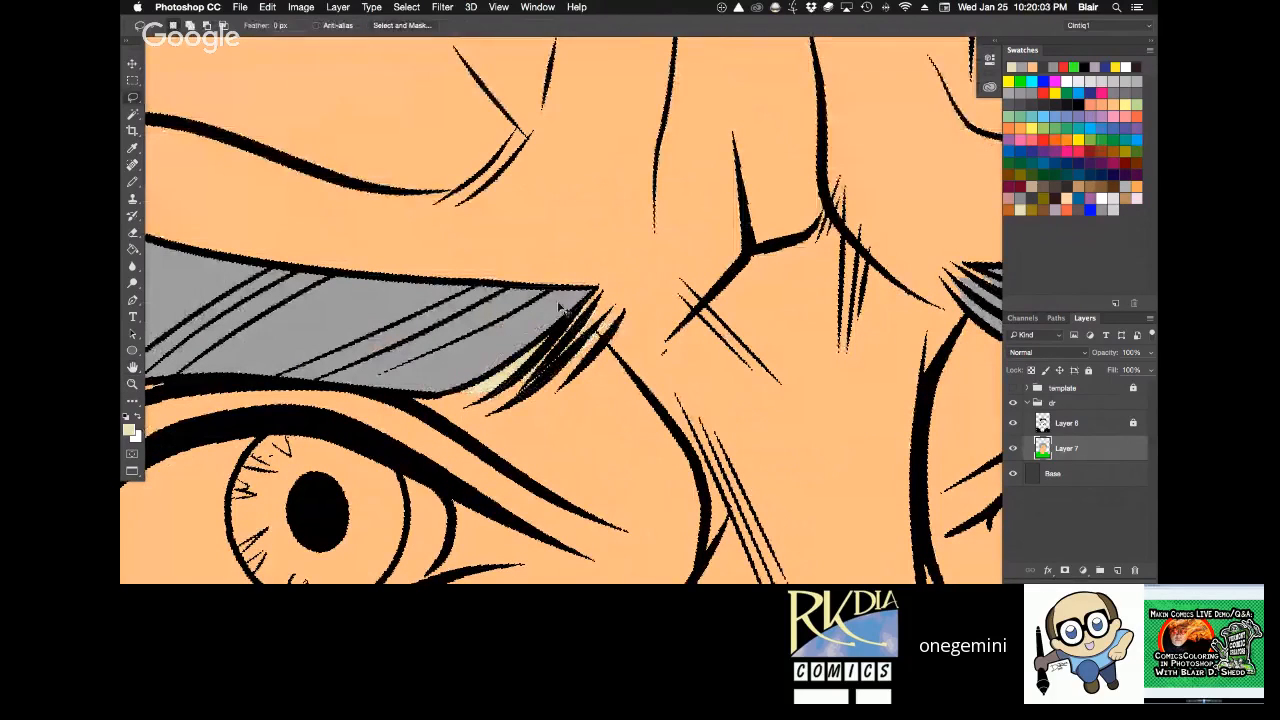
key(b)
key(alt+super+z)
key(alt+super+z)
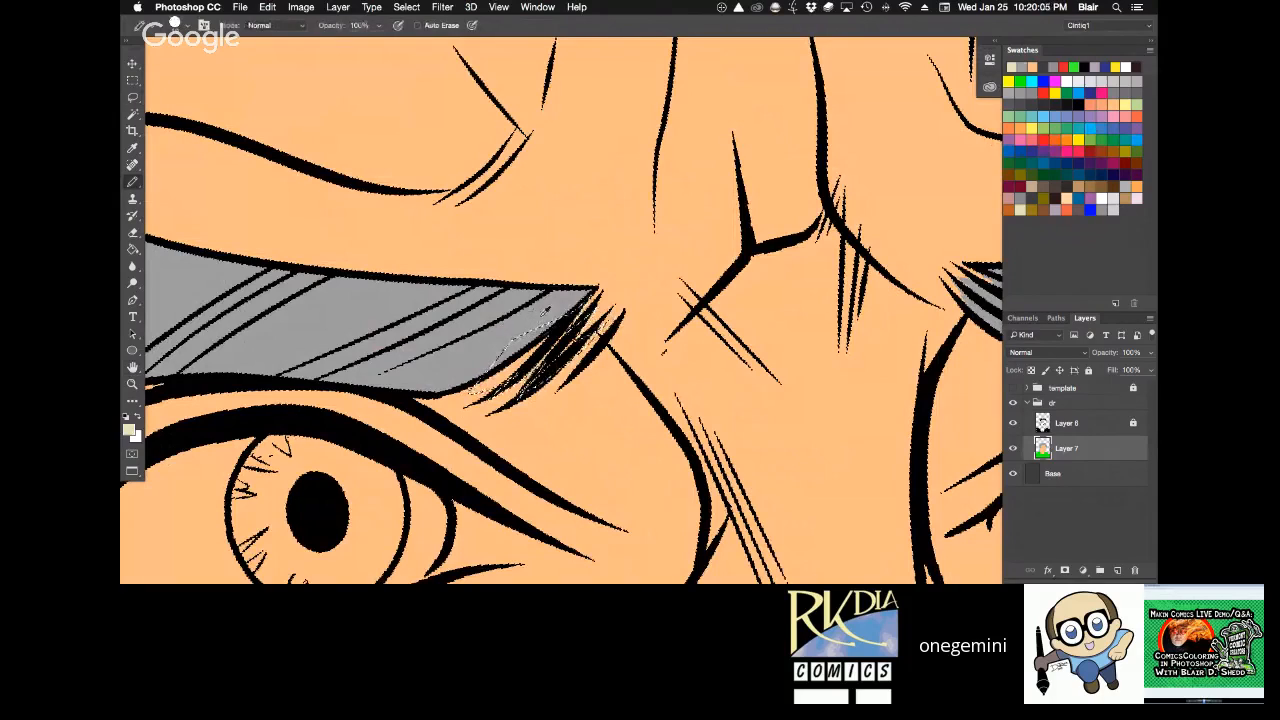
Sample the eyebrow's light grey, fill the selected strands with it, and deselect.
alt+click(544, 314)
key(alt+BackSpace)
key(super+d)
Lasso the whole eyeball of the character's left eye, fill it with pale cream, and deselect.
key(z)
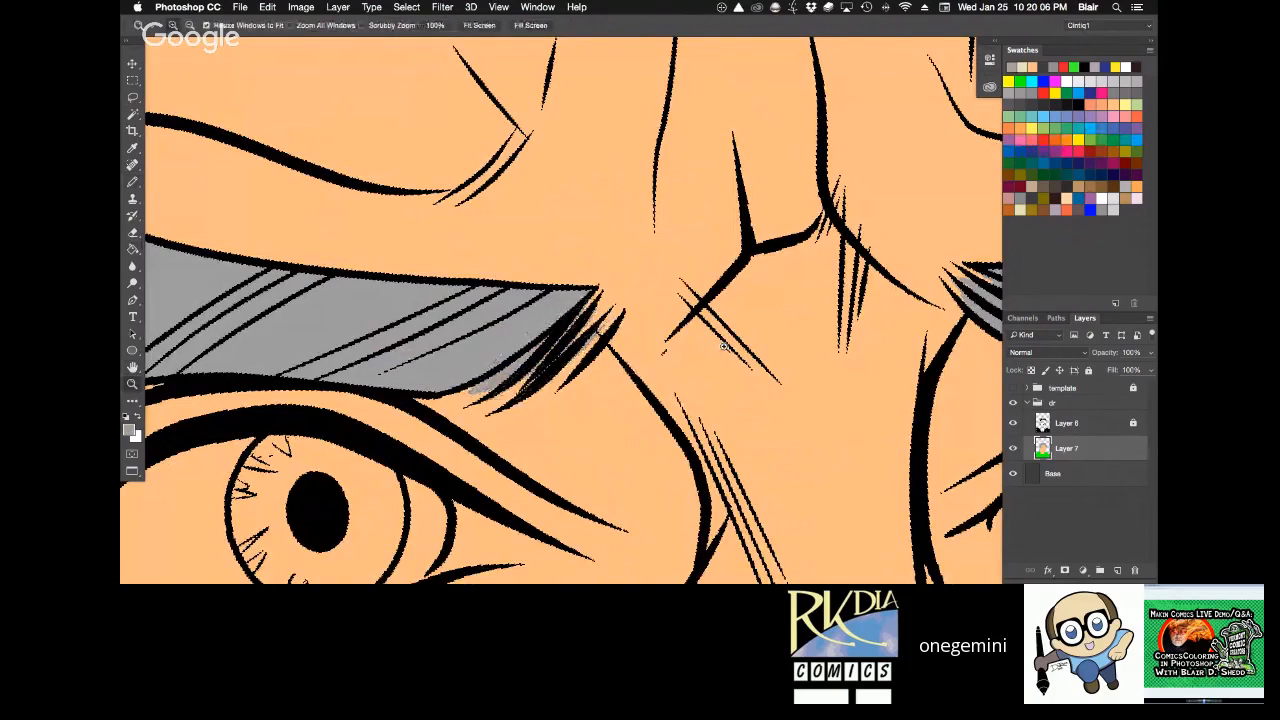
alt+click(724, 346)
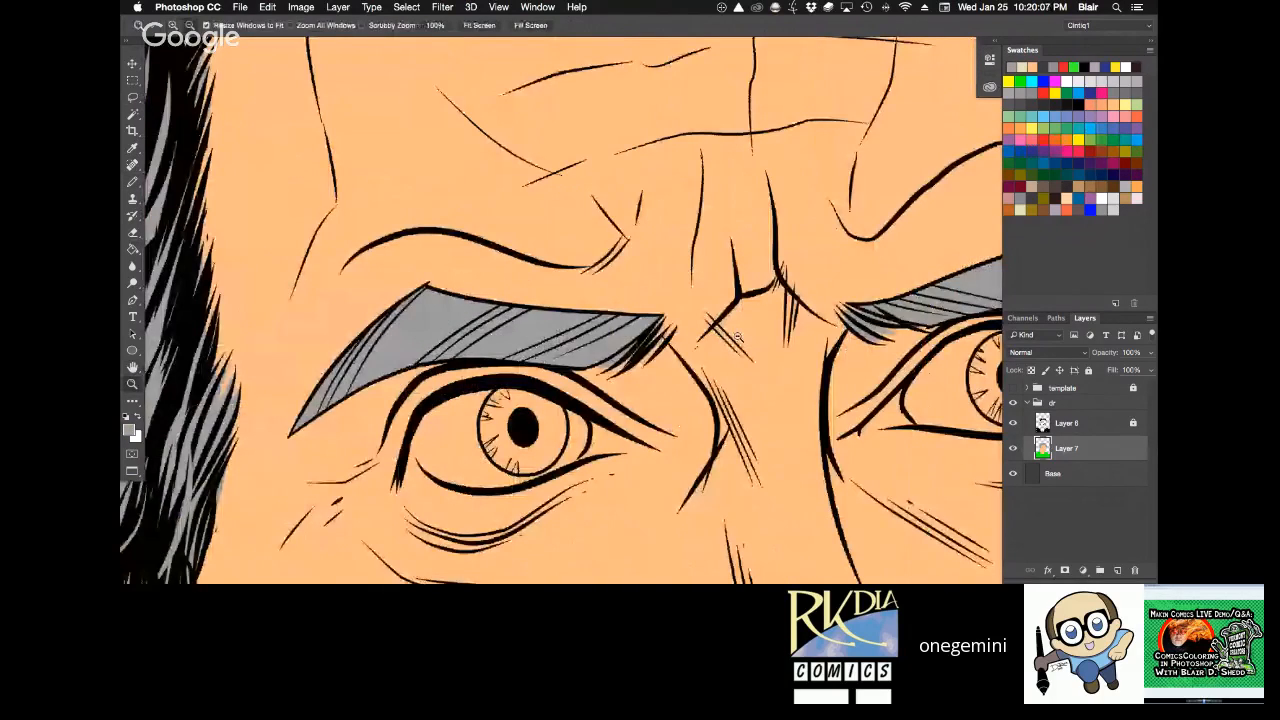
alt+click(738, 337)
key(r)
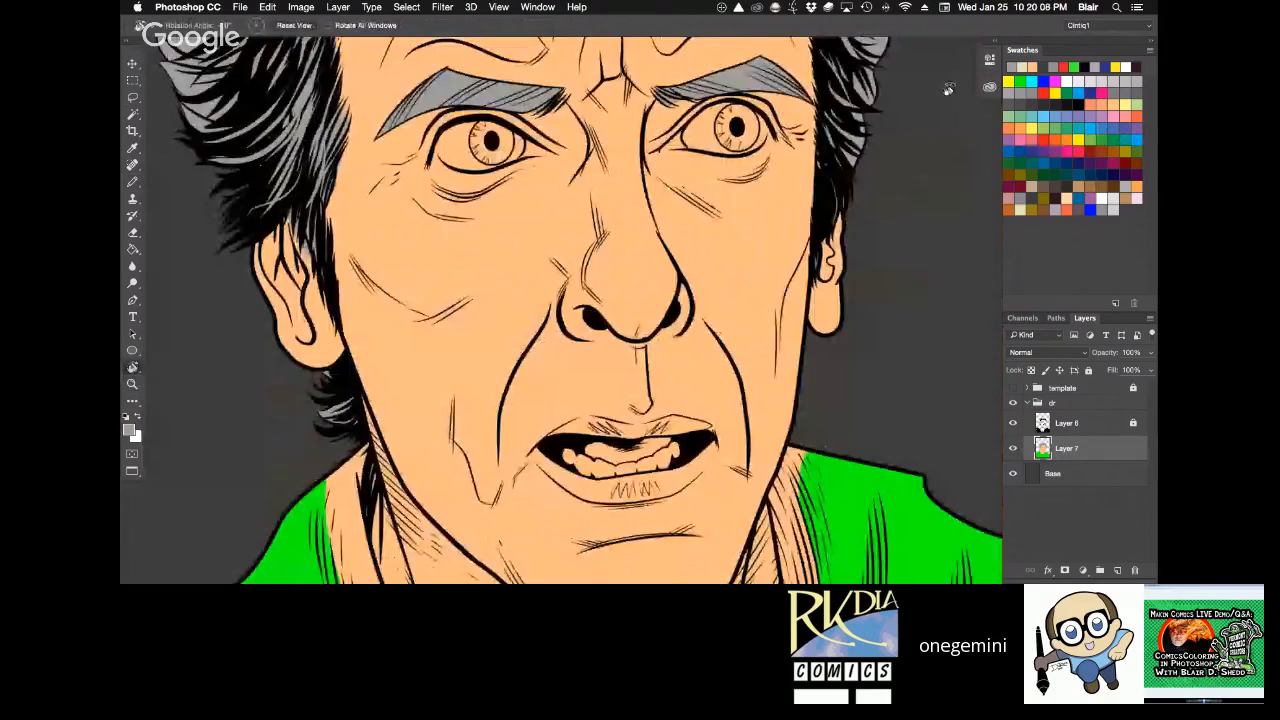
drag(948, 90, 581, 50)
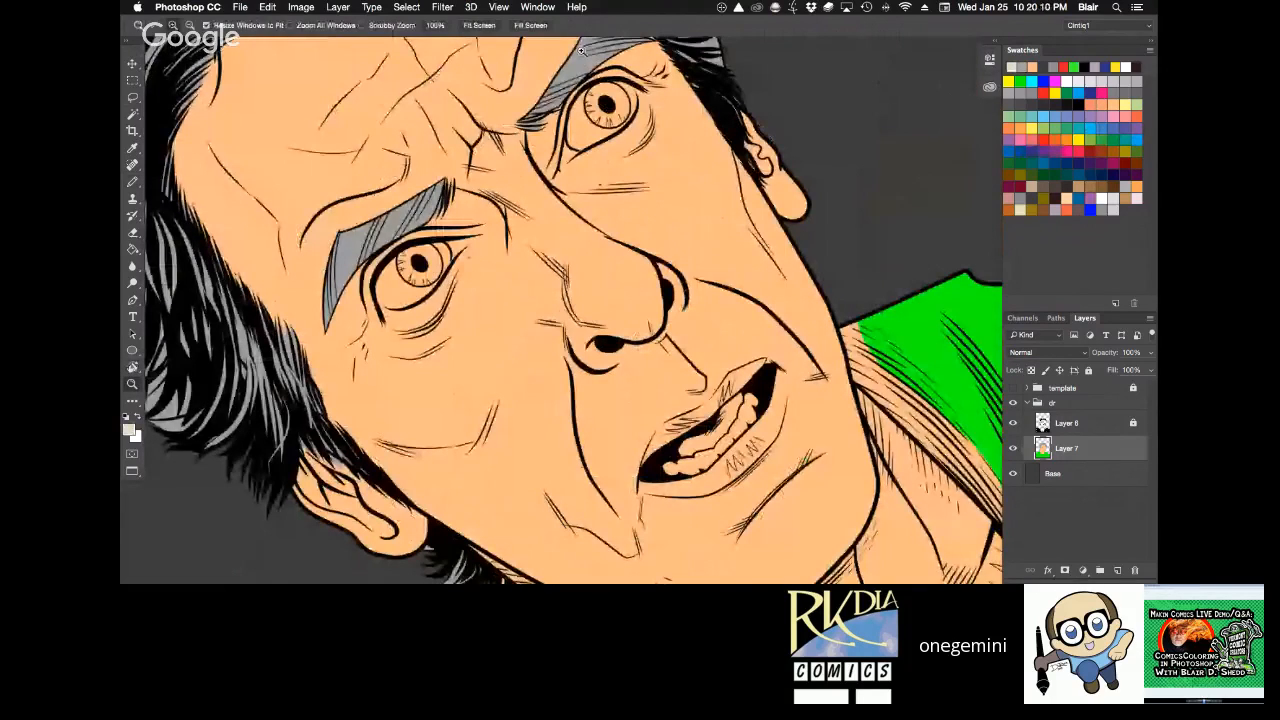
click(662, 135)
key(r)
drag(664, 160, 626, 228)
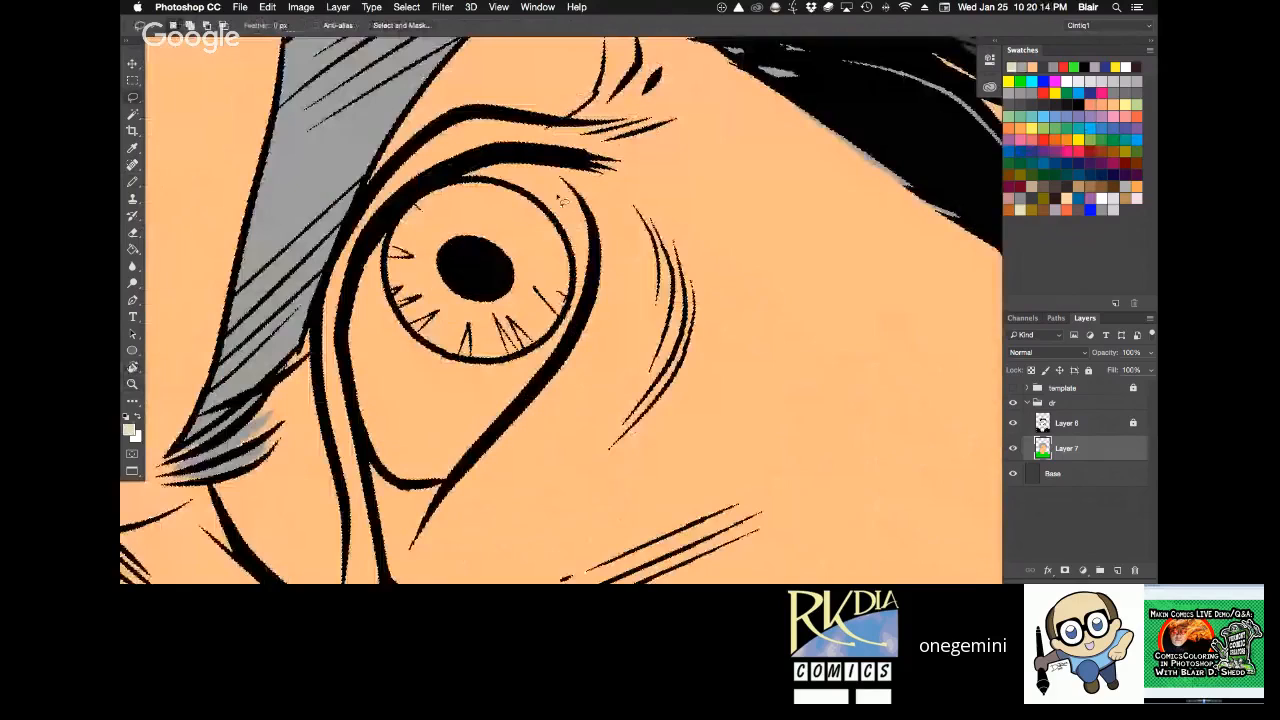
mouse_move(527, 160)
mouse_down()
mouse_move(588, 222)
mouse_move(590, 300)
mouse_move(500, 450)
mouse_move(425, 488)
mouse_move(355, 410)
mouse_move(350, 294)
mouse_move(420, 185)
mouse_up()
key(alt+BackSpace)
key(super+d)
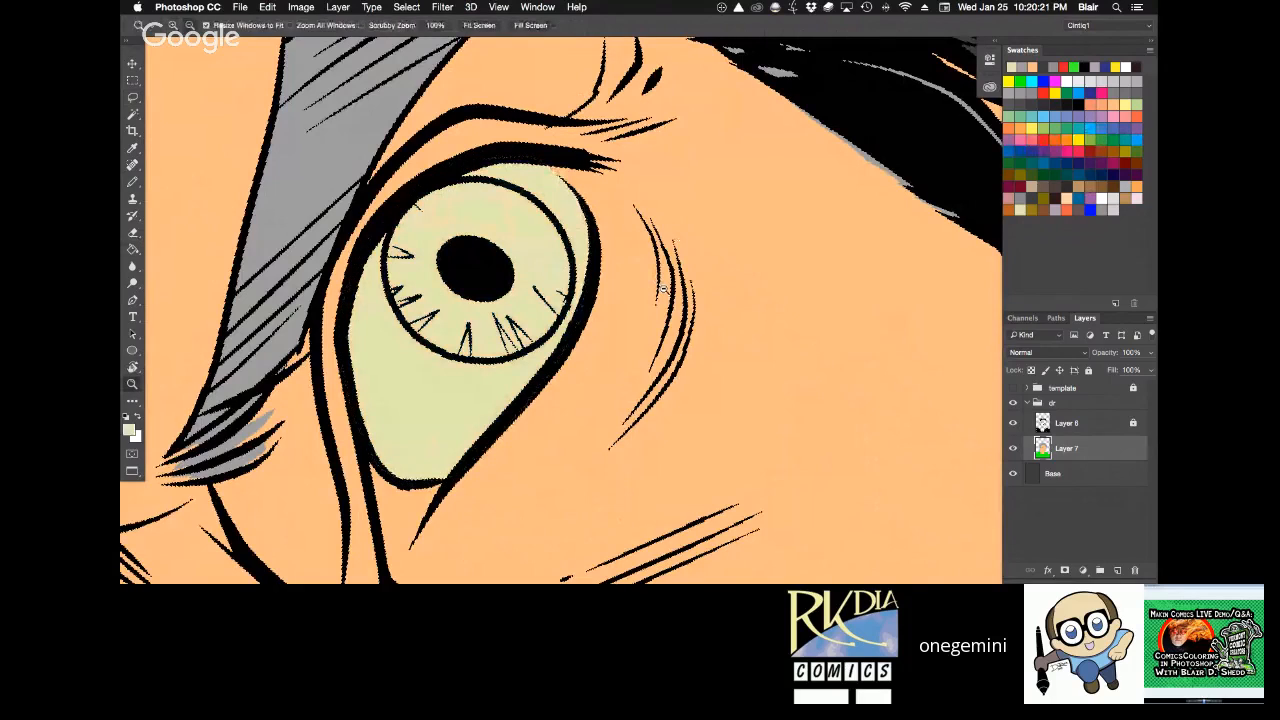
Try to lasso the eyeball of the character's right eye, and drop the selection.
alt+click(661, 290)
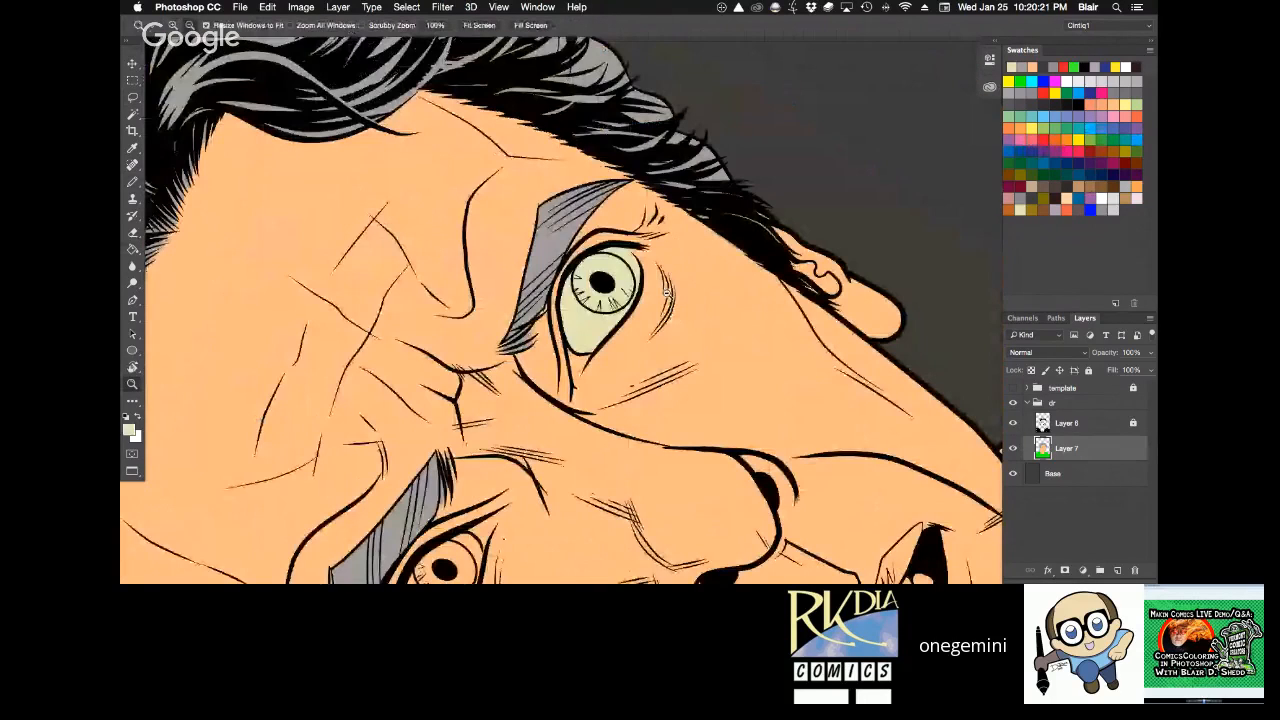
key(r)
drag(666, 291, 812, 238)
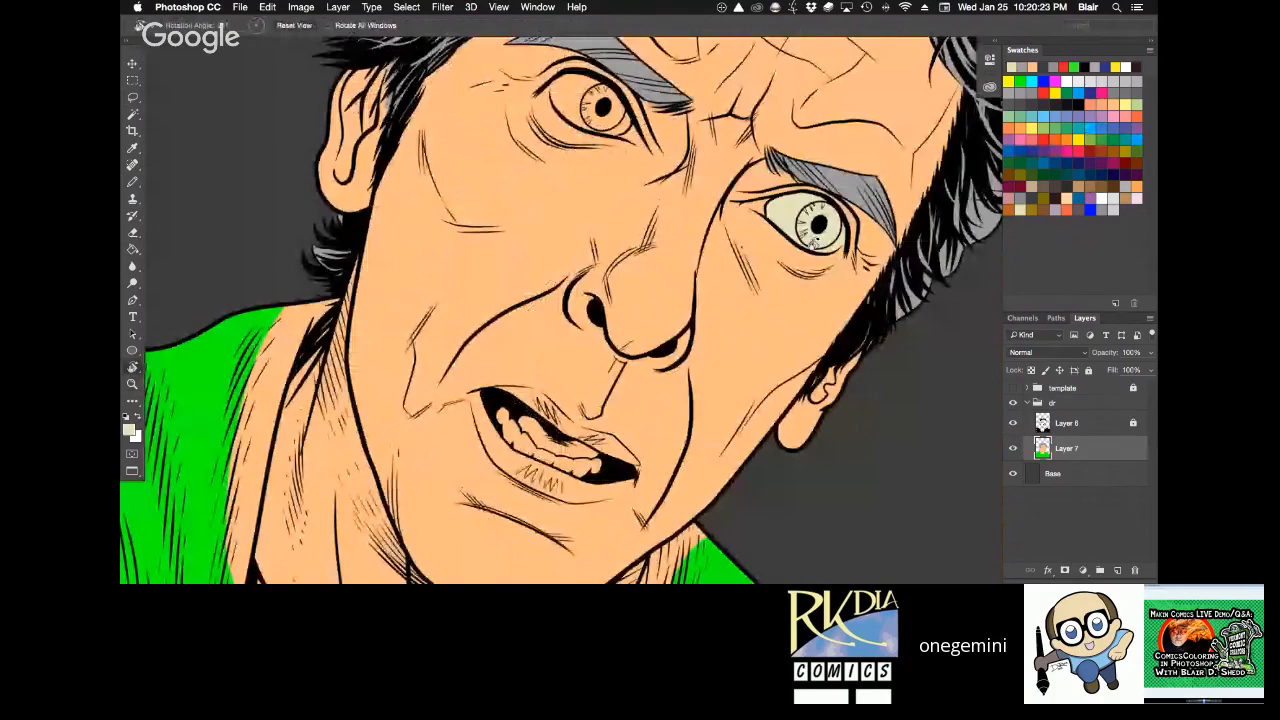
click(295, 26)
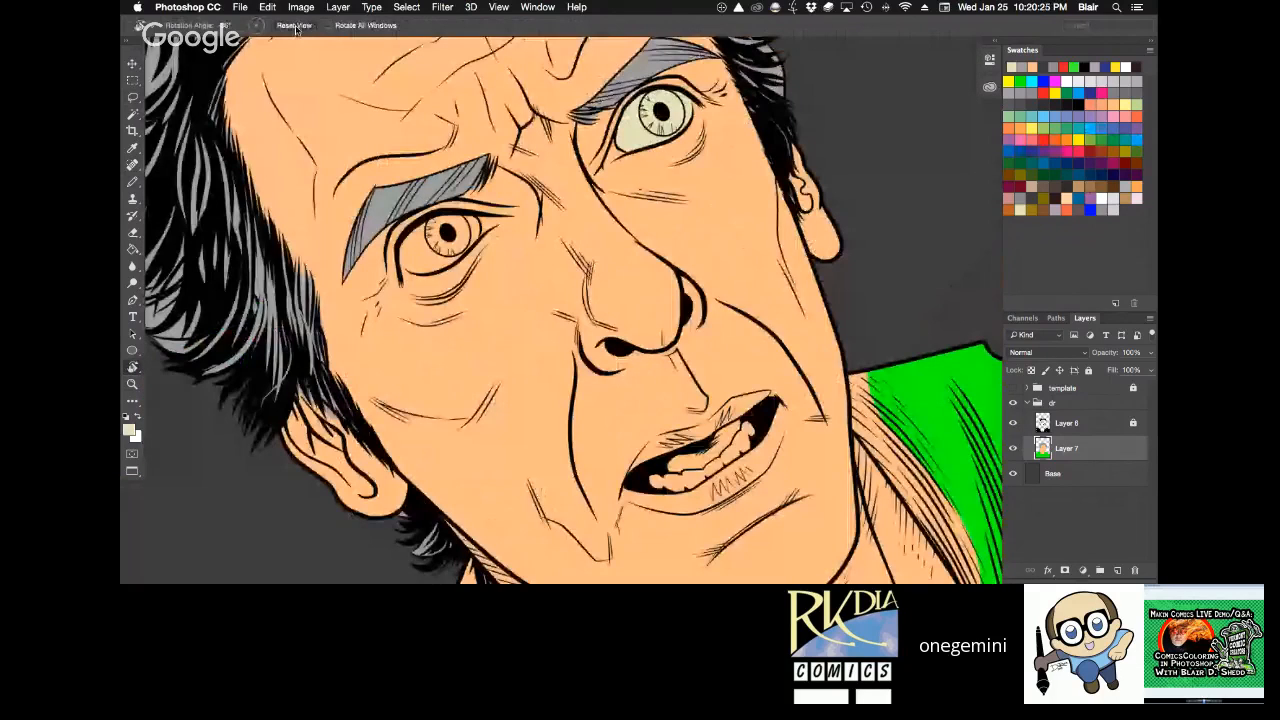
key(ctrl+0)
key(z)
drag(583, 255, 752, 408)
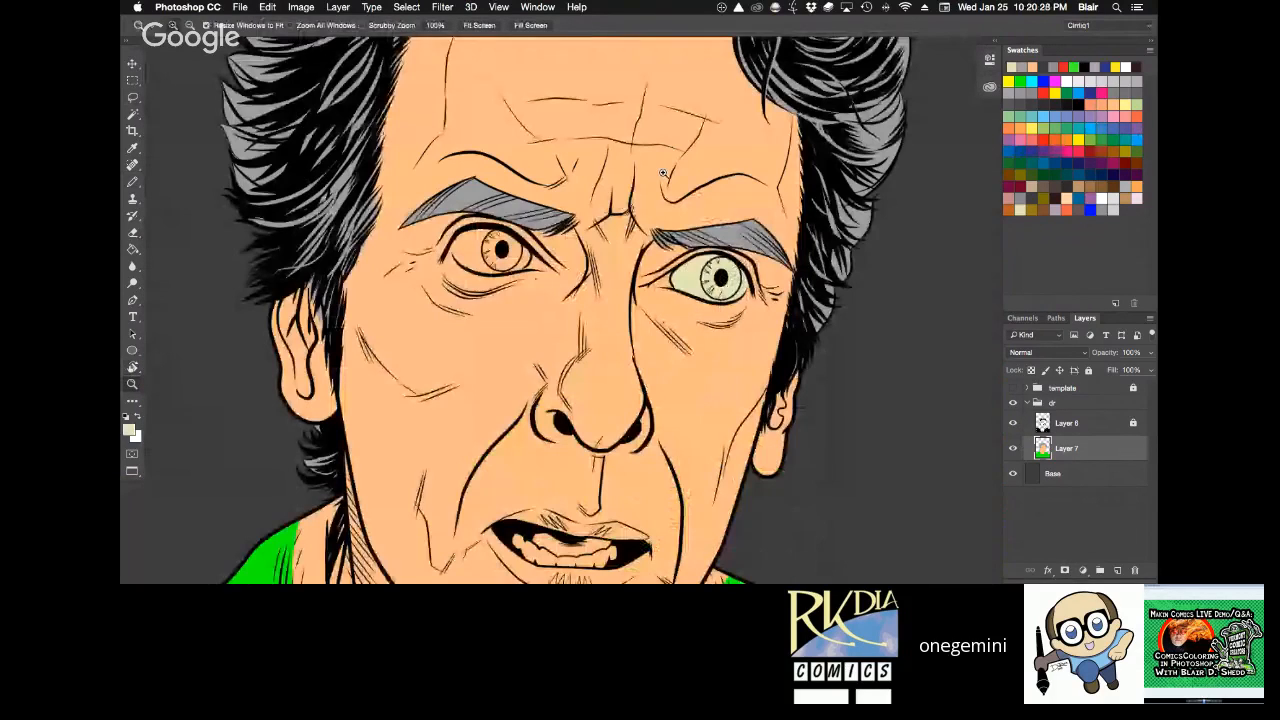
key(r)
drag(663, 173, 636, 387)
key(h)
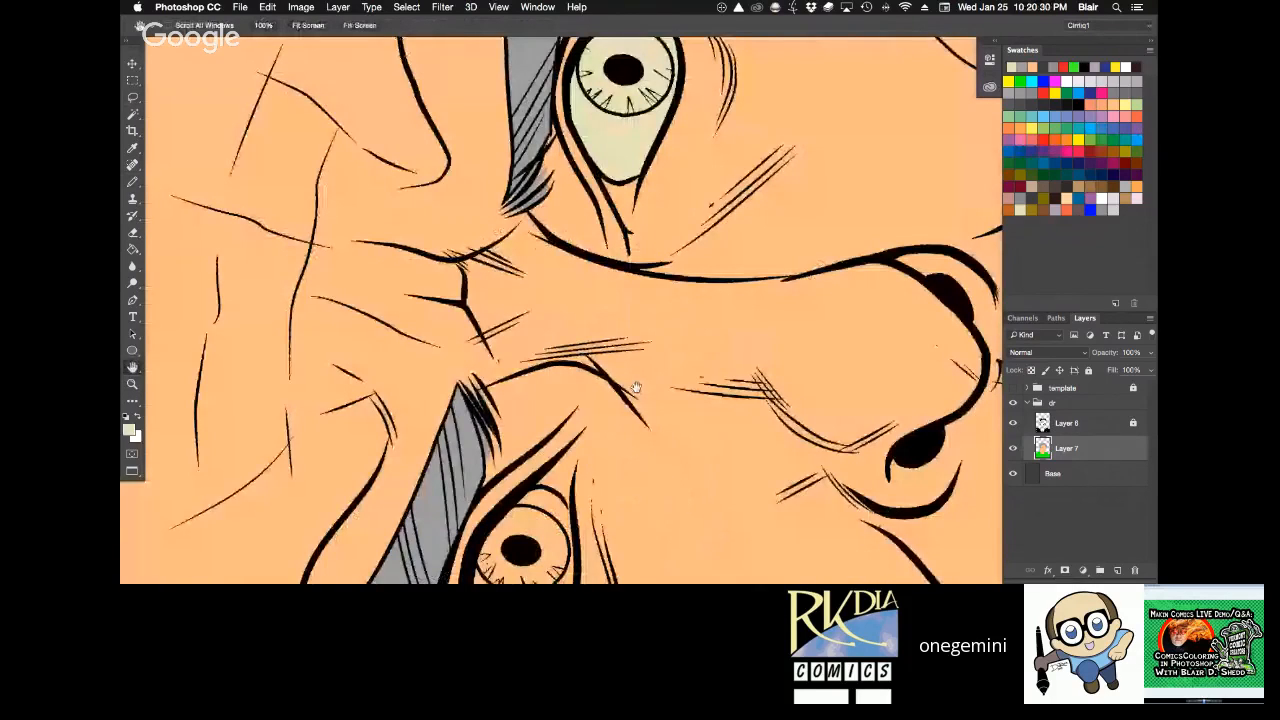
key(z)
click(641, 380)
mouse_move(562, 544)
mouse_down()
mouse_move(641, 380)
mouse_move(636, 244)
mouse_up()
key(l)
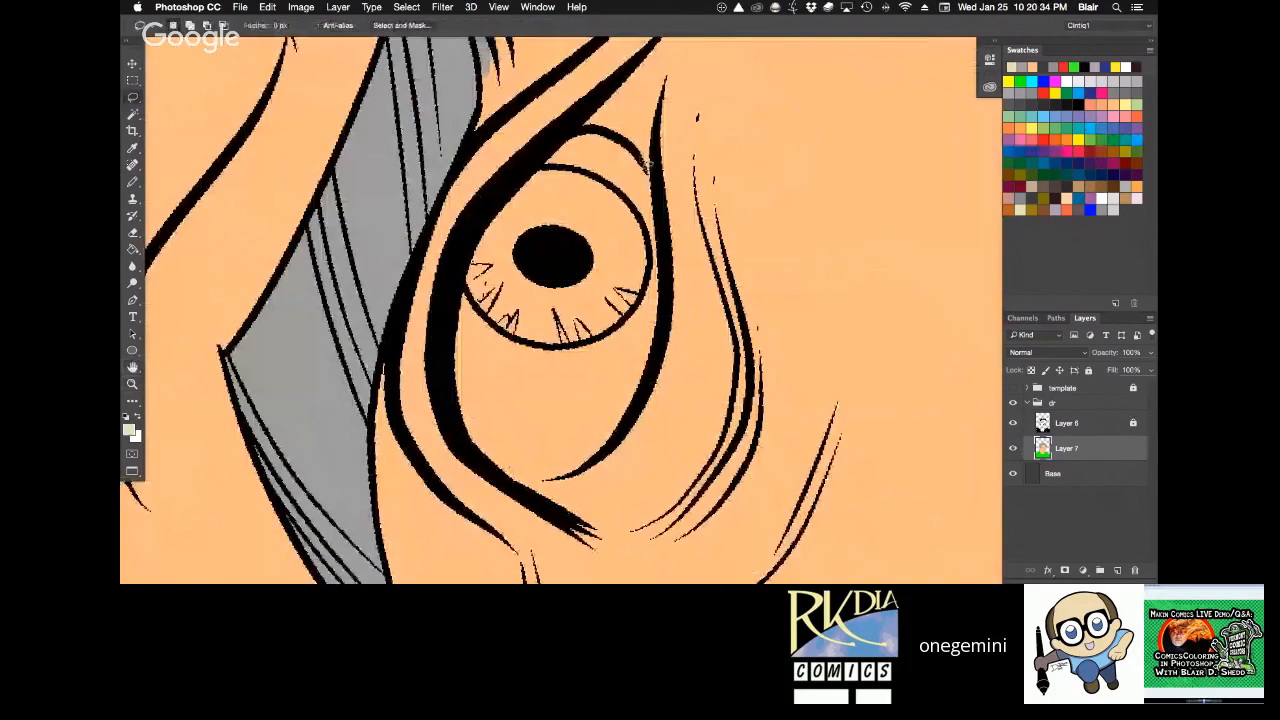
mouse_move(648, 163)
mouse_down()
mouse_move(595, 474)
mouse_move(543, 480)
mouse_up()
key(super+d)
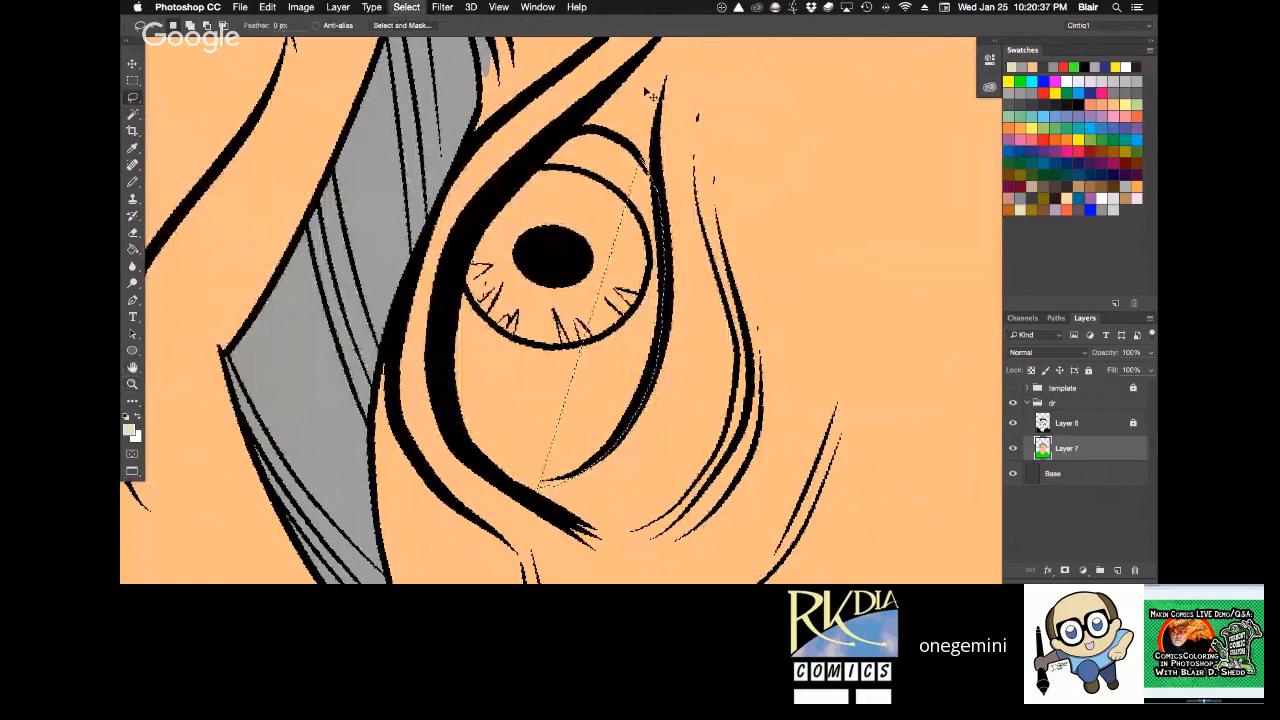
Lasso the whole eyeball of the character's right eye, fill it with pale cream, deselect, and pencil in the missed inner corner.
mouse_move(643, 160)
mouse_down()
mouse_move(660, 200)
mouse_move(668, 340)
mouse_move(601, 466)
mouse_move(550, 484)
mouse_move(445, 405)
mouse_move(493, 200)
mouse_move(600, 145)
mouse_up()
key(alt+BackSpace)
key(super+d)
key(r)
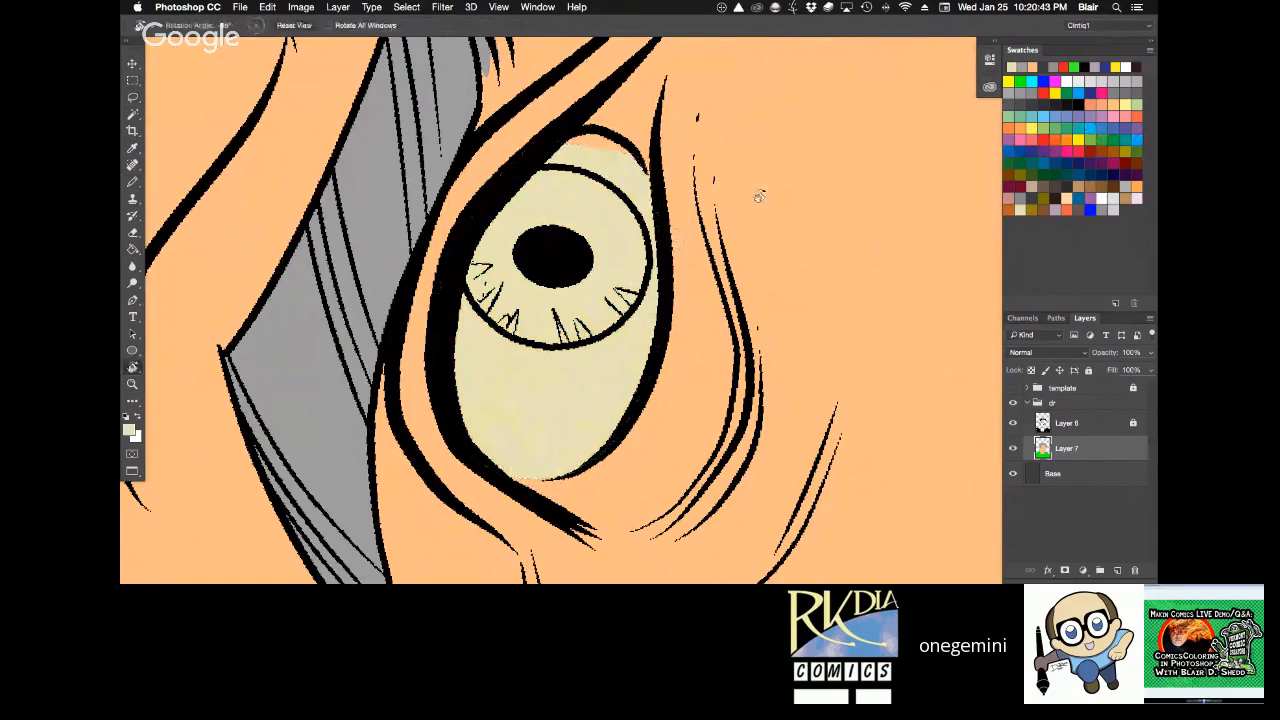
mouse_move(759, 196)
mouse_down()
mouse_move(631, 124)
mouse_move(483, 390)
mouse_up()
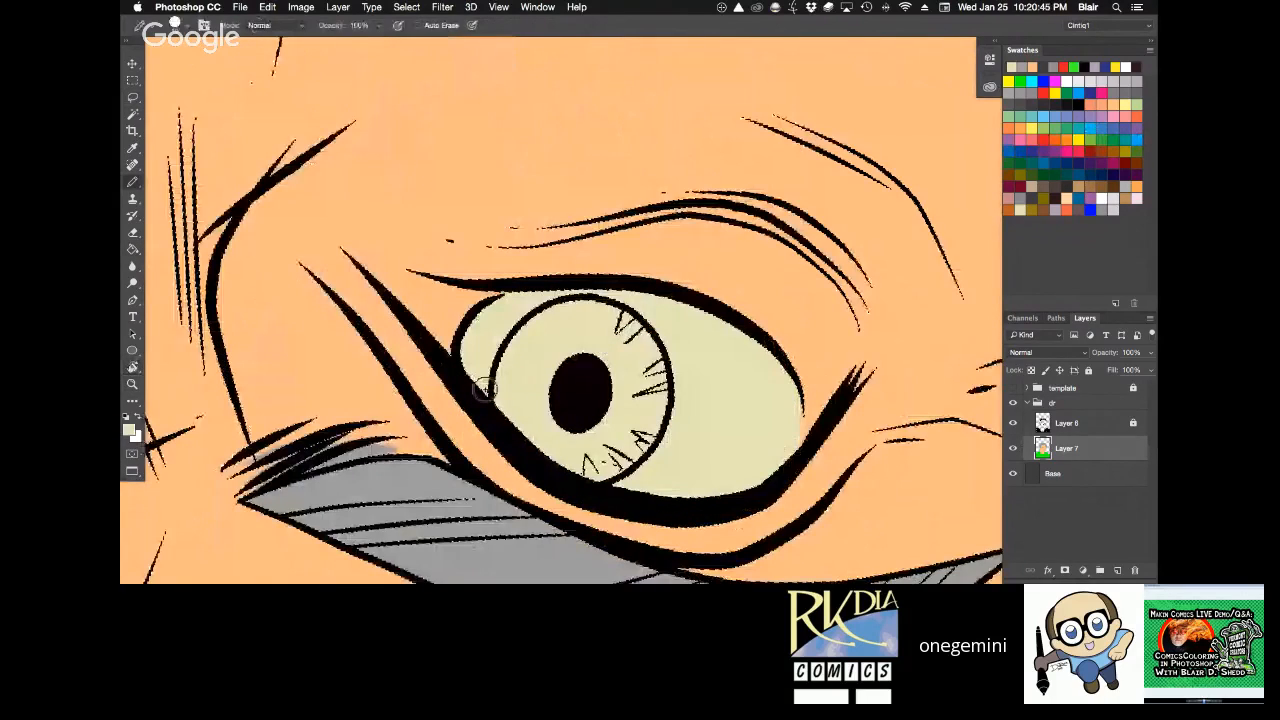
Reset the canvas rotation and check both filled eyes and eyebrows across the upper face.
key(super+minus)
key(super+minus)
key(super+minus)
key(r)
drag(718, 172, 795, 388)
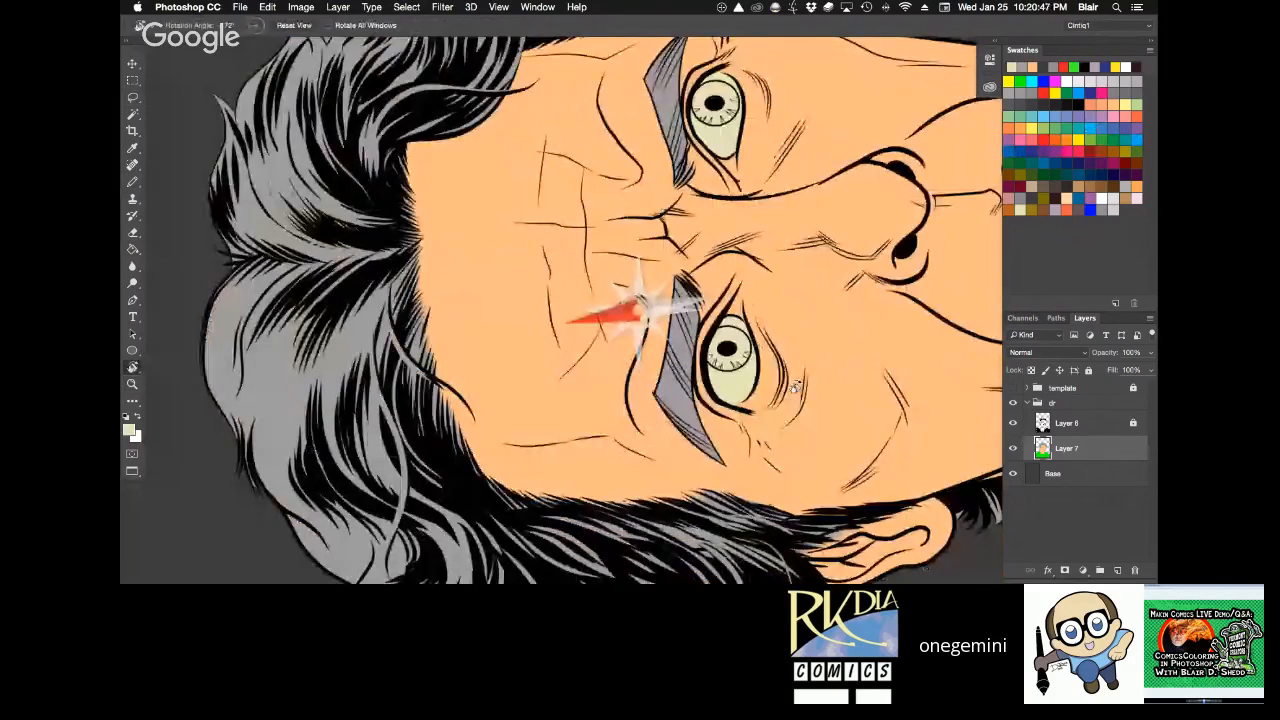
click(303, 27)
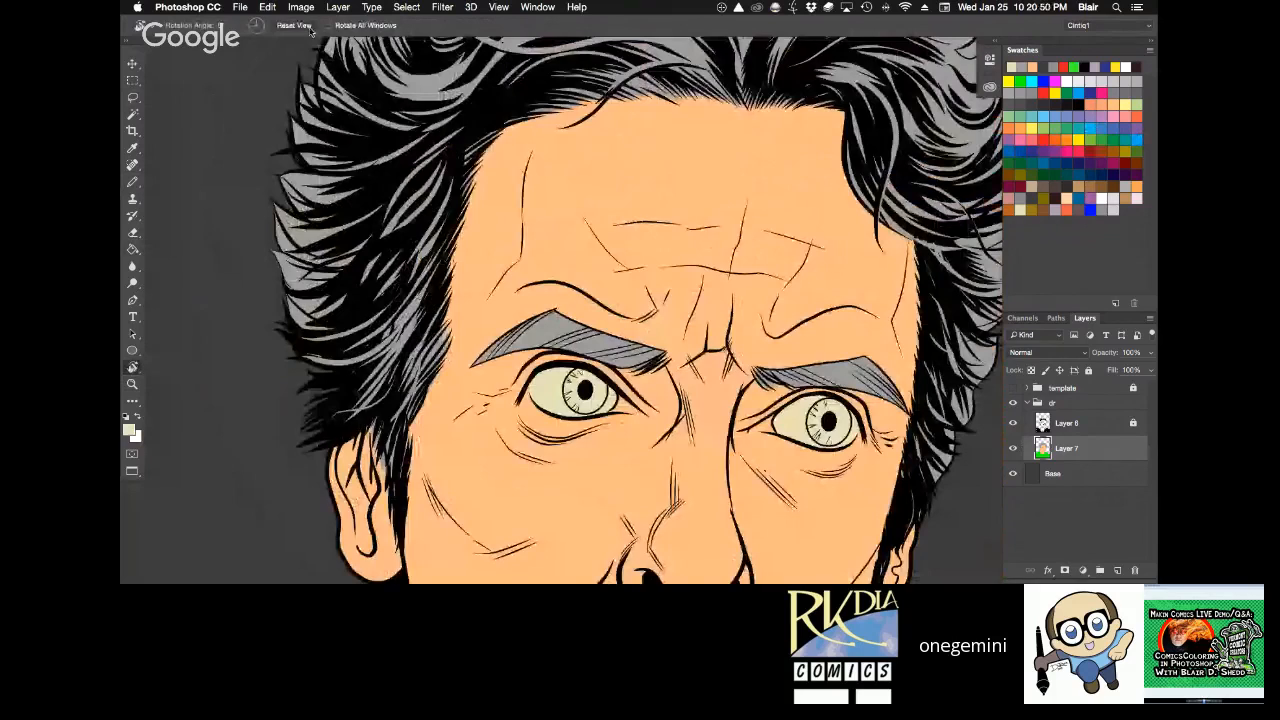
key(space)
drag(700, 400, 606, 298)
key(r)
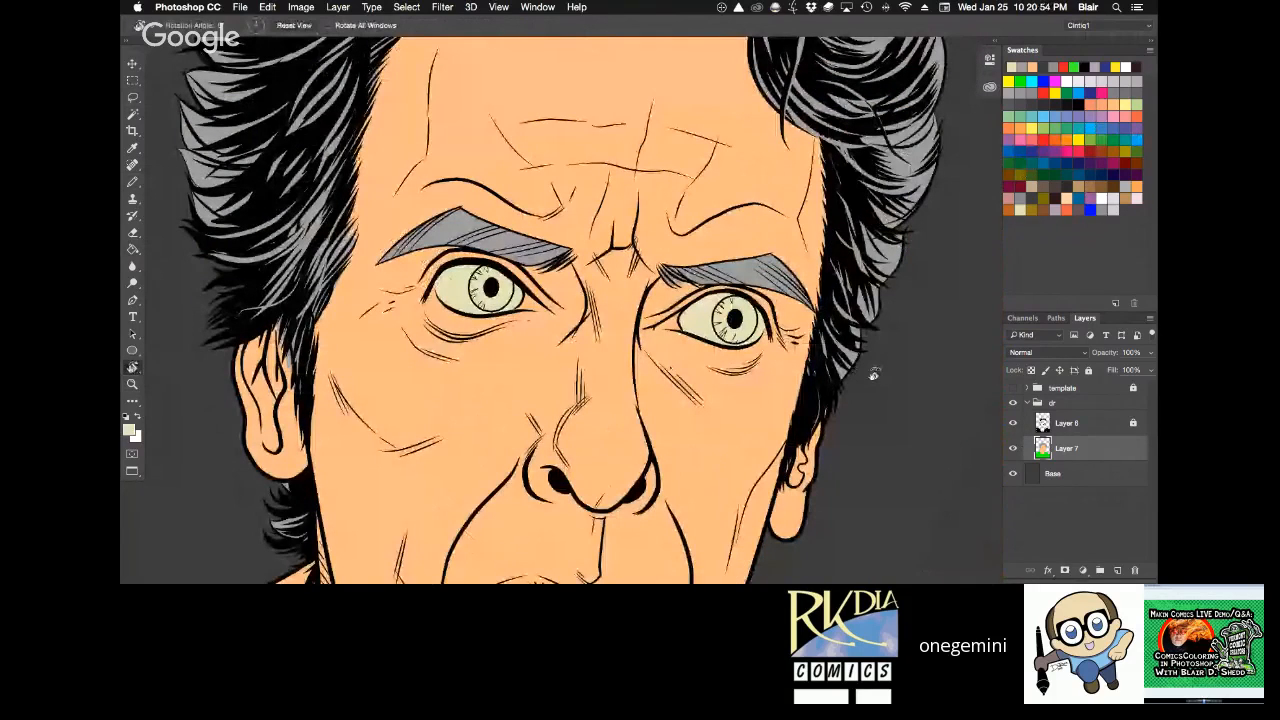
View the whole portrait and hide the Layer 6 inks to check the flats alone, then show them again.
drag(873, 374, 871, 290)
key(space)
drag(734, 500, 724, 428)
alt+click(723, 244)
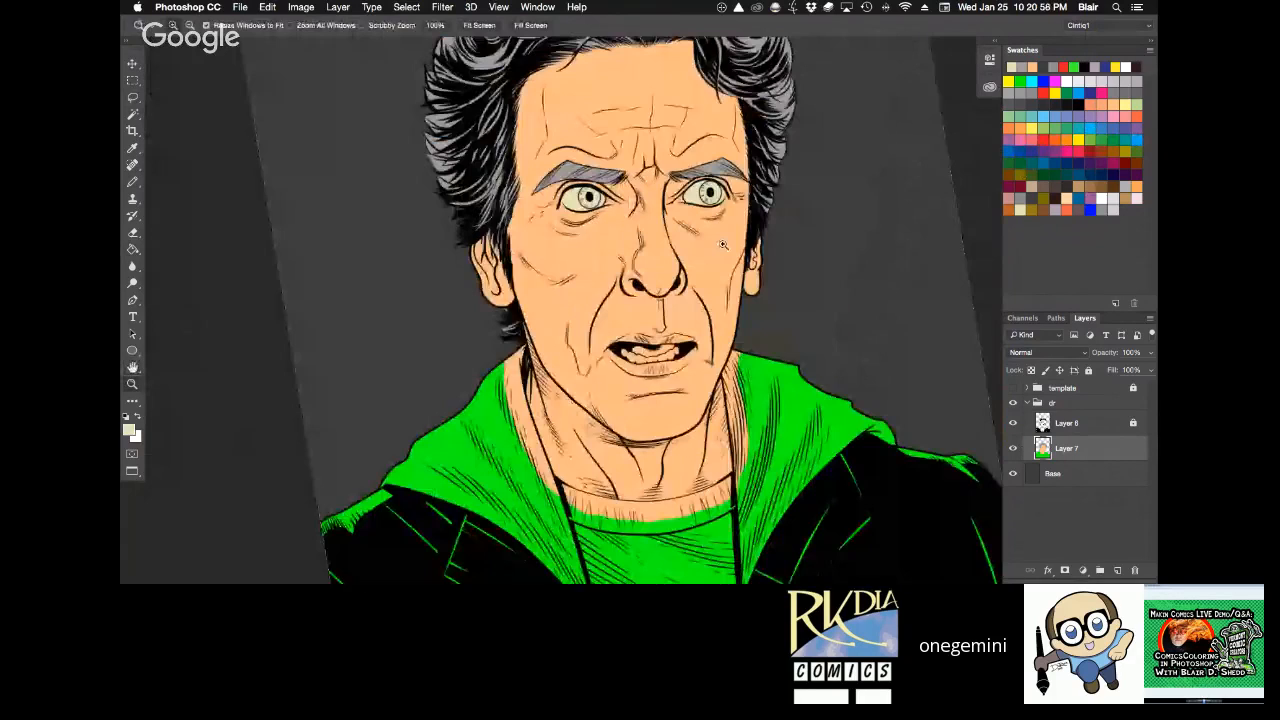
drag(723, 244, 697, 315)
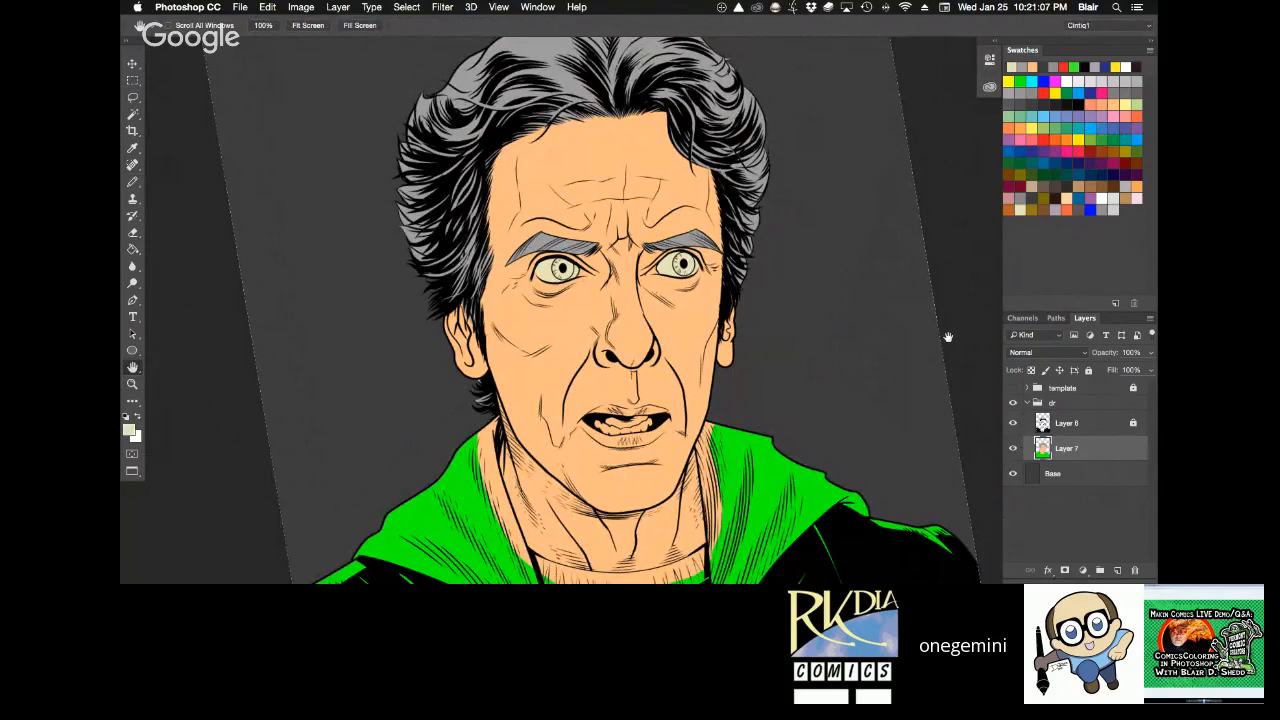
click(1013, 423)
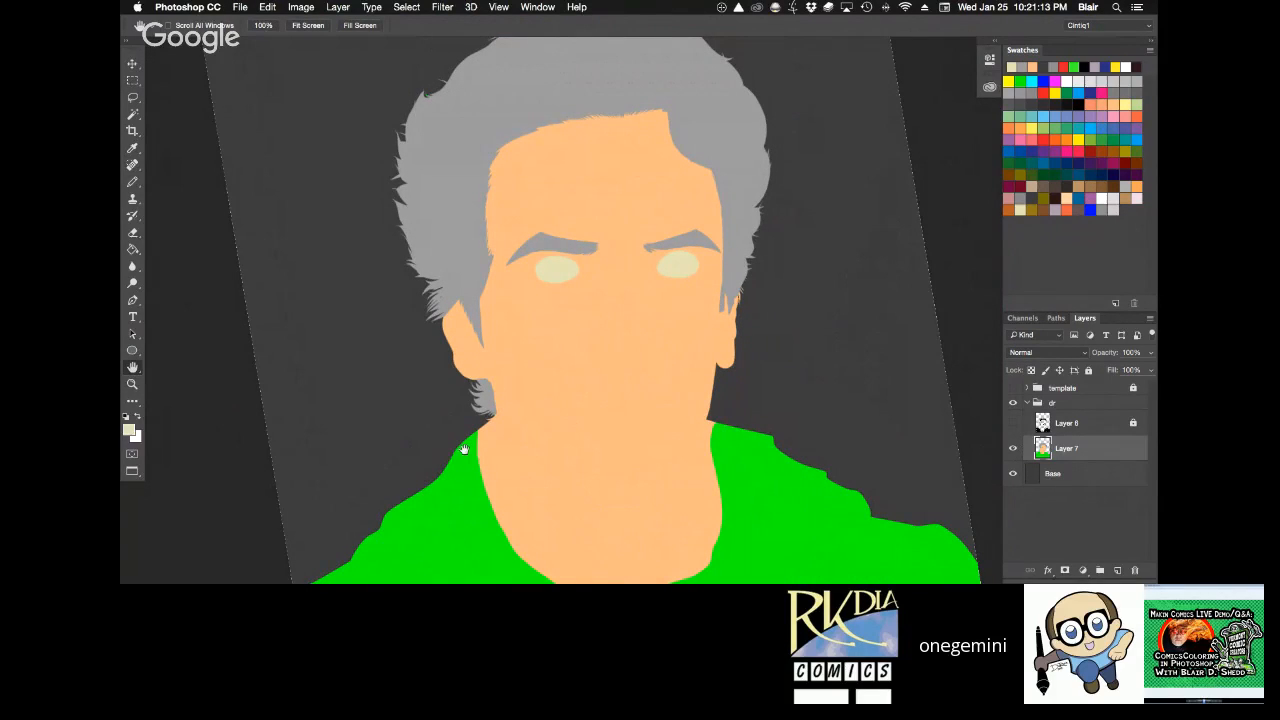
click(1014, 423)
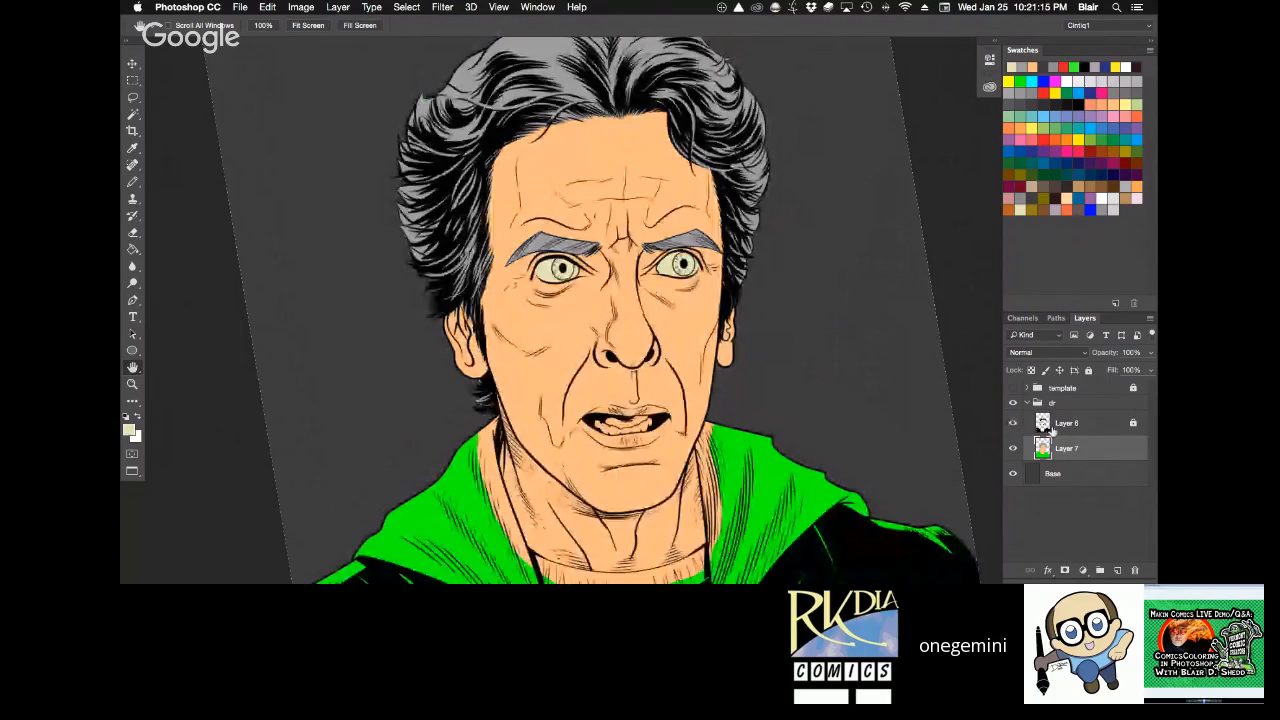
Try recolouring the hair flat with a medium blue swatch using the Paint Bucket, and undo the fill.
click(1102, 128)
key(g)
click(699, 103)
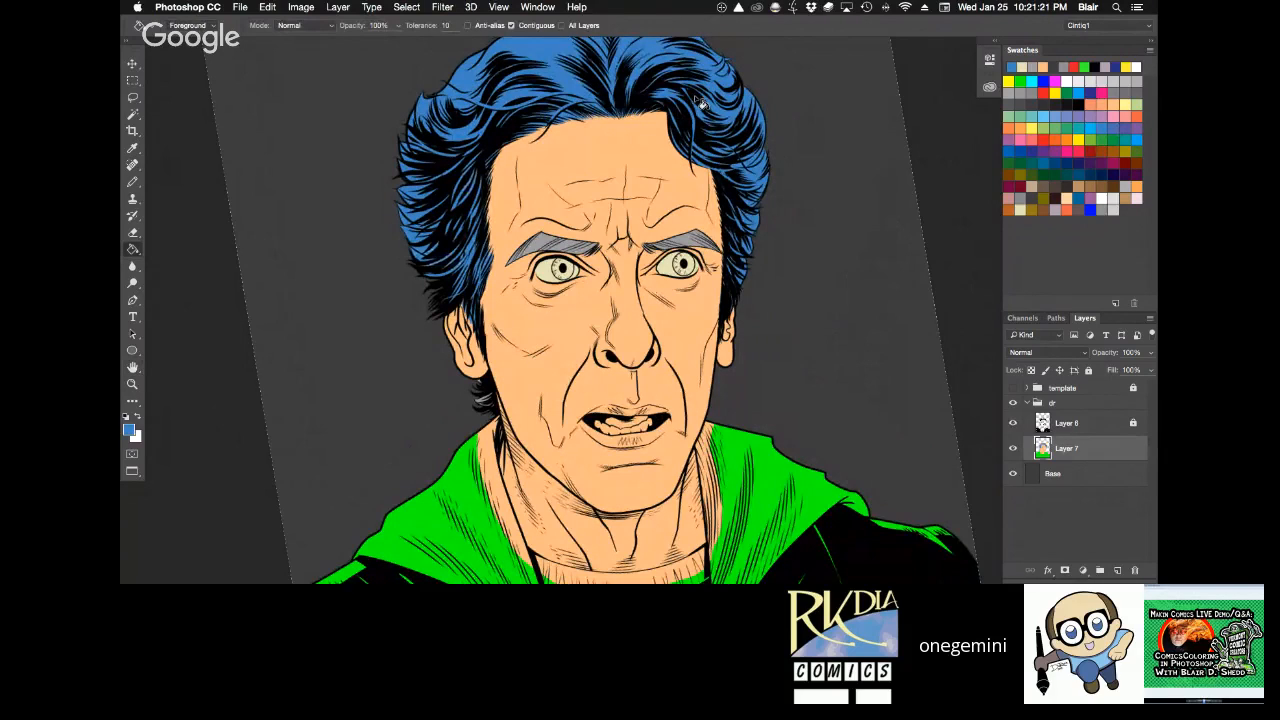
key(ctrl+z)
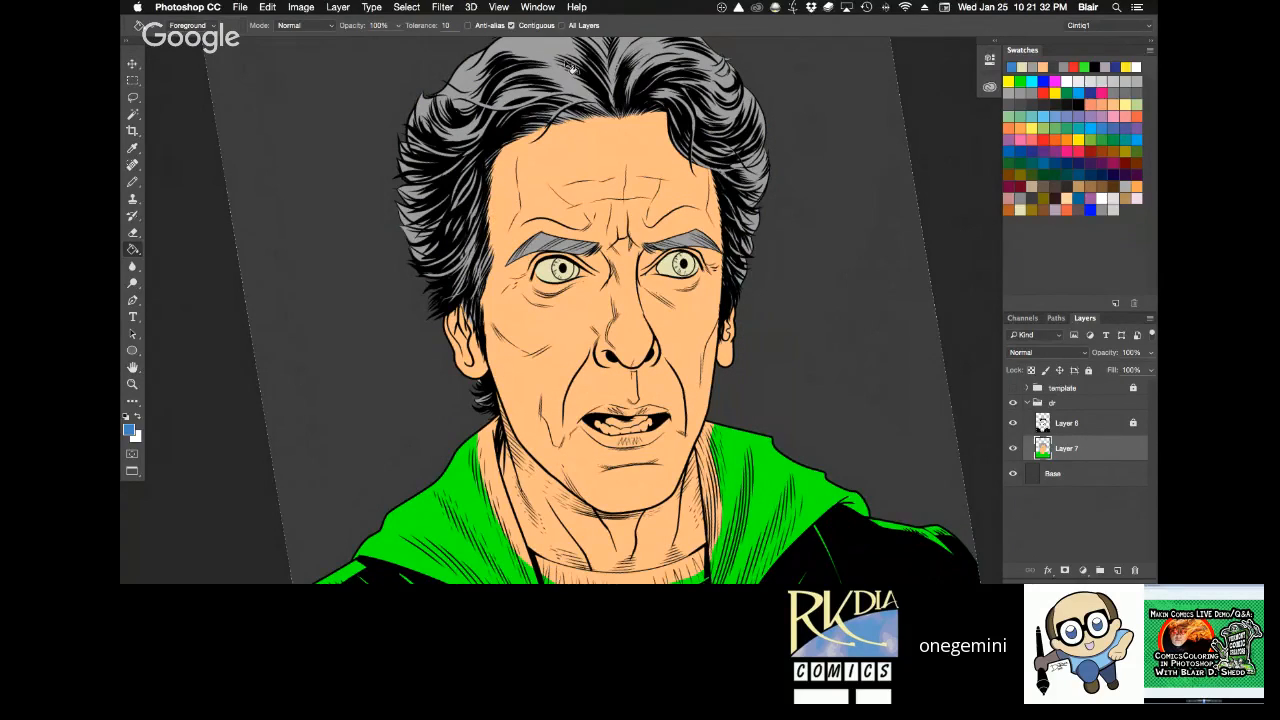
Cycle the screen mode through full screen to the standard view with the document tabs.
key(f)
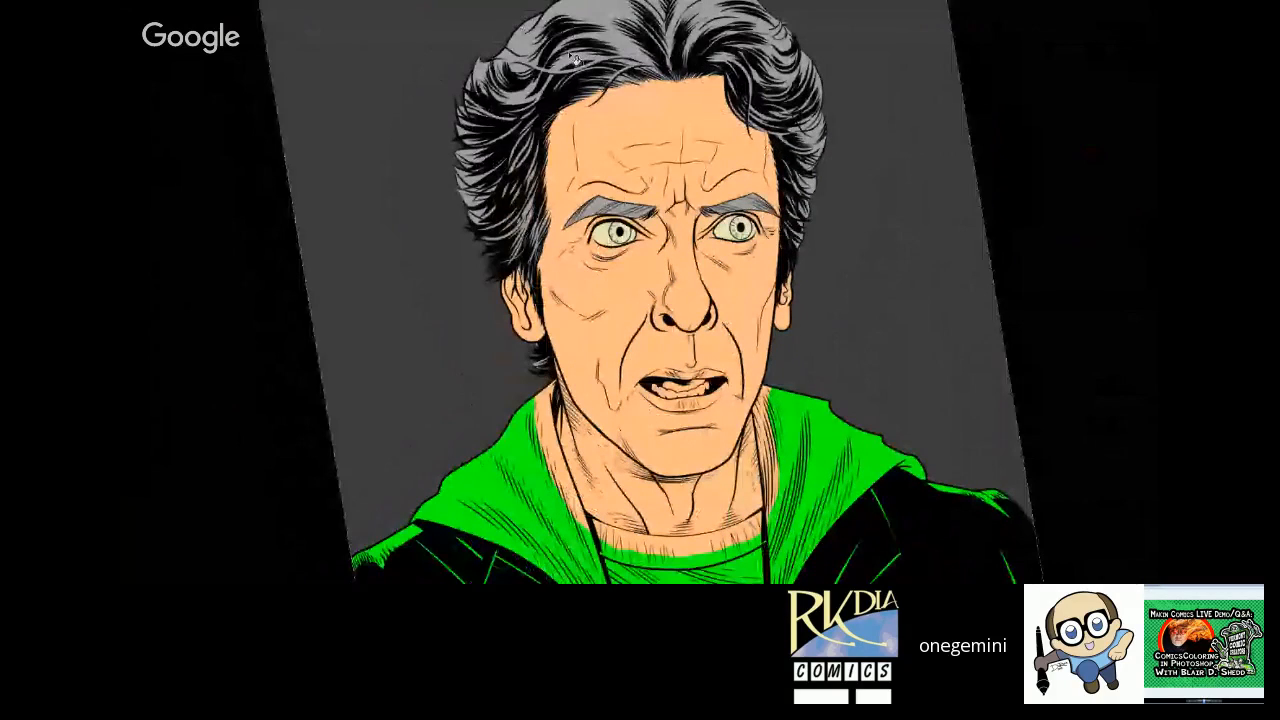
key(f)
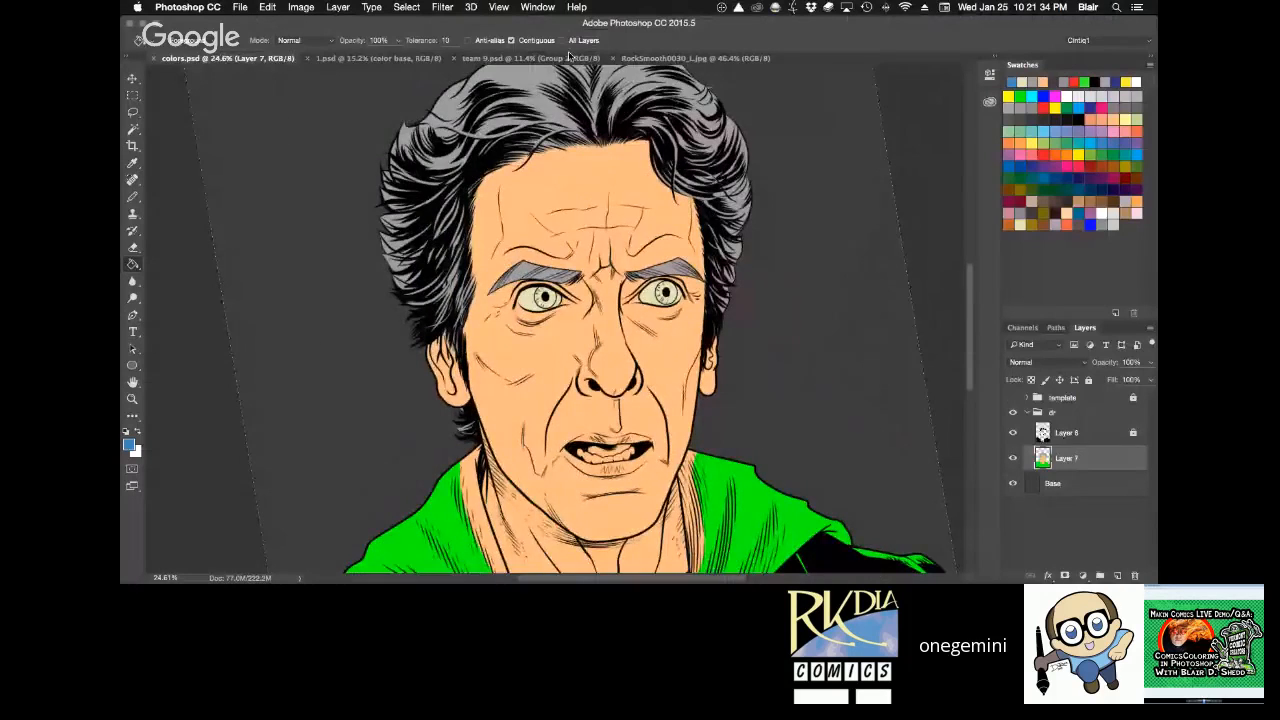
Sample the teal iris colour from the angry head's eye in the 1.psd reference sheet.
key(ctrl+Tab)
key(super+space)
drag(450, 88, 641, 206)
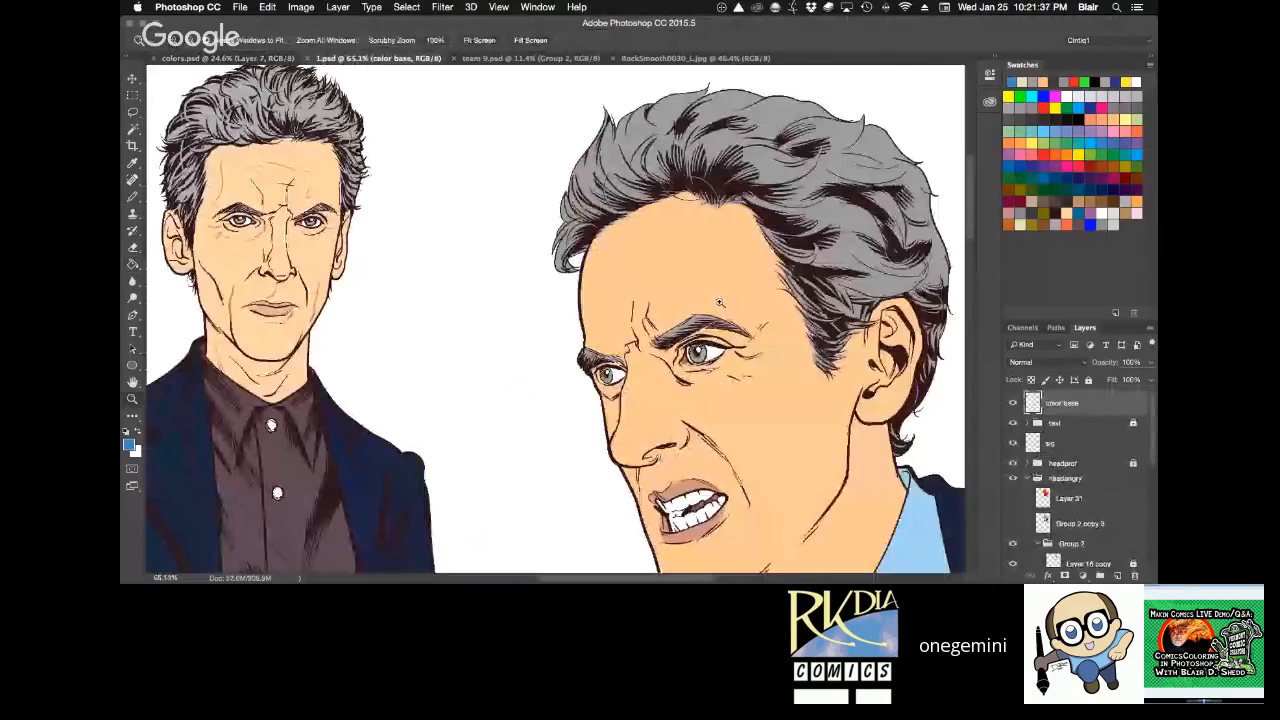
super+click(702, 345)
alt+click(722, 388)
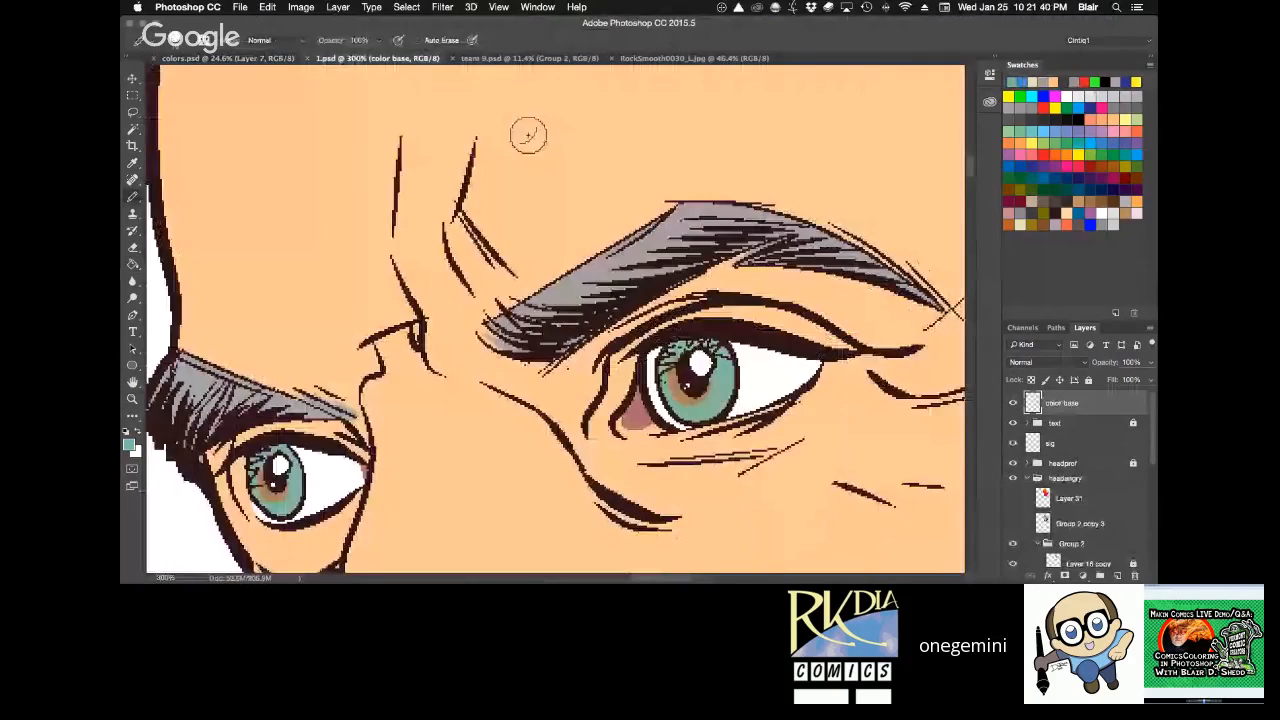
In colors.psd, outline the inside of the iris nearer the visible ear with teal using the Pencil and fill the remaining ring.
key(ctrl+shift+Tab)
key(super+space)
drag(300, 97, 646, 312)
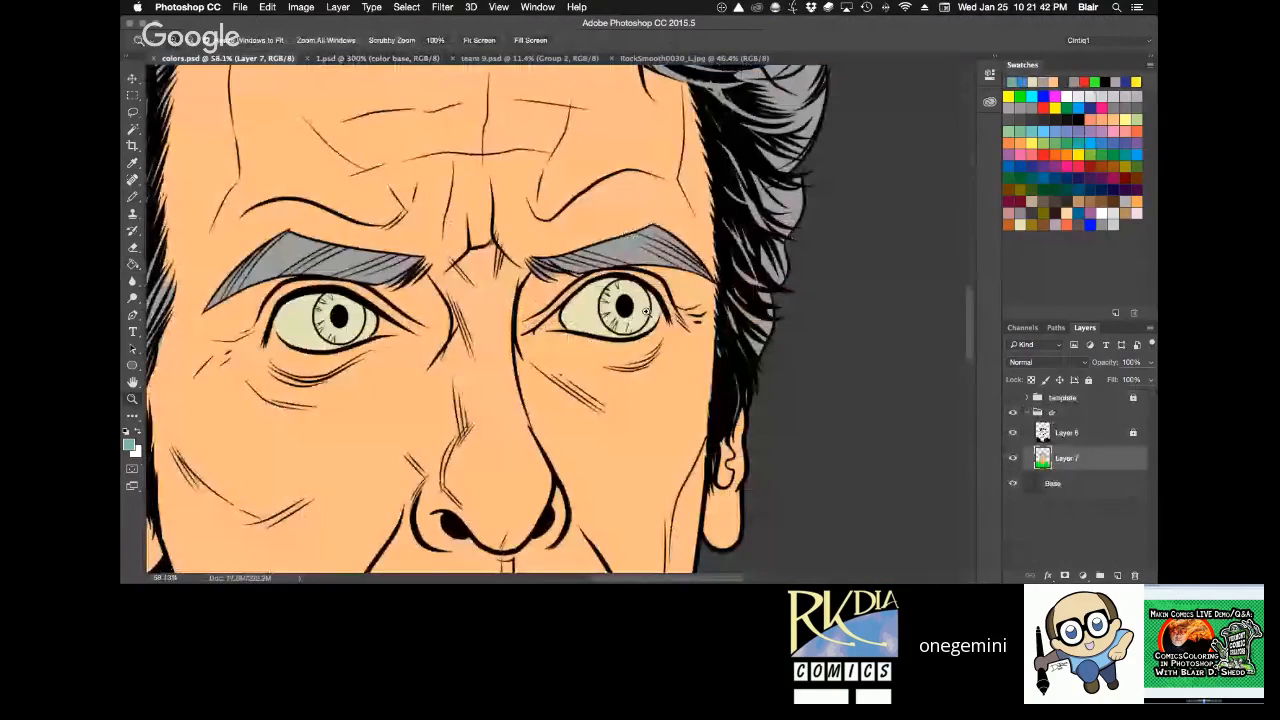
drag(553, 262, 692, 346)
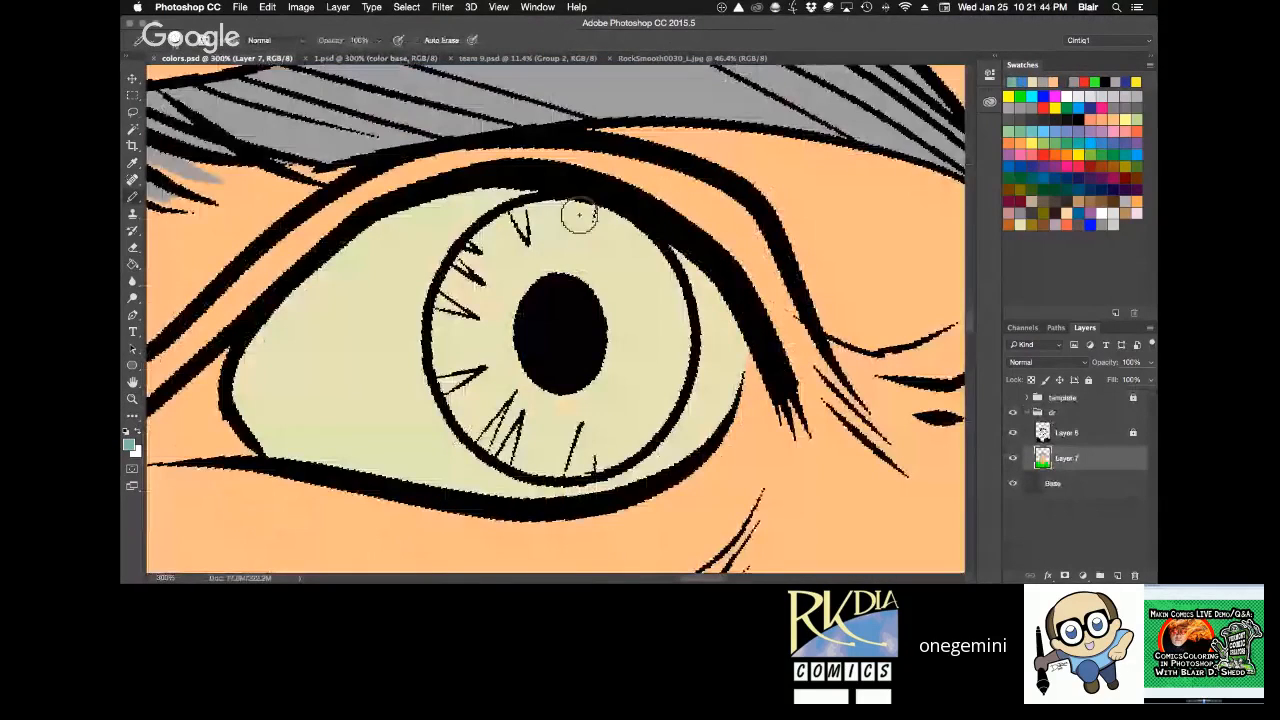
mouse_move(578, 214)
mouse_down()
mouse_move(447, 347)
mouse_move(472, 413)
mouse_move(529, 443)
mouse_move(600, 216)
mouse_move(630, 233)
mouse_move(664, 286)
mouse_move(675, 340)
mouse_move(665, 395)
mouse_move(620, 450)
mouse_move(572, 465)
mouse_move(515, 445)
mouse_up()
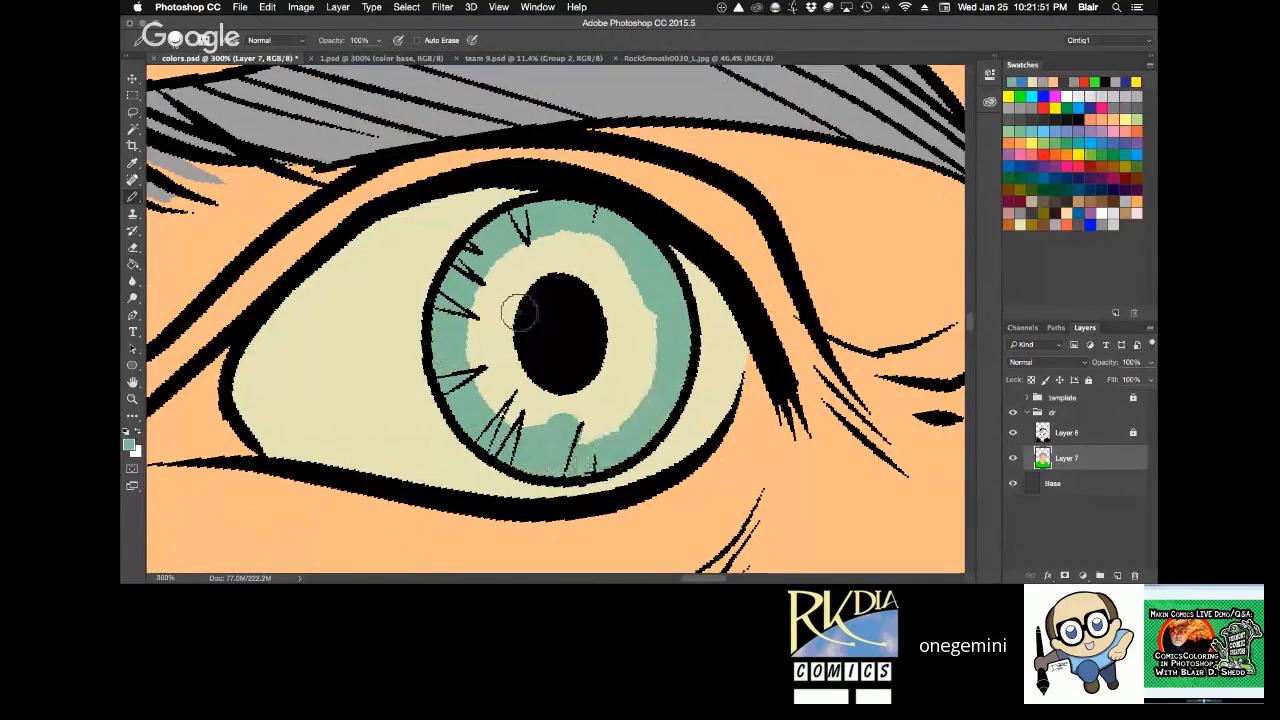
key(g)
click(655, 336)
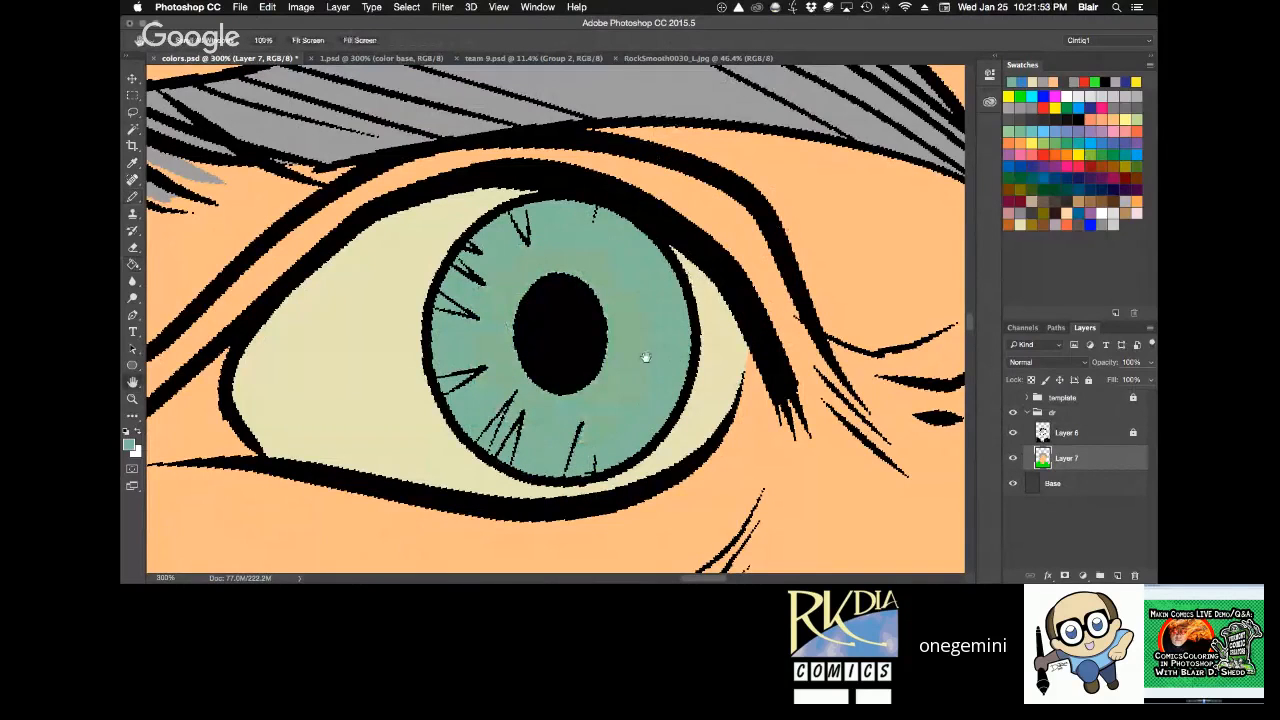
Paint the other eye's iris on Layer 7 with the same teal, keeping within the inked circle.
drag(645, 357, 710, 282)
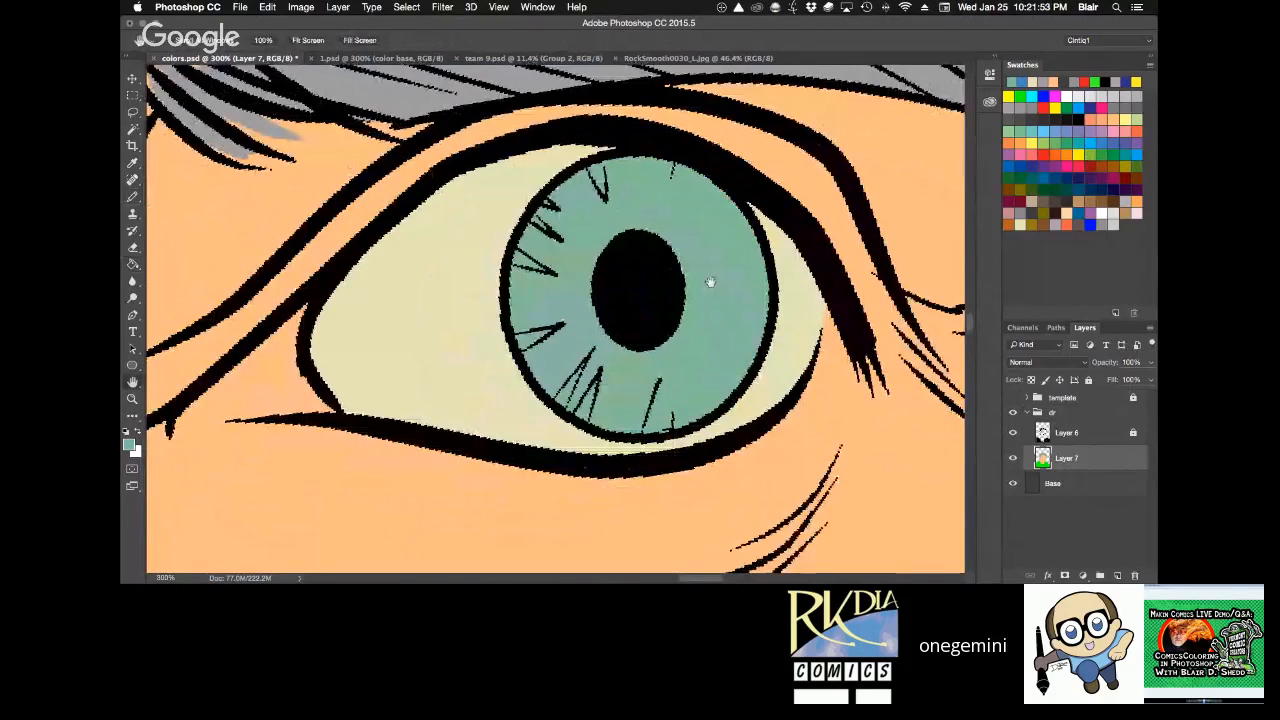
alt+click(301, 331)
alt+click(301, 331)
alt+click(301, 331)
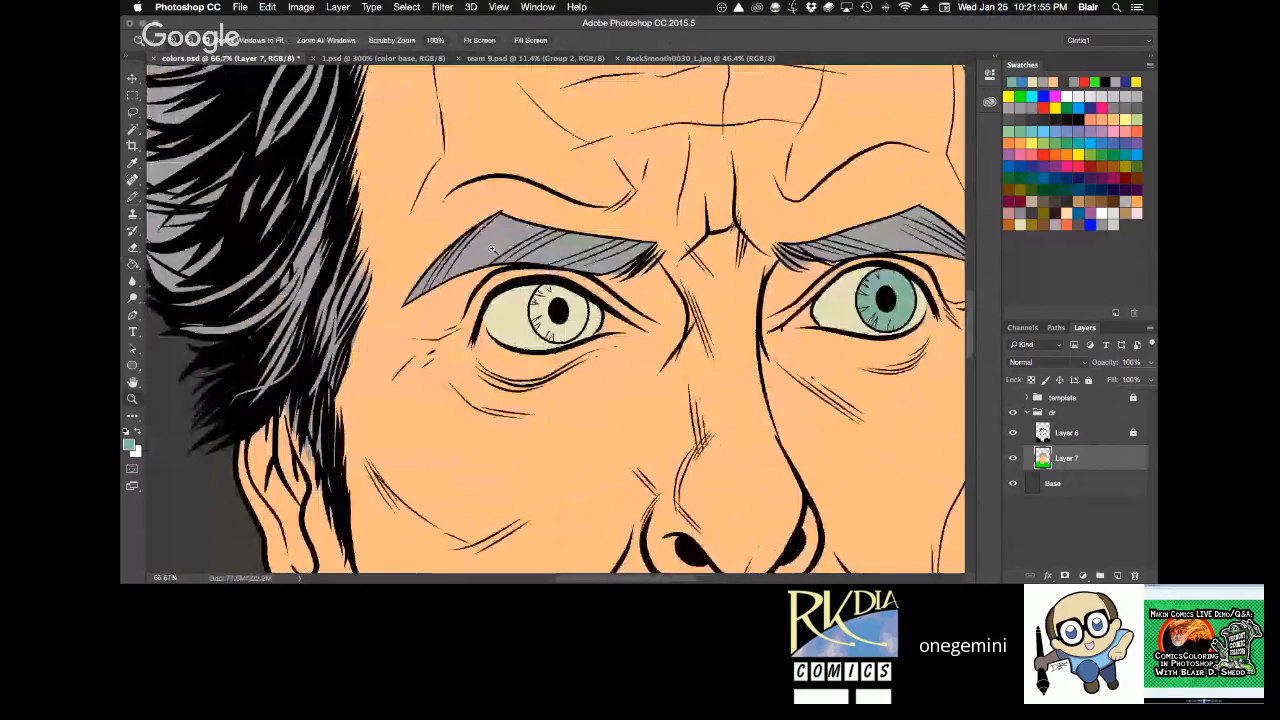
click(578, 317)
click(578, 317)
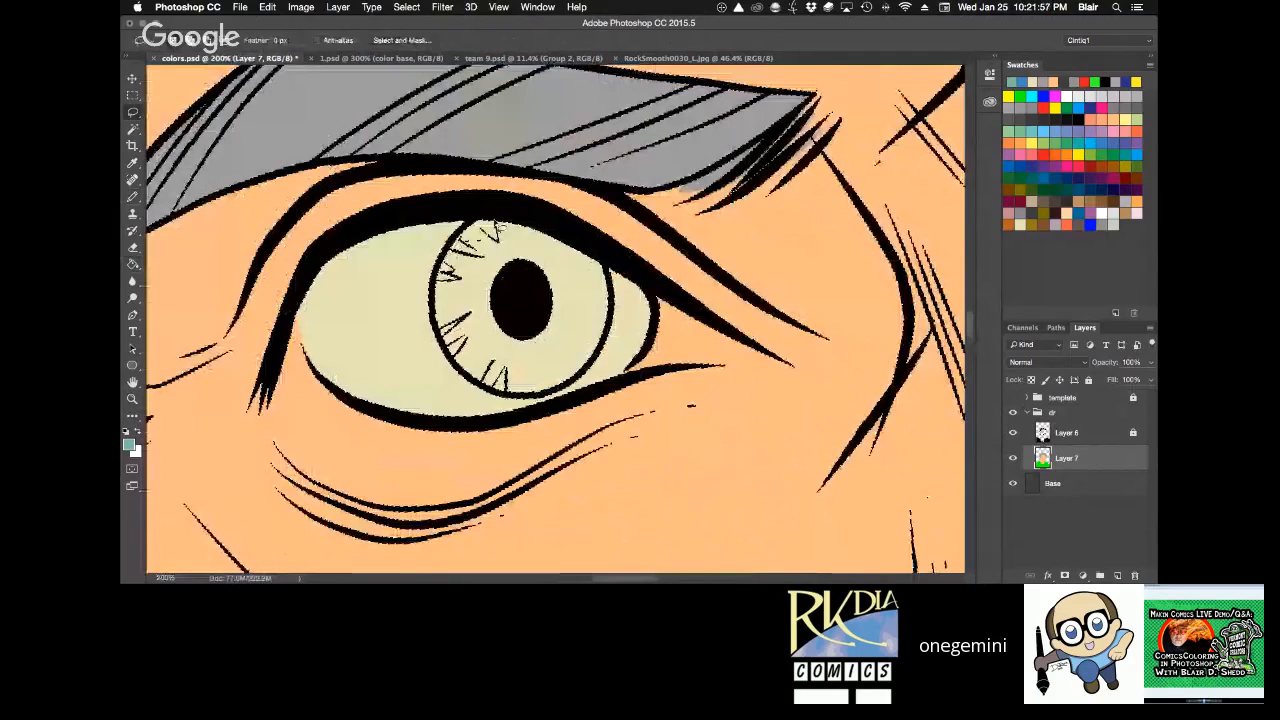
key(b)
mouse_move(492, 229)
mouse_down()
mouse_move(449, 276)
mouse_move(450, 332)
mouse_move(468, 372)
mouse_move(530, 379)
mouse_move(588, 340)
mouse_move(603, 285)
mouse_move(490, 226)
mouse_up()
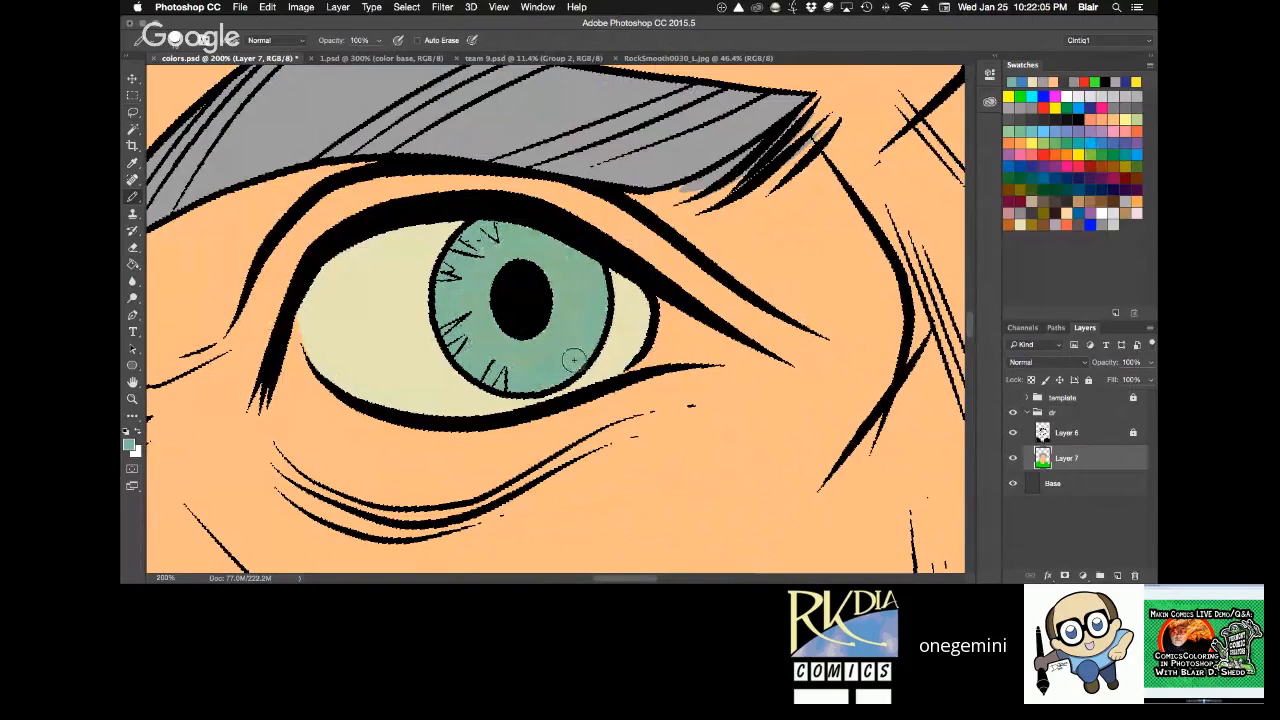
Rotate the canvas, paint the first eye's inner corner with a dusty pink swatch, and trim its edge with the sampled skin colour.
key(z)
alt+click(823, 246)
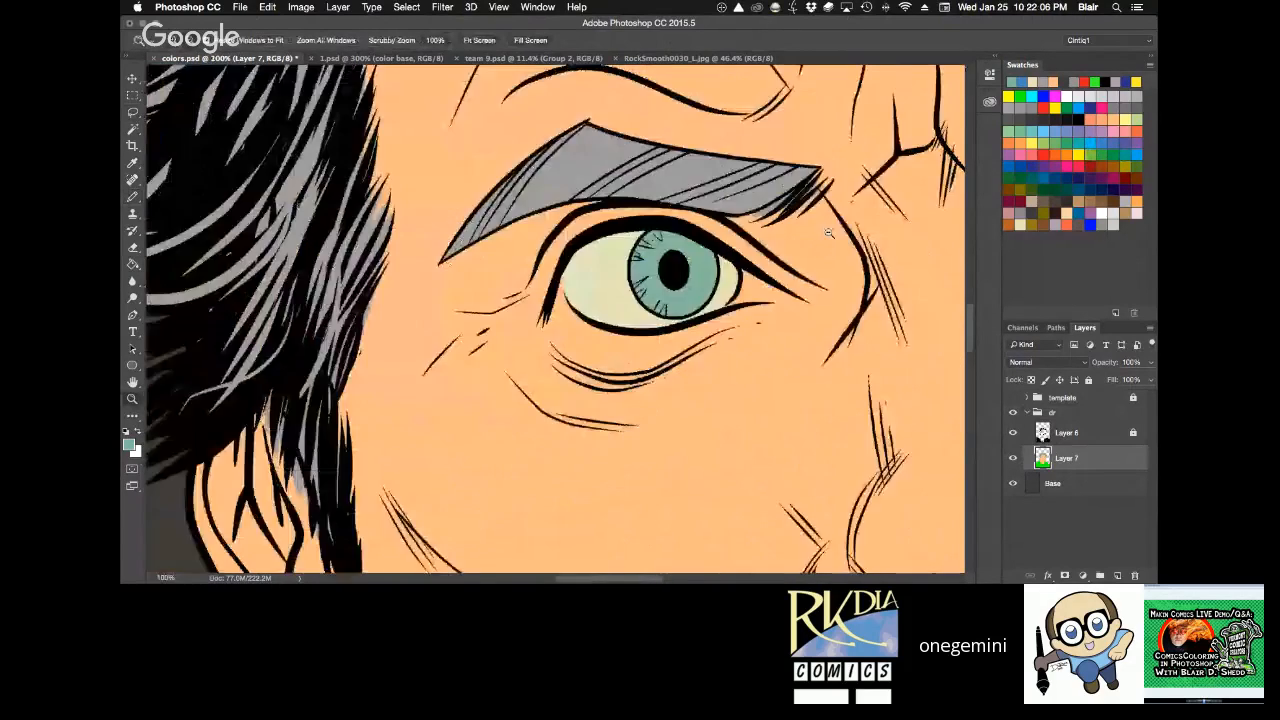
alt+click(829, 233)
key(r)
drag(818, 294, 766, 184)
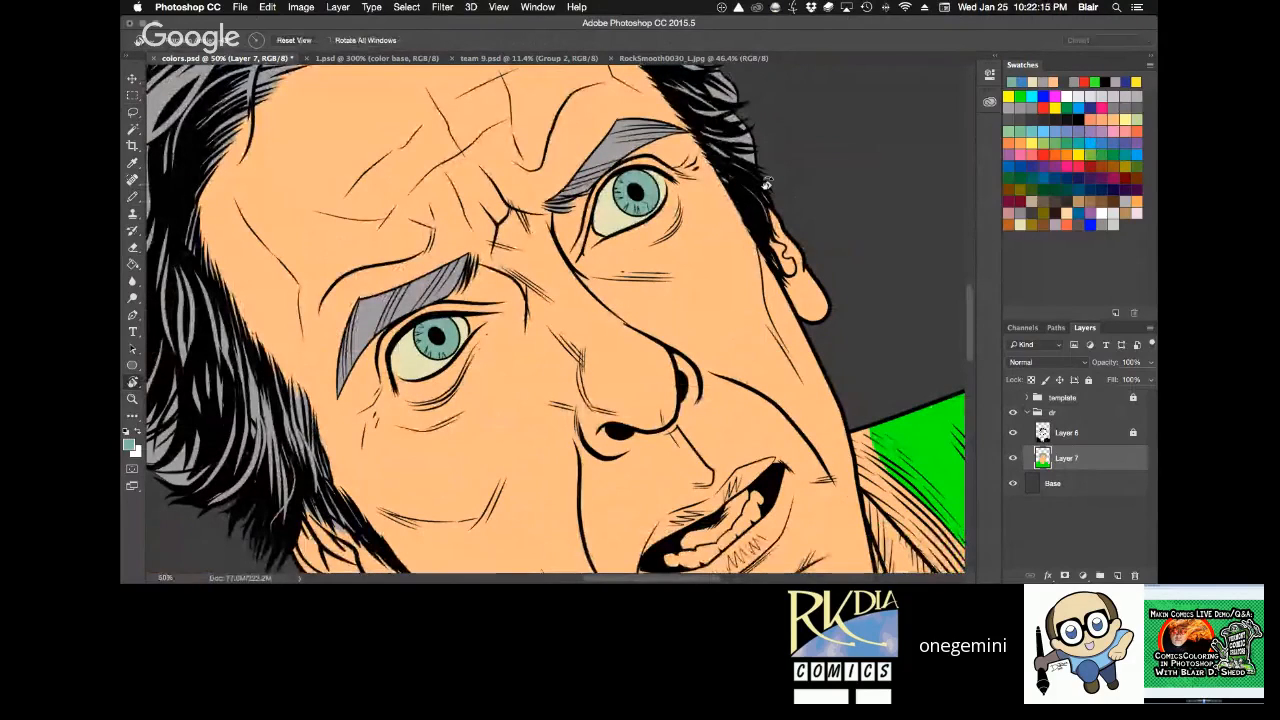
key(z)
click(641, 237)
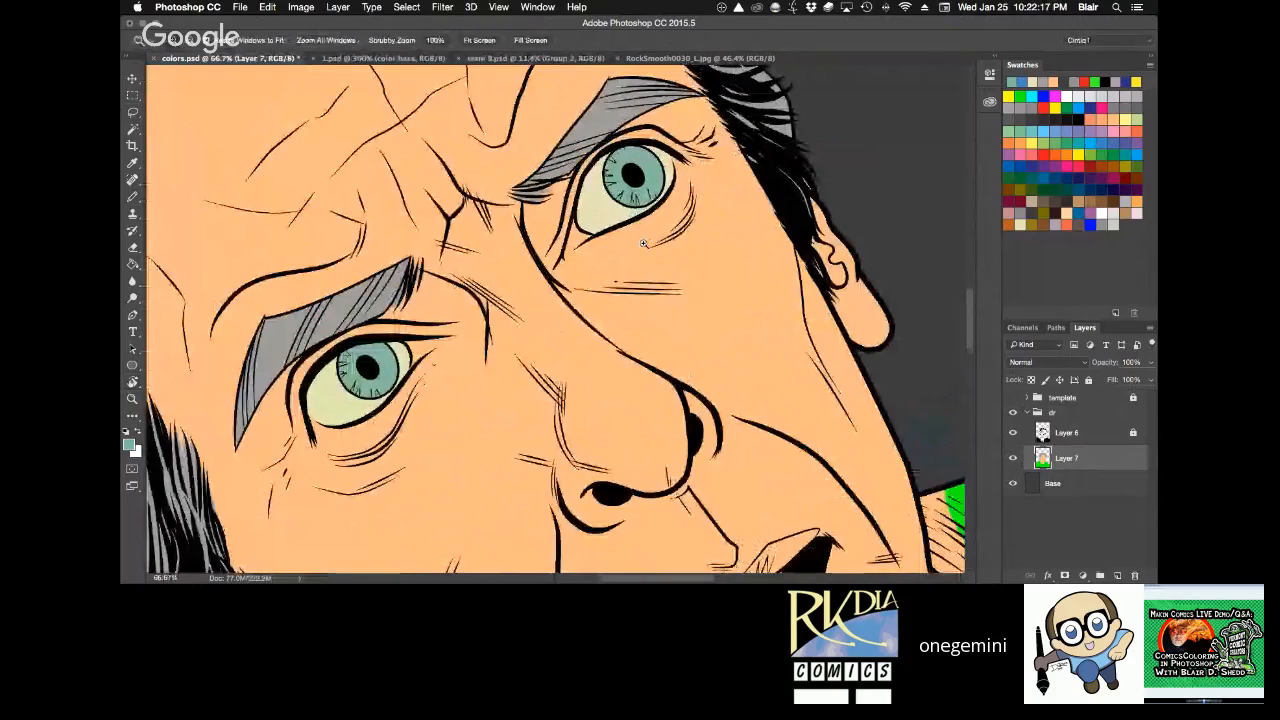
click(643, 243)
key(r)
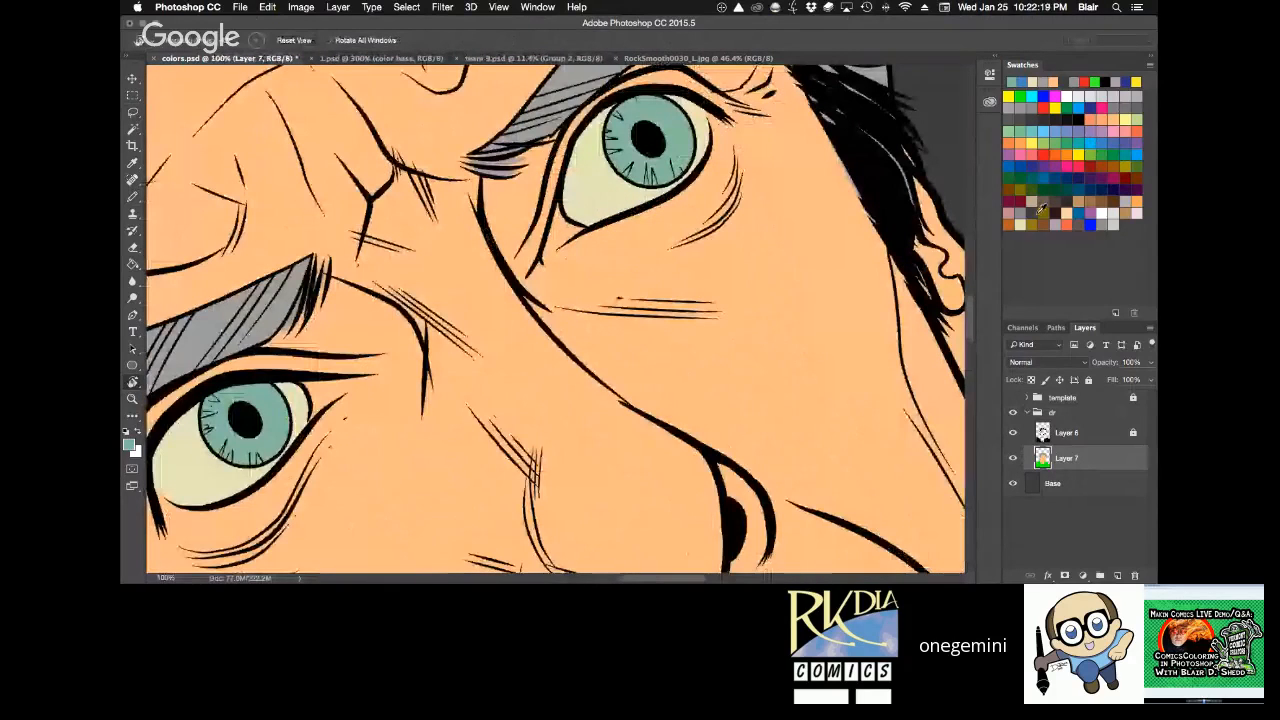
click(1009, 213)
key(z)
click(625, 189)
click(625, 189)
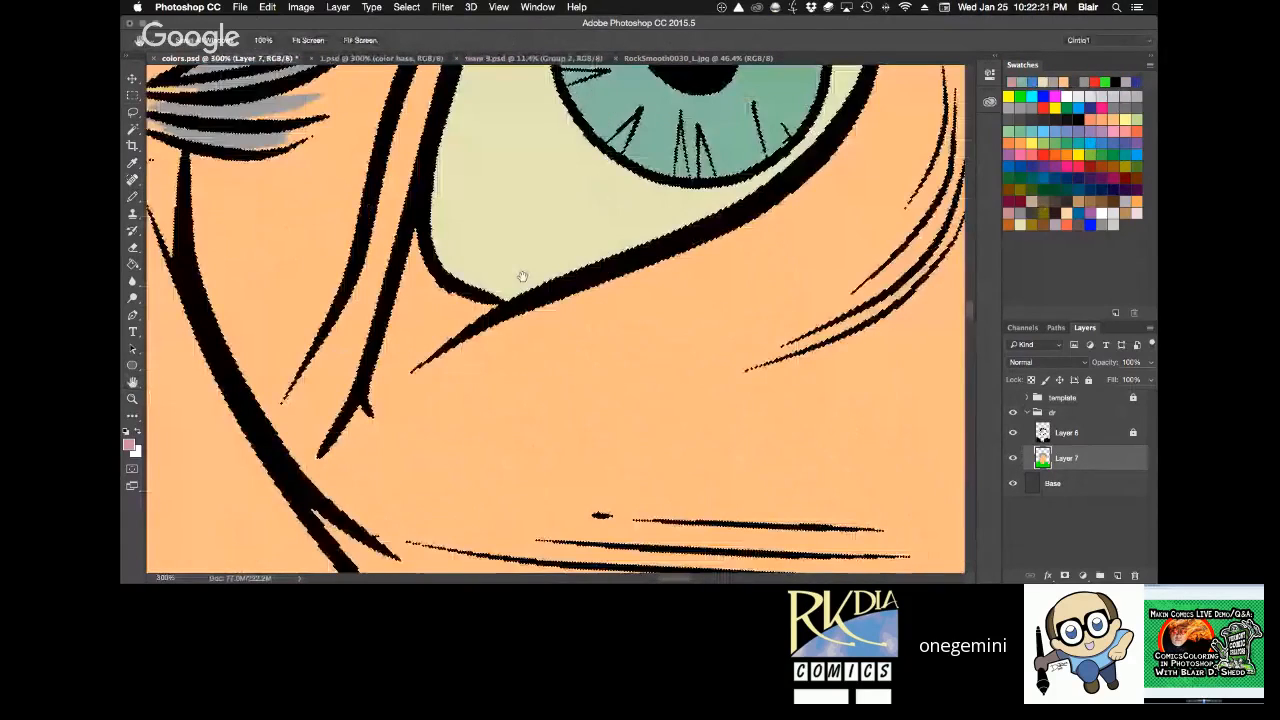
key(b)
mouse_move(422, 238)
mouse_down()
mouse_move(403, 352)
mouse_move(532, 246)
mouse_move(423, 306)
mouse_up()
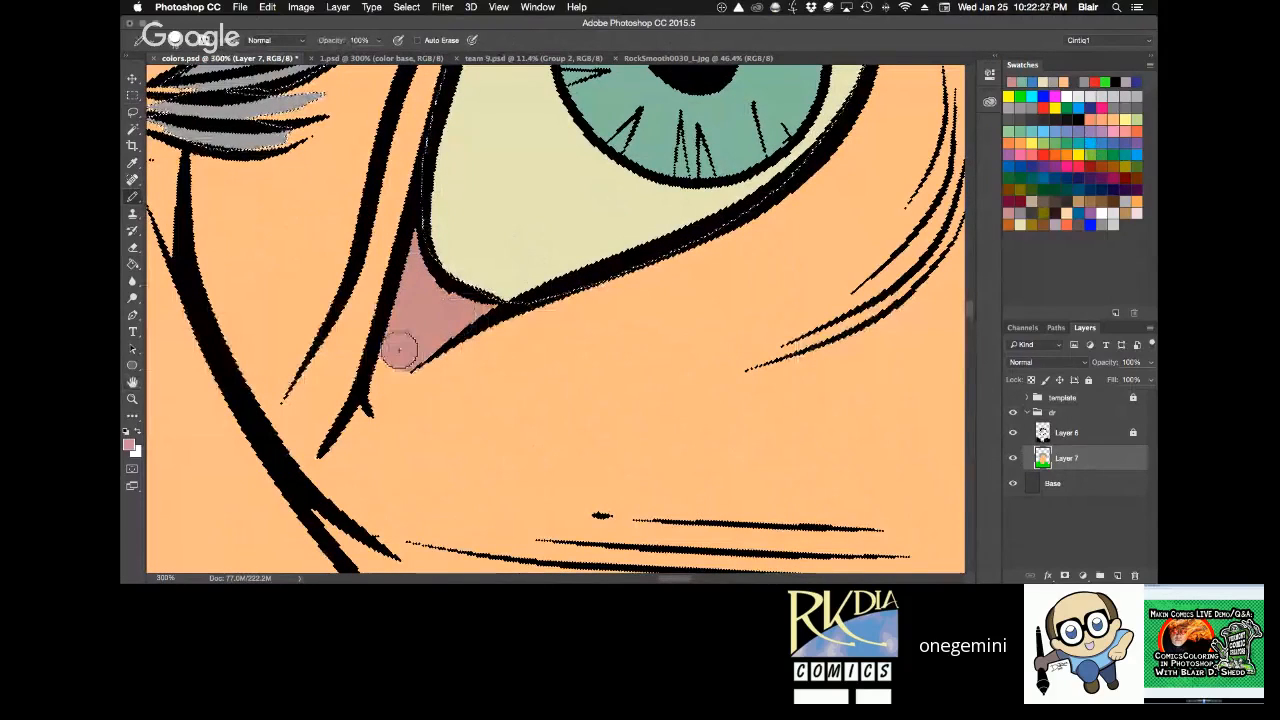
alt+click(428, 417)
mouse_move(391, 384)
mouse_down()
mouse_move(428, 387)
mouse_move(378, 369)
mouse_move(434, 383)
mouse_up()
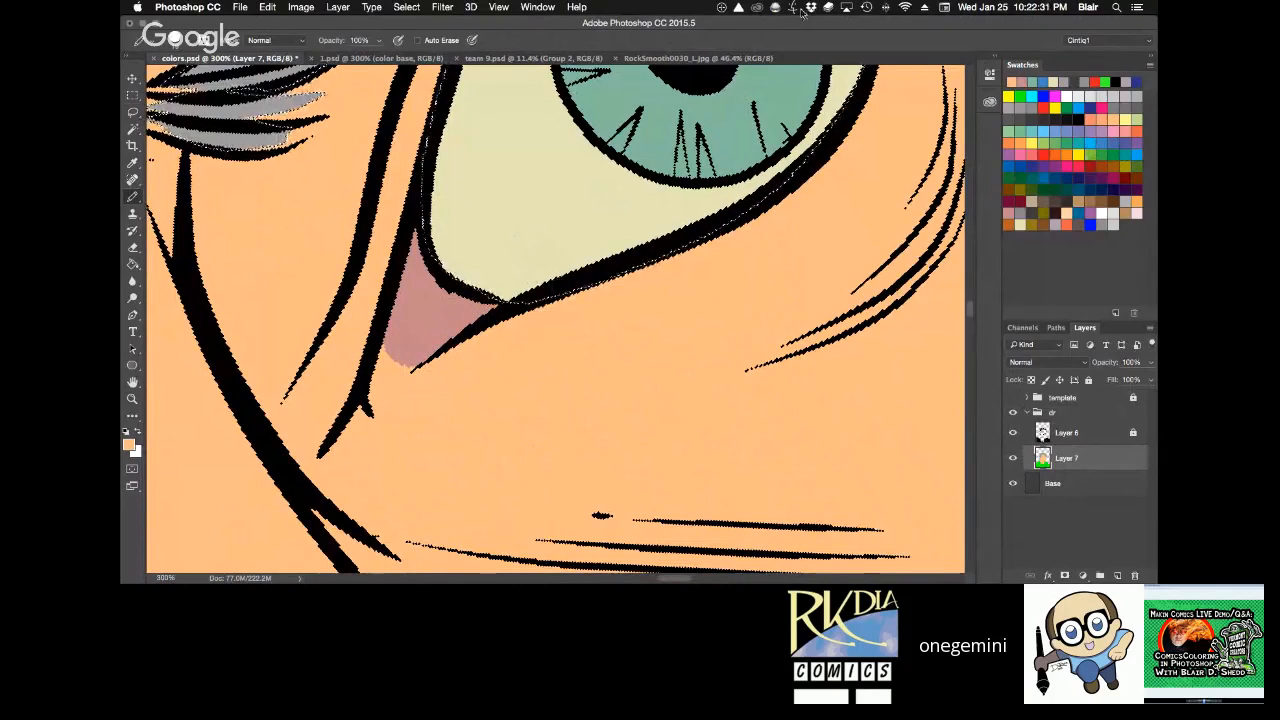
Paint the second eye's inner corner dusty pink, trim its edge with skin colour, and clear the selection.
key(z)
alt+click(728, 269)
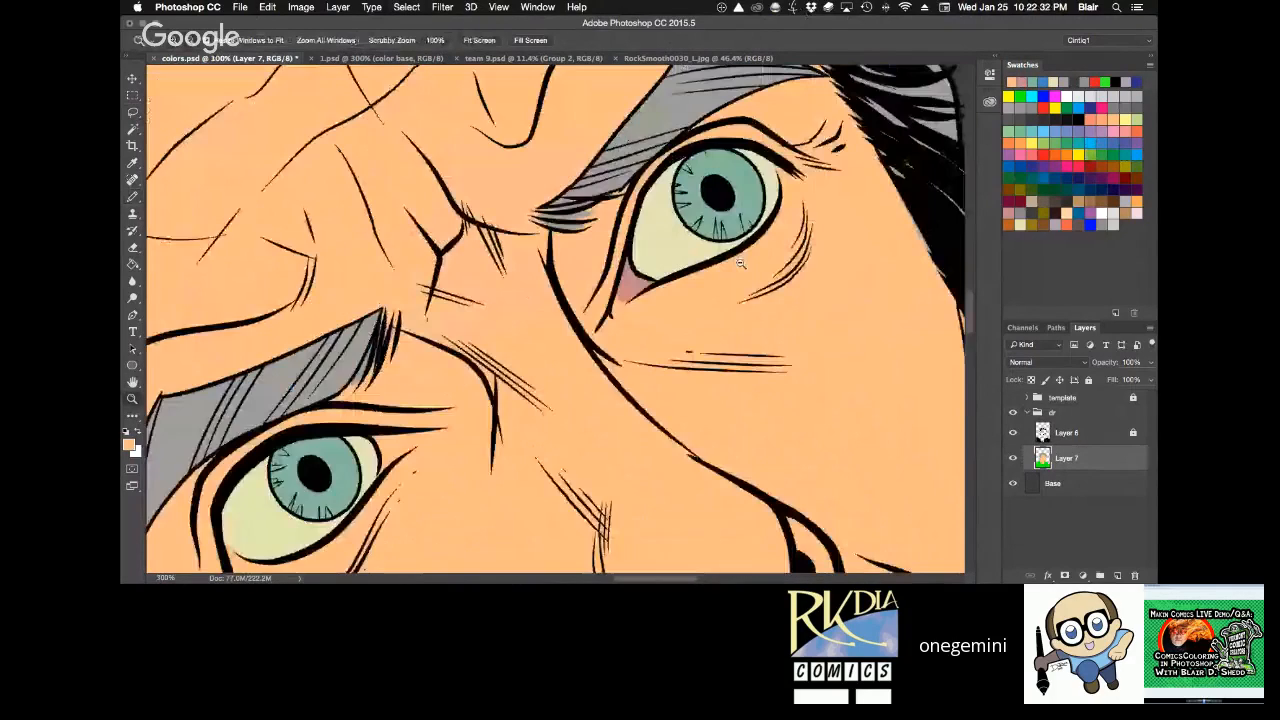
alt+click(546, 322)
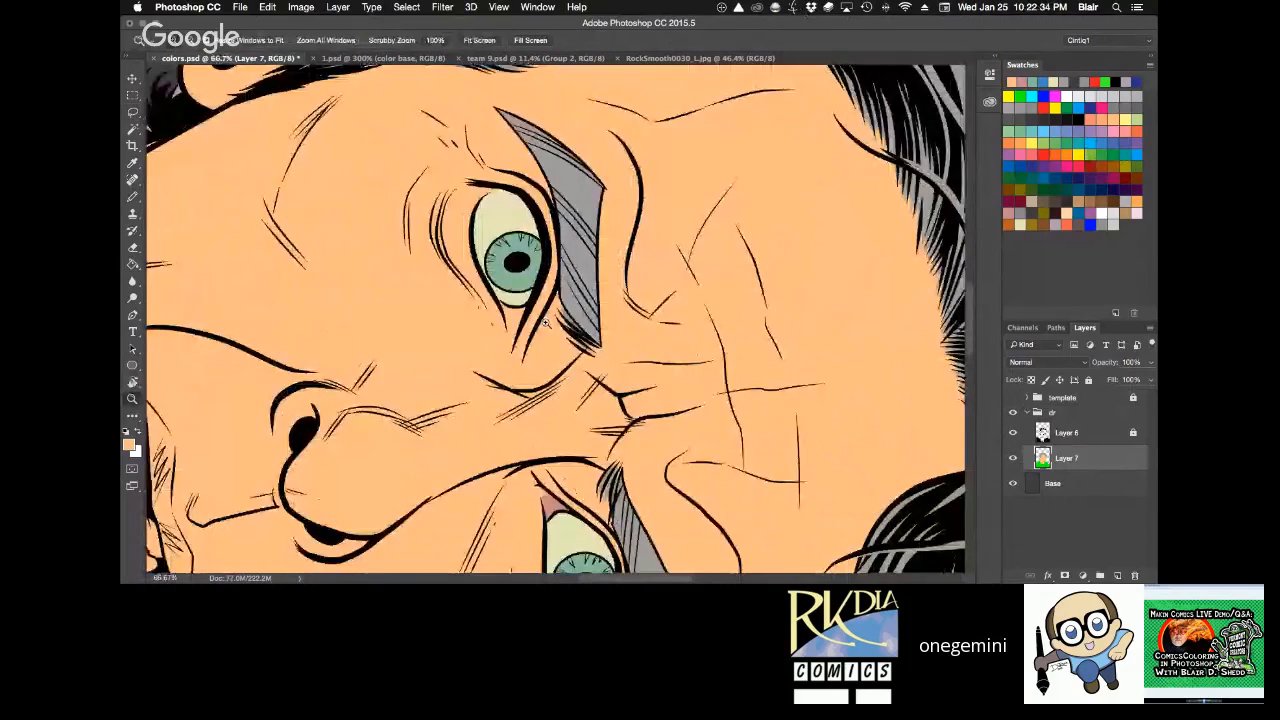
double_click(541, 301)
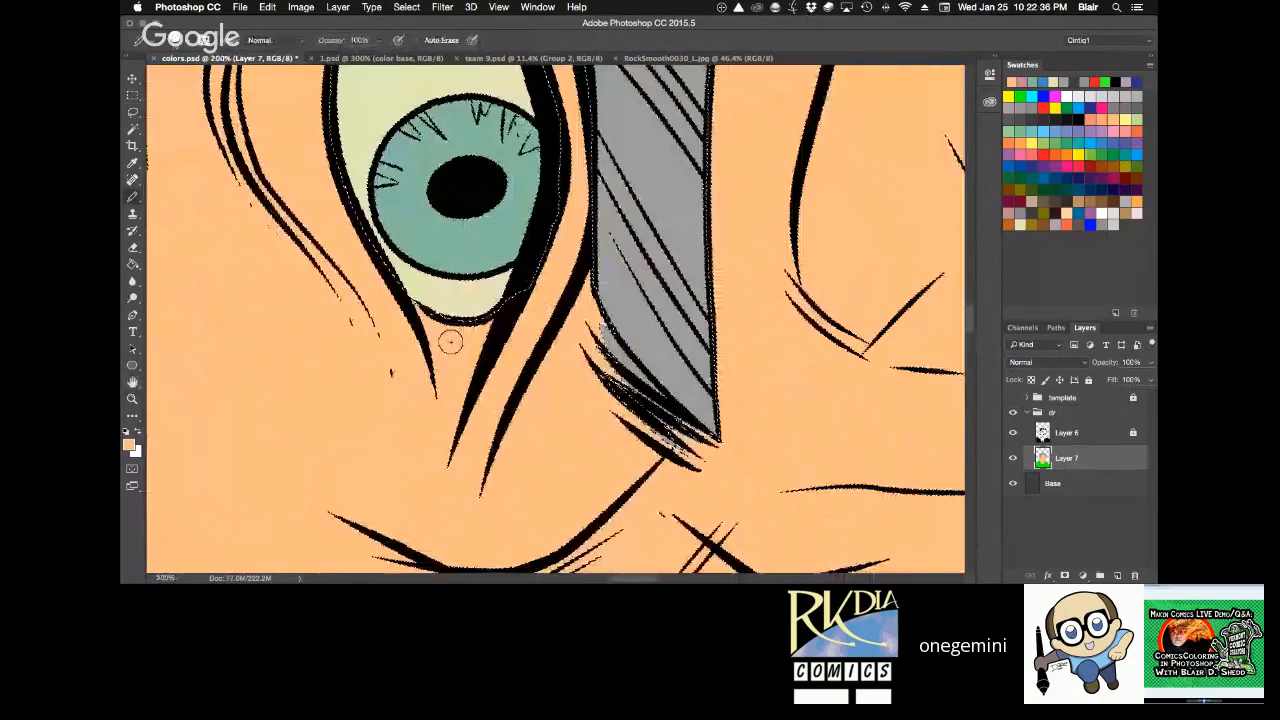
mouse_move(581, 430)
mouse_down()
mouse_move(520, 140)
mouse_move(447, 410)
mouse_up()
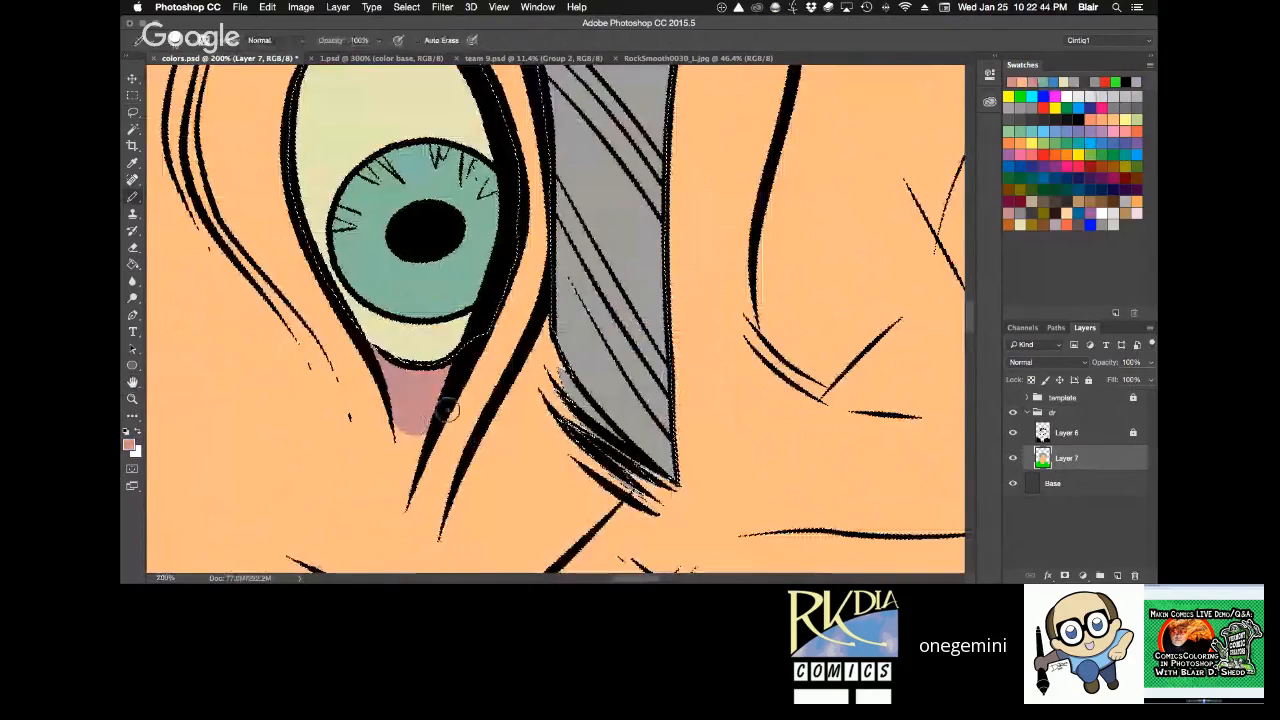
alt+click(438, 445)
key(super+d)
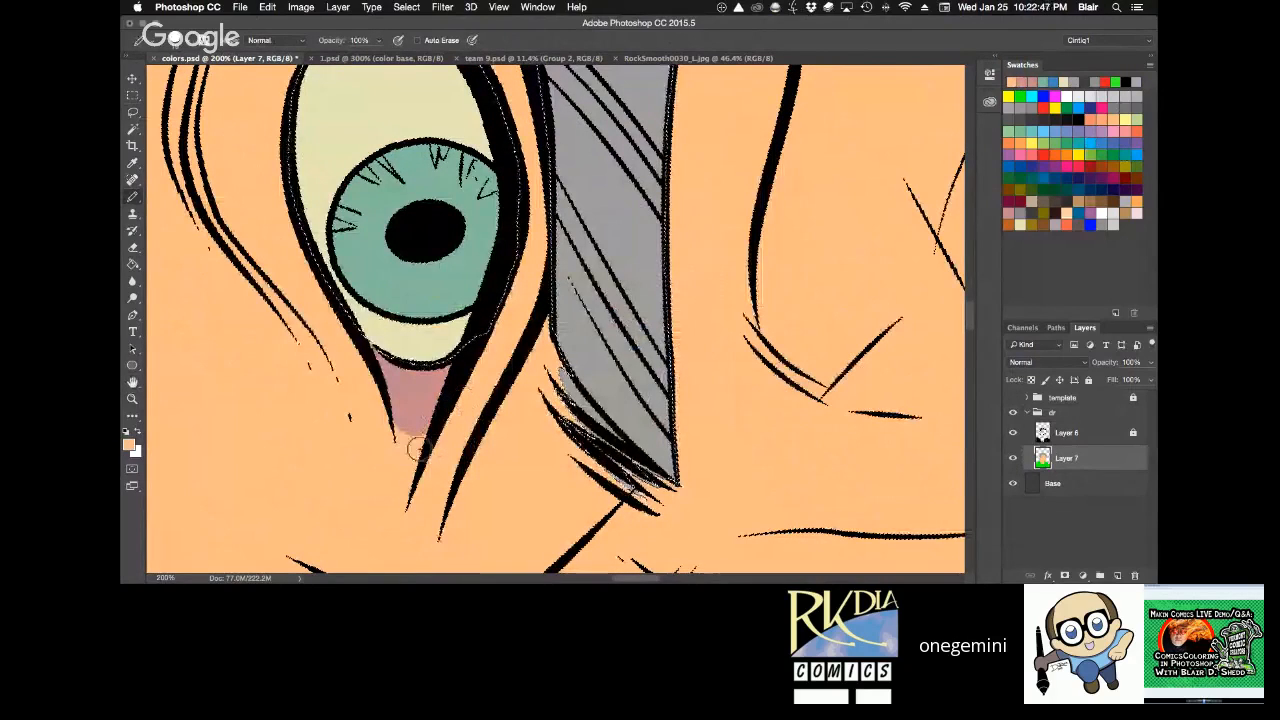
Reset the canvas rotation, save colors.psd, and view the portrait with its finished eyes.
key(r)
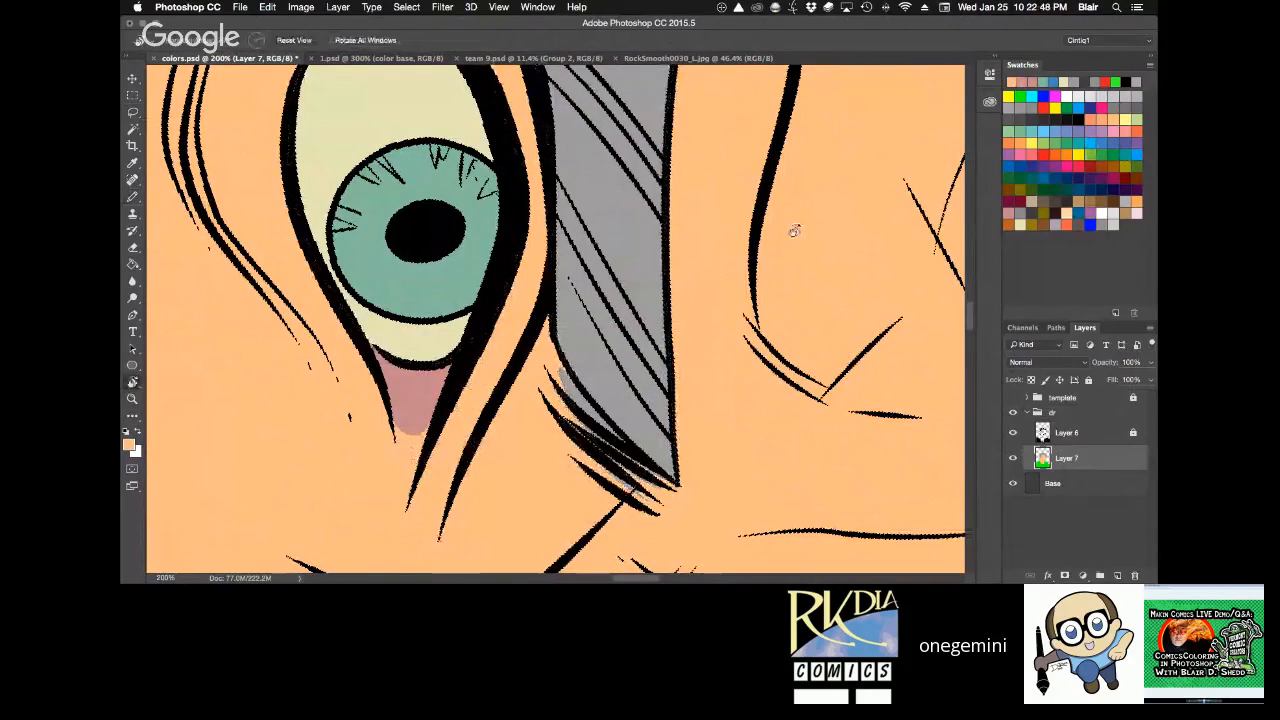
drag(793, 231, 716, 313)
key(z)
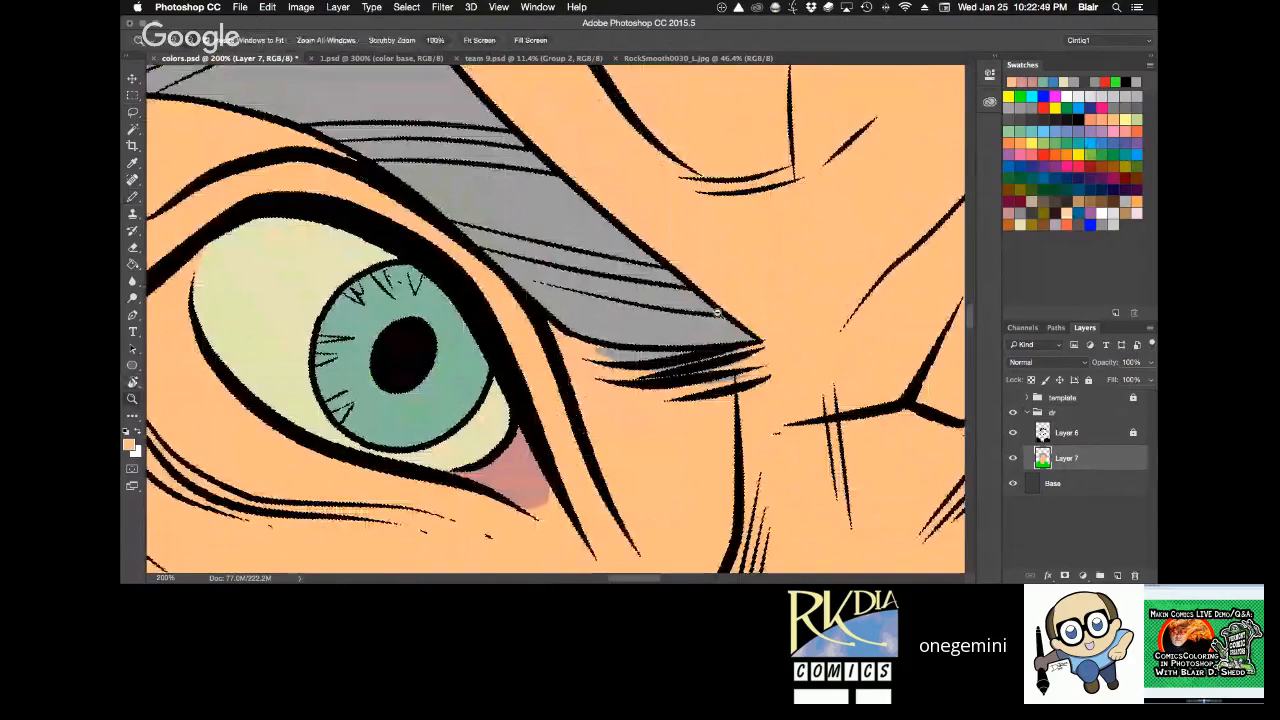
alt+click(717, 313)
alt+click(717, 313)
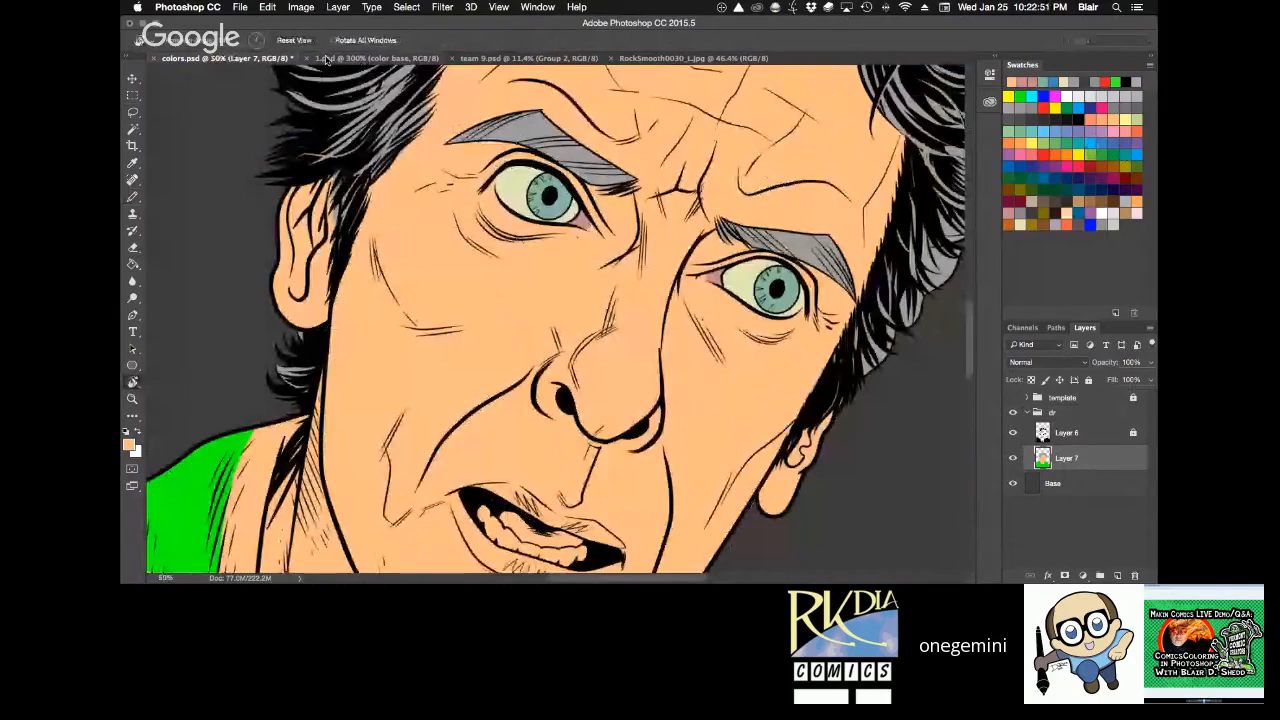
click(294, 40)
key(super+s)
key(z)
alt+click(732, 328)
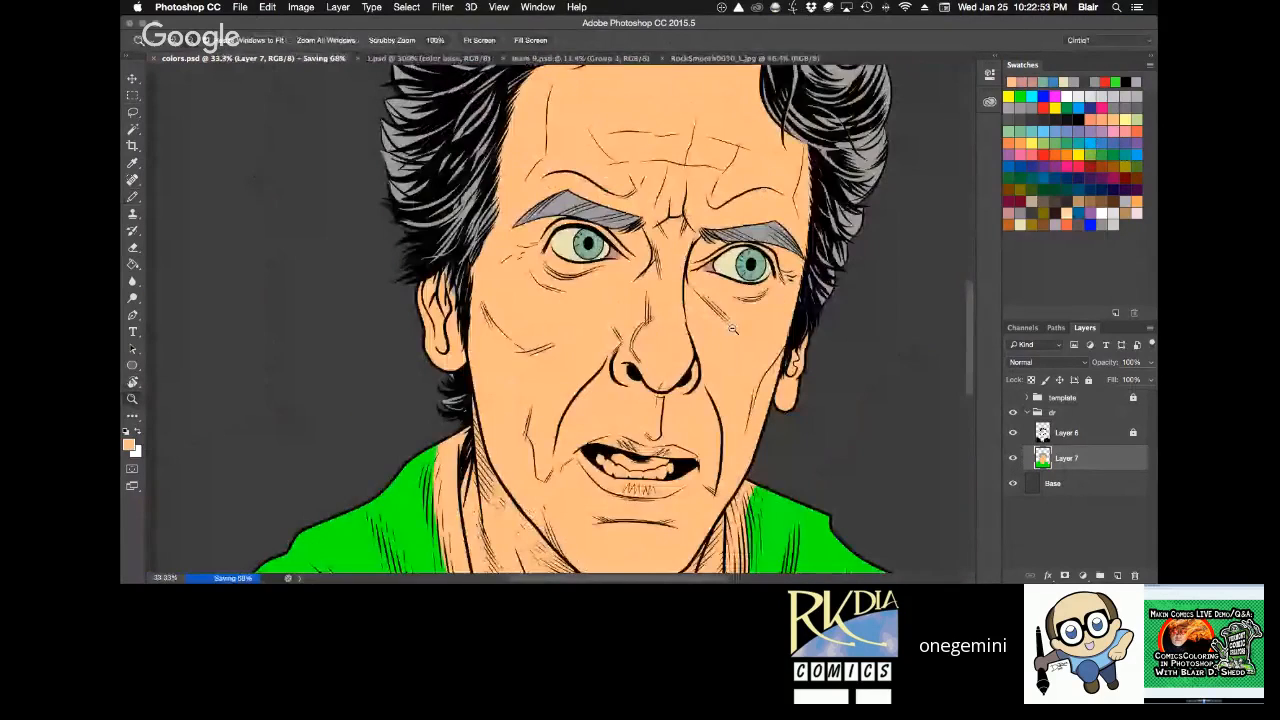
alt+click(732, 328)
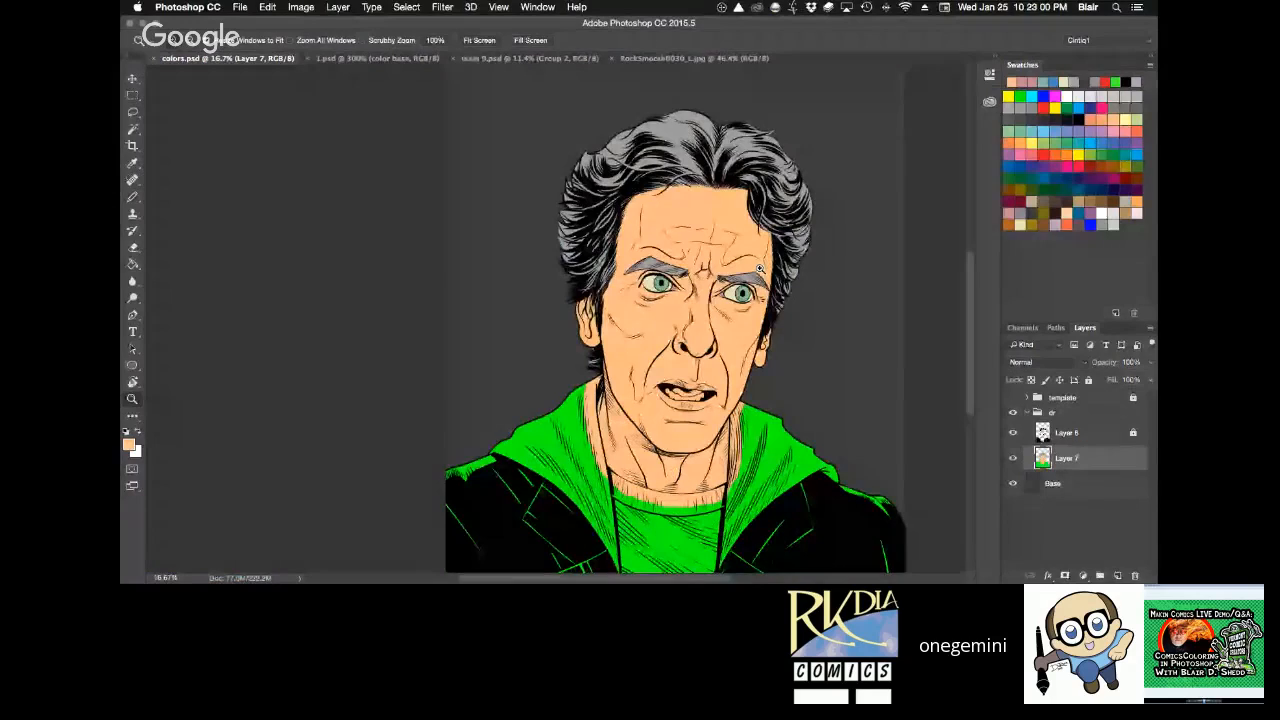
Examine the mouth, lips and teeth that still carry the skin flat at 100% zoom.
click(773, 393)
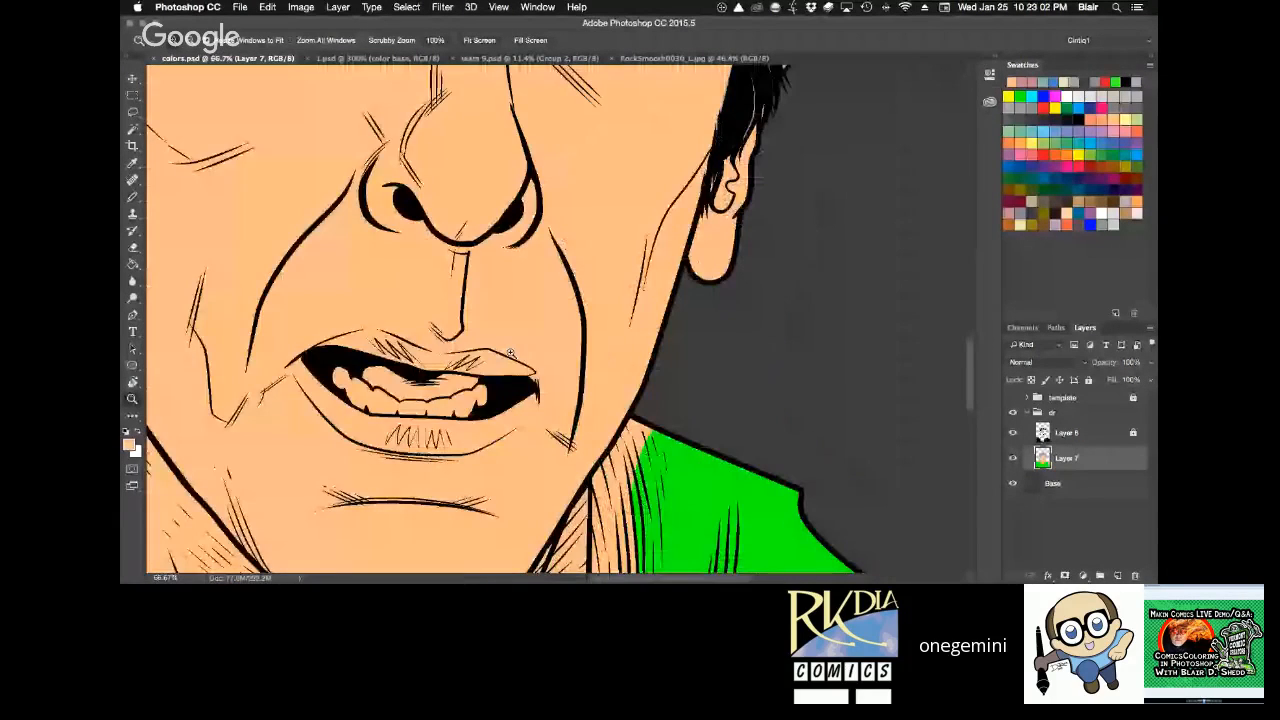
click(773, 393)
key(h)
key(super+0)
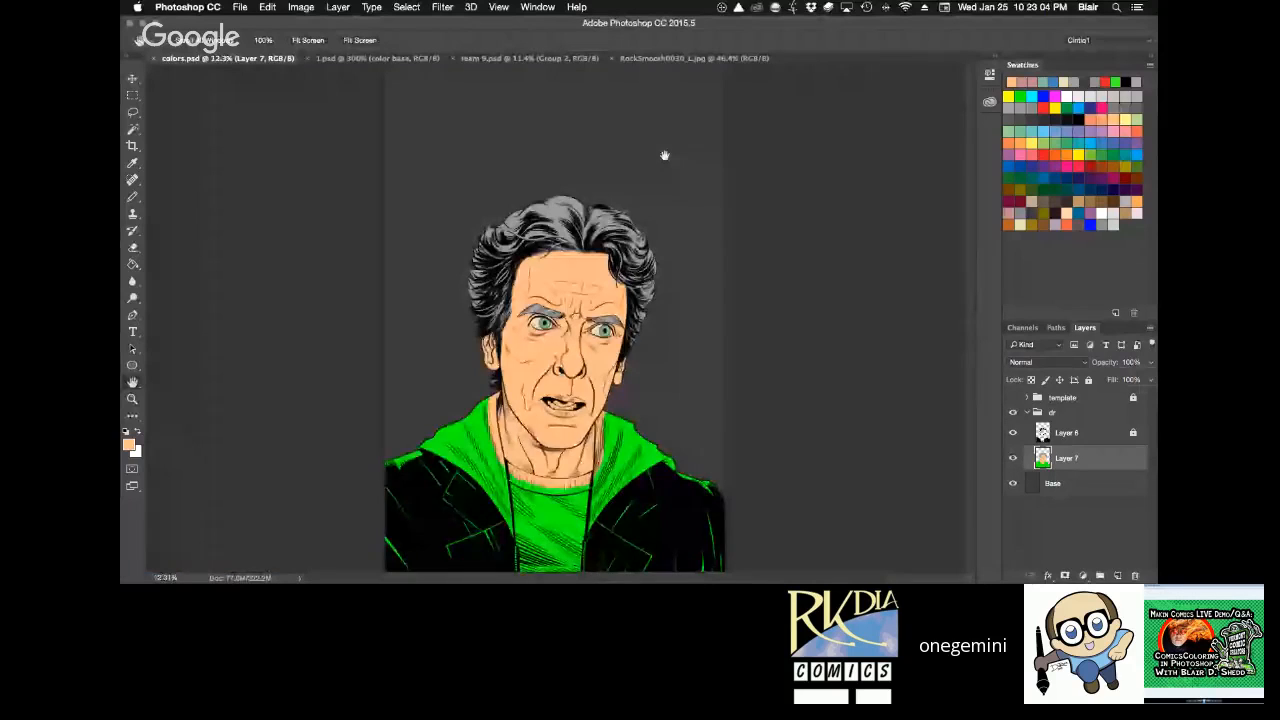
key(super+1)
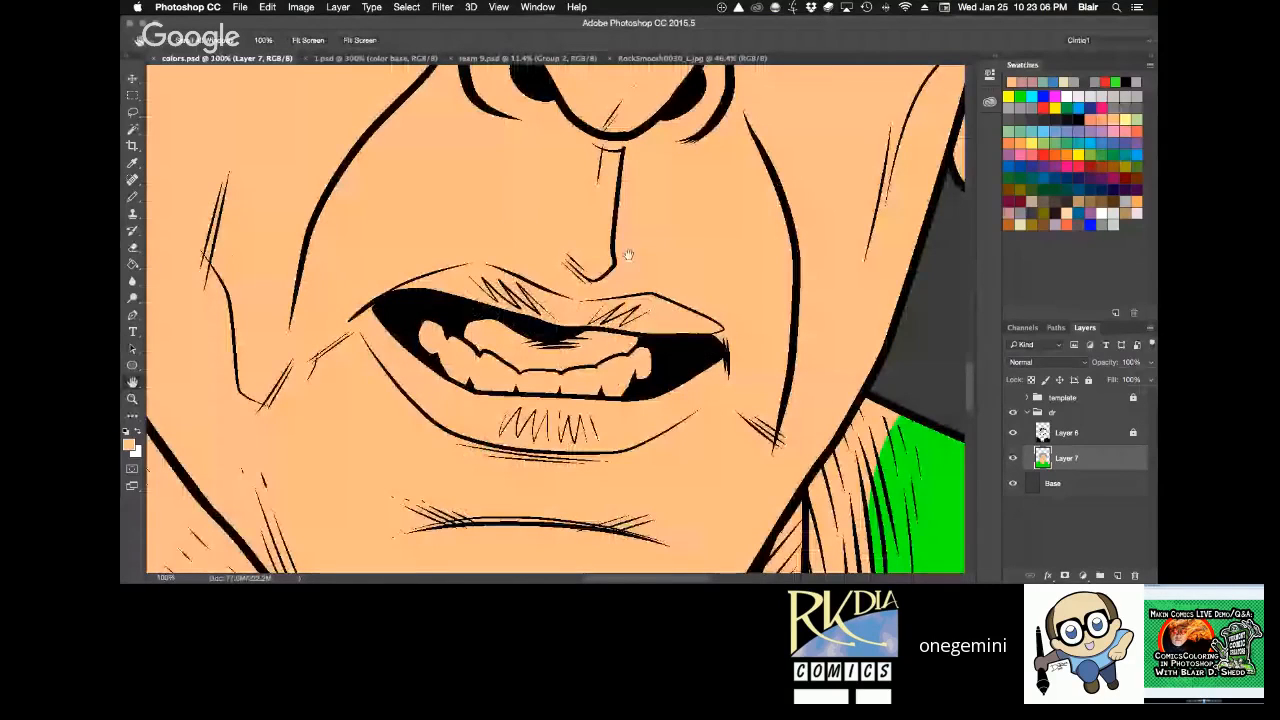
Examine the reference sheets 1.psd and team 9.psd for how the characters' lips, teeth and inner mouths are coloured.
click(405, 58)
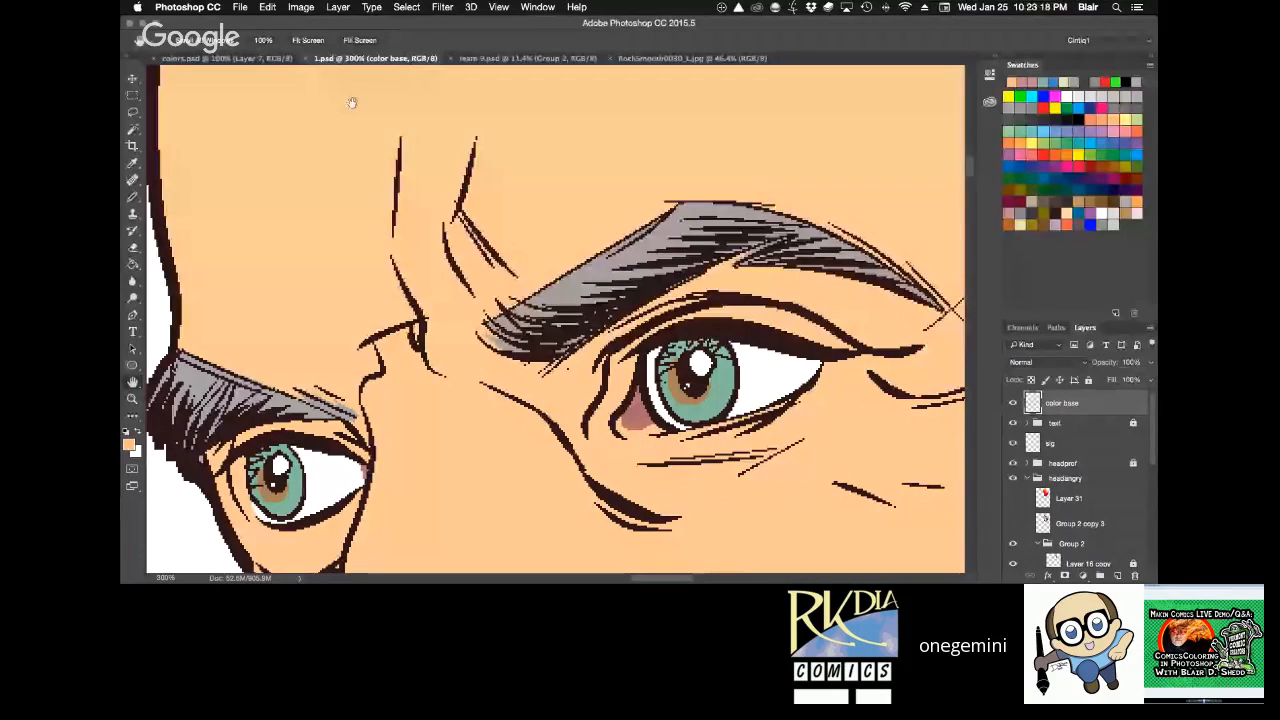
key(ctrl+Up)
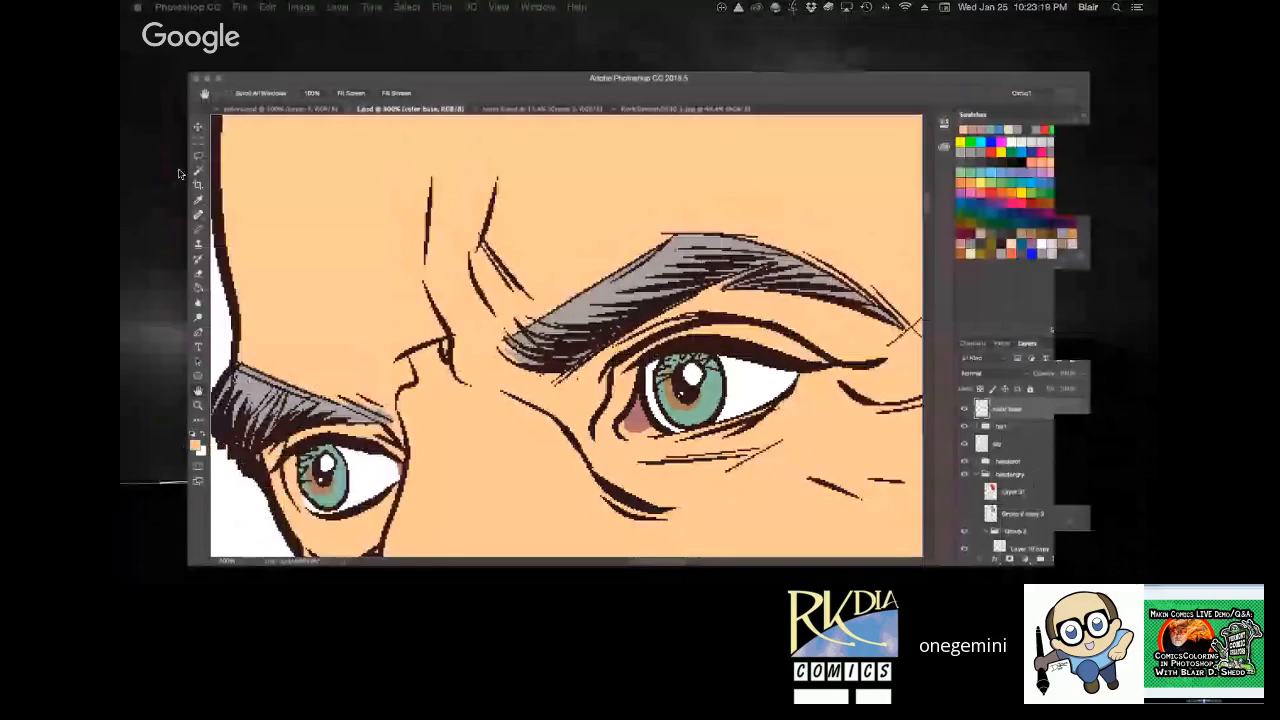
click(702, 407)
key(super+0)
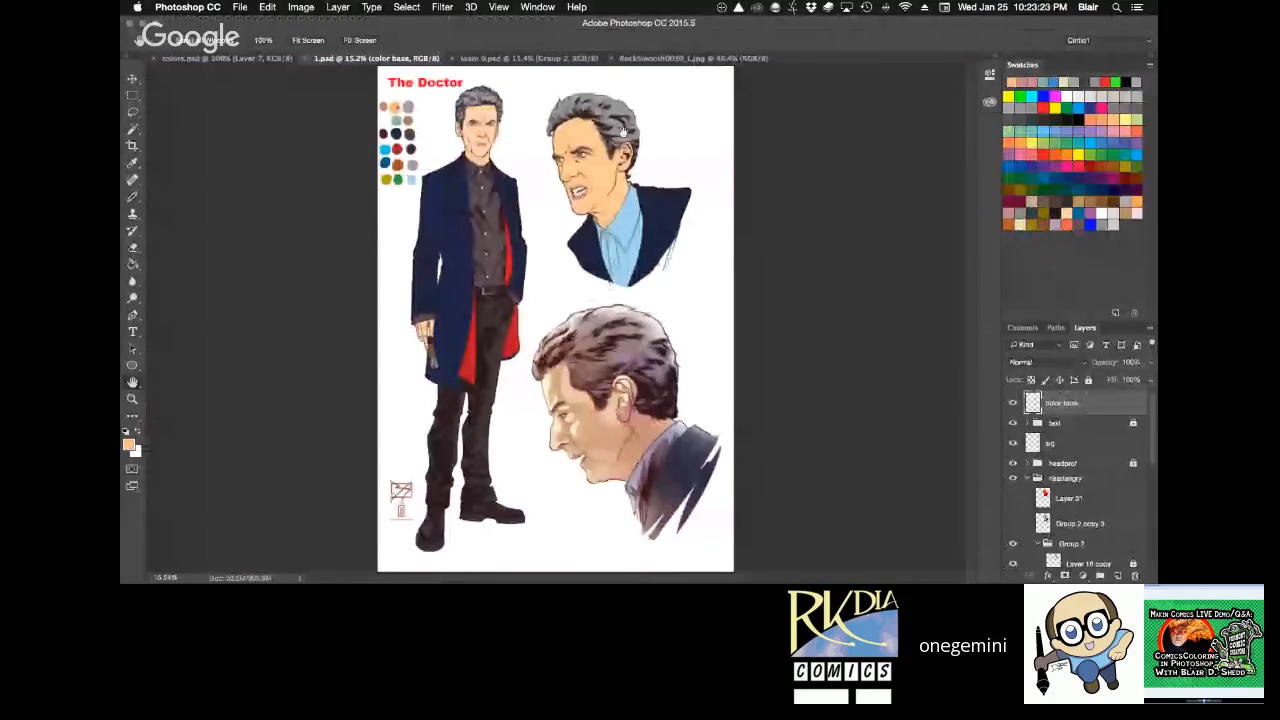
key(ctrl+Tab)
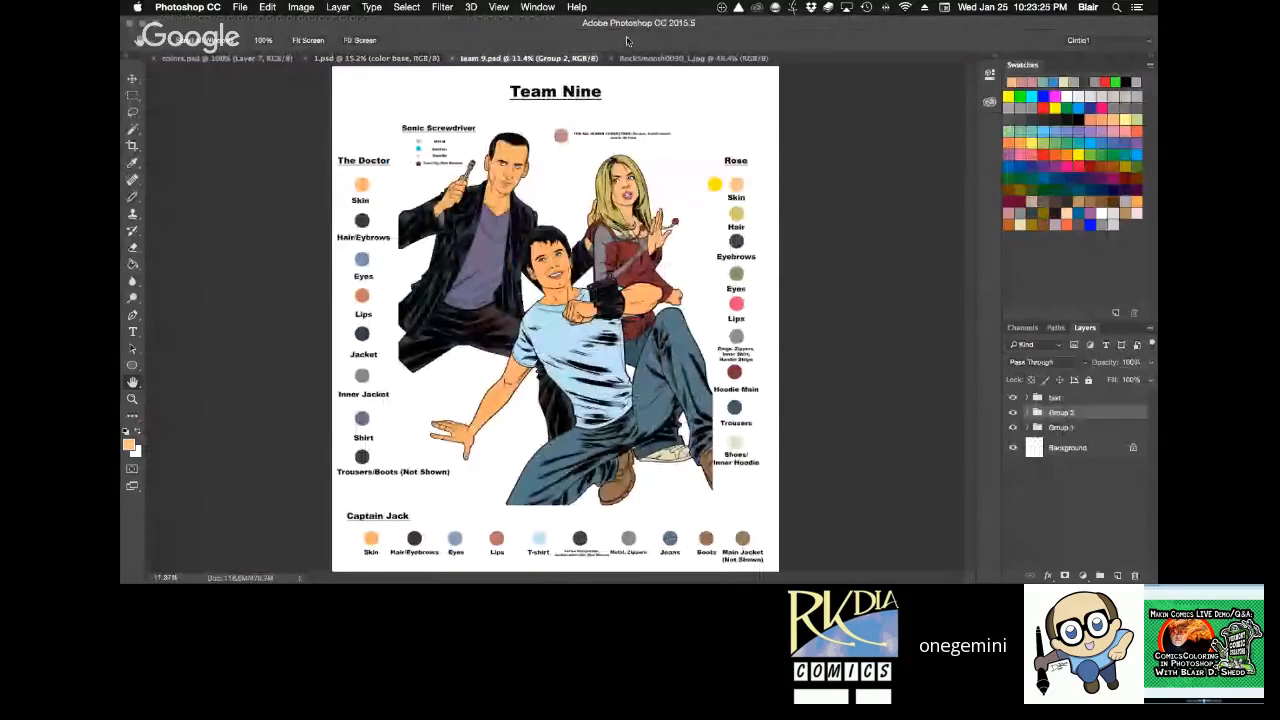
scroll(642, 221, up, 5)
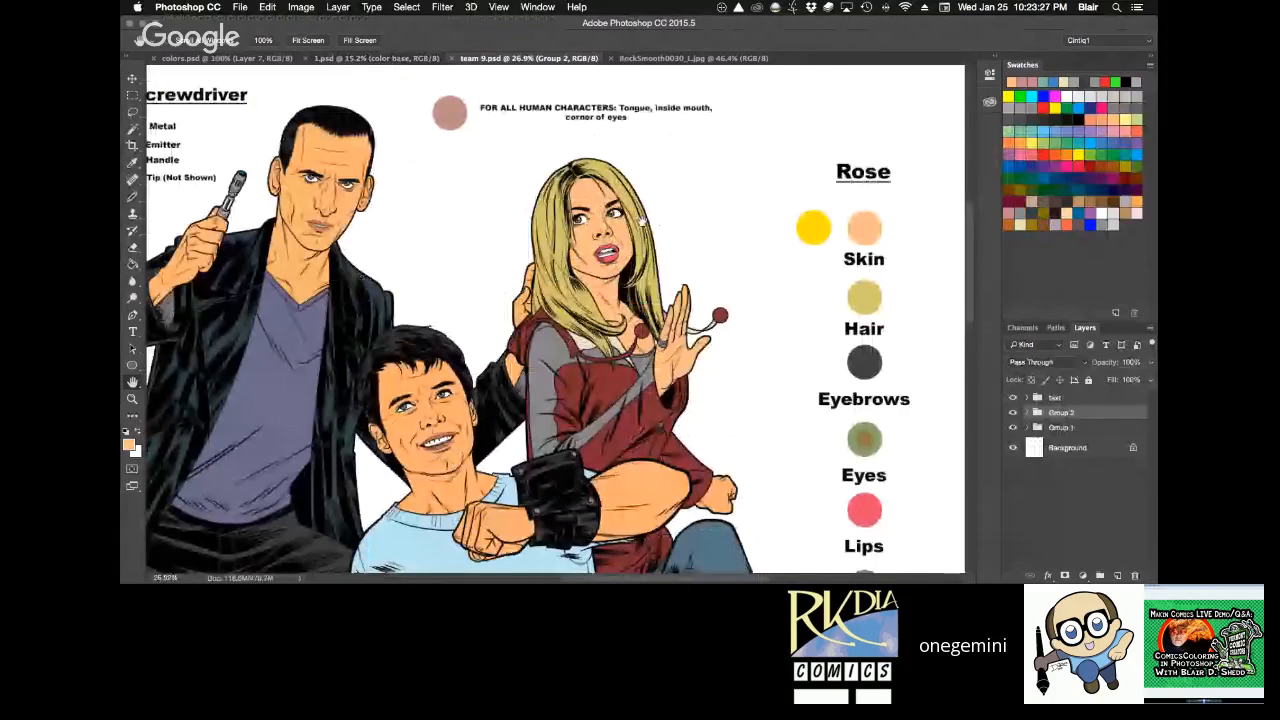
scroll(642, 221, up, 6)
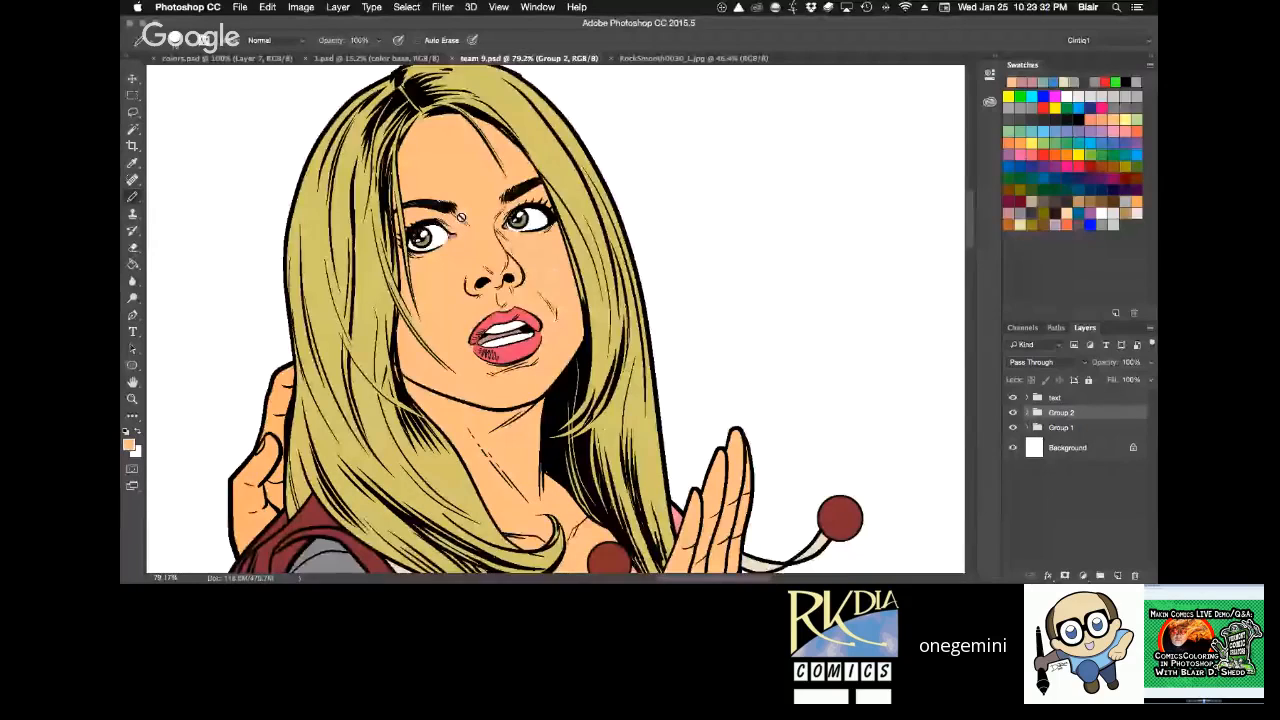
drag(430, 314, 954, 189)
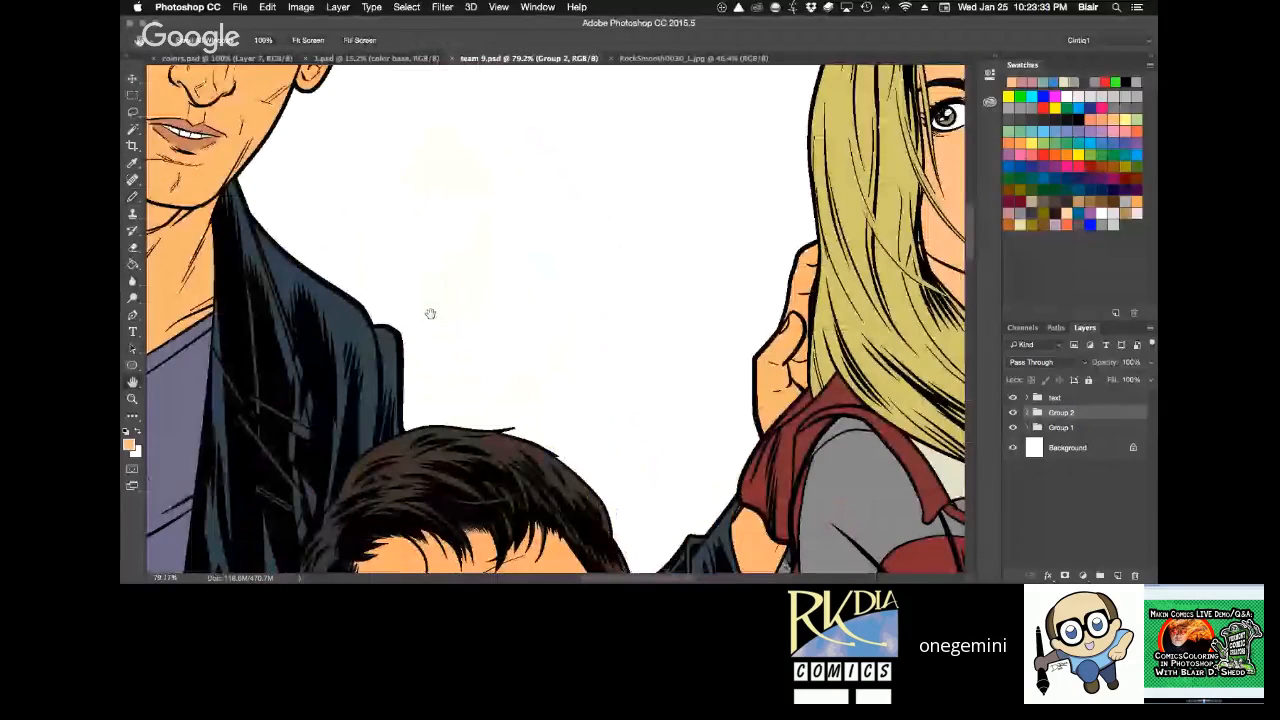
Return to colors.psd and fill the first half of the upper lip with terracotta on a new layer above Layer 7.
click(228, 58)
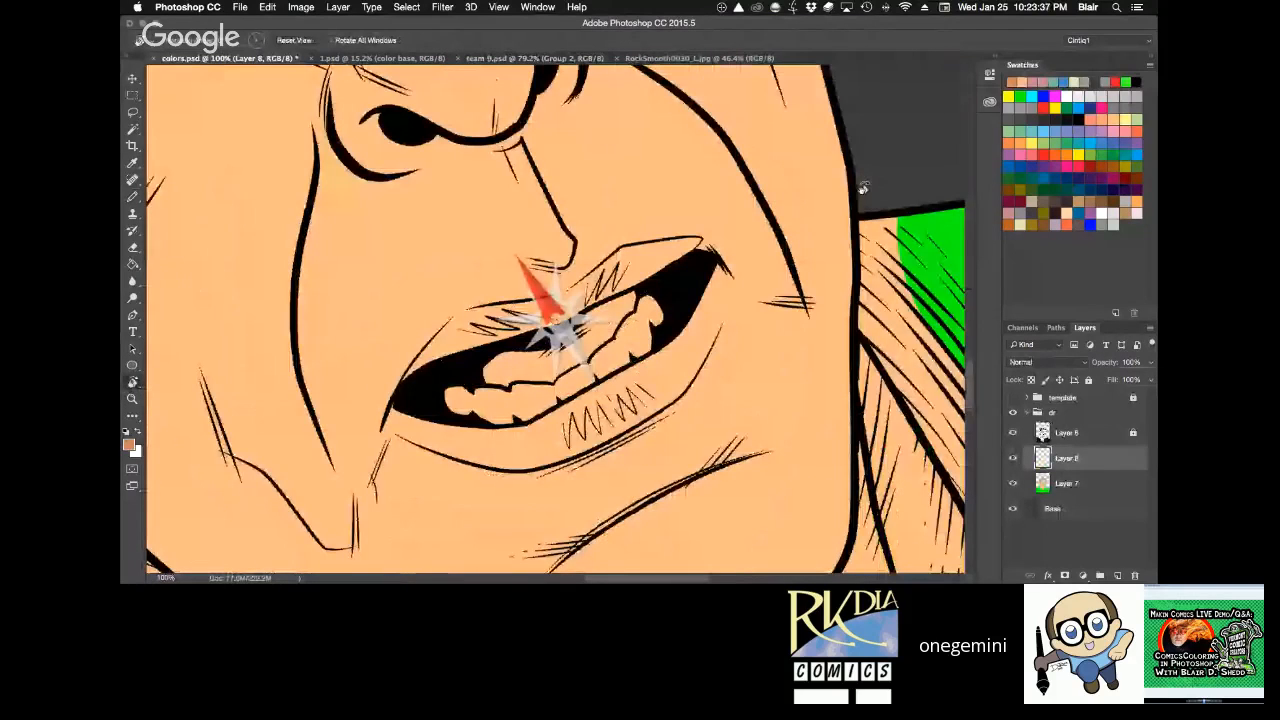
key(z)
click(657, 240)
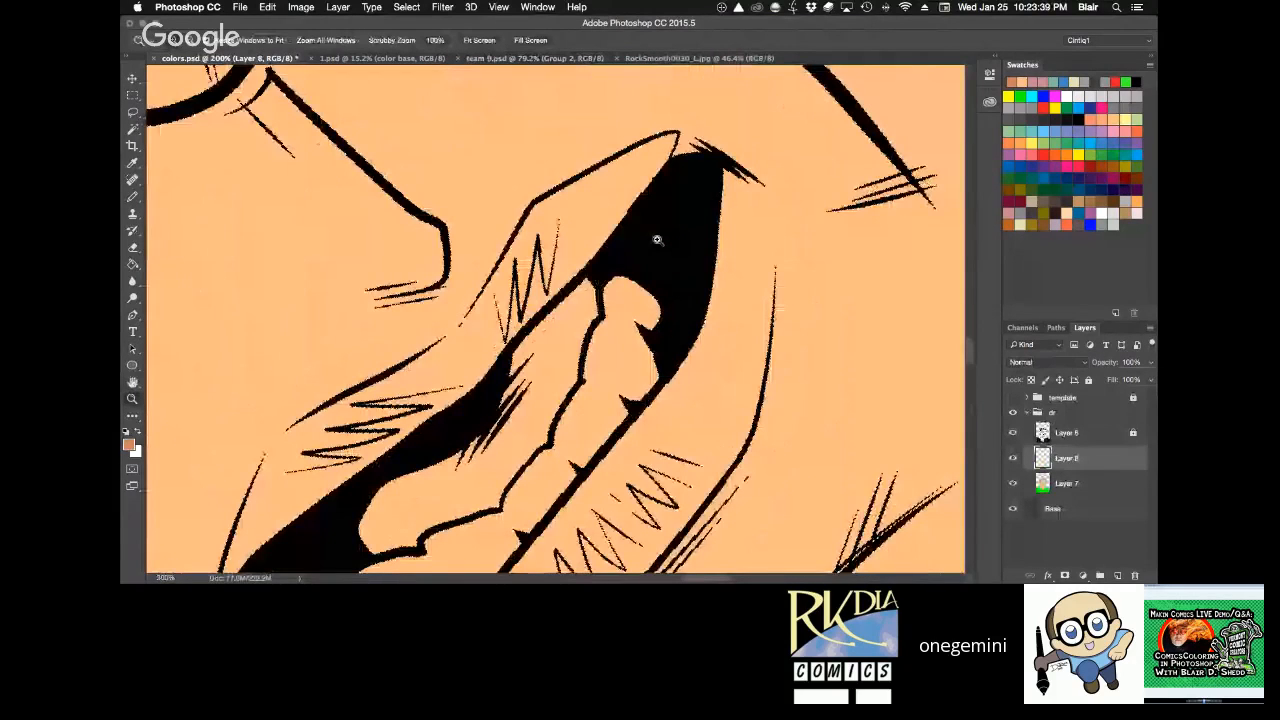
click(705, 158)
key(l)
mouse_move(705, 158)
mouse_down()
mouse_move(635, 136)
mouse_move(499, 188)
mouse_move(396, 318)
mouse_move(317, 376)
mouse_move(323, 406)
mouse_move(450, 372)
mouse_move(684, 201)
mouse_move(690, 165)
mouse_up()
key(g)
click(645, 188)
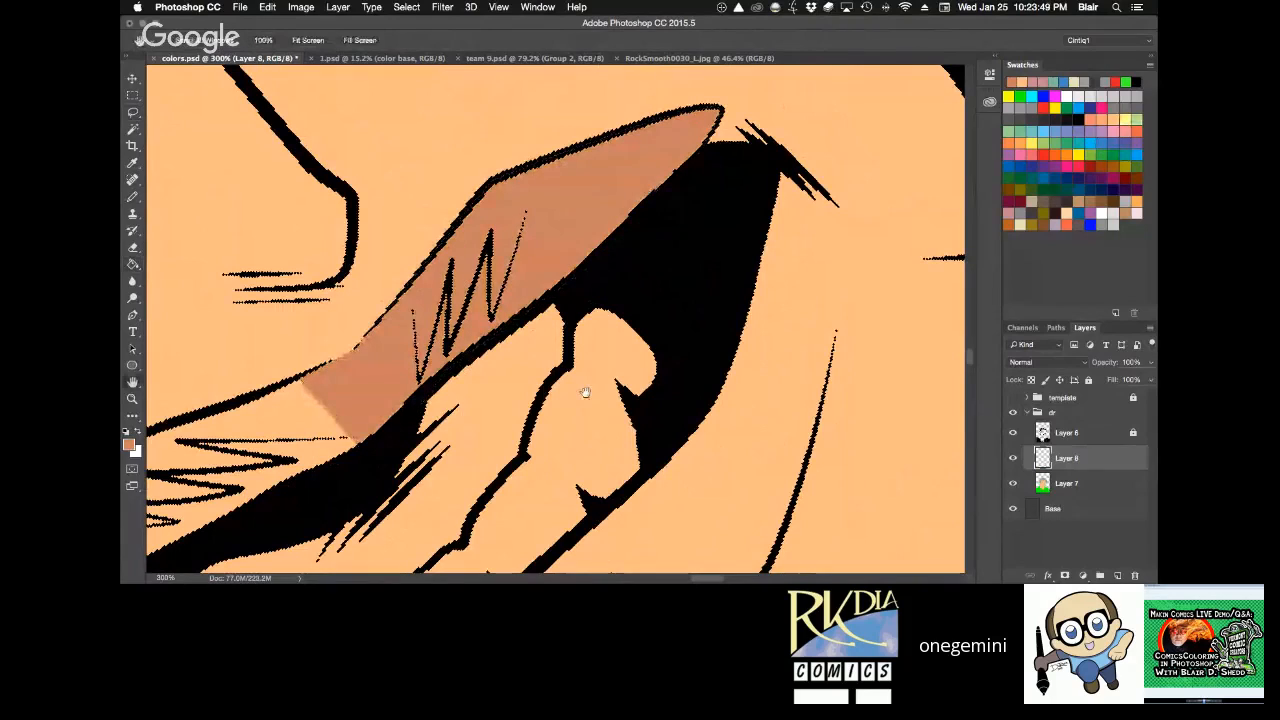
Compare the terracotta lip fill with the Doctor's lips and labelled colour swatches in team 9.psd.
drag(603, 379, 803, 219)
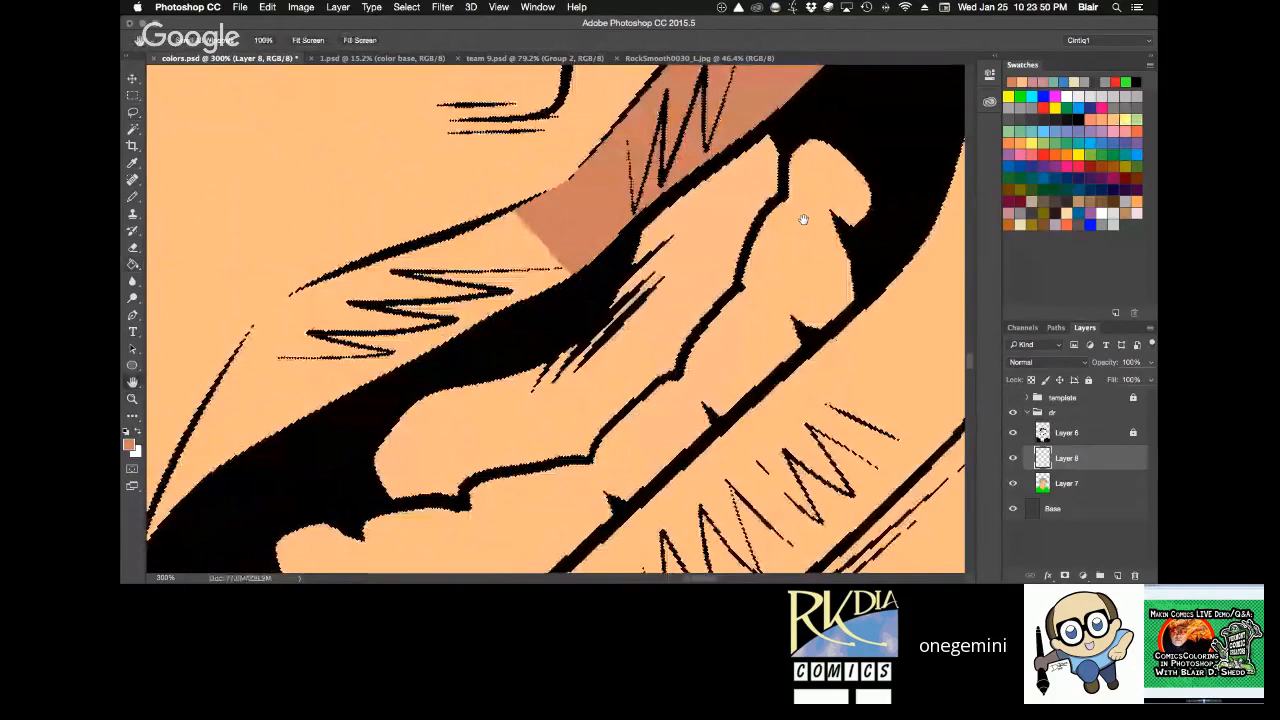
alt+click(717, 126)
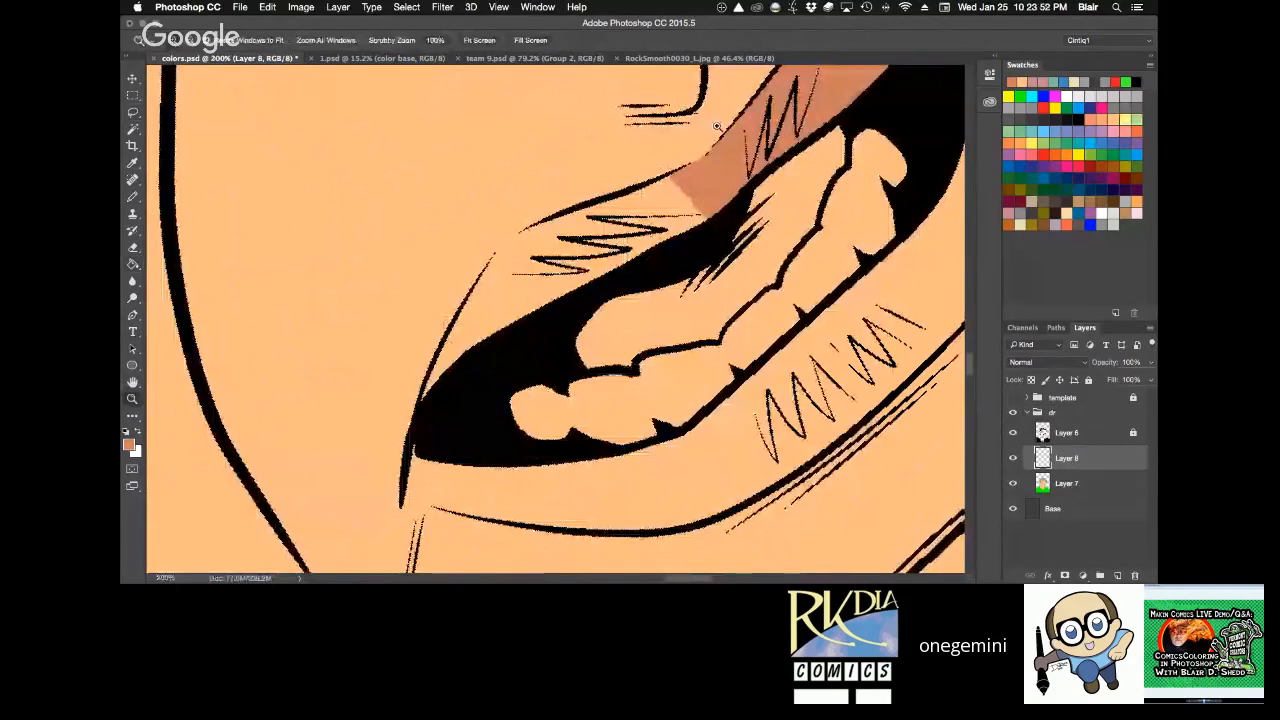
click(535, 58)
key(r)
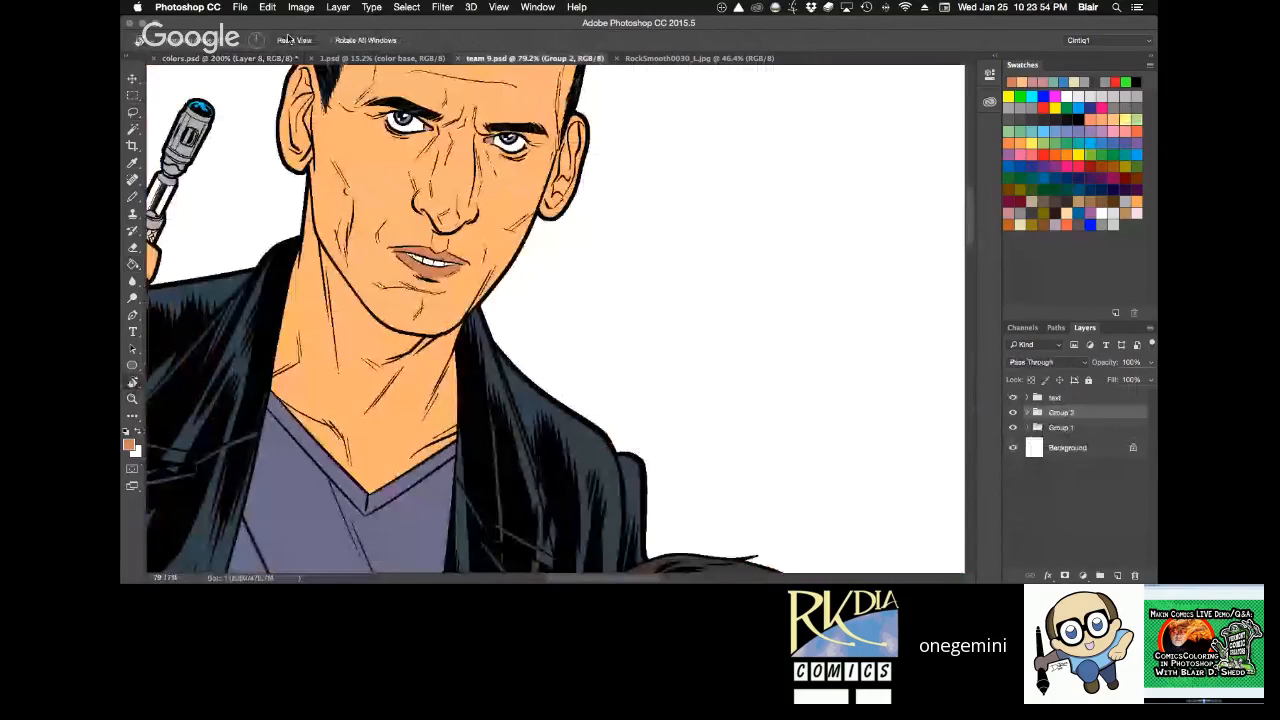
key(super+0)
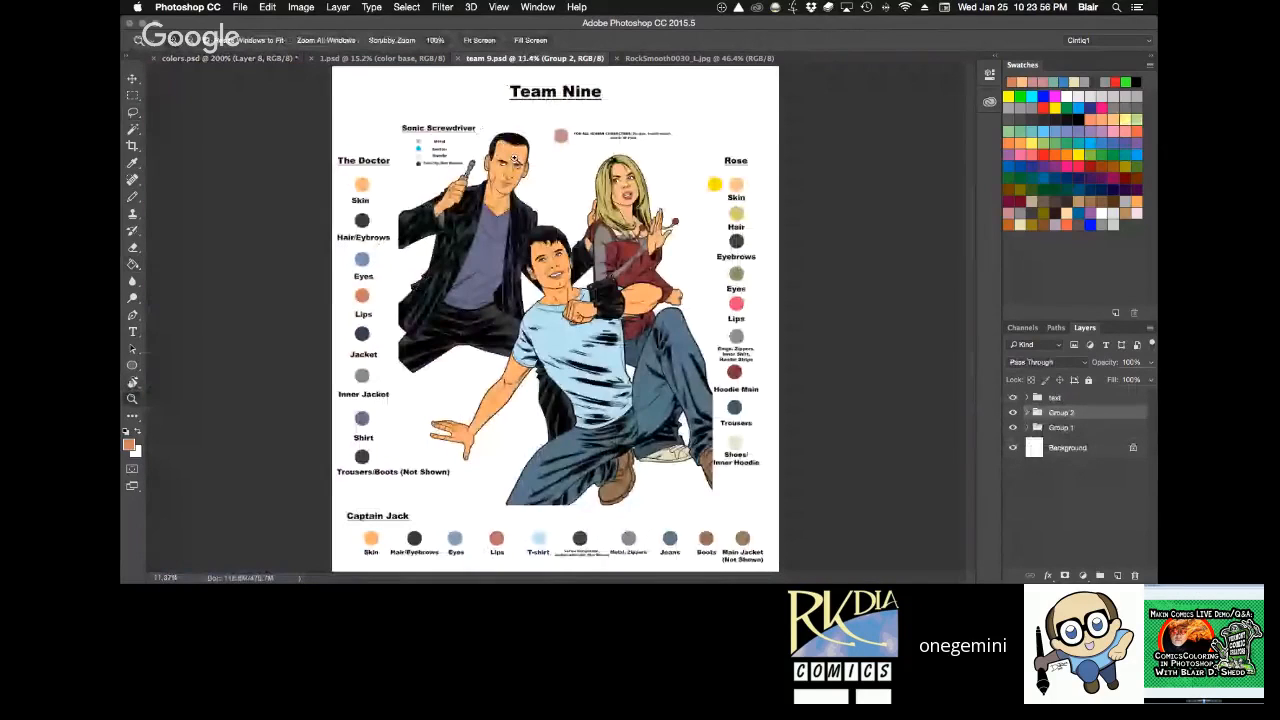
drag(425, 131, 751, 387)
scroll(591, 217, down, 10)
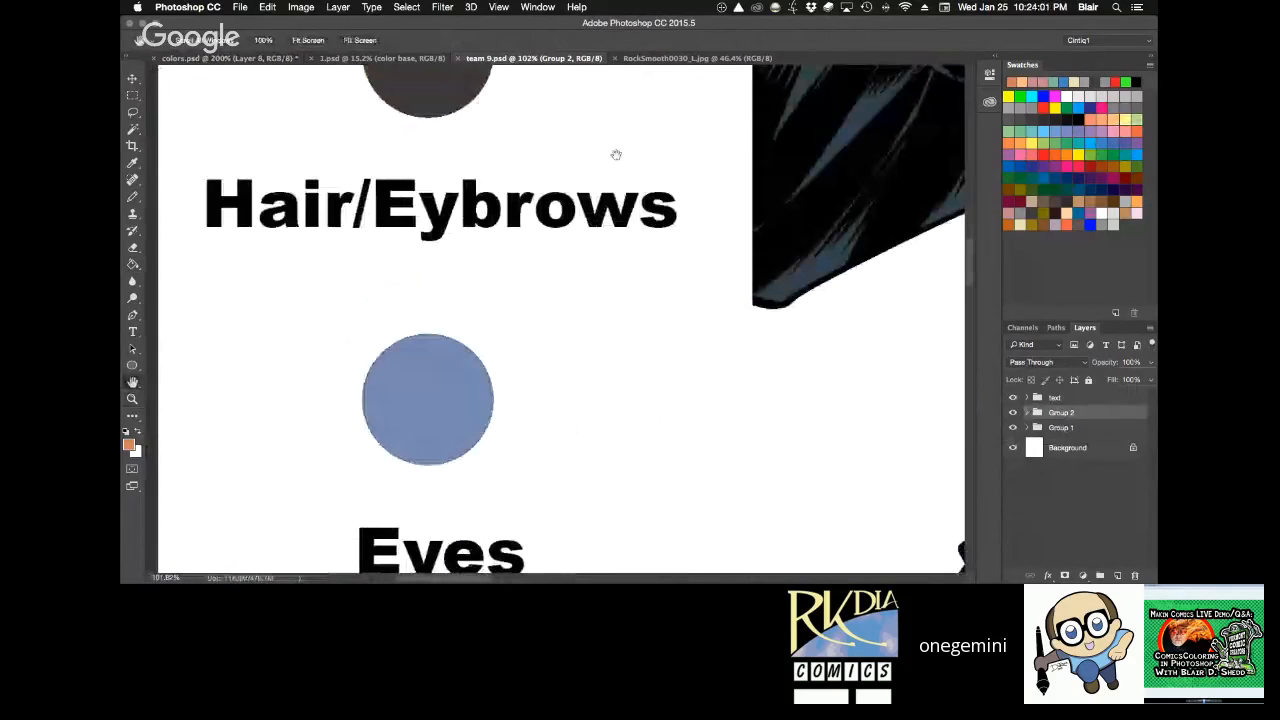
scroll(616, 155, down, 5)
scroll(589, 160, down, 15)
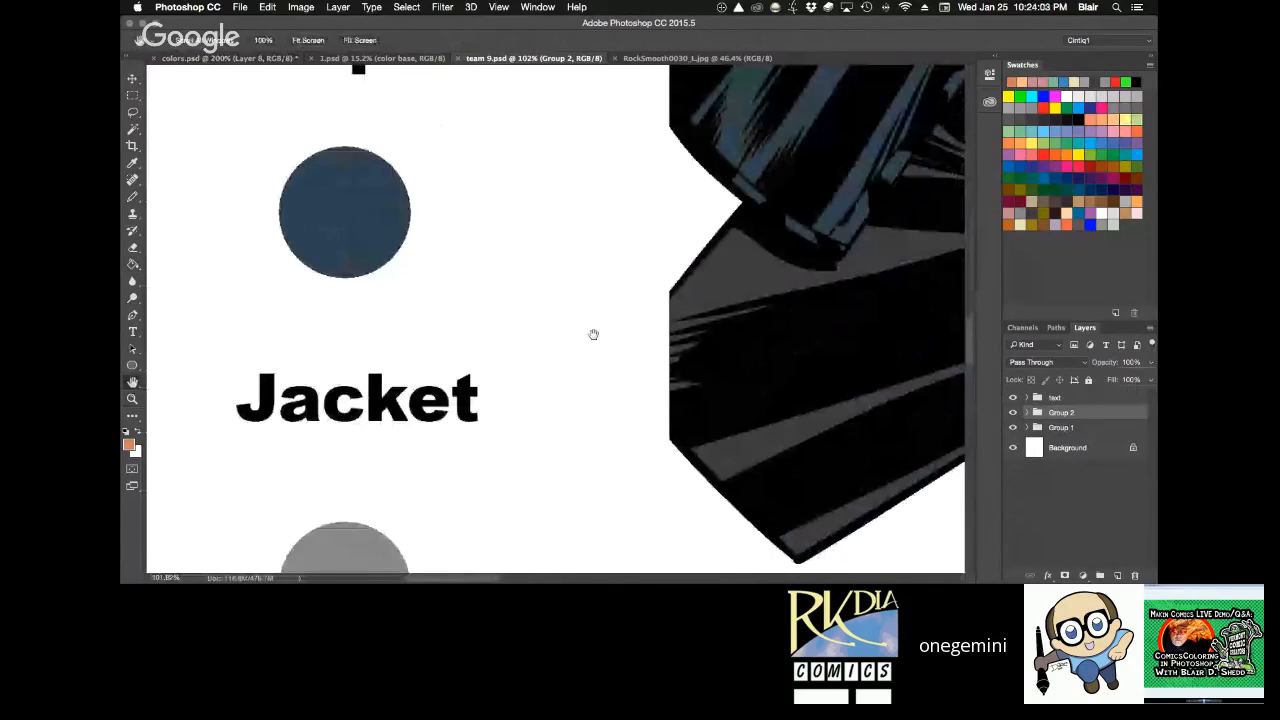
key(super+0)
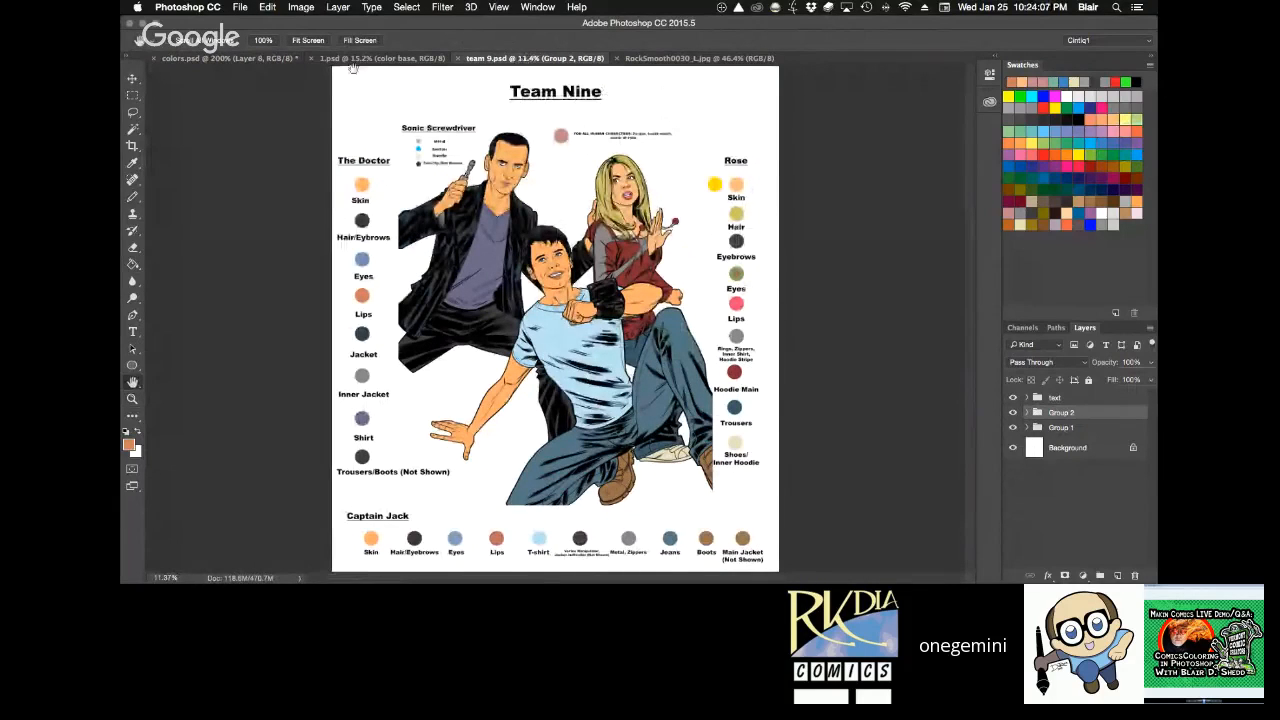
Back in colors.psd, lasso the rest of the upper lip, fill it with the same terracotta, and clear the selection.
click(233, 58)
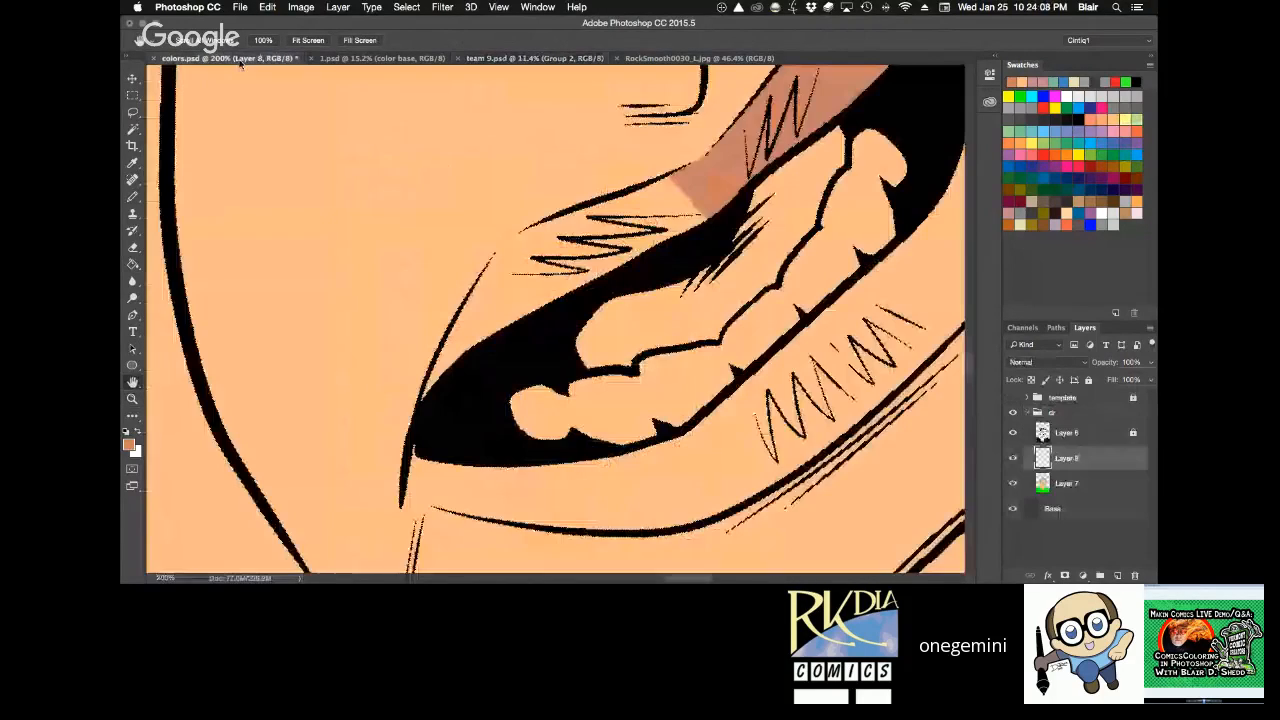
key(l)
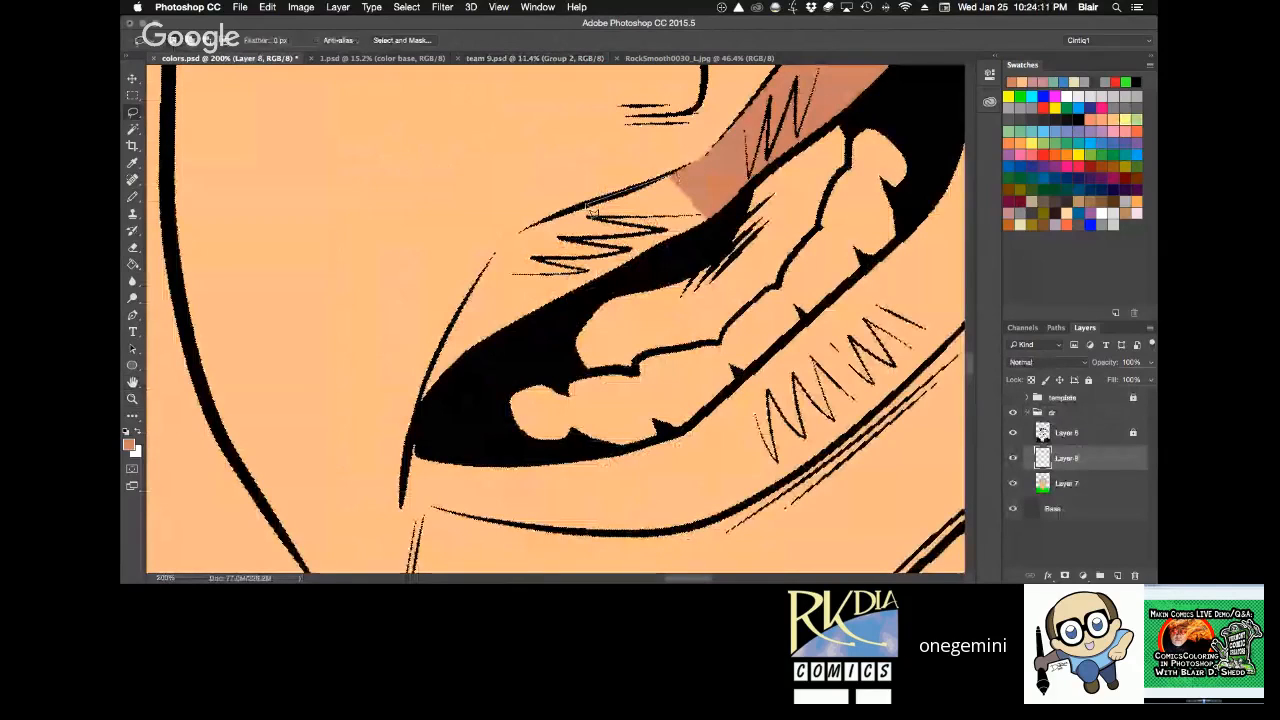
mouse_move(530, 236)
mouse_down()
mouse_move(435, 375)
mouse_move(480, 366)
mouse_move(722, 226)
mouse_up()
key(g)
click(697, 212)
key(super+d)
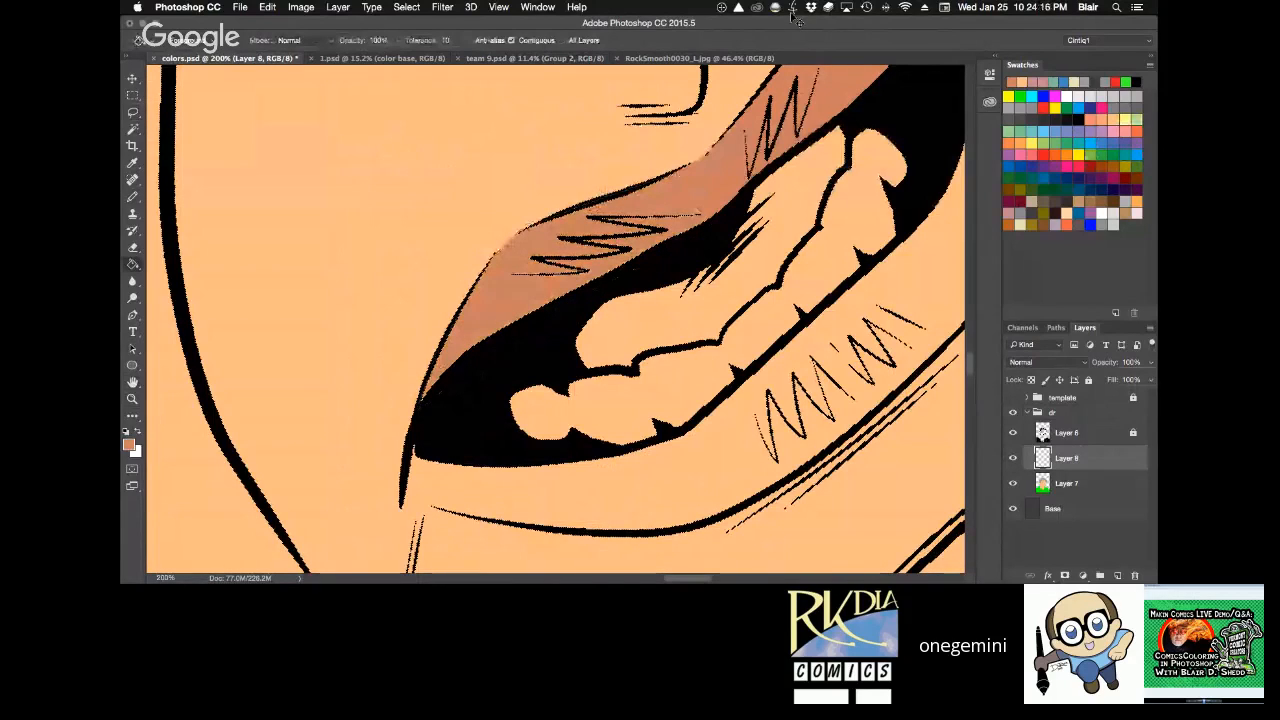
Rotate the canvas, lasso the whole lower lip along its inked outline, fill it with terracotta, and deselect.
key(r)
drag(700, 270, 480, 395)
key(super+minus)
key(space)
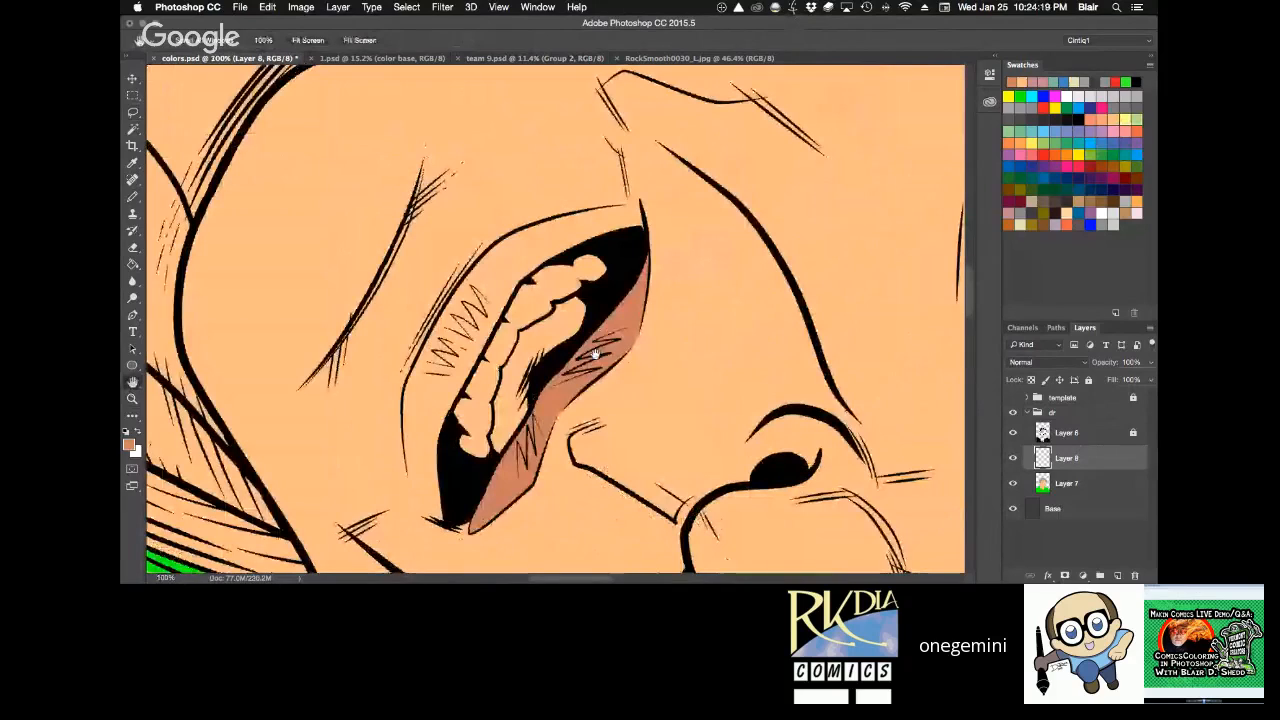
drag(645, 212, 633, 190)
key(l)
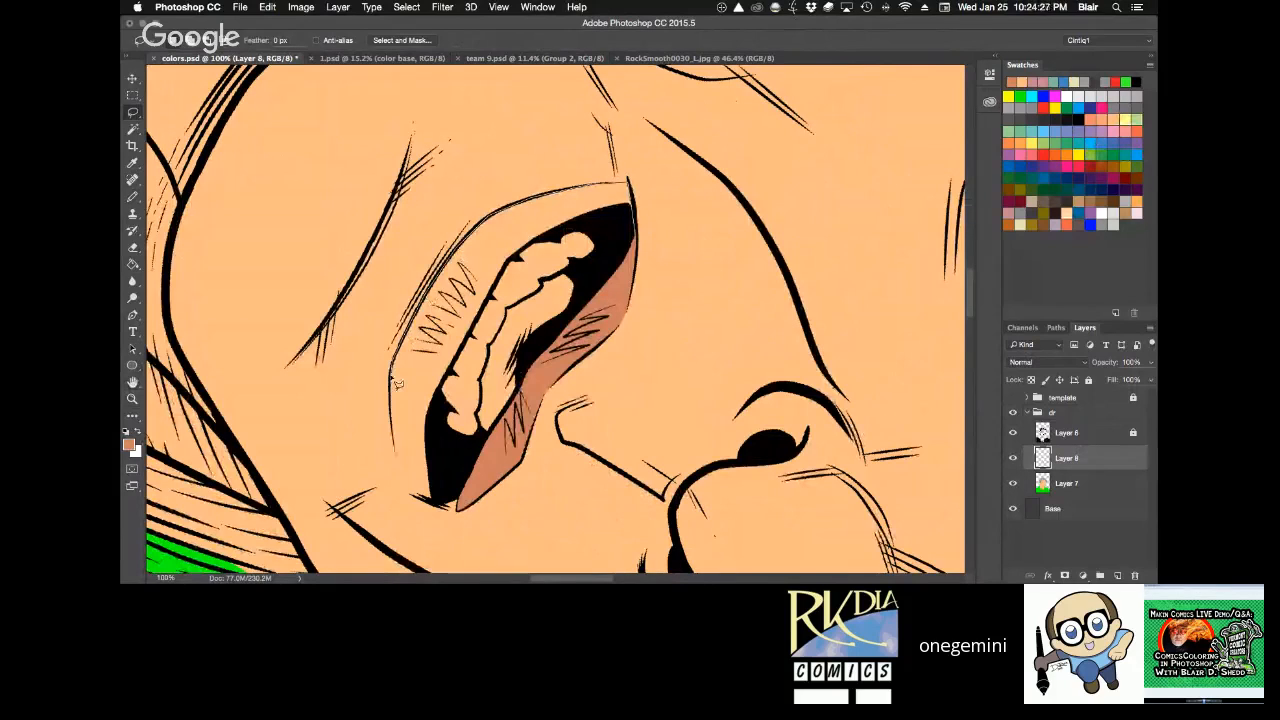
mouse_move(397, 430)
mouse_down()
mouse_move(410, 495)
mouse_move(424, 496)
mouse_up()
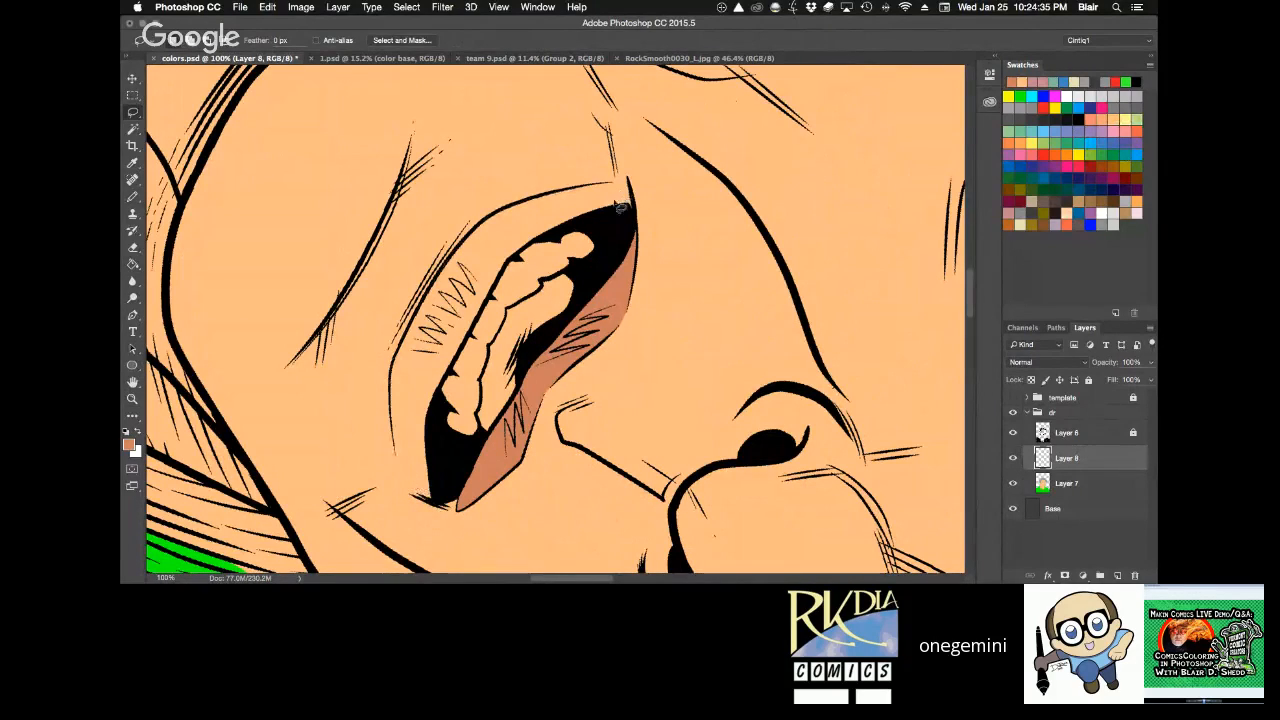
mouse_move(434, 501)
mouse_down()
mouse_move(394, 398)
mouse_move(451, 266)
mouse_move(520, 208)
mouse_move(571, 194)
mouse_move(604, 199)
mouse_move(529, 209)
mouse_move(567, 198)
mouse_move(627, 210)
mouse_move(558, 230)
mouse_move(465, 382)
mouse_move(438, 498)
mouse_up()
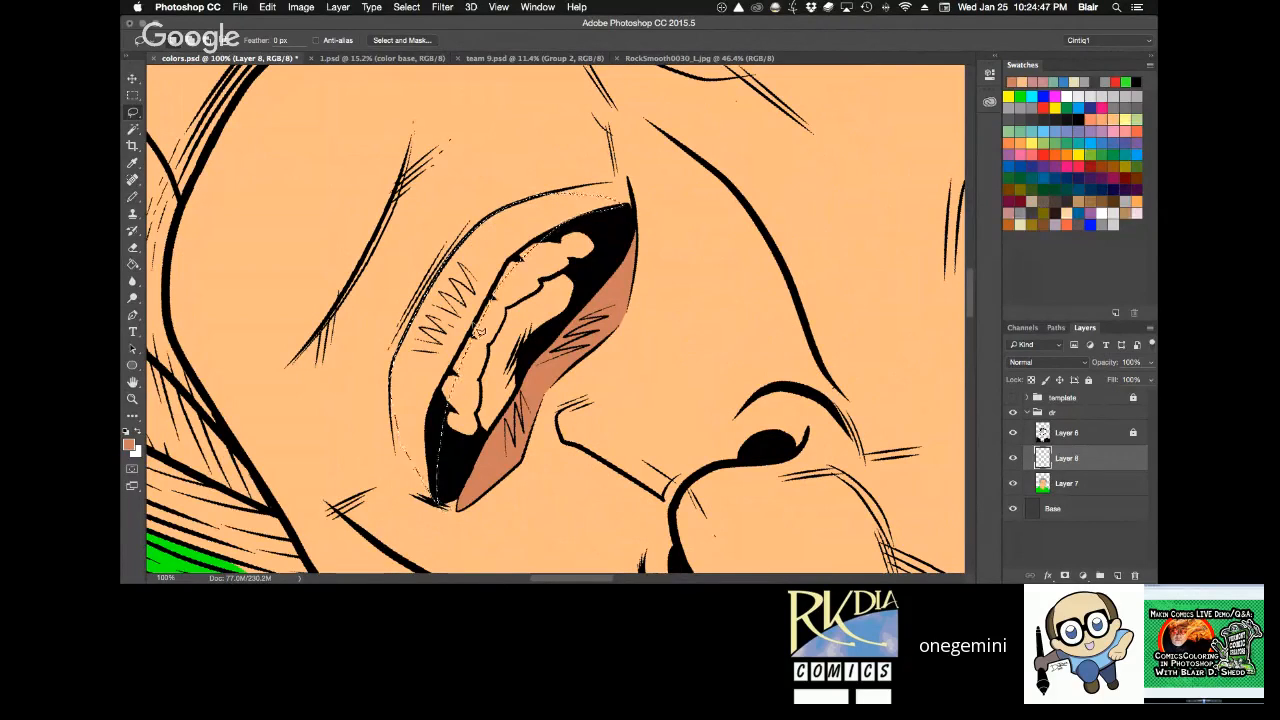
key(g)
click(446, 285)
key(super+d)
Select the teeth area from the inks on Layer 6 and delete the stray lip colour there on Layer 8.
click(1094, 437)
key(w)
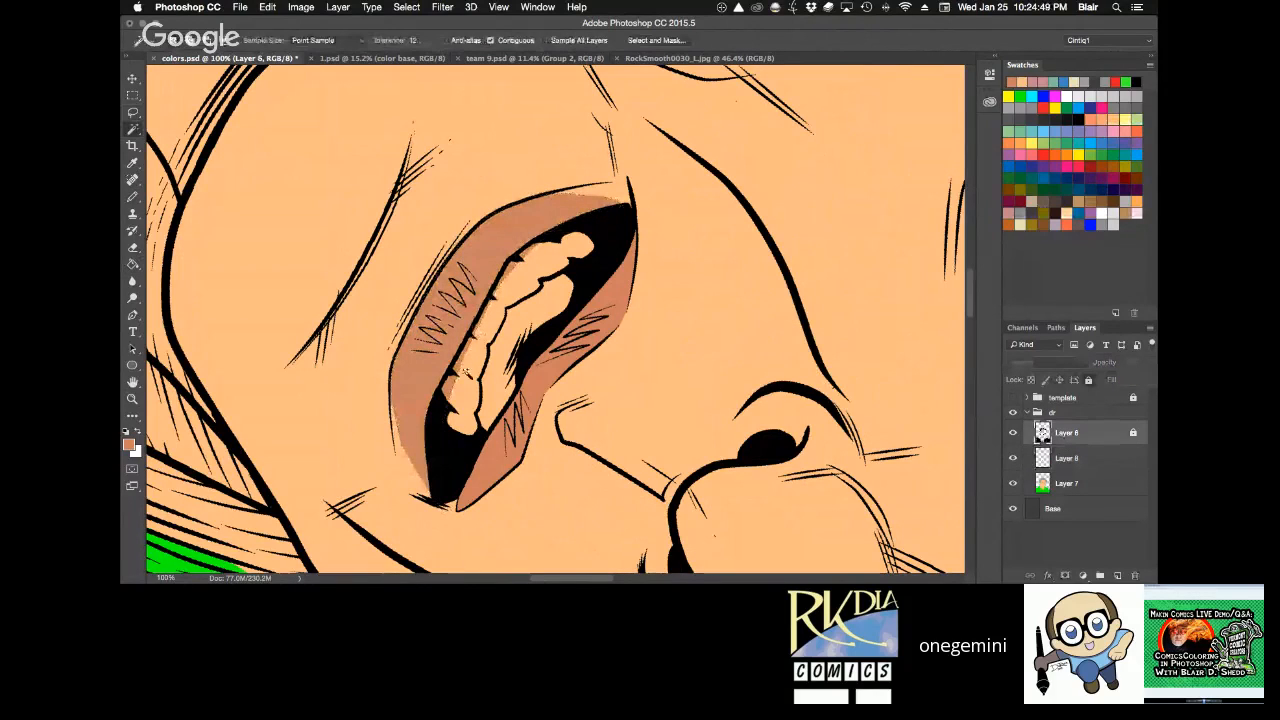
click(455, 398)
click(1068, 458)
key(Delete)
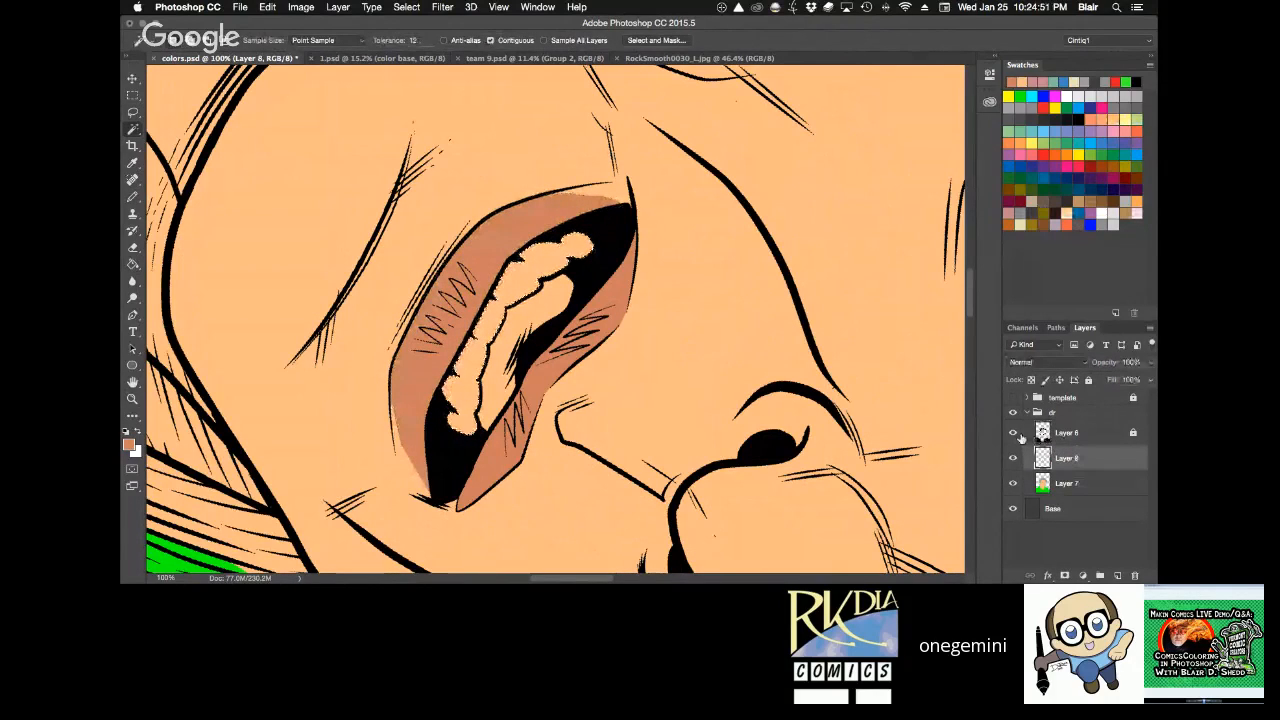
Make white the foreground colour and reset the canvas rotation to check the coloured lips upright.
key(r)
drag(860, 412, 845, 430)
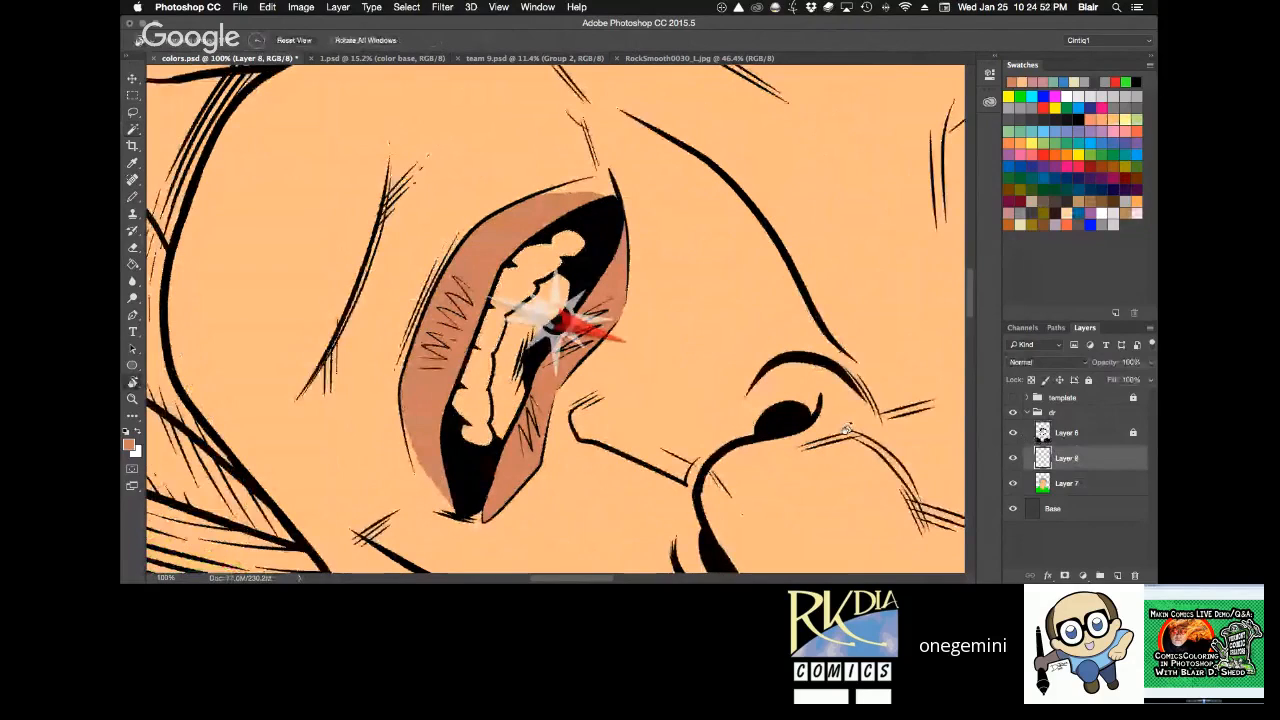
key(super+0)
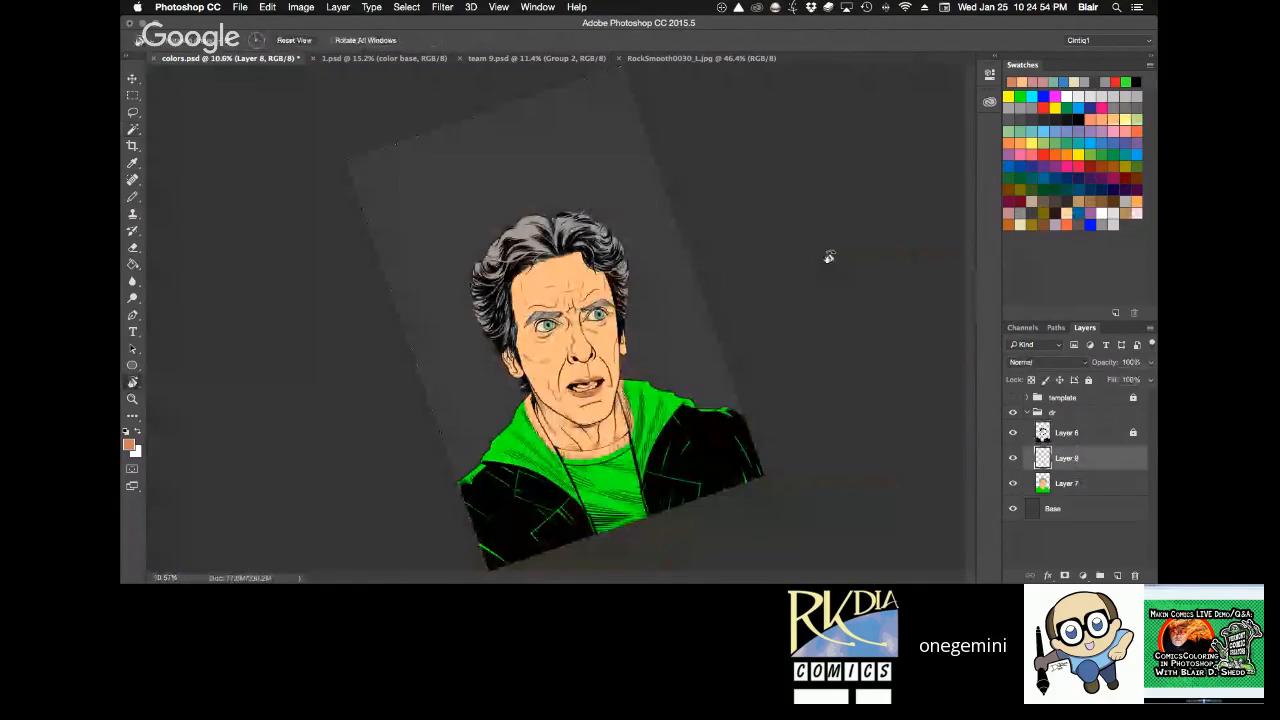
drag(829, 257, 279, 340)
key(x)
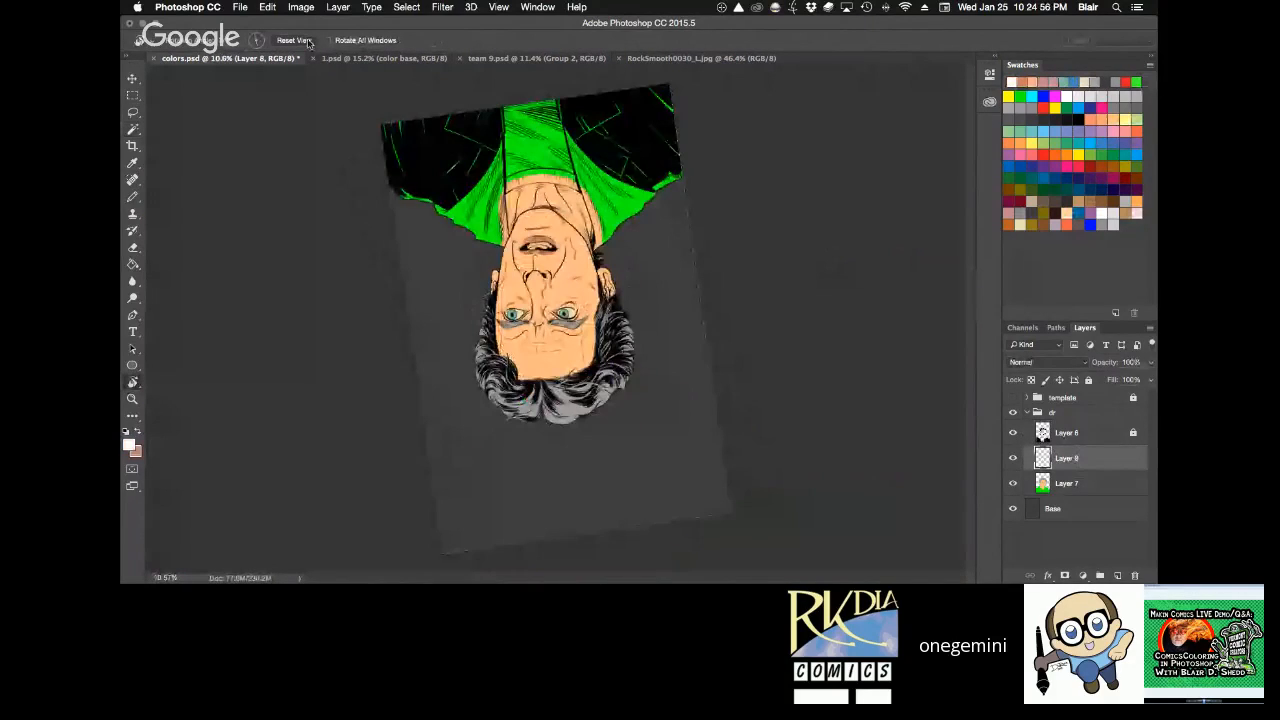
click(308, 43)
key(z)
click(571, 326)
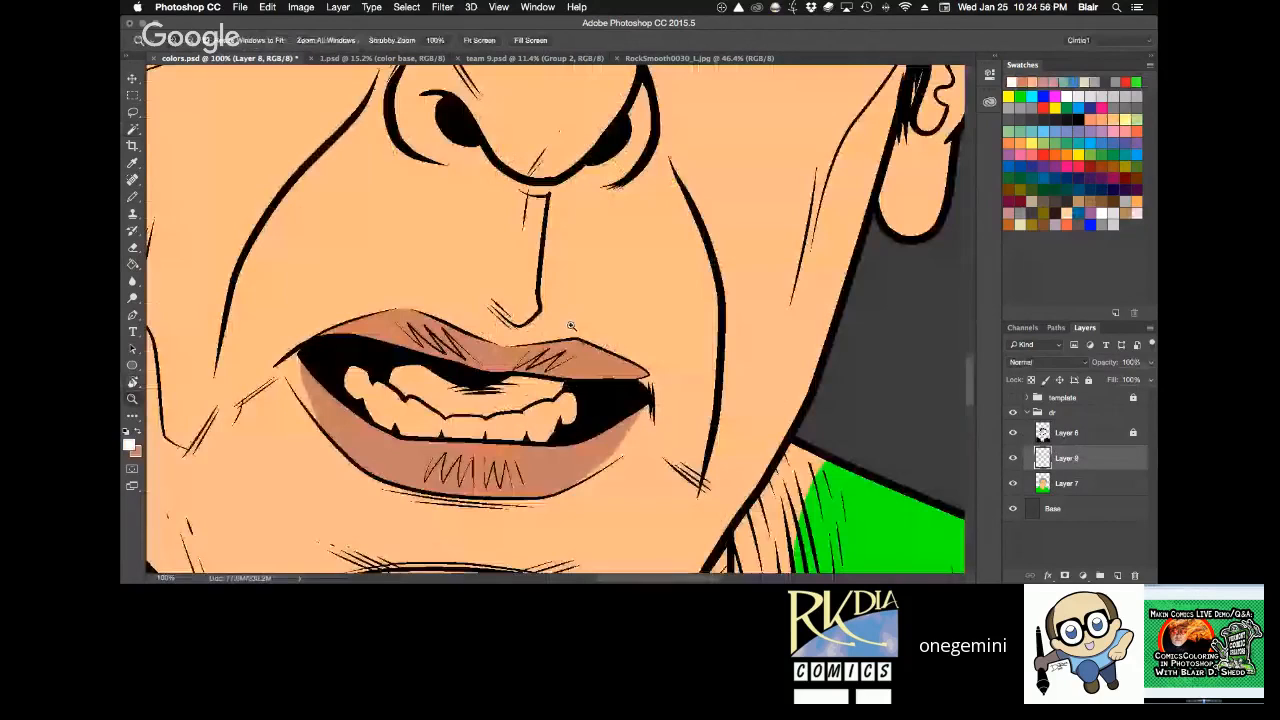
Trim the excess terracotta at the lower lip's outer edges on Layer 8 with a 19 px eraser at 100% hardness.
key(r)
drag(890, 177, 844, 98)
key(h)
drag(844, 98, 841, 15)
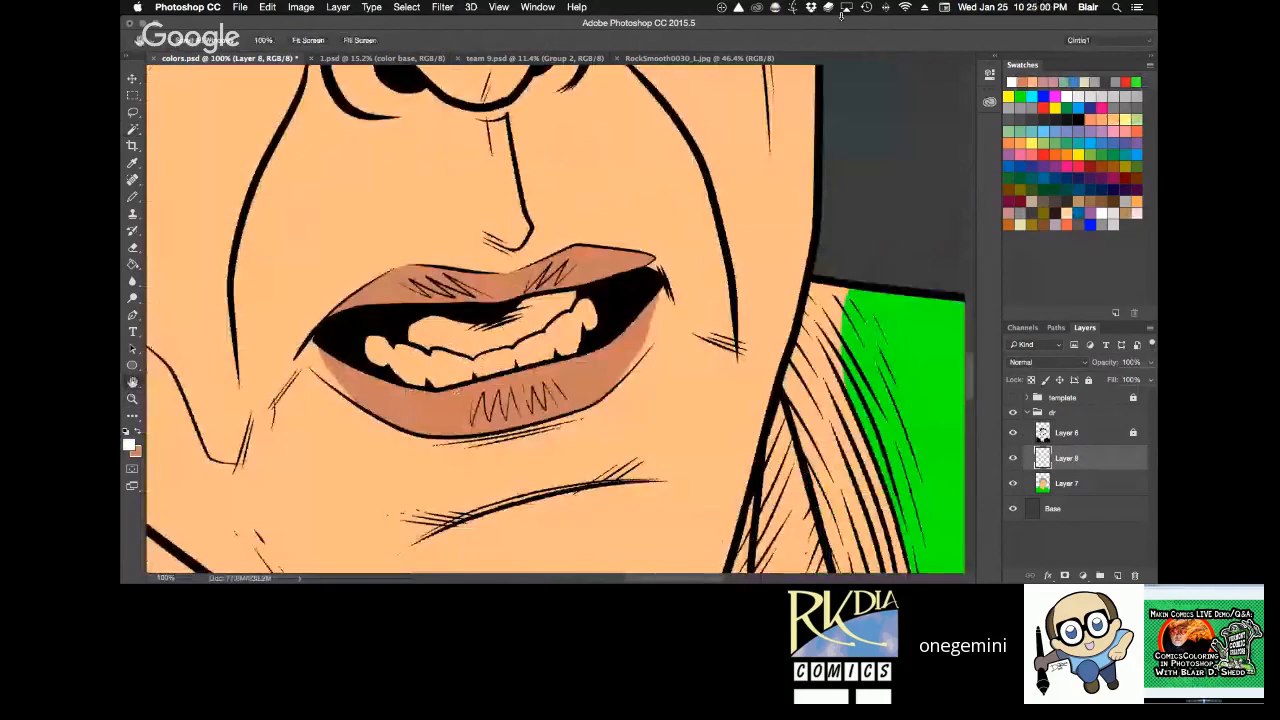
key(e)
right_click(655, 310)
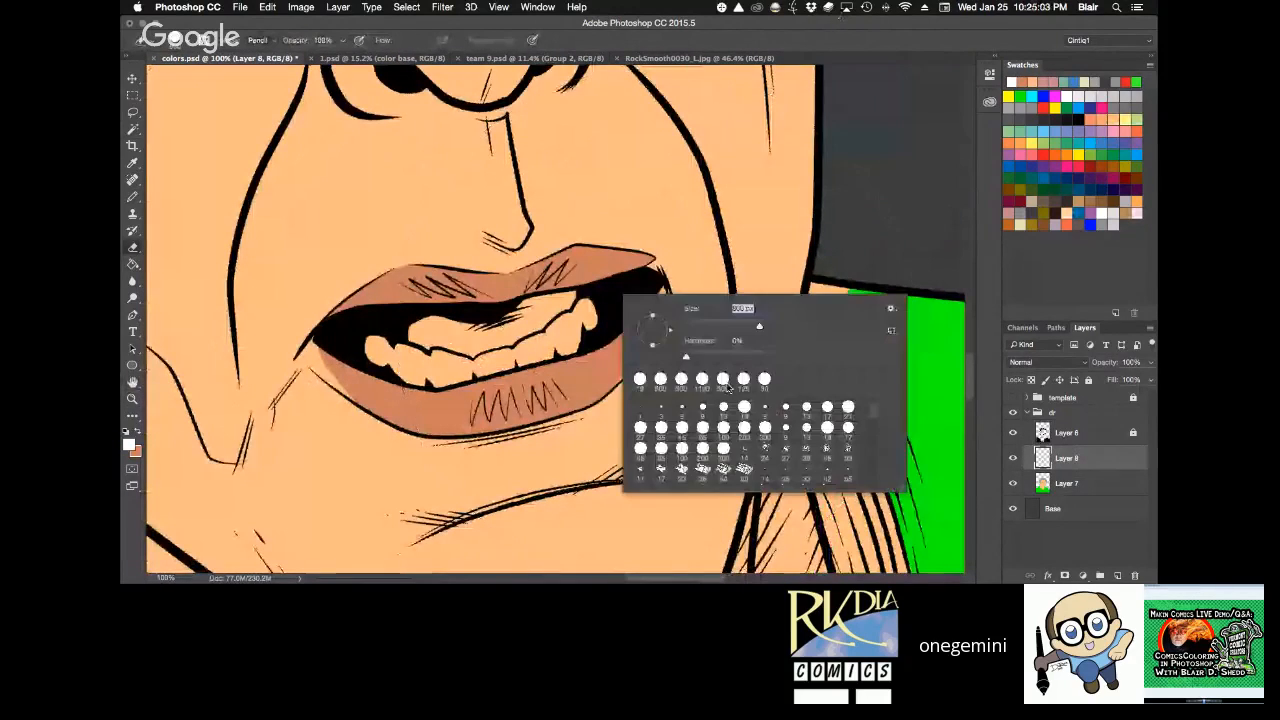
click(744, 407)
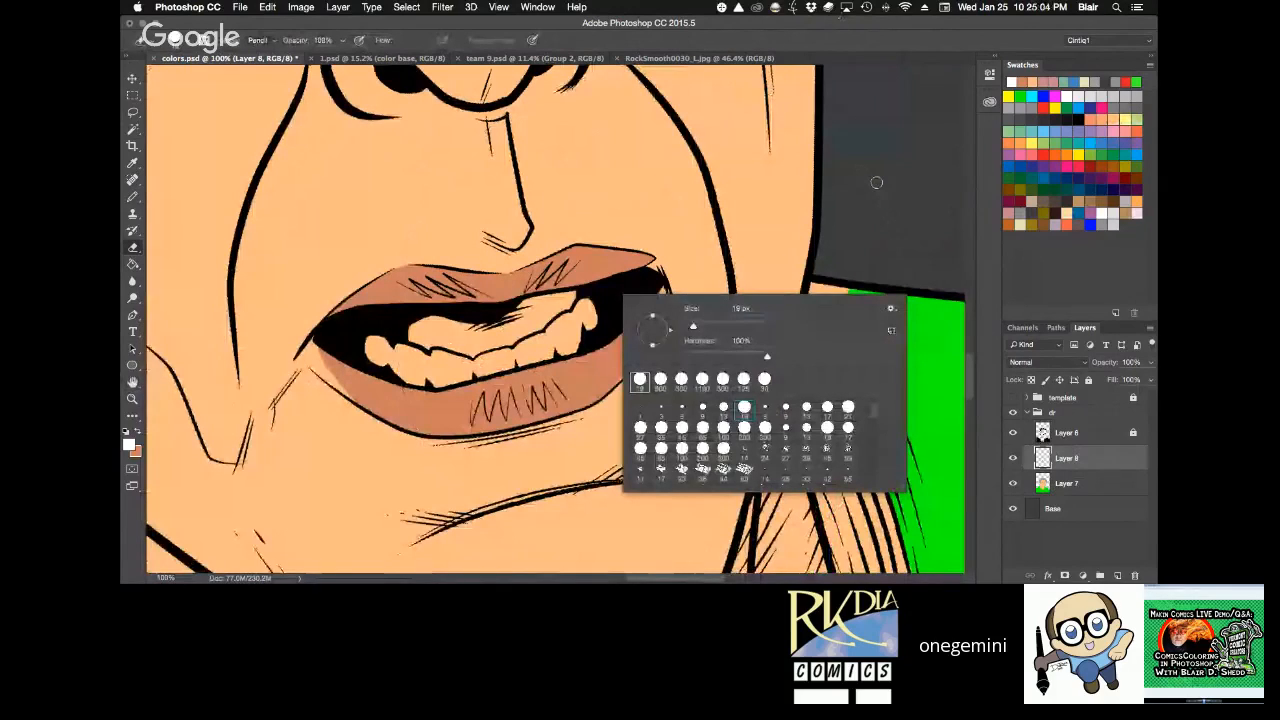
click(876, 182)
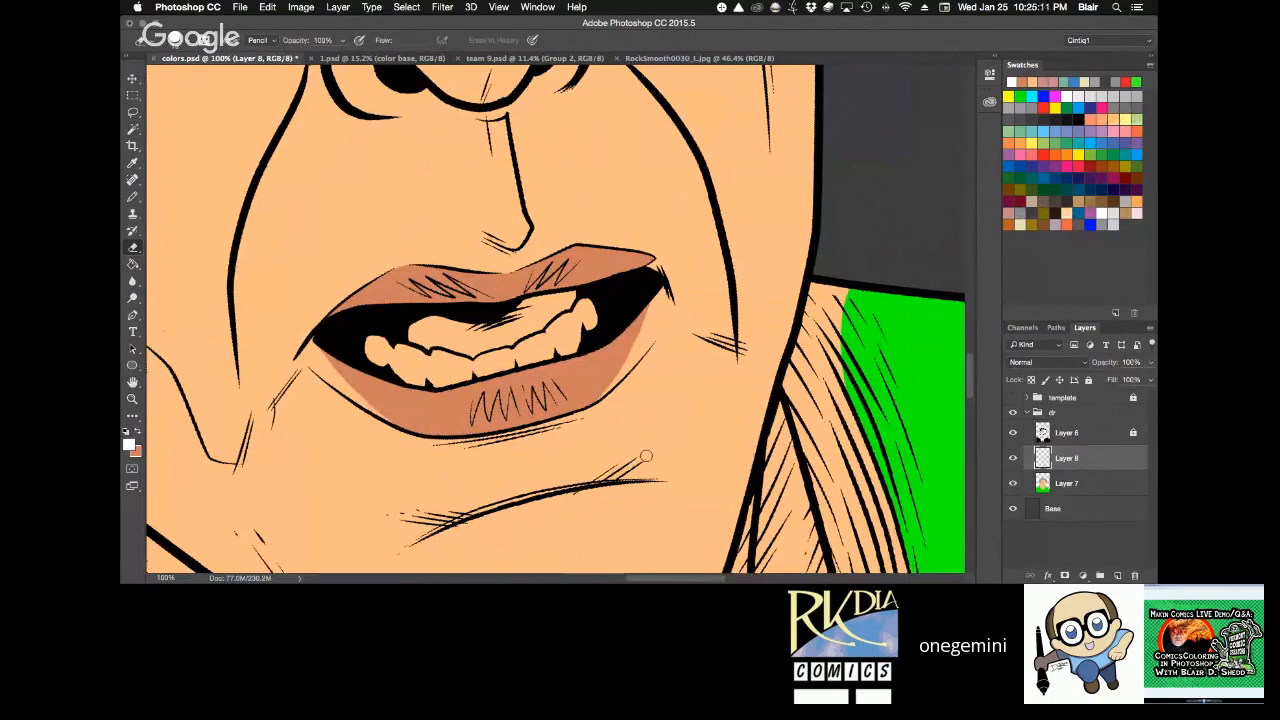
Turn the canvas back towards upright and merge the lip colour layer down into Layer 7.
key(r)
drag(762, 215, 799, 330)
key(ctrl+e)
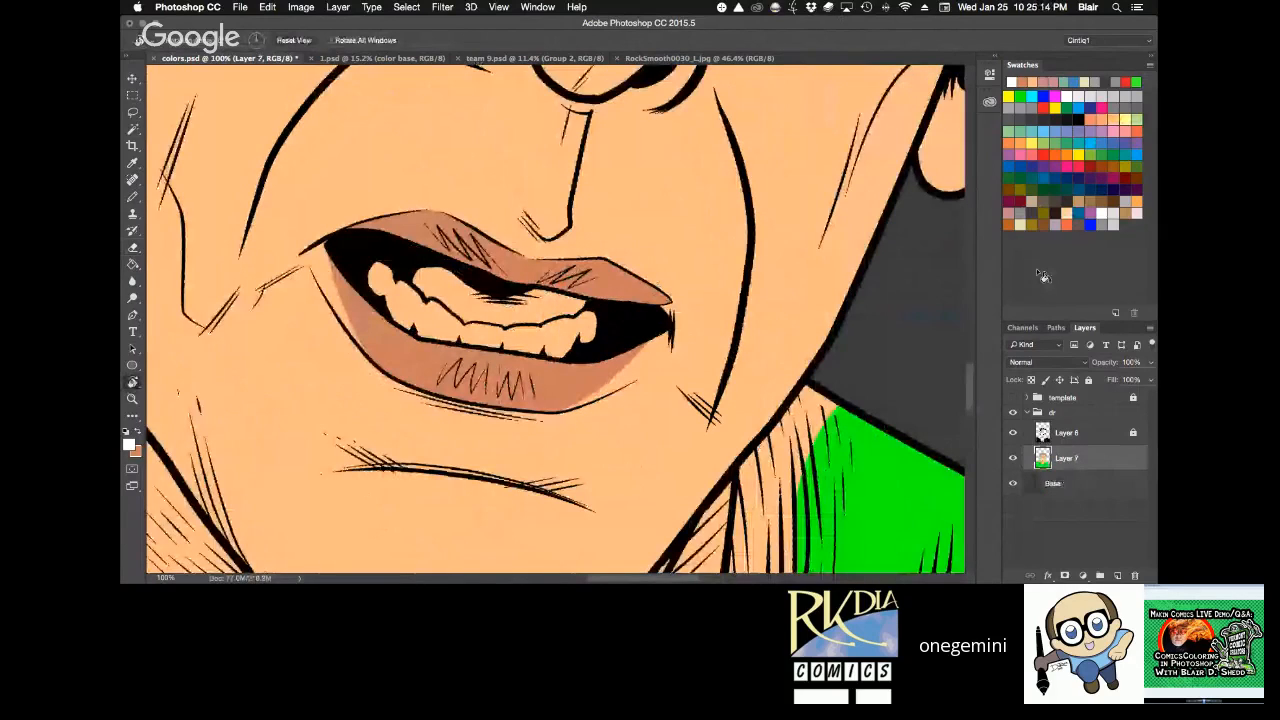
Save colors.psd and check the Doctor's colours on the 1.psd reference sheet.
key(ctrl+0)
key(ctrl+s)
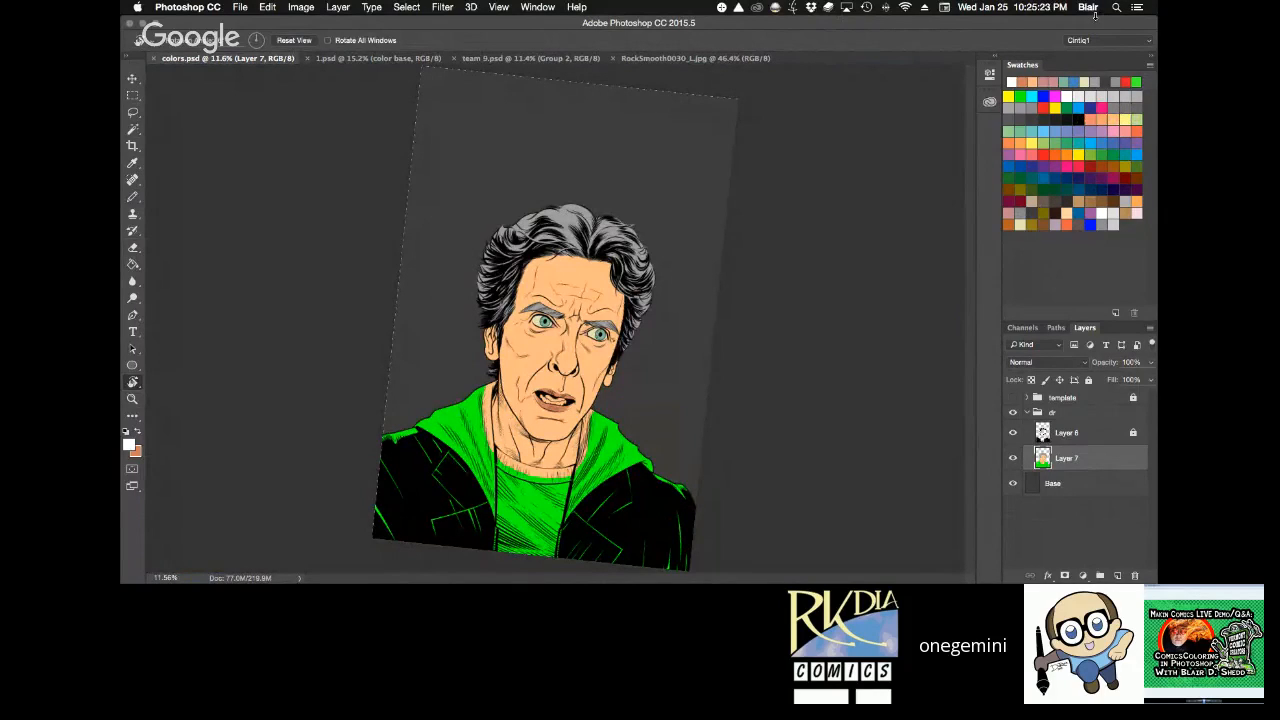
click(414, 62)
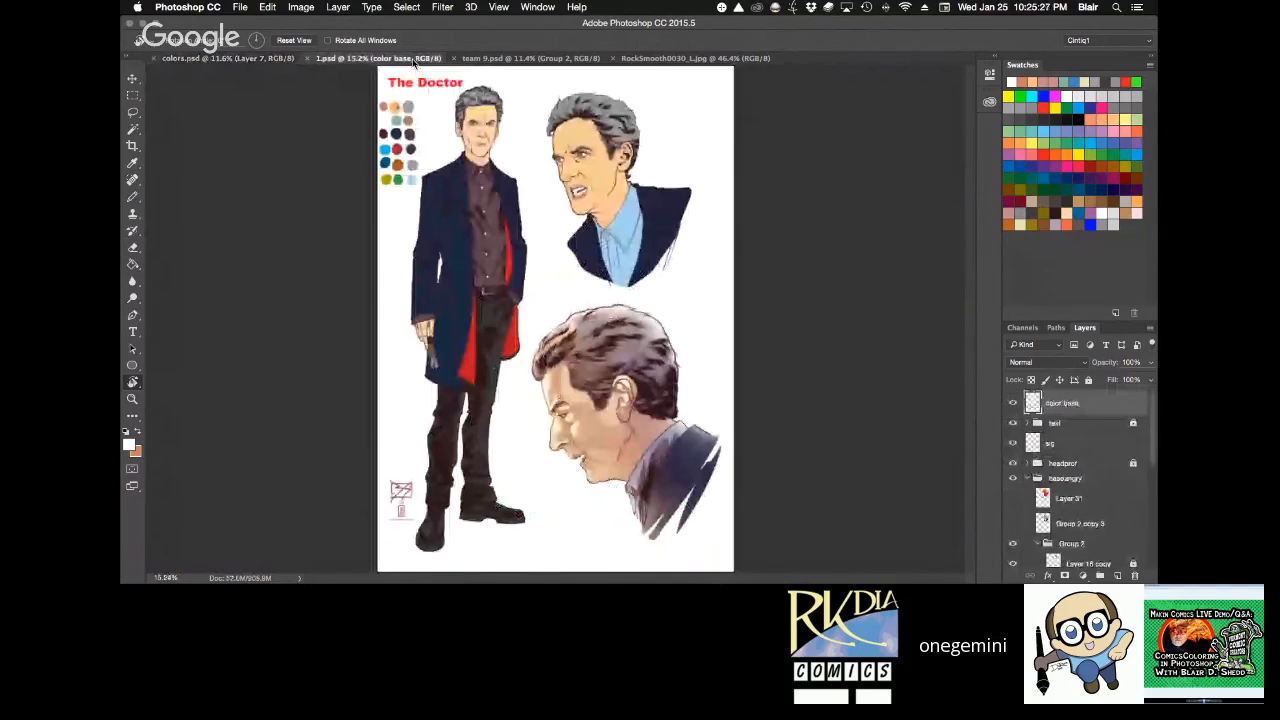
click(236, 59)
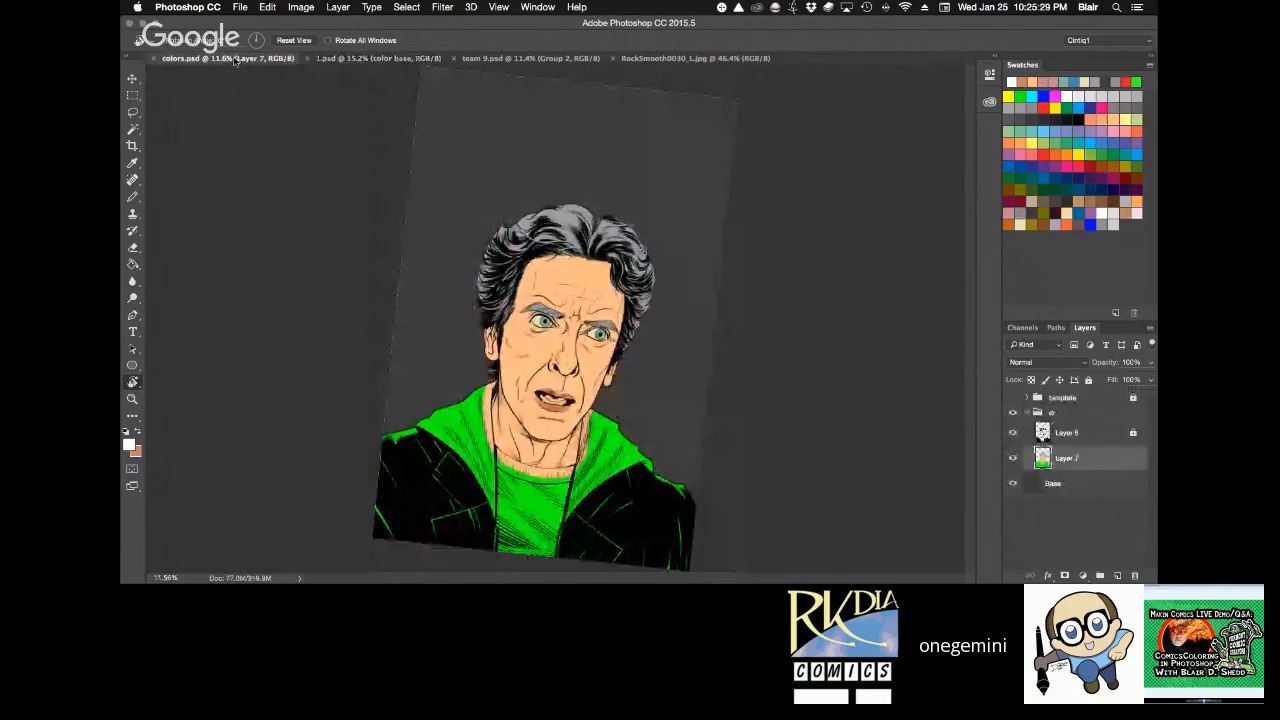
Select the teeth from the inks on Layer 6 and fill them with a pale cream on Layer 7.
drag(549, 385, 720, 385)
key(b)
alt+click(748, 131)
drag(585, 432, 650, 432)
key(r)
mouse_move(717, 257)
mouse_down()
mouse_move(682, 438)
mouse_move(665, 453)
mouse_up()
key(w)
key(alt+])
click(378, 325)
key(alt+[)
key(g)
click(378, 325)
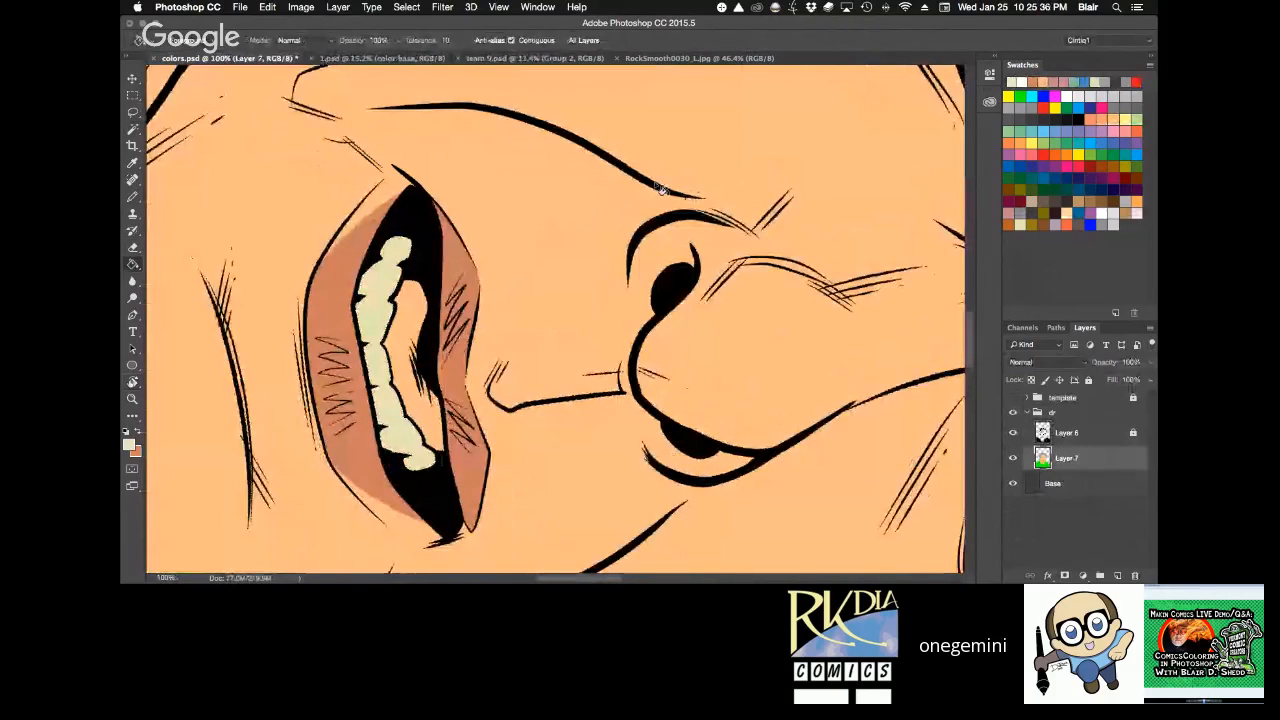
Sample the dusty pink from the team 9.psd sheet and fill the tongue area inside the mouth on Layer 7, then deselect.
click(420, 59)
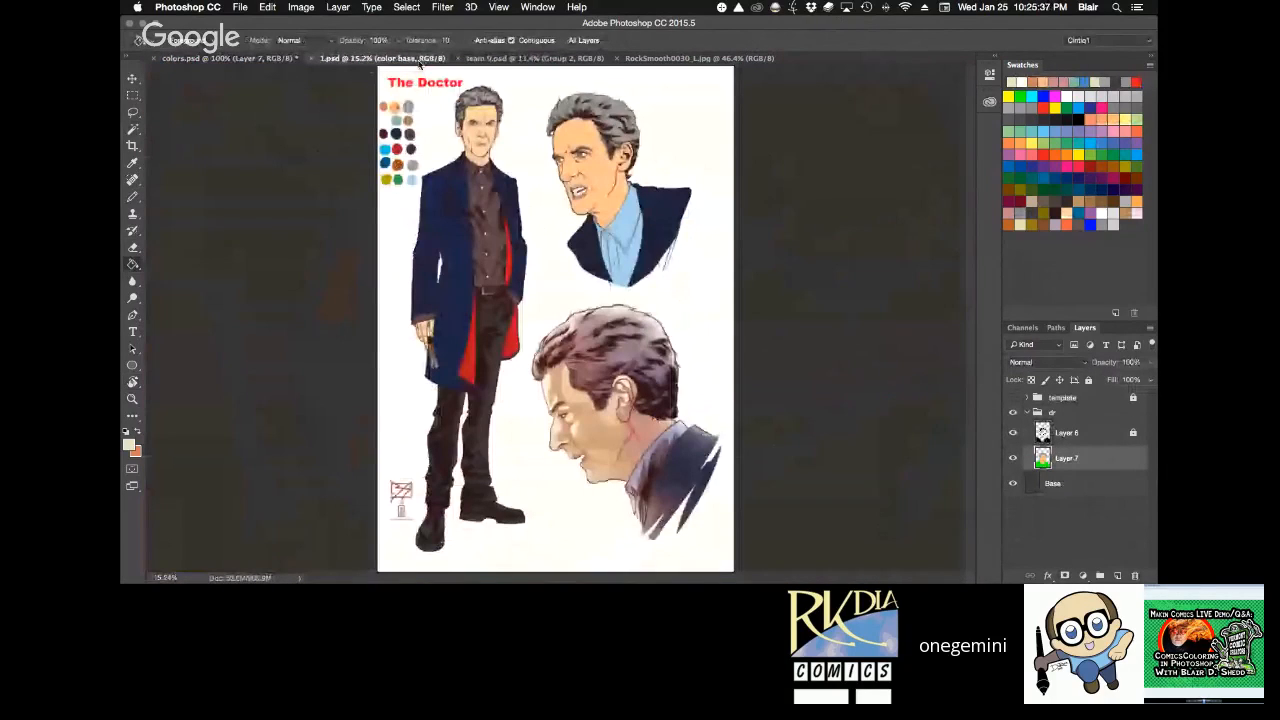
key(b)
click(492, 59)
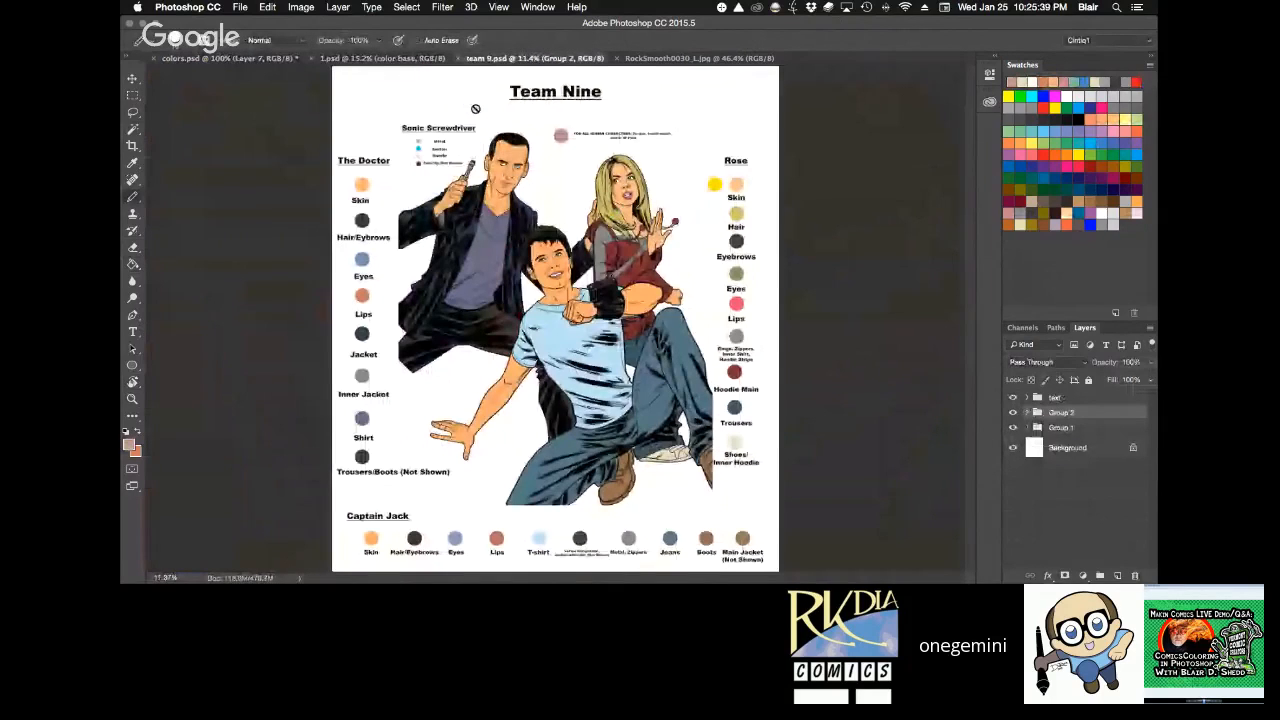
click(230, 59)
key(z)
click(470, 177)
key(g)
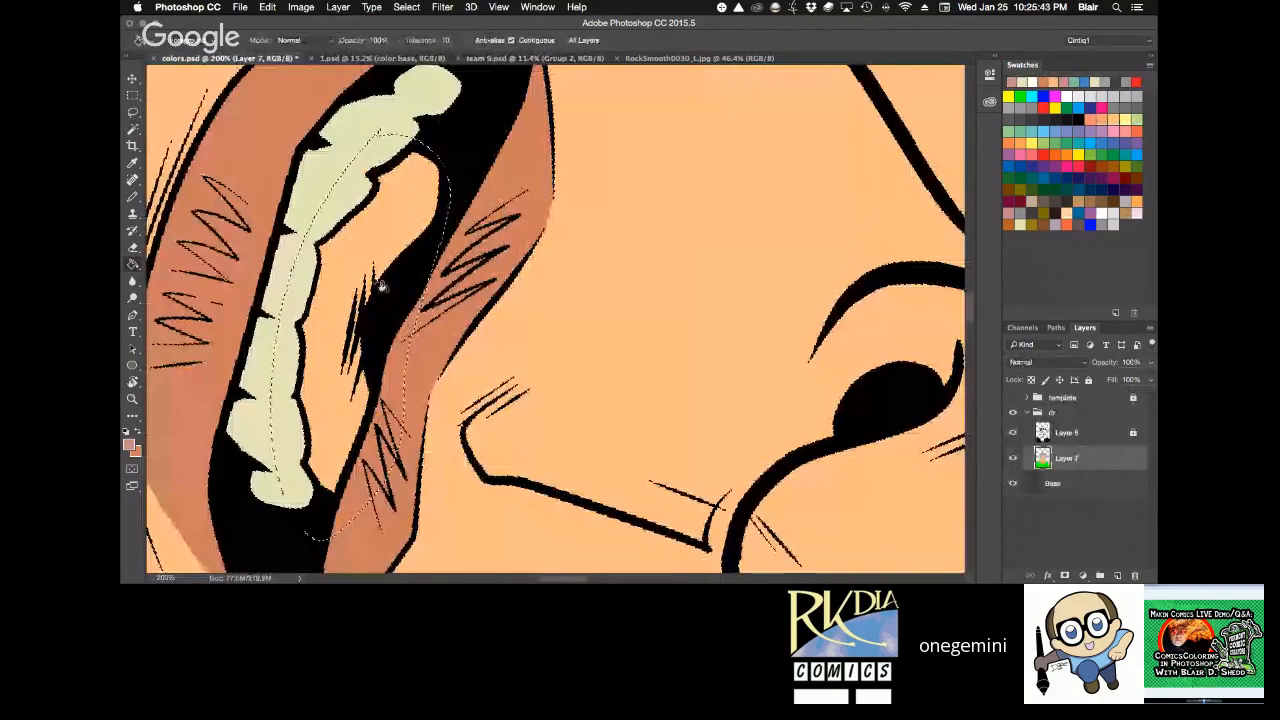
click(382, 286)
key(super+d)
Reset the canvas rotation and fit the whole portrait in view to check the mouth colours.
key(r)
drag(720, 349, 346, 66)
key(super+minus)
key(super+minus)
key(super+minus)
key(super+minus)
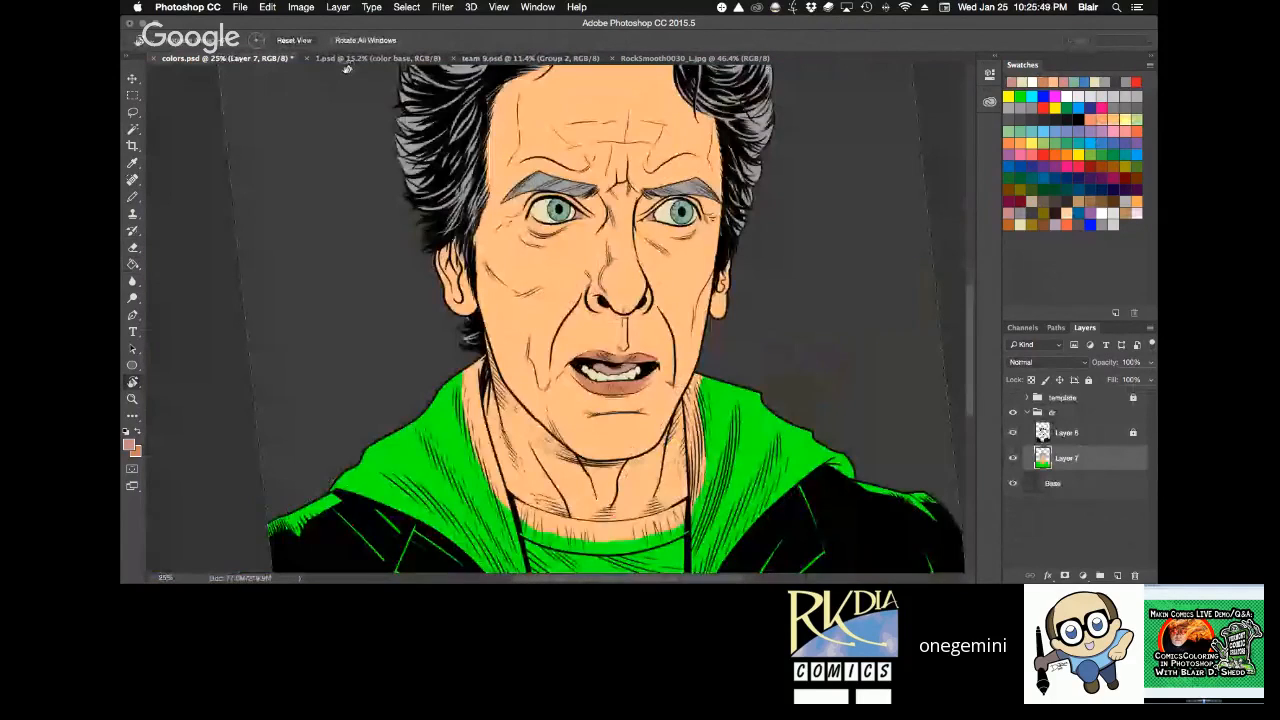
click(303, 42)
key(super+0)
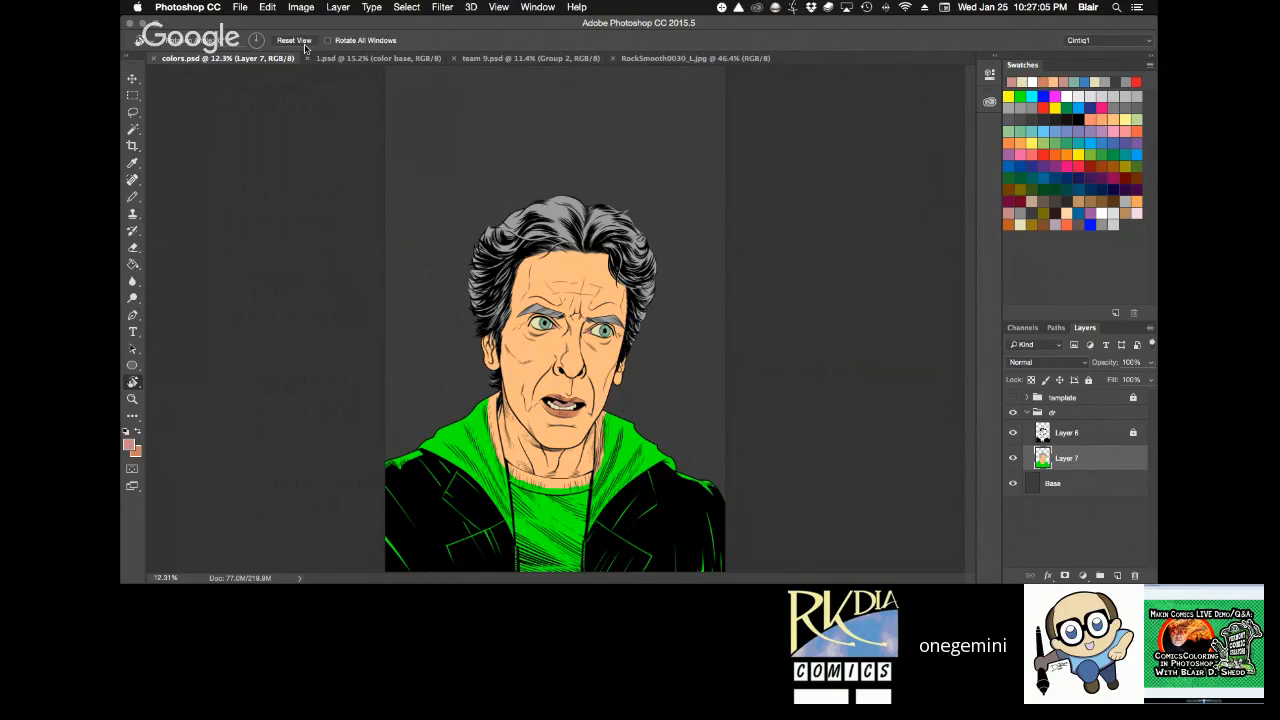
Sample the dark plum shirt colour from 1.psd and fill the green clothing area on Layer 7 with it.
click(410, 57)
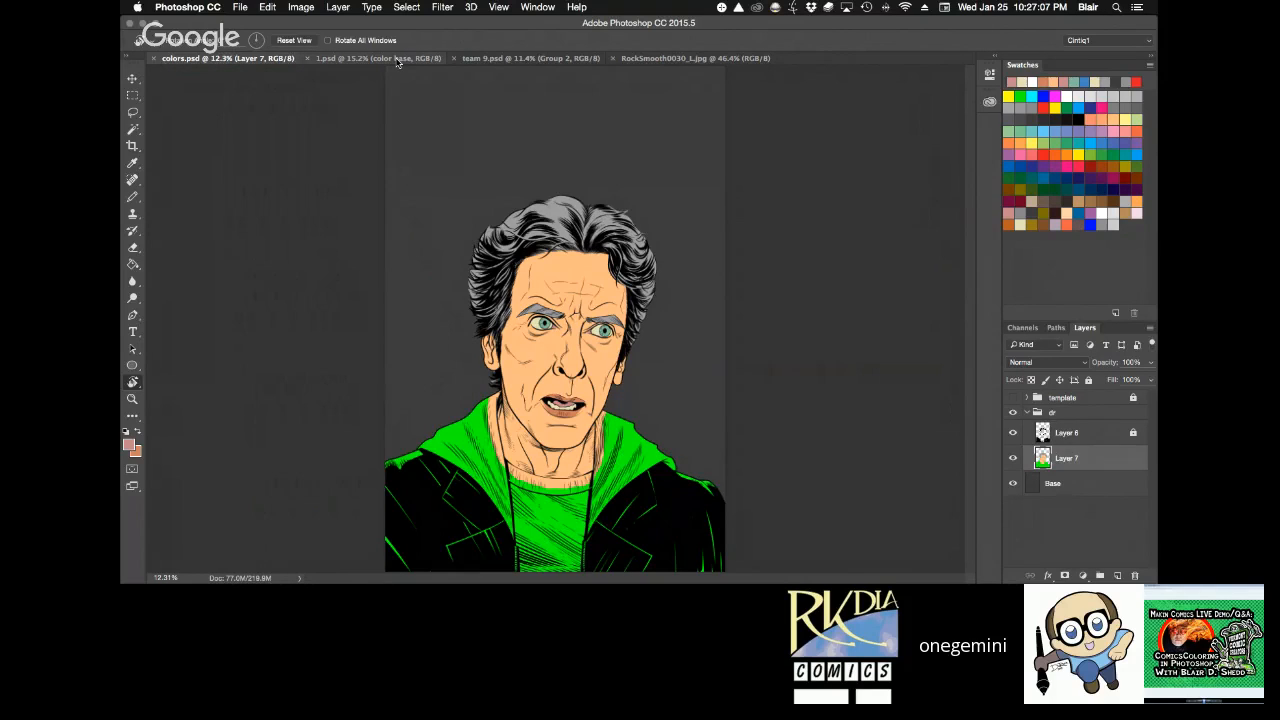
key(b)
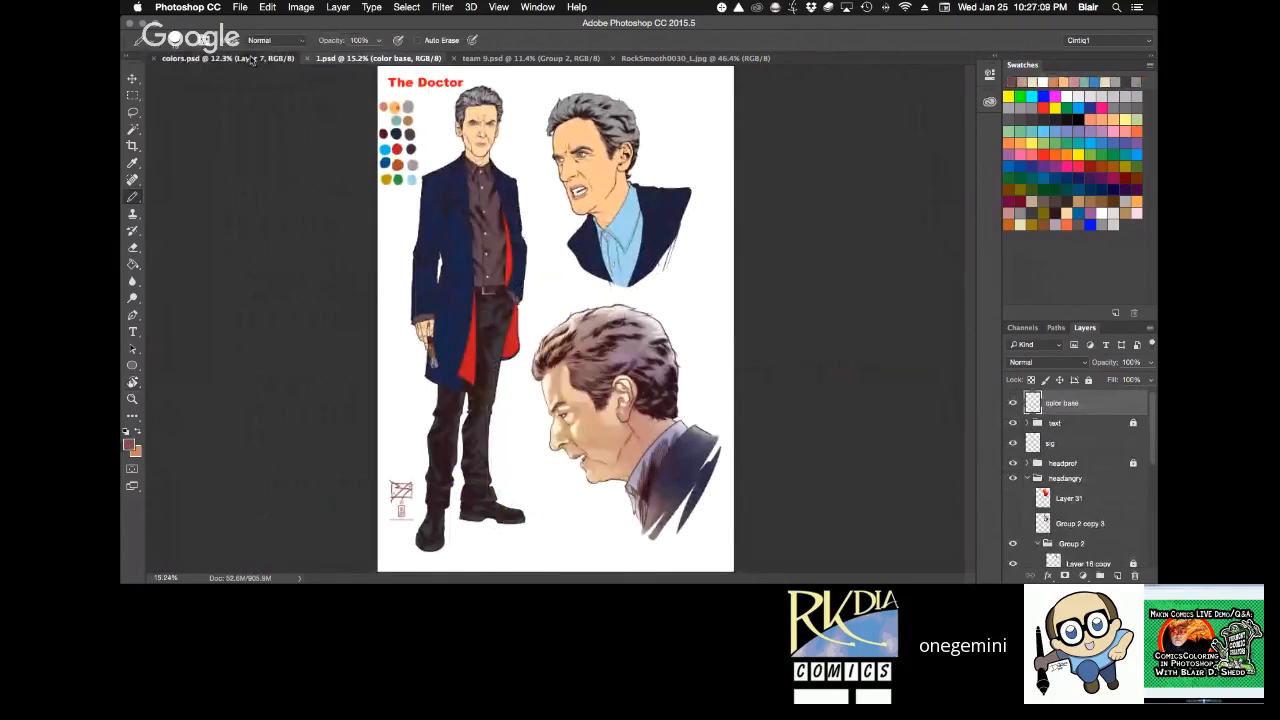
click(254, 58)
key(g)
click(640, 450)
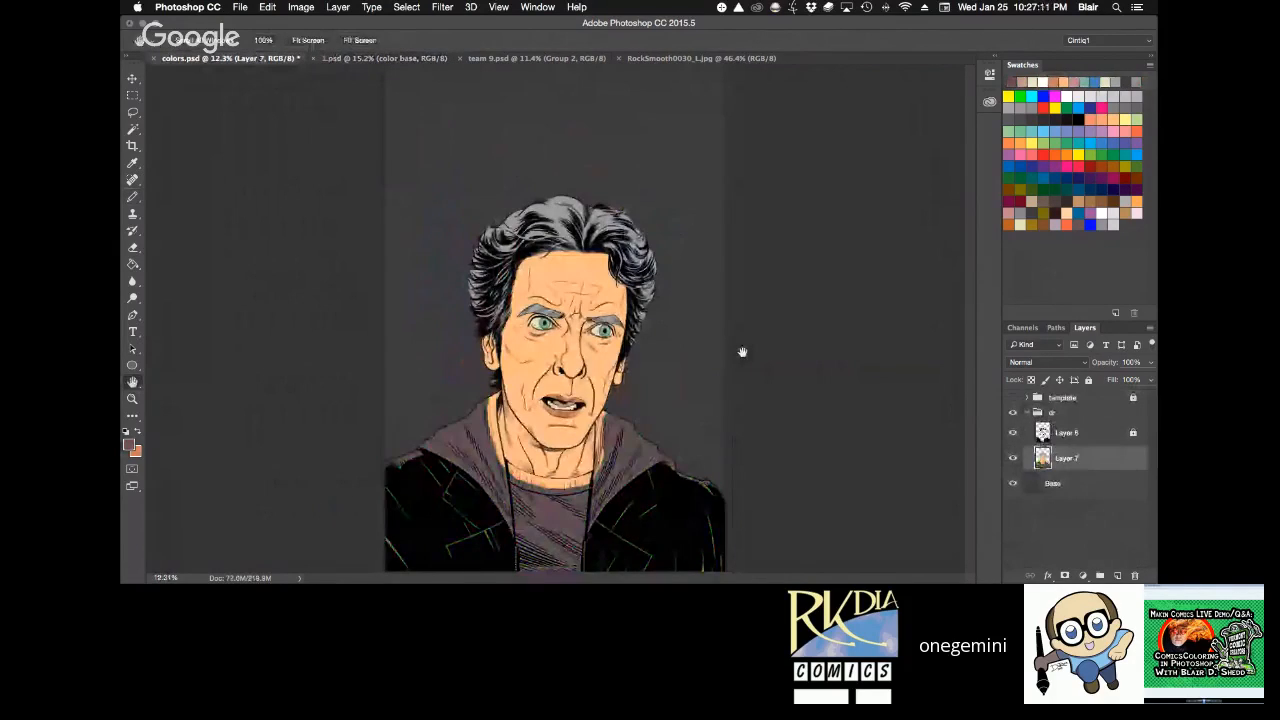
Lasso the skin-coloured inner edge of the hood on the character's left side and fill it with plum.
key(super+space)
drag(568, 401, 633, 259)
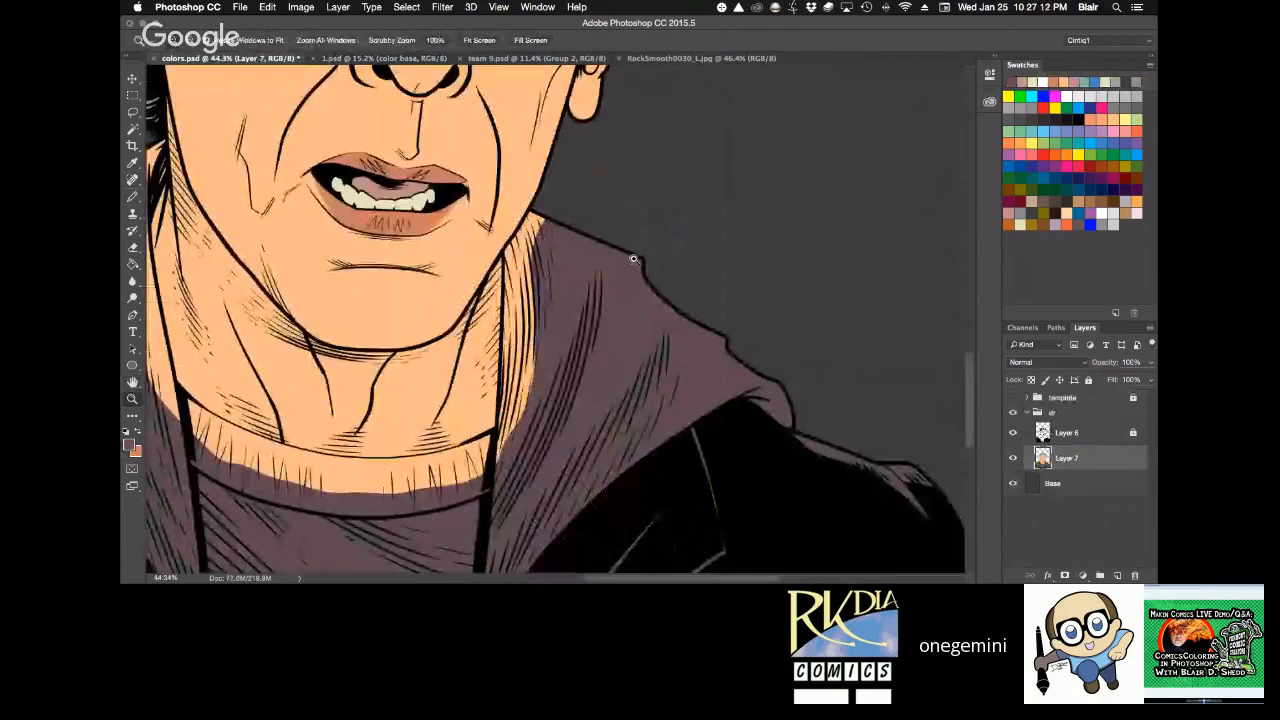
click(633, 259)
key(l)
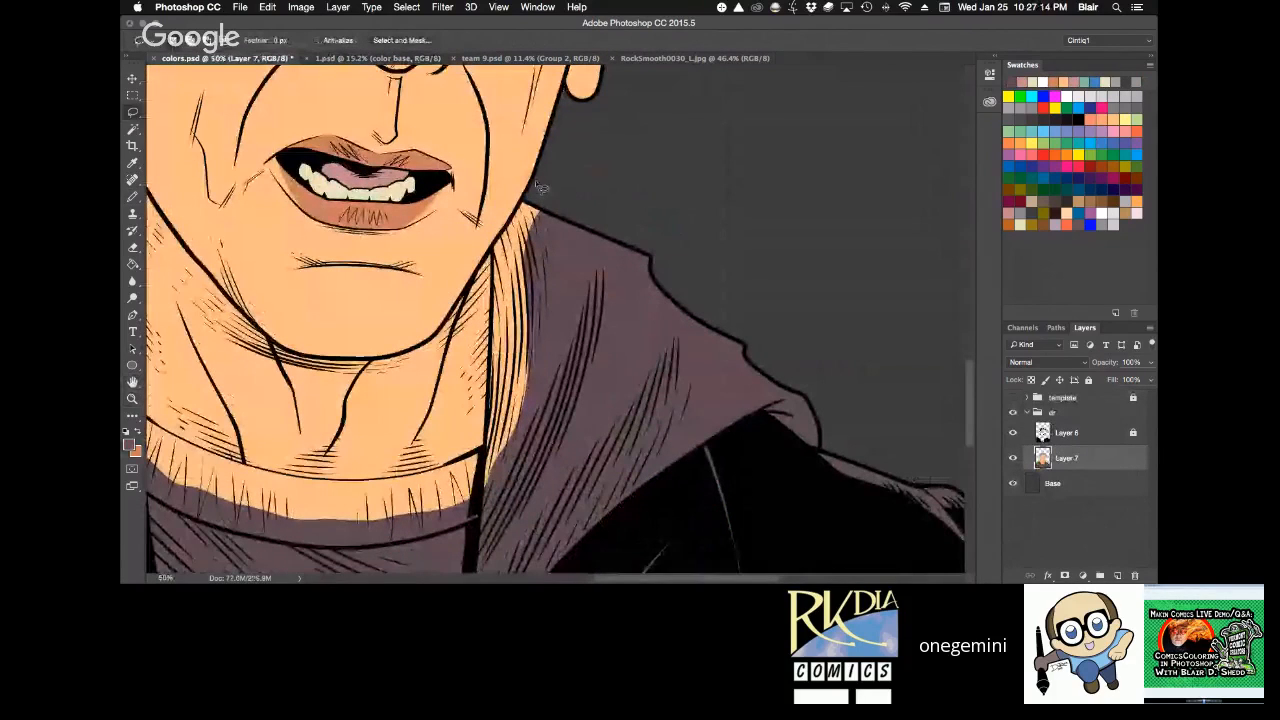
mouse_move(537, 187)
mouse_down()
mouse_move(481, 505)
mouse_move(547, 360)
mouse_up()
key(g)
click(541, 338)
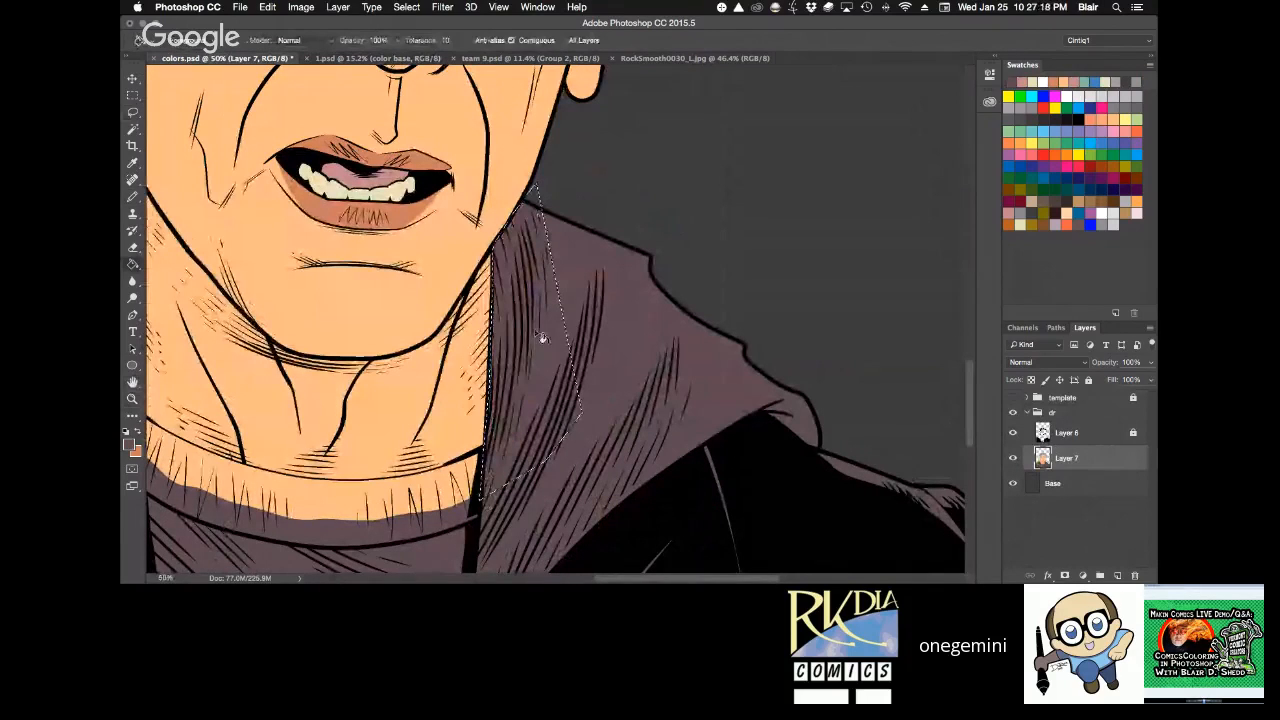
key(ctrl+d)
Fill the skin-coloured inner edge of the hood on the character's right side with plum, undoing any spill over the face.
key(space)
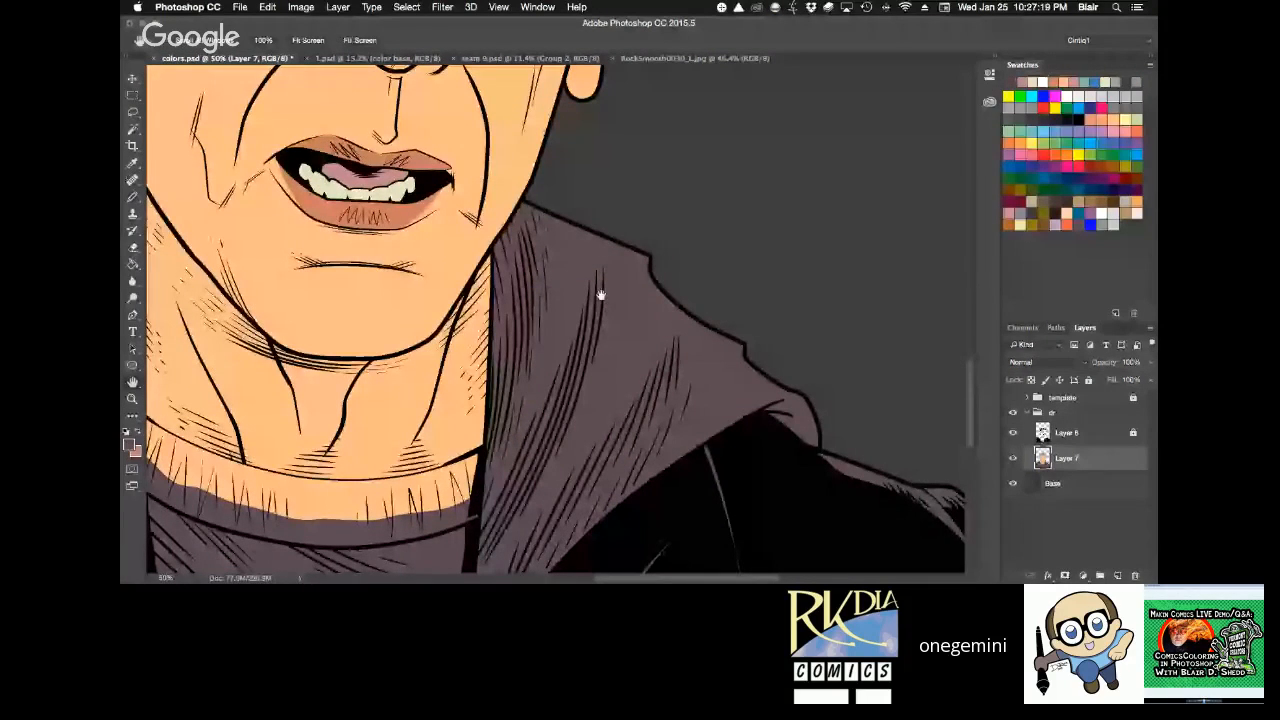
drag(601, 295, 799, 464)
key(l)
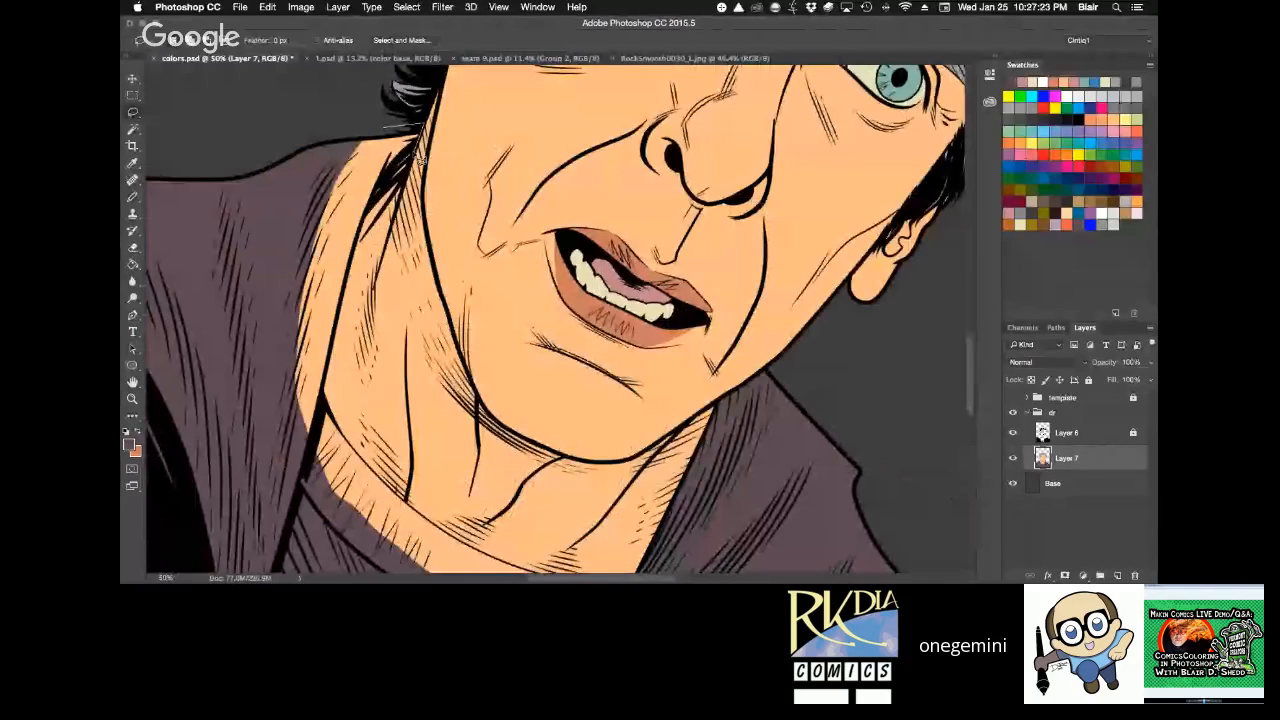
mouse_move(421, 160)
mouse_down()
mouse_move(375, 220)
mouse_move(307, 474)
mouse_move(260, 202)
mouse_move(365, 134)
mouse_up()
key(g)
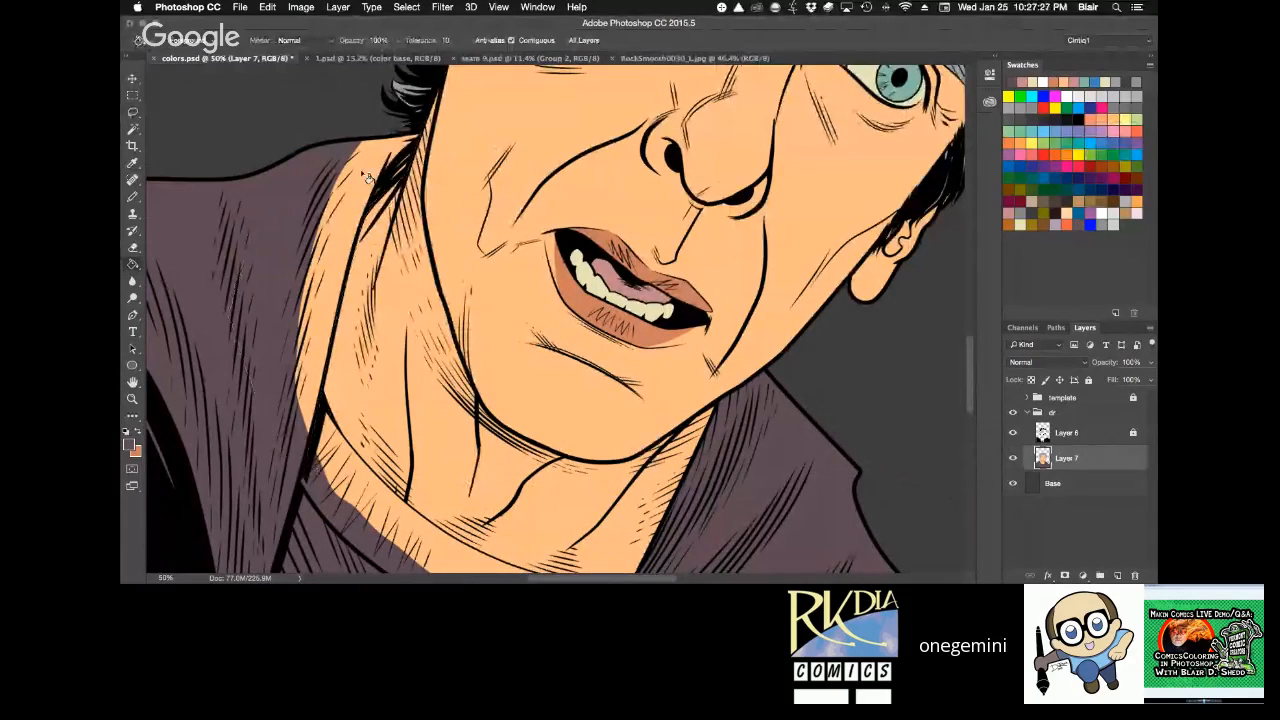
click(496, 147)
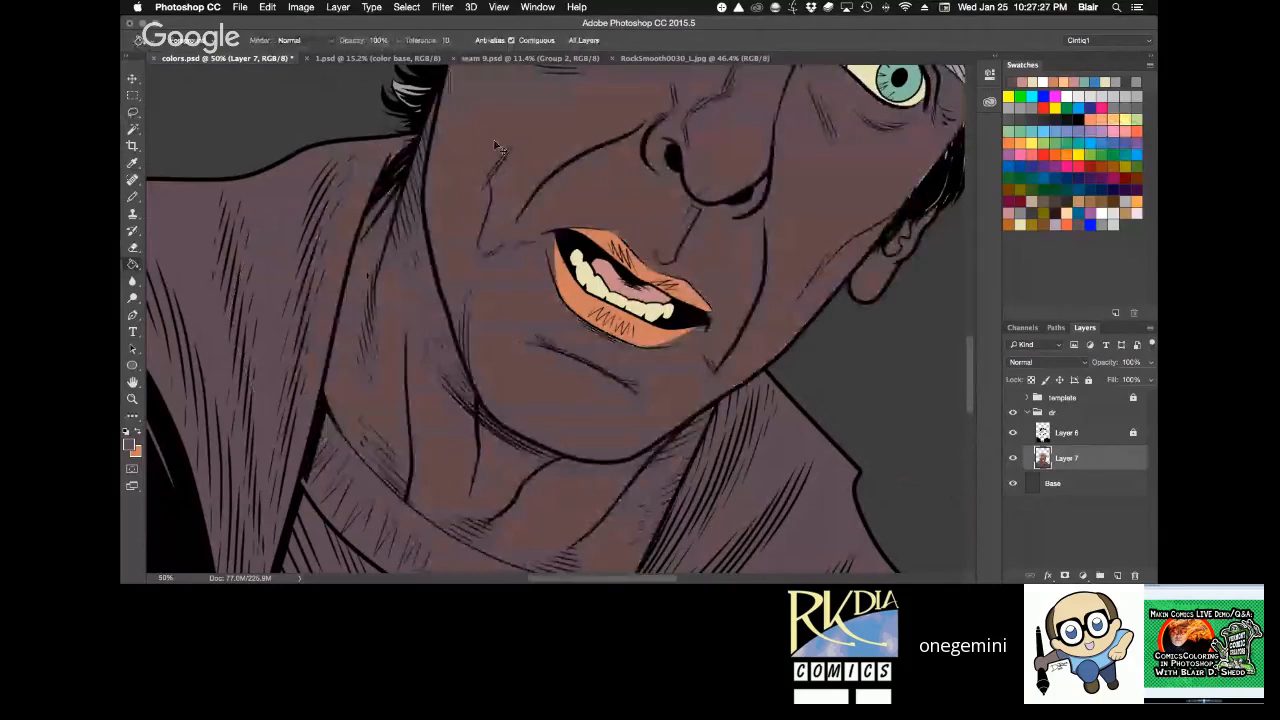
key(super+z)
key(r)
drag(664, 160, 605, 133)
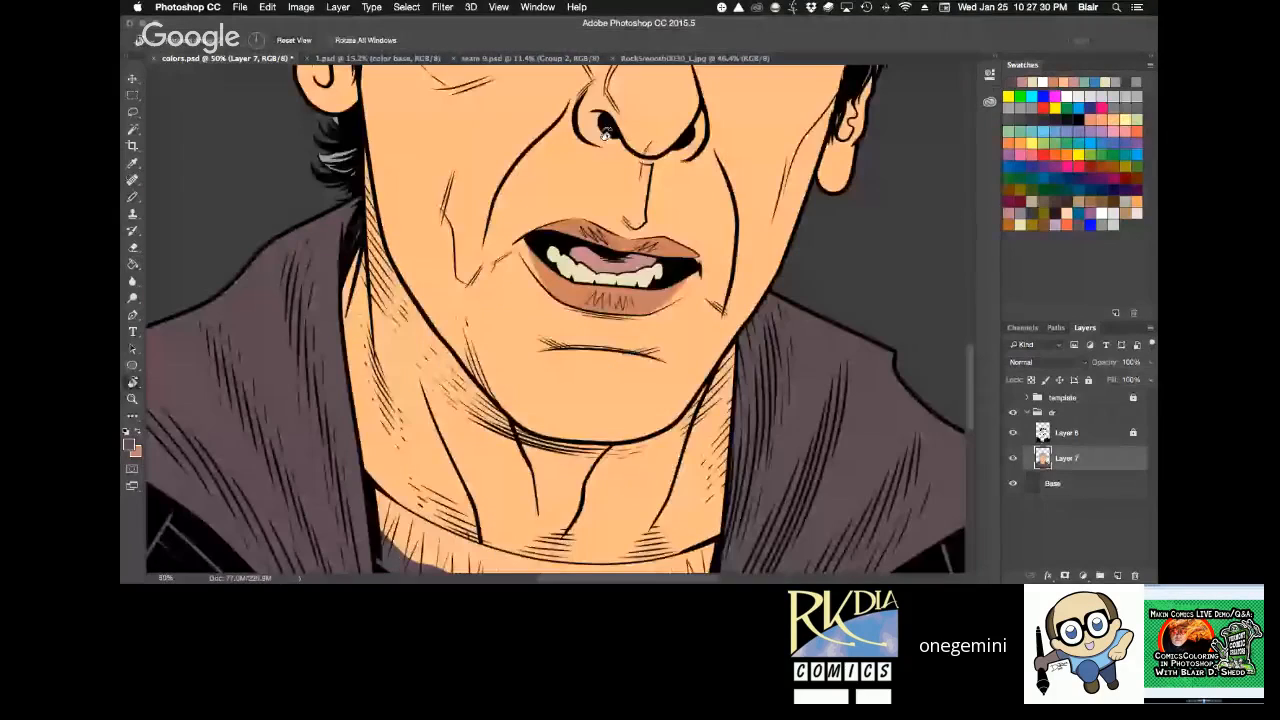
Sample the navy coat colour from 1.psd and fill the lassoed jacket half on the character's left side with it.
key(super+minus)
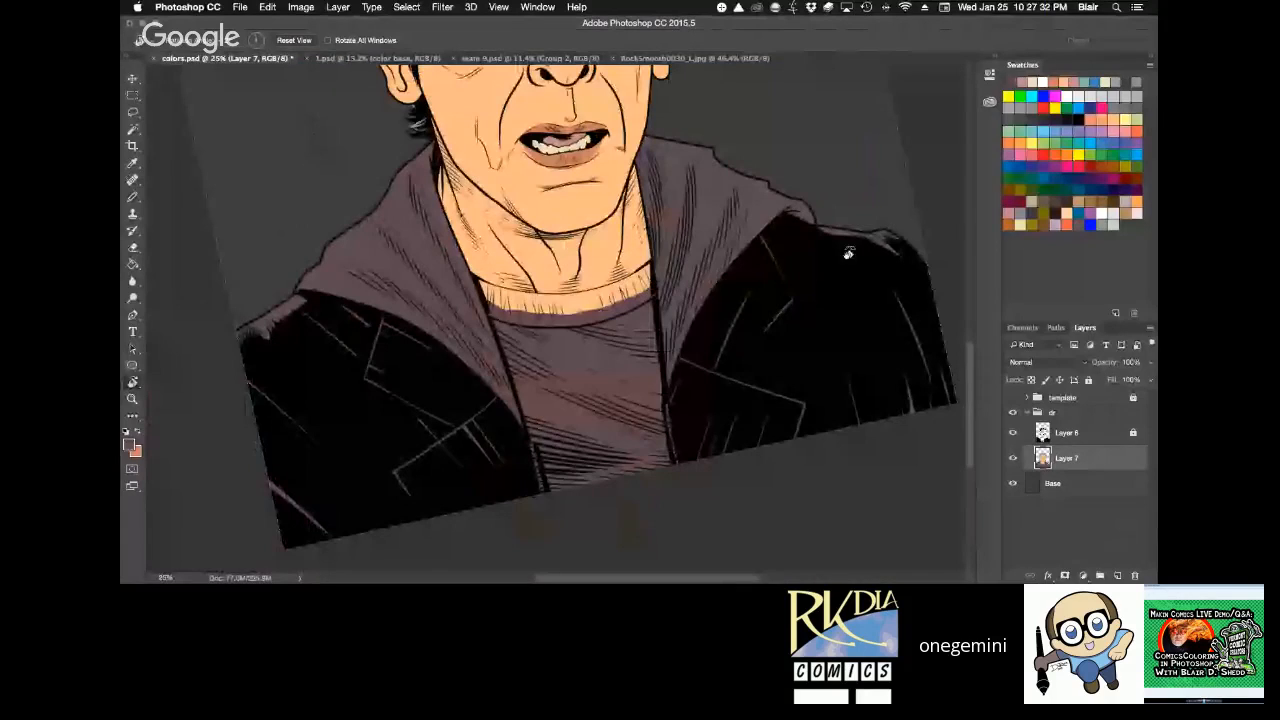
click(376, 62)
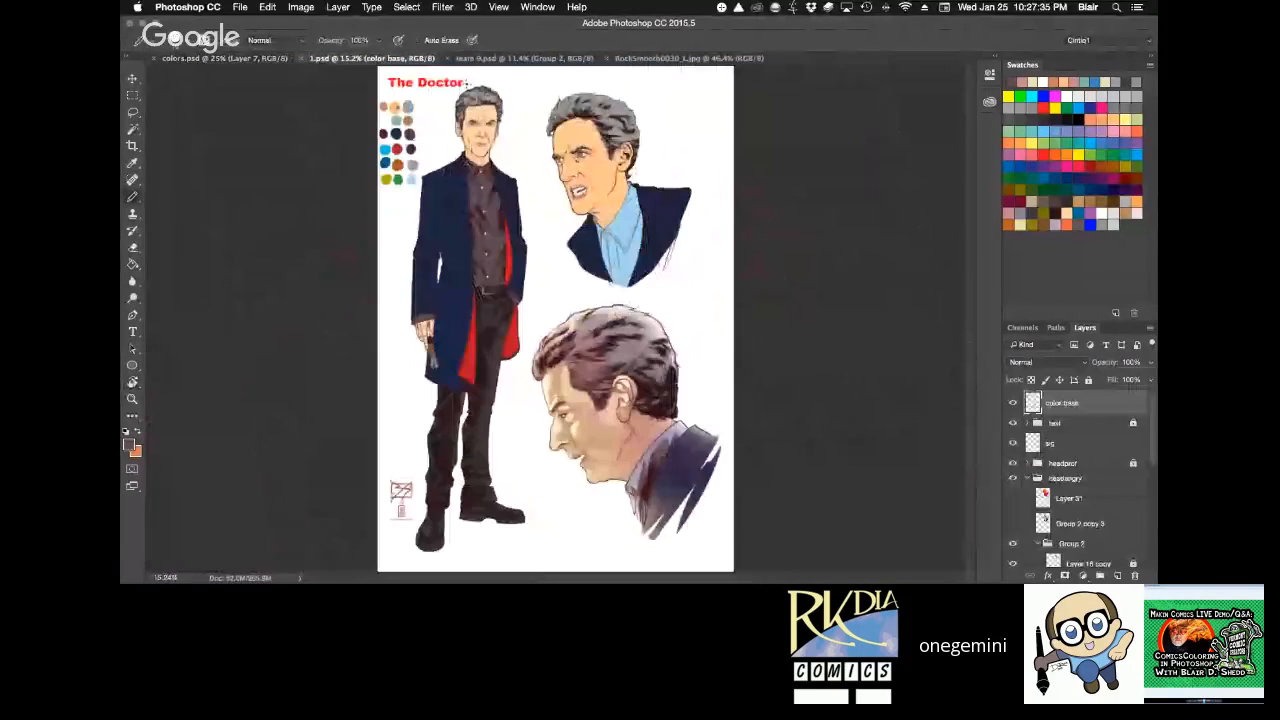
click(259, 59)
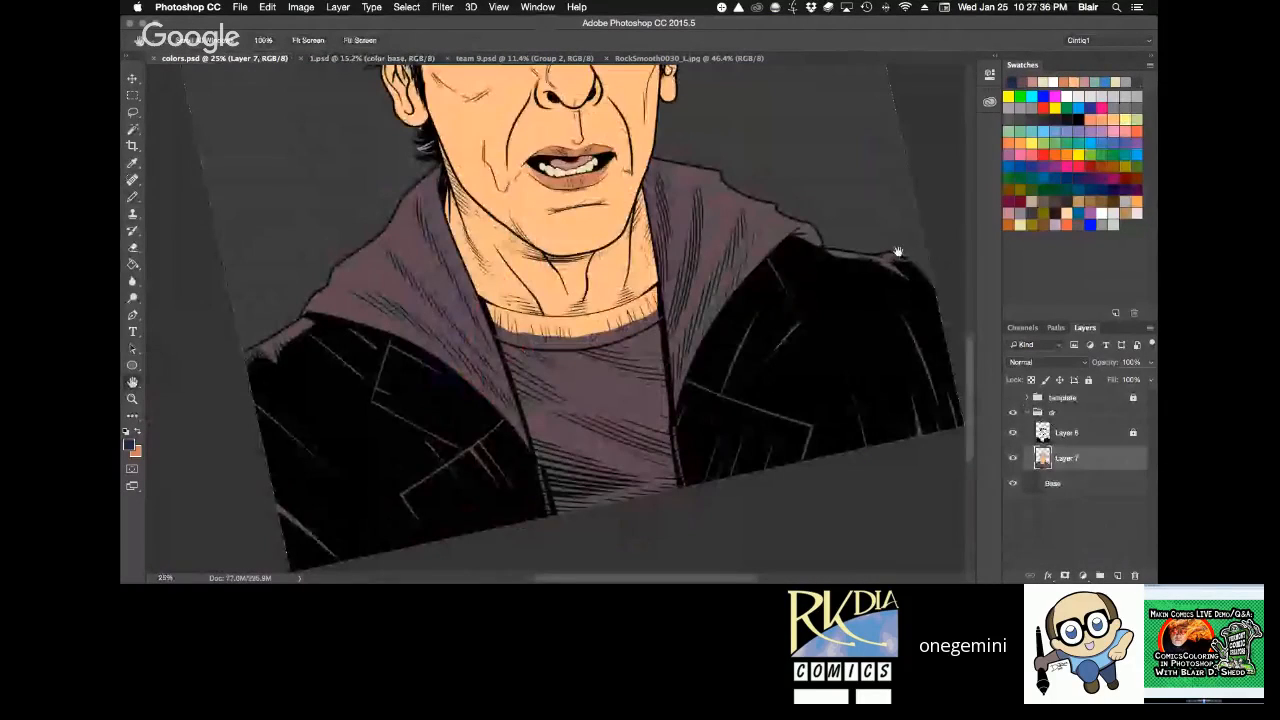
drag(898, 251, 748, 287)
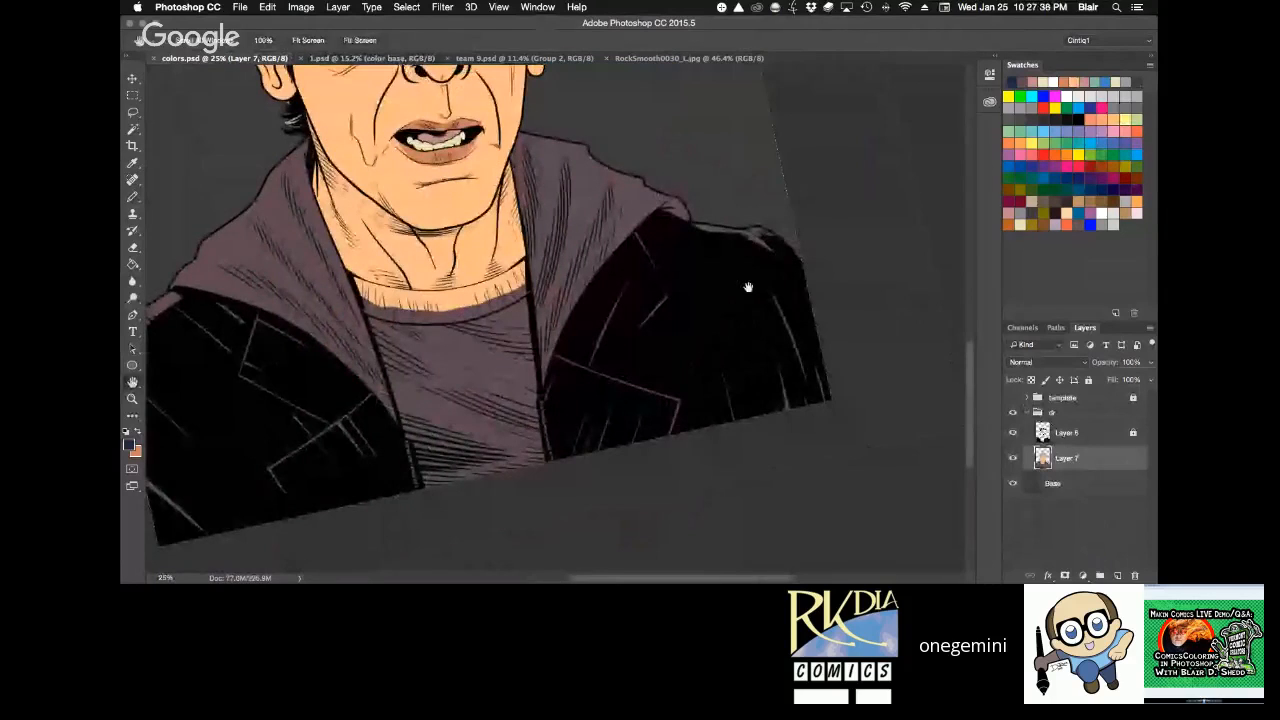
super+click(701, 272)
mouse_move(717, 181)
mouse_down()
mouse_move(687, 206)
mouse_move(616, 213)
mouse_move(500, 392)
mouse_move(497, 465)
mouse_move(585, 548)
mouse_move(895, 495)
mouse_move(812, 180)
mouse_up()
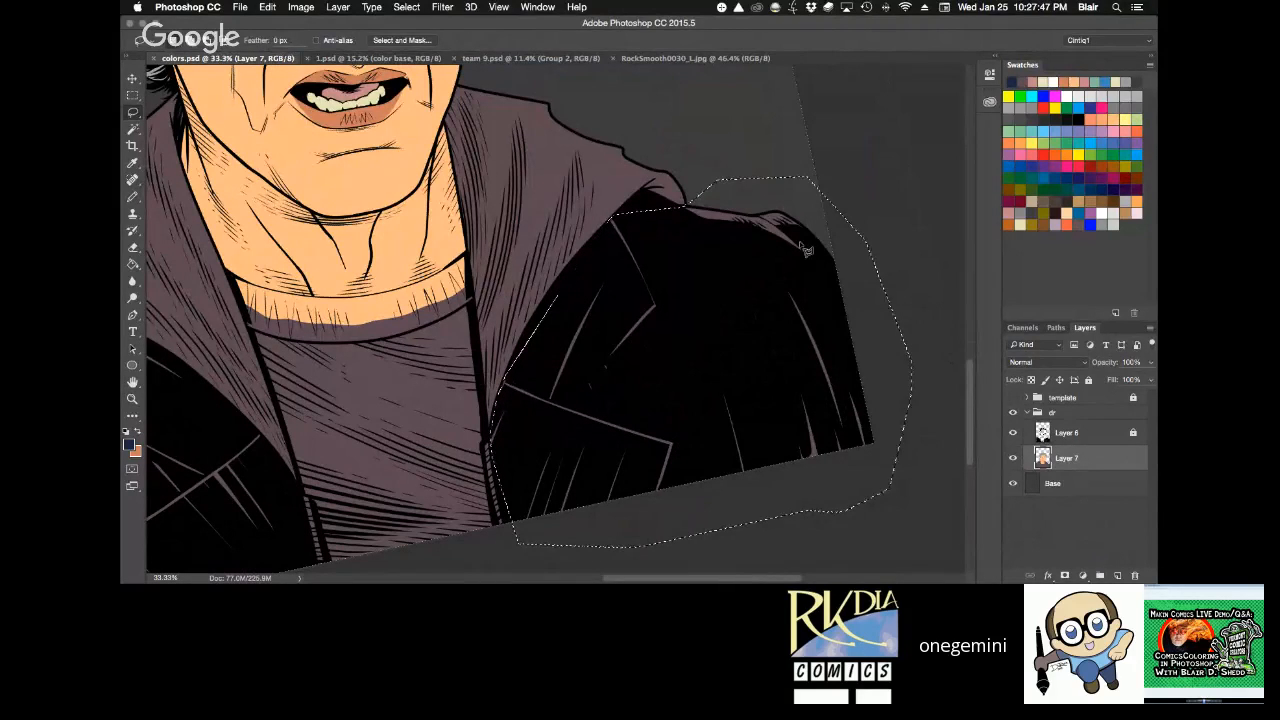
key(g)
click(820, 321)
key(super+d)
key(space)
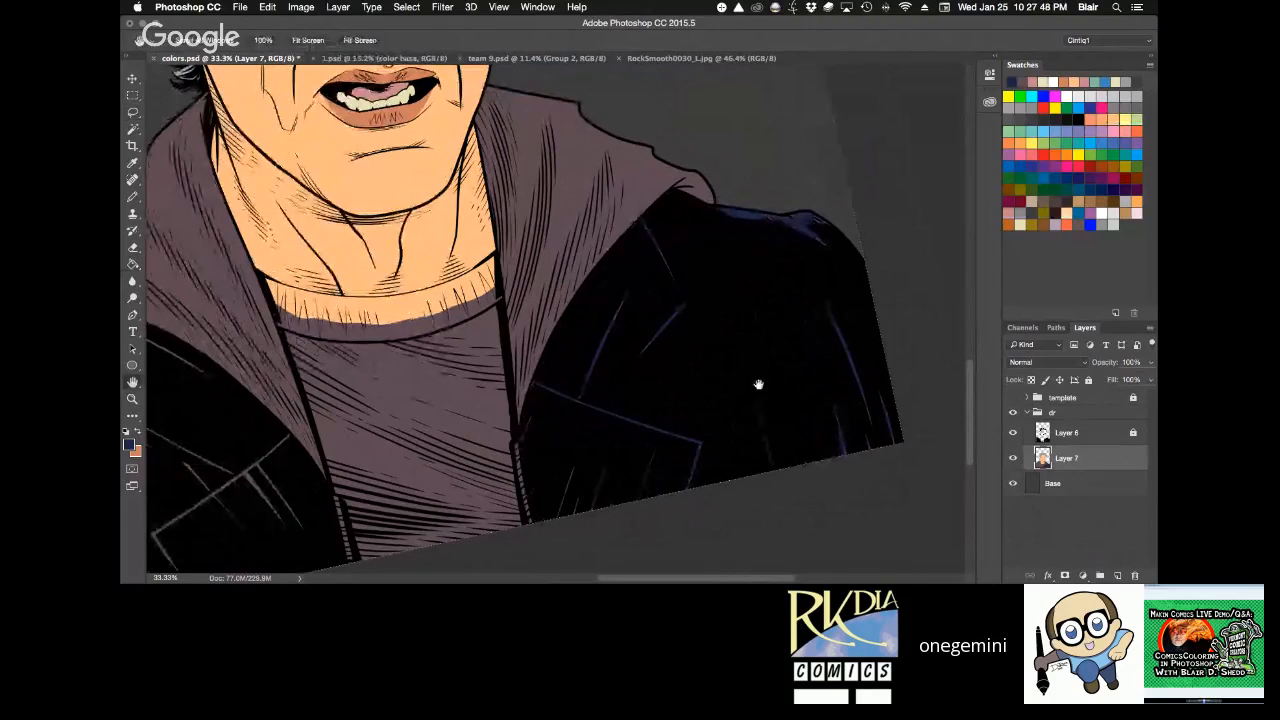
Lasso the jacket half on the character's right side and fill it with the same navy on Layer 7.
key(r)
mouse_move(758, 384)
mouse_down()
mouse_move(835, 287)
mouse_move(733, 252)
mouse_move(714, 213)
mouse_up()
mouse_move(512, 426)
mouse_down()
mouse_move(548, 301)
mouse_move(689, 160)
mouse_move(725, 139)
mouse_move(798, 137)
mouse_move(851, 161)
mouse_move(873, 297)
mouse_move(695, 519)
mouse_move(510, 537)
mouse_up()
key(g)
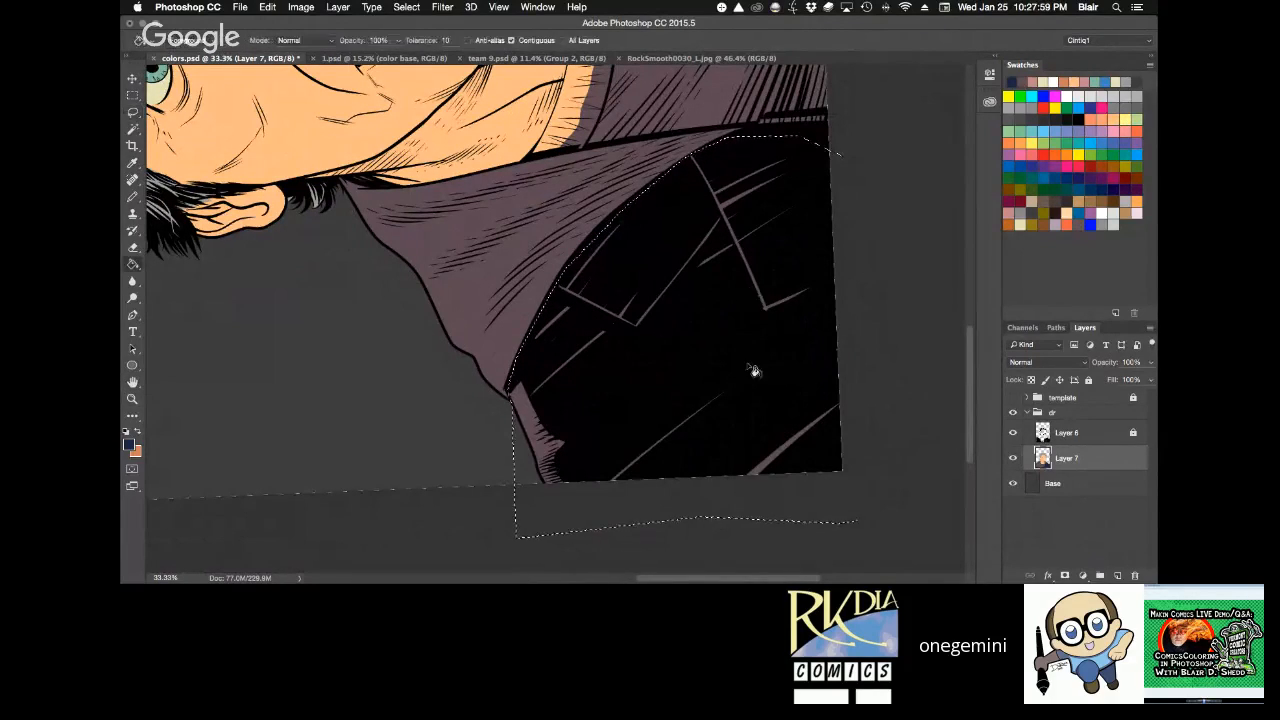
click(754, 370)
key(super+d)
key(r)
drag(815, 173, 725, 540)
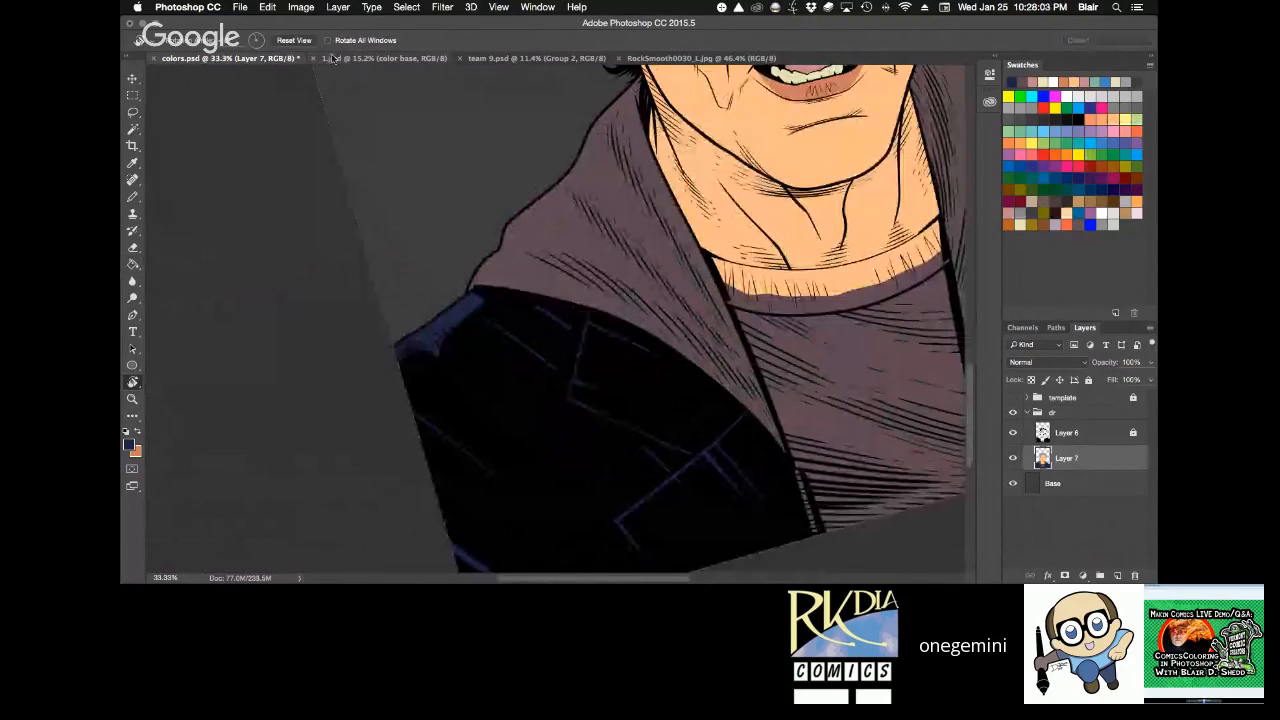
click(294, 40)
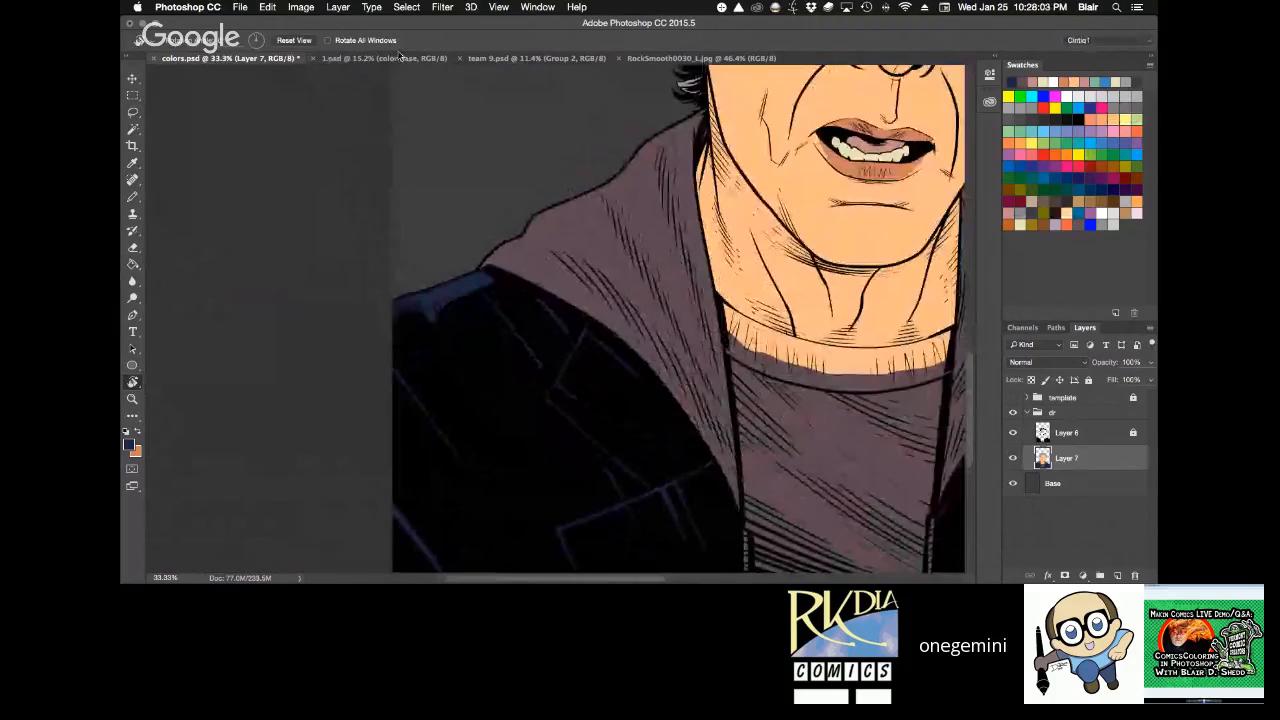
key(space)
drag(806, 135, 536, 85)
Compare the reference sheets and sample the Doctor's grey-blue shirt colour from team 9.psd as the foreground colour.
click(742, 61)
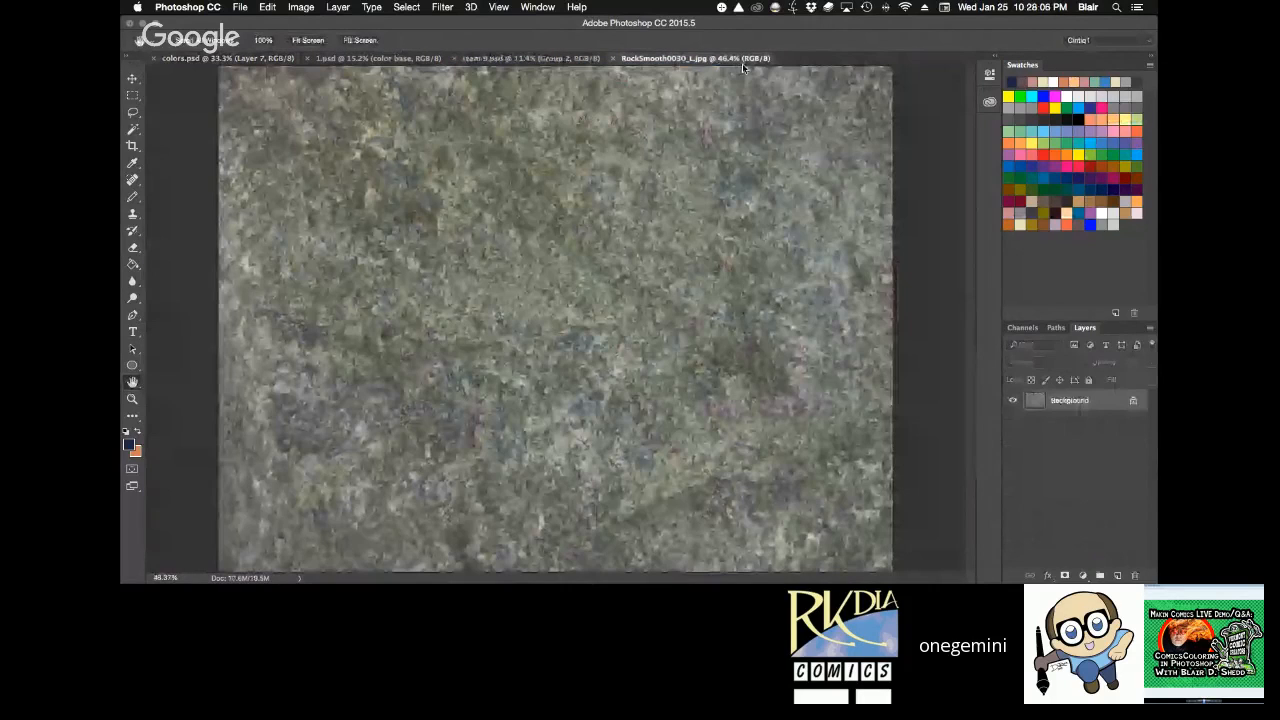
click(408, 59)
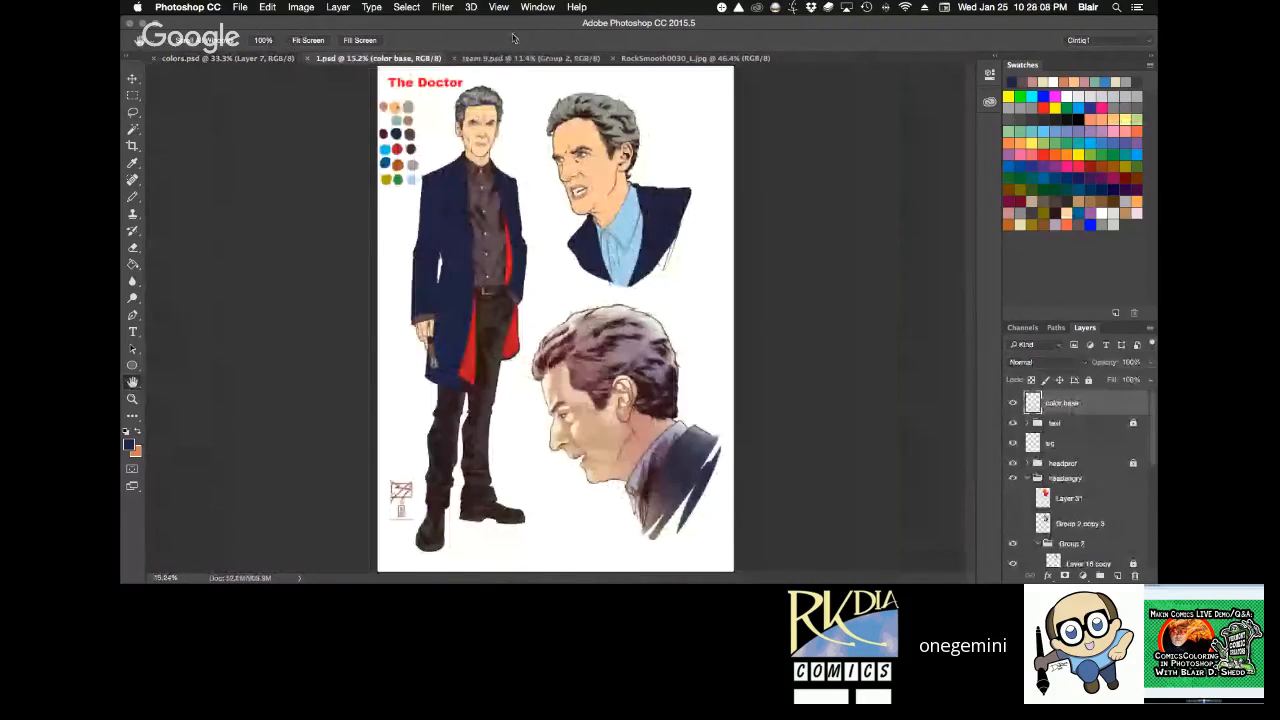
click(540, 58)
click(332, 62)
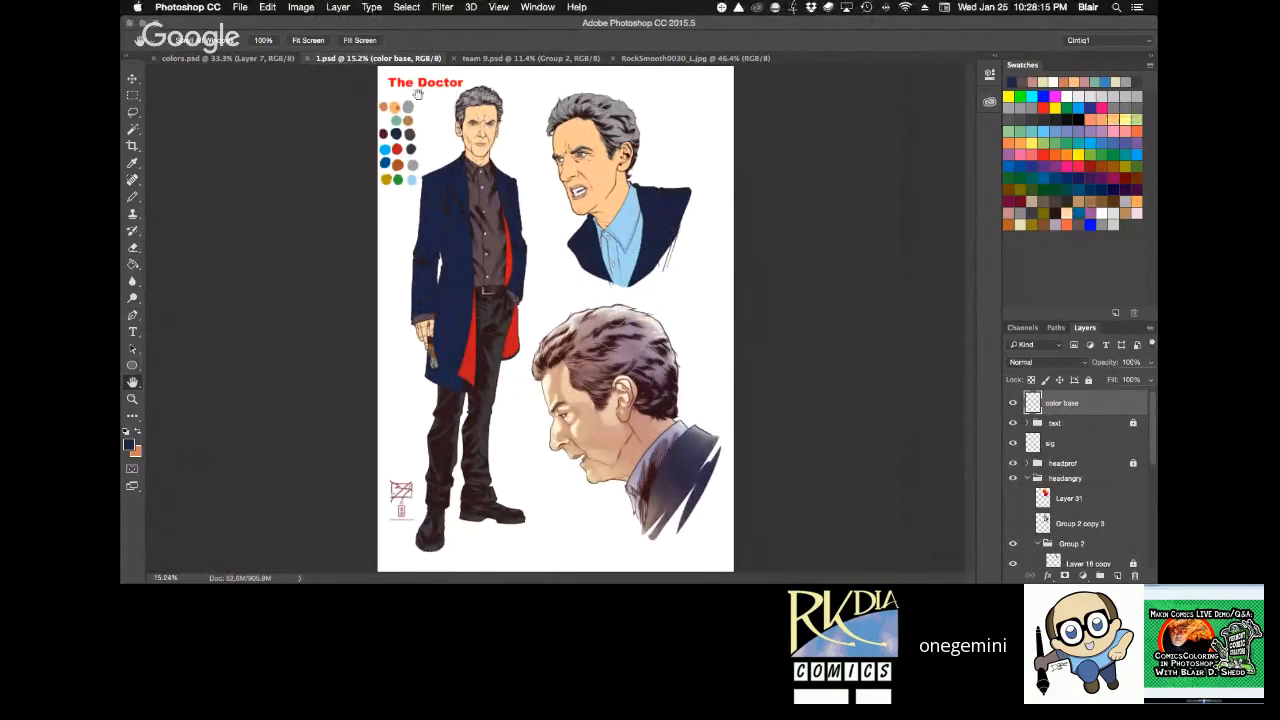
click(520, 58)
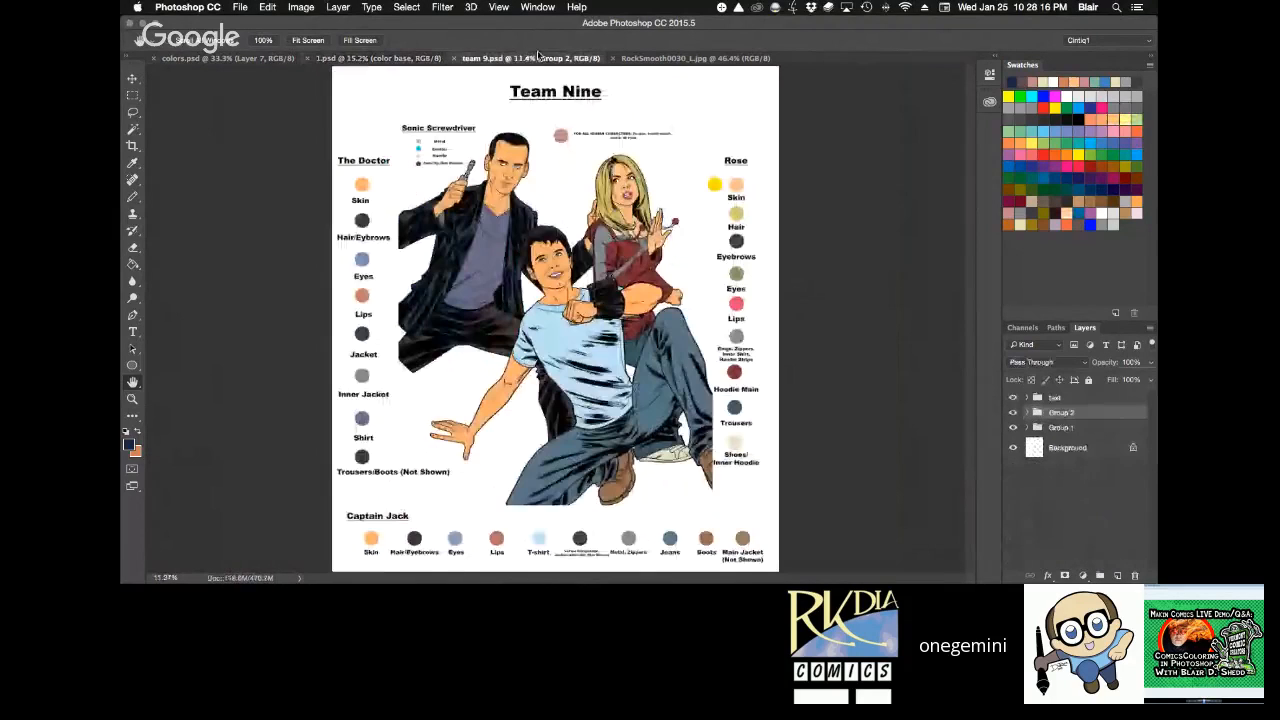
click(230, 58)
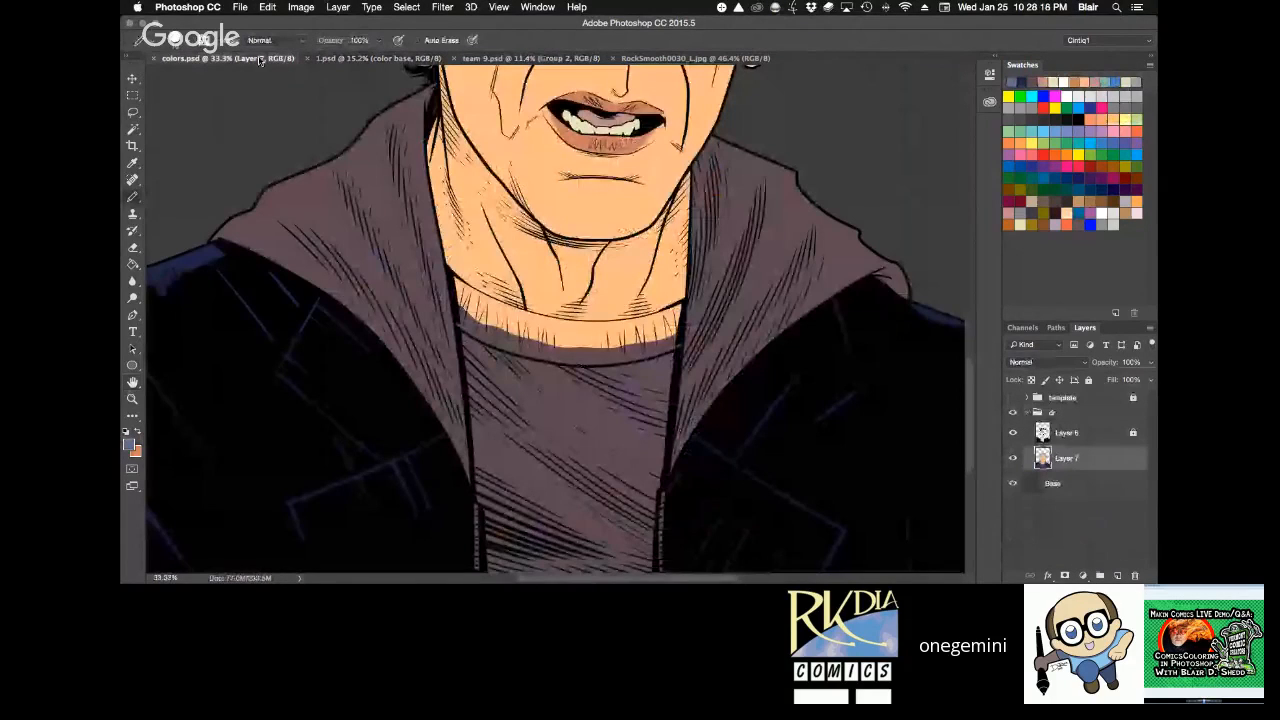
Lasso the shirt area between the open hoodie edges and fill it with grey-blue on Layer 7.
drag(675, 471, 635, 366)
key(l)
mouse_move(402, 124)
mouse_down()
mouse_move(434, 332)
mouse_move(430, 435)
mouse_move(452, 510)
mouse_move(672, 518)
mouse_move(637, 505)
mouse_move(640, 408)
mouse_move(635, 430)
mouse_move(625, 373)
mouse_move(647, 157)
mouse_move(448, 126)
mouse_up()
key(alt+BackSpace)
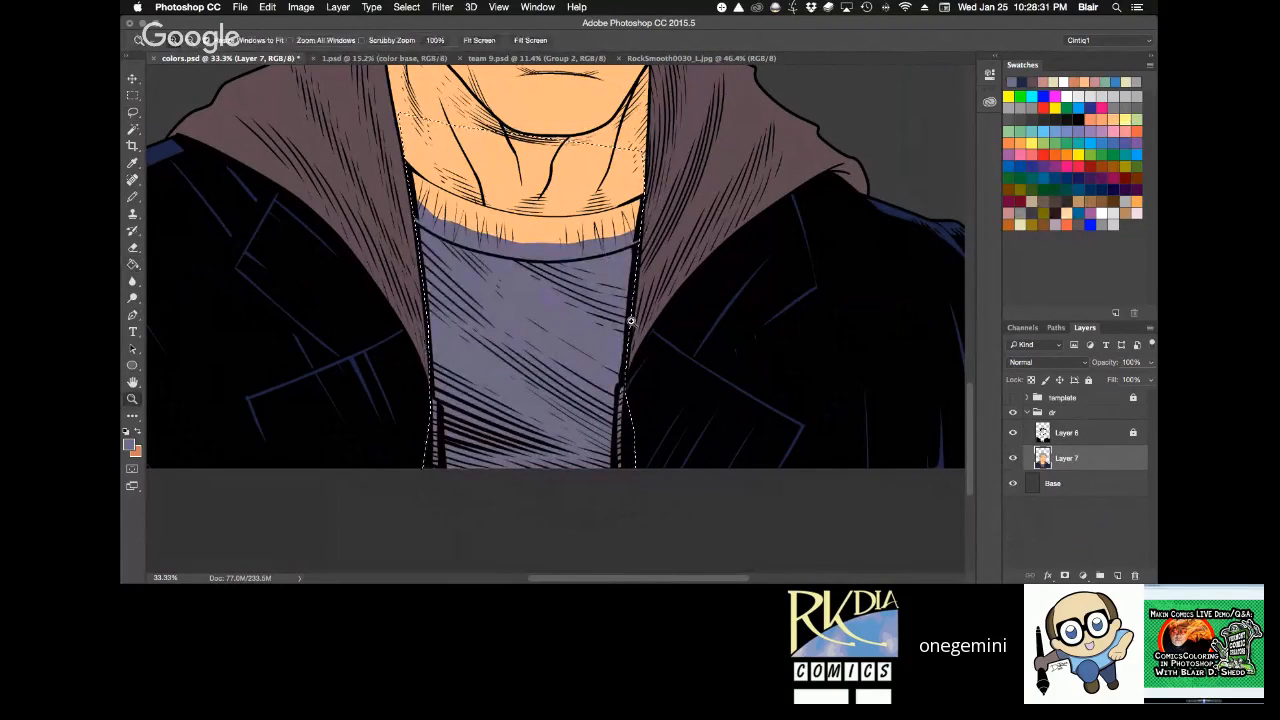
Fill the remaining skin-coloured collar band with the grey-blue shirt colour on Layer 7 and clear the selection.
click(631, 321)
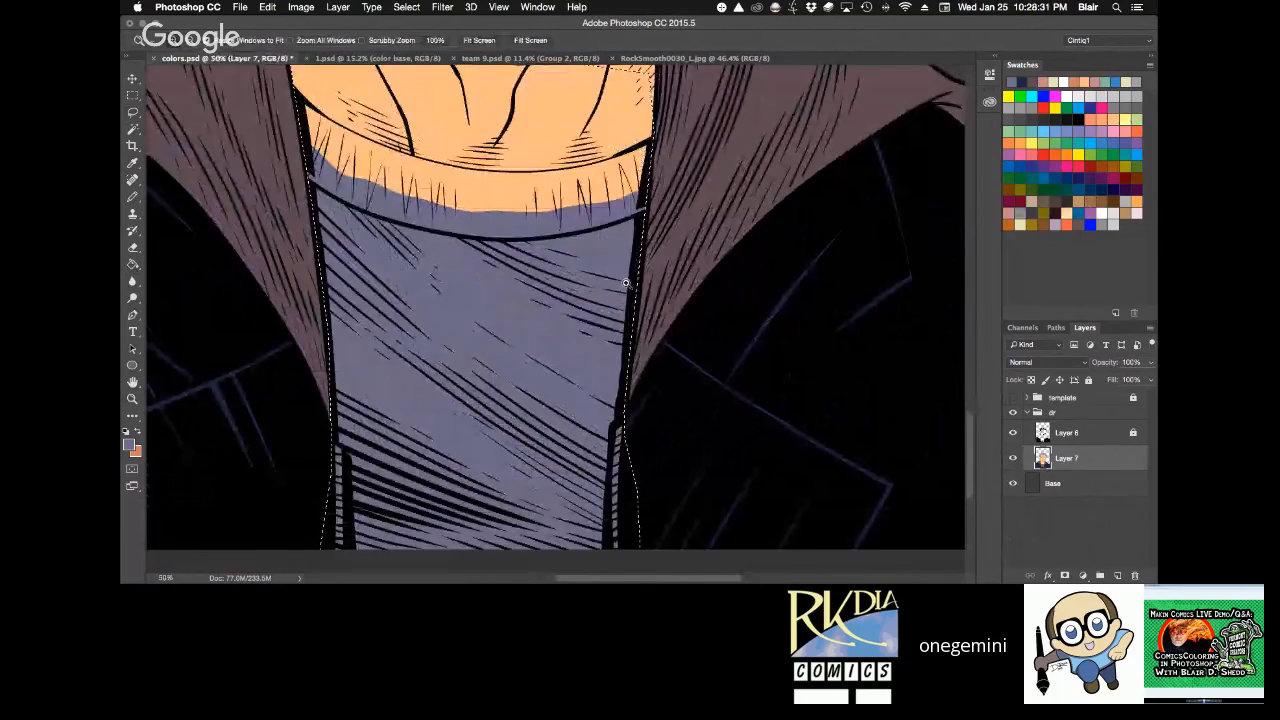
click(637, 148)
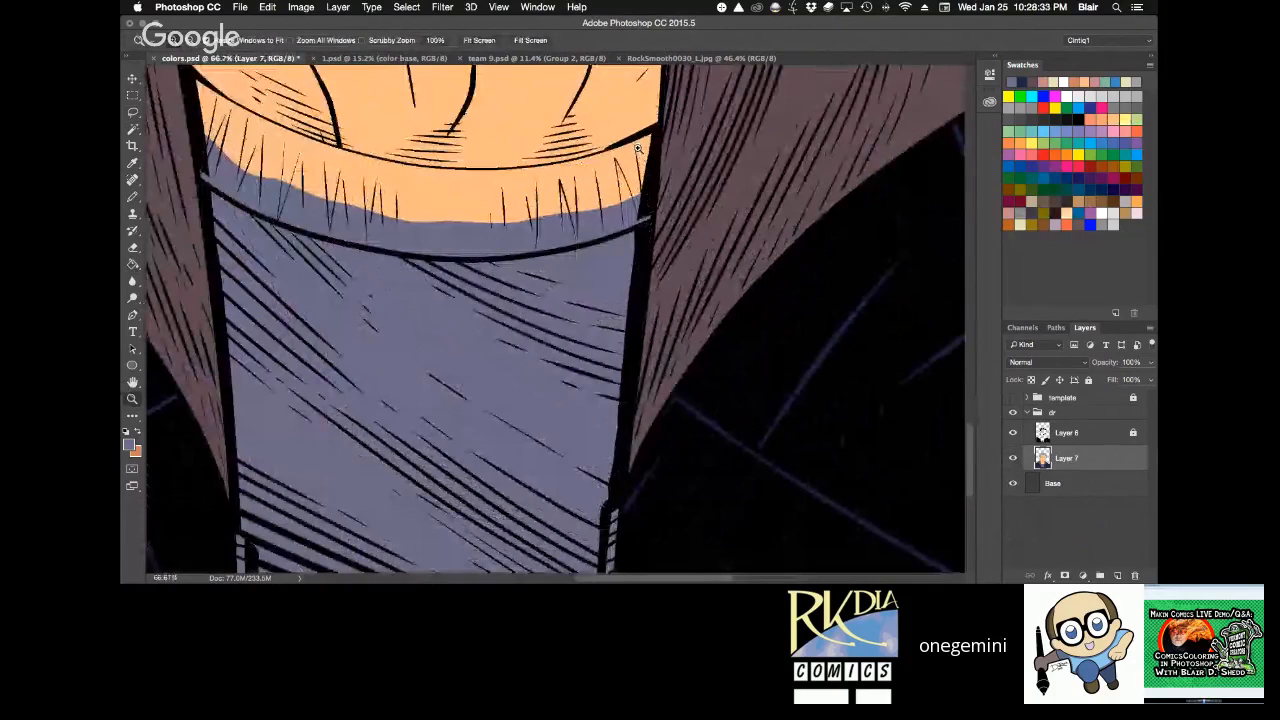
drag(637, 148, 765, 111)
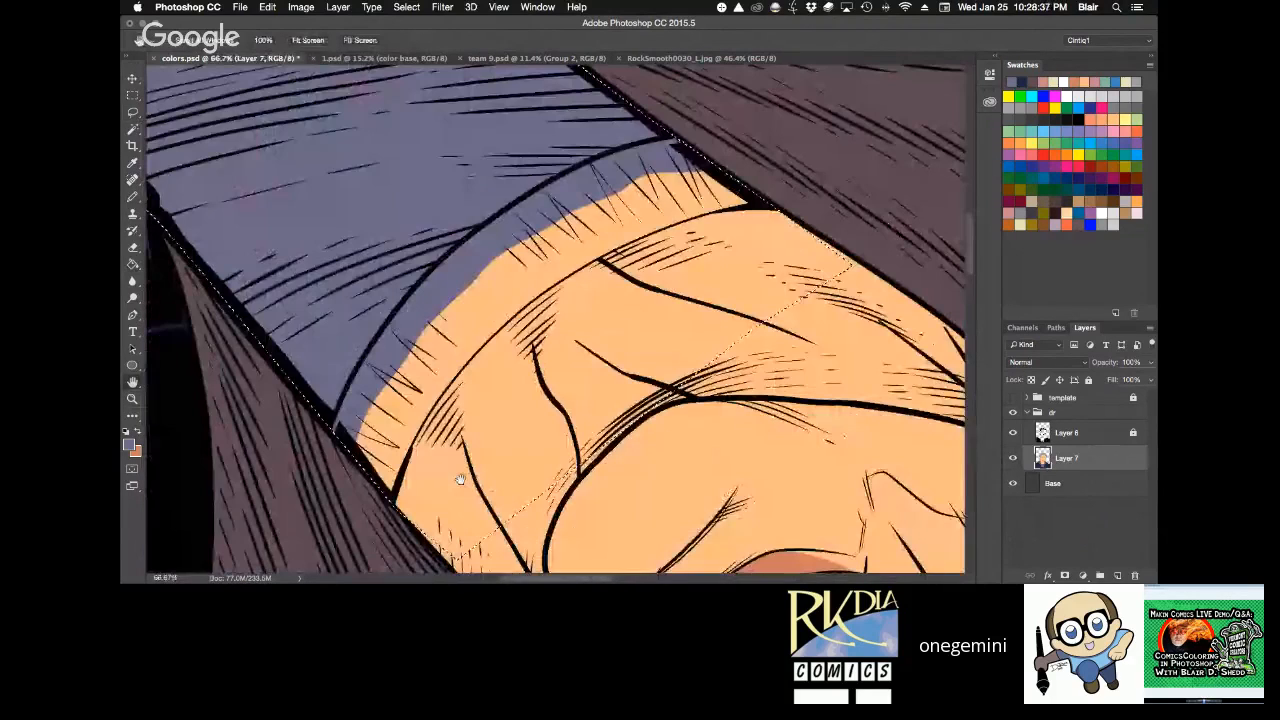
key(alt+bracketright)
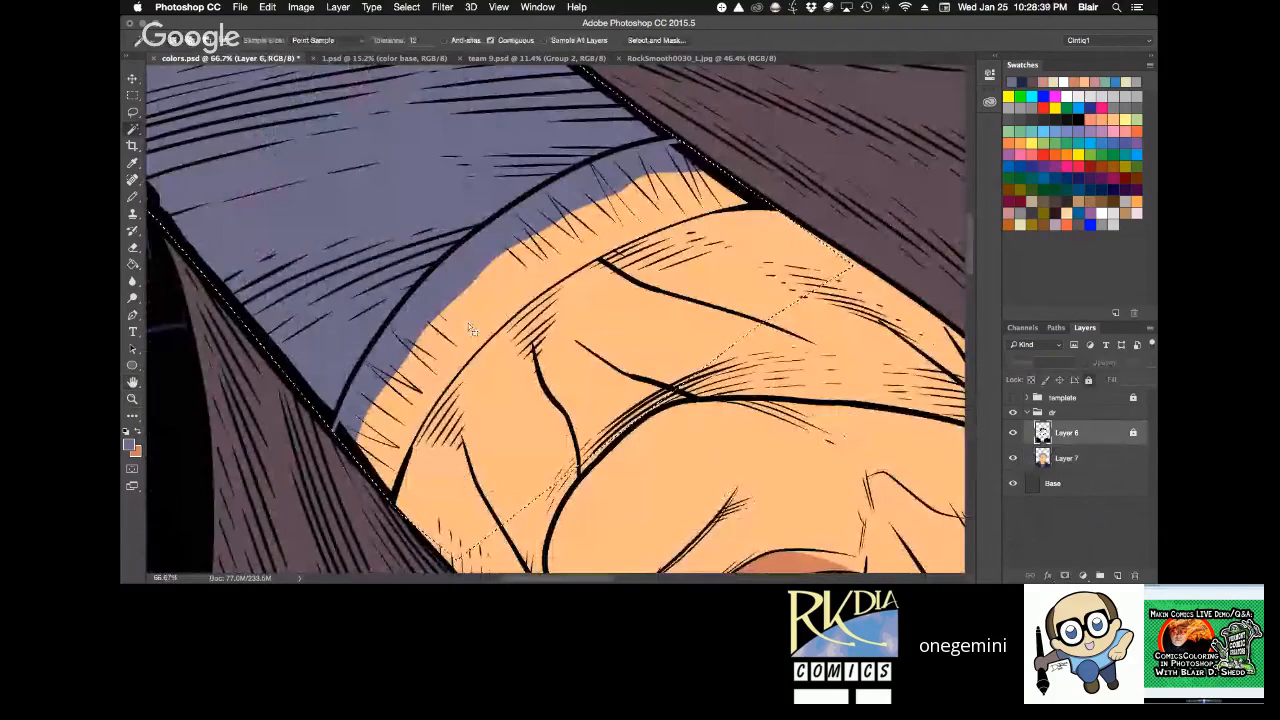
key(alt+bracketleft)
key(g)
click(474, 318)
key(ctrl+d)
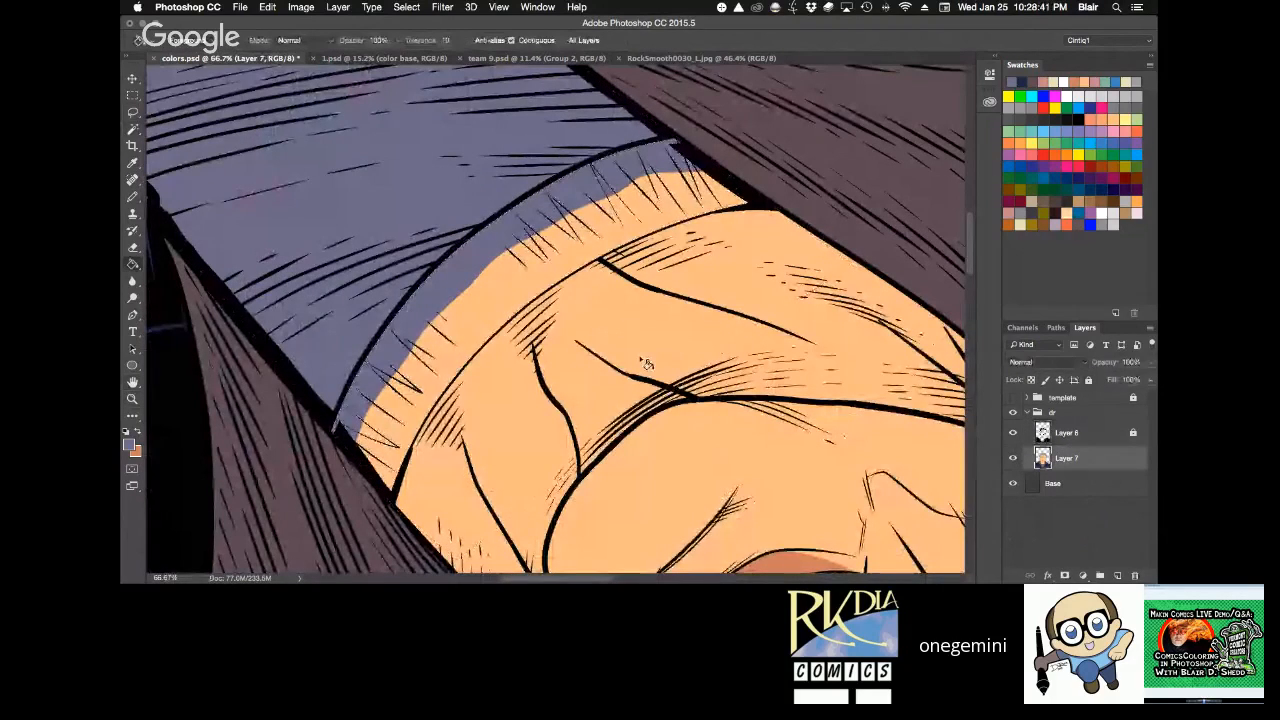
Hide the Layer 6 inks, select the shirt and neck area, and pencil over the leftover skin-coloured flecks in the collar with grey-blue.
click(1012, 432)
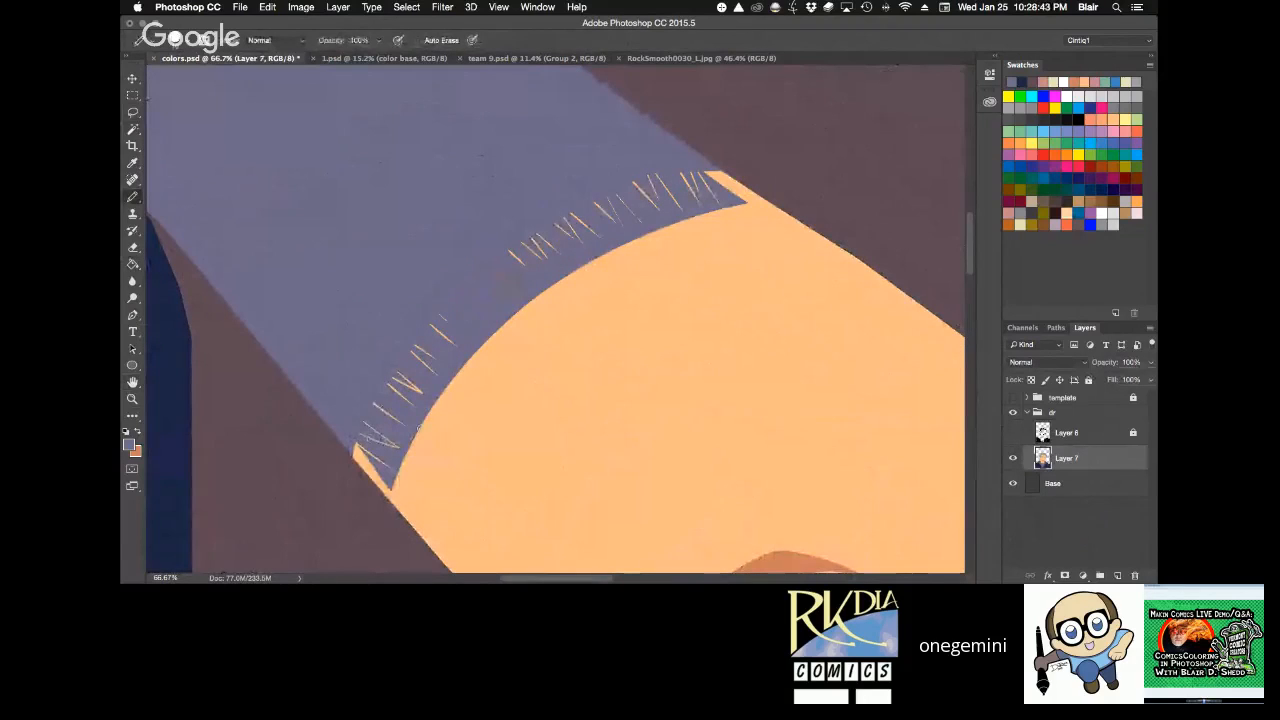
key(w)
click(369, 521)
key(b)
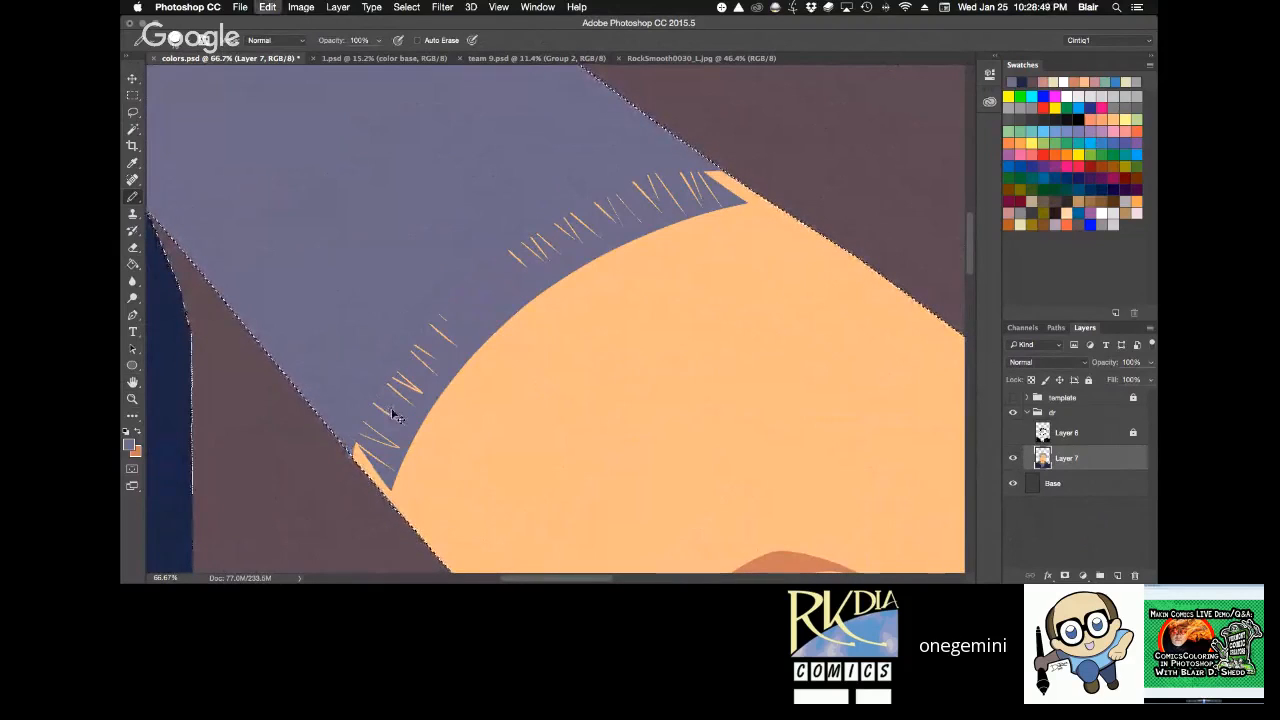
mouse_move(390, 428)
mouse_down()
mouse_move(412, 346)
mouse_move(449, 306)
mouse_move(409, 382)
mouse_move(447, 334)
mouse_move(419, 392)
mouse_move(449, 355)
mouse_move(410, 416)
mouse_move(403, 395)
mouse_move(389, 408)
mouse_move(397, 443)
mouse_up()
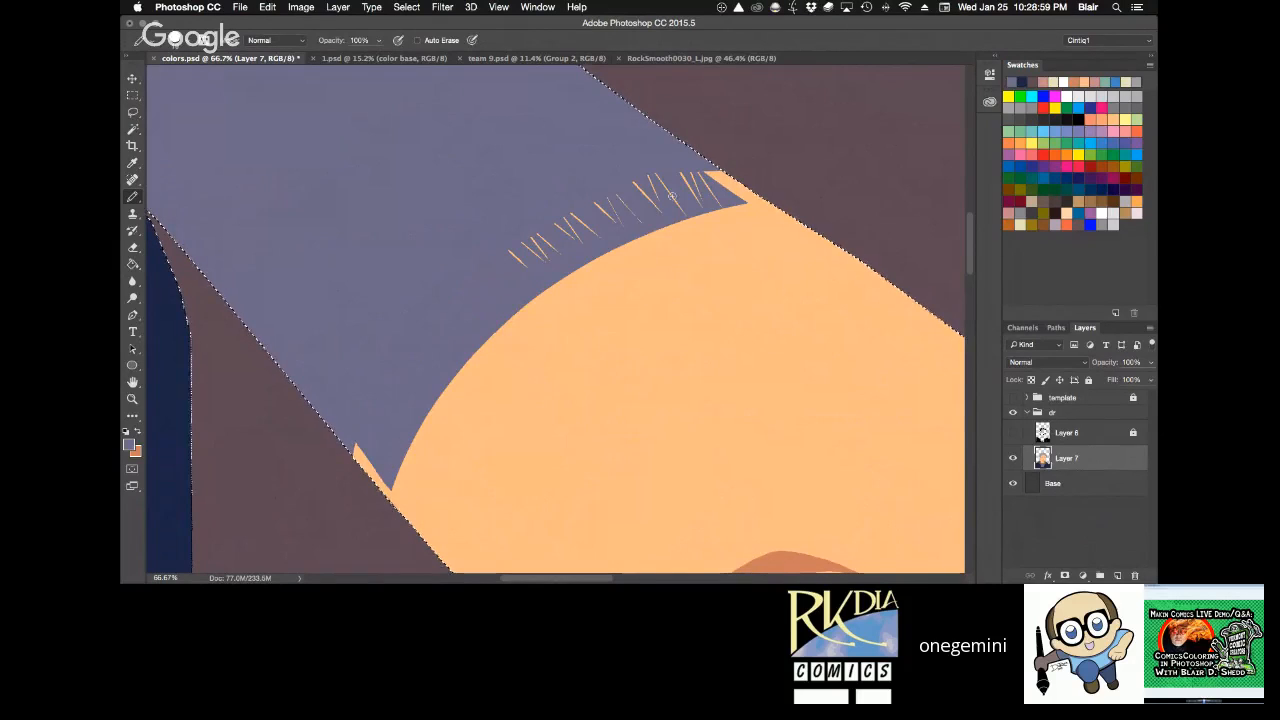
key(r)
drag(797, 186, 757, 149)
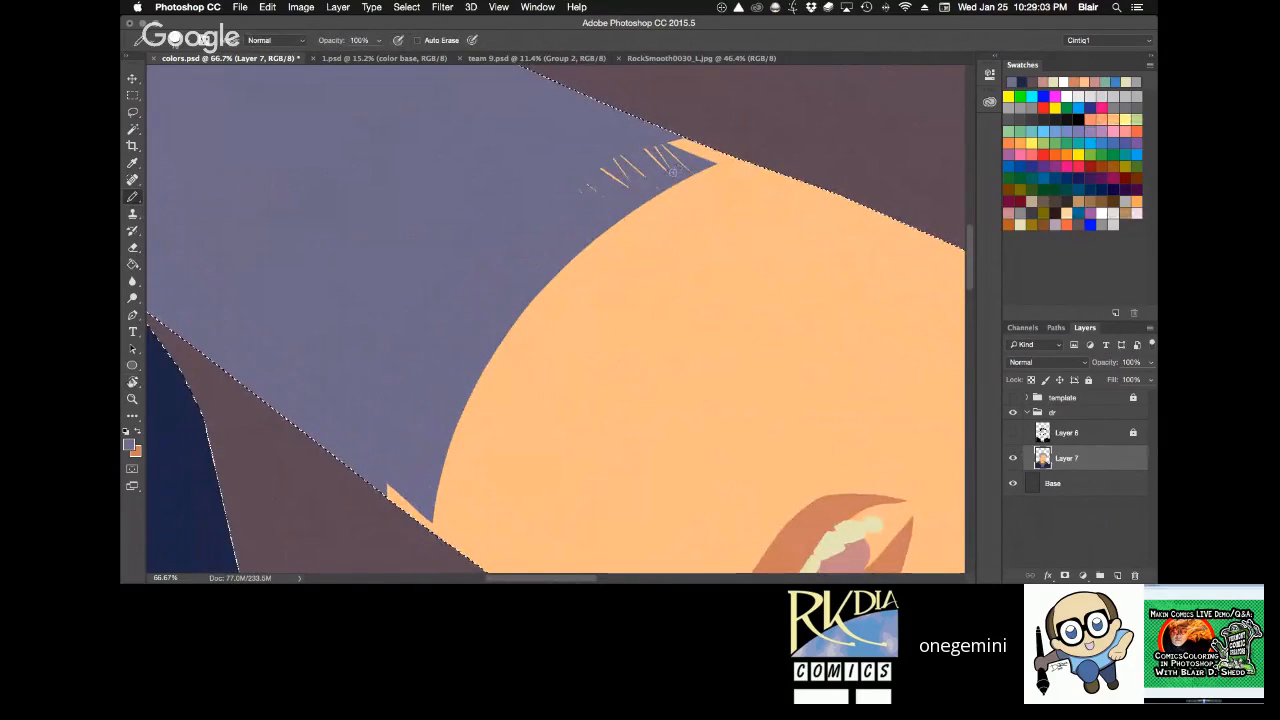
mouse_move(681, 171)
mouse_down()
mouse_move(602, 186)
mouse_move(592, 174)
mouse_up()
key(r)
click(284, 40)
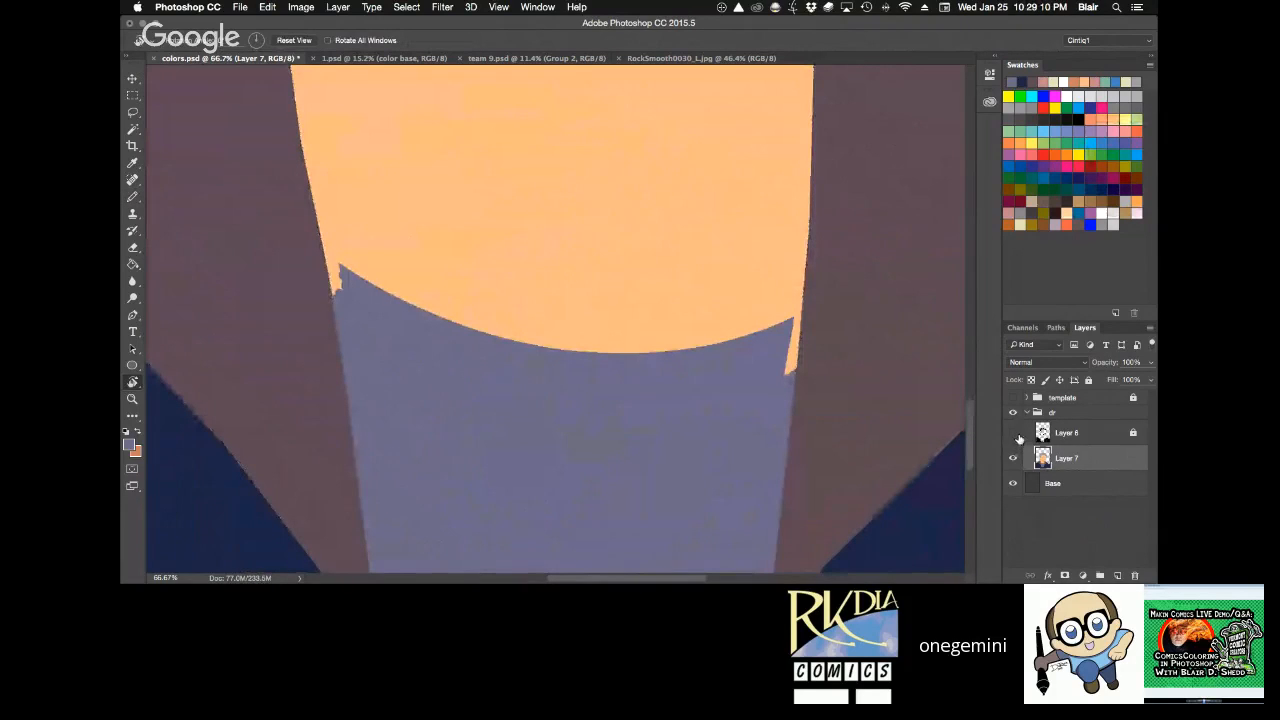
Show the Layer 6 inks again and fit the whole portrait in view.
click(1014, 433)
key(super+minus)
key(super+minus)
key(super+minus)
key(space)
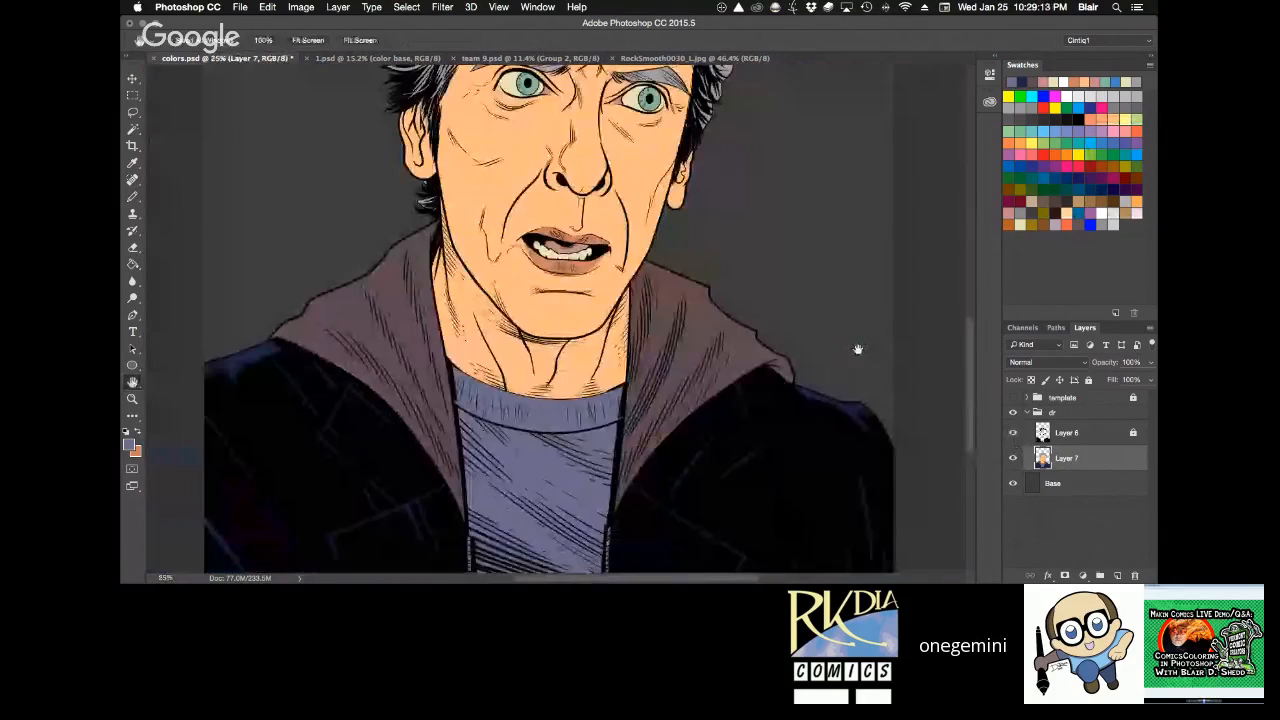
key(super+0)
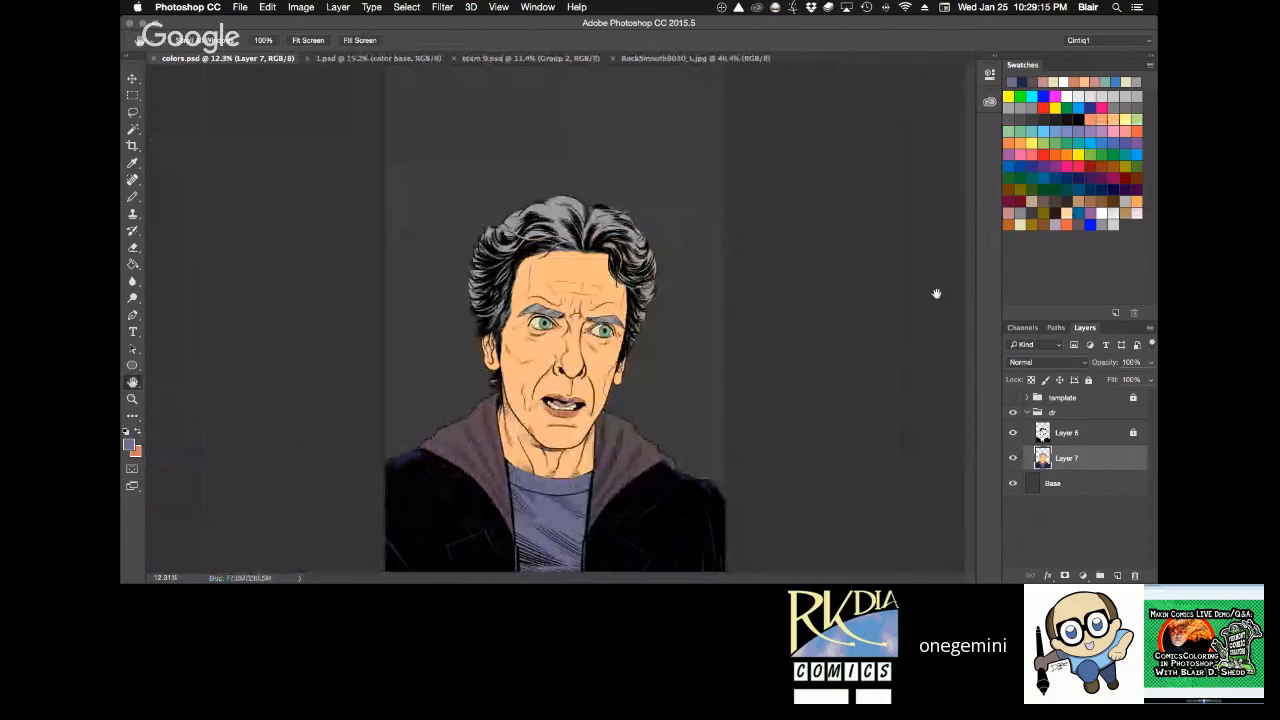
Compare the reference sheets, sample the dark red Hoodie Main swatch from team 9.psd as the foreground colour, and return to colors.psd.
click(395, 56)
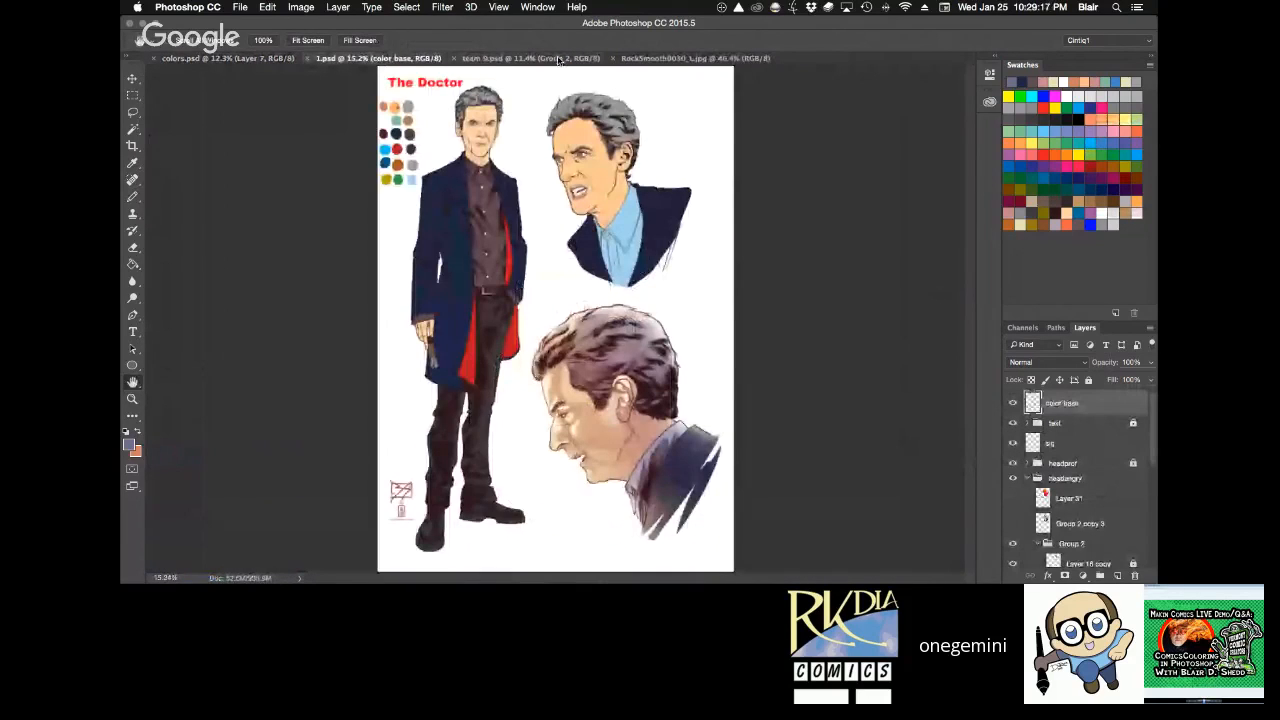
click(530, 58)
alt+click(735, 372)
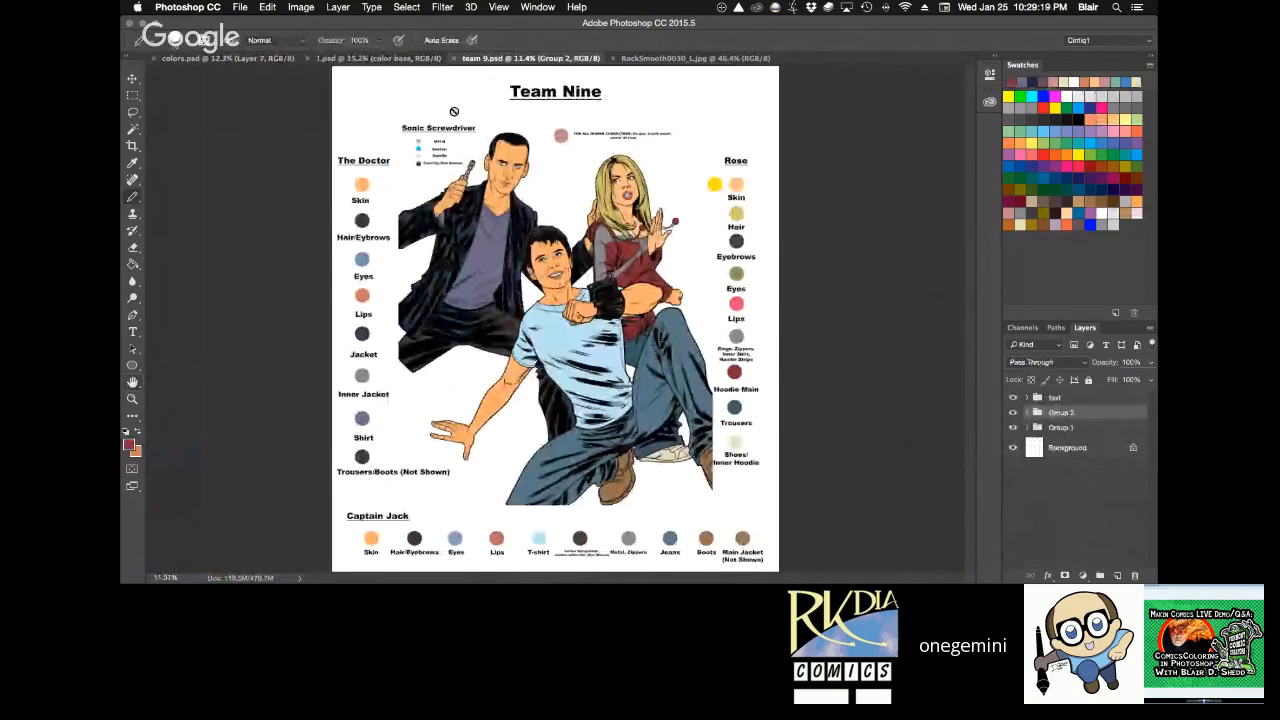
click(284, 60)
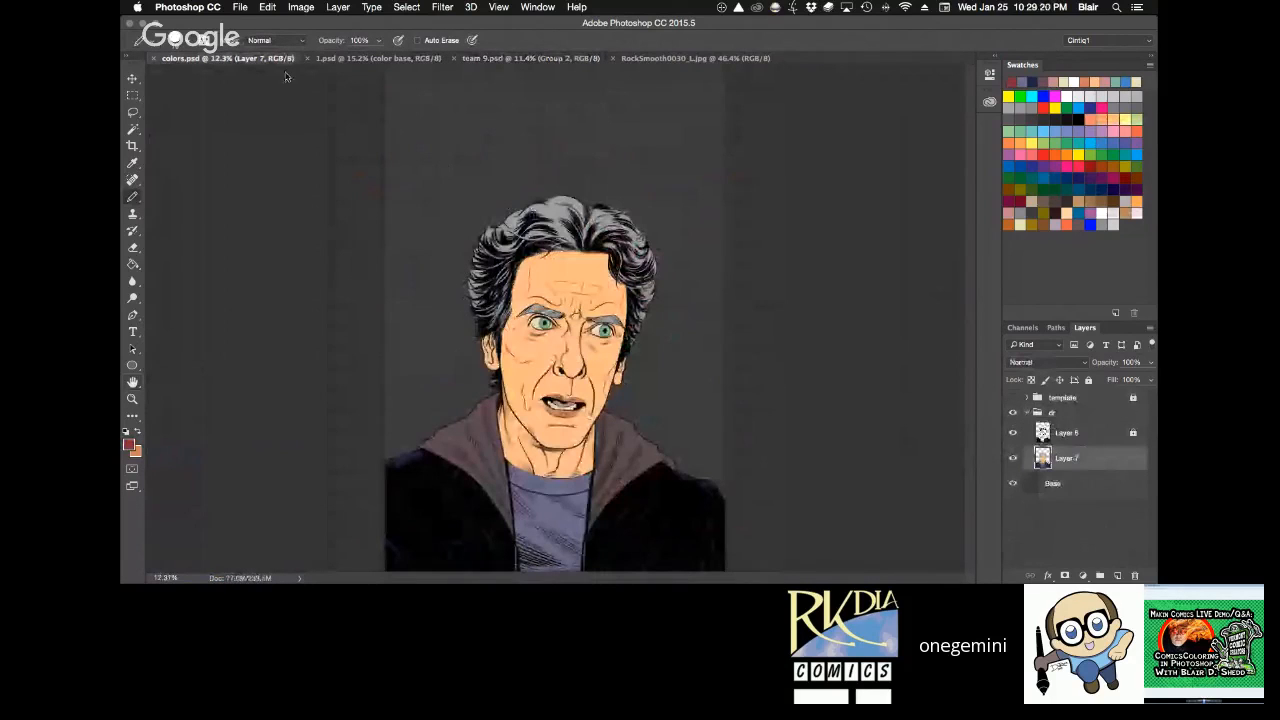
Add a new layer above Layer 7 and colour the shirt's collar band dark red on it.
drag(596, 530, 774, 512)
key(super+shift+alt+n)
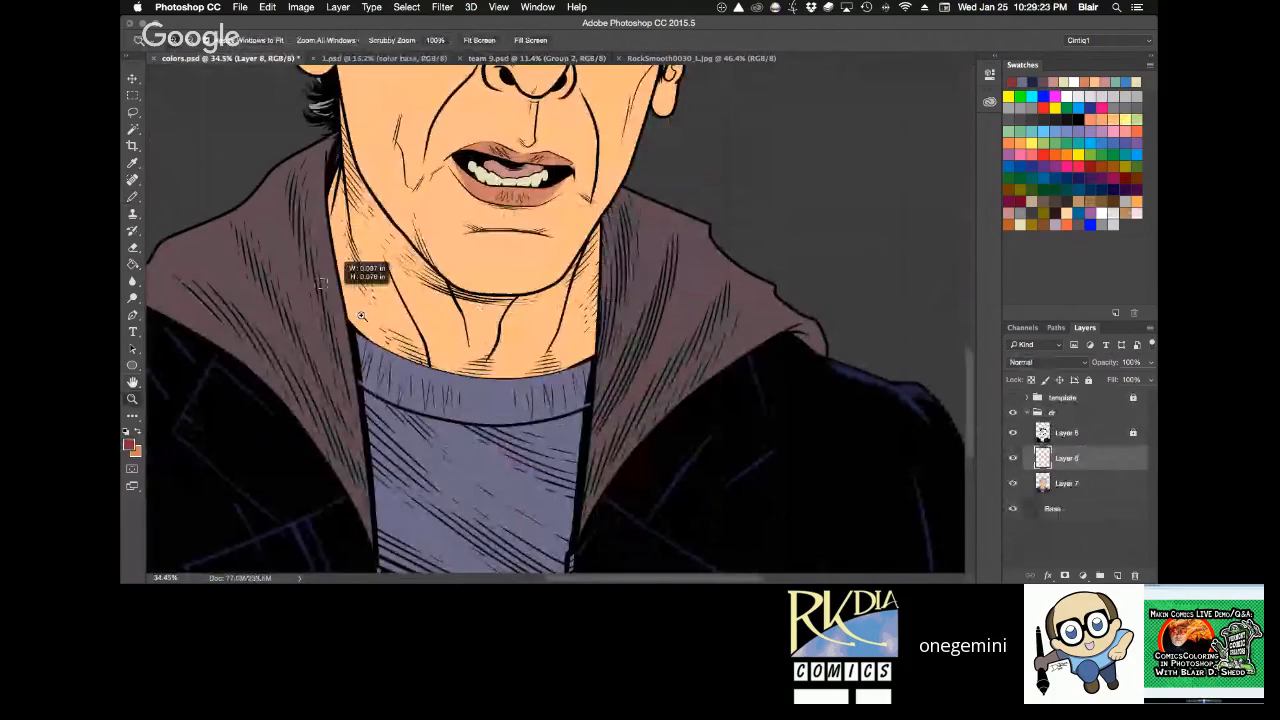
drag(361, 316, 774, 202)
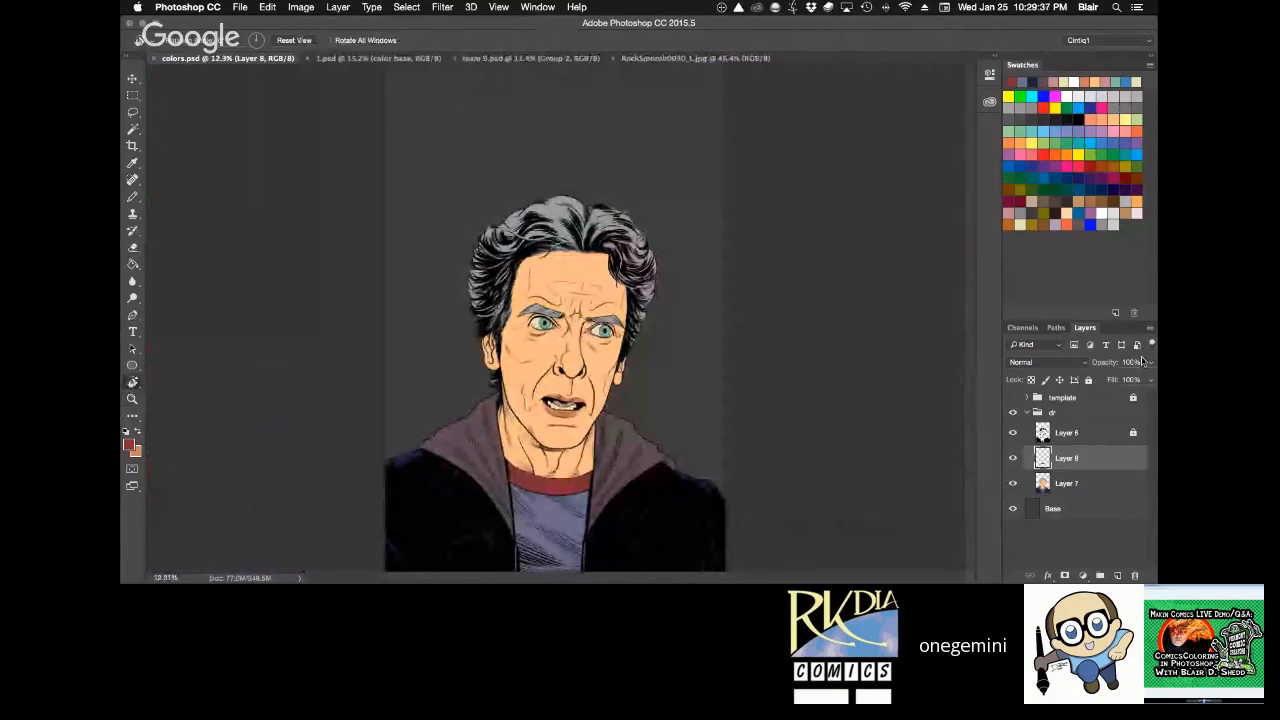
Set the red collar layer's opacity to 70% and merge it down into Layer 7.
key(v)
key(7)
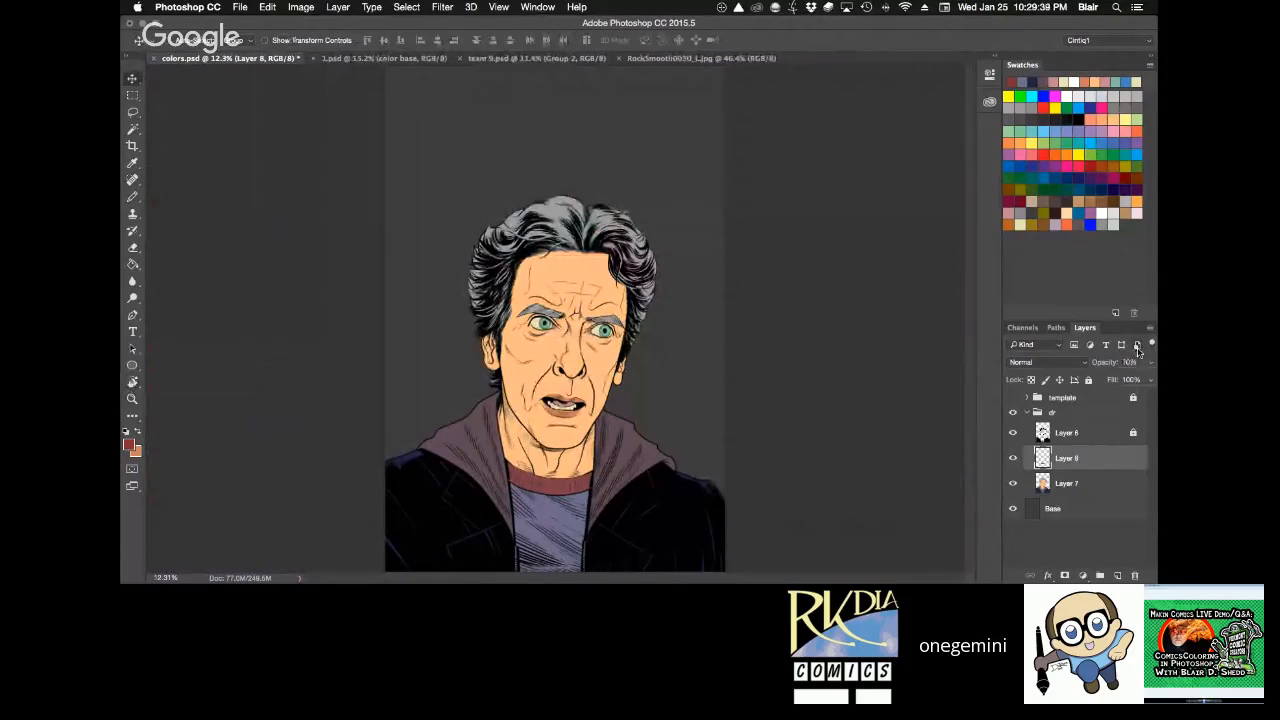
key(super+e)
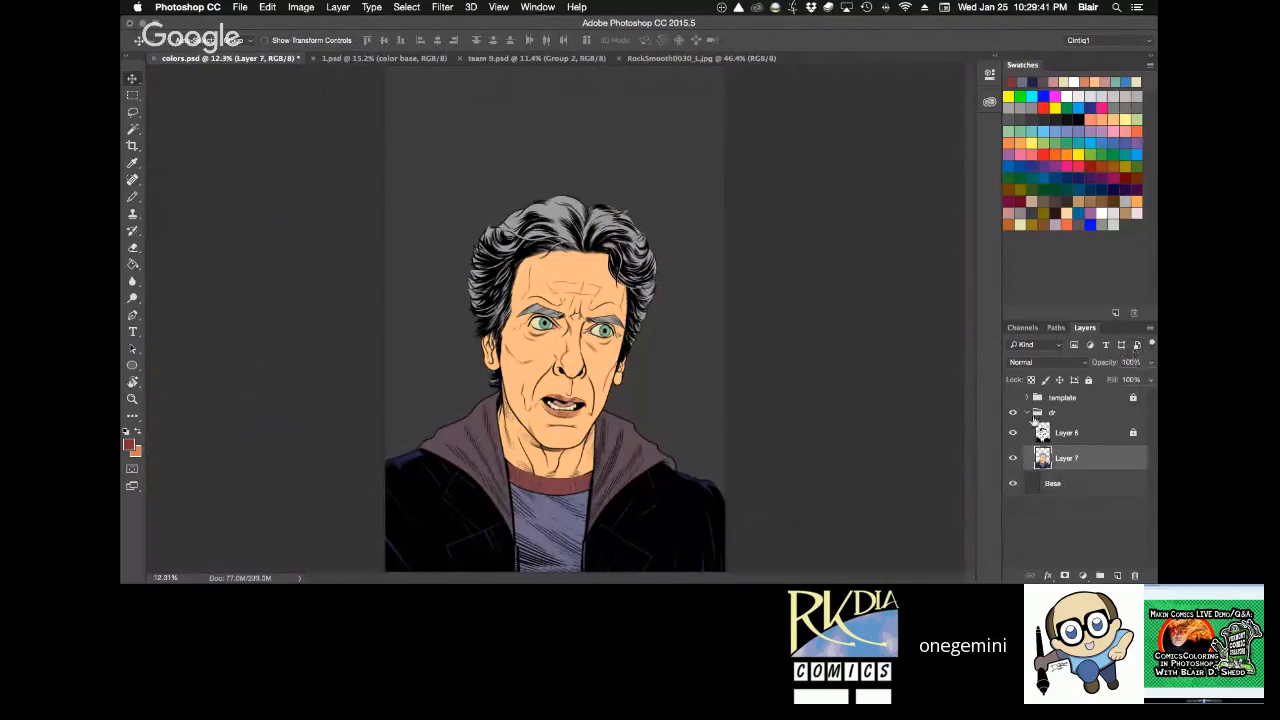
Check the flats without the inks, lock Layer 7, and add a new layer above it.
click(1013, 432)
click(1013, 432)
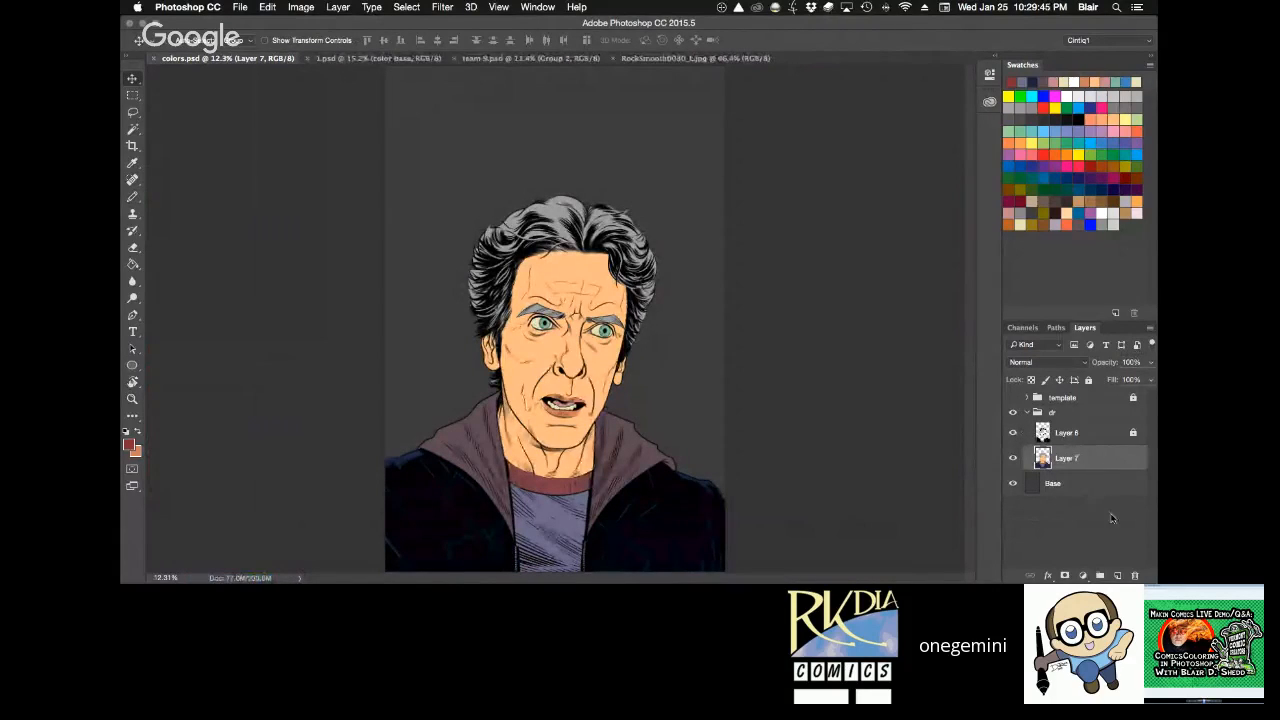
click(1089, 380)
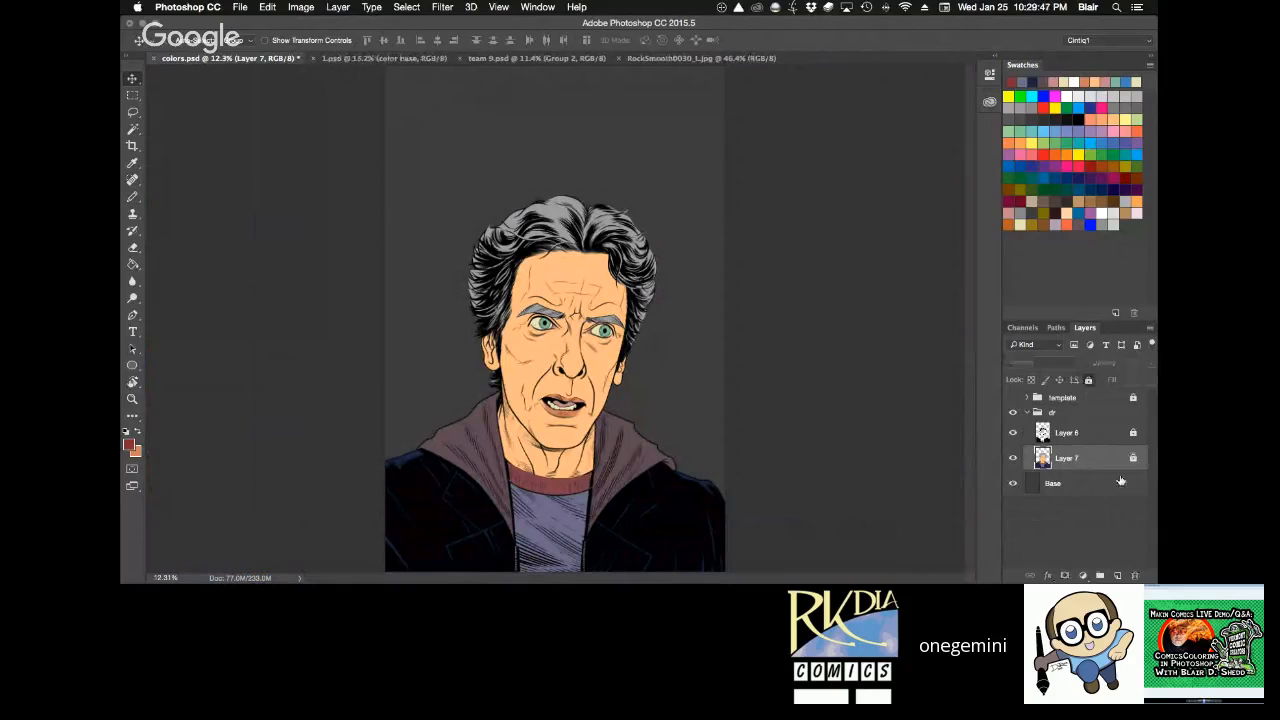
click(1118, 575)
Switch to full-screen view and select the face's flat skin area from Layer 7 with the Magic Wand.
click(1109, 485)
key(z)
drag(479, 240, 692, 338)
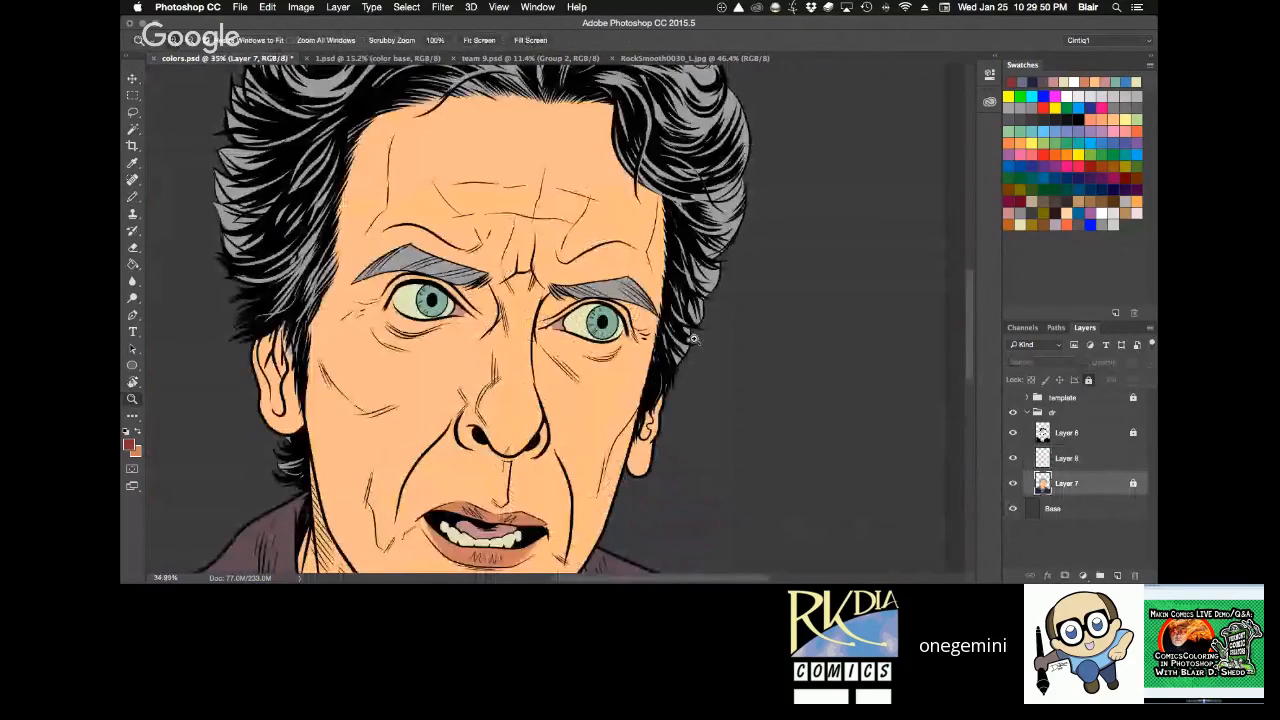
click(591, 325)
key(w)
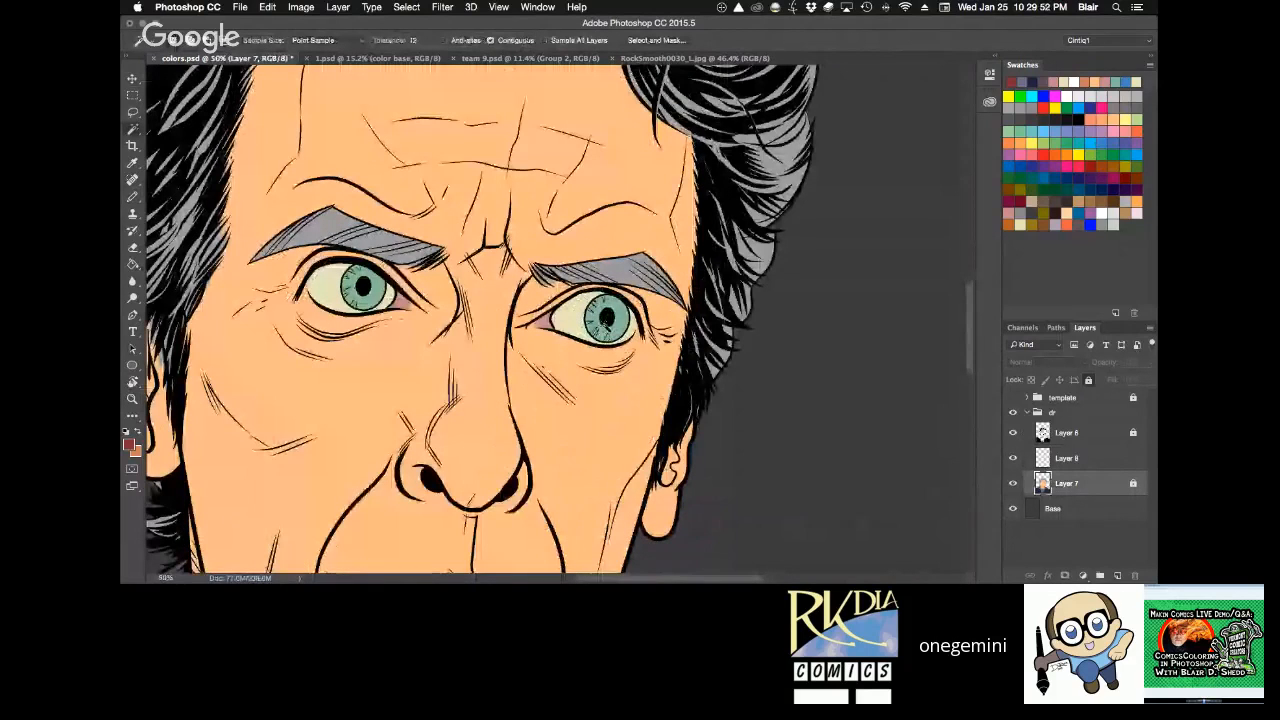
key(f)
key(space)
drag(606, 440, 707, 453)
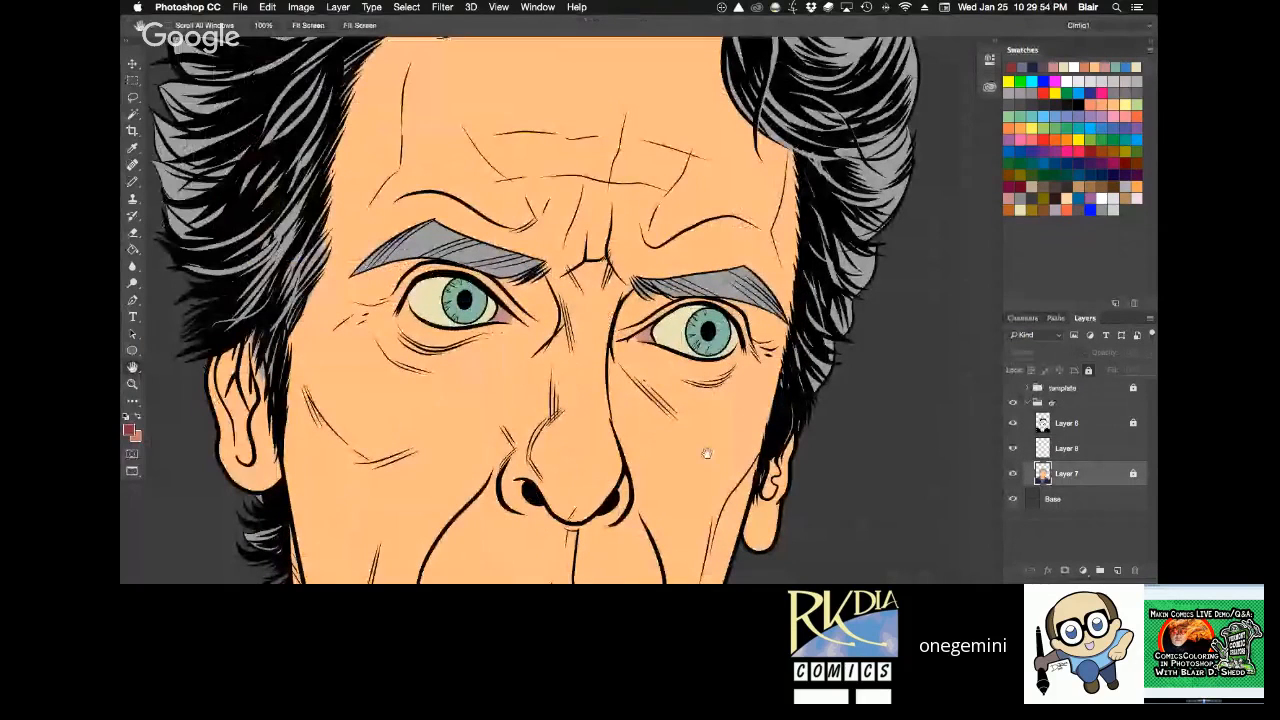
click(707, 453)
Choose a pink foreground colour for the gradient and set the new layer above Layer 7 to Multiply.
click(132, 249)
key(shift+g)
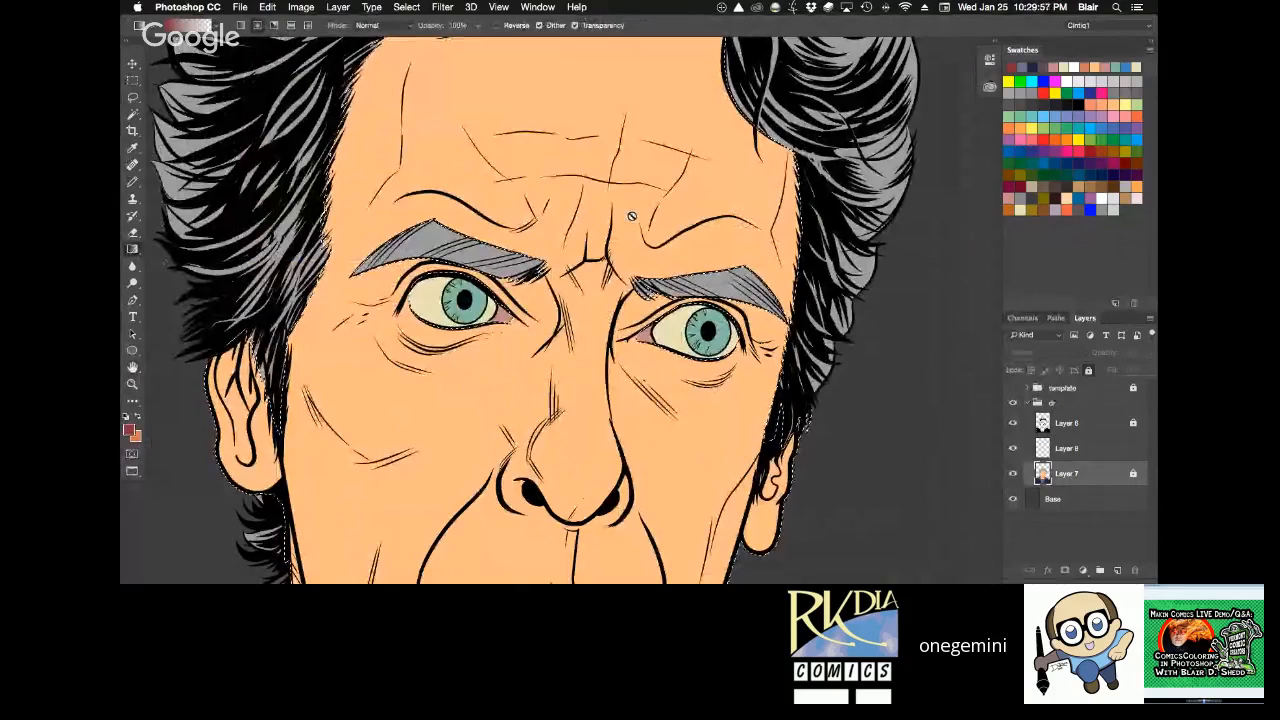
key(b)
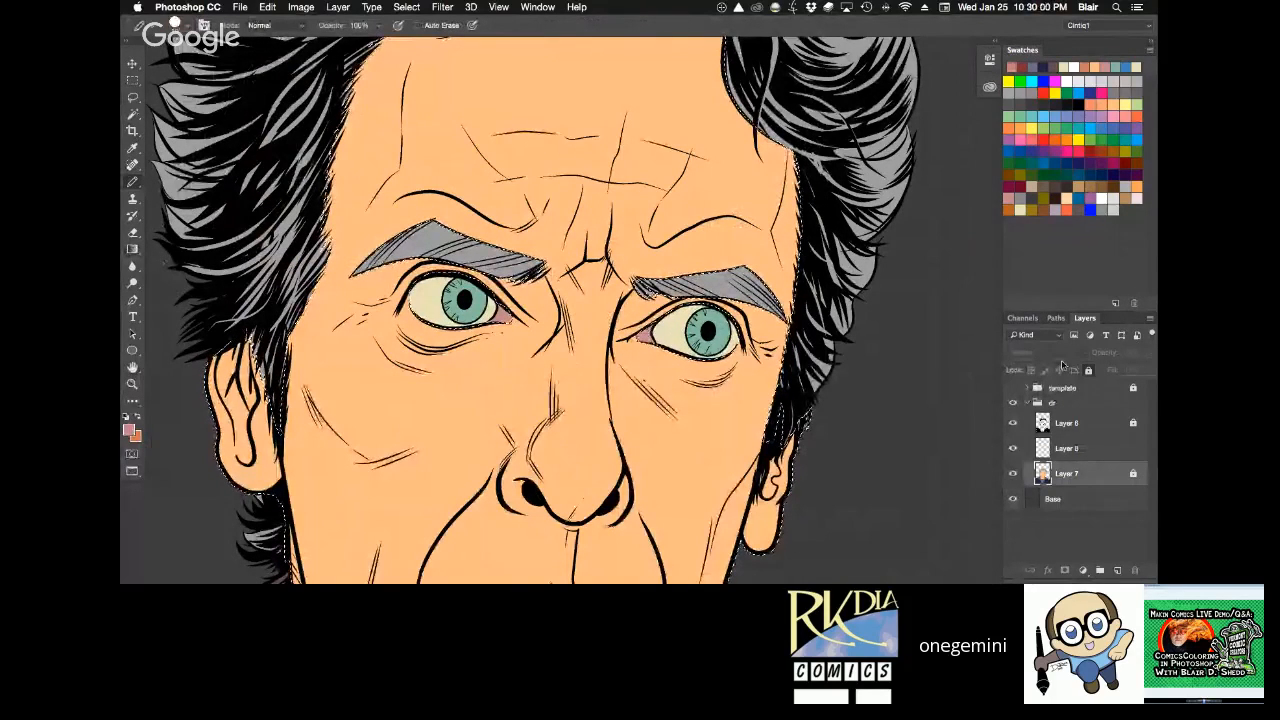
key(alt+bracketright)
click(1037, 352)
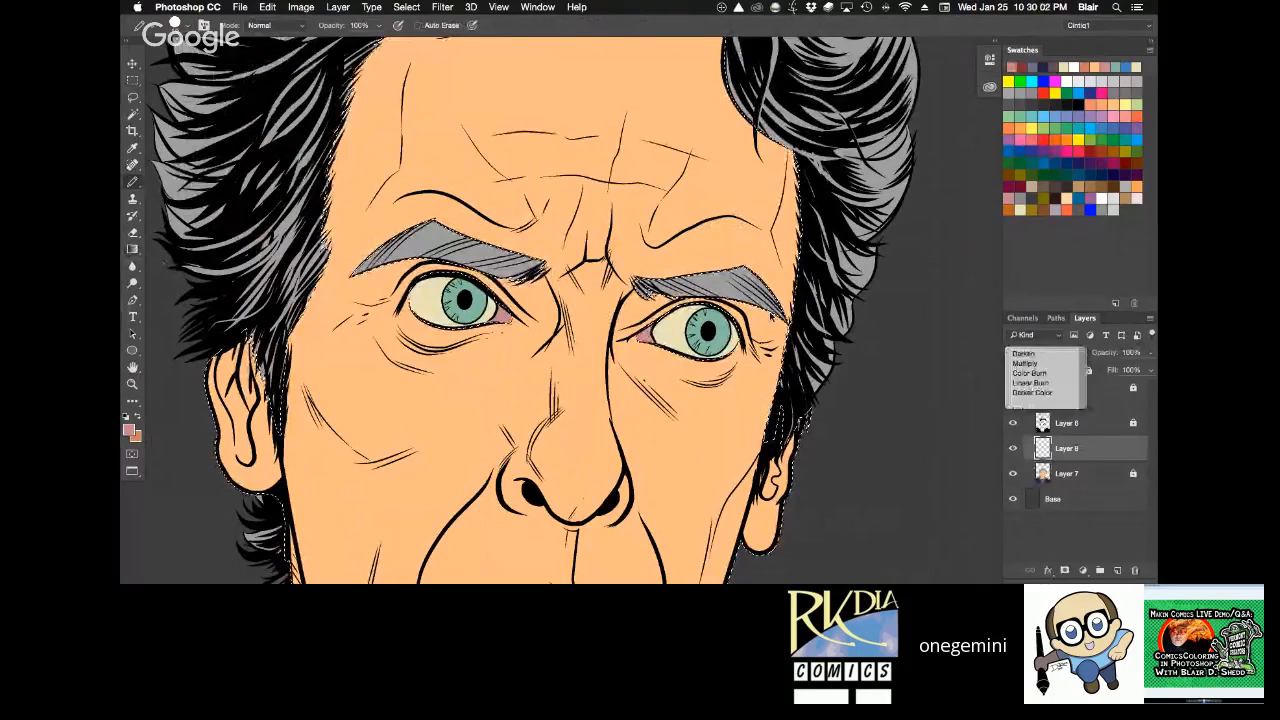
click(1026, 363)
Shade around the character's left eye with a pink radial gradient on the Multiply layer, replacing the first attempt.
key(g)
drag(704, 334, 728, 211)
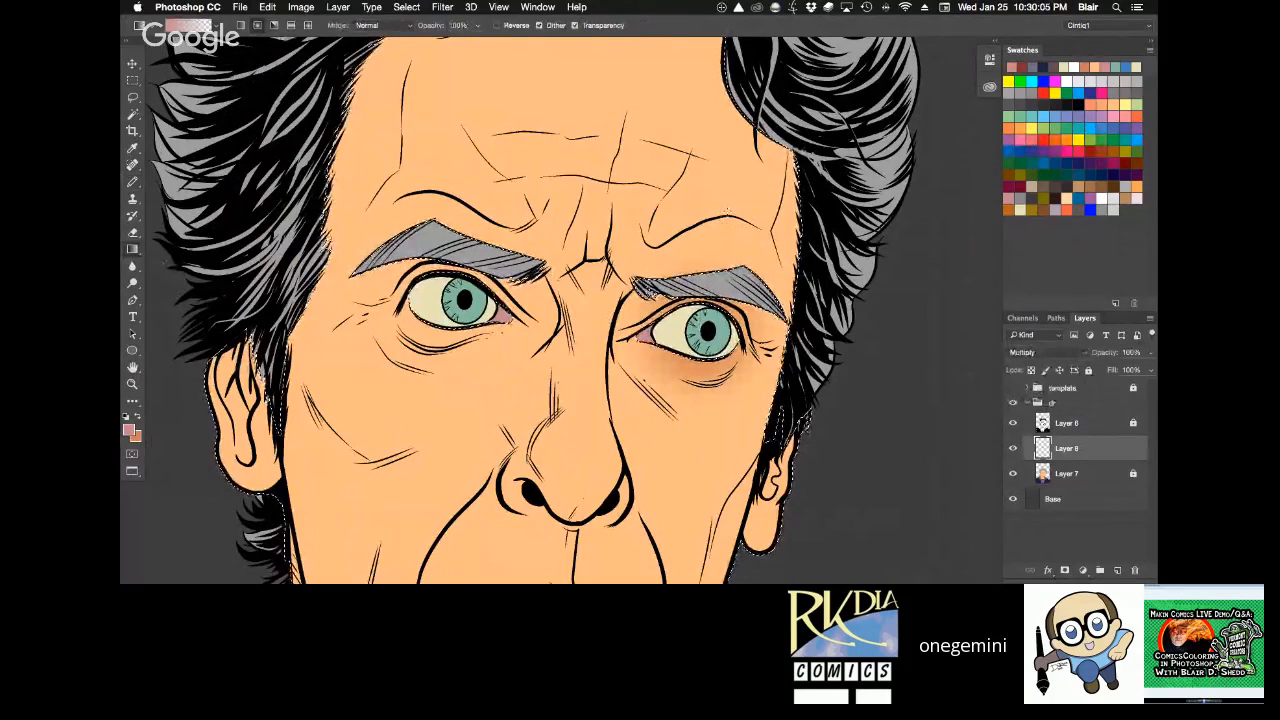
key(super+z)
drag(702, 328, 718, 205)
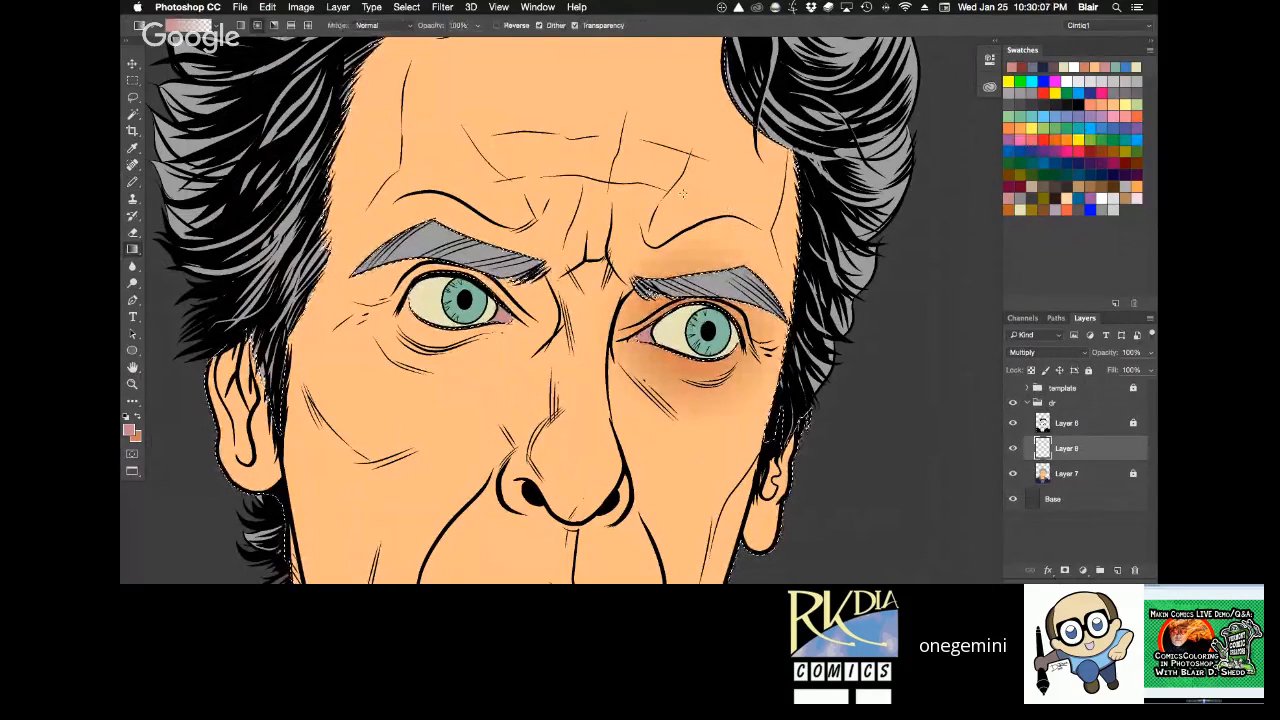
Try a matching pink gradient around the character's right eye, then undo it together with the deselection.
drag(464, 300, 478, 187)
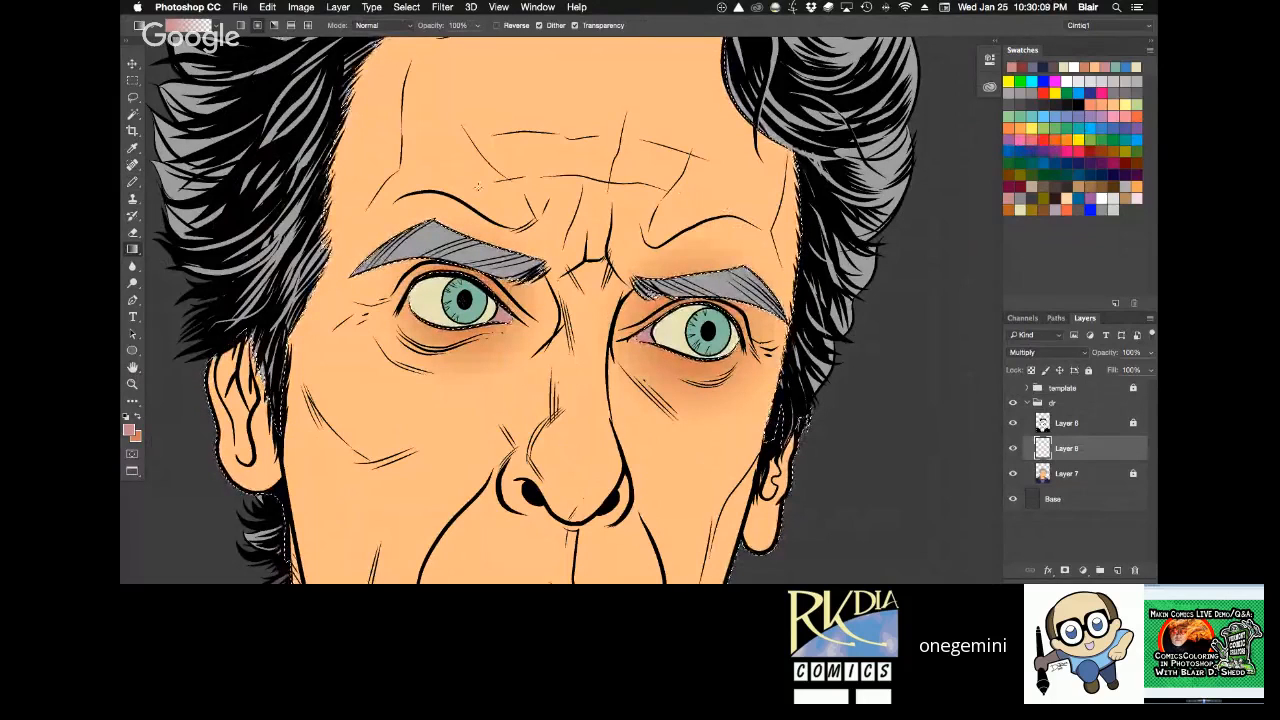
key(super+d)
key(r)
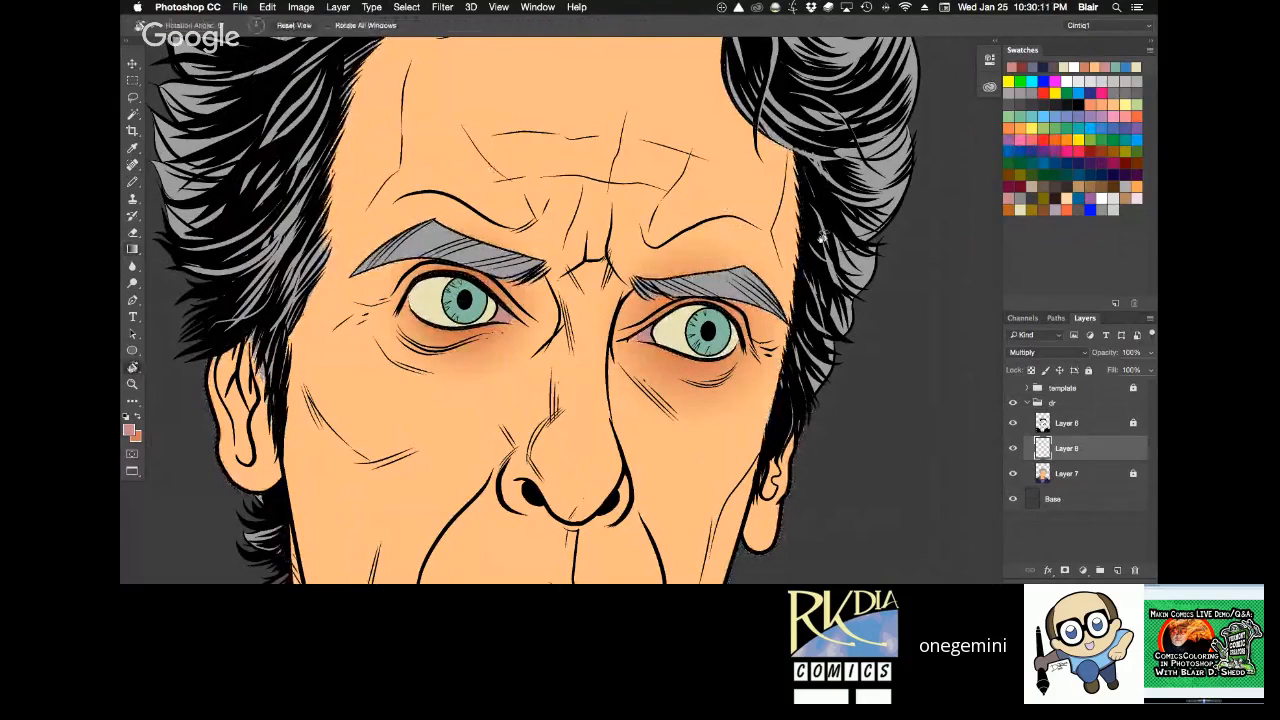
drag(821, 236, 863, 450)
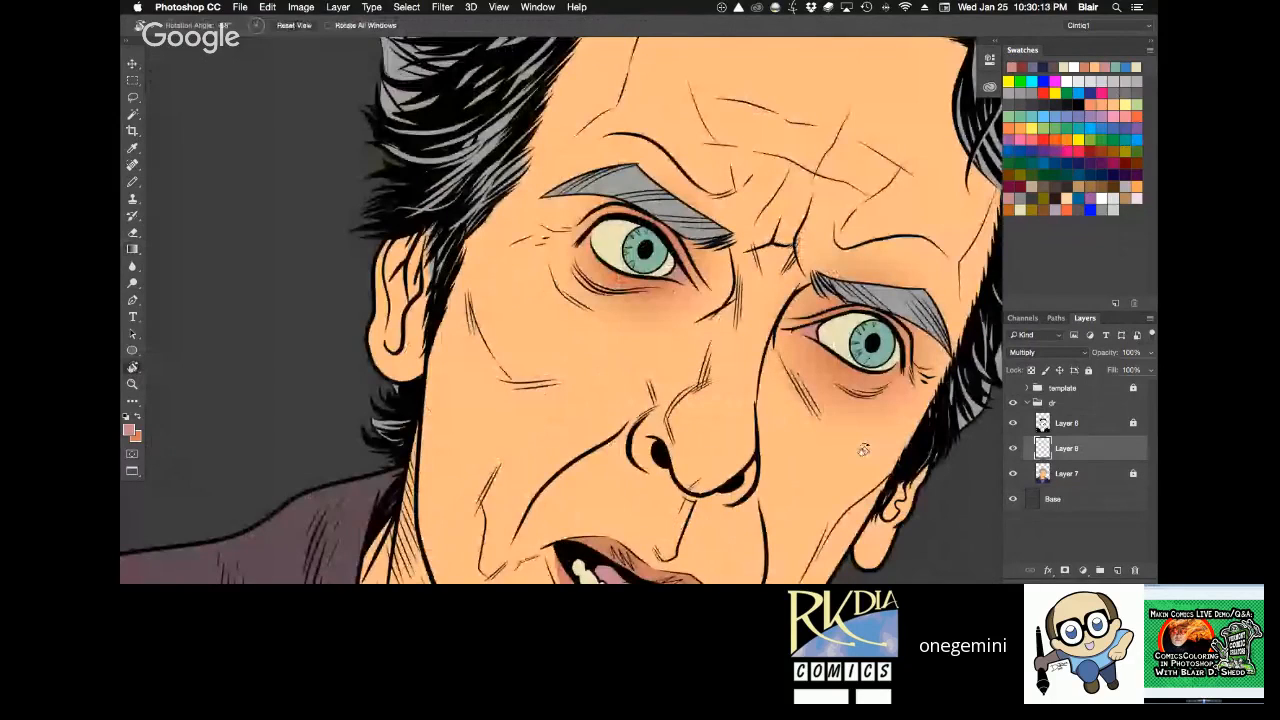
key(alt+super+z)
key(alt+super+z)
key(alt+super+z)
drag(881, 93, 779, 150)
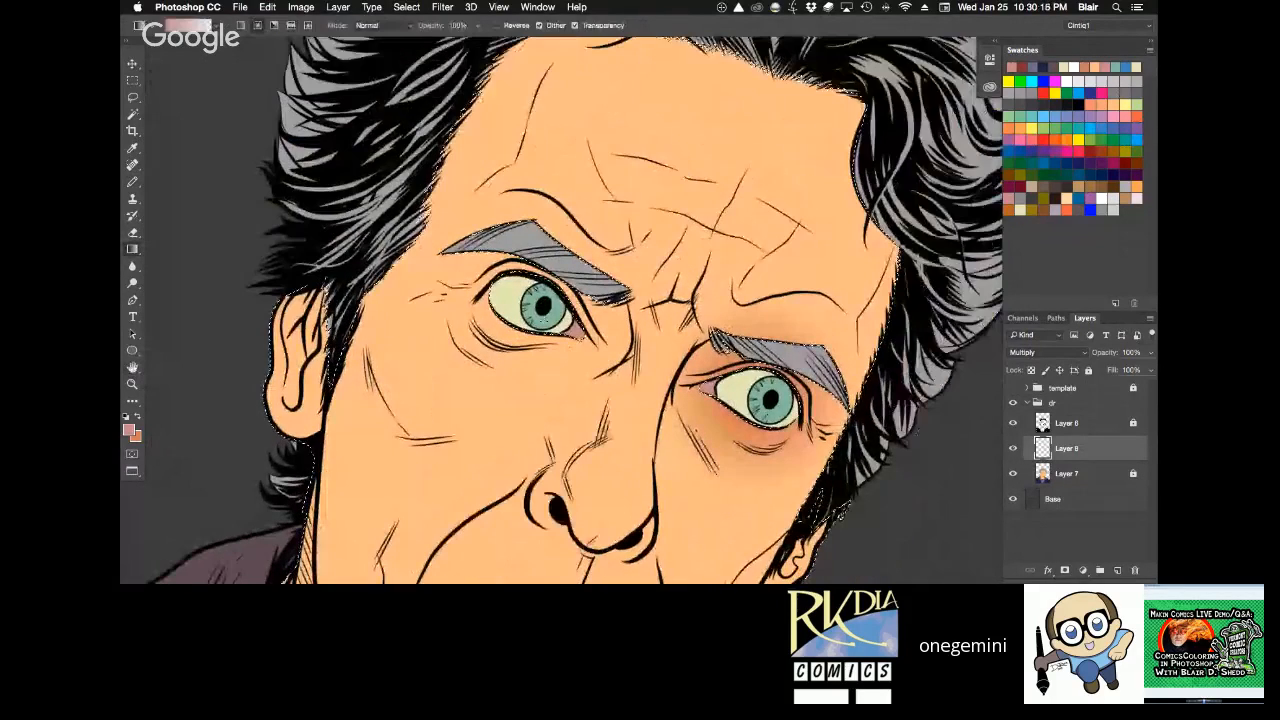
Try the pink shading around the character's right eye again and undo it.
key(shift+super+z)
key(shift+super+z)
key(shift+super+z)
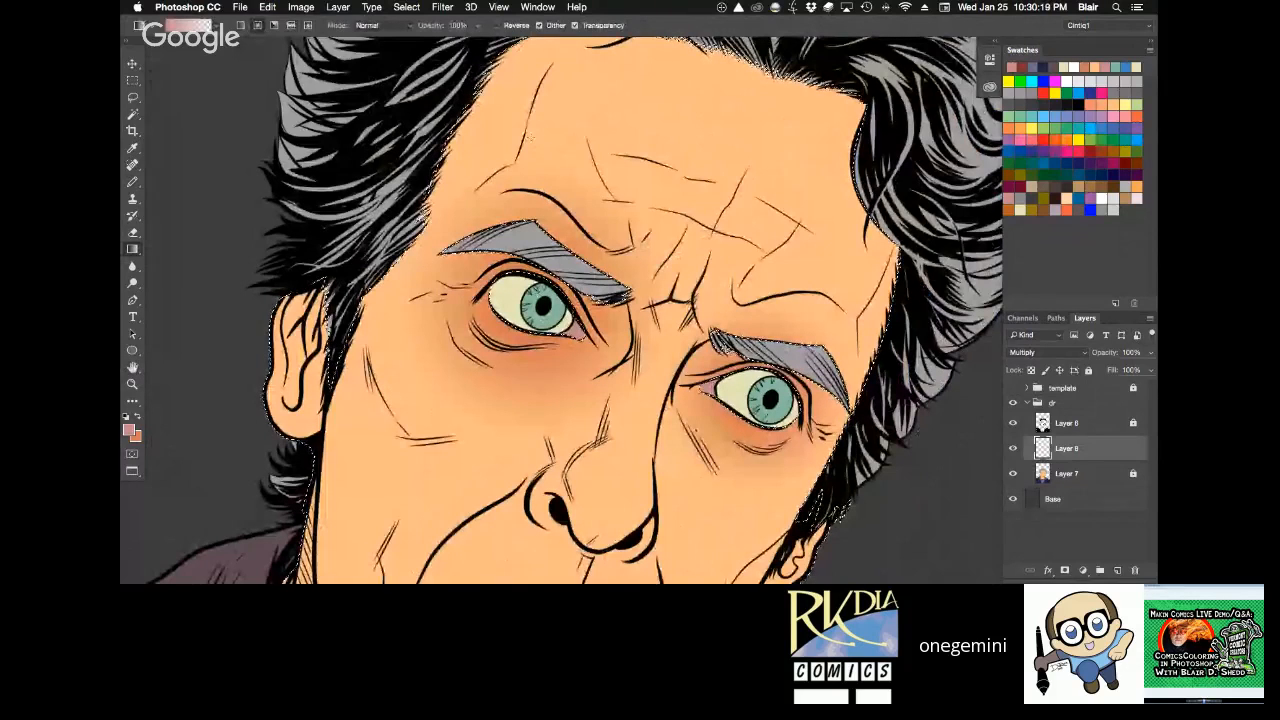
key(alt+super+z)
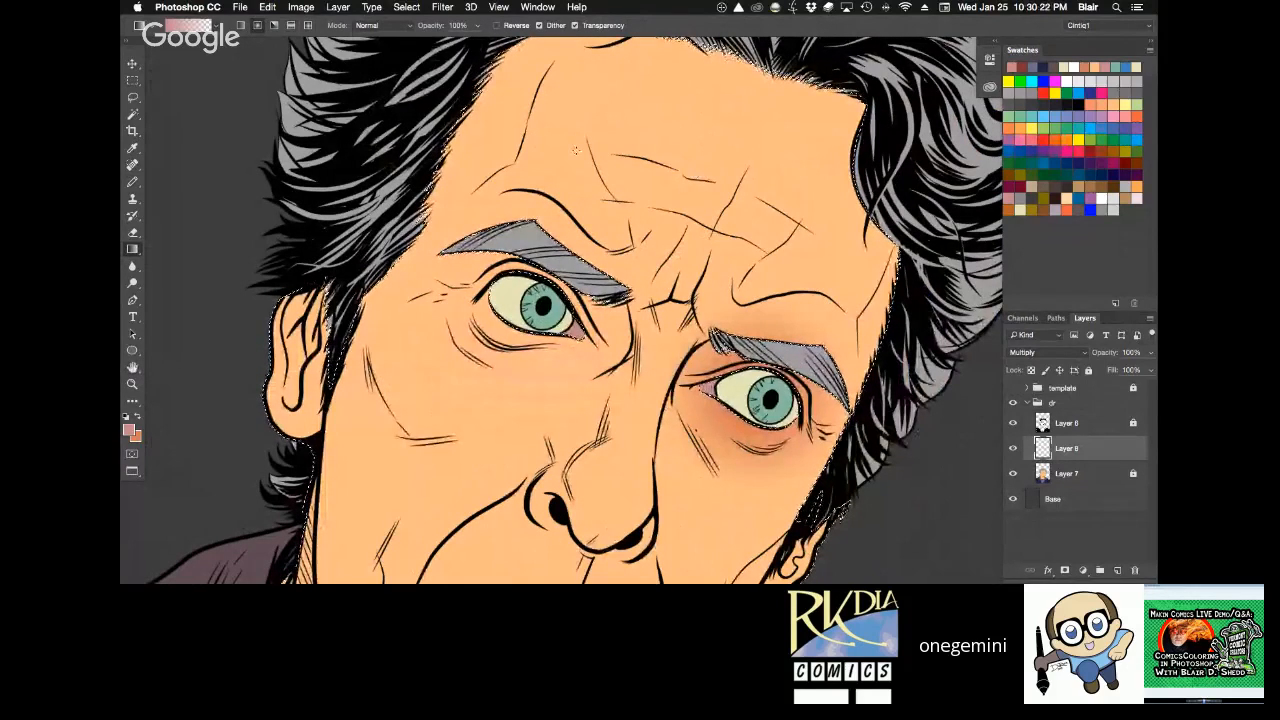
Redo the pink gradient shading around the character's right eye and clear the selection.
key(shift+super+z)
key(r)
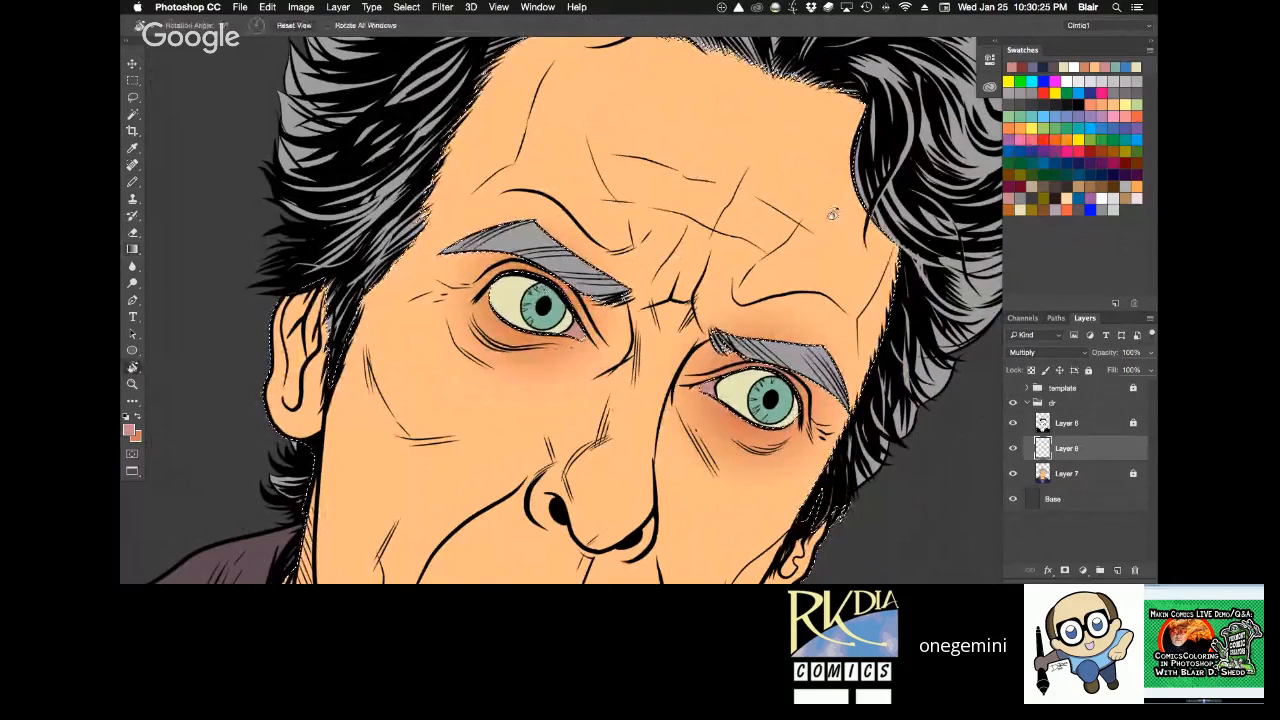
drag(832, 213, 745, 208)
key(r)
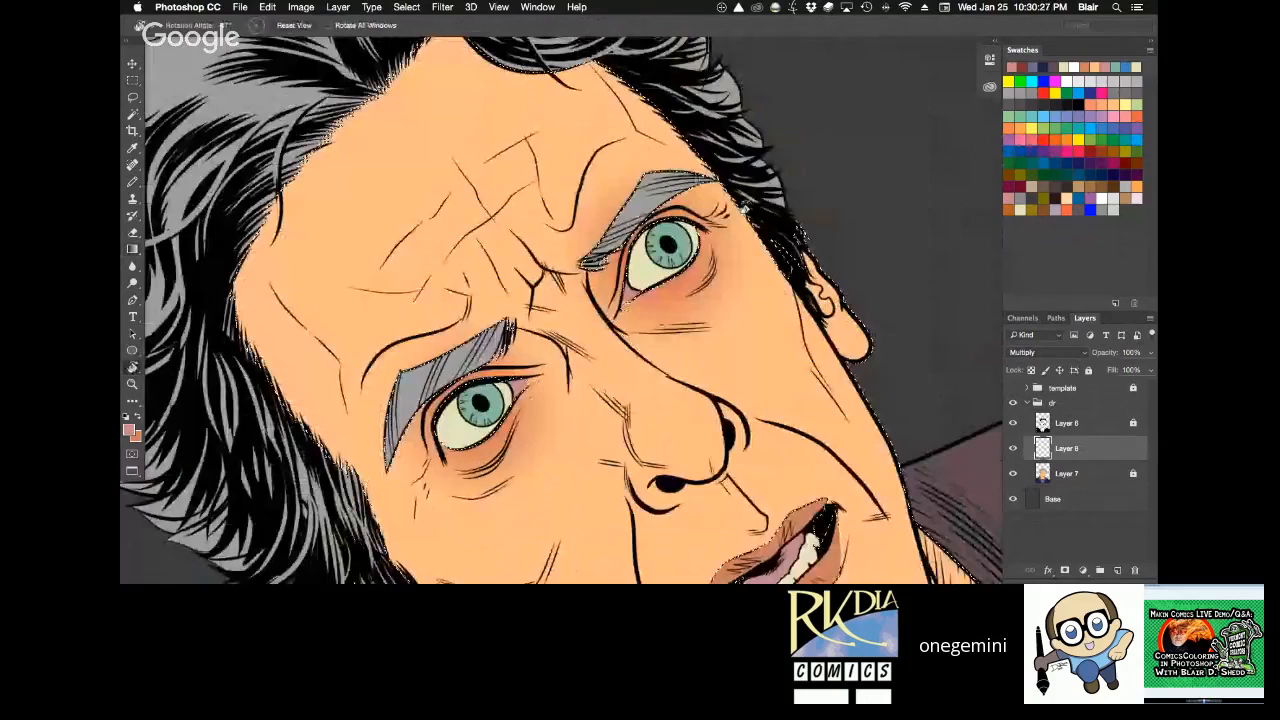
key(b)
right_click(743, 208)
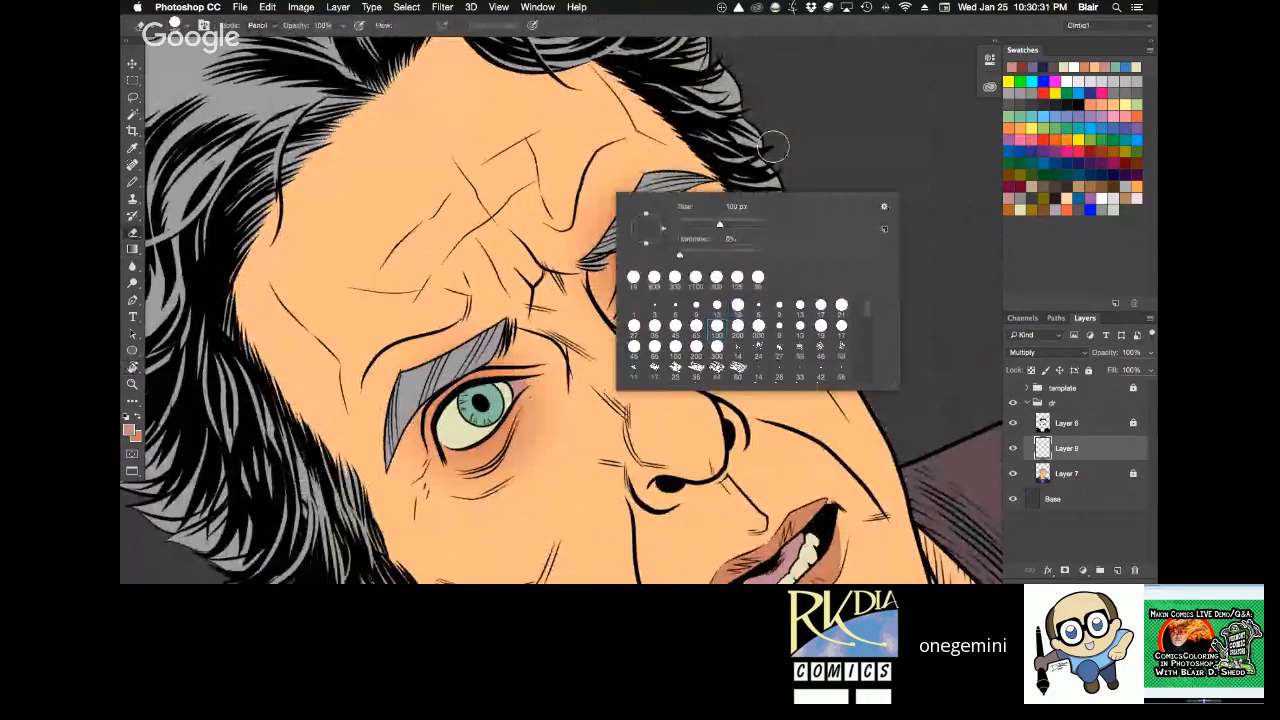
key(Escape)
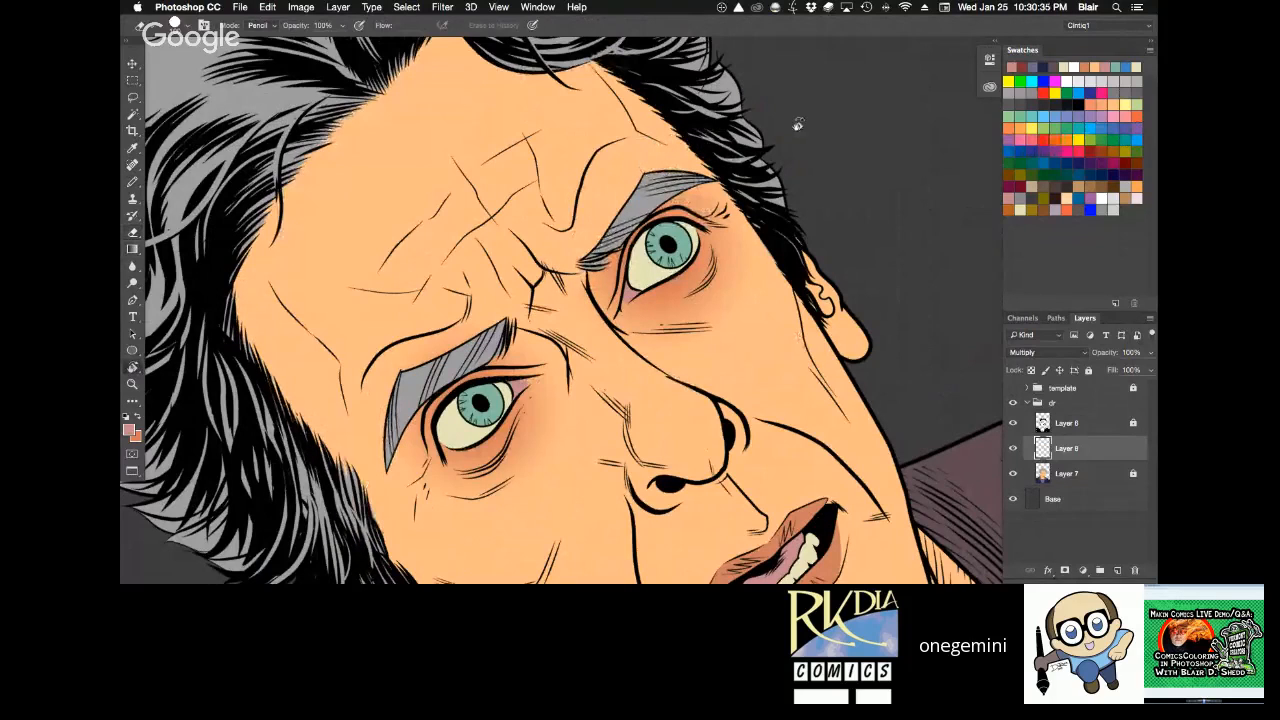
key(r)
mouse_move(797, 124)
mouse_down()
mouse_move(817, 119)
mouse_move(728, 40)
mouse_up()
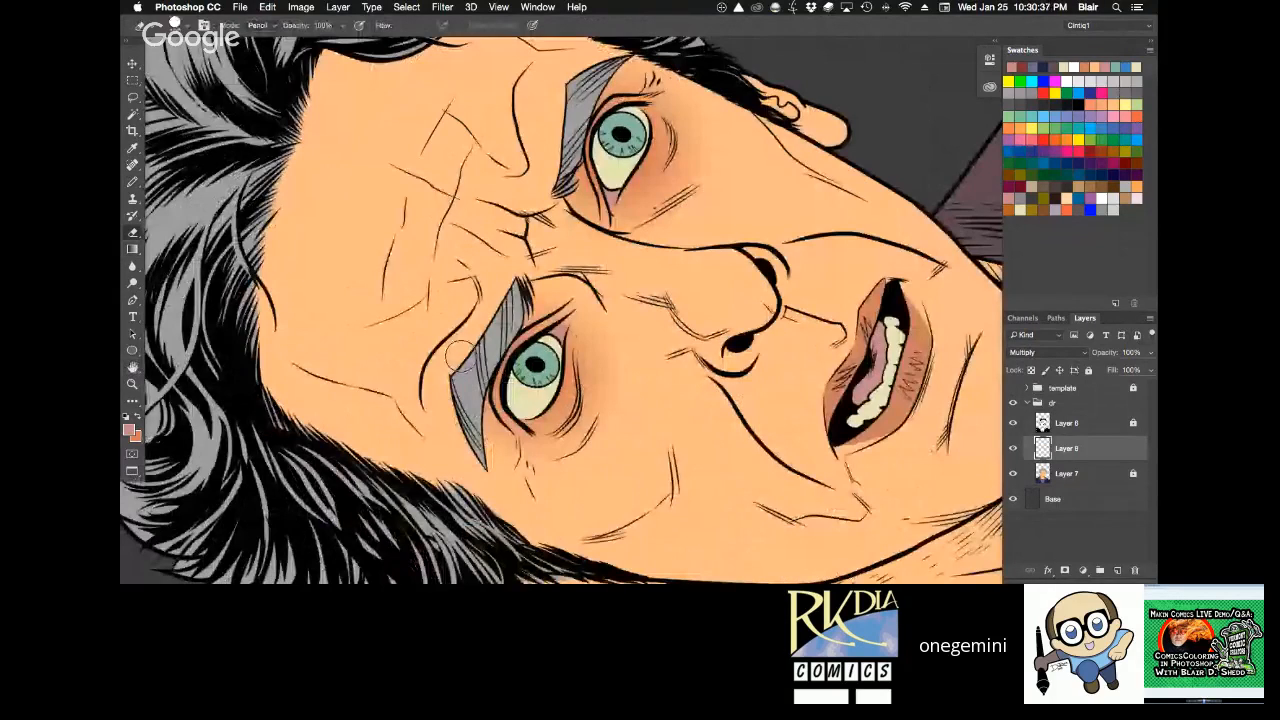
key(r)
drag(460, 355, 848, 368)
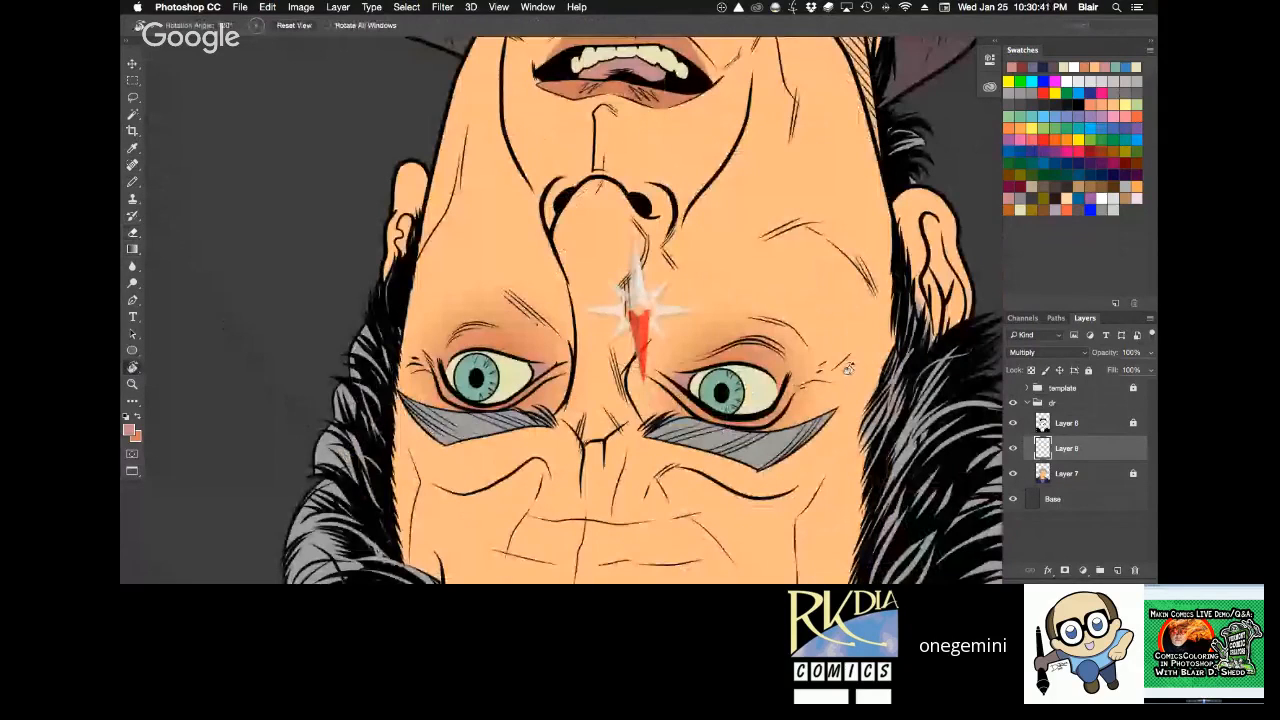
key(Escape)
Set the Multiply shading layer's opacity to 70% and lock the layer completely.
key(z)
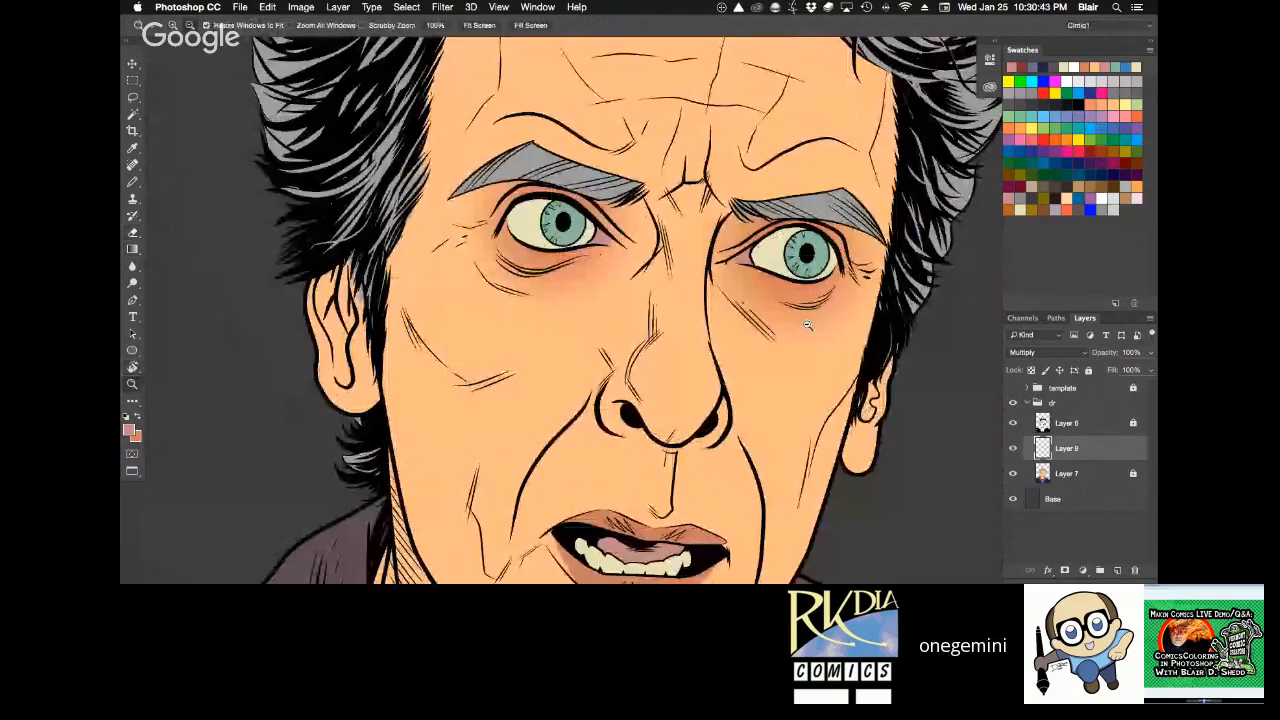
alt+click(808, 325)
key(space)
drag(824, 446, 651, 388)
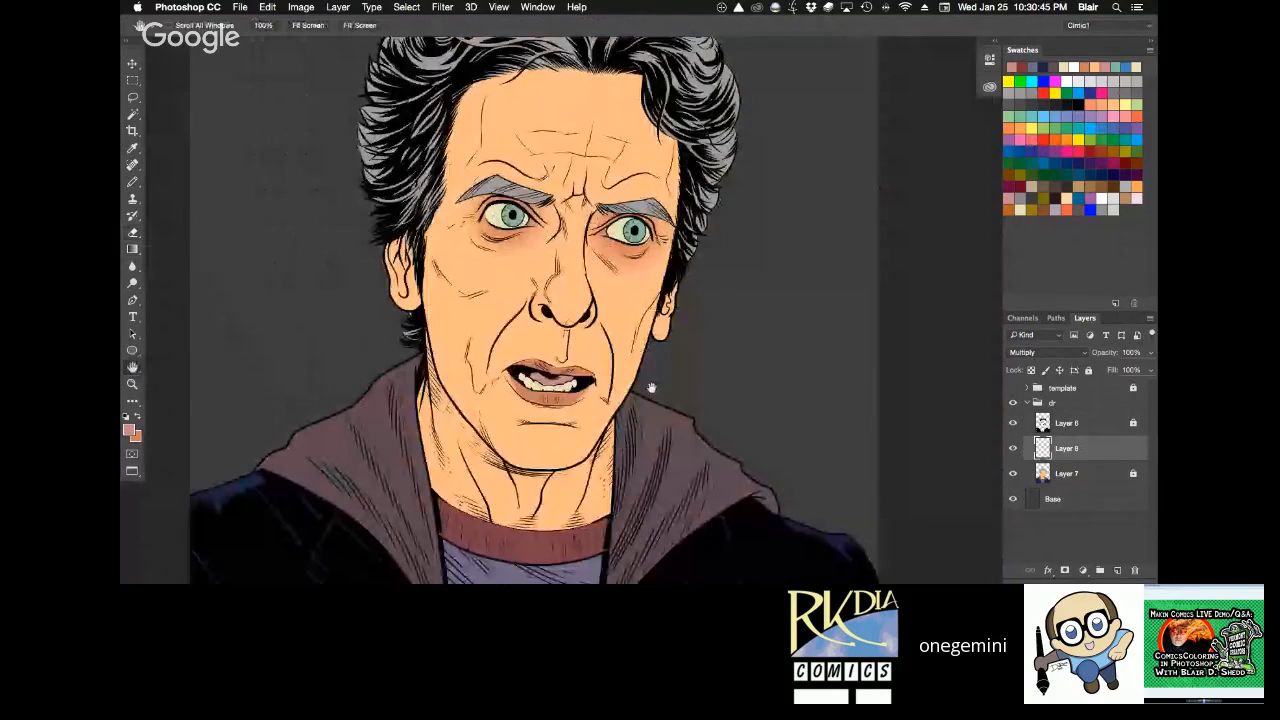
key(v)
key(7)
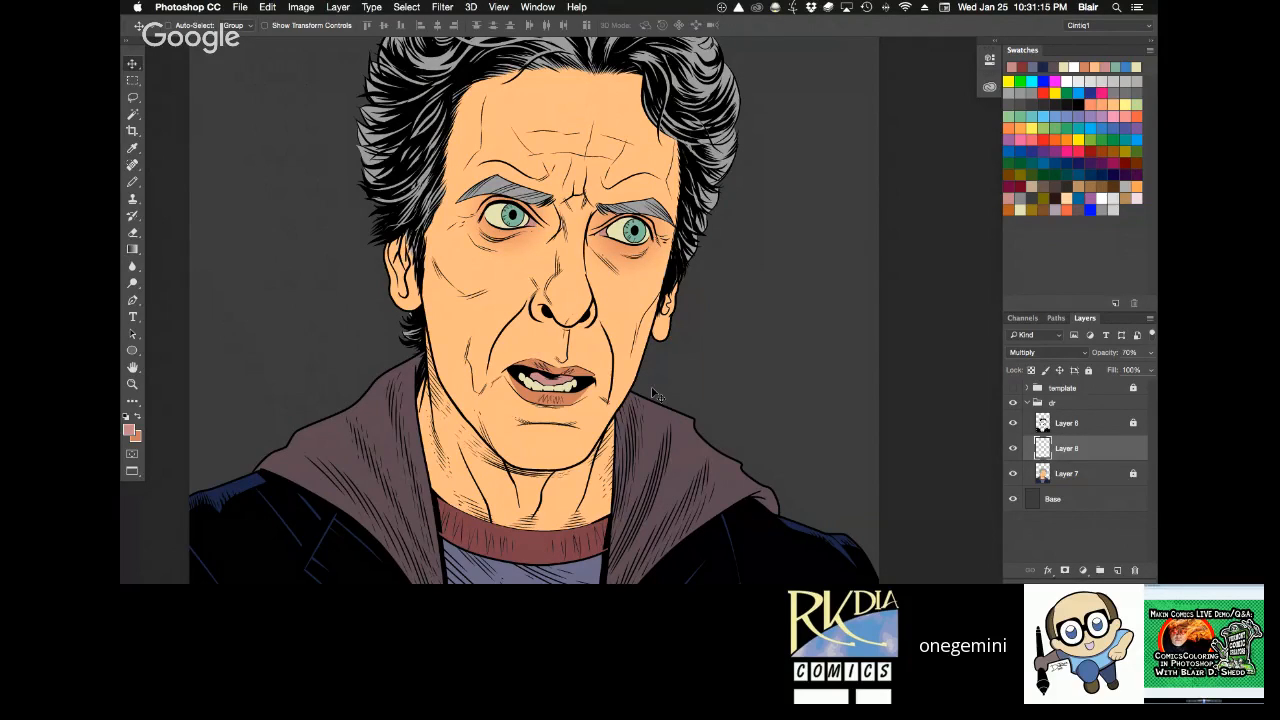
key(z)
click(642, 269)
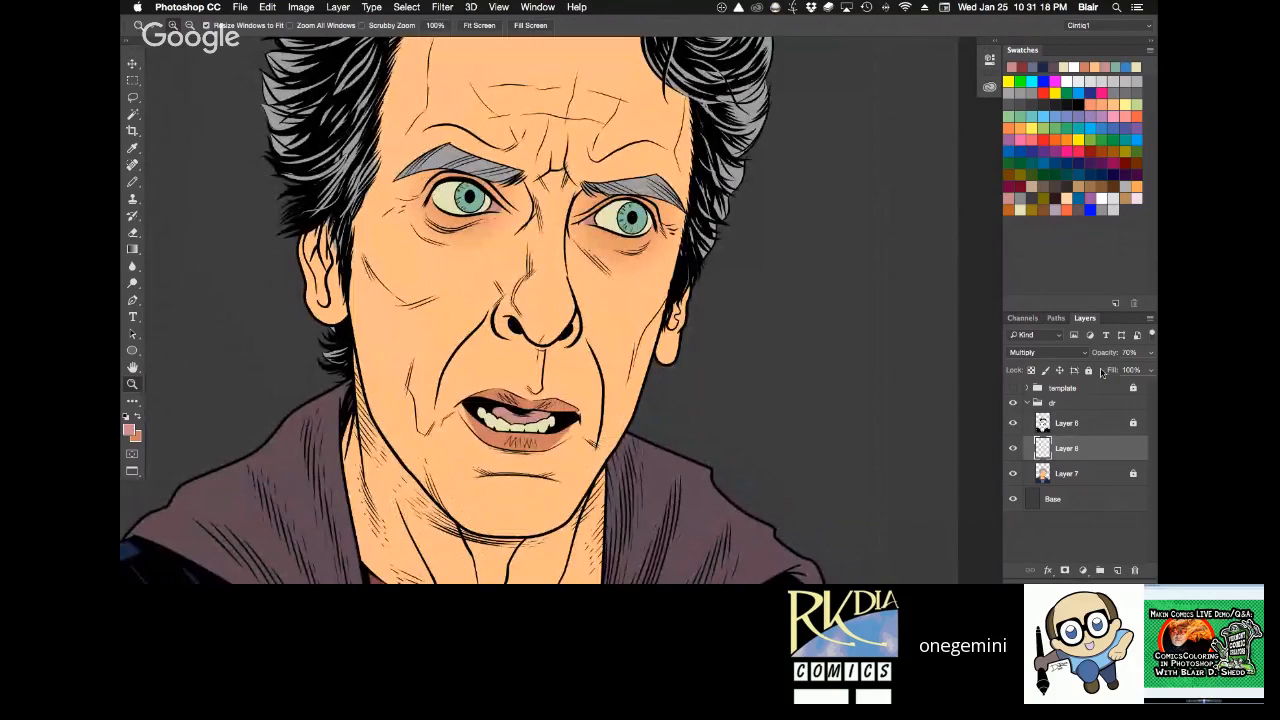
click(1089, 370)
Examine the eye shading on the whole page, in close-up and in full-screen view.
key(super+0)
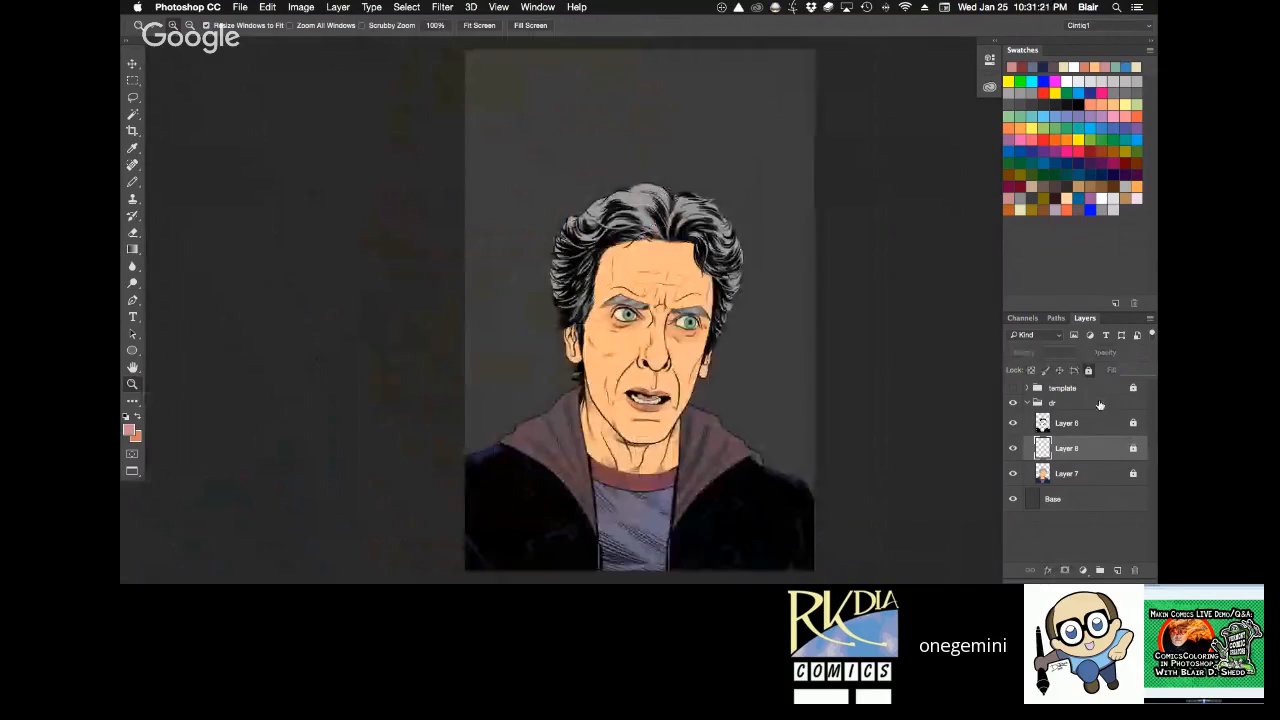
click(677, 342)
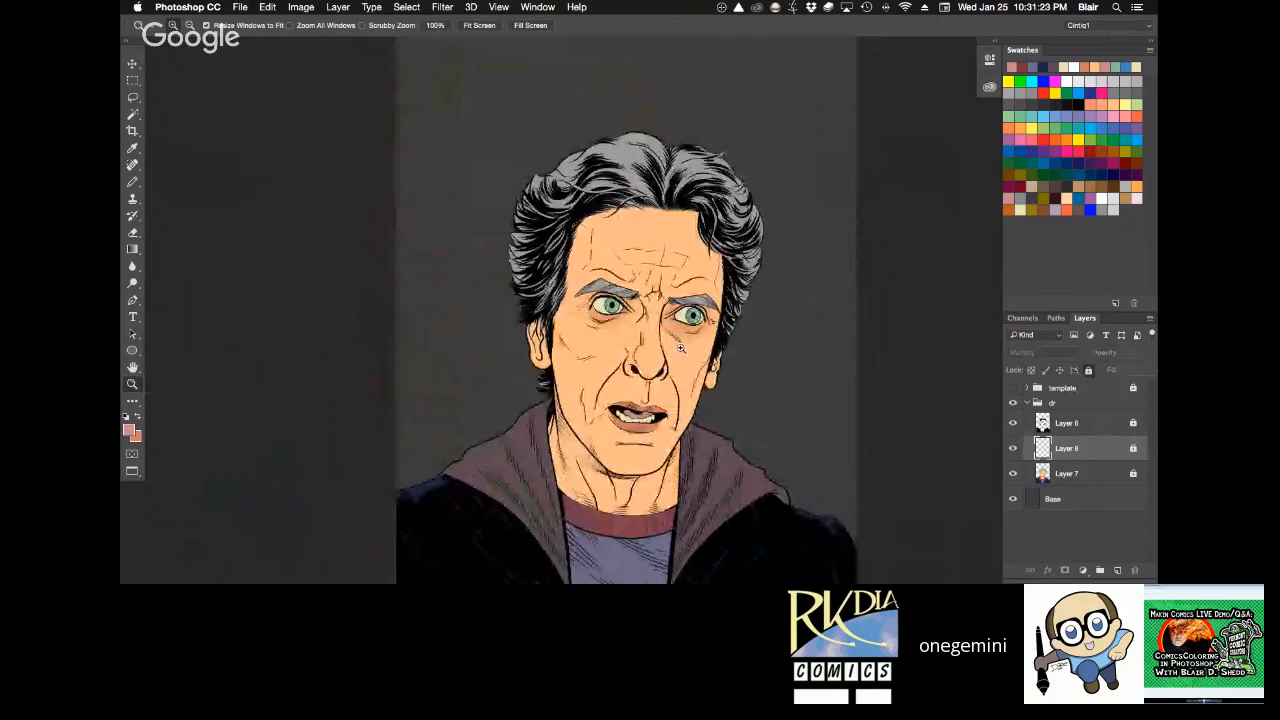
click(681, 347)
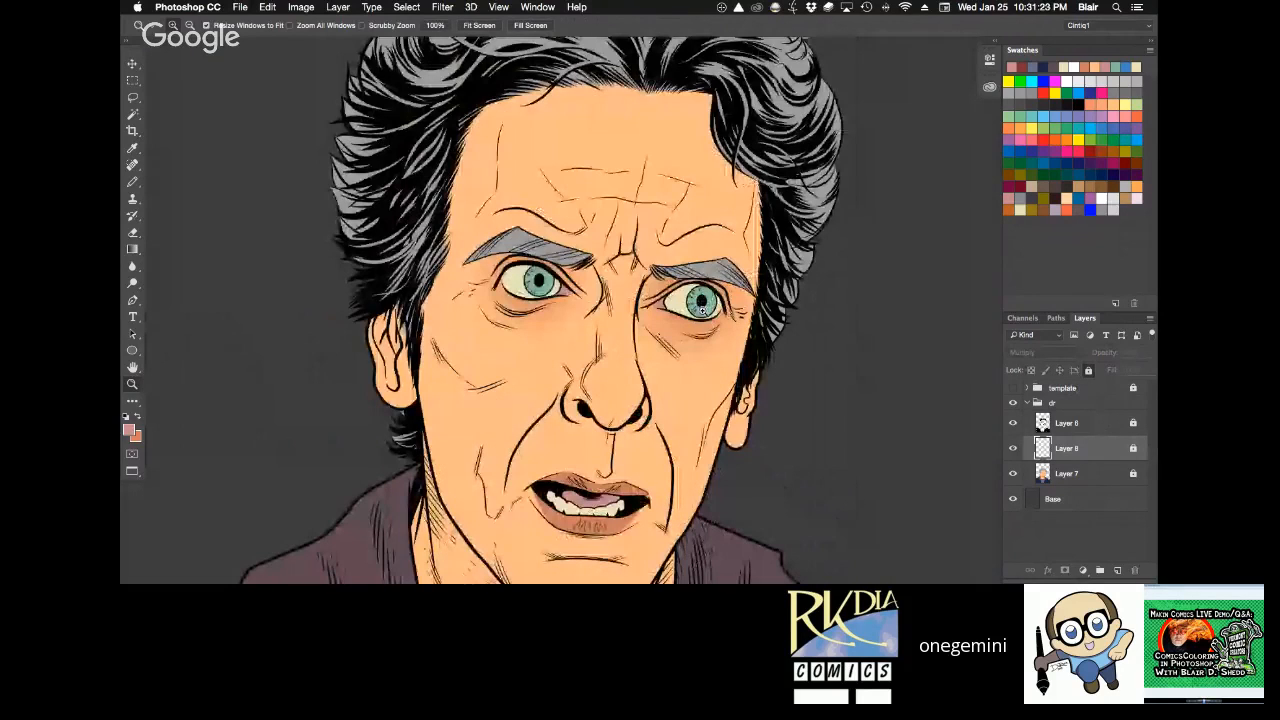
key(h)
drag(702, 310, 714, 256)
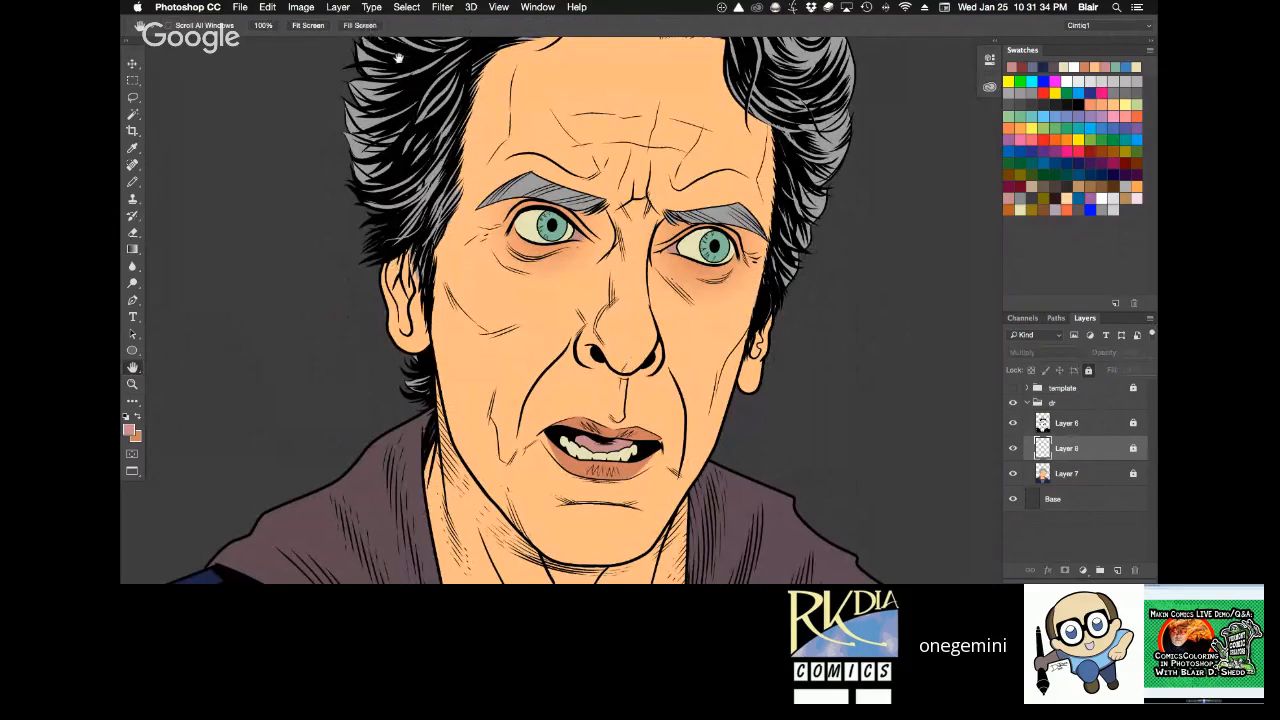
key(f)
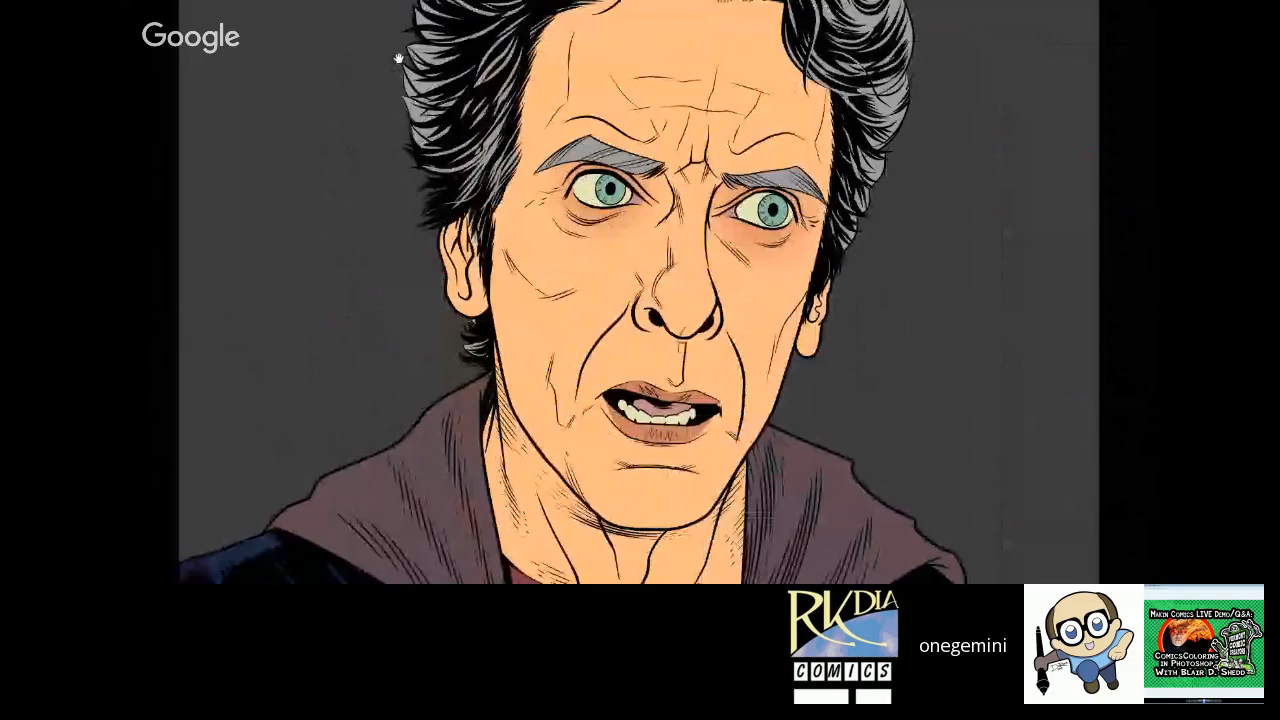
key(f)
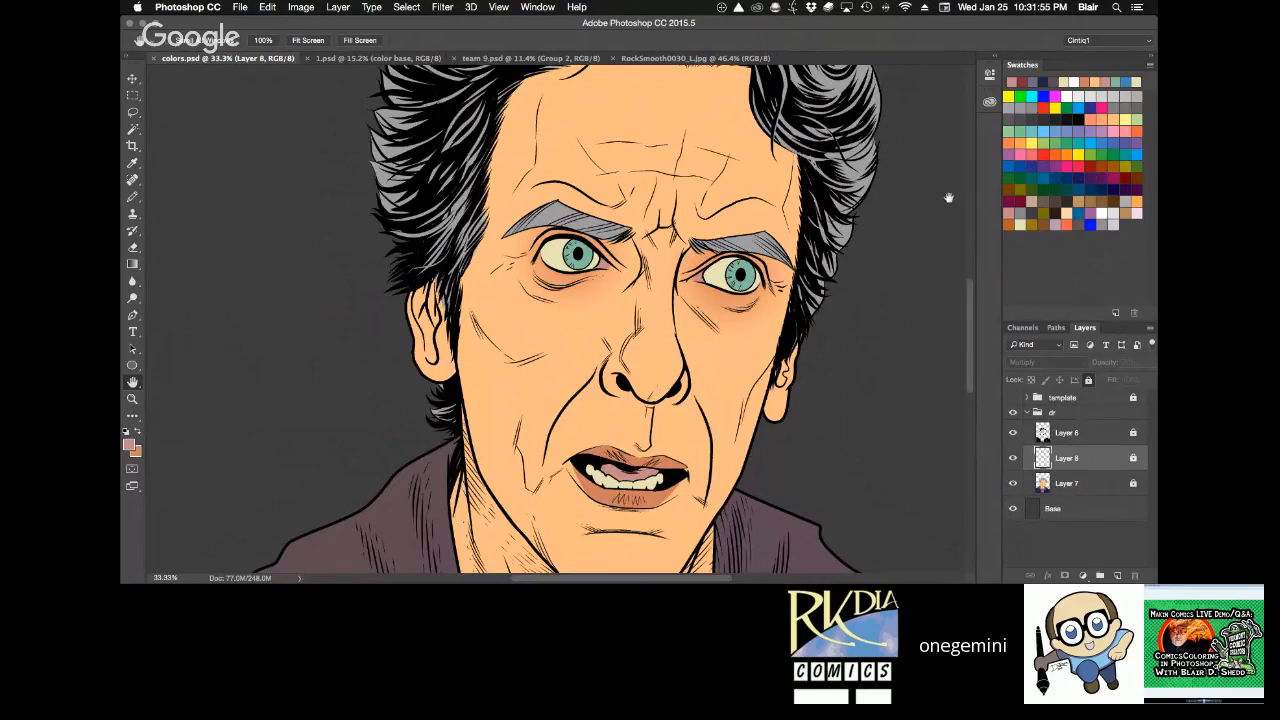
Switch Layer 7 to a transparent-pixels-only lock and sample the brown iris colour from the angry head in 1.psd.
click(1060, 490)
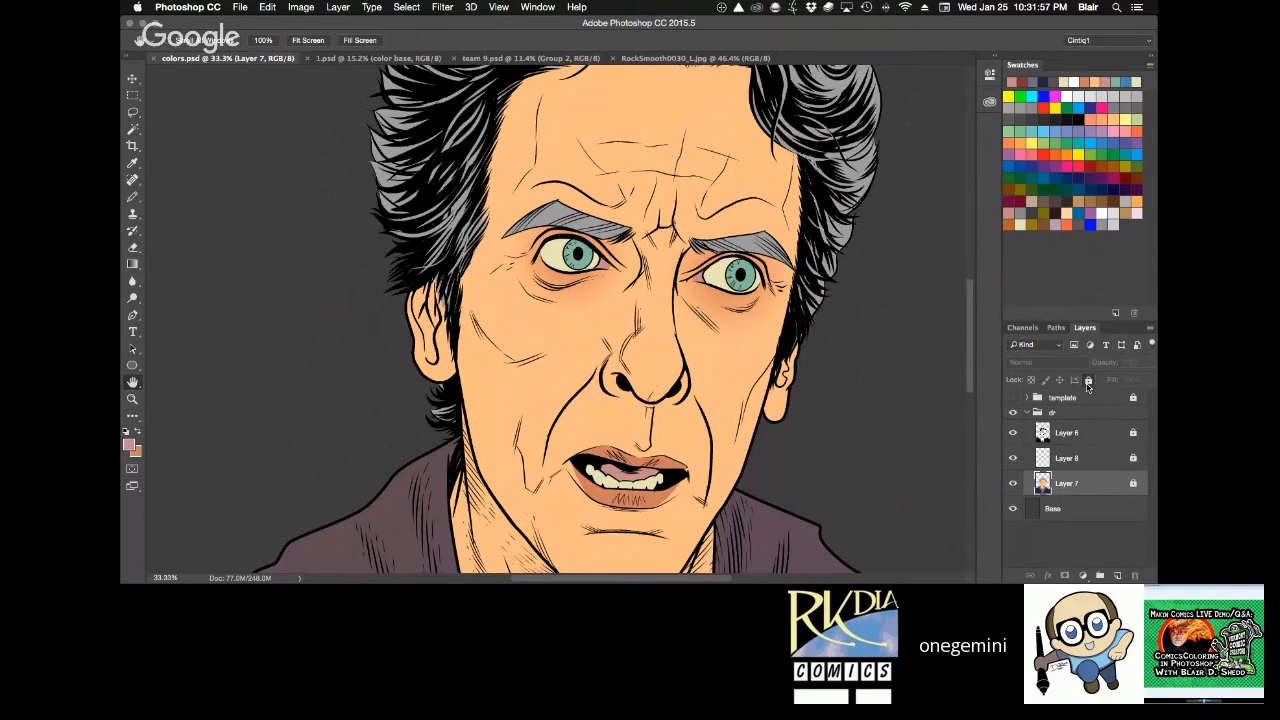
click(1032, 381)
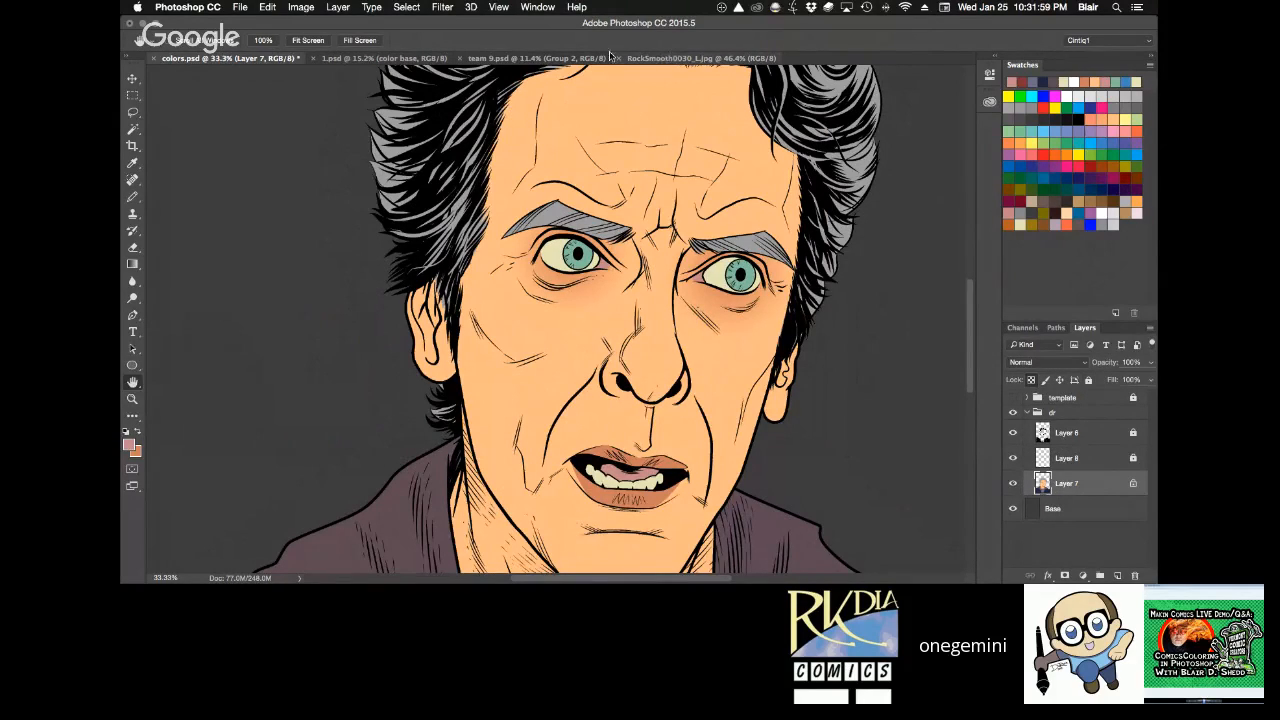
click(383, 58)
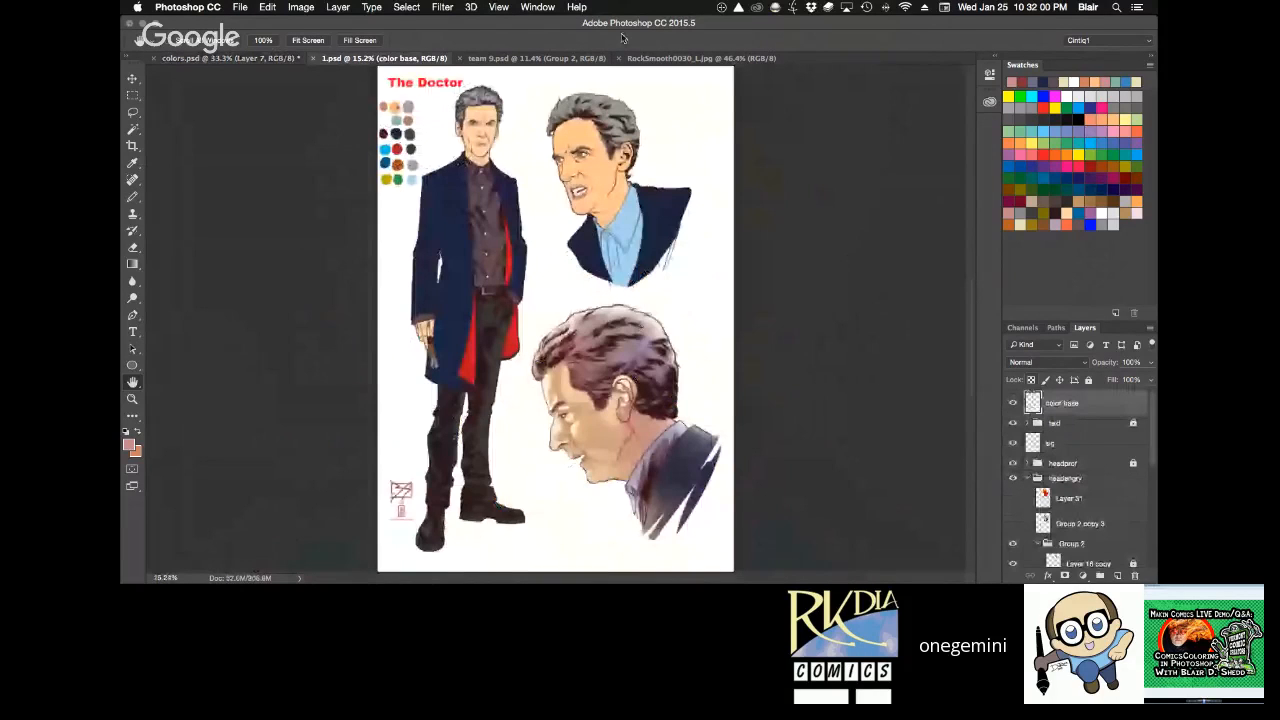
drag(549, 112, 615, 197)
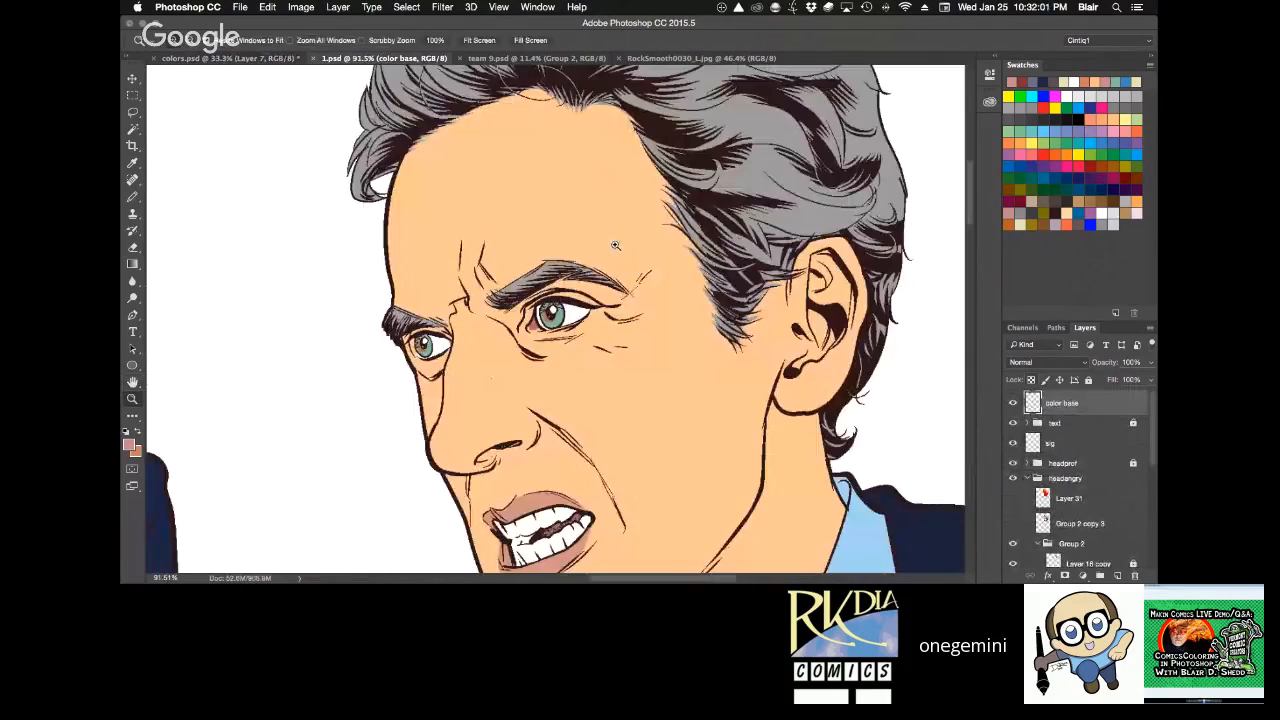
drag(530, 303, 575, 332)
alt+click(438, 370)
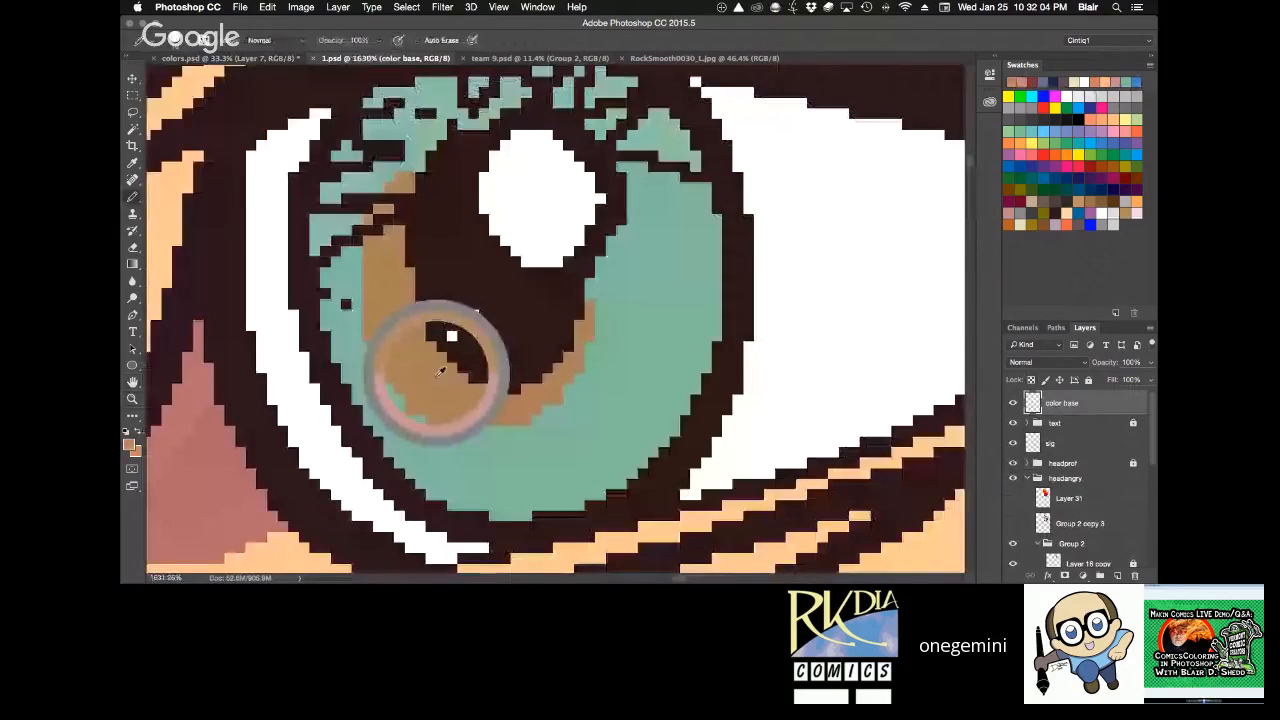
Return to colors.psd and paint a brown ring around the pupil of the character's left eye on Layer 7.
click(230, 58)
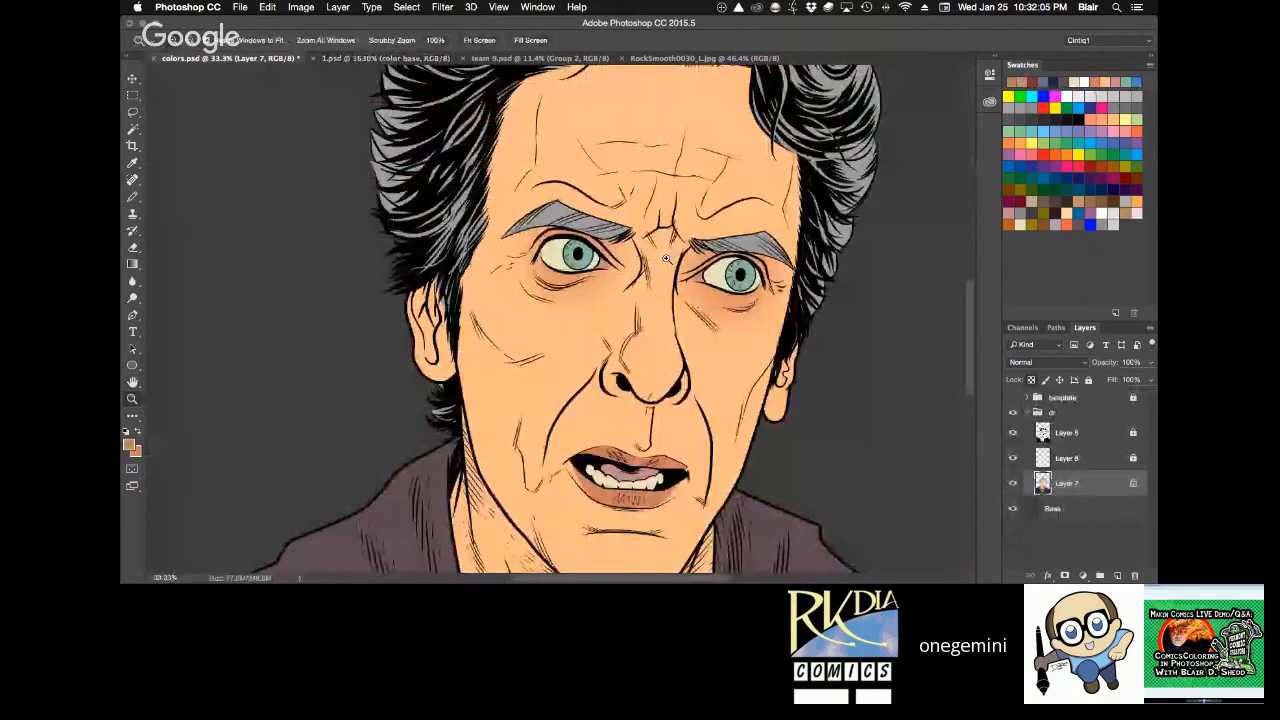
mouse_move(666, 259)
mouse_down()
mouse_move(866, 385)
mouse_move(760, 337)
mouse_up()
drag(621, 289, 623, 280)
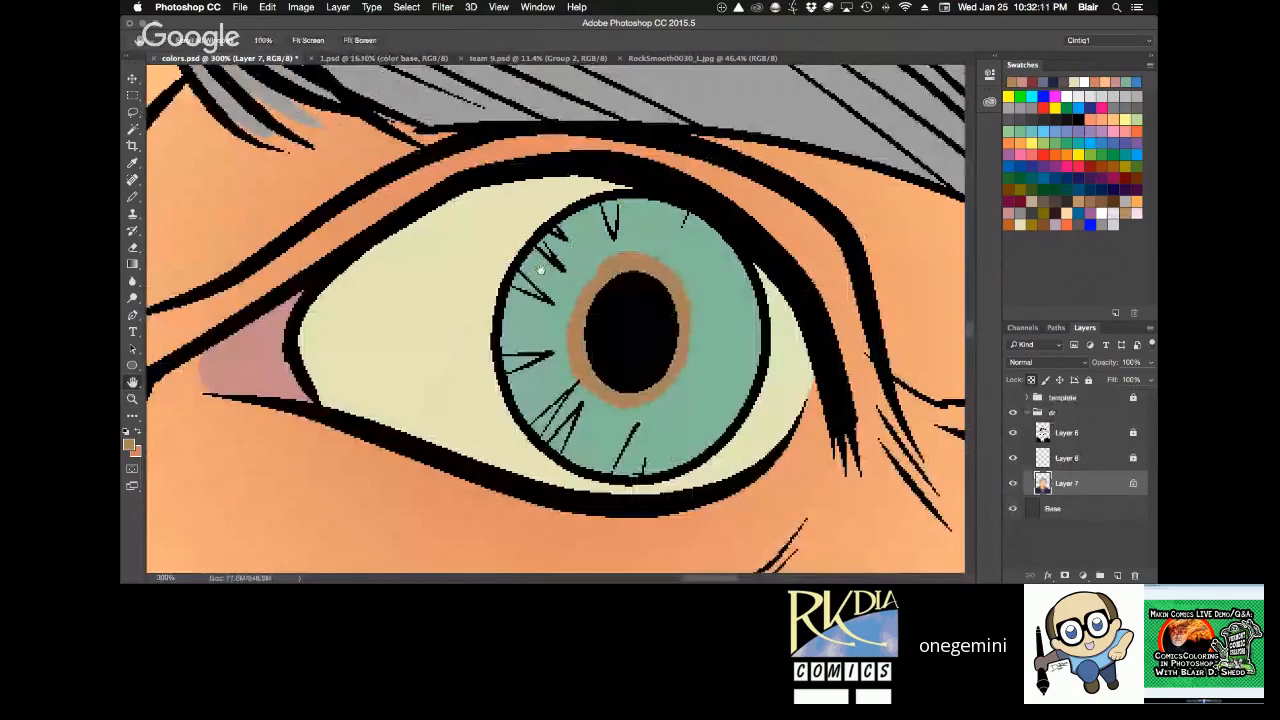
Paint a brown ring around the pupil of the character's right eye, undoing the first stroke and redrawing it.
drag(540, 271, 931, 318)
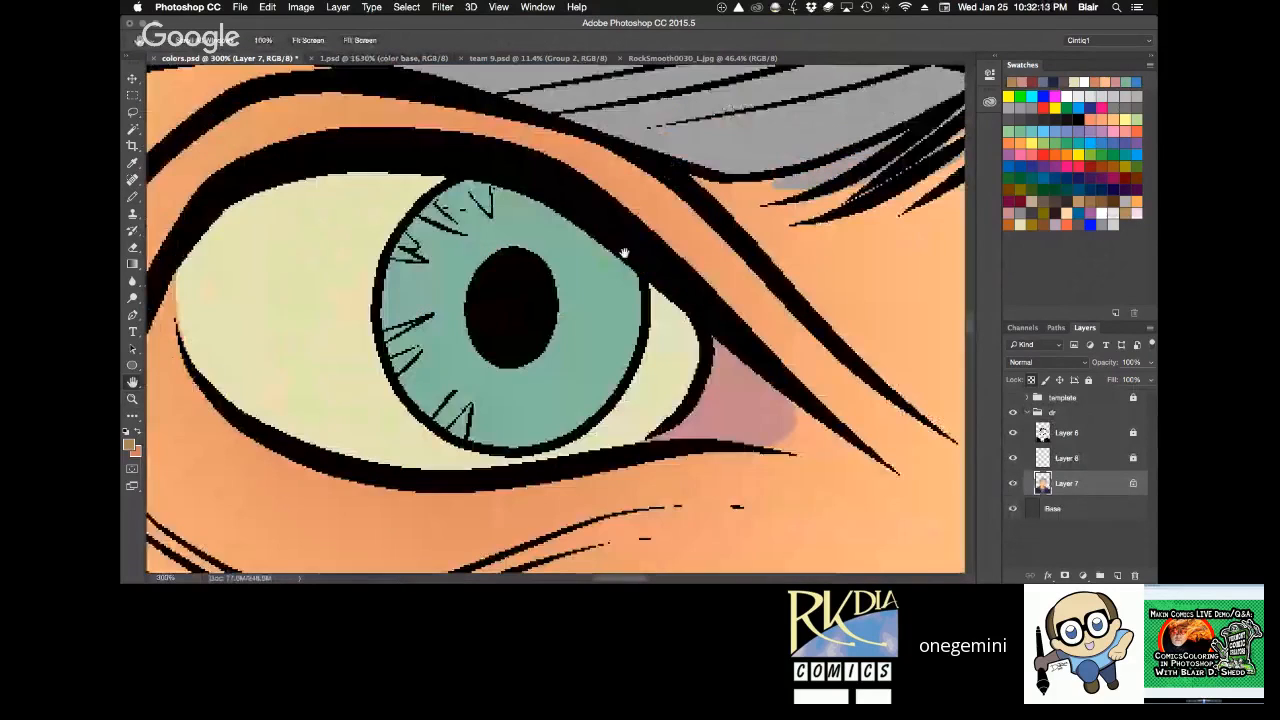
drag(500, 245, 543, 271)
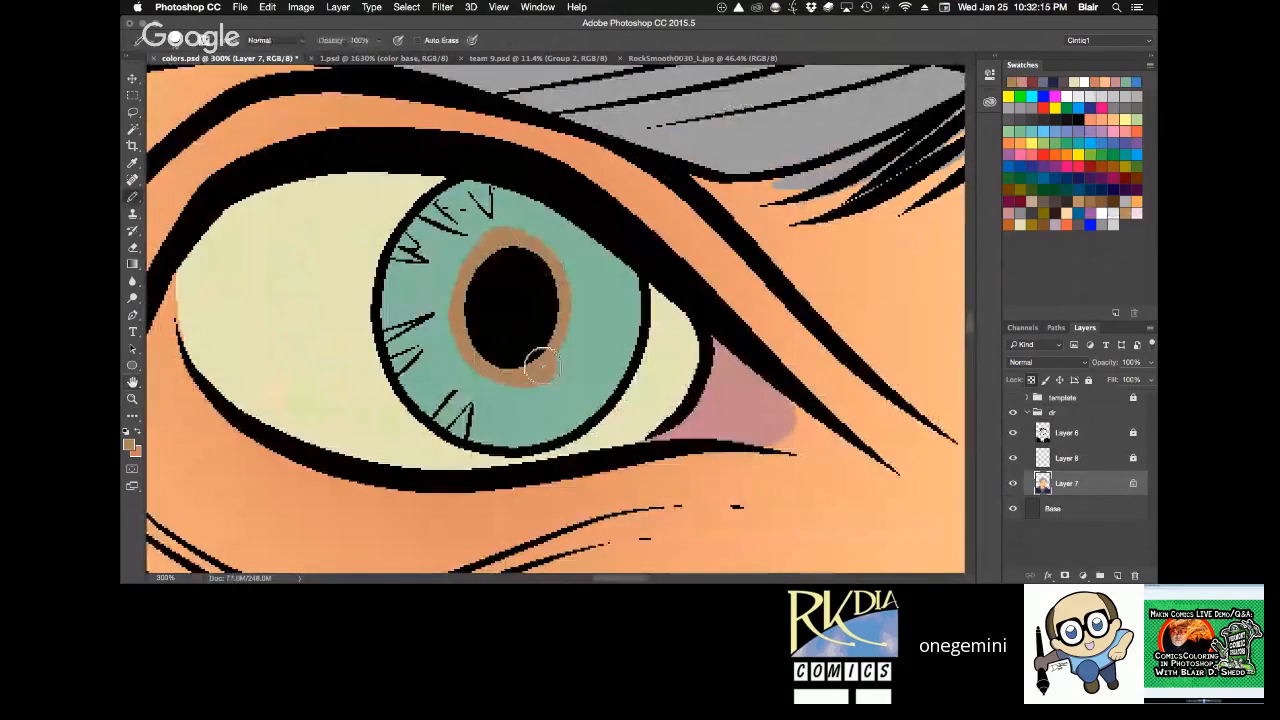
key(ctrl+z)
click(511, 243)
mouse_move(511, 243)
mouse_down()
mouse_move(466, 325)
mouse_move(488, 360)
mouse_move(526, 357)
mouse_move(542, 340)
mouse_move(519, 238)
mouse_move(550, 286)
mouse_move(540, 362)
mouse_up()
Lock Layer 7 completely, make the Multiply shading layer active and save colors.psd.
key(z)
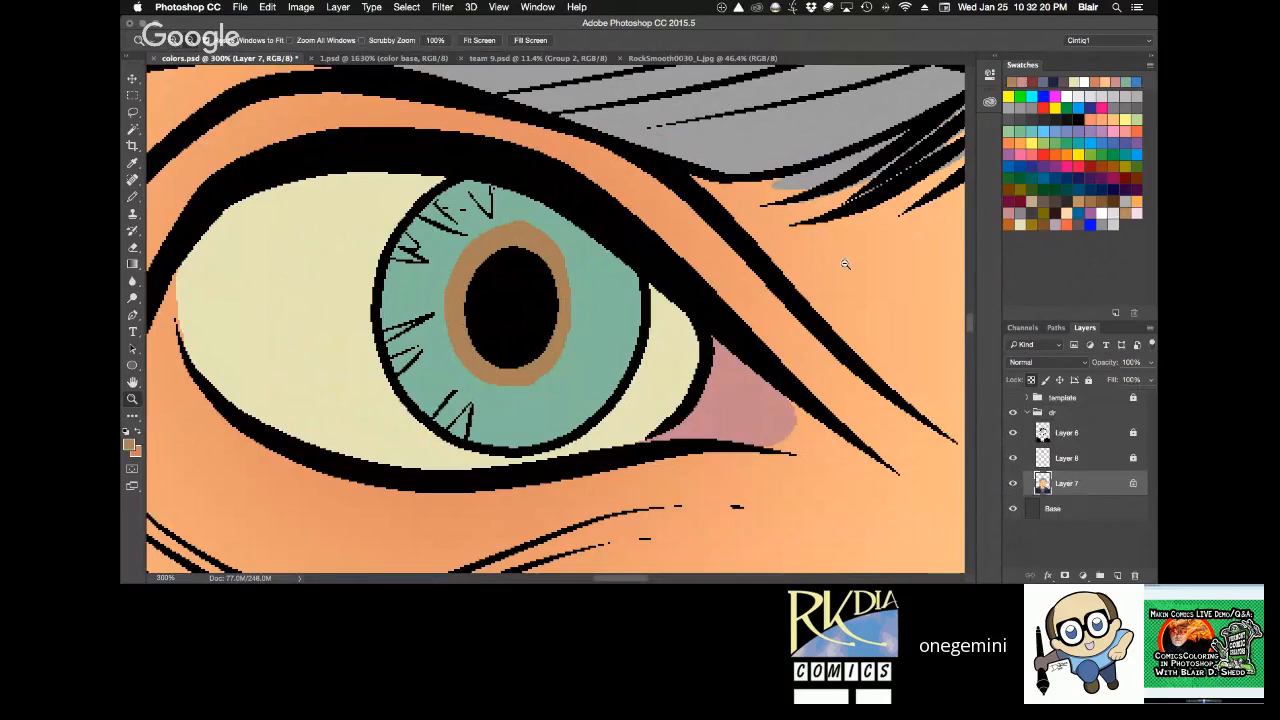
alt+click(847, 263)
alt+click(862, 254)
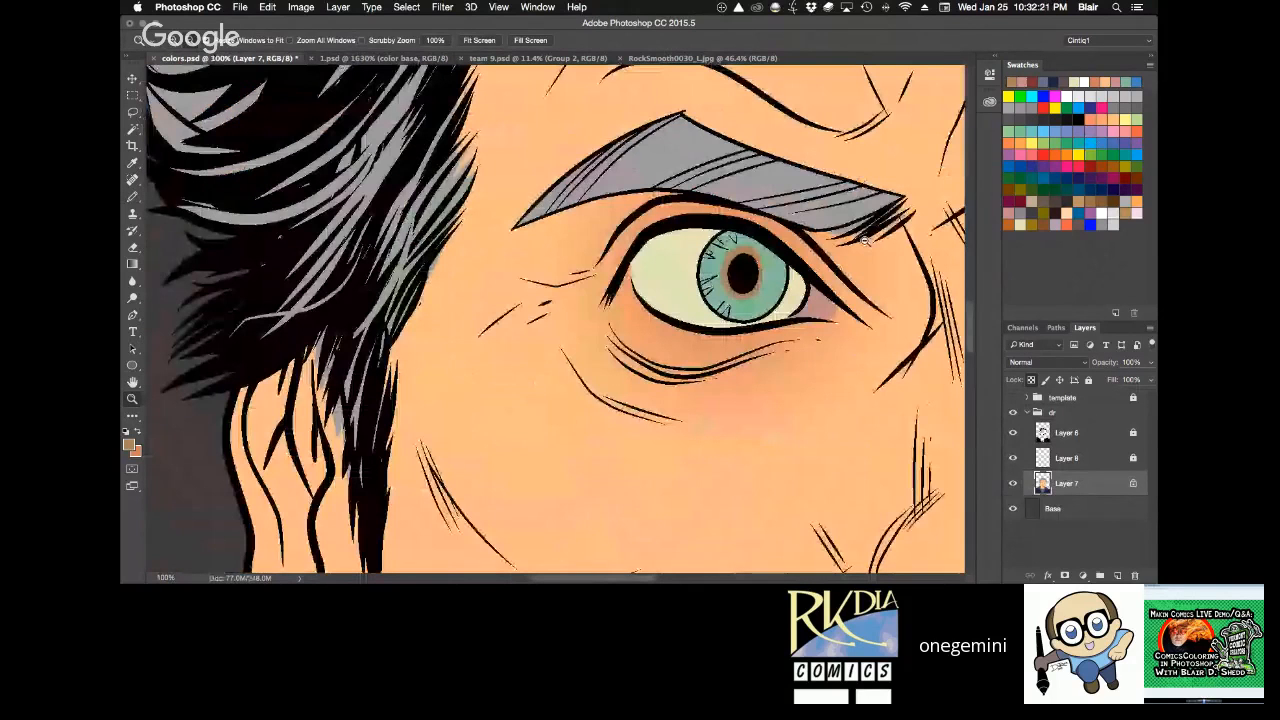
alt+click(865, 240)
alt+click(865, 240)
alt+click(865, 240)
key(h)
drag(865, 240, 519, 216)
click(1088, 380)
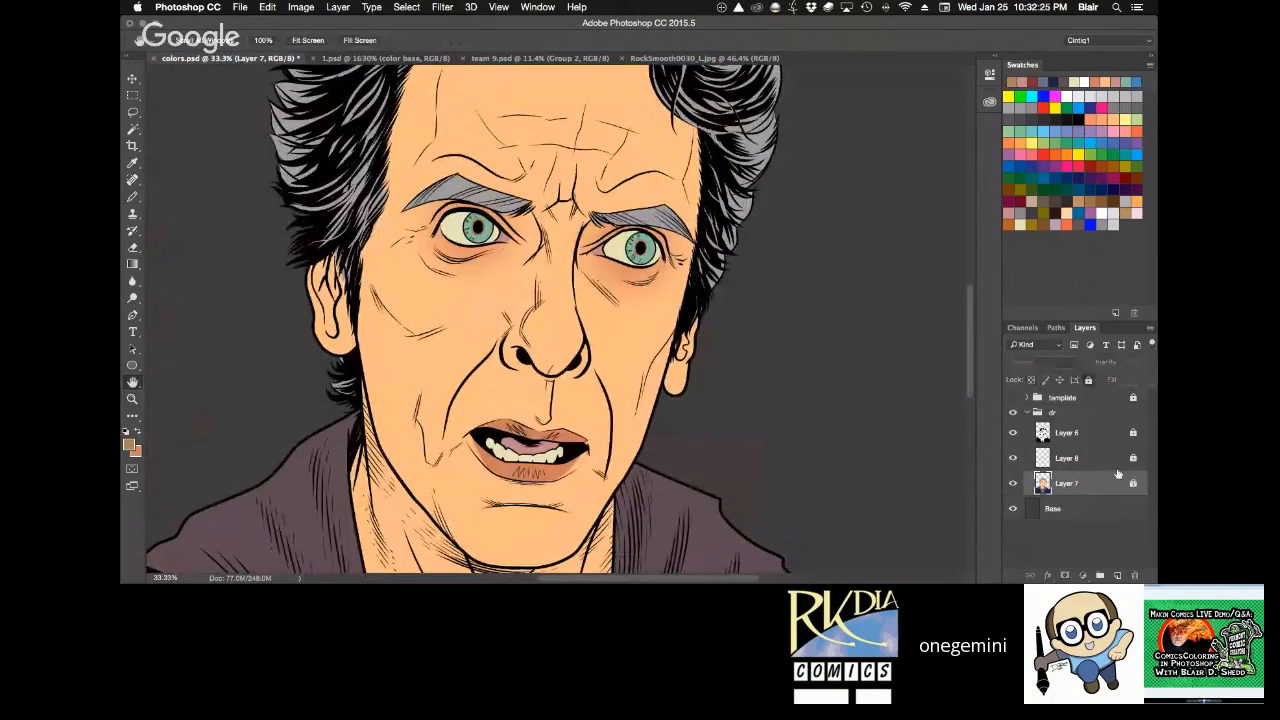
click(1108, 464)
key(super+s)
key(ctrl+0)
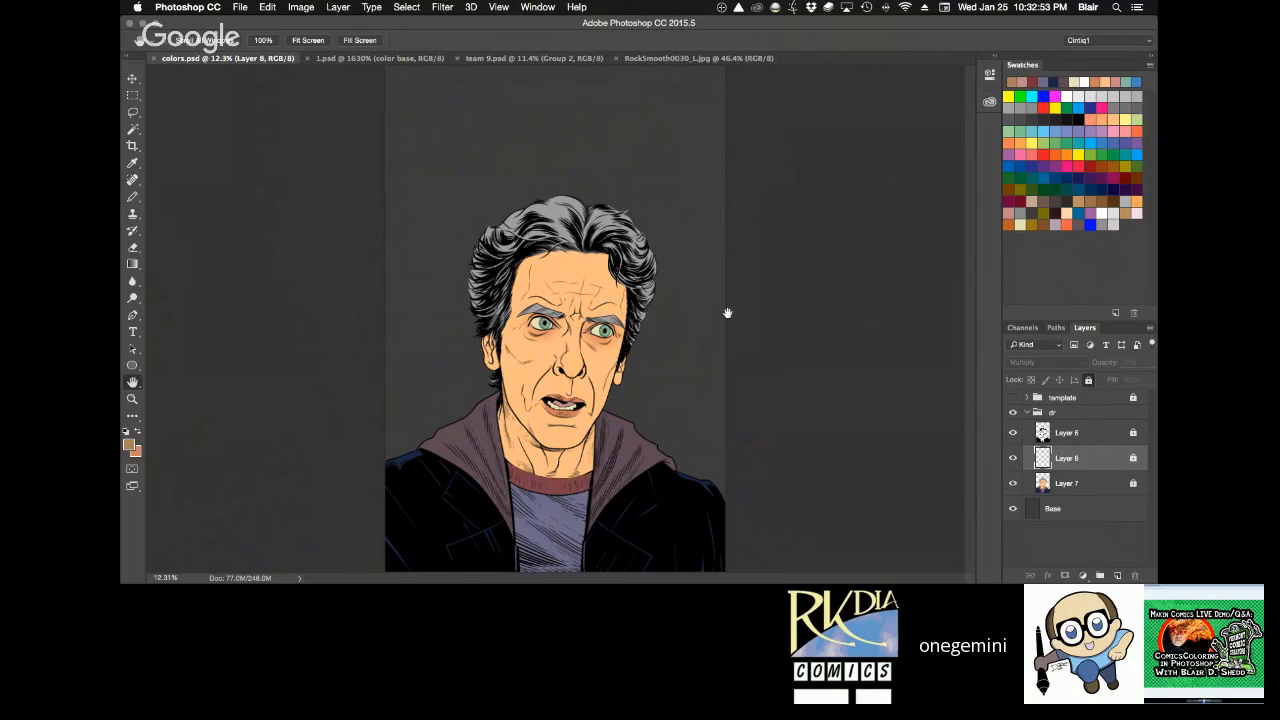
key(r)
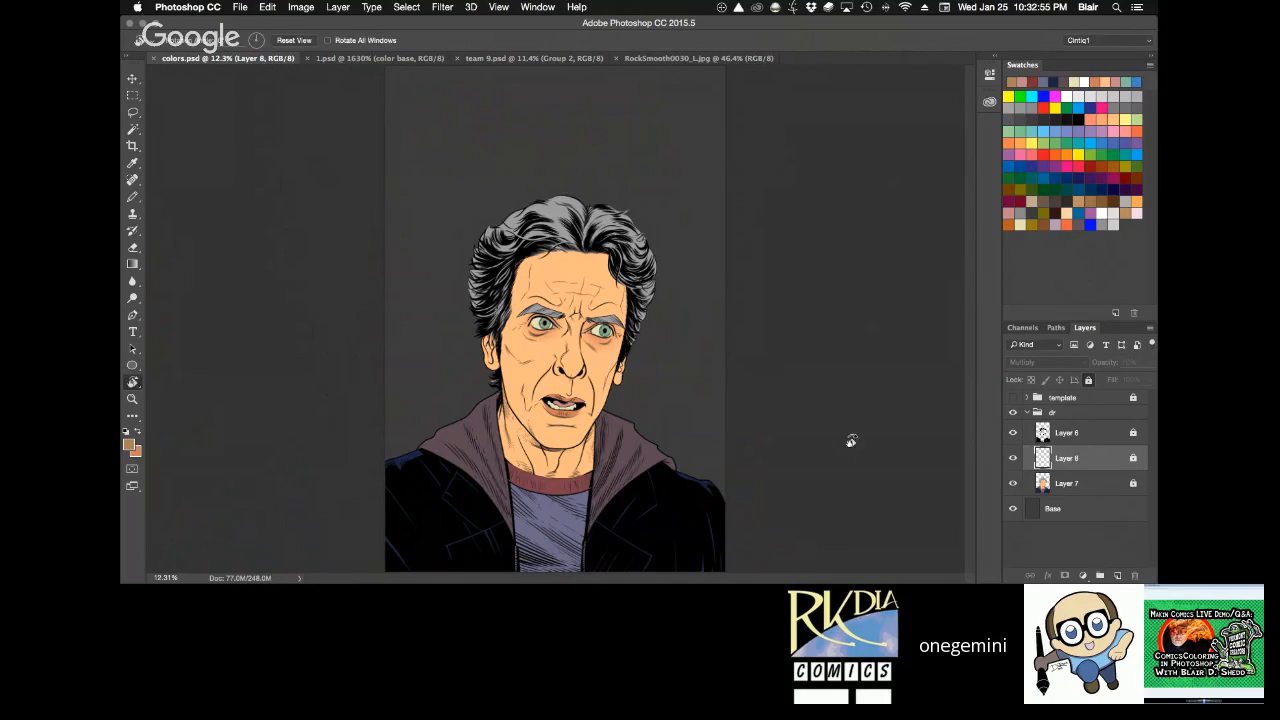
drag(849, 443, 823, 429)
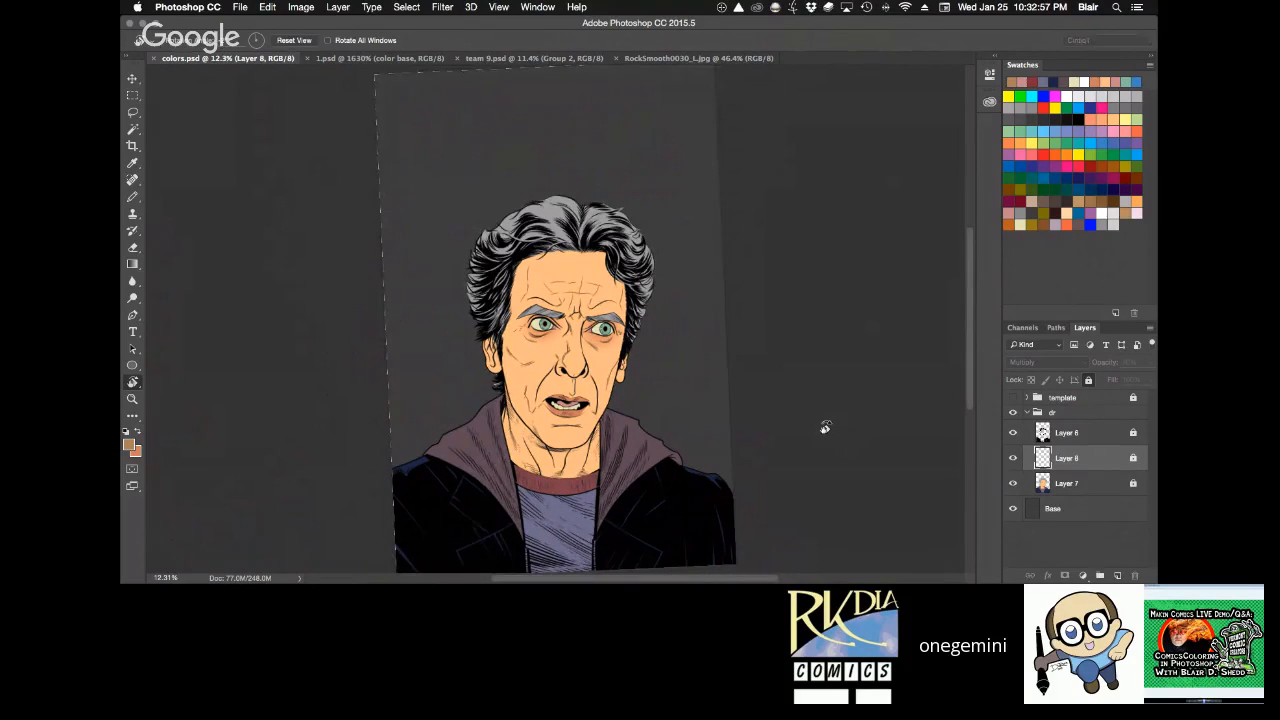
click(294, 40)
Hide the line art layer so only the flat colours and the eye shading show.
key(z)
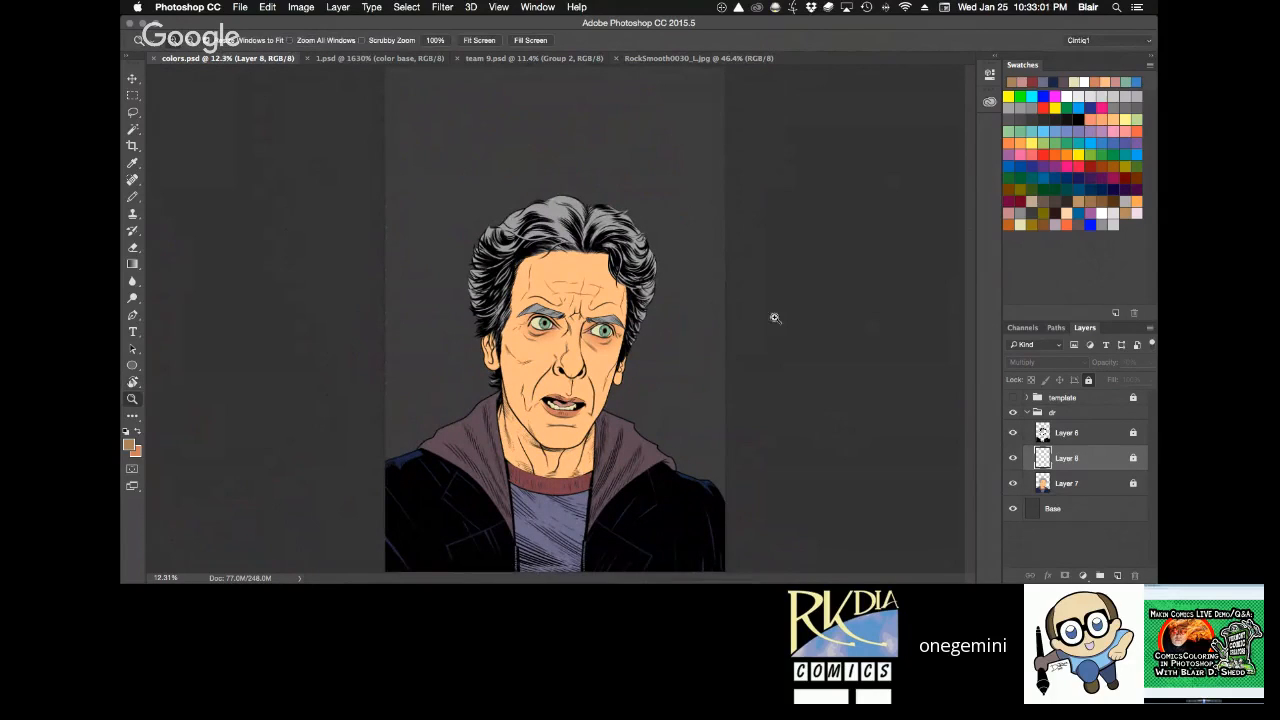
drag(553, 328, 570, 319)
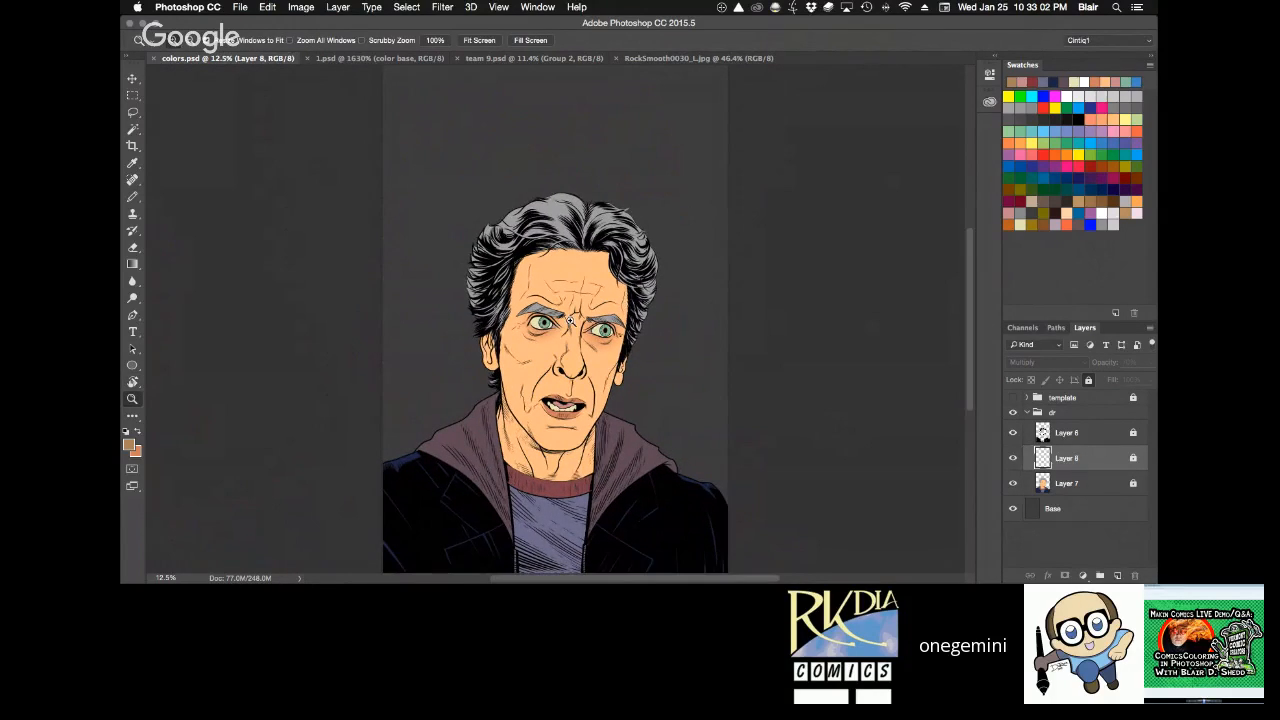
click(570, 374)
click(570, 374)
key(space)
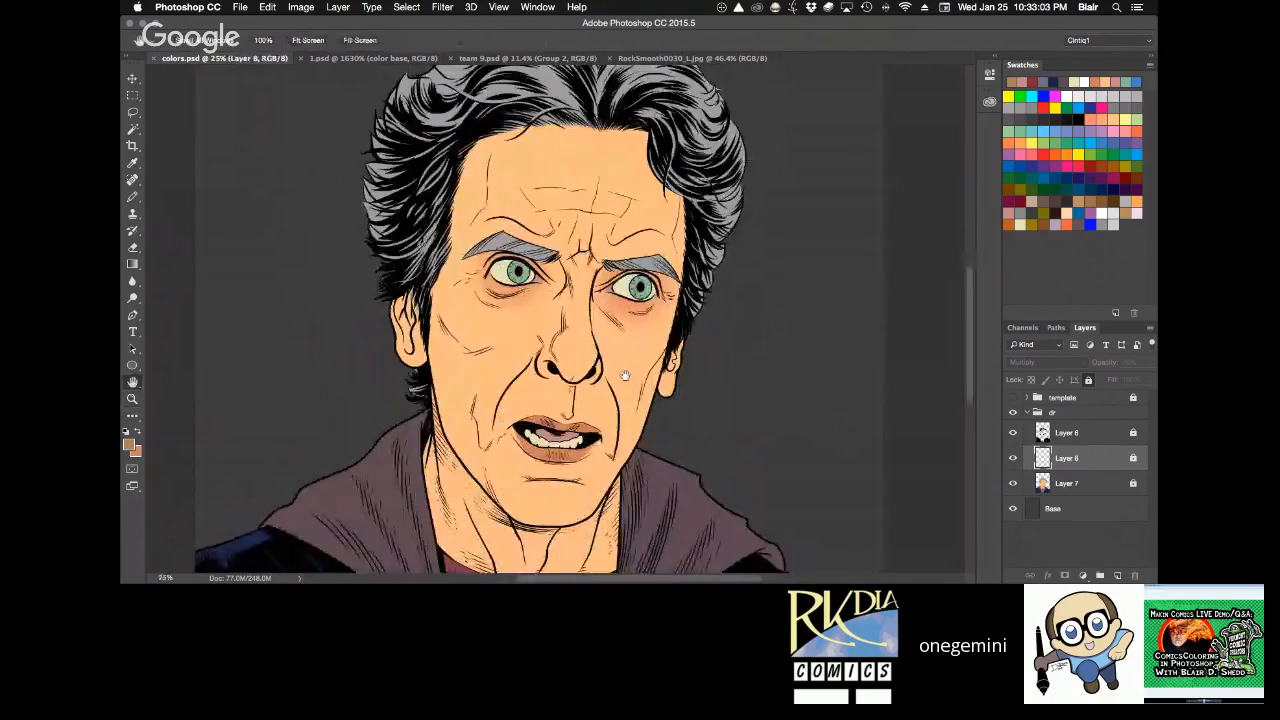
click(1013, 433)
mouse_move(882, 502)
mouse_down()
mouse_move(880, 411)
mouse_move(890, 504)
mouse_up()
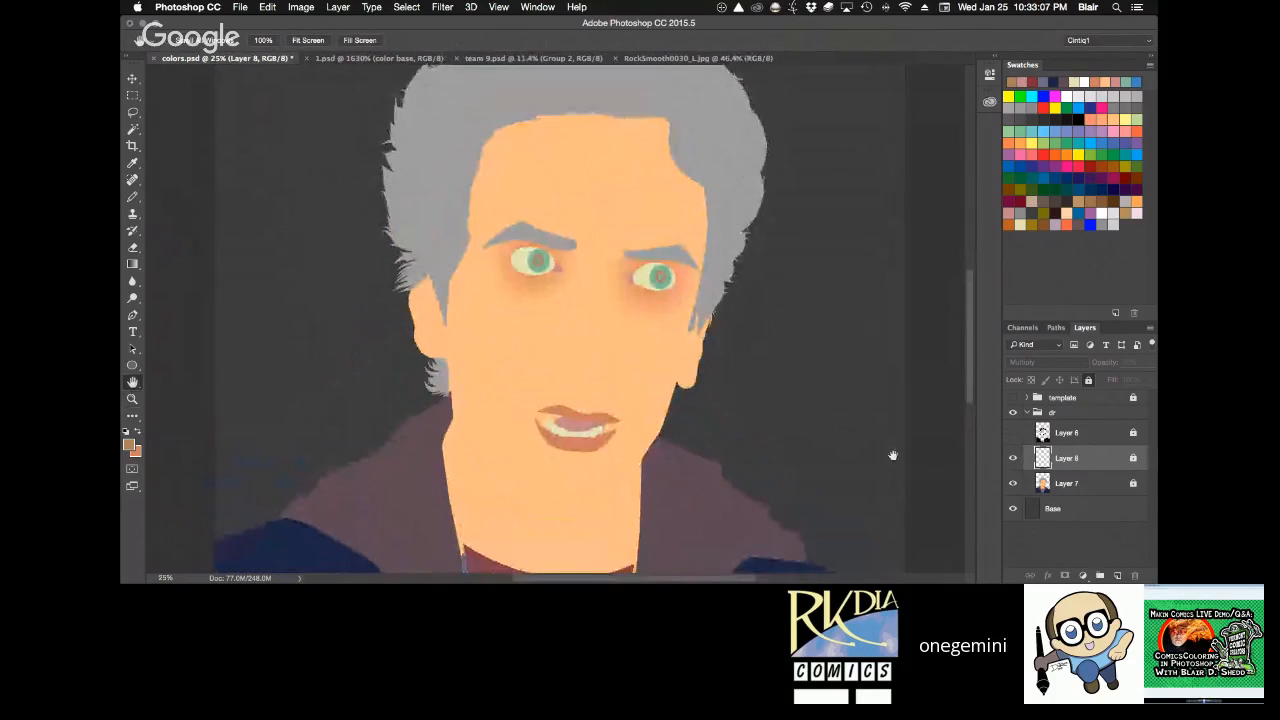
Compare the portrait with and without the Multiply eye shading on Layer 8.
drag(893, 456, 887, 444)
click(1013, 458)
click(1013, 458)
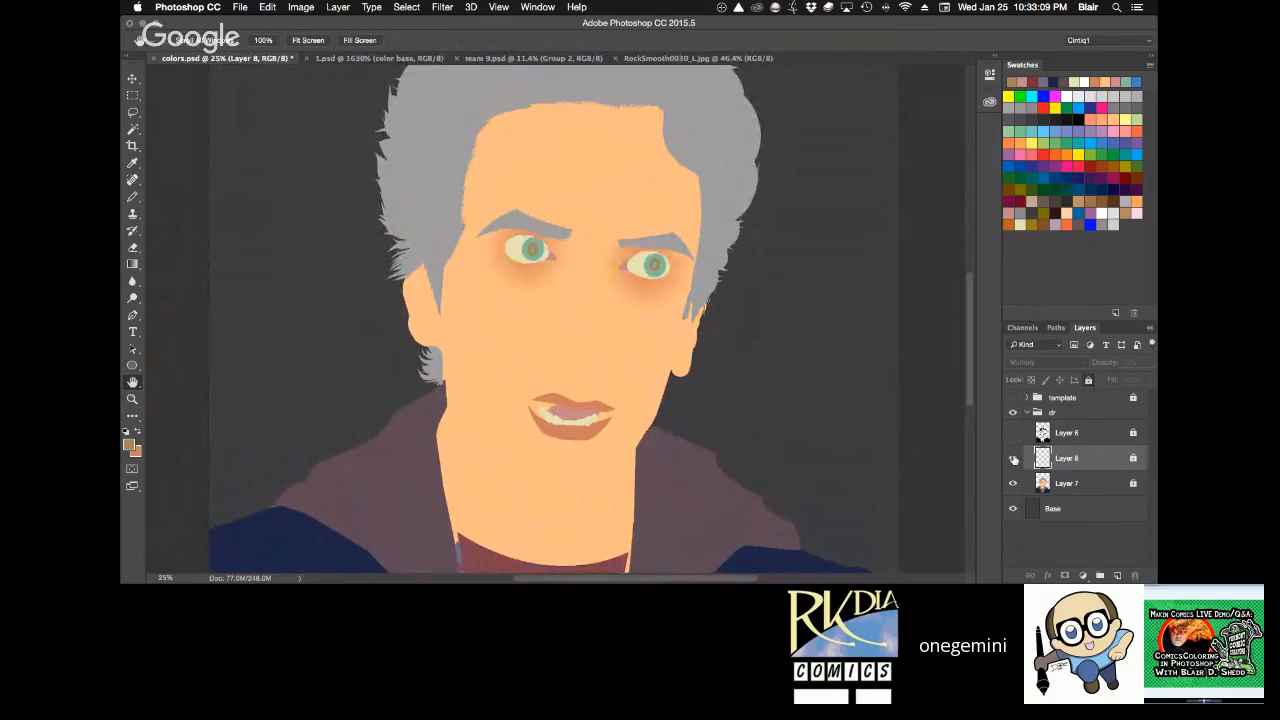
click(1013, 458)
click(1013, 458)
click(1013, 458)
click(1013, 457)
Save colors.psd and show the line art layer over the flat colours again.
key(ctrl+s)
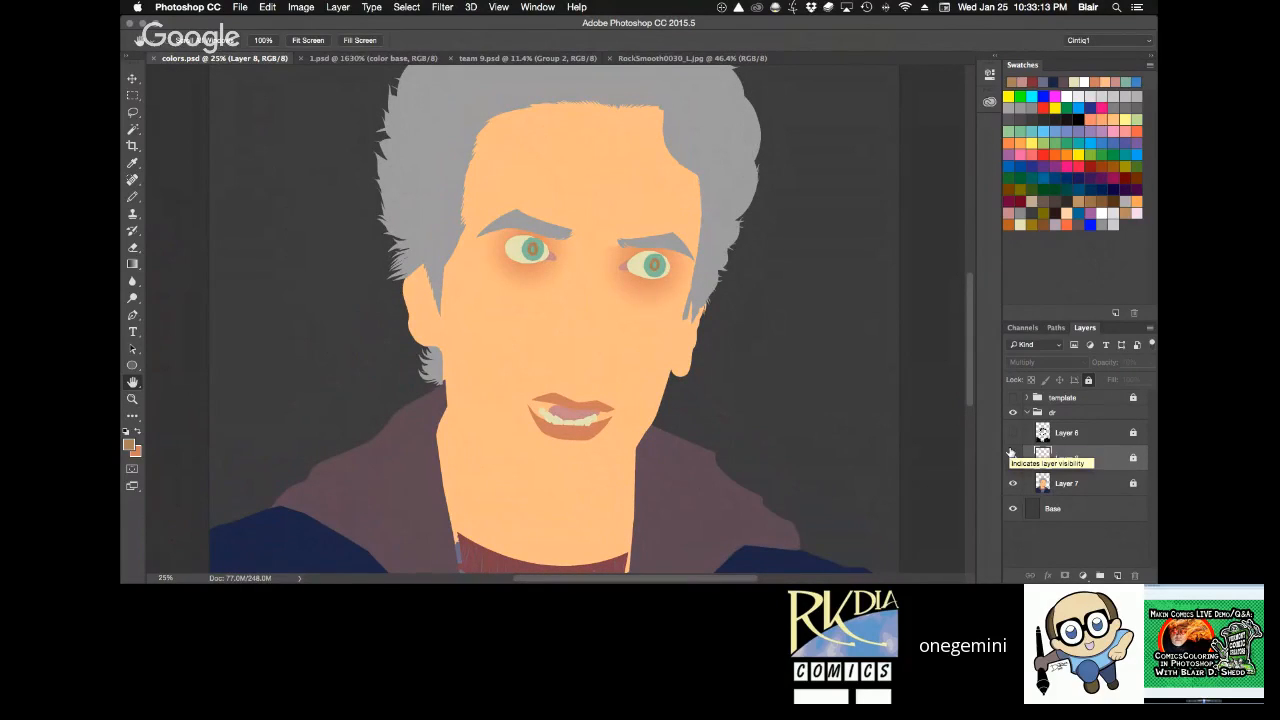
drag(804, 502, 819, 529)
click(1013, 432)
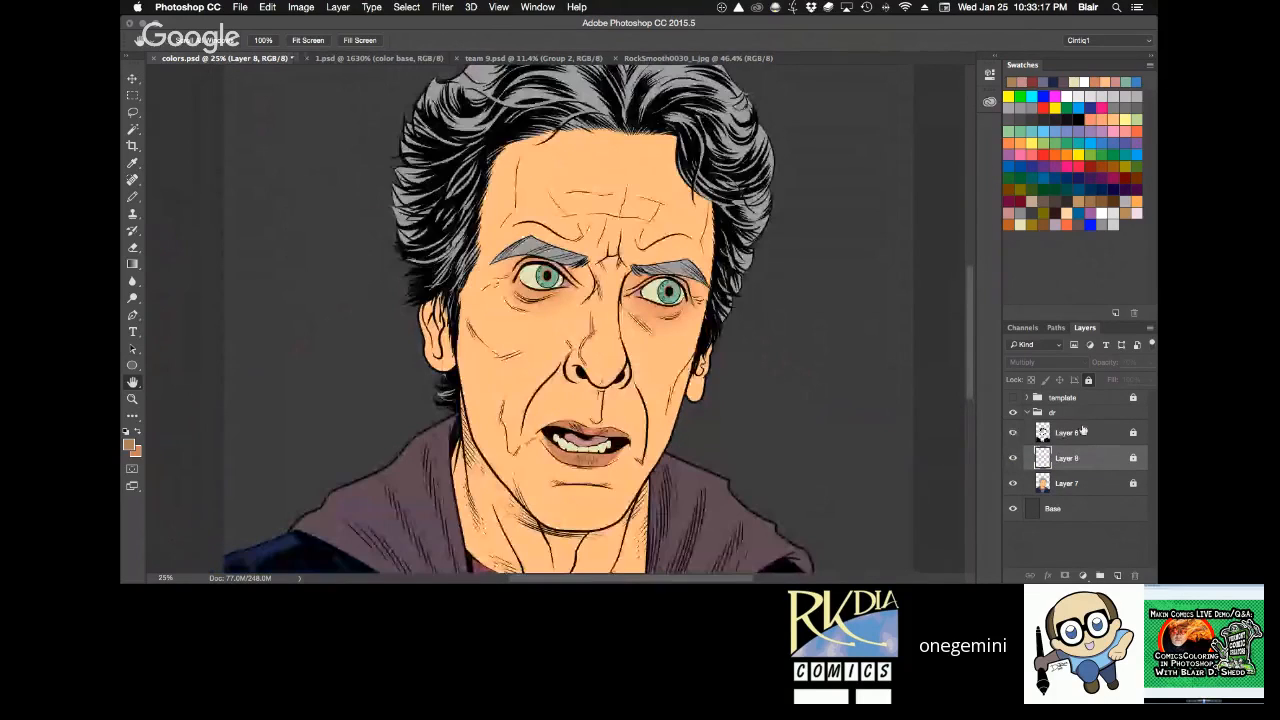
key(super+0)
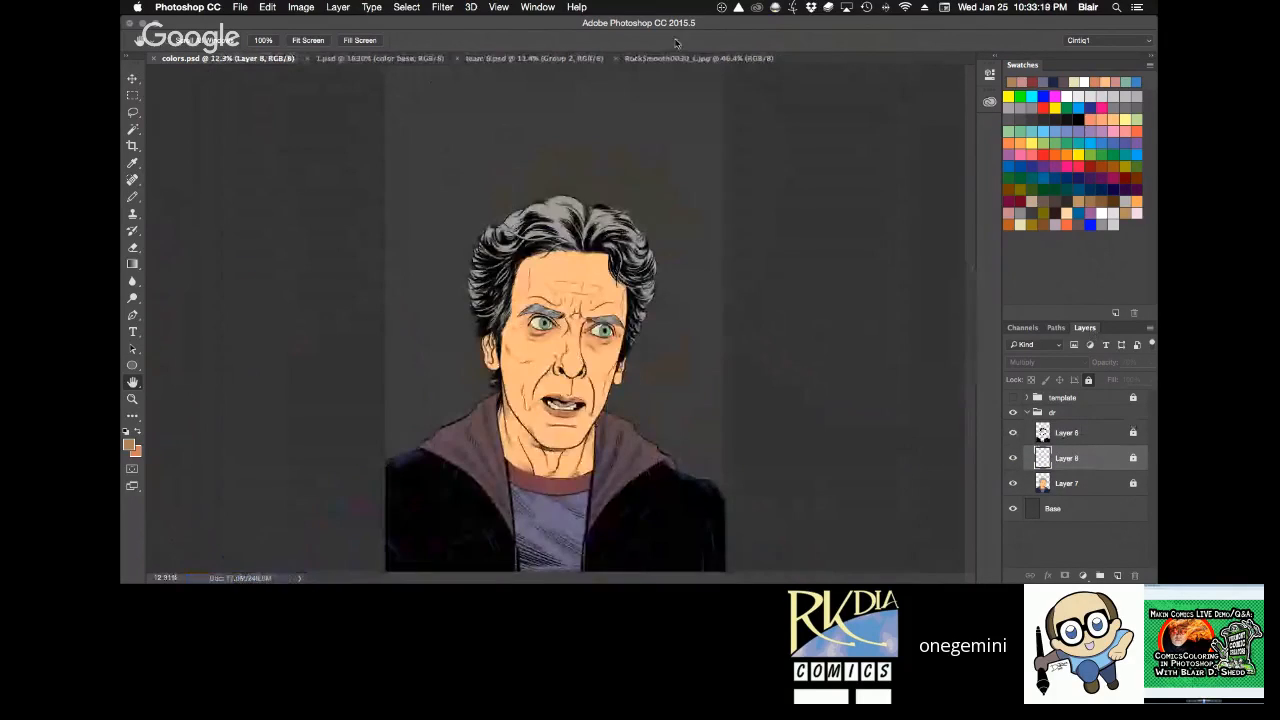
Paste the copied RockSmooth0030_L.jpg rock texture into colors.psd as a new layer between the line art and the eye shading.
click(710, 59)
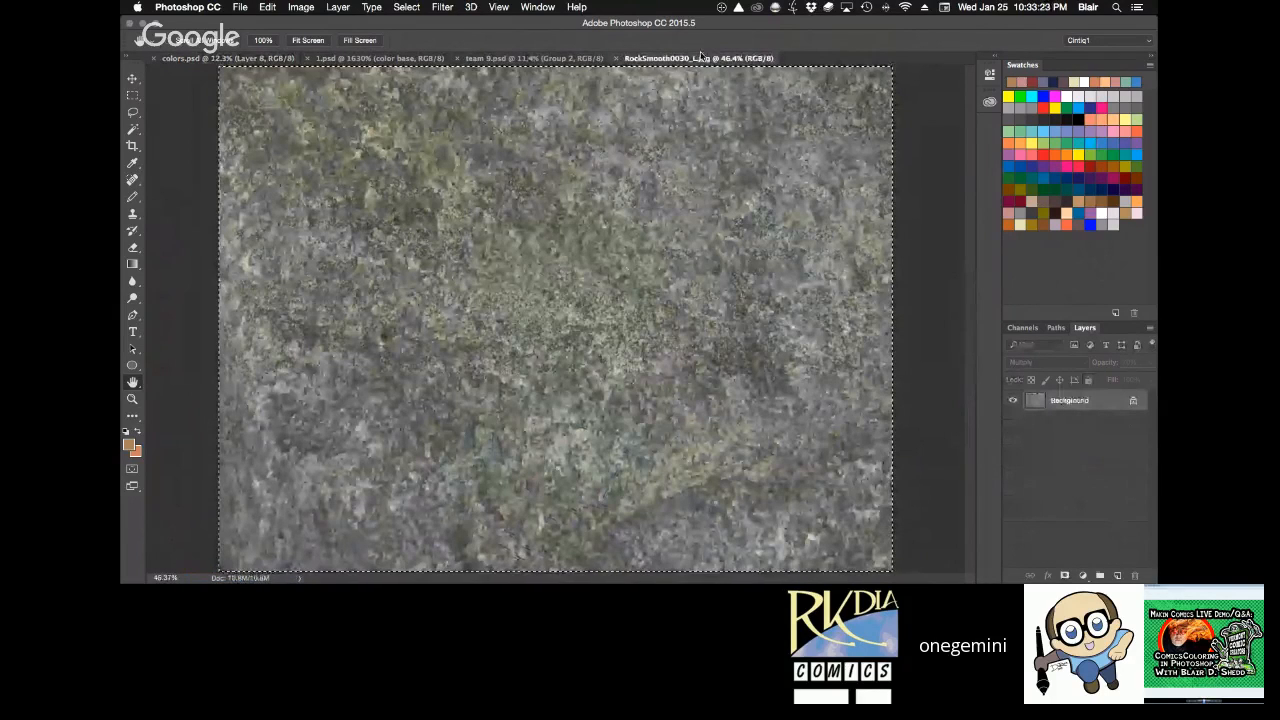
click(232, 58)
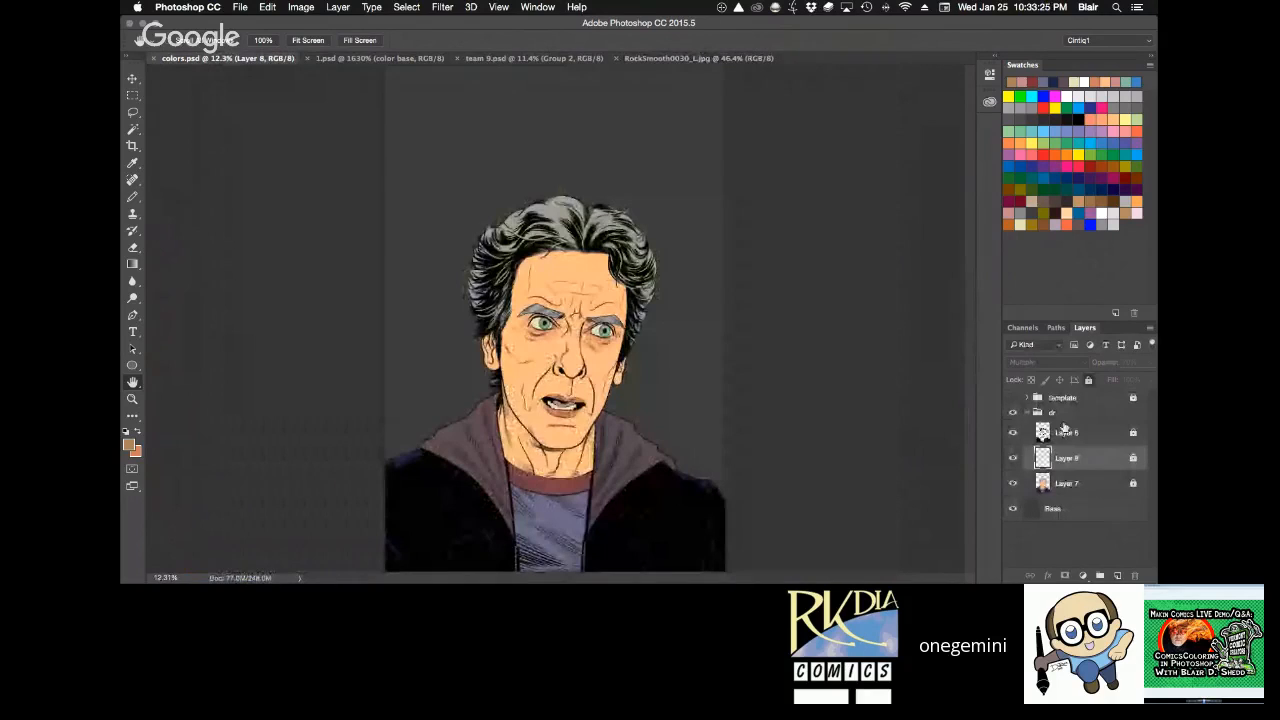
key(super+v)
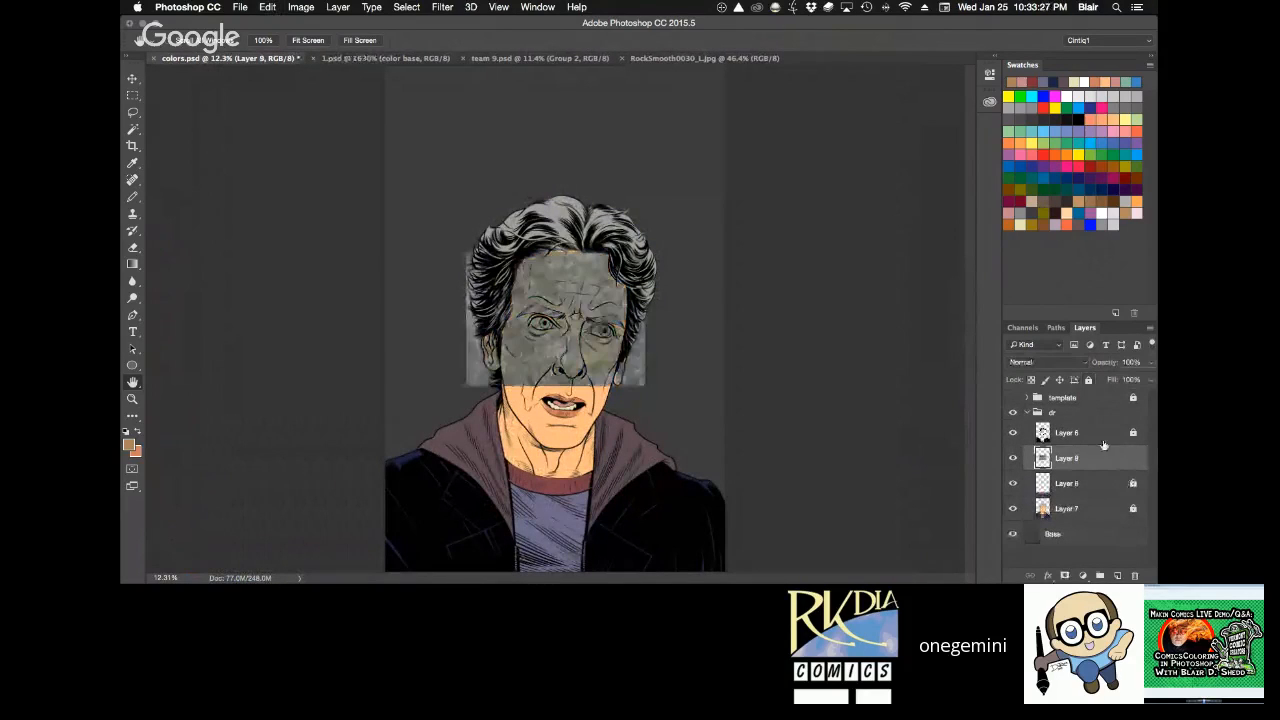
Reposition the pasted rock texture and duplicate it repeatedly until the copies cover the whole figure.
key(v)
drag(620, 316, 504, 508)
drag(518, 509, 674, 495)
drag(684, 482, 516, 532)
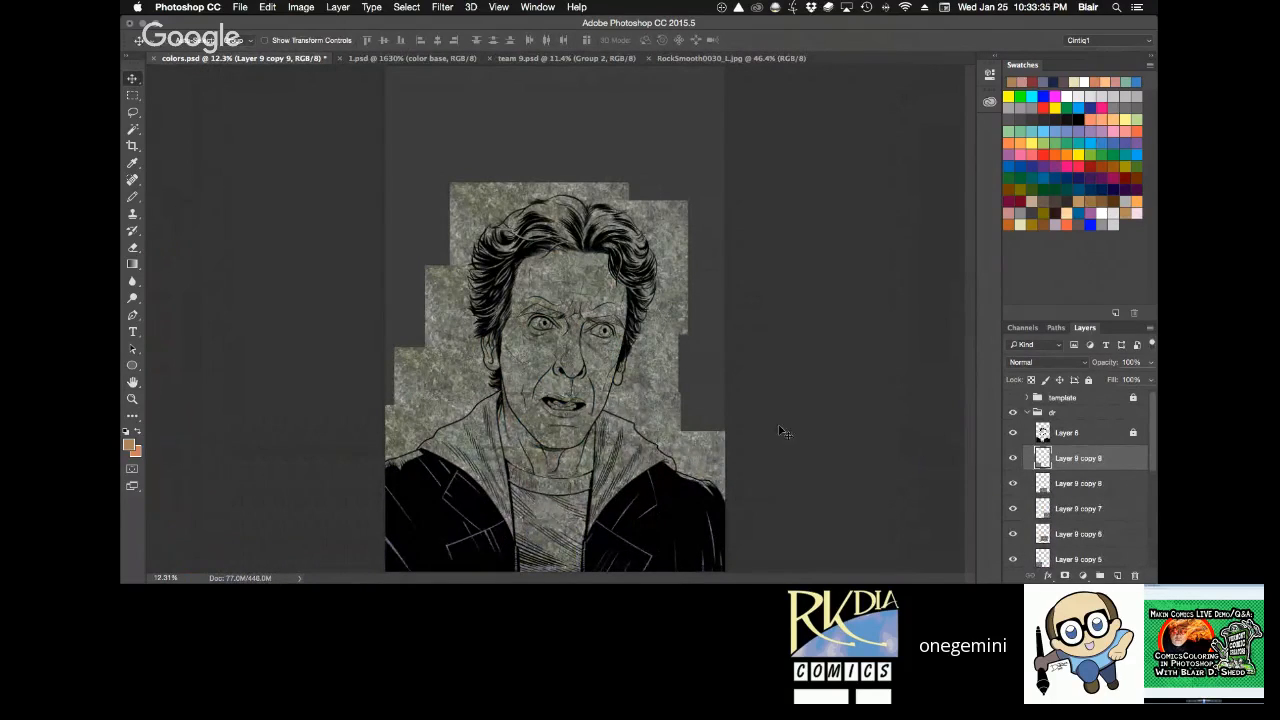
Merge all the rock texture copies down into the single texture layer, Layer 9.
key(h)
key(super+e)
key(super+e)
key(super+e)
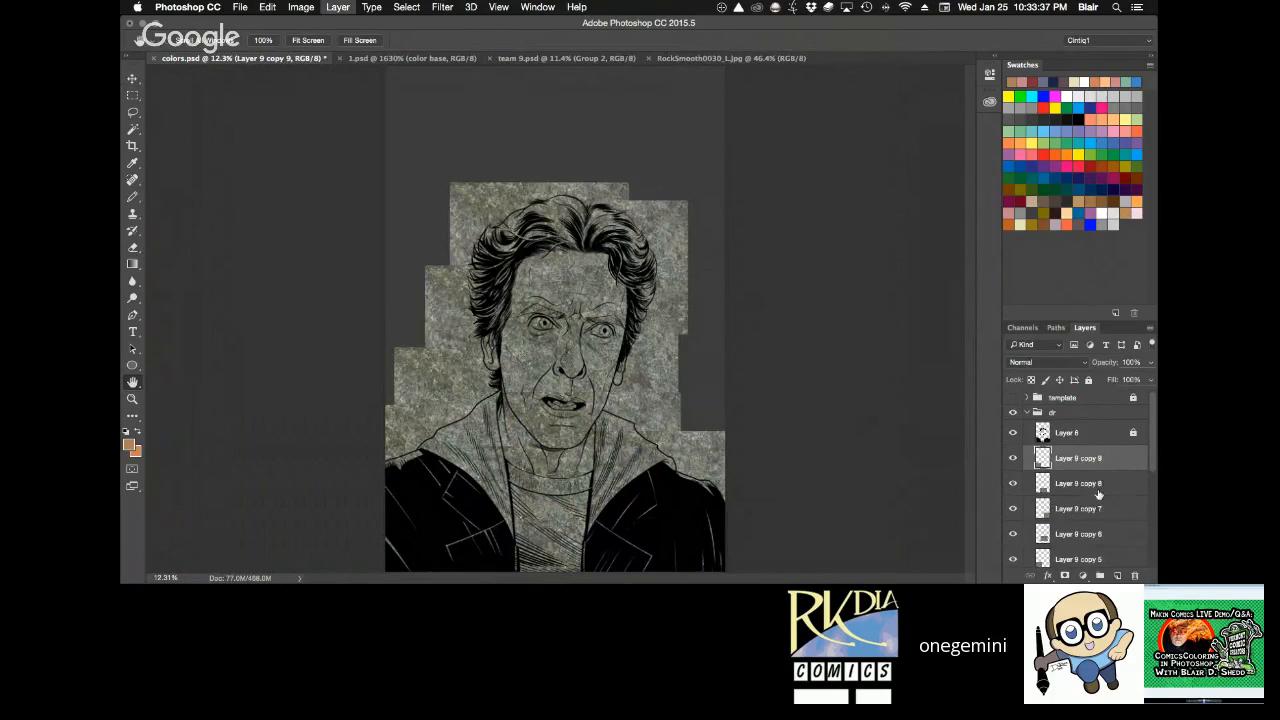
key(super+e)
key(super+e)
key(super+e)
key(super+e)
key(super+e)
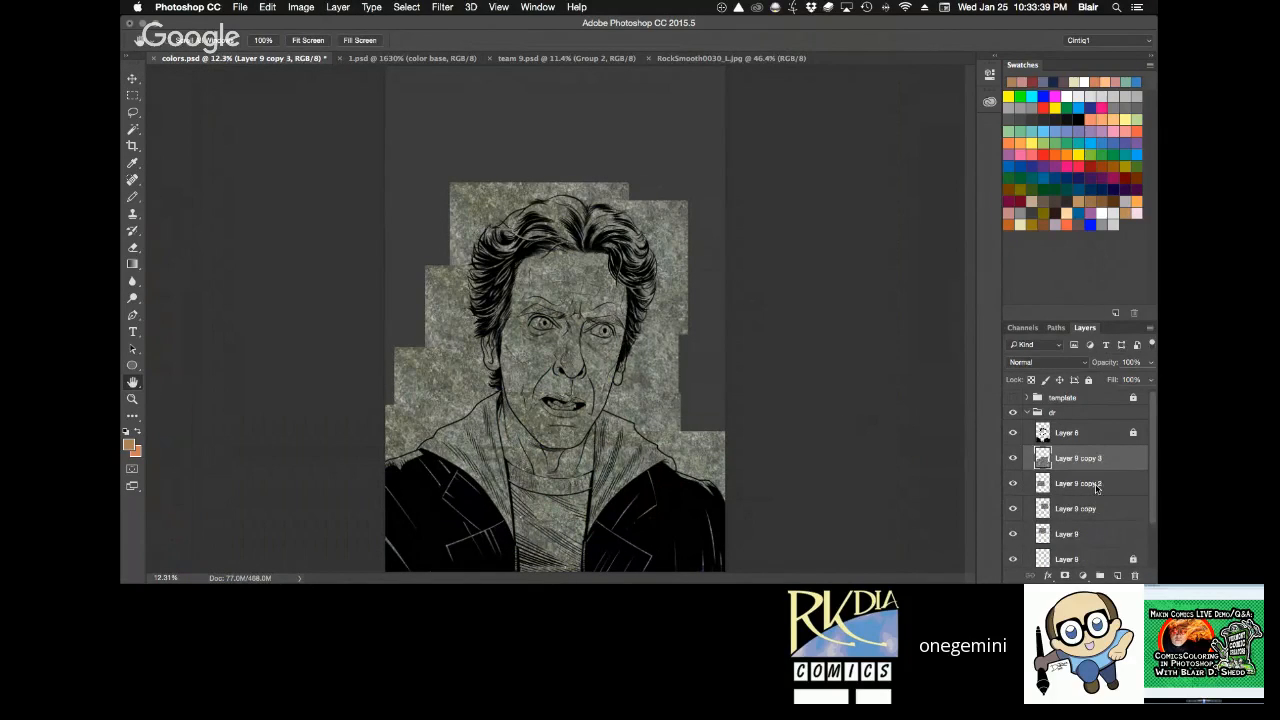
key(super+e)
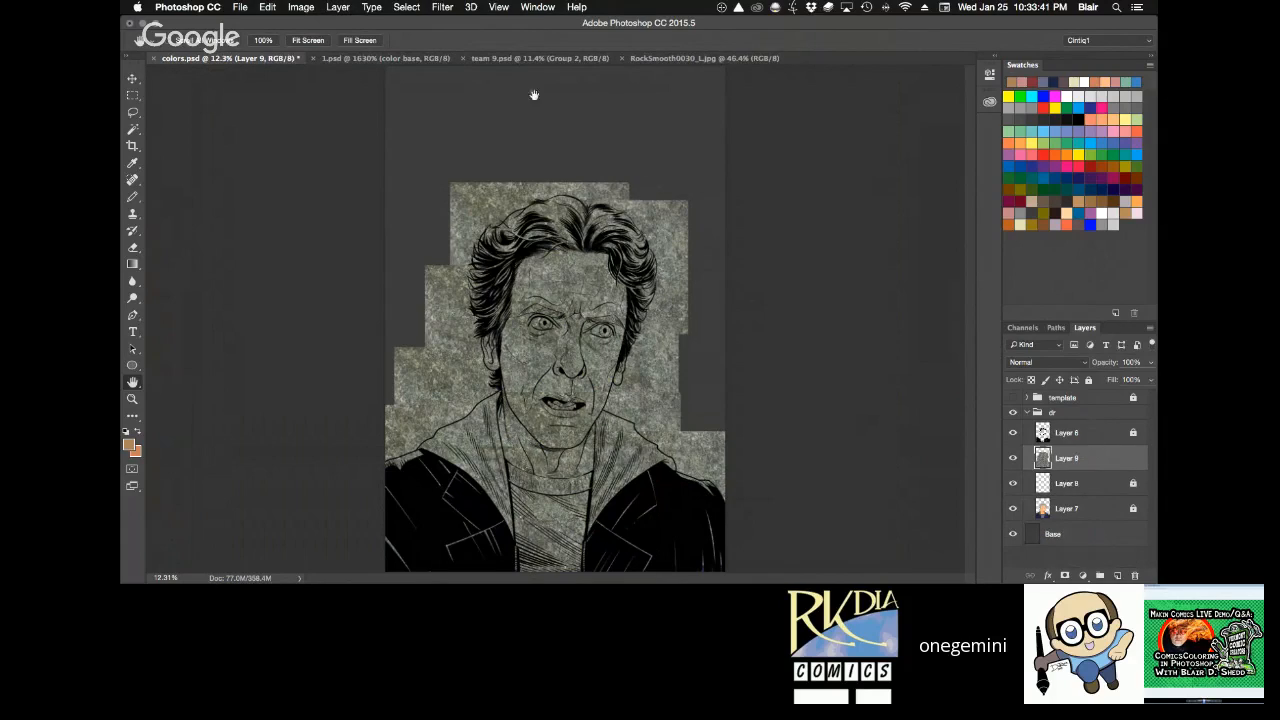
click(262, 8)
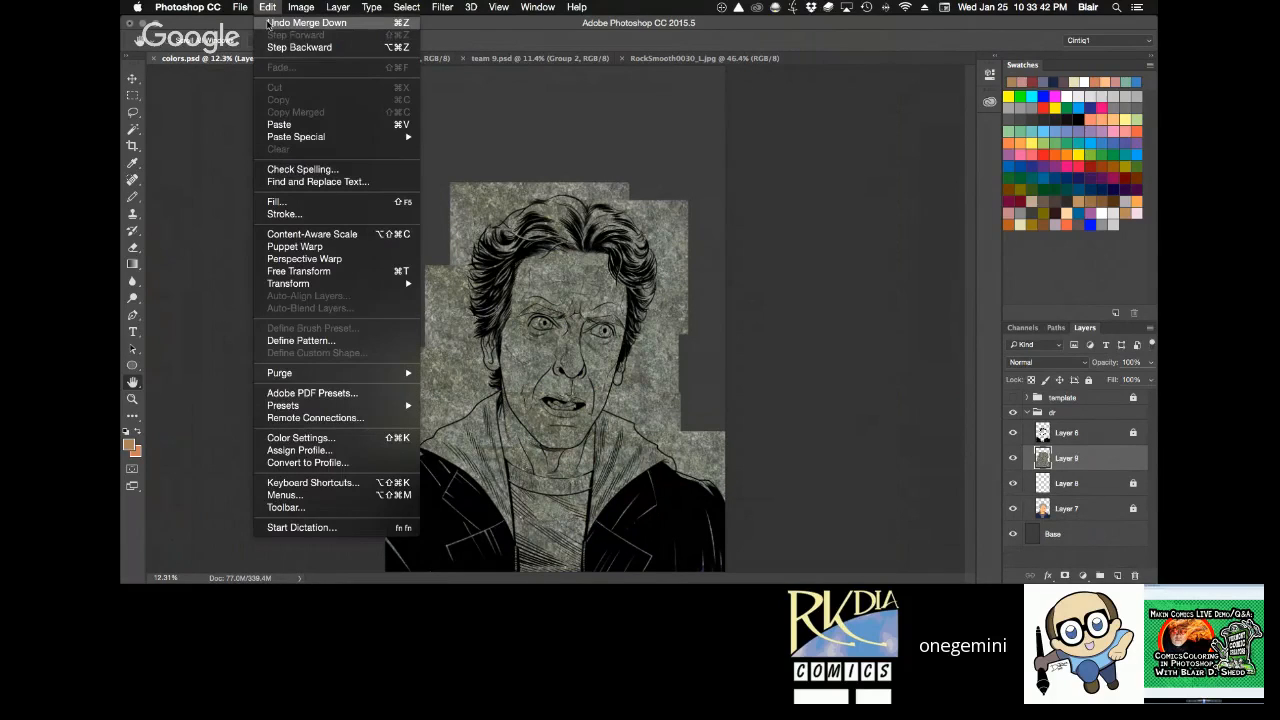
mouse_move(300, 10)
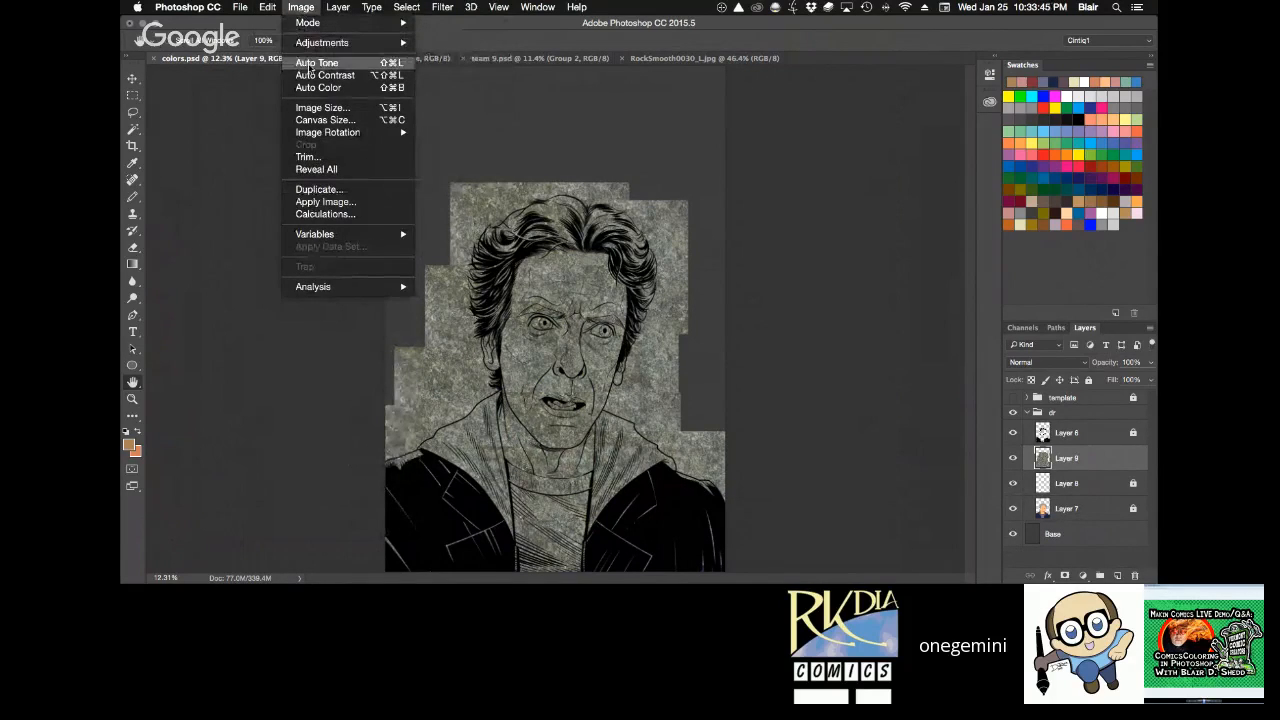
mouse_move(402, 236)
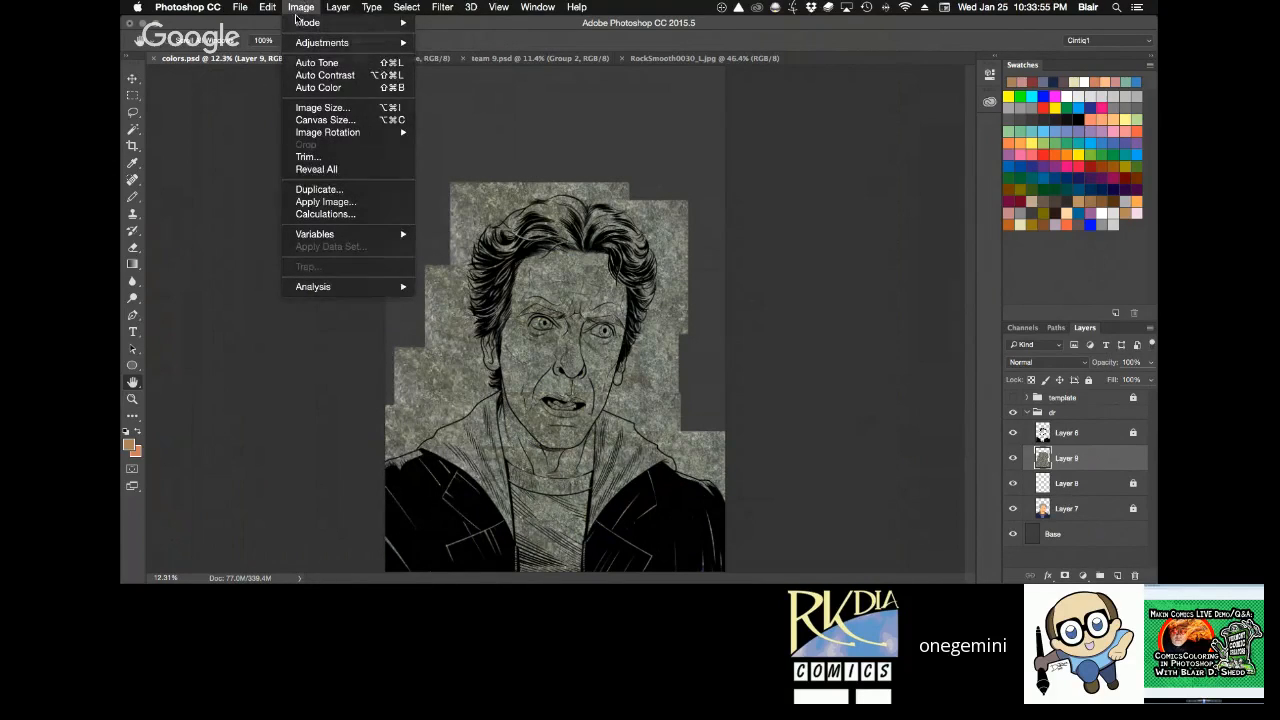
key(Escape)
Hide the line art layer and examine the merged rock texture up close for visible seams between the tiles.
key(z)
drag(538, 354, 627, 473)
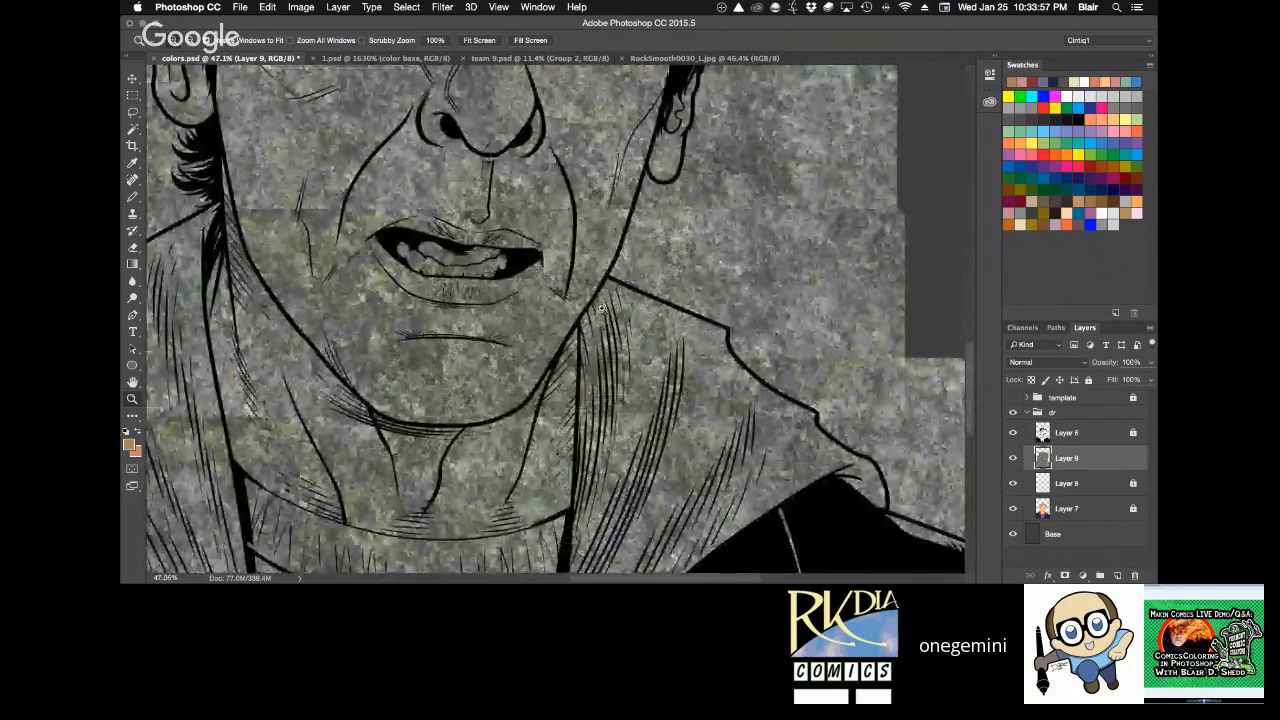
alt+click(717, 257)
alt+click(717, 257)
alt+click(717, 257)
drag(832, 157, 746, 263)
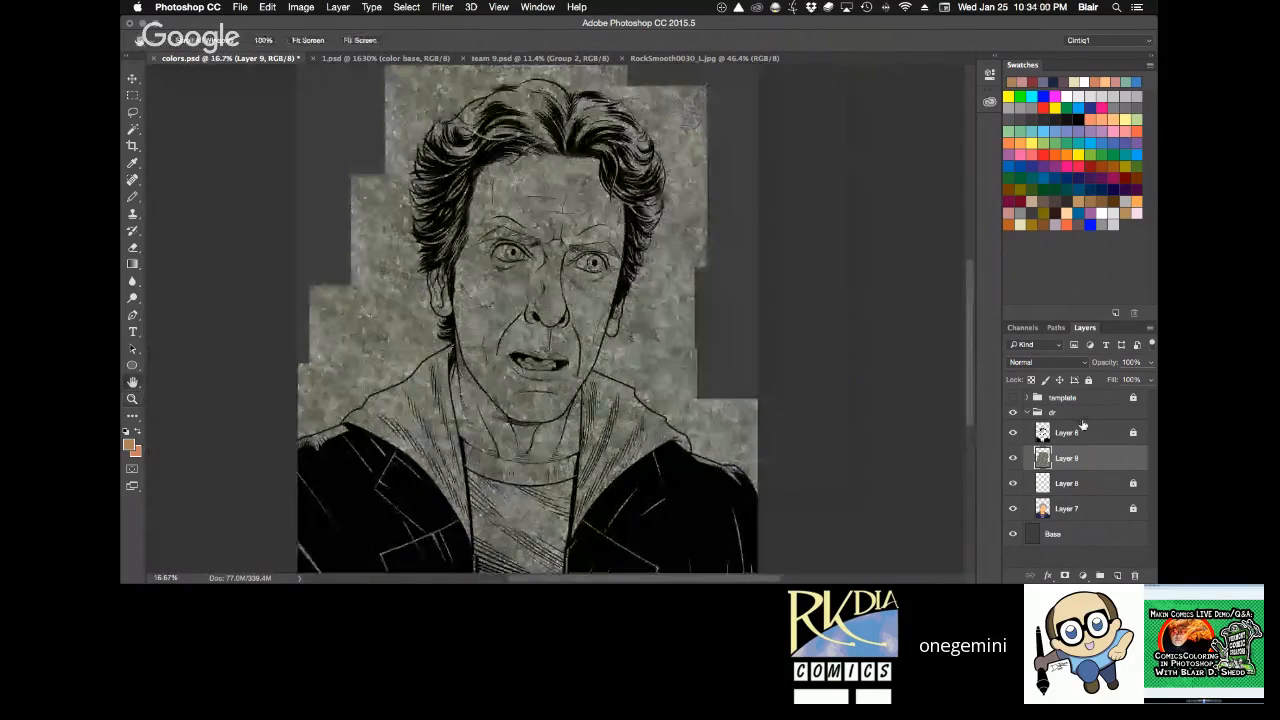
click(1013, 433)
drag(481, 266, 664, 490)
scroll(662, 288, up, 3)
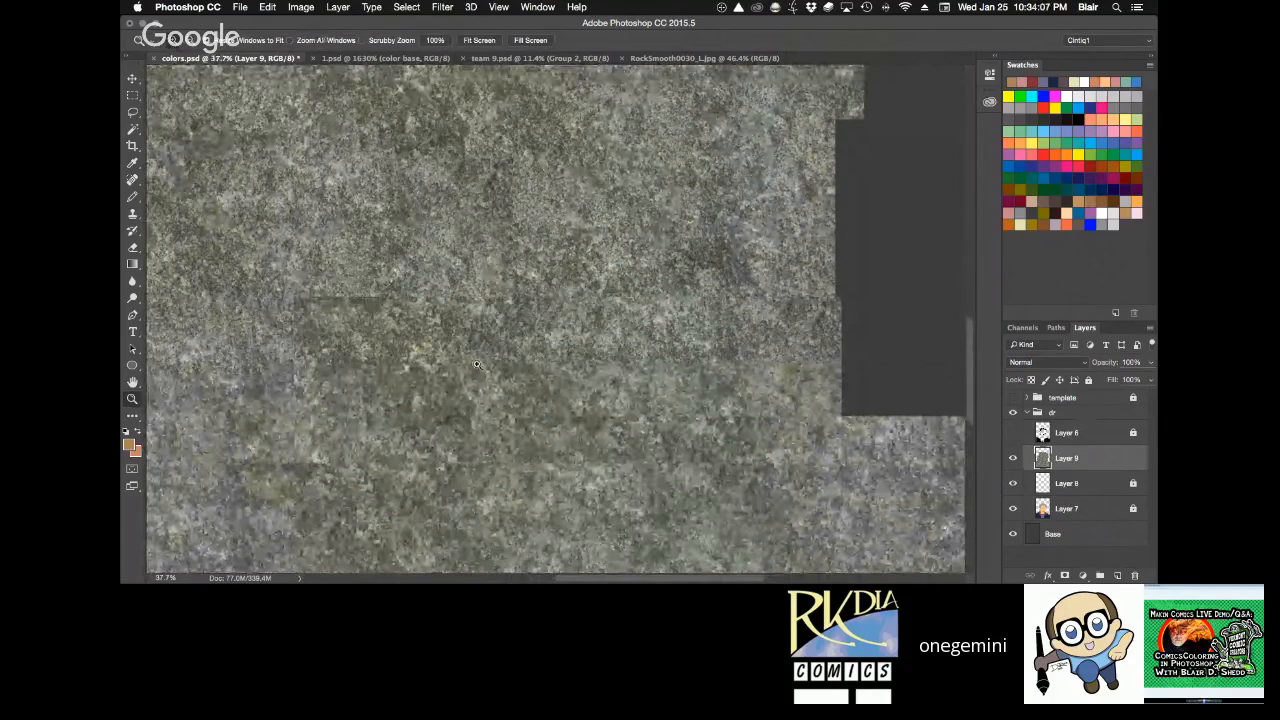
drag(229, 248, 408, 359)
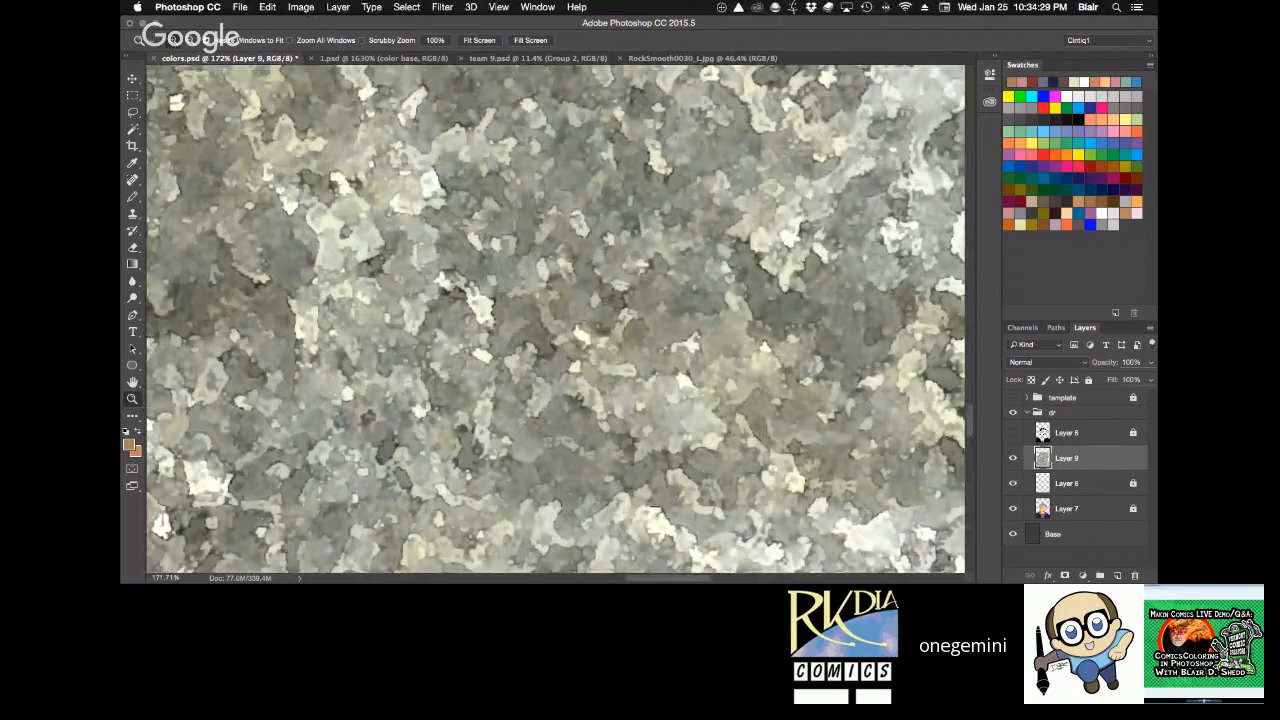
key(super+0)
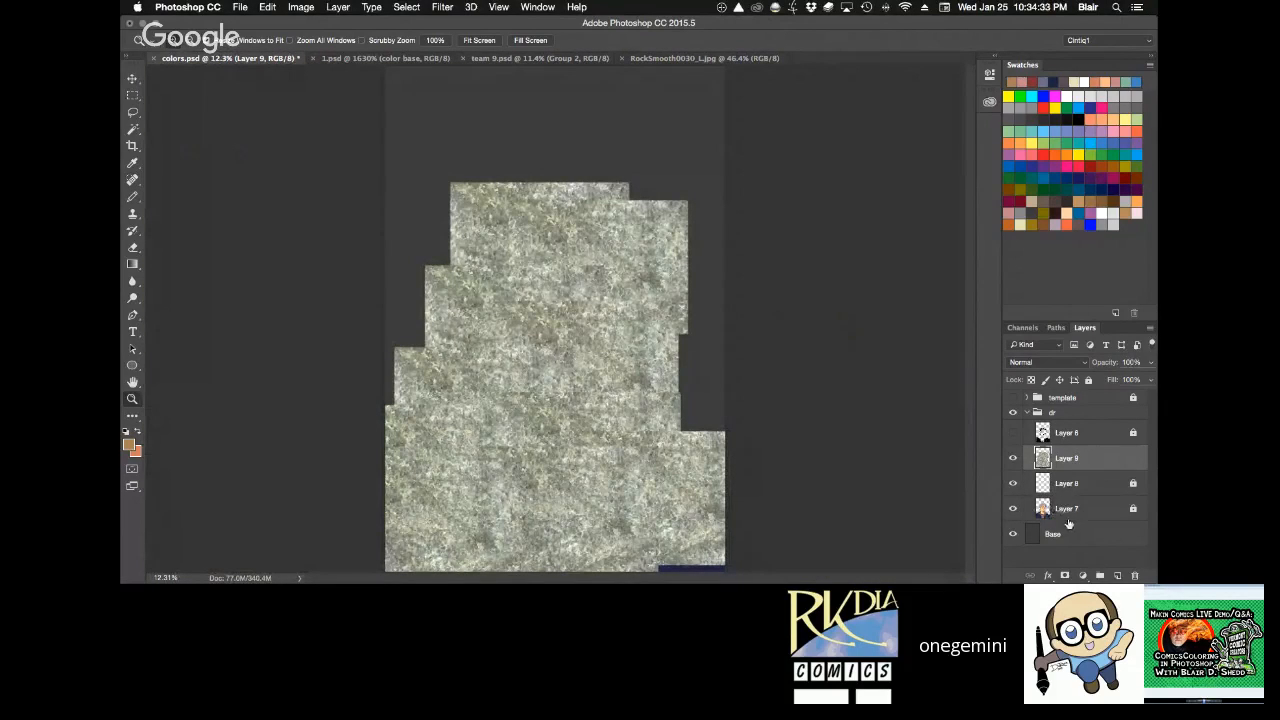
Offset the rock texture slightly to cover the gap at the figure's lower right edge, undoing the first attempt, and check the surface.
key(v)
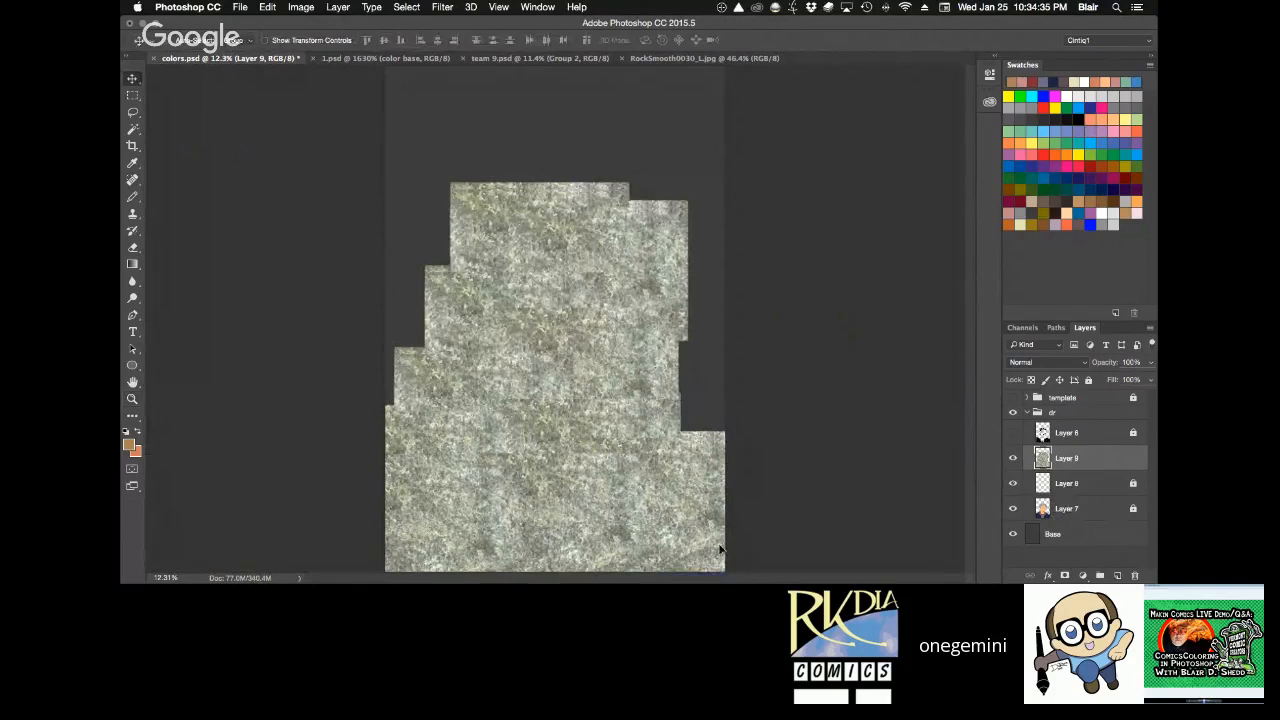
drag(717, 546, 725, 556)
key(super+z)
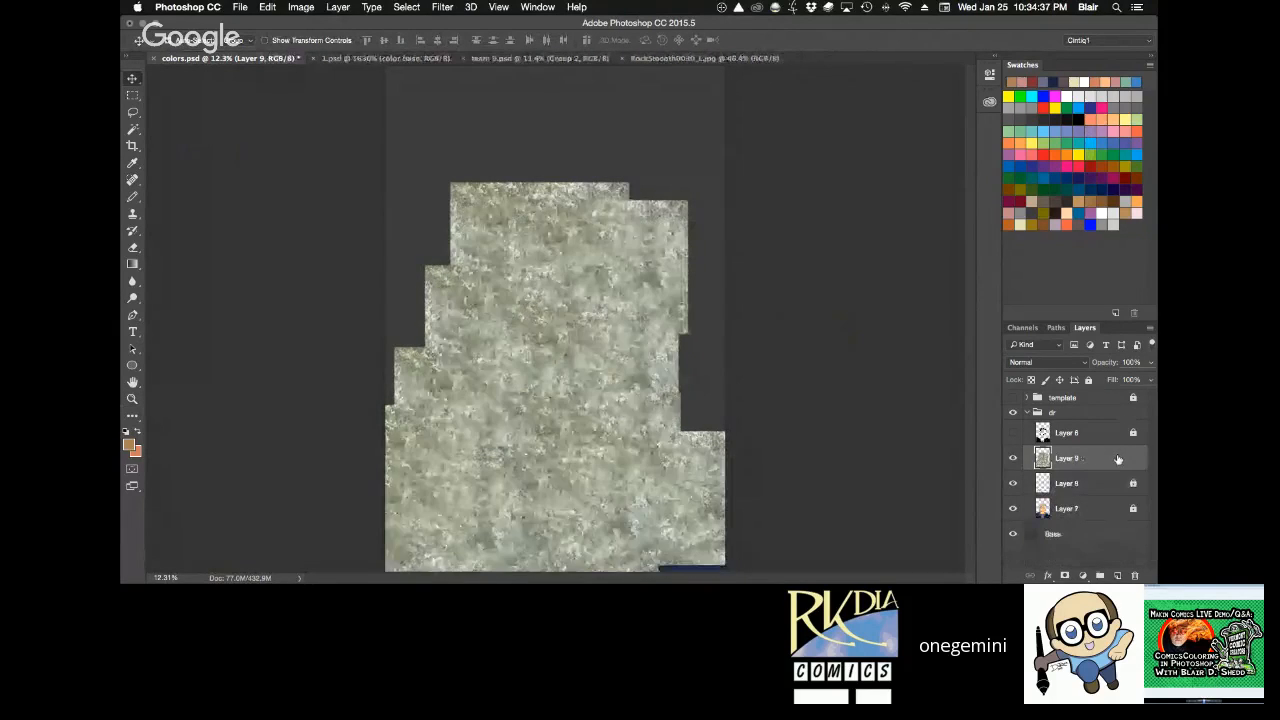
drag(715, 530, 723, 540)
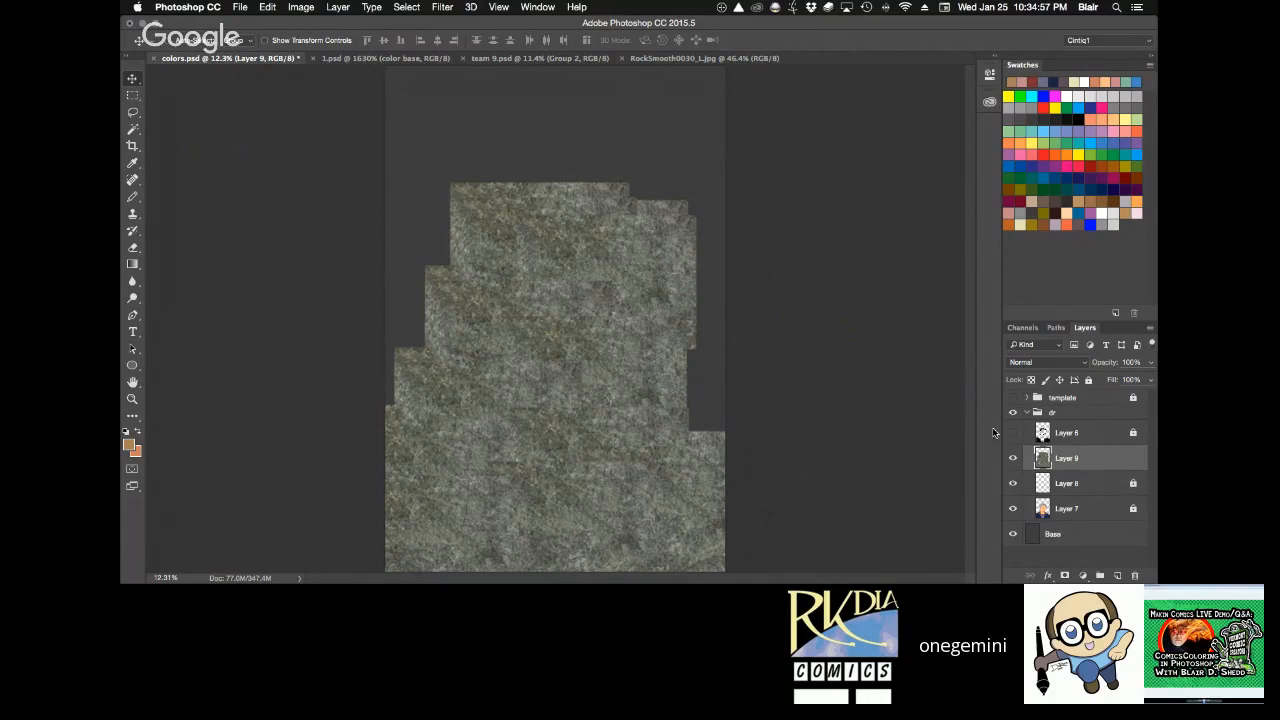
key(z)
drag(575, 396, 680, 339)
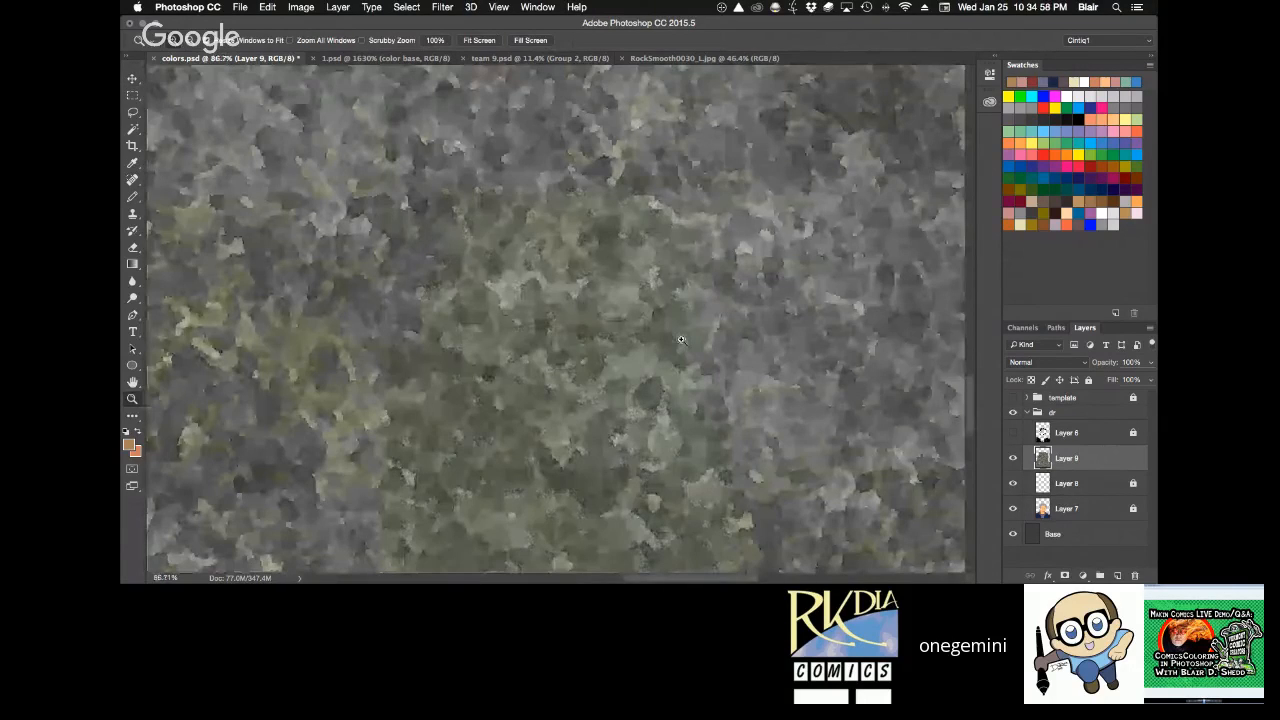
key(super+0)
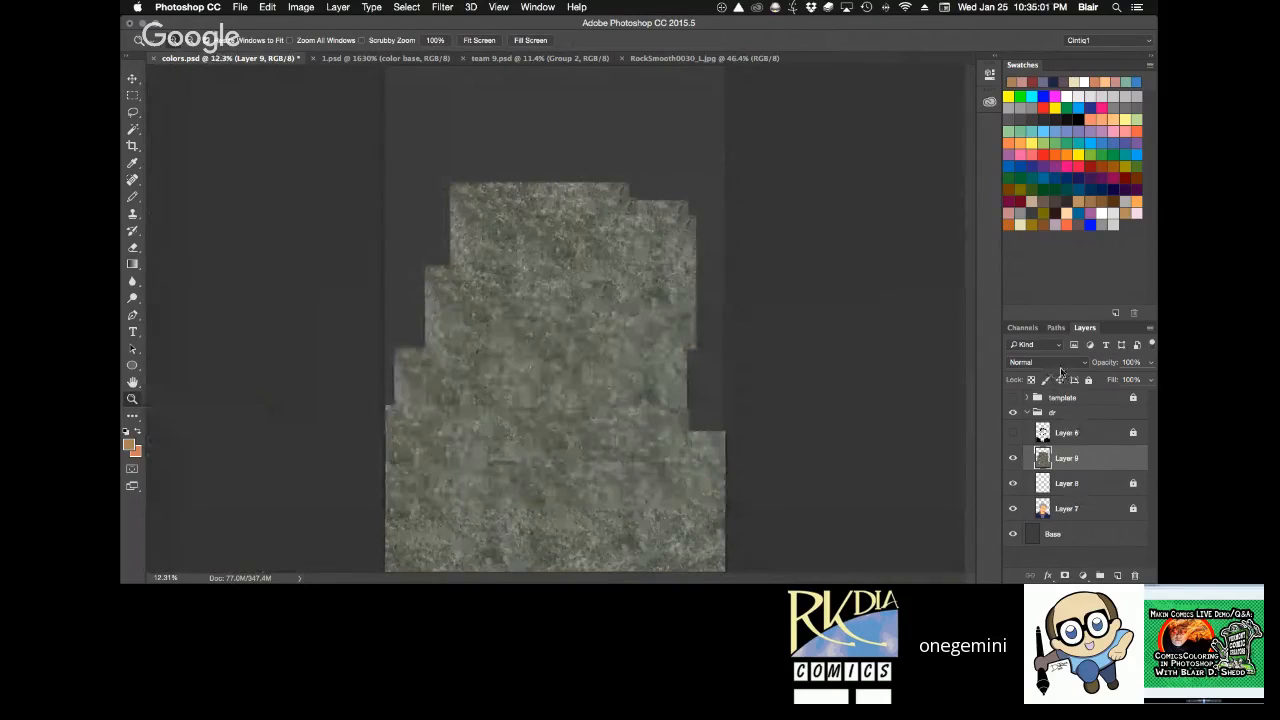
Trim the rock texture to the figure's silhouette using Layer 7's outline as an inverted selection, deselect and save colors.psd.
super+click(1042, 510)
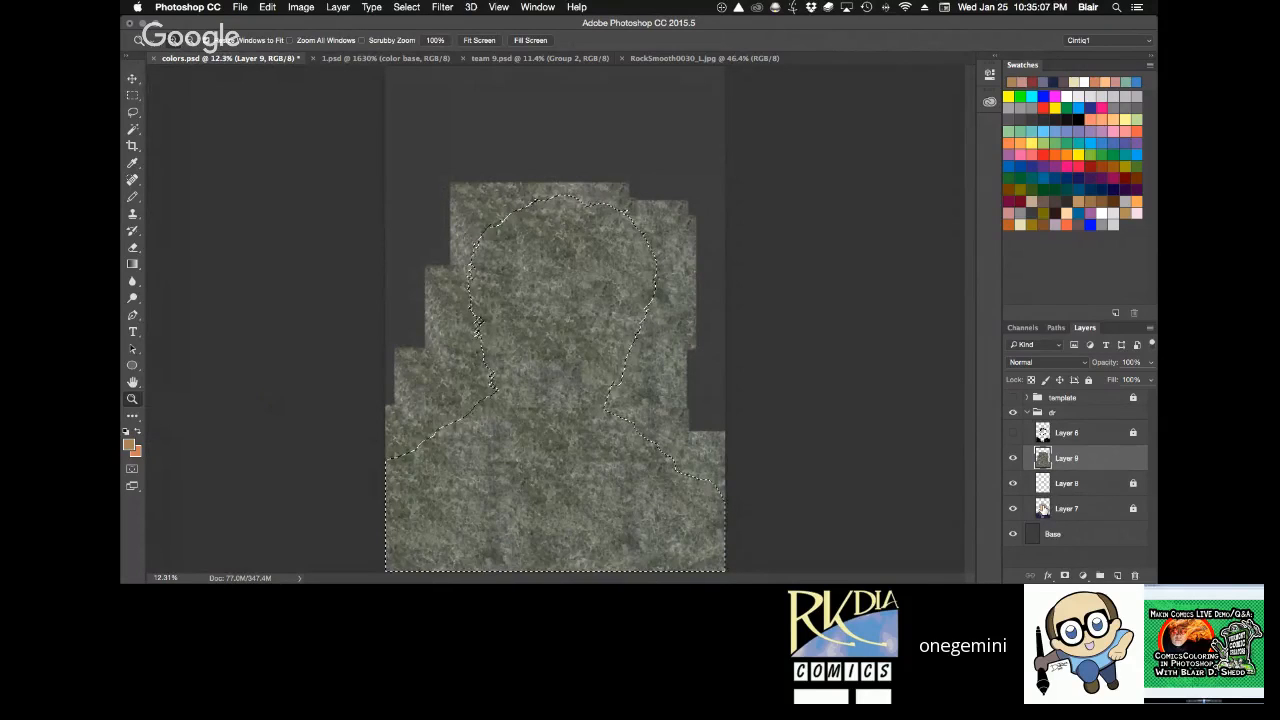
key(super+shift+i)
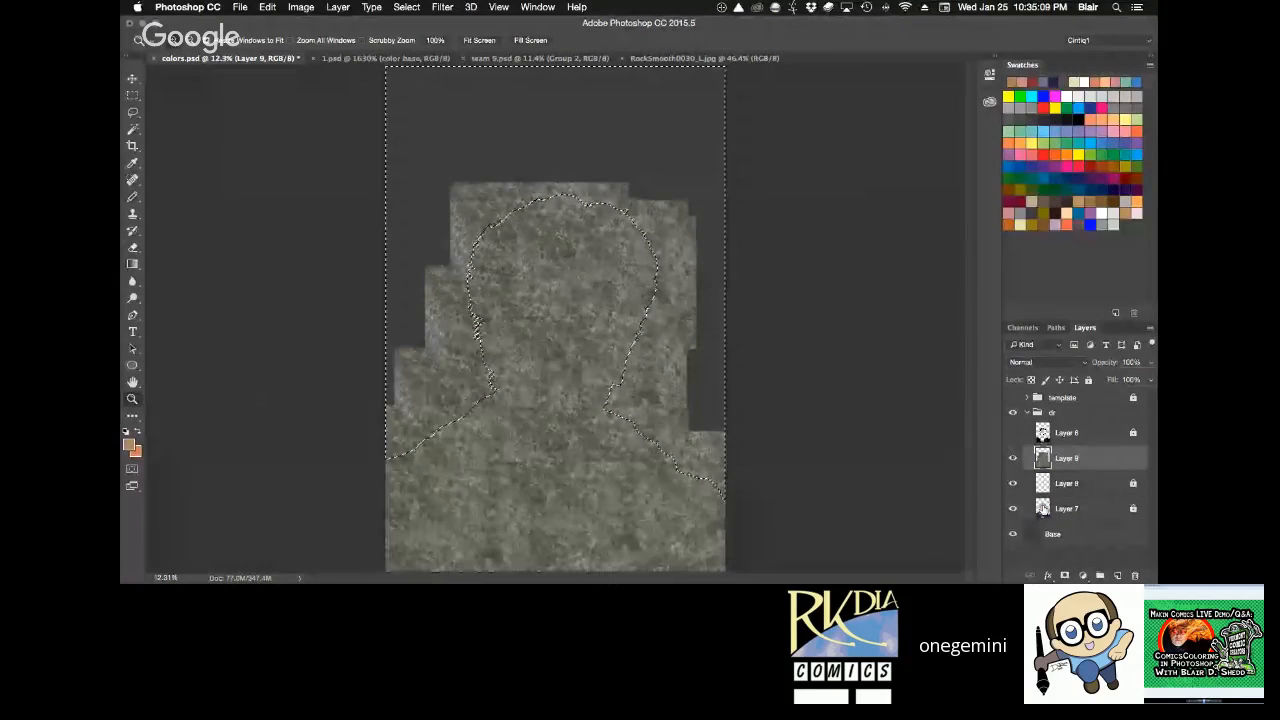
key(Delete)
key(super+d)
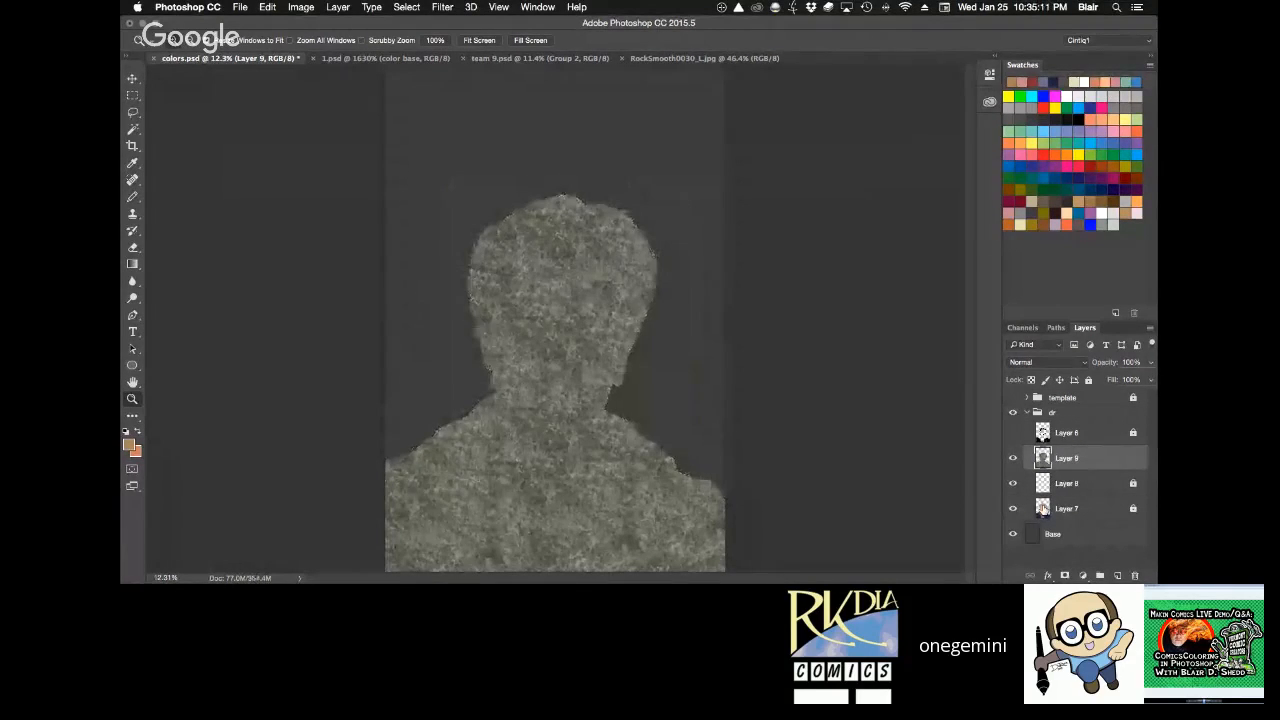
key(super+s)
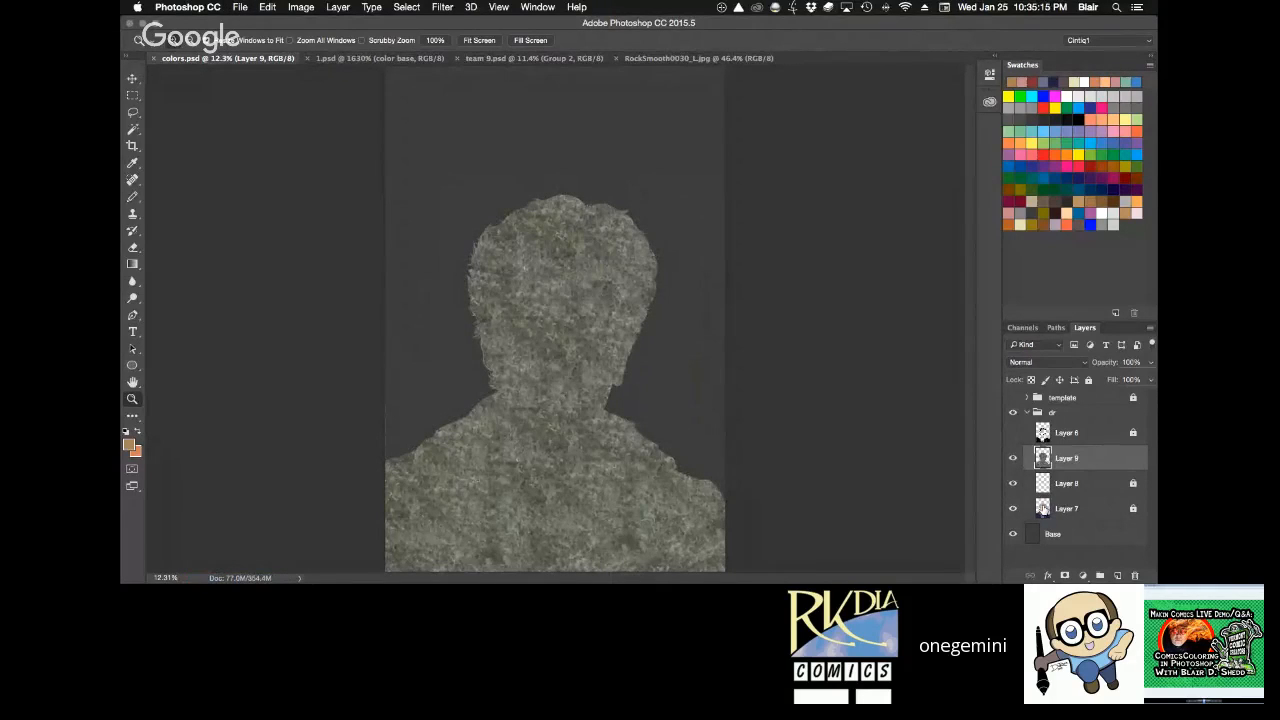
Set the rock texture layer's blend mode to Hard Light and its opacity to 15%.
click(1056, 363)
click(1044, 521)
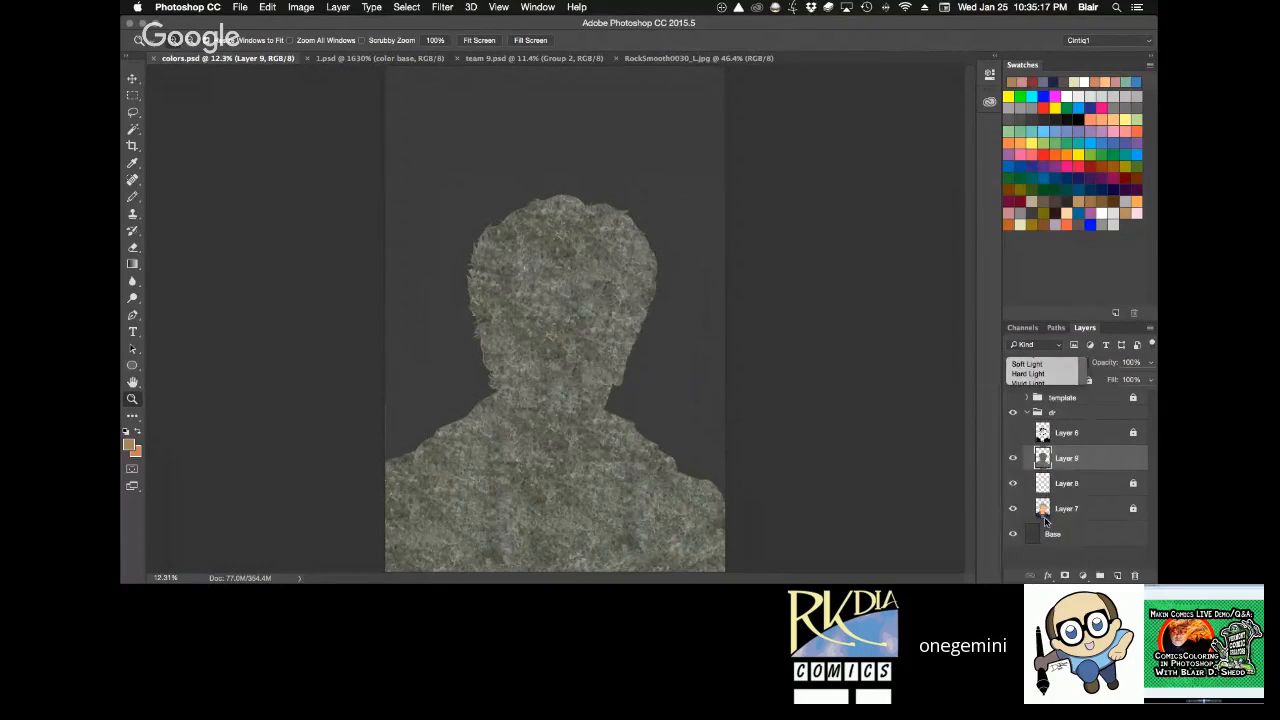
click(638, 398)
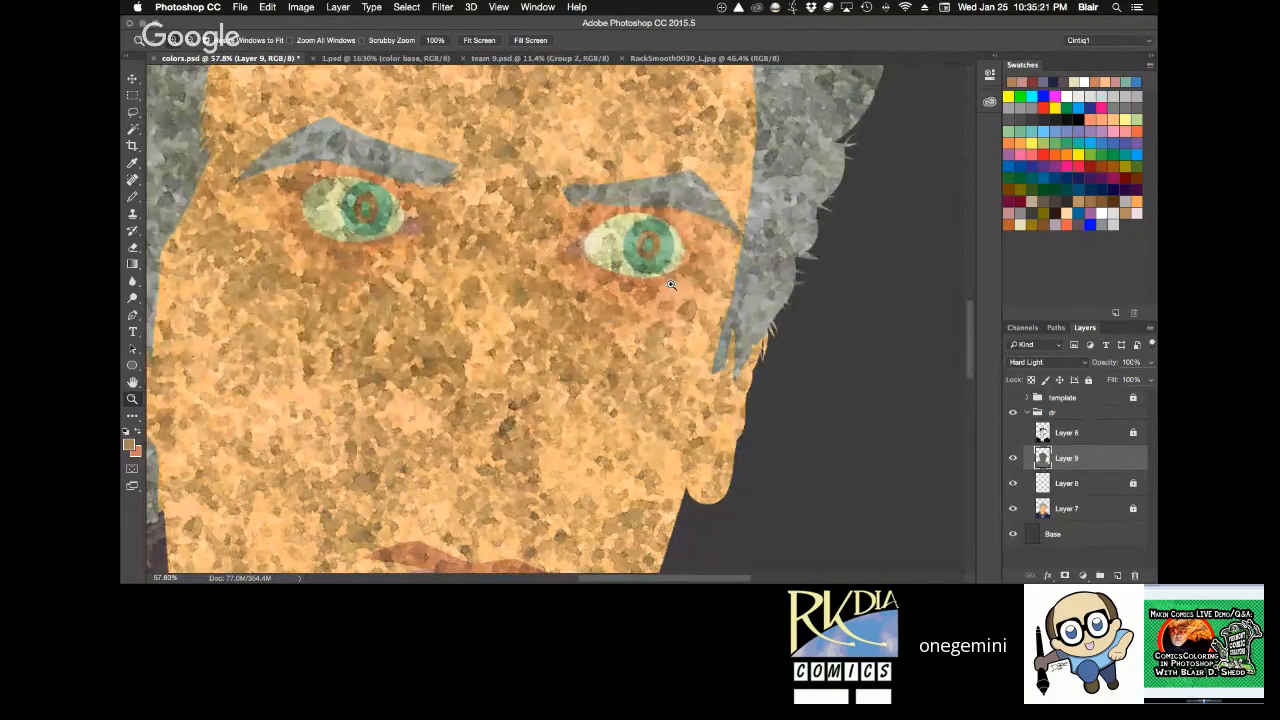
key(v)
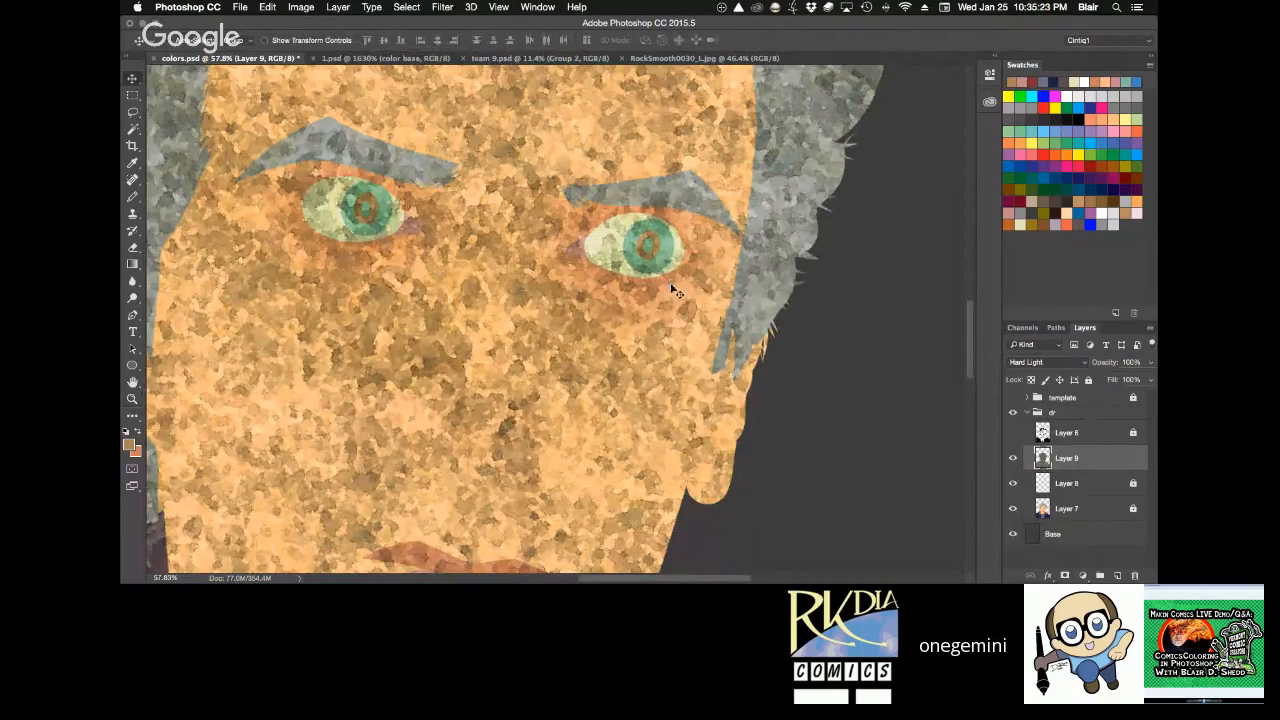
key(1)
key(6)
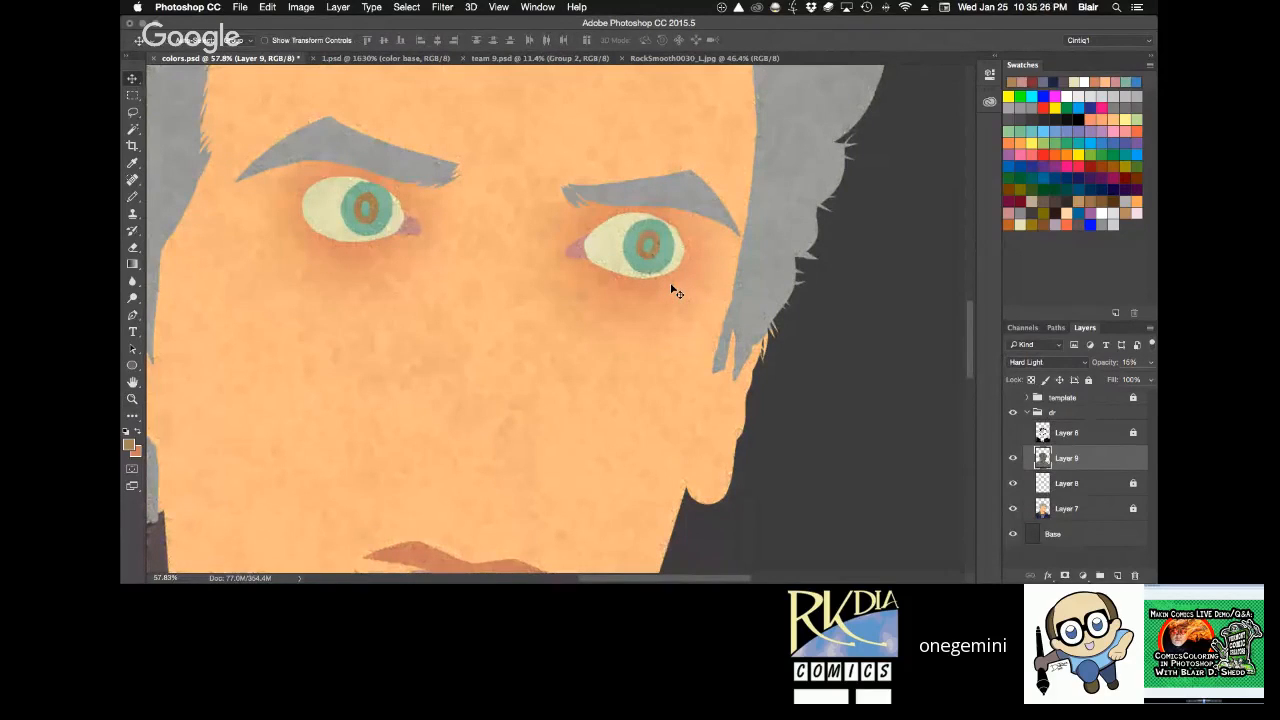
Show the line art layer and reduce the rock texture layer's opacity to 13%.
click(1012, 432)
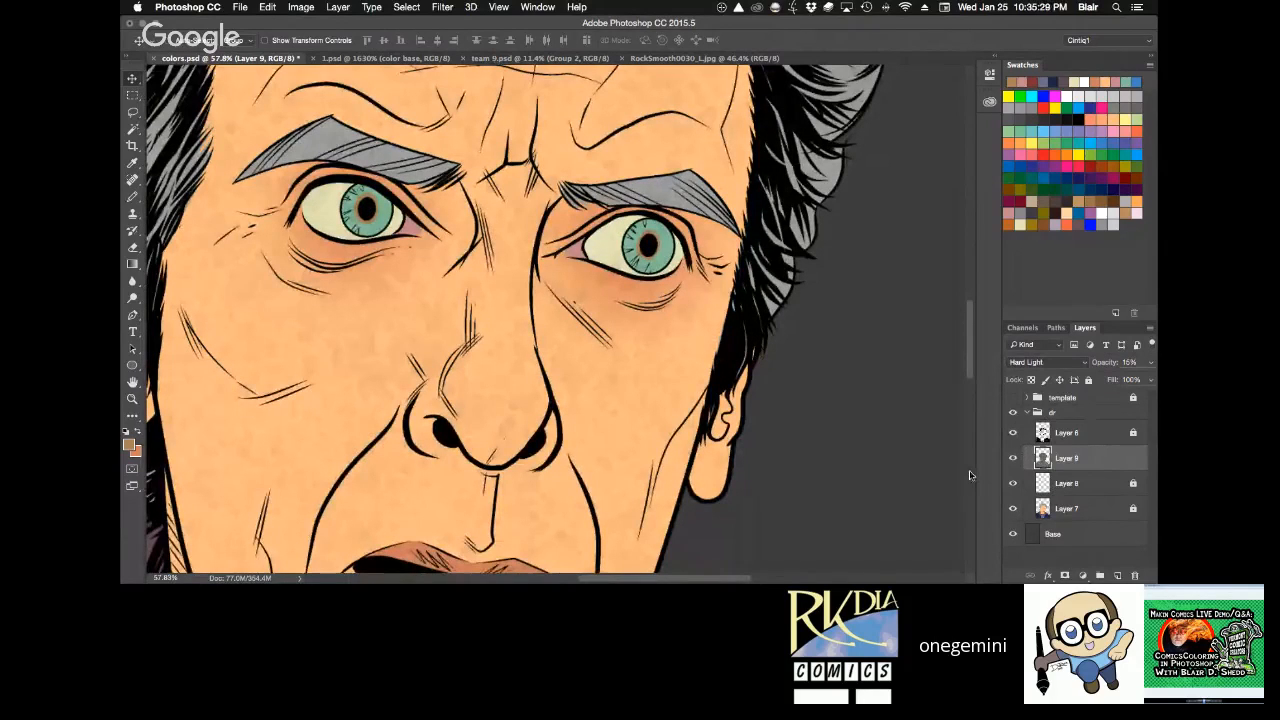
key(1)
key(space)
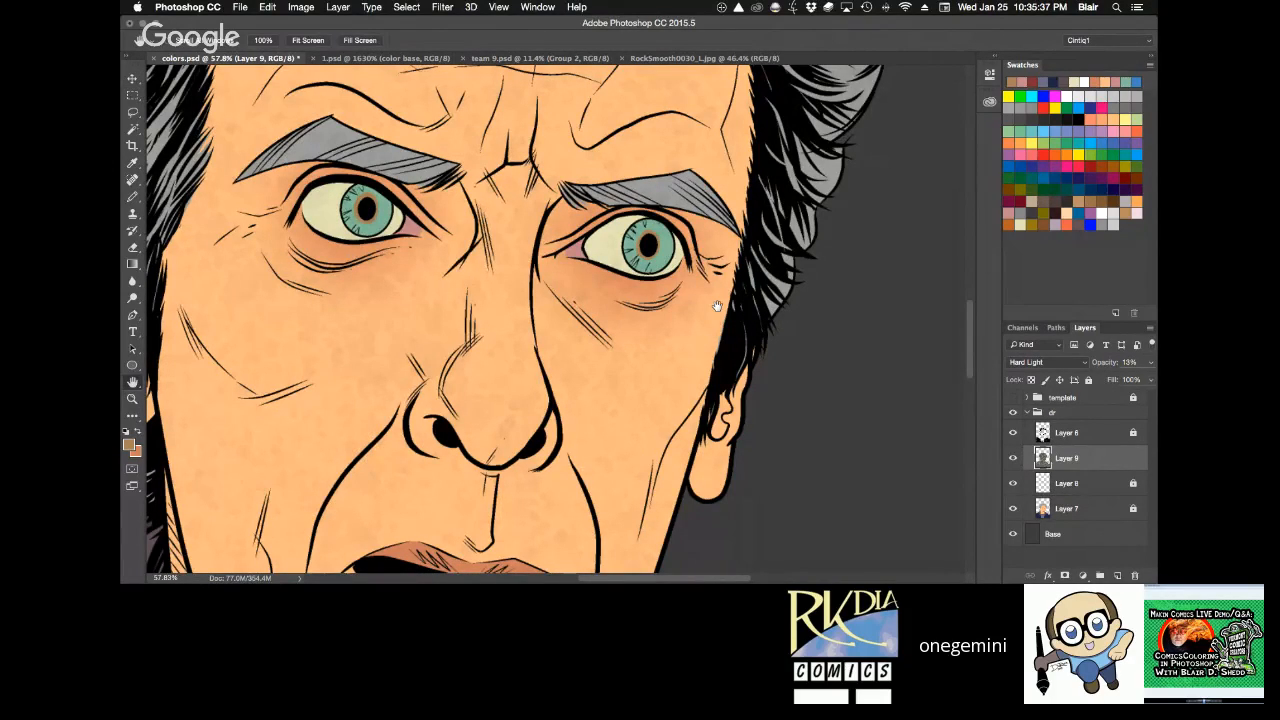
drag(716, 305, 858, 487)
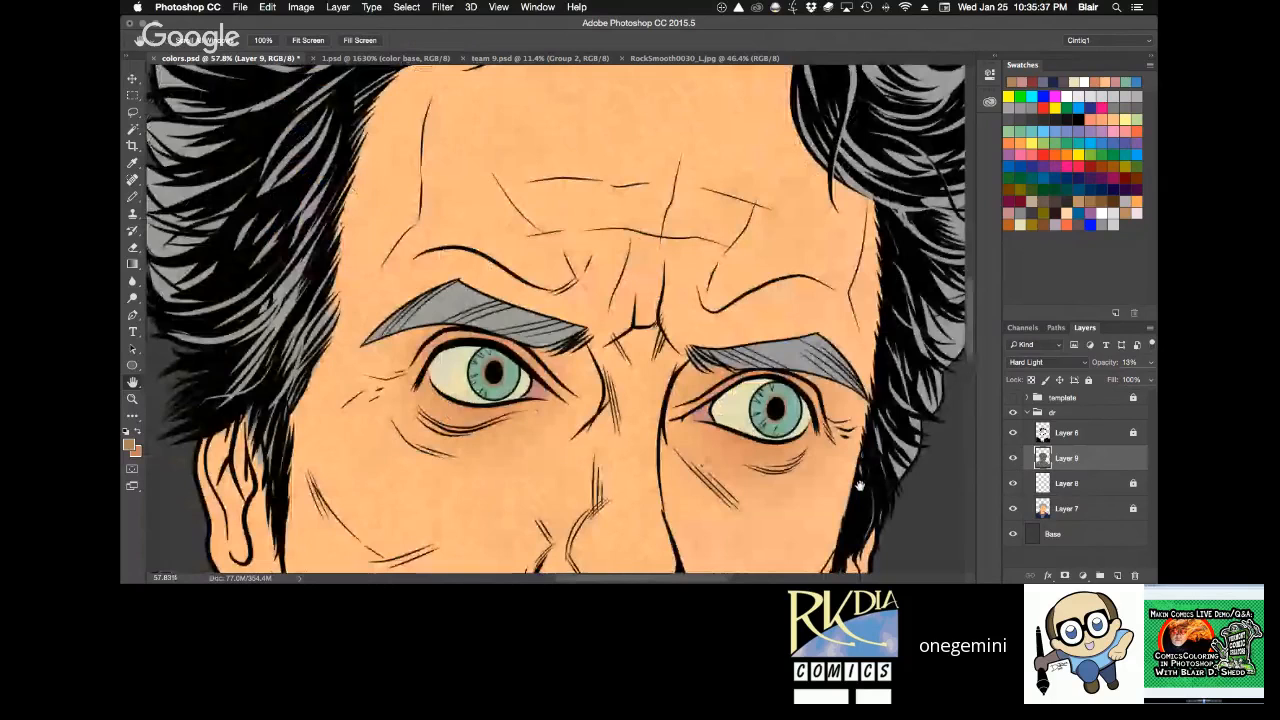
Check the rock texture across the hair, face, neck and collar, and save colors.psd.
scroll(834, 497, up, 5)
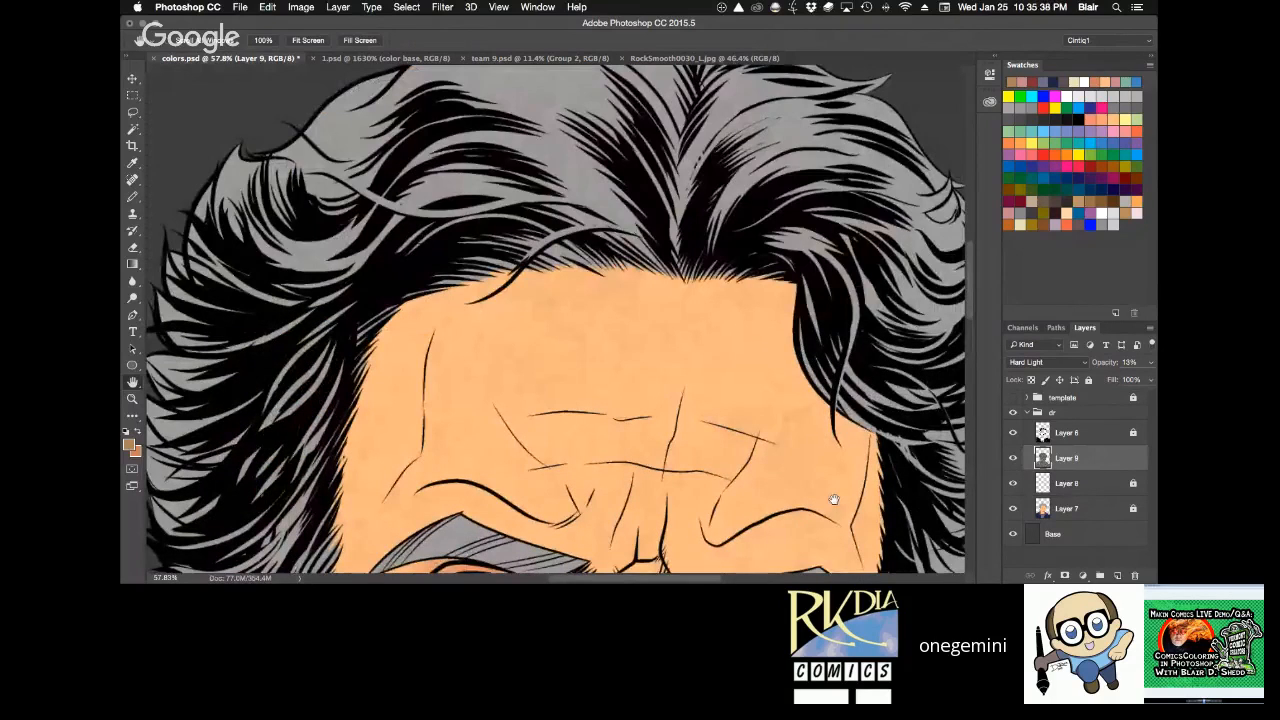
scroll(756, 497, down, 12)
scroll(755, 495, down, 5)
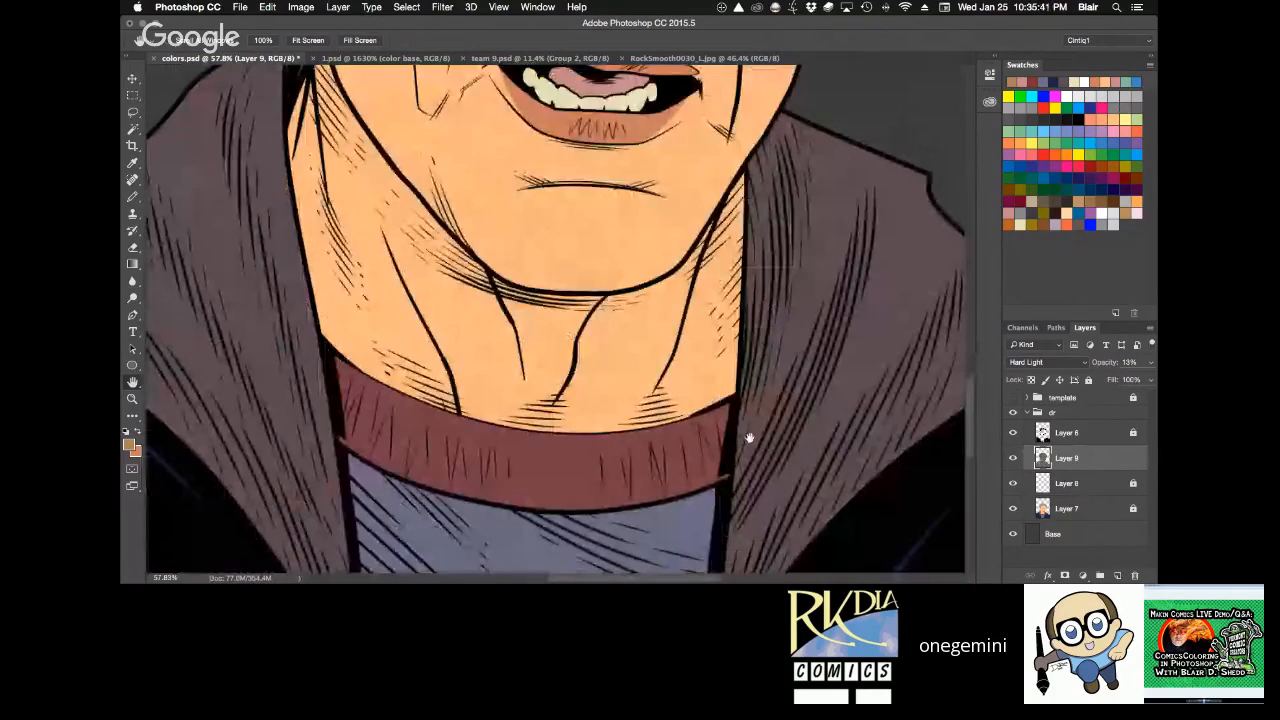
scroll(749, 437, left, 3)
scroll(743, 453, up, 4)
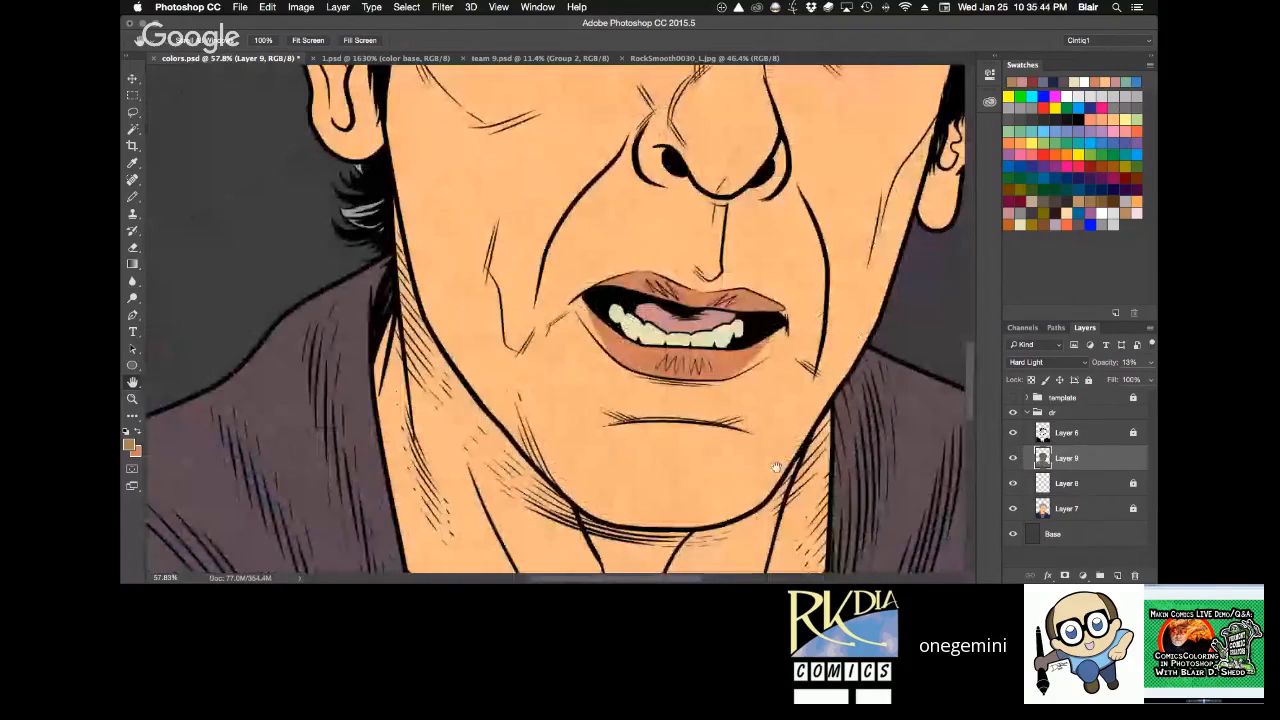
key(super+0)
key(super+s)
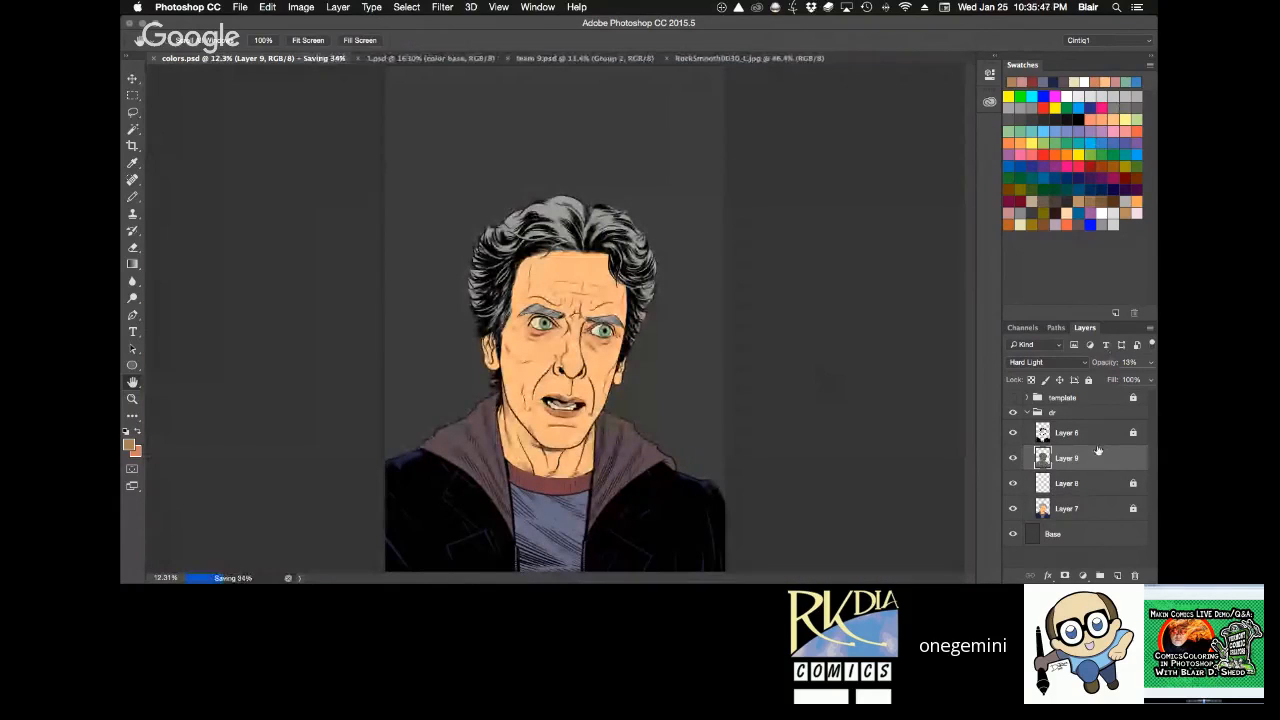
Examine the rock texture at close range on the nose, cheeks and around the eyes.
key(z)
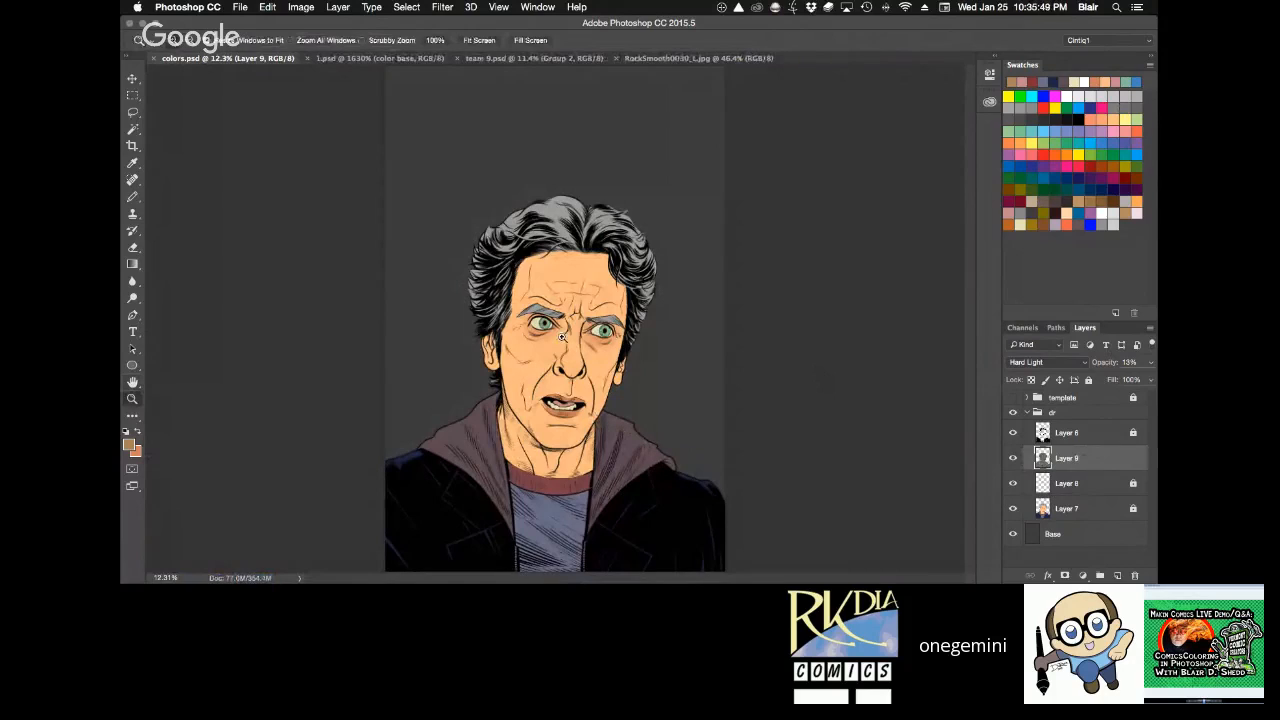
click(609, 369)
key(h)
mouse_move(609, 369)
mouse_down()
mouse_move(611, 471)
mouse_move(590, 358)
mouse_up()
drag(644, 305, 534, 236)
key(z)
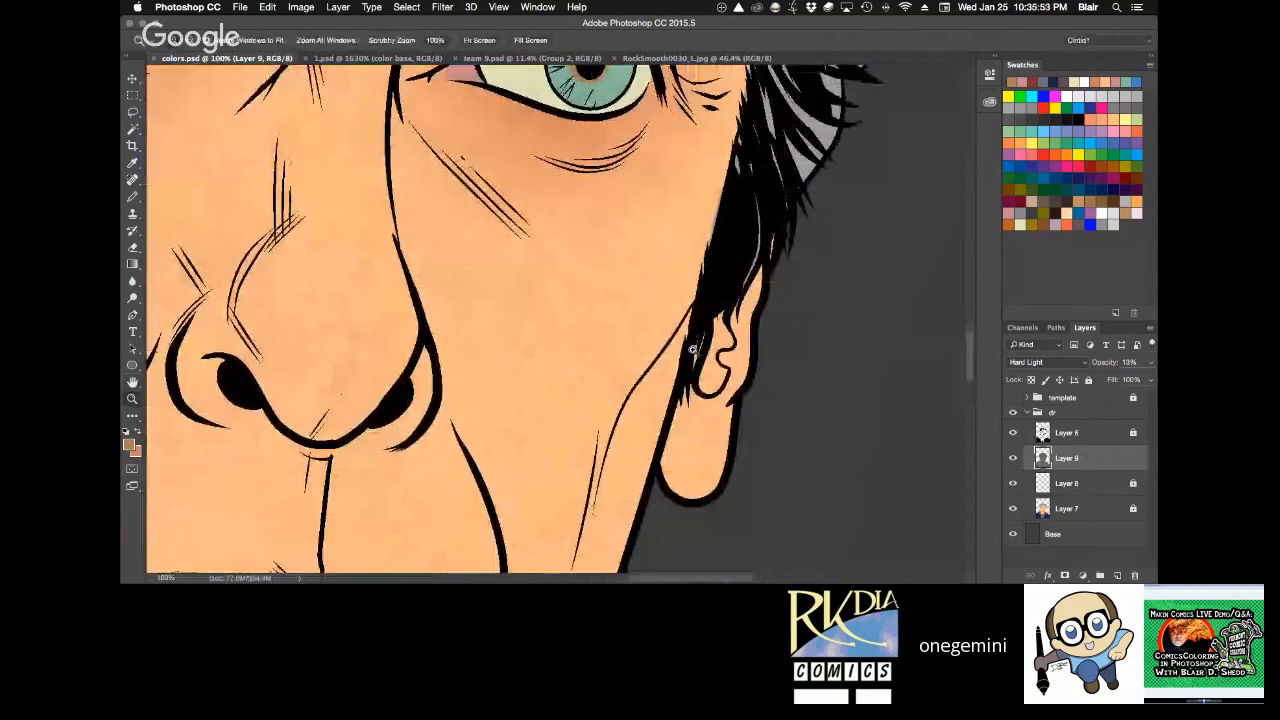
alt+click(692, 349)
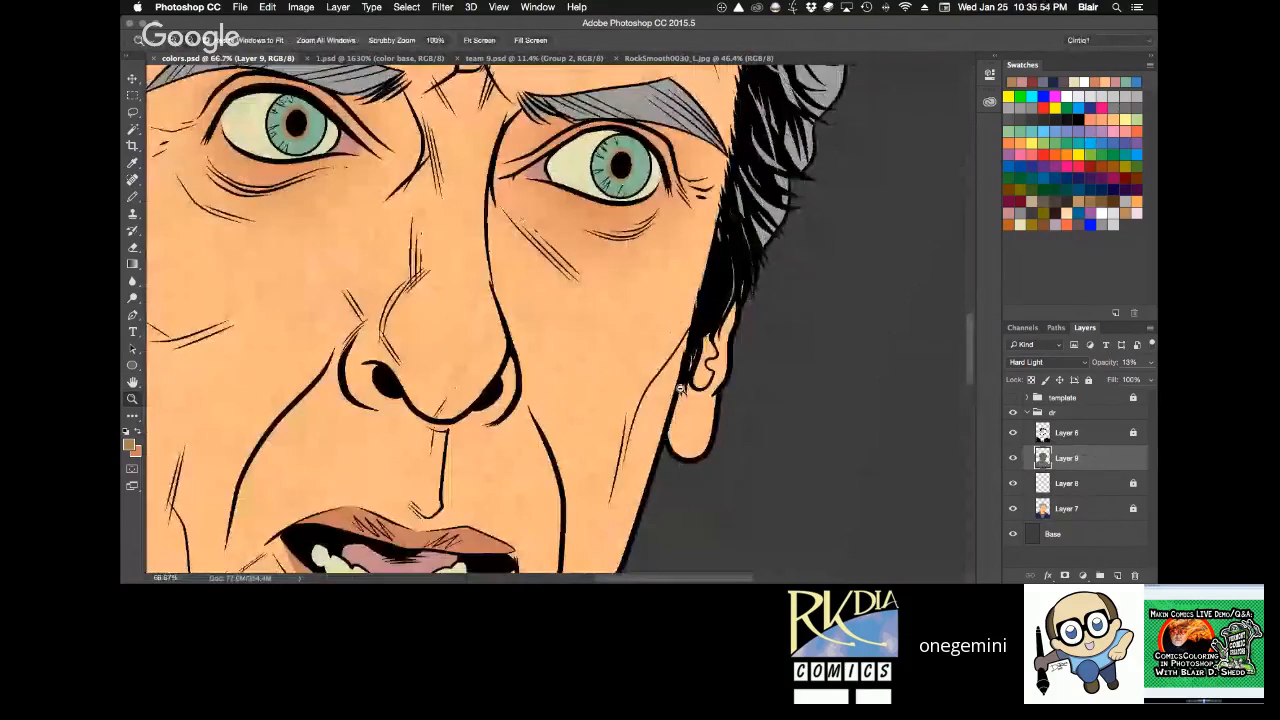
click(680, 388)
drag(669, 370, 749, 438)
alt+click(749, 430)
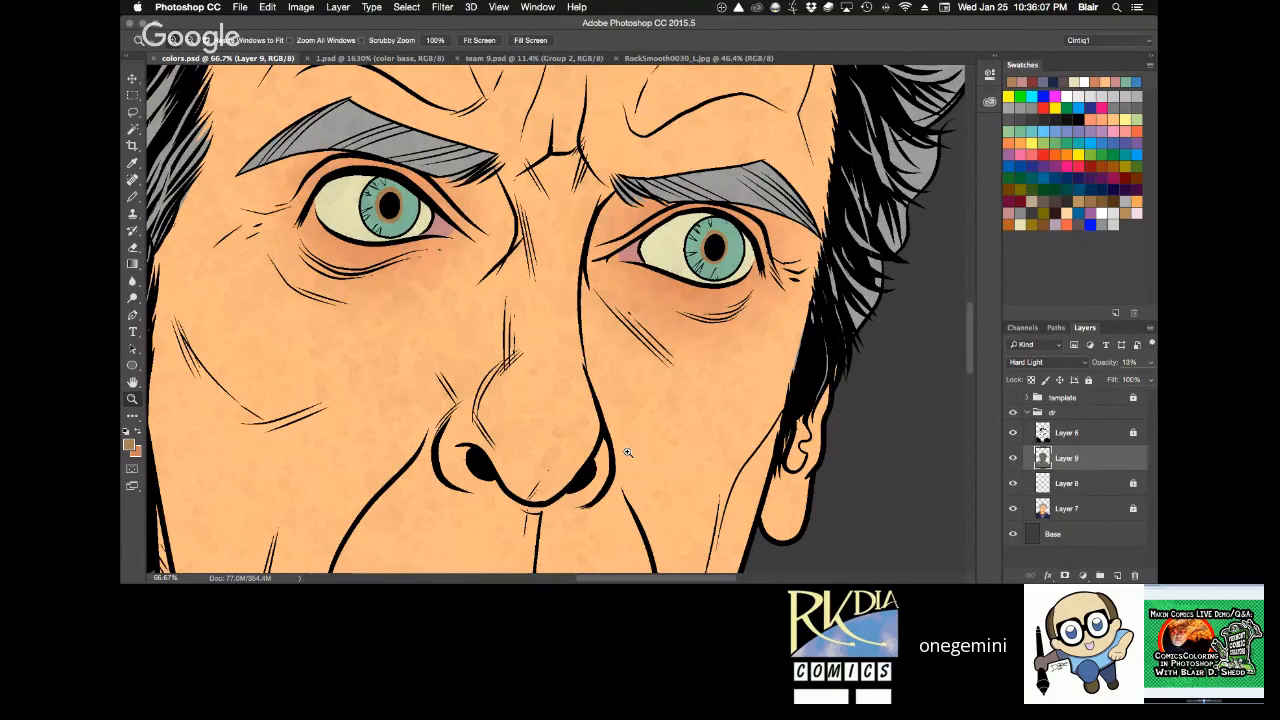
Examine the rock texture on the lower face, neck and hood up close, ending with the whole figure in view.
key(h)
drag(627, 453, 740, 314)
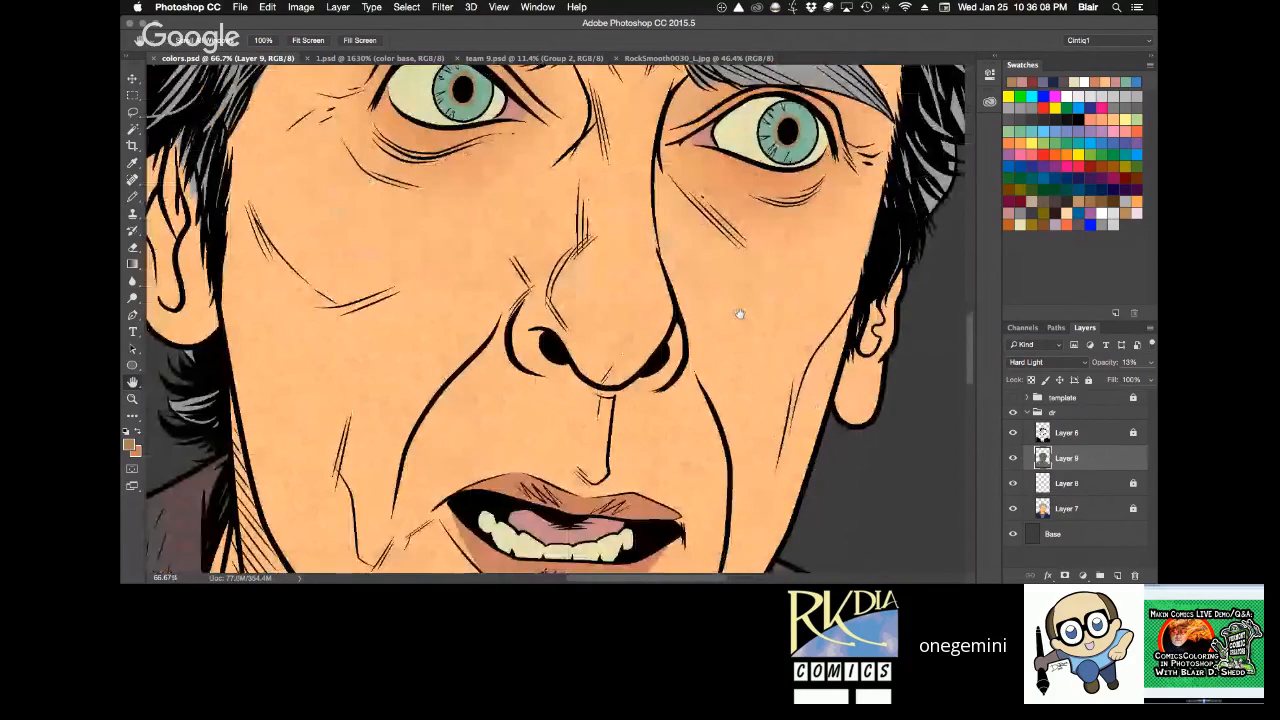
scroll(738, 280, down, 5)
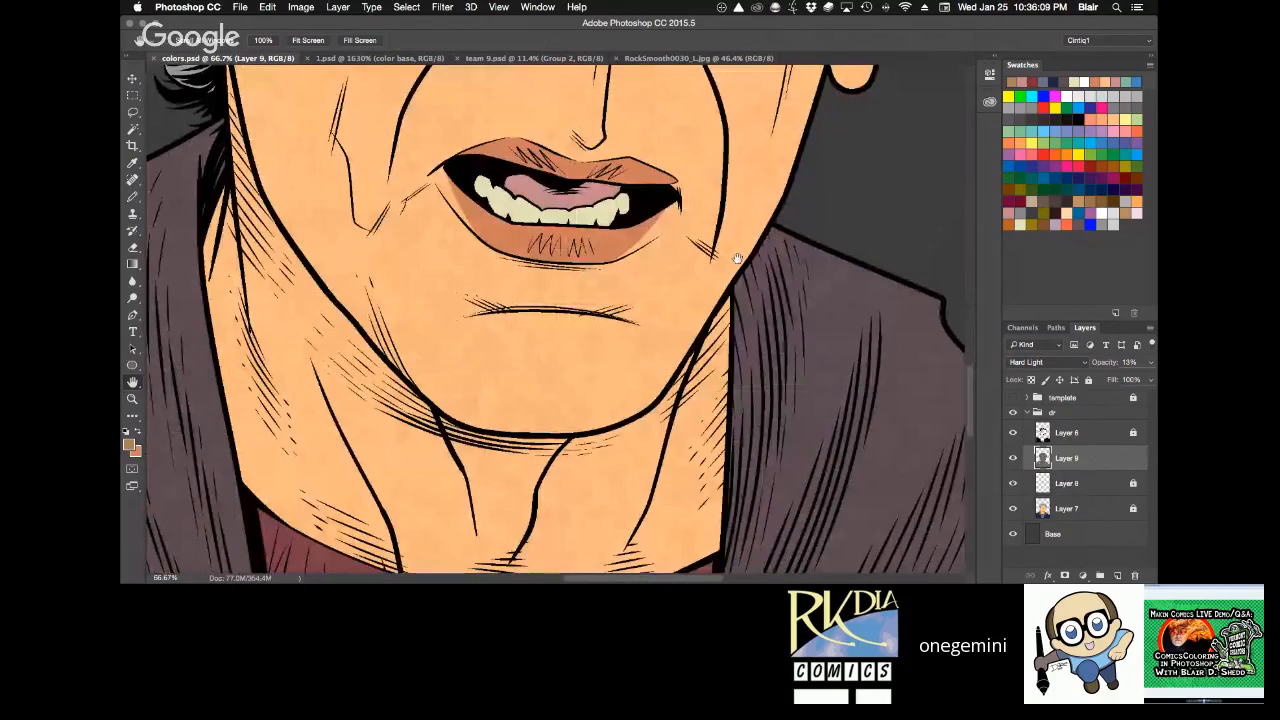
scroll(715, 334, up, 5)
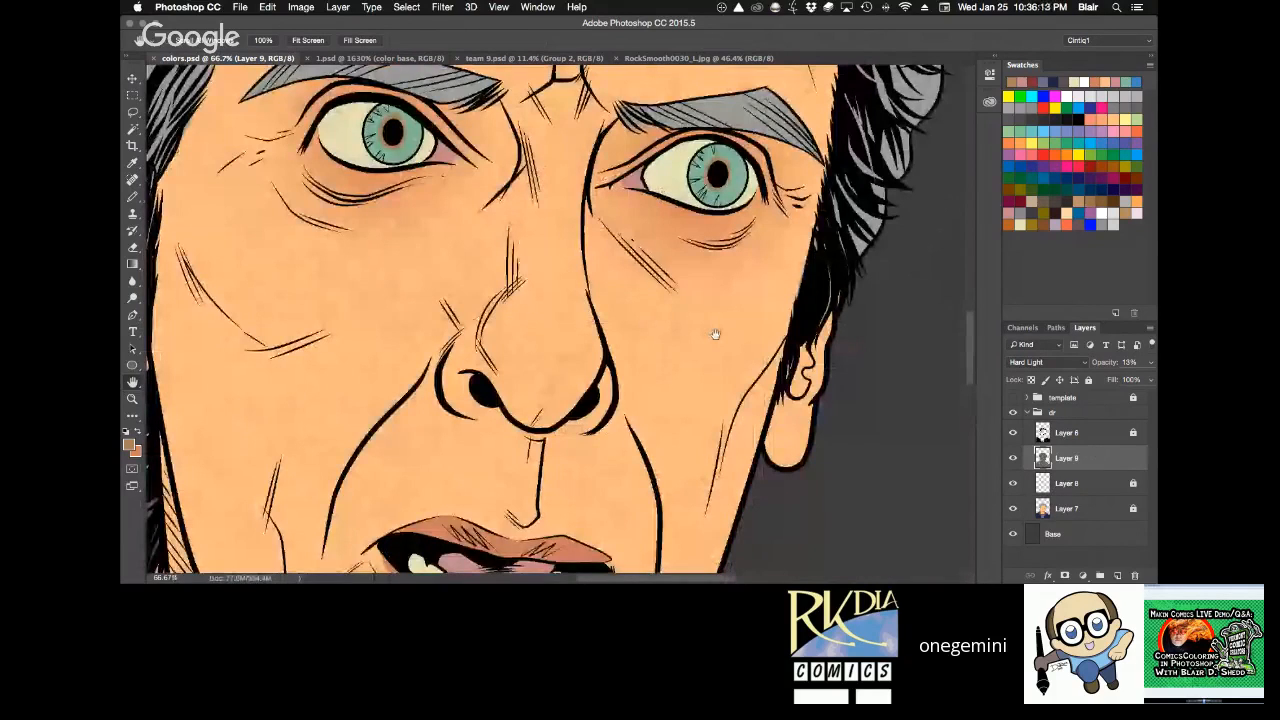
scroll(715, 334, down, 3)
drag(739, 292, 577, 262)
drag(543, 149, 637, 380)
click(615, 302)
click(624, 305)
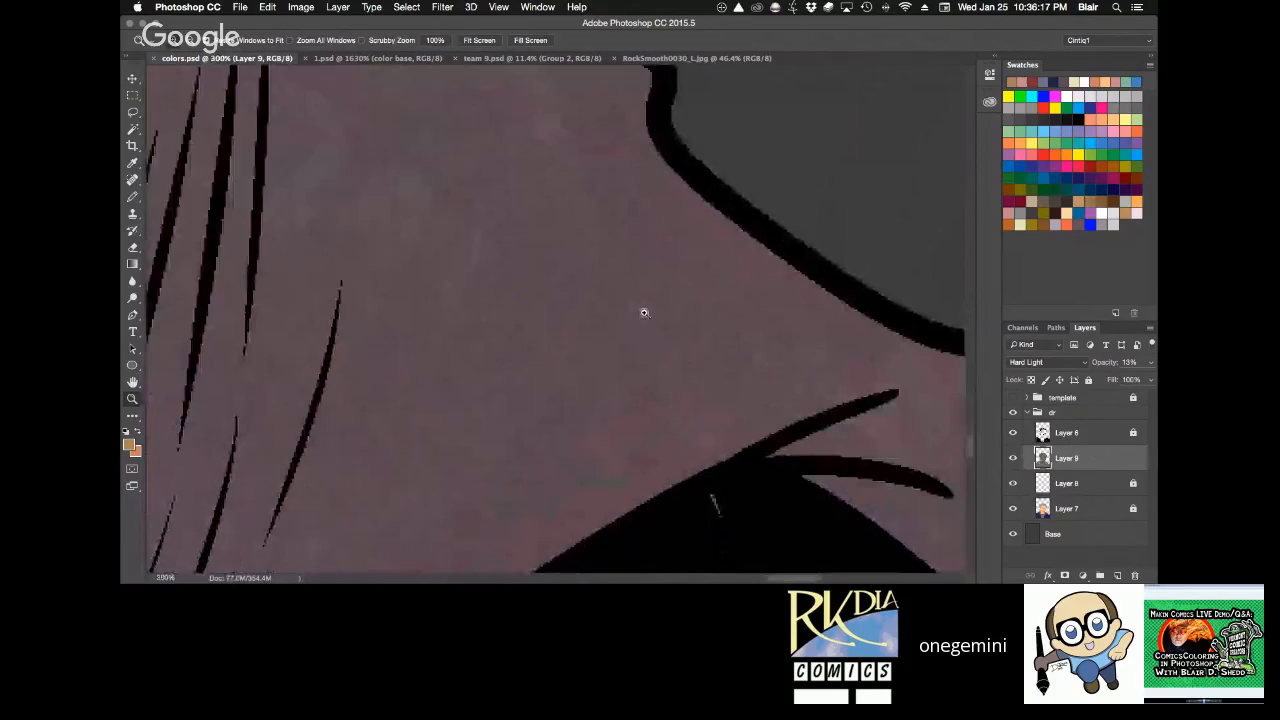
key(super+0)
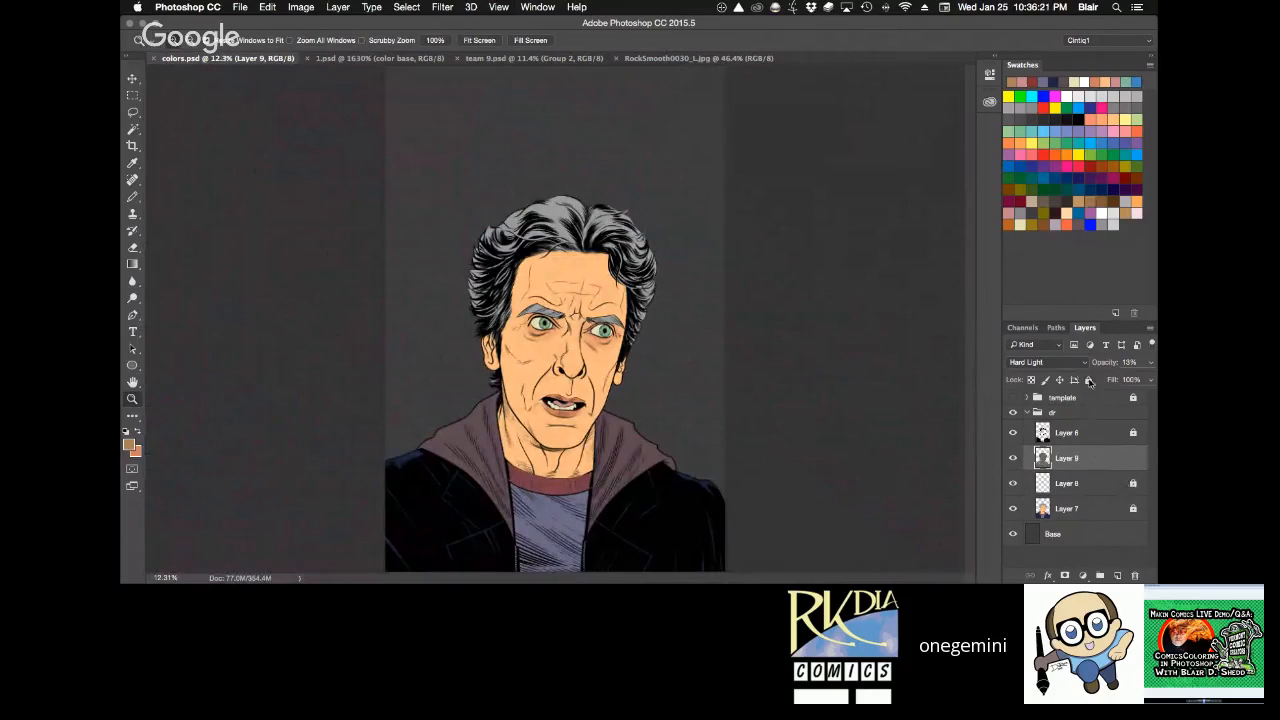
Lock the rock texture layer, group it with Layer 8 under the name "texture", and save colors.psd.
click(1088, 380)
shift+click(1094, 482)
key(super+g)
double_click(1074, 454)
text(texture)
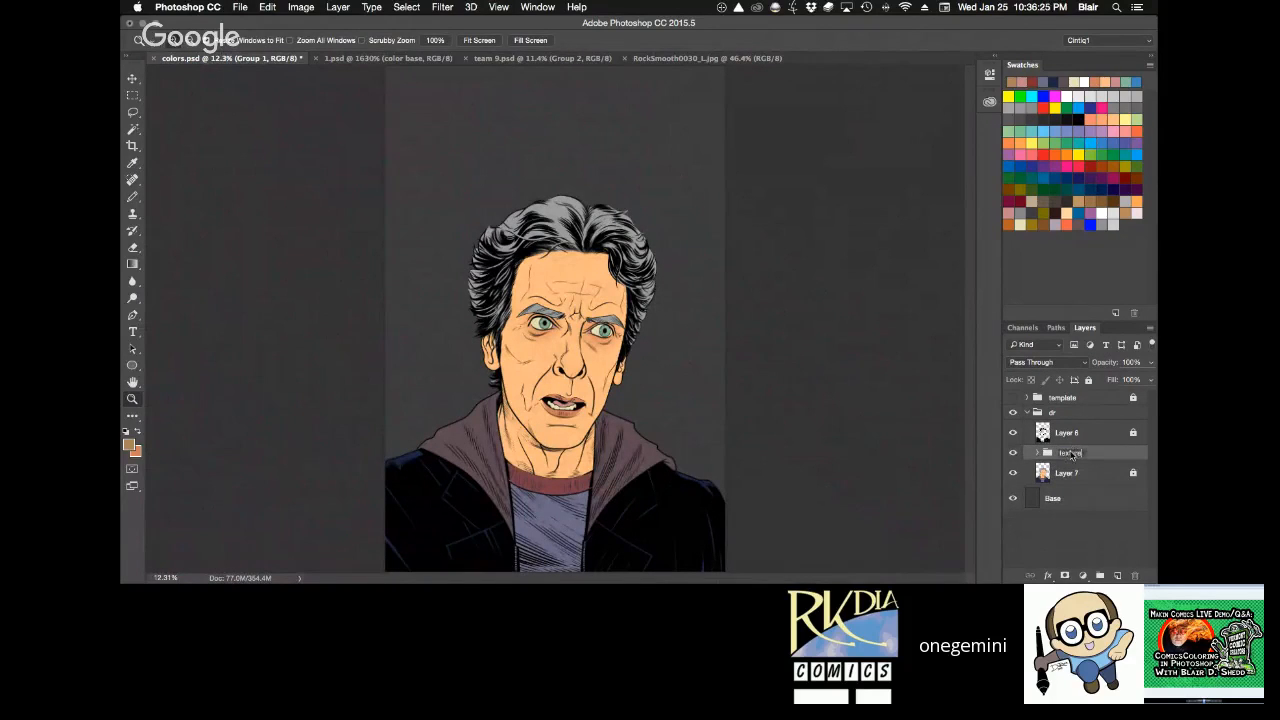
key(Return)
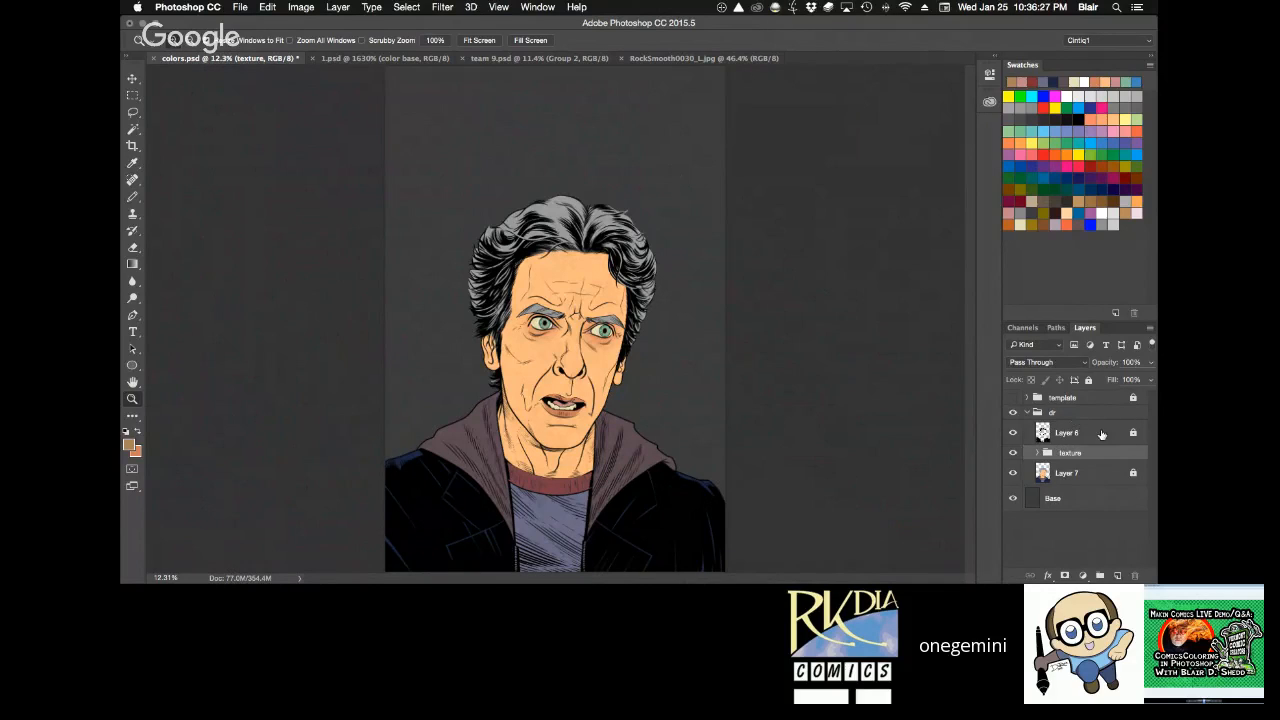
key(super+s)
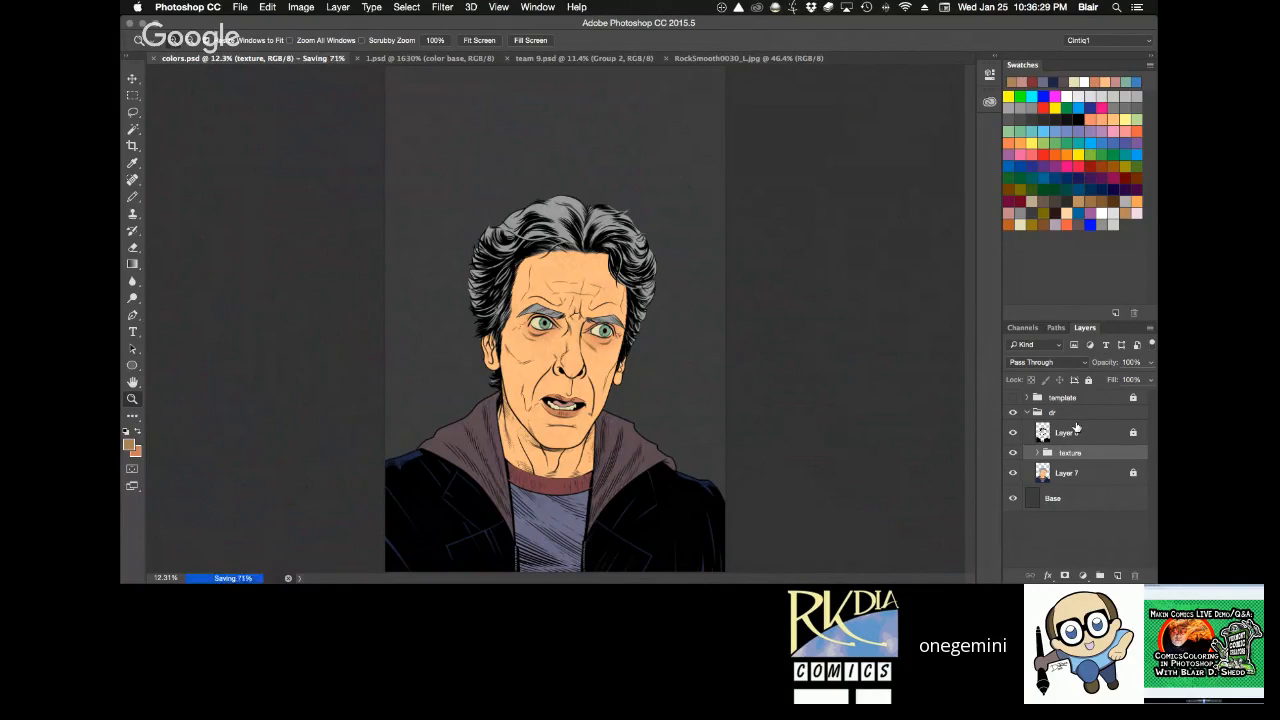
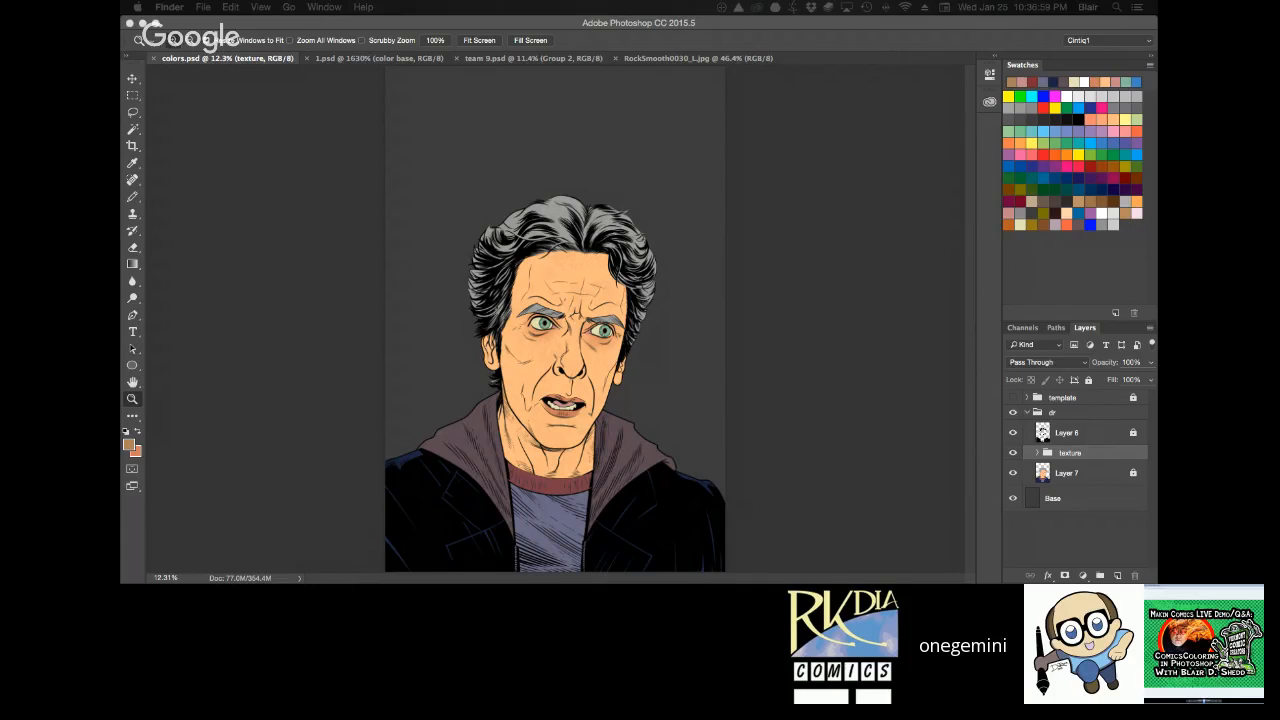
Open the finished cover 10d-cover2 copy.jpg and examine the lighting on the man in the blue suit and the surrounding monsters.
key(ctrl+Down)
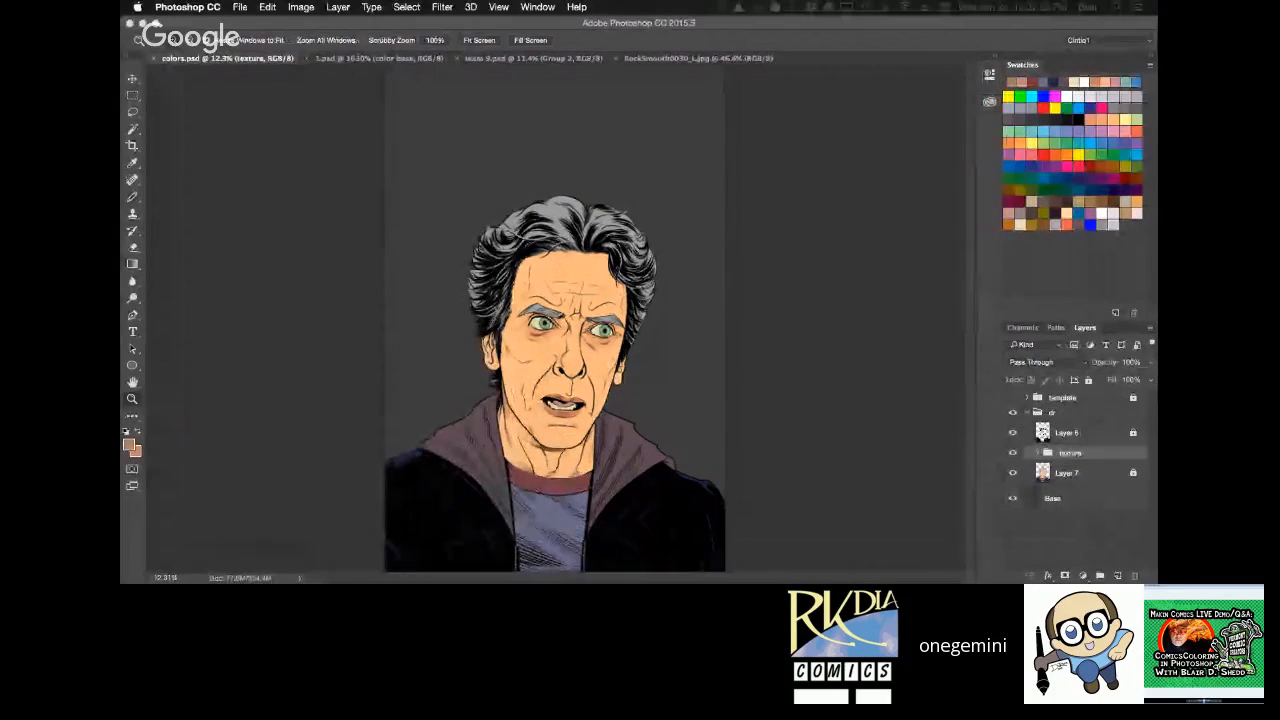
click(600, 330)
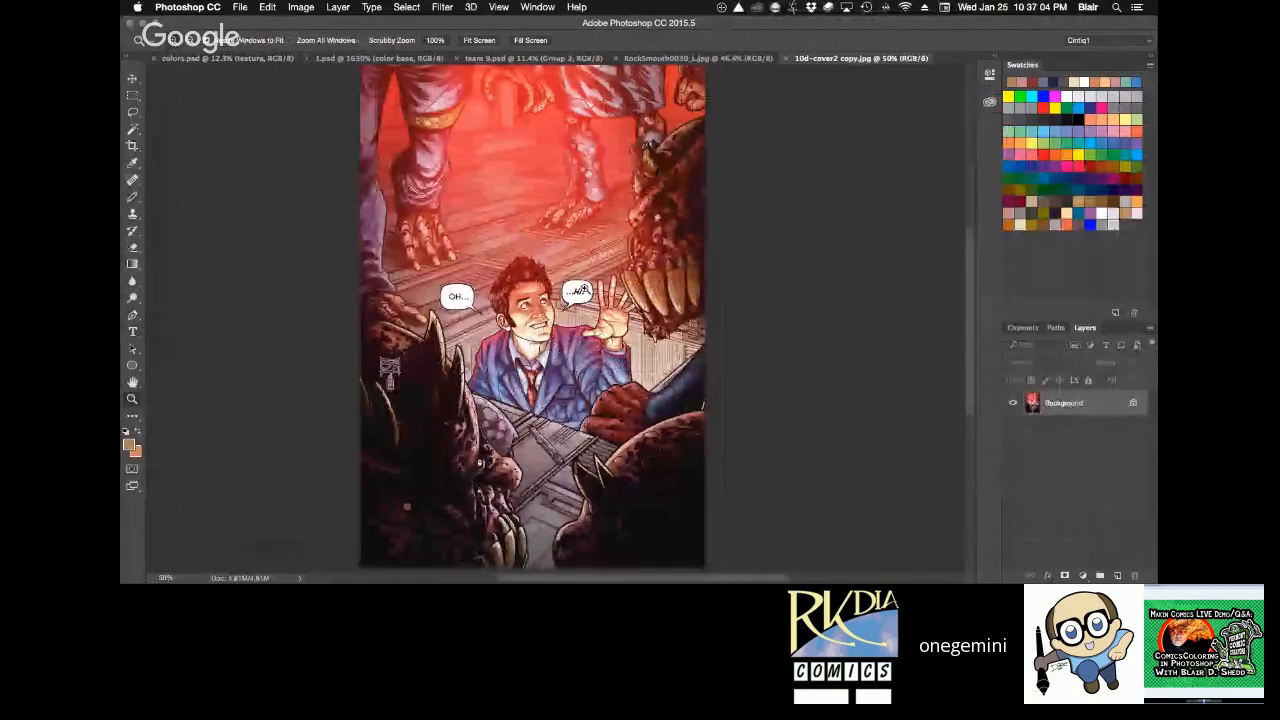
click(549, 323)
click(549, 323)
click(549, 323)
click(549, 323)
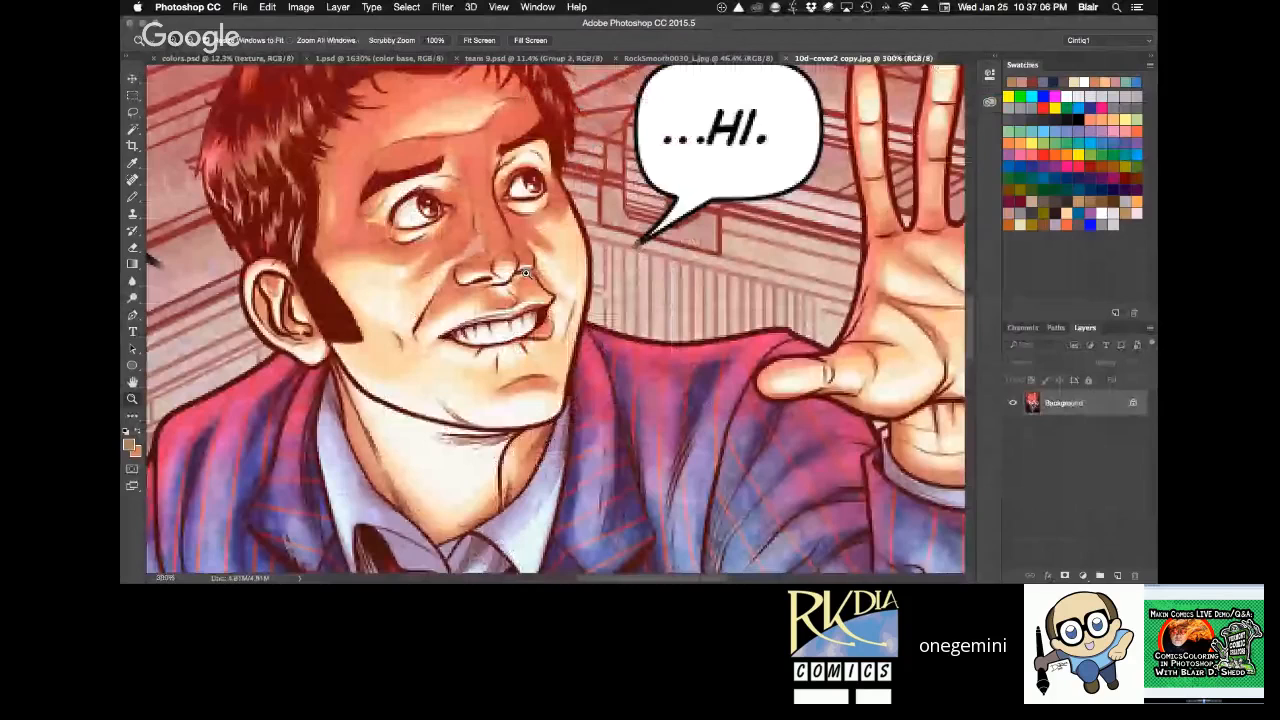
alt+click(550, 378)
alt+click(550, 378)
key(space)
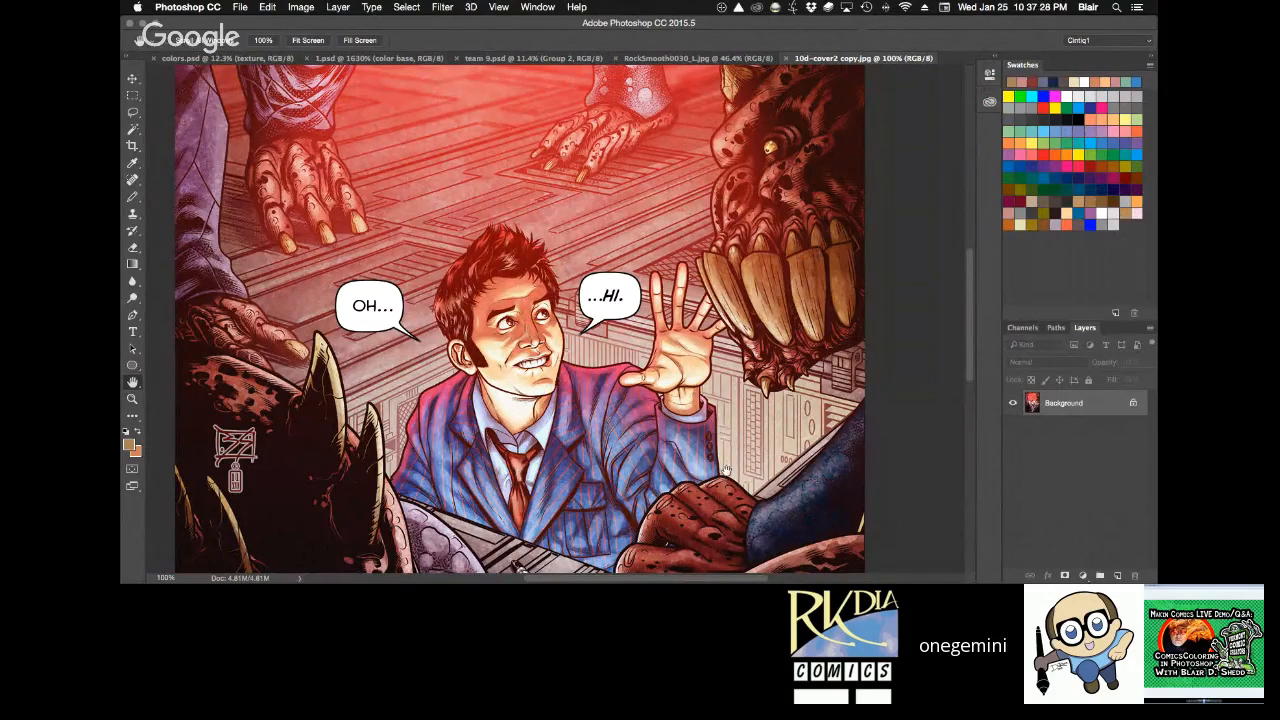
drag(726, 470, 730, 336)
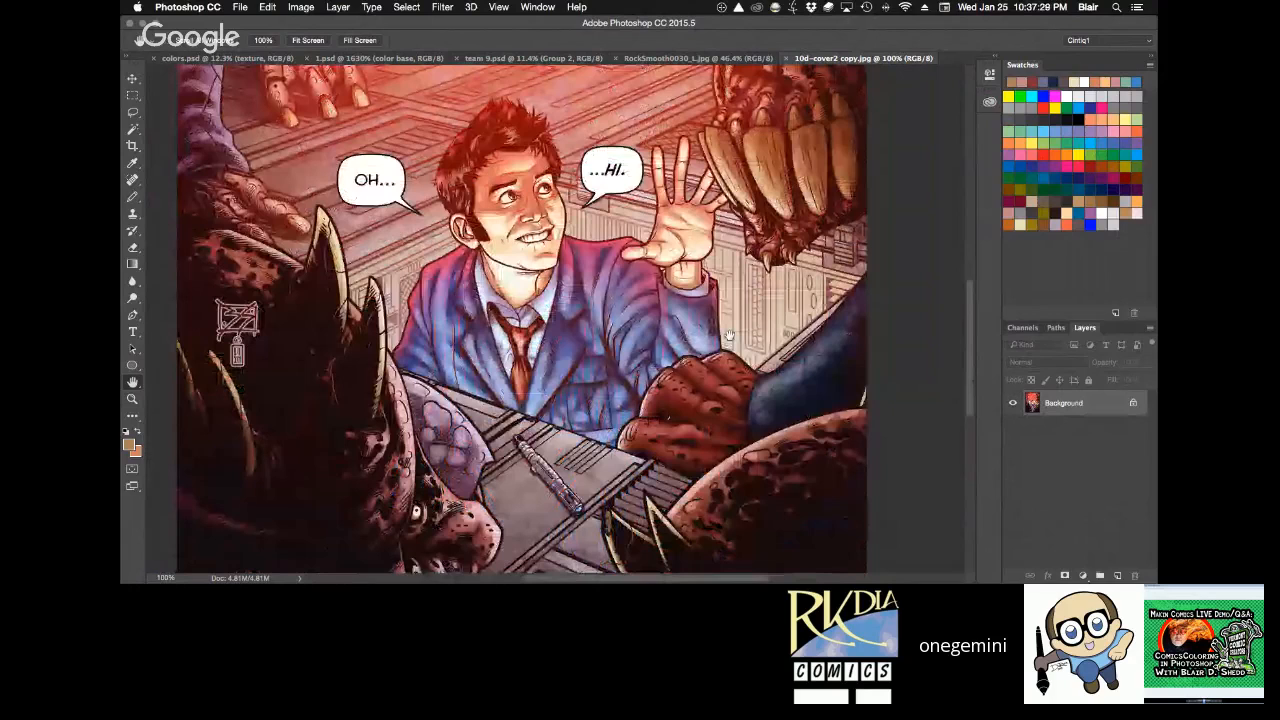
drag(695, 500, 717, 320)
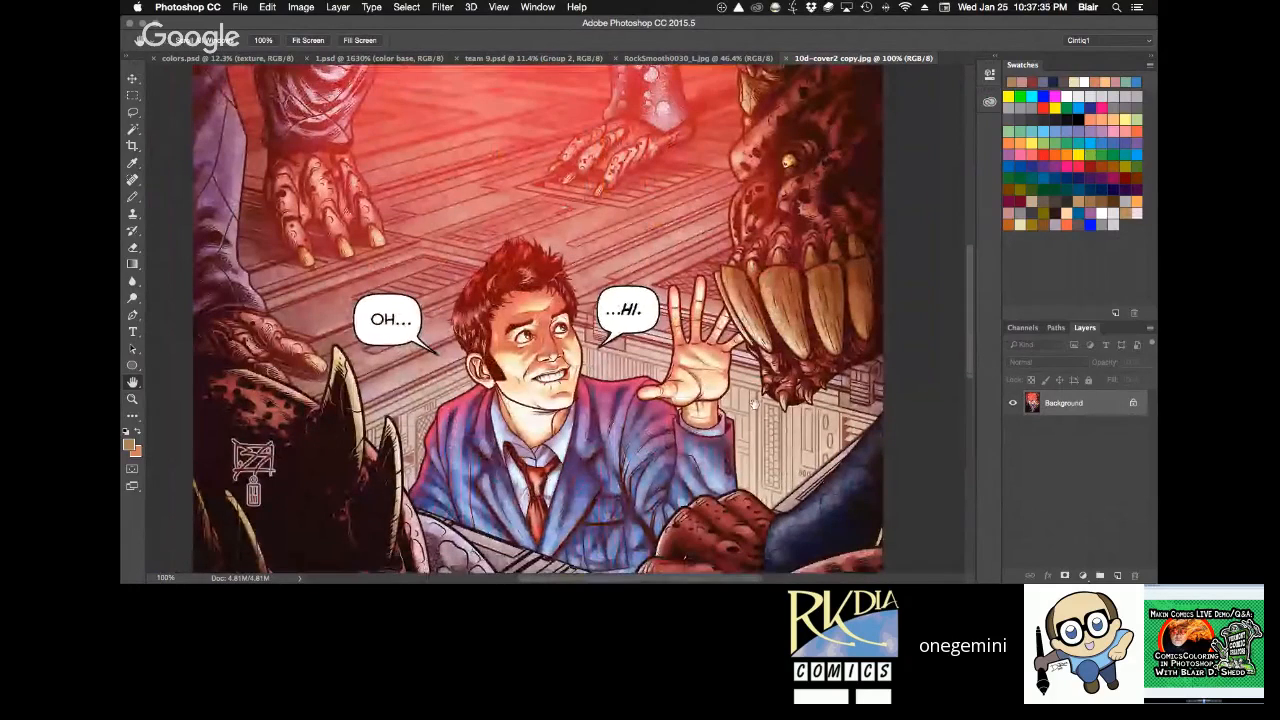
drag(754, 403, 794, 335)
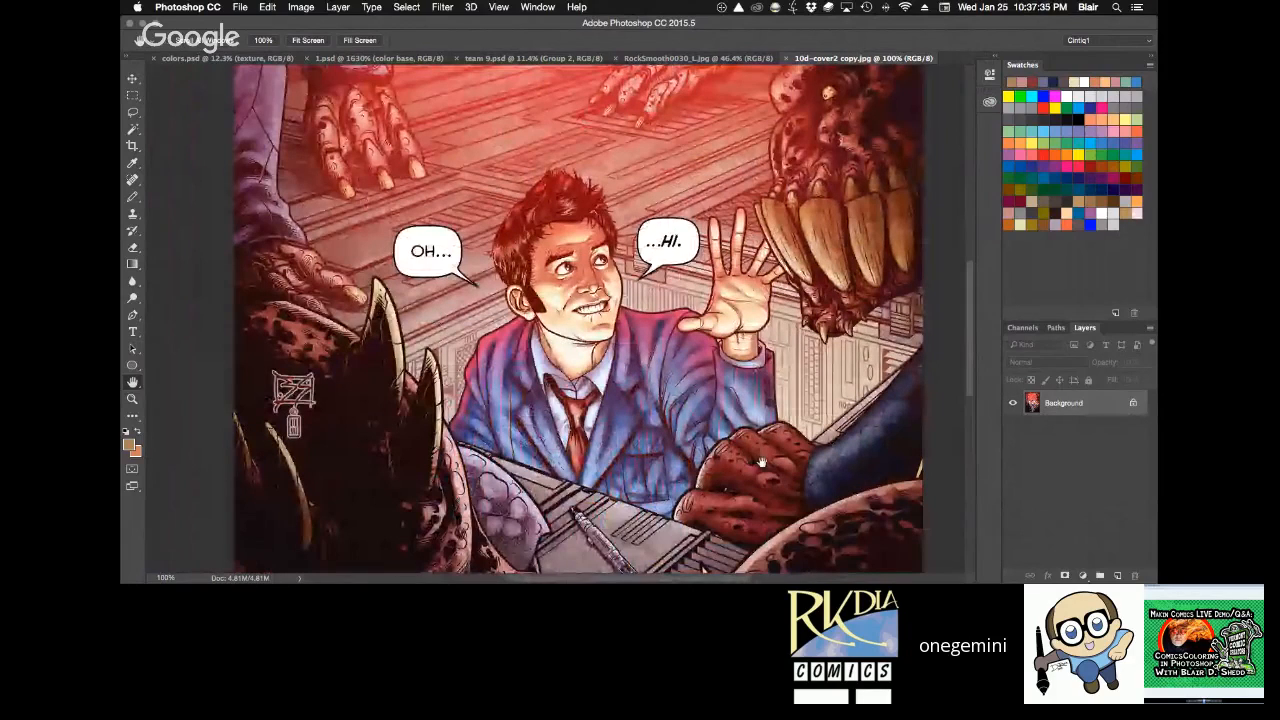
drag(761, 462, 745, 362)
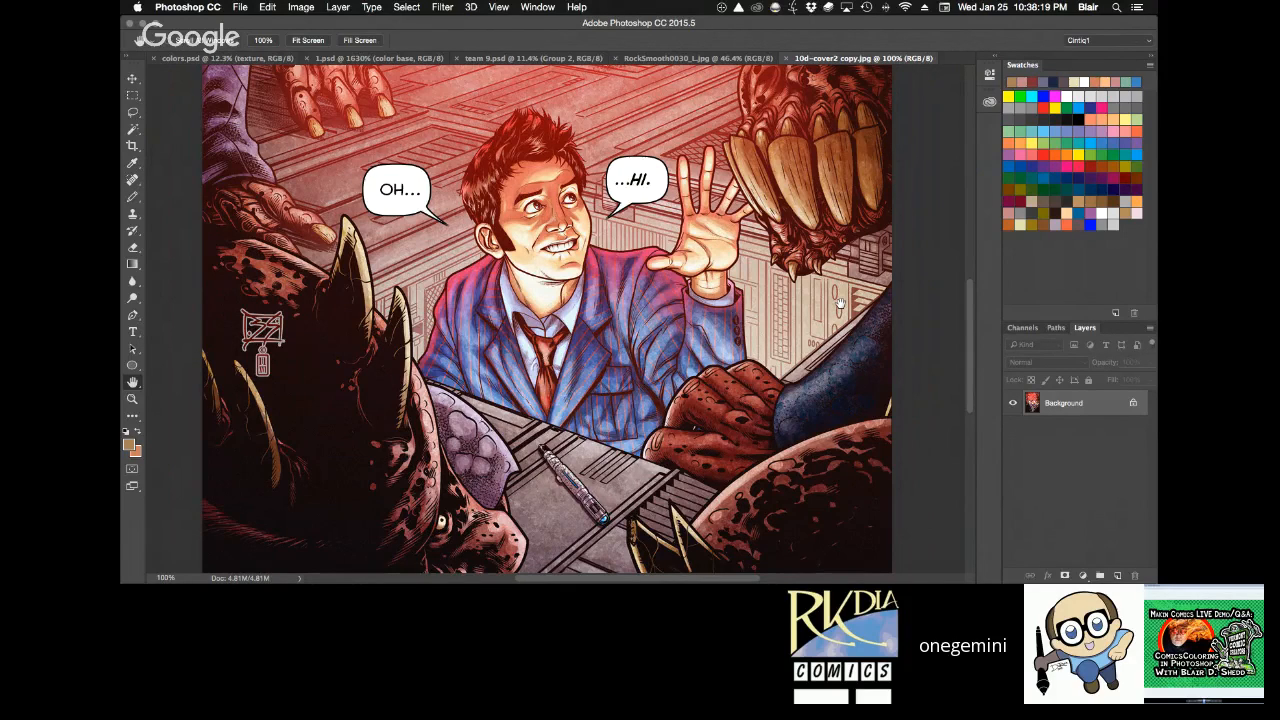
Examine the shading on the man's face up close and close the cover image.
key(z)
drag(475, 152, 671, 272)
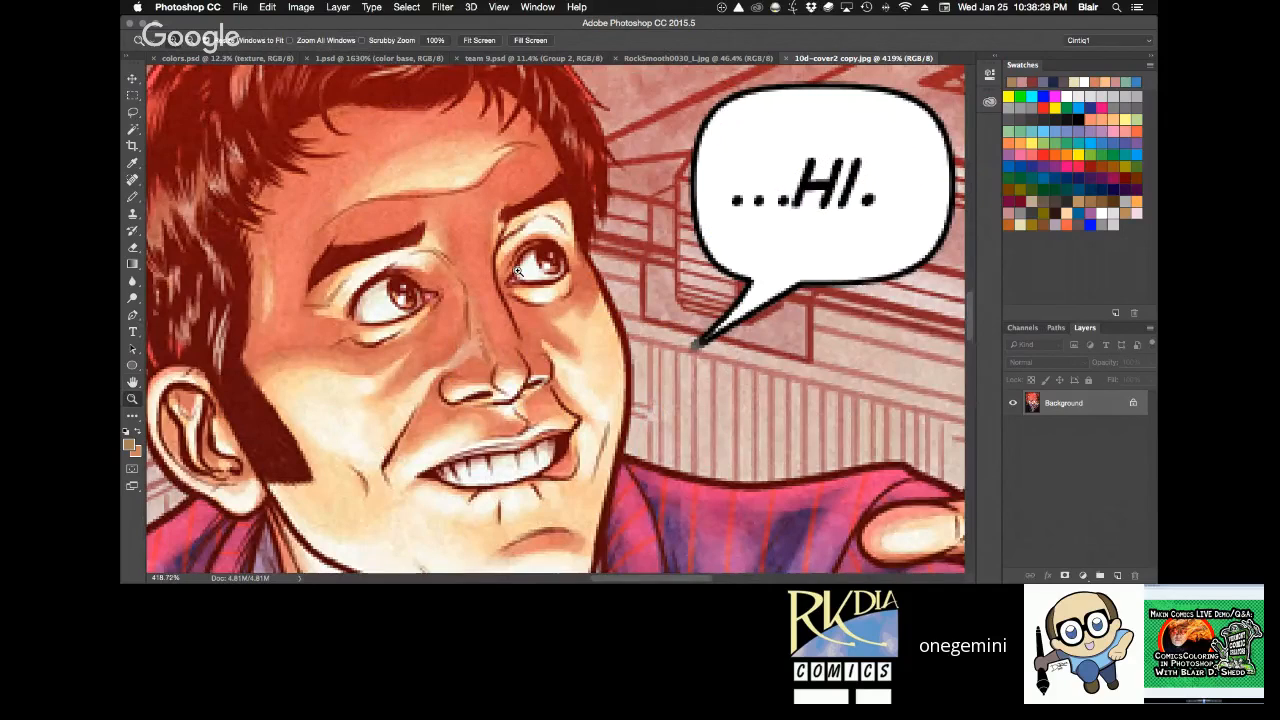
key(super+w)
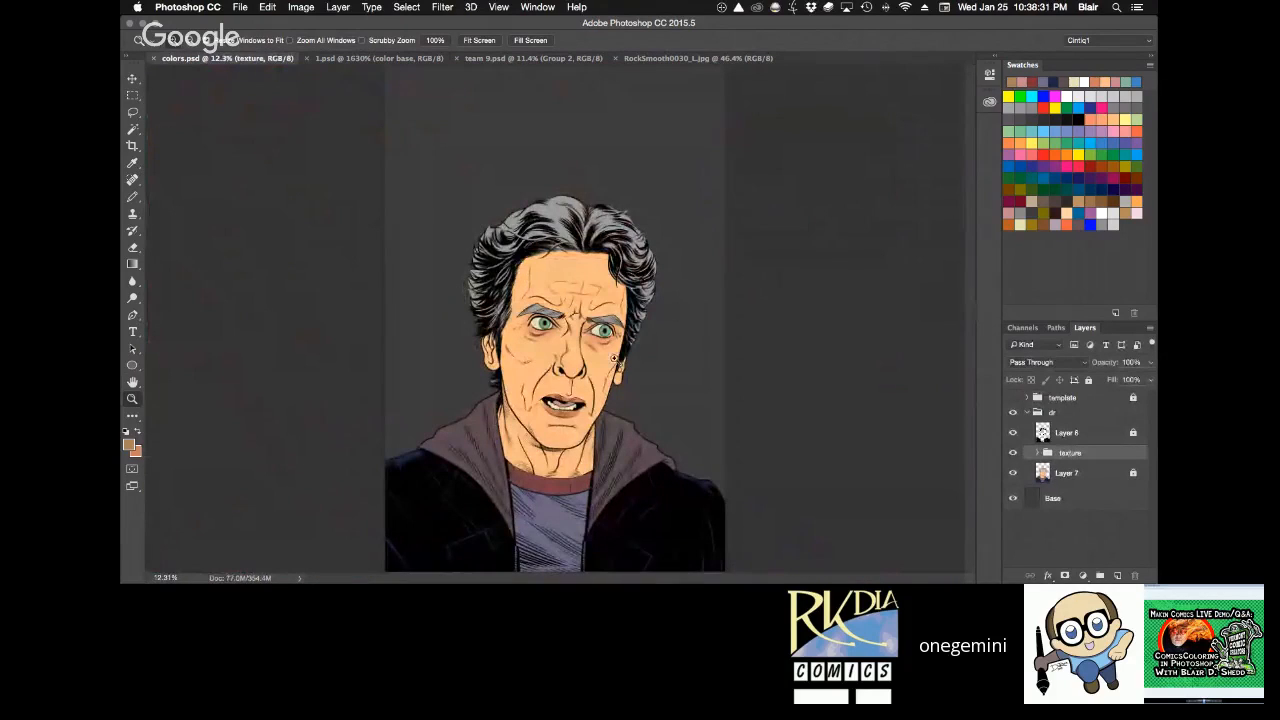
Examine the flat-coloured portrait in colors.psd up close and as a whole.
click(615, 359)
click(640, 347)
key(space)
drag(711, 431, 747, 423)
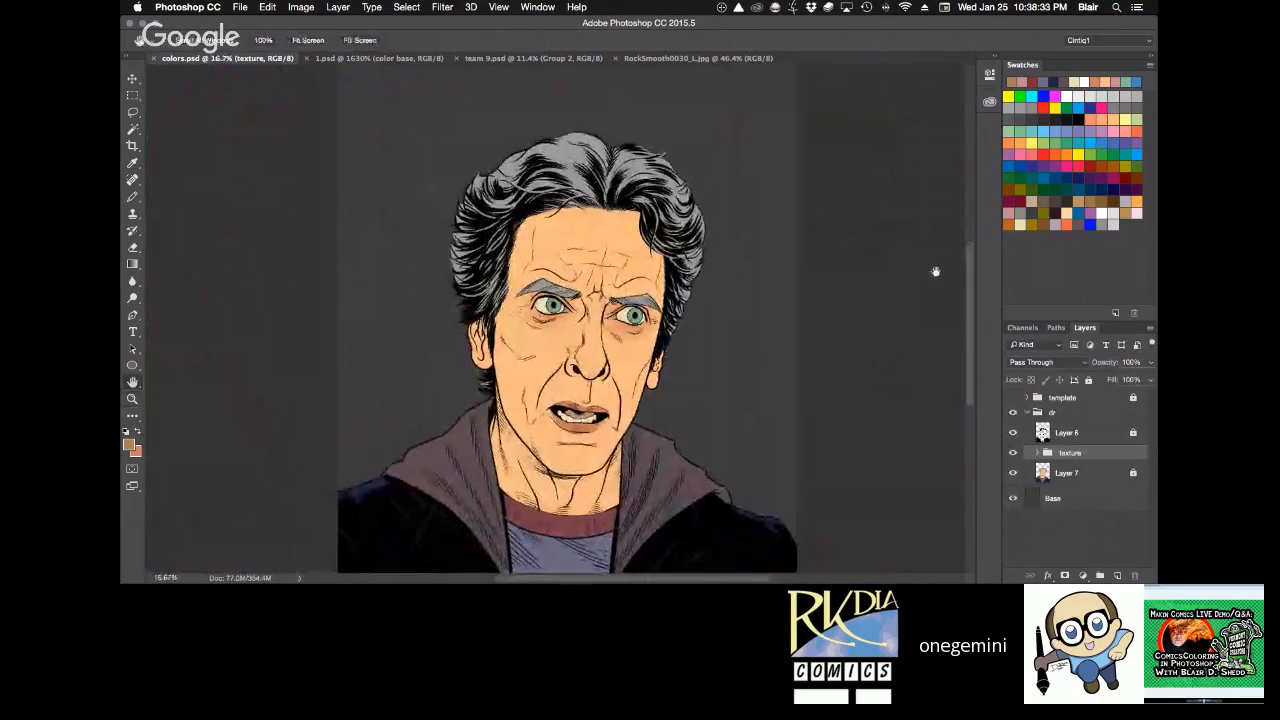
key(super+0)
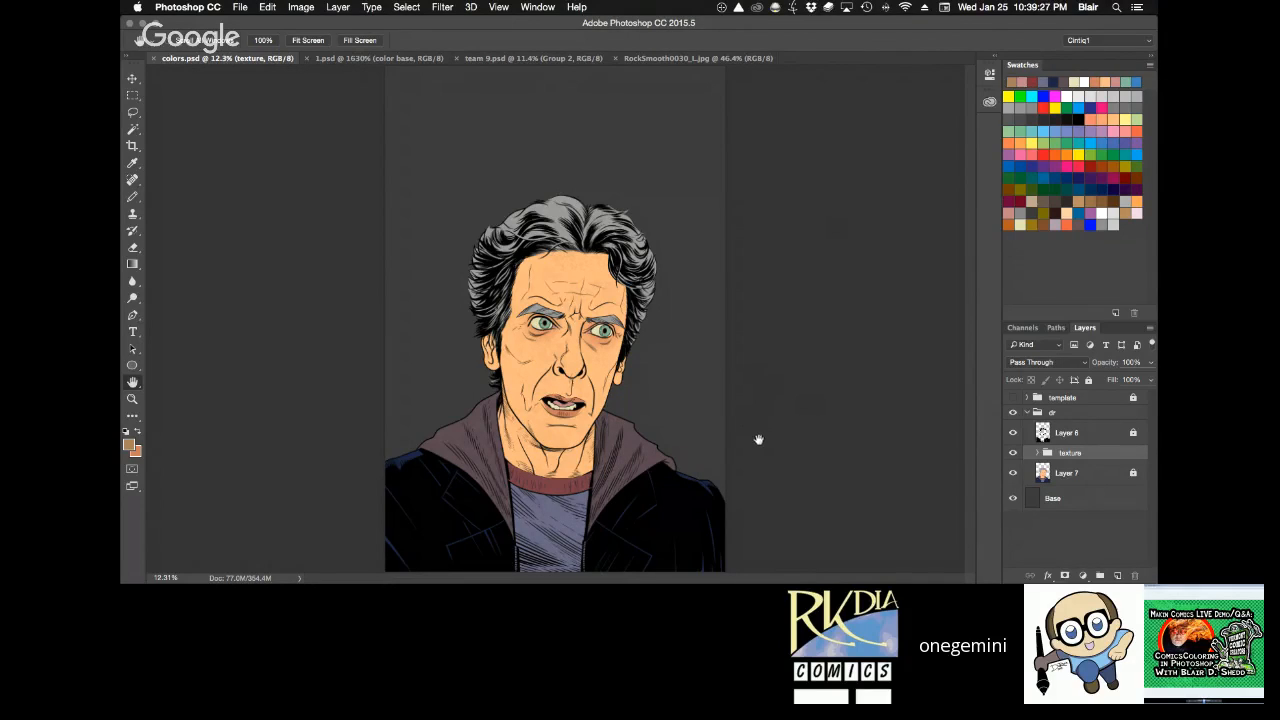
key(z)
drag(645, 366, 664, 335)
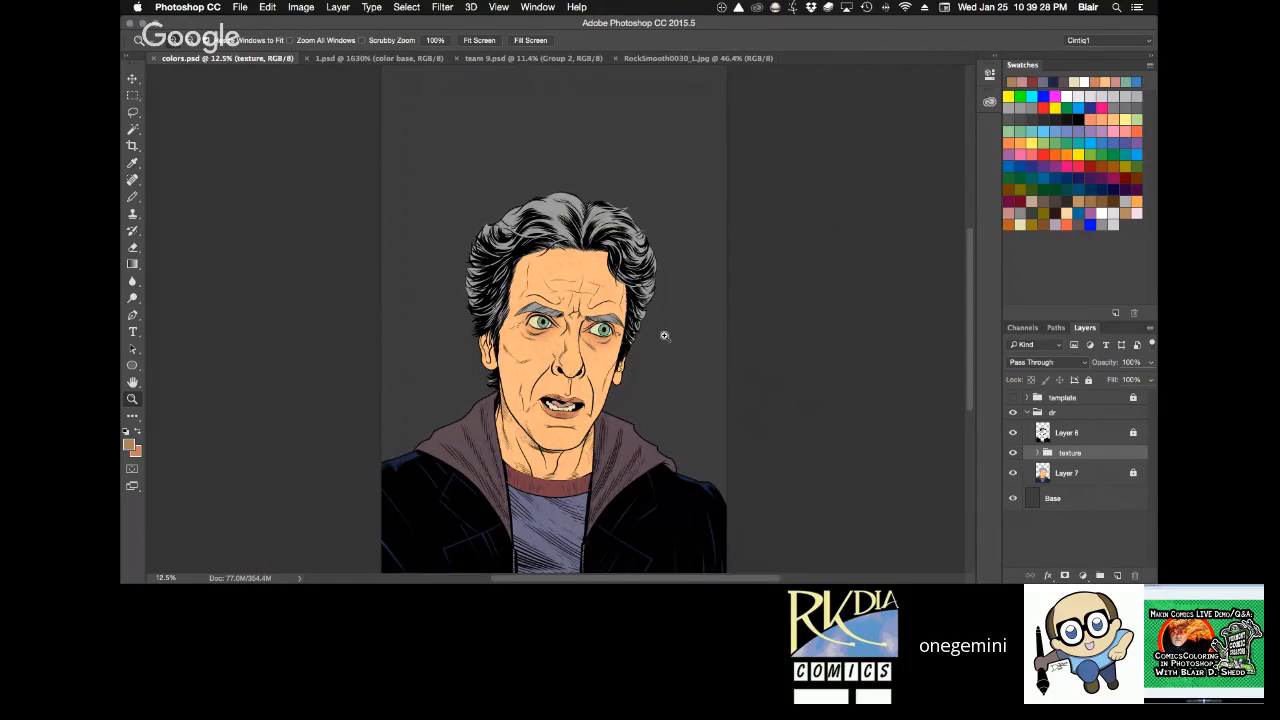
click(666, 340)
key(h)
drag(677, 451, 740, 450)
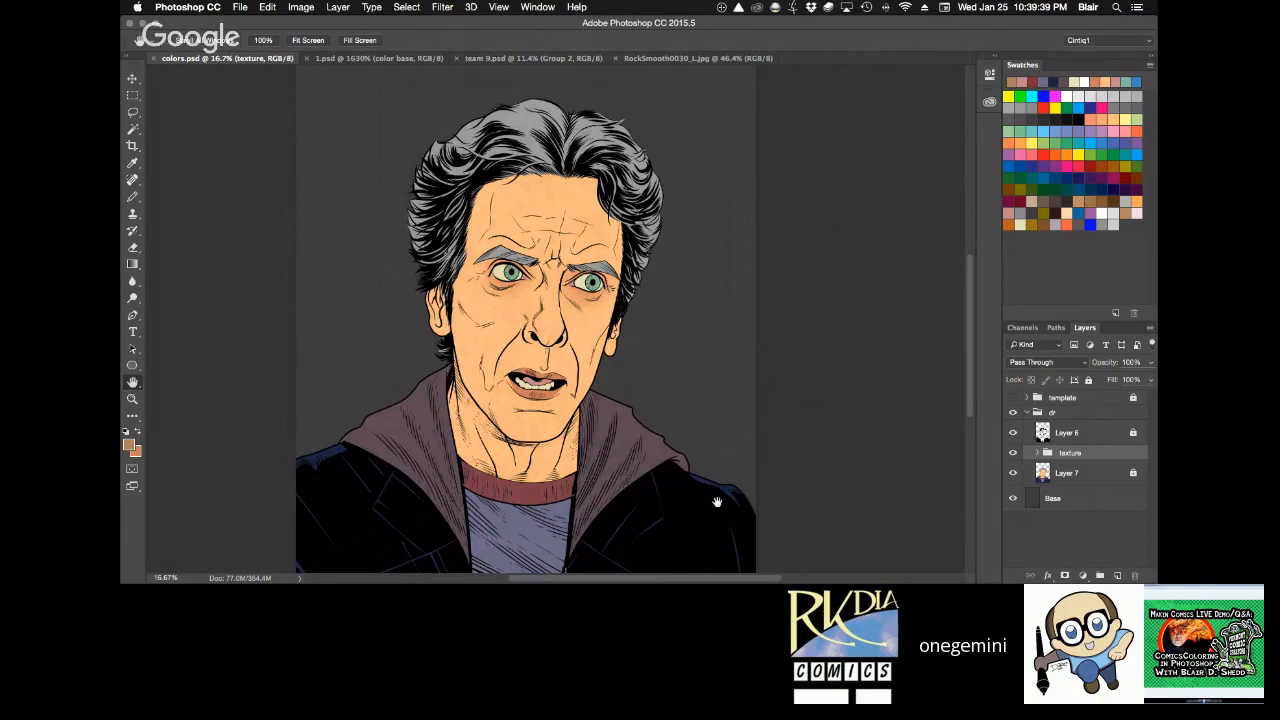
key(super+0)
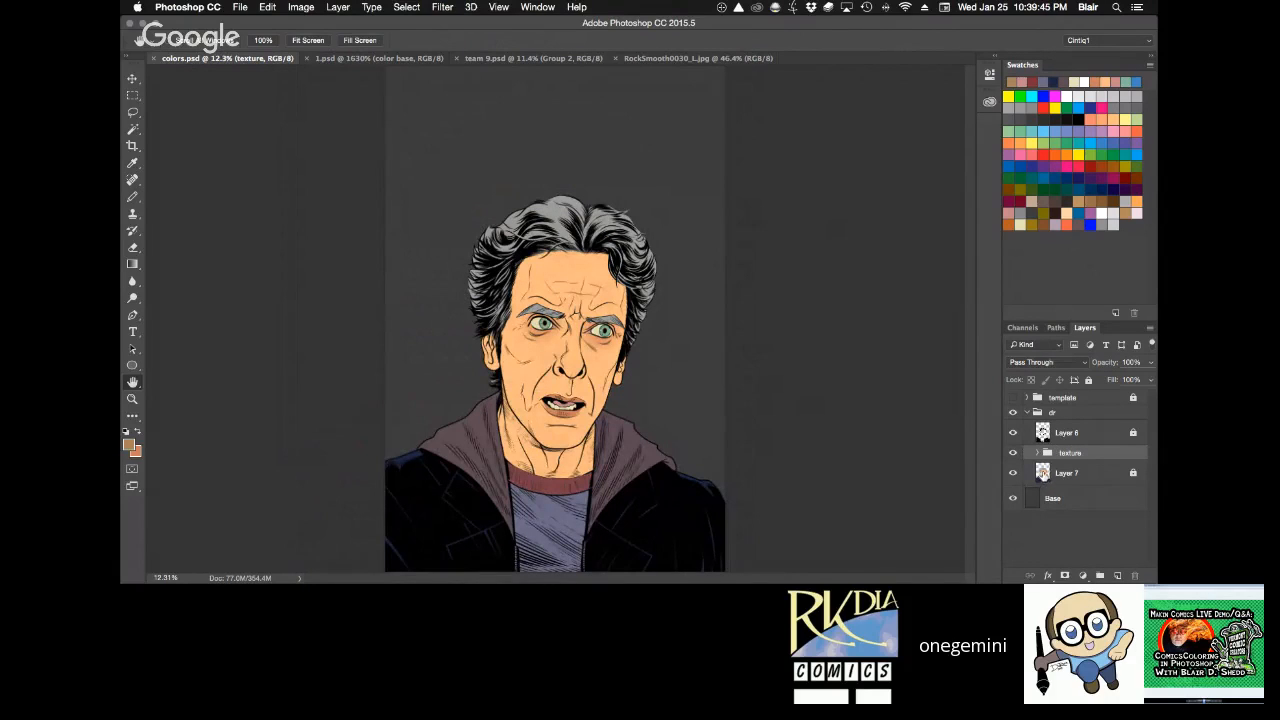
Fill the figure's silhouette, selected from Layer 7, with light greyish purple on a new layer above the texture group, and deselect.
super+click(1043, 475)
key(super+alt+shift+n)
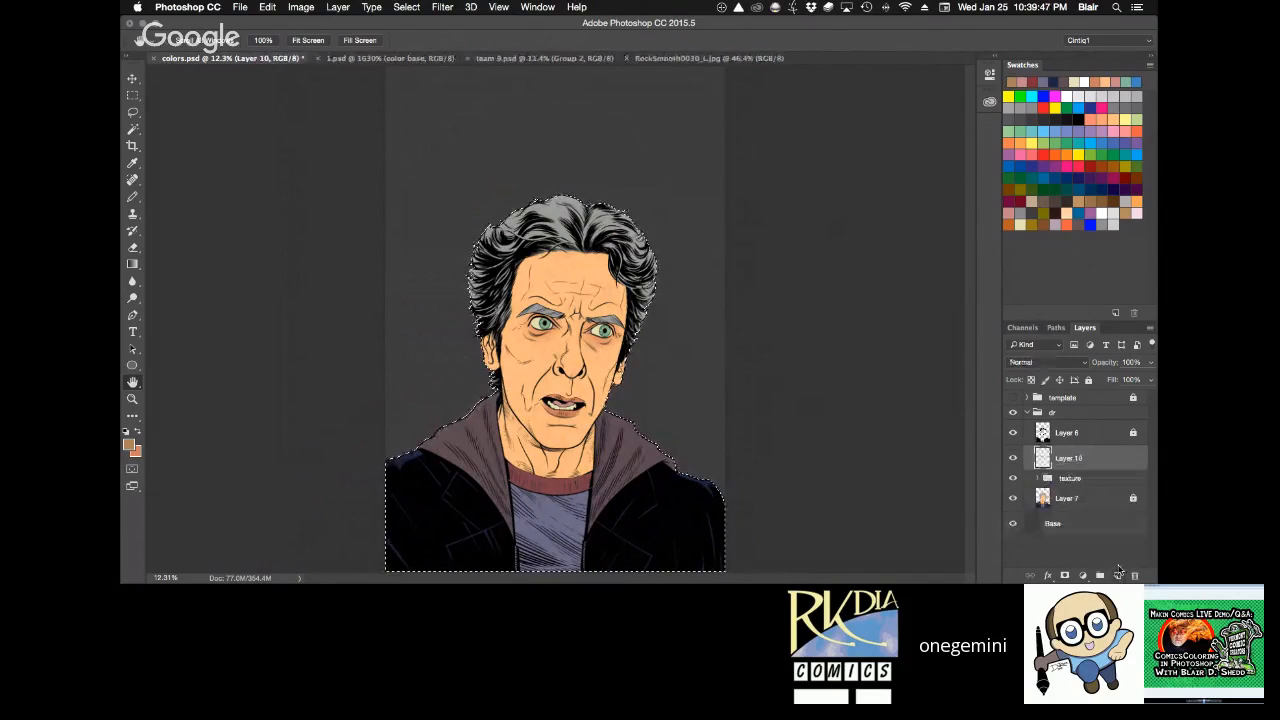
click(1063, 222)
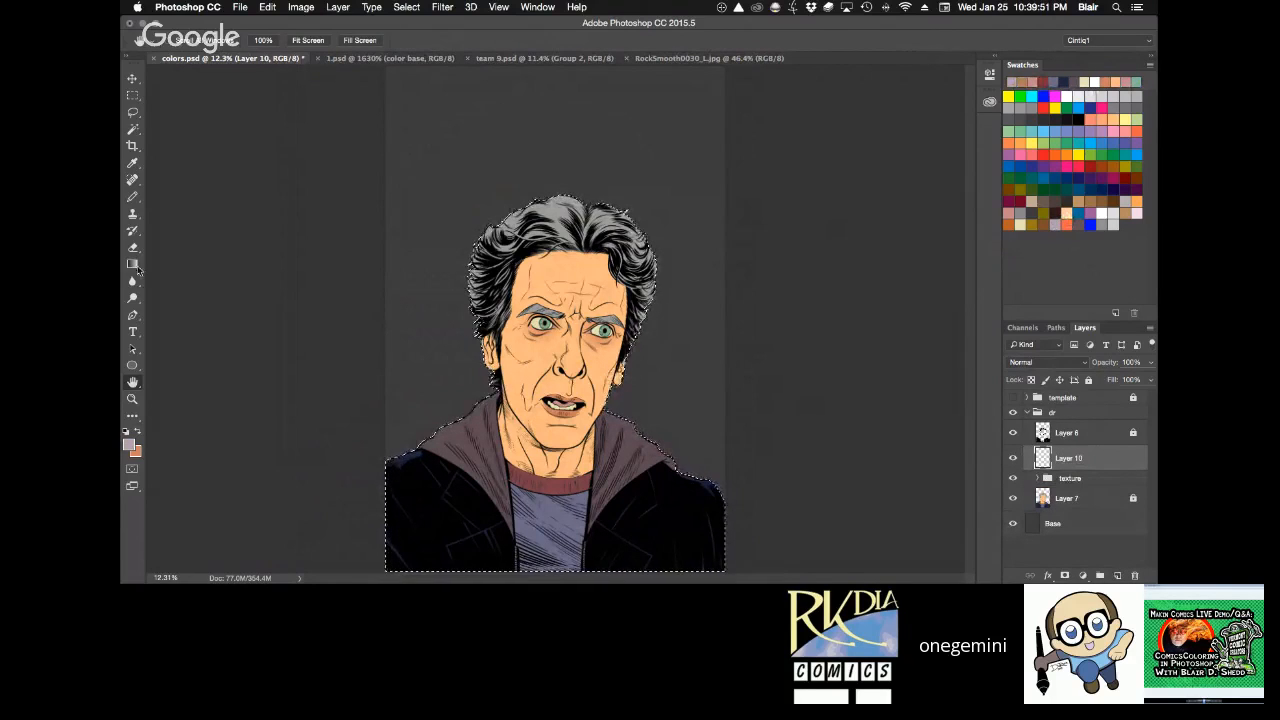
key(g)
click(614, 491)
key(super+d)
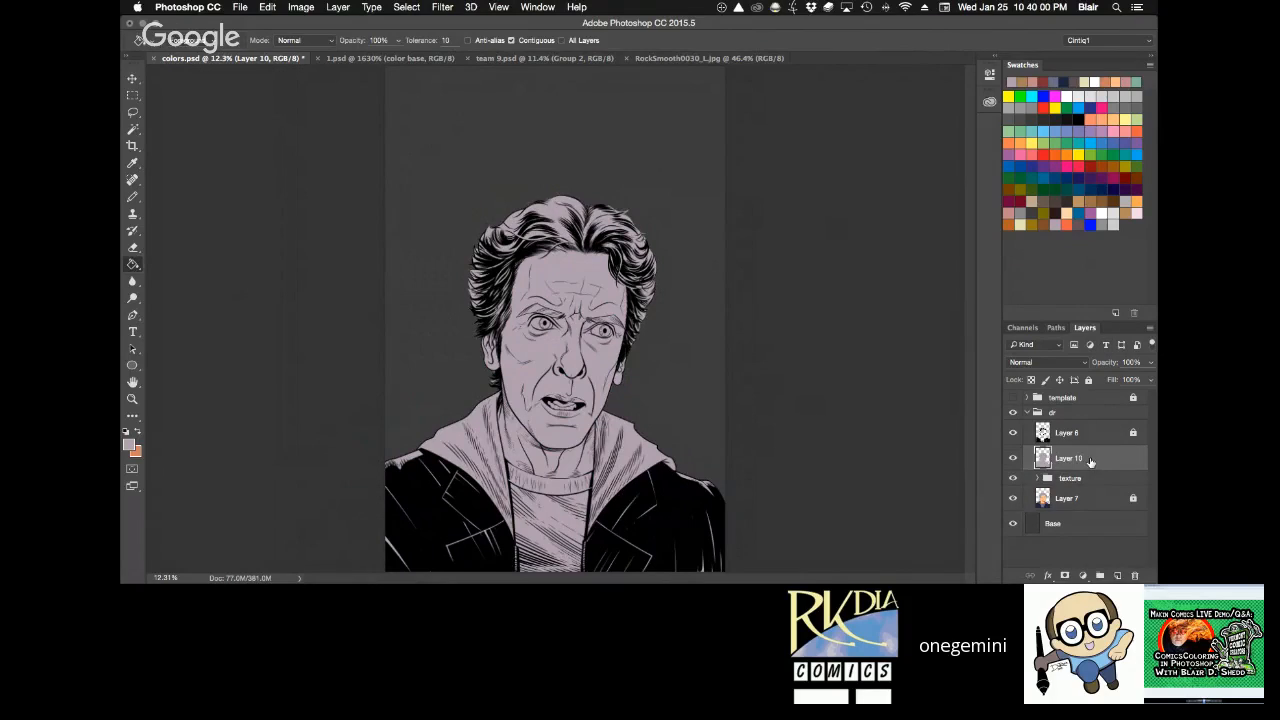
Set the purple fill layer's blend mode to Multiply and save the document.
click(1047, 364)
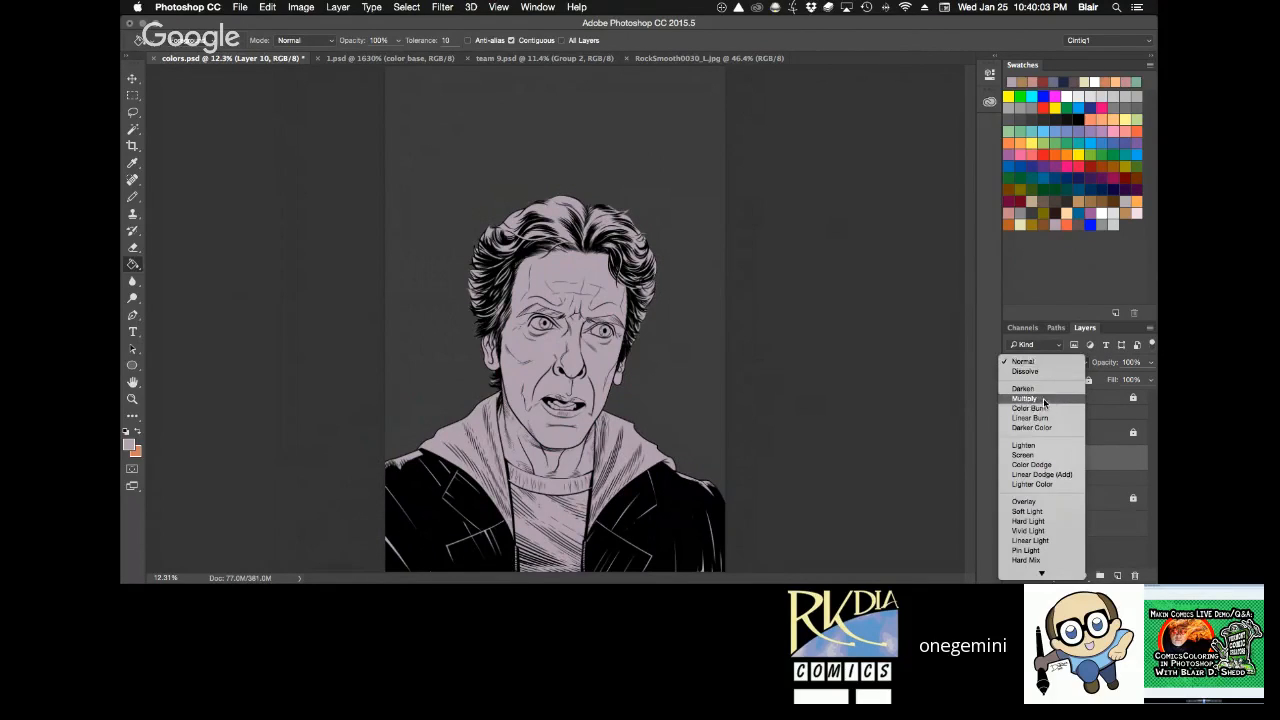
click(1043, 398)
key(ctrl+s)
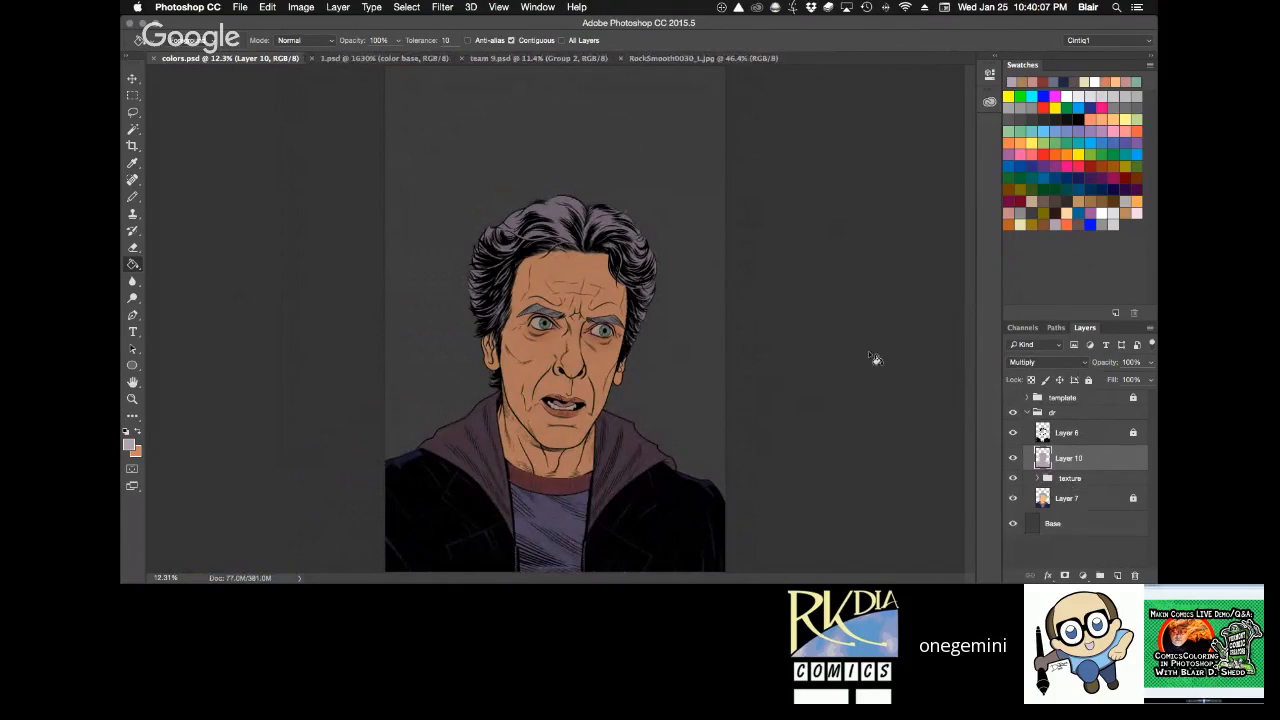
Examine the darkened face, hair and forehead of the portrait up close and choose the Lasso tool.
key(z)
click(600, 388)
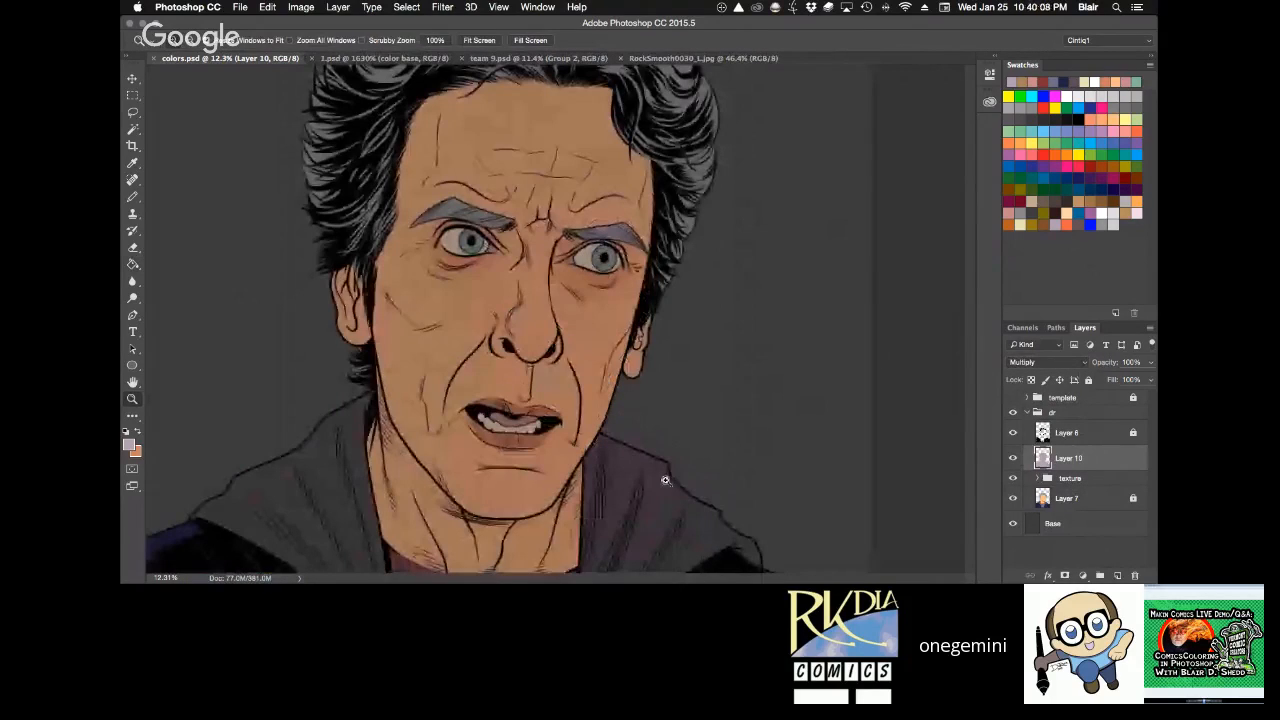
key(r)
drag(665, 480, 601, 322)
key(super+plus)
key(h)
drag(588, 263, 577, 297)
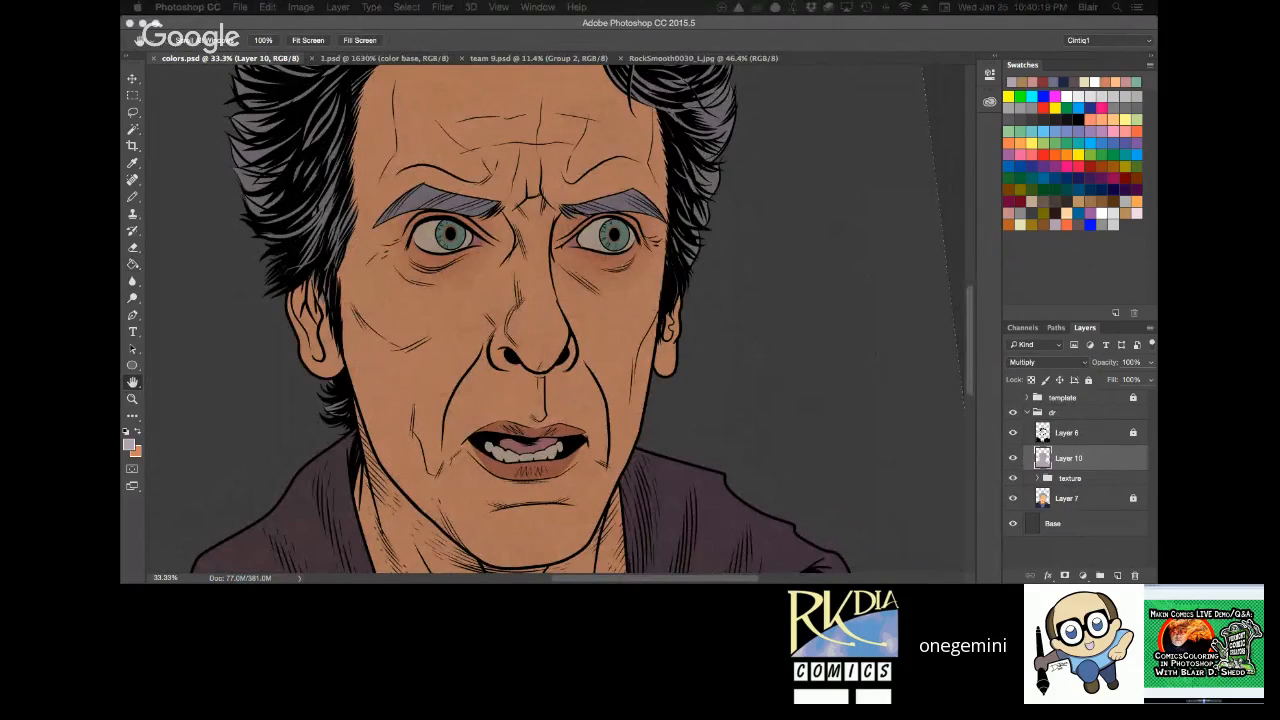
drag(720, 431, 743, 466)
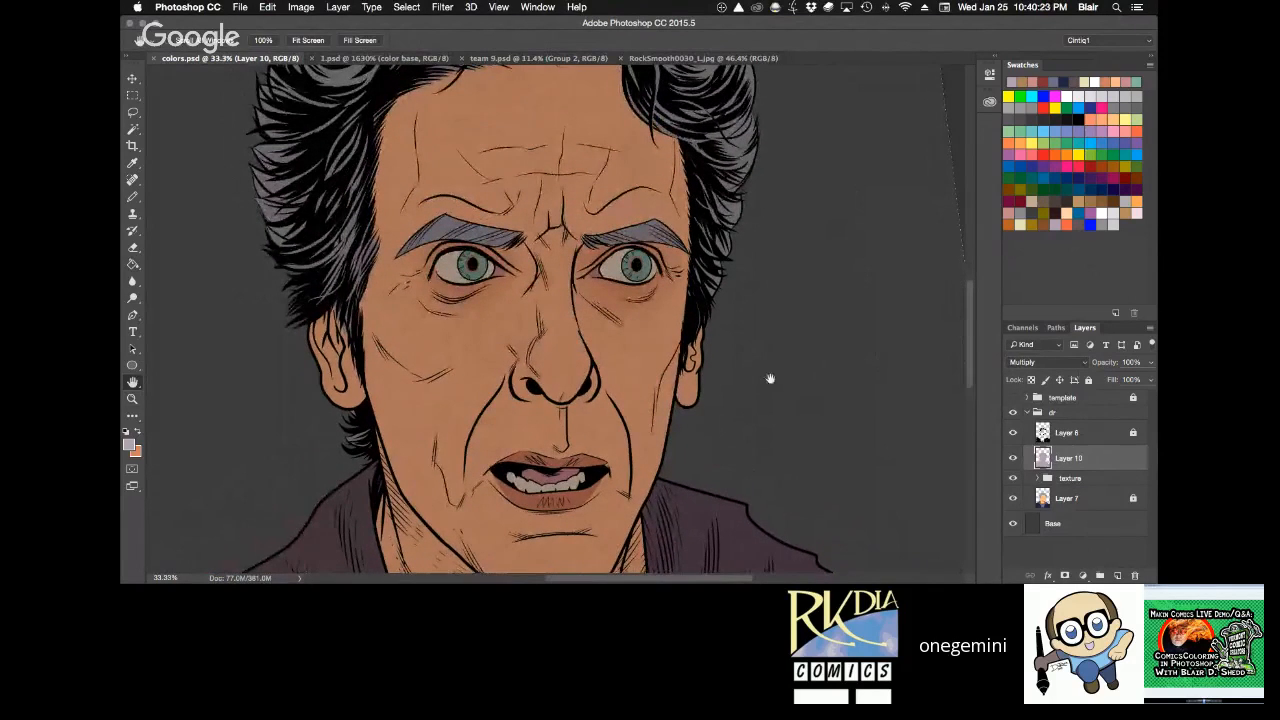
mouse_move(770, 379)
mouse_down()
mouse_move(765, 431)
mouse_move(755, 389)
mouse_up()
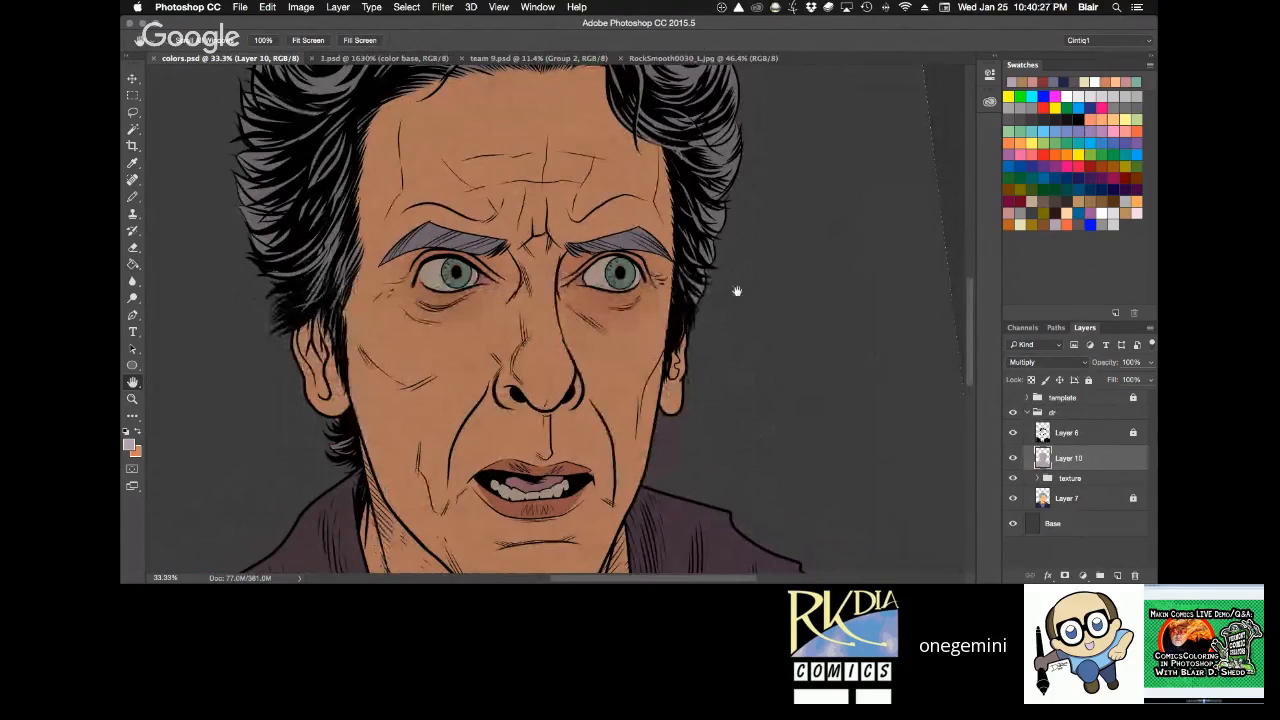
scroll(737, 290, down, 1)
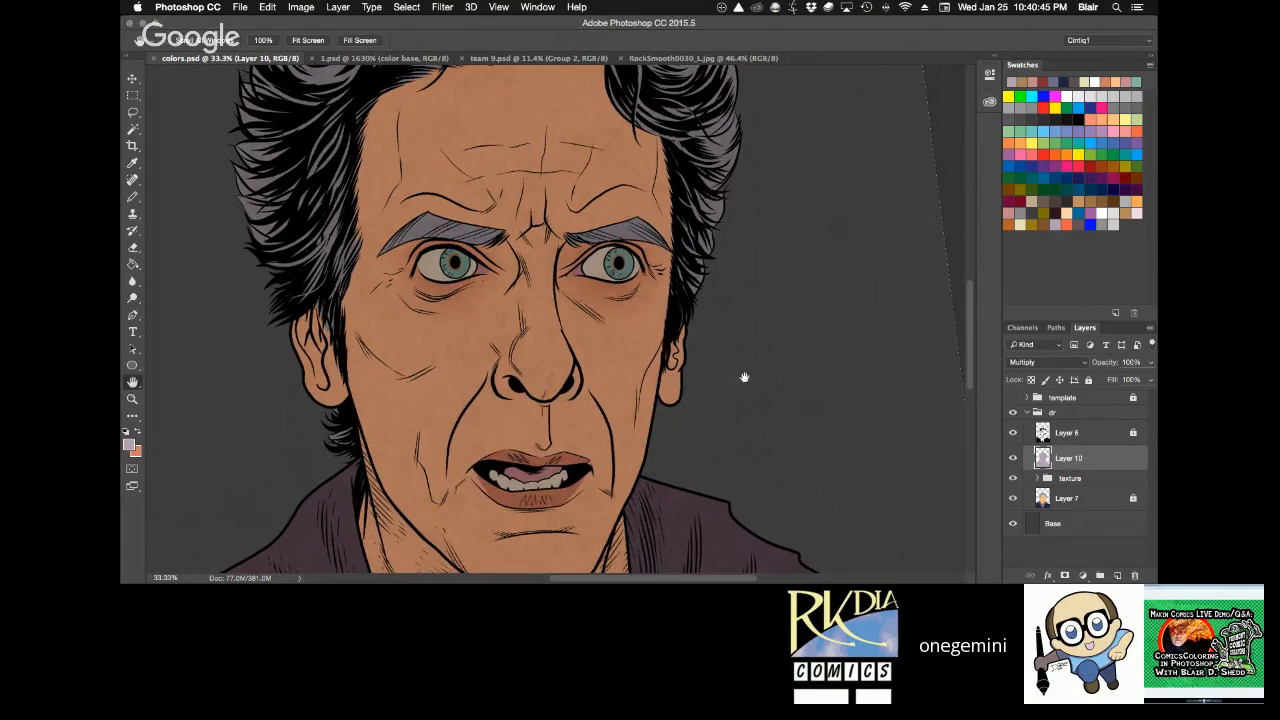
drag(744, 377, 729, 309)
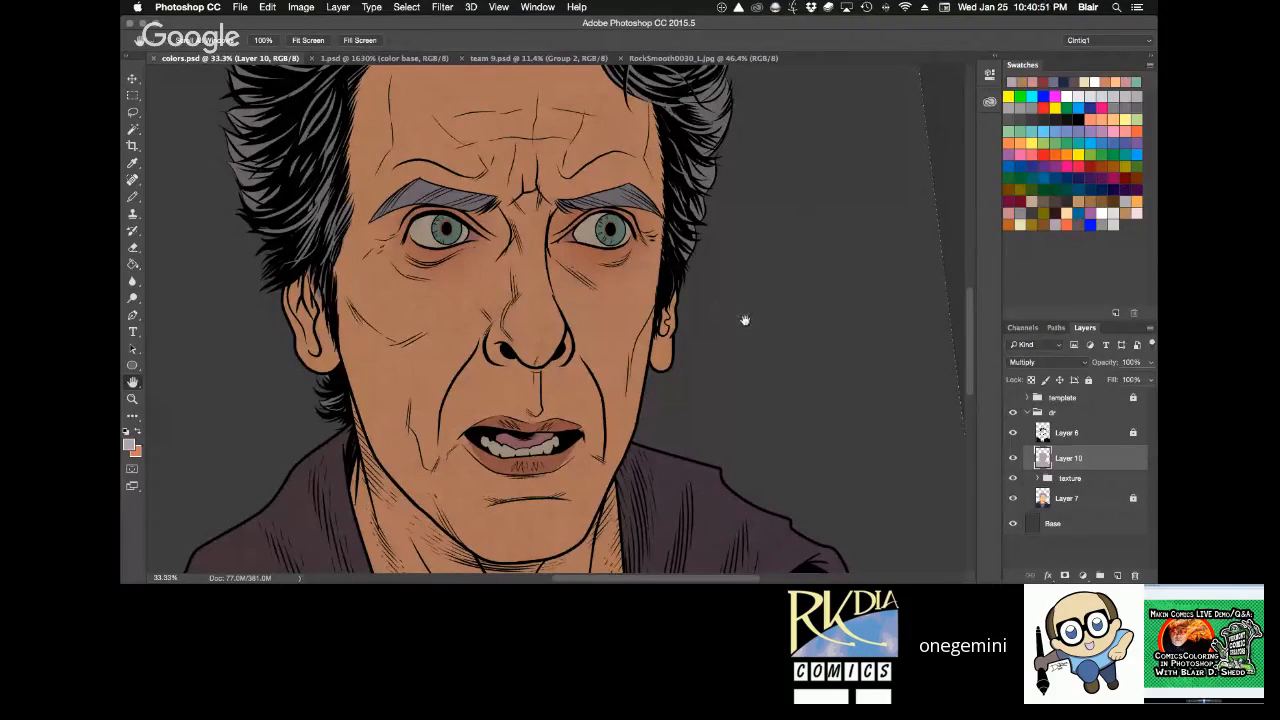
drag(746, 317, 761, 485)
key(z)
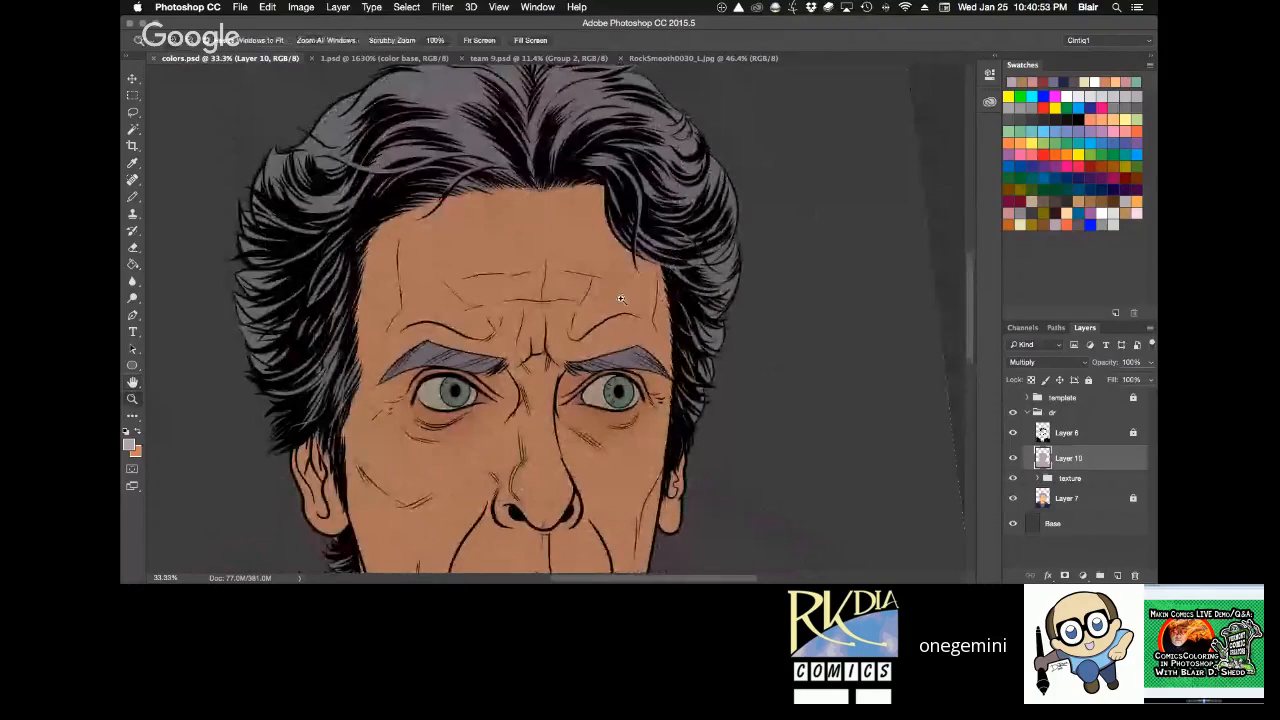
click(621, 298)
drag(618, 304, 620, 292)
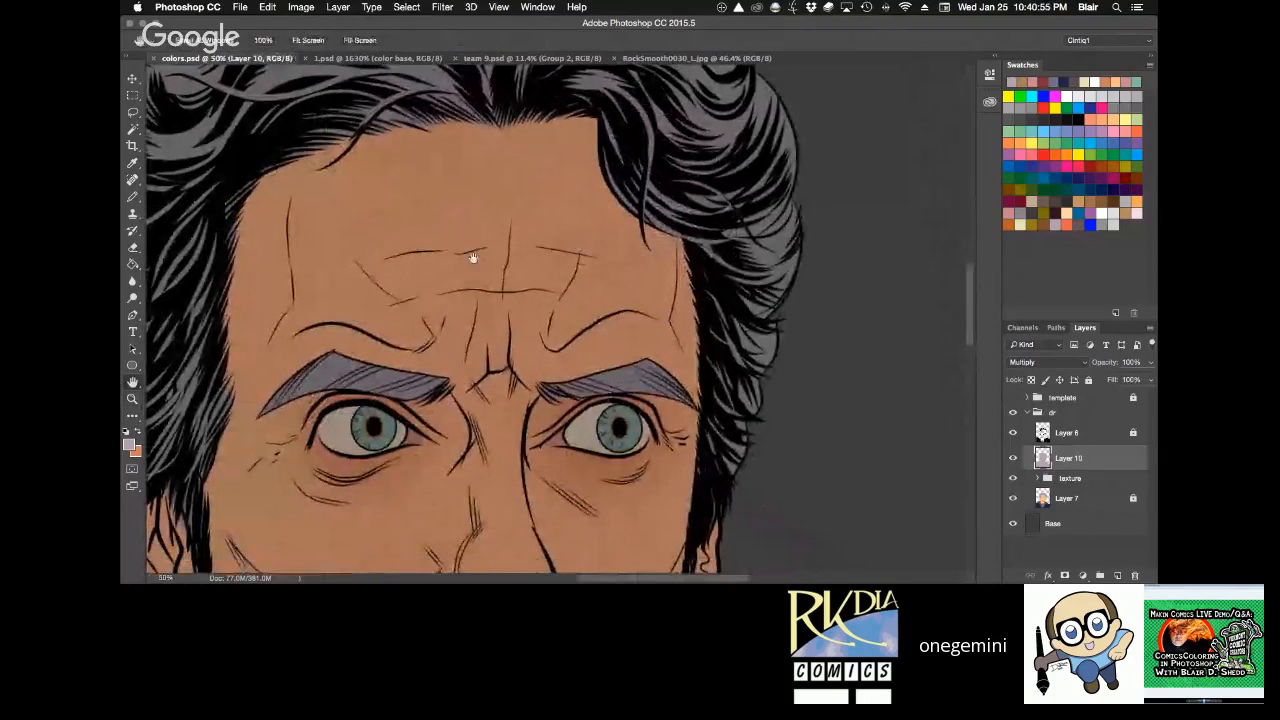
key(l)
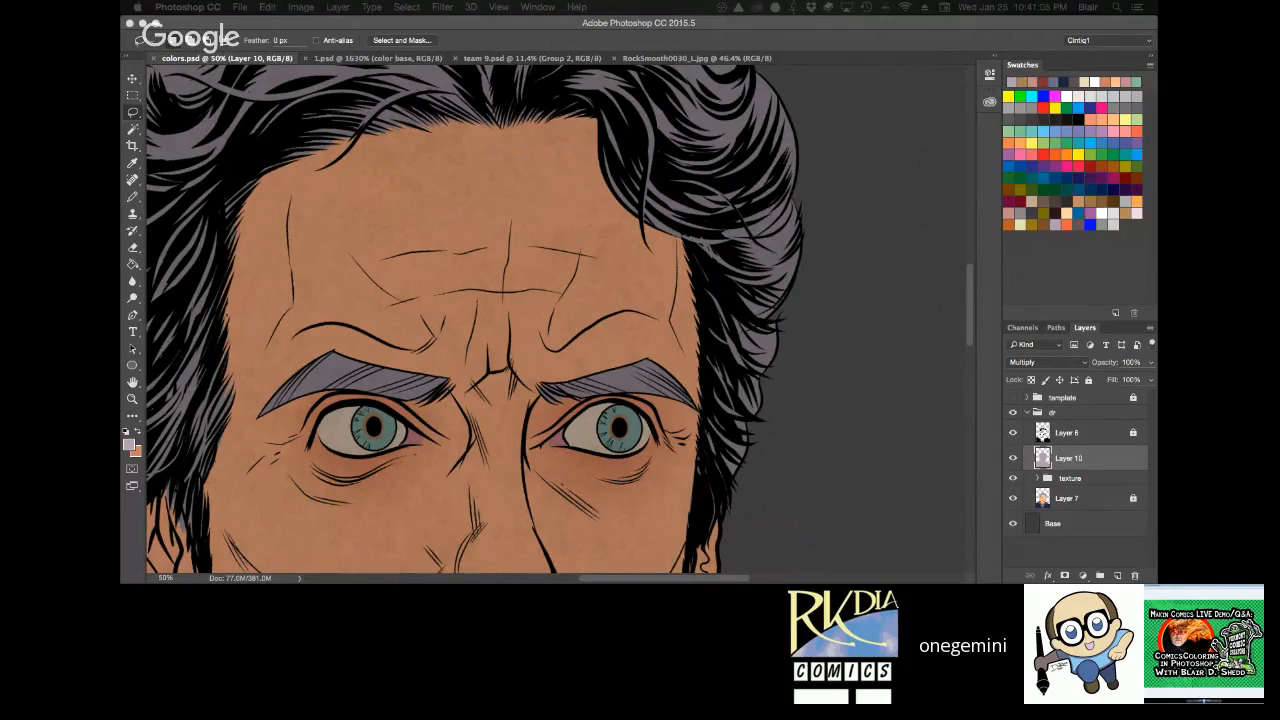
Examine the lighting on the figurine's face in the reference photo IMG_0964.jpg in Preview and close the photo.
drag(1270, 254, 576, 38)
click(576, 38)
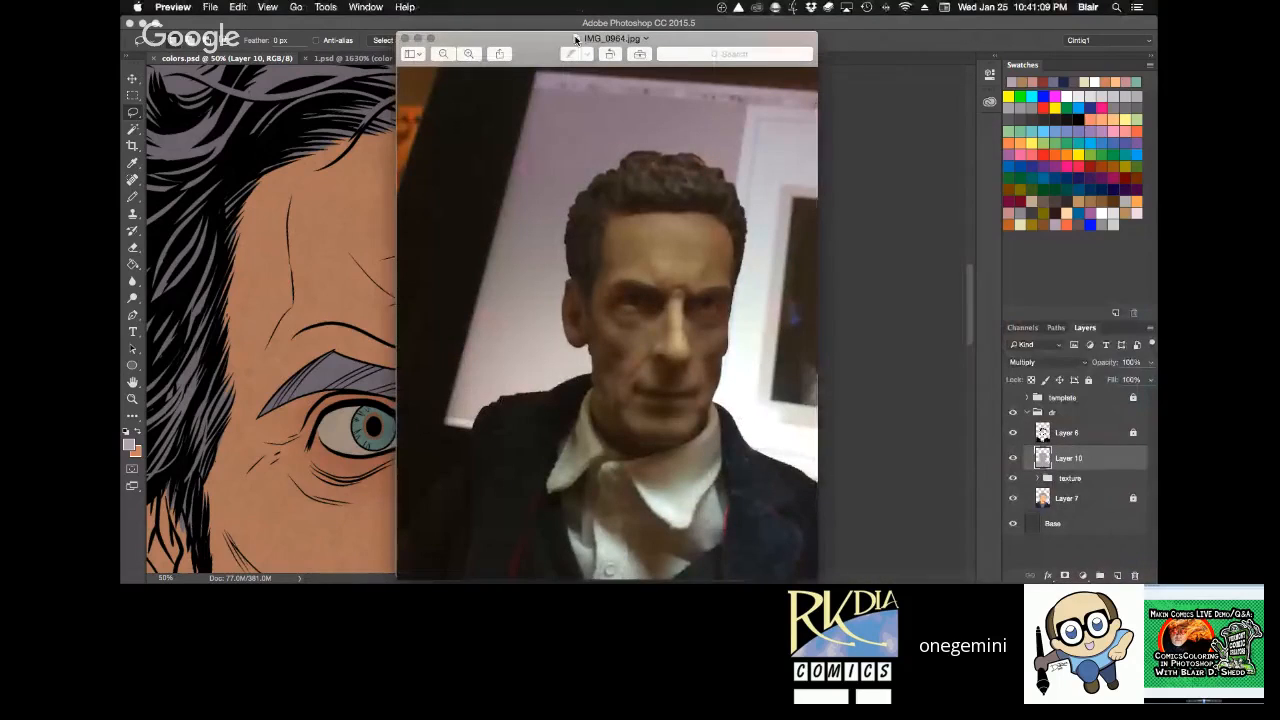
drag(526, 38, 525, 22)
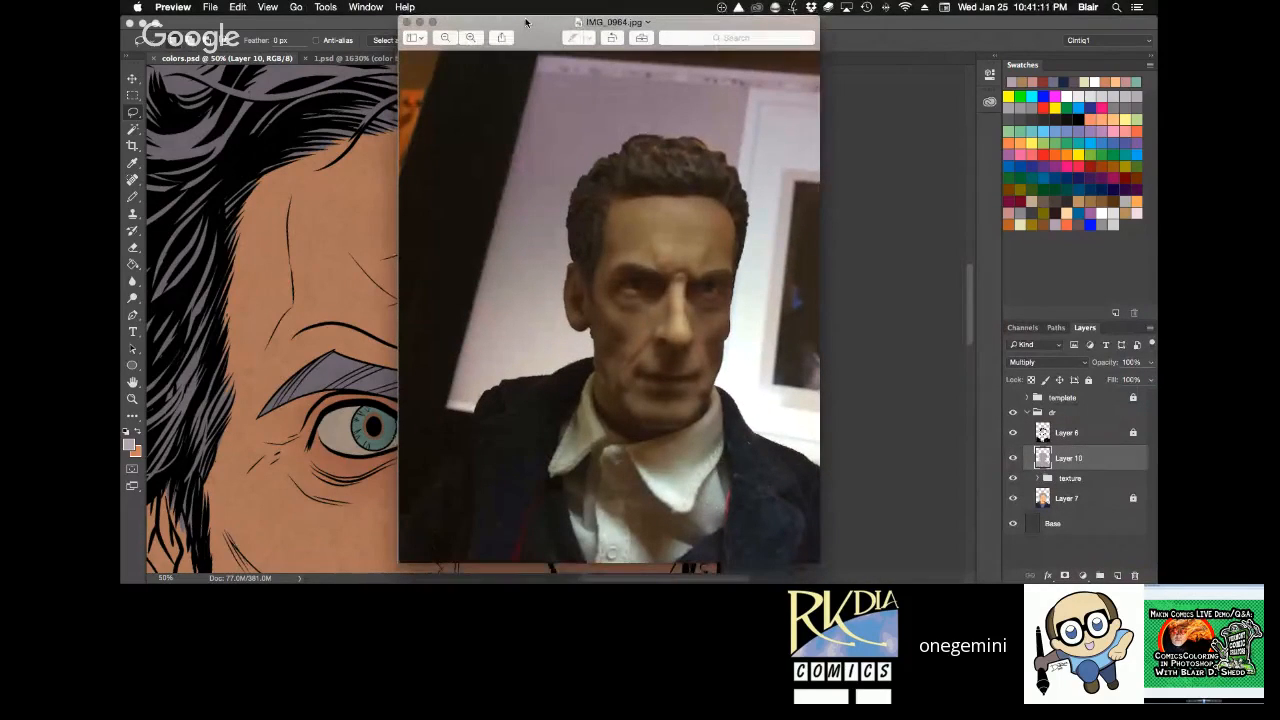
scroll(718, 224, up, 1)
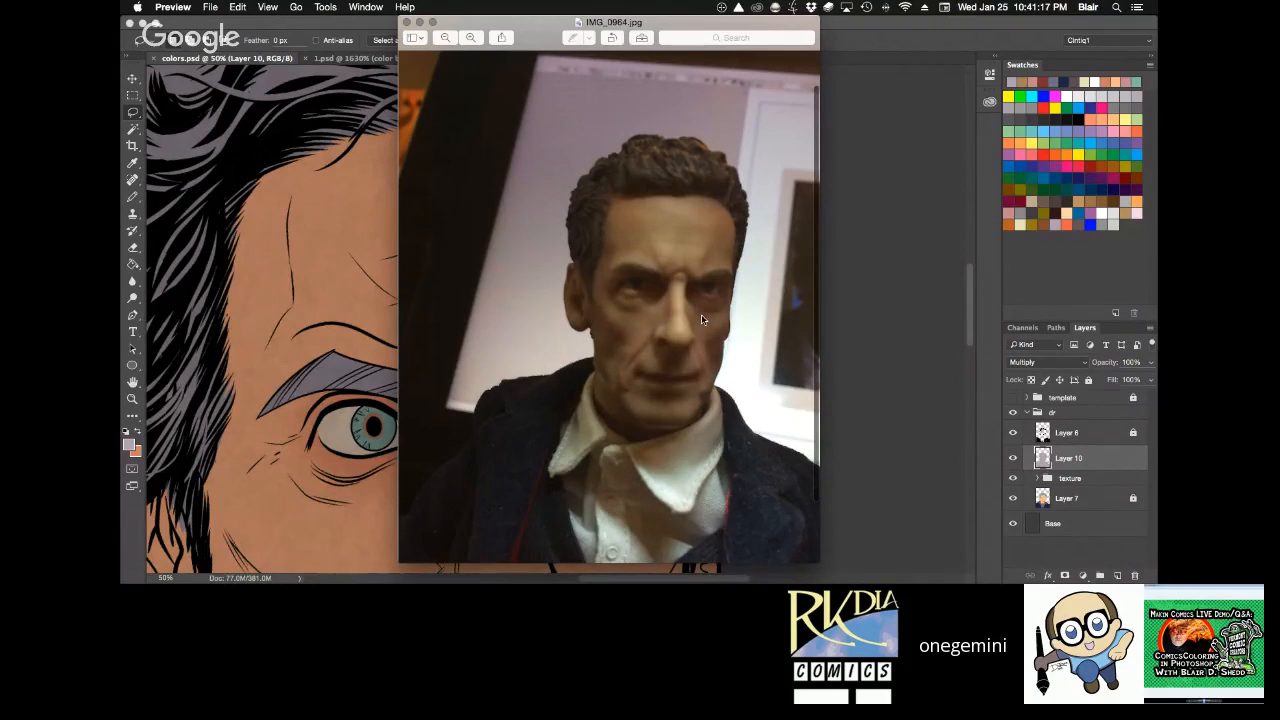
scroll(702, 320, down, 1)
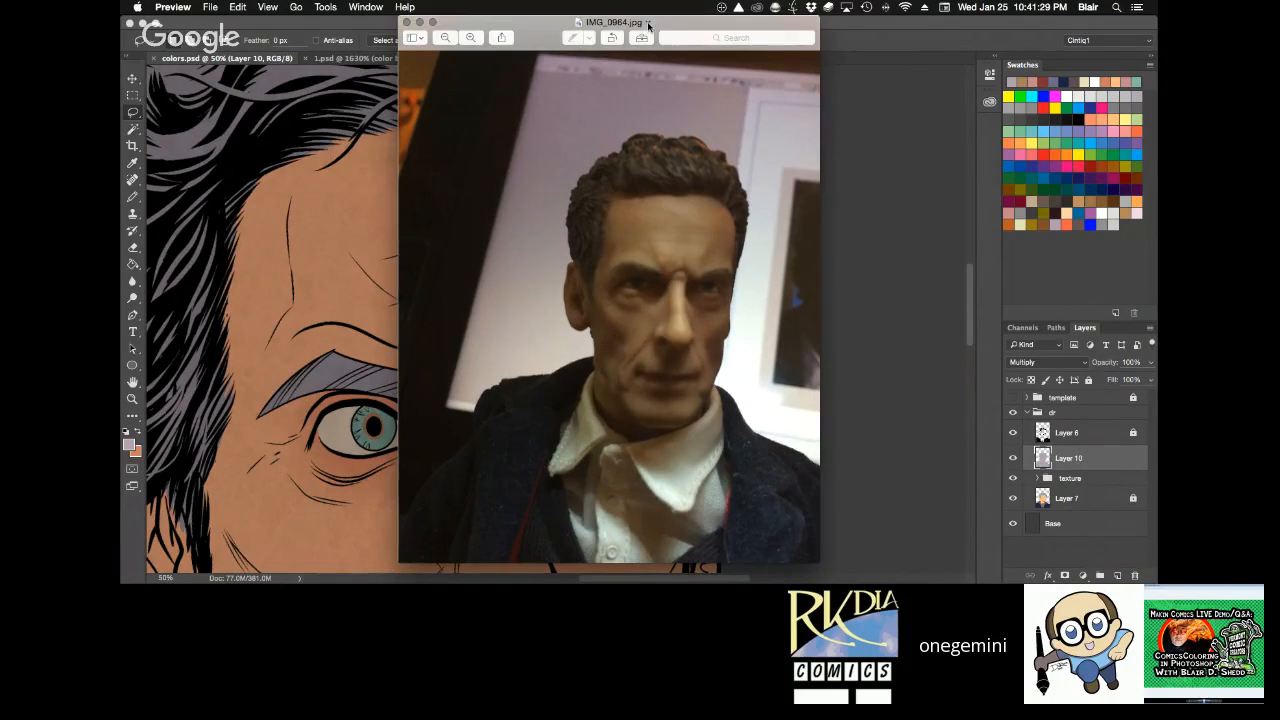
drag(664, 30, 427, 35)
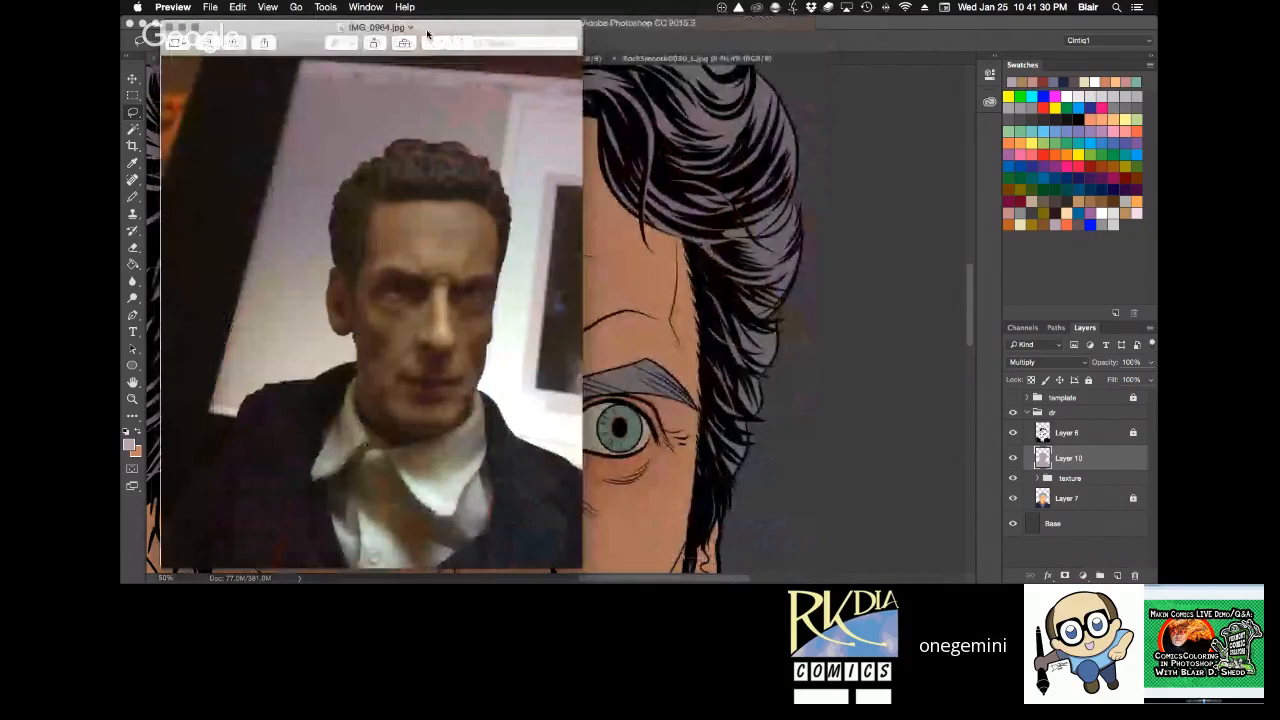
key(super+w)
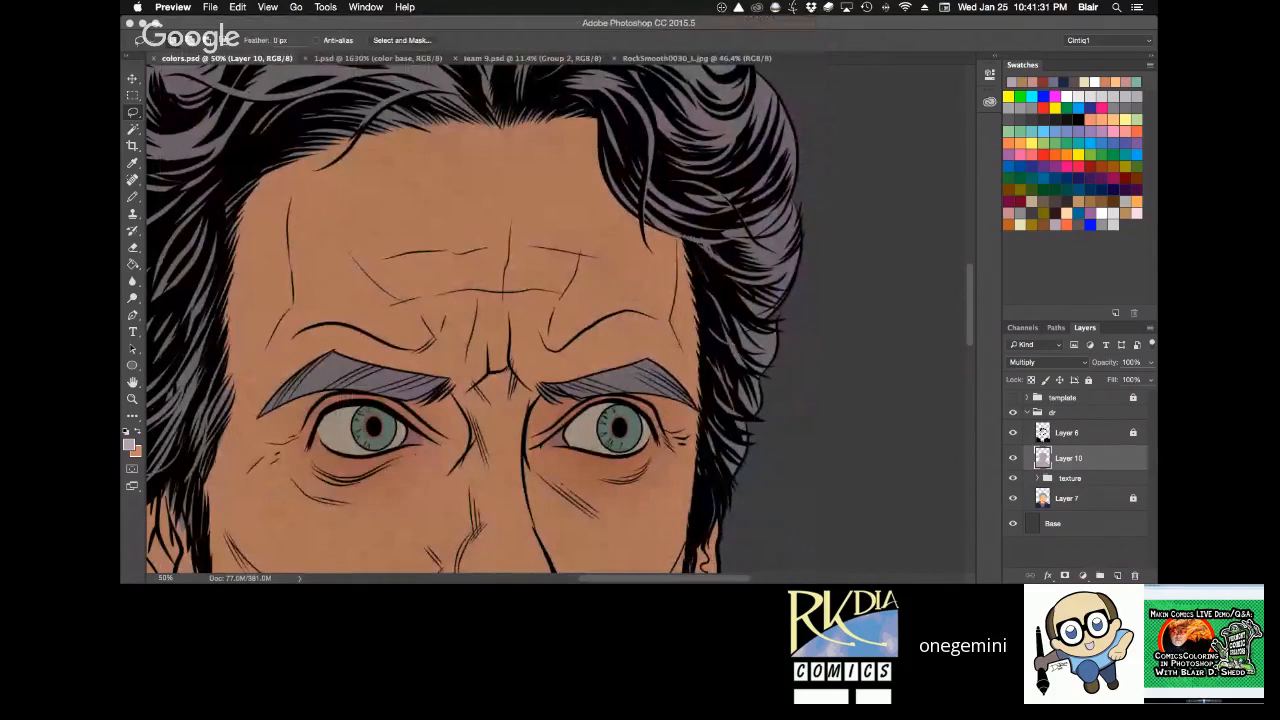
Lasso the skin above both eyebrows, clear the purple shadow from those areas on Layer 10, and deselect.
click(815, 326)
key(r)
drag(815, 326, 786, 196)
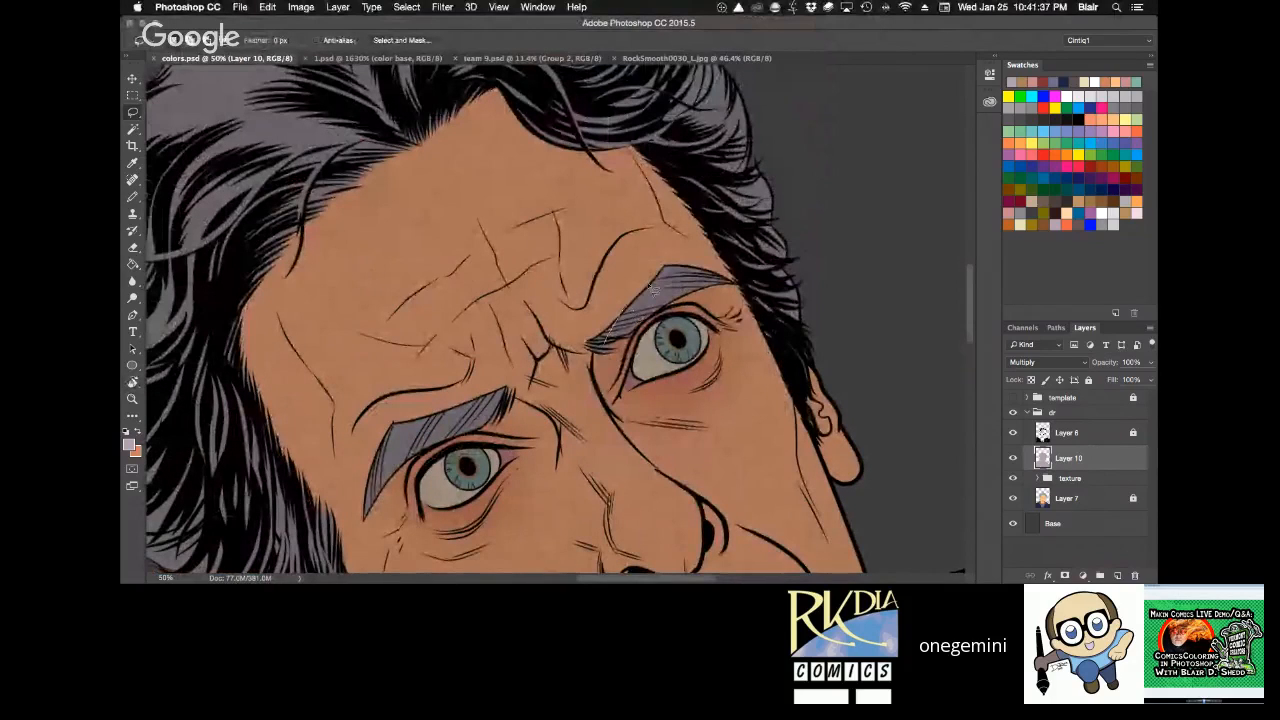
mouse_move(688, 262)
mouse_down()
mouse_move(662, 243)
mouse_move(610, 258)
mouse_move(590, 330)
mouse_move(603, 342)
mouse_up()
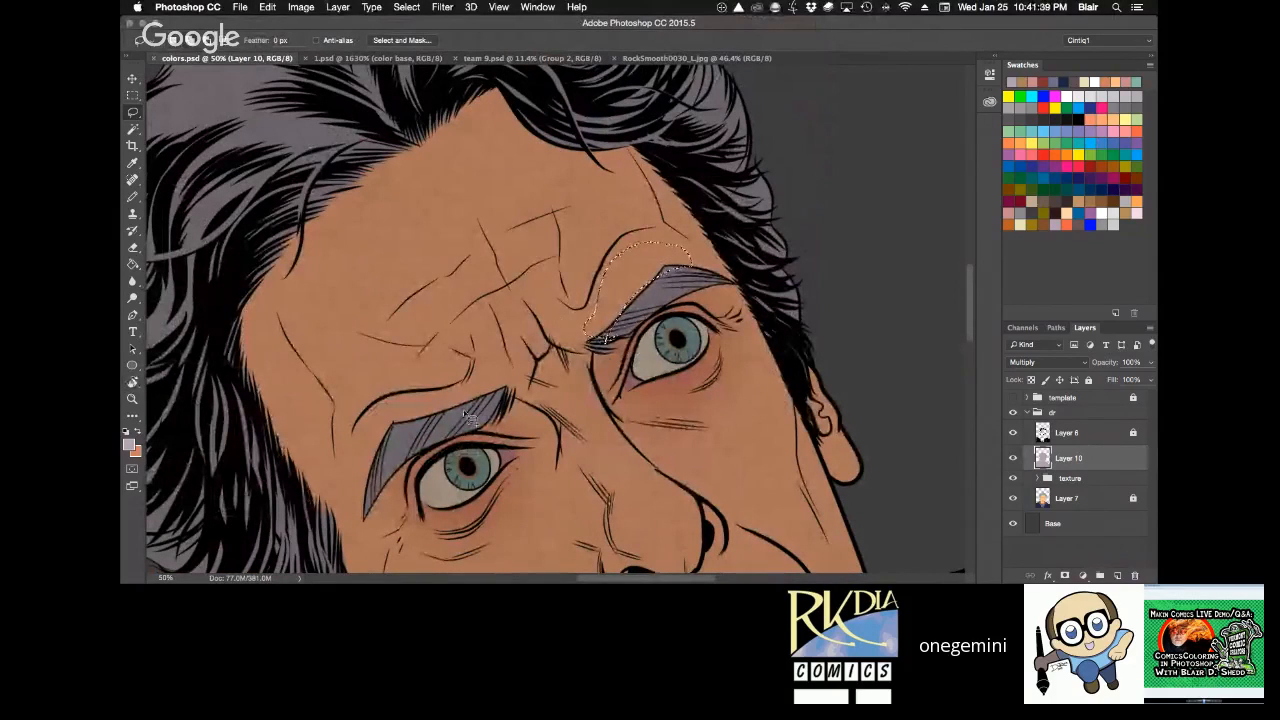
mouse_move(500, 378)
mouse_down()
mouse_move(367, 492)
mouse_move(505, 390)
mouse_up()
key(alt+BackSpace)
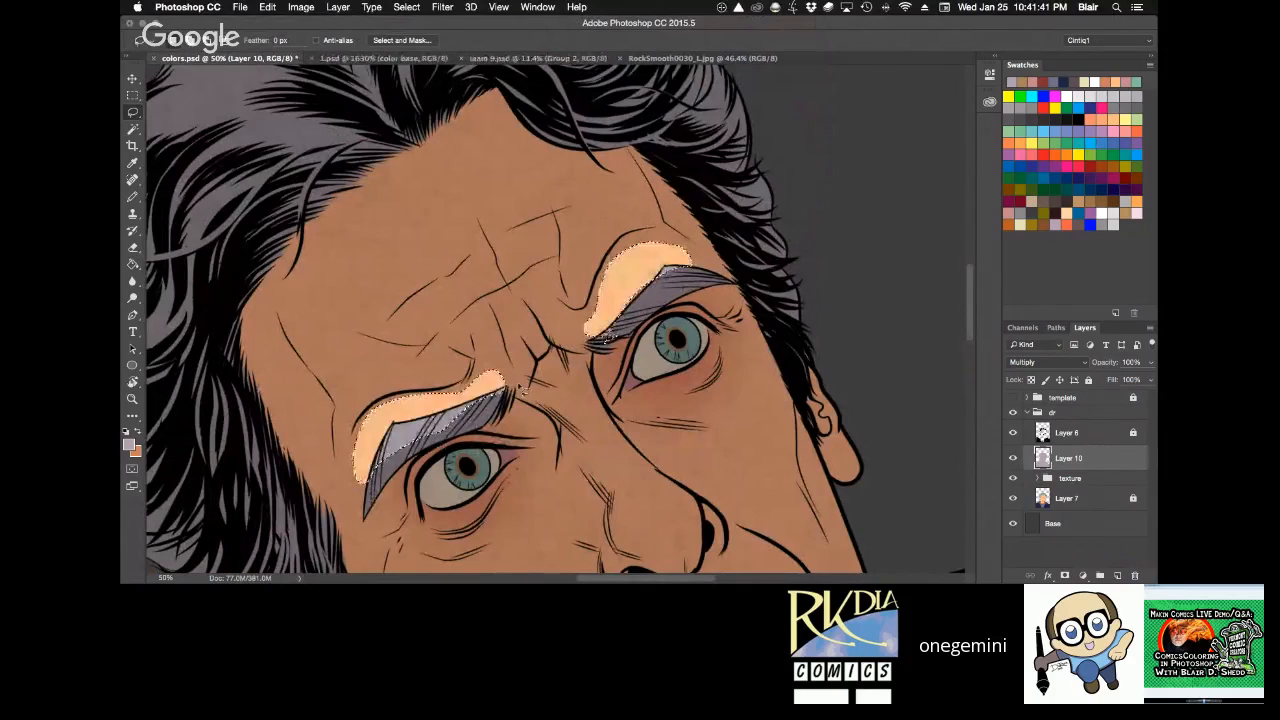
key(super+d)
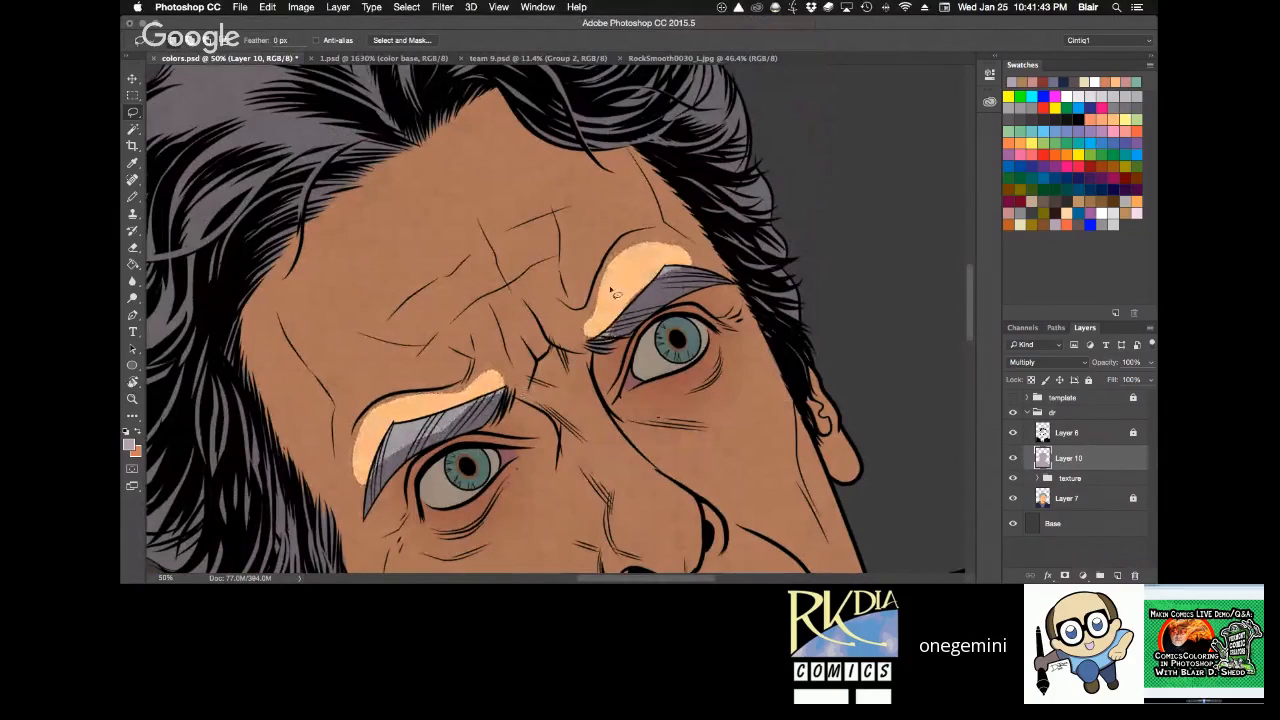
Clear the shadow from lassoed highlight shapes above the brow creases and between the frown lines, and deselect.
key(r)
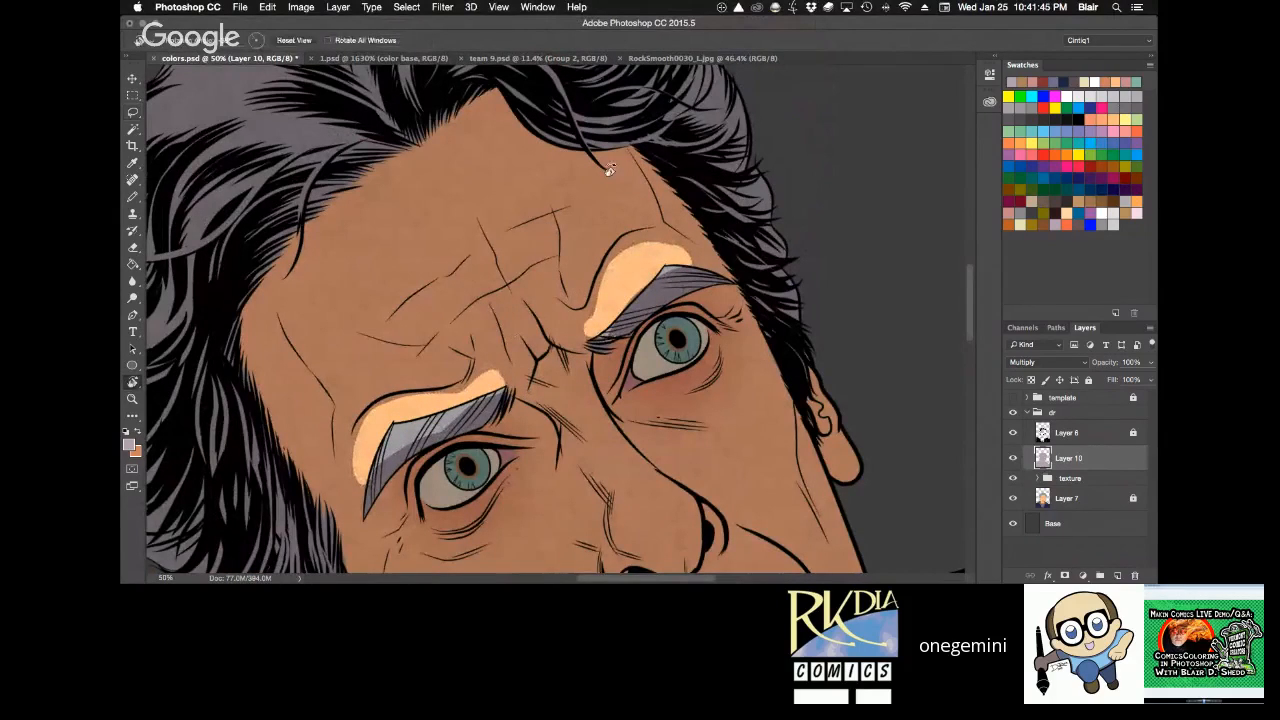
drag(608, 170, 701, 197)
key(space)
drag(712, 217, 673, 194)
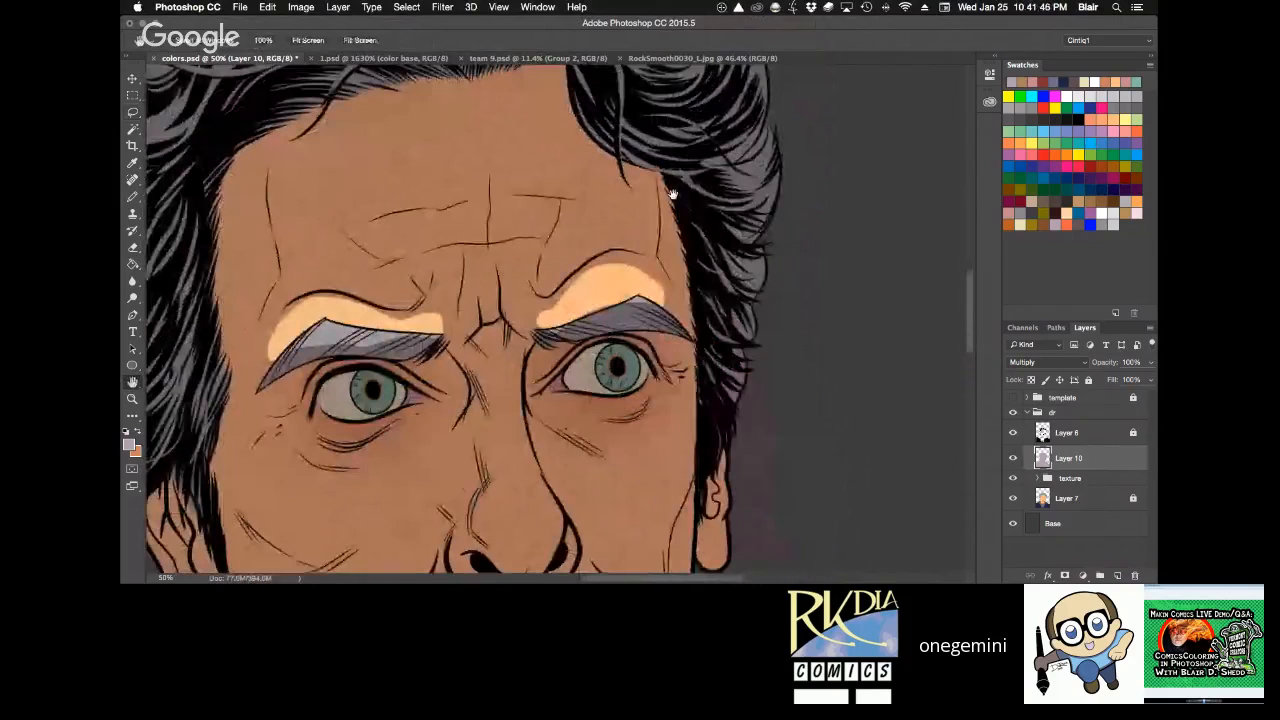
drag(321, 217, 360, 221)
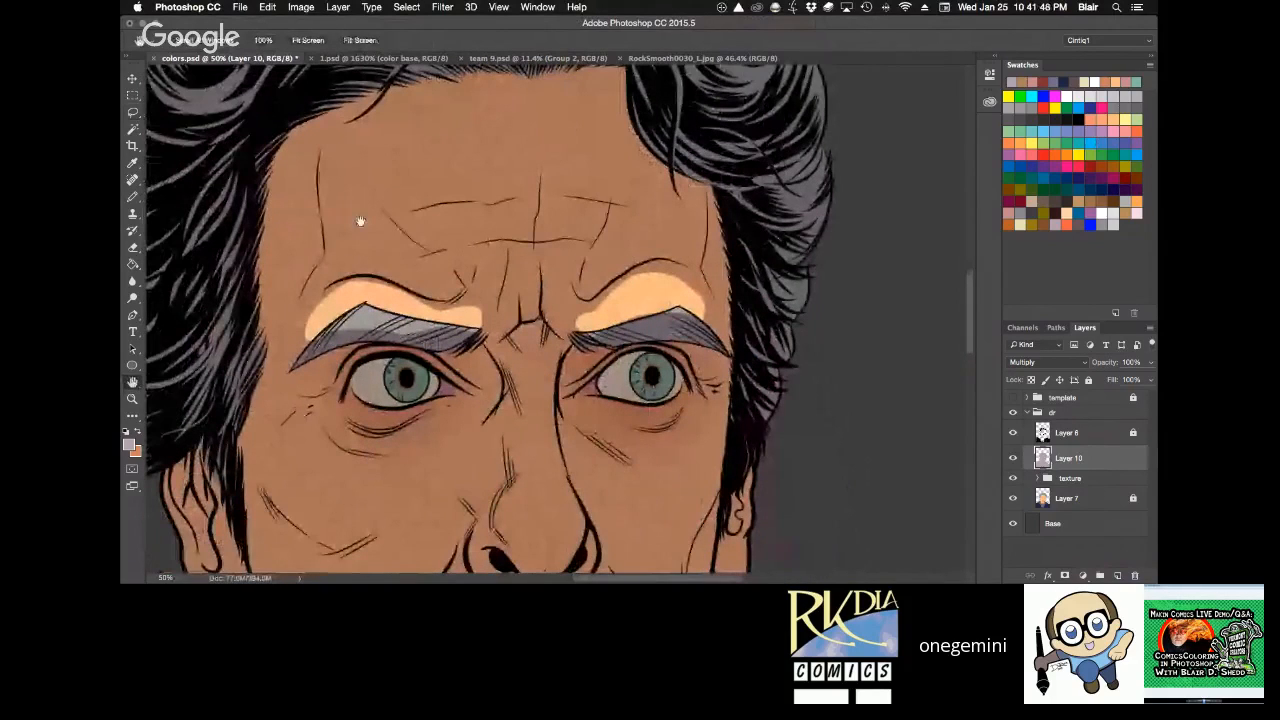
key(l)
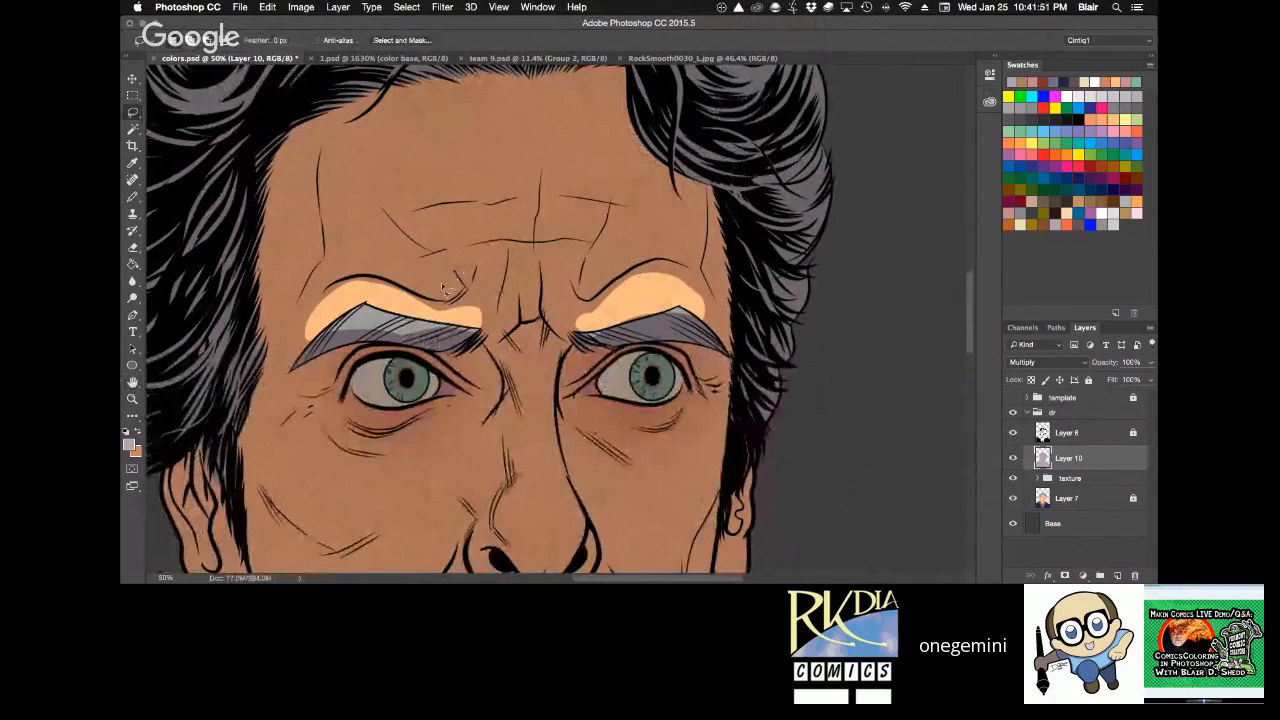
key(super+d)
mouse_move(433, 297)
mouse_down()
mouse_move(456, 294)
mouse_move(436, 260)
mouse_move(386, 252)
mouse_move(388, 272)
mouse_up()
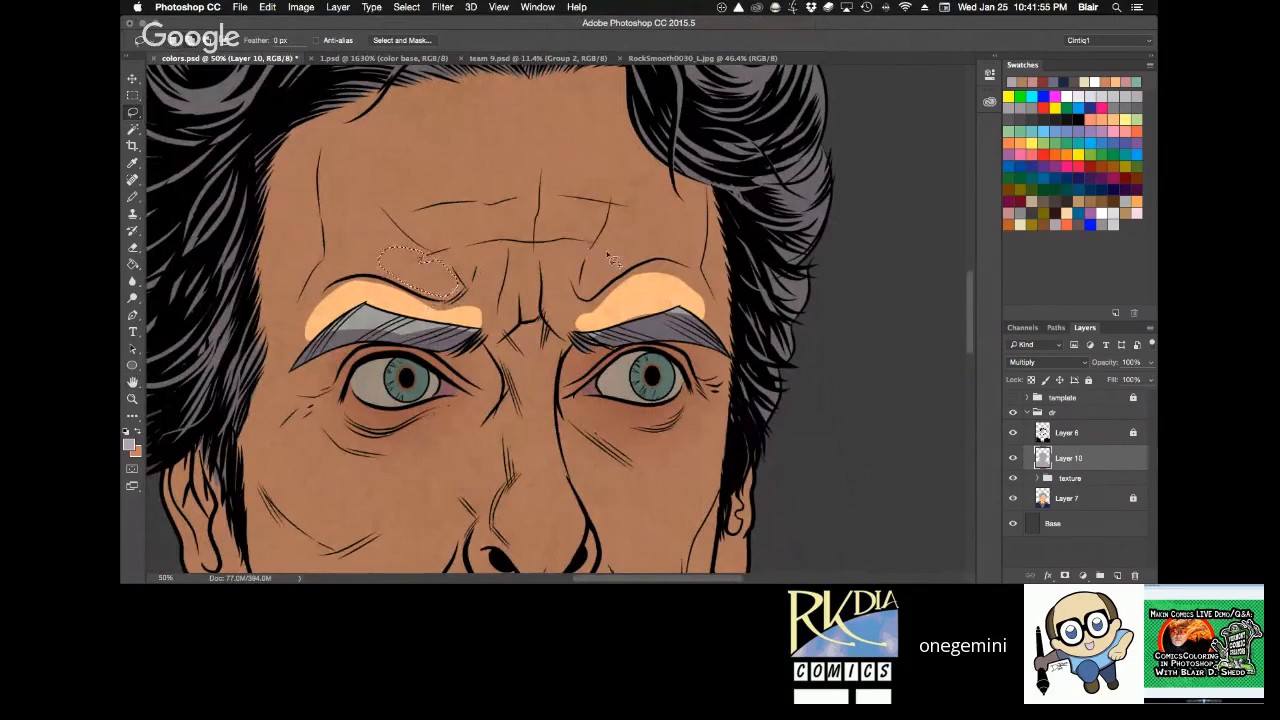
mouse_move(612, 260)
mouse_down()
mouse_move(600, 236)
mouse_move(588, 282)
mouse_move(622, 226)
mouse_move(628, 238)
mouse_up()
mouse_move(481, 262)
mouse_down()
mouse_move(476, 251)
mouse_move(458, 274)
mouse_move(500, 282)
mouse_move(482, 260)
mouse_up()
mouse_move(521, 304)
mouse_down()
mouse_move(537, 262)
mouse_move(572, 233)
mouse_move(589, 237)
mouse_move(575, 243)
mouse_move(567, 297)
mouse_move(548, 264)
mouse_move(550, 292)
mouse_move(568, 338)
mouse_move(603, 318)
mouse_move(575, 296)
mouse_move(572, 256)
mouse_move(597, 312)
mouse_move(574, 300)
mouse_move(597, 312)
mouse_move(507, 340)
mouse_move(497, 332)
mouse_move(522, 312)
mouse_move(514, 282)
mouse_up()
key(Delete)
key(super+d)
Clear the shadow from a large rounded highlight area across the middle of the forehead and deselect.
key(space)
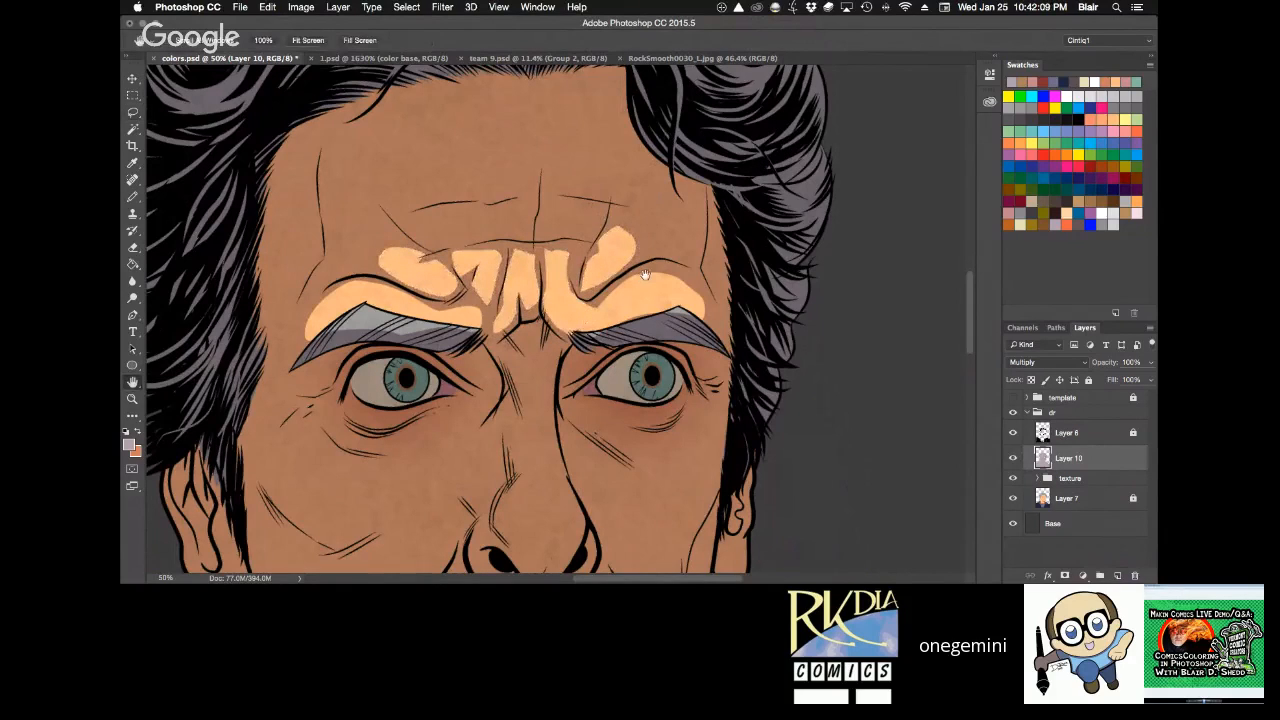
mouse_move(645, 274)
mouse_down()
mouse_move(658, 121)
mouse_move(628, 271)
mouse_up()
mouse_move(480, 262)
mouse_down()
mouse_move(418, 257)
mouse_move(372, 215)
mouse_move(348, 166)
mouse_move(401, 115)
mouse_move(572, 103)
mouse_move(619, 117)
mouse_move(633, 147)
mouse_move(627, 206)
mouse_move(583, 261)
mouse_move(448, 257)
mouse_move(513, 270)
mouse_move(501, 242)
mouse_move(503, 278)
mouse_move(522, 232)
mouse_move(548, 283)
mouse_move(582, 204)
mouse_move(592, 256)
mouse_up()
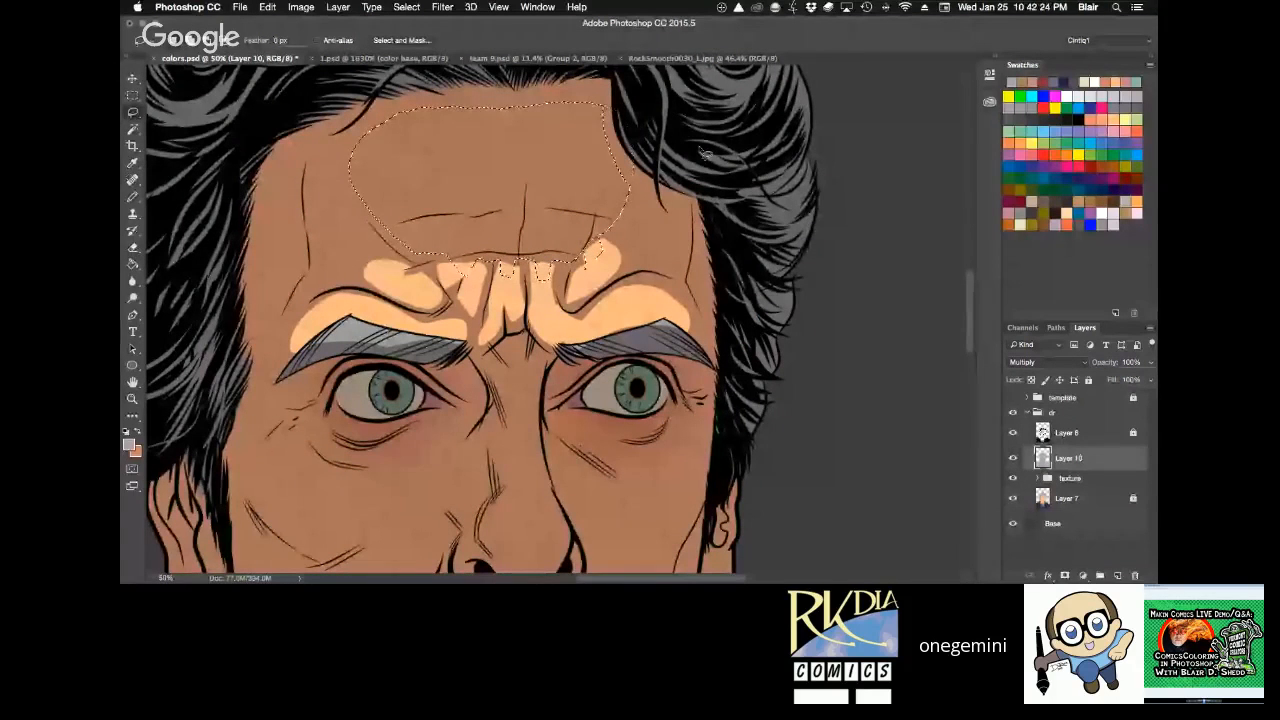
key(alt+BackSpace)
key(super+d)
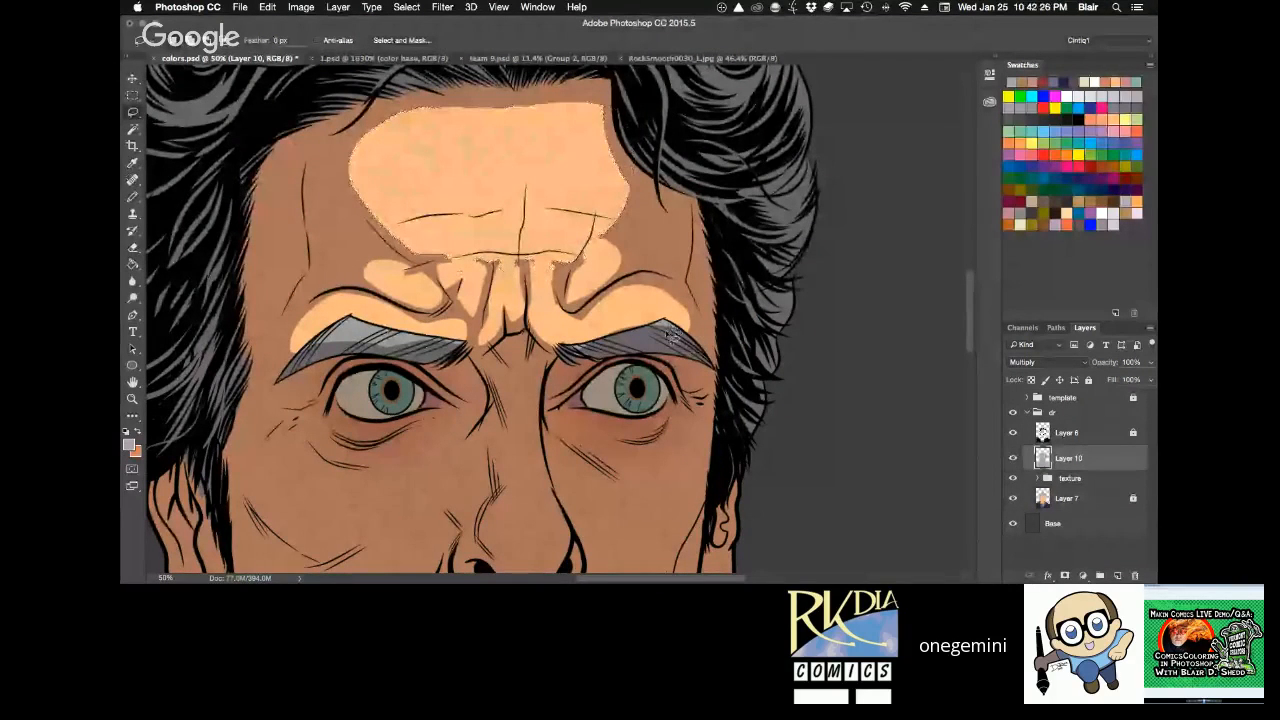
Try to clear the shadow from a small lassoed patch between the eyebrows at the top of the nose.
drag(676, 332, 678, 187)
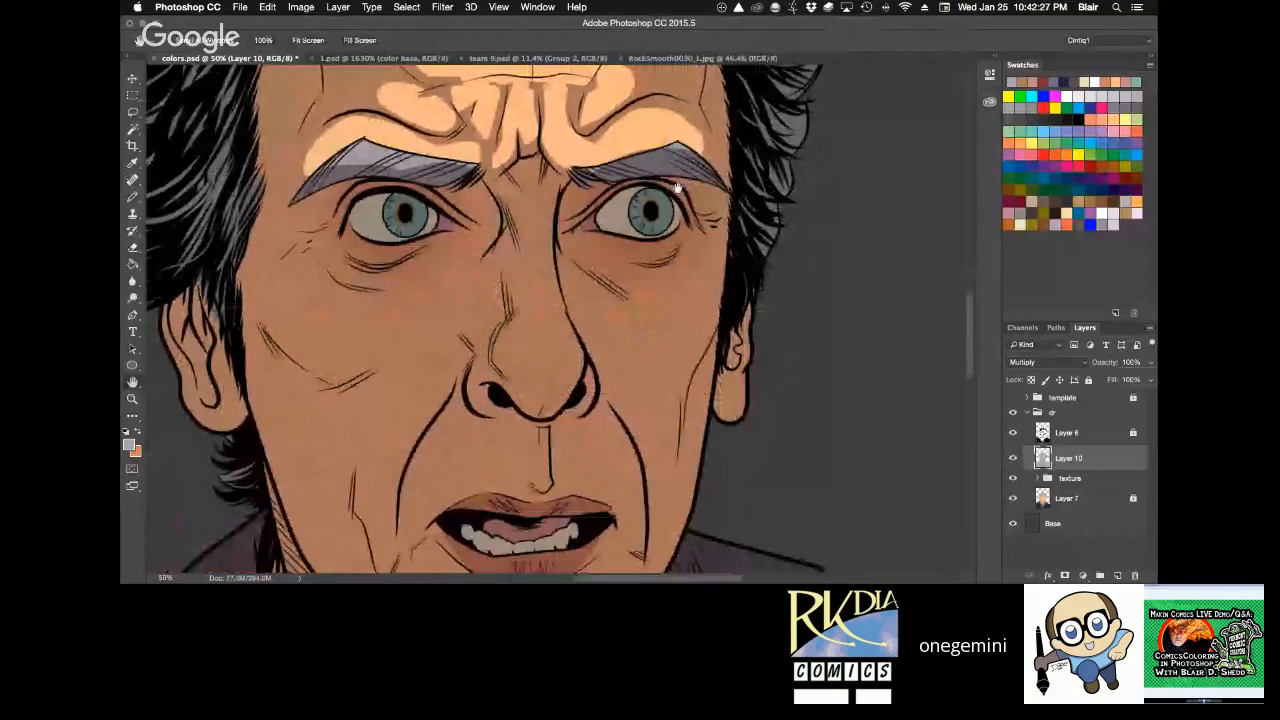
drag(564, 106, 548, 152)
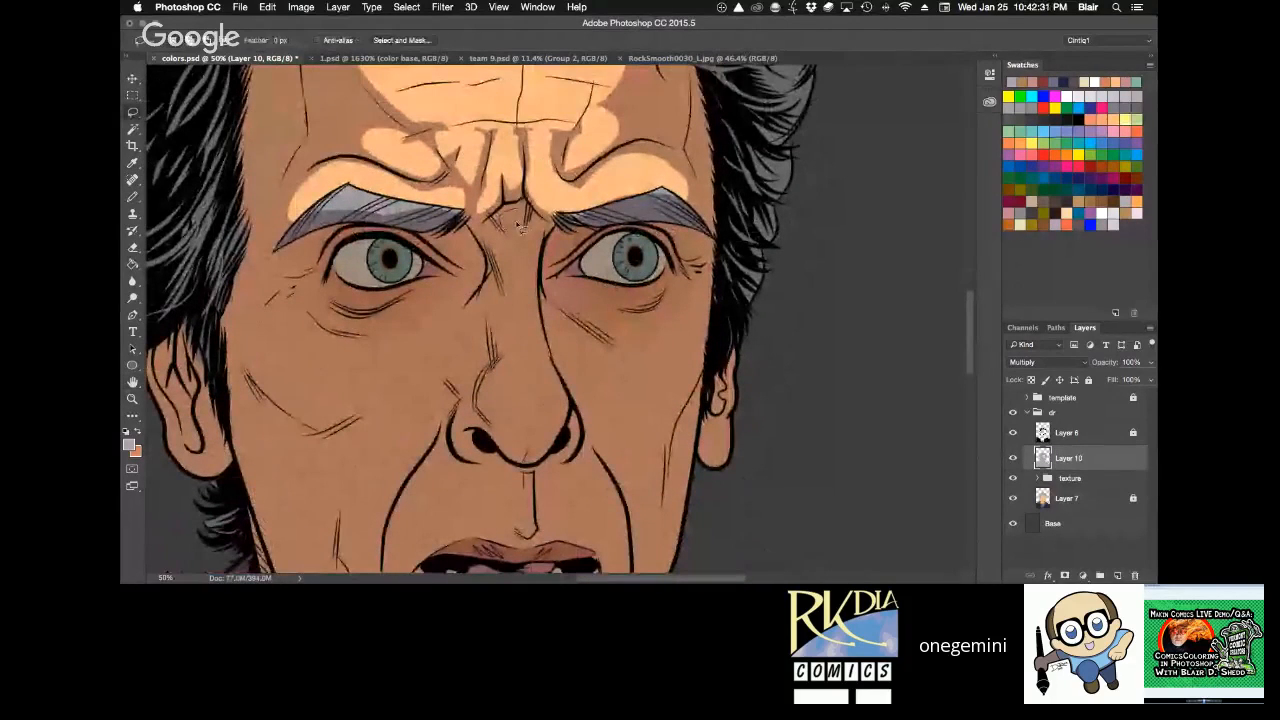
mouse_move(488, 236)
mouse_down()
mouse_move(510, 218)
mouse_move(549, 230)
mouse_move(550, 217)
mouse_up()
key(Delete)
key(super+d)
key(space)
drag(744, 424, 789, 222)
key(r)
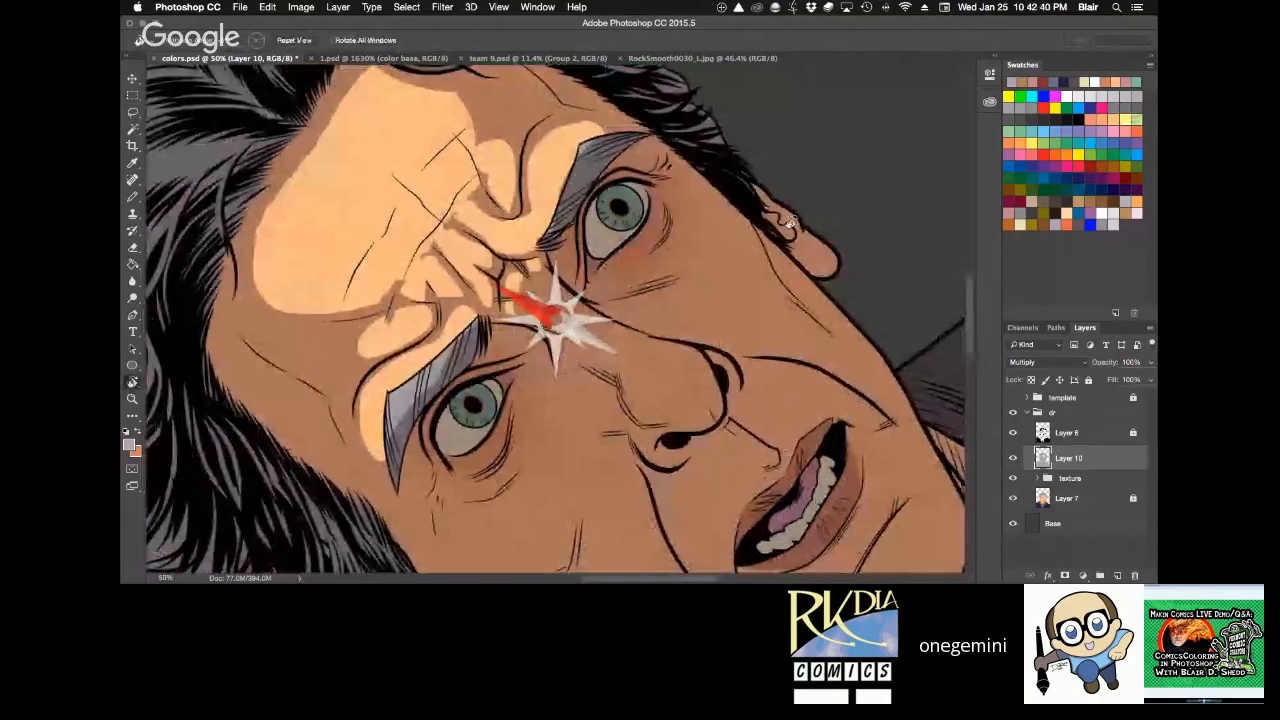
key(alt+BackSpace)
key(super+d)
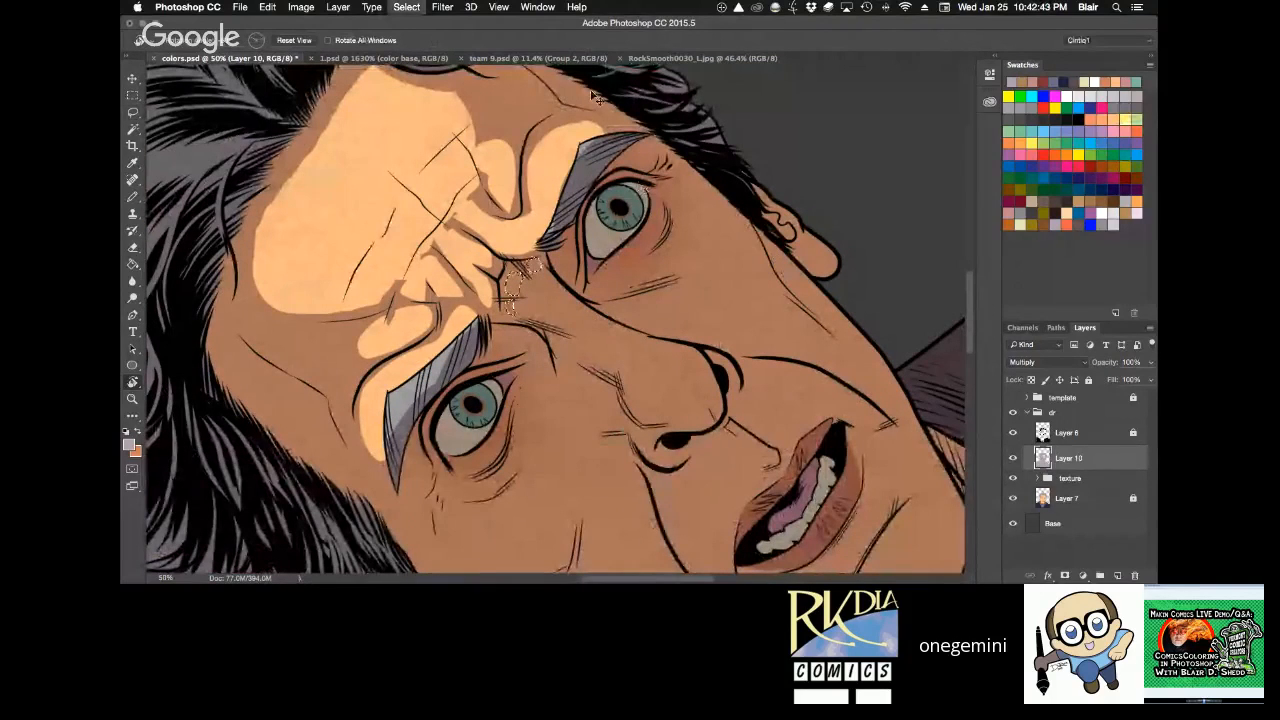
Reset the canvas rotation and clear the shadow from a jagged highlight shape at the top of the nose, between the eyebrows.
drag(593, 95, 686, 385)
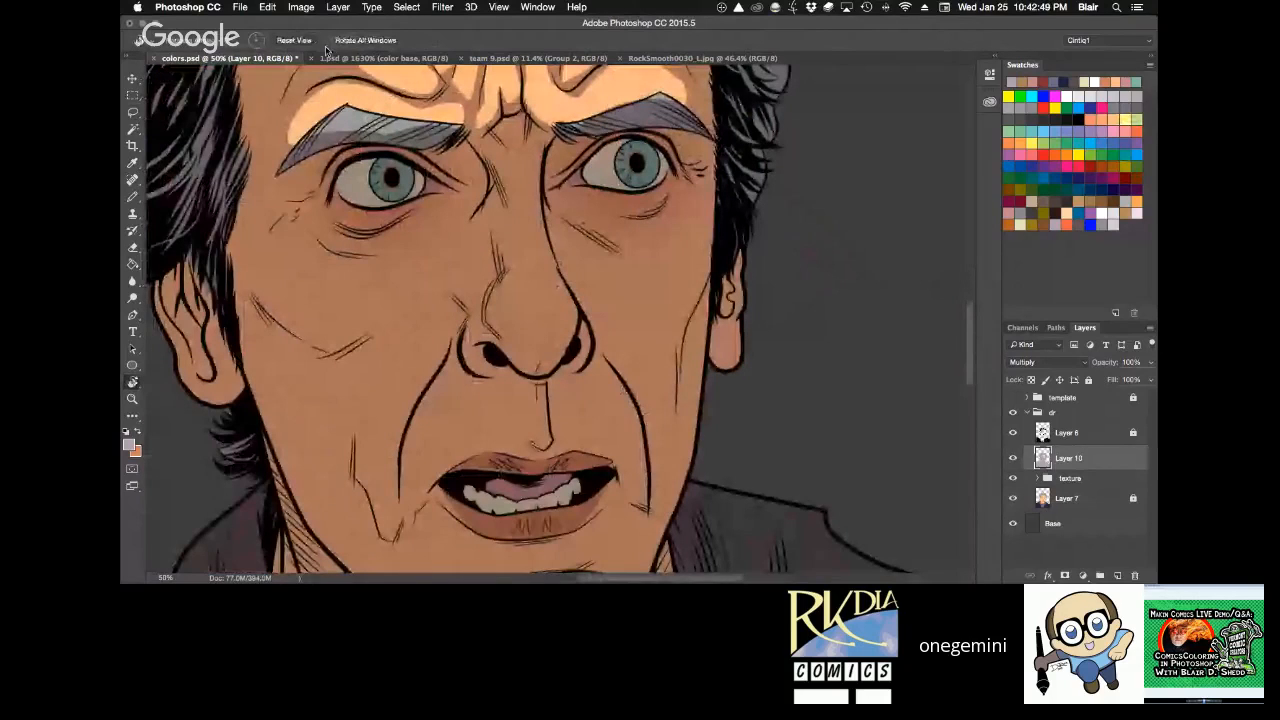
key(super+minus)
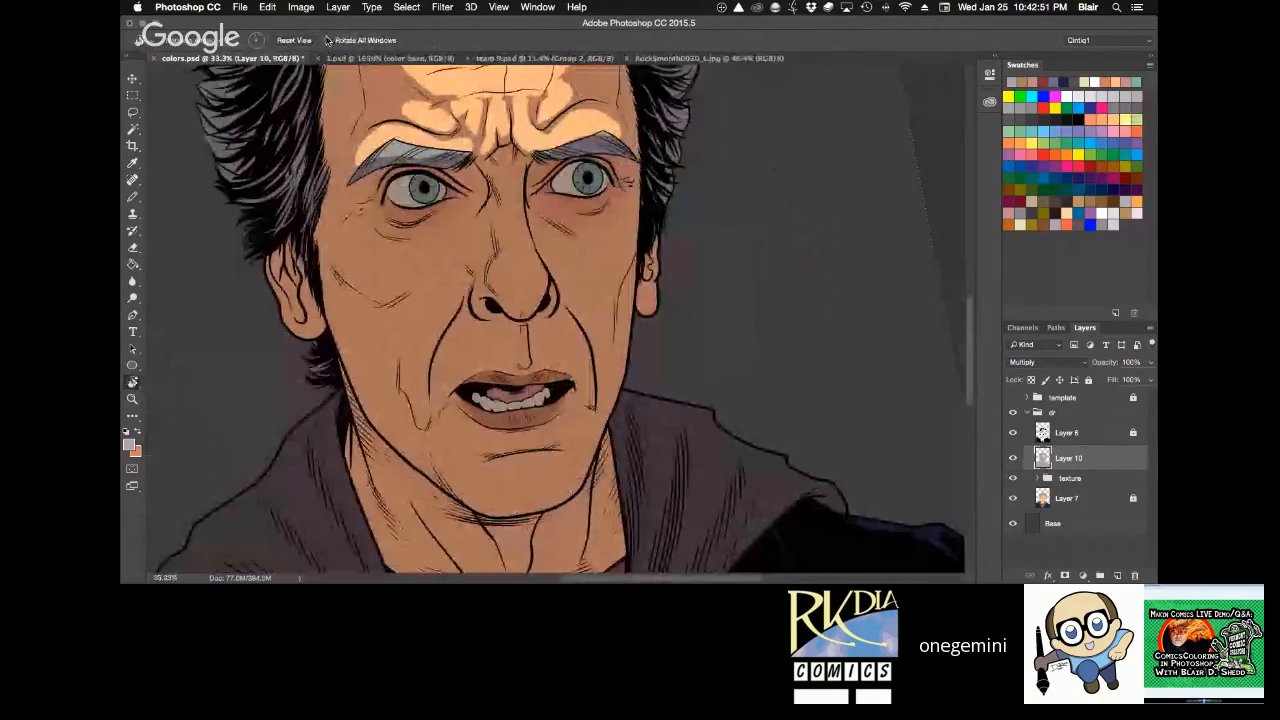
click(296, 41)
drag(768, 204, 786, 296)
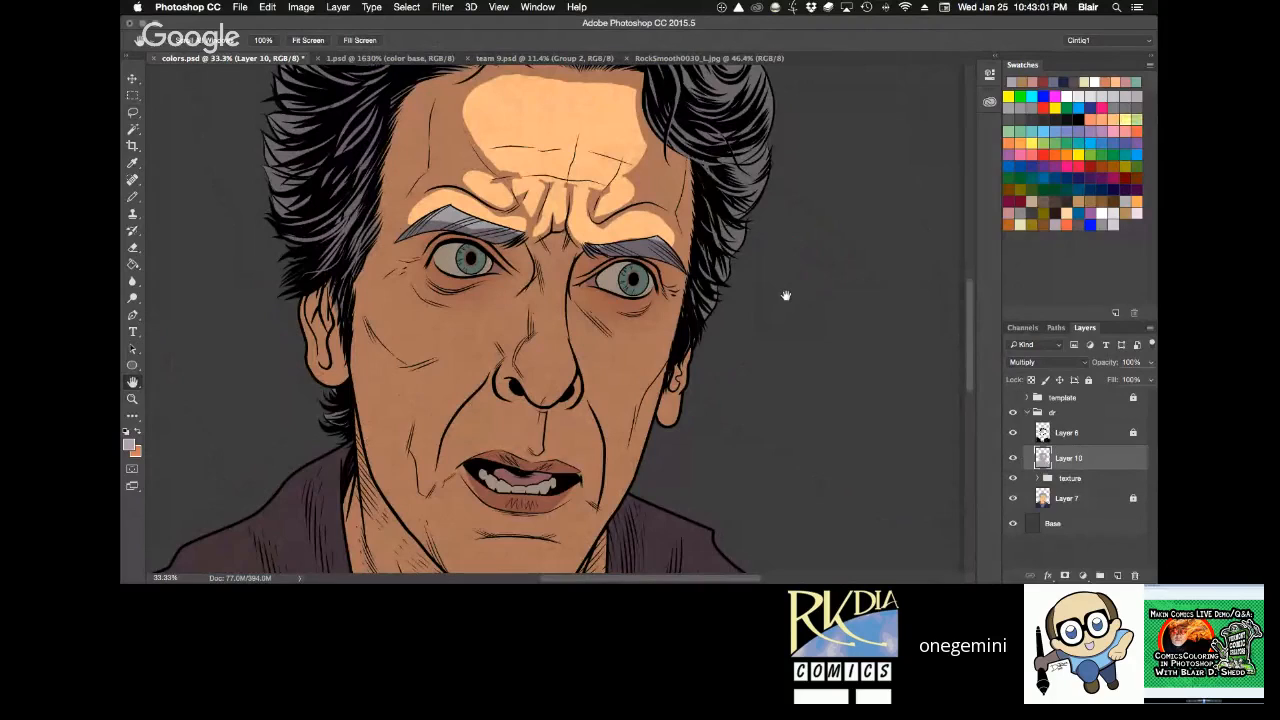
key(z)
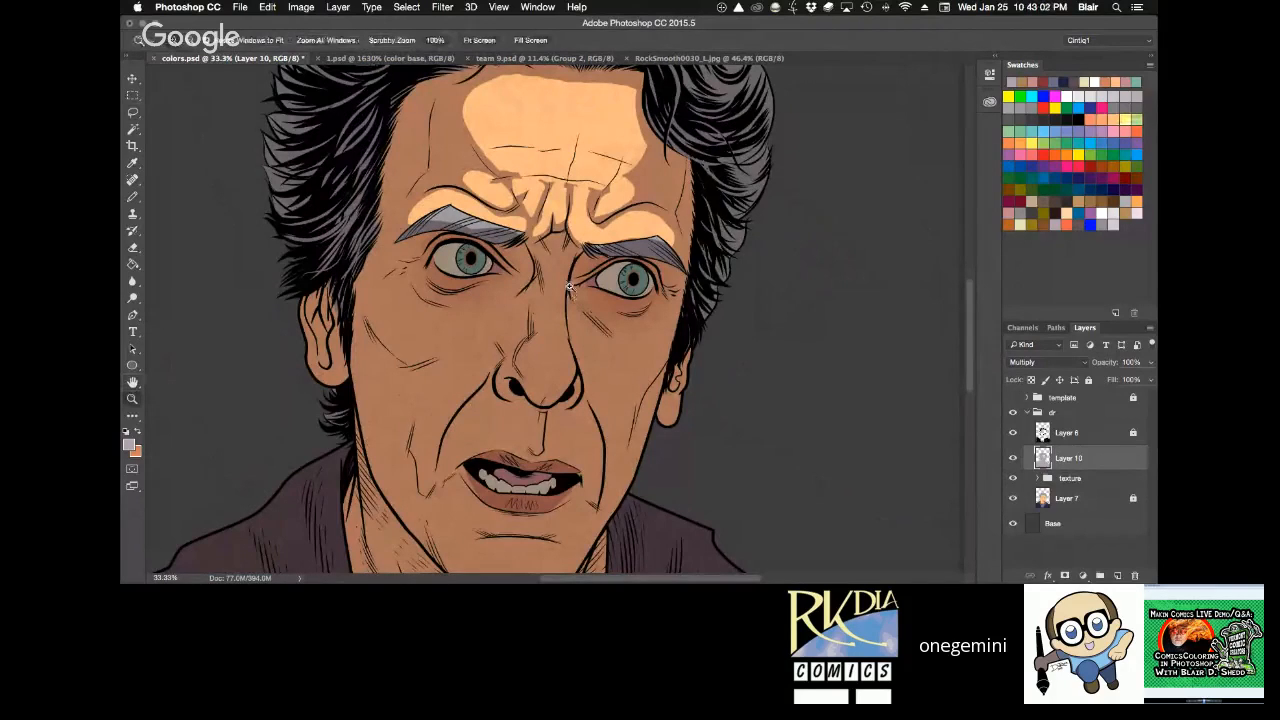
click(569, 287)
key(l)
scroll(535, 77, up, 2)
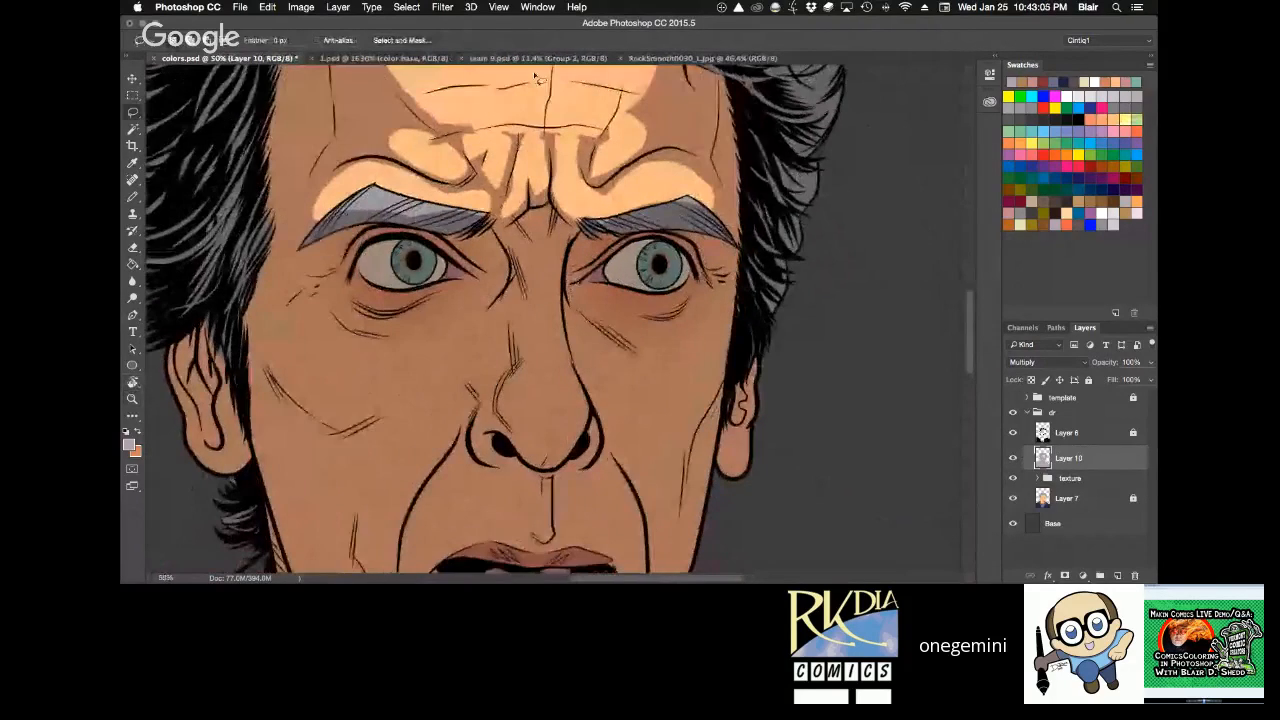
key(super+d)
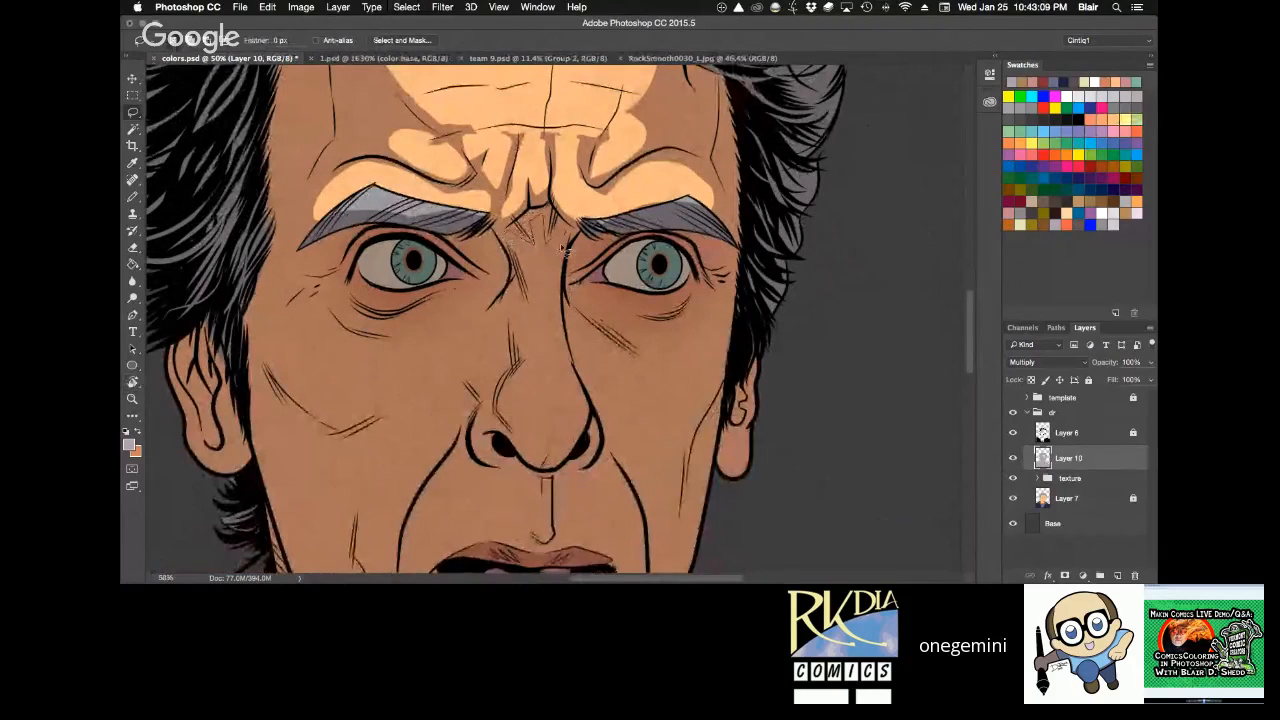
drag(565, 250, 505, 250)
key(Delete)
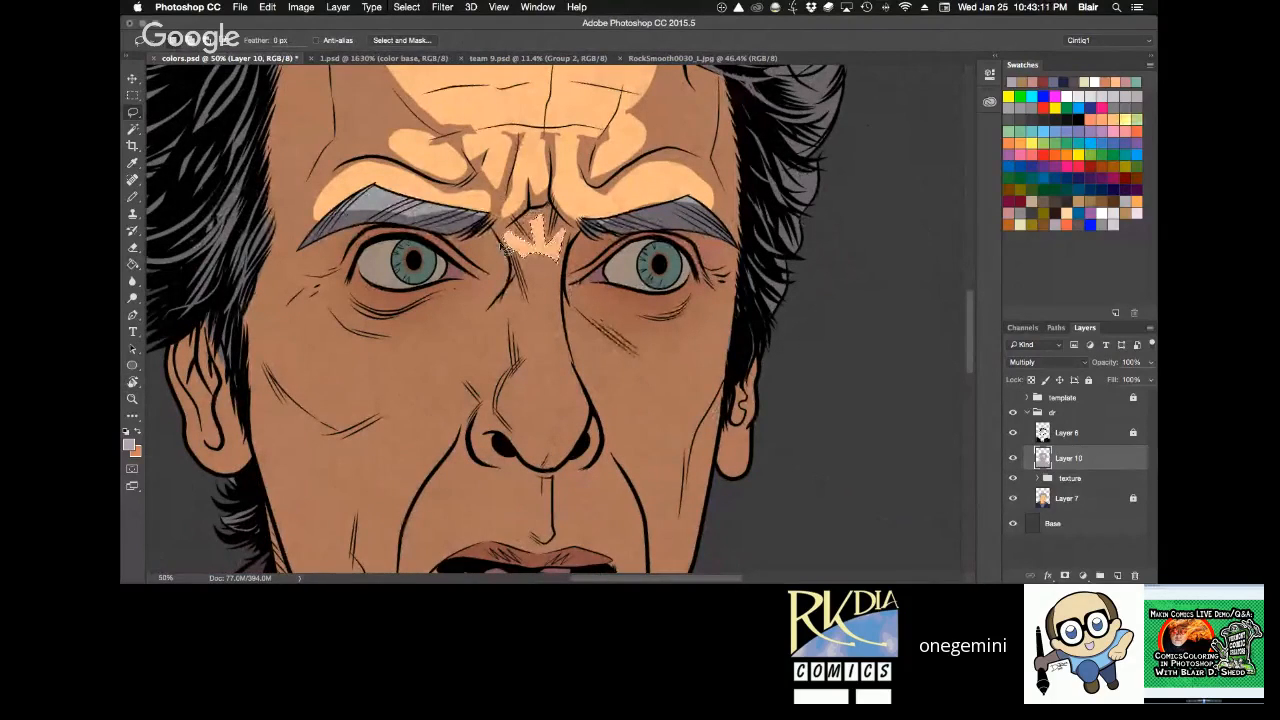
Extend the highlights above both brow creases by clearing small lassoed slivers of shadow, and deselect.
key(space)
mouse_move(745, 225)
mouse_down()
mouse_move(699, 367)
mouse_move(624, 405)
mouse_move(645, 270)
mouse_up()
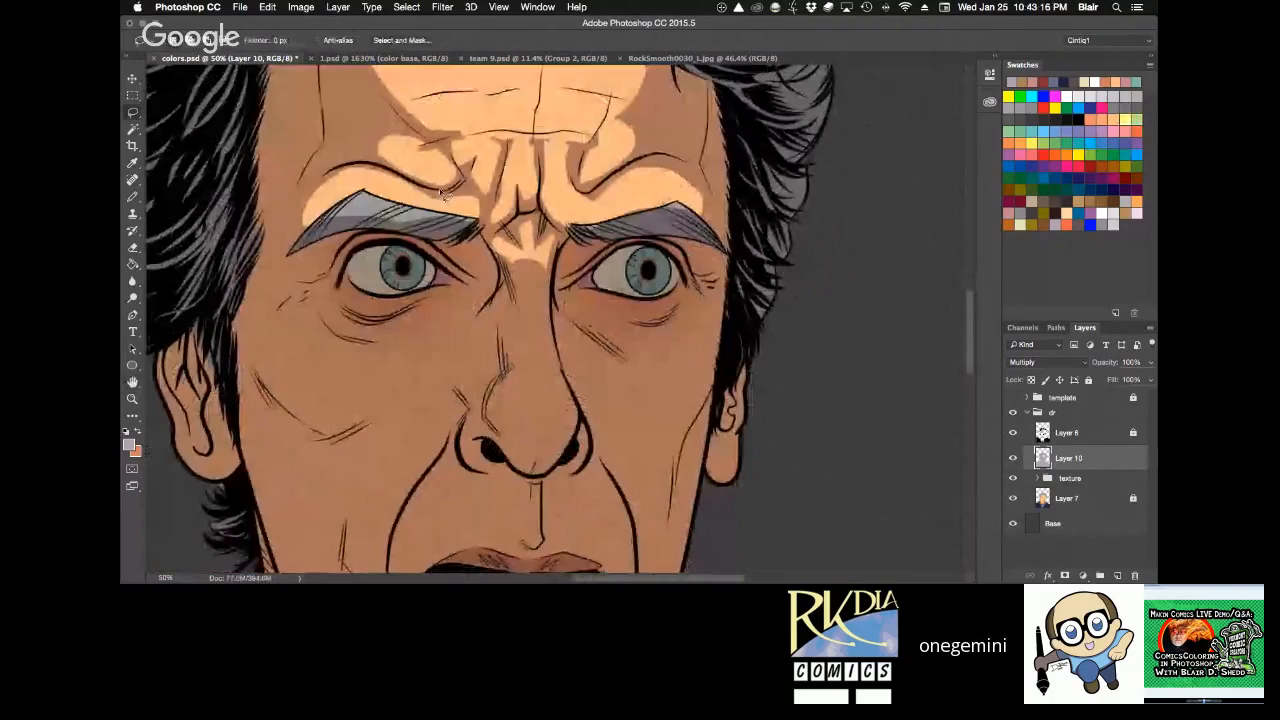
drag(408, 160, 411, 150)
key(Delete)
key(super+d)
mouse_move(600, 172)
mouse_down()
mouse_move(634, 121)
mouse_move(601, 166)
mouse_up()
key(Delete)
key(super+d)
key(space)
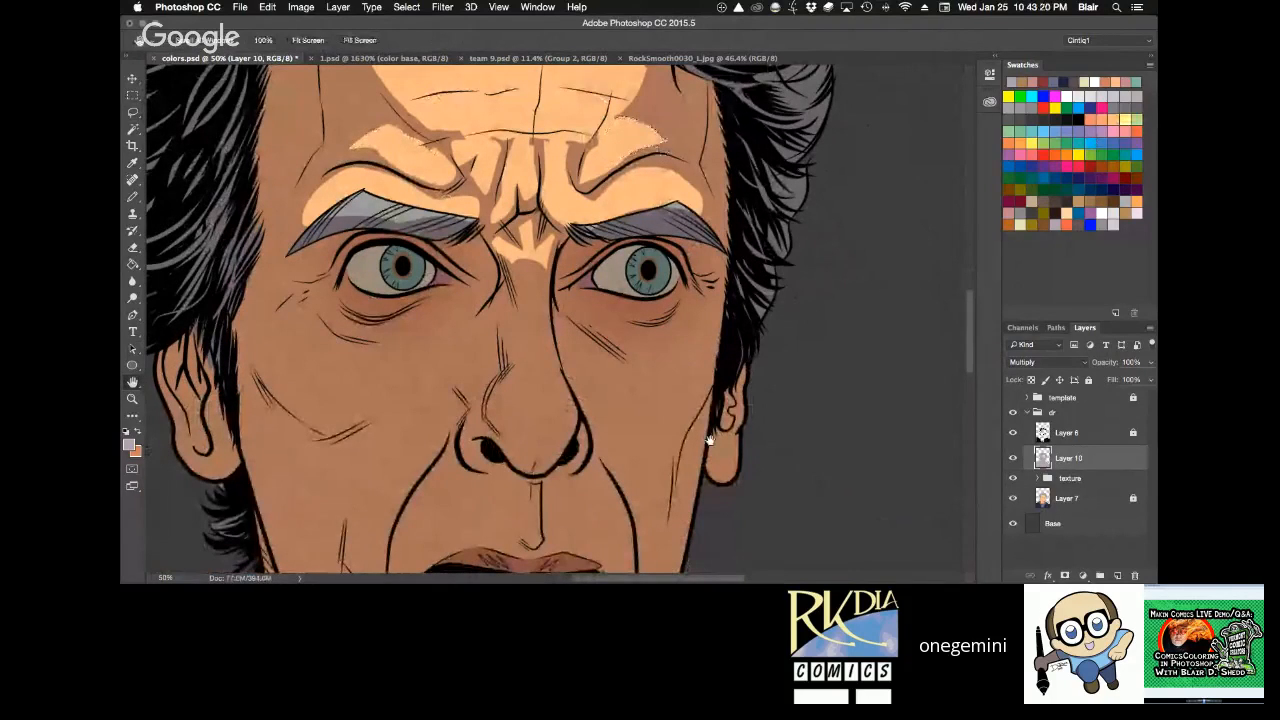
Clear the shadow from lassoed areas of both eyeballs, covering the whites and irises, and deselect.
drag(709, 441, 754, 346)
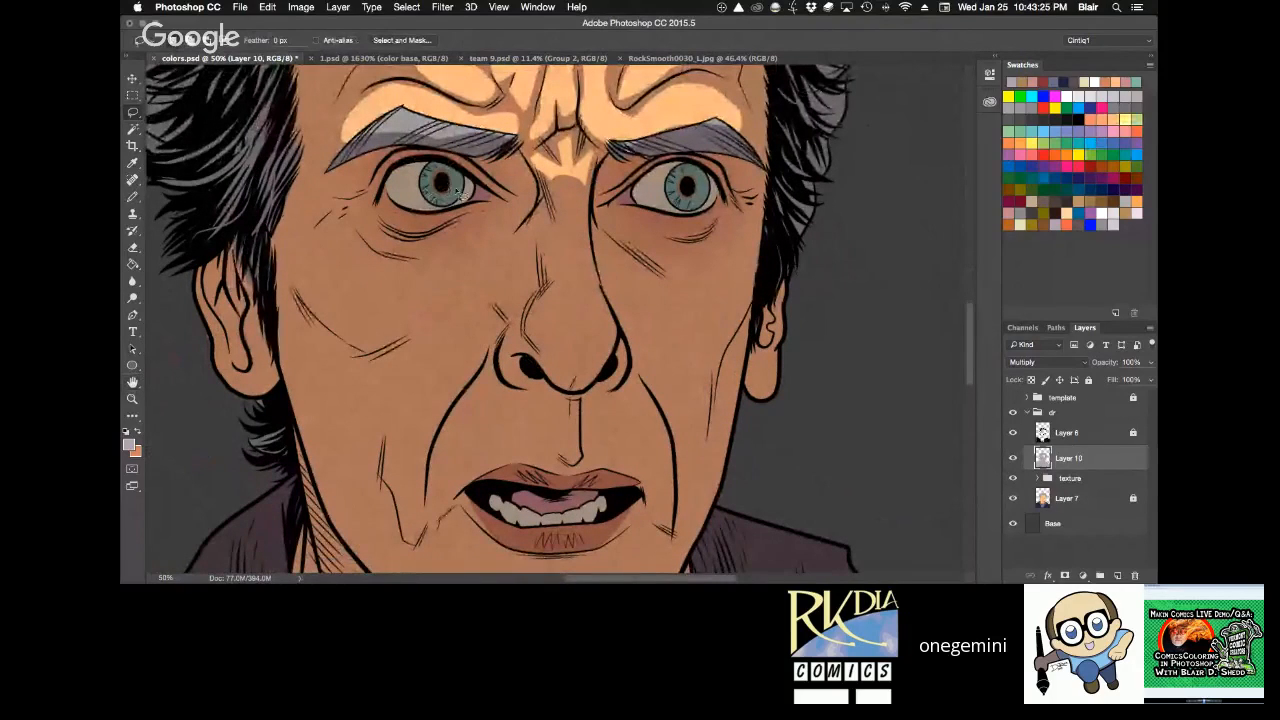
mouse_move(453, 178)
mouse_down()
mouse_move(420, 170)
mouse_move(398, 190)
mouse_move(425, 210)
mouse_move(452, 190)
mouse_up()
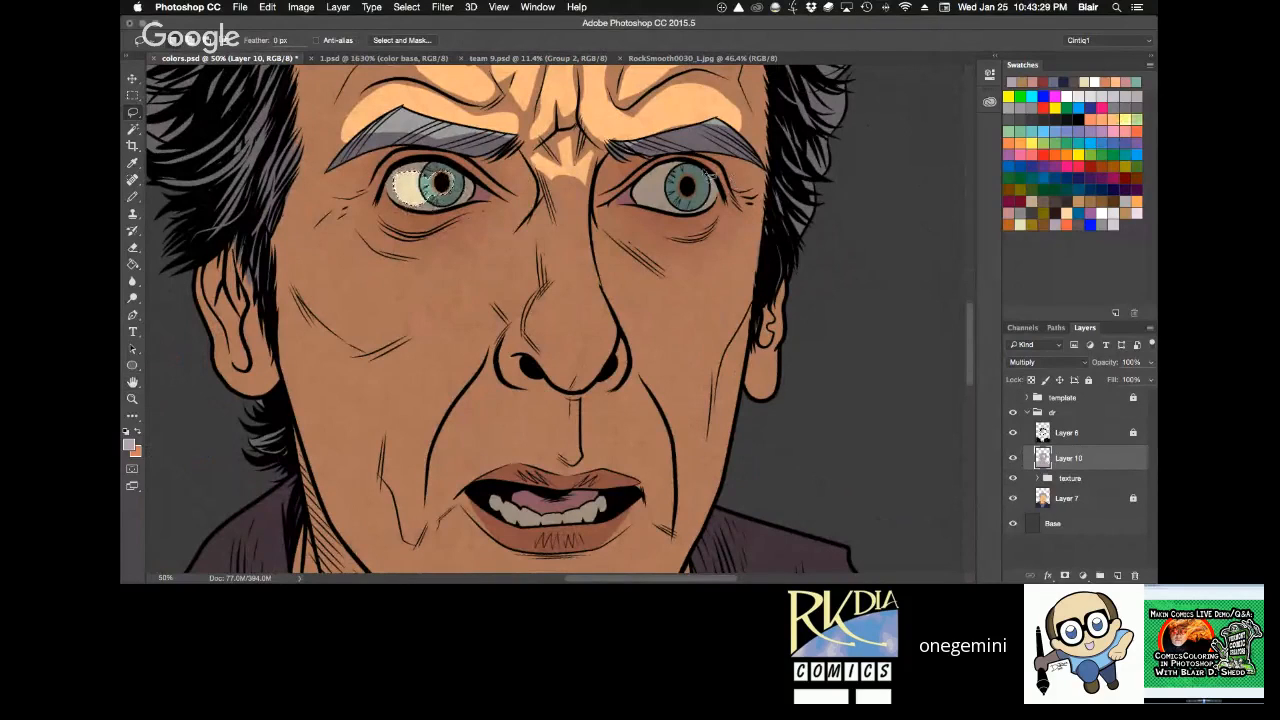
mouse_move(688, 180)
mouse_down()
mouse_move(728, 198)
mouse_move(660, 188)
mouse_move(700, 218)
mouse_move(722, 205)
mouse_up()
key(Delete)
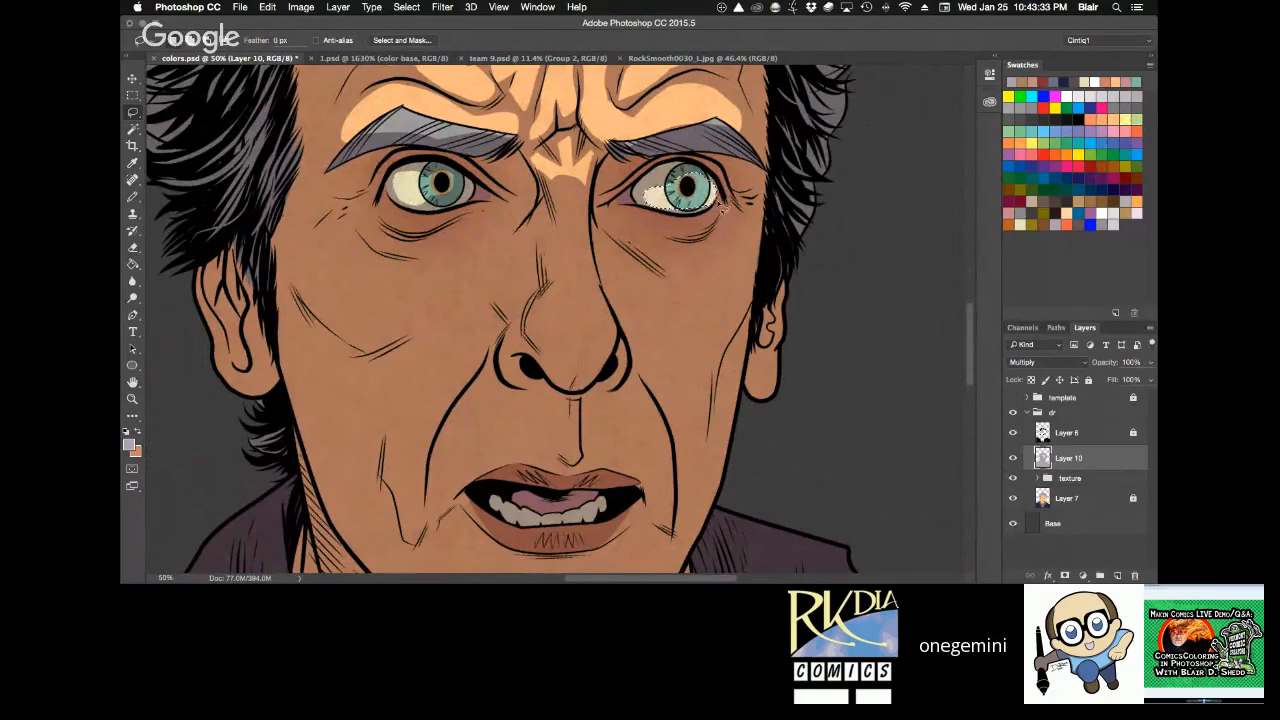
key(super+d)
Lasso a highlight running down the nose bridge to the tip, clear the shadow inside it, and deselect.
key(b)
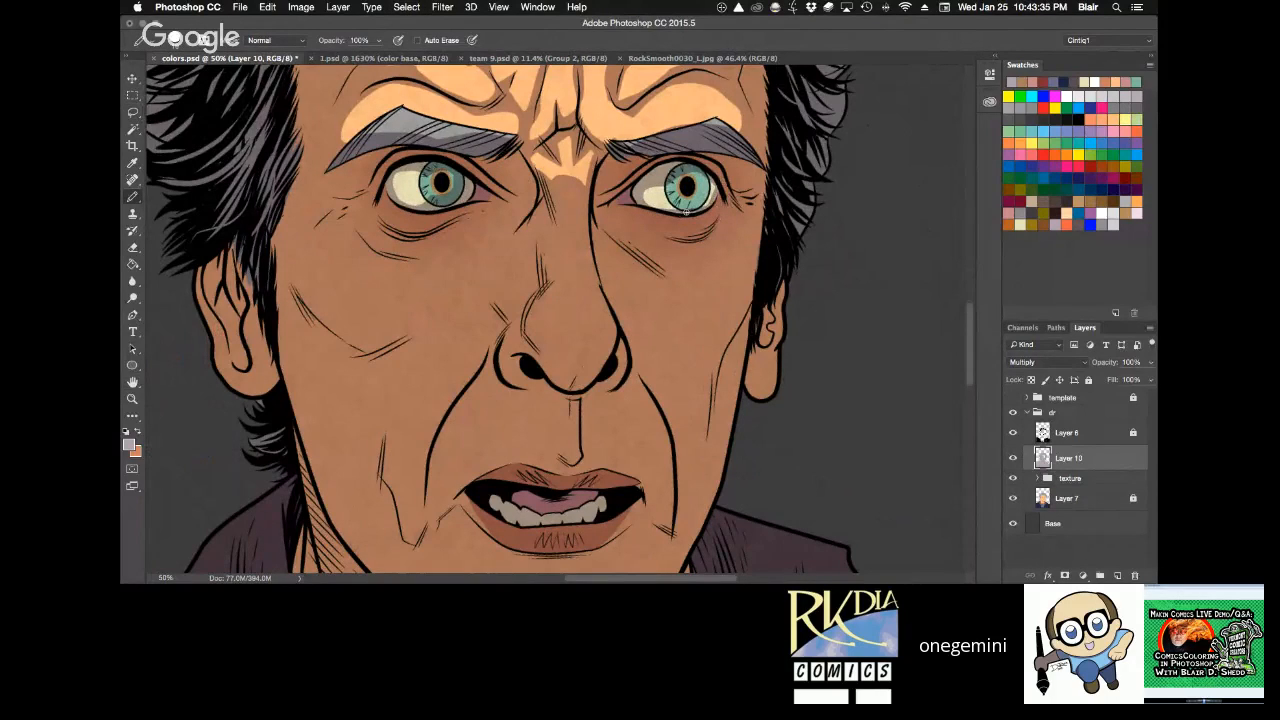
key(space)
mouse_move(716, 243)
mouse_down()
mouse_move(726, 174)
mouse_move(704, 224)
mouse_up()
key(l)
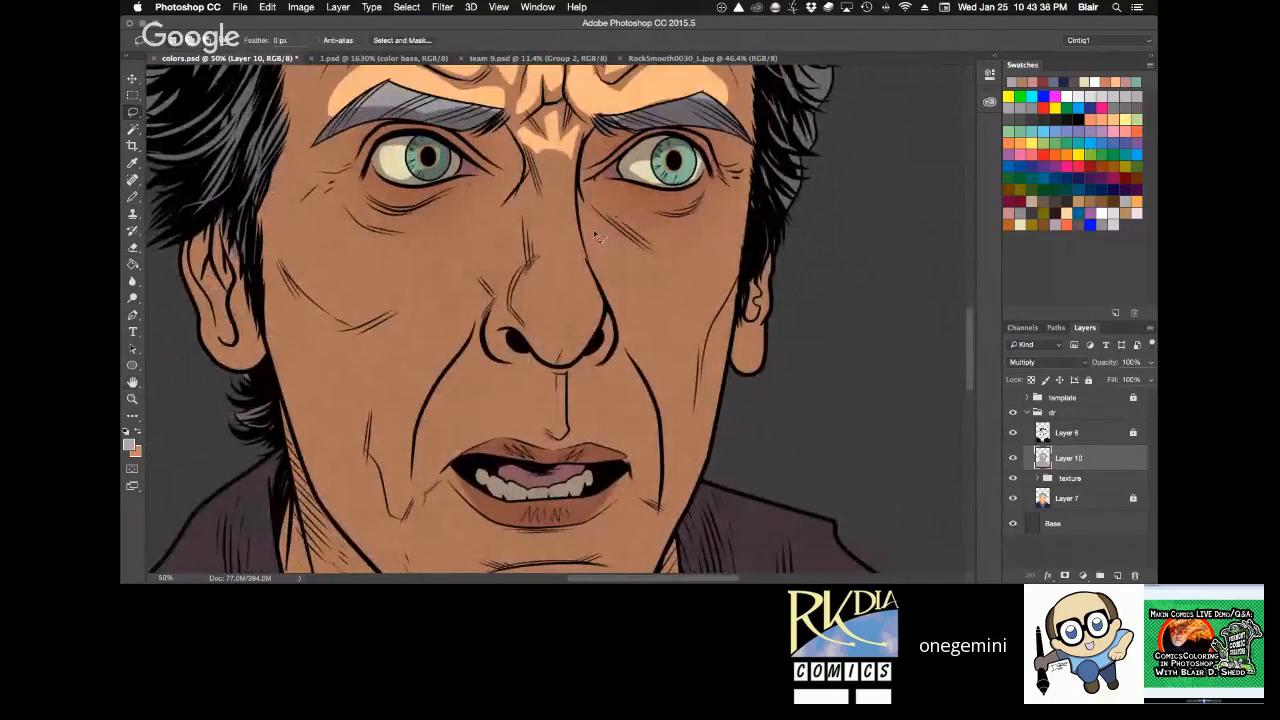
mouse_move(538, 236)
mouse_down()
mouse_move(528, 313)
mouse_move(547, 338)
mouse_move(578, 346)
mouse_move(597, 322)
mouse_move(576, 240)
mouse_up()
drag(573, 167, 544, 168)
key(Delete)
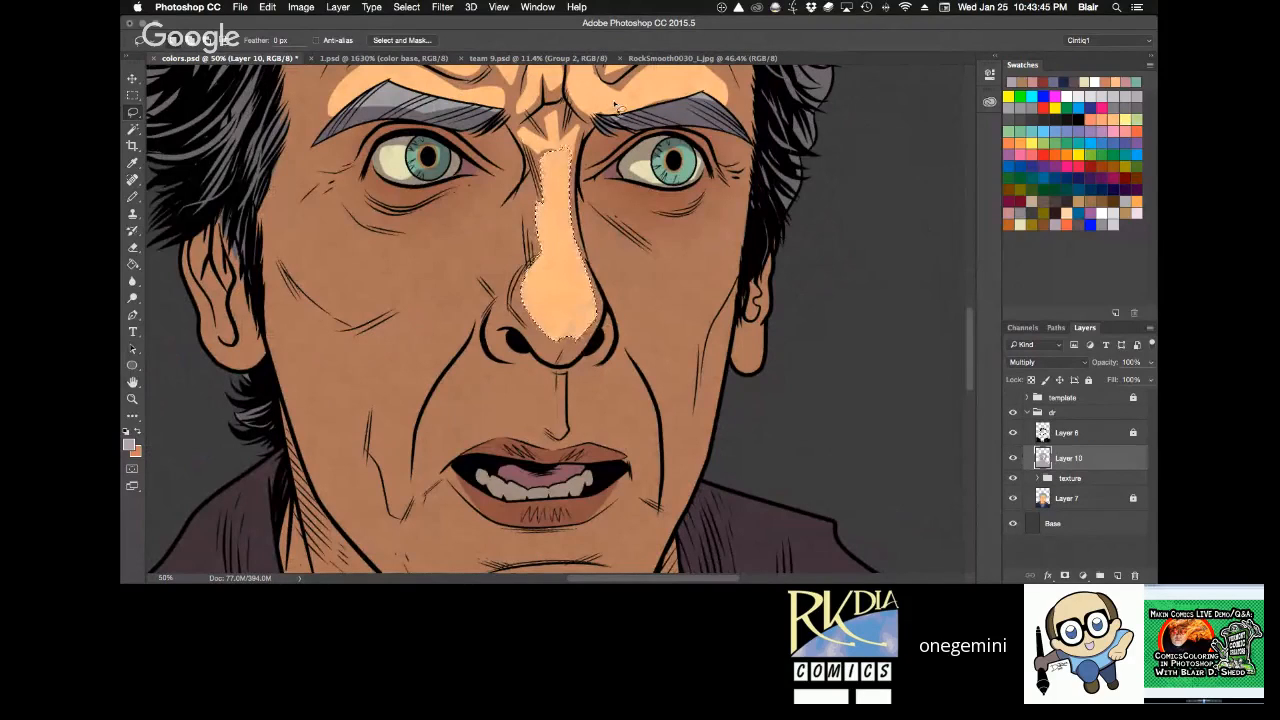
key(super+d)
Pencil purple shadow back in along the hatching beside the upper nose bridge and save the document.
key(space)
drag(650, 226, 700, 358)
key(b)
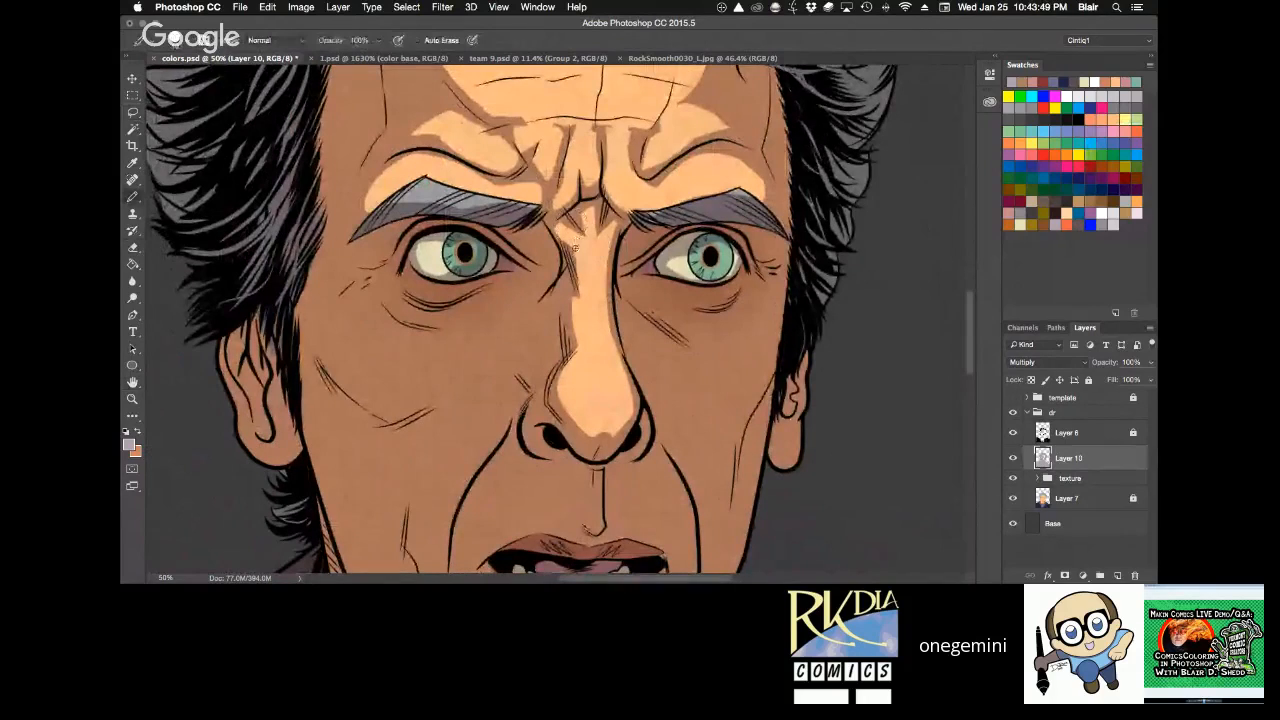
mouse_move(572, 250)
mouse_down()
mouse_move(557, 225)
mouse_move(578, 298)
mouse_up()
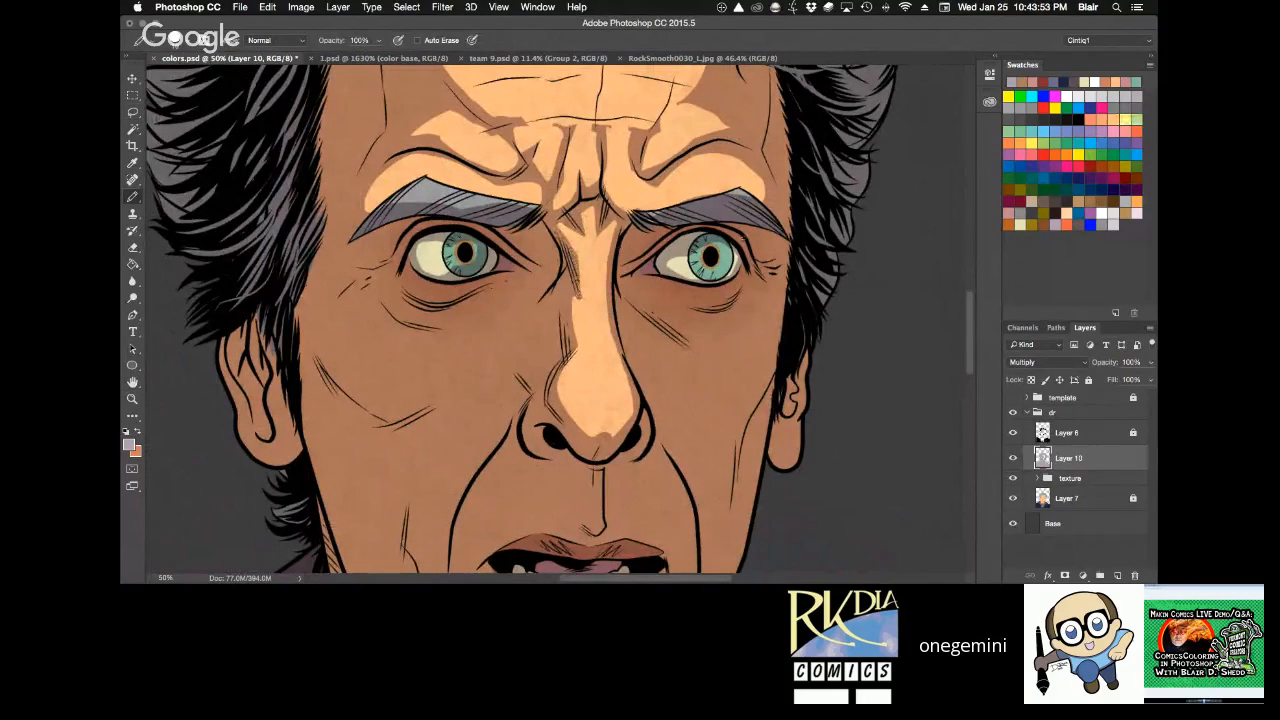
drag(745, 240, 755, 162)
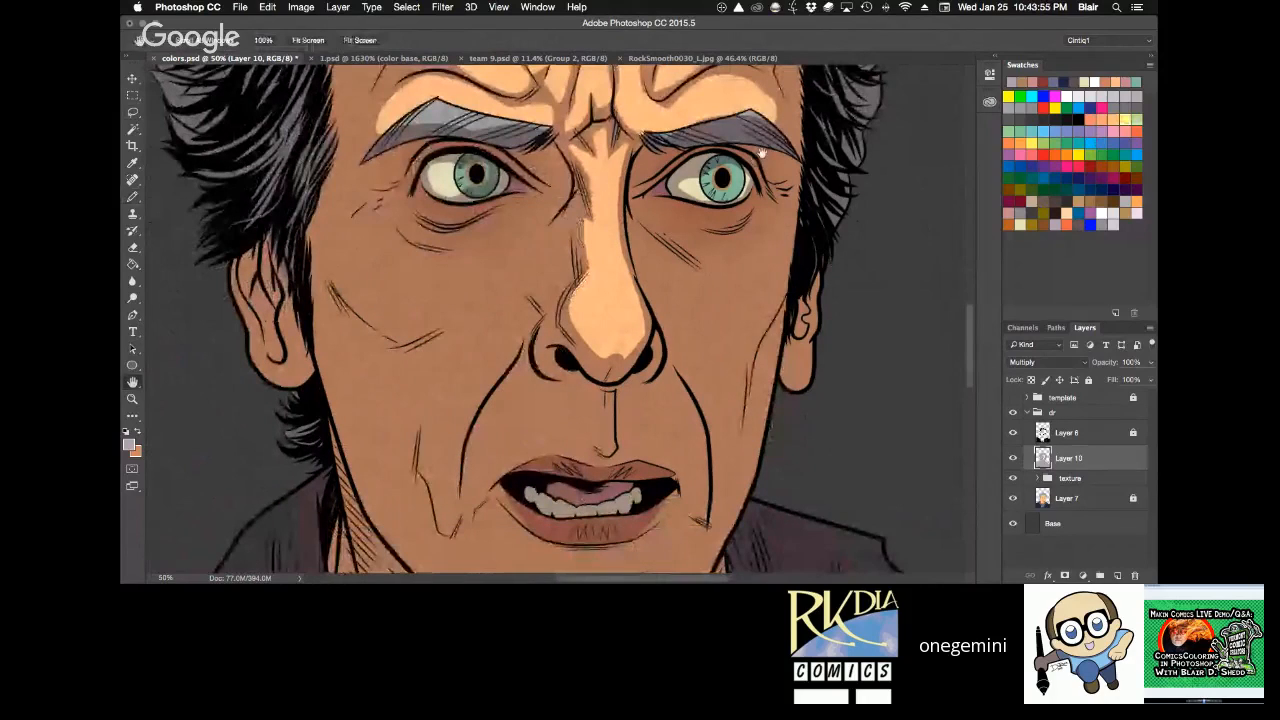
key(l)
key(super+s)
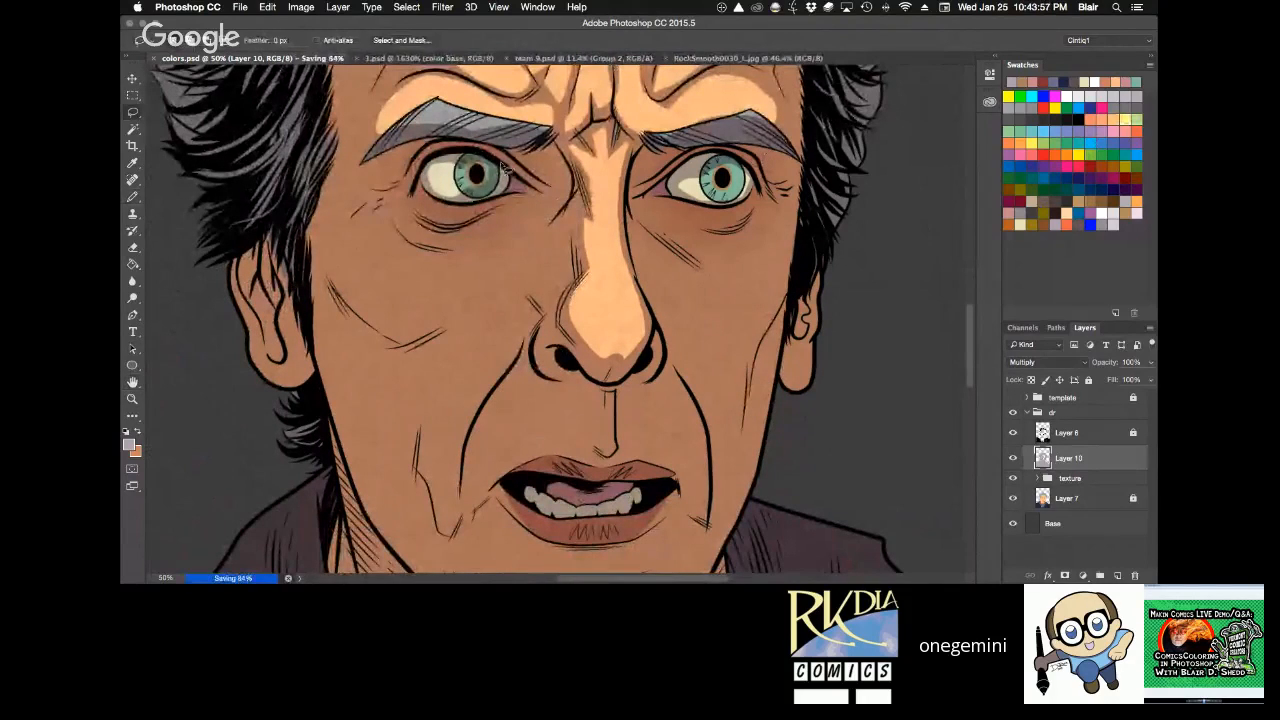
Clear the shadow inside lassoed crescents below the left-hand eye, under the lower lid and under the eye-bag crease, and deselect.
mouse_move(421, 204)
mouse_down()
mouse_move(474, 214)
mouse_move(422, 201)
mouse_up()
key(Delete)
key(super+d)
key(b)
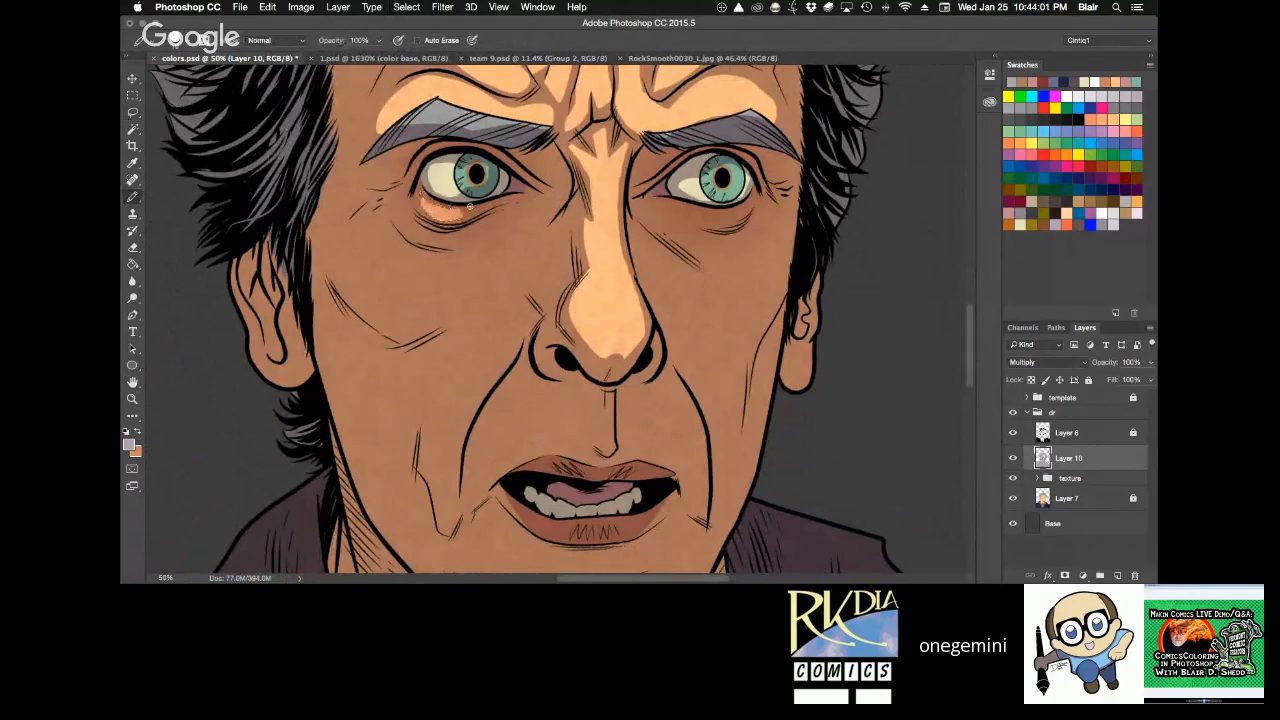
key(l)
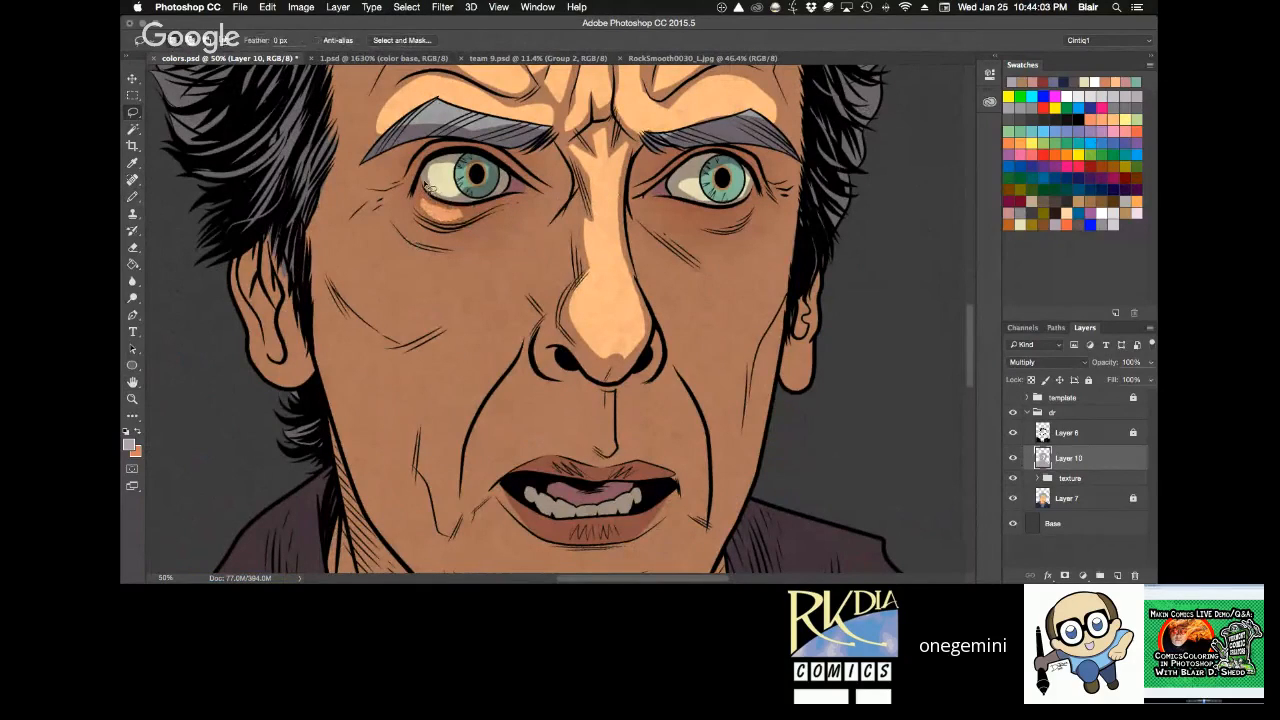
mouse_move(482, 229)
mouse_down()
mouse_move(438, 237)
mouse_move(403, 216)
mouse_move(471, 252)
mouse_move(485, 228)
mouse_up()
key(Delete)
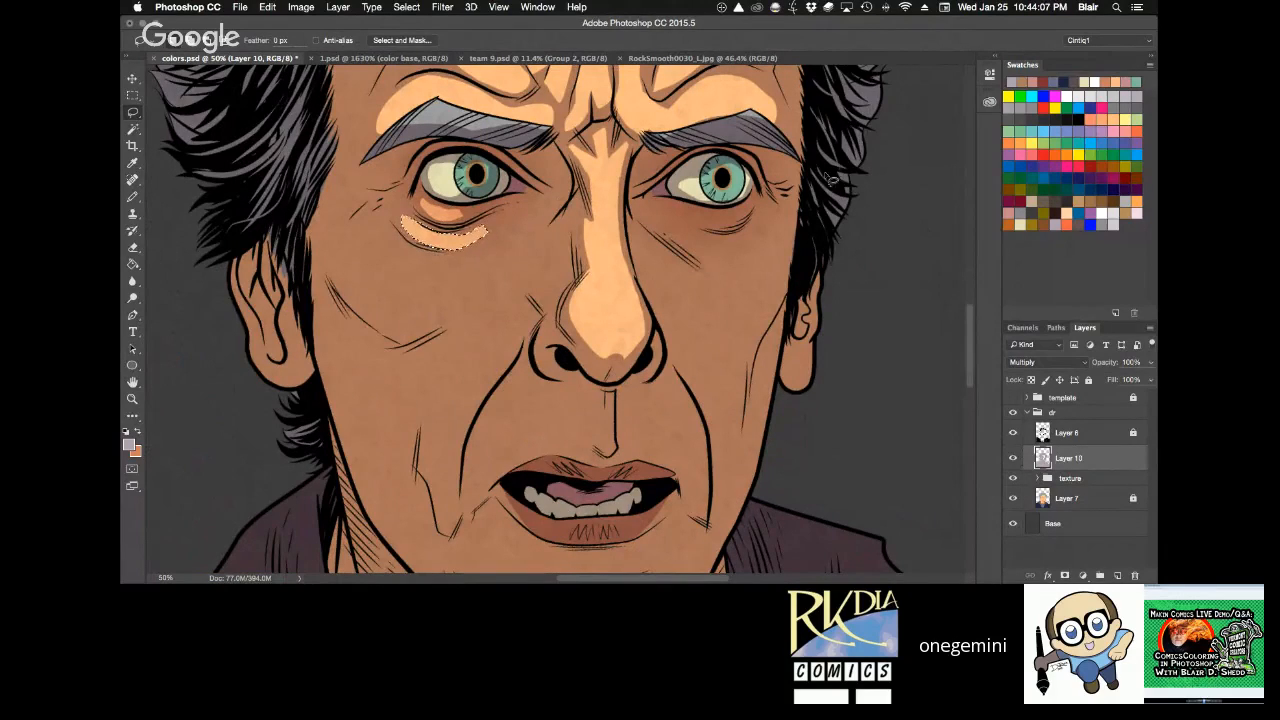
key(super+d)
Clear the shadow from lassoed areas under the right-hand eye, covering the eye bag and the upper cheek, and deselect.
mouse_move(691, 208)
mouse_down()
mouse_move(722, 235)
mouse_move(756, 213)
mouse_move(738, 240)
mouse_move(695, 242)
mouse_move(724, 318)
mouse_move(770, 284)
mouse_move(766, 212)
mouse_up()
key(Delete)
key(super+d)
key(Delete)
key(super+d)
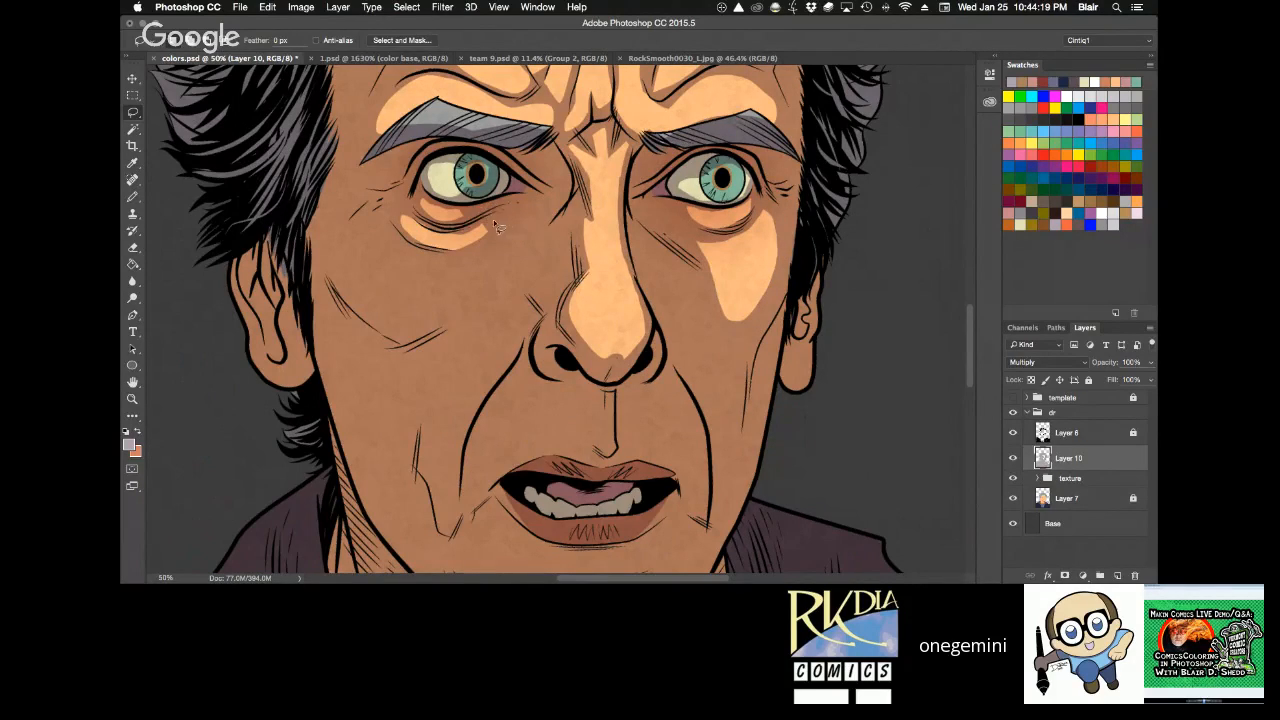
Lasso a broad highlight across the left-hand cheek from below the eye bag to the nose, clear its shadow, and deselect.
mouse_move(484, 228)
mouse_down()
mouse_move(503, 252)
mouse_move(535, 250)
mouse_move(578, 212)
mouse_move(556, 313)
mouse_move(540, 297)
mouse_move(370, 330)
mouse_move(372, 236)
mouse_move(452, 263)
mouse_up()
mouse_move(462, 262)
mouse_down()
mouse_move(492, 255)
mouse_move(496, 220)
mouse_up()
mouse_move(482, 212)
mouse_down()
mouse_move(474, 274)
mouse_move(532, 254)
mouse_up()
key(r)
drag(676, 183, 760, 158)
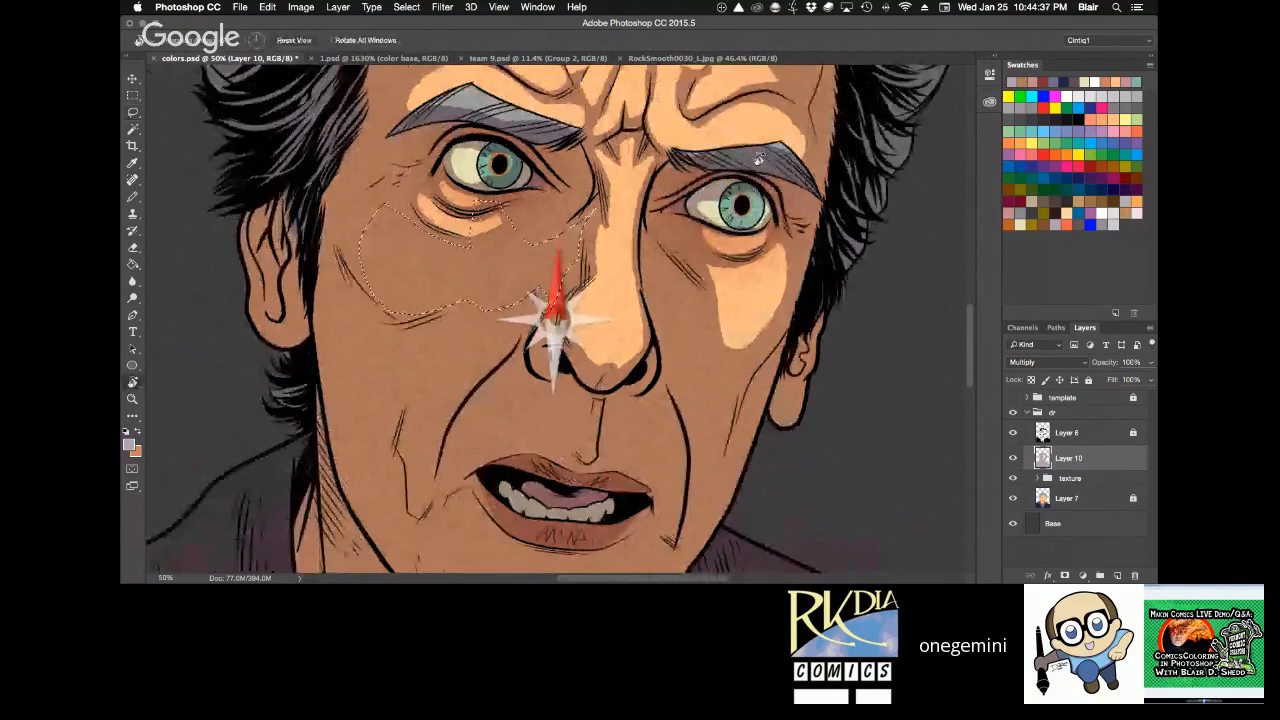
key(Delete)
key(super+d)
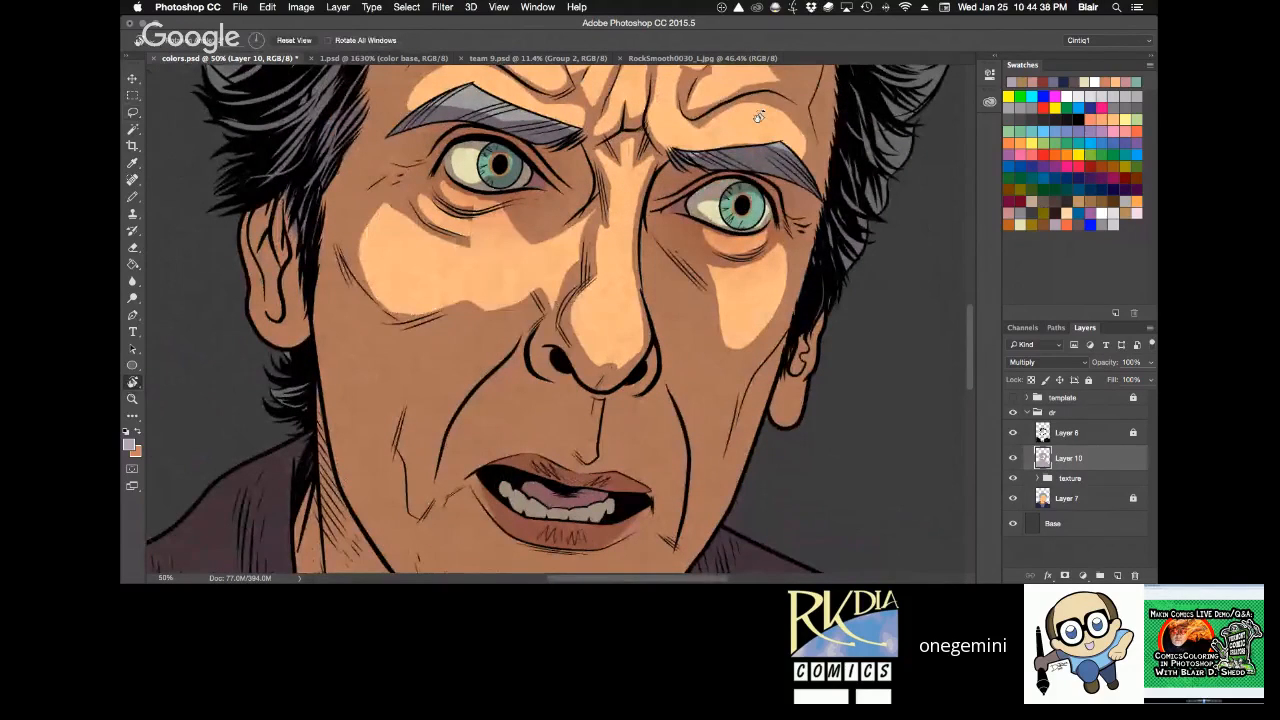
drag(759, 117, 690, 84)
key(b)
key(r)
drag(720, 180, 617, 112)
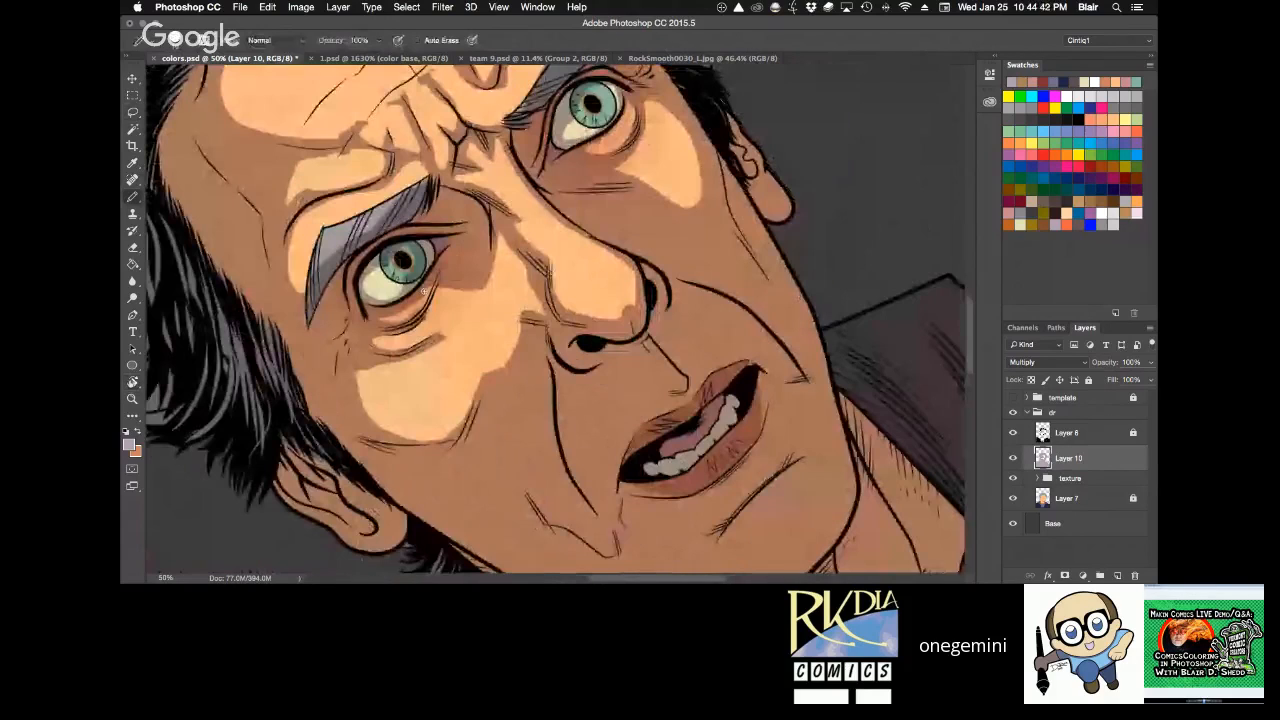
key(e)
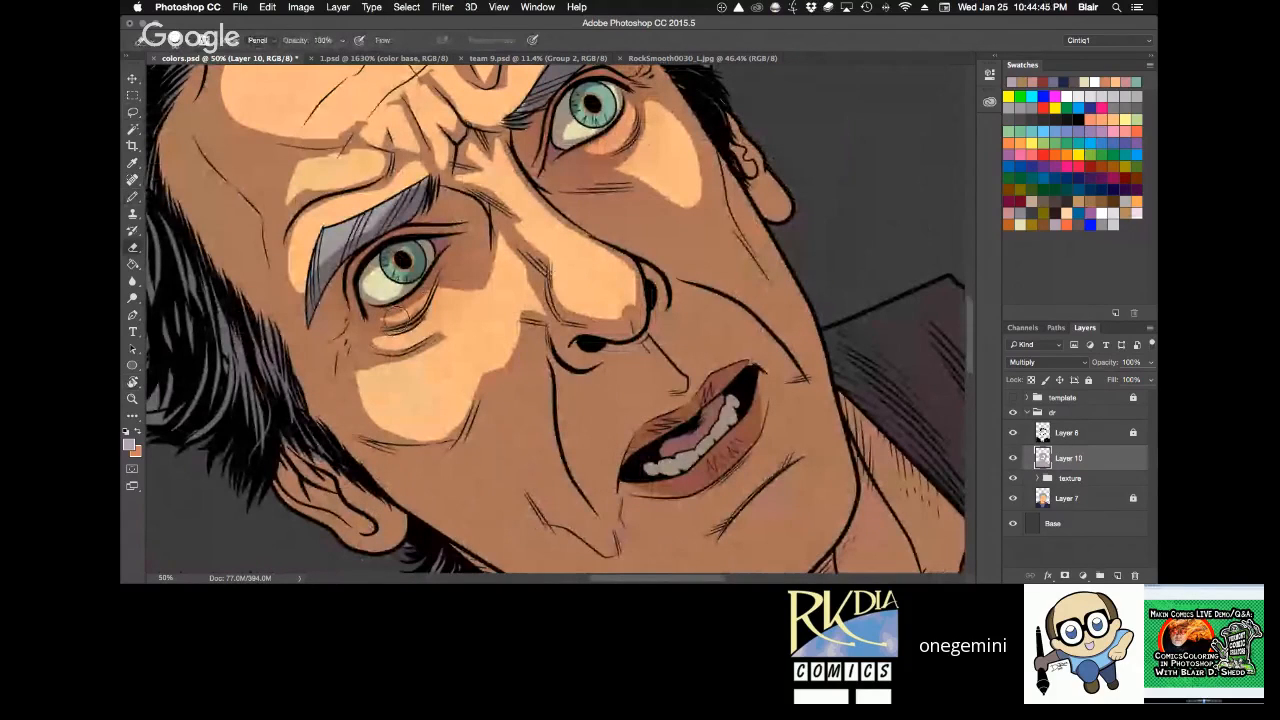
mouse_move(383, 318)
mouse_down()
mouse_move(442, 260)
mouse_move(383, 319)
mouse_up()
key(ctrl+z)
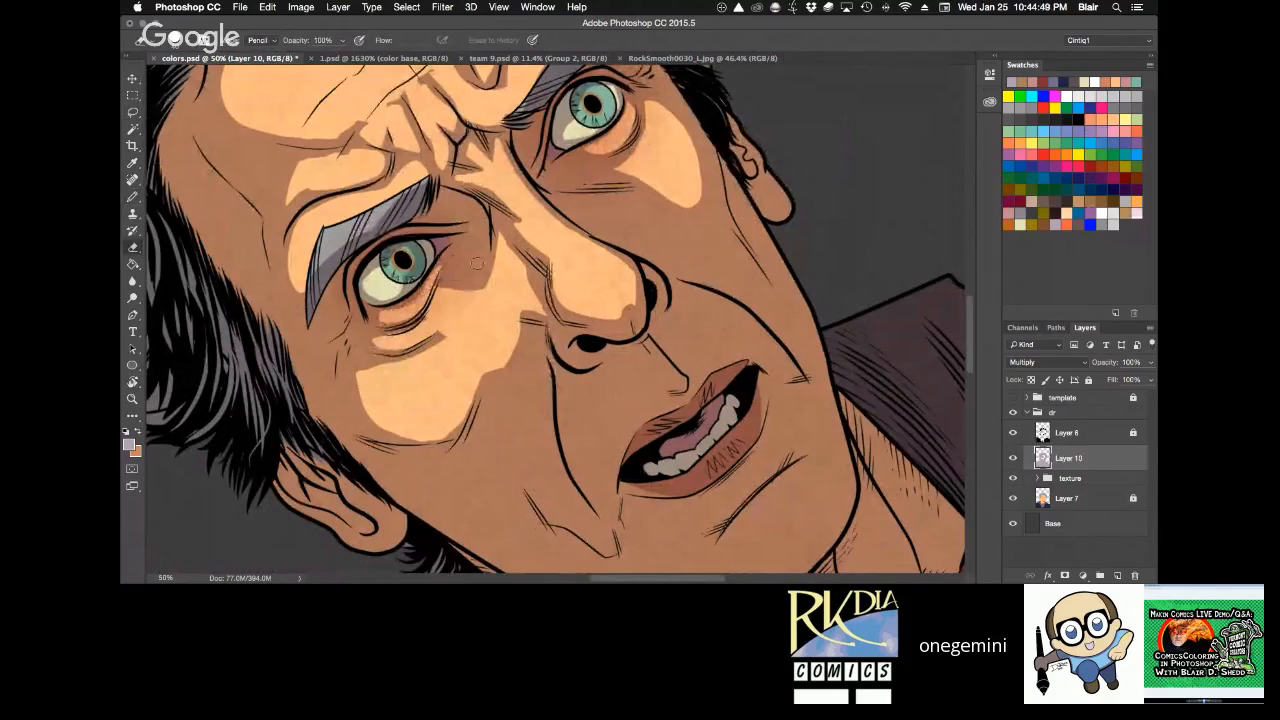
Save the document, fill a lassoed sliver beneath the left-hand eye bag with the purple shadow colour, and deselect.
key(ctrl+s)
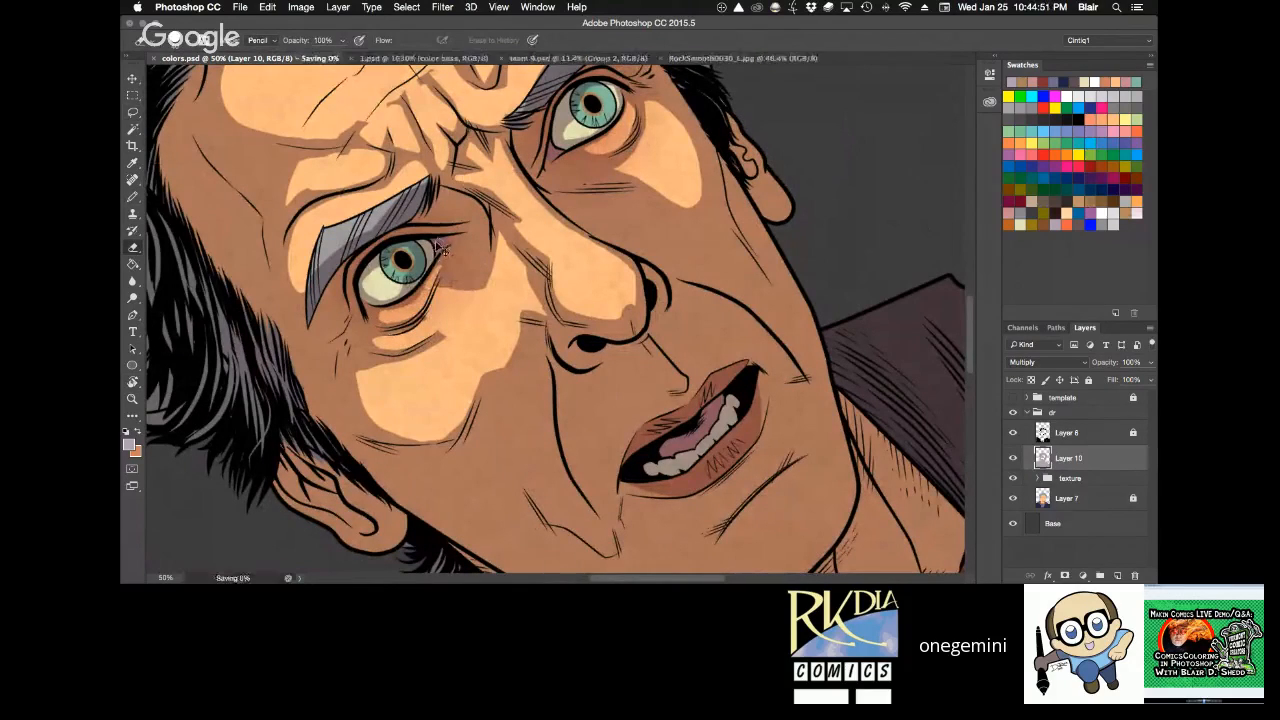
key(l)
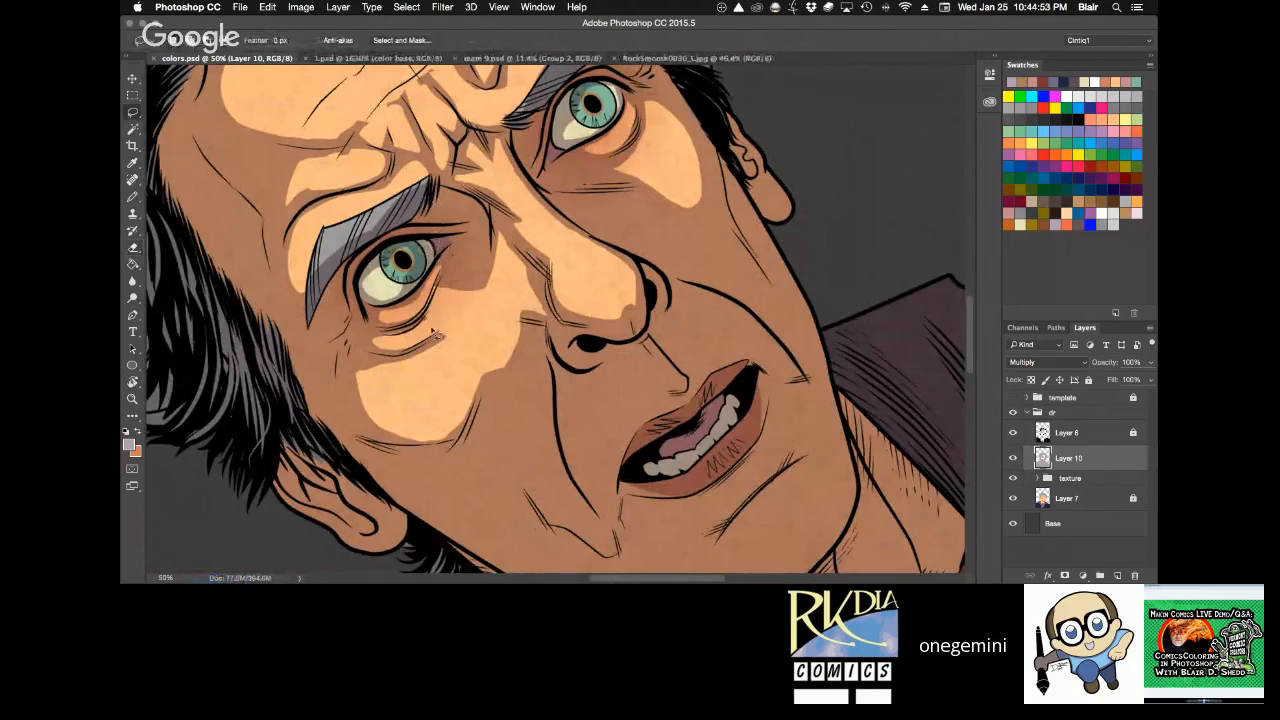
mouse_move(433, 332)
mouse_down()
mouse_move(452, 262)
mouse_move(425, 328)
mouse_move(432, 305)
mouse_move(443, 321)
mouse_move(405, 326)
mouse_move(441, 264)
mouse_move(400, 330)
mouse_move(439, 268)
mouse_move(409, 303)
mouse_up()
key(alt+BackSpace)
key(ctrl+d)
key(b)
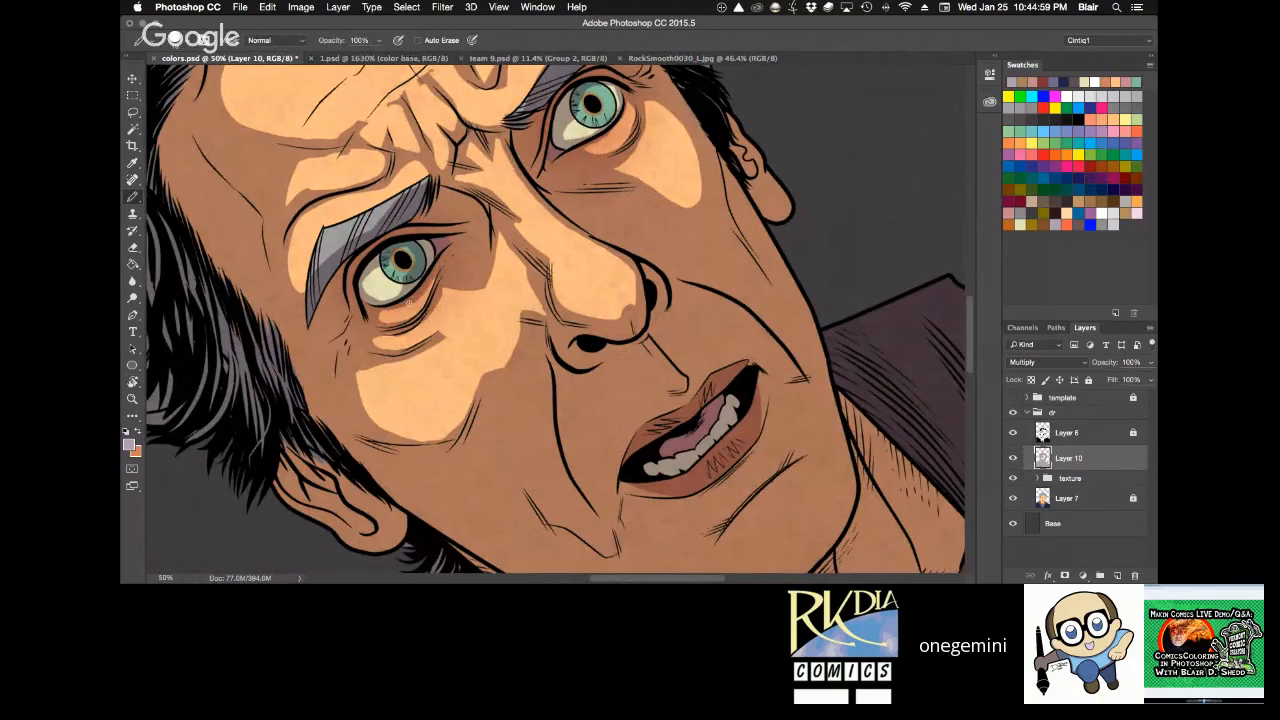
Check the shading around the left-hand eye from several rotated angles and save the document.
key(space)
key(r)
drag(587, 139, 664, 124)
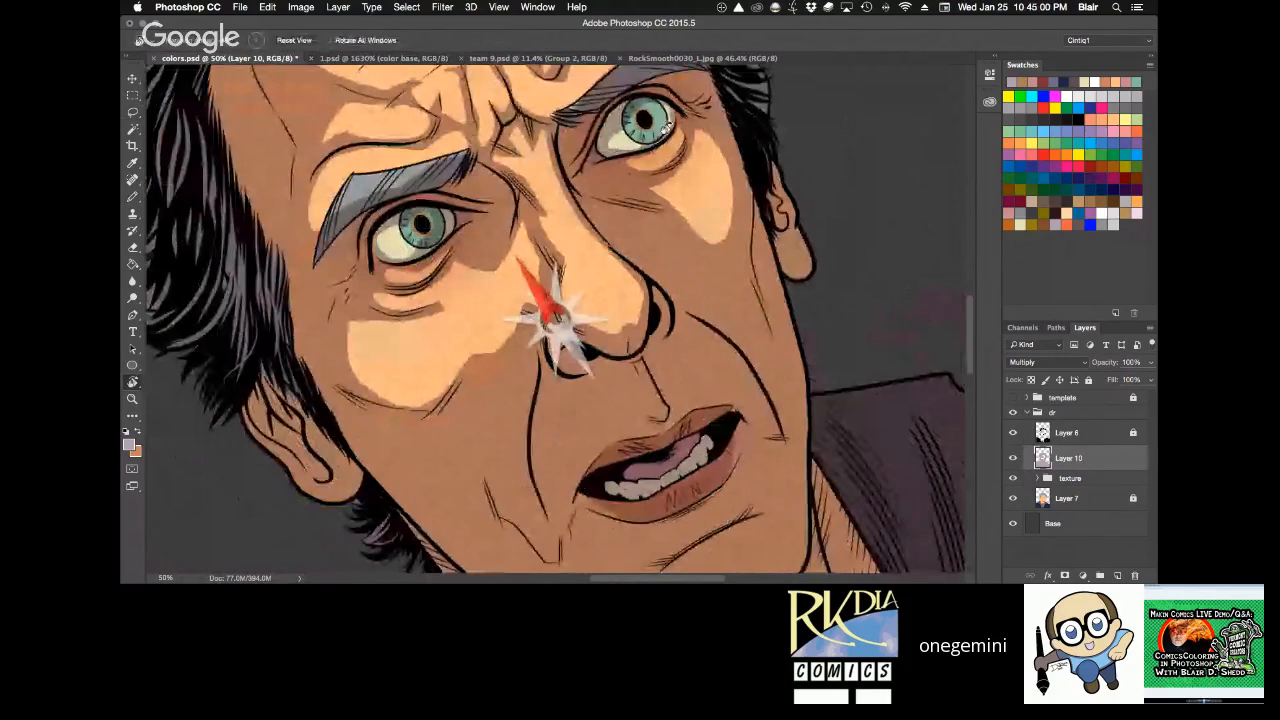
drag(664, 124, 627, 212)
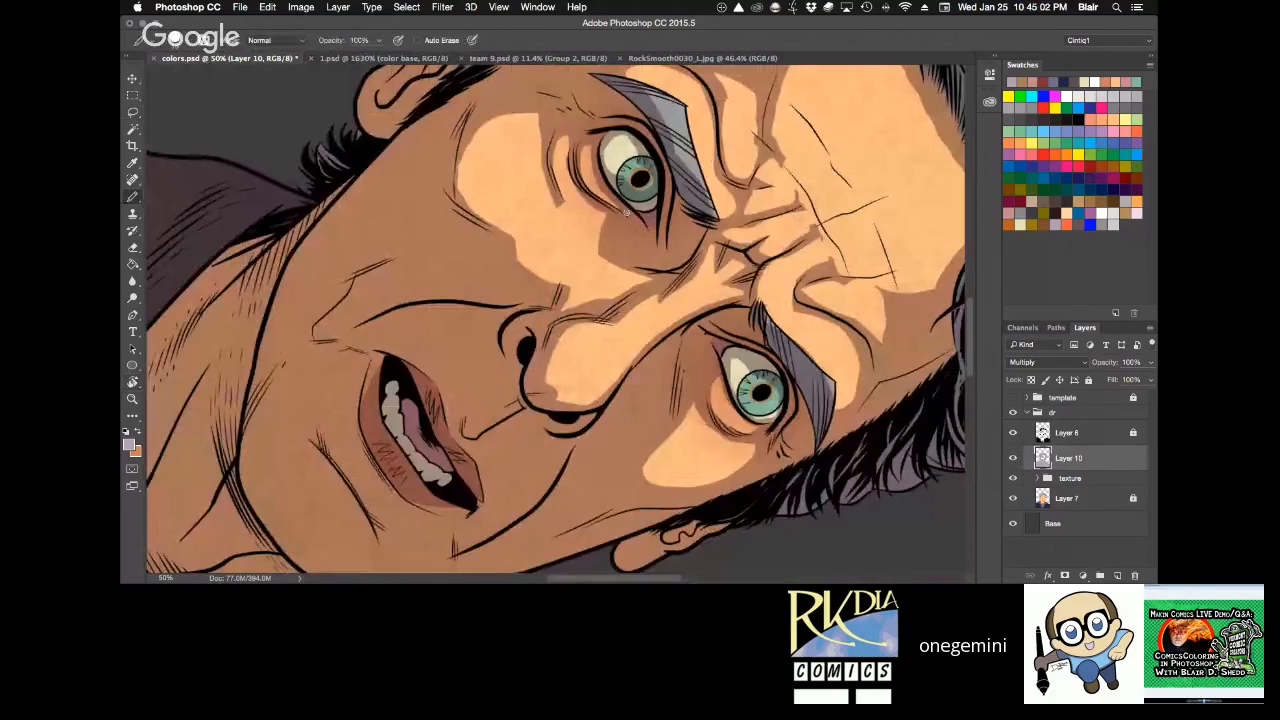
key(Escape)
key(space)
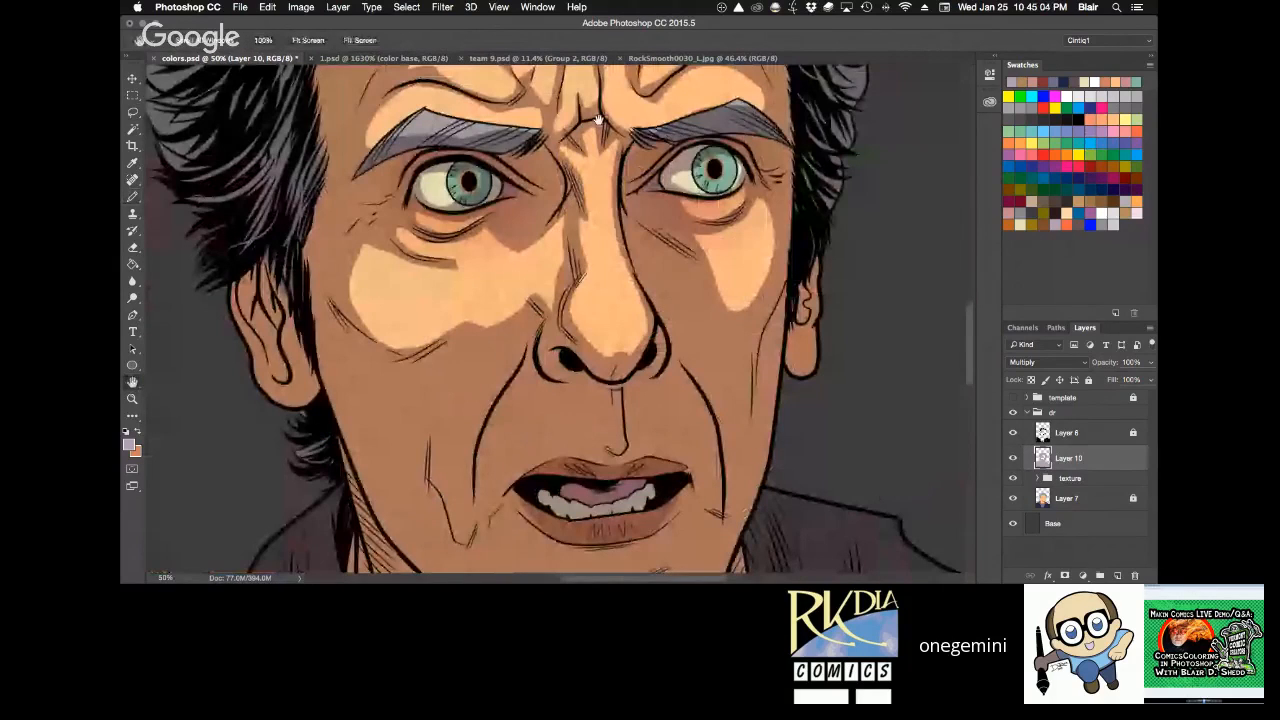
key(r)
drag(597, 119, 352, 287)
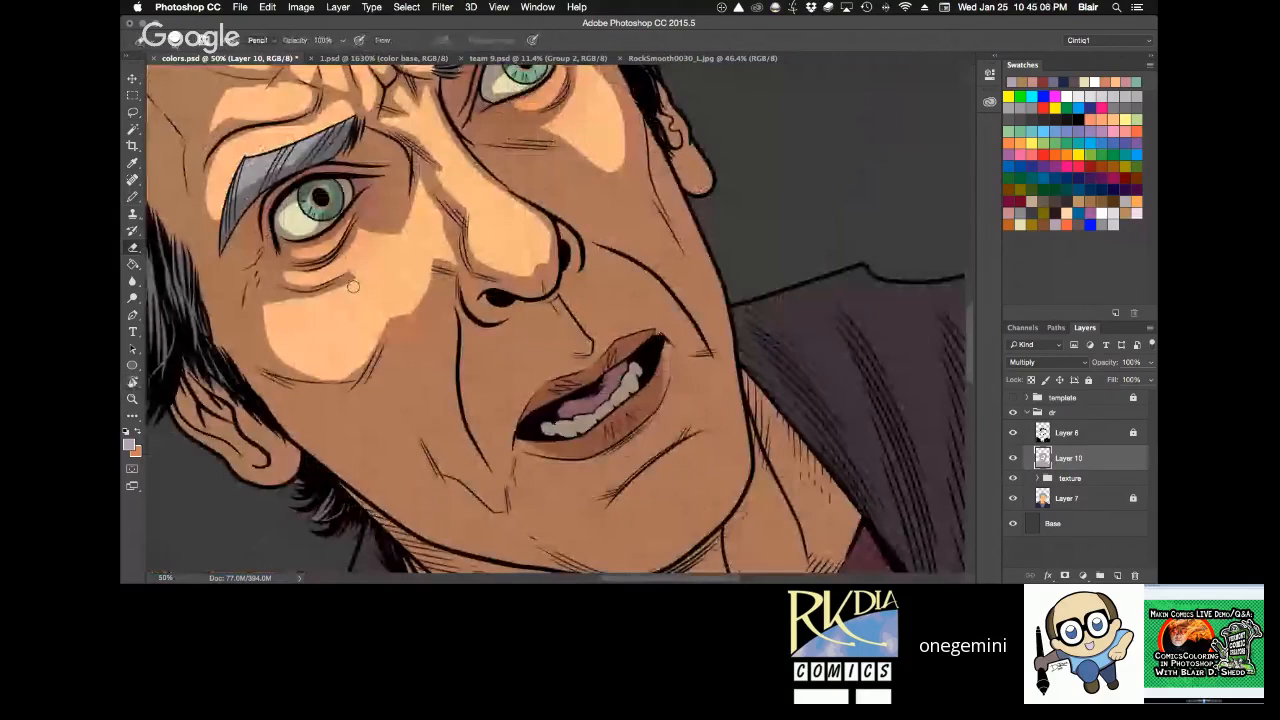
key(Escape)
key(space)
key(super+minus)
key(super+s)
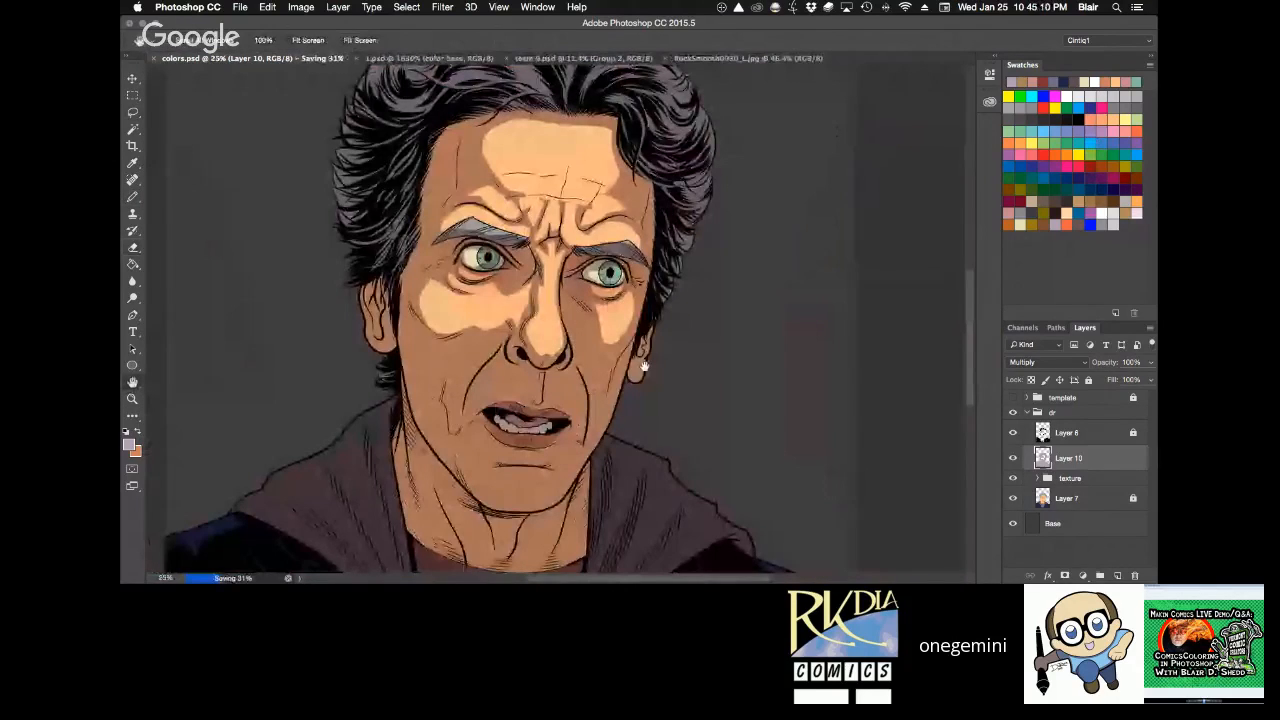
Pencil shadow along the cheek highlight's upper edge below the left-hand eye, and erase shadow beside the upper nose bridge.
key(super+equal)
key(r)
click(719, 268)
drag(720, 267, 712, 247)
key(b)
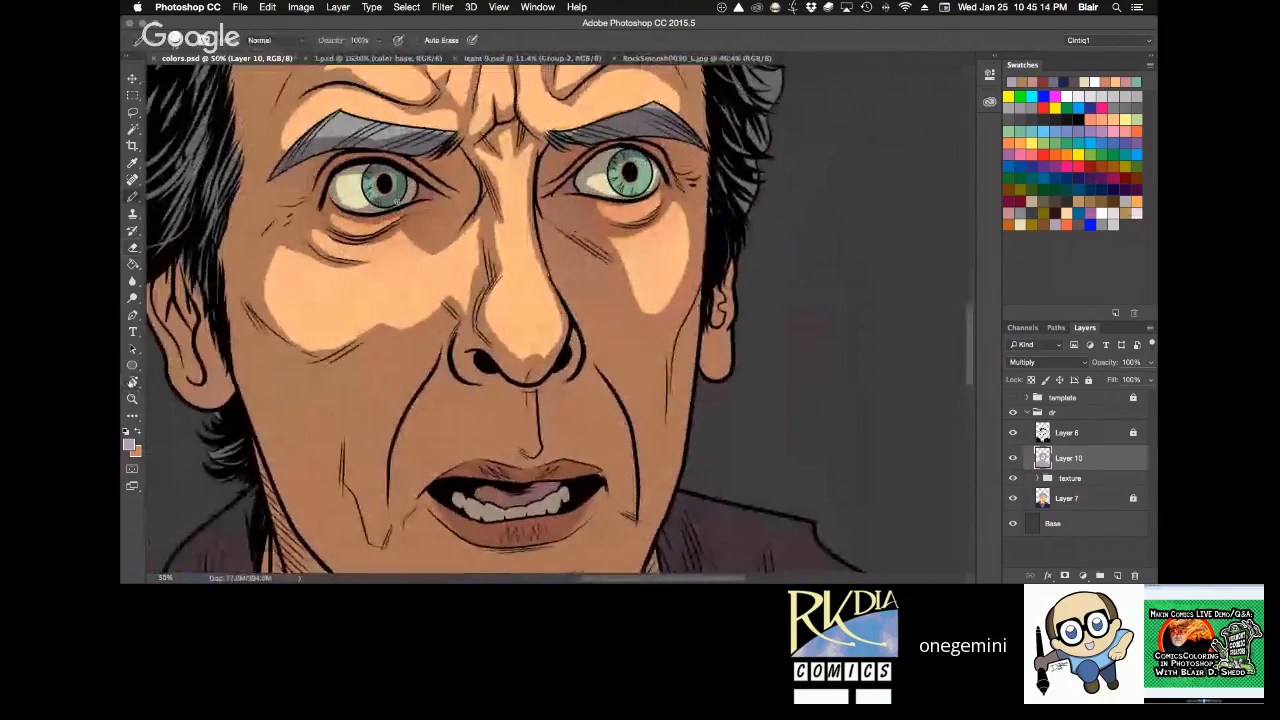
mouse_move(403, 224)
mouse_down()
mouse_move(436, 248)
mouse_move(477, 219)
mouse_up()
key(e)
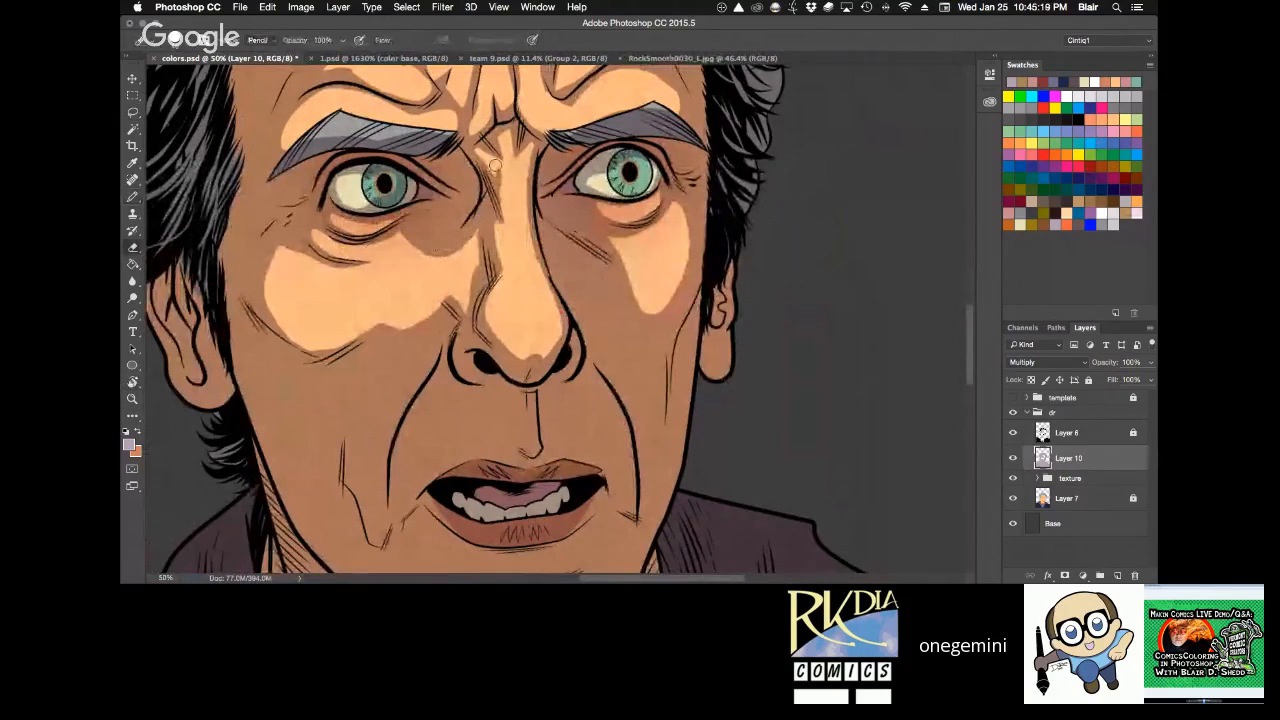
drag(494, 163, 492, 192)
key(b)
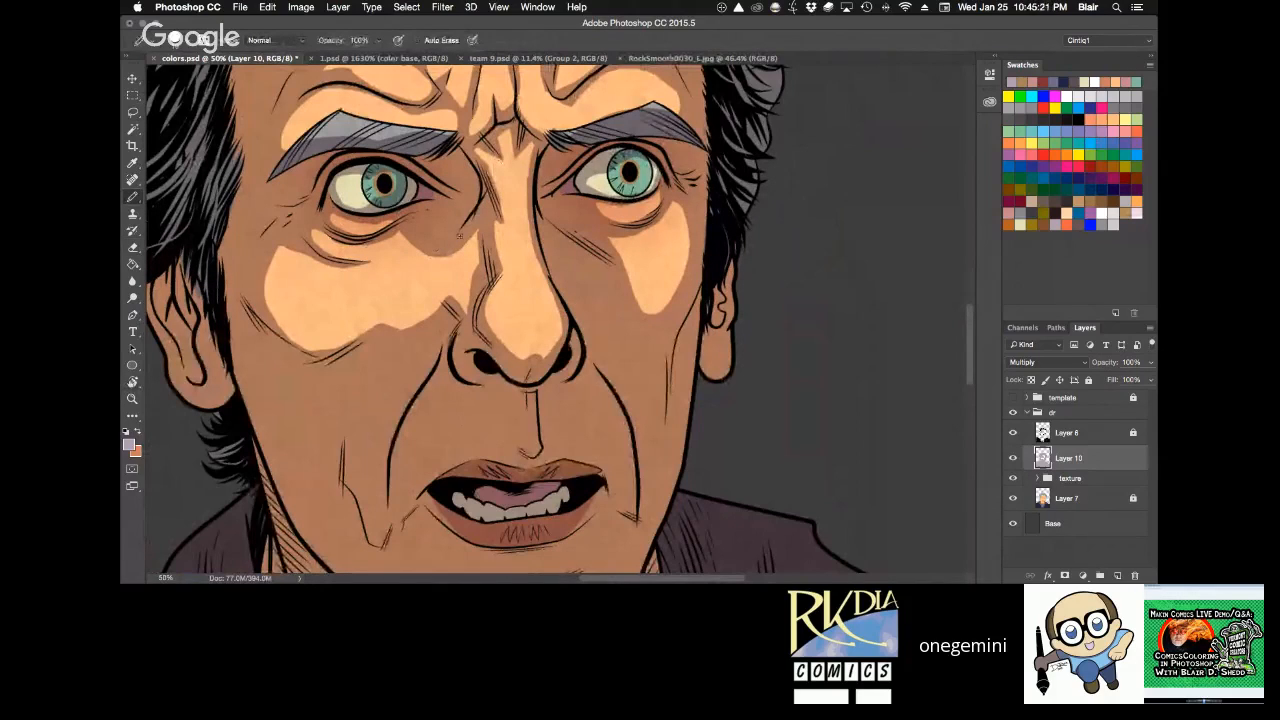
Lasso the right-hand cheek area between the nose and the under-eye hatching, clear its shadow, and deselect.
key(l)
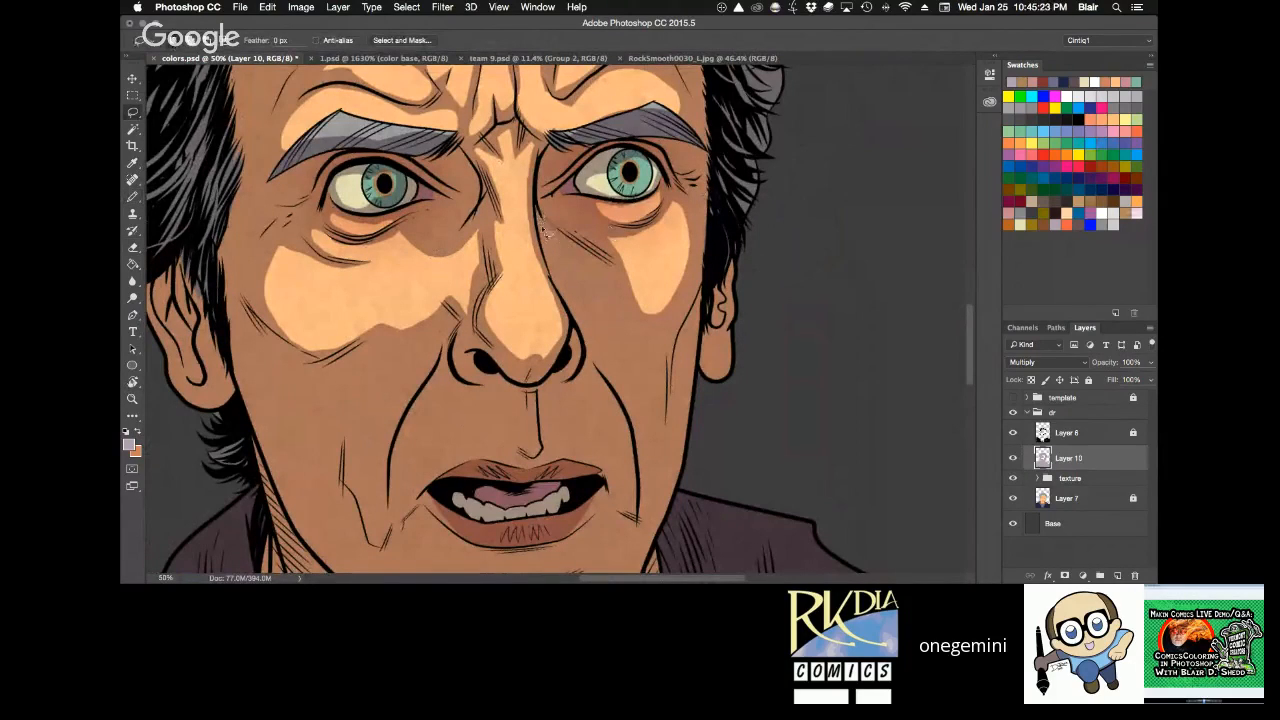
mouse_move(540, 220)
mouse_down()
mouse_move(590, 262)
mouse_move(622, 257)
mouse_move(636, 328)
mouse_move(604, 324)
mouse_move(545, 238)
mouse_up()
key(super+d)
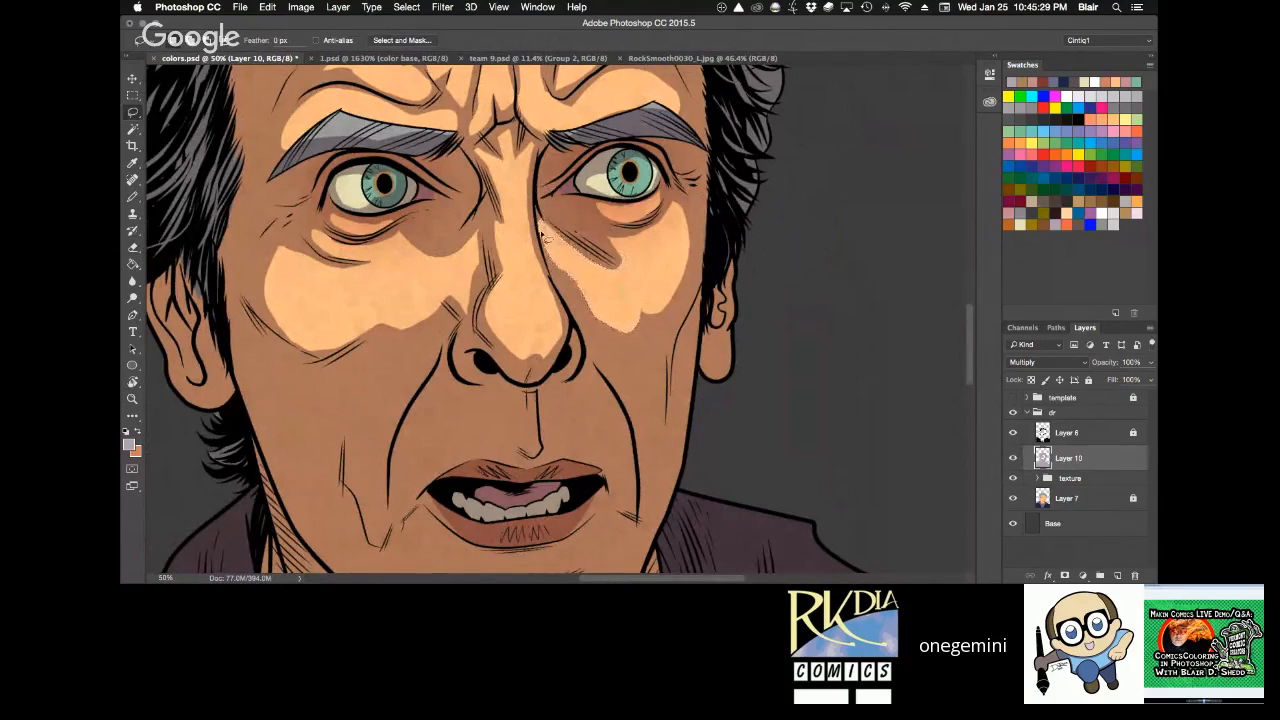
Extend the right-hand cheek highlight in a tapering lassoed shape down along the smile line, clear its shadow, and deselect.
key(space)
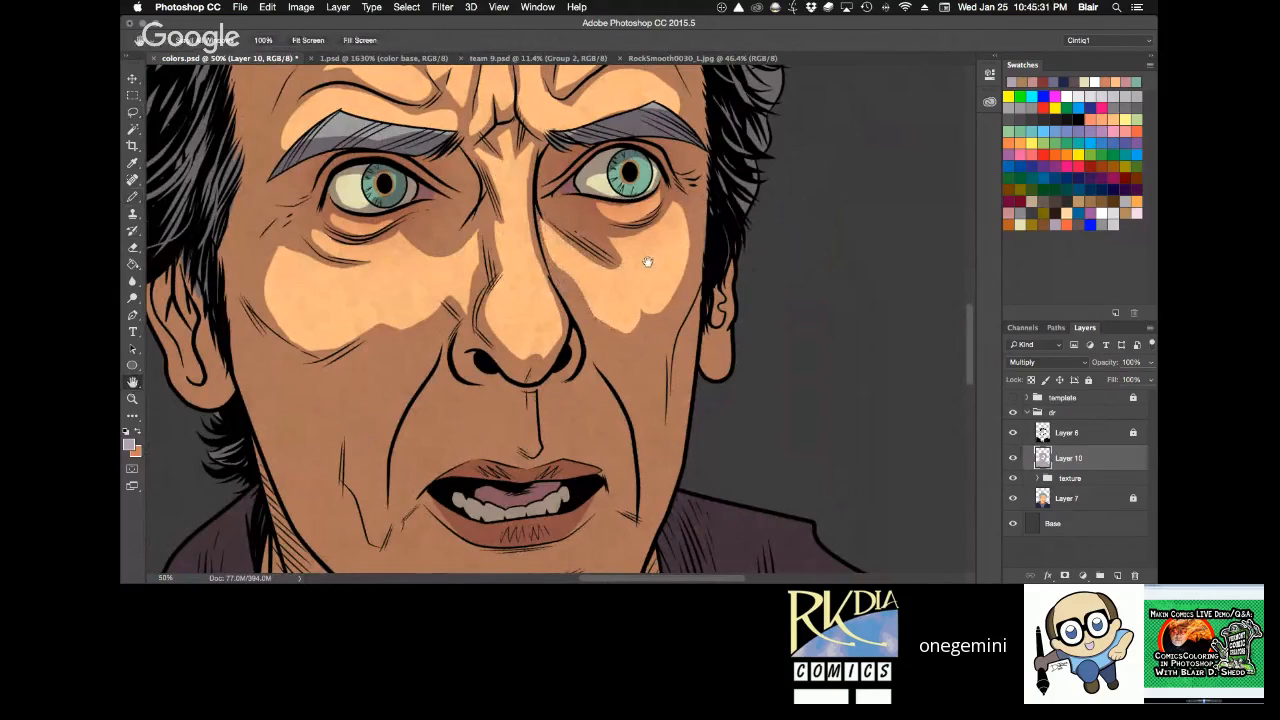
drag(648, 262, 615, 173)
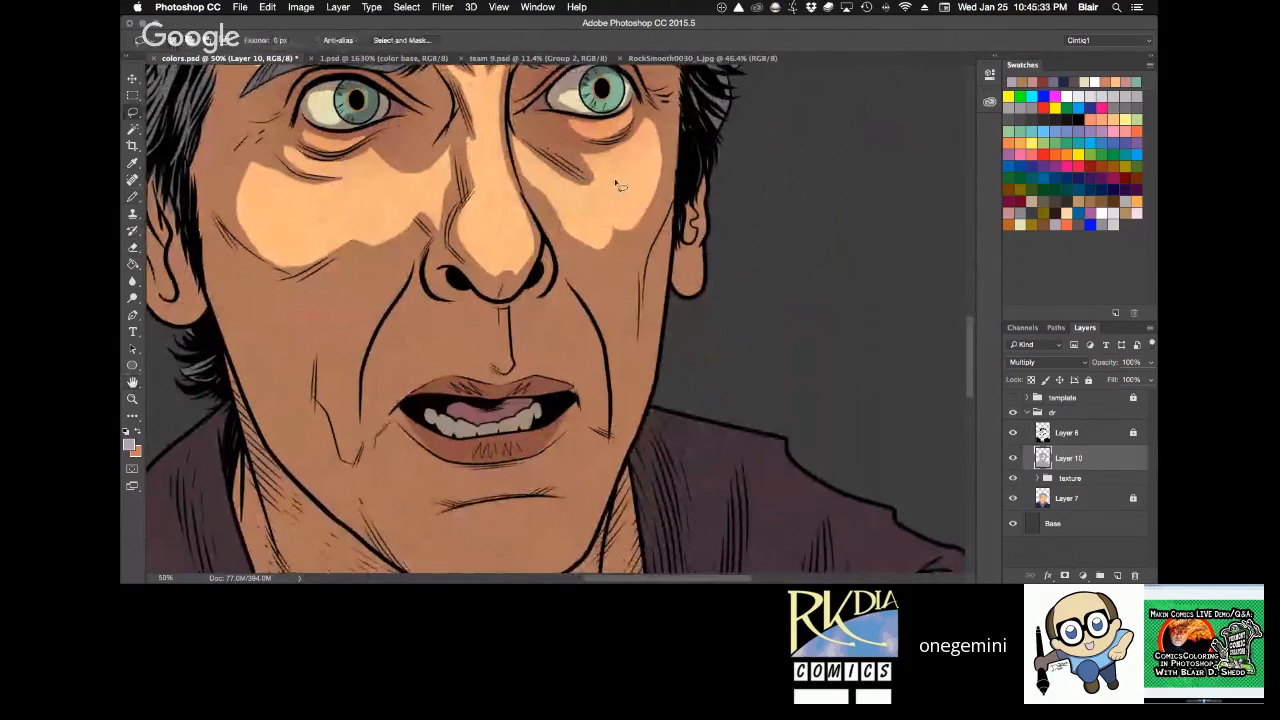
mouse_move(647, 122)
mouse_down()
mouse_move(652, 200)
mouse_move(612, 374)
mouse_move(560, 225)
mouse_move(620, 182)
mouse_move(691, 303)
mouse_move(685, 335)
mouse_up()
key(ctrl+d)
Lasso a wedge around the hatching above the left-hand nostril, fill it with the shadow colour sampled from the nose, and deselect.
key(space)
key(x)
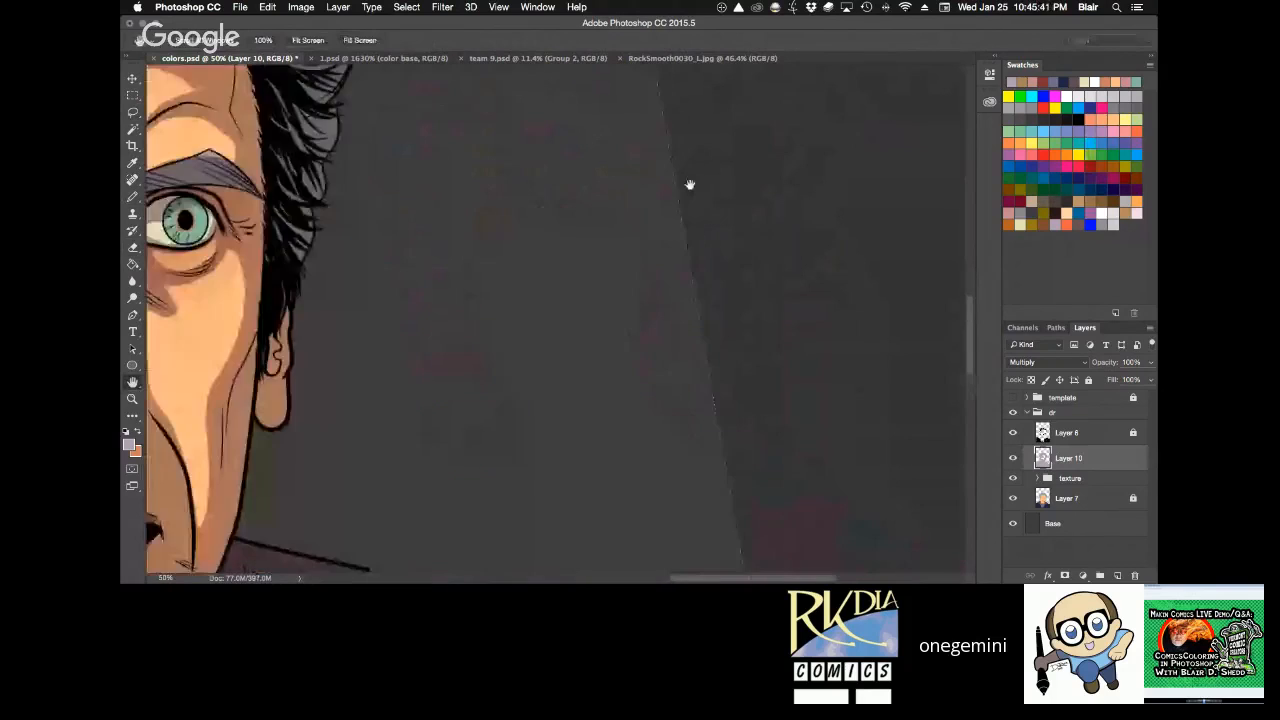
key(super+0)
key(super+space)
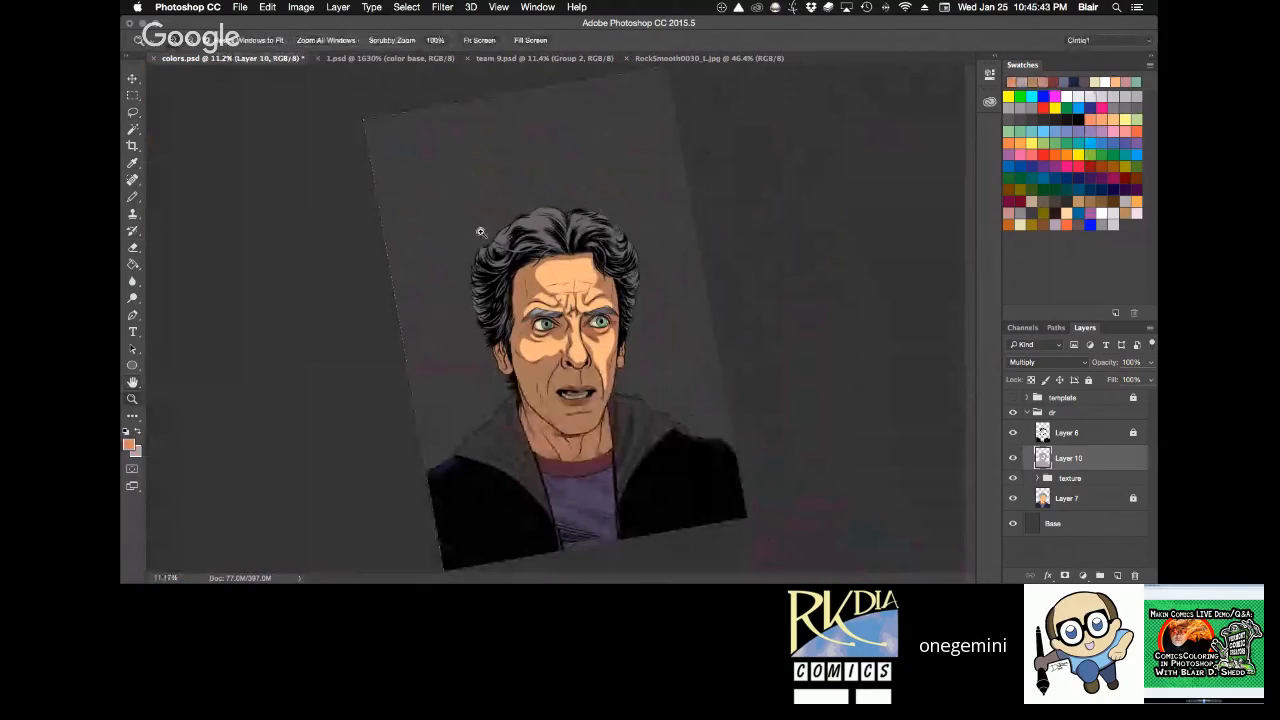
drag(480, 232, 595, 184)
drag(570, 327, 576, 325)
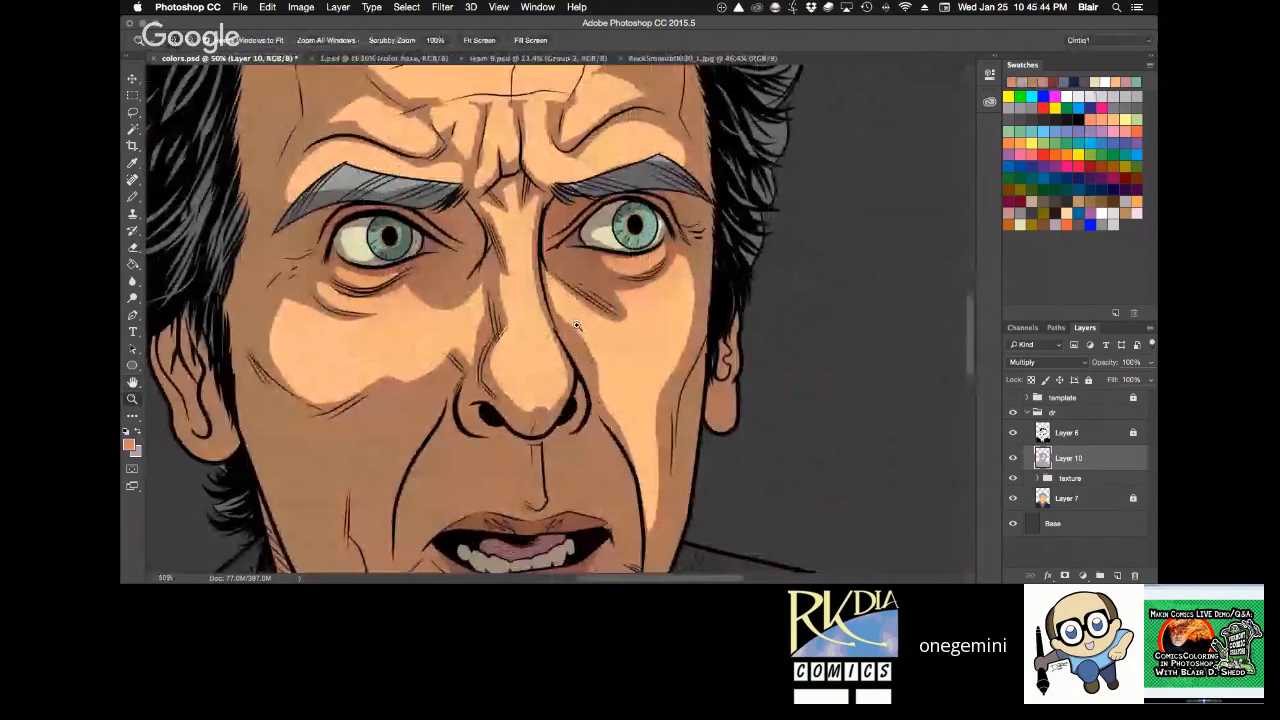
drag(615, 366, 673, 182)
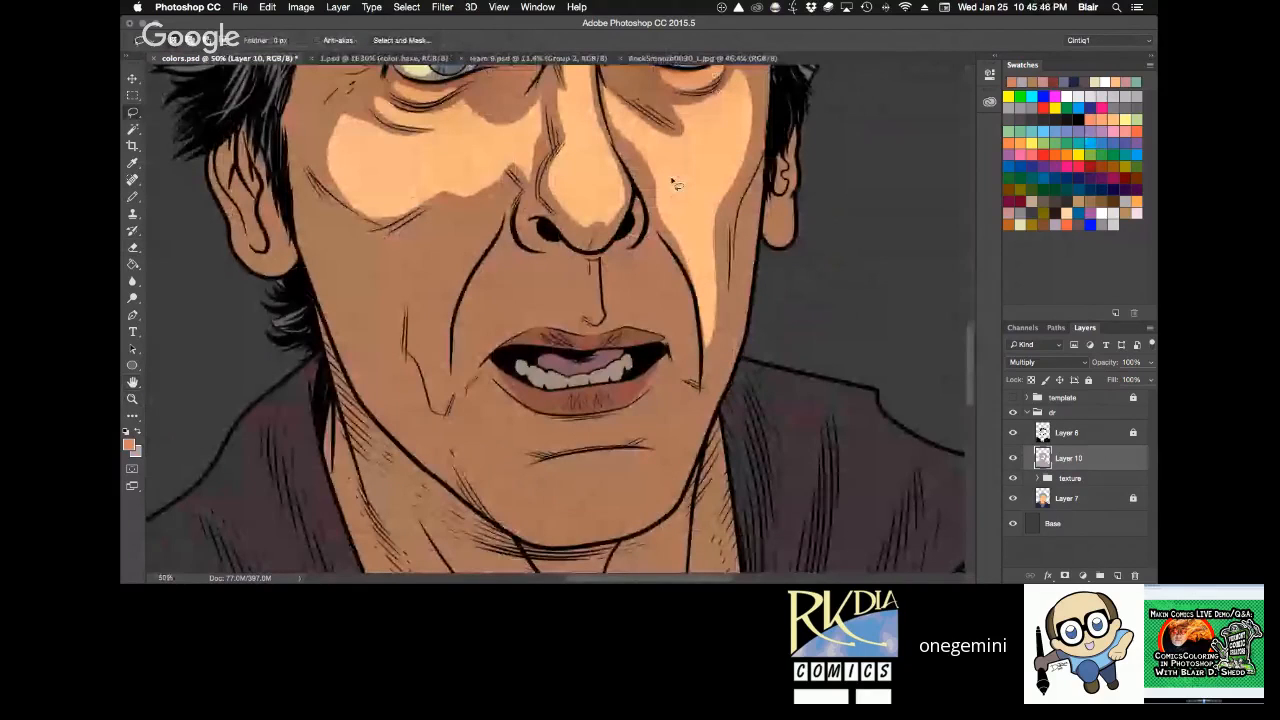
drag(498, 161, 508, 174)
key(g)
click(509, 170)
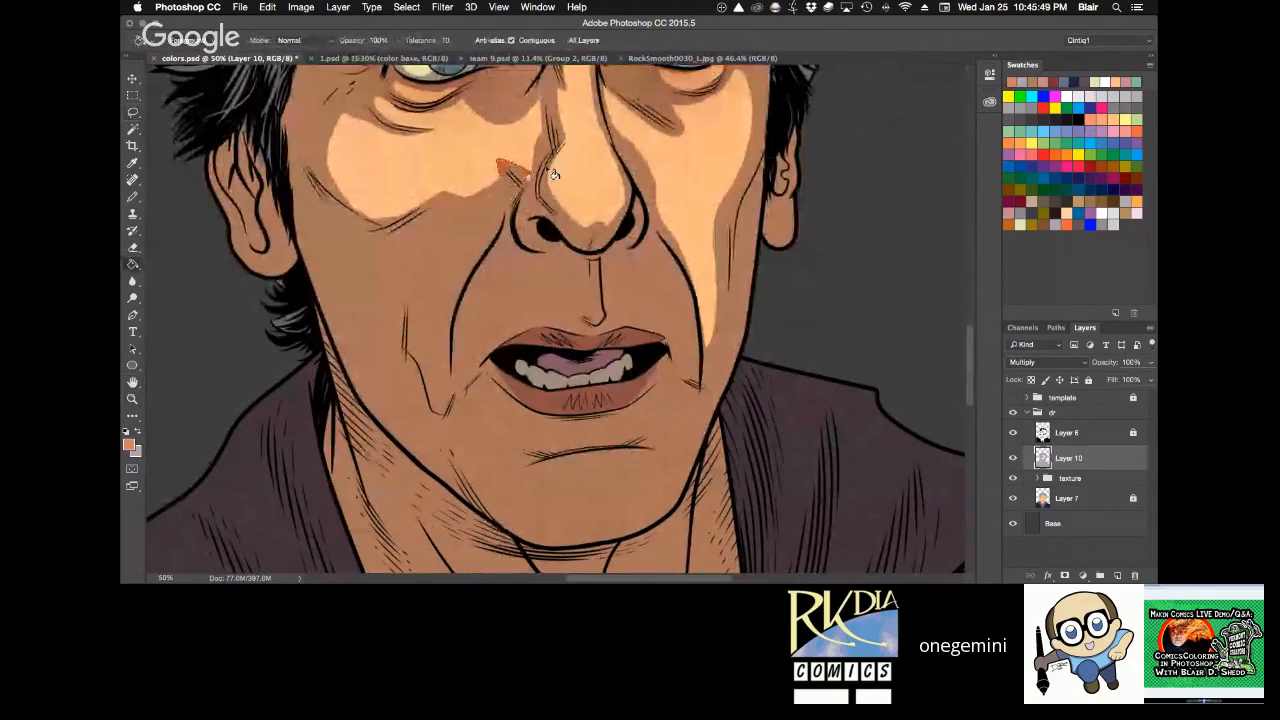
key(super+z)
alt+click(560, 125)
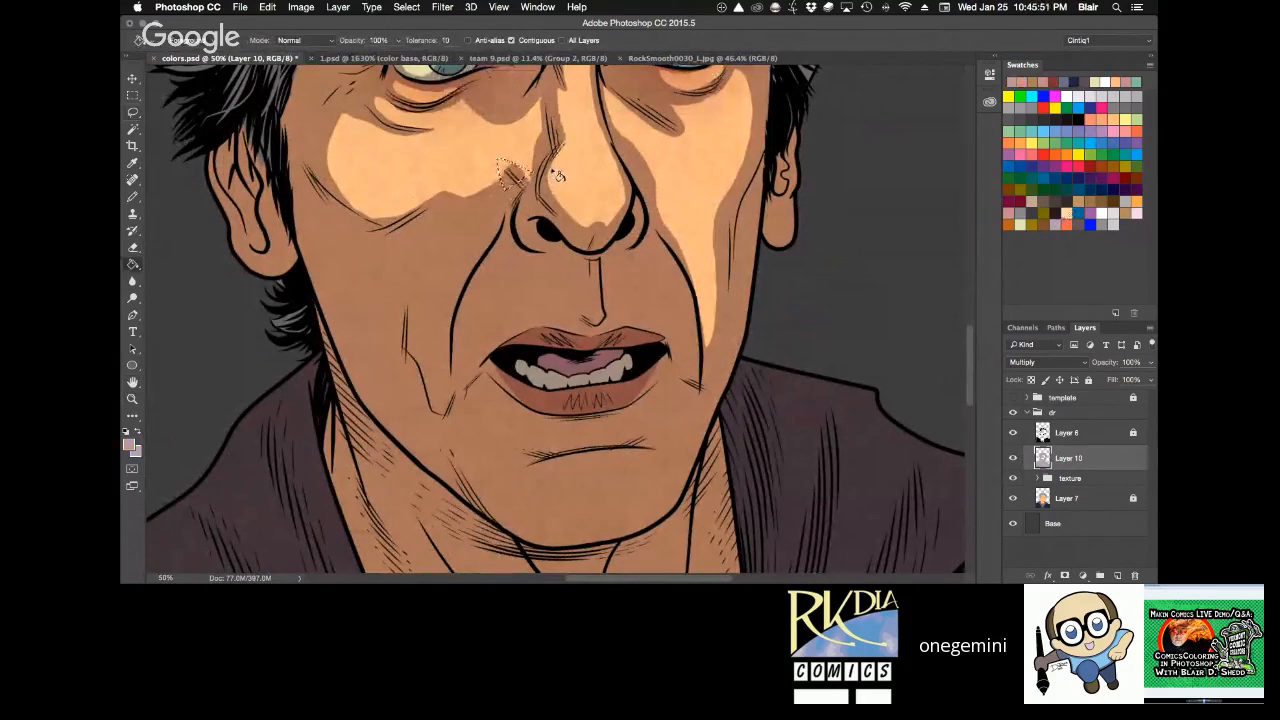
click(514, 174)
key(super+d)
Lasso a pointed shape around the hatching below the right-hand eye, fill it with the shadow colour, and deselect.
key(l)
drag(522, 171, 533, 177)
key(space)
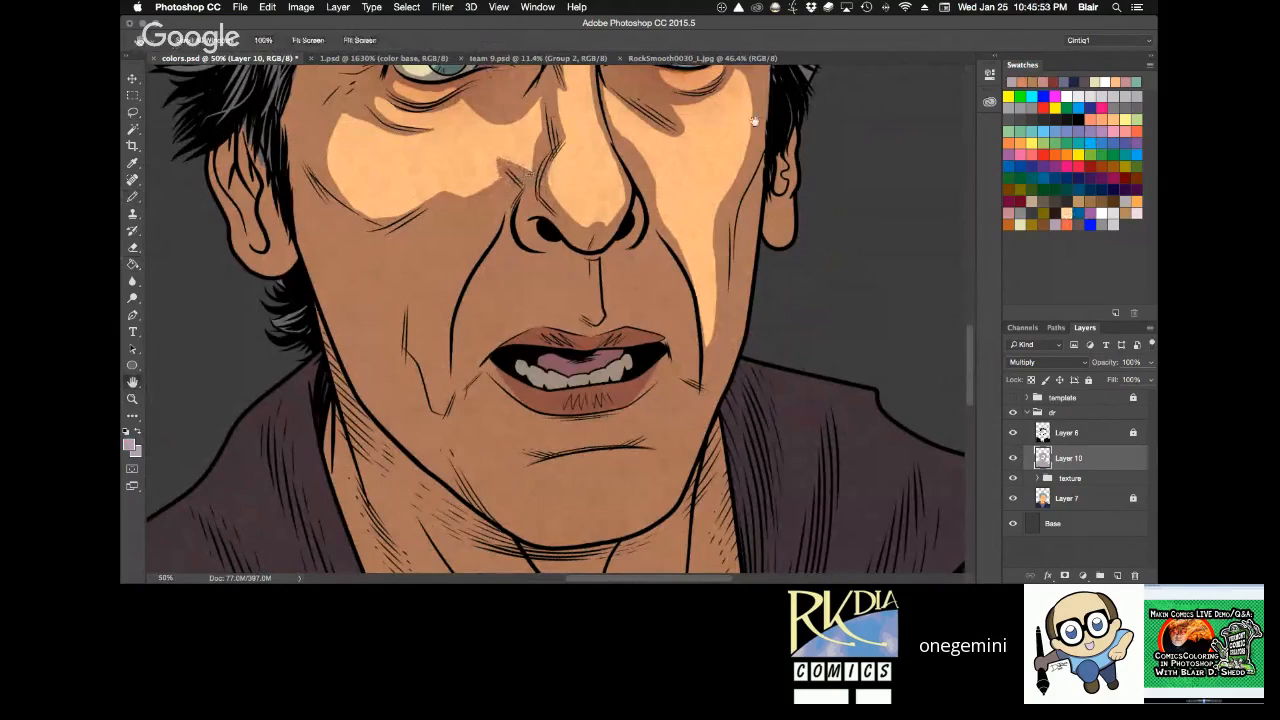
mouse_move(754, 121)
mouse_down()
mouse_move(726, 220)
mouse_move(661, 227)
mouse_move(658, 197)
mouse_move(673, 200)
mouse_move(598, 203)
mouse_up()
key(alt+BackSpace)
key(super+d)
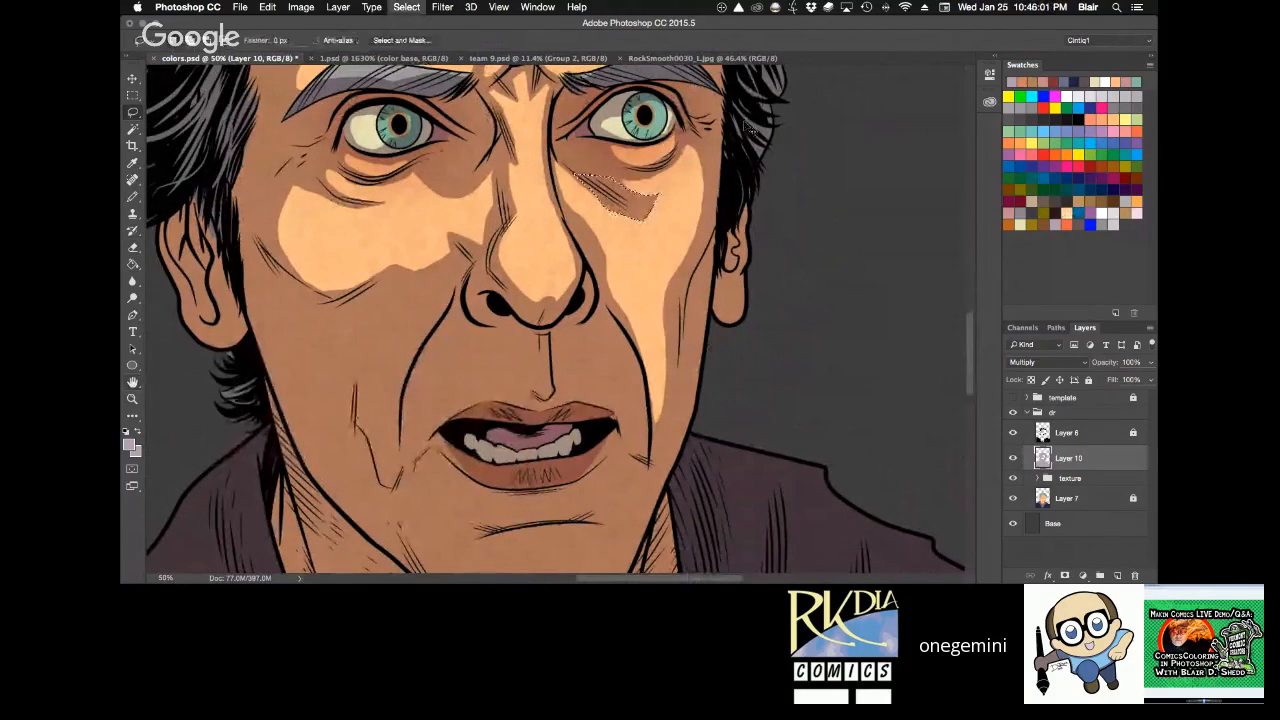
Lasso a highlight from the left-hand cheek down between the smile line and jaw crease, clear its shadow, and deselect.
key(space)
mouse_move(682, 241)
mouse_down()
mouse_move(648, 406)
mouse_move(623, 266)
mouse_up()
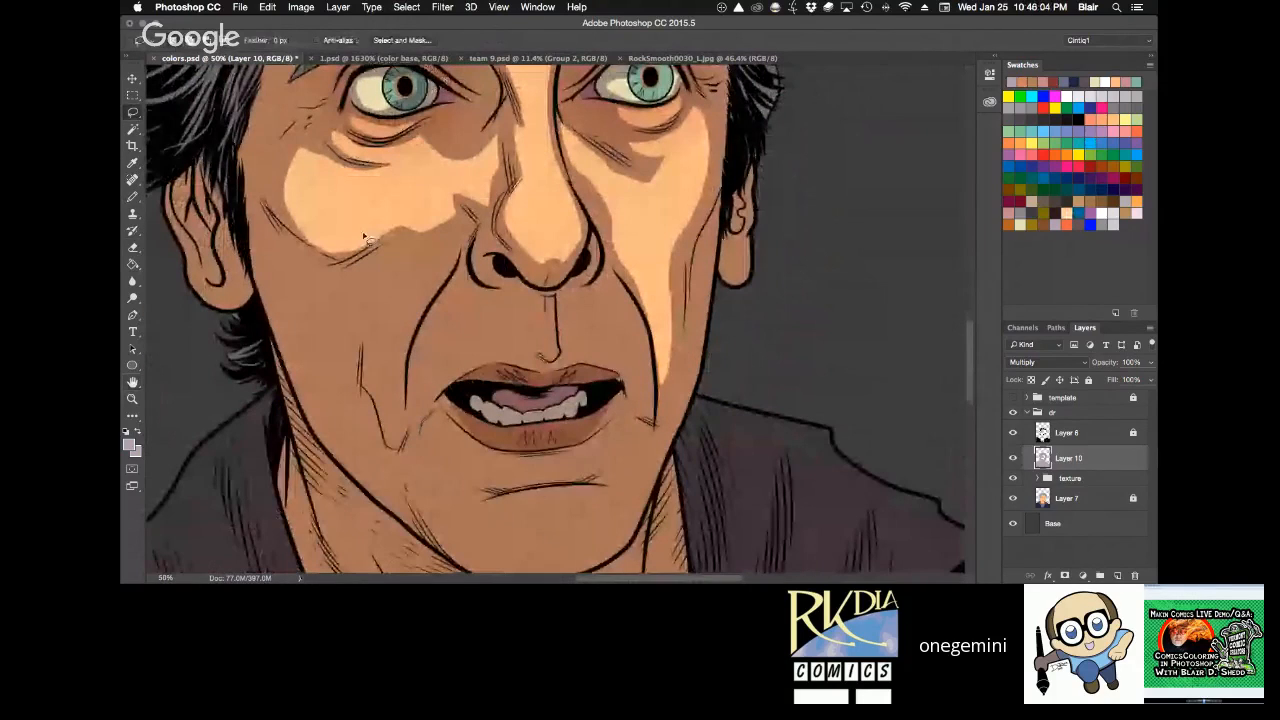
mouse_move(397, 222)
mouse_down()
mouse_move(347, 282)
mouse_move(398, 393)
mouse_move(484, 162)
mouse_up()
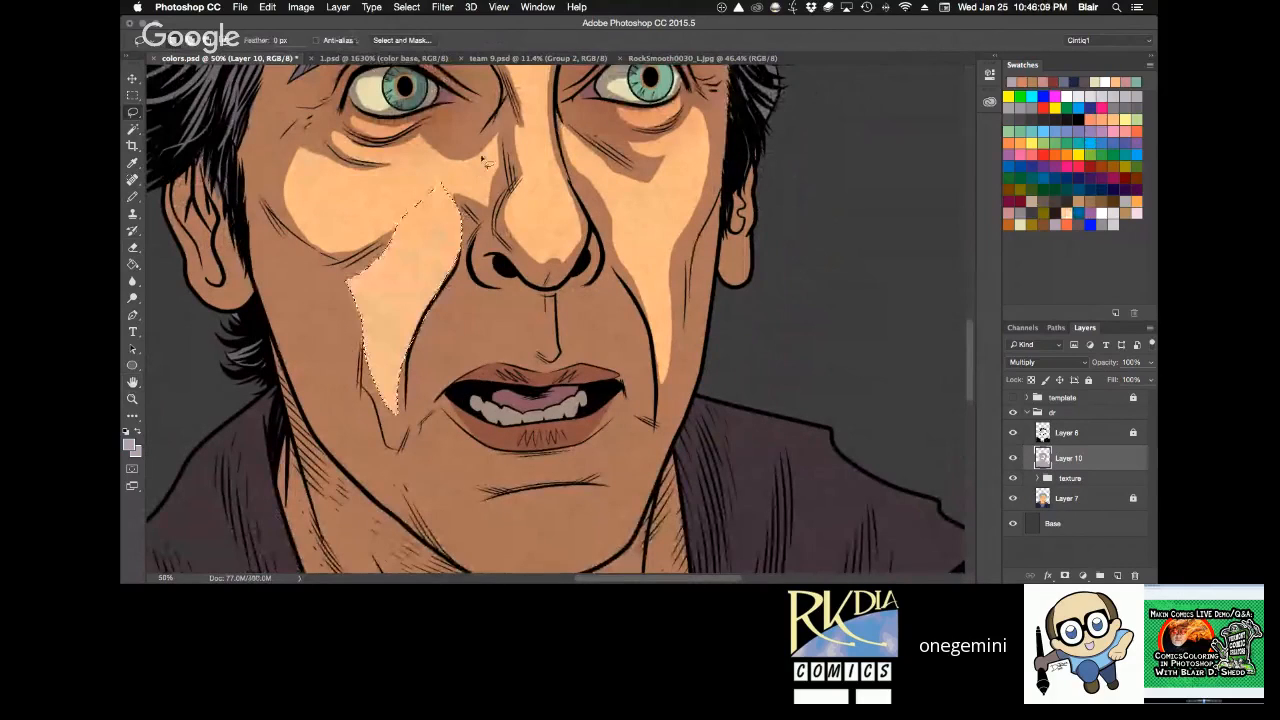
key(ctrl+d)
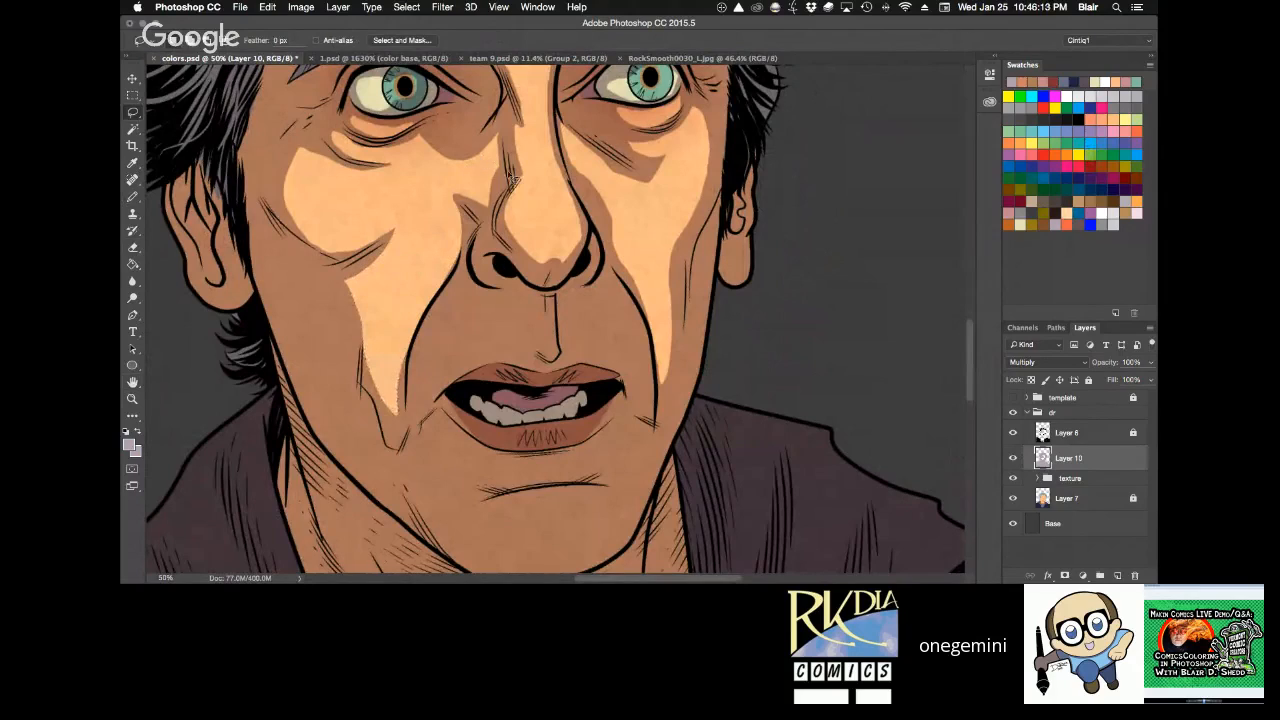
Lasso the area between the left-hand smile line and upper lip, clear its shadow, and deselect.
key(e)
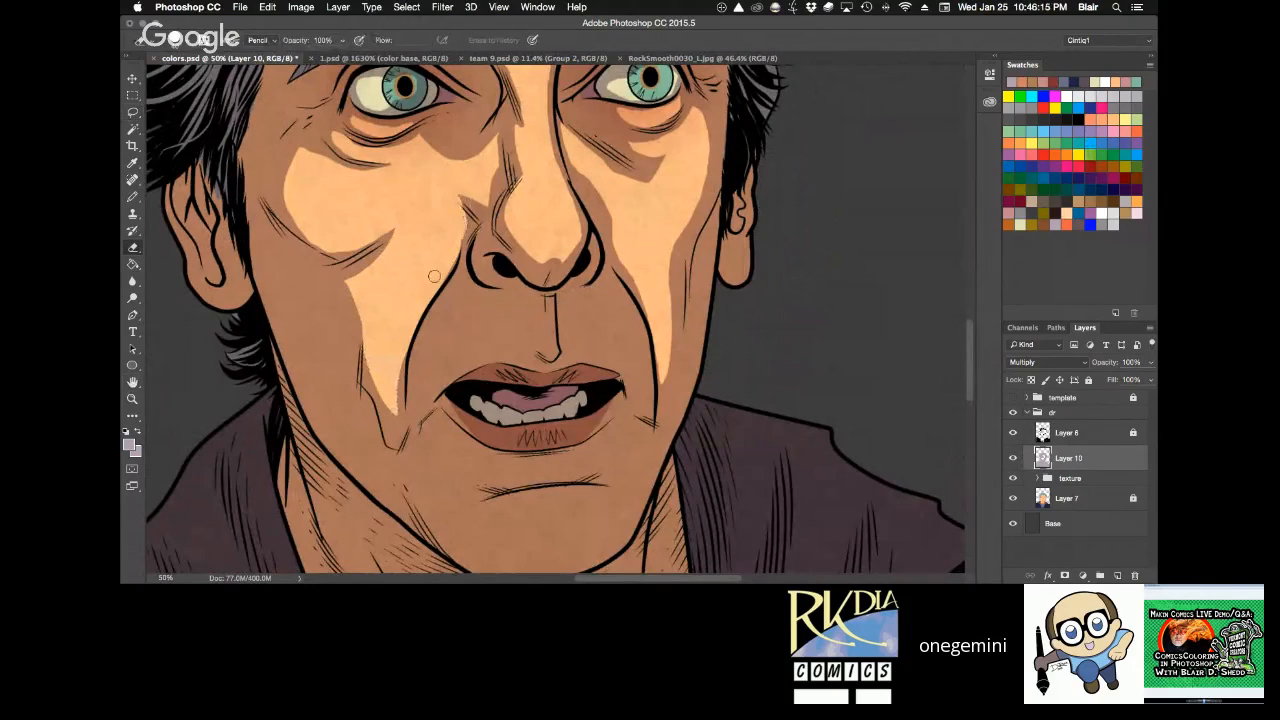
key(h)
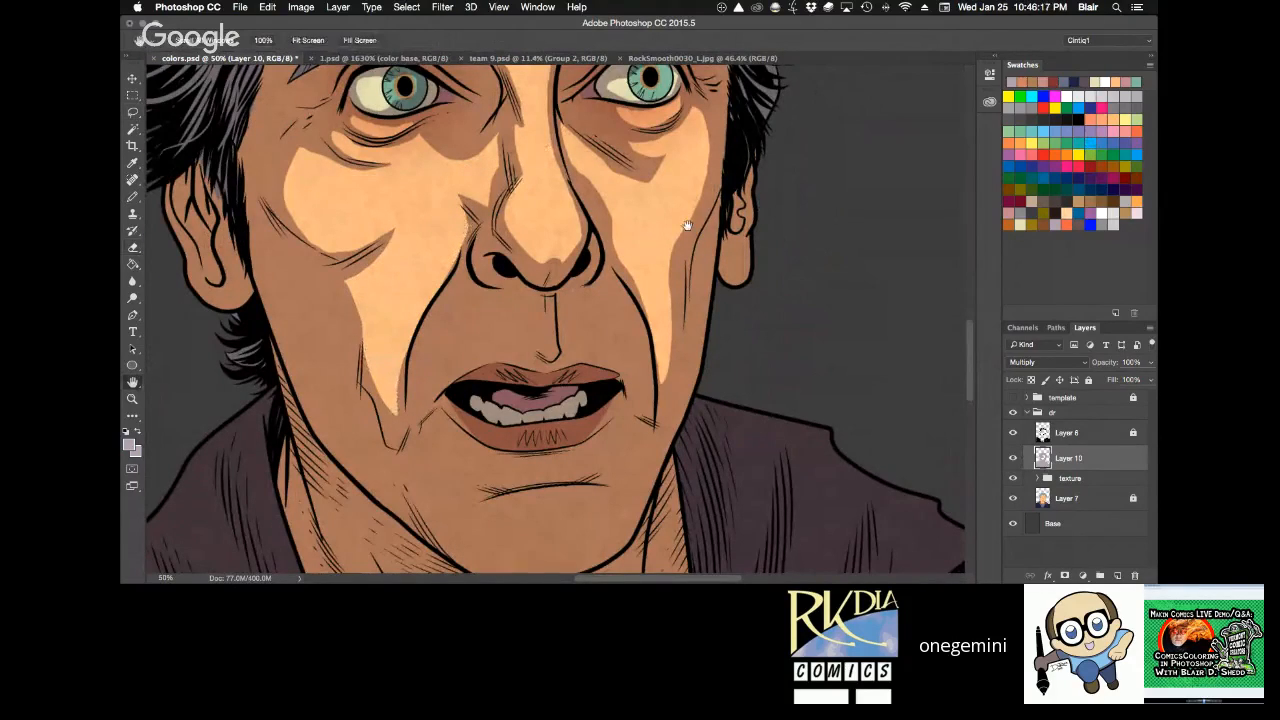
drag(687, 226, 654, 206)
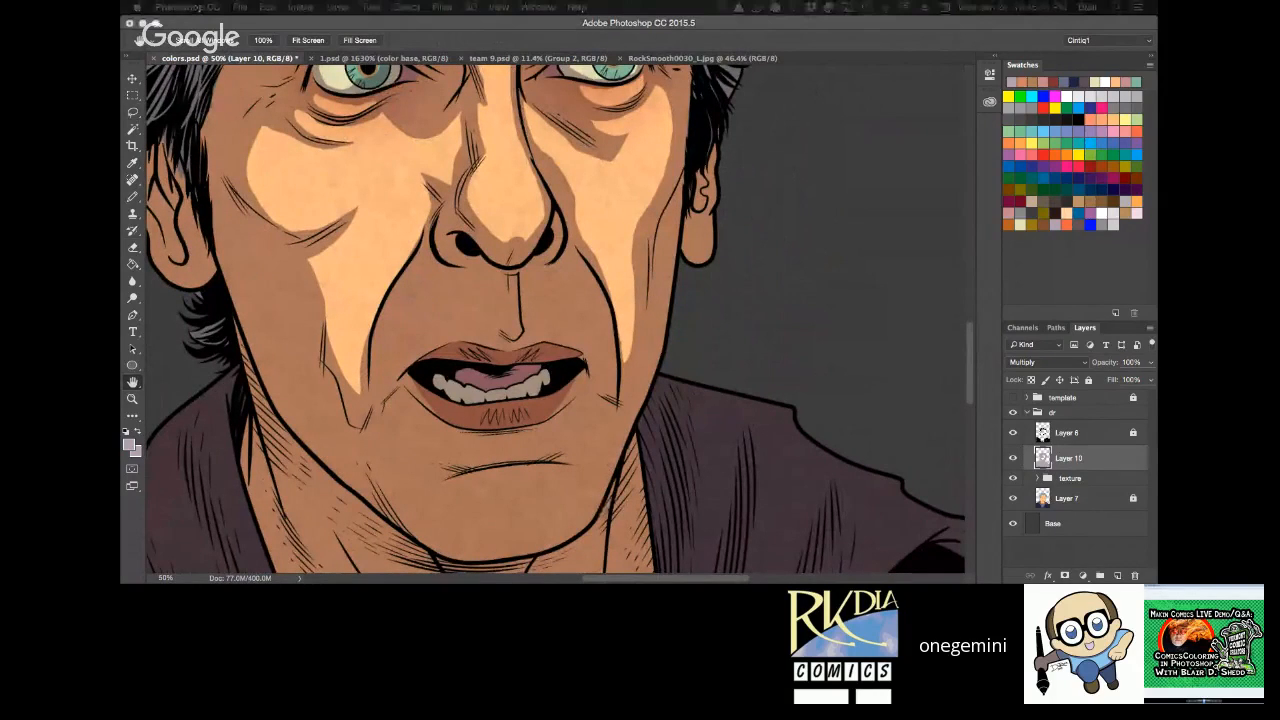
click(730, 262)
key(l)
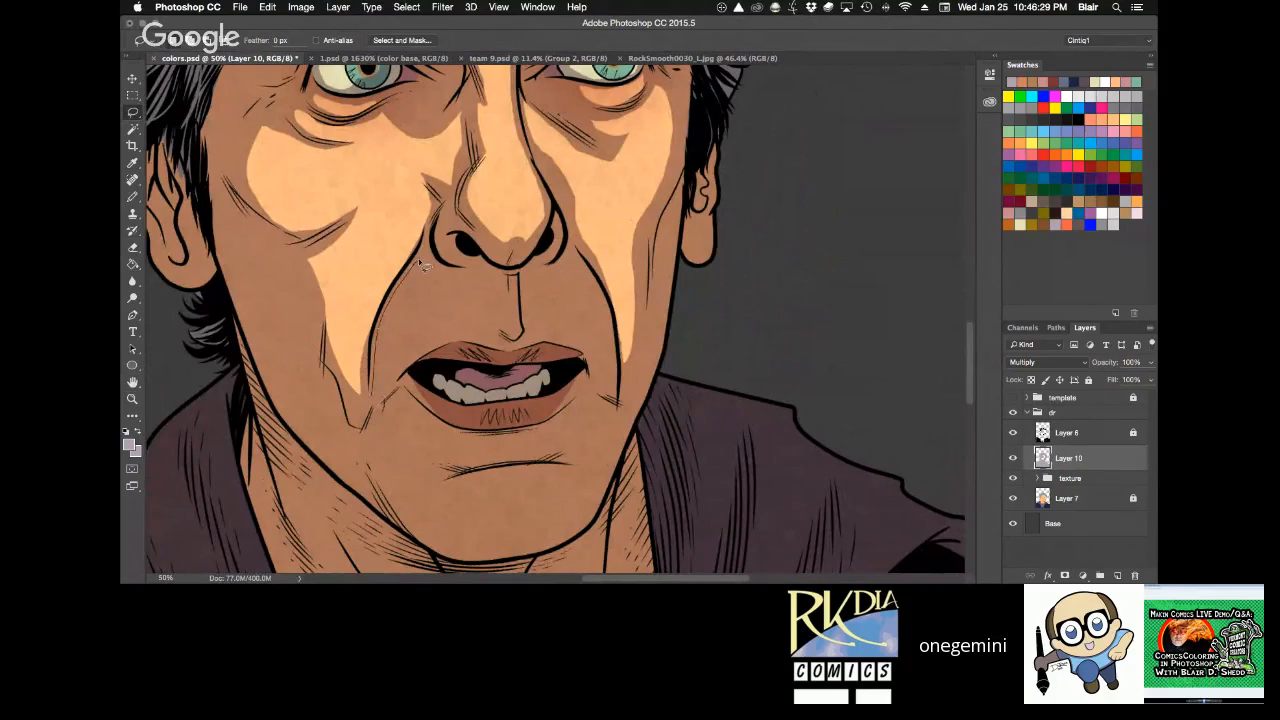
mouse_move(423, 263)
mouse_down()
mouse_move(484, 343)
mouse_move(451, 340)
mouse_move(376, 397)
mouse_up()
key(Delete)
key(ctrl+d)
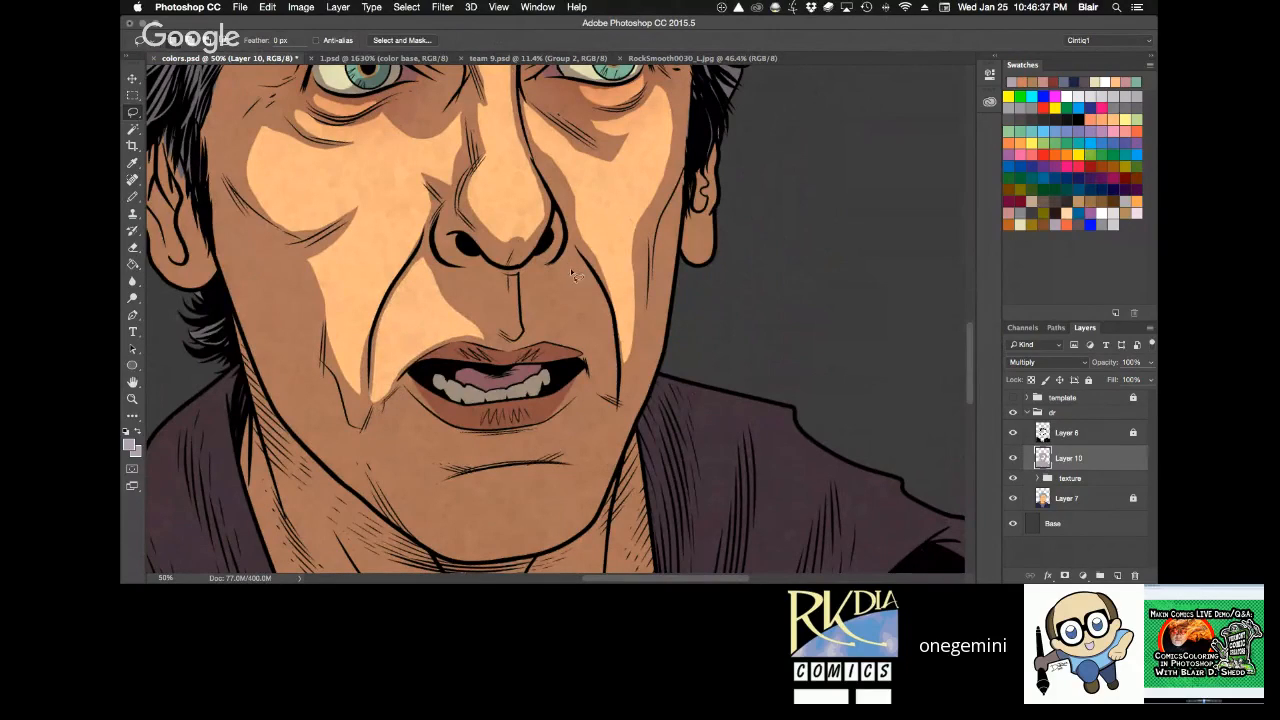
Lasso the matching area between the right-hand smile line and upper lip, clear its shadow, and deselect.
mouse_move(574, 275)
mouse_down()
mouse_move(545, 330)
mouse_move(588, 355)
mouse_move(617, 398)
mouse_move(610, 315)
mouse_move(592, 282)
mouse_up()
key(Delete)
key(ctrl+d)
Lasso an area along the right-hand side of the upper lip, deselect it, and save the document.
mouse_move(615, 360)
mouse_down()
mouse_move(623, 485)
mouse_move(645, 258)
mouse_up()
key(r)
drag(640, 375, 645, 325)
key(z)
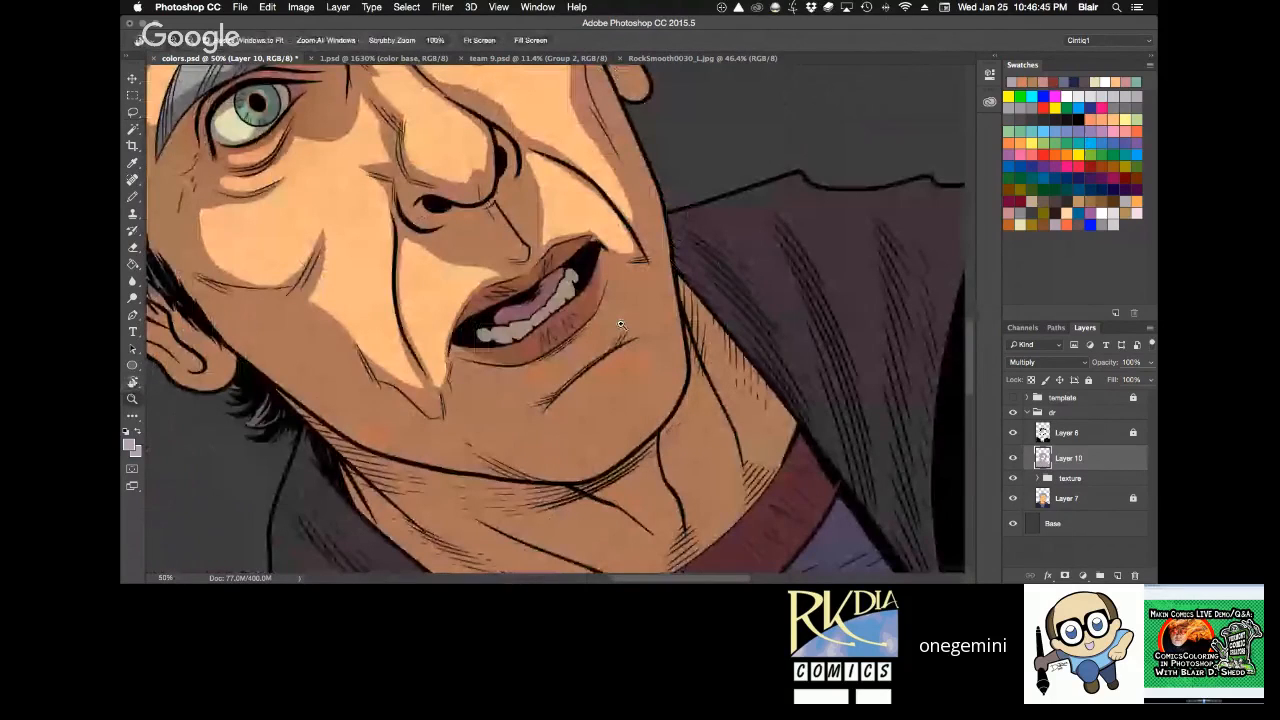
click(620, 324)
key(l)
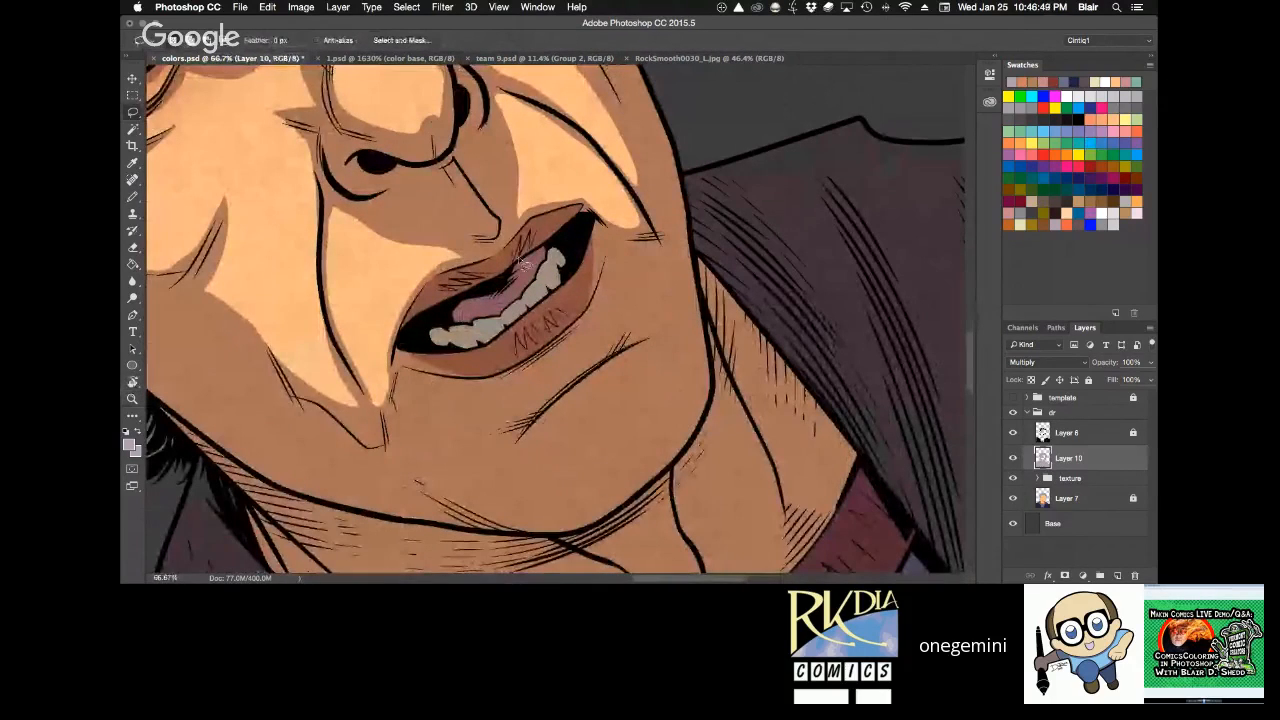
mouse_move(520, 204)
mouse_down()
mouse_move(500, 245)
mouse_move(636, 178)
mouse_move(674, 204)
mouse_move(718, 204)
mouse_move(735, 236)
mouse_up()
key(super+d)
key(r)
key(super+s)
key(h)
key(l)
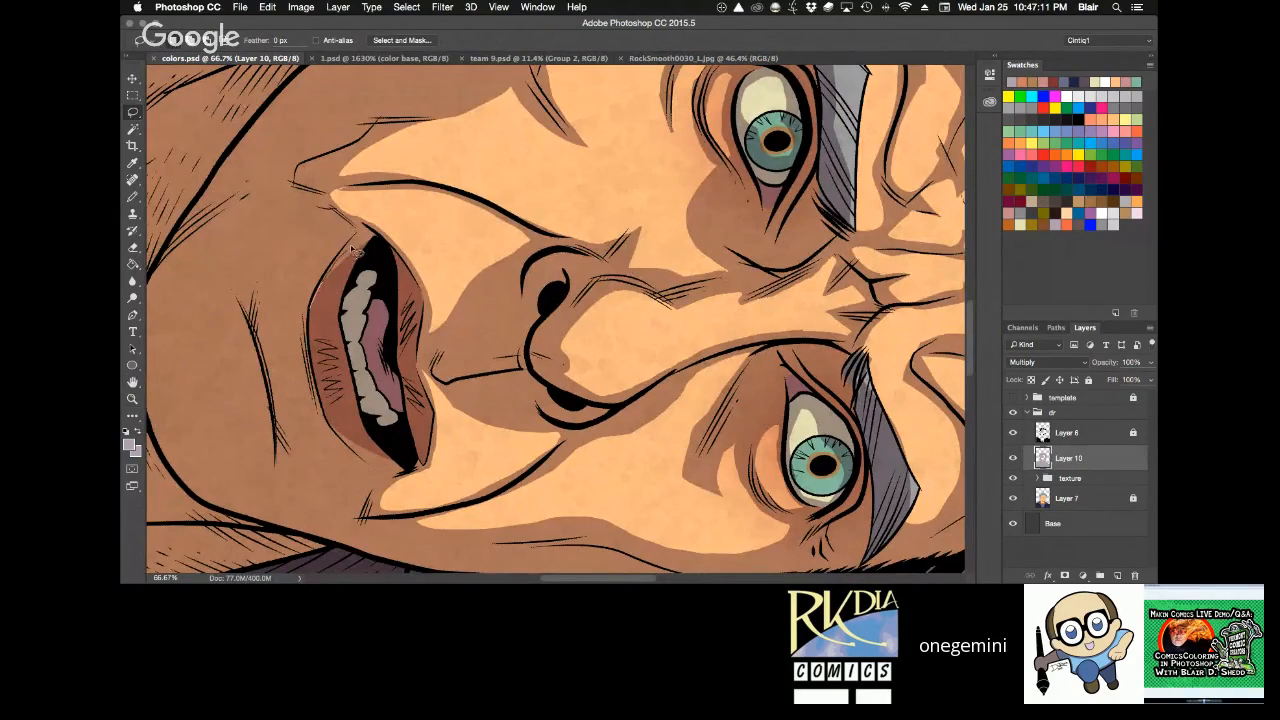
Lasso highlights at the left-hand and right-hand ends of the lower lip, clearing the shadow and deselecting each time.
mouse_move(358, 244)
mouse_down()
mouse_move(348, 282)
mouse_move(333, 268)
mouse_move(359, 243)
mouse_up()
key(Delete)
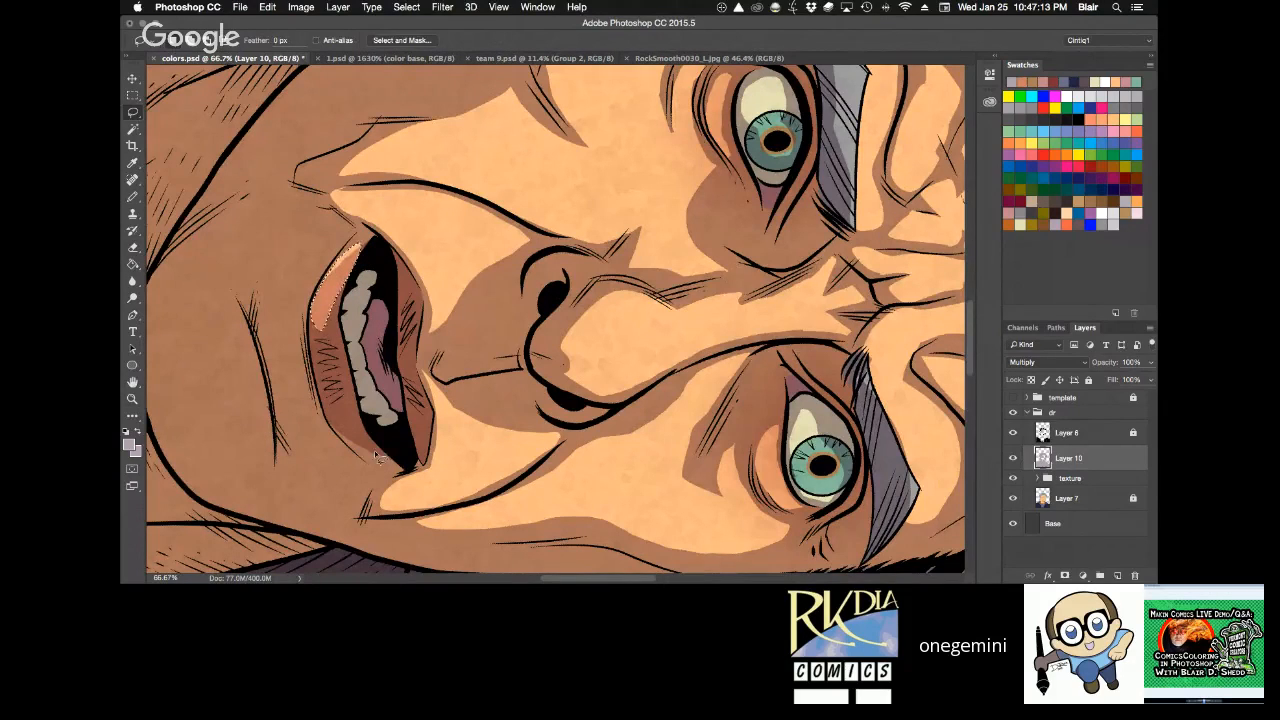
key(super+d)
mouse_move(389, 461)
mouse_down()
mouse_move(330, 409)
mouse_move(339, 442)
mouse_move(389, 461)
mouse_up()
key(Delete)
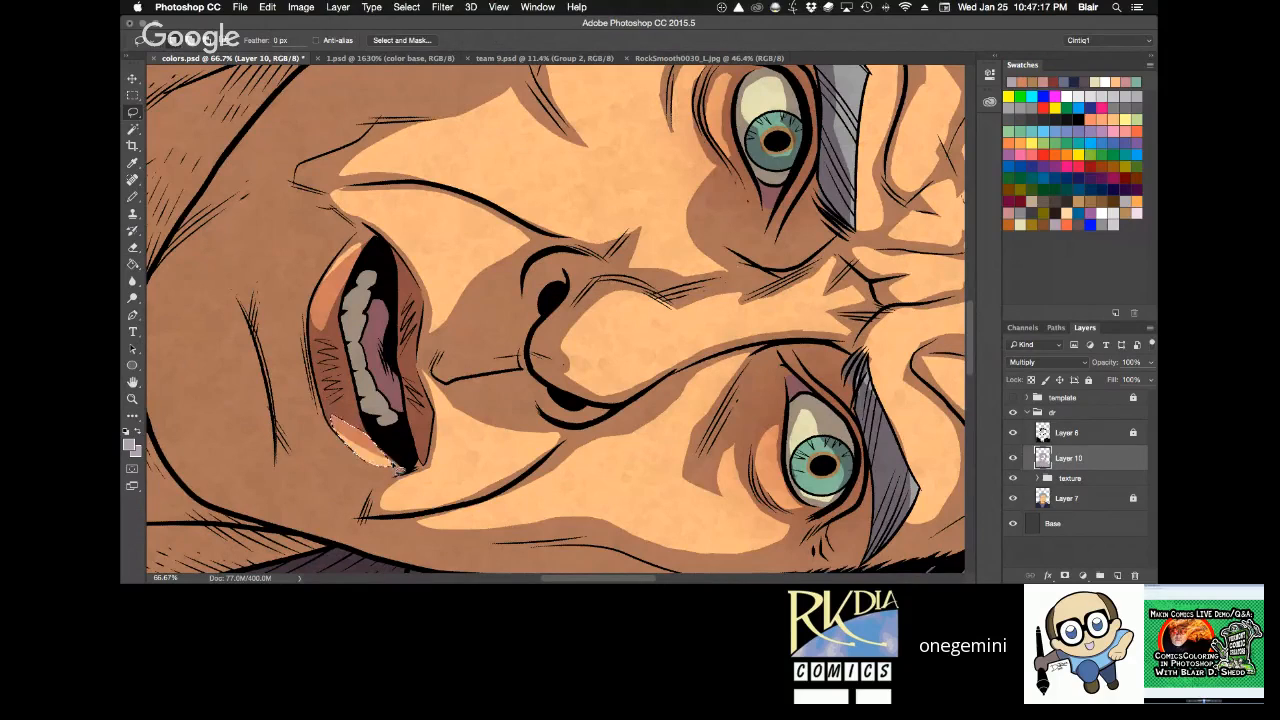
key(super+d)
Lasso a small highlight just below the left-hand corner of the mouth, clear its shadow, and deselect.
key(r)
drag(770, 247, 645, 177)
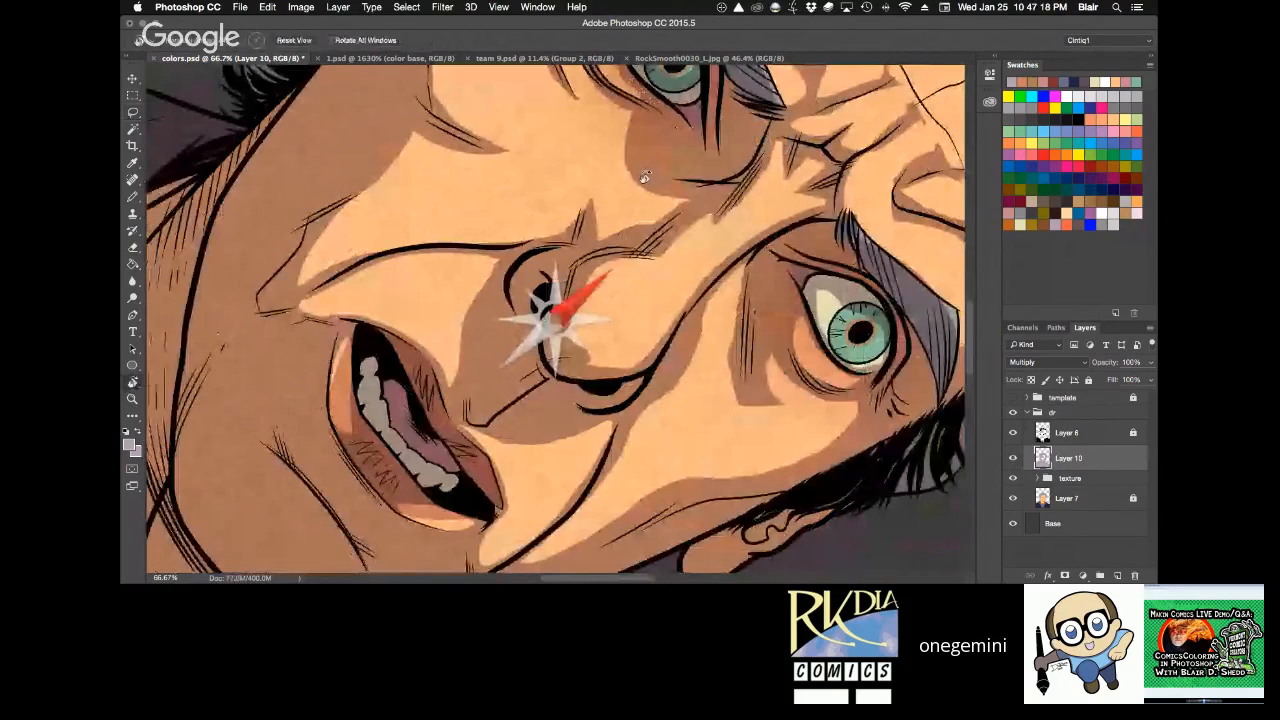
key(Escape)
key(space)
mouse_move(744, 397)
mouse_down()
mouse_move(683, 187)
mouse_move(704, 222)
mouse_up()
key(r)
drag(704, 222, 720, 252)
key(l)
drag(372, 276, 374, 290)
key(Delete)
key(super+d)
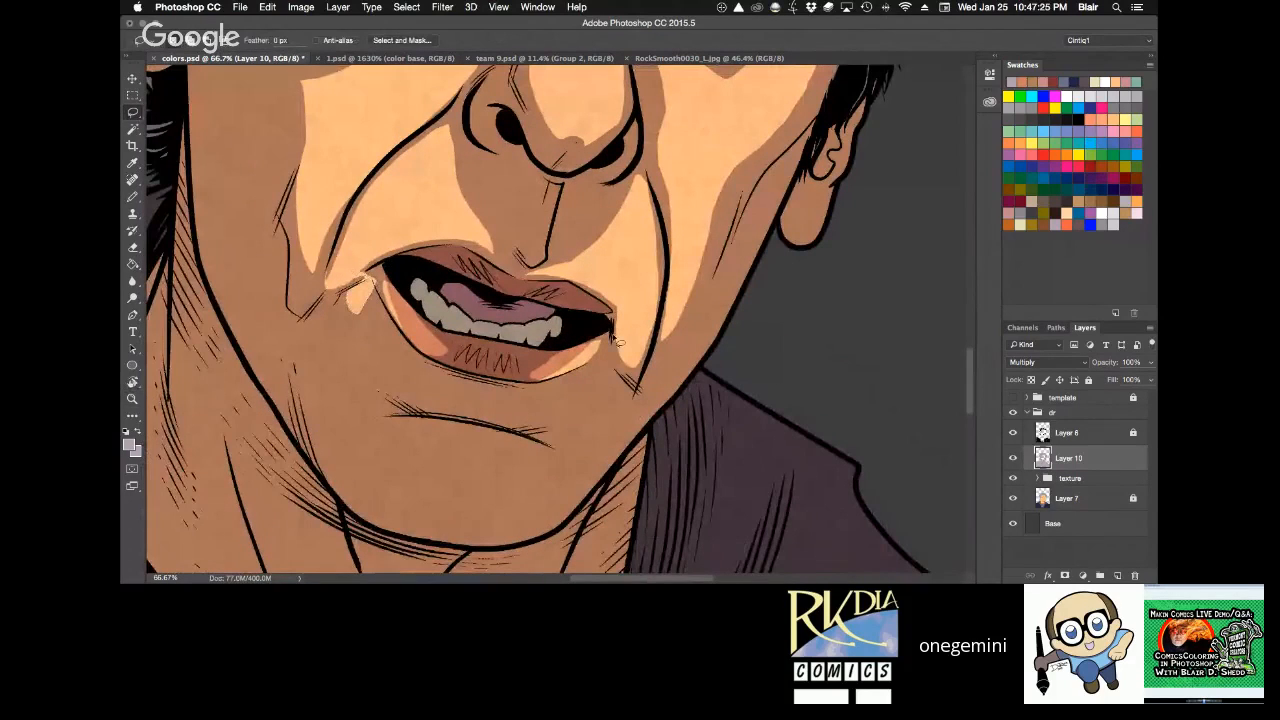
Lasso a small highlight just below the right-hand corner of the mouth, clear its shadow, deselect, and save the document.
mouse_move(613, 338)
mouse_down()
mouse_move(613, 376)
mouse_move(619, 325)
mouse_up()
key(Delete)
key(super+d)
key(r)
drag(663, 285, 703, 339)
key(z)
key(super+s)
key(h)
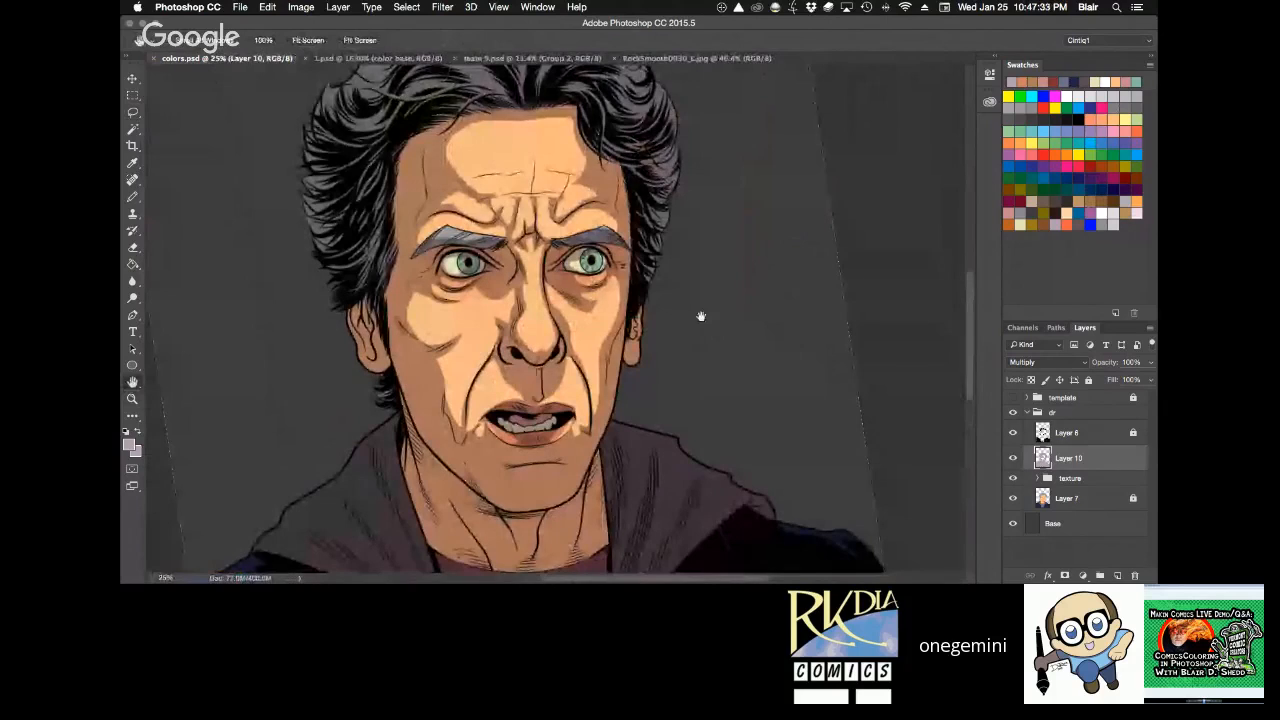
Try erasing elongated highlights from the shadow on three of the lower teeth, and undo the strokes.
key(z)
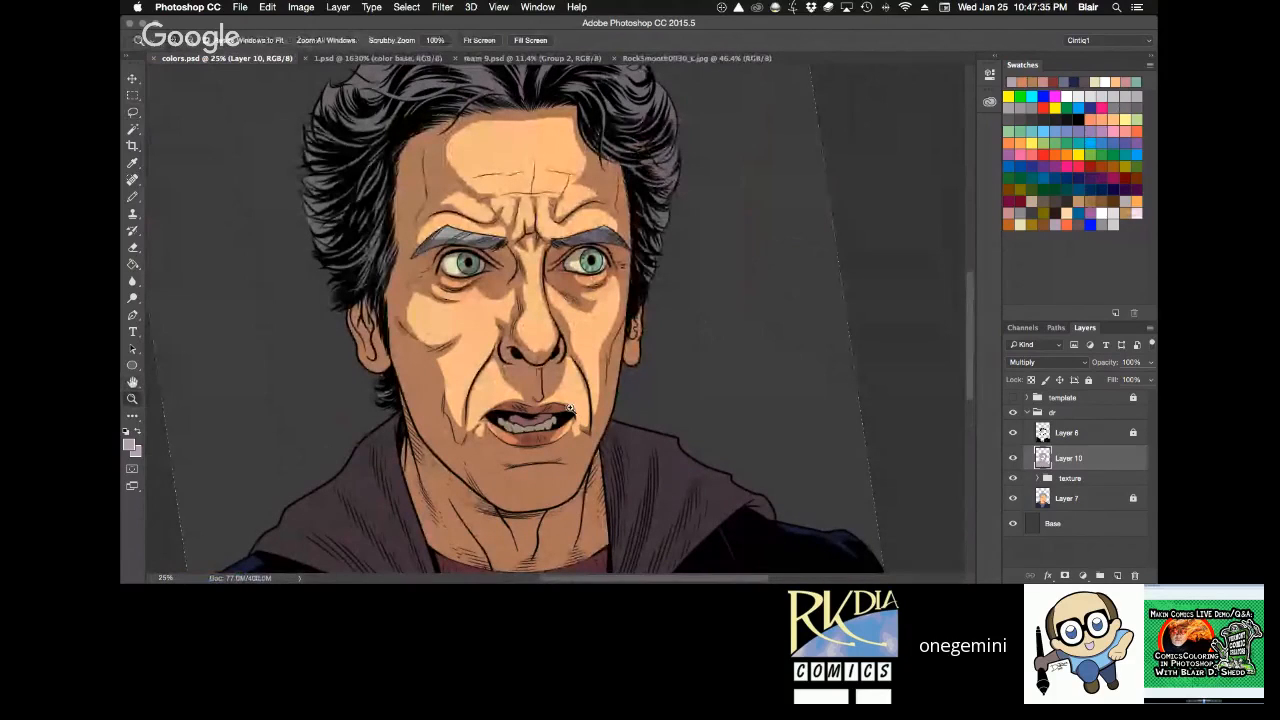
click(569, 408)
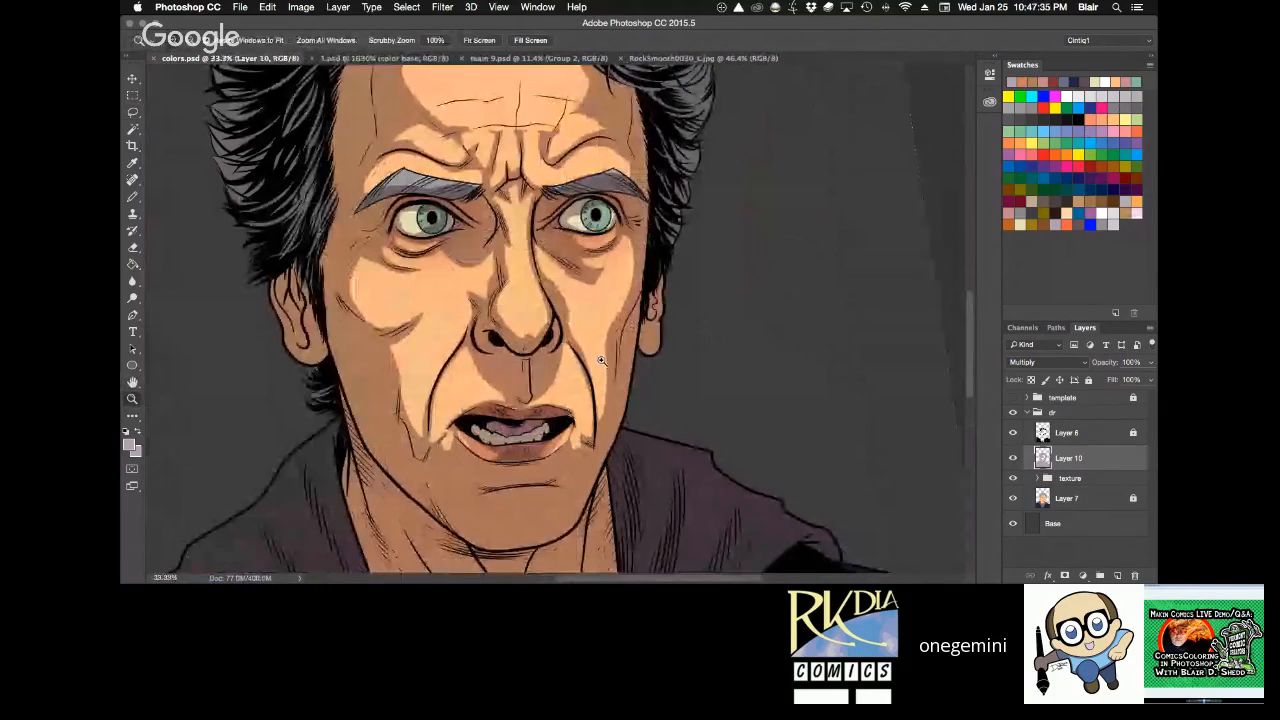
click(601, 360)
key(r)
mouse_move(714, 290)
mouse_down()
mouse_move(676, 207)
mouse_move(643, 180)
mouse_up()
key(l)
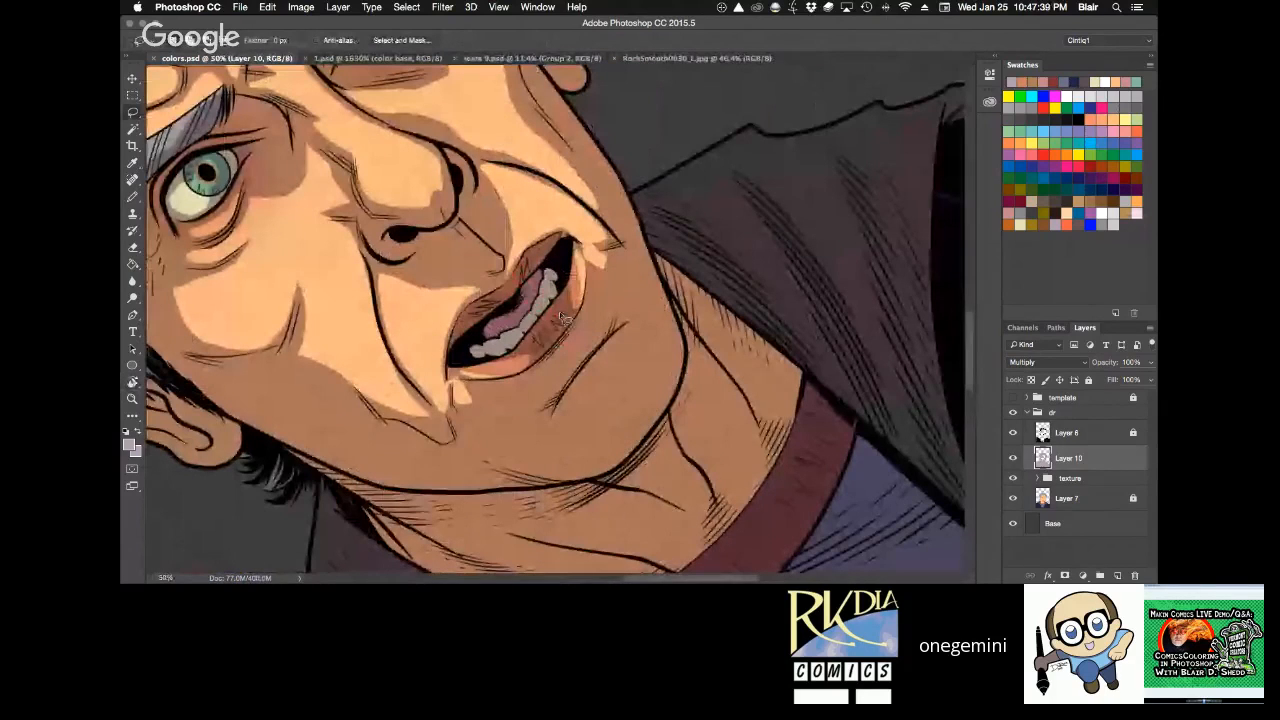
key(z)
click(562, 310)
click(562, 310)
key(e)
click(516, 297)
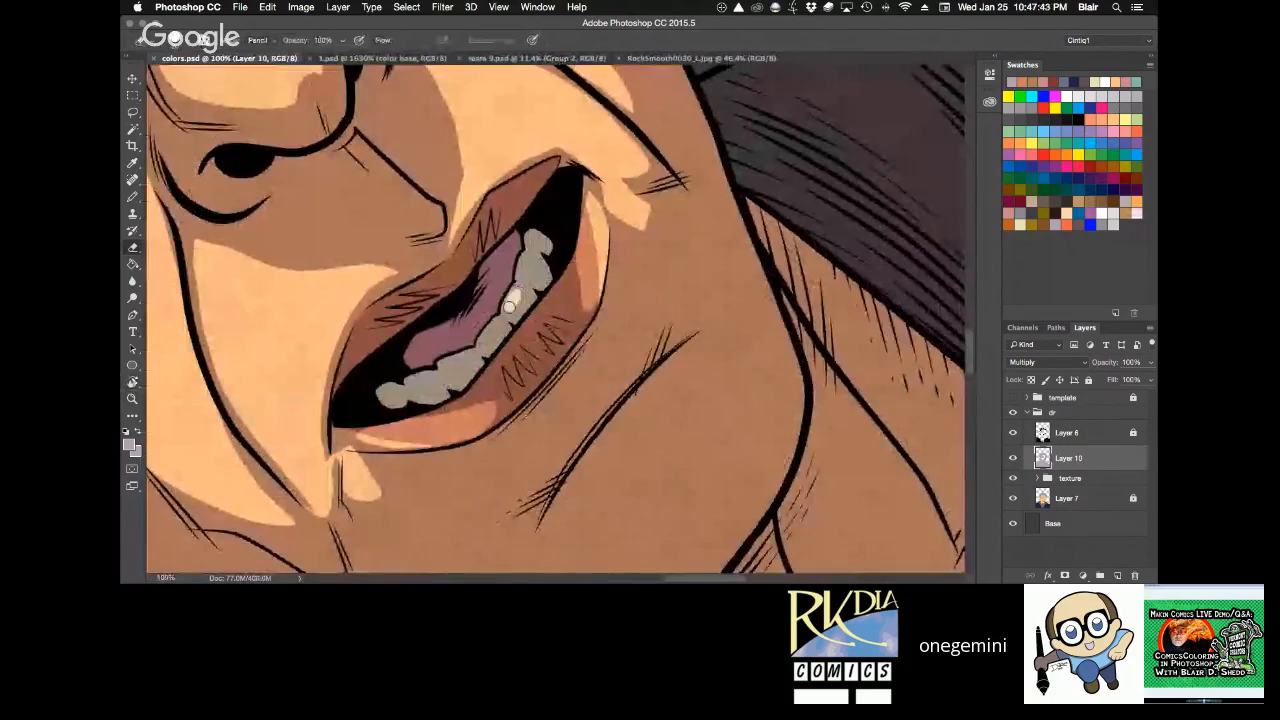
click(522, 268)
click(486, 338)
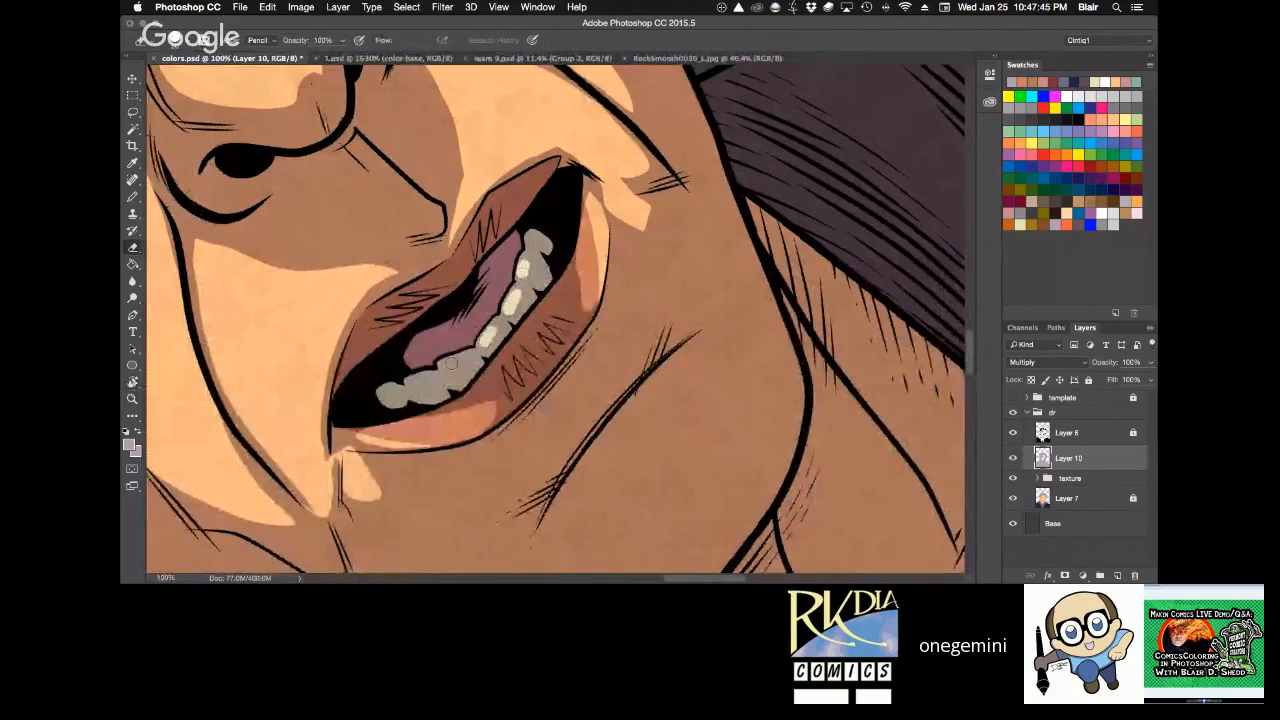
key(alt+super+z)
key(alt+super+z)
key(alt+super+z)
Erase small round highlights from the shadow on individual lower teeth.
click(492, 336)
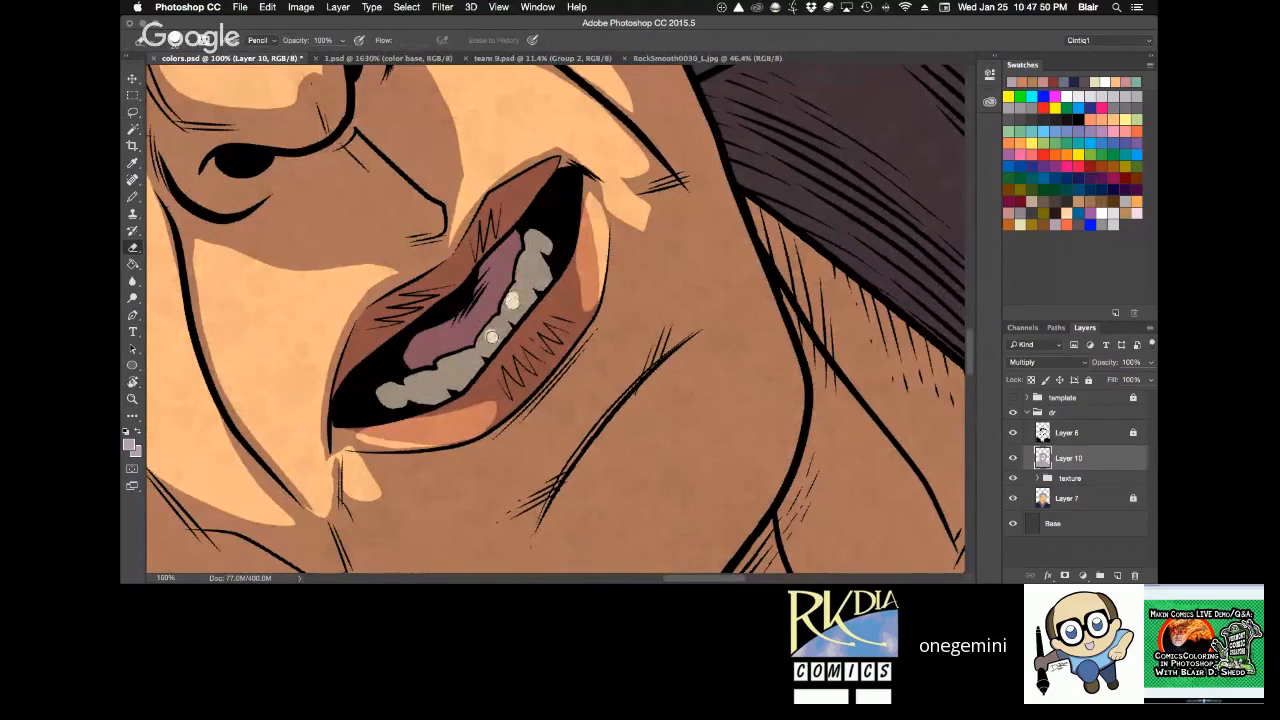
click(462, 363)
click(433, 380)
click(524, 276)
Lasso curved highlights from both mouth corners down to the ends of the crease below the lower lip, and clear their shadow.
key(z)
alt+click(669, 211)
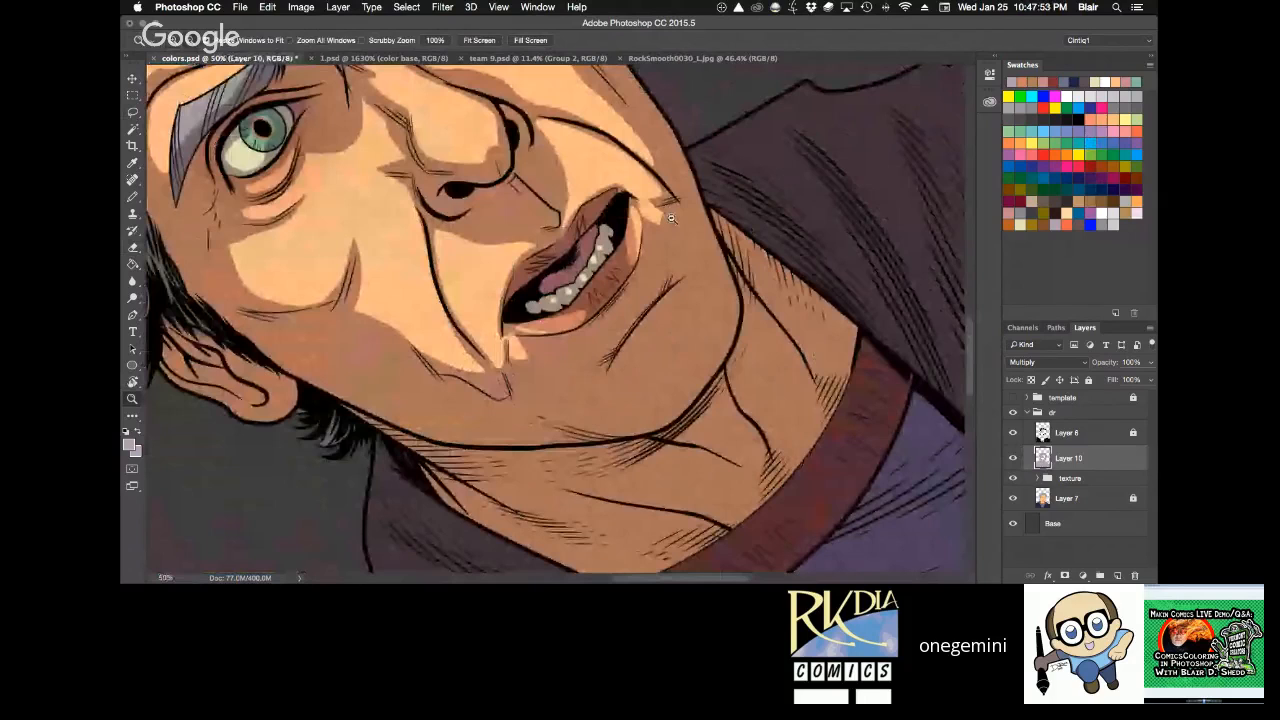
alt+click(672, 218)
key(r)
drag(510, 122, 670, 130)
key(h)
drag(845, 173, 748, 303)
key(b)
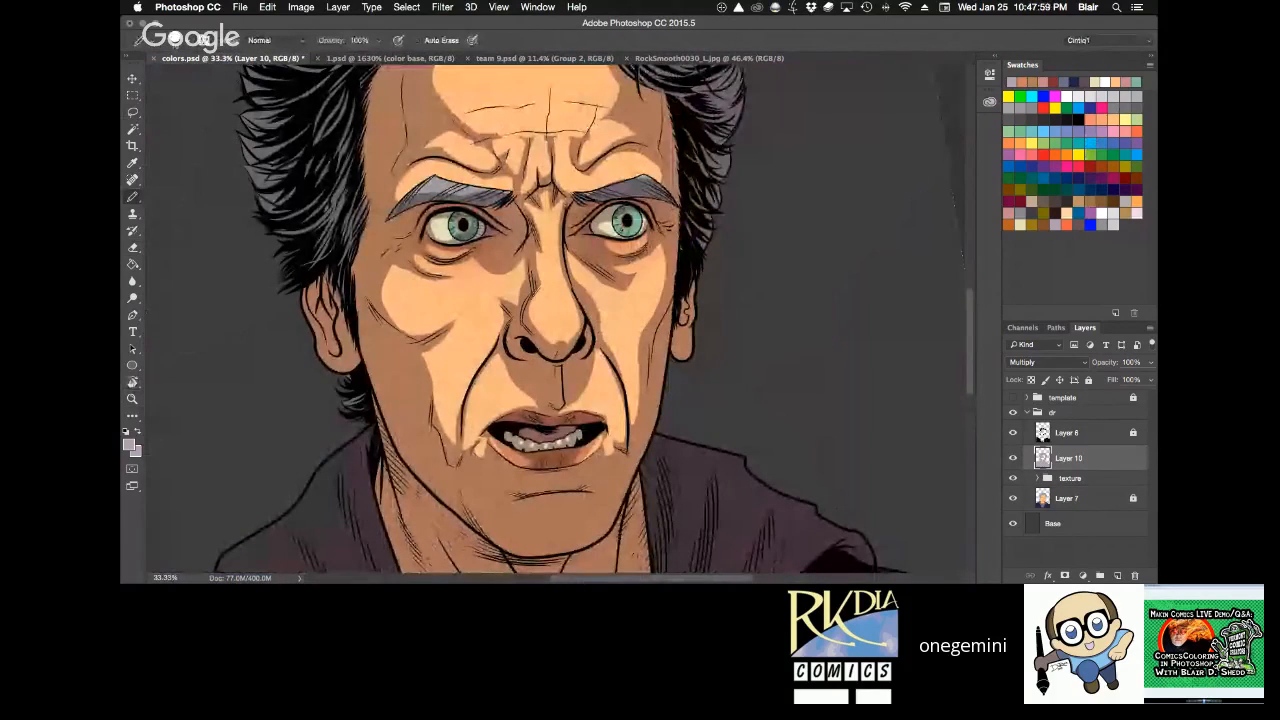
key(h)
mouse_move(719, 301)
mouse_down()
mouse_move(711, 216)
mouse_move(685, 257)
mouse_up()
key(super+plus)
key(r)
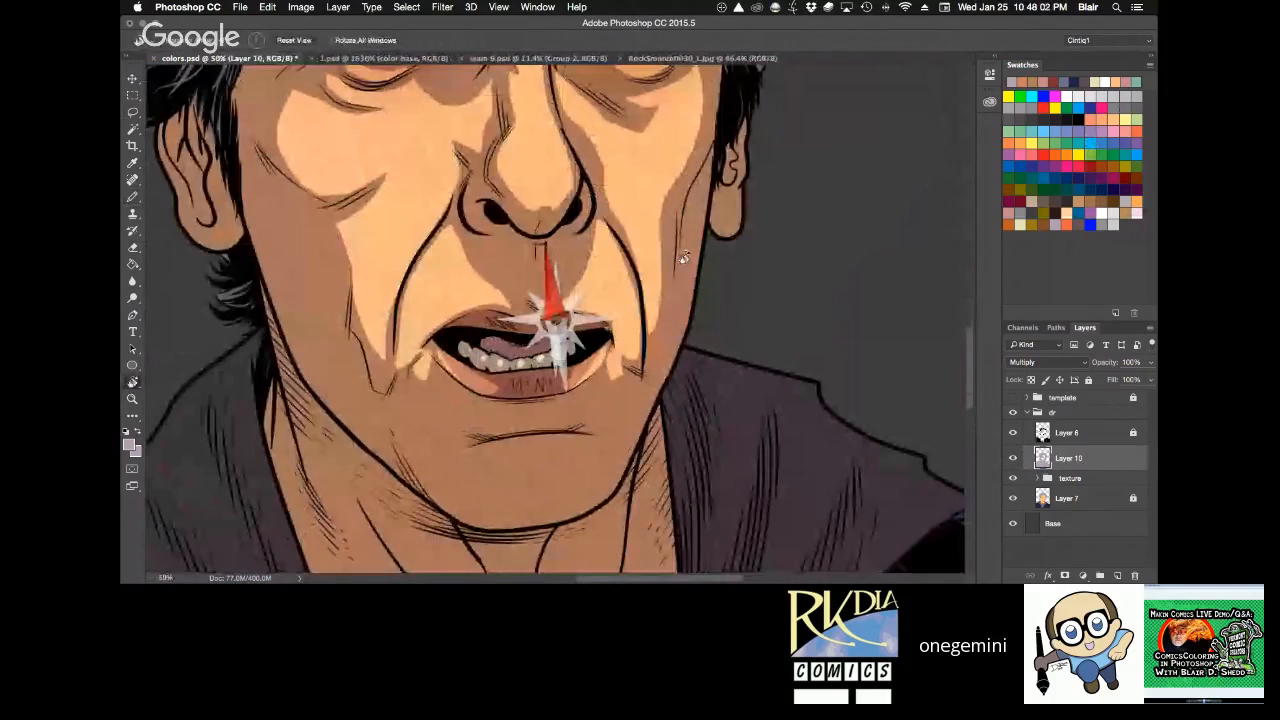
key(h)
drag(489, 245, 441, 188)
key(l)
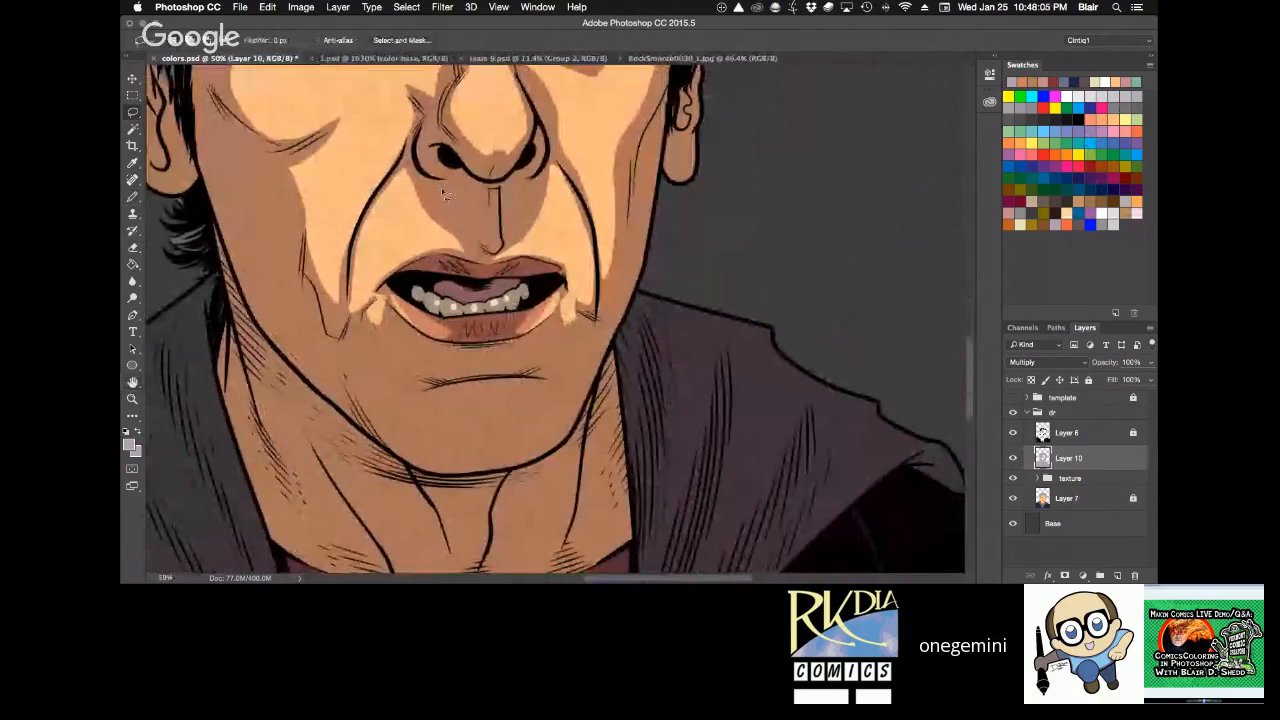
mouse_move(375, 300)
mouse_down()
mouse_move(409, 315)
mouse_move(386, 308)
mouse_move(434, 385)
mouse_move(379, 361)
mouse_move(366, 336)
mouse_move(374, 302)
mouse_up()
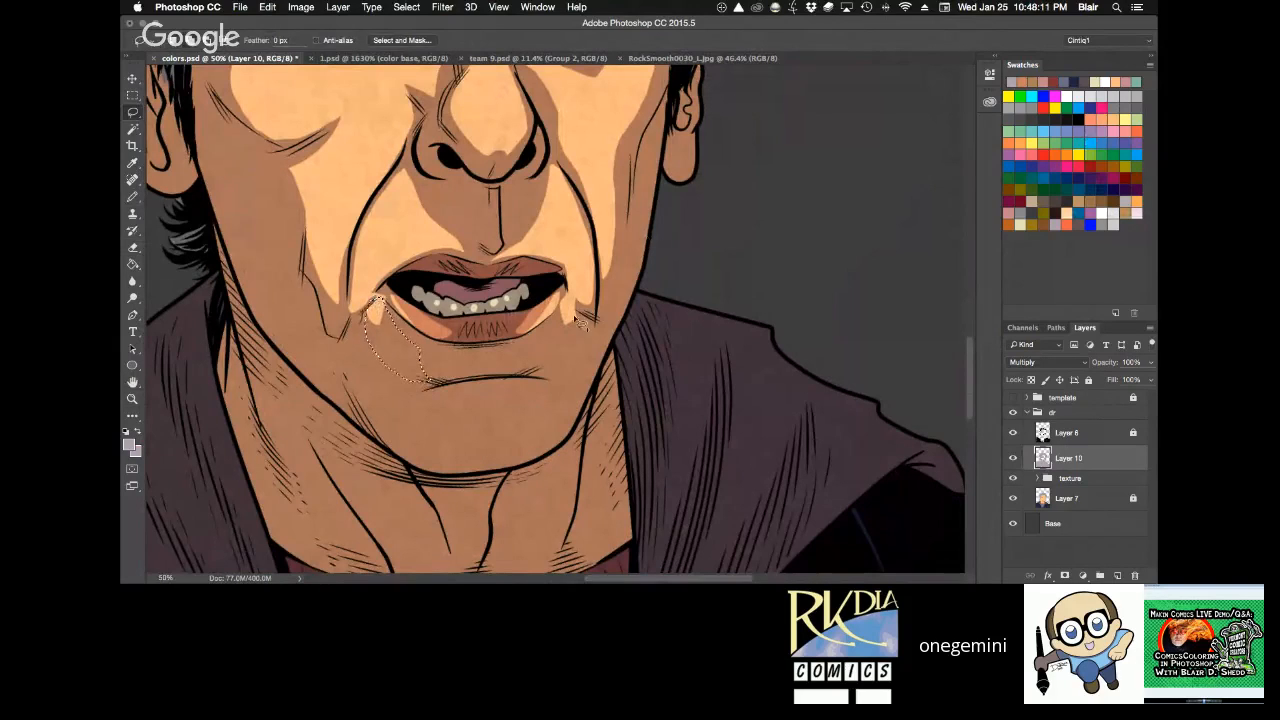
mouse_move(578, 298)
mouse_down()
mouse_move(571, 355)
mouse_move(543, 382)
mouse_move(538, 345)
mouse_move(577, 300)
mouse_up()
key(BackSpace)
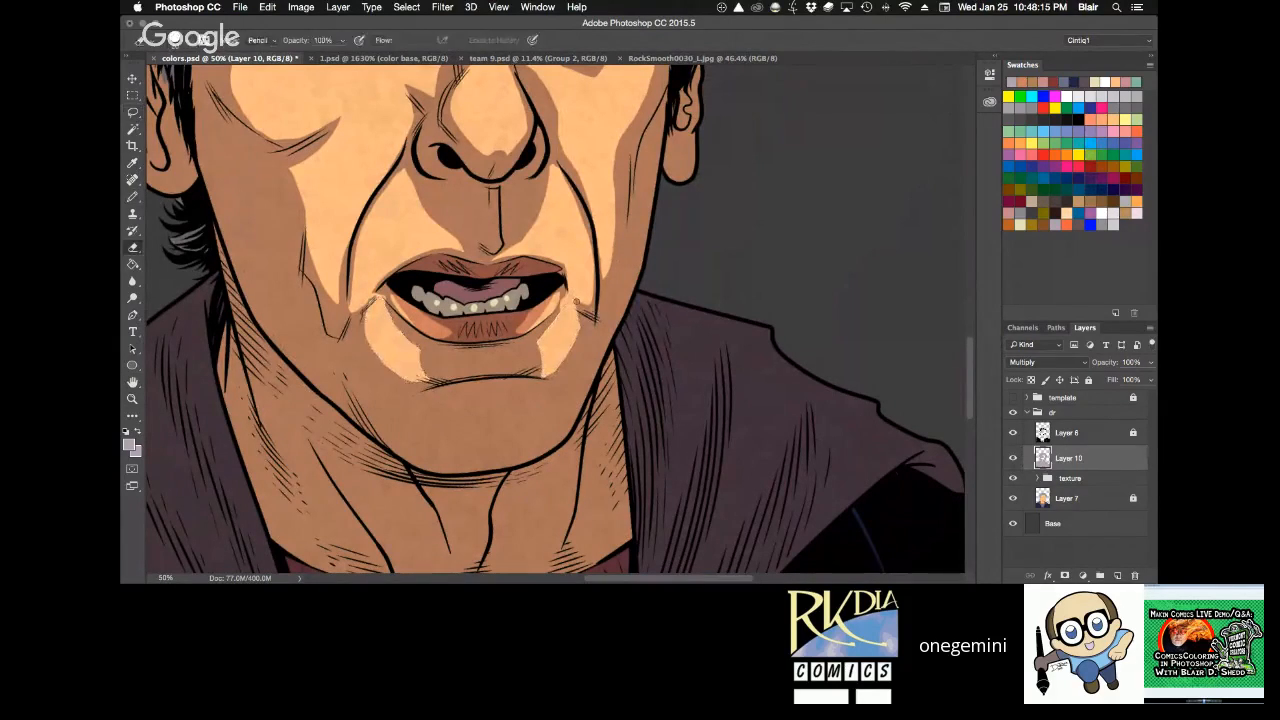
Lasso a broad rounded highlight across the chin below the crease, clear its shadow, and deselect.
drag(623, 331, 641, 245)
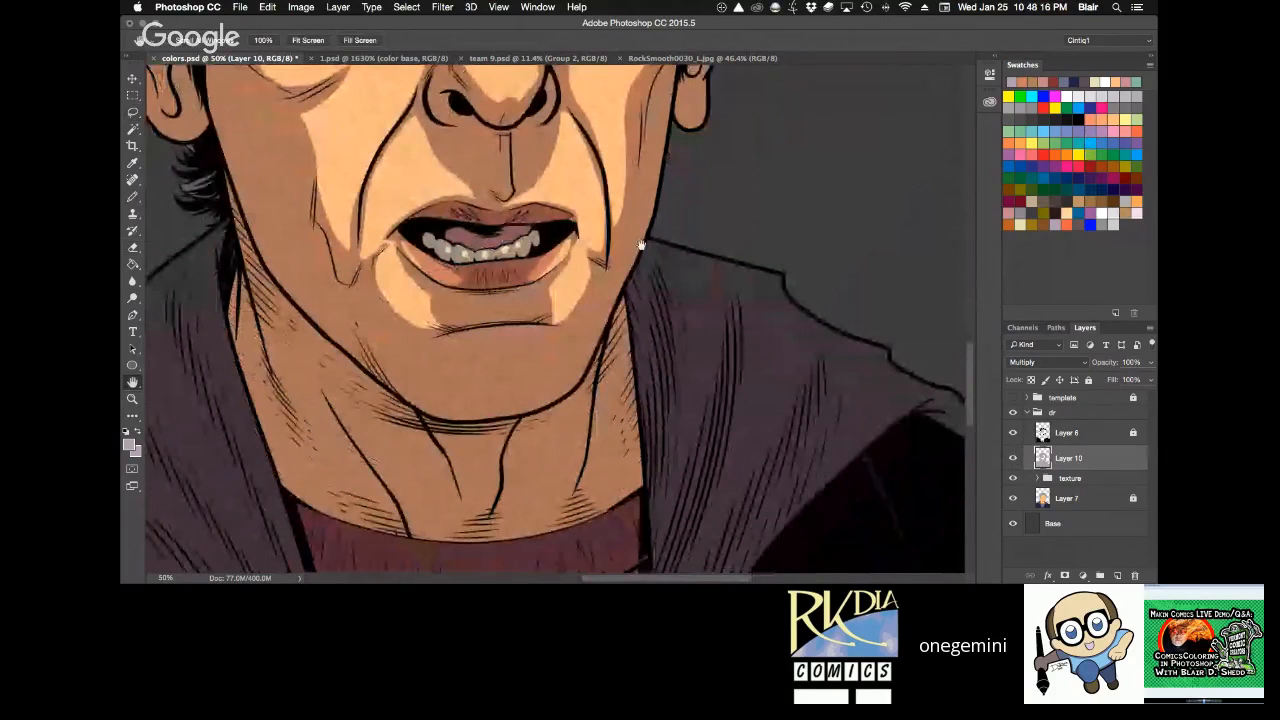
key(r)
drag(733, 337, 705, 235)
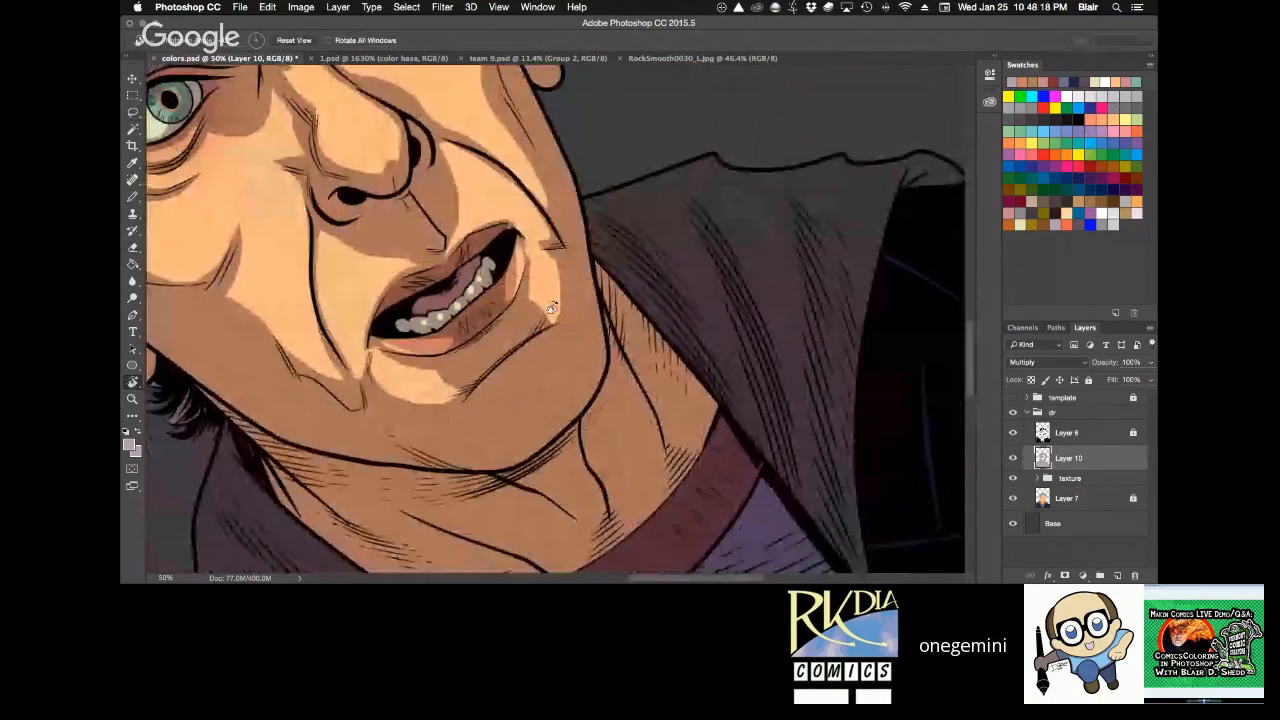
key(l)
mouse_move(531, 381)
mouse_down()
mouse_move(459, 413)
mouse_move(489, 443)
mouse_move(543, 429)
mouse_move(573, 395)
mouse_move(574, 322)
mouse_move(444, 420)
mouse_move(452, 454)
mouse_move(507, 453)
mouse_move(578, 389)
mouse_move(572, 320)
mouse_up()
key(Delete)
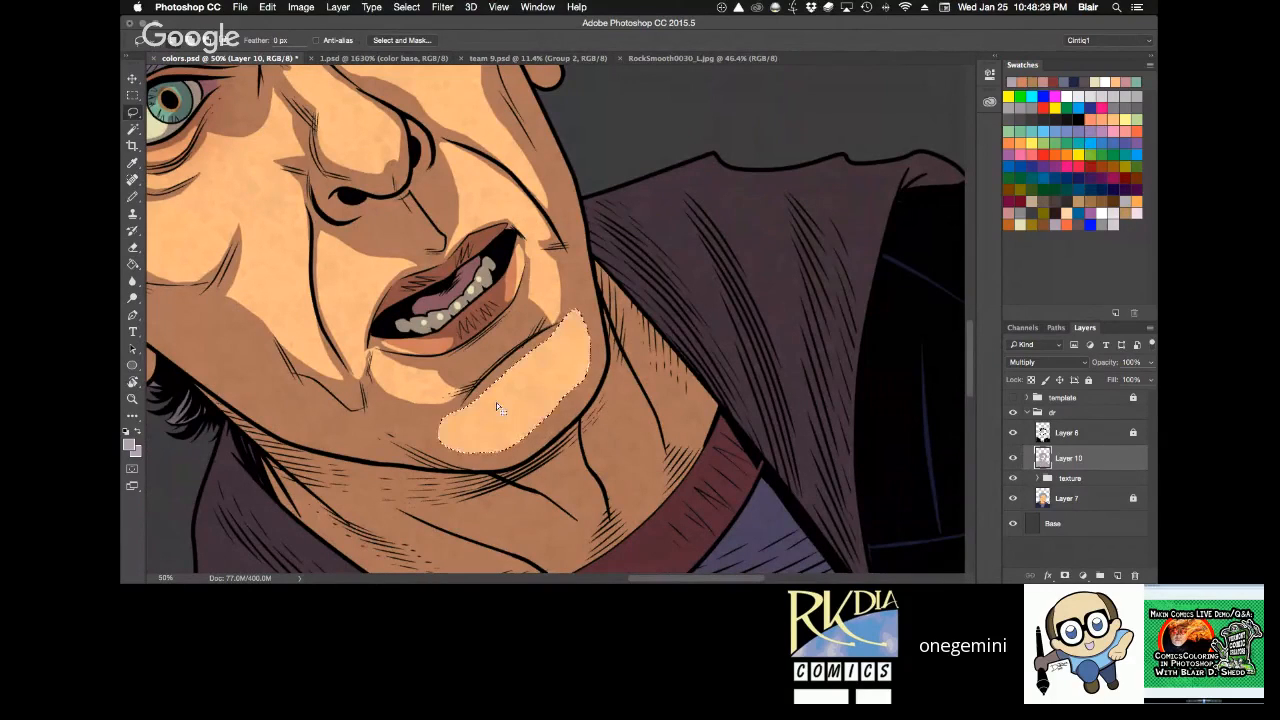
key(super+d)
Erase small highlights from the shadow inside both ears.
key(r)
drag(743, 166, 832, 248)
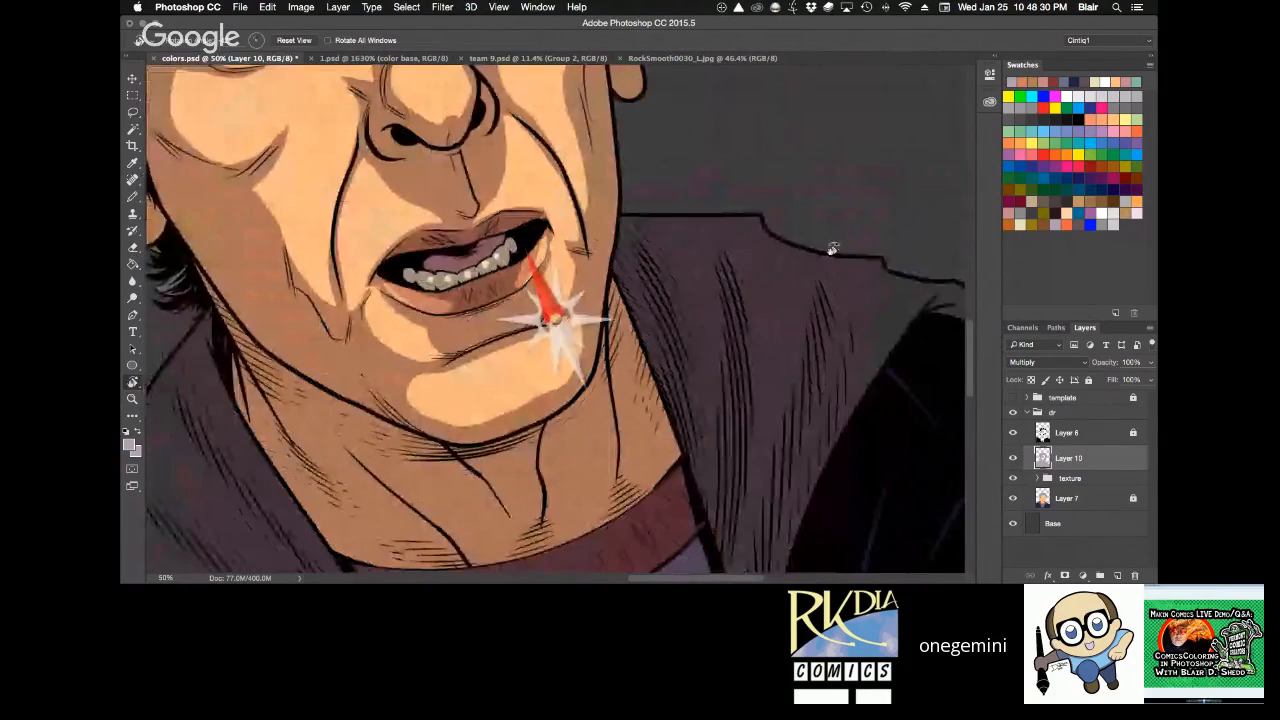
click(303, 41)
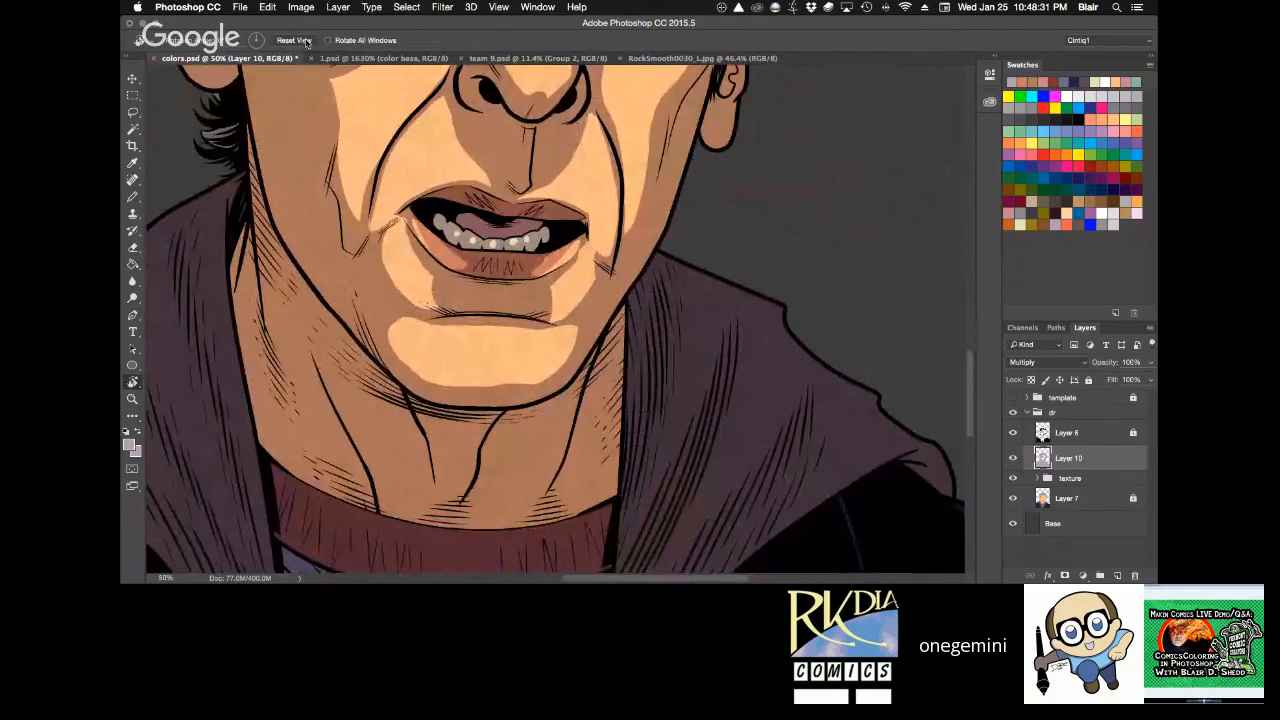
key(super+0)
key(z)
click(648, 299)
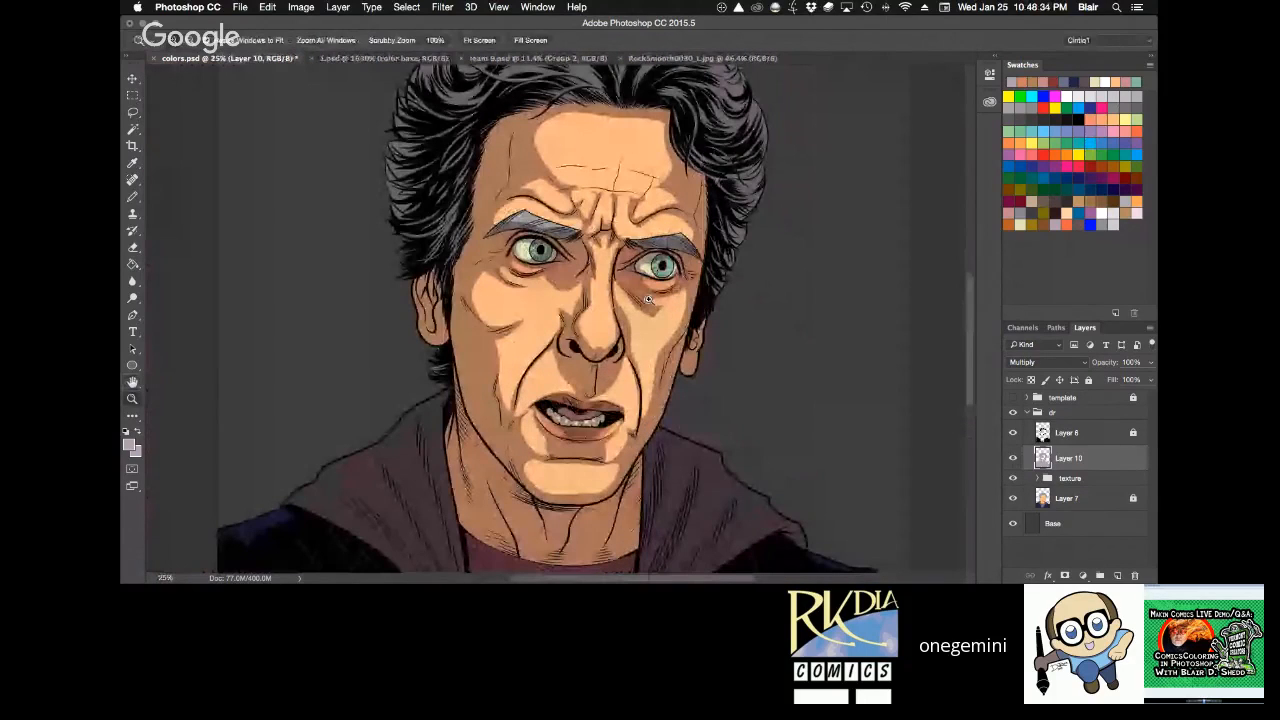
key(space)
drag(735, 381, 617, 447)
super+click(610, 375)
drag(647, 156, 697, 173)
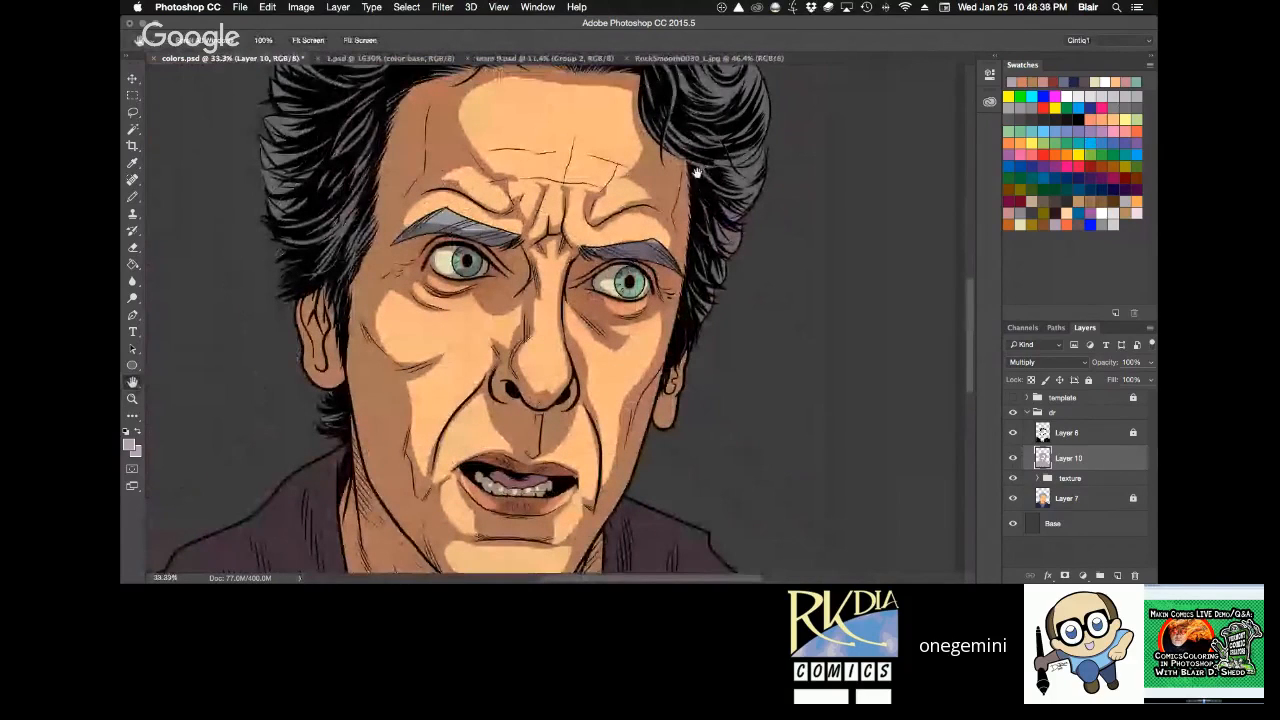
super+click(488, 318)
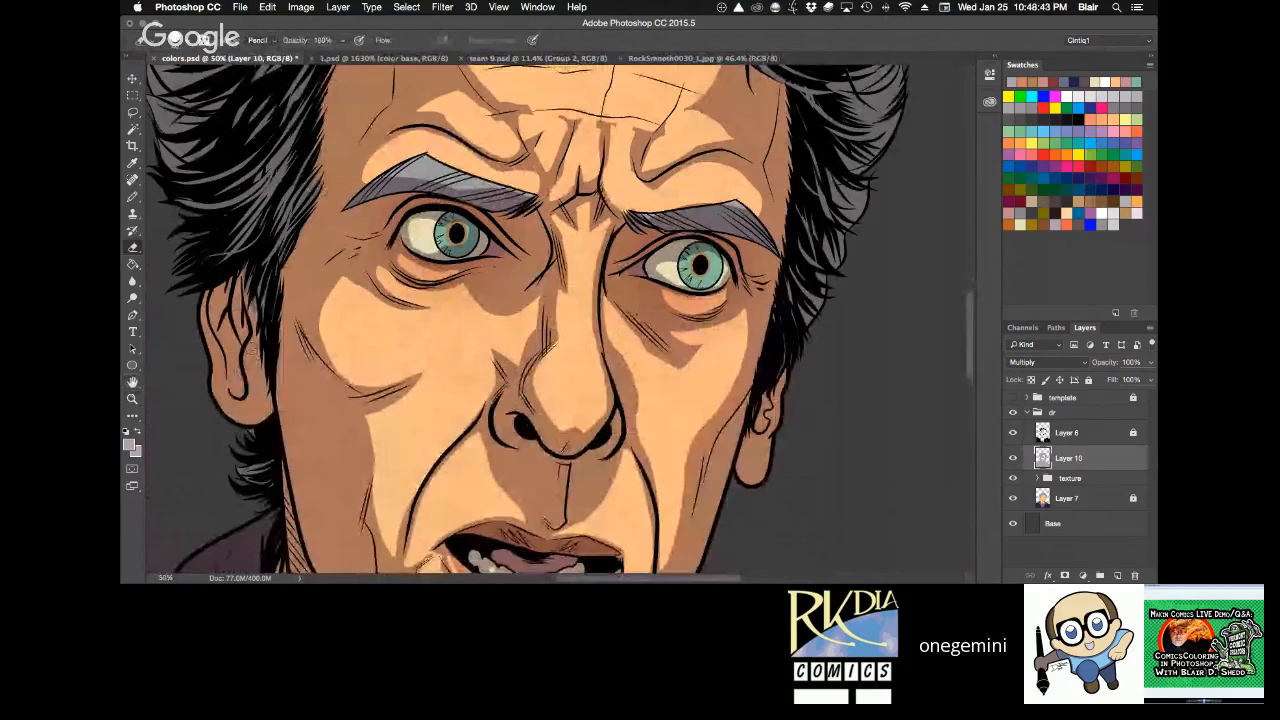
mouse_move(253, 348)
mouse_down()
mouse_move(249, 384)
mouse_move(222, 386)
mouse_move(223, 339)
mouse_up()
mouse_move(753, 441)
mouse_down()
mouse_move(764, 438)
mouse_move(759, 449)
mouse_up()
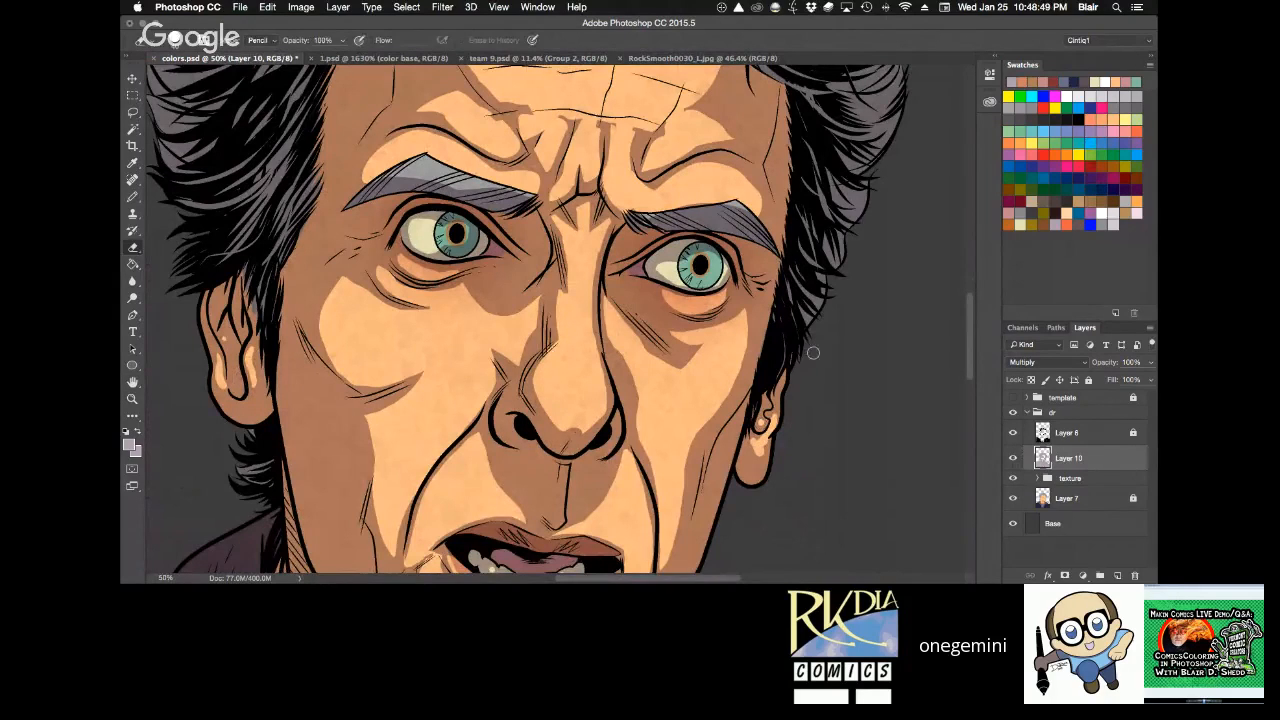
key(z)
alt+click(845, 380)
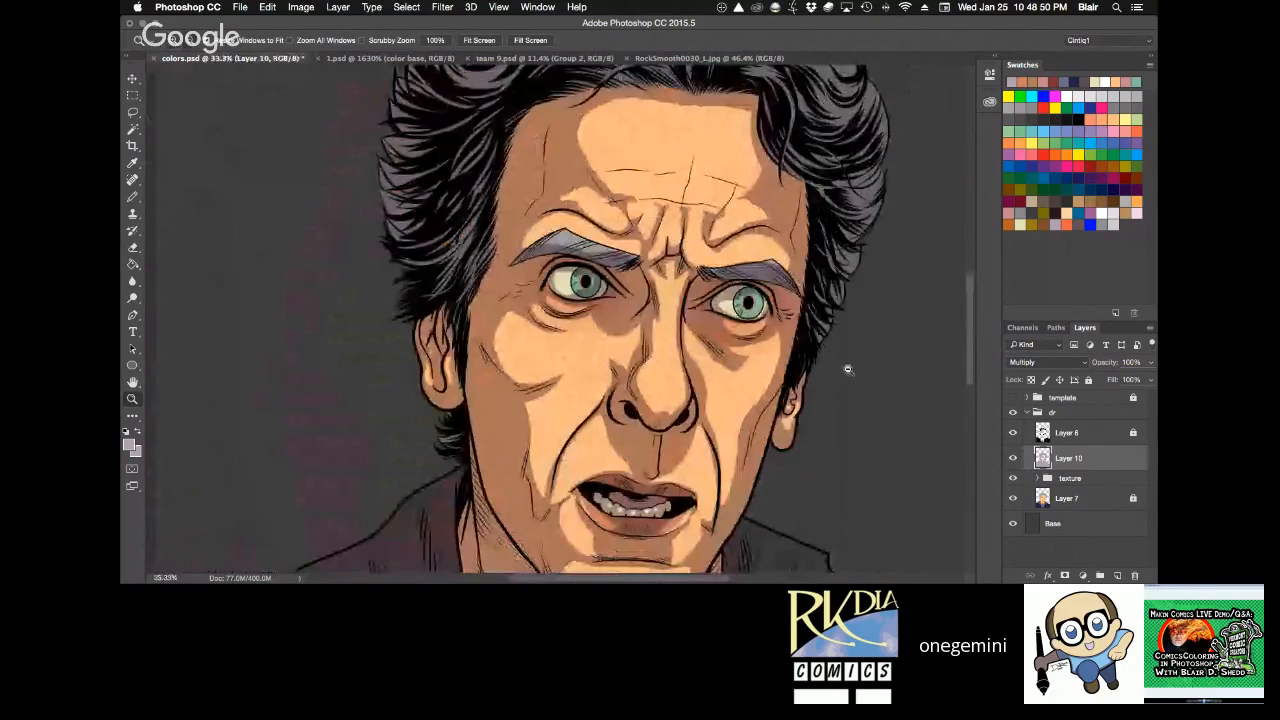
Examine the cleared highlights across the whole portrait, from the hair down to the chin and hoodie.
drag(676, 275, 848, 506)
key(b)
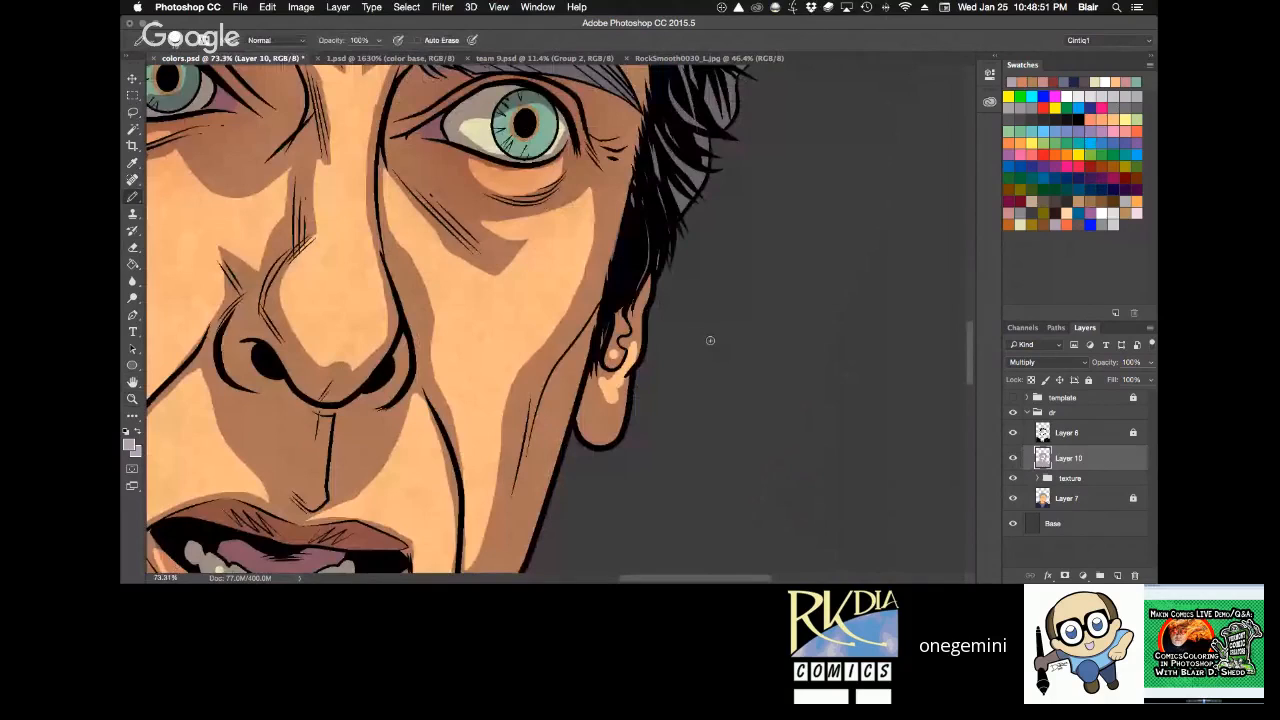
key(z)
alt+click(713, 313)
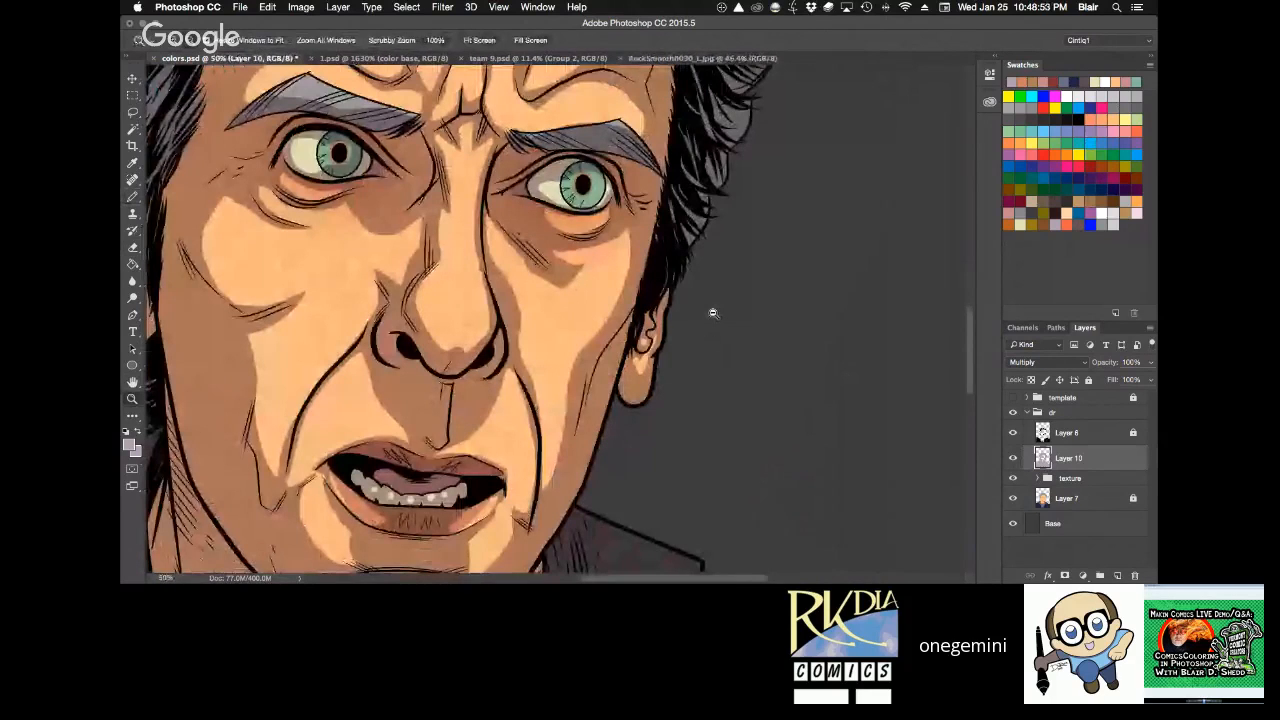
alt+click(713, 313)
key(h)
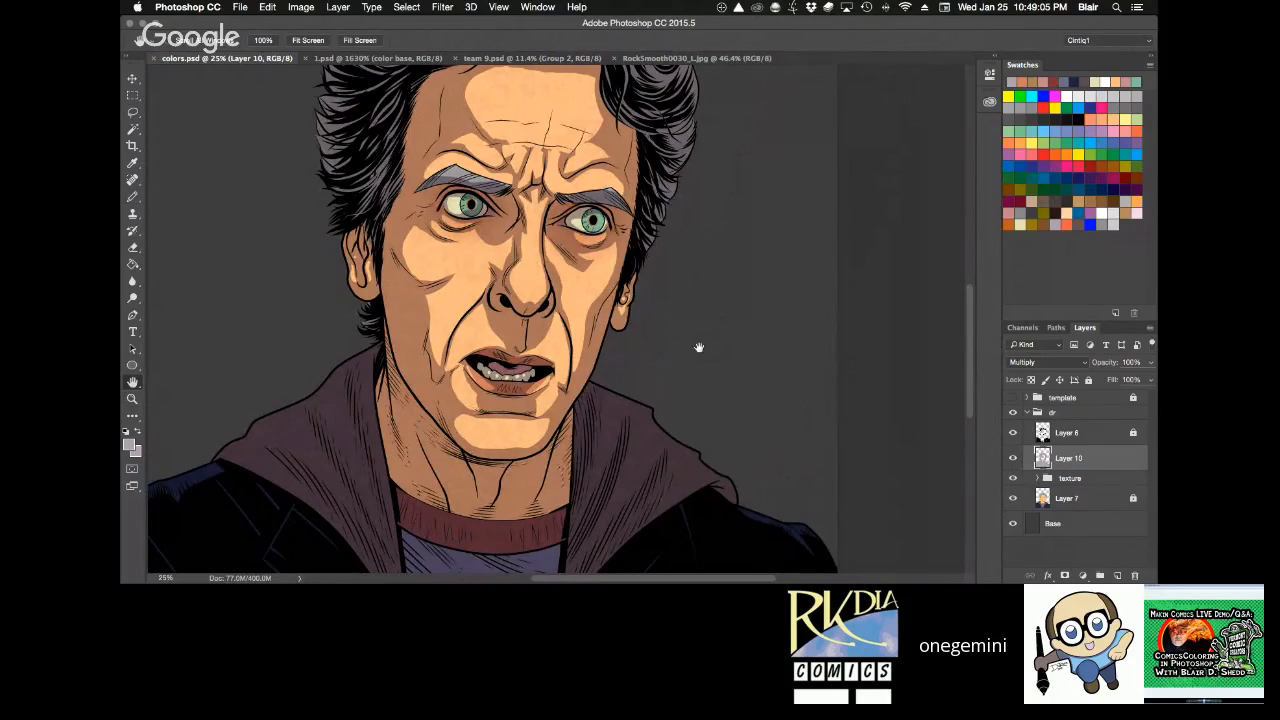
drag(689, 280, 675, 343)
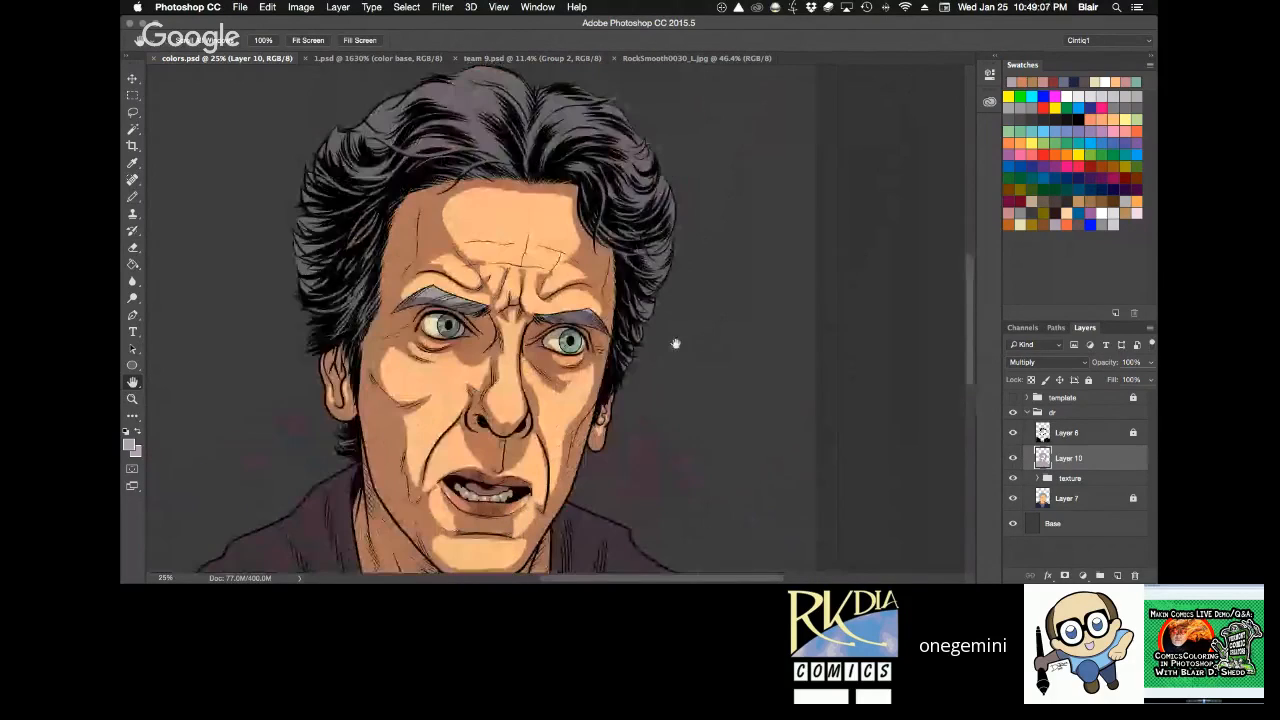
key(r)
drag(686, 284, 724, 324)
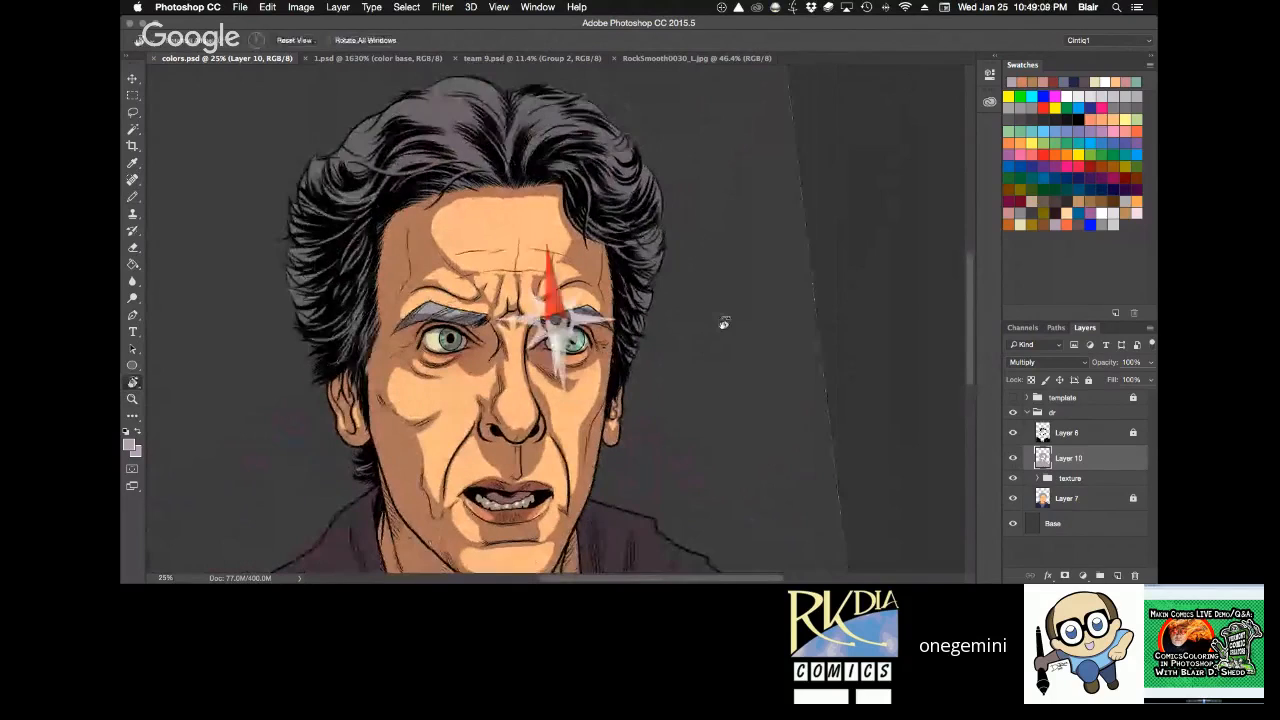
key(space)
drag(661, 364, 674, 288)
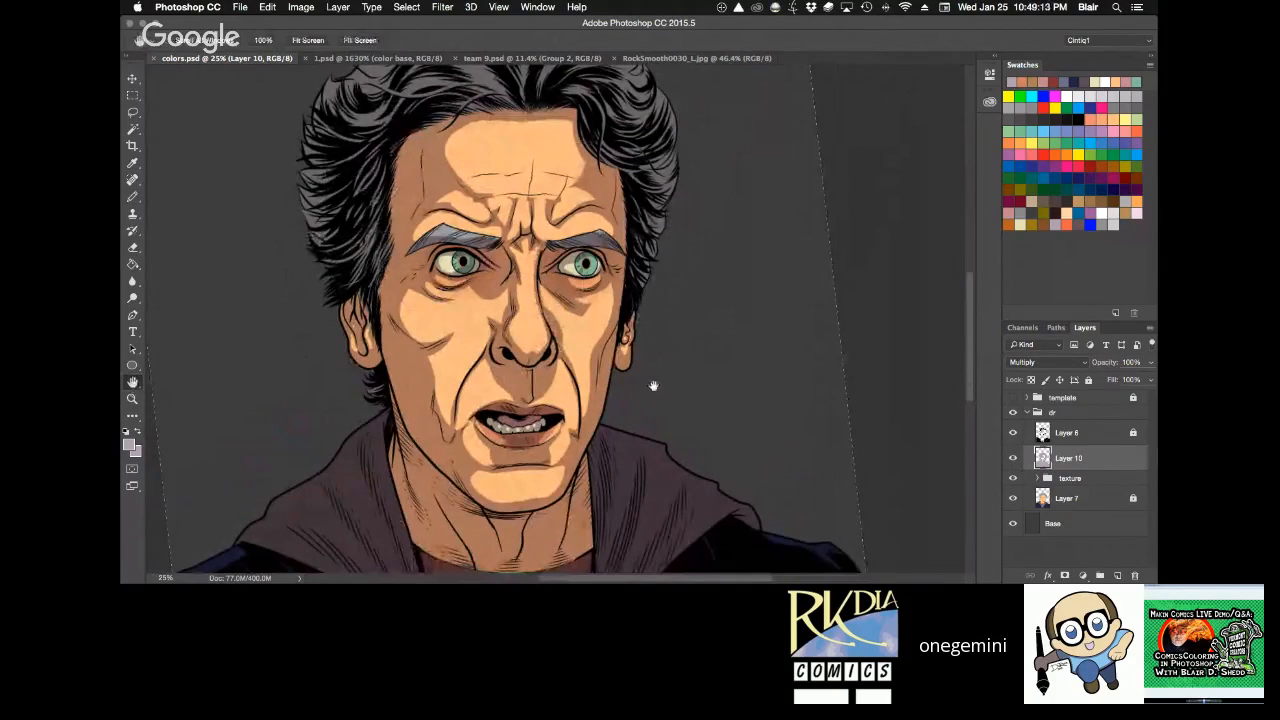
drag(653, 386, 681, 446)
Lasso streaked highlights in the top hair on both sides of the parting, clear their shadow, and deselect.
click(596, 273)
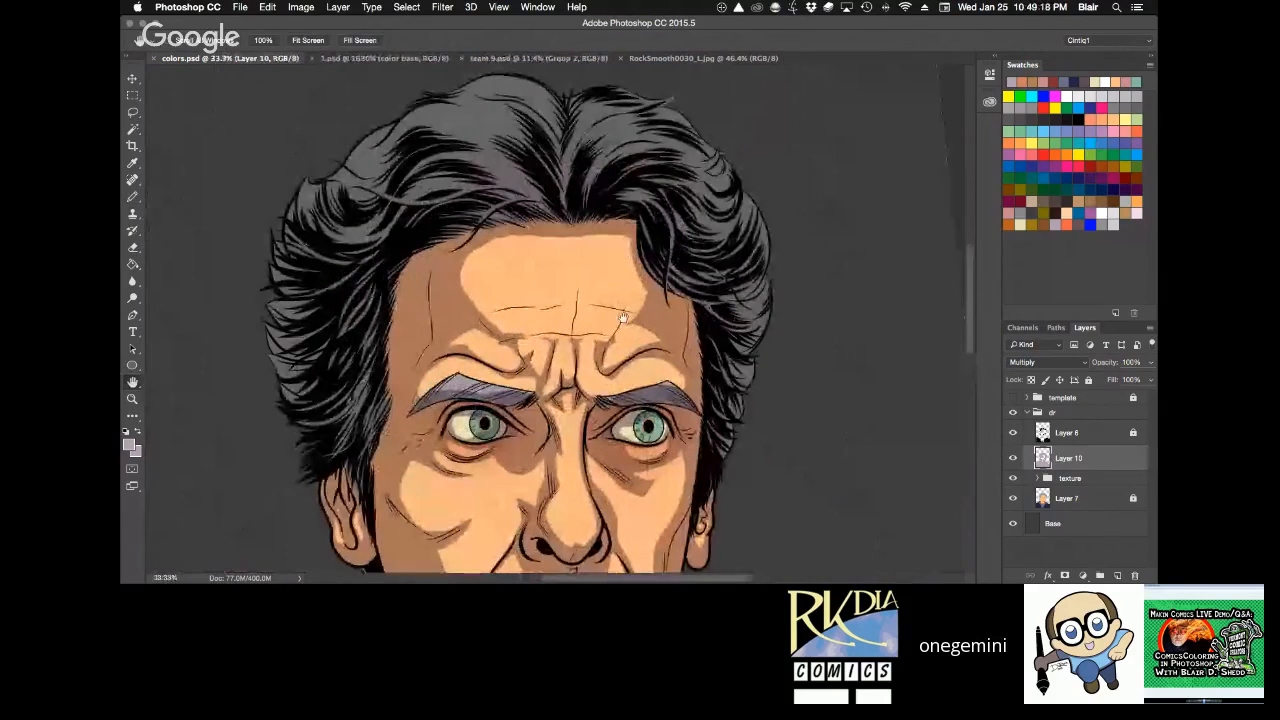
mouse_move(561, 125)
mouse_down()
mouse_move(534, 115)
mouse_move(493, 130)
mouse_move(405, 185)
mouse_move(520, 222)
mouse_move(555, 128)
mouse_up()
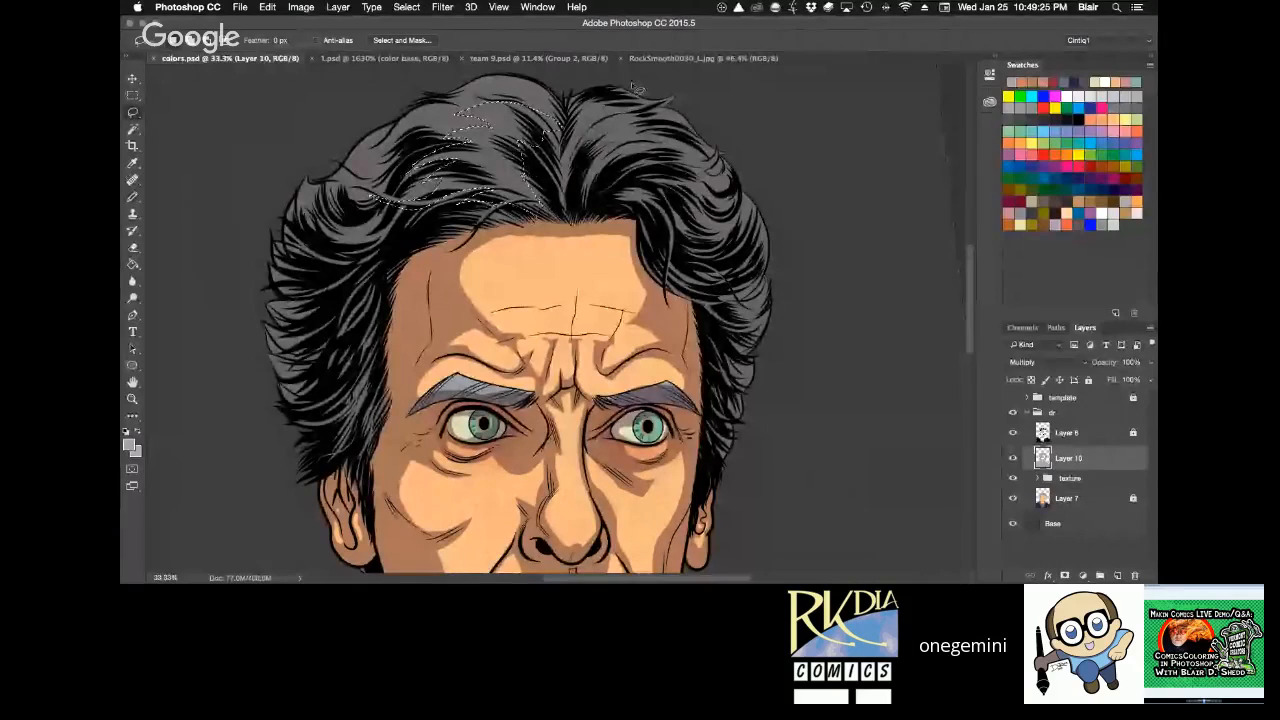
key(alt+BackSpace)
key(ctrl+d)
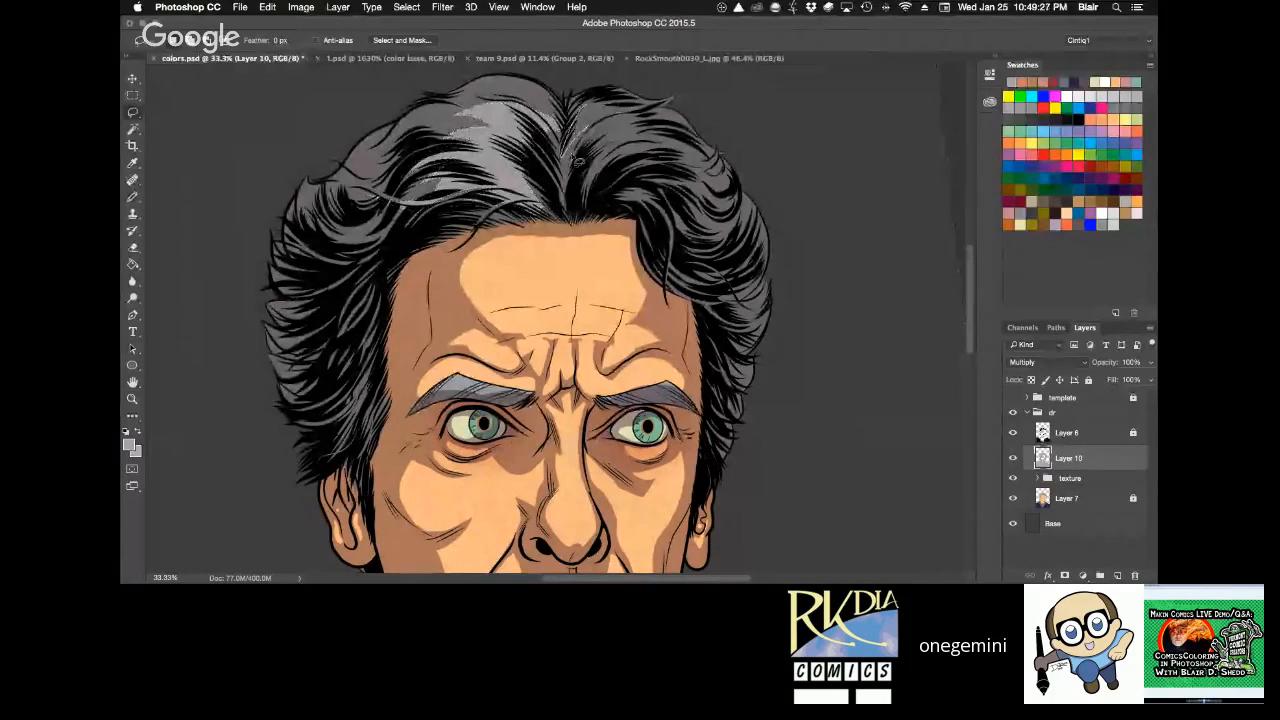
mouse_move(600, 162)
mouse_down()
mouse_move(699, 156)
mouse_move(658, 126)
mouse_move(582, 118)
mouse_move(556, 130)
mouse_move(550, 114)
mouse_up()
key(alt+BackSpace)
key(super+d)
key(b)
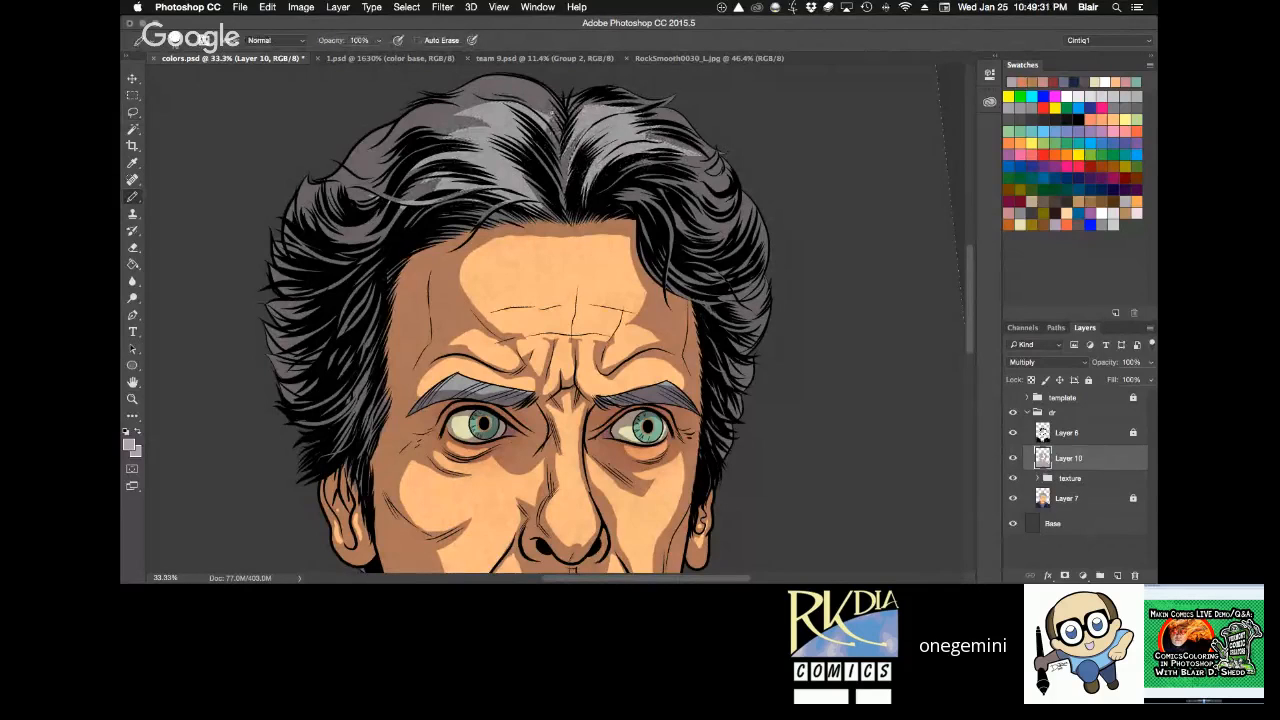
Lasso highlights along the hair strands above the viewer's-left temple, clear their shadow, and deselect.
key(space)
mouse_move(677, 330)
mouse_down()
mouse_move(765, 200)
mouse_move(586, 274)
mouse_move(588, 286)
mouse_up()
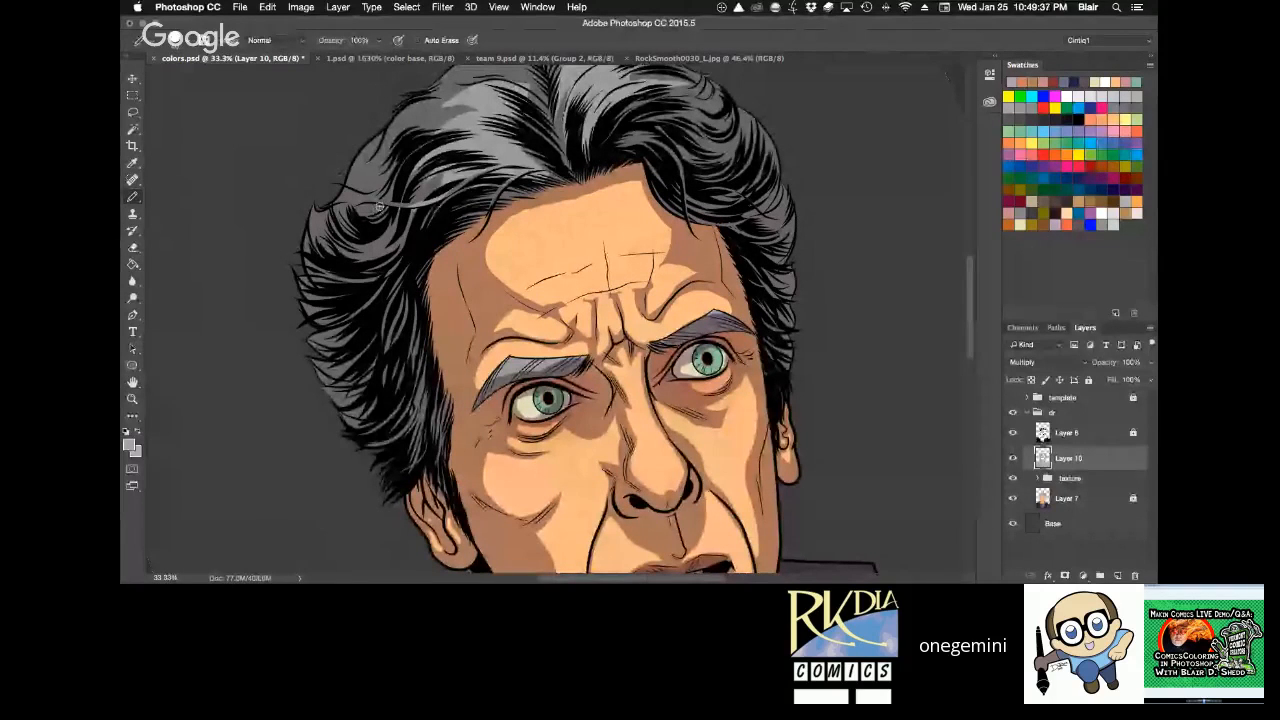
key(r)
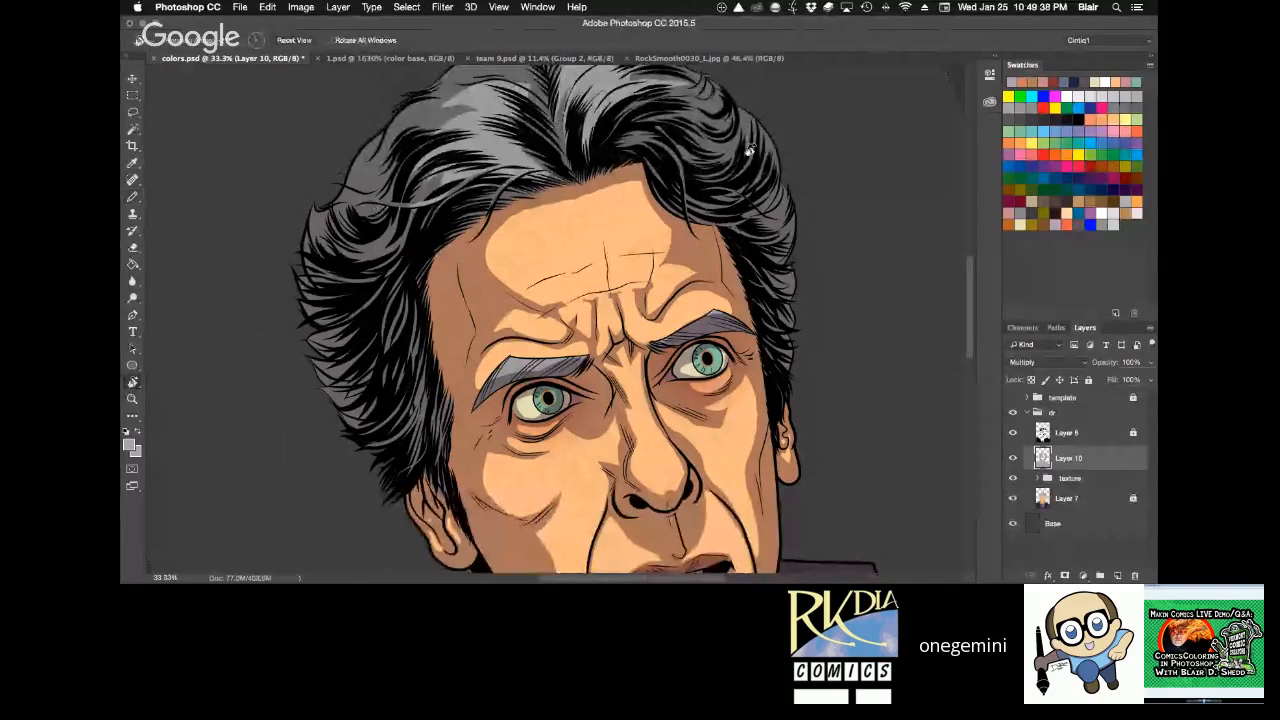
drag(750, 150, 743, 214)
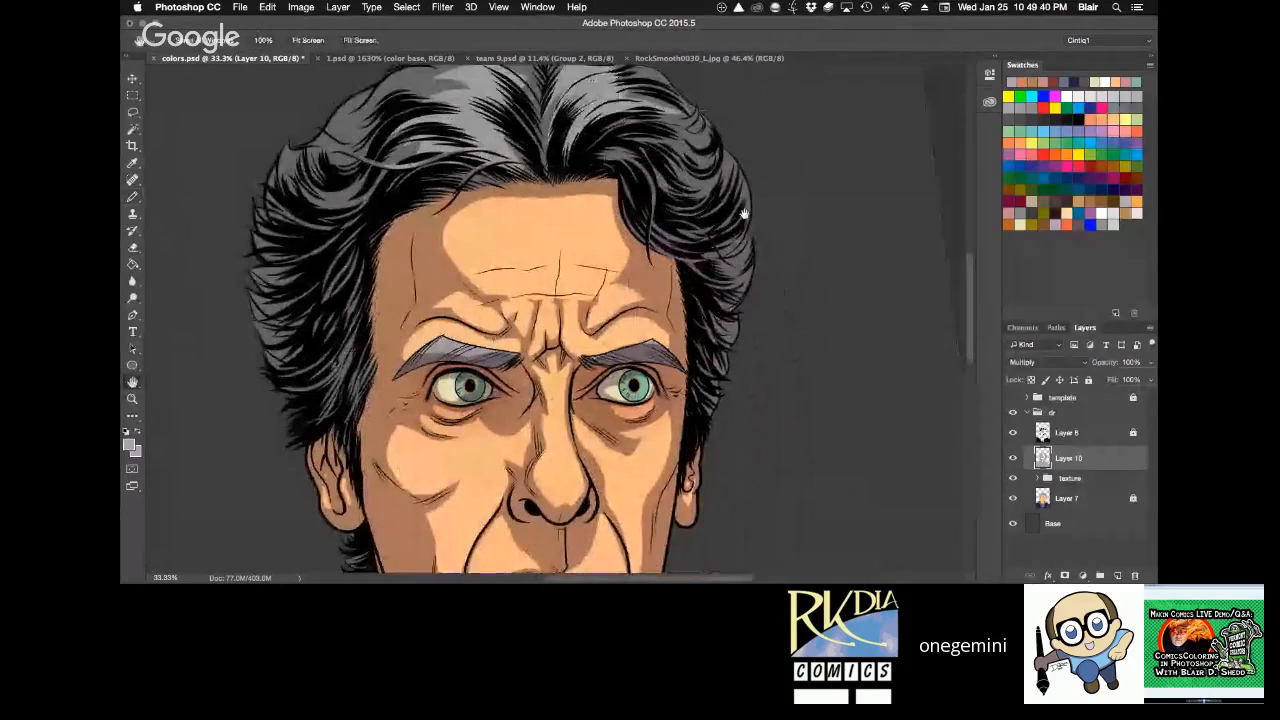
key(l)
mouse_move(304, 205)
mouse_down()
mouse_move(318, 334)
mouse_move(348, 318)
mouse_move(372, 180)
mouse_up()
key(Delete)
key(super+d)
Lasso highlights in the upper and lower hair on the viewer's-right side, clear their shadow, deselect, and touch up the strands.
mouse_move(703, 128)
mouse_down()
mouse_move(654, 184)
mouse_move(650, 222)
mouse_move(712, 210)
mouse_move(712, 165)
mouse_move(690, 130)
mouse_up()
key(Delete)
key(super+d)
mouse_move(716, 242)
mouse_down()
mouse_move(684, 257)
mouse_move(714, 392)
mouse_move(740, 234)
mouse_move(705, 226)
mouse_move(656, 240)
mouse_move(714, 248)
mouse_move(735, 269)
mouse_move(717, 279)
mouse_up()
key(Delete)
key(super+d)
key(space)
key(b)
drag(728, 255, 704, 247)
key(e)
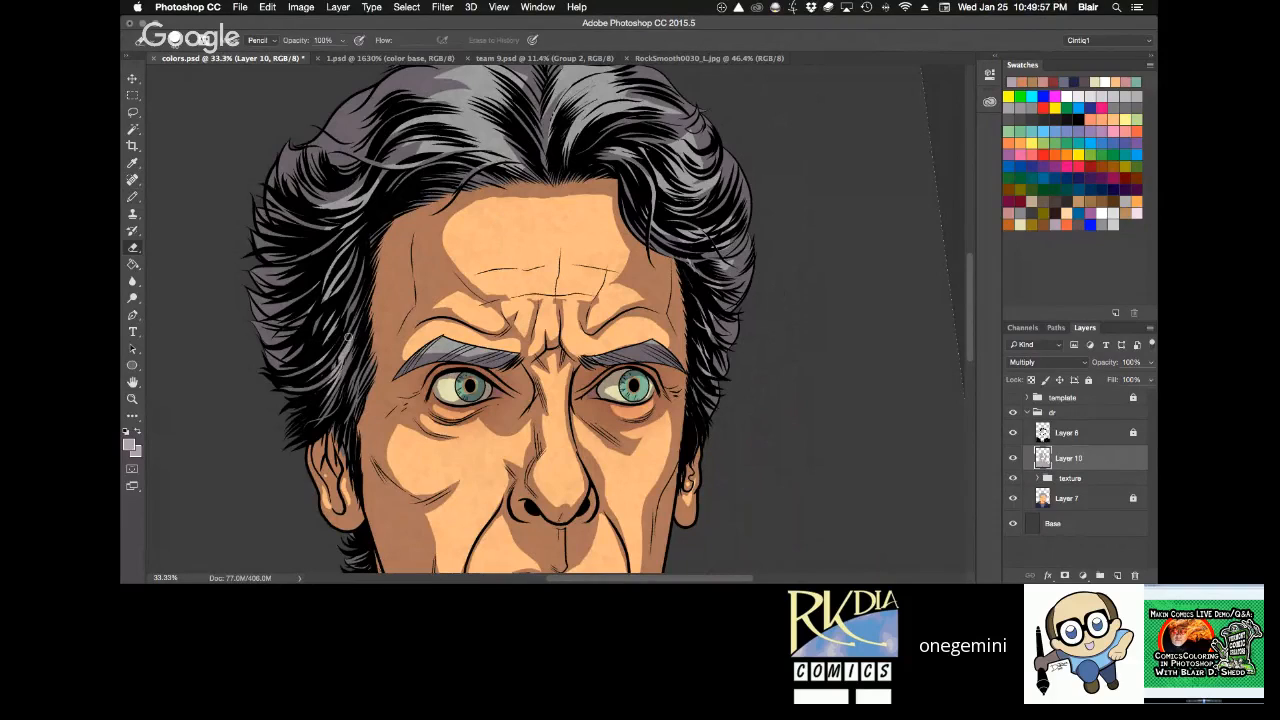
Save the document with the new hair highlights.
key(z)
alt+click(729, 261)
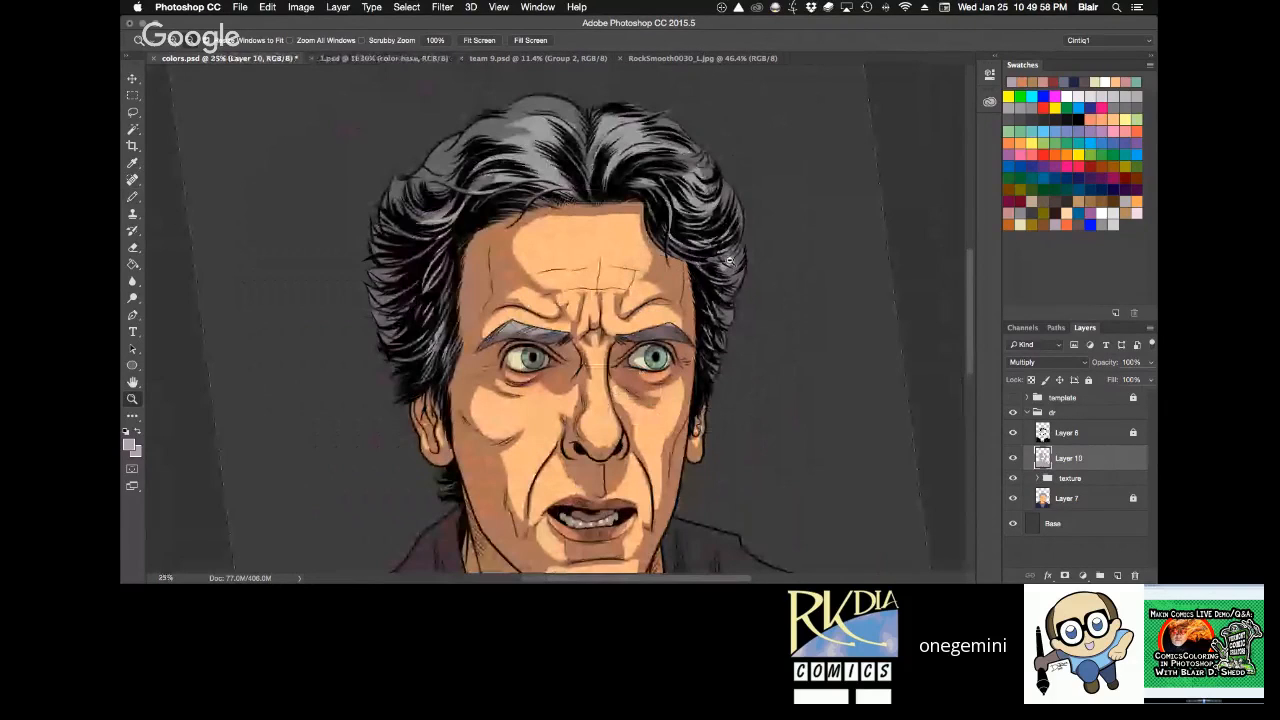
alt+click(729, 261)
key(h)
key(super+s)
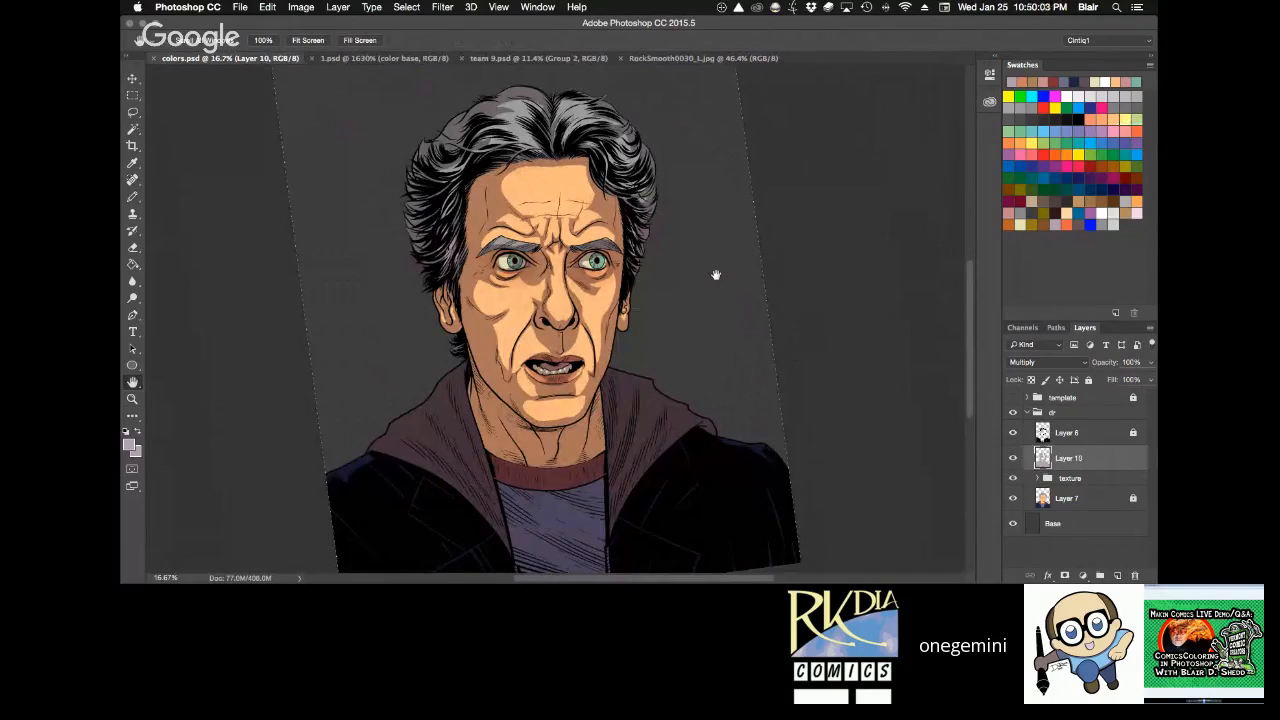
Lasso long streaked highlights down the viewer's-left side of the neck beside the hood, and clear their shadow.
drag(619, 291, 605, 297)
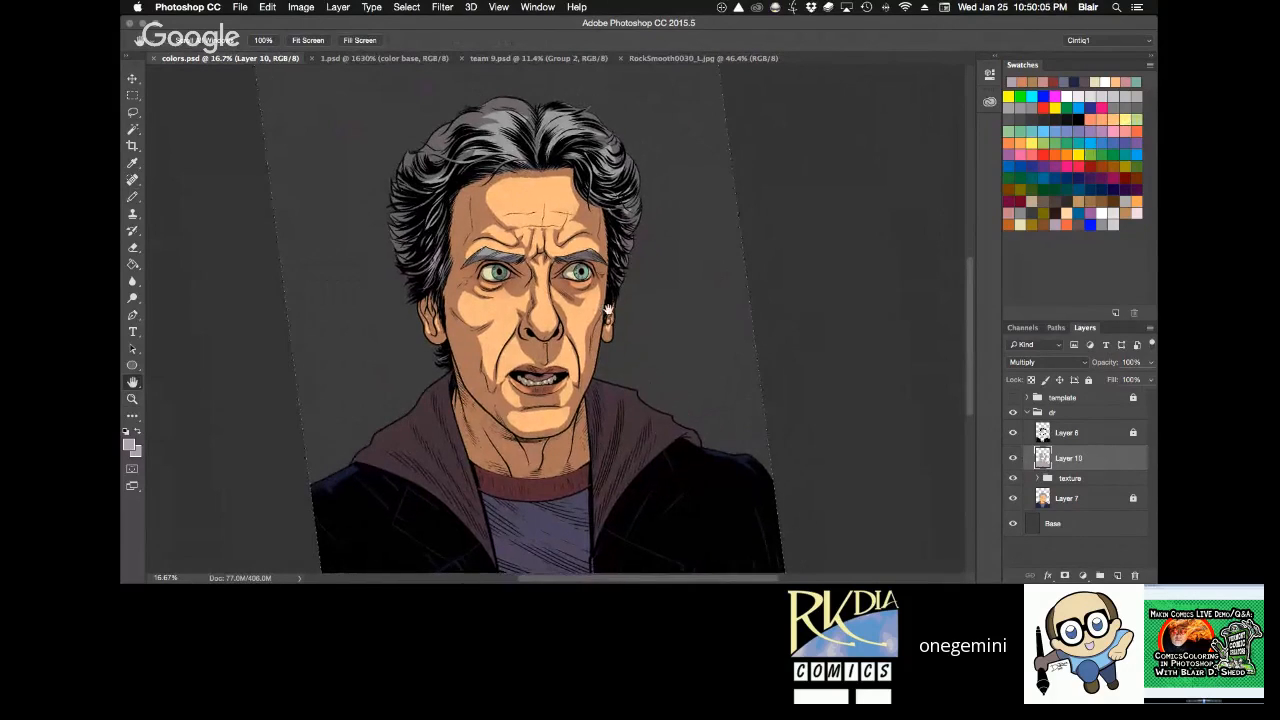
key(z)
click(605, 297)
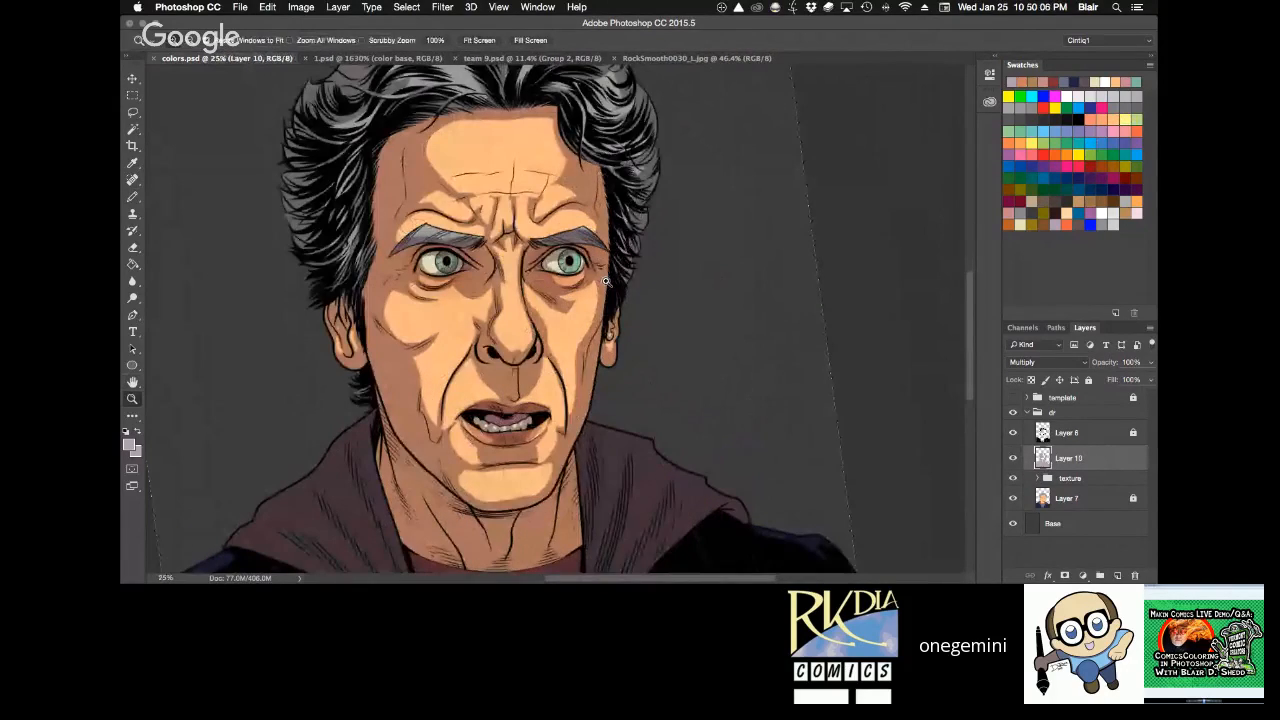
key(h)
drag(630, 365, 609, 278)
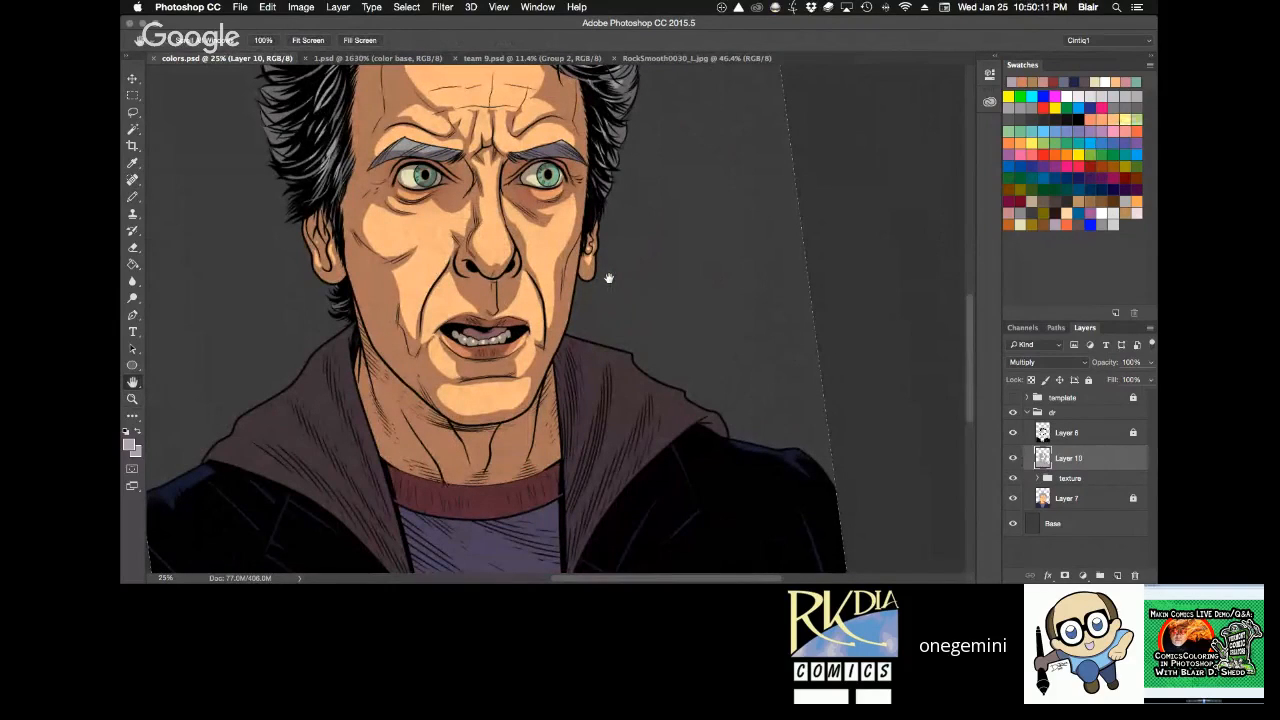
key(r)
drag(713, 176, 747, 327)
key(space)
drag(640, 318, 641, 281)
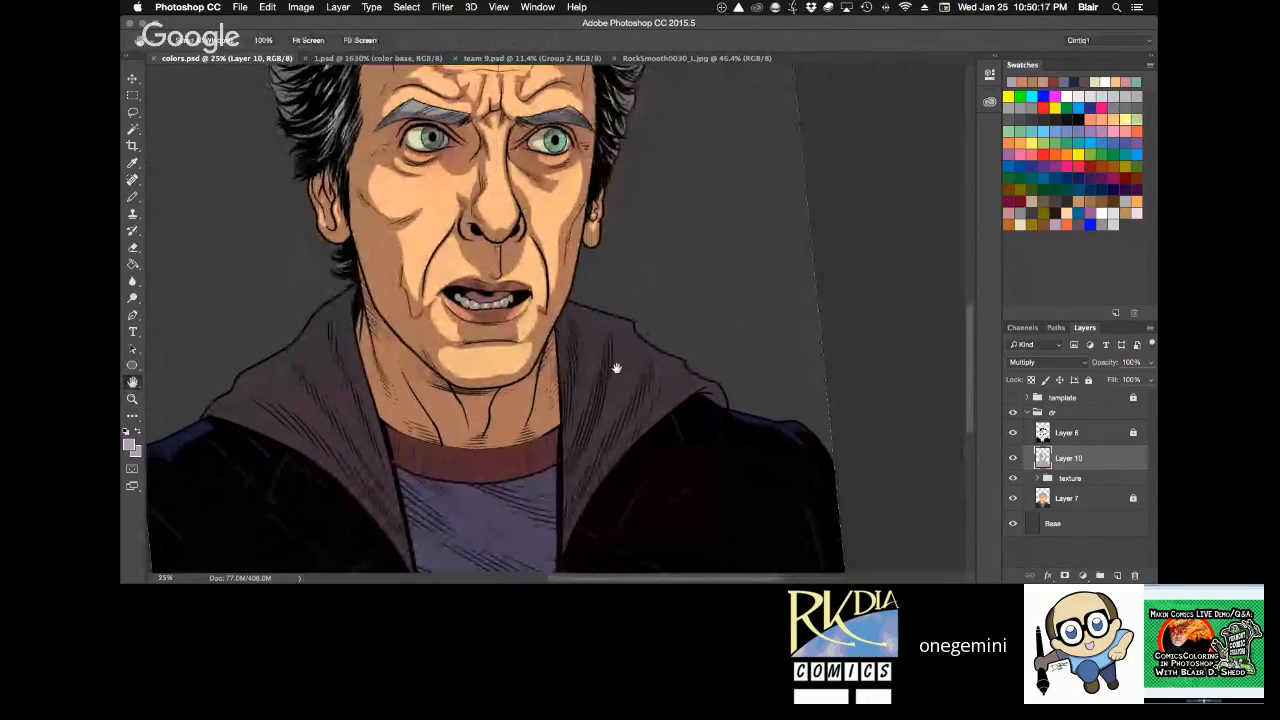
drag(614, 384, 615, 334)
key(super+equal)
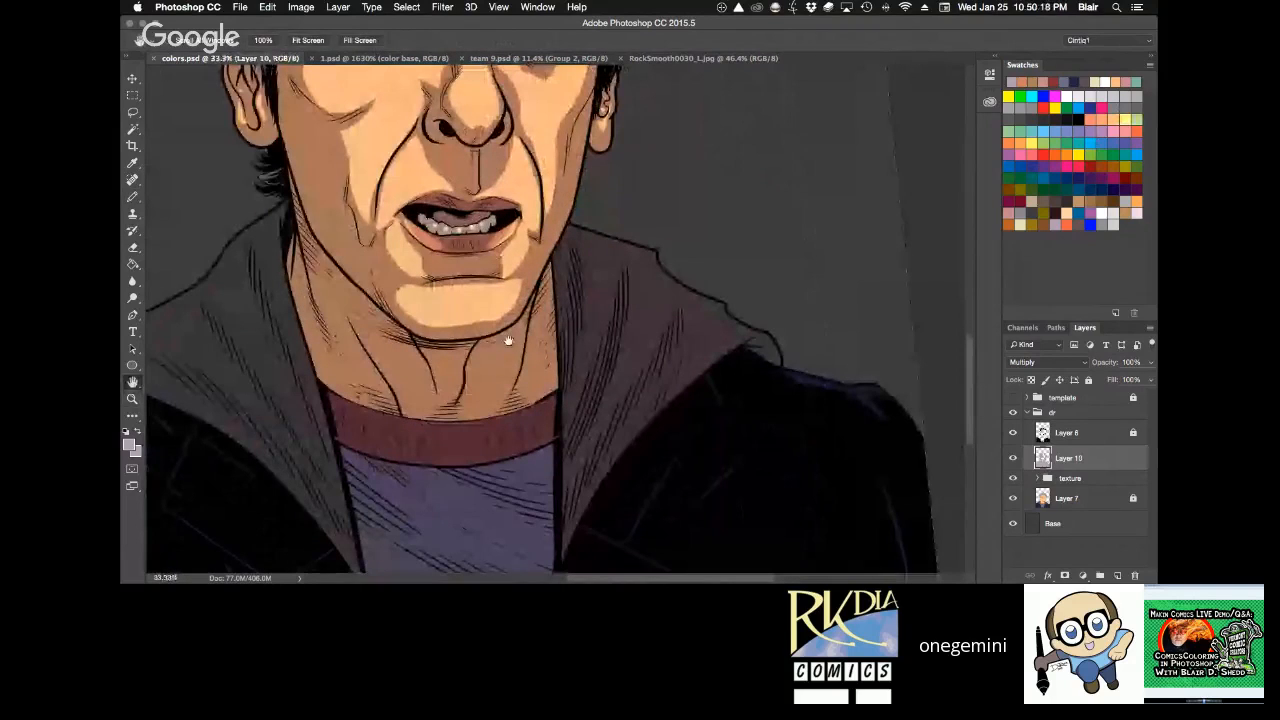
key(l)
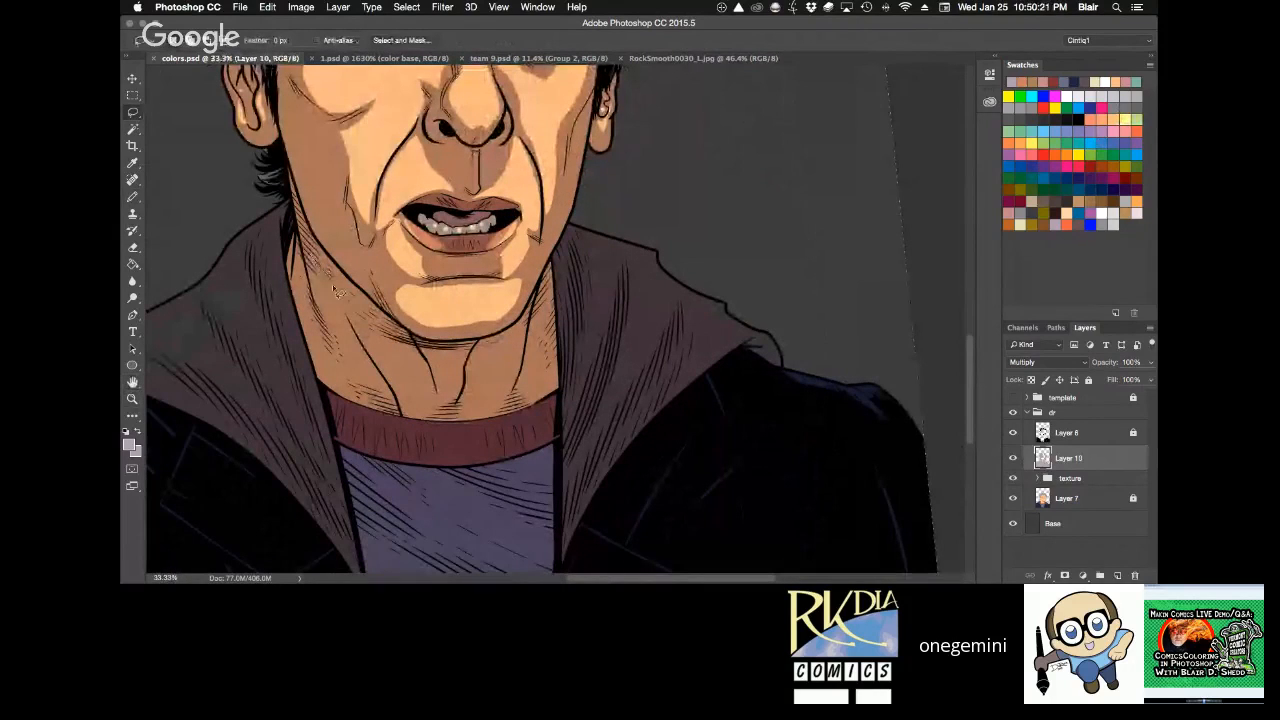
mouse_move(374, 378)
mouse_down()
mouse_move(332, 325)
mouse_move(343, 371)
mouse_move(323, 345)
mouse_move(302, 280)
mouse_move(313, 347)
mouse_move(347, 375)
mouse_up()
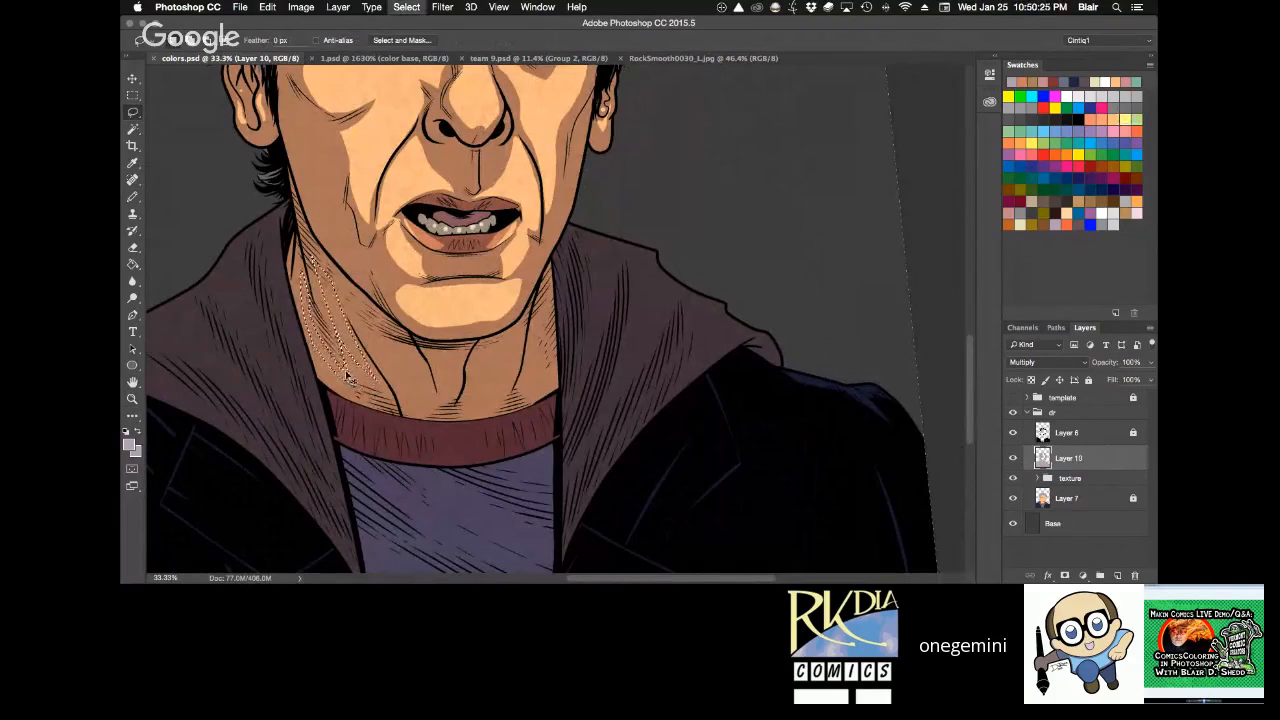
key(super+d)
mouse_move(318, 278)
mouse_down()
mouse_move(367, 372)
mouse_move(318, 279)
mouse_up()
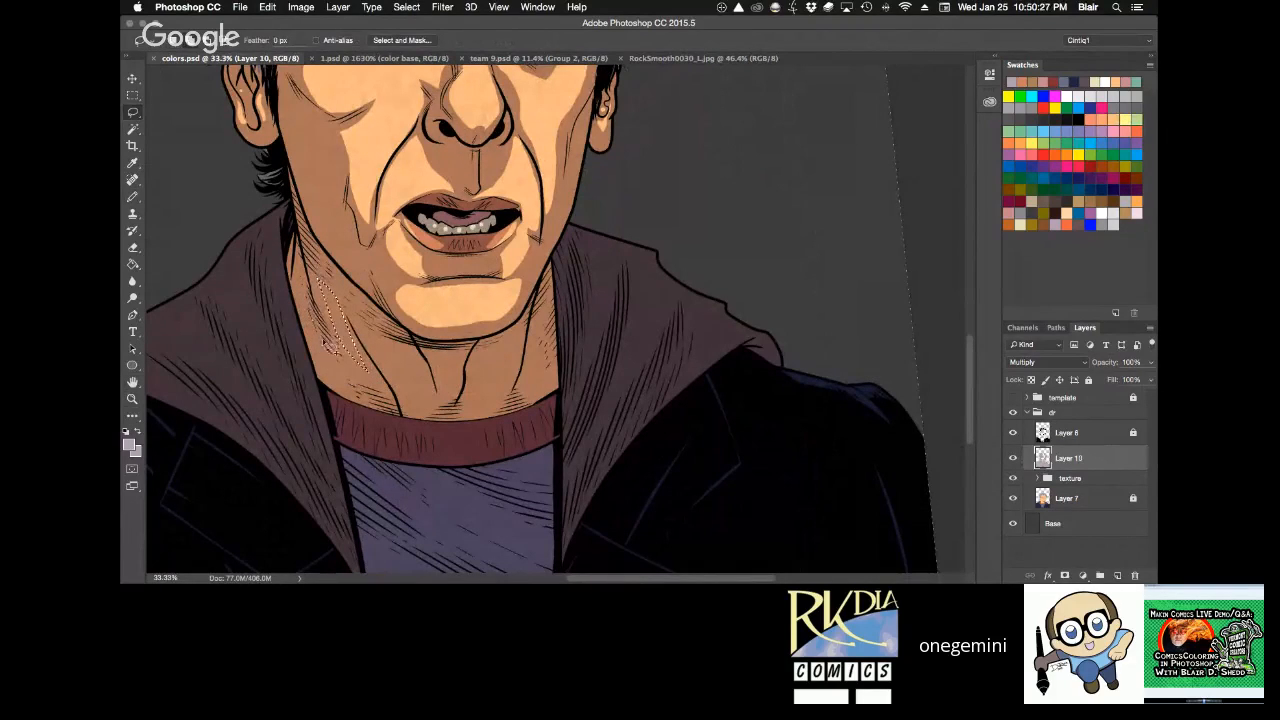
mouse_move(323, 342)
mouse_down()
mouse_move(330, 358)
mouse_move(306, 313)
mouse_up()
key(Delete)
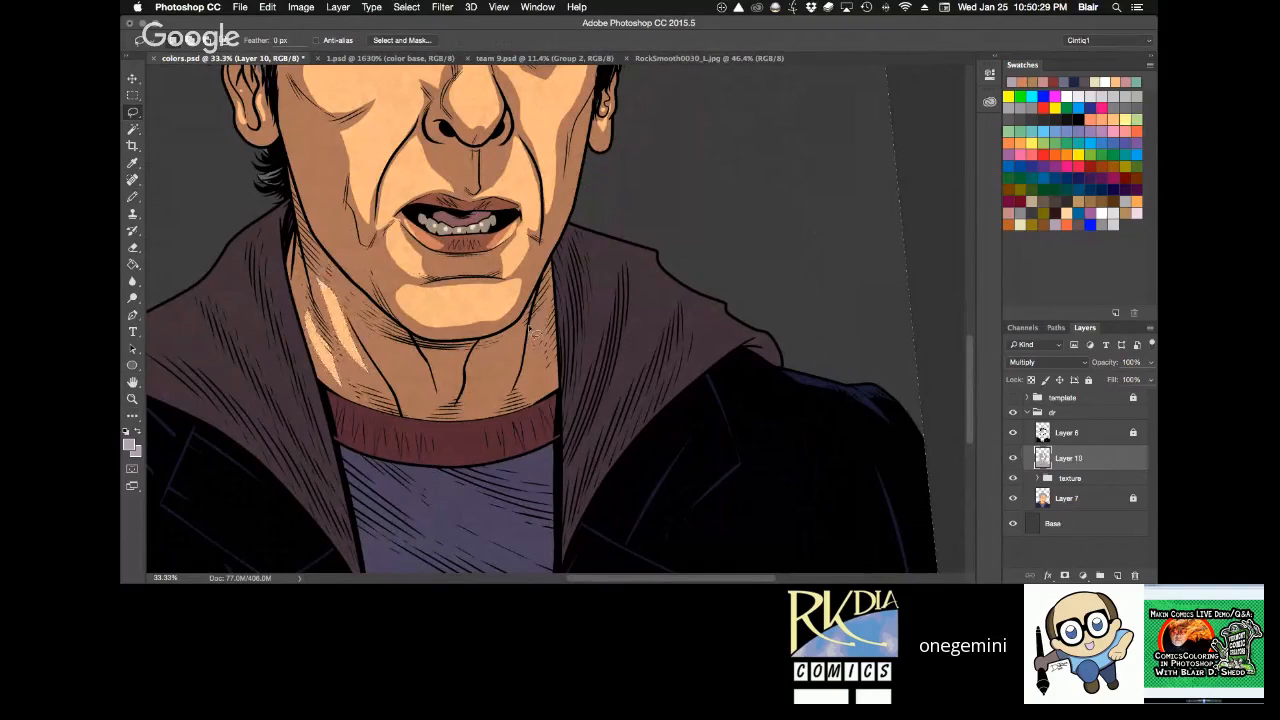
Lasso a narrow highlight down the viewer's-right side of the neck, clear its shadow, and deselect.
mouse_move(530, 330)
mouse_down()
mouse_move(536, 363)
mouse_move(535, 302)
mouse_up()
key(Delete)
key(super+d)
Lasso irregular highlights along the red shirt collar, clear their shadow, and deselect.
key(space)
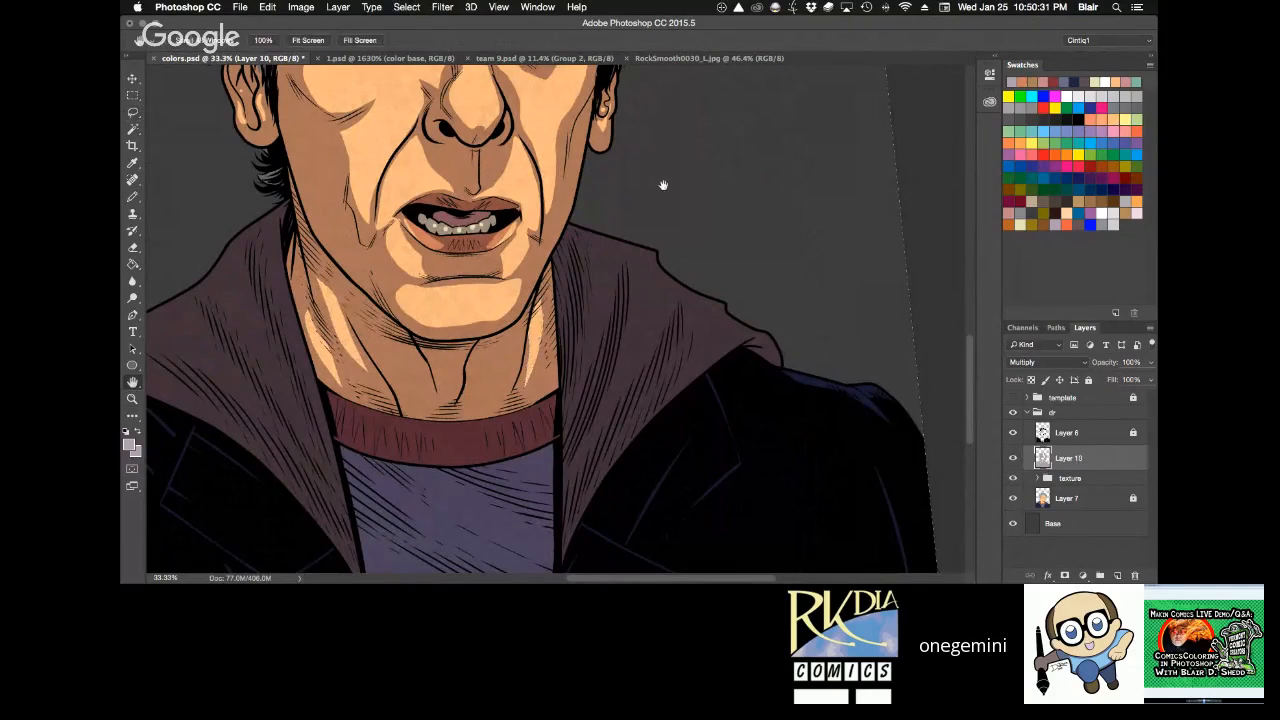
drag(663, 185, 718, 299)
key(super+minus)
key(super+minus)
key(super+plus)
key(r)
mouse_move(678, 204)
mouse_down()
mouse_move(721, 289)
mouse_move(721, 354)
mouse_up()
key(super+plus)
key(l)
mouse_move(456, 215)
mouse_down()
mouse_move(479, 331)
mouse_move(500, 332)
mouse_move(458, 220)
mouse_up()
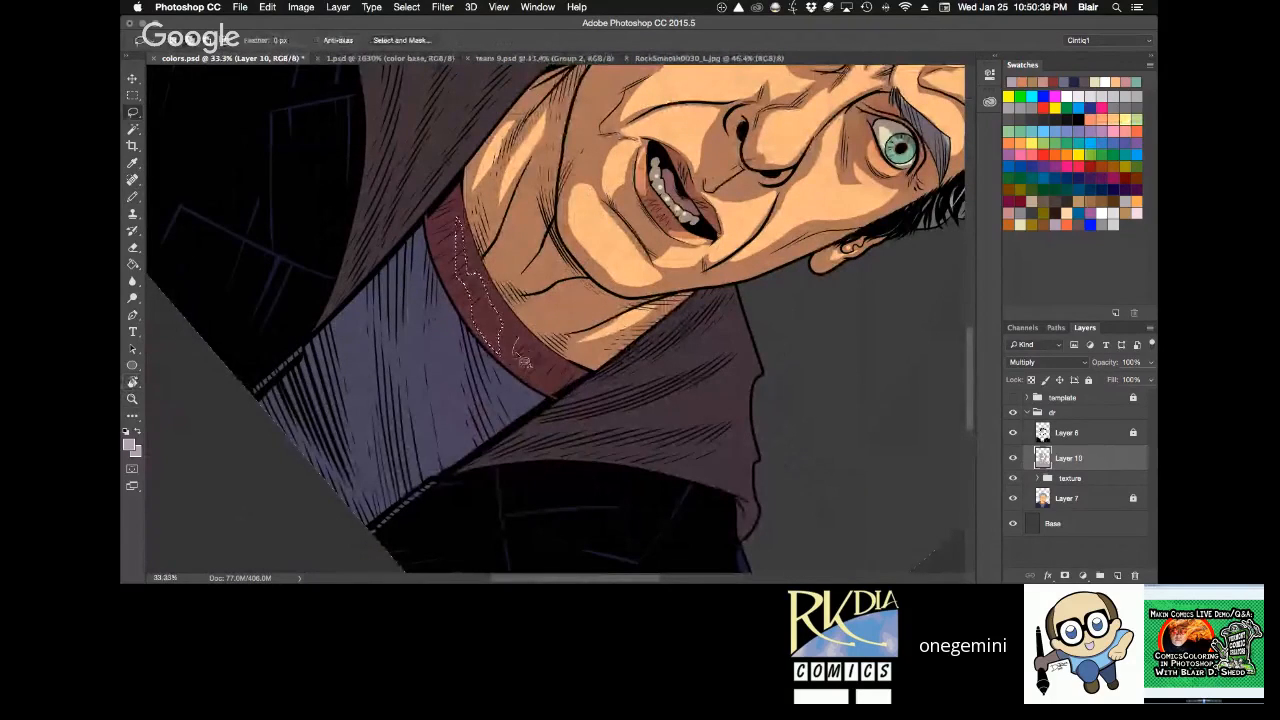
key(Delete)
key(super+d)
key(r)
drag(575, 155, 700, 237)
key(b)
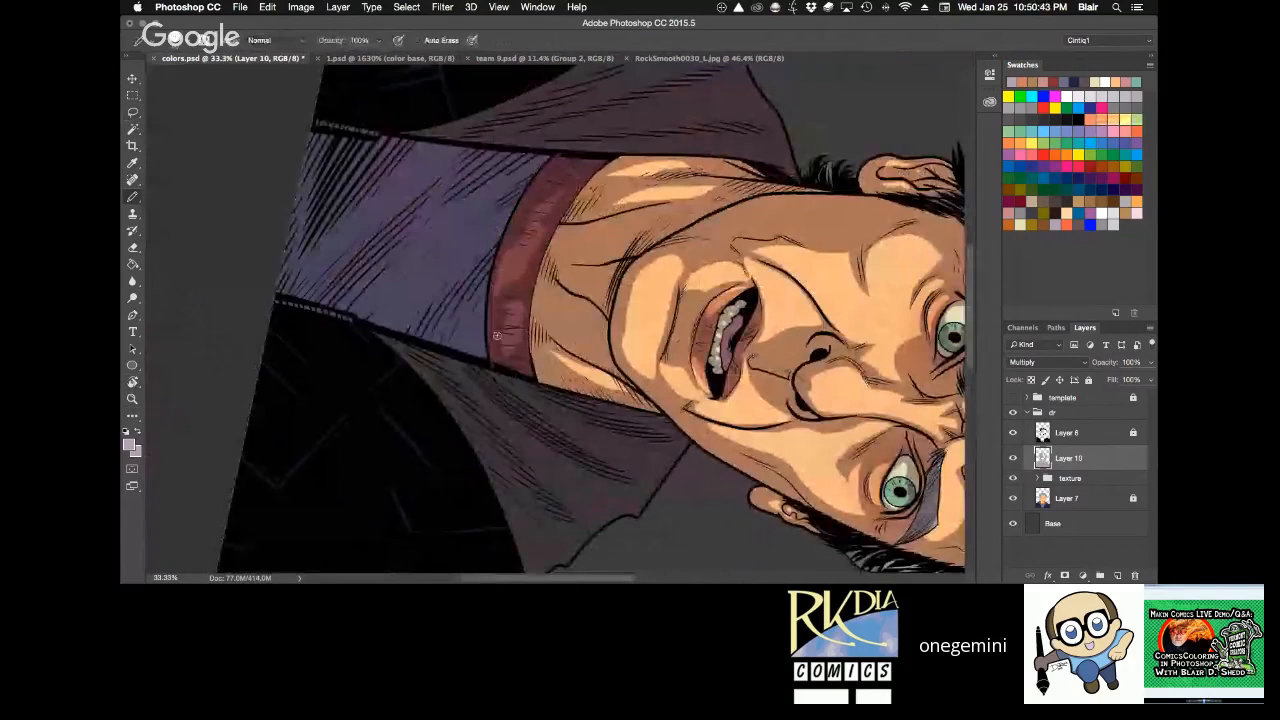
Lasso long fold highlights down the blue shirt between the hood edges, clear their shadow, and deselect.
key(r)
mouse_move(693, 131)
mouse_down()
mouse_move(548, 82)
mouse_move(571, 197)
mouse_move(555, 198)
mouse_up()
key(space)
drag(581, 310, 546, 226)
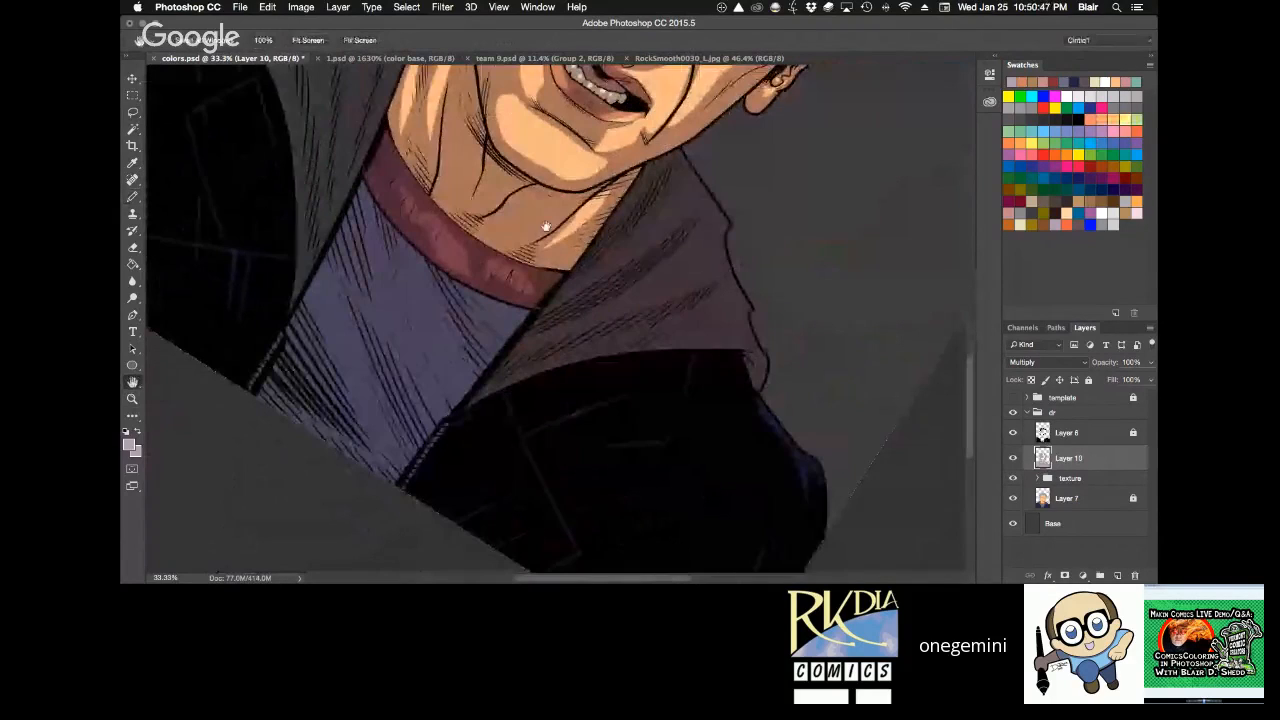
key(l)
mouse_move(459, 392)
mouse_down()
mouse_move(410, 250)
mouse_move(391, 328)
mouse_move(436, 410)
mouse_move(457, 393)
mouse_up()
mouse_move(333, 266)
mouse_down()
mouse_move(385, 433)
mouse_move(333, 266)
mouse_up()
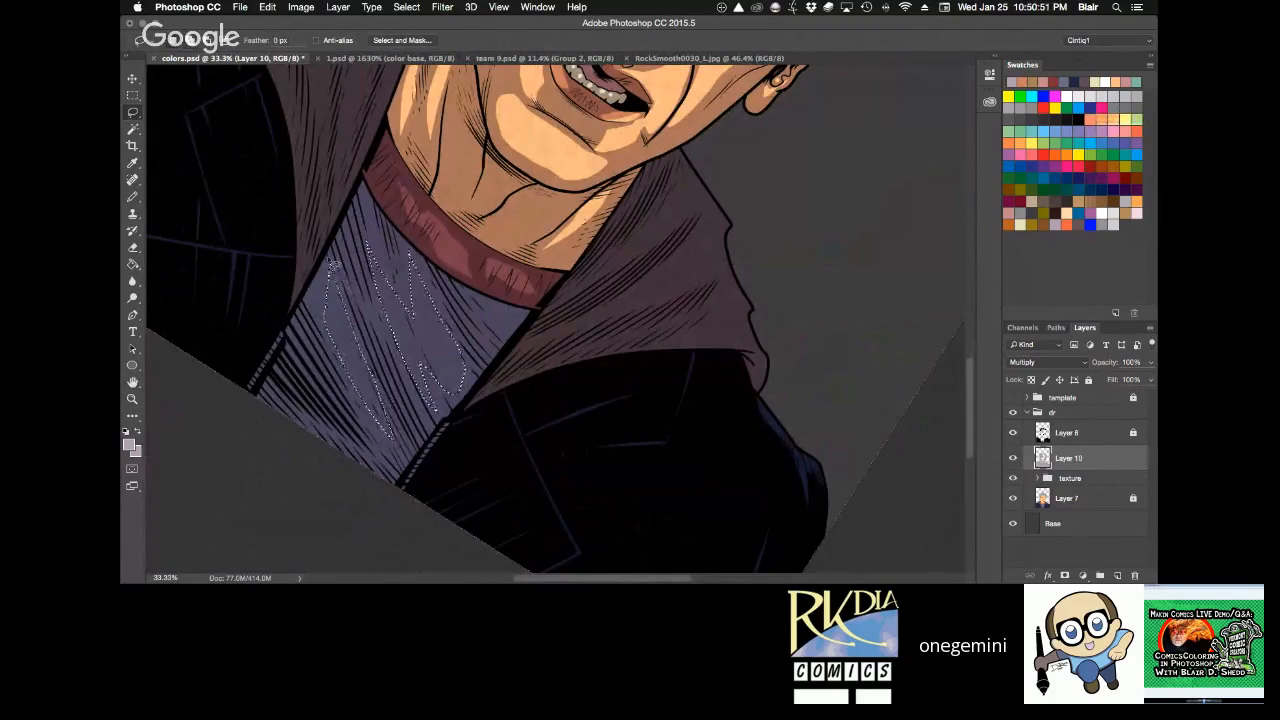
key(Delete)
key(super+d)
Save the document with the neck, collar and shirt highlights.
key(alt+space)
alt+click(779, 248)
alt+click(779, 248)
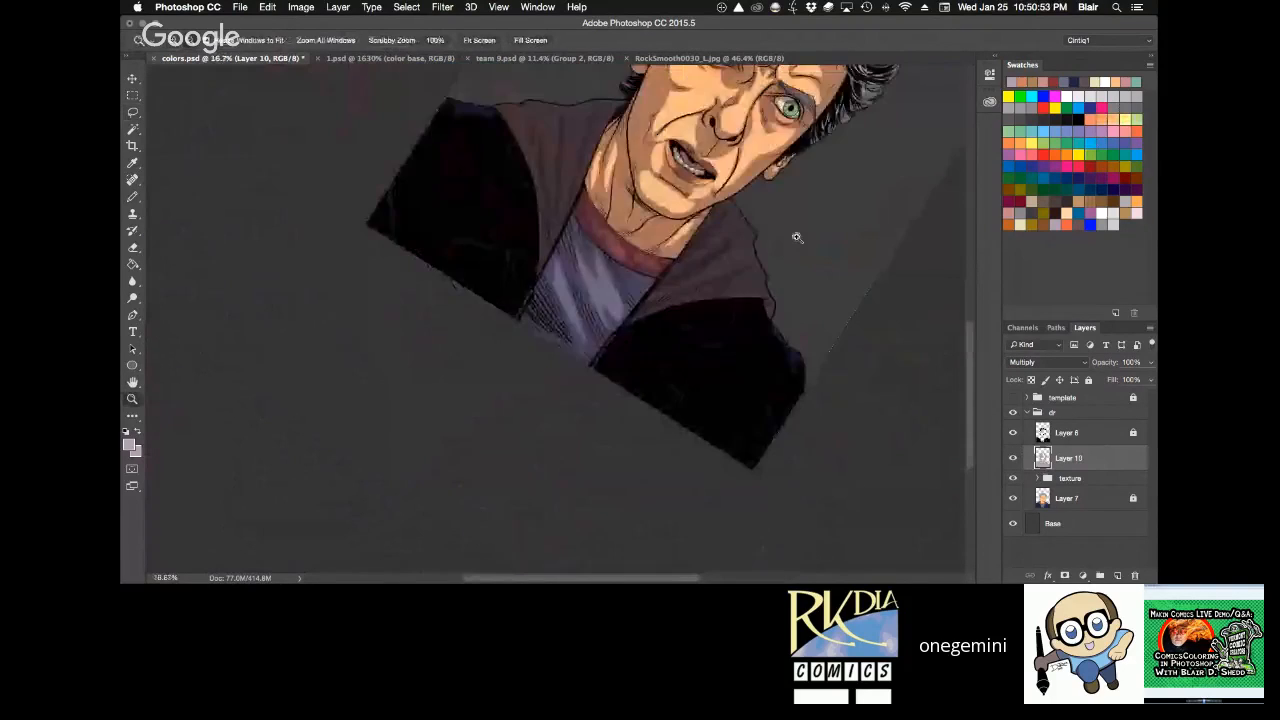
key(r)
drag(797, 238, 712, 96)
key(space)
drag(692, 206, 646, 334)
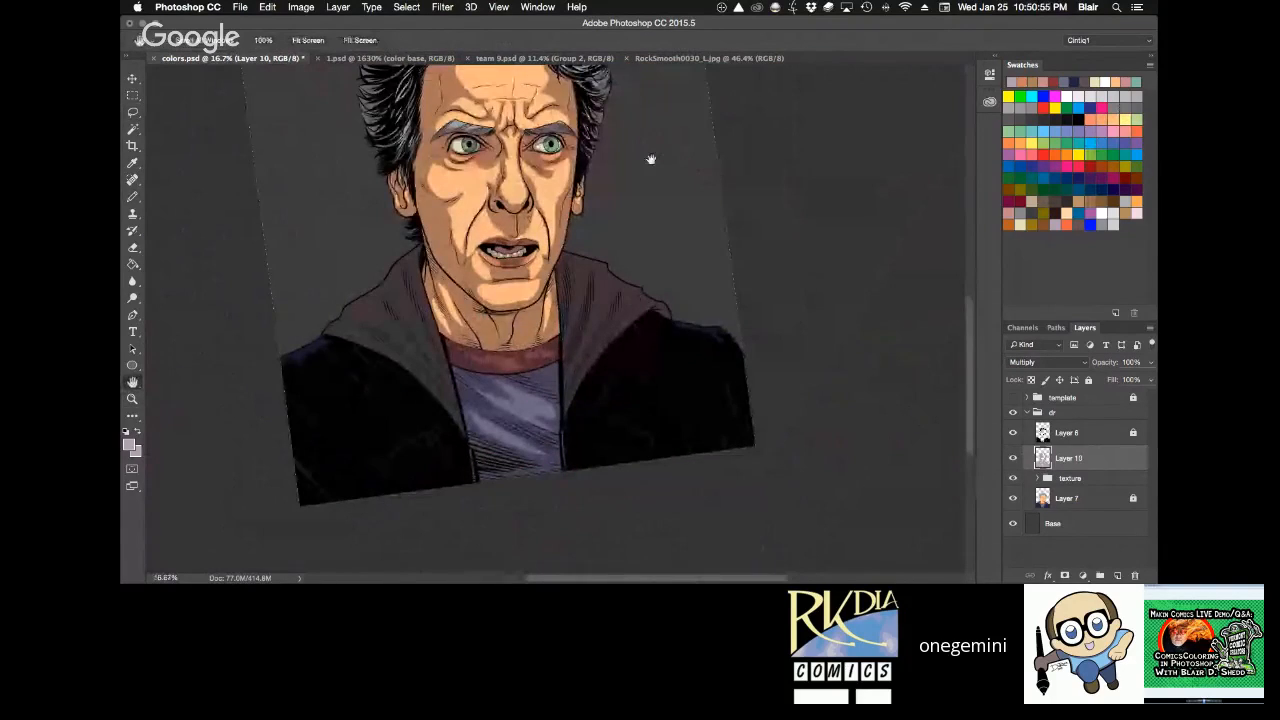
key(super+s)
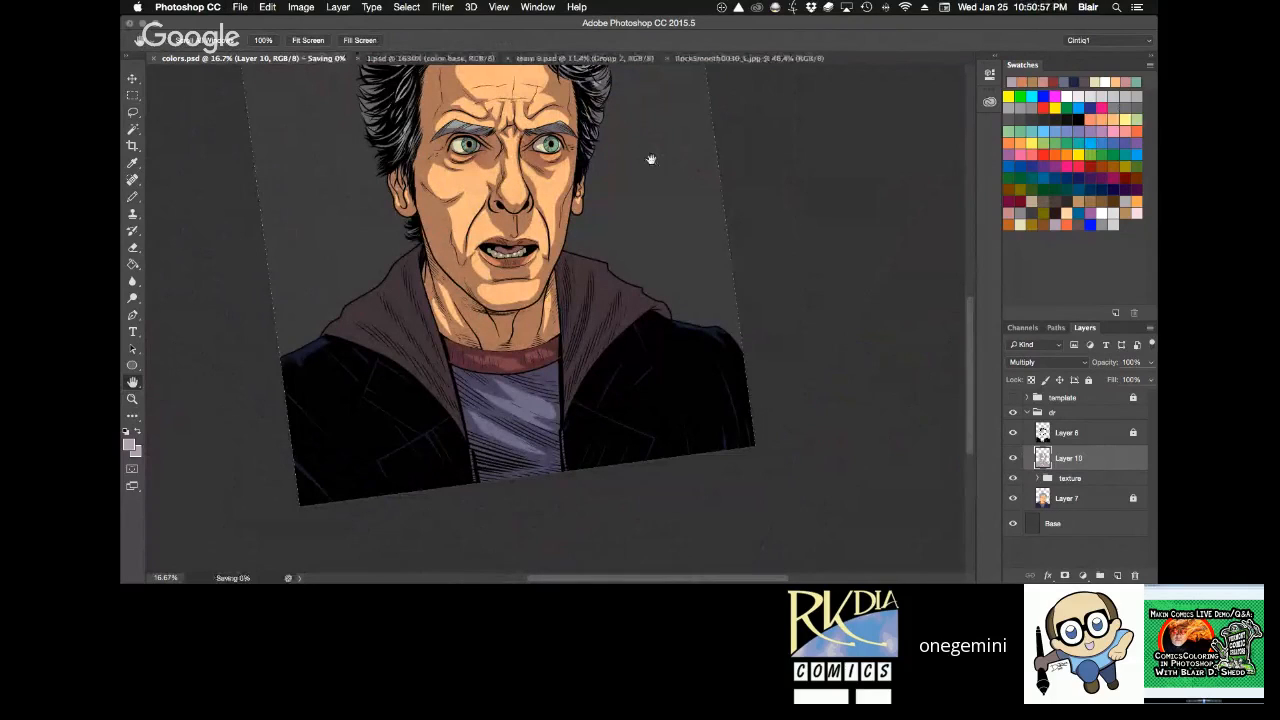
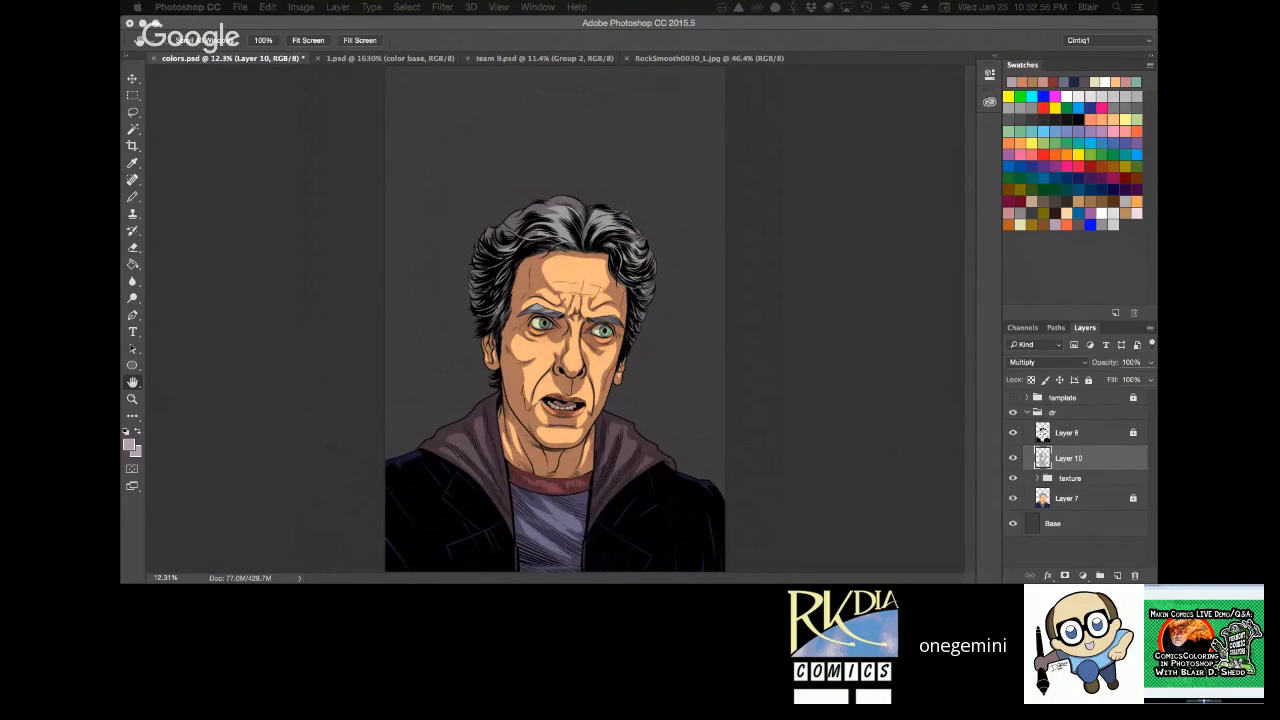
Examine the portrait's shading on the face, hair and clothing, both close up and as a whole.
key(z)
drag(530, 257, 595, 394)
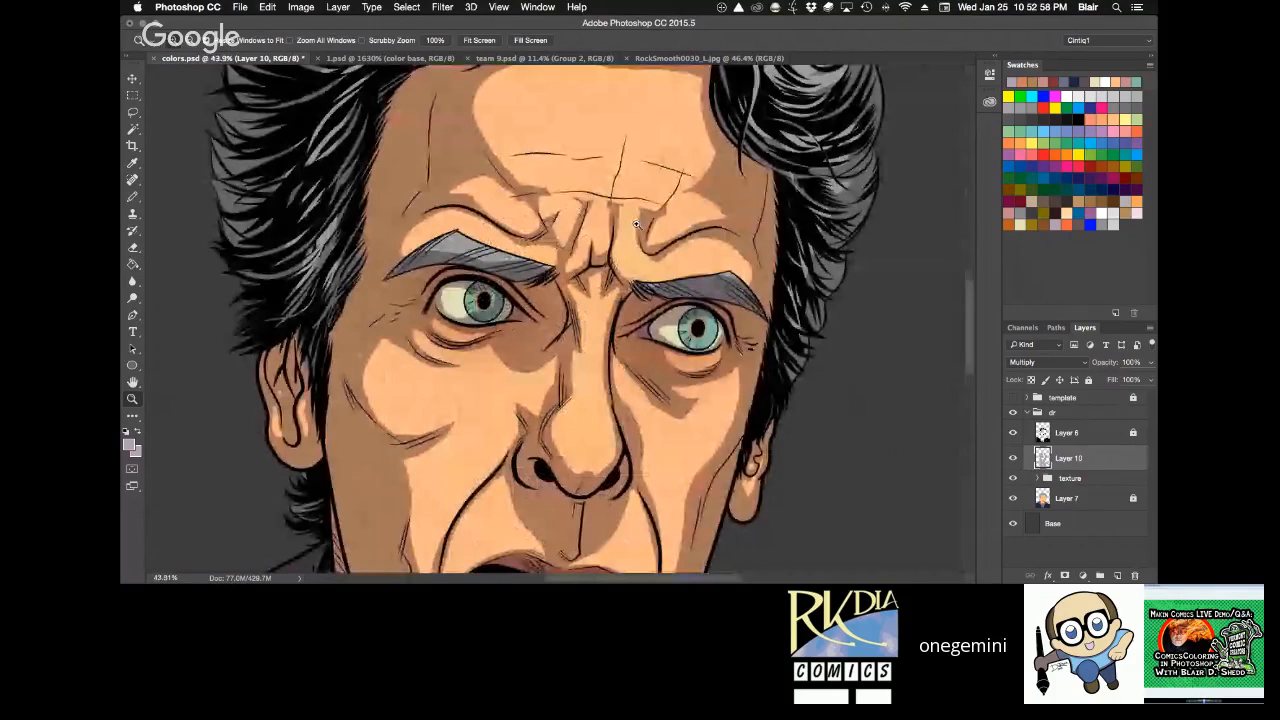
key(space)
mouse_move(677, 349)
mouse_down()
mouse_move(678, 181)
mouse_move(689, 507)
mouse_up()
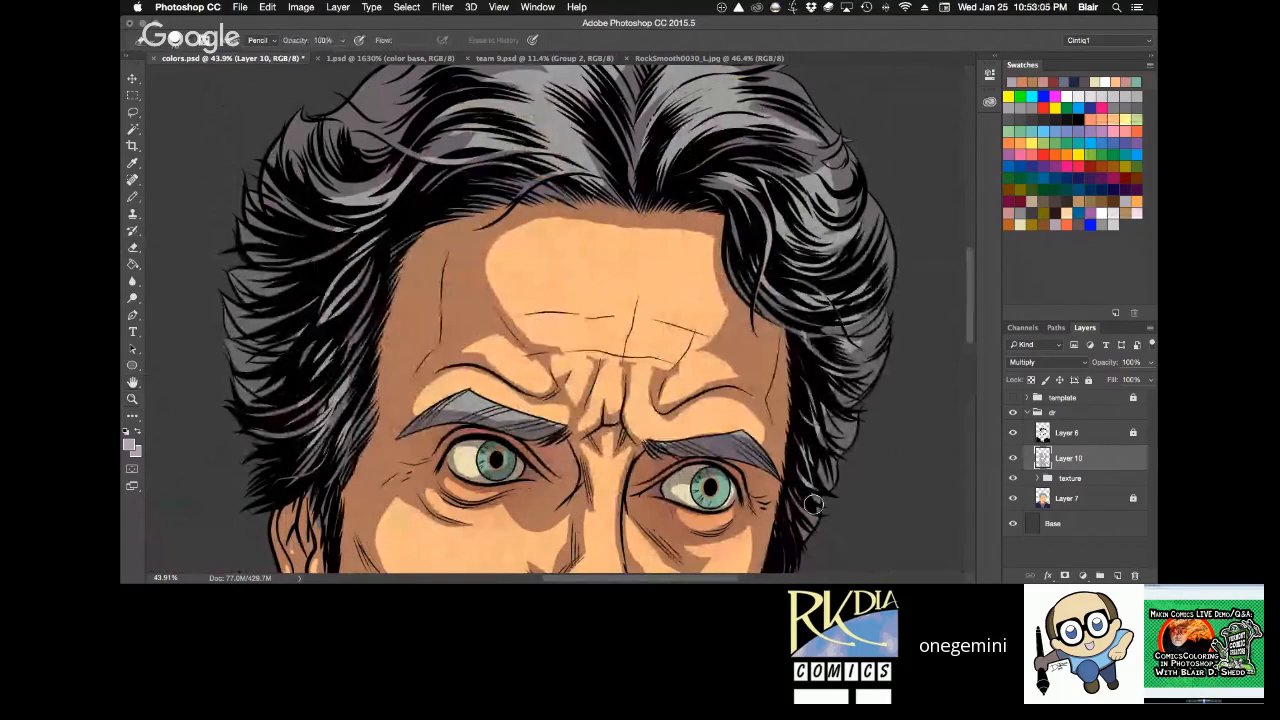
key(space)
drag(812, 505, 812, 373)
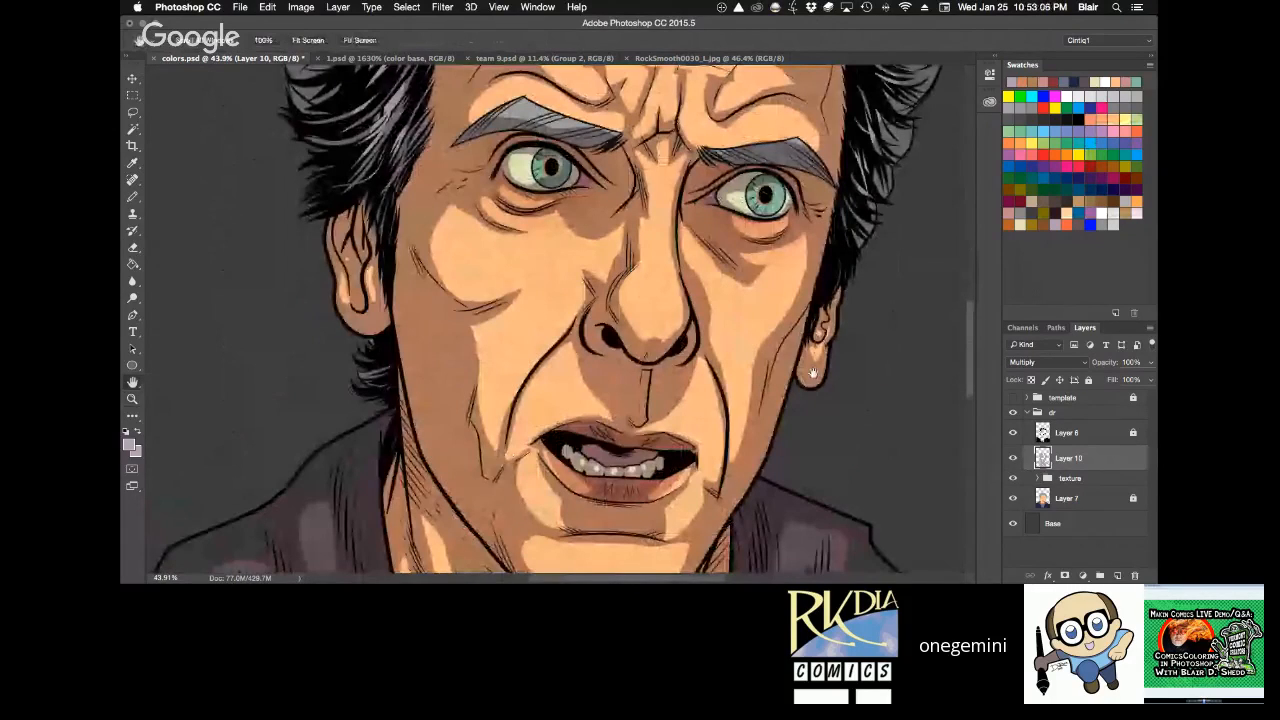
drag(833, 229, 756, 364)
key(super+0)
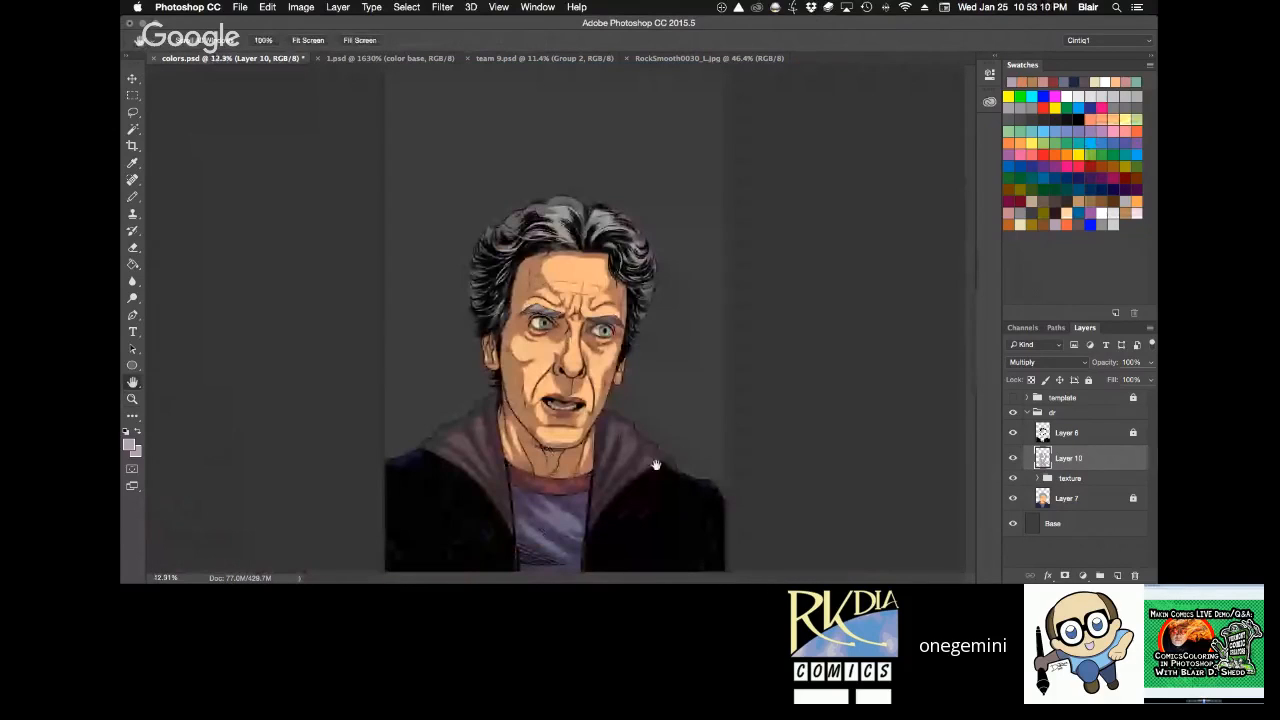
key(super+space)
drag(469, 217, 655, 553)
key(space)
drag(726, 378, 803, 392)
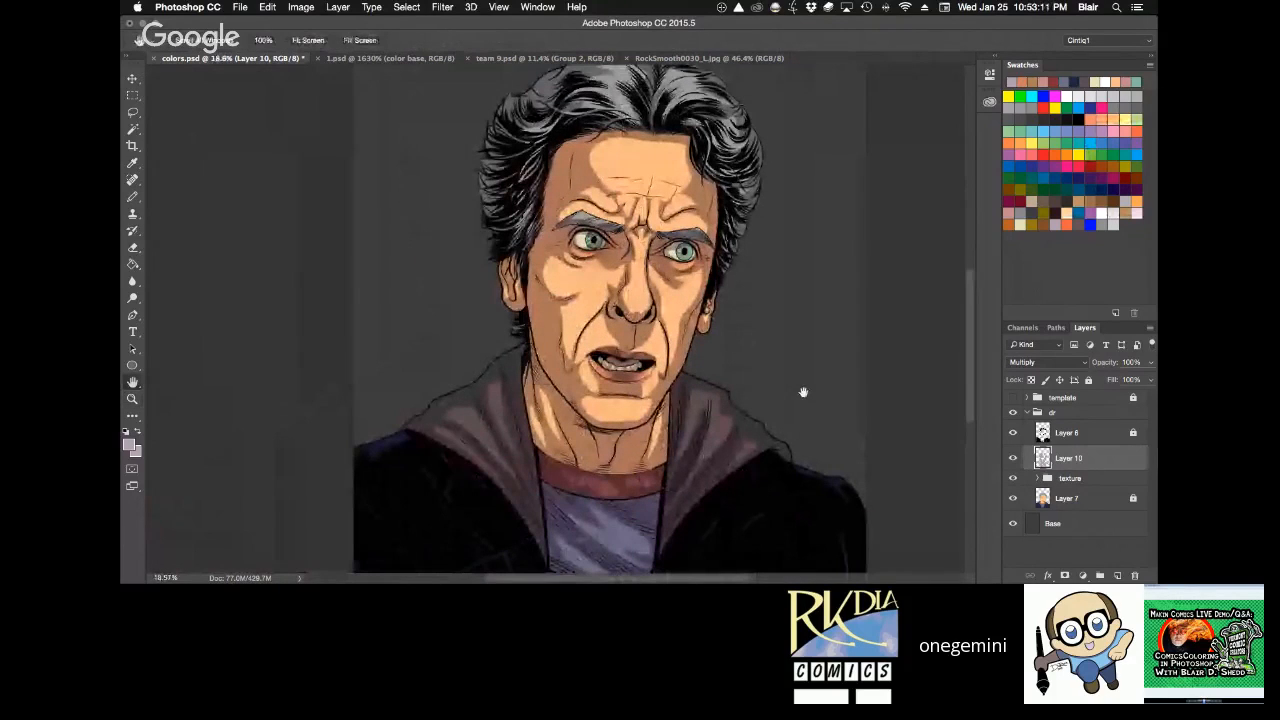
Soften the shadow edges across the forehead and between the brows on Layer 10, using the Eraser at 30% opacity.
key(z)
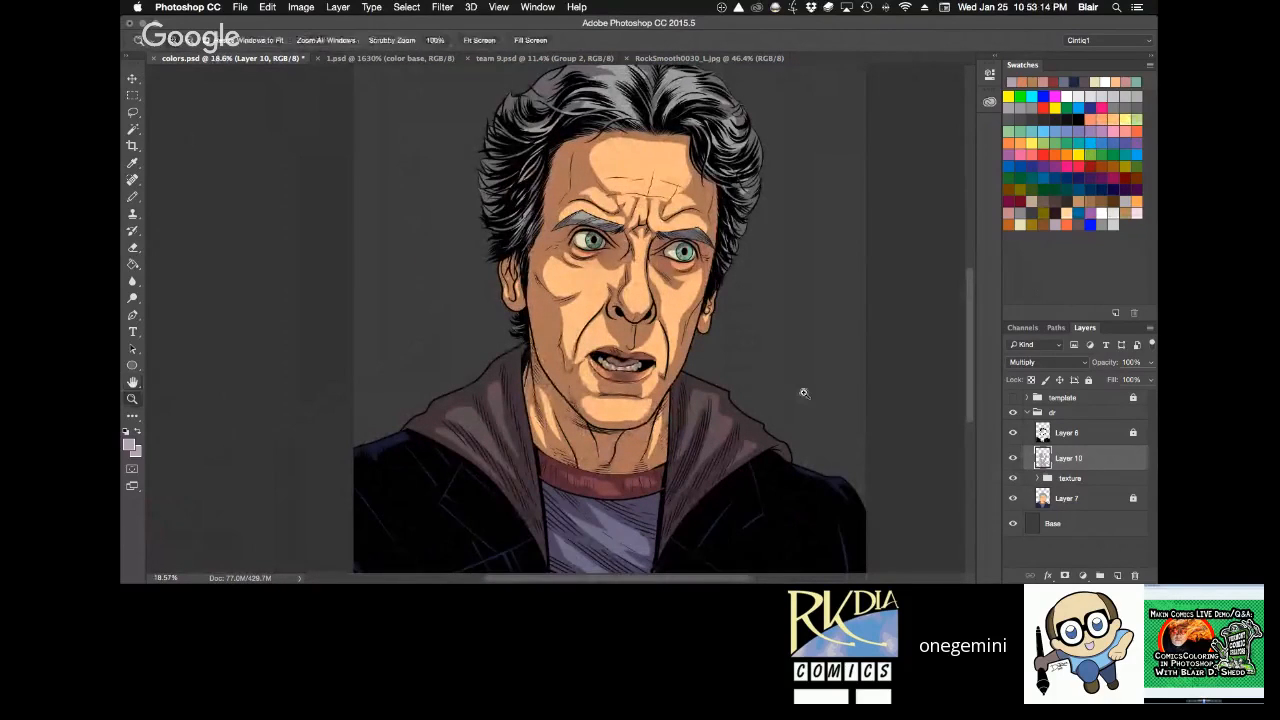
mouse_move(649, 247)
mouse_down()
mouse_move(700, 362)
mouse_move(645, 572)
mouse_up()
key(e)
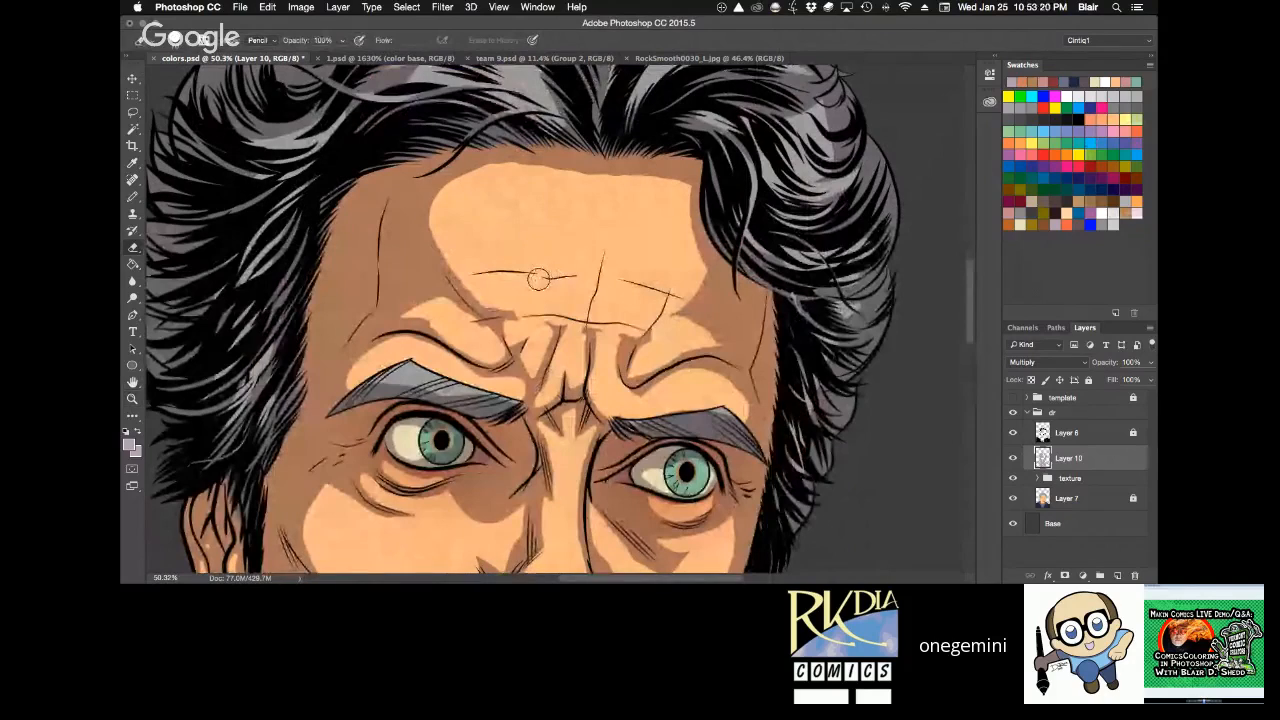
key(b)
key(e)
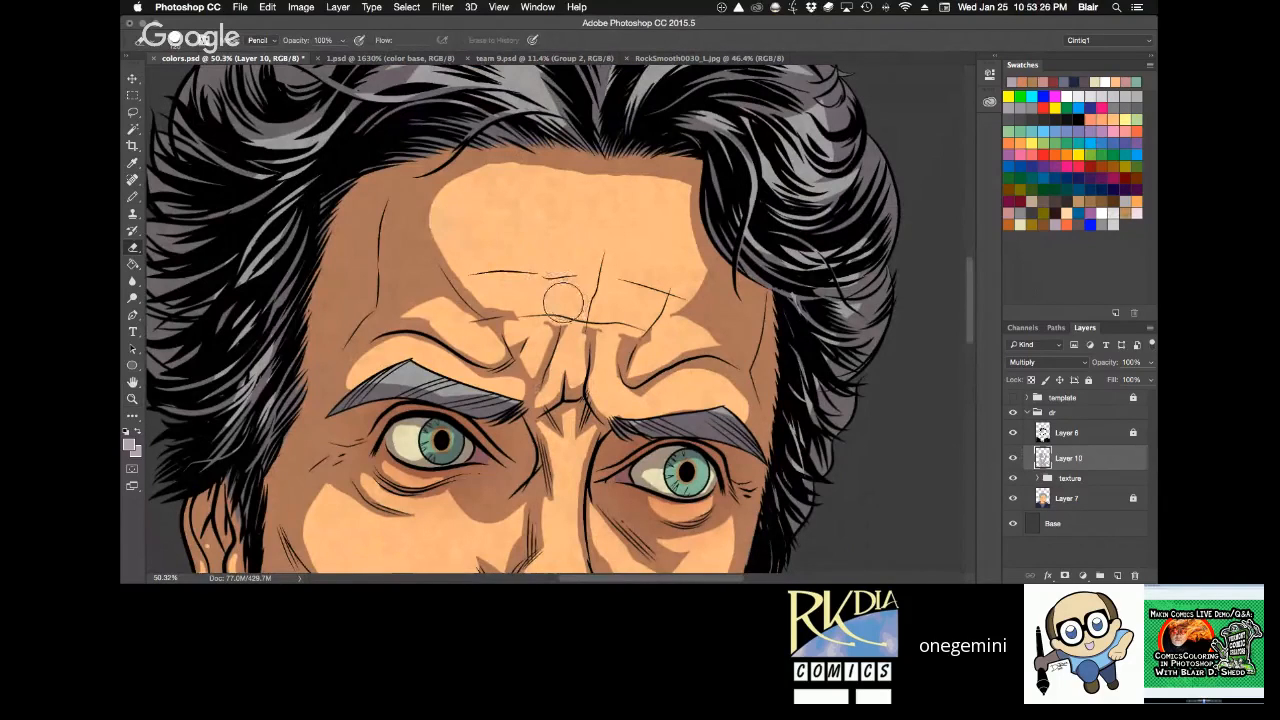
key(3)
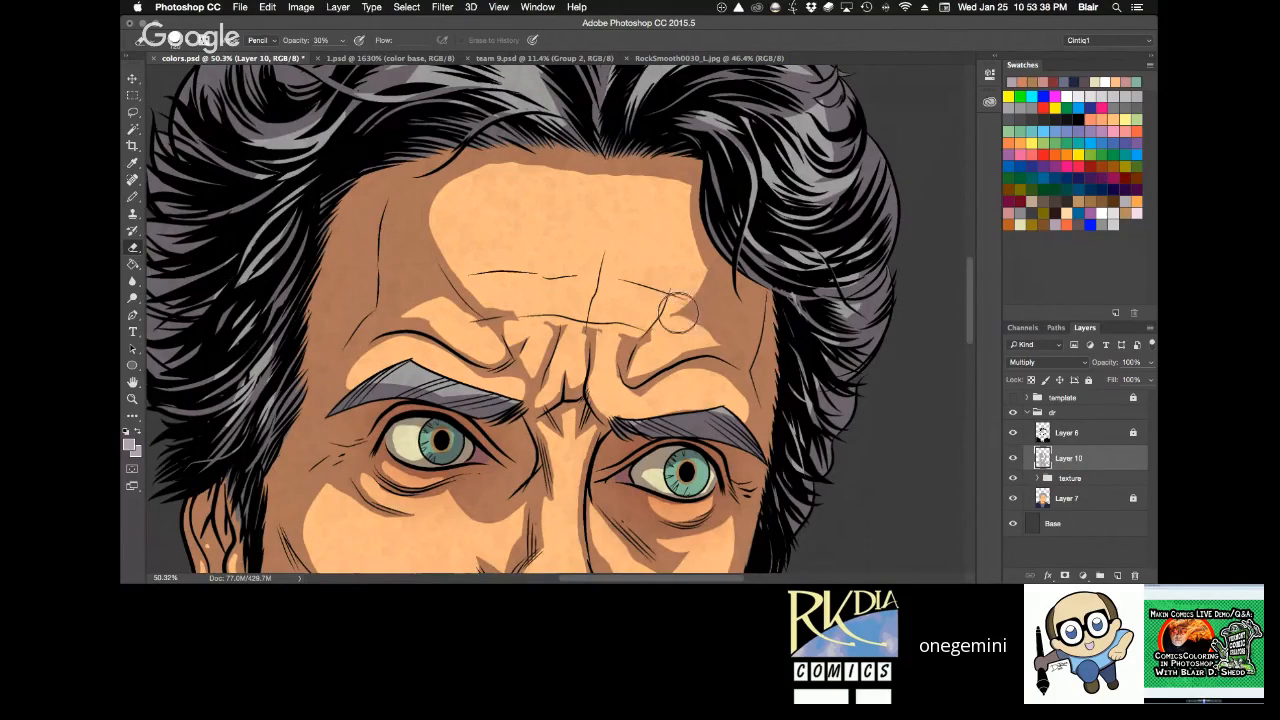
drag(682, 273, 668, 328)
drag(683, 283, 705, 331)
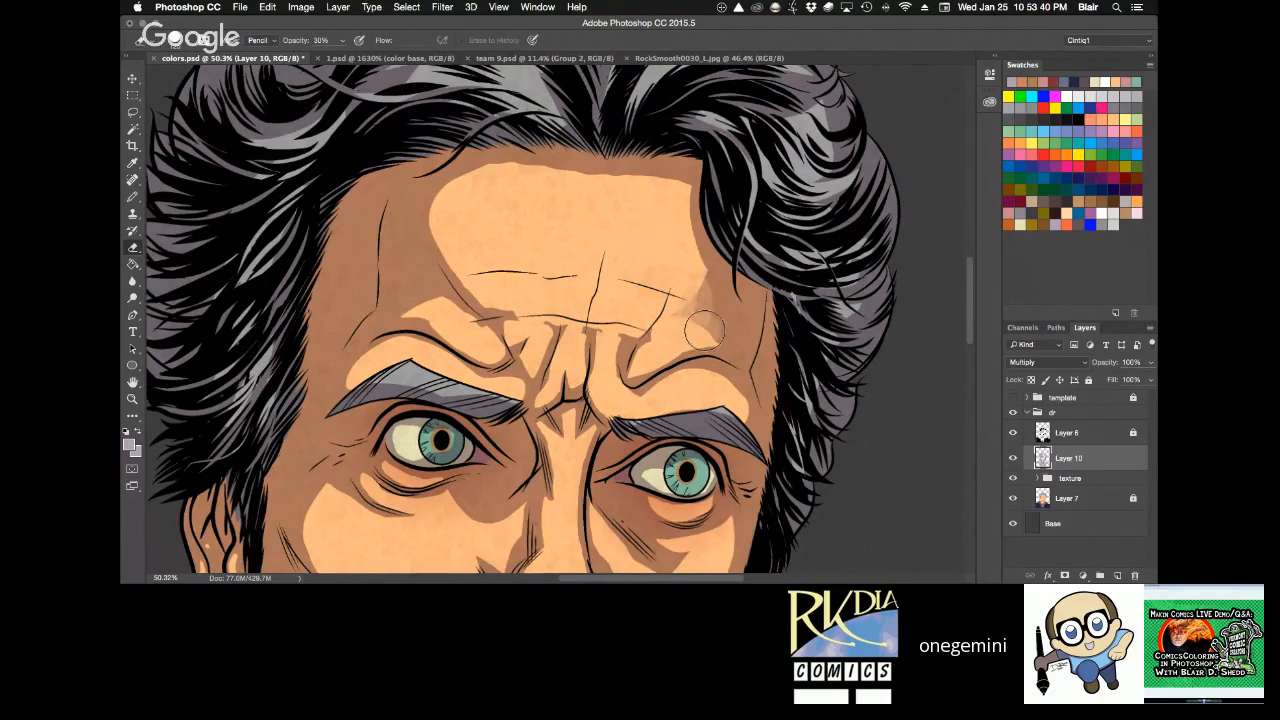
mouse_move(631, 174)
mouse_down()
mouse_move(492, 169)
mouse_move(450, 242)
mouse_move(469, 193)
mouse_move(469, 258)
mouse_move(521, 318)
mouse_move(493, 327)
mouse_move(403, 307)
mouse_move(486, 337)
mouse_move(429, 268)
mouse_move(439, 282)
mouse_move(413, 298)
mouse_up()
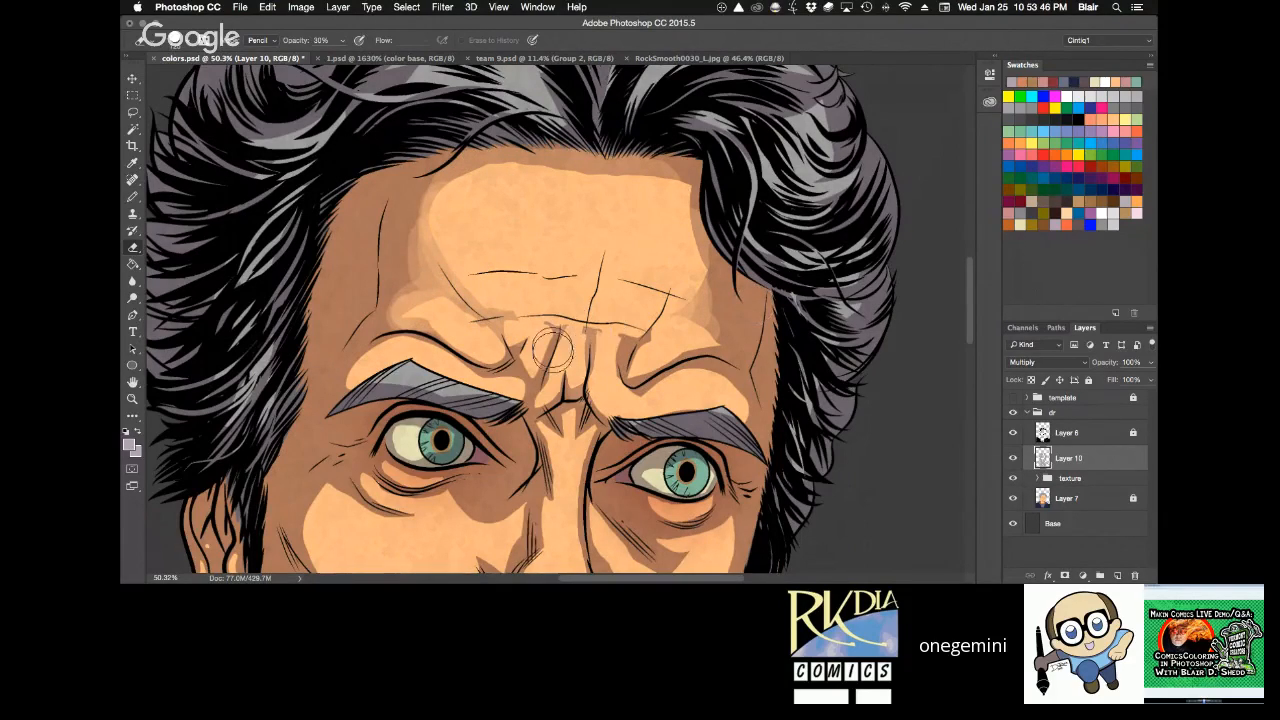
mouse_move(556, 346)
mouse_down()
mouse_move(542, 374)
mouse_move(685, 323)
mouse_move(643, 375)
mouse_move(624, 364)
mouse_move(643, 338)
mouse_move(513, 331)
mouse_move(668, 356)
mouse_move(704, 232)
mouse_move(698, 278)
mouse_up()
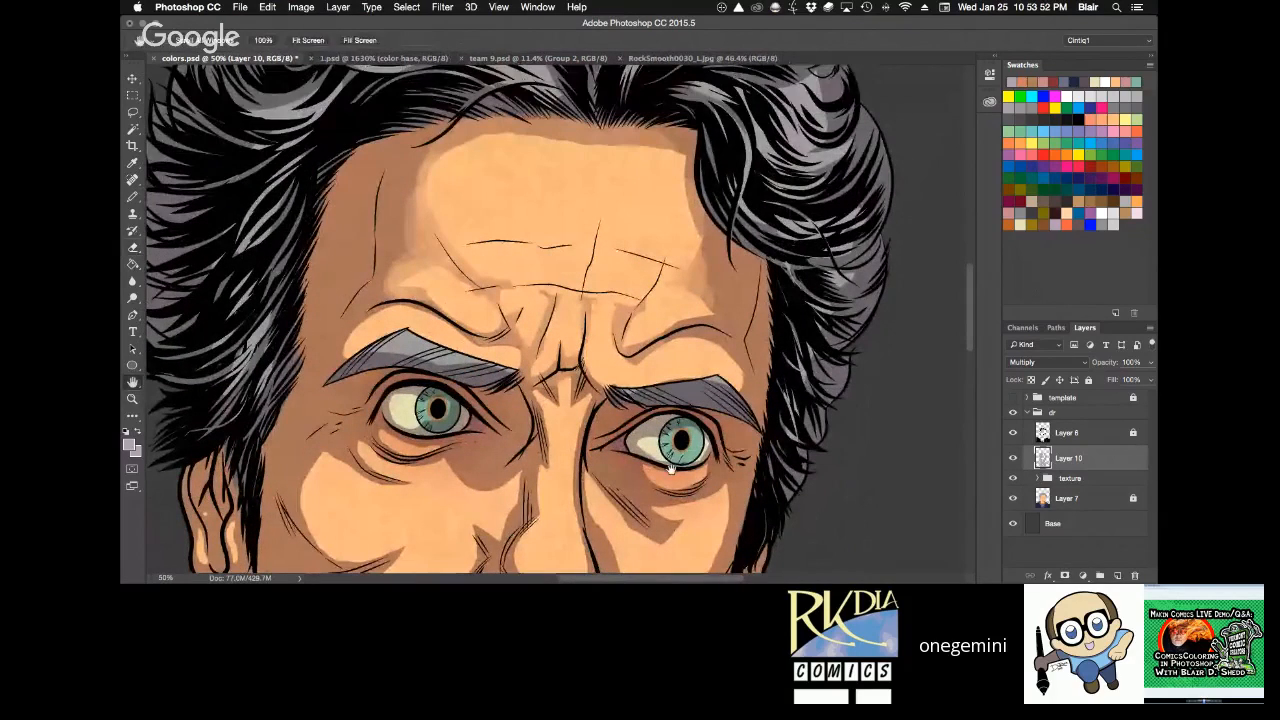
Lighten and blend the shadows on the viewer's-left temple and above the viewer's-right eyebrow, setting the Eraser to 10% opacity.
mouse_move(356, 276)
mouse_down()
mouse_move(351, 200)
mouse_move(333, 300)
mouse_move(368, 168)
mouse_up()
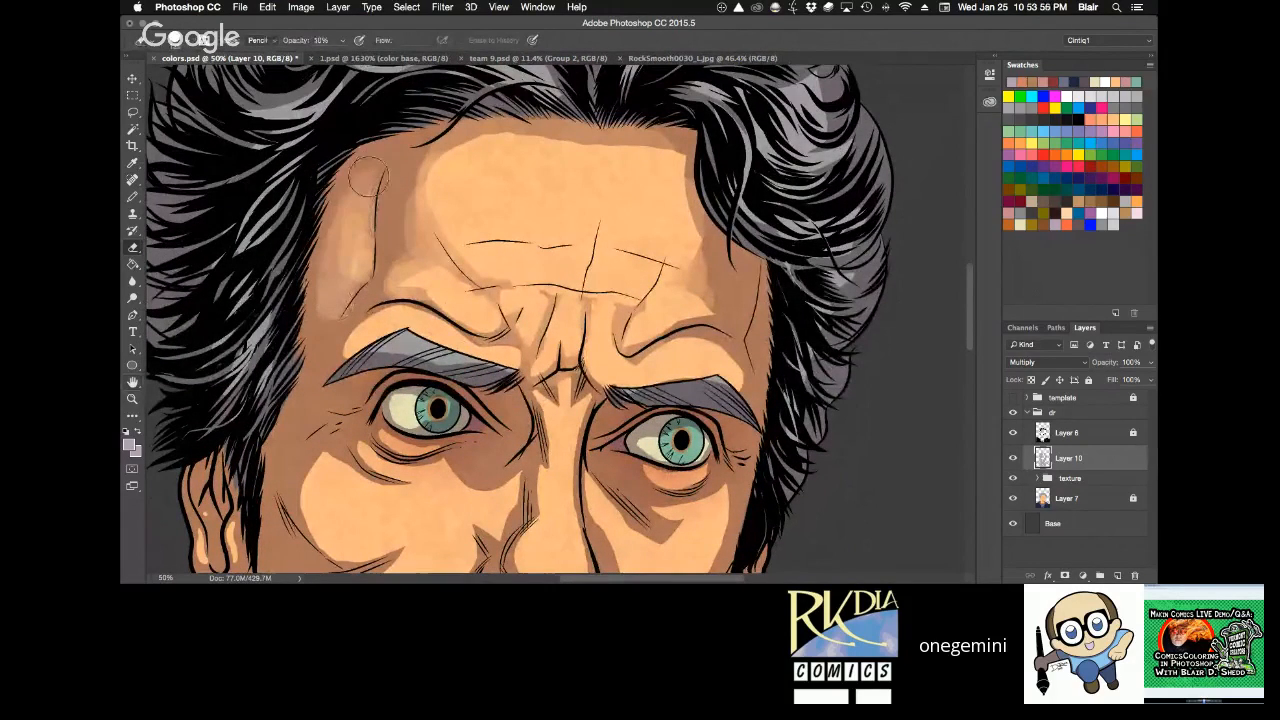
key(1)
drag(349, 260, 334, 332)
mouse_move(432, 173)
mouse_down()
mouse_move(395, 280)
mouse_move(361, 240)
mouse_up()
mouse_move(449, 141)
mouse_down()
mouse_move(380, 239)
mouse_move(335, 350)
mouse_up()
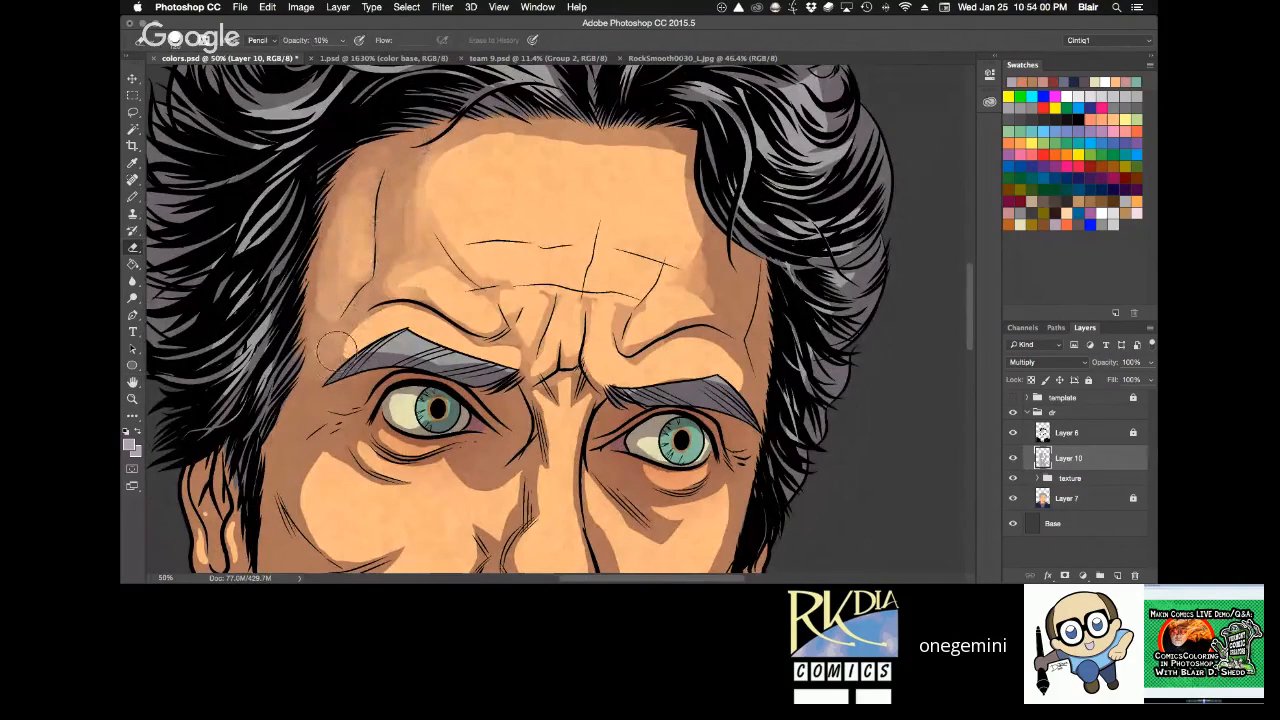
mouse_move(711, 357)
mouse_down()
mouse_move(683, 250)
mouse_move(702, 285)
mouse_move(707, 268)
mouse_move(716, 303)
mouse_move(678, 320)
mouse_move(727, 376)
mouse_move(711, 275)
mouse_move(723, 313)
mouse_move(753, 333)
mouse_move(751, 312)
mouse_move(750, 371)
mouse_up()
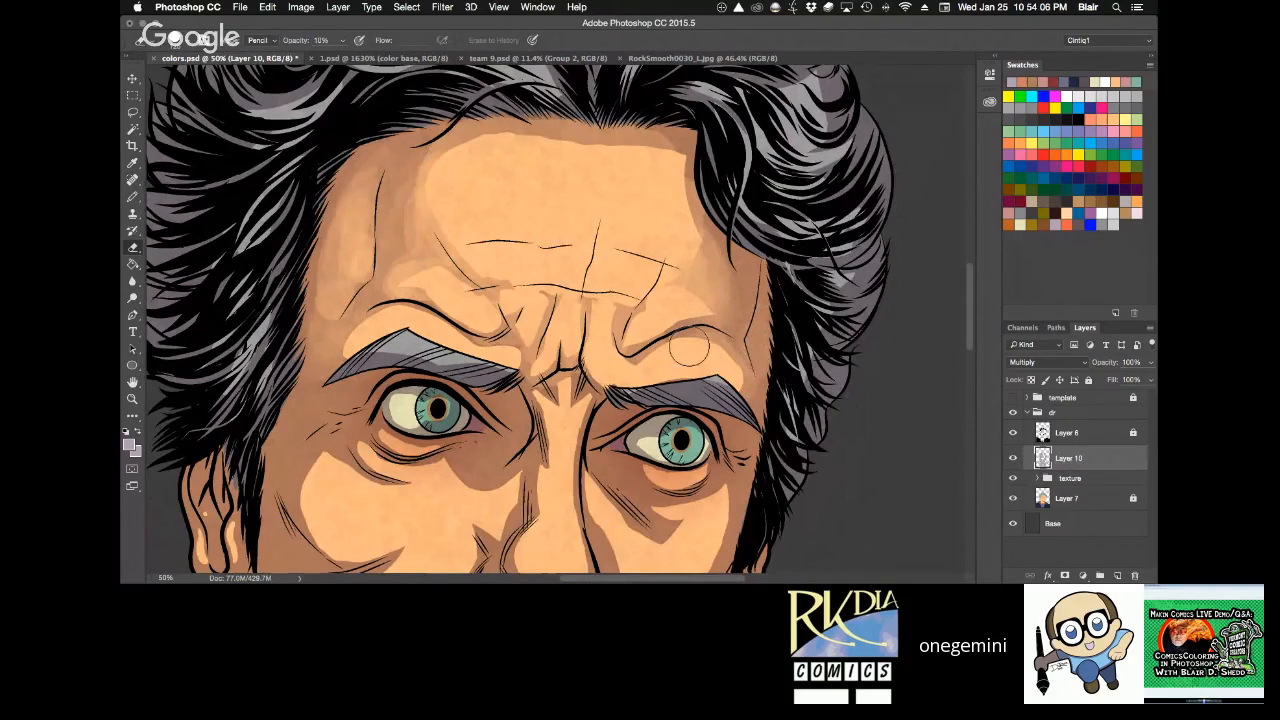
key(space)
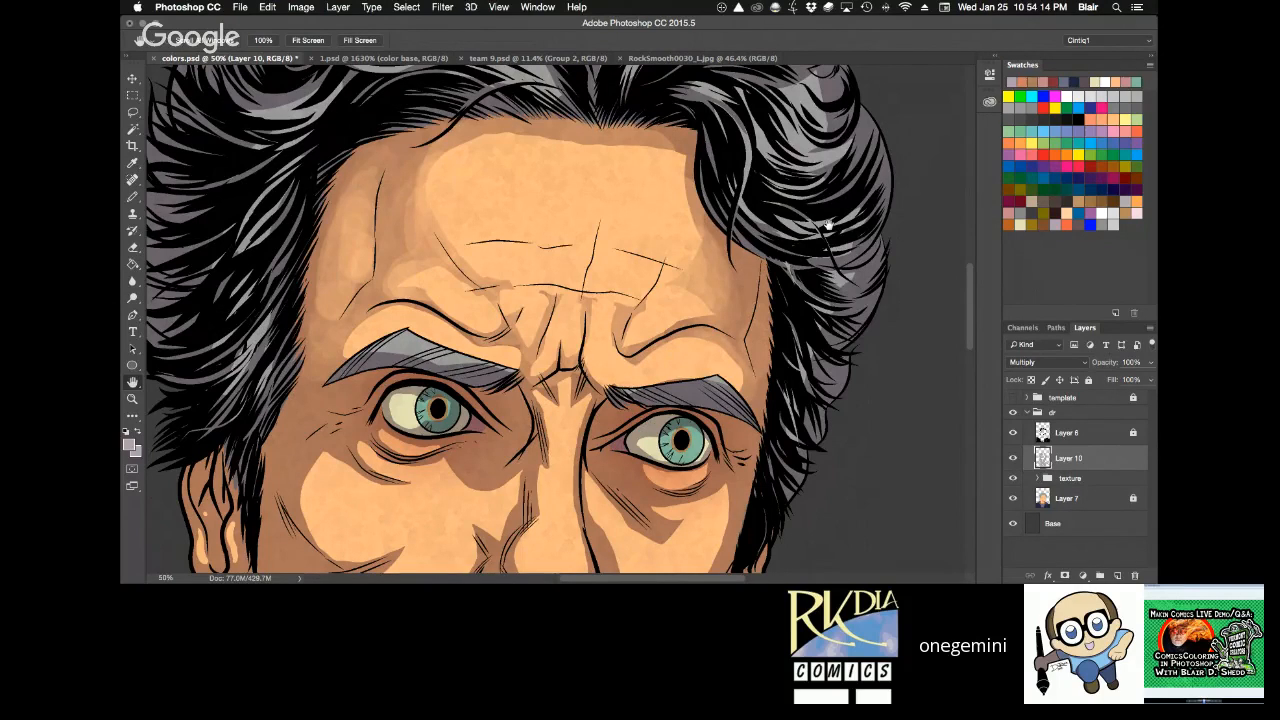
key(b)
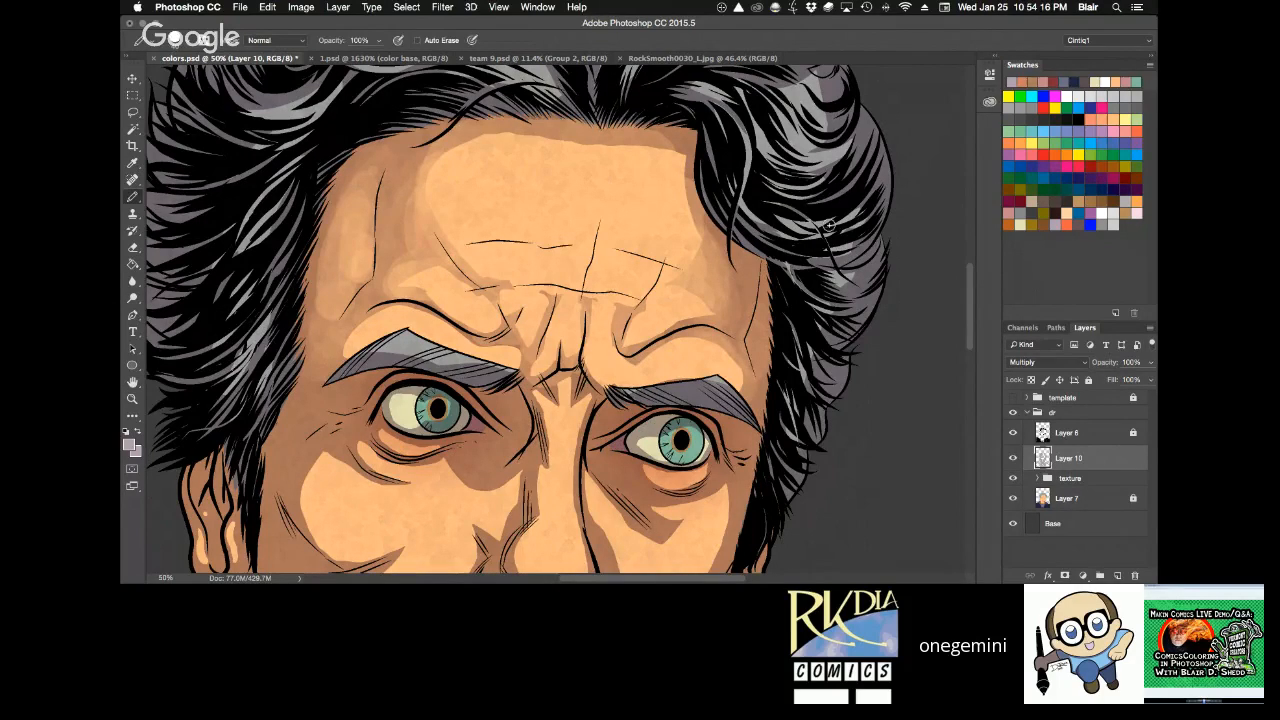
key(e)
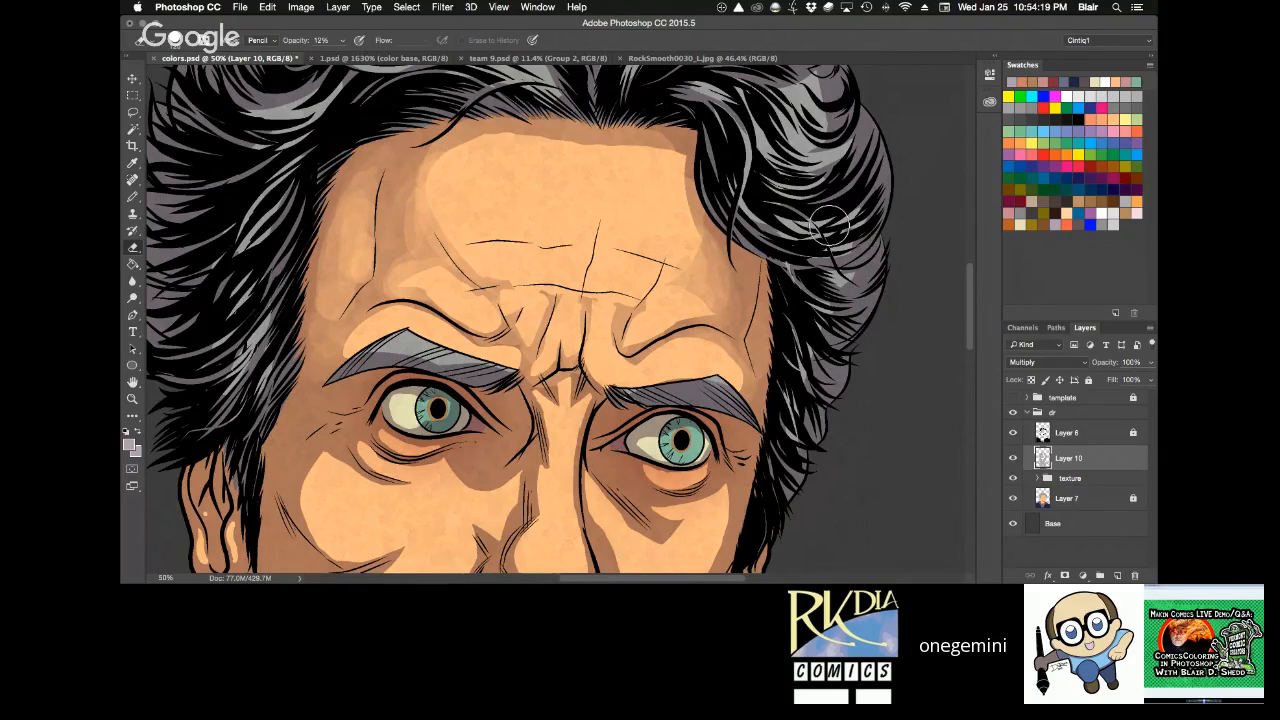
key(3)
key(z)
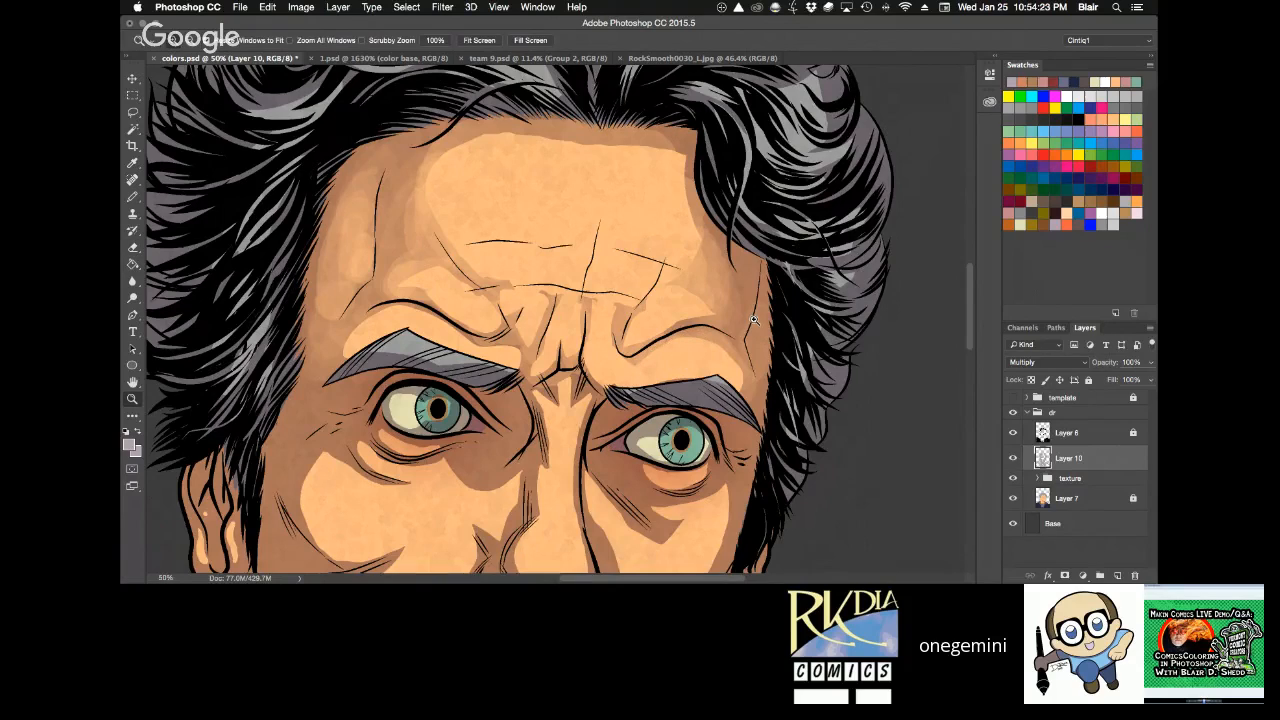
alt+click(754, 319)
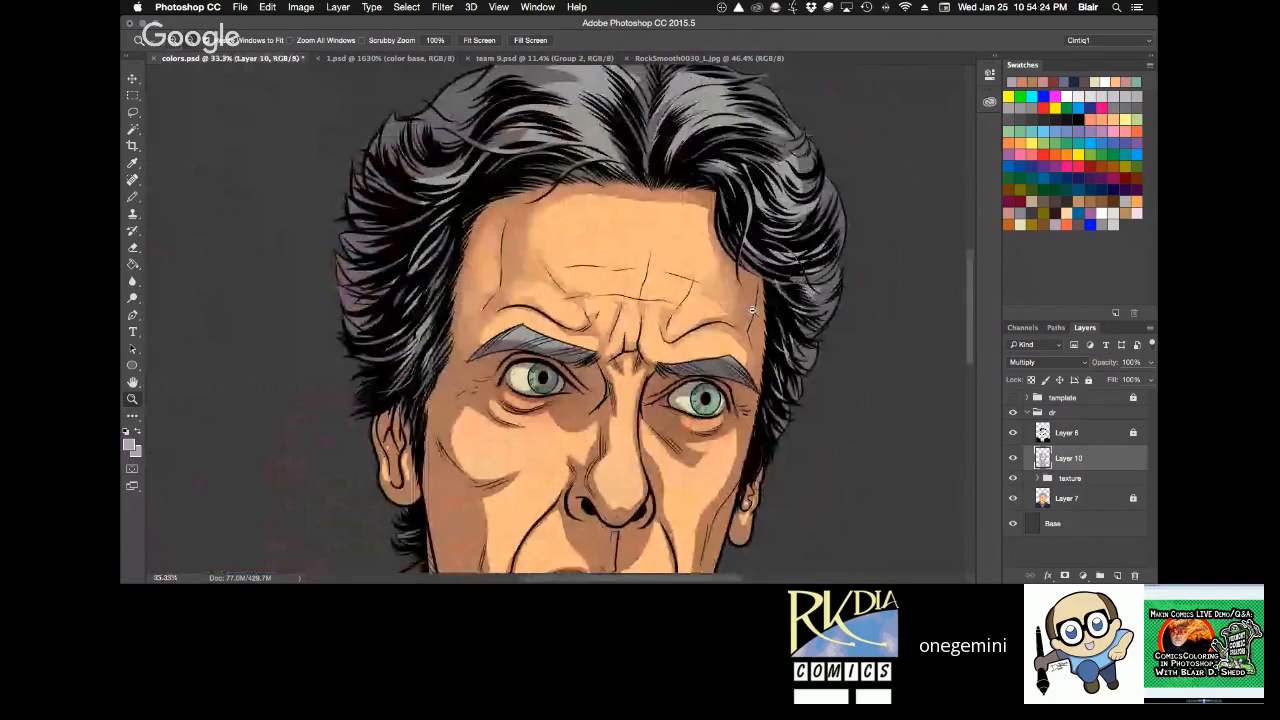
key(r)
drag(752, 310, 622, 138)
key(e)
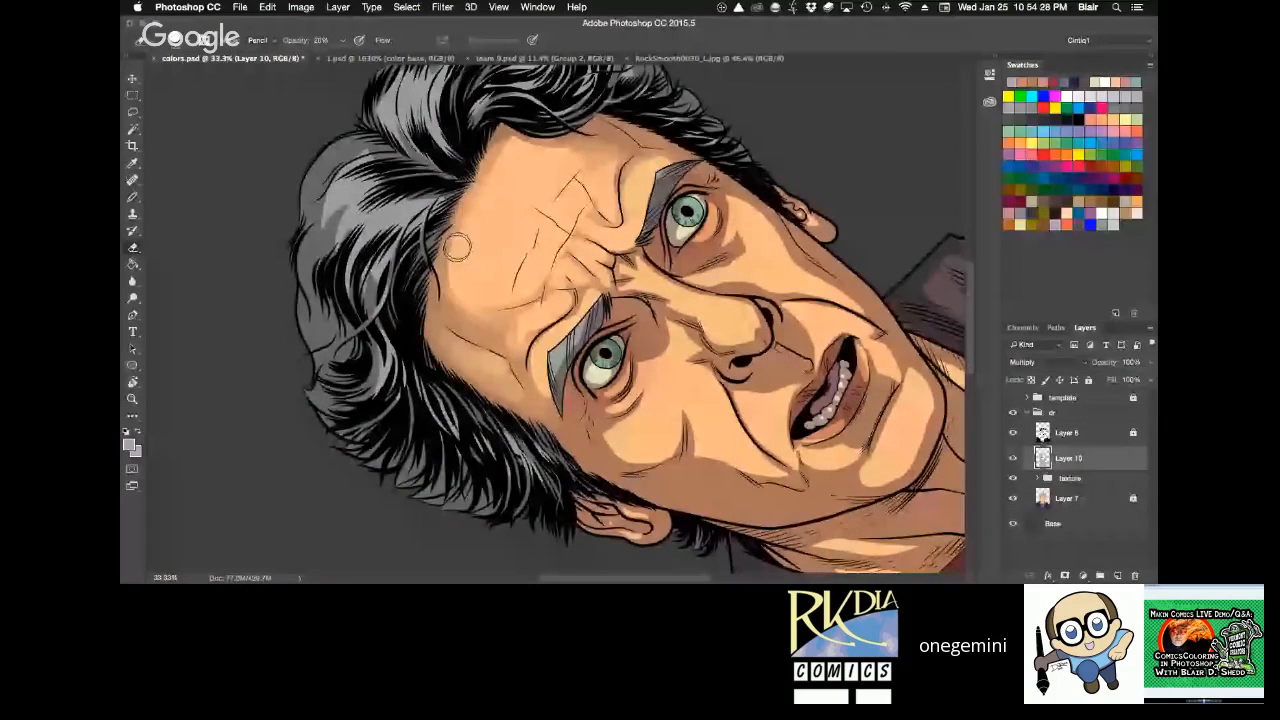
key(Escape)
Soften the shadow on the viewer's-left cheek, from below the eye down toward the jaw, with the Eraser at 10% opacity.
key(space)
drag(808, 431, 763, 289)
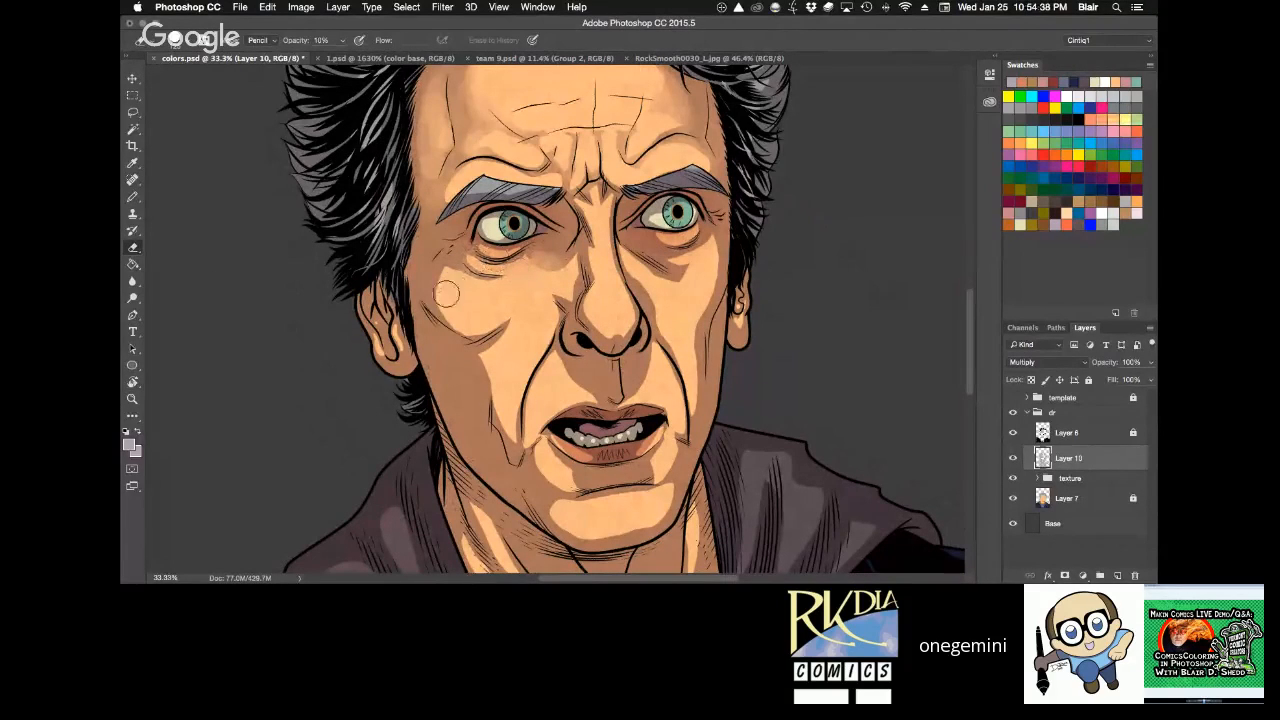
mouse_move(447, 294)
mouse_down()
mouse_move(460, 311)
mouse_move(439, 305)
mouse_move(454, 291)
mouse_move(491, 359)
mouse_move(477, 353)
mouse_move(497, 390)
mouse_move(499, 455)
mouse_up()
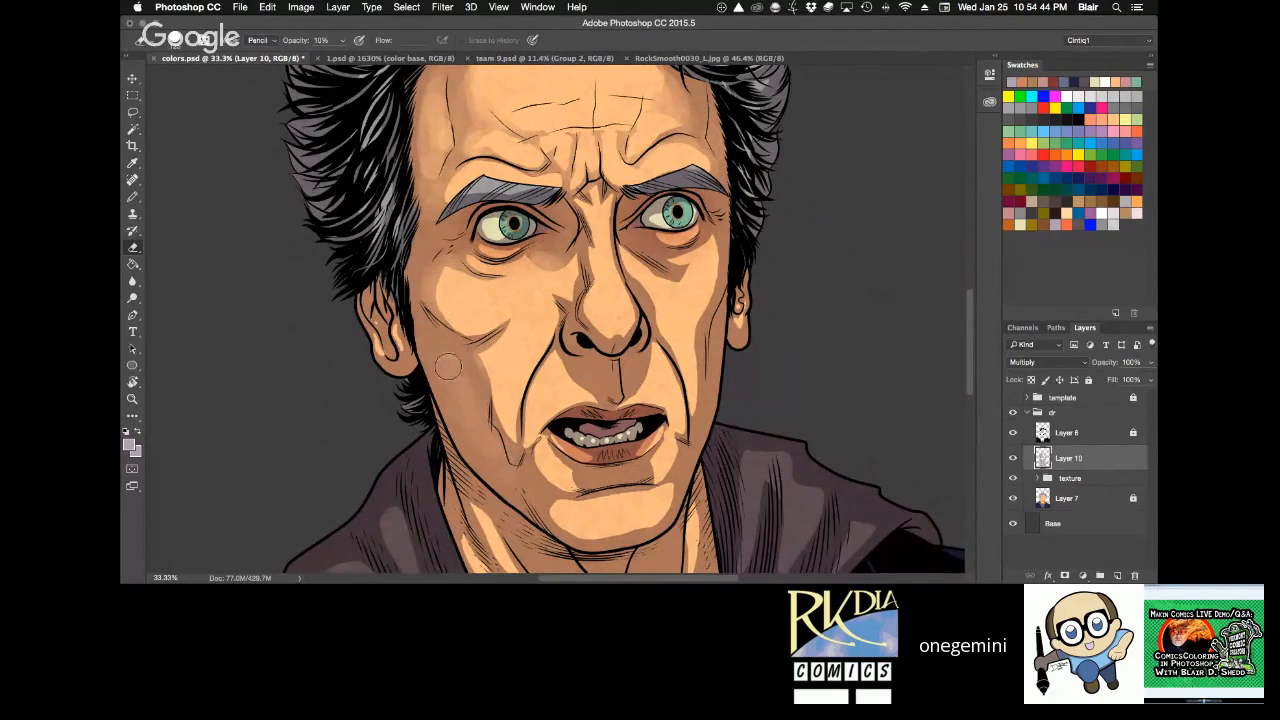
mouse_move(448, 367)
mouse_down()
mouse_move(509, 471)
mouse_move(461, 375)
mouse_up()
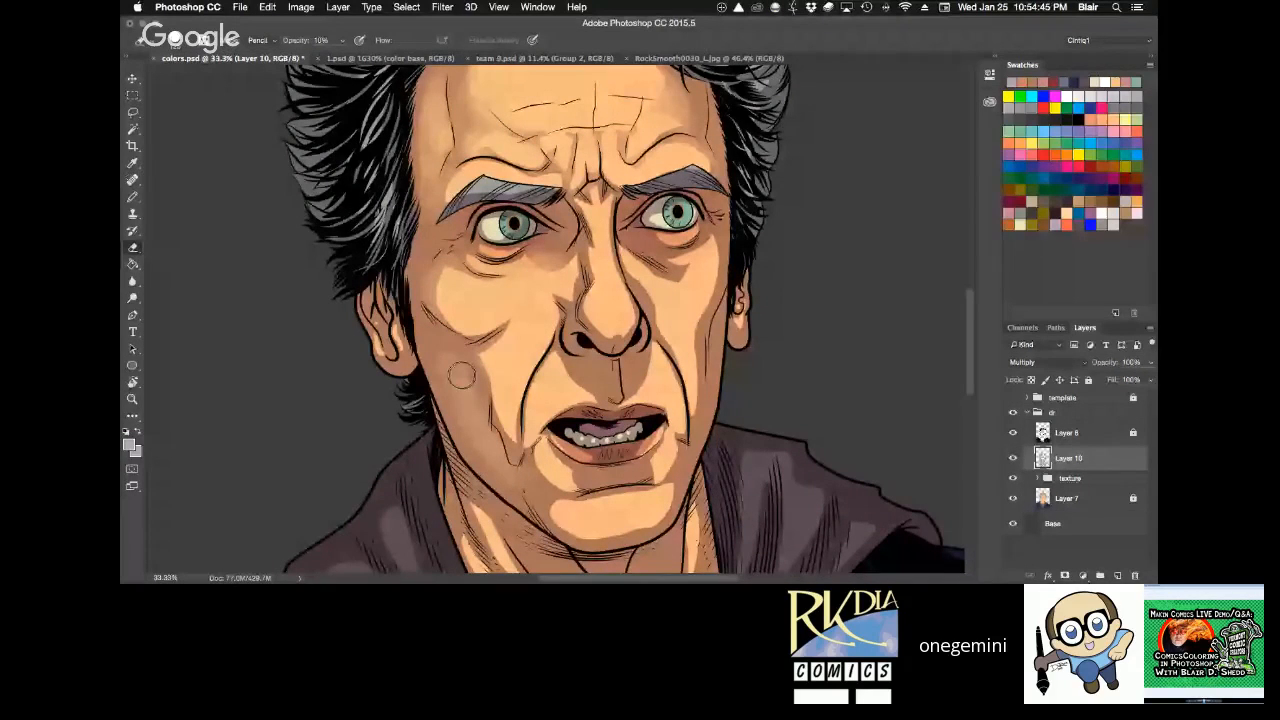
Set the Pencil to 30% opacity and lighten the viewer's-left lower cheek shadow with the Eraser at 10% opacity.
key(b)
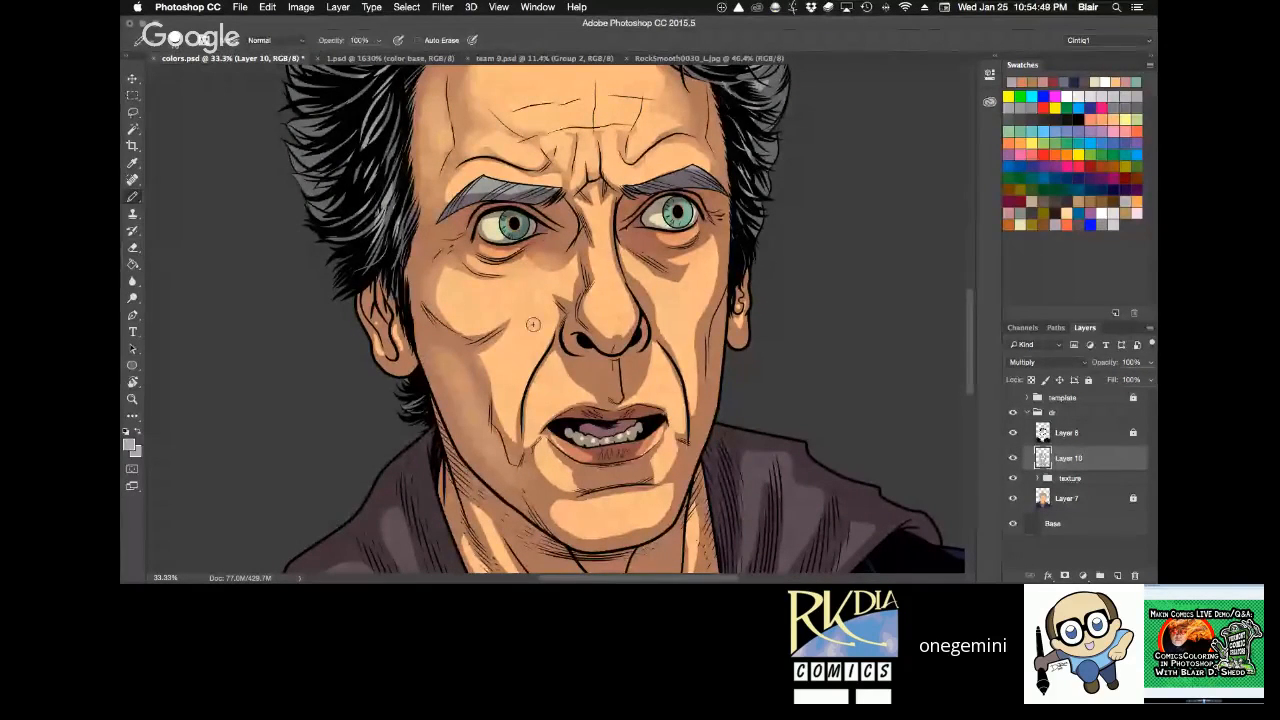
key(3)
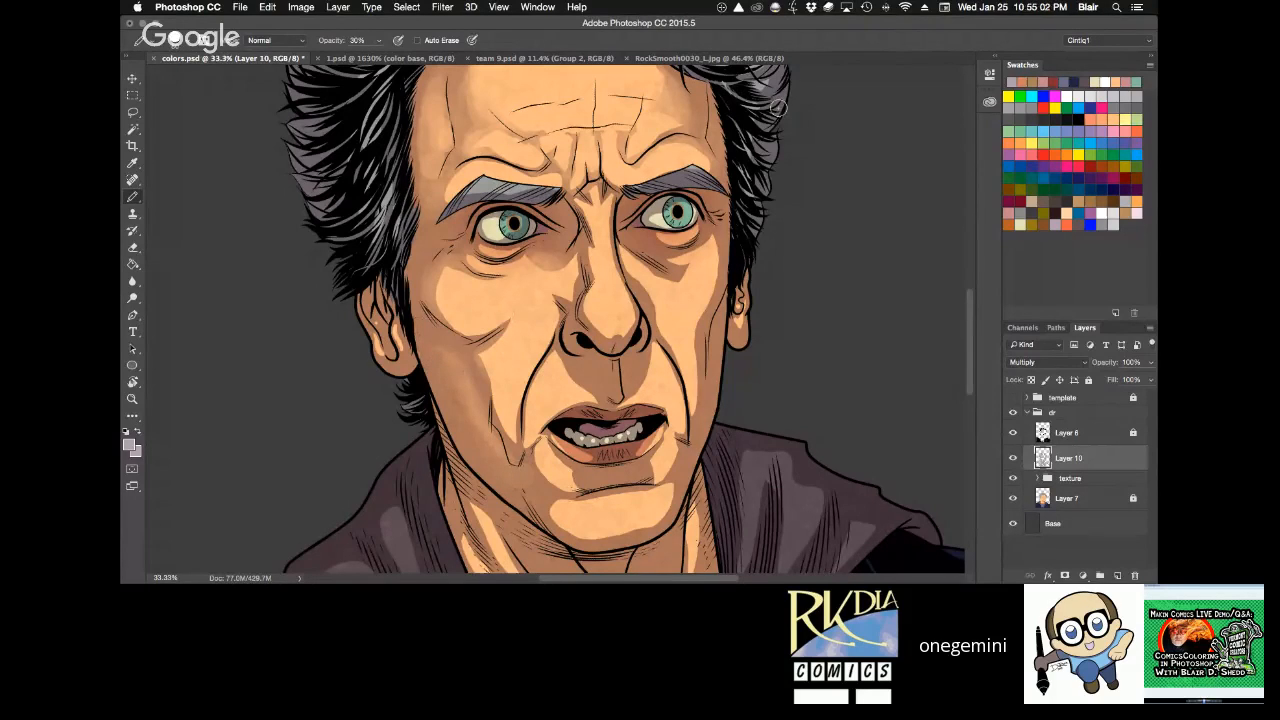
key(r)
drag(778, 105, 841, 272)
key(e)
drag(430, 418, 432, 287)
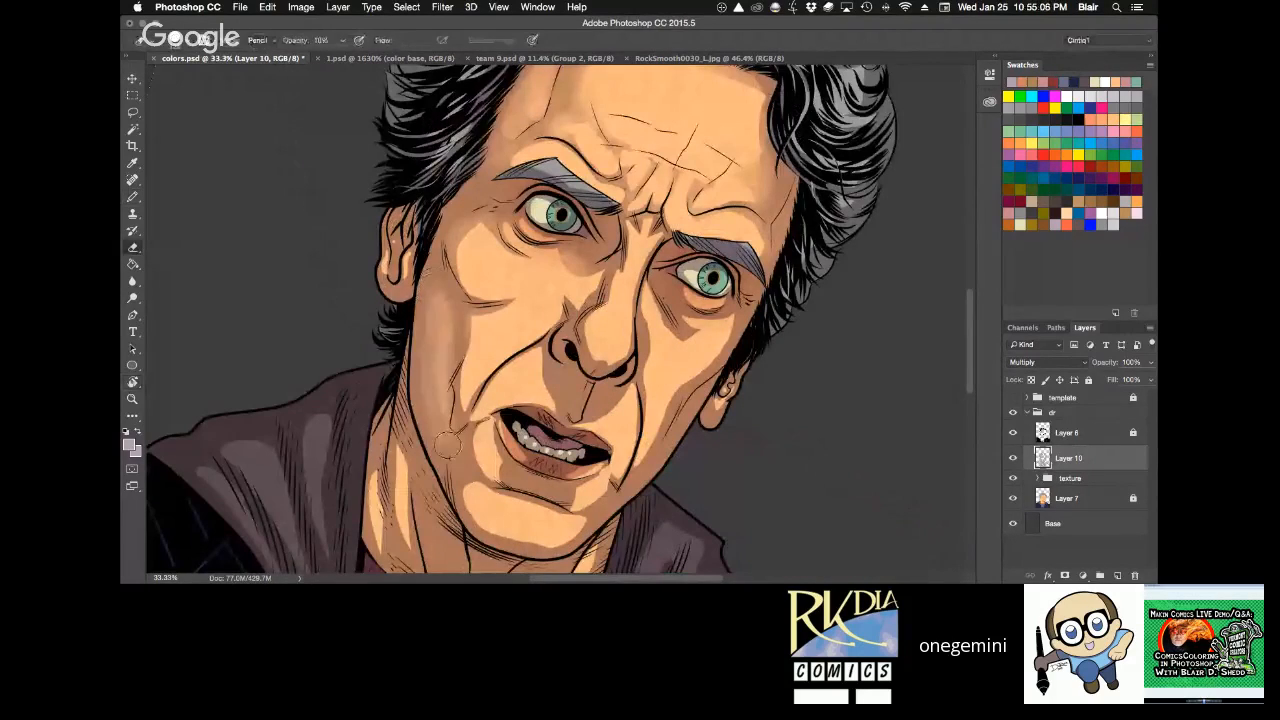
Blend the shadow between the viewer's-left eye and the nose, setting the Pencil to 10% opacity.
key(r)
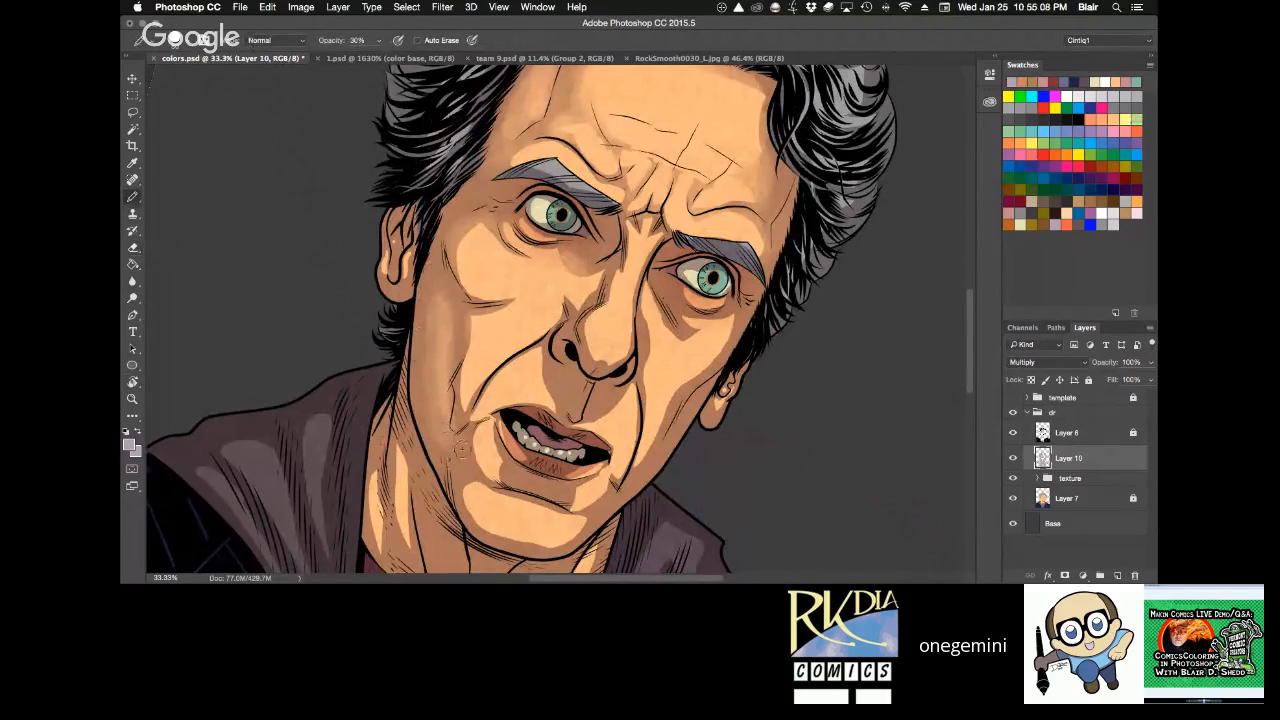
mouse_move(735, 272)
mouse_down()
mouse_move(712, 213)
mouse_move(649, 147)
mouse_up()
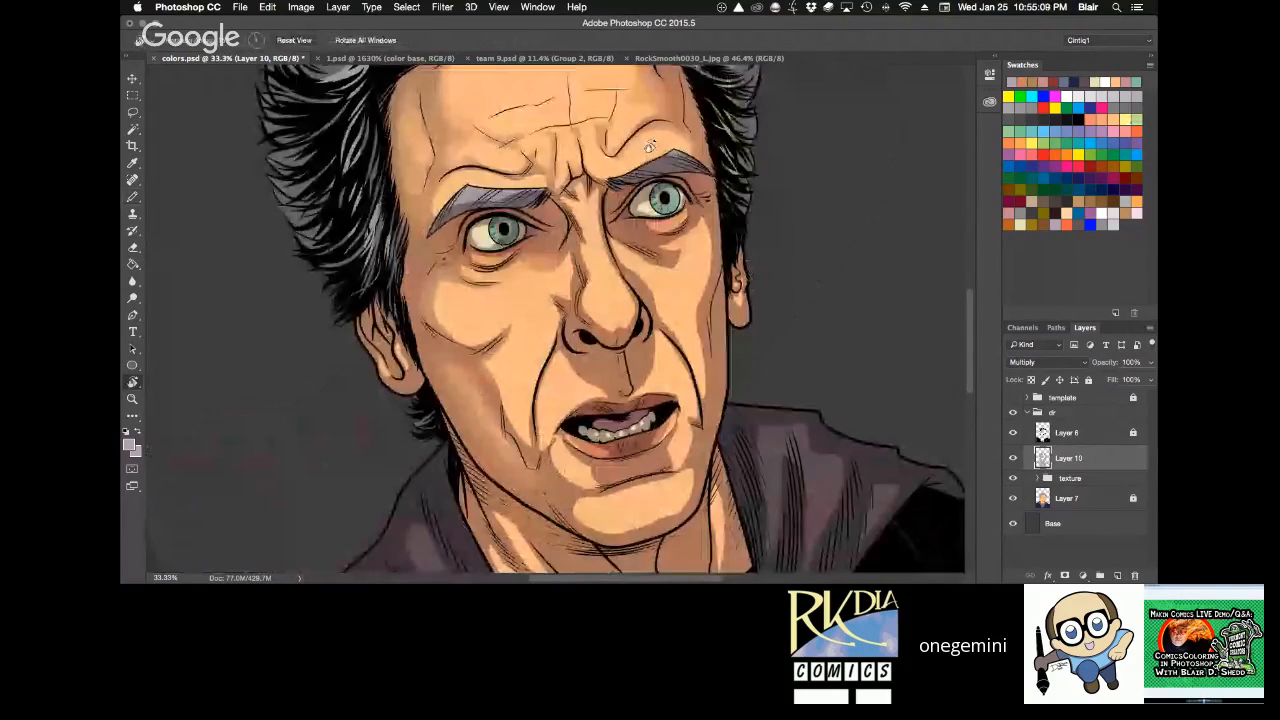
key(e)
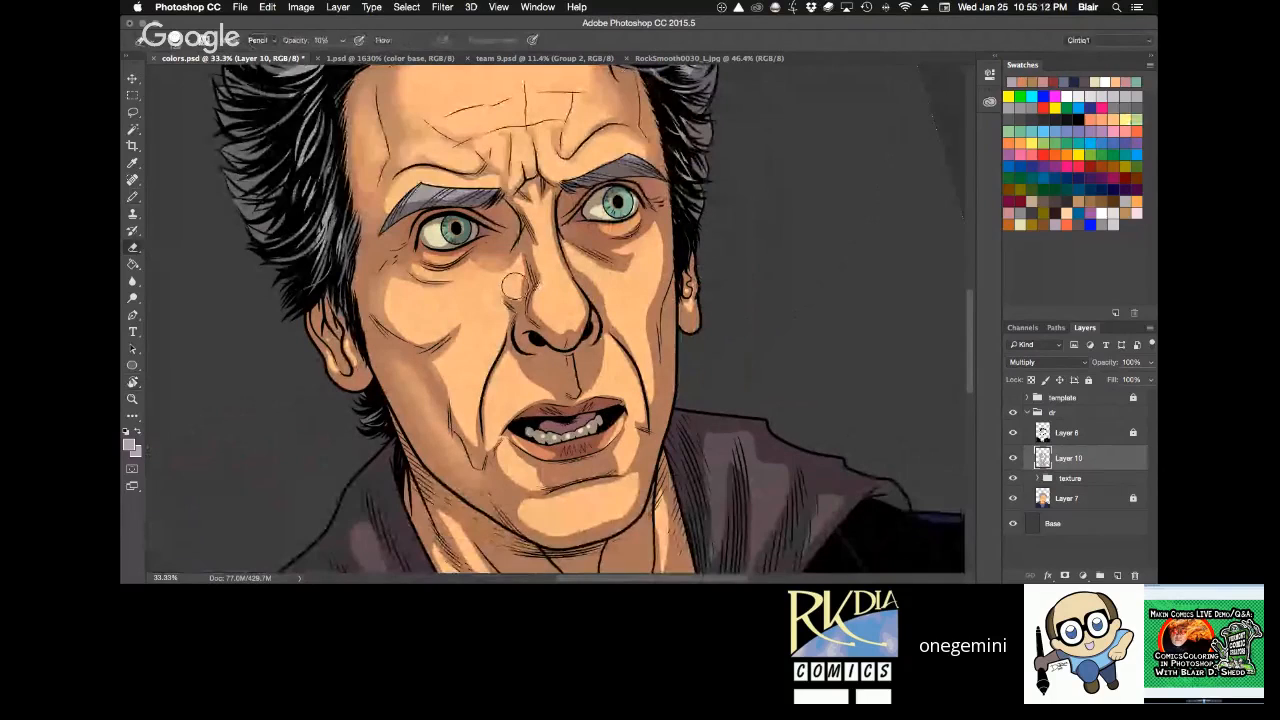
key(b)
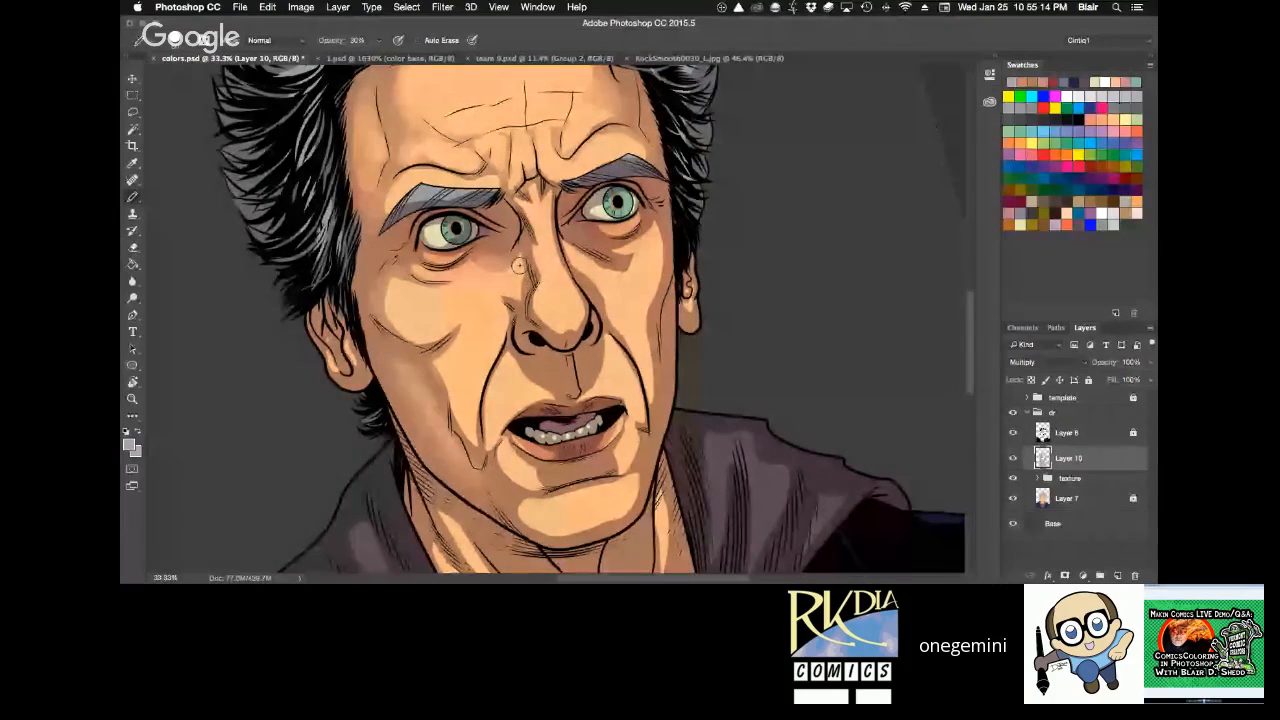
key(1)
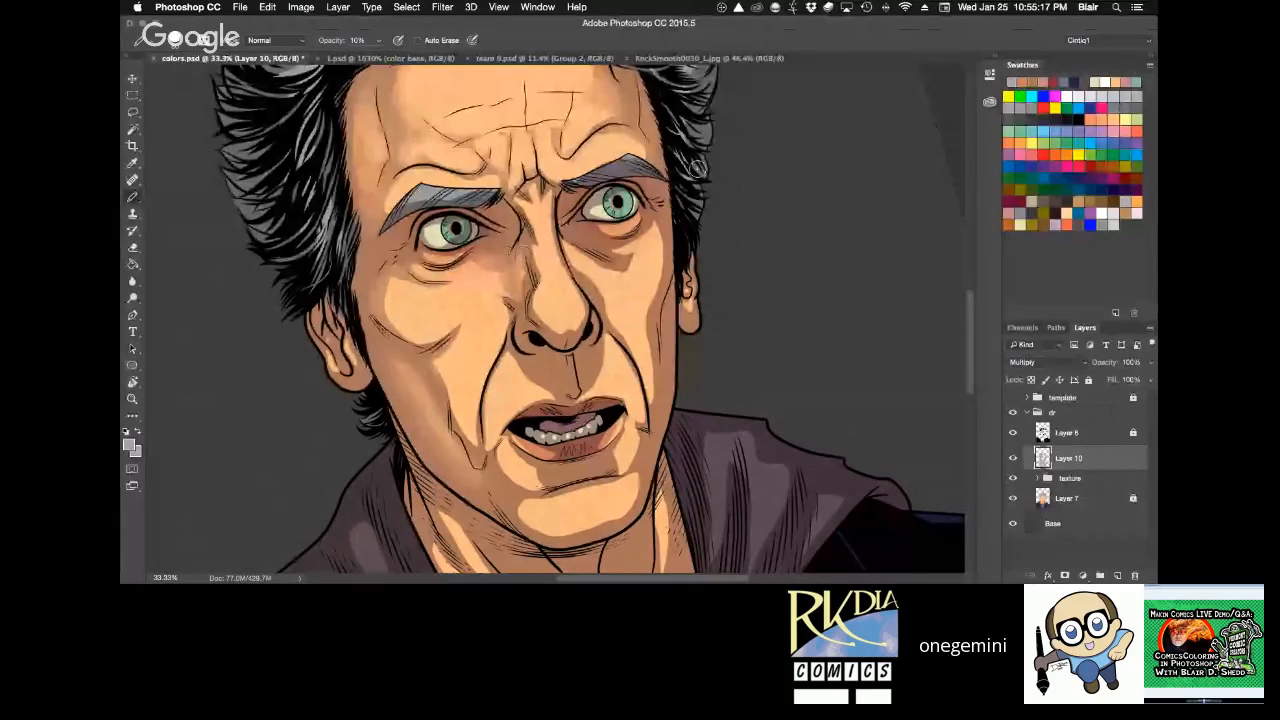
Lighten the shadow at the cheek crease beside the viewer's-left mouth corner with the Eraser, and set its opacity to 20%.
key(r)
drag(697, 169, 712, 185)
key(e)
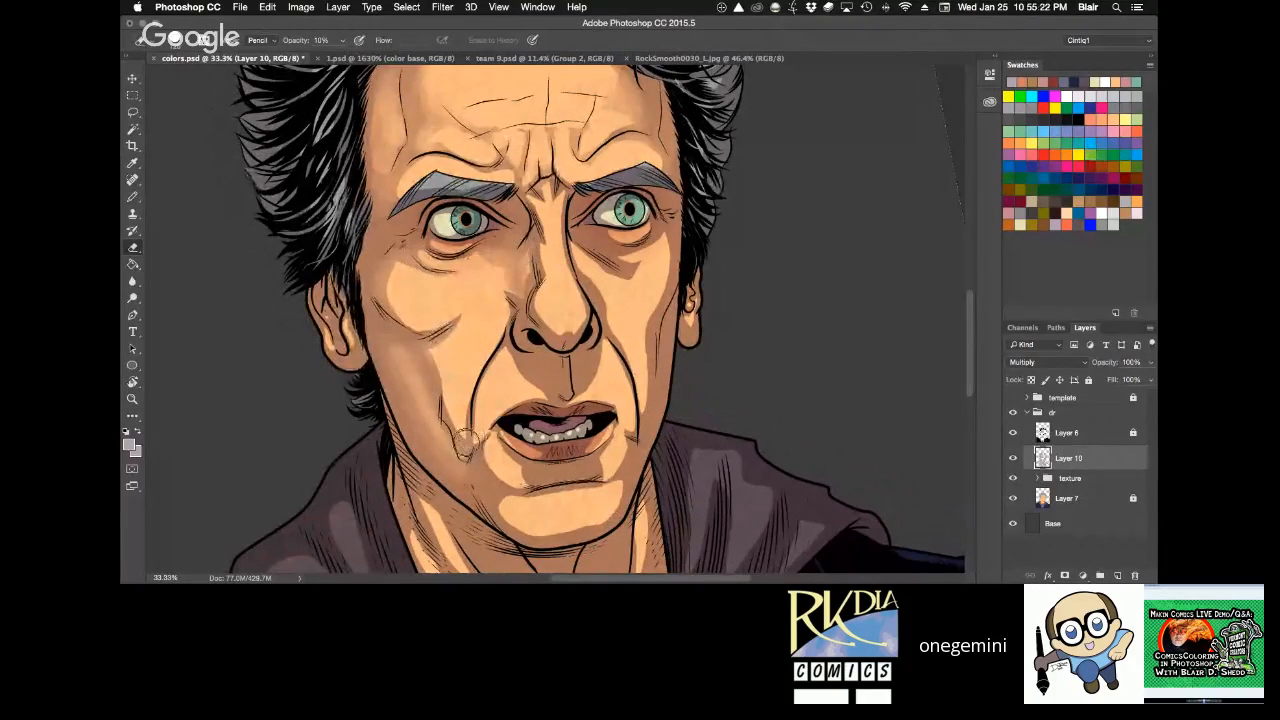
drag(466, 443, 460, 432)
key(2)
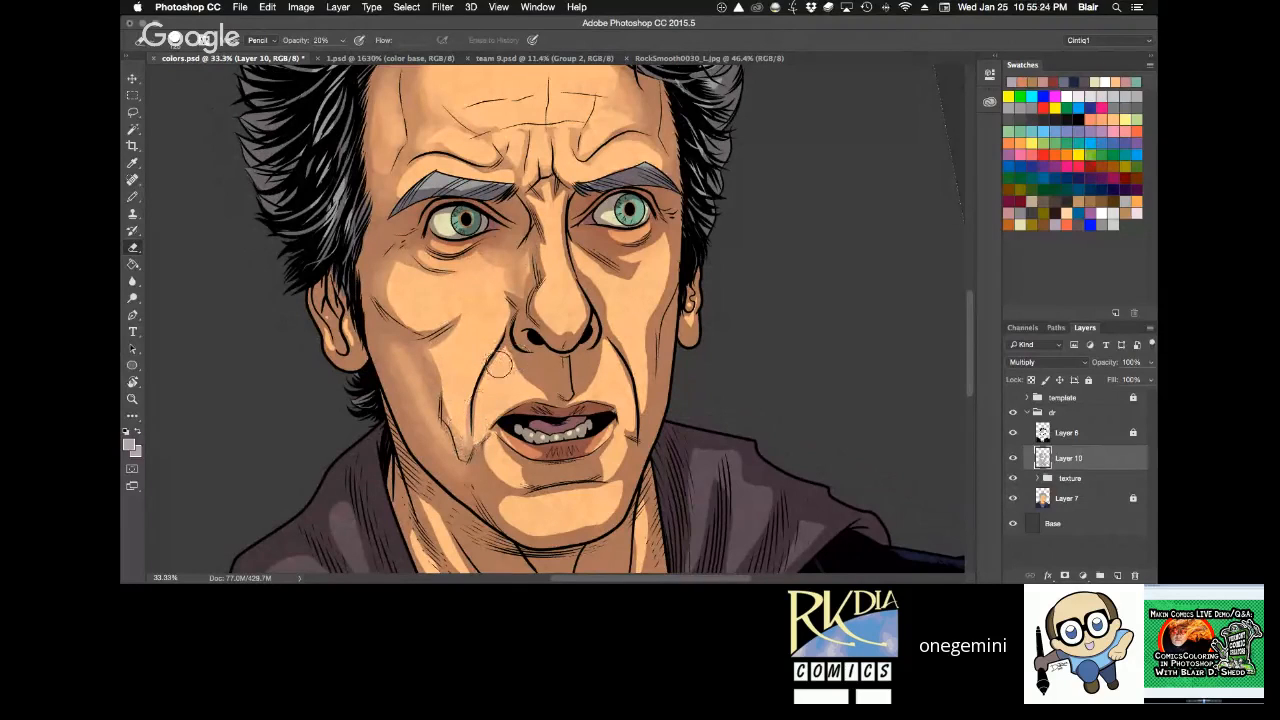
key(r)
drag(493, 209, 627, 195)
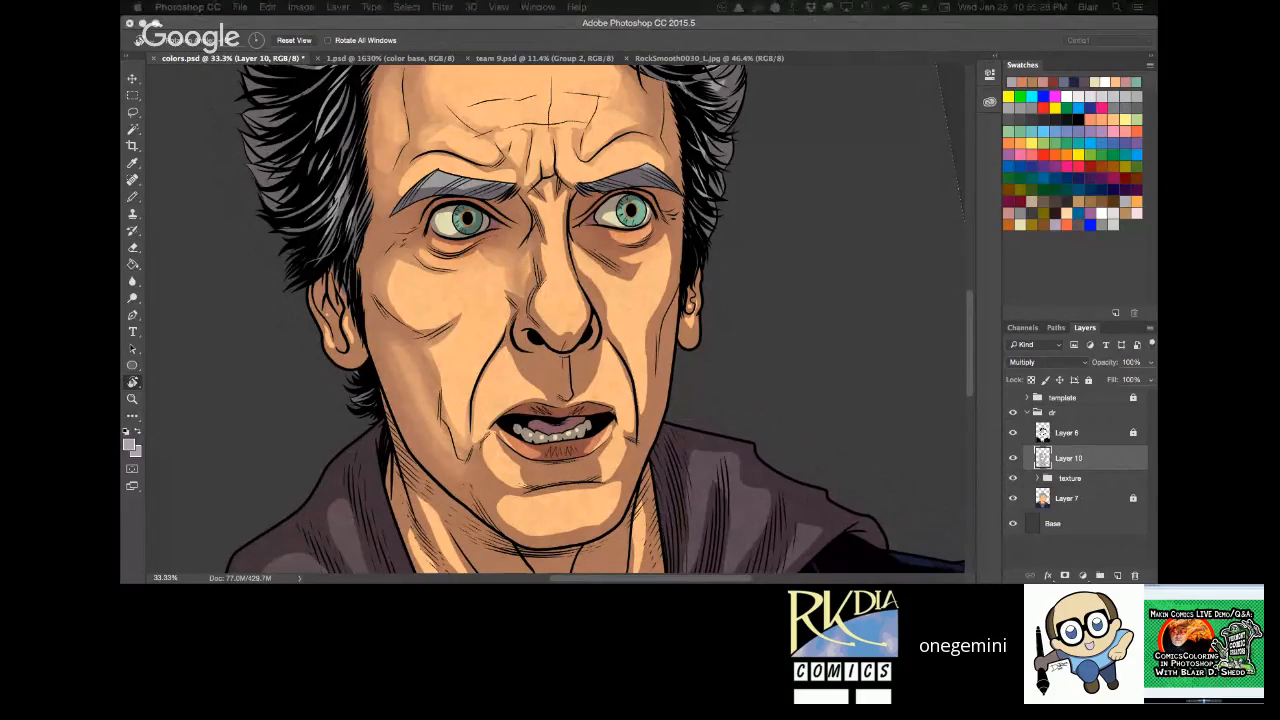
Blend the shadow between the viewer's-left mouth corner and the upper lip, using the Pencil at 40% opacity and the Eraser at 20%.
click(719, 316)
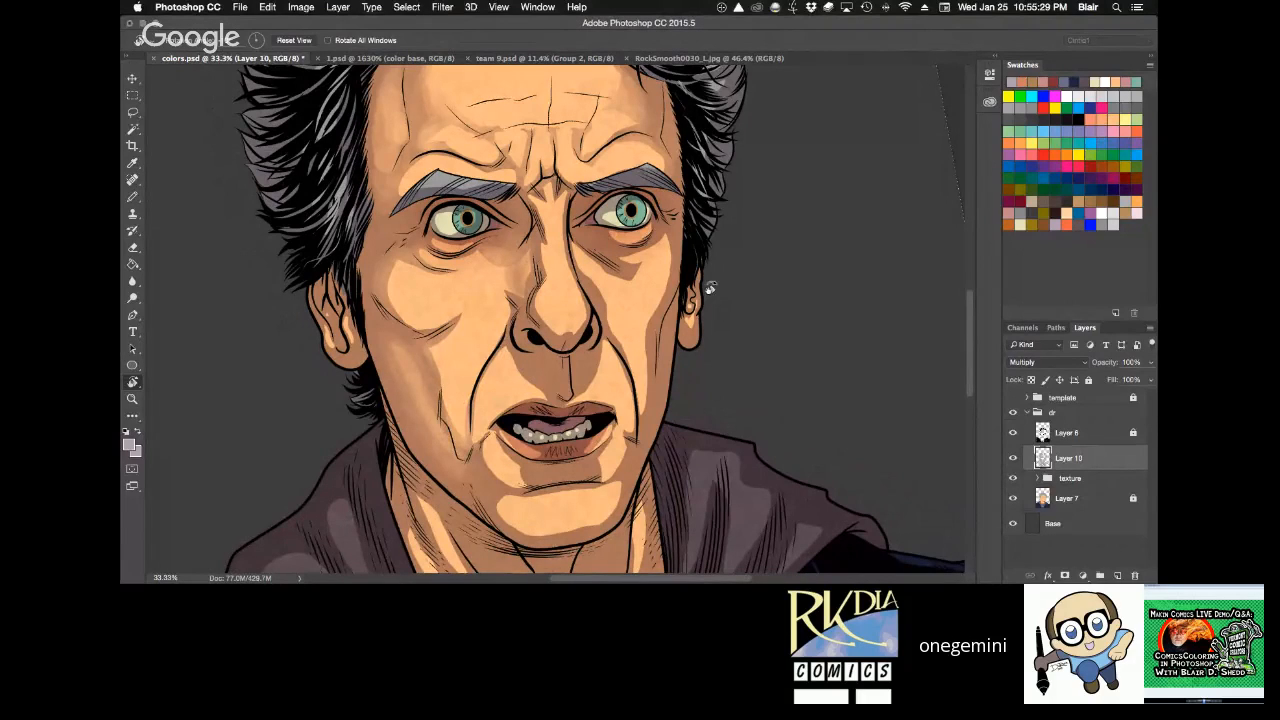
mouse_move(709, 288)
mouse_down()
mouse_move(767, 343)
mouse_move(768, 316)
mouse_up()
key(e)
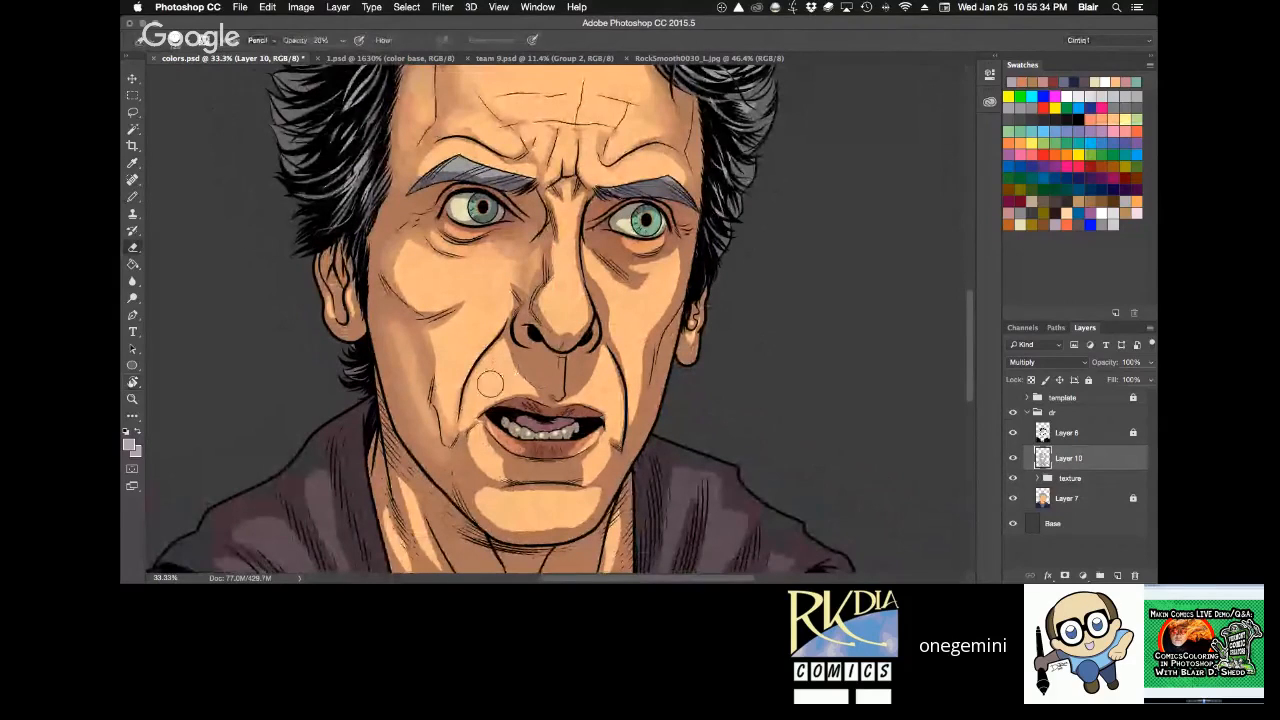
key(b)
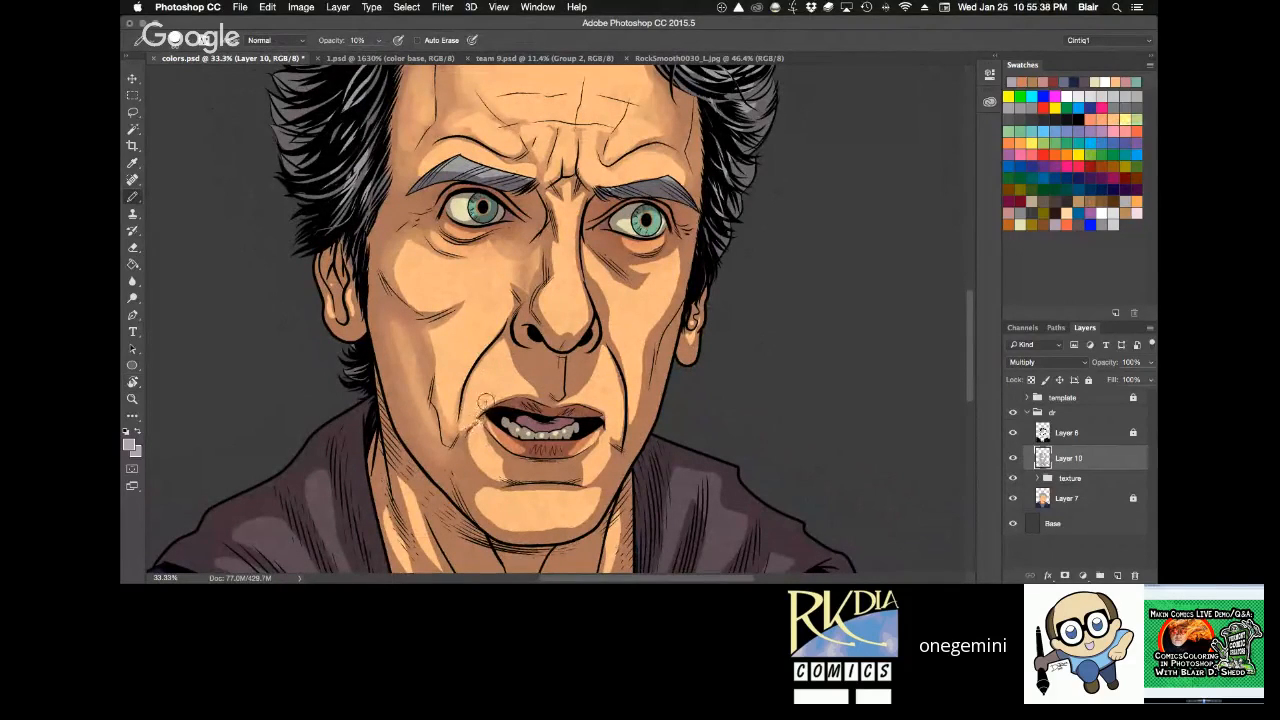
key(4)
key(e)
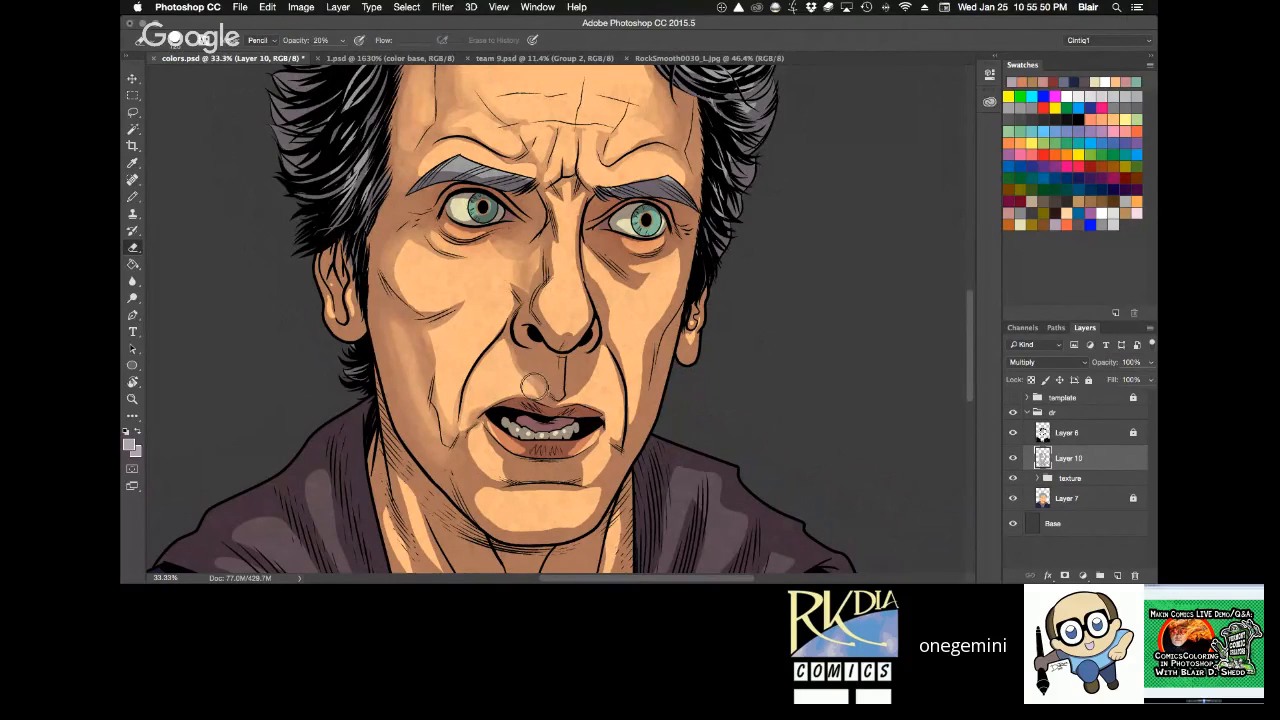
Blend the shadow beneath the viewer's-right eye beside the nose with the Pencil at 40% opacity and the Eraser at 20%.
key(r)
drag(709, 267, 742, 109)
key(h)
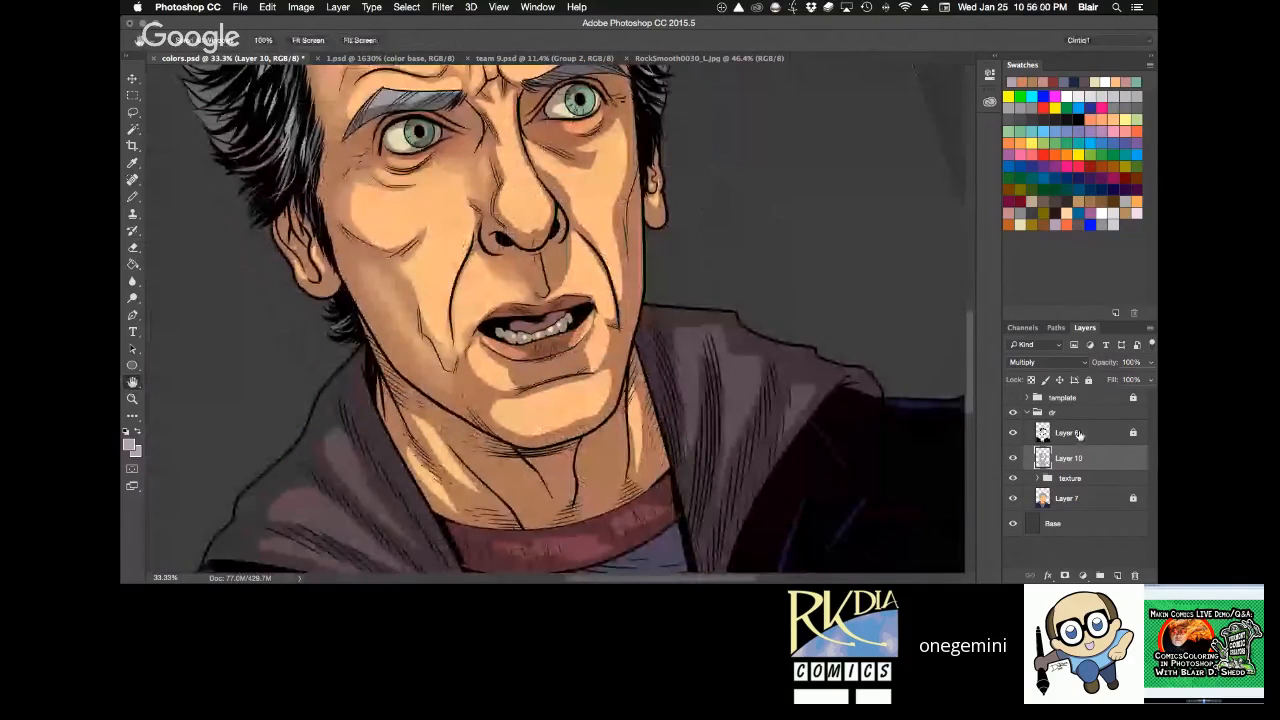
key(r)
mouse_move(869, 282)
mouse_down()
mouse_move(854, 422)
mouse_move(858, 388)
mouse_up()
key(e)
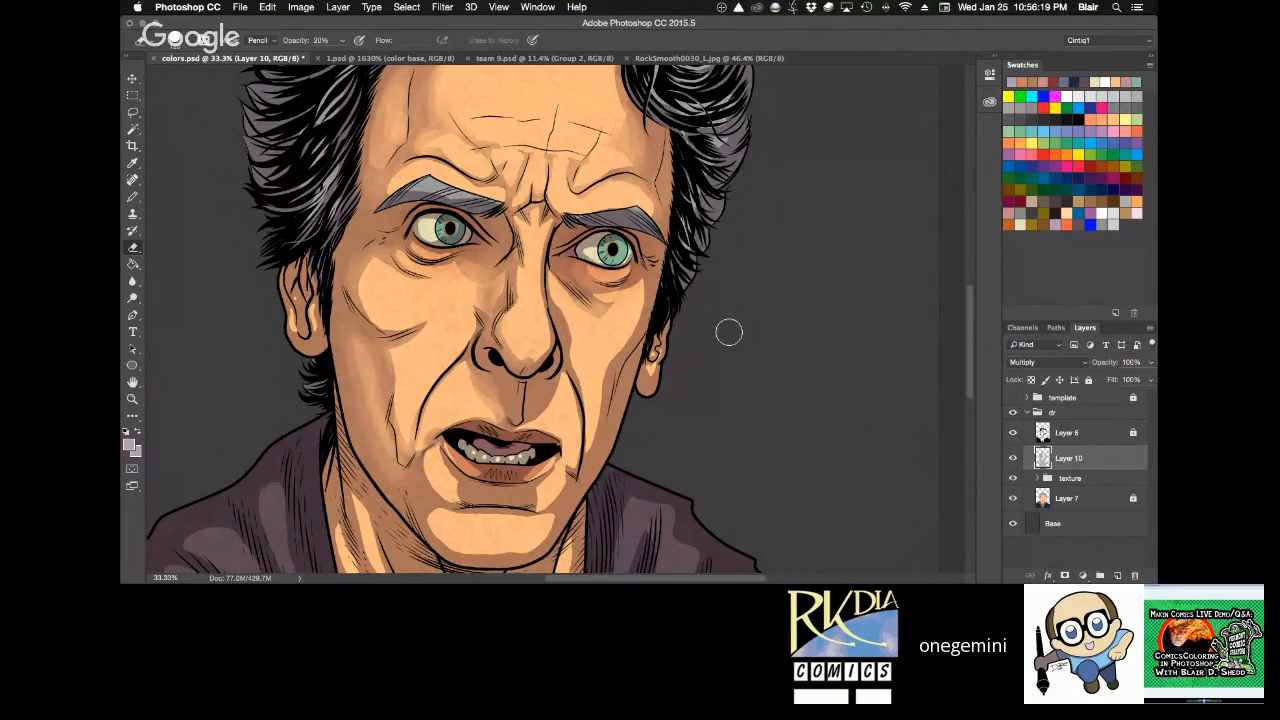
key(r)
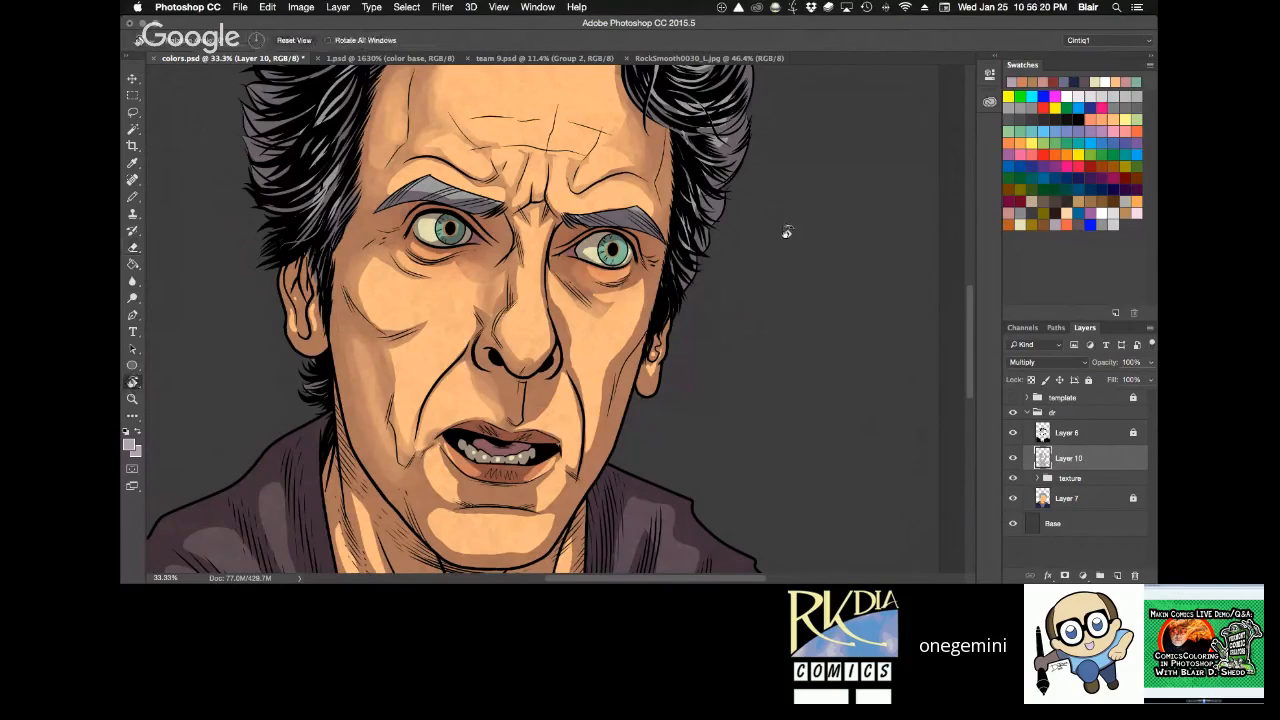
drag(787, 232, 764, 173)
key(b)
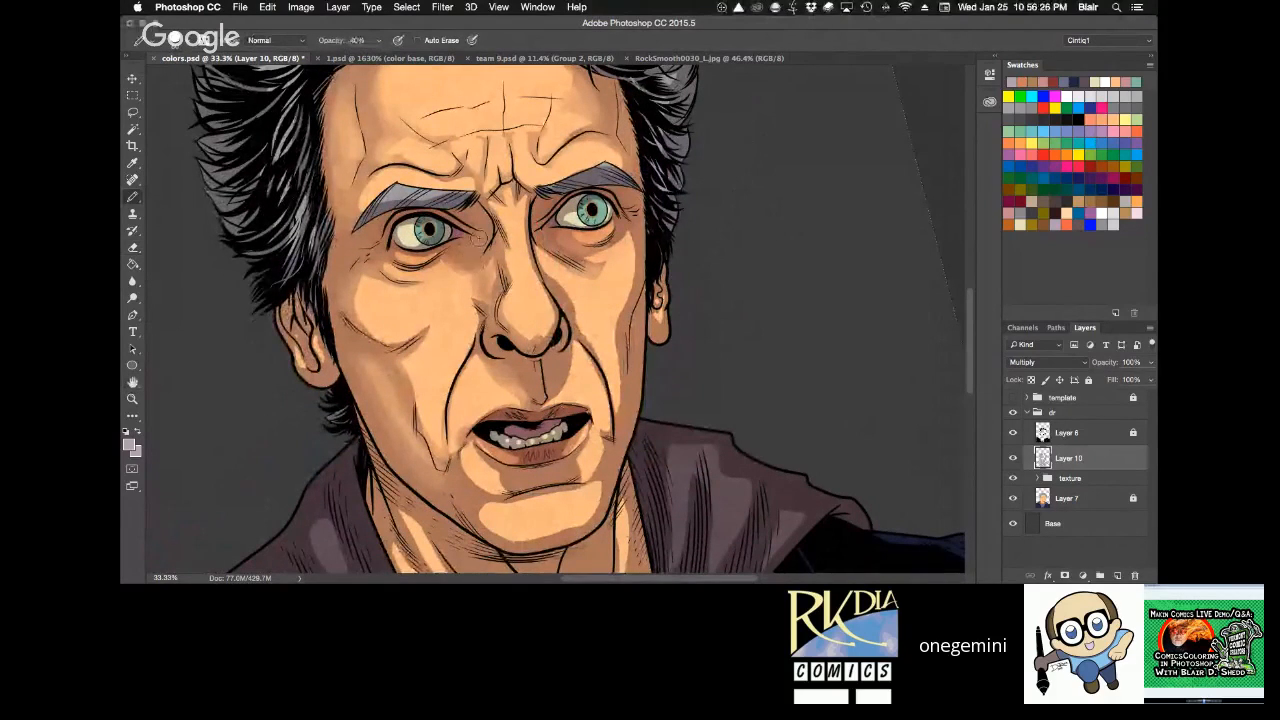
key(e)
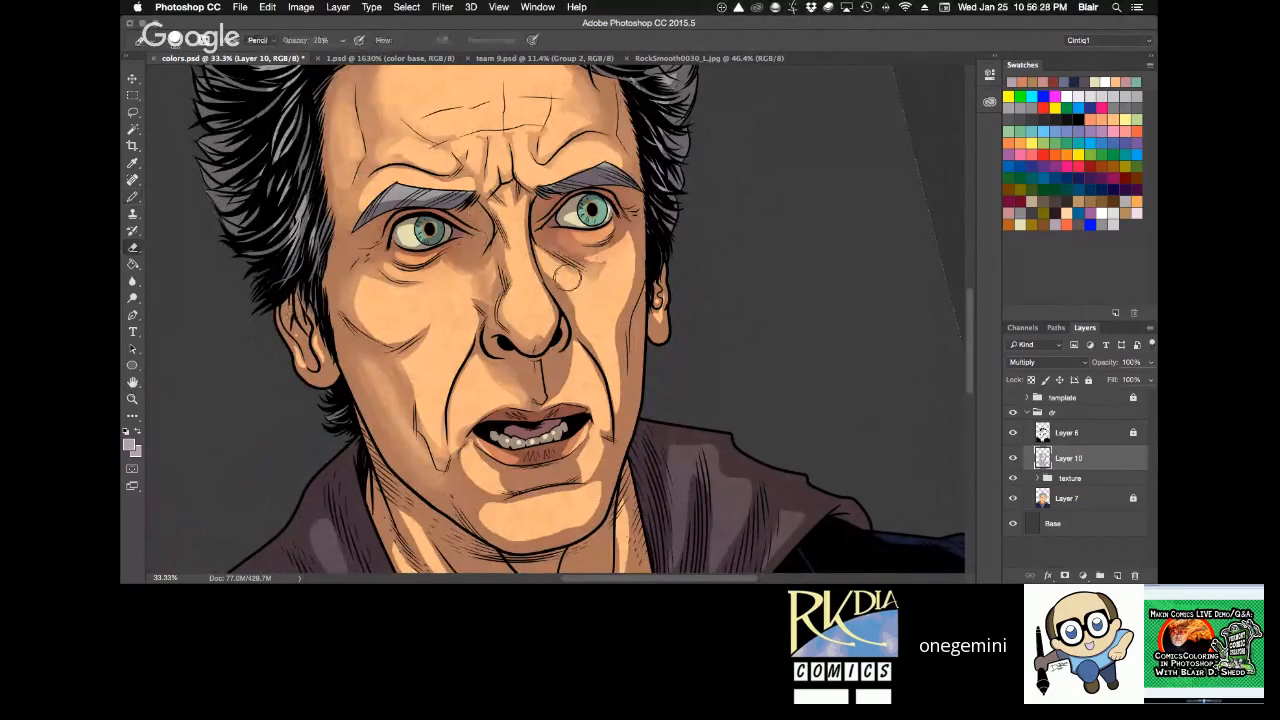
Lighten the shadow edge across the chin with the Eraser at 20% opacity.
key(r)
mouse_move(694, 223)
mouse_down()
mouse_move(727, 226)
mouse_move(698, 231)
mouse_move(578, 157)
mouse_up()
key(e)
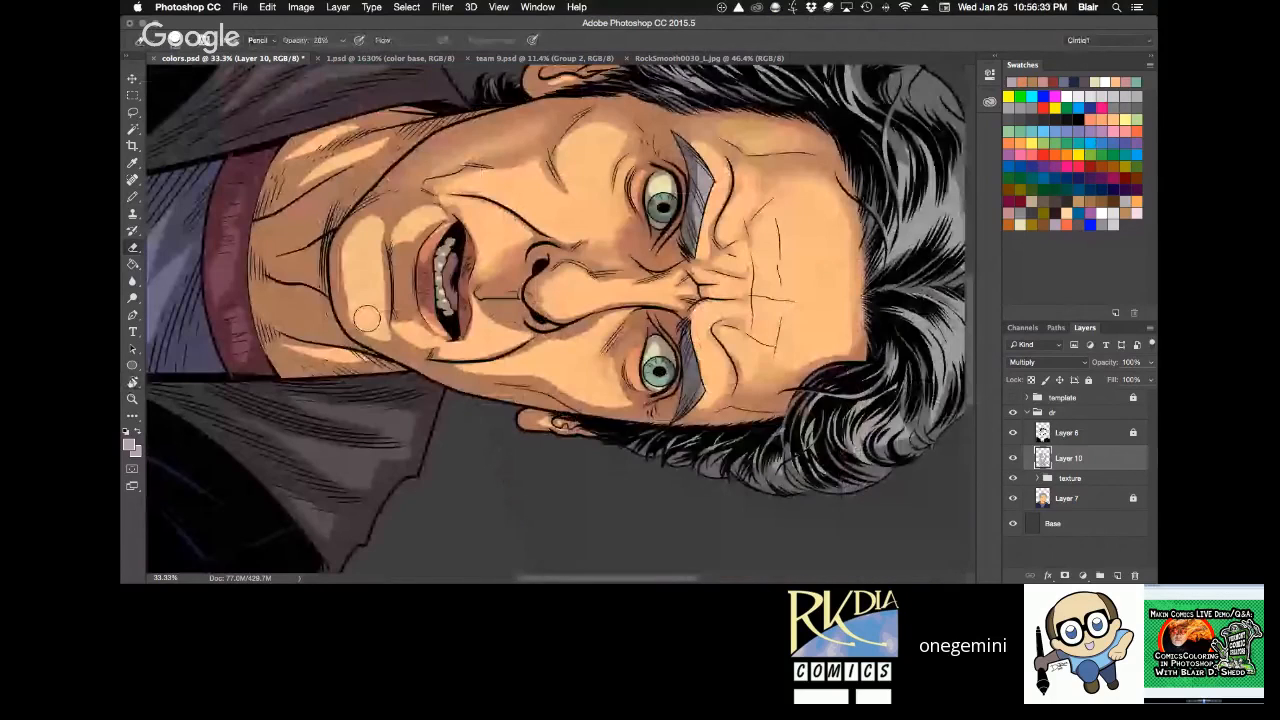
drag(367, 319, 373, 222)
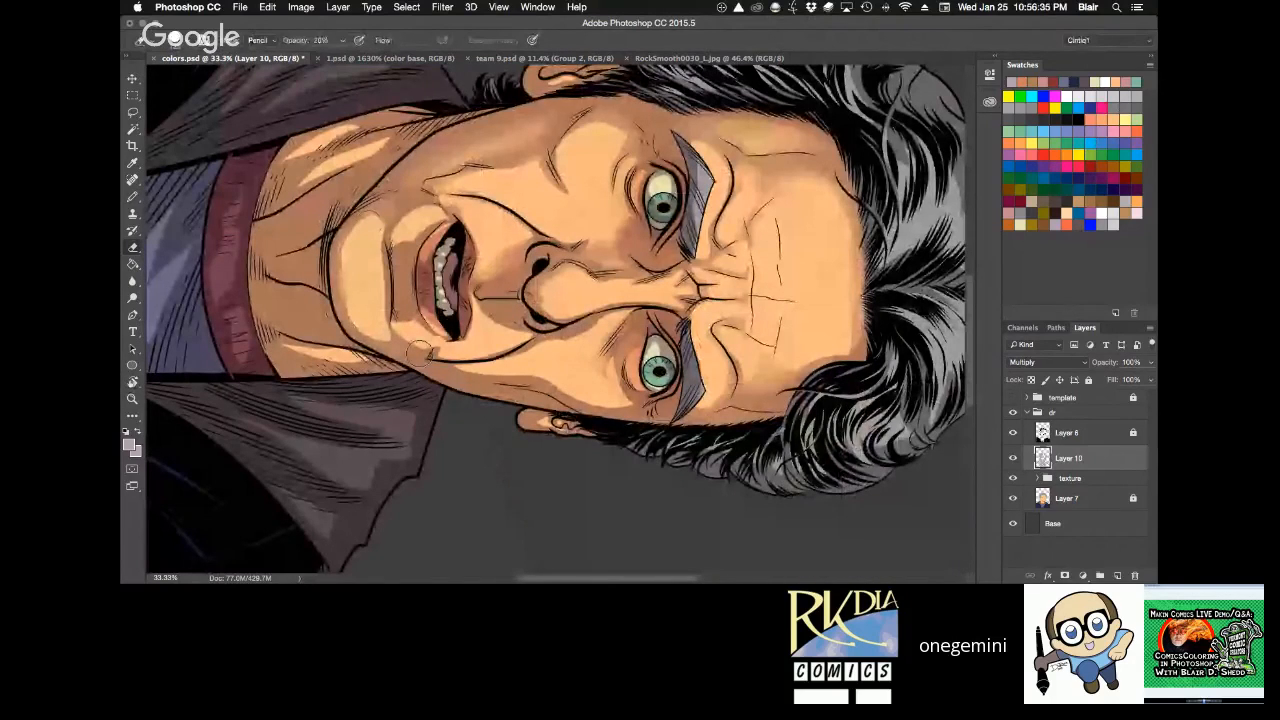
Soften the shadow from below the viewer's-right eye across the cheek toward the nostril with the Eraser at 20% opacity.
key(r)
mouse_move(742, 240)
mouse_down()
mouse_move(487, 101)
mouse_move(446, 118)
mouse_up()
key(space)
drag(618, 212, 611, 155)
key(e)
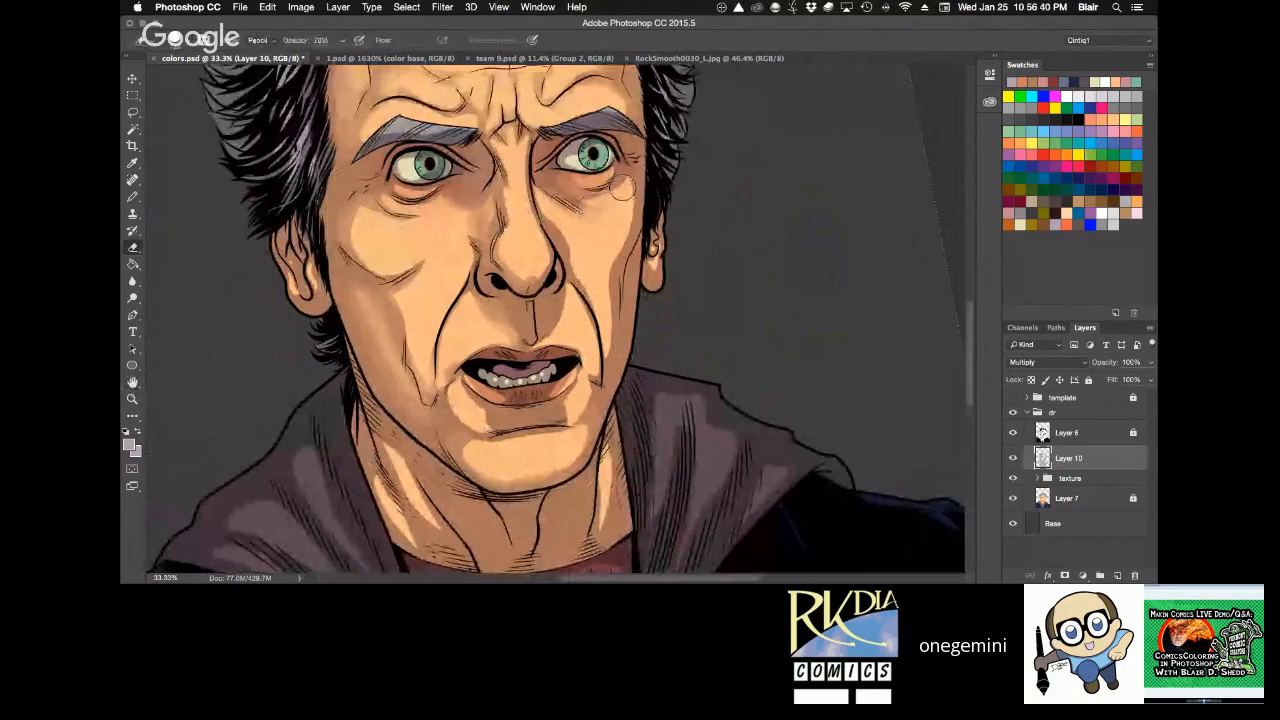
mouse_move(627, 204)
mouse_down()
mouse_move(622, 226)
mouse_move(603, 206)
mouse_move(567, 251)
mouse_up()
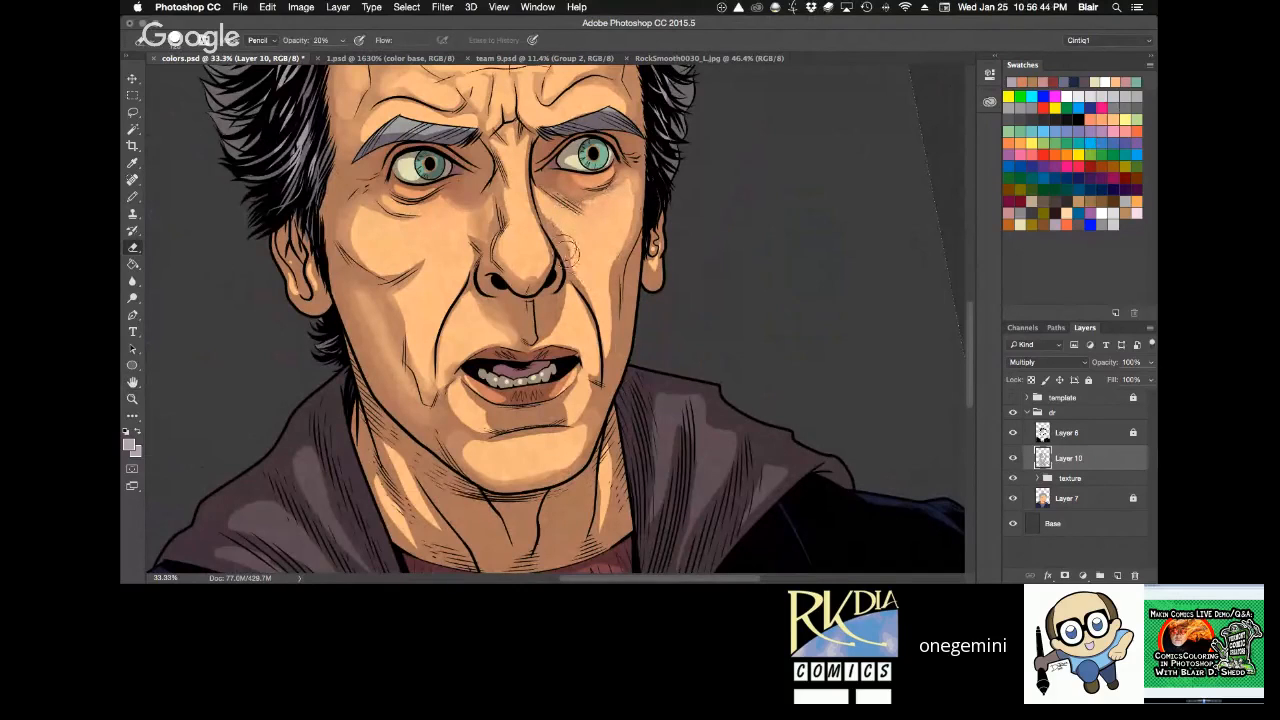
Lighten the shading below the nose and around the viewer's-left eye with the Eraser at 10% opacity.
mouse_move(539, 332)
mouse_down()
mouse_move(563, 293)
mouse_move(527, 335)
mouse_move(545, 300)
mouse_move(537, 340)
mouse_move(565, 290)
mouse_move(551, 319)
mouse_up()
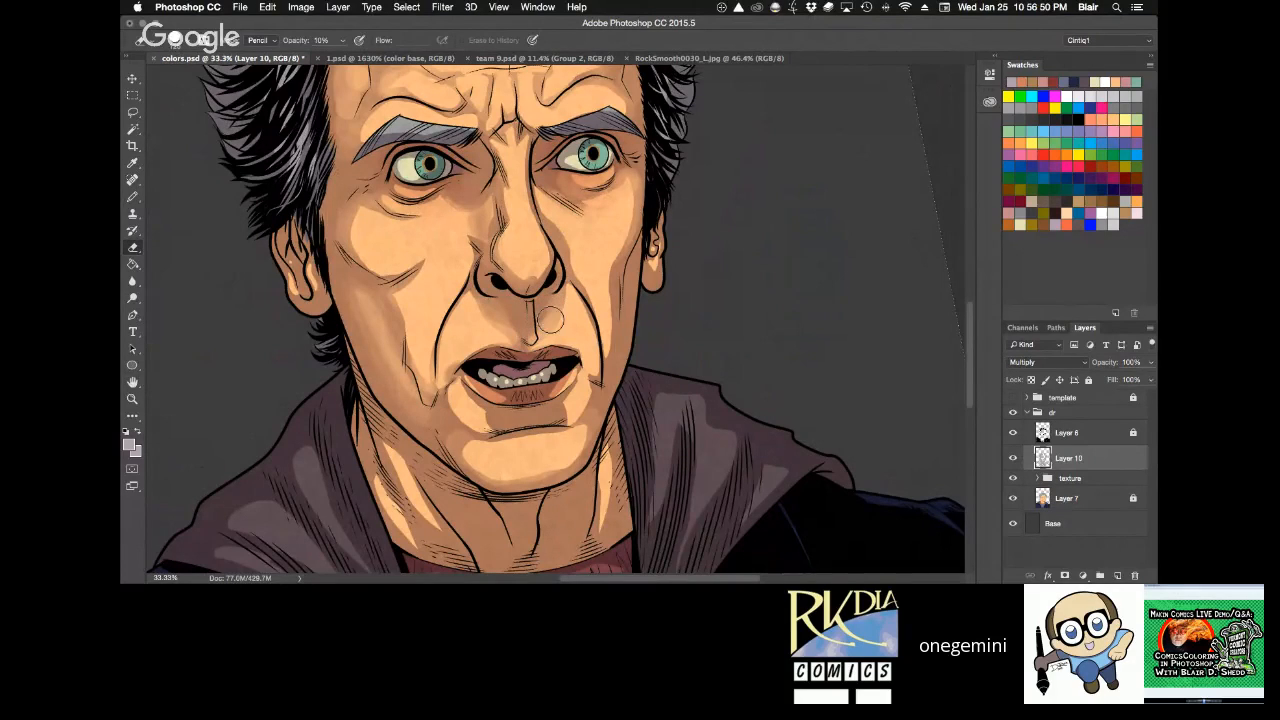
key(1)
mouse_move(479, 155)
mouse_down()
mouse_move(464, 170)
mouse_move(430, 166)
mouse_up()
Soften the shadows below the lower lip and along the viewer's-right cheek and smile line with the Eraser at 20% opacity.
key(2)
key(r)
drag(770, 226, 766, 216)
key(e)
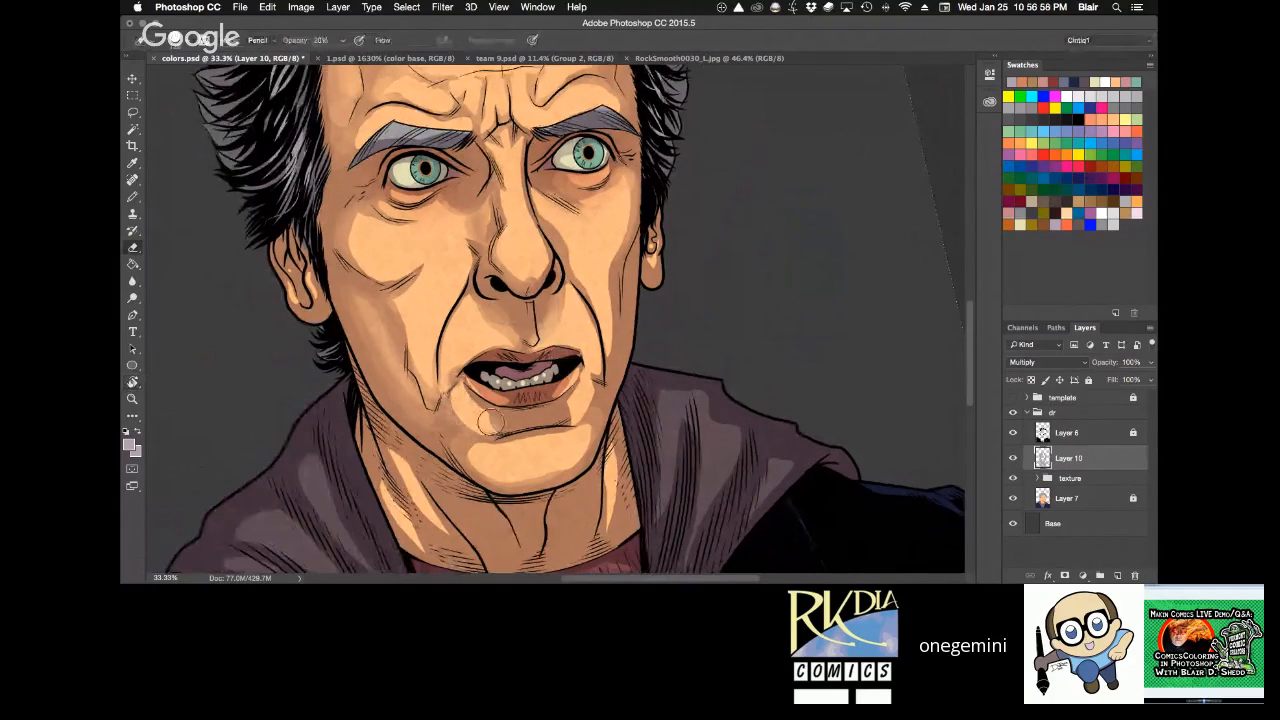
drag(566, 418, 587, 376)
mouse_move(621, 204)
mouse_down()
mouse_move(604, 330)
mouse_move(608, 224)
mouse_move(595, 316)
mouse_up()
drag(581, 240, 577, 311)
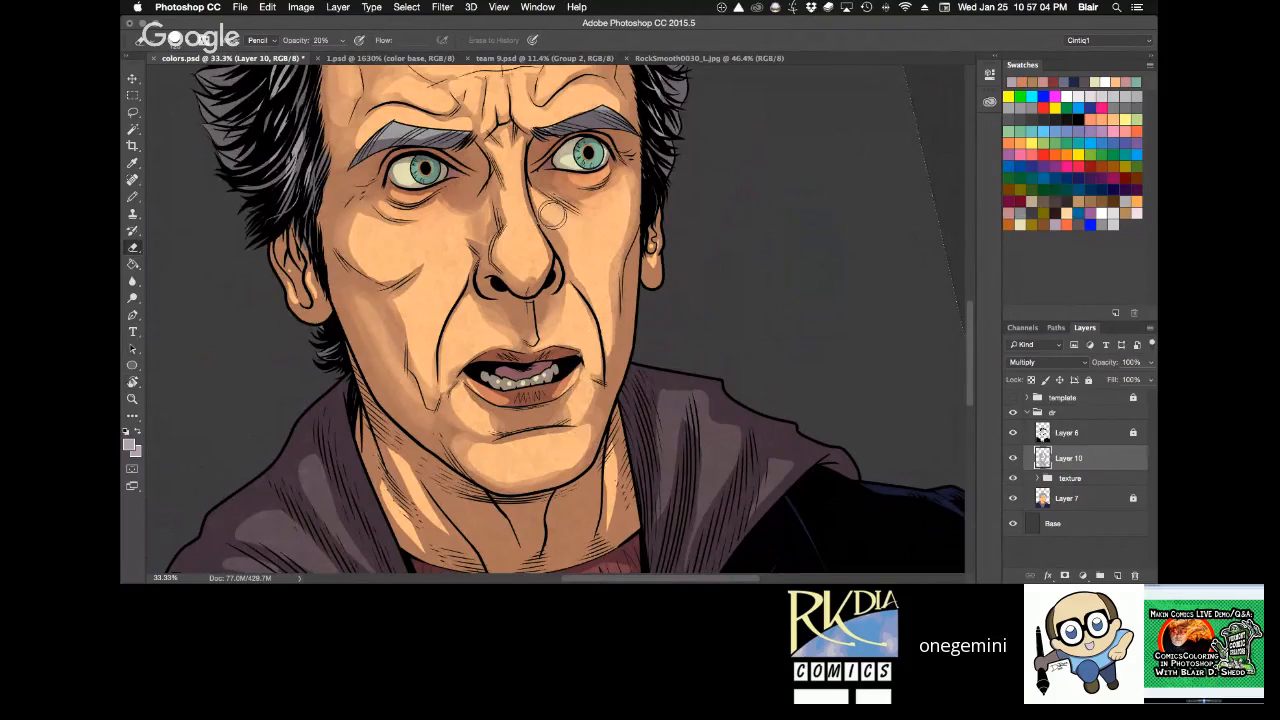
drag(554, 213, 557, 228)
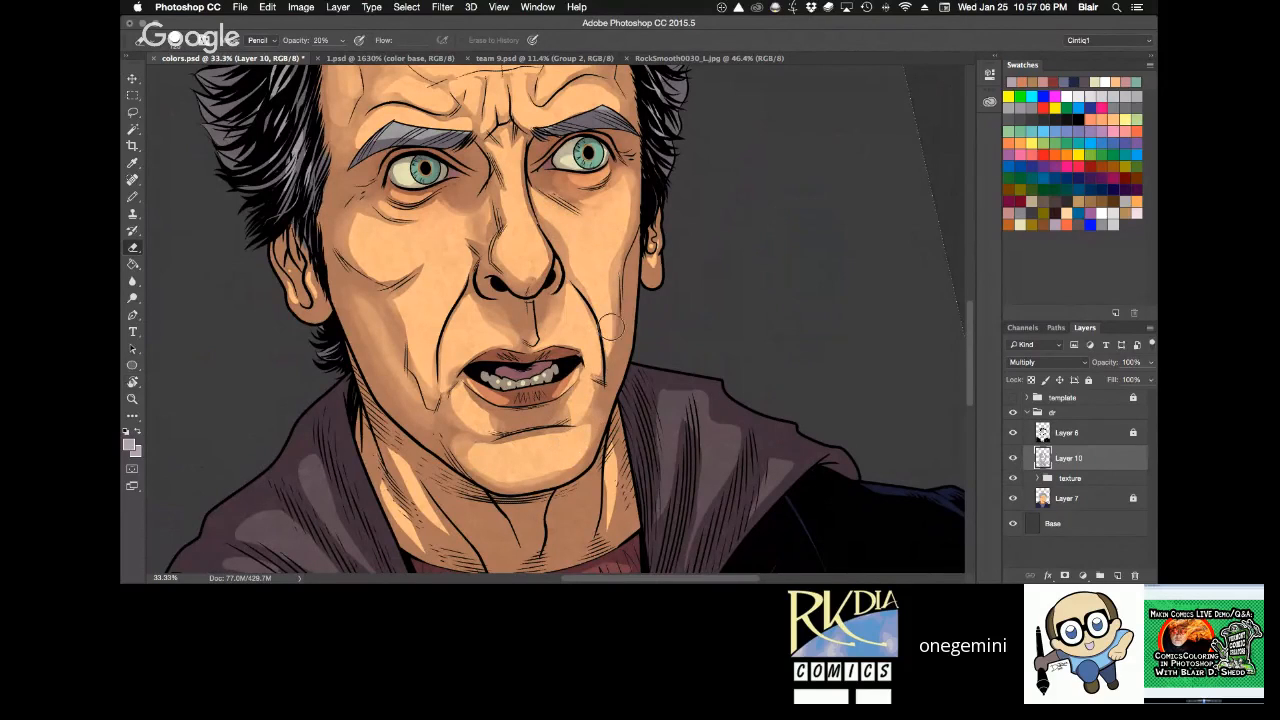
drag(611, 326, 599, 376)
Lighten the shadow inside the viewer's-left ear and on its lobe with the Eraser at 30% opacity.
key(1)
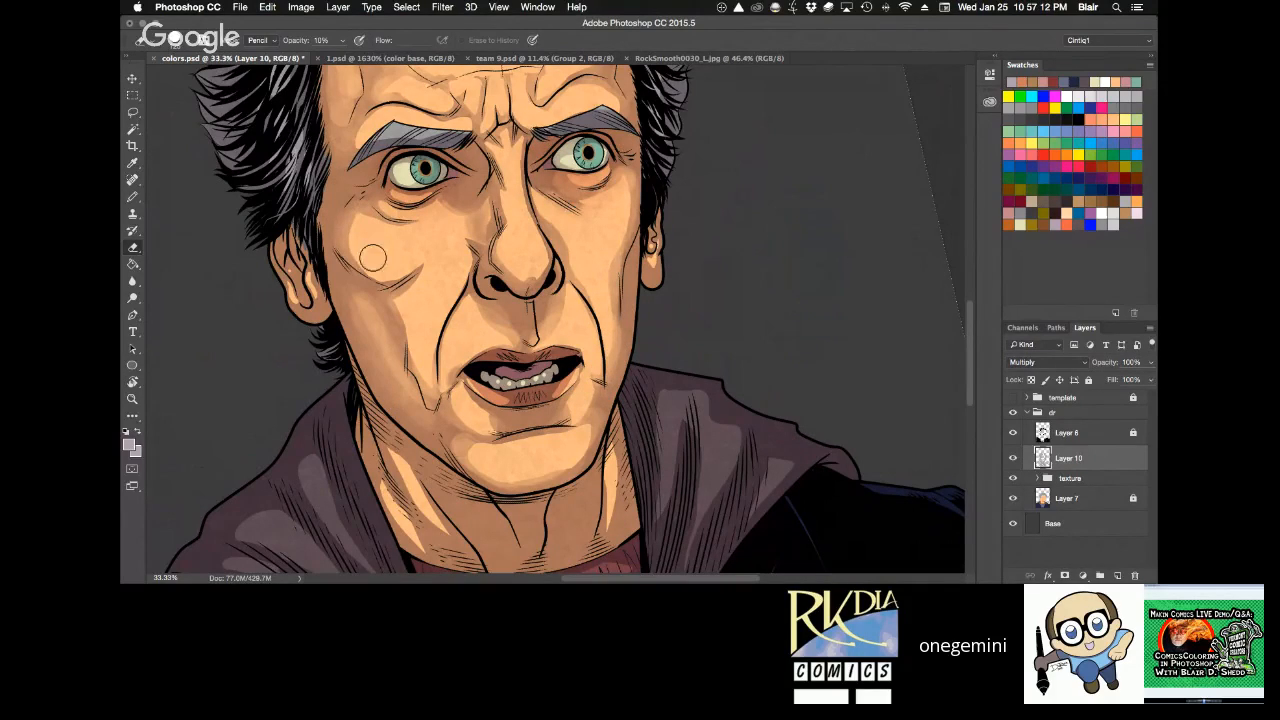
key(z)
click(411, 226)
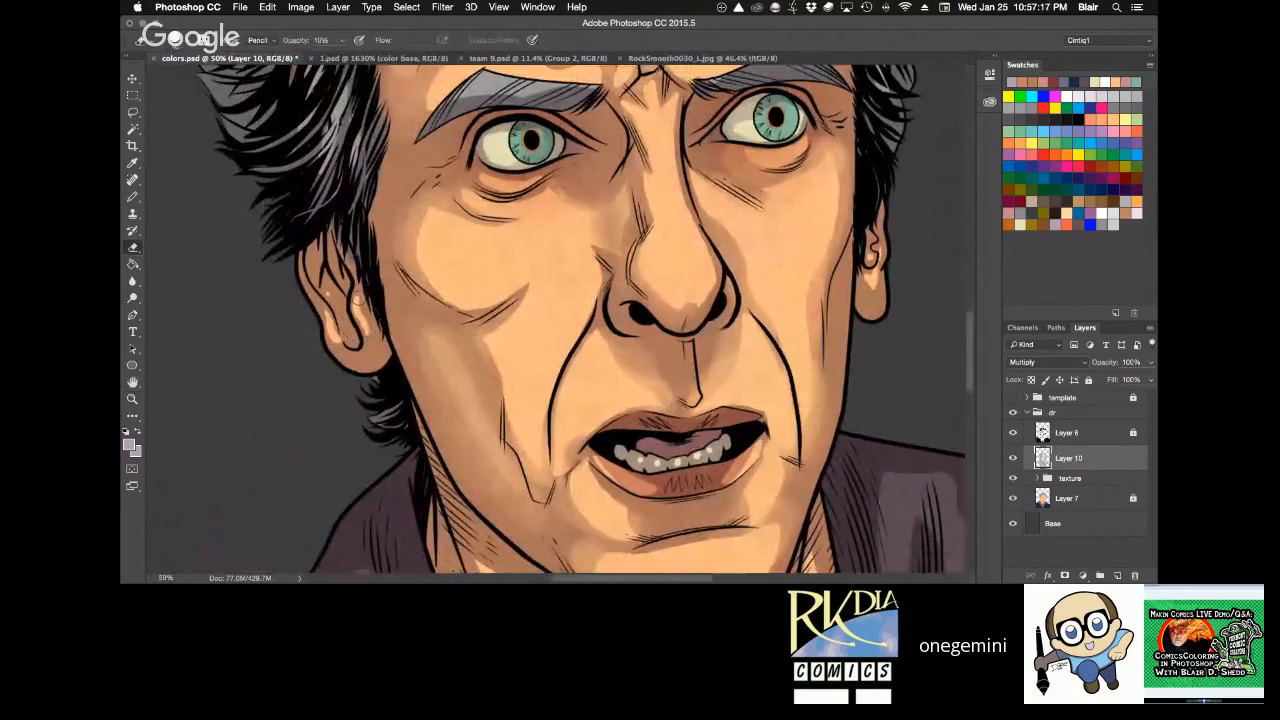
key(3)
drag(366, 324, 364, 344)
mouse_move(324, 290)
mouse_down()
mouse_move(343, 317)
mouse_move(319, 262)
mouse_up()
drag(331, 328, 357, 349)
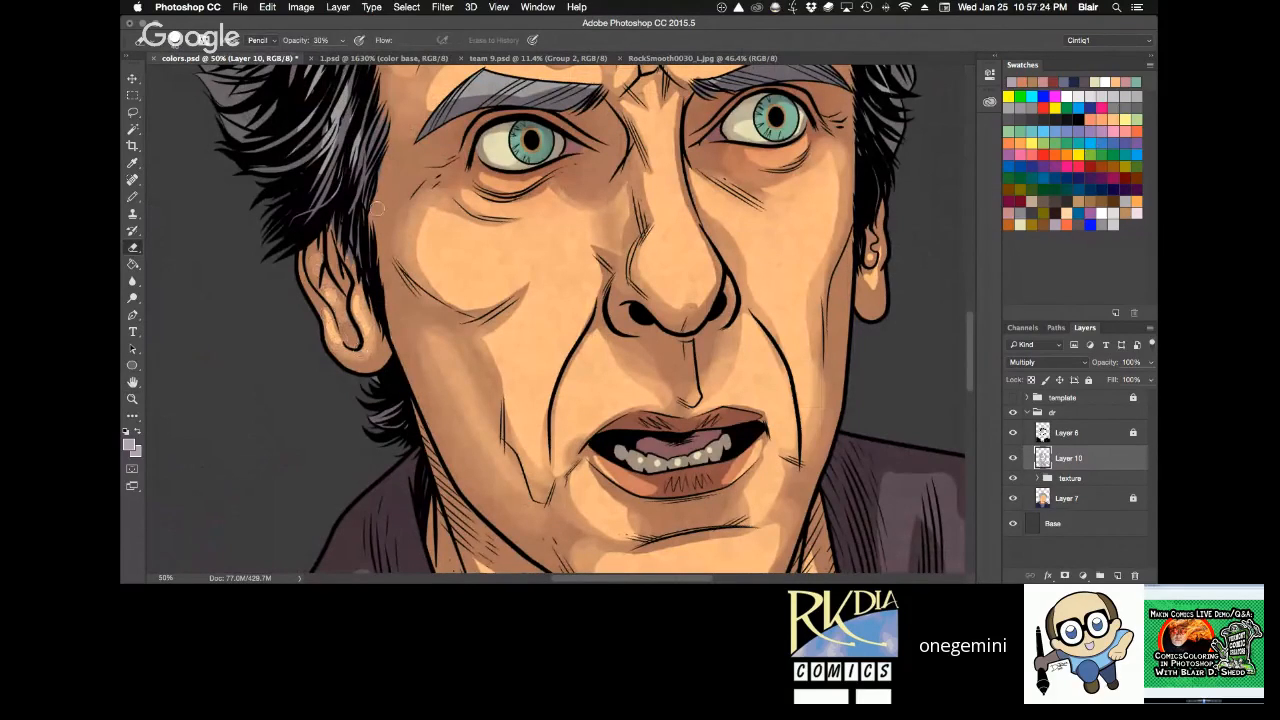
Lighten the shadow along the viewer's-left side of the neck with the Eraser at 30% opacity.
key(space)
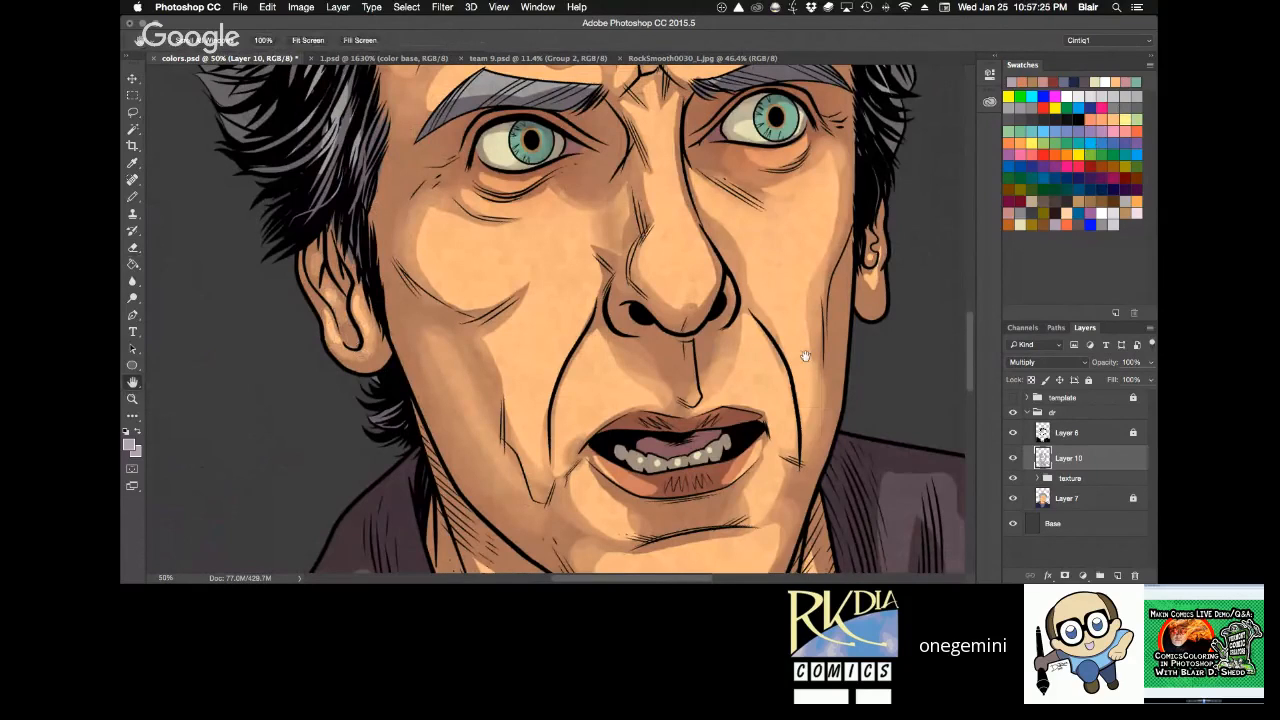
drag(805, 356, 690, 406)
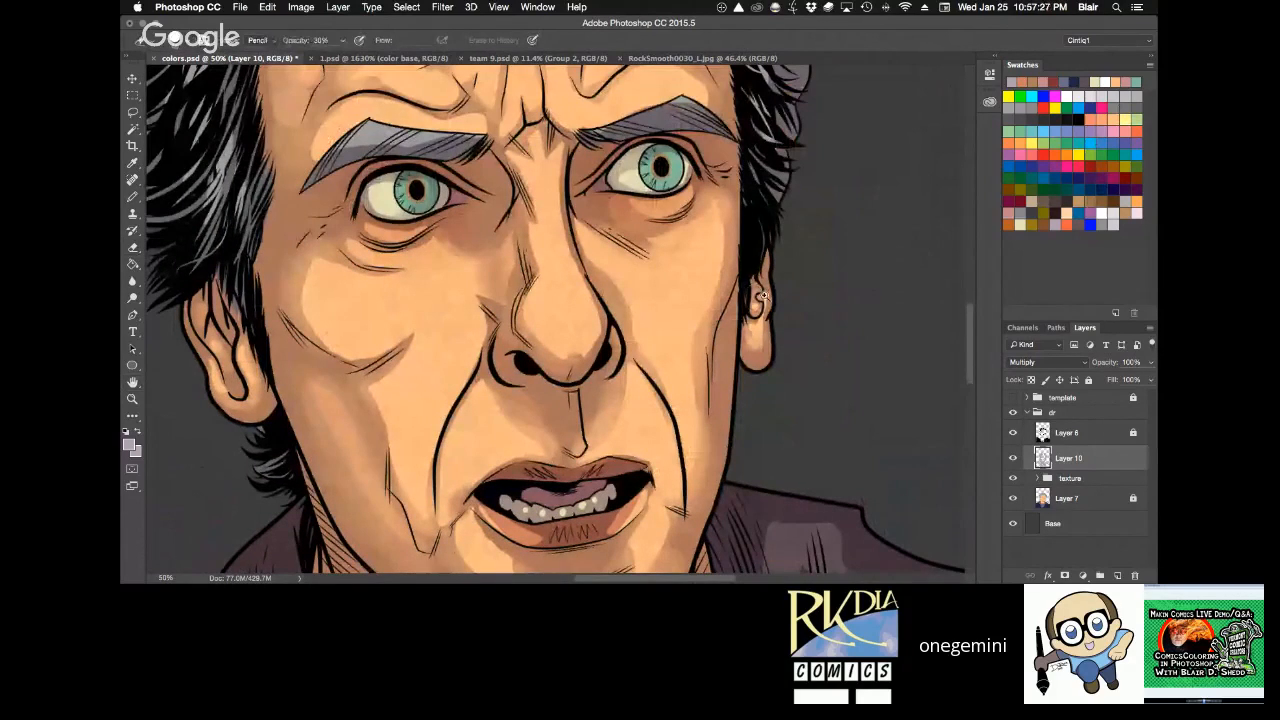
key(ctrl+space)
alt+click(778, 304)
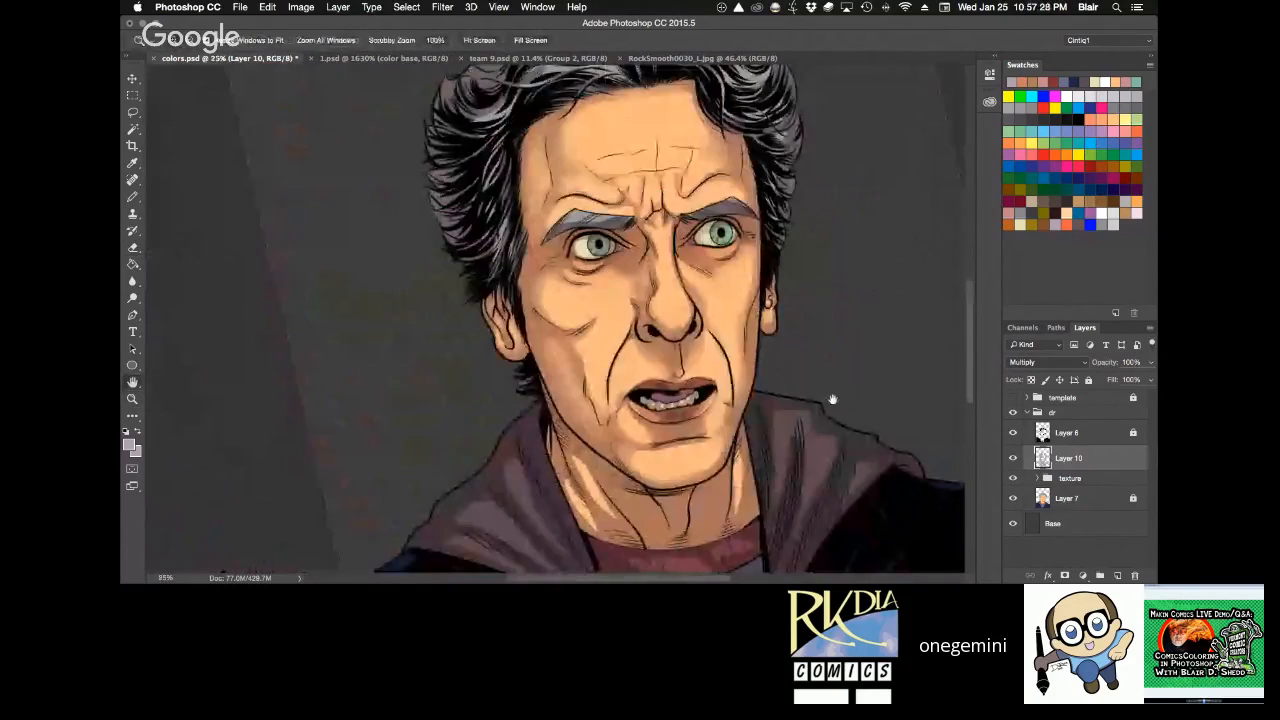
click(740, 435)
mouse_move(740, 435)
mouse_down()
mouse_move(685, 406)
mouse_move(673, 509)
mouse_up()
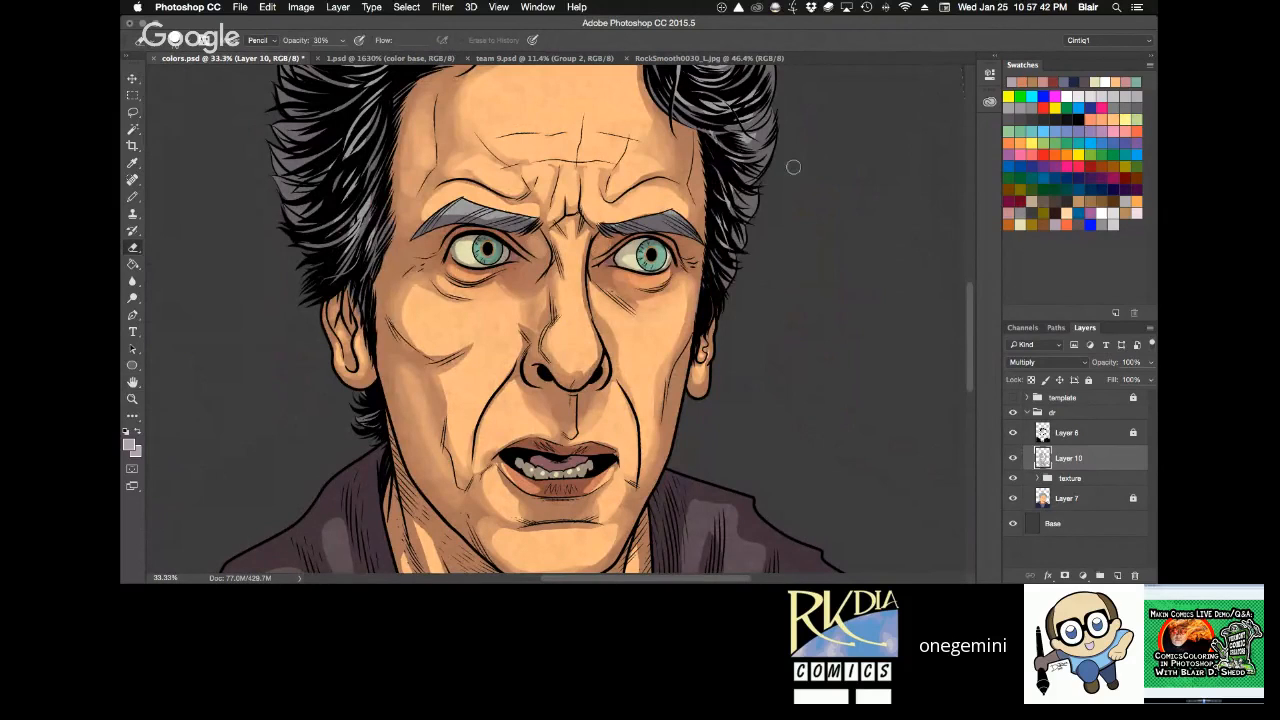
key(h)
mouse_move(700, 398)
mouse_down()
mouse_move(676, 253)
mouse_move(664, 402)
mouse_up()
key(r)
key(e)
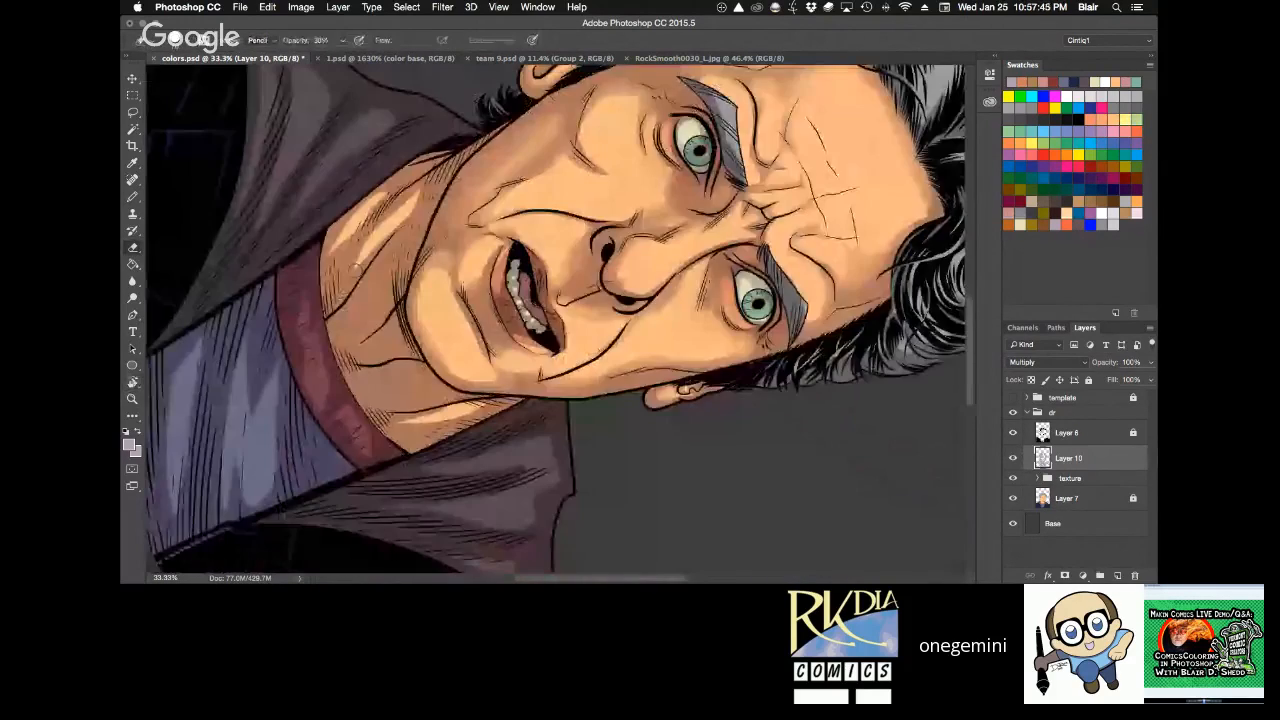
drag(357, 268, 387, 224)
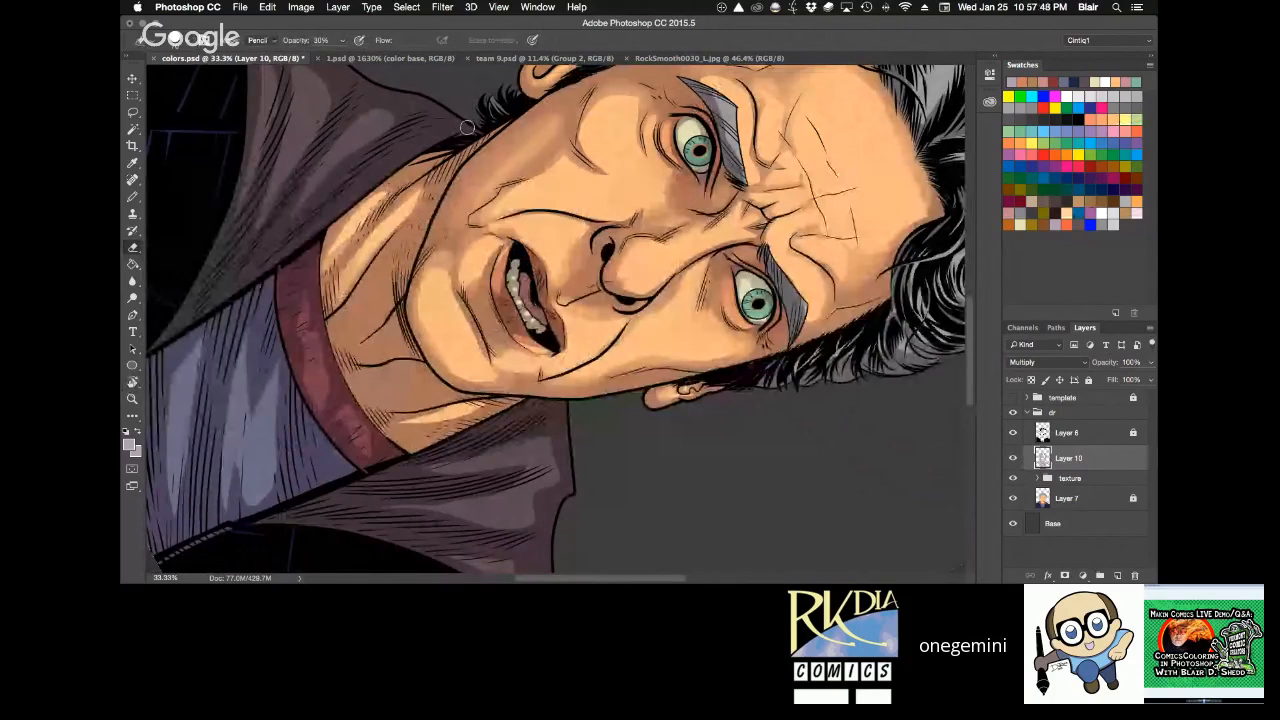
Add shading along the viewer's-left side of the neck near the collar with the Pencil at 20% opacity.
key(b)
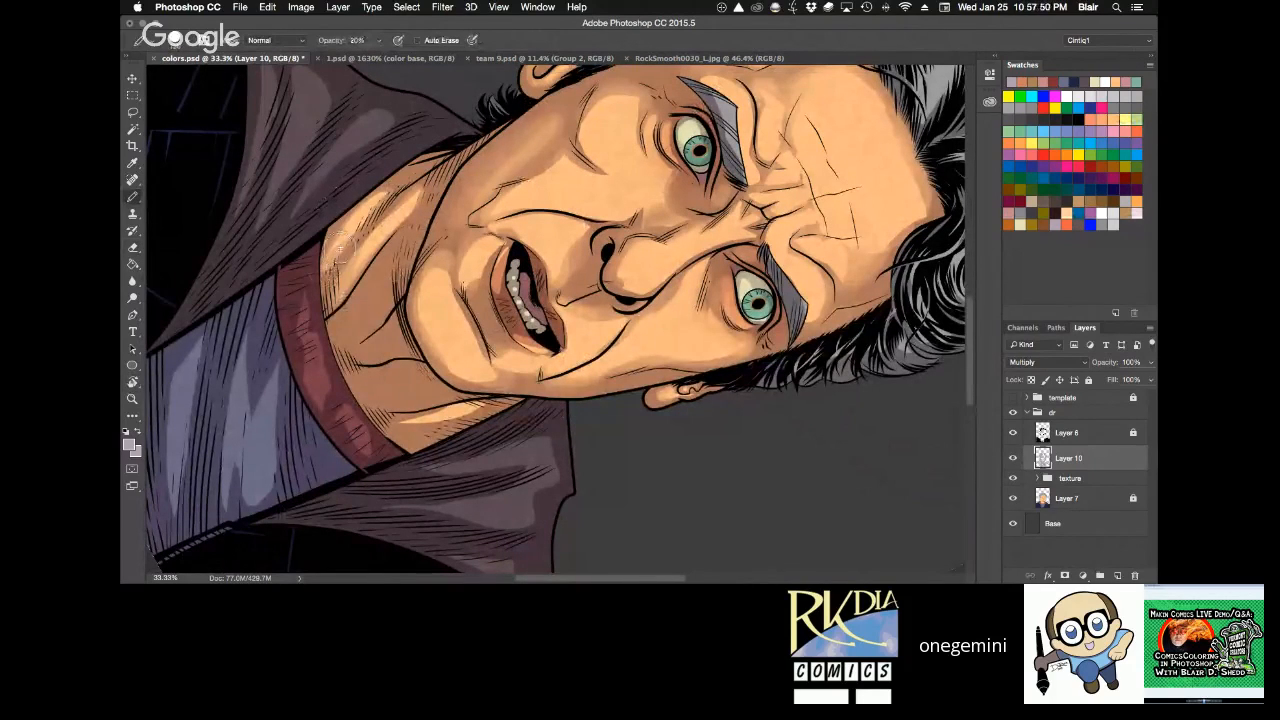
mouse_move(330, 247)
mouse_down()
mouse_move(389, 185)
mouse_move(353, 240)
mouse_move(339, 312)
mouse_move(373, 205)
mouse_up()
key(r)
mouse_move(681, 238)
mouse_down()
mouse_move(587, 94)
mouse_move(541, 95)
mouse_up()
key(b)
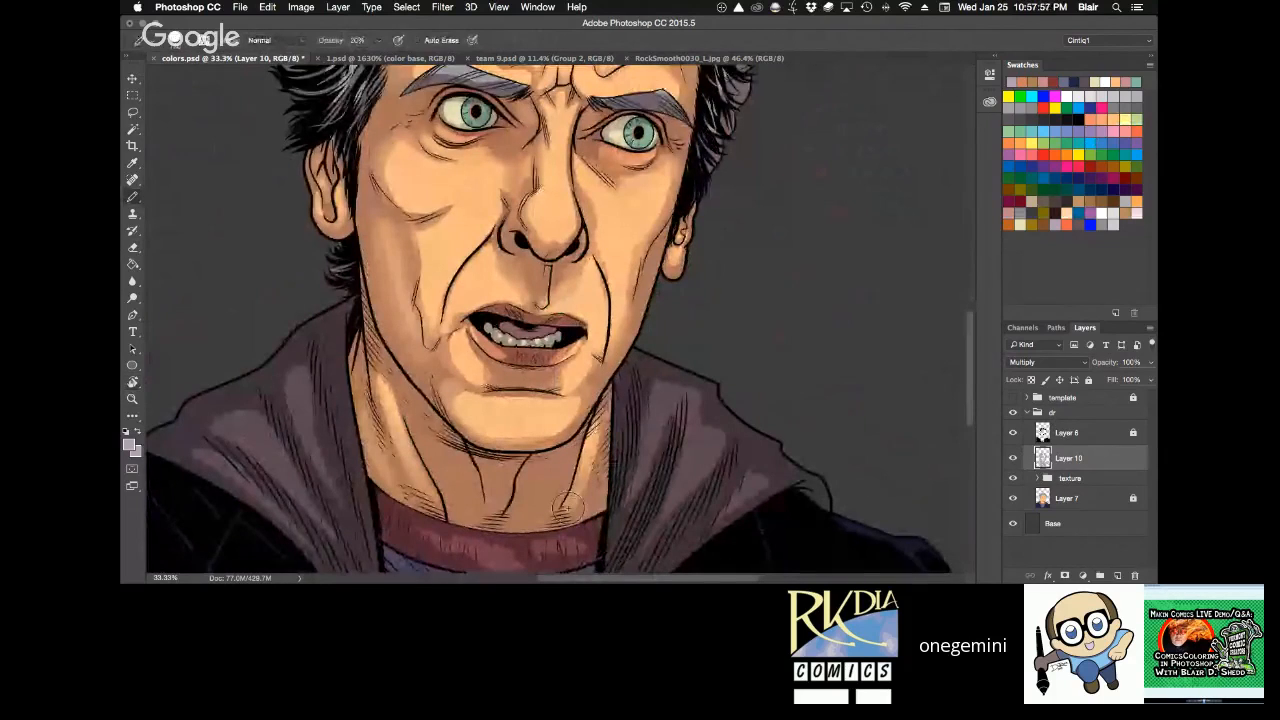
Reset the canvas rotation and save colors.psd.
key(r)
mouse_move(565, 507)
mouse_down()
mouse_move(752, 273)
mouse_move(736, 265)
mouse_up()
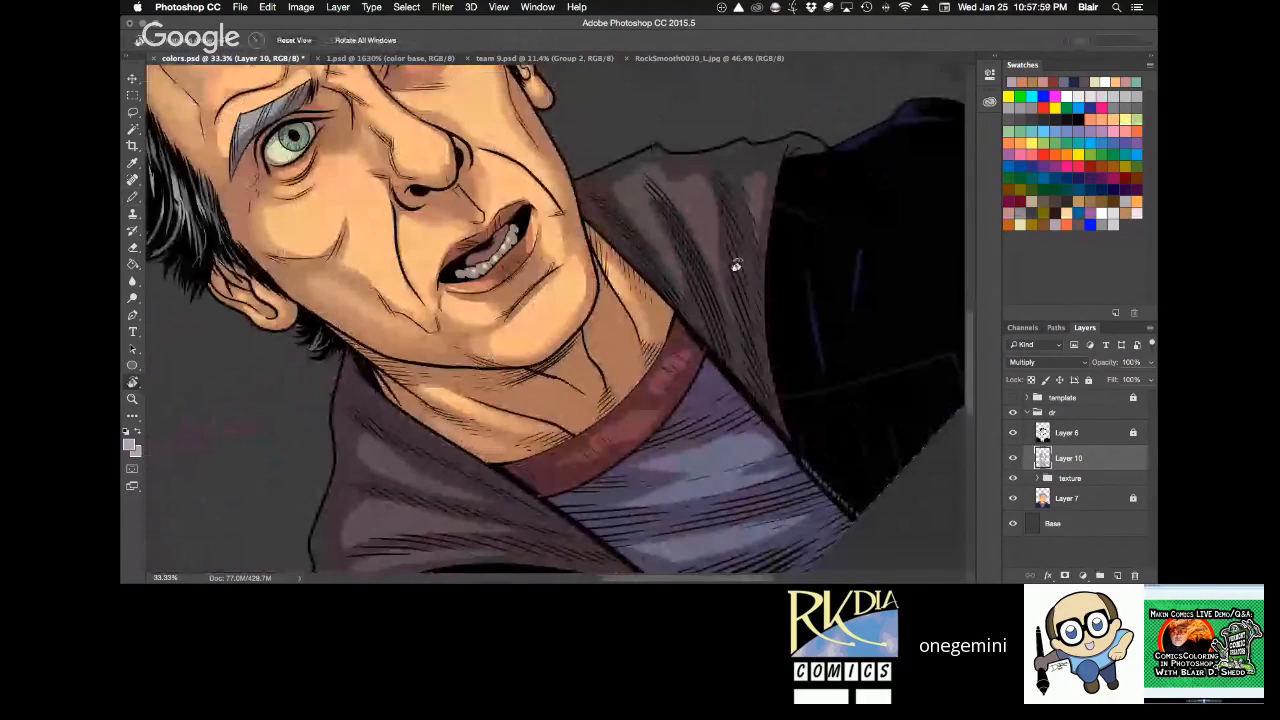
key(Escape)
key(b)
key(super+s)
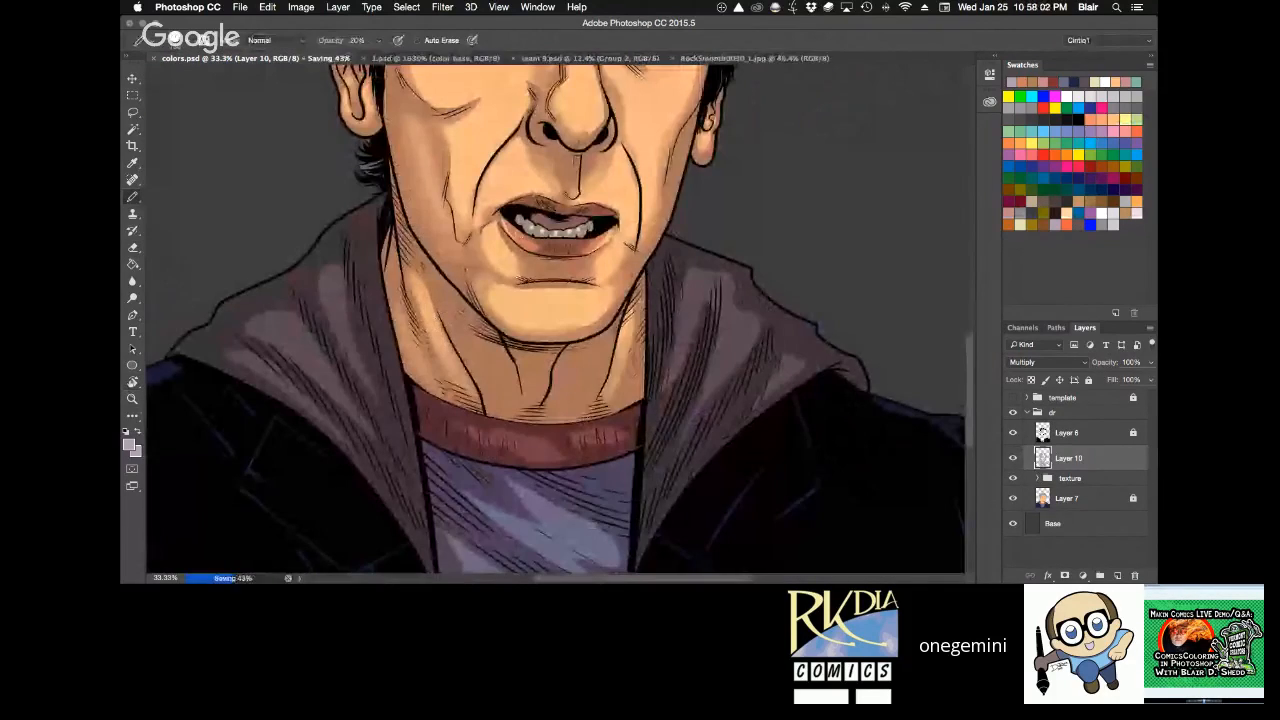
Reveal the desktop and open the finished comic cover image ending in 11d_cvr3-final.jpg in Photoshop.
drag(700, 22, 1220, 2)
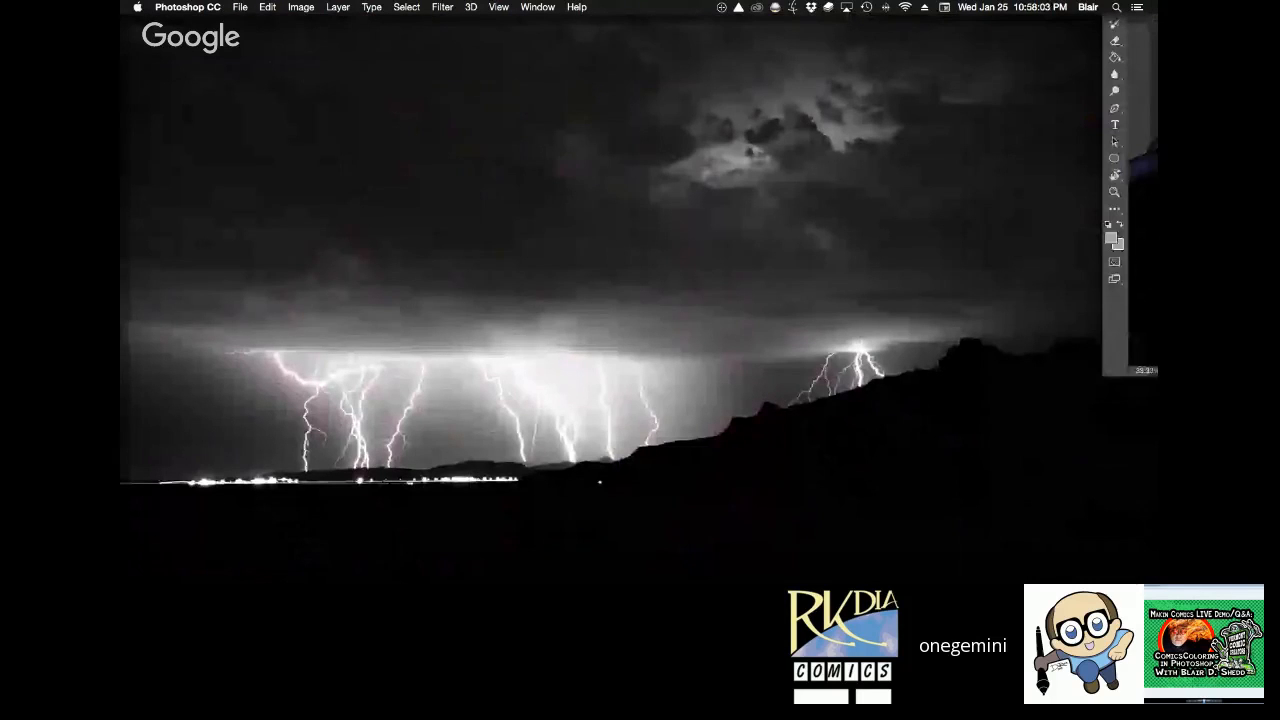
key(F11)
key(F11)
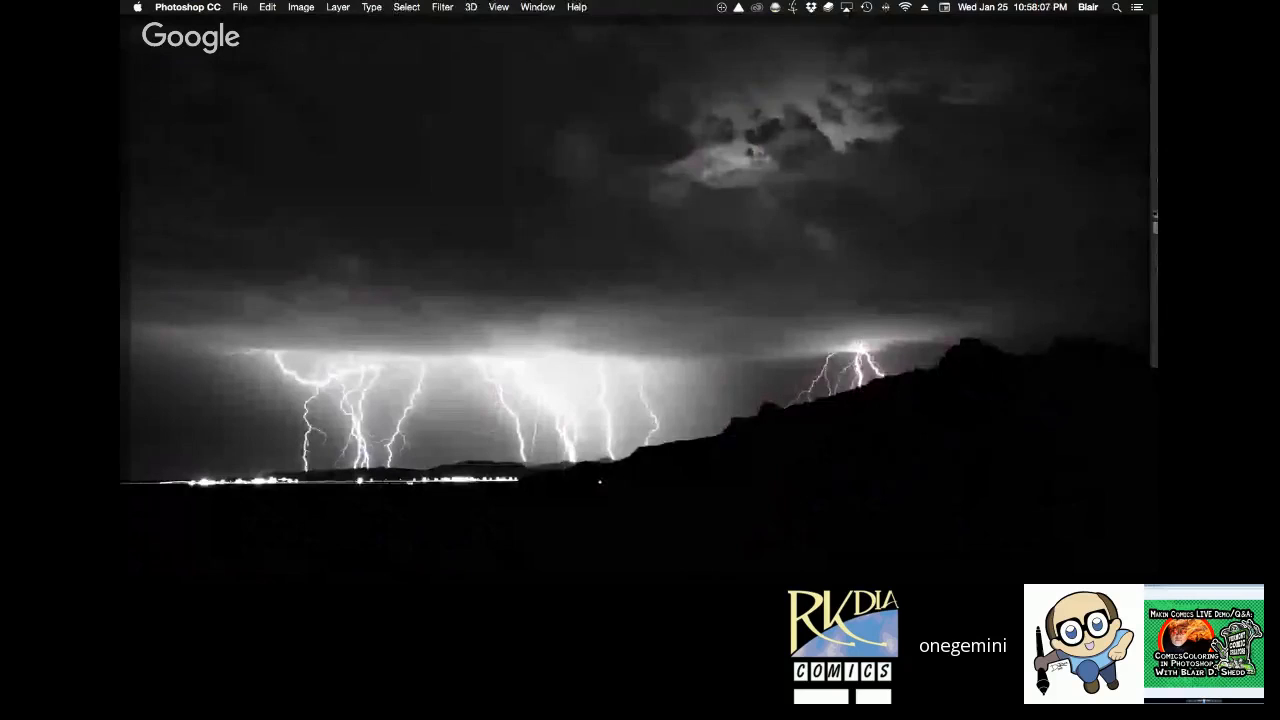
key(F11)
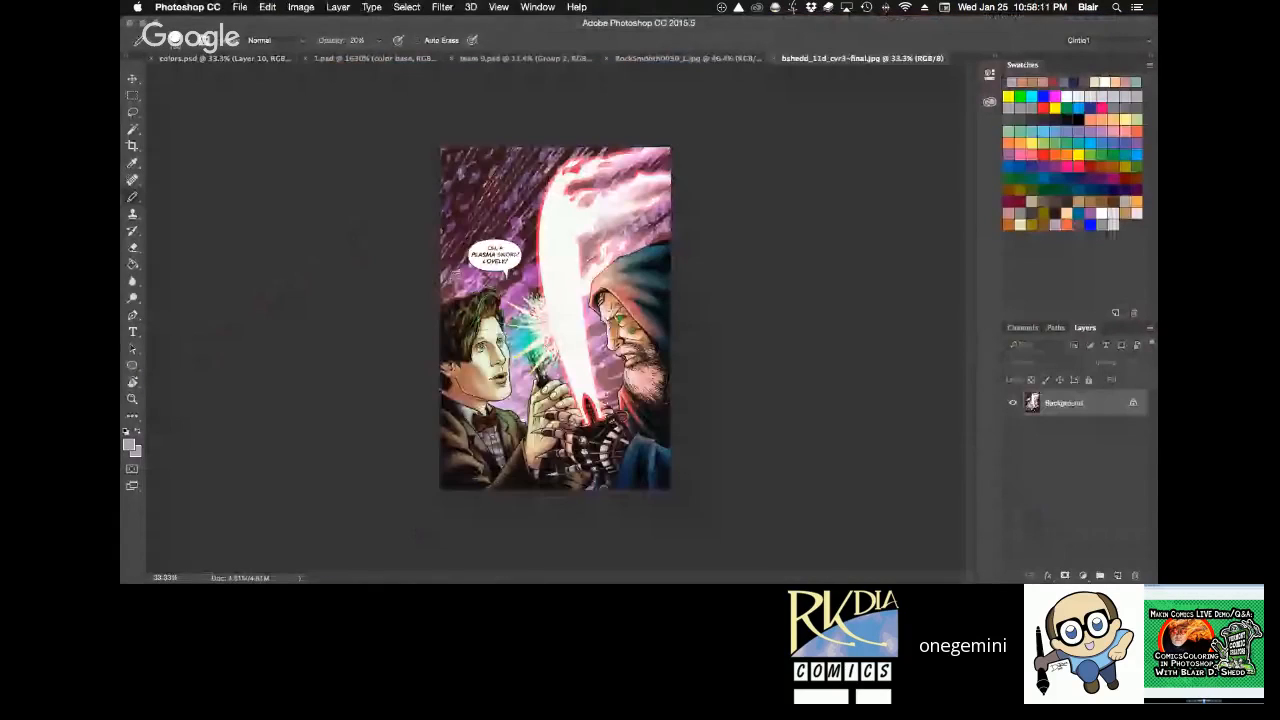
Examine the shading on the two characters' faces in the cover image at 100% zoom.
key(super+0)
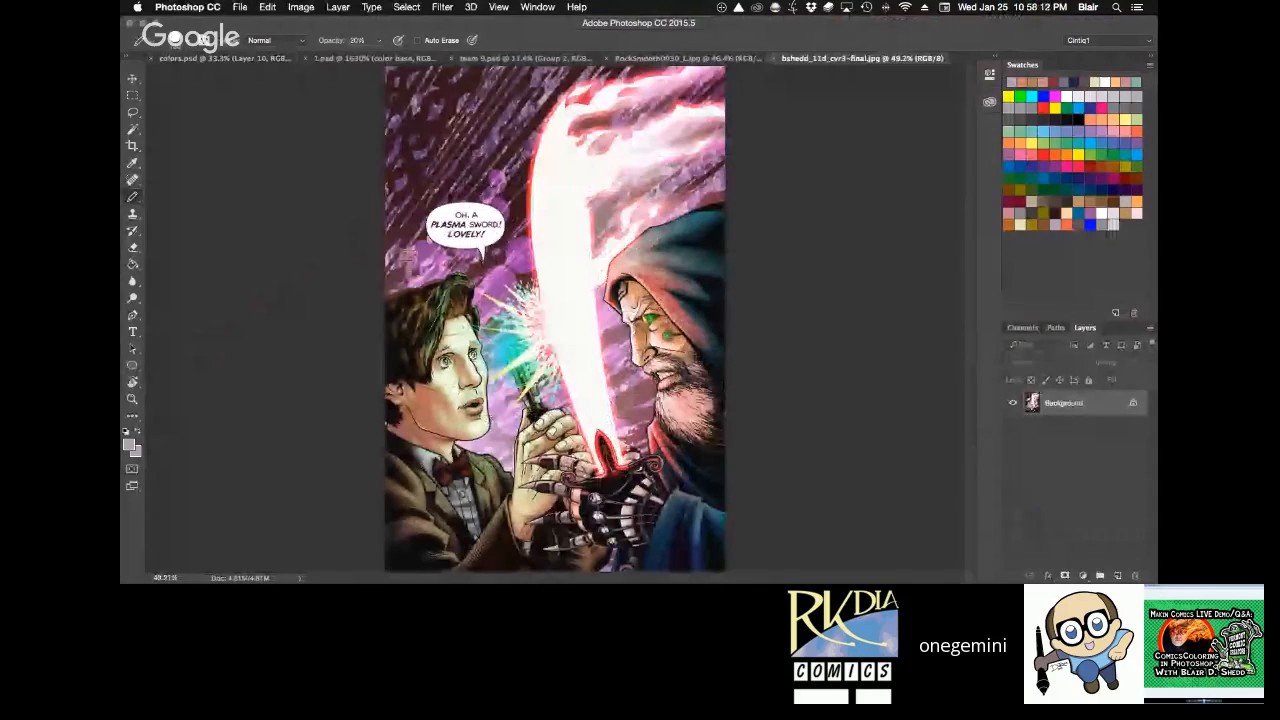
key(z)
click(640, 328)
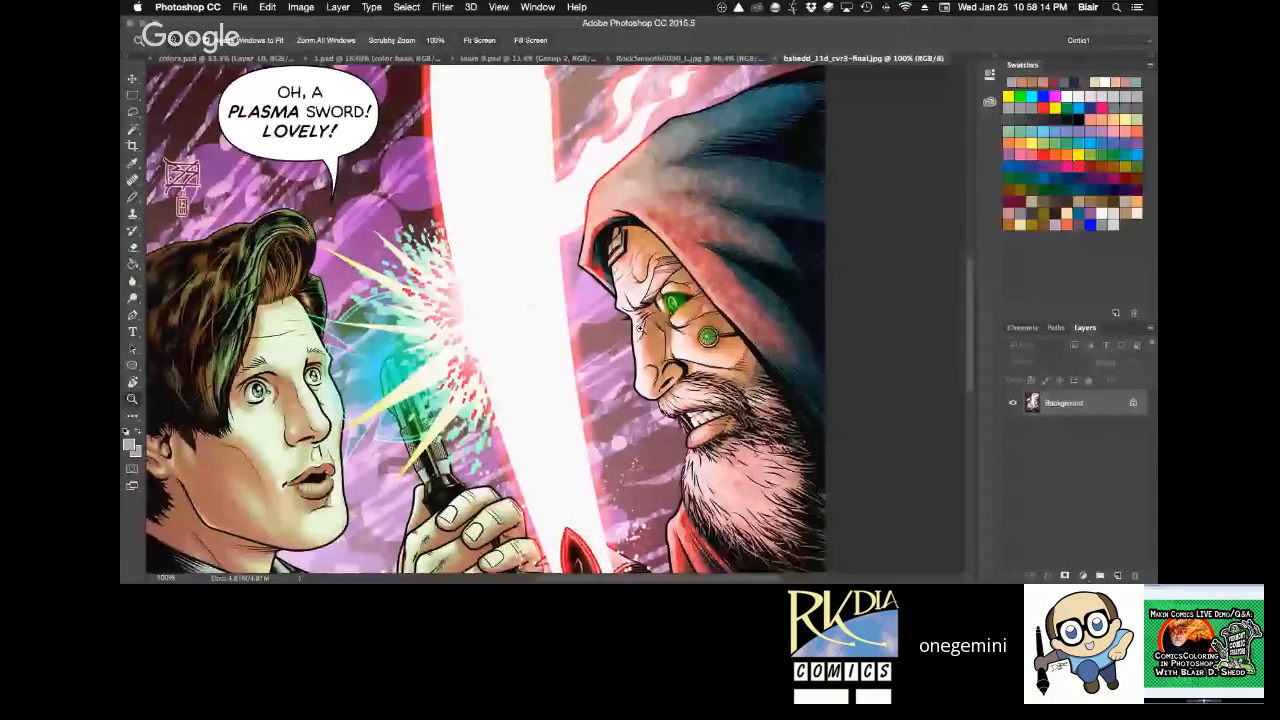
Review the two characters and the full composition of the finished cover, and close the cover image.
key(space)
drag(541, 492, 655, 417)
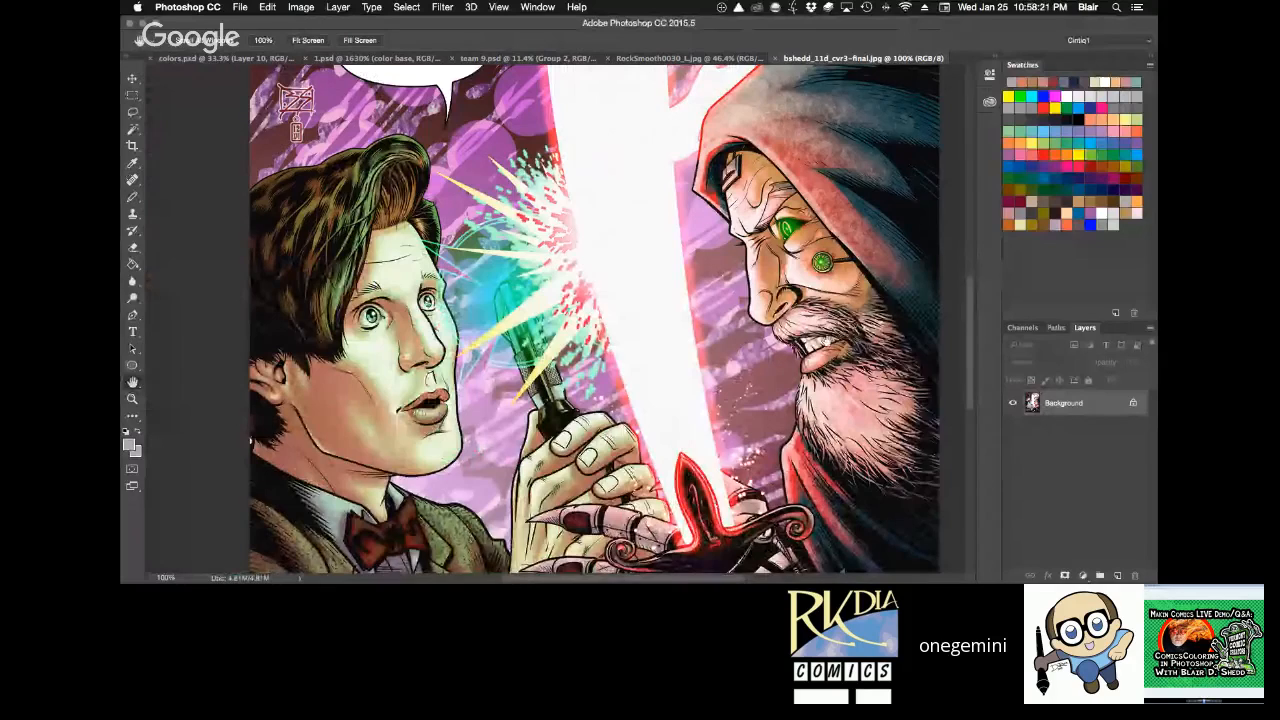
drag(820, 213, 781, 253)
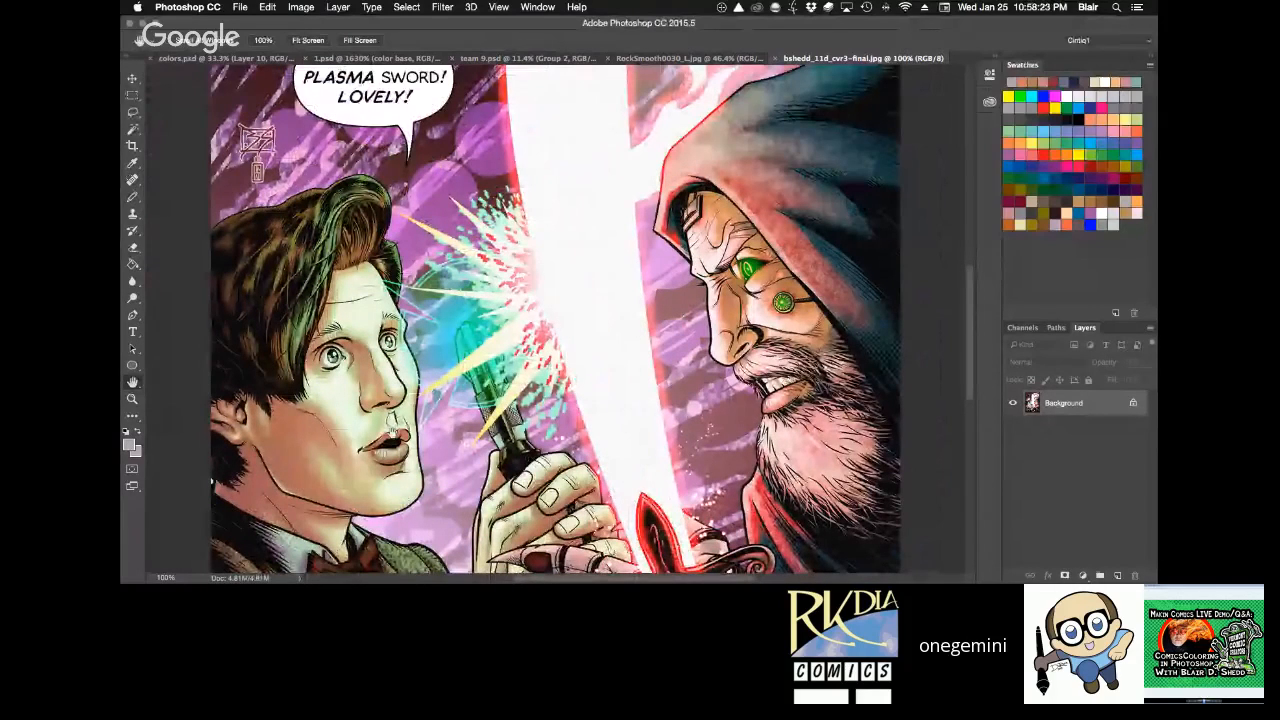
drag(523, 248, 535, 274)
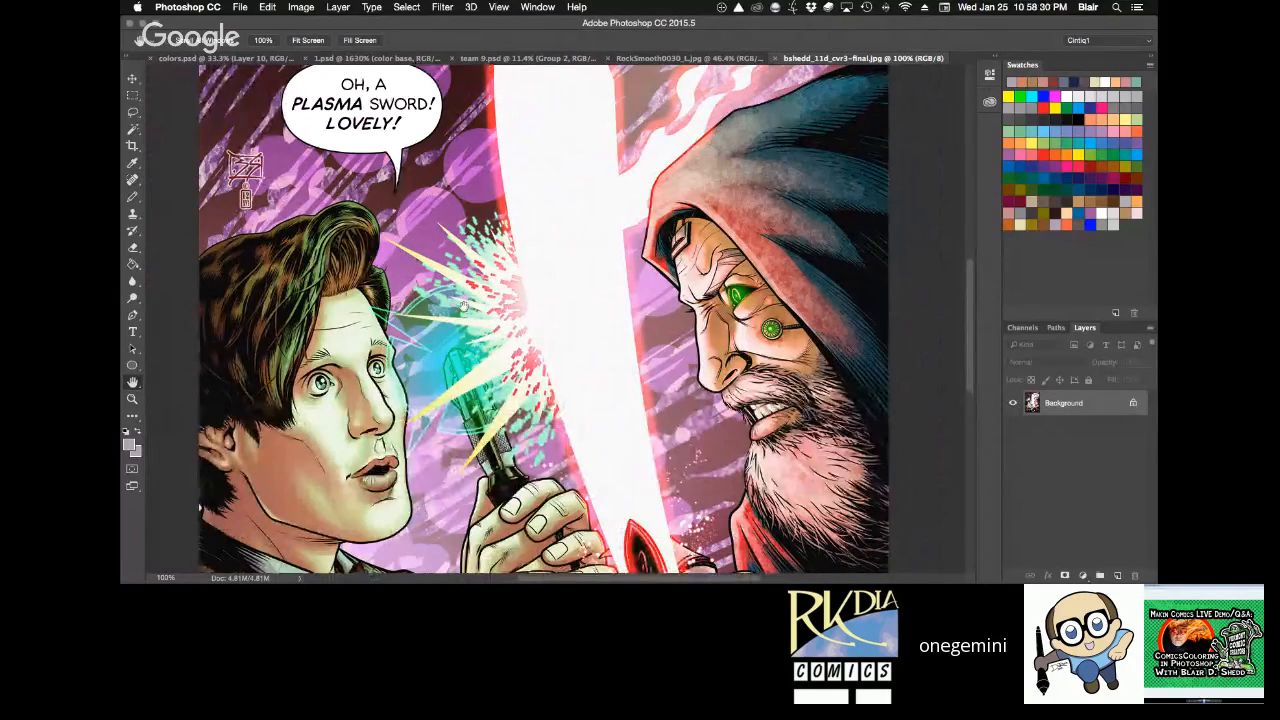
key(super+0)
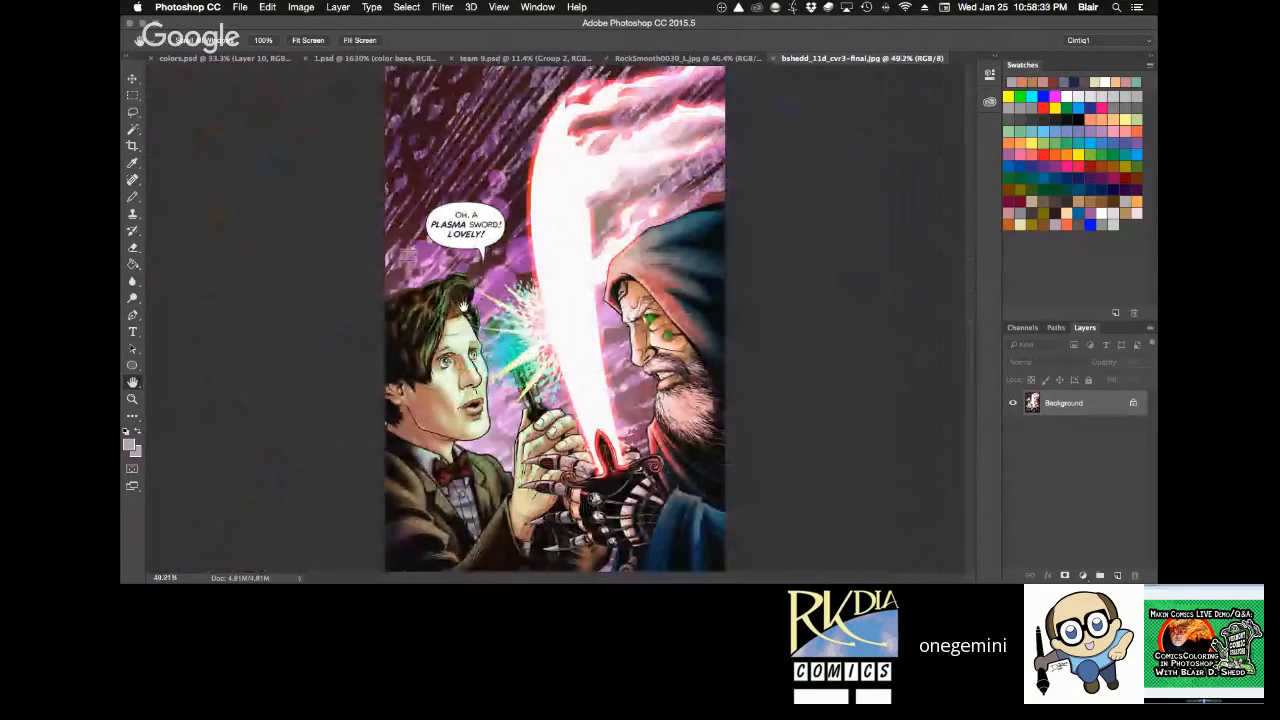
key(super+w)
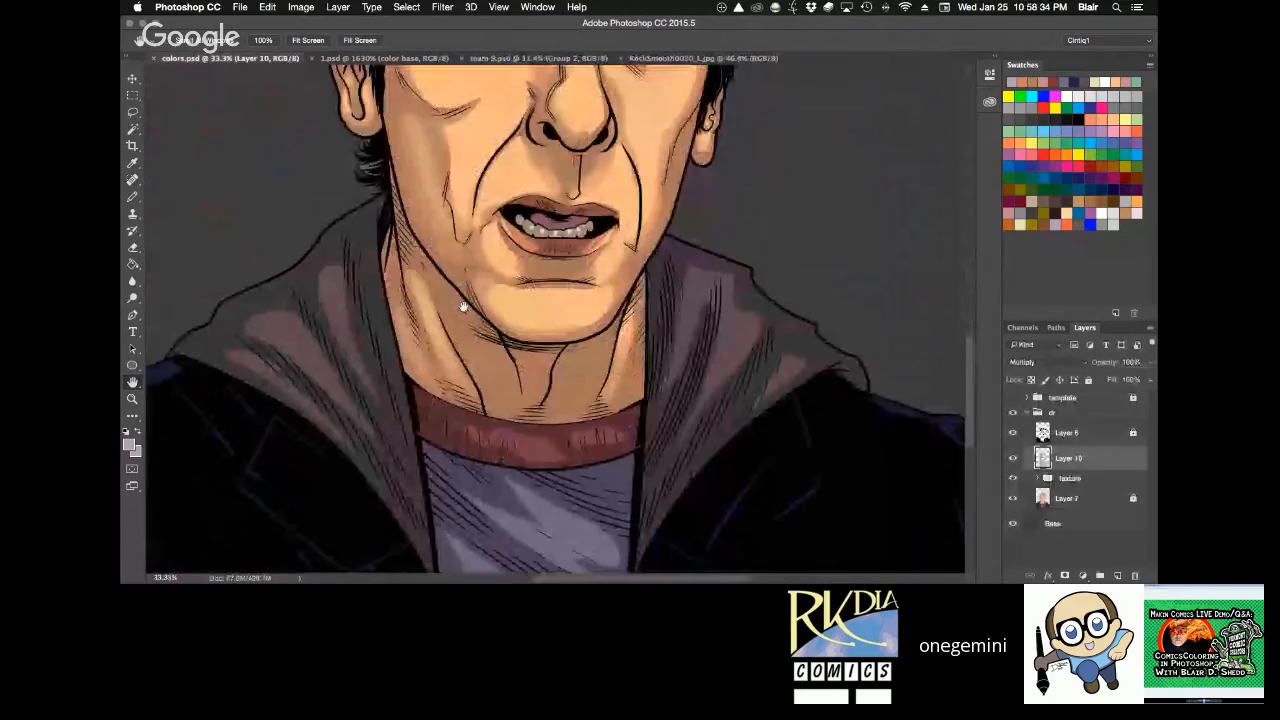
Soften the shading in the hair on the viewer's-left side of the head with the Eraser on Layer 10.
key(super+0)
super+click(607, 346)
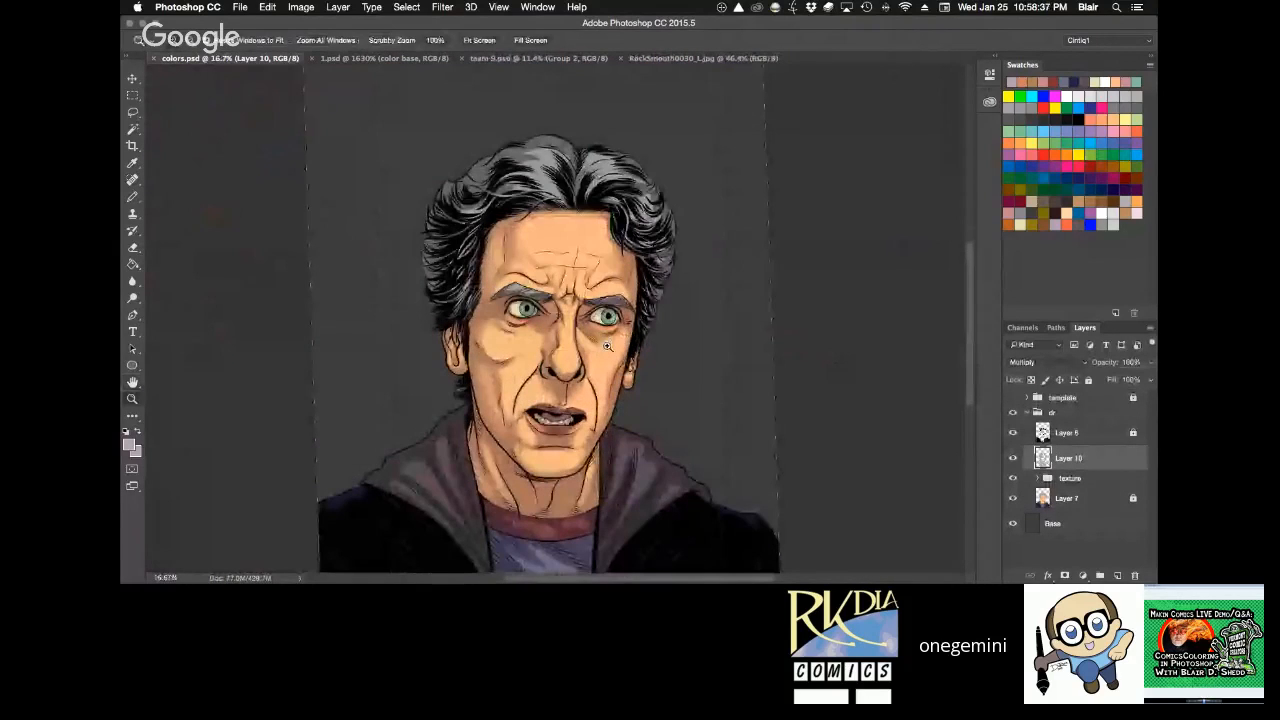
super+click(607, 346)
mouse_move(671, 380)
mouse_down()
mouse_move(666, 323)
mouse_move(864, 273)
mouse_move(772, 474)
mouse_move(700, 148)
mouse_up()
key(r)
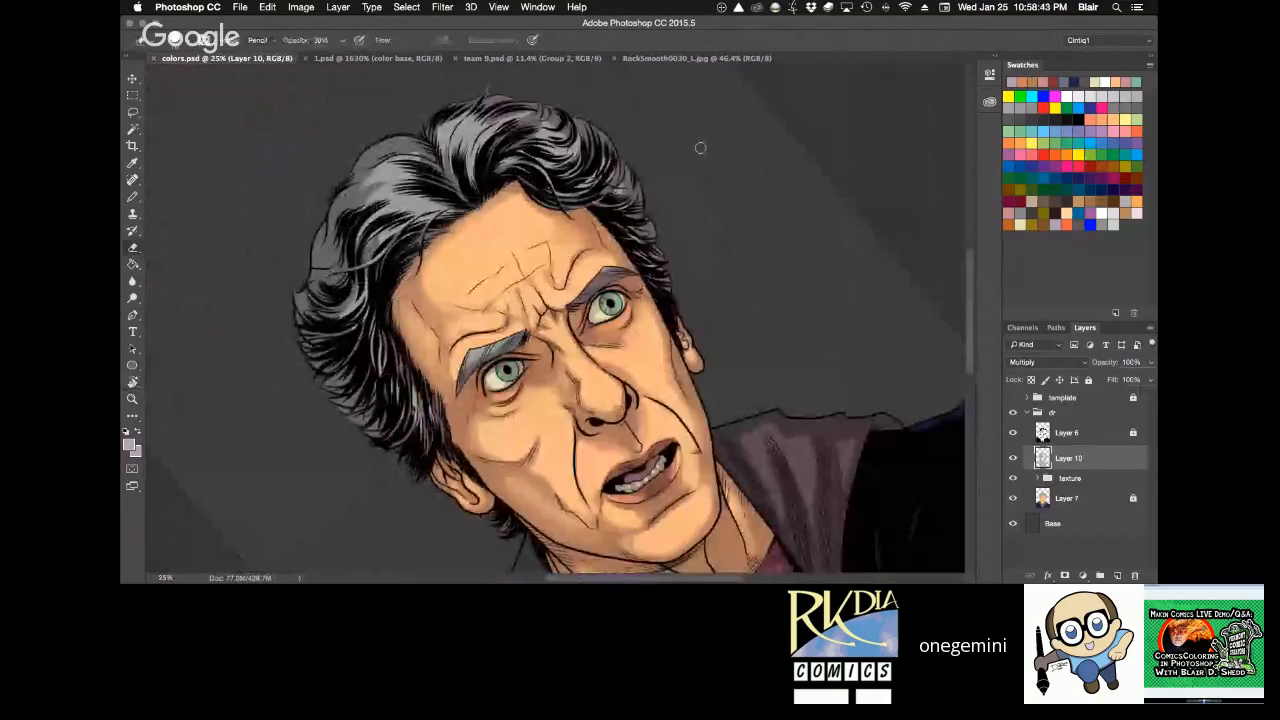
drag(372, 153, 350, 206)
mouse_move(420, 152)
mouse_down()
mouse_move(360, 208)
mouse_move(344, 277)
mouse_move(342, 229)
mouse_move(372, 255)
mouse_up()
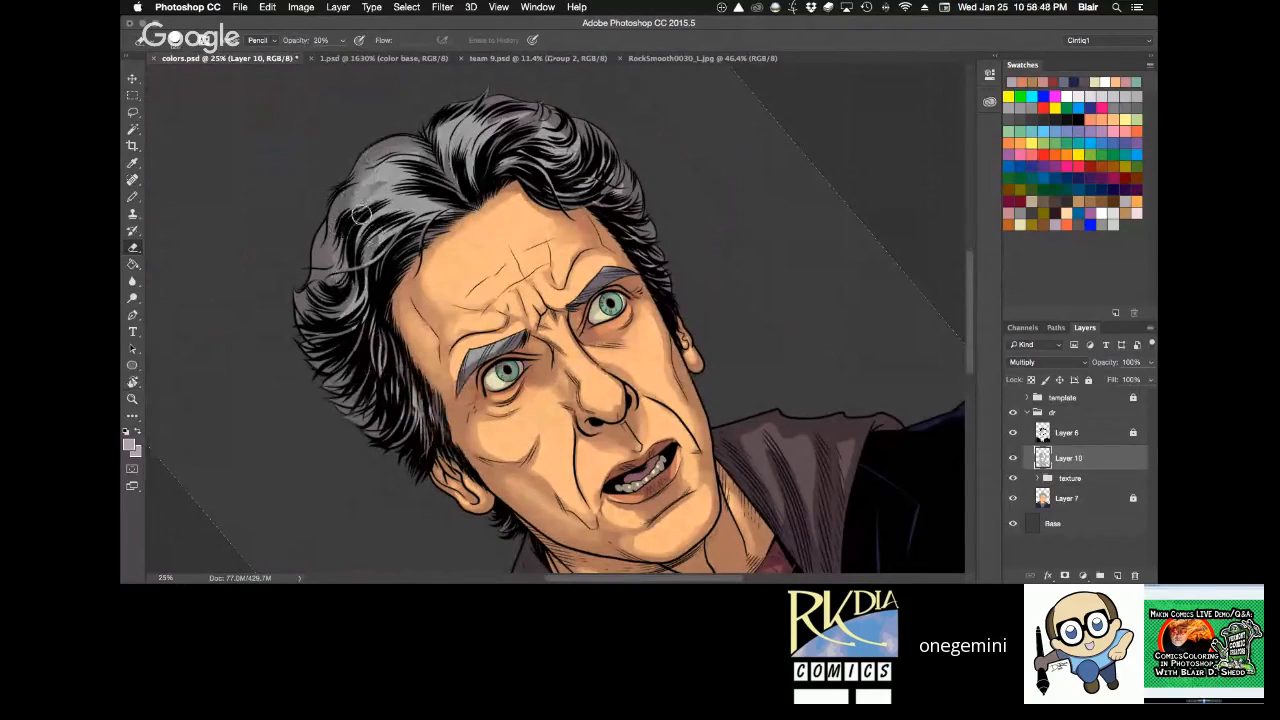
Soften the hair shading across the crown and viewer's-right side with the Eraser at 20% opacity.
key(2)
mouse_move(459, 116)
mouse_down()
mouse_move(432, 158)
mouse_move(511, 148)
mouse_move(504, 157)
mouse_move(610, 178)
mouse_up()
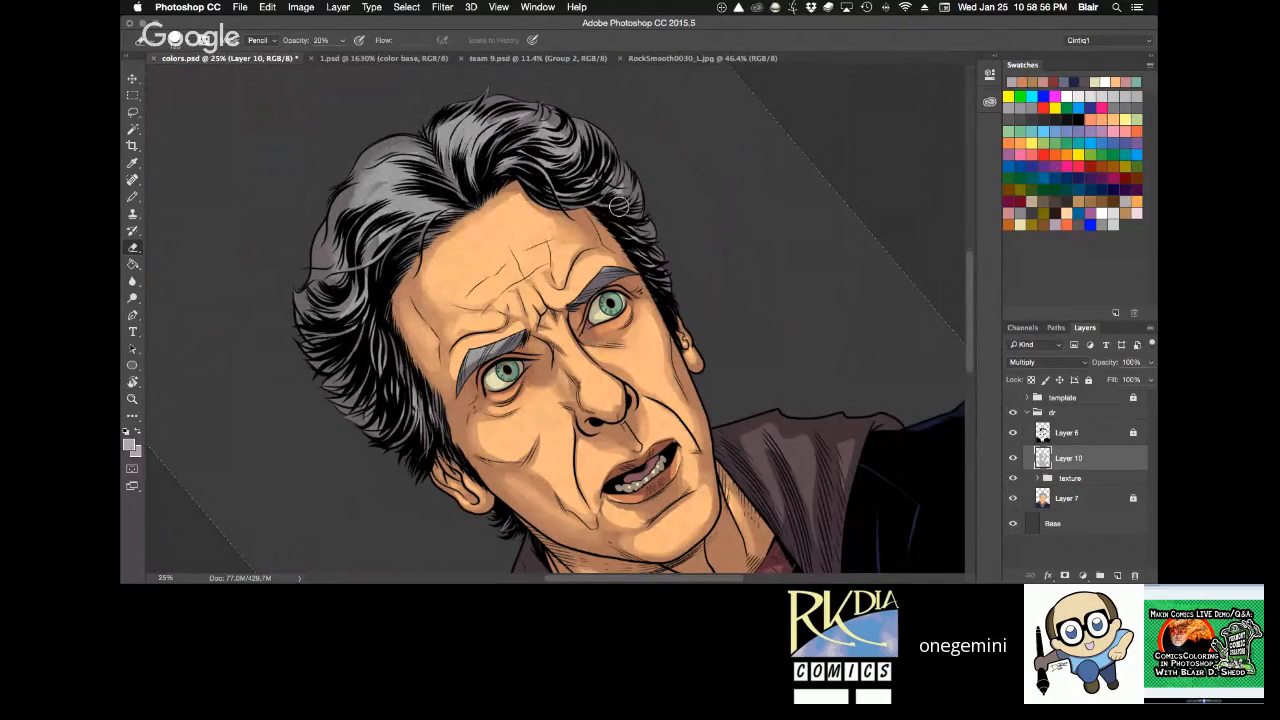
drag(628, 226, 632, 236)
drag(592, 180, 585, 192)
mouse_move(600, 138)
mouse_down()
mouse_move(617, 174)
mouse_move(594, 189)
mouse_up()
Blend the shadow edges on the jaw and neck with the Eraser at 10% opacity.
key(r)
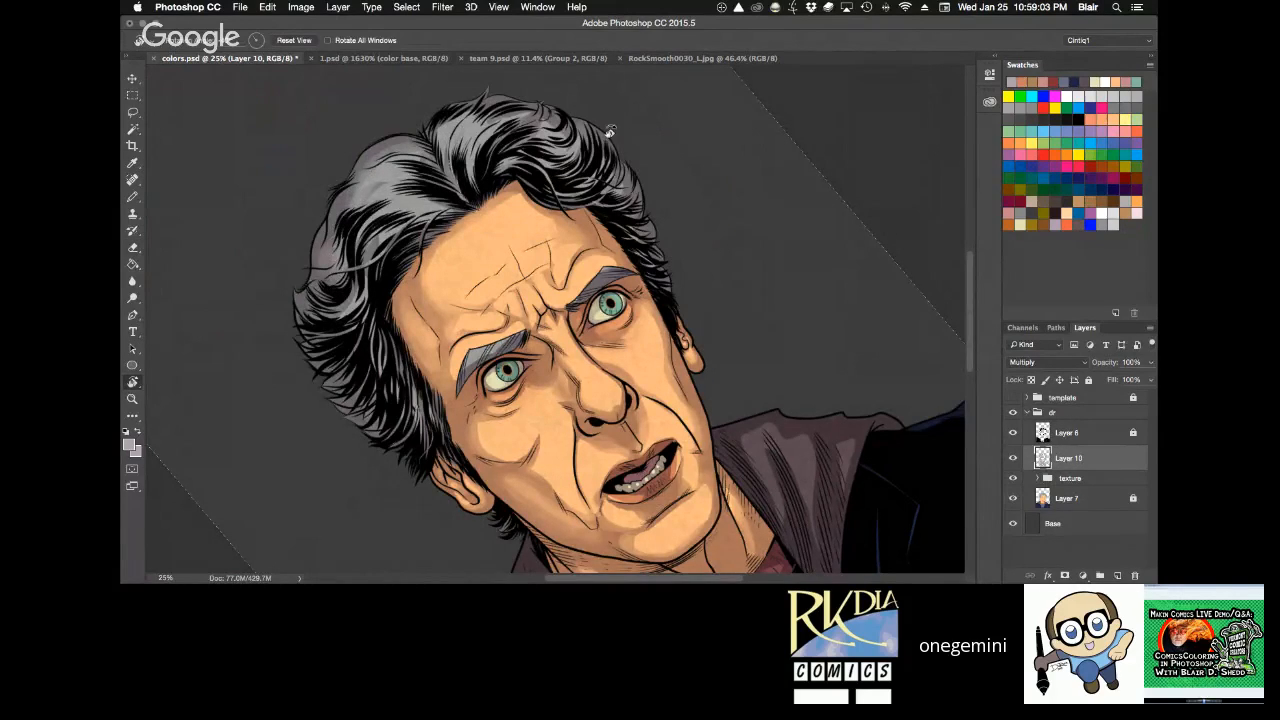
drag(609, 131, 736, 250)
key(e)
scroll(375, 250, down, 5)
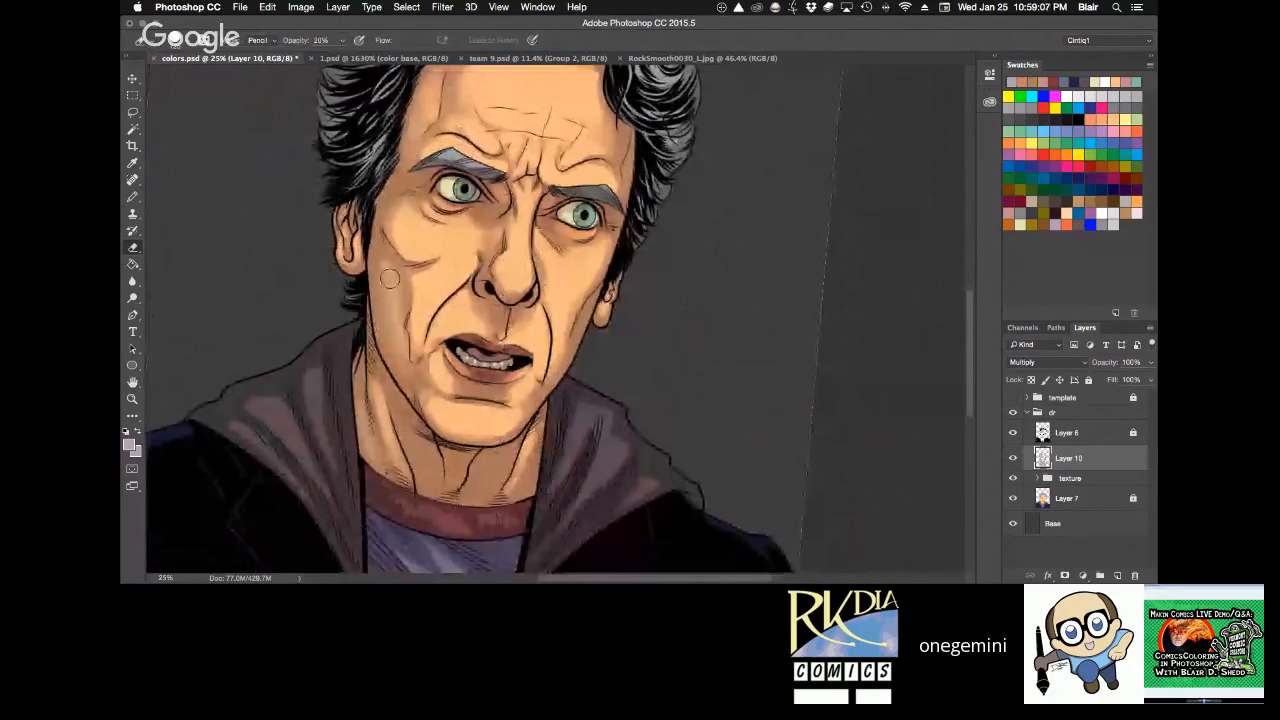
key(1)
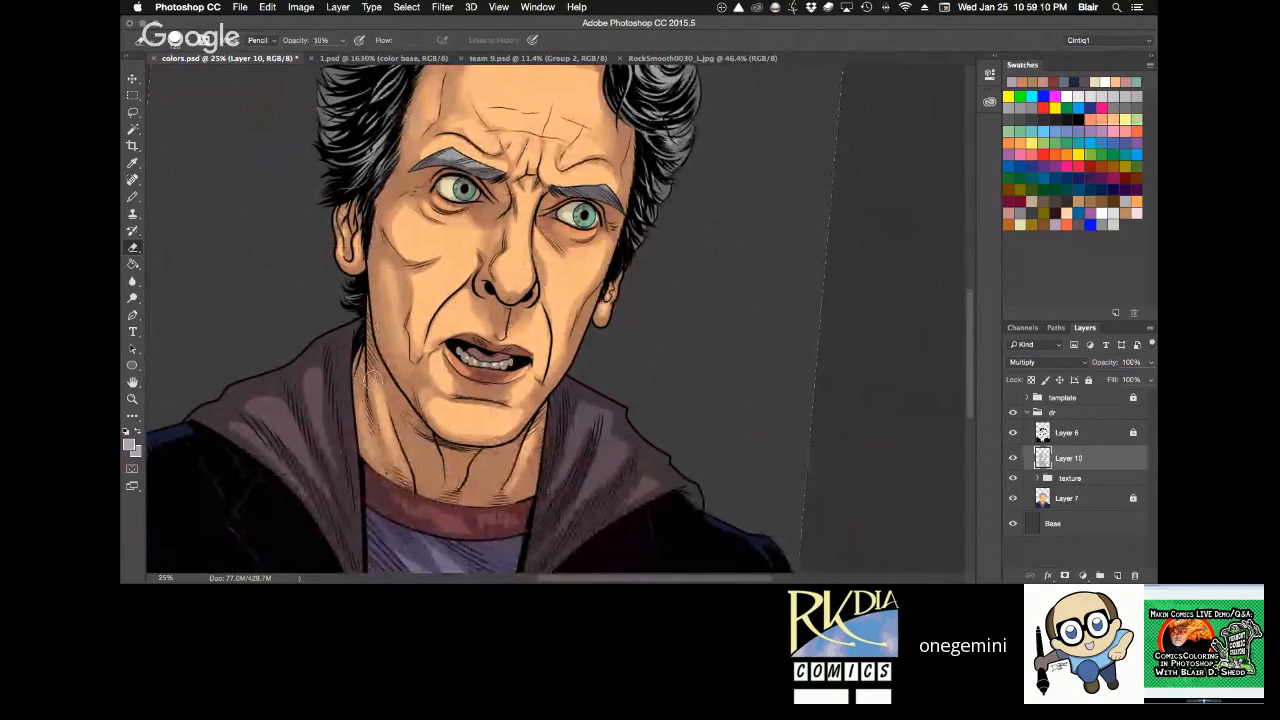
right_click(428, 455)
click(421, 462)
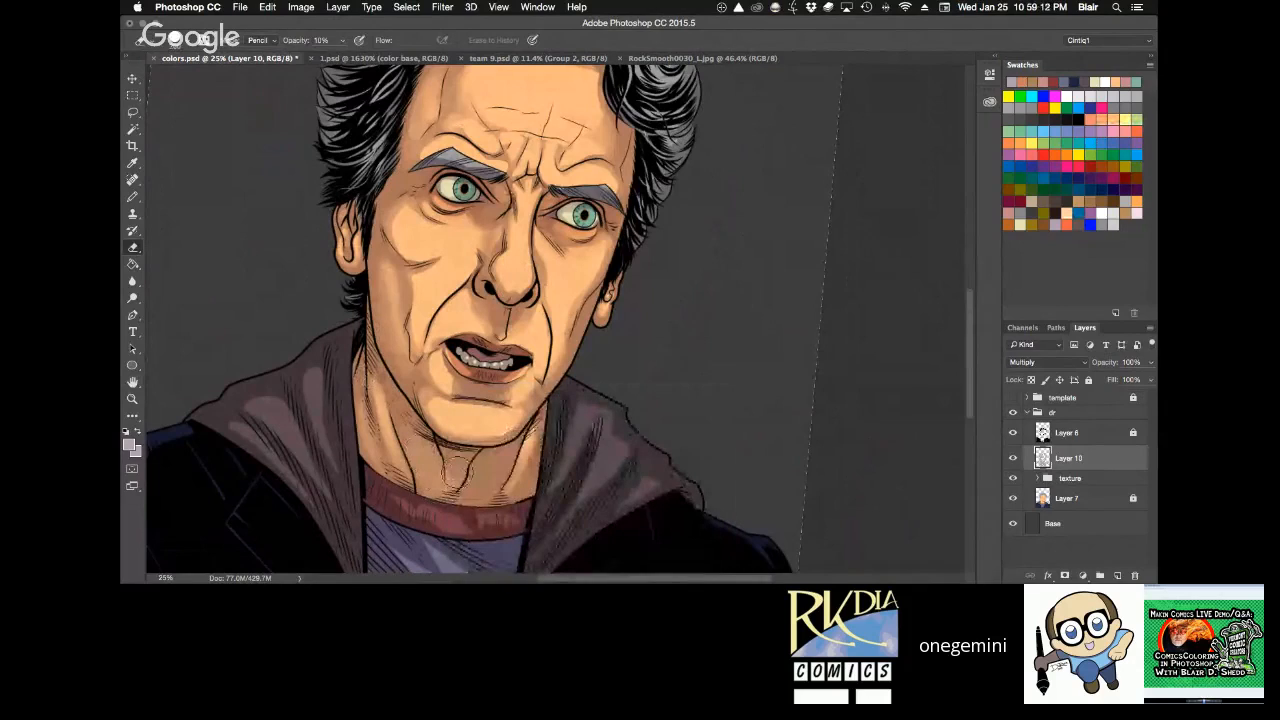
Soften the fold shading on the viewer's-right side of the hood with the Eraser at 30% opacity.
drag(684, 339, 690, 229)
key(r)
drag(690, 229, 667, 202)
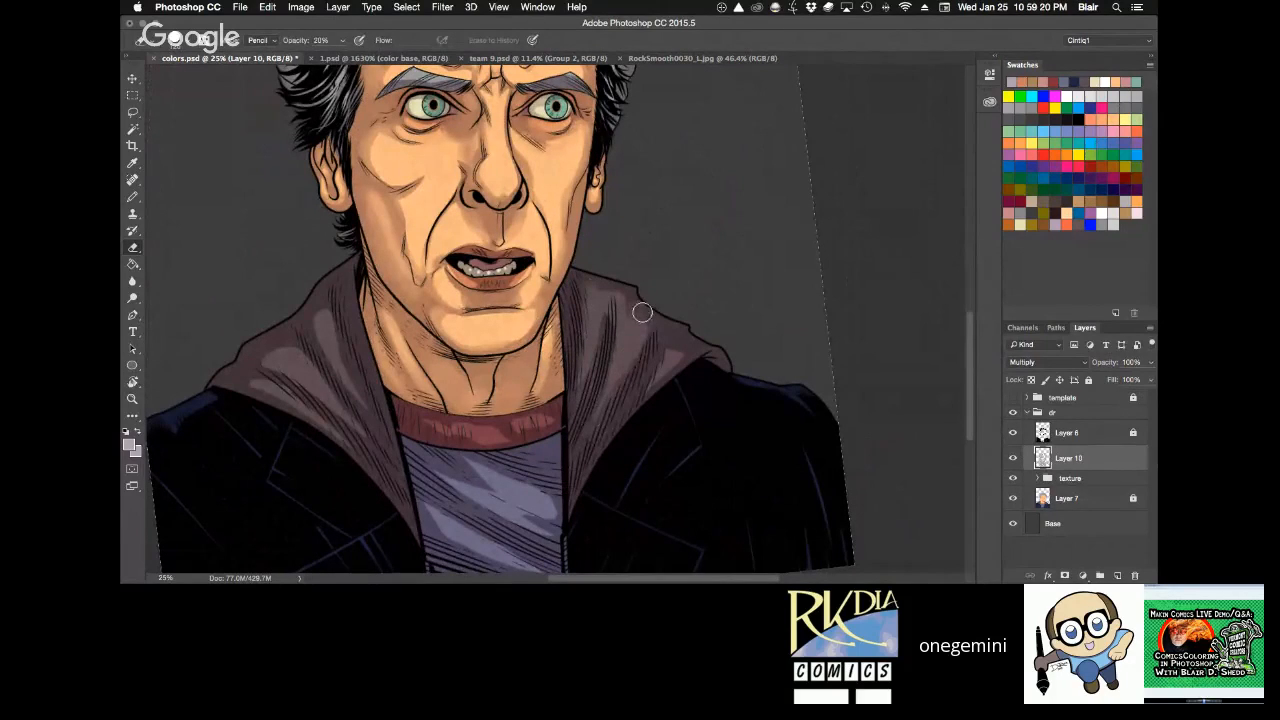
key(3)
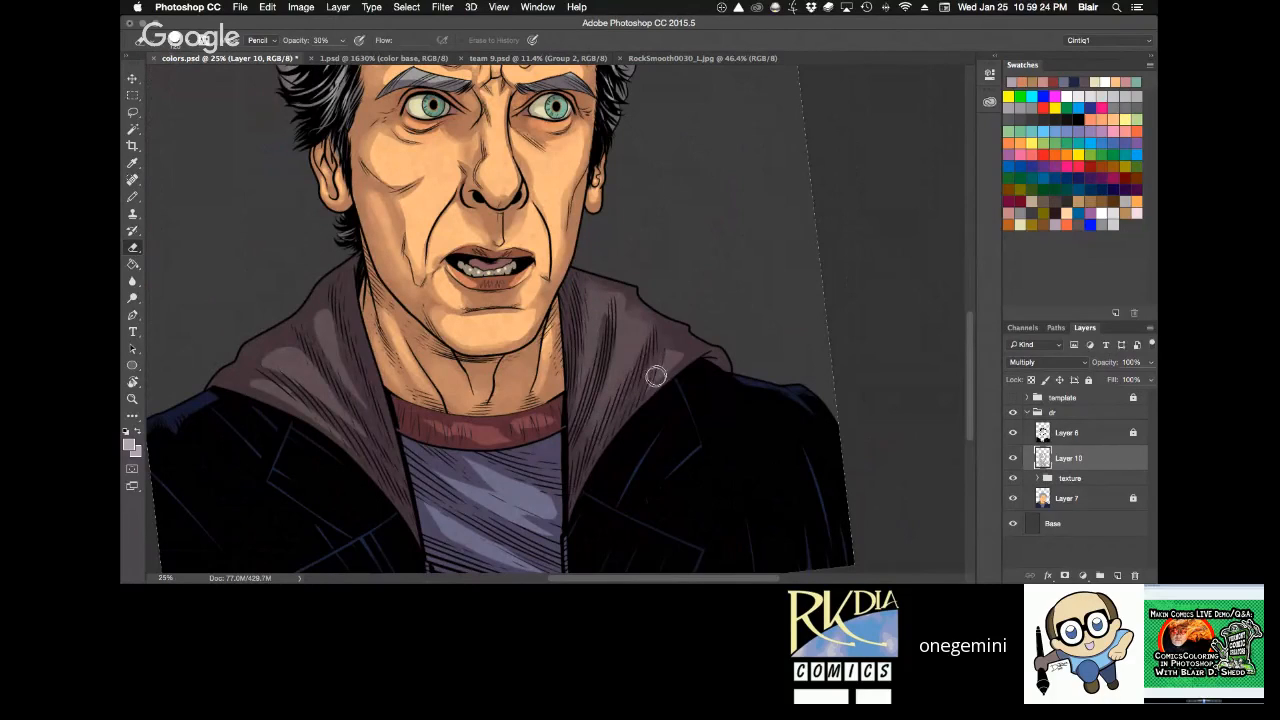
Rotate the canvas and soften the fold shading on the viewer's-left side of the hood with the Eraser.
key(r)
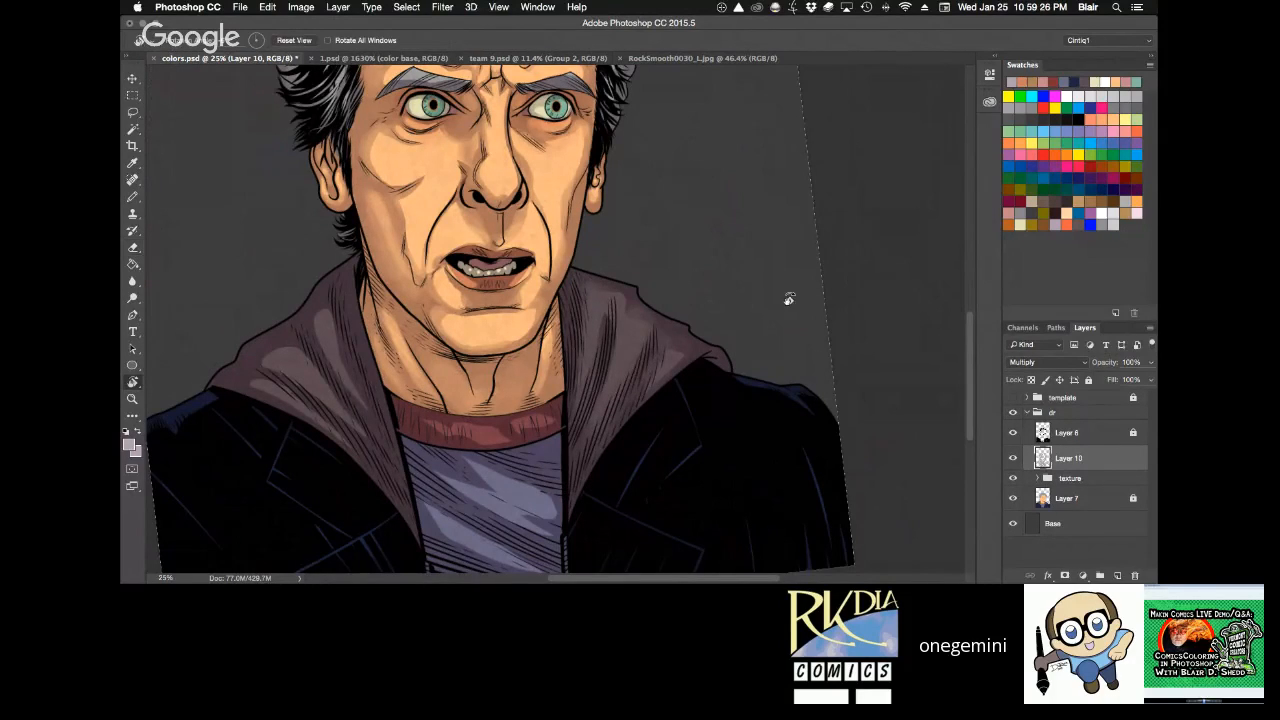
drag(786, 297, 754, 455)
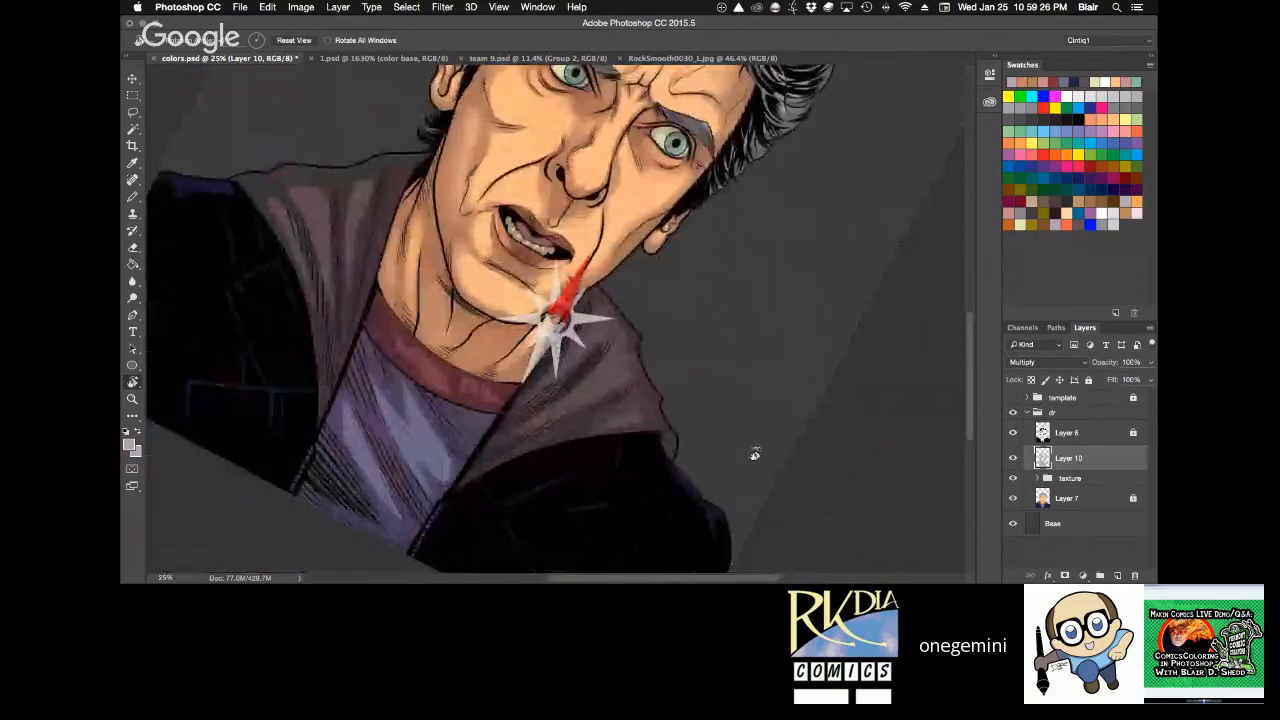
drag(754, 455, 685, 173)
key(e)
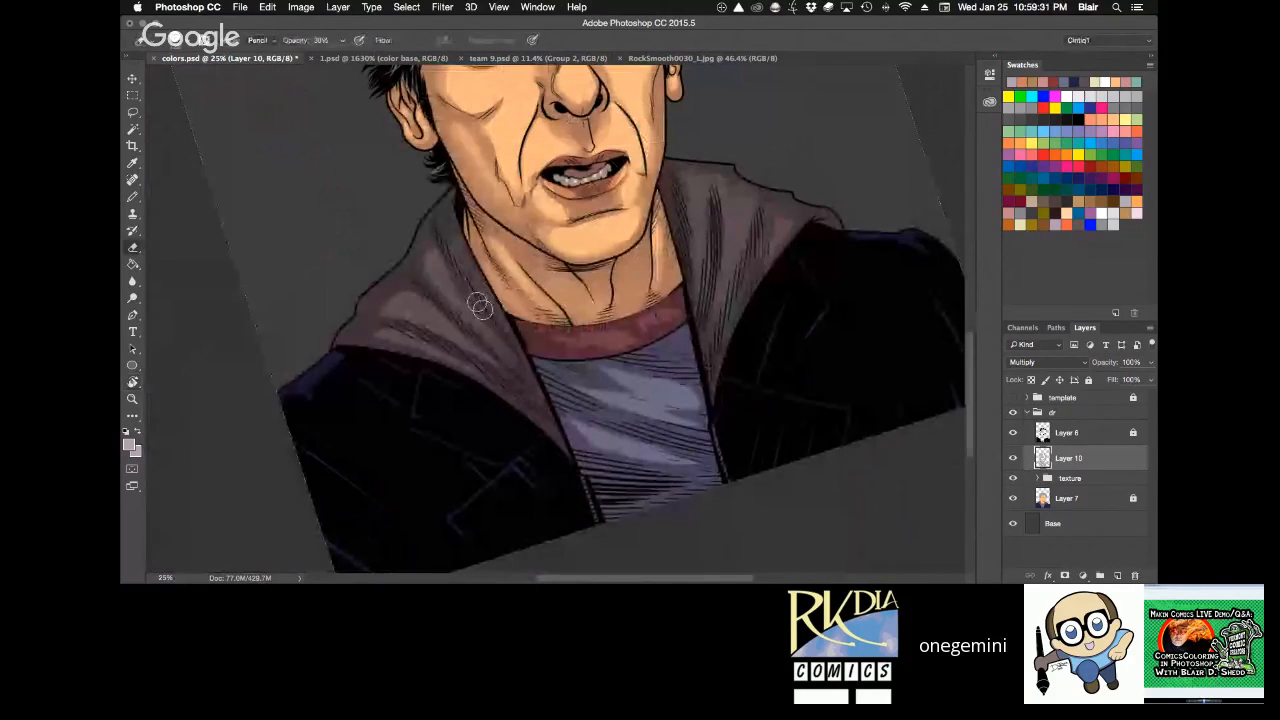
Soften the shading on the blue shirt and its red collar with the Eraser at 30% opacity.
key(h)
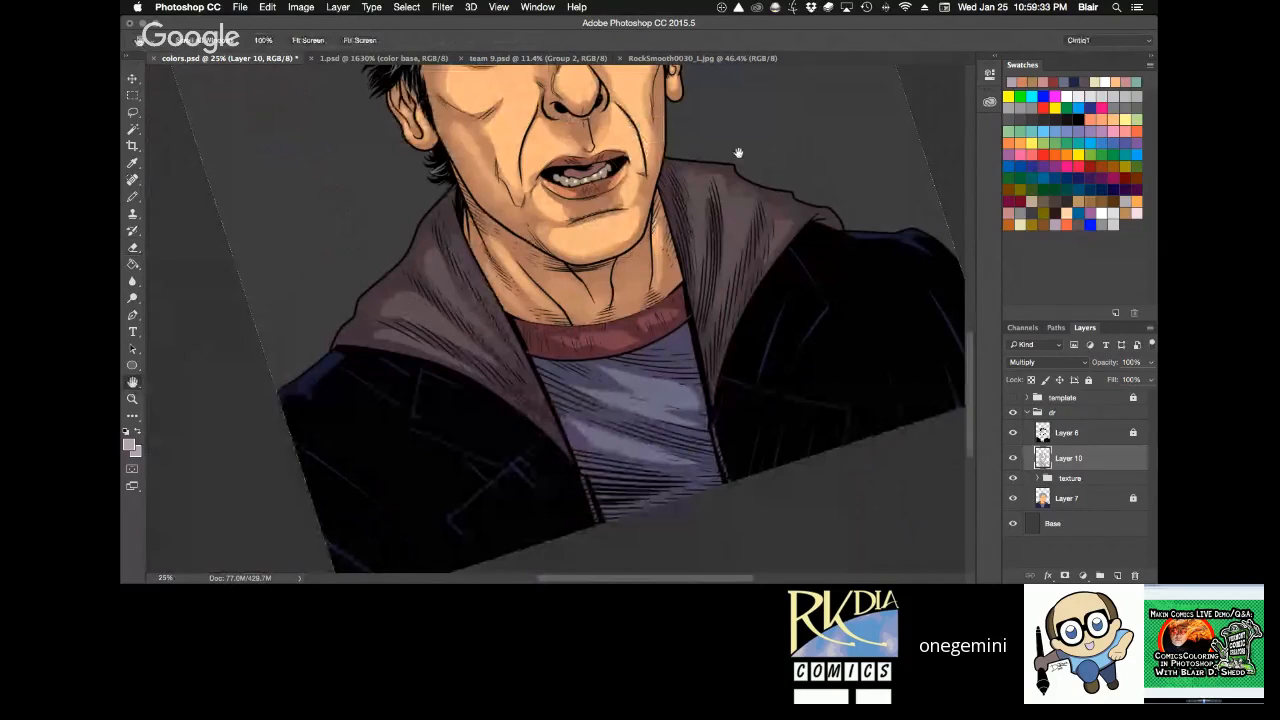
drag(738, 153, 668, 371)
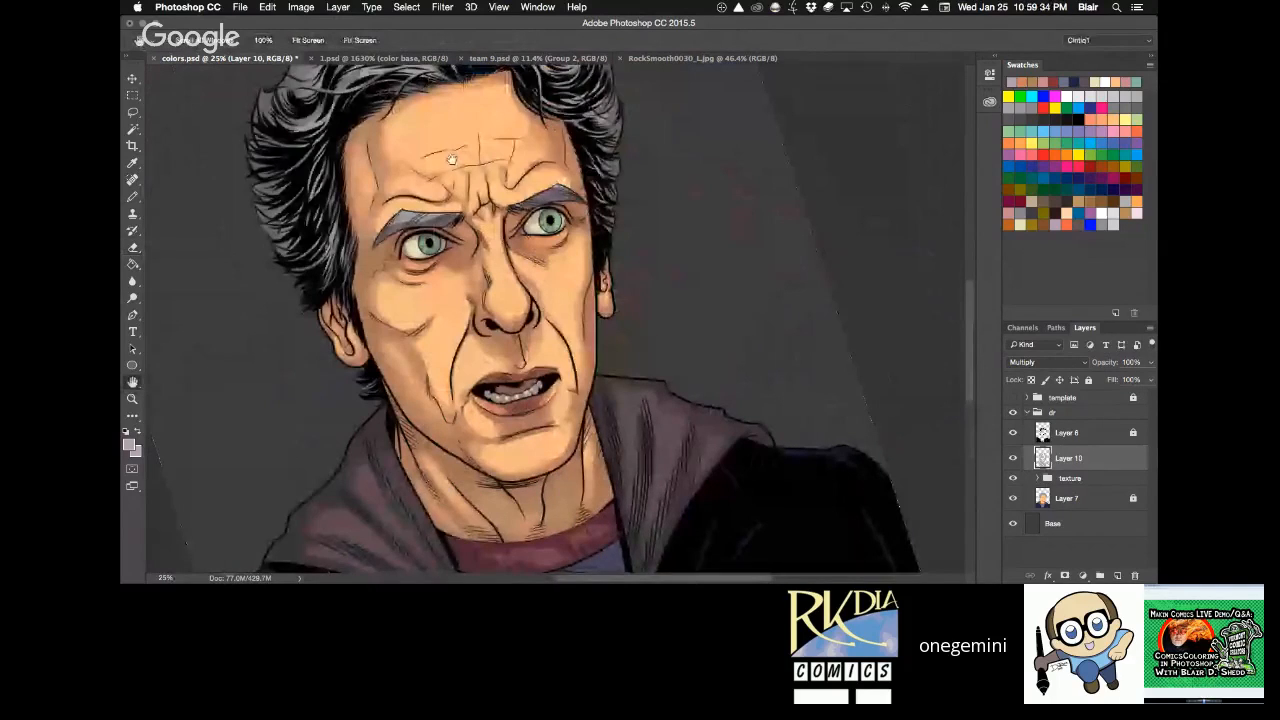
scroll(507, 533, down, 4)
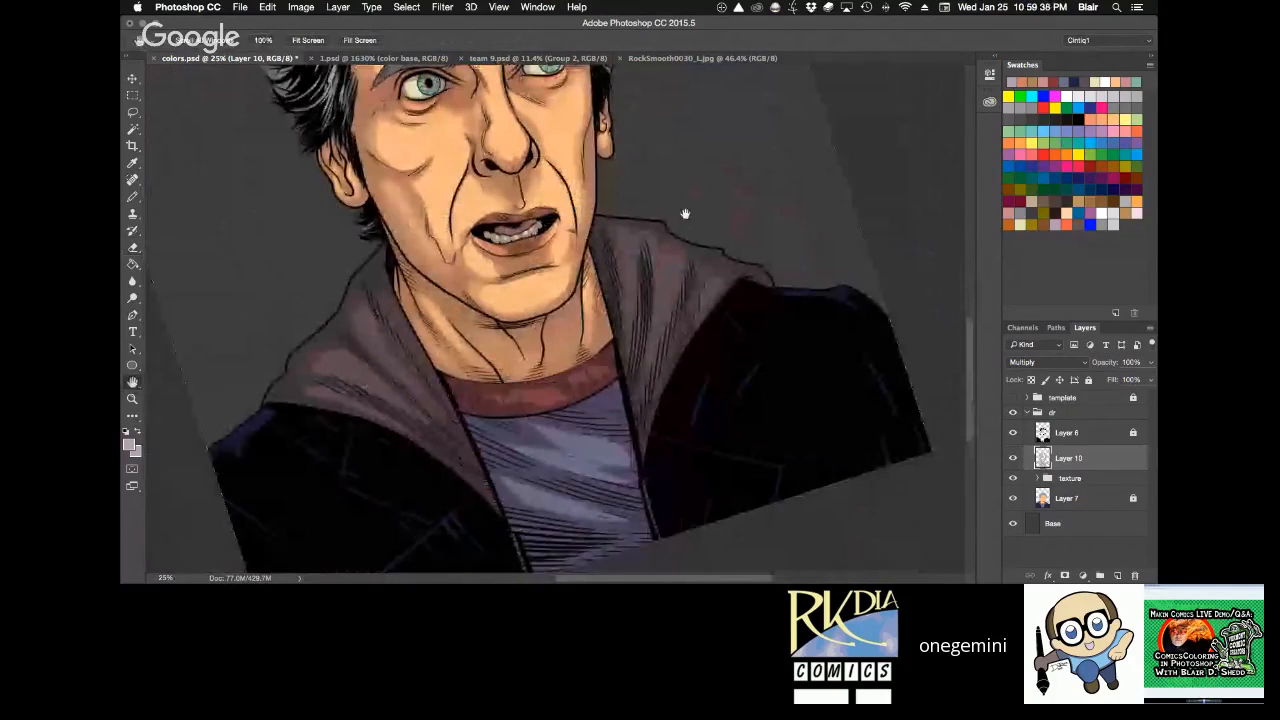
key(r)
drag(685, 214, 715, 342)
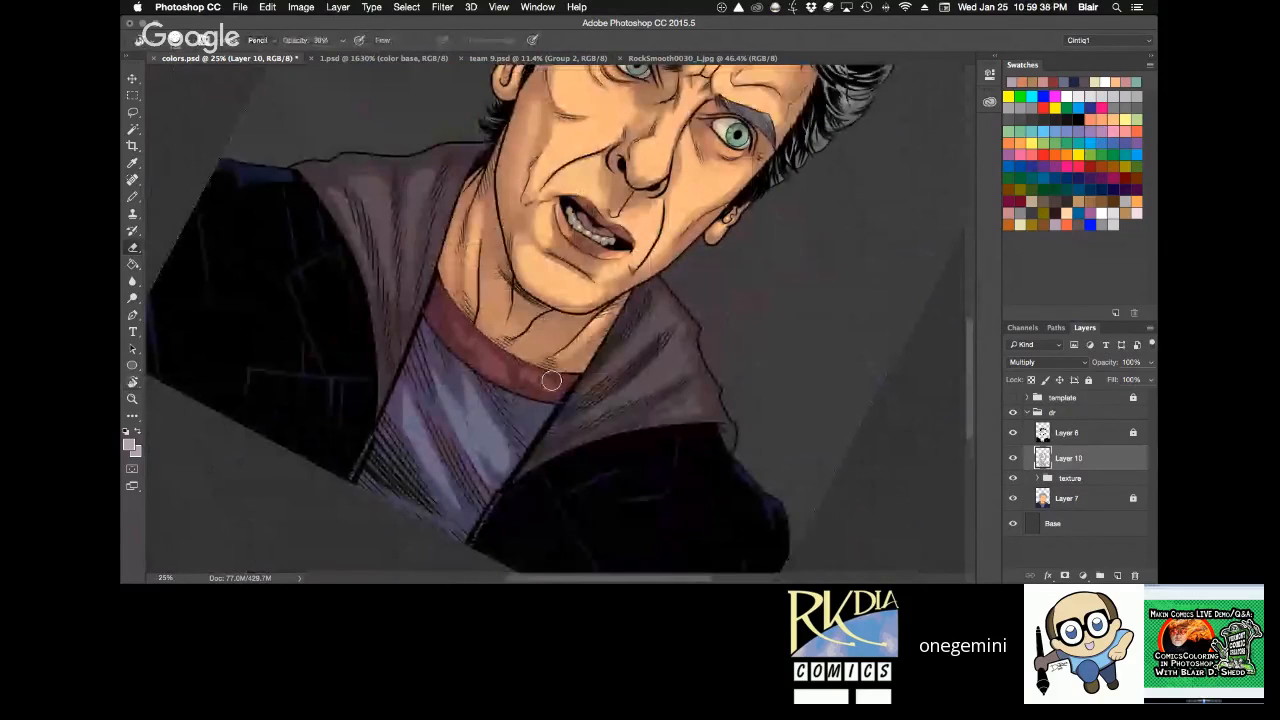
mouse_move(551, 380)
mouse_down()
mouse_move(421, 347)
mouse_move(488, 476)
mouse_up()
drag(438, 358, 466, 393)
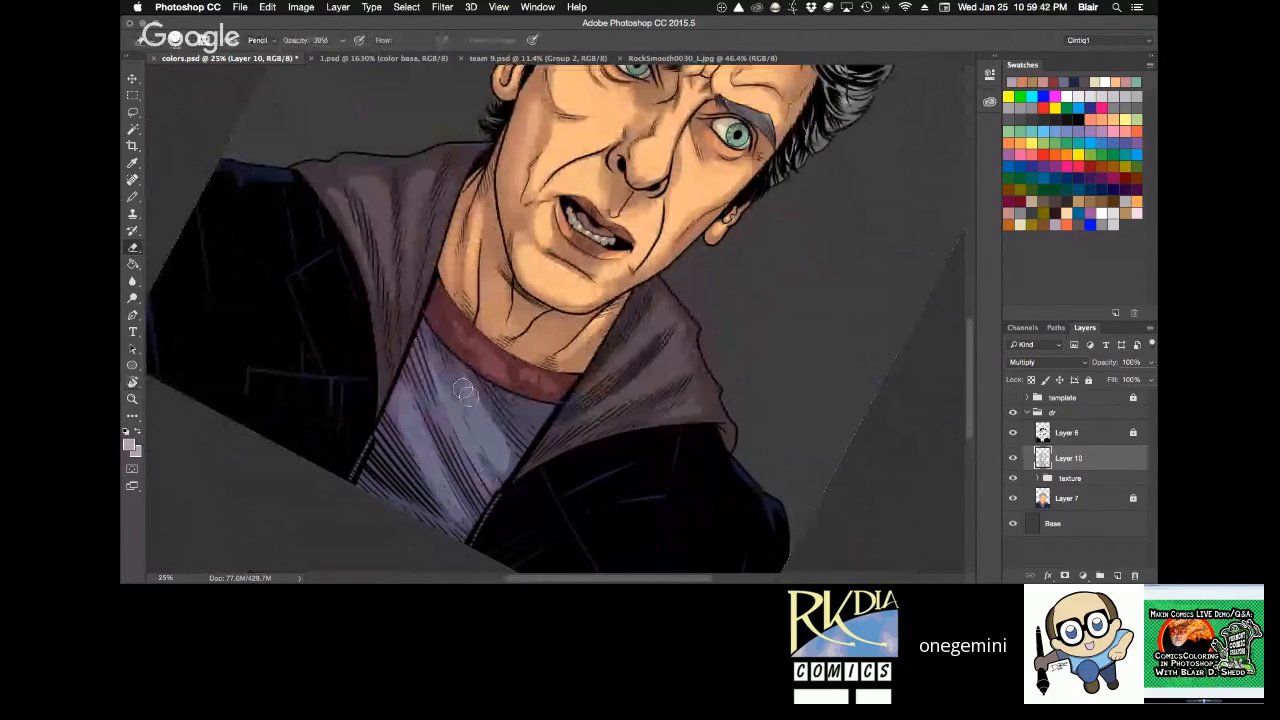
mouse_move(458, 318)
mouse_down()
mouse_move(481, 361)
mouse_move(502, 368)
mouse_up()
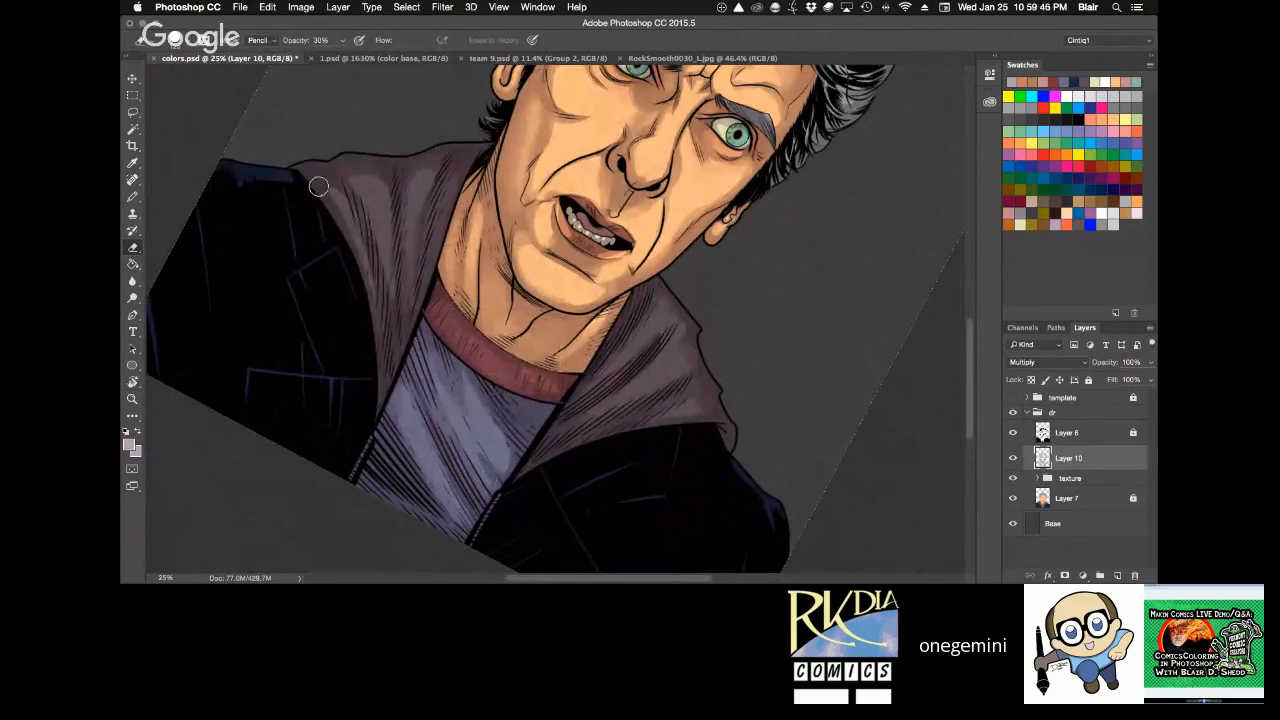
Even out the remaining highlights in the viewer's-left hood folds and on the shirt front with the Eraser.
drag(318, 186, 381, 298)
drag(385, 184, 403, 238)
drag(428, 178, 413, 264)
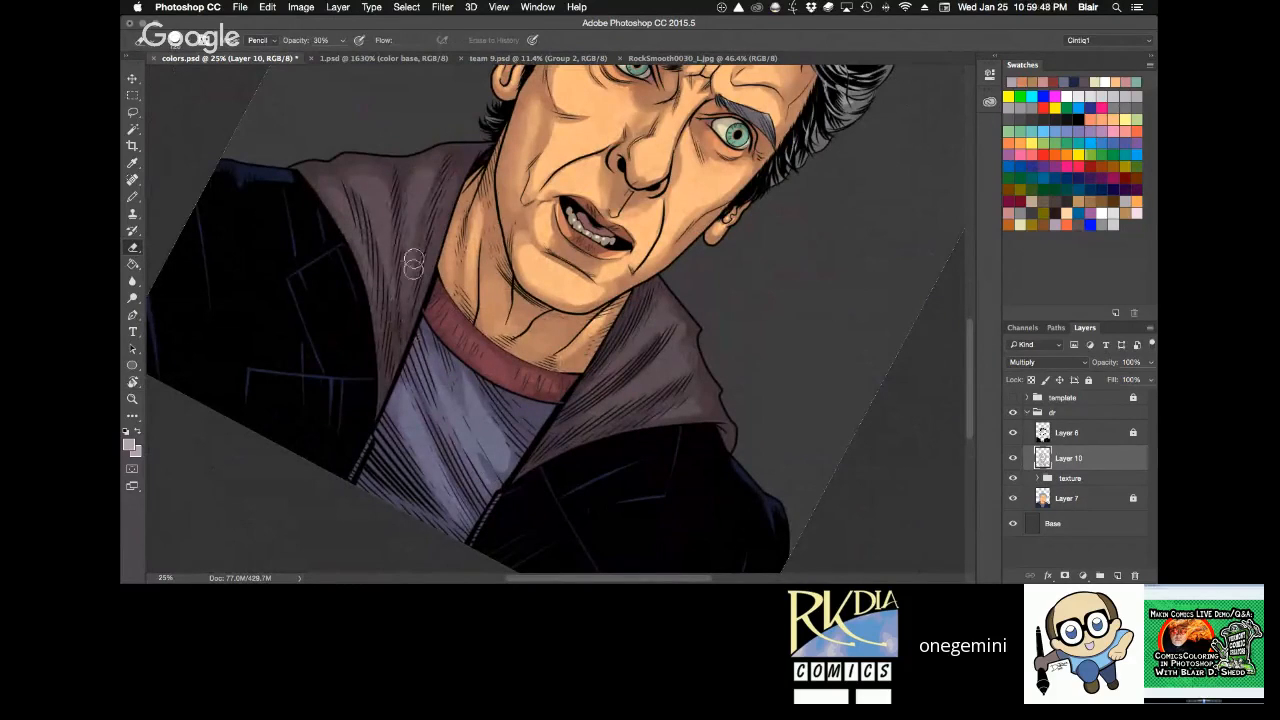
key(r)
mouse_move(777, 343)
mouse_down()
mouse_move(846, 257)
mouse_move(641, 243)
mouse_up()
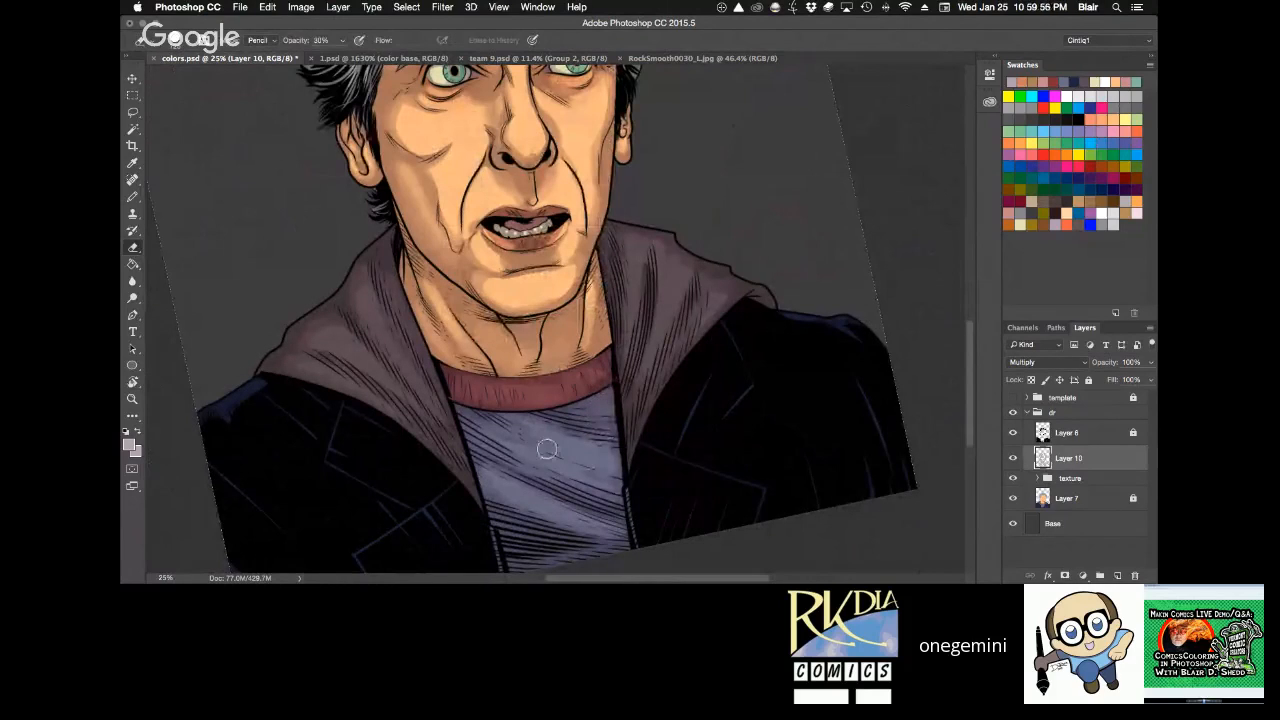
Zoom out to check the whole portrait and save colors.psd.
key(z)
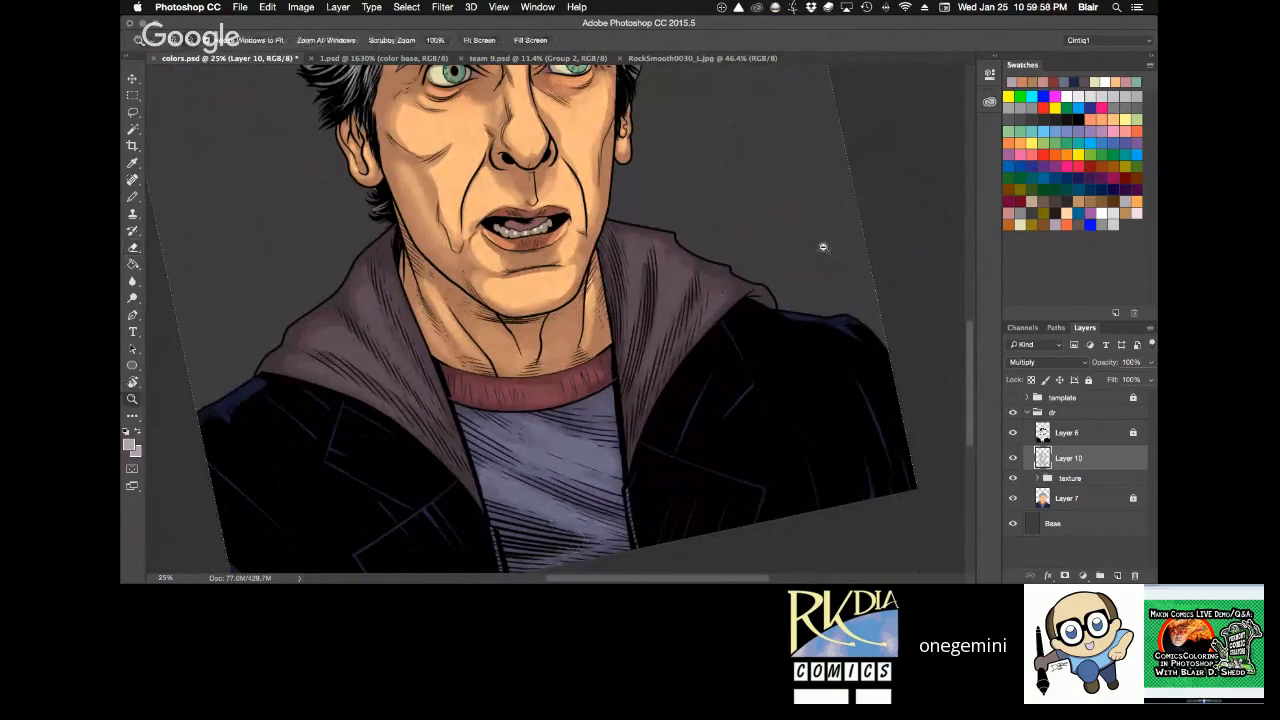
alt+click(823, 247)
key(r)
drag(830, 243, 765, 285)
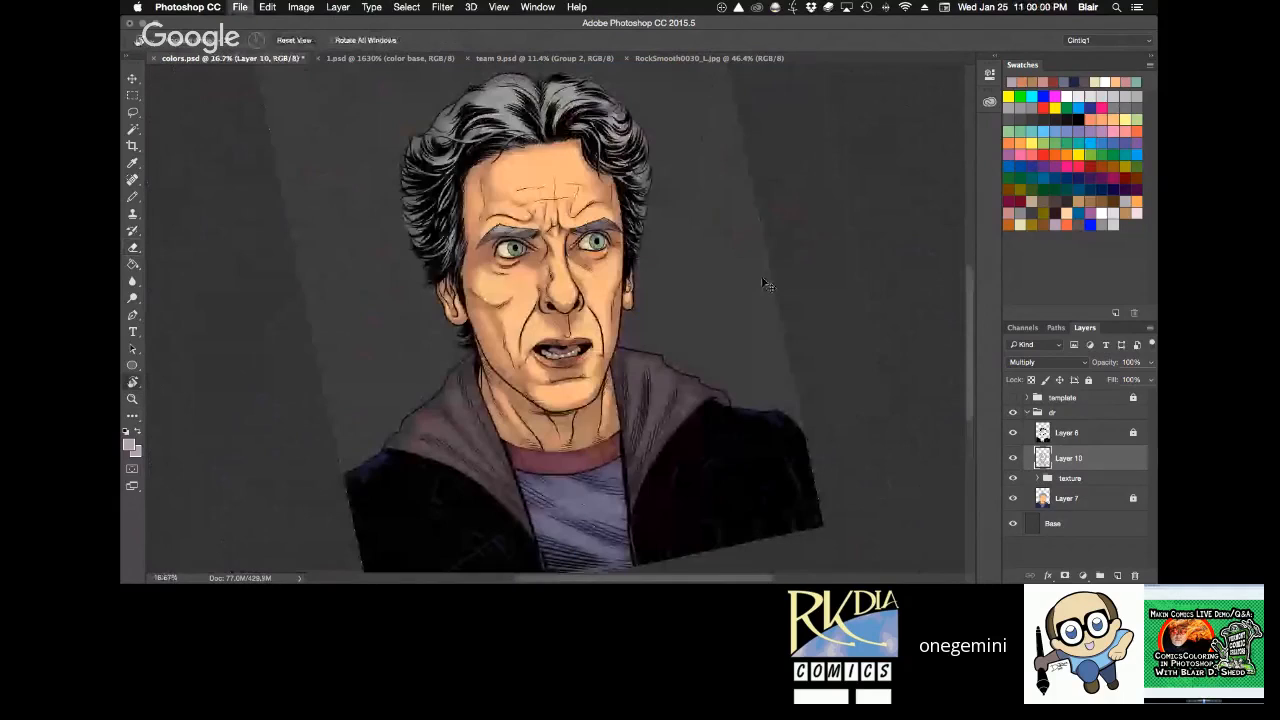
key(super+s)
Load Layer 10's outline as a selection, invert it and deselect, and reset the canvas rotation with the page fitted on screen.
super+click(1040, 455)
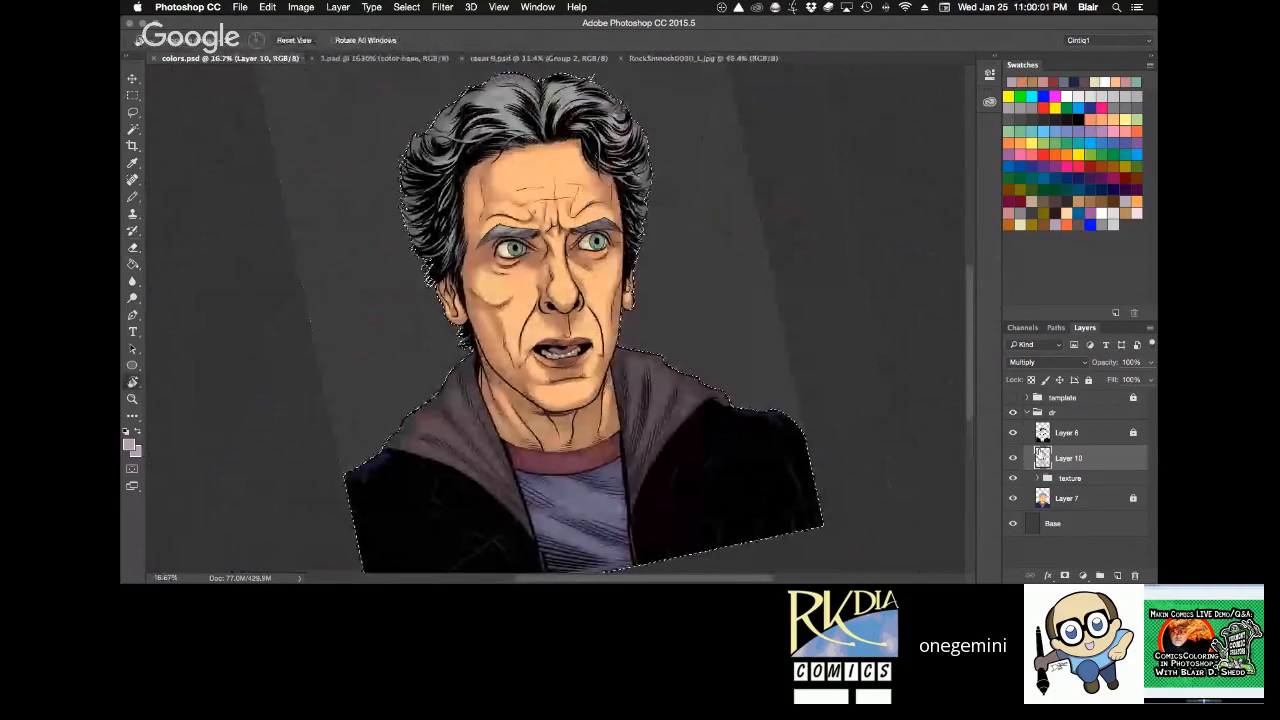
key(super+shift+i)
key(super+d)
click(294, 40)
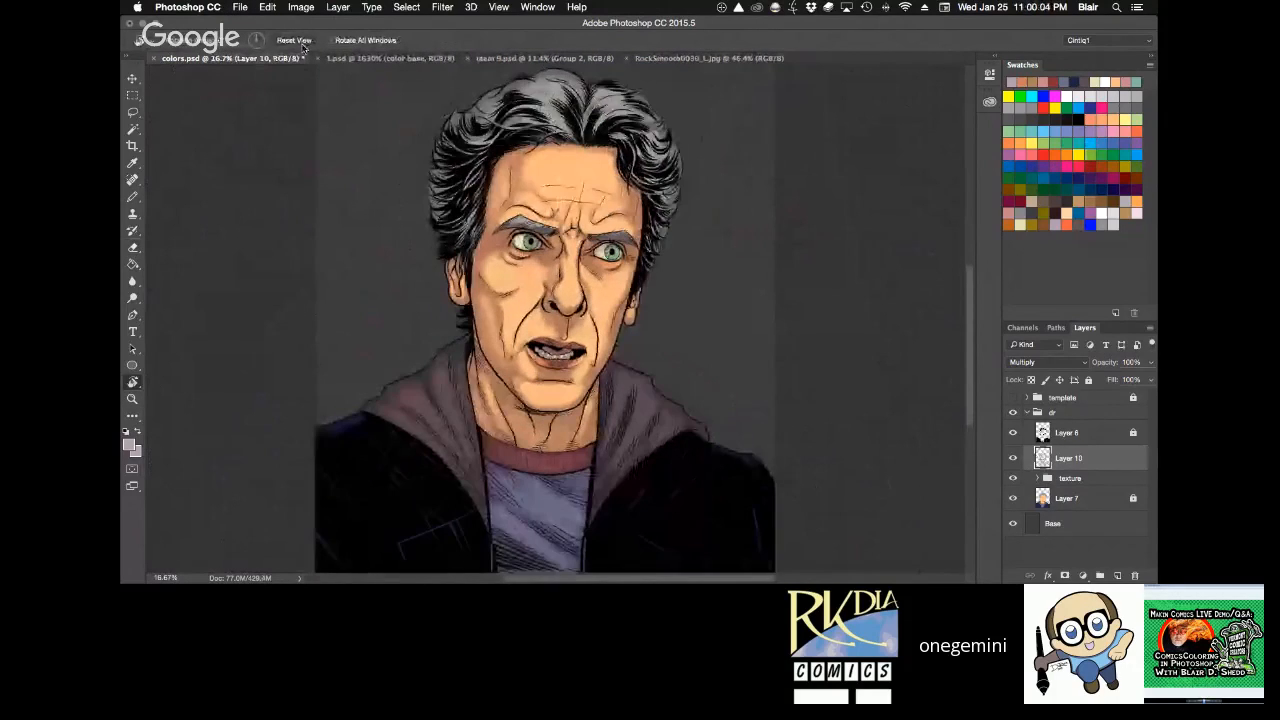
key(super+0)
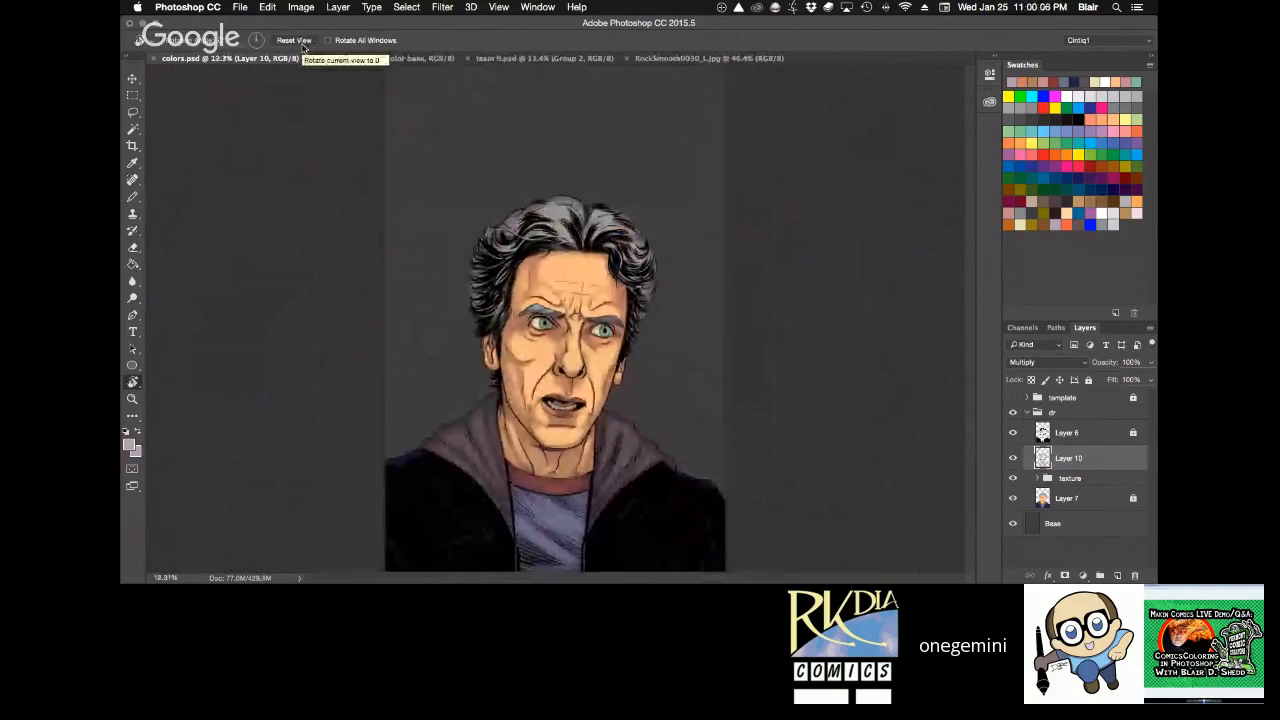
Soften the shading on the viewer's-left cheek beside the nose with the Eraser at 10% opacity.
key(z)
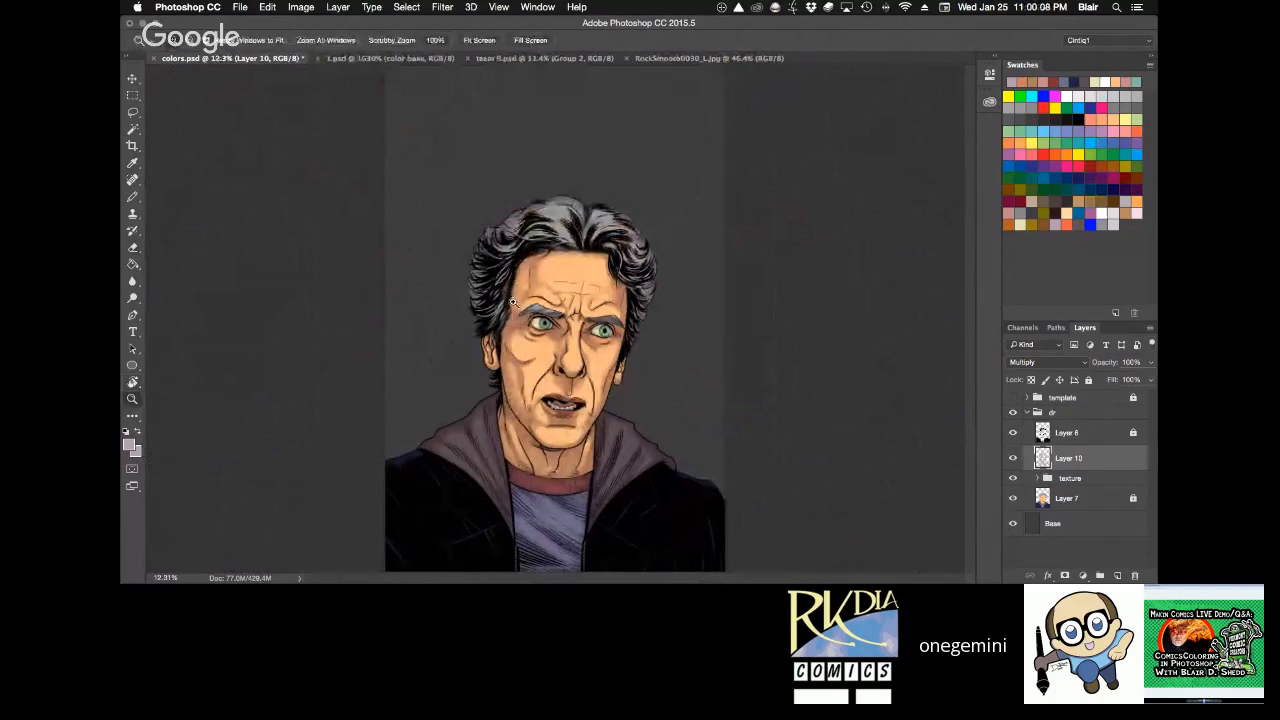
drag(512, 302, 593, 338)
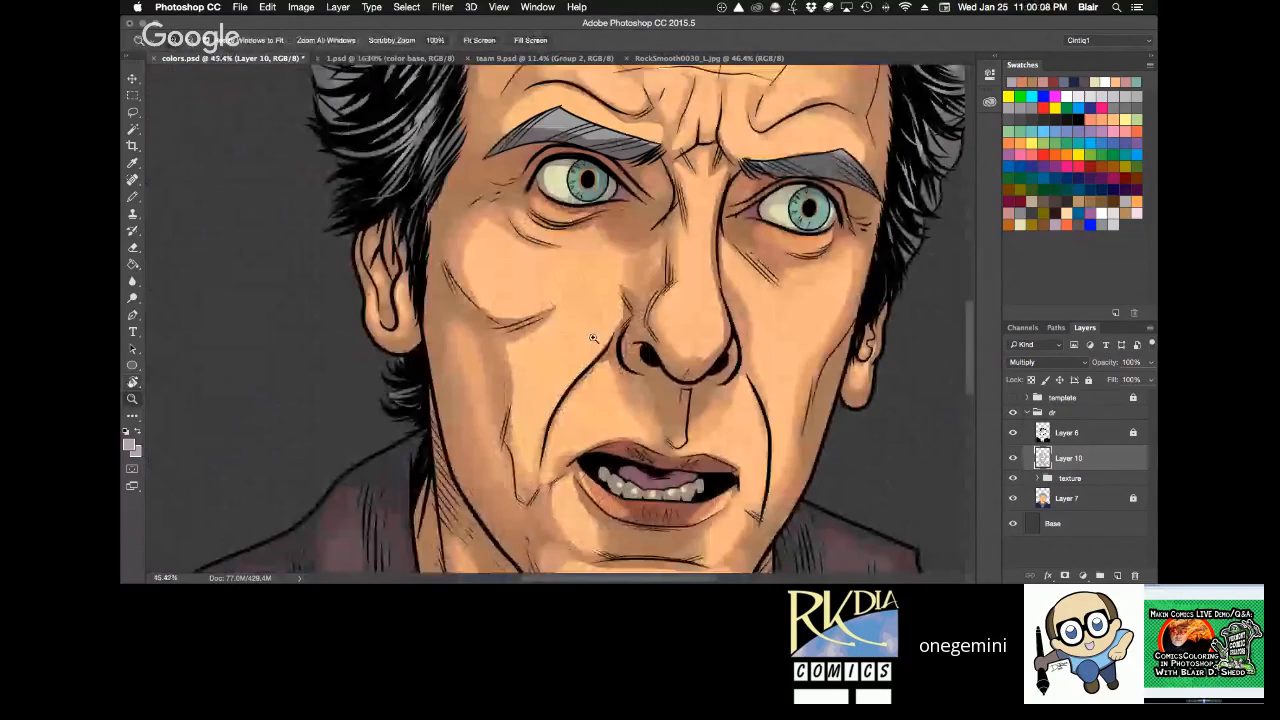
key(e)
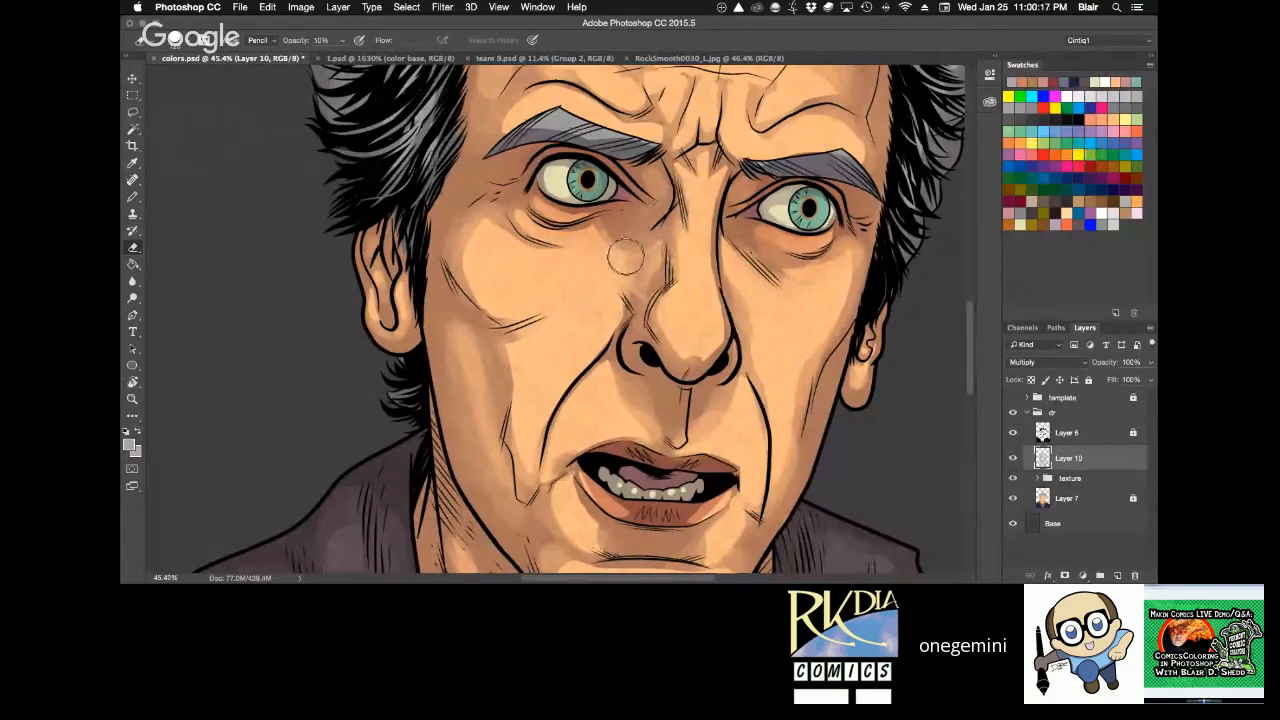
key(z)
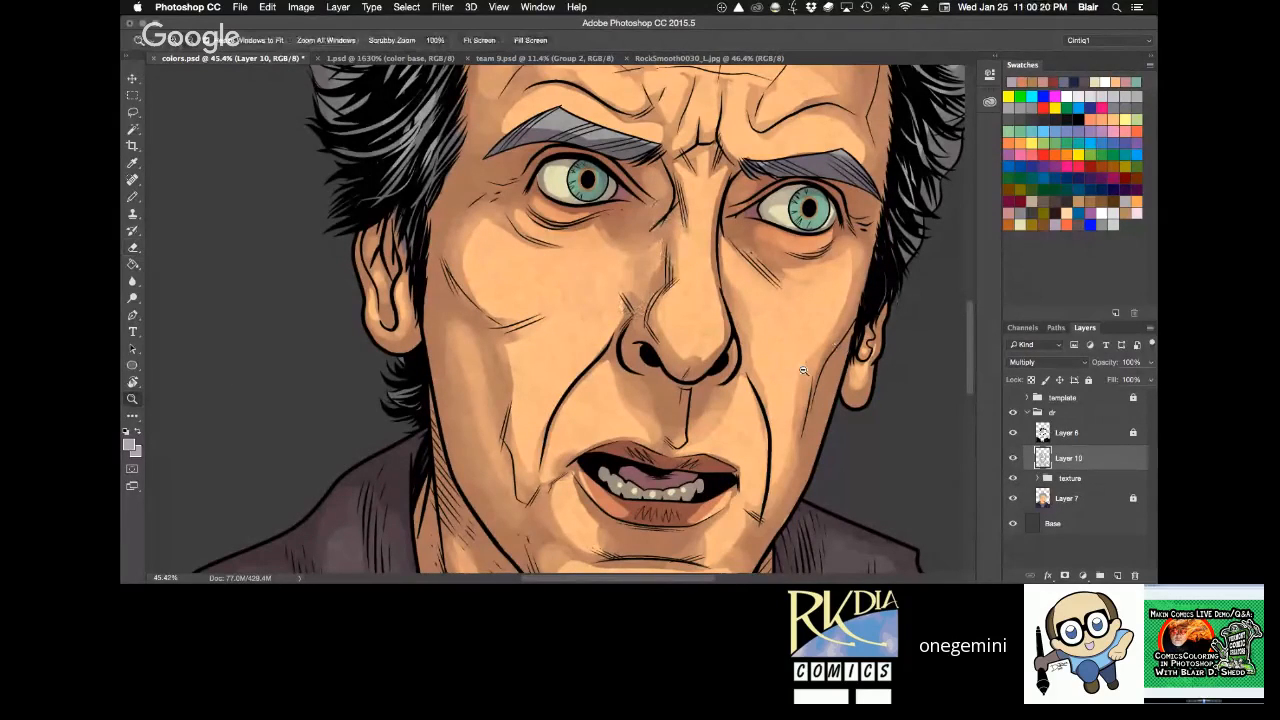
Lighten the teeth on Layer 10 with a small Eraser at 30% opacity, leaving shading along their edges.
alt+click(805, 362)
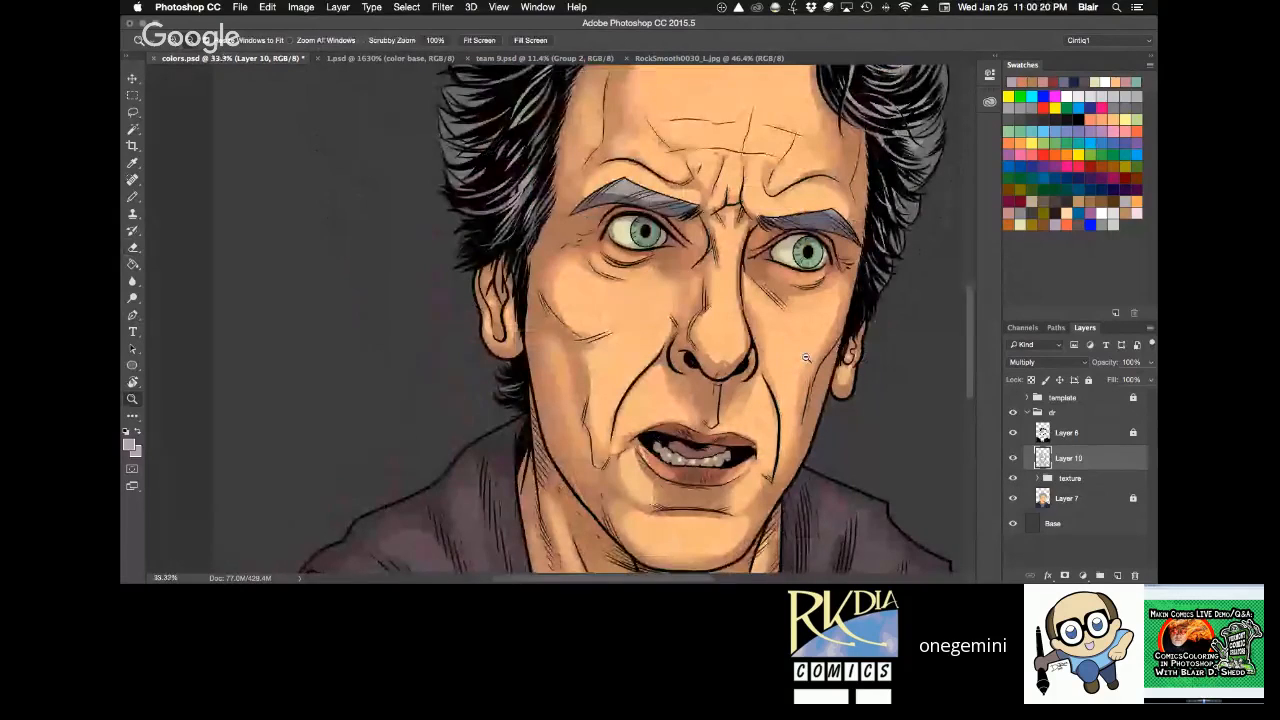
drag(805, 357, 726, 307)
key(e)
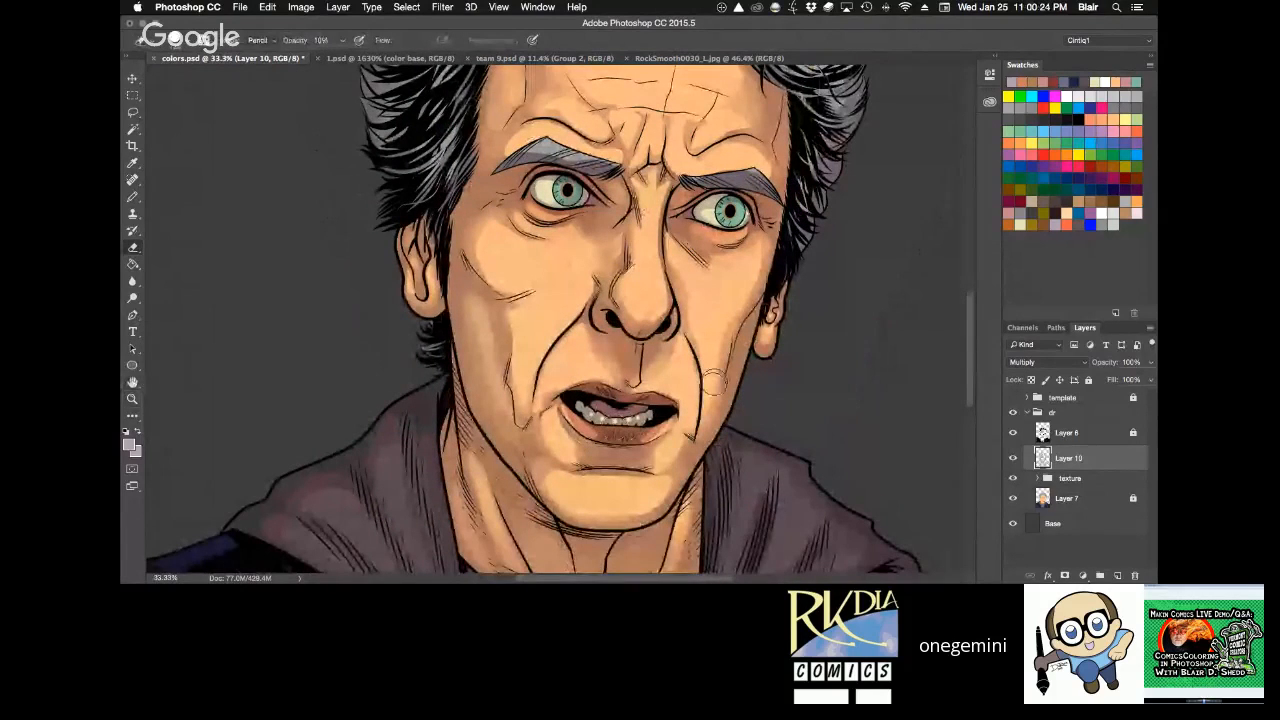
key(z)
mouse_move(654, 455)
mouse_down()
mouse_move(711, 478)
mouse_move(763, 399)
mouse_up()
key(r)
key(e)
right_click(562, 316)
drag(674, 349, 635, 349)
click(554, 328)
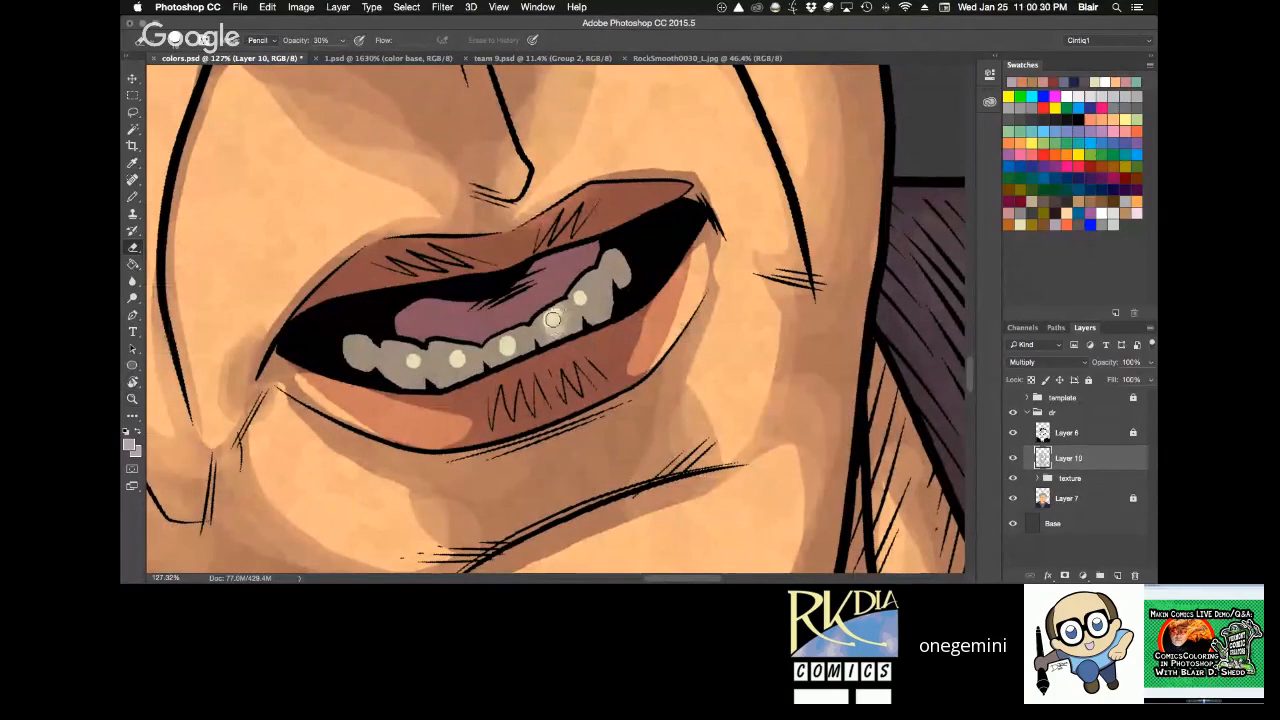
mouse_move(552, 318)
mouse_down()
mouse_move(456, 361)
mouse_move(460, 371)
mouse_move(366, 352)
mouse_up()
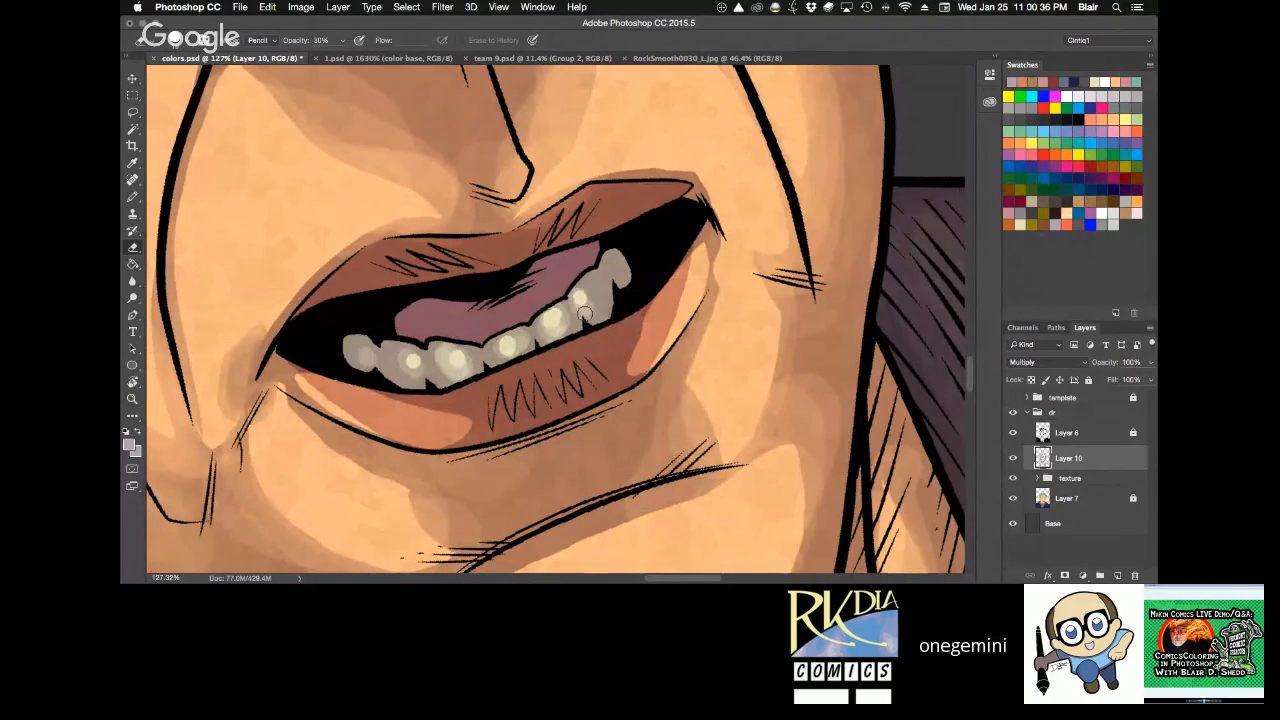
Lighten the tongue with the Eraser and touch up its shading with a 19 px Pencil at 30% opacity.
mouse_move(585, 313)
mouse_down()
mouse_move(616, 265)
mouse_move(512, 310)
mouse_move(563, 268)
mouse_move(529, 309)
mouse_move(566, 267)
mouse_move(512, 312)
mouse_move(476, 315)
mouse_move(563, 265)
mouse_move(521, 306)
mouse_move(470, 318)
mouse_up()
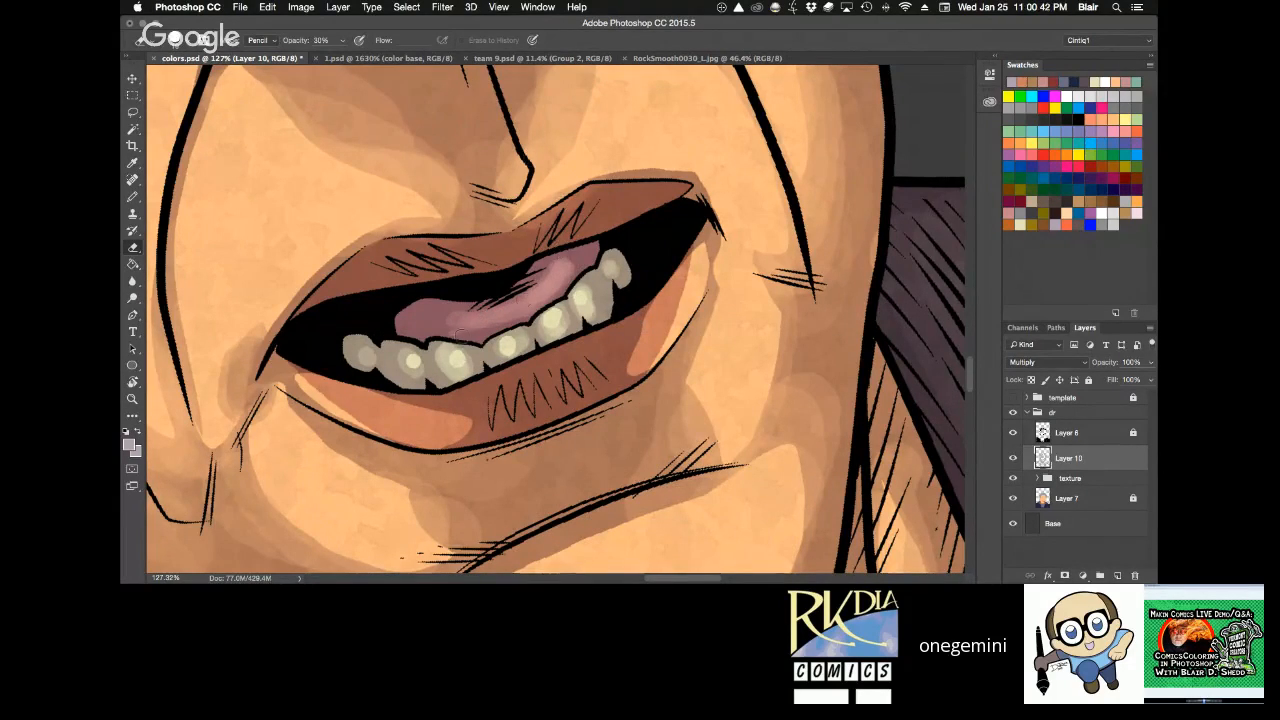
key(b)
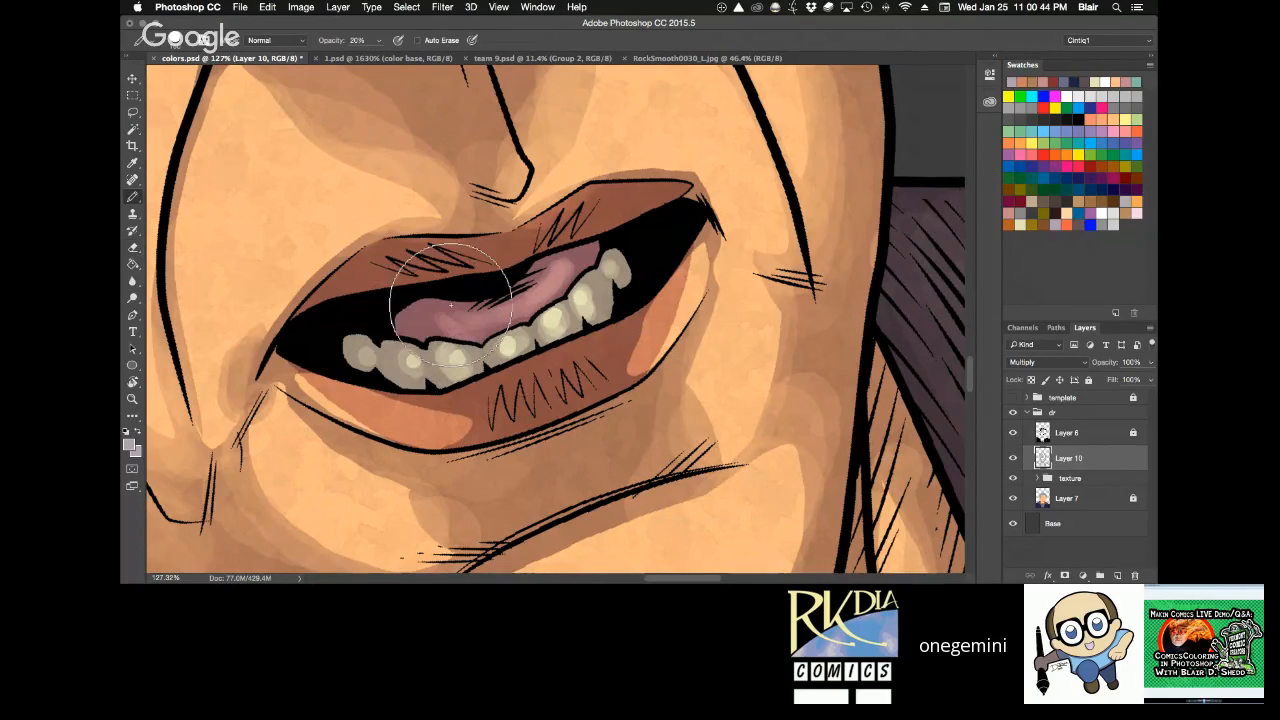
key(super+z)
right_click(462, 303)
click(516, 402)
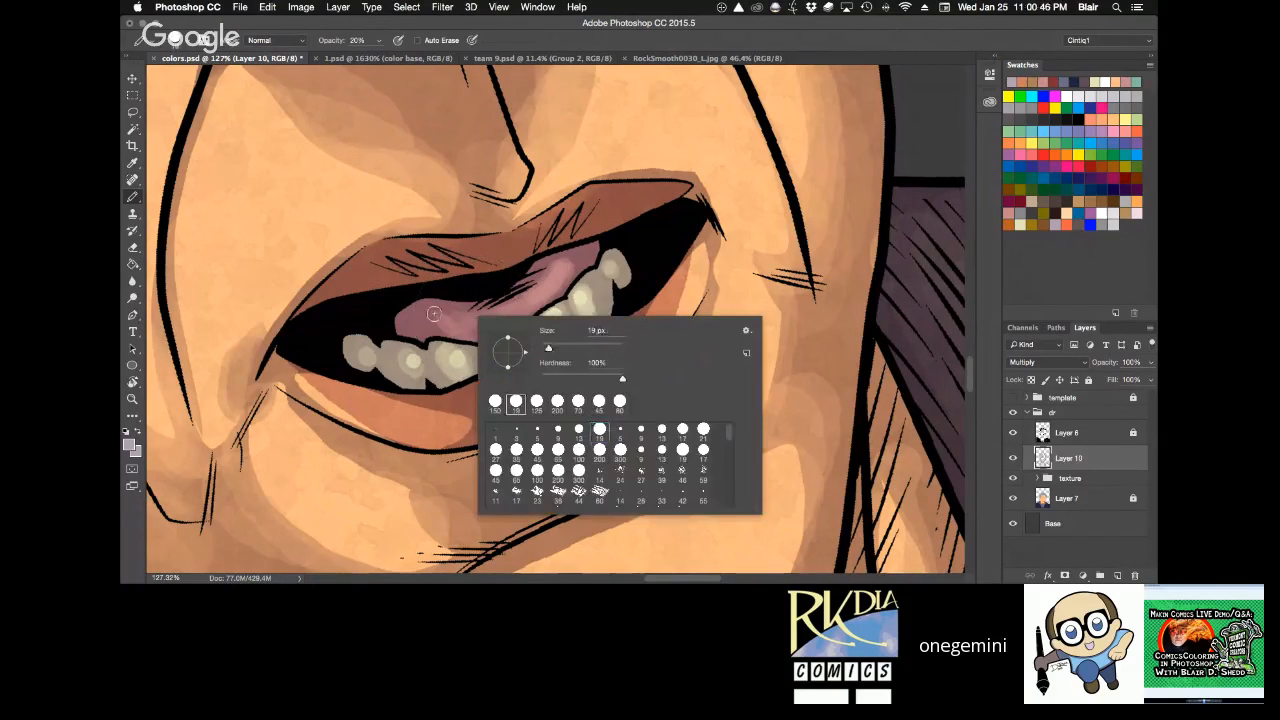
click(436, 312)
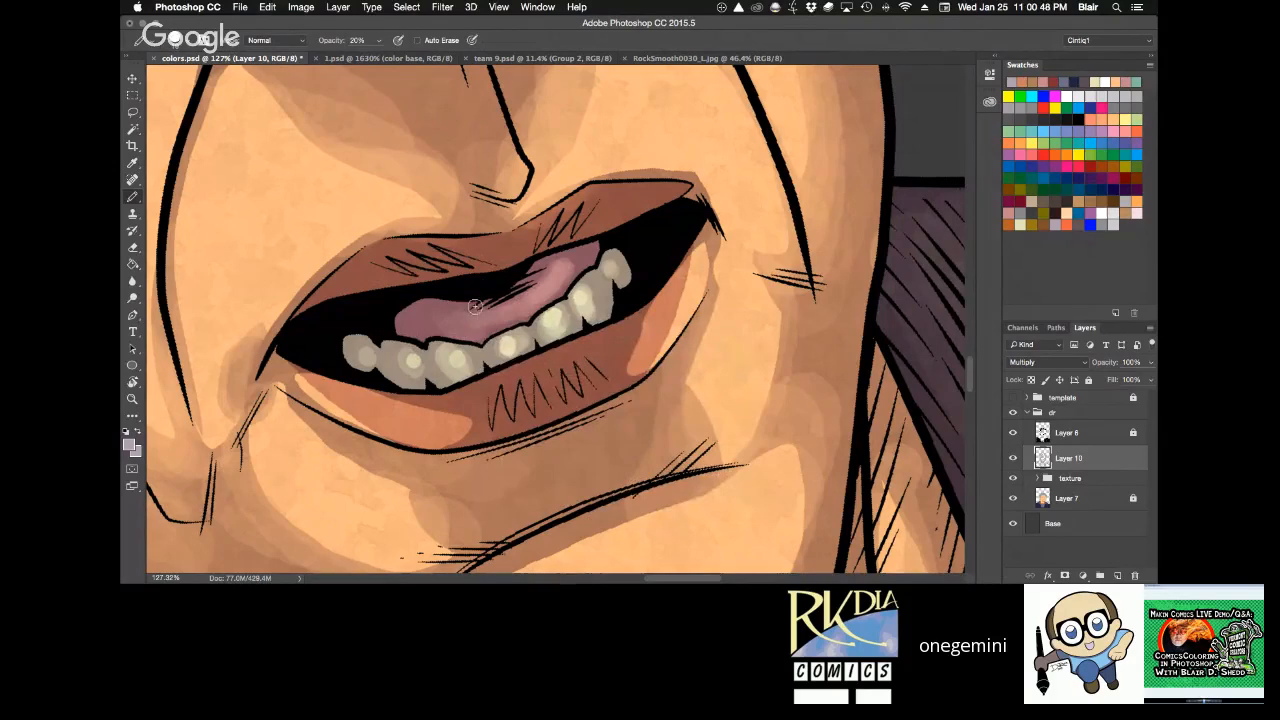
key(3)
Soften the shading on the lips with the Eraser, lowering its opacity from 30% to 20% for the lower lip.
key(z)
alt+click(746, 256)
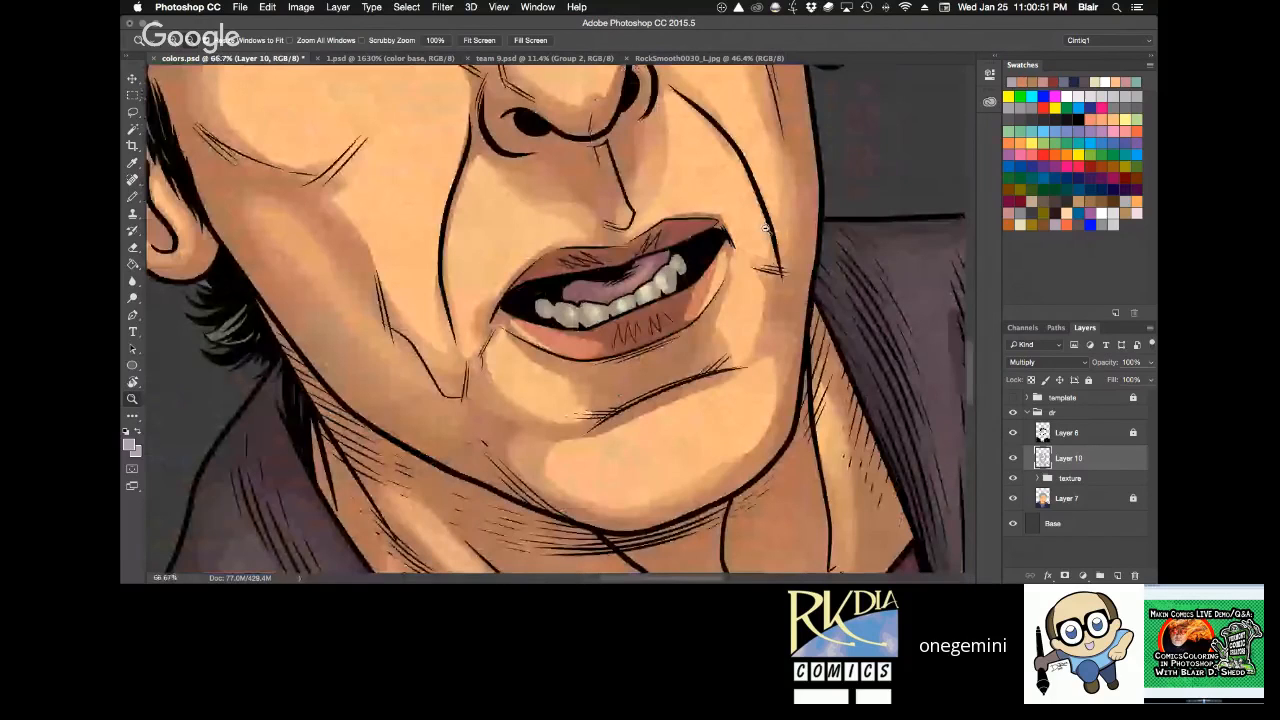
key(r)
drag(765, 228, 628, 520)
key(e)
drag(612, 298, 626, 489)
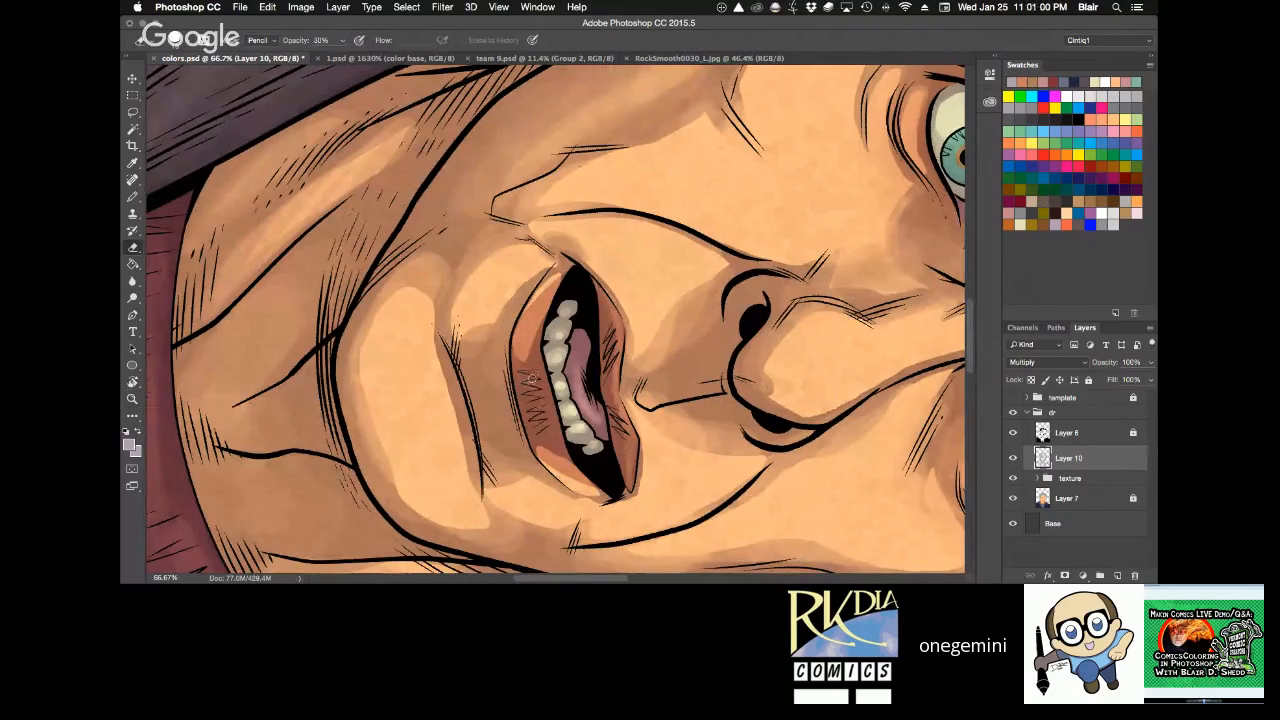
drag(525, 368, 554, 448)
key(2)
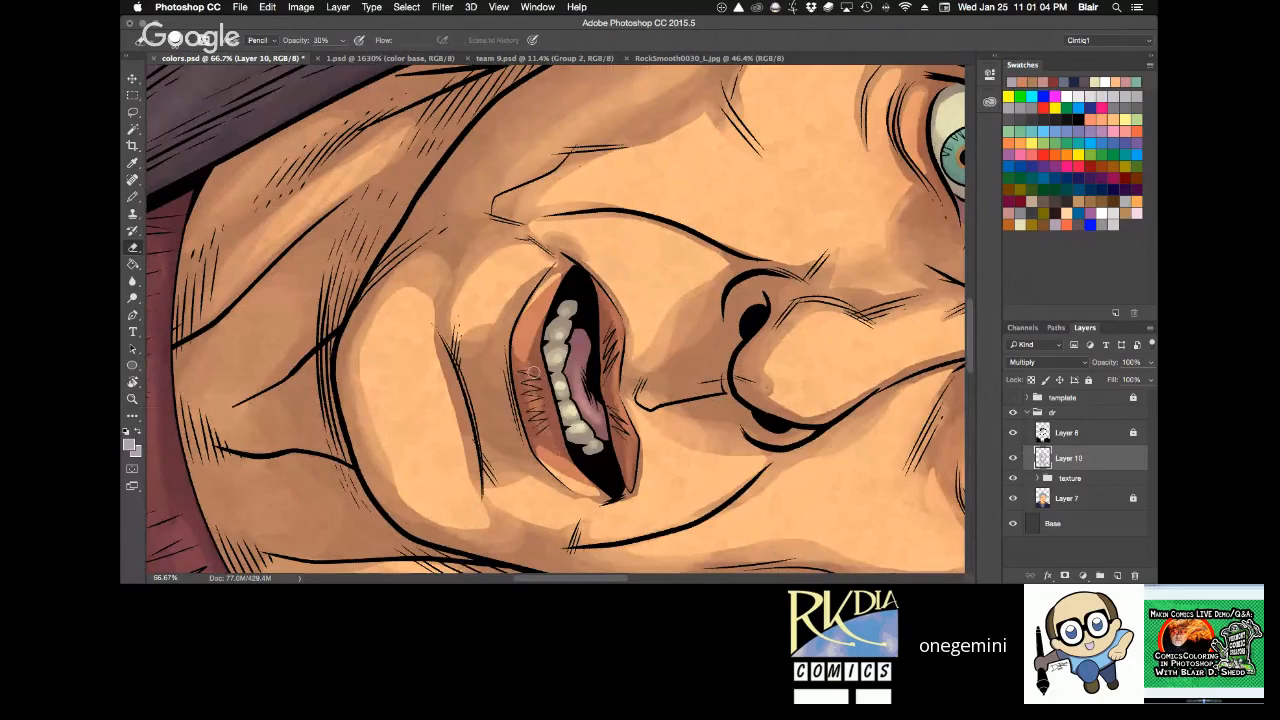
key(3)
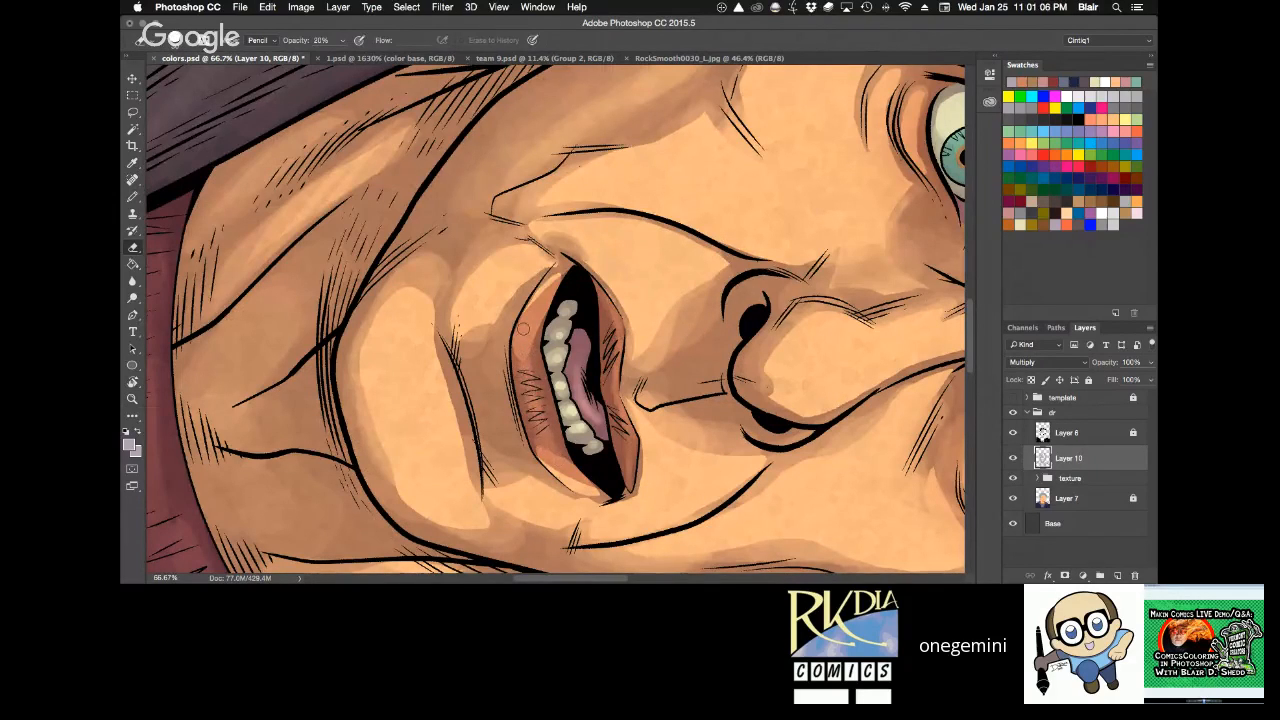
Touch up the shading around the viewer's-right corner of the mouth with the Eraser at 20% opacity and the Pencil.
key(r)
drag(577, 341, 760, 247)
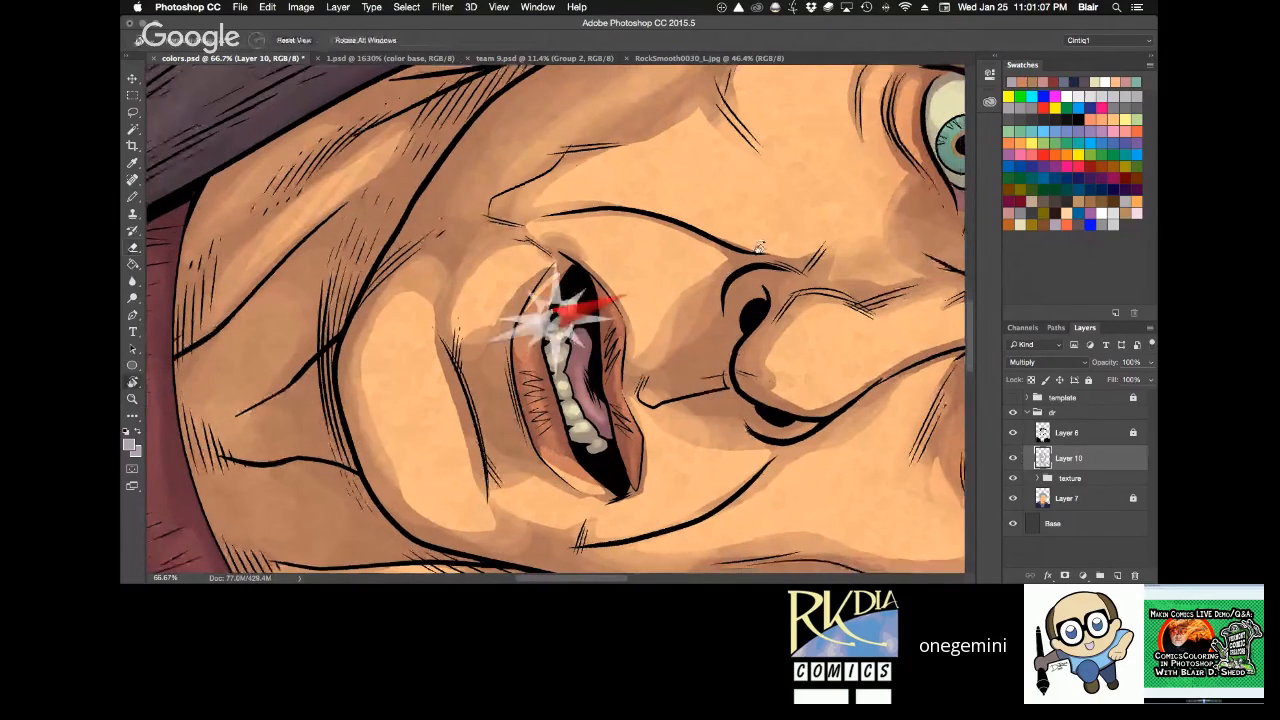
key(Escape)
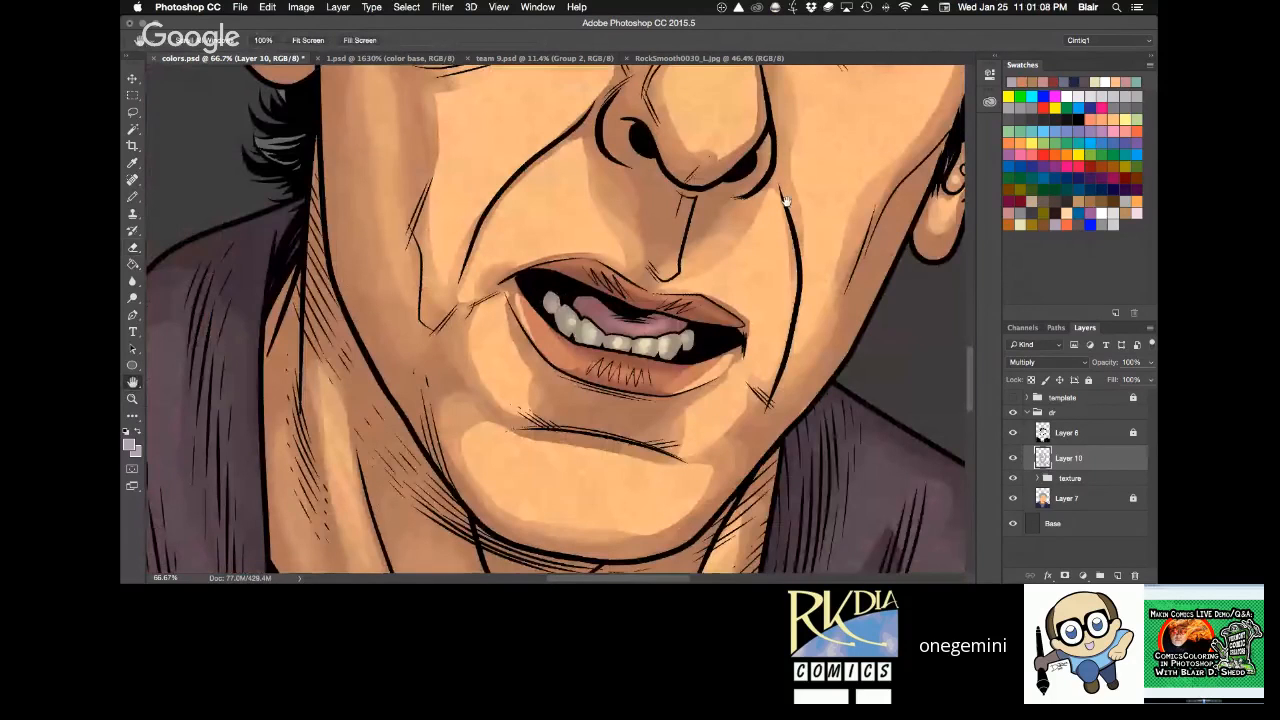
key(r)
mouse_move(790, 318)
mouse_down()
mouse_move(768, 147)
mouse_move(754, 132)
mouse_up()
key(e)
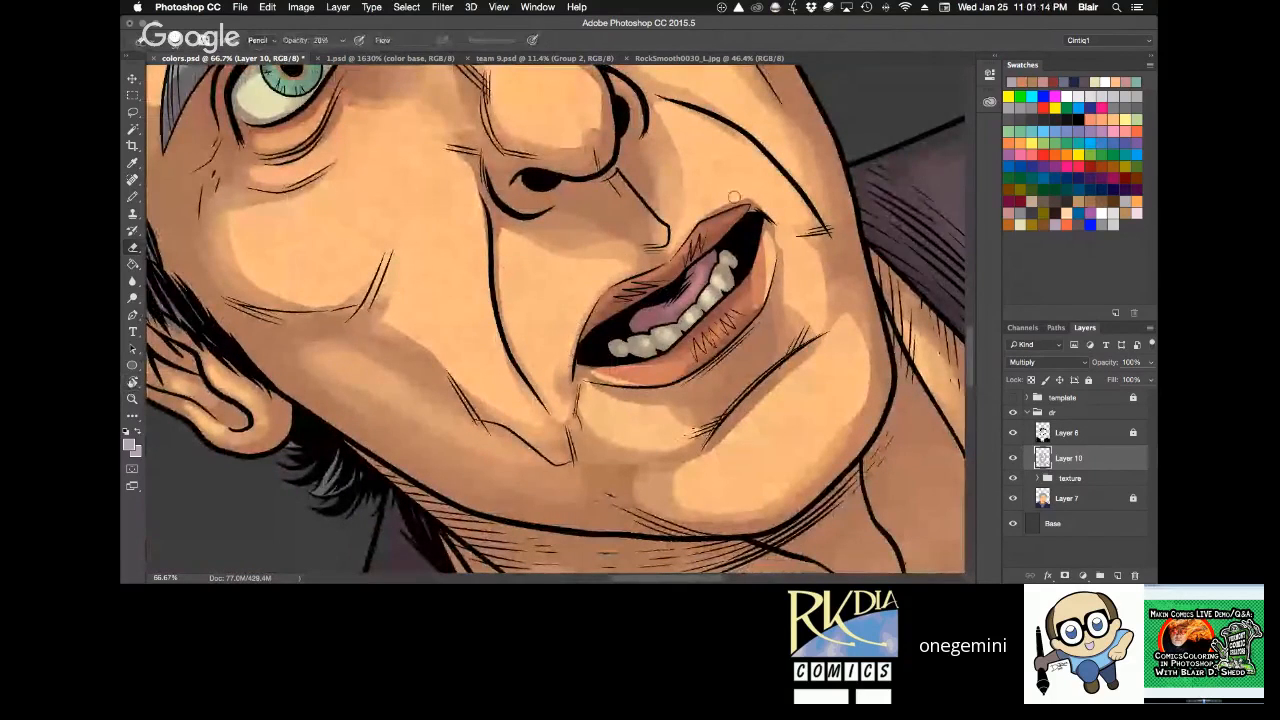
key(r)
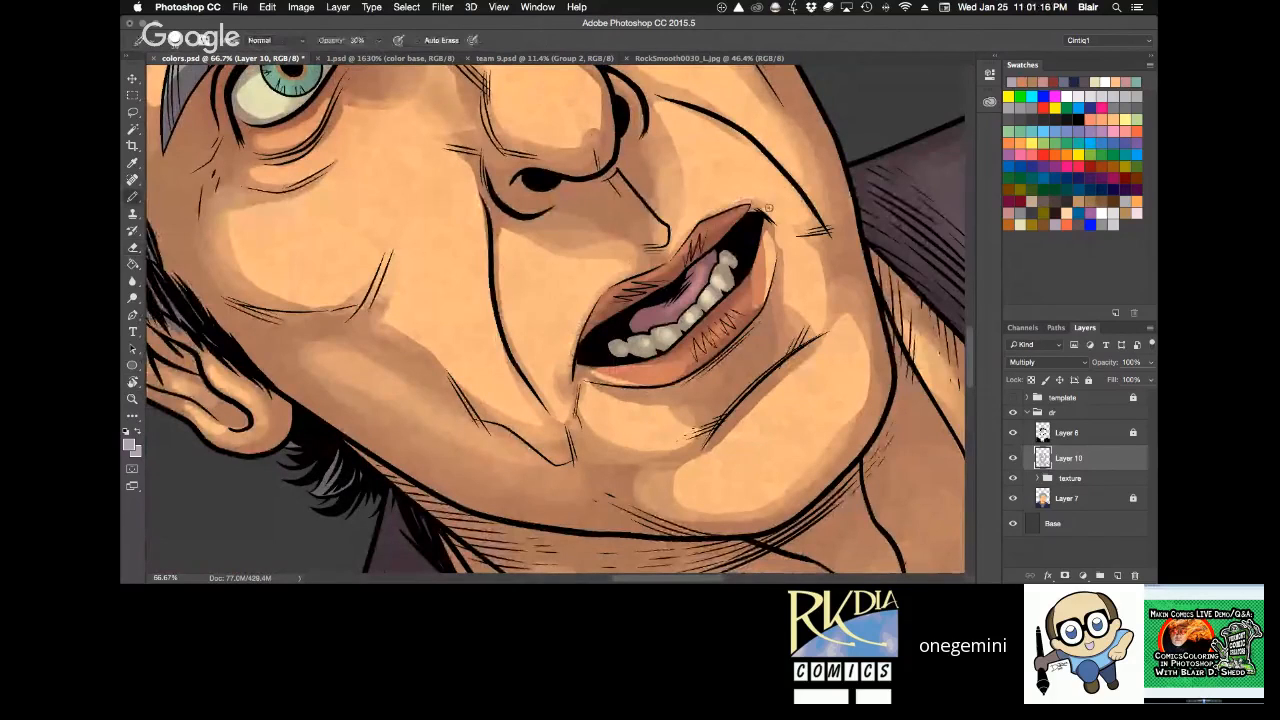
key(h)
drag(838, 422, 825, 465)
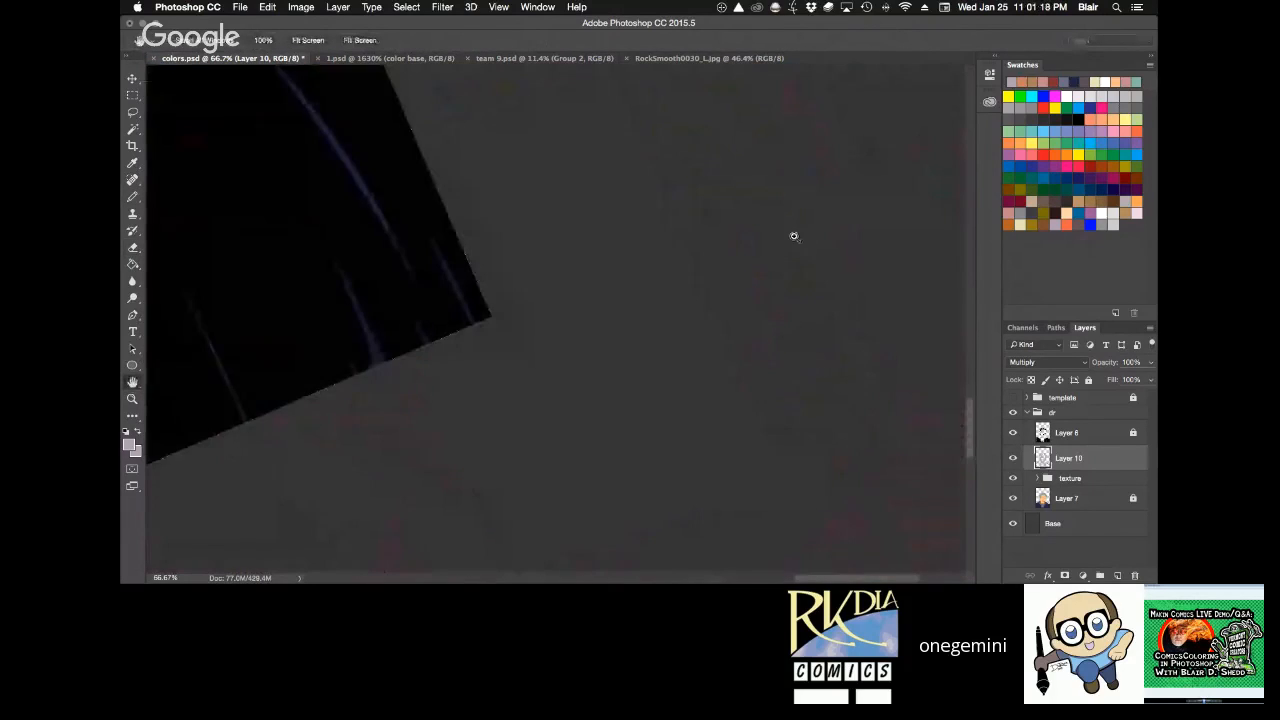
Reset the canvas rotation, save colors.psd and check the portrait both close up and fitted on screen.
key(super+0)
click(307, 42)
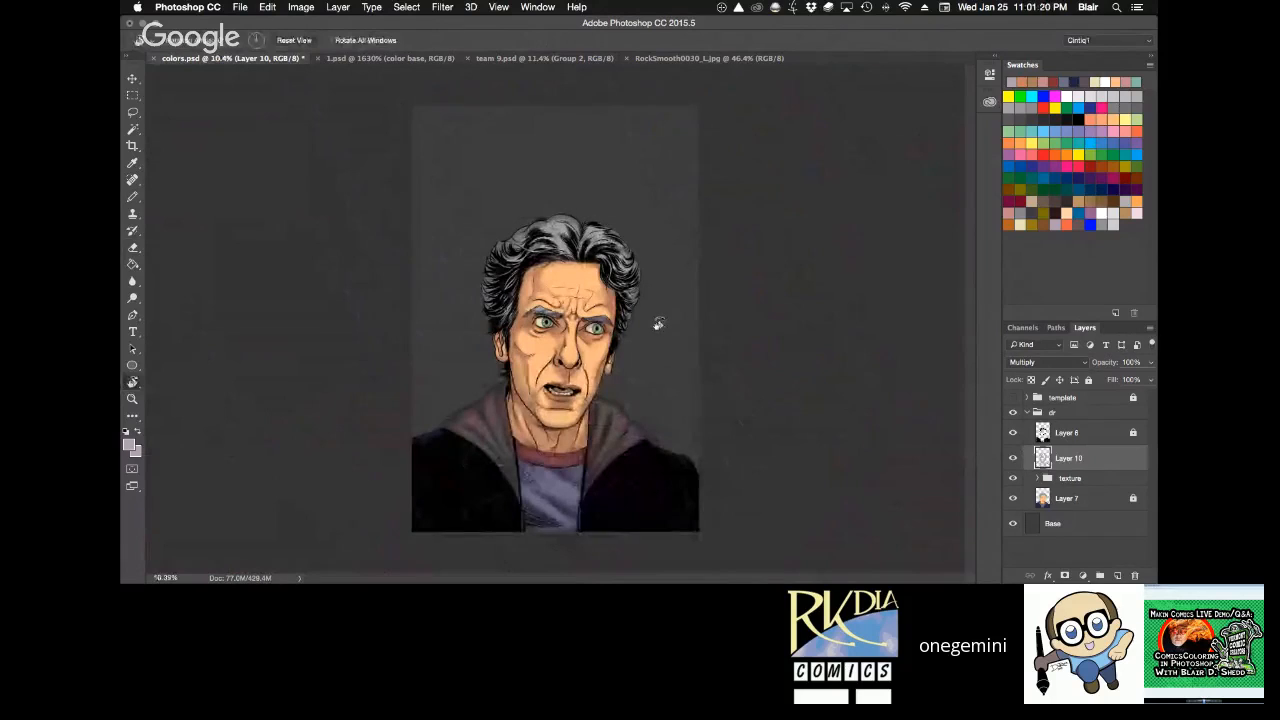
key(super+0)
key(super+s)
key(z)
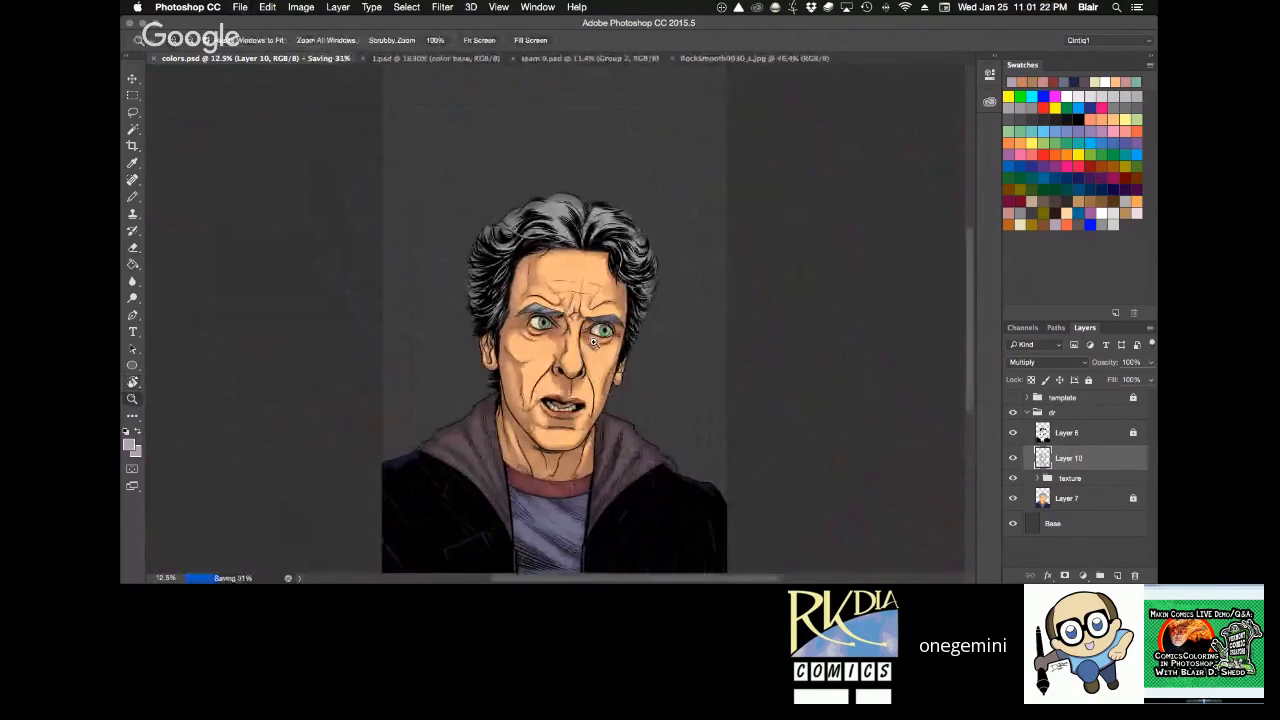
click(597, 330)
click(596, 336)
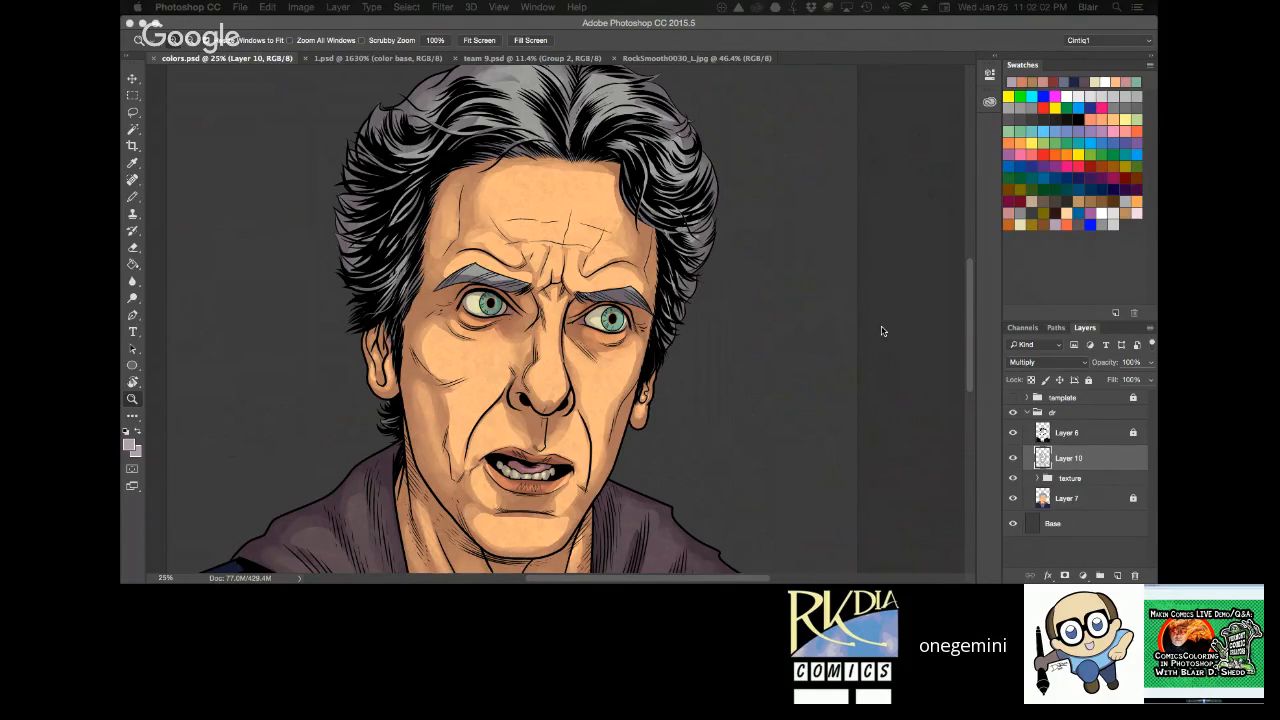
key(super+0)
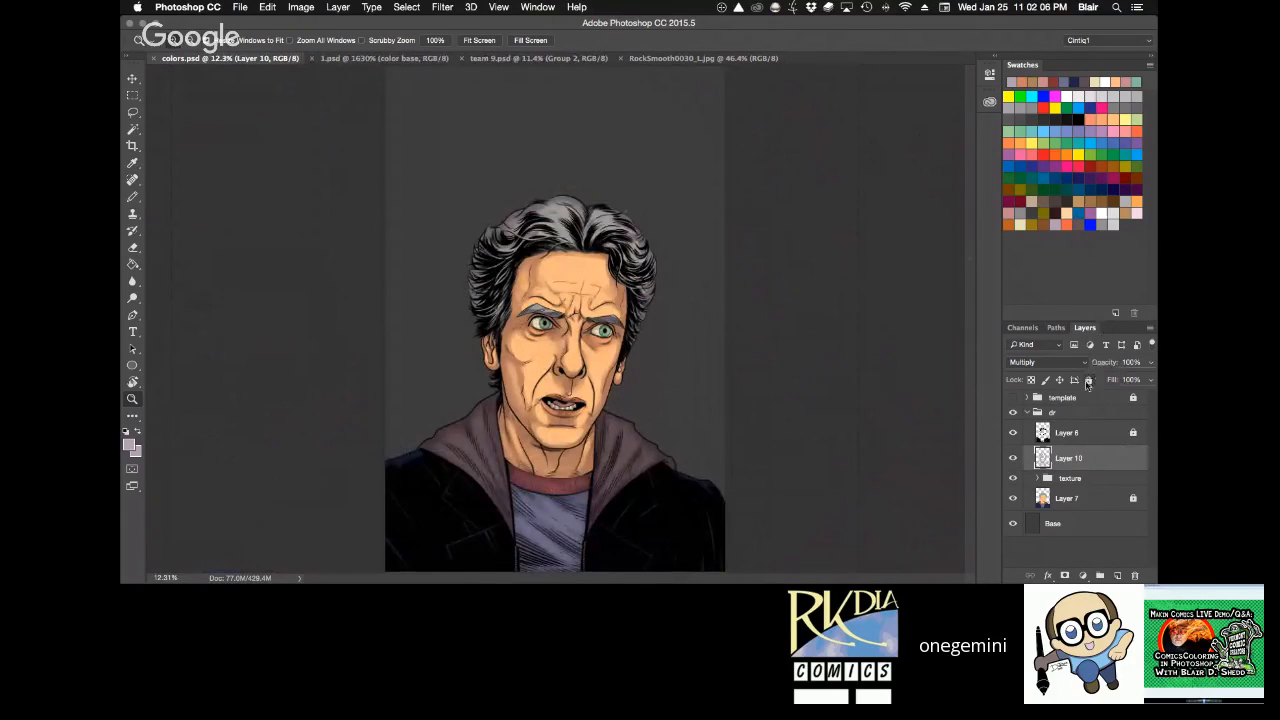
click(1088, 380)
click(639, 369)
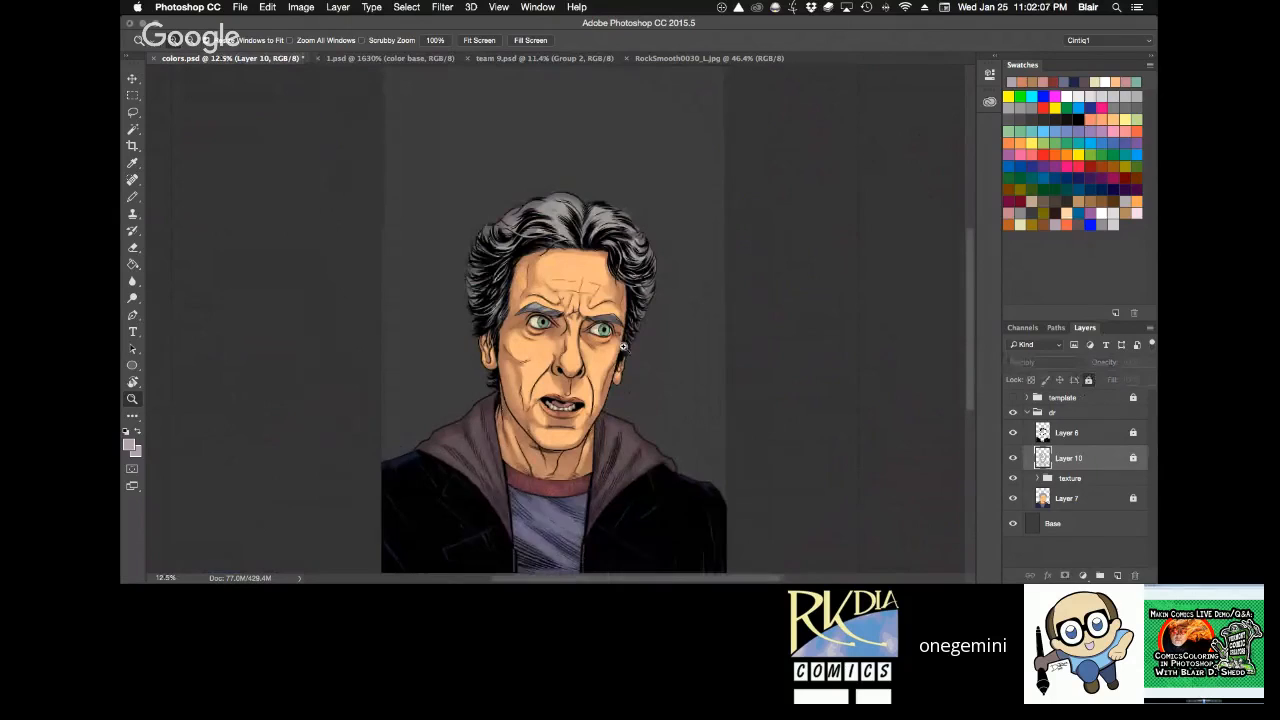
click(622, 346)
click(605, 358)
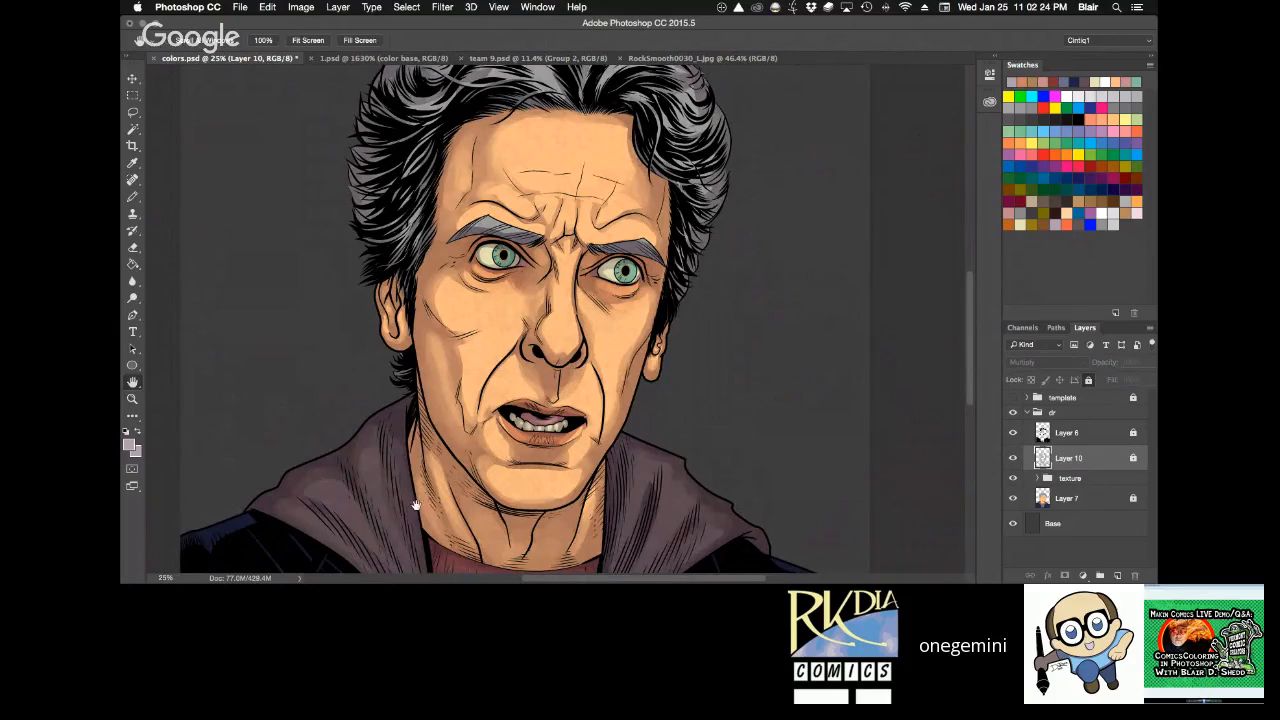
key(e)
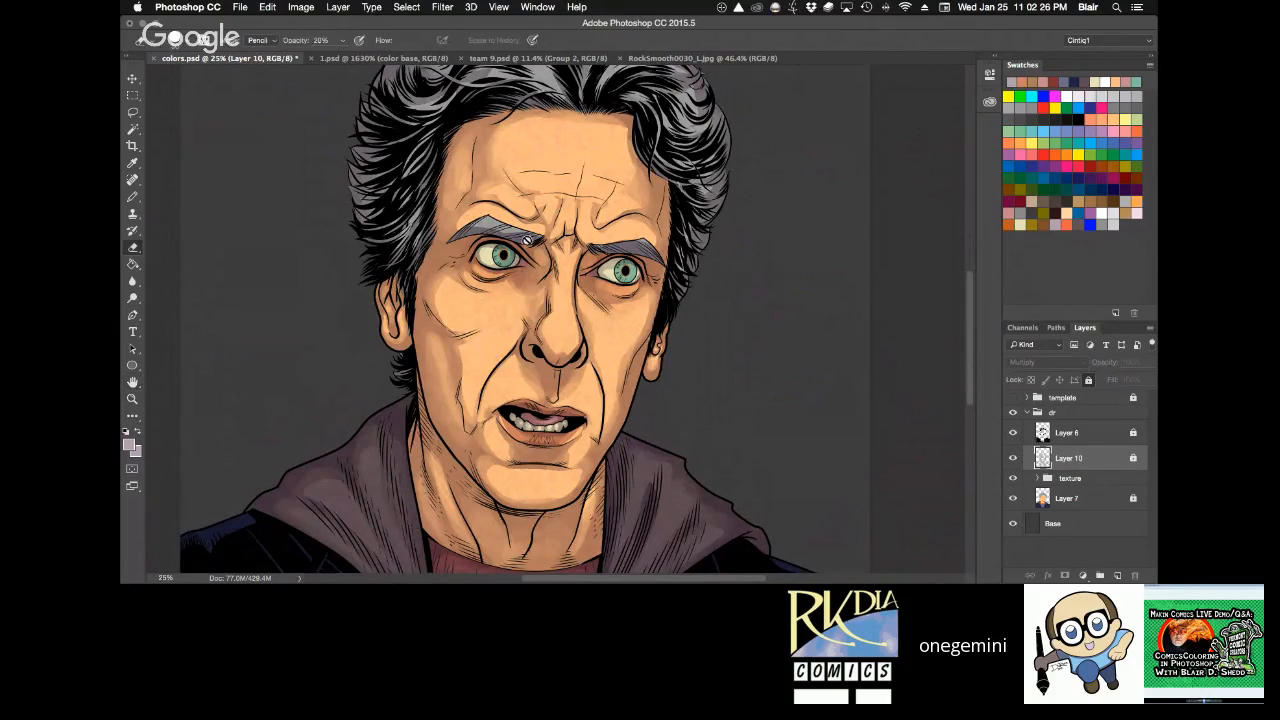
click(1102, 460)
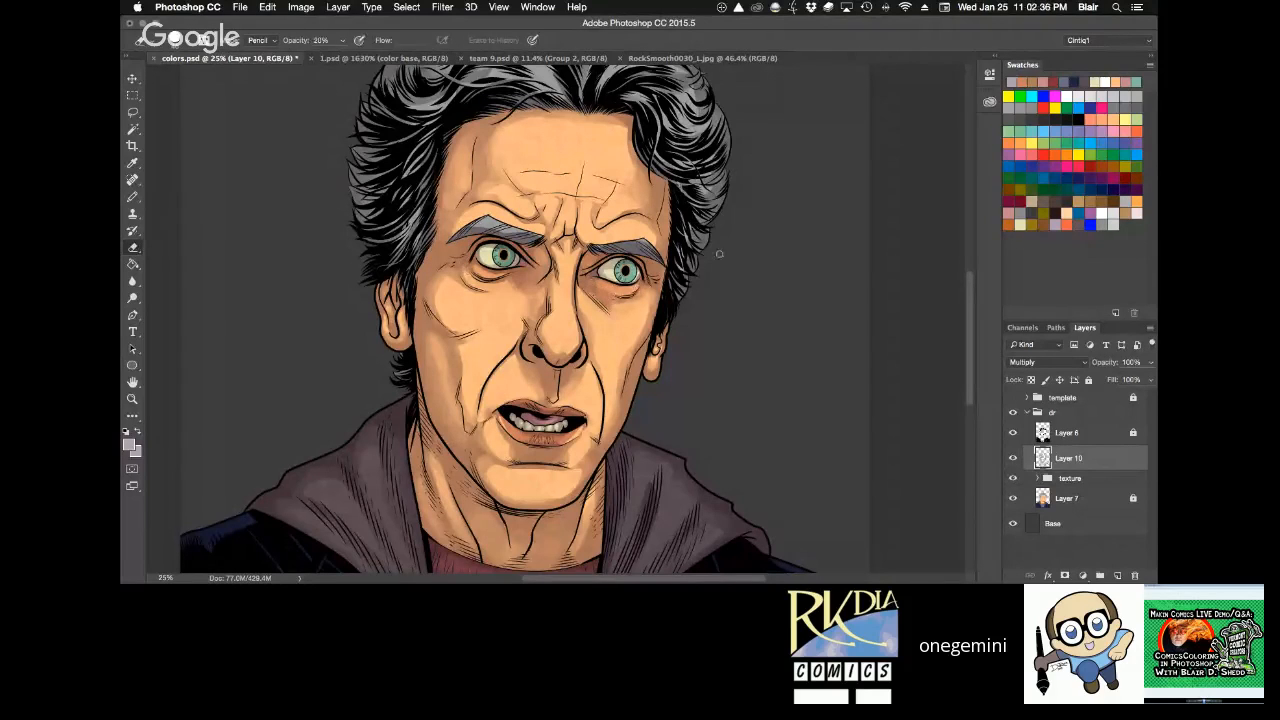
Refine the shading on the nose with the Pencil at 30% opacity and the Eraser at 20% opacity.
key(h)
drag(728, 286, 746, 257)
key(super+0)
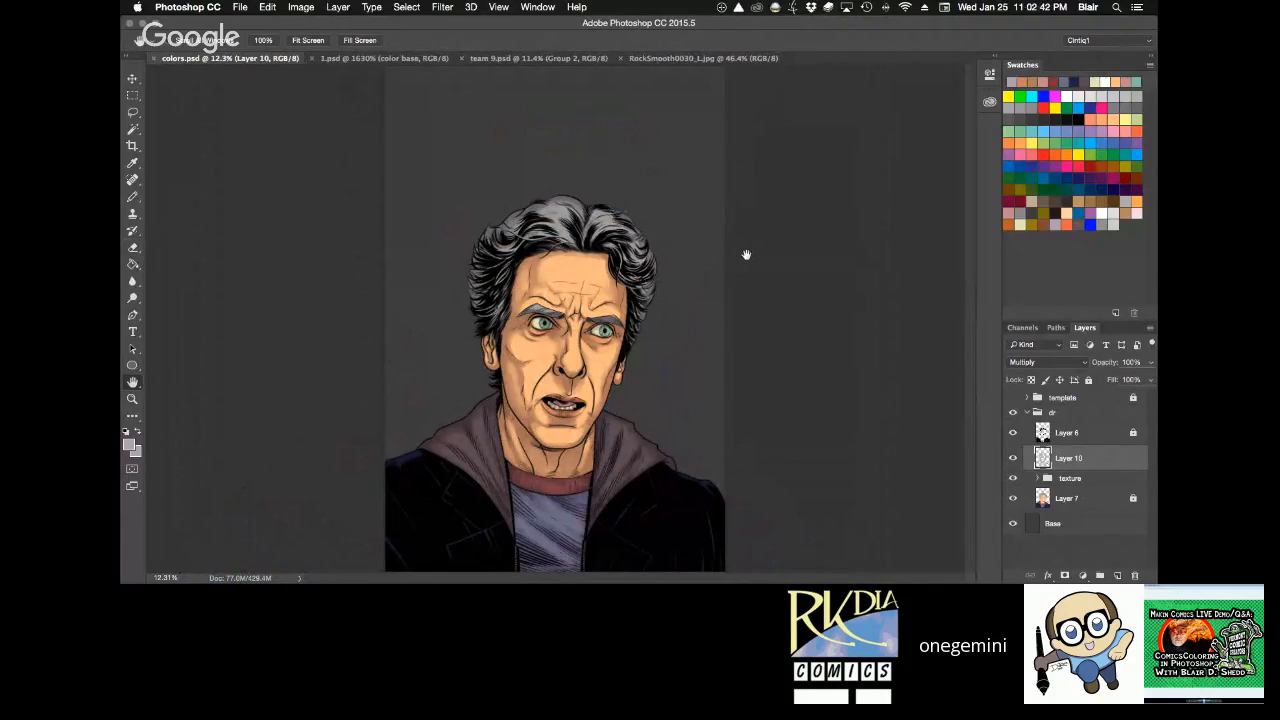
key(z)
drag(553, 282, 584, 359)
key(b)
drag(507, 319, 483, 403)
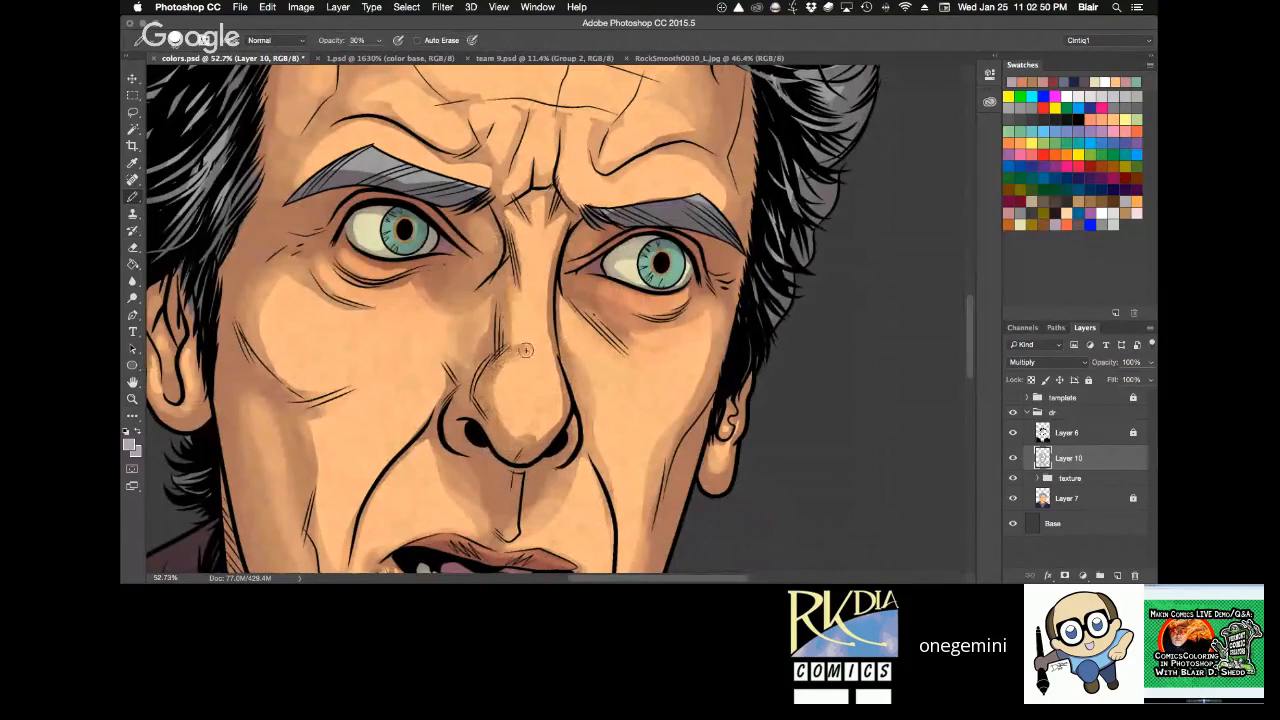
key(e)
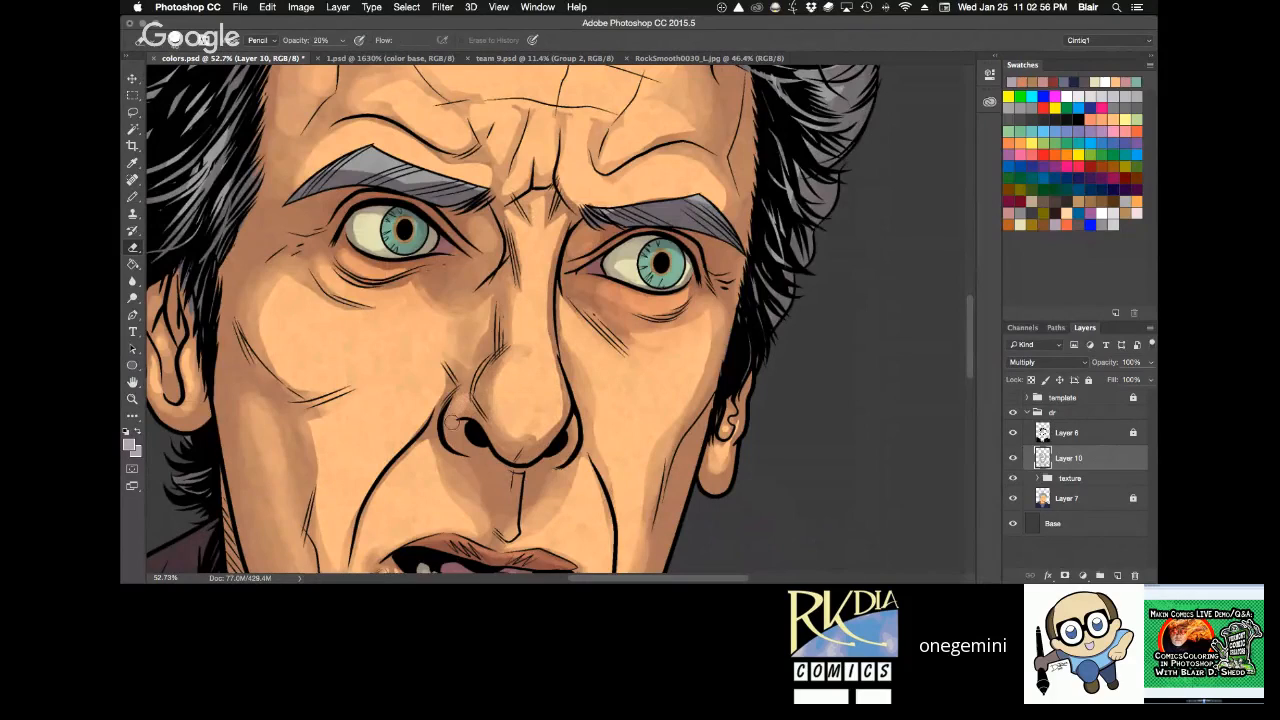
Check the face at a smaller zoom, fit the whole portrait on screen and save colors.psd.
key(z)
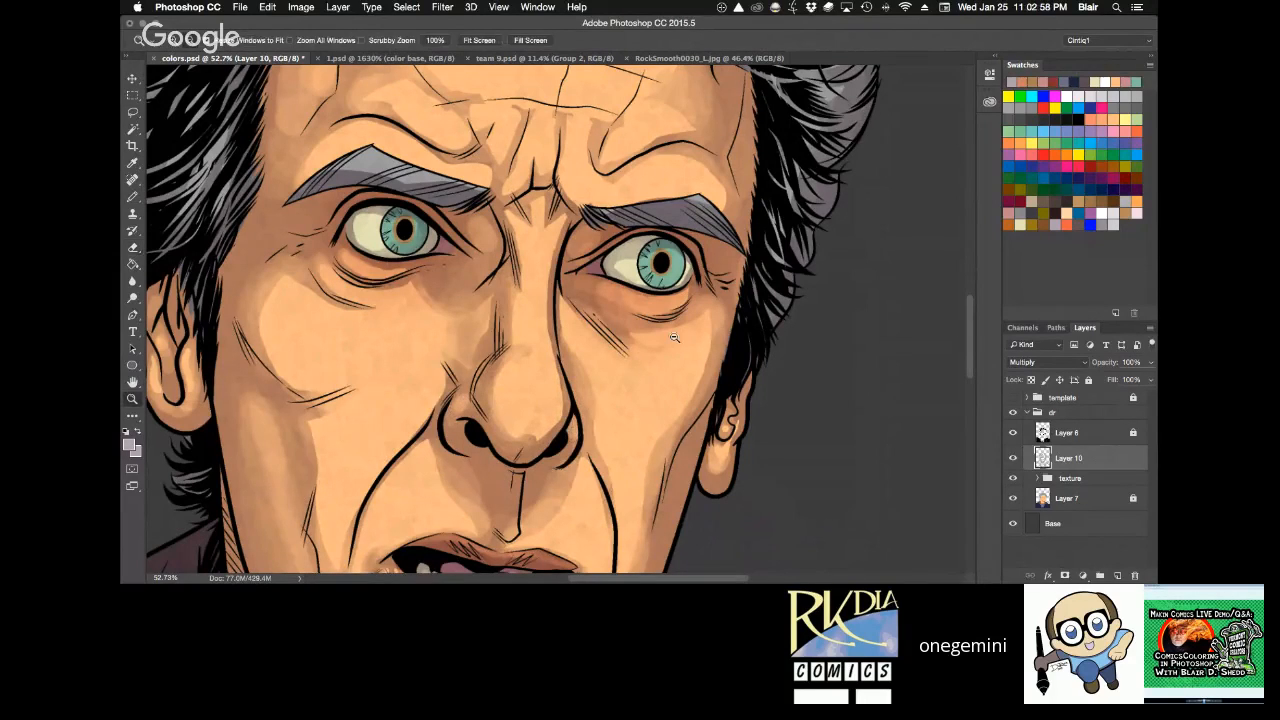
alt+click(680, 333)
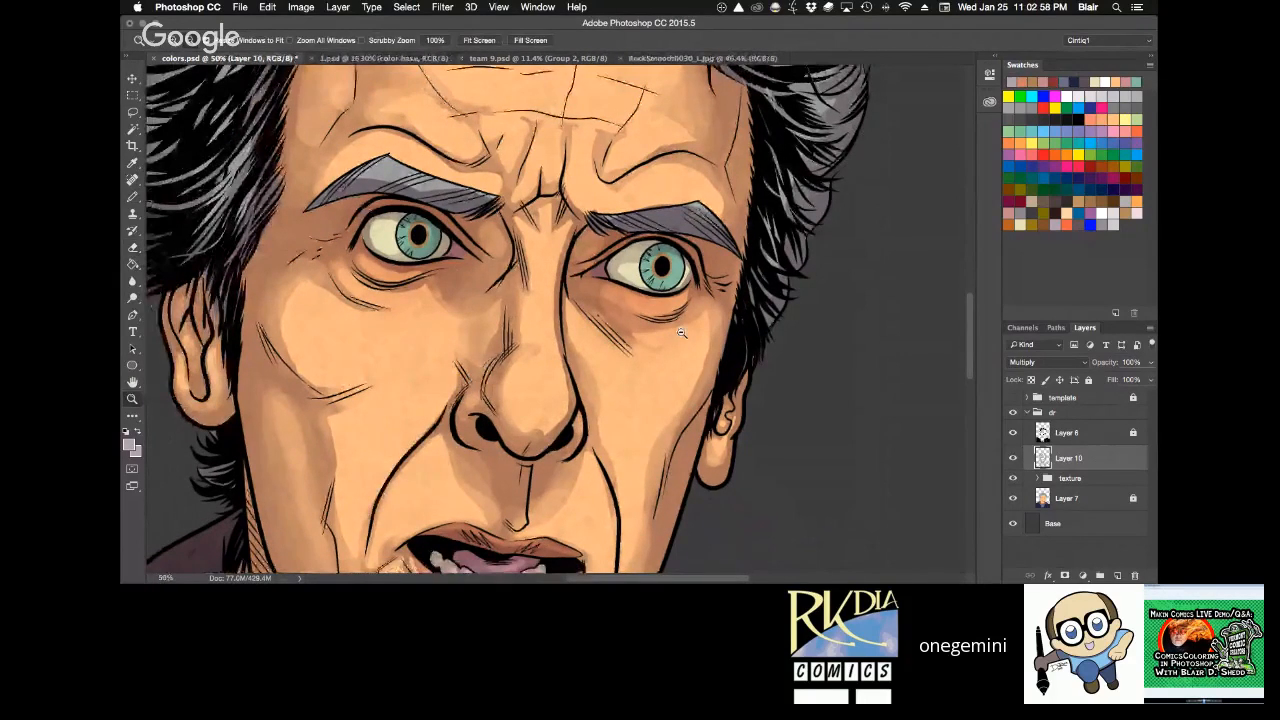
alt+click(680, 333)
scroll(744, 276, down, 3)
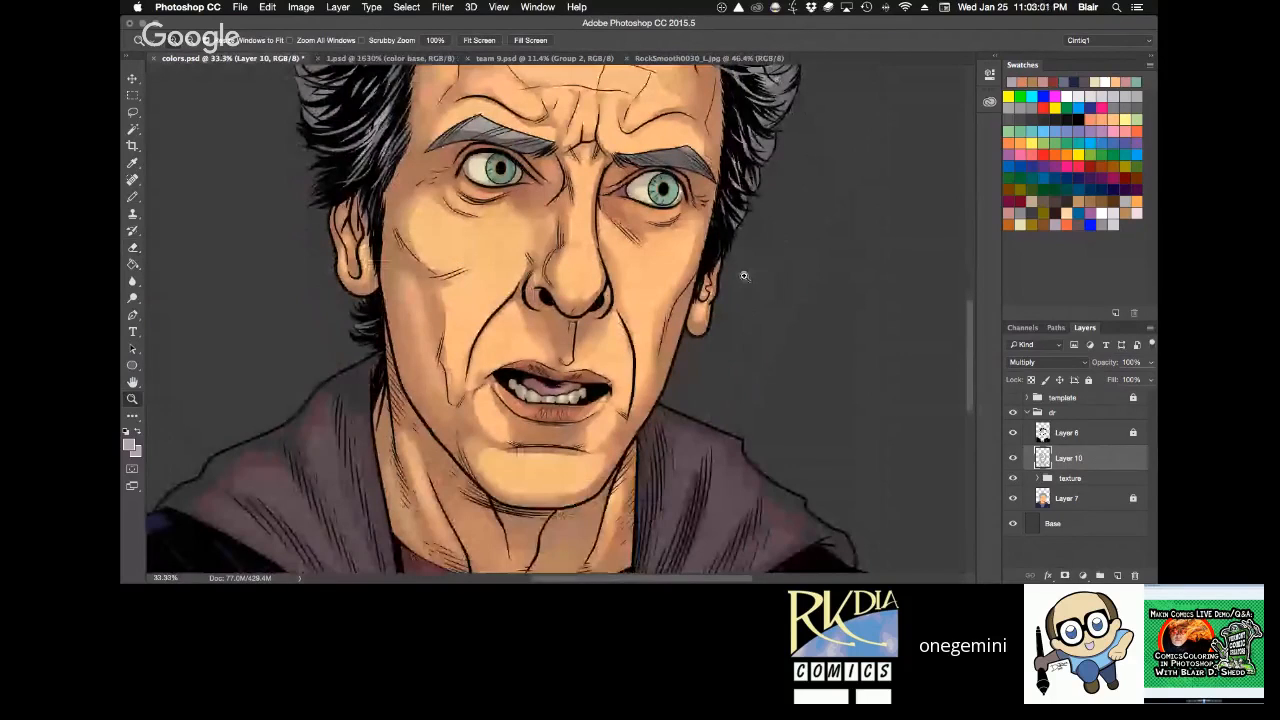
alt+click(744, 276)
key(super+0)
key(super+s)
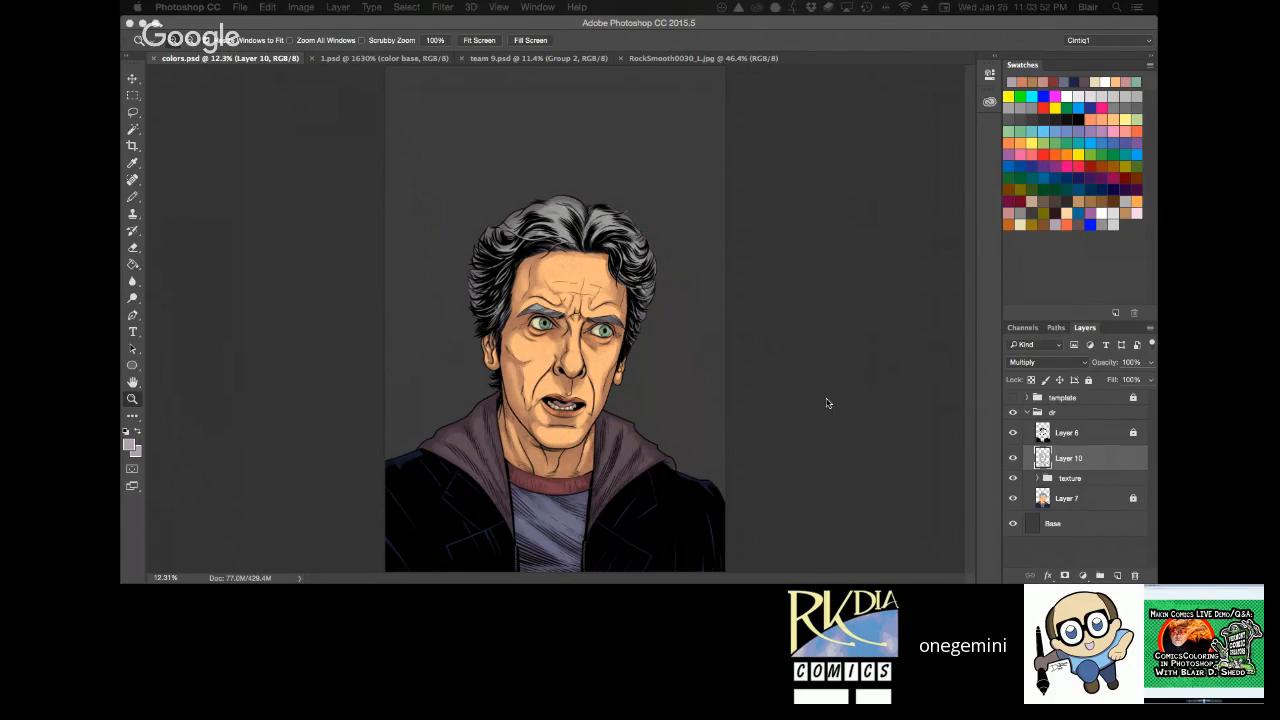
Inspect the face close up and lock Layer 10.
click(604, 343)
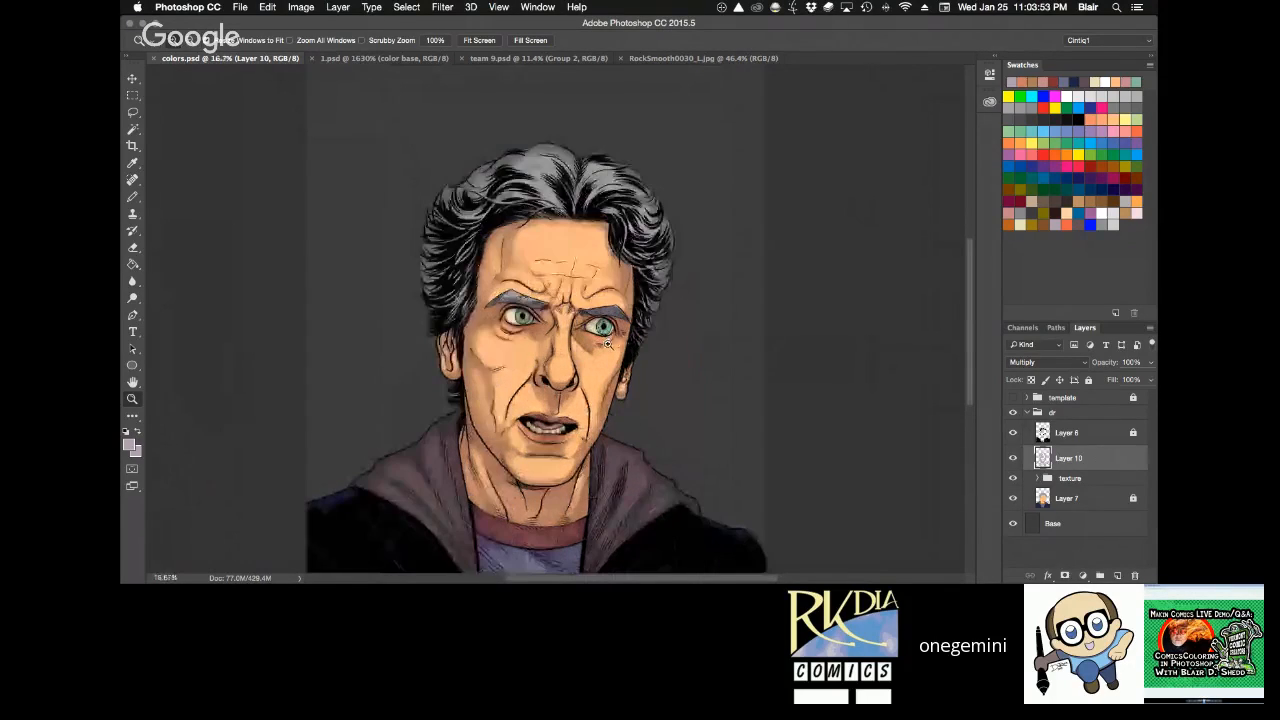
click(607, 343)
click(607, 343)
key(h)
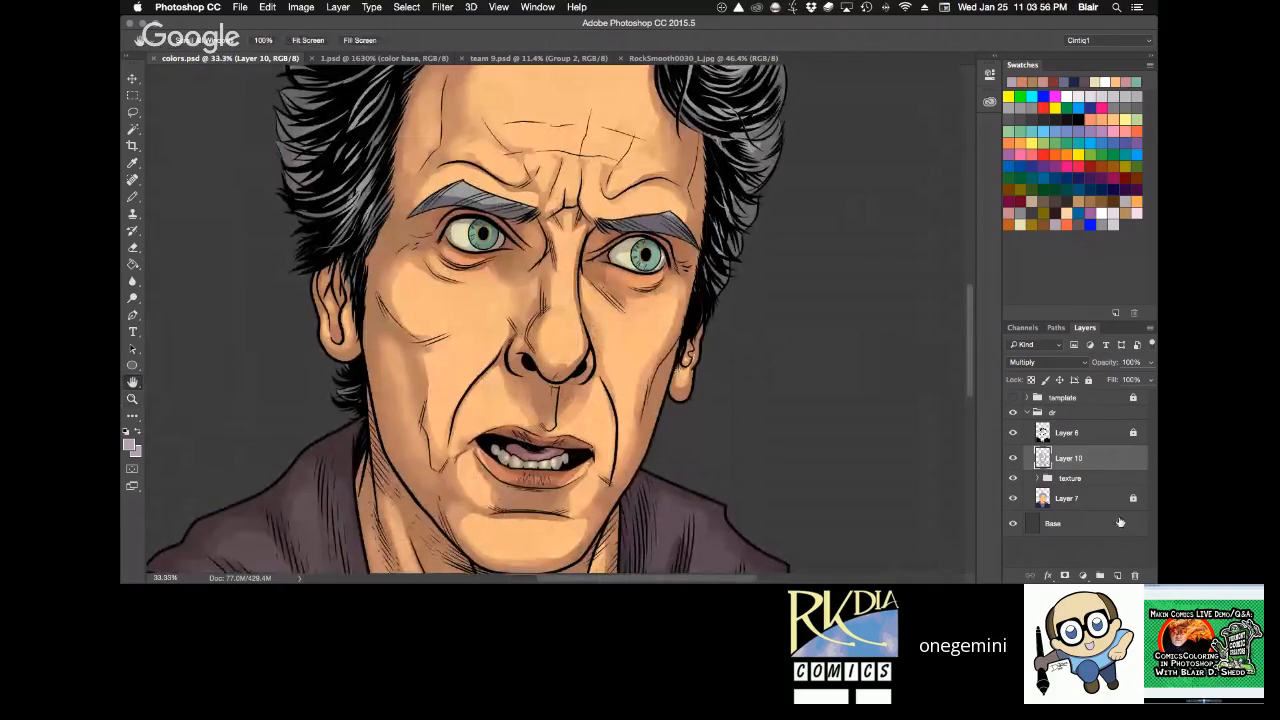
click(1088, 380)
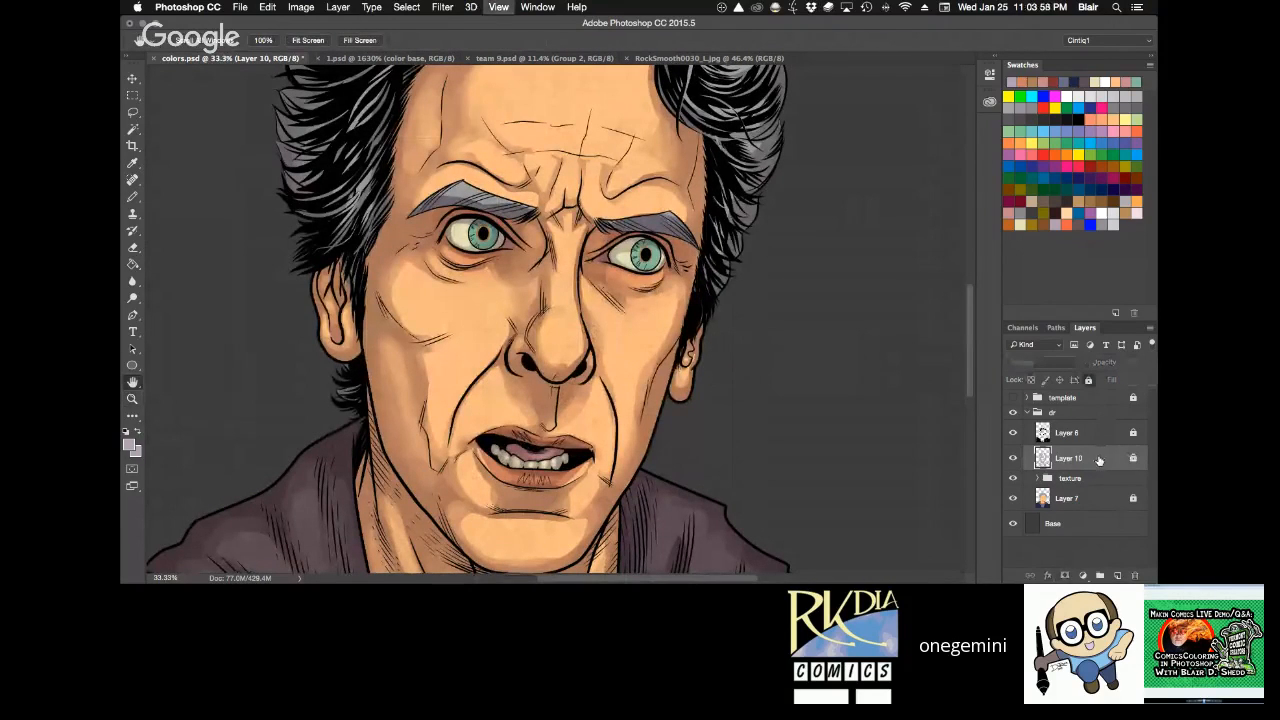
Compare the whole portrait with and without the Layer 10 shading, then save colors.psd.
key(super+0)
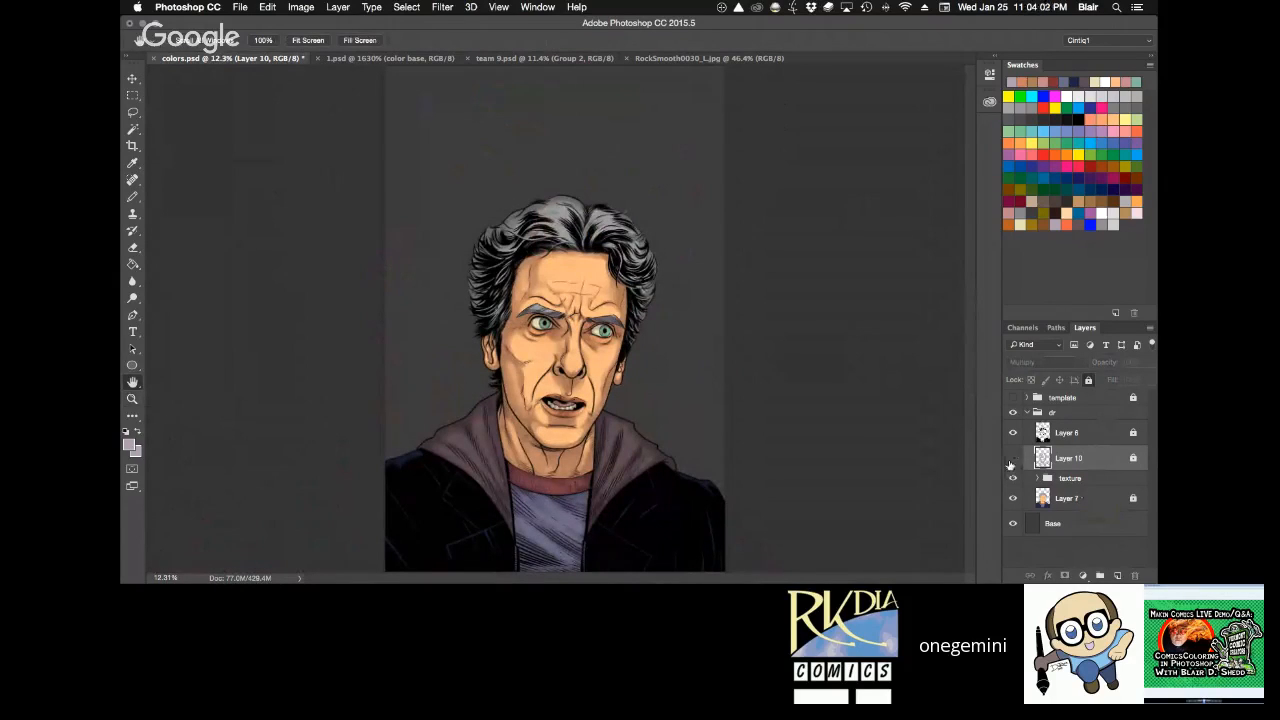
mouse_move(1012, 460)
mouse_down()
mouse_move(1011, 496)
mouse_move(1012, 460)
mouse_up()
key(super+s)
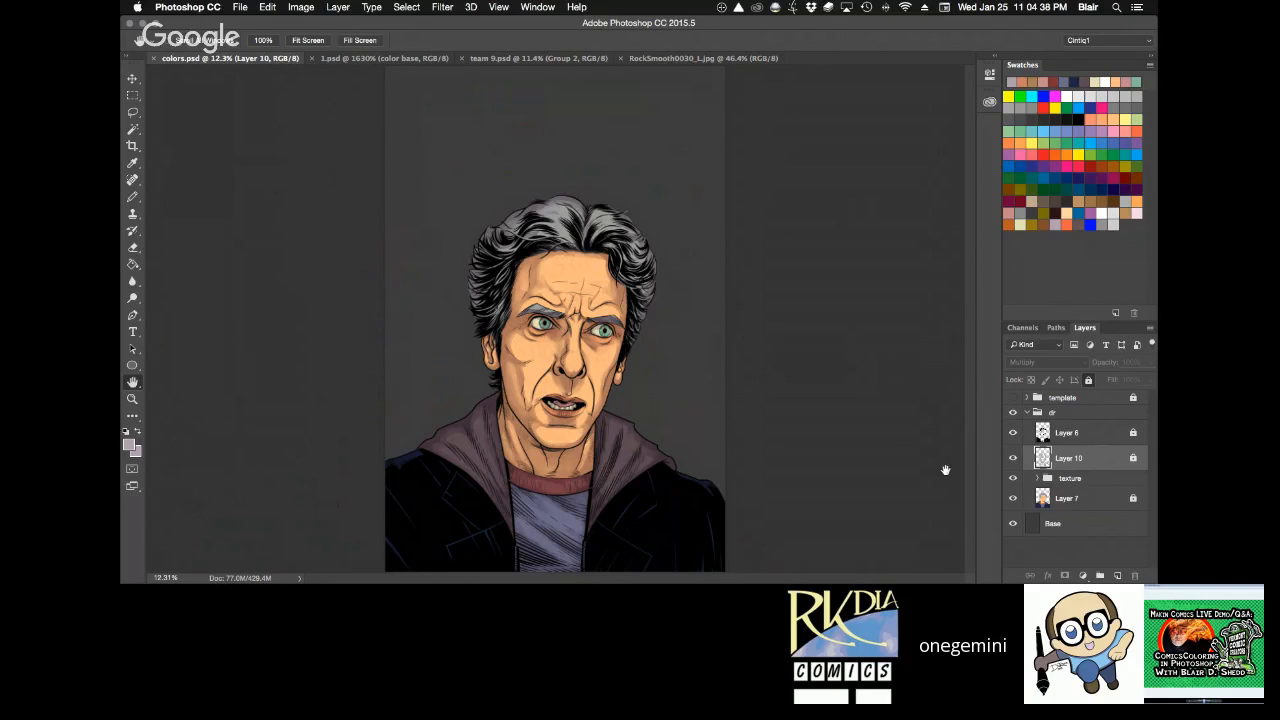
Inspect the face, compare the portrait with Layer 10, Layer 7 and Layer 6 each briefly hidden, and save colors.psd.
key(z)
click(600, 347)
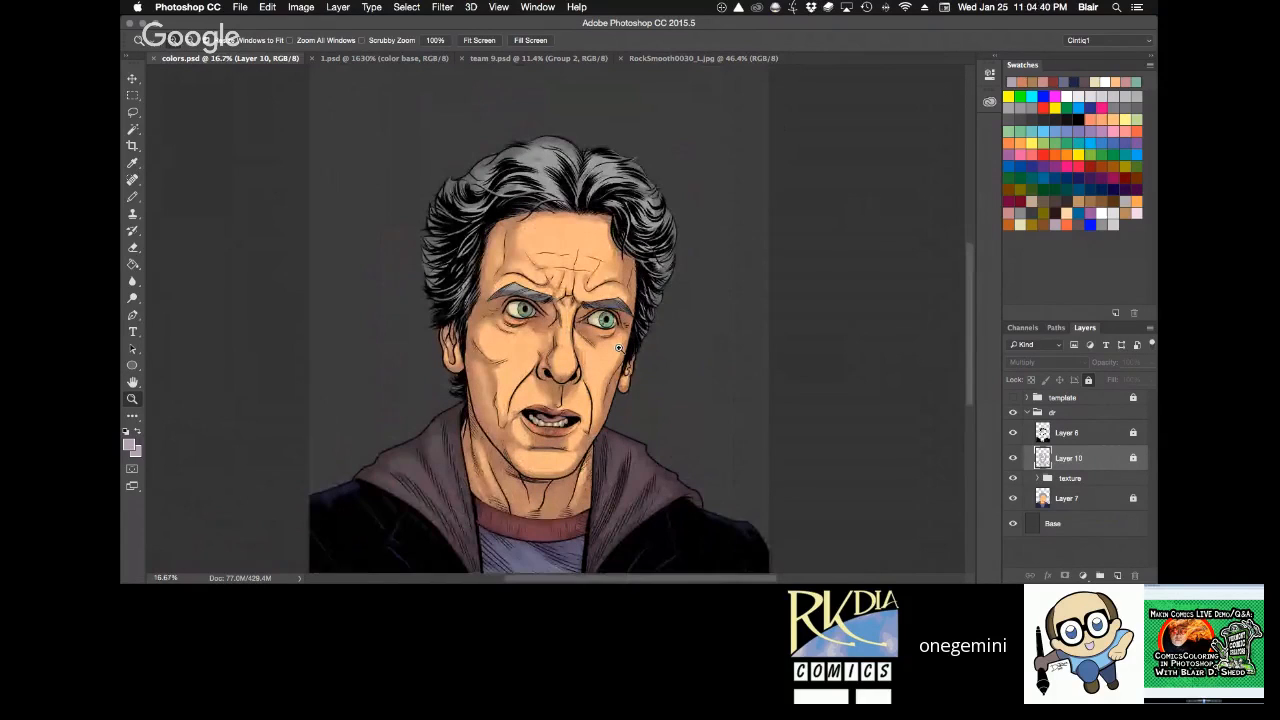
click(619, 347)
key(super+0)
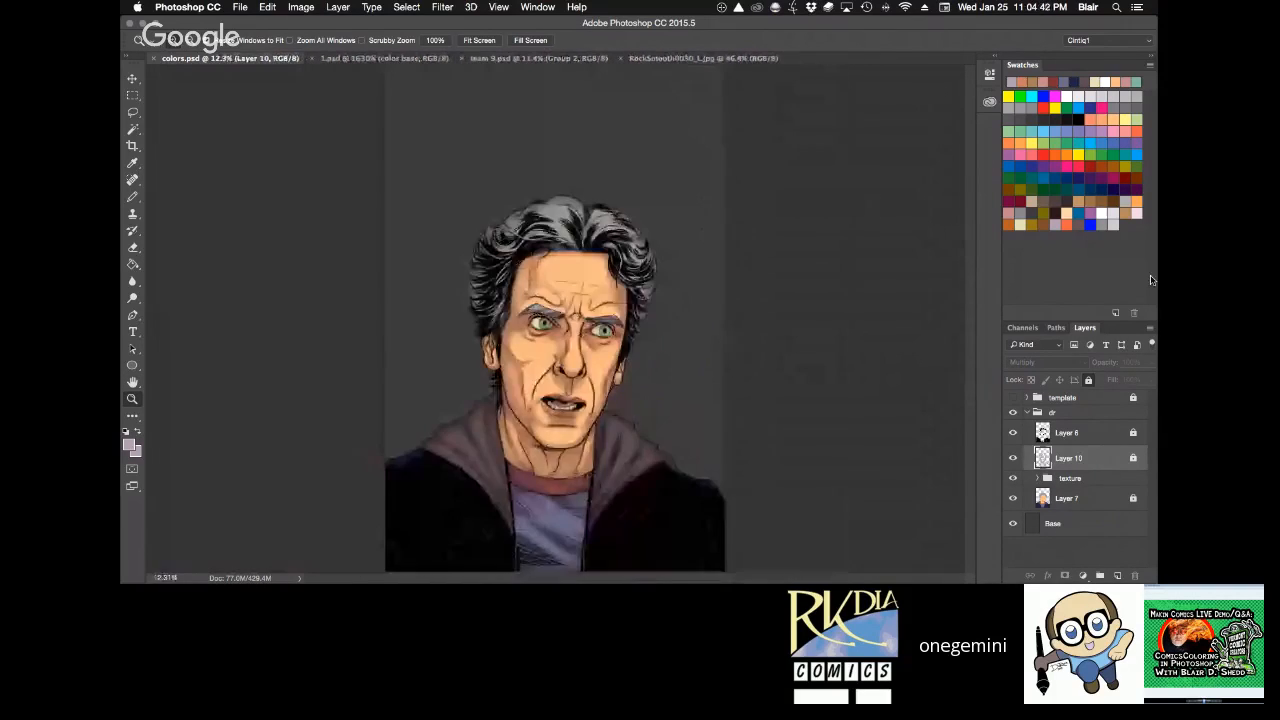
click(1012, 458)
click(1012, 458)
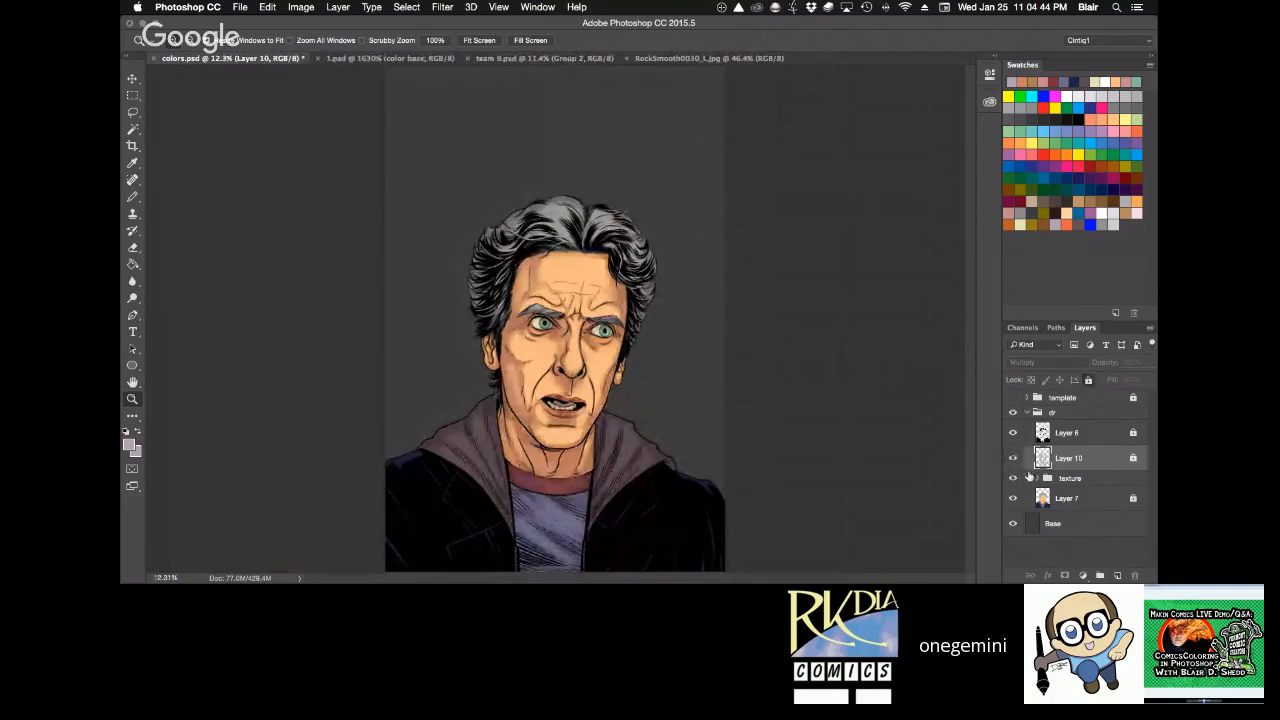
click(1012, 498)
click(1012, 498)
click(1012, 432)
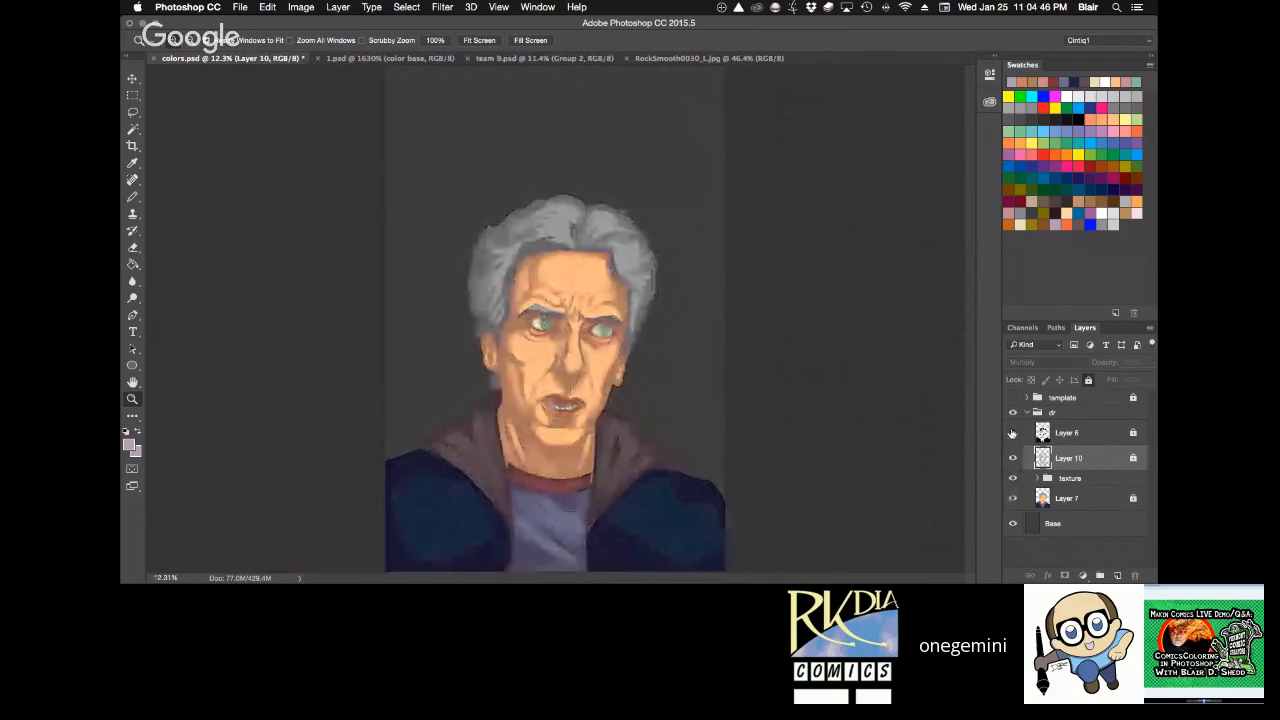
click(1012, 432)
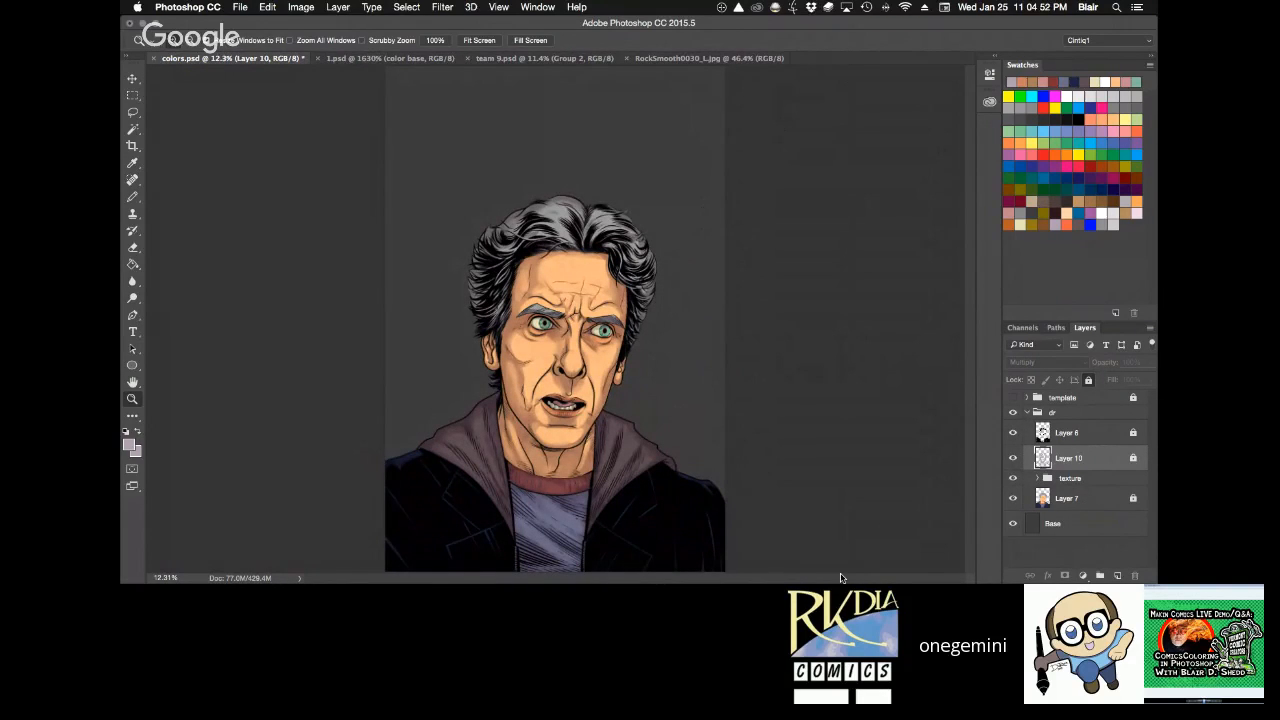
key(super+s)
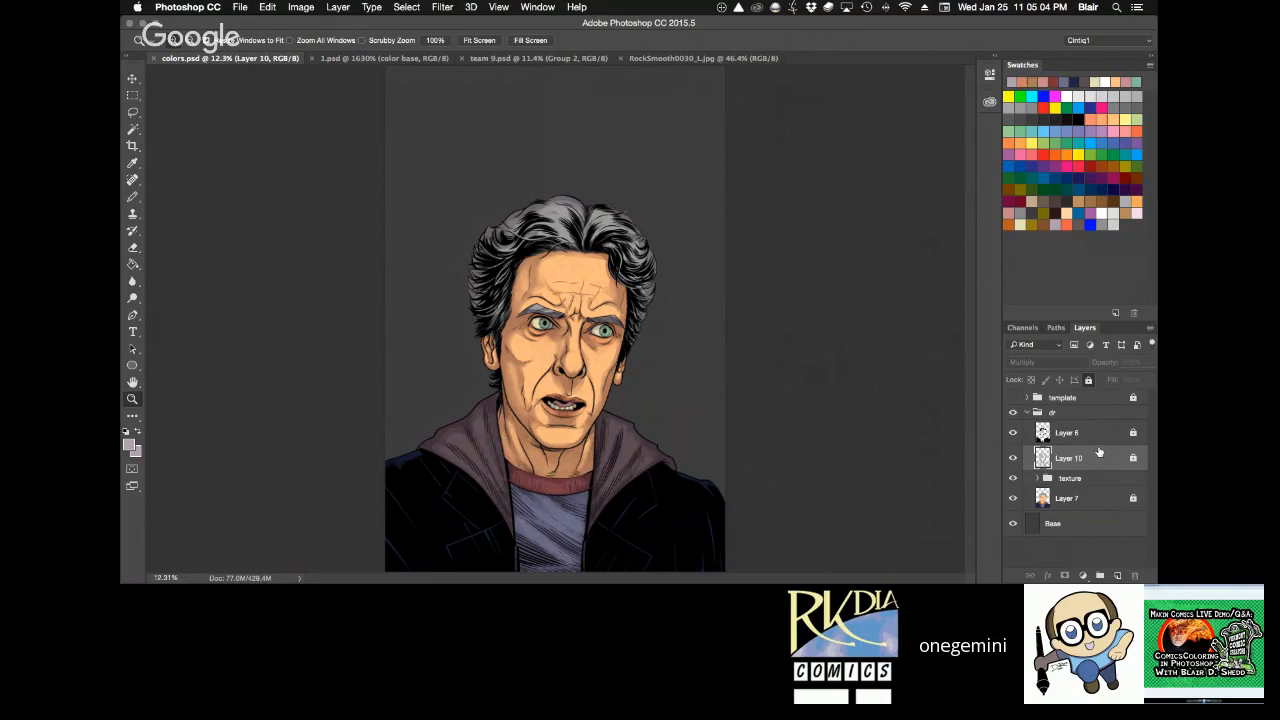
Add a Soft Light layer above Layer 10, load the figure's outline from Layer 7 as a selection and hide the selection edges.
click(1118, 576)
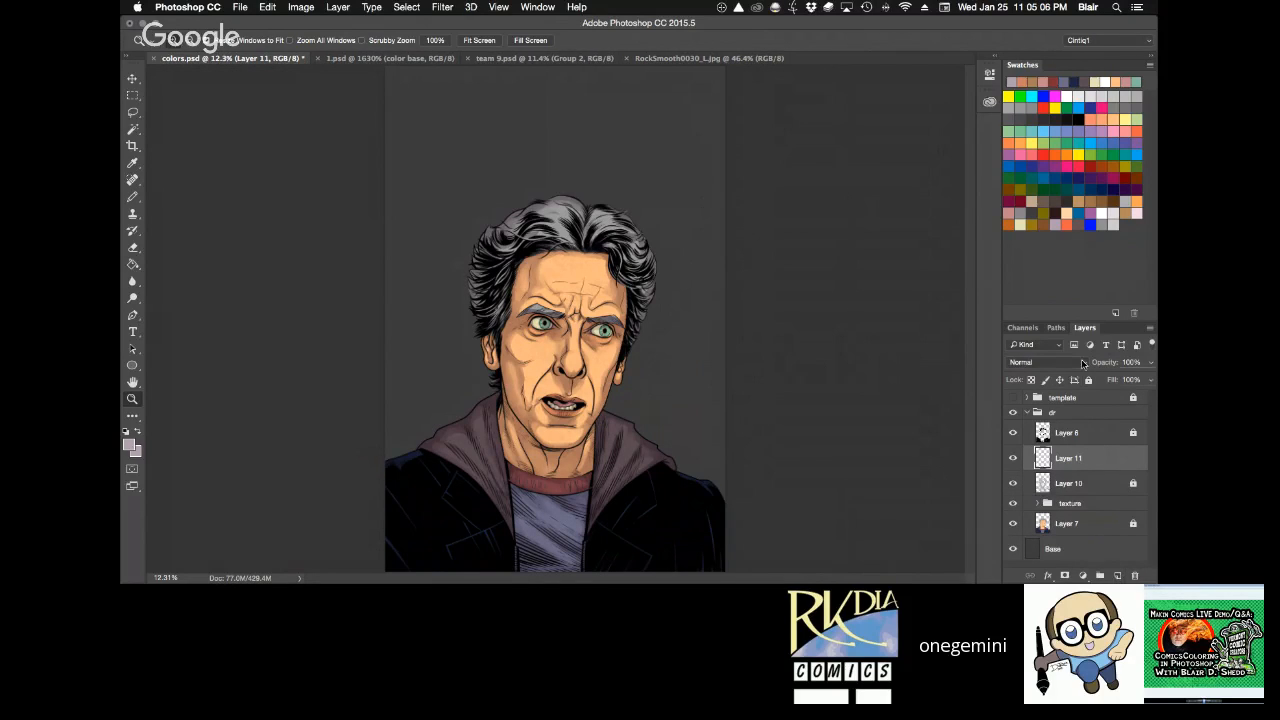
click(1045, 362)
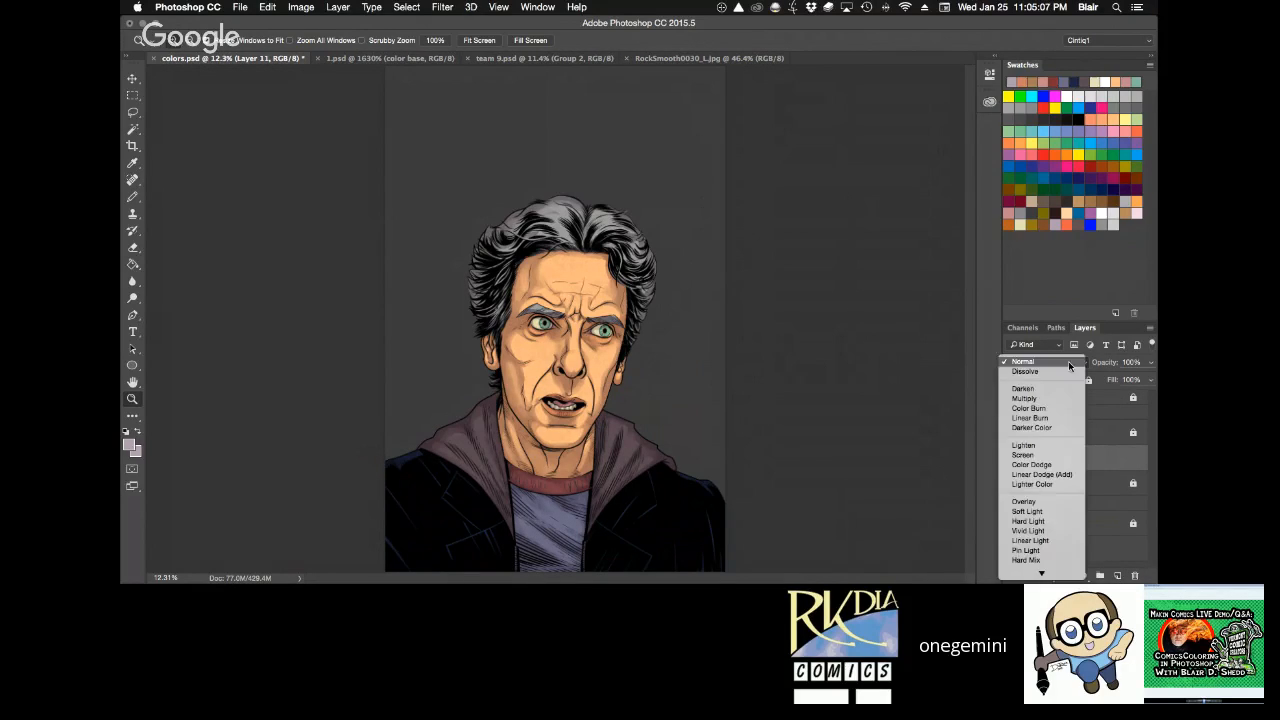
click(1043, 524)
super+click(1043, 521)
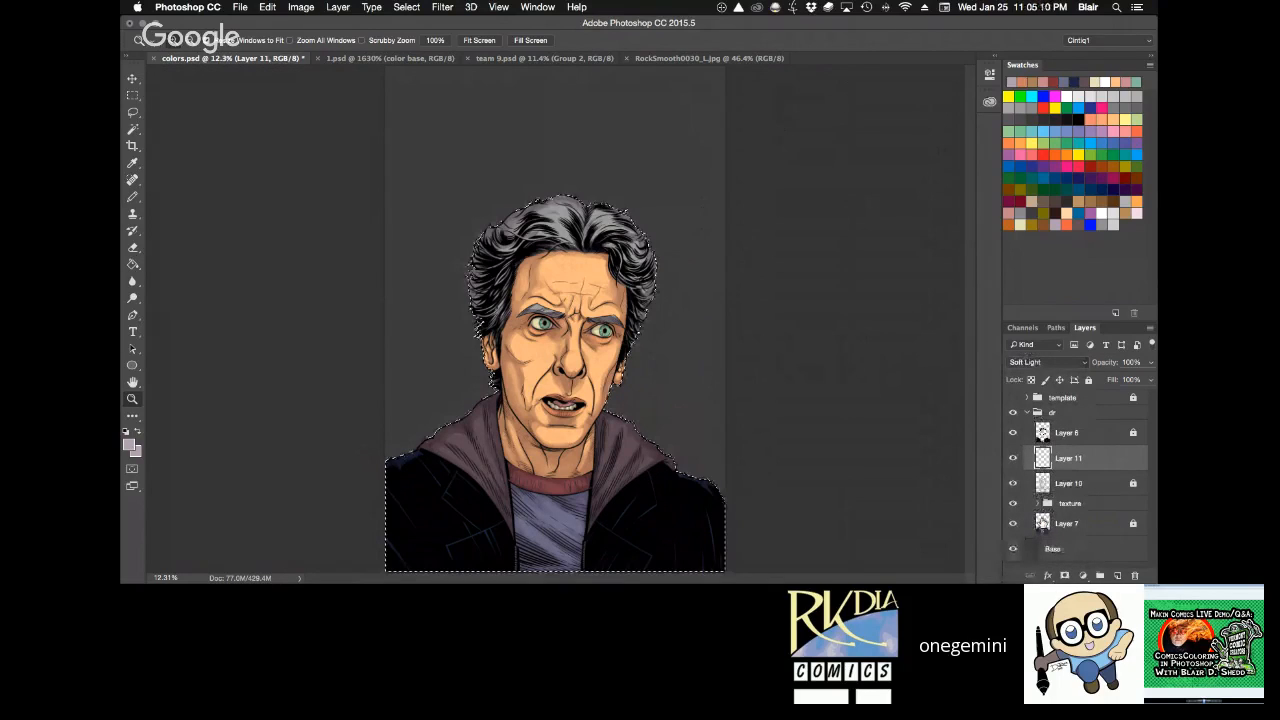
key(super+h)
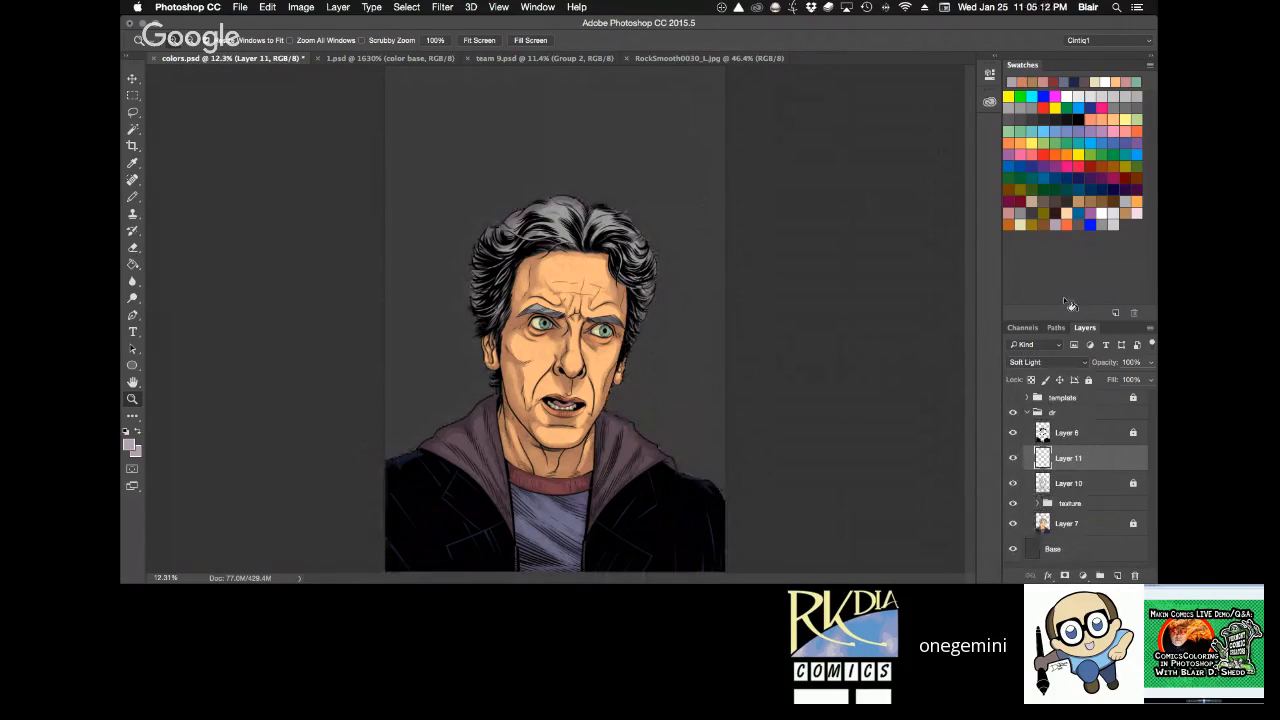
Apply a pale yellow gradient to the Soft Light layer, running diagonally from the canvas's upper right edge to the middle of the face.
click(133, 265)
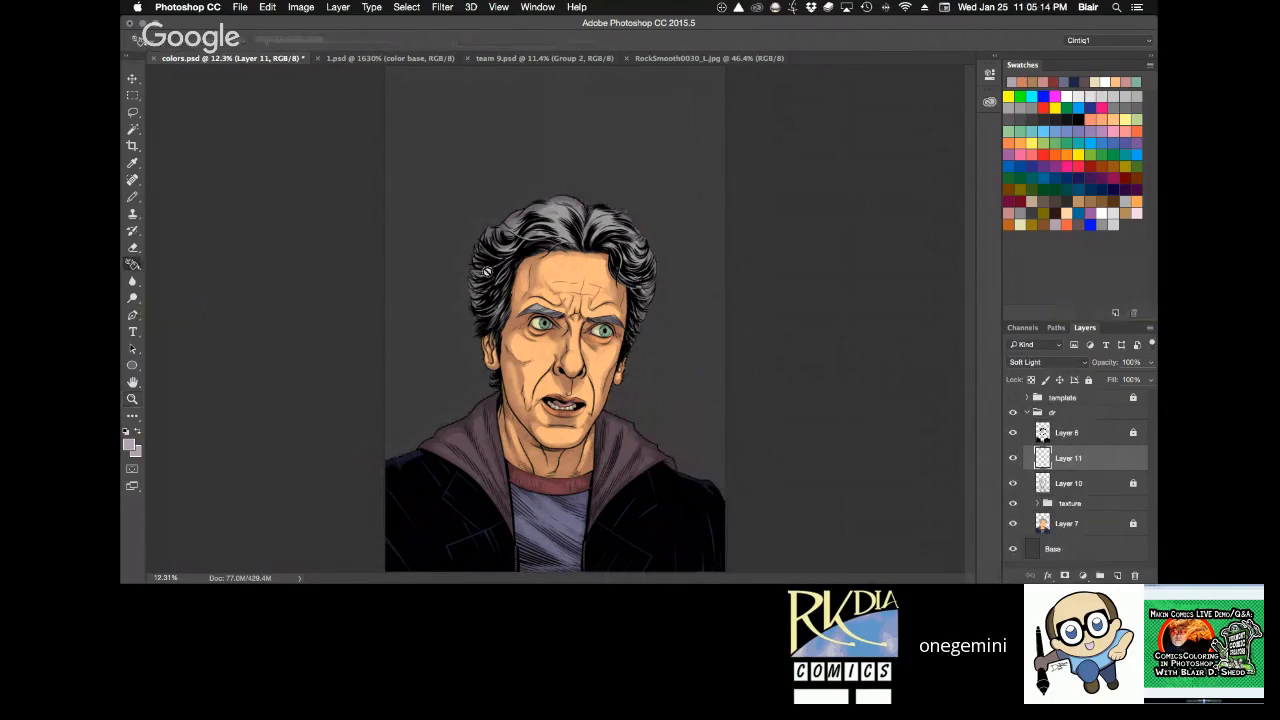
alt+click(134, 265)
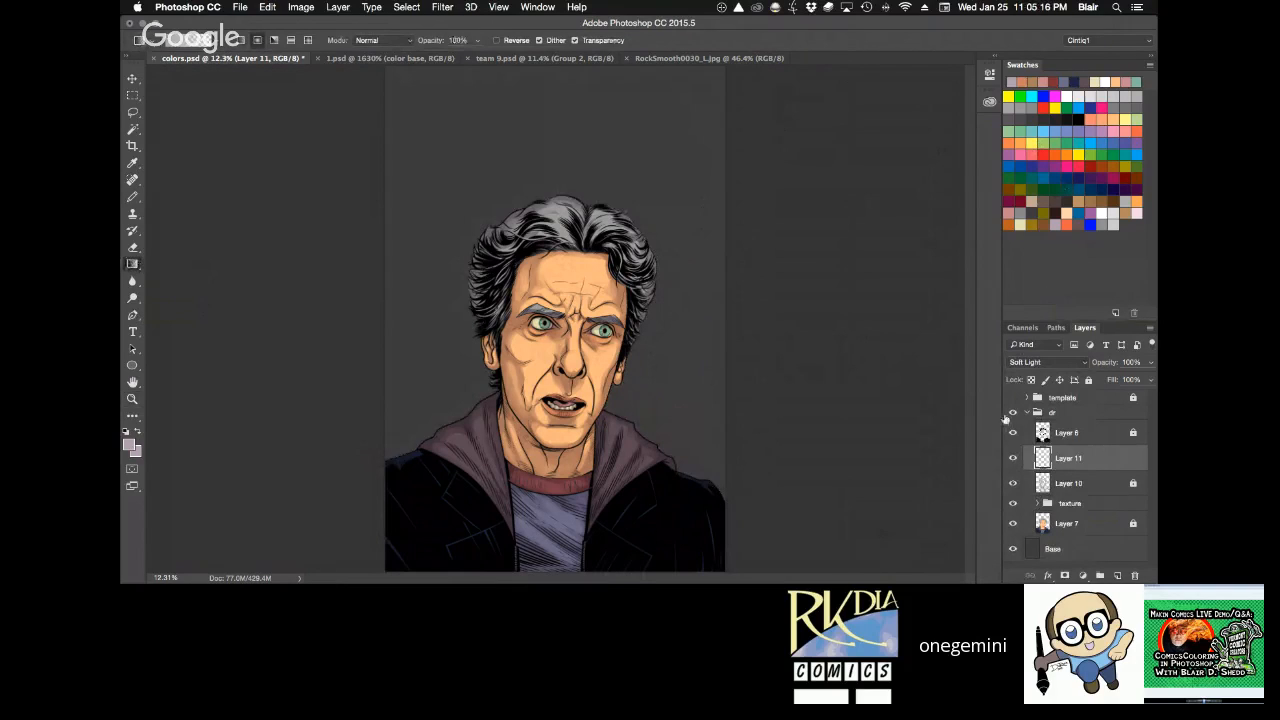
click(1022, 224)
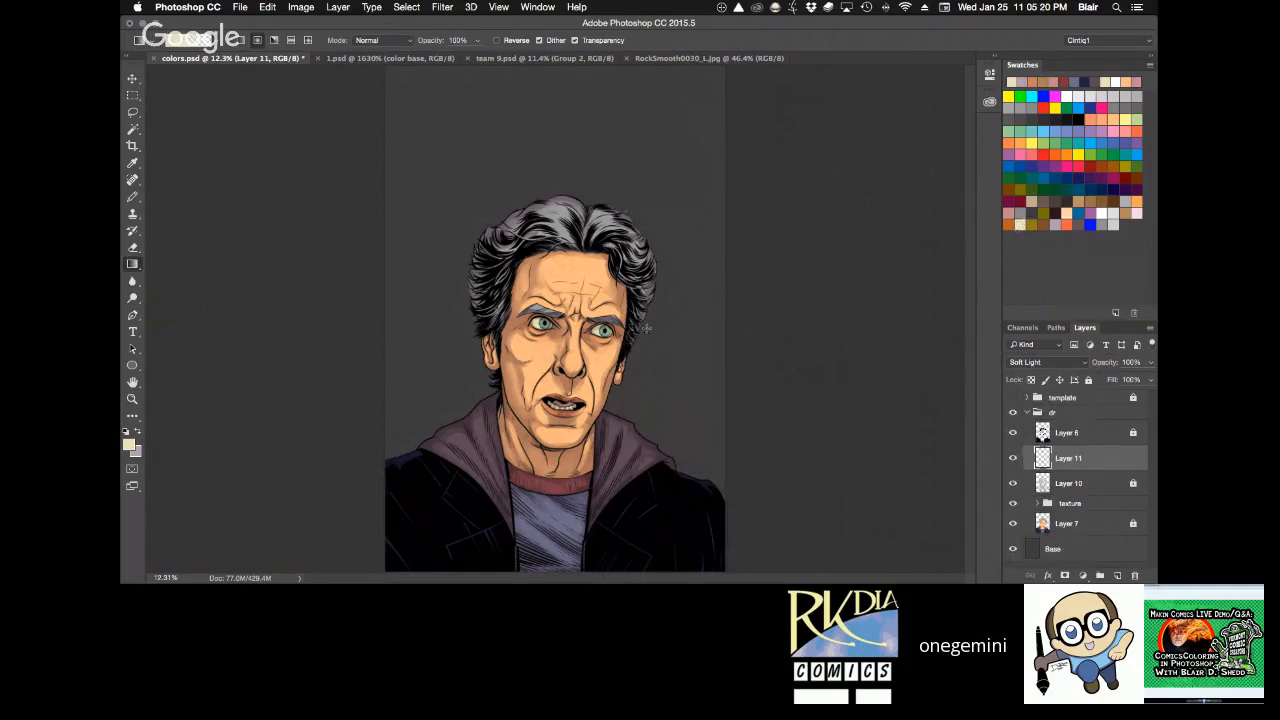
click(128, 446)
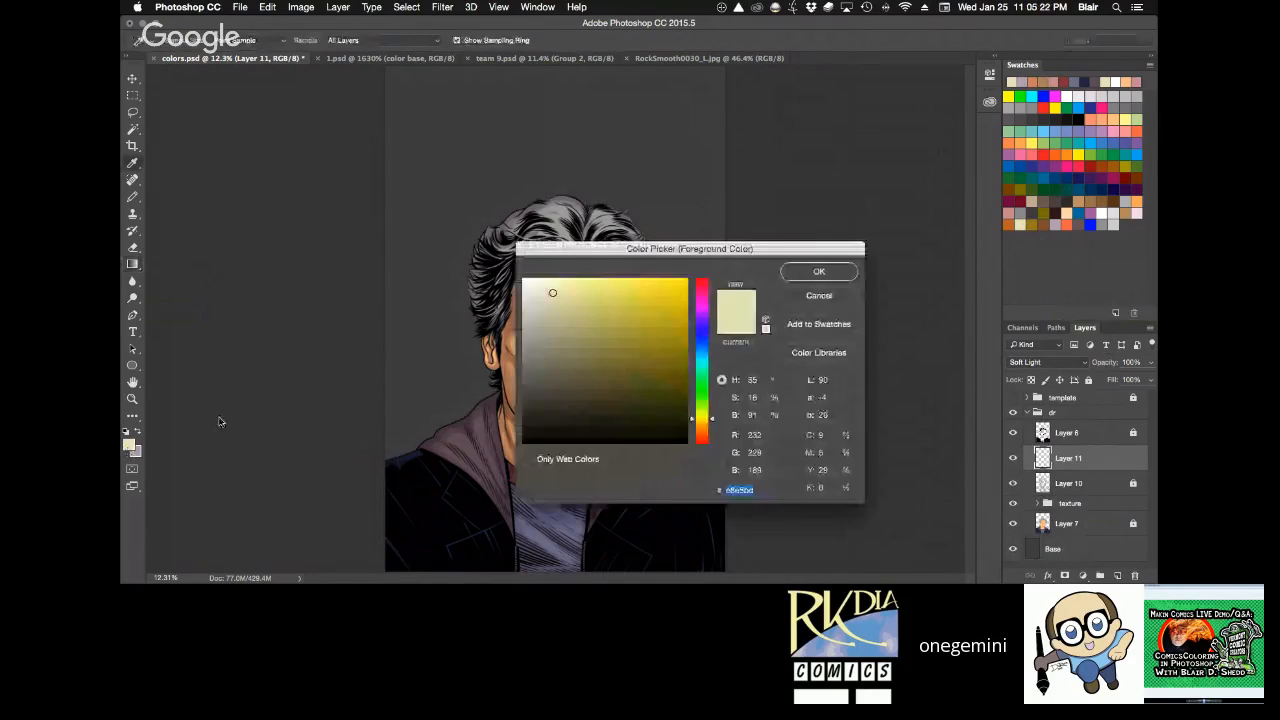
key(Return)
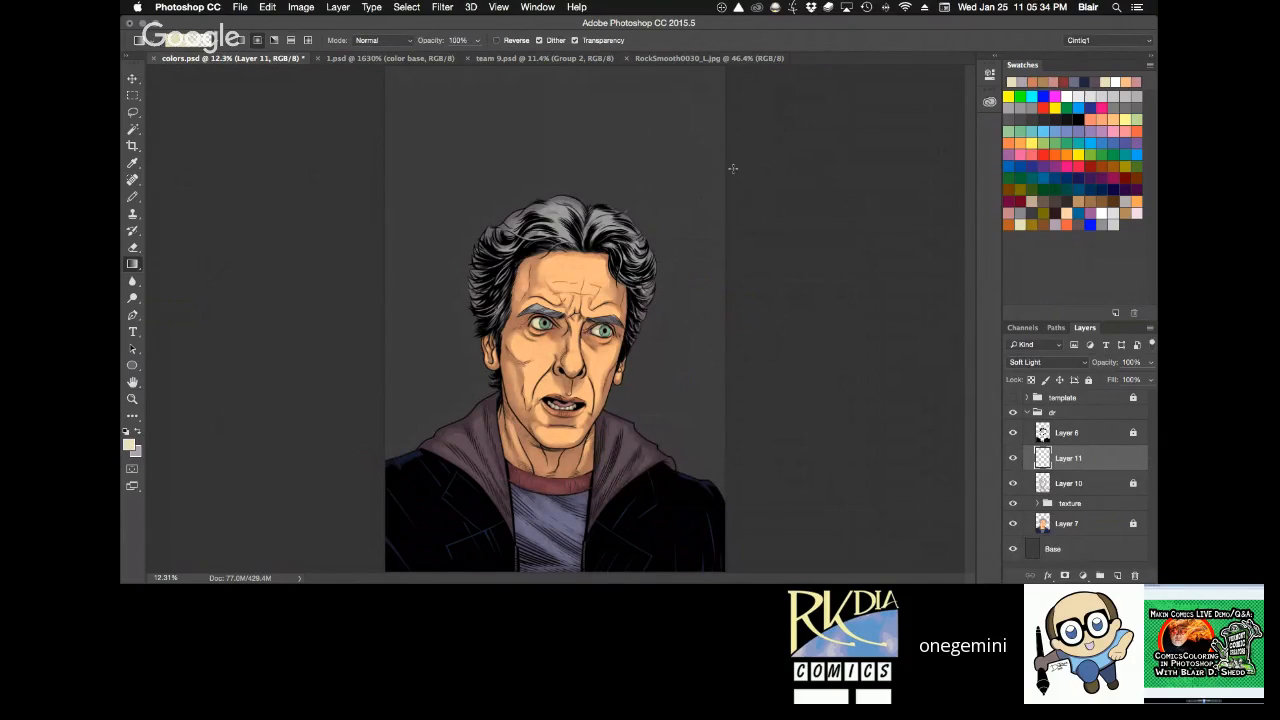
drag(733, 168, 543, 372)
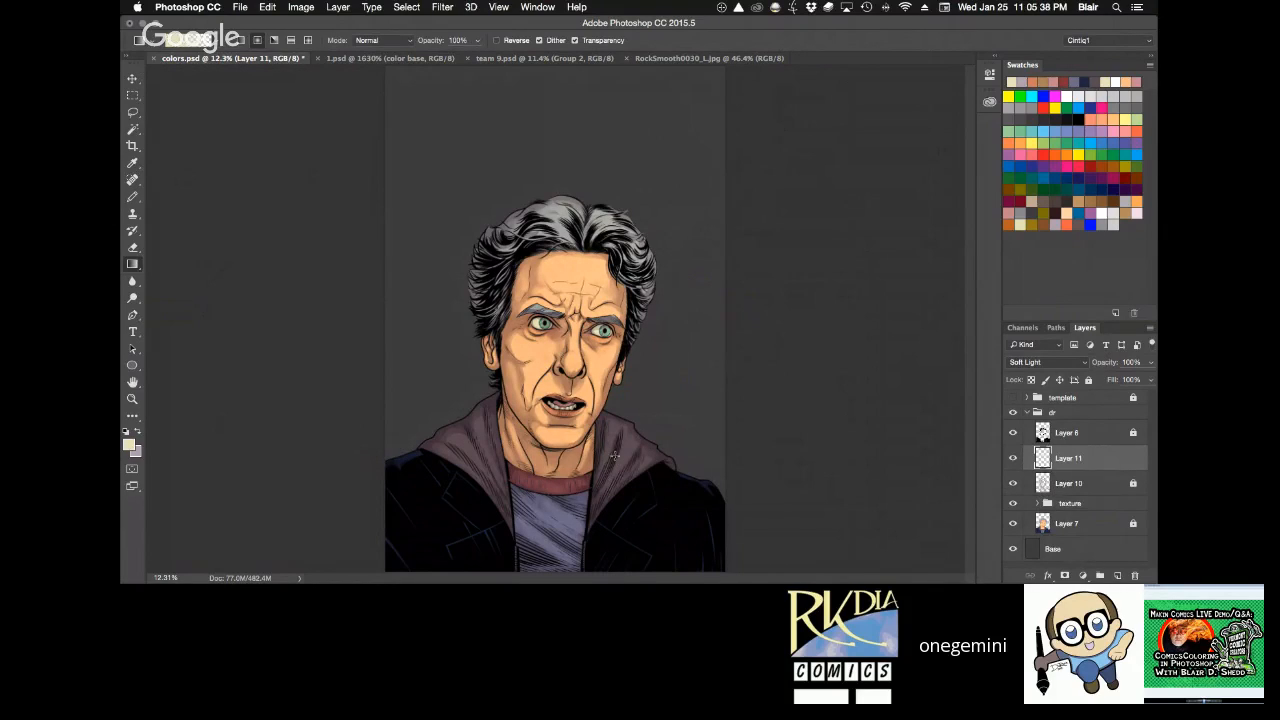
Add a second gradient at reduced opacity from the nose down to the chest, then lock Layer 11.
key(5)
drag(572, 360, 510, 537)
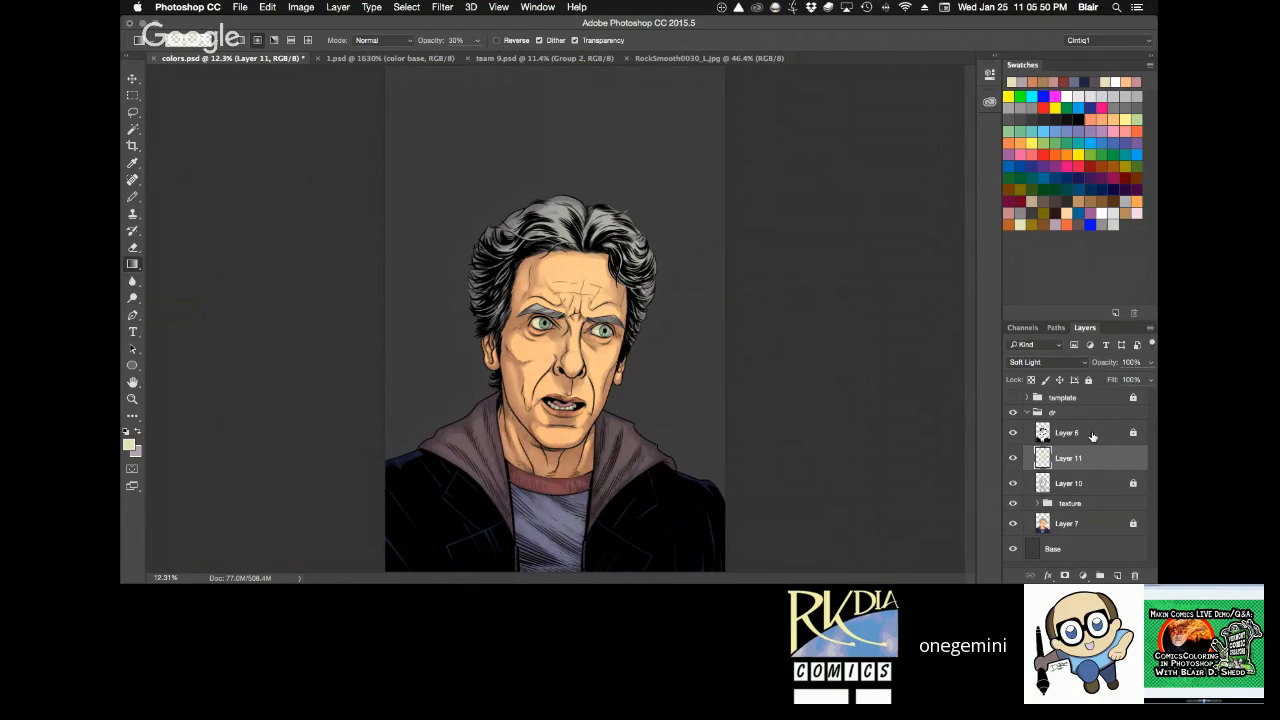
click(1087, 380)
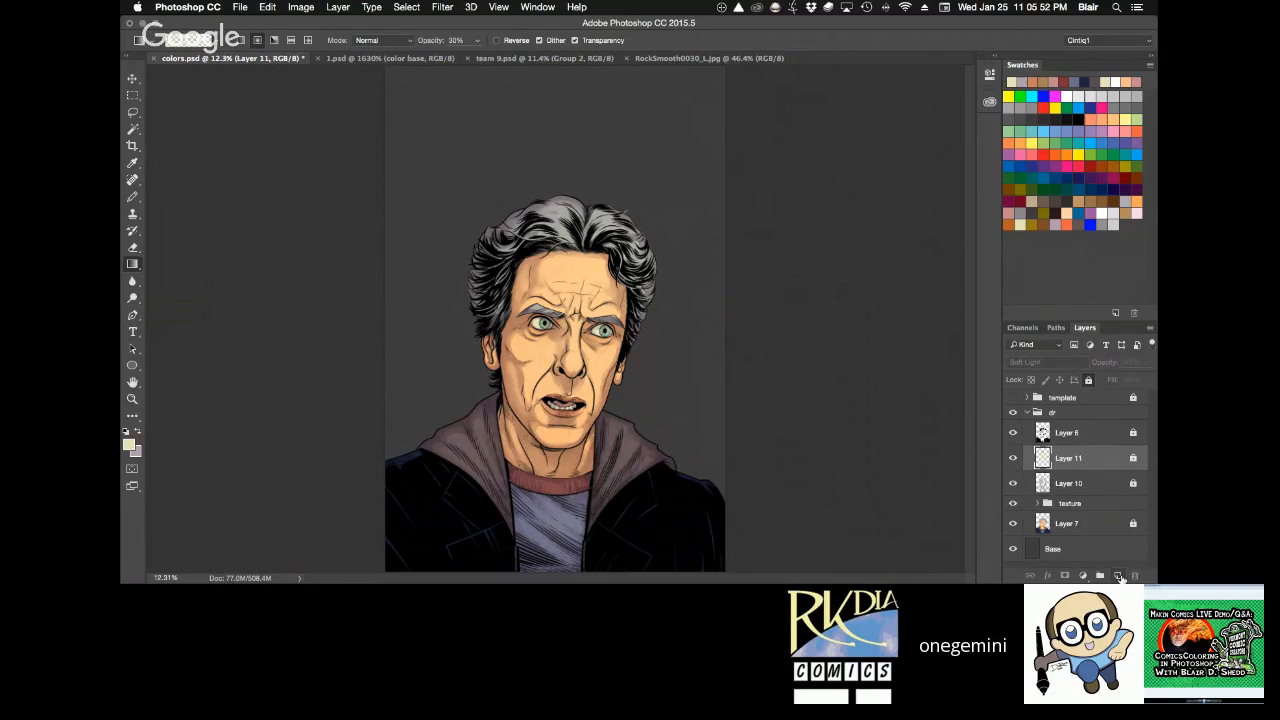
Add another new layer above Layer 11, set its blend mode to Soft Light and save colors.psd.
click(1117, 575)
click(1045, 364)
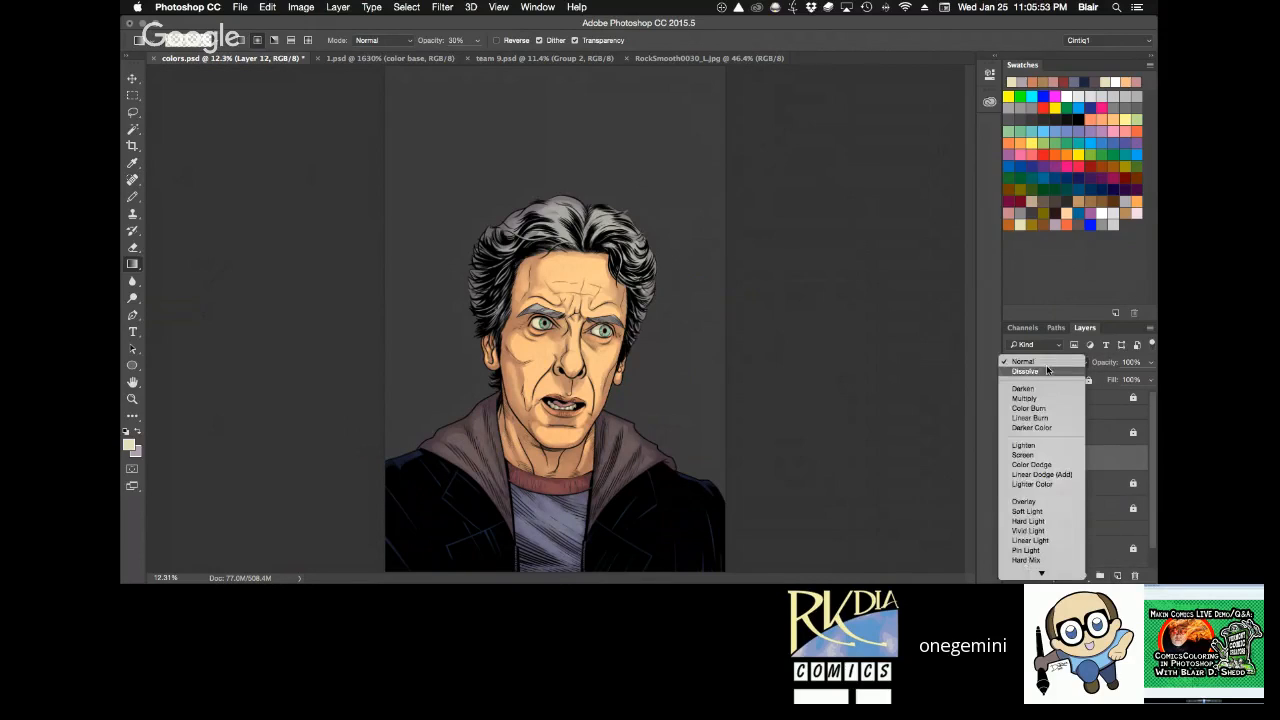
click(1040, 510)
key(super+s)
Paint pale yellow highlights on the forehead above the eyebrow on Layer 12 with a round Pencil brush at 76% opacity.
key(z)
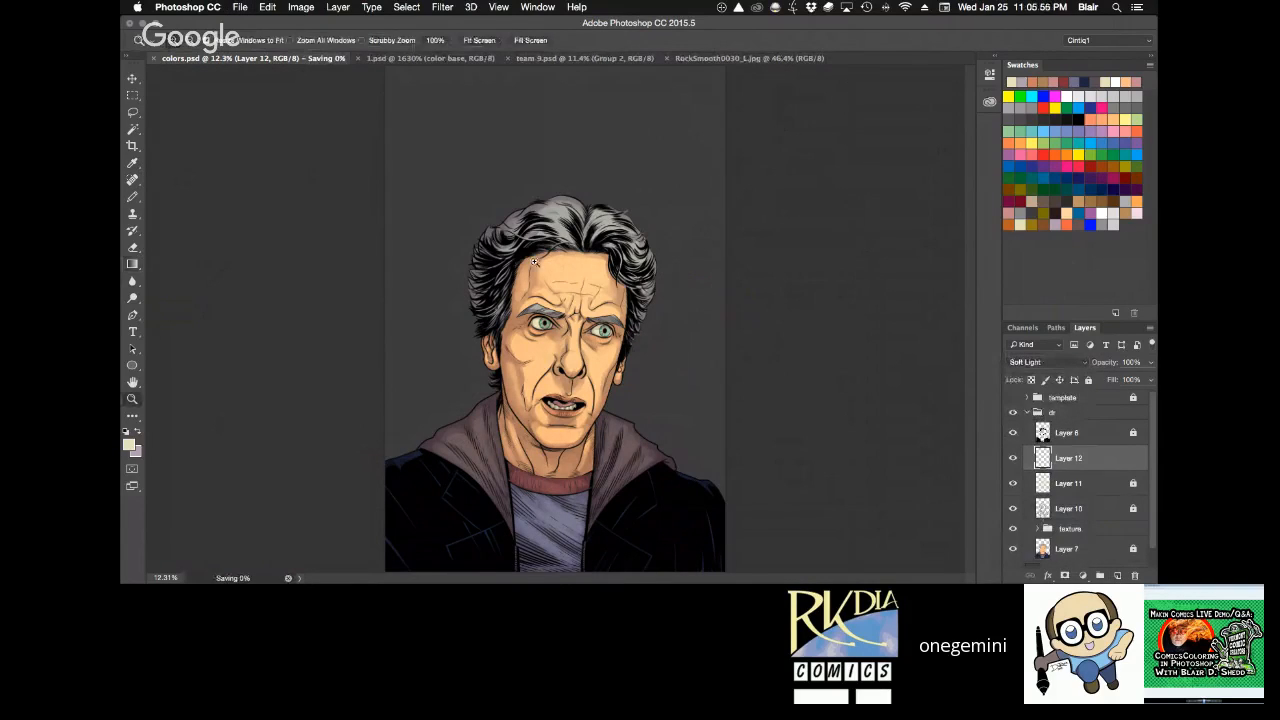
drag(534, 262, 607, 472)
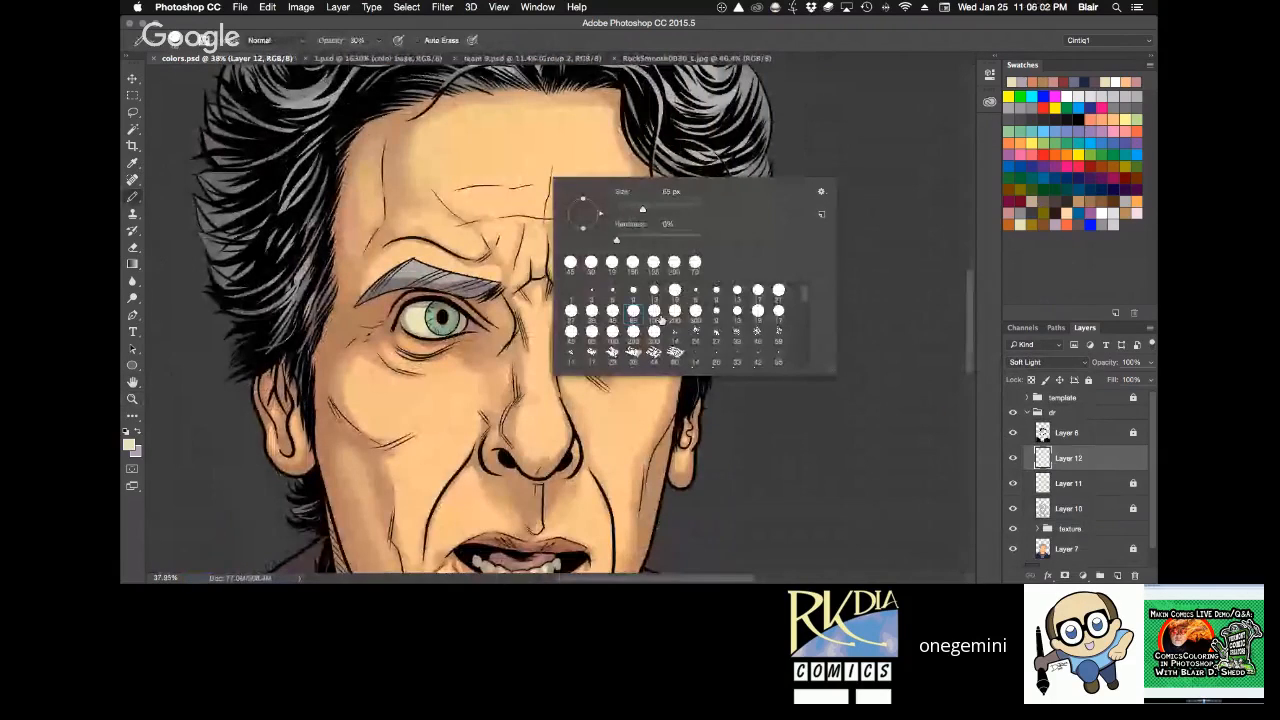
click(675, 311)
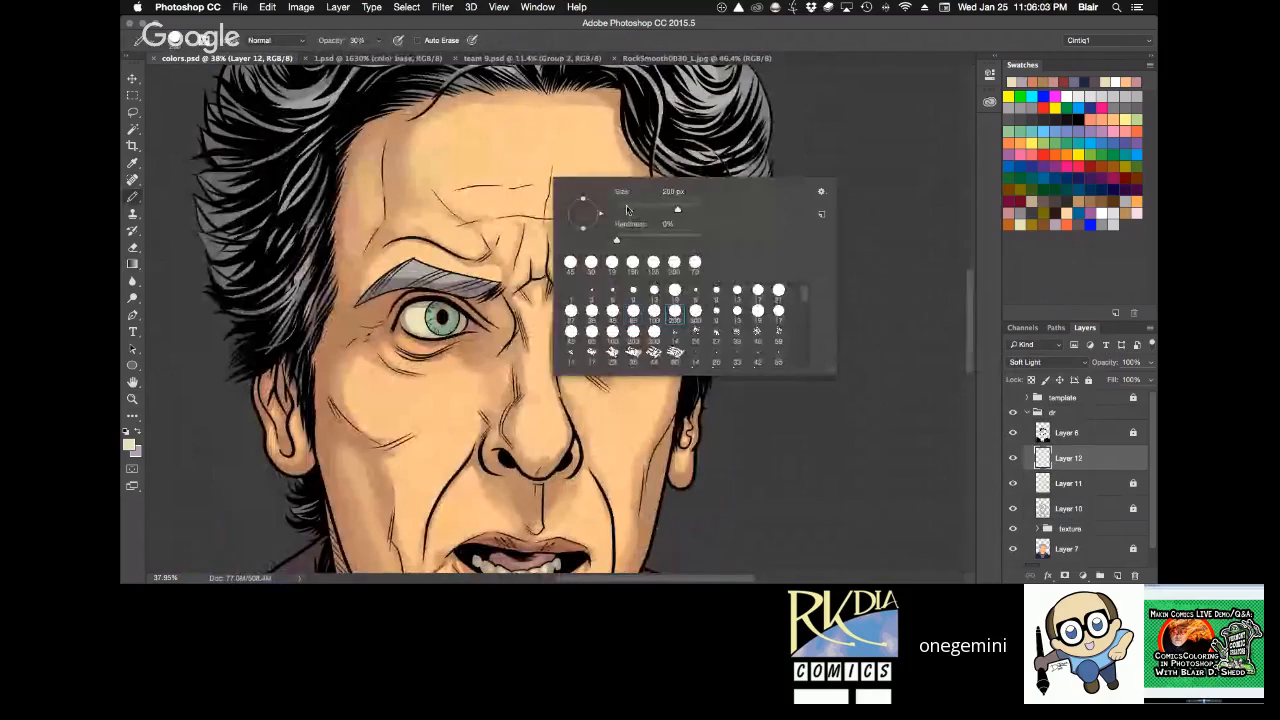
click(790, 42)
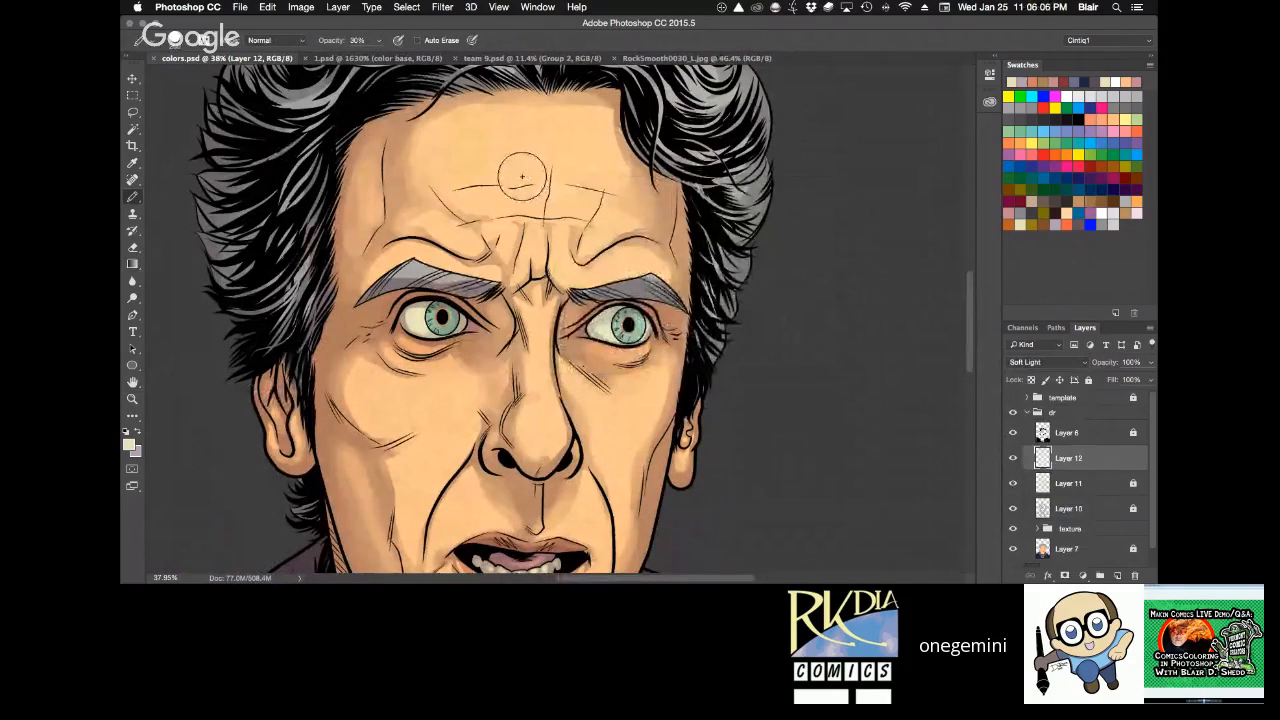
key(2)
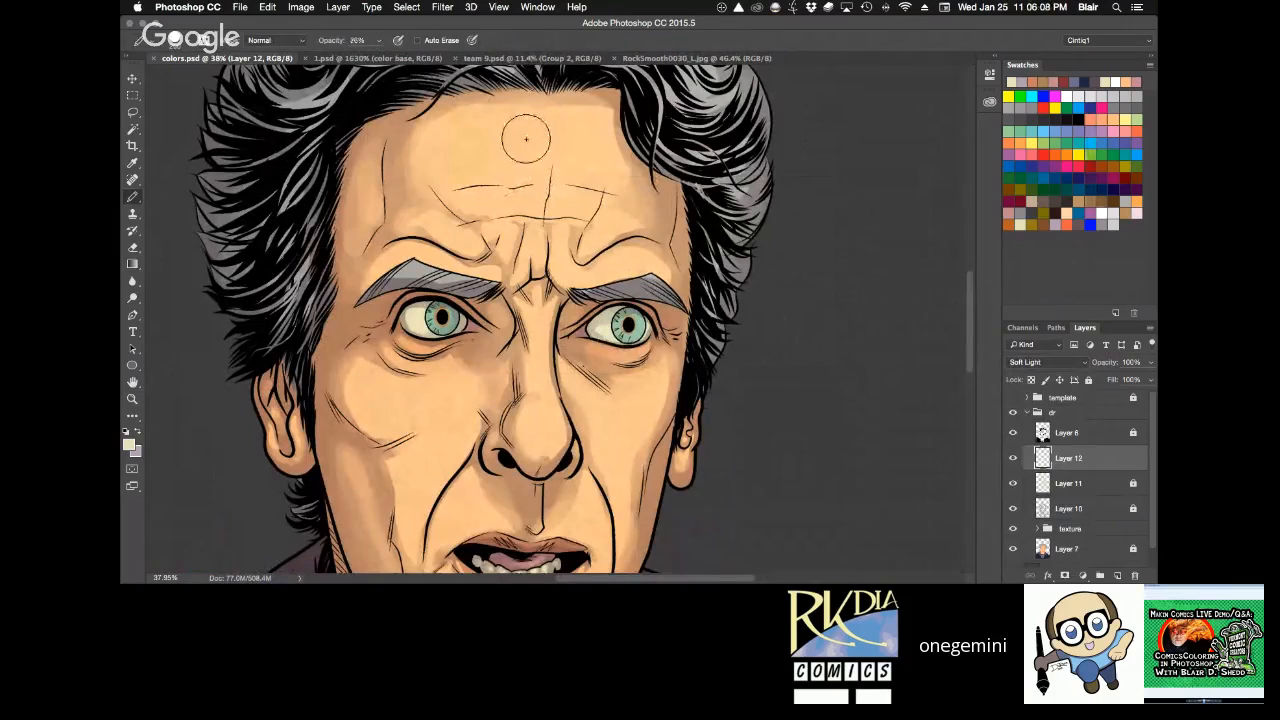
key(7)
key(6)
key(bracketright)
key(bracketright)
key(bracketright)
mouse_move(438, 224)
mouse_down()
mouse_move(442, 227)
mouse_move(493, 232)
mouse_move(492, 176)
mouse_up()
drag(416, 250, 458, 267)
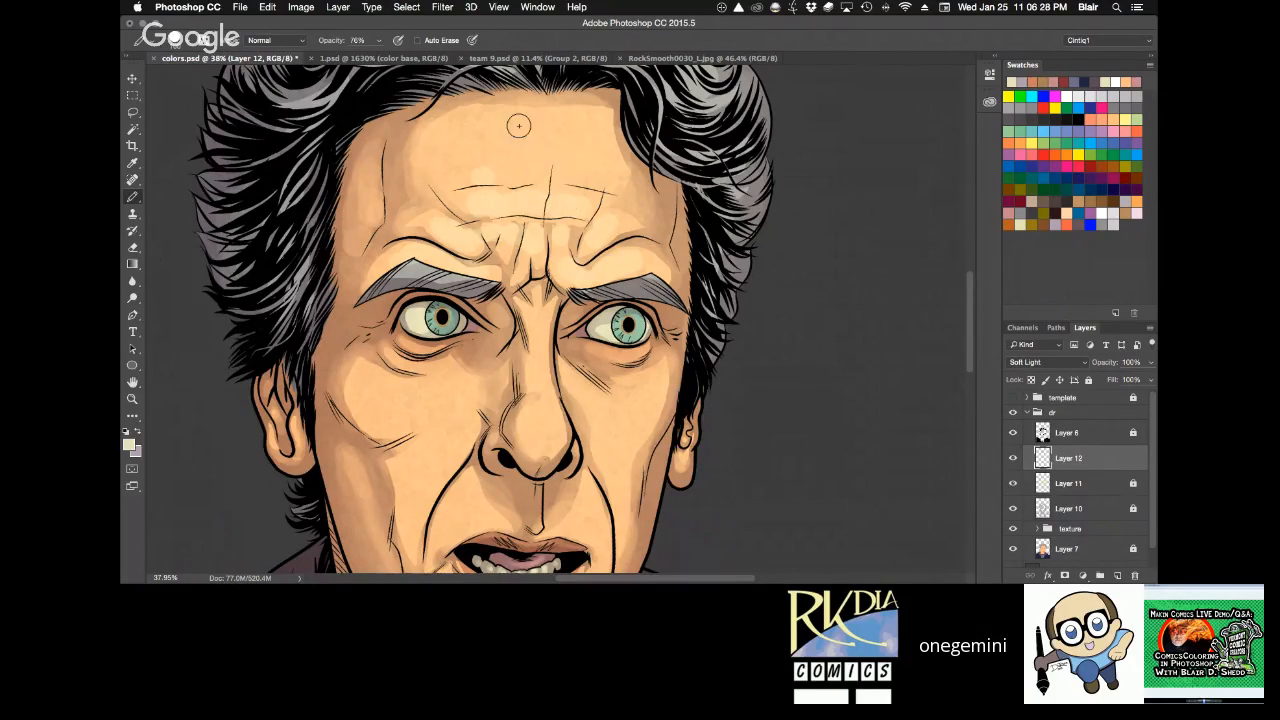
Enlarge the Pencil brush and paint a broad highlight across the upper forehead below the hairline.
key(])
key(])
key(])
drag(509, 120, 589, 155)
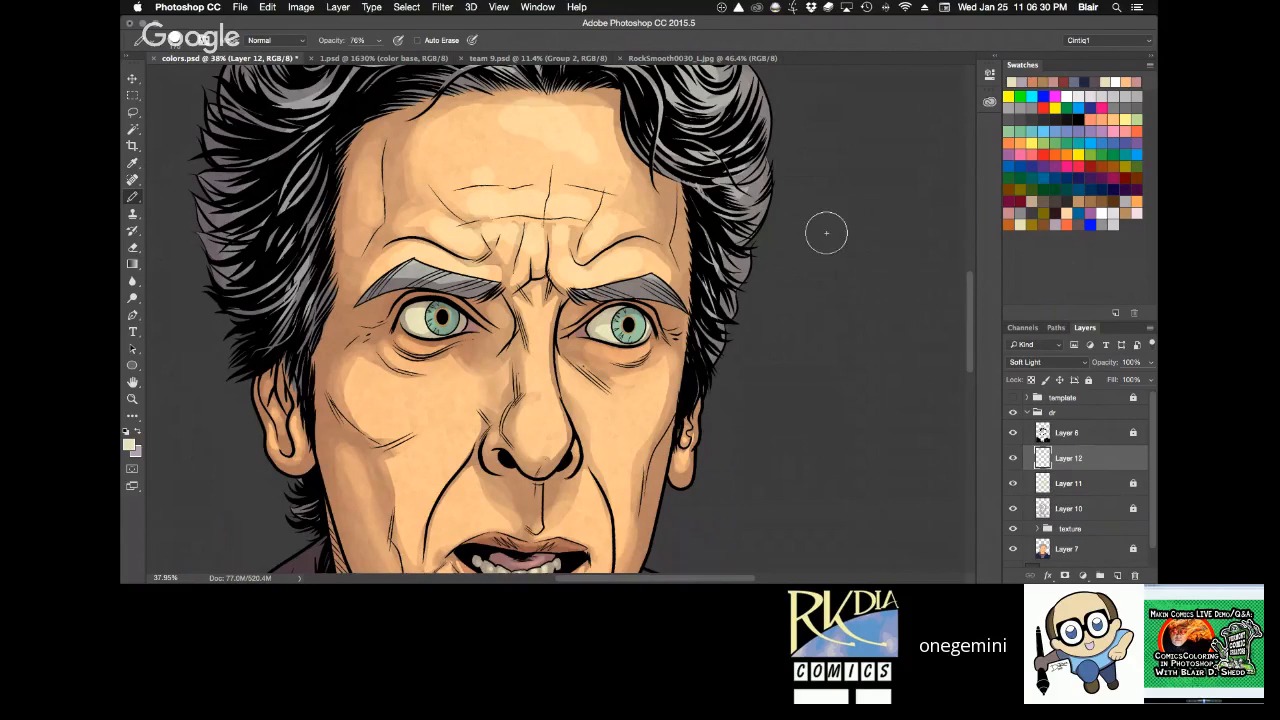
Paint pale yellow highlights on the cheek below the eye and on the area above the upper lip.
key(space)
drag(746, 335, 772, 246)
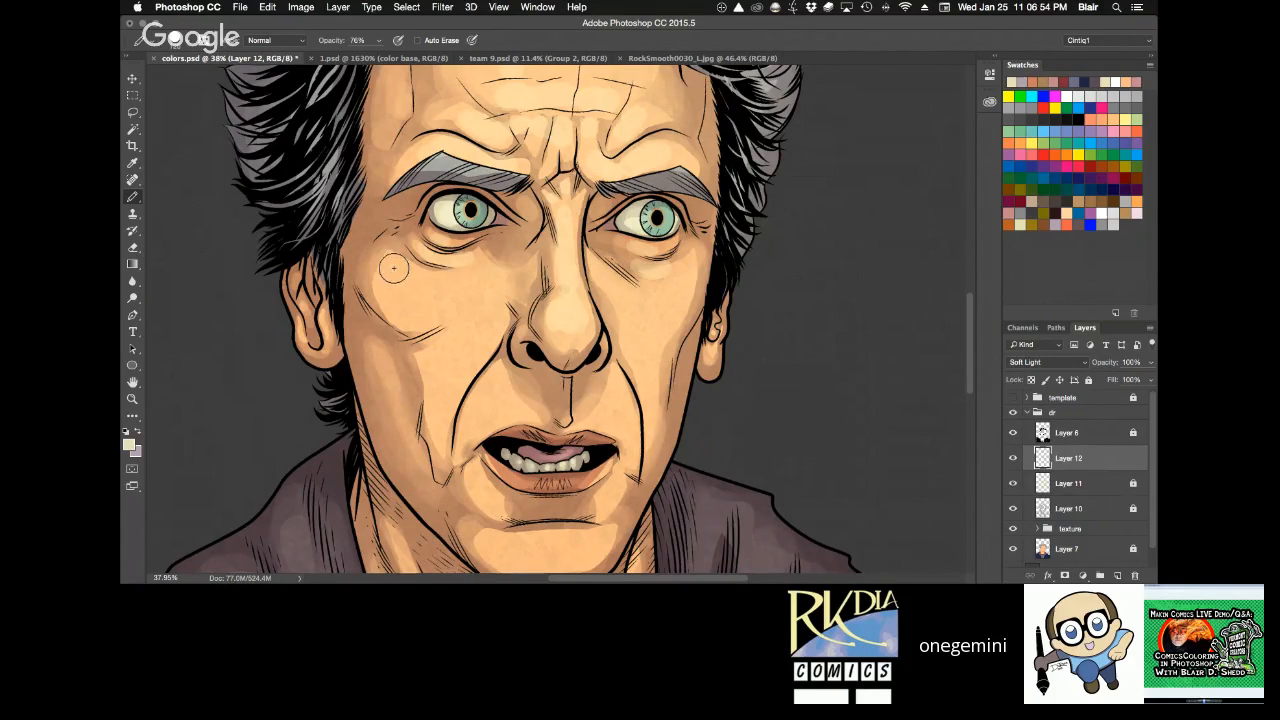
mouse_move(394, 267)
mouse_down()
mouse_move(428, 290)
mouse_move(474, 293)
mouse_up()
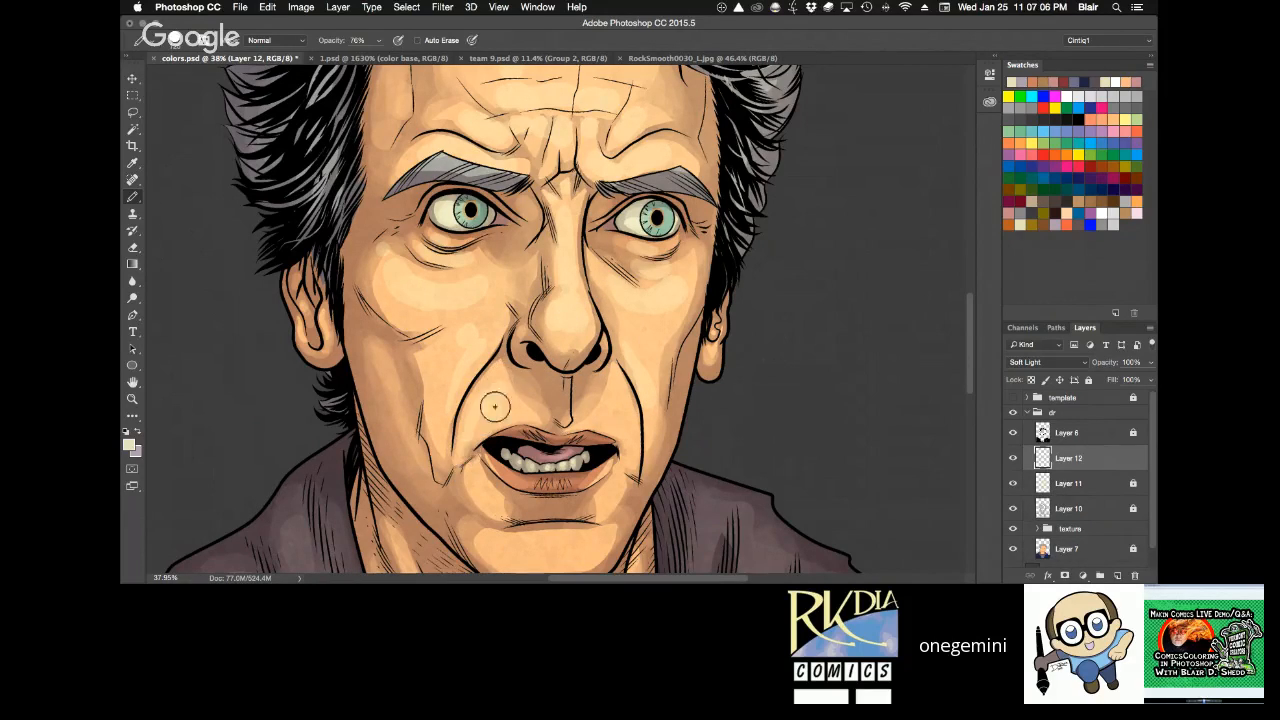
drag(496, 406, 538, 413)
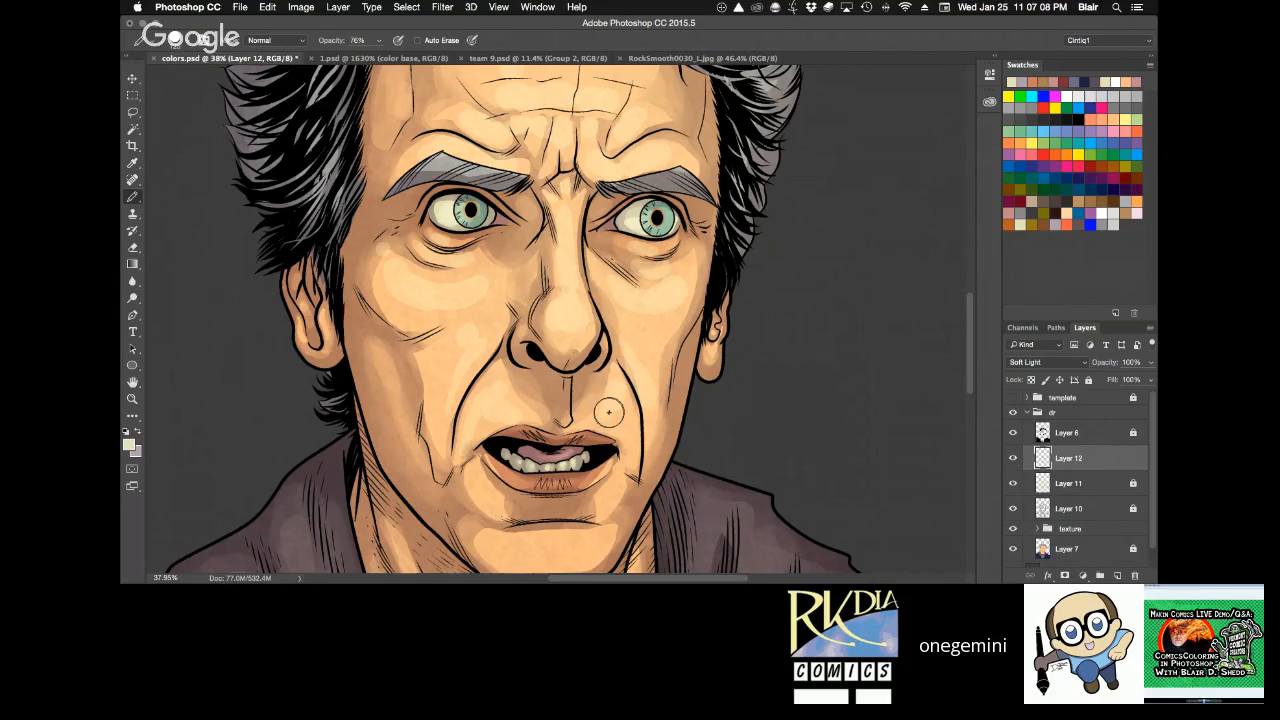
Examine the new highlights on the lower face, then on the whole face at 25% zoom.
drag(723, 346, 747, 230)
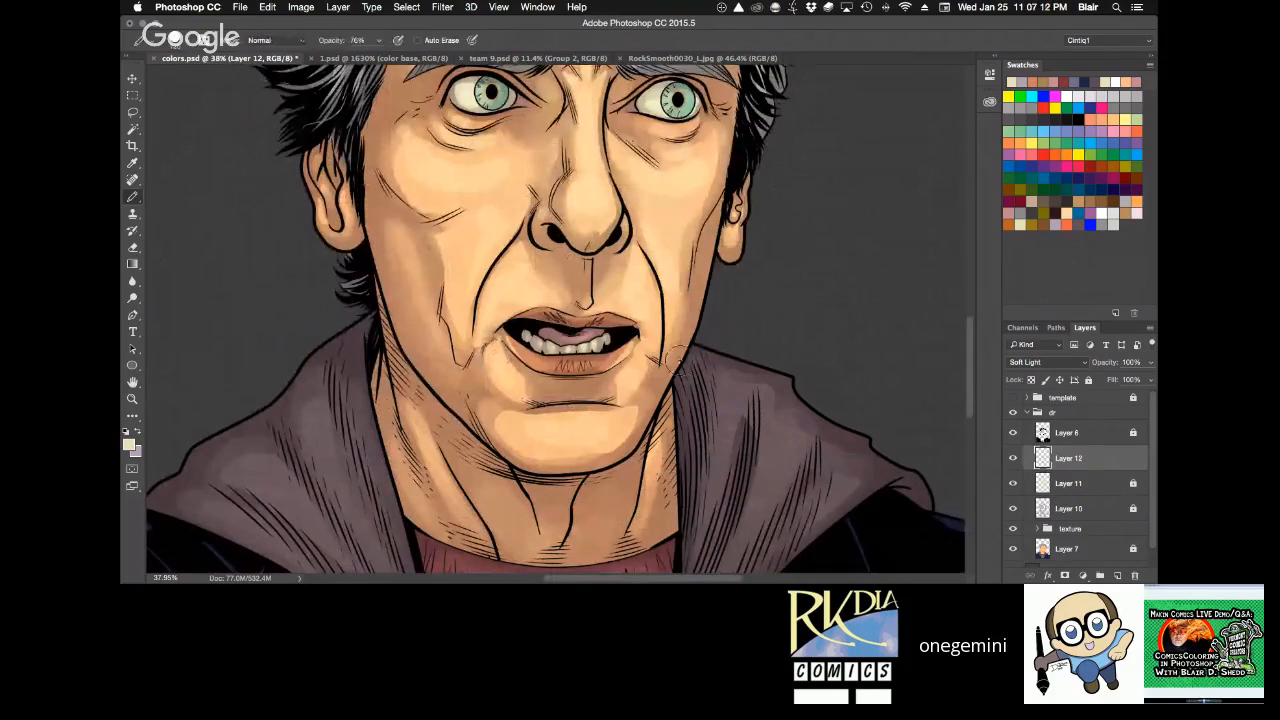
drag(678, 360, 694, 408)
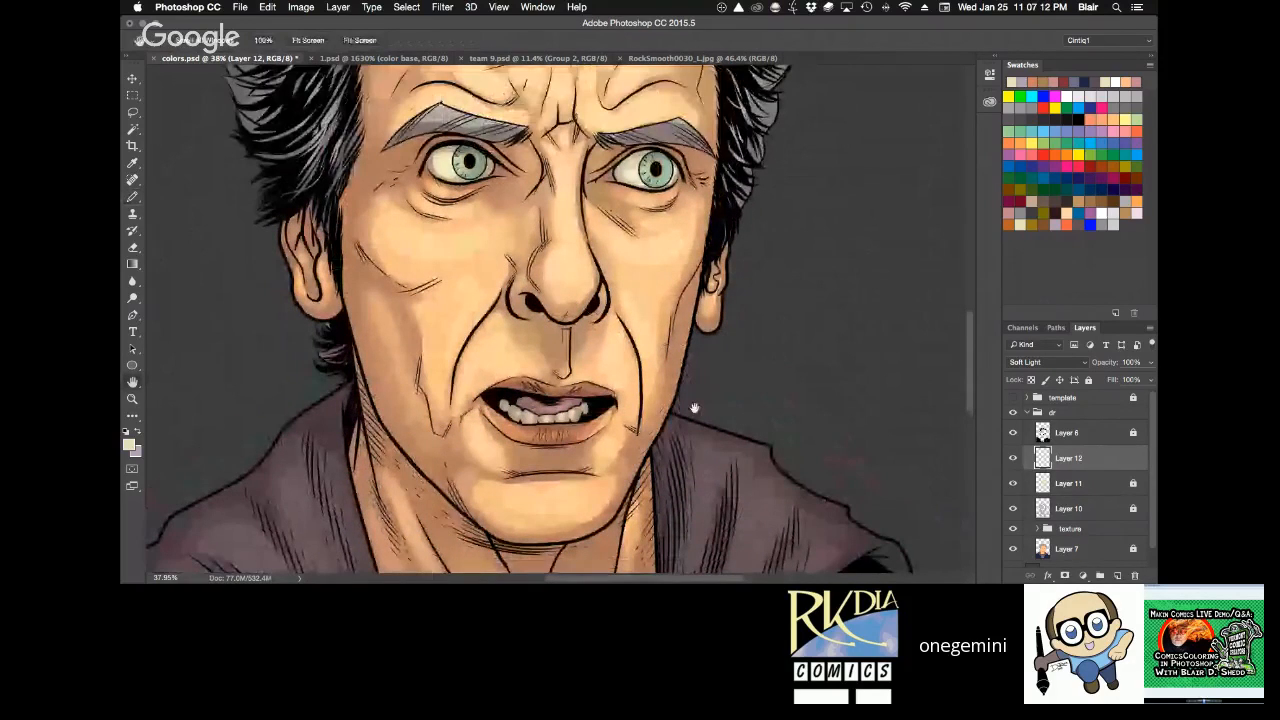
key(super+minus)
key(super+minus)
drag(765, 296, 771, 344)
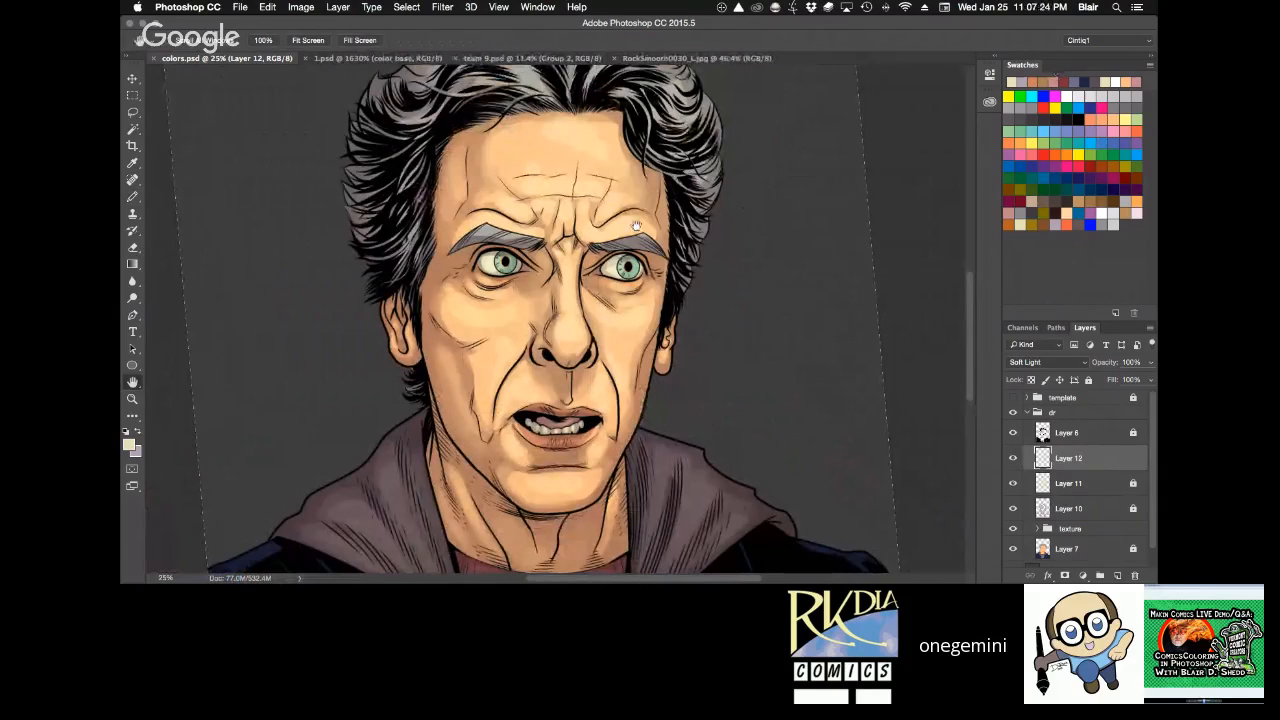
key(b)
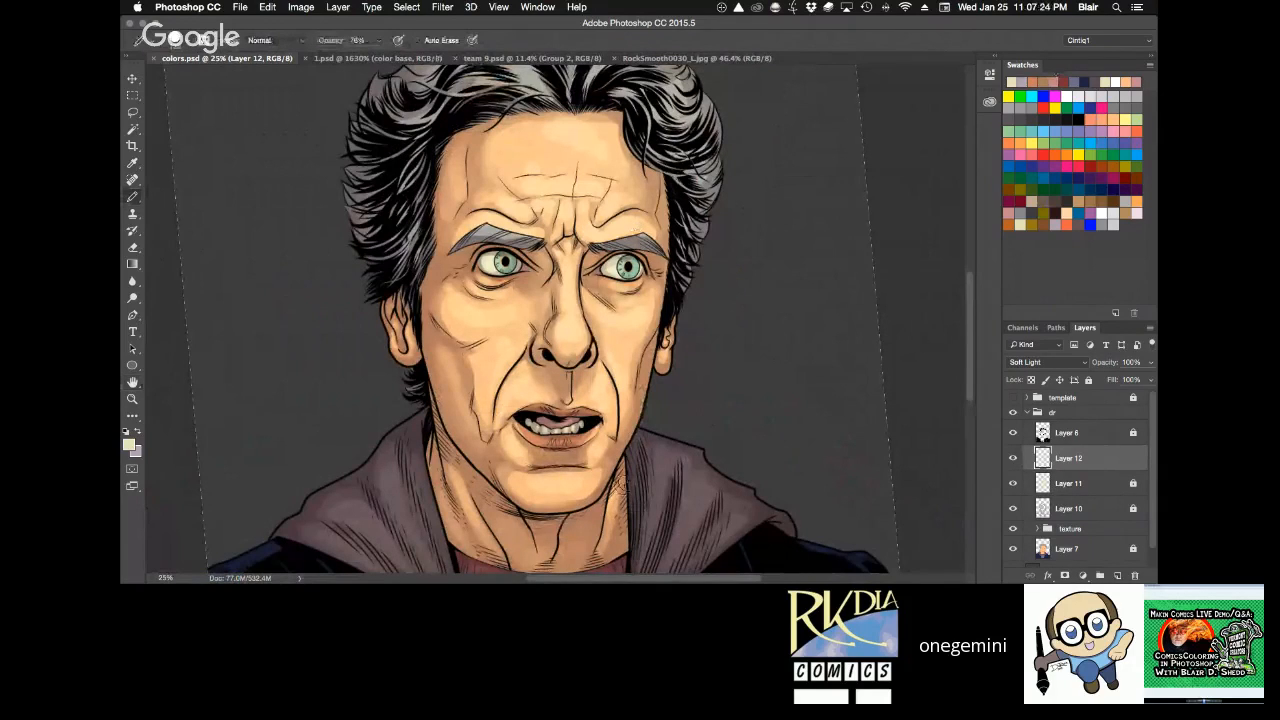
Paint a soft pale yellow highlight across the upper forehead on Layer 12 with the Pencil at 20% opacity.
drag(632, 253, 648, 348)
key(super+space)
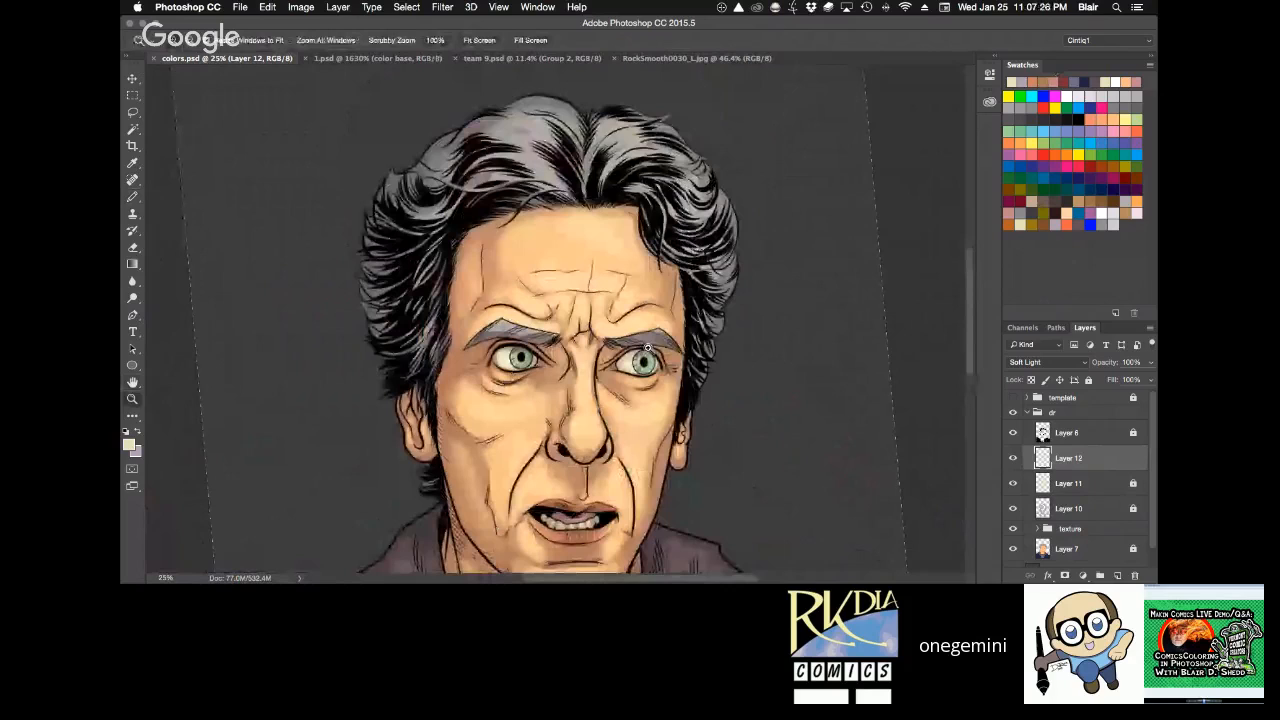
click(648, 348)
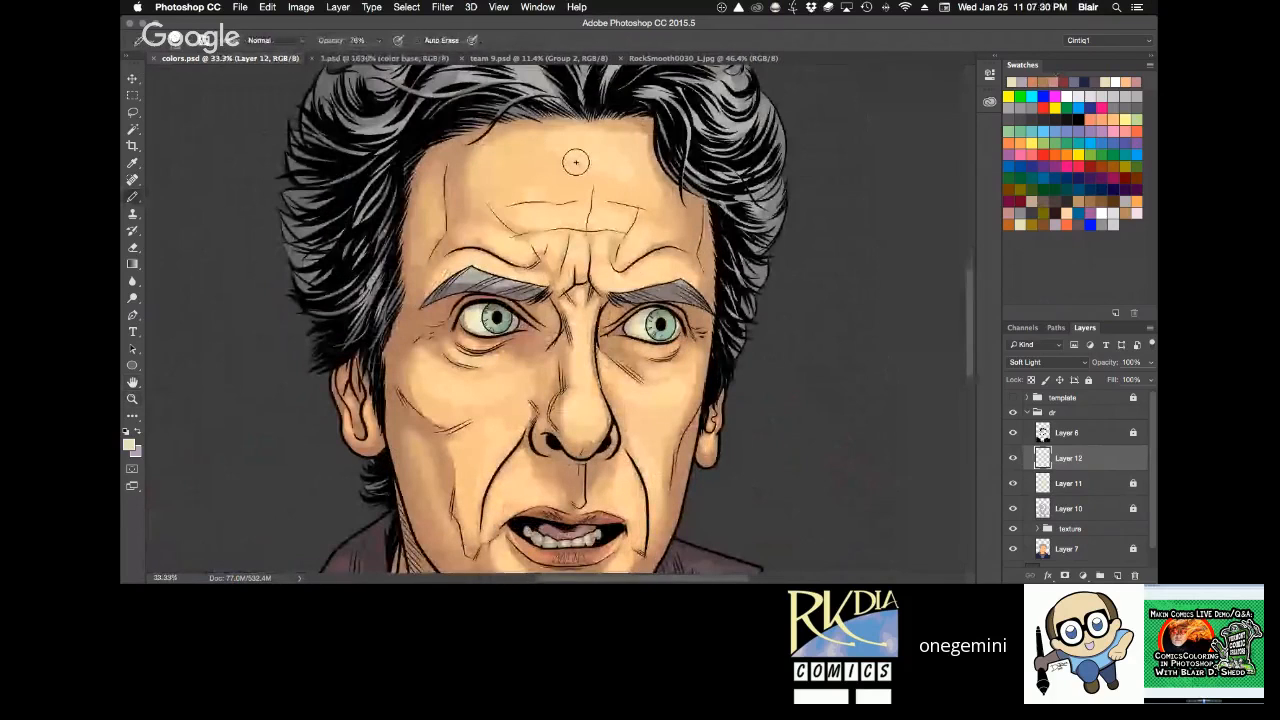
key(2)
key(6)
drag(533, 154, 564, 157)
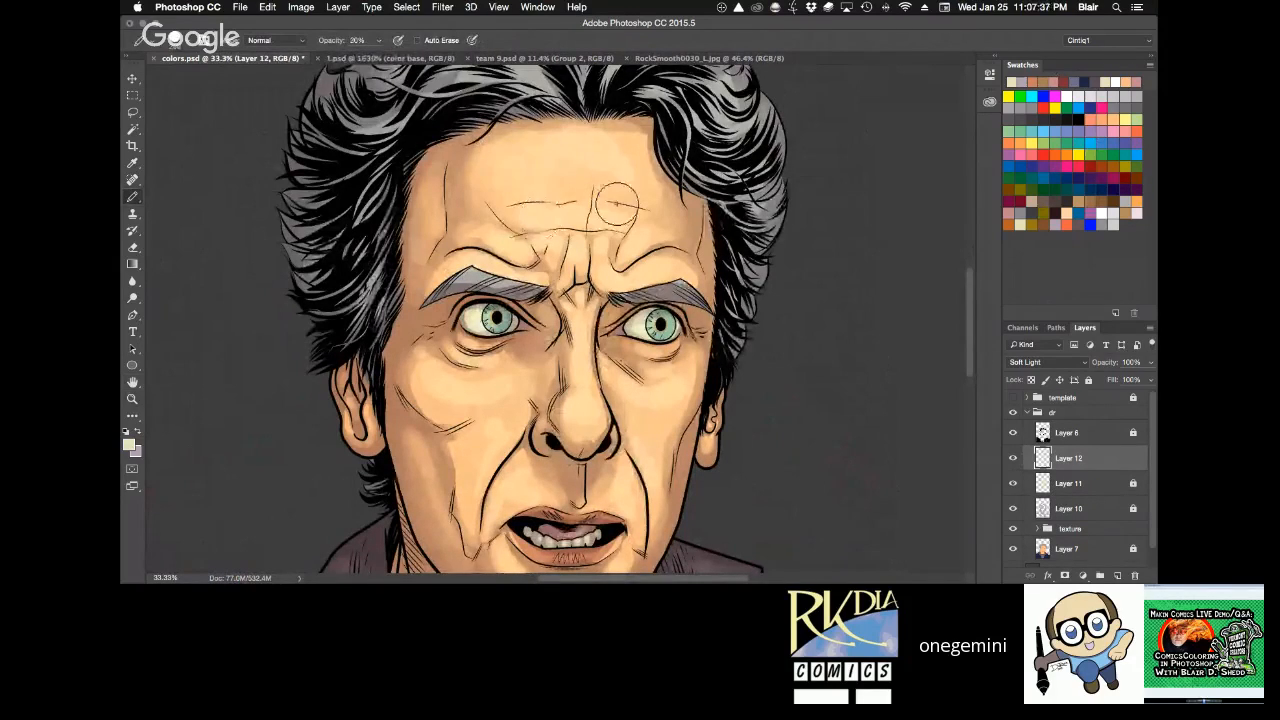
Build up the cheek highlight with the Pencil at 10% opacity, and touch it up using an enlarged Eraser.
key(1)
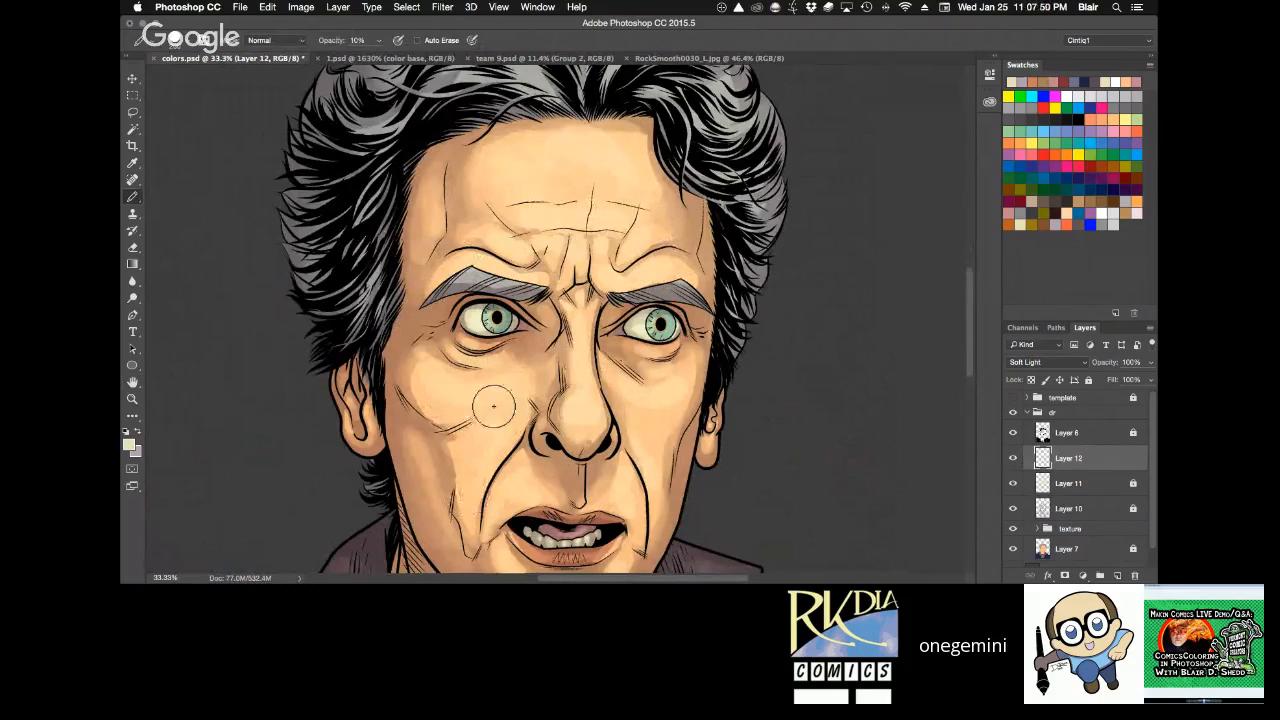
key(e)
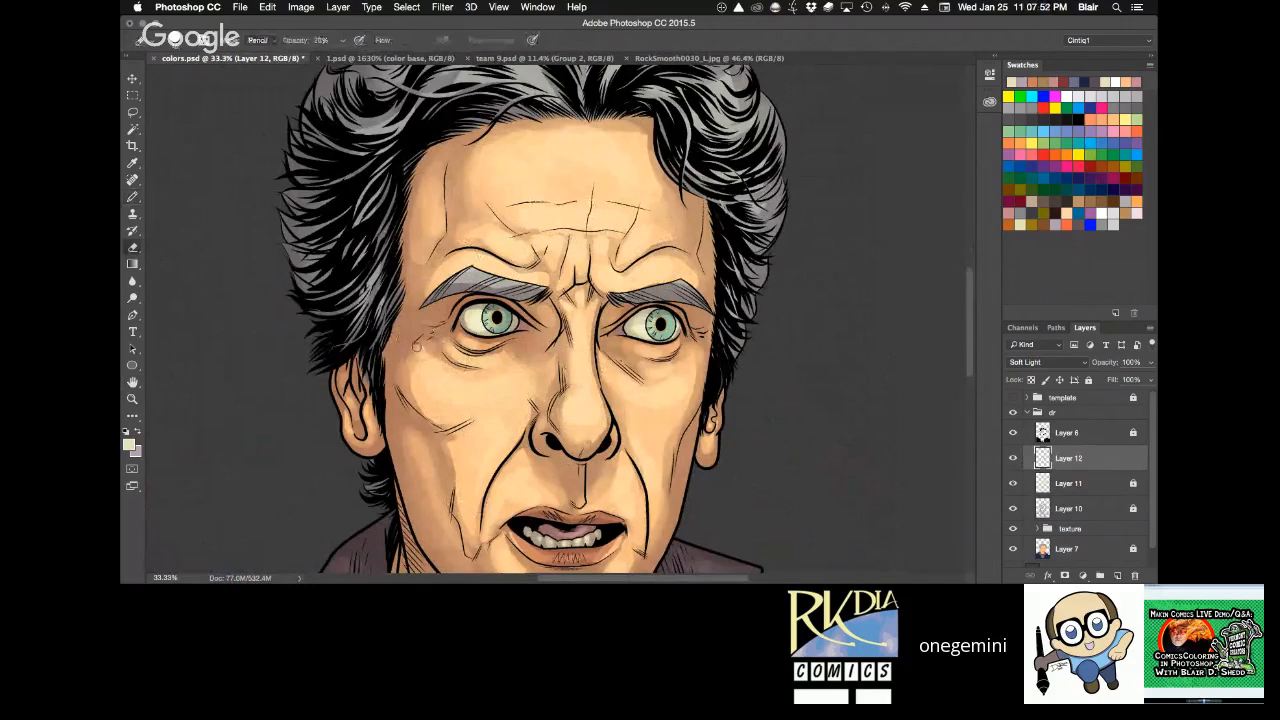
key(bracketright)
key(bracketright)
key(bracketright)
key(bracketright)
key(bracketright)
key(bracketright)
key(b)
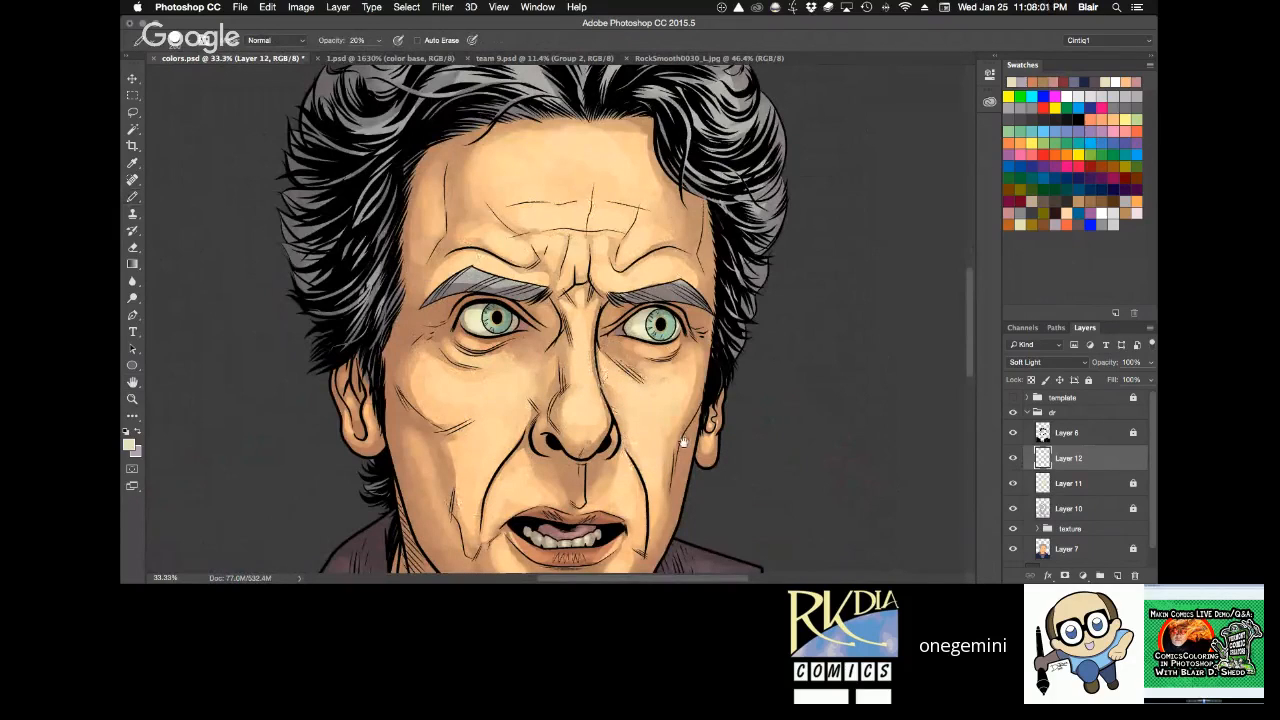
Choose a smaller round brush preset for the Pencil to work on the lower face.
mouse_move(684, 441)
mouse_down()
mouse_move(695, 293)
mouse_move(685, 209)
mouse_up()
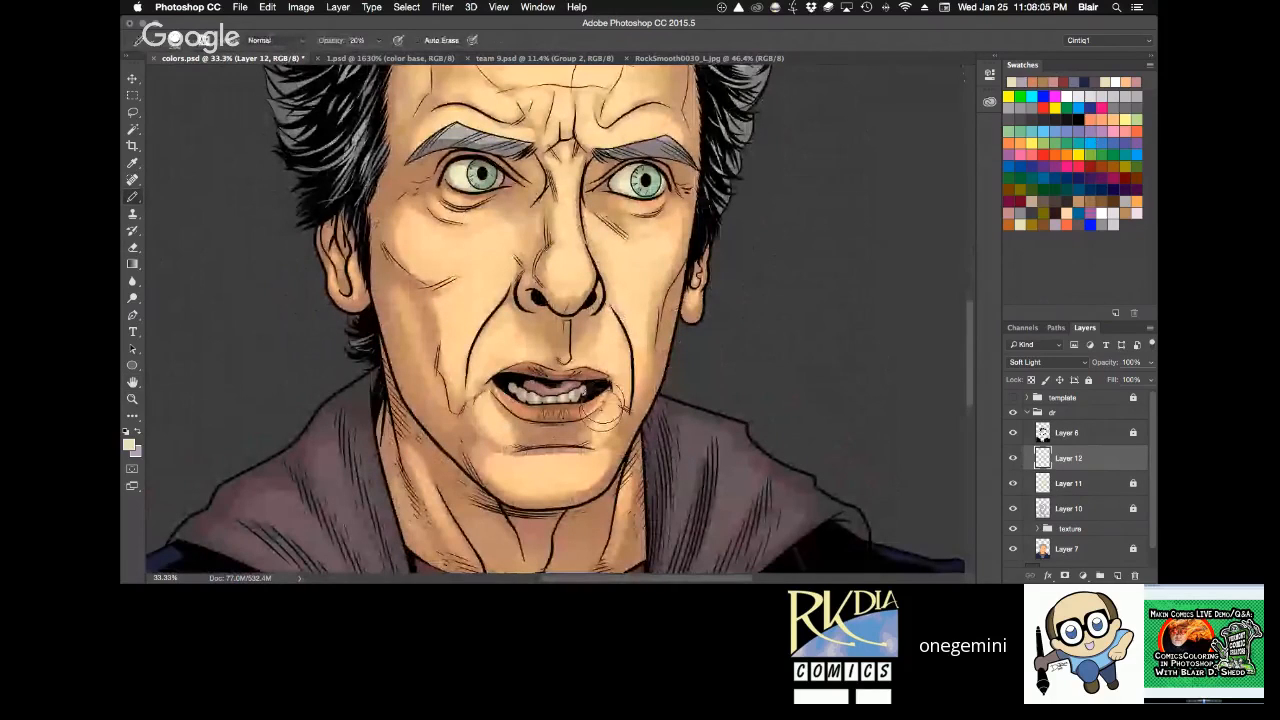
key(r)
drag(553, 277, 596, 312)
key(z)
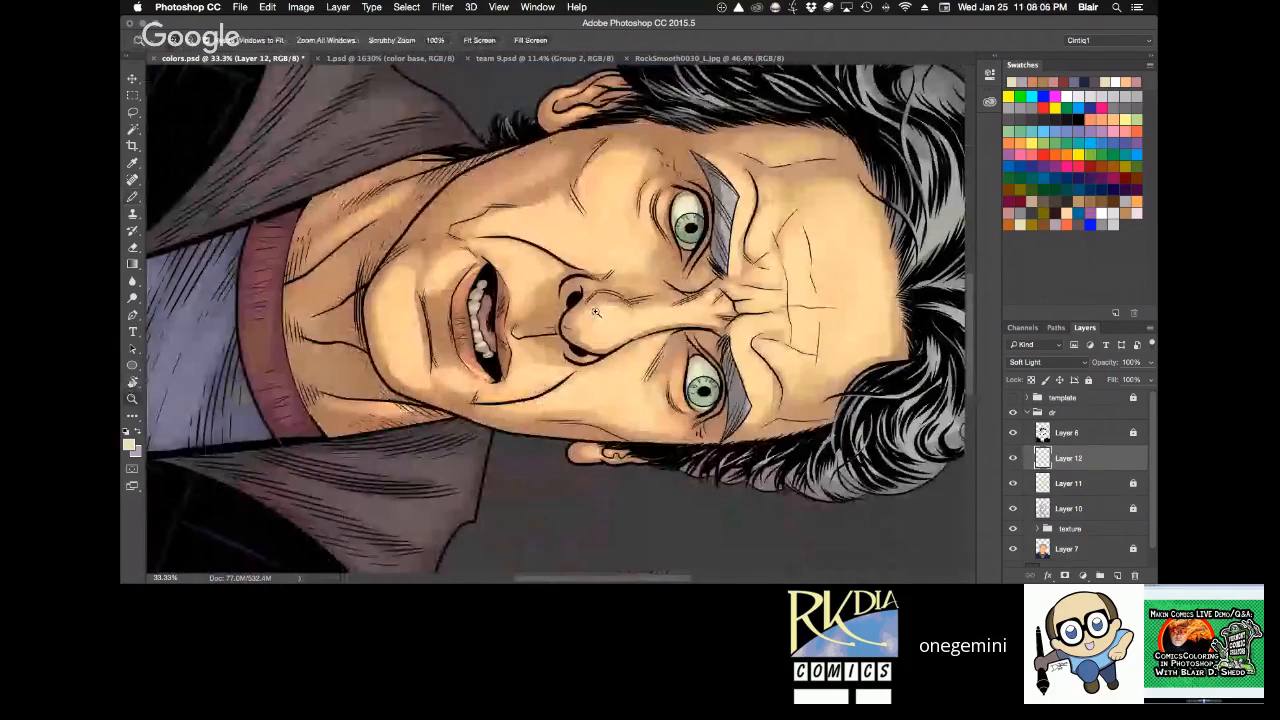
click(572, 323)
key(b)
right_click(443, 314)
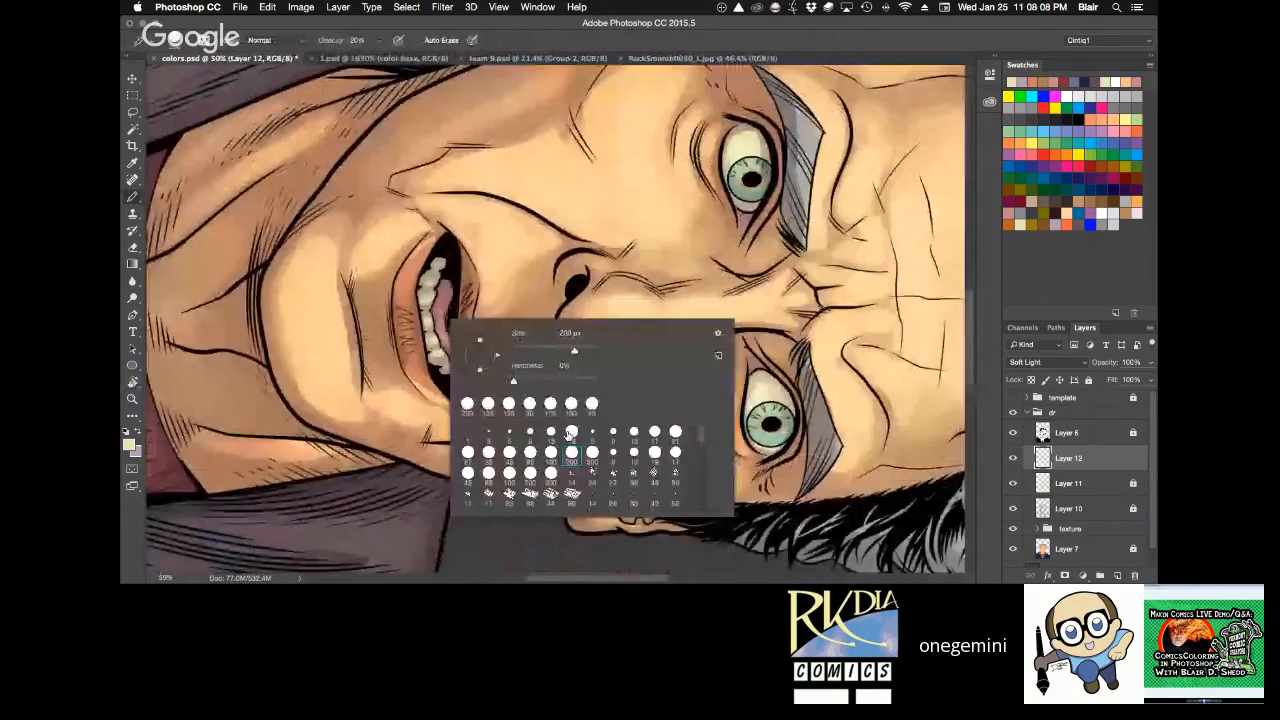
double_click(612, 470)
Examine the highlights around the mouth and nose up close from several canvas angles.
key(e)
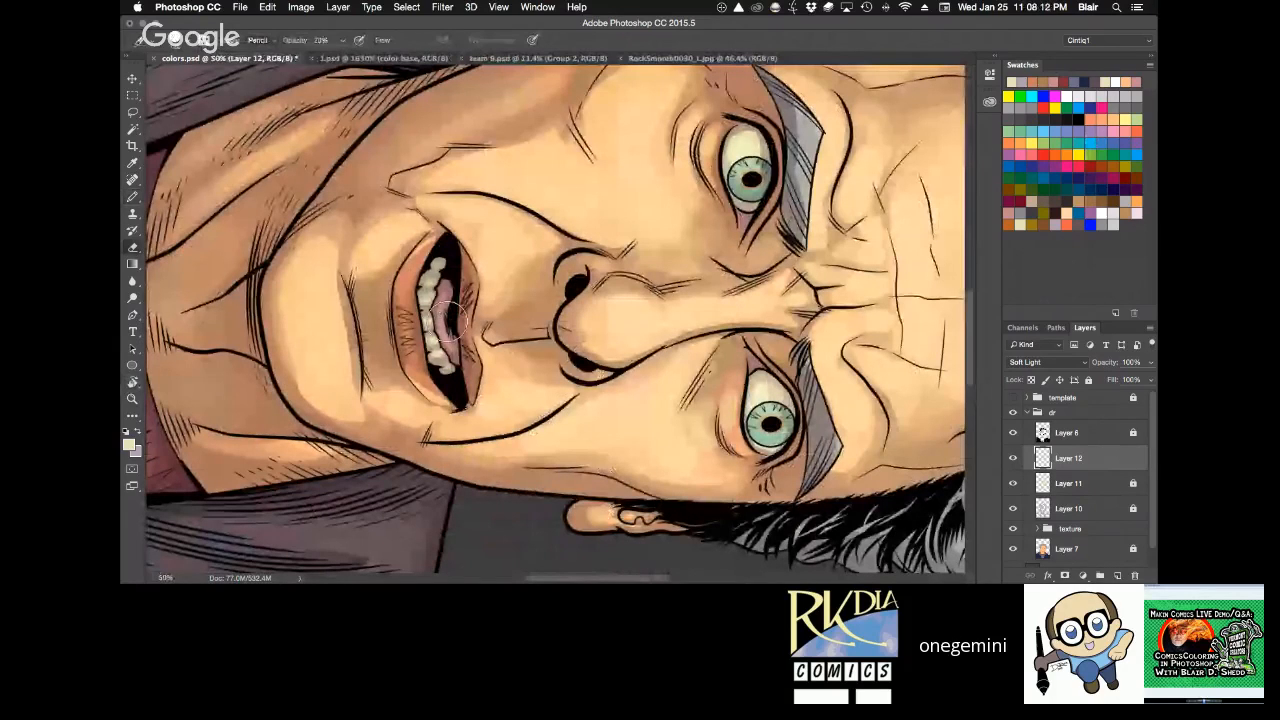
mouse_move(448, 318)
mouse_down()
mouse_move(456, 352)
mouse_move(597, 135)
mouse_up()
key(r)
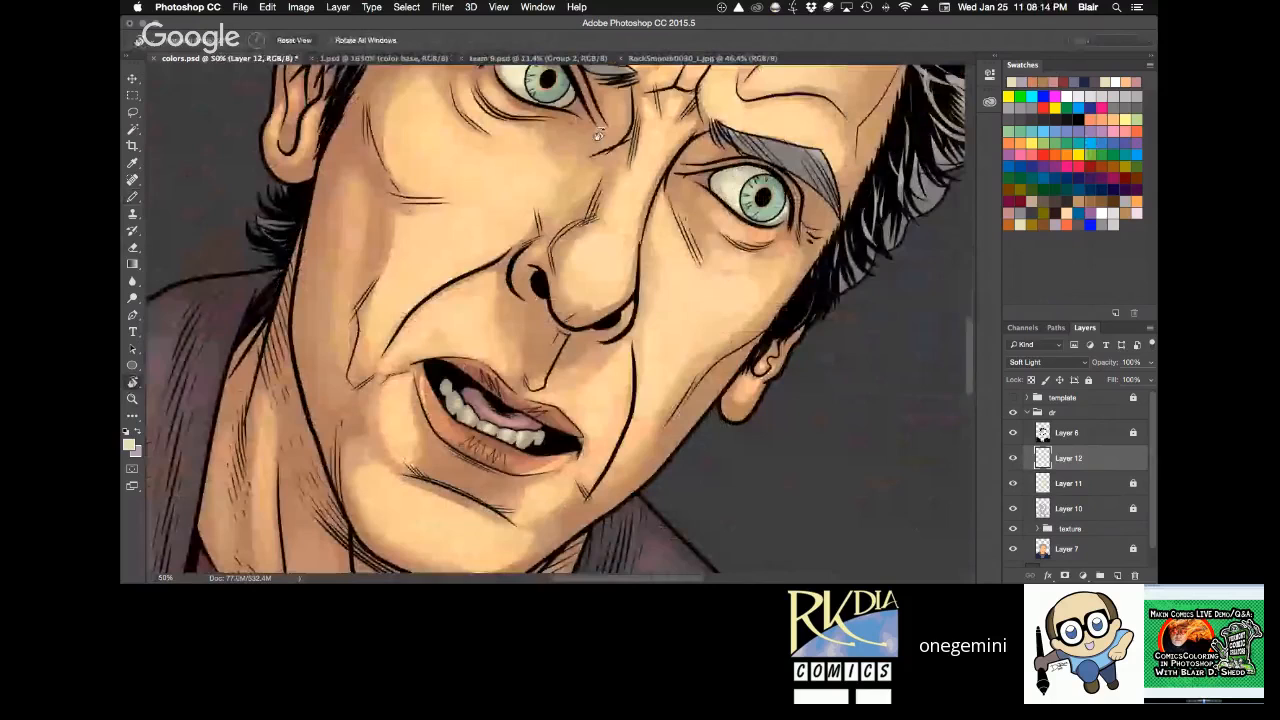
key(z)
drag(440, 360, 456, 291)
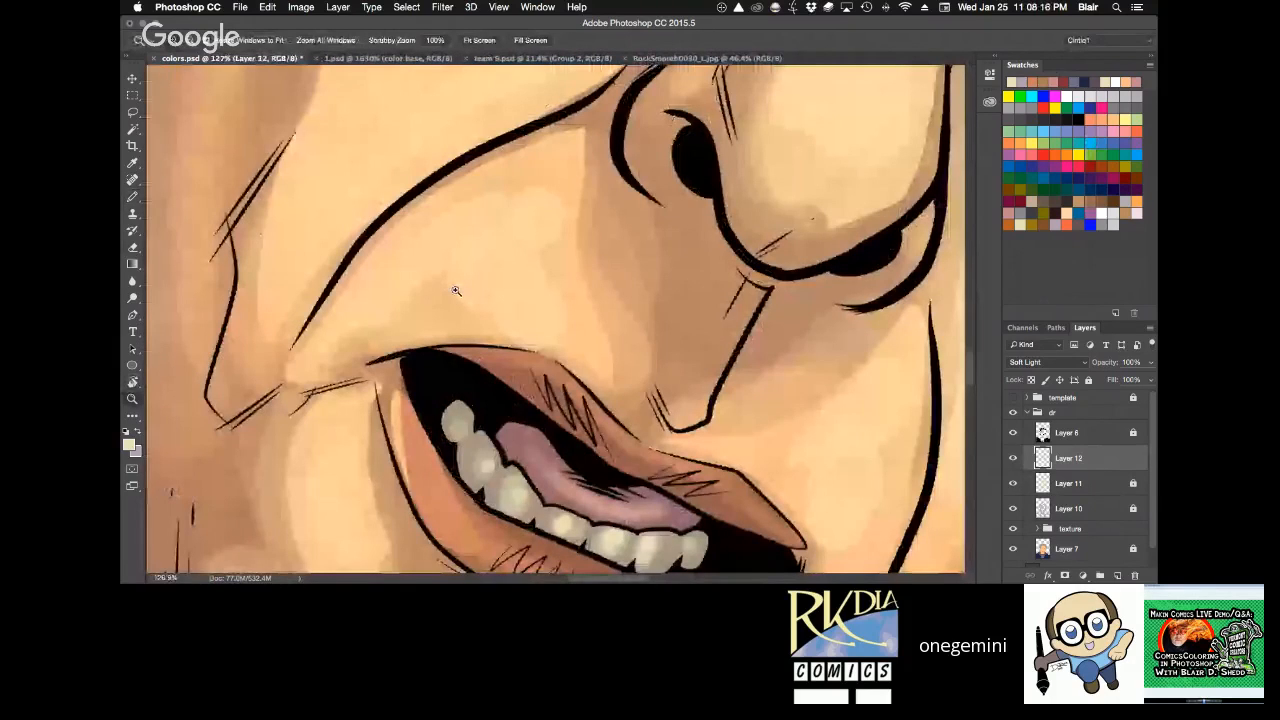
alt+click(742, 283)
alt+click(742, 283)
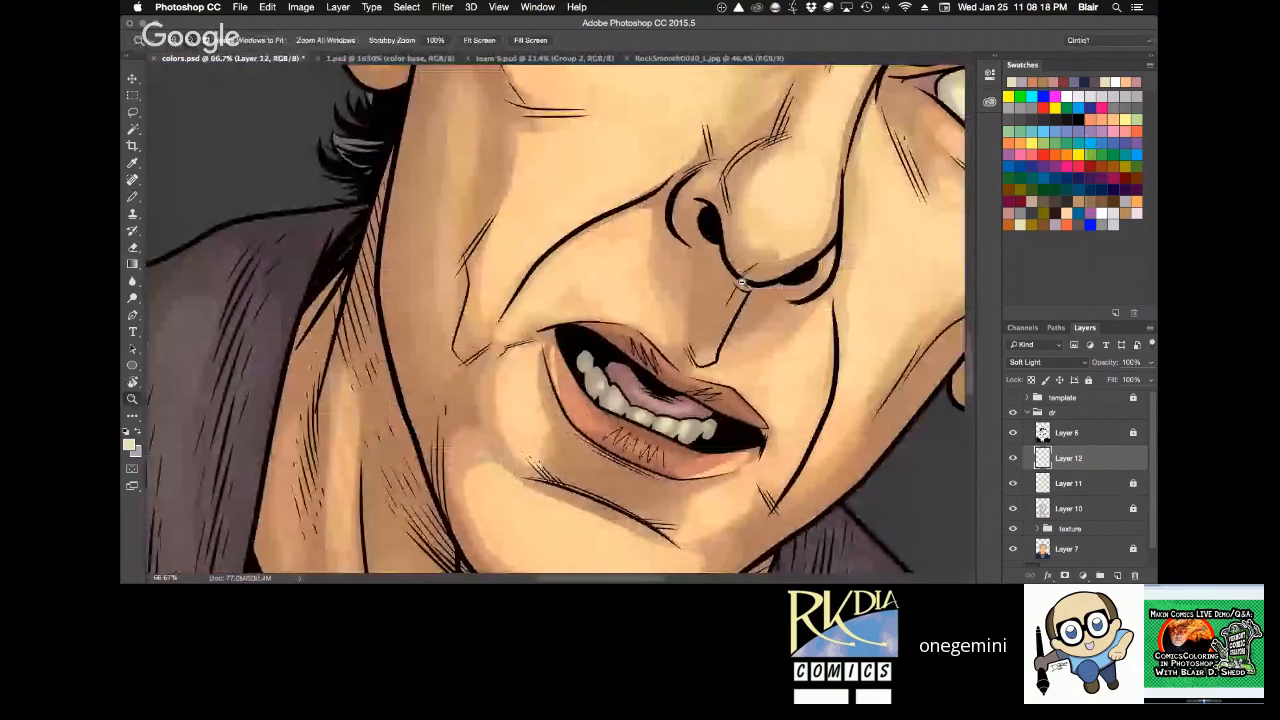
key(r)
drag(742, 283, 665, 164)
key(e)
Enlarge the Pencil brush and paint highlights around the nostrils and the corner of the mouth at 20% opacity.
key(b)
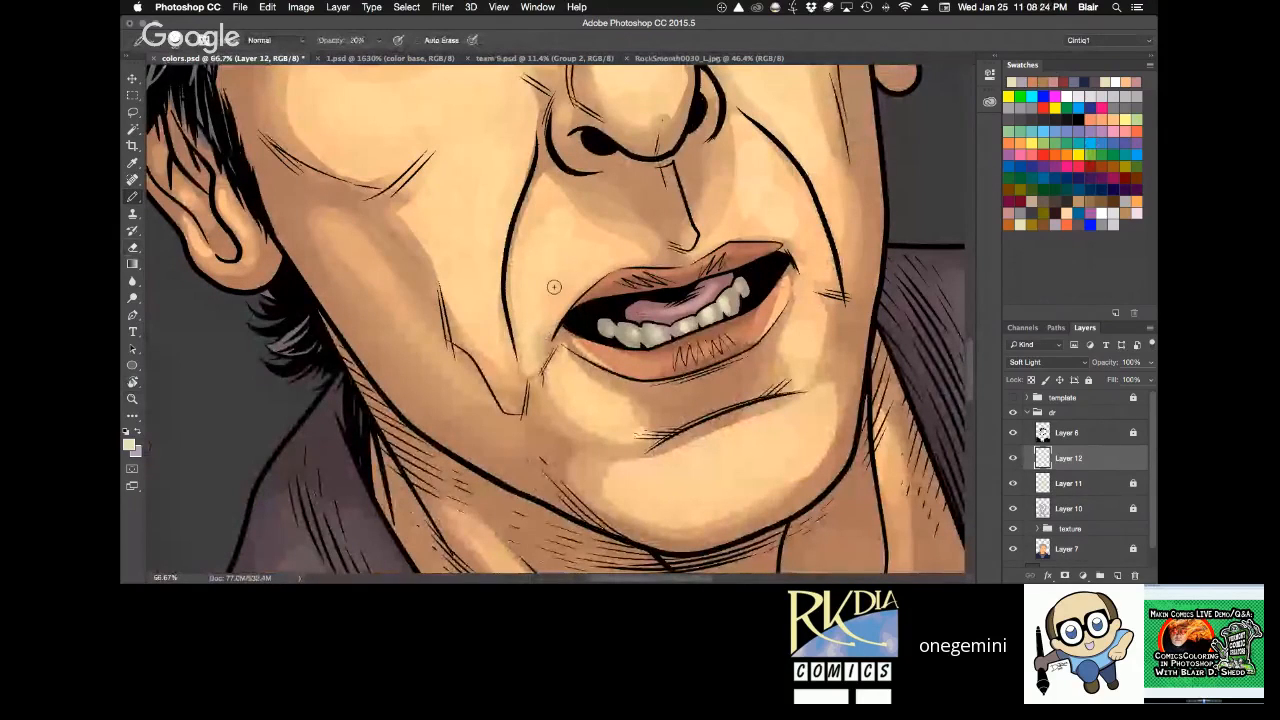
key(2)
key(6)
key(bracketright)
key(bracketright)
key(bracketright)
key(bracketright)
key(bracketright)
key(2)
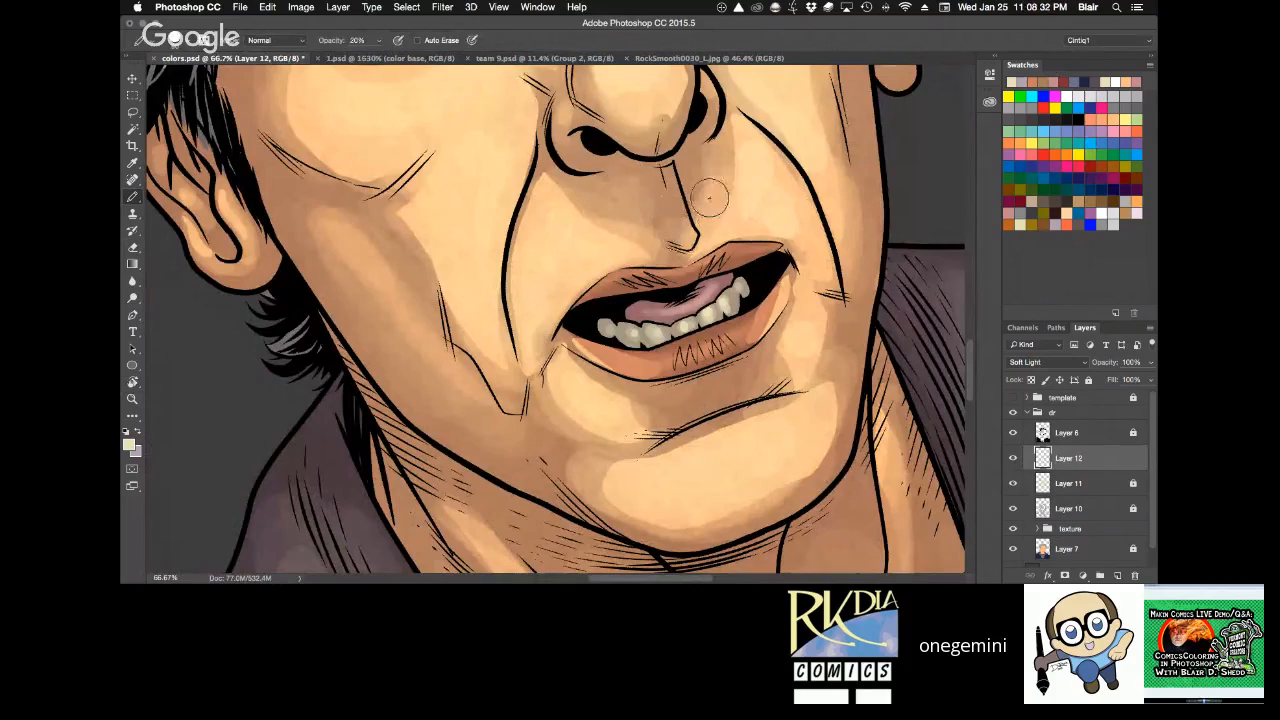
drag(580, 153, 609, 155)
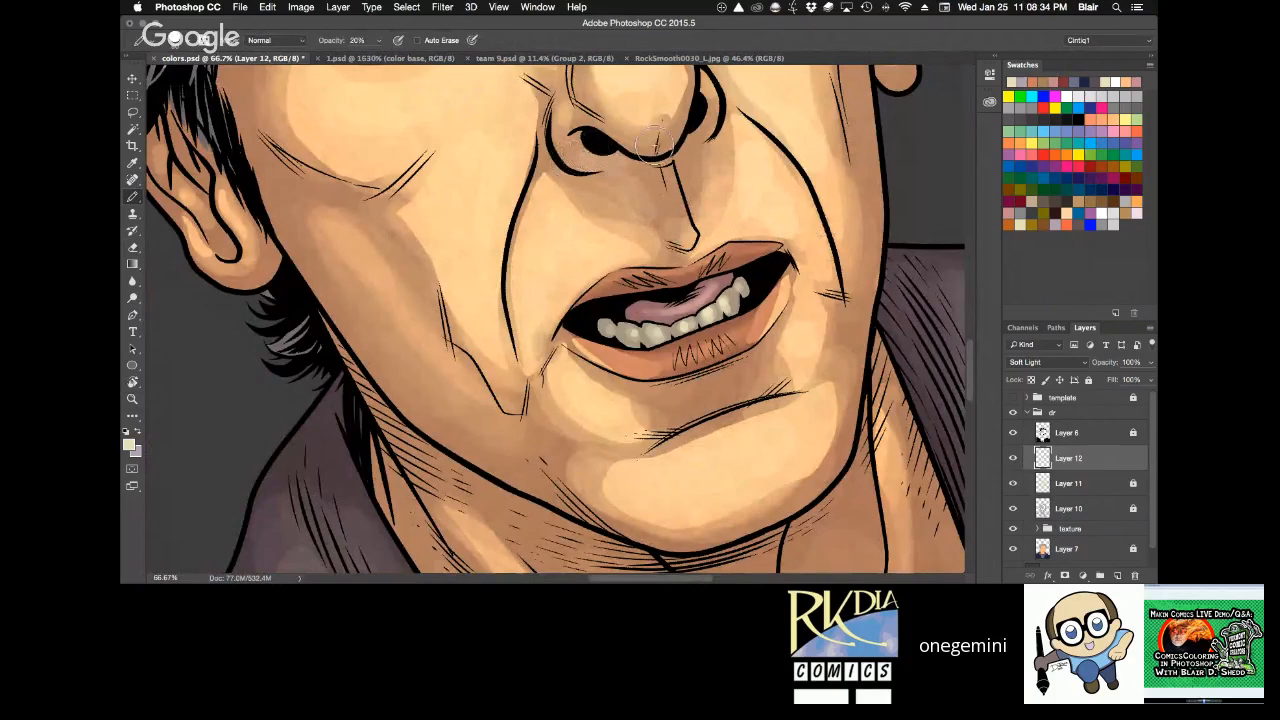
mouse_move(714, 126)
mouse_down()
mouse_move(698, 131)
mouse_move(710, 114)
mouse_up()
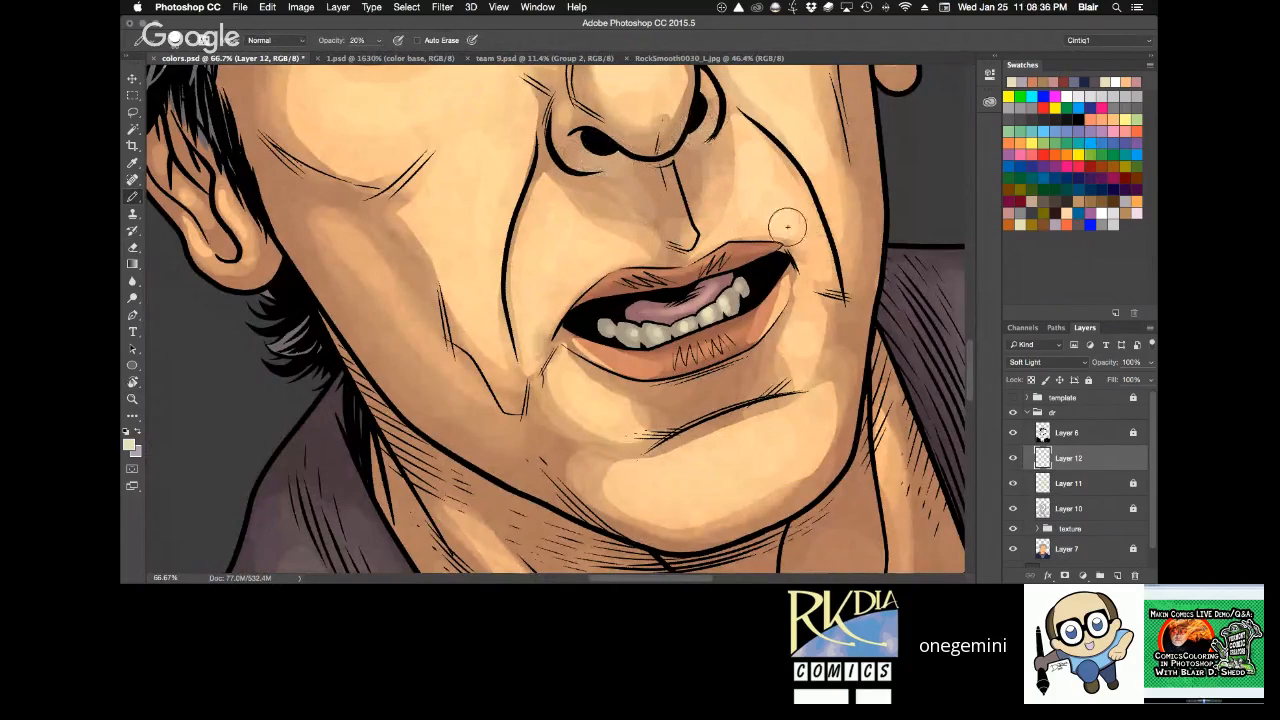
mouse_move(807, 291)
mouse_down()
mouse_move(802, 326)
mouse_move(811, 295)
mouse_up()
Paint a pale yellow highlight along the lower lip with the Pencil at 40% opacity.
key(space)
key(r)
drag(800, 175, 848, 360)
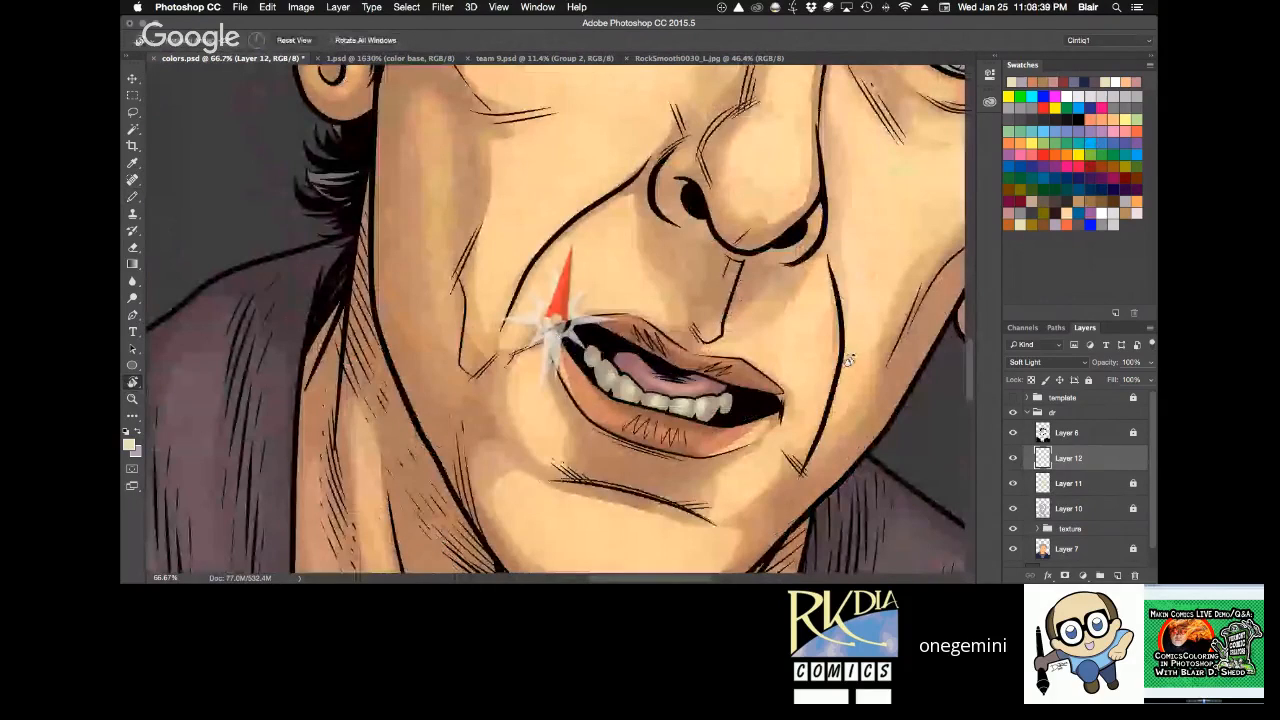
drag(848, 360, 349, 296)
key(z)
click(548, 384)
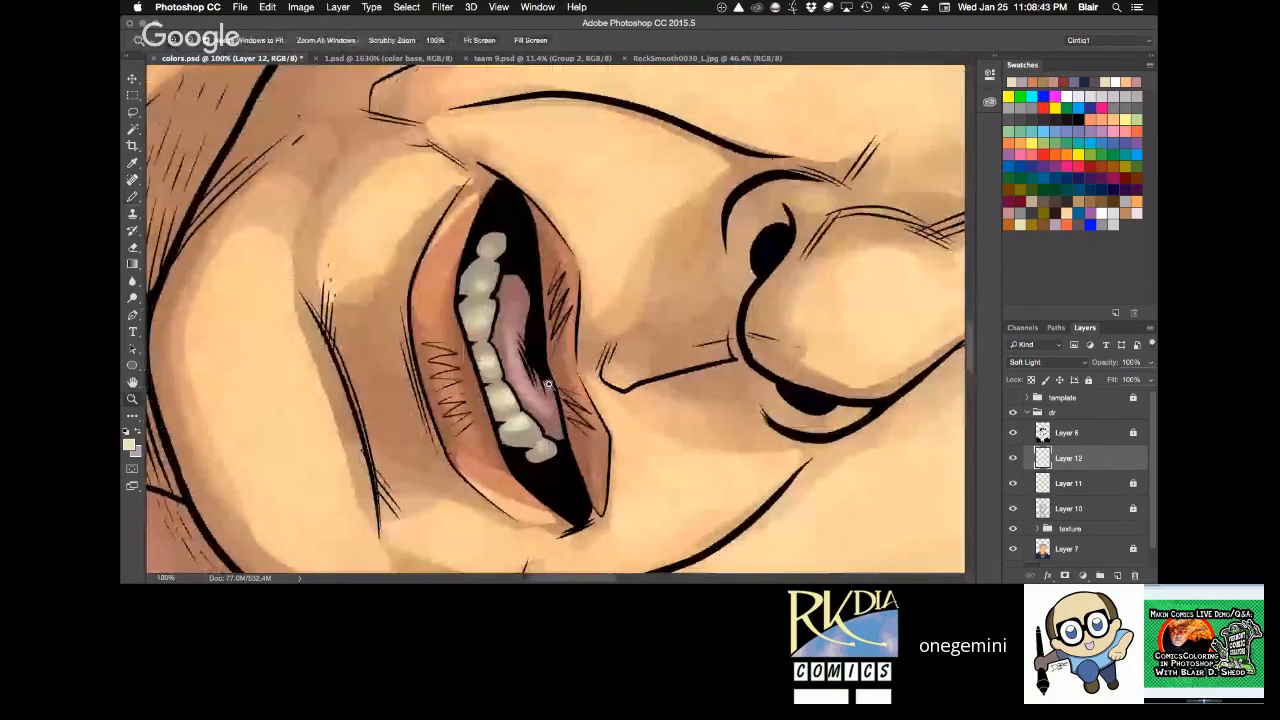
key(r)
drag(548, 384, 524, 398)
key(b)
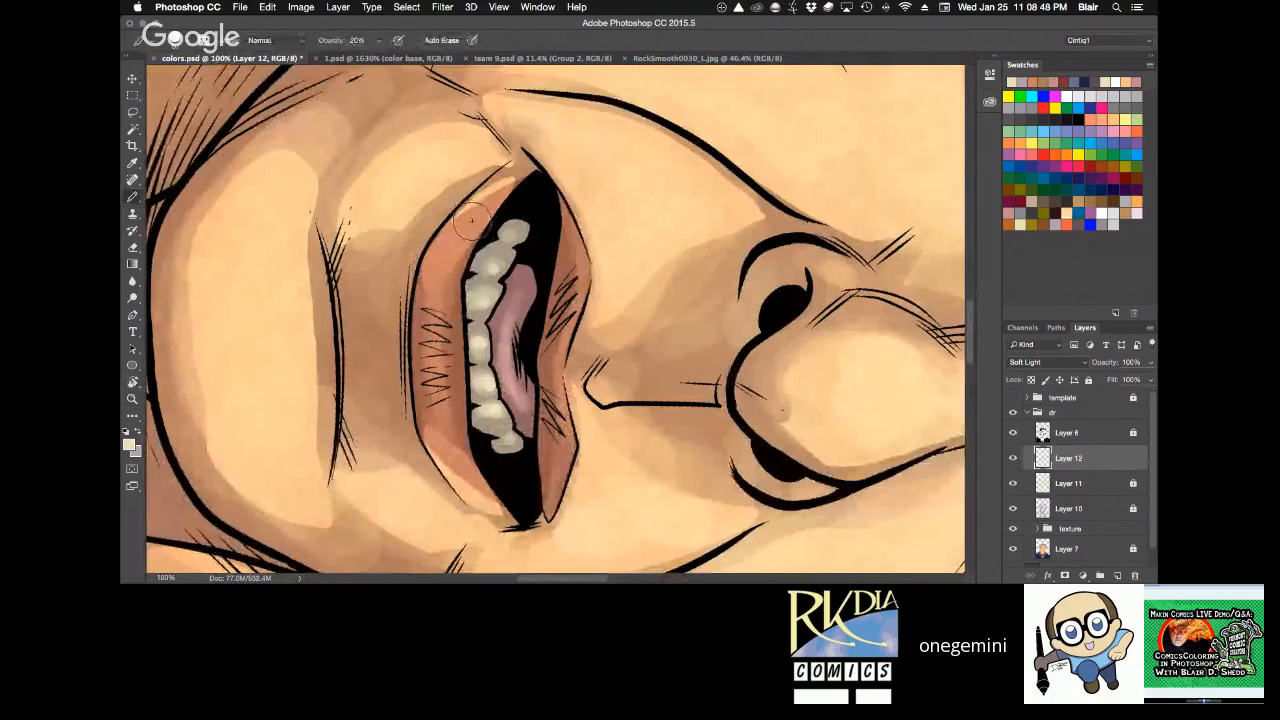
key(4)
mouse_move(470, 216)
mouse_down()
mouse_move(437, 311)
mouse_move(440, 408)
mouse_move(459, 463)
mouse_move(437, 416)
mouse_up()
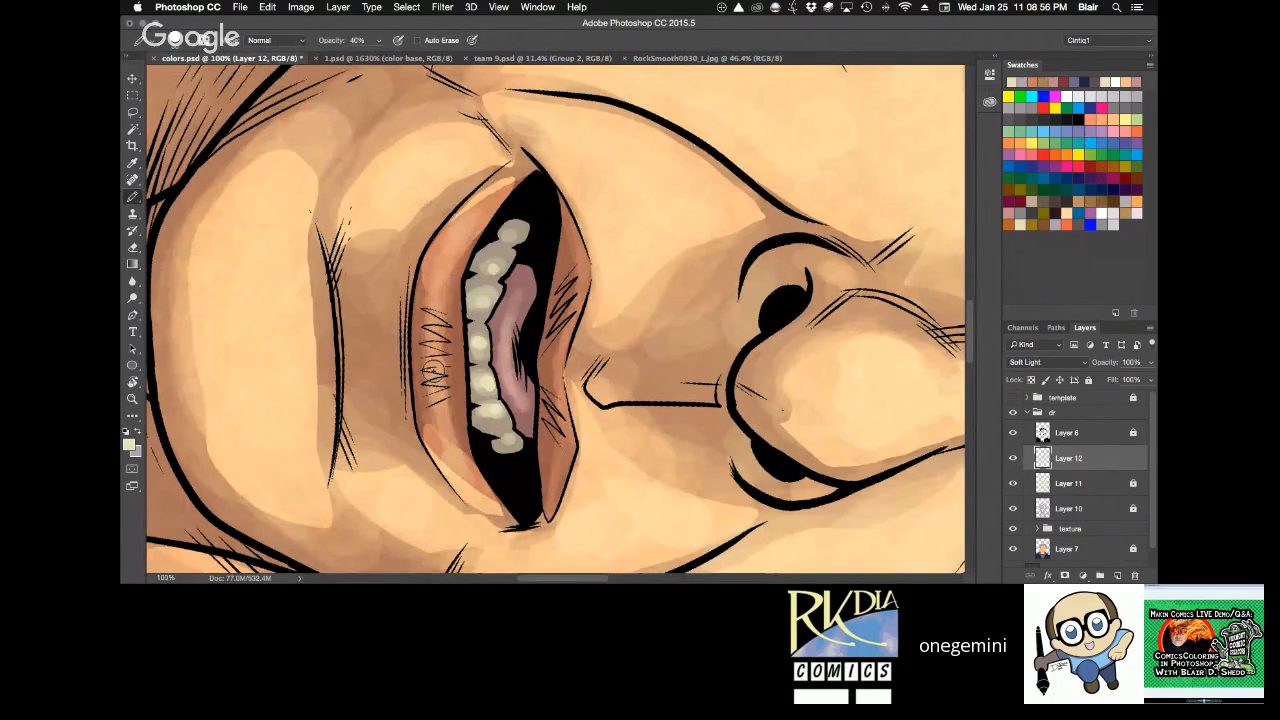
Examine the whole portrait at 16.7% zoom to judge the lip and mouth highlights.
key(z)
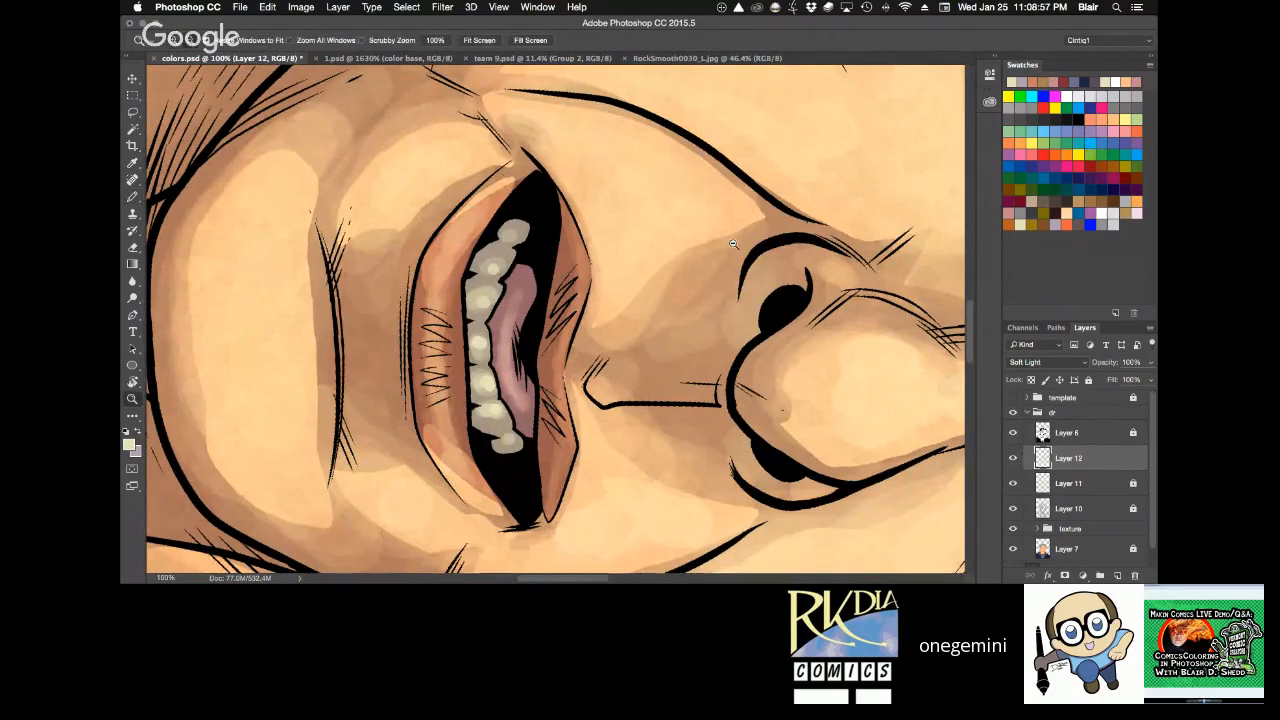
alt+click(733, 243)
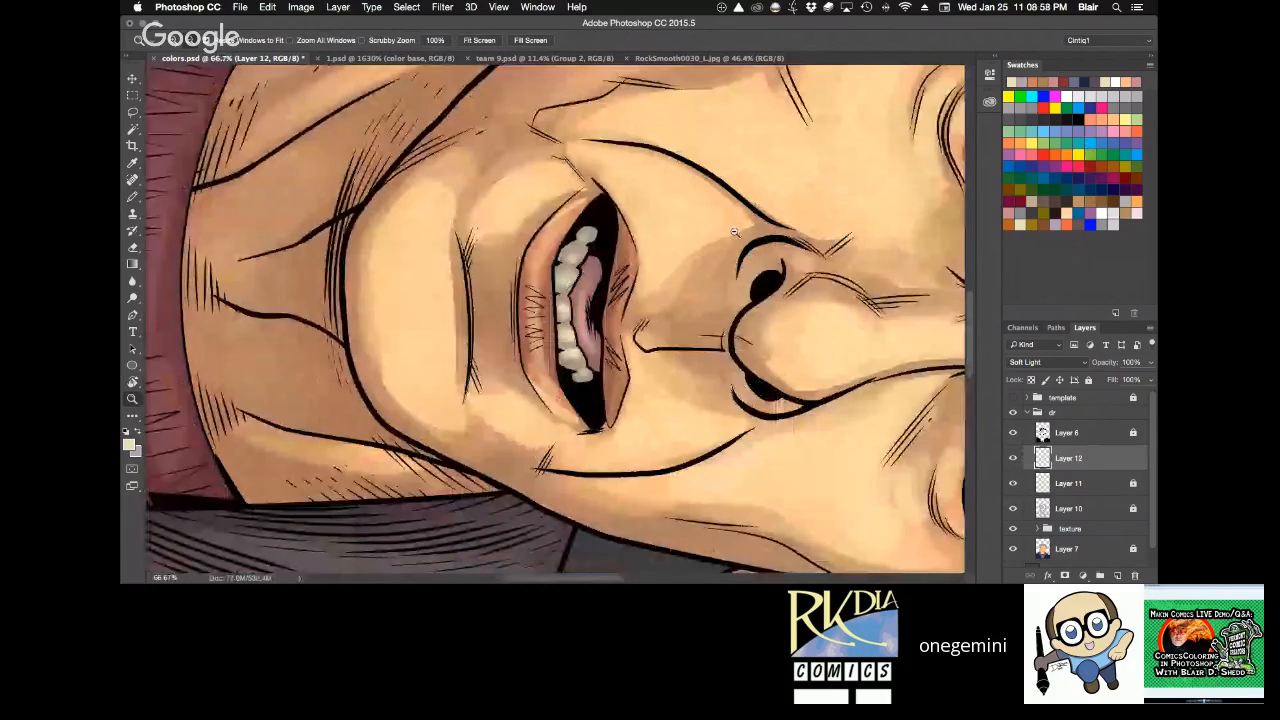
alt+click(777, 237)
alt+click(777, 237)
key(r)
drag(777, 237, 730, 160)
key(space)
drag(710, 293, 603, 395)
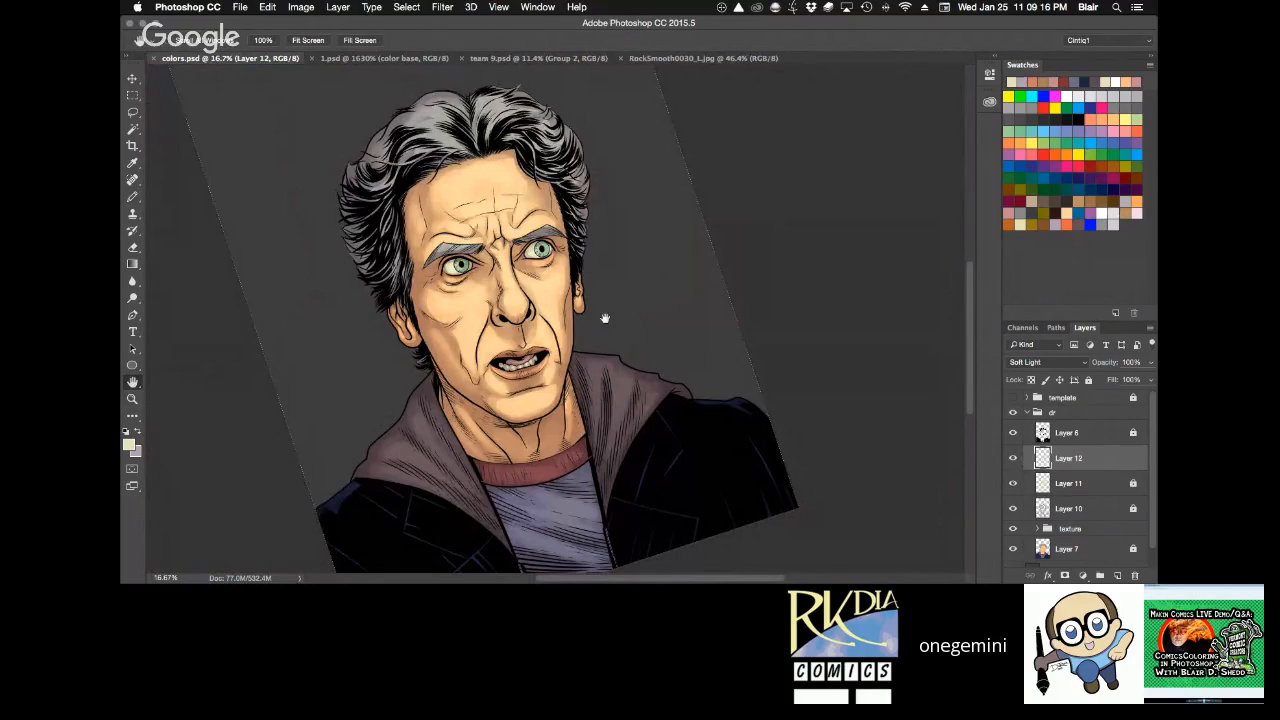
Paint a highlight on the side of the face near the jaw with the Pencil at 40% opacity.
key(z)
click(571, 363)
key(r)
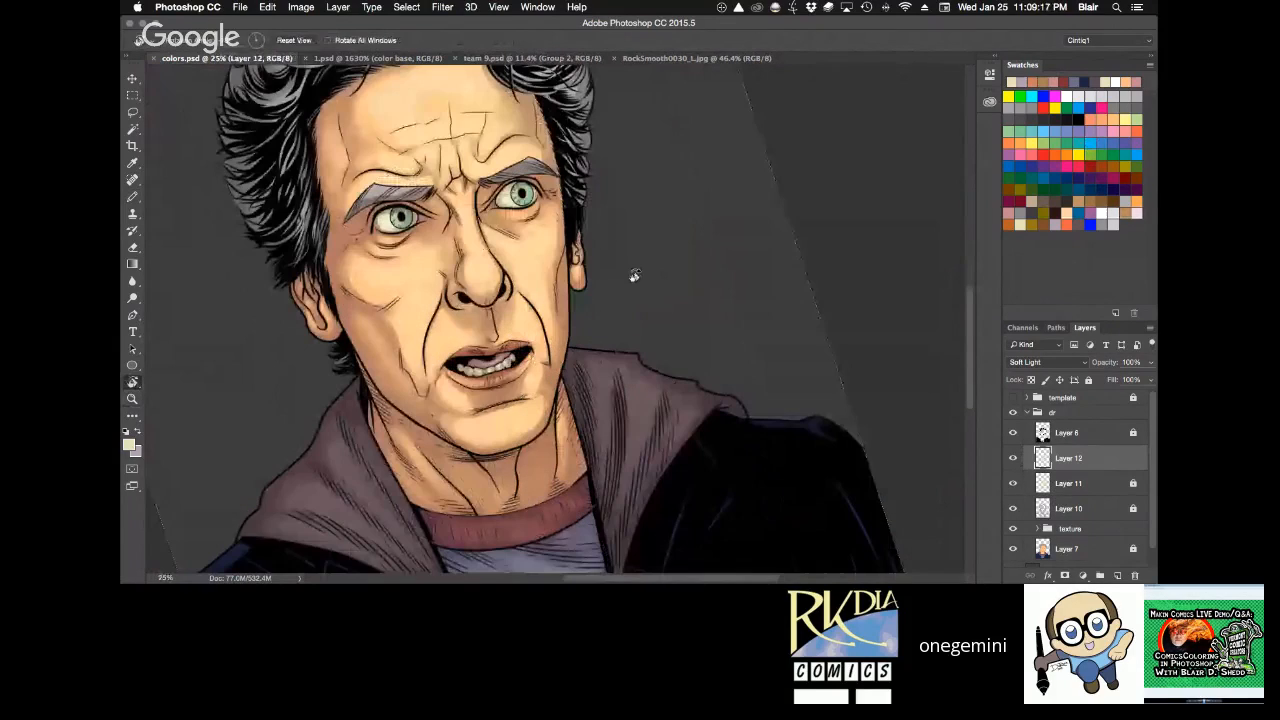
key(z)
click(554, 304)
mouse_move(635, 275)
mouse_down()
mouse_move(621, 256)
mouse_move(622, 379)
mouse_up()
key(r)
key(h)
drag(634, 259, 503, 460)
key(b)
mouse_move(298, 293)
mouse_down()
mouse_move(258, 345)
mouse_move(350, 247)
mouse_move(338, 266)
mouse_up()
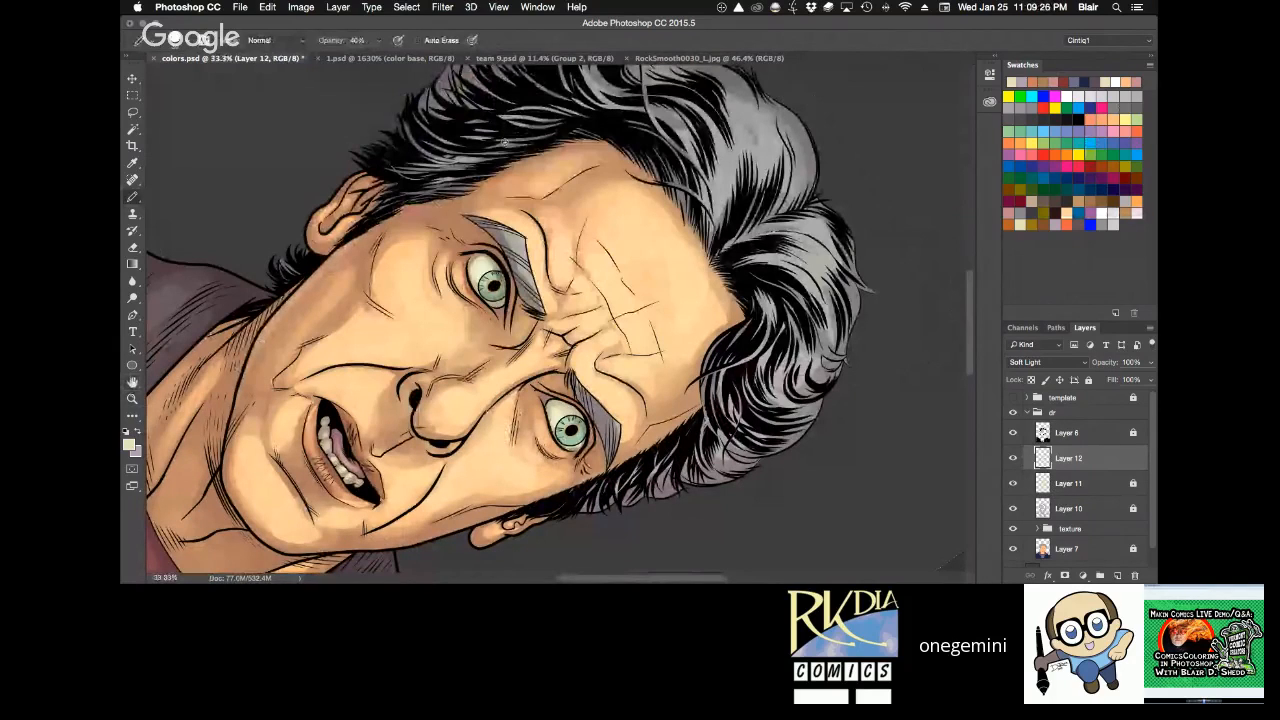
Touch up the highlights along the chin and jaw edge on Layer 12 with the Eraser.
key(r)
mouse_move(505, 143)
mouse_down()
mouse_move(678, 238)
mouse_move(678, 398)
mouse_up()
key(space)
drag(640, 290, 643, 427)
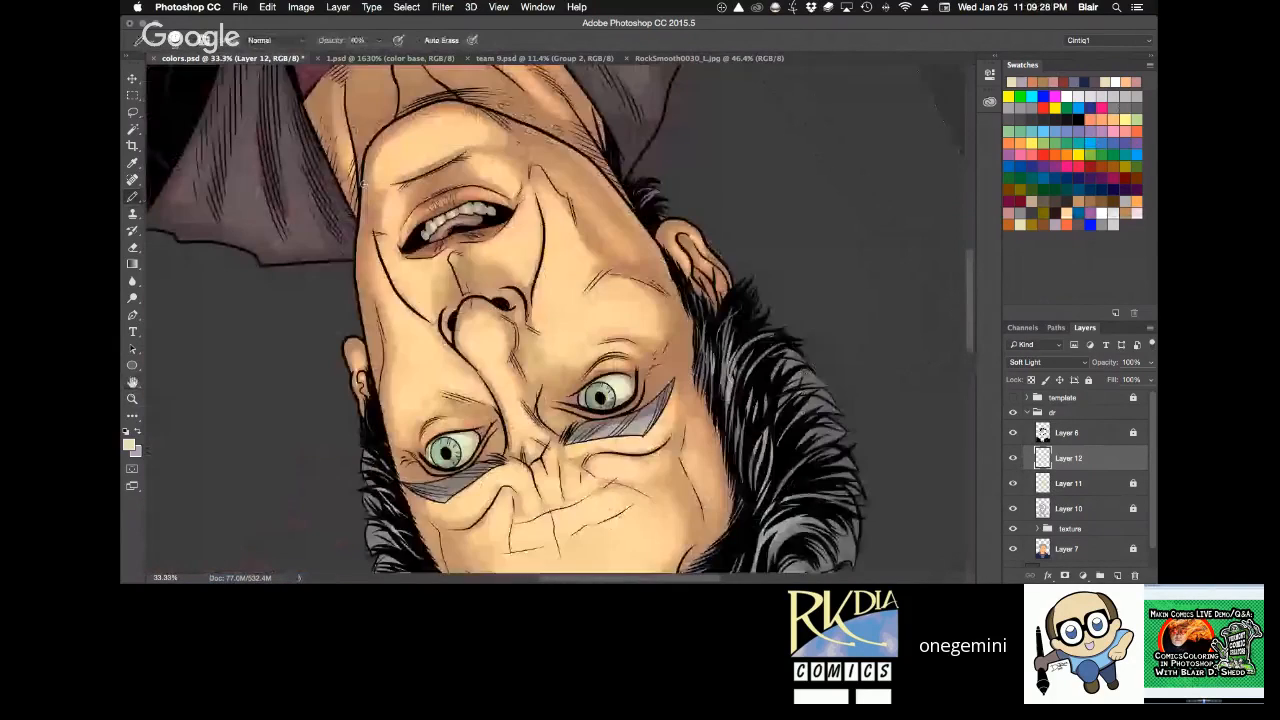
key(e)
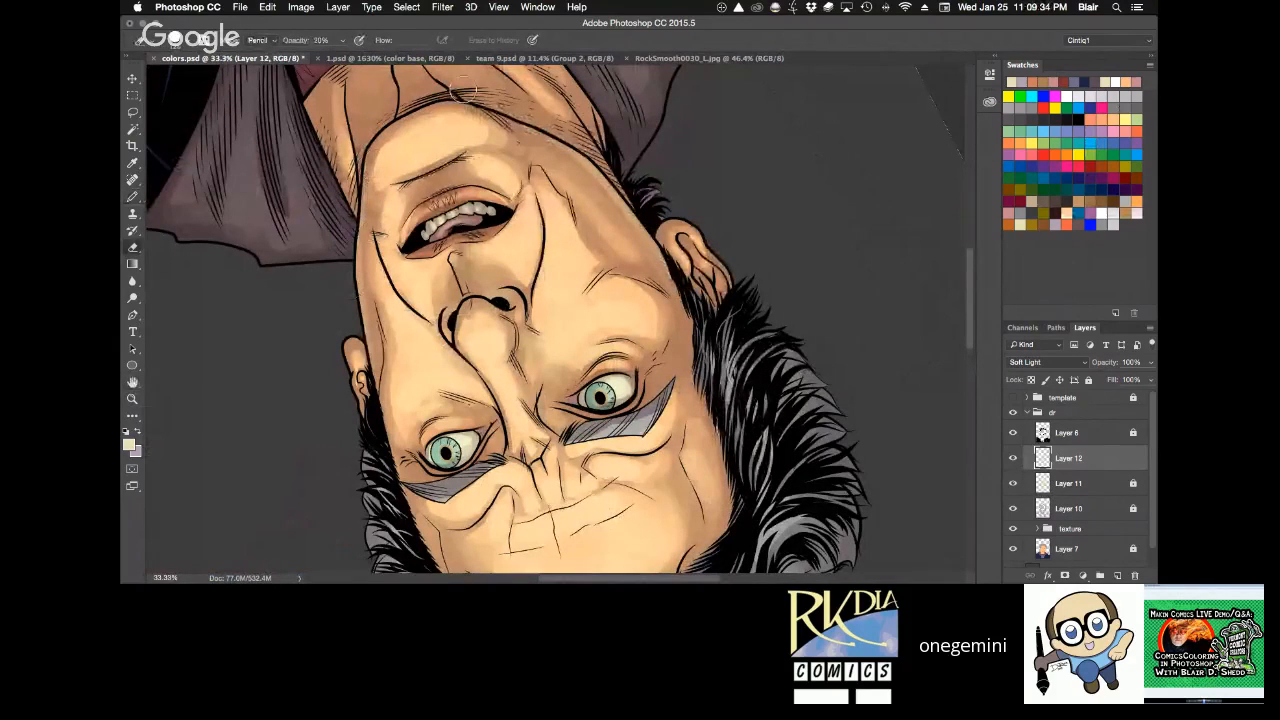
super+click(1043, 508)
key(super+h)
Paint small highlights between the upper lip and the nose with the Pencil at 40% opacity.
key(r)
drag(816, 400, 778, 208)
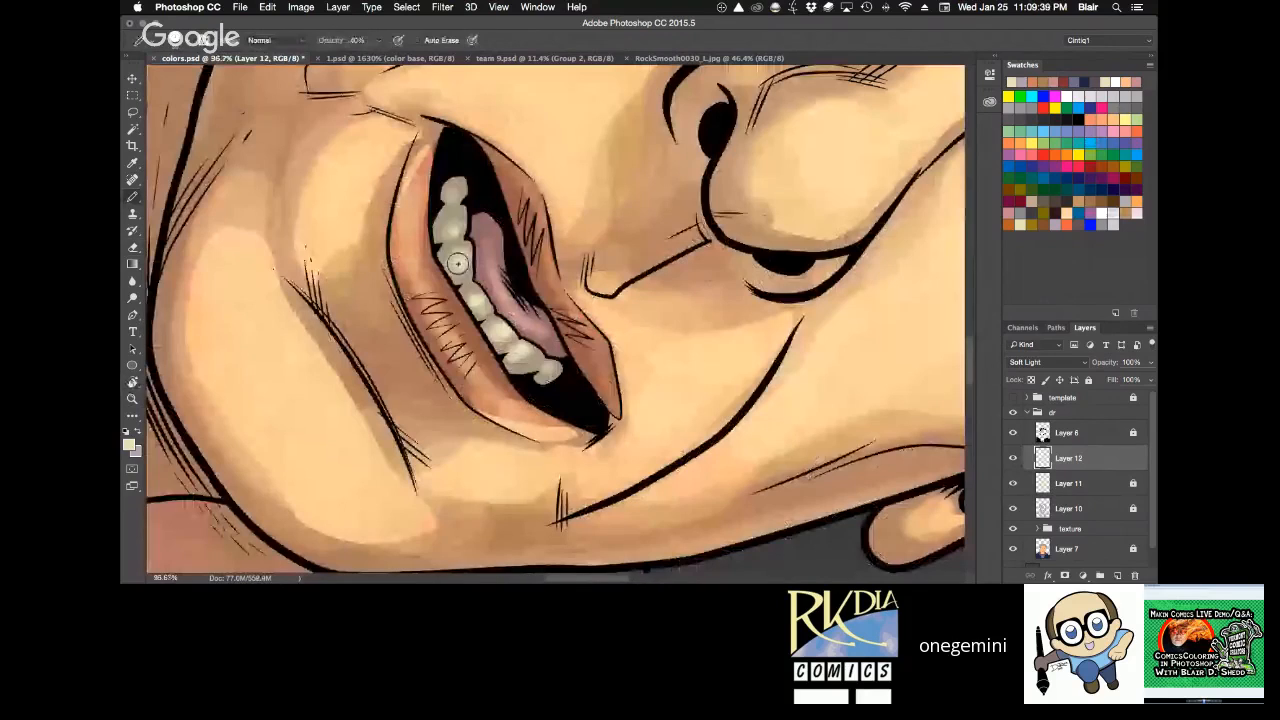
drag(456, 263, 545, 370)
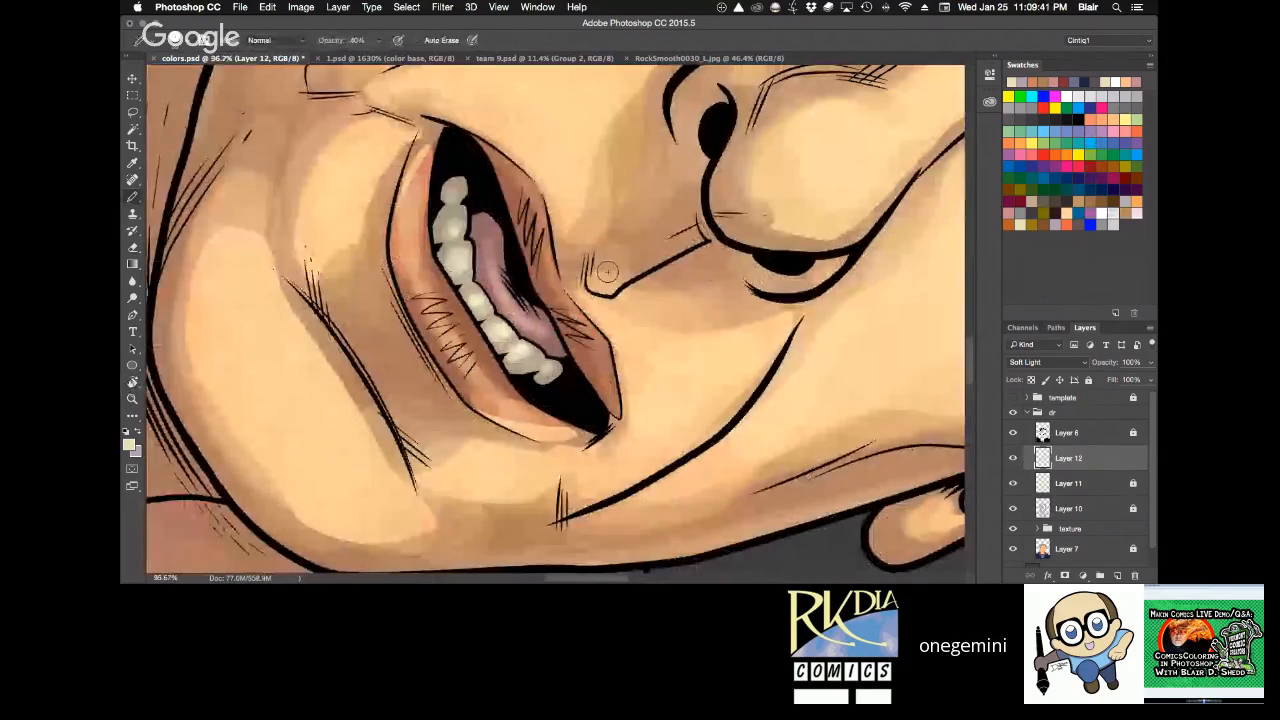
alt+click(706, 229)
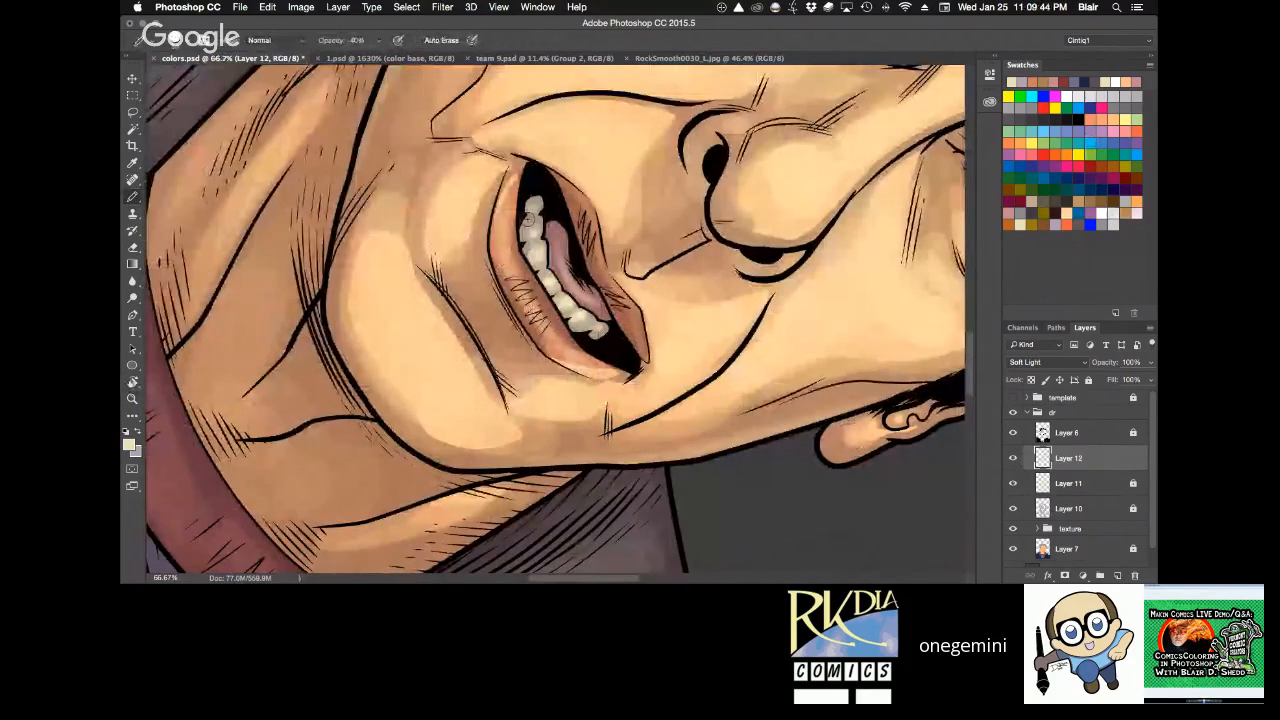
Return to the whole face at 33.3% zoom and set the Pencil opacity to 30%.
key(Escape)
key(super+minus)
key(super+minus)
drag(625, 142, 623, 303)
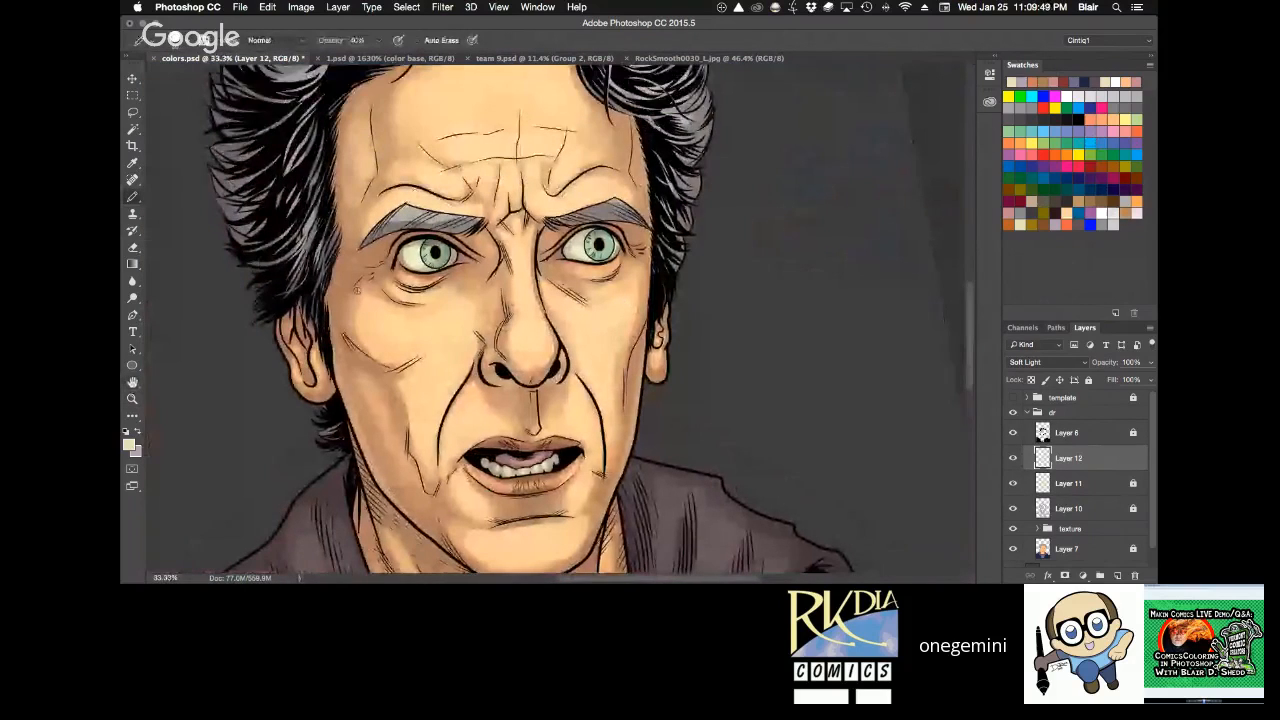
key(3)
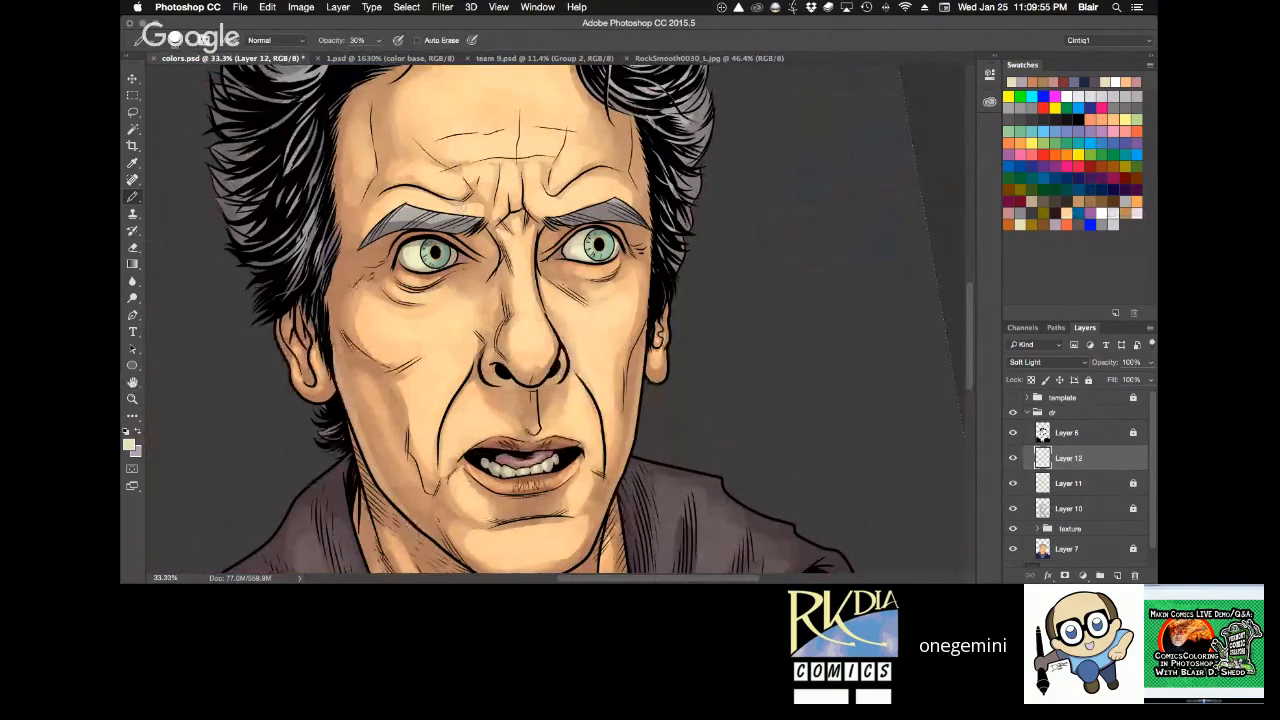
Check the whole portrait at 16.7% zoom and save colors.psd.
drag(739, 267, 736, 189)
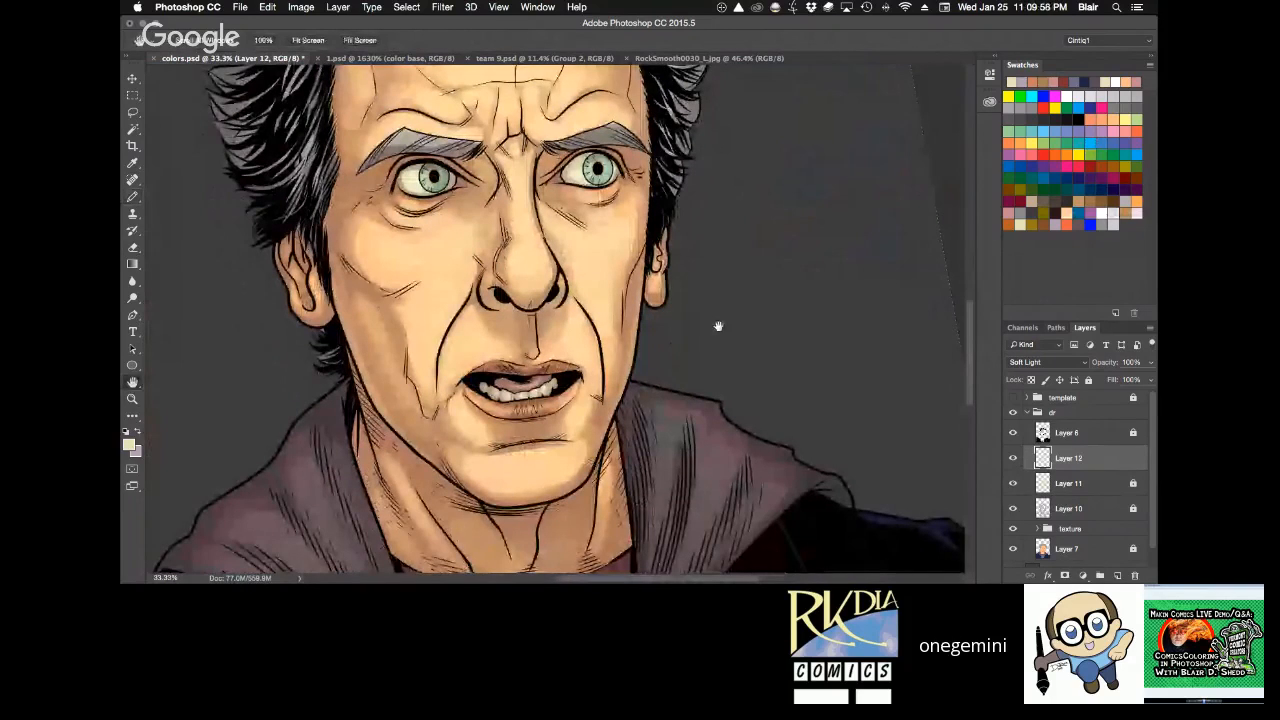
drag(718, 326, 856, 214)
key(super+minus)
key(super+minus)
key(r)
key(super+s)
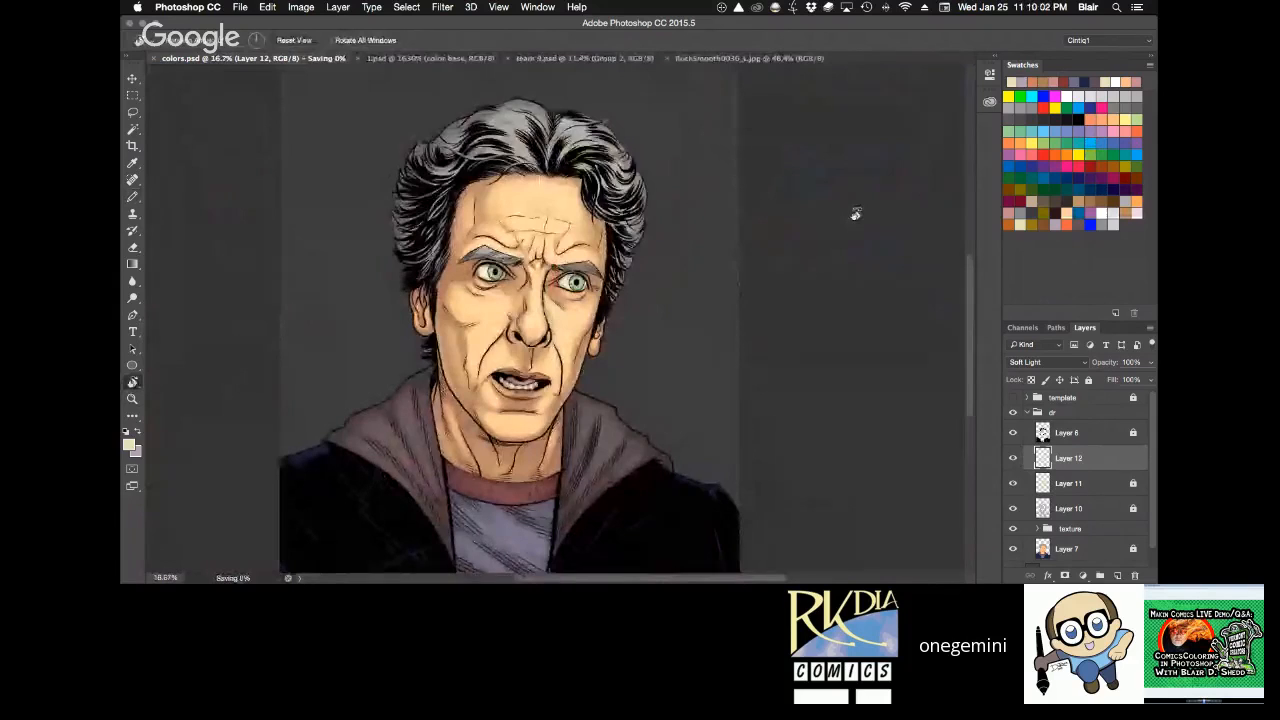
Paint a highlight on the lower forehead above the eyebrows with the Pencil at 30% opacity.
key(z)
drag(498, 212, 575, 212)
key(b)
drag(548, 302, 568, 290)
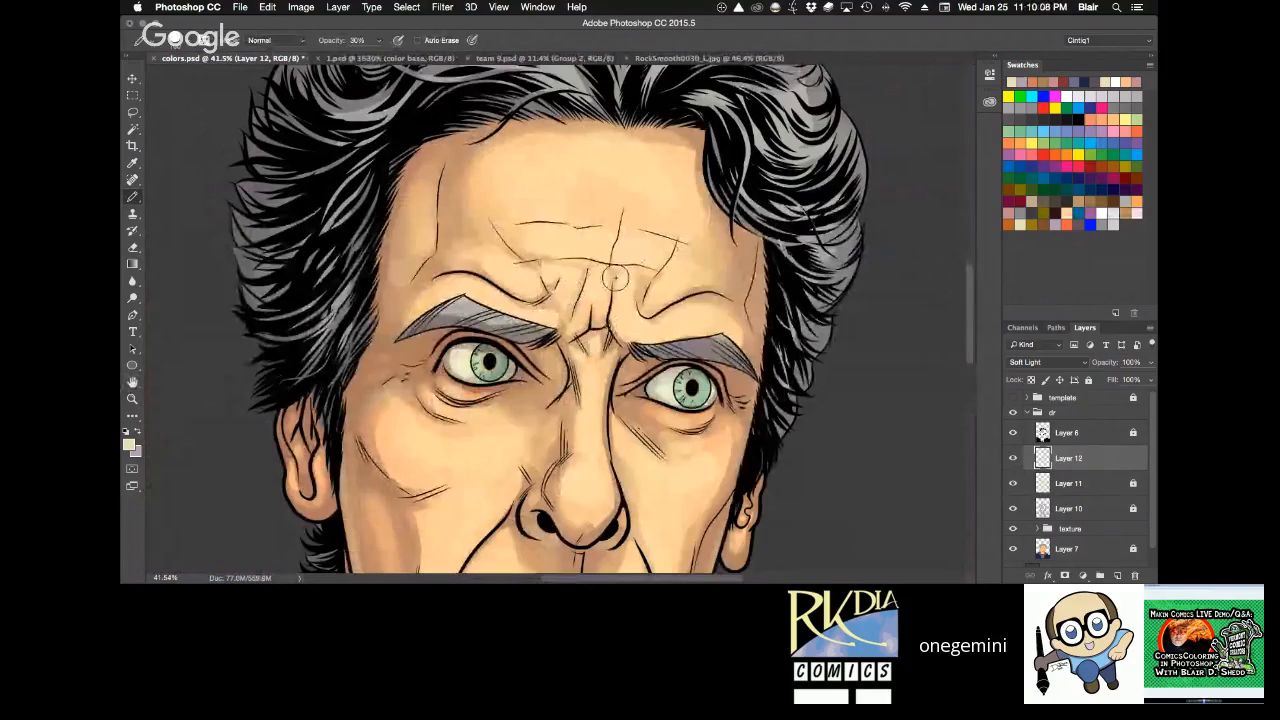
key(super+s)
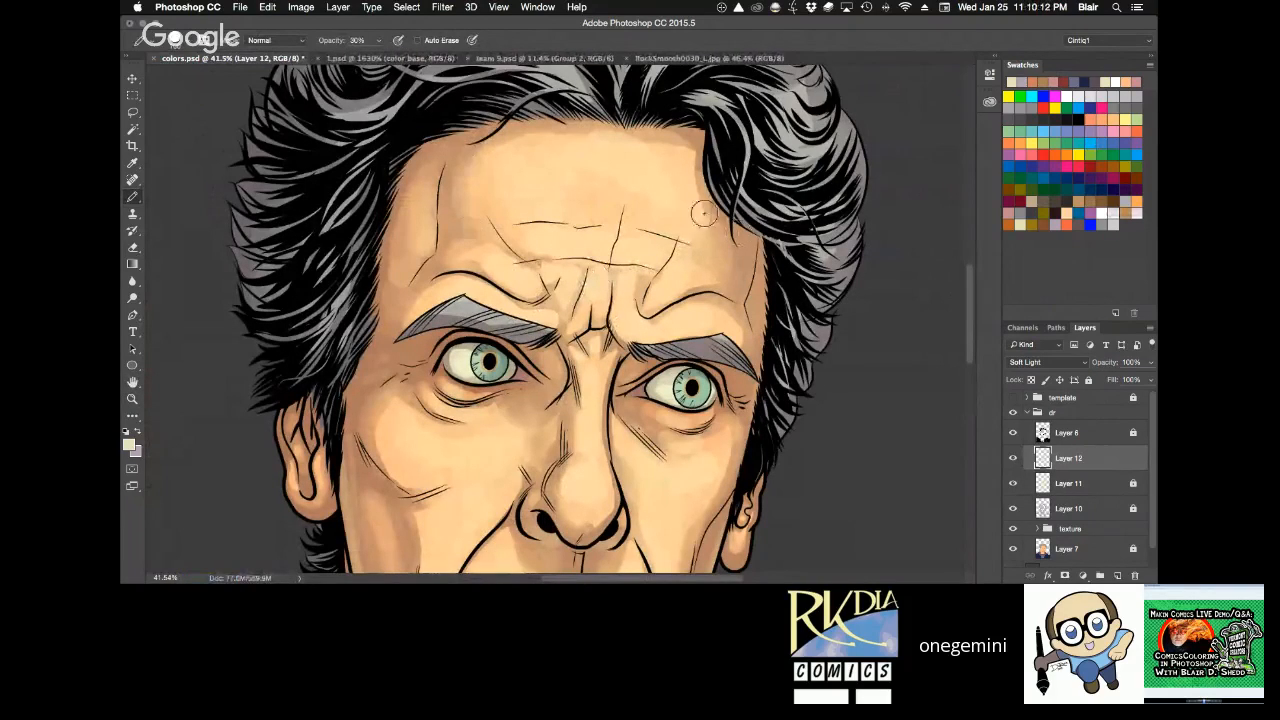
Paint highlights on the neck below the chin on Layer 12 with the Pencil at 30% opacity.
key(z)
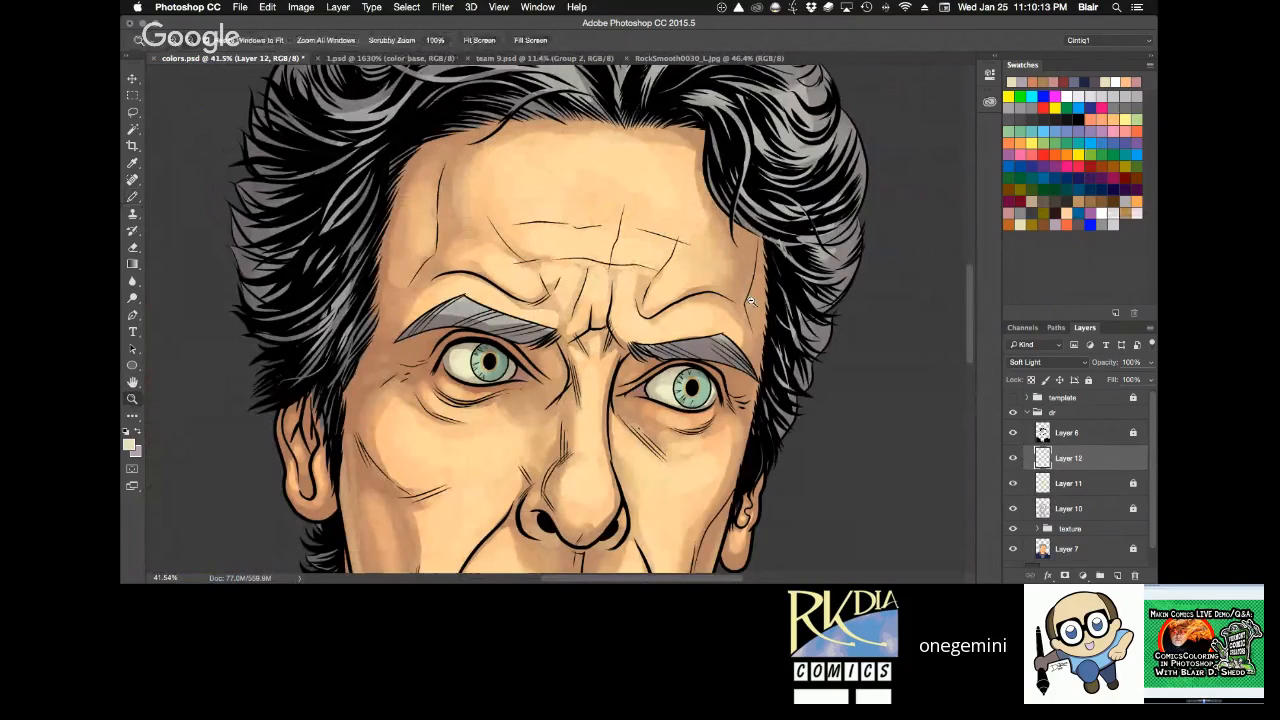
alt+click(751, 300)
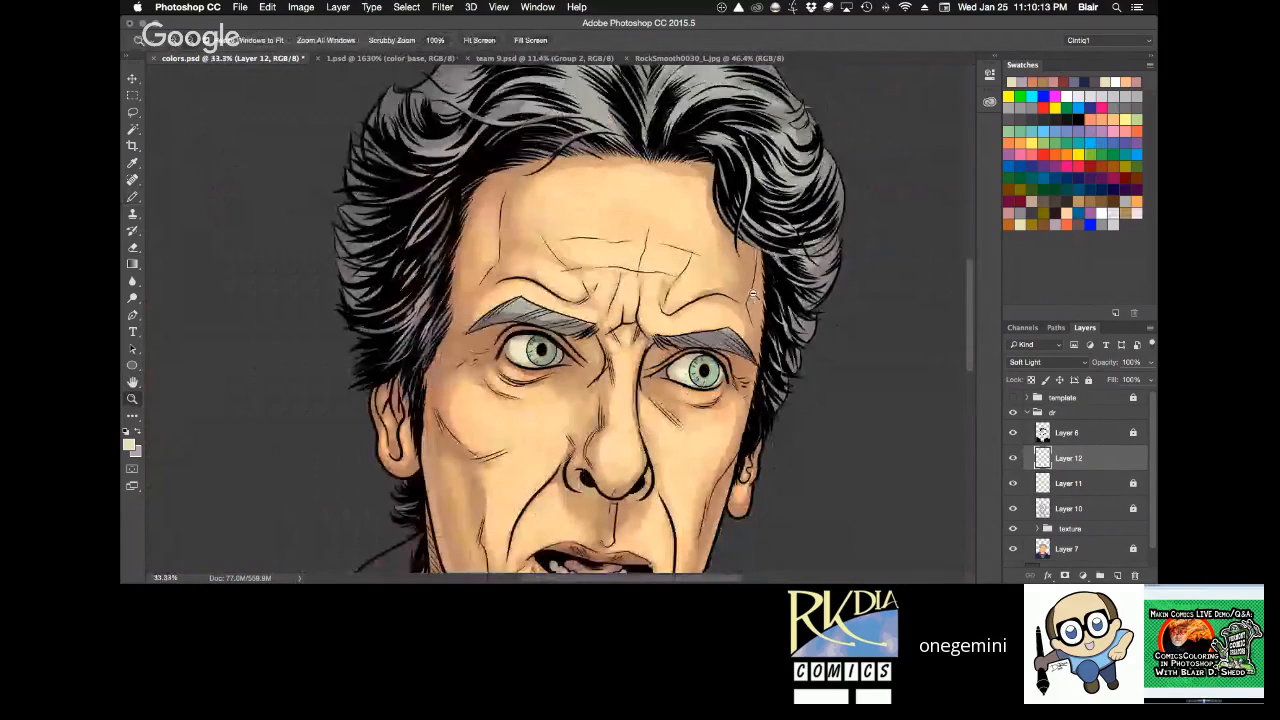
alt+click(753, 296)
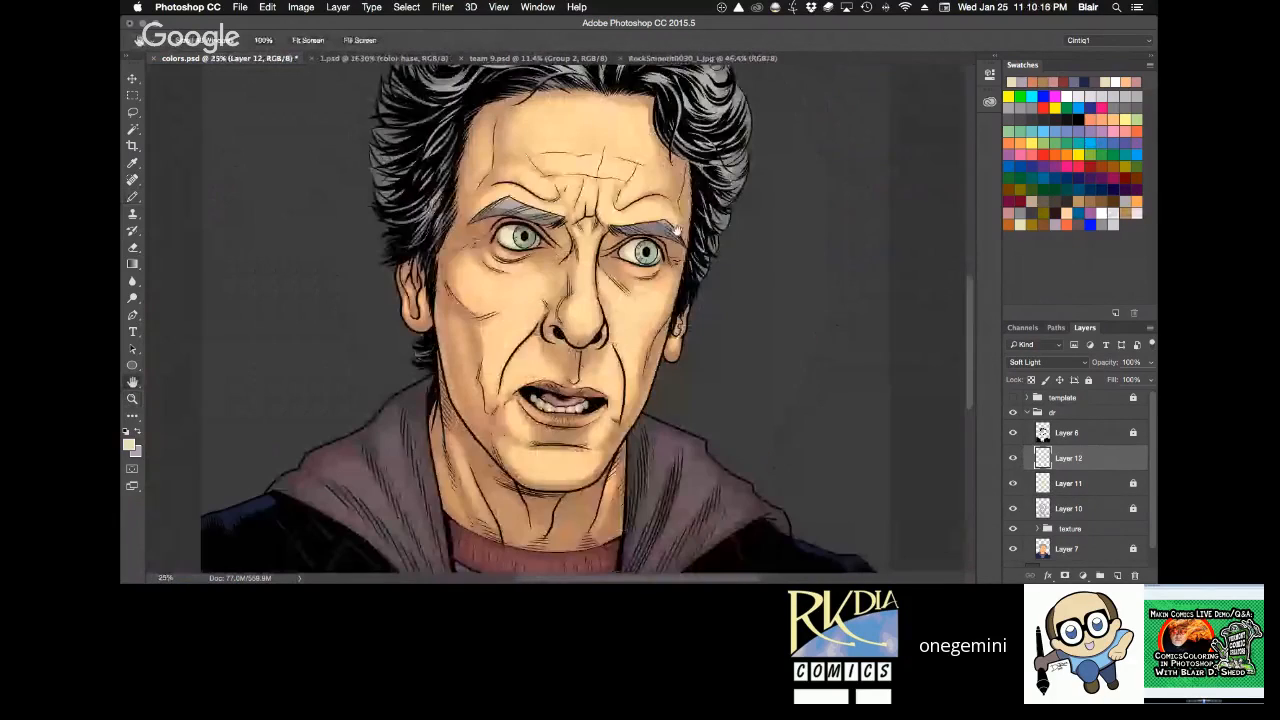
scroll(695, 222, down, 4)
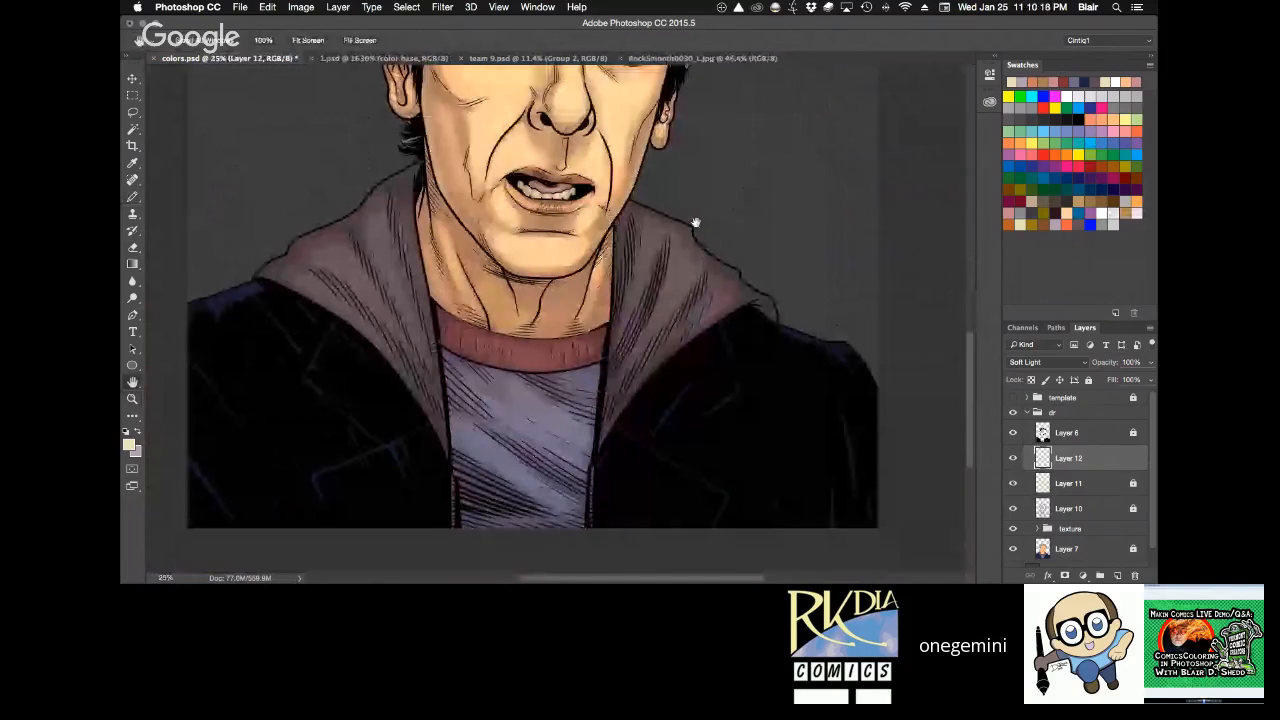
key(r)
drag(695, 222, 720, 339)
click(534, 244)
mouse_move(496, 148)
mouse_down()
mouse_move(462, 230)
mouse_move(442, 210)
mouse_up()
drag(588, 337, 614, 315)
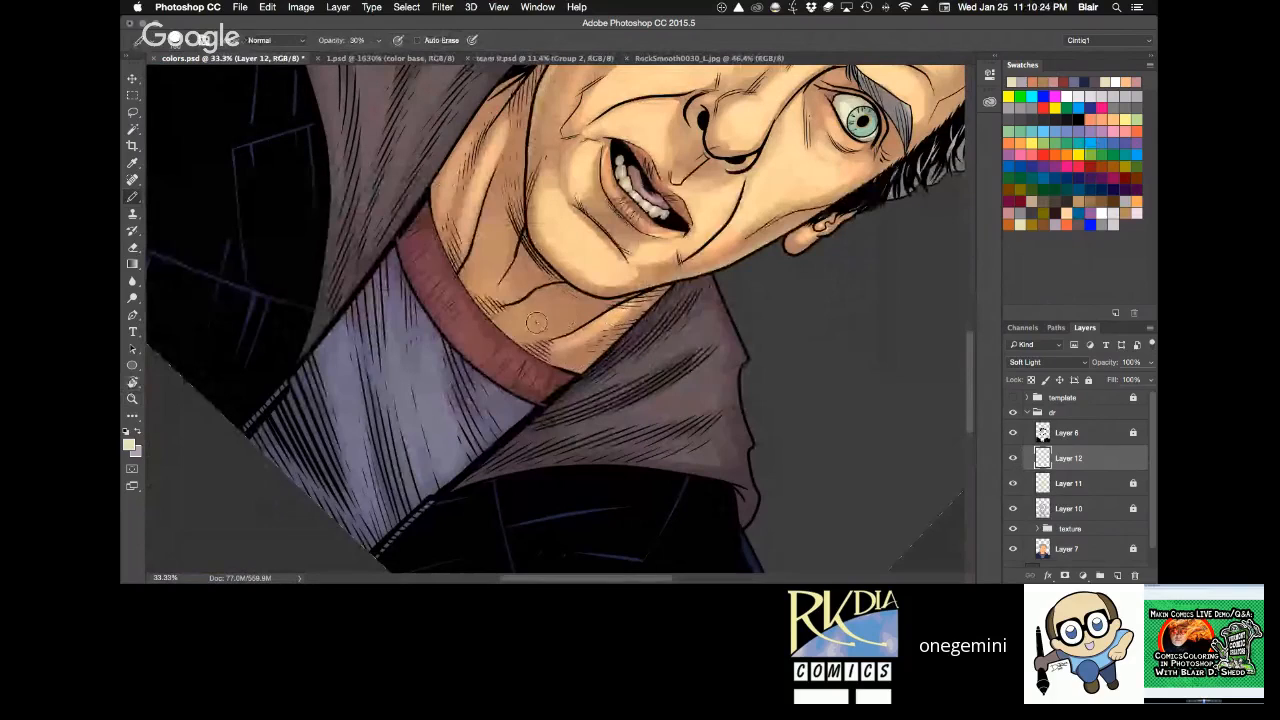
drag(536, 322, 523, 325)
Add fainter highlights to the neck with the Pencil at 10% opacity and save colors.psd.
key(r)
drag(765, 165, 610, 58)
key(b)
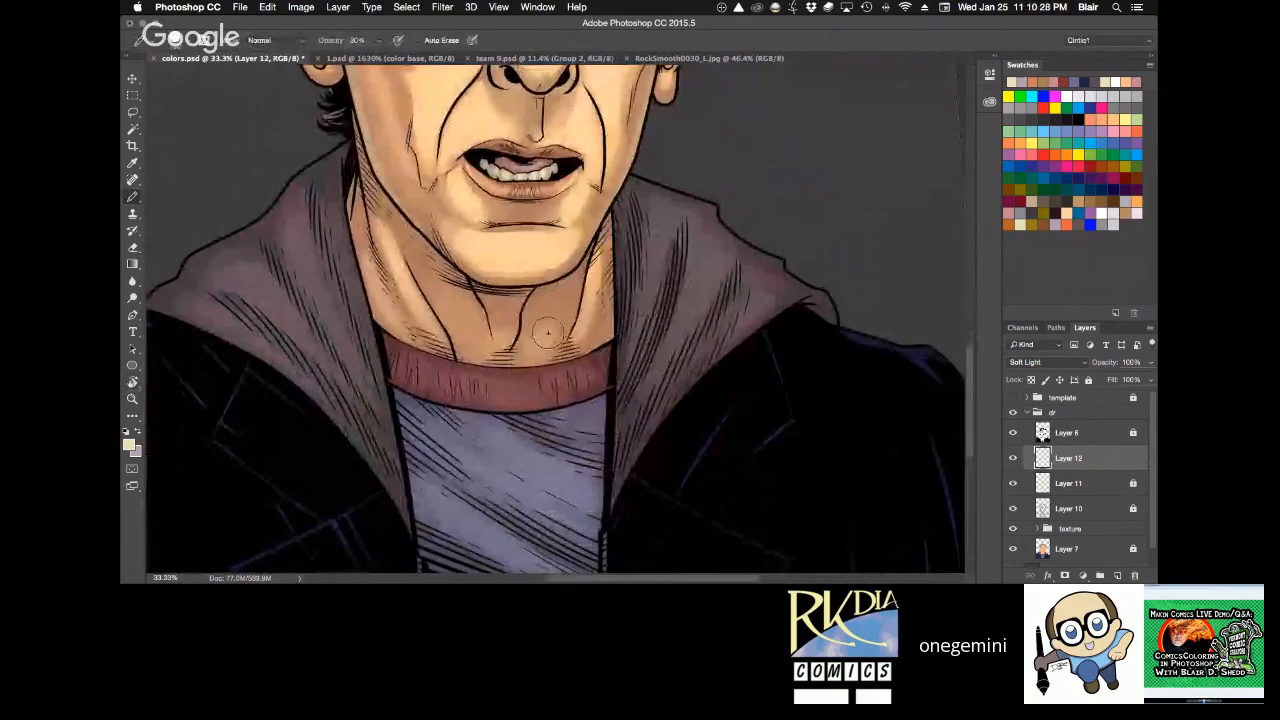
key(super+s)
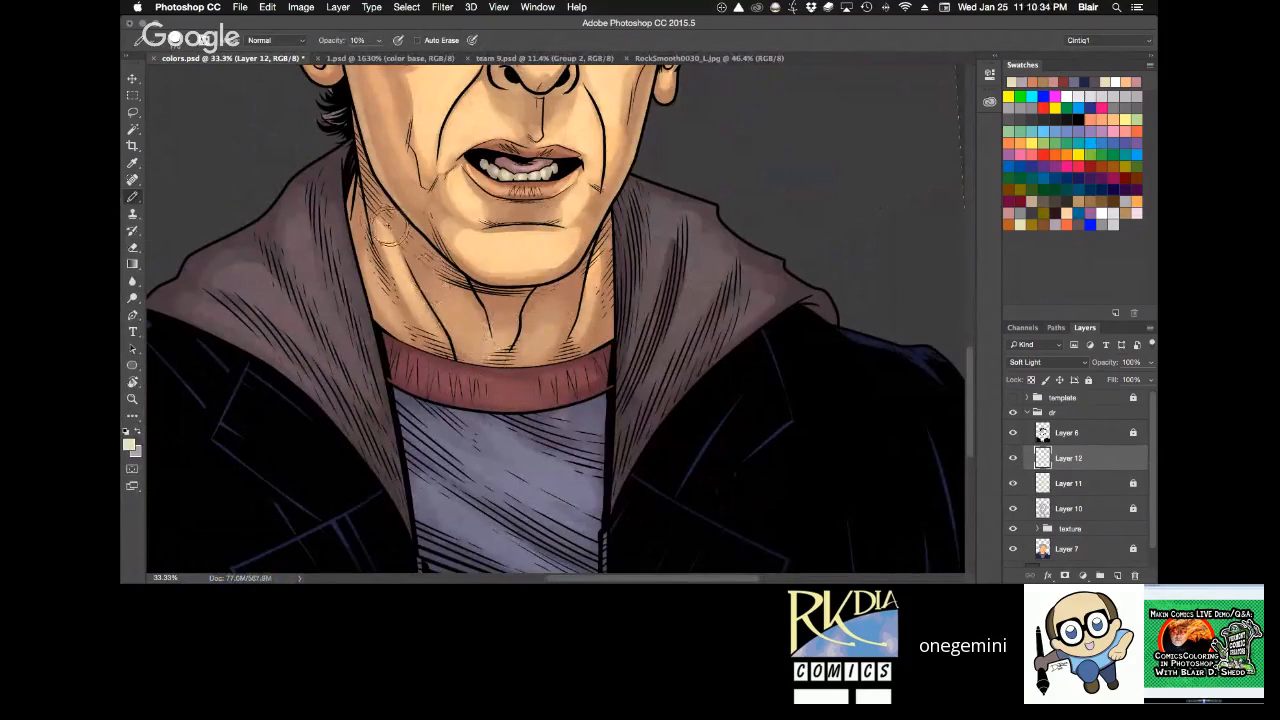
key(space)
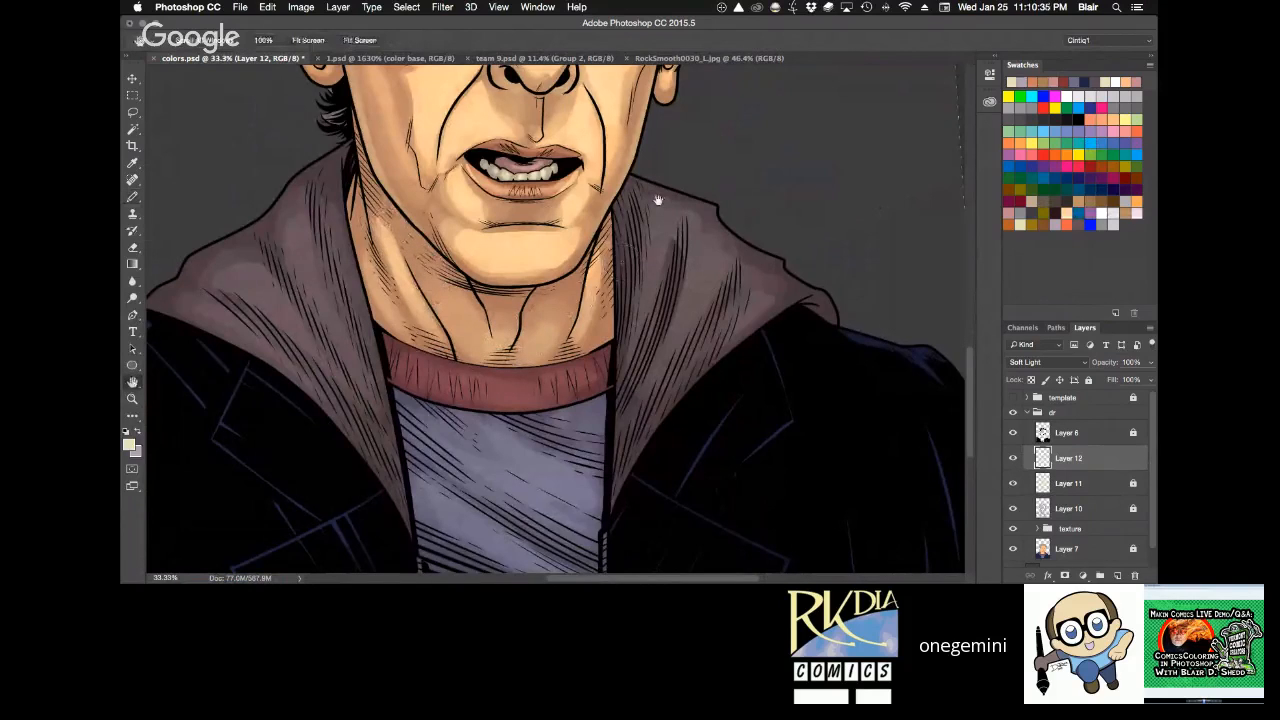
drag(658, 201, 609, 160)
key(r)
key(super+s)
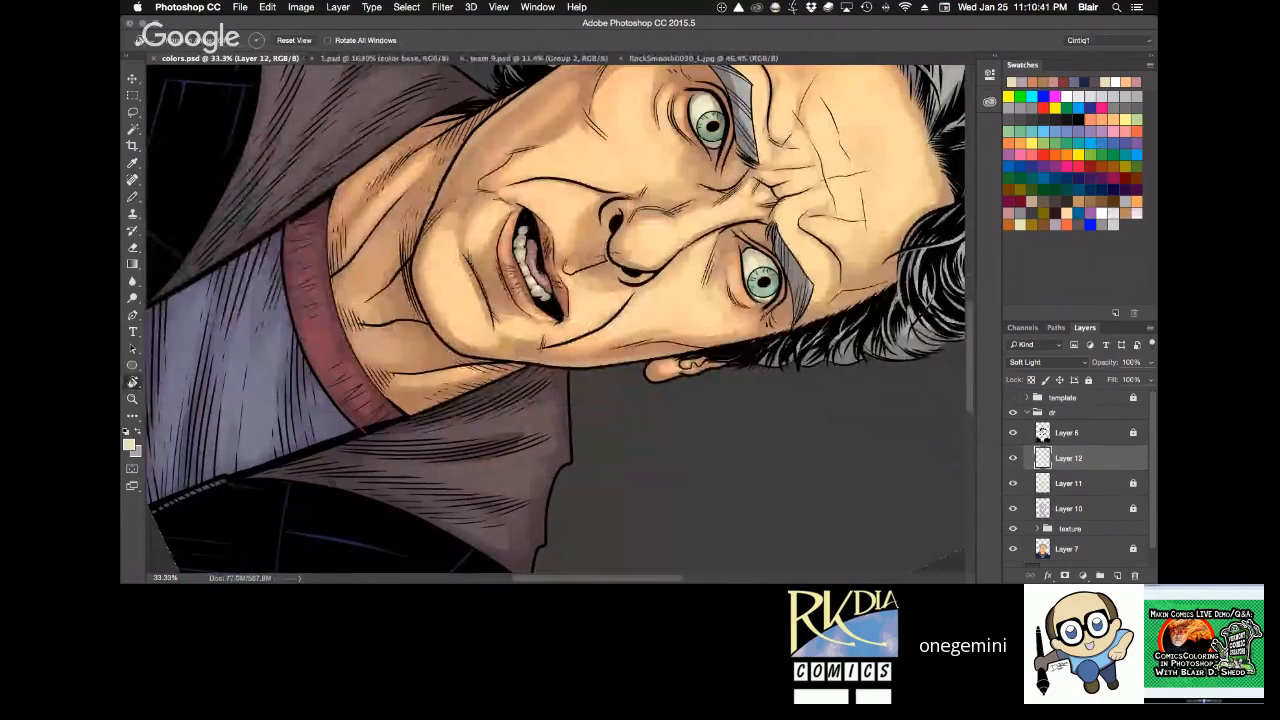
key(super+Tab)
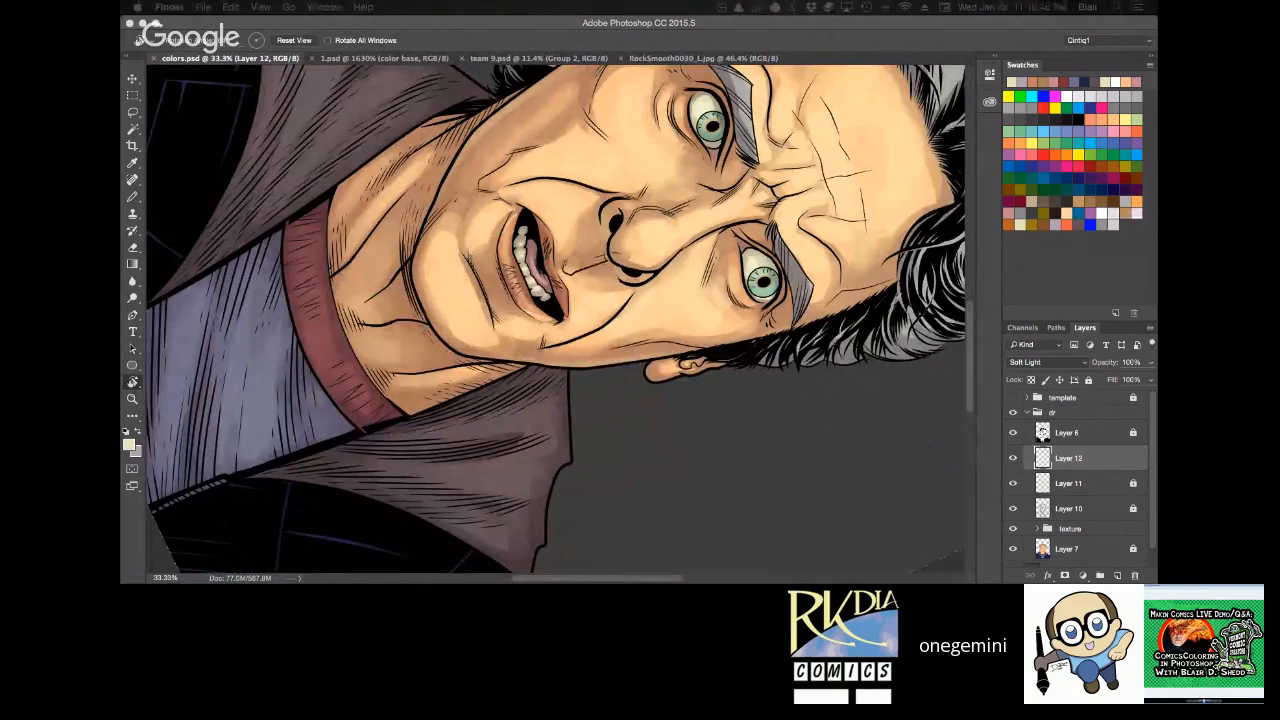
drag(1156, 138, 797, 44)
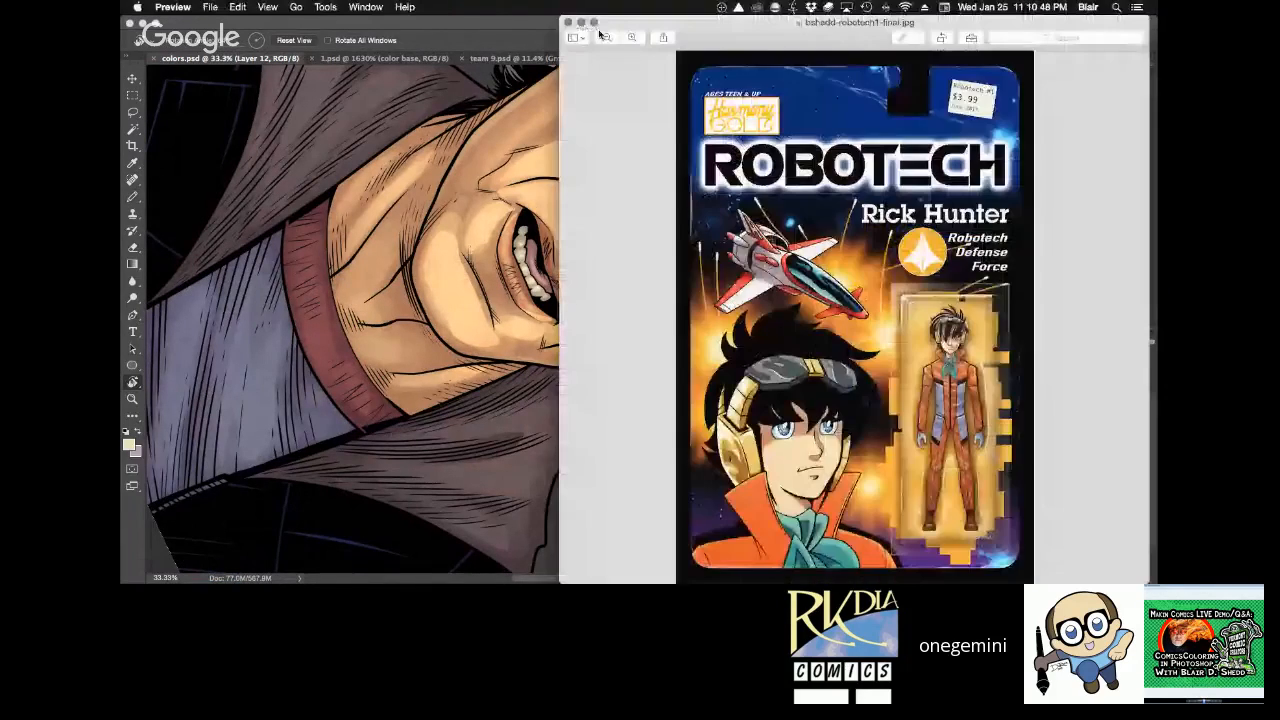
click(593, 22)
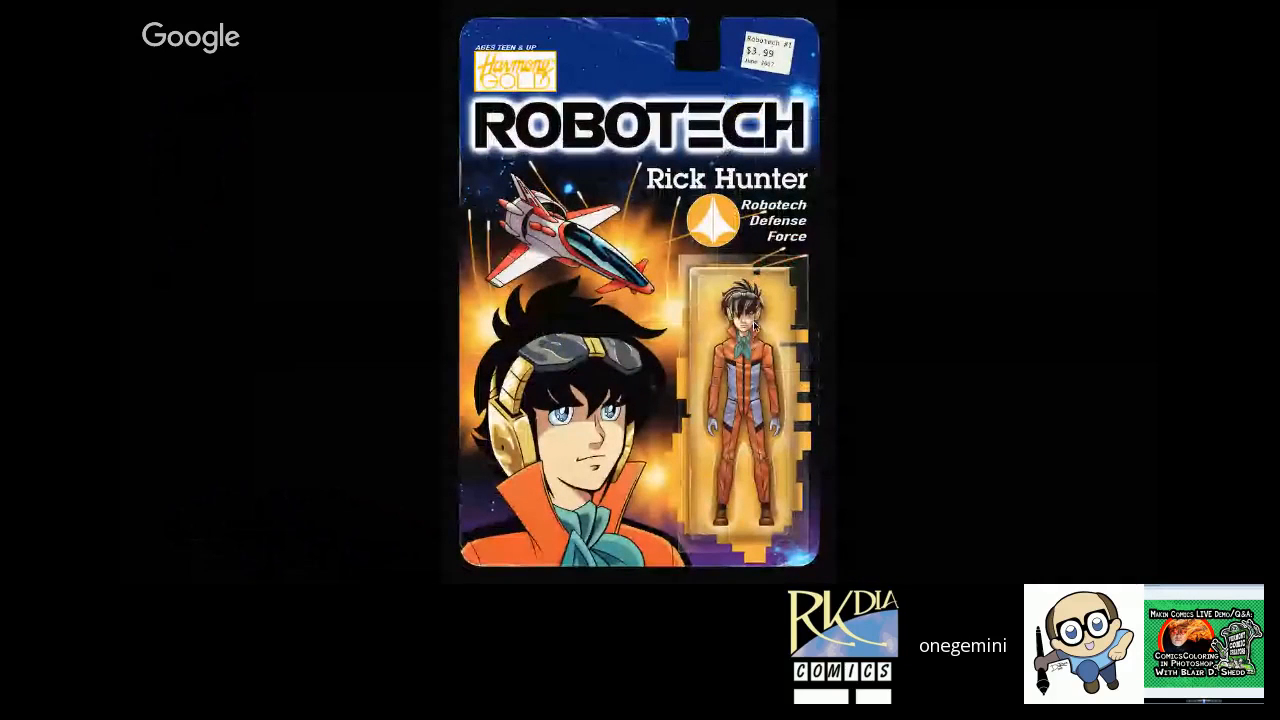
key(Escape)
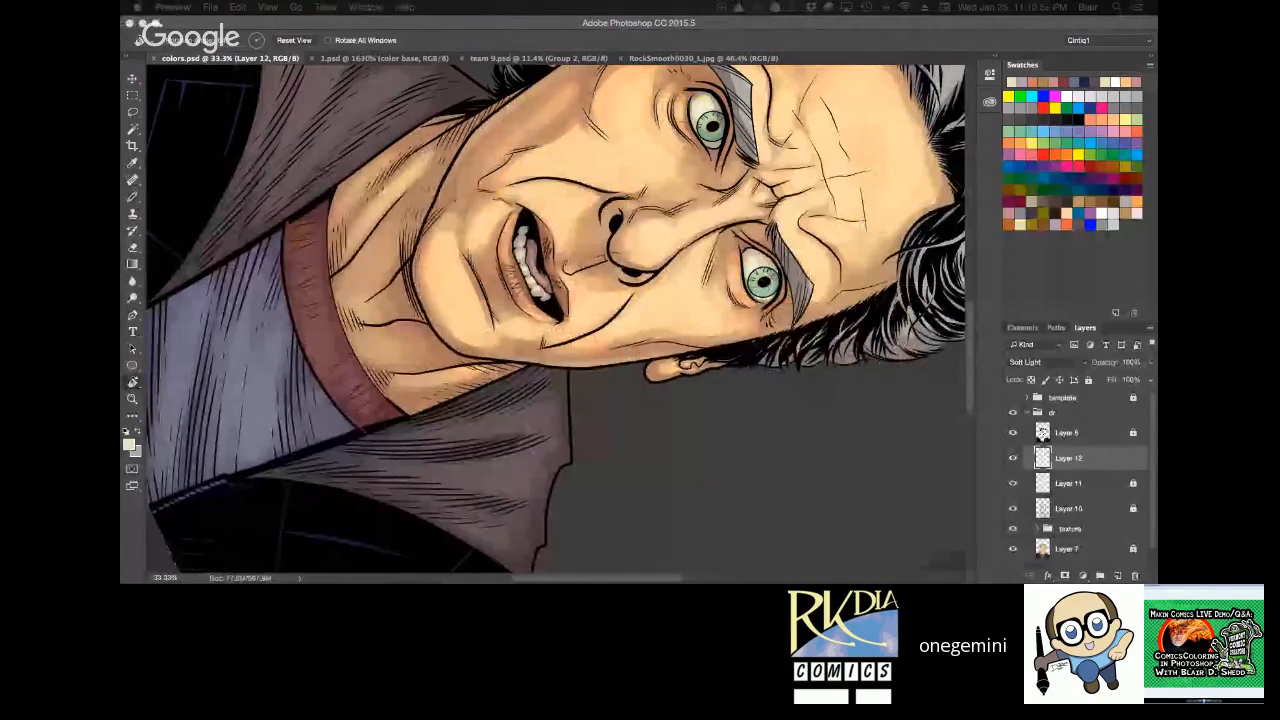
Examine the small figure and the large face of bshedd-robotech1-final.jpg up close in Photoshop, and close the image.
key(z)
key(super+0)
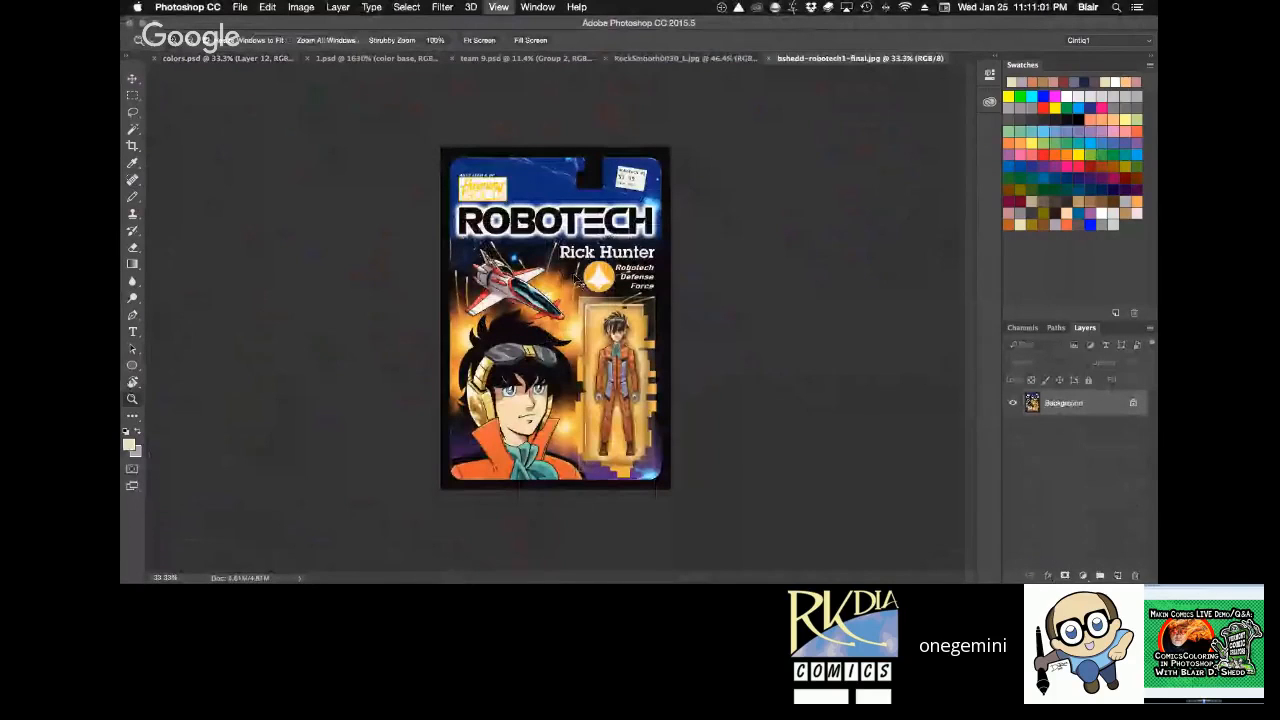
drag(578, 280, 626, 320)
alt+click(626, 320)
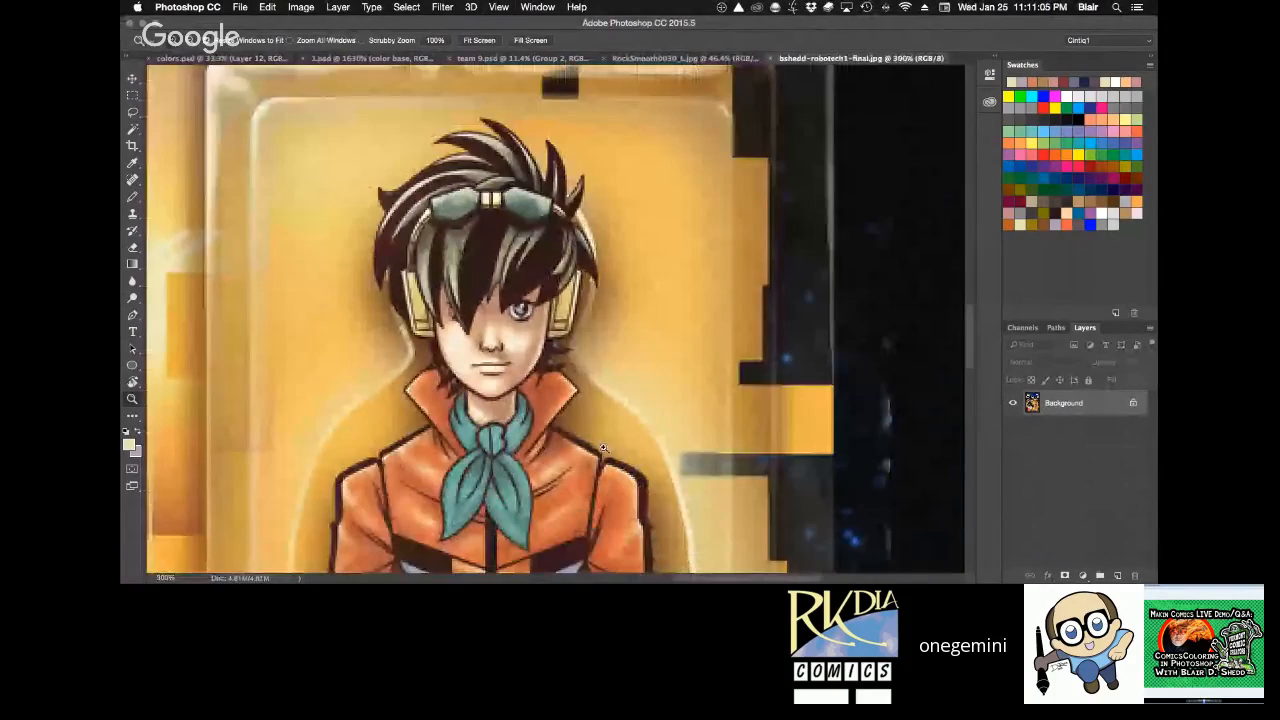
key(super+0)
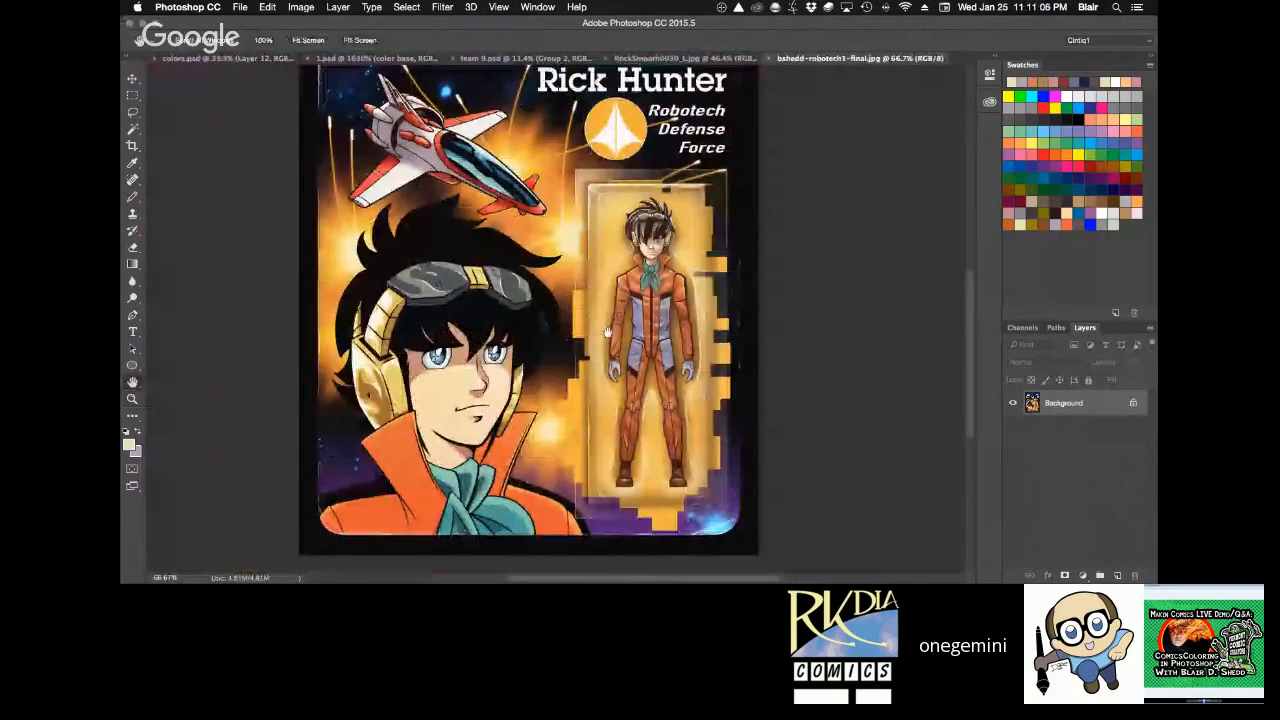
click(459, 381)
click(459, 381)
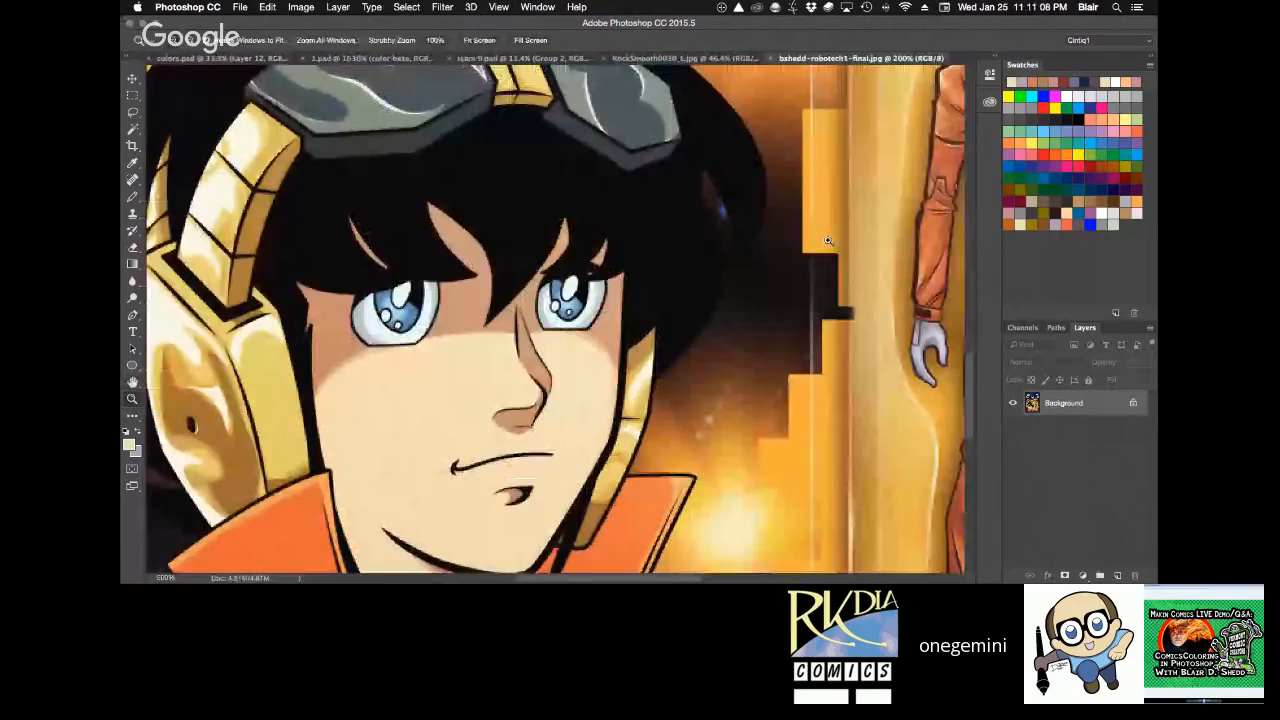
alt+click(736, 334)
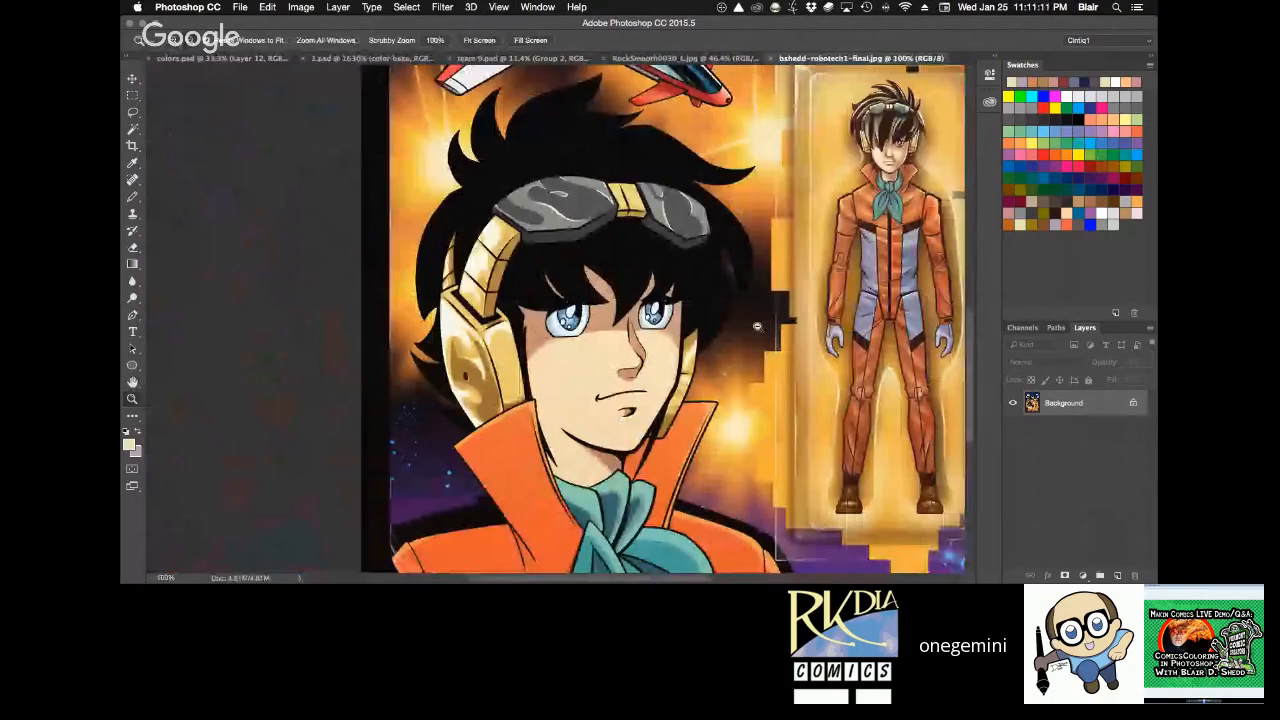
drag(932, 321, 788, 390)
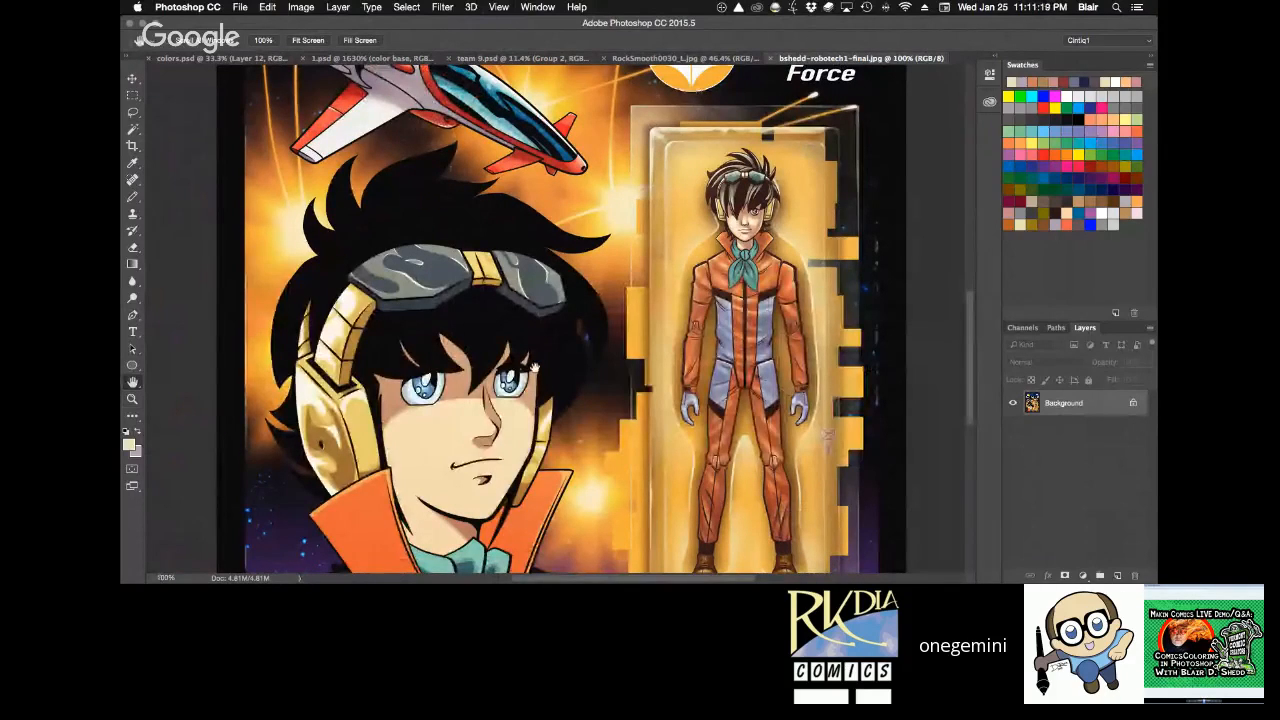
drag(535, 366, 828, 124)
drag(854, 297, 860, 349)
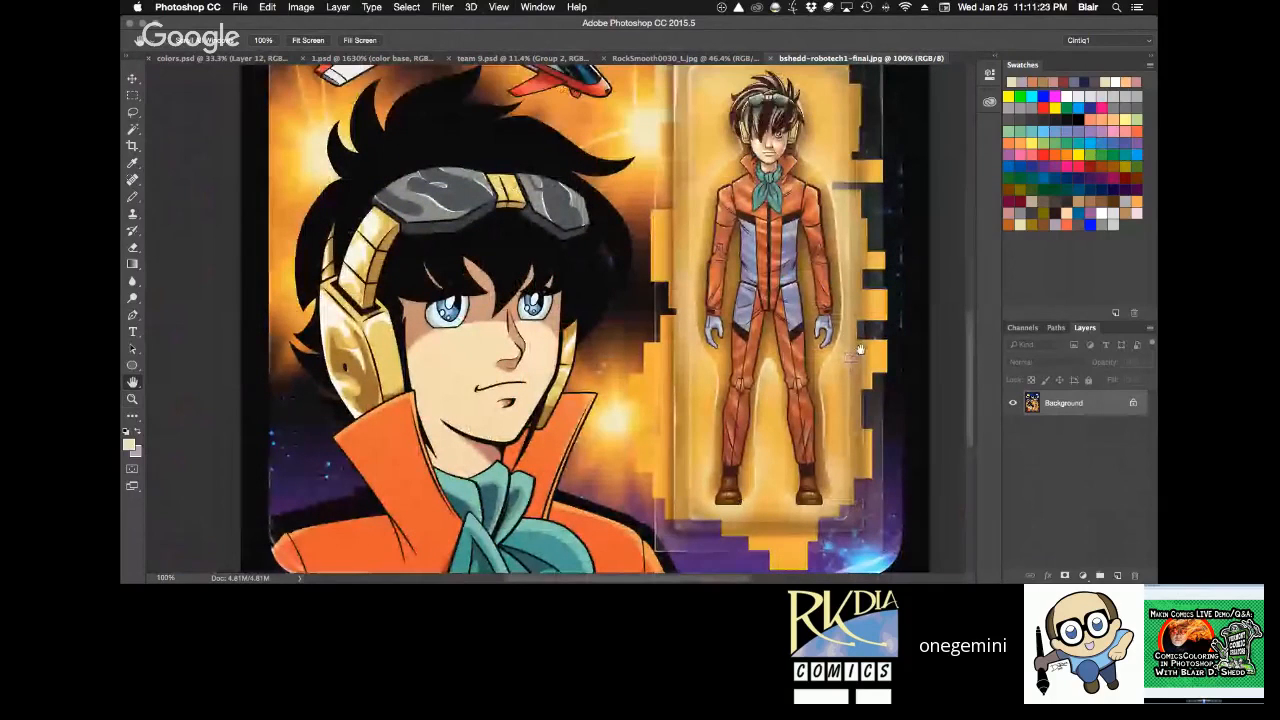
key(super+w)
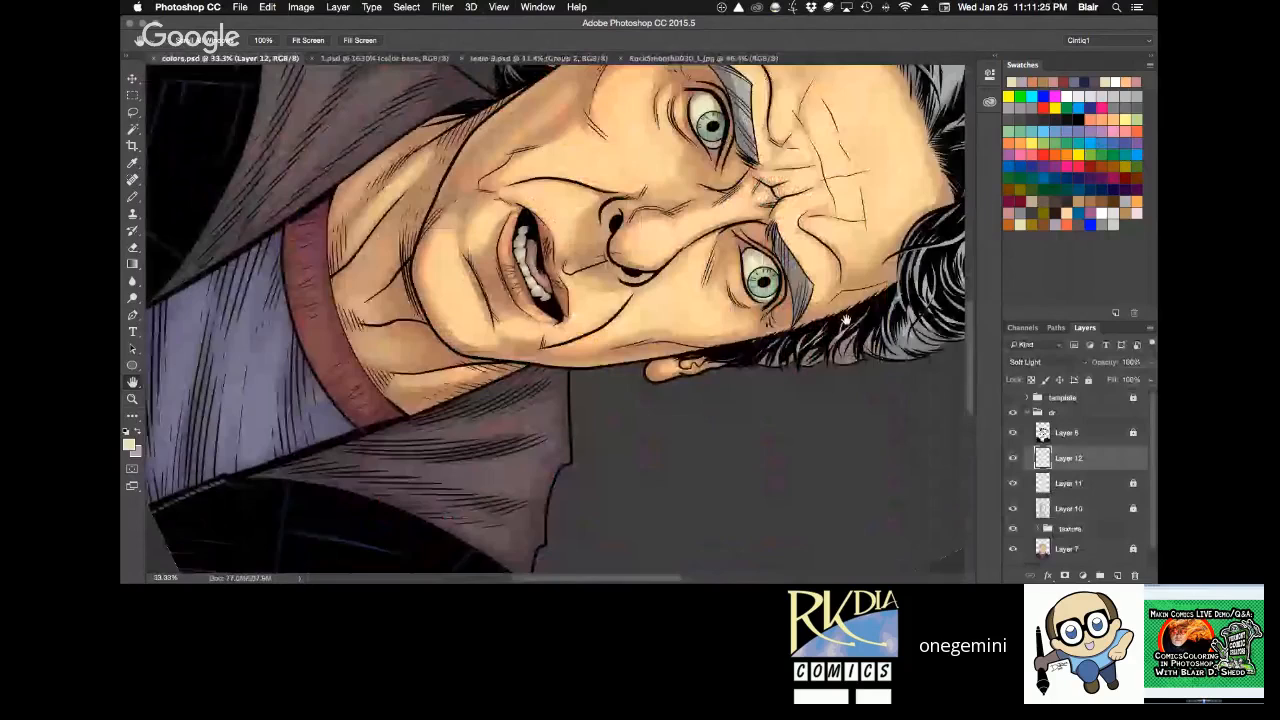
Paint soft highlights on the neck just above the shirt collar with the Pencil at 10% opacity.
key(r)
drag(846, 320, 834, 238)
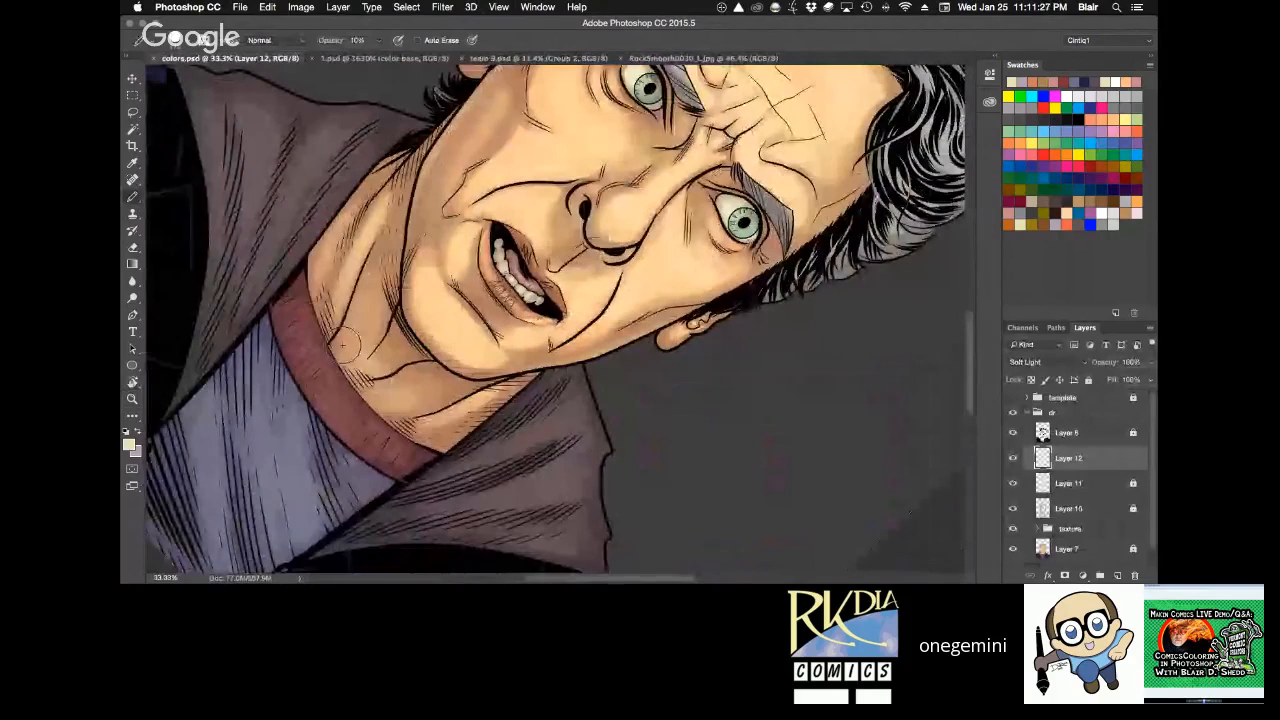
mouse_move(343, 345)
mouse_down()
mouse_move(259, 367)
mouse_move(280, 525)
mouse_up()
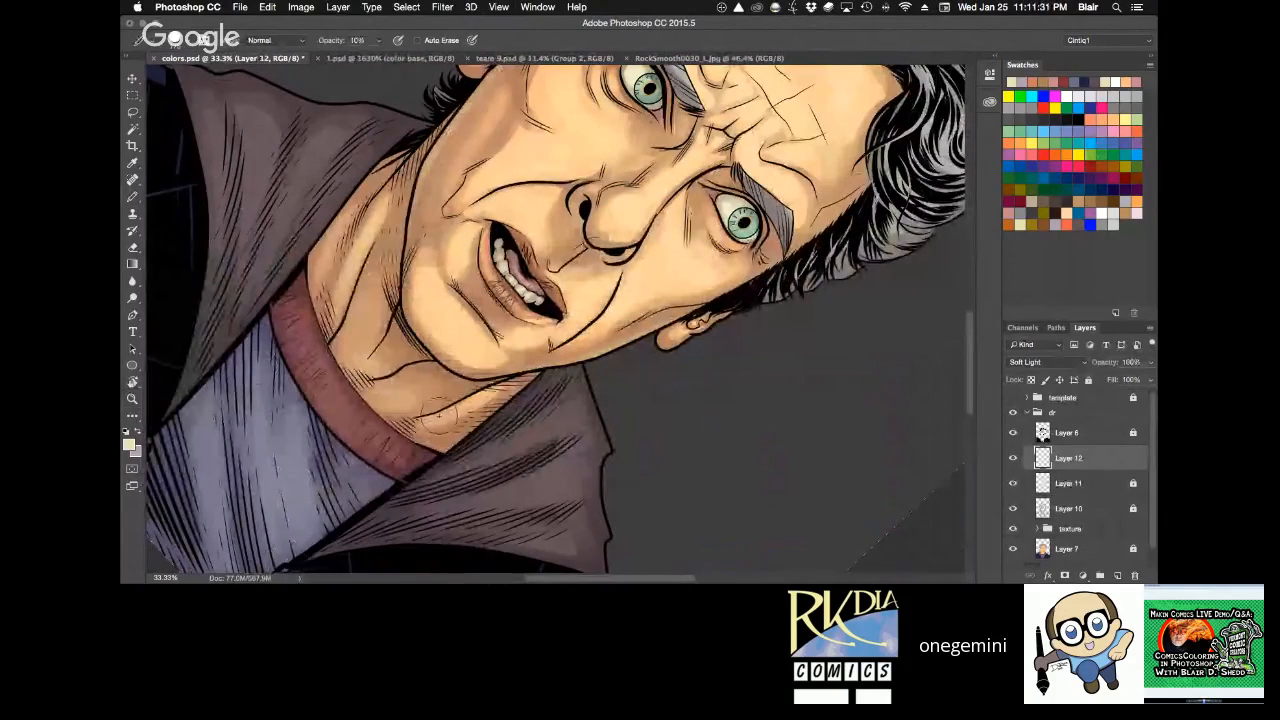
Paint highlights along the folds on both sides of the hood with the Pencil at 20% opacity.
key(r)
key(space)
mouse_move(423, 336)
mouse_down()
mouse_move(479, 427)
mouse_move(584, 362)
mouse_up()
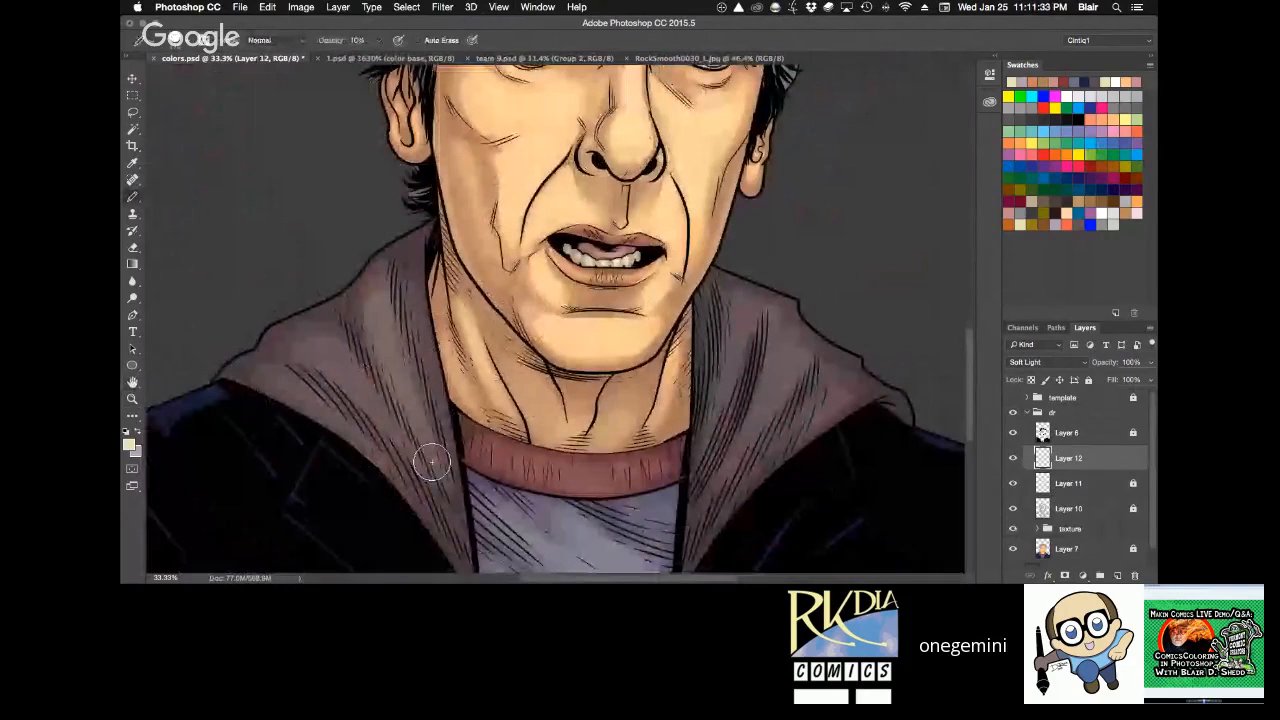
key(2)
drag(376, 314, 449, 503)
drag(408, 291, 443, 488)
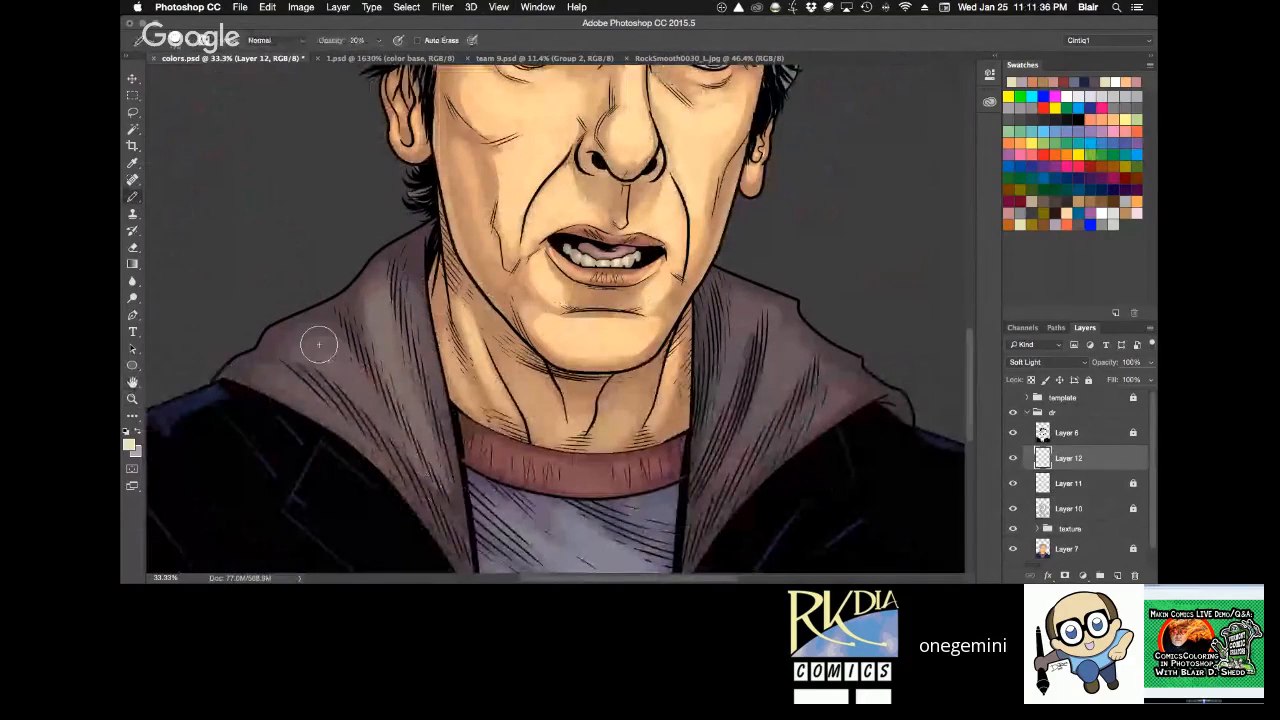
drag(320, 343, 402, 440)
mouse_move(744, 336)
mouse_down()
mouse_move(706, 426)
mouse_move(734, 339)
mouse_move(743, 446)
mouse_up()
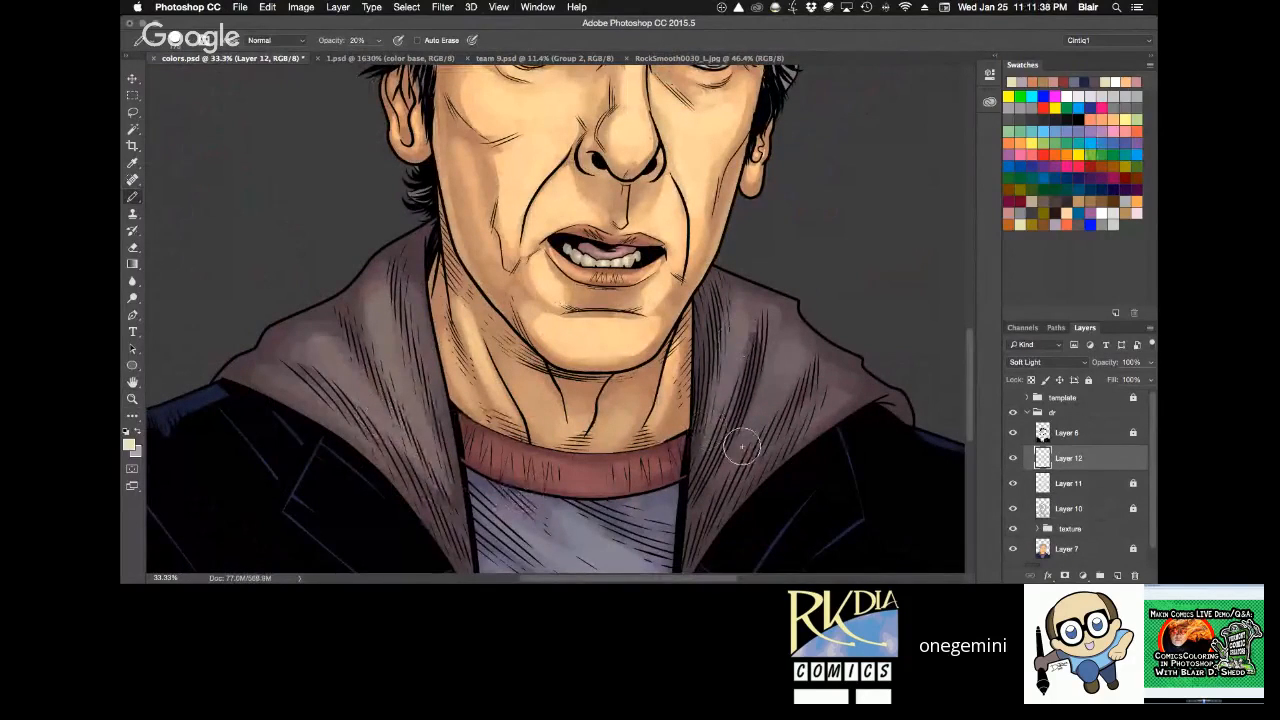
Paint broad highlights on the shirt and dark jacket with an enlarged Pencil tip at 20% opacity.
mouse_move(821, 398)
mouse_down()
mouse_move(762, 452)
mouse_move(828, 349)
mouse_move(807, 213)
mouse_up()
key(r)
drag(309, 383, 277, 411)
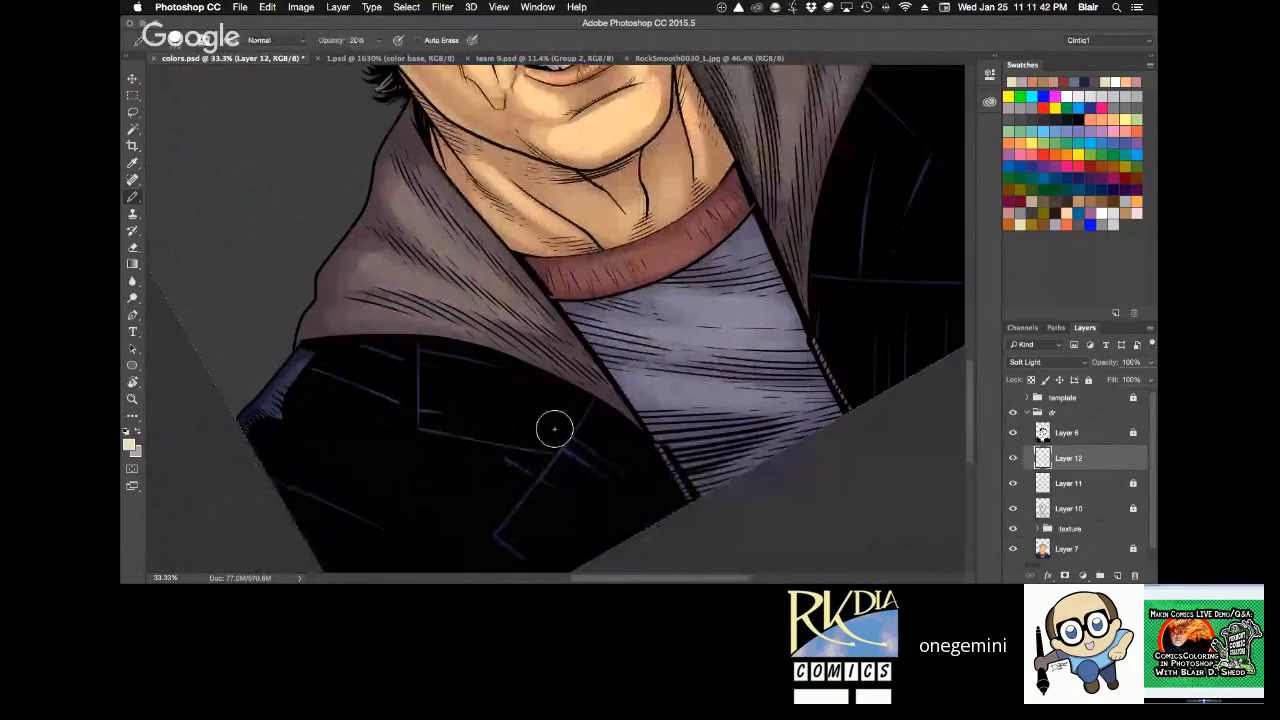
key(r)
drag(554, 429, 740, 248)
key(super+minus)
key(super+minus)
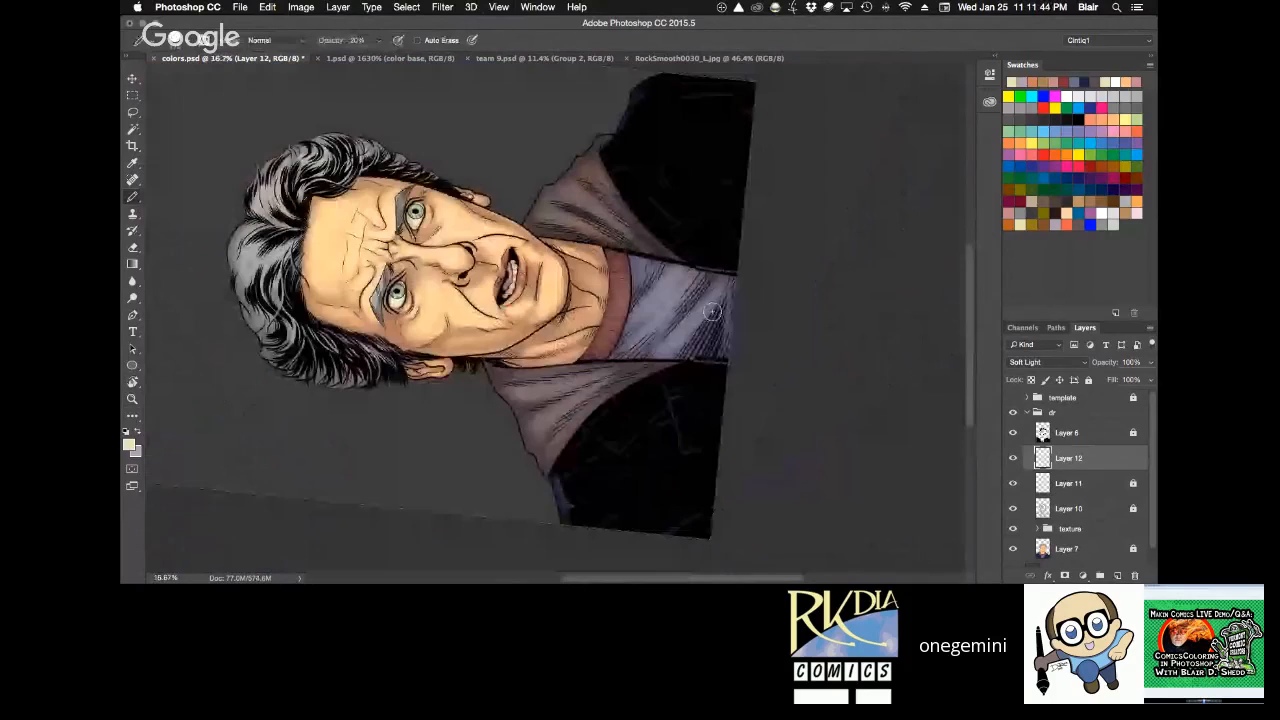
key(bracketright)
key(bracketright)
key(bracketright)
key(bracketright)
key(bracketright)
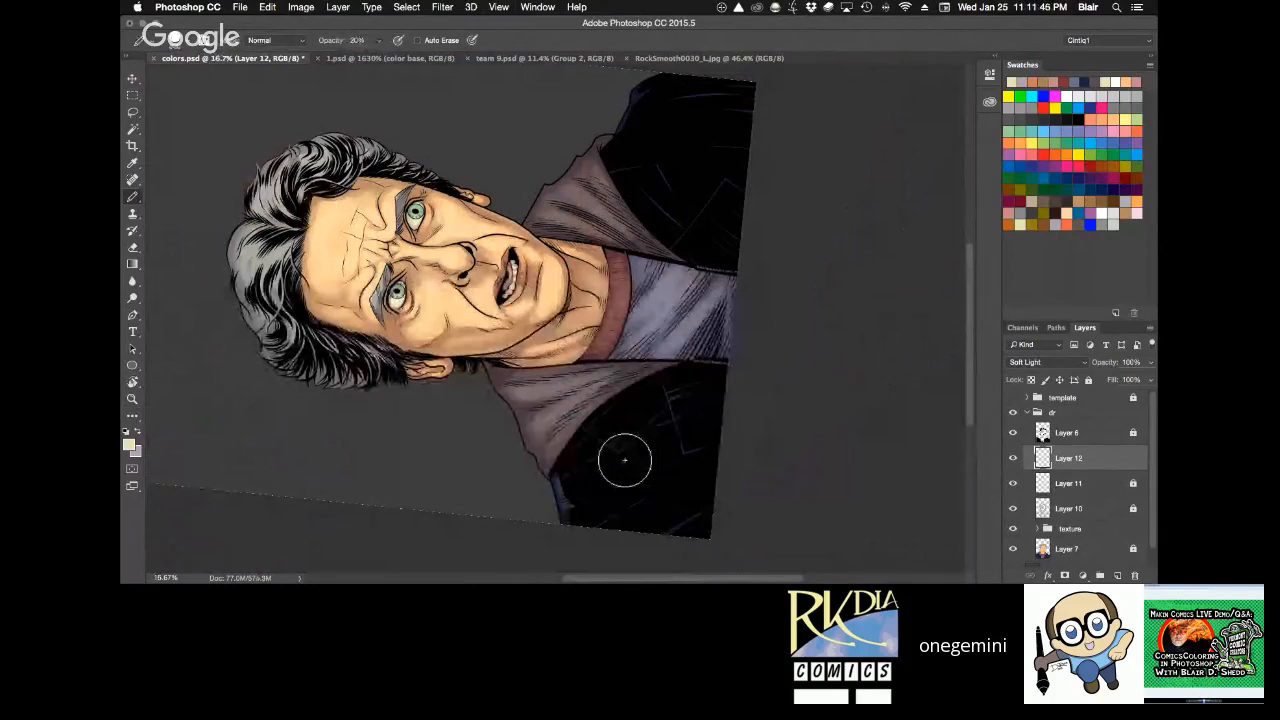
Turn the canvas back toward upright and review the whole portrait at 16.7% zoom.
key(r)
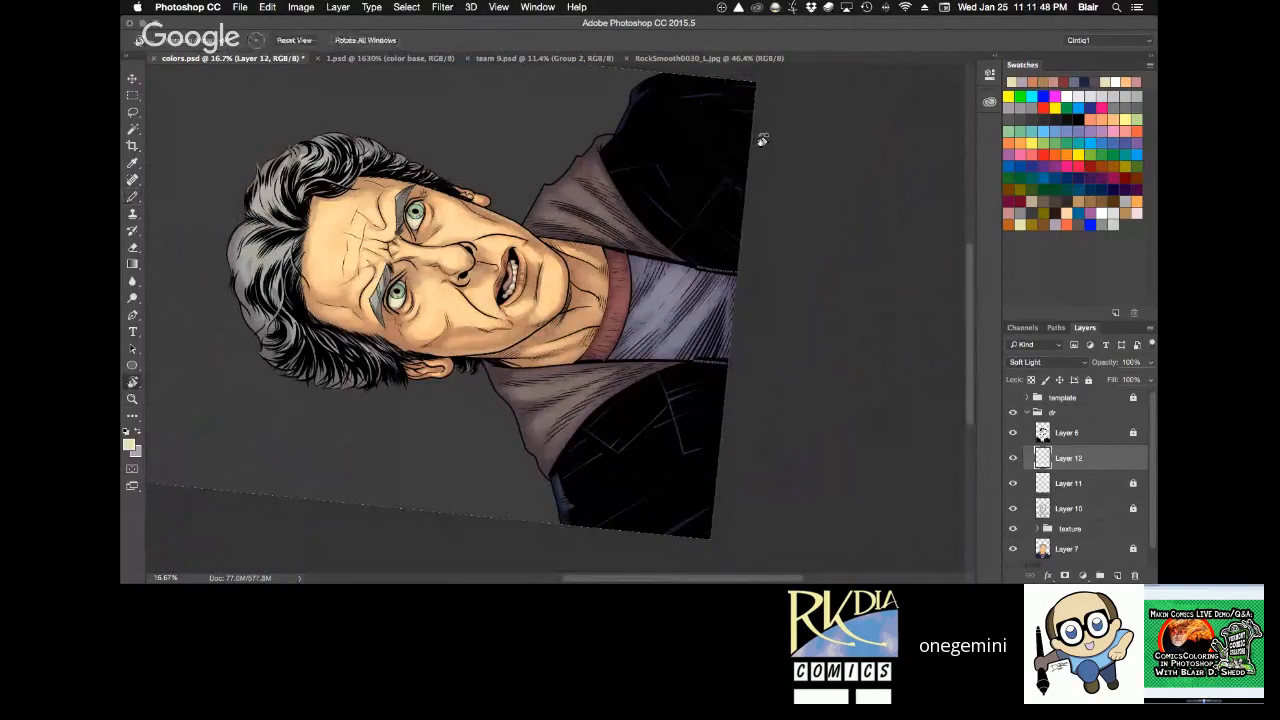
drag(760, 134, 775, 470)
key(space)
drag(745, 287, 733, 408)
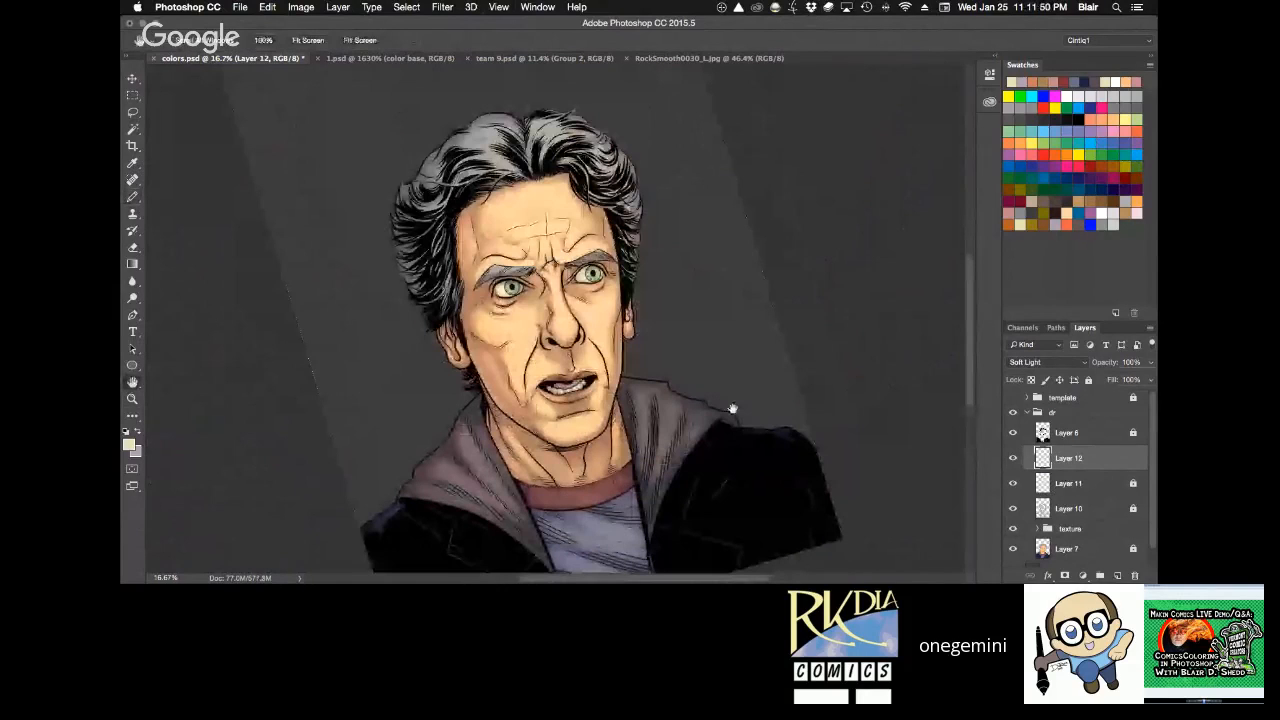
Paint highlights through the strands of hair with the Pencil at 20% opacity on Layer 12.
key(super+equal)
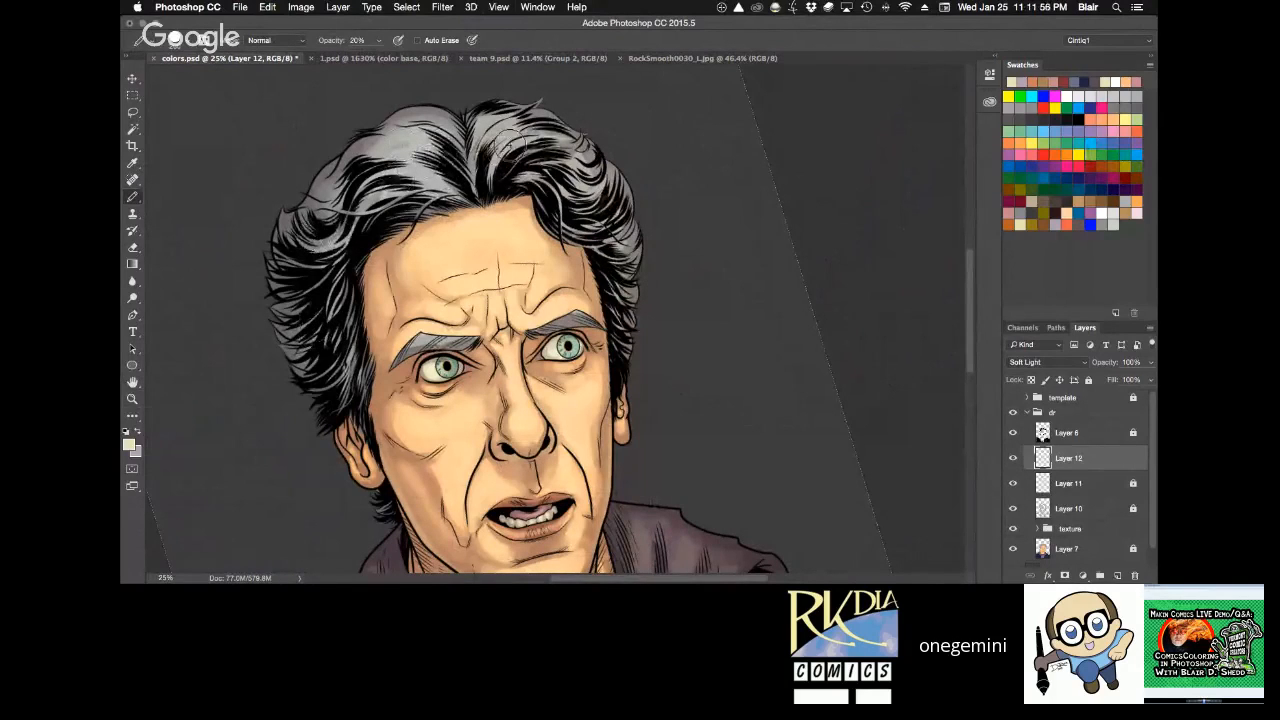
key(r)
drag(540, 180, 654, 220)
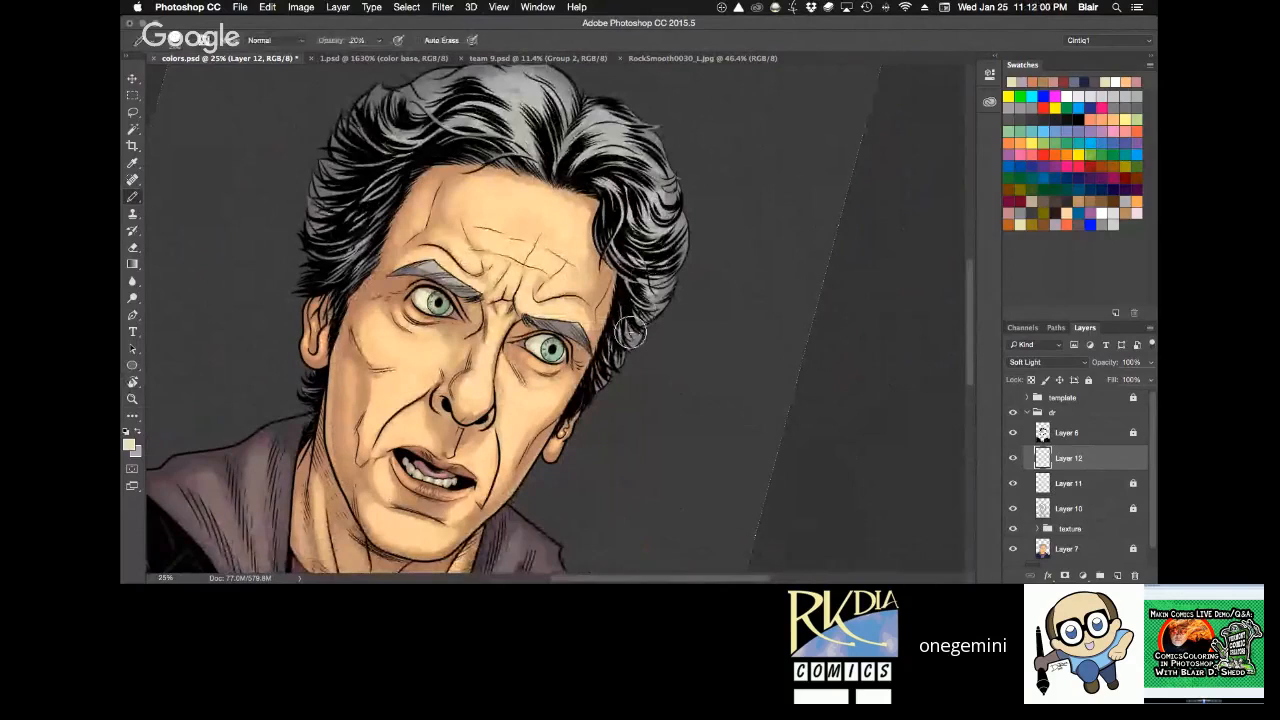
key(r)
mouse_move(397, 122)
mouse_down()
mouse_move(813, 261)
mouse_move(811, 249)
mouse_up()
key(space)
drag(743, 433, 751, 400)
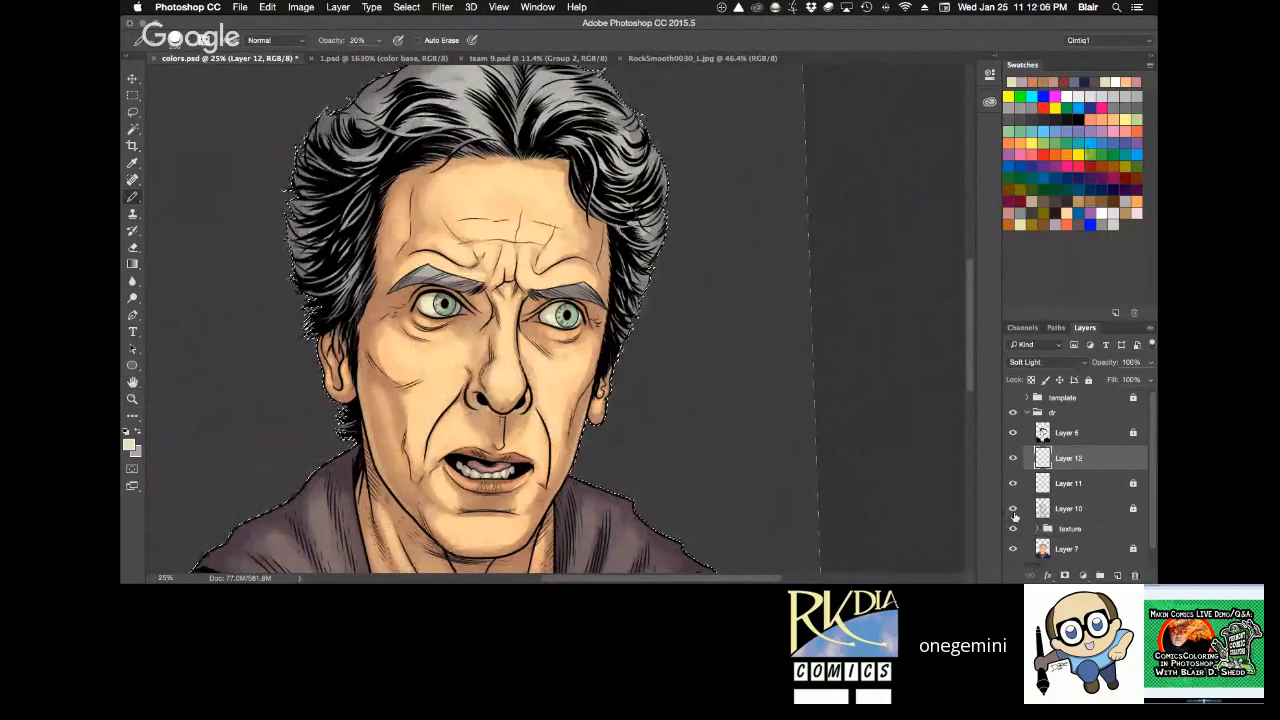
Reset the canvas rotation, fit the whole portrait in view and save colors.psd.
key(r)
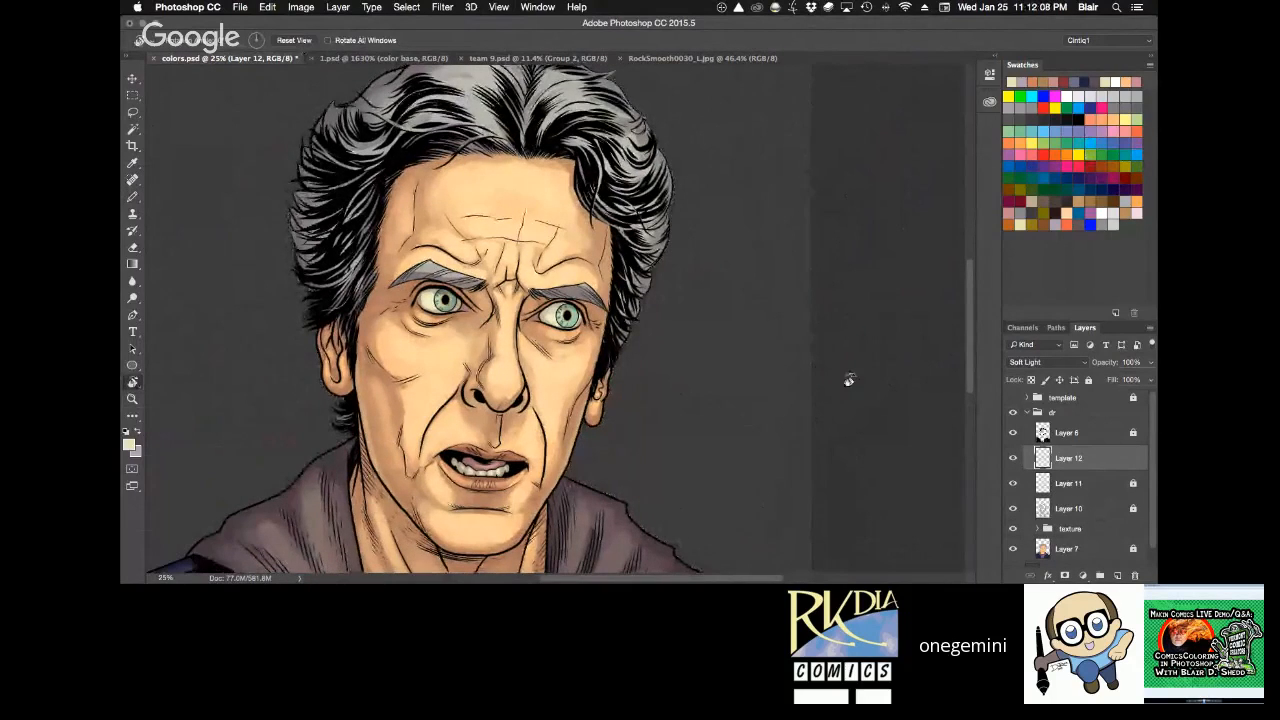
key(ctrl+0)
key(ctrl+s)
key(z)
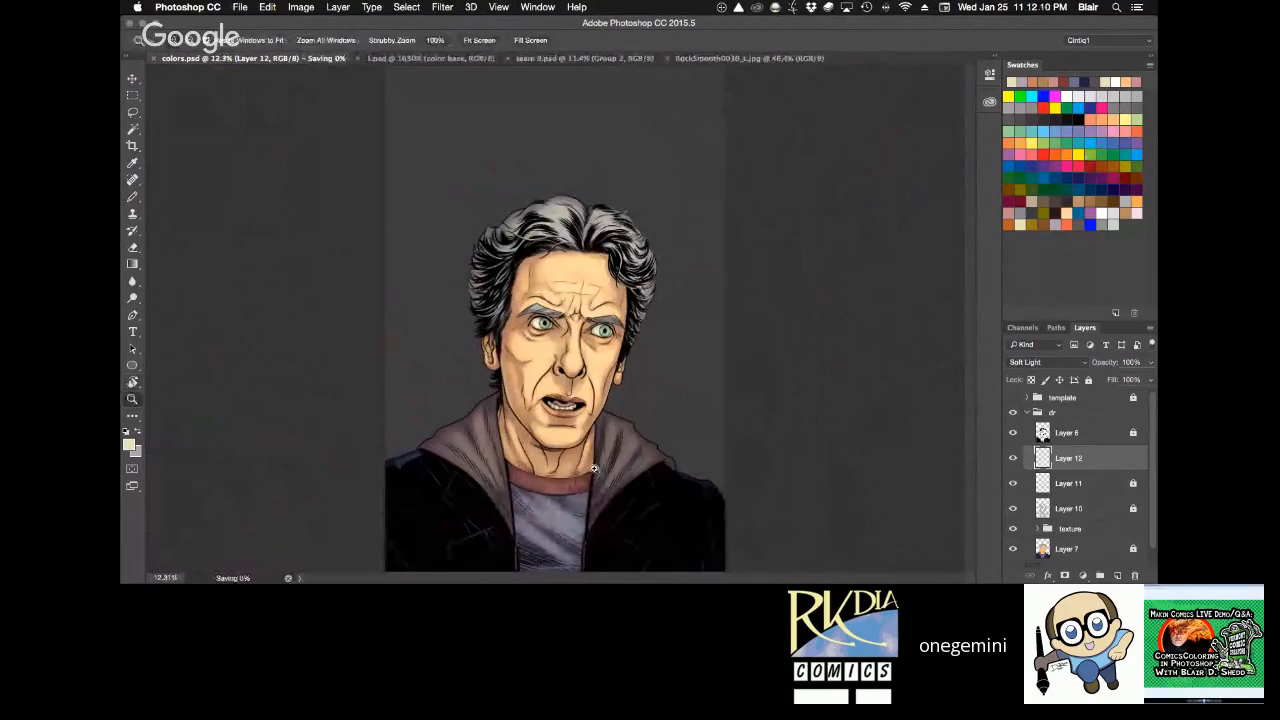
drag(619, 551, 694, 556)
key(h)
key(ctrl+0)
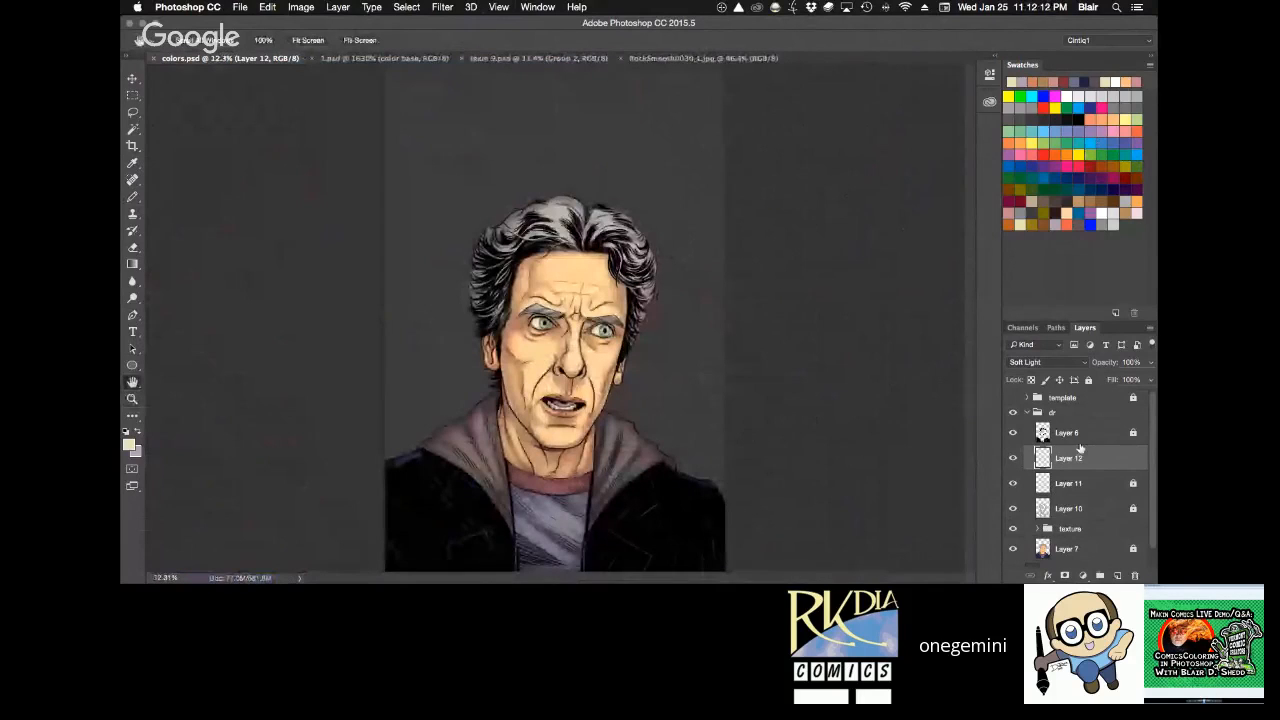
Compare the portrait with and without line art, flat colors only, and with the texture, shadow and highlight layers restored one by one.
click(1013, 433)
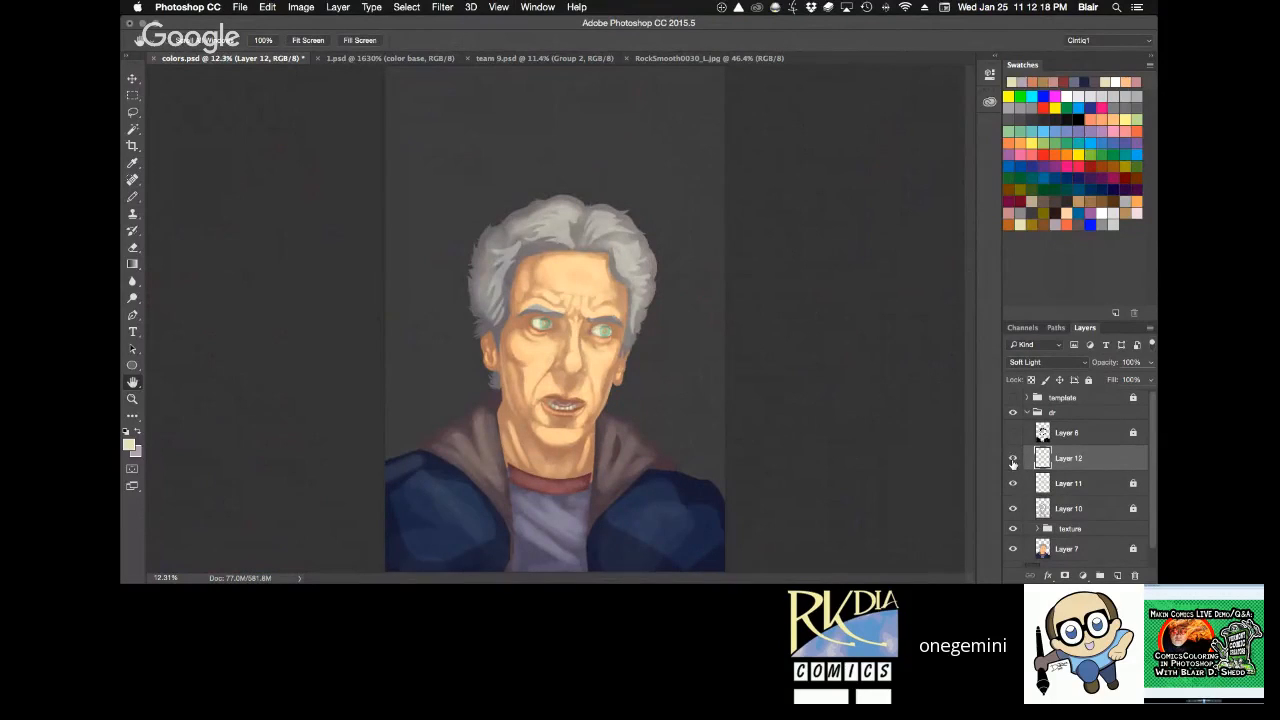
click(1013, 433)
drag(1012, 461, 1014, 529)
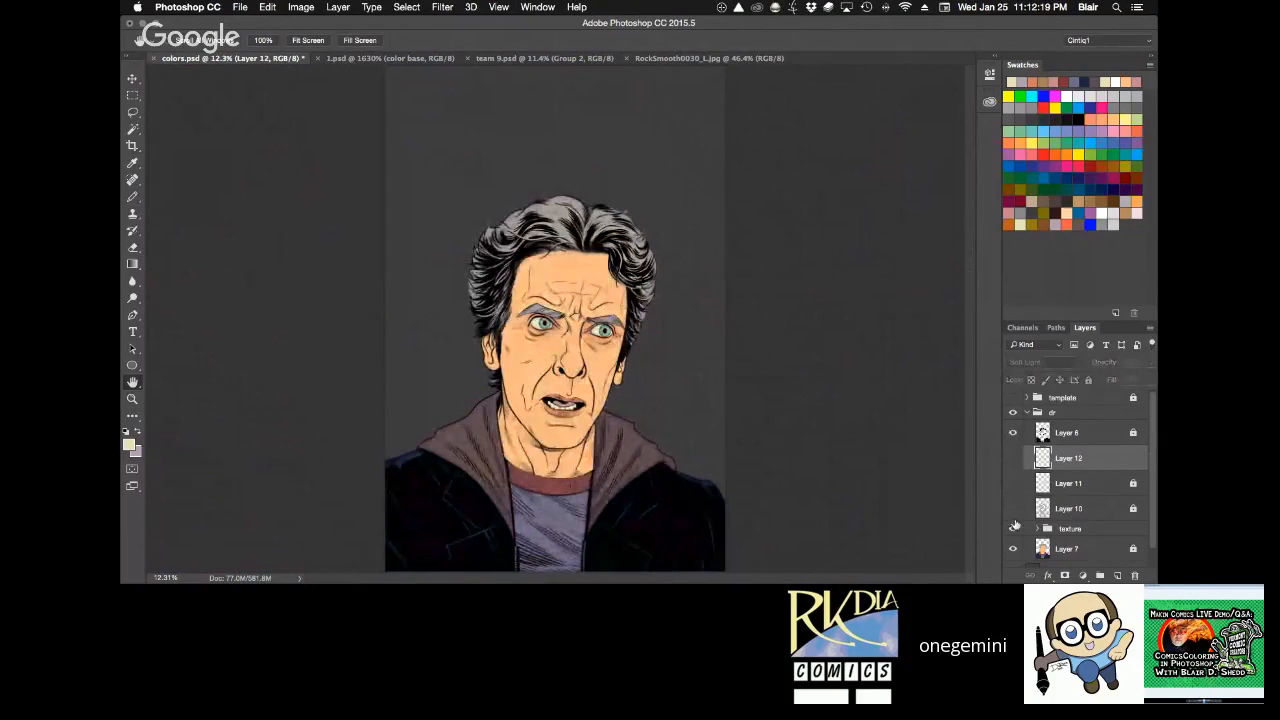
click(1014, 435)
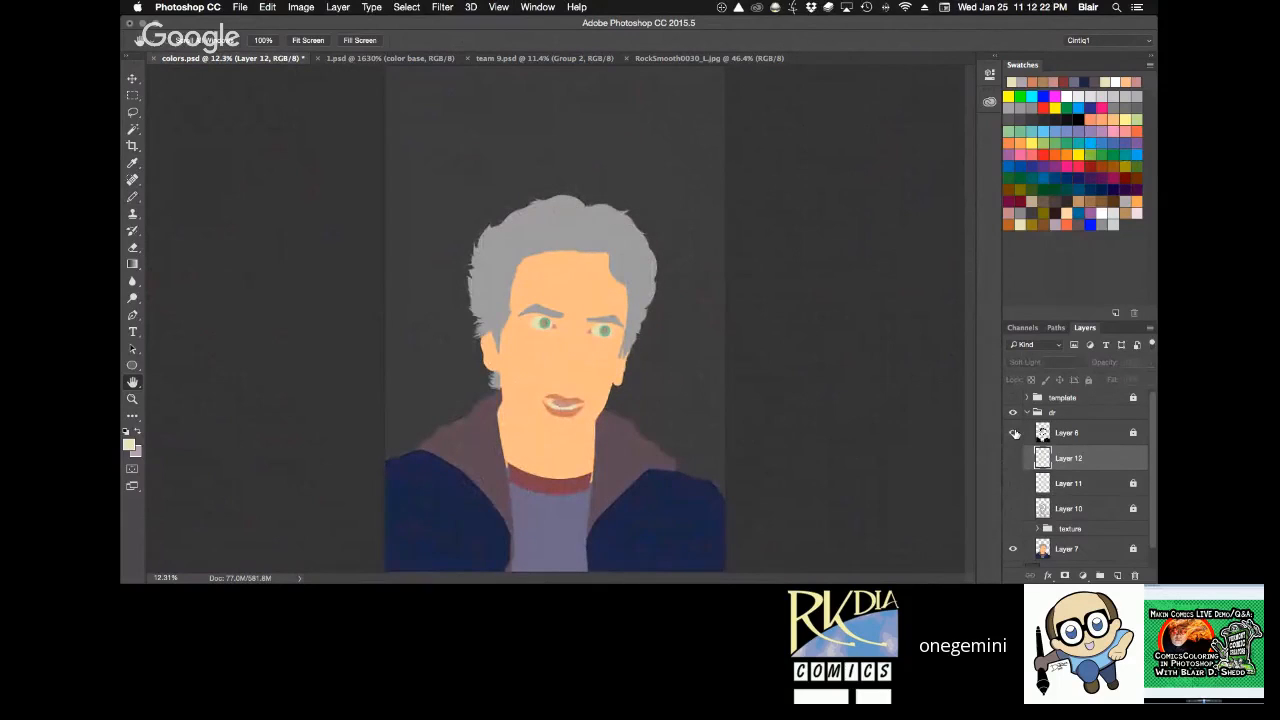
click(1014, 433)
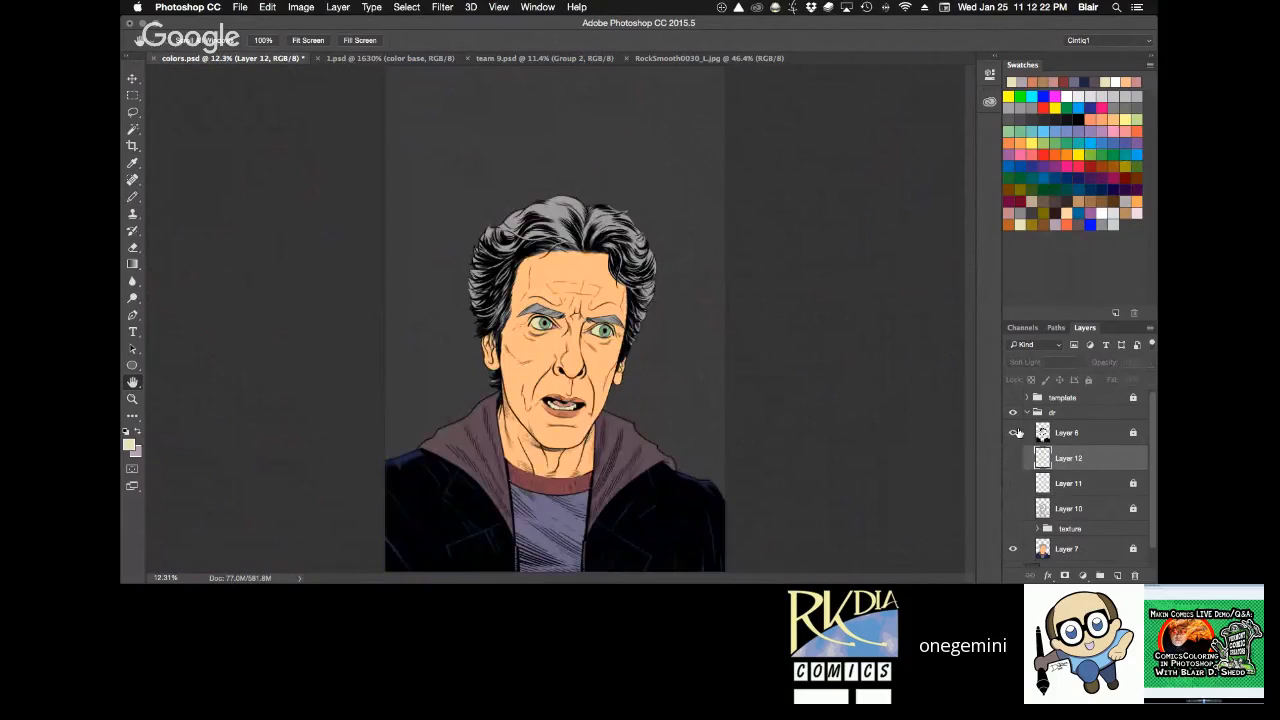
click(1012, 530)
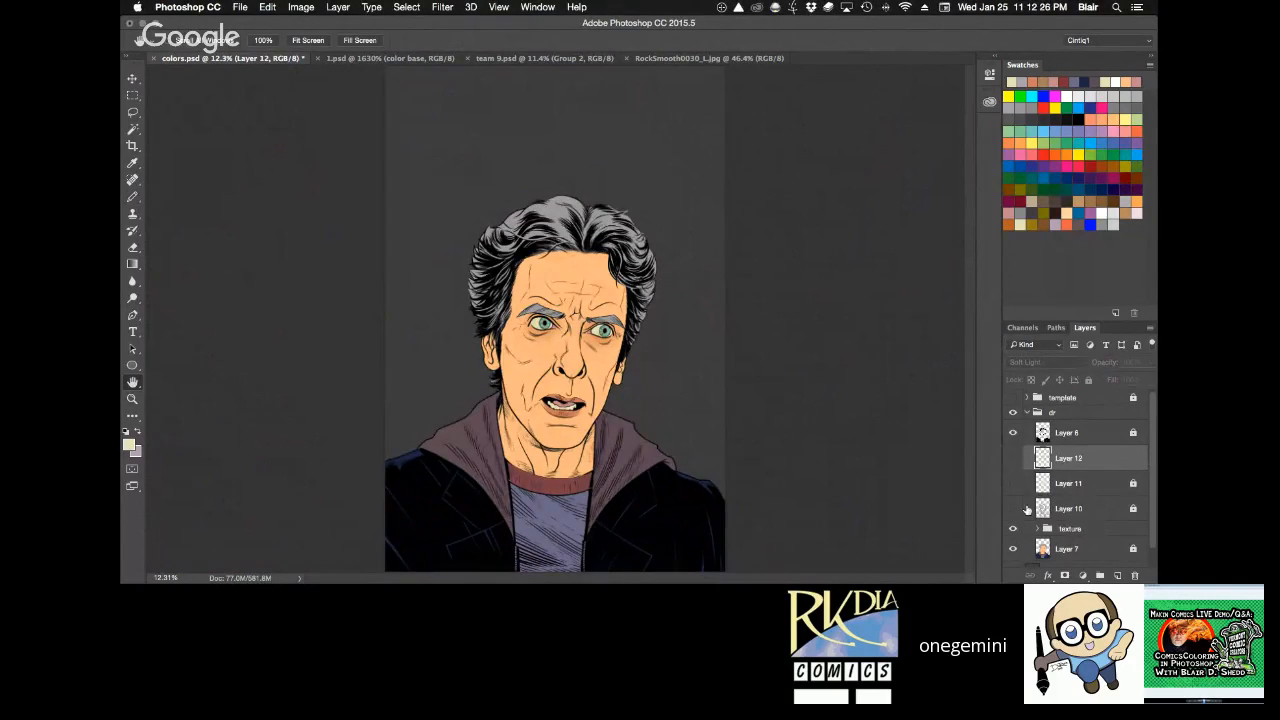
click(1012, 509)
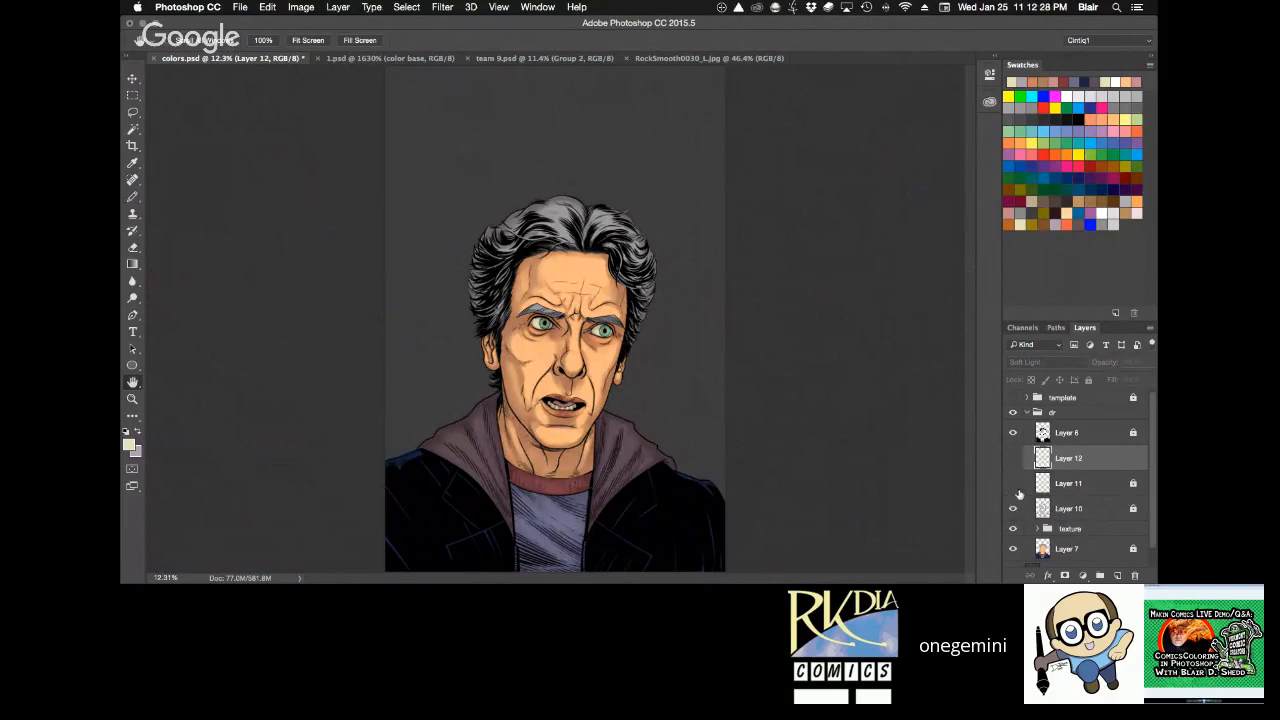
click(1012, 483)
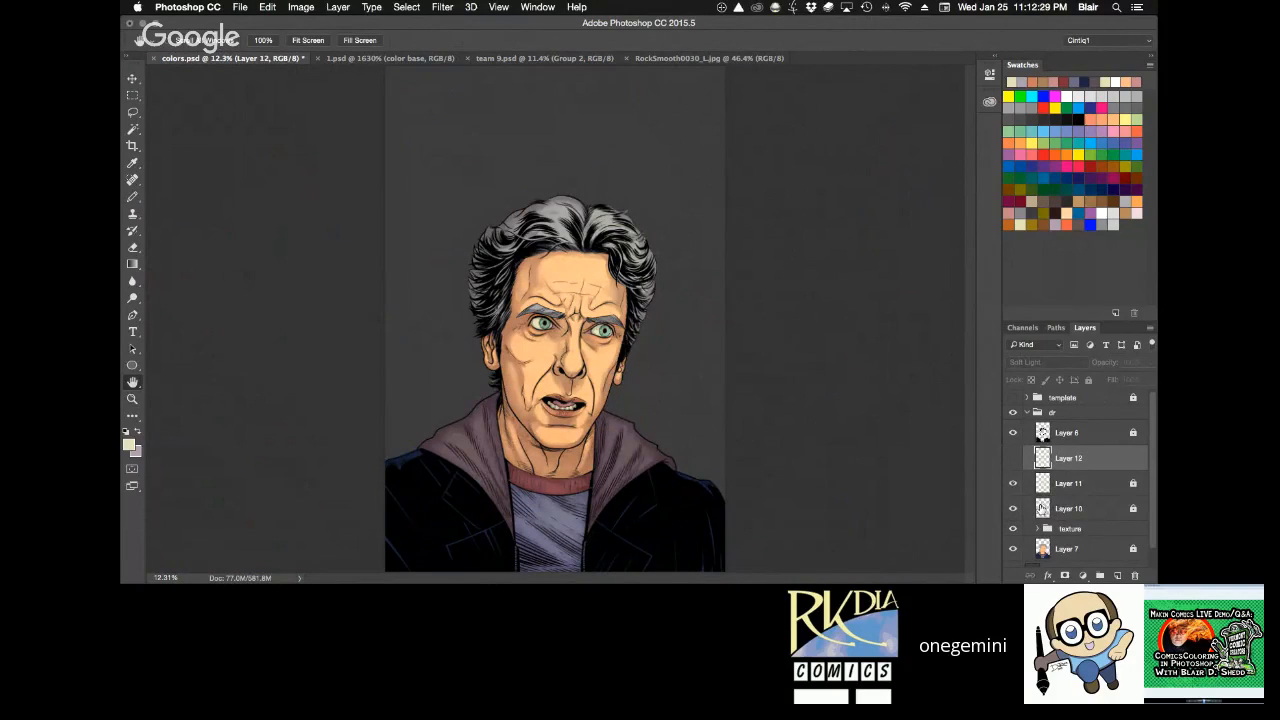
click(1012, 458)
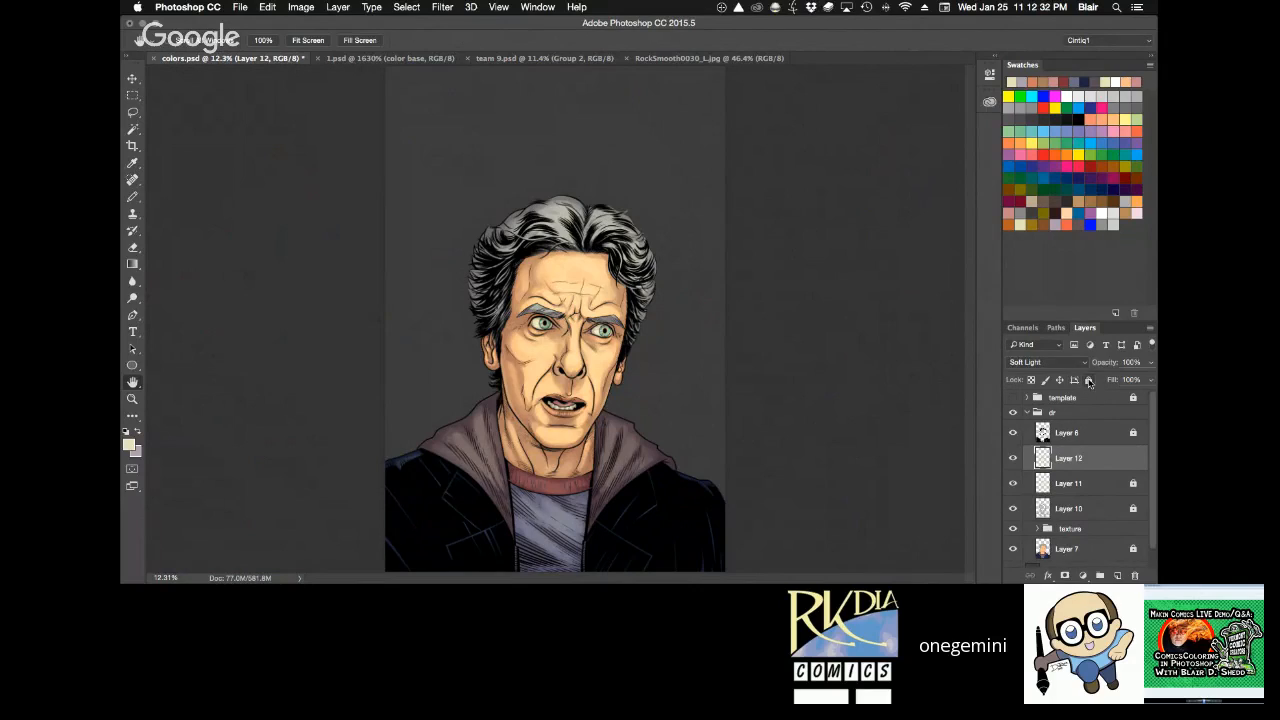
Lock Layer 12 and add a new layer above it, loading Layer 10's shadow shapes as a selection with its edges hidden.
click(1117, 575)
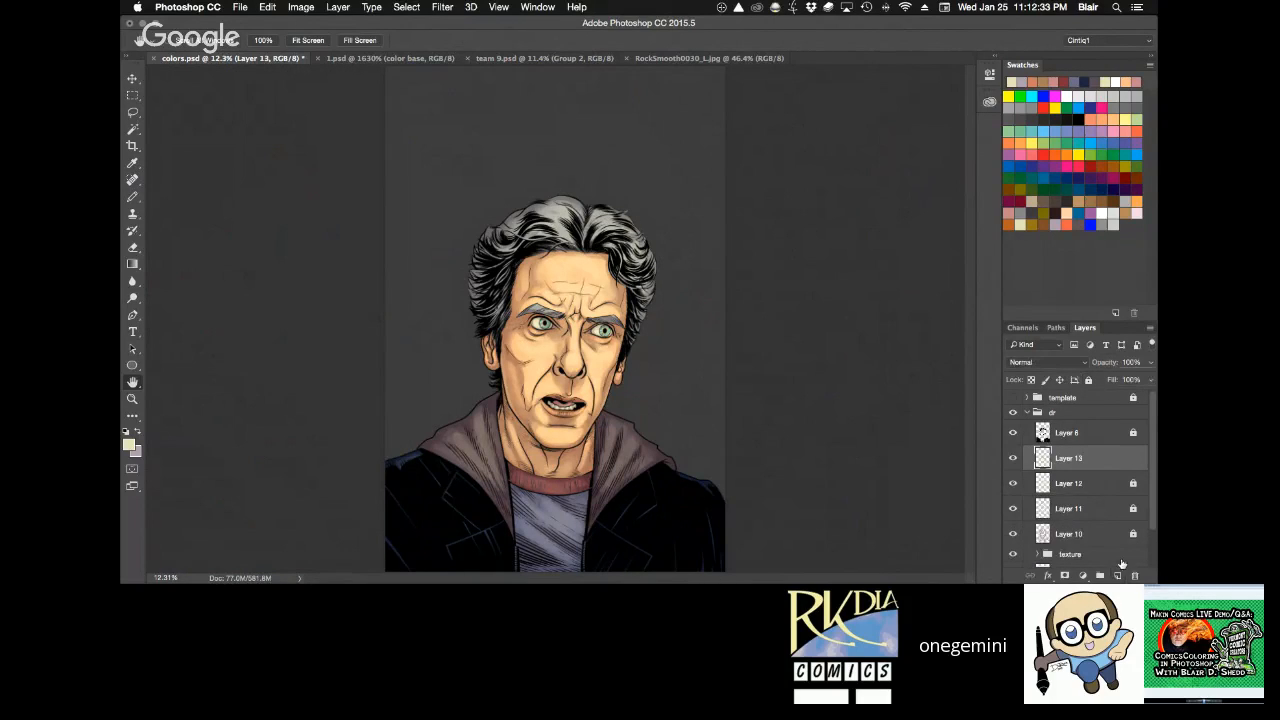
super+click(1043, 534)
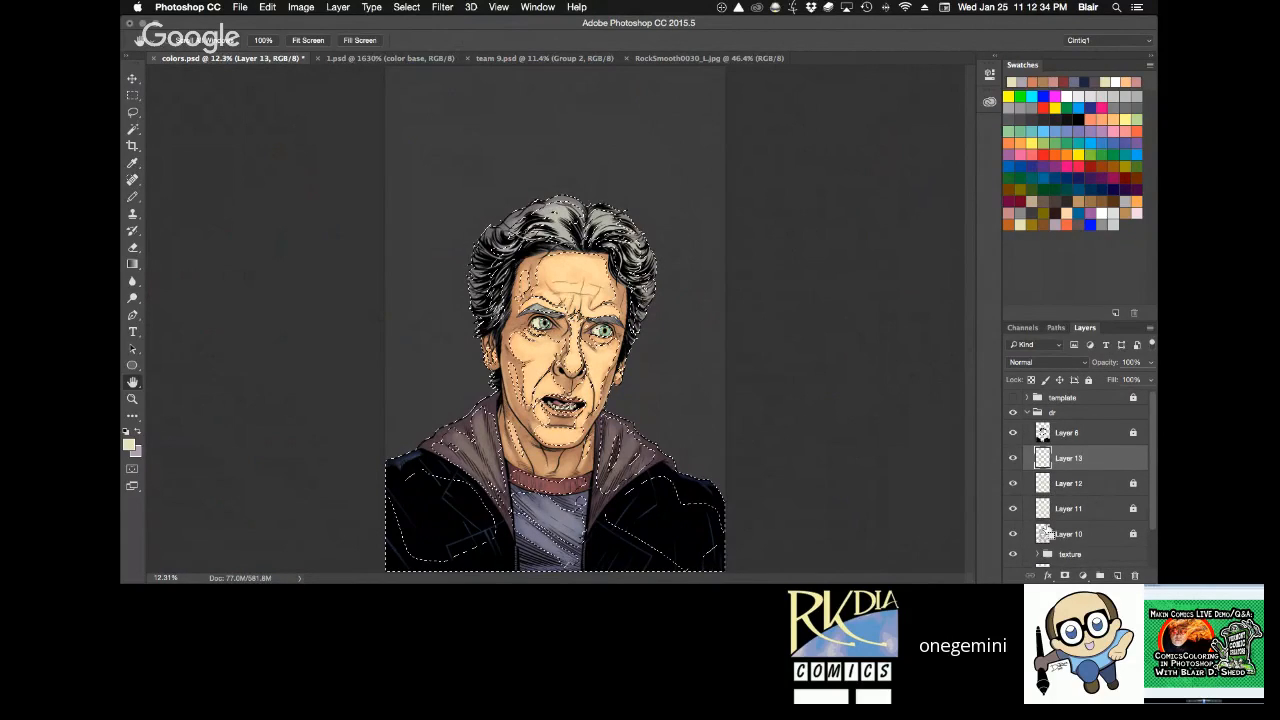
key(super+h)
key(z)
click(598, 374)
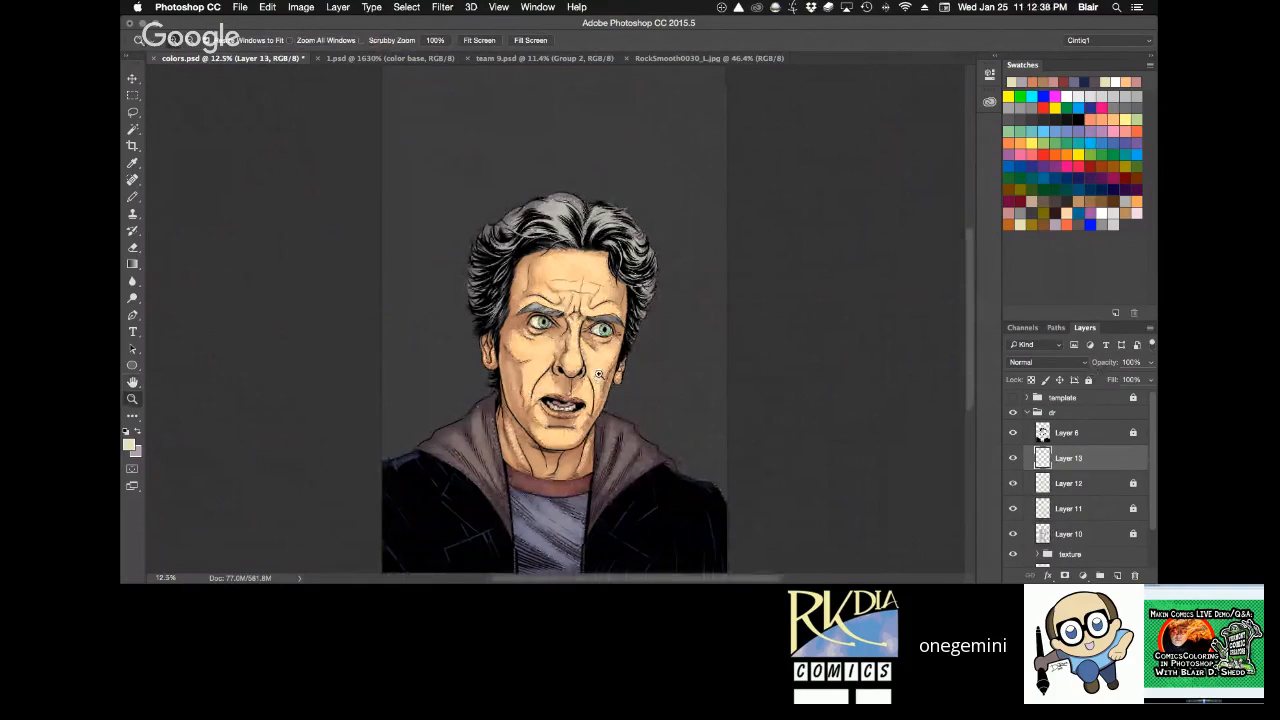
click(598, 374)
key(h)
drag(620, 356, 642, 356)
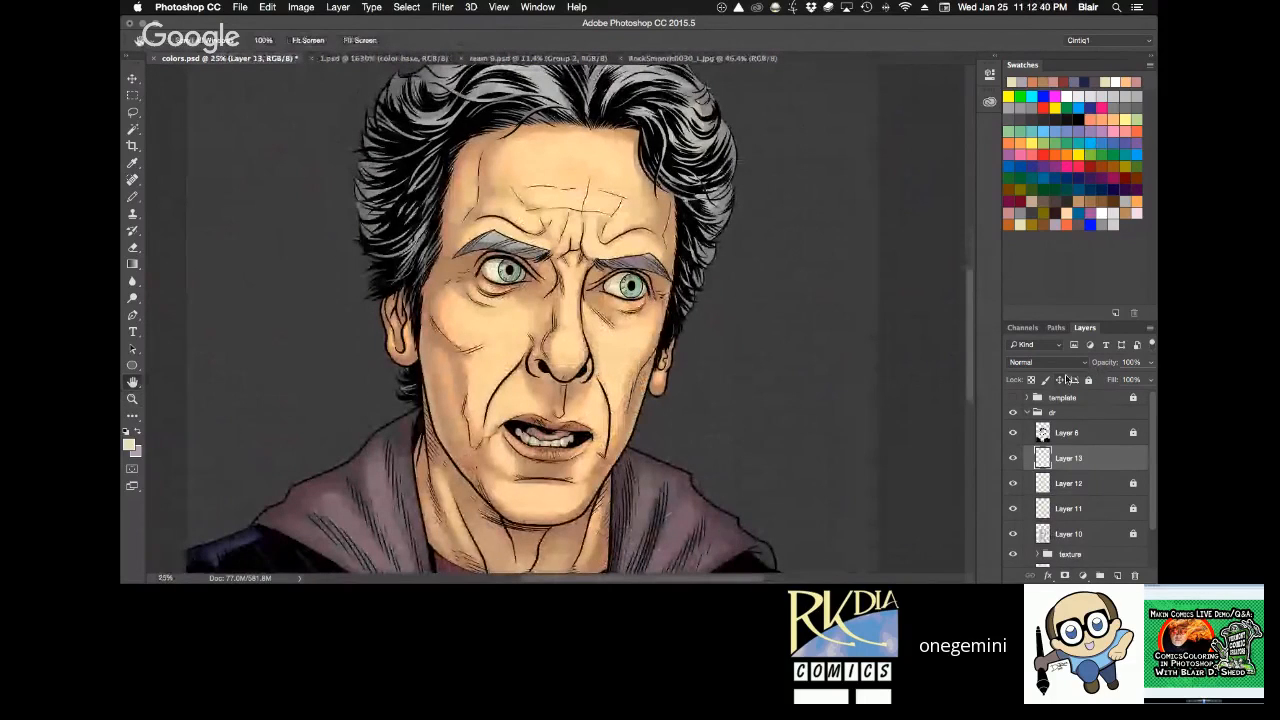
Set the new Layer 13 to Multiply blending at 50% opacity.
click(1068, 363)
click(1058, 401)
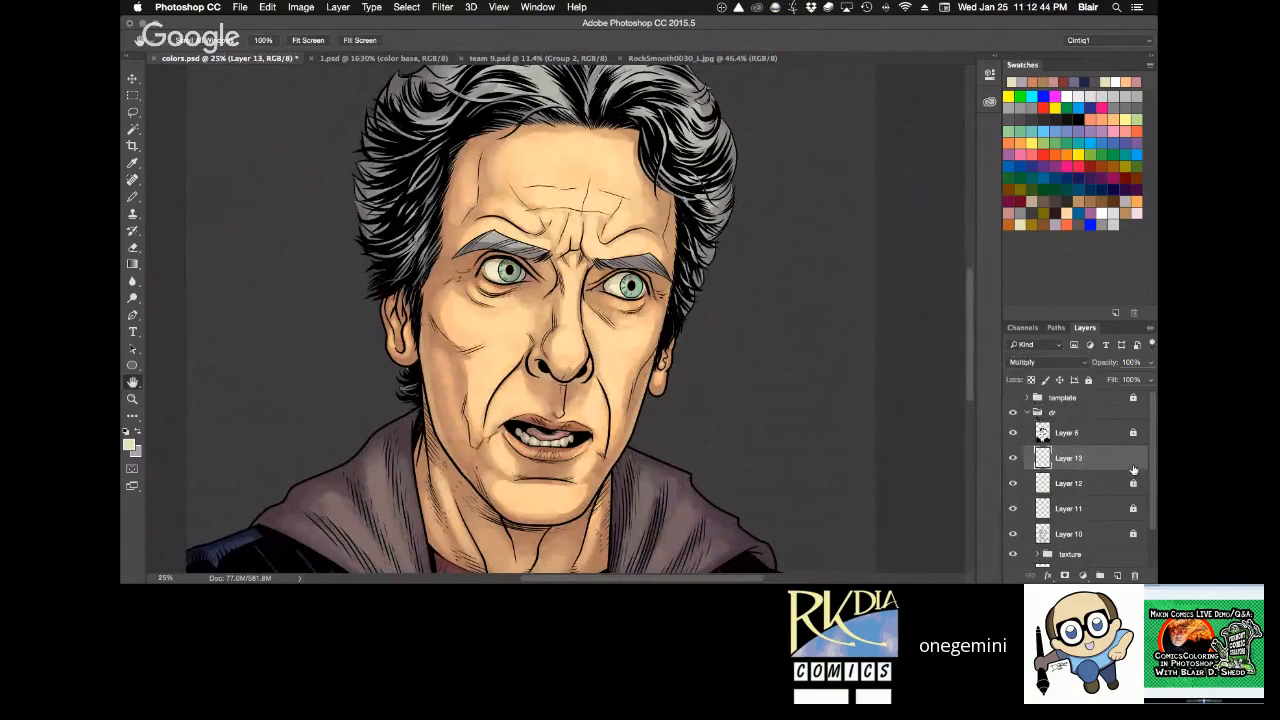
key(v)
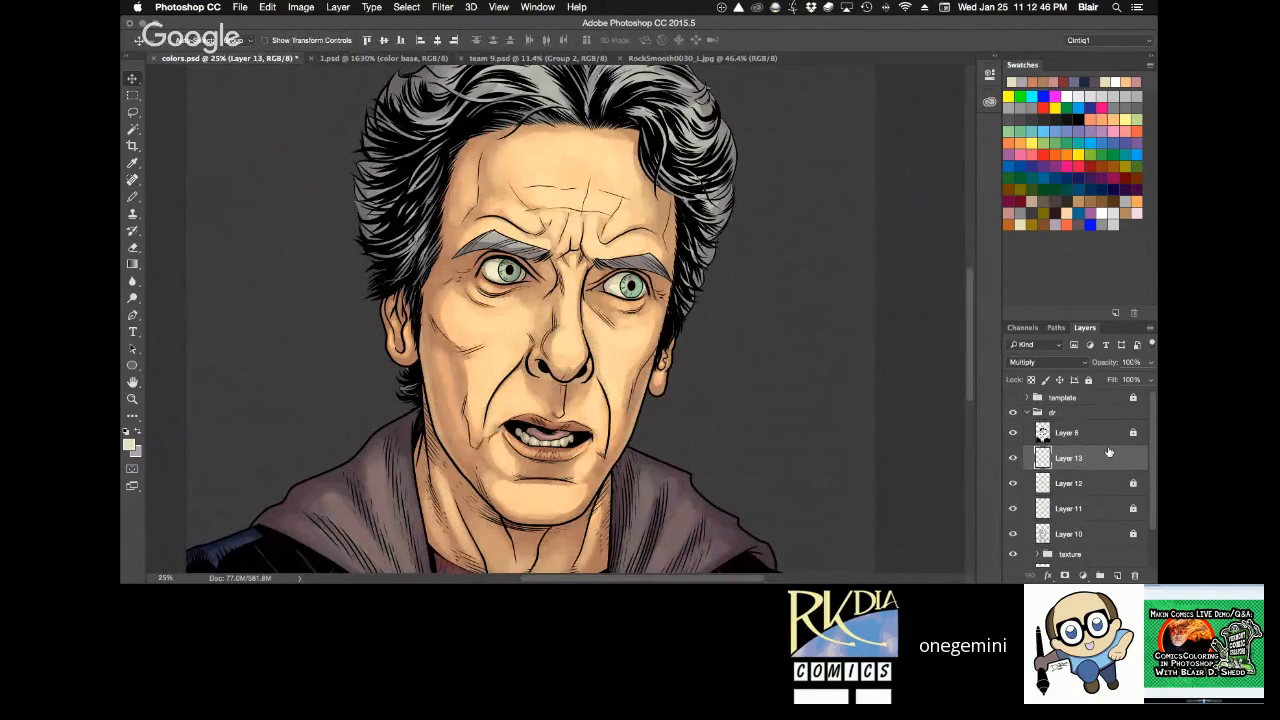
key(7)
key(h)
Deepen the shadows around the eyes, cheeks and neck with pale mauve radial gradients at 100% tool opacity.
key(g)
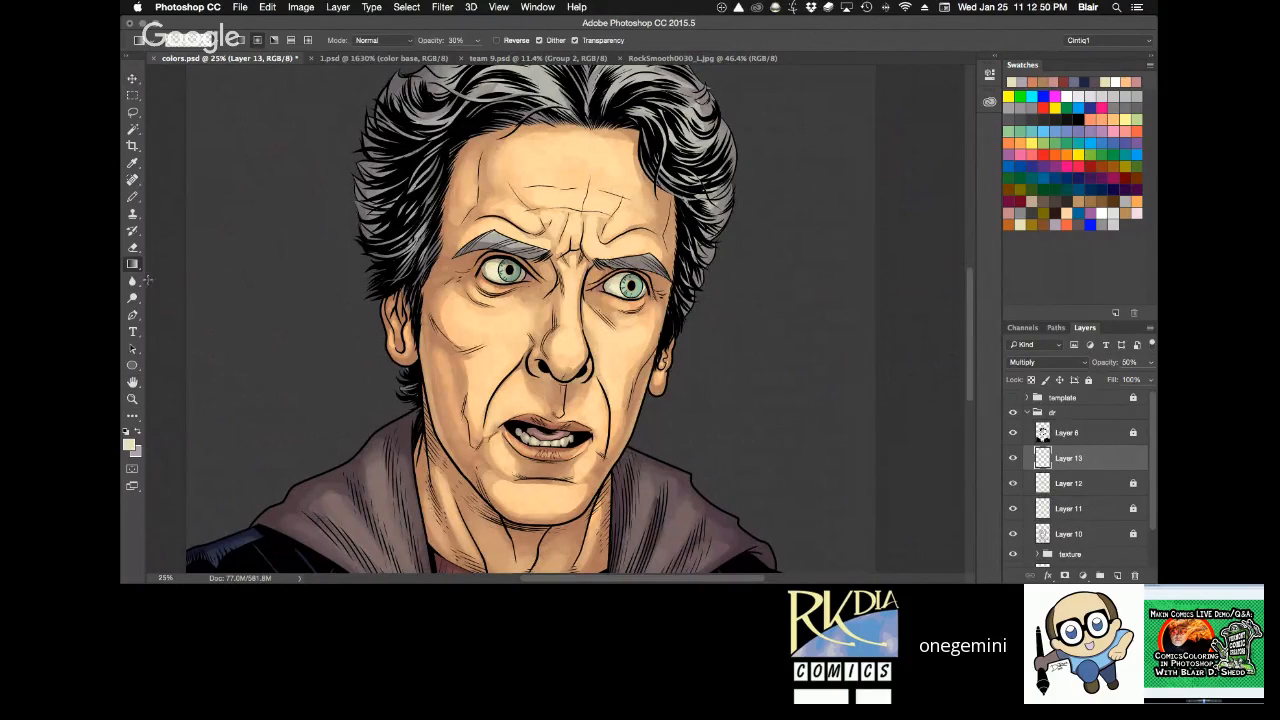
click(1017, 82)
key(0)
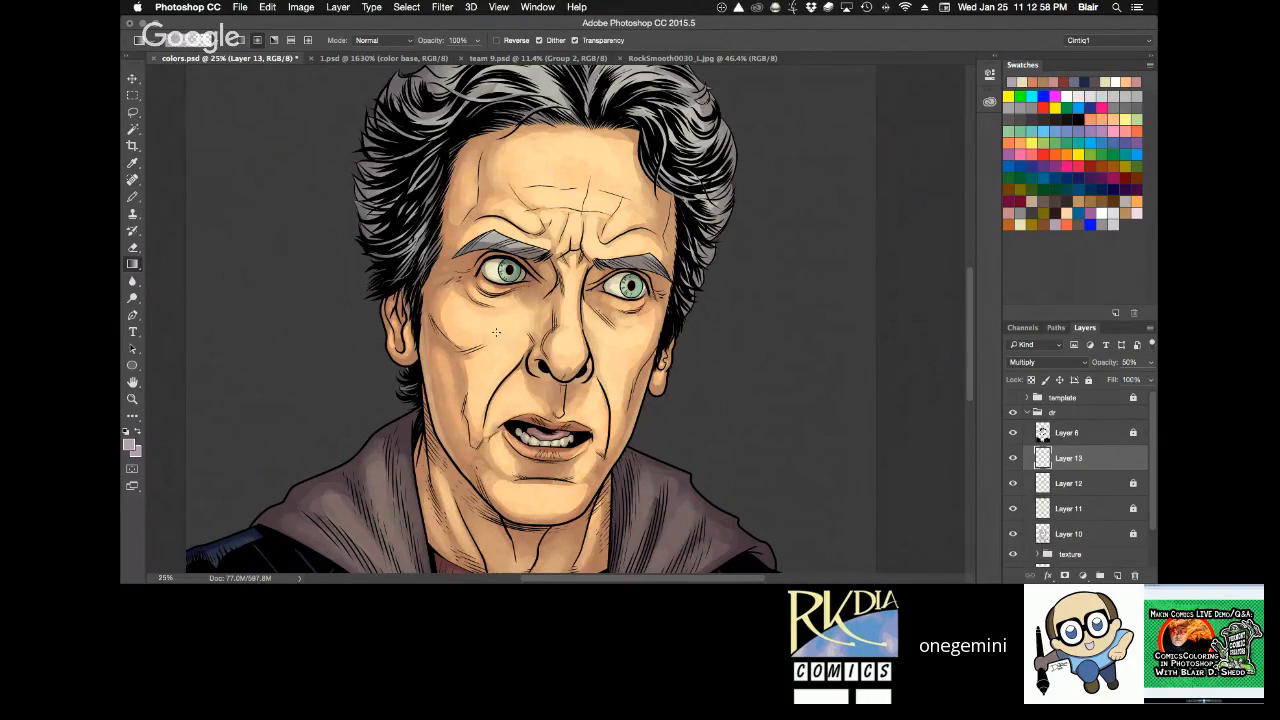
drag(464, 254, 496, 332)
drag(610, 279, 593, 323)
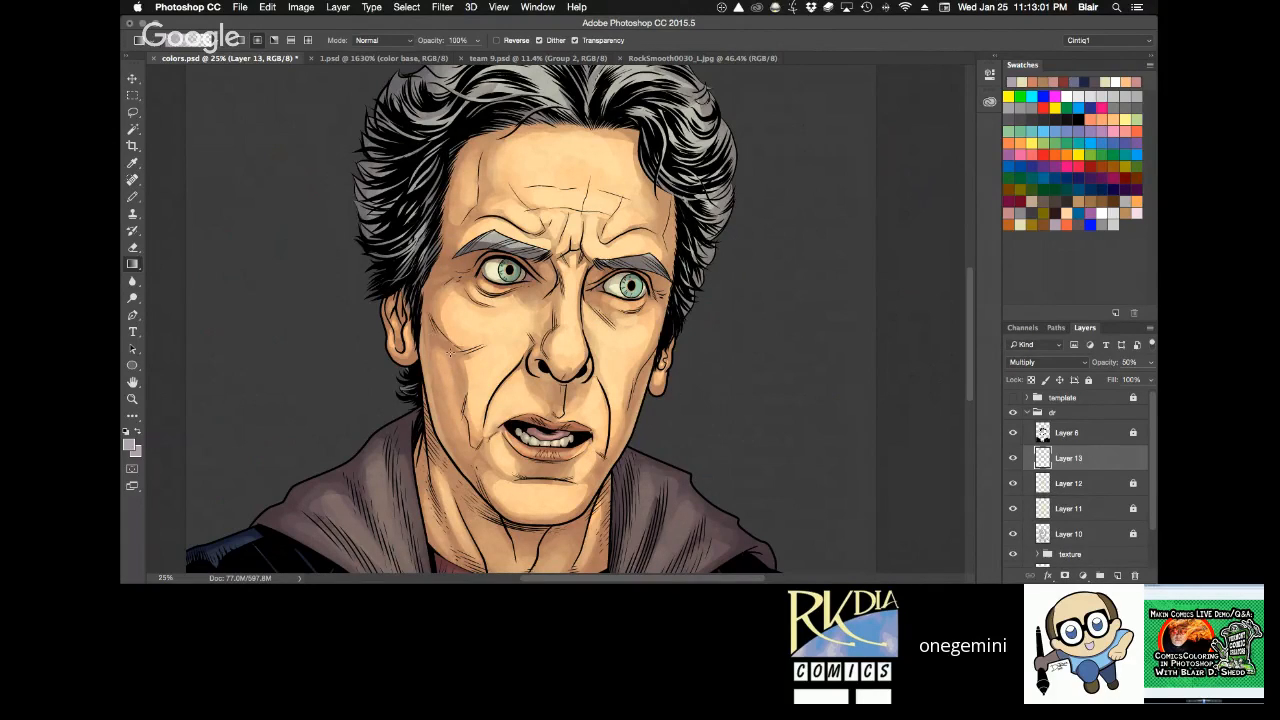
drag(424, 328, 450, 354)
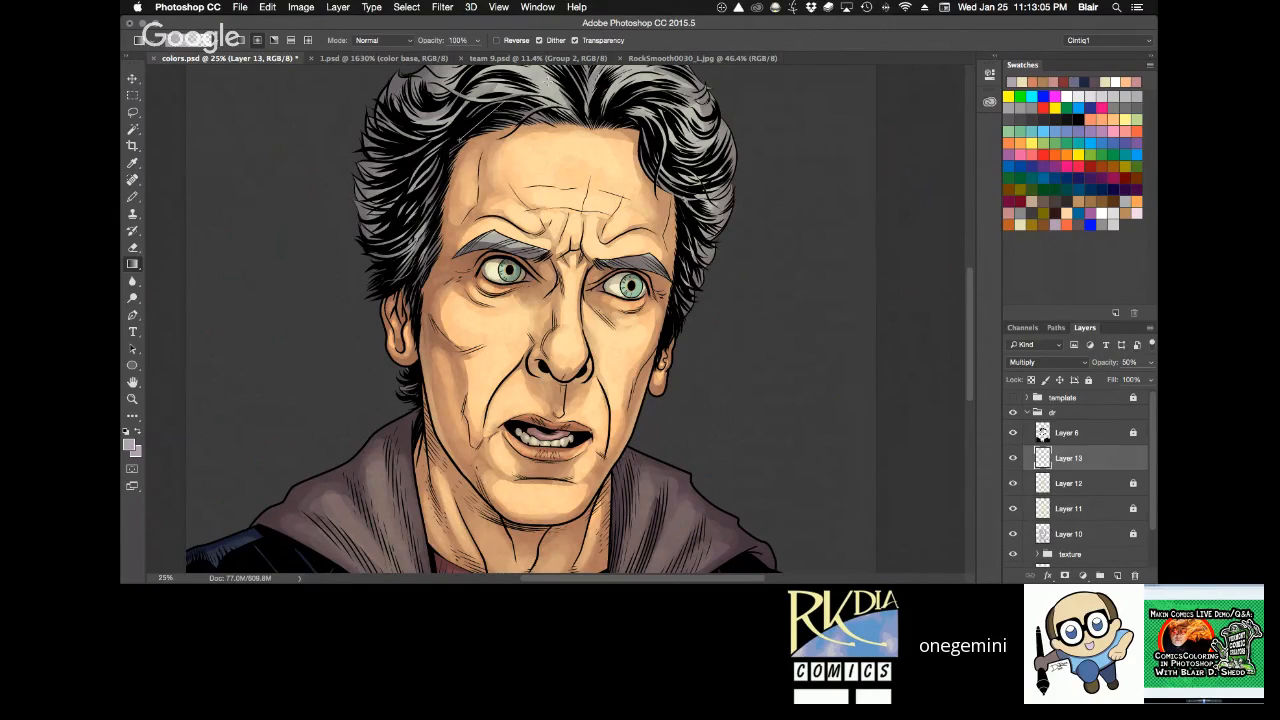
drag(761, 405, 790, 196)
key(g)
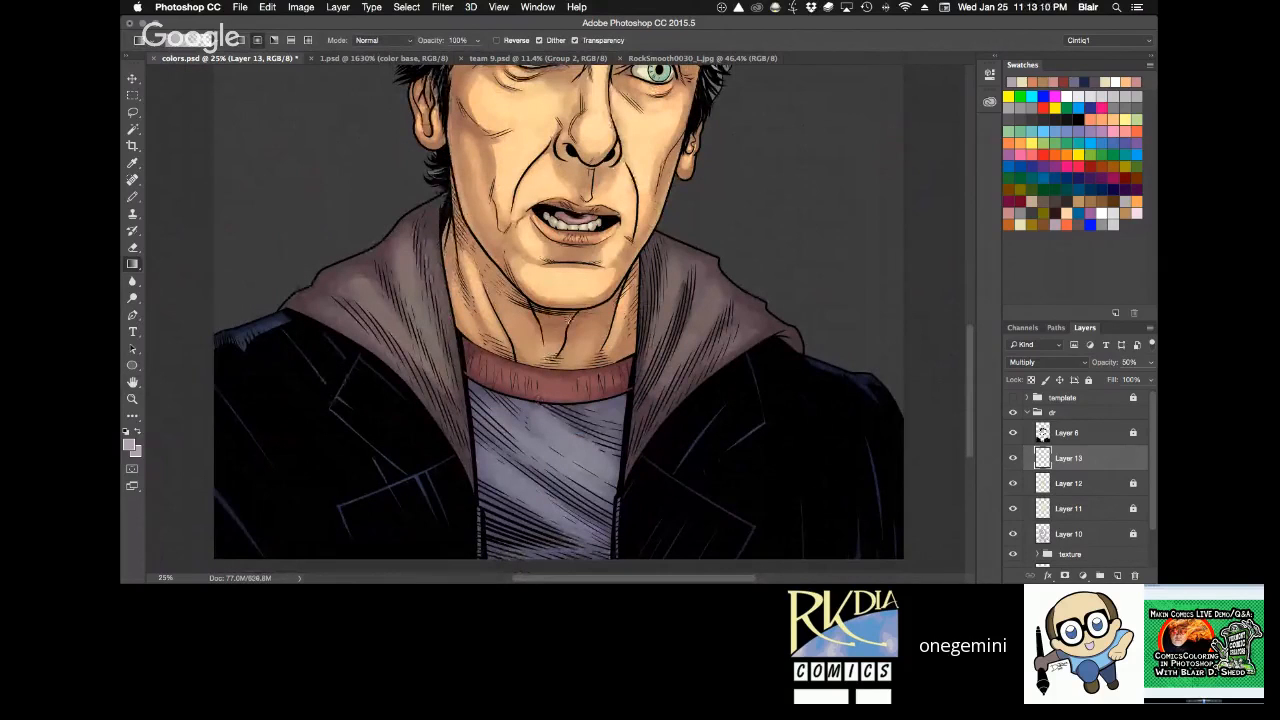
key(space)
drag(748, 191, 709, 363)
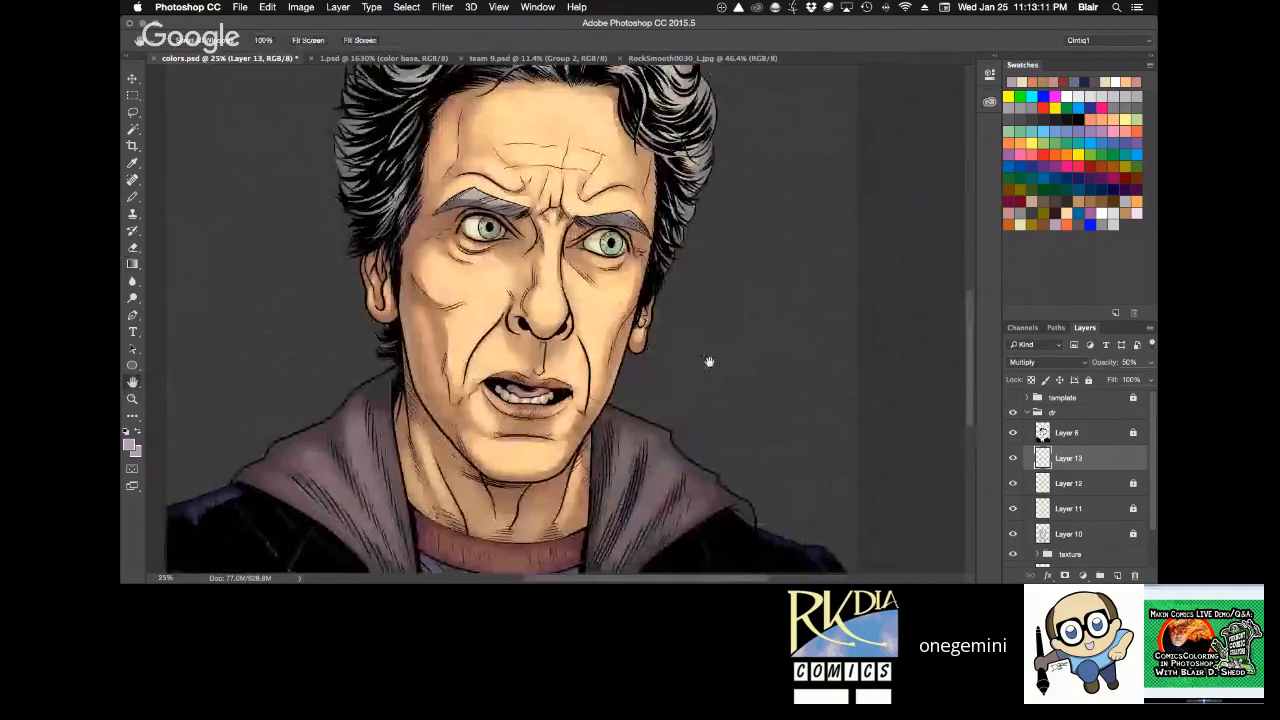
Lock Layer 13 and save colors.psd.
alt+click(722, 366)
alt+click(722, 366)
click(1089, 380)
key(super+s)
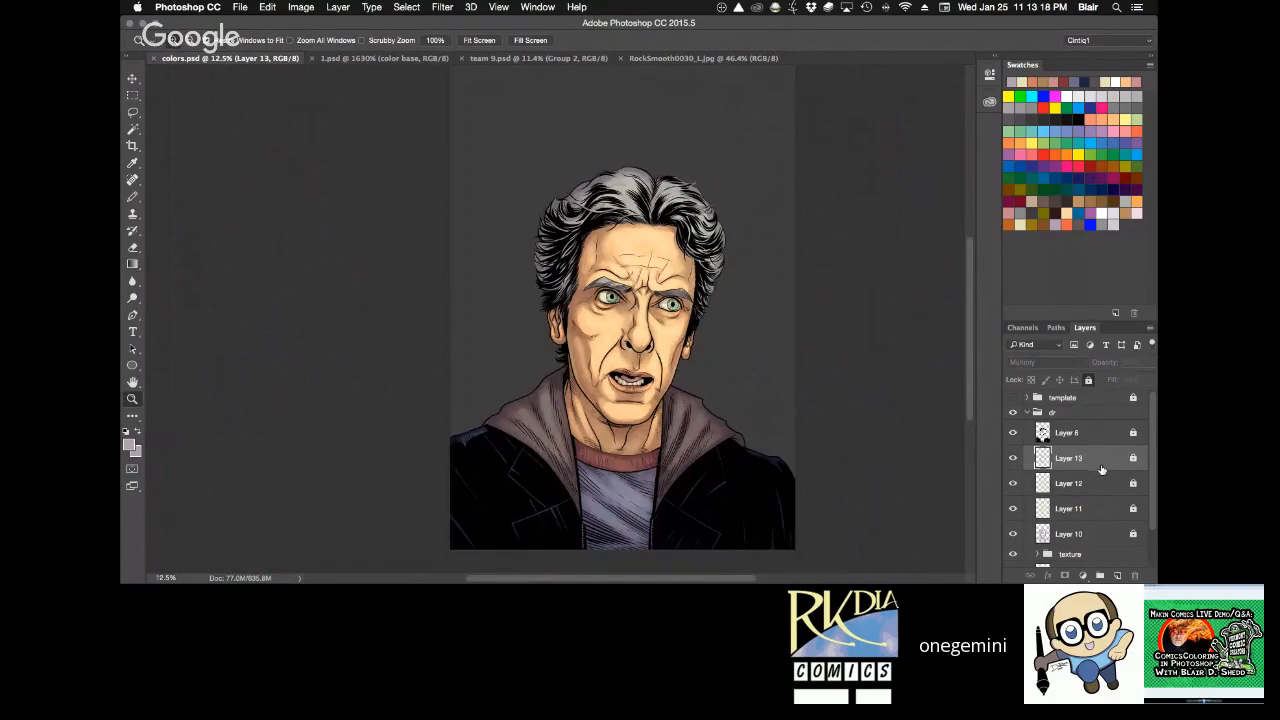
Unlock Layer 13, add a mauve radial gradient over the lower shirt and lock the layer again.
key(g)
click(604, 536)
key(Return)
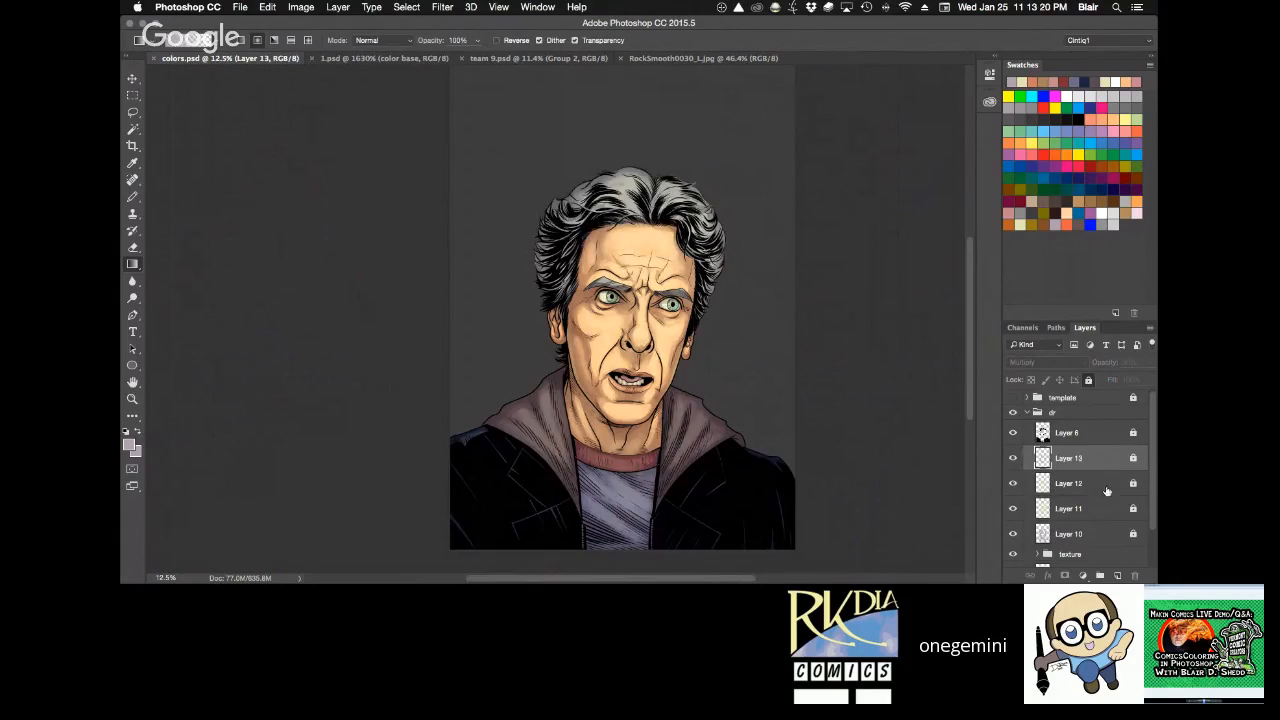
click(1089, 381)
drag(613, 522, 664, 468)
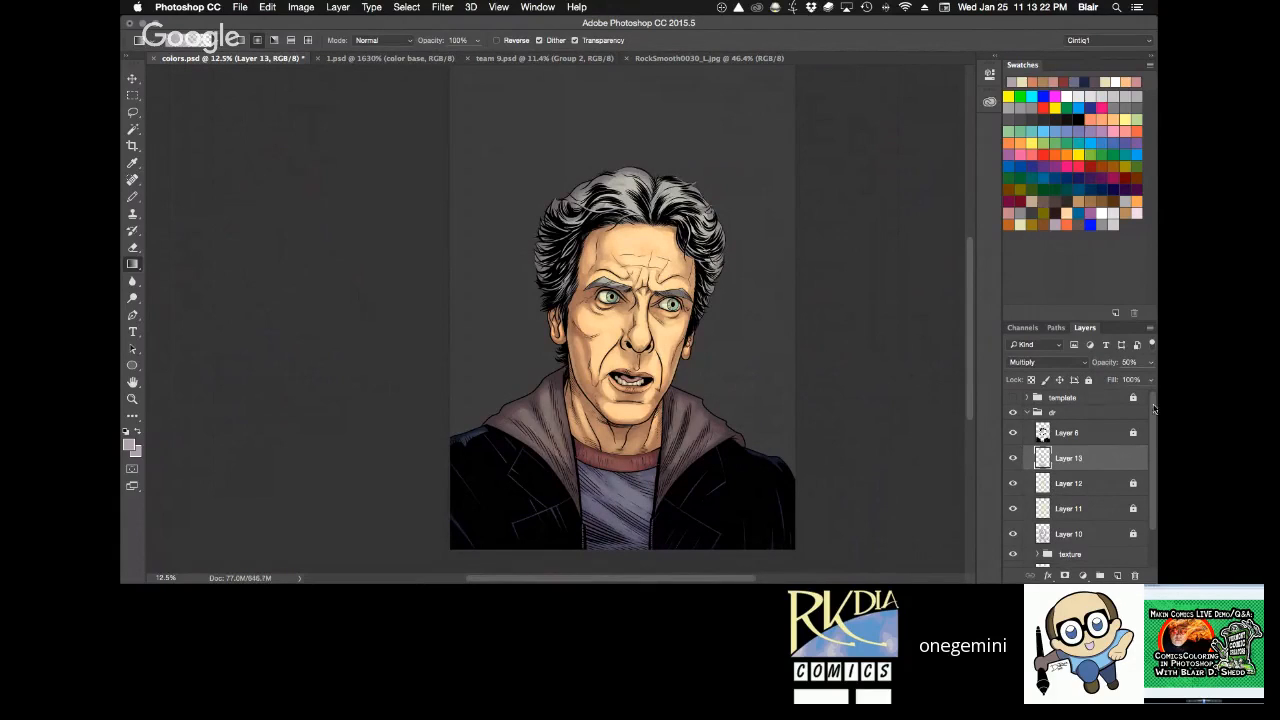
click(1089, 381)
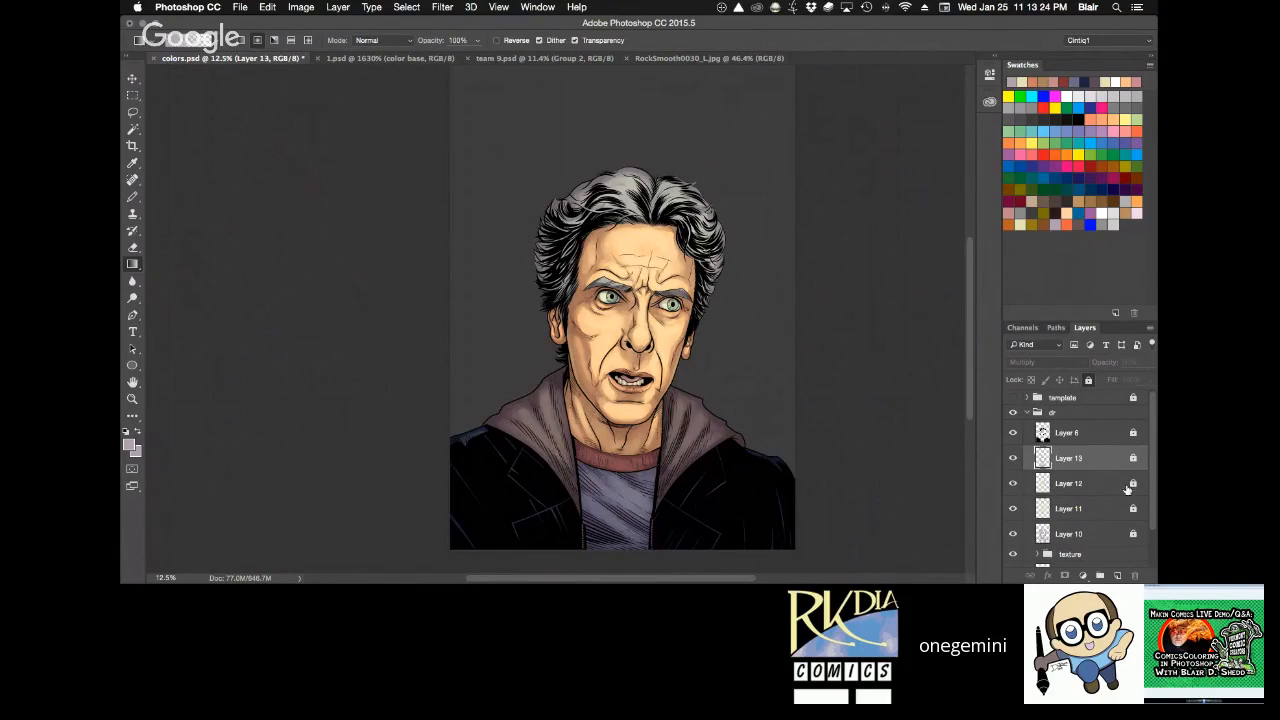
ctrl+click(1043, 458)
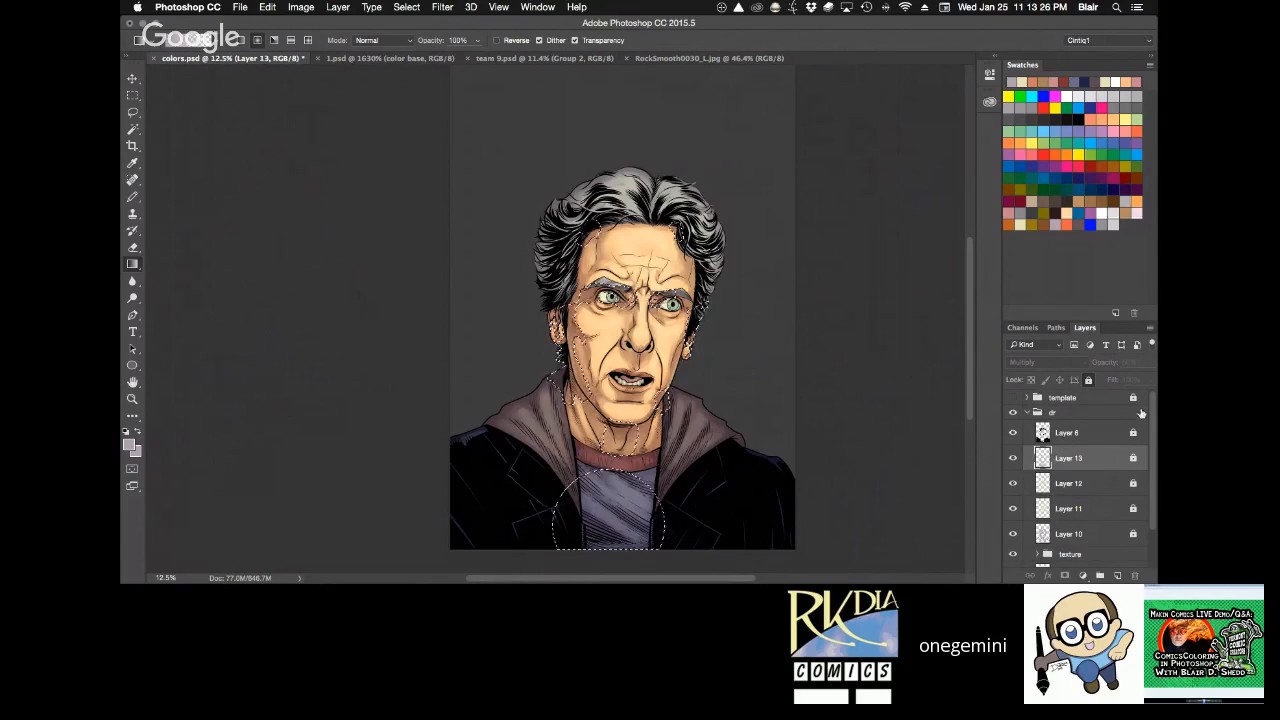
key(super+d)
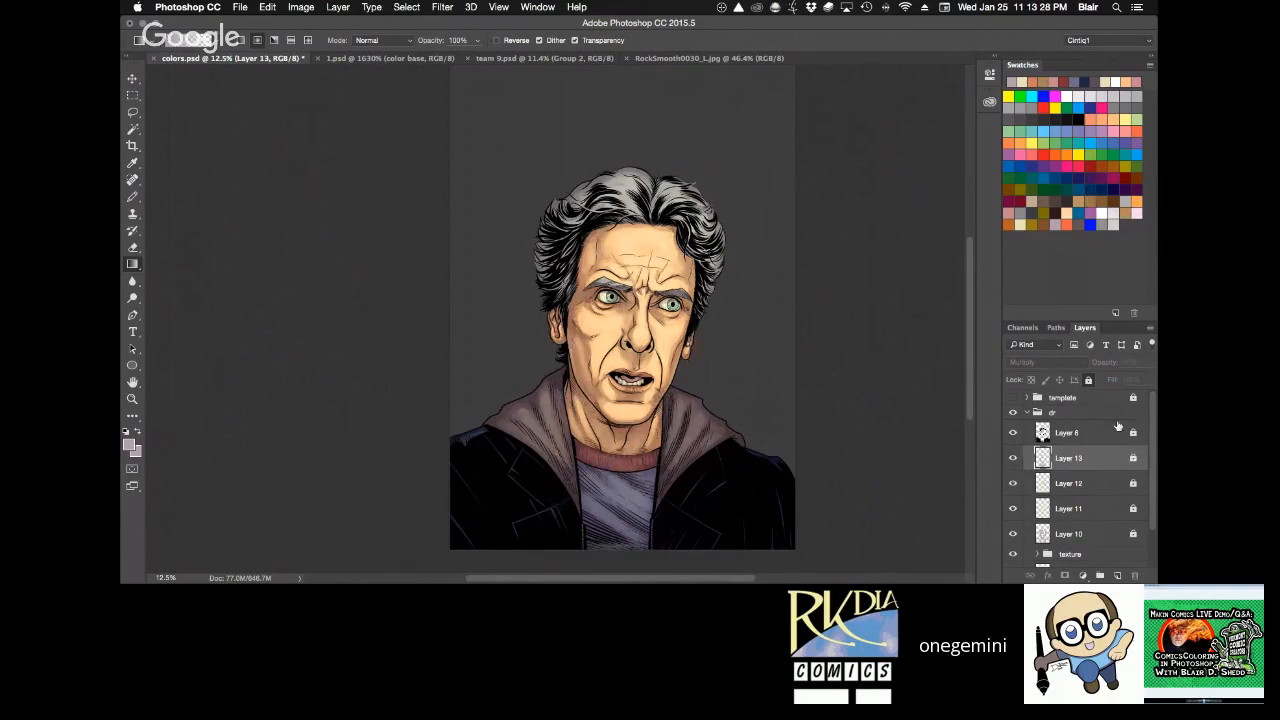
Add a new layer above Layer 13, save colors.psd, and set the layer to Lighten blending at 80% opacity.
click(1117, 576)
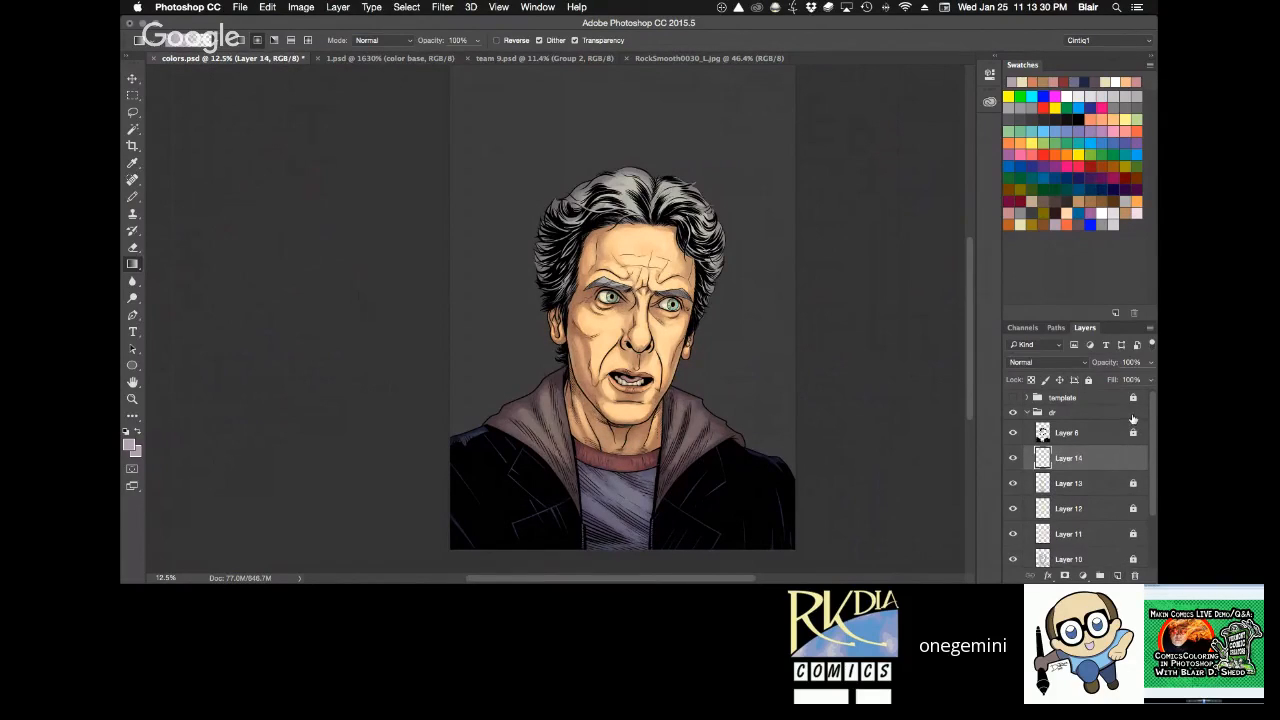
key(super+s)
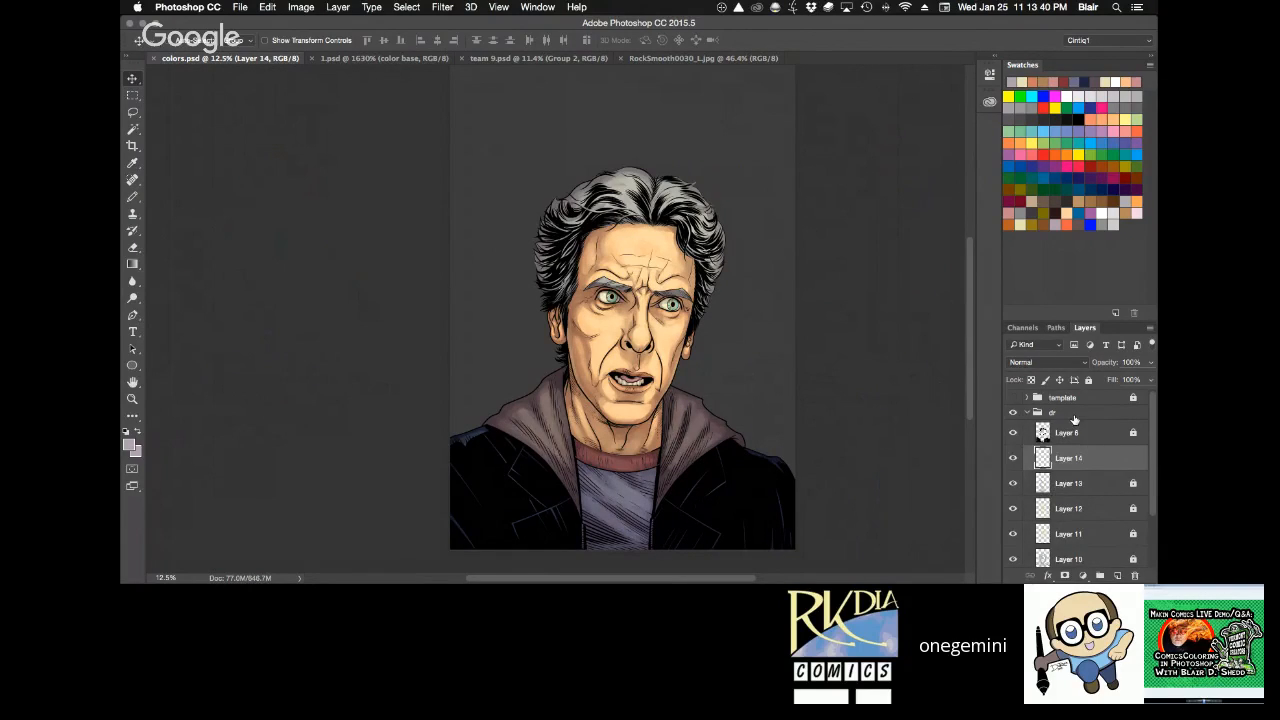
click(1047, 362)
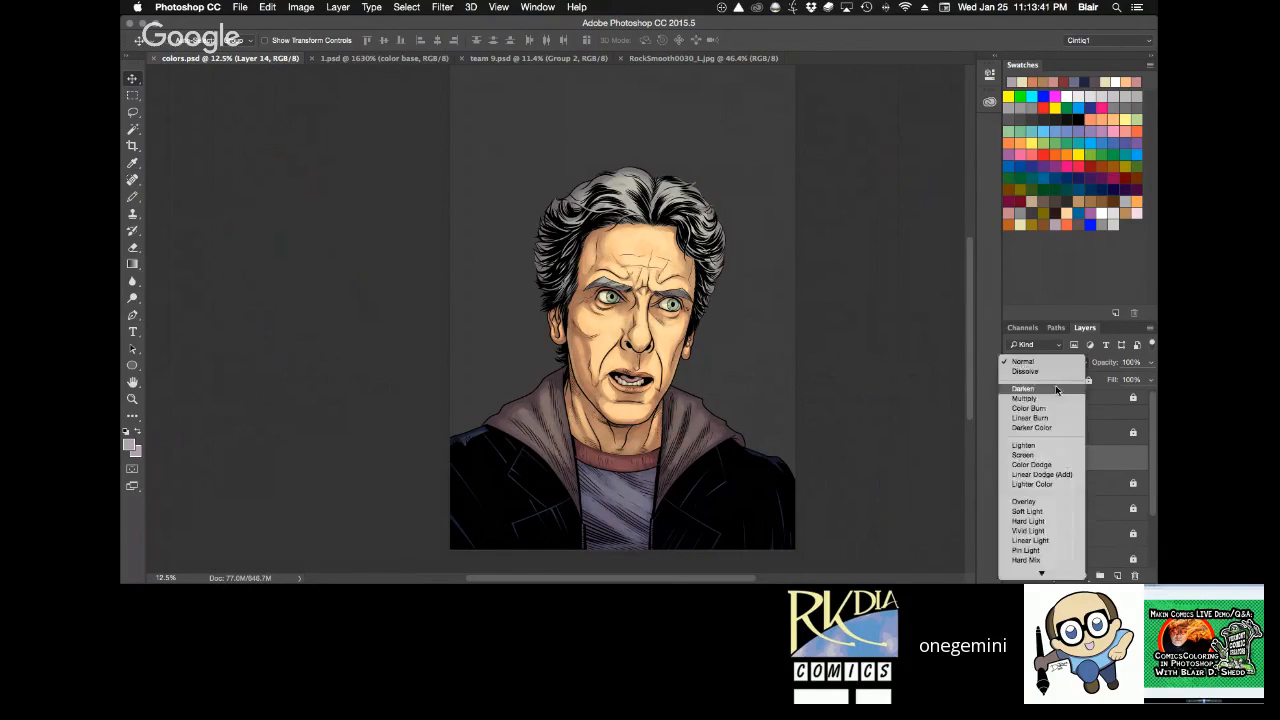
click(1048, 446)
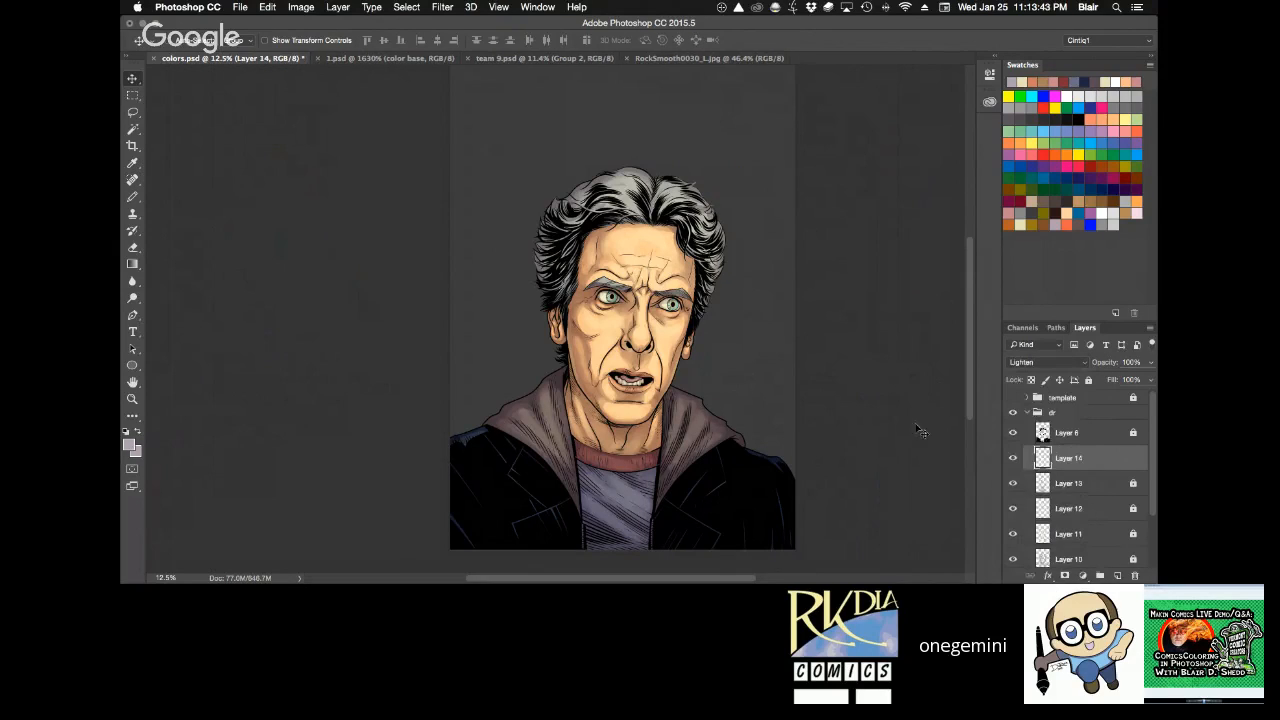
click(1016, 226)
key(d)
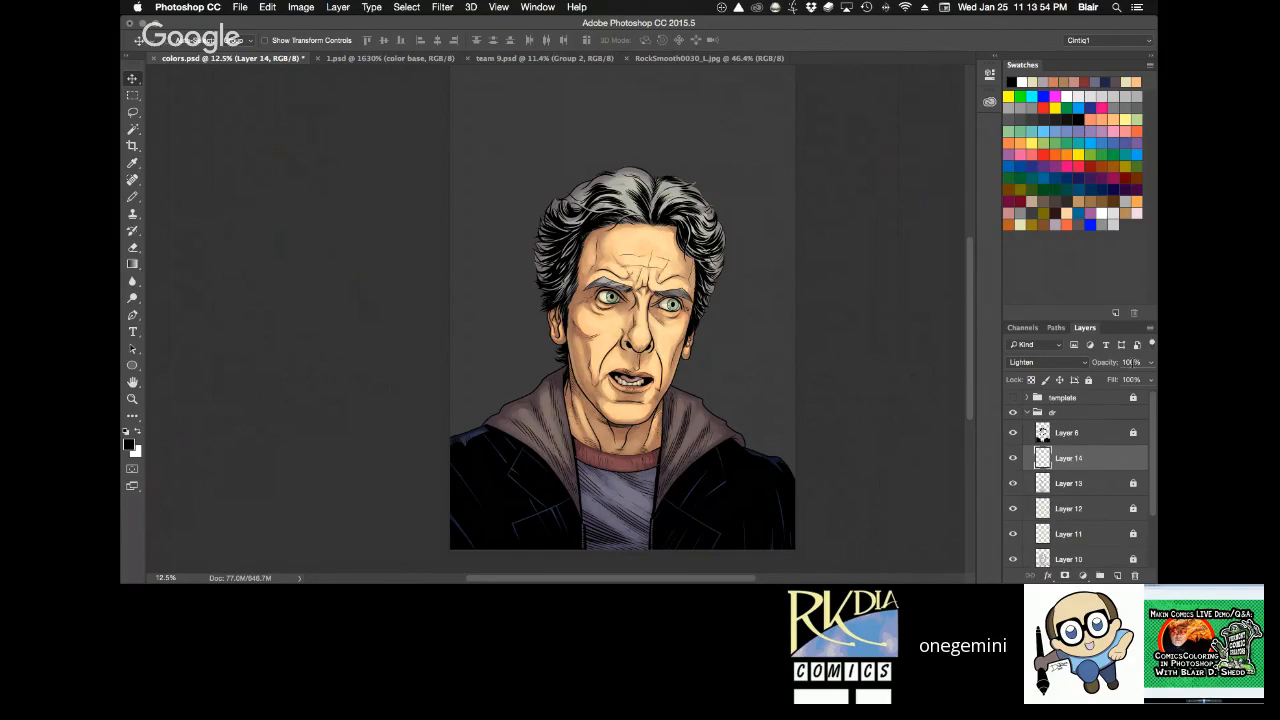
key(8)
Paint pale cream highlights on the white of the eye with the Pencil tool at 80% tool opacity.
key(z)
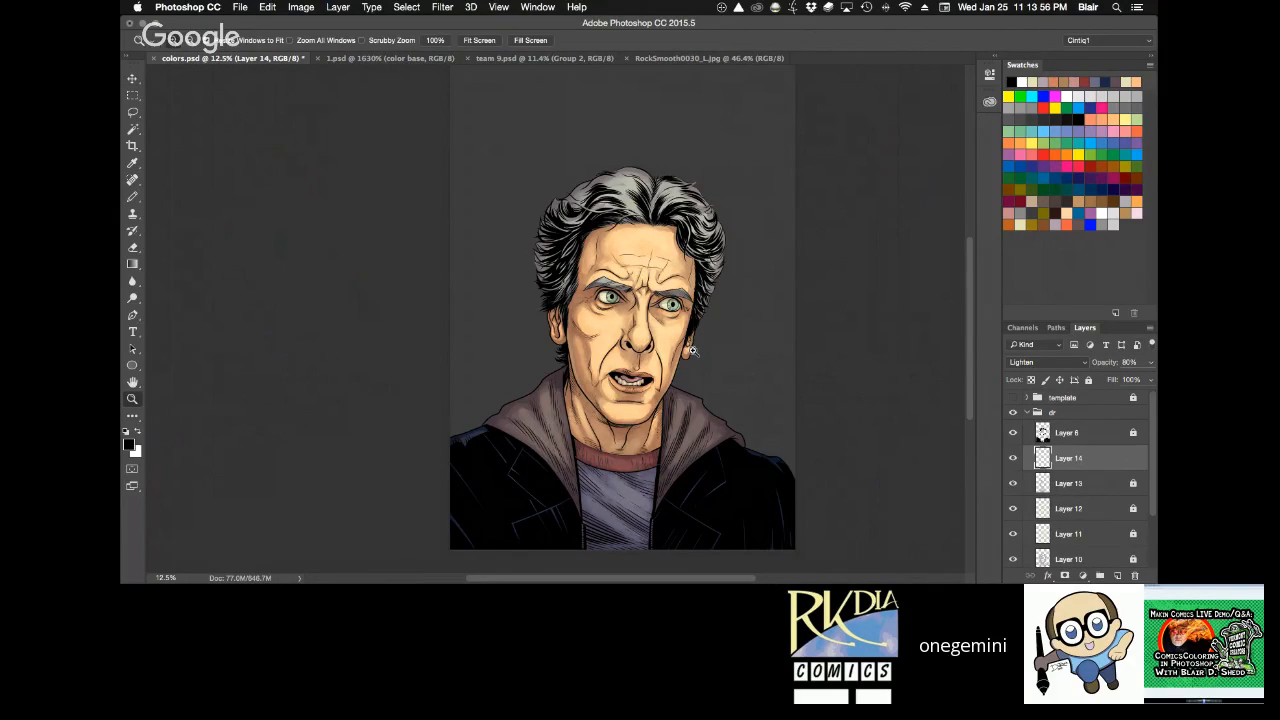
drag(692, 349, 696, 160)
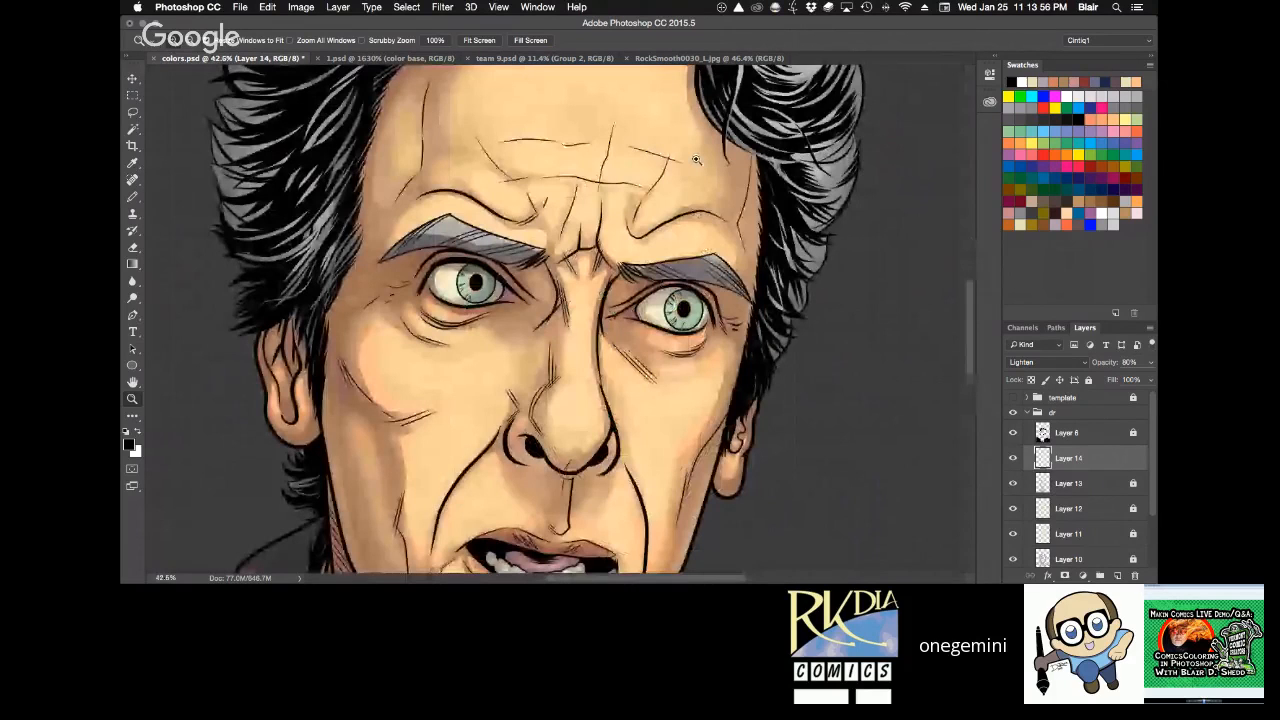
click(642, 371)
key(space)
mouse_move(642, 371)
mouse_down()
mouse_move(684, 280)
mouse_move(661, 382)
mouse_up()
key(super+minus)
key(r)
drag(739, 278, 735, 262)
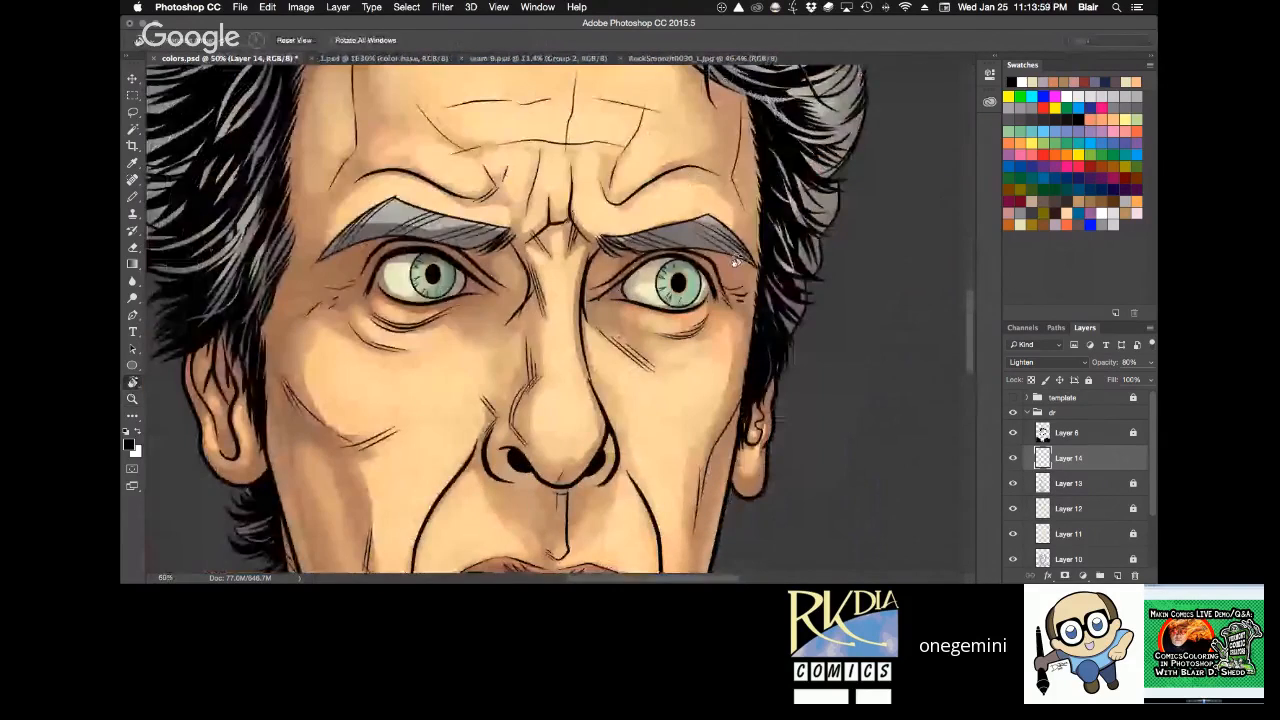
key(b)
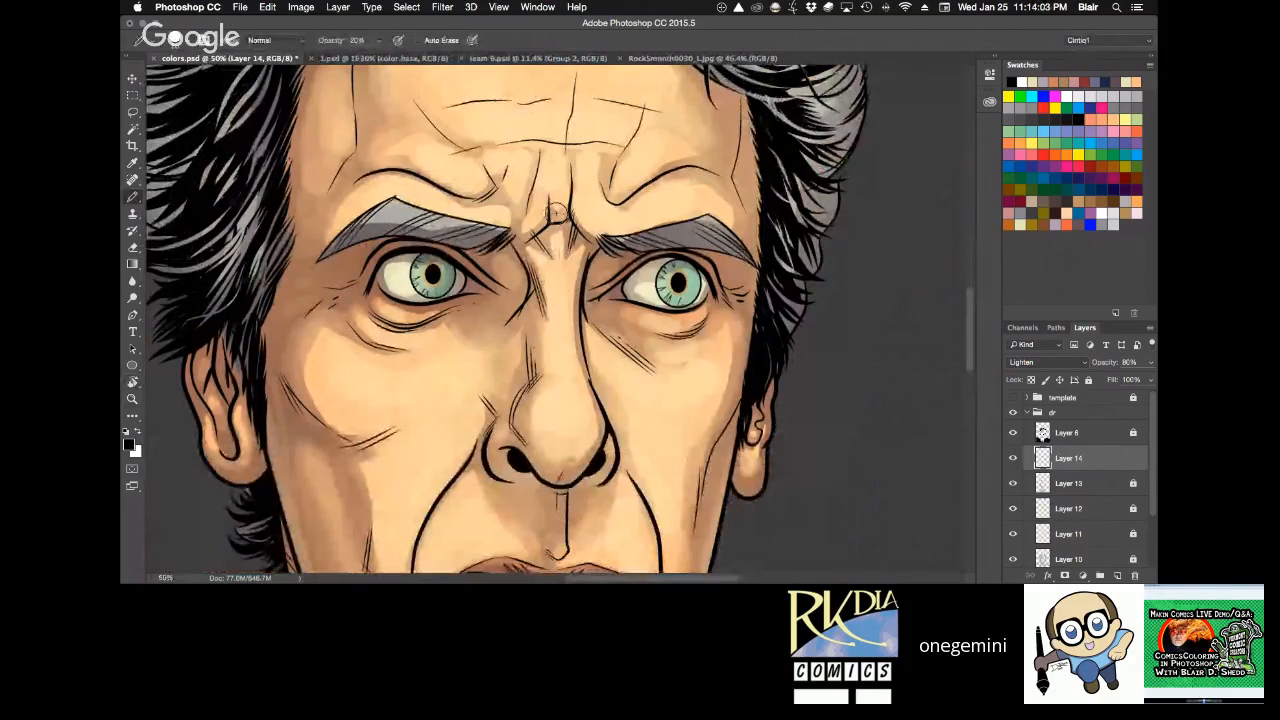
key(z)
alt+click(604, 297)
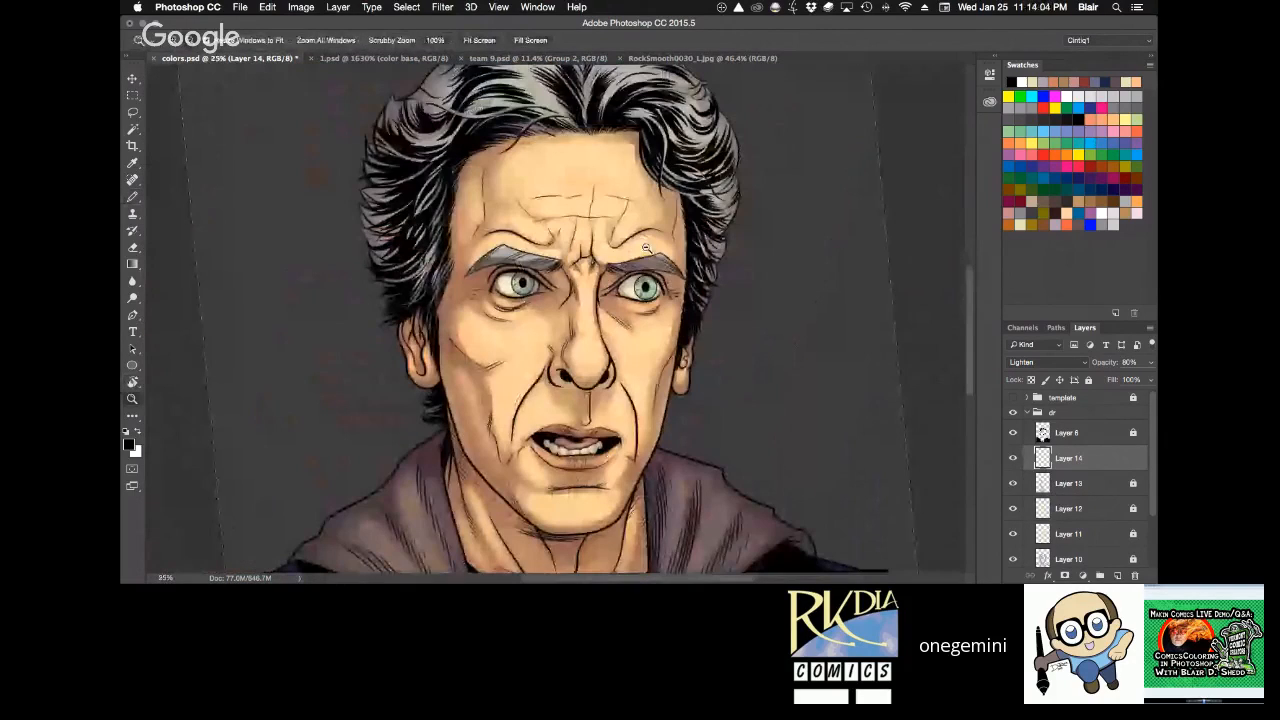
click(599, 284)
click(615, 398)
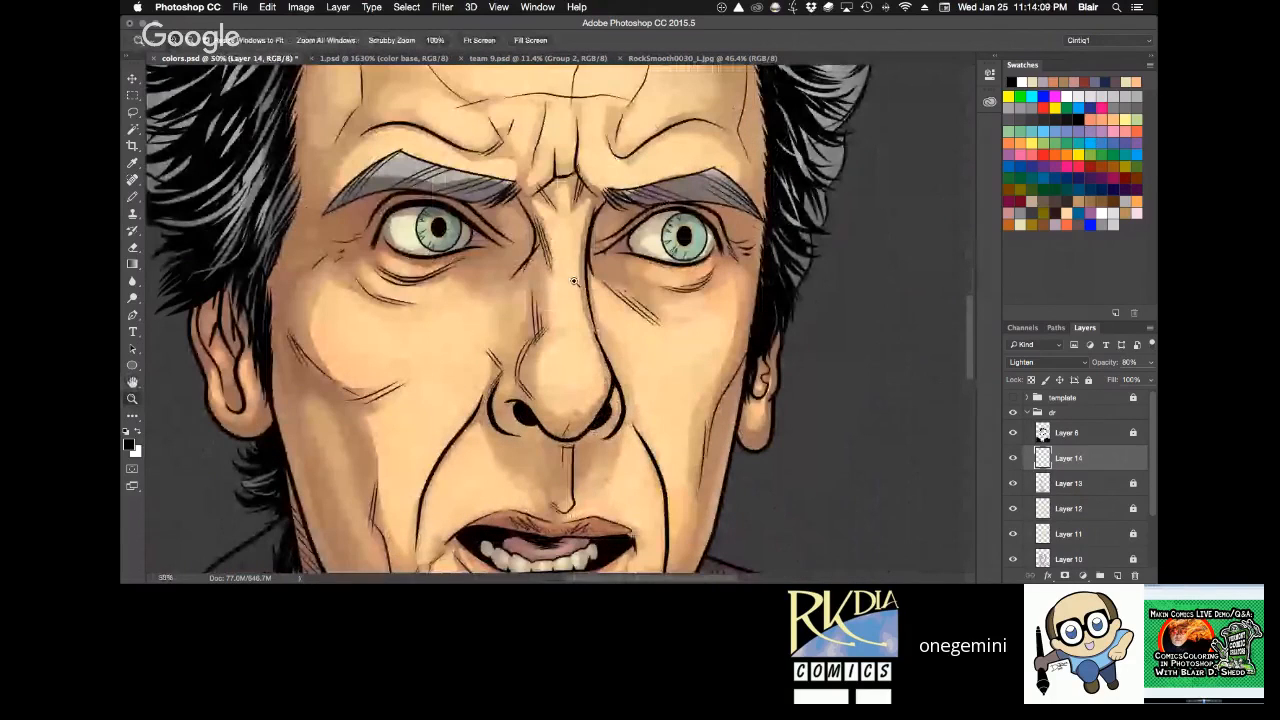
key(b)
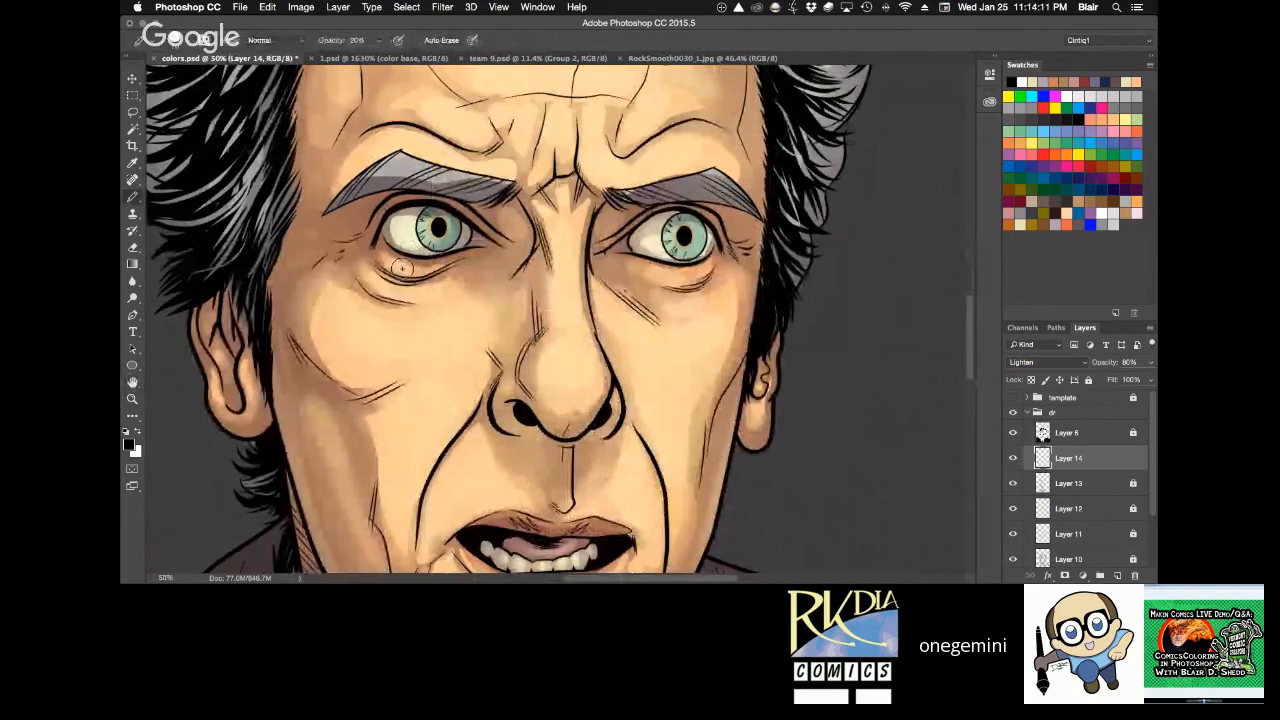
key(e)
key(b)
click(1022, 222)
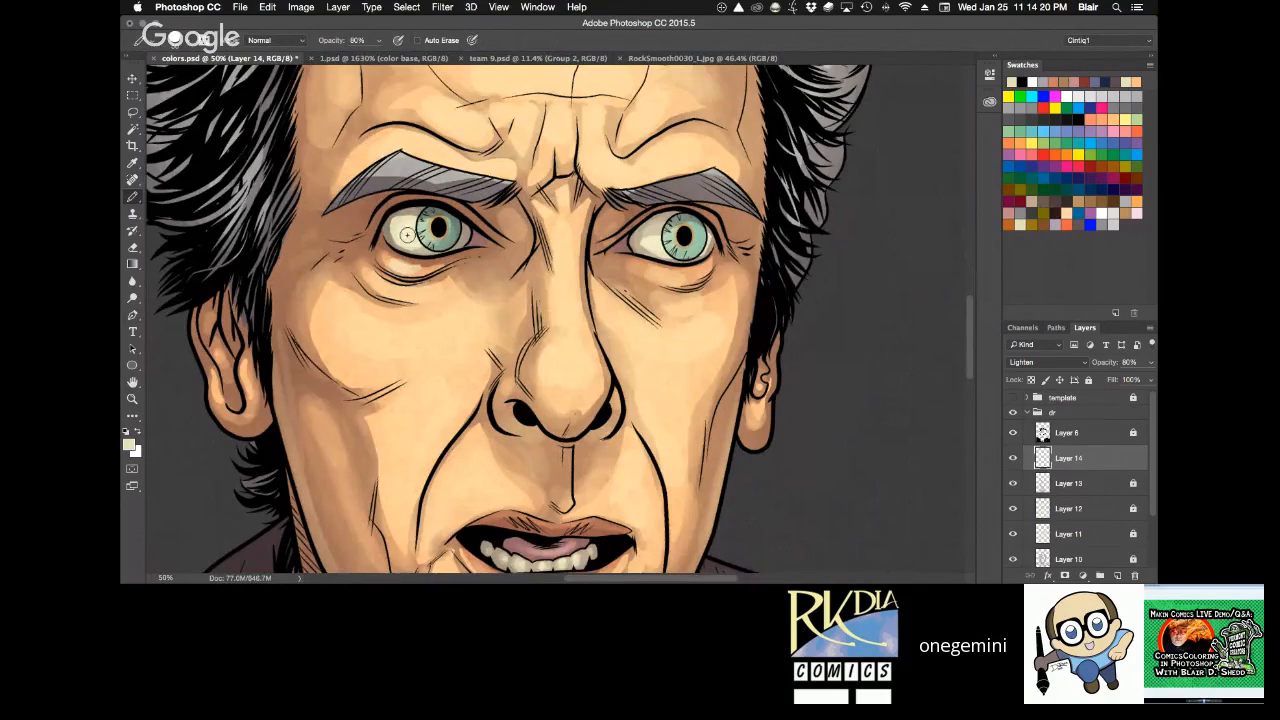
drag(407, 234, 437, 226)
Save colors.psd and add pale cream highlights around the mouth, chin and nose.
alt+click(788, 291)
alt+click(788, 291)
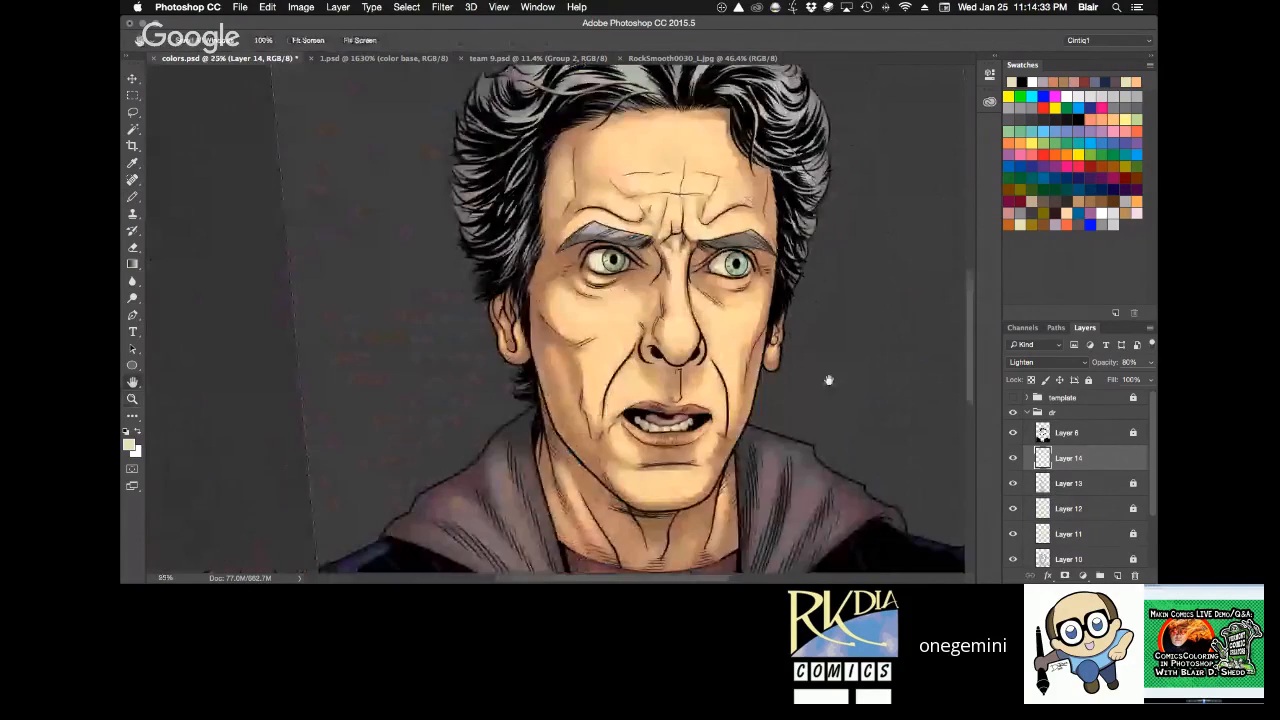
drag(829, 380, 769, 350)
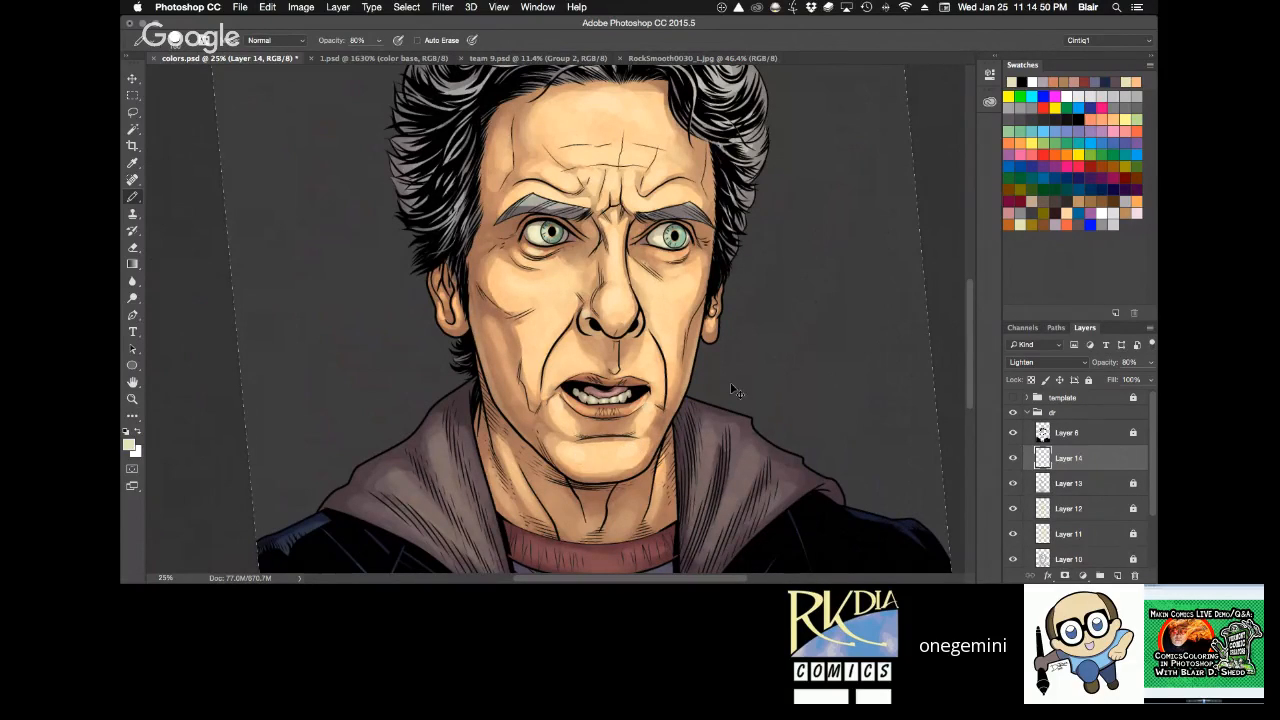
key(super+s)
key(z)
click(680, 332)
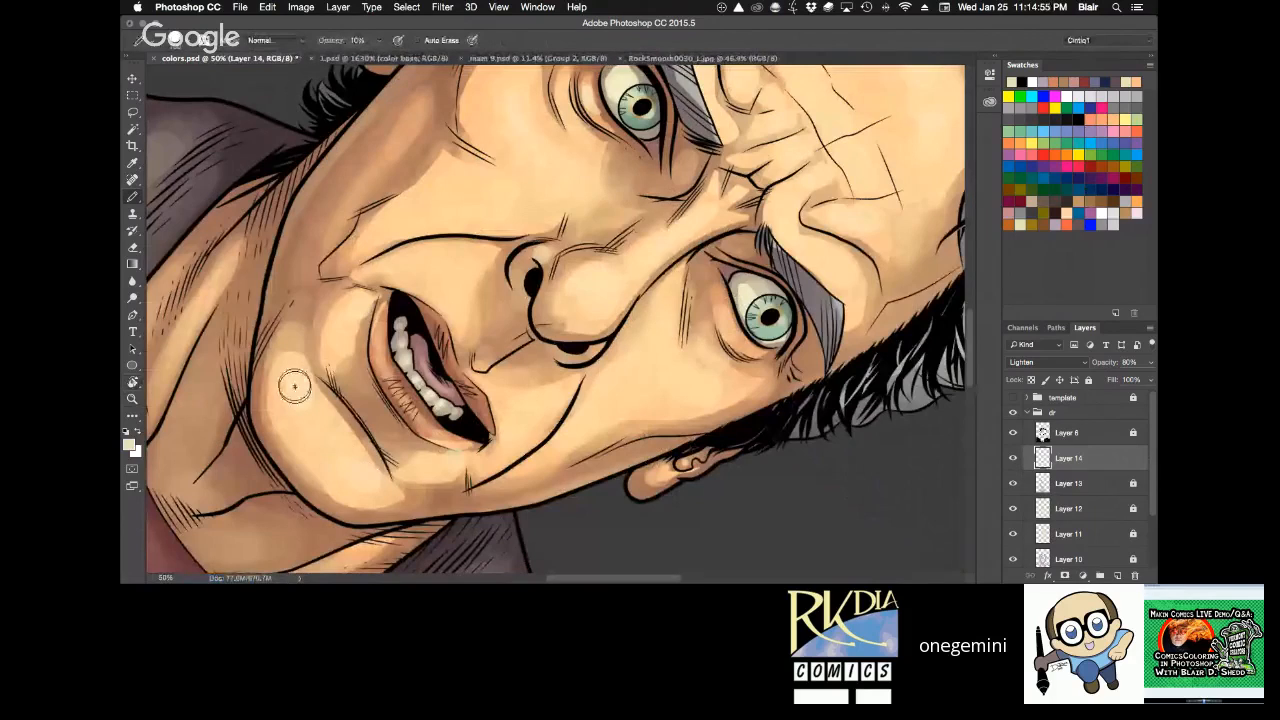
key(r)
drag(857, 346, 800, 155)
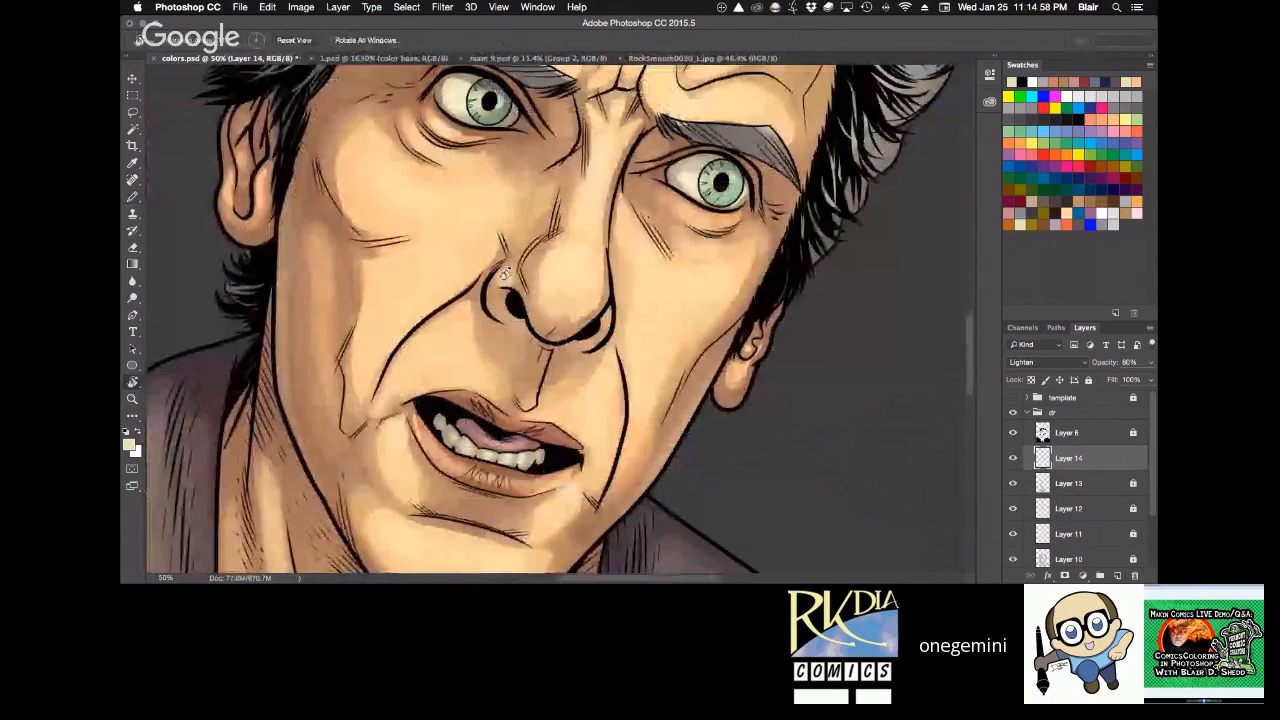
key(b)
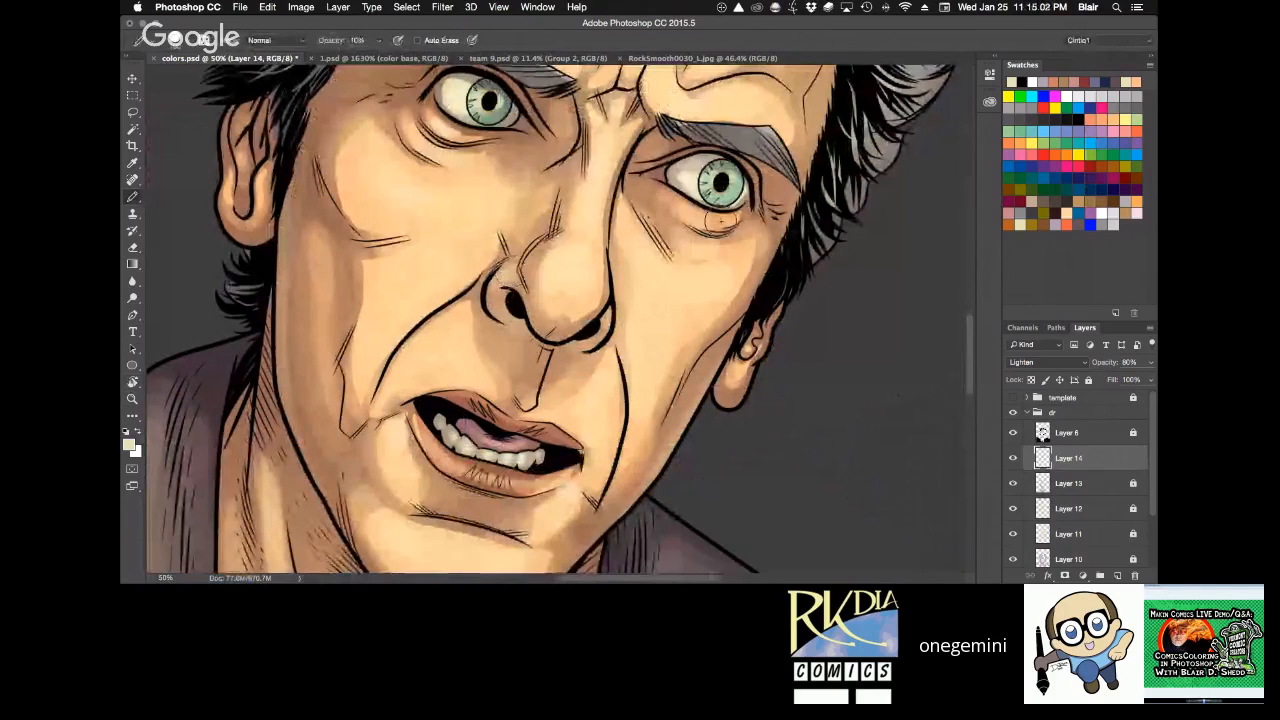
Paint soft cream highlights on the skin below the eyes and save colors.psd.
key(r)
mouse_move(728, 230)
mouse_down()
mouse_move(710, 169)
mouse_move(633, 302)
mouse_move(703, 347)
mouse_up()
key(super+equal)
key(super+equal)
alt+click(709, 341)
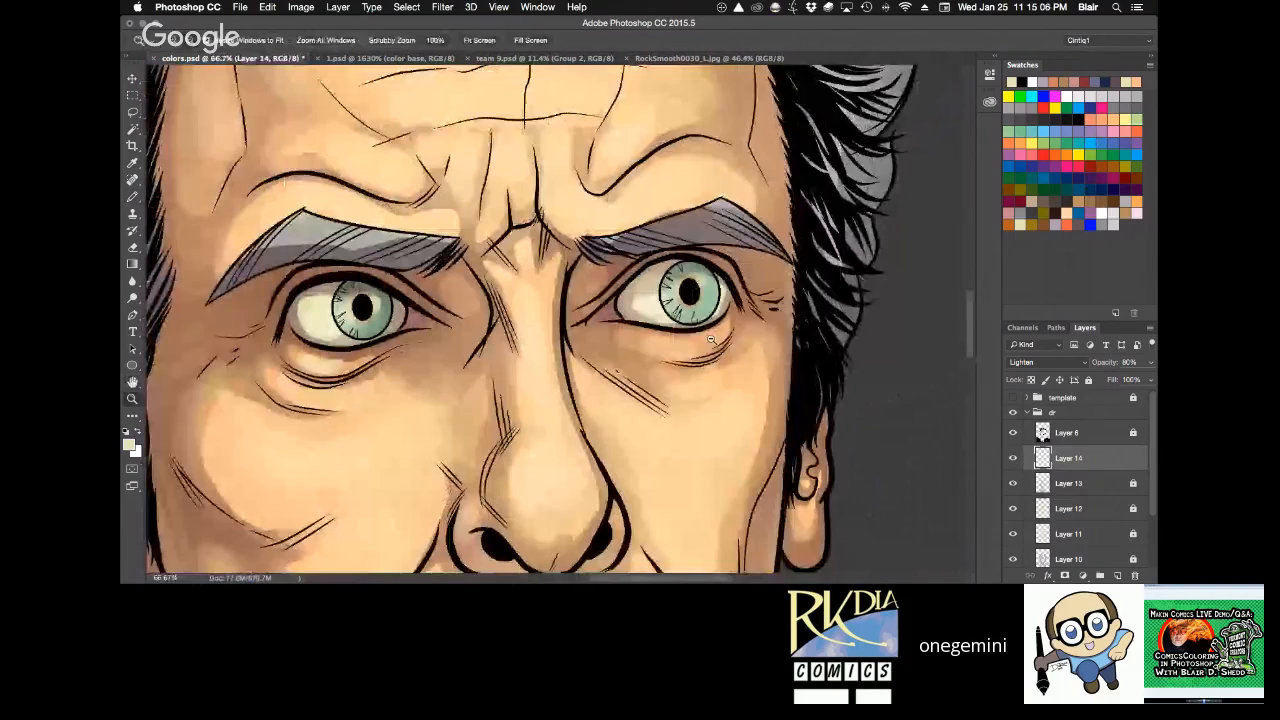
alt+click(710, 341)
alt+click(705, 333)
key(super+s)
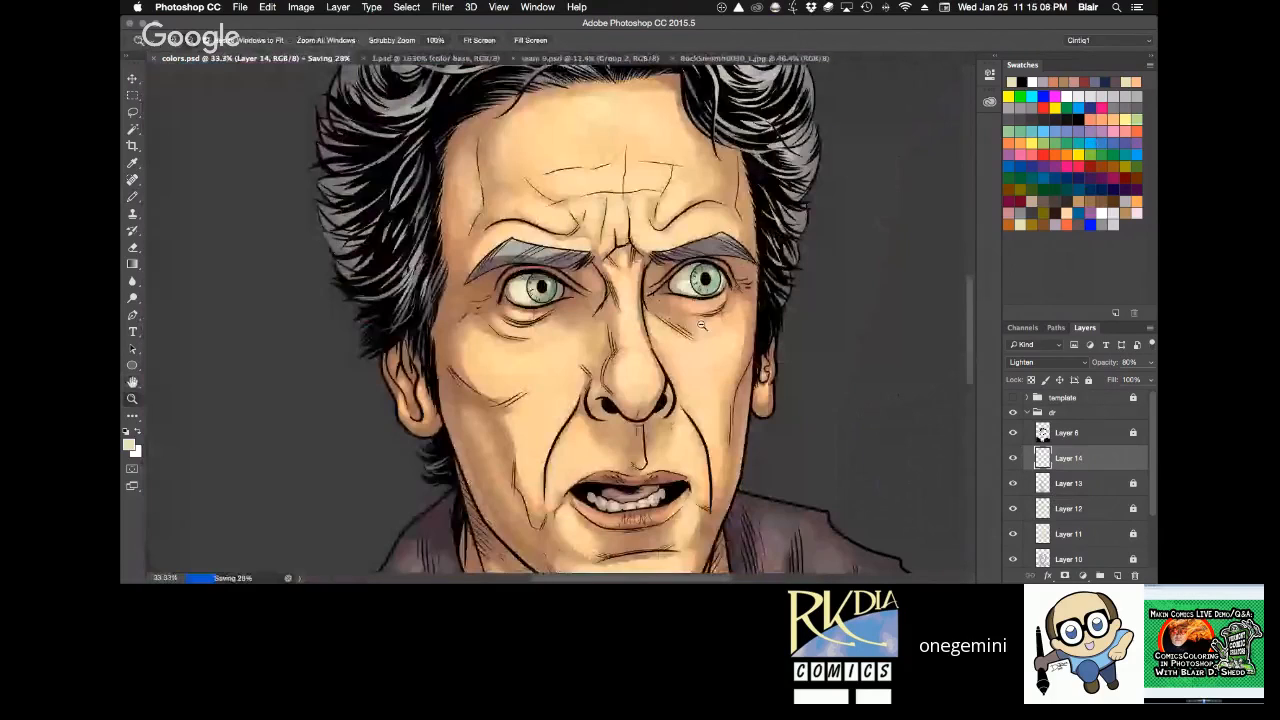
Add faint cream highlights around the eyes and the bridge of the nose at 10% tool opacity.
key(r)
drag(701, 325, 782, 233)
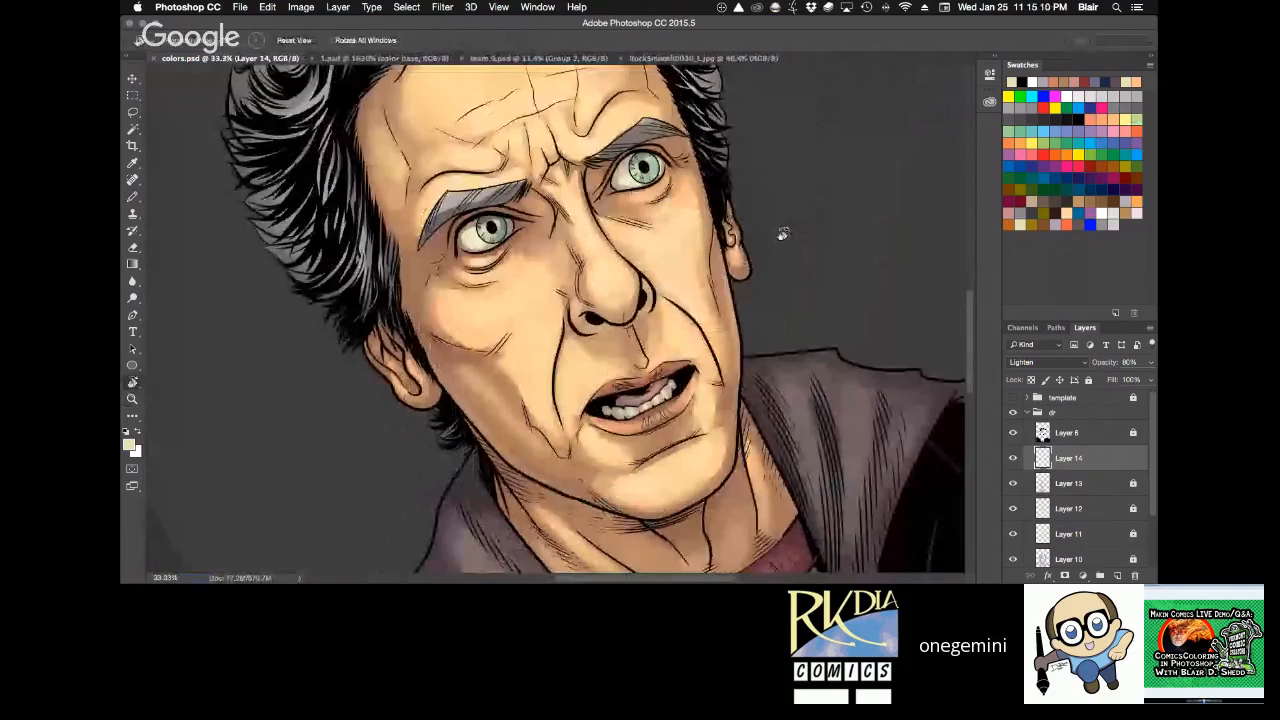
key(z)
click(610, 240)
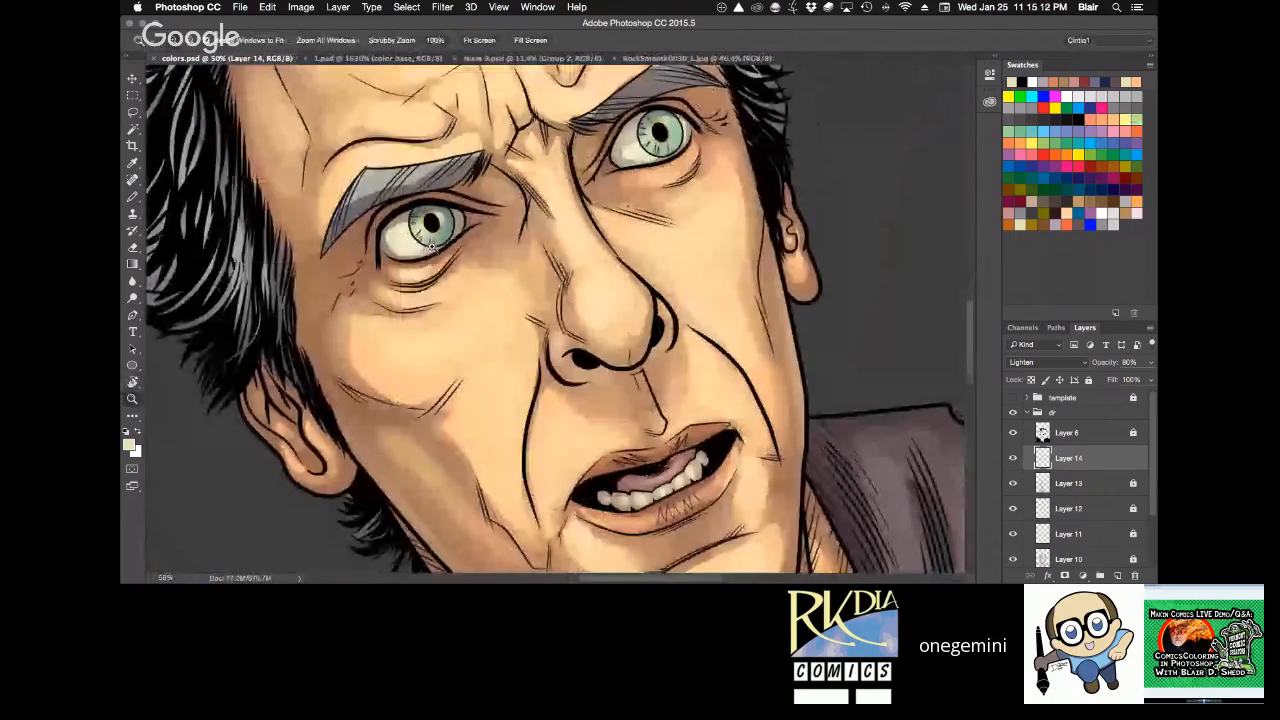
key(b)
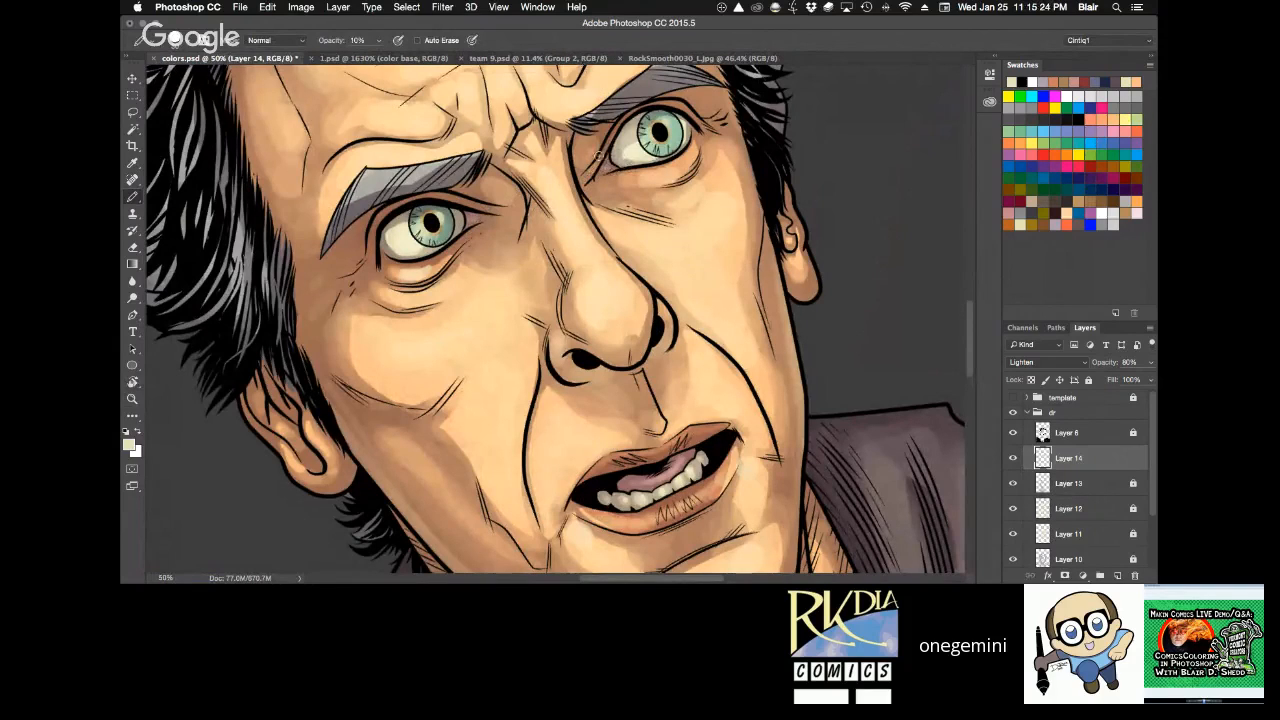
Brighten the whites of the eyes with small cream highlights at 90% tool opacity.
key(r)
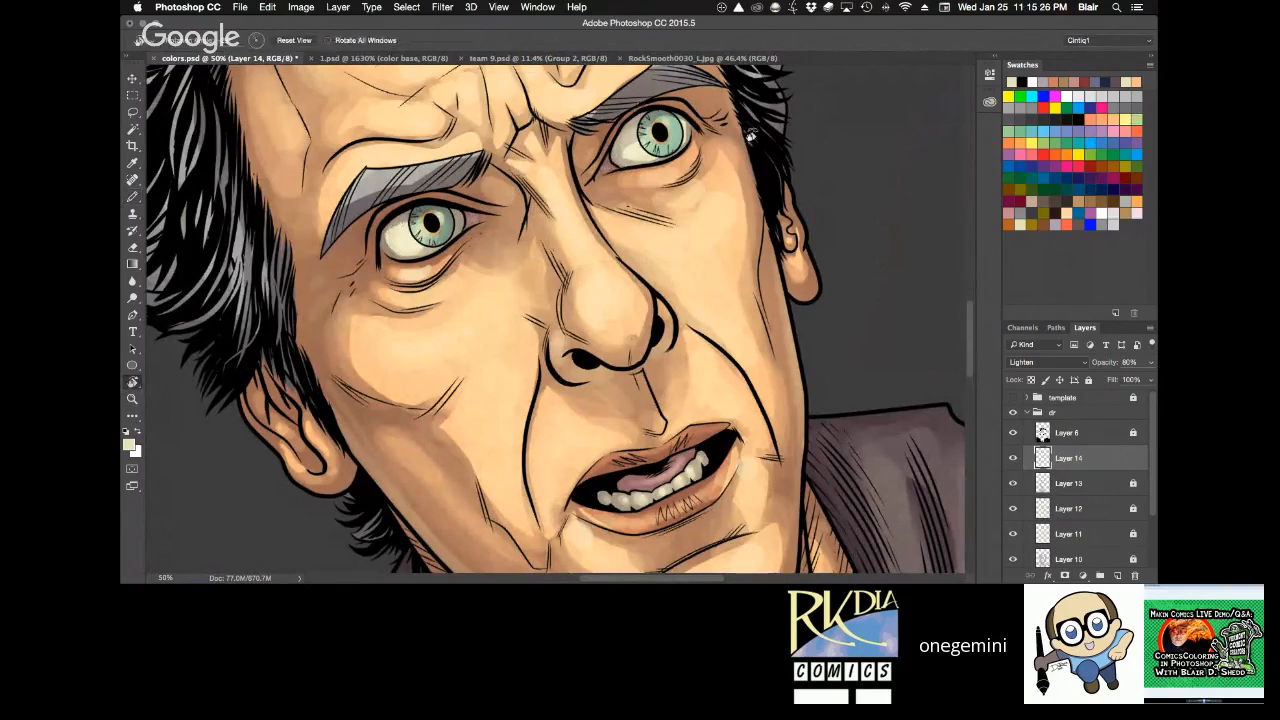
drag(750, 135, 812, 265)
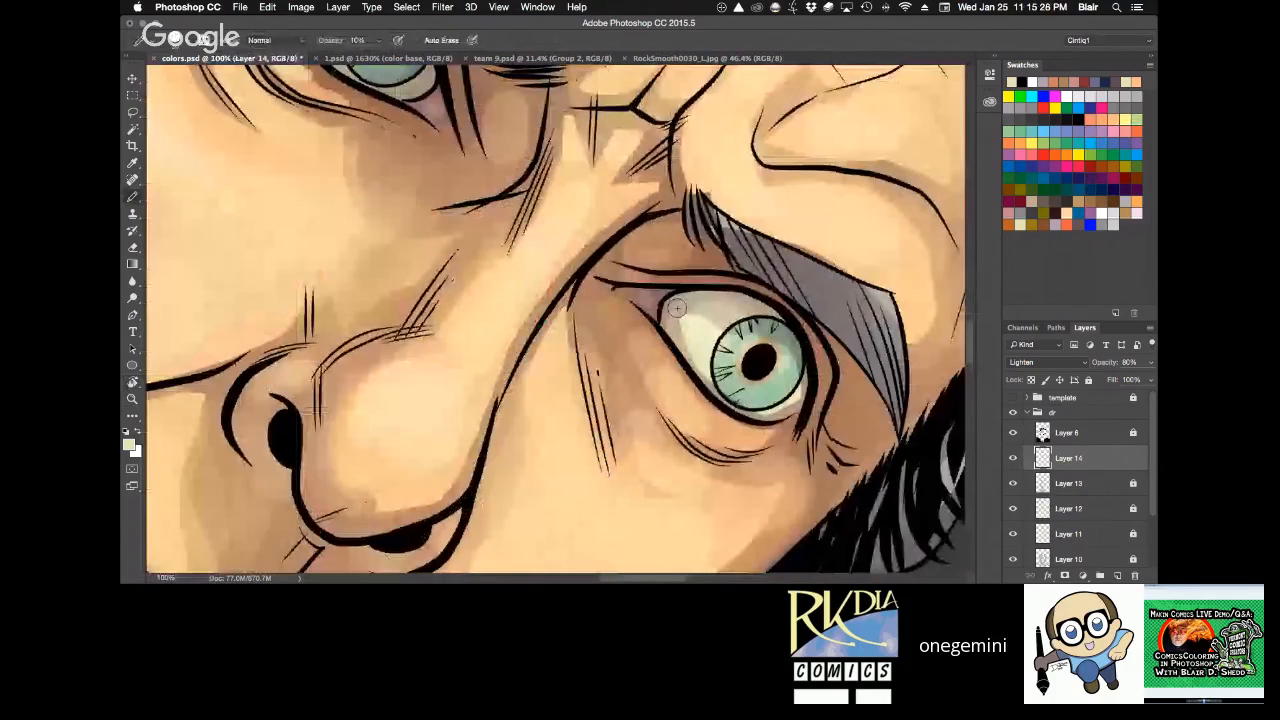
key(9)
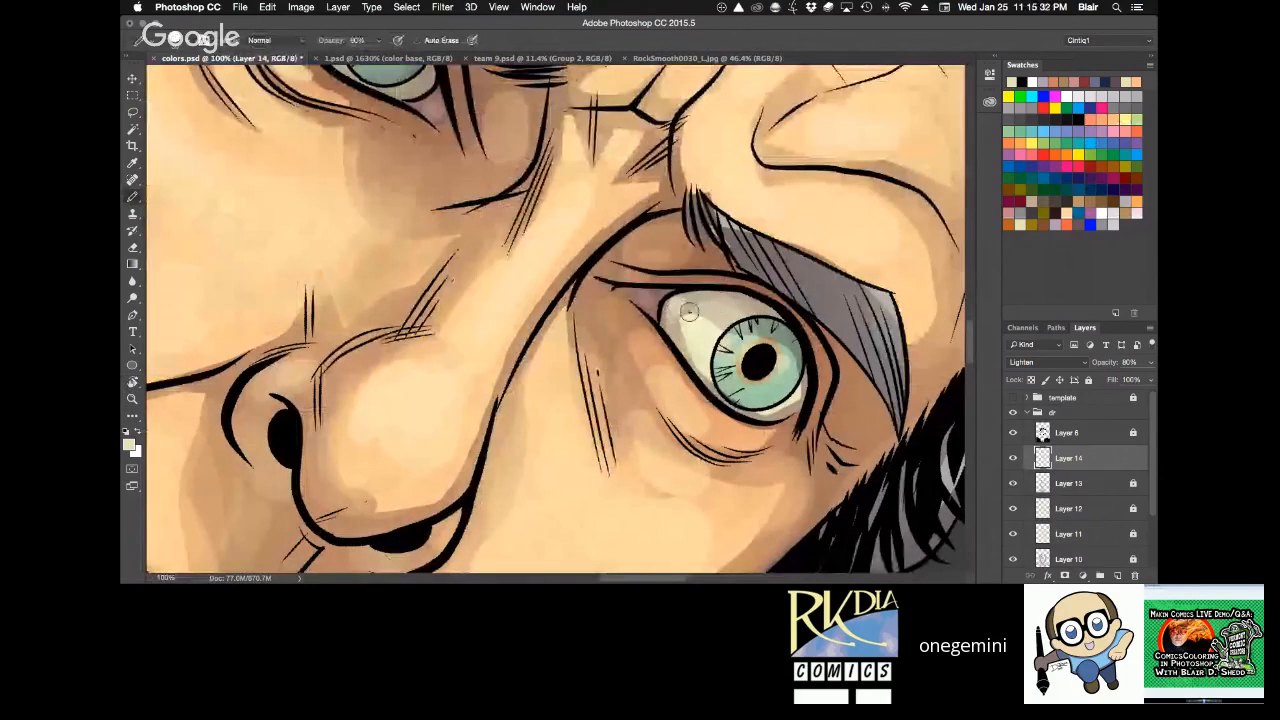
drag(688, 308, 677, 303)
key(r)
mouse_move(845, 371)
mouse_down()
mouse_move(775, 145)
mouse_move(861, 232)
mouse_up()
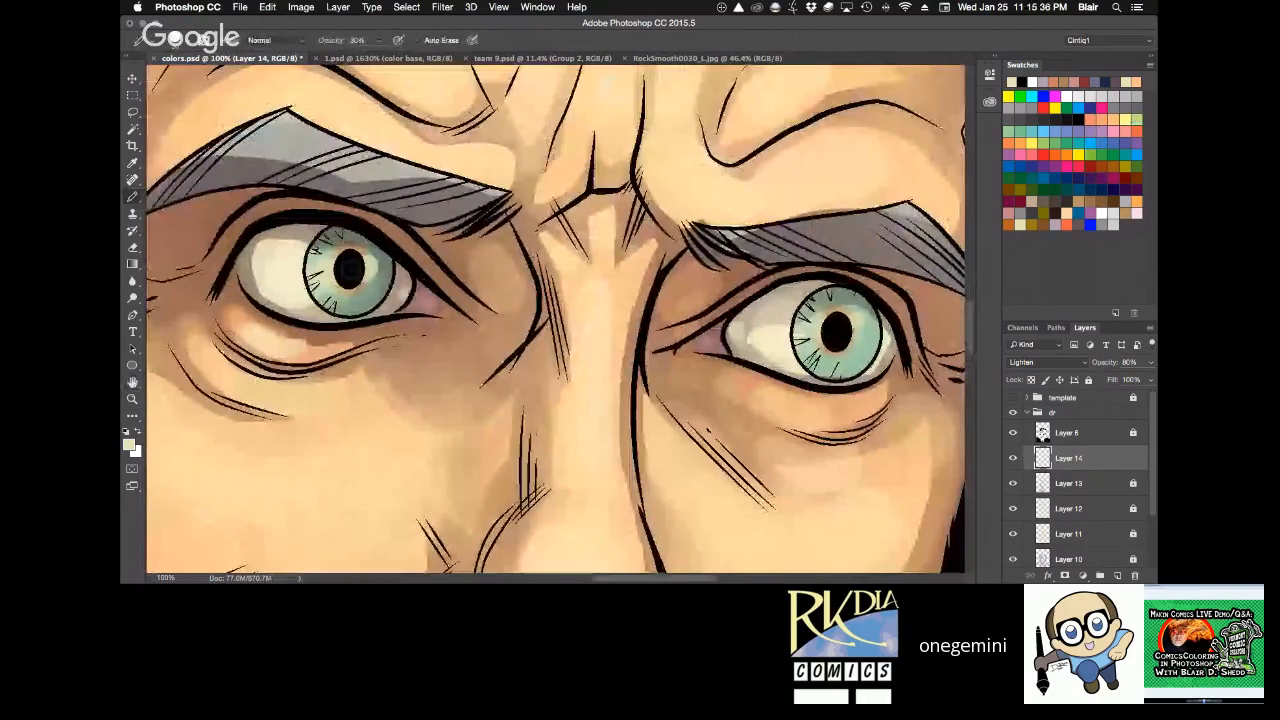
Brush cream glints over the upper and lower parts of both irises at 30% tool opacity.
key(super+minus)
key(super+minus)
key(r)
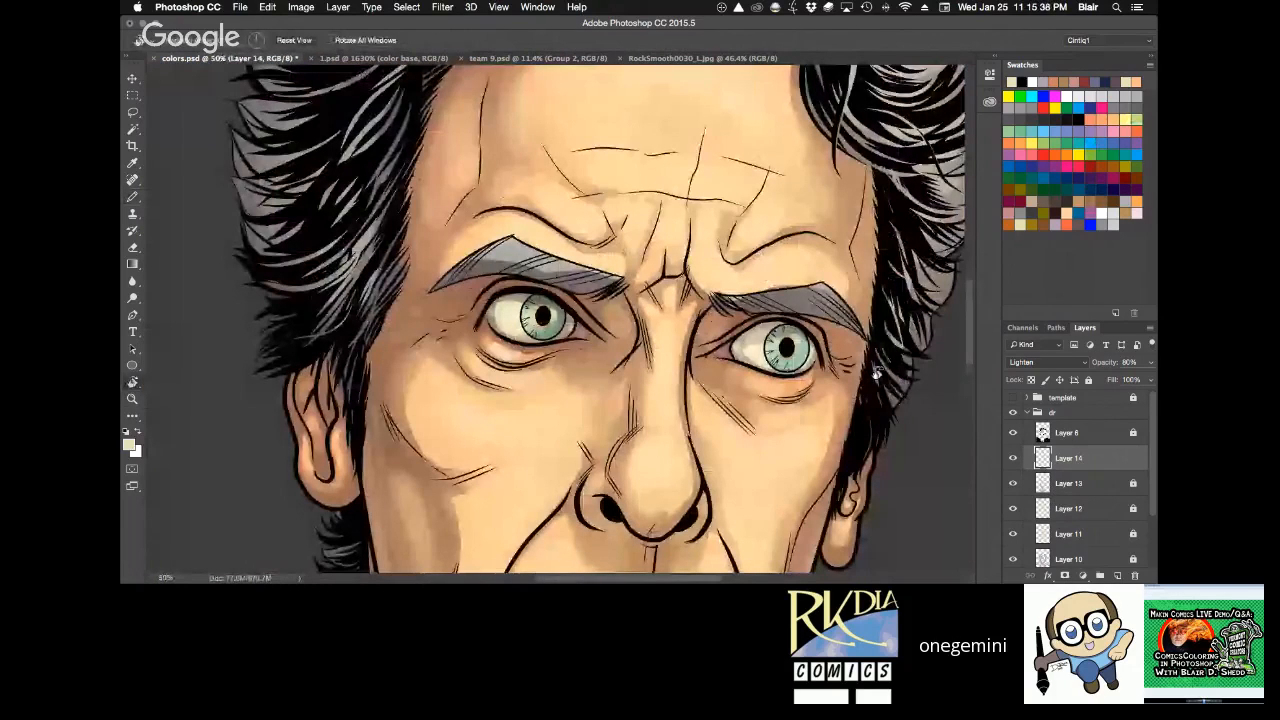
drag(877, 372, 881, 332)
drag(793, 570, 660, 352)
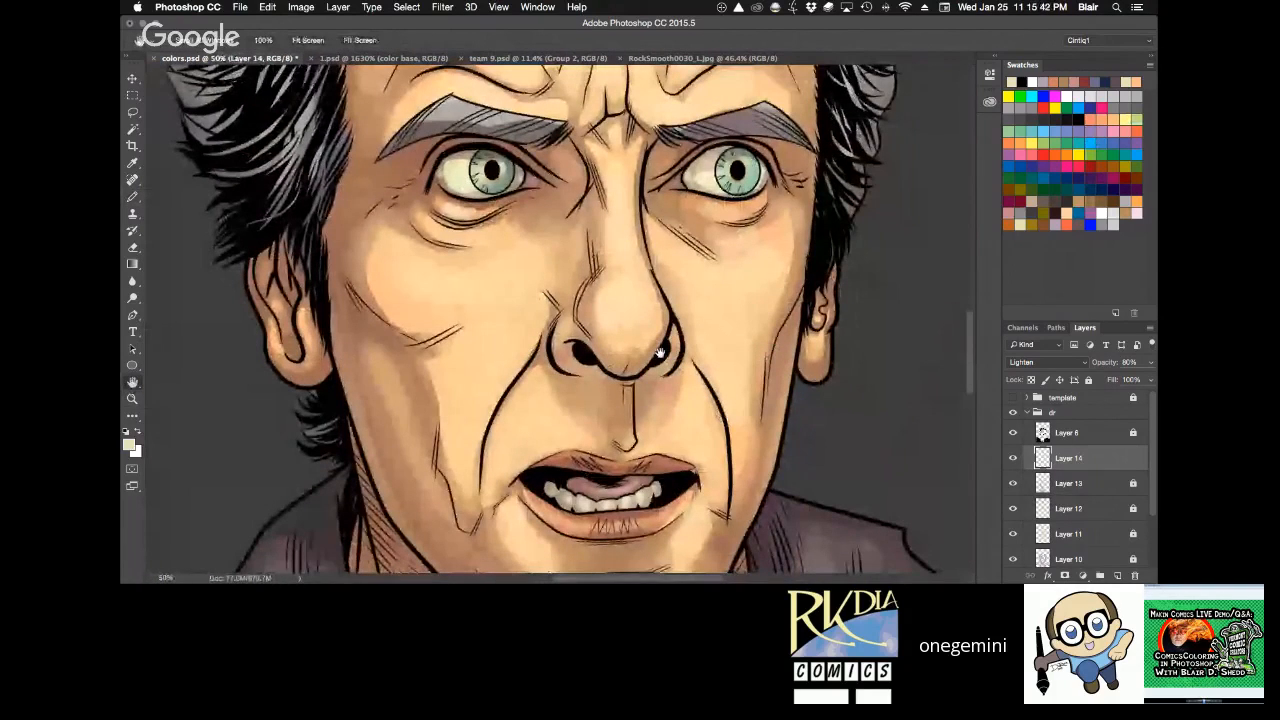
super+click(714, 265)
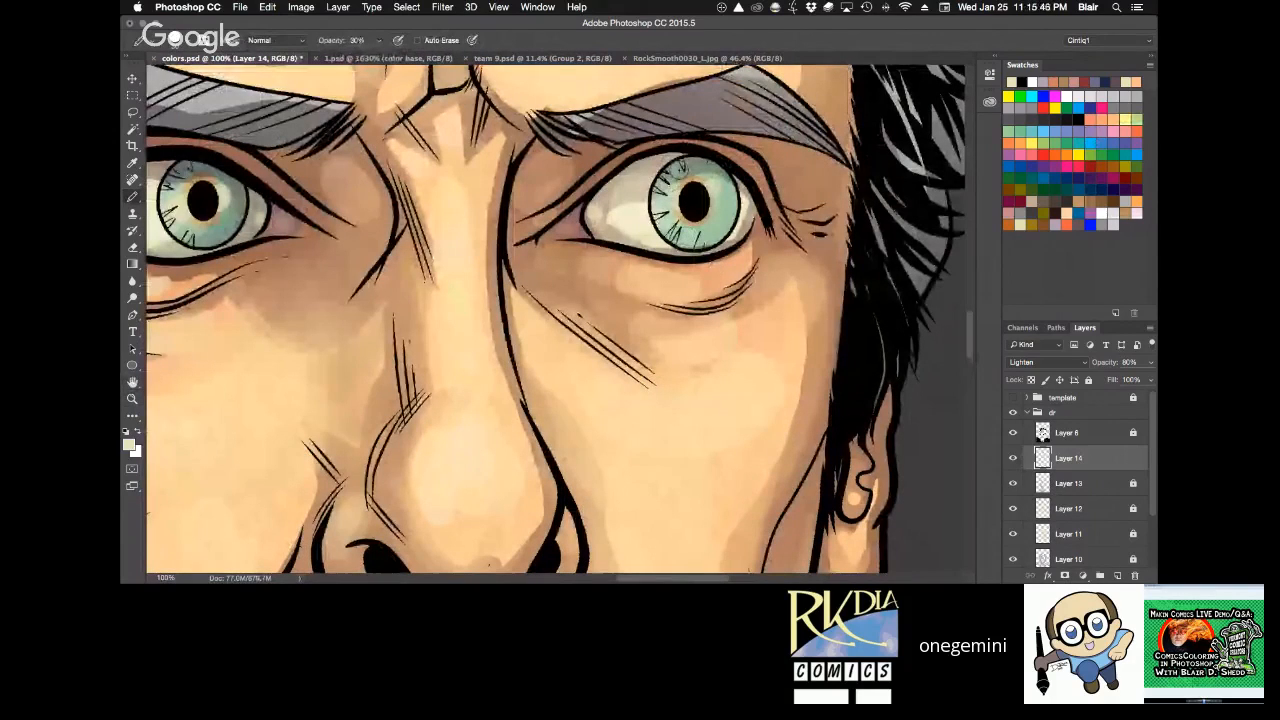
drag(680, 170, 721, 191)
drag(702, 237, 716, 231)
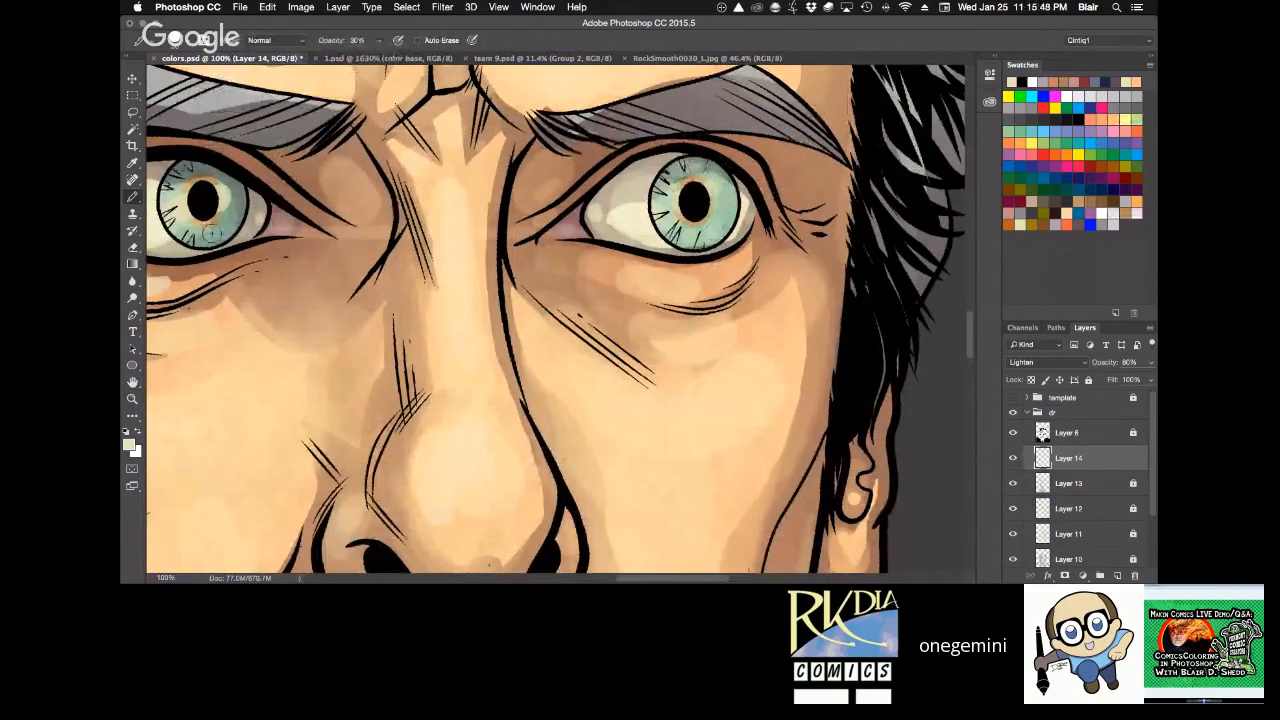
mouse_move(210, 237)
mouse_down()
mouse_move(226, 230)
mouse_move(179, 184)
mouse_move(205, 165)
mouse_up()
key(super+space)
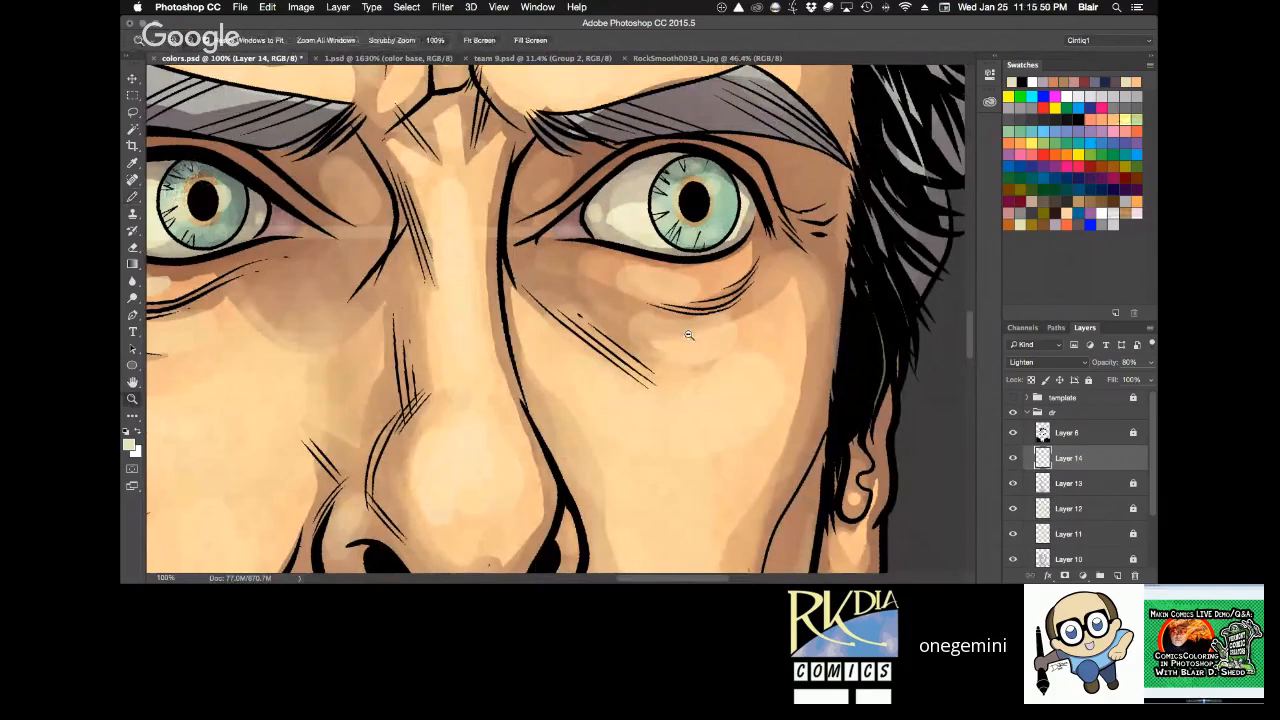
alt+click(689, 334)
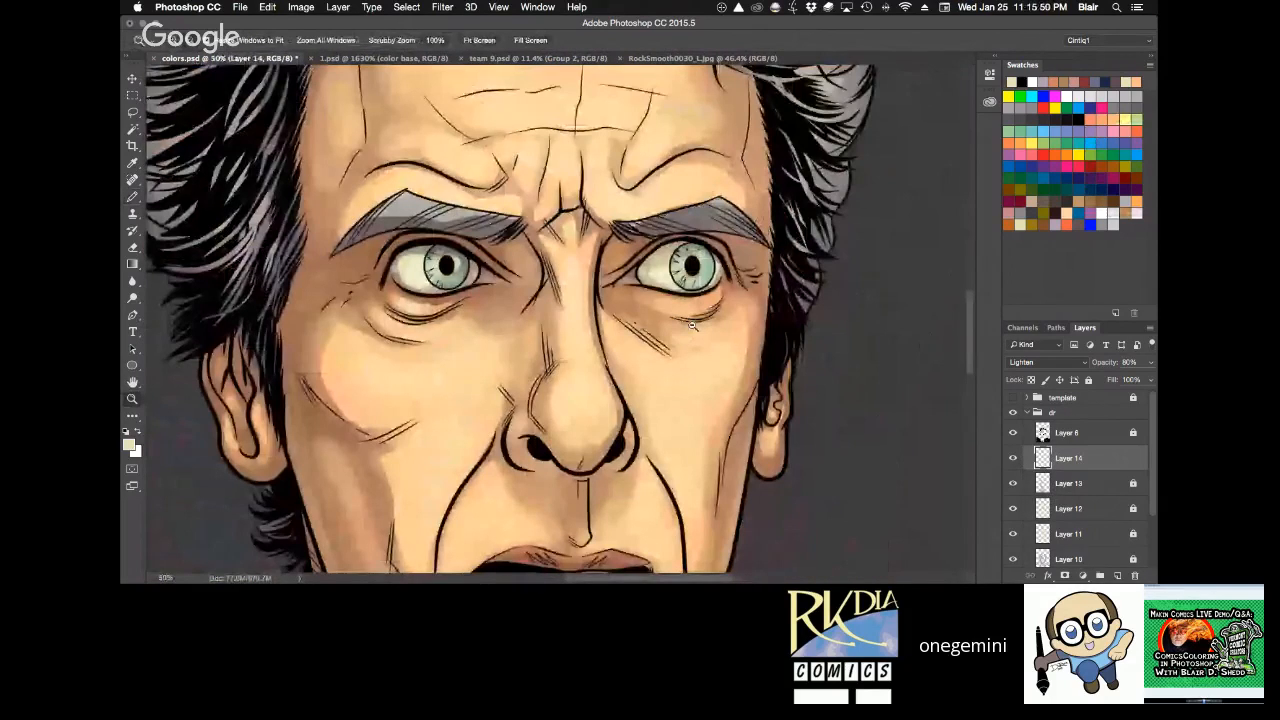
alt+click(692, 325)
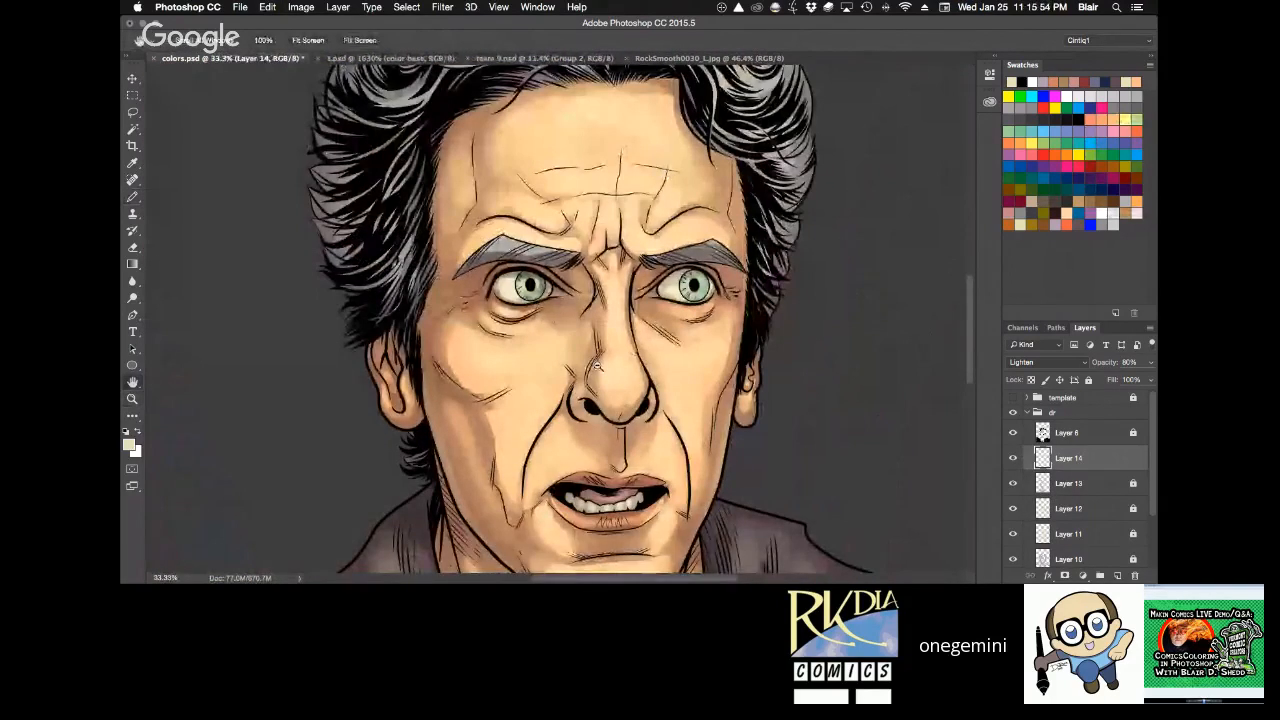
Touch up the cream highlights in both eyes at close range and save colors.psd.
key(z)
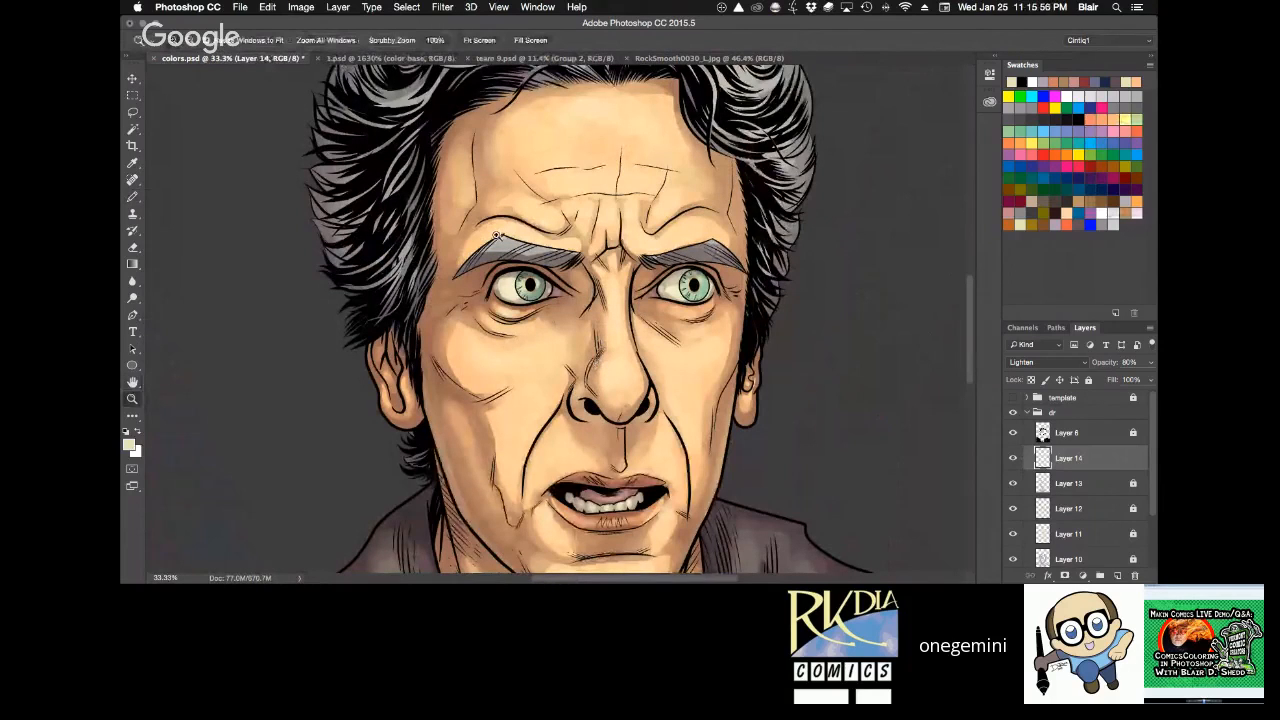
drag(497, 235, 632, 370)
key(b)
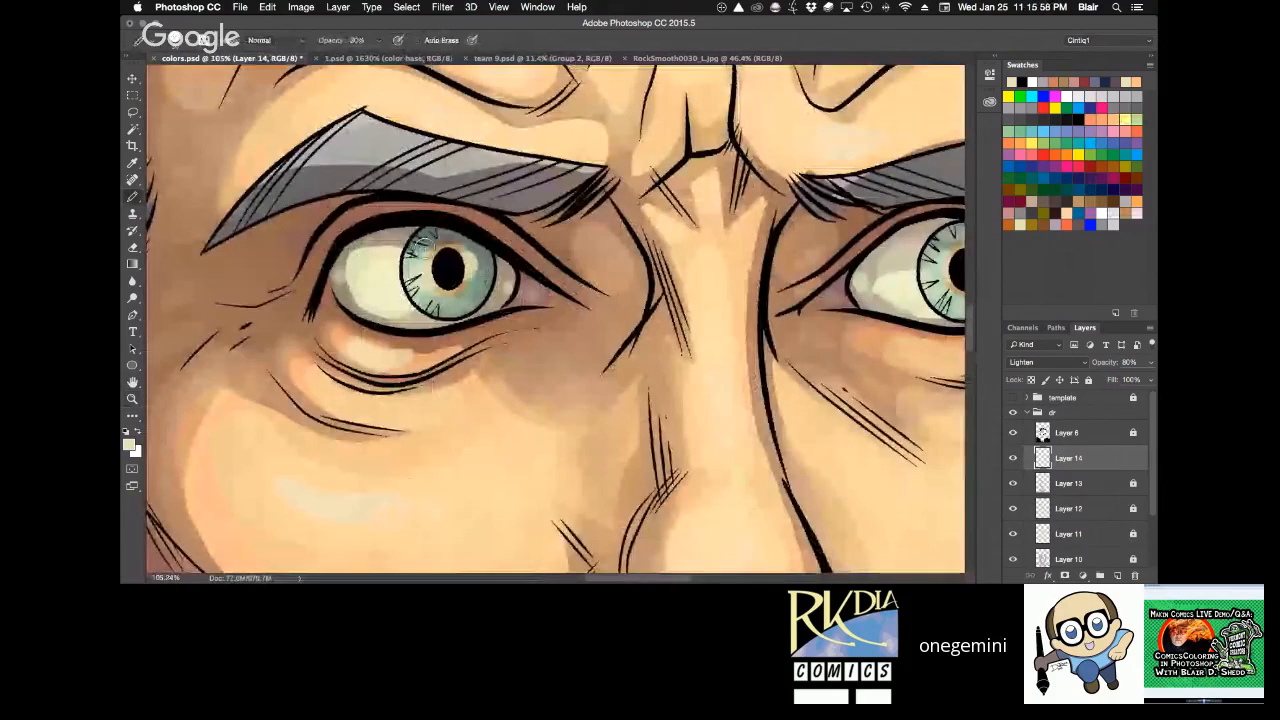
key(Tab)
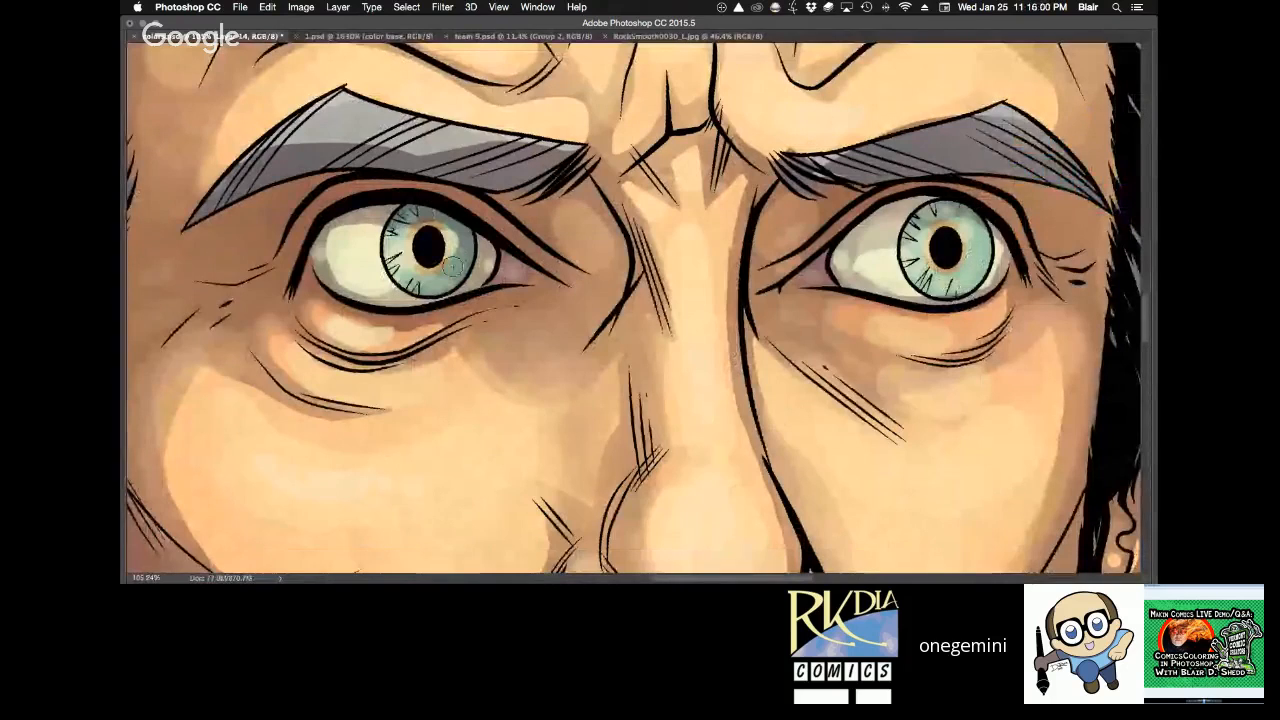
key(super+1)
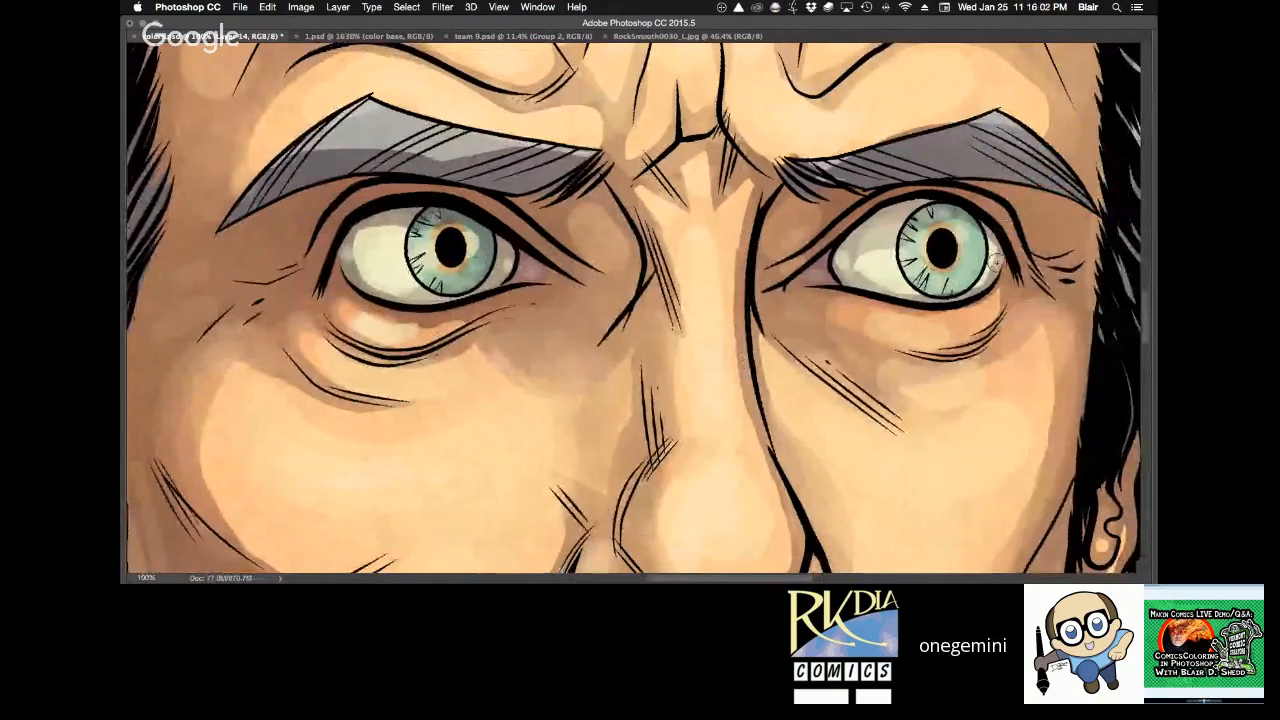
scroll(973, 244, down, 1)
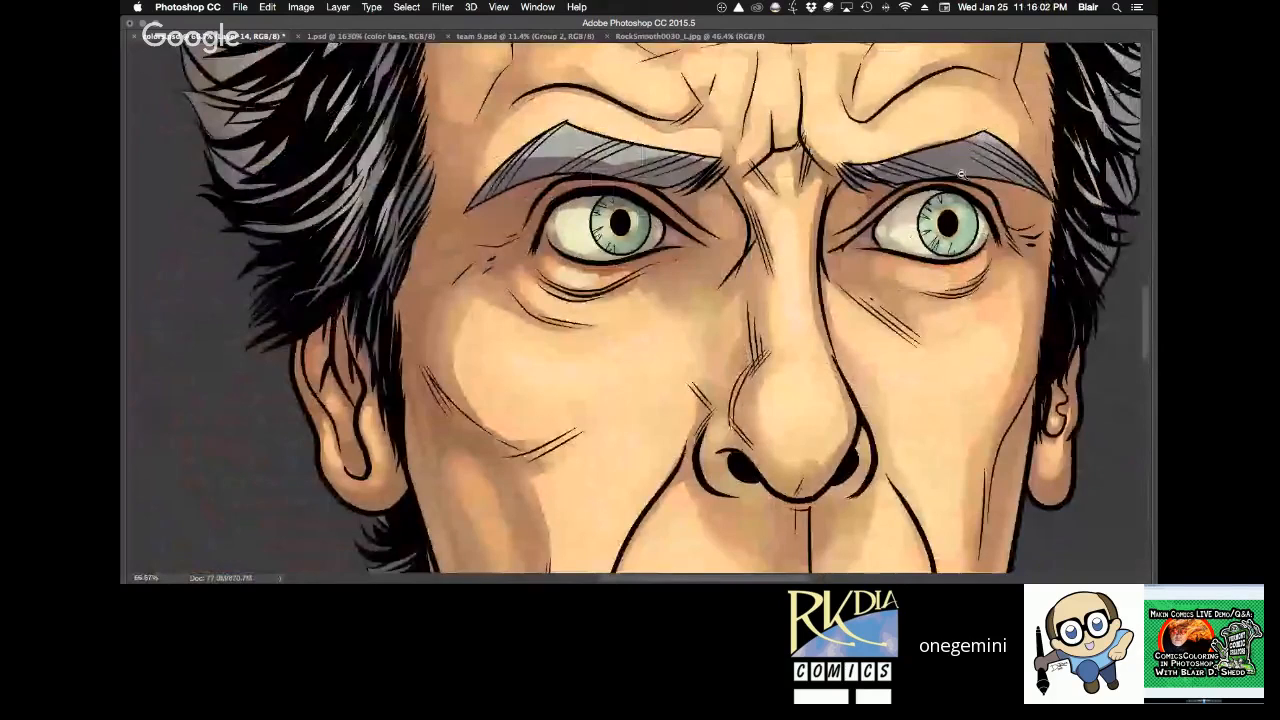
alt+click(962, 174)
key(super+s)
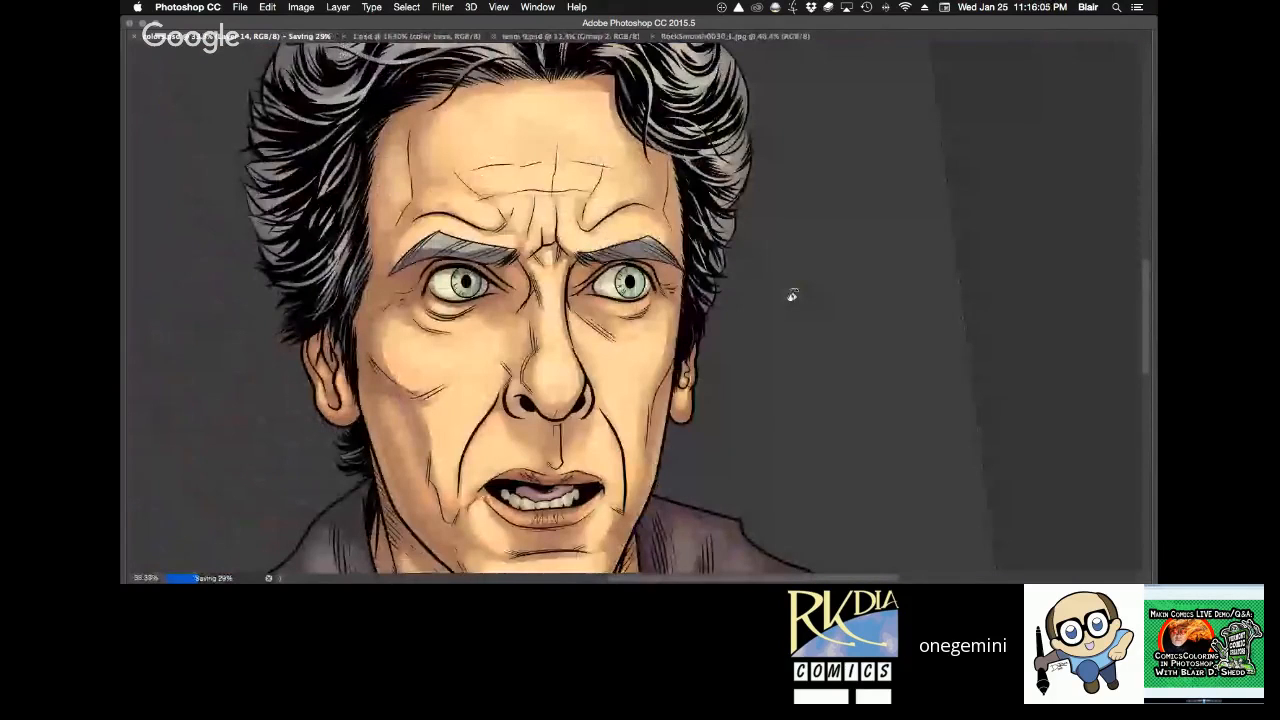
Paint cream highlights along the light locks of the hair at 50% tool opacity.
drag(791, 294, 828, 182)
drag(312, 203, 322, 252)
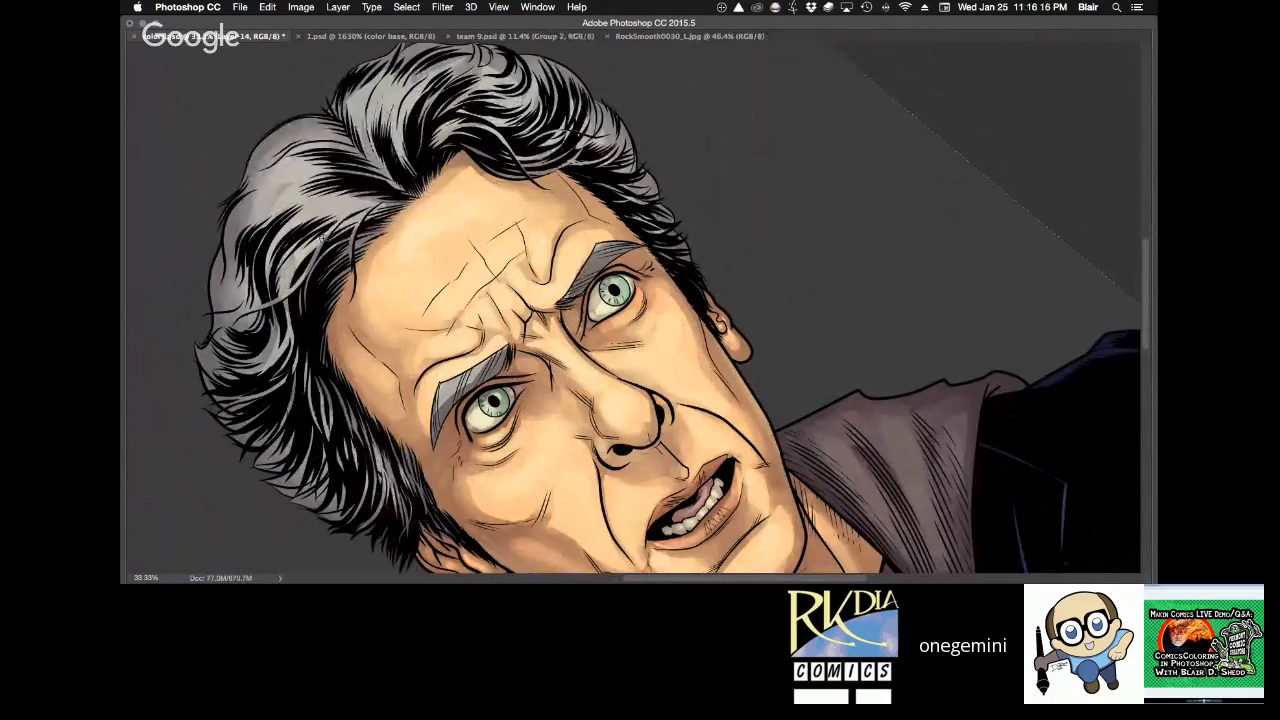
key(Tab)
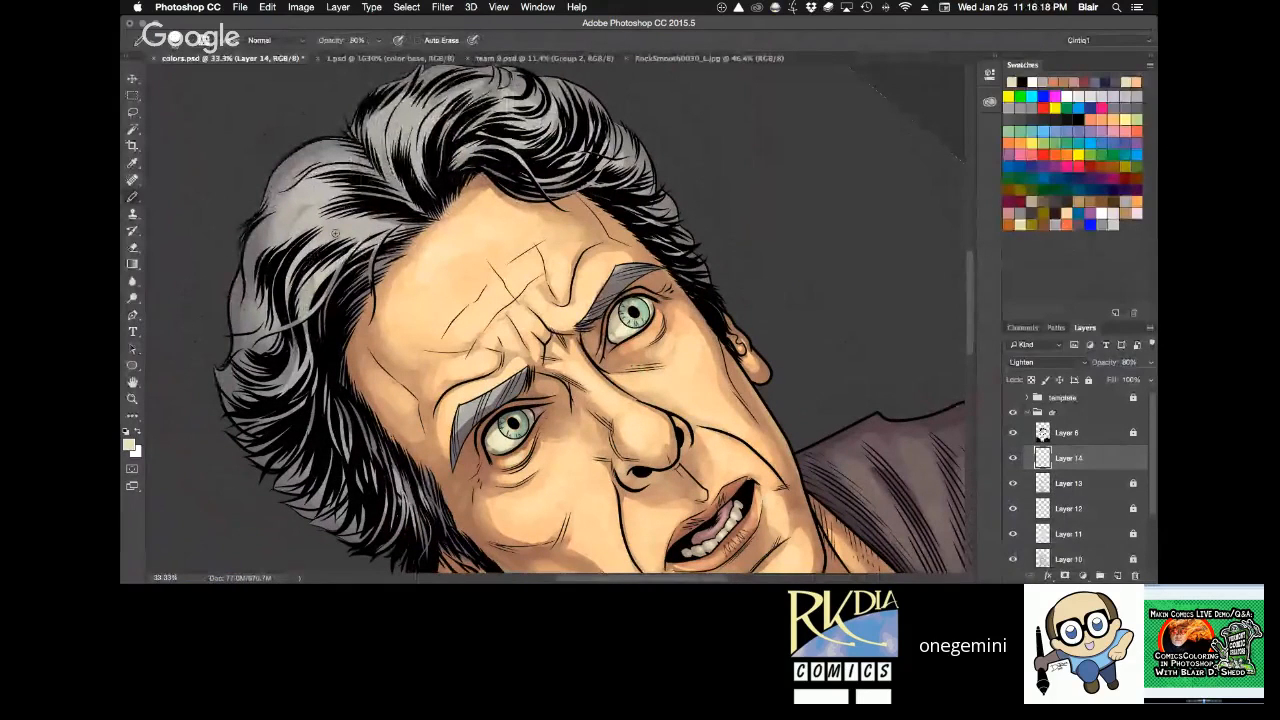
mouse_move(307, 305)
mouse_down()
mouse_move(376, 232)
mouse_move(305, 217)
mouse_move(299, 202)
mouse_move(380, 140)
mouse_move(377, 115)
mouse_up()
key(5)
drag(391, 187, 386, 129)
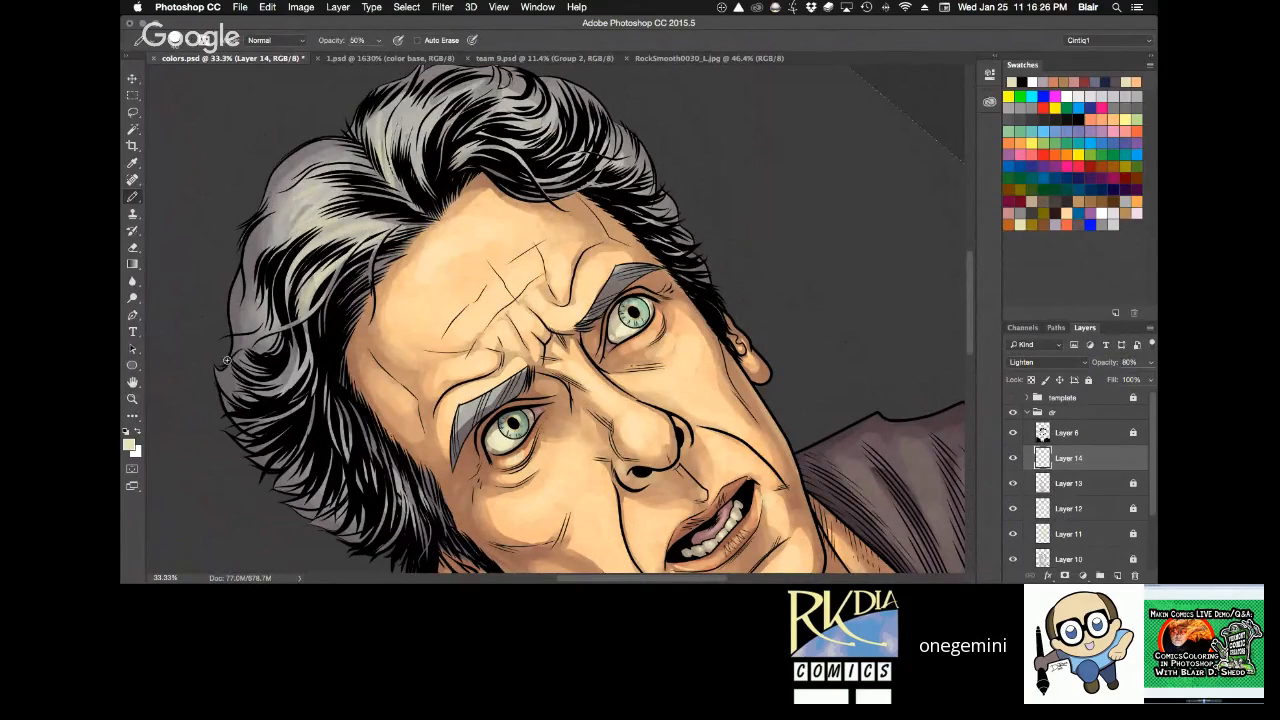
Switch the highlight layer, Layer 14, to Screen blending and clear the highlights already painted on it.
click(1058, 363)
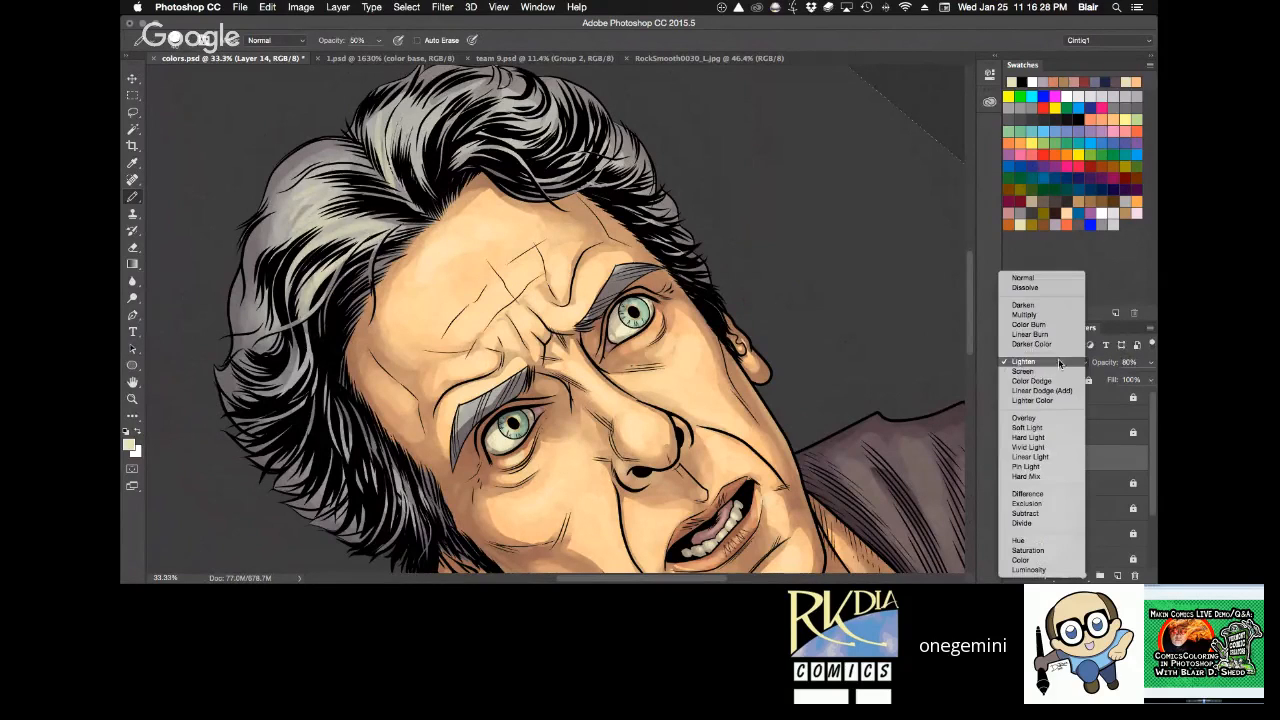
click(1045, 371)
key(r)
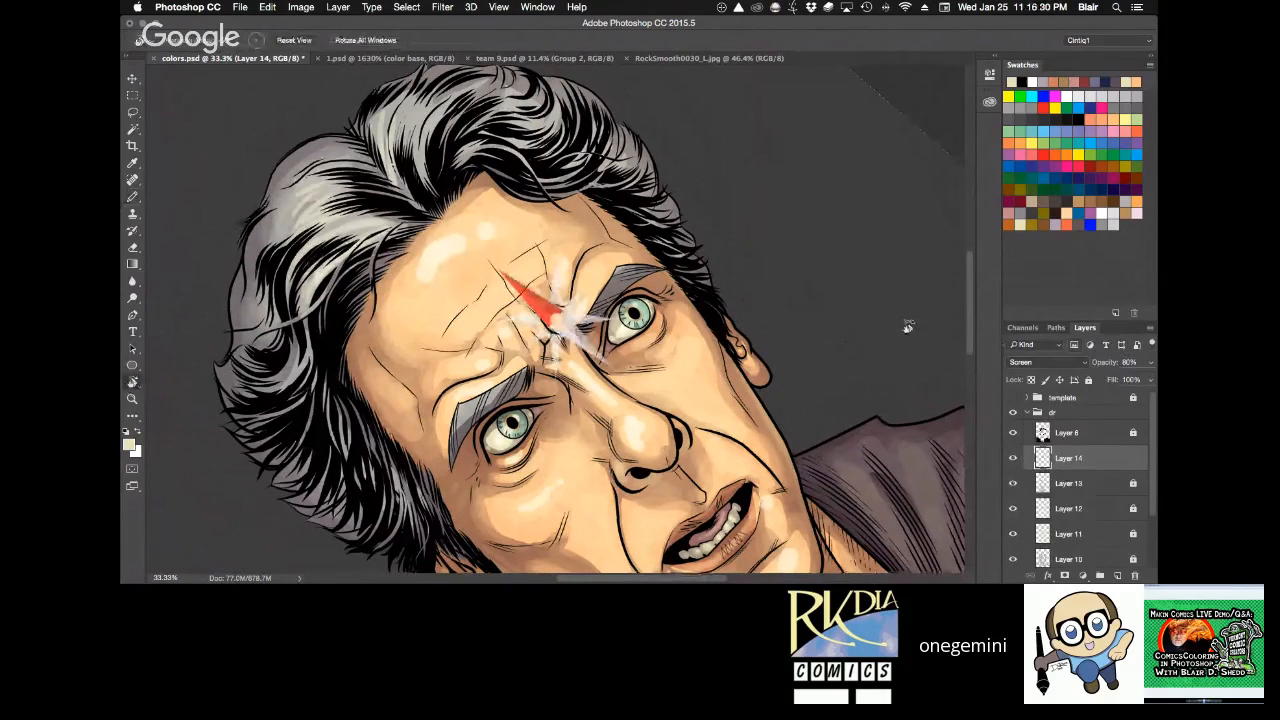
drag(907, 327, 902, 466)
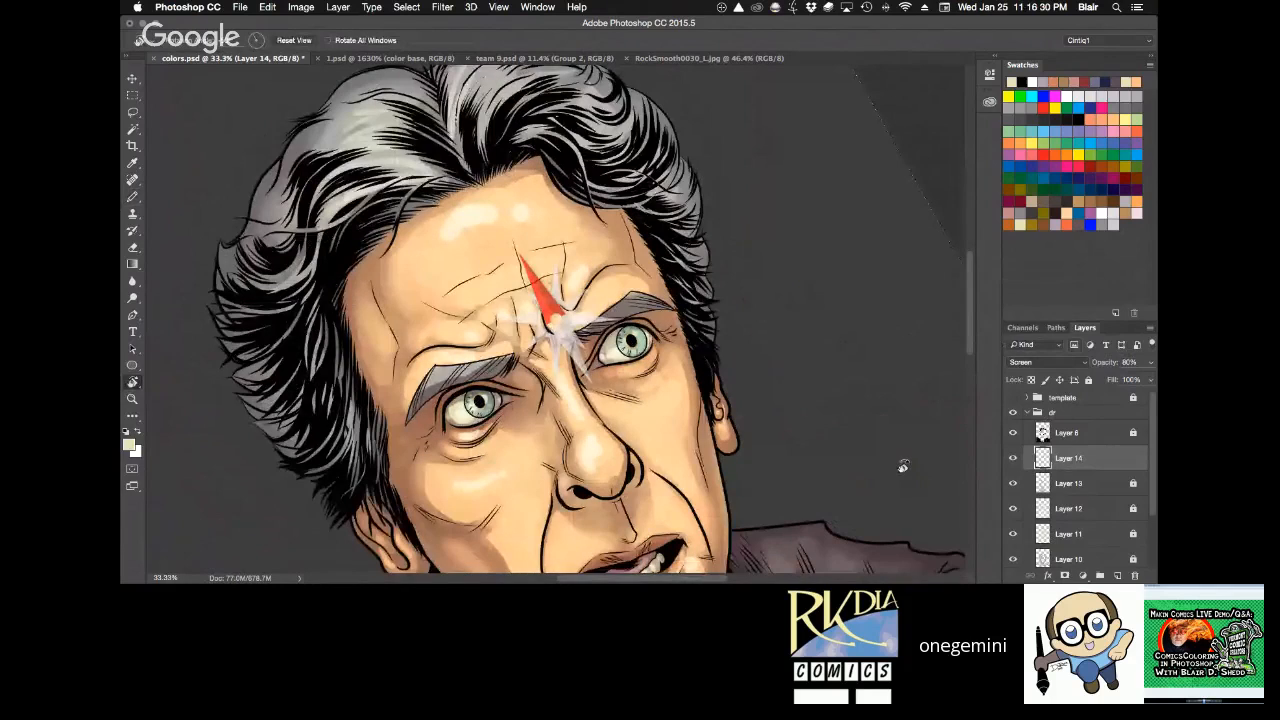
key(Escape)
key(space)
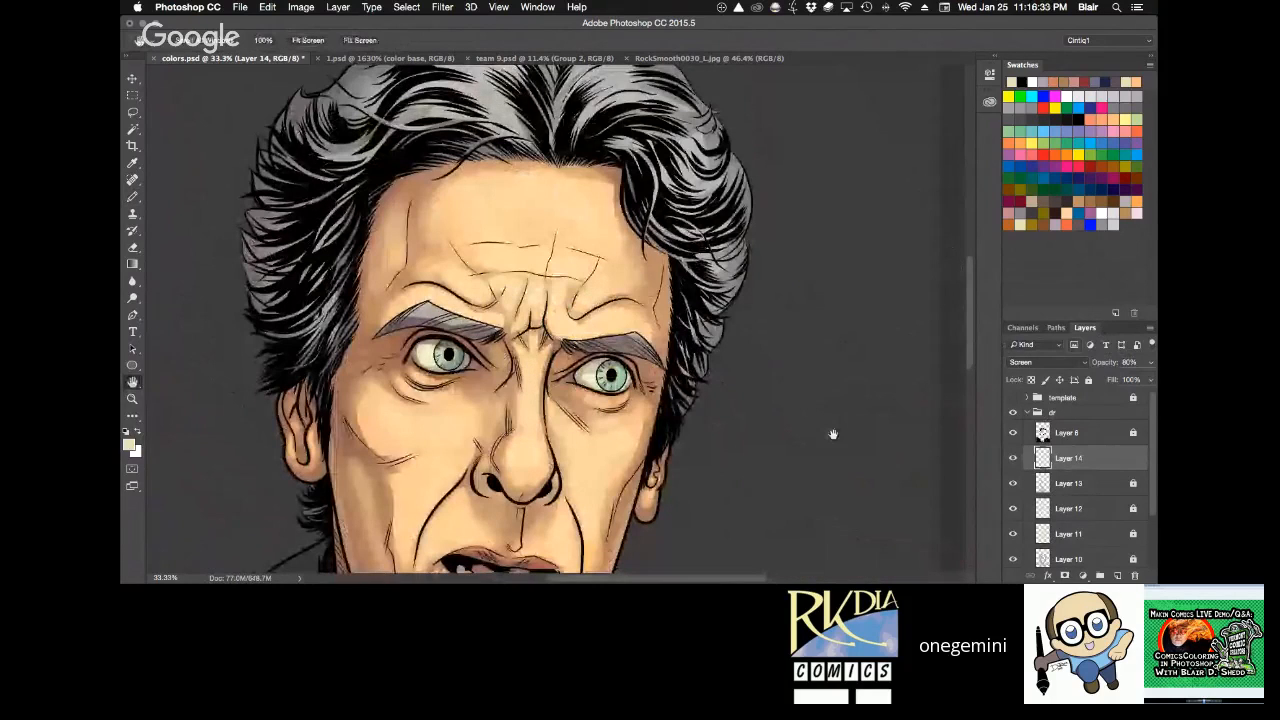
drag(833, 434, 847, 394)
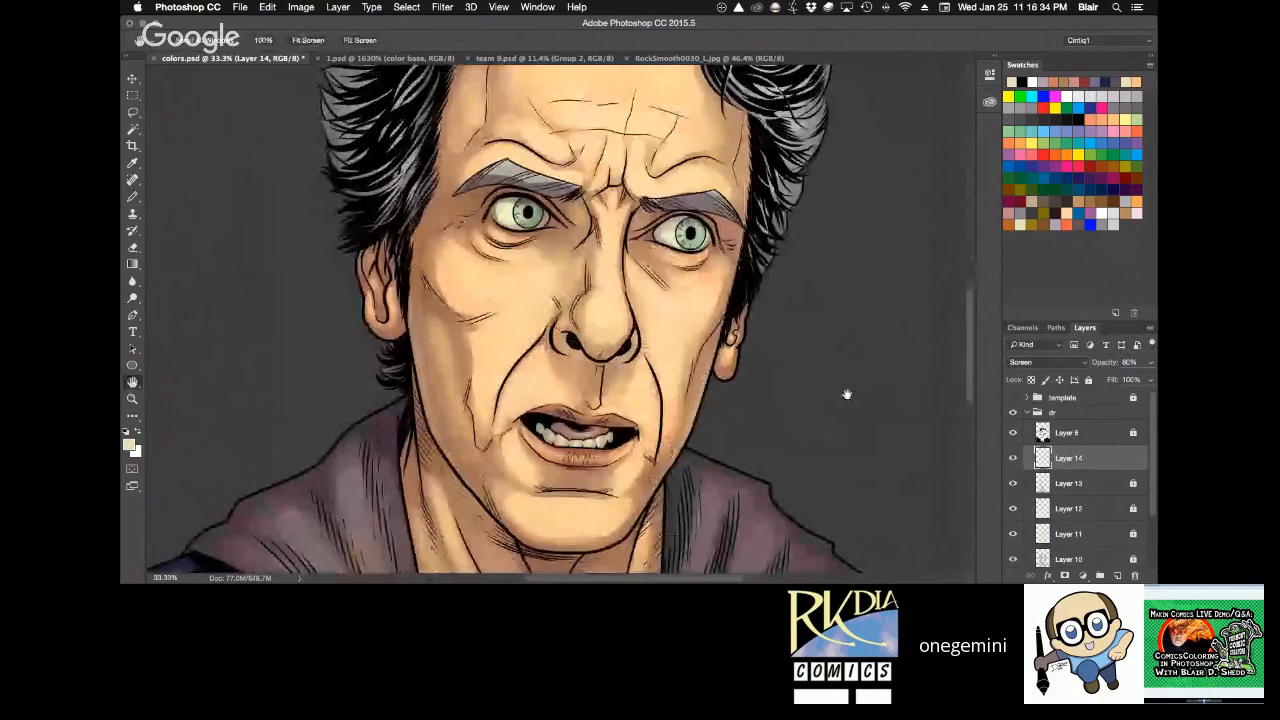
Paint new cream highlights on the nose and around the eyes at 40% tool opacity.
super+click(622, 246)
key(r)
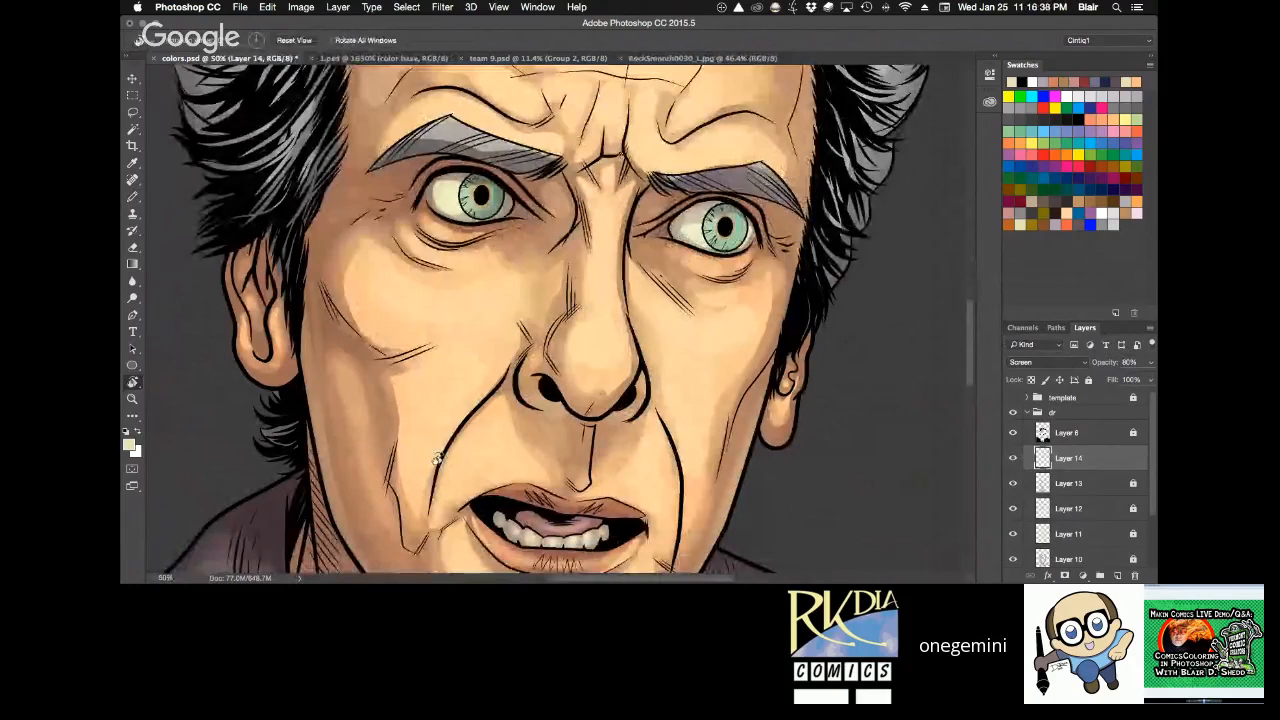
drag(545, 378, 555, 378)
key(b)
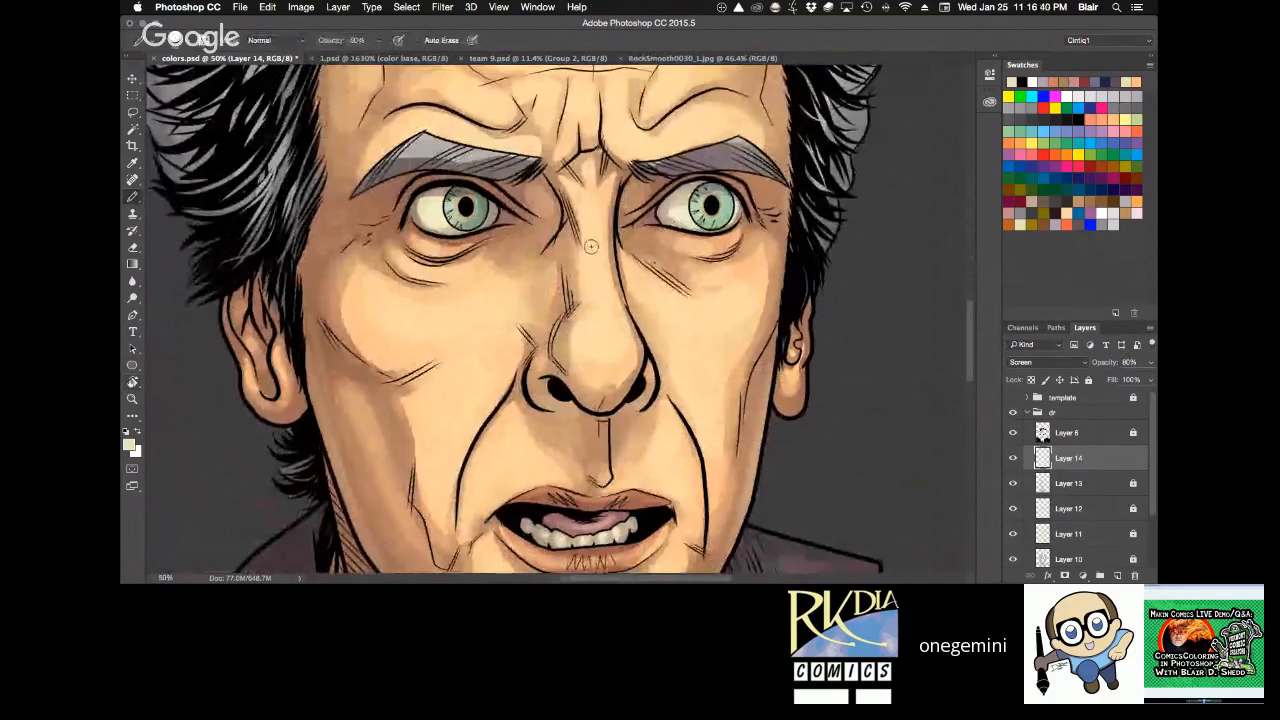
key(4)
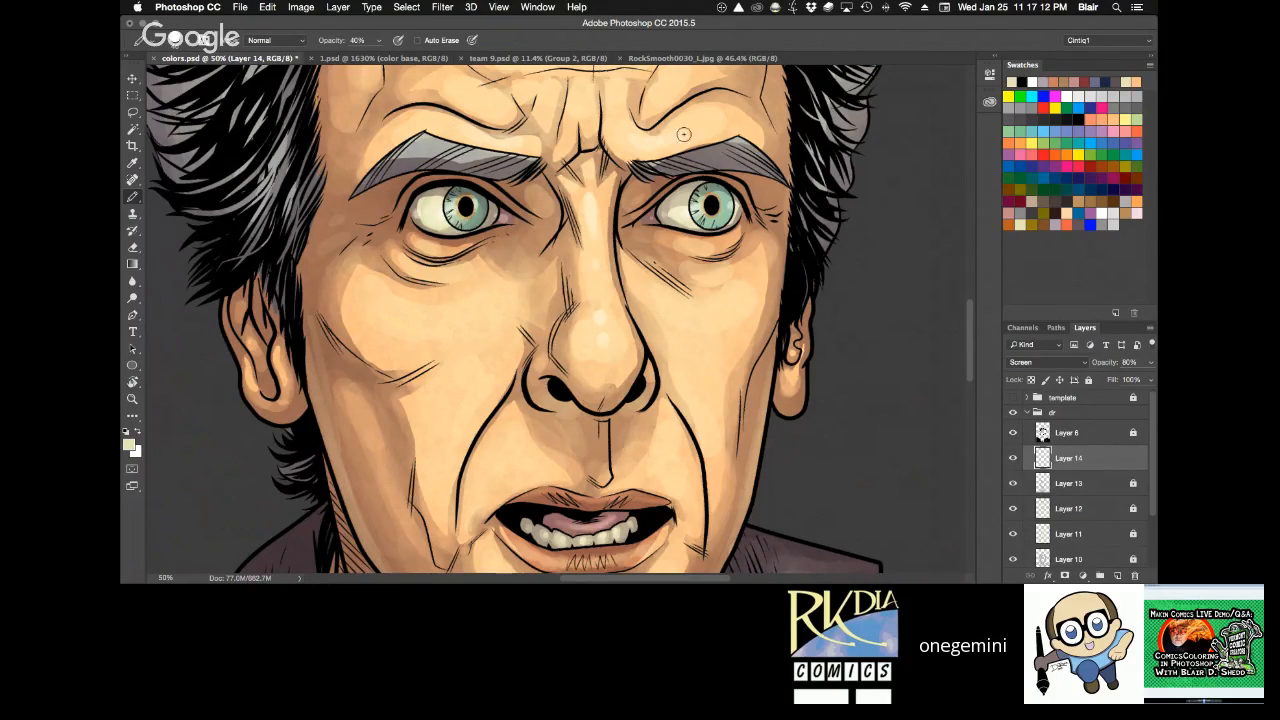
Add soft cream highlights over the brow and forehead, lowering the tool opacity to 20%.
key(h)
drag(695, 205, 682, 352)
key(b)
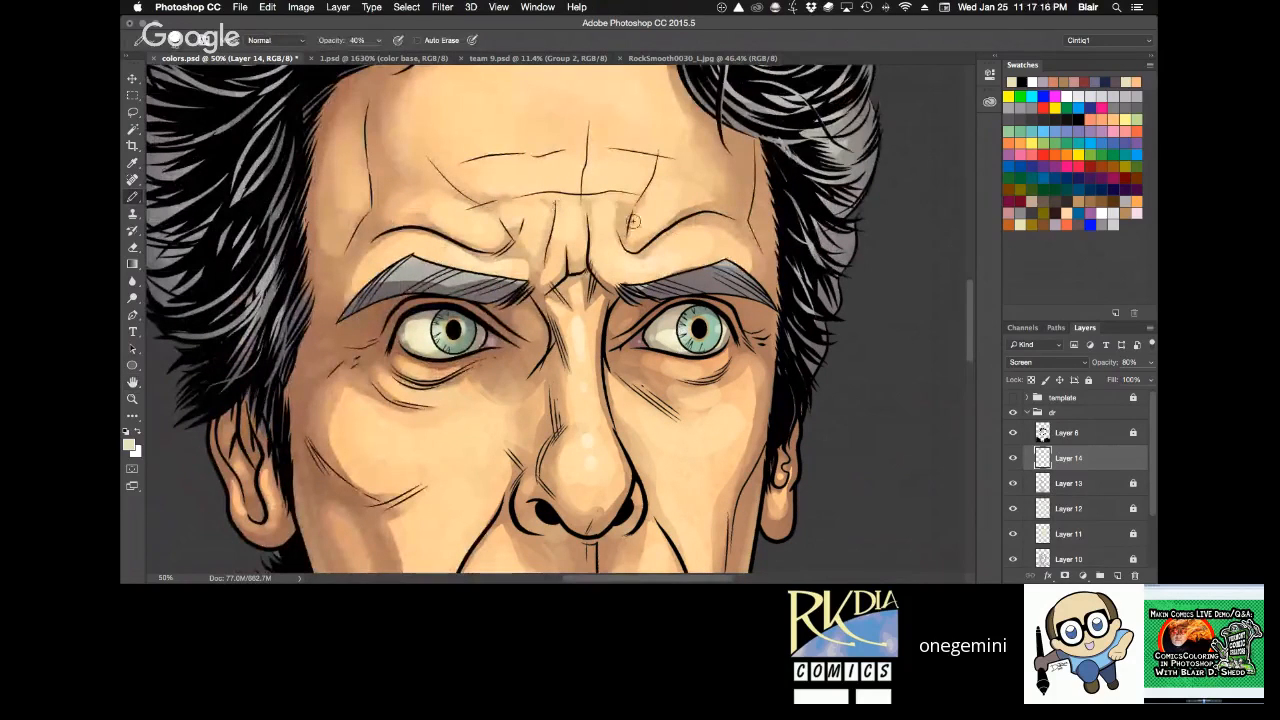
key(h)
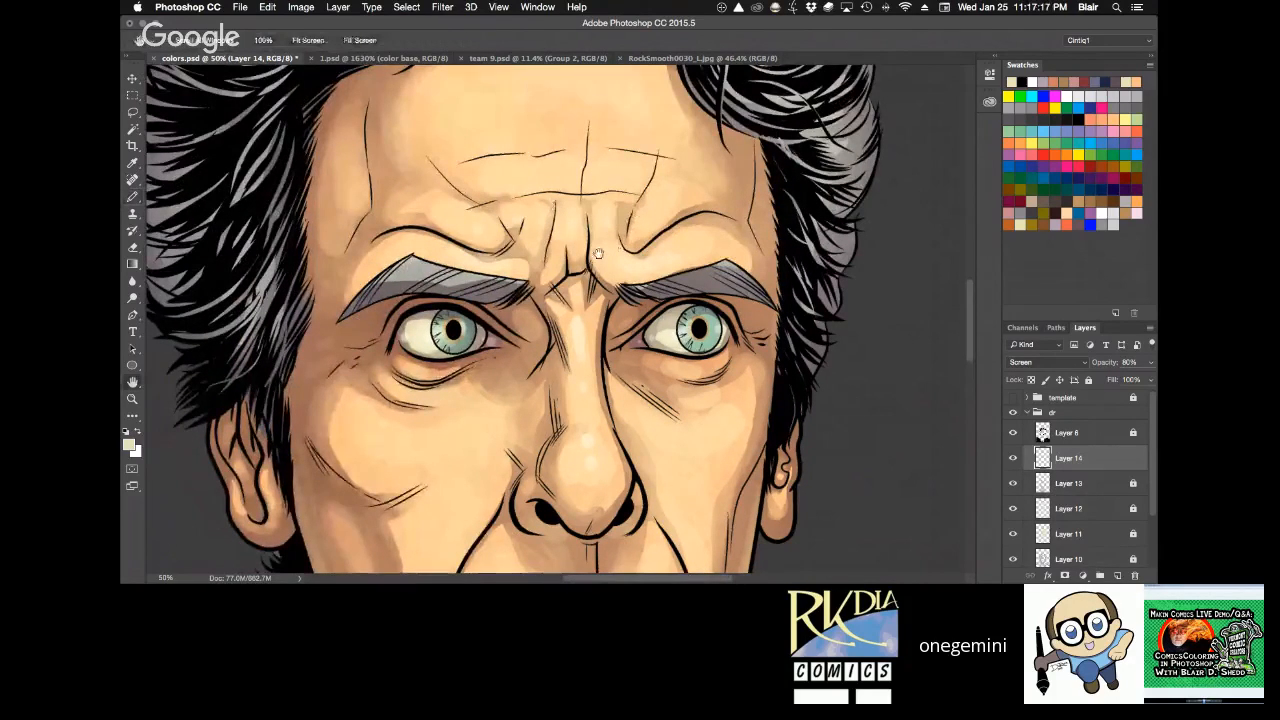
drag(597, 253, 577, 355)
key(b)
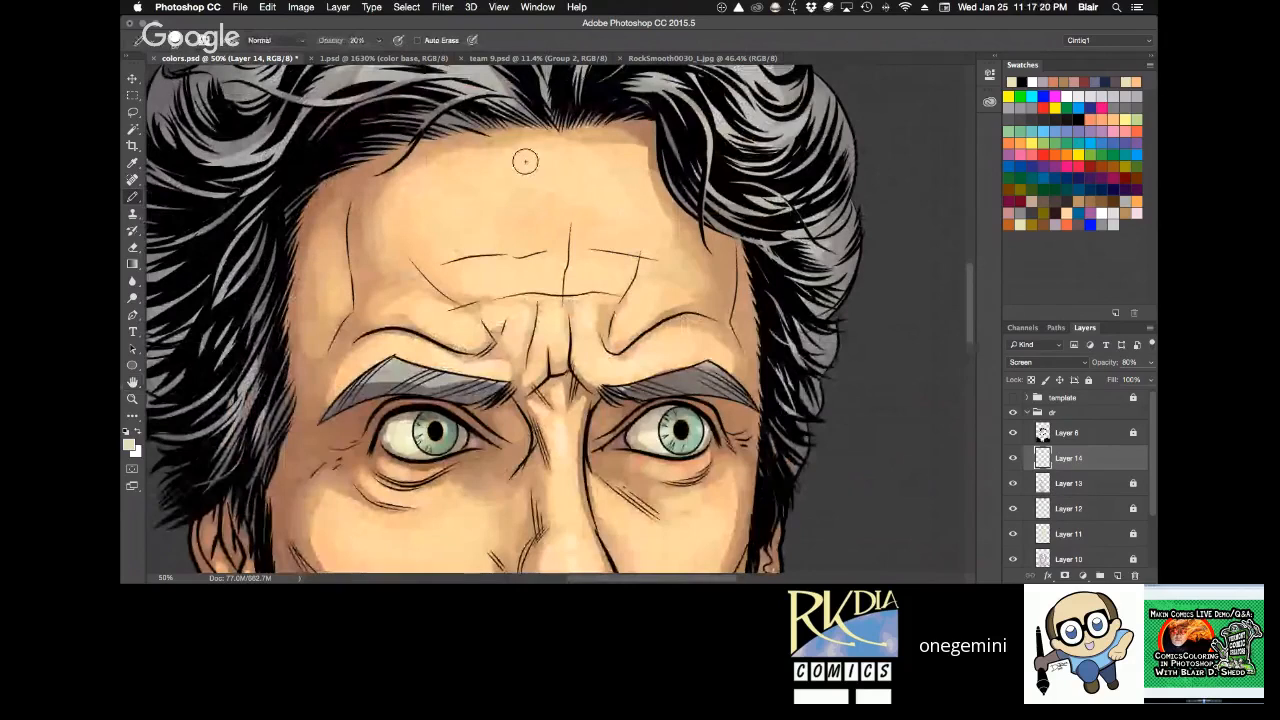
Brush a faint cream highlight onto the cheek beside the nose at 30% tool opacity and soften it with the Eraser.
key(h)
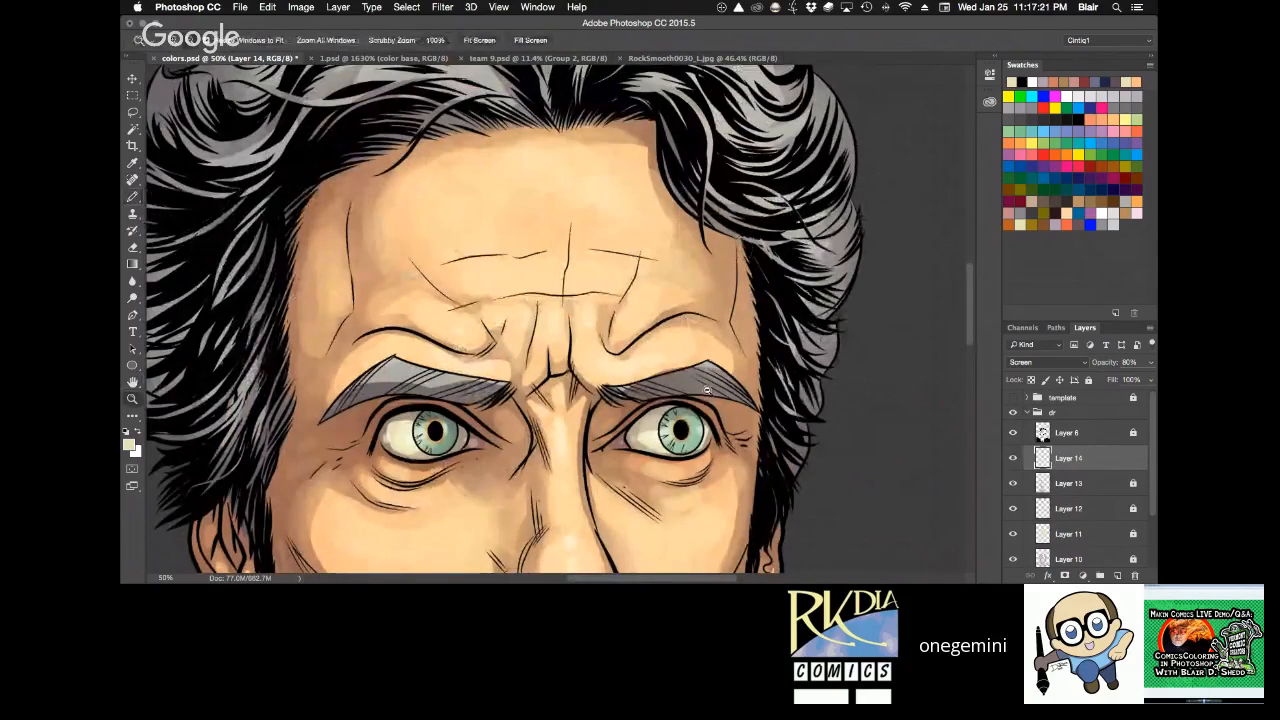
scroll(706, 390, down, 1)
drag(787, 452, 590, 396)
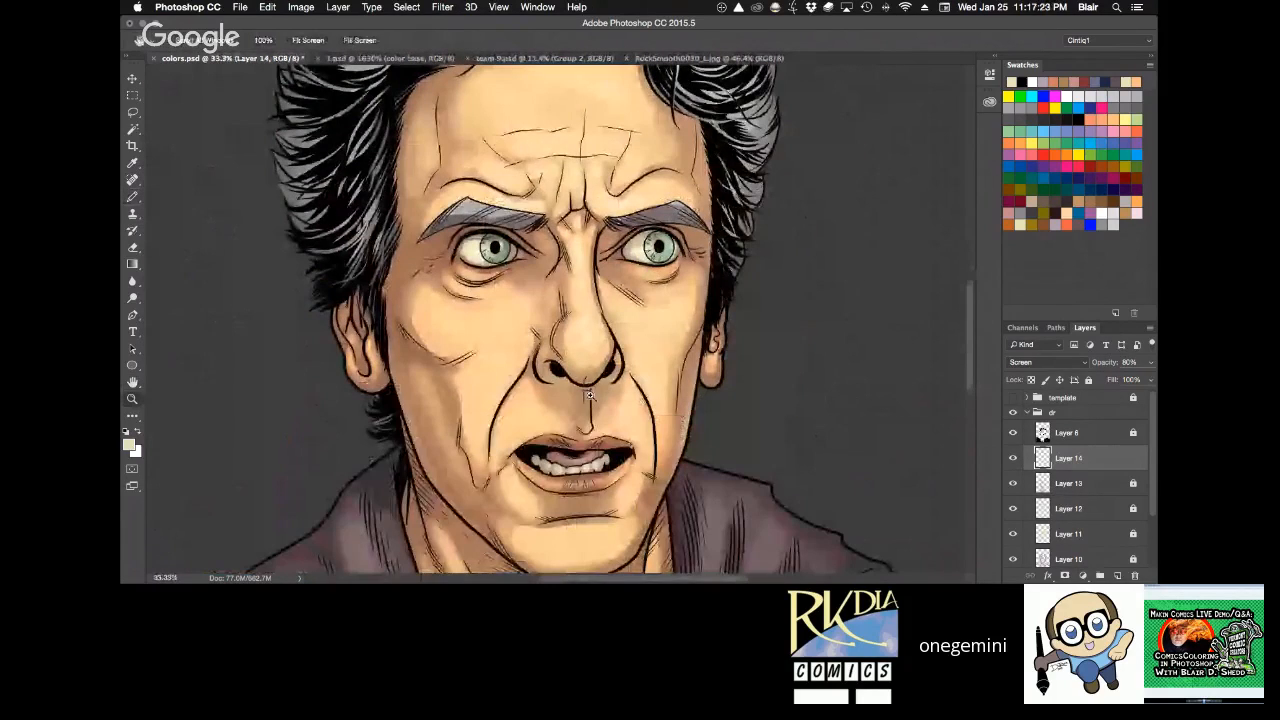
scroll(590, 396, up, 1)
key(space)
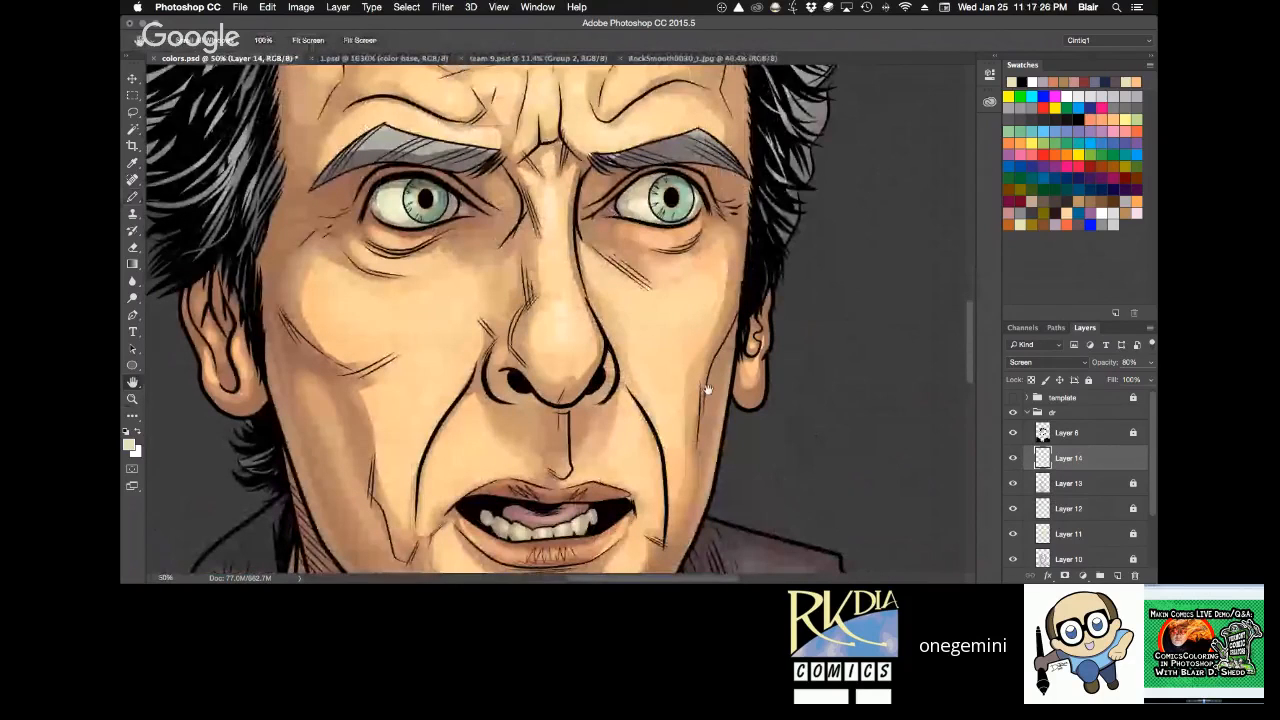
drag(707, 390, 722, 240)
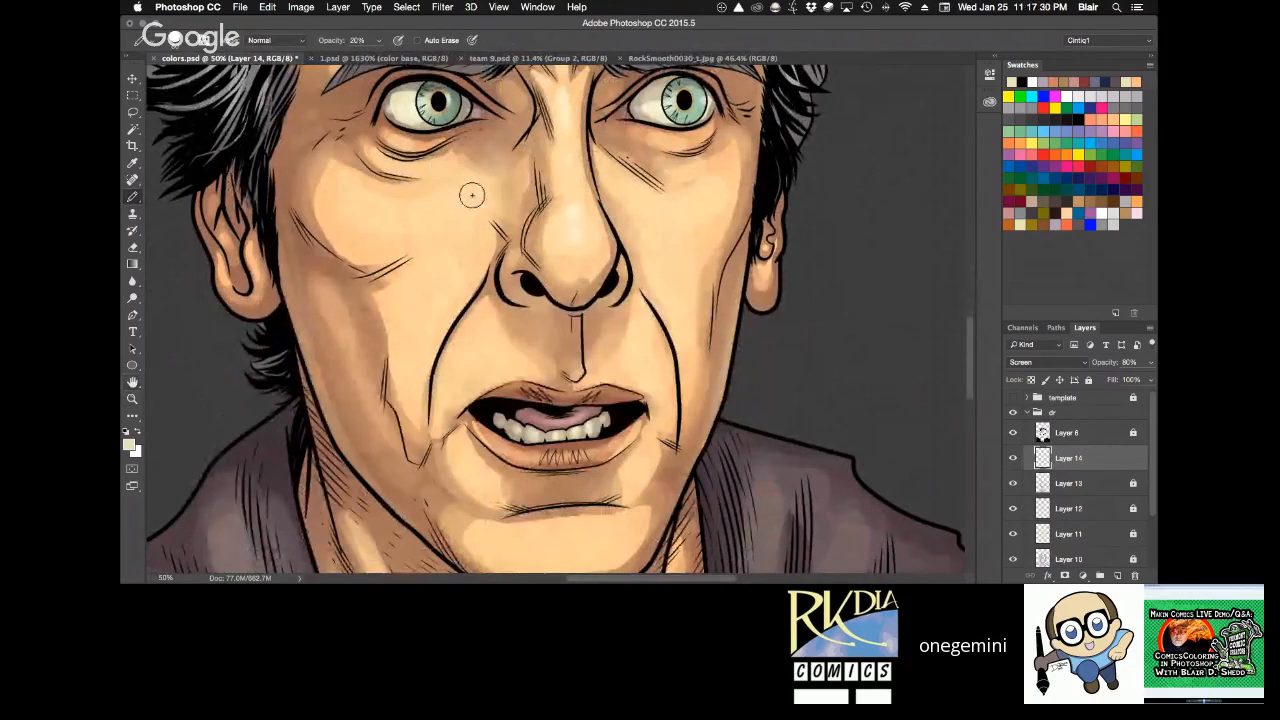
key(3)
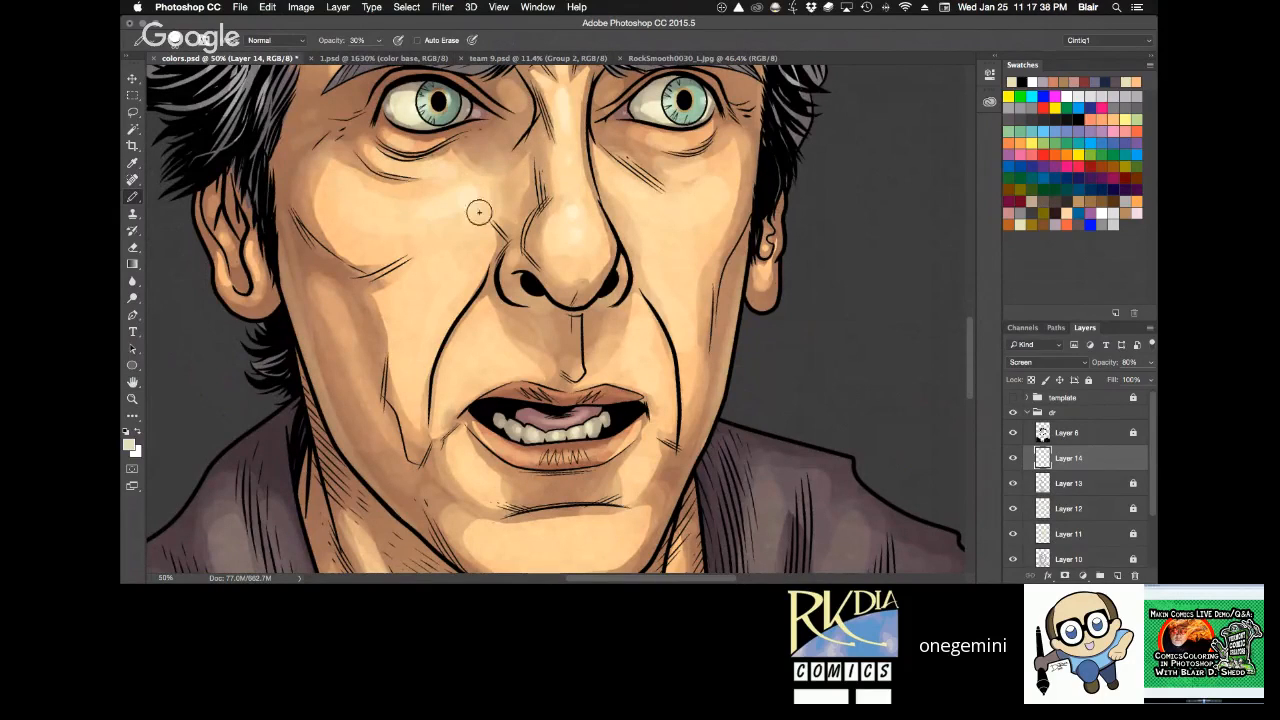
key(e)
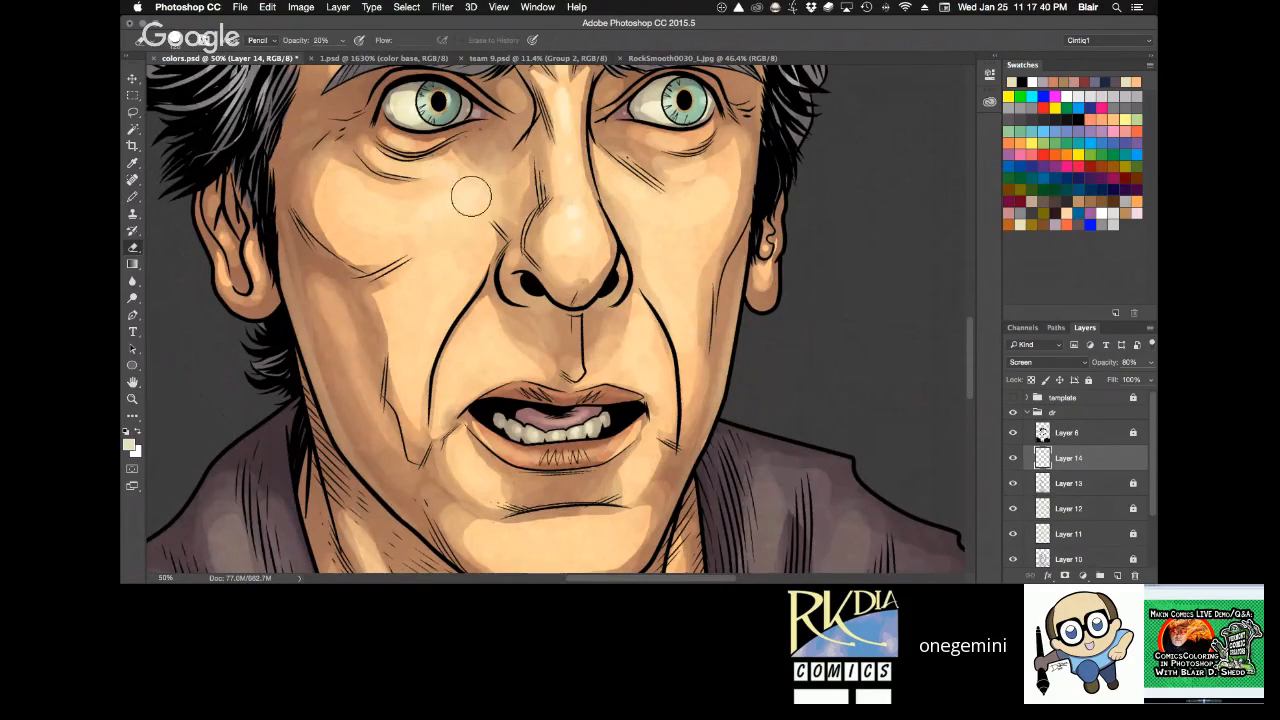
Soften the chin highlights with the Eraser on the rotated canvas and save colors.psd.
key(z)
alt+click(754, 269)
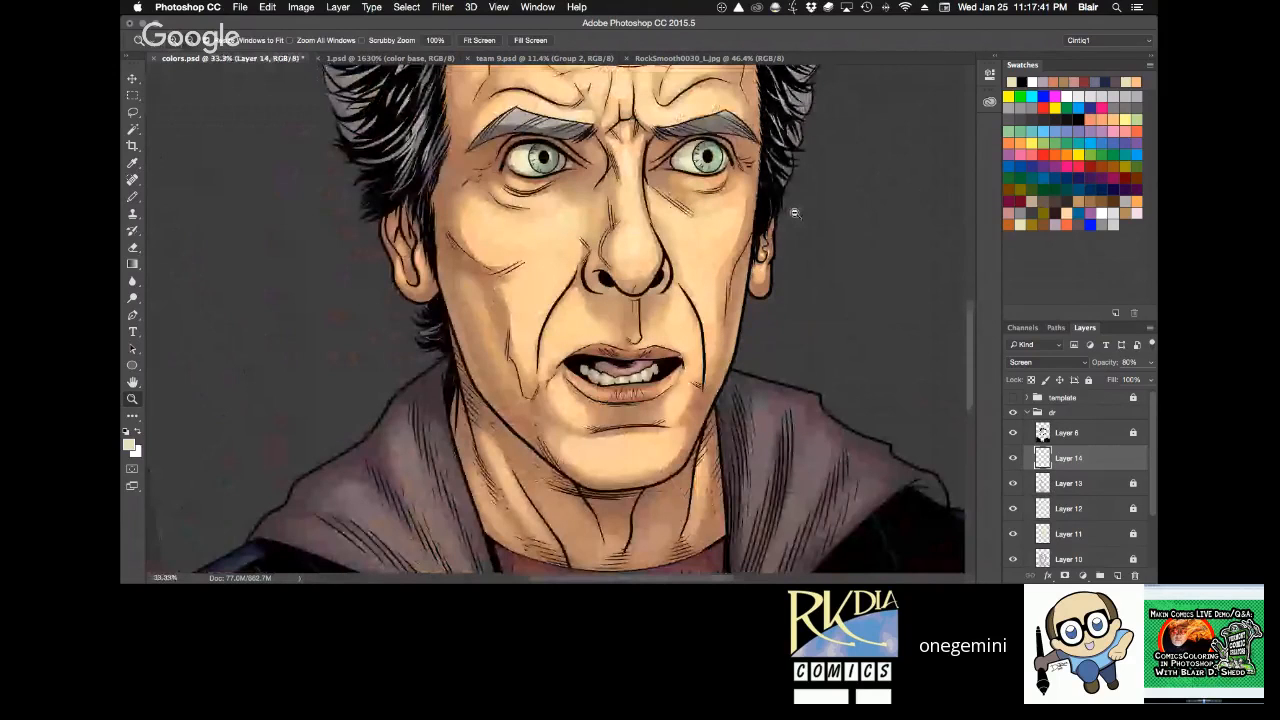
key(r)
drag(794, 213, 770, 435)
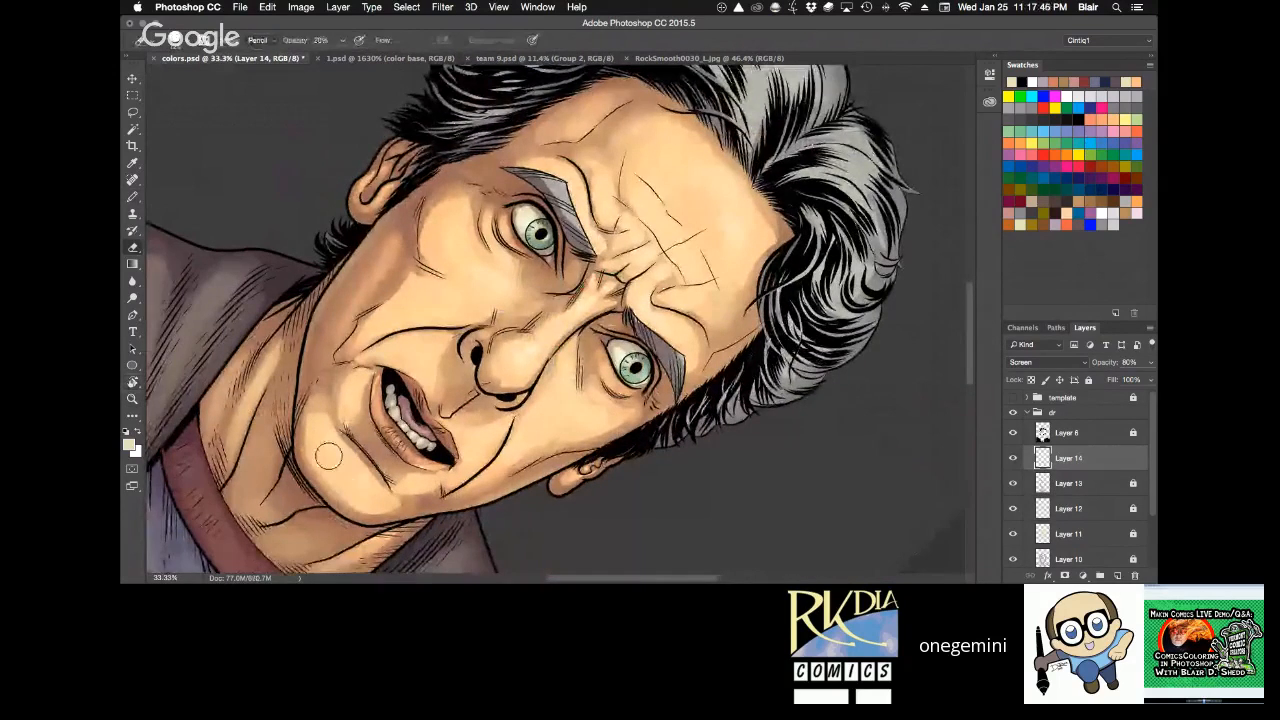
drag(417, 493, 532, 542)
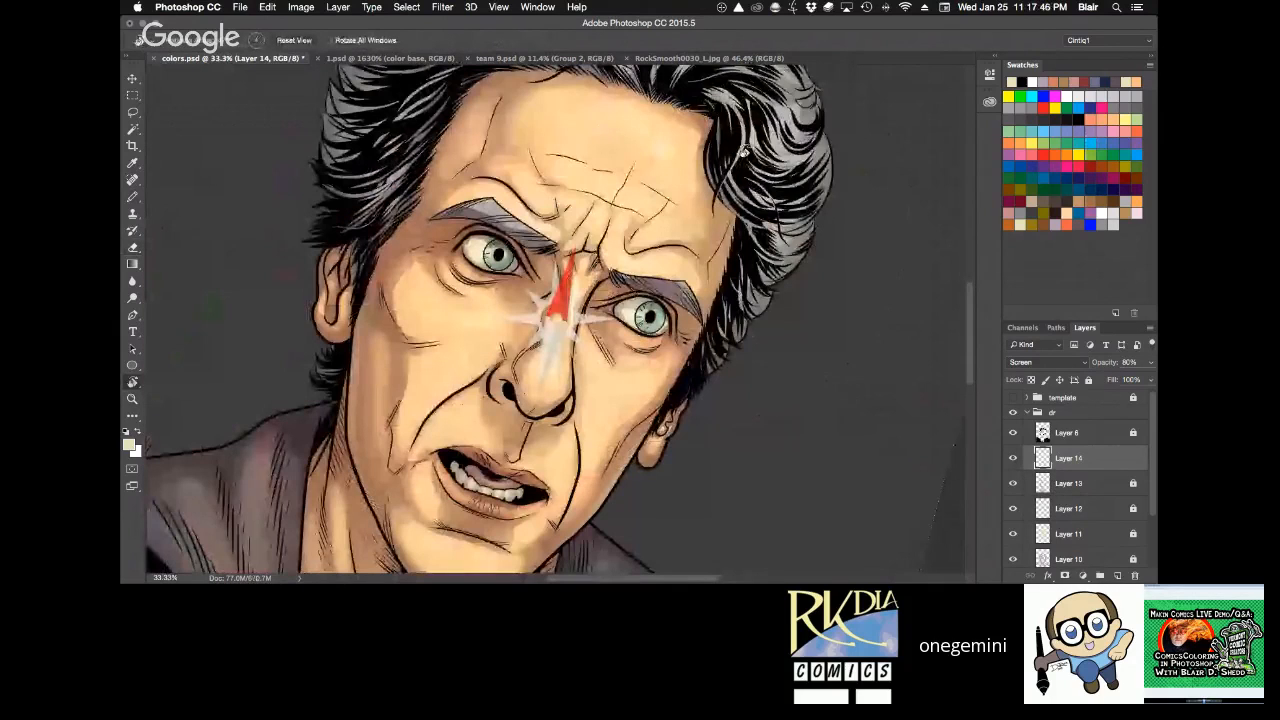
key(Escape)
key(z)
alt+click(844, 337)
alt+click(844, 337)
key(h)
drag(811, 340, 675, 332)
key(super+s)
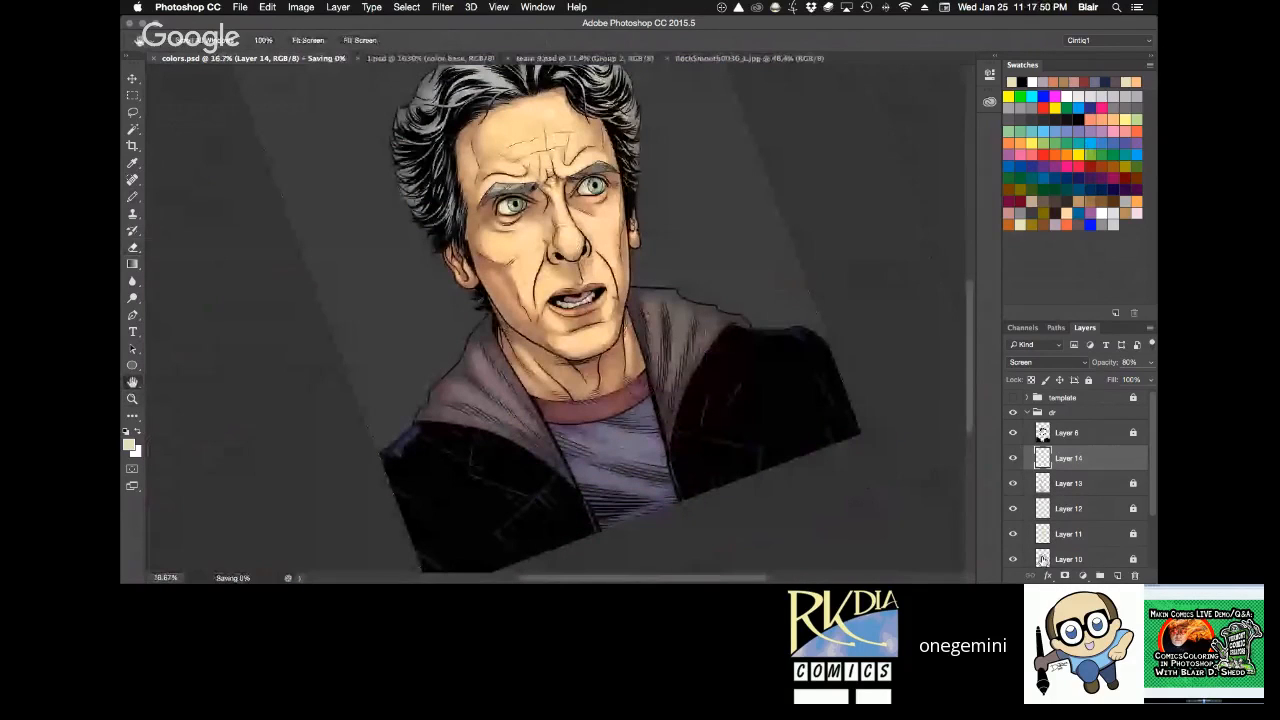
Remove the selection, reset the canvas rotation, and save colors.psd with the whole portrait in view.
drag(1151, 497, 1151, 536)
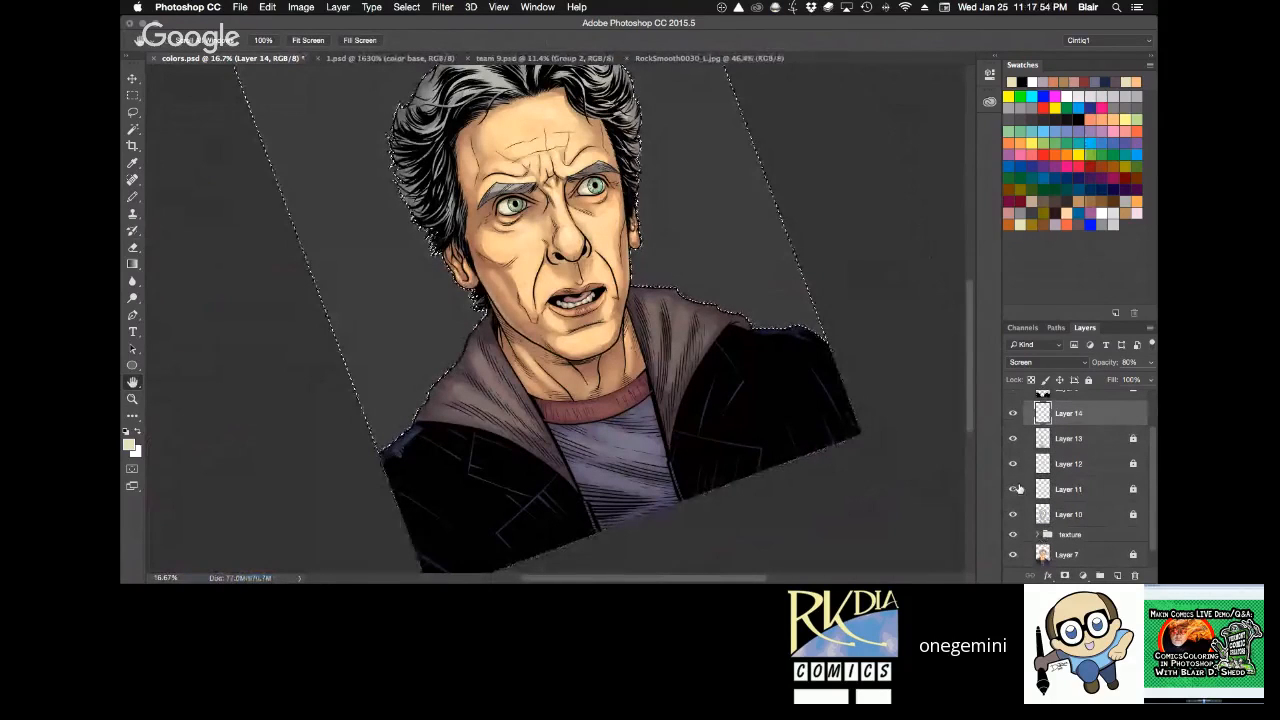
key(super+d)
key(r)
click(304, 42)
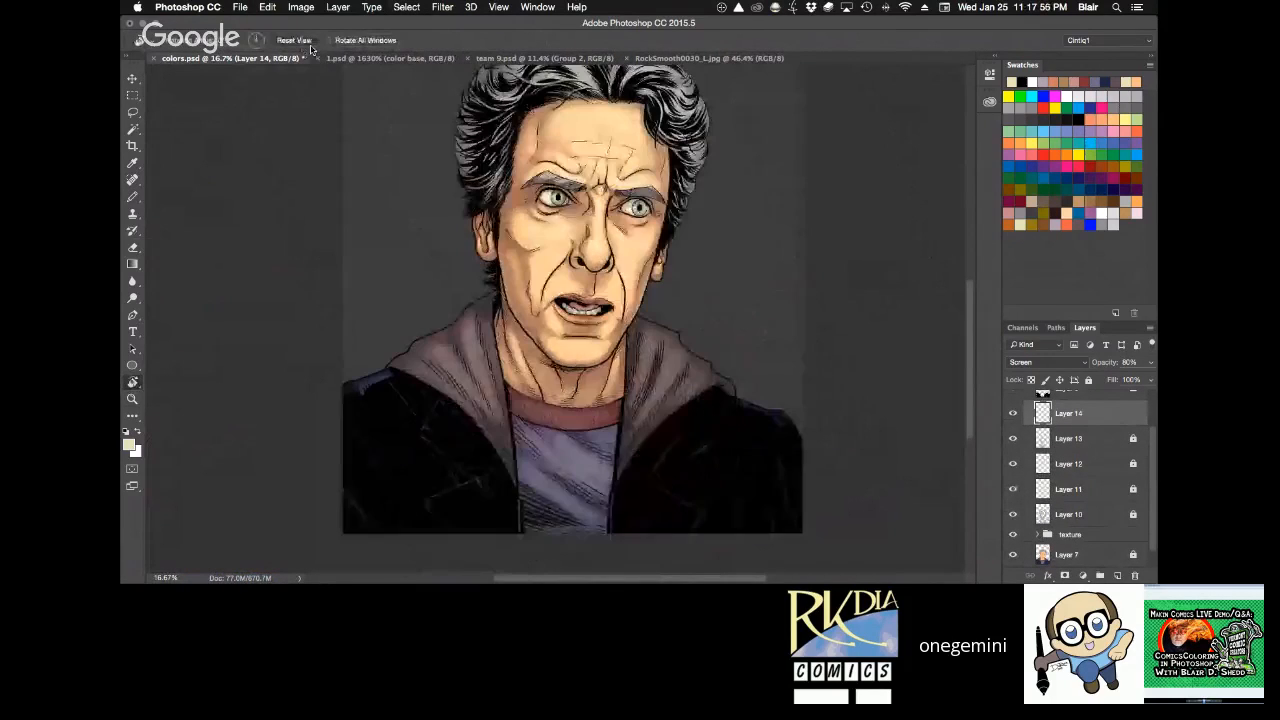
key(super+0)
key(super+s)
Soften the cream highlight on the bridge of the nose with the Eraser at 20% opacity and save colors.psd.
key(z)
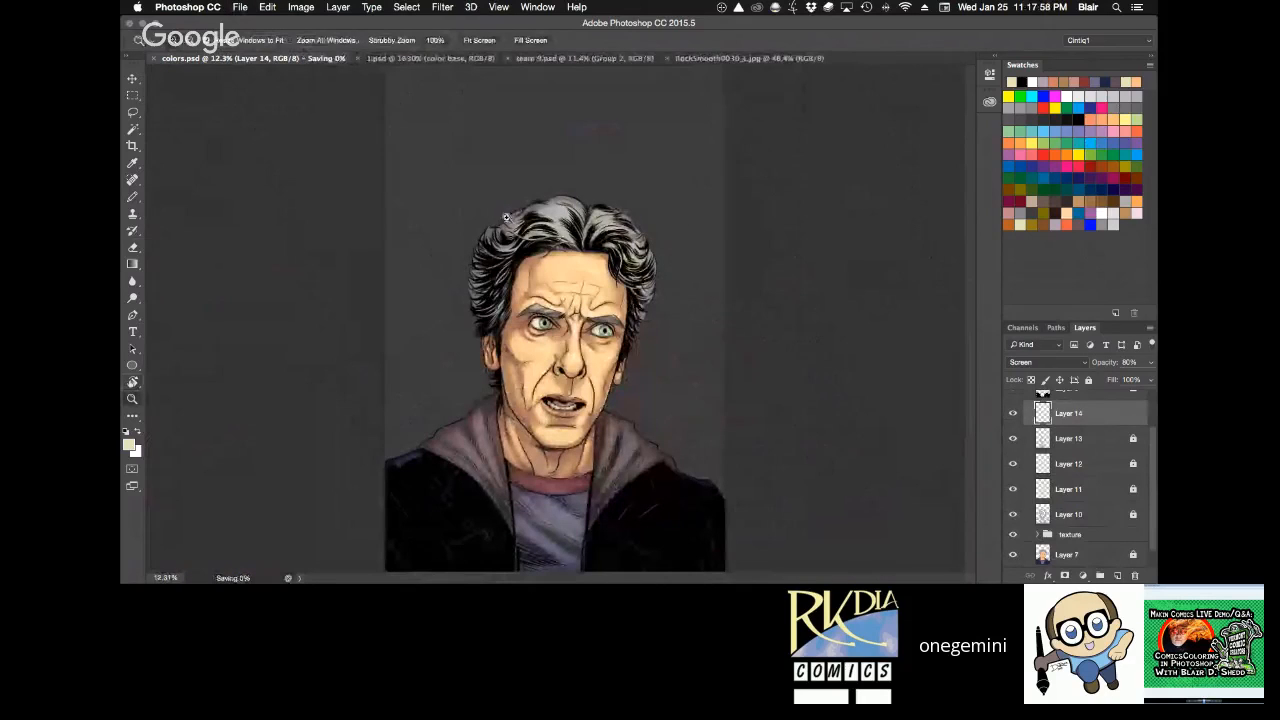
drag(580, 404, 625, 434)
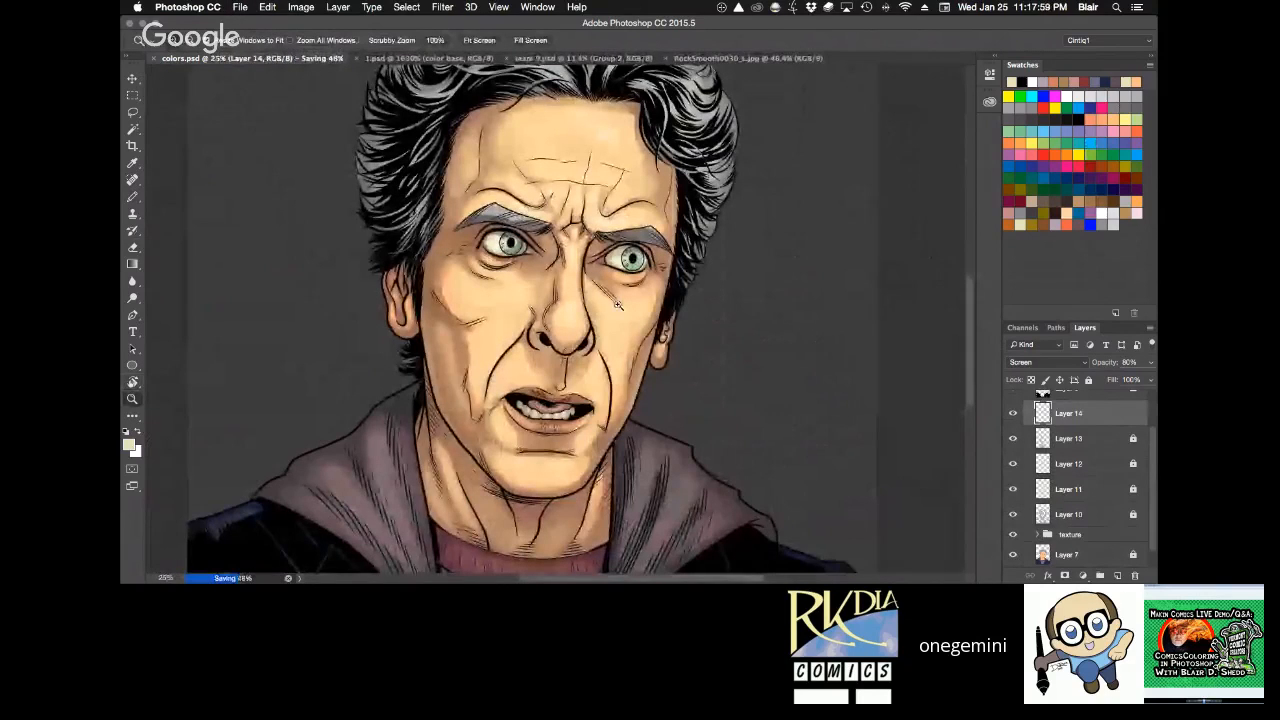
click(618, 305)
click(625, 294)
key(b)
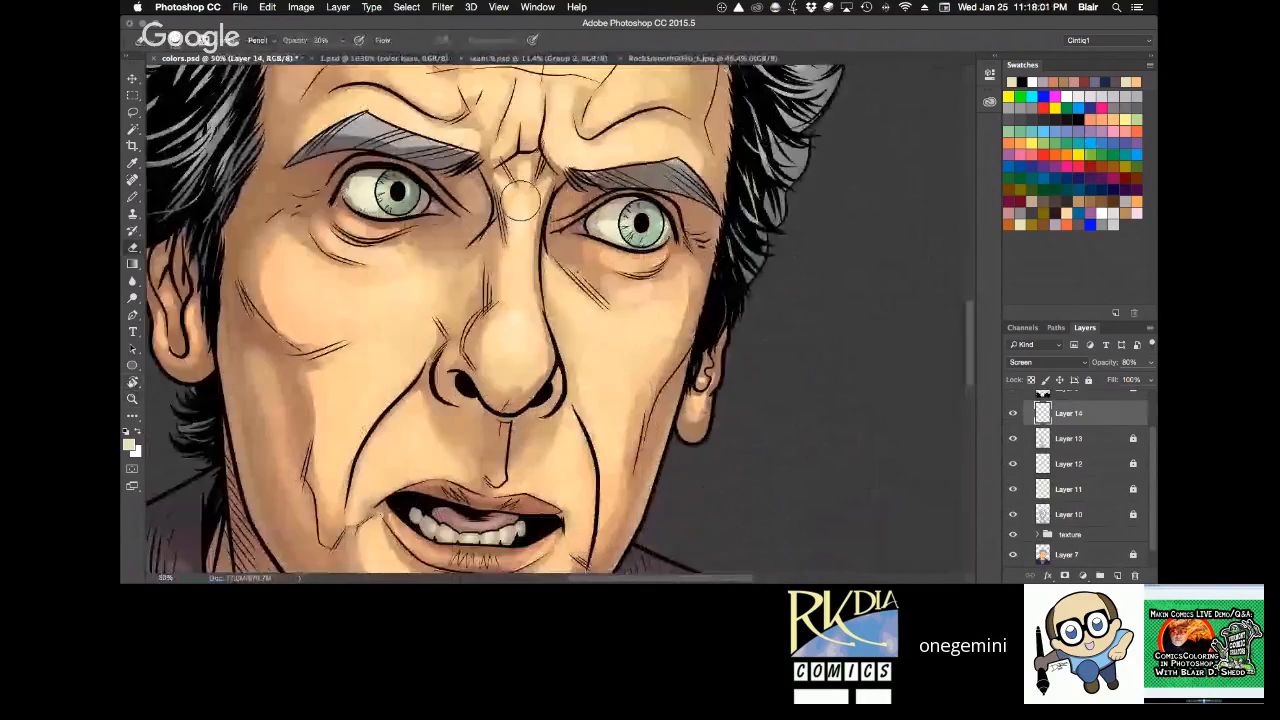
key(ctrl+s)
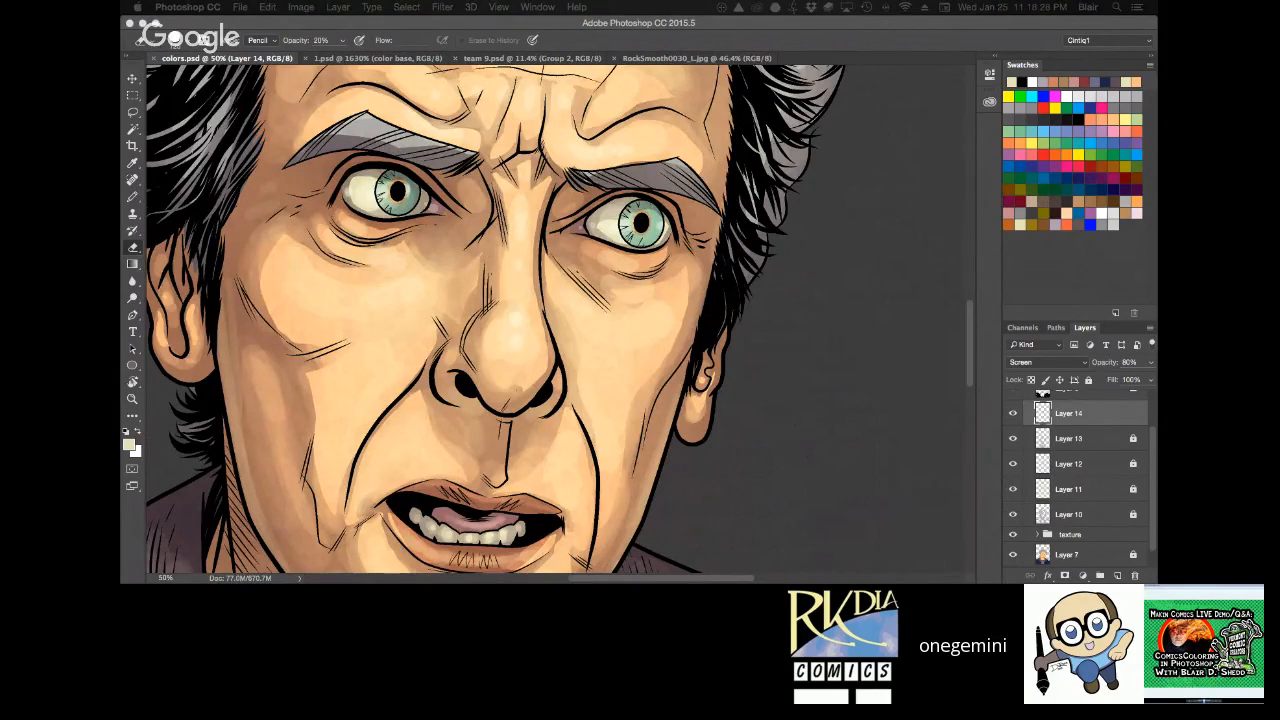
Brush faint cream highlights onto both ears with the Pencil at 30% opacity and touch them up with the Eraser.
drag(708, 298, 730, 312)
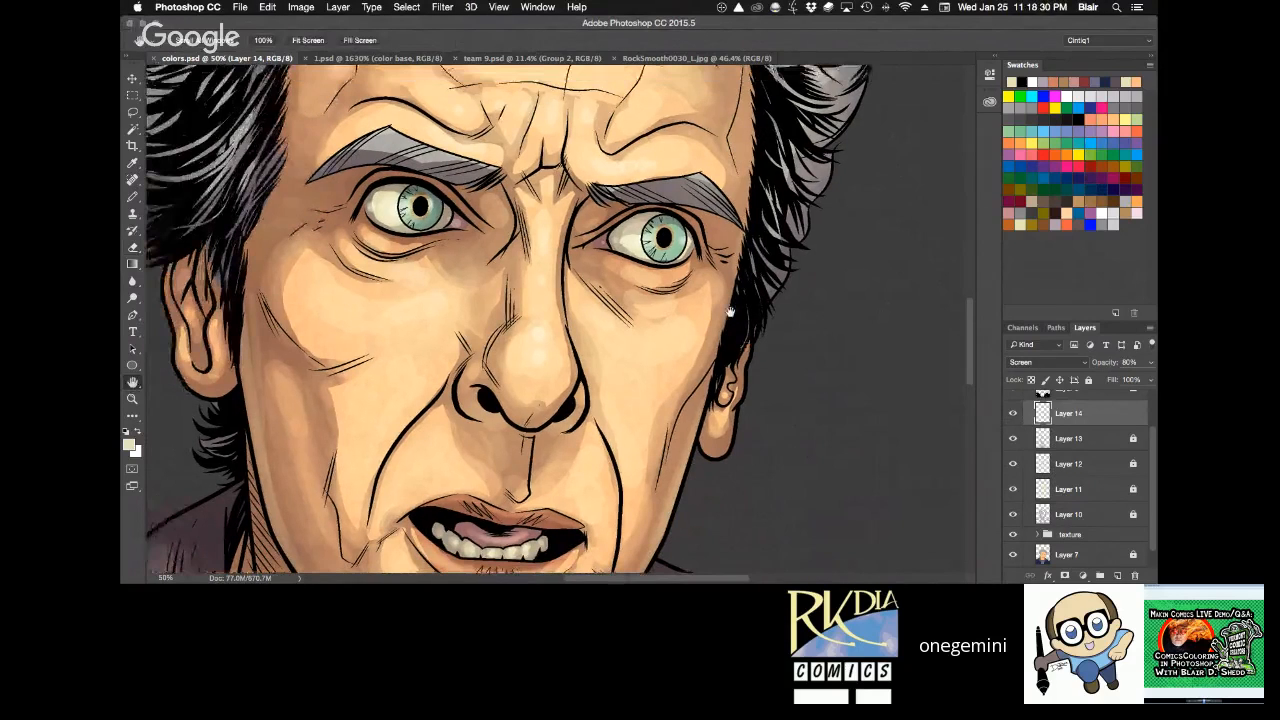
mouse_move(222, 325)
mouse_down()
mouse_move(218, 340)
mouse_move(214, 328)
mouse_up()
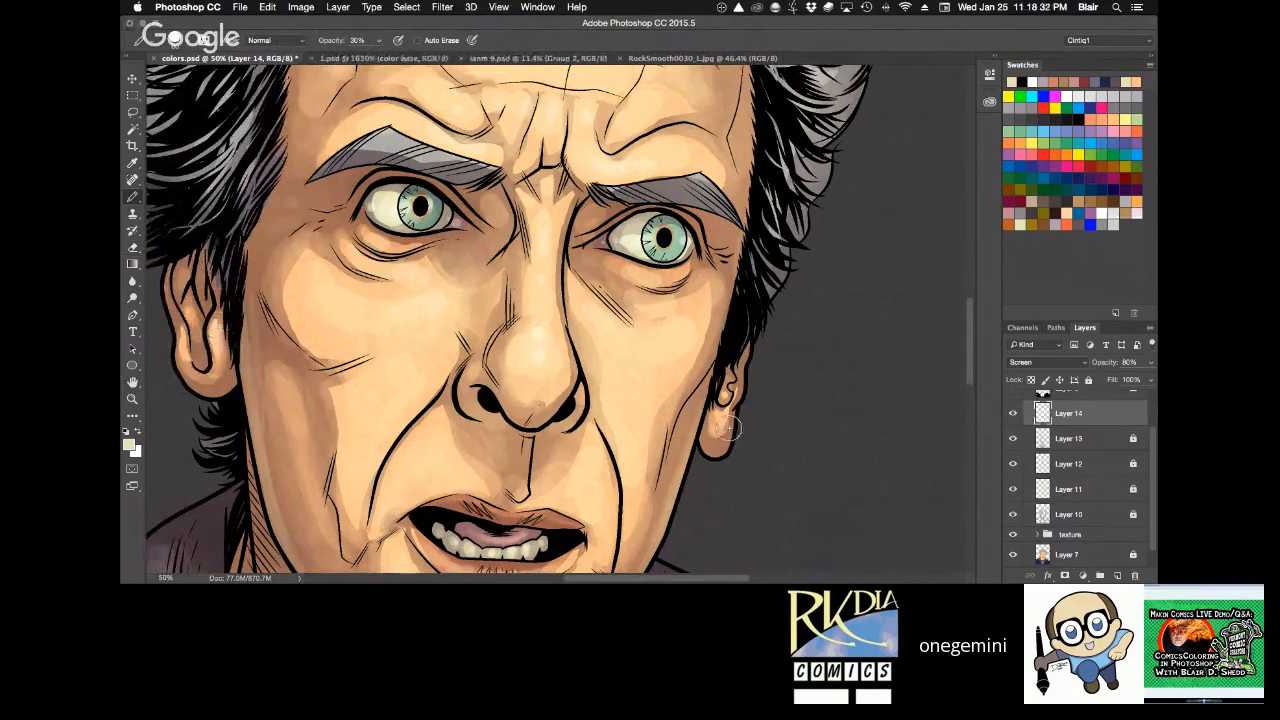
drag(712, 413, 716, 424)
key(z)
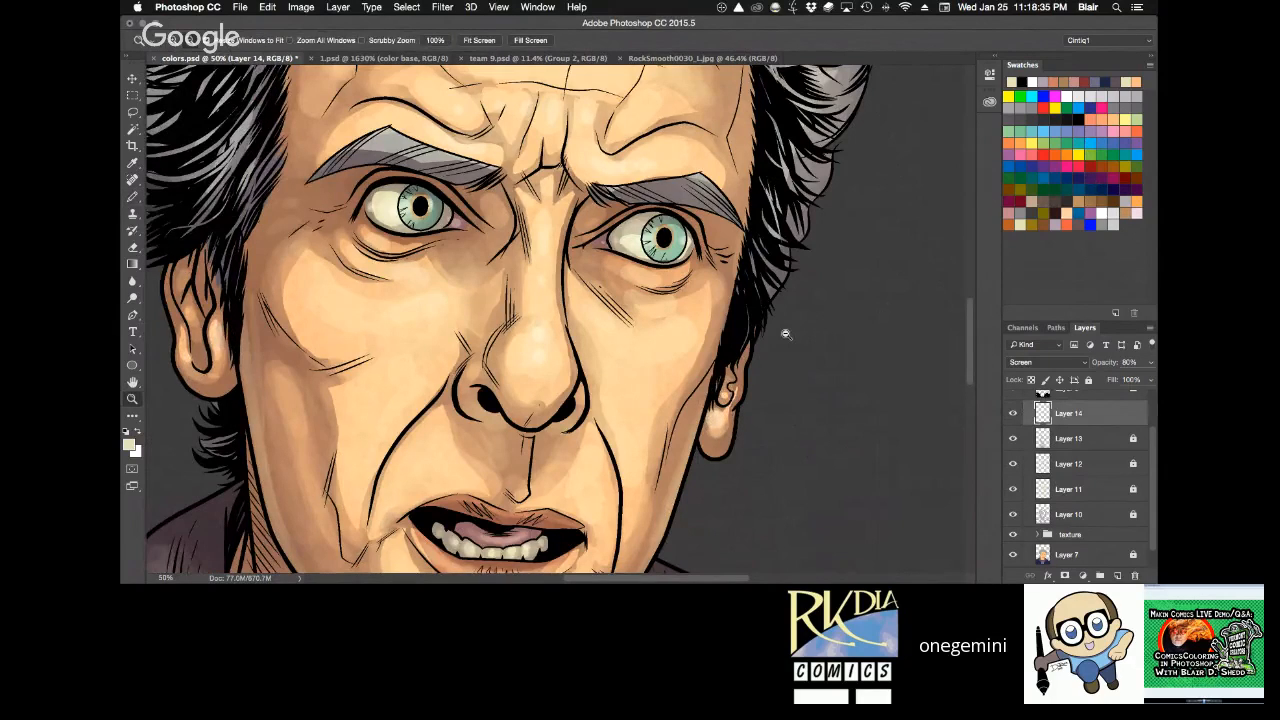
alt+click(786, 333)
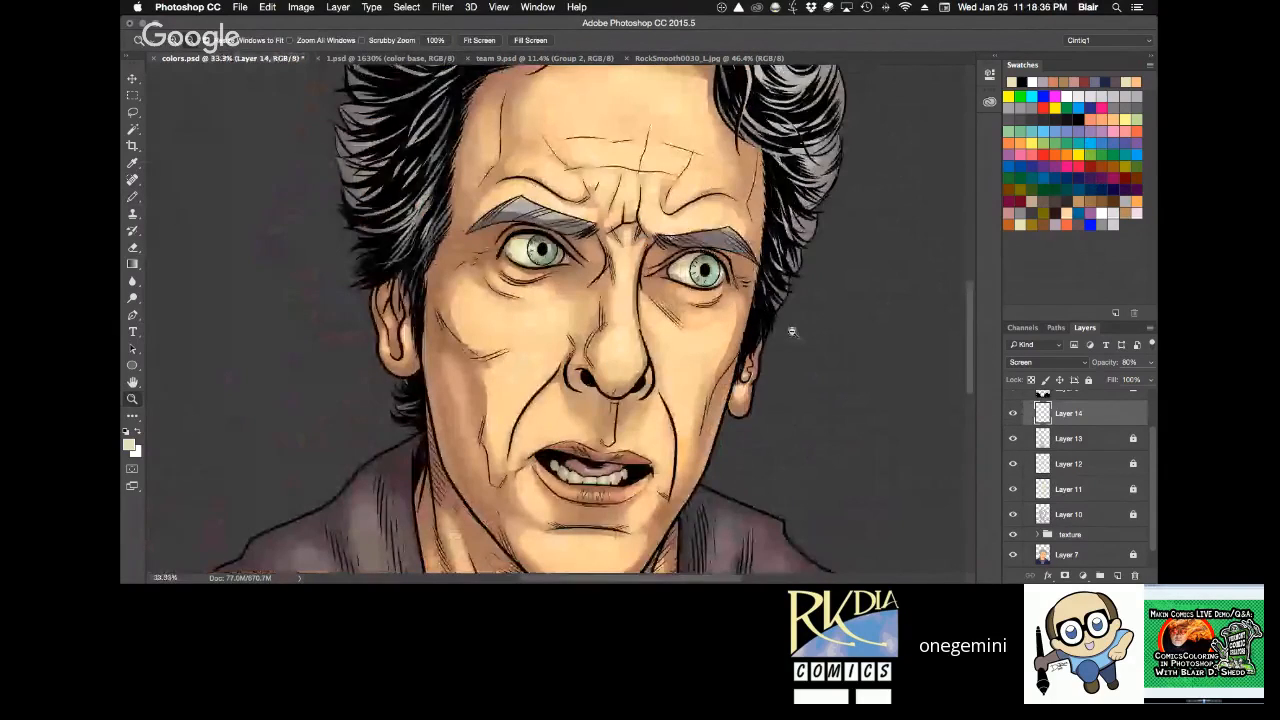
scroll(792, 331, up, 5)
key(e)
key(z)
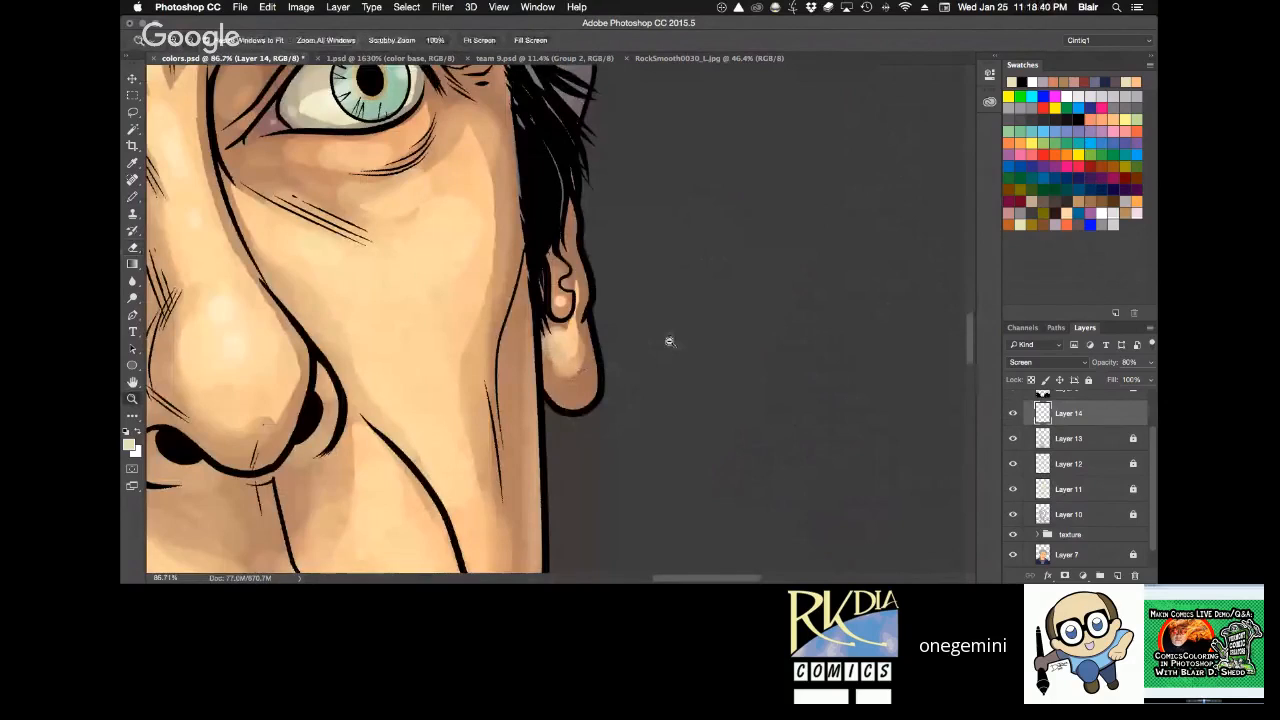
Brush faint cream highlights at 30% opacity along the grey strands on the crown and front waves of the hair, with the canvas rotated.
alt+click(676, 337)
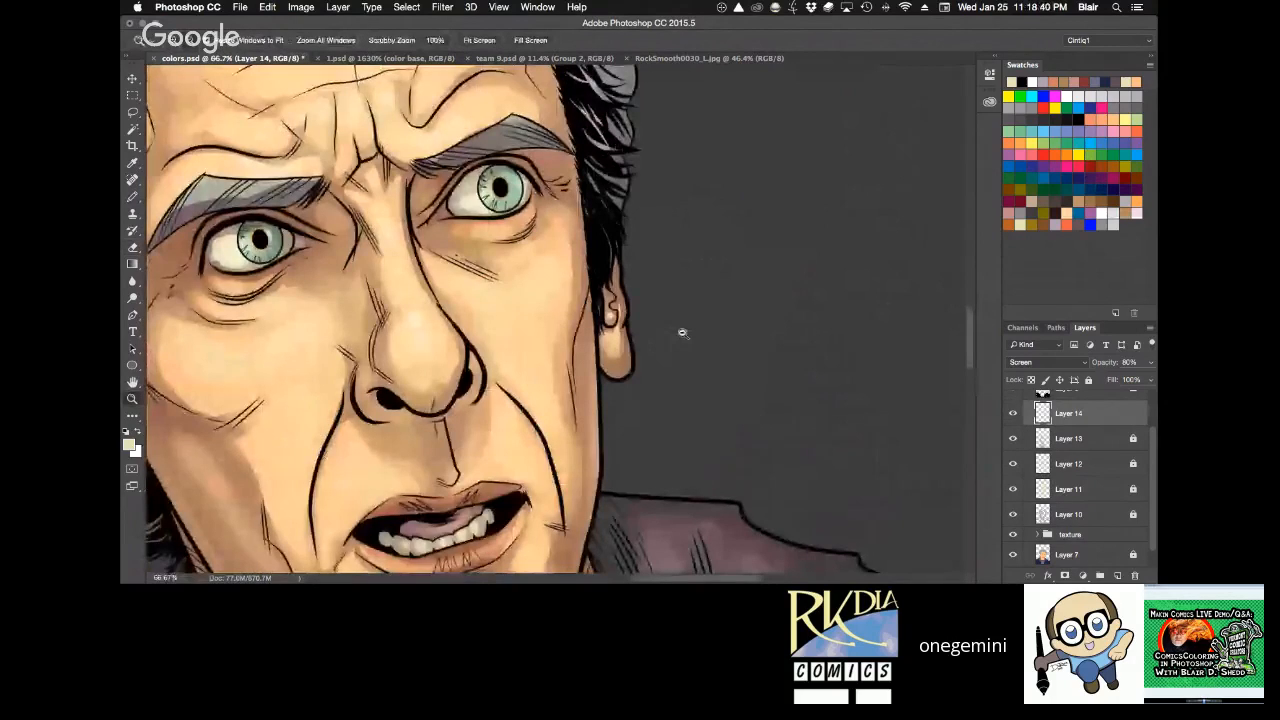
alt+click(682, 333)
key(r)
mouse_move(730, 130)
mouse_down()
mouse_move(816, 454)
mouse_move(758, 382)
mouse_move(760, 176)
mouse_move(742, 380)
mouse_move(706, 228)
mouse_up()
key(r)
key(b)
drag(275, 333, 249, 312)
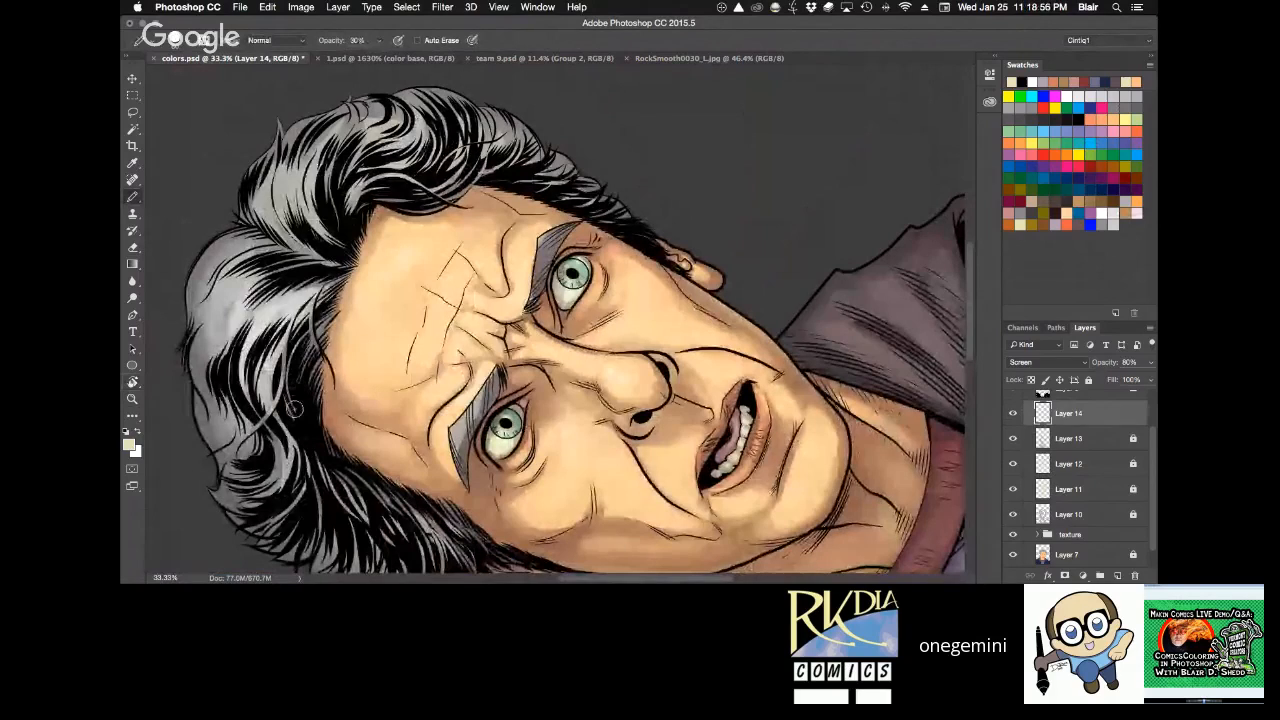
drag(295, 411, 281, 474)
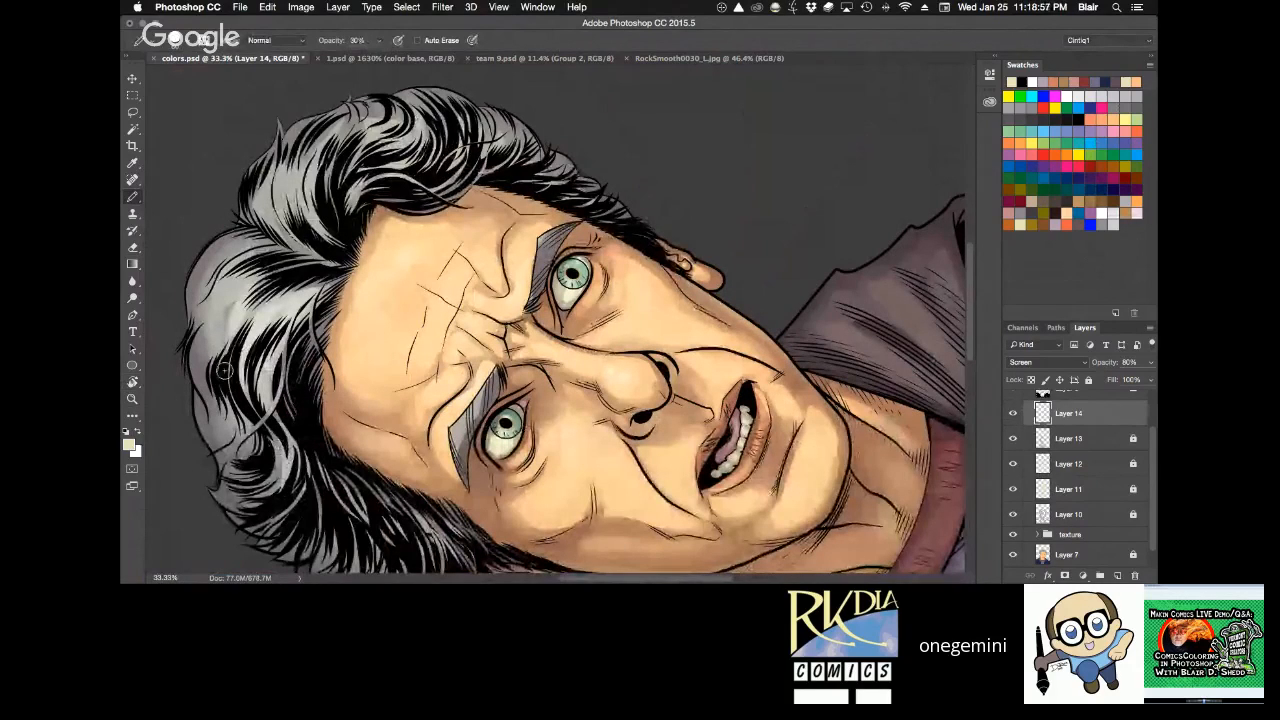
drag(224, 370, 248, 278)
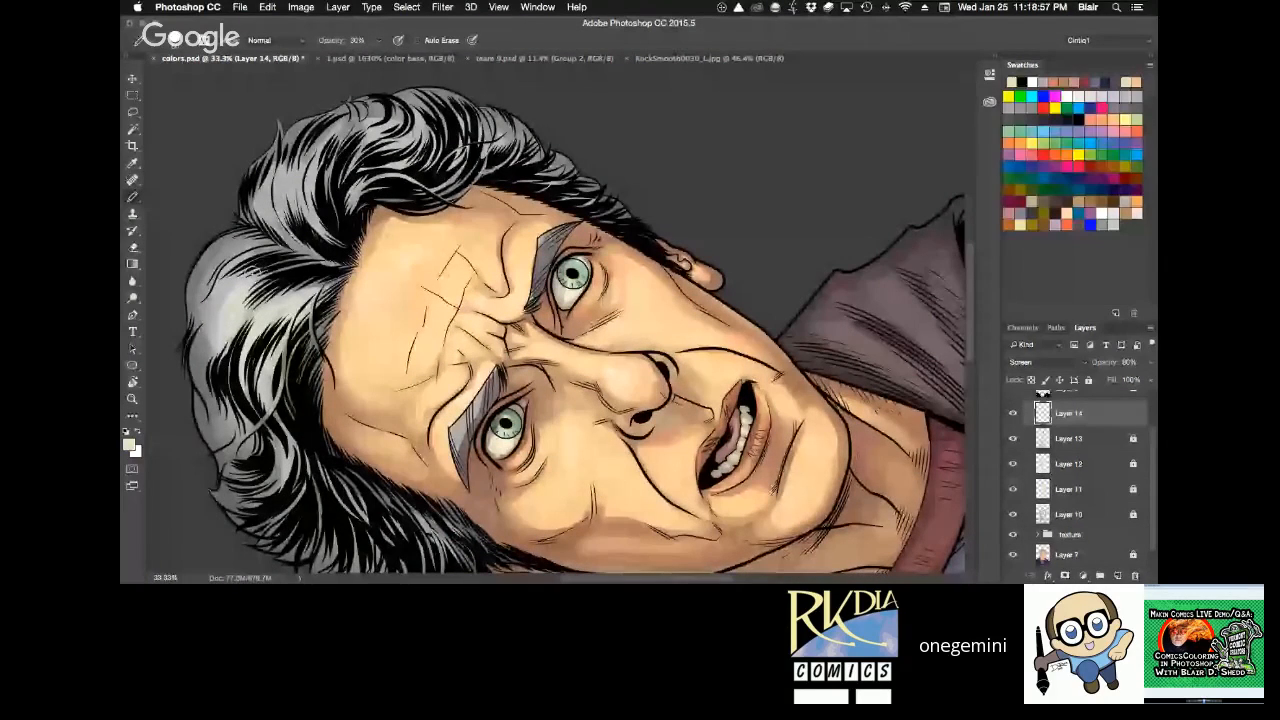
drag(208, 372, 236, 264)
mouse_move(252, 450)
mouse_down()
mouse_move(282, 500)
mouse_move(287, 490)
mouse_up()
mouse_move(314, 230)
mouse_down()
mouse_move(309, 184)
mouse_move(303, 210)
mouse_up()
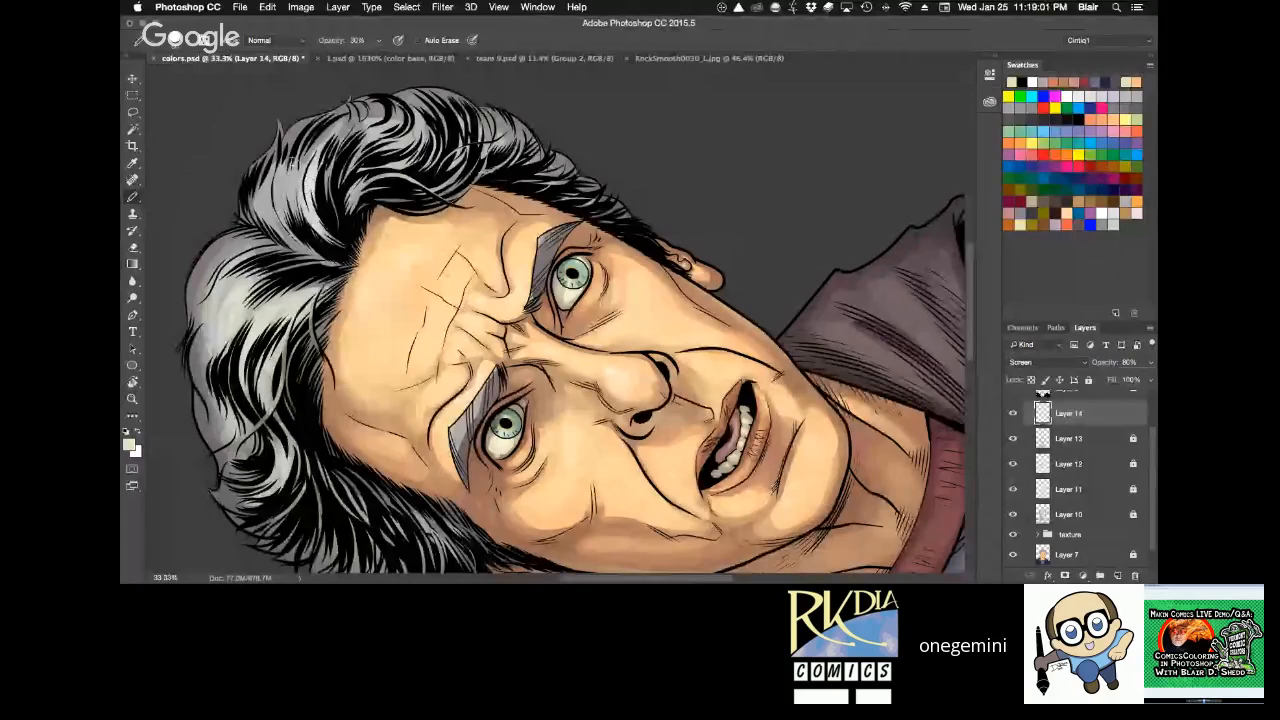
drag(292, 160, 280, 222)
mouse_move(304, 196)
mouse_down()
mouse_move(296, 222)
mouse_move(408, 146)
mouse_up()
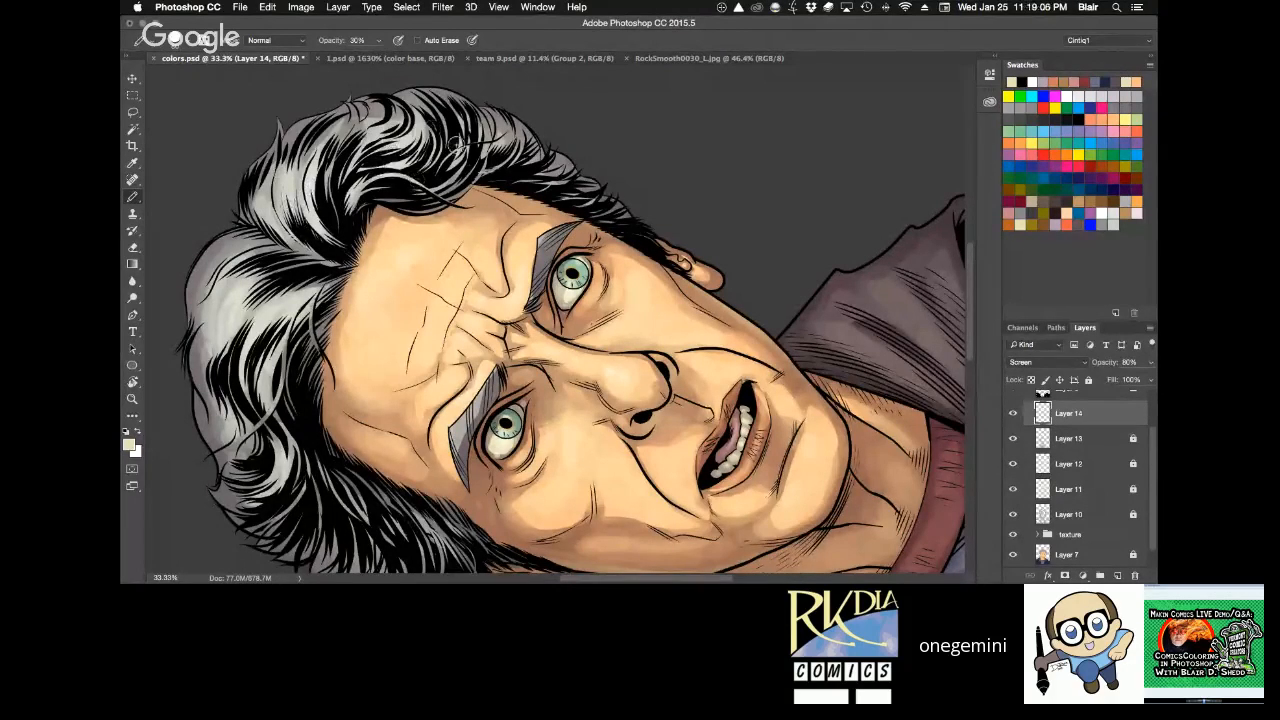
Continue the cream hair highlights down the side above the small ear, turning the canvas back towards upright.
key(r)
drag(588, 108, 707, 188)
key(b)
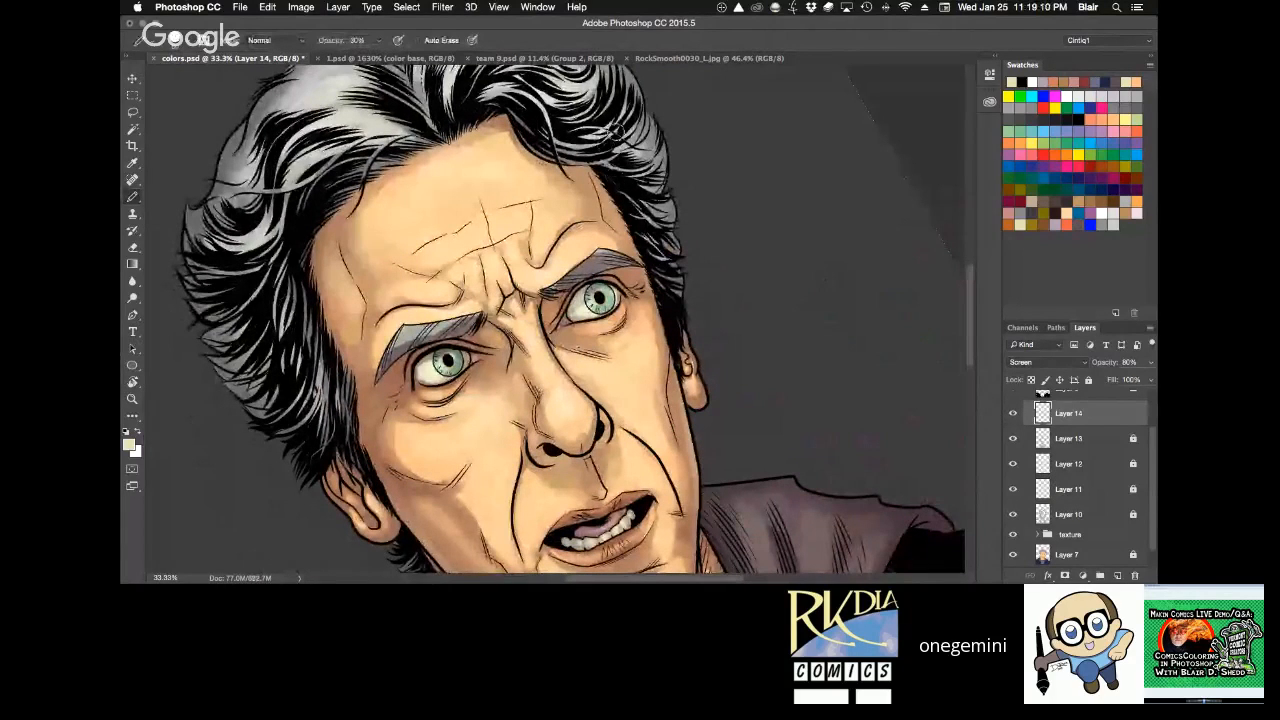
mouse_move(624, 138)
mouse_down()
mouse_move(652, 161)
mouse_move(661, 225)
mouse_up()
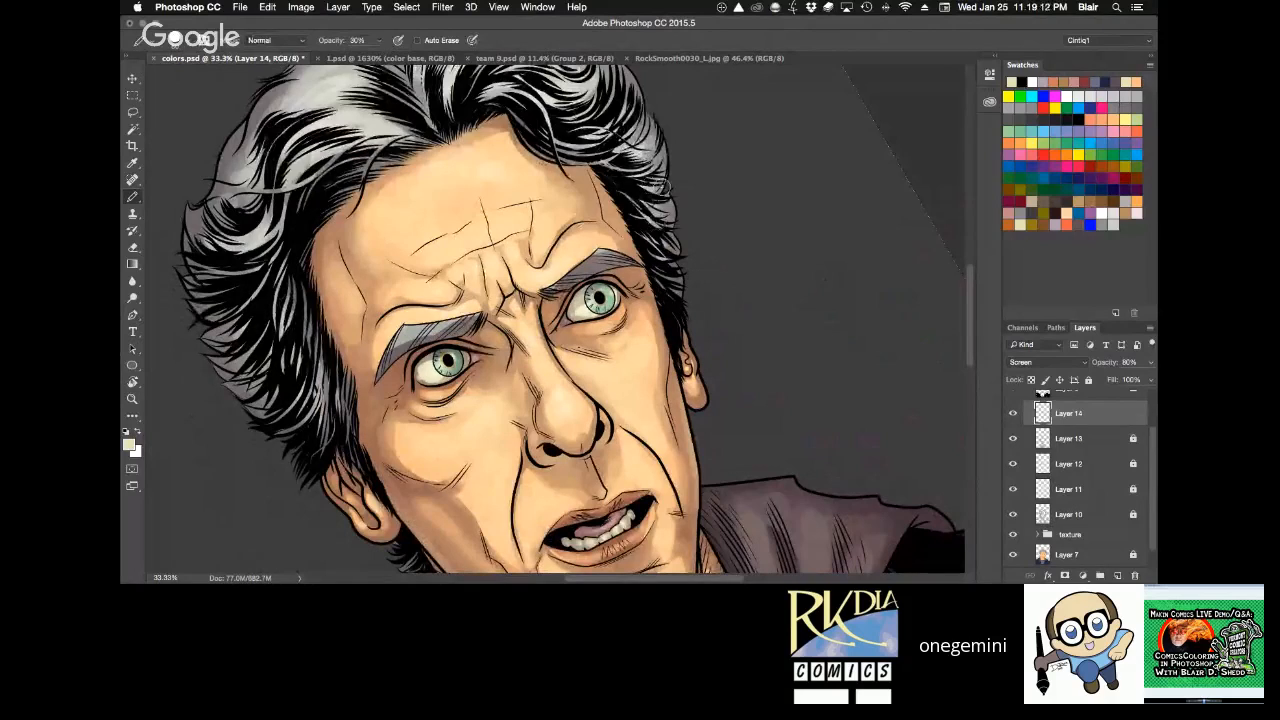
key(r)
mouse_move(772, 200)
mouse_down()
mouse_move(832, 337)
mouse_move(820, 266)
mouse_move(770, 240)
mouse_up()
key(b)
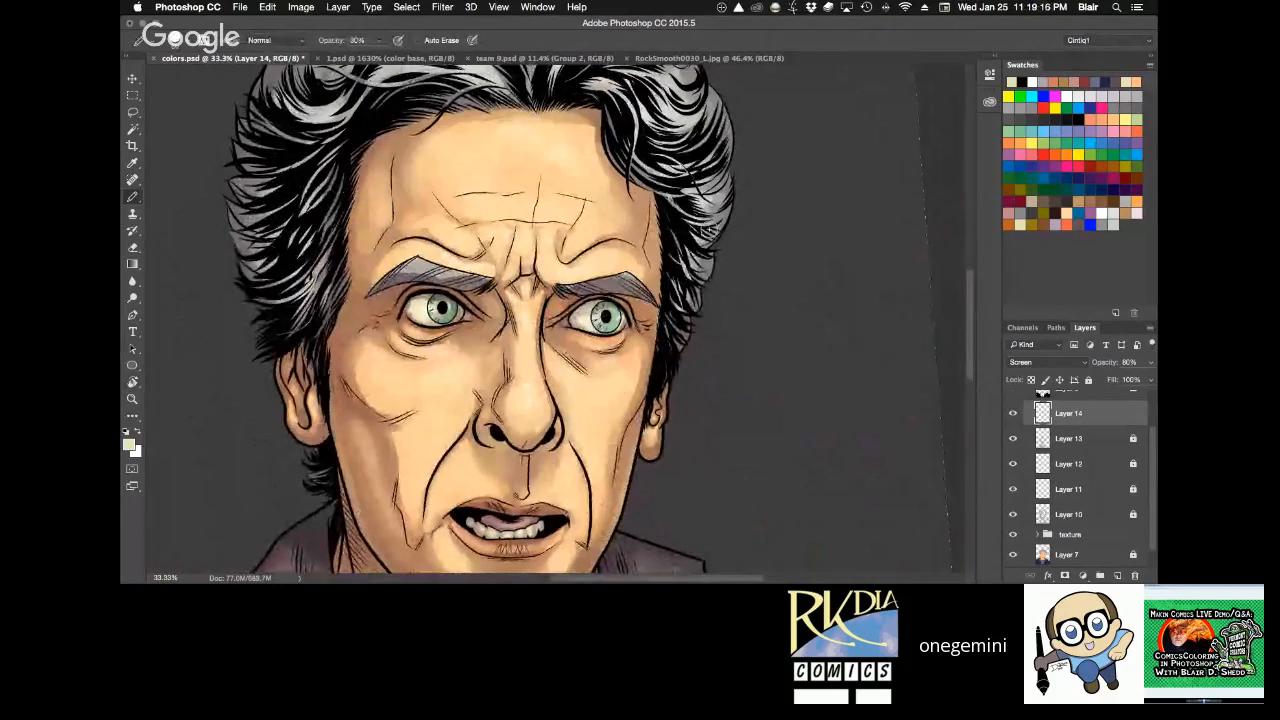
Remove the selection outline, reset the canvas rotation, and save colors.psd with the whole portrait fitted in view.
key(h)
drag(715, 461, 730, 267)
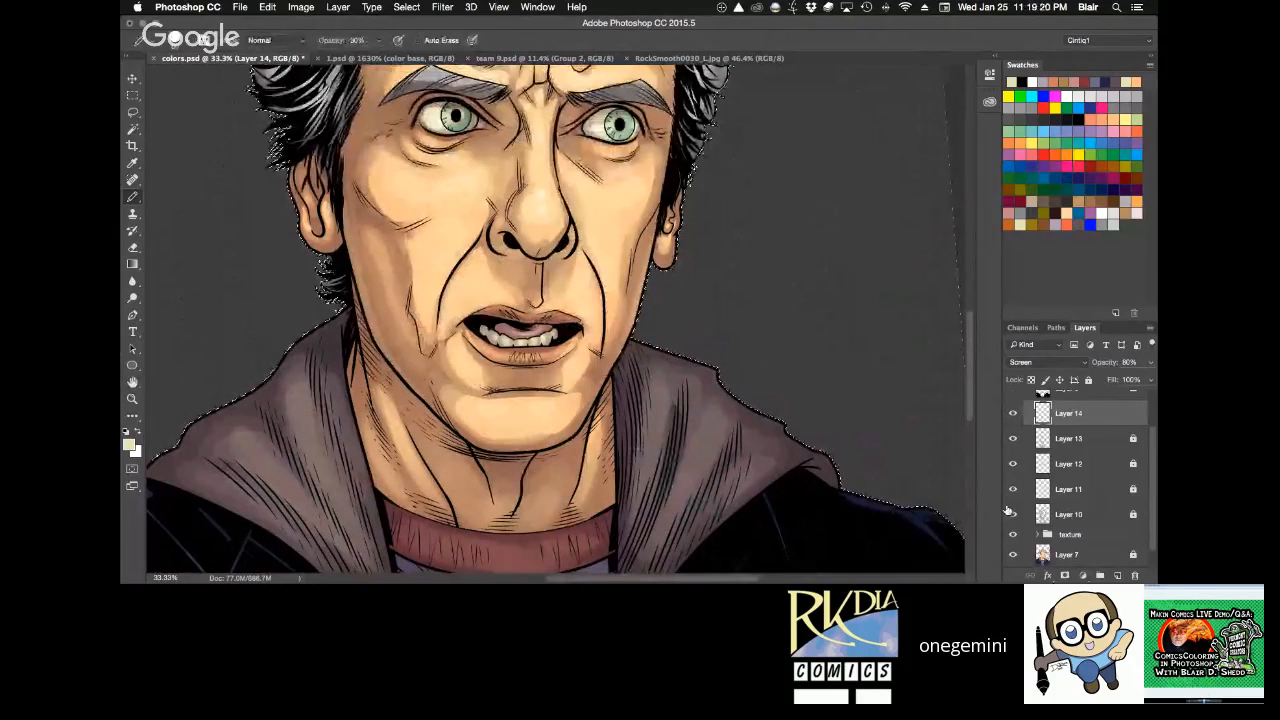
key(h)
drag(752, 407, 757, 347)
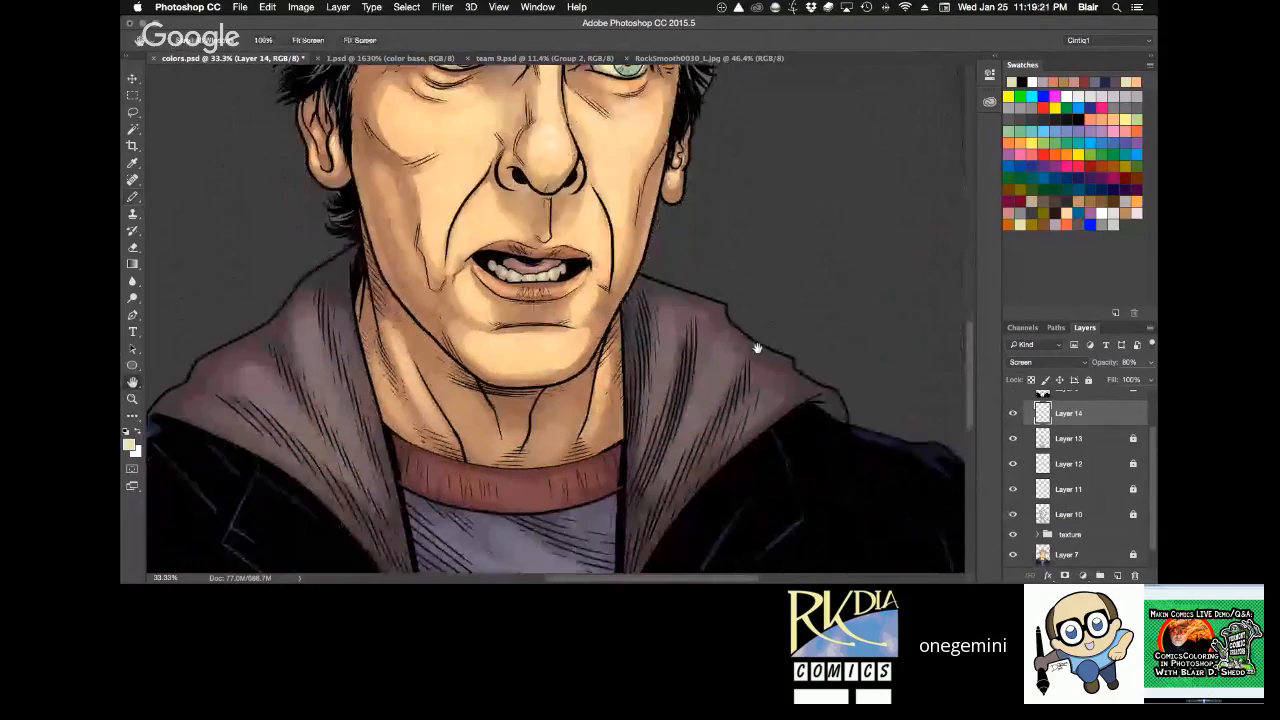
key(super+minus)
key(super+minus)
key(r)
click(295, 40)
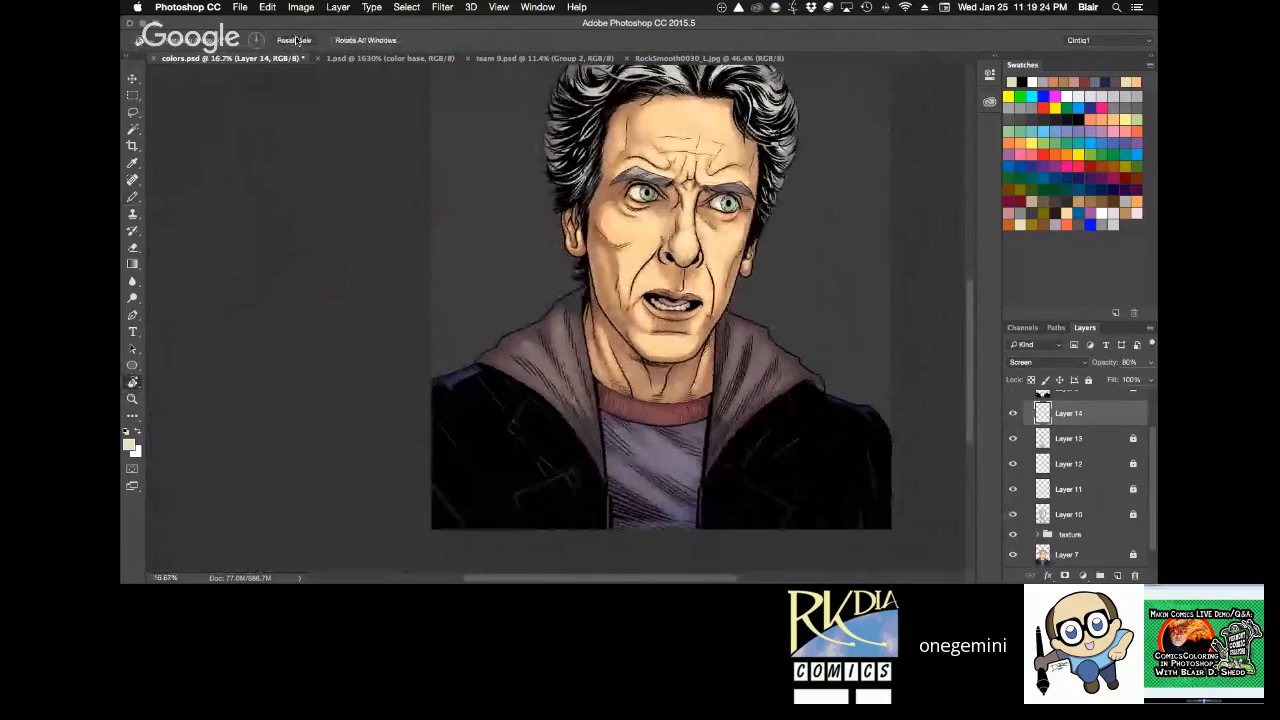
key(h)
drag(850, 264, 703, 346)
key(super+0)
key(super+s)
key(z)
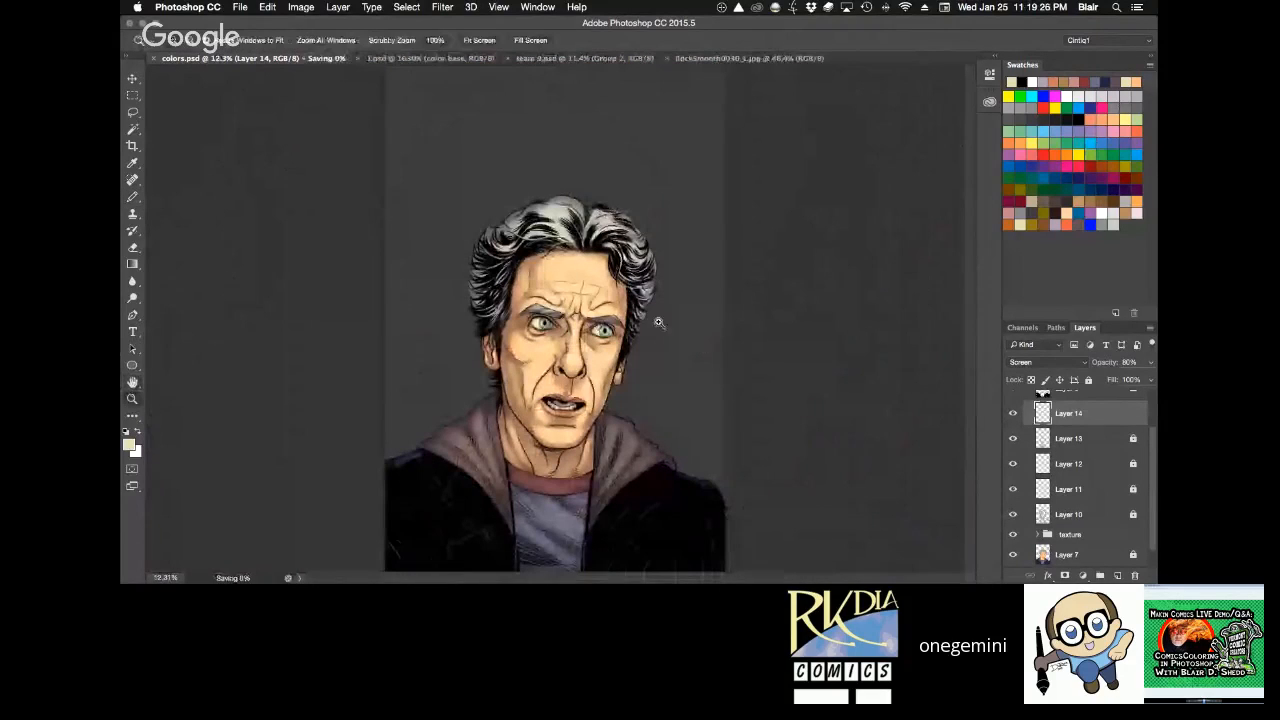
Lock Layer 14 and add a new empty layer above the line art on Layer 6.
drag(508, 210, 565, 339)
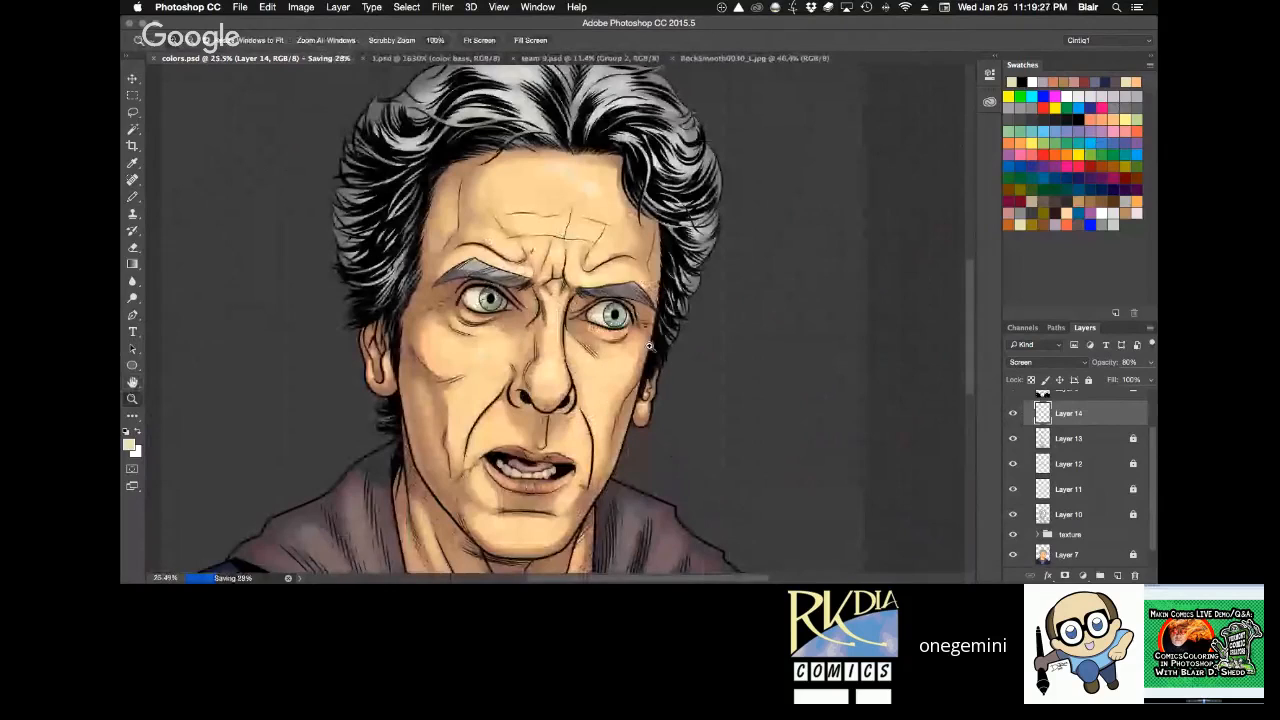
drag(649, 346, 691, 321)
key(super+0)
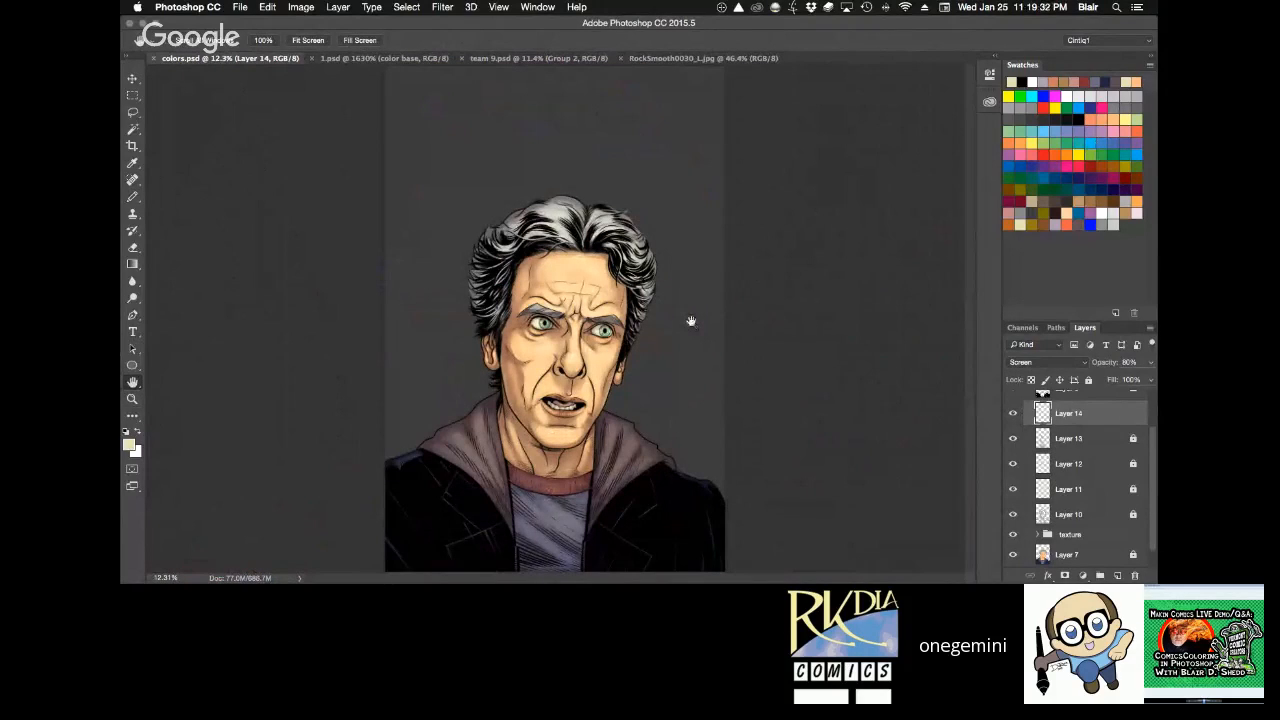
click(1088, 380)
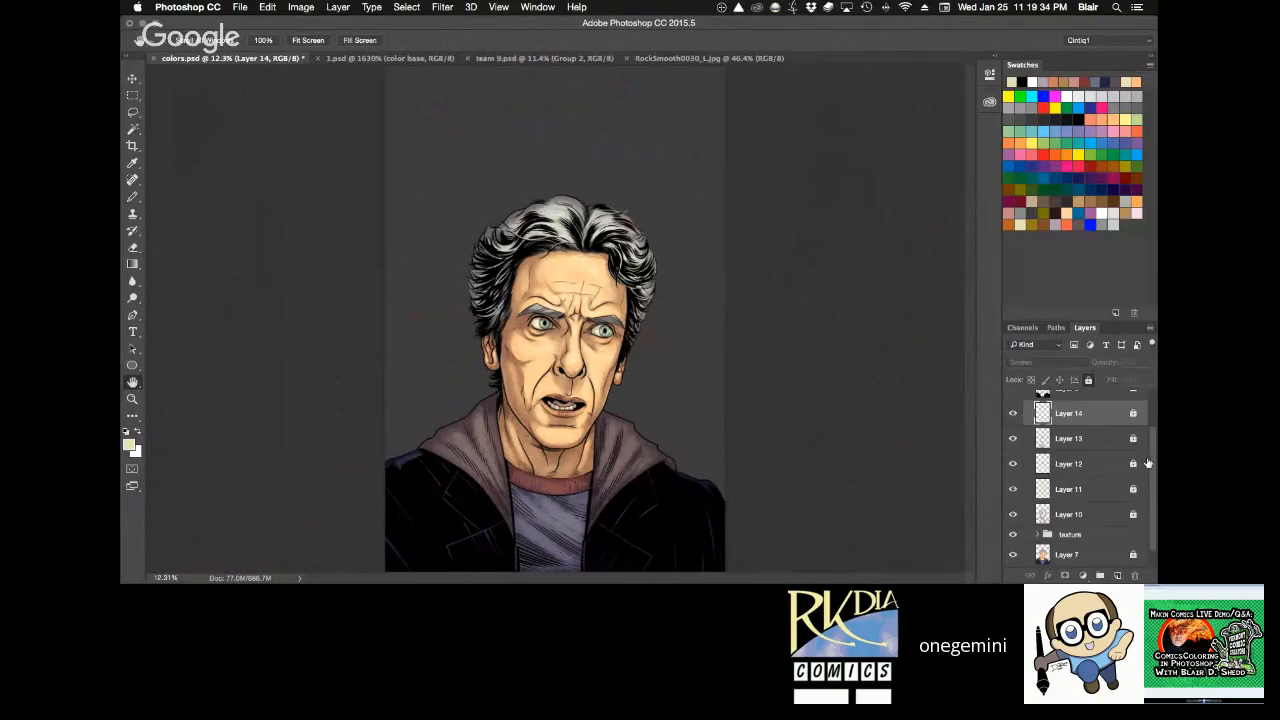
scroll(1155, 428, up, 2)
scroll(1155, 428, up, 2)
click(1109, 437)
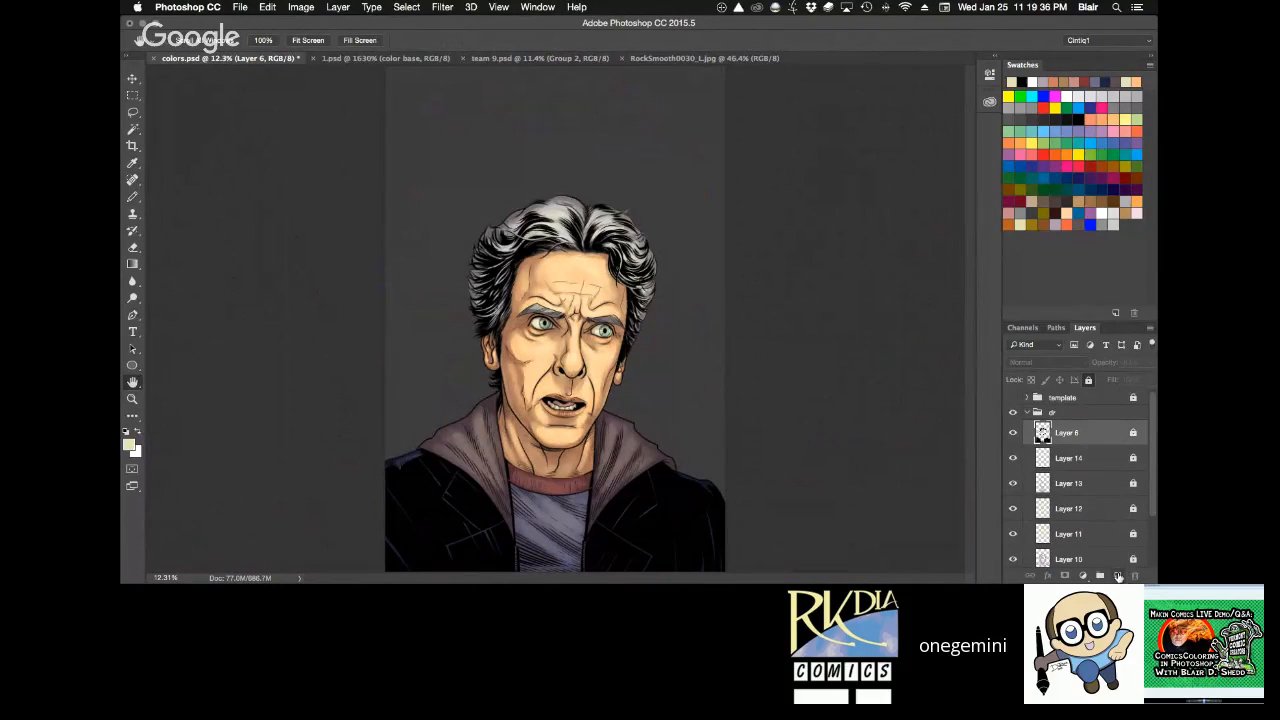
click(1119, 576)
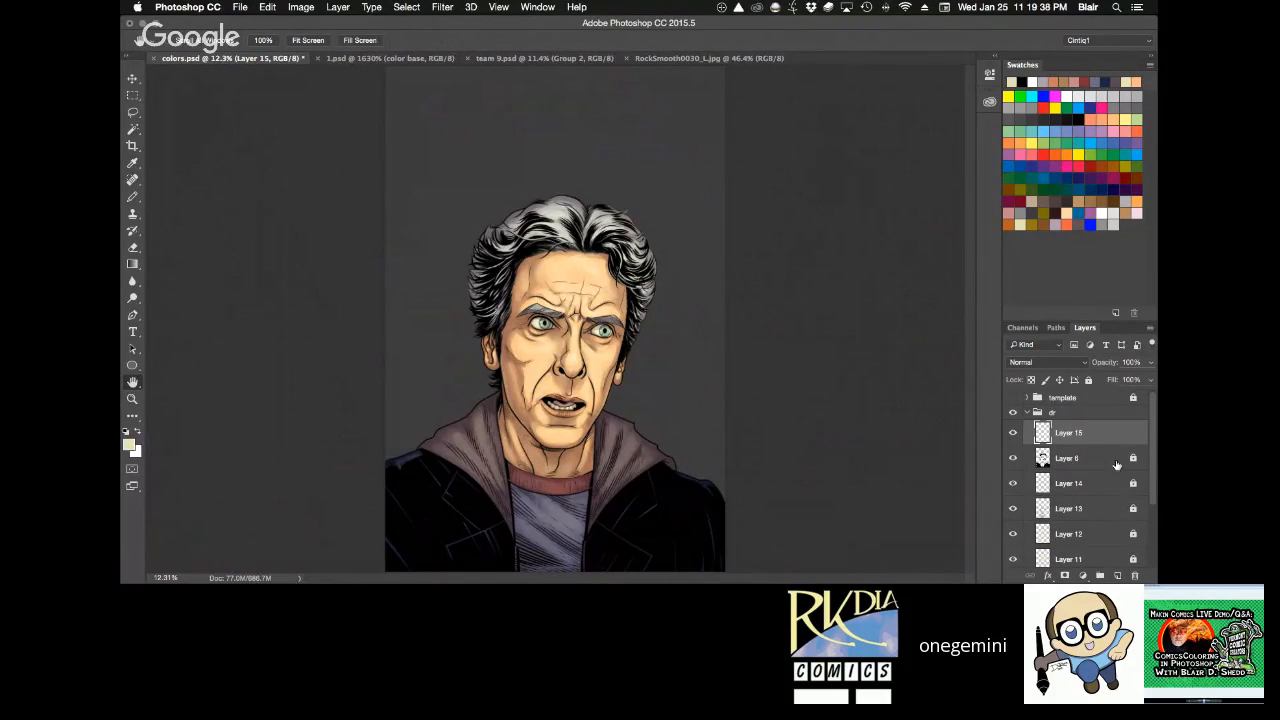
Paint a soft white reflection on the iris of the eye nearer the small ear, using a soft round brush tip at 30% opacity.
key(z)
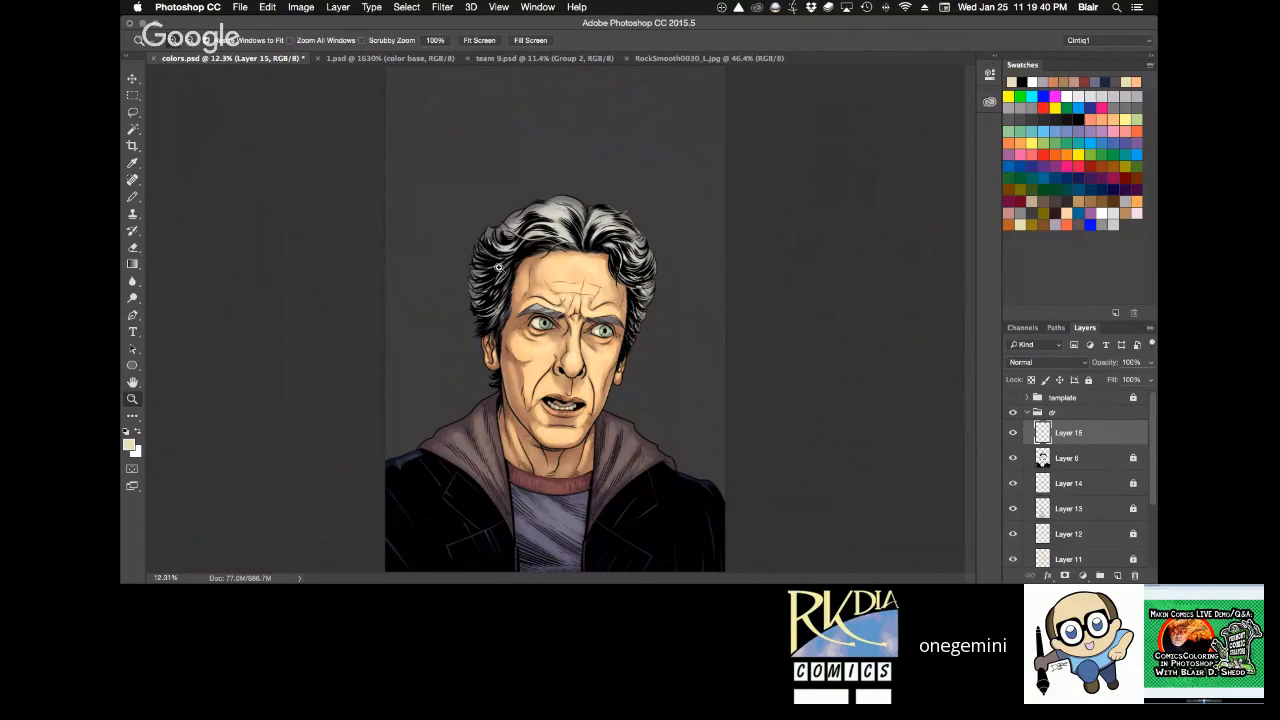
drag(498, 267, 660, 393)
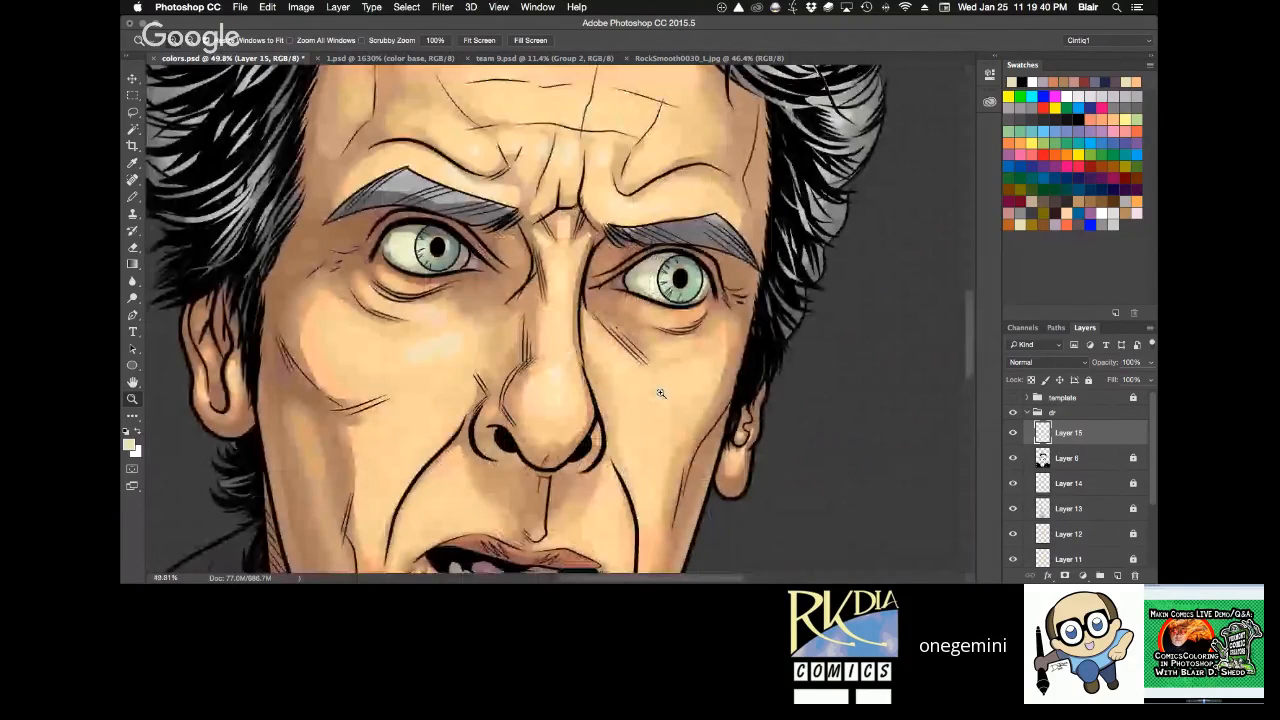
click(660, 393)
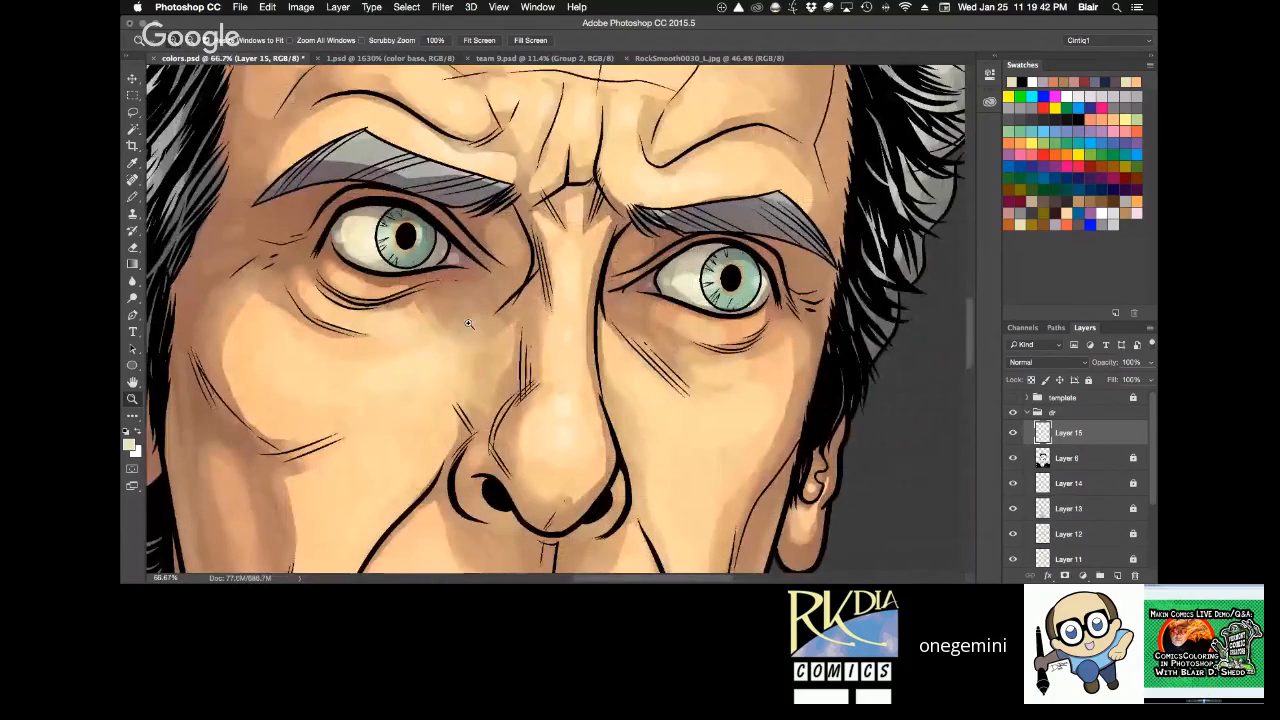
key(b)
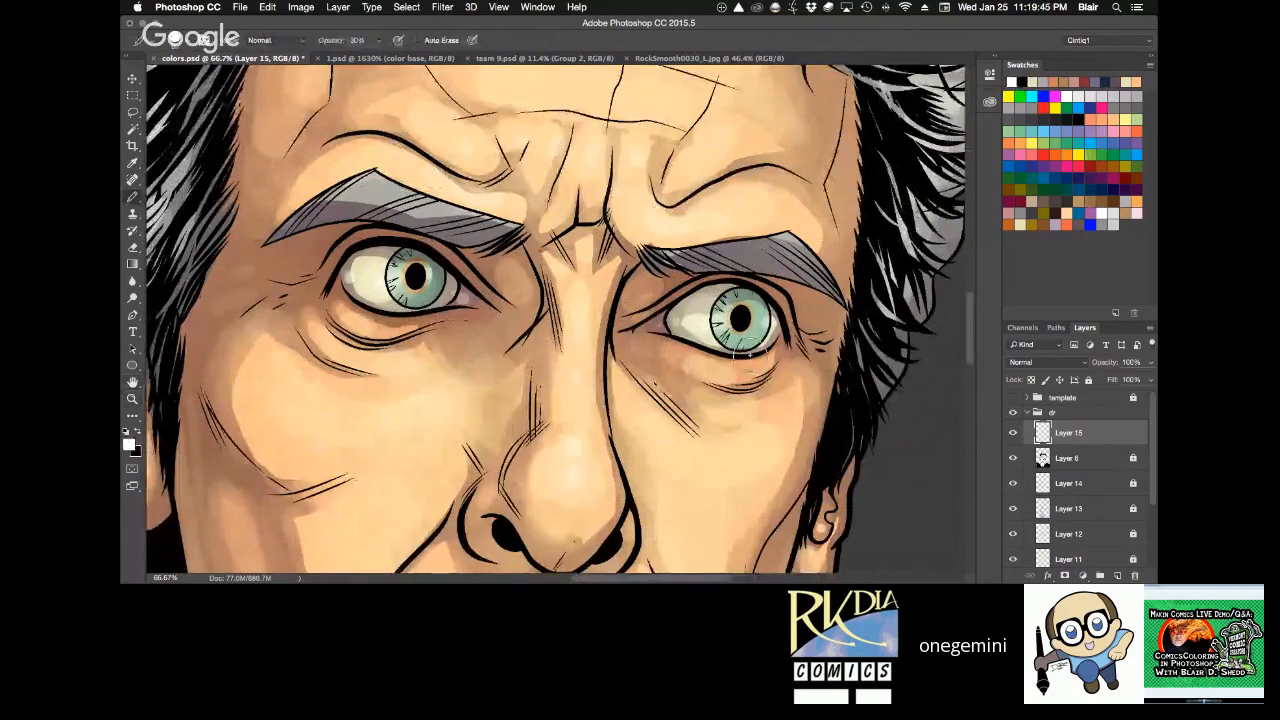
key(z)
click(724, 314)
key(b)
right_click(724, 314)
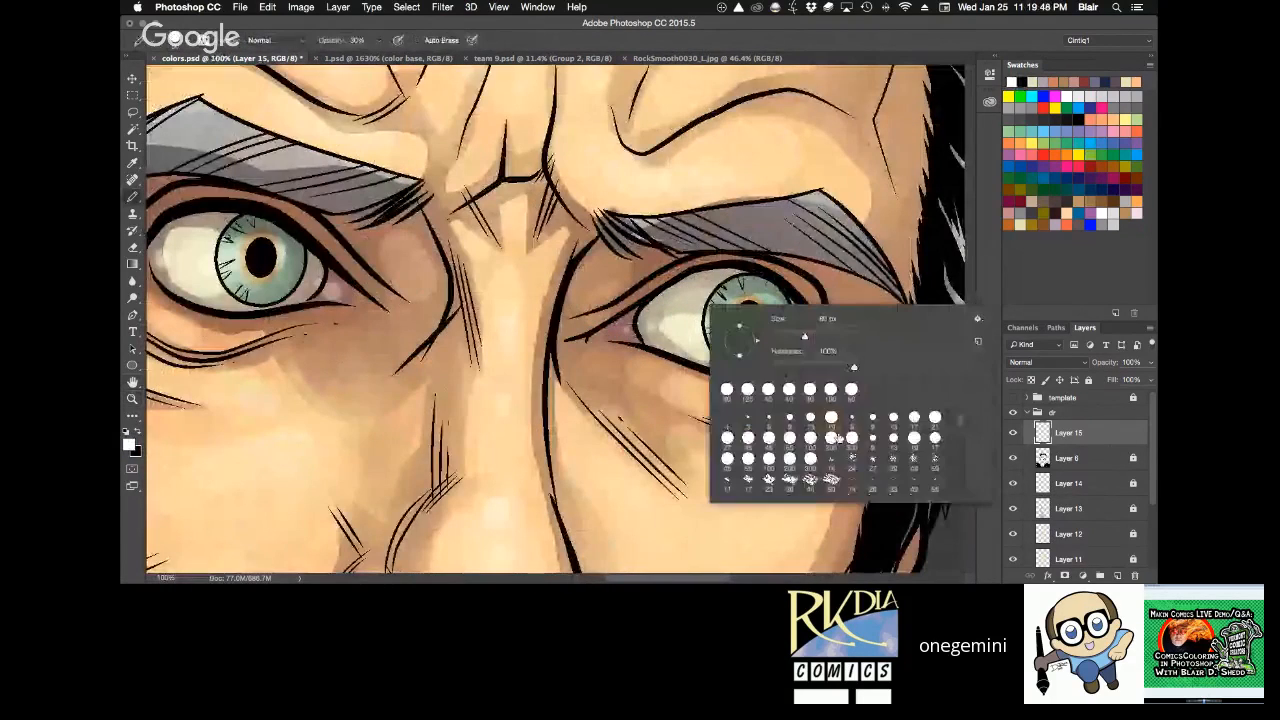
click(748, 445)
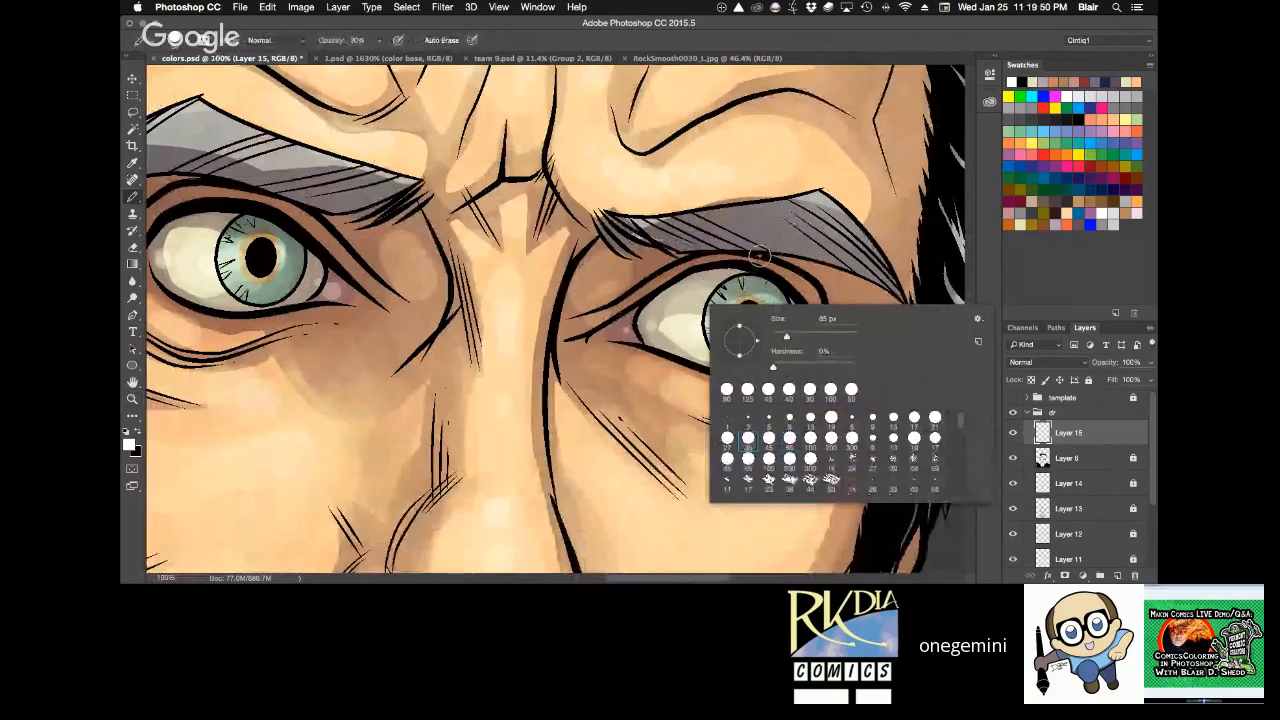
click(762, 255)
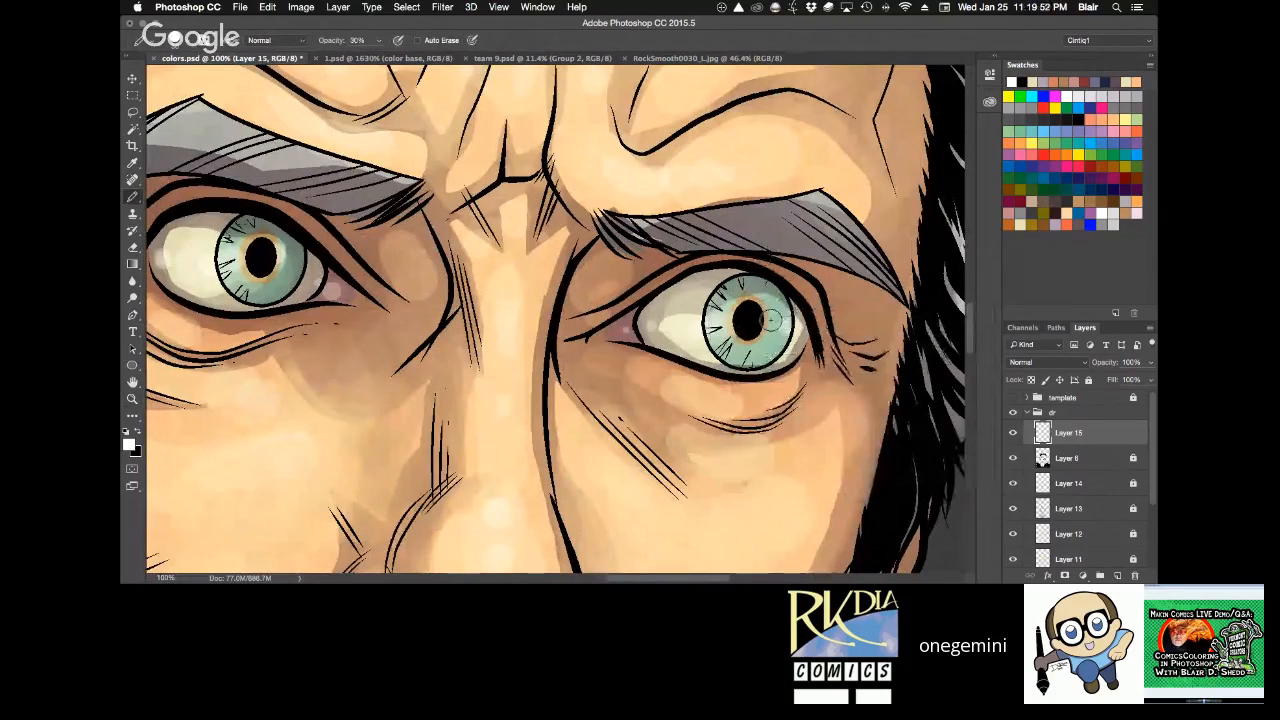
drag(772, 313, 709, 328)
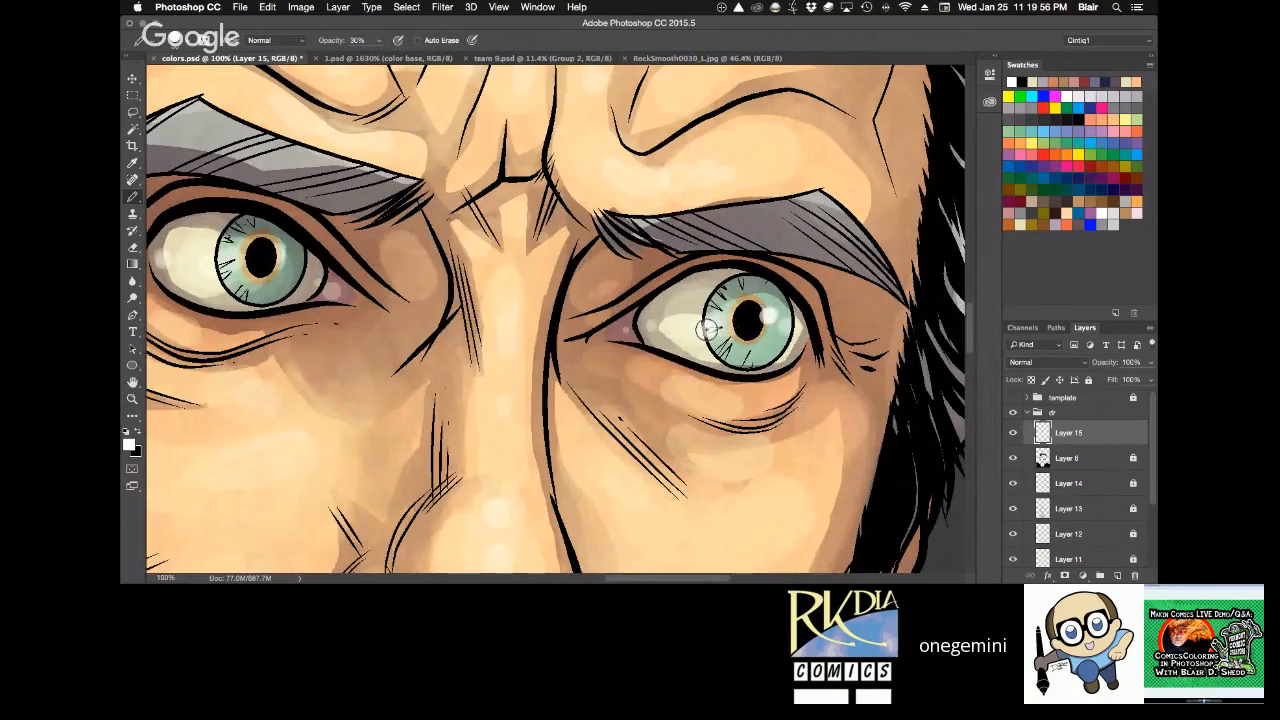
Paint soft white reflections at 30% opacity on the pupil of the eye nearer the small ear and the other eye's iris.
click(743, 320)
click(279, 261)
click(279, 261)
click(279, 260)
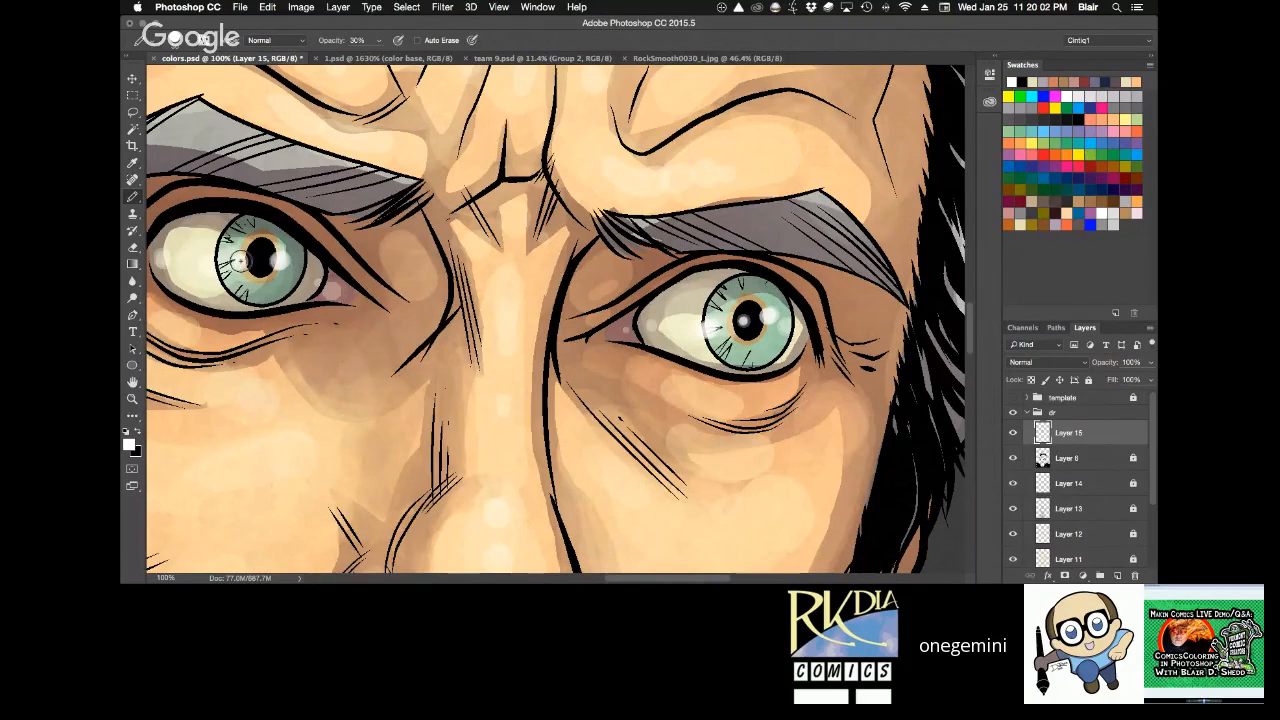
Add bright white glints to the irises, pupil and whites of both eyes with the brush at 90% opacity, tilting the canvas to suit.
key(r)
mouse_move(850, 320)
mouse_down()
mouse_move(860, 282)
mouse_move(752, 277)
mouse_up()
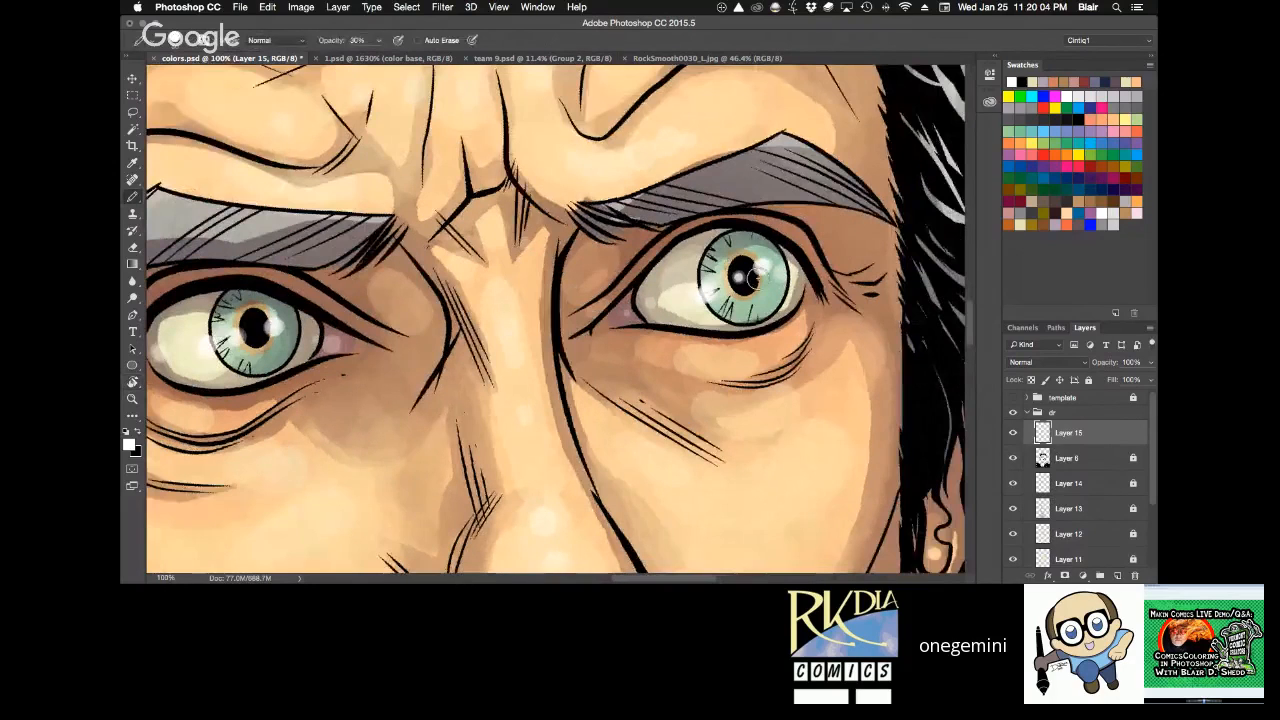
key(9)
click(739, 278)
click(706, 296)
click(276, 326)
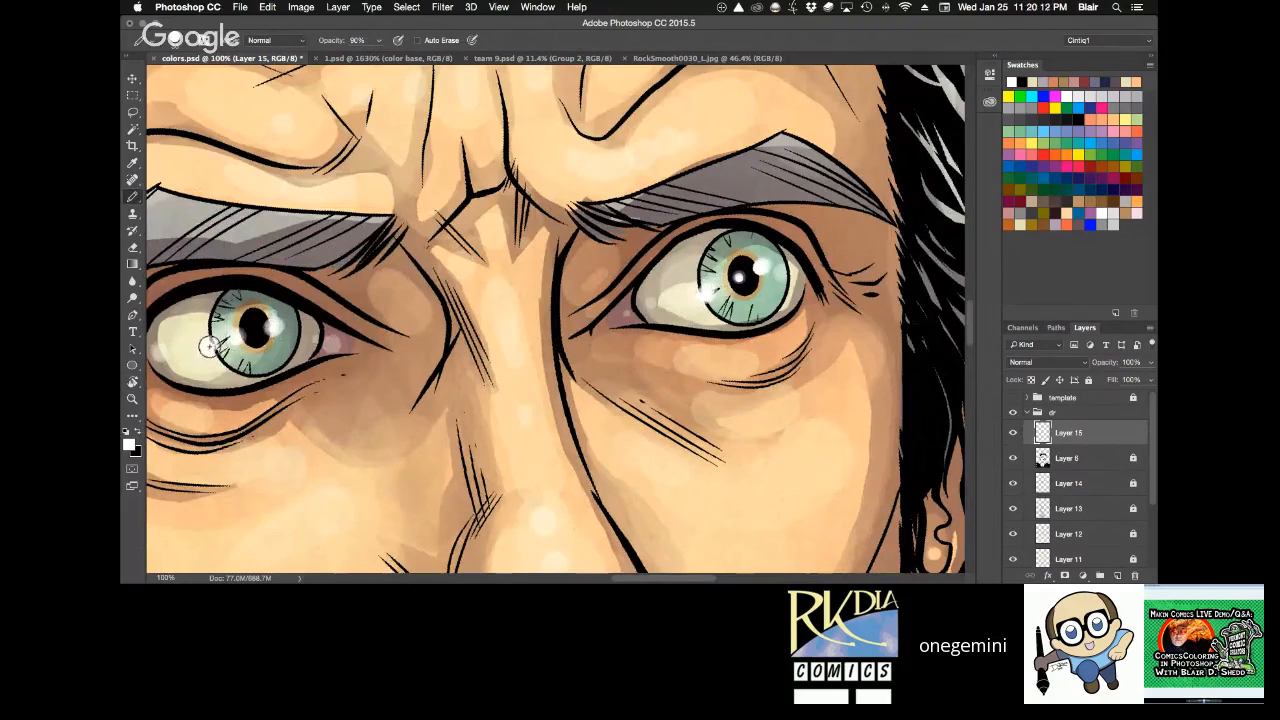
click(210, 346)
Reset the canvas rotation, fit the whole portrait in view, and save colors.psd.
key(z)
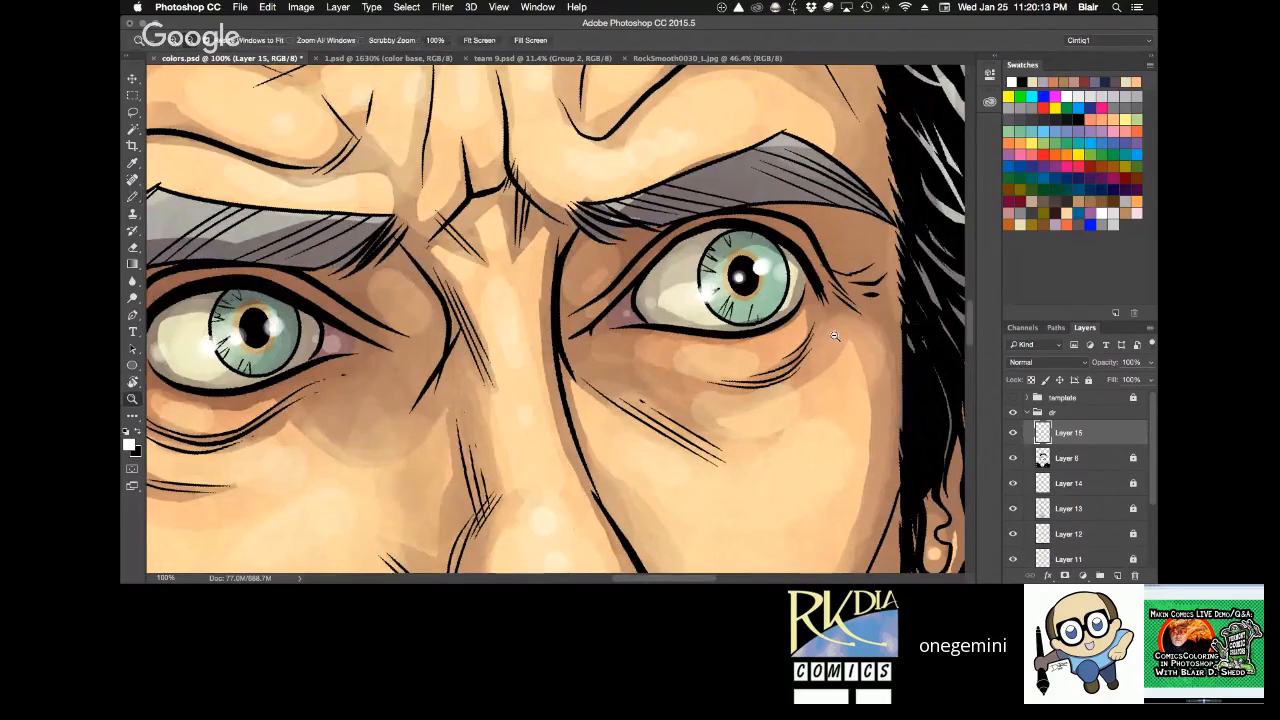
alt+click(834, 336)
alt+click(843, 327)
key(r)
drag(843, 327, 843, 395)
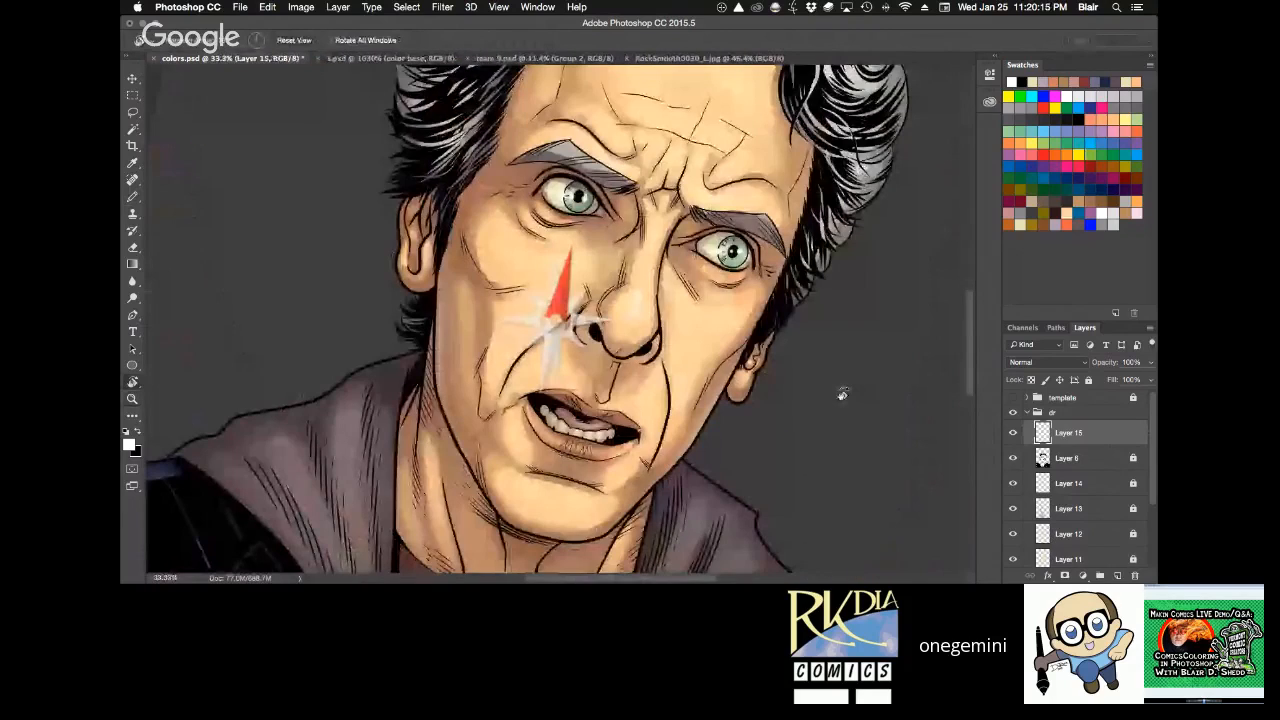
click(294, 40)
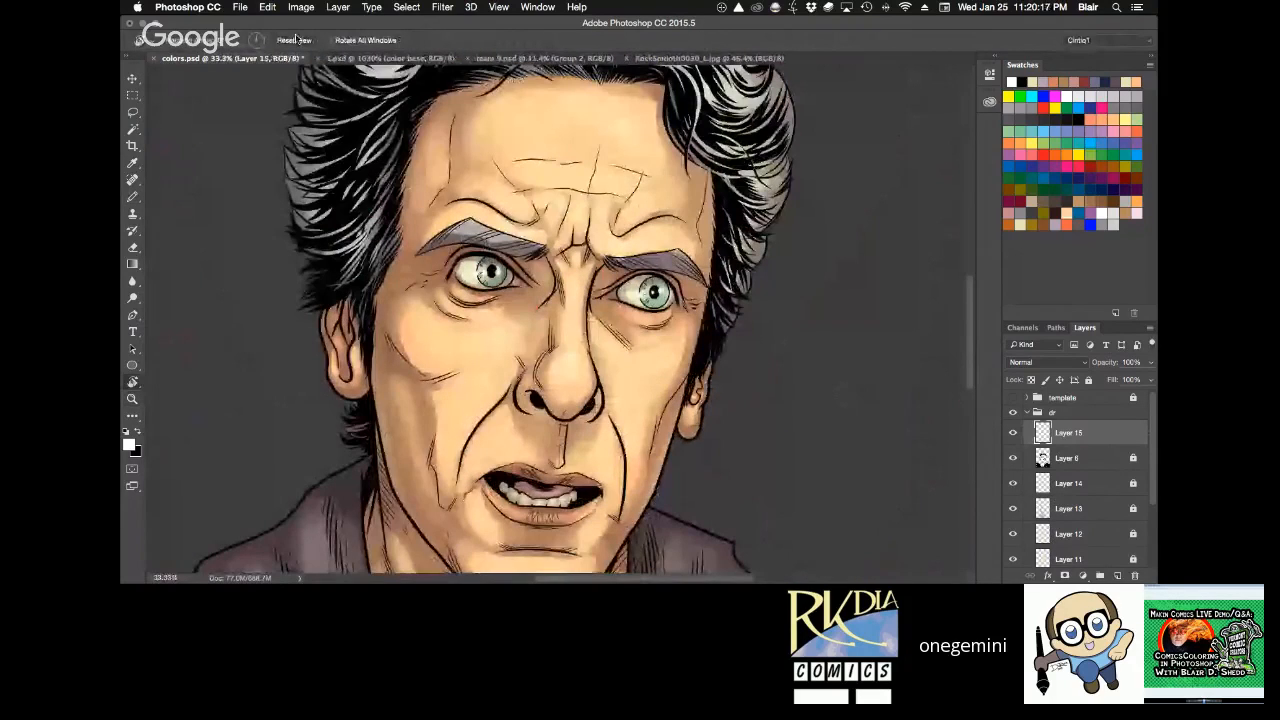
key(z)
click(479, 40)
key(super+s)
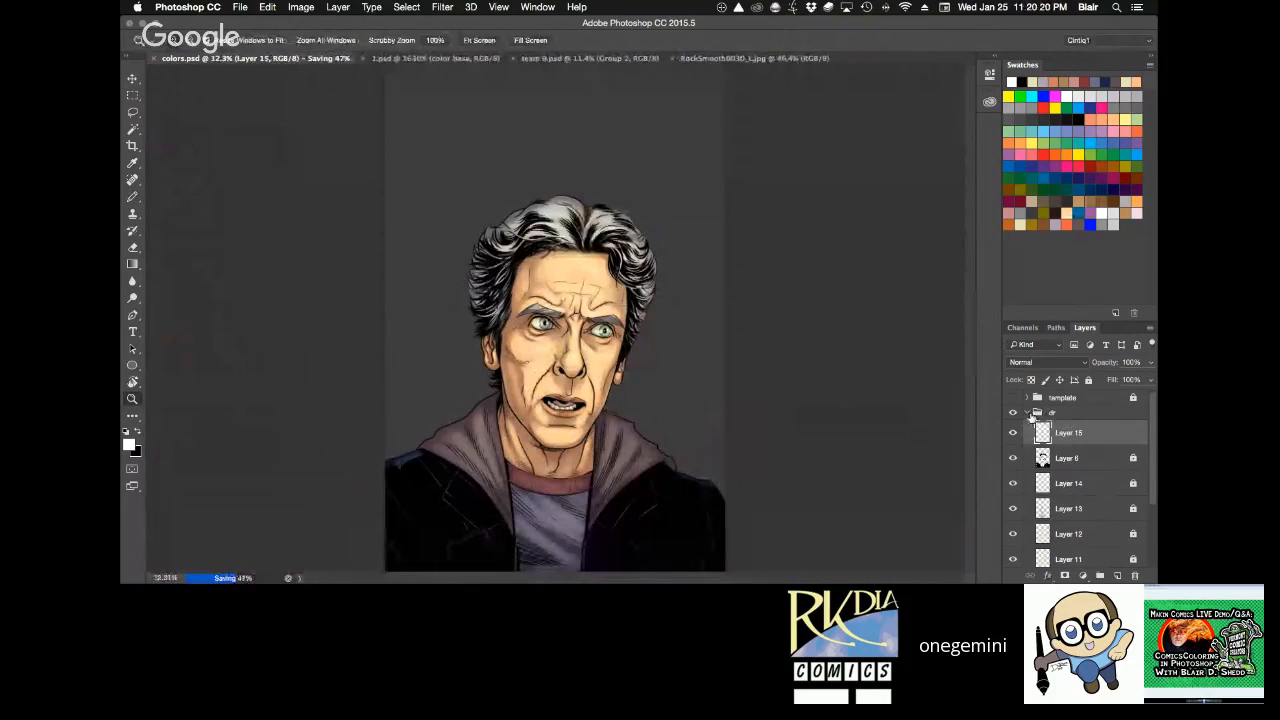
Collapse the dr group, briefly check the template group's visibility, and save the file again.
click(1027, 412)
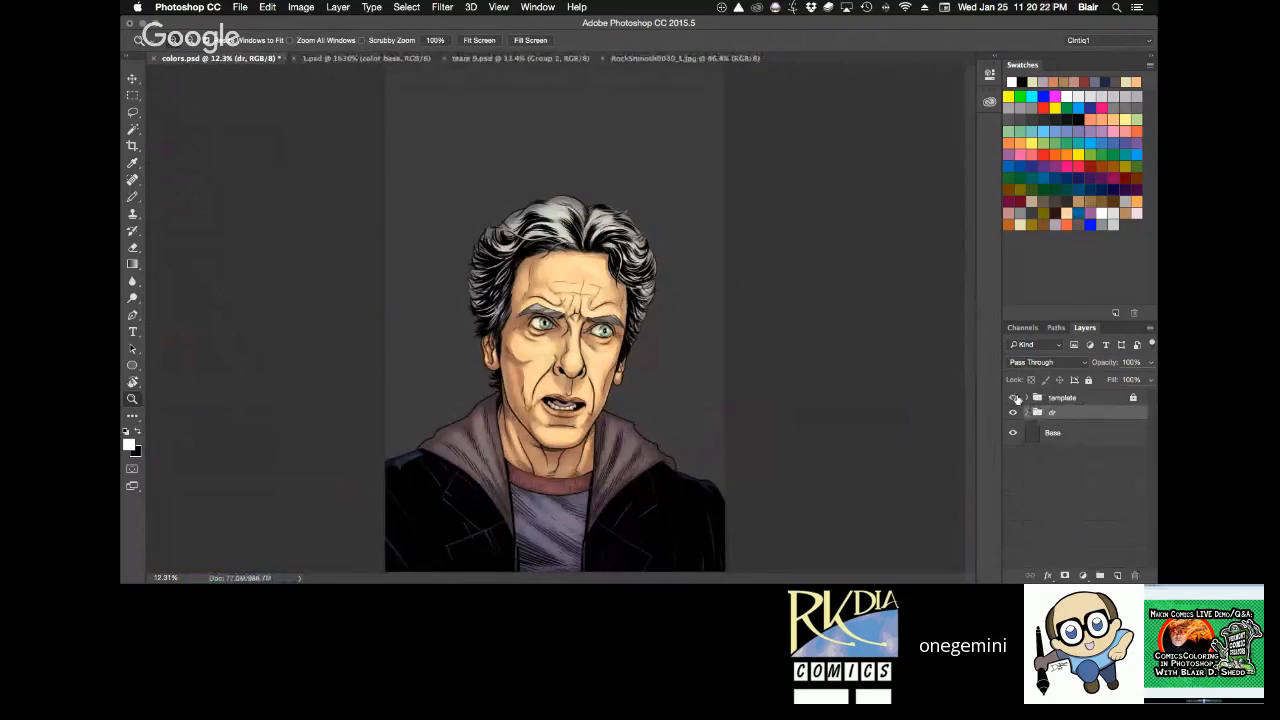
click(1013, 398)
click(1013, 398)
key(super+s)
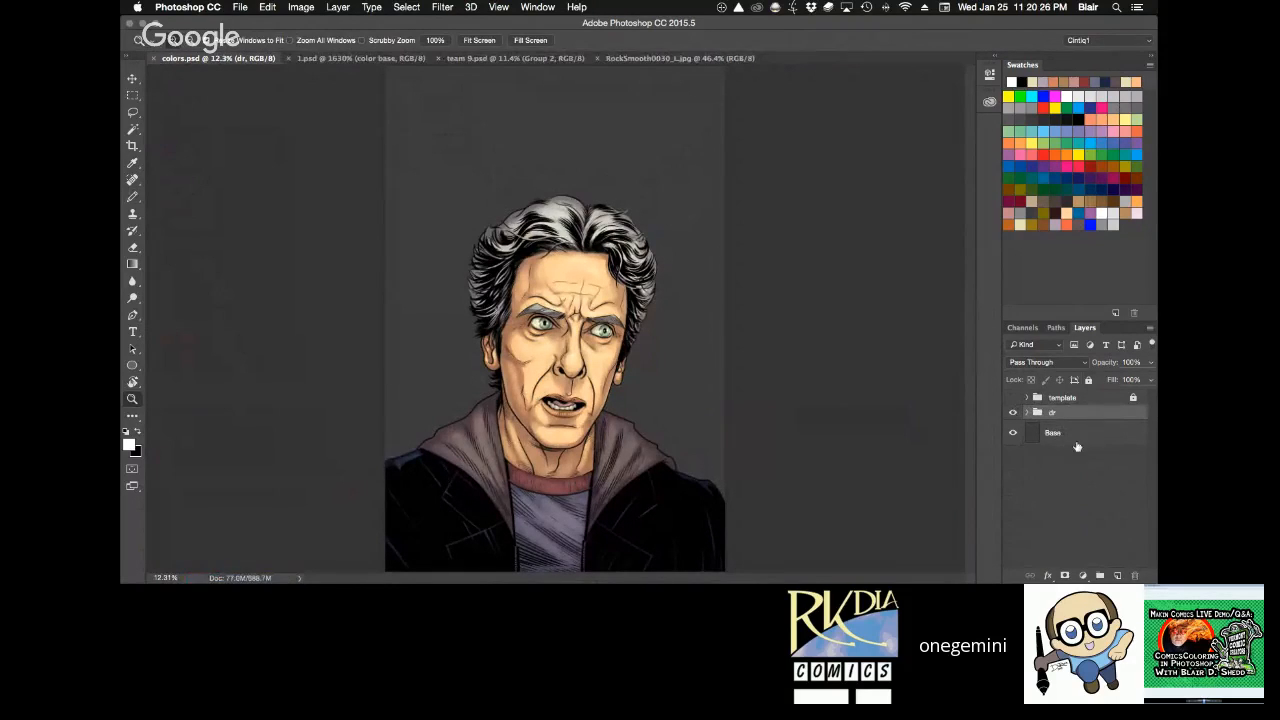
Go to the desktop and open predrawn space.psd in Photoshop.
key(ctrl+Left)
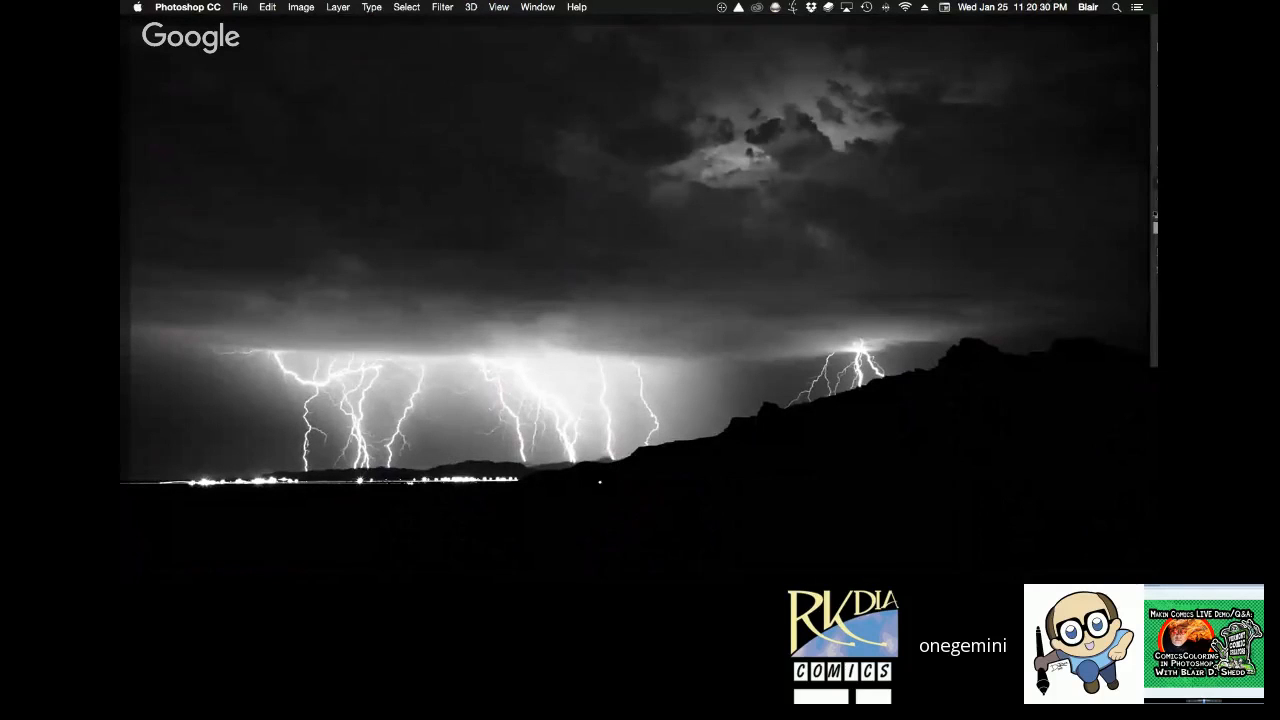
key(F11)
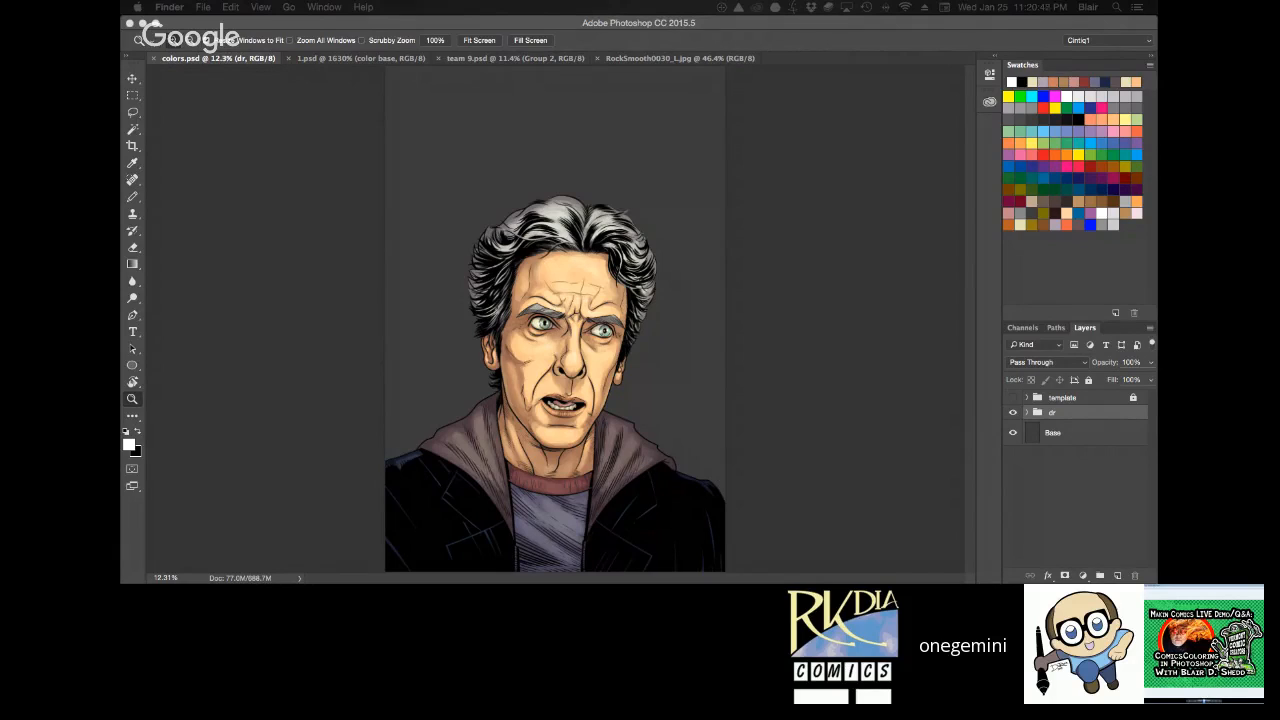
key(super+Tab)
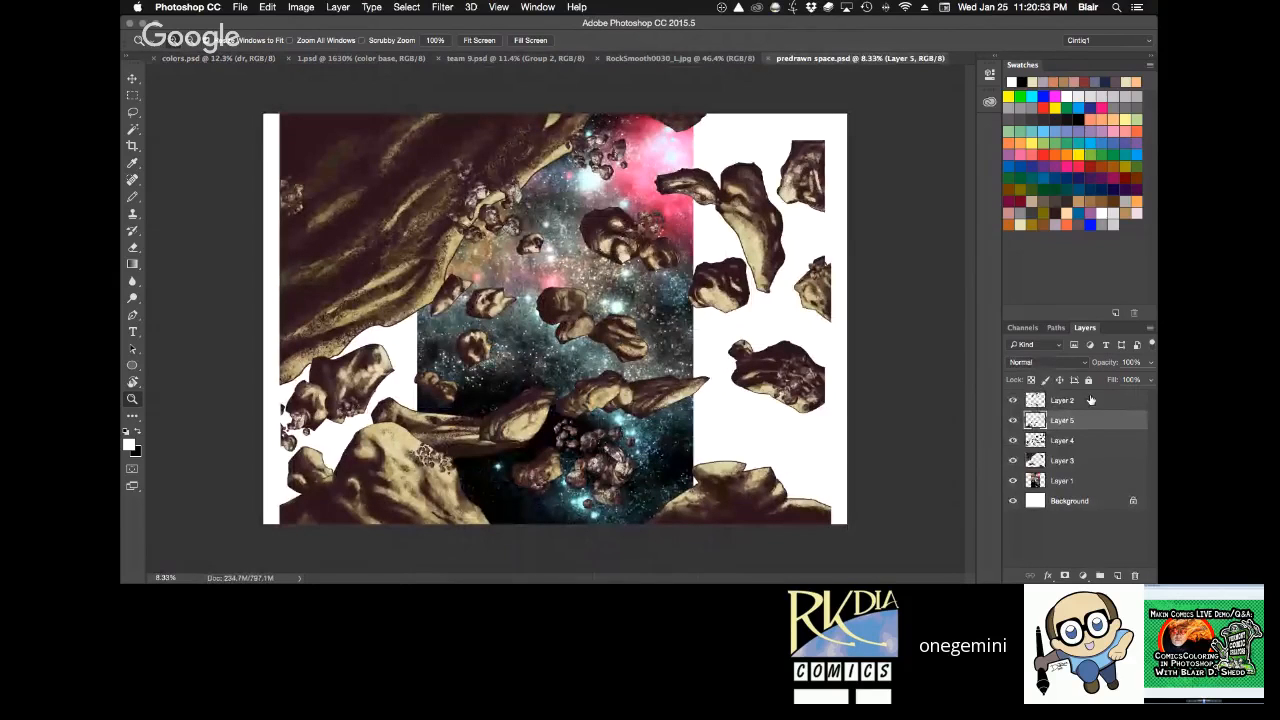
Hide the rock layers Layer 2, Layer 5, Layer 4 and Layer 3, leaving the starfield on Layer 1 visible.
click(1013, 400)
click(1014, 420)
click(1014, 441)
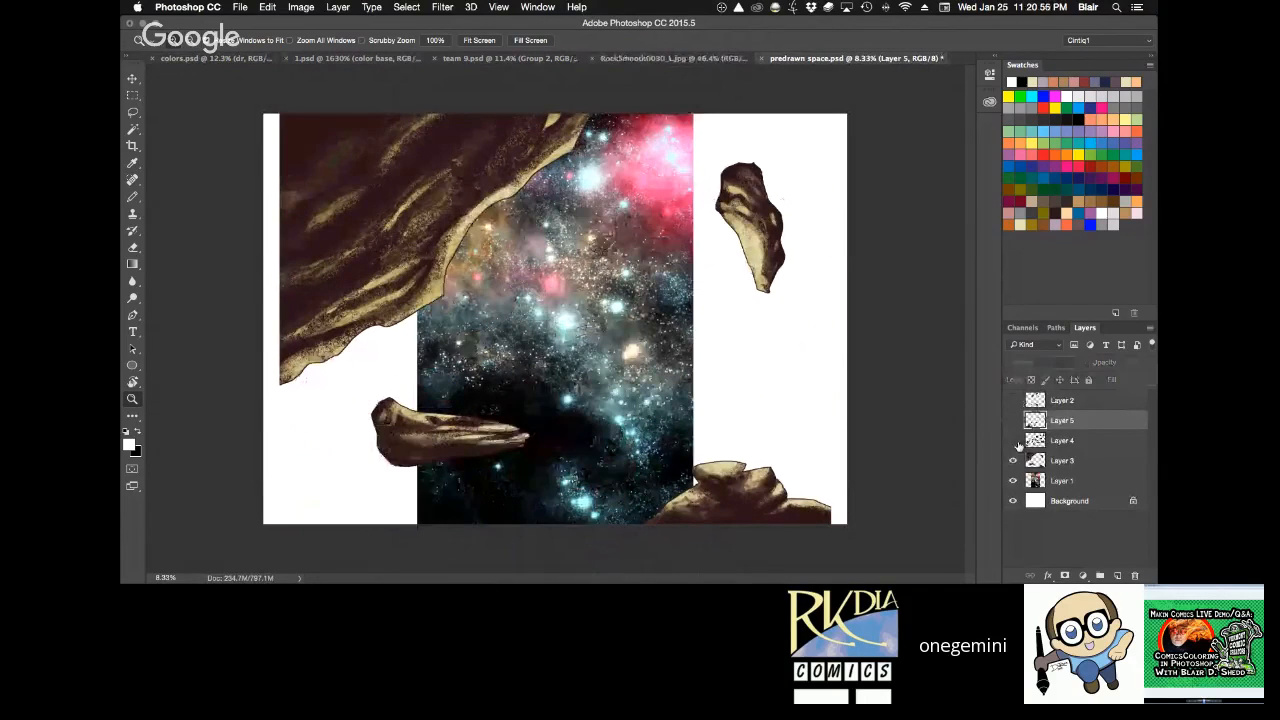
click(1014, 461)
click(1014, 481)
click(1014, 481)
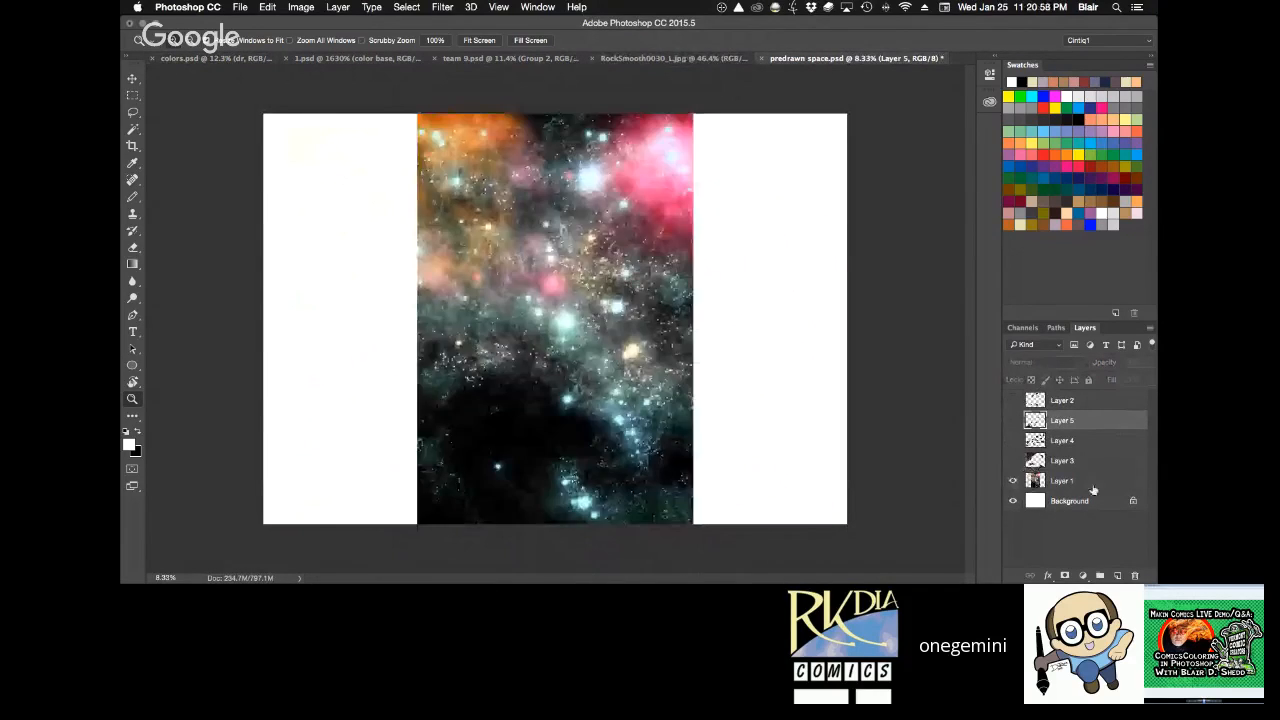
click(1013, 461)
click(1013, 442)
click(1013, 461)
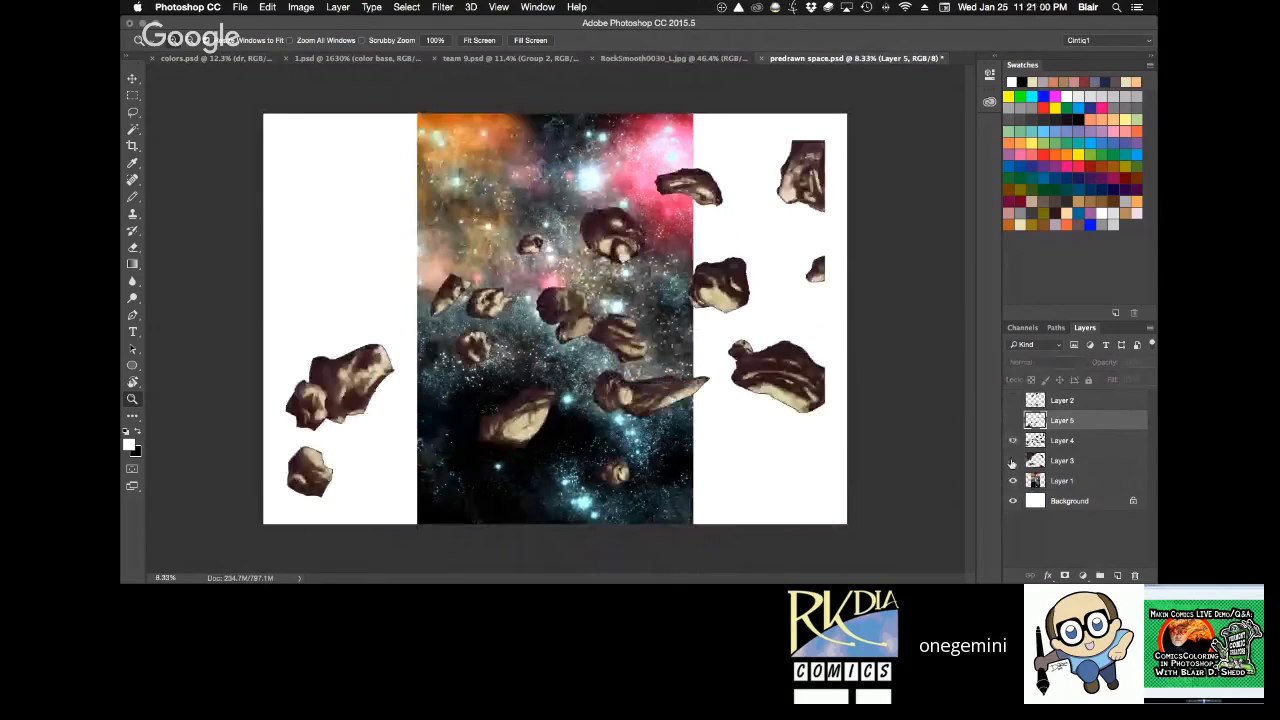
click(1013, 442)
Copy the entire starfield on Layer 1, close predrawn space.psd, and paste it into colors.psd between the dr group and the Base layer.
click(1081, 480)
key(ctrl+a)
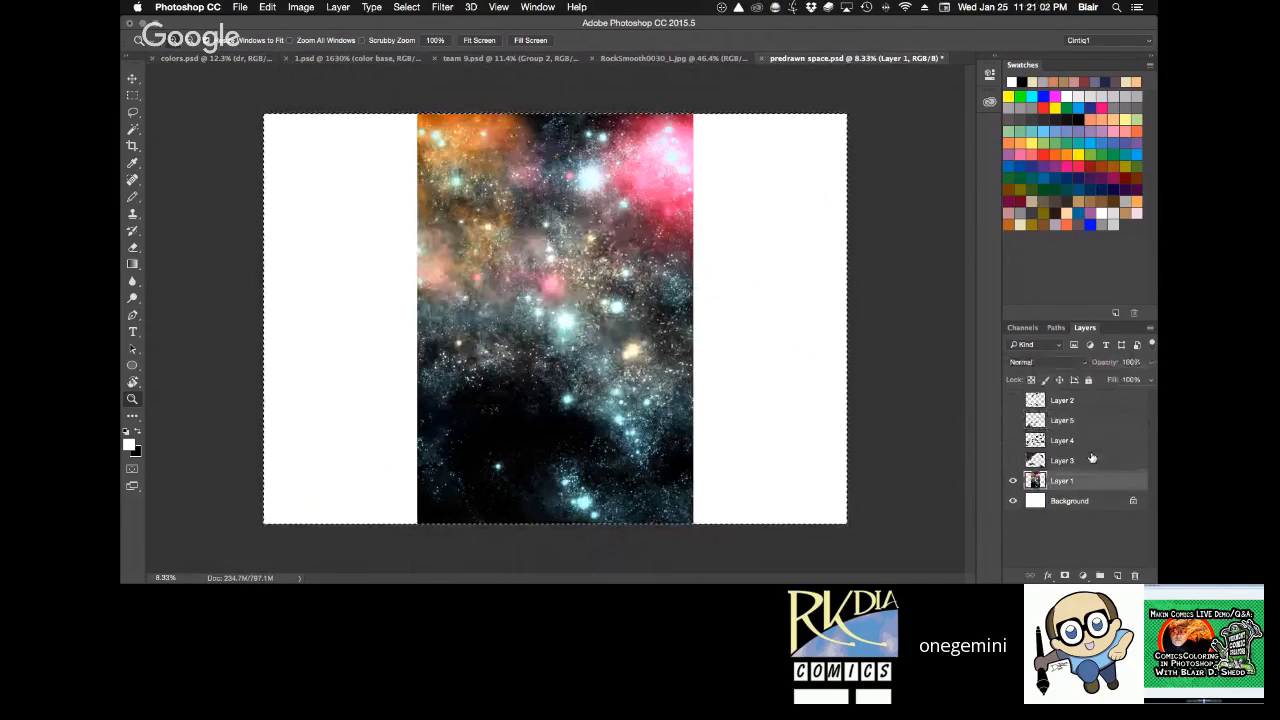
key(ctrl+w)
key(ctrl+d)
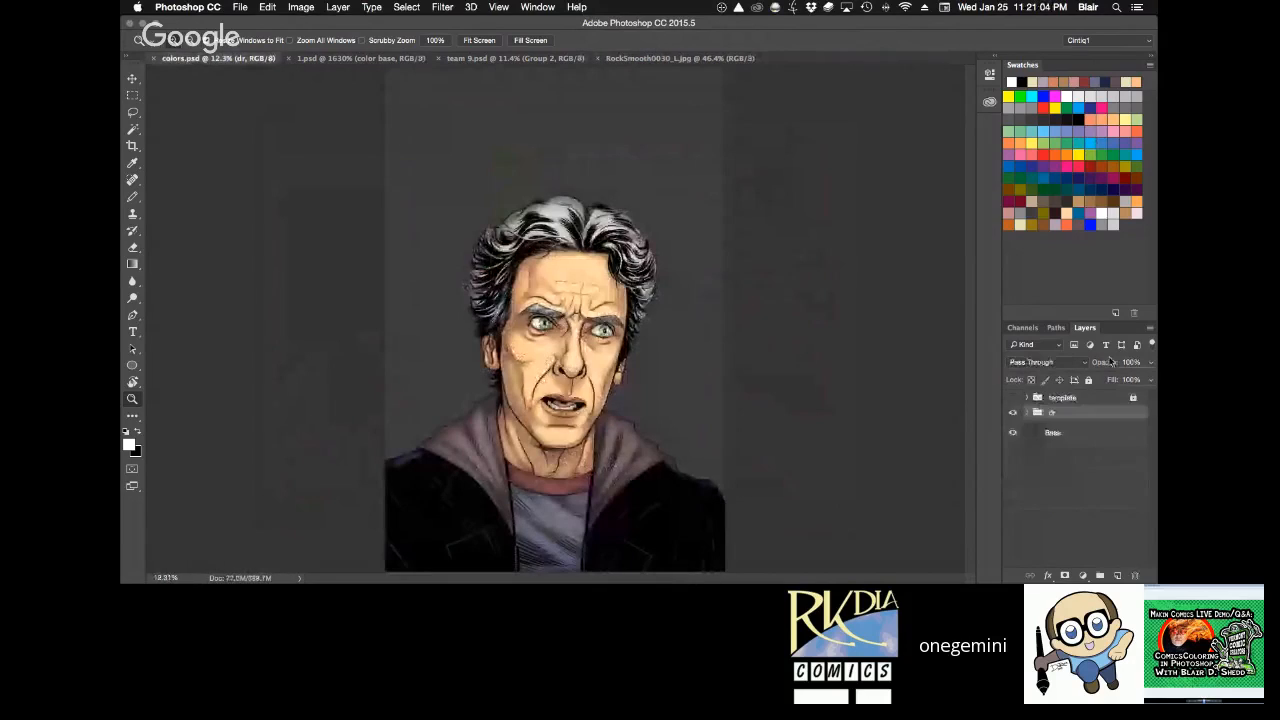
key(ctrl+v)
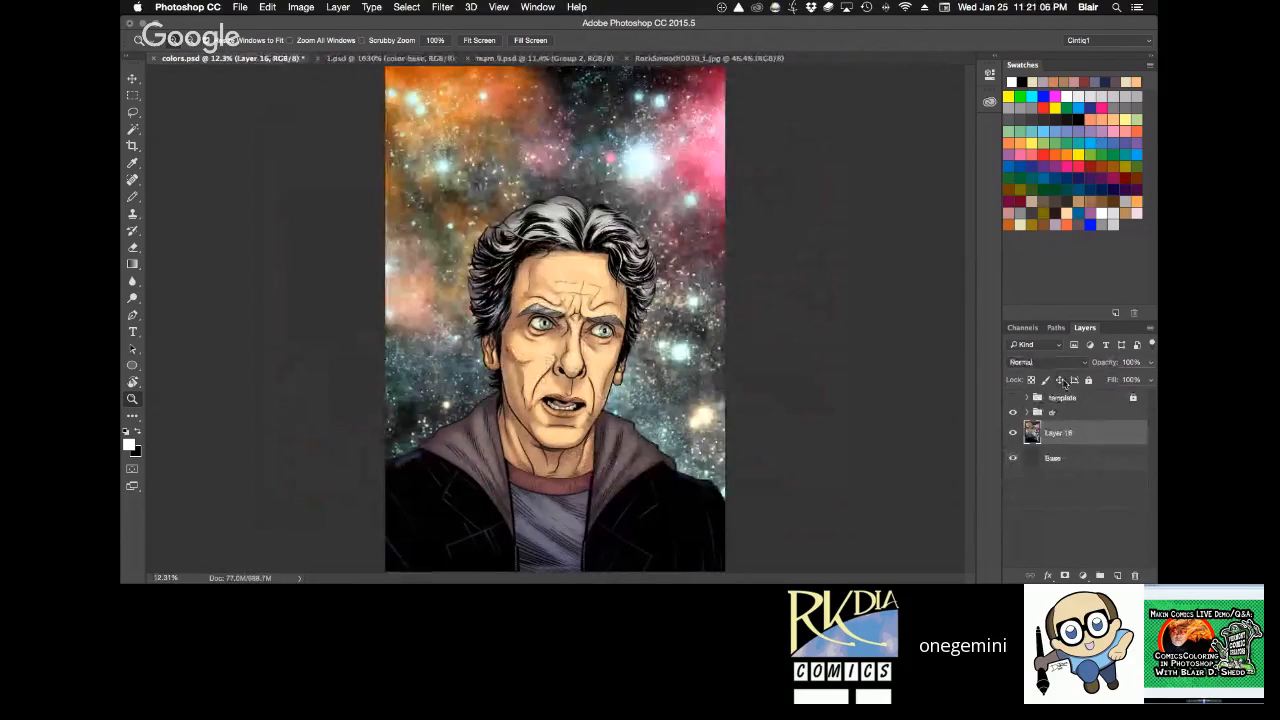
Remove the selection outline around the pasted starfield and set its layer opacity to 70%.
ctrl+click(1031, 432)
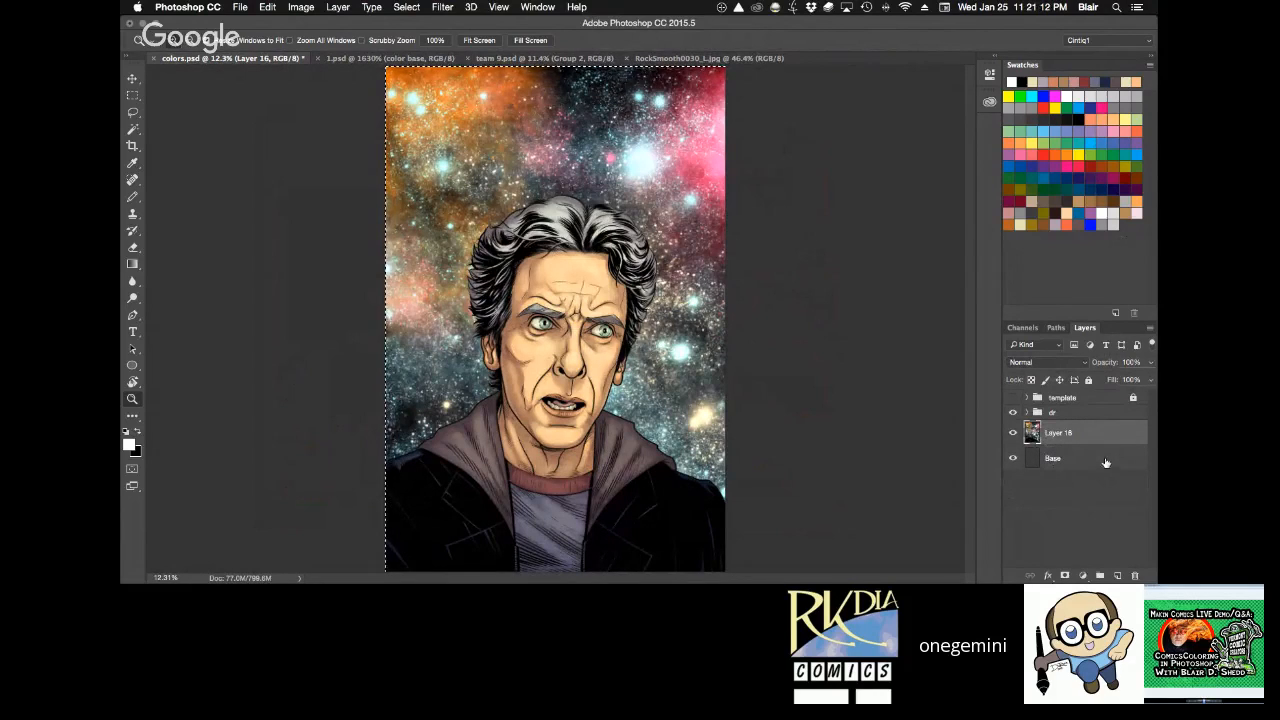
key(ctrl+d)
click(1092, 460)
click(1100, 437)
key(v)
key(7)
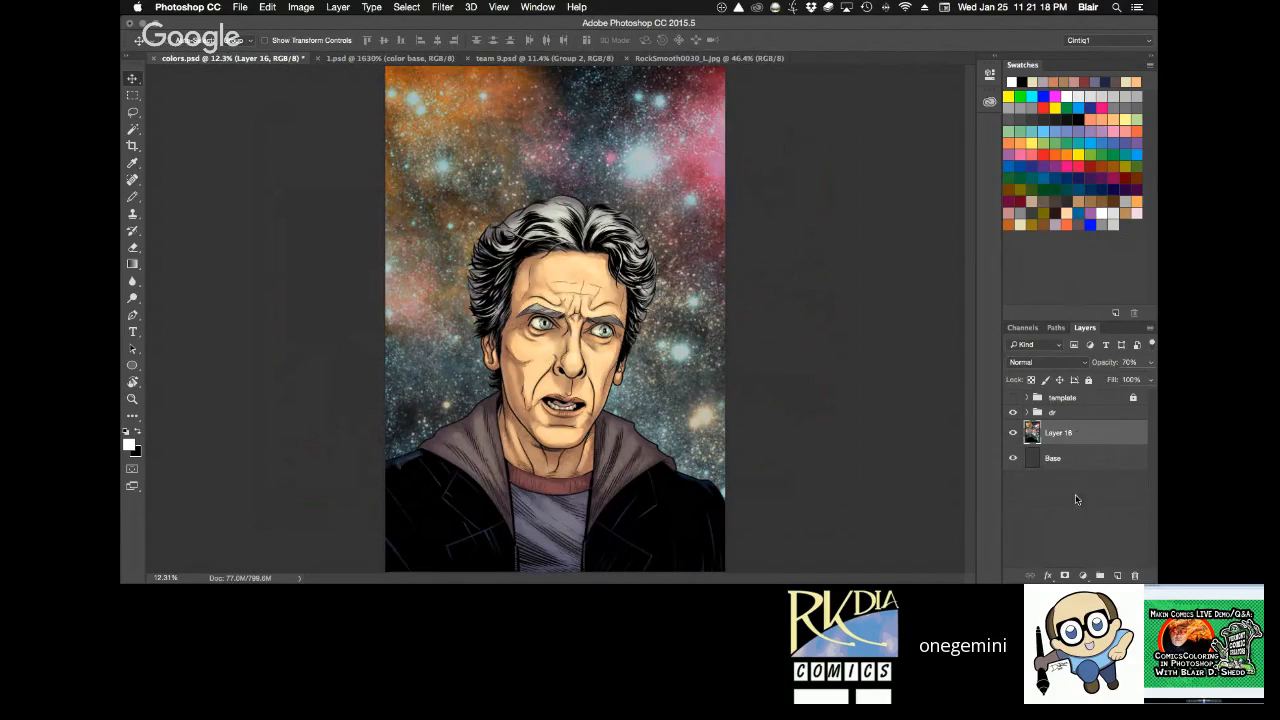
Add a new layer above the starfield and draw a pale cream gradient fading from the face towards the upper corner.
click(1117, 576)
click(1040, 203)
key(g)
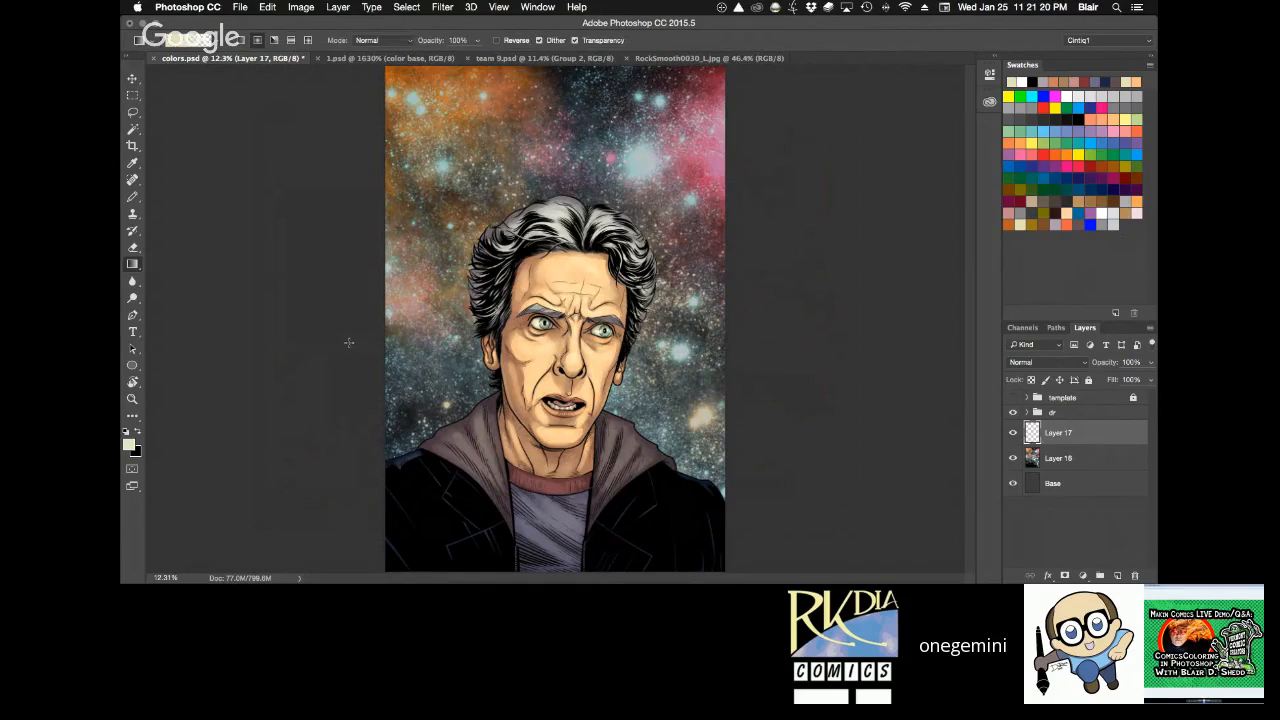
drag(587, 352, 797, 128)
Set the gradient layer's blend mode to Soft Light.
key(v)
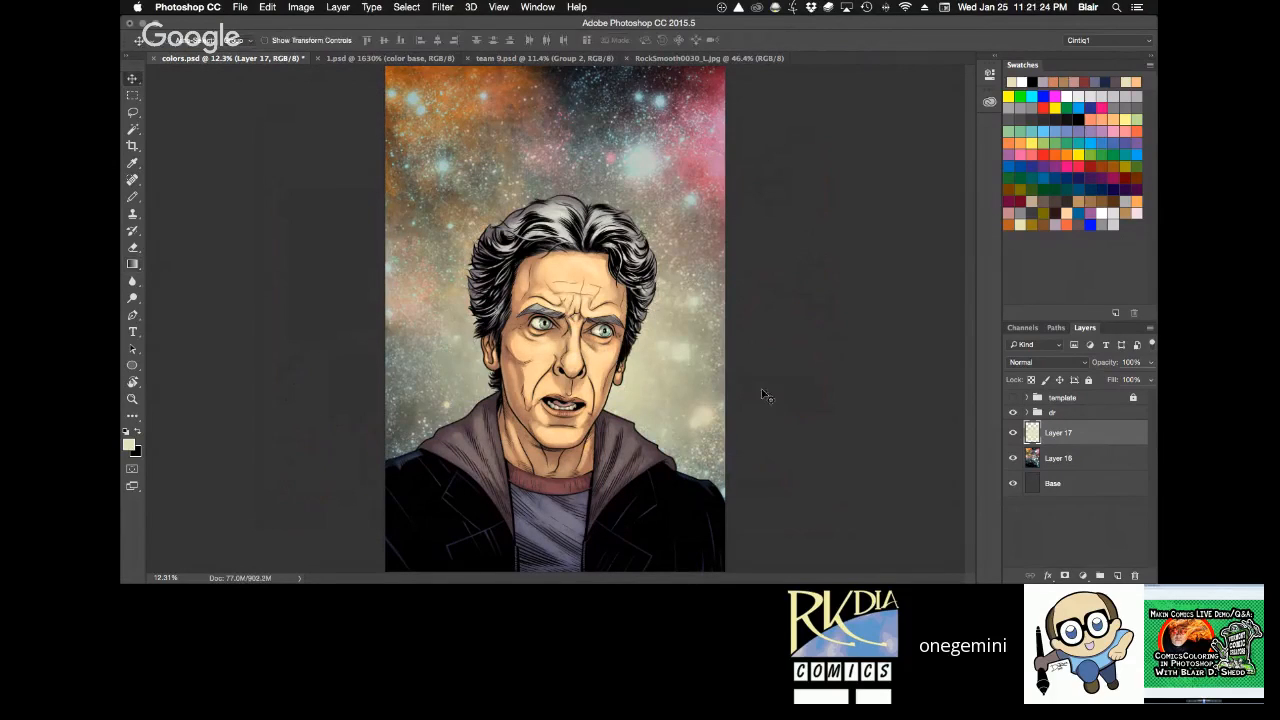
click(1063, 360)
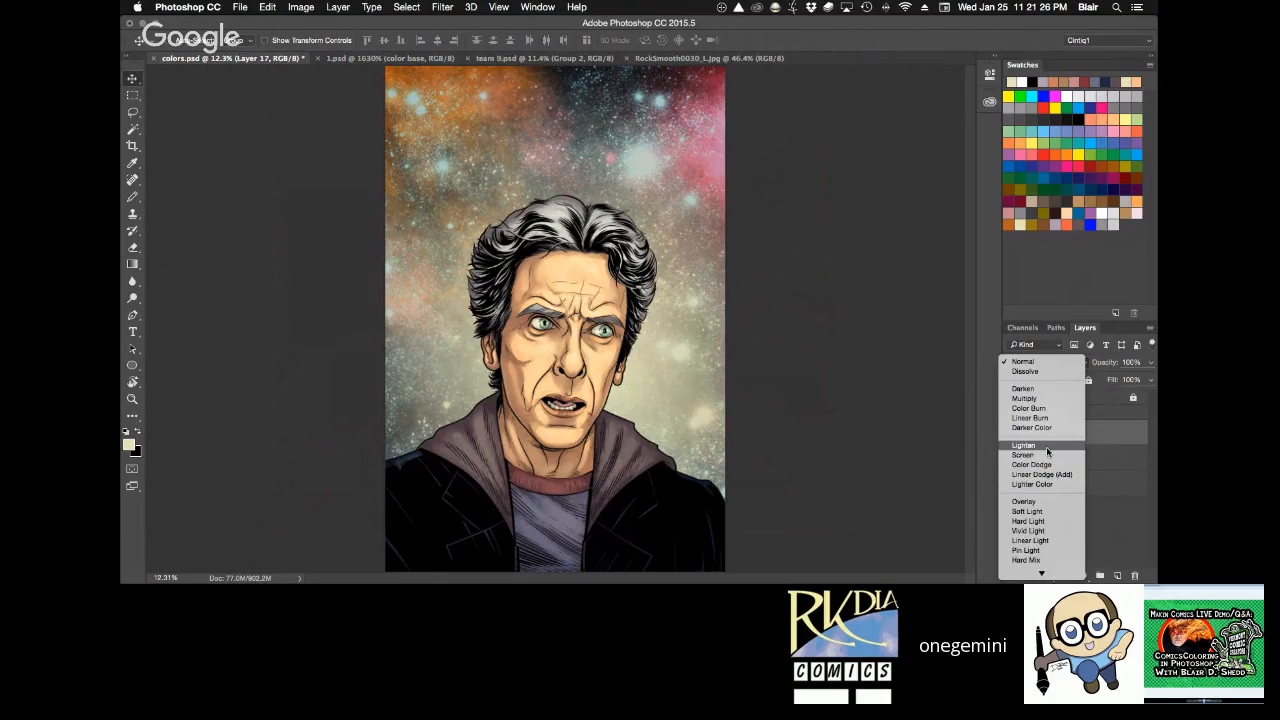
mouse_move(1044, 573)
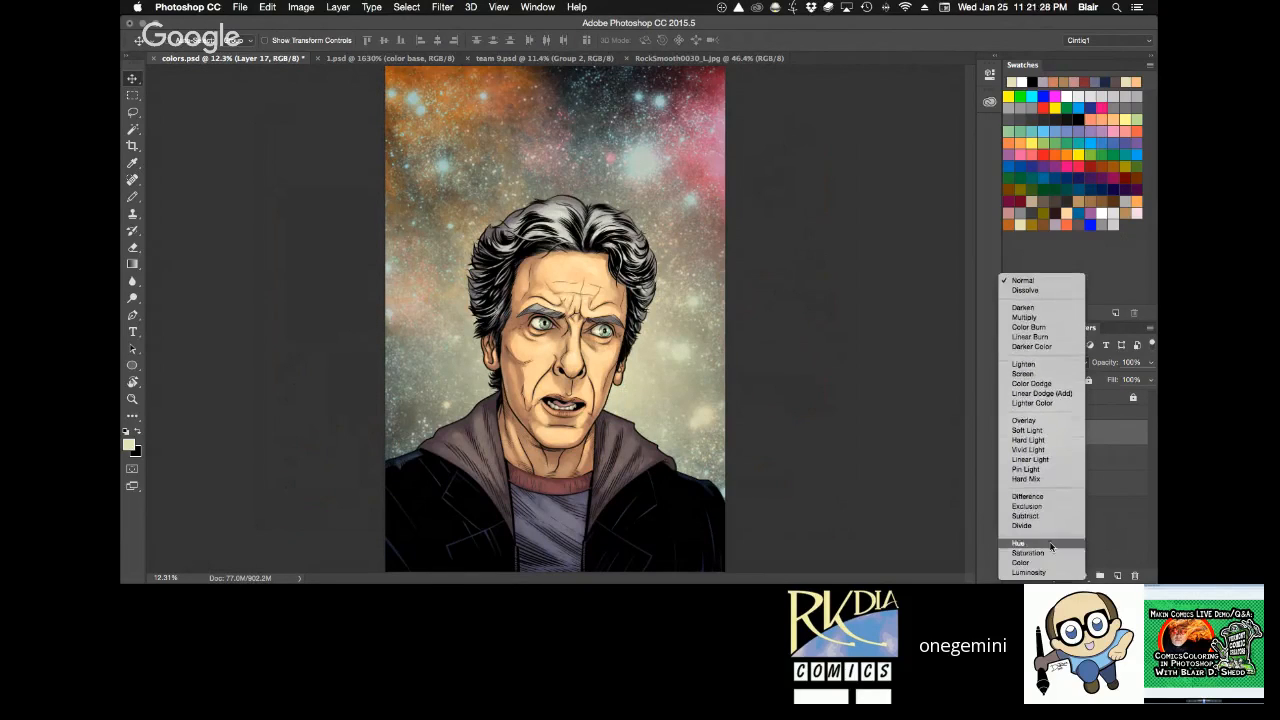
click(1040, 427)
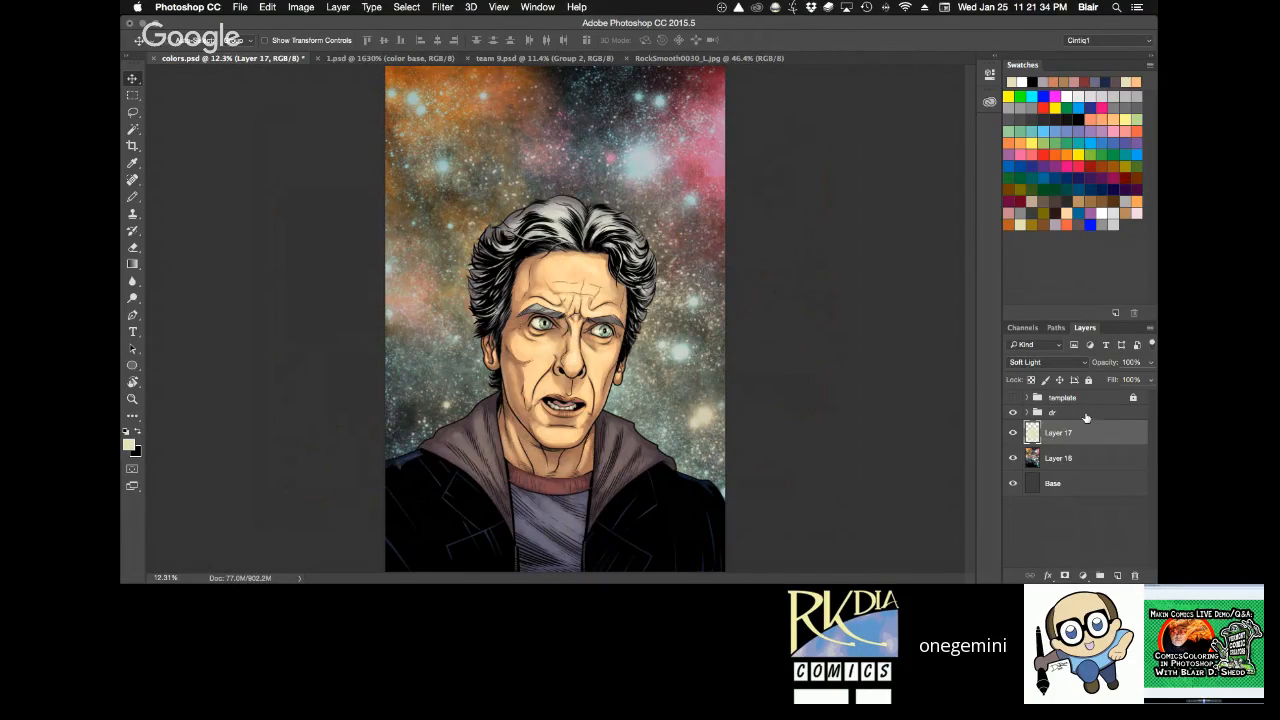
Group the dr group, gradient layer, starfield layer and Base layer together.
click(1085, 414)
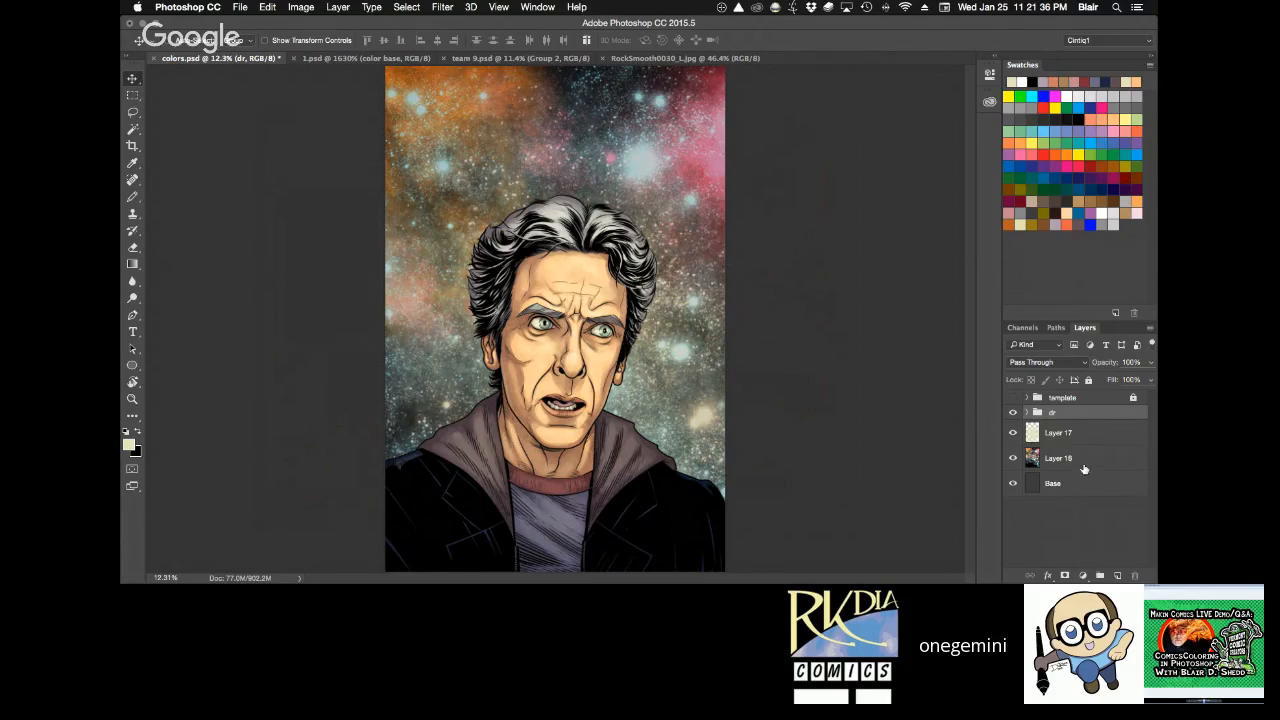
shift+click(1082, 485)
key(super+g)
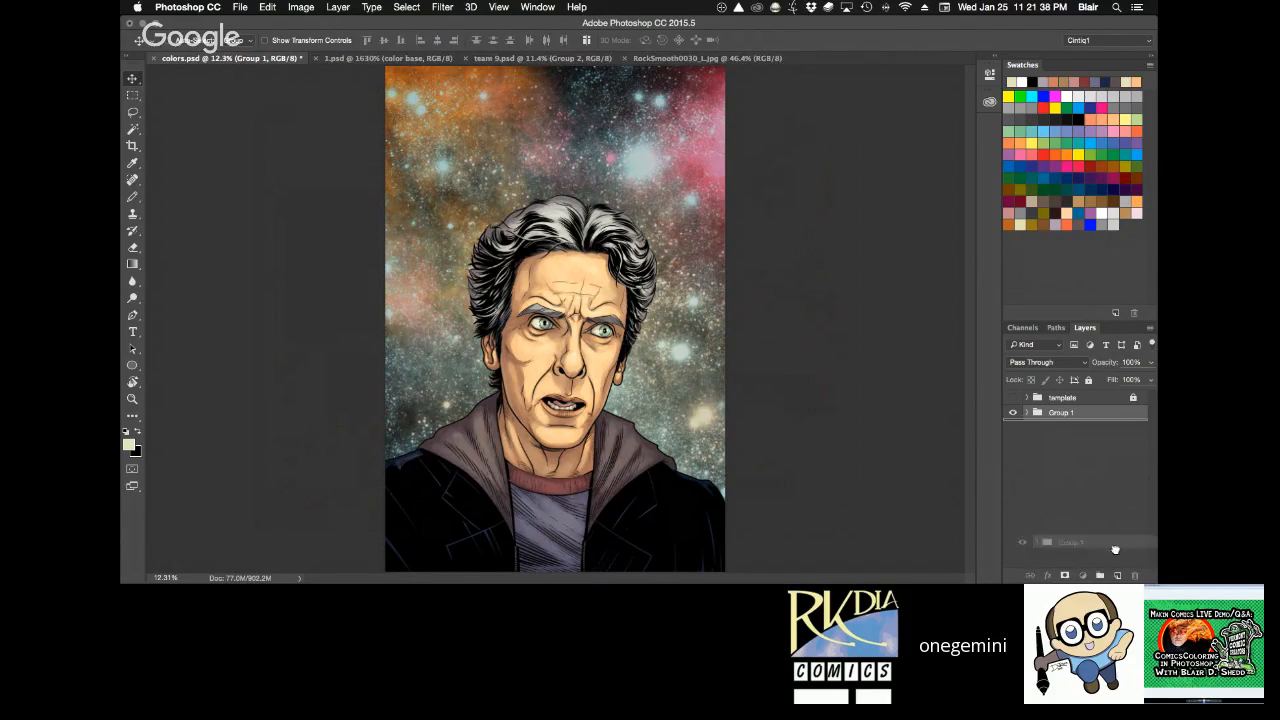
Duplicate Group 1 and merge the copy into a single layer.
key(super+j)
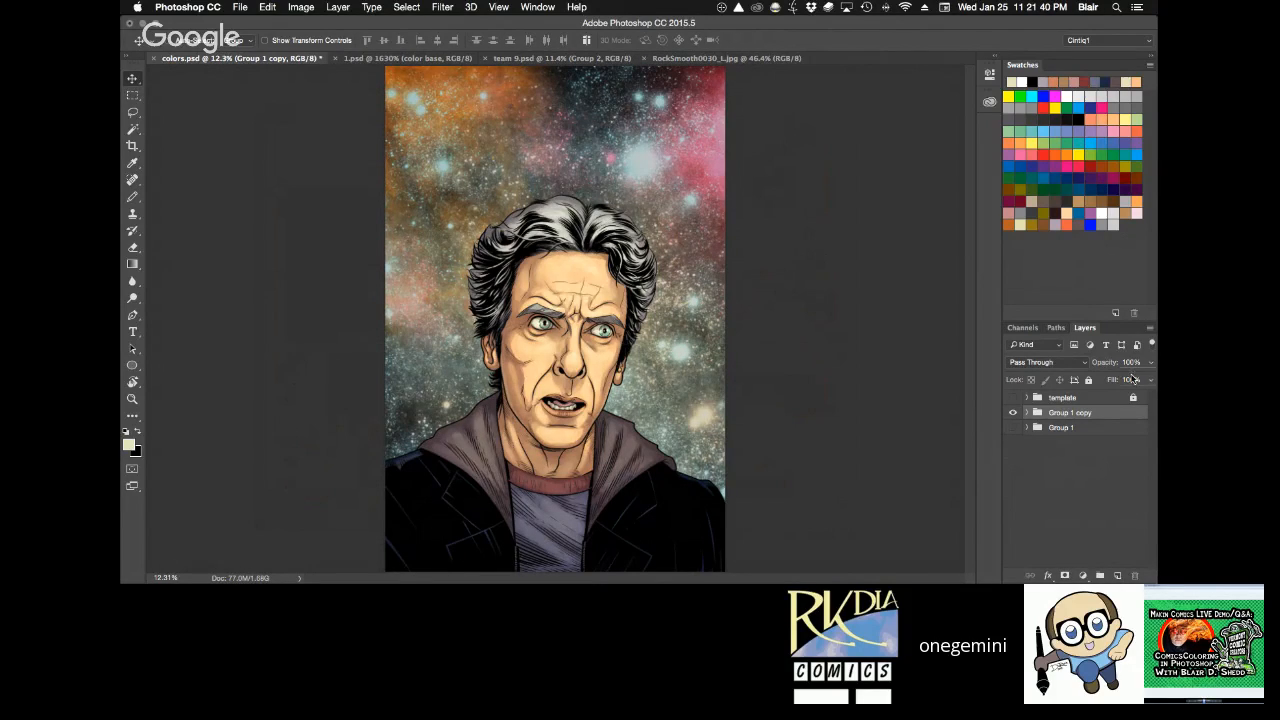
key(super+e)
key(z)
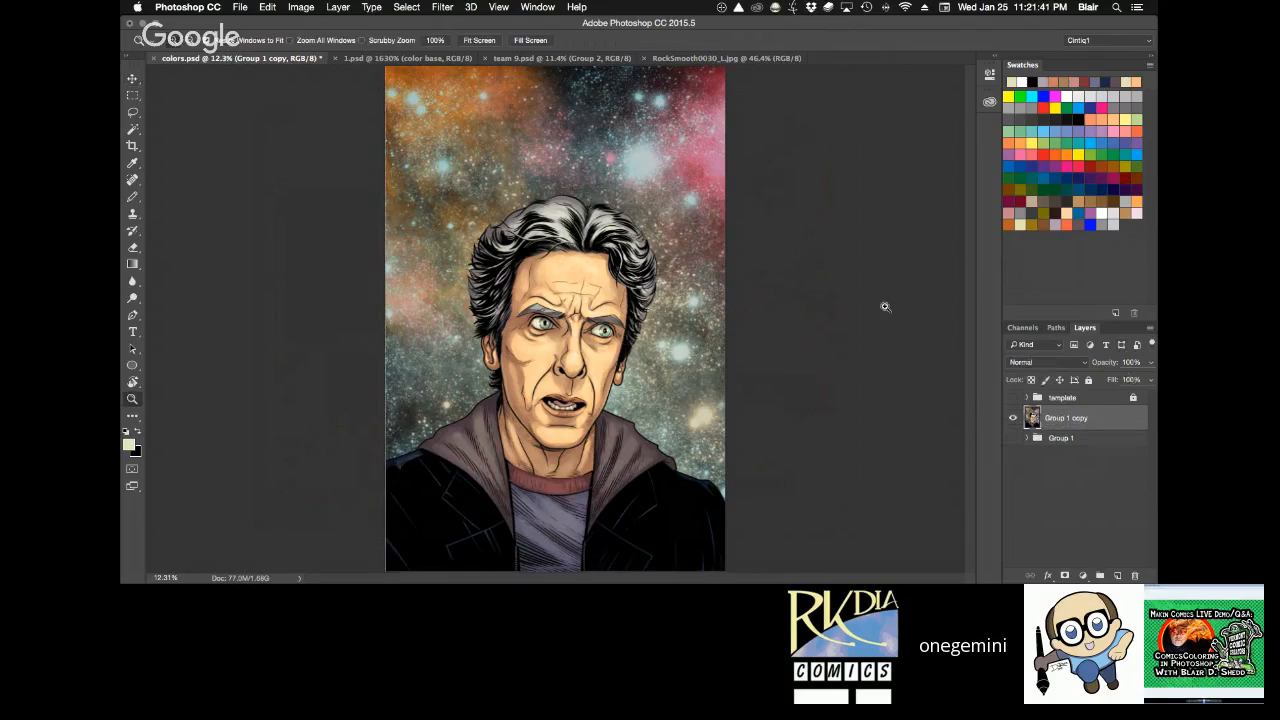
click(600, 314)
click(600, 314)
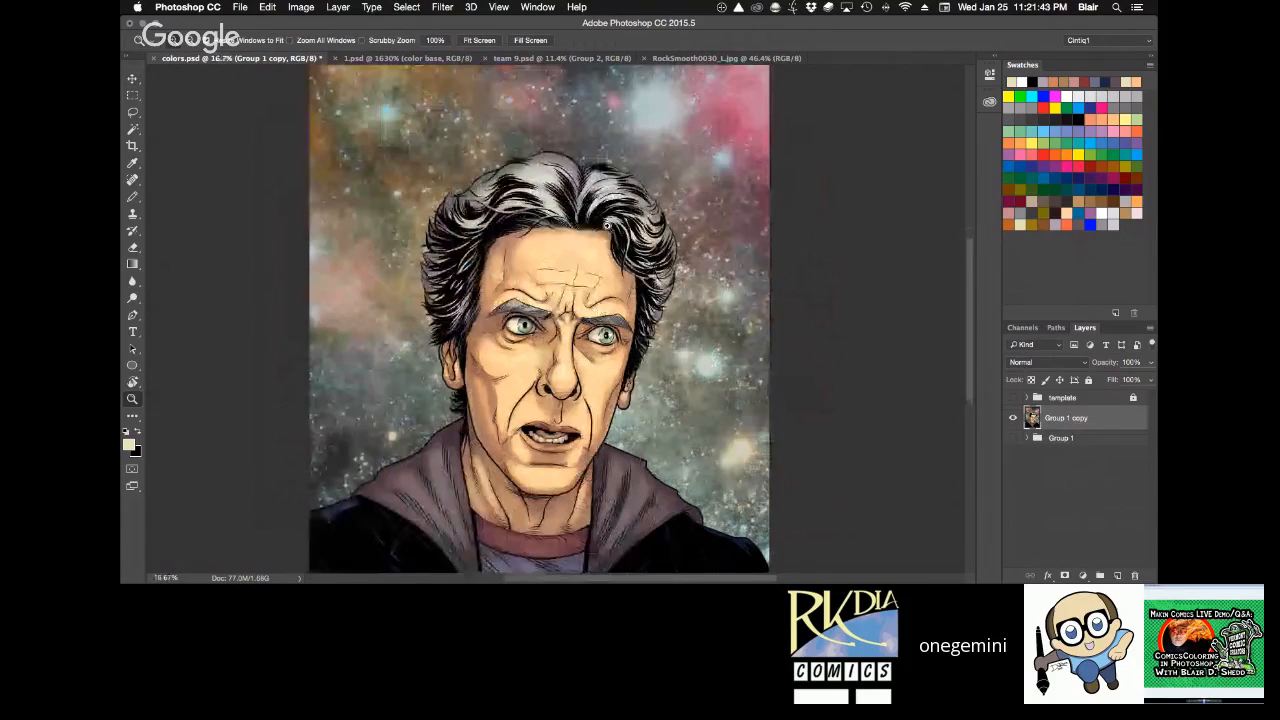
Try an Auto Color correction on the merged group copy.
click(301, 7)
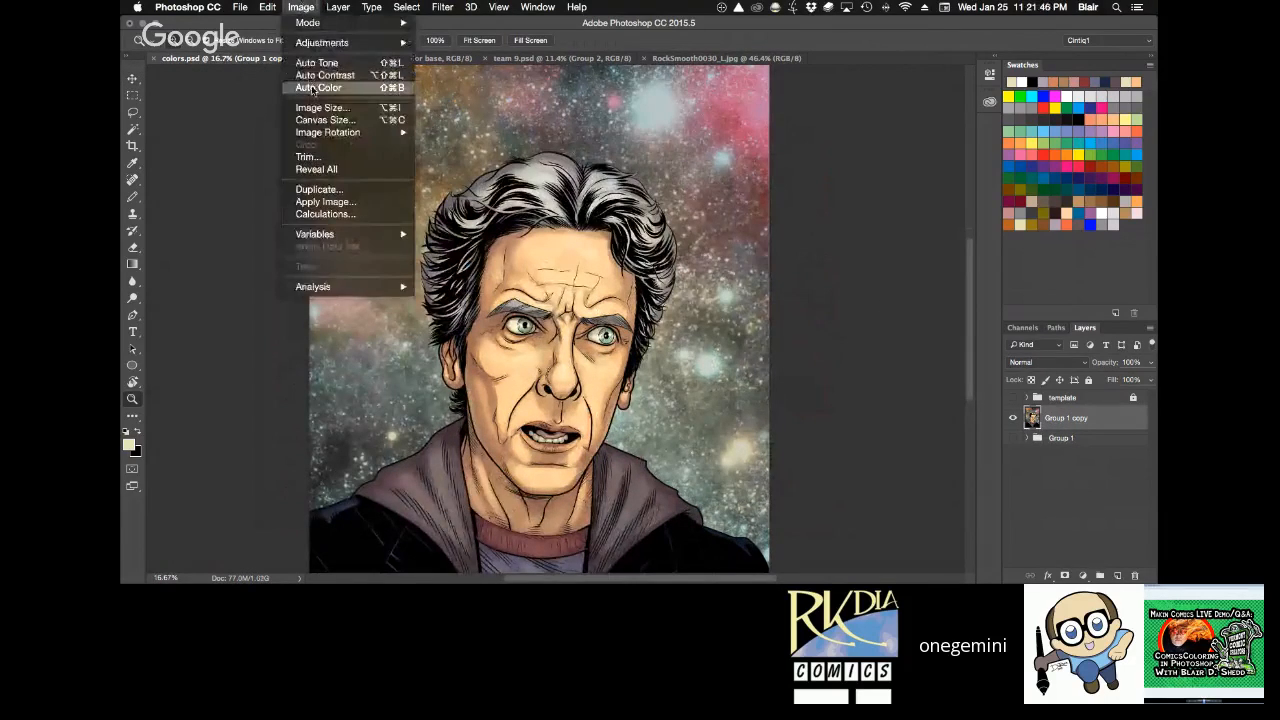
click(301, 7)
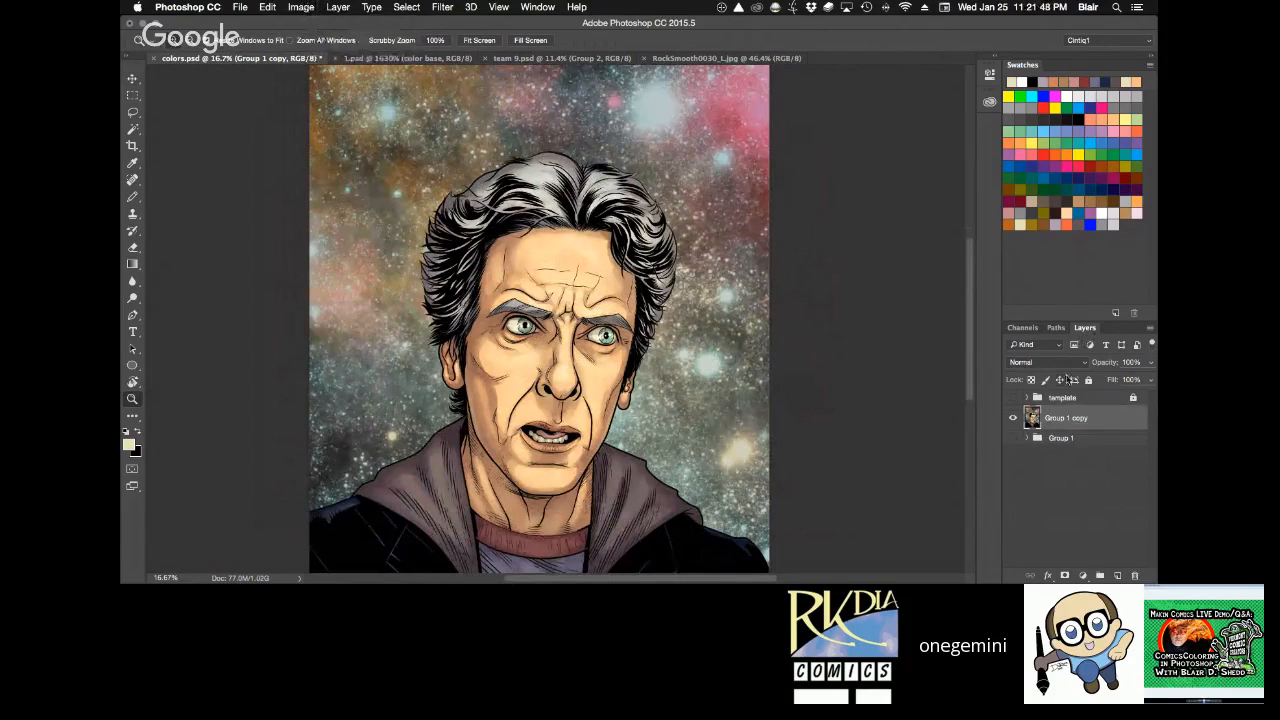
key(super+z)
Move the group copy below Group 1, merge it into one layer, and delete it.
drag(1099, 417, 1104, 464)
key(super+e)
key(super+z)
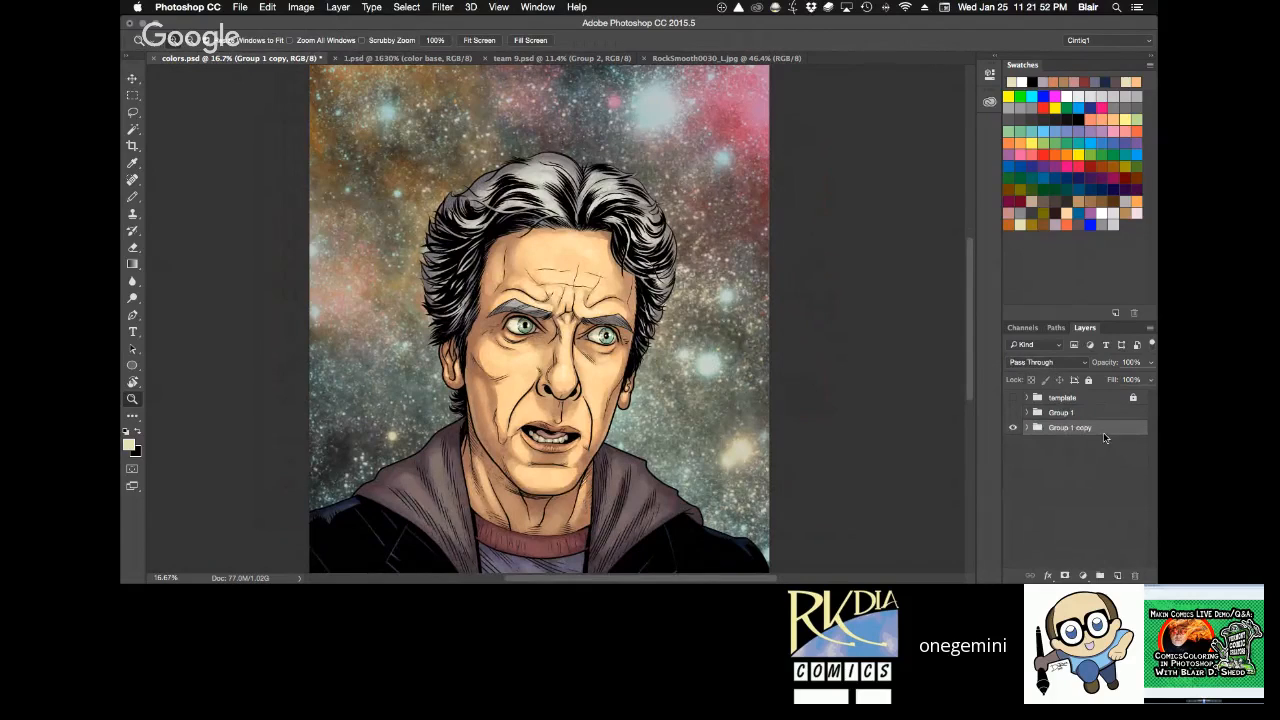
key(super+e)
drag(1108, 435, 1135, 575)
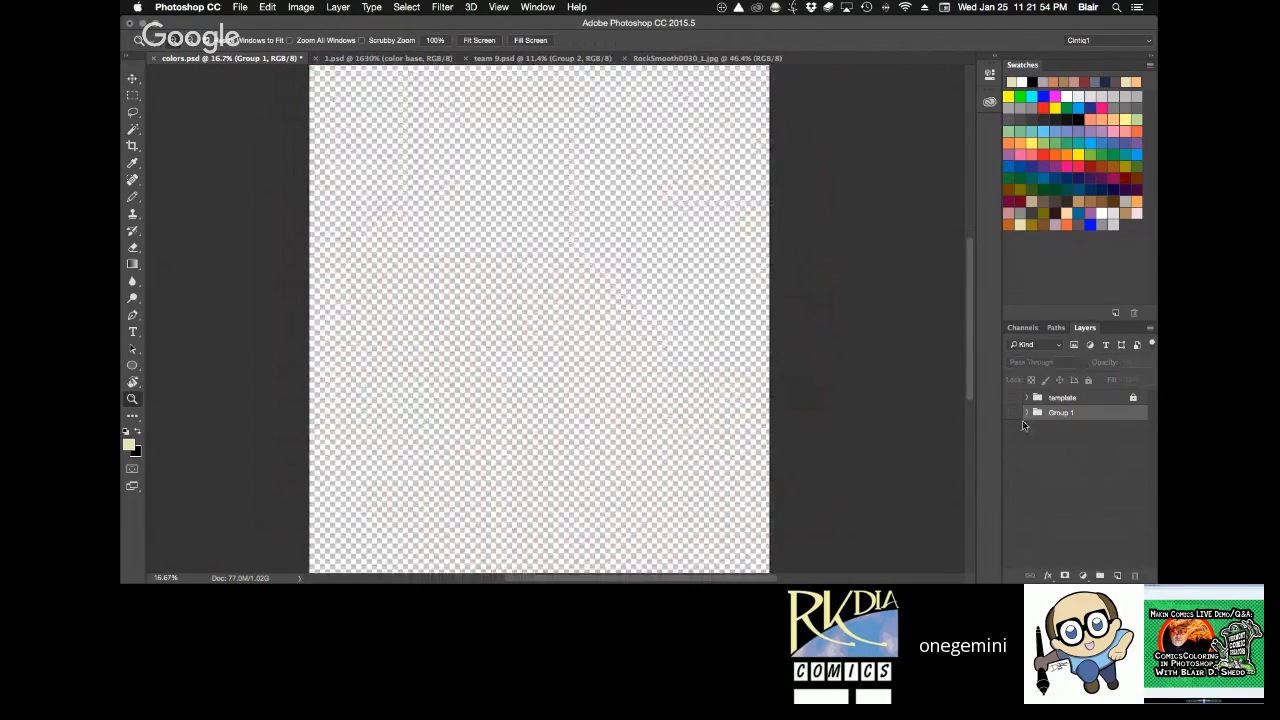
Make Group 1 visible again and expand it to show its layers.
click(1013, 412)
click(1027, 412)
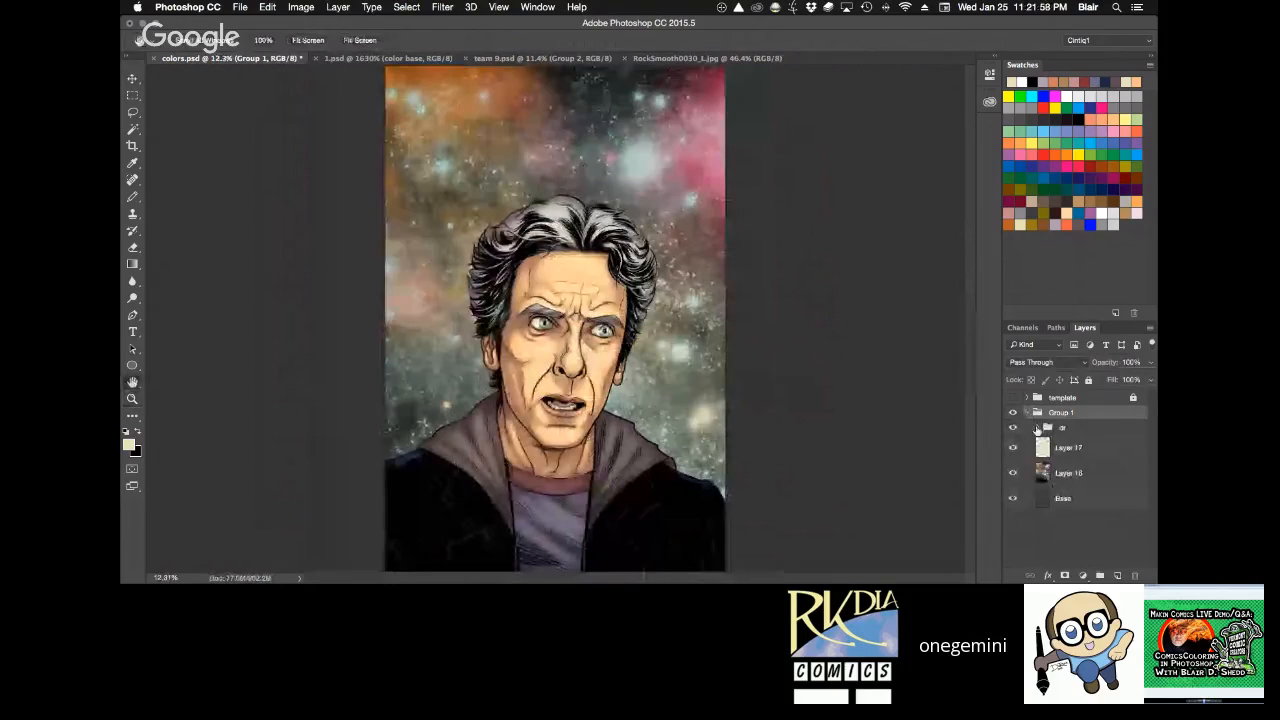
Add a new layer above Layer 14 in the group nested inside Group 1 and choose pink as the foreground color.
click(1037, 428)
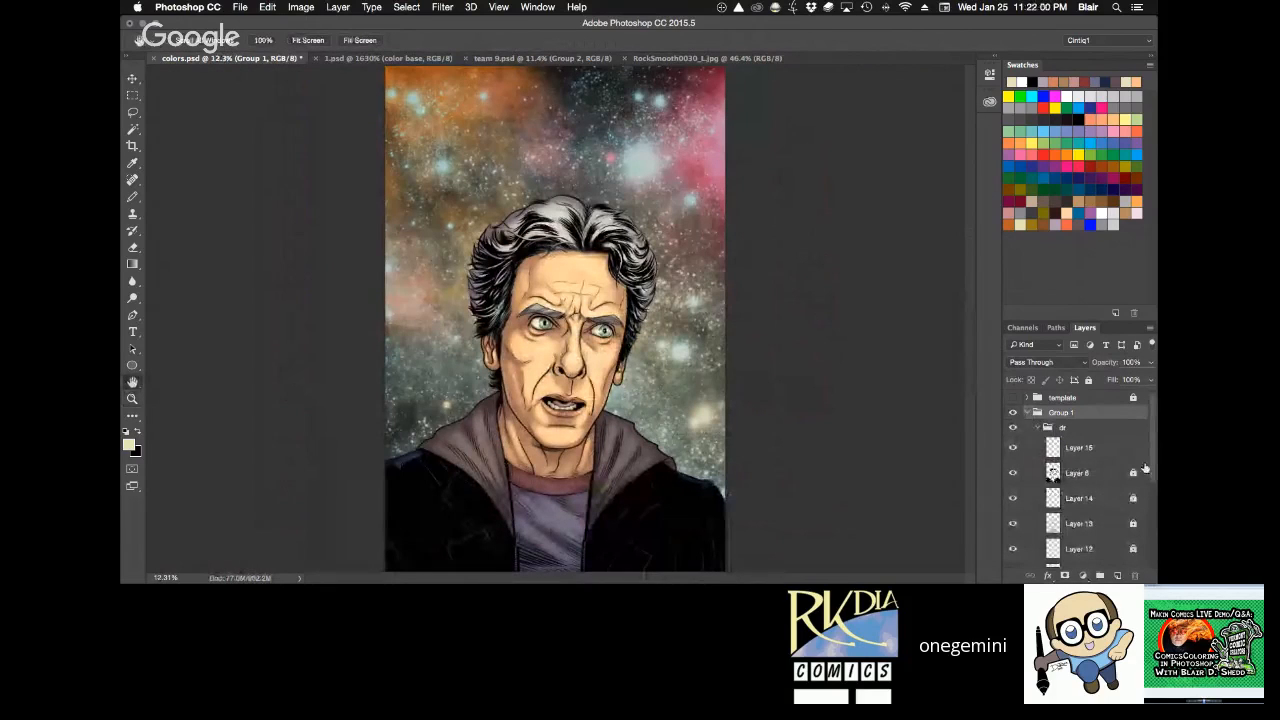
scroll(1145, 468, down, 1)
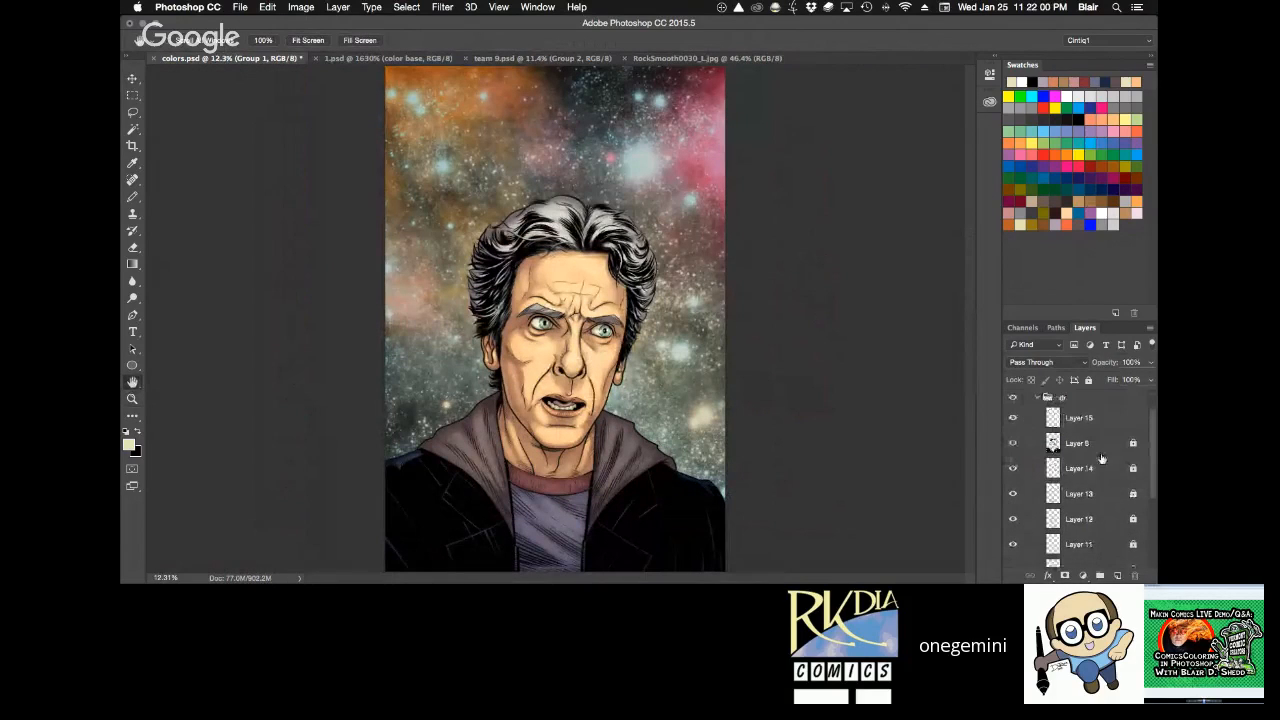
click(1094, 470)
click(1118, 575)
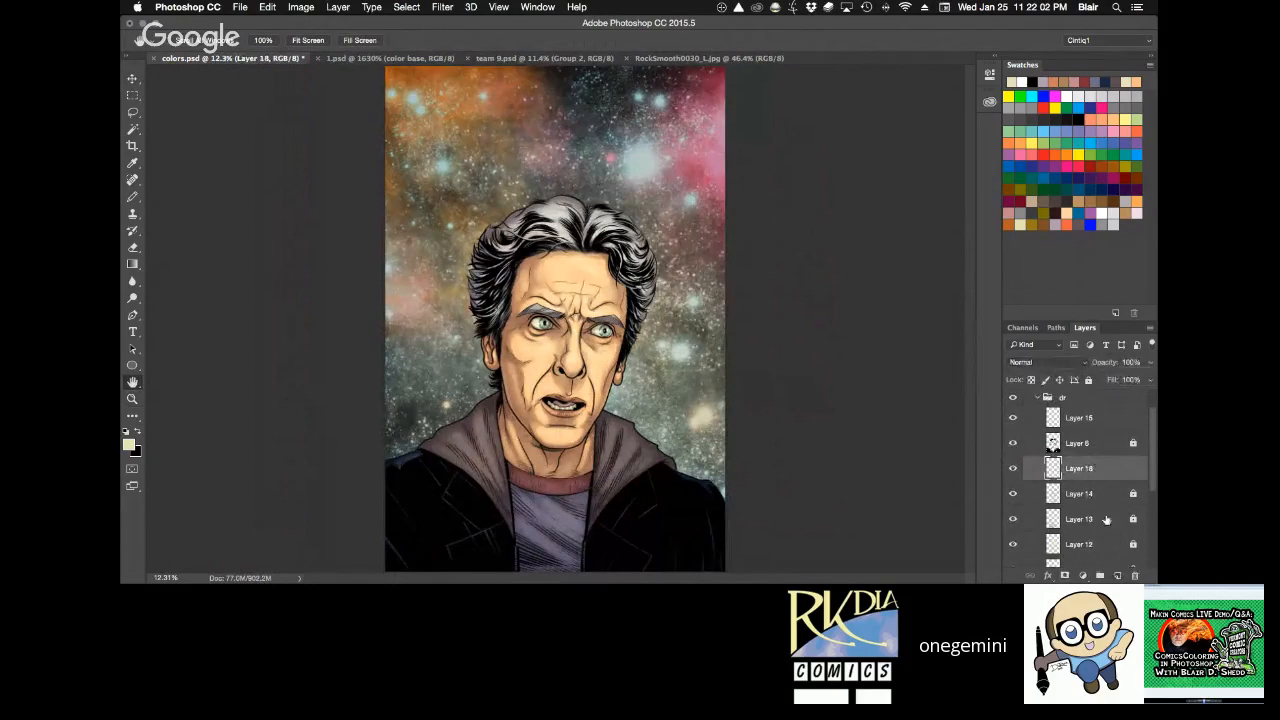
click(1023, 149)
key(b)
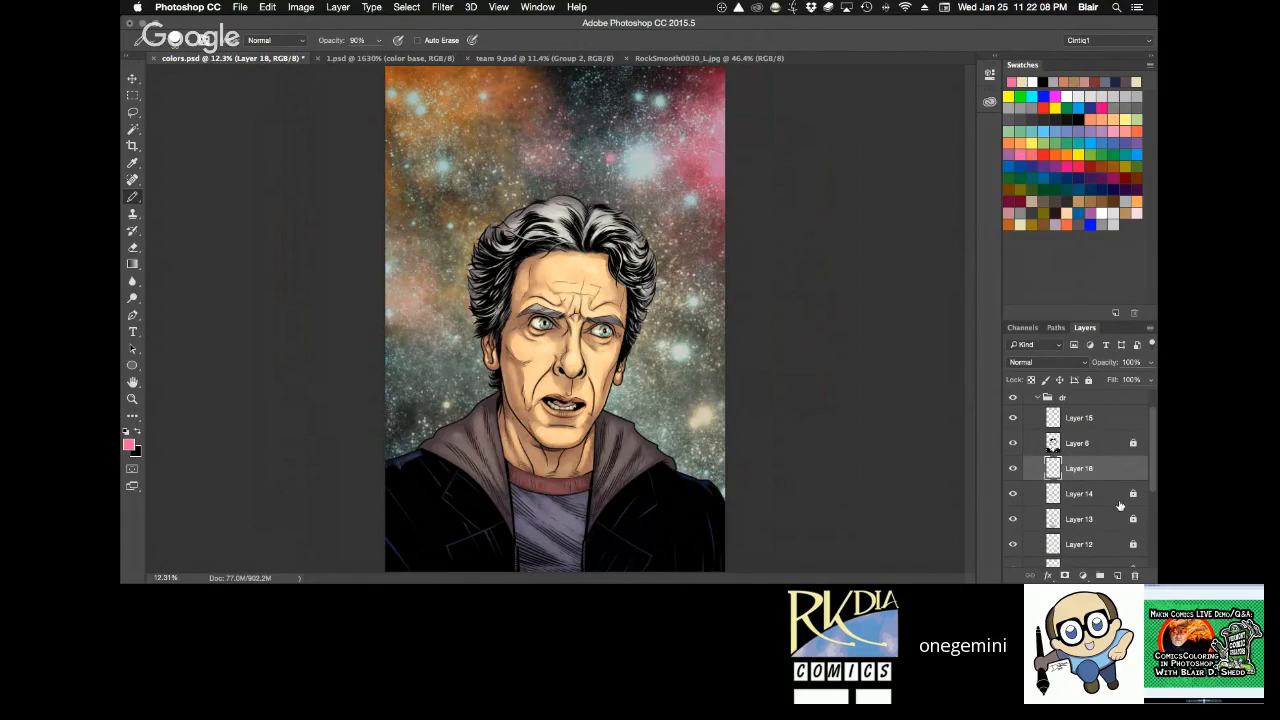
Try the Screen blending mode on the new layer, then return it to Normal.
scroll(1154, 485, down, 2)
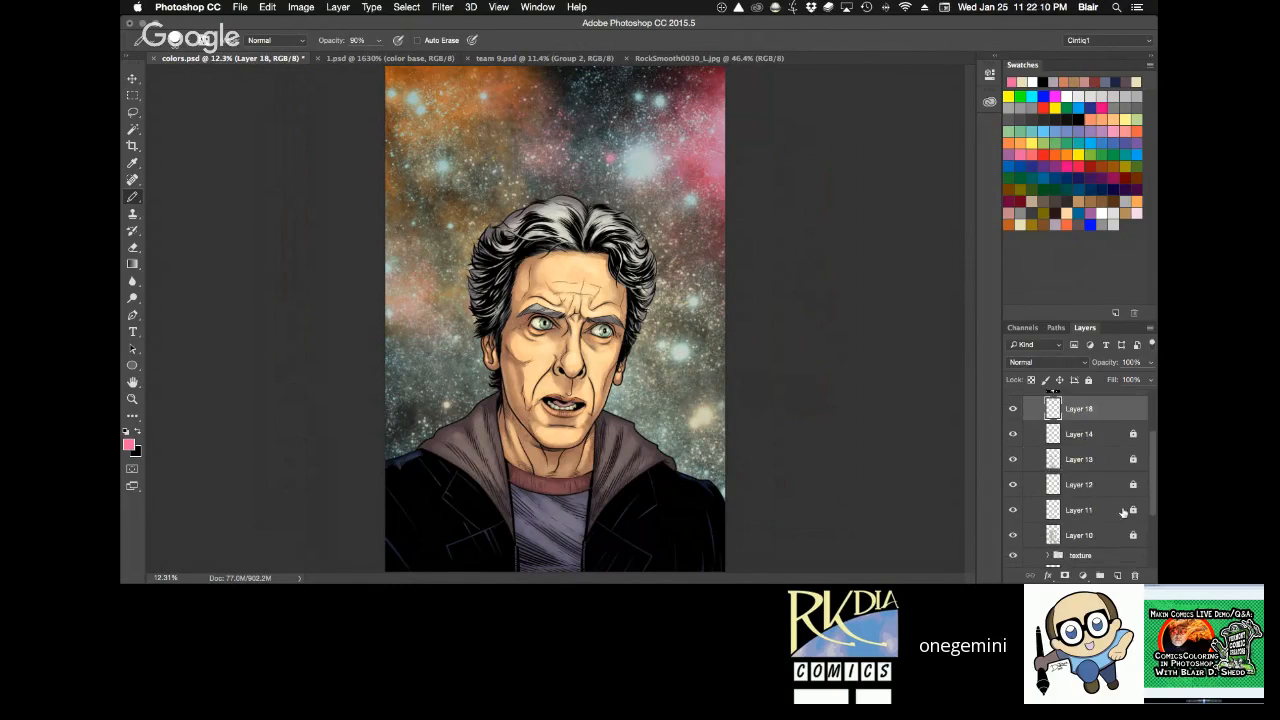
super+click(1052, 524)
key(super+d)
scroll(1086, 500, up, 1)
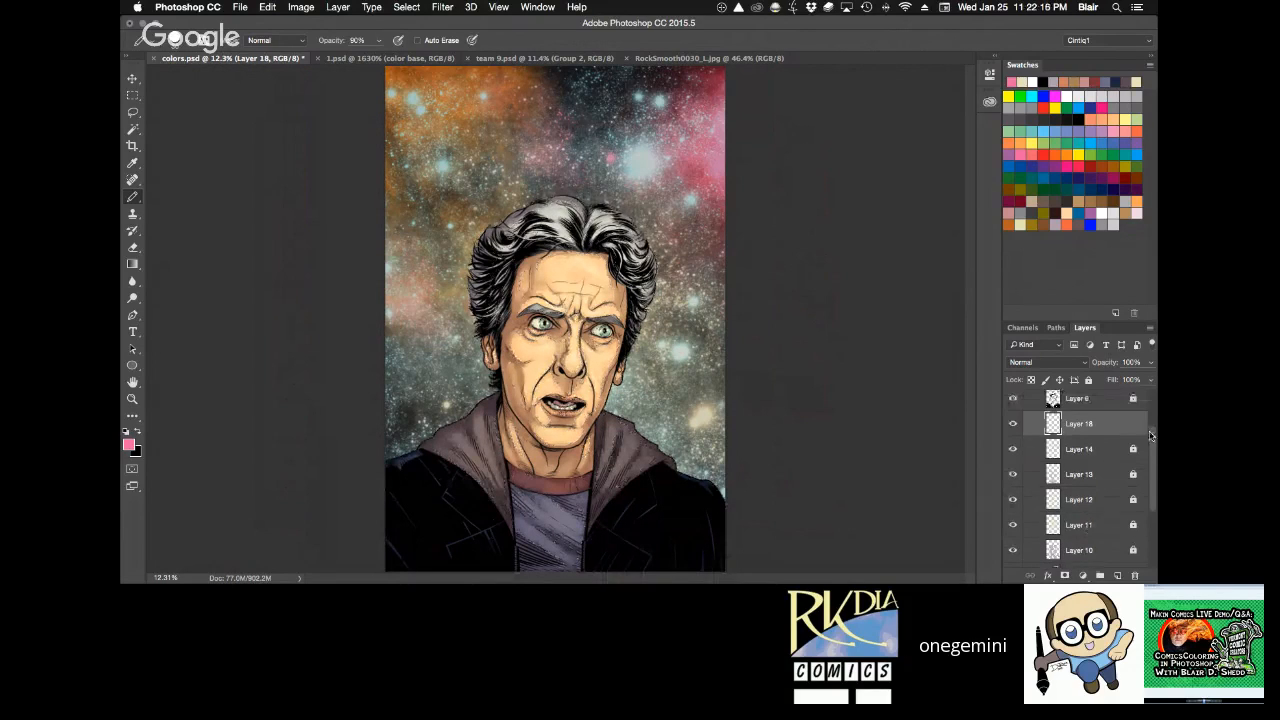
click(1086, 363)
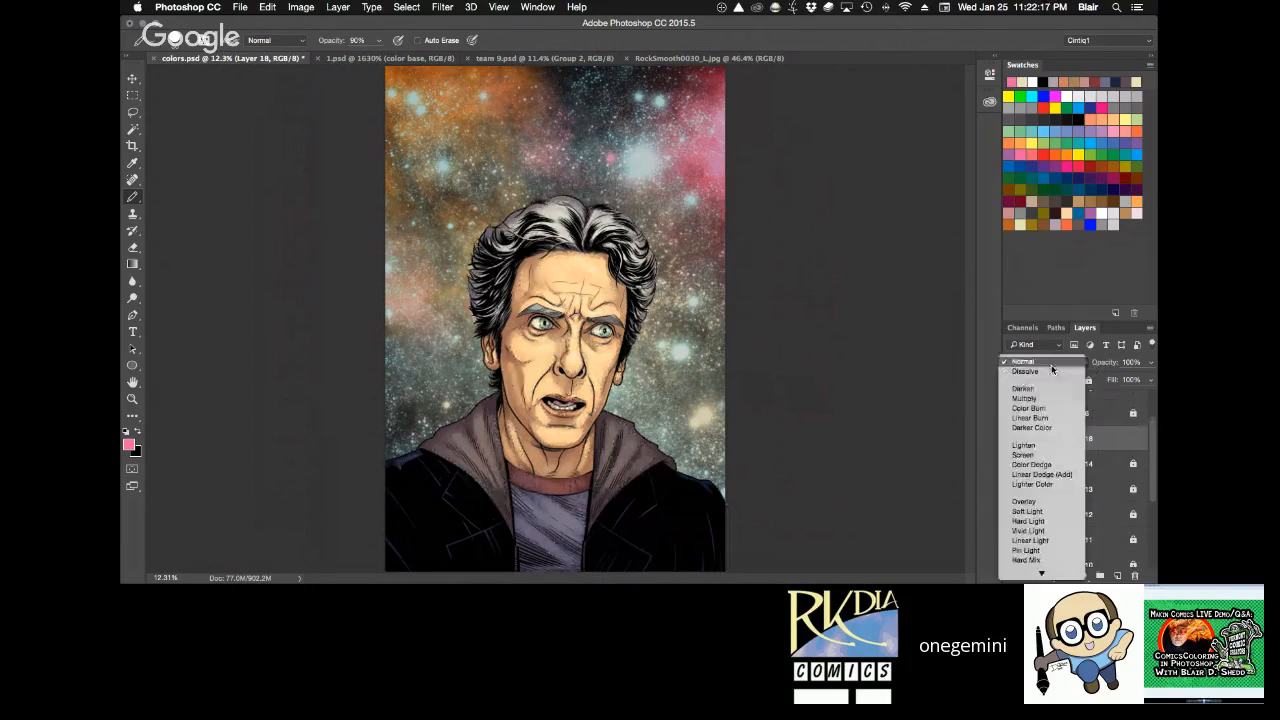
click(1045, 436)
key(g)
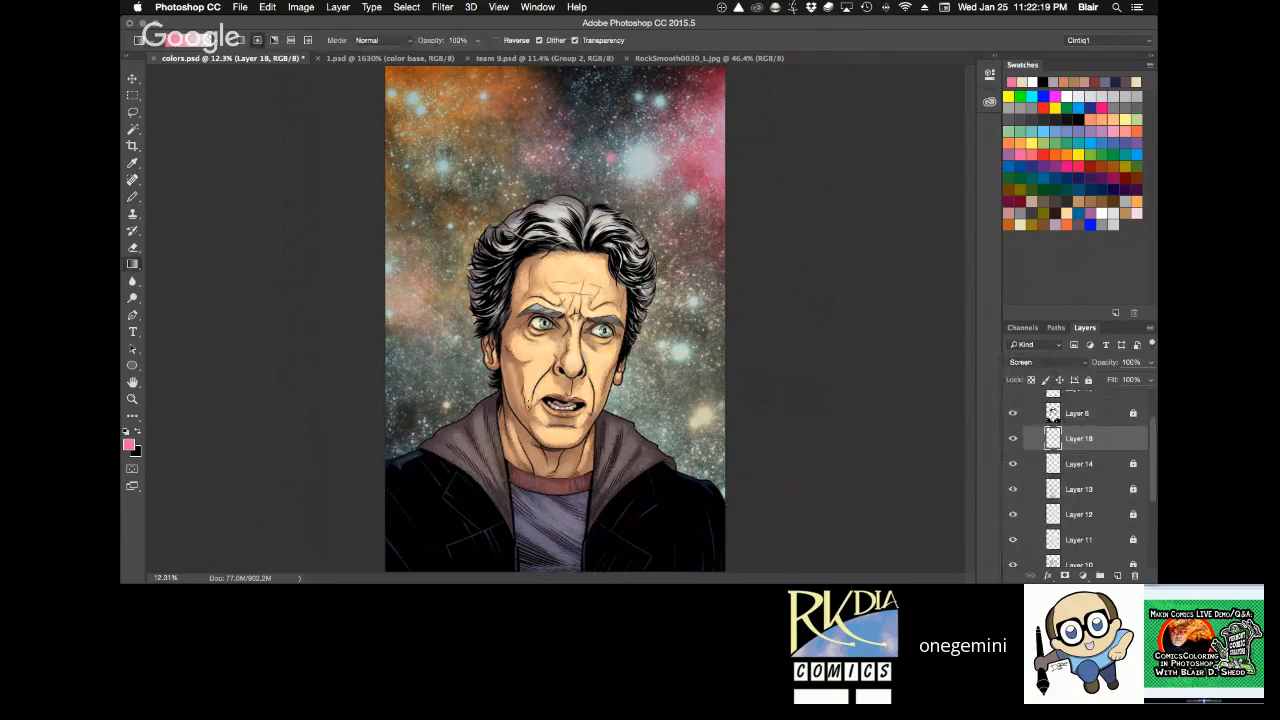
click(1055, 367)
click(947, 306)
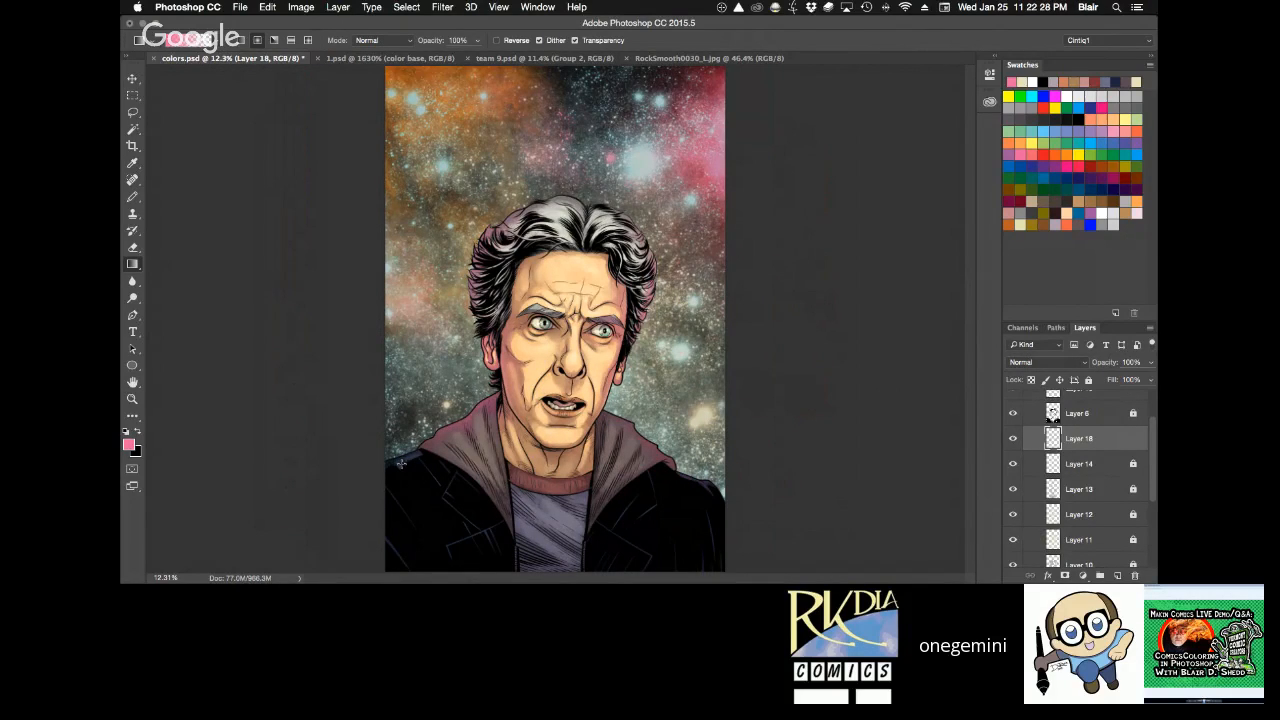
Try pink gradients along the edges of the hair, face and clothing, clear the selection, then discard the new layer.
drag(727, 410, 710, 532)
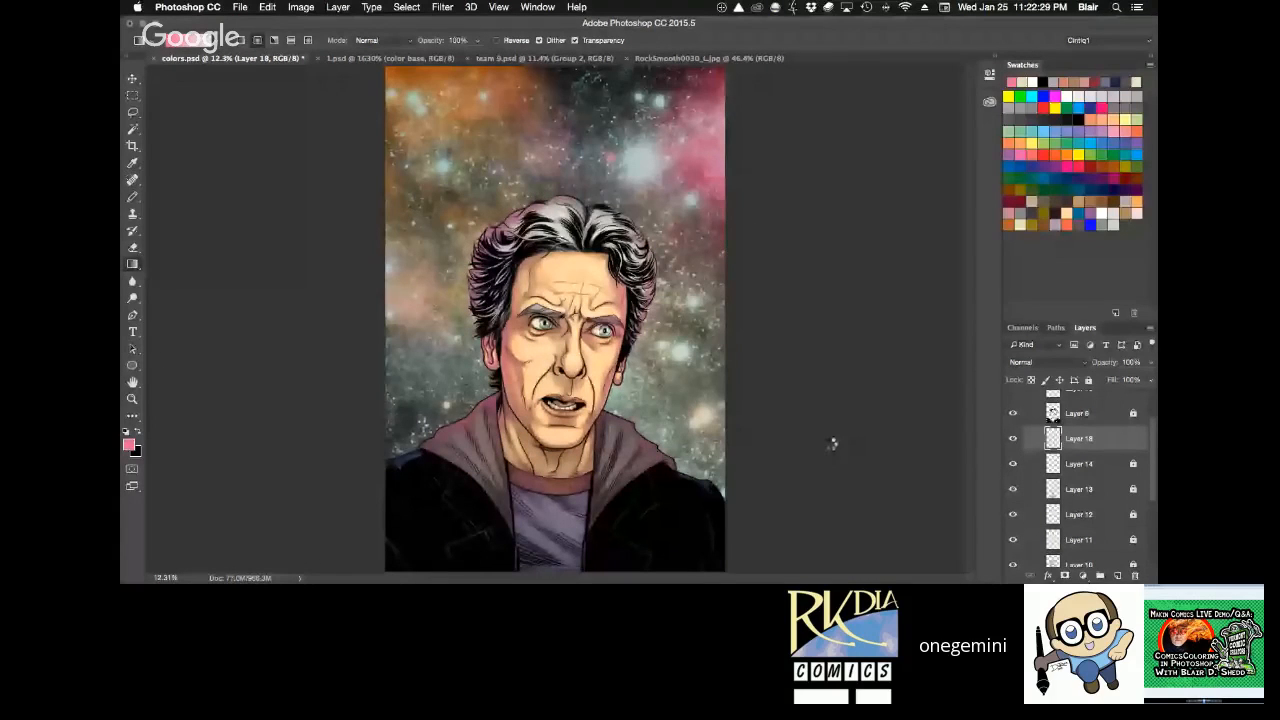
super+click(1052, 514)
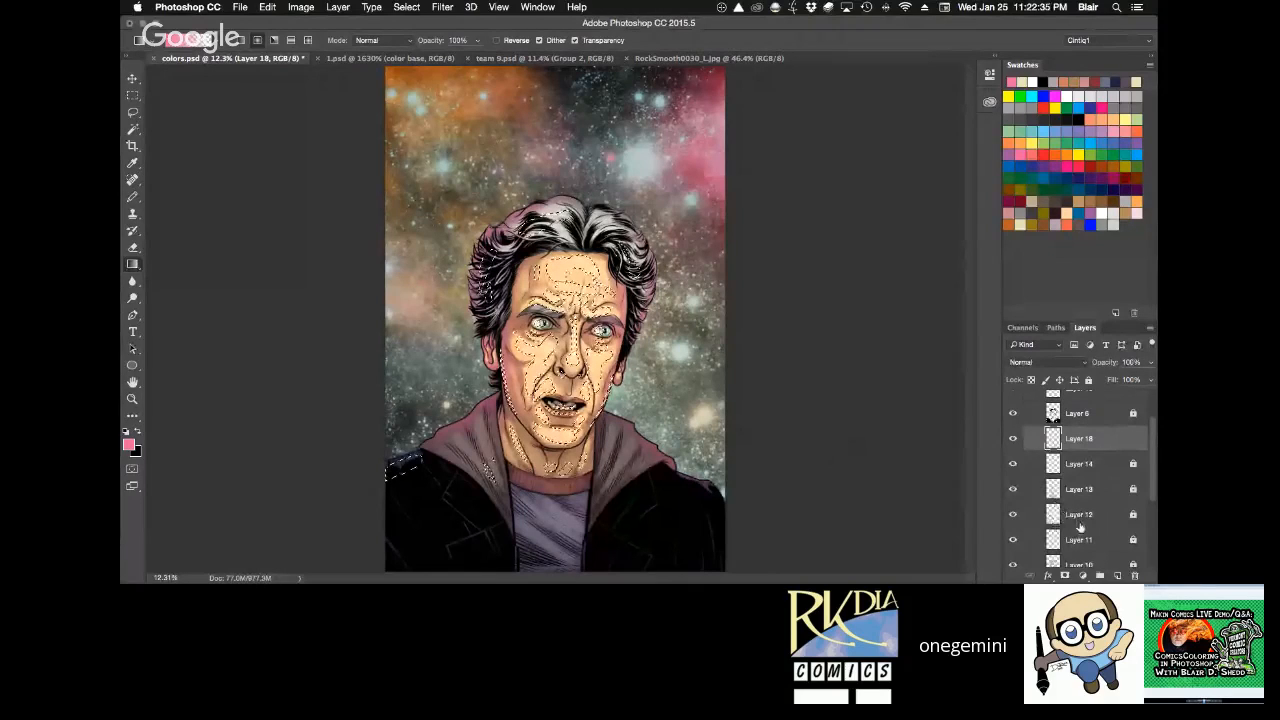
key(z)
click(575, 328)
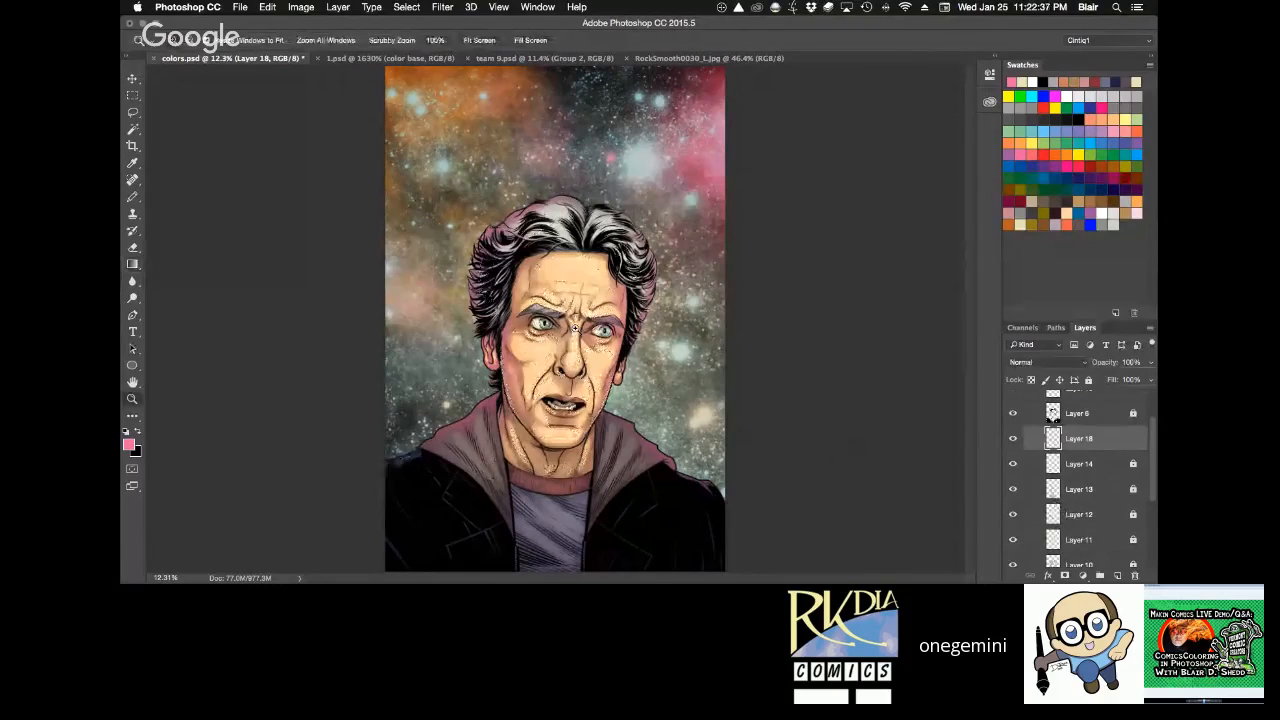
drag(575, 328, 648, 355)
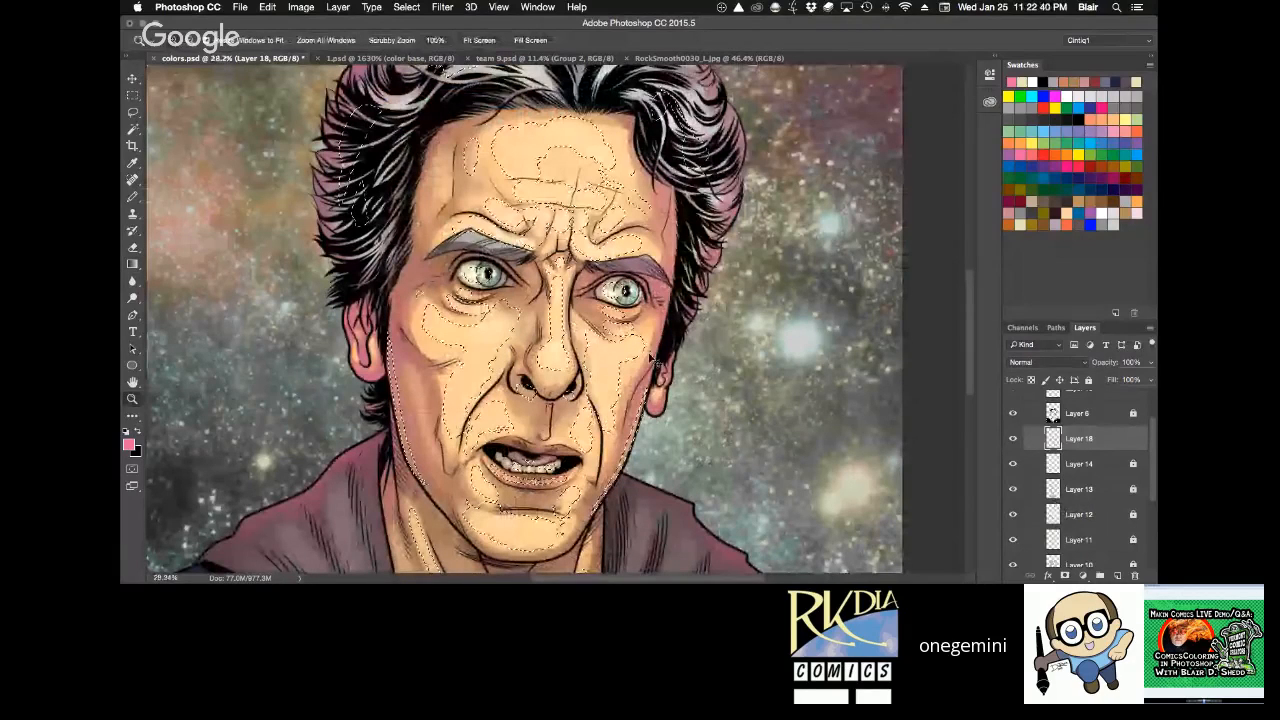
key(super+d)
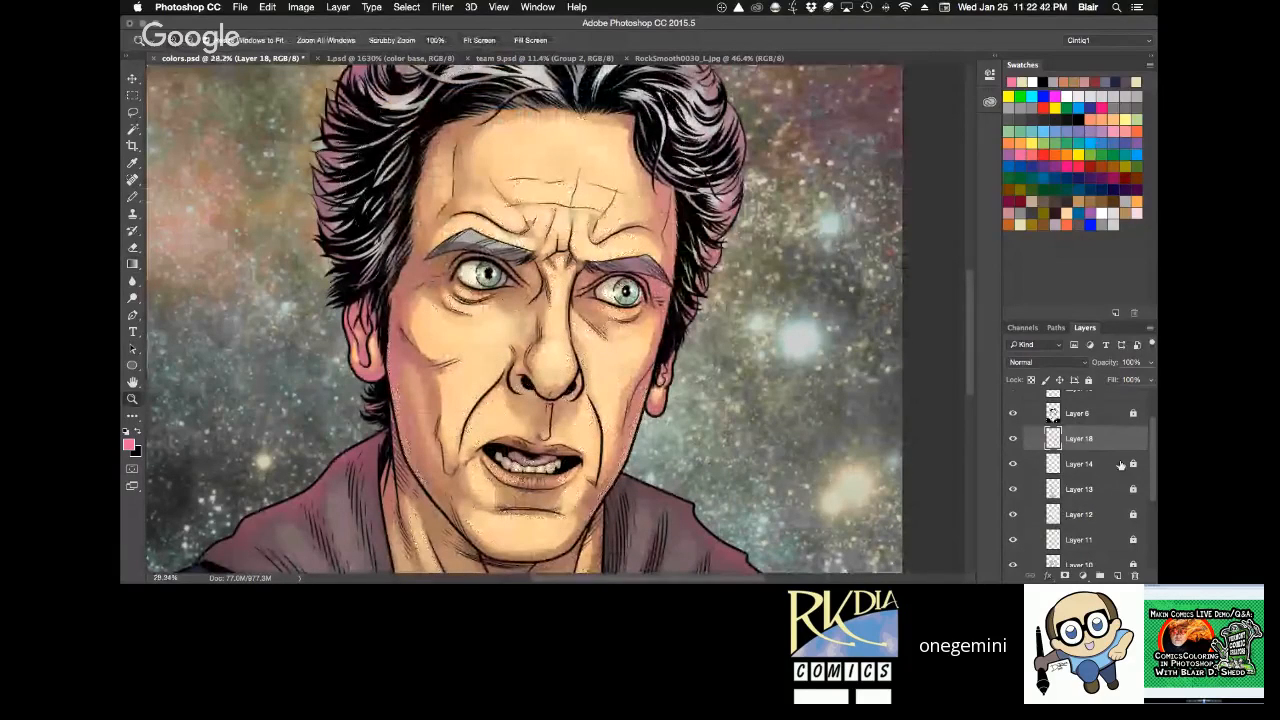
click(1121, 464)
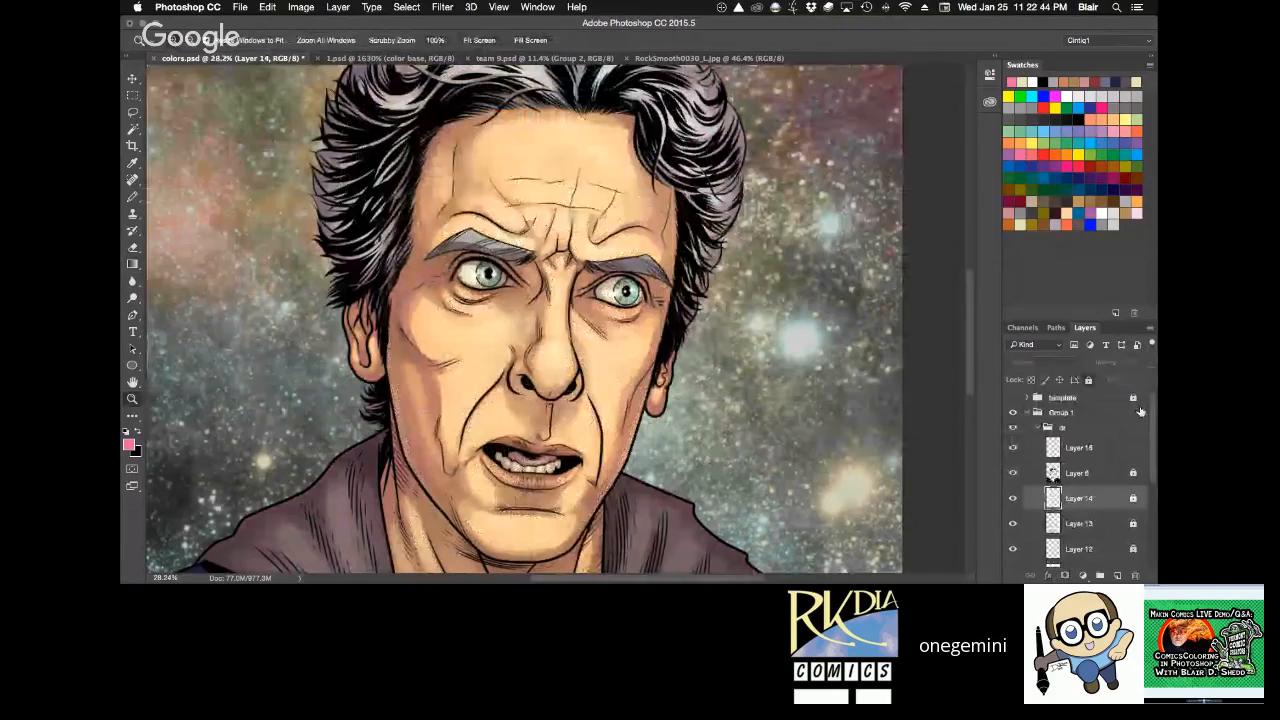
Collapse Group 1, duplicate it and merge the copy into a single layer.
click(1026, 413)
key(super+j)
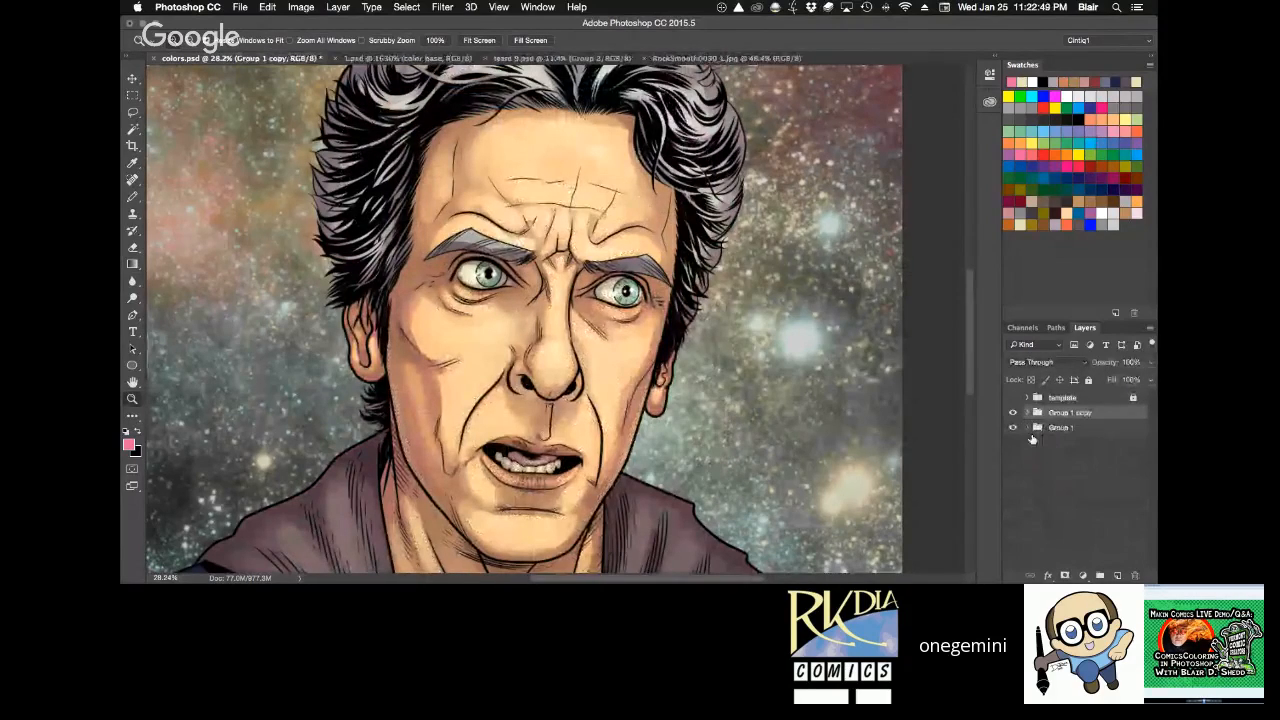
key(super+e)
key(super+0)
Apply an Auto Color correction to the merged Group 1 copy.
click(301, 8)
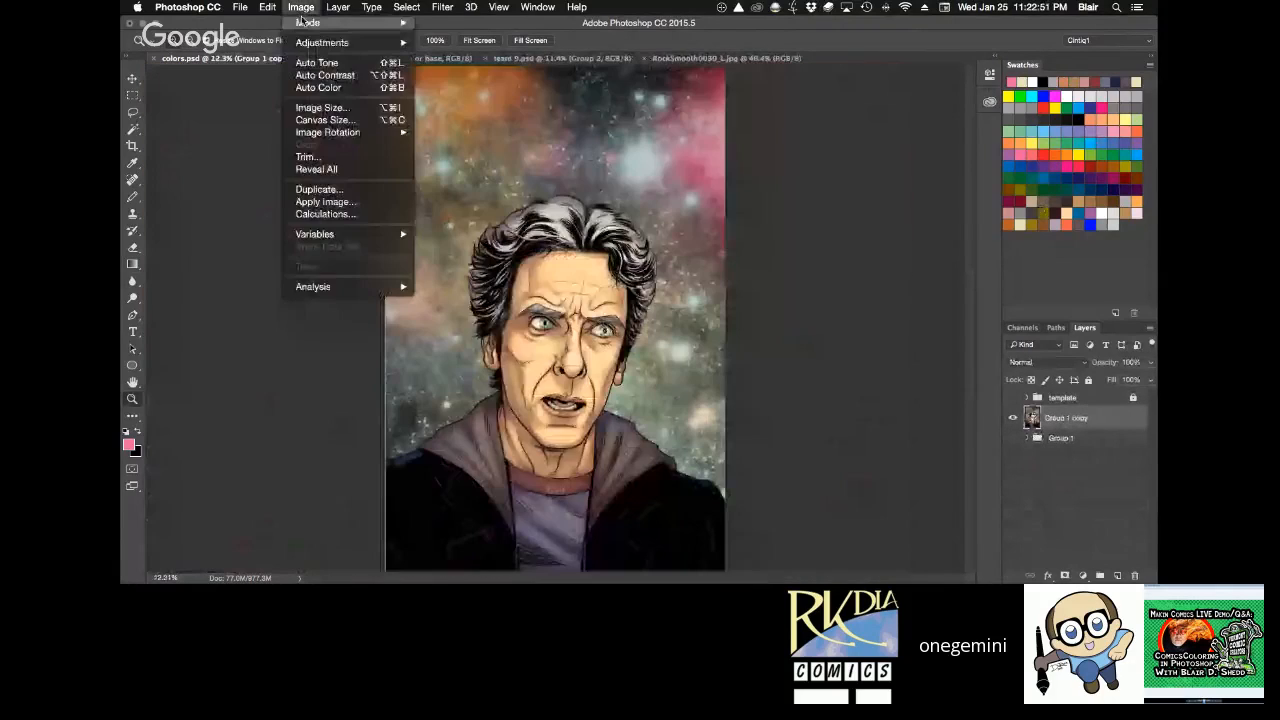
click(301, 7)
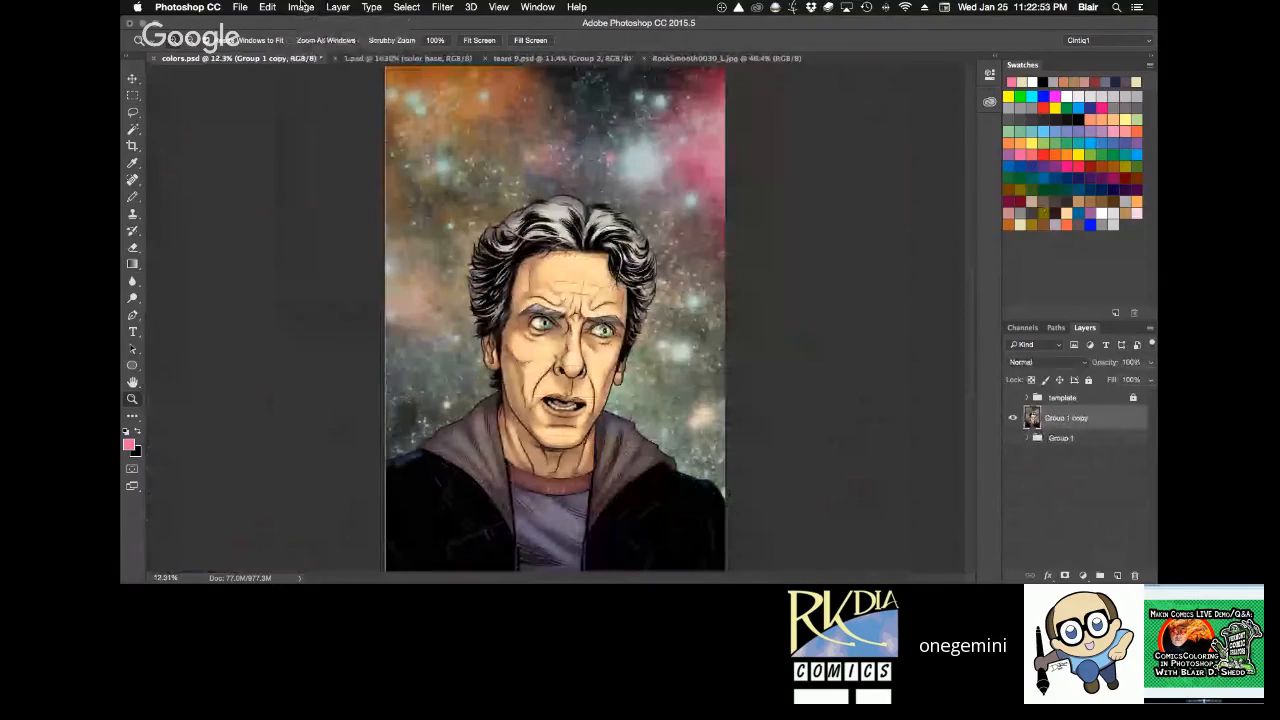
click(301, 7)
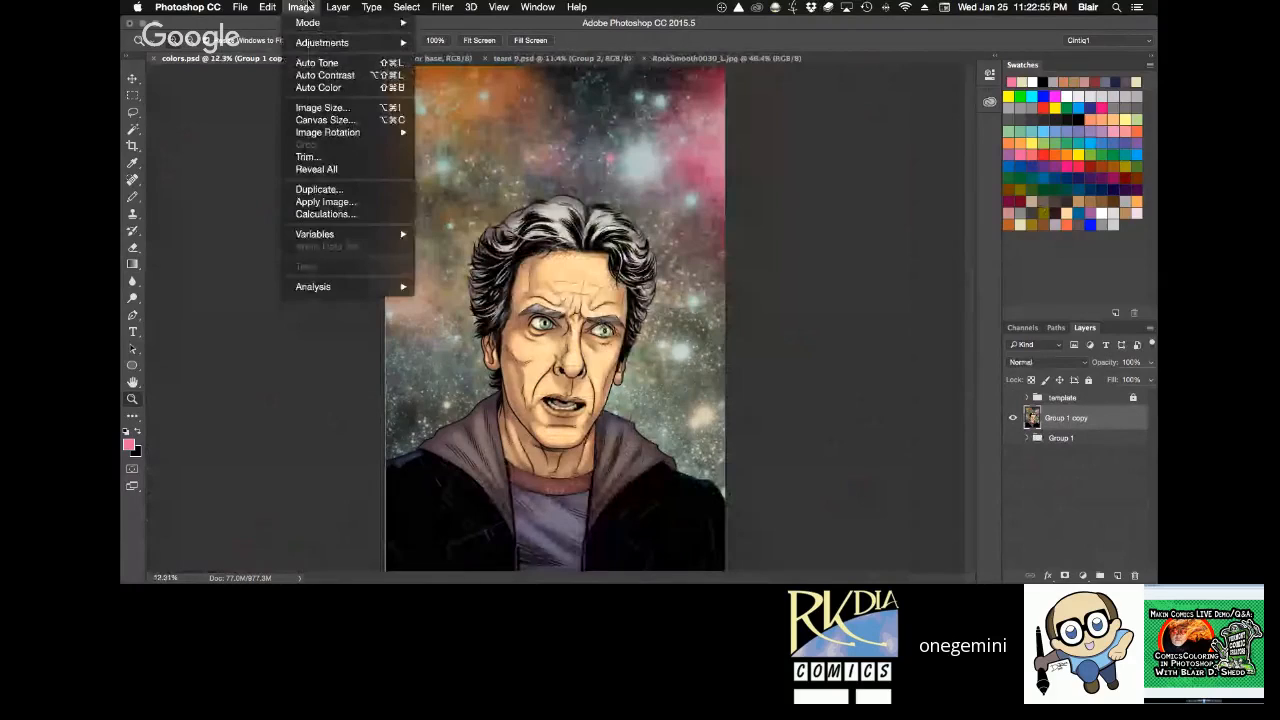
click(317, 88)
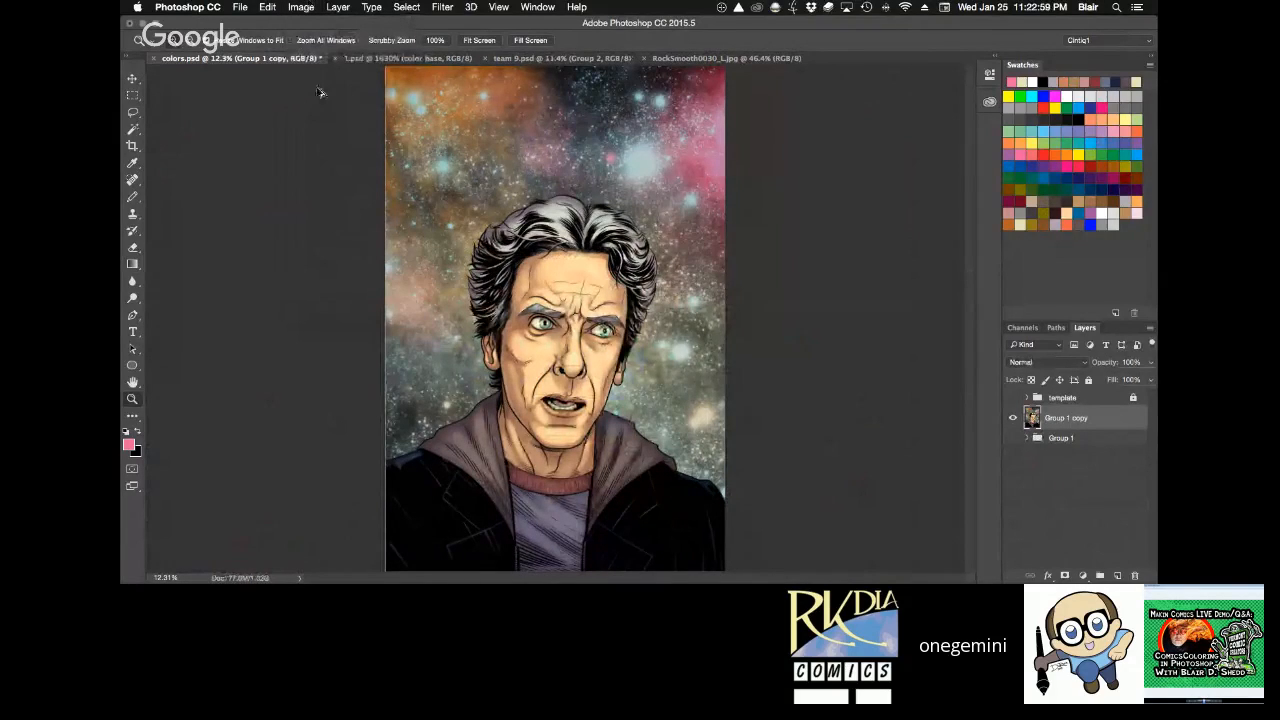
Adjust the merged copy's saturation very slightly with Hue/Saturation.
click(301, 7)
mouse_move(339, 43)
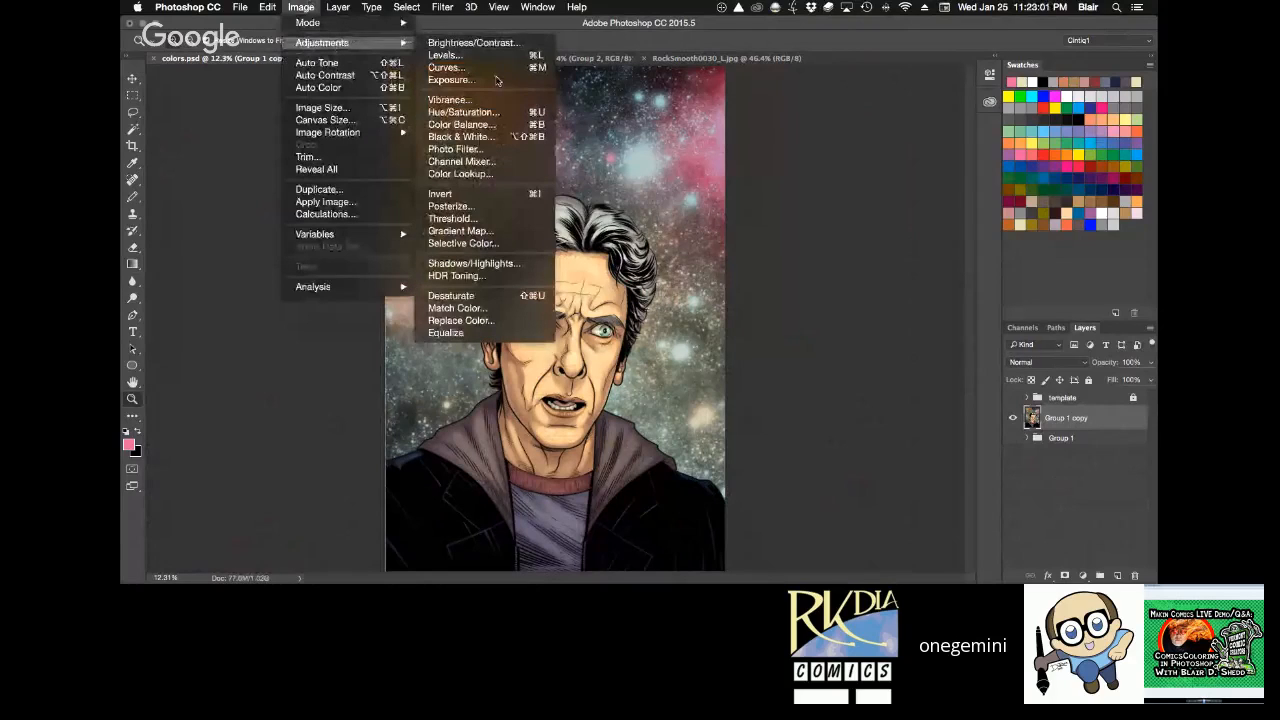
click(505, 111)
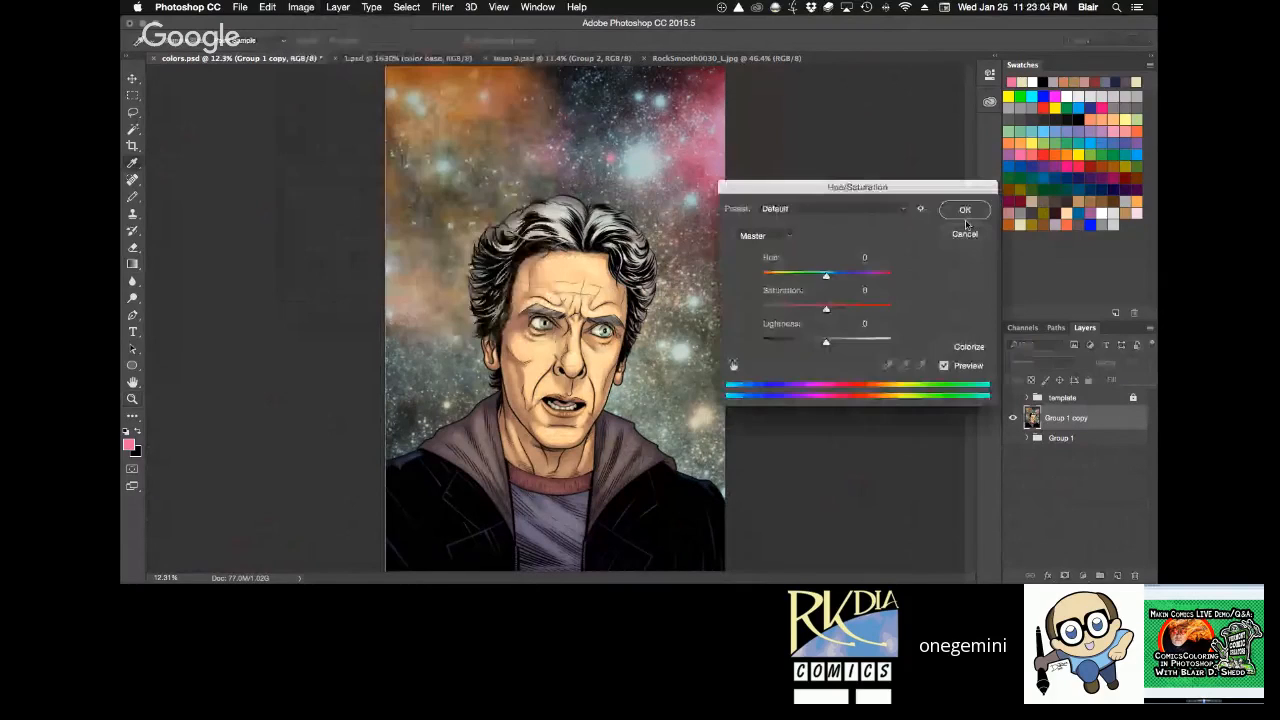
drag(826, 308, 828, 312)
click(964, 210)
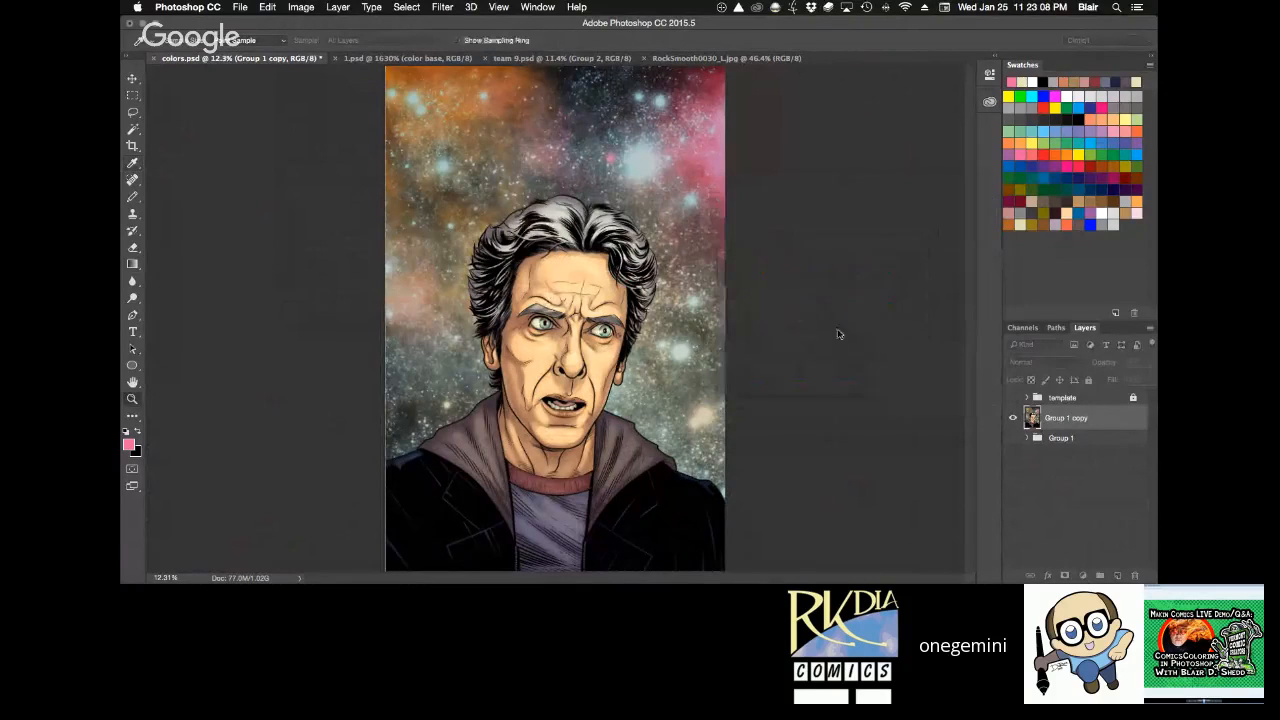
key(z)
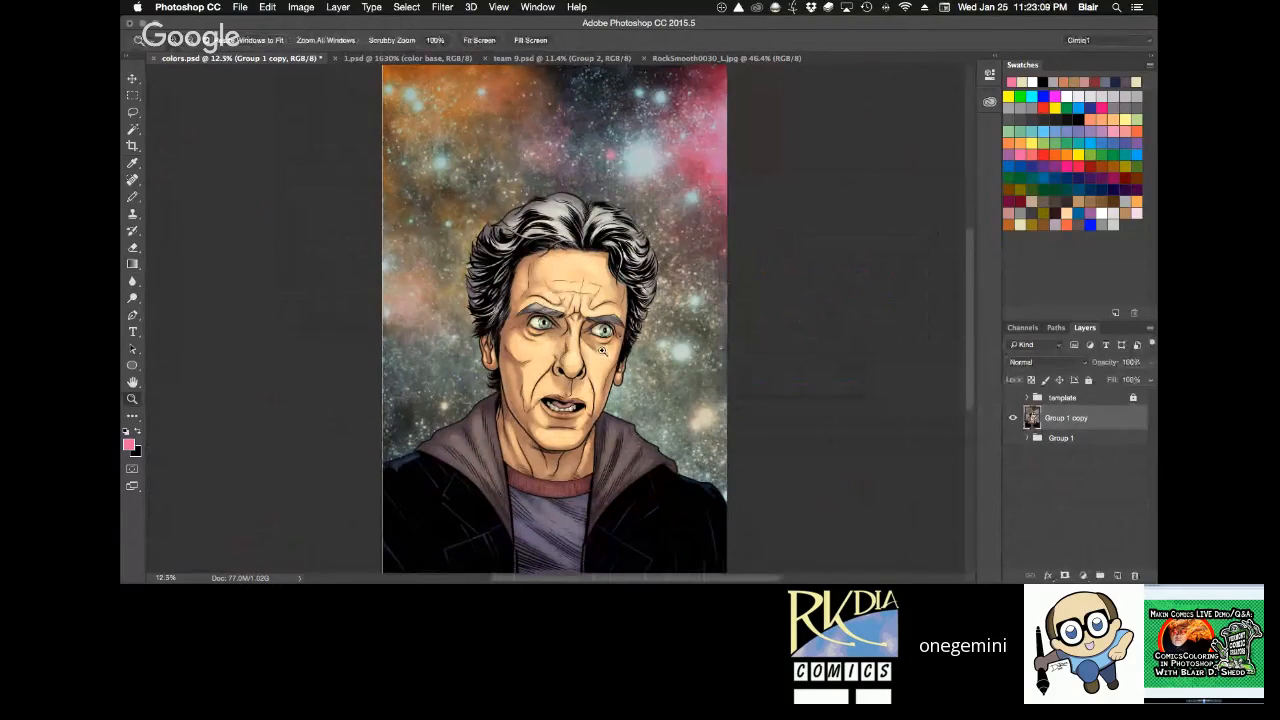
drag(602, 350, 632, 340)
key(super+0)
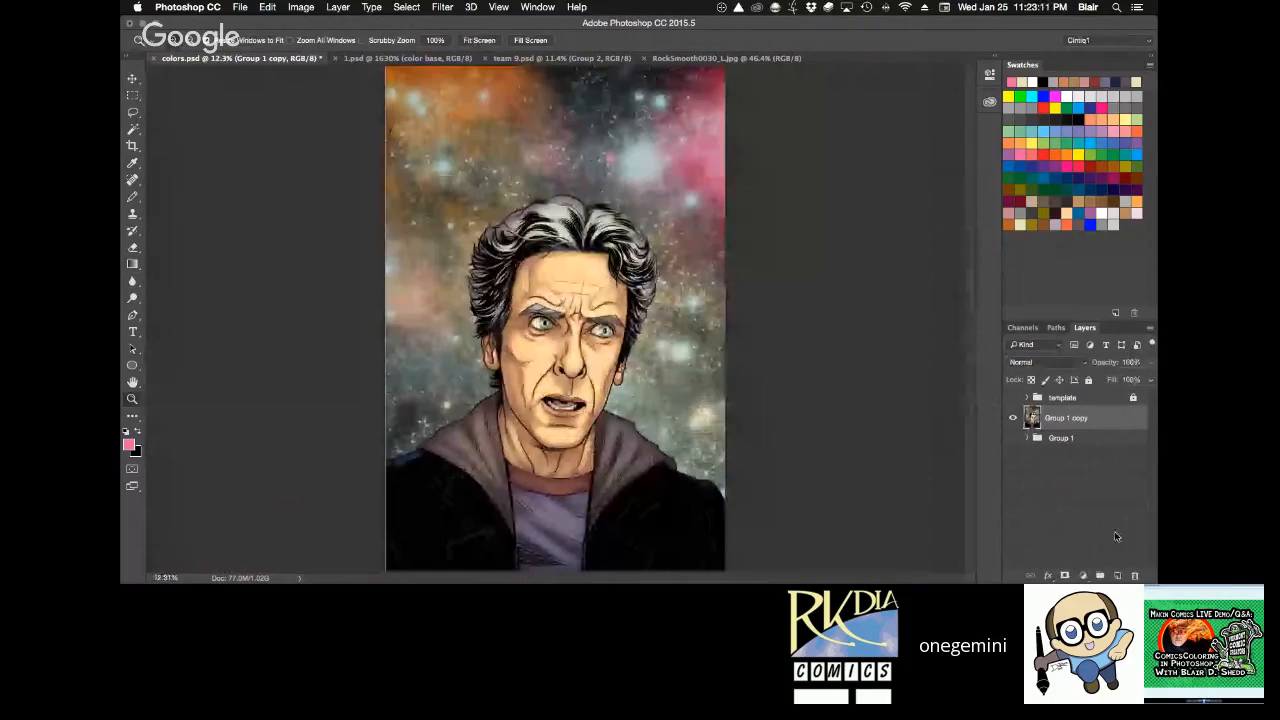
Choose the blue-red-yellow preset for the Gradient tool.
key(g)
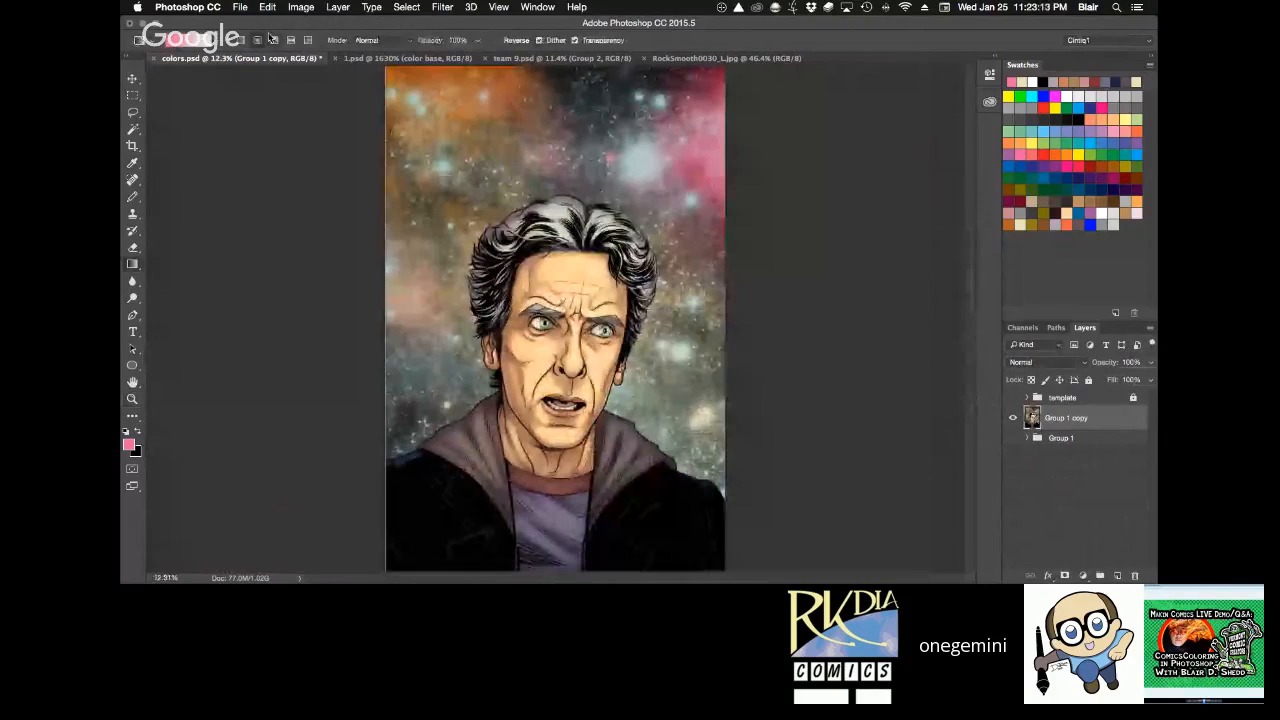
click(219, 44)
double_click(172, 65)
click(240, 45)
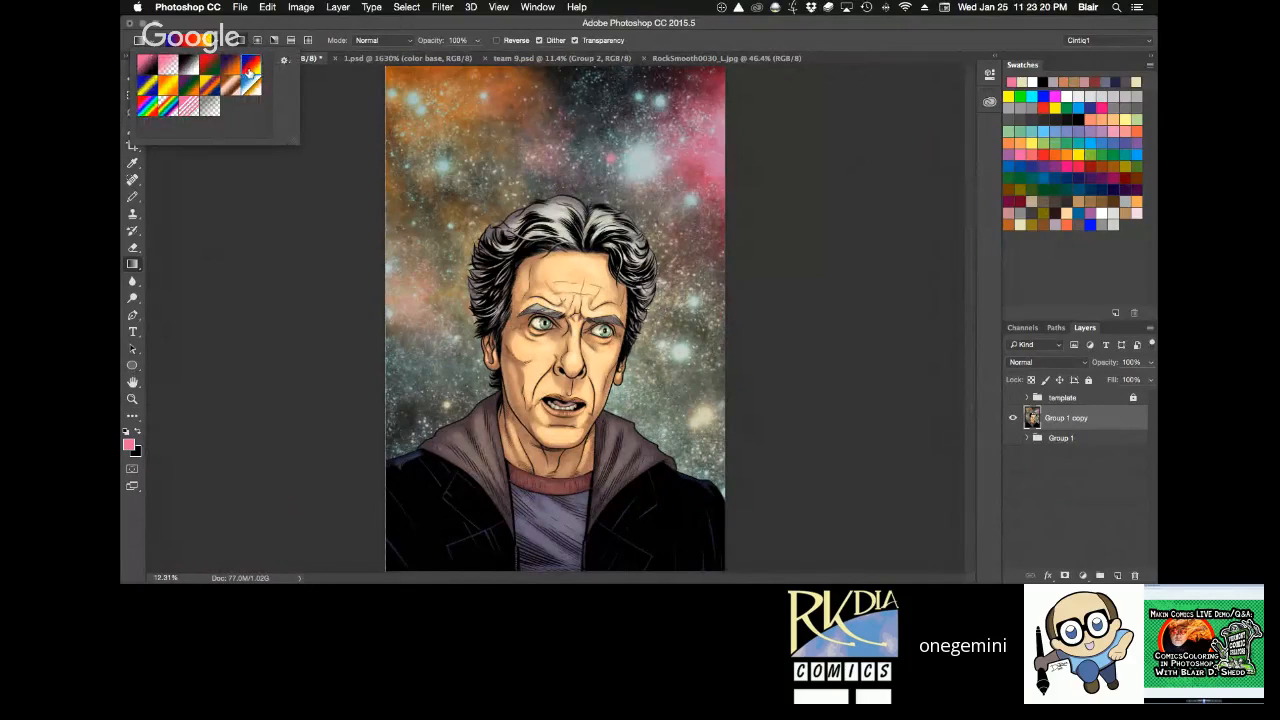
click(311, 278)
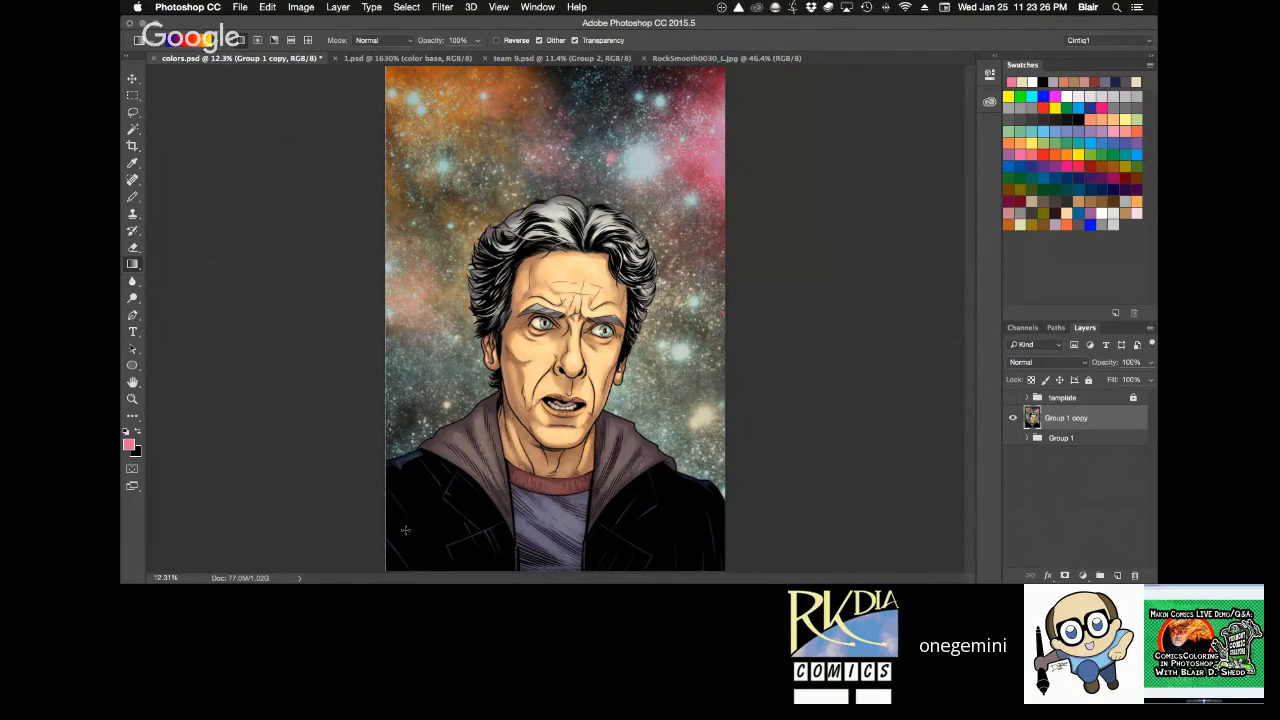
Add a layer above the merged copy and fill it with a diagonal gradient, blue at lower left through red to yellow at upper right.
drag(406, 536, 741, 142)
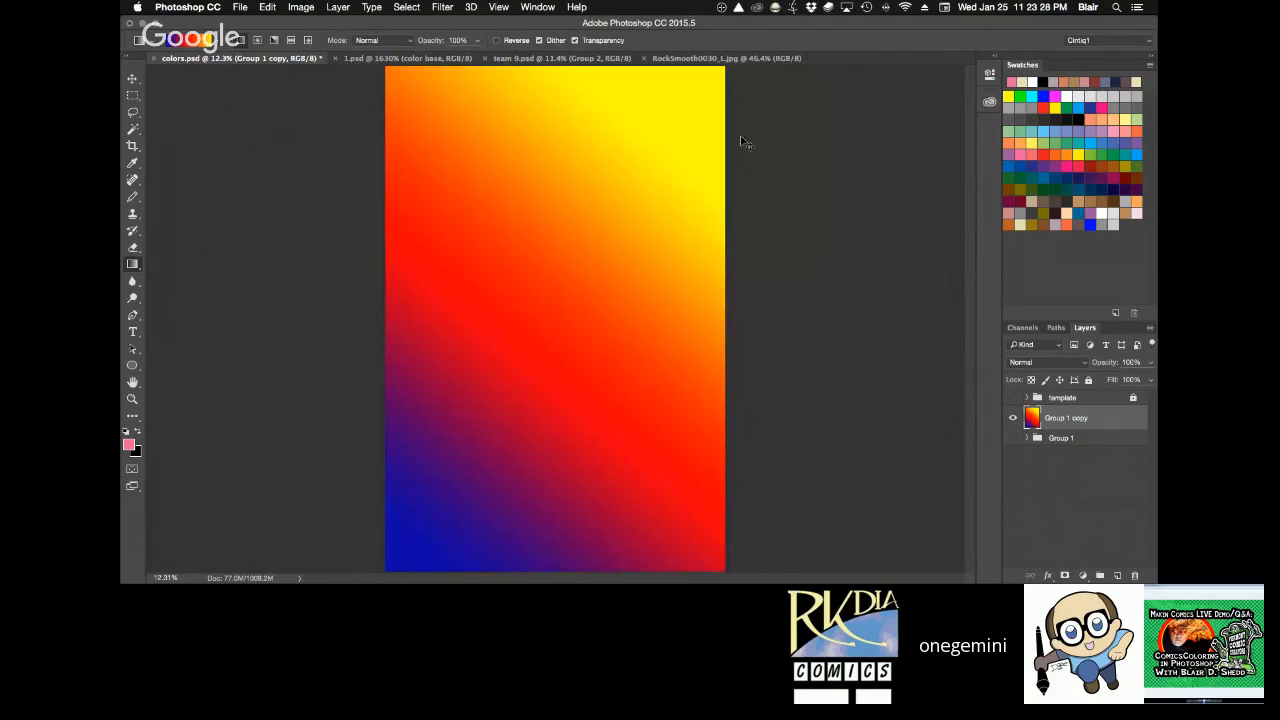
key(super+z)
click(1117, 575)
drag(475, 498, 812, 99)
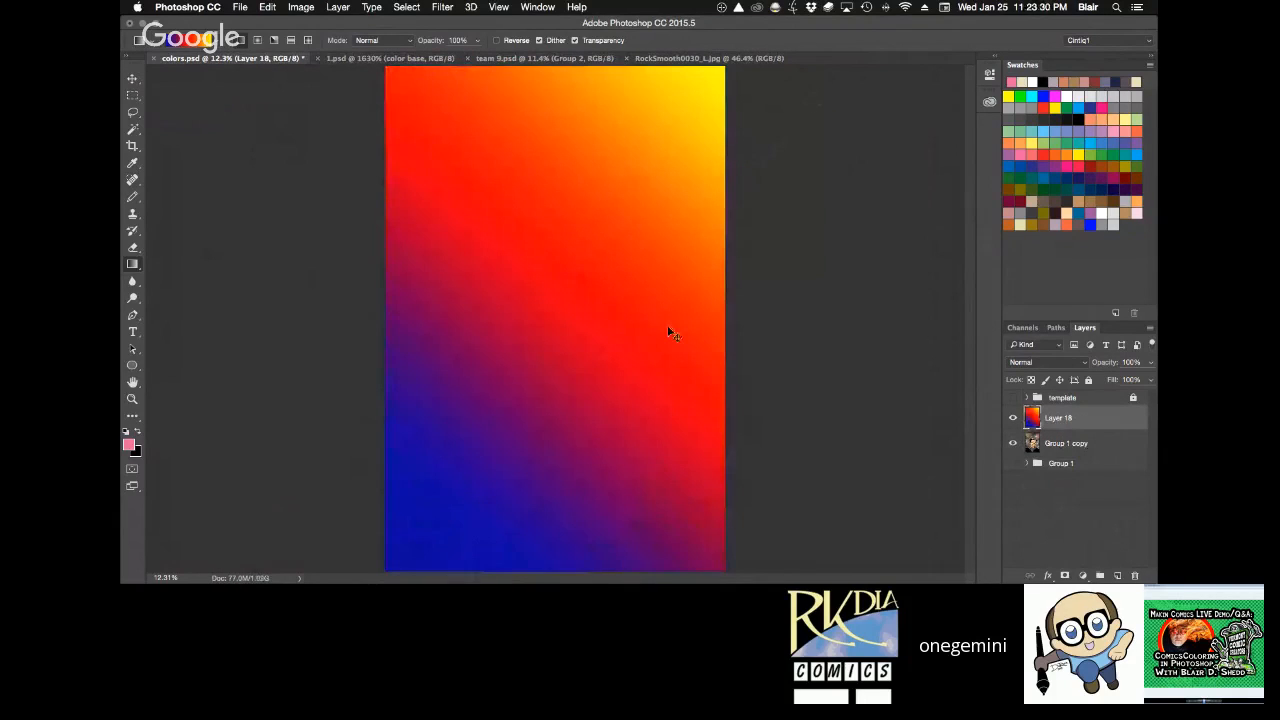
key(super+z)
drag(430, 490, 764, 93)
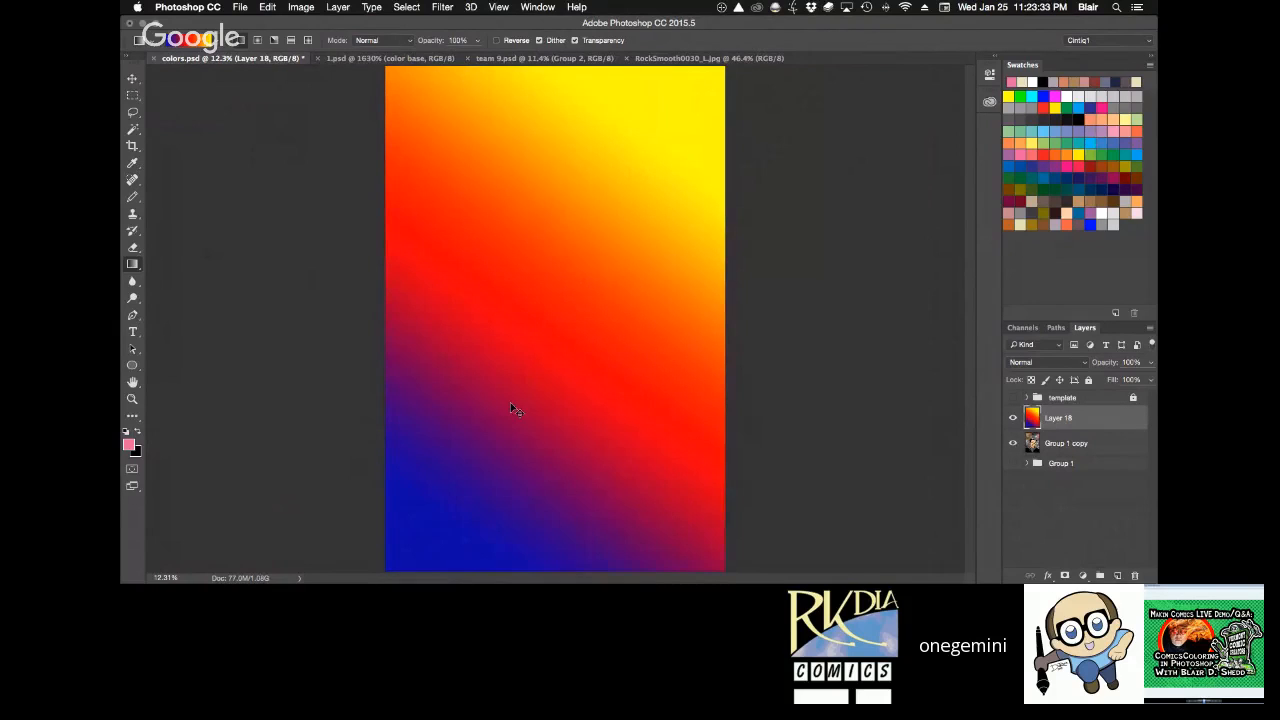
key(super+z)
drag(440, 480, 720, 90)
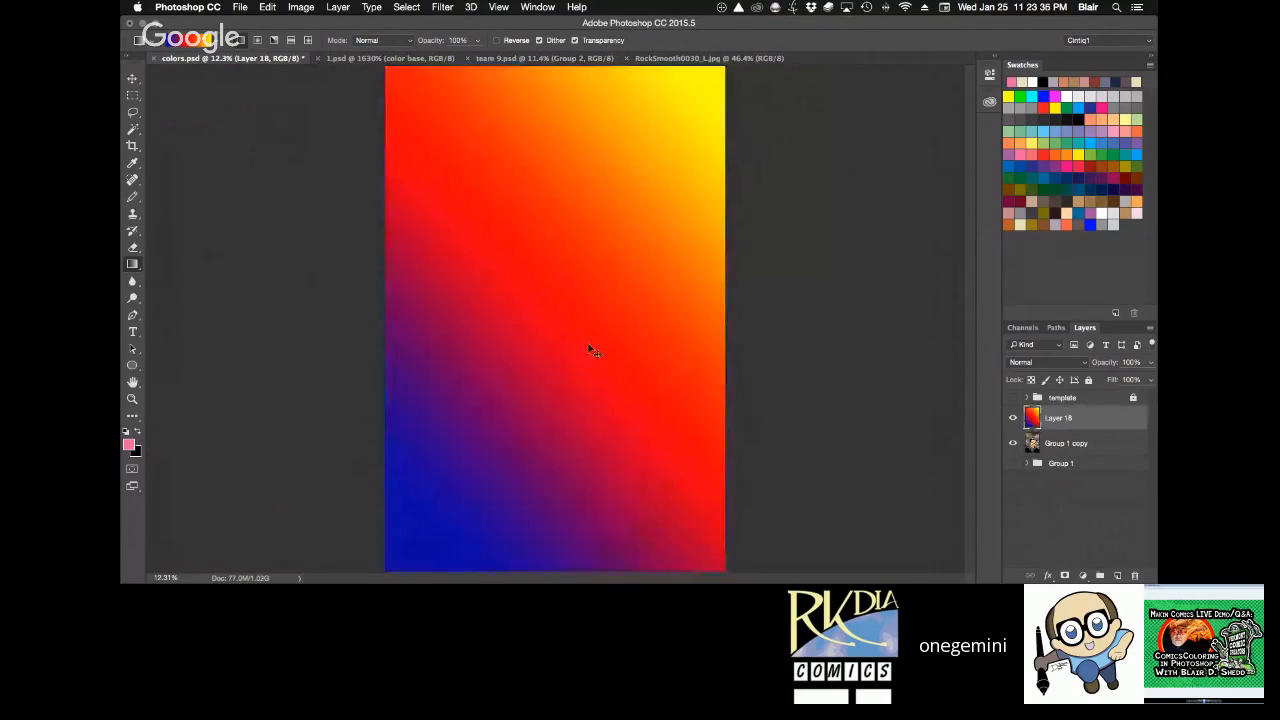
key(super+z)
drag(446, 467, 680, 230)
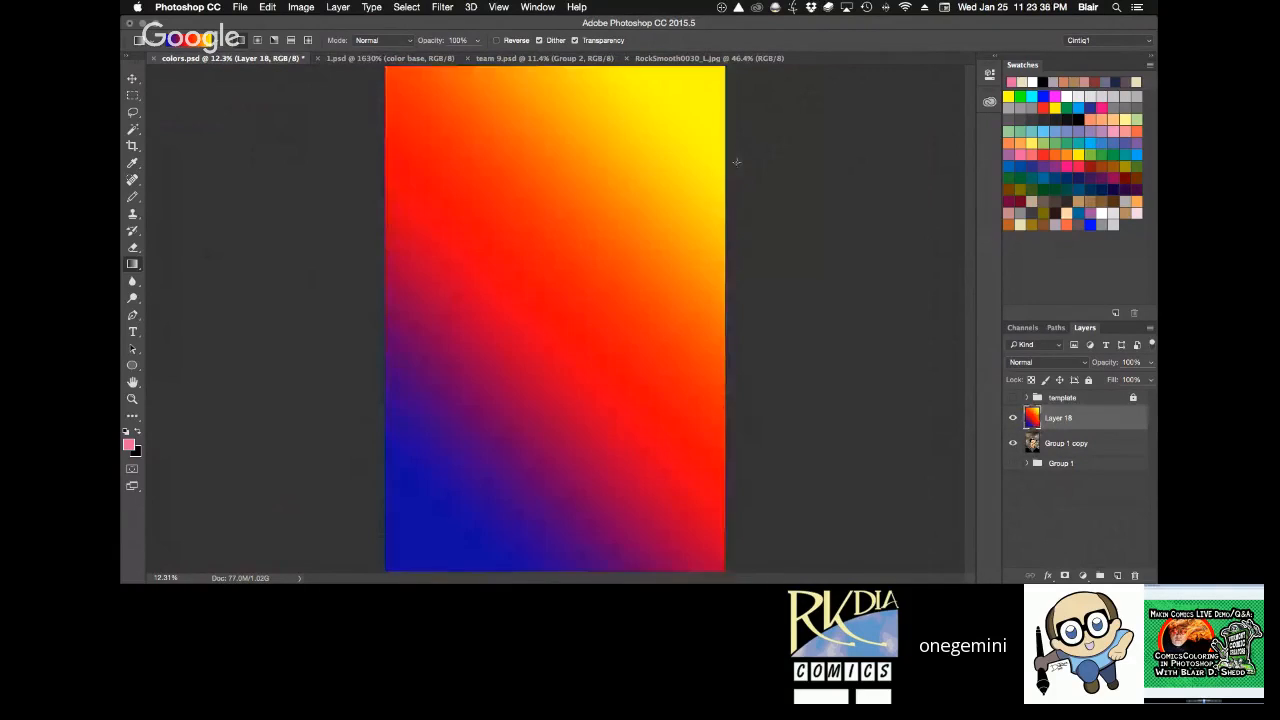
Set the gradient layer's blending mode to Soft Light and its opacity to 30%.
click(1083, 365)
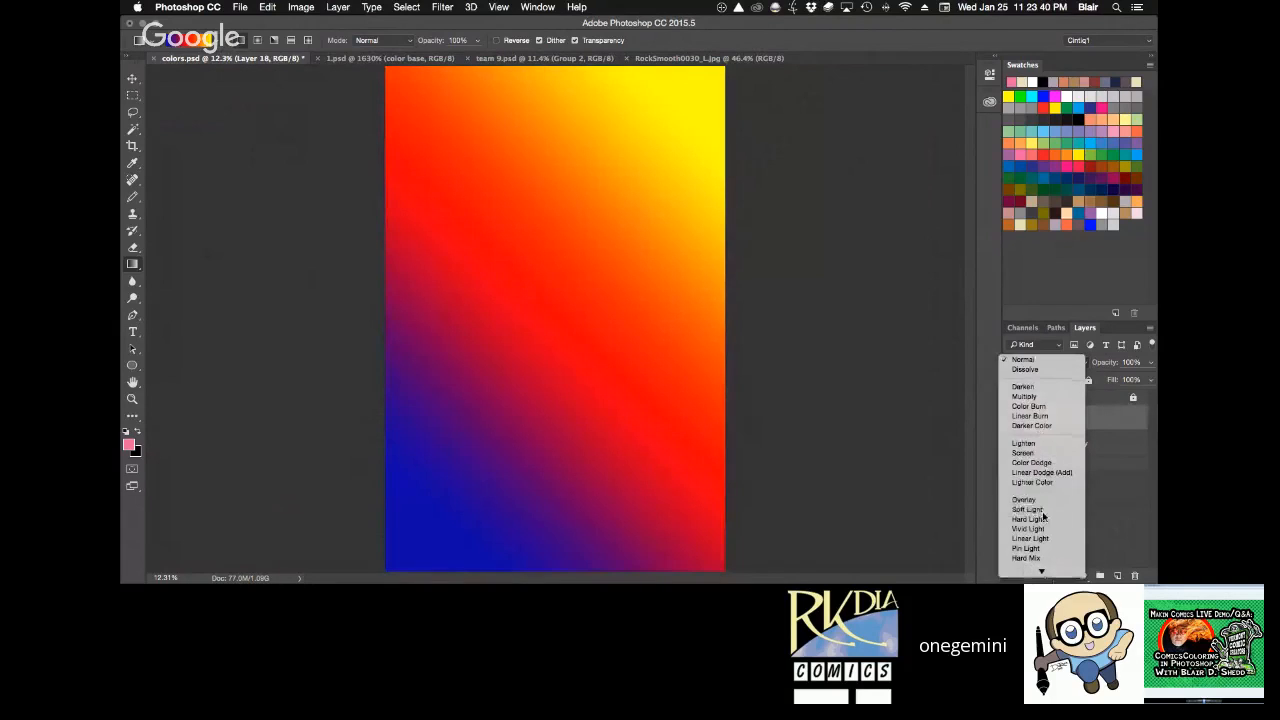
click(1043, 517)
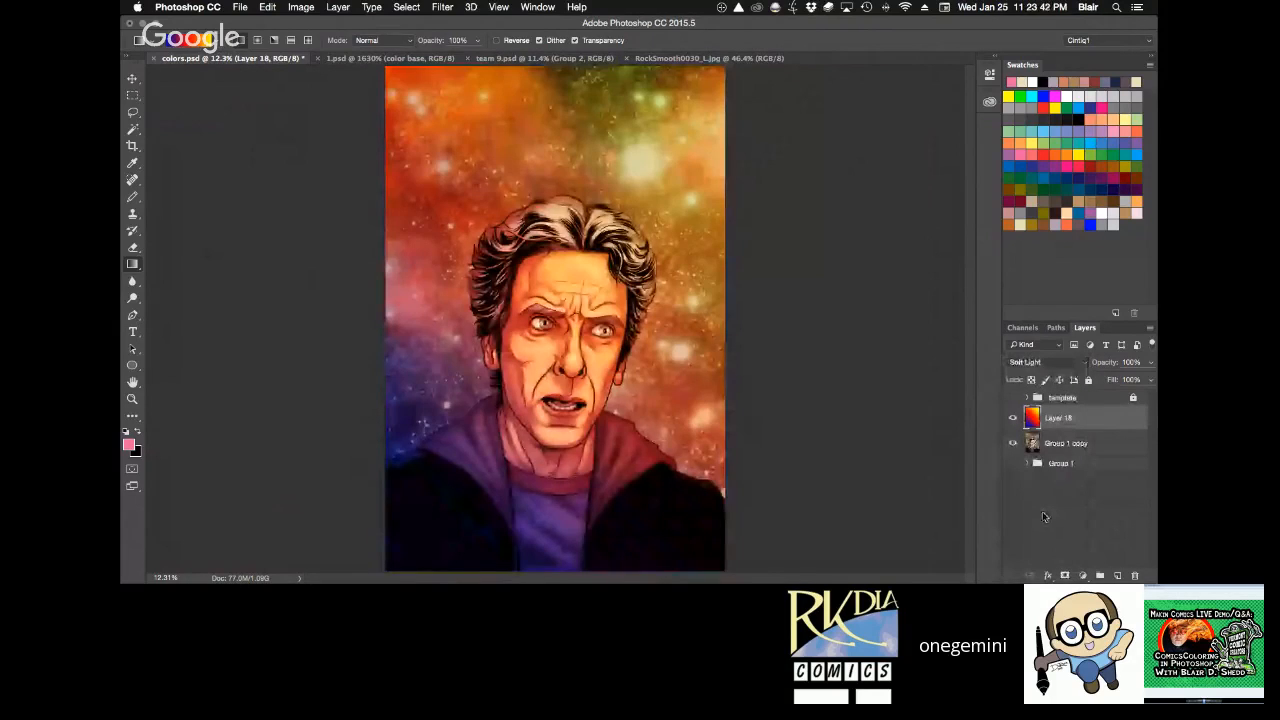
key(v)
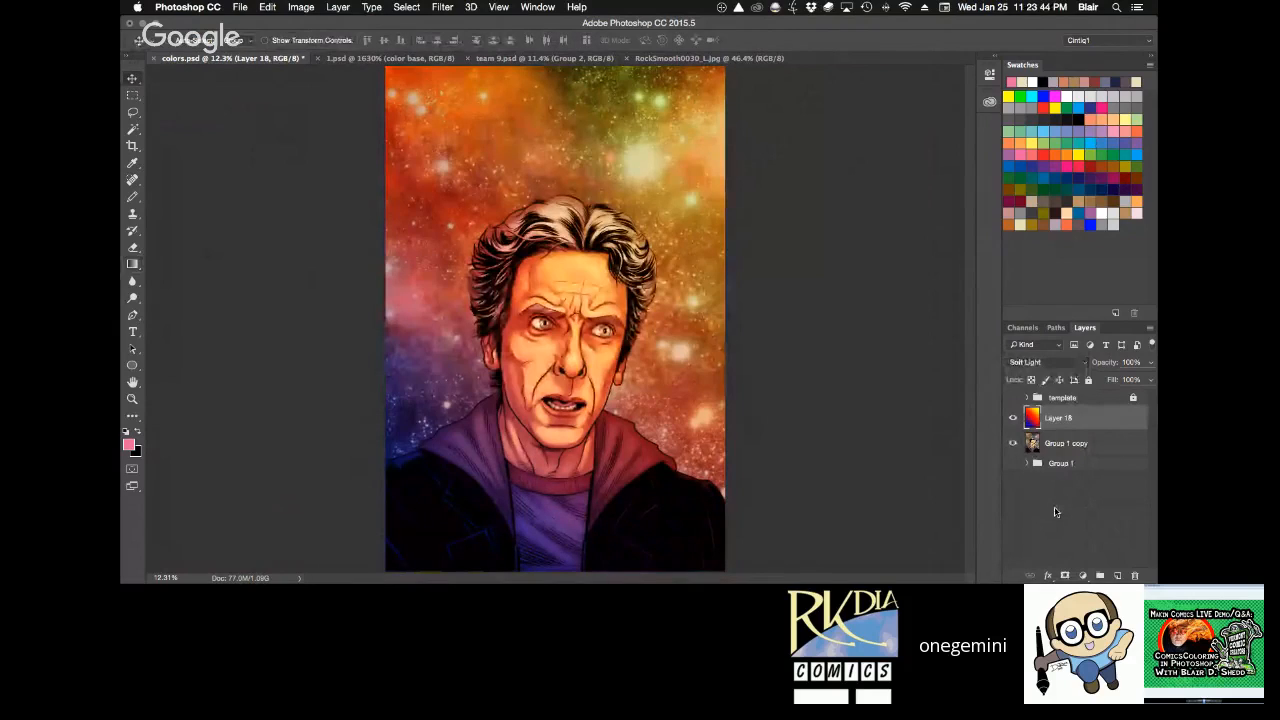
key(3)
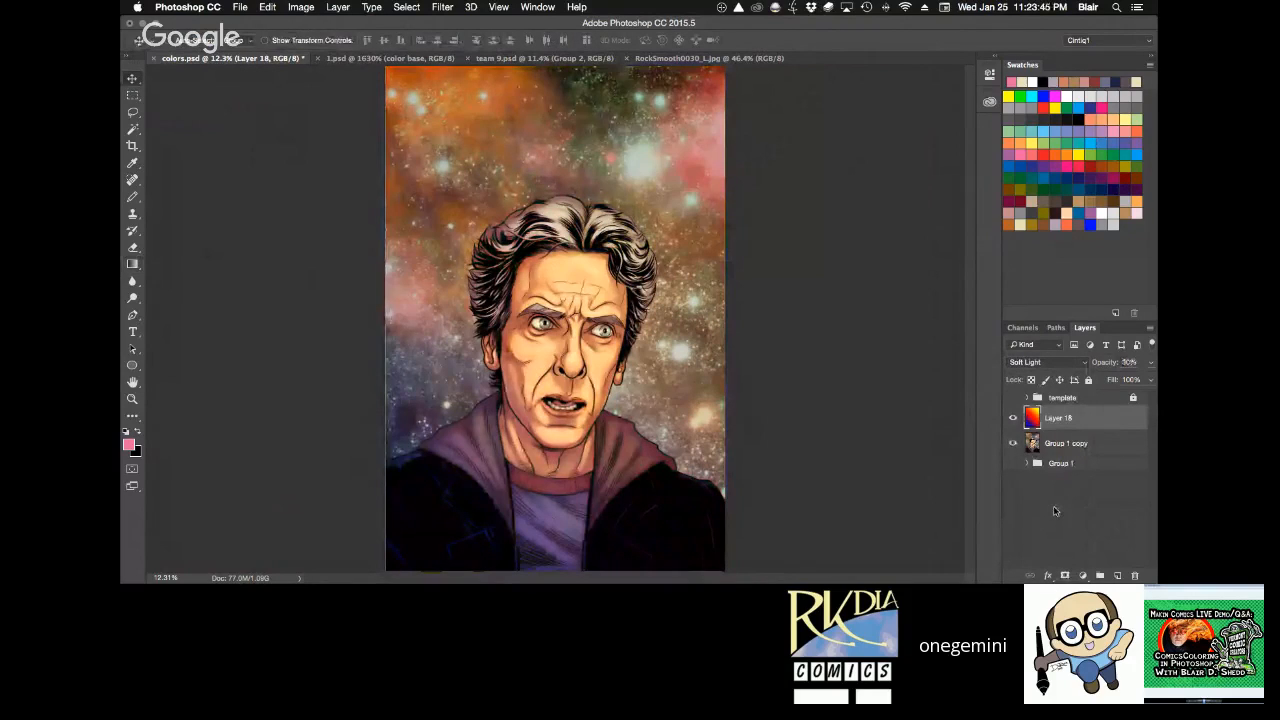
Set the gradient layer's opacity to 20% and compare the artwork with that layer hidden and shown.
key(0)
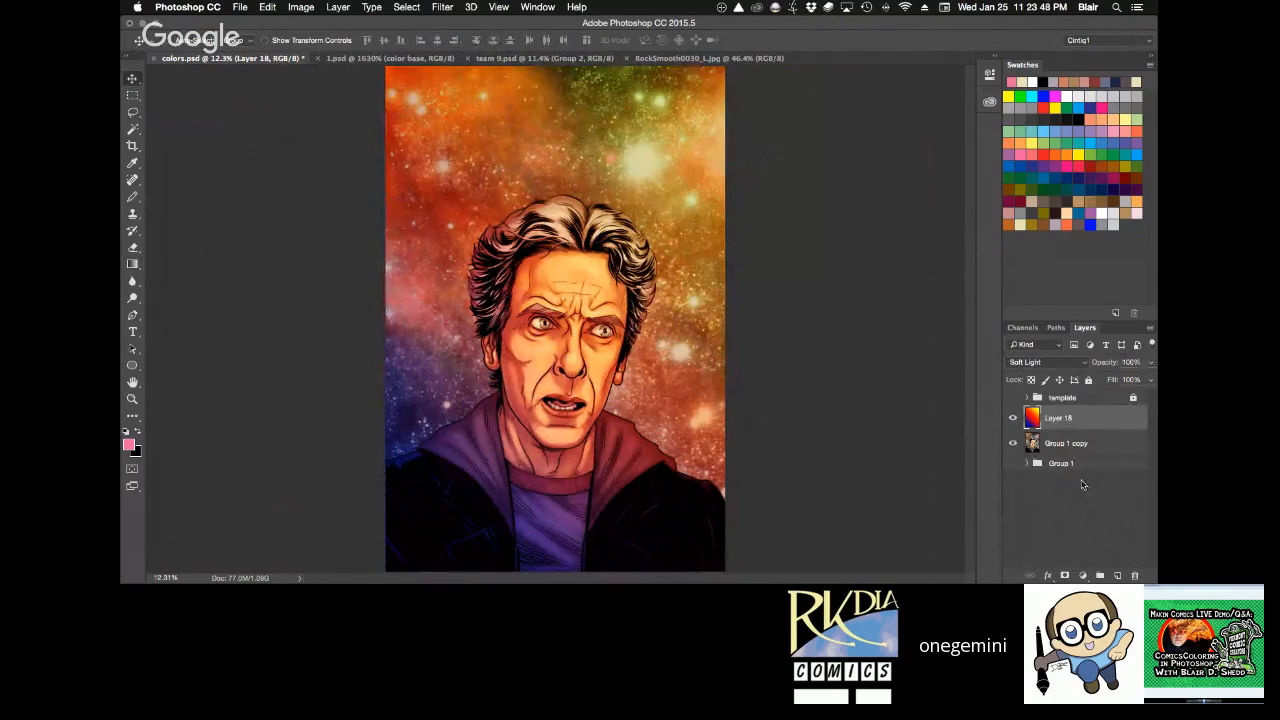
key(3)
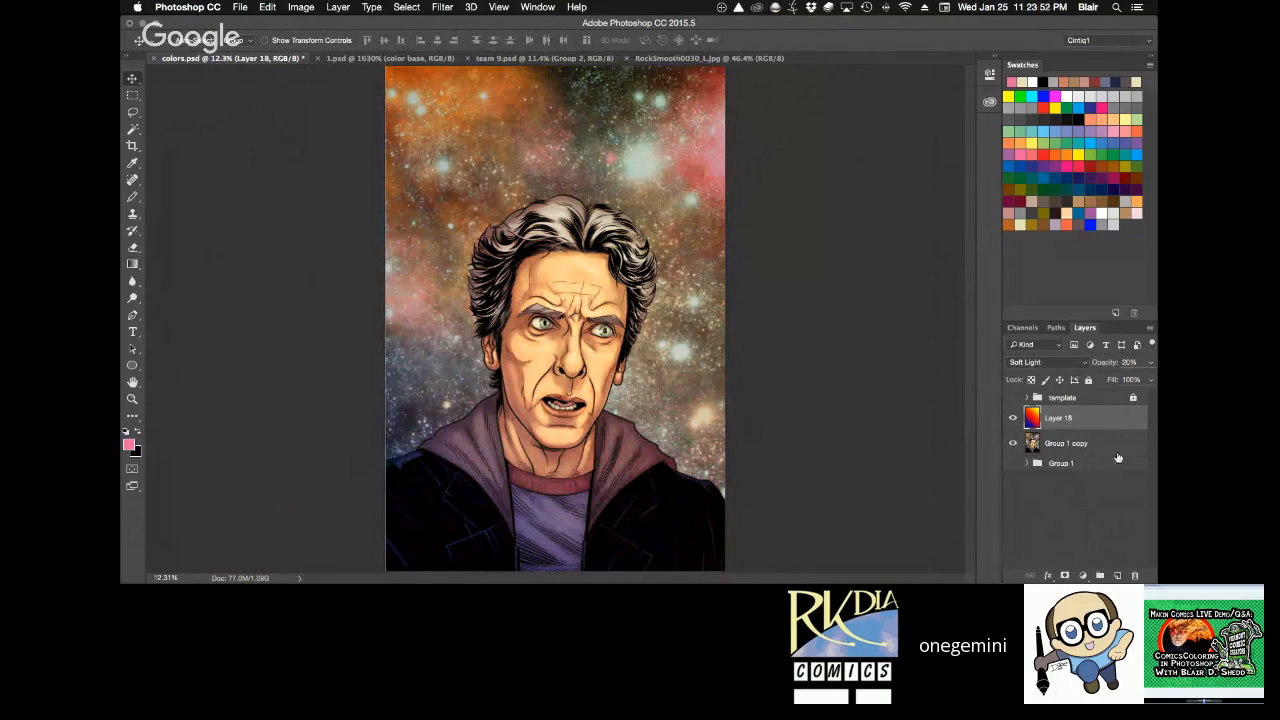
click(1012, 418)
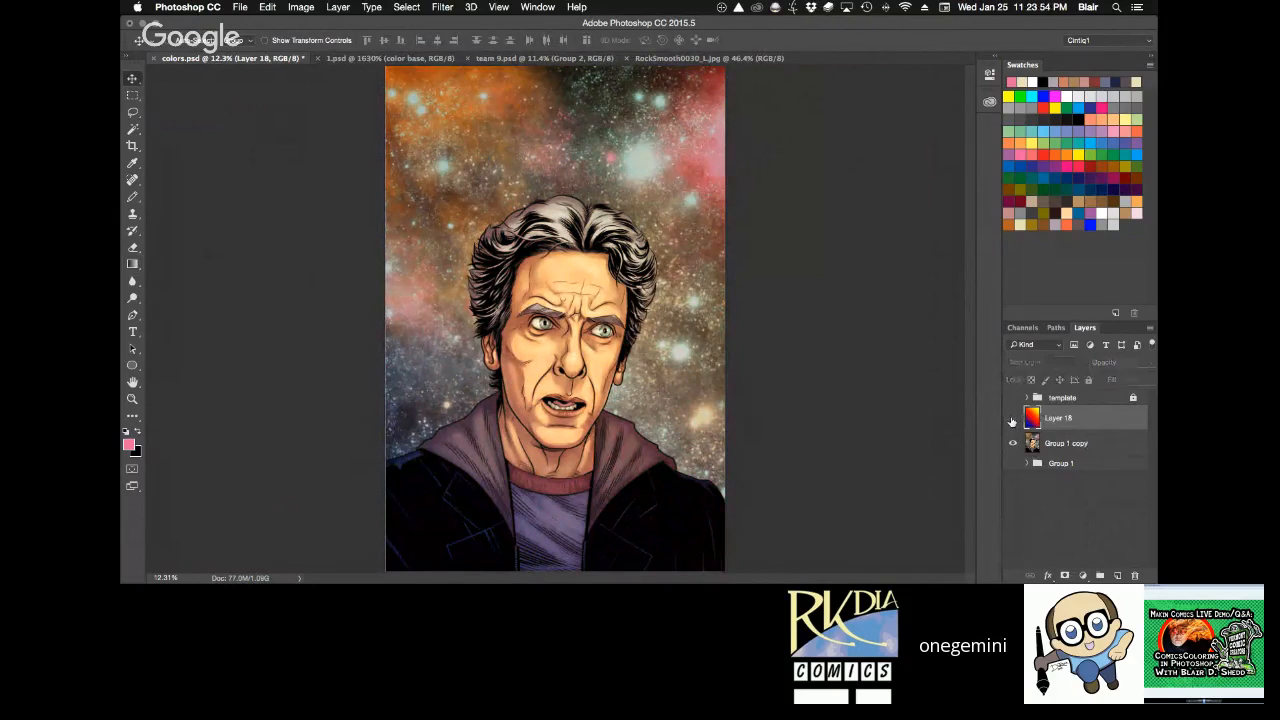
click(1012, 419)
click(1012, 419)
click(1012, 419)
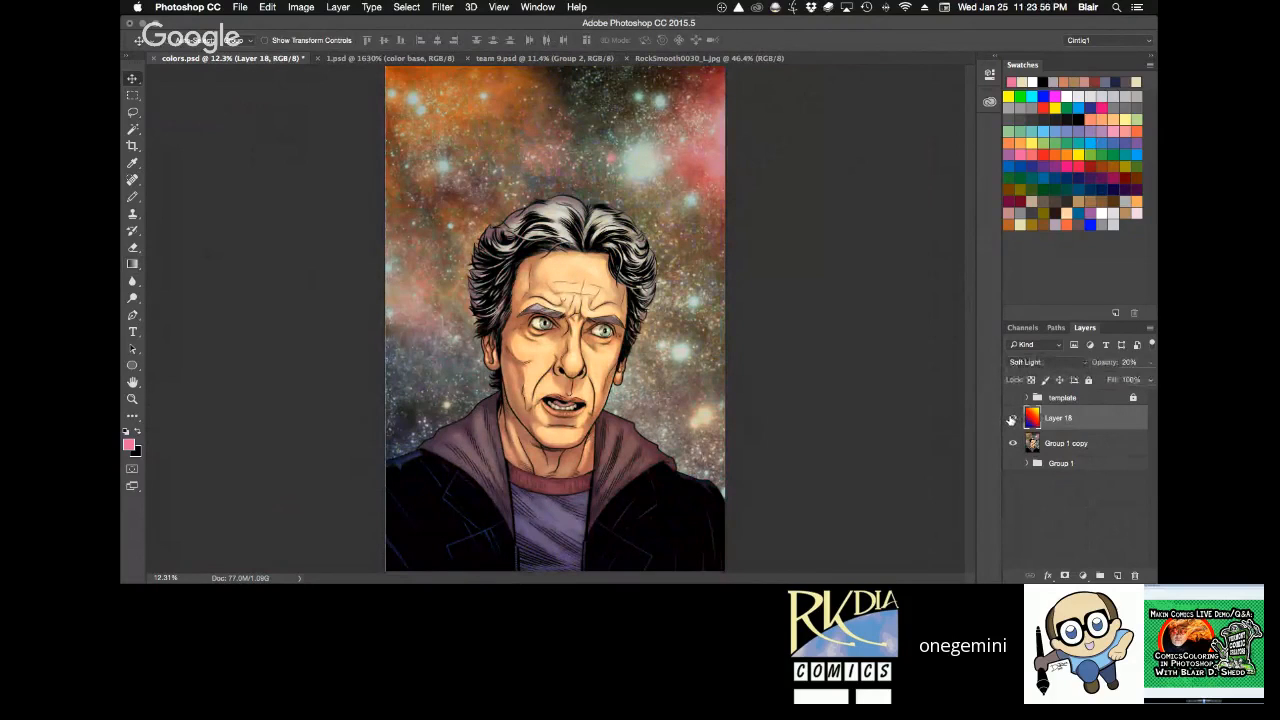
click(1012, 420)
click(1012, 420)
Group the gradient layer with the merged copy, and create a duplicate of that group merged into a single layer.
shift+click(1096, 452)
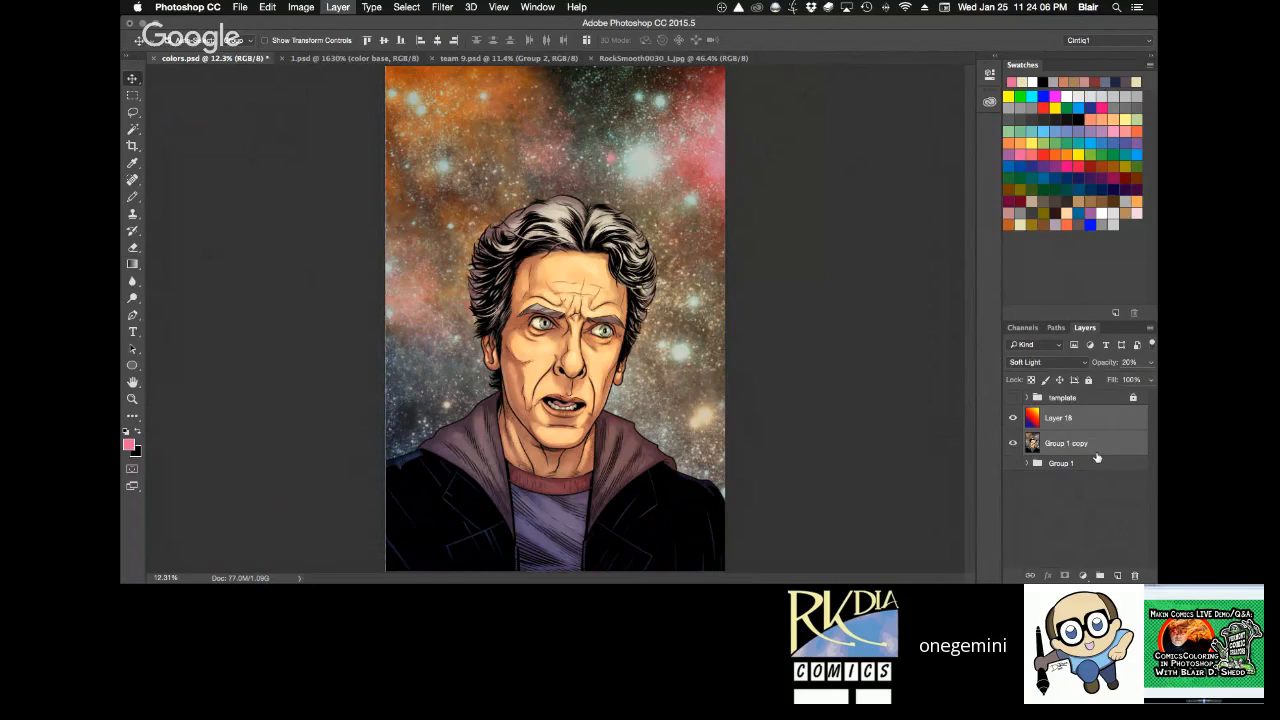
key(super+g)
click(1013, 416)
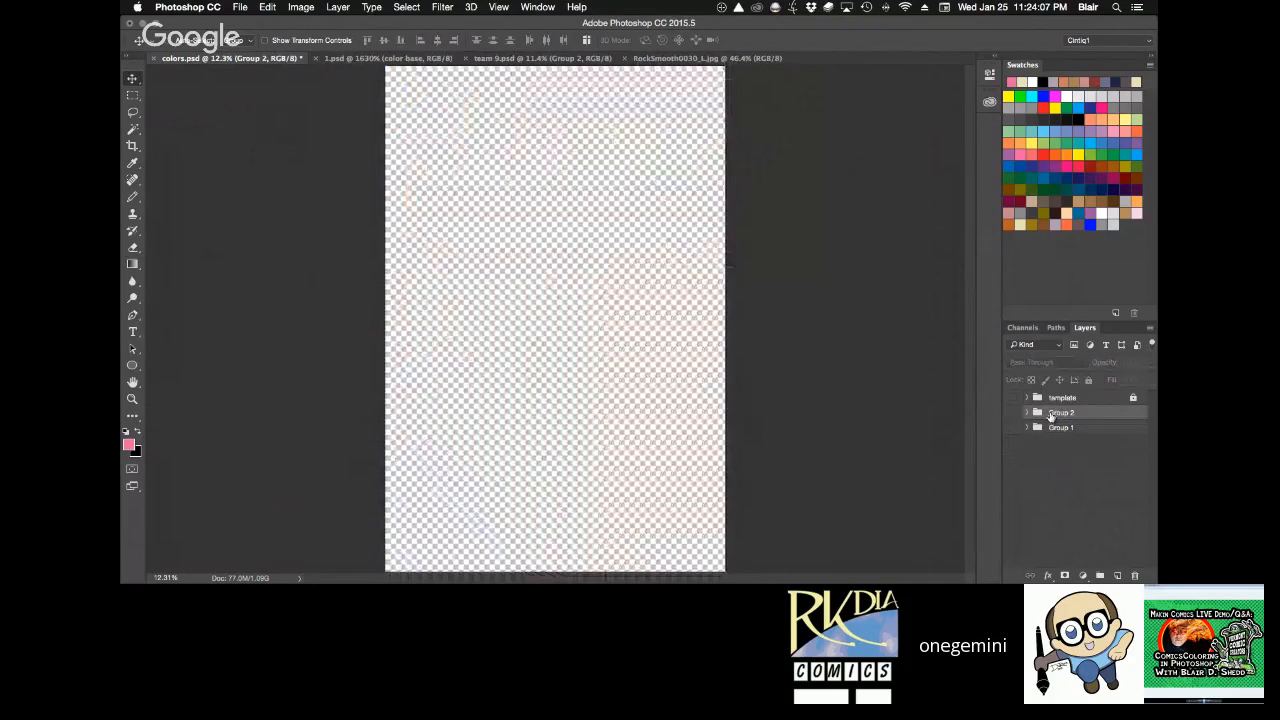
click(1014, 416)
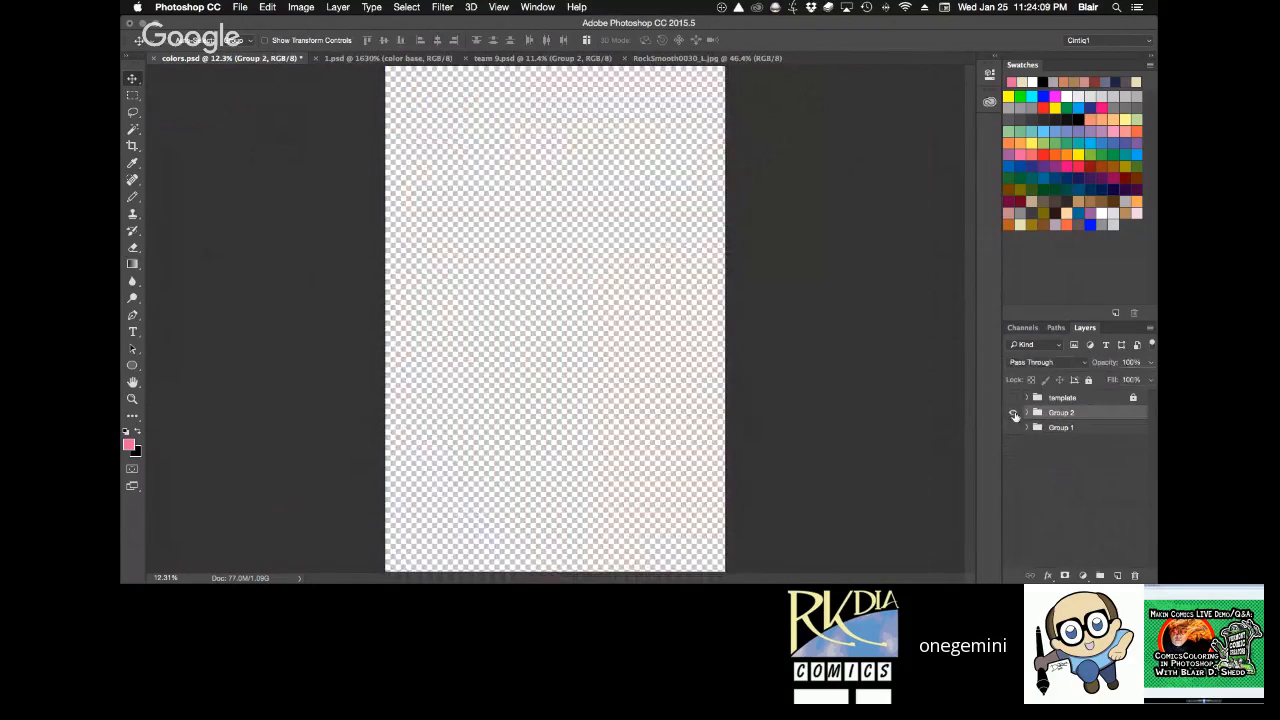
drag(1088, 420, 1117, 575)
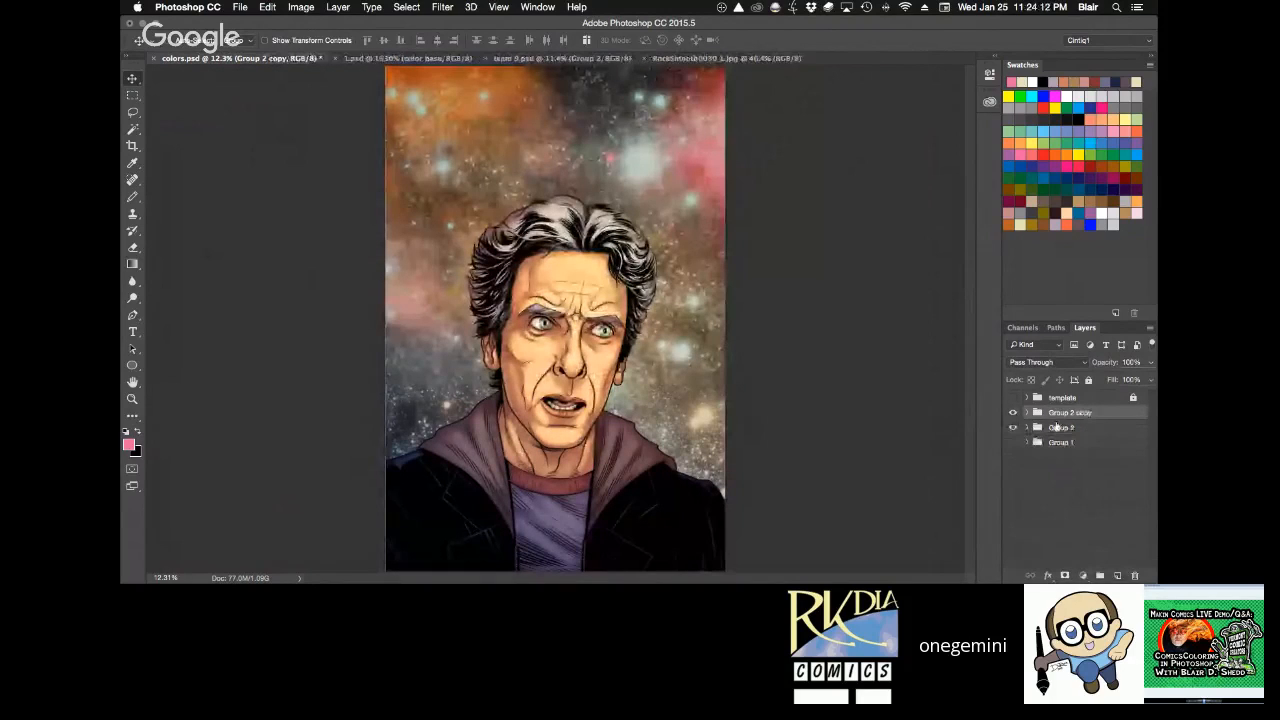
key(super+e)
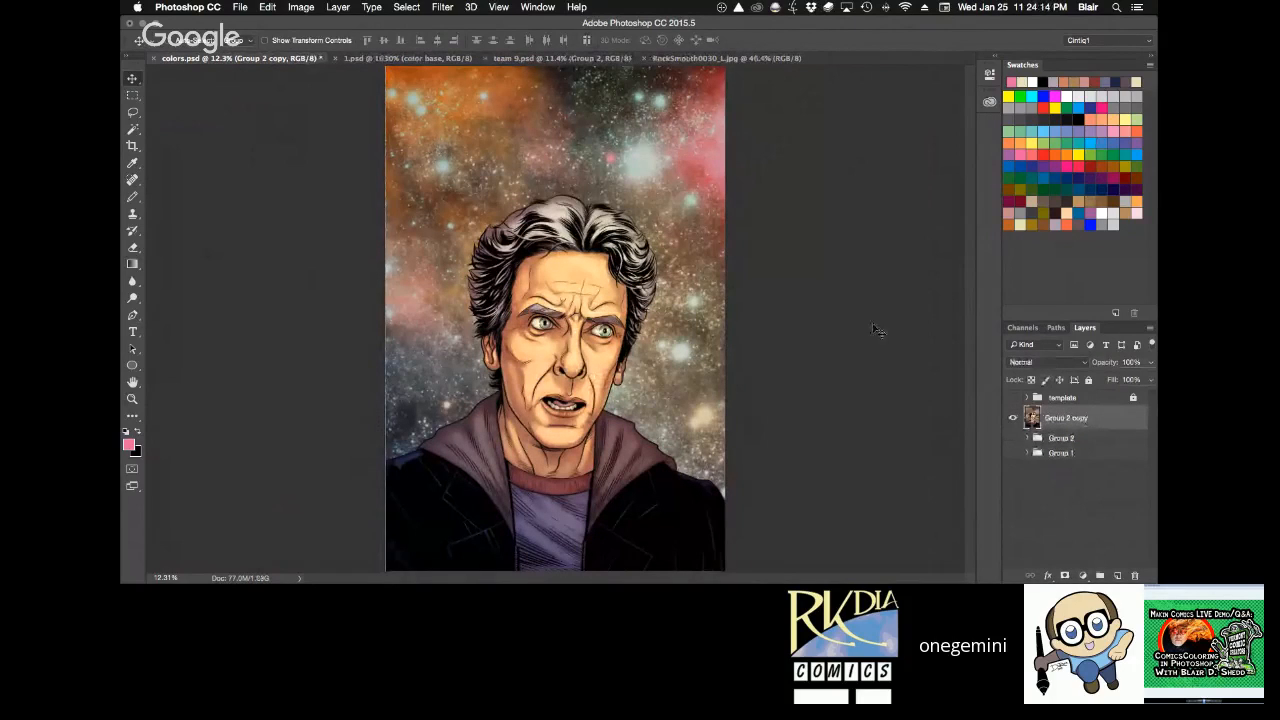
Examine the eyes, cheek and whole face of the newly merged layer at several magnifications.
key(z)
drag(555, 291, 643, 377)
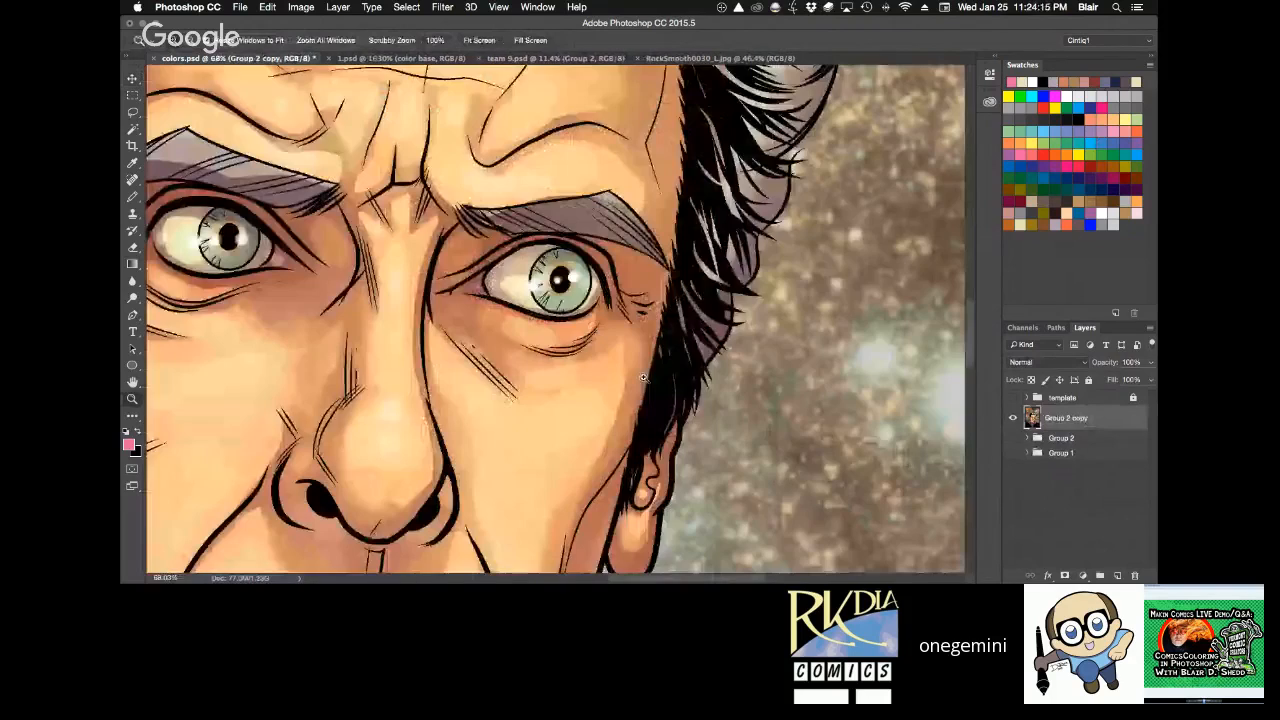
click(560, 362)
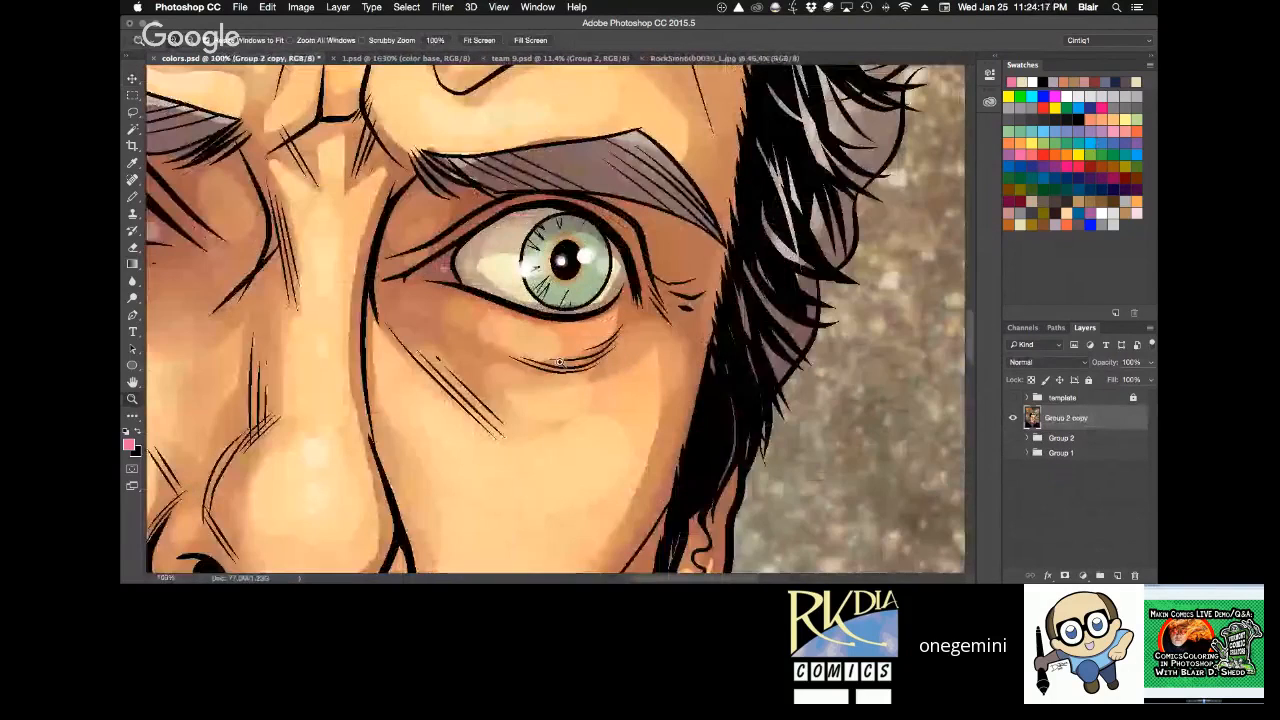
drag(508, 371, 518, 378)
key(super+0)
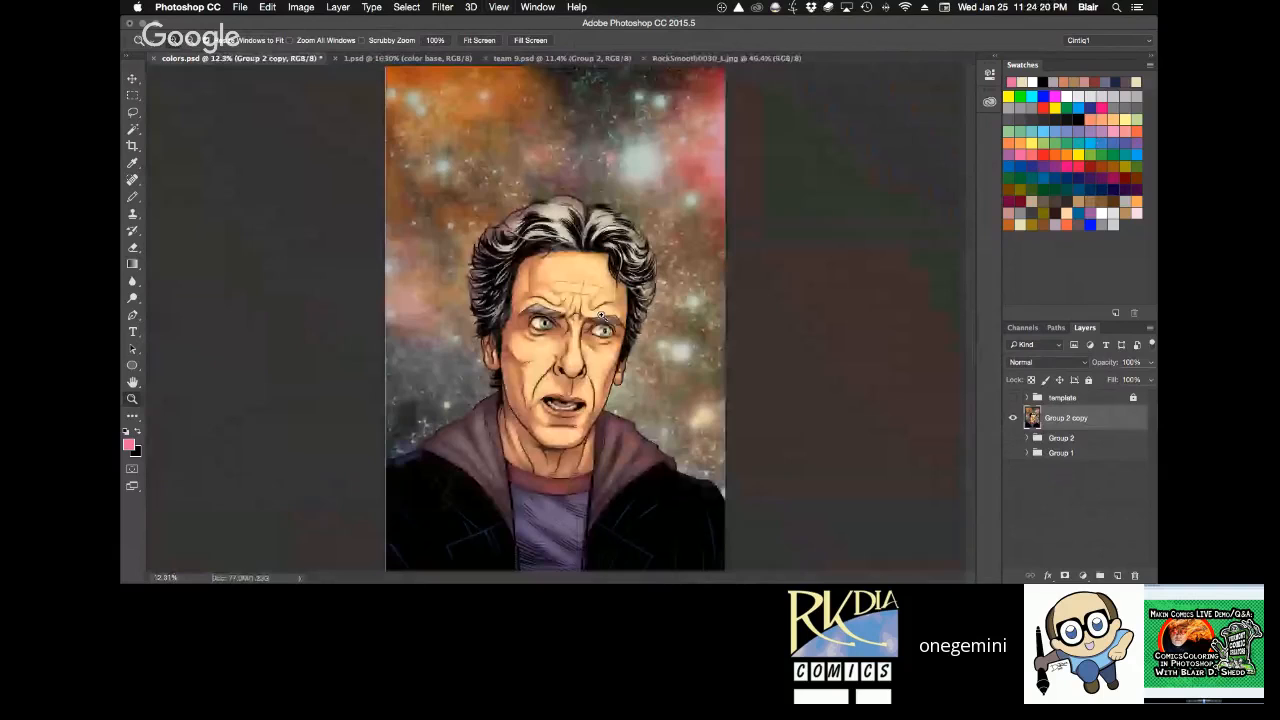
click(601, 316)
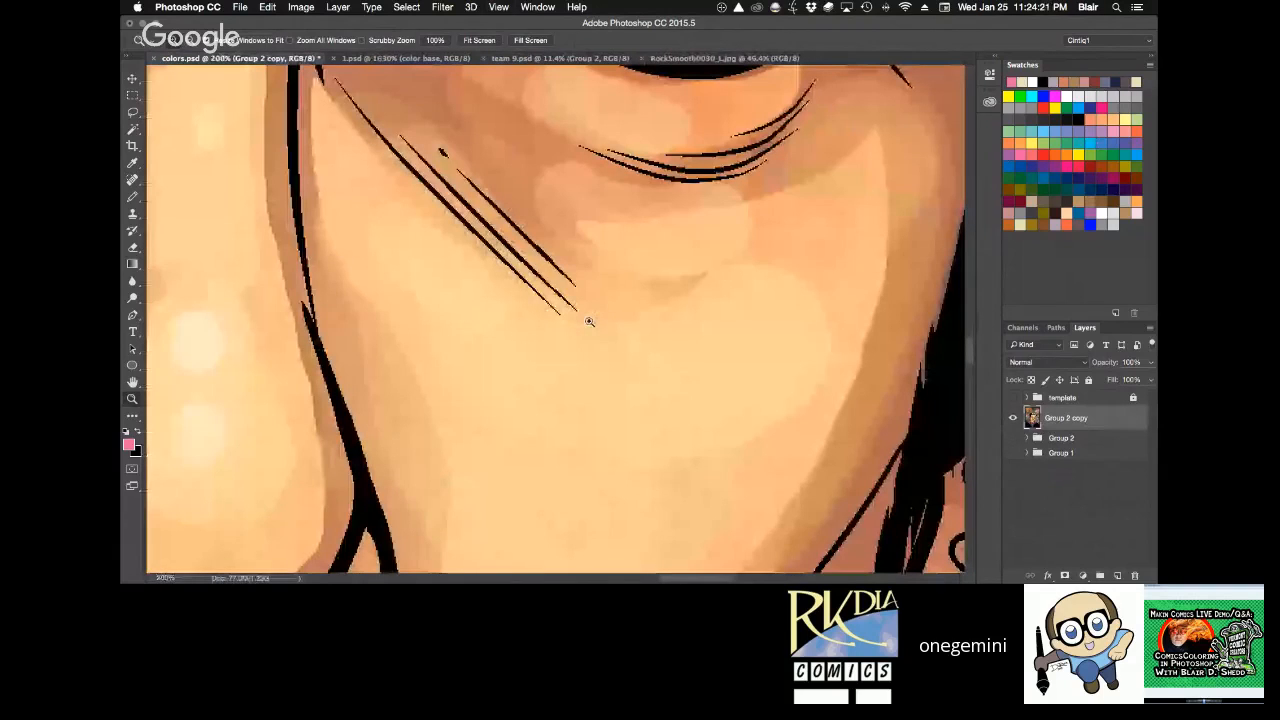
alt+click(616, 300)
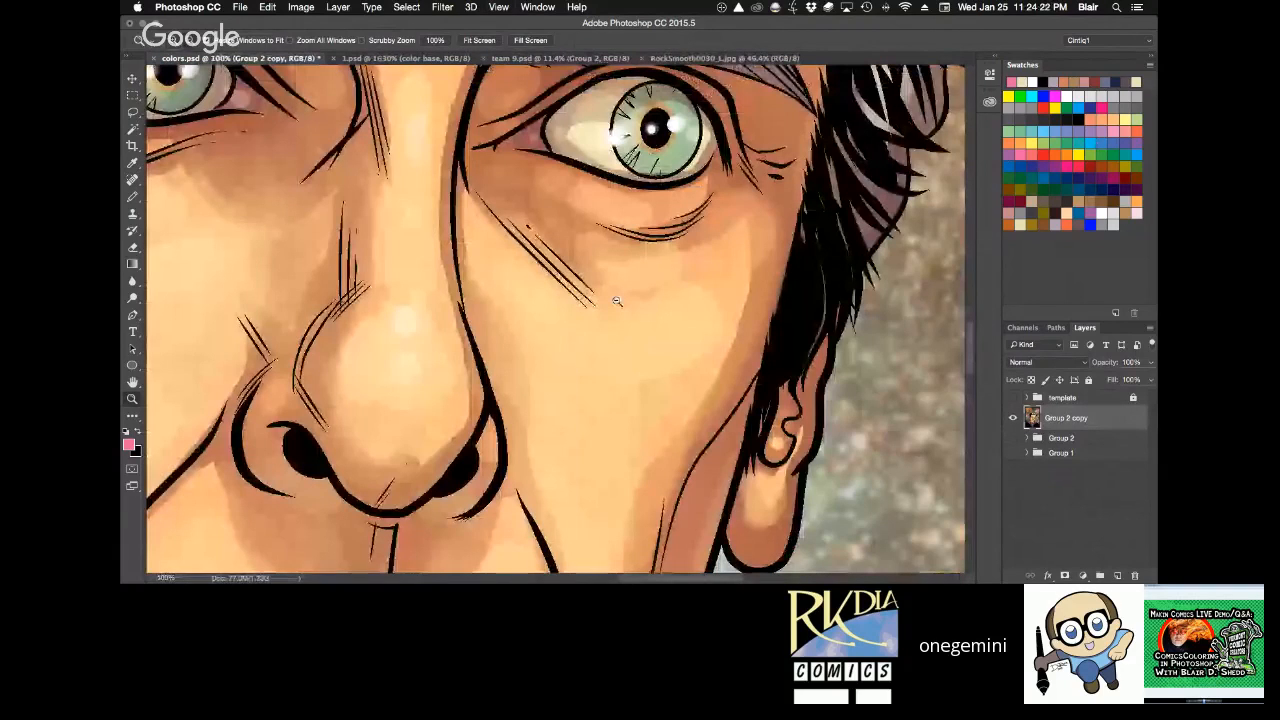
drag(630, 202, 601, 355)
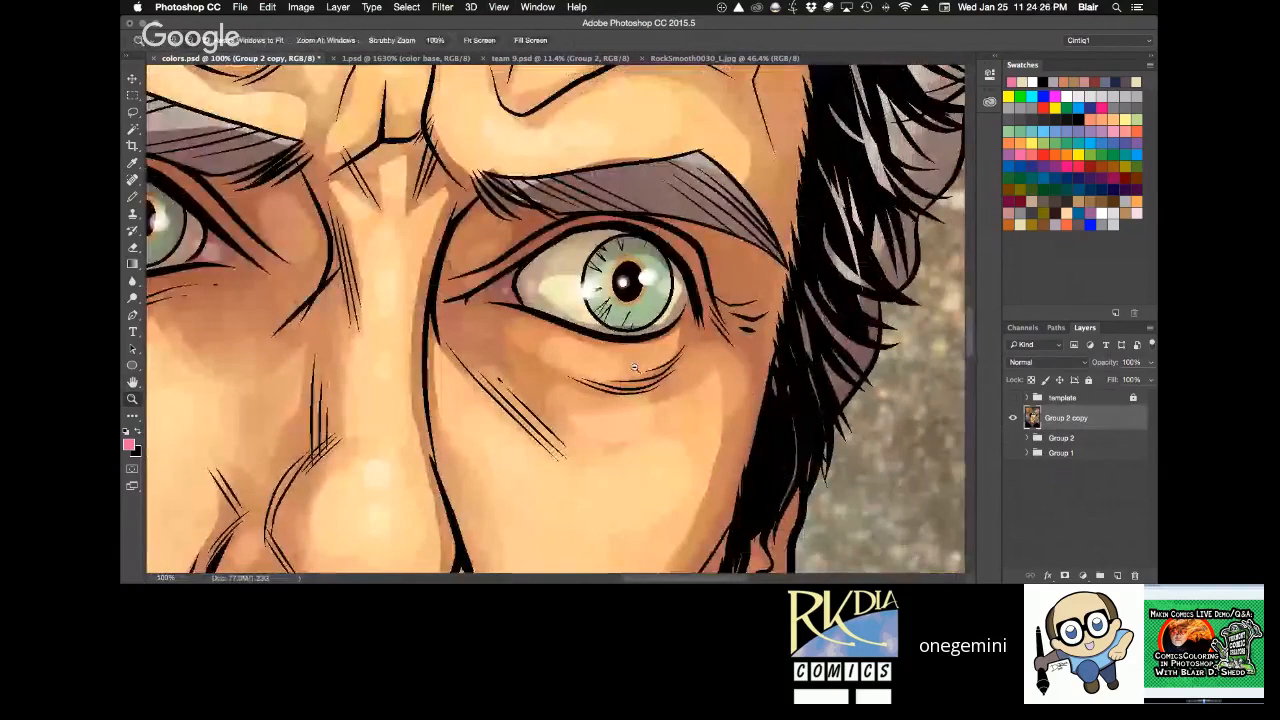
alt+click(670, 404)
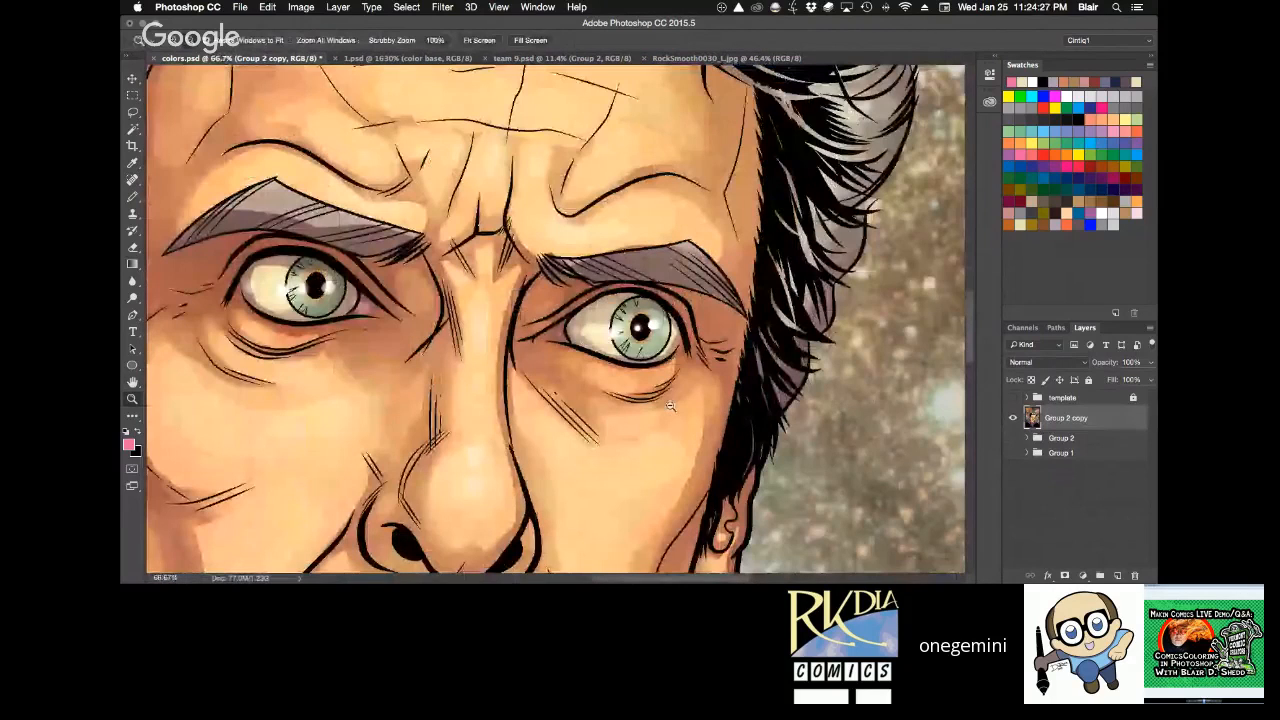
alt+click(670, 404)
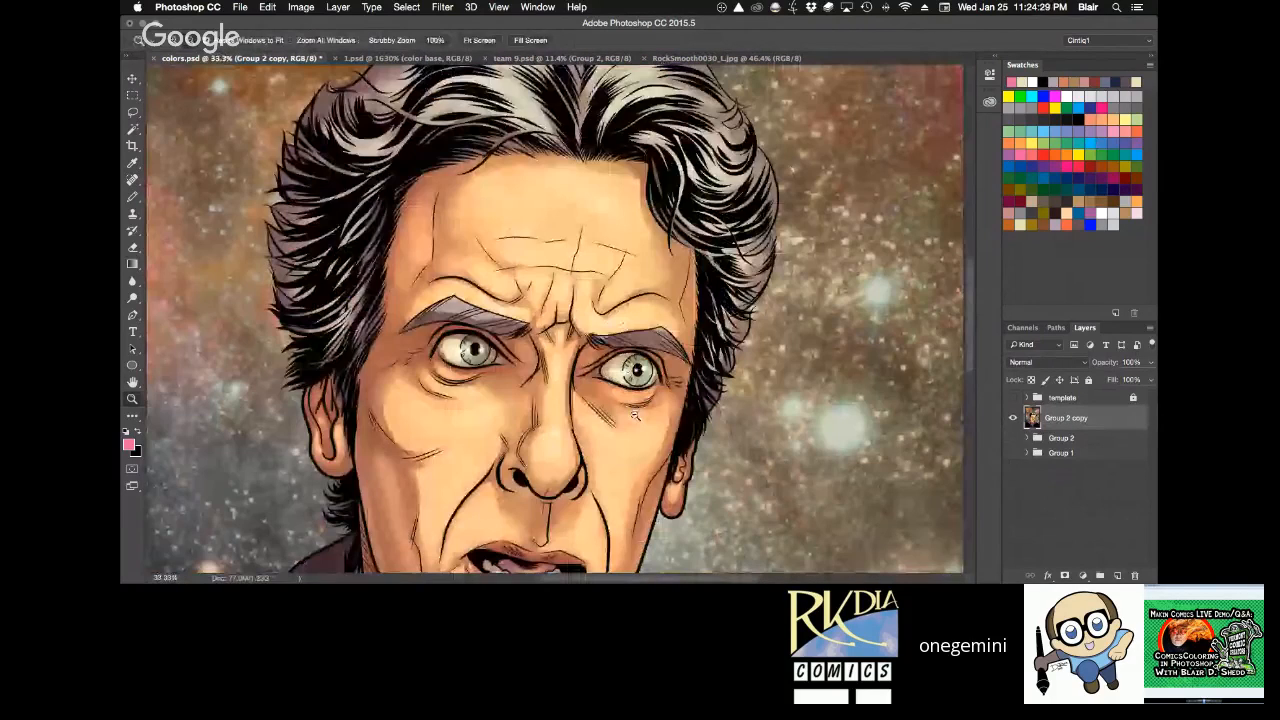
alt+click(634, 415)
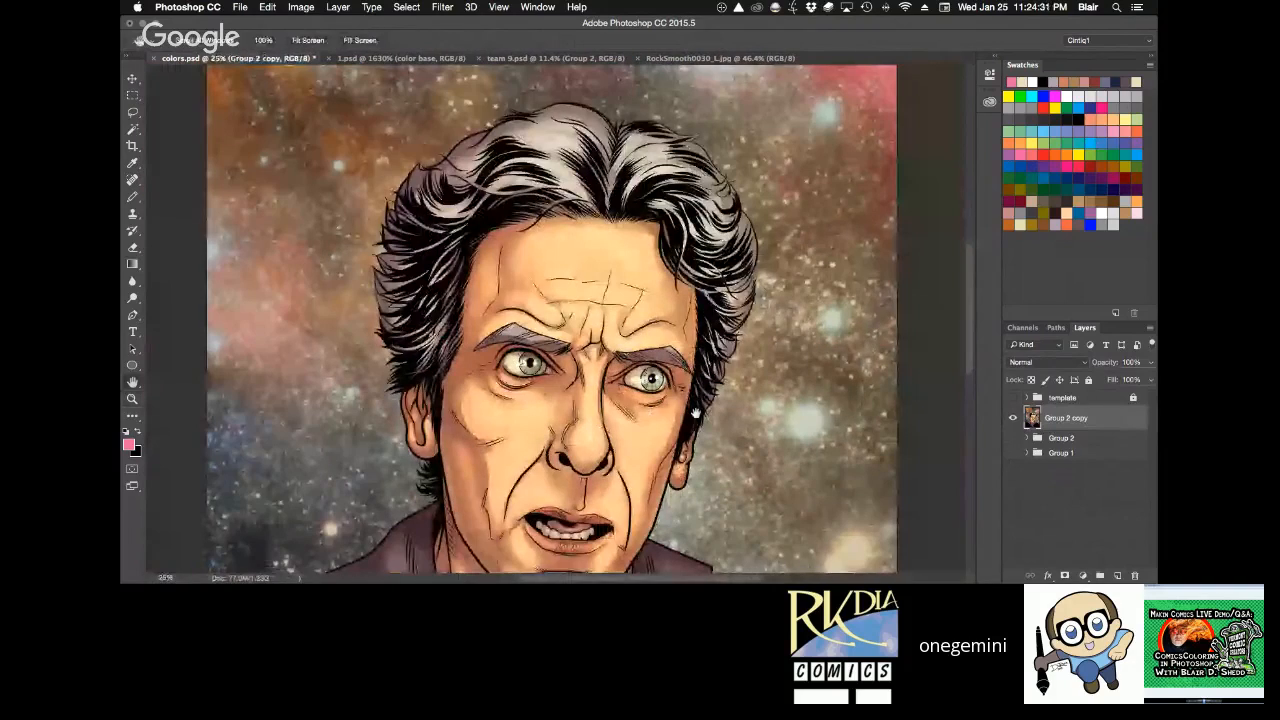
drag(696, 413, 706, 400)
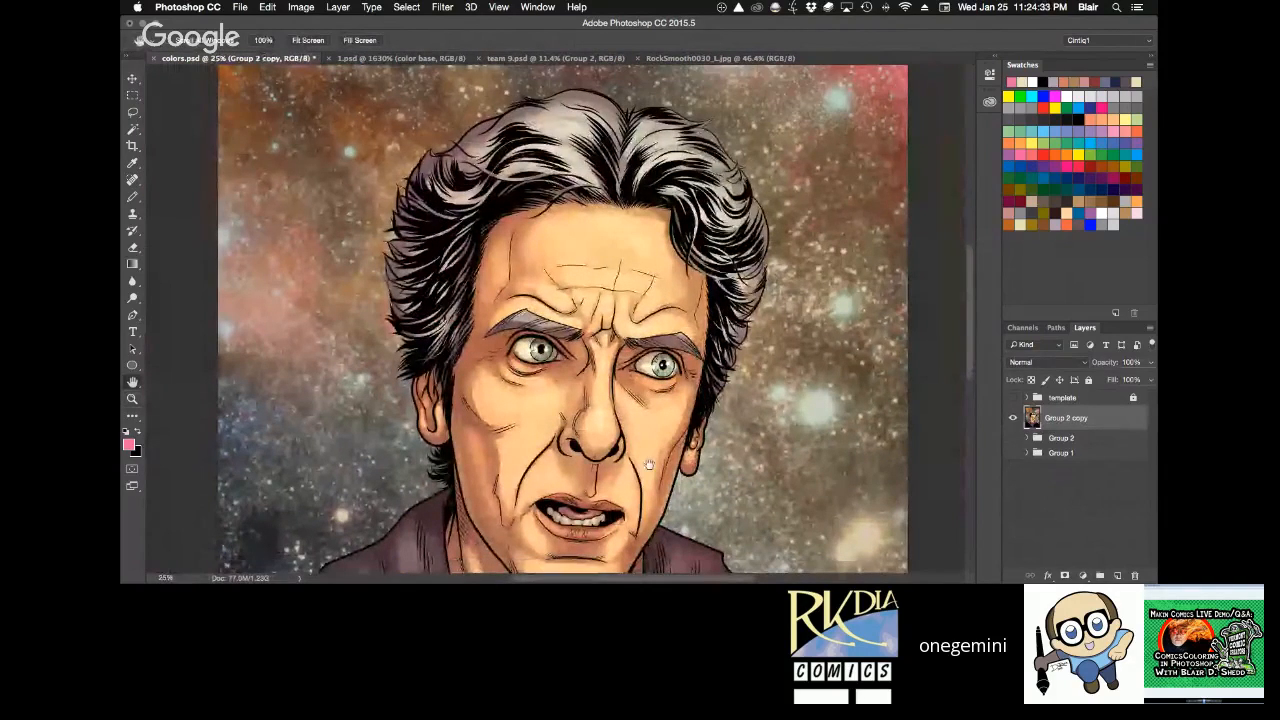
drag(648, 465, 668, 369)
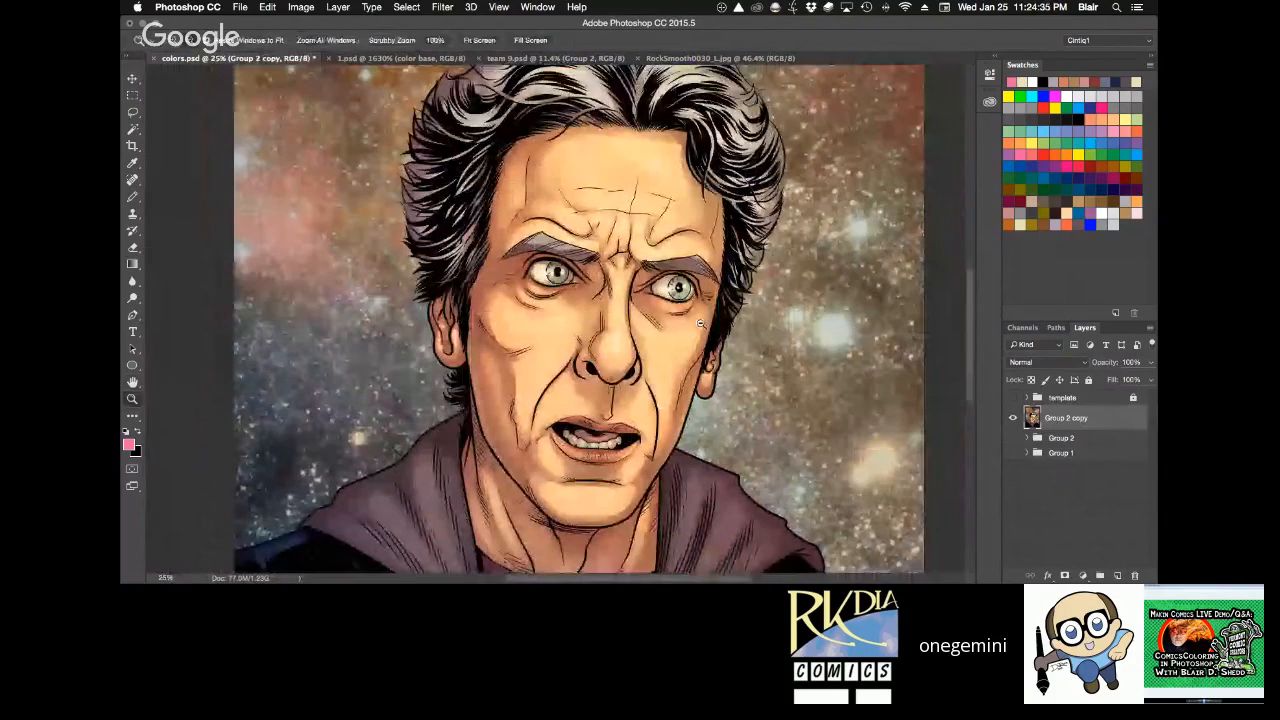
drag(716, 280, 706, 307)
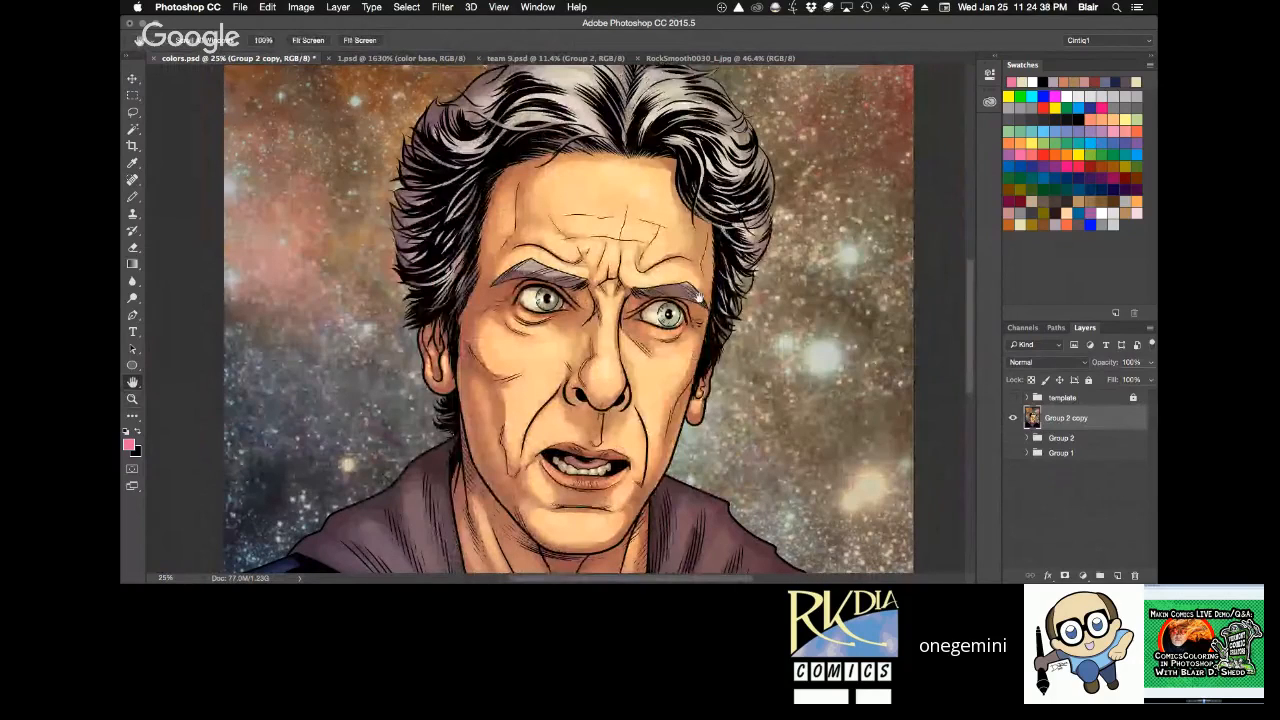
Apply the Add Noise filter to the merged layer at 7%, with Gaussian distribution and Monochromatic enabled.
click(442, 7)
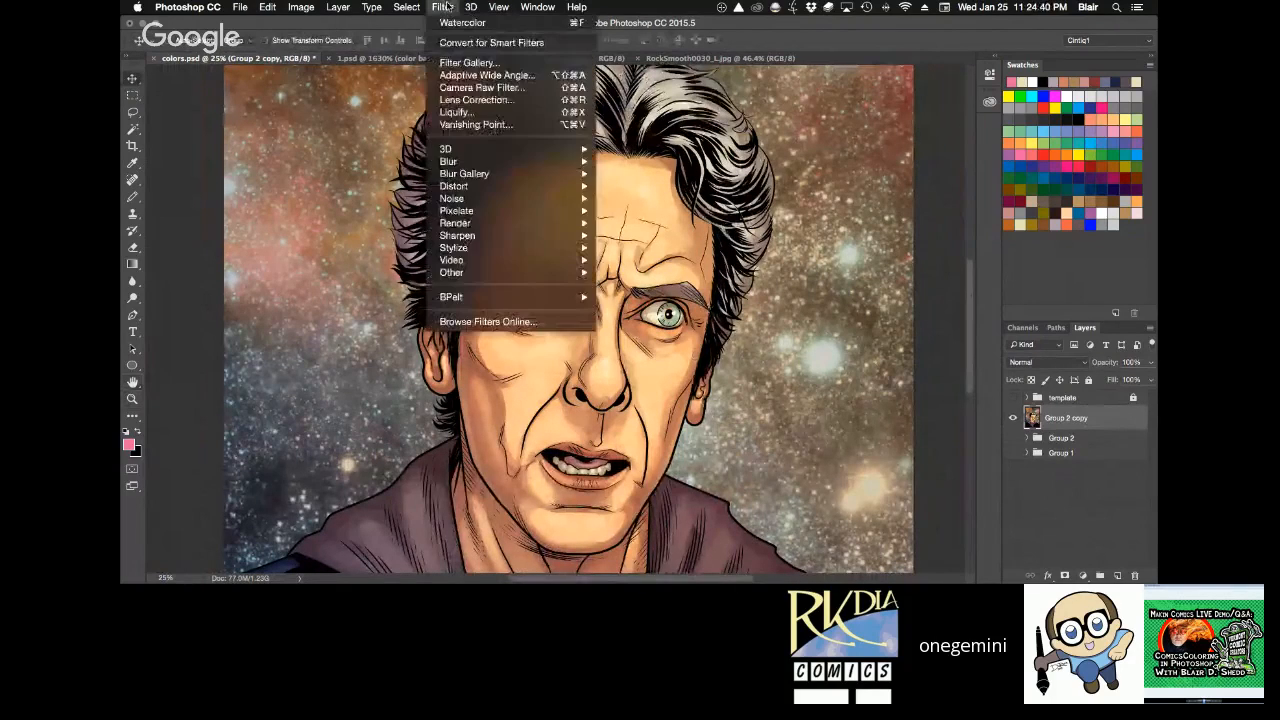
mouse_move(503, 165)
click(646, 205)
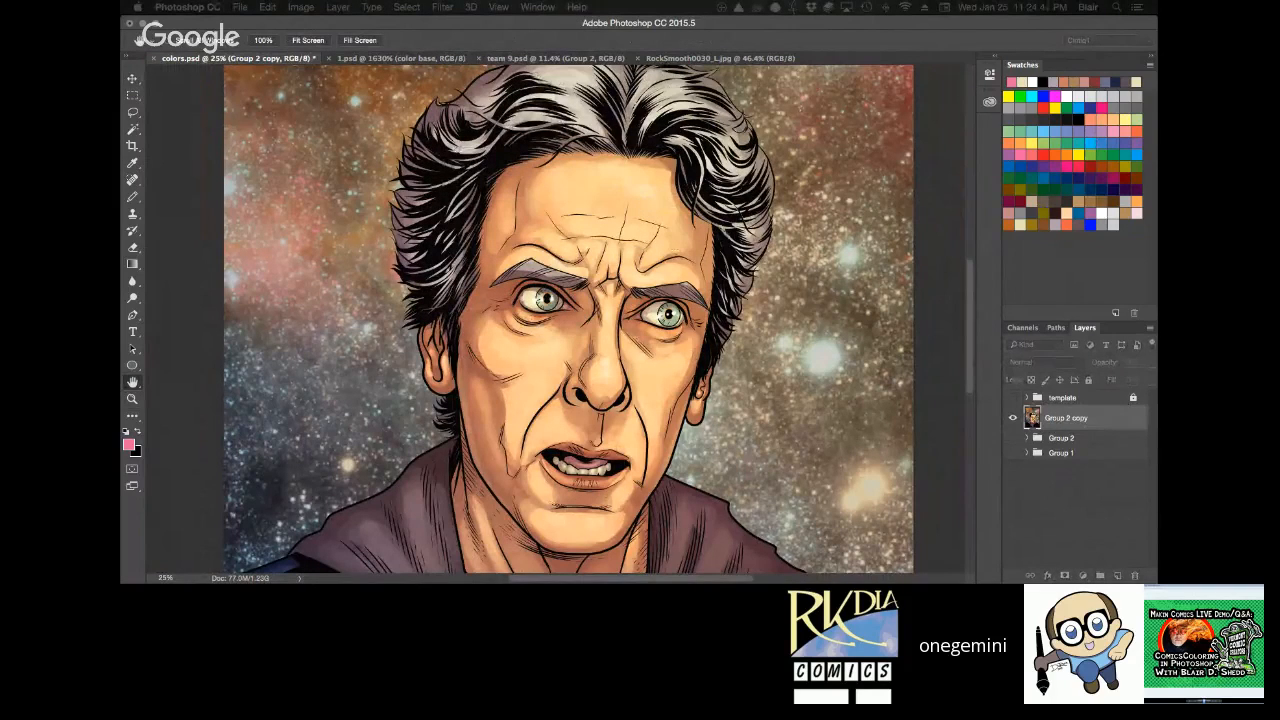
drag(423, 246, 556, 203)
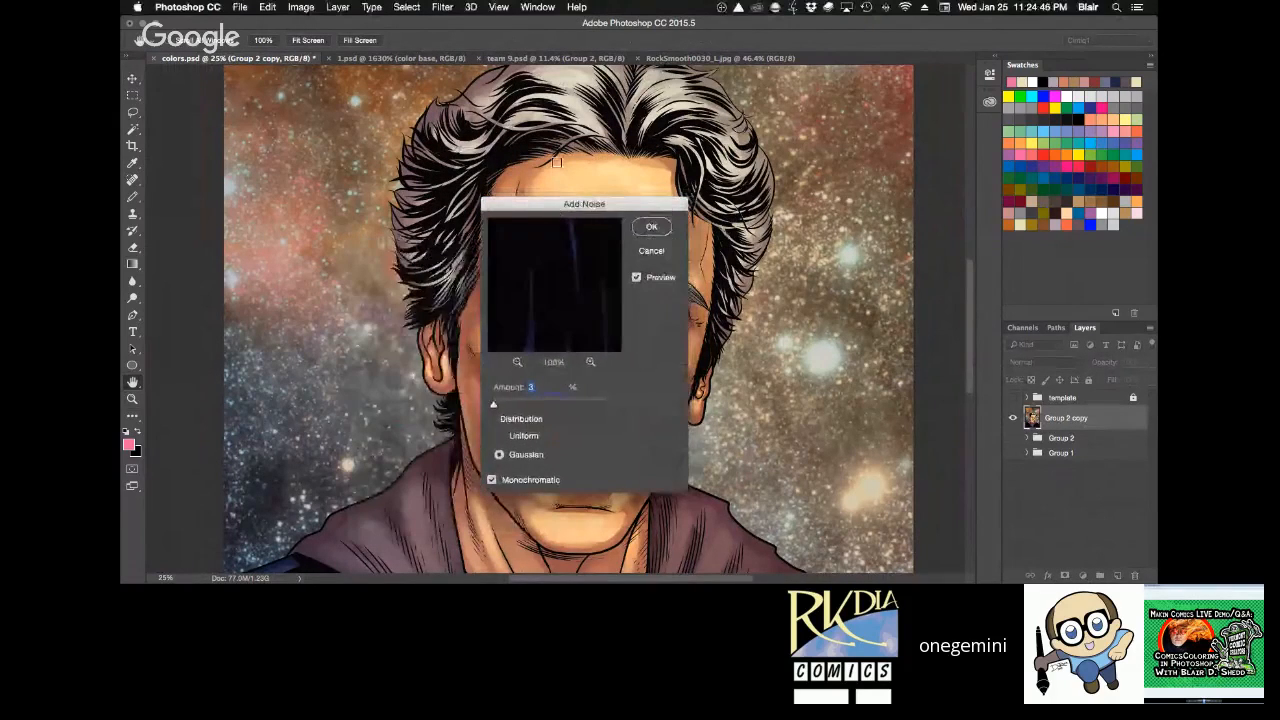
text(7)
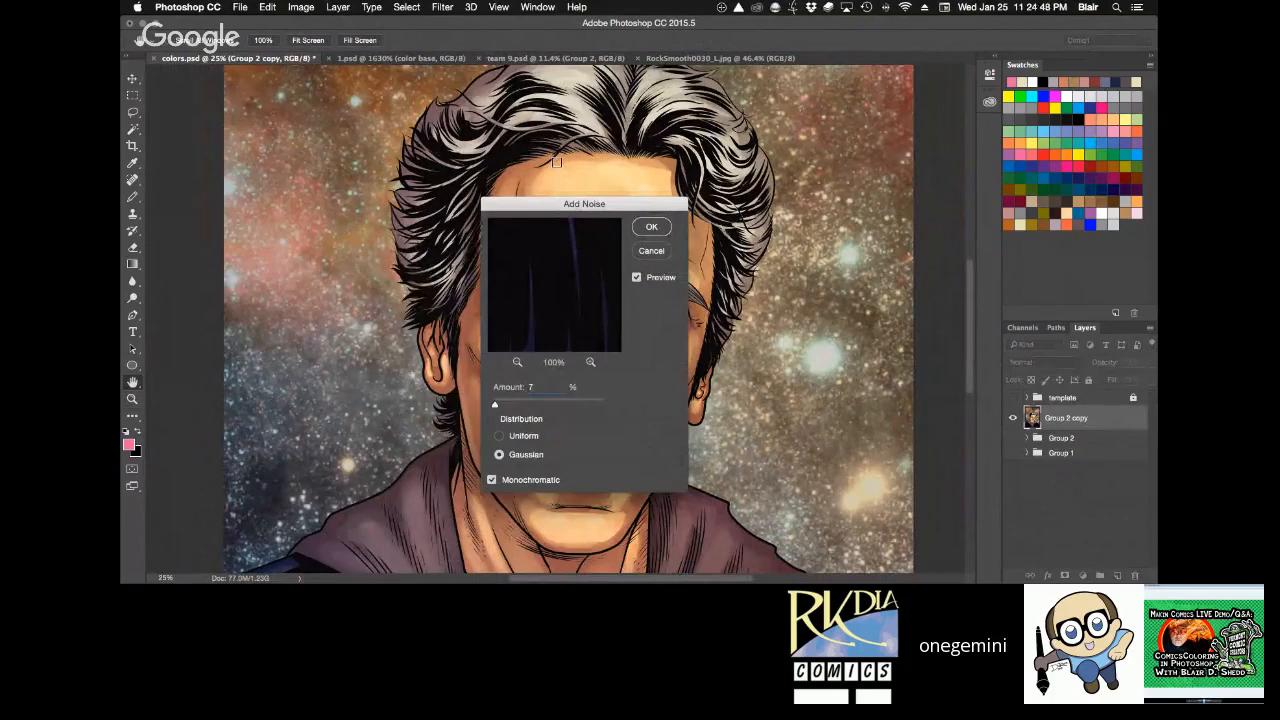
key(Return)
Check the noise grain on the eyes and face up close, and save colors.psd with the whole portrait in view.
key(z)
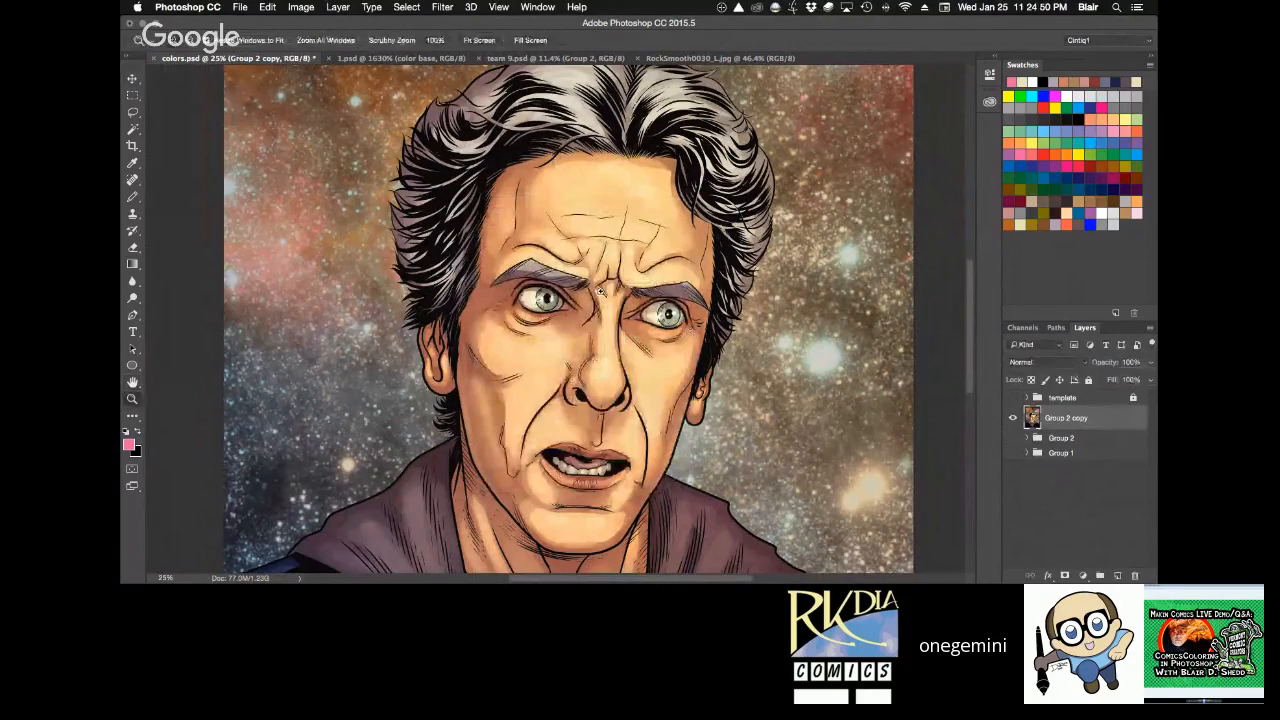
drag(669, 332, 710, 368)
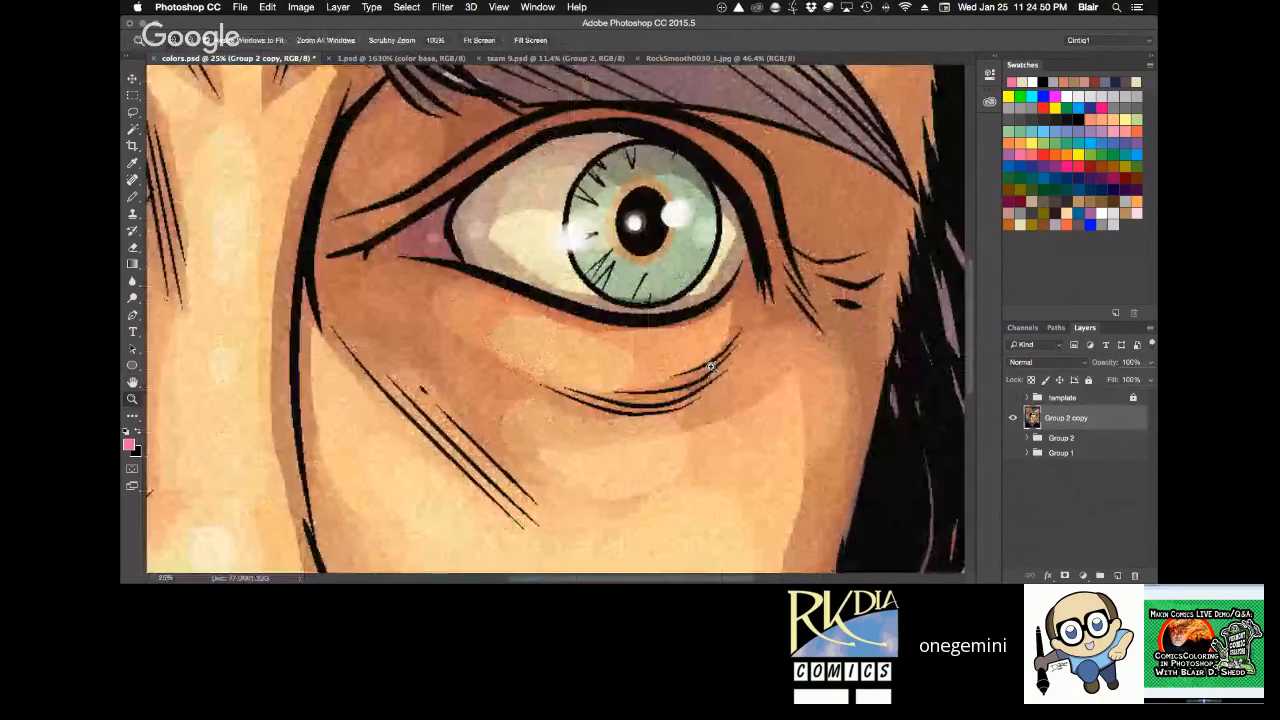
alt+click(633, 267)
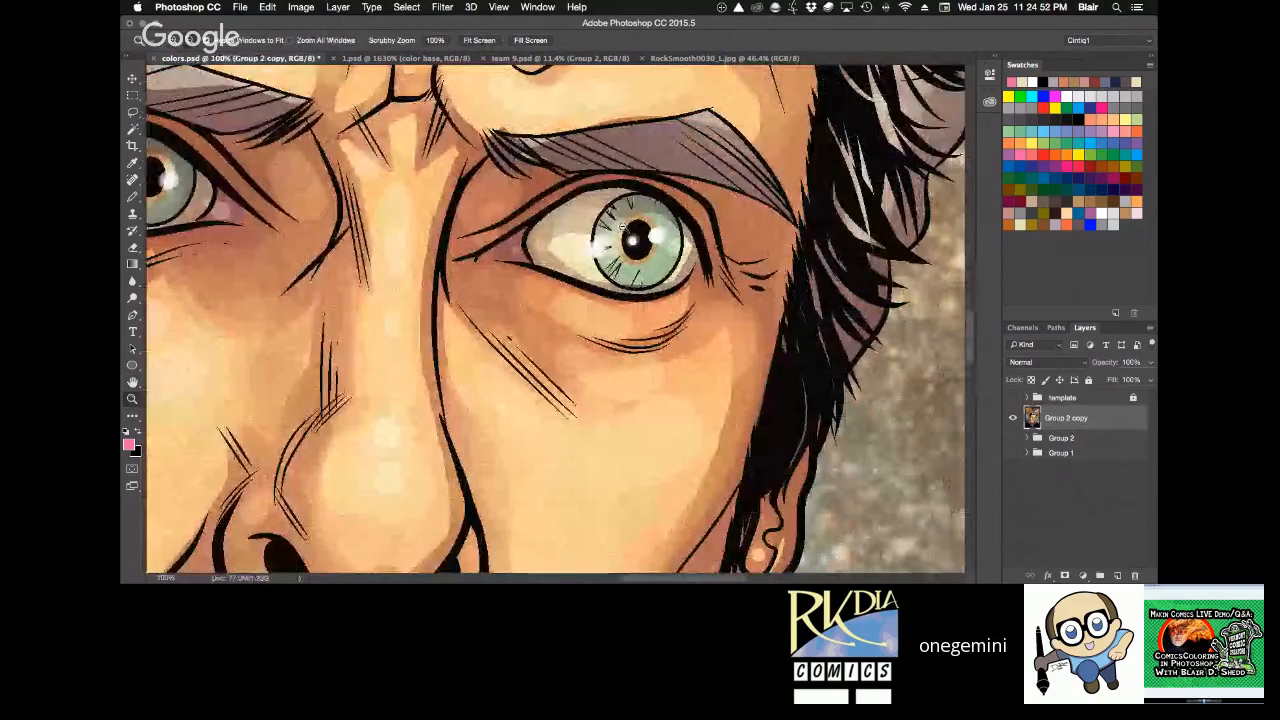
alt+click(622, 228)
drag(605, 206, 730, 268)
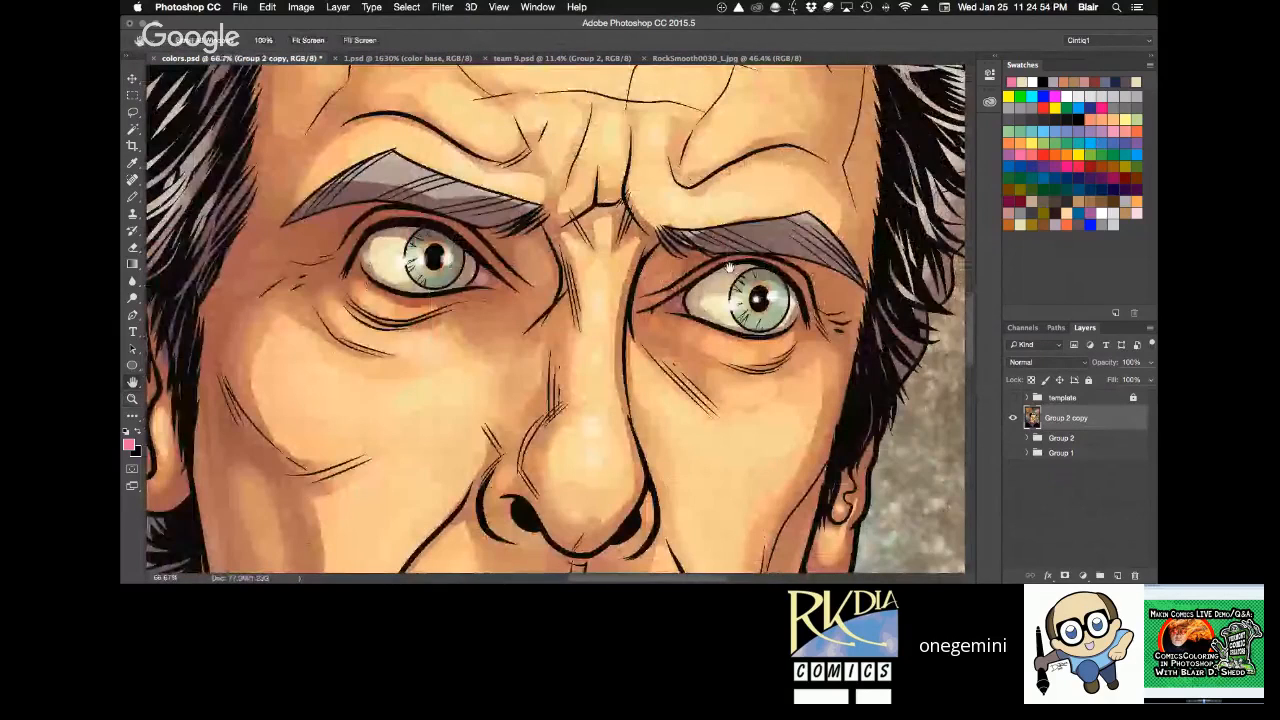
alt+click(655, 268)
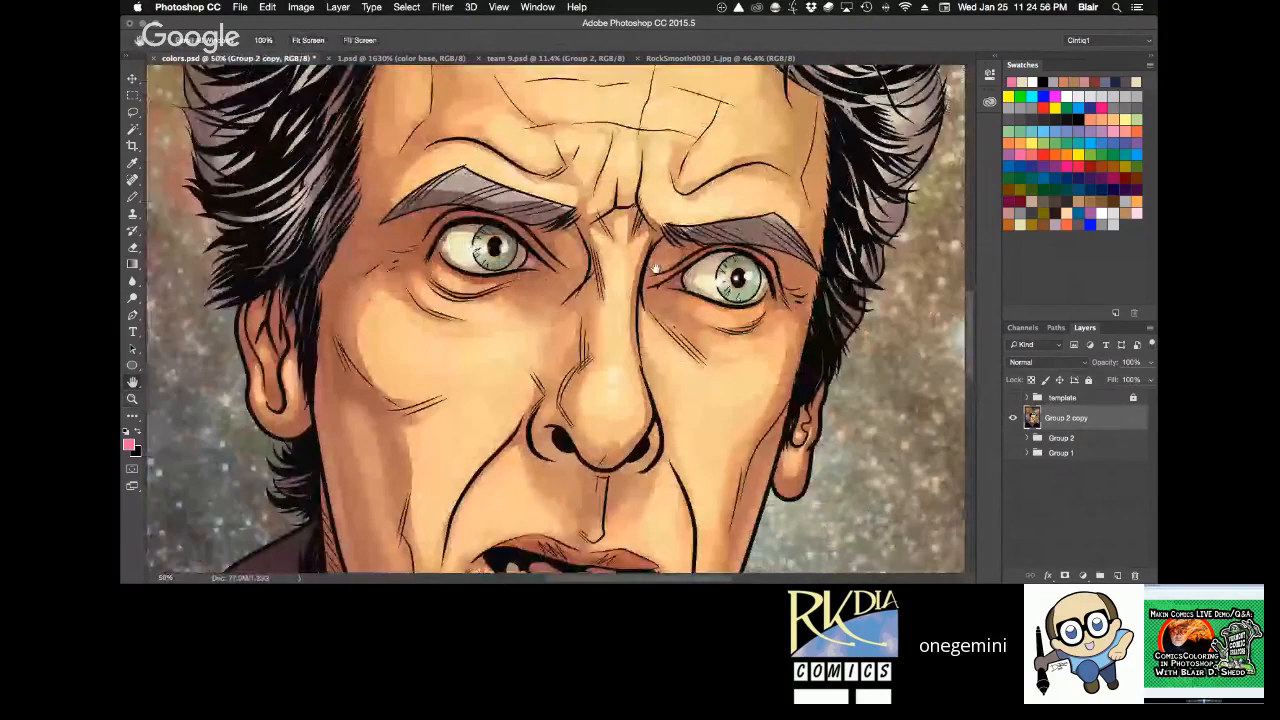
drag(655, 268, 668, 188)
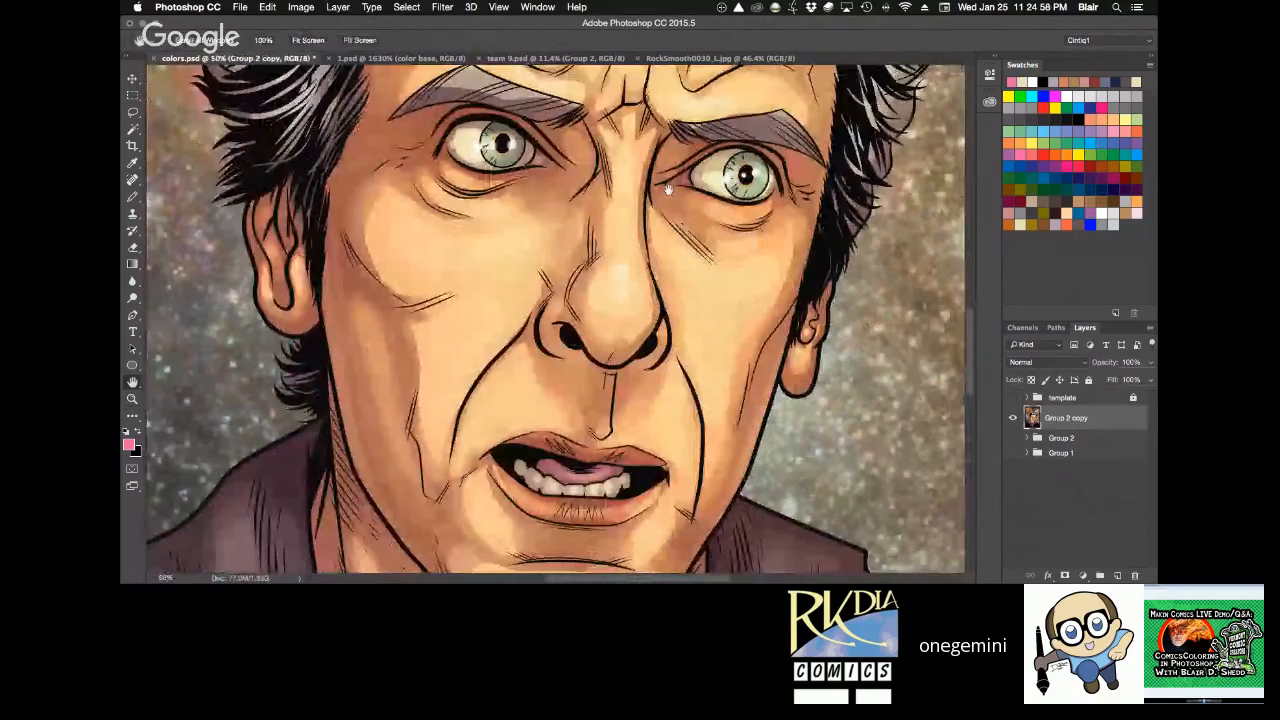
key(super+0)
key(super+s)
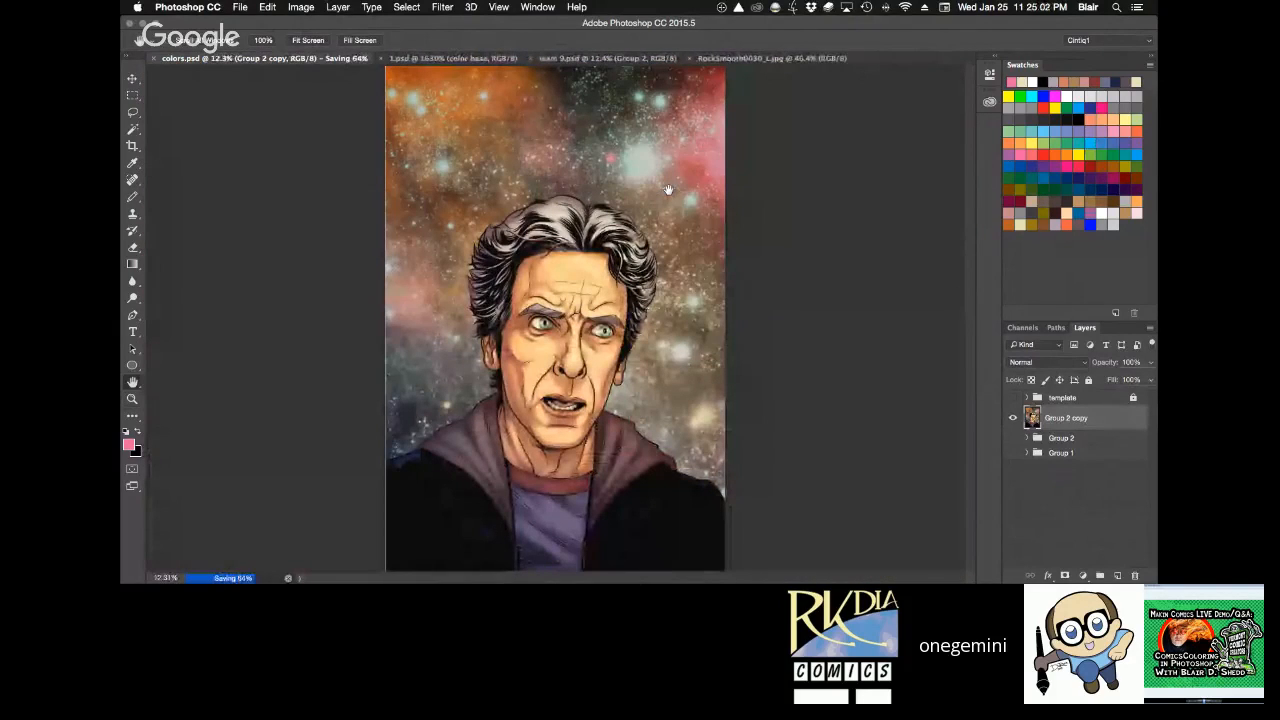
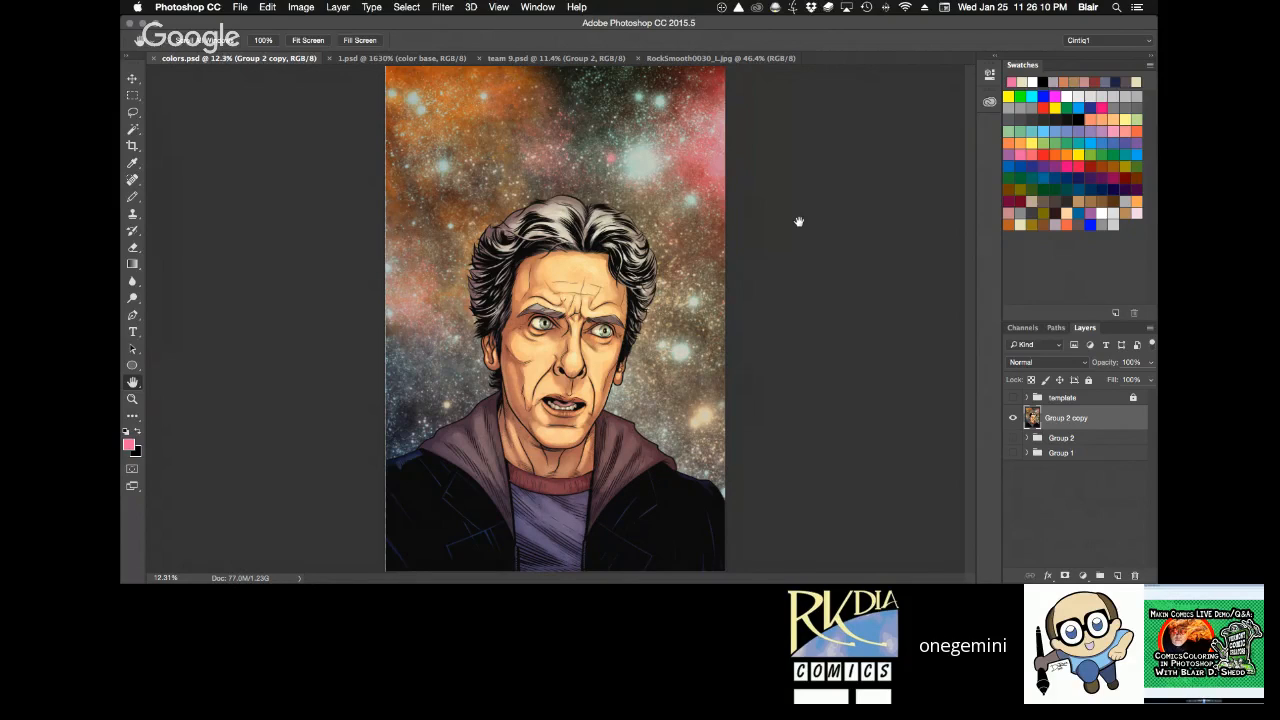
Examine the finished portrait's face, hair and starry background at 16.67% magnification.
key(z)
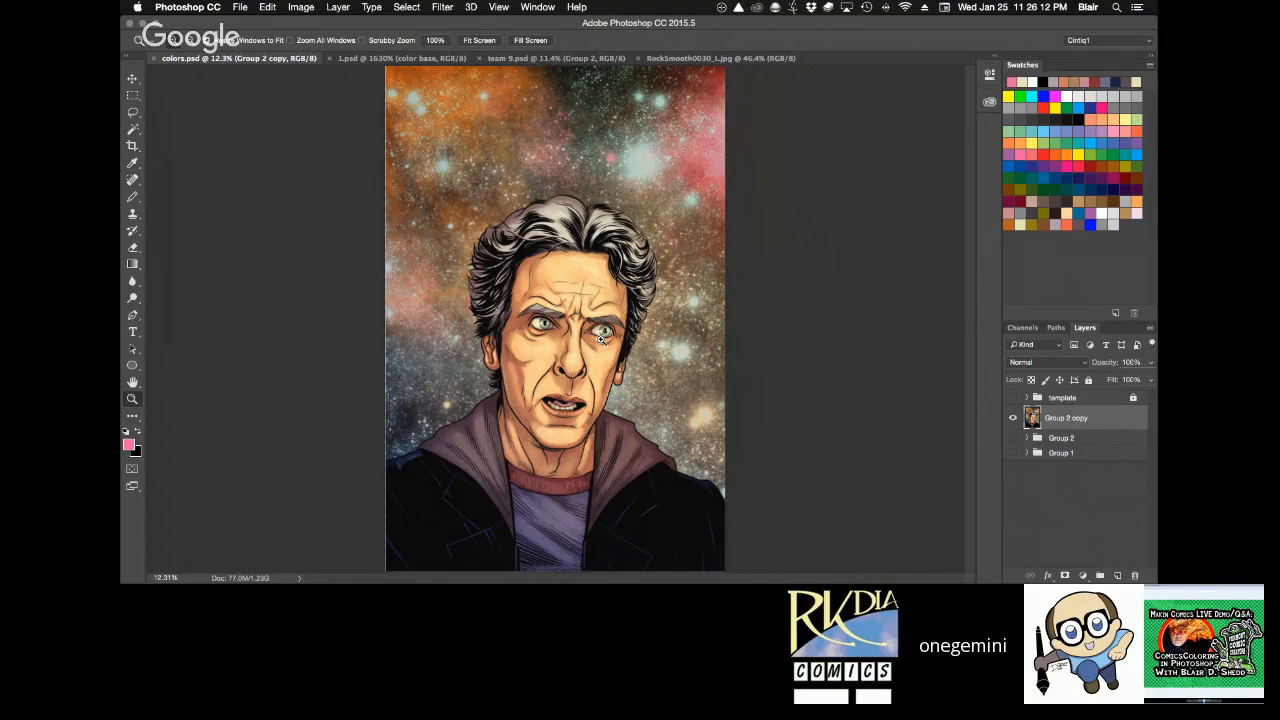
click(601, 339)
click(601, 339)
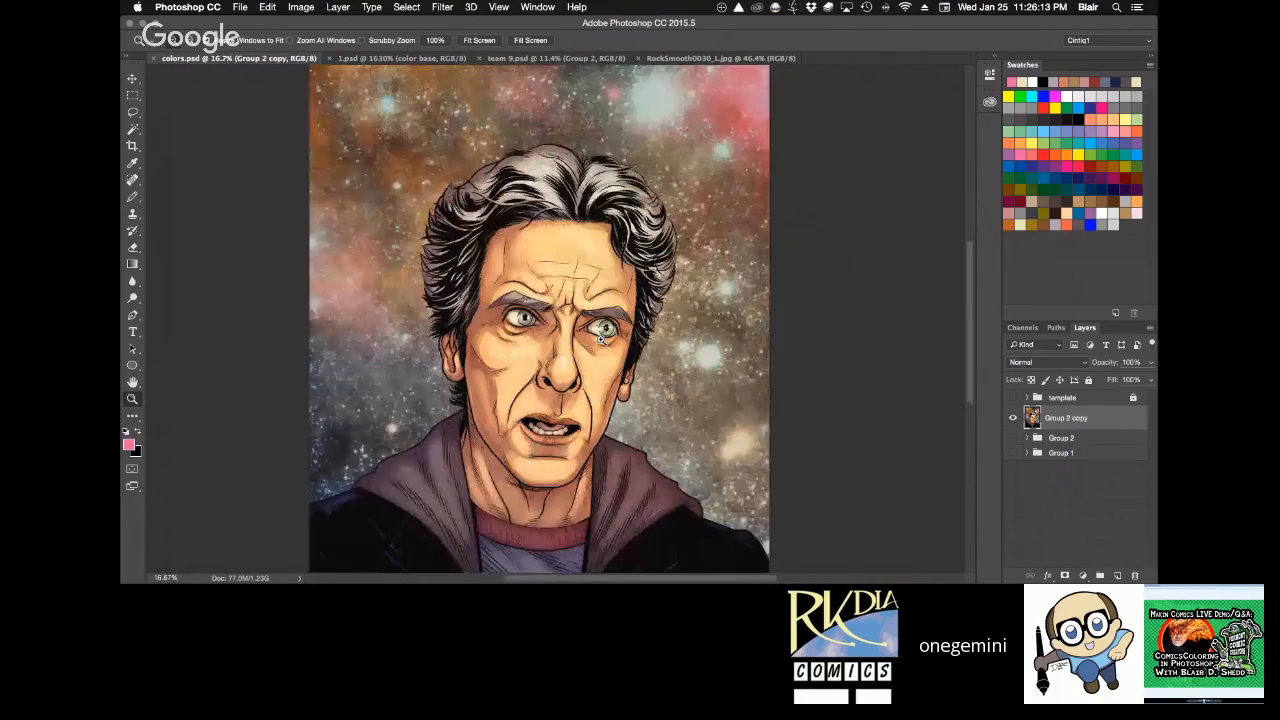
key(space)
drag(776, 287, 801, 264)
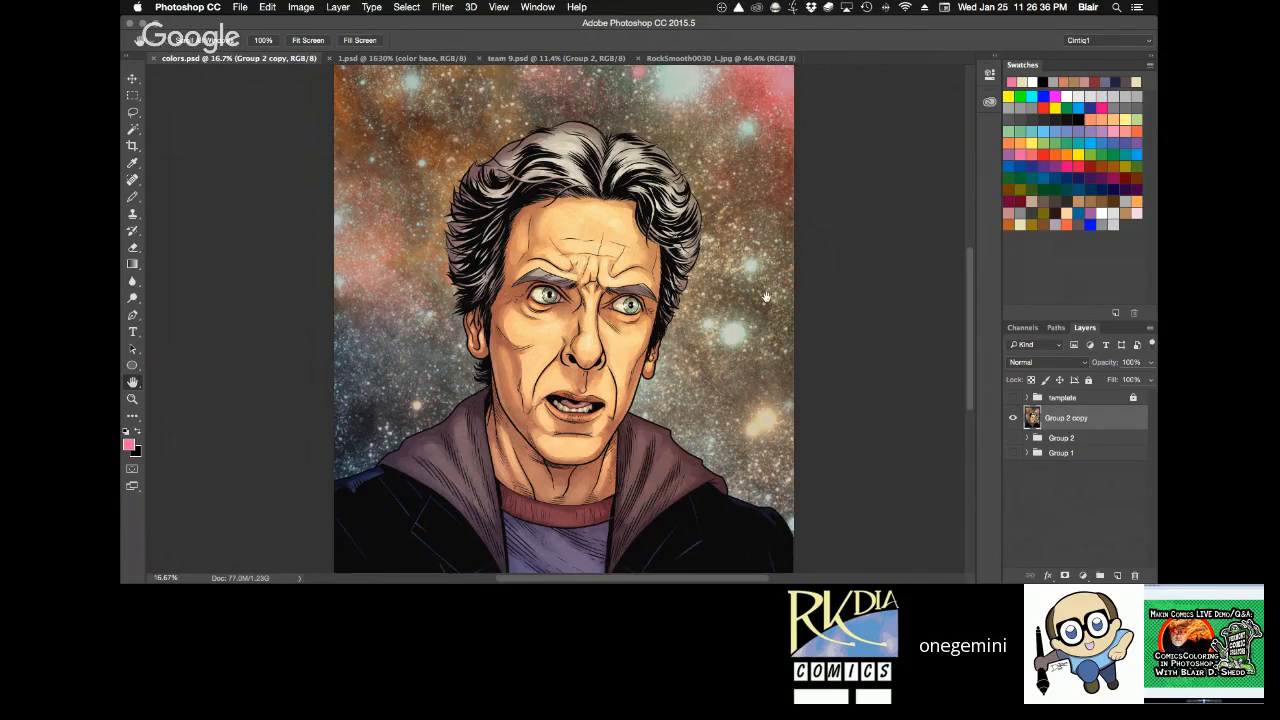
scroll(766, 297, down, 3)
scroll(766, 297, right, 1)
scroll(766, 297, left, 5)
scroll(766, 297, up, 2)
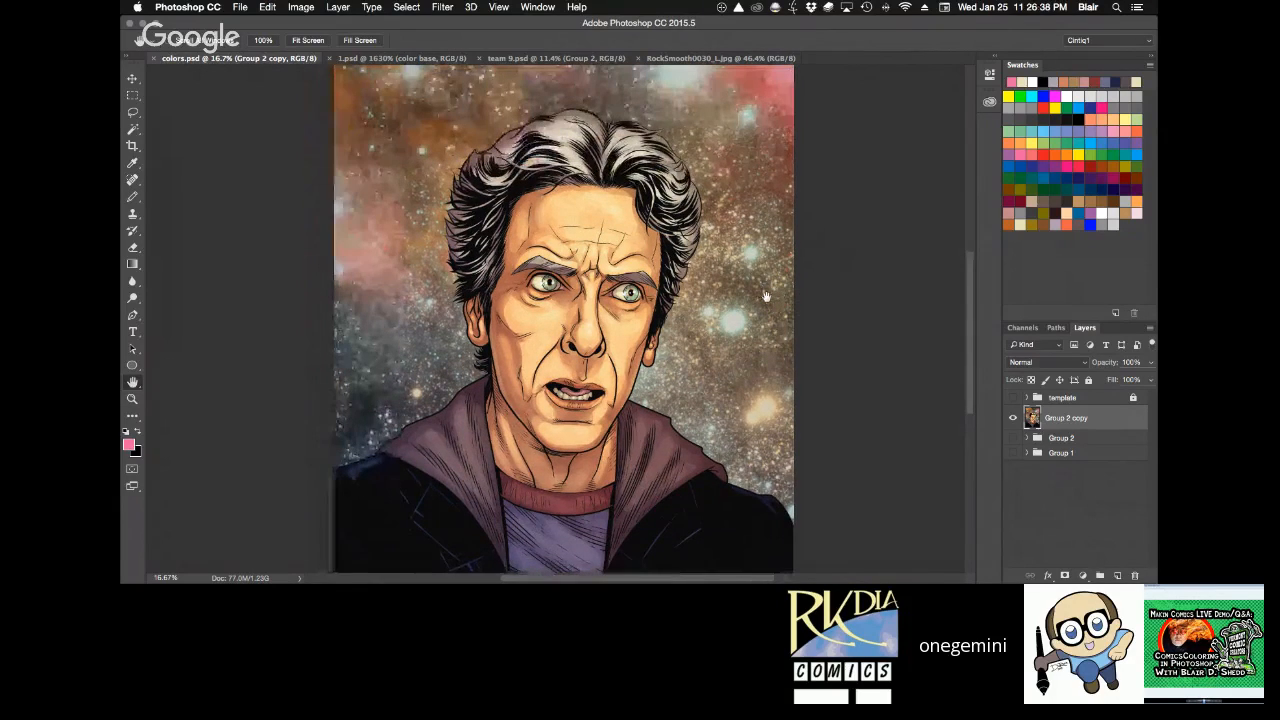
scroll(766, 297, right, 3)
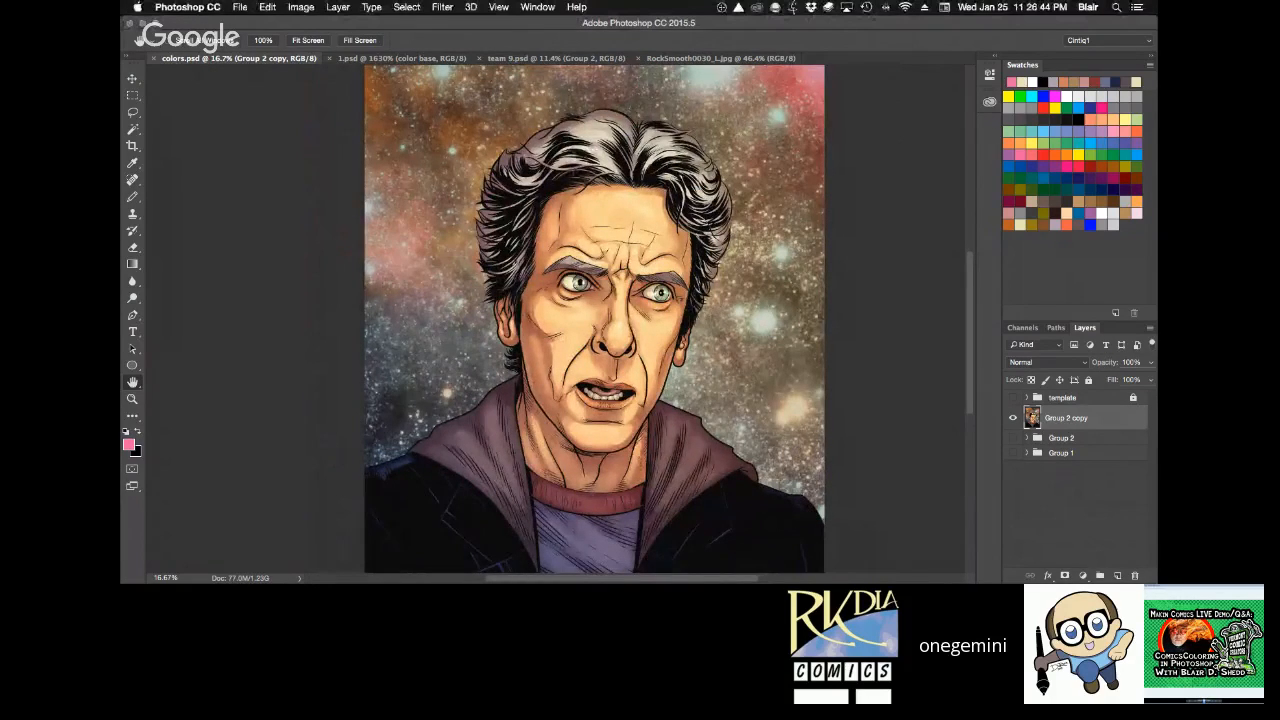
Open bshedd_WH40k_cvr1.jpg and magnify the armored figure to 100%.
key(super+plus)
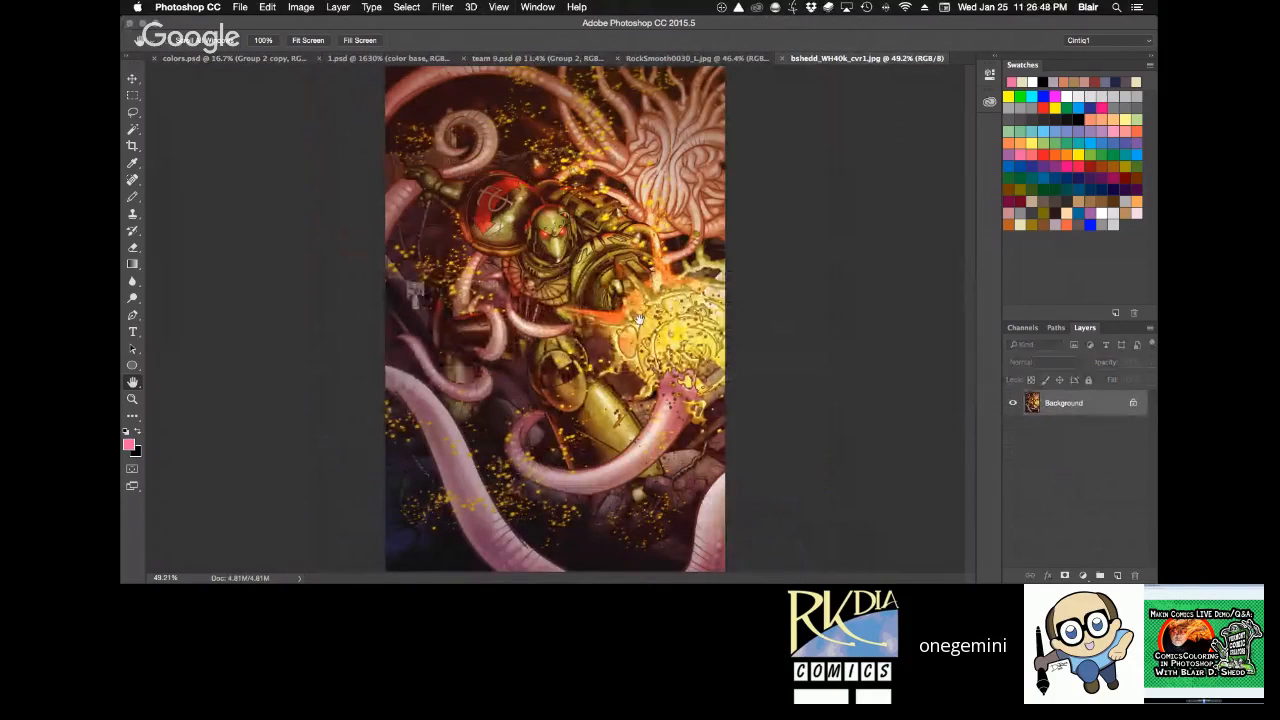
key(z)
click(572, 276)
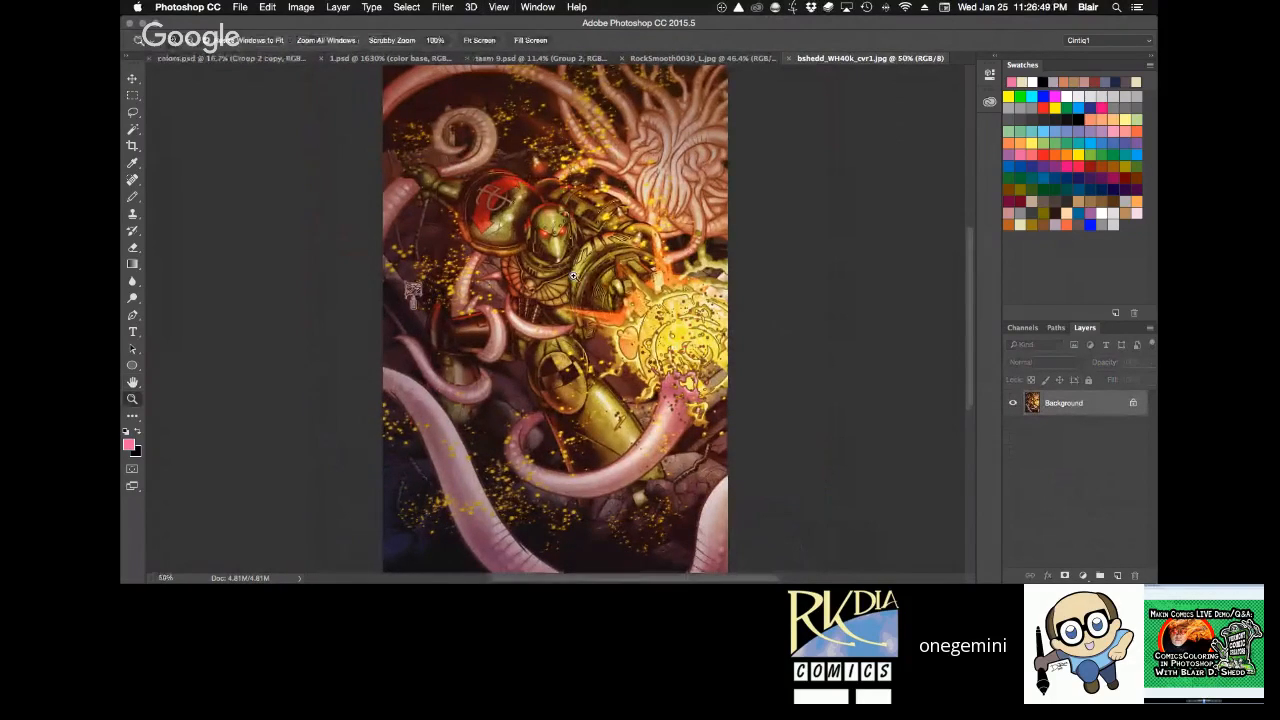
click(572, 276)
drag(573, 275, 583, 318)
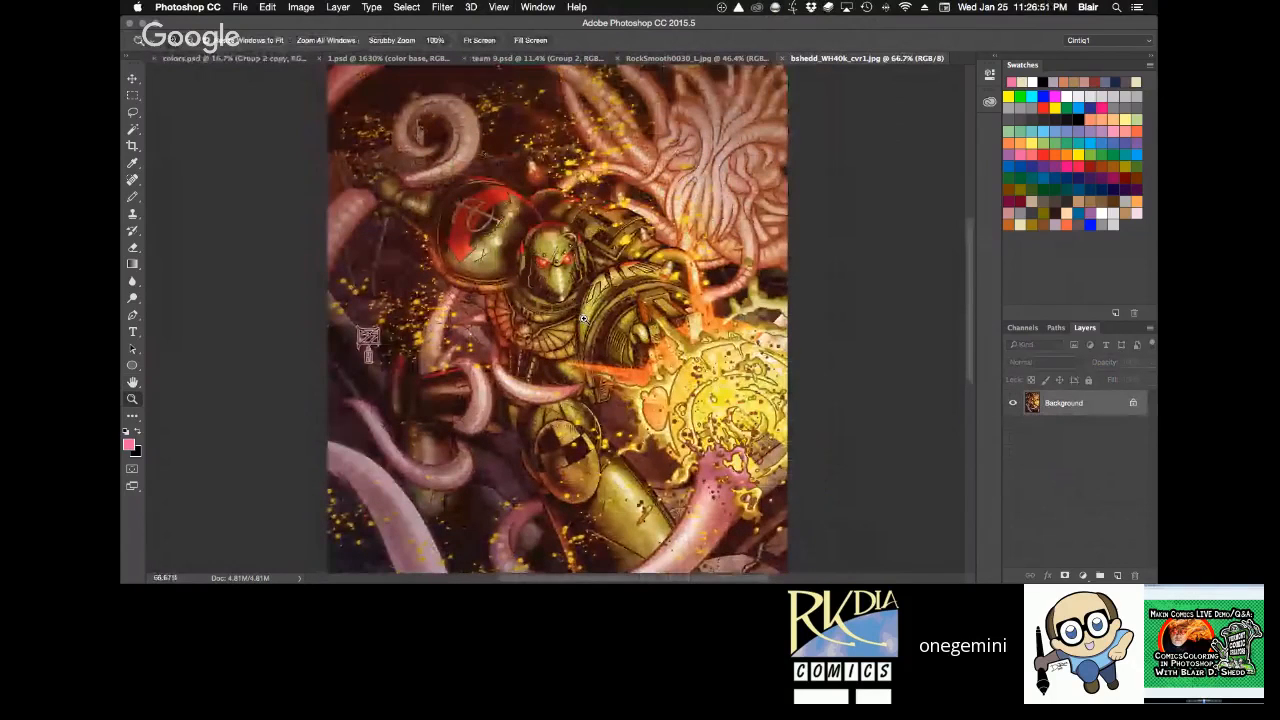
click(583, 318)
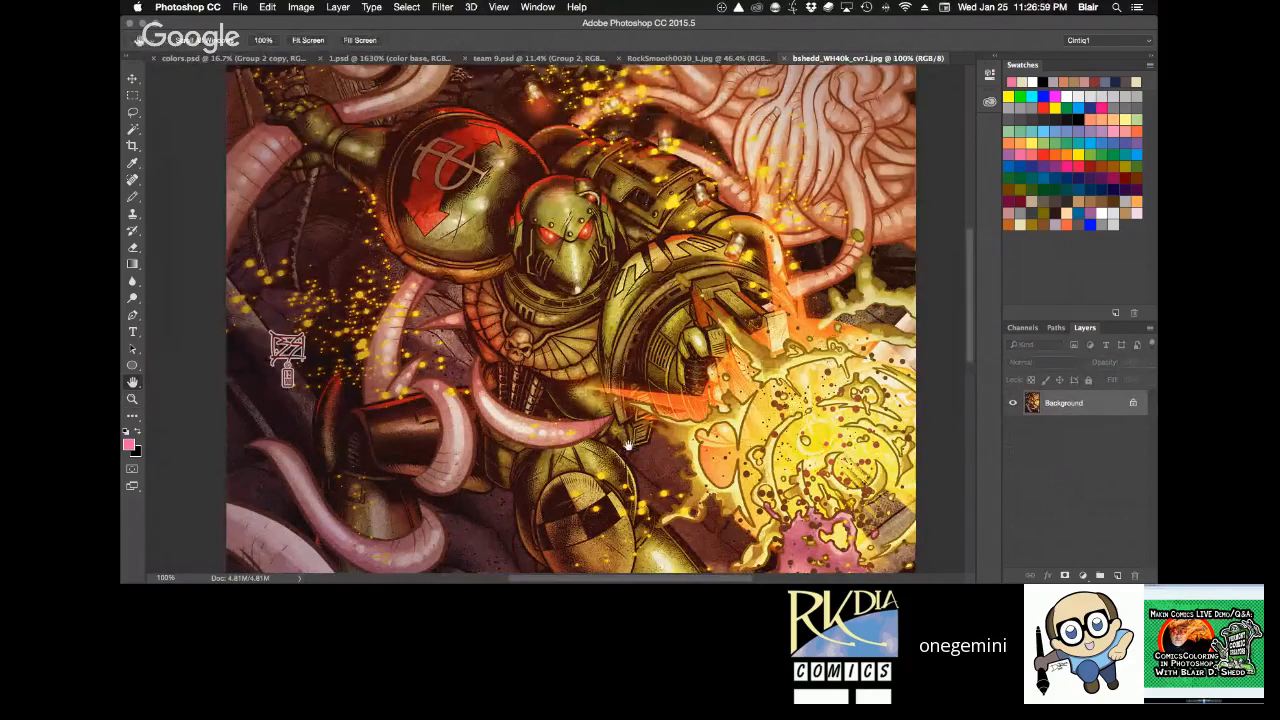
Examine the cover's tentacles, armor and glowing blast from top to bottom, view the whole image, and close the file.
scroll(628, 444, down, 3)
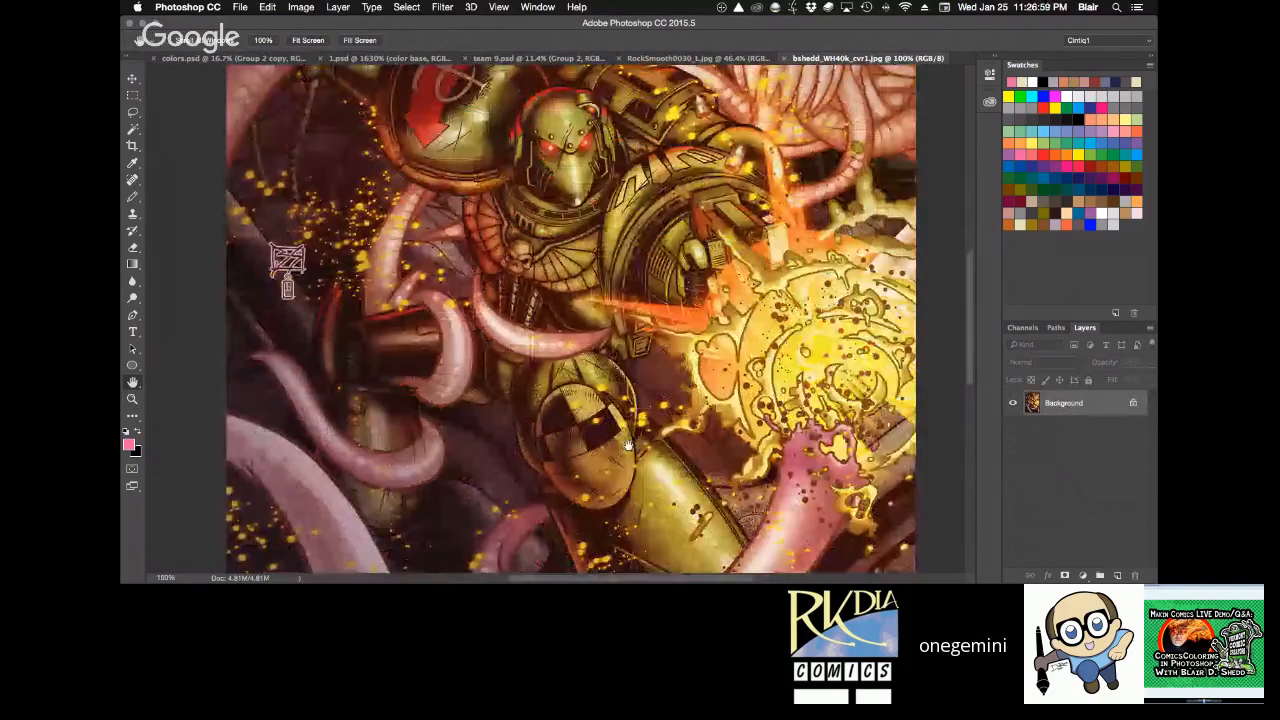
scroll(628, 444, up, 10)
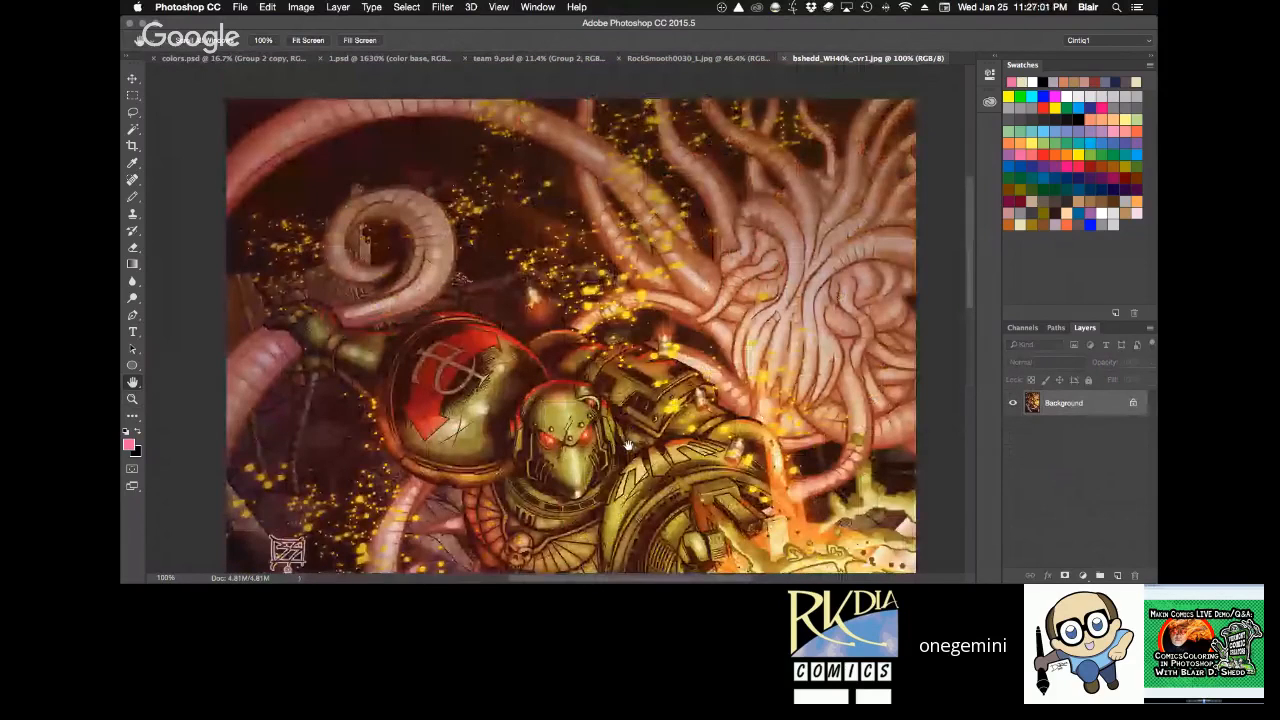
scroll(628, 444, down, 13)
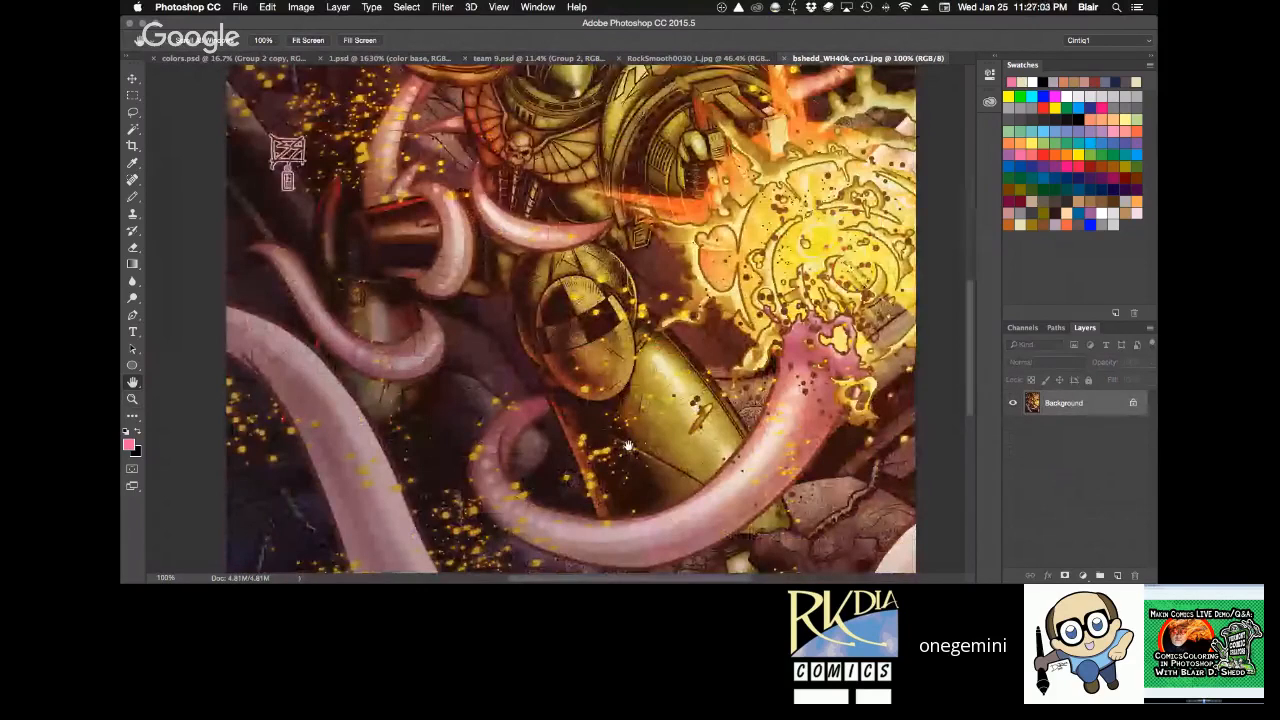
scroll(628, 444, up, 8)
scroll(628, 444, down, 1)
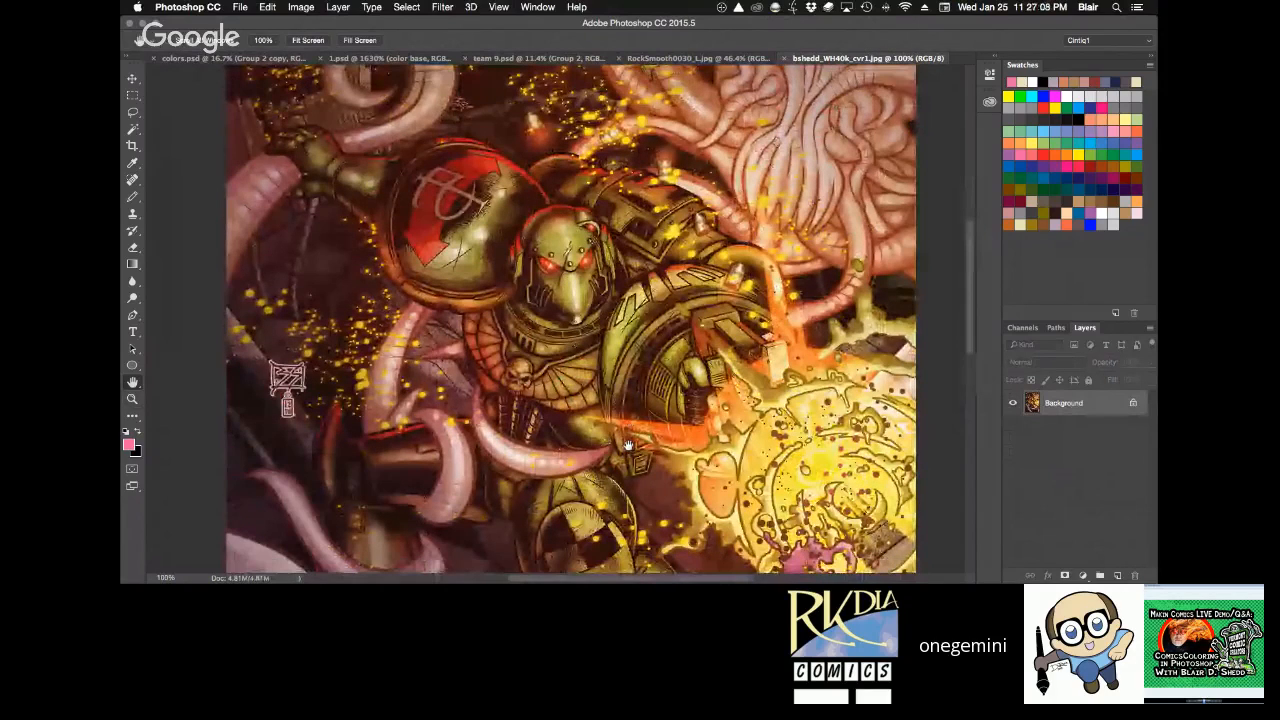
scroll(628, 444, down, 2)
scroll(628, 444, down, 2)
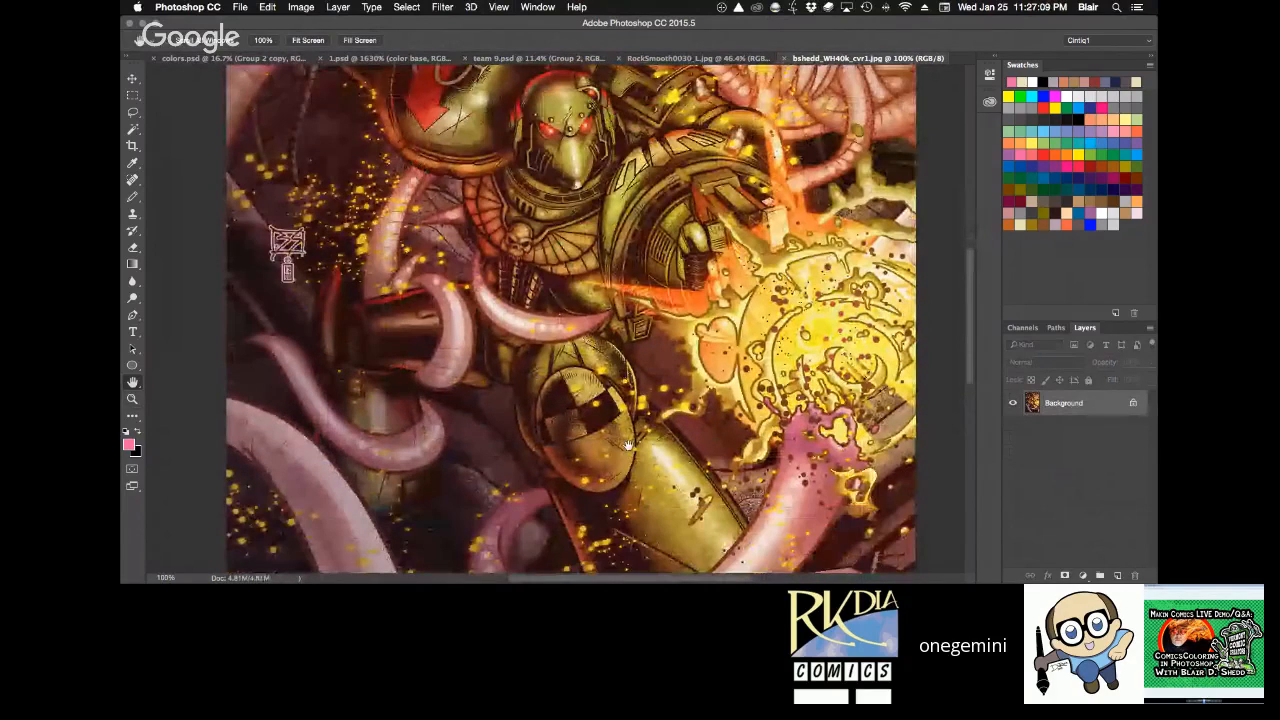
scroll(628, 444, down, 2)
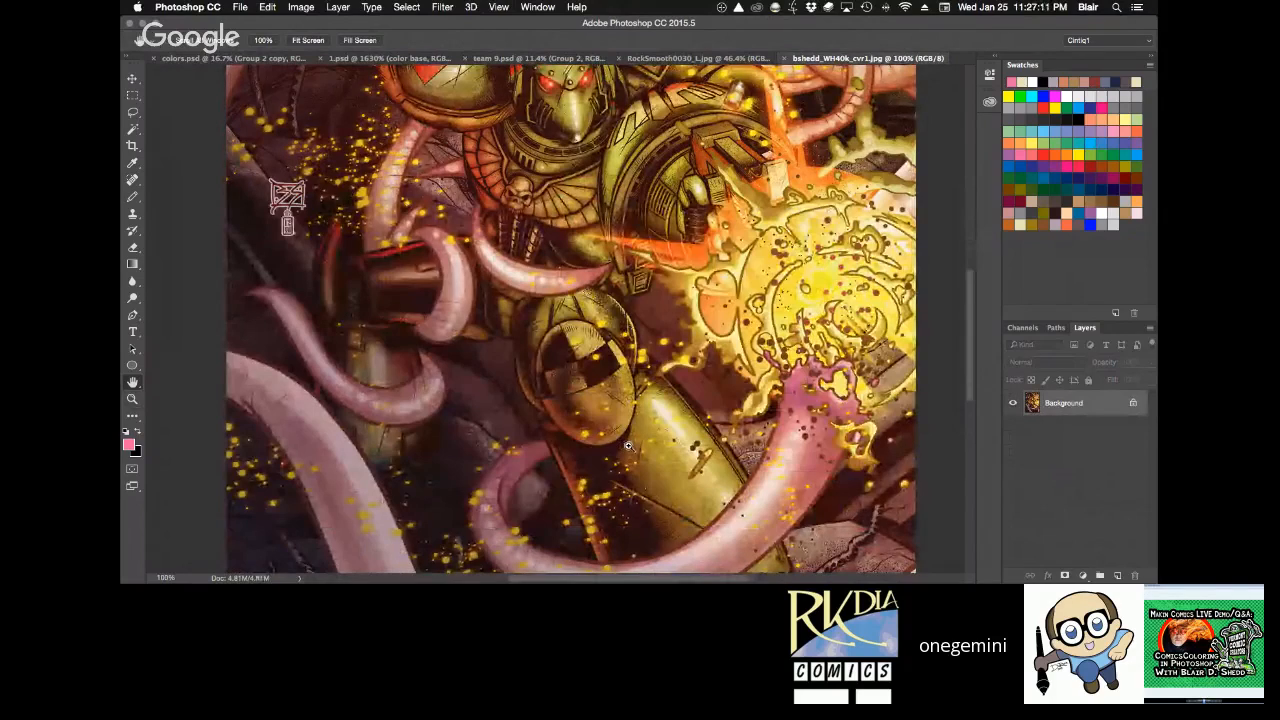
scroll(628, 444, down, 2)
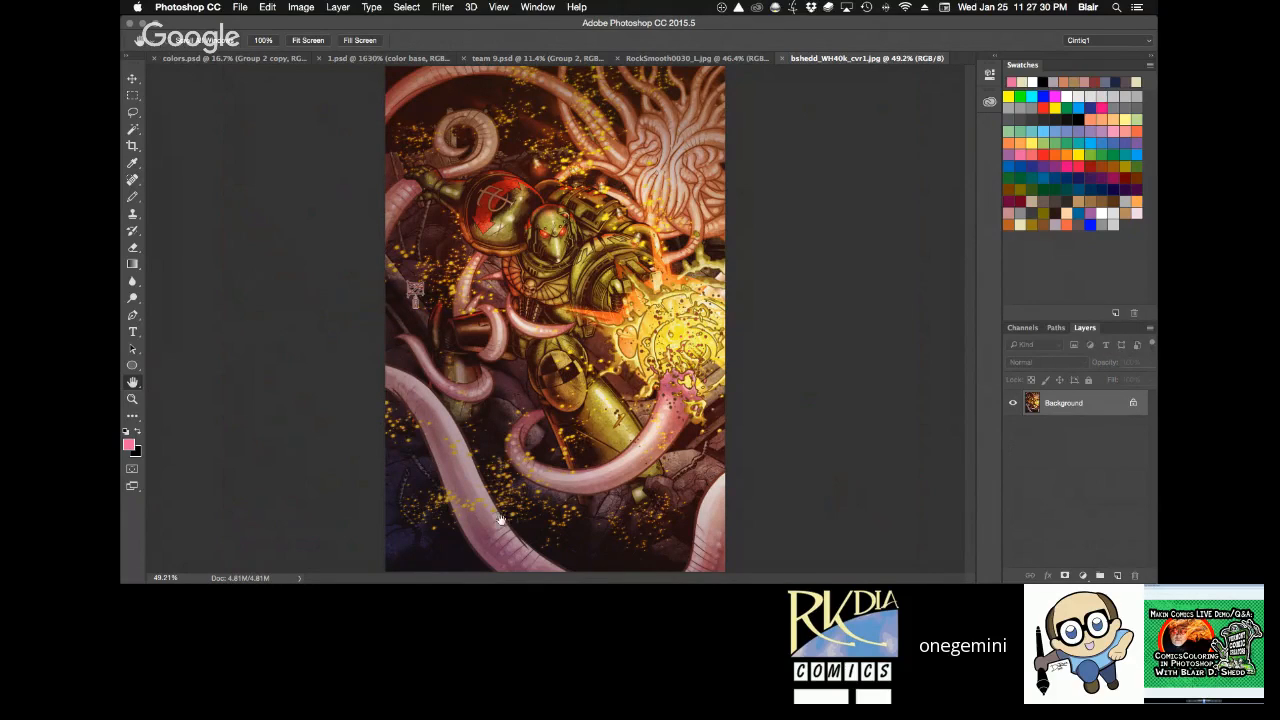
key(super+w)
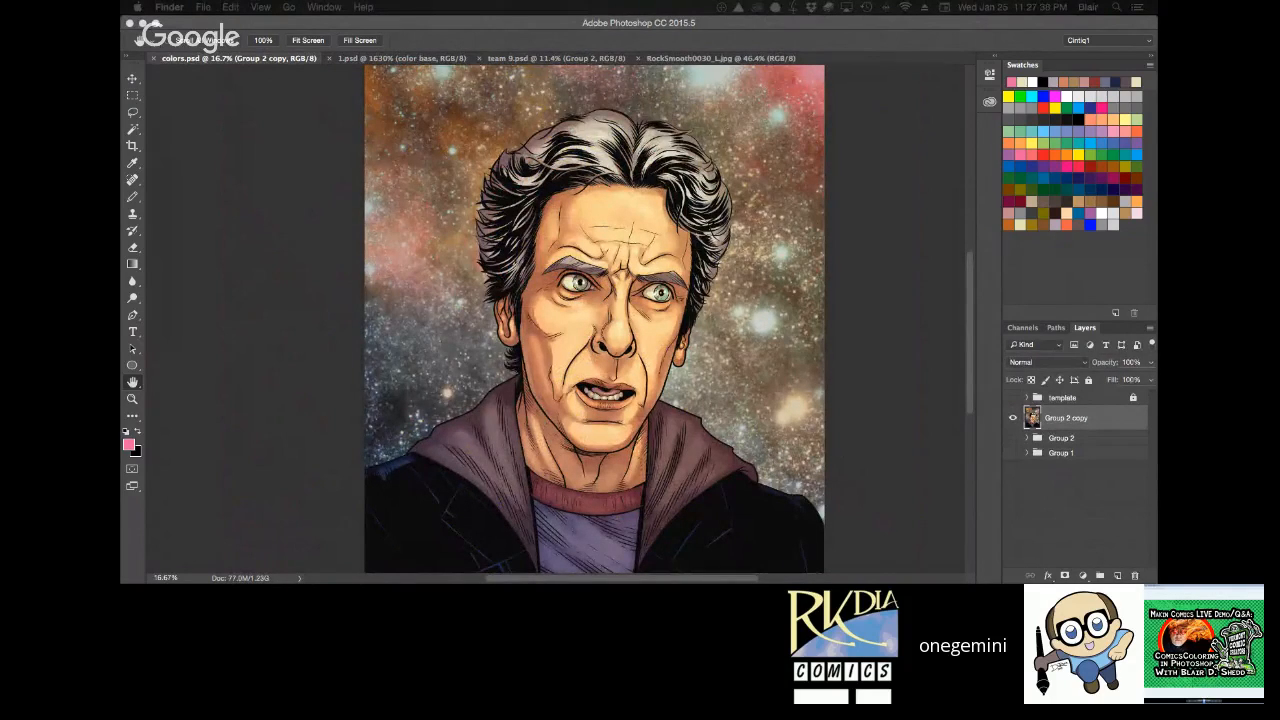
Open bshedd_9d_cvr6-final.jpg, examine the running figure and explosion at 66.67%, and close the file.
mouse_move(270, 22)
mouse_down()
mouse_move(342, 6)
mouse_move(1279, 0)
mouse_move(270, 22)
mouse_up()
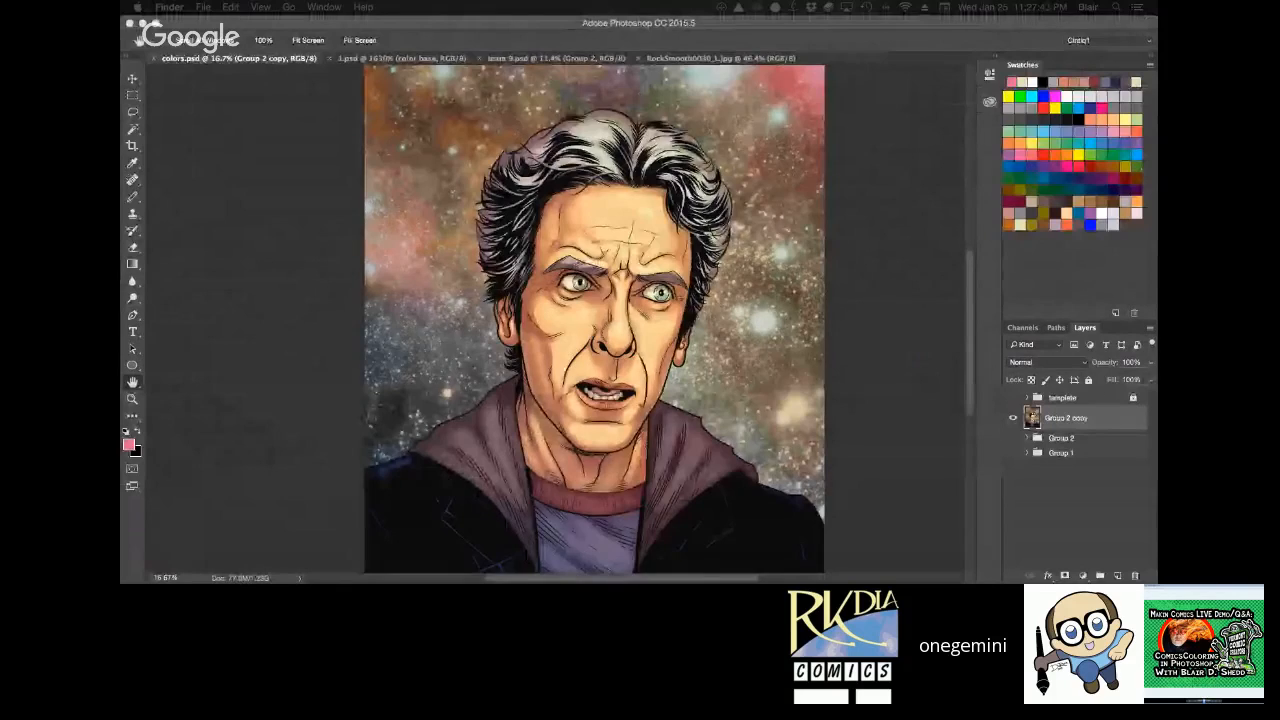
key(super+plus)
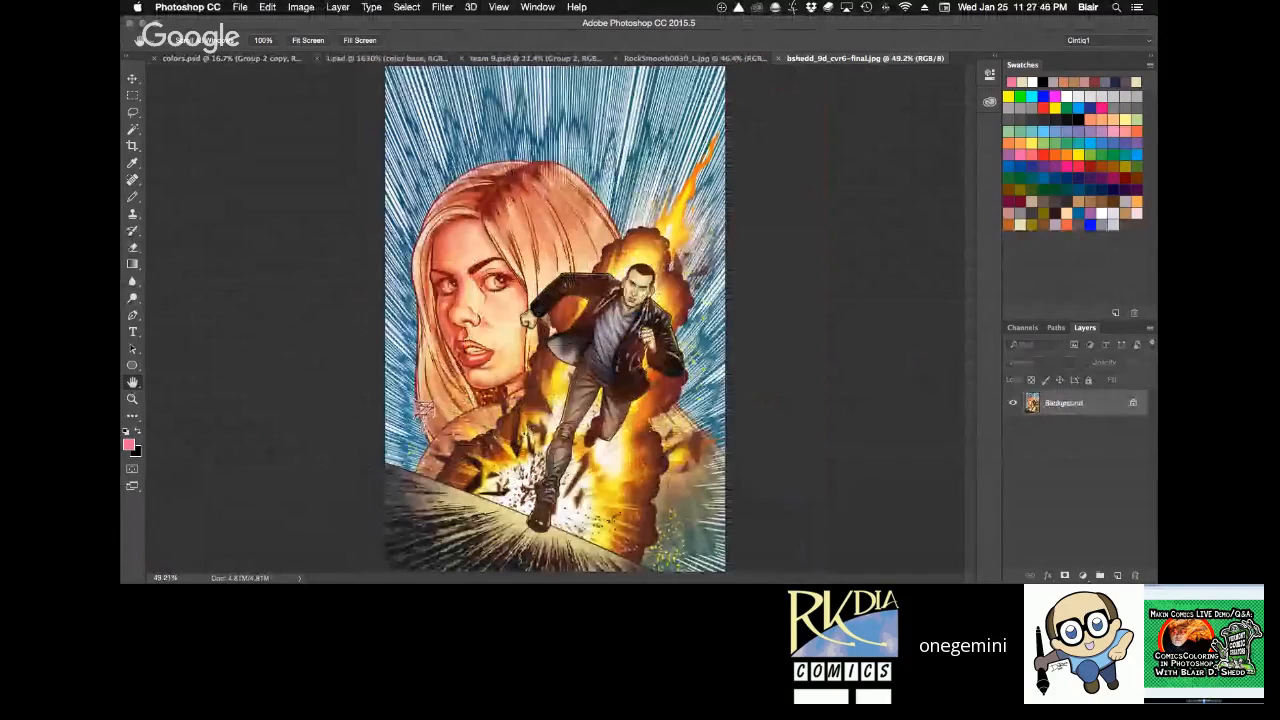
super+click(655, 273)
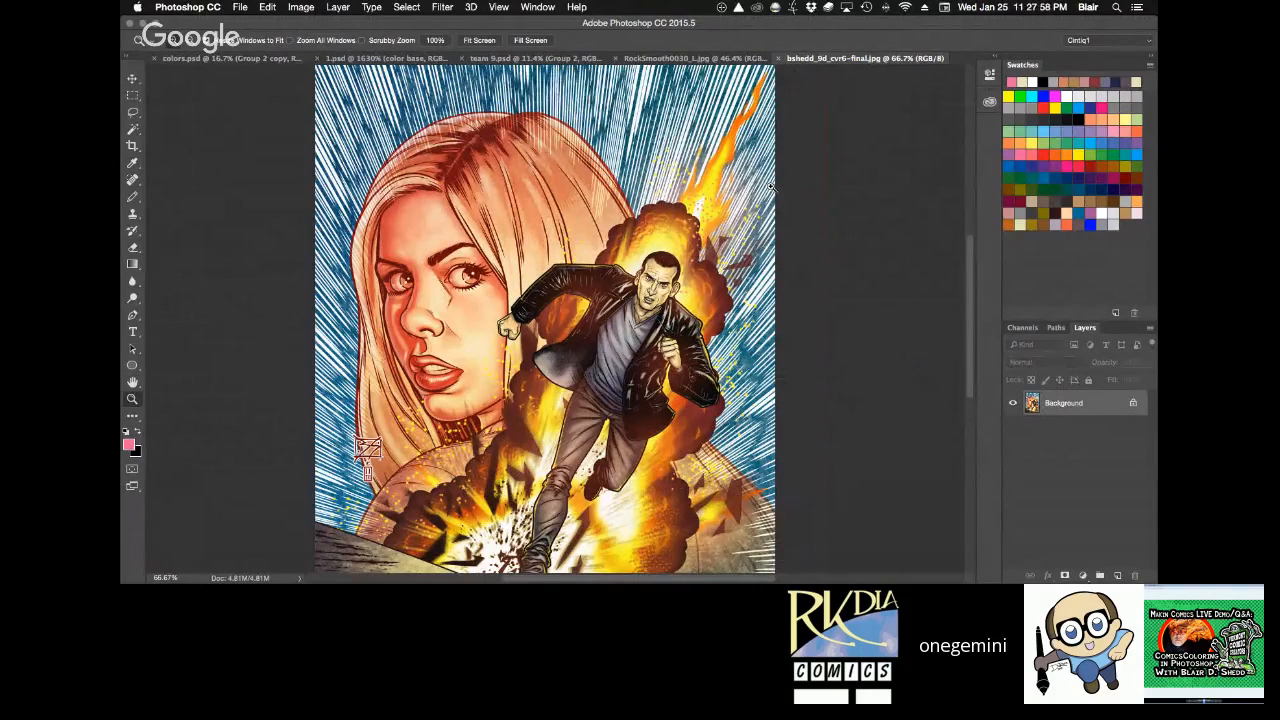
key(super+w)
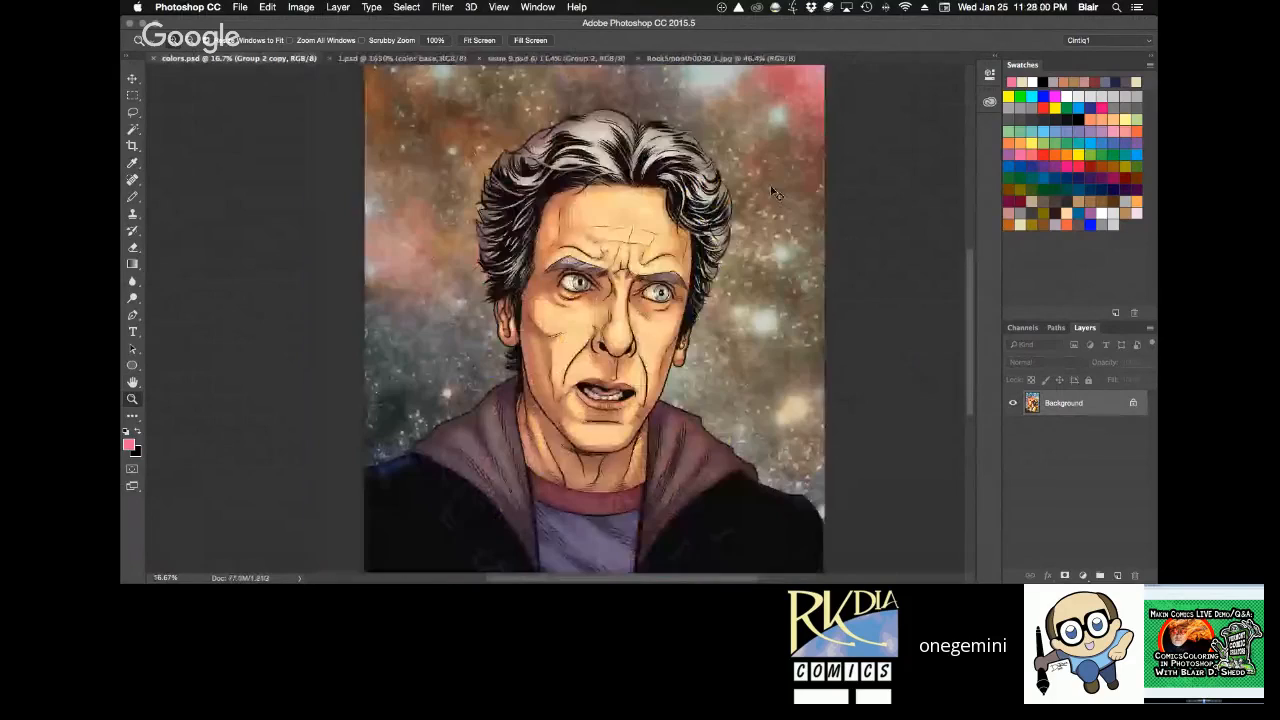
Hide Photoshop and switch to the Preview window of cover images, showing bshedd_9d_cvr6-final.jpg full screen.
key(super+h)
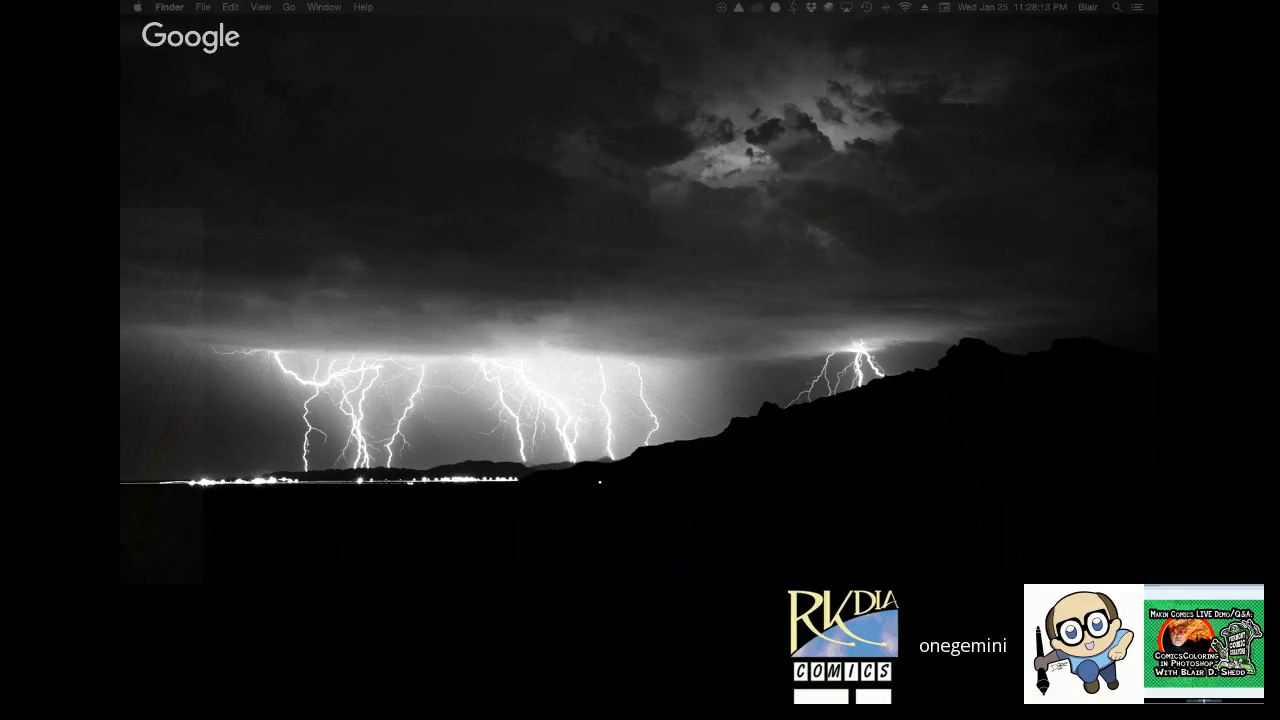
drag(592, 582, 592, 208)
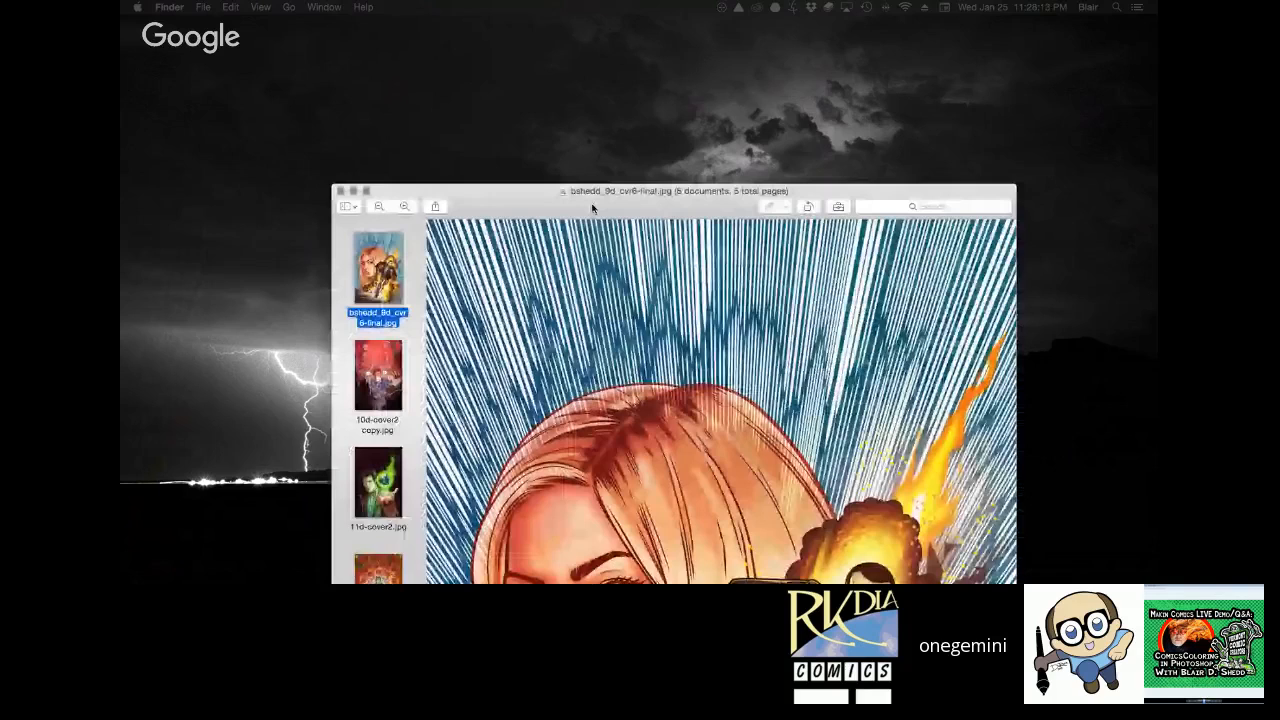
drag(592, 208, 592, 39)
click(369, 24)
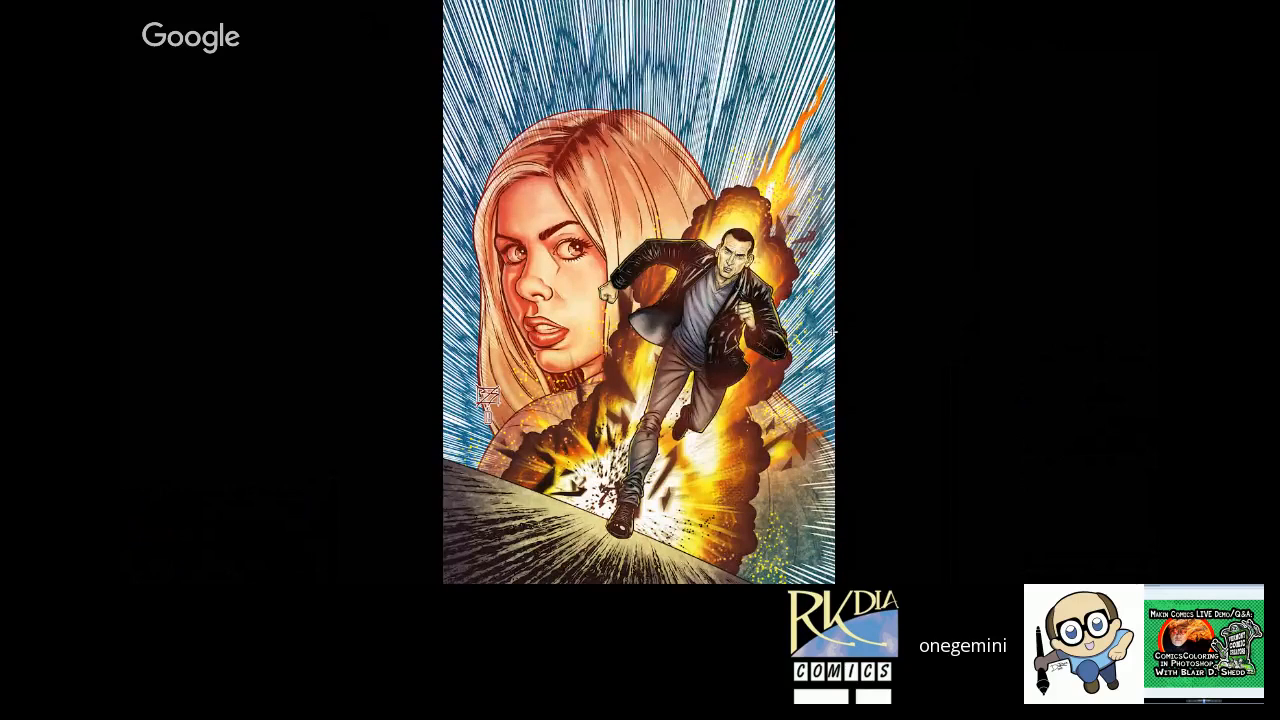
Compare the red-lit monster cover with the green-flame globe cover by alternating between them full screen.
key(Right)
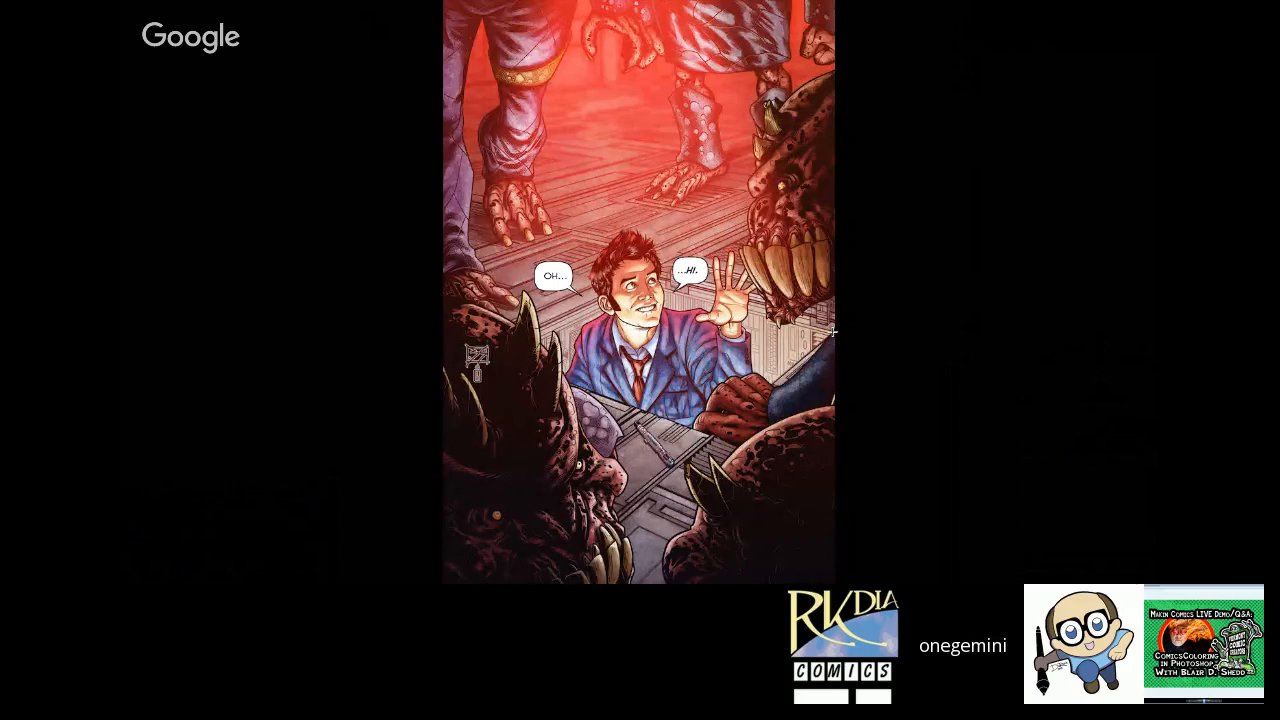
key(Right)
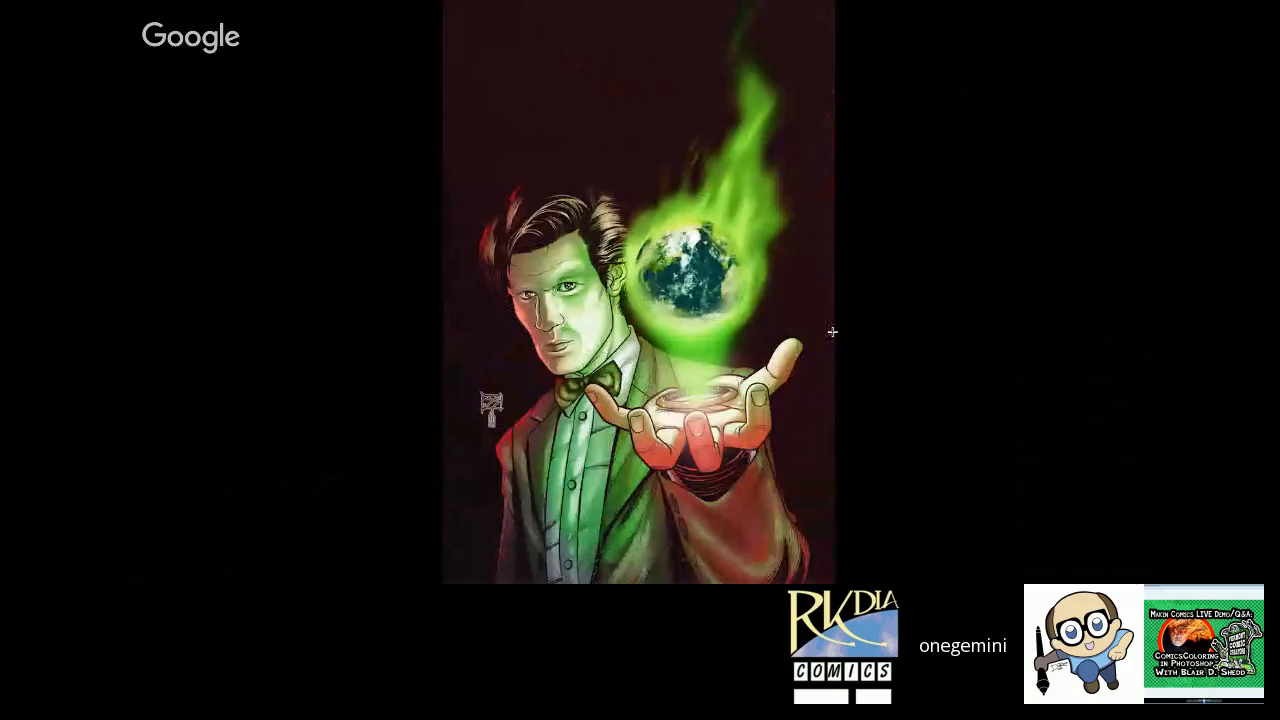
key(Left)
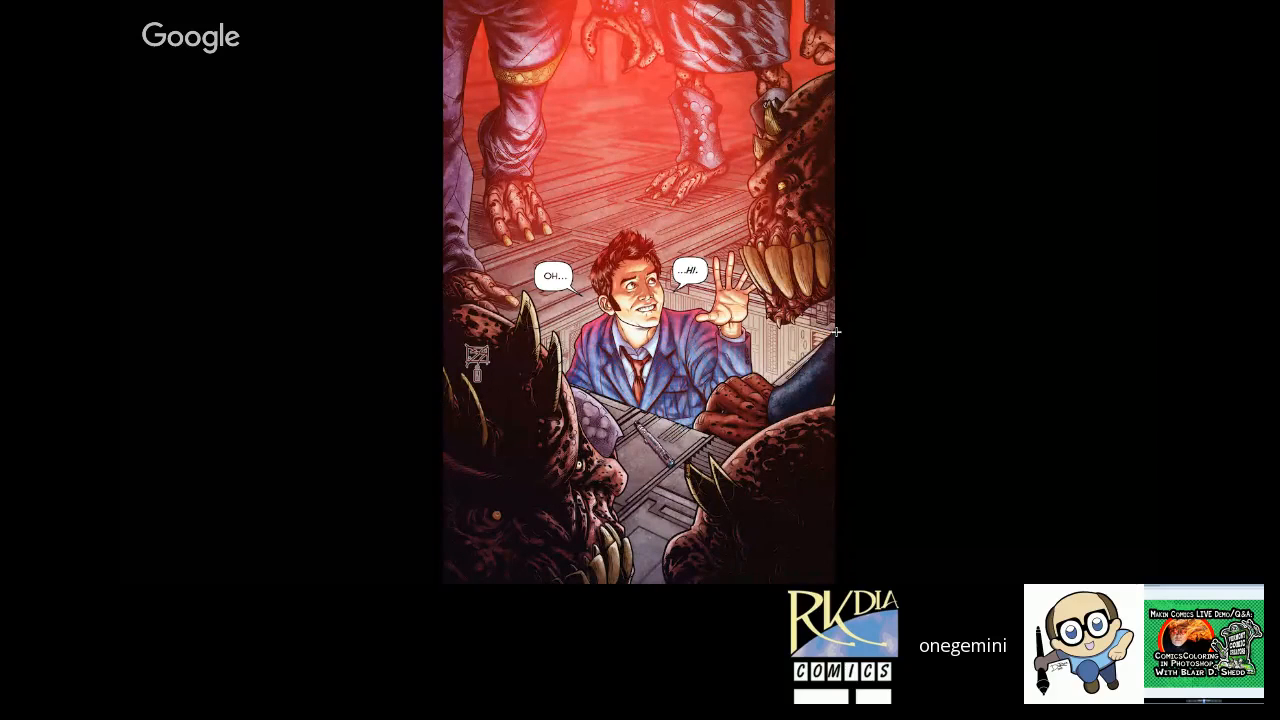
key(Right)
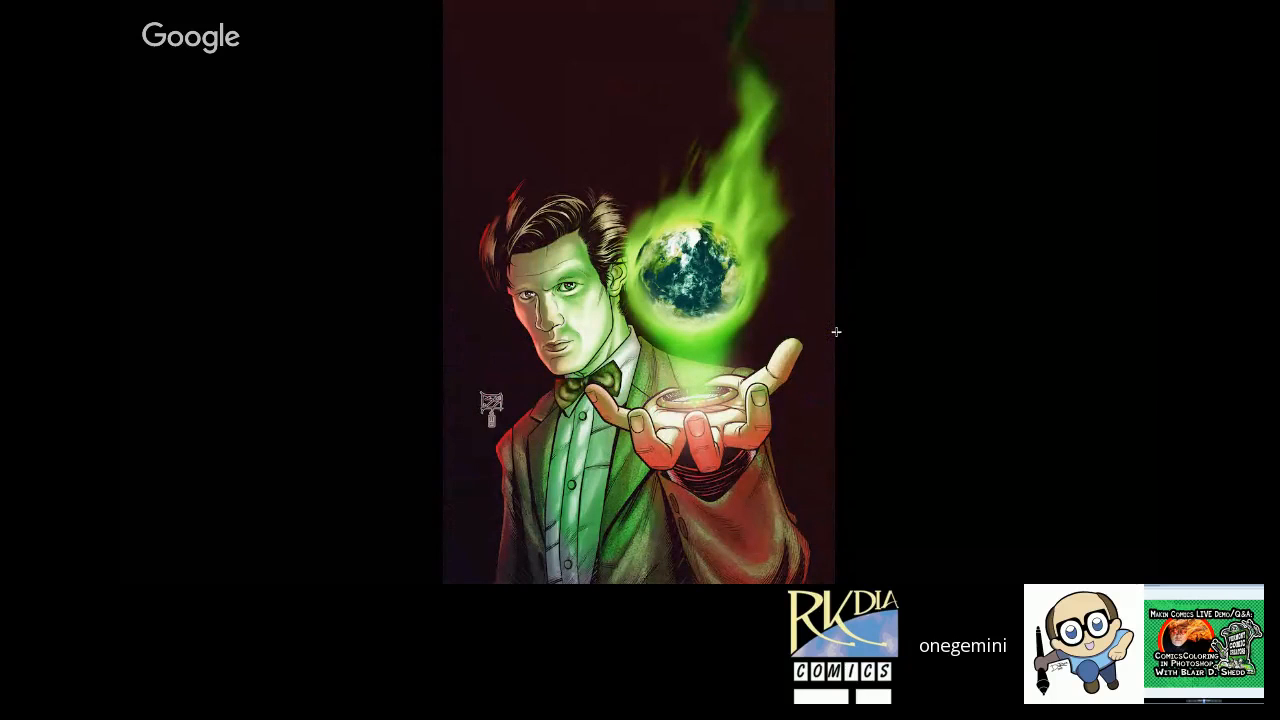
key(Left)
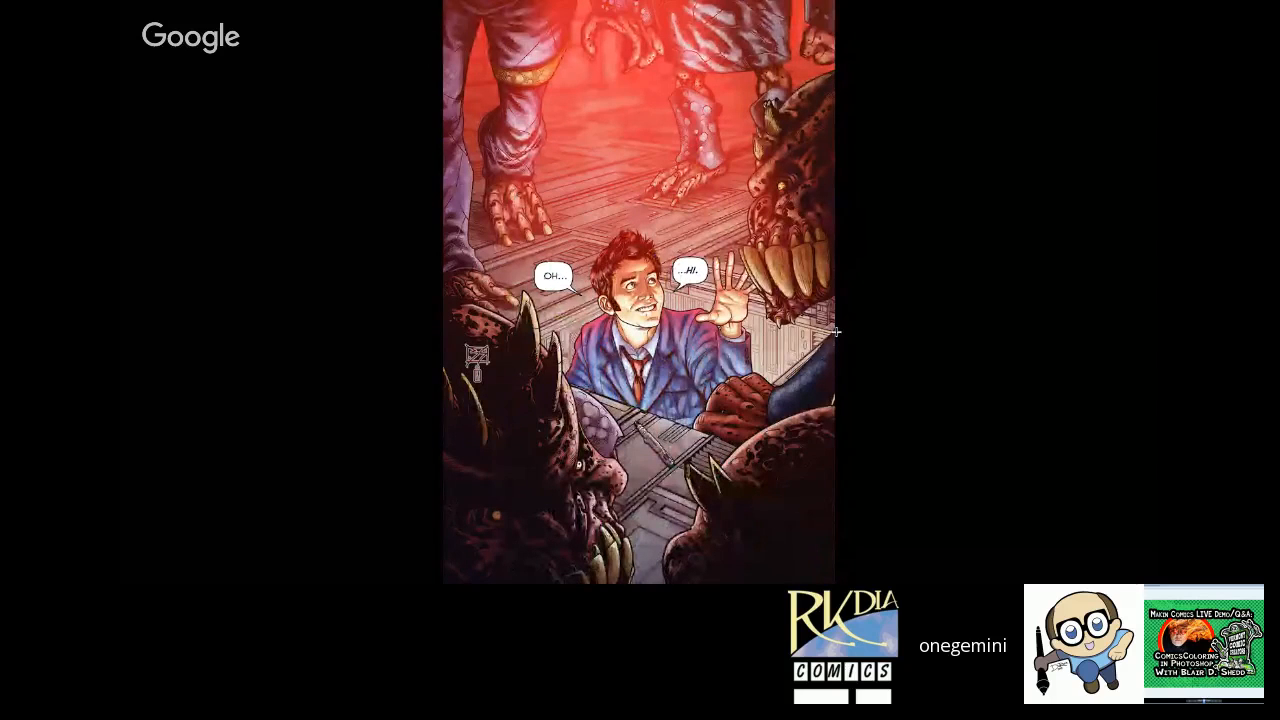
key(Right)
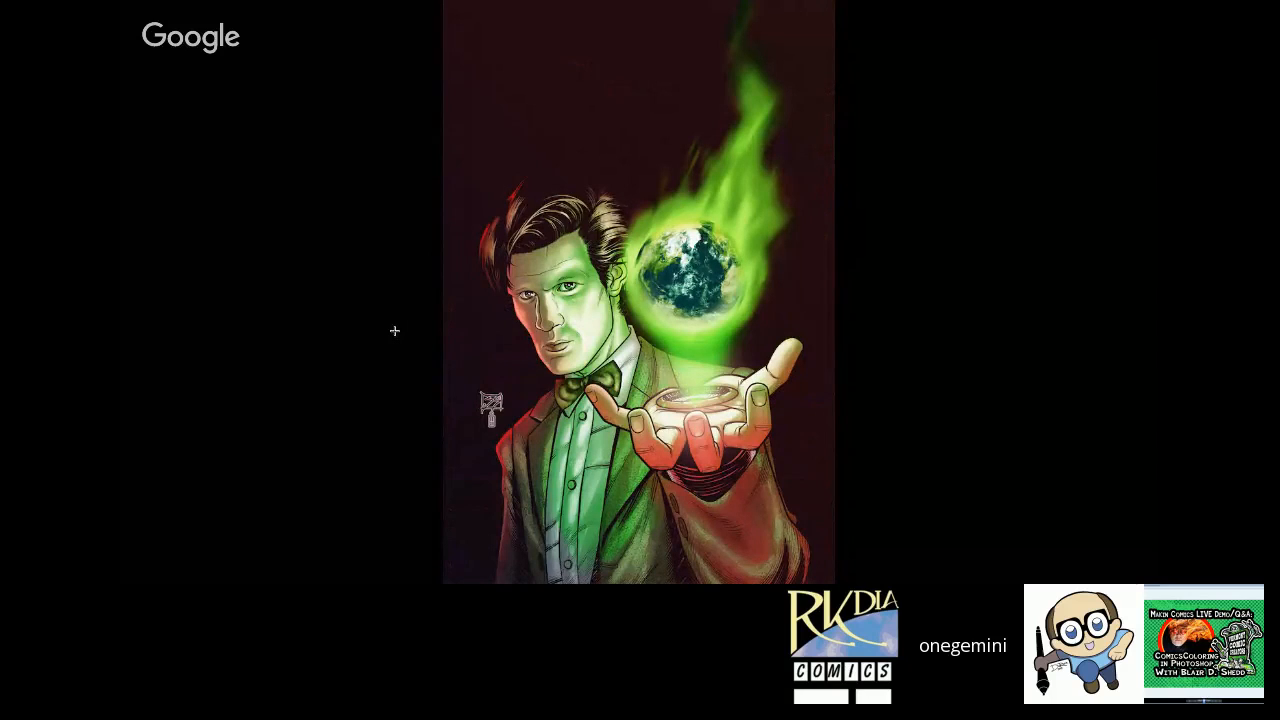
key(ctrl+Tab)
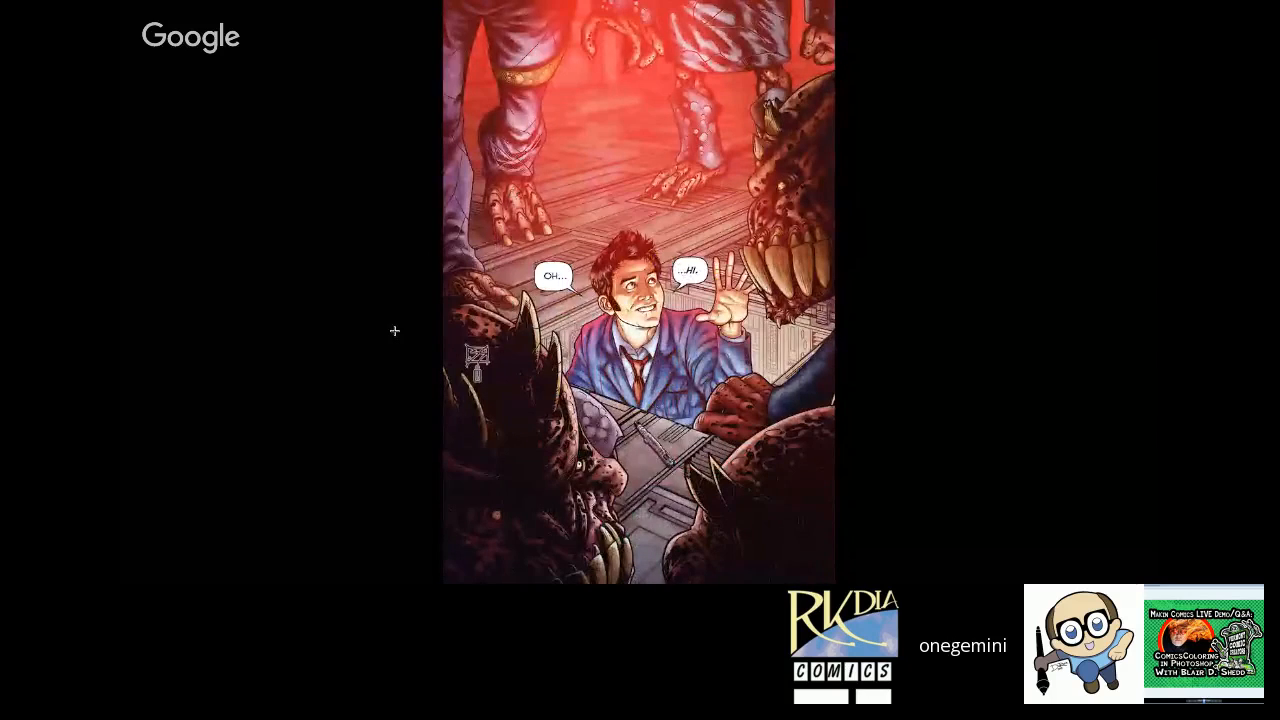
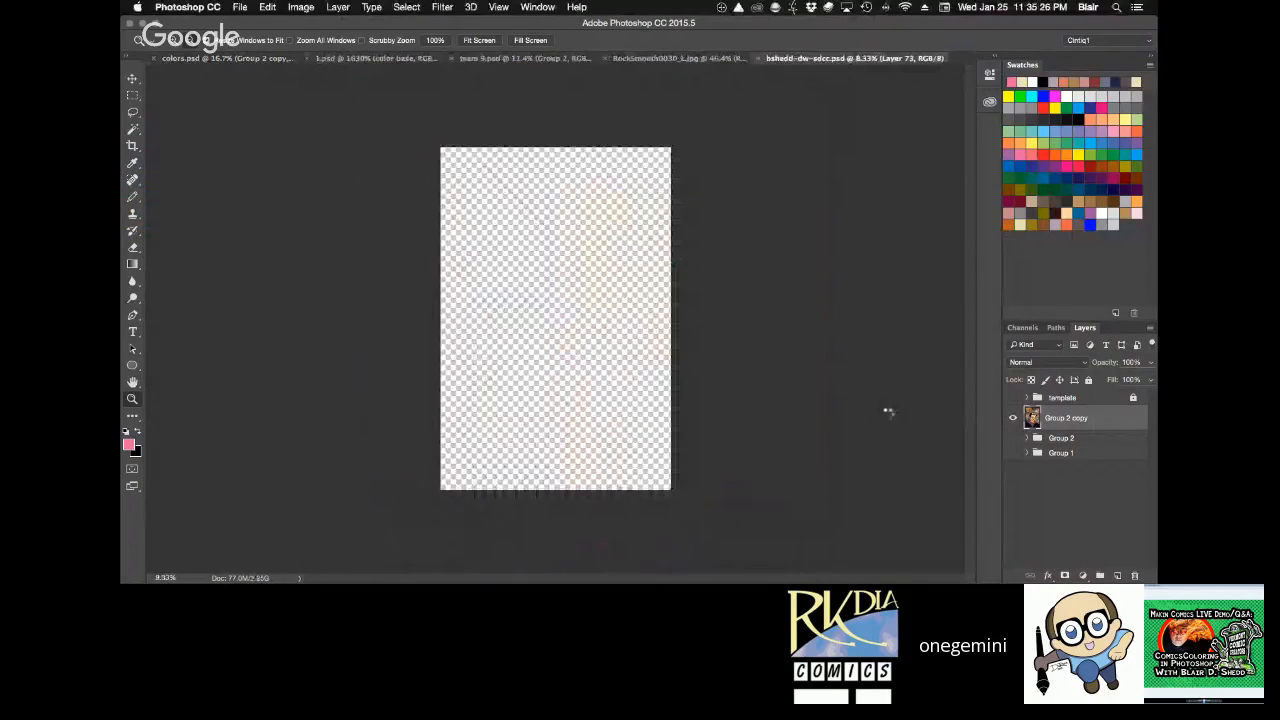
Examine the three faces, the red ceiling machinery and the SELF DESTRUCT sign in bshedd-dw-sdcc.psd at up to 50%.
key(super+0)
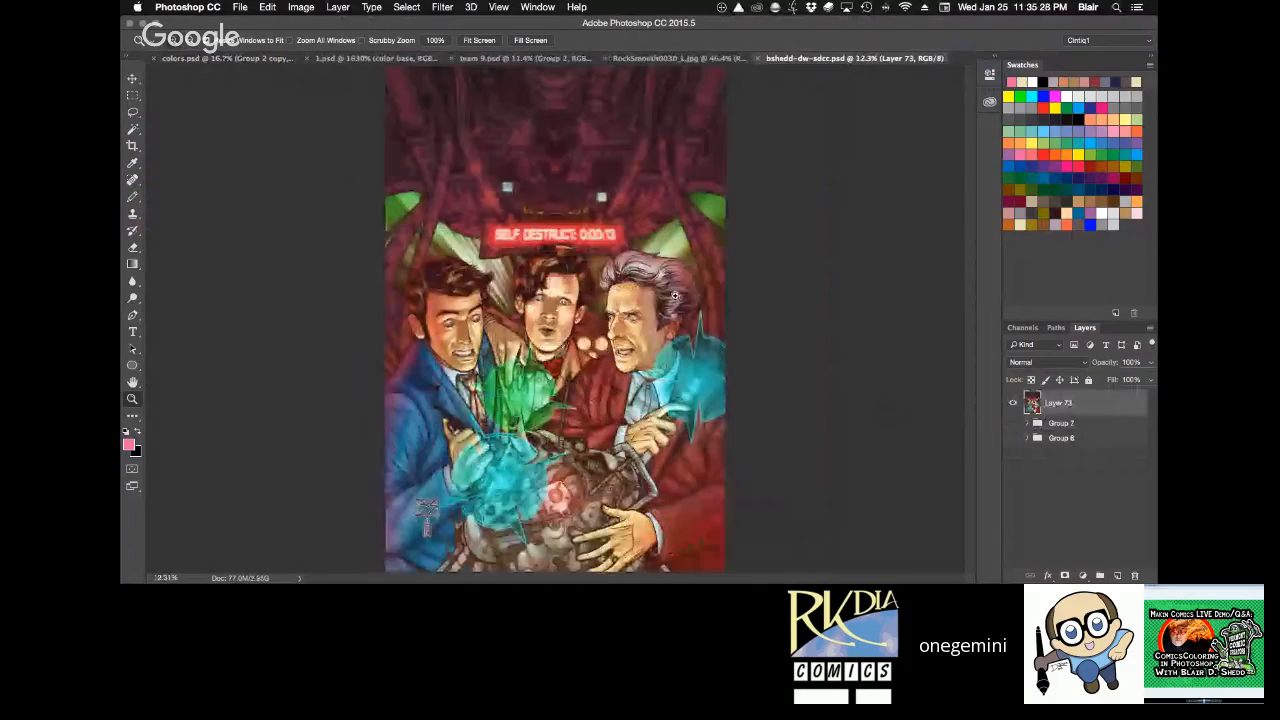
key(super+equal)
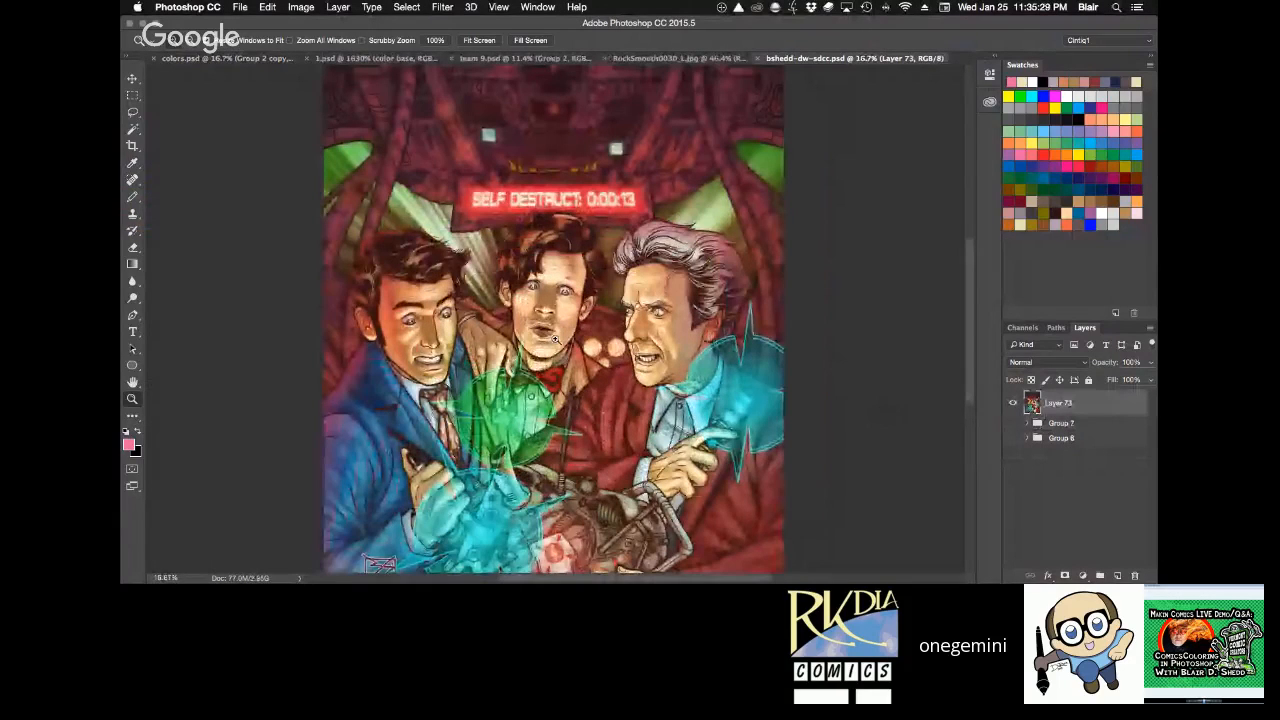
key(super+equal)
key(super+equal)
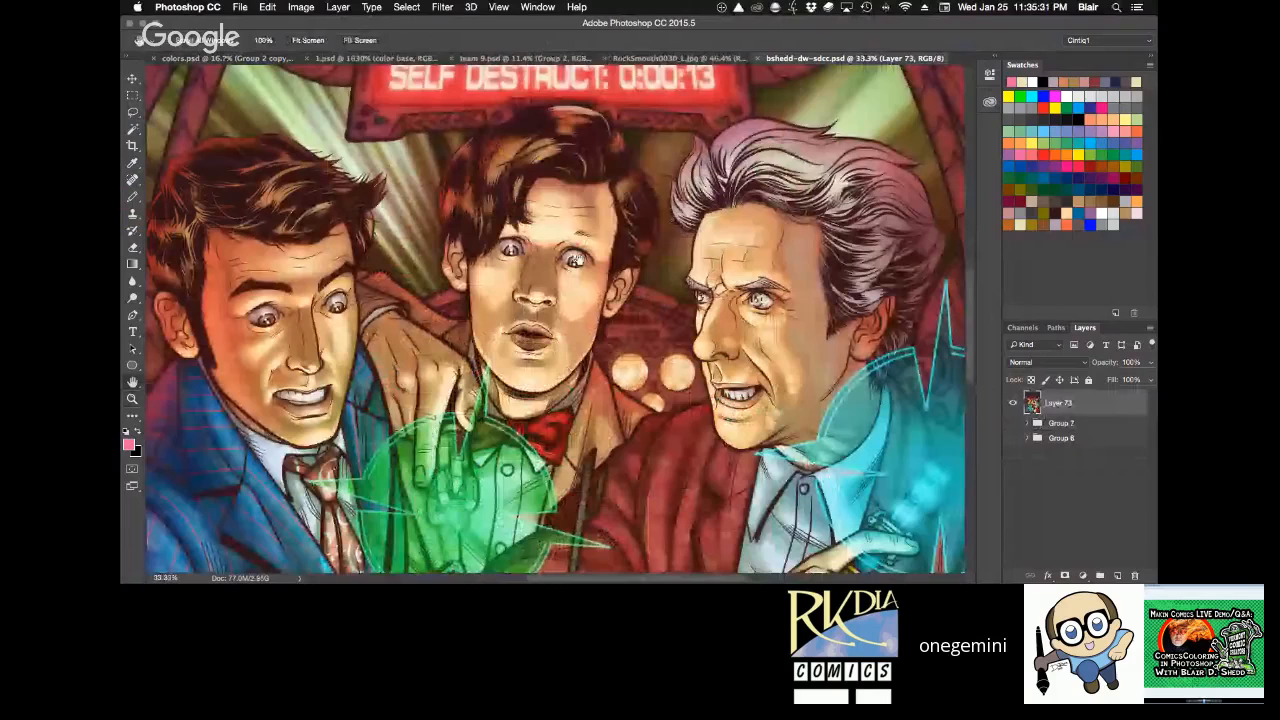
scroll(605, 388, up, 5)
super+click(600, 300)
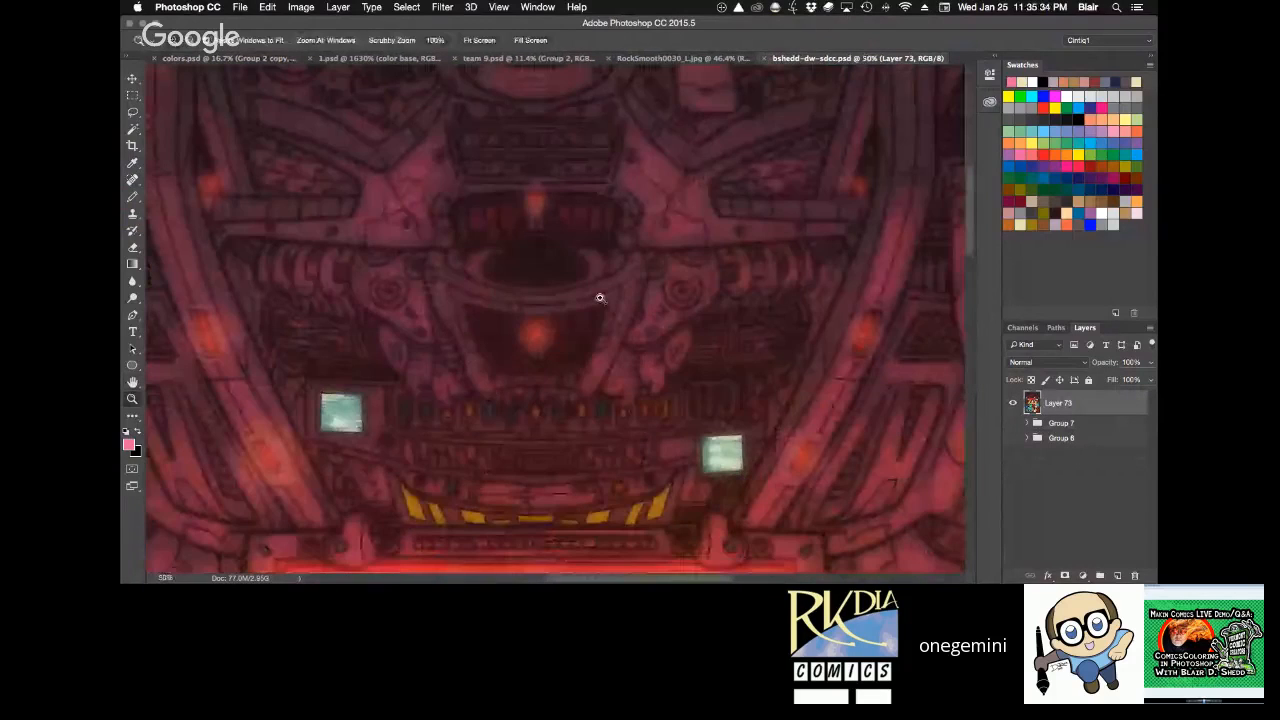
drag(600, 297, 651, 340)
scroll(640, 342, down, 3)
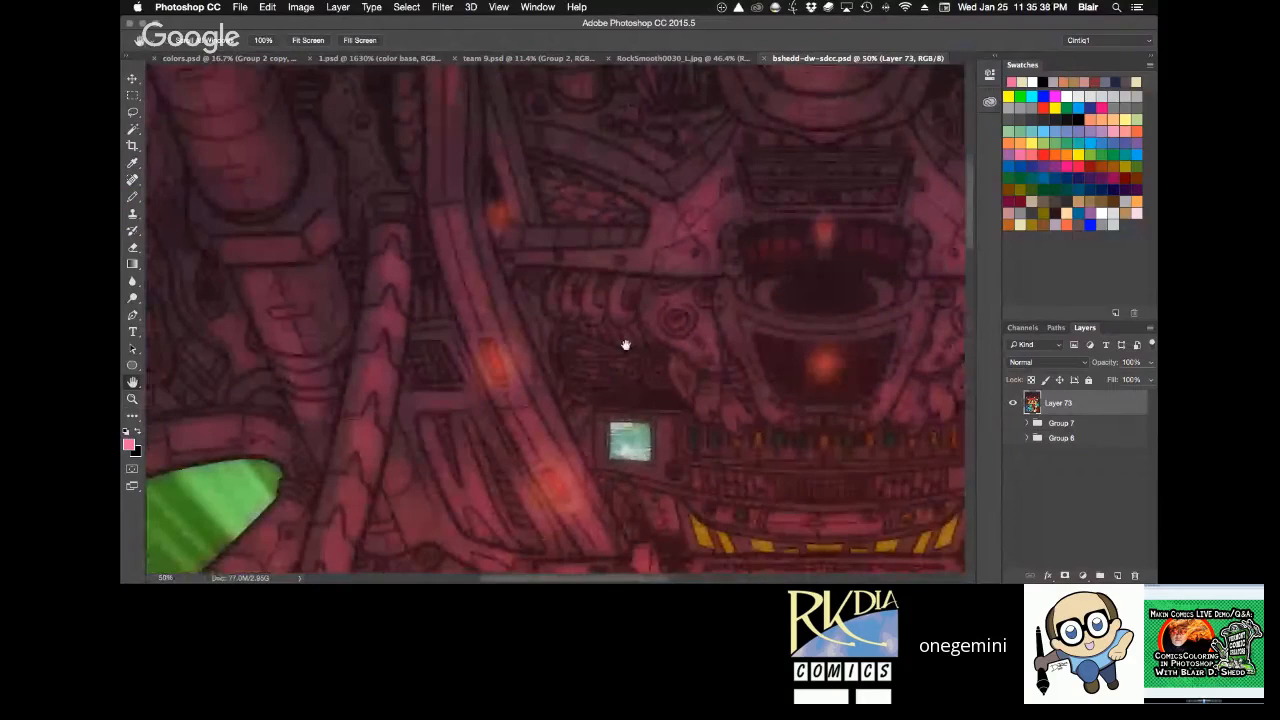
drag(778, 437, 571, 244)
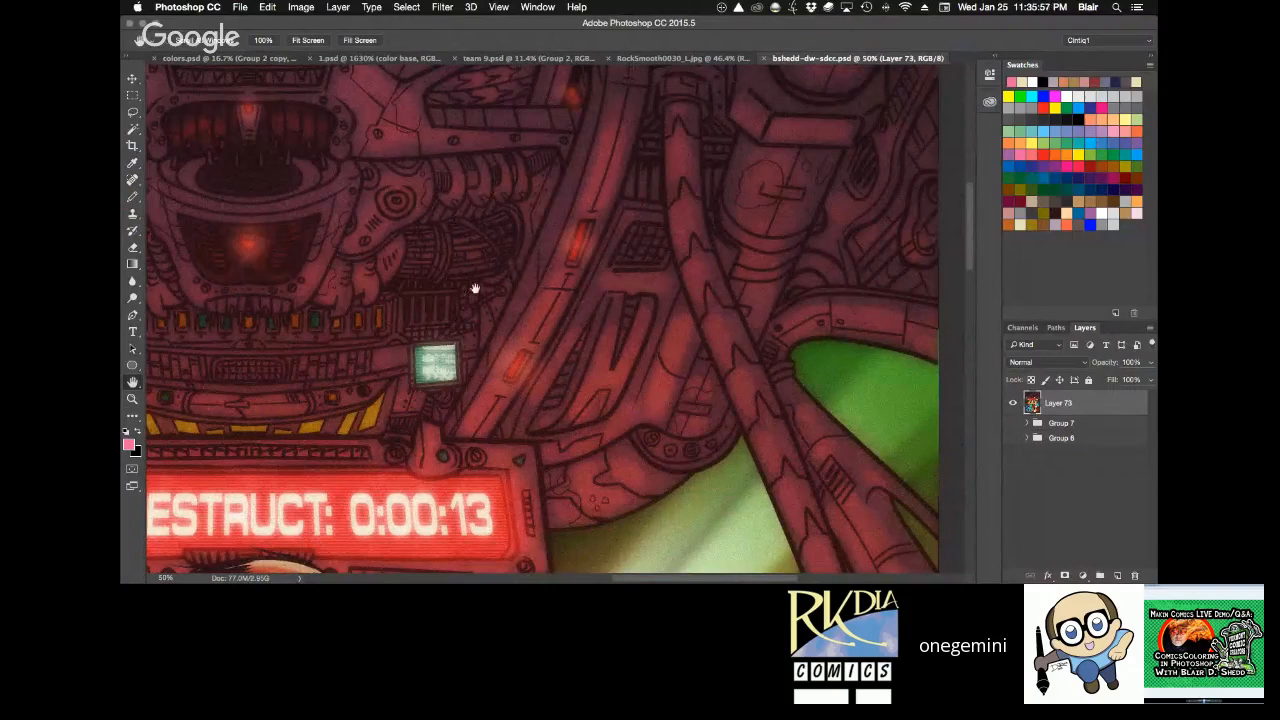
drag(386, 278, 414, 197)
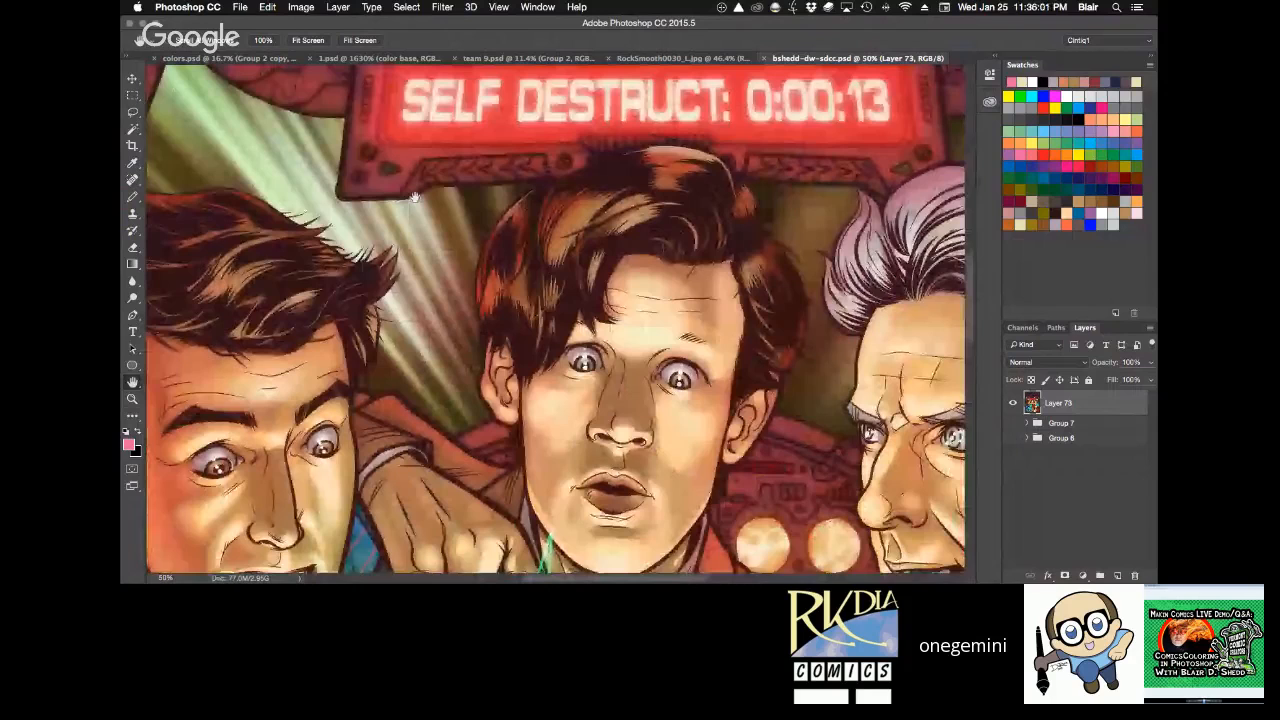
Examine the green and blue energy bursts, the mechanical bomb and the hands, and return to the three faces at 33.33%.
drag(450, 545, 455, 266)
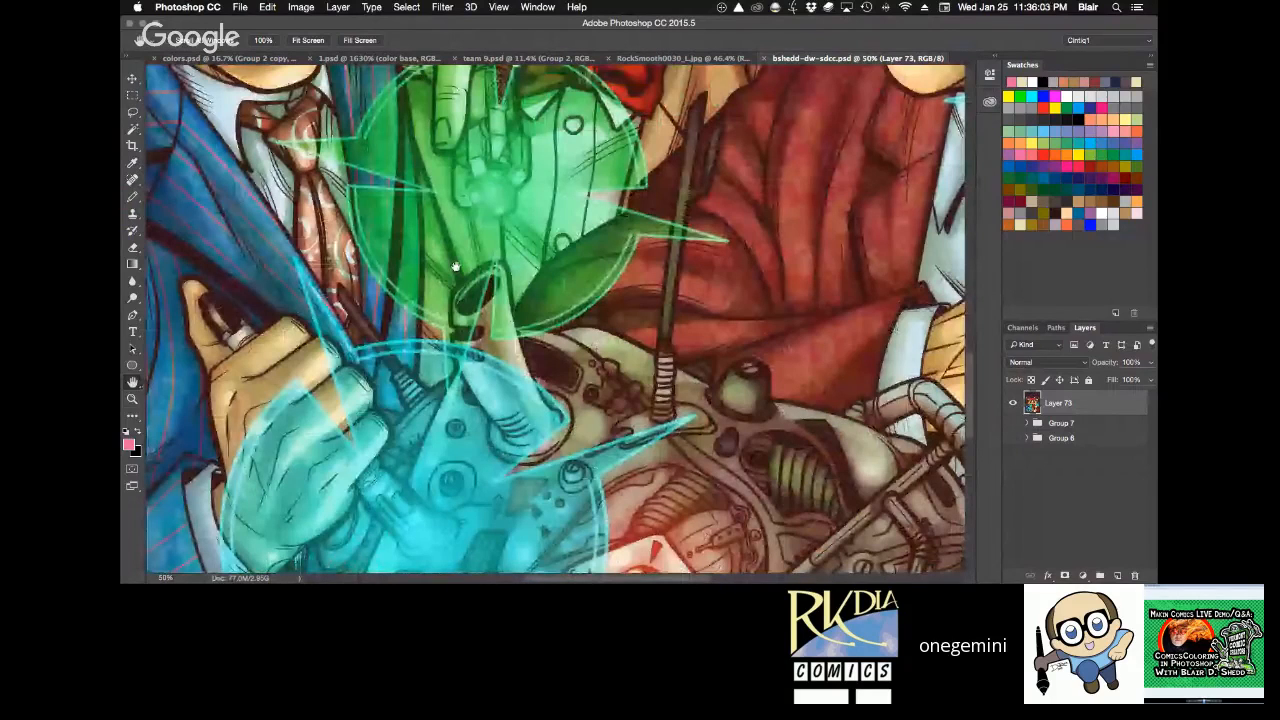
drag(562, 503, 502, 273)
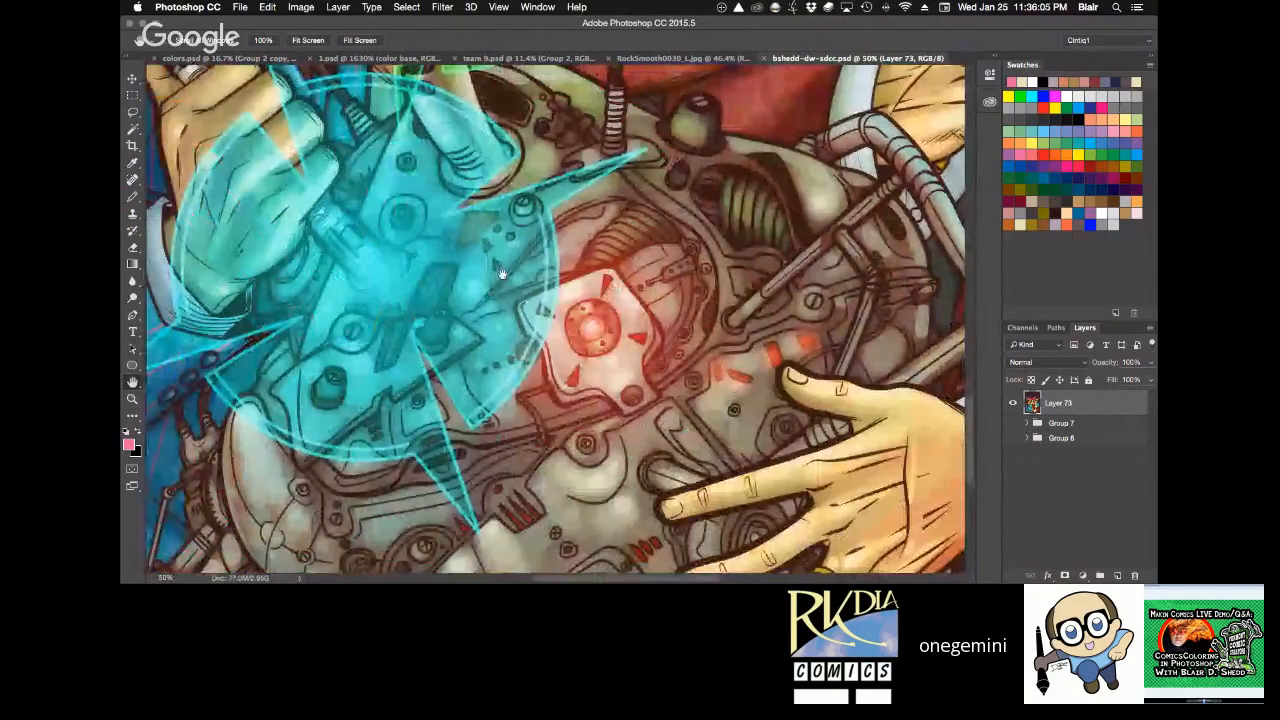
scroll(502, 273, down, 1)
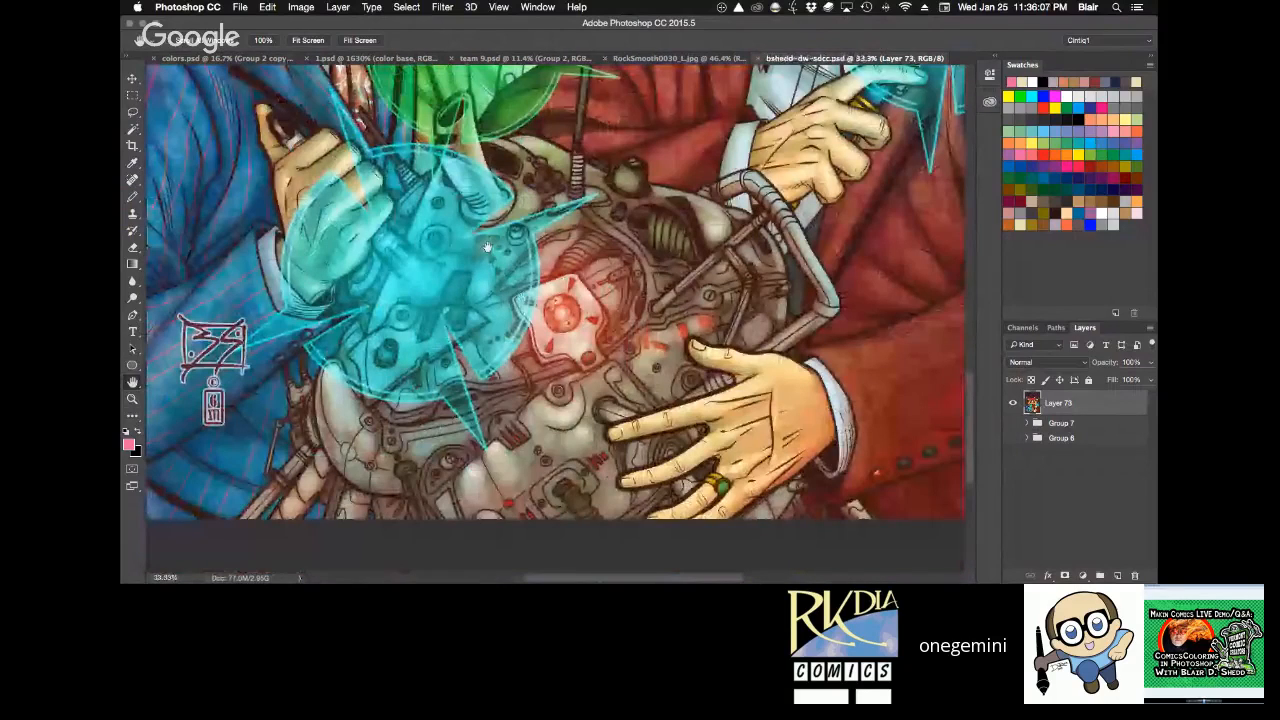
drag(487, 247, 540, 297)
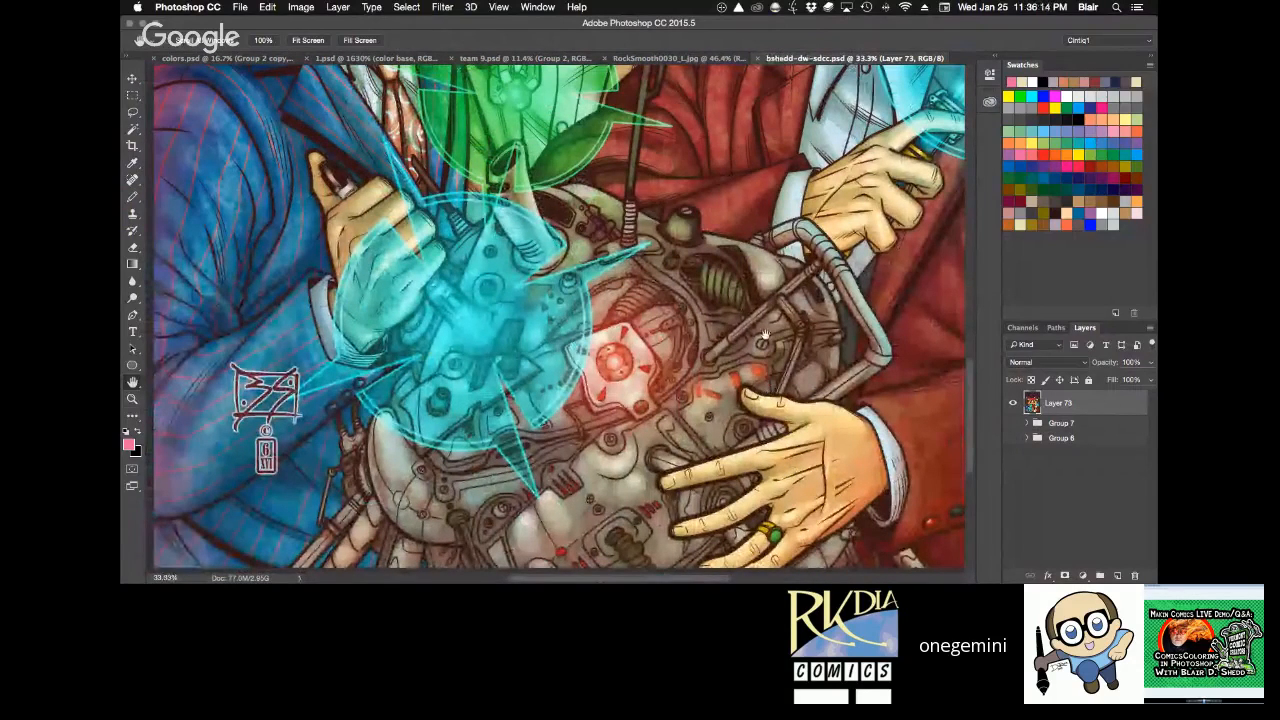
drag(763, 332, 790, 298)
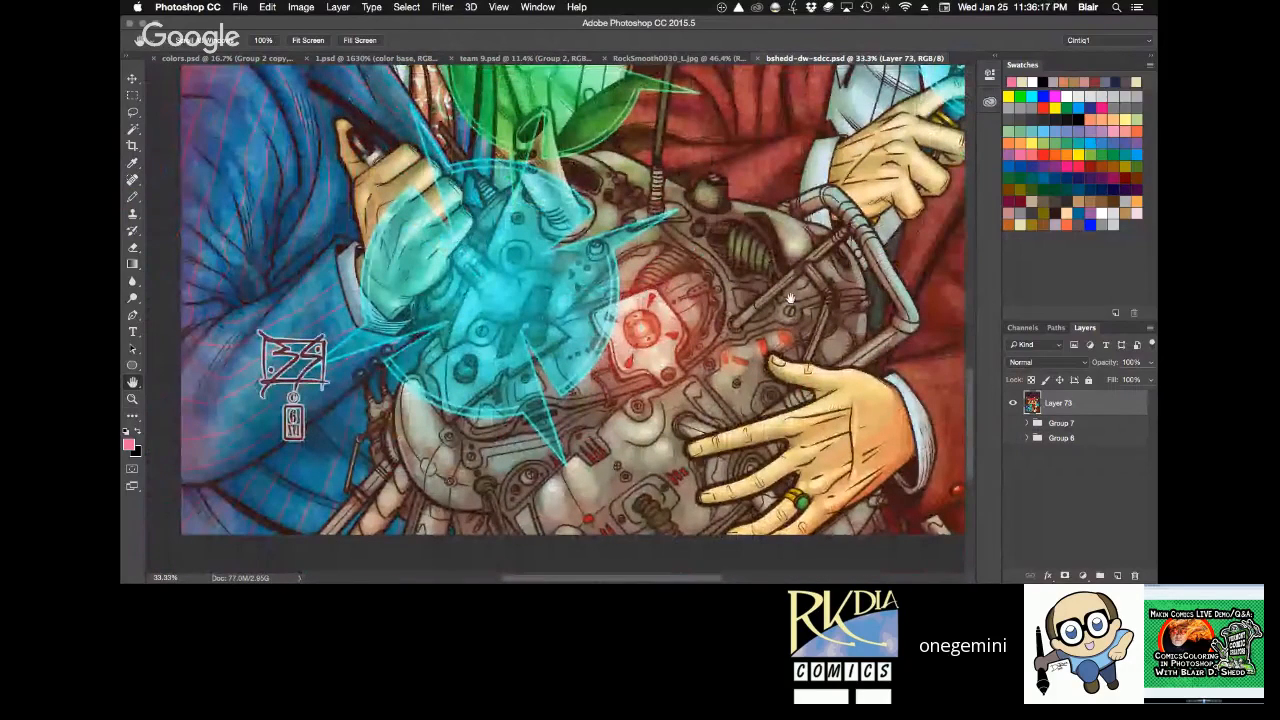
drag(790, 298, 754, 552)
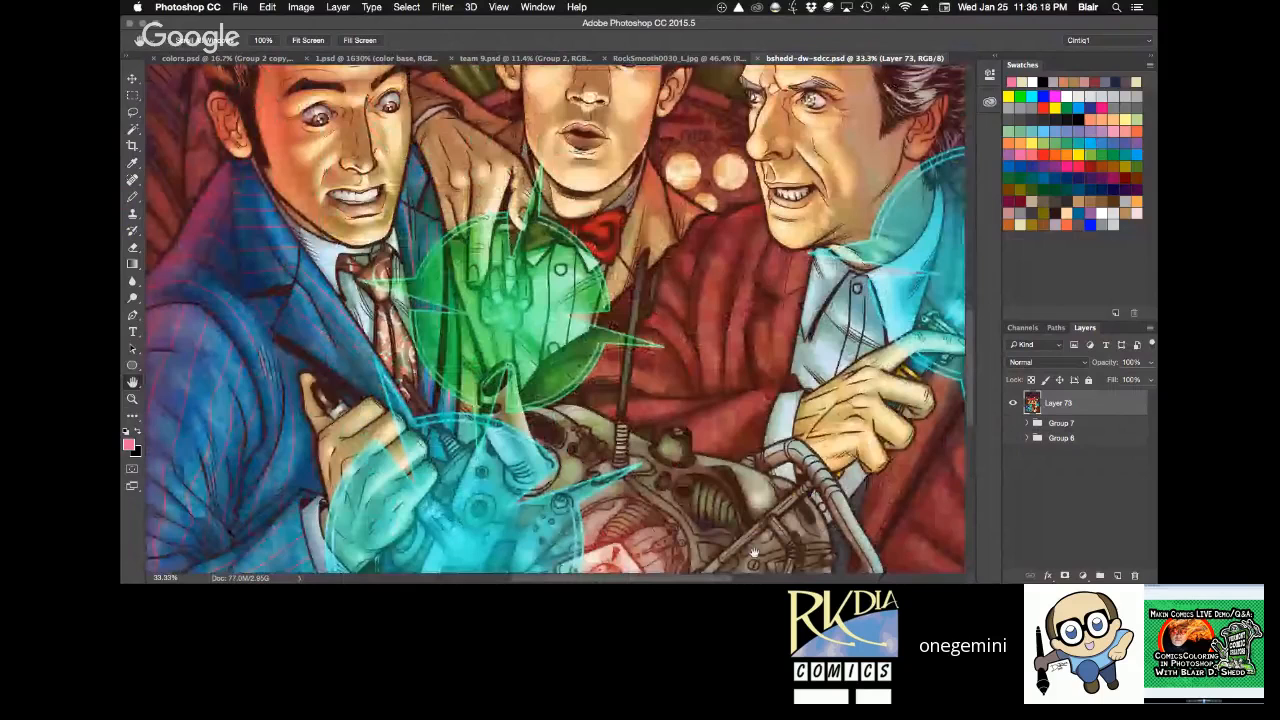
drag(754, 364, 738, 552)
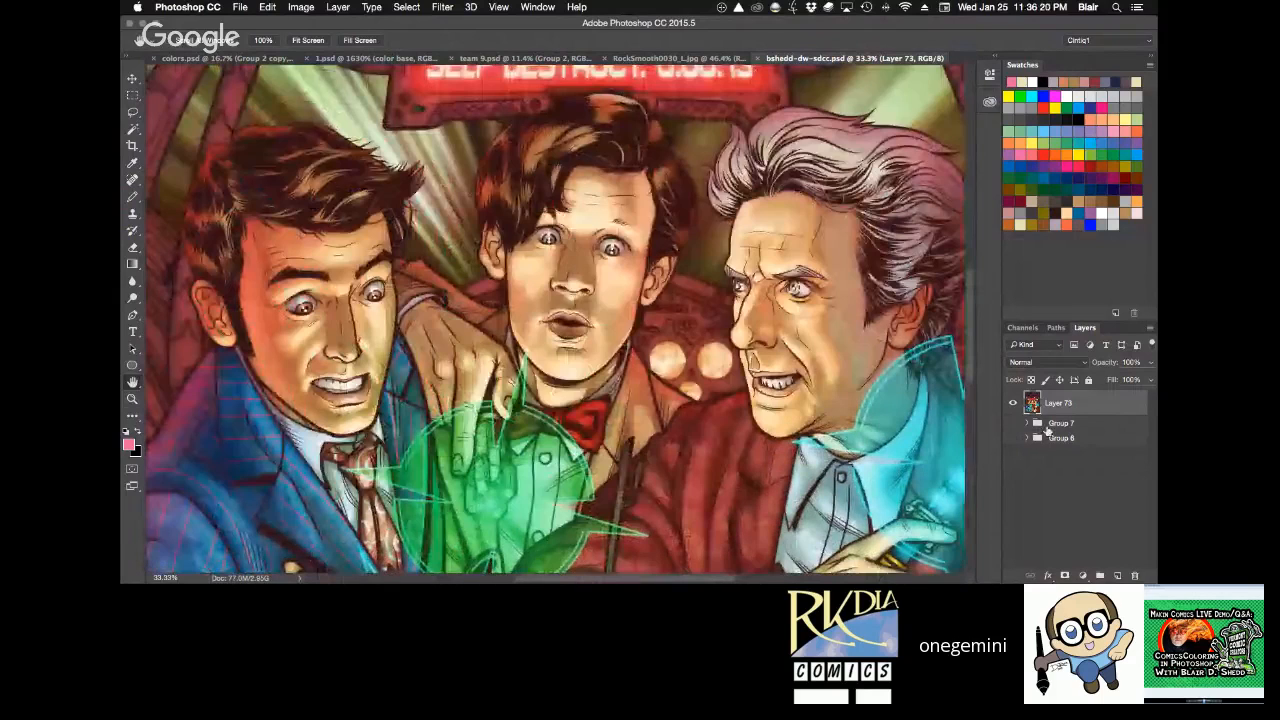
Display only Group 6 in place of the flattened Layer 73, and expand it down to its figure and background groups.
alt+click(1013, 438)
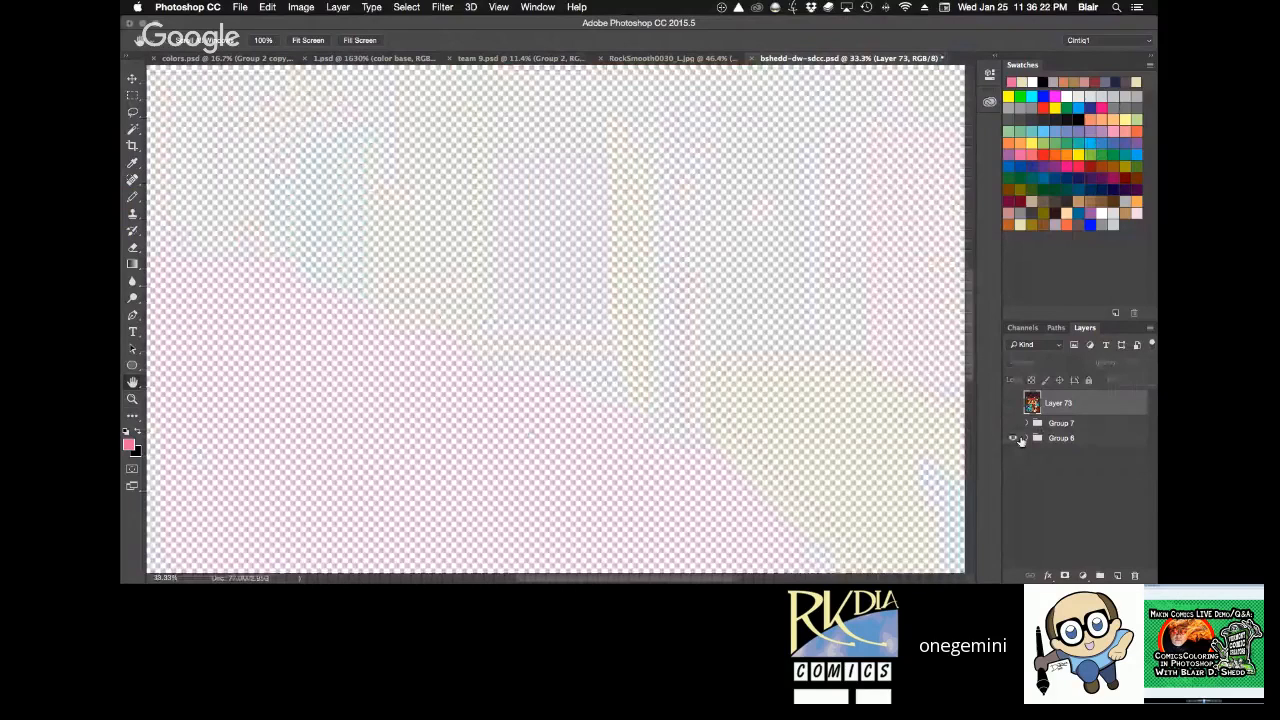
click(1024, 439)
scroll(1020, 485, down, 3)
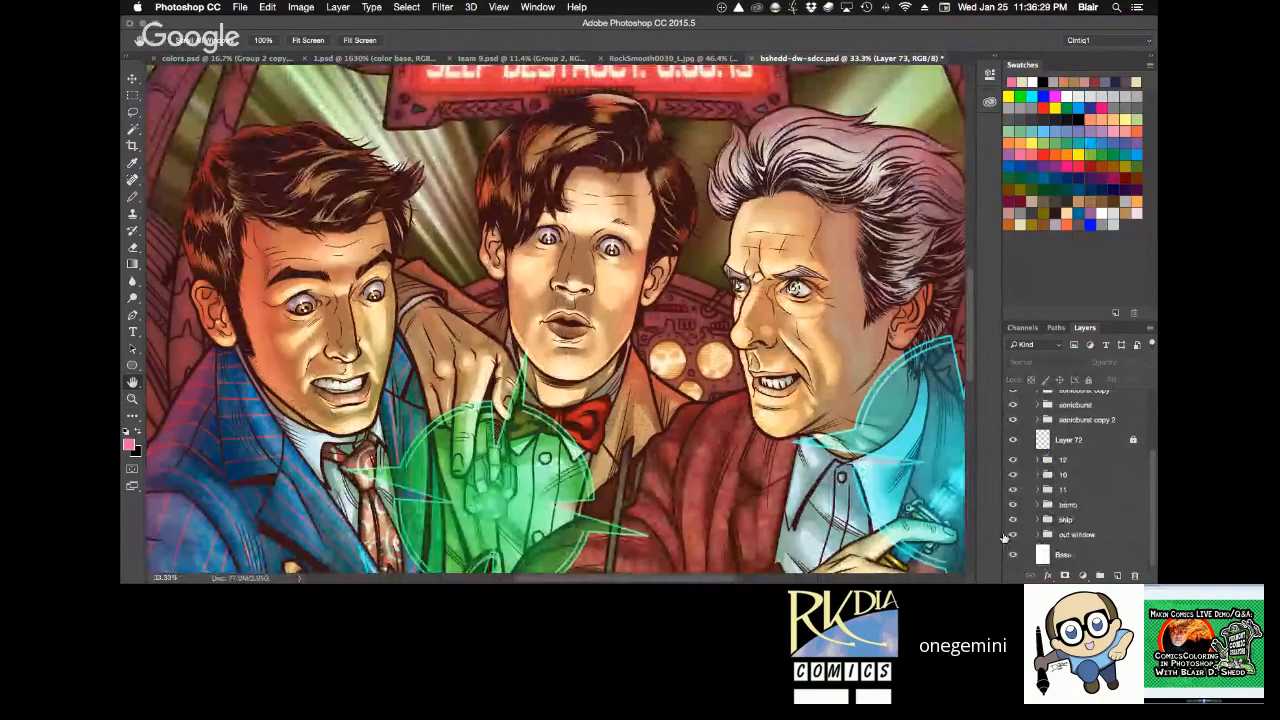
Hide groups 12, 10 and 11 one after another to examine the ship interior and window light behind the figures.
click(1012, 460)
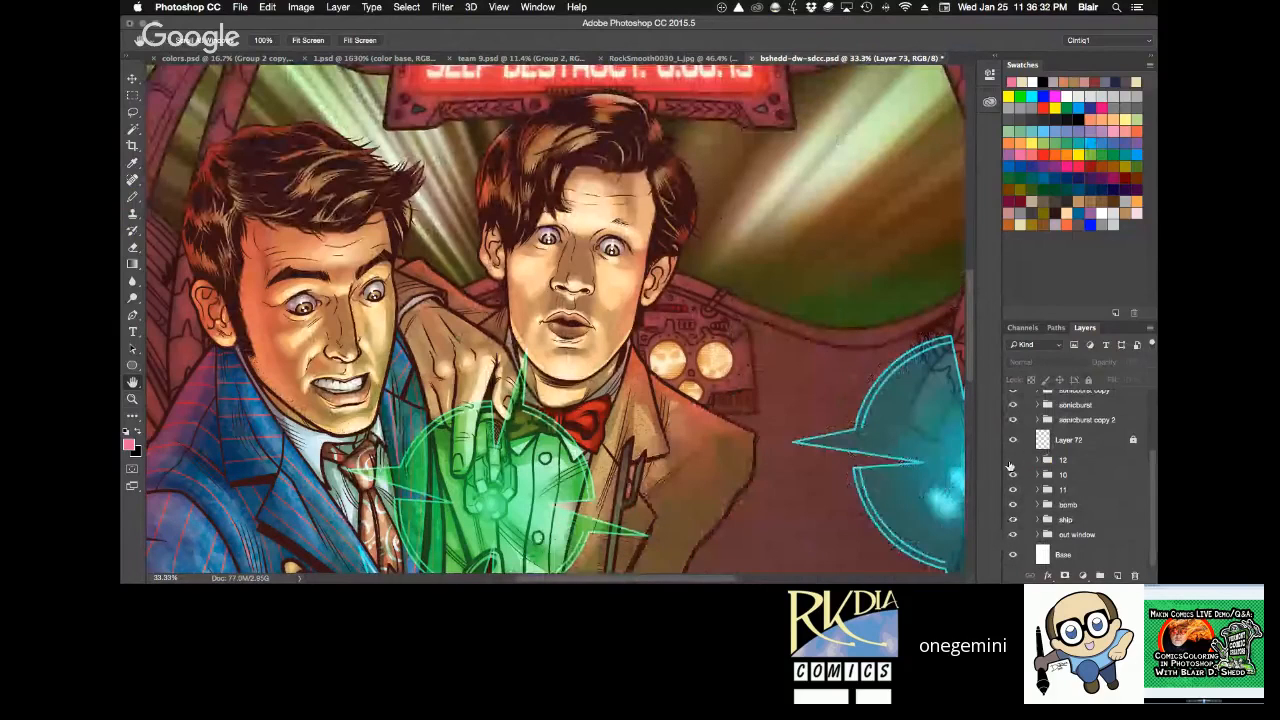
click(1012, 476)
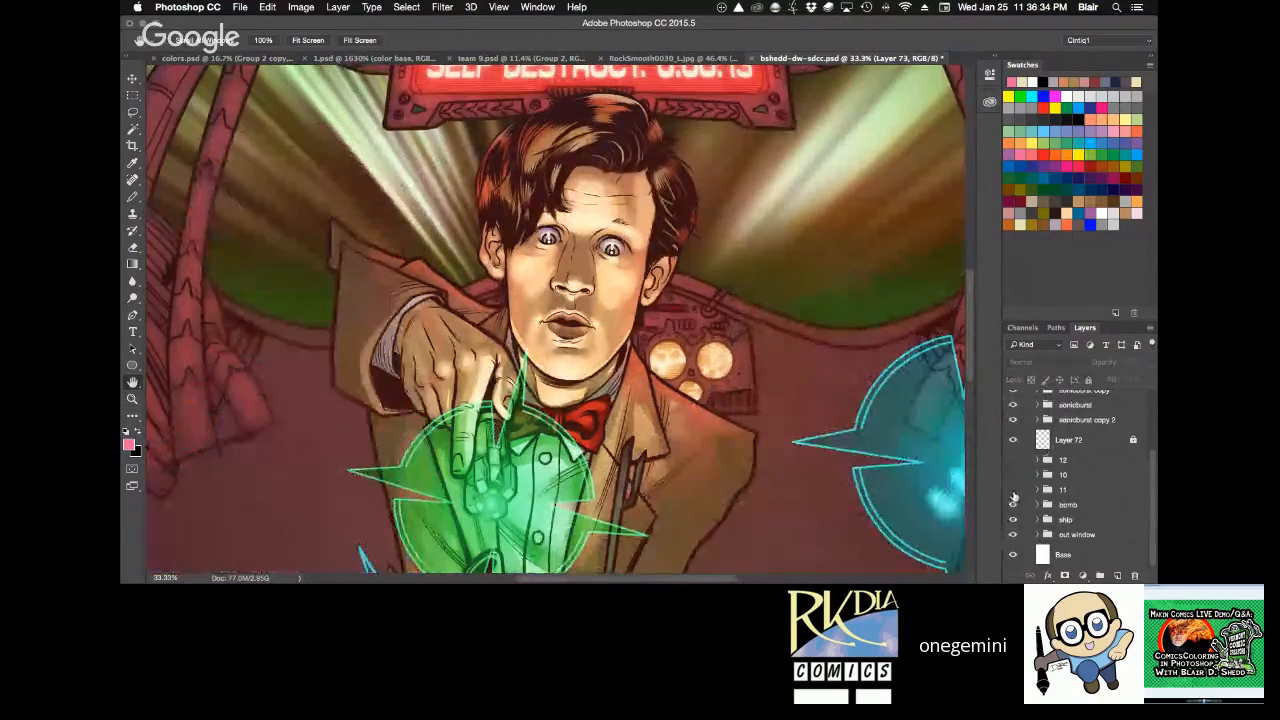
click(1013, 492)
scroll(775, 440, down, 10)
scroll(775, 440, up, 8)
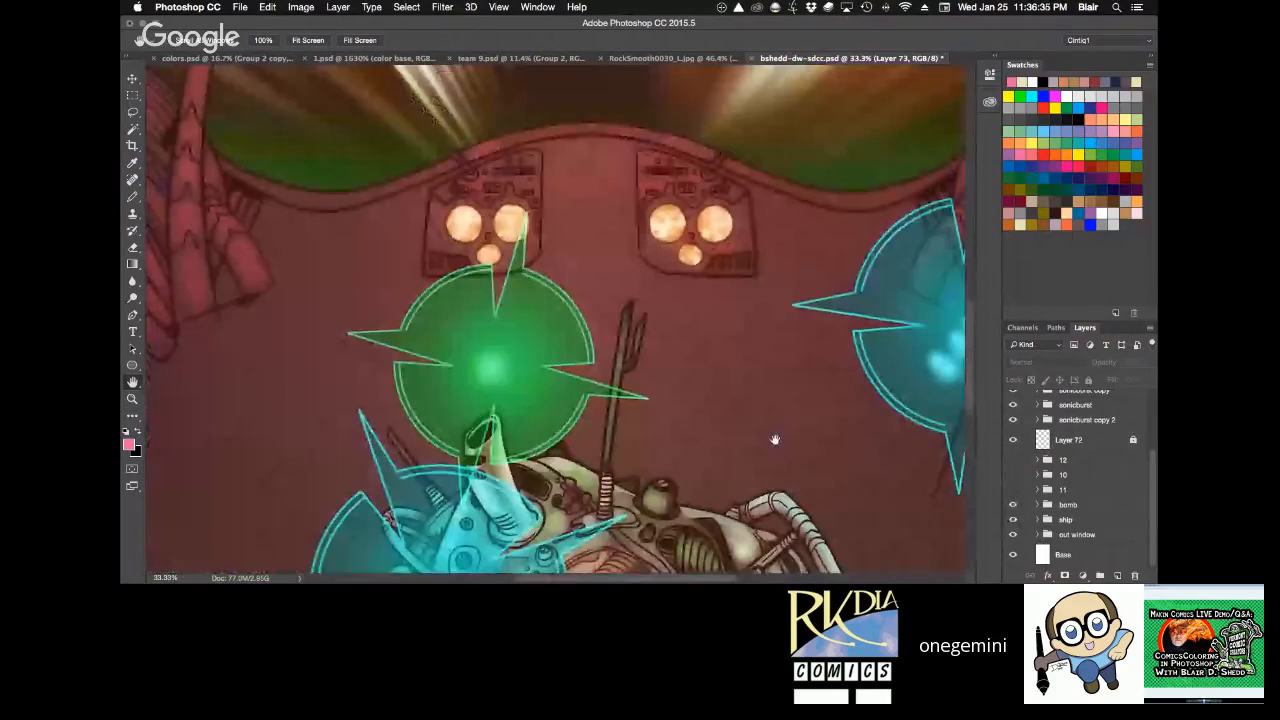
scroll(775, 440, up, 4)
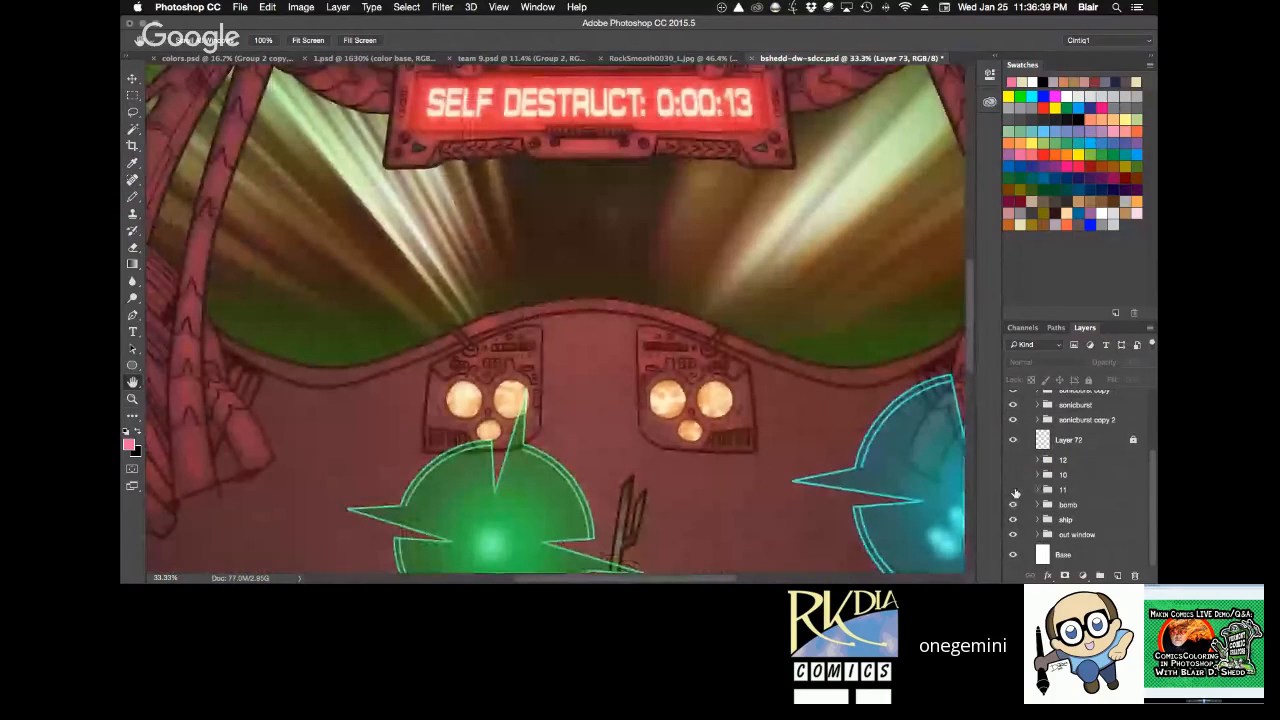
Show group 11 and examine the middle figure on its own, and restore groups 12 and 10.
click(1013, 490)
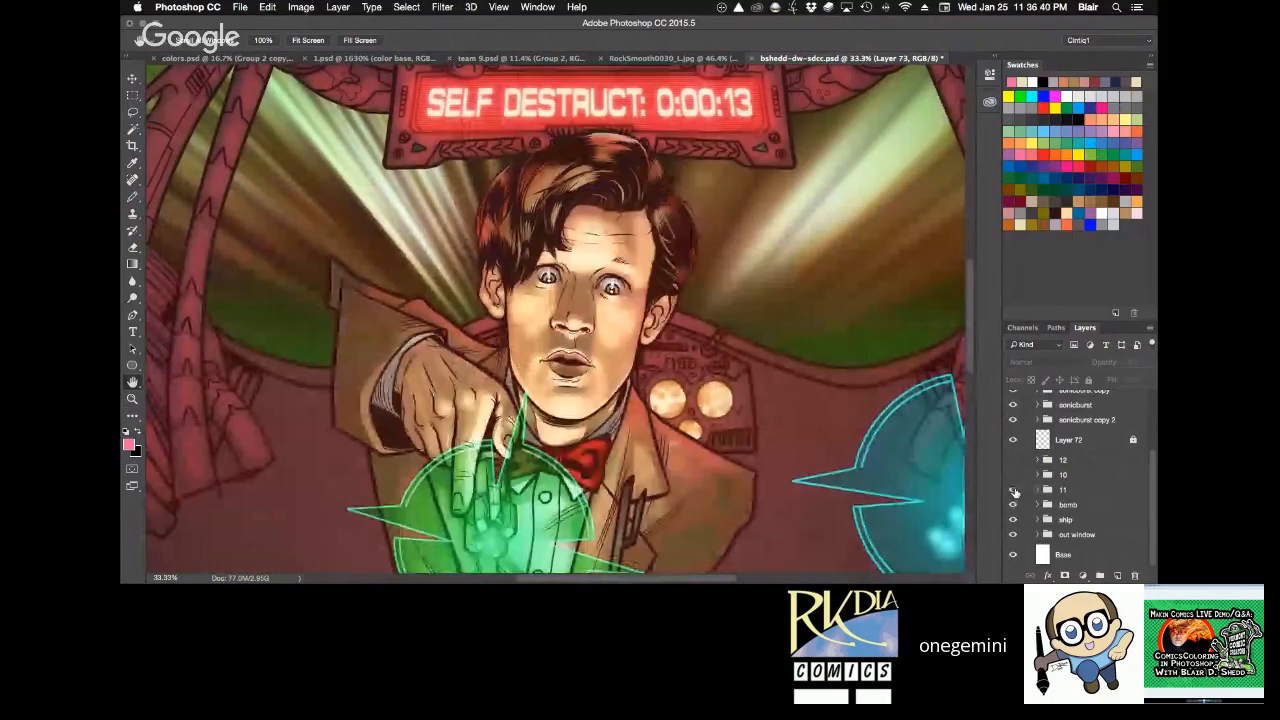
scroll(816, 347, down, 5)
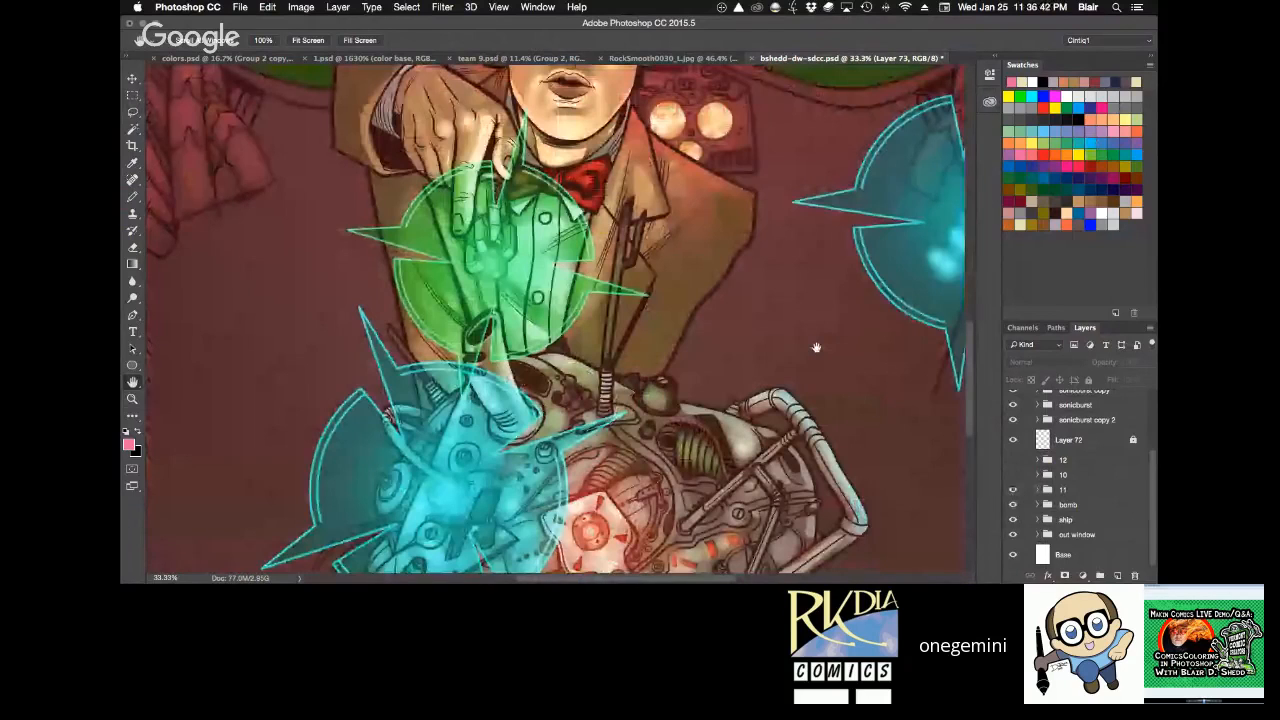
scroll(816, 347, up, 3)
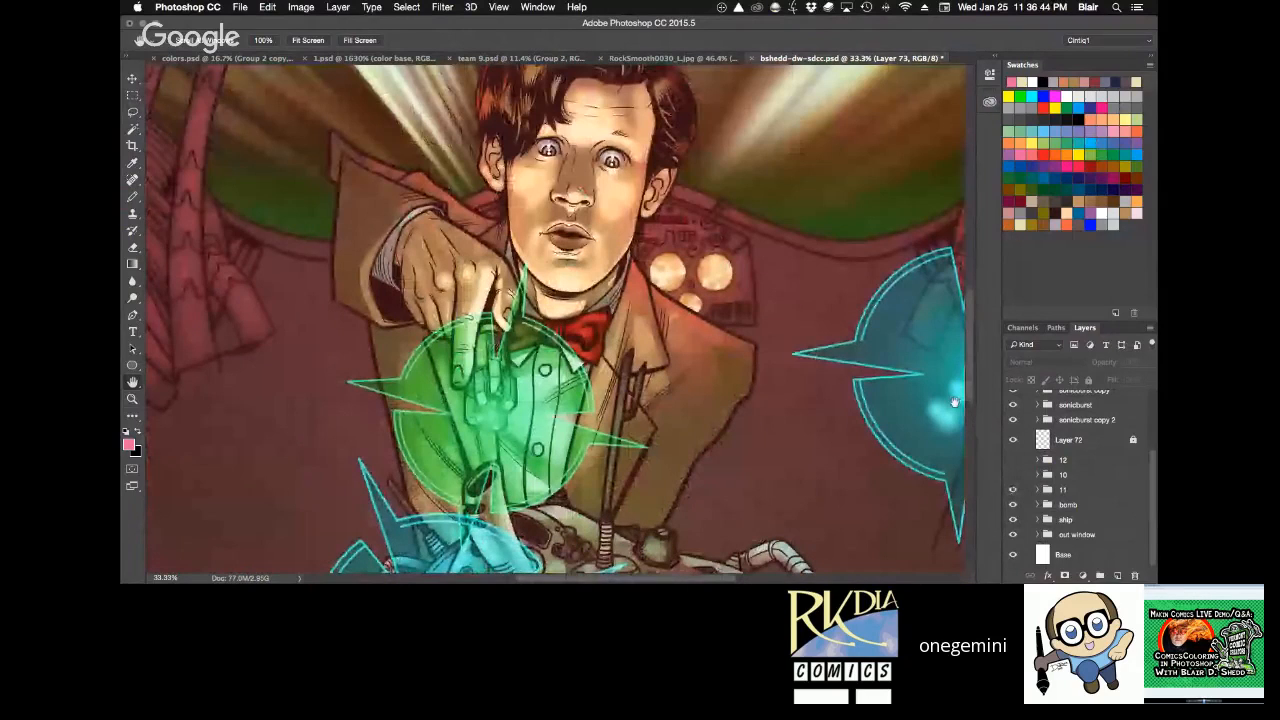
click(1013, 460)
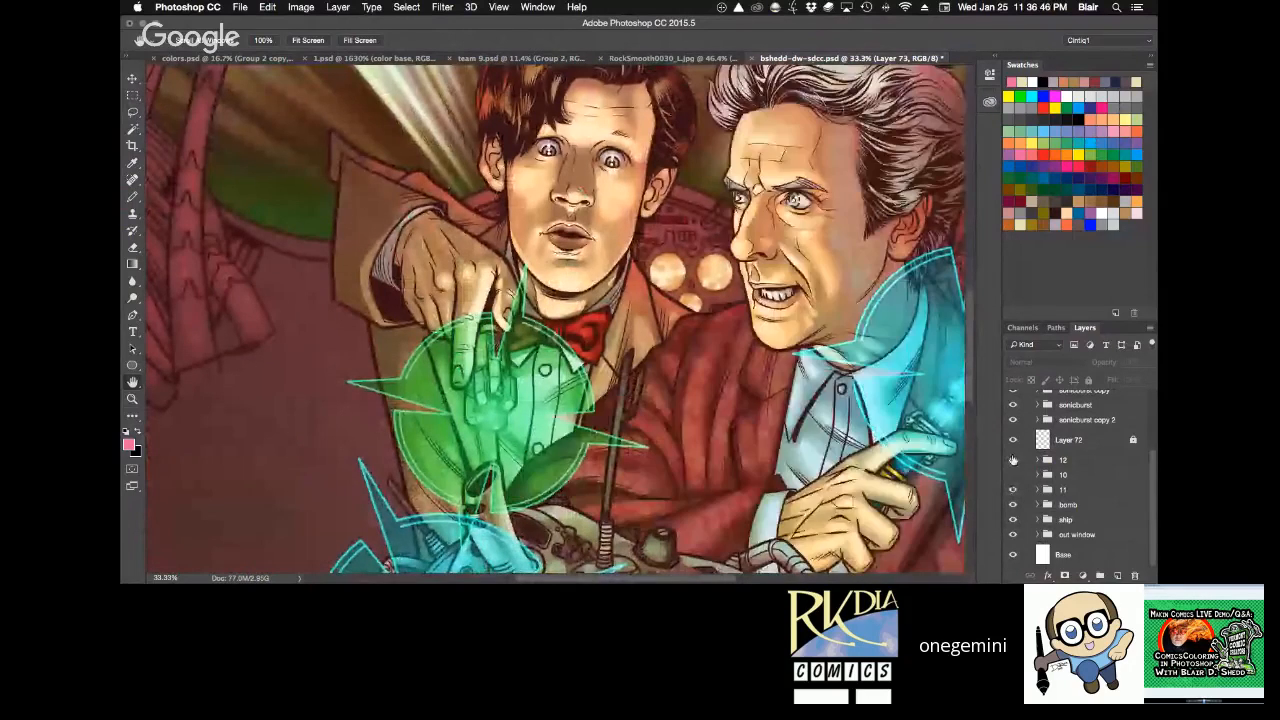
click(1012, 475)
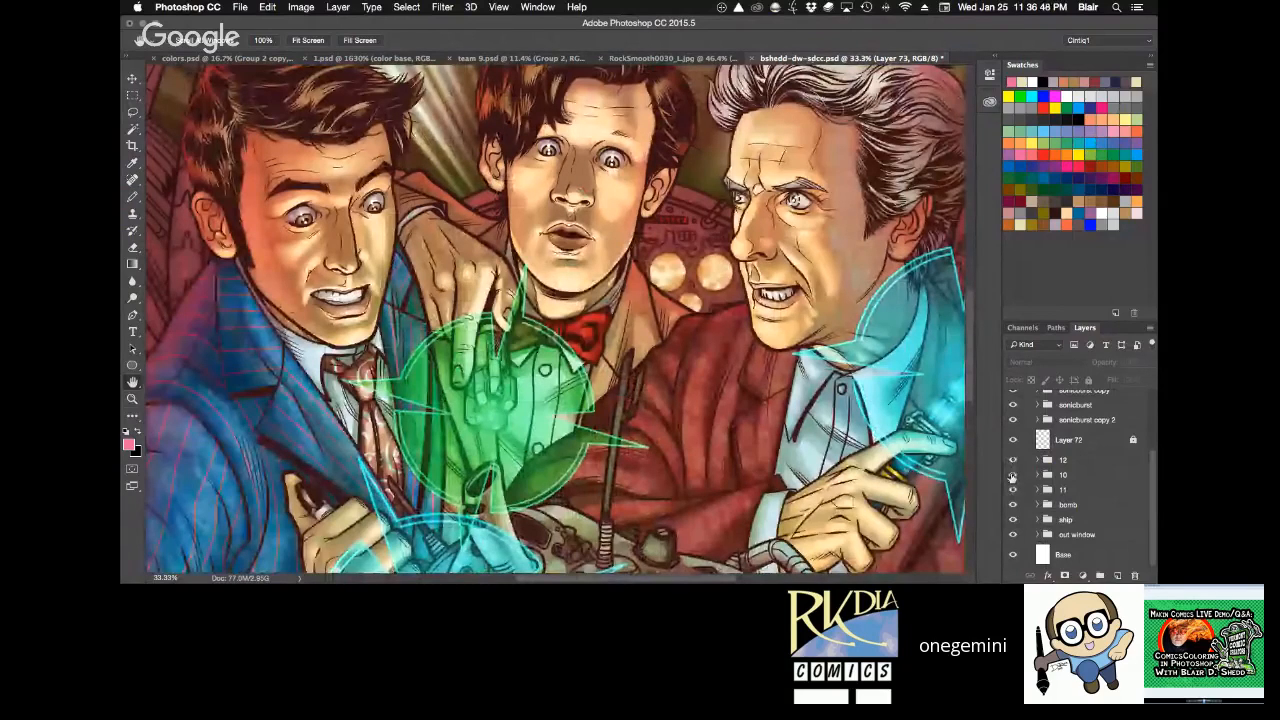
Hide the bomb group to examine the jackets, hands and glow painted behind the device, and show the group again.
scroll(810, 378, down, 6)
scroll(810, 378, down, 1)
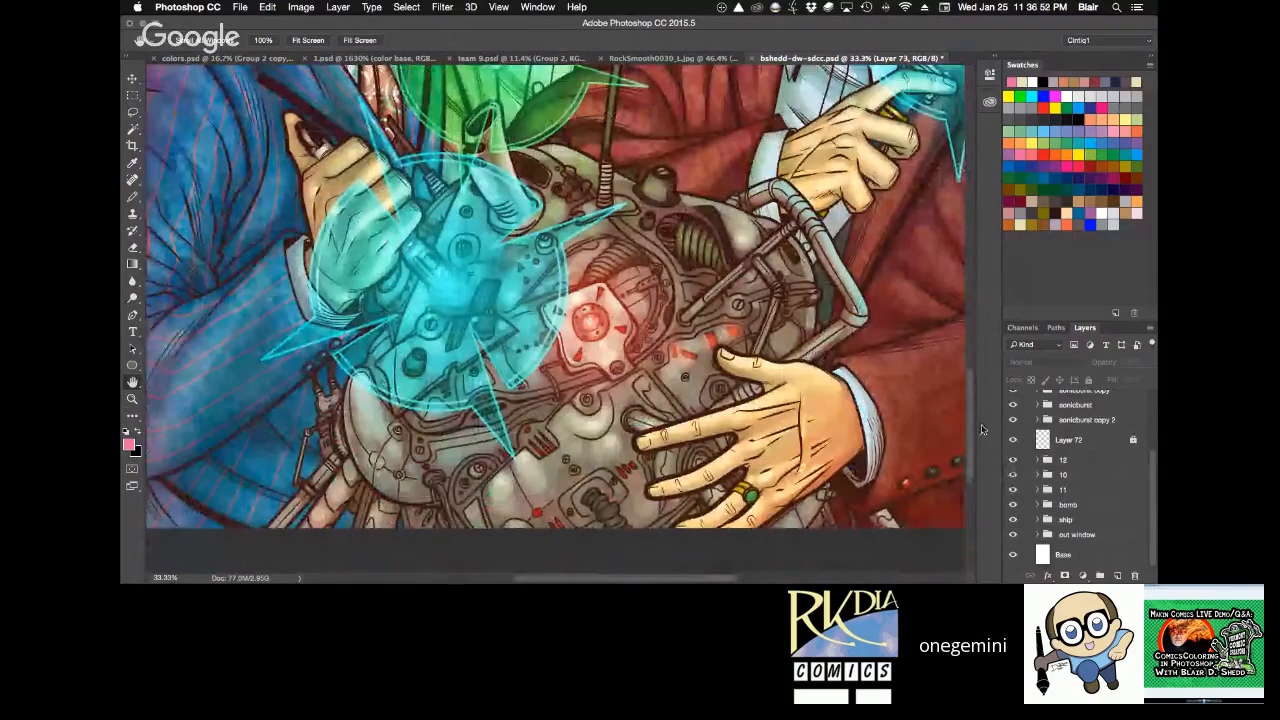
scroll(1060, 460, up, 2)
click(1012, 541)
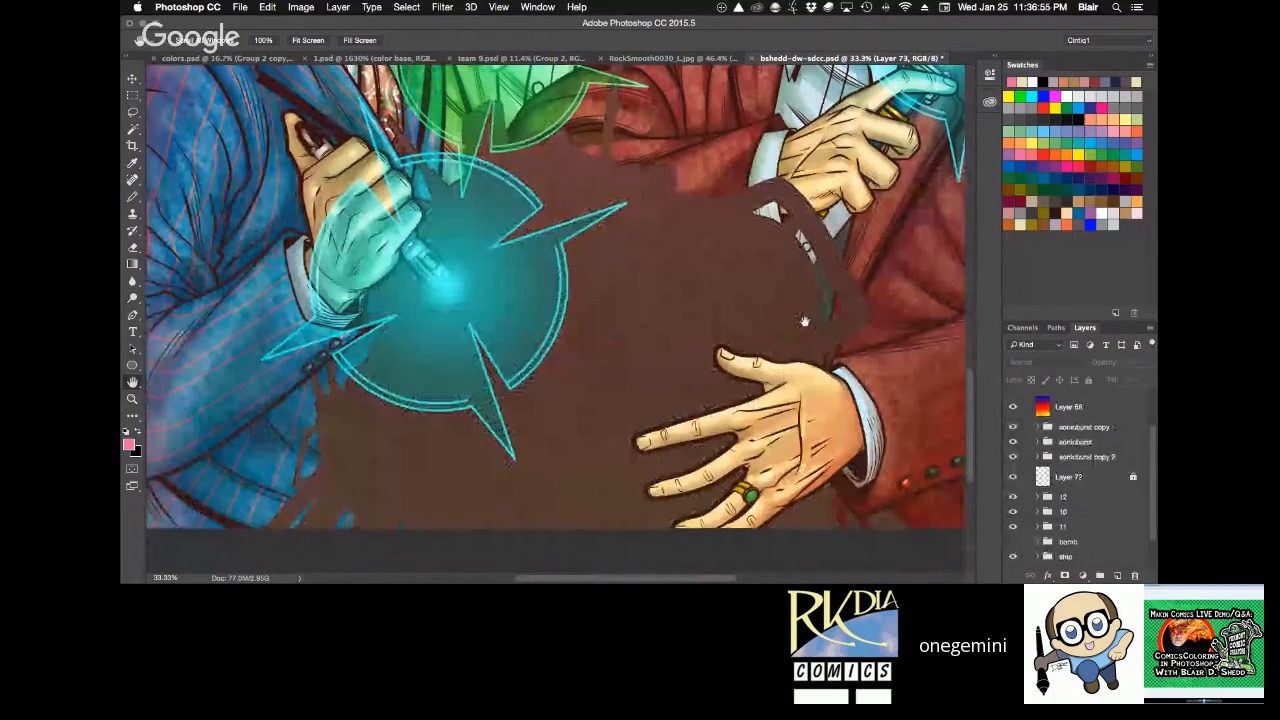
scroll(805, 322, down, 2)
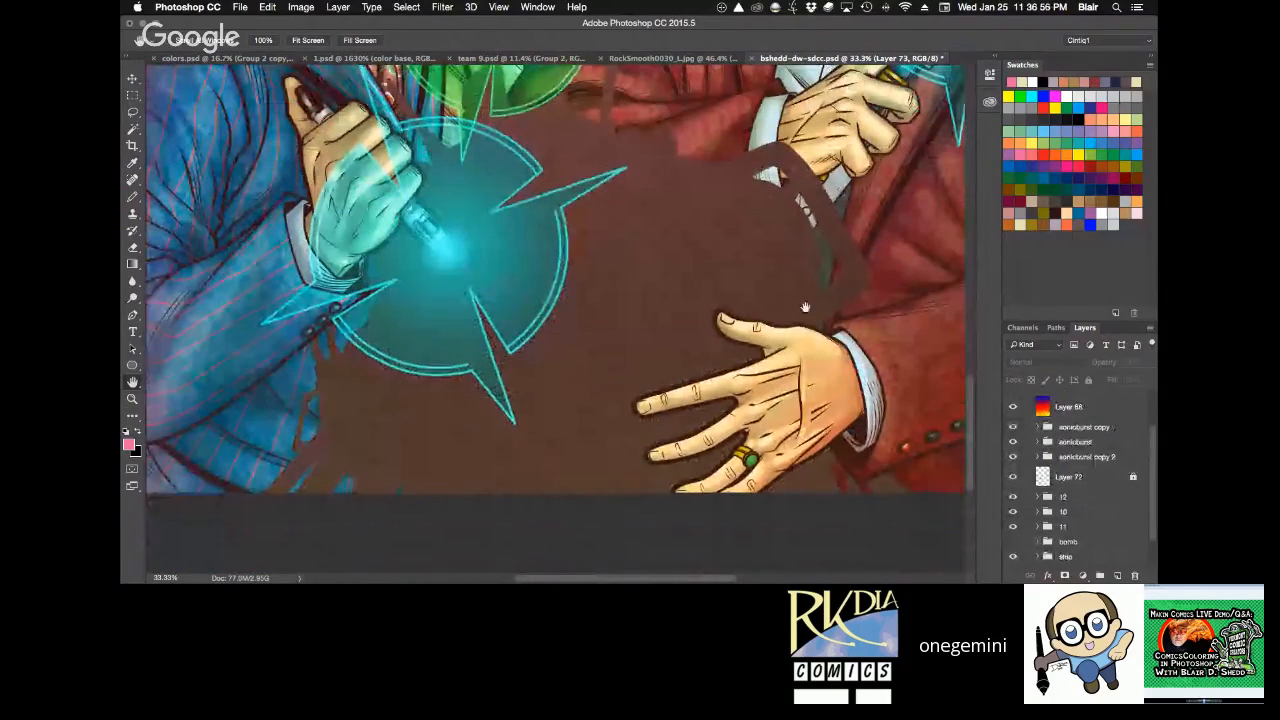
scroll(805, 307, up, 2)
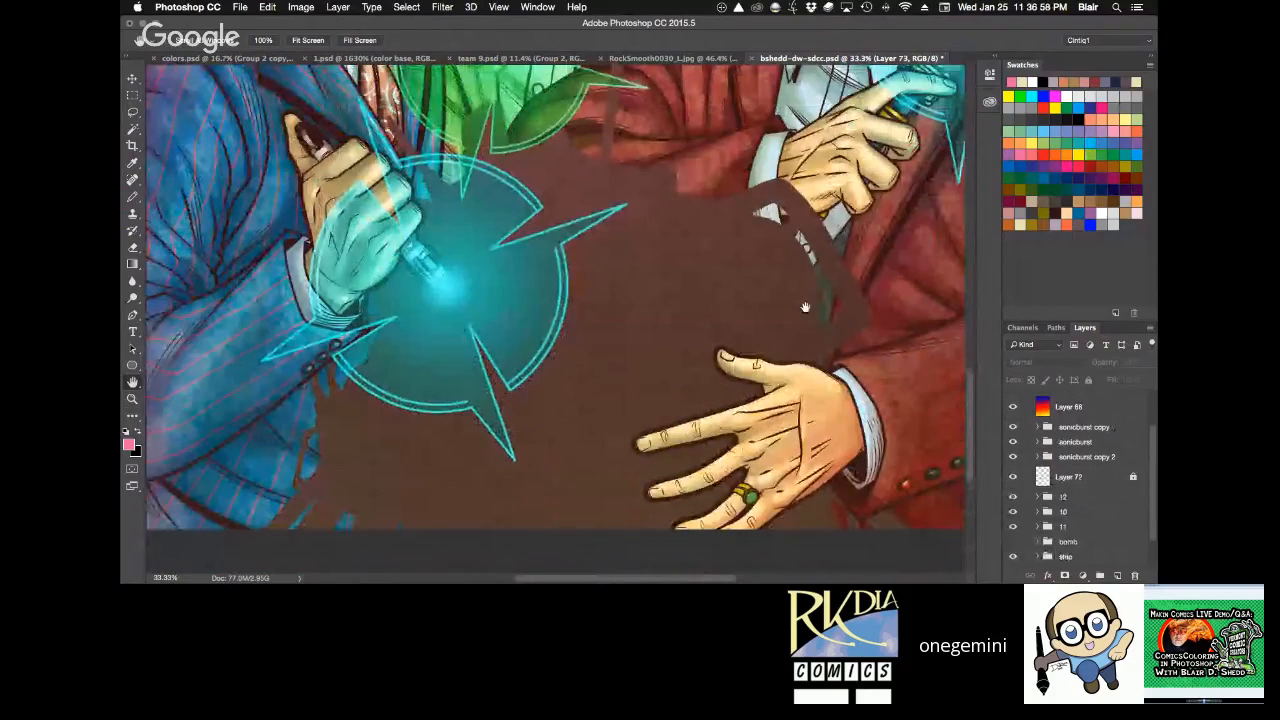
scroll(805, 307, up, 10)
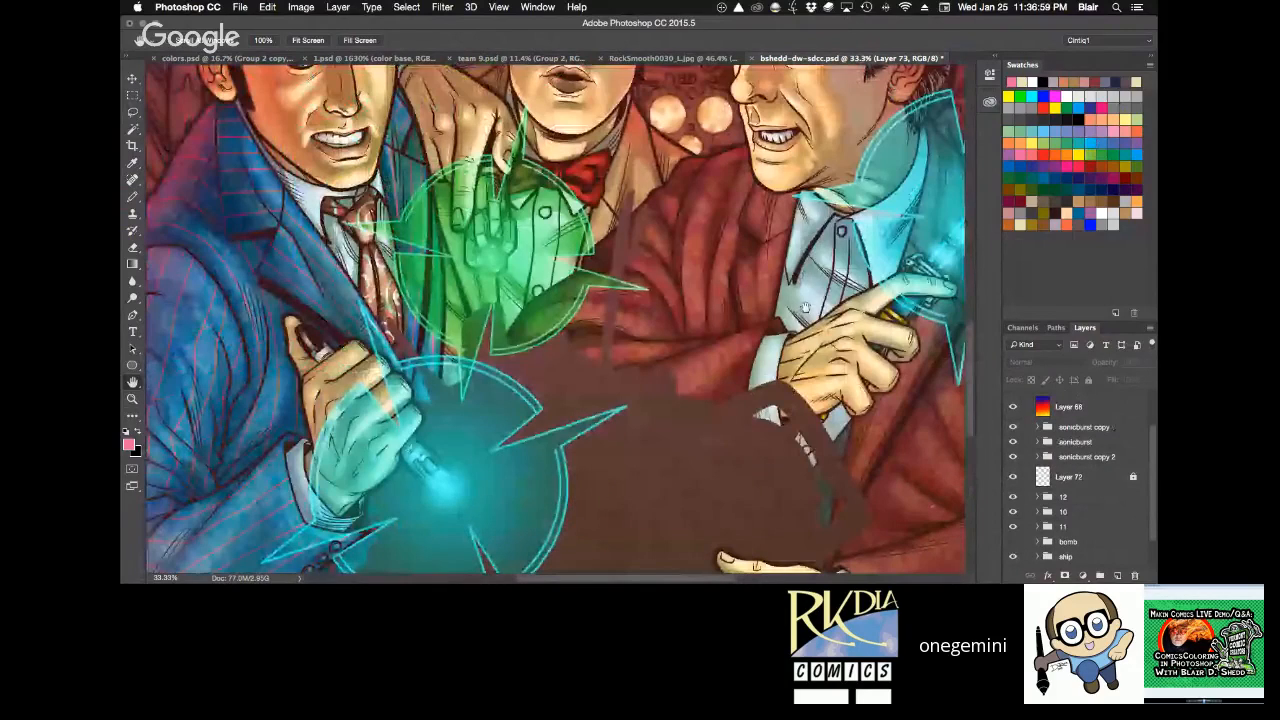
scroll(805, 307, down, 15)
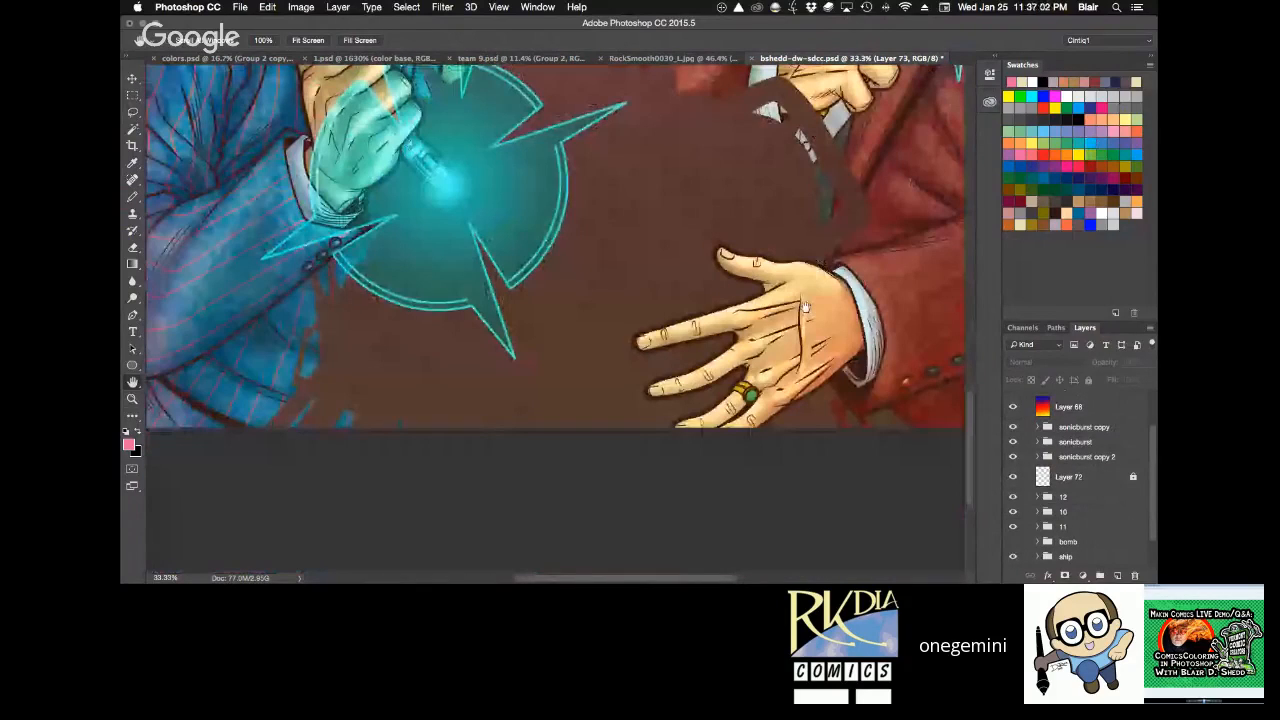
scroll(805, 307, up, 6)
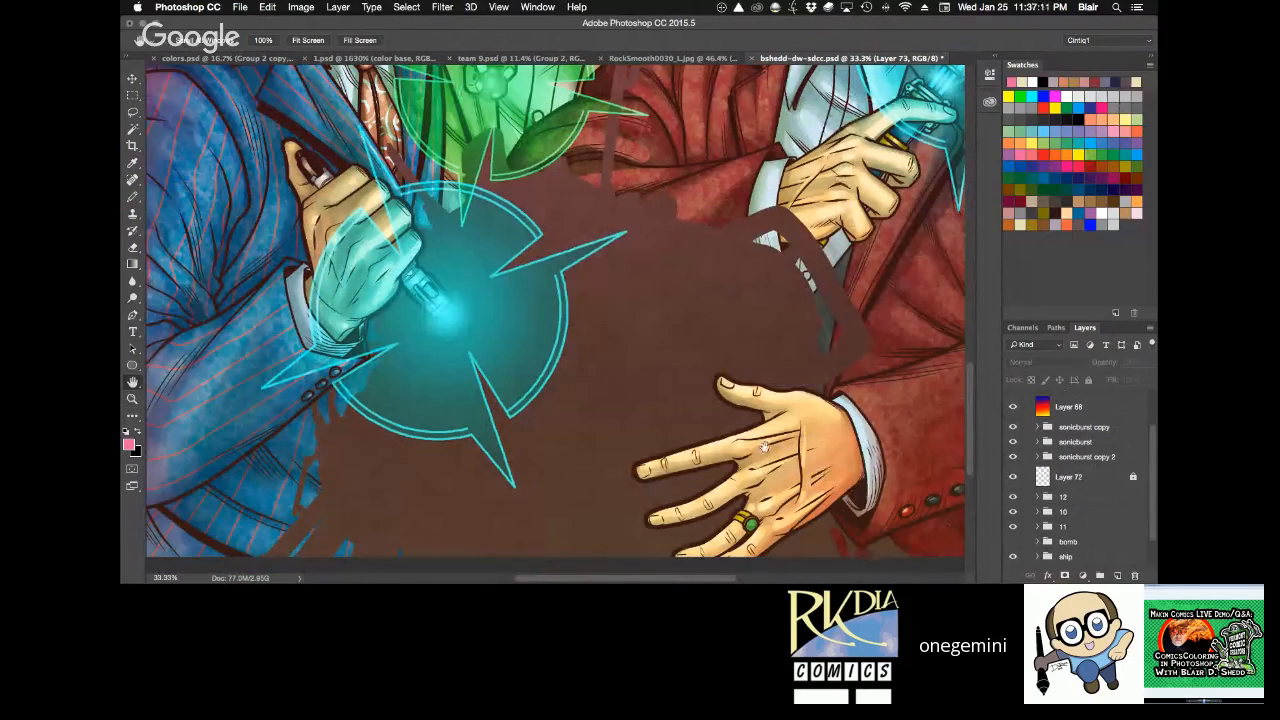
scroll(766, 448, up, 1)
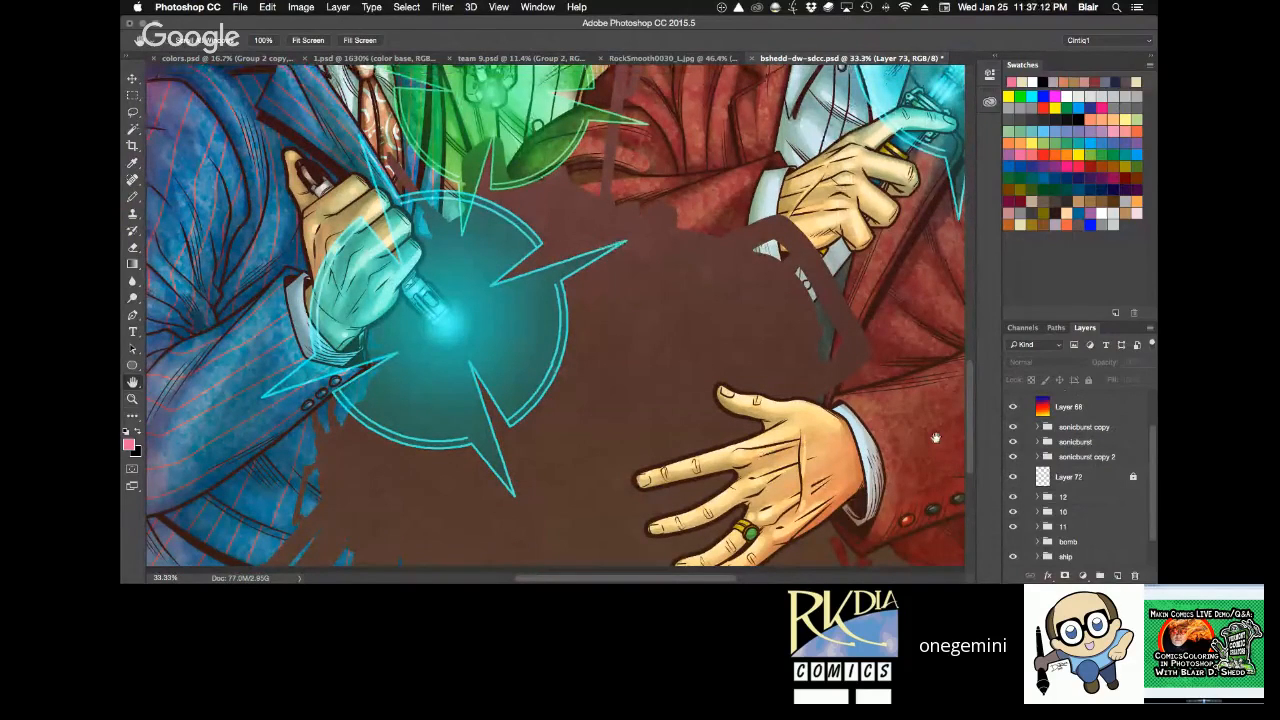
click(1012, 542)
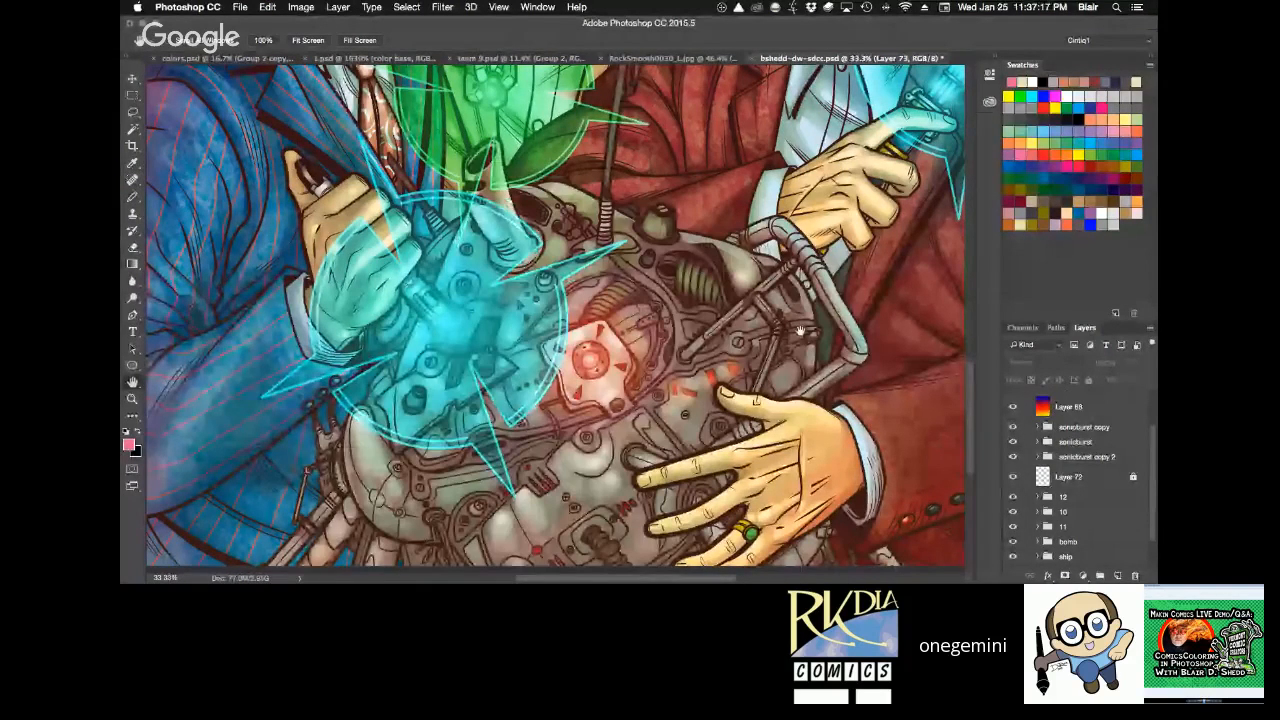
scroll(800, 330, up, 10)
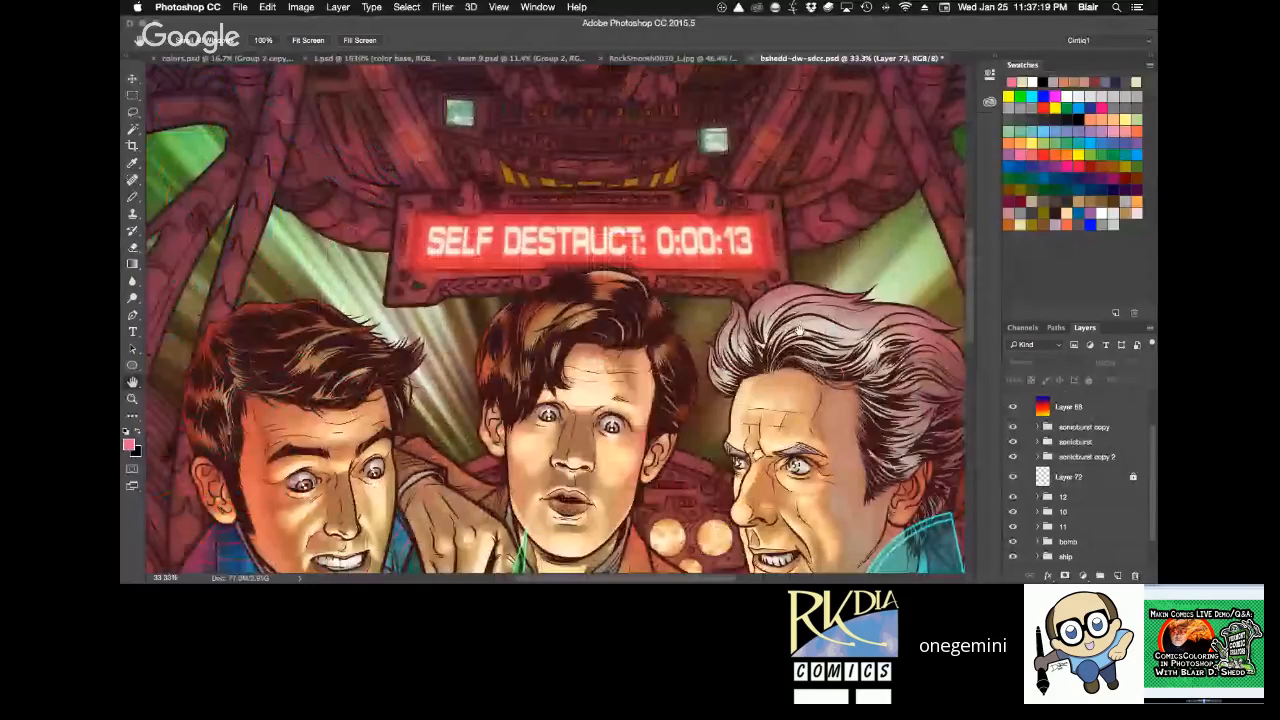
View the whole bshedd-dw-sdcc.psd cover and close it without saving the changes.
key(super+0)
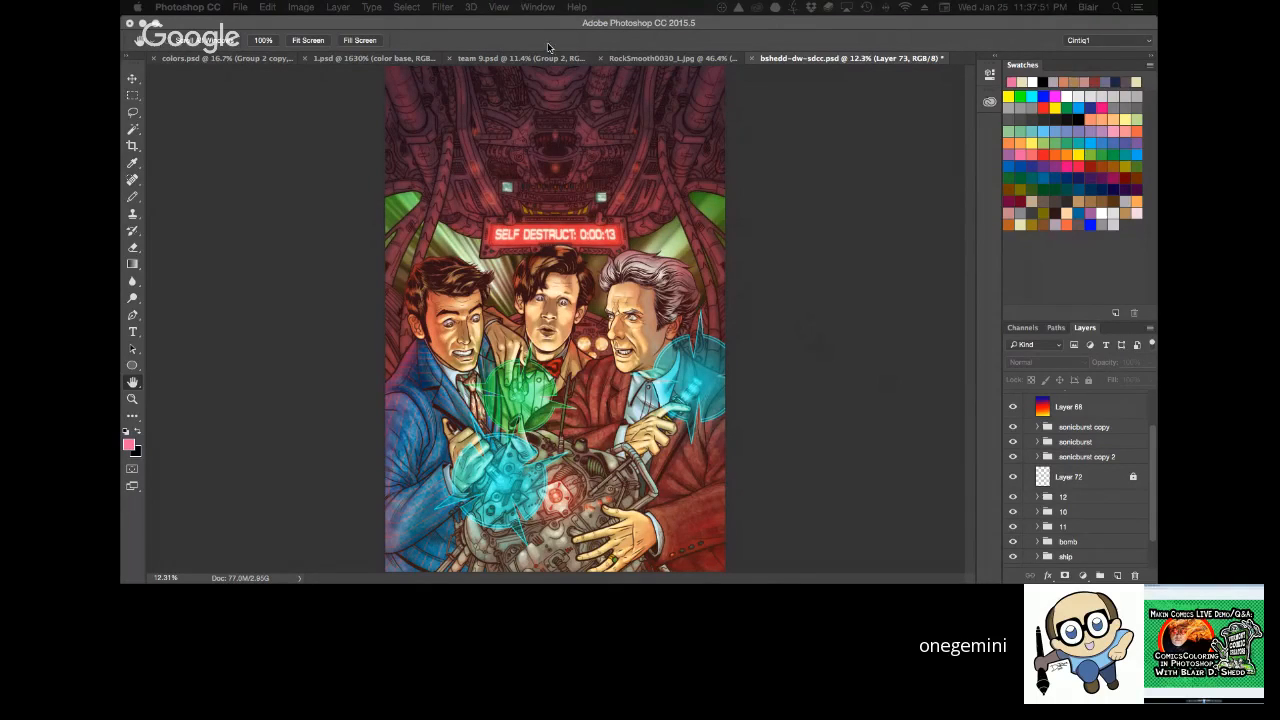
click(809, 288)
key(super+w)
click(624, 222)
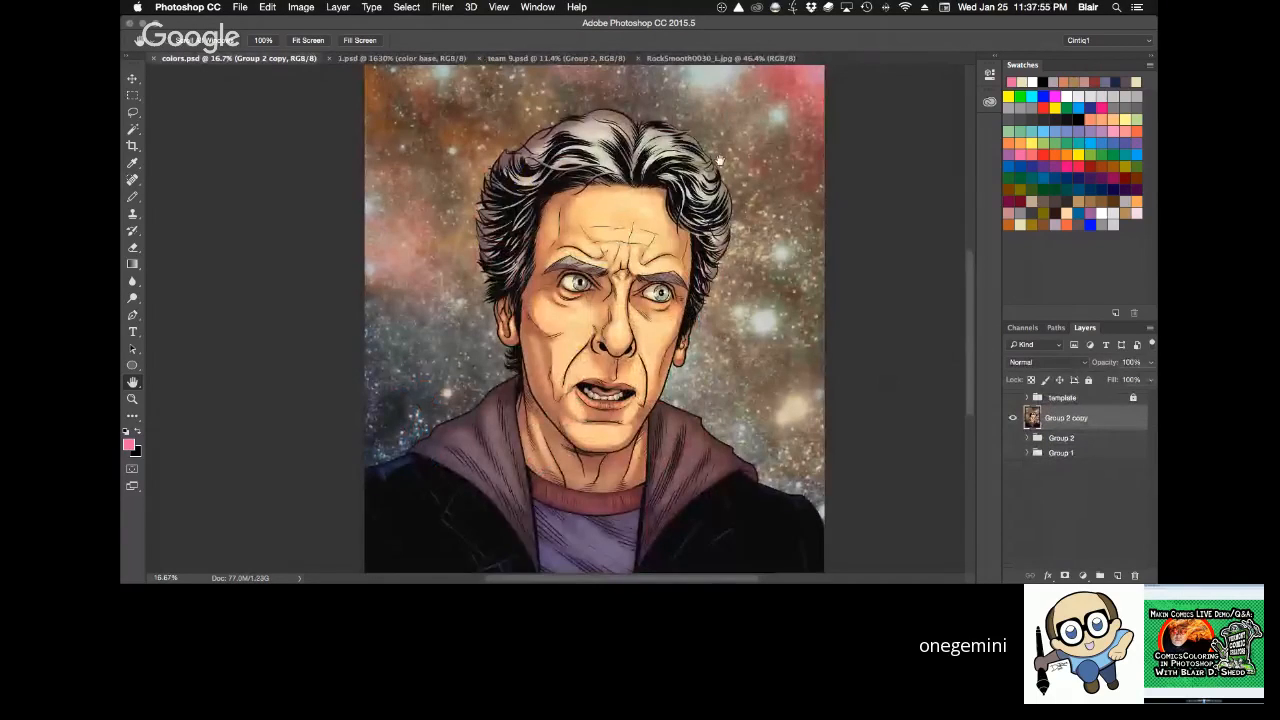
Close 1.psd, team 9.psd and the RockSmooth0030_L.jpg texture, leaving only colors.psd open.
click(400, 58)
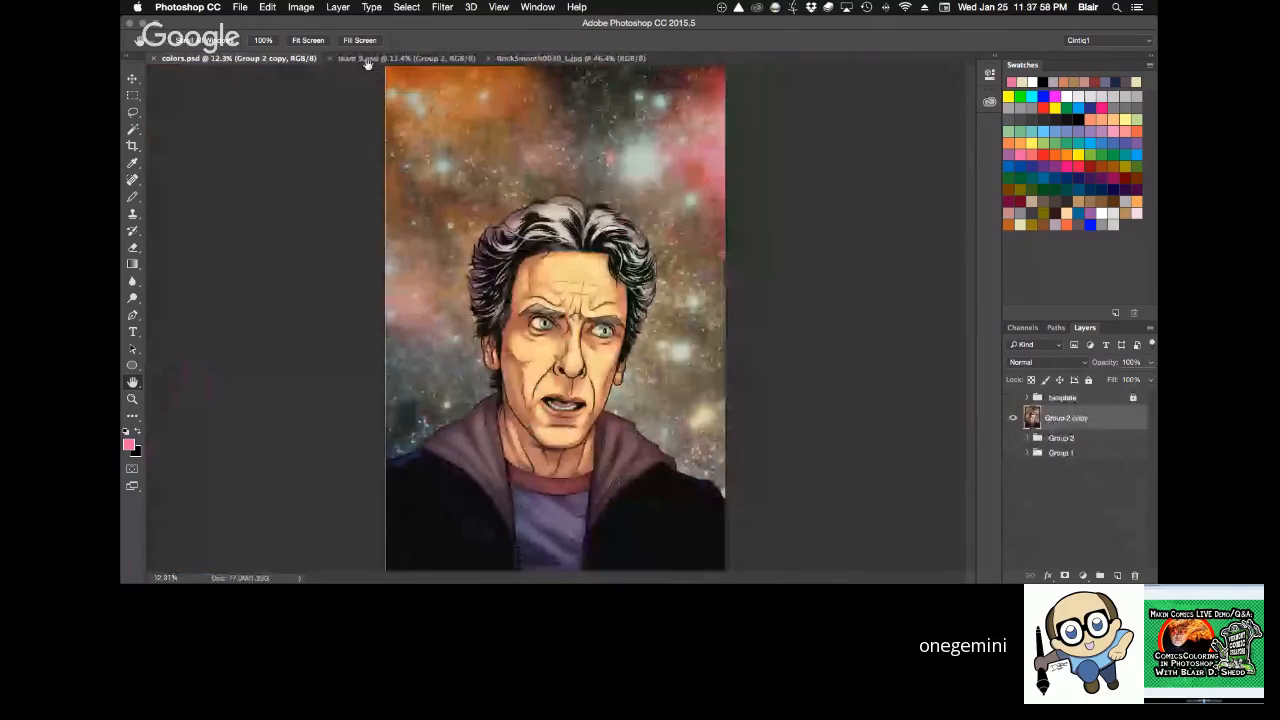
click(360, 60)
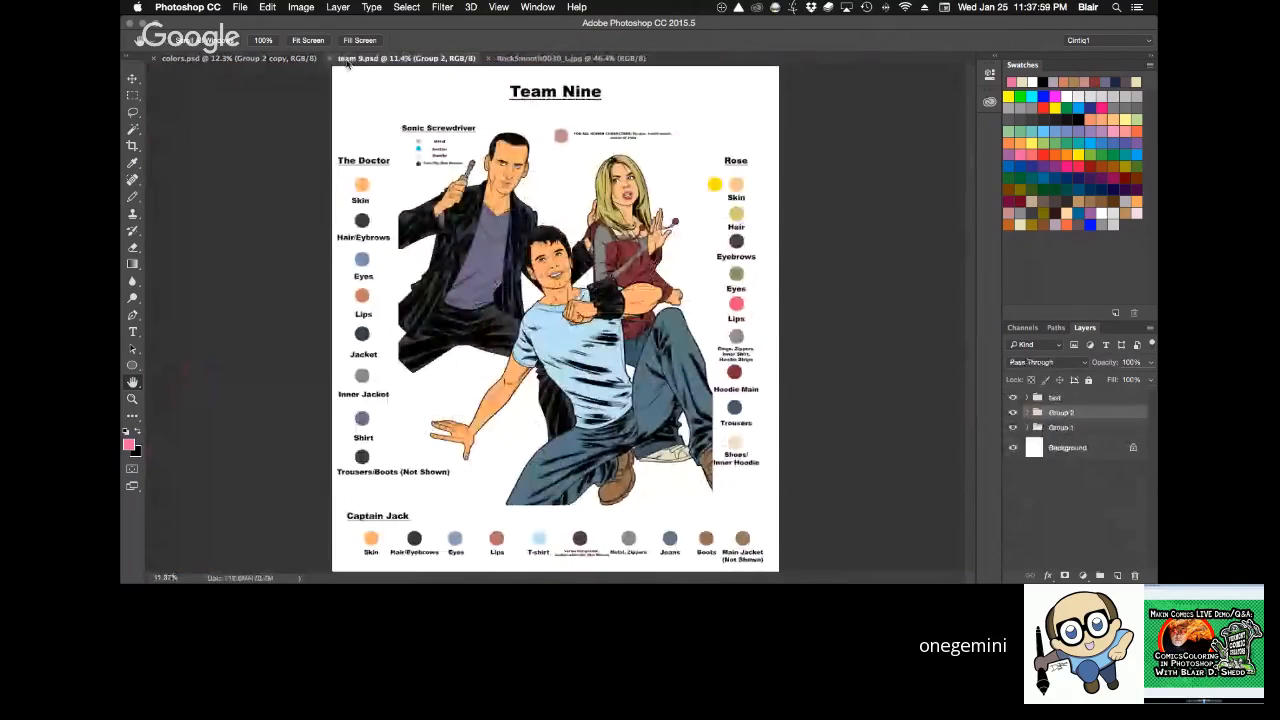
click(331, 59)
click(331, 59)
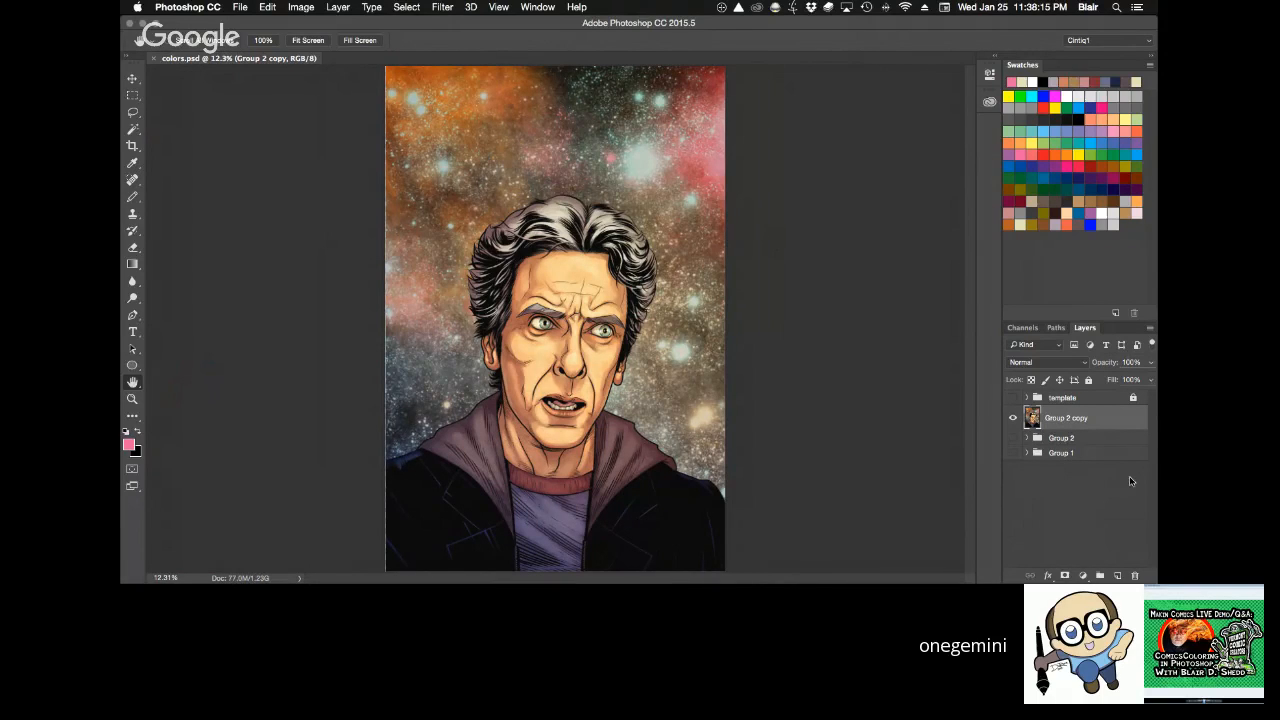
Display Group 1 in place of the flattened Group 2 copy, and expand it down to the dr group's layers.
click(1013, 419)
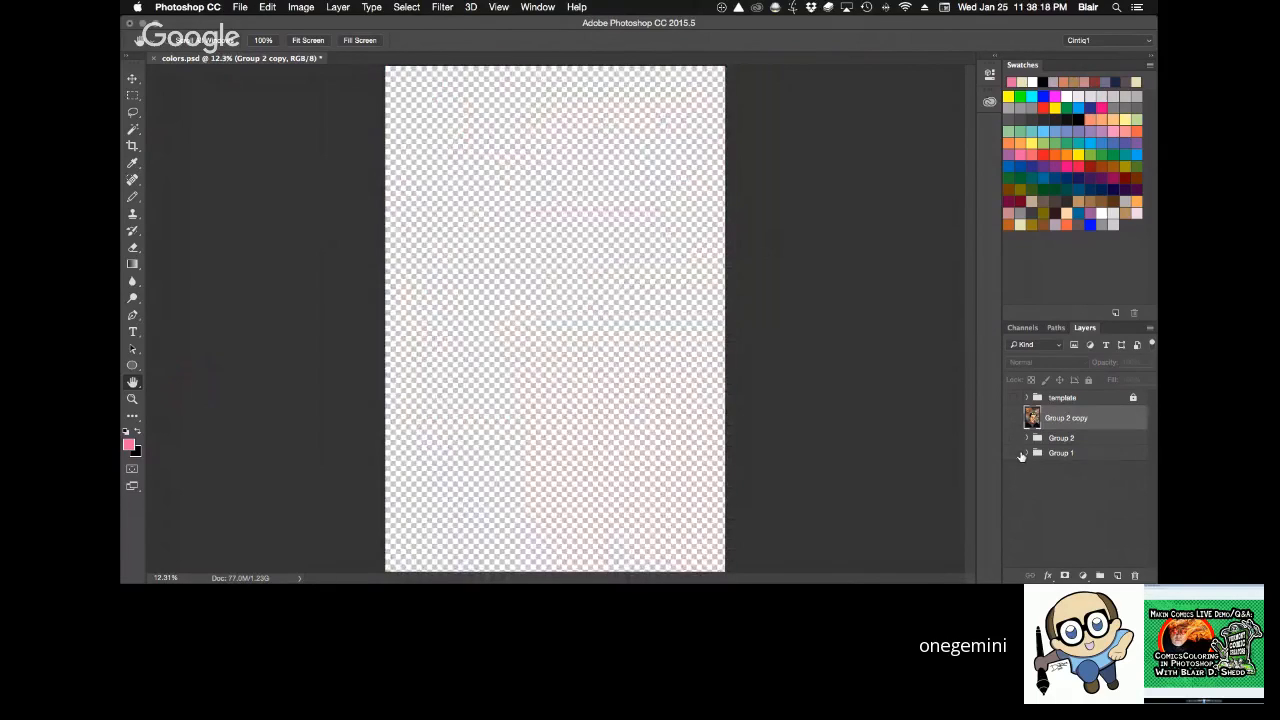
click(1014, 453)
click(1027, 453)
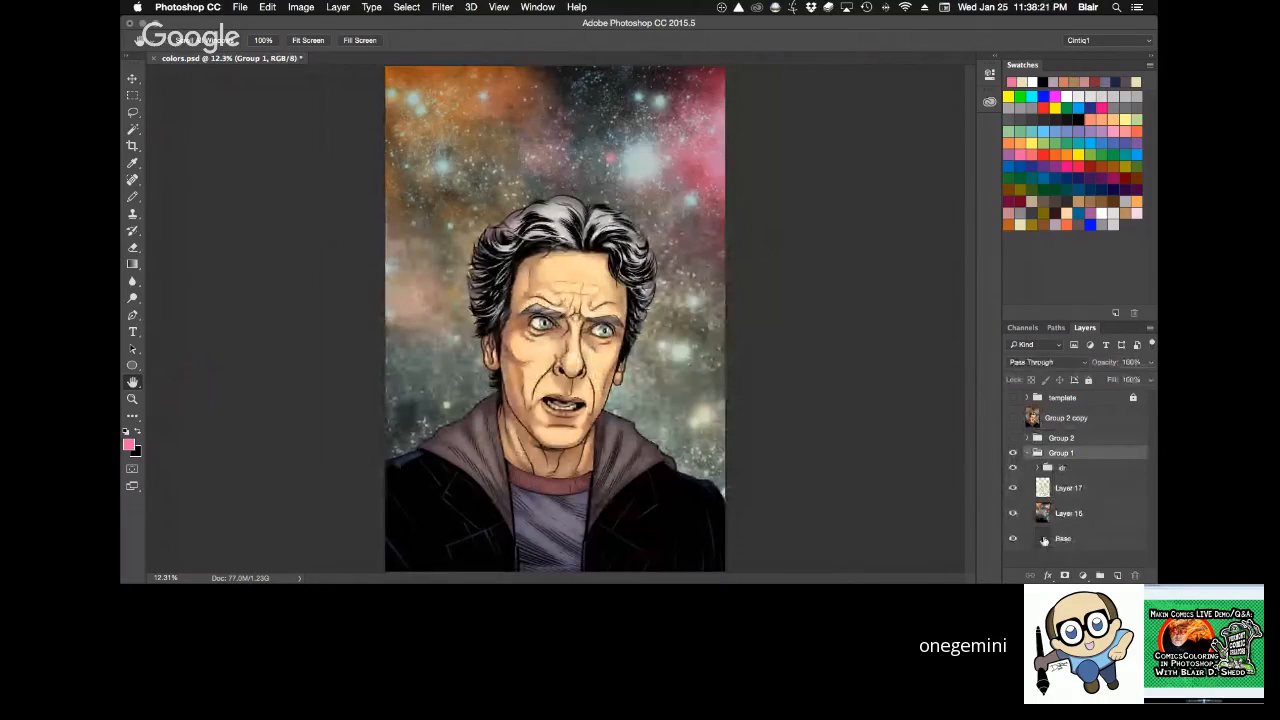
click(1038, 469)
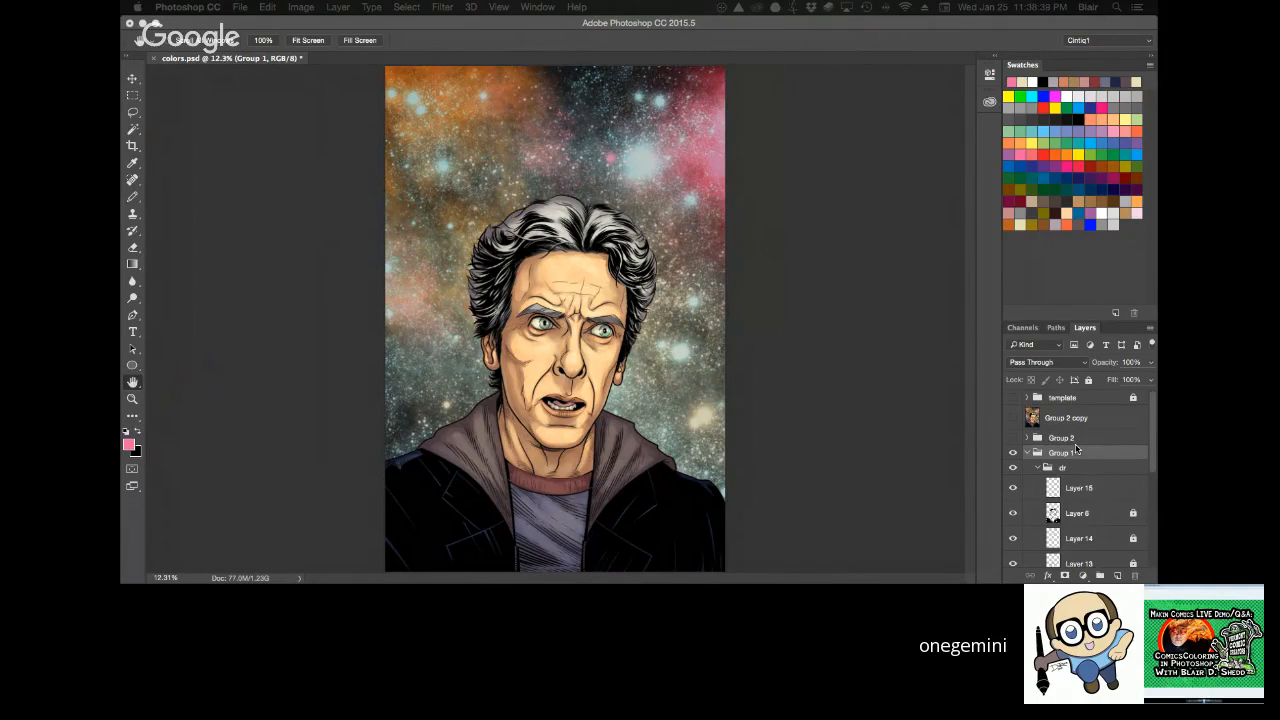
Select the line art on Layer 6 and replace its full lock with a lock on transparent pixels only.
click(1077, 513)
key(z)
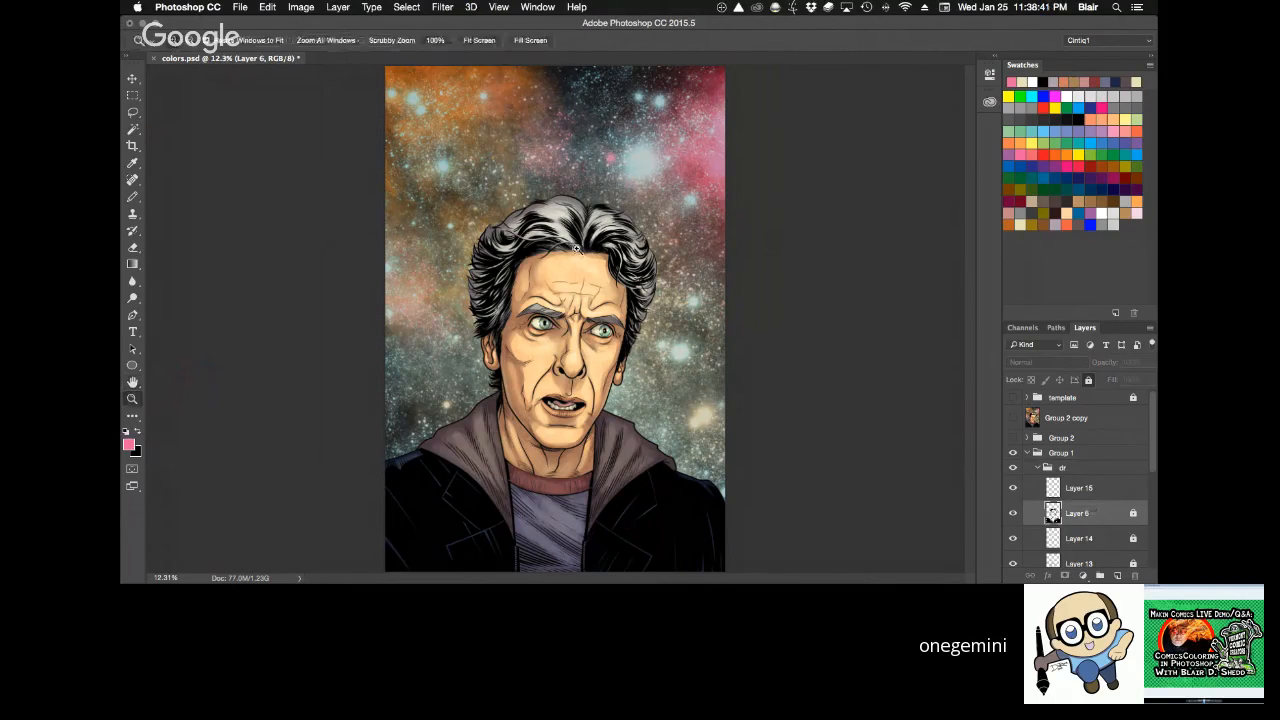
click(588, 318)
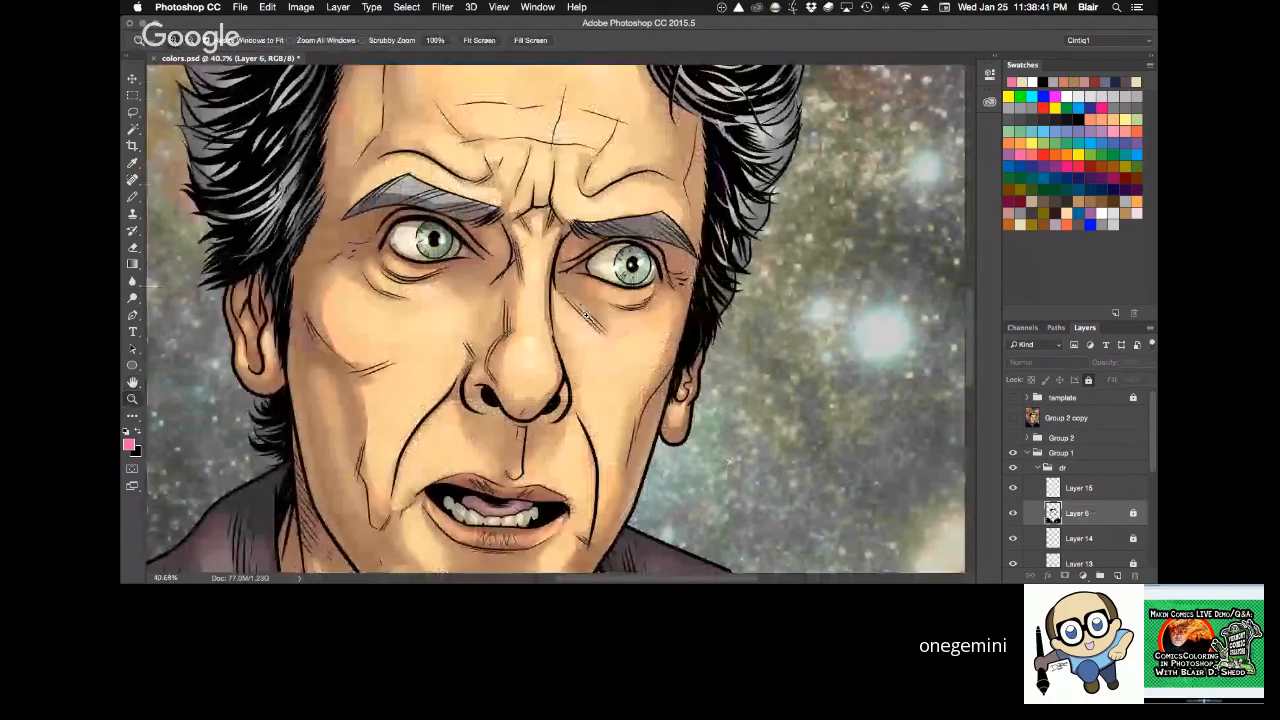
click(638, 354)
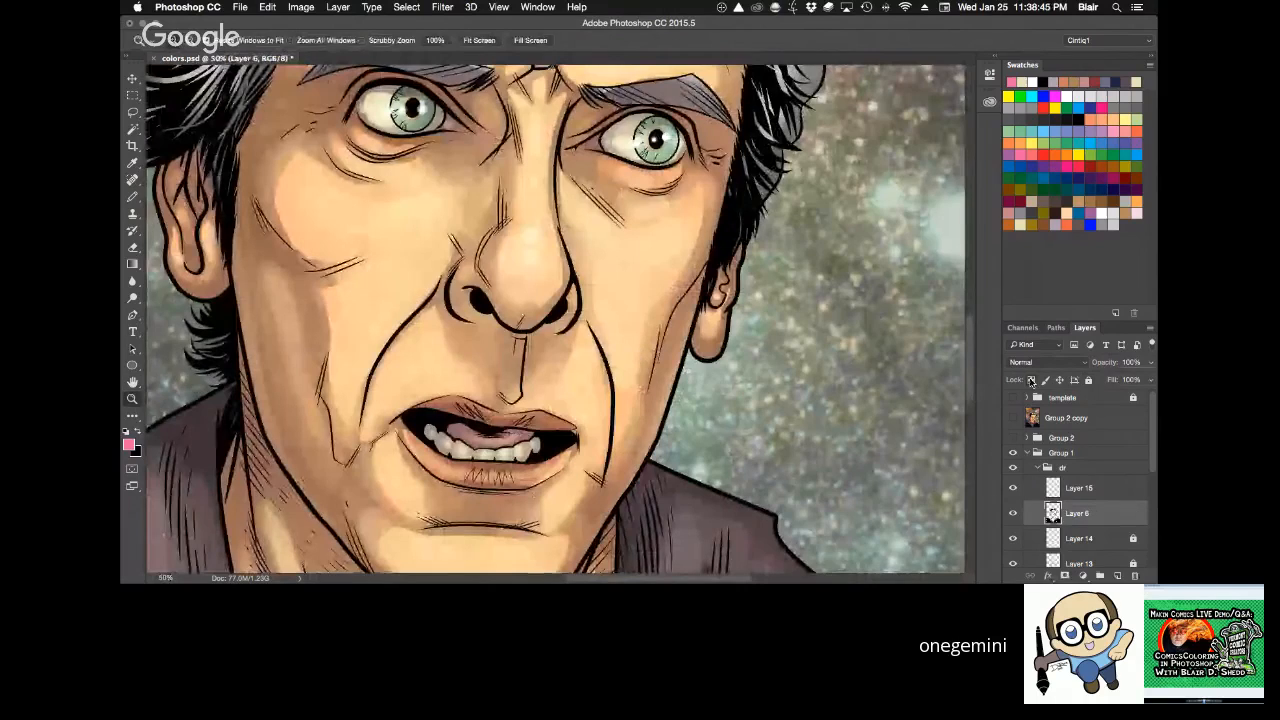
key(h)
drag(590, 363, 651, 340)
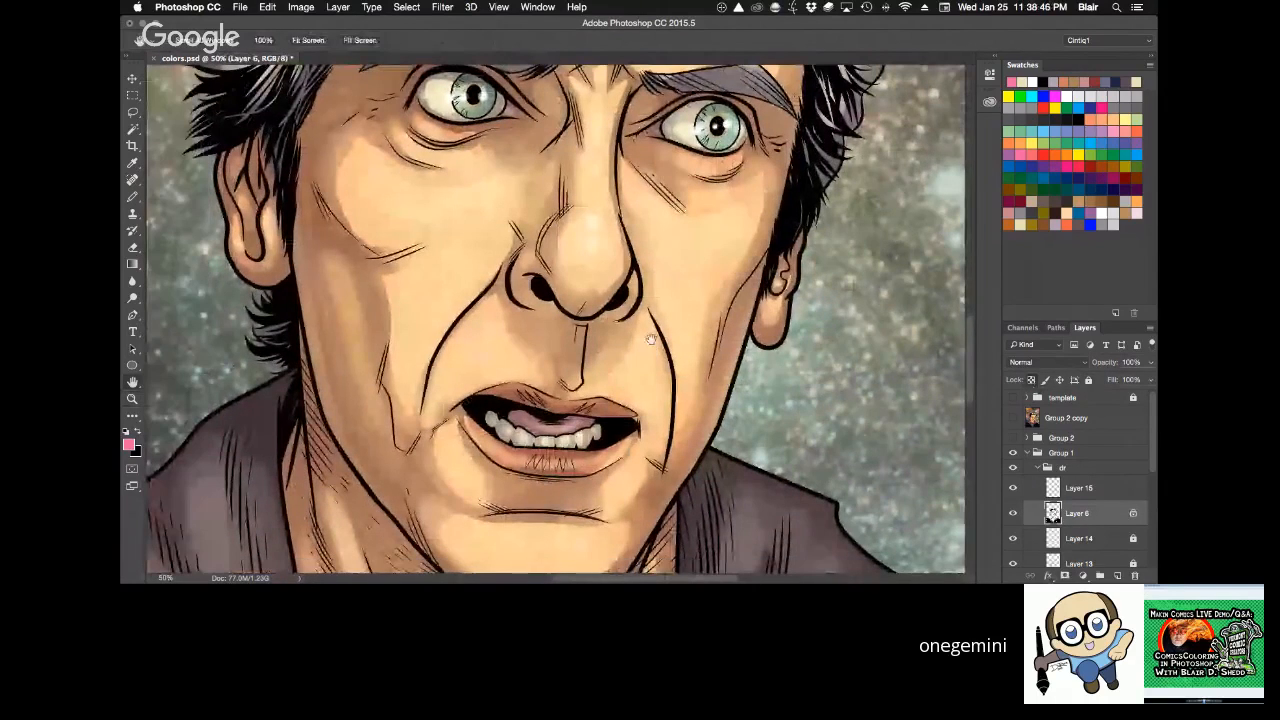
Recolor the black ink lines on the left-hand cheek, jaw and mouth corners with a brown skin-shadow tone using the Pencil.
key(b)
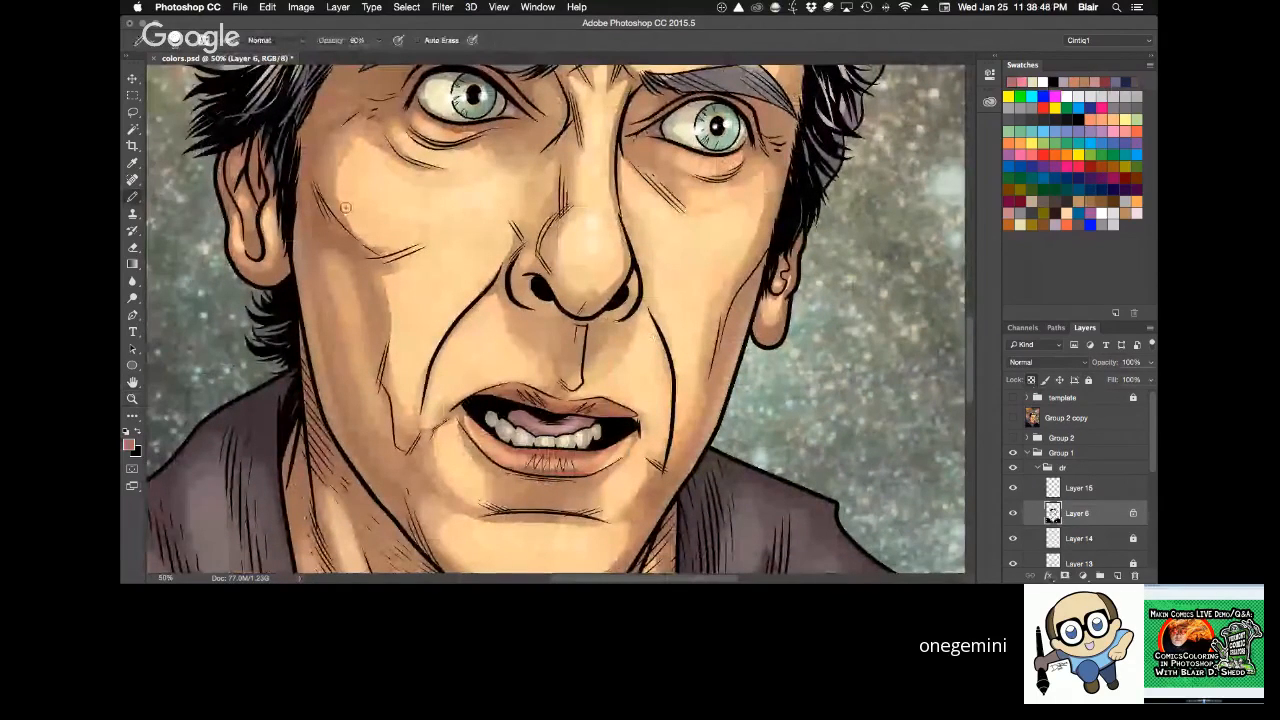
scroll(372, 203, up, 1)
mouse_move(281, 166)
mouse_down()
mouse_move(380, 264)
mouse_move(429, 248)
mouse_up()
scroll(455, 177, down, 3)
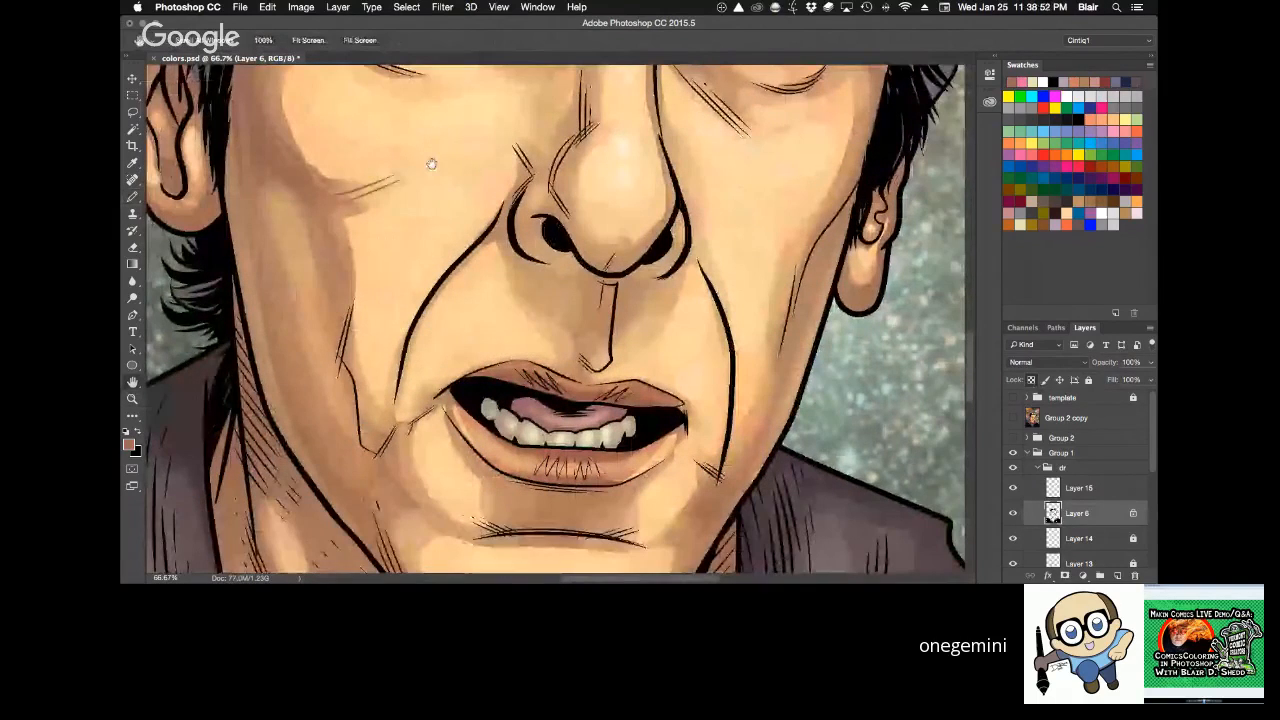
scroll(429, 163, down, 1)
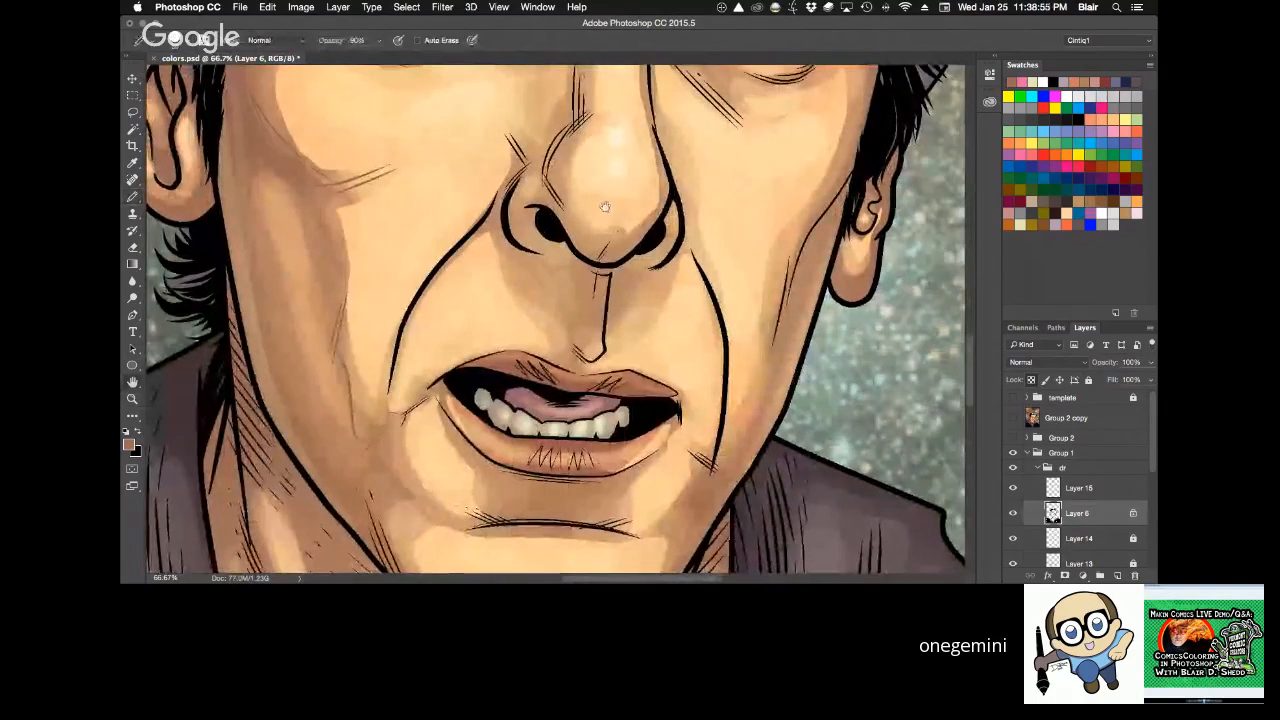
scroll(651, 329, down, 1)
mouse_move(651, 332)
mouse_down()
mouse_move(629, 153)
mouse_move(574, 273)
mouse_up()
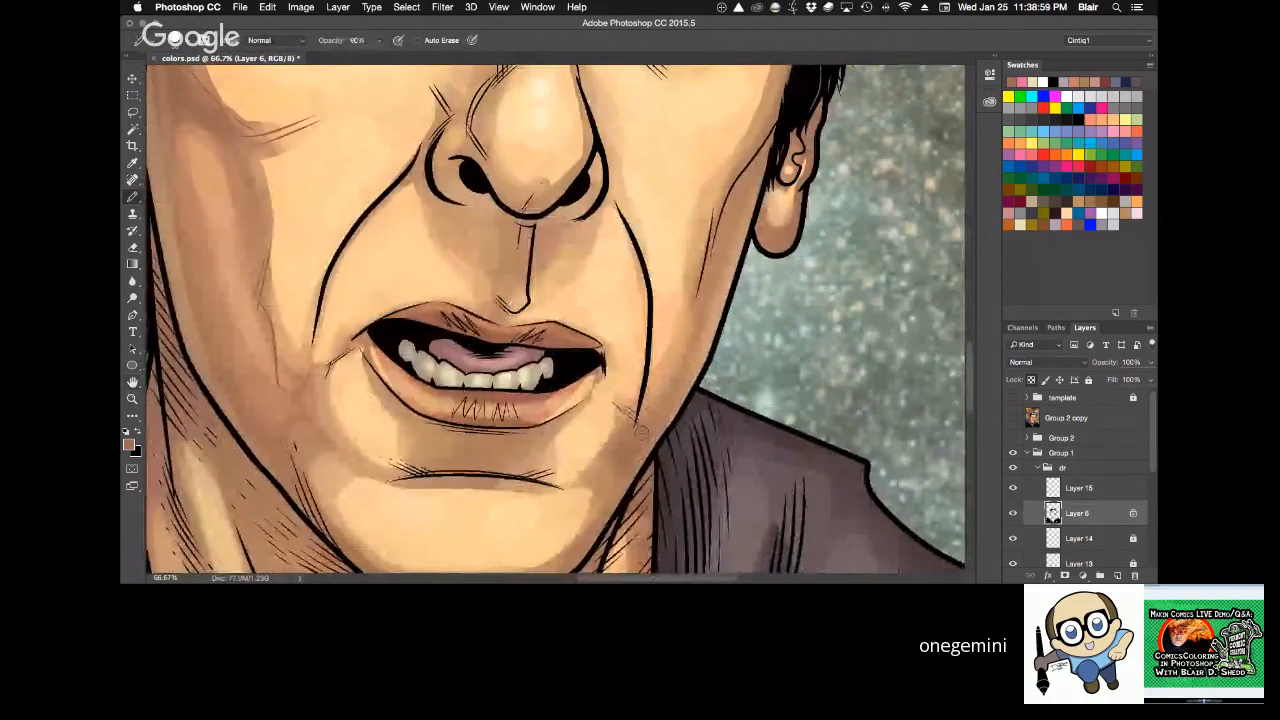
Recolor the long ink crease on the right-hand cheek beside the ear in brown.
key(h)
drag(640, 430, 675, 326)
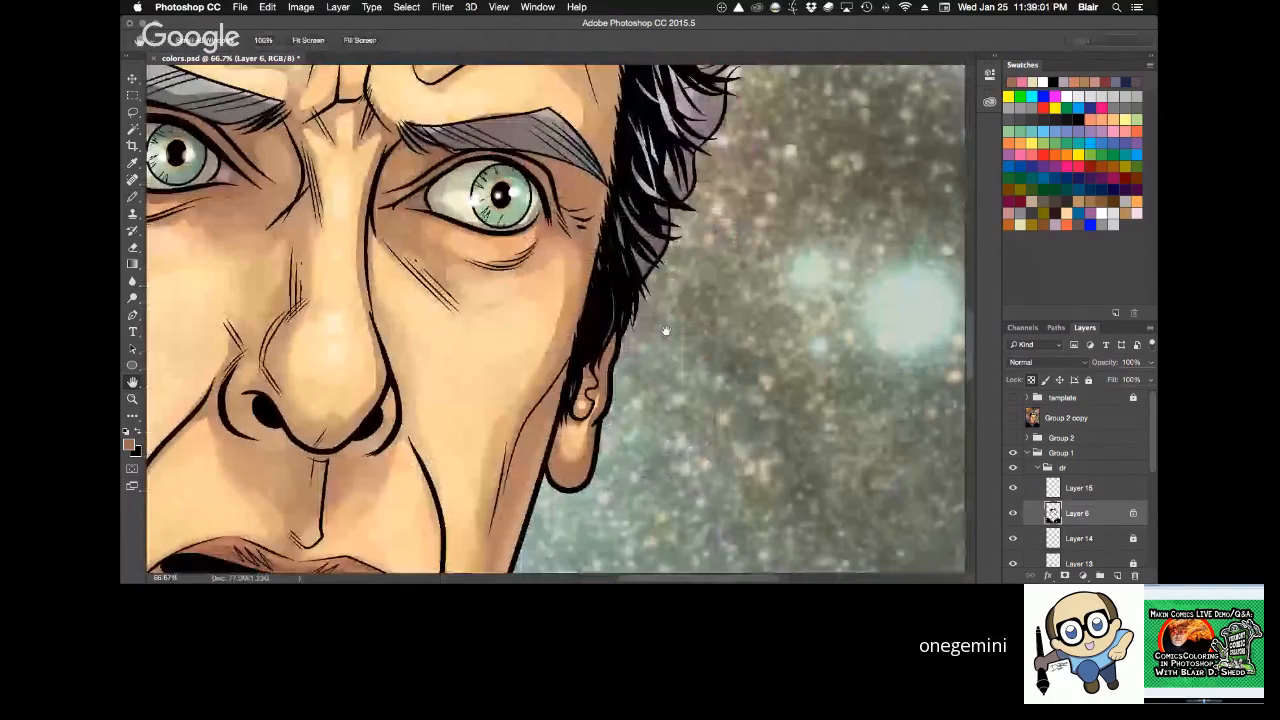
drag(521, 430, 492, 530)
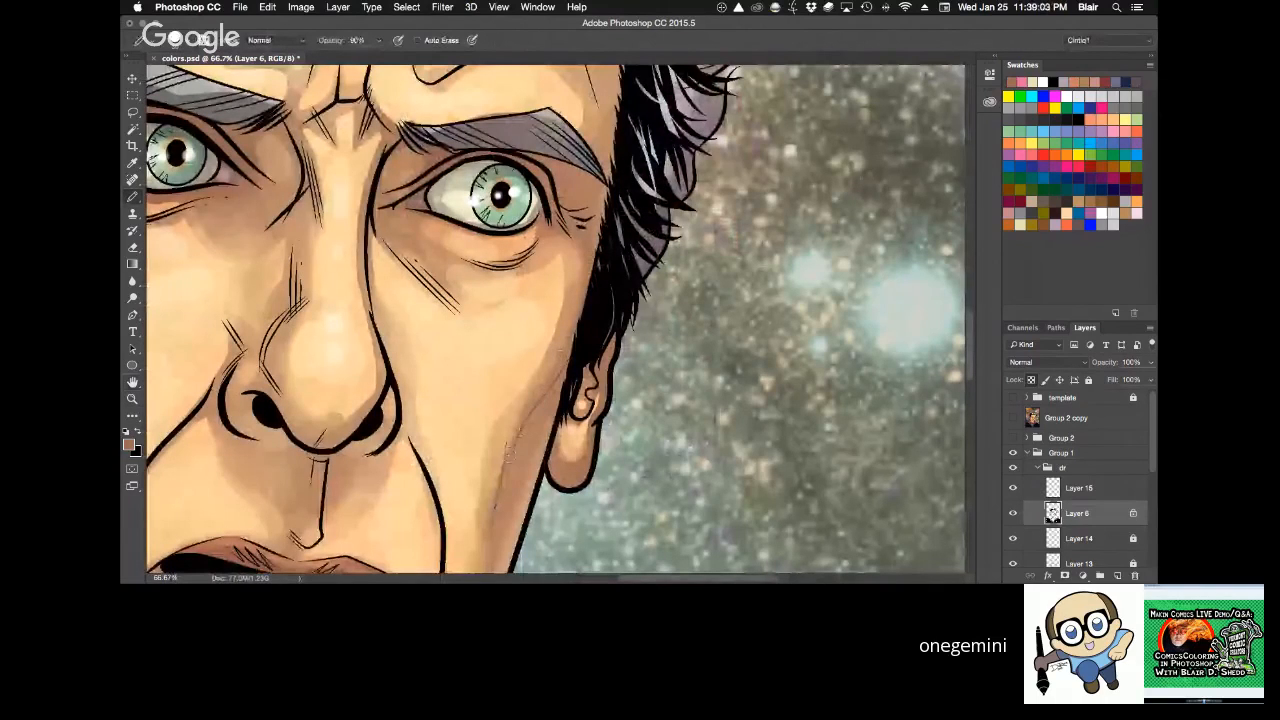
Recolor the ink wrinkles and bag lines beneath both eyes in brown.
drag(506, 337, 698, 390)
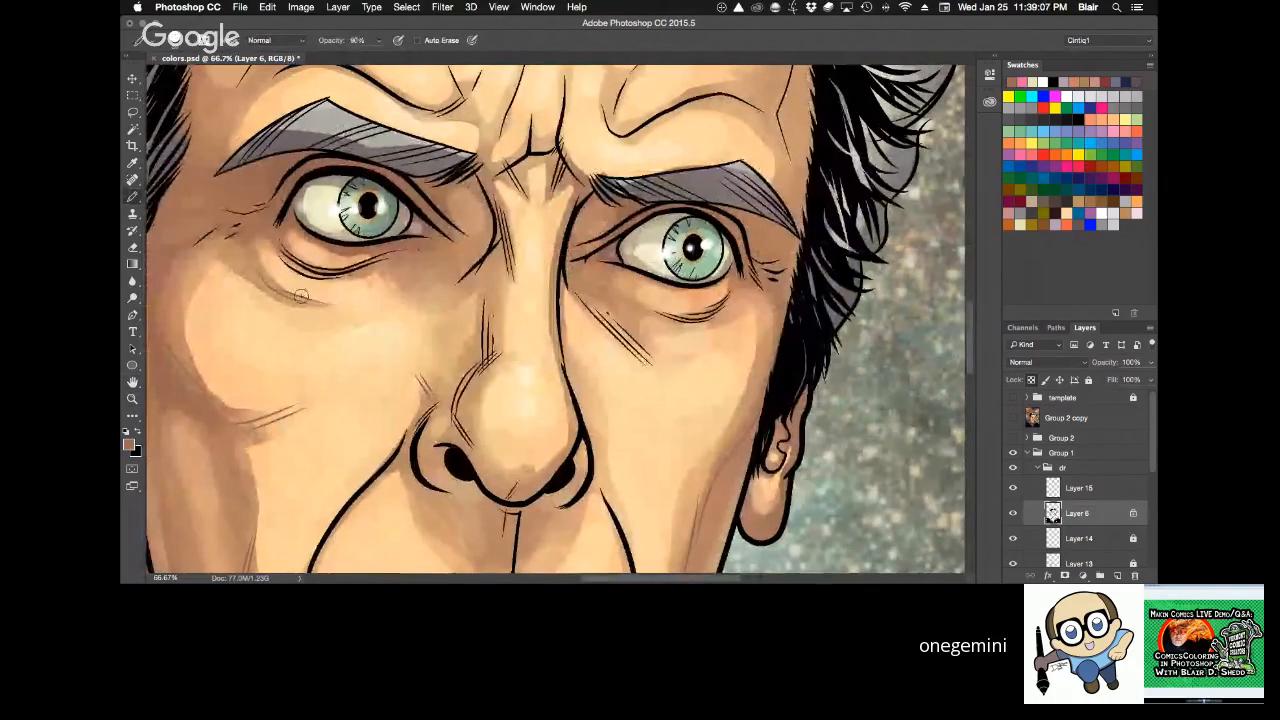
drag(585, 290, 658, 365)
mouse_move(646, 305)
mouse_down()
mouse_move(692, 319)
mouse_move(714, 309)
mouse_up()
mouse_move(280, 250)
mouse_down()
mouse_move(316, 271)
mouse_move(357, 268)
mouse_up()
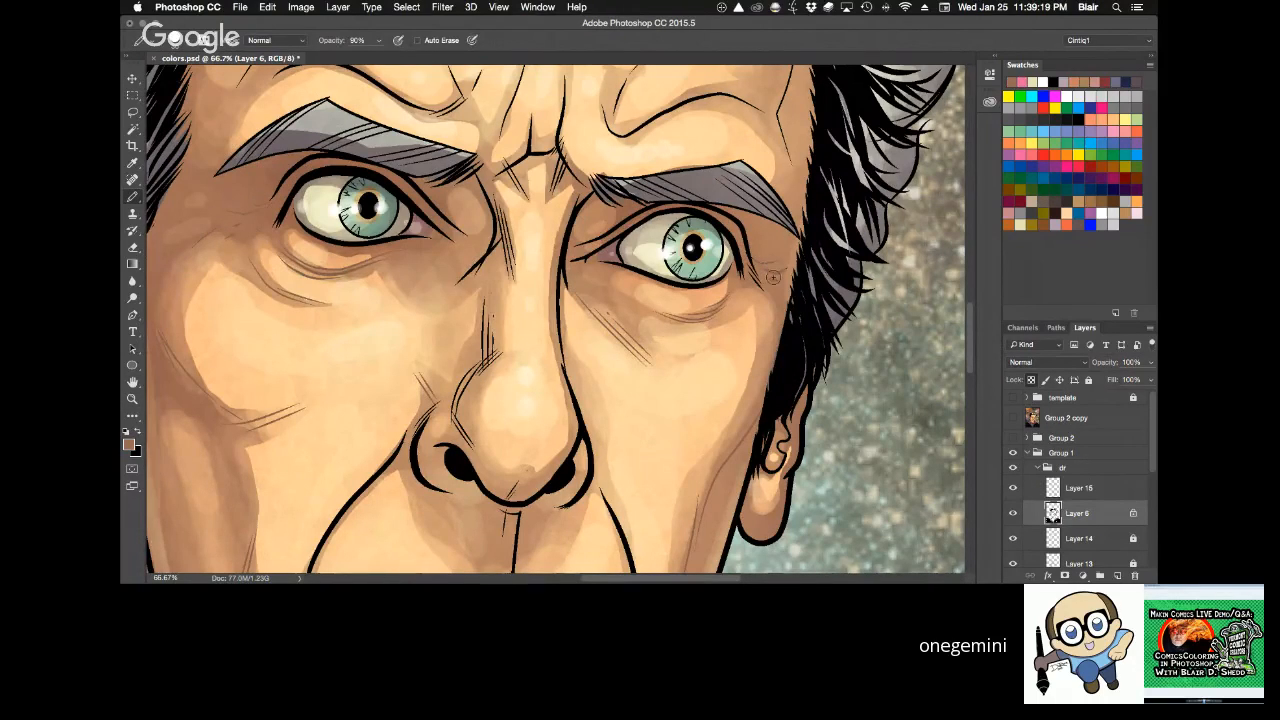
Recolor the vertical ink lines at both temples beside the forehead in brown.
key(space)
drag(643, 358, 692, 358)
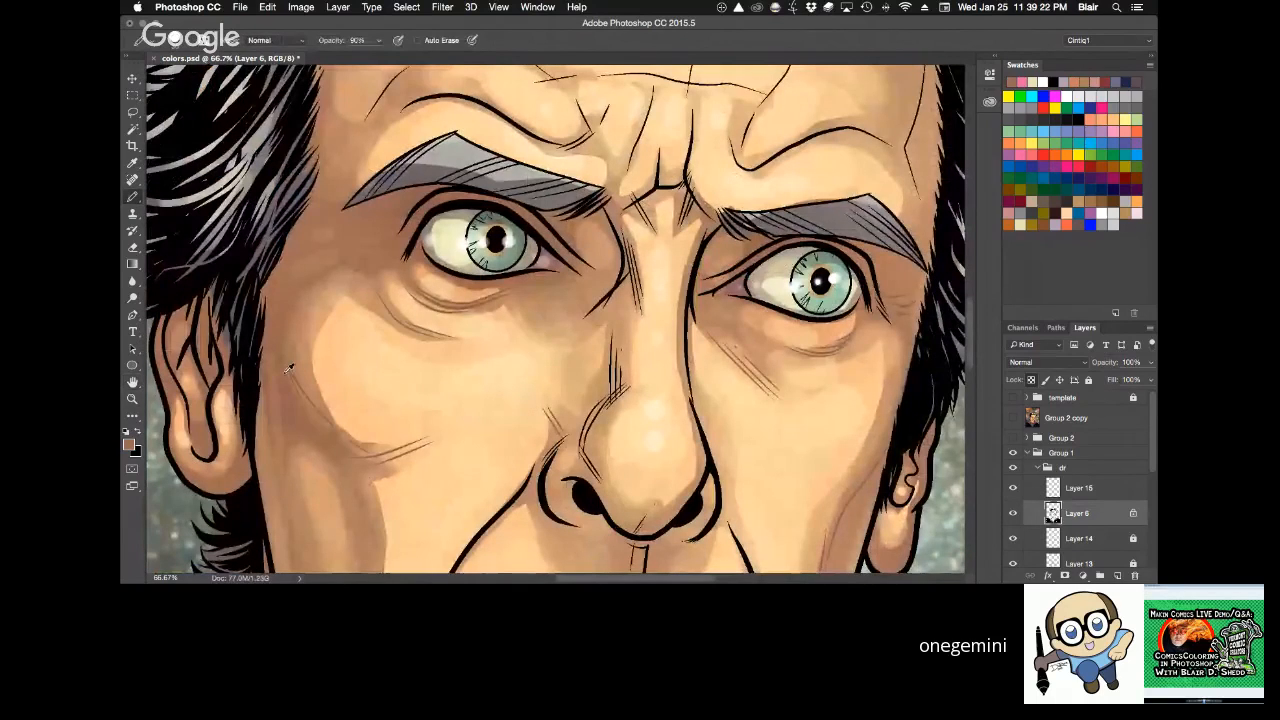
key(space)
drag(909, 211, 833, 418)
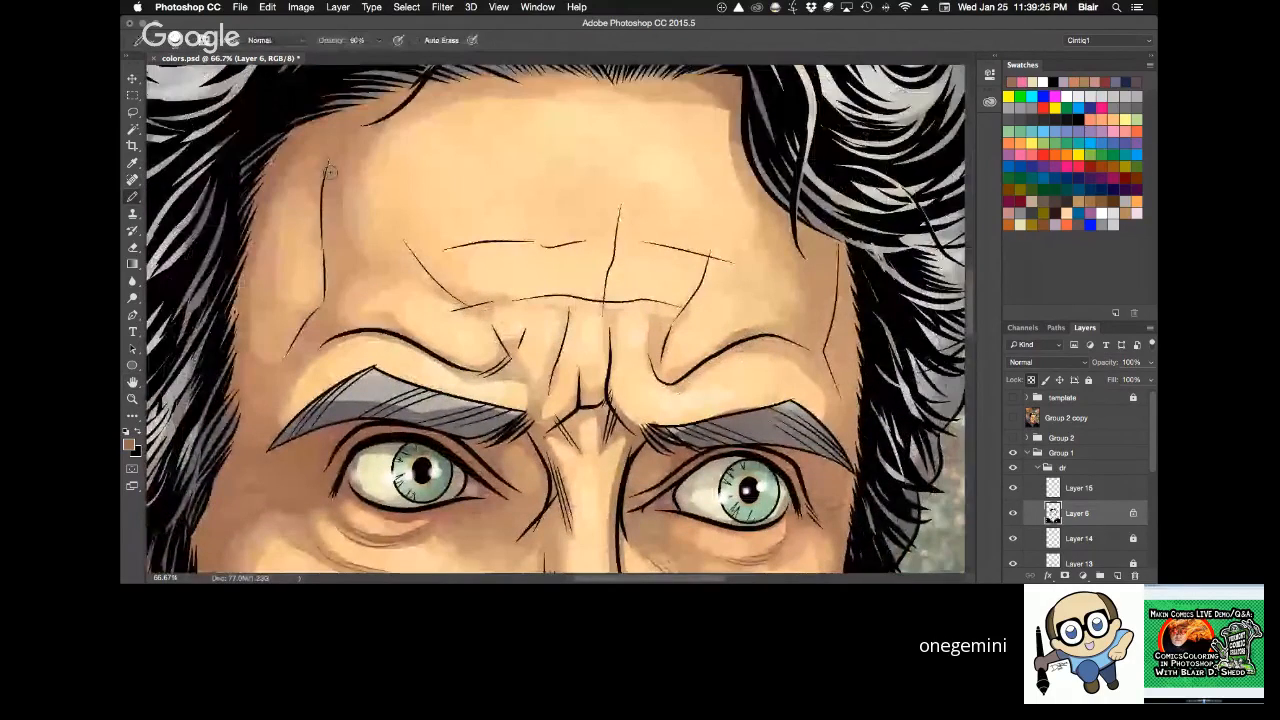
mouse_move(836, 249)
mouse_down()
mouse_move(829, 355)
mouse_move(841, 394)
mouse_up()
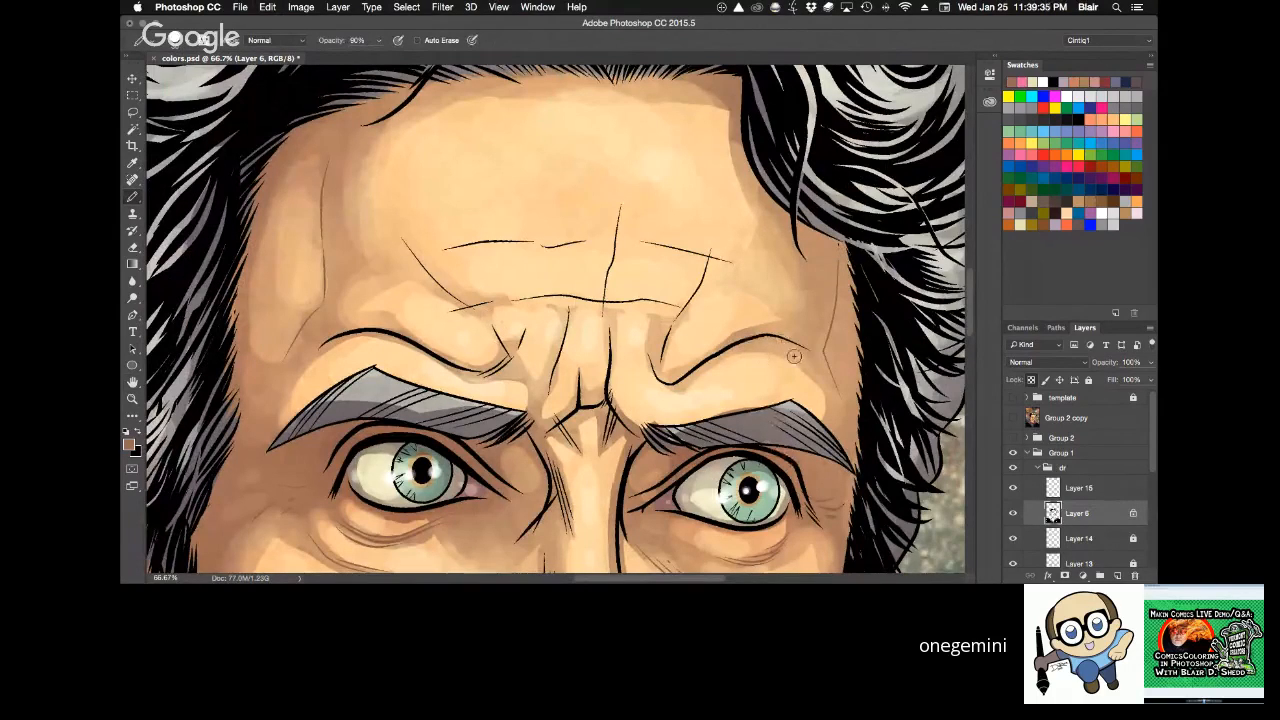
Paint brown test strokes across the forehead with Layer 6's transparency unlocked, undo them, and lock its transparent pixels again.
drag(731, 263, 766, 398)
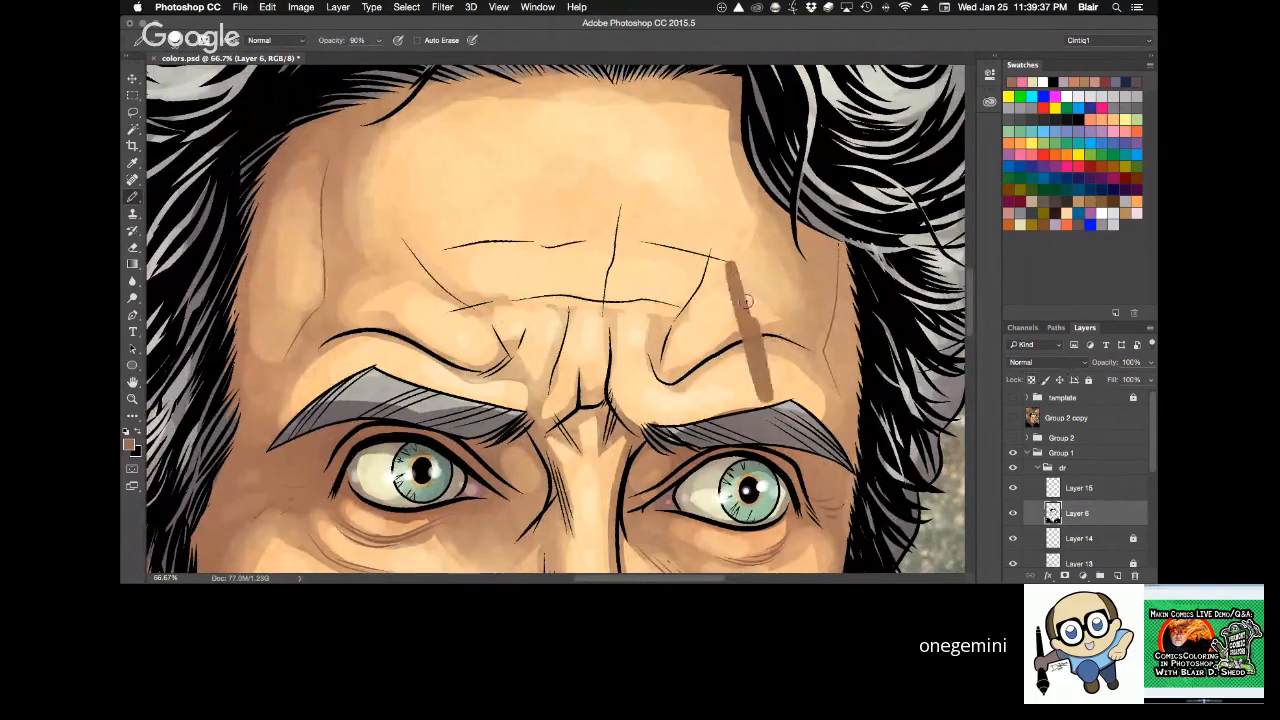
mouse_move(747, 301)
mouse_down()
mouse_move(766, 300)
mouse_move(807, 392)
mouse_up()
key(super+z)
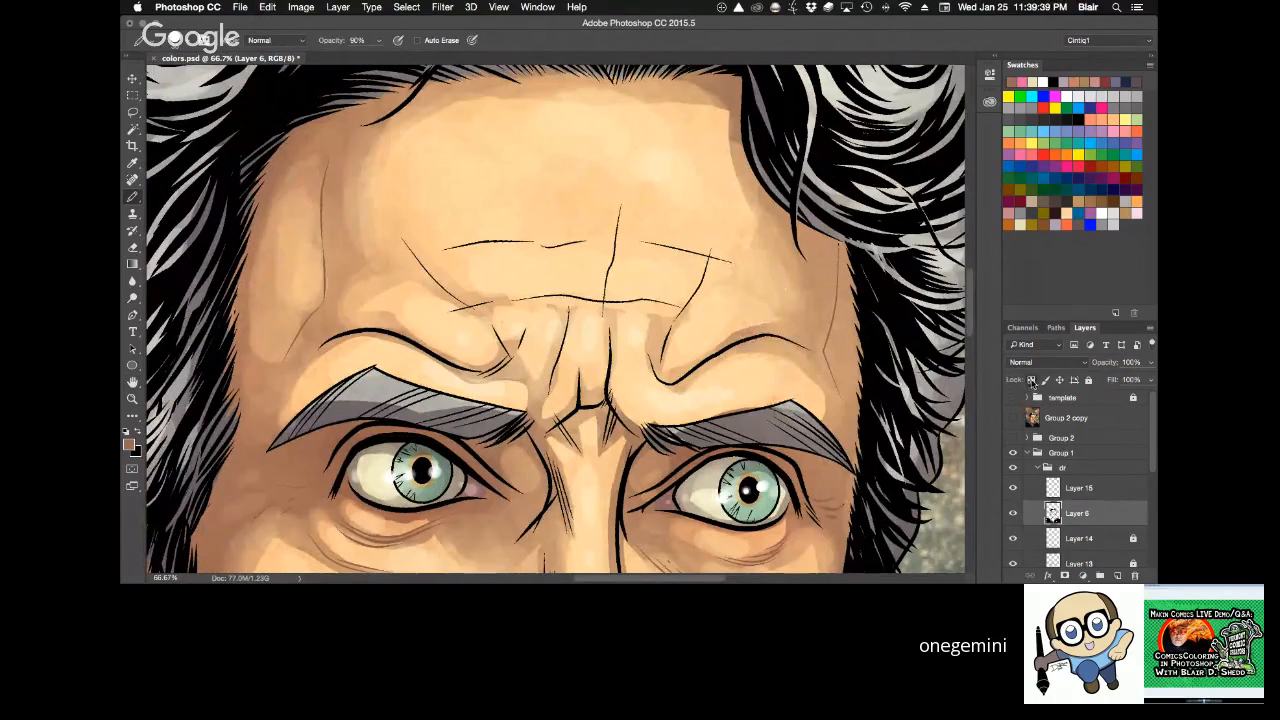
click(1031, 380)
Set the Pencil opacity to 100% and recolor the forehead's horizontal and vertical wrinkle lines in brown.
key(0)
key(z)
alt+click(871, 307)
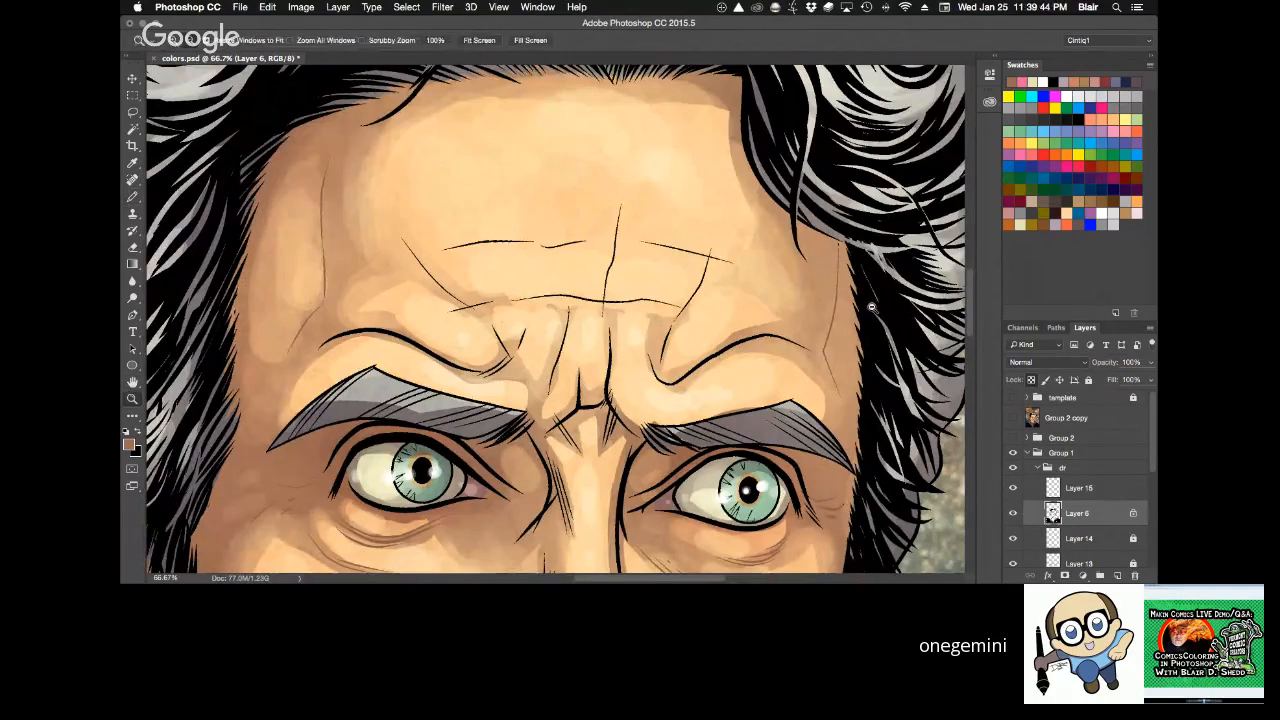
alt+click(869, 309)
alt+click(869, 309)
alt+click(869, 309)
drag(896, 489, 673, 473)
click(595, 315)
click(595, 315)
click(595, 315)
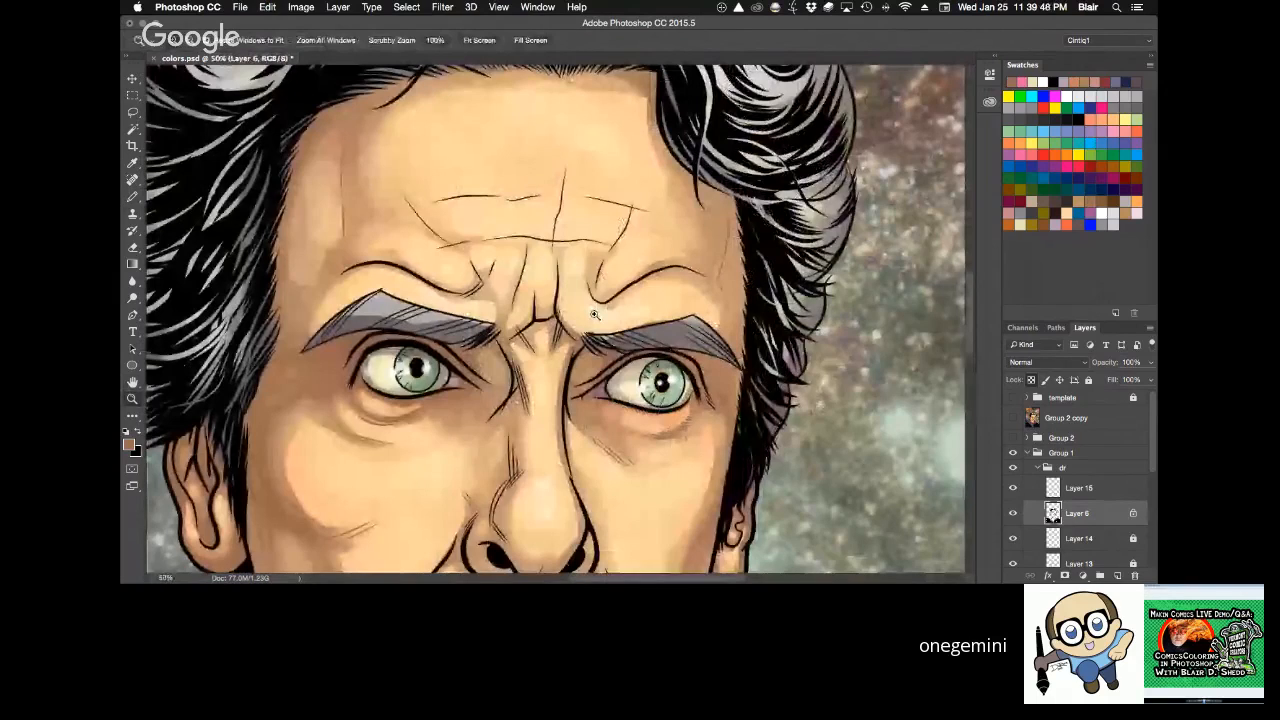
click(595, 315)
drag(595, 315, 608, 418)
key(b)
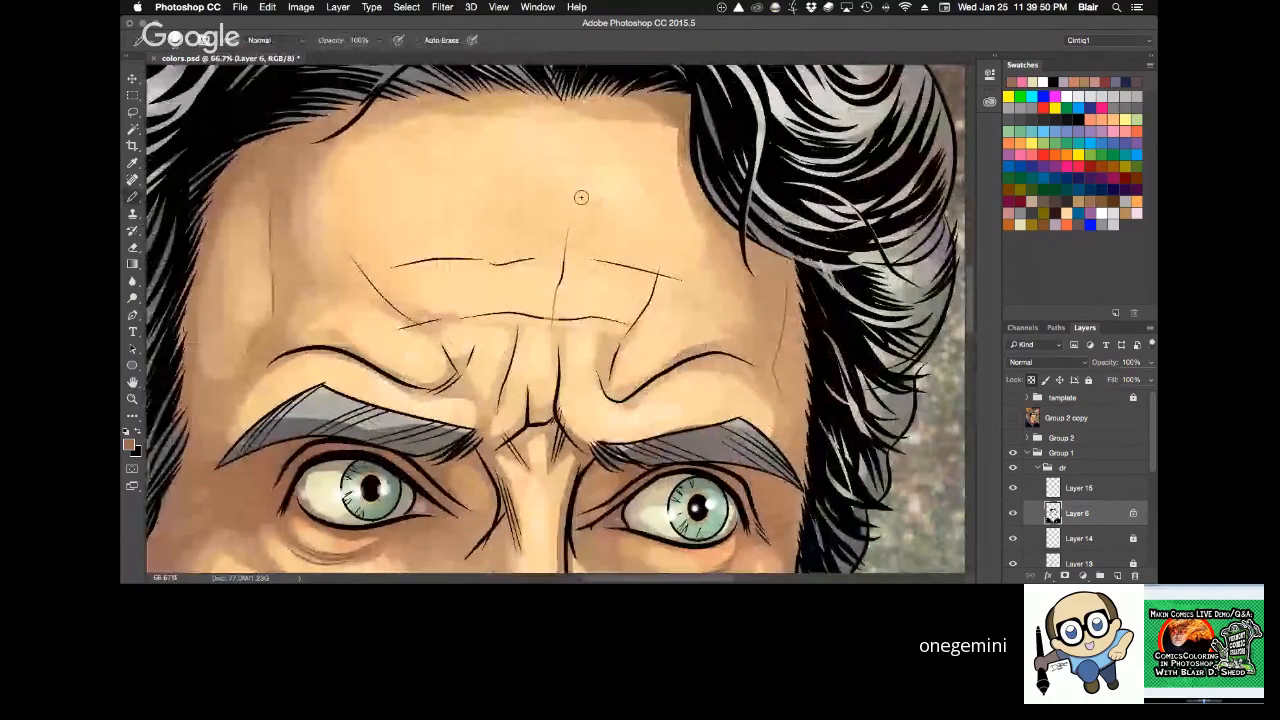
mouse_move(558, 319)
mouse_down()
mouse_move(627, 325)
mouse_move(659, 269)
mouse_move(596, 258)
mouse_move(391, 267)
mouse_move(411, 320)
mouse_move(540, 319)
mouse_up()
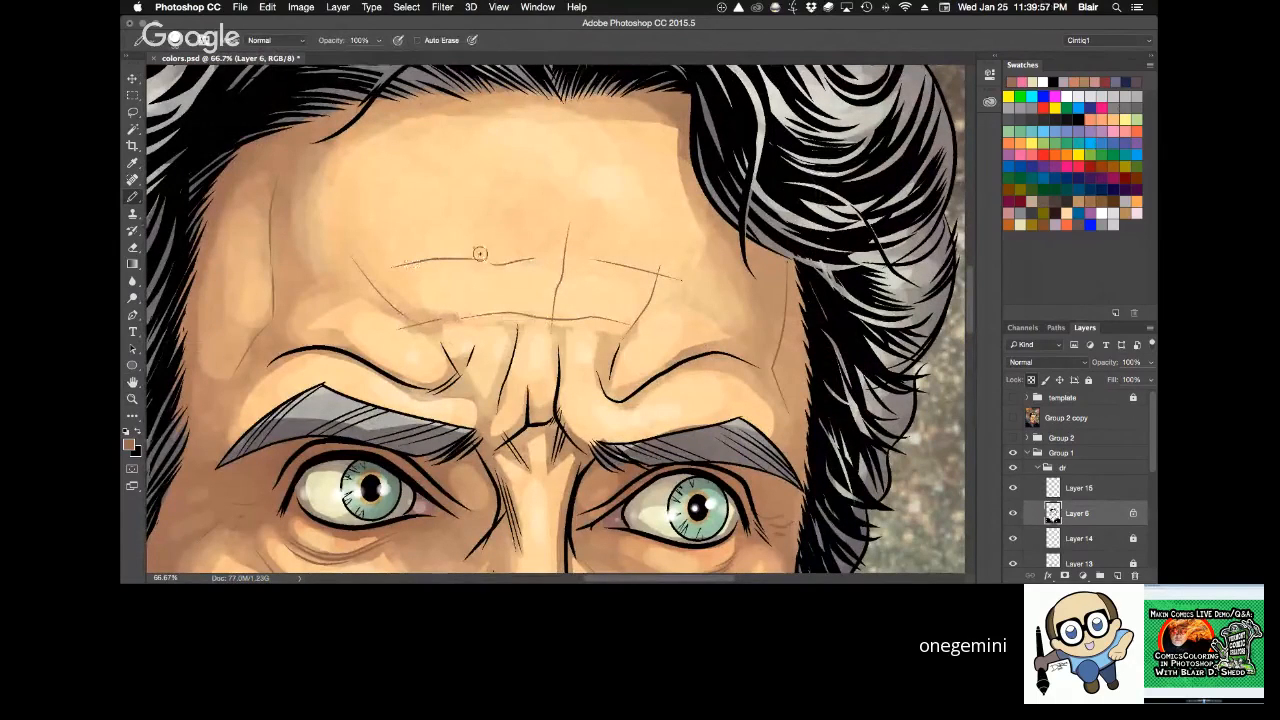
Examine the recolored facial lines against the remaining black ink, from the forehead down to the mouth and jaw.
key(z)
alt+click(775, 349)
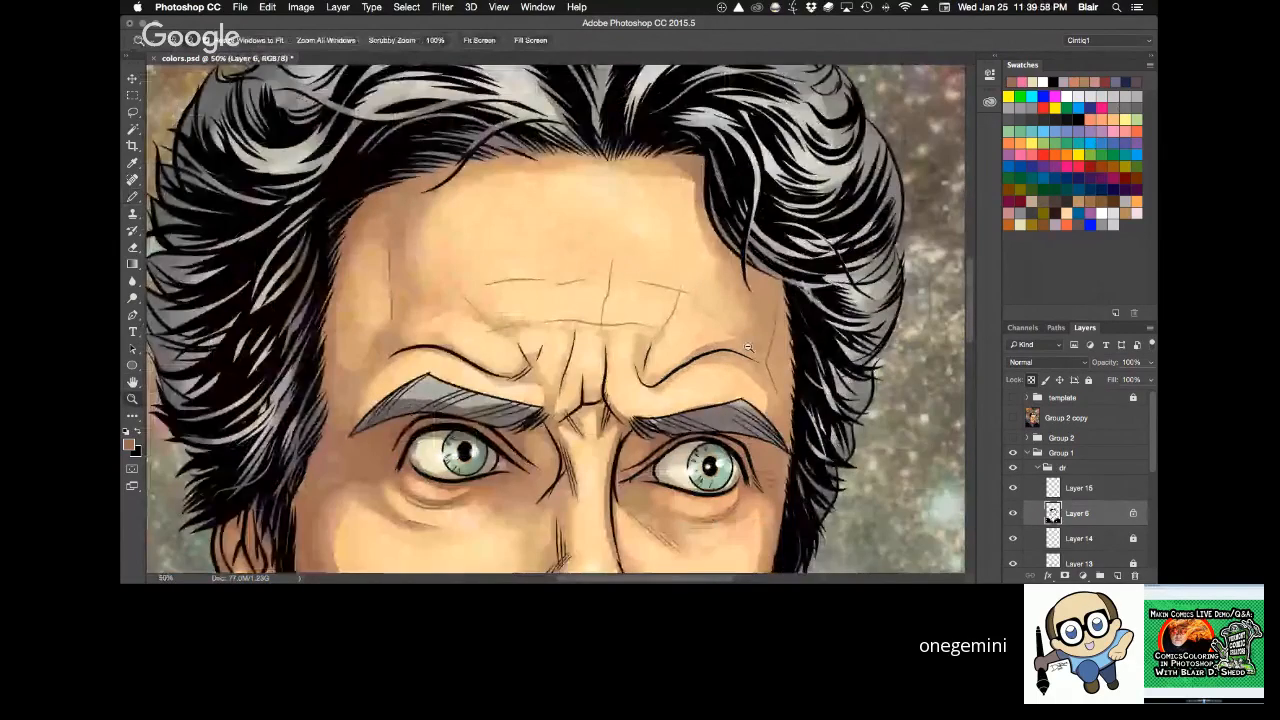
alt+click(775, 349)
alt+click(775, 349)
drag(777, 380, 668, 262)
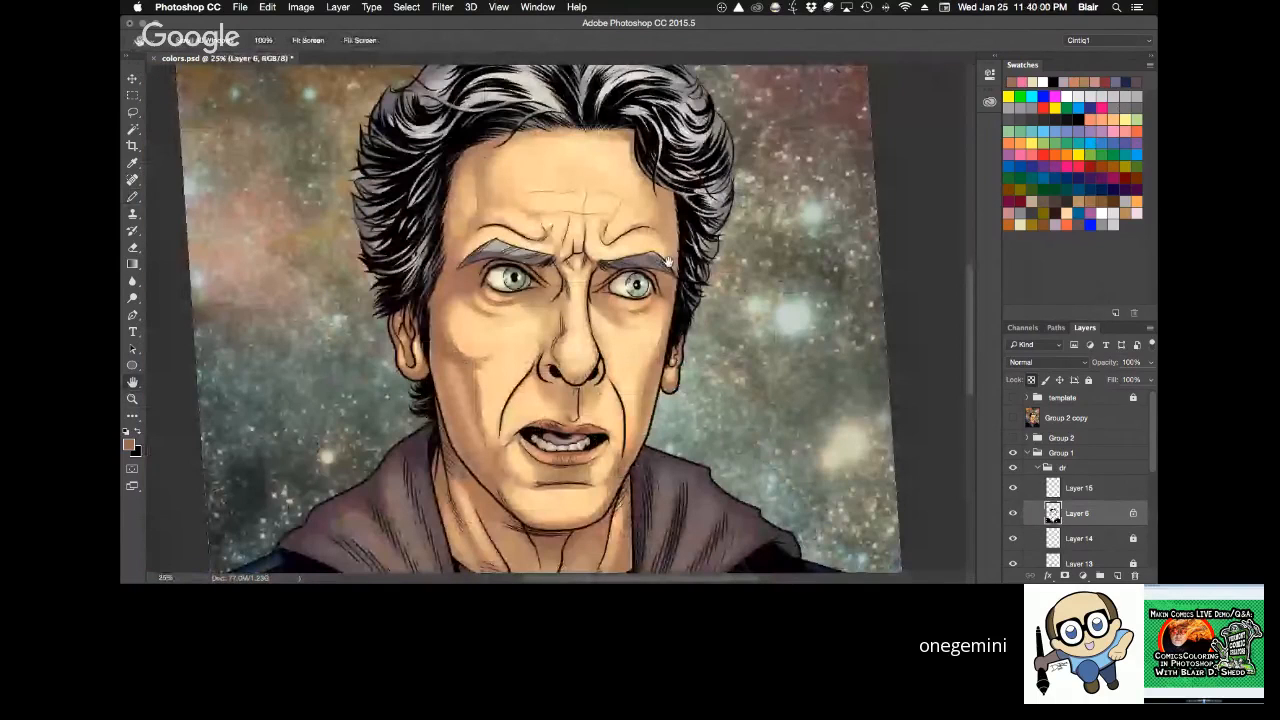
click(660, 196)
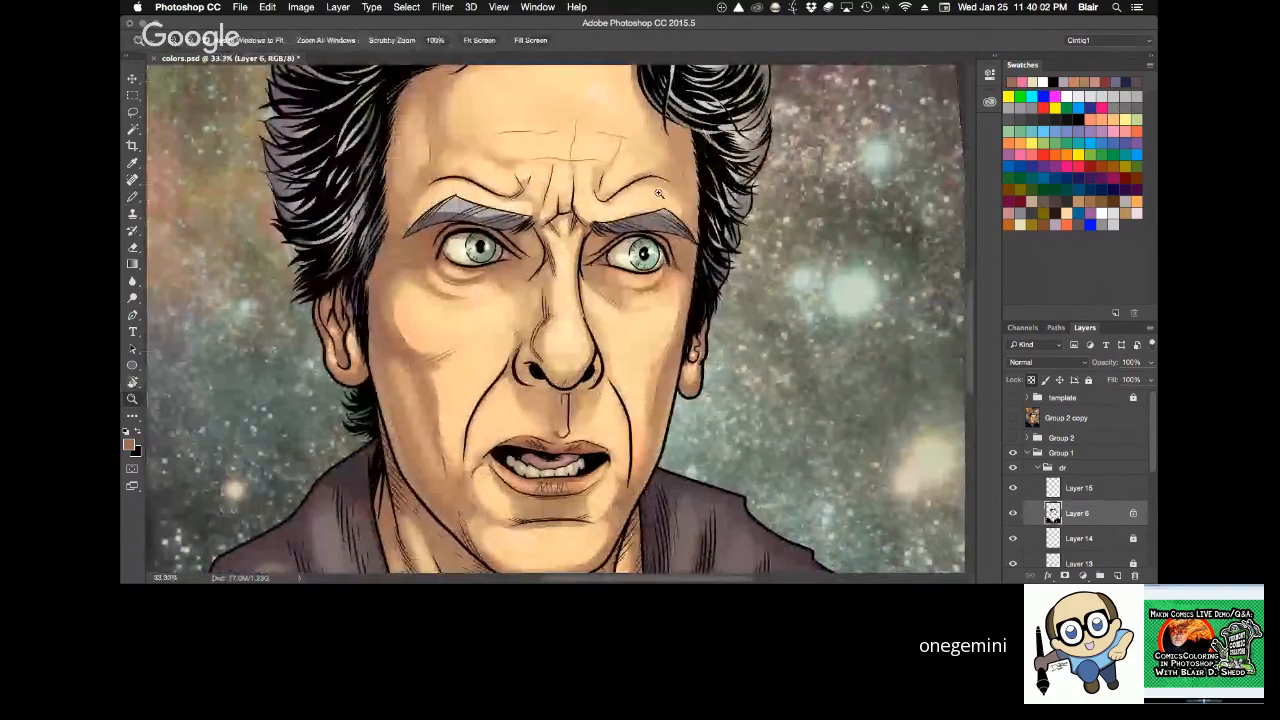
drag(310, 256, 610, 573)
key(b)
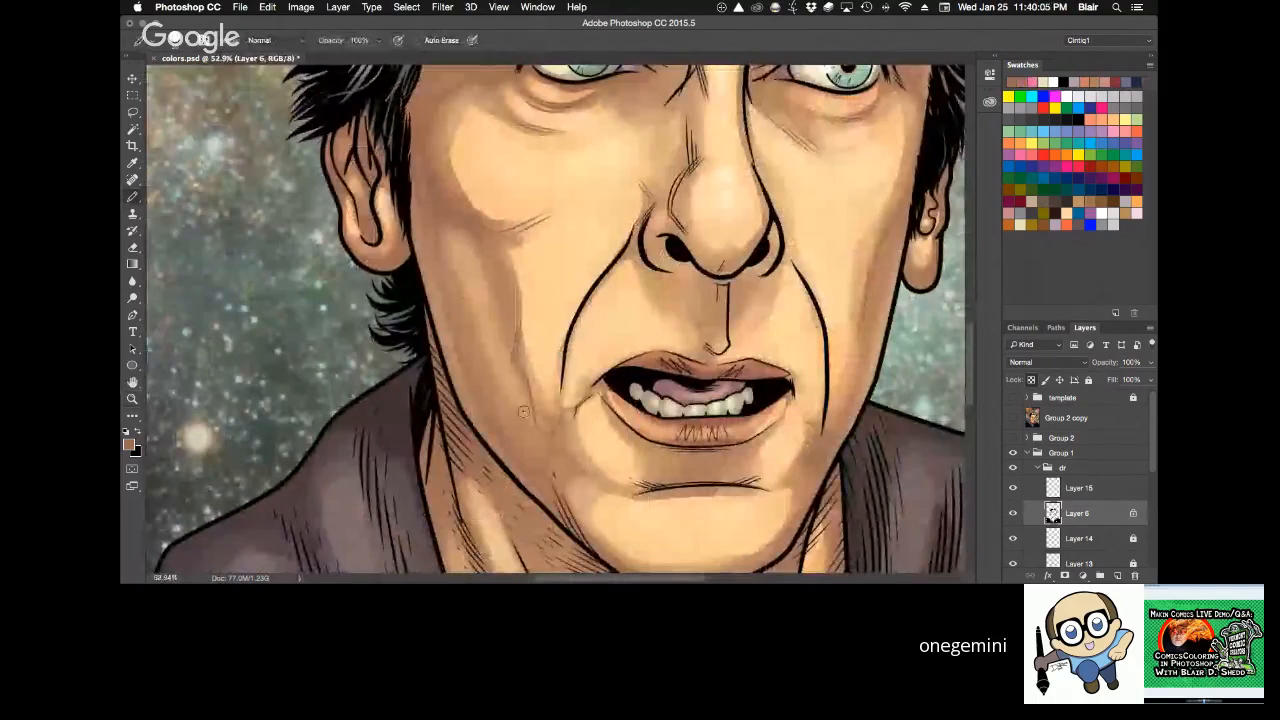
drag(754, 331, 606, 467)
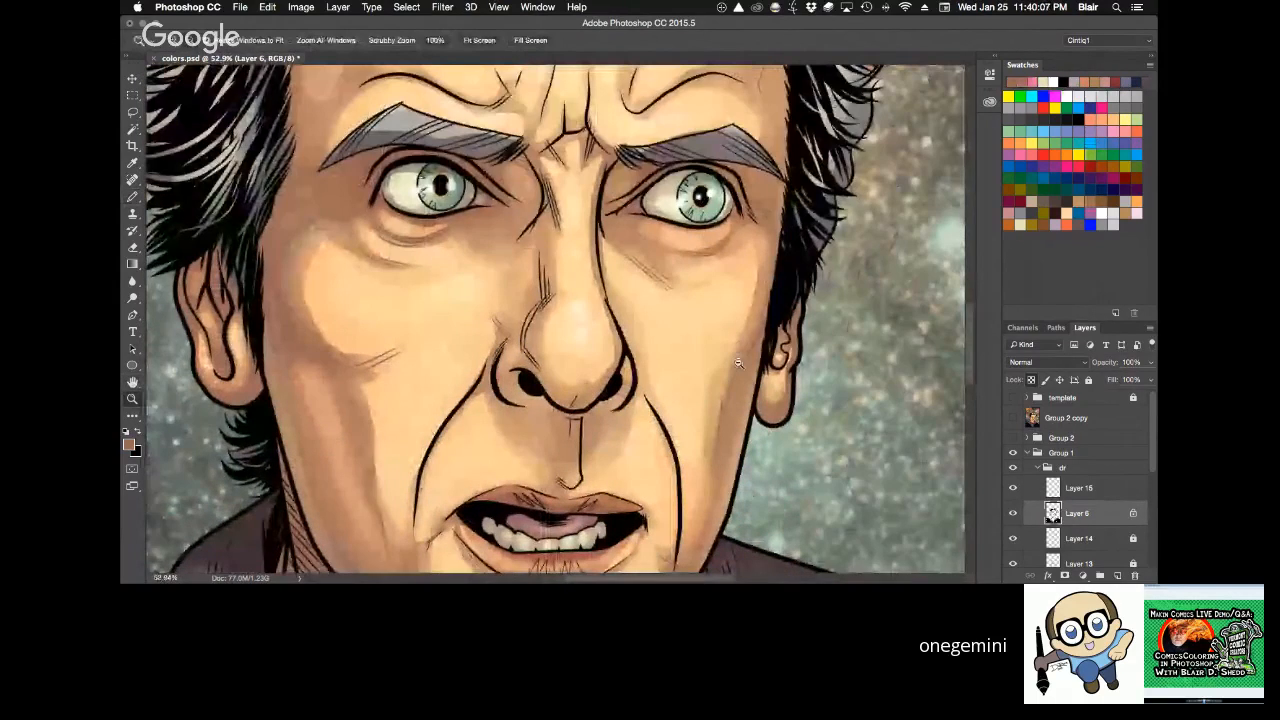
alt+click(738, 363)
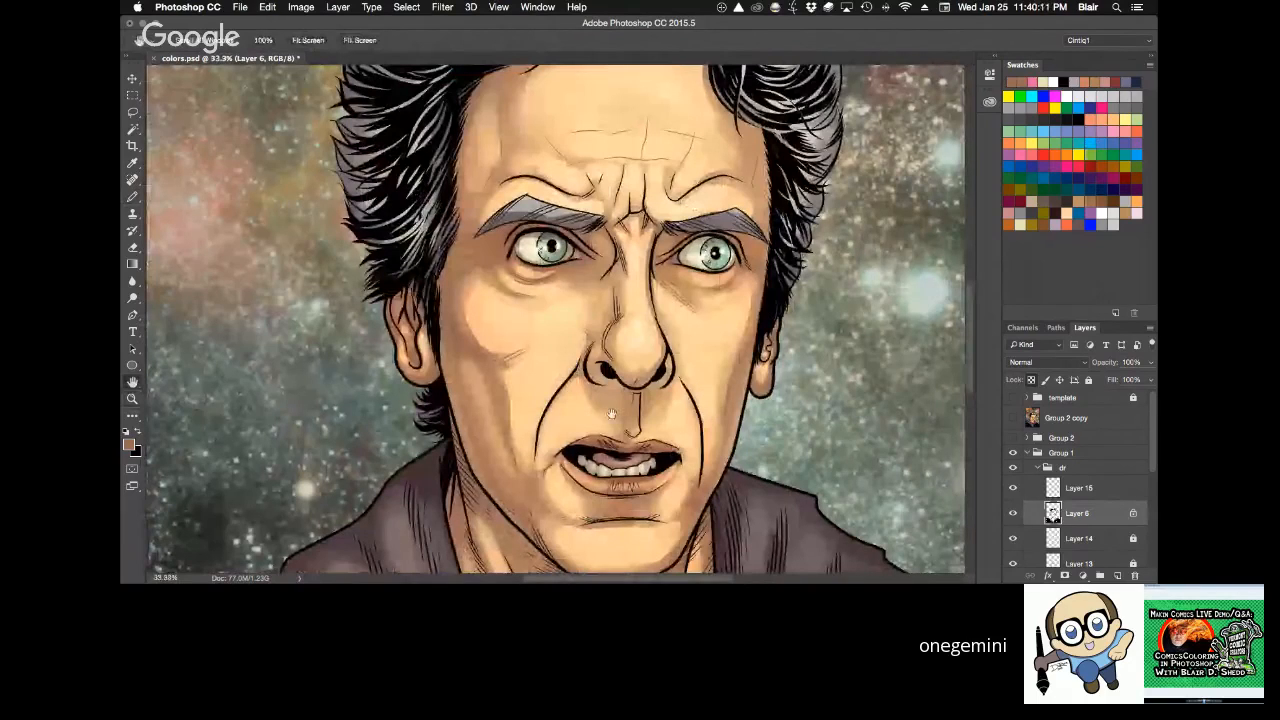
Inspect the recolored facial lines up close from different zooms and canvas angles, from the mouth to the forehead and back down.
key(r)
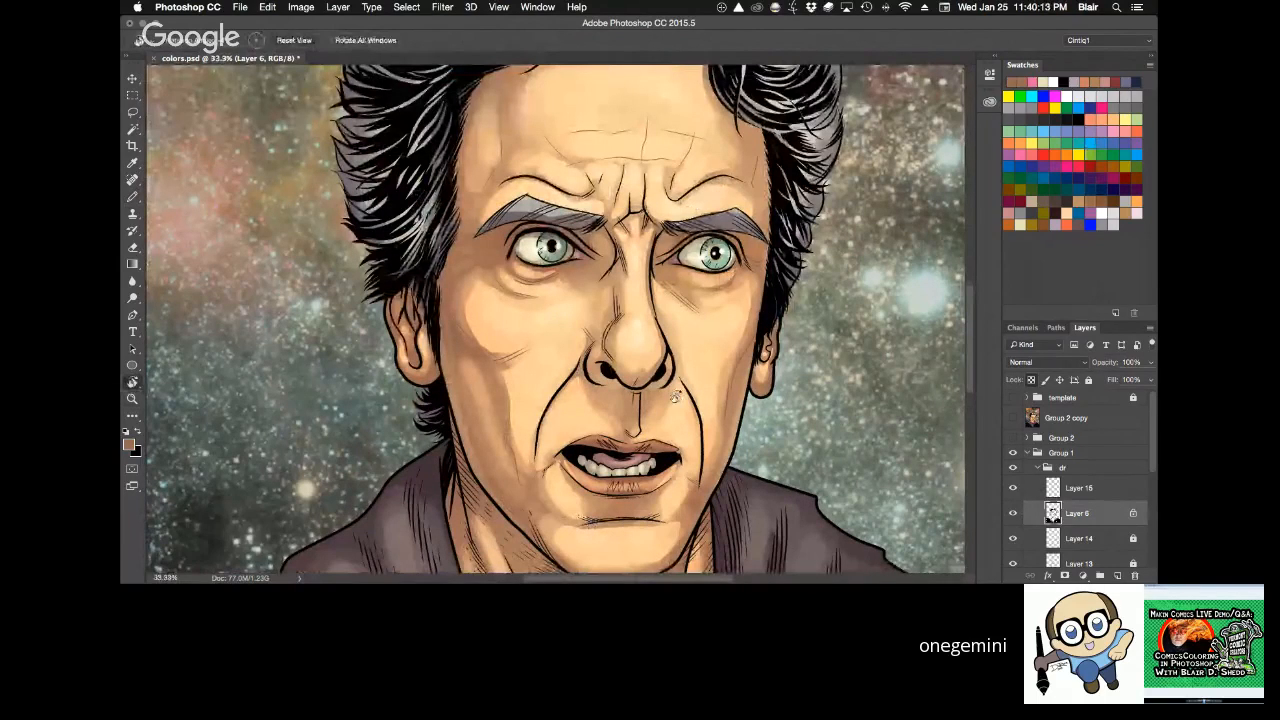
key(h)
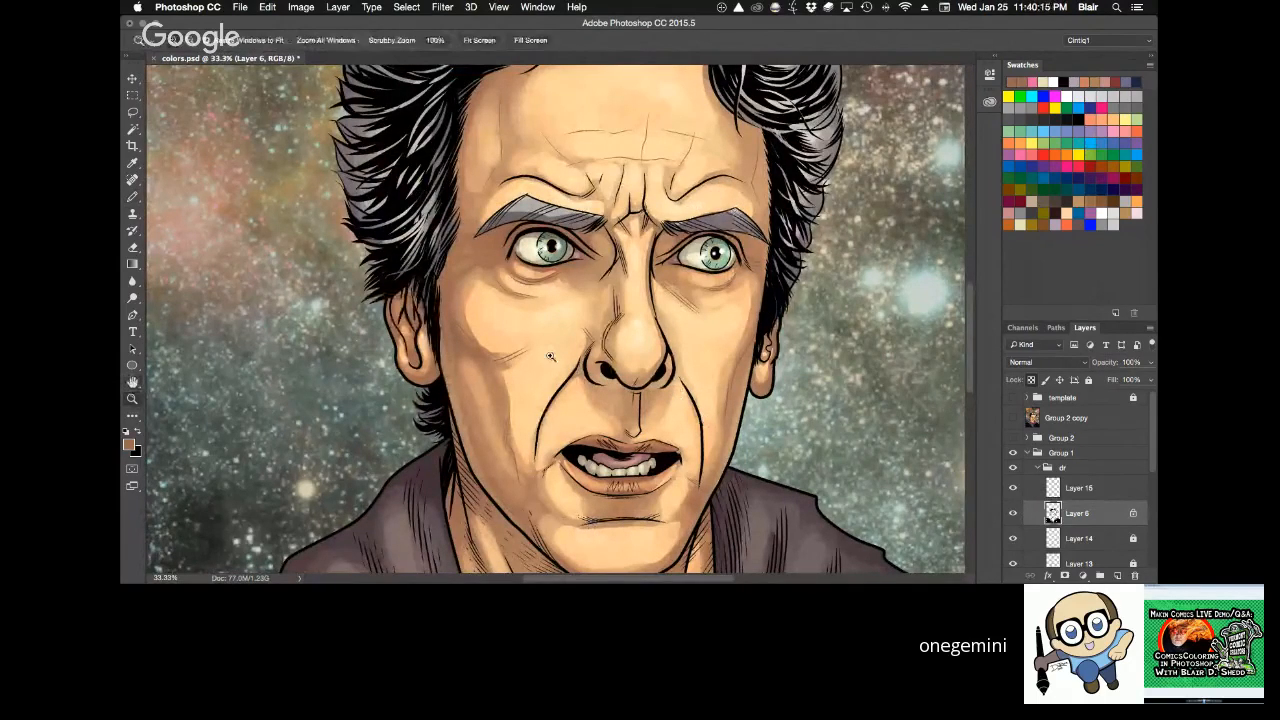
drag(550, 356, 690, 356)
key(r)
drag(775, 235, 790, 333)
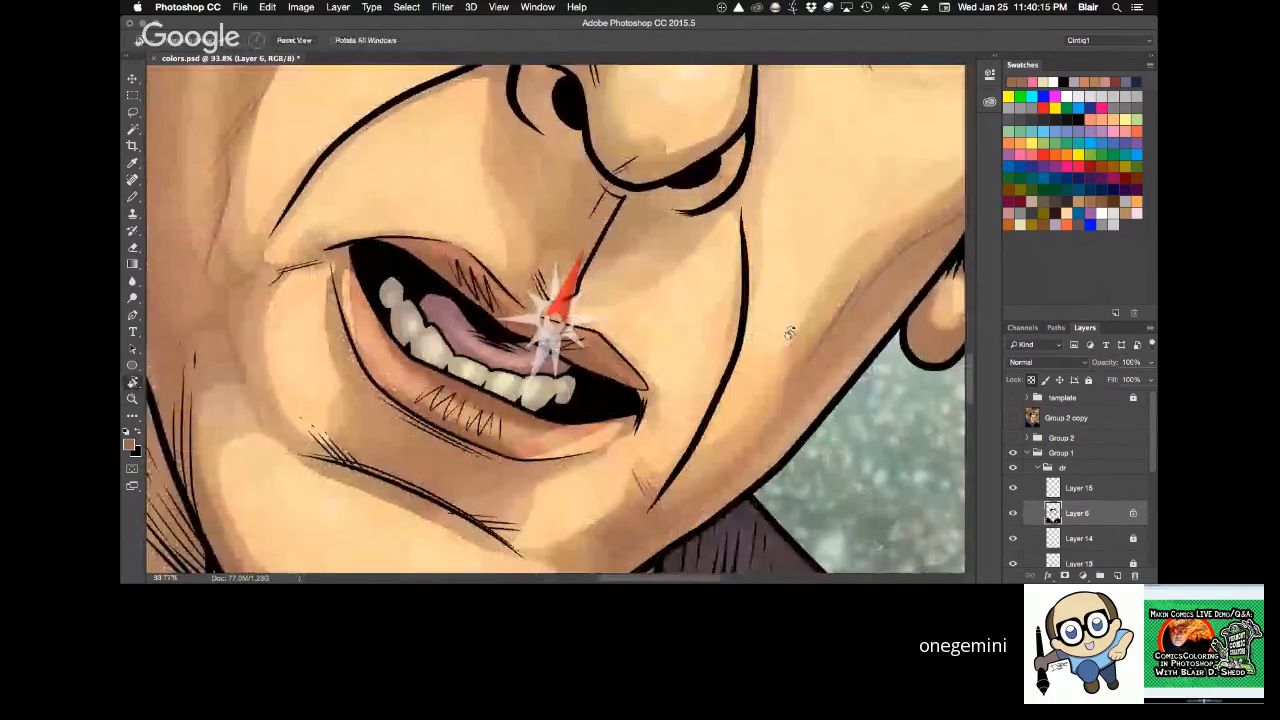
key(Escape)
key(z)
drag(690, 257, 600, 250)
drag(698, 175, 671, 380)
key(r)
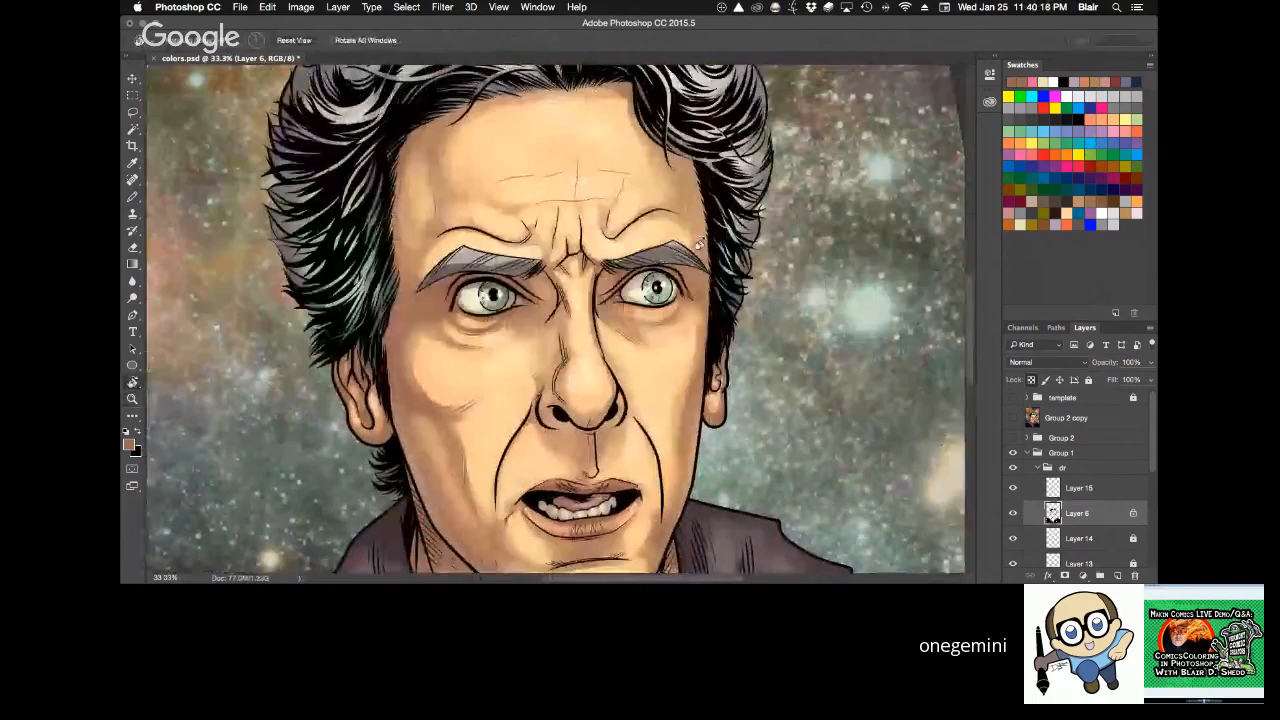
key(z)
click(650, 232)
key(r)
drag(541, 243, 748, 205)
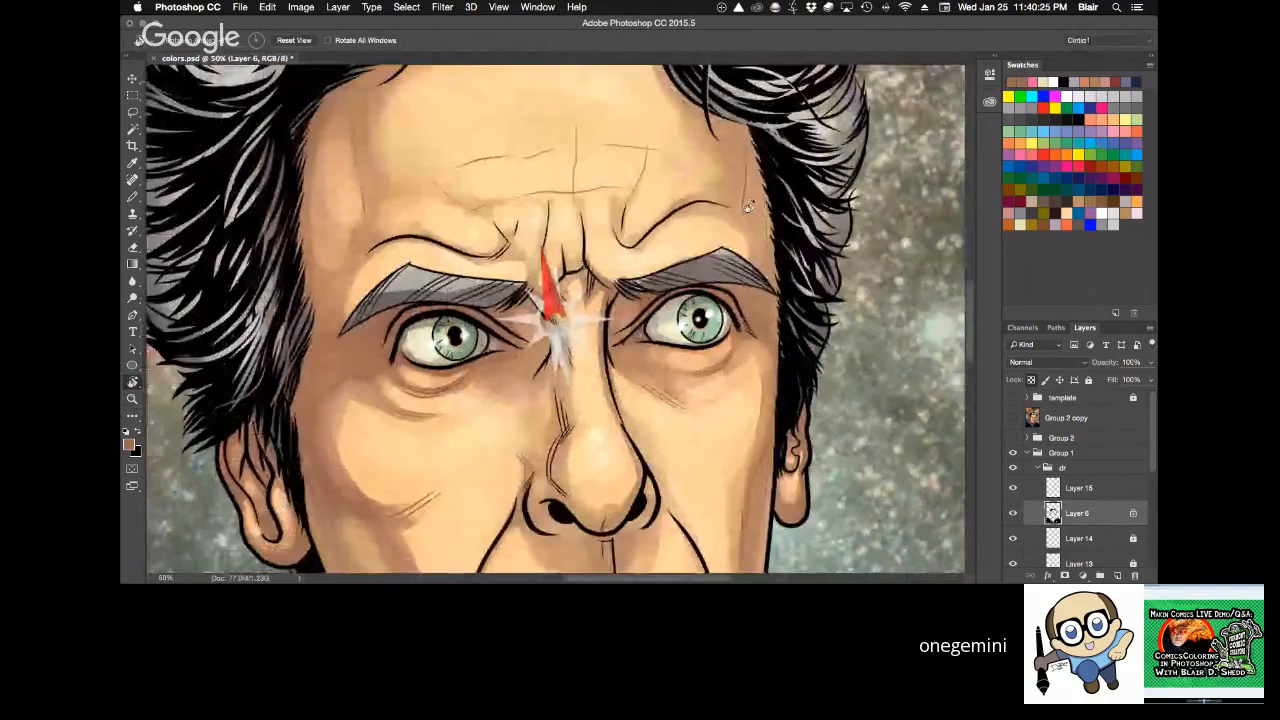
drag(729, 487, 692, 287)
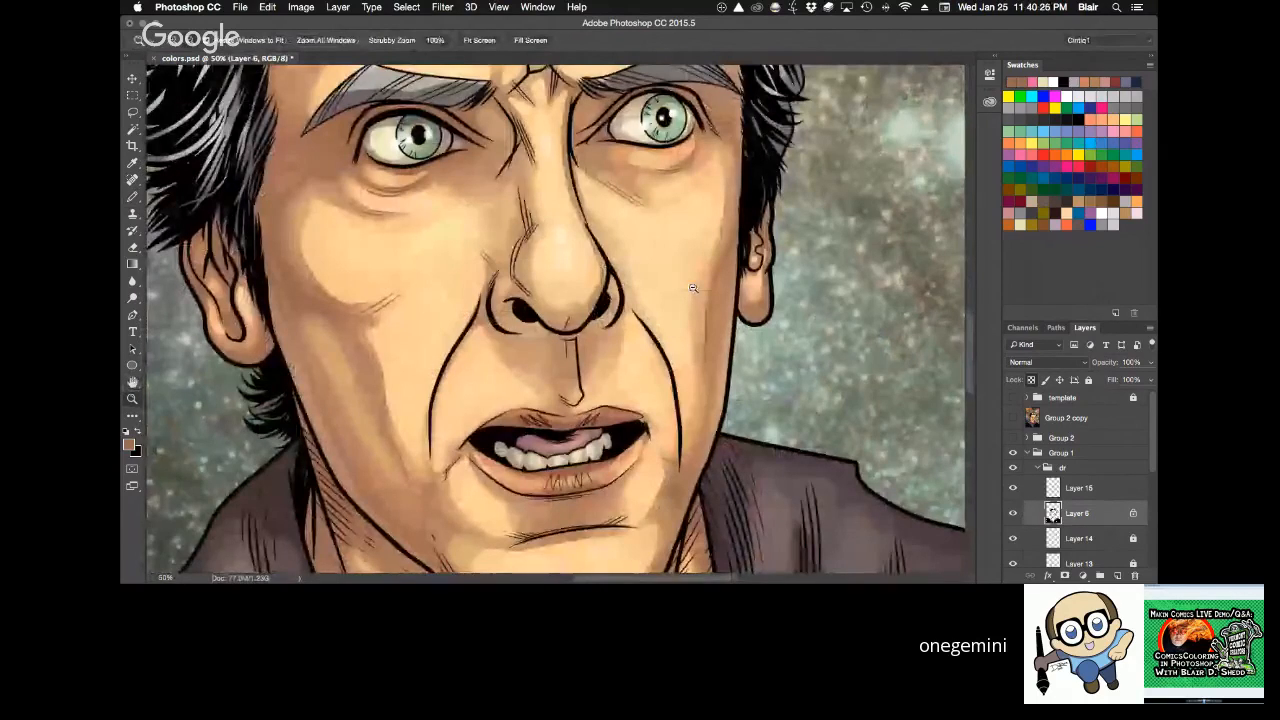
Straighten and zoom out the portrait view, and save colors.psd.
alt+click(692, 287)
key(r)
key(Escape)
key(ctrl+s)
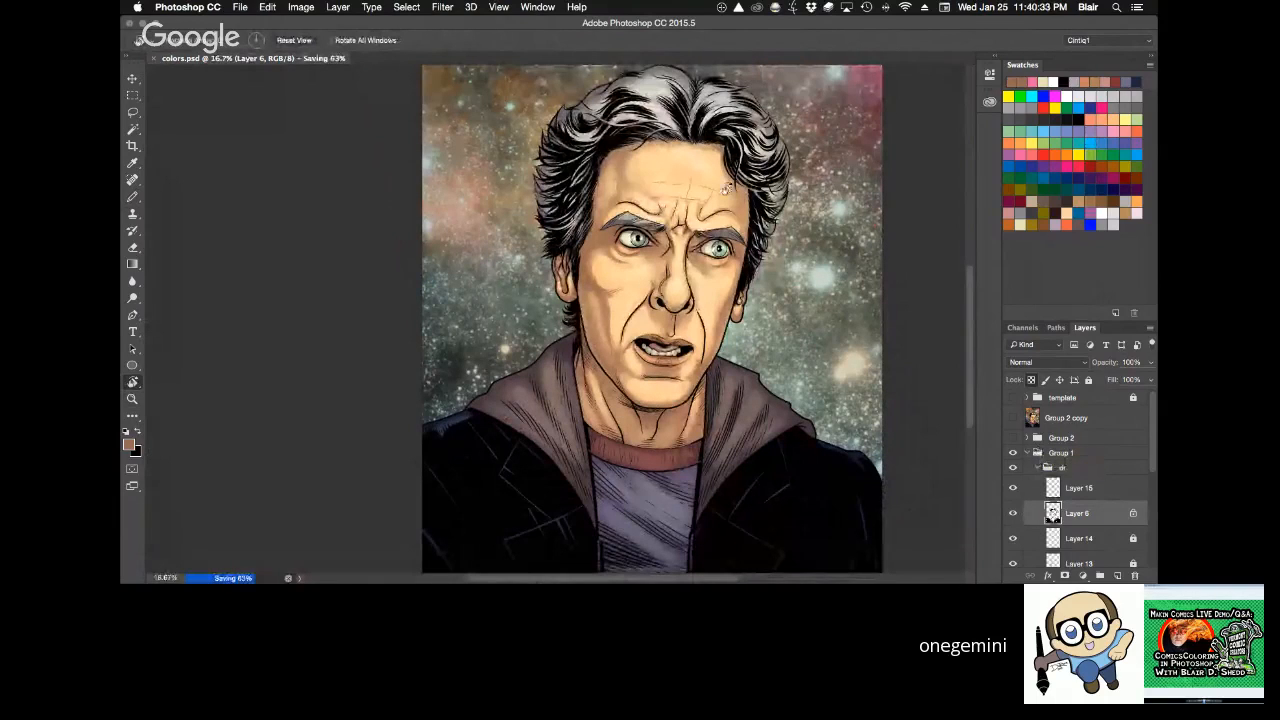
Compare how the recolored ink lines read on the face close up and in the full-page view.
key(z)
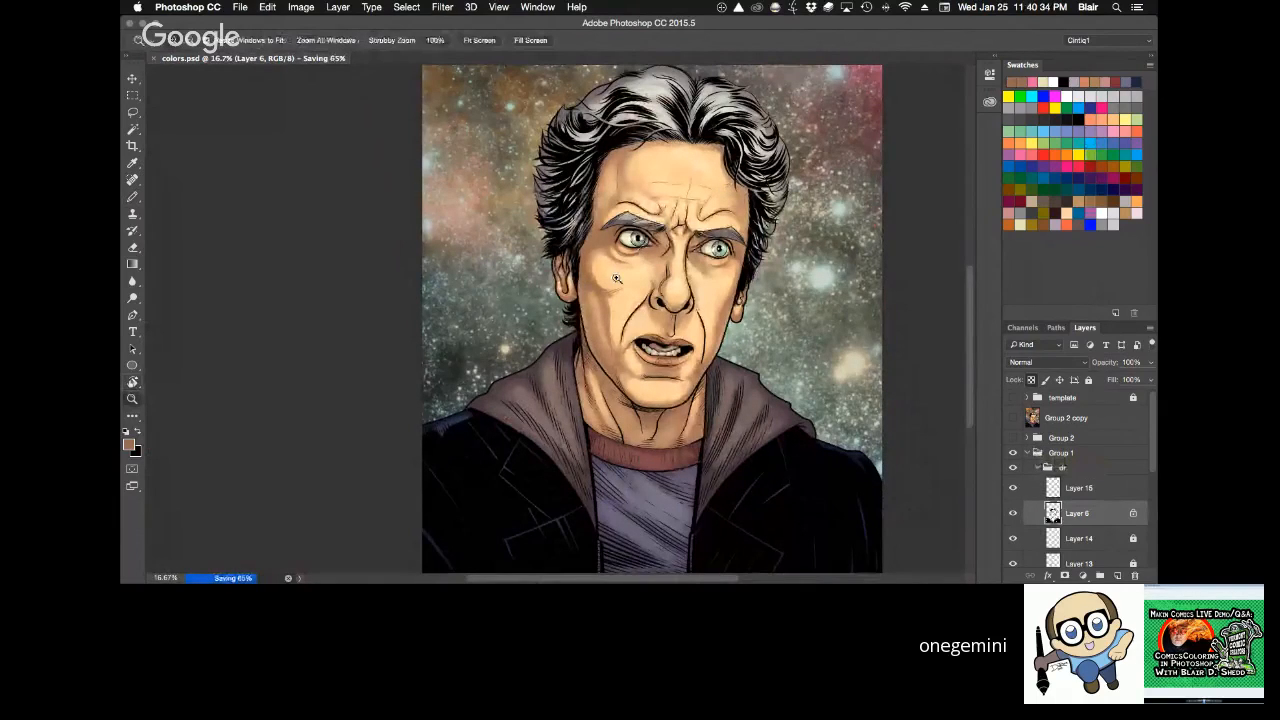
drag(616, 278, 740, 150)
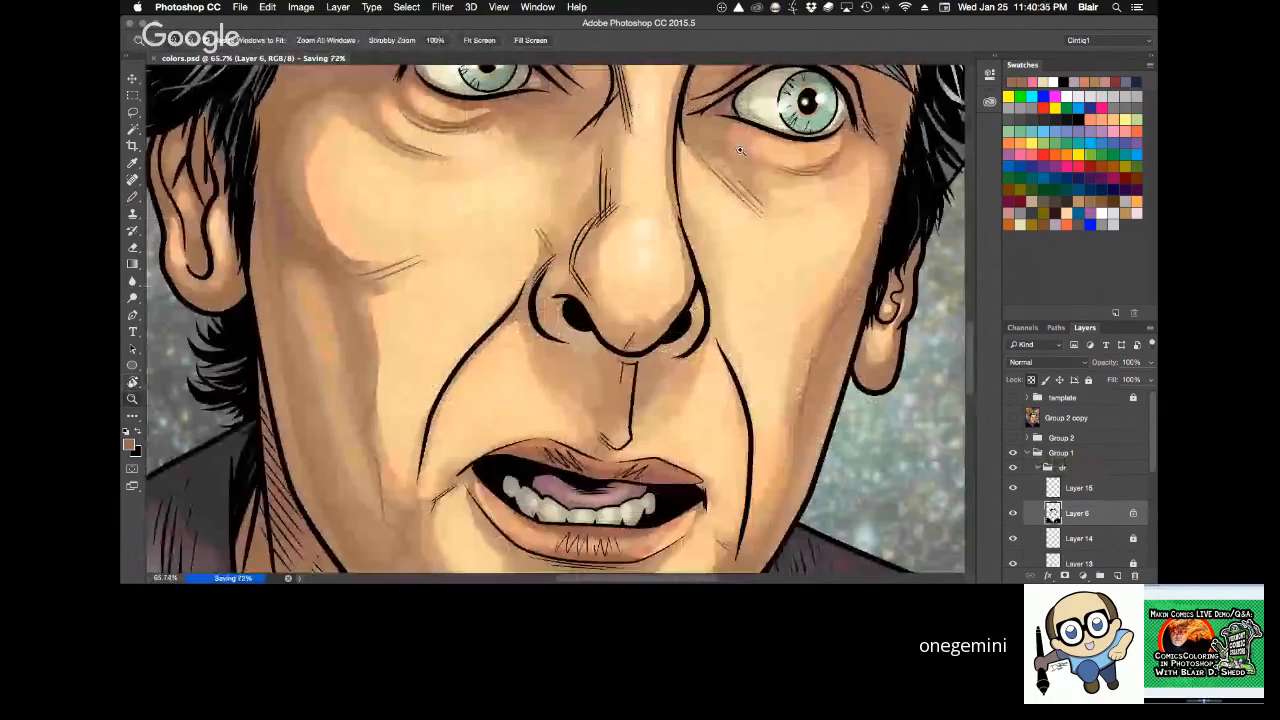
alt+click(826, 272)
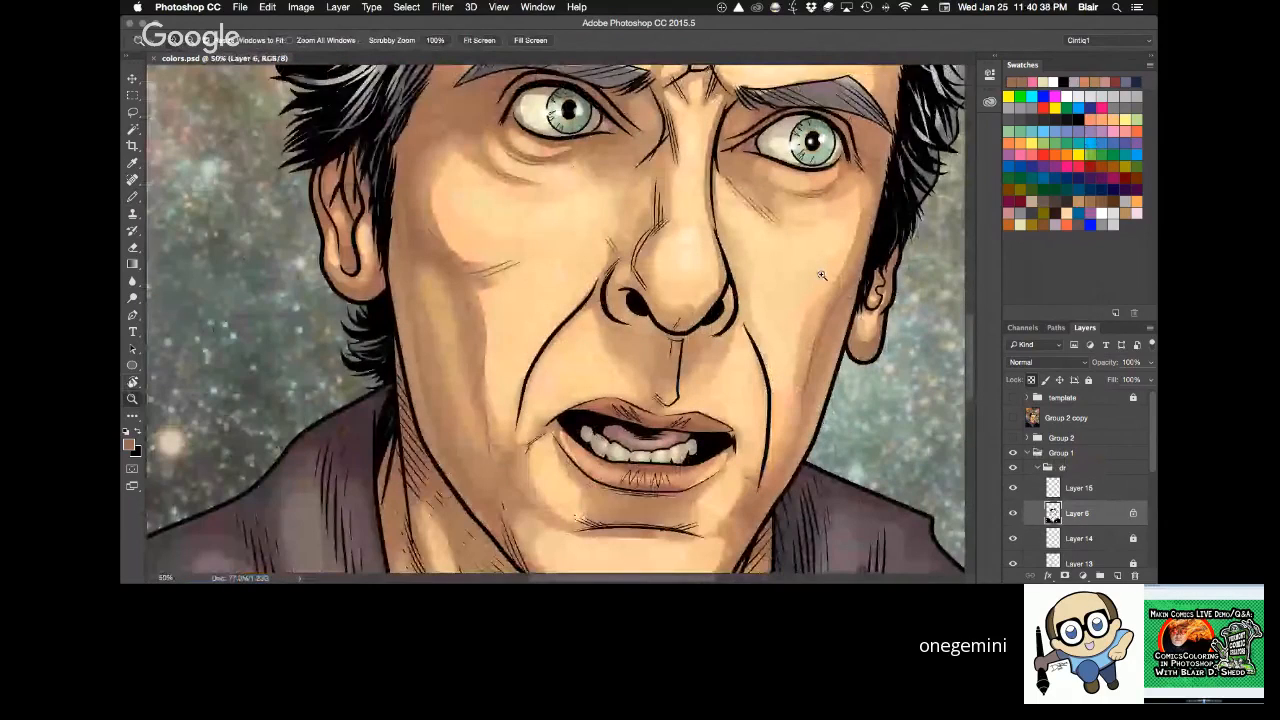
key(super+0)
click(587, 325)
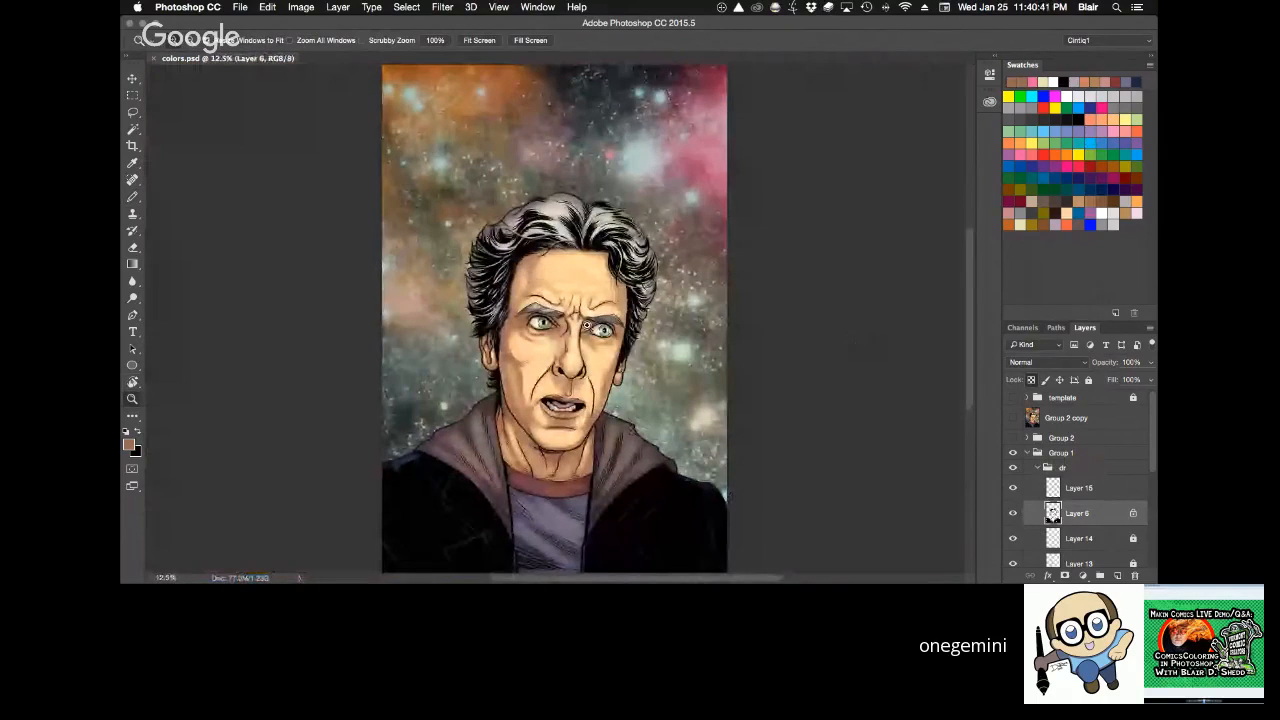
click(587, 325)
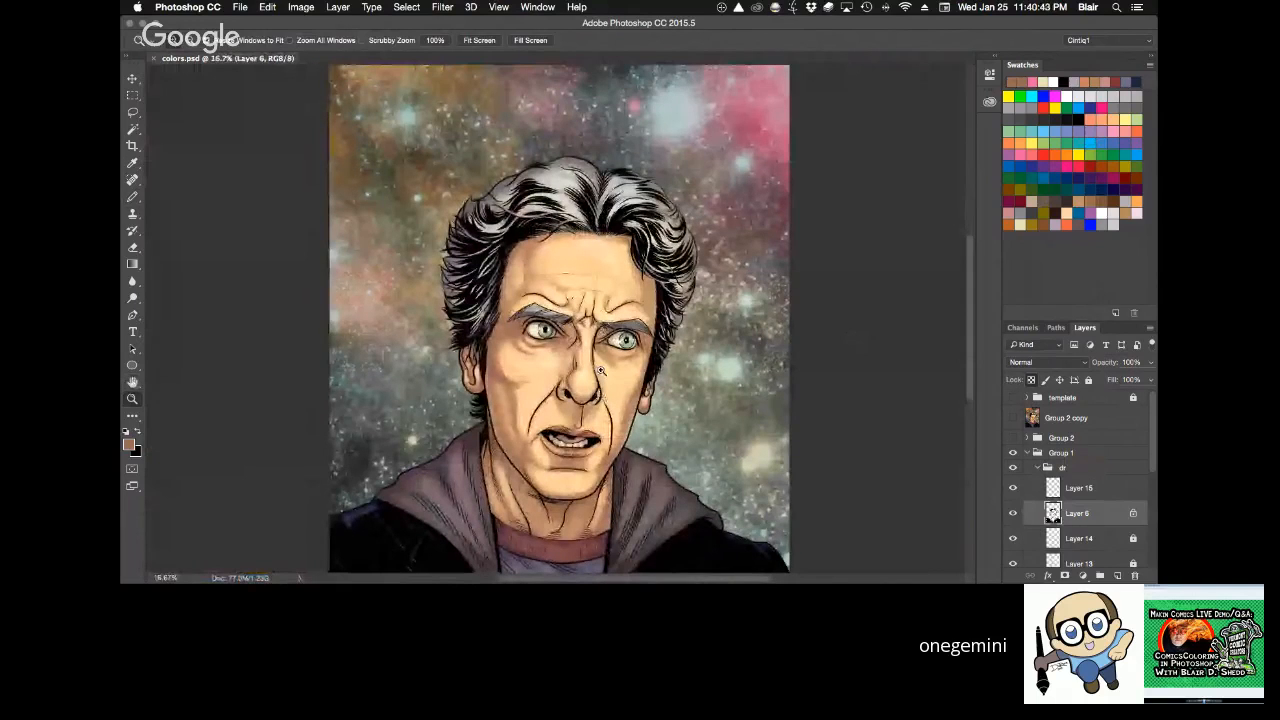
click(601, 371)
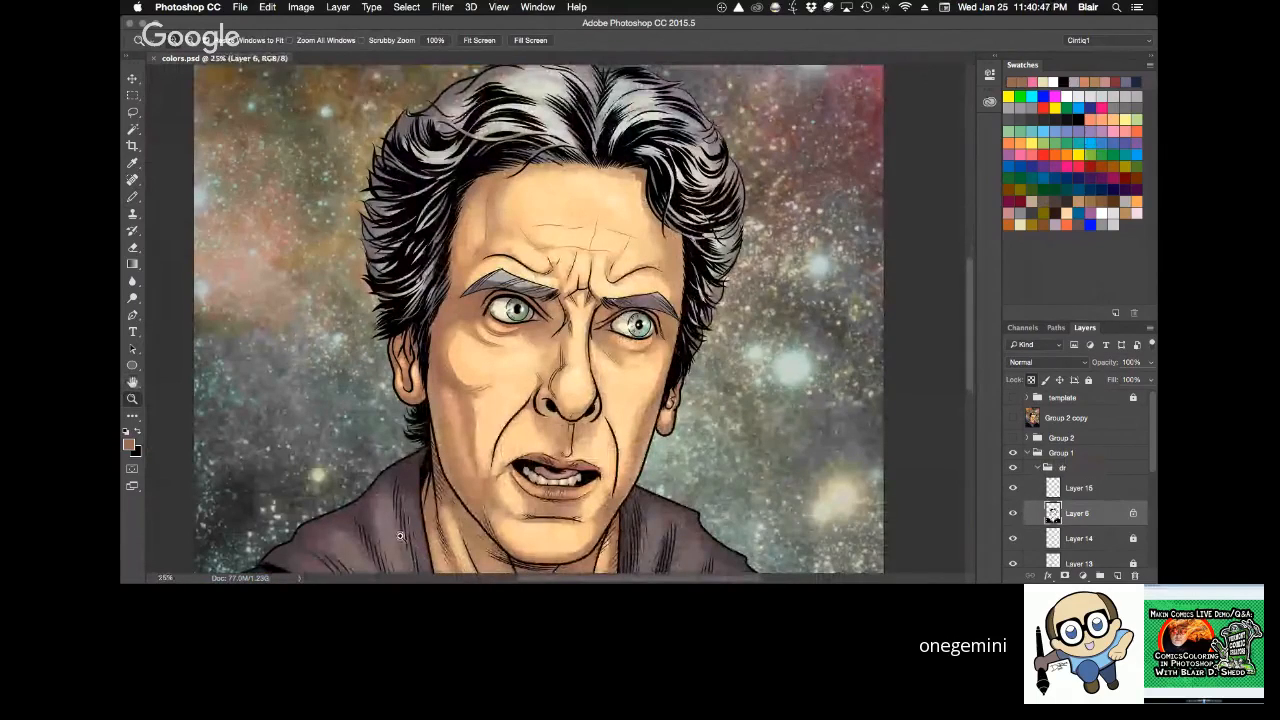
Toggle the visibility of Layer 15 and the Layer 6 line art to compare the portrait without them, and save colors.psd.
click(1012, 488)
drag(901, 522, 892, 437)
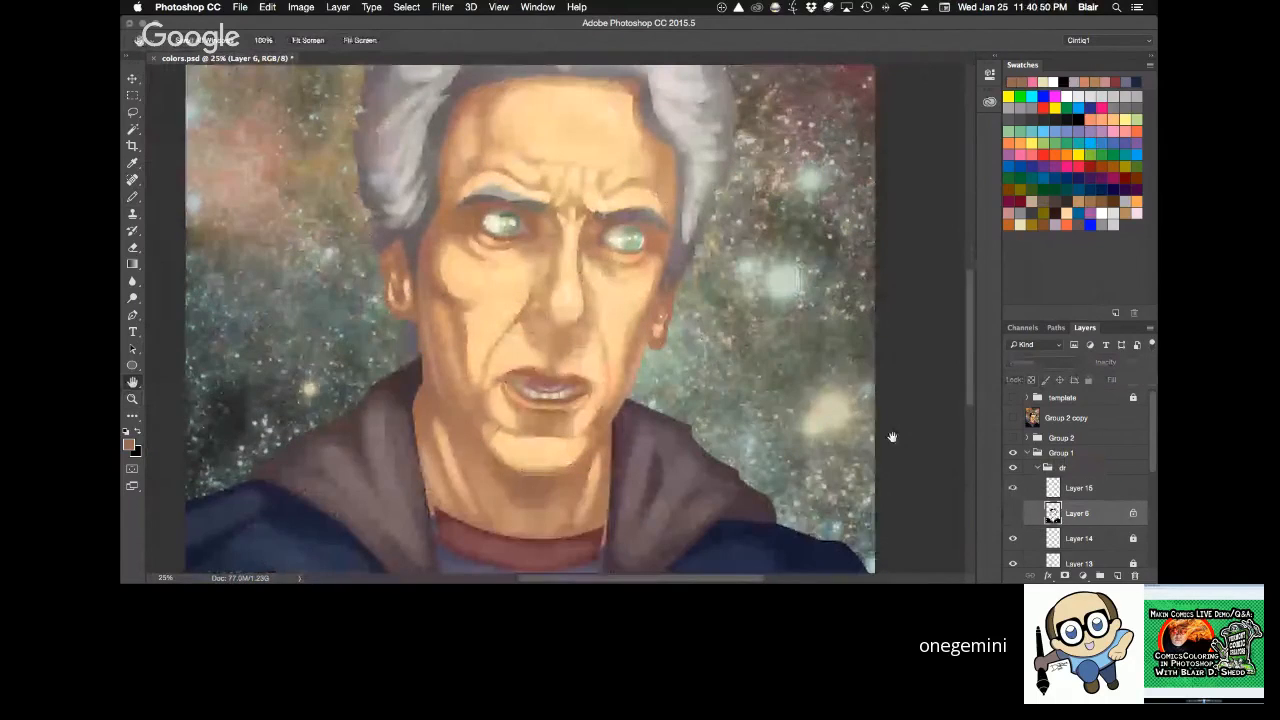
key(super+0)
click(1012, 513)
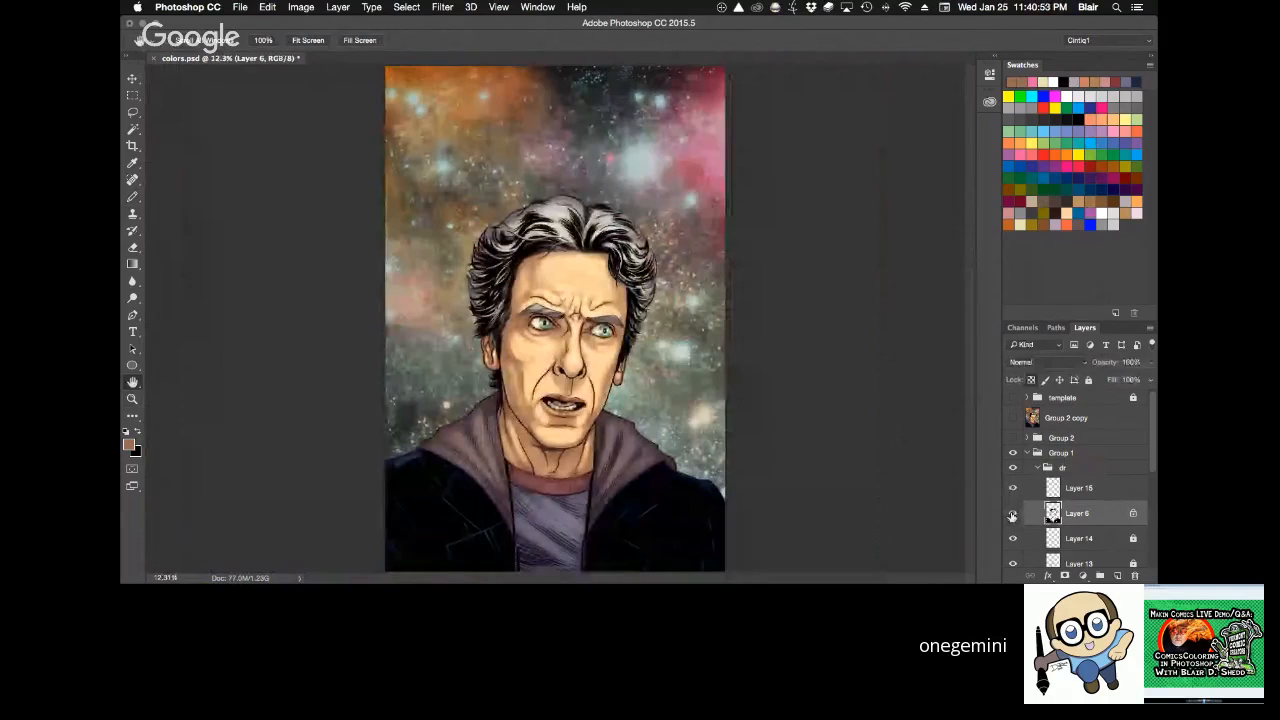
key(super+s)
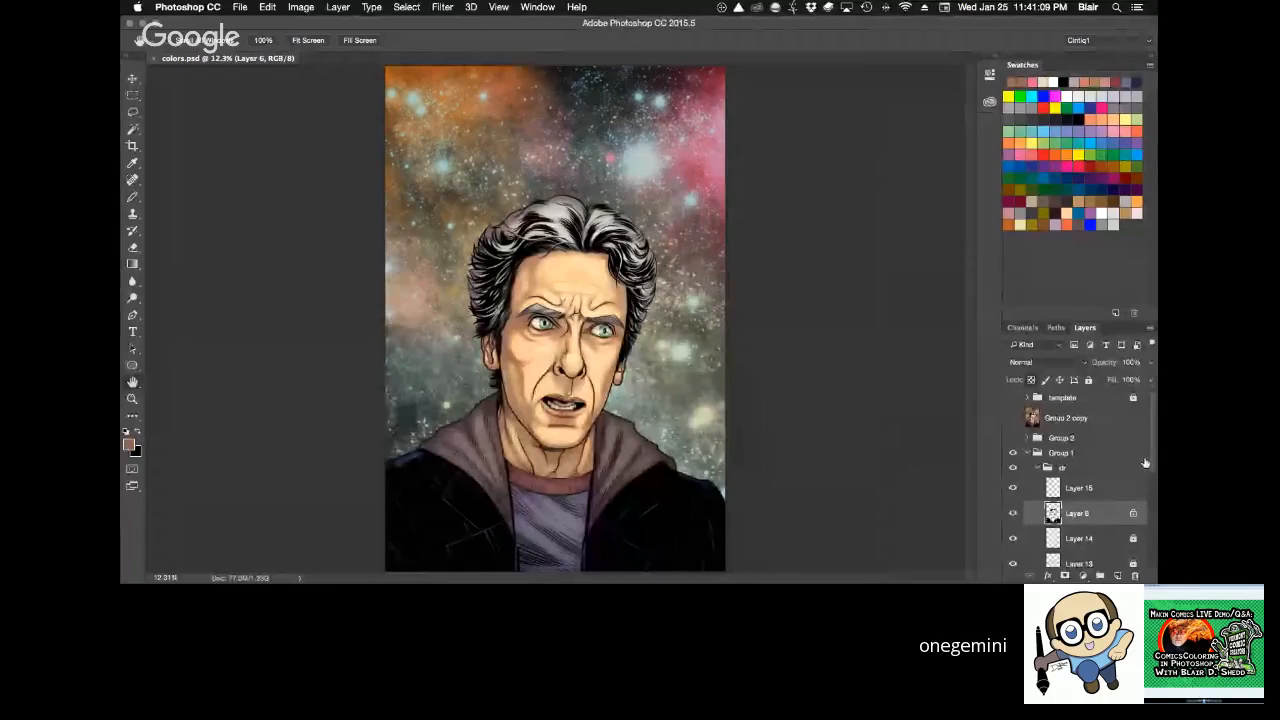
Hide Layers 10 to 14 and the texture group to view only the flat colors under the line art.
scroll(1111, 514, down, 3)
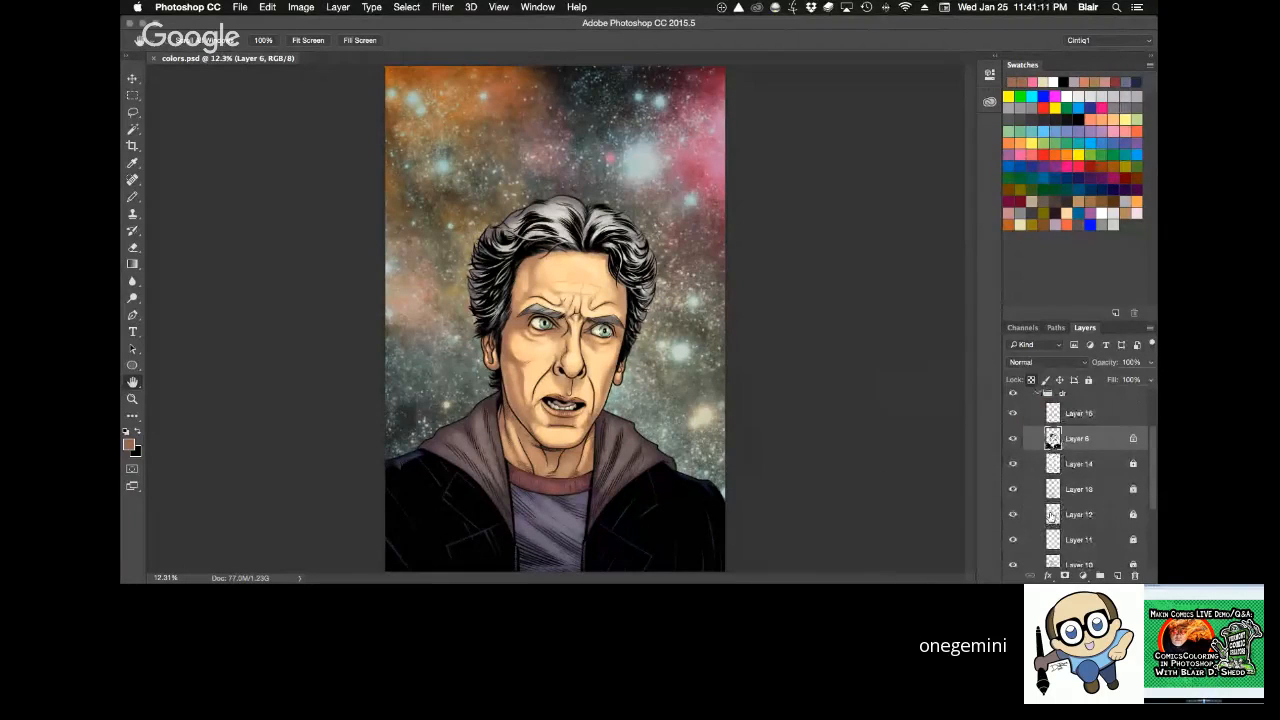
key(z)
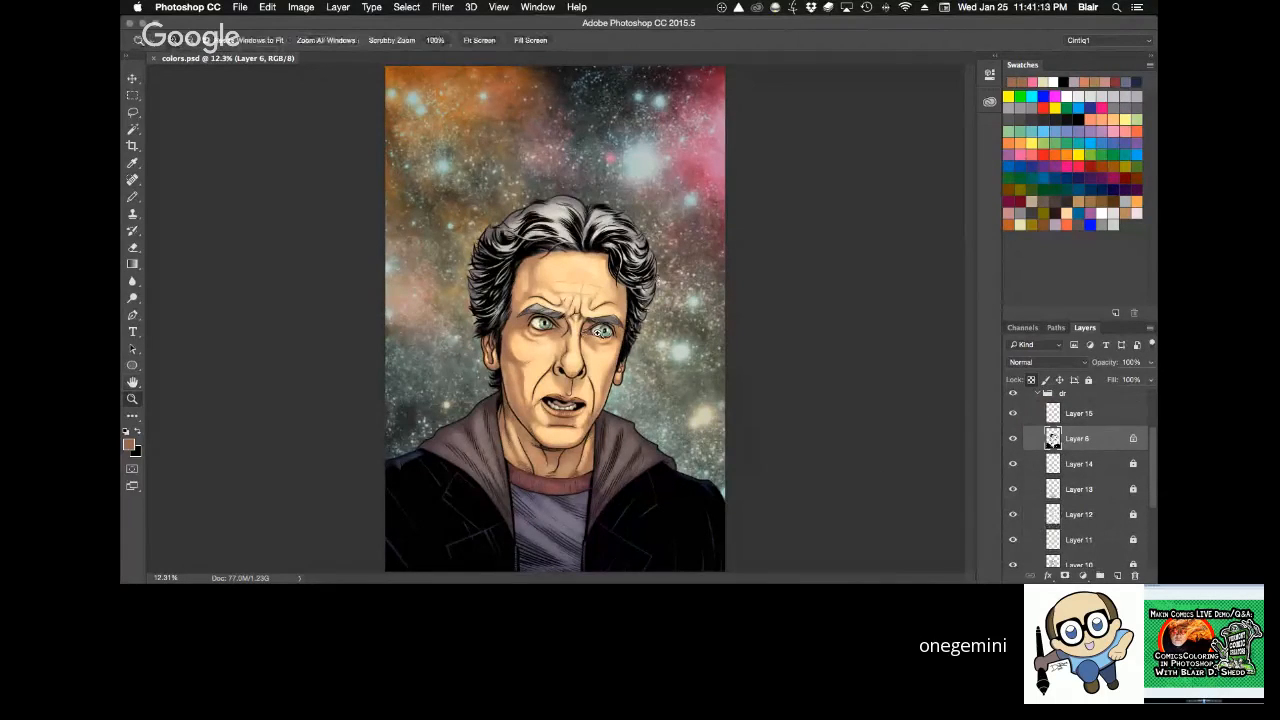
click(601, 331)
click(597, 334)
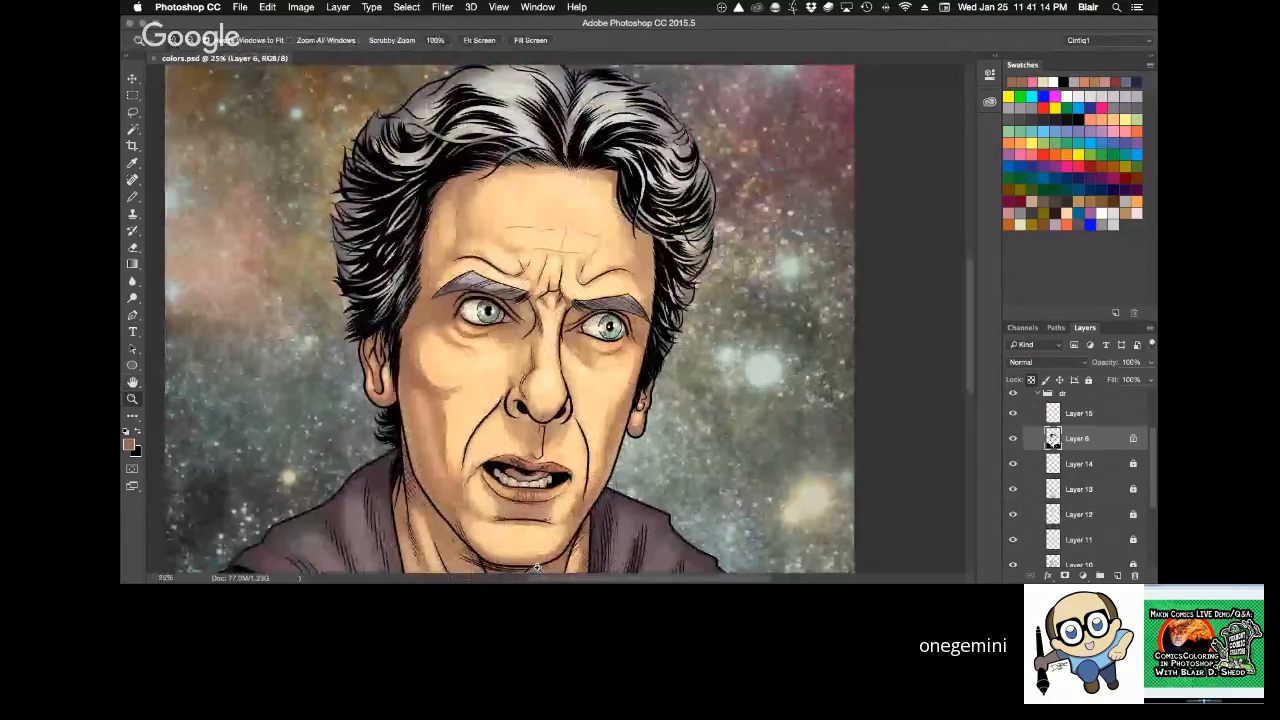
key(h)
drag(614, 379, 598, 398)
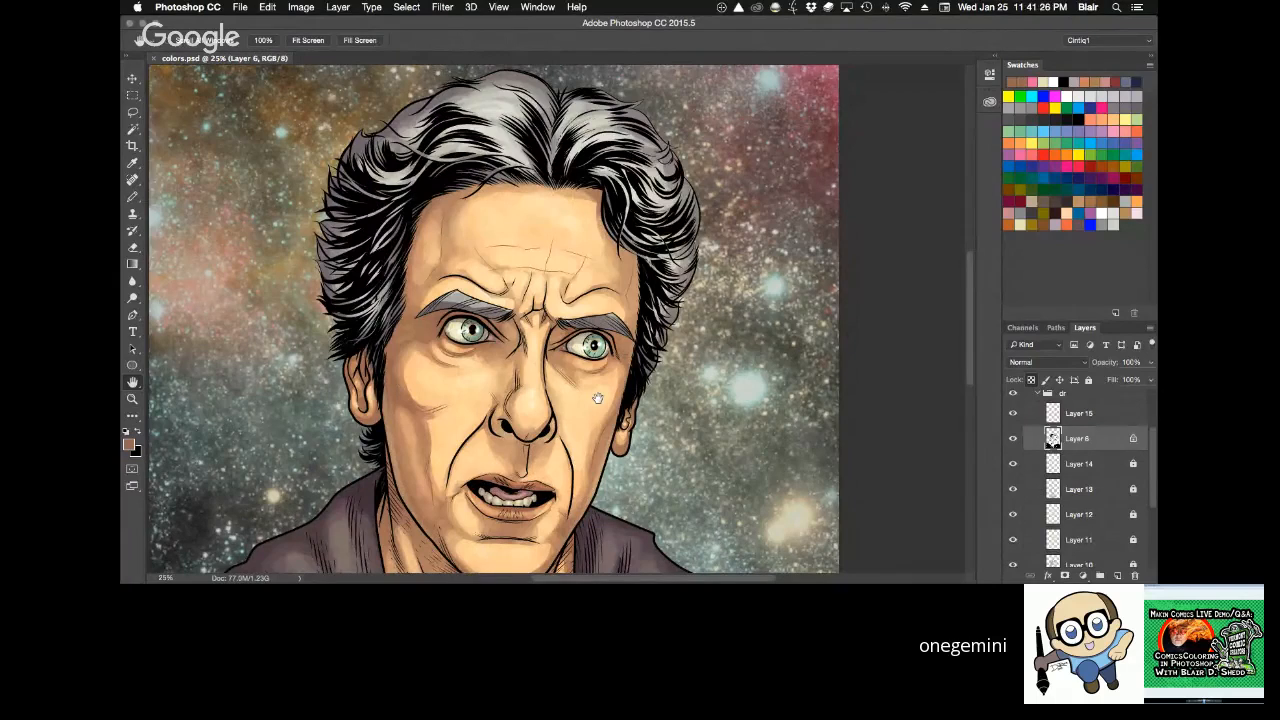
drag(1152, 474, 1149, 505)
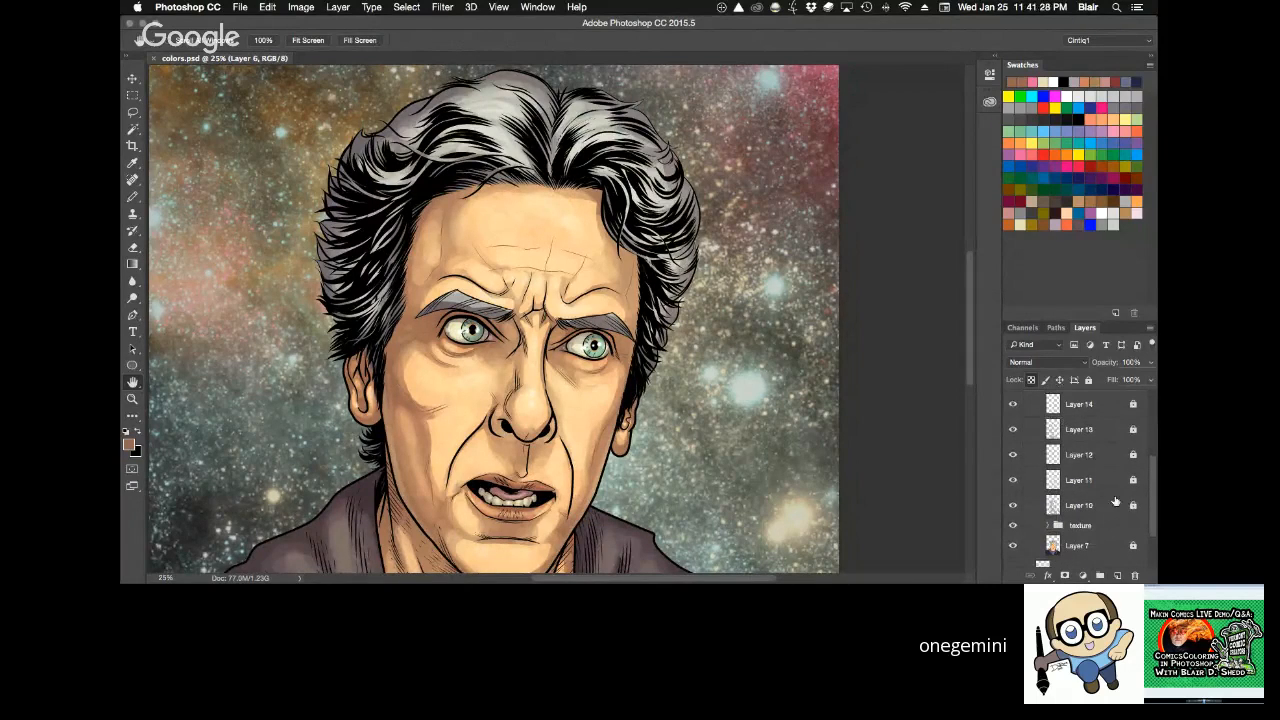
click(1014, 482)
click(1012, 458)
click(1014, 506)
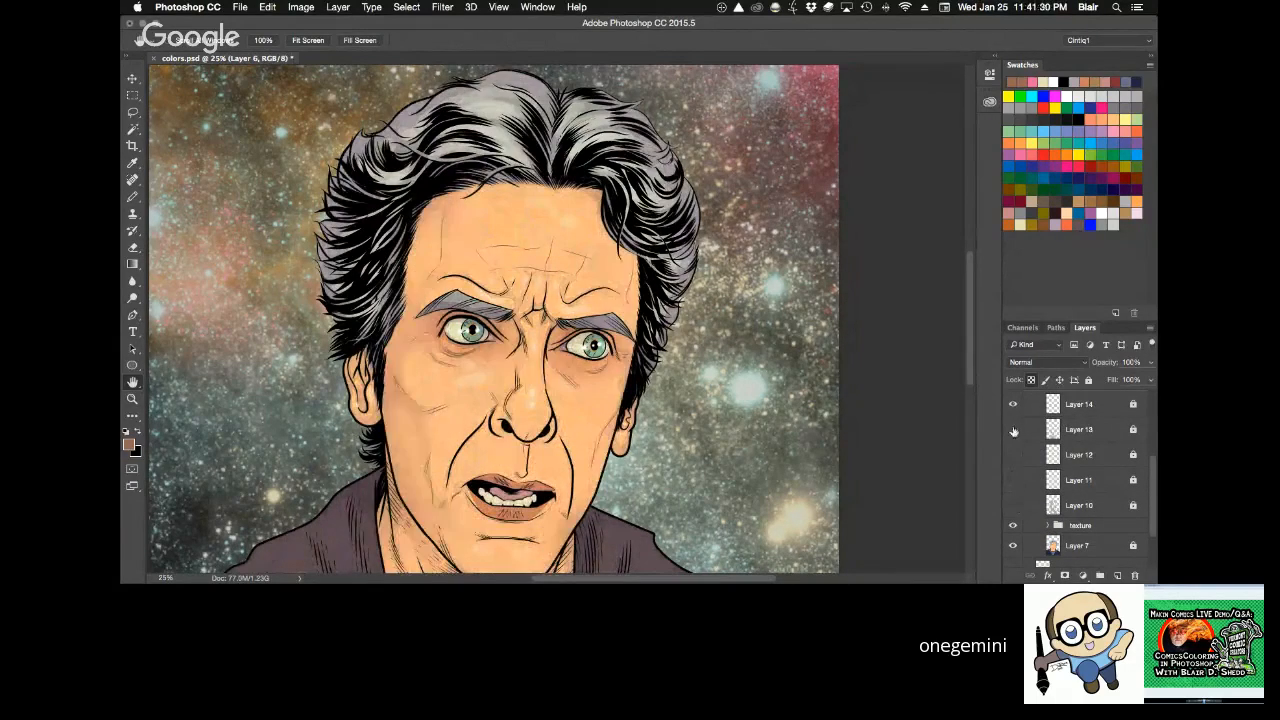
click(1014, 431)
click(1017, 406)
drag(1153, 484, 1153, 467)
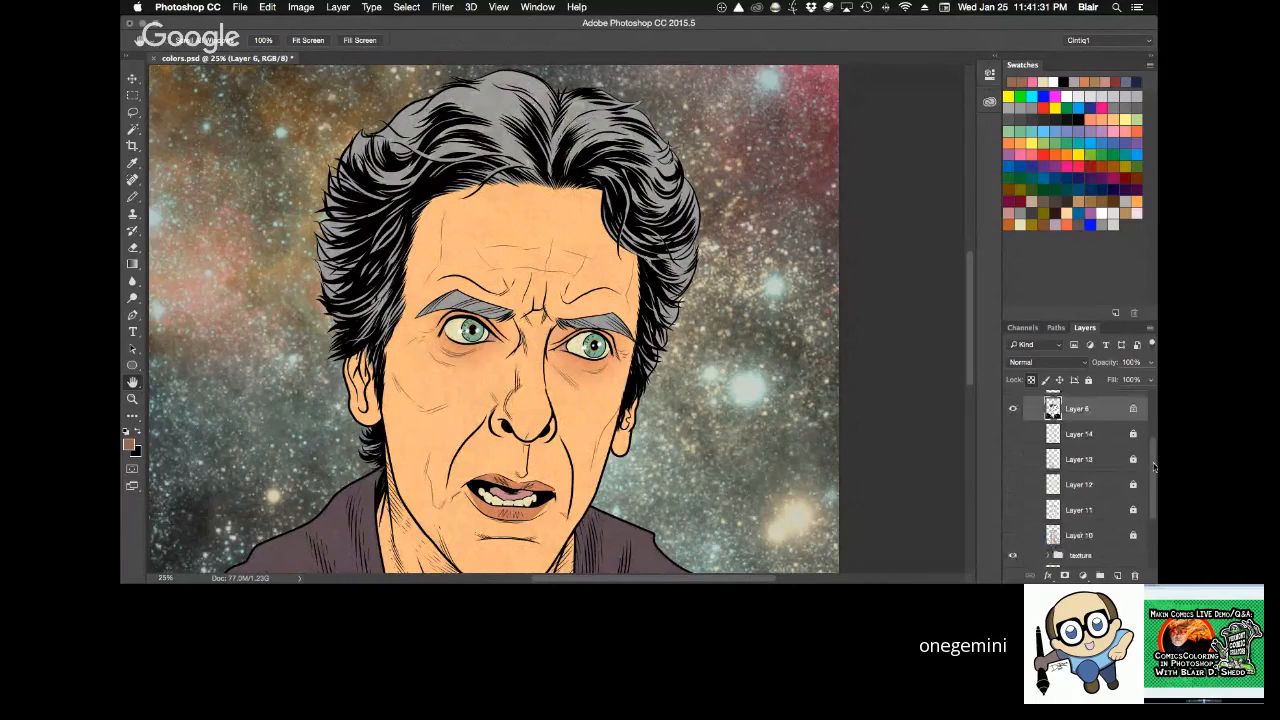
click(1013, 556)
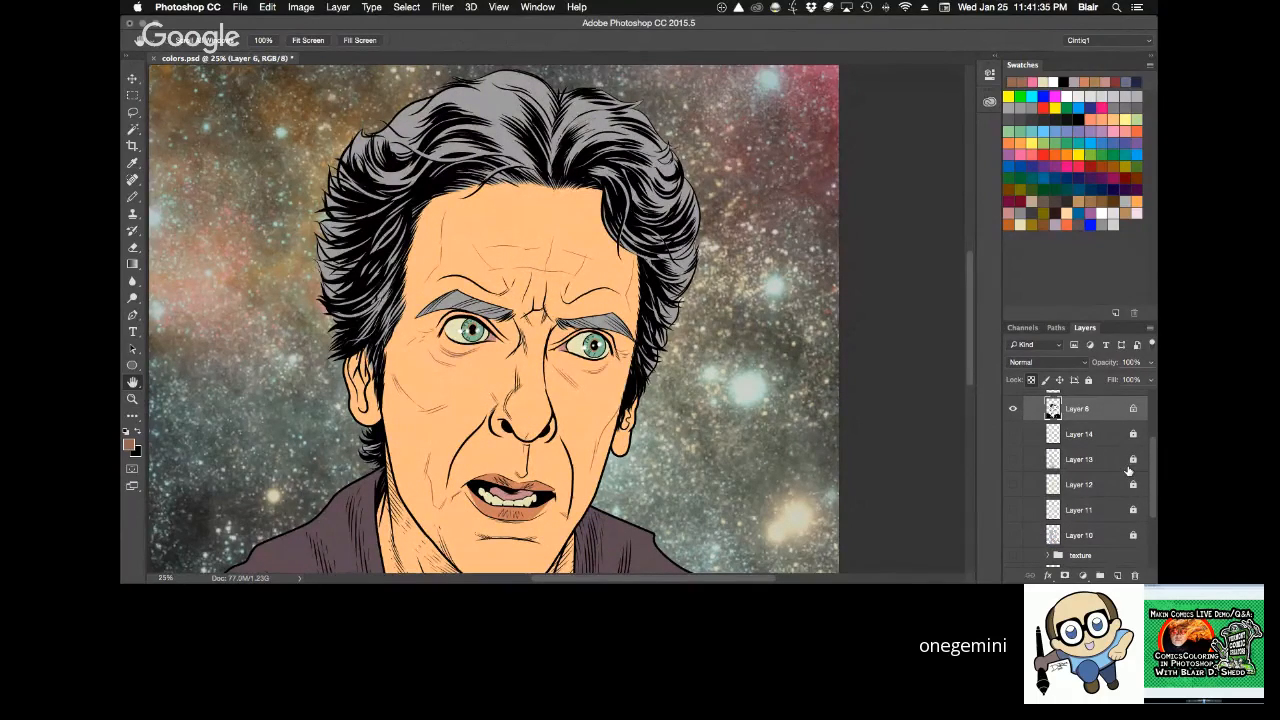
Show Layers 10 to 14 and the texture group again to compare the rendered portrait at full-page view.
key(super+0)
click(1013, 535)
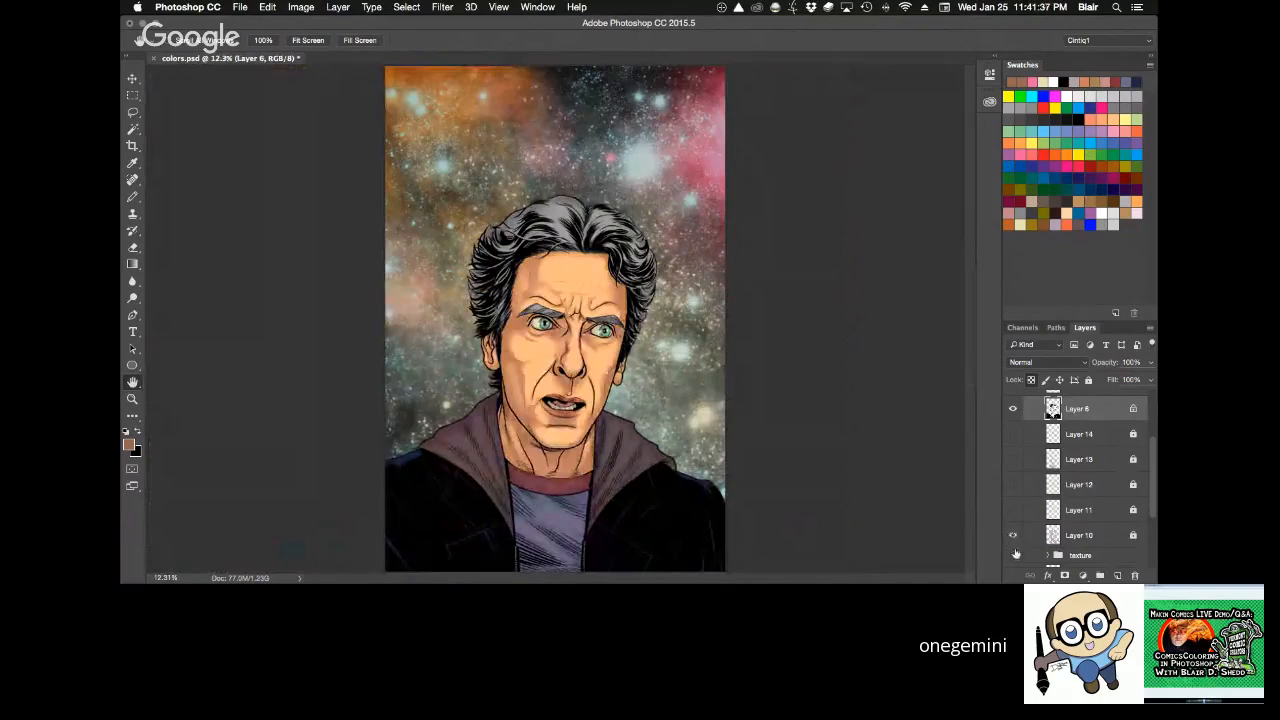
drag(1016, 553, 1013, 433)
scroll(1150, 452, up, 1)
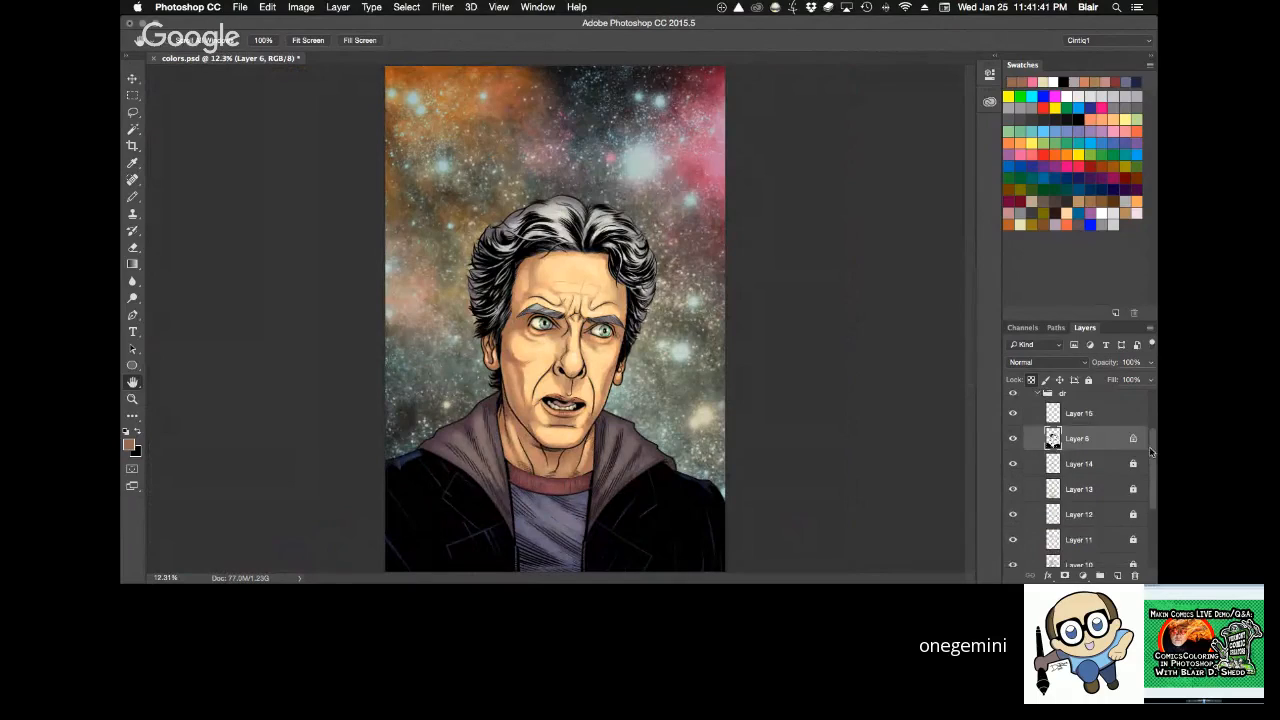
Collapse the dr group, delete Group 2 copy, background Layers 17 and 16, and Group 2, and save colors.psd.
drag(1150, 452, 1134, 575)
click(1037, 408)
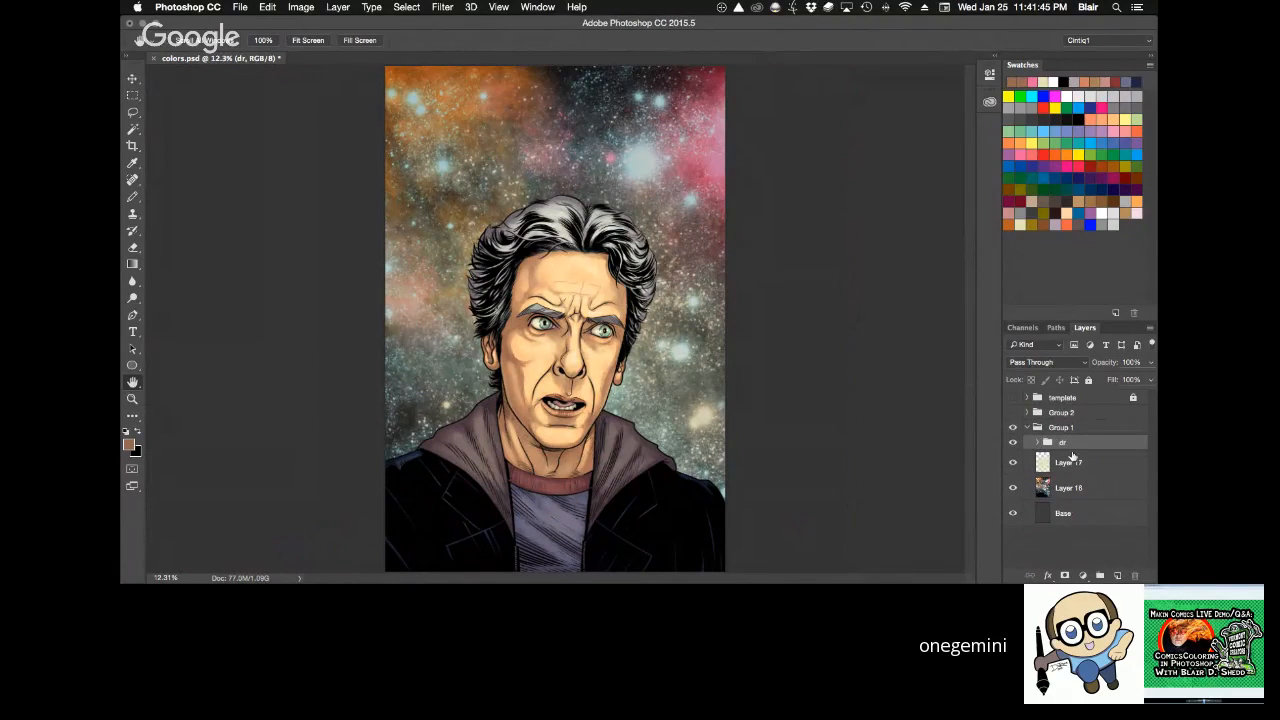
click(1082, 464)
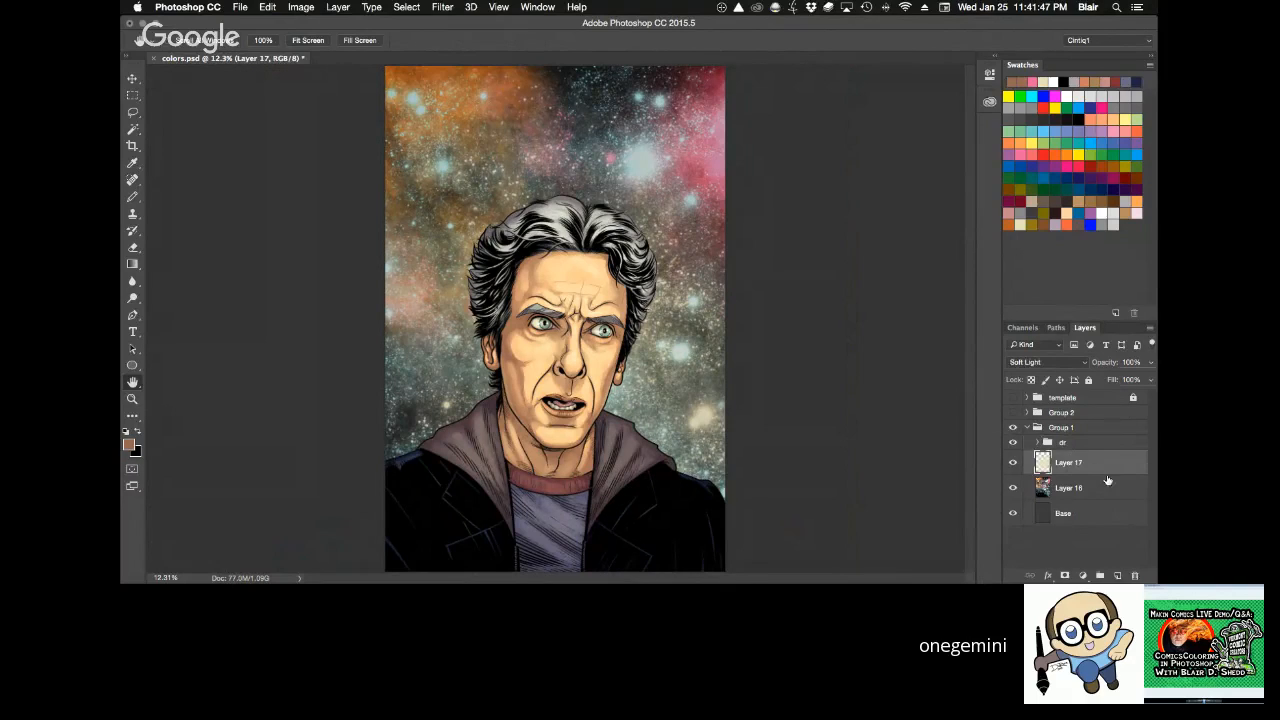
shift+click(1112, 487)
drag(1122, 488, 1134, 575)
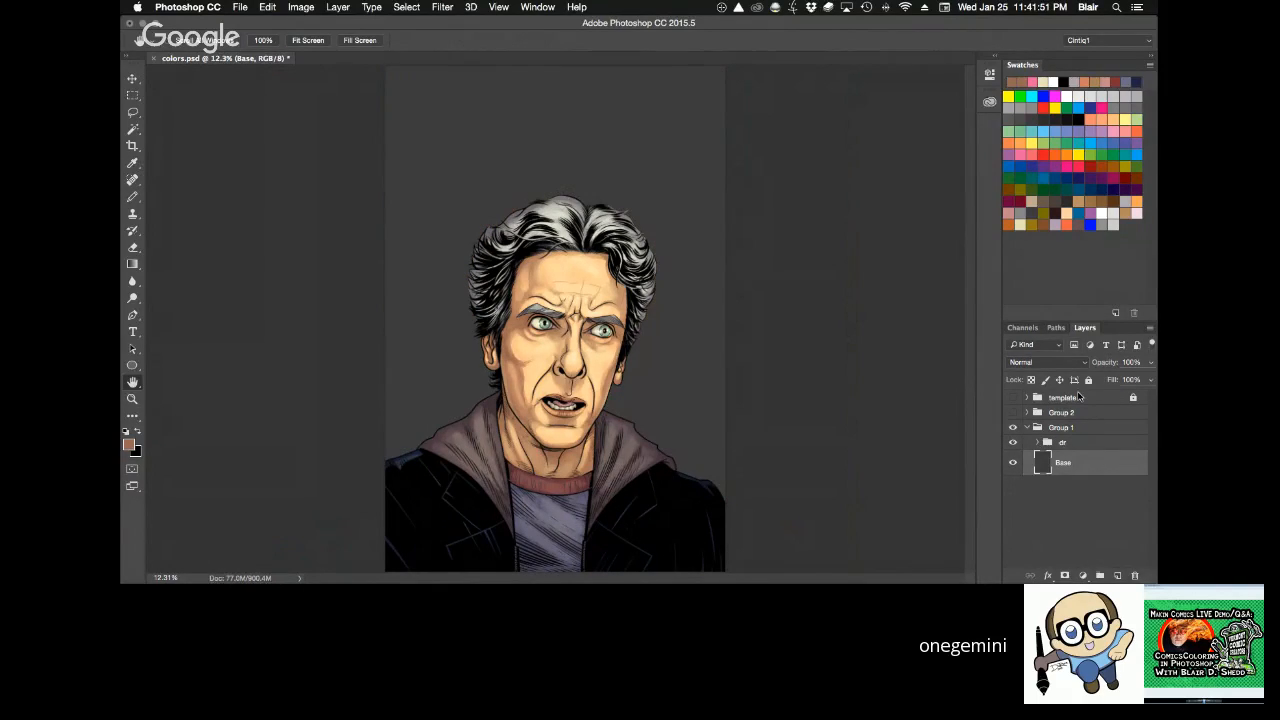
key(super+s)
drag(1088, 442, 1122, 454)
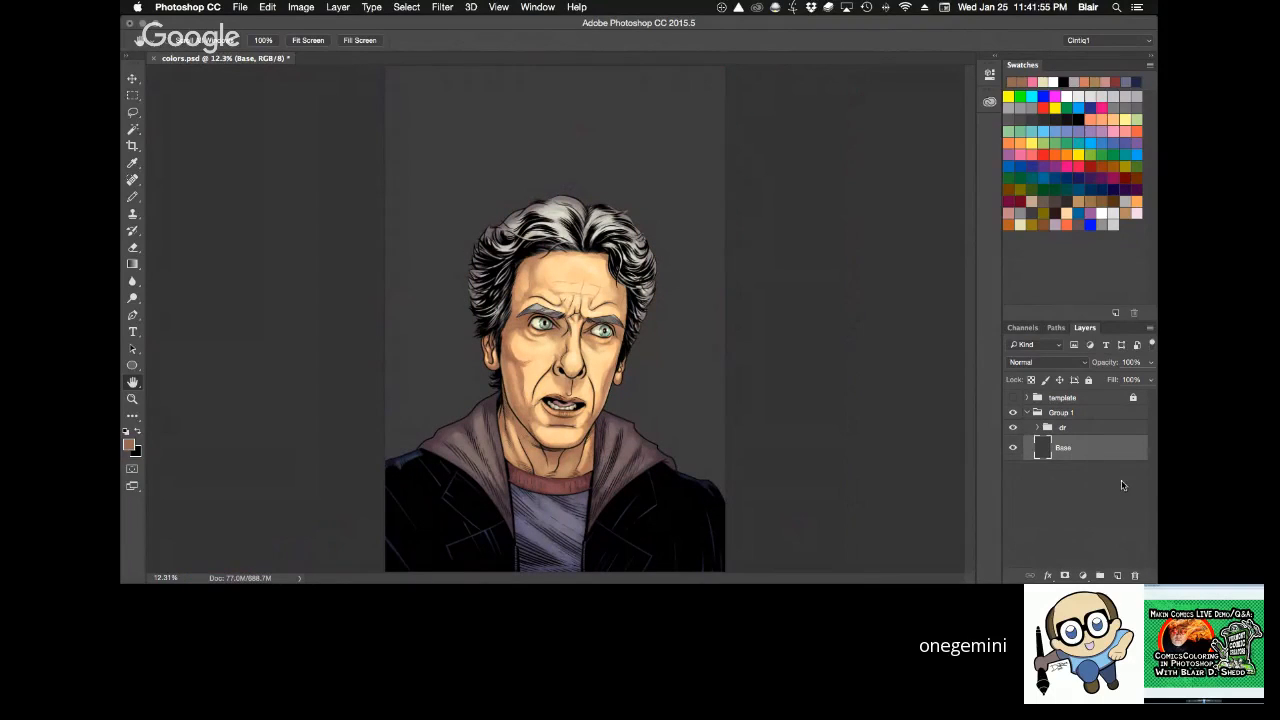
Rename Group 1 as dr.
double_click(1064, 414)
text(c)
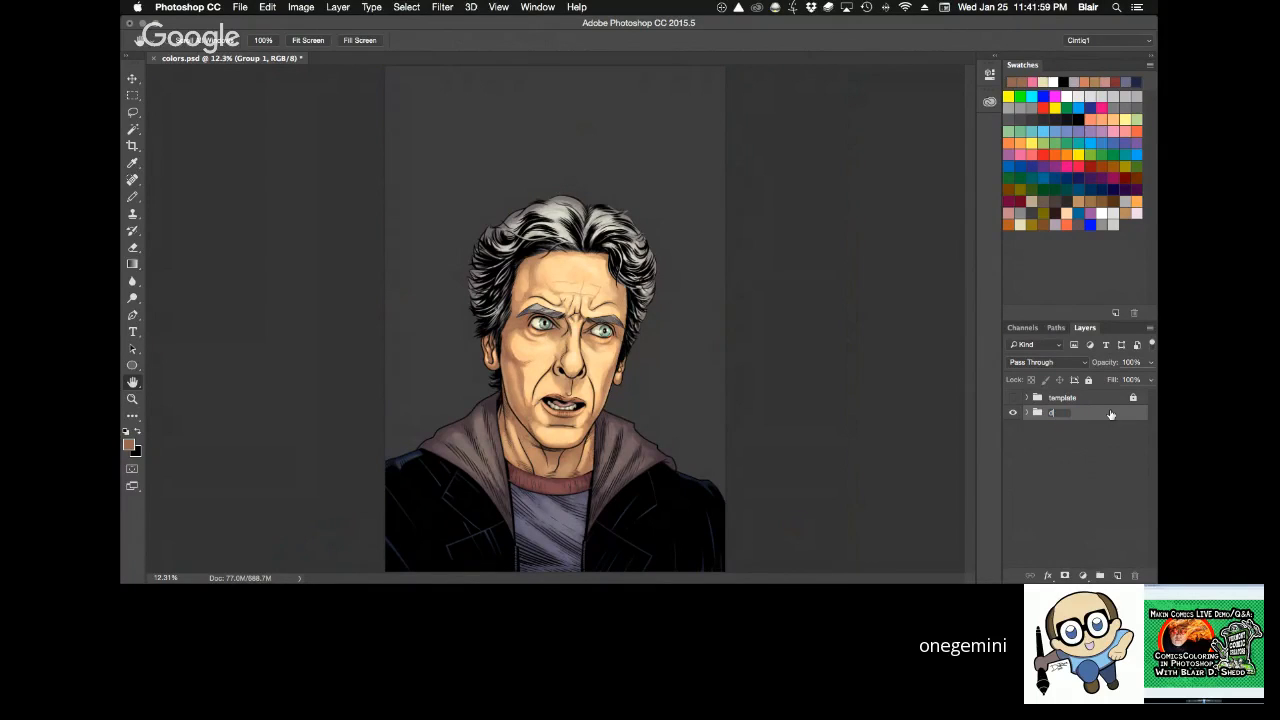
text(r)
key(Return)
Move the Base layer out of its group and place it directly beneath the dr group.
click(1027, 413)
mouse_move(1091, 453)
mouse_down()
mouse_move(1094, 408)
mouse_move(1071, 424)
mouse_move(1072, 404)
mouse_move(1075, 453)
mouse_up()
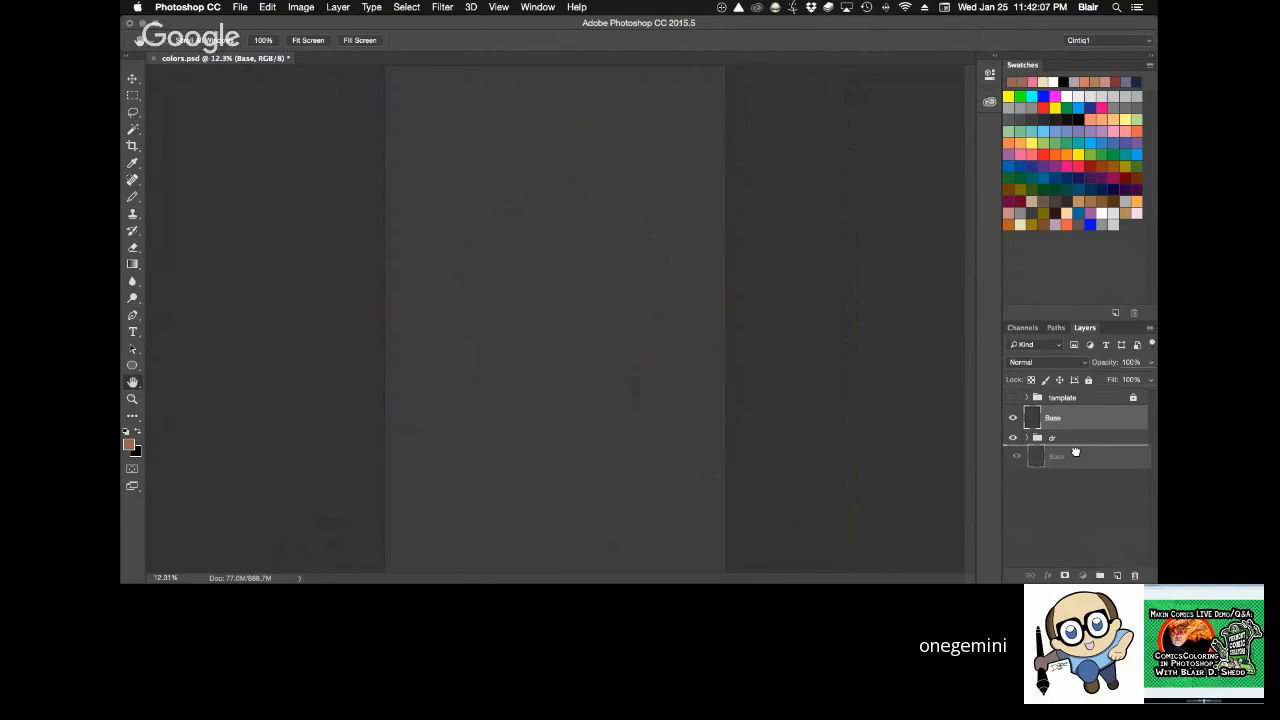
drag(1075, 453, 1075, 454)
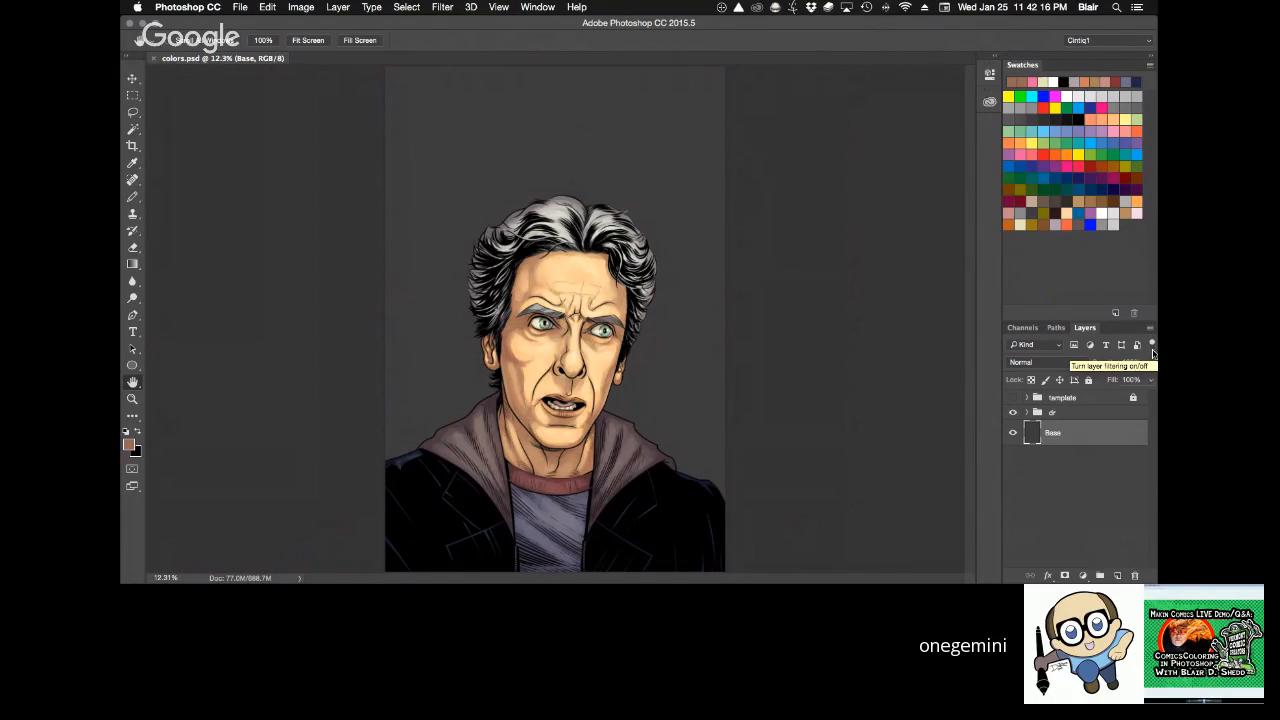
Show the template group over the portrait and save colors.psd.
click(1013, 398)
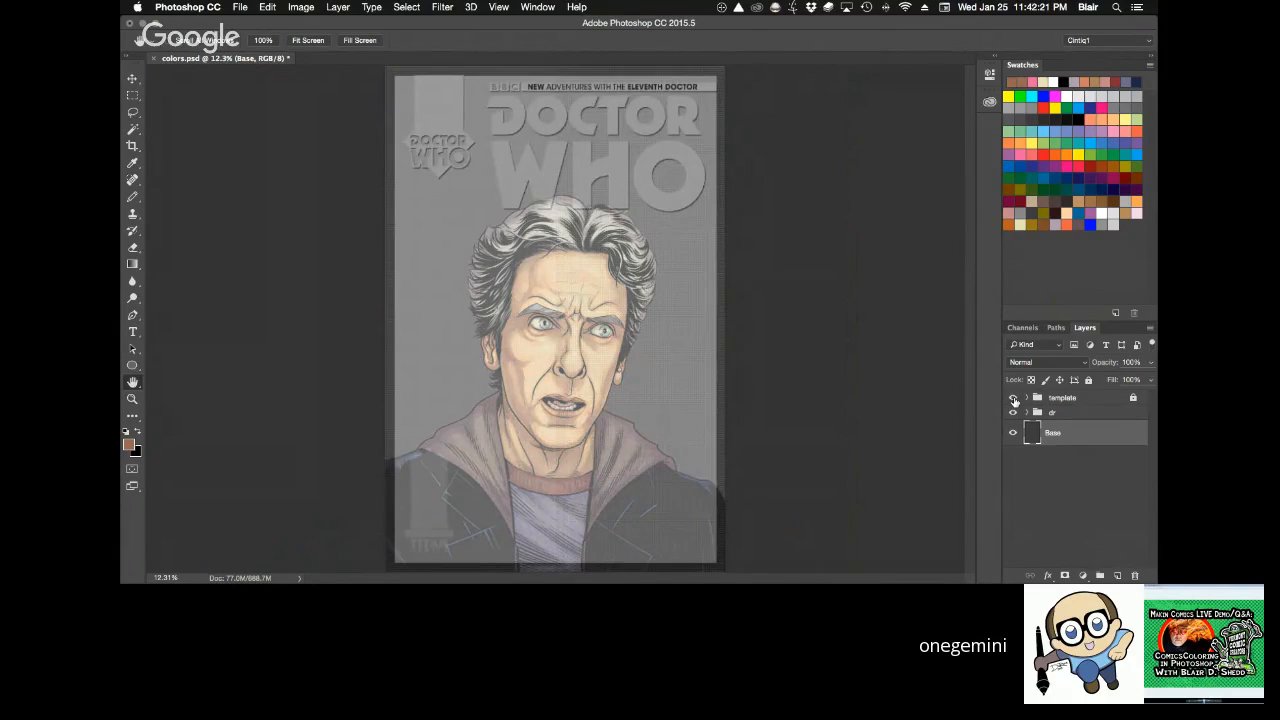
key(super+s)
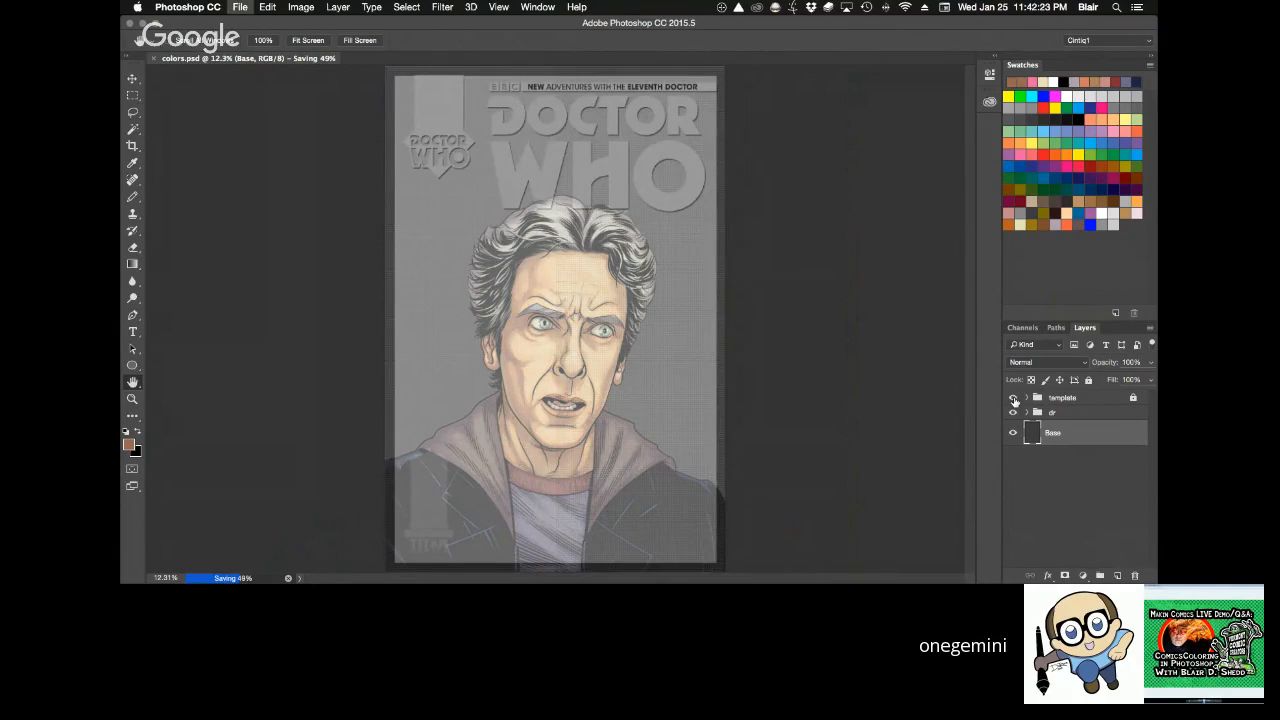
Close colors.psd once its saving completes and quit Photoshop.
key(super+w)
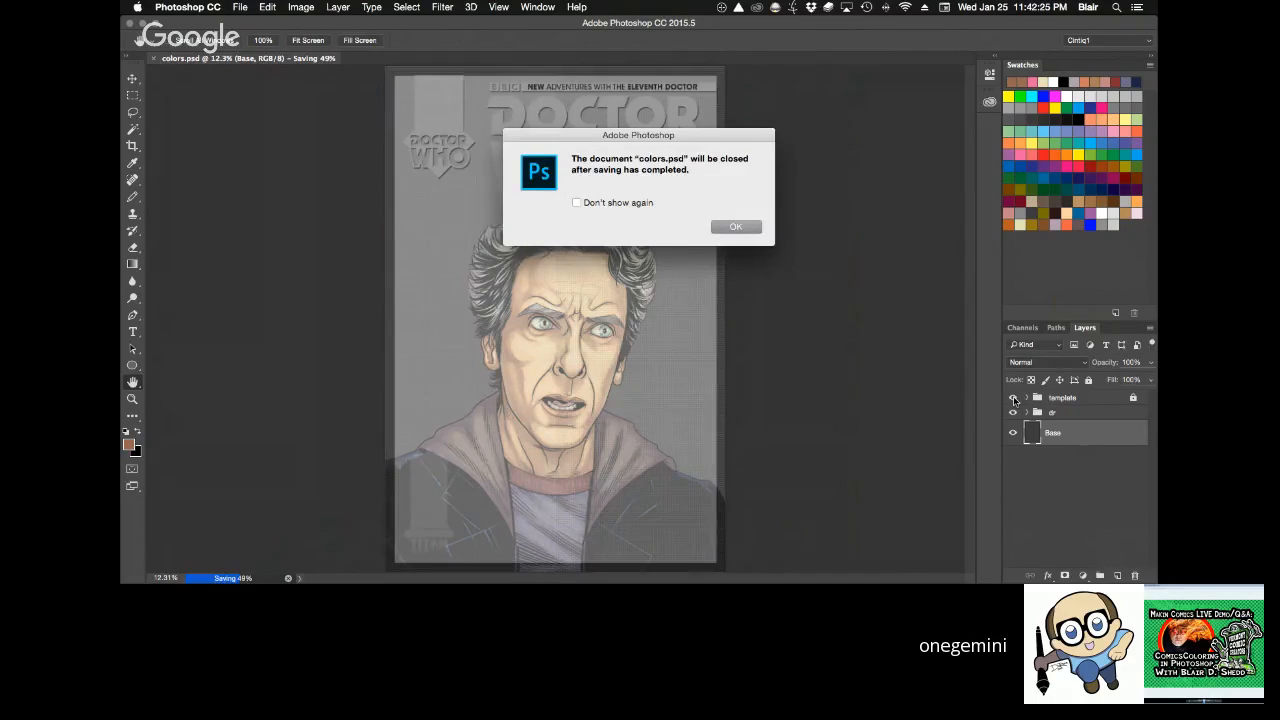
key(Return)
key(super+q)
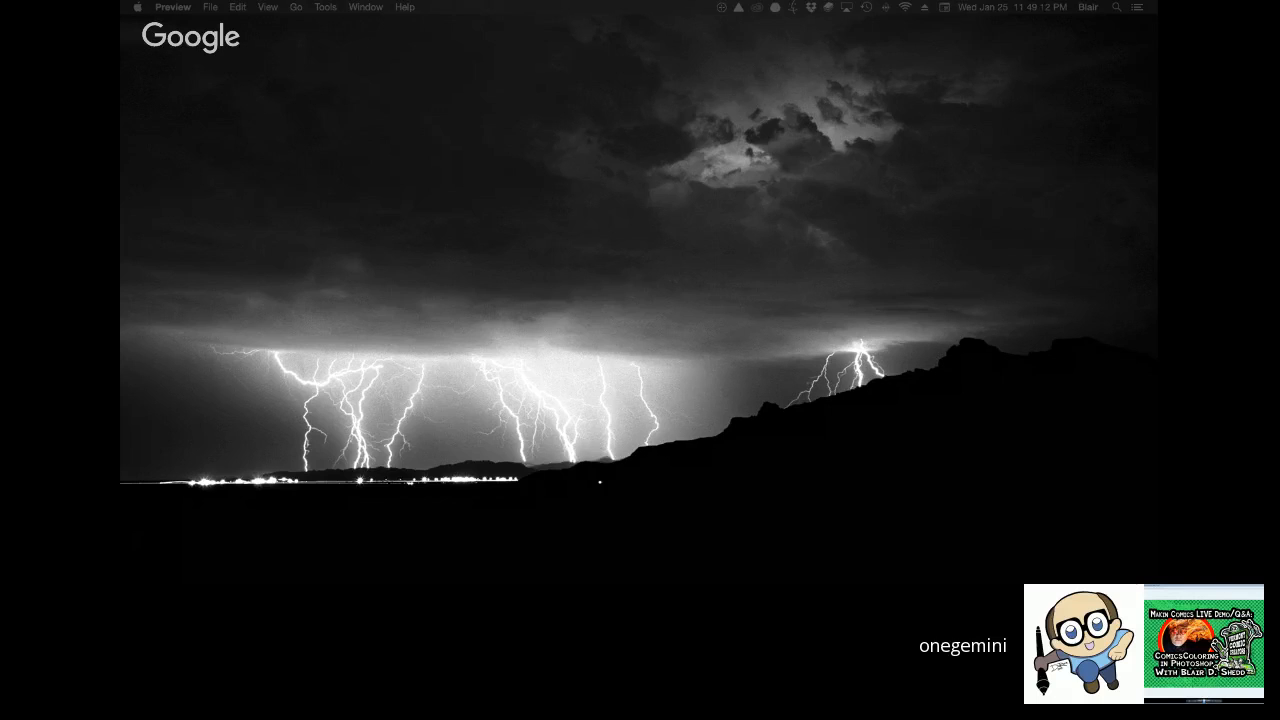
Switch to Preview and display the finished plasma sword comic cover image full screen.
drag(914, 373, 925, 45)
click(695, 36)
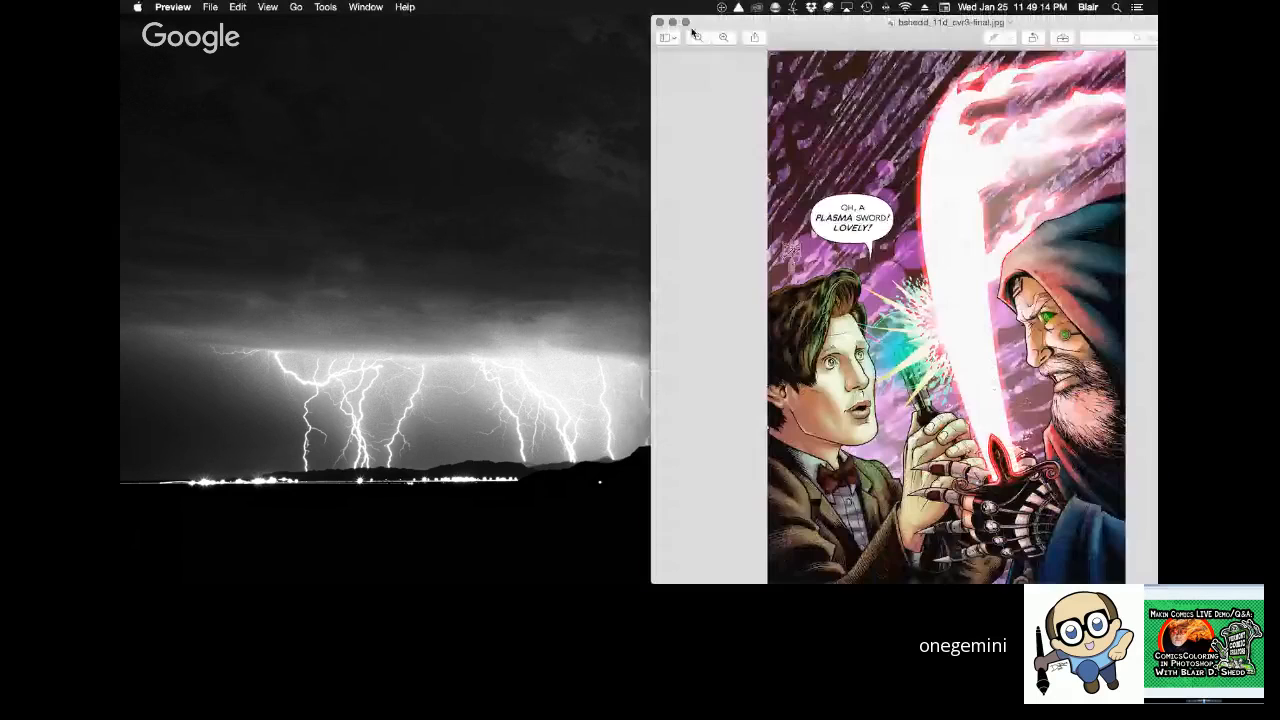
click(685, 21)
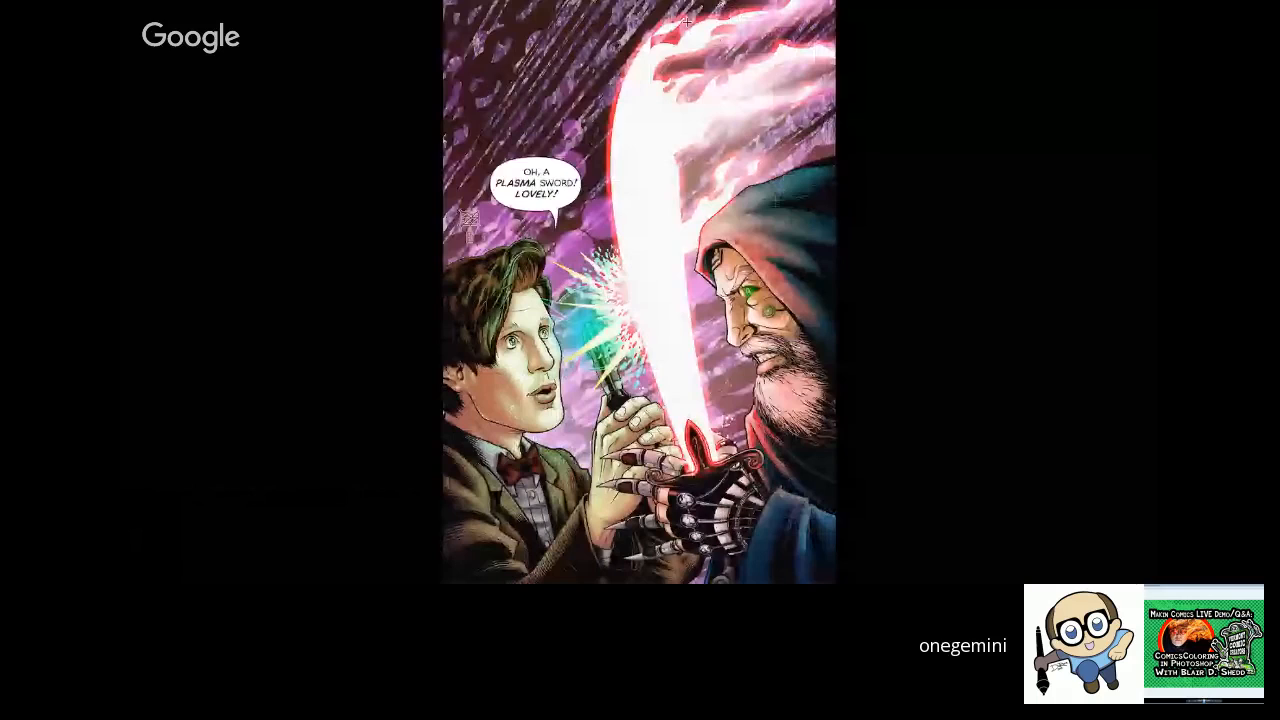